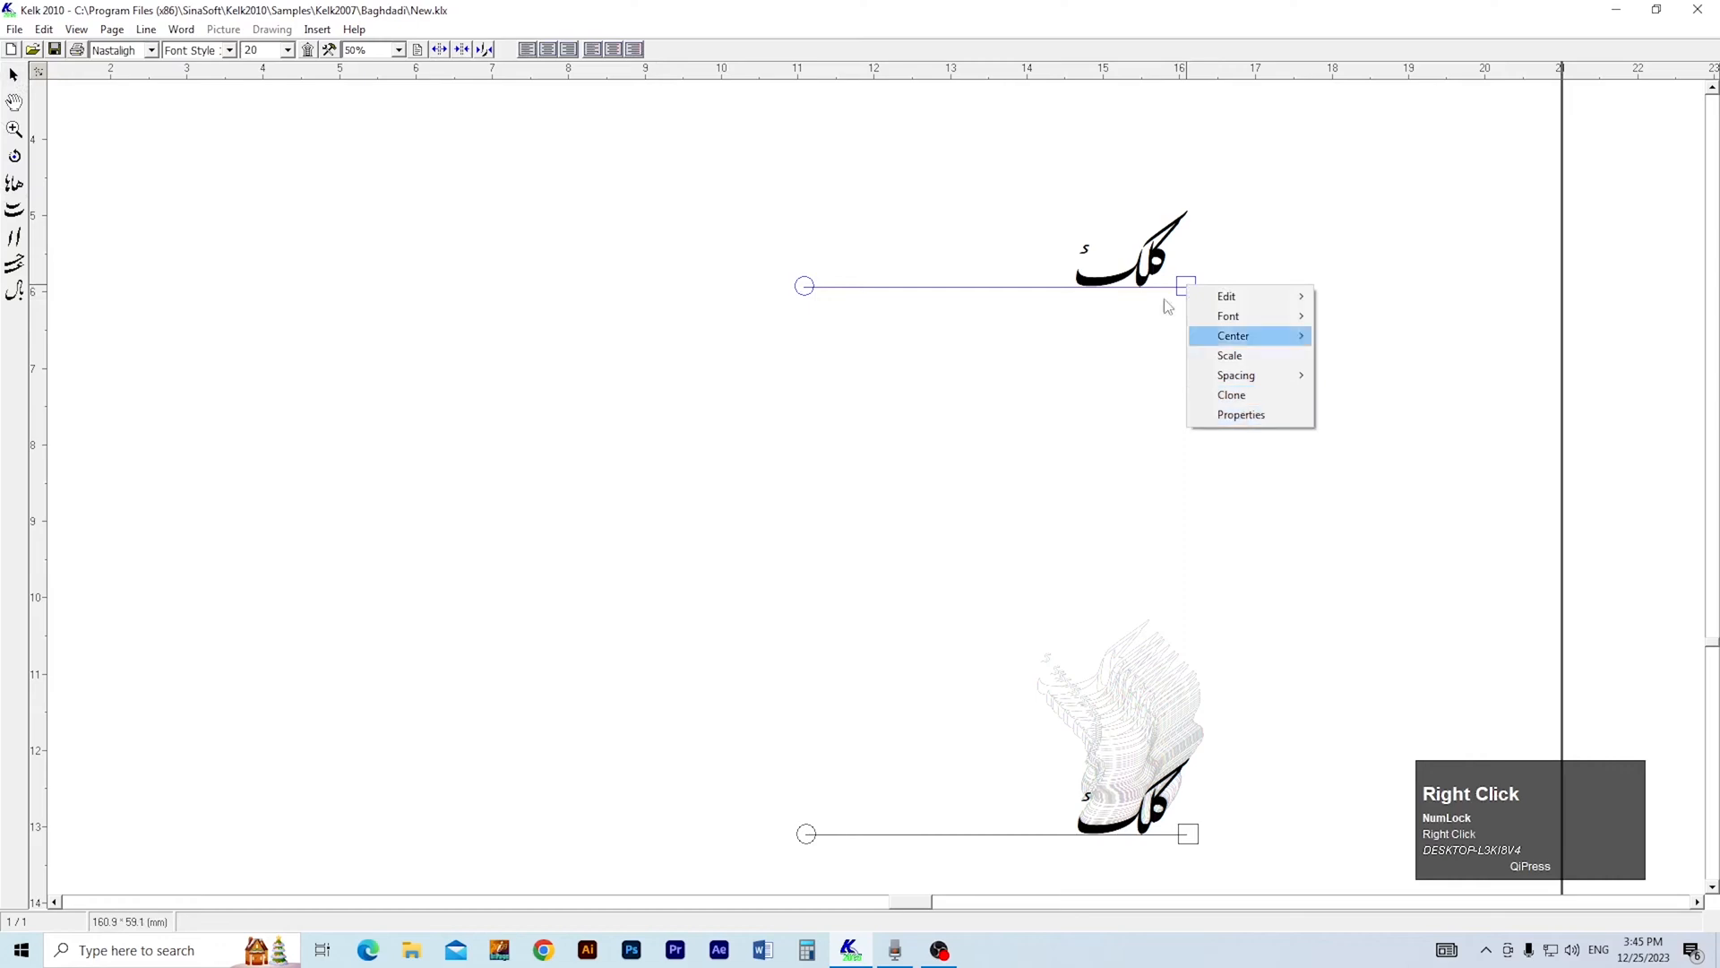
Replace the upper كلك line's text with "تقريب سعيد" as operating-system text, in Tuluth style at size 48.
left_click_drag(1186, 286, 1151, 319)
right_click(1149, 317)
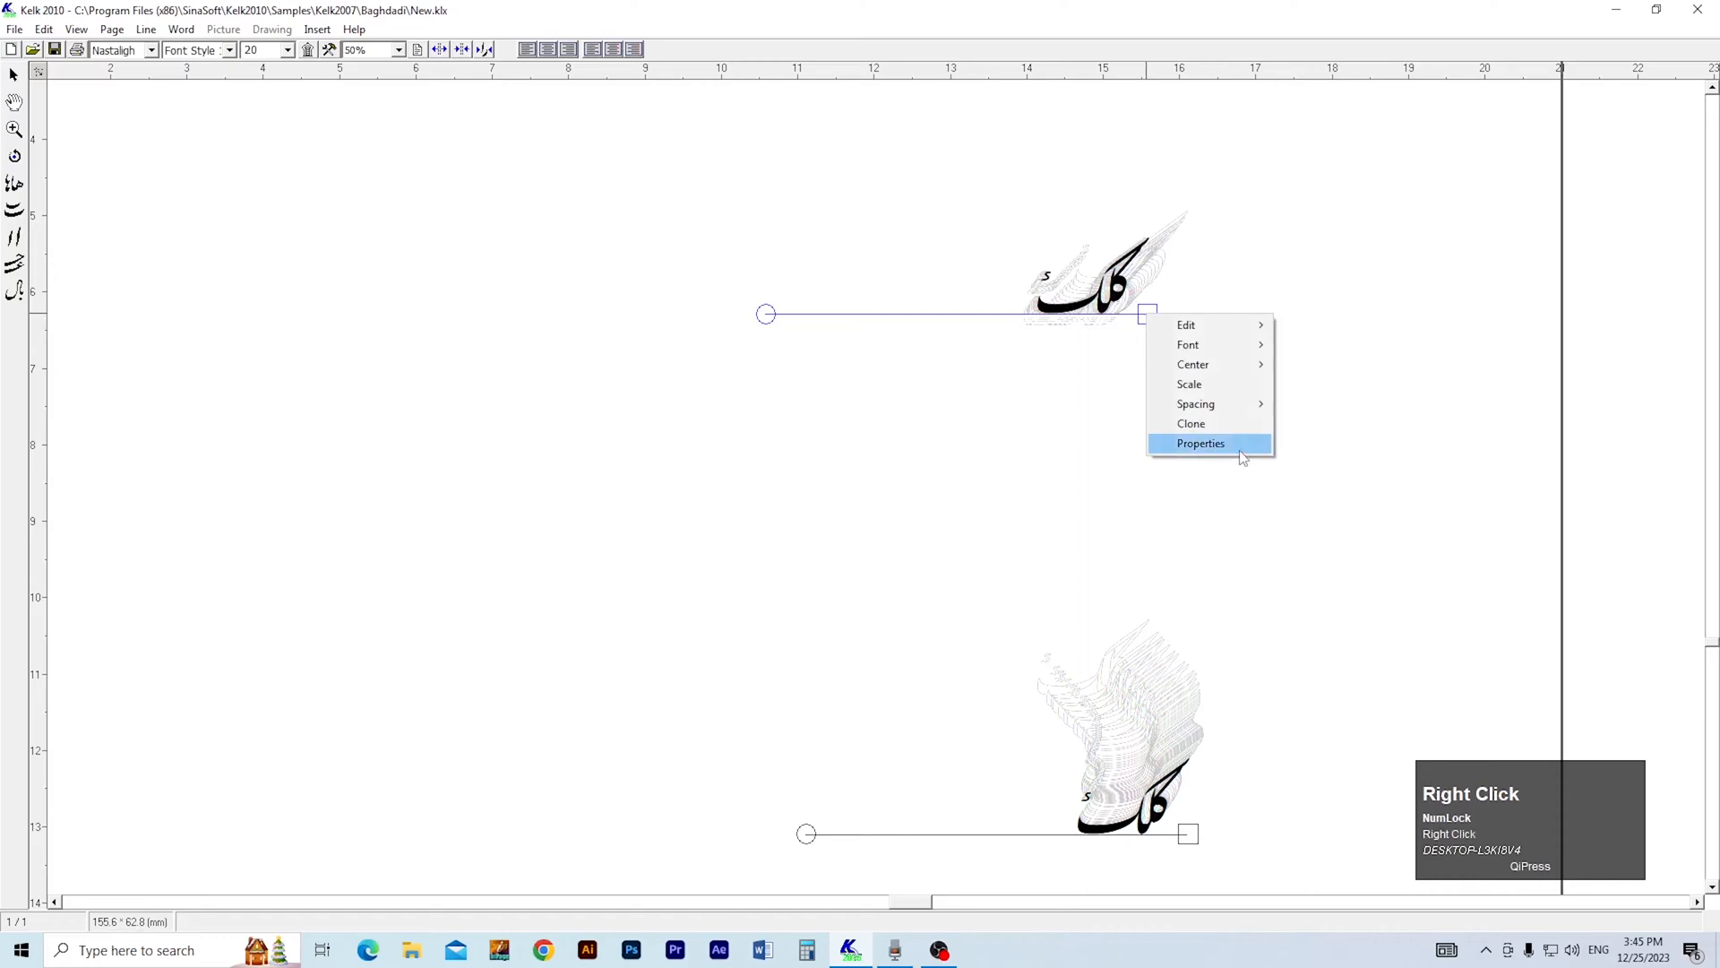
left_click(1242, 458)
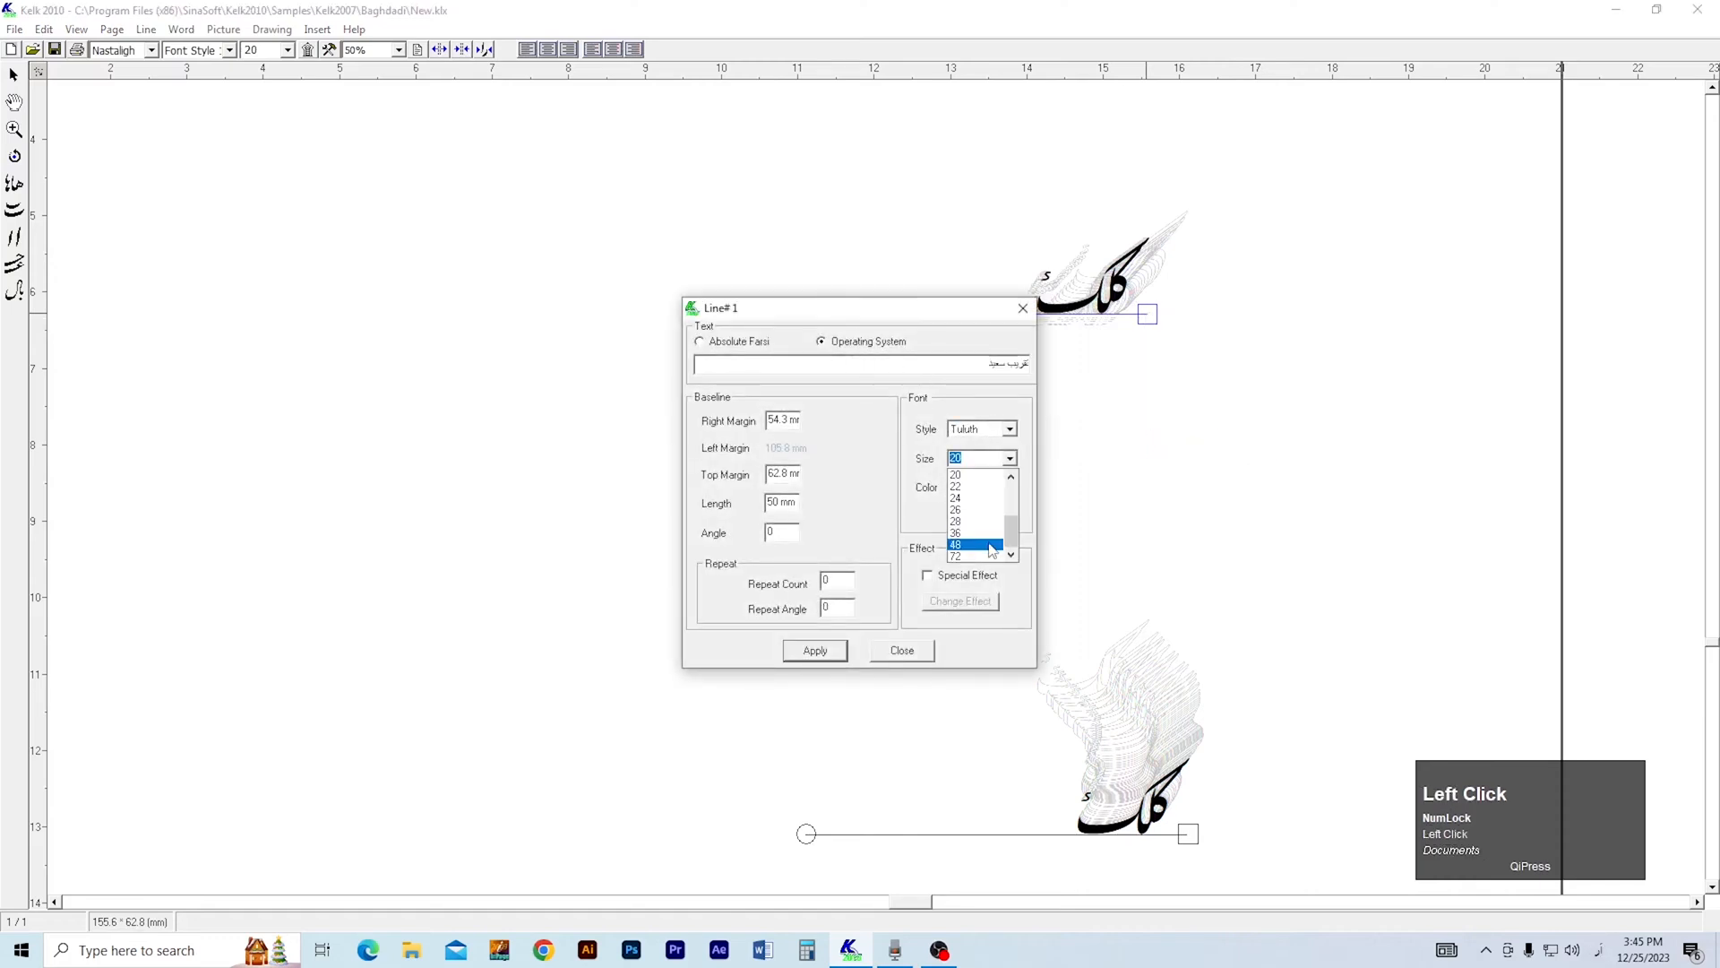
left_click(975, 548)
left_click(817, 650)
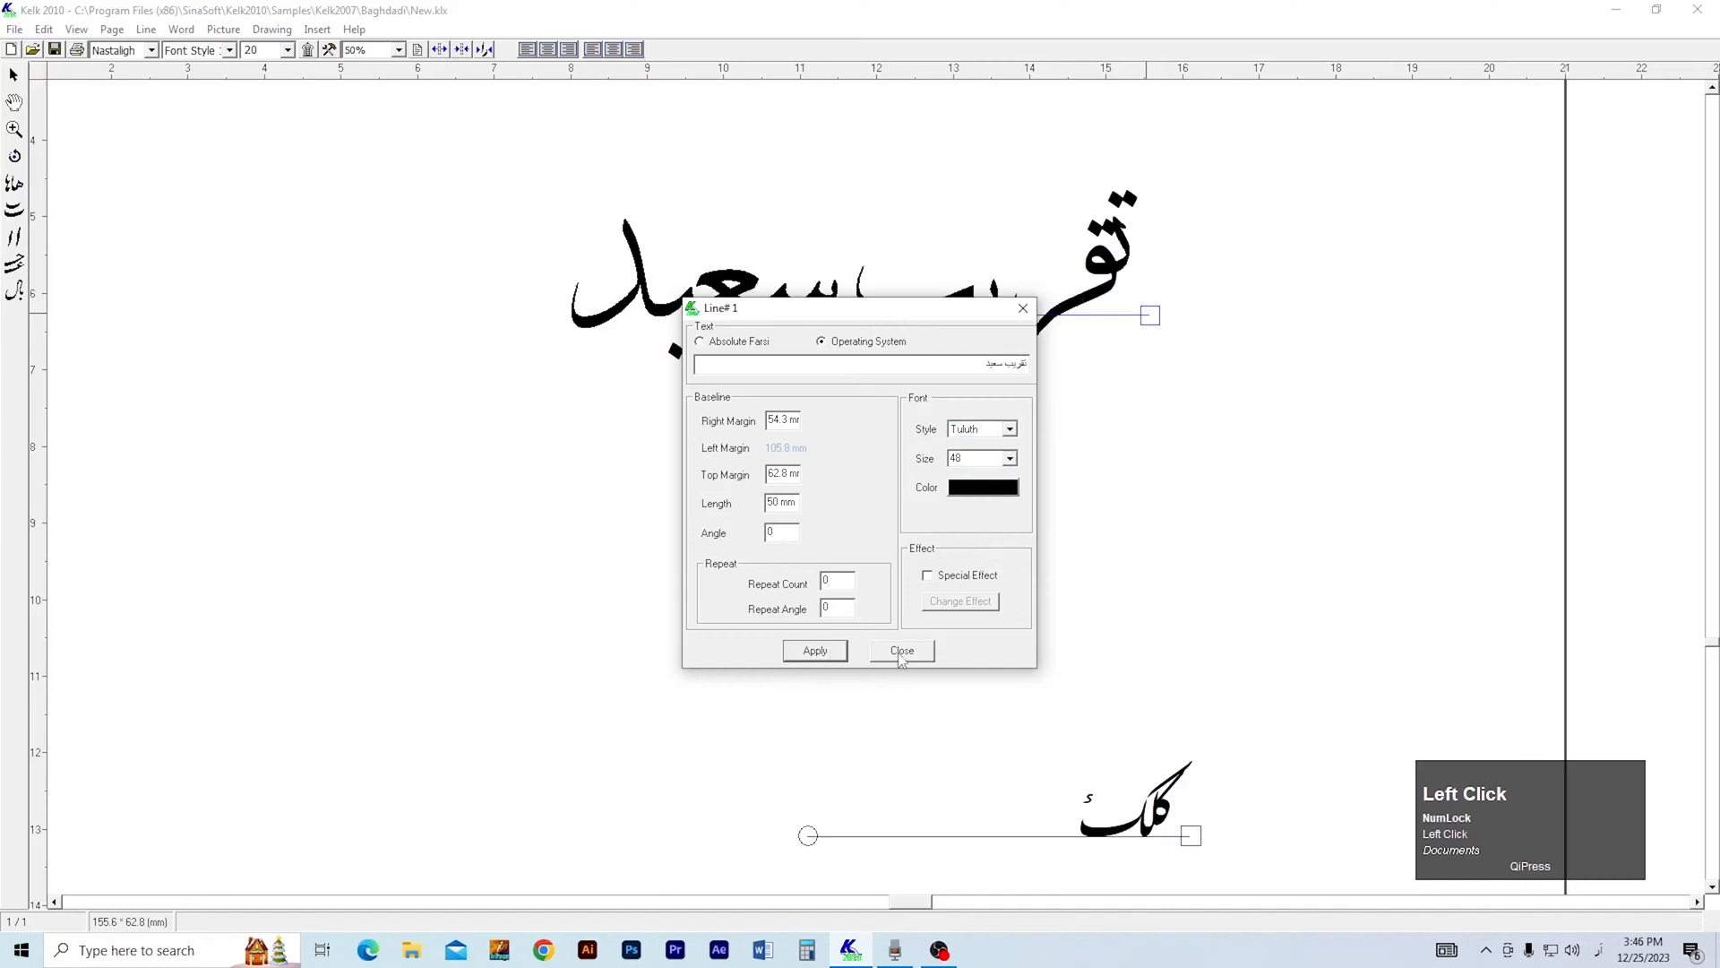
left_click(902, 650)
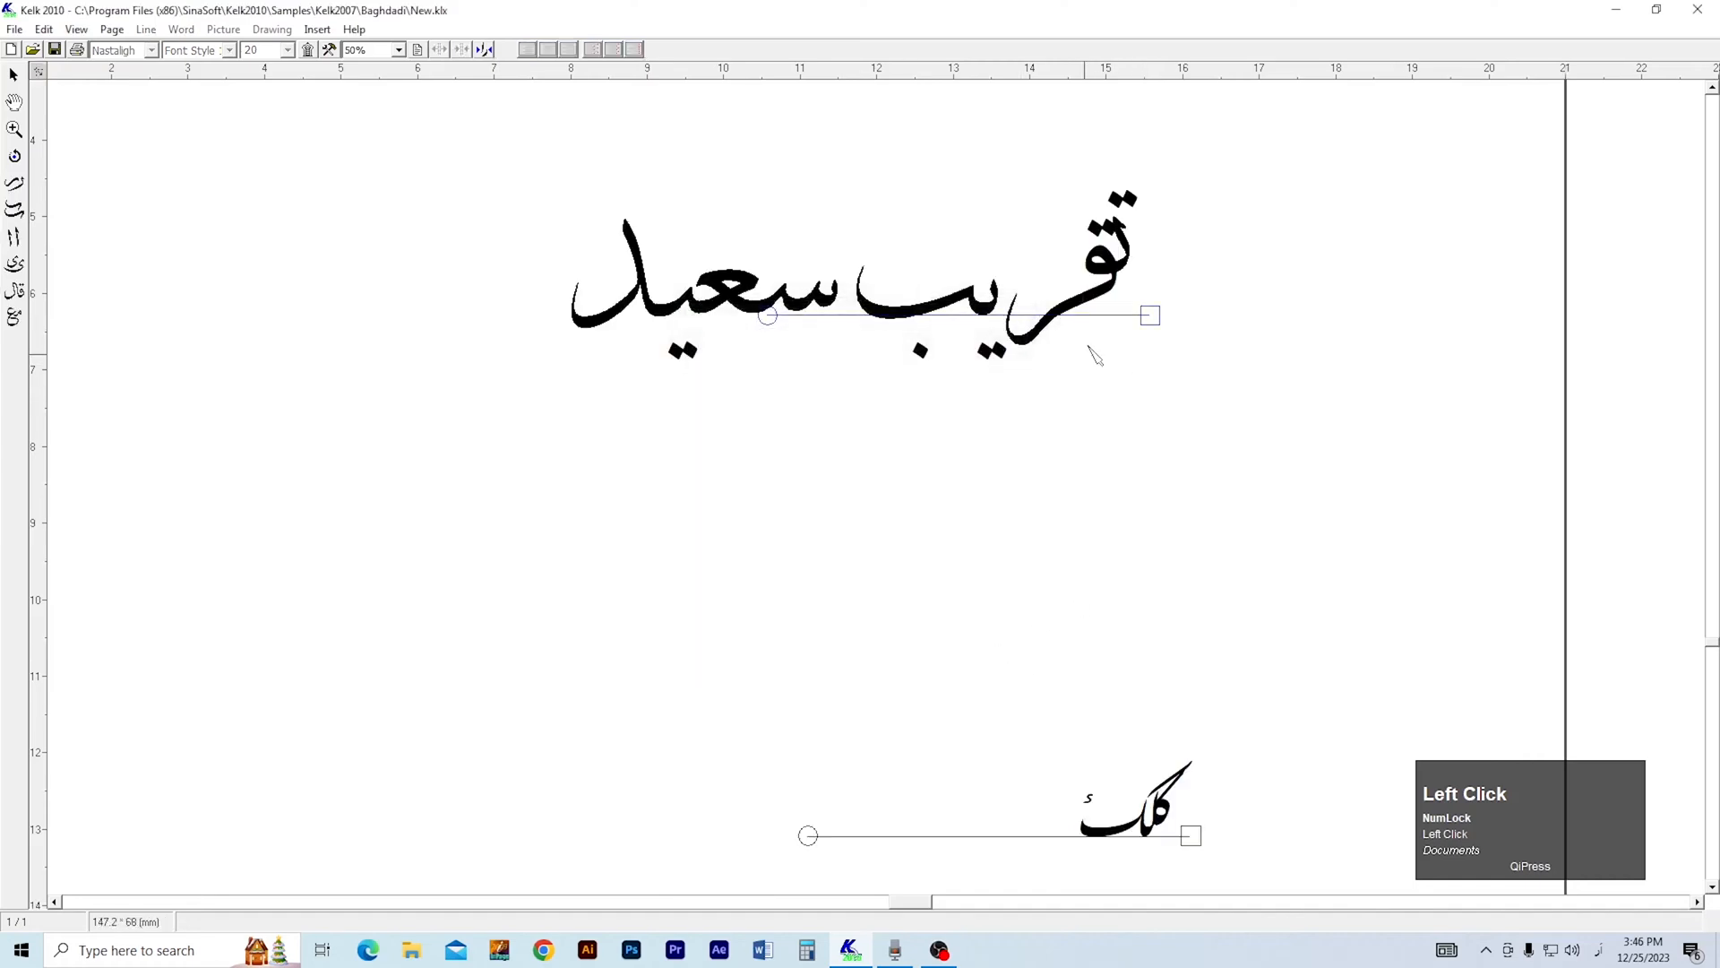
Shift the تقريب سعيد line down and right, then place guides at its right edge, upper edge and lower edge.
left_click_drag(1150, 315, 1218, 364)
key("3")
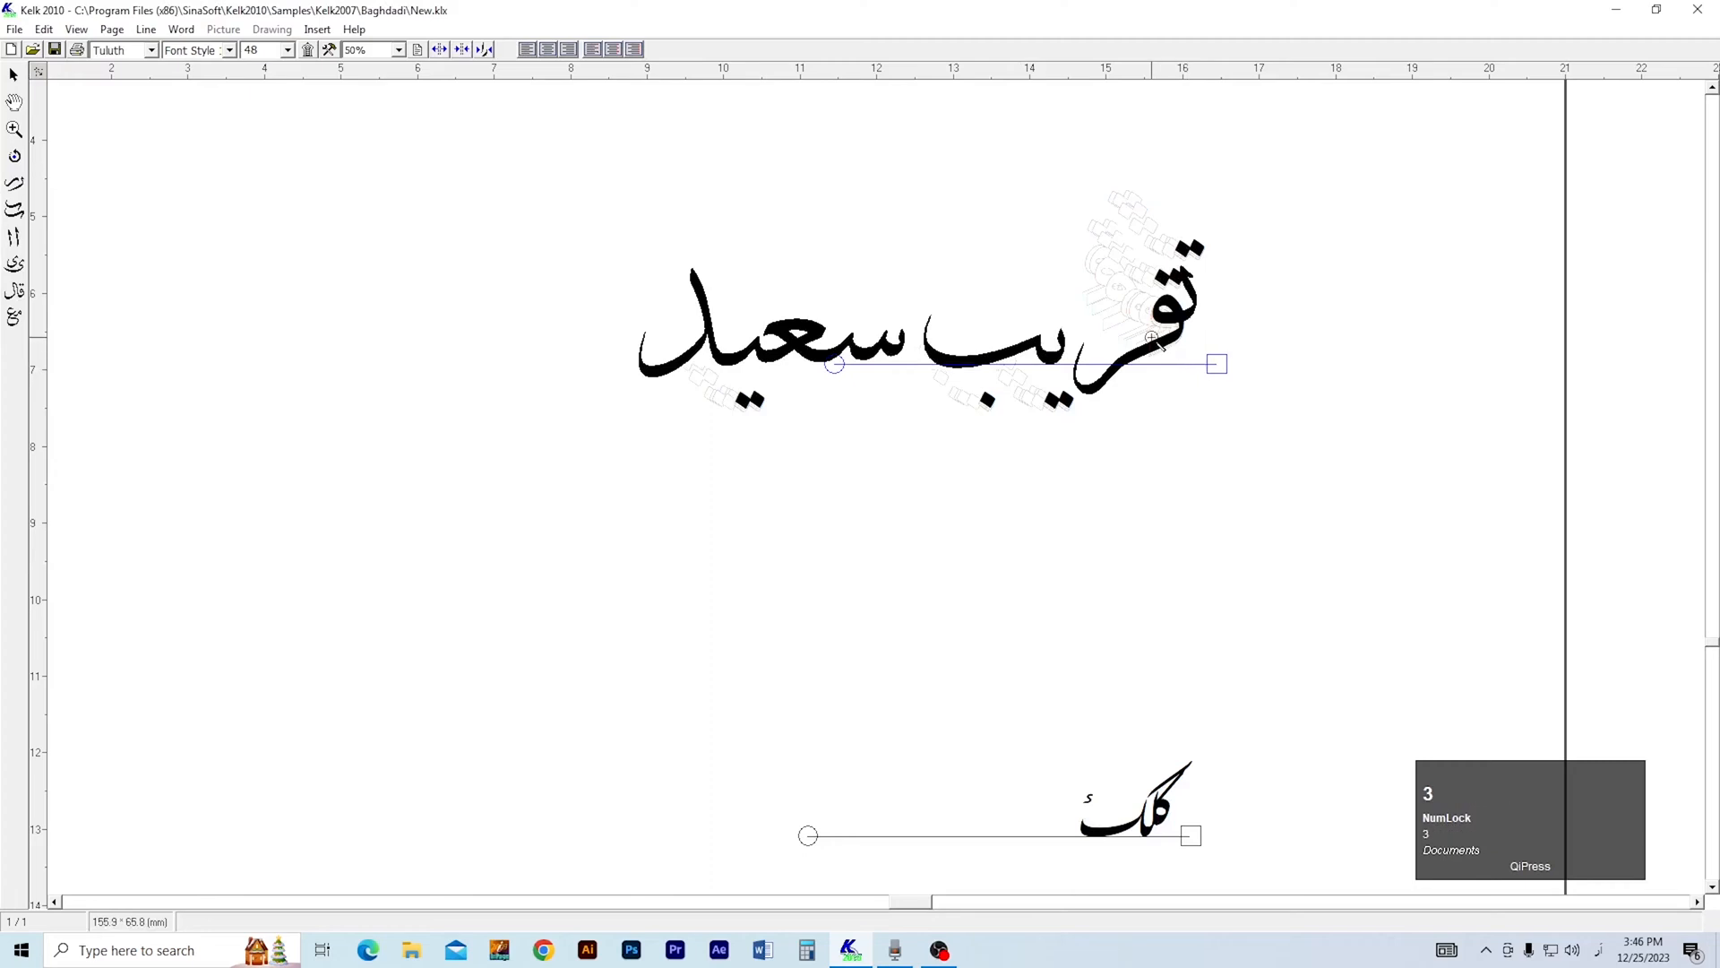
left_click(1152, 337)
left_click(1152, 338)
key("2")
left_click_drag(1087, 307, 1190, 373)
key("1")
left_click_drag(45, 182, 1351, 342)
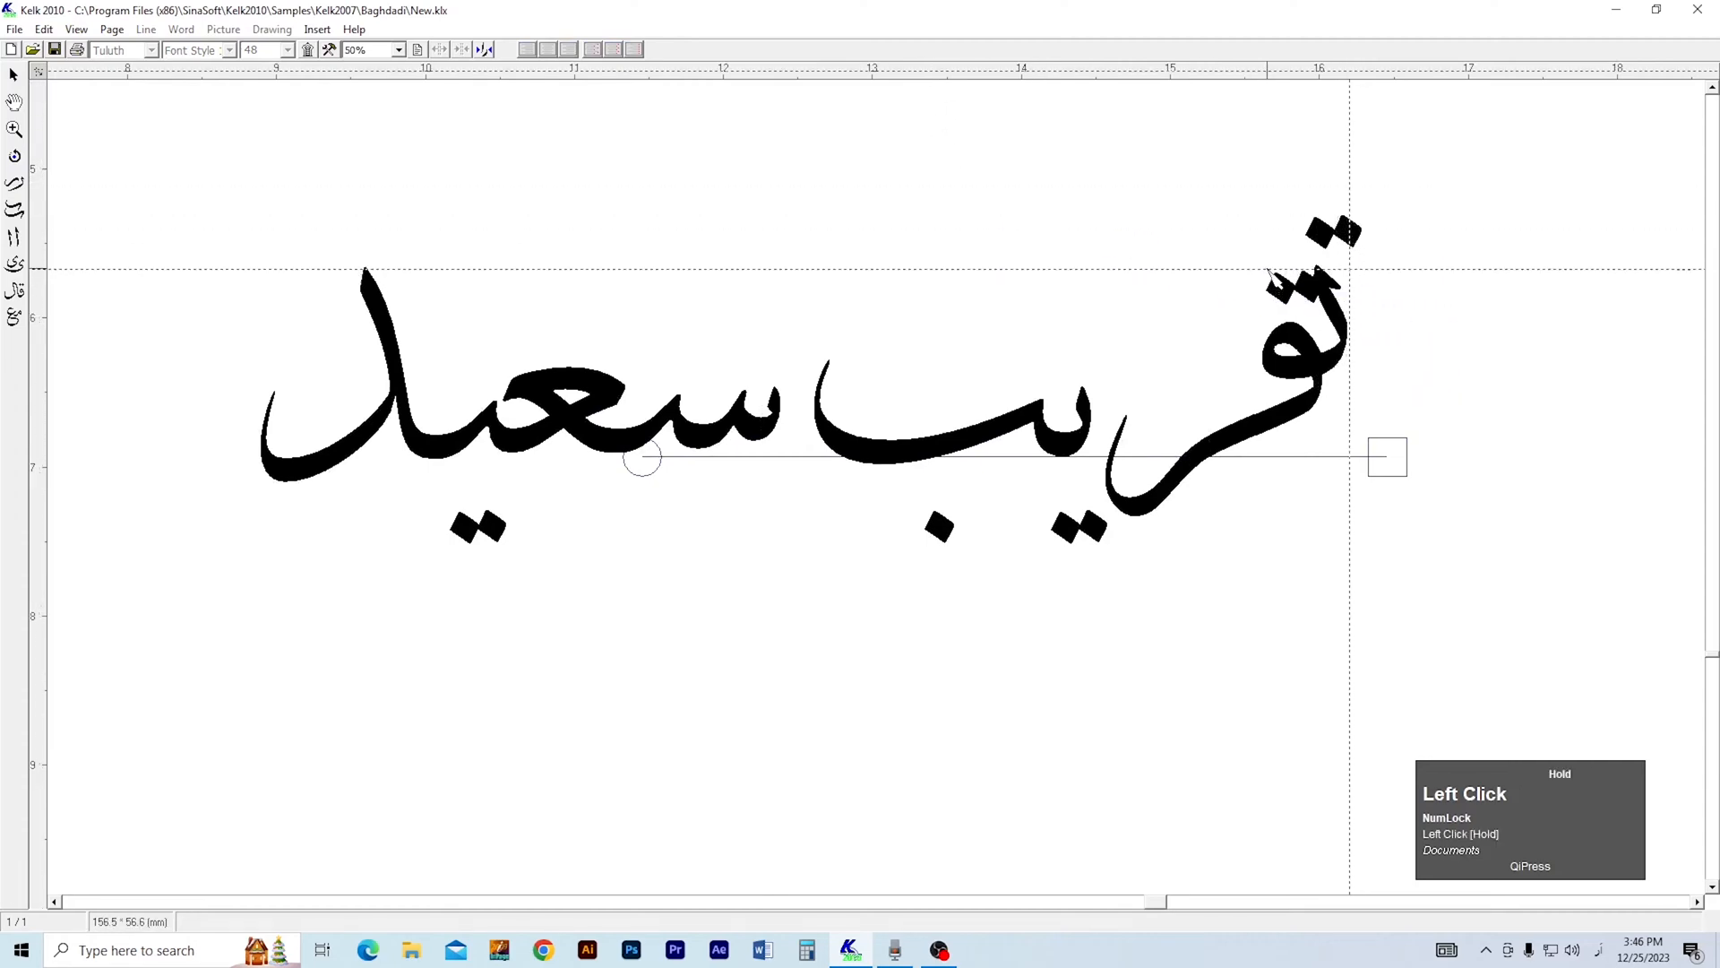
left_click_drag(1078, 530, 1139, 518)
Reposition the dot pairs of ت and ق in تقريب lower, beside each other above the ق.
key("2")
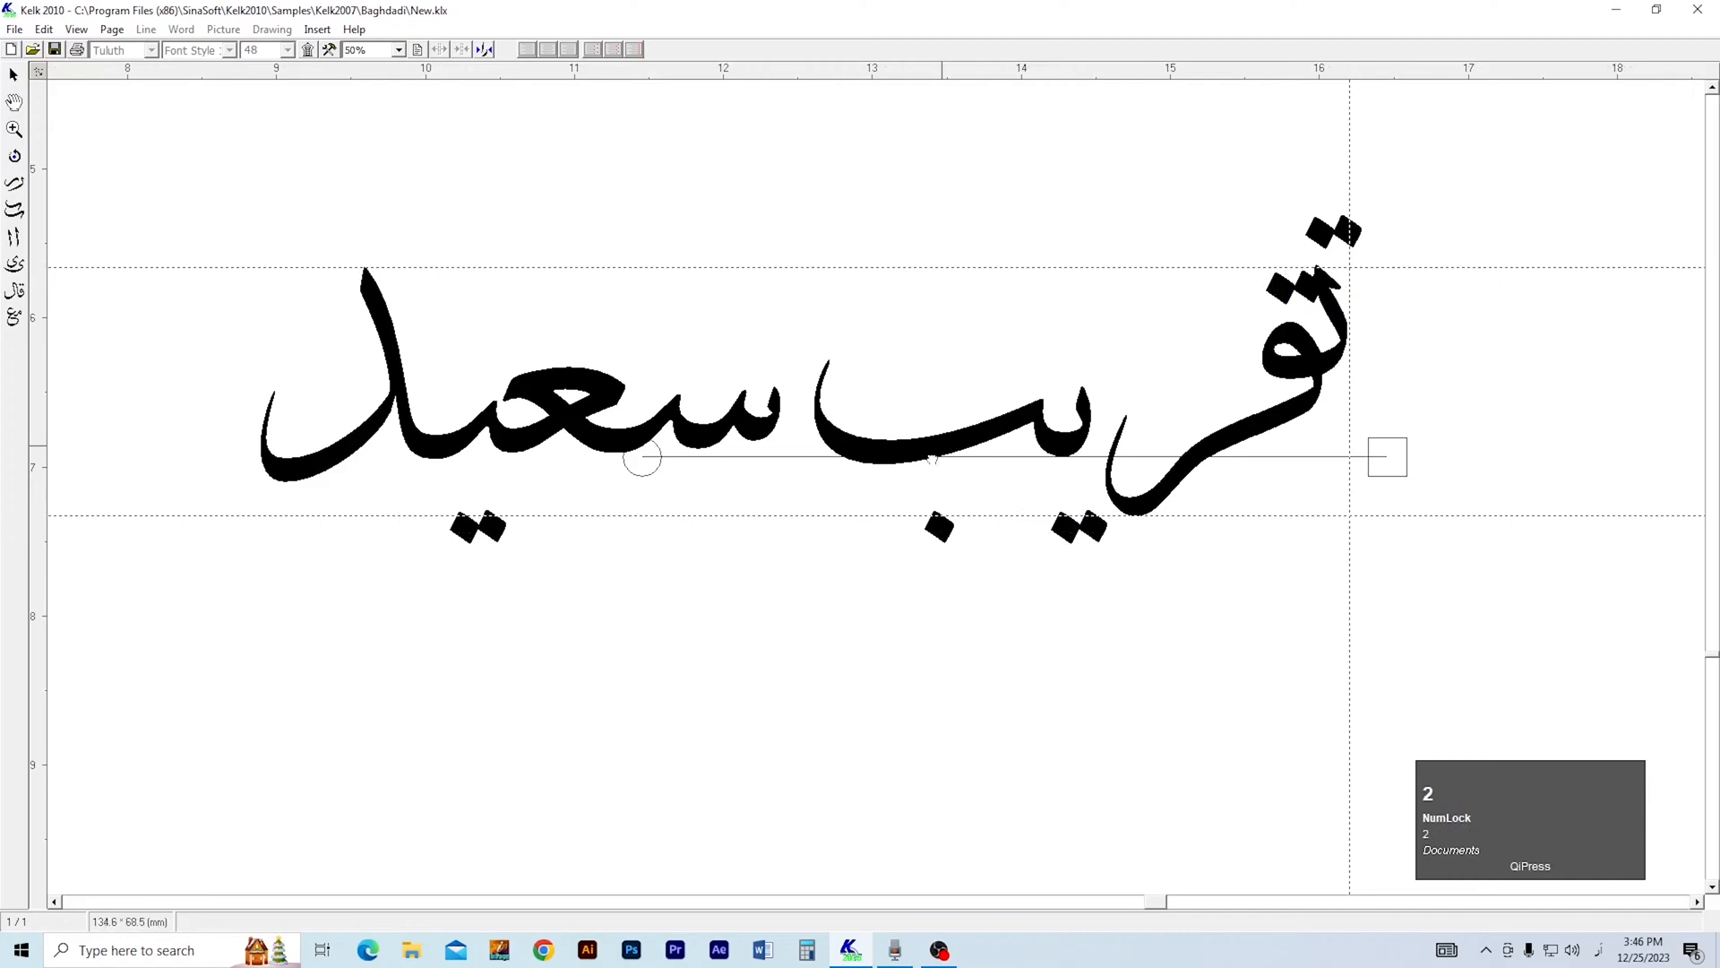
left_click(1034, 403)
left_click(1035, 403)
left_click(1034, 402)
key("2")
left_click_drag(1014, 401, 945, 467)
key("1")
left_click_drag(1310, 319, 1204, 340)
left_click_drag(1348, 248, 1288, 325)
left_click(1220, 346)
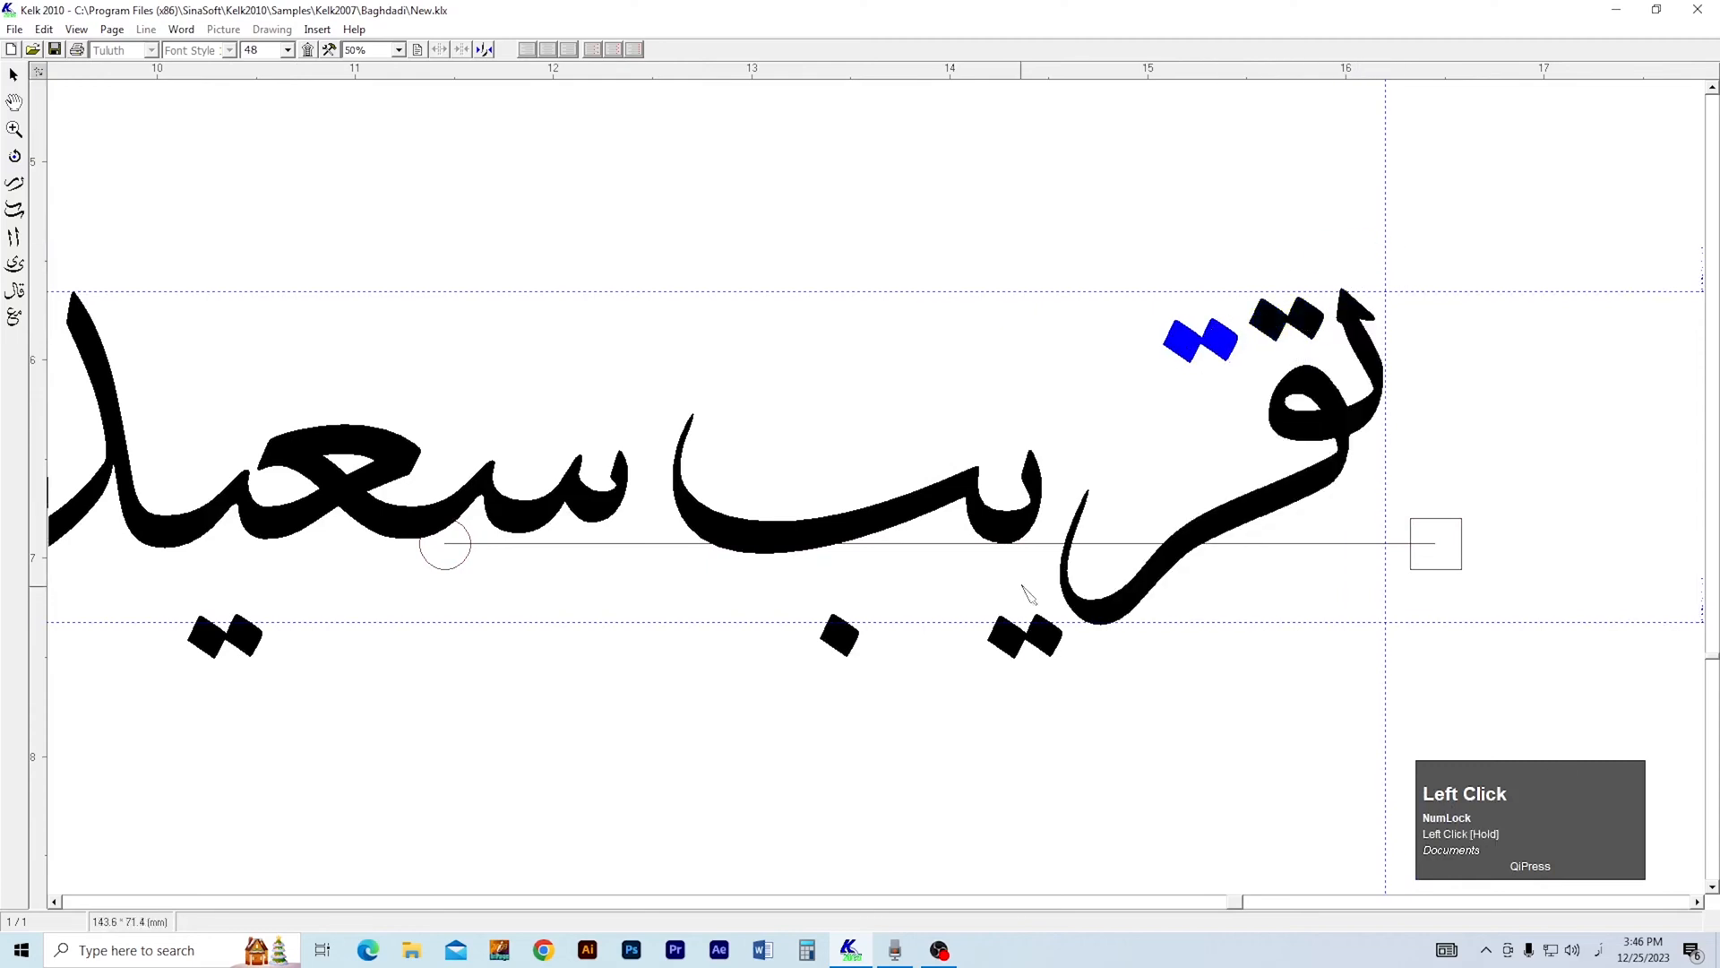
Move the يب letters right over the tail of ر and tuck the two dots of ي into its bowl.
left_click_drag(1008, 541, 1143, 516)
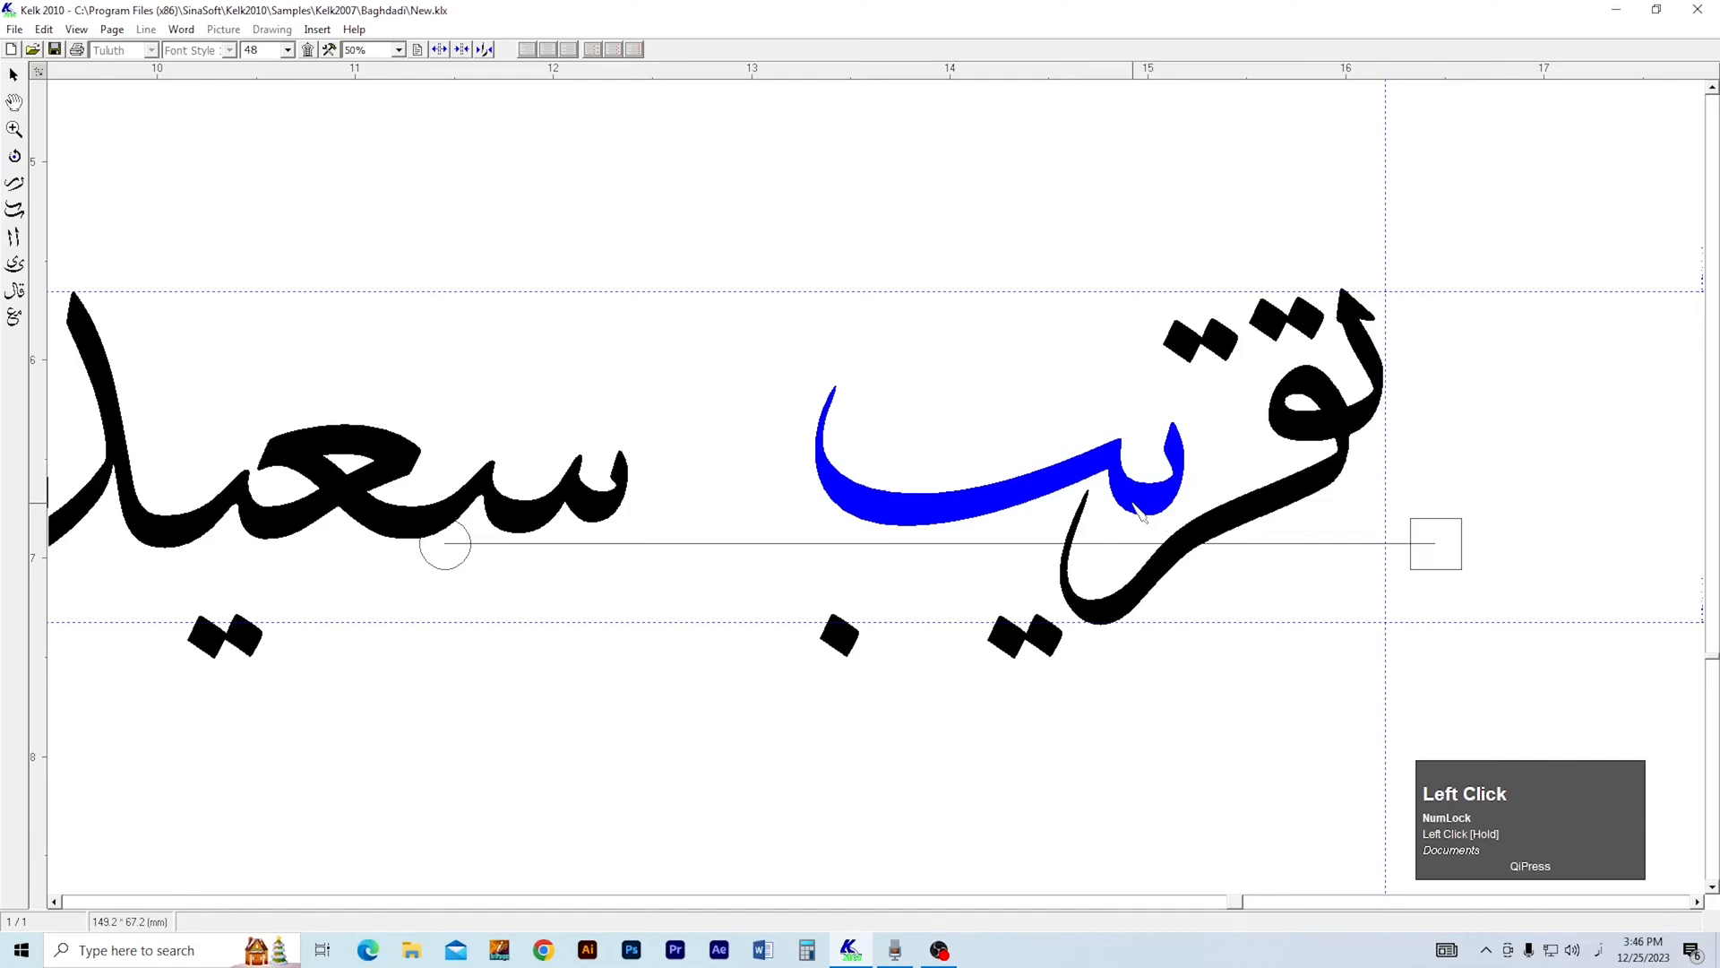
left_click_drag(1133, 503, 1129, 517)
left_click_drag(1029, 646, 1112, 560)
left_click_drag(1043, 637, 1126, 556)
left_click_drag(1133, 517, 1135, 561)
left_click(1132, 557)
left_click_drag(1358, 560, 1349, 545)
left_click(1116, 645)
Move the word سعيد right against تقريب and bring its two dots back beneath the ي.
scroll(1075, 490, "up", 1)
left_click(945, 576)
key("2")
left_click_drag(945, 398, 739, 631)
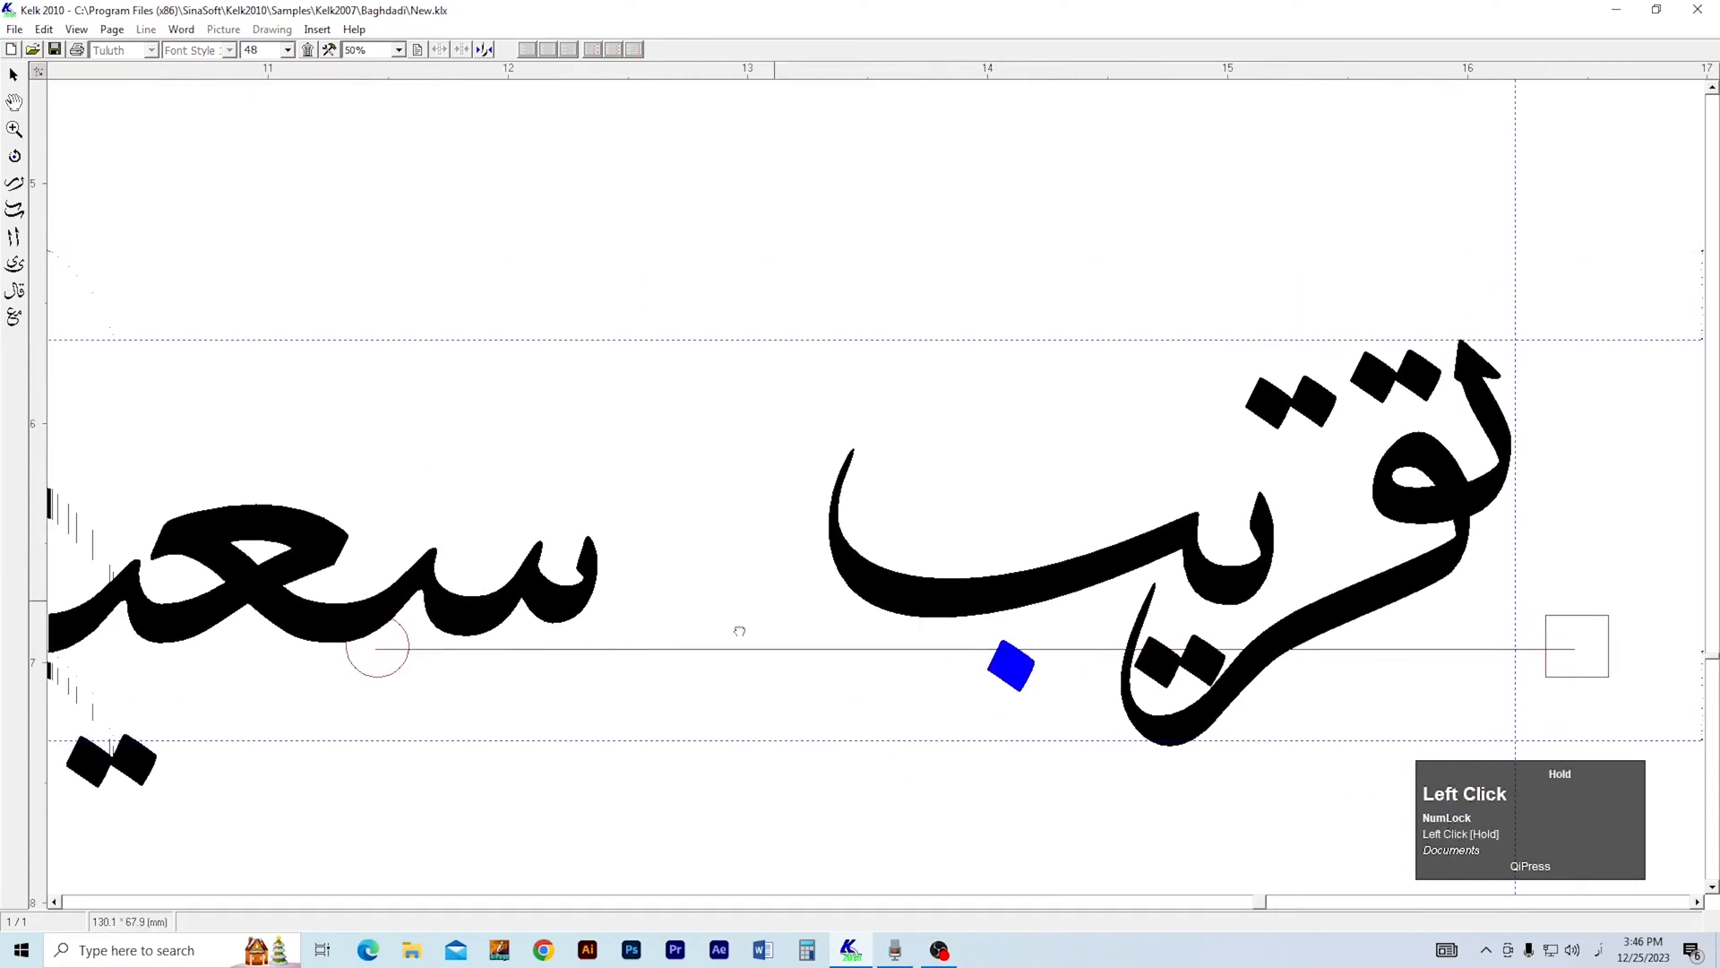
left_click_drag(624, 563, 1020, 527)
left_click_drag(858, 583, 1083, 581)
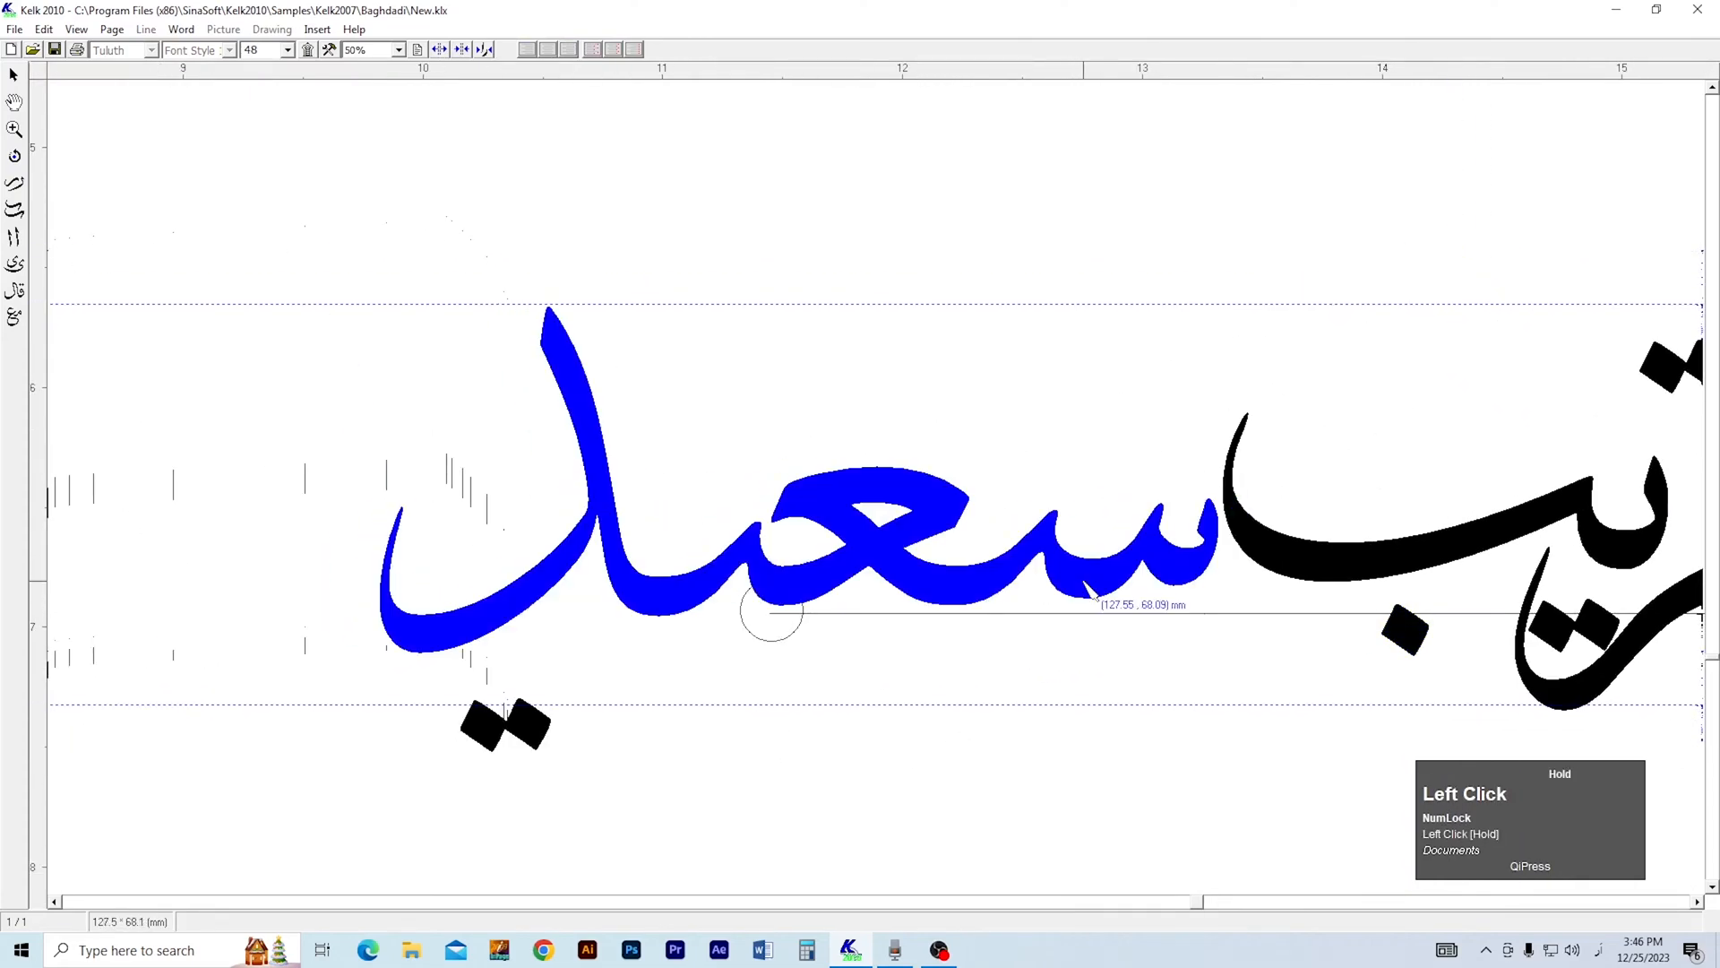
left_click_drag(526, 740, 692, 679)
Nudge the word سعيد slightly down toward its two dots.
key("3")
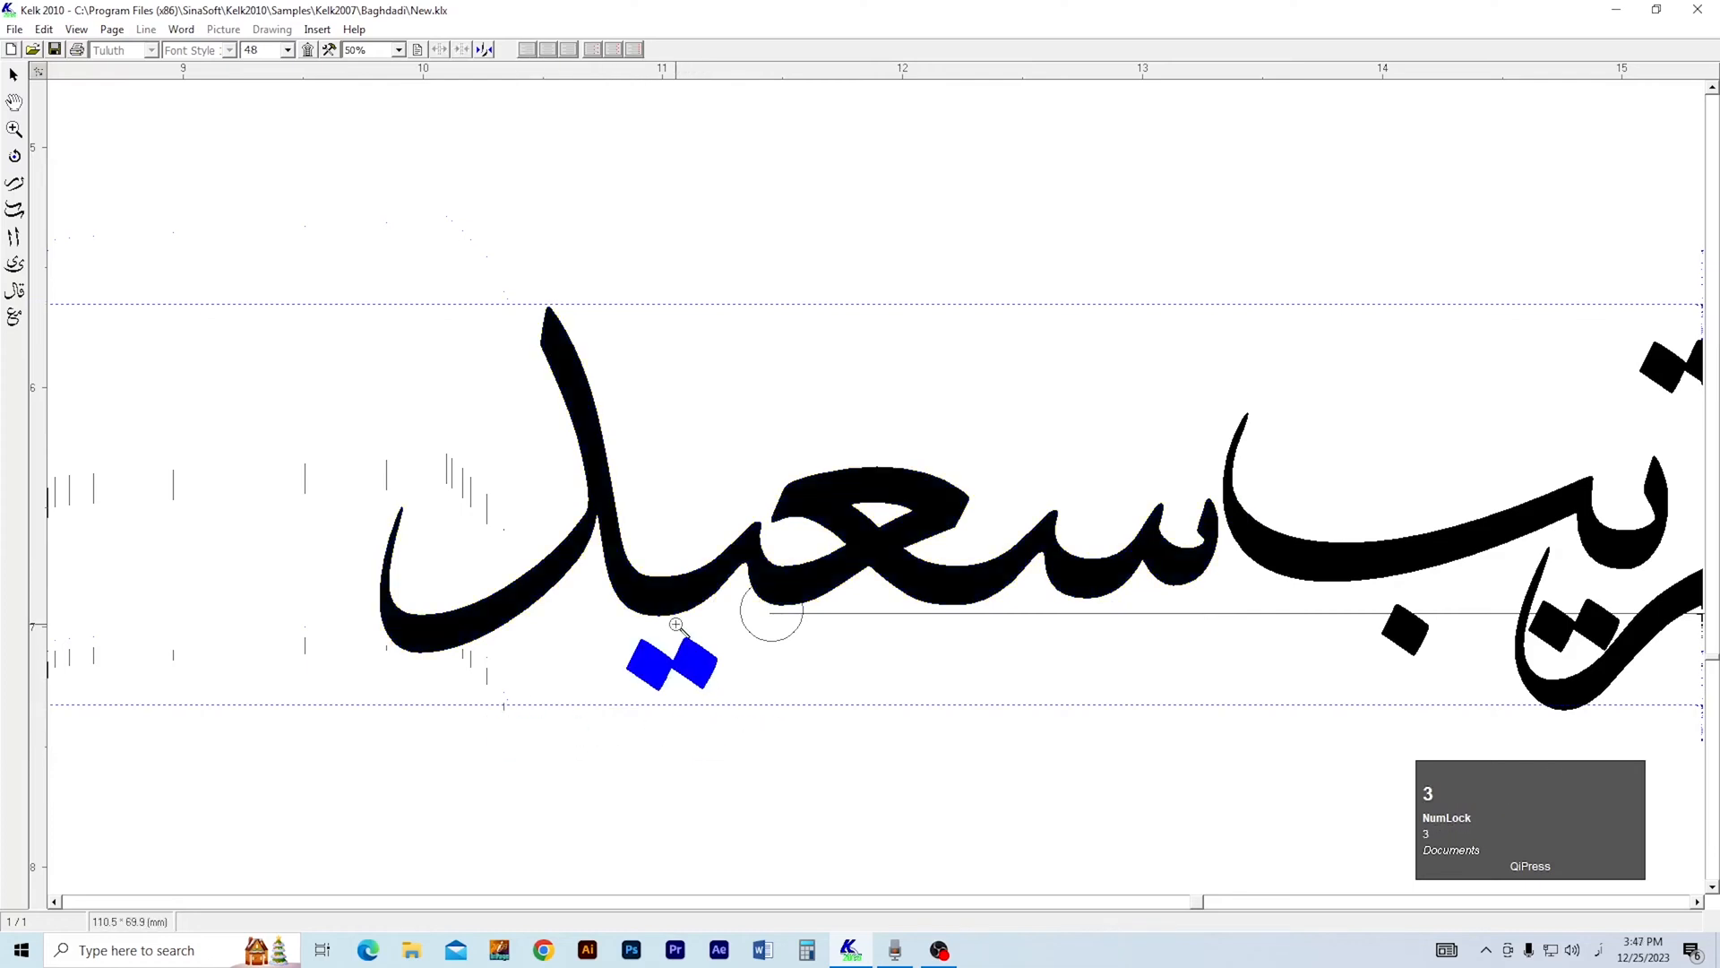
right_click(669, 620)
key("2")
left_click_drag(792, 730, 748, 730)
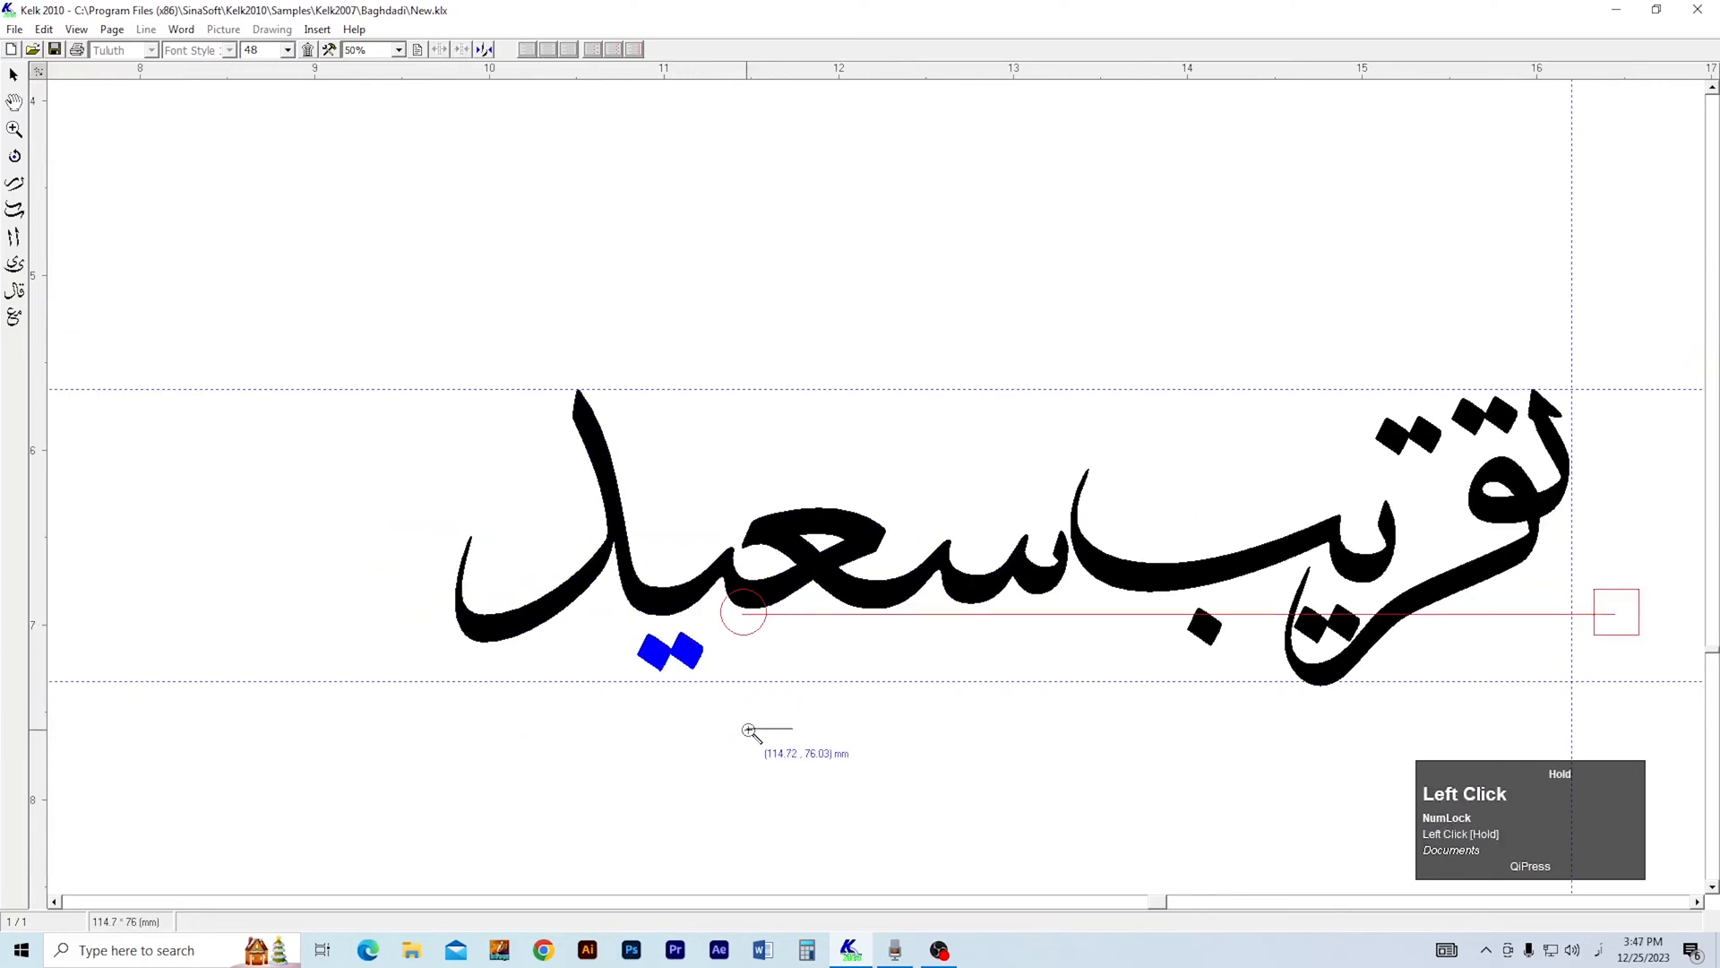
right_click(798, 694)
key("2")
left_click(679, 624)
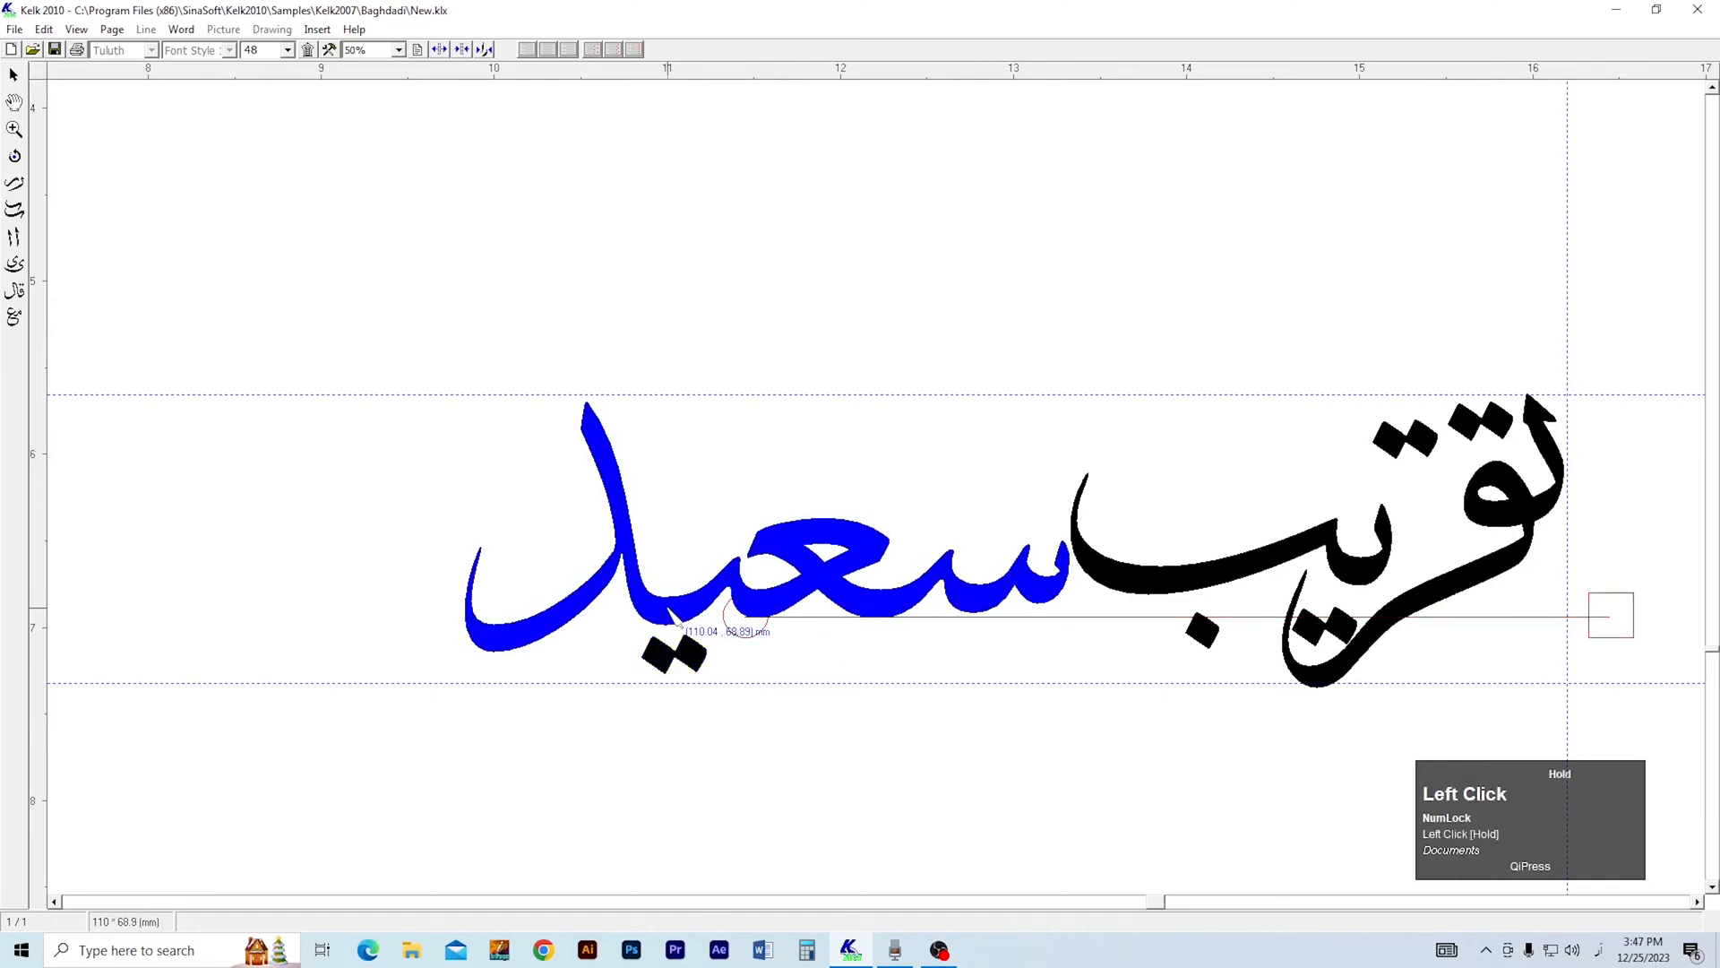
left_click(671, 695)
Add a horizontal guide beneath سعيد and a vertical guide at its left edge.
left_click_drag(733, 71, 705, 652)
left_click(832, 779)
left_click(701, 655)
left_click(809, 726)
left_click_drag(37, 551, 463, 565)
Nudge the left pair of upper dots over تقريب slightly down and to the right.
key("2")
key("3")
left_click(1421, 440)
key("2")
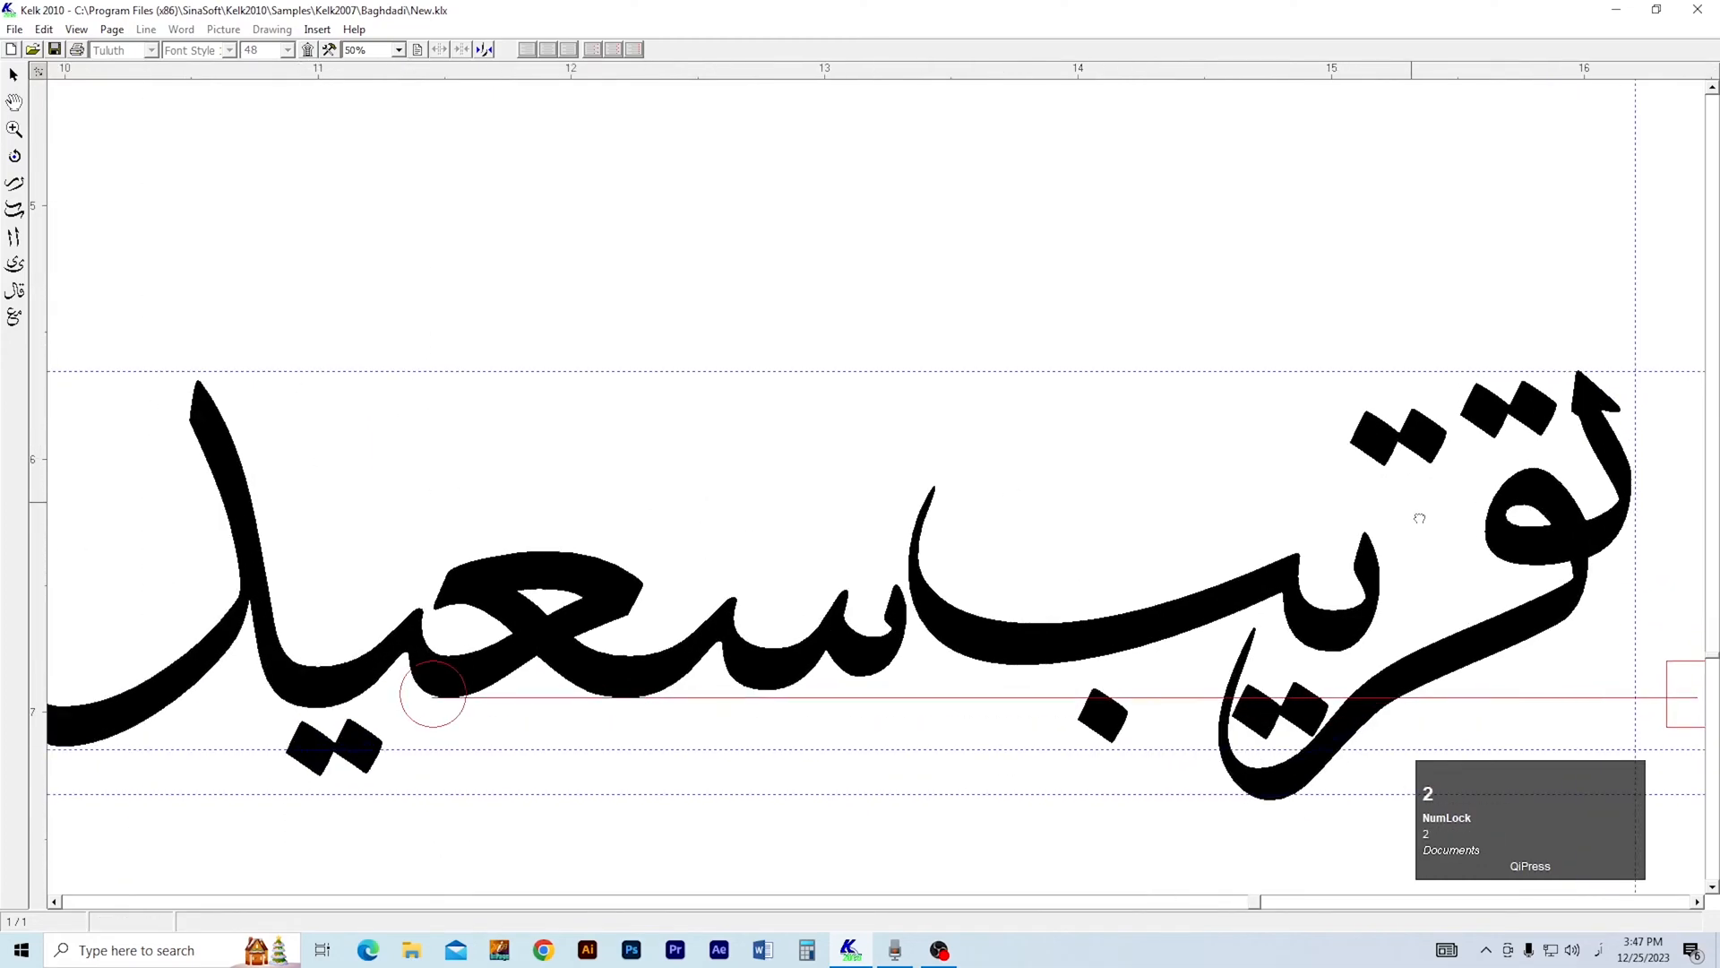
left_click_drag(1427, 513, 1169, 520)
key("1")
left_click_drag(1160, 455, 1173, 482)
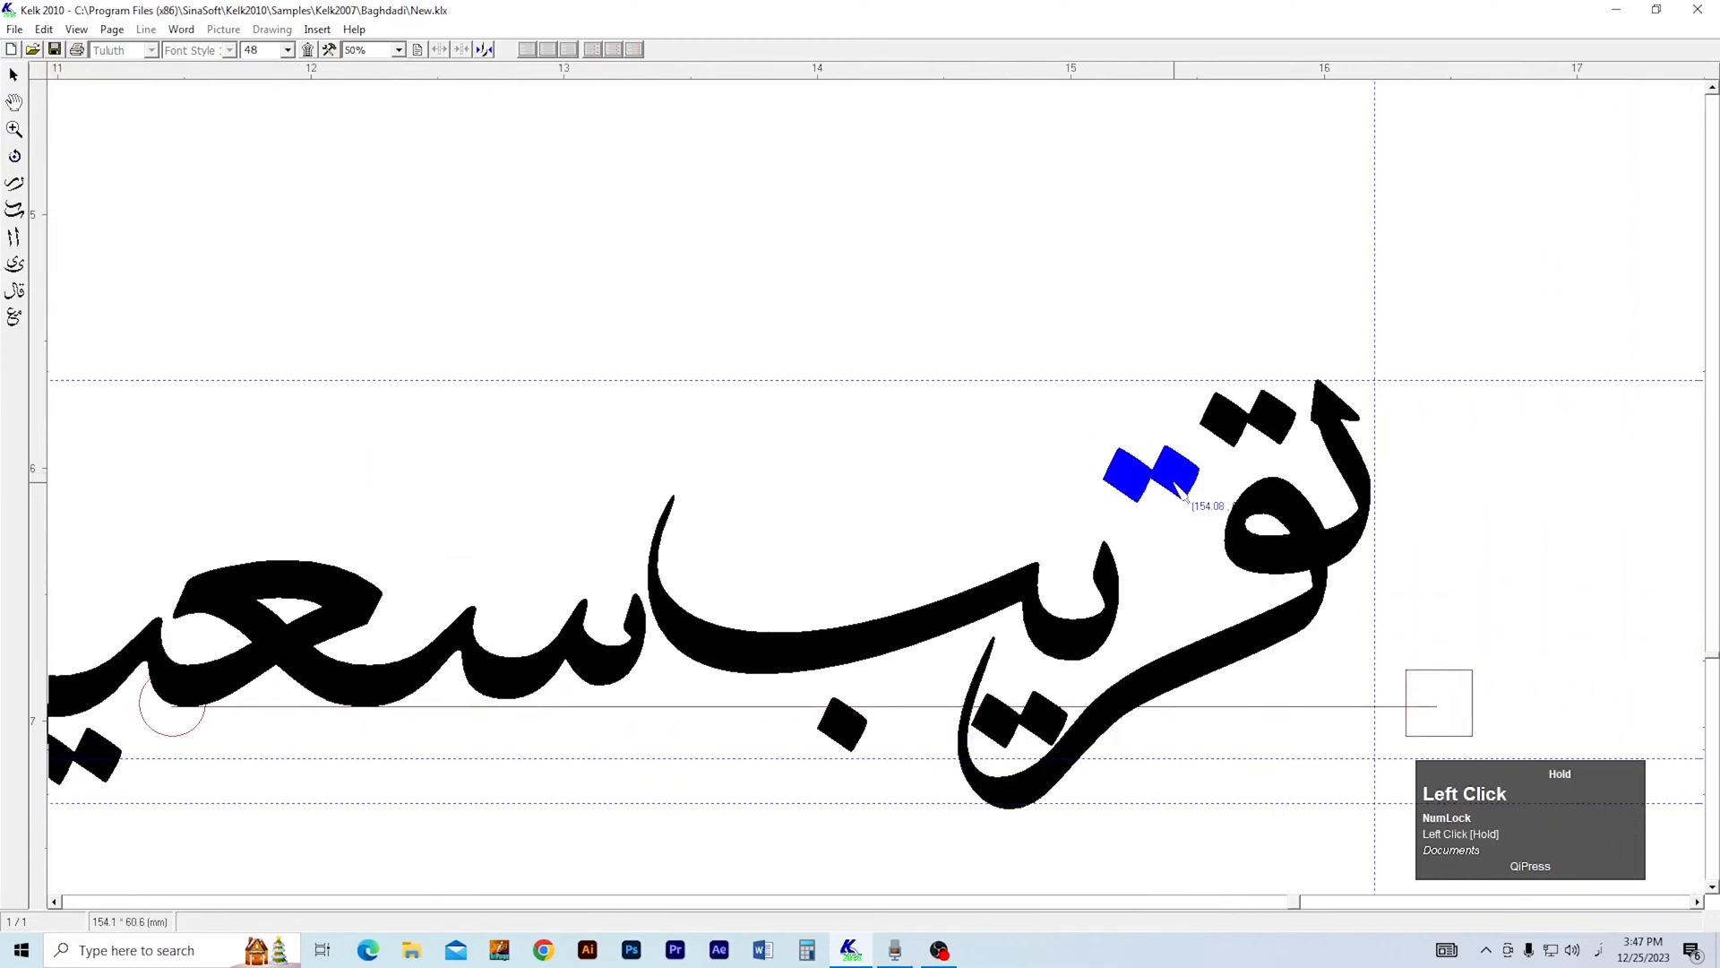
Add diacritics to تقريب: a fatha above ق, kasras beneath ر and ب, and a damma above ي.
left_click(1236, 436)
left_click(307, 49)
left_click_drag(351, 136, 969, 162)
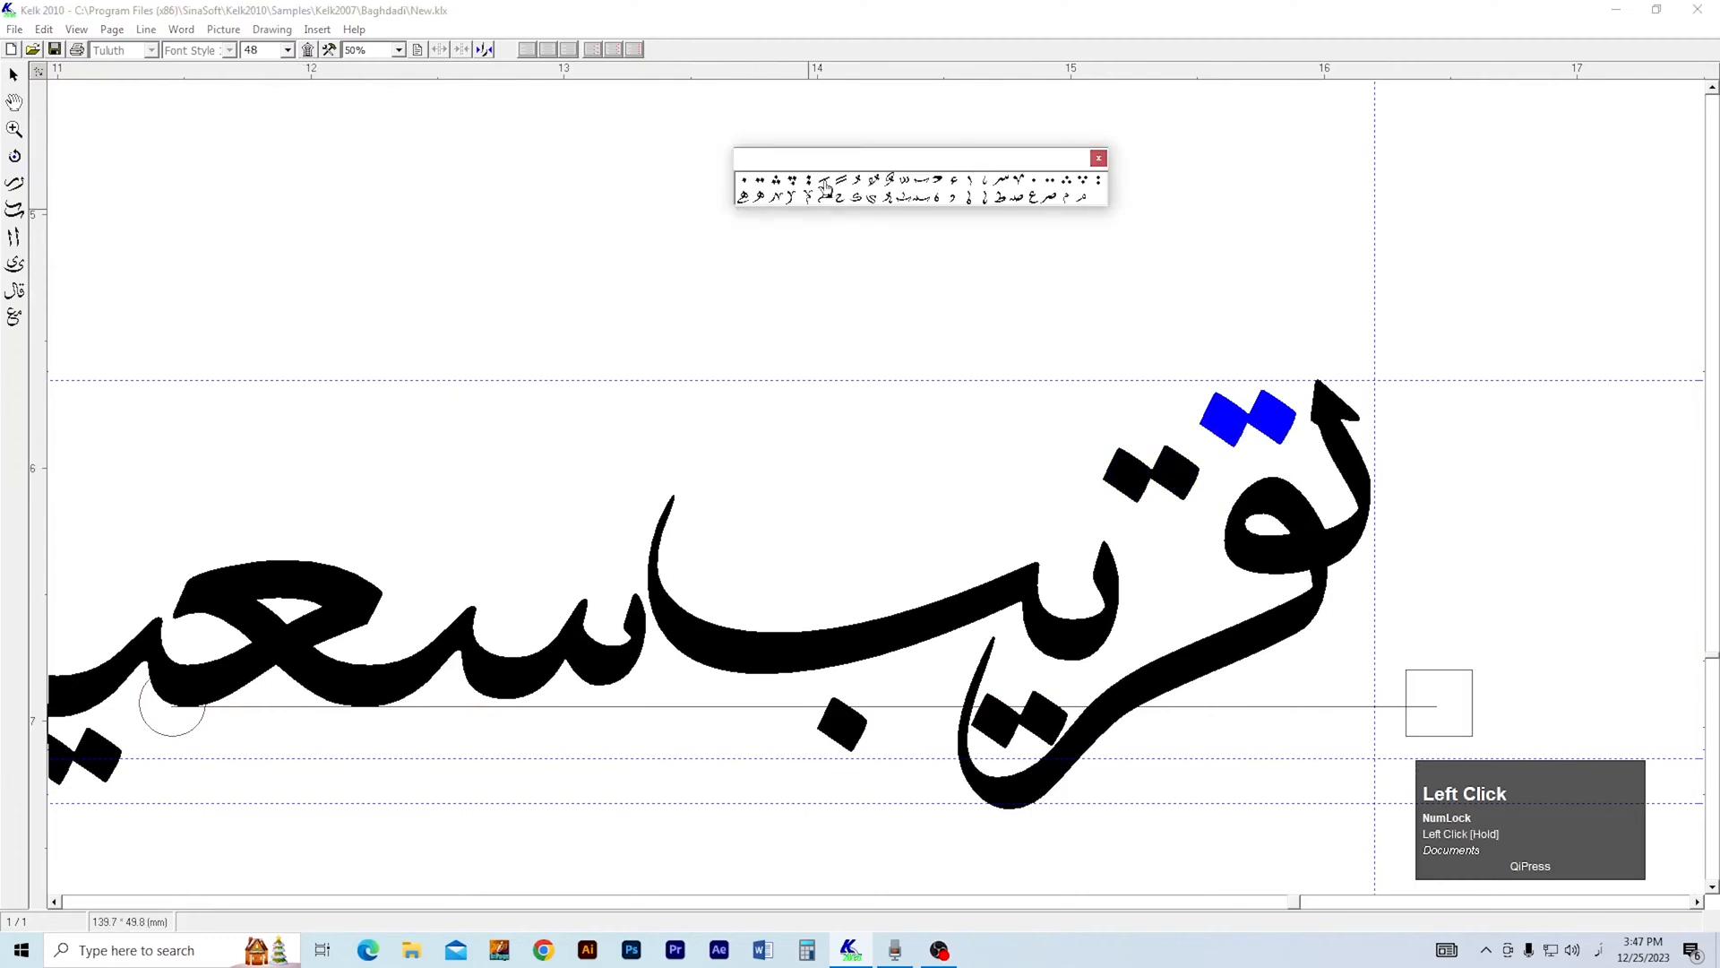
left_click_drag(1239, 385, 1179, 377)
mouse_move(831, 190)
left_mouse_down()
mouse_move(1103, 518)
mouse_move(1176, 761)
left_mouse_up()
left_click_drag(950, 198, 1050, 491)
left_click_drag(940, 205, 824, 599)
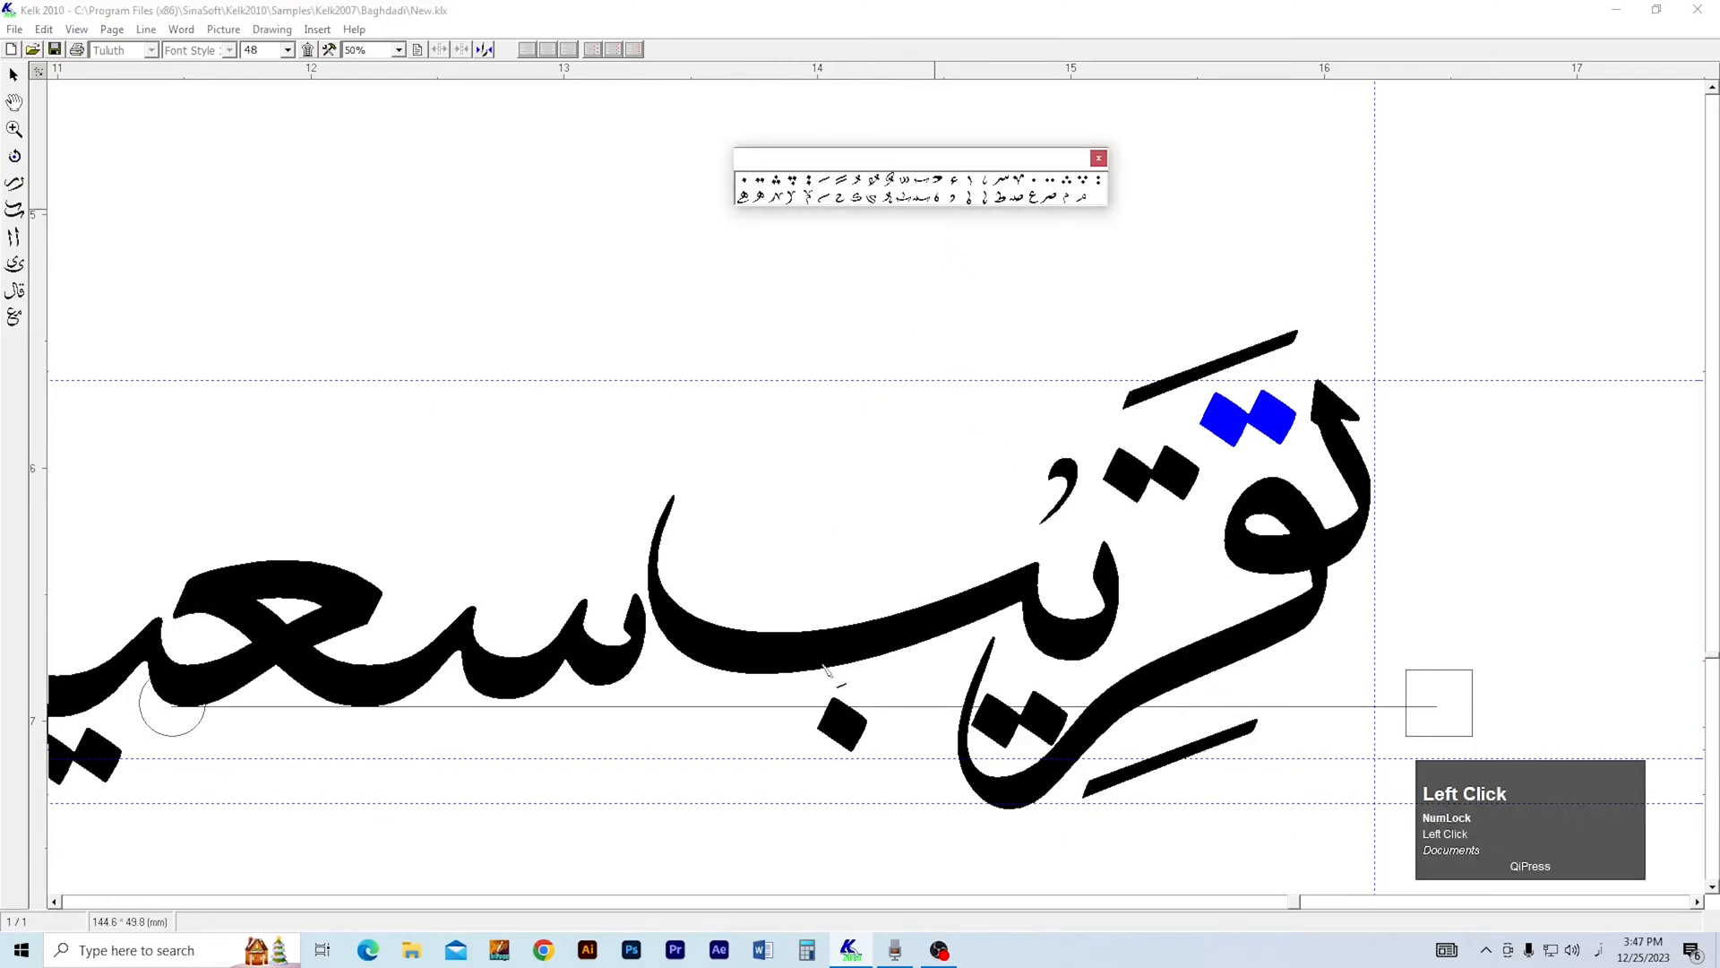
left_click_drag(866, 769, 867, 768)
left_click_drag(855, 726, 903, 738)
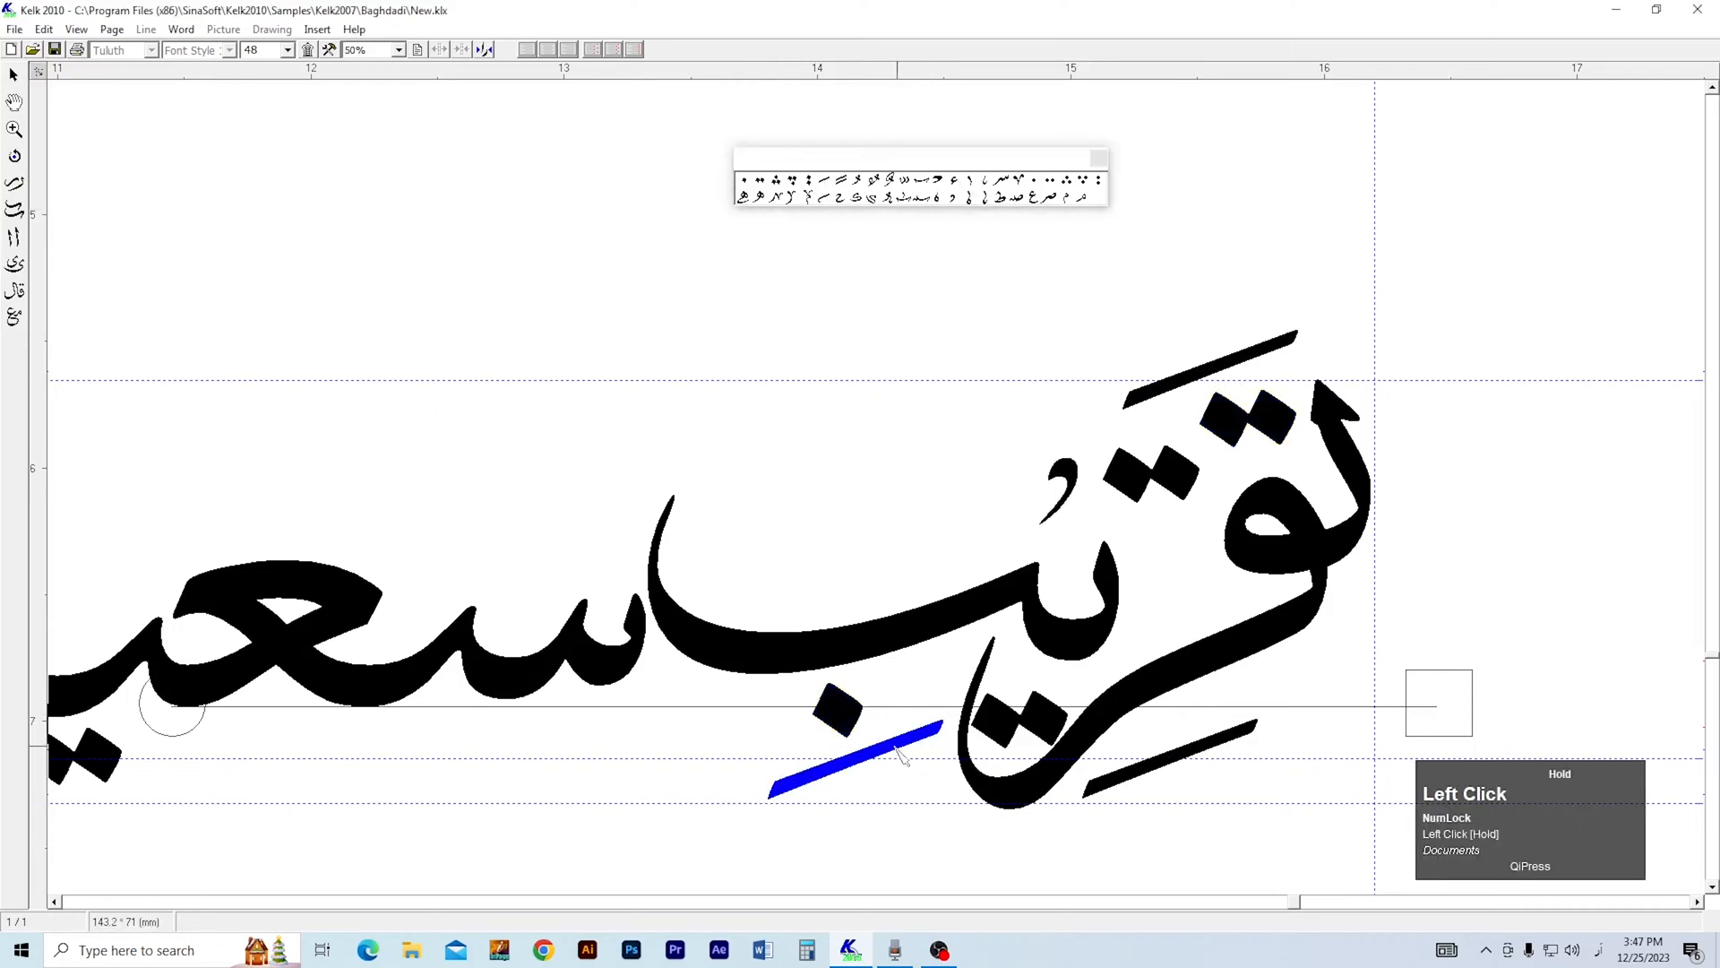
Add a fatha above the س of سعيد and a small, reduced ع with a kasra beneath its ع.
right_click(685, 673)
right_click(663, 678)
key("2")
left_click_drag(668, 680, 833, 643)
key("1")
left_click_drag(828, 182, 703, 509)
left_click_drag(1026, 206, 519, 707)
left_click(288, 50)
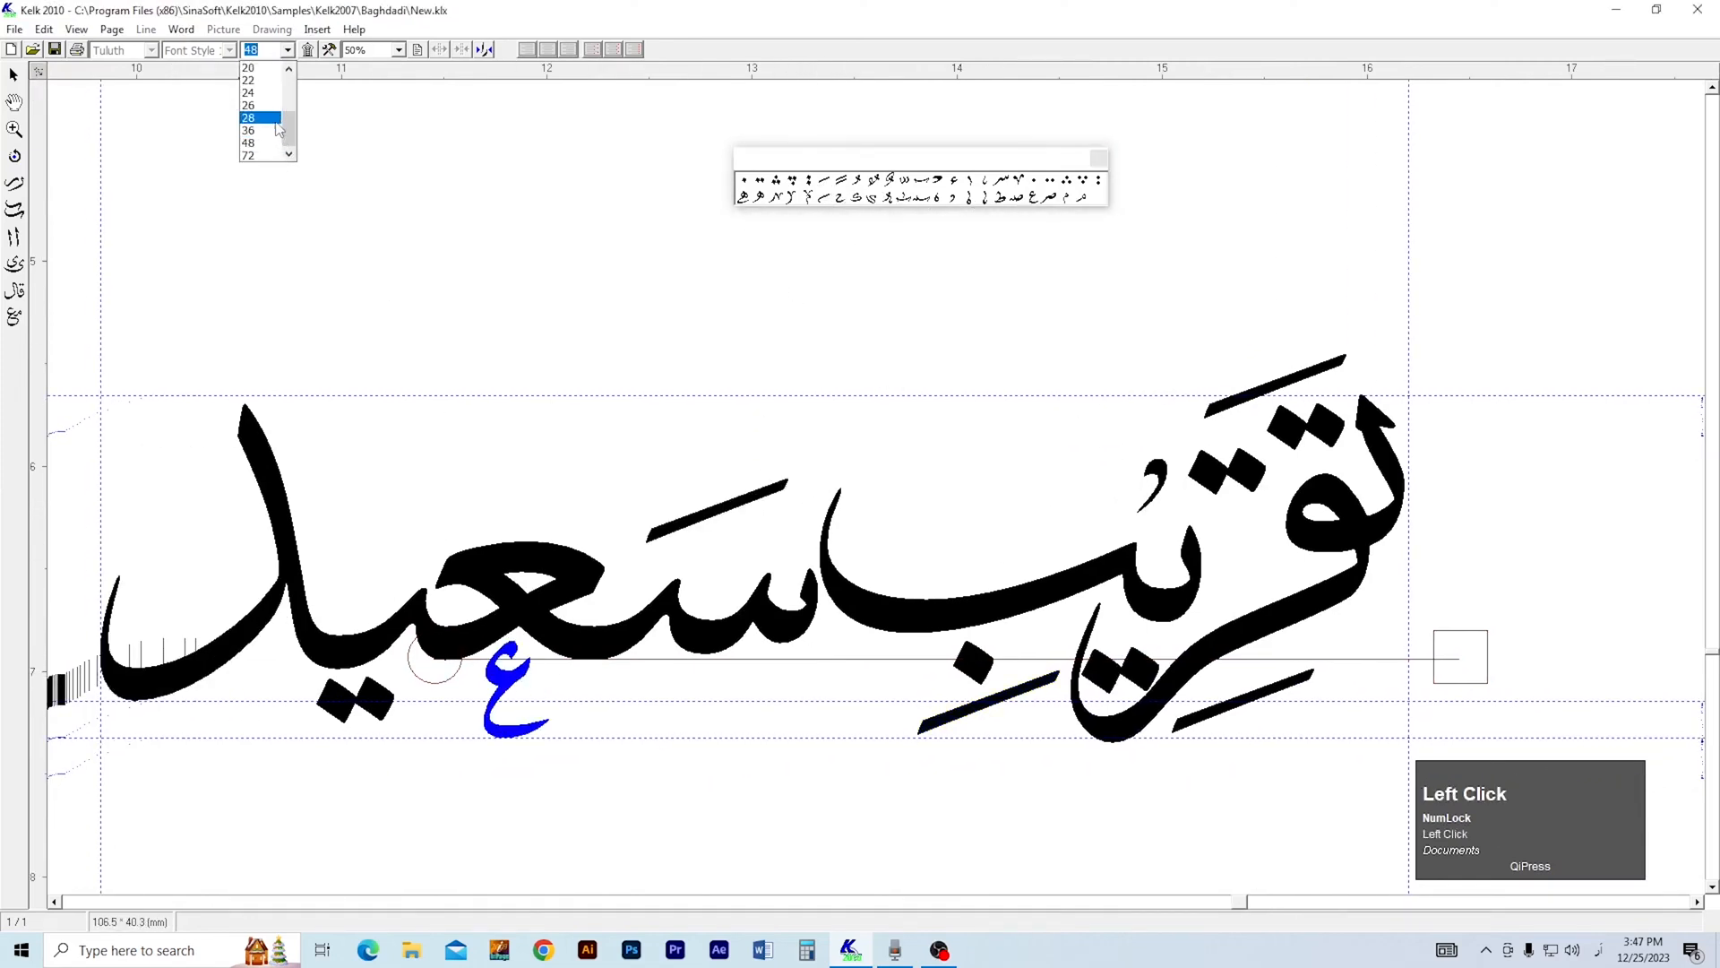
left_click(262, 125)
mouse_move(836, 191)
left_mouse_down()
mouse_move(832, 423)
mouse_move(571, 728)
mouse_move(719, 638)
mouse_move(655, 645)
left_mouse_up()
Add small decorative tick marks at the left tips of د and ب and above the ي of سعيد.
right_click(605, 688)
scroll(623, 710, "down", 1)
key("1")
left_click_drag(989, 192, 191, 523)
left_click_drag(1012, 189, 827, 476)
scroll(828, 466, "up", 4)
right_click(838, 491)
key("2")
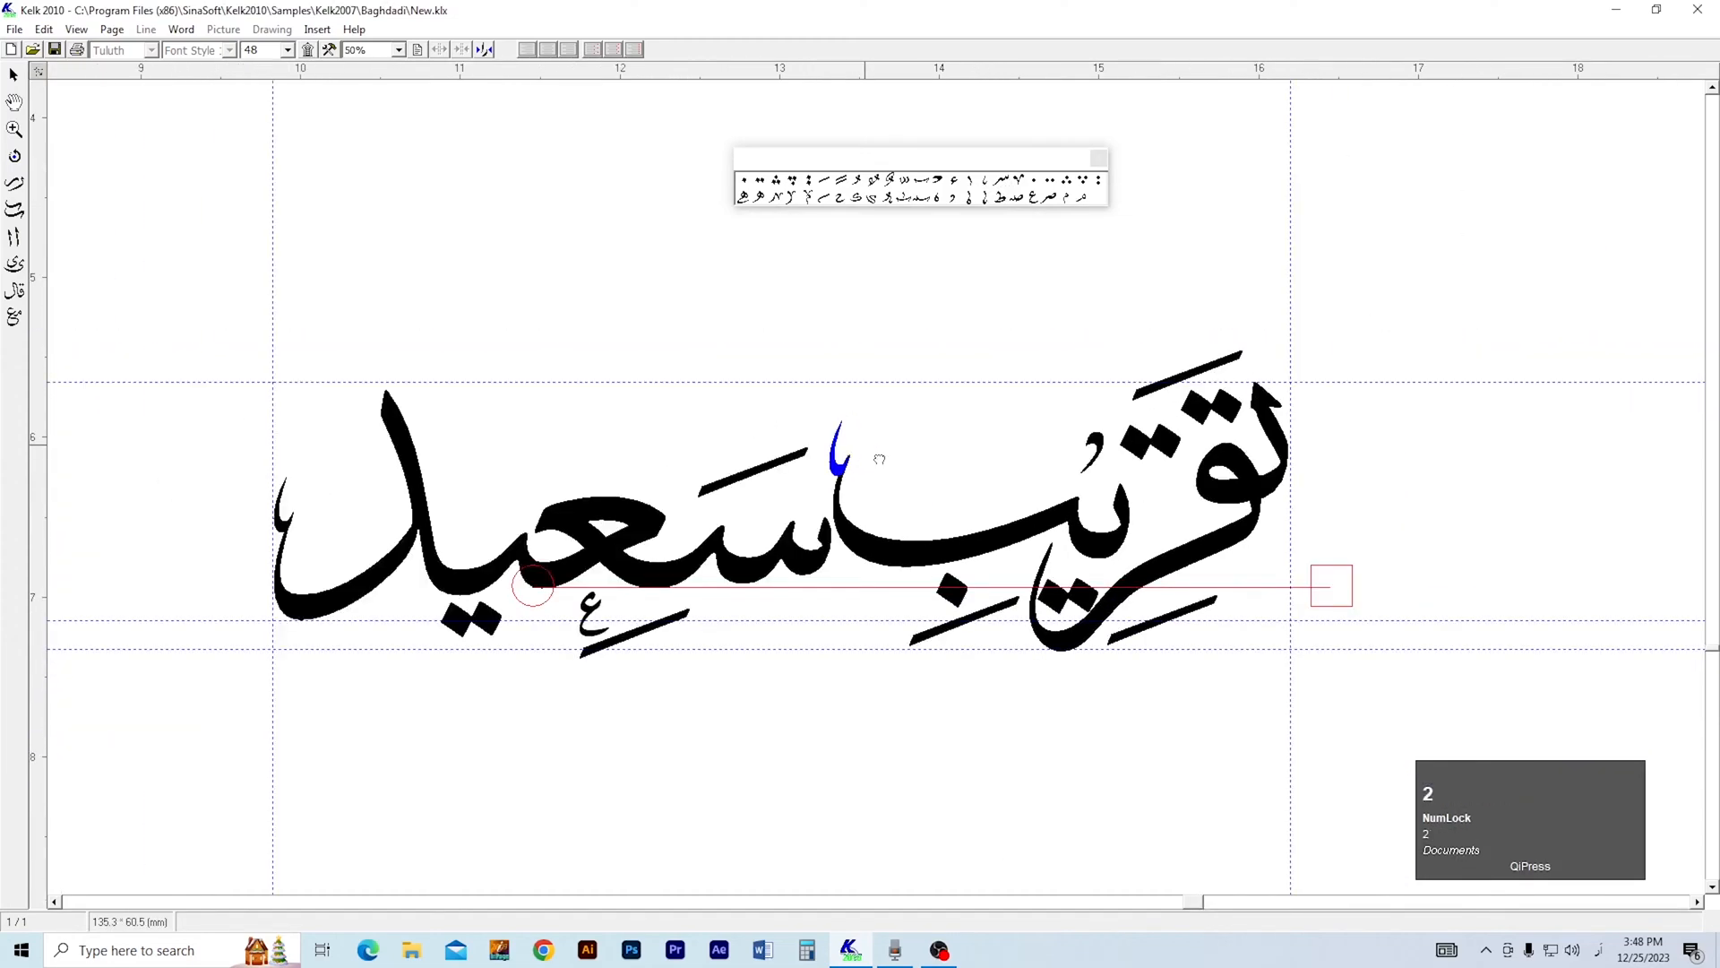
left_click(984, 193)
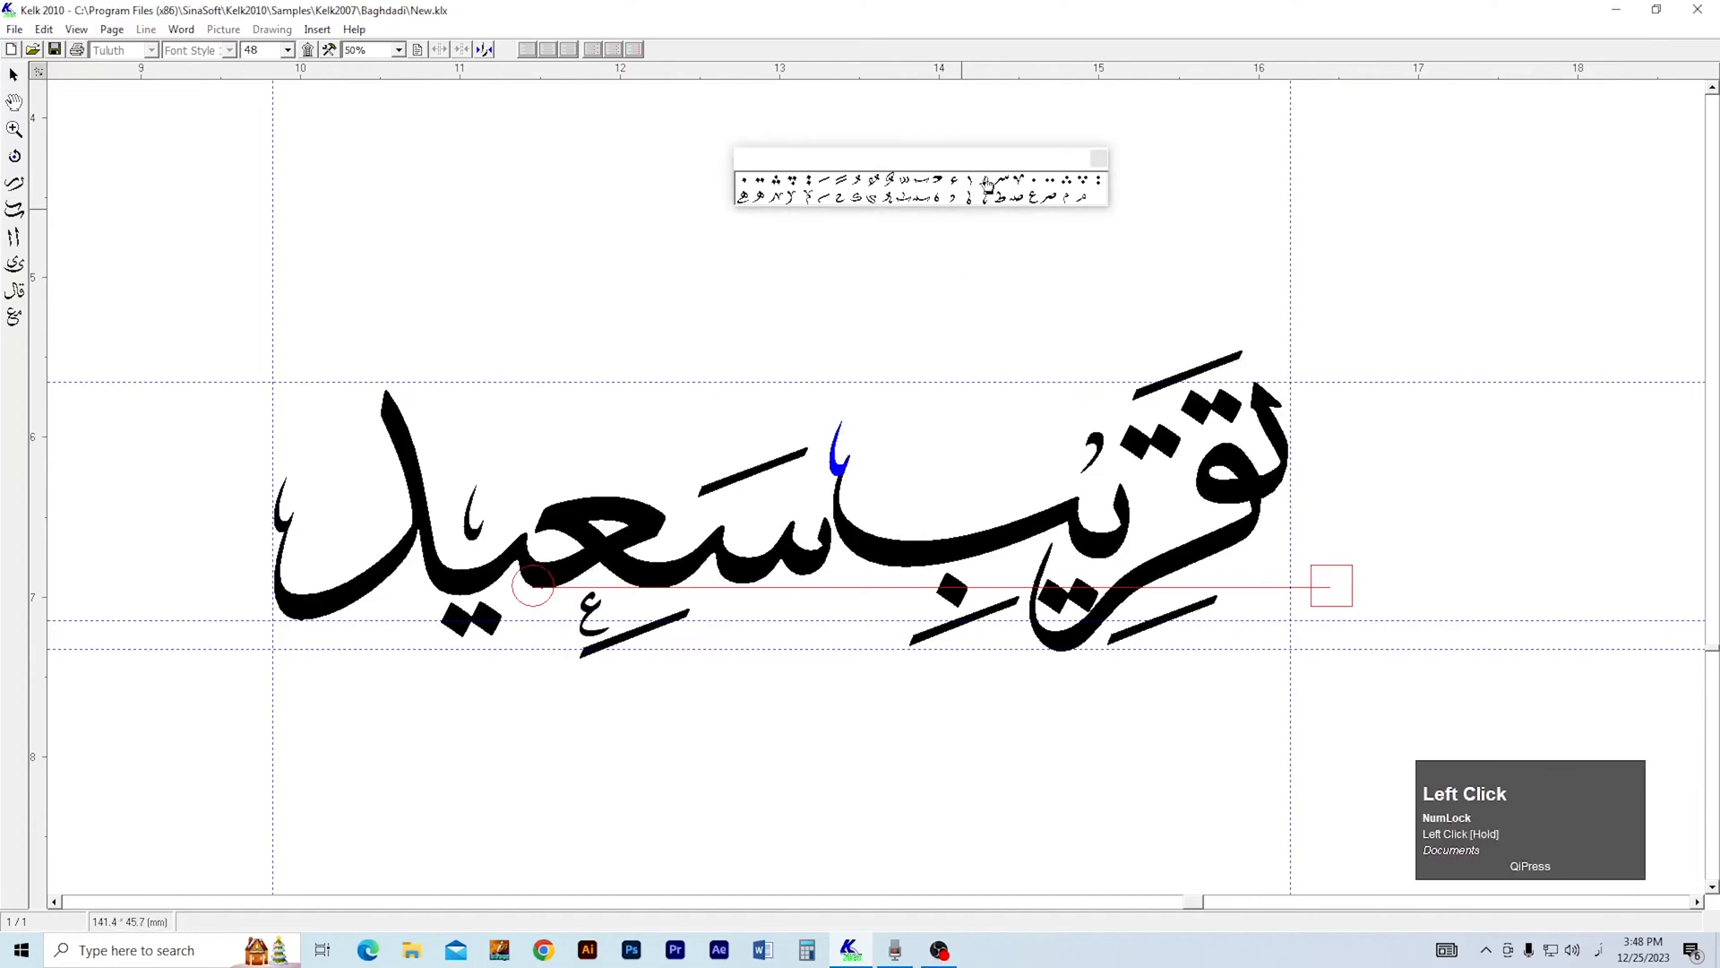
Place small ه ornaments inside the د and above the ر, setting the one above the ر to size 28.
left_click(948, 199)
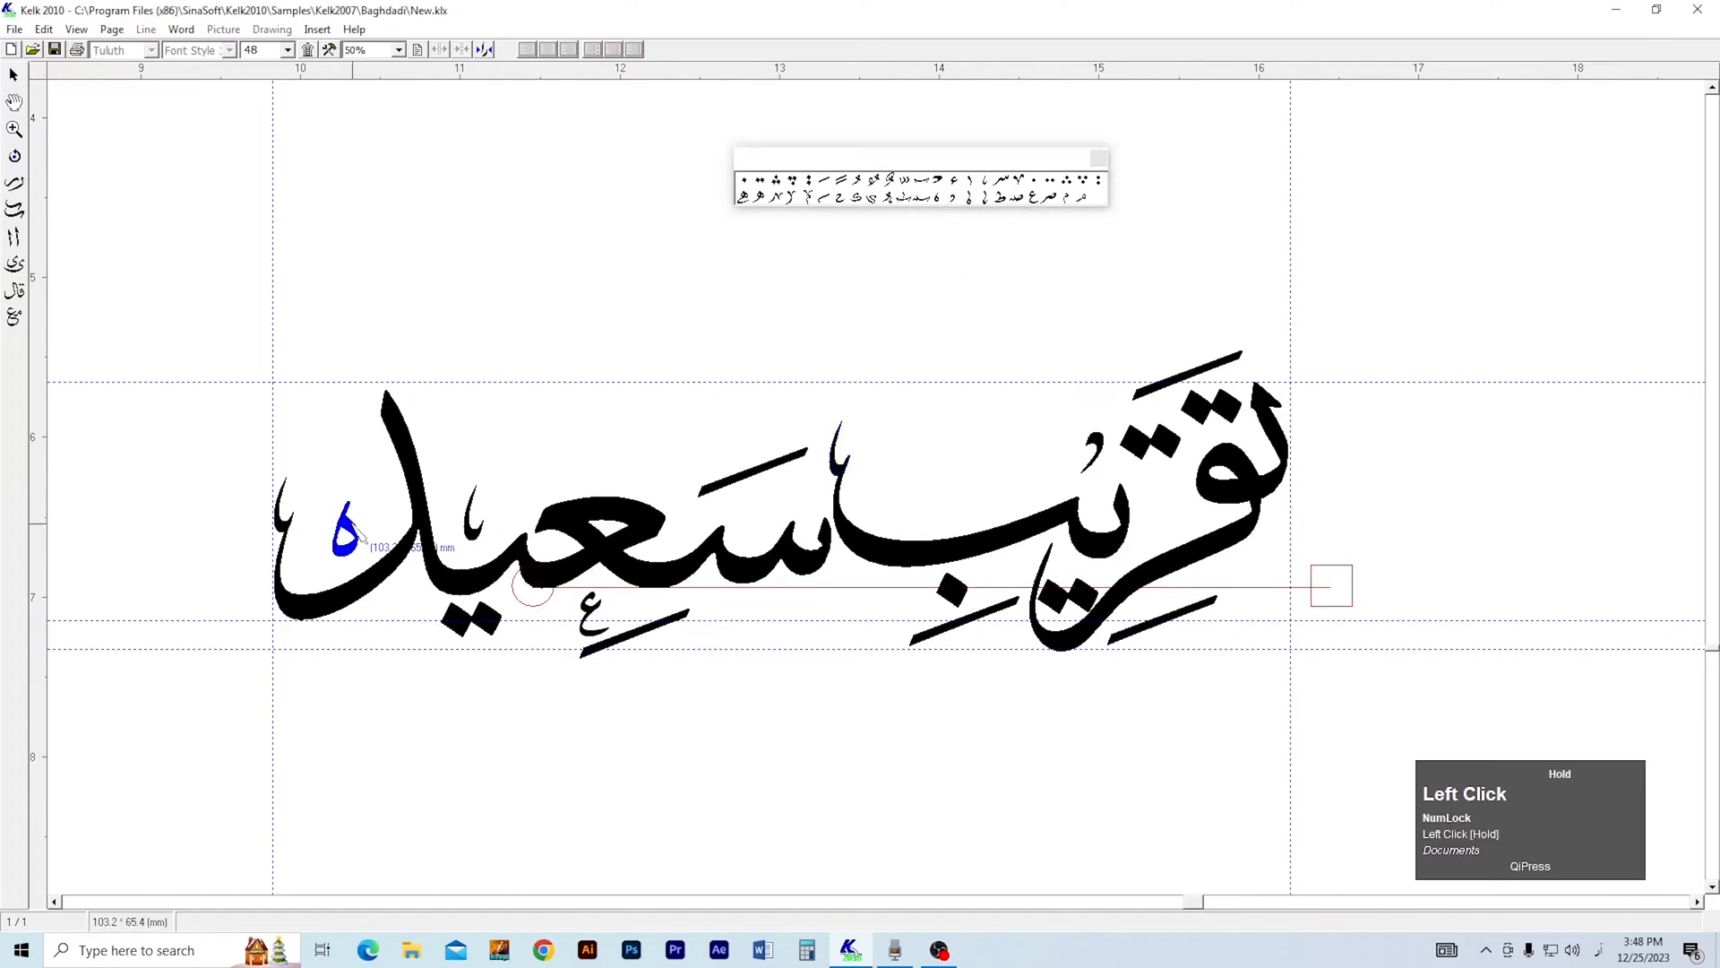
left_click(936, 199)
left_click(1167, 501)
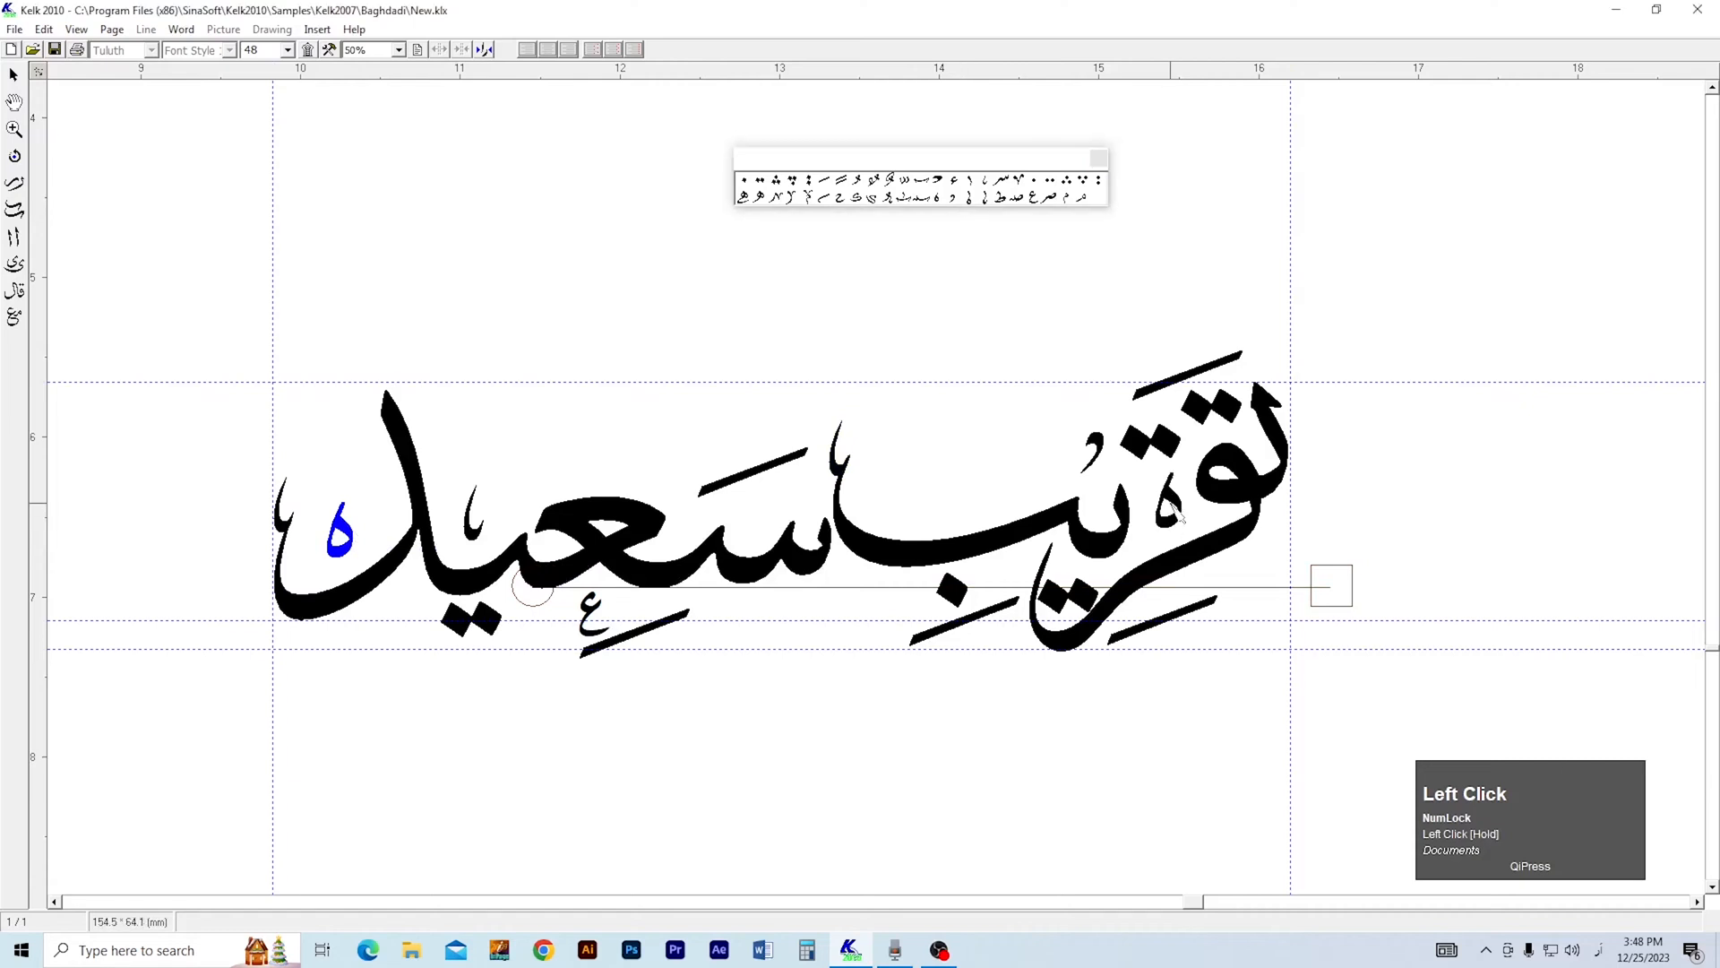
right_click(1168, 500)
left_click(287, 49)
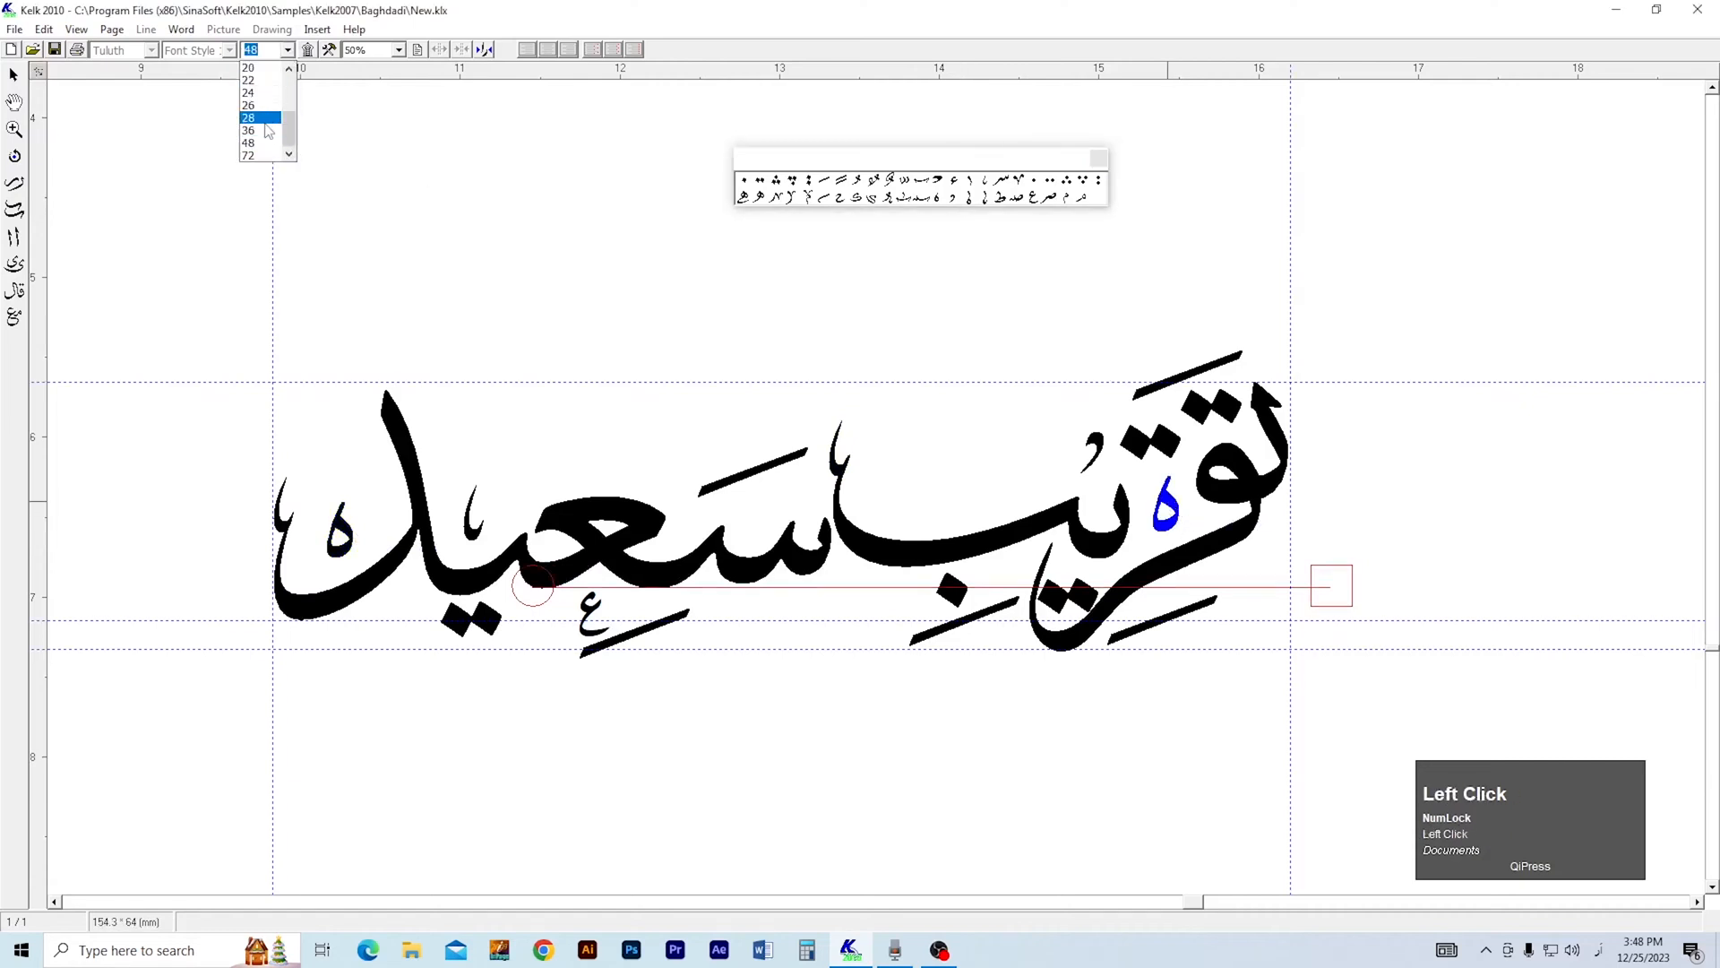
left_click(265, 132)
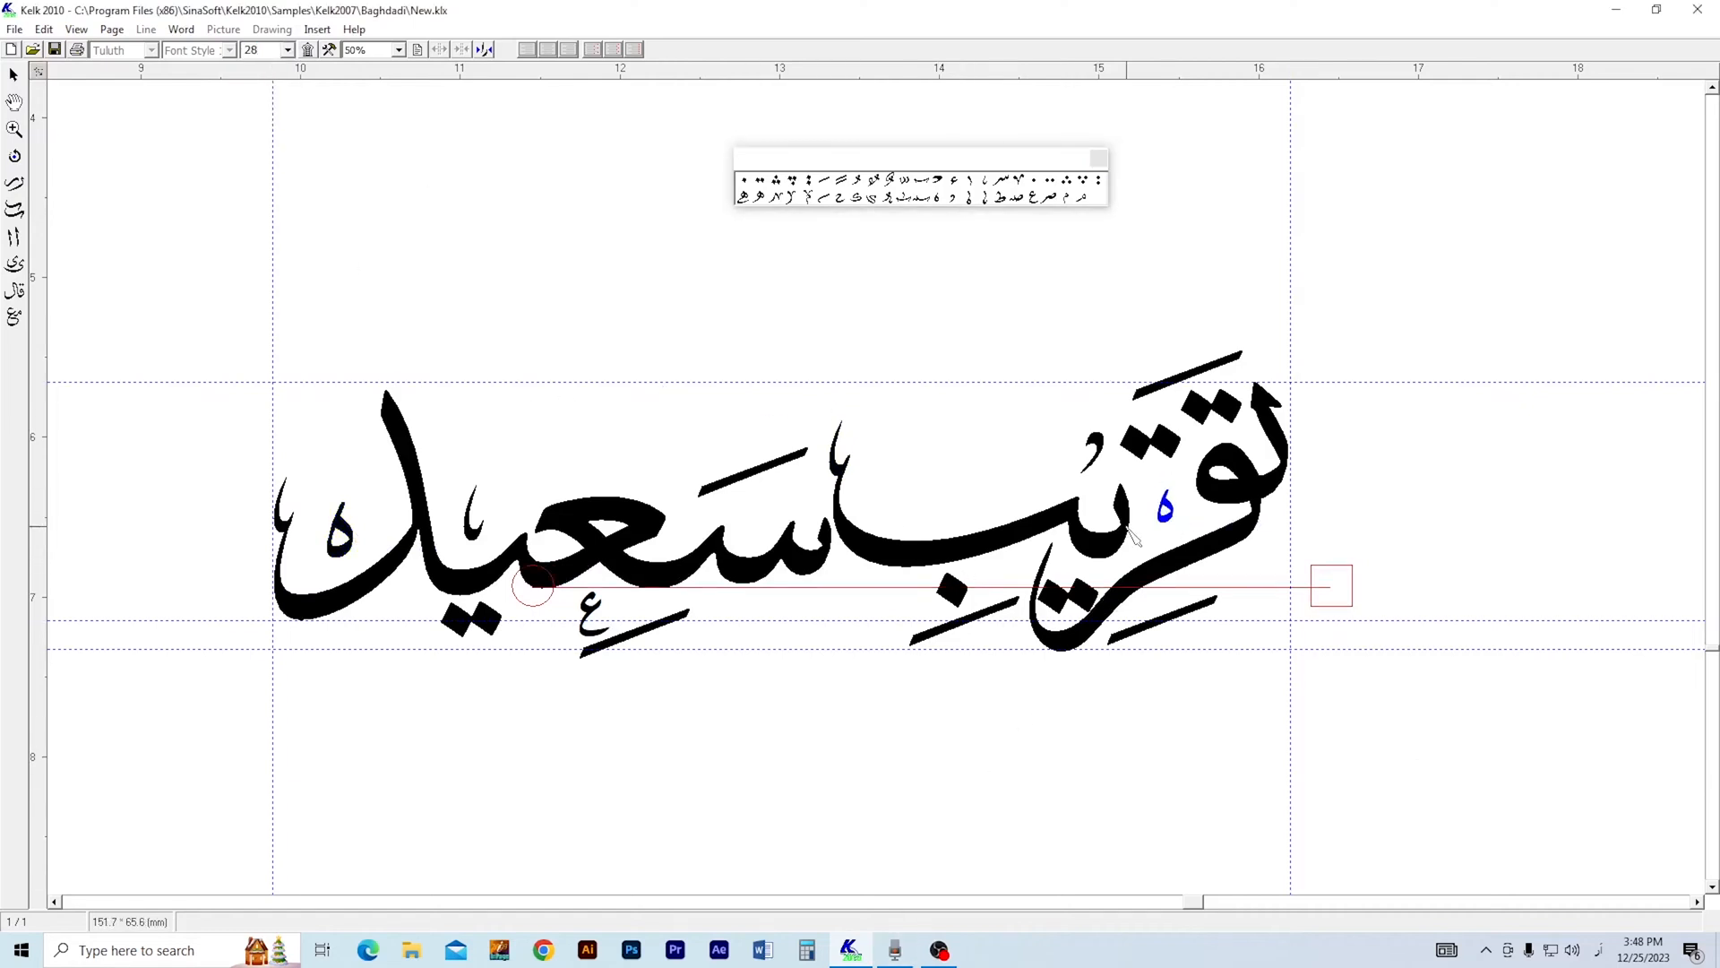
Move the lower كلك line slightly to the left.
right_click(930, 473)
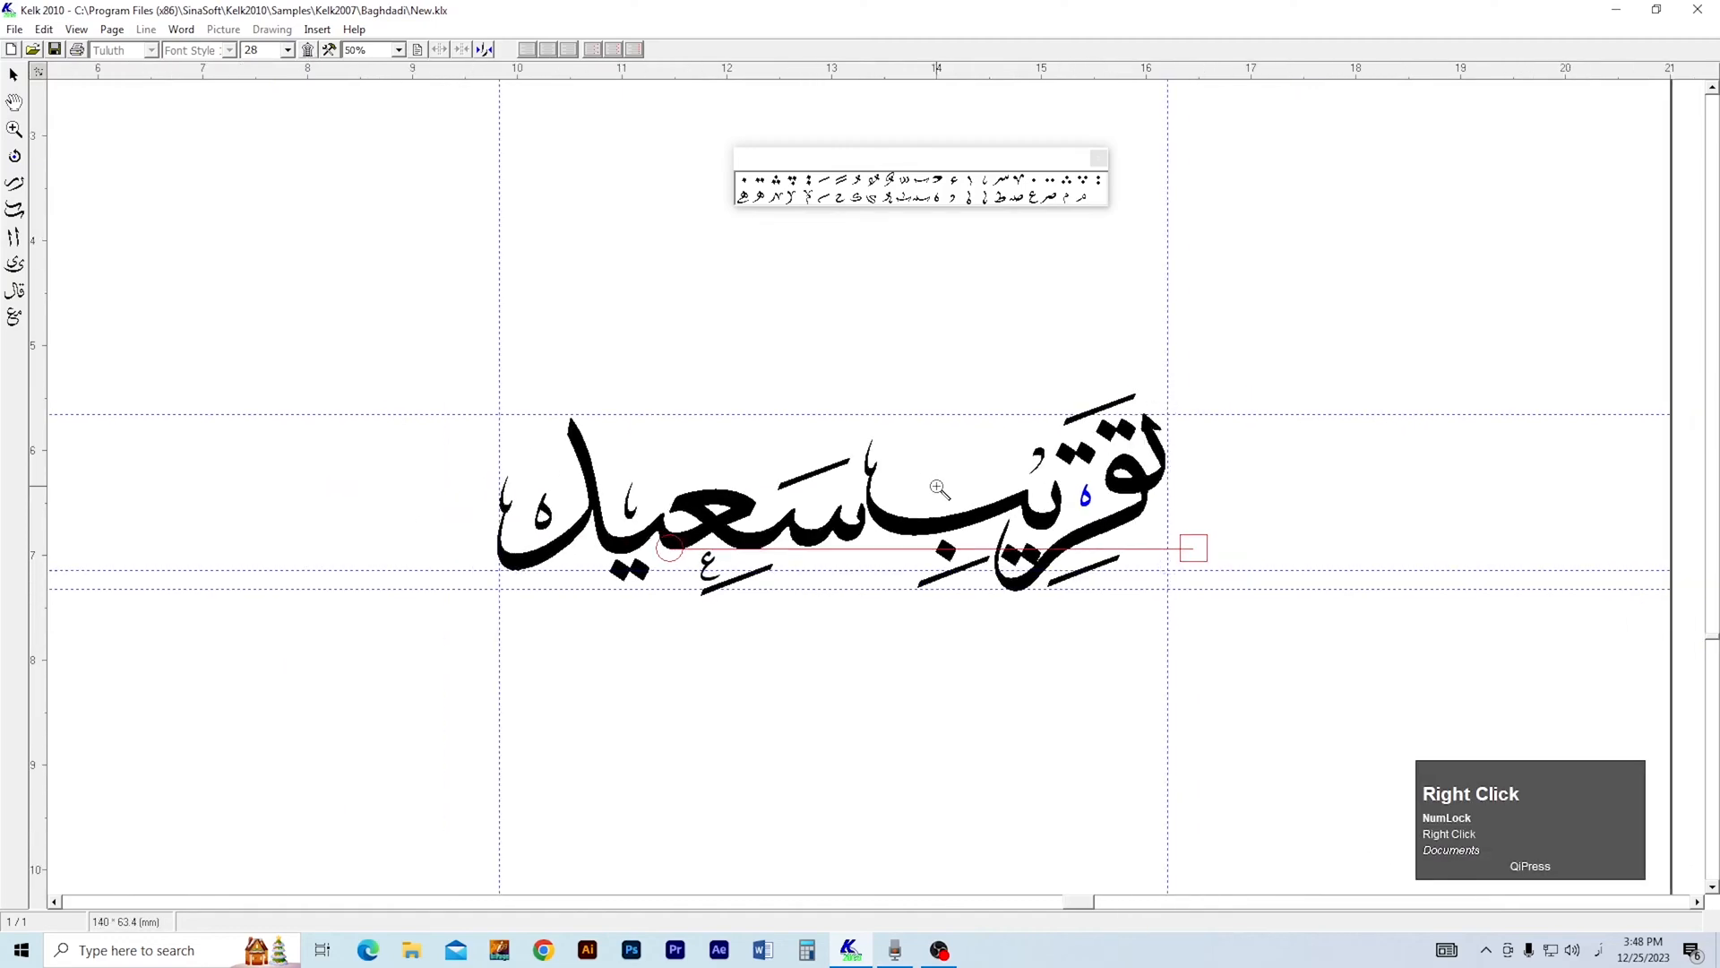
key("z")
right_click(918, 613)
right_click(915, 614)
key("2")
left_click_drag(972, 803, 975, 496)
key("1")
left_click(980, 664)
right_click(977, 662)
left_click(968, 663)
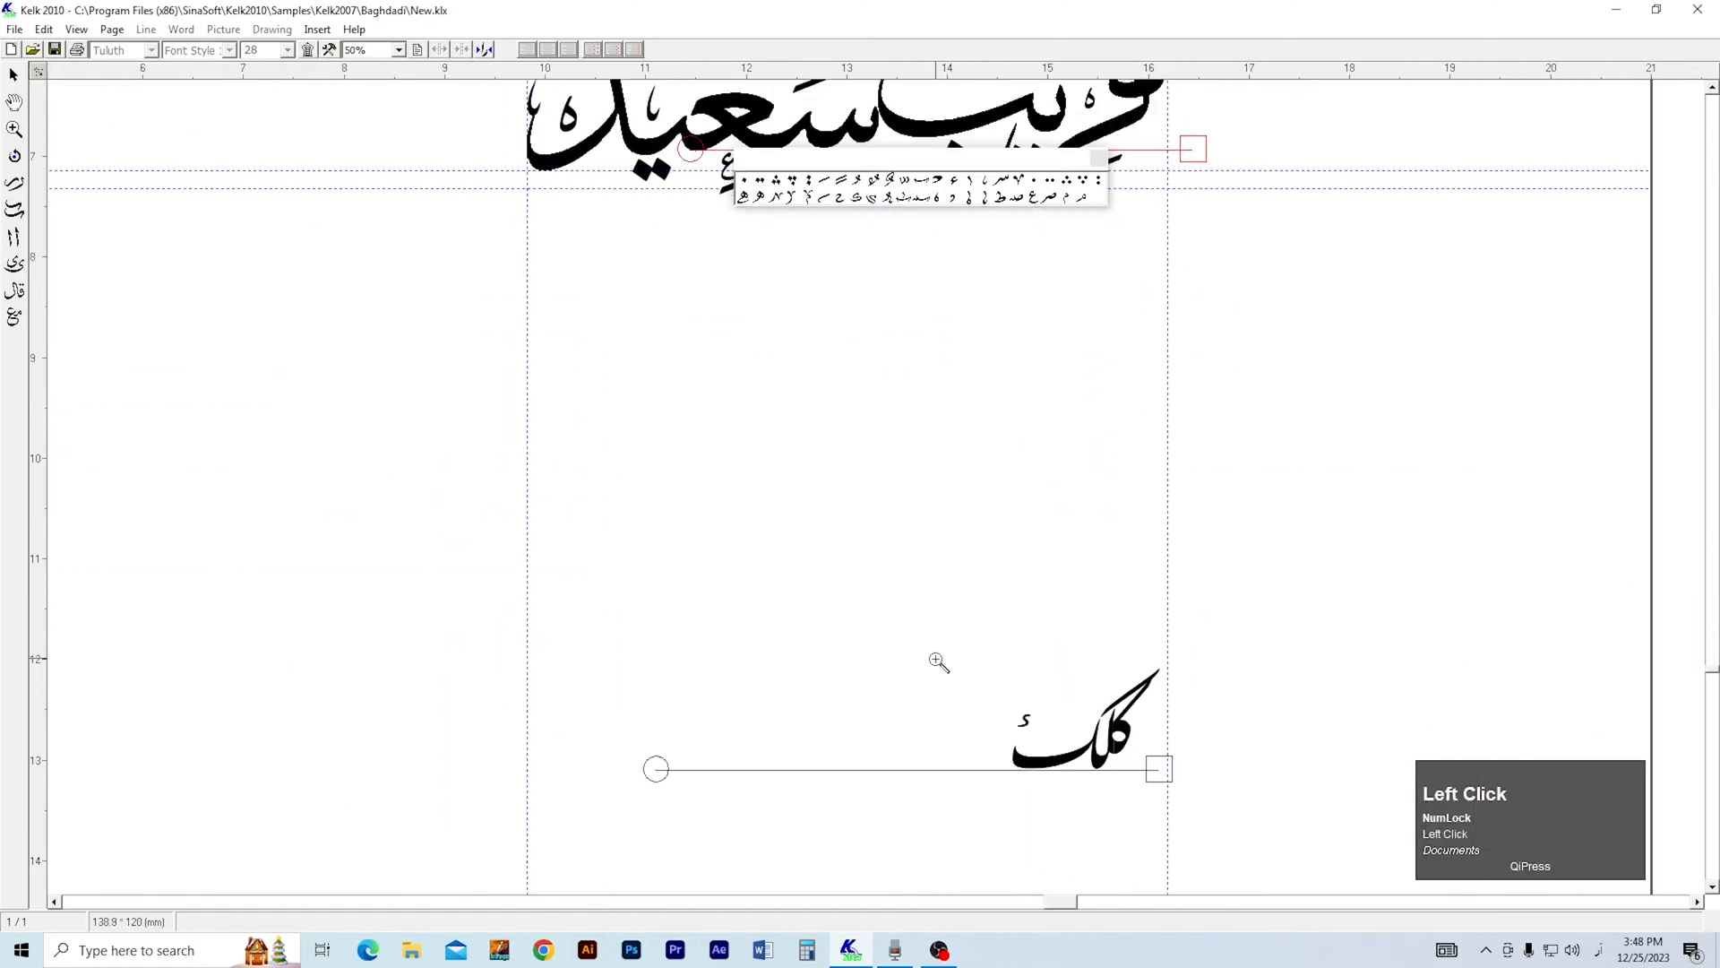
key("1")
left_click_drag(1209, 688, 1179, 682)
Replace the lower line's text with "ختم بخاري شريف" in Tuluth style at size 48.
right_click(1177, 683)
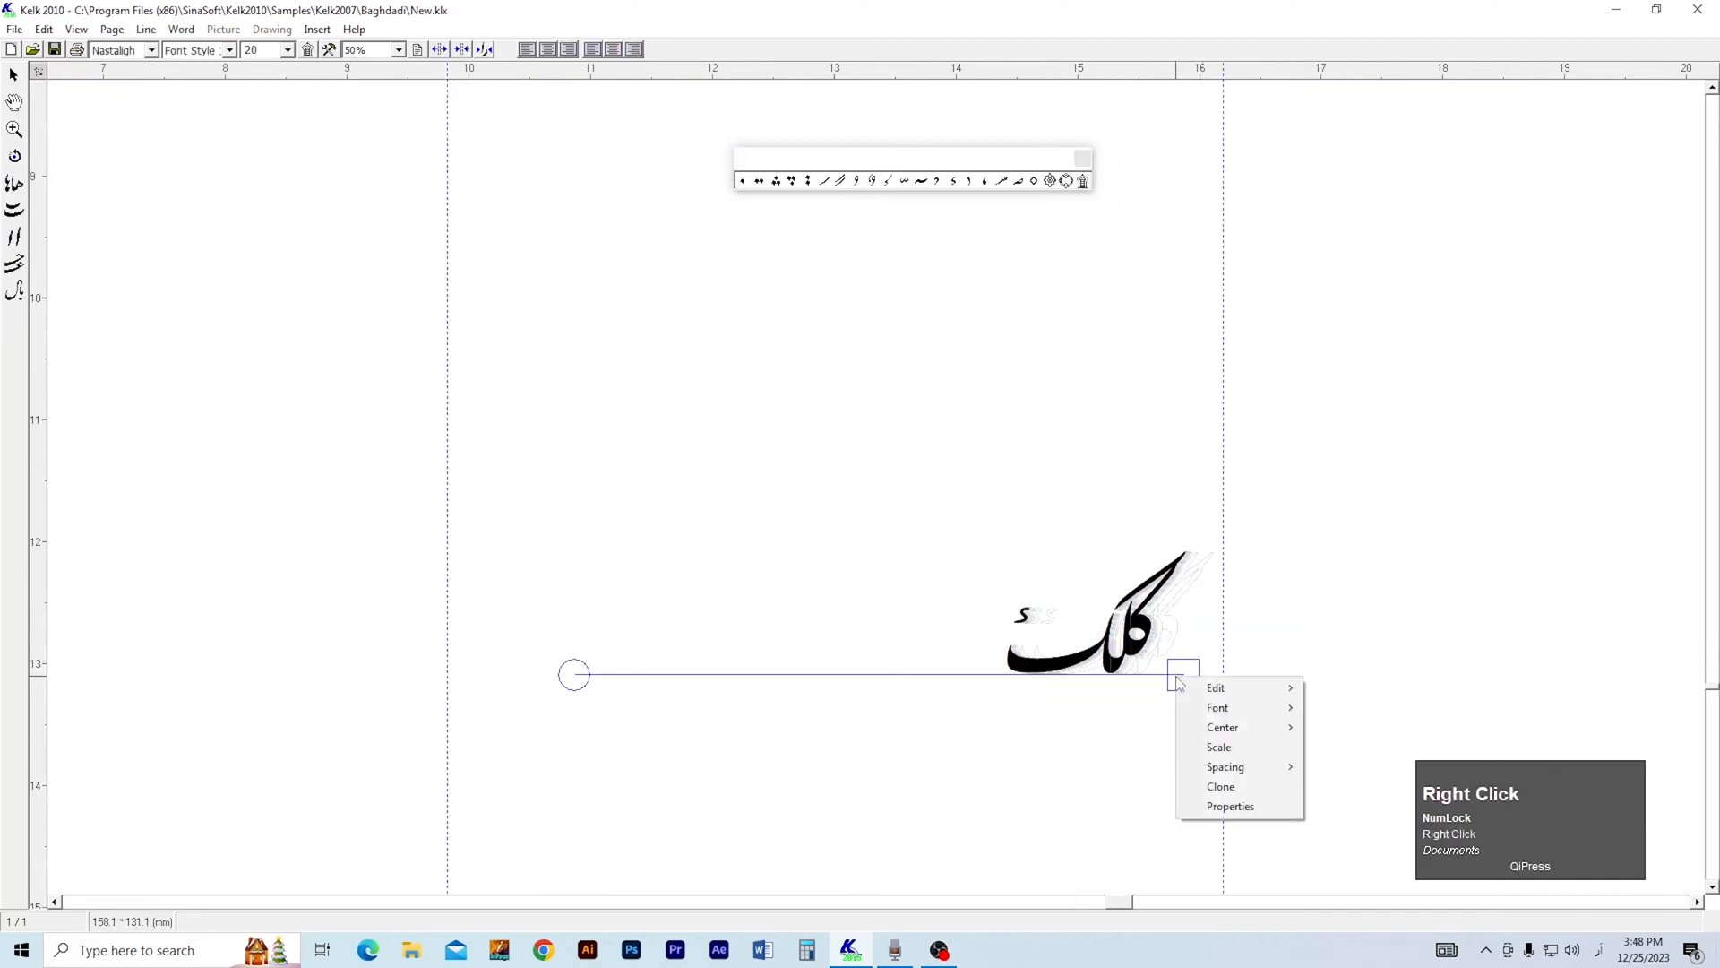
left_click(1230, 806)
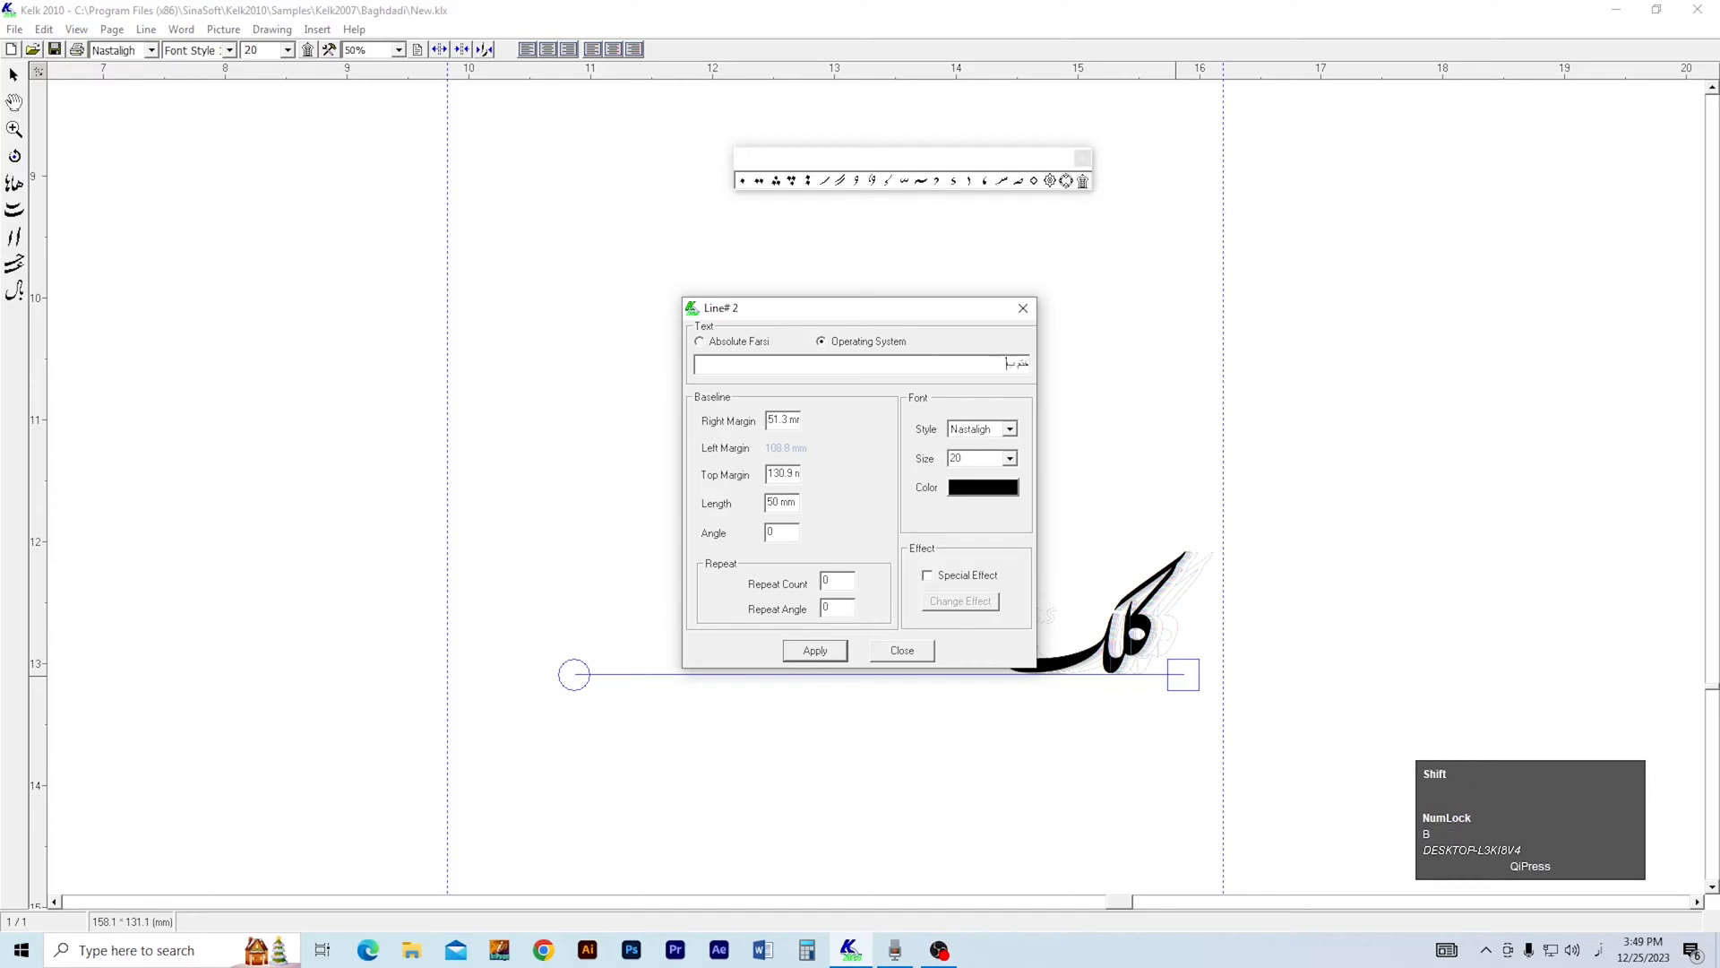
key("BackSpace")
left_click(1010, 429)
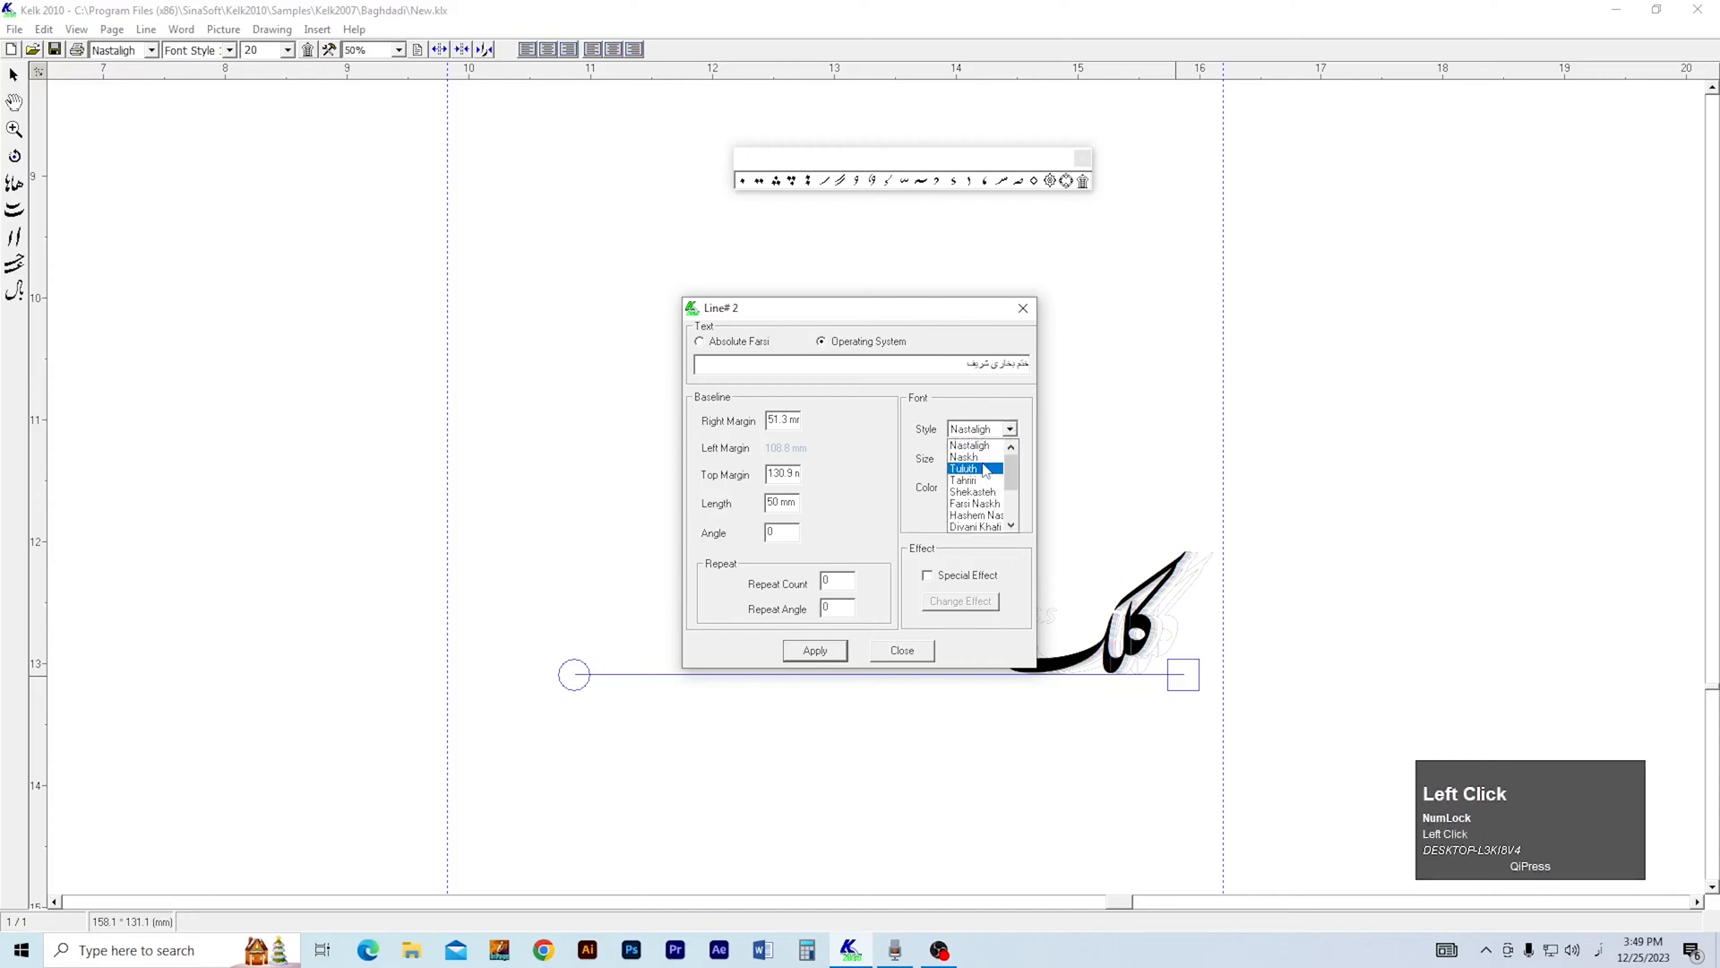
left_click(973, 461)
left_click(1009, 458)
left_click(977, 544)
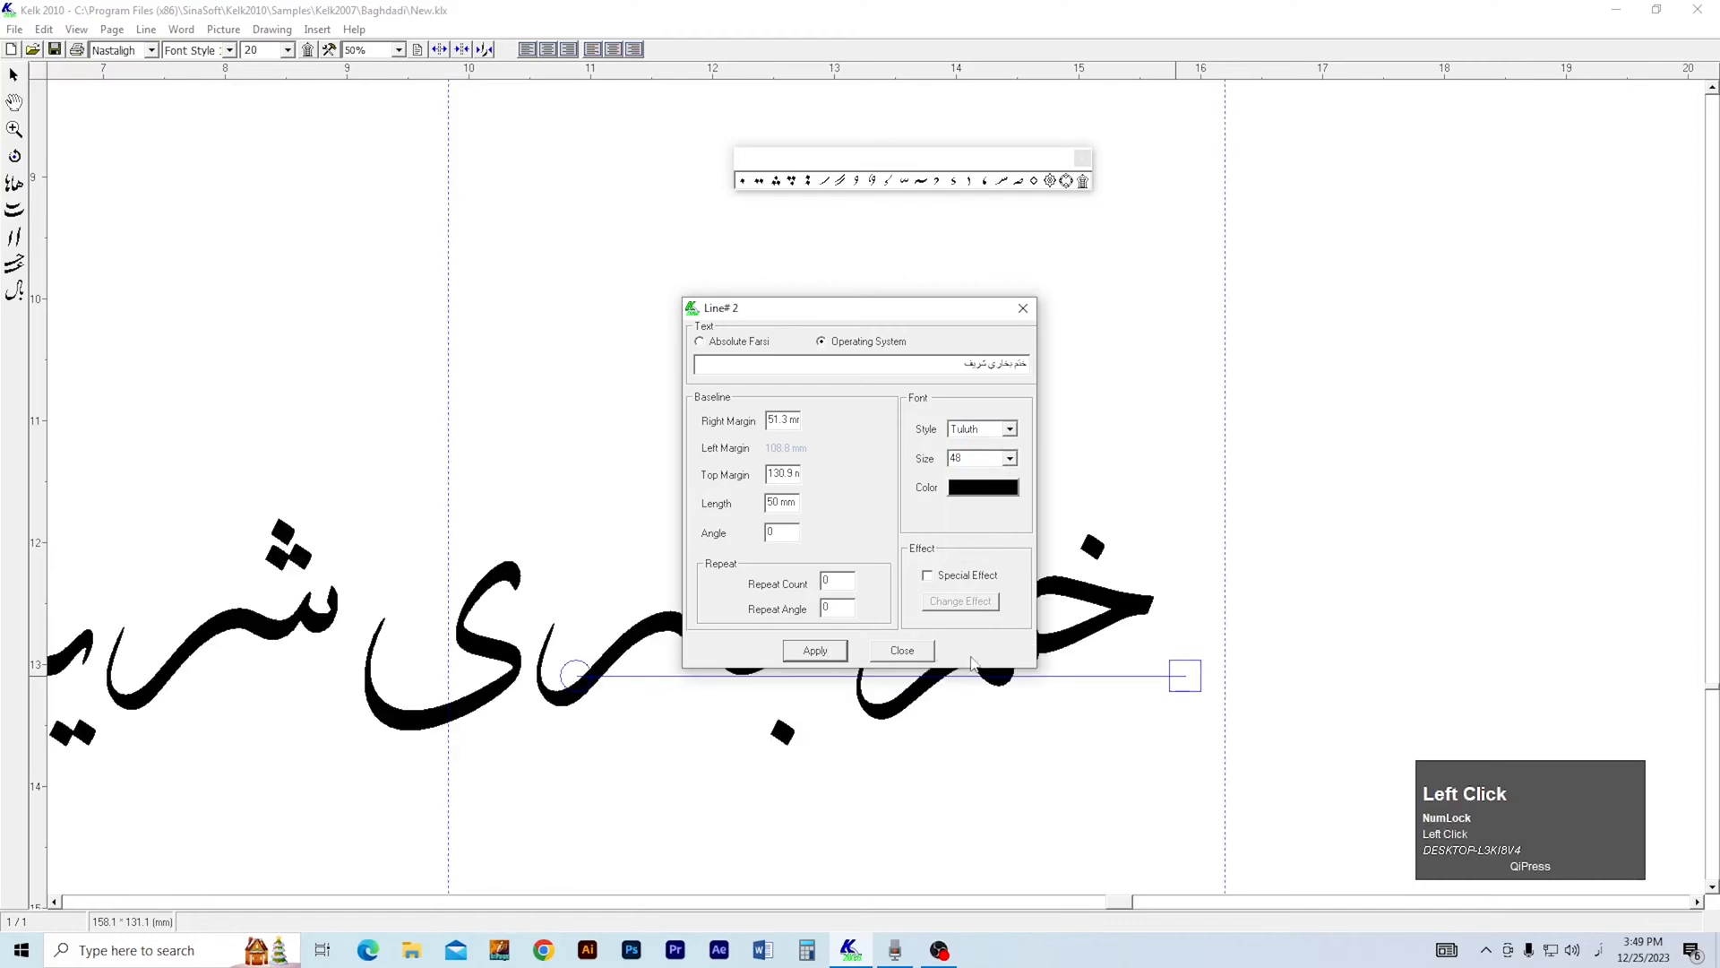
left_click(902, 649)
Move the ختم بخاري شريف line right so its text meets the right vertical guide.
right_click(674, 567)
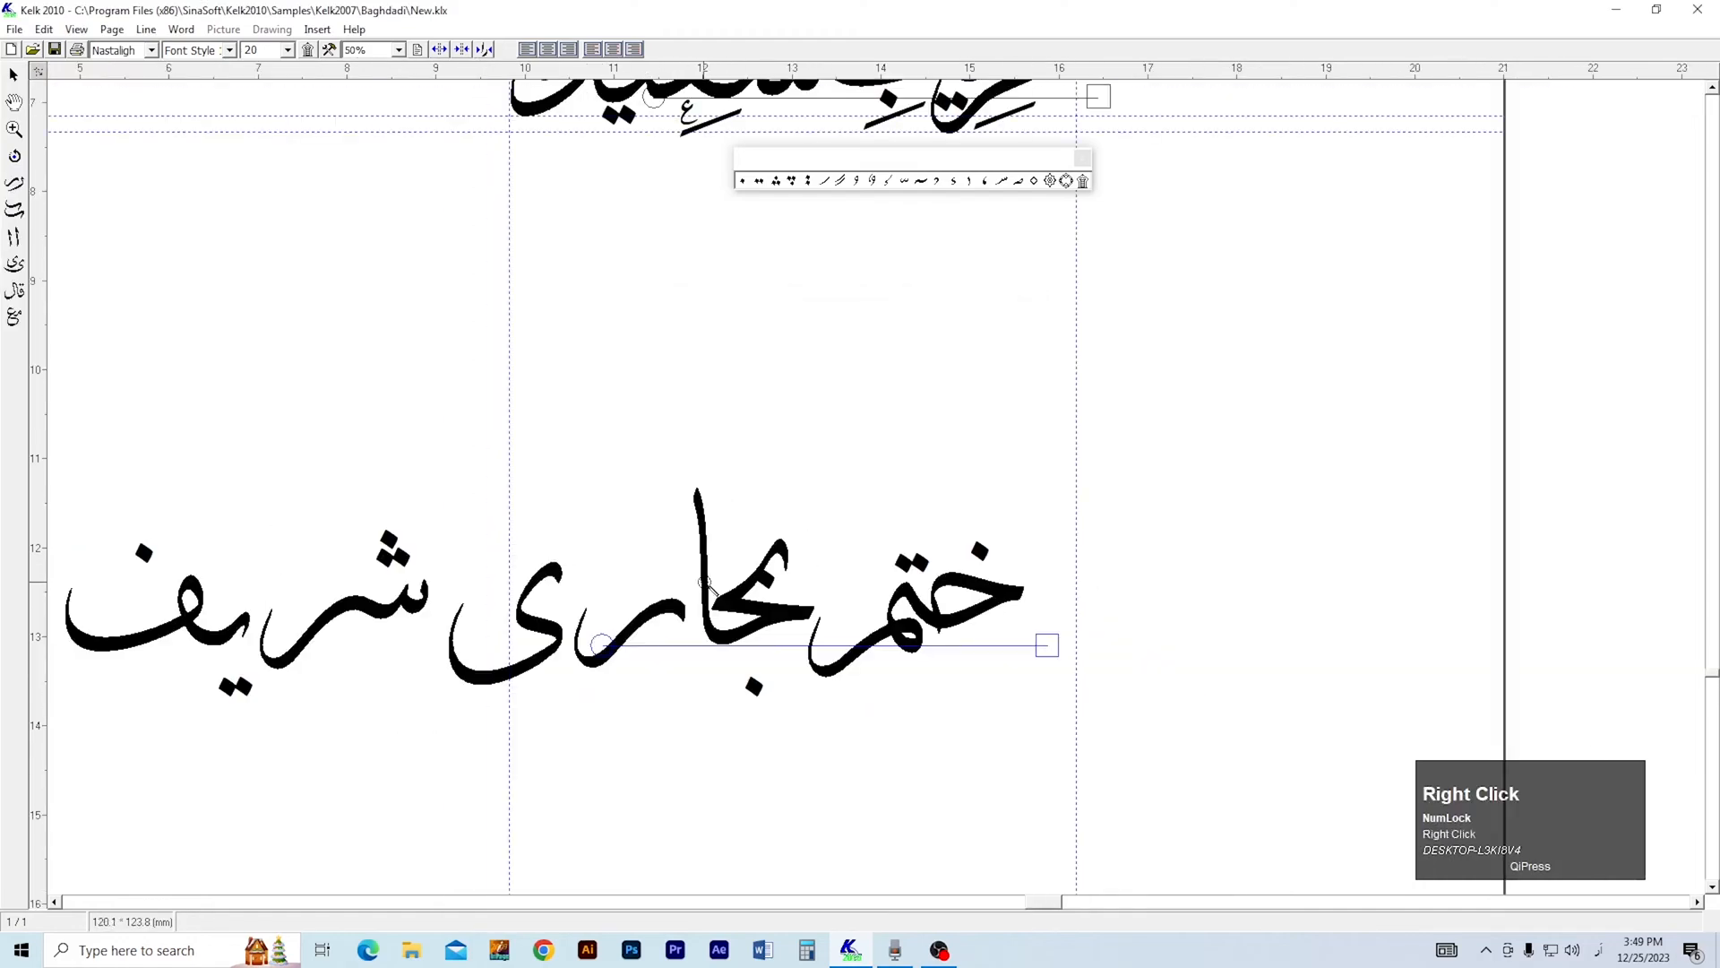
left_click(964, 643)
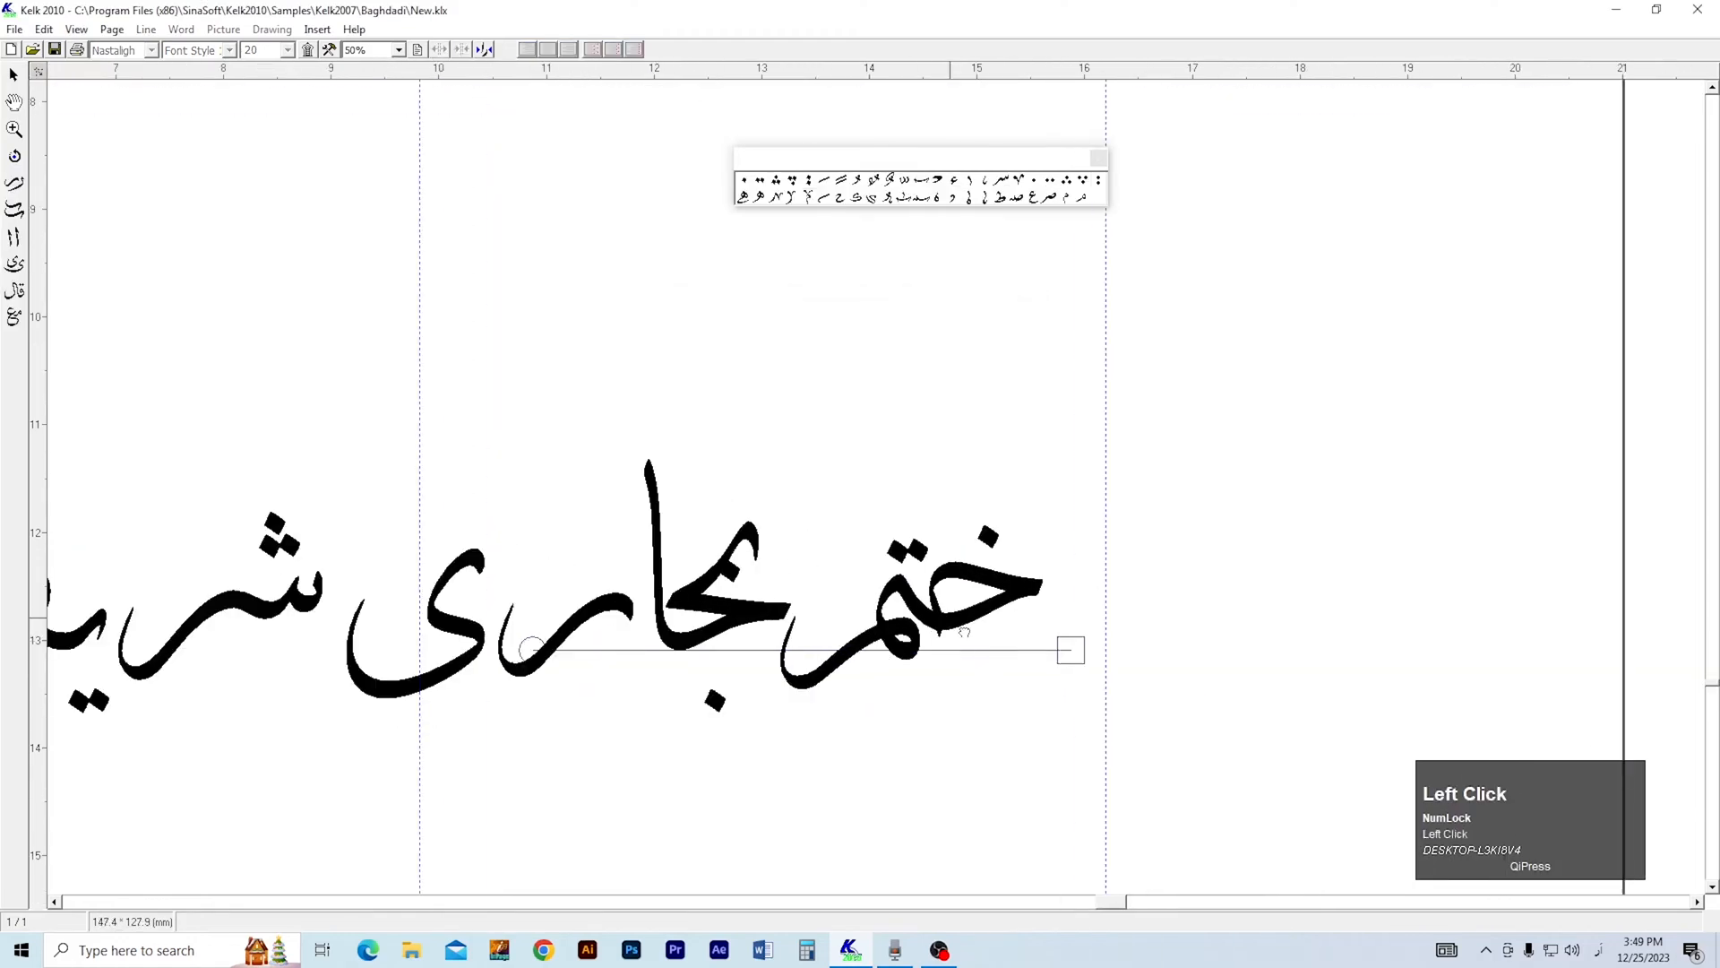
left_click(964, 630)
left_click_drag(1193, 702, 1267, 699)
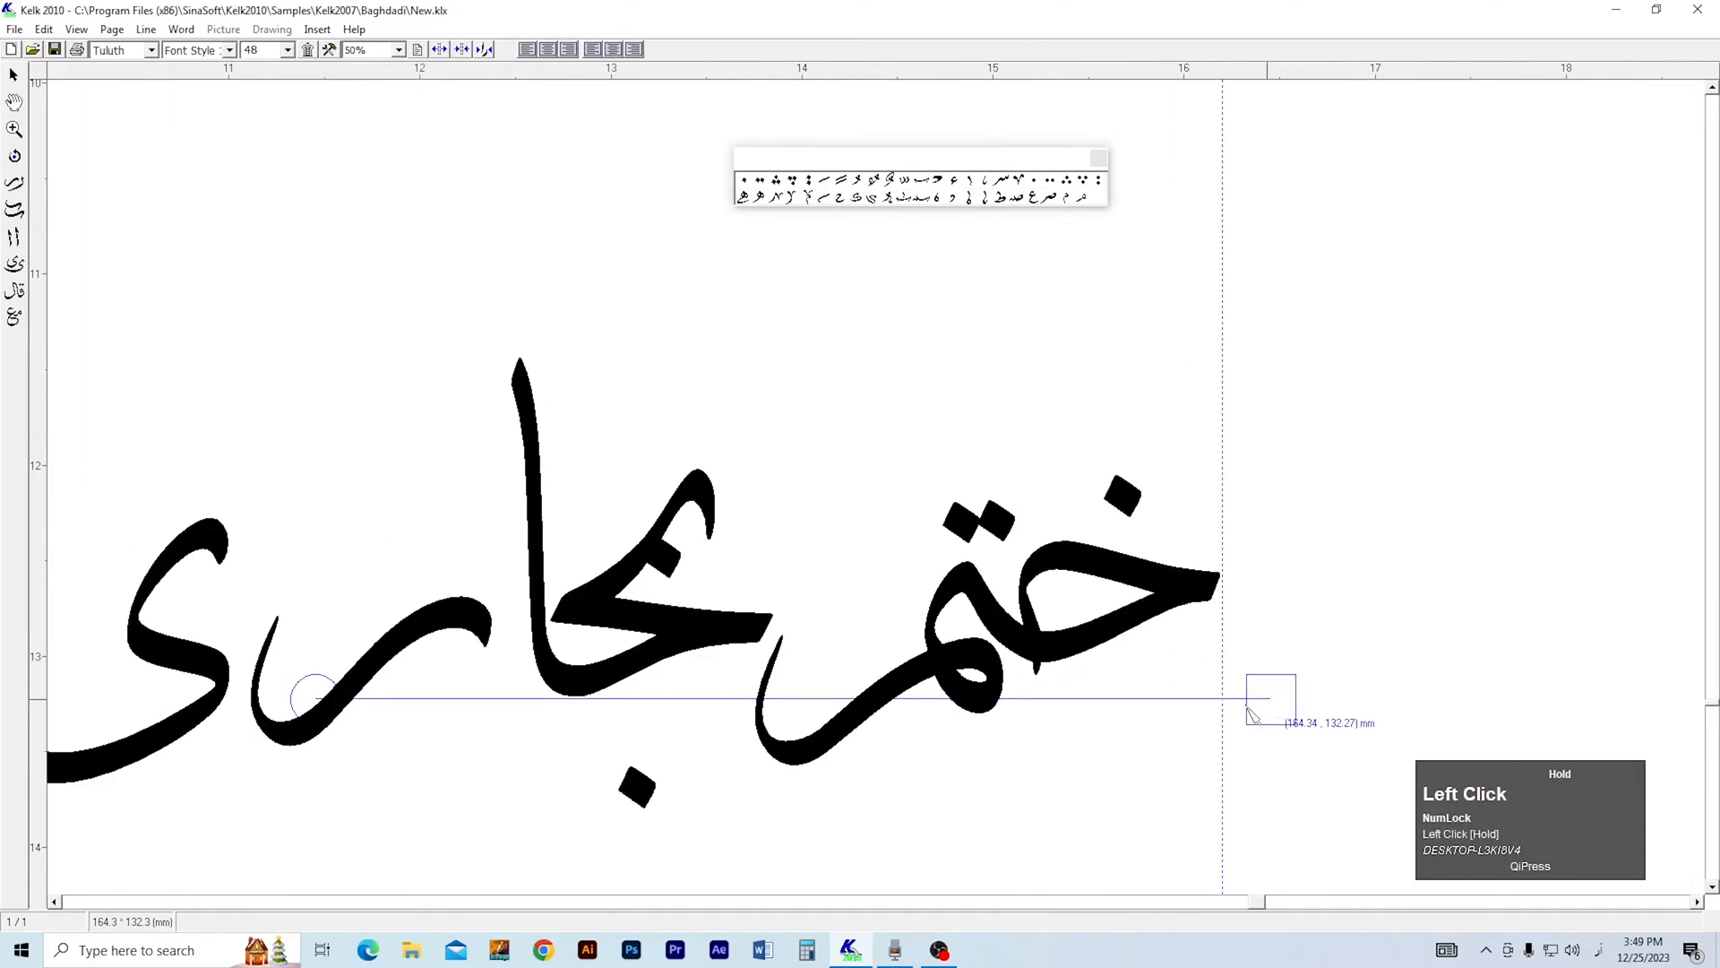
Add horizontal guides along the top of the خ body and the bottom of the م tail in ختم.
key("3")
right_click(902, 626)
key("2")
left_click_drag(777, 768, 910, 753)
key("space")
left_click_drag(383, 531, 367, 533)
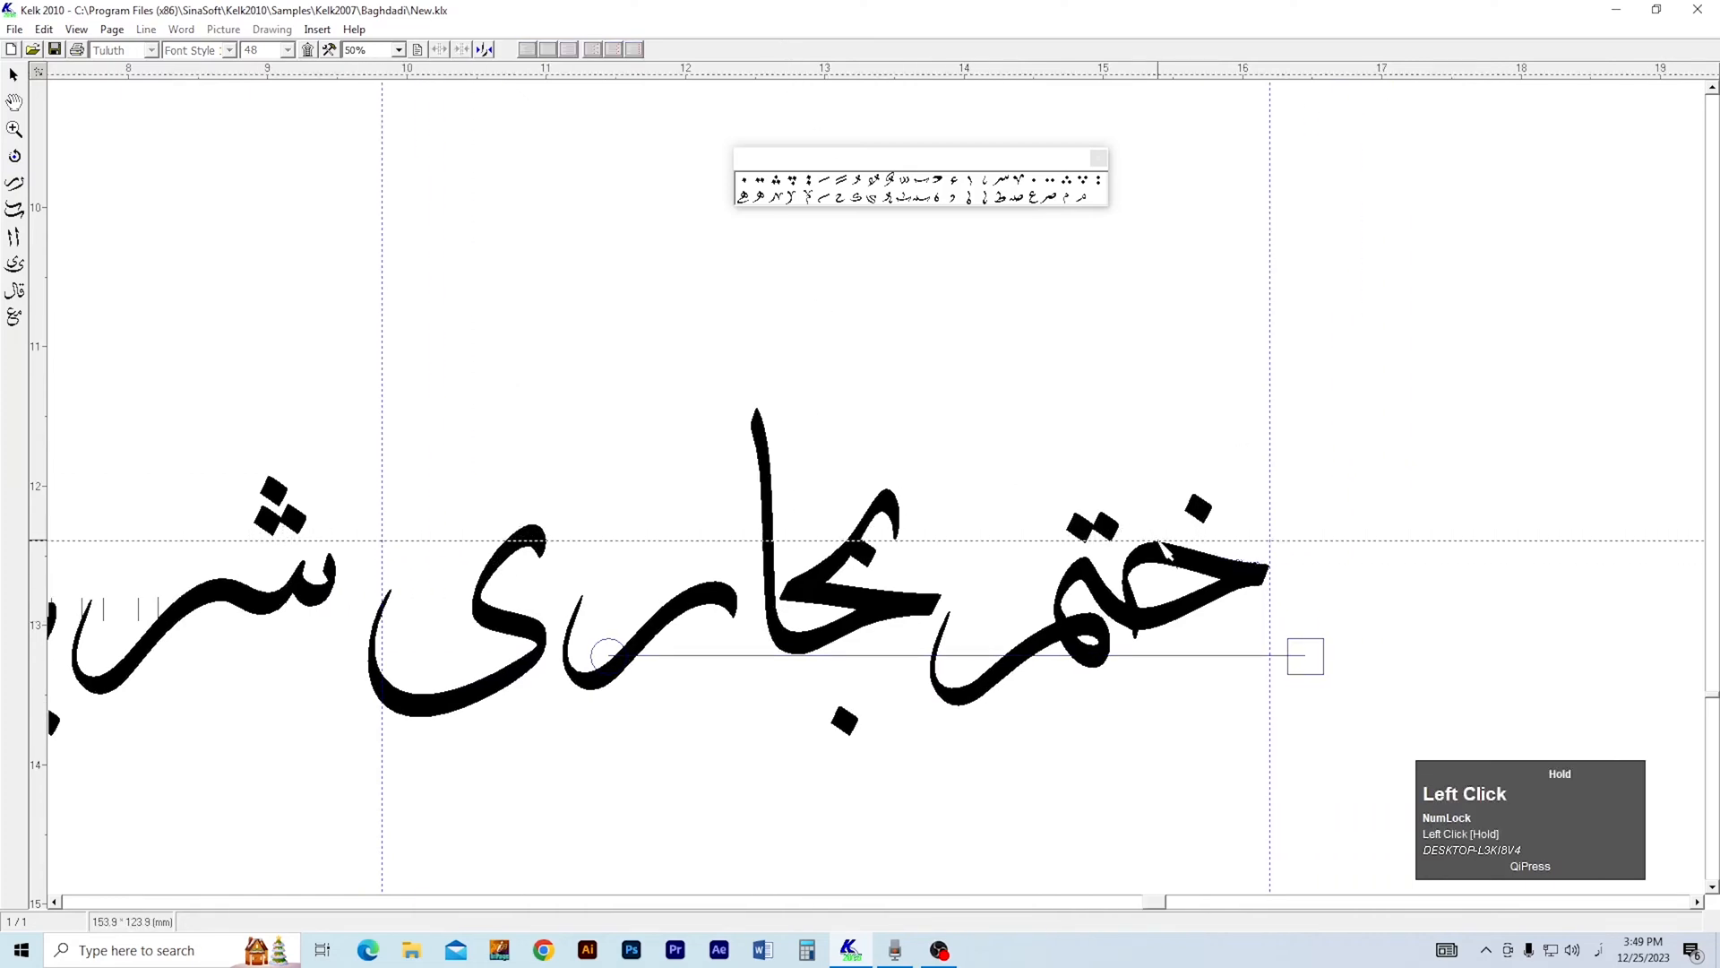
left_click_drag(854, 83, 964, 707)
scroll(1032, 665, "up", 6)
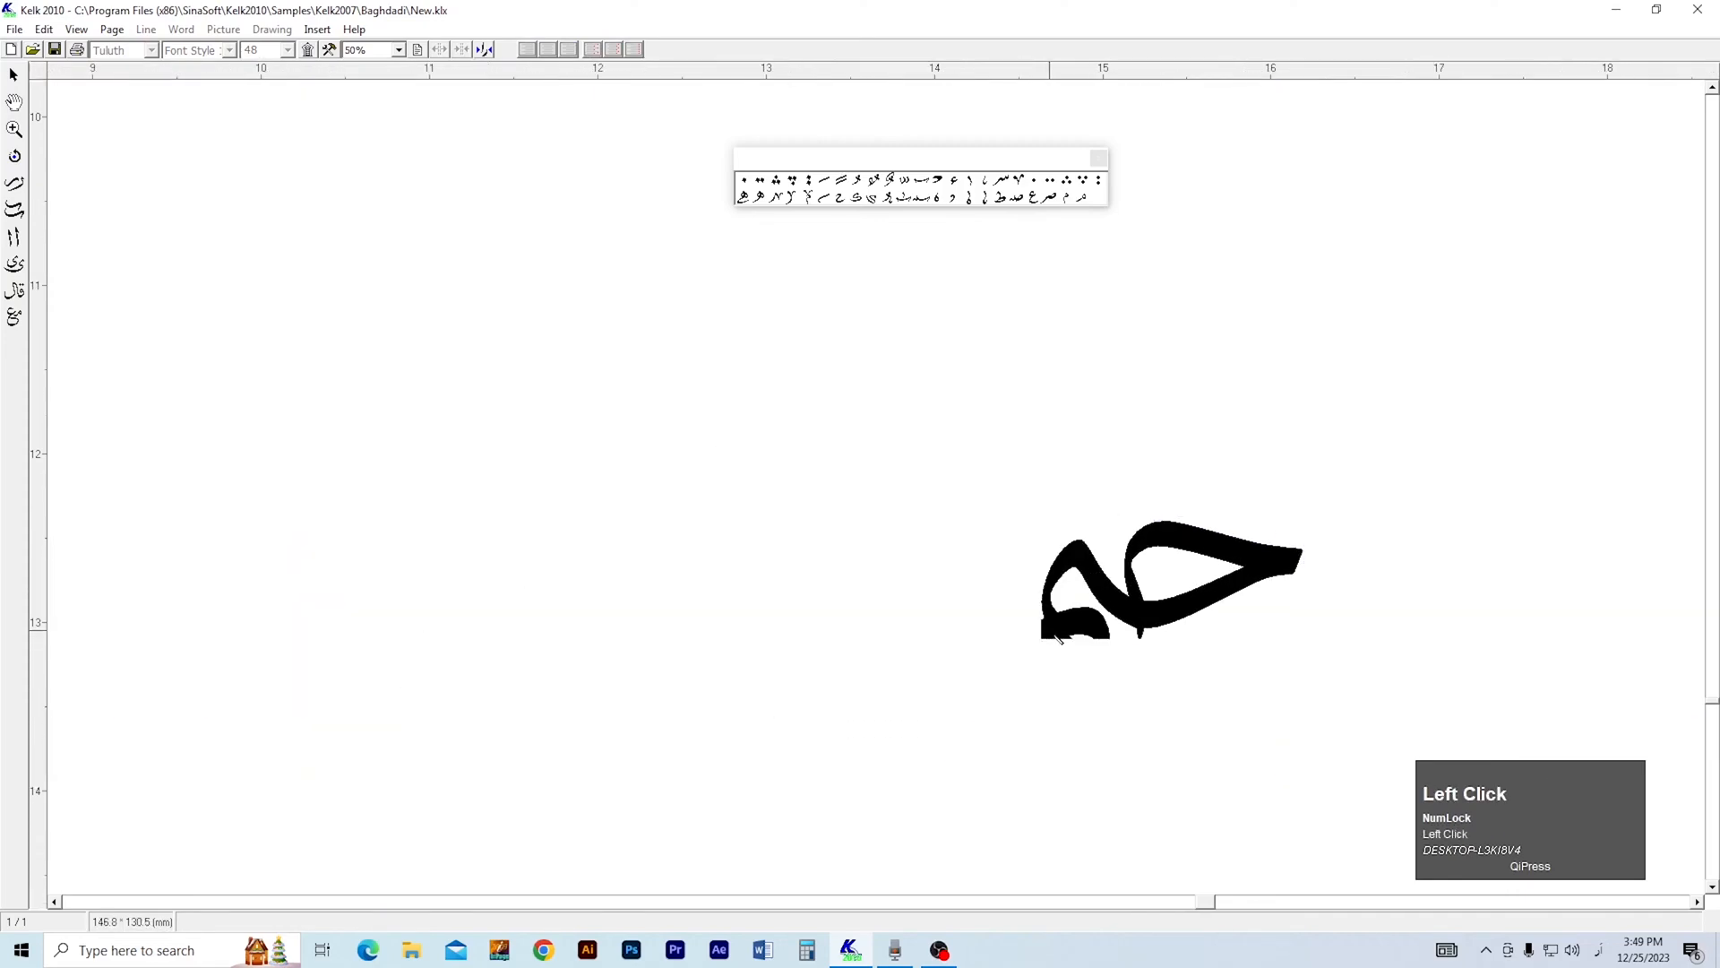
scroll(1050, 628, "up", 1)
Add a horizontal guide at the top of the dot above the خ of ختم.
key("2")
left_click_drag(1027, 659, 845, 653)
key("1")
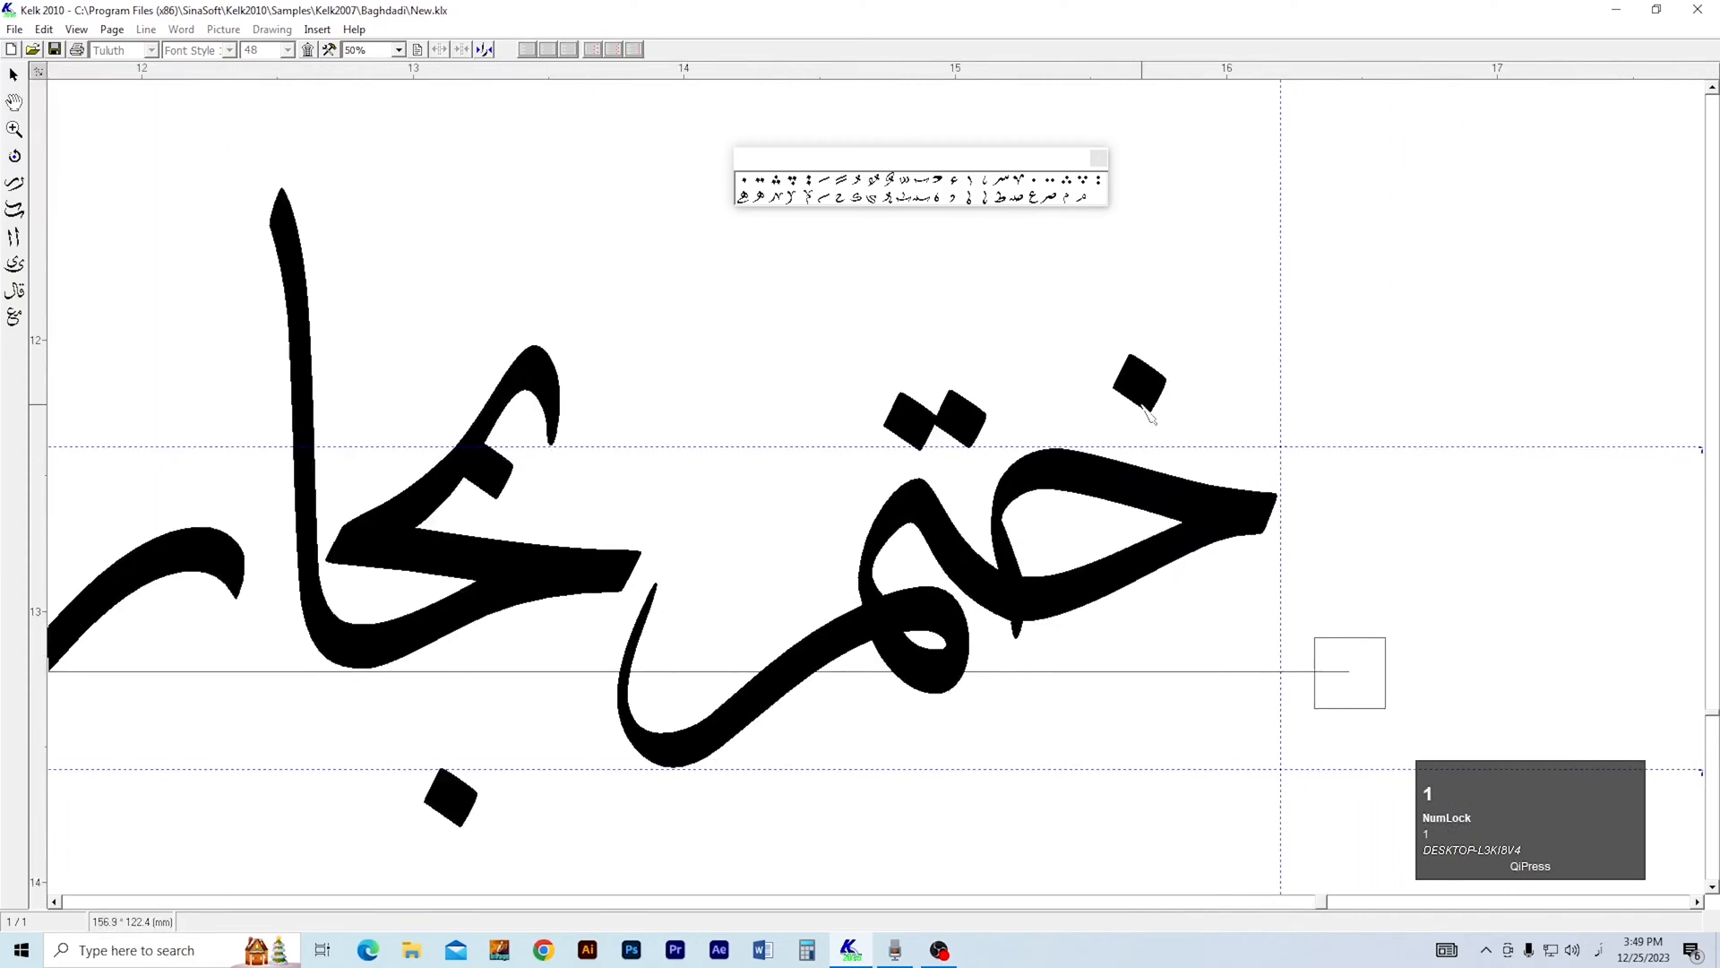
left_click_drag(1141, 357, 1140, 356)
key("3")
right_click(1098, 481)
left_click_drag(970, 422, 978, 414)
Move the بخا shape right so it overlaps the م tail, and reposition its upper dot beneath the shape's curved head.
key("3")
key("2")
left_click_drag(797, 569, 1080, 534)
key("1")
left_click_drag(840, 450, 1157, 287)
left_click_drag(854, 525, 997, 569)
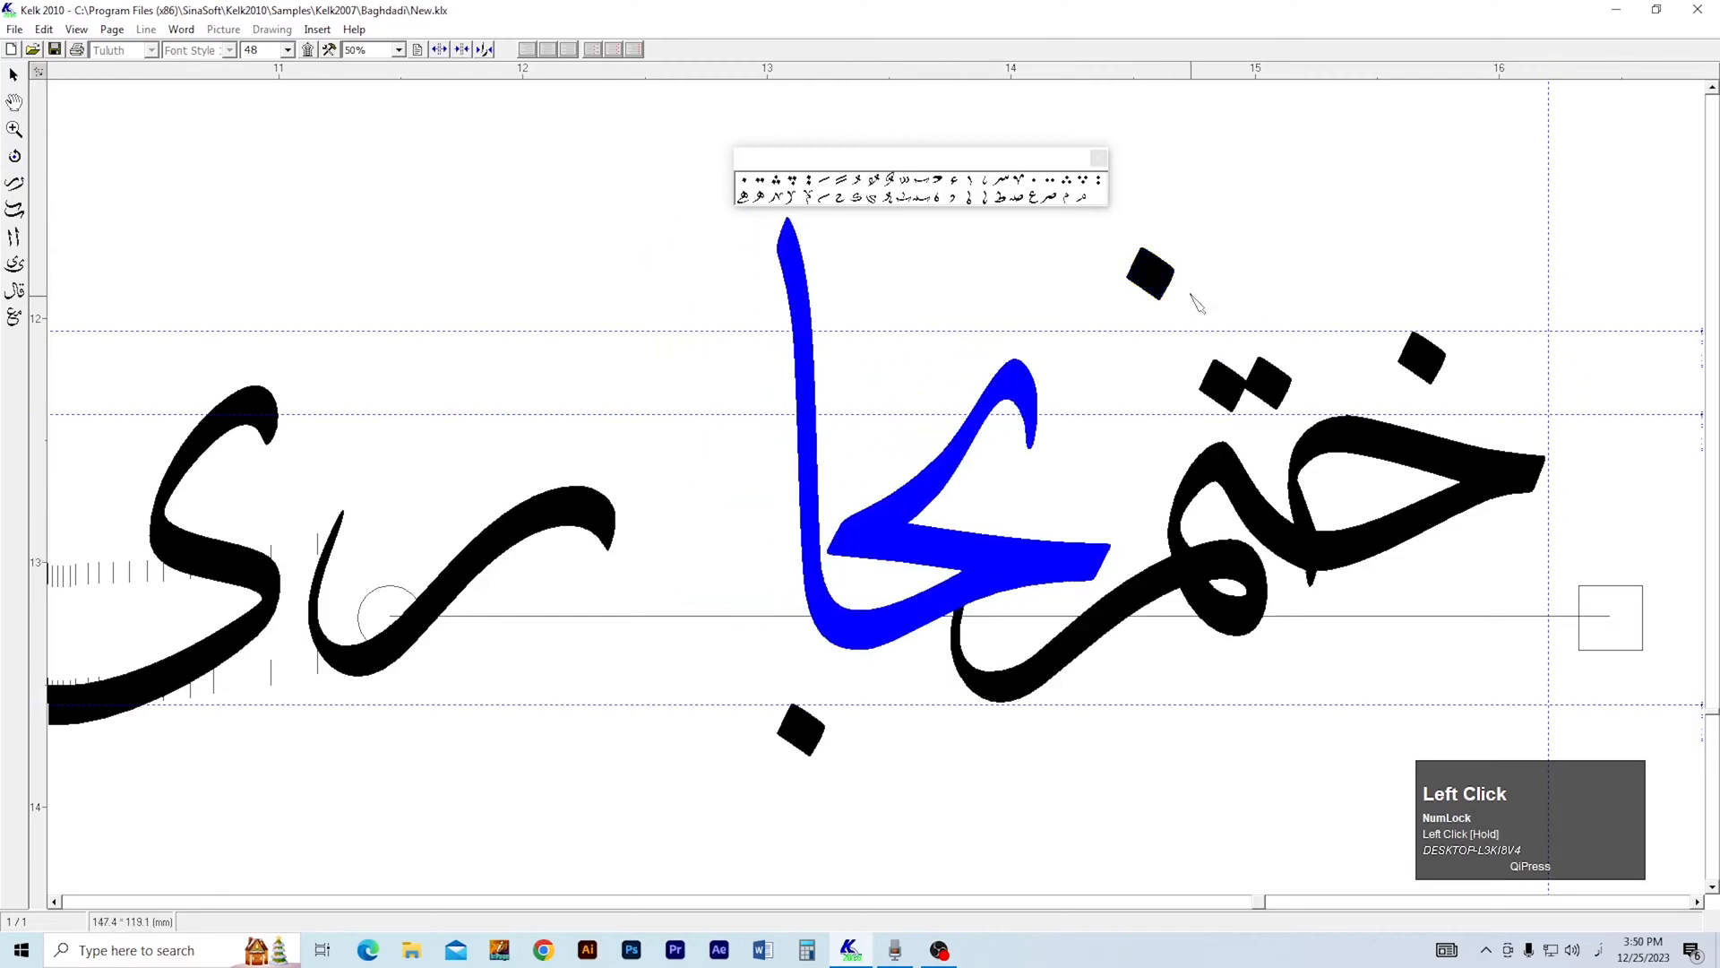
left_click_drag(1093, 467, 1062, 494)
Add a horizontal guide at the top of the alif in بخاری.
key("3")
right_click(996, 476)
key("2")
left_click_drag(1065, 403, 998, 518)
key("1")
left_click_drag(787, 409, 792, 413)
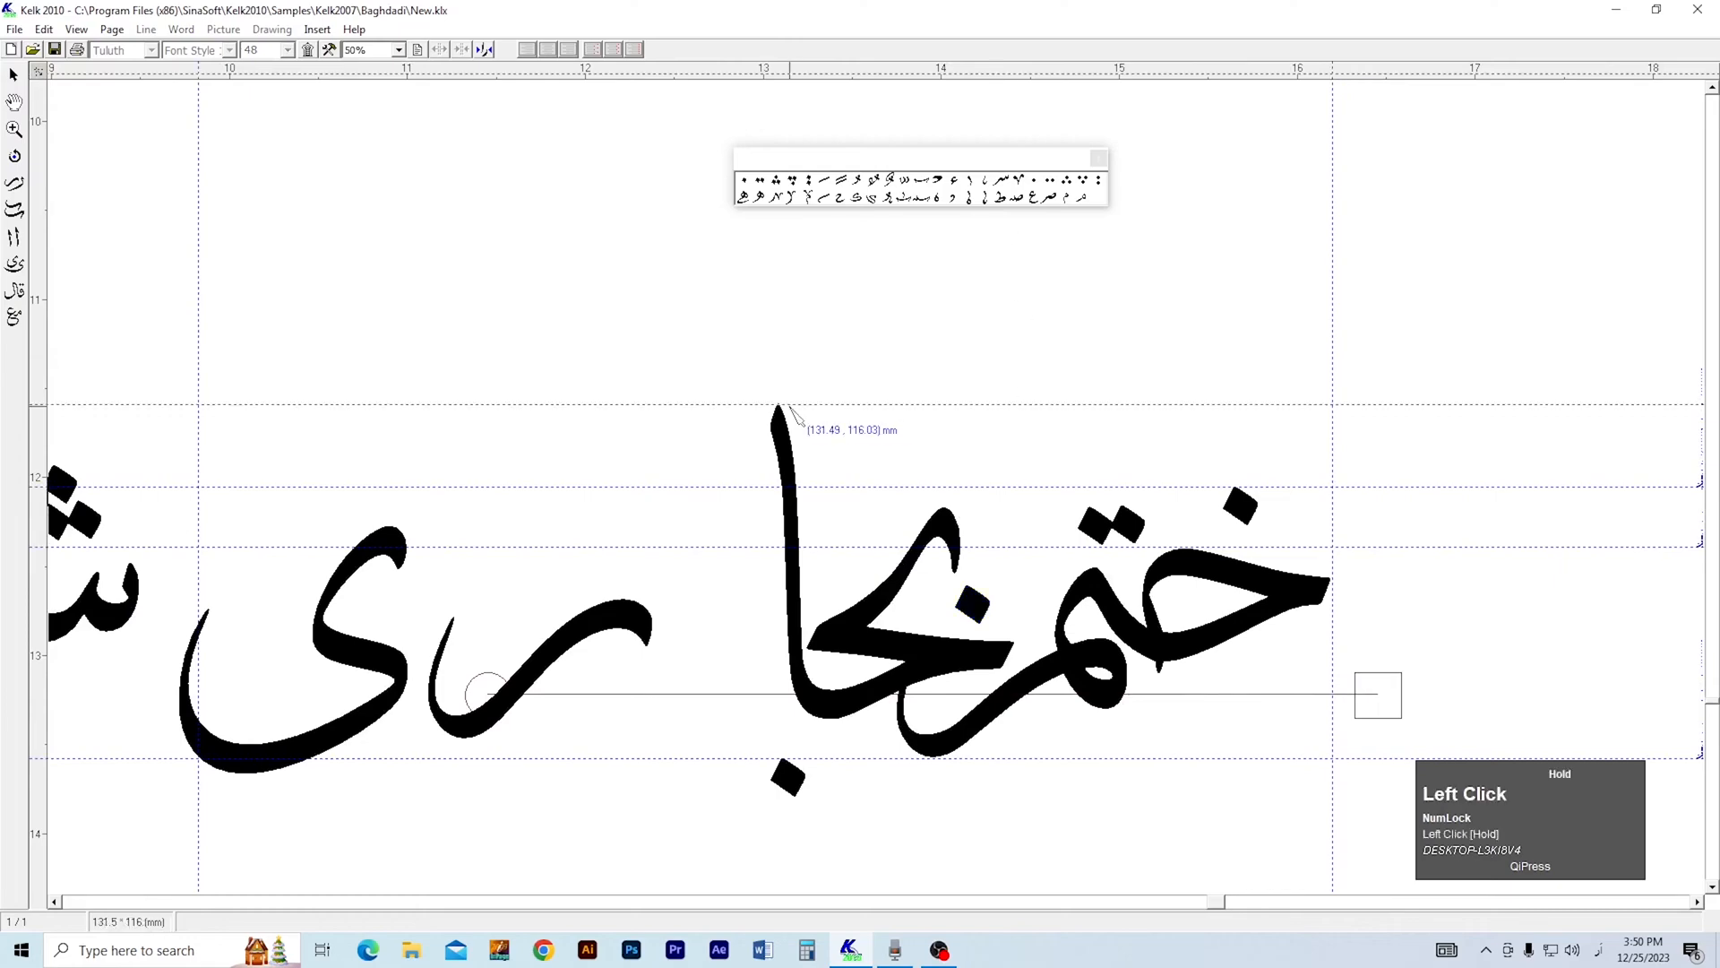
Move the dot below the alif up to sit above the خ of بخاری.
key("2")
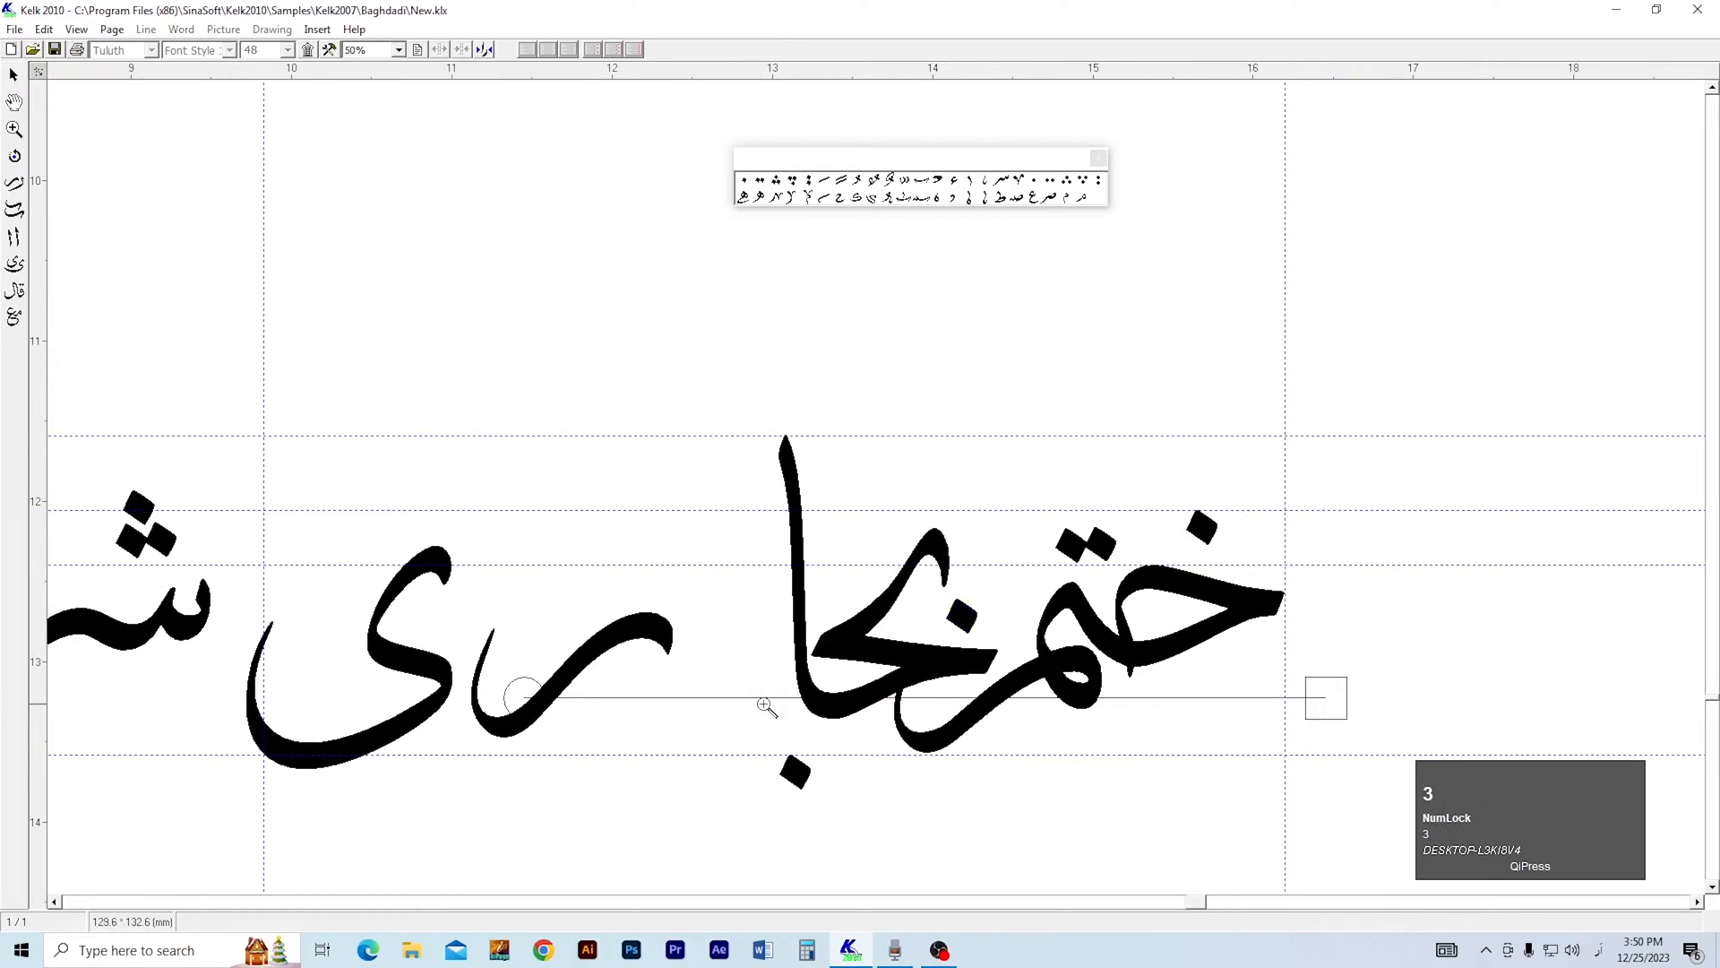
left_click(768, 707)
key("2")
left_click(918, 499)
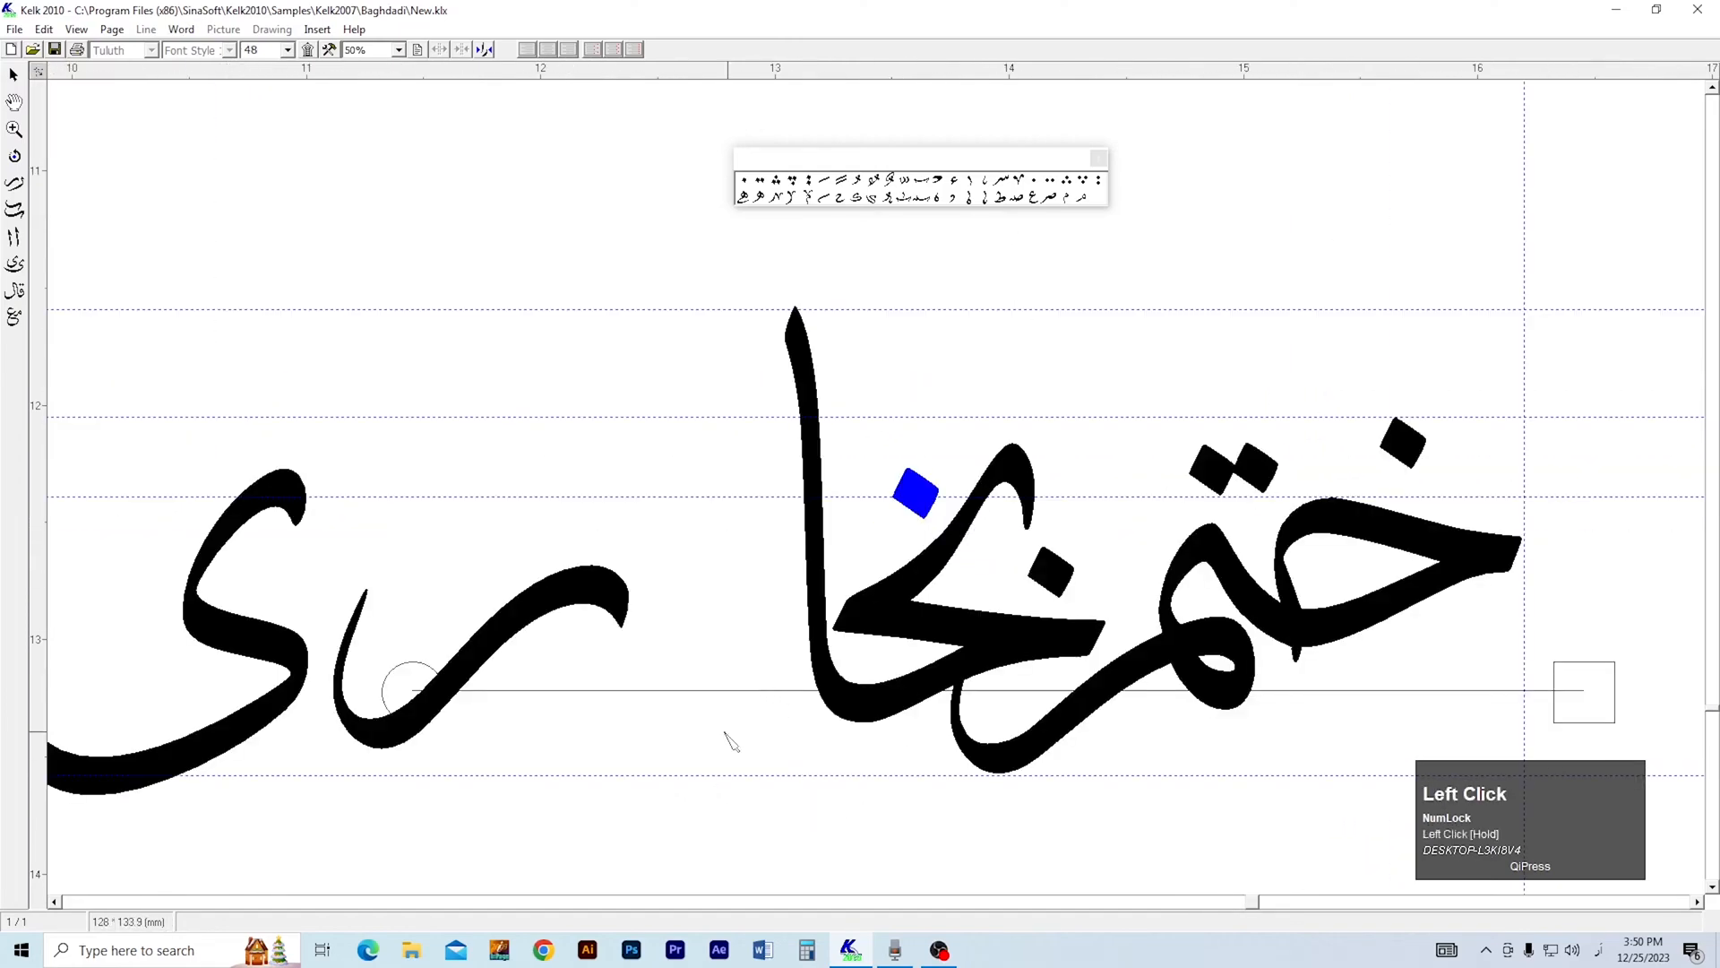
Move the ر against the alif of بخاری and stack the ی above it, level with the top guide.
key("3")
mouse_move(768, 557)
left_mouse_down()
mouse_move(932, 611)
mouse_move(941, 582)
left_mouse_up()
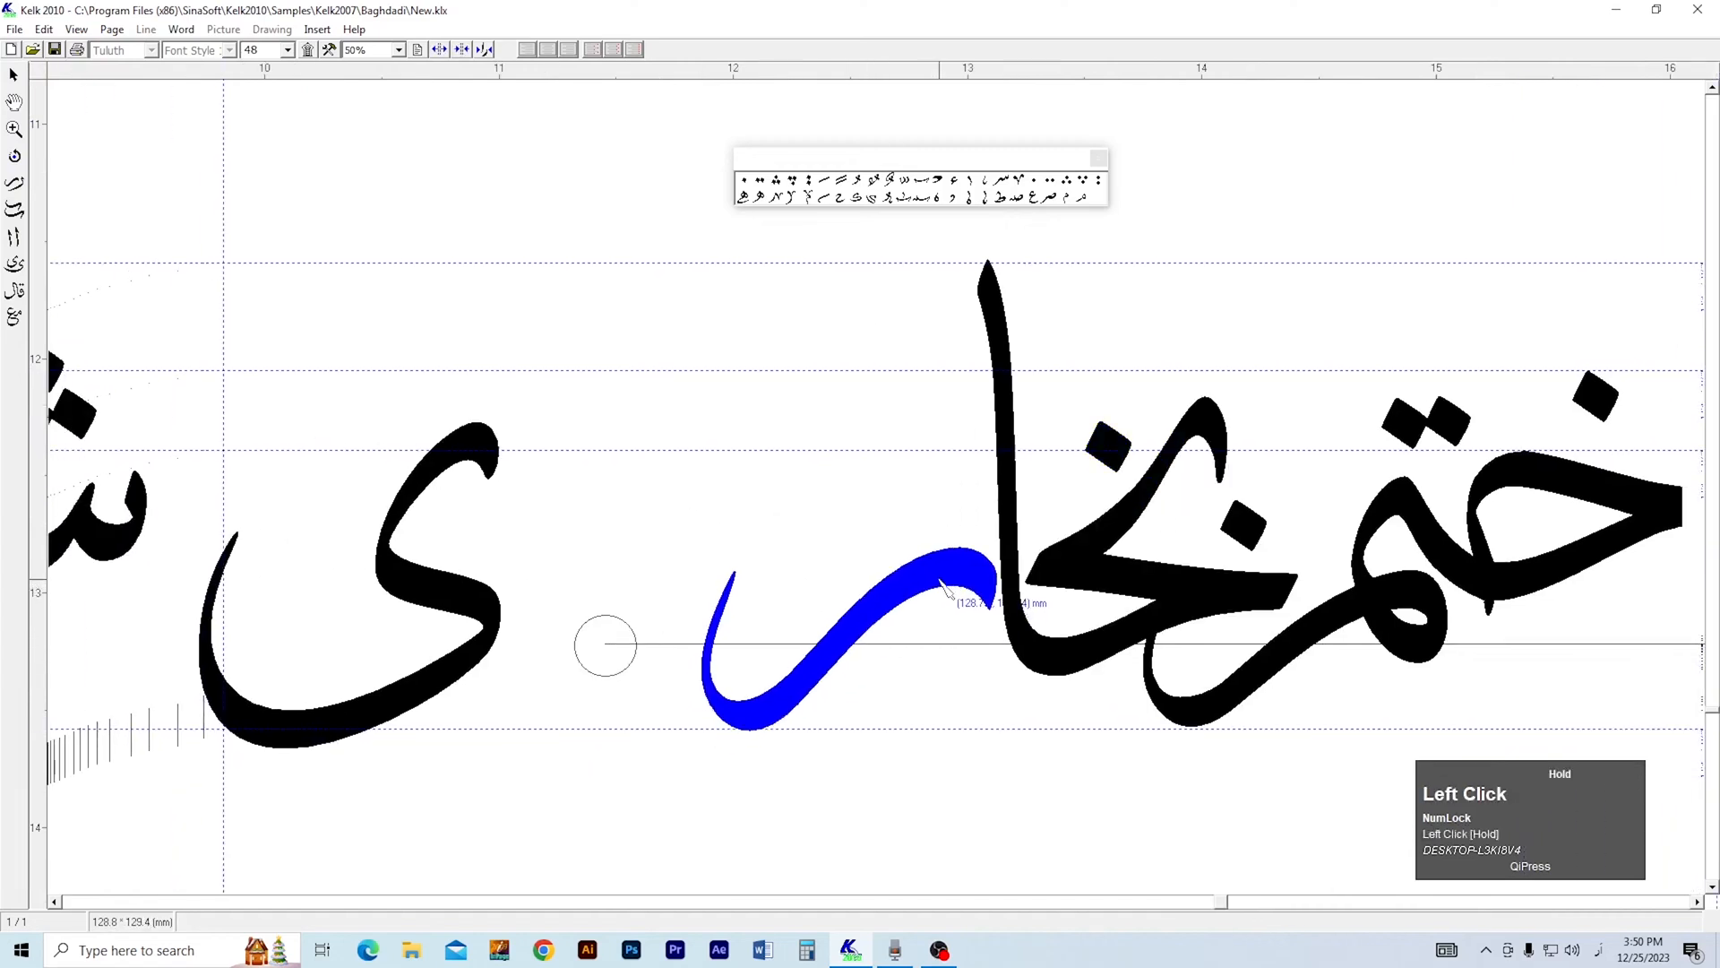
left_click_drag(483, 612, 957, 445)
key("3")
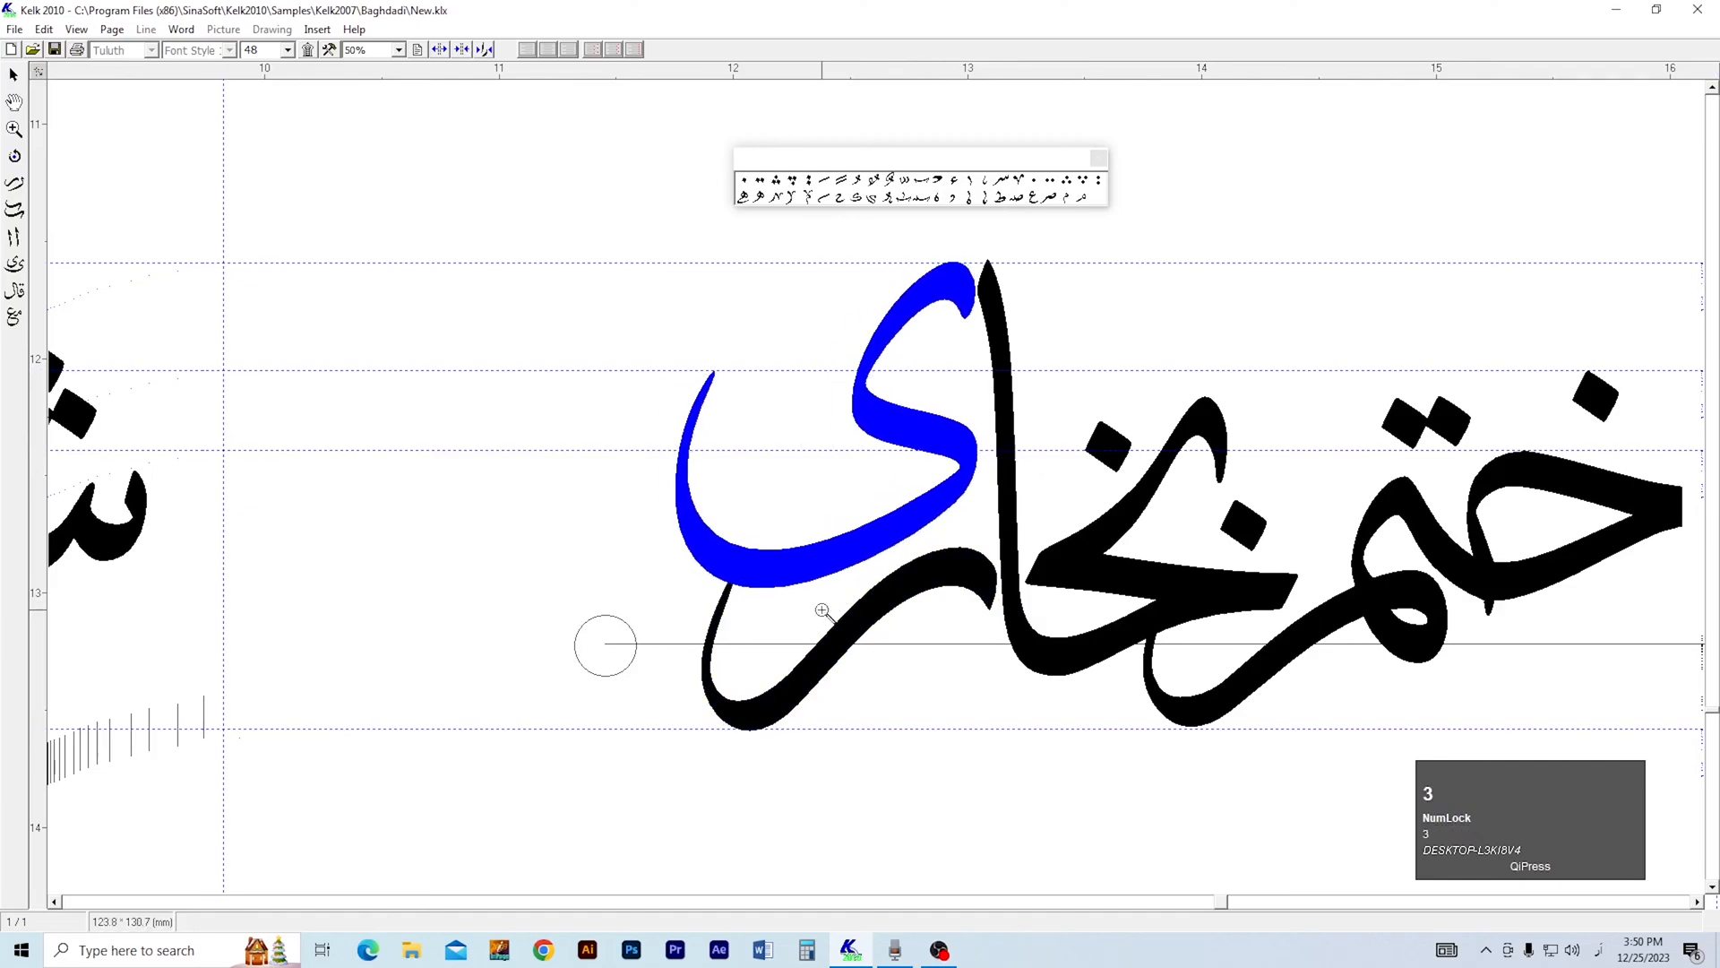
Move سر beside بخاری, place its three dots below it, and stack the یف shape above it.
right_click(775, 604)
right_click(775, 604)
right_click(775, 604)
key("2")
left_click_drag(698, 717, 941, 734)
key("1")
mouse_move(455, 570)
left_mouse_down()
mouse_move(840, 619)
mouse_move(837, 591)
left_mouse_up()
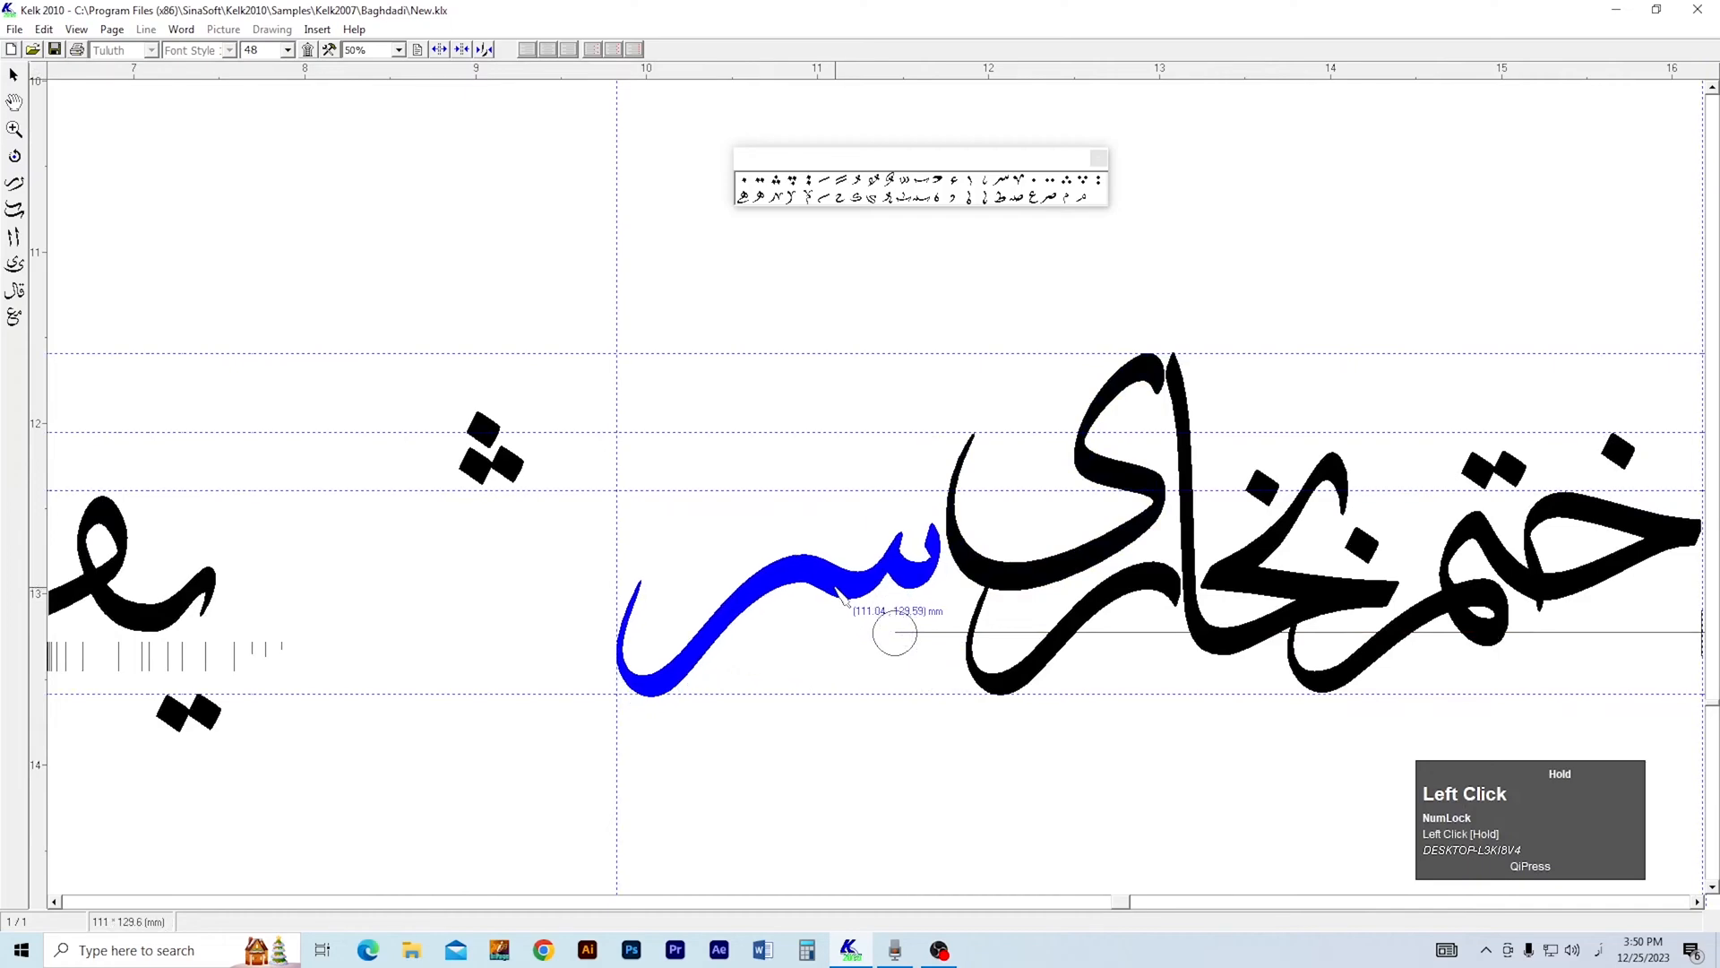
left_click_drag(527, 480, 914, 507)
mouse_move(143, 614)
left_mouse_down()
mouse_move(869, 450)
mouse_move(887, 469)
mouse_move(852, 764)
left_mouse_up()
Lower the یف closer to سر, and shift the left vertical guide and سر slightly left.
key("3")
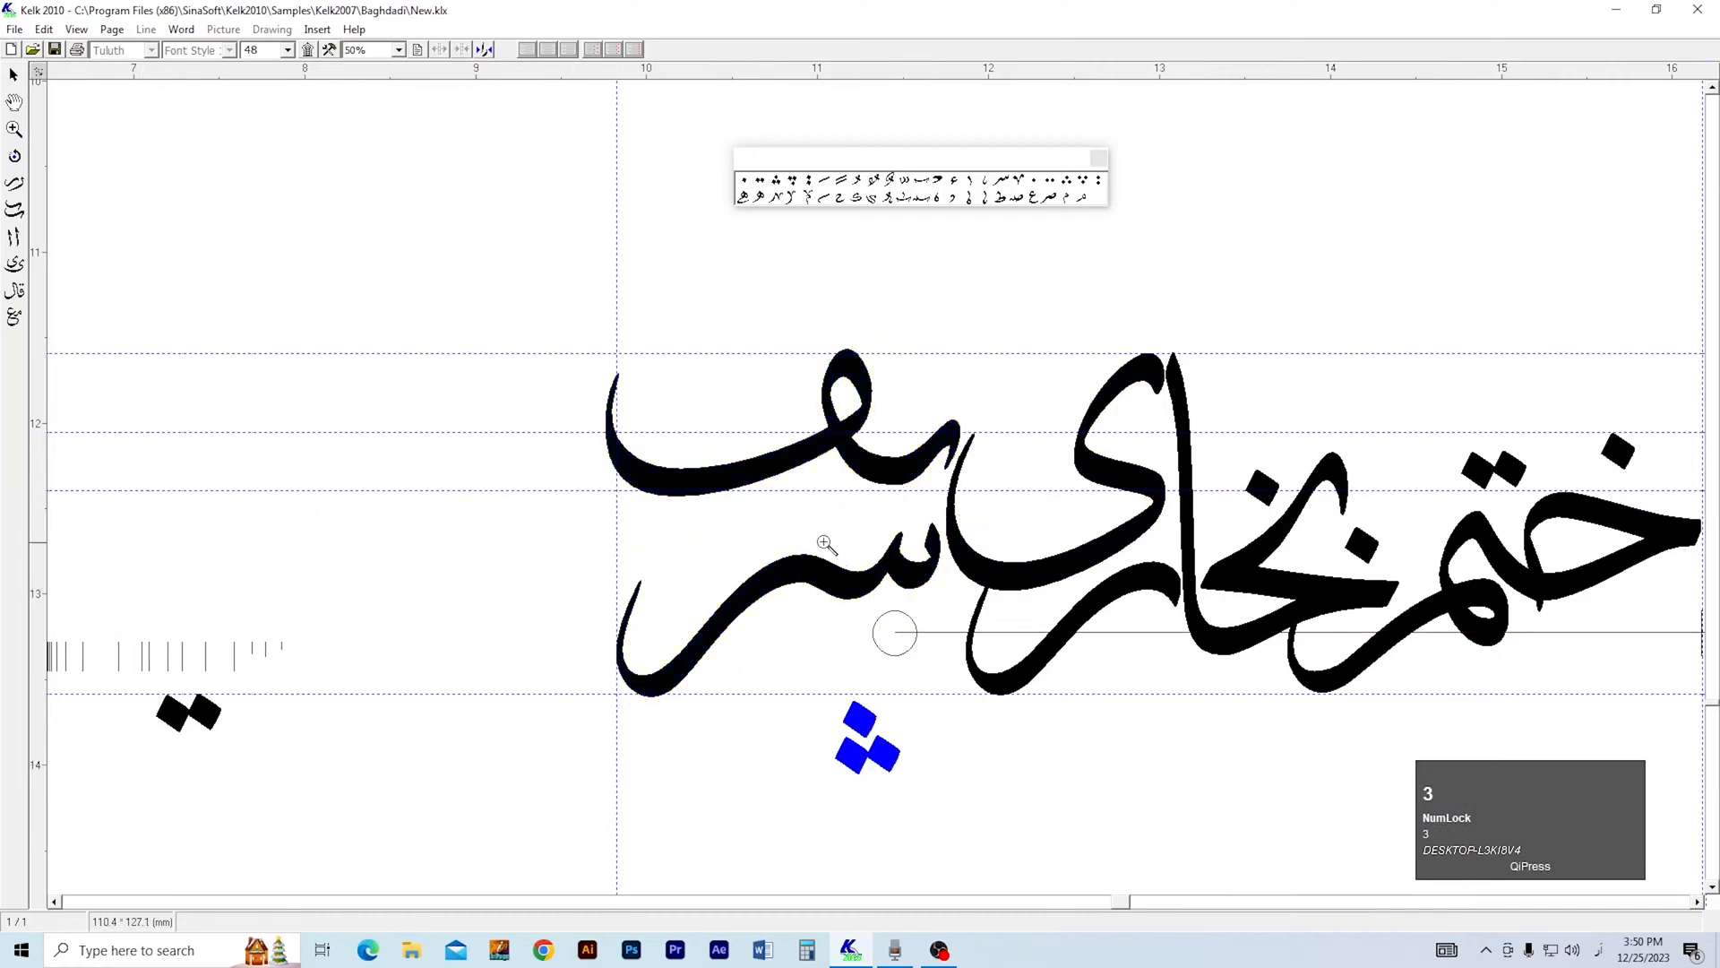
left_click(816, 512)
key("2")
key("1")
left_click_drag(947, 450, 924, 499)
left_click_drag(498, 243, 455, 242)
left_click_drag(822, 624, 805, 620)
Move the three dots from below سر to just above it, under the یف.
key("3")
right_click(878, 588)
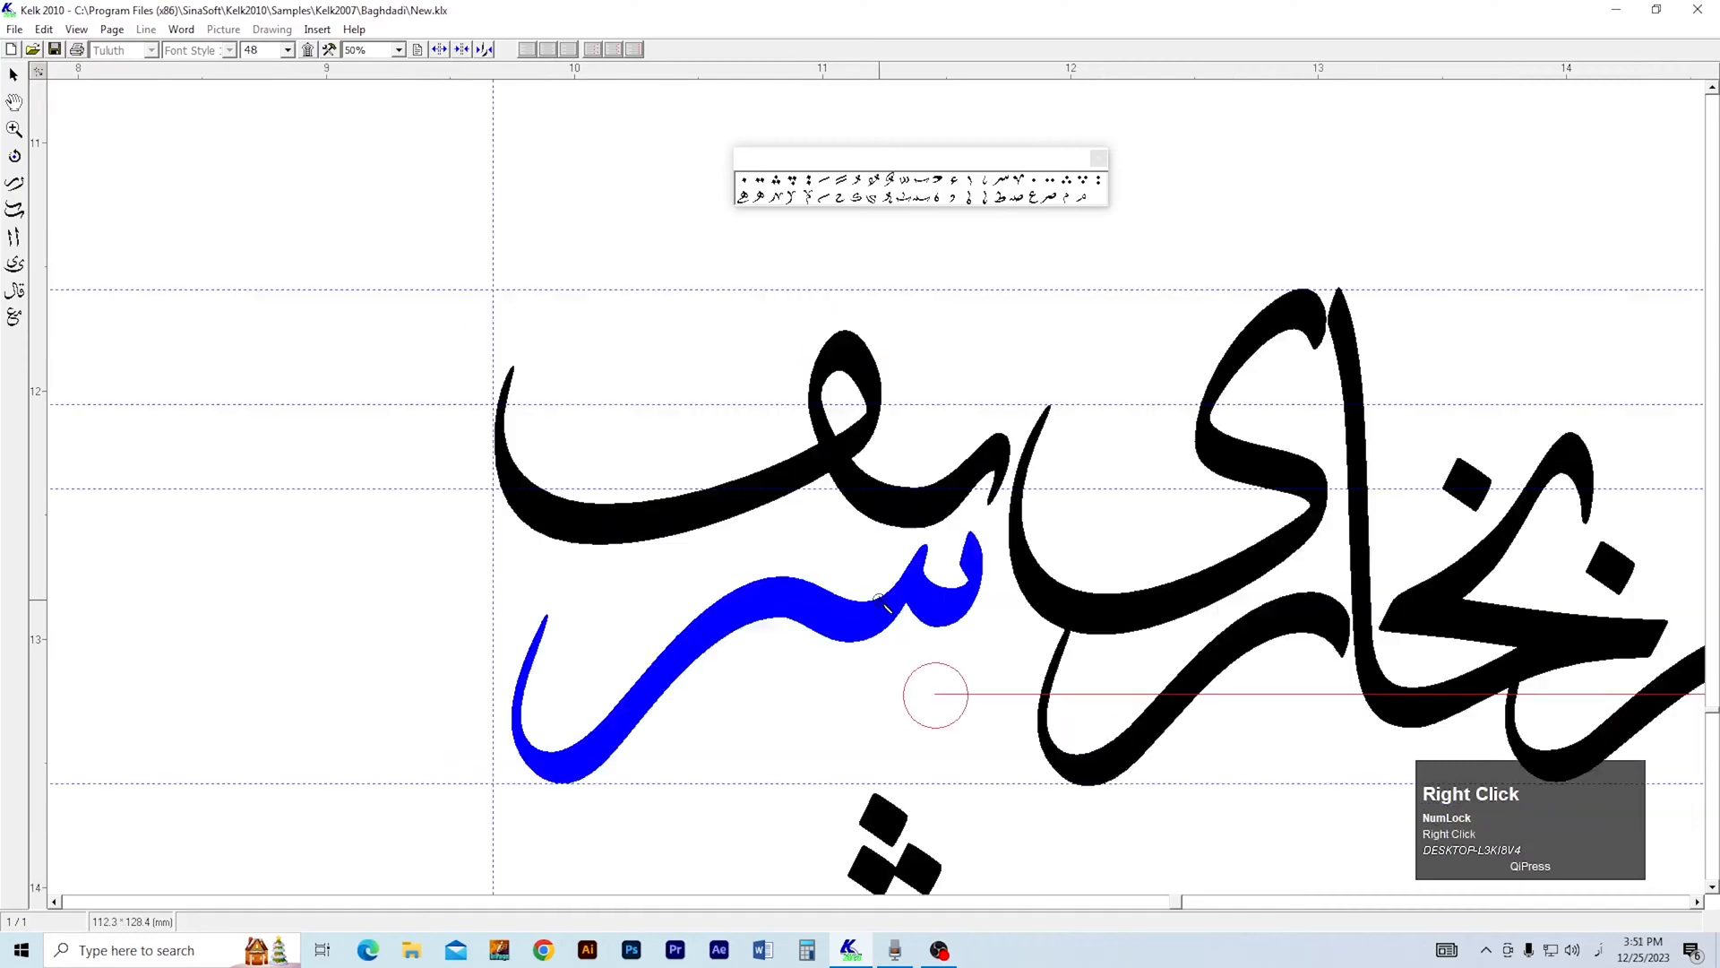
right_click(878, 588)
right_click(878, 589)
key("2")
mouse_move(912, 627)
left_mouse_down()
mouse_move(671, 625)
mouse_move(808, 620)
left_mouse_up()
key("3")
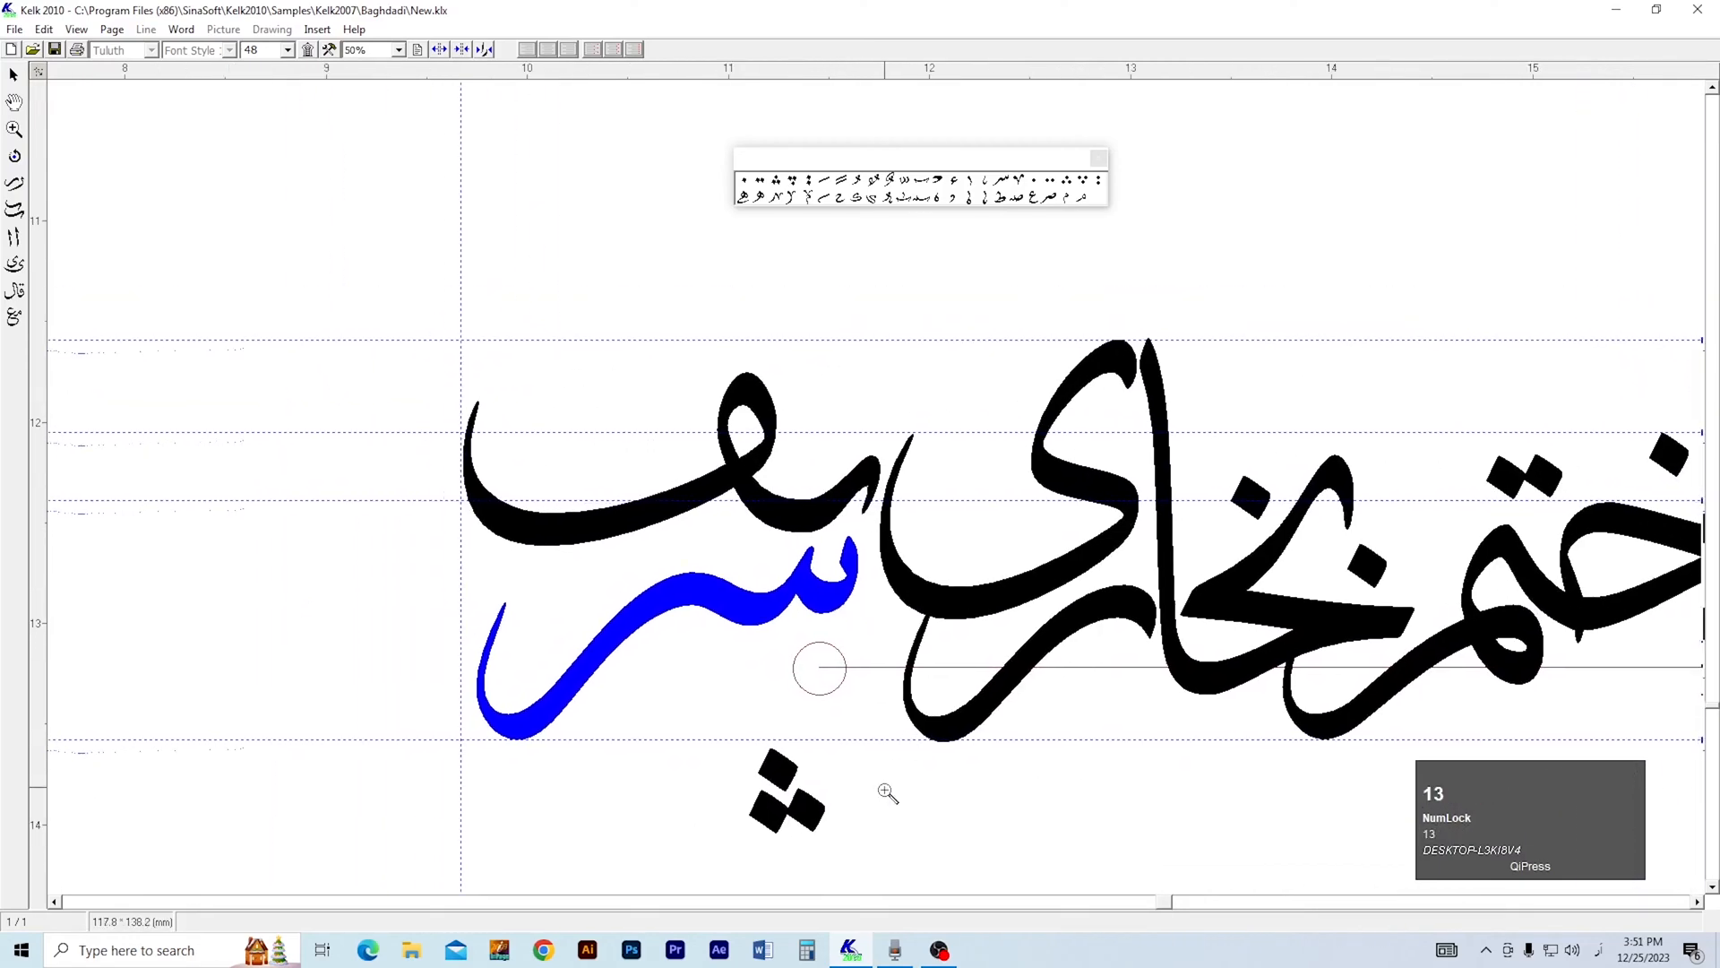
mouse_move(823, 828)
left_mouse_down()
mouse_move(678, 627)
mouse_move(786, 595)
mouse_move(766, 579)
left_mouse_up()
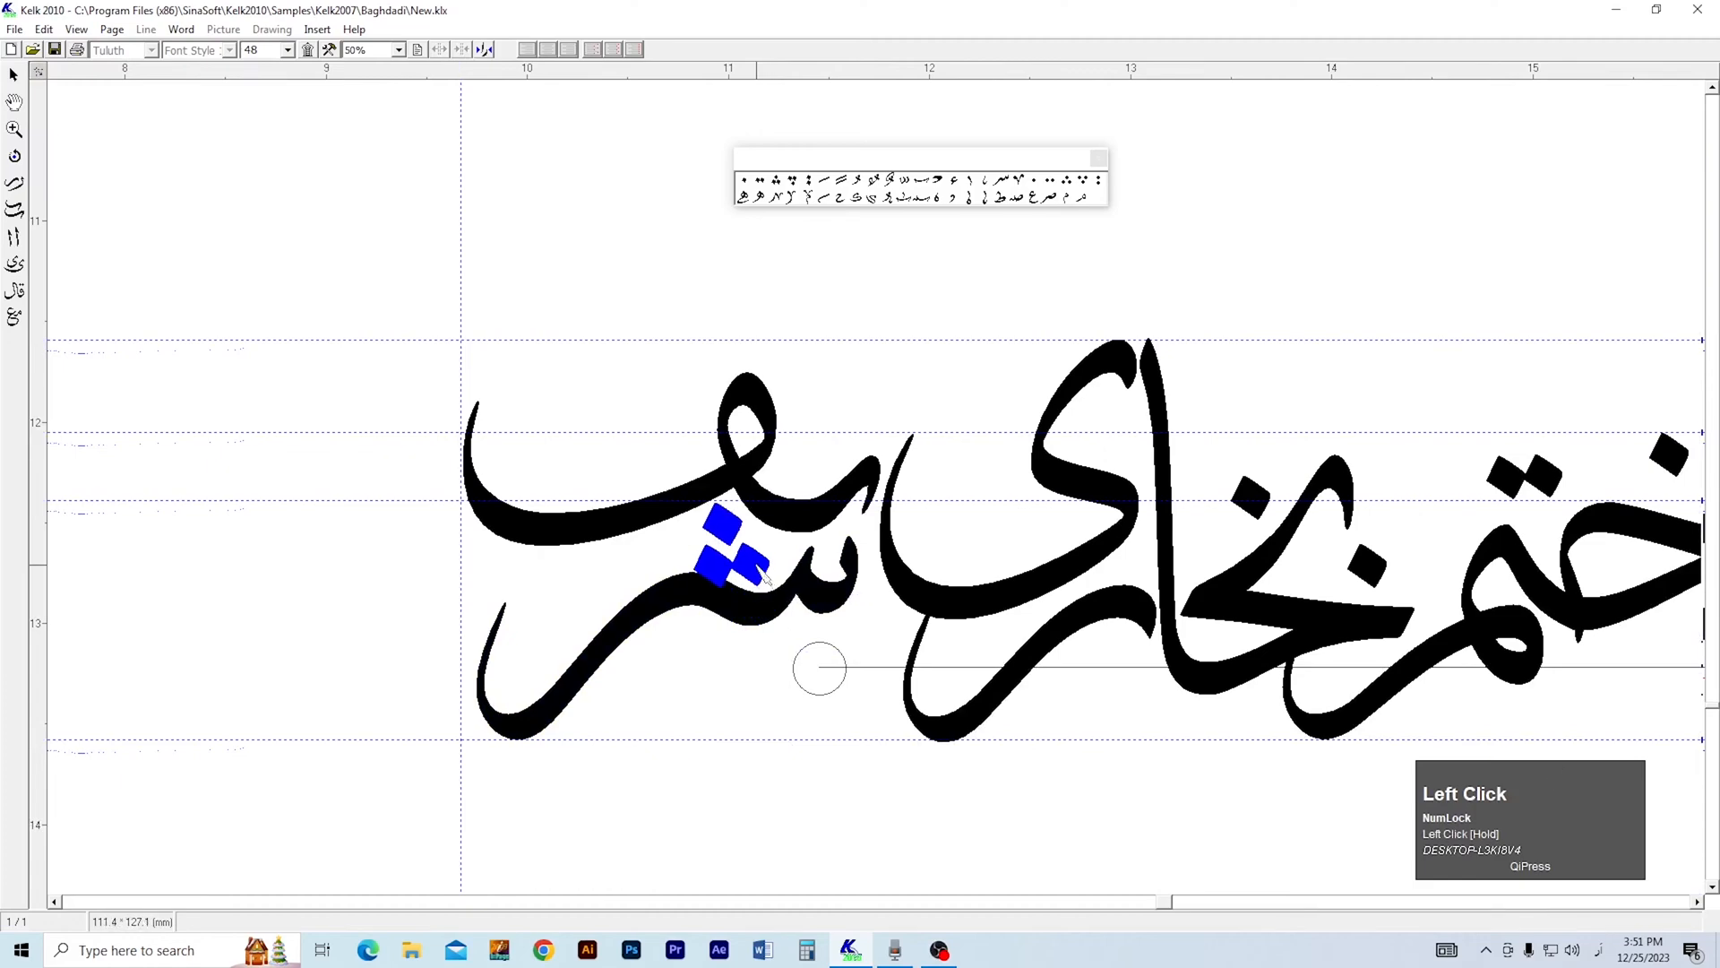
Raise the یف shape slightly to leave room for the dots beneath it.
left_click(760, 473)
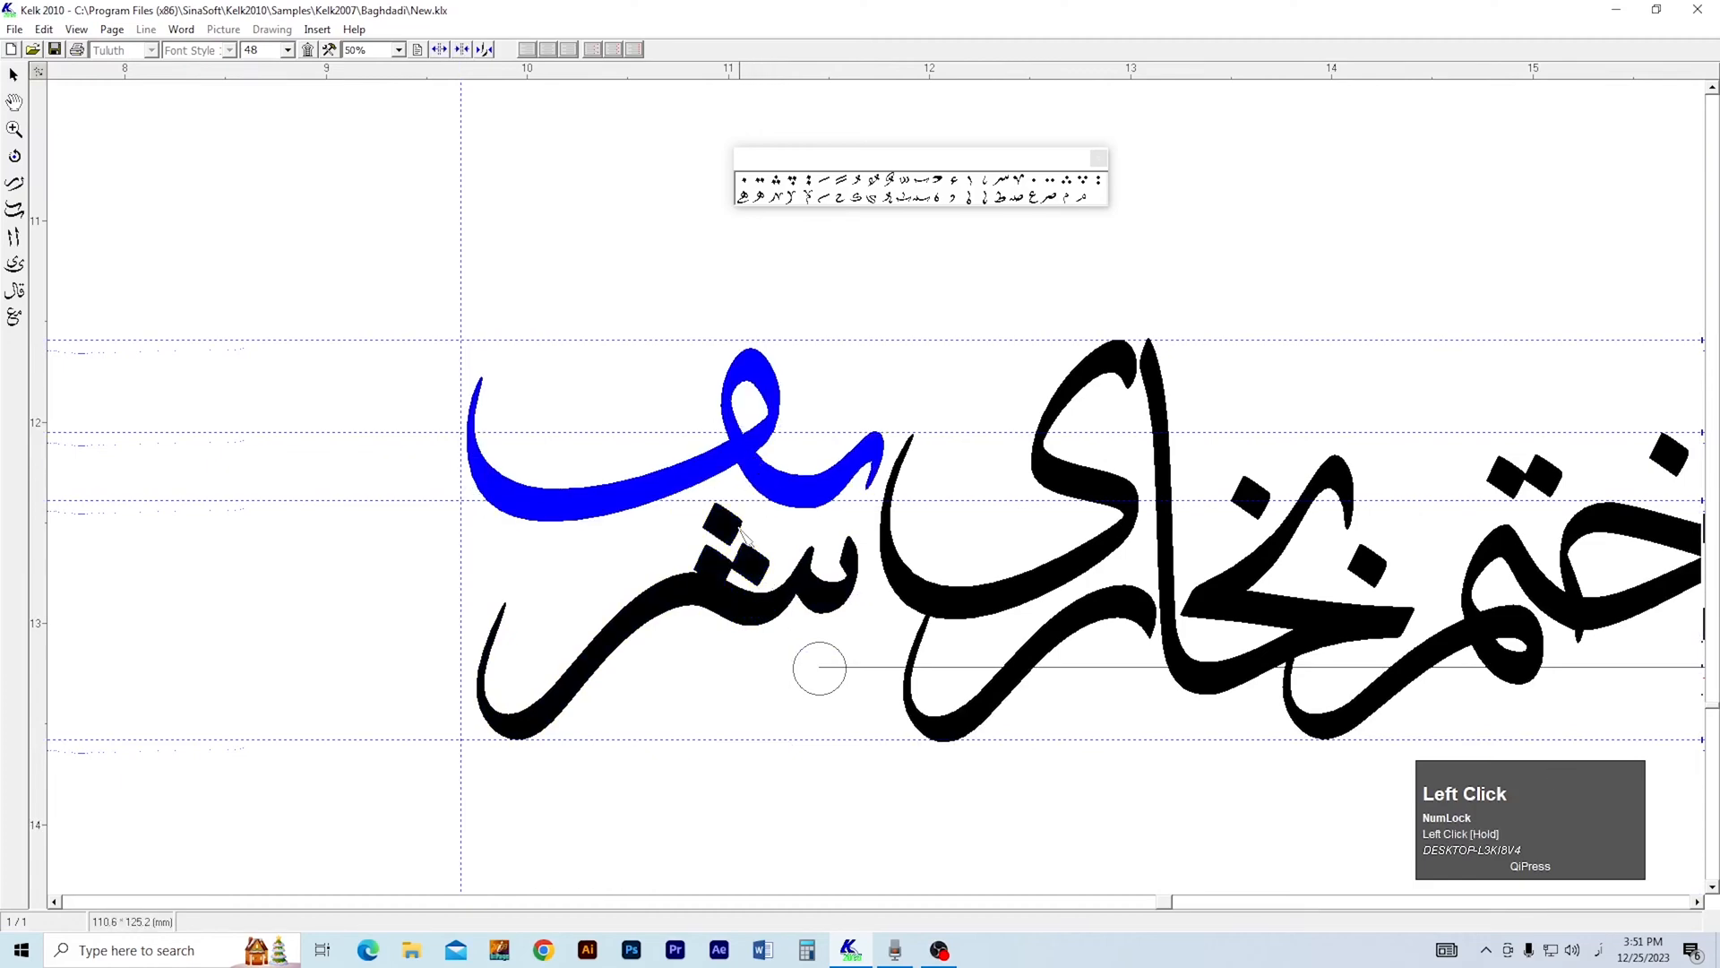
left_click_drag(733, 522, 742, 507)
scroll(742, 520, "down", 2)
right_click(766, 717)
left_click_drag(767, 727, 840, 815)
key("3")
Arrange the dots of شریف: three above the یف's first letter, two above سر, and one beside the ف loop.
left_click_drag(245, 837, 932, 571)
left_click_drag(759, 683, 847, 673)
left_click_drag(59, 592, 805, 551)
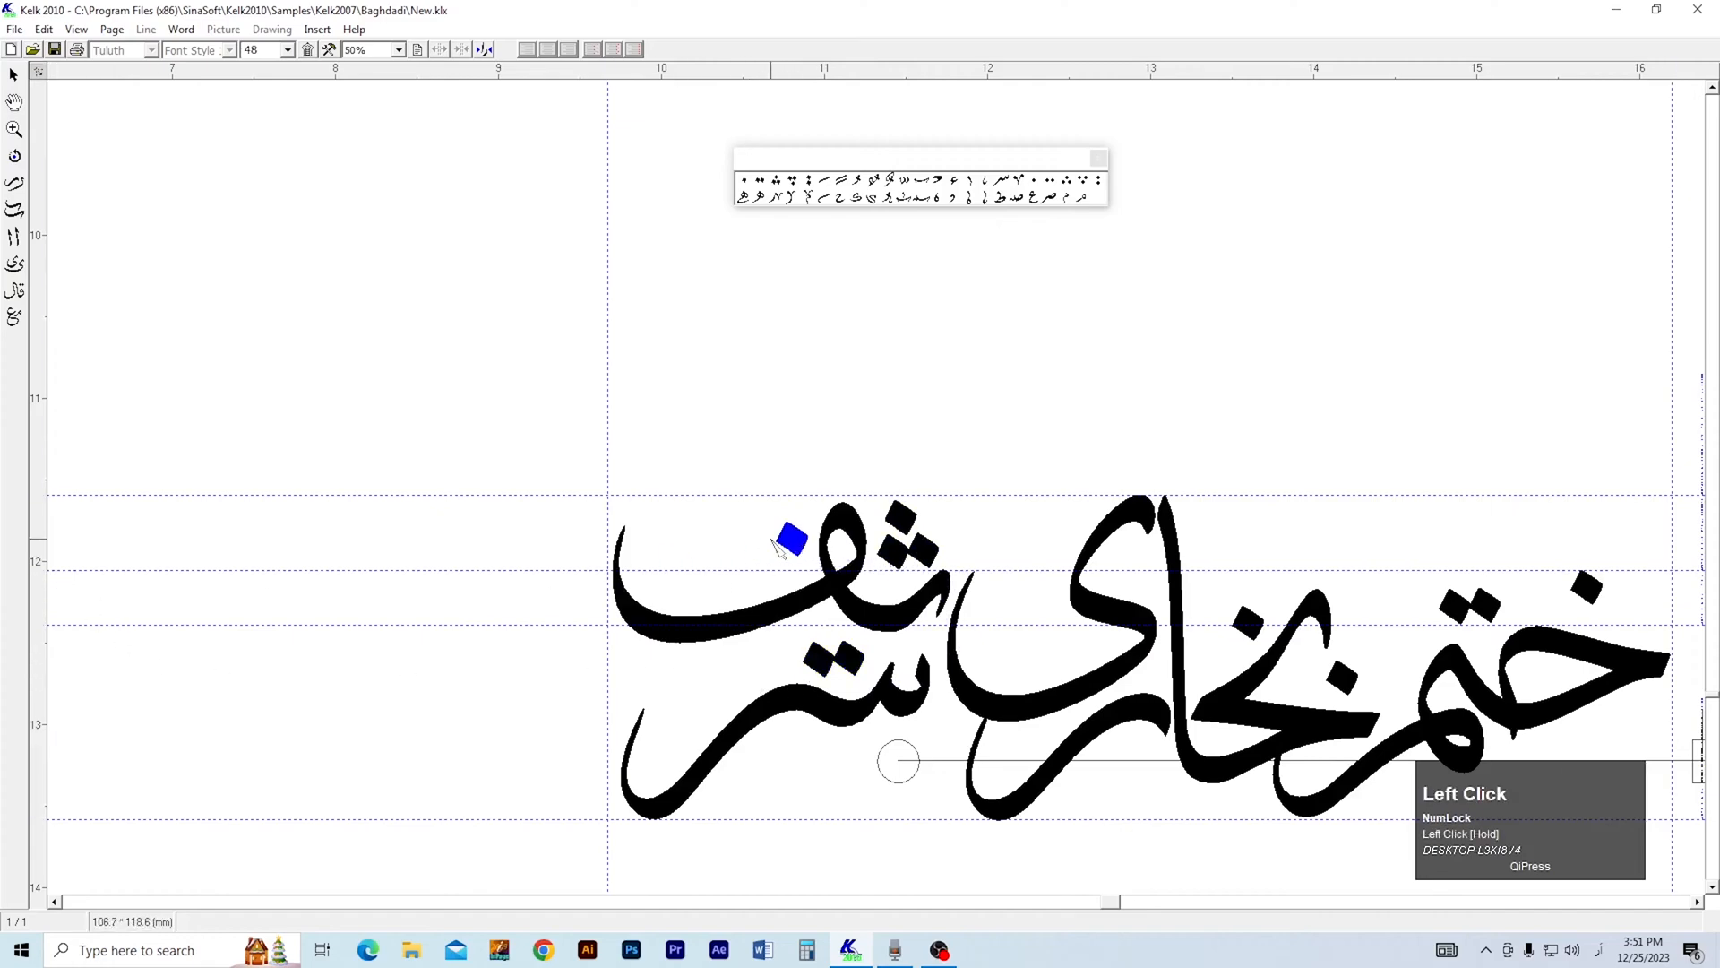
Examine the fit of the stacked شریف letters and the whole line at different magnifications.
left_click(837, 611)
scroll(817, 619, "up", 4)
key("2")
left_click(820, 605)
right_click(921, 635)
key("2")
left_click(923, 761)
key("1")
left_click(926, 787)
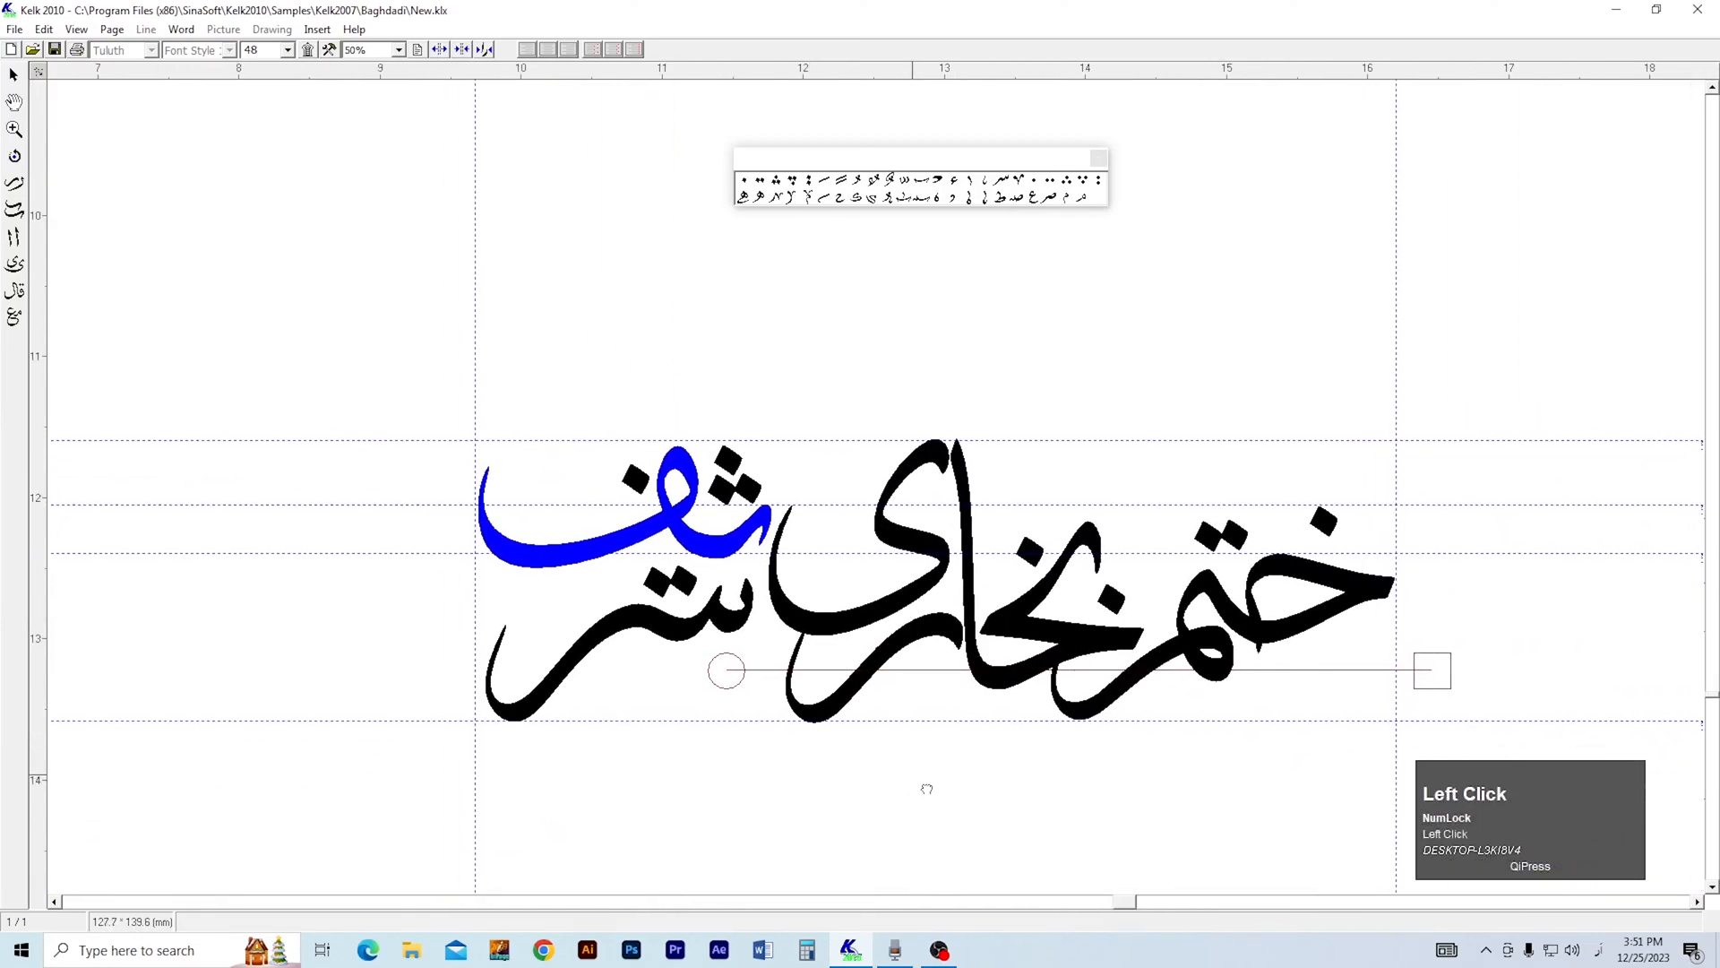
key("2")
key("3")
left_click(571, 582)
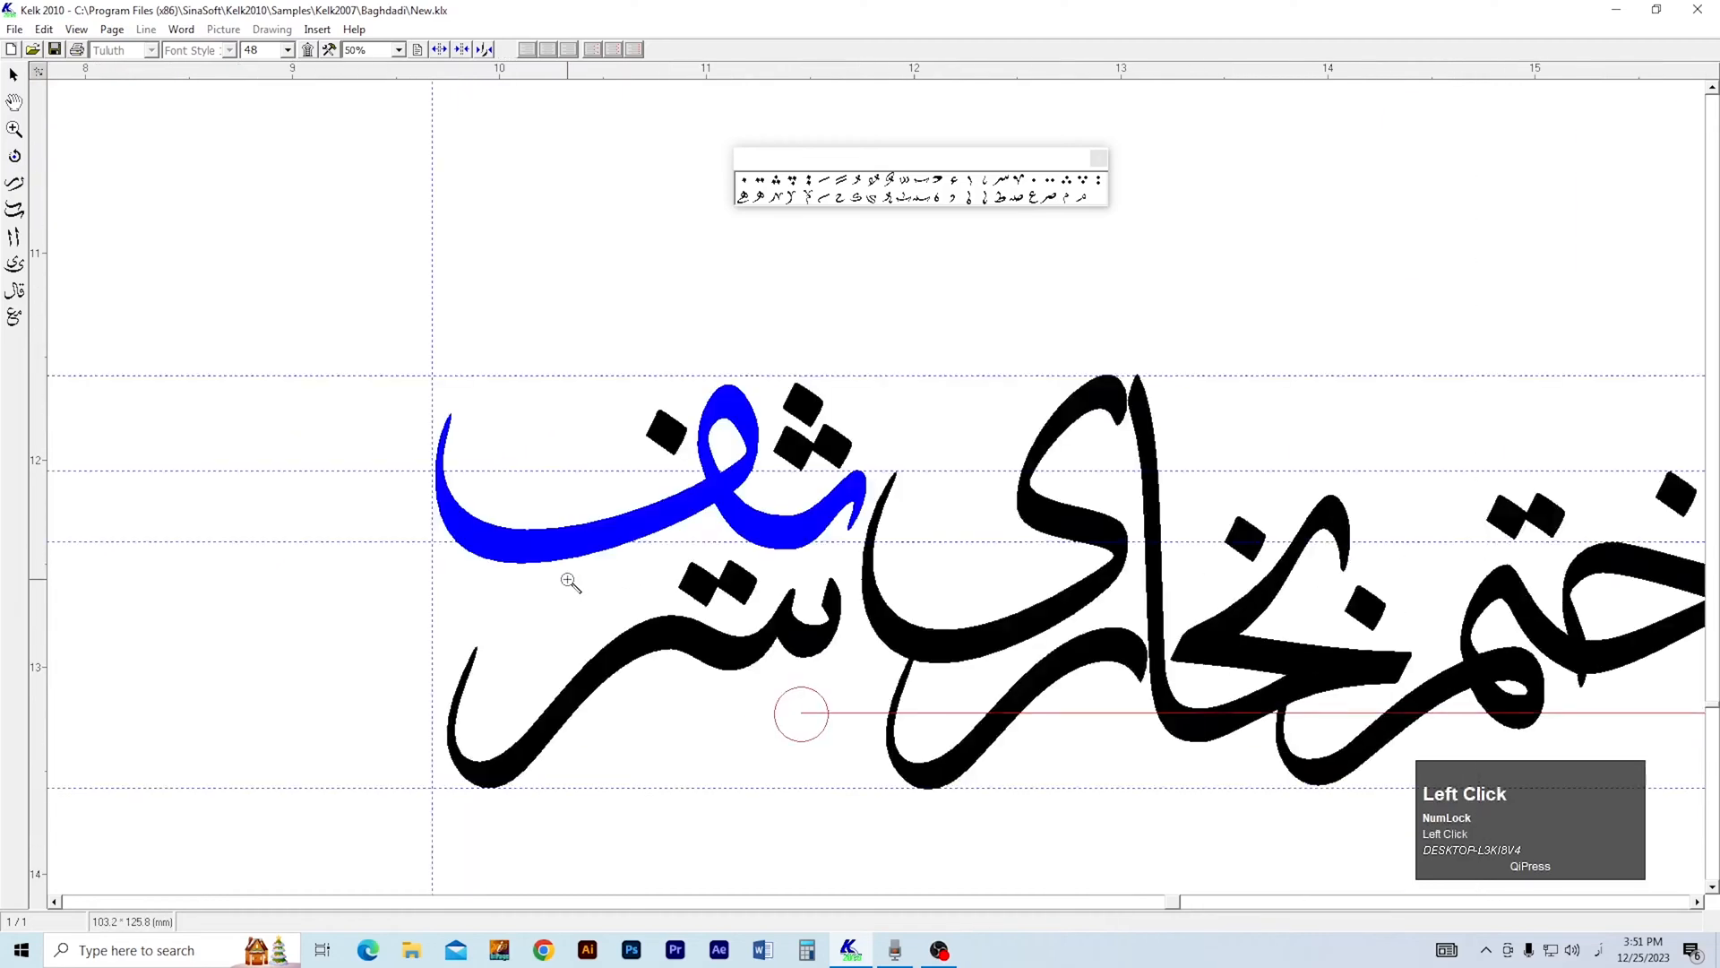
key("4")
left_click(889, 538)
left_click_drag(751, 582, 639, 626)
key("3")
right_click(800, 593)
right_click(802, 592)
key("2")
left_click_drag(994, 596, 812, 559)
key("ctrl+u")
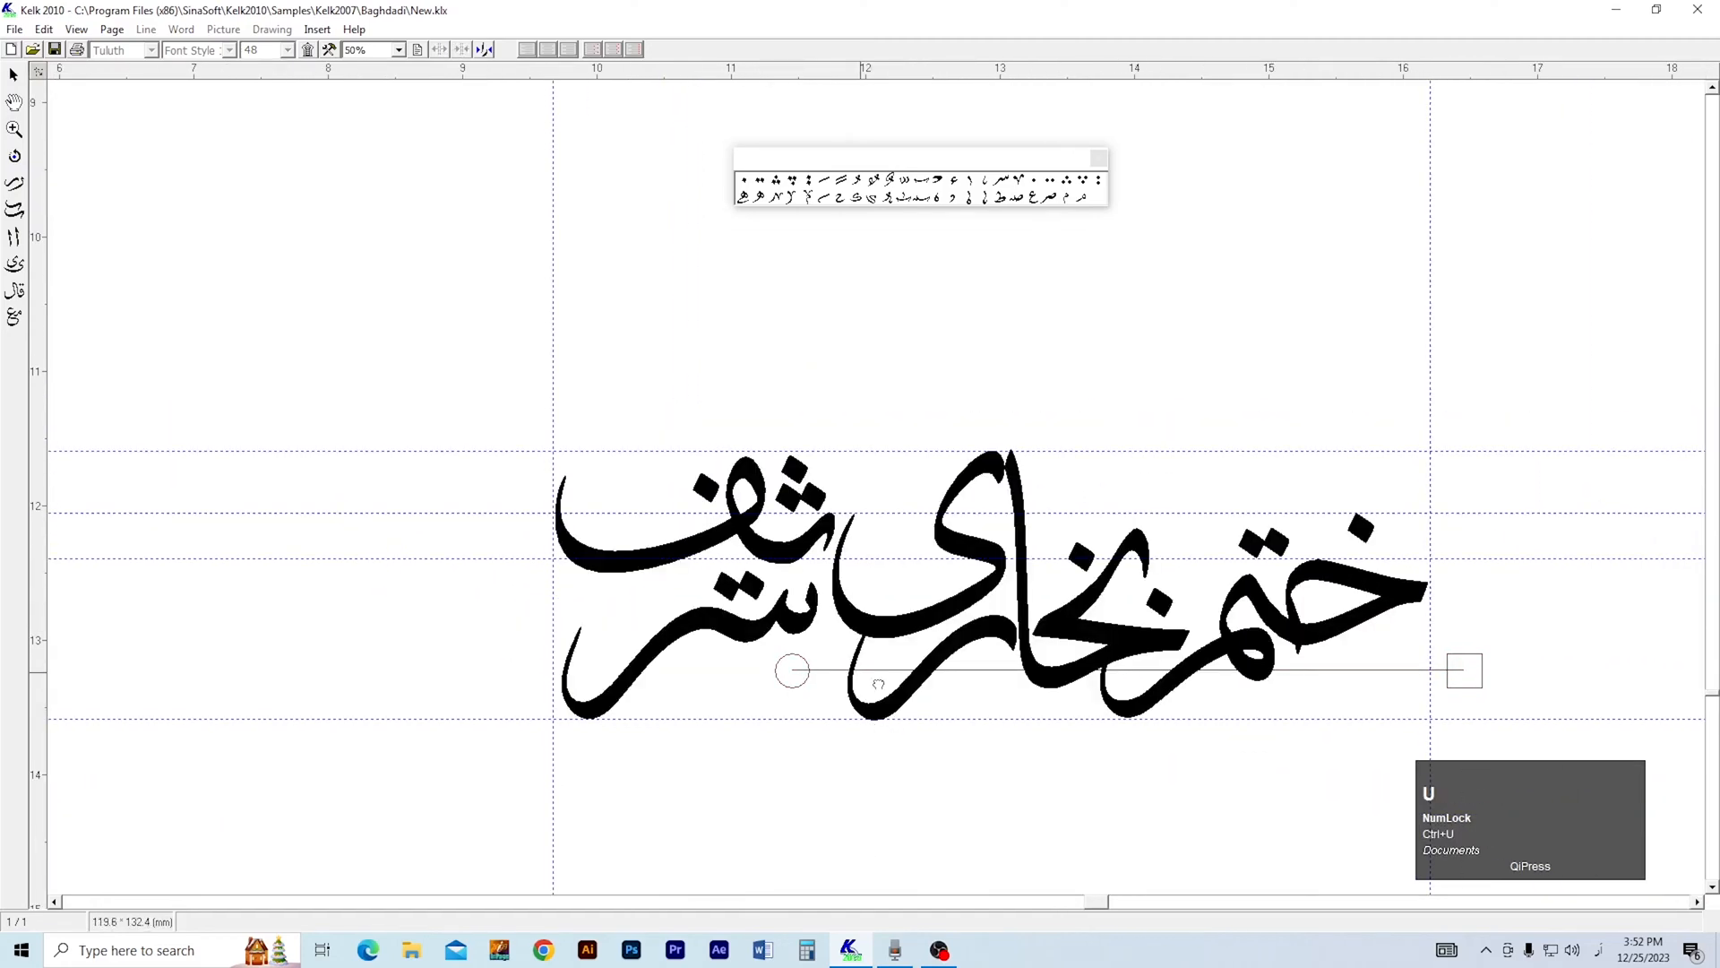
Shift the two dots above سر left and move the three dots down beside them, under the یف.
key("1")
left_click(717, 528)
key("2")
left_click(741, 552)
left_click(741, 553)
left_click(741, 553)
left_click(741, 553)
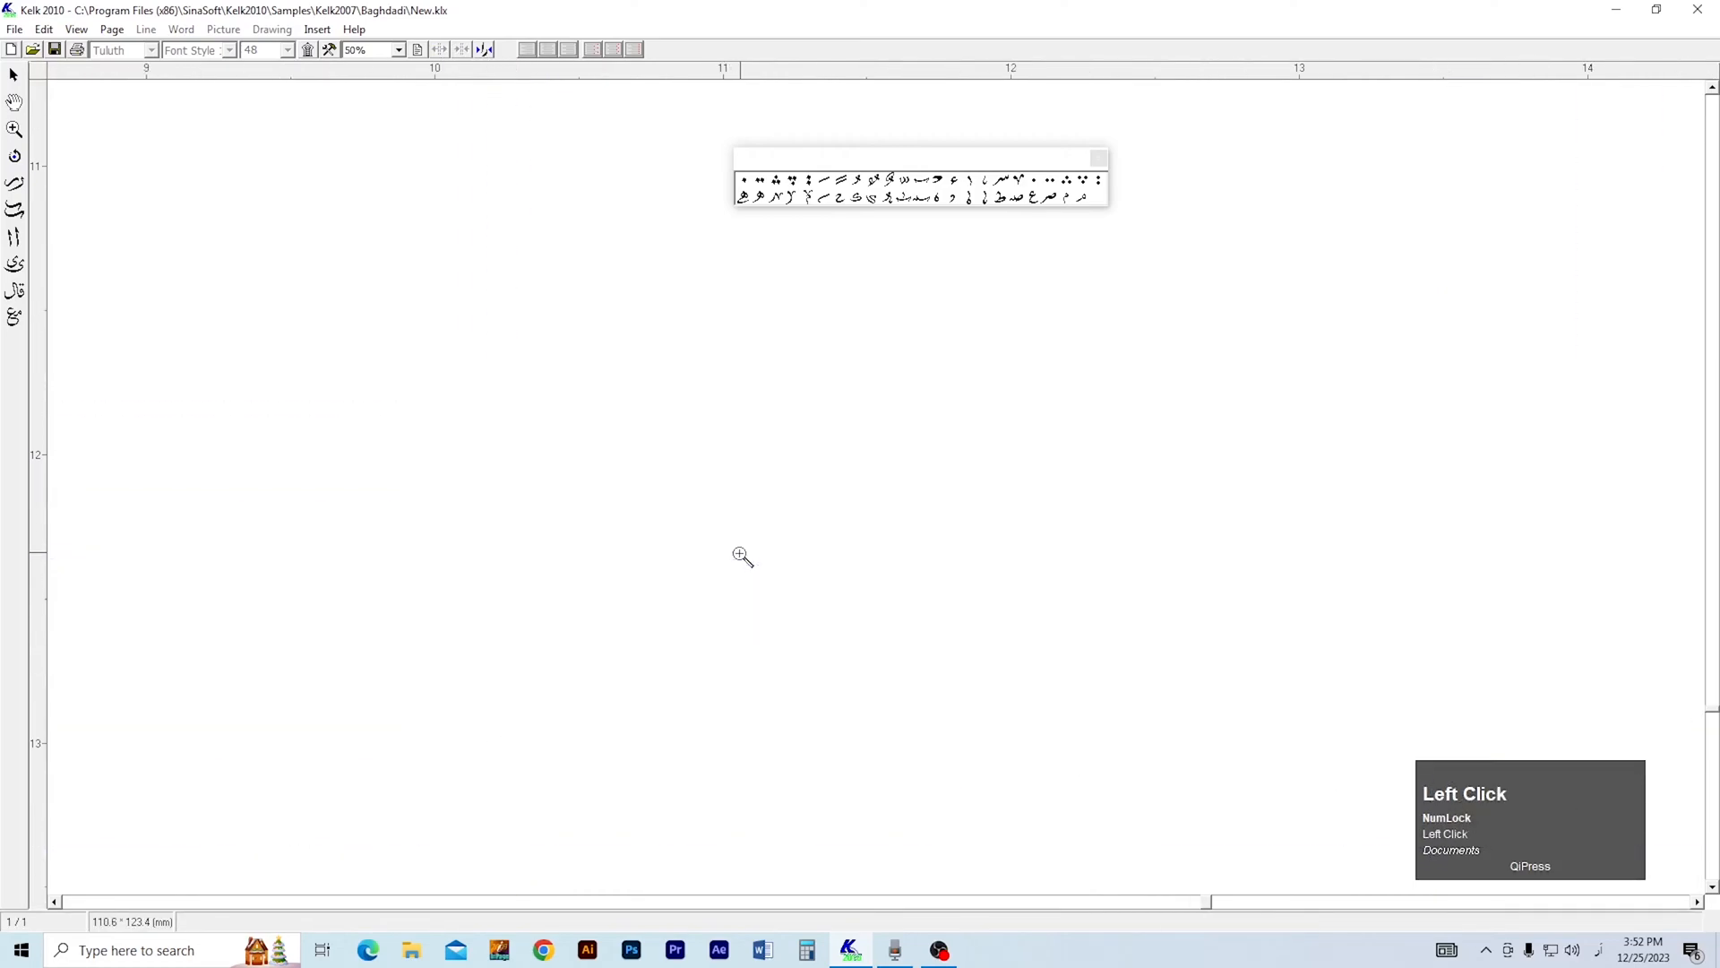
left_click(741, 553)
key("1")
left_click_drag(781, 649, 638, 639)
left_click_drag(888, 345, 751, 596)
Nudge the two dots above the ت of ختم.
key("3")
right_click(830, 598)
key("2")
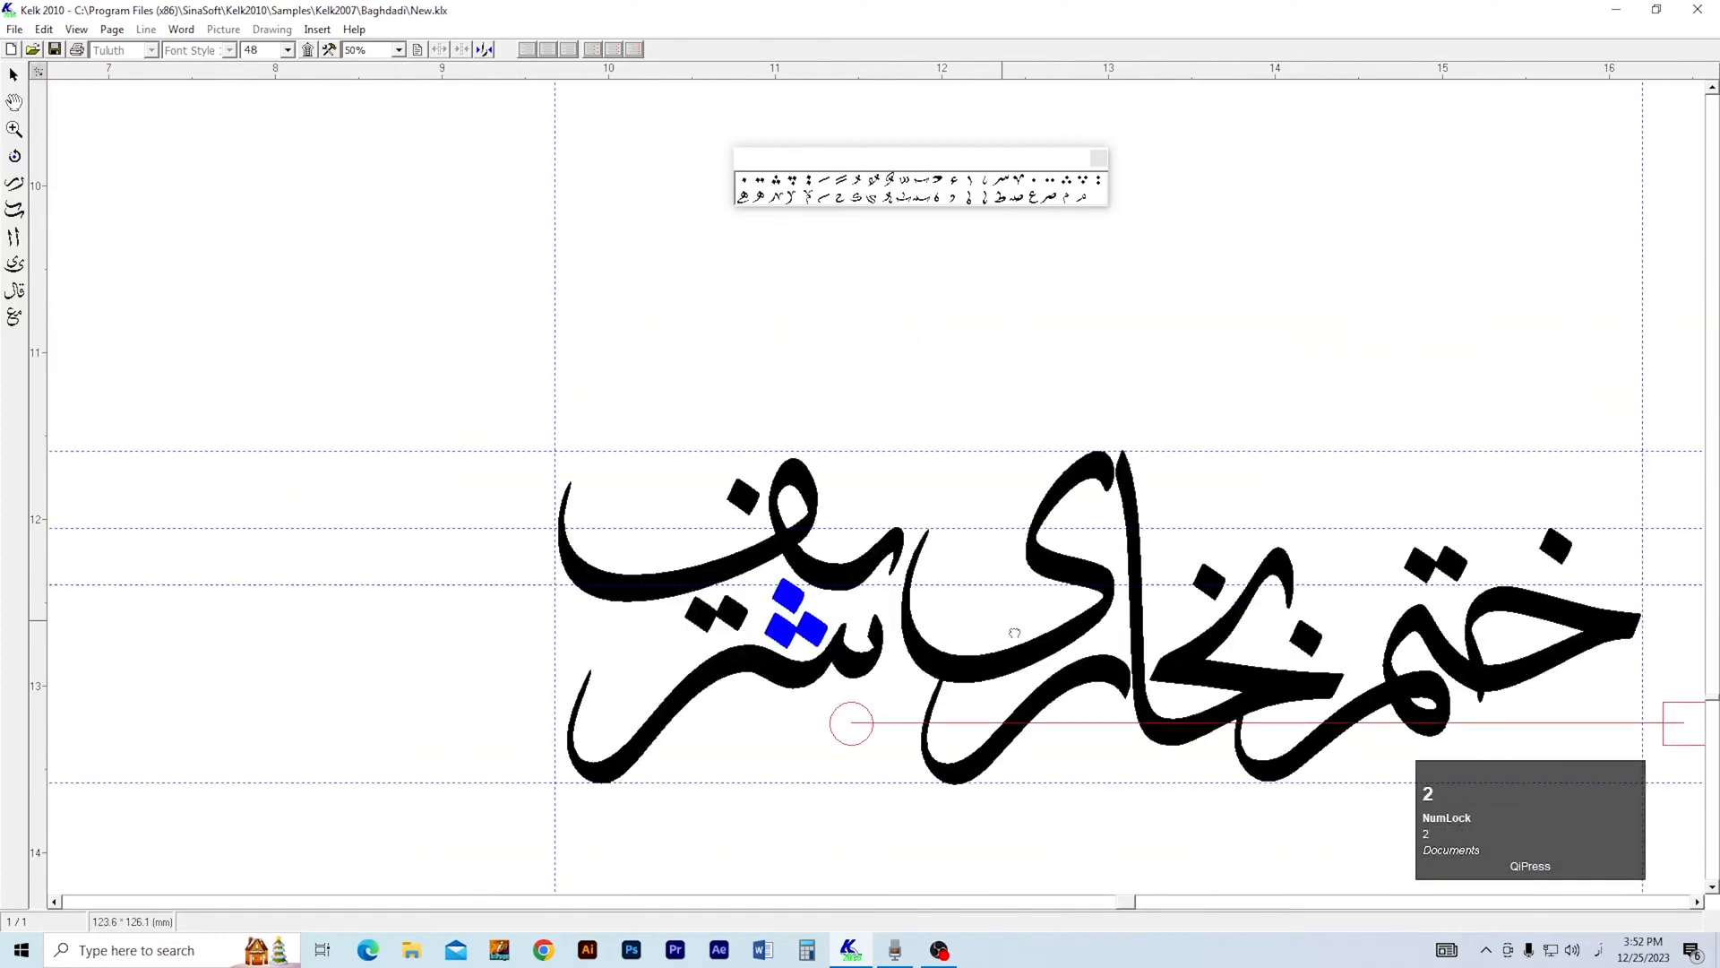
left_click_drag(1335, 627, 786, 616)
key("3")
left_click(944, 538)
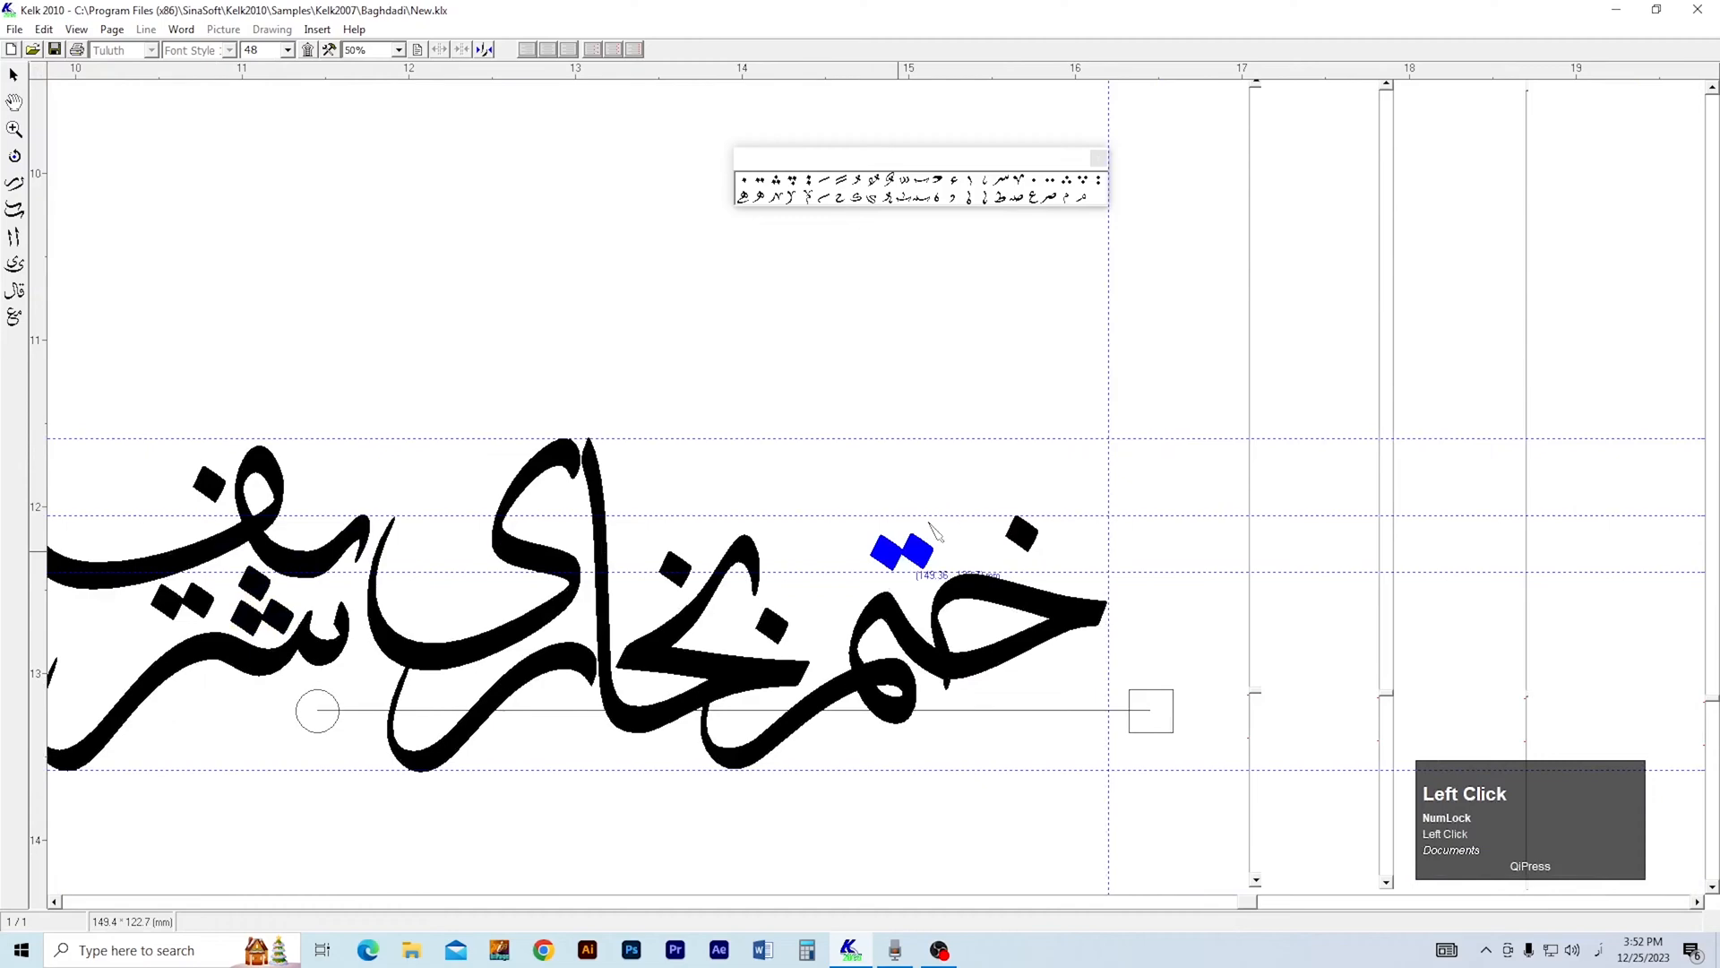
key("2")
left_click_drag(817, 613, 928, 553)
Place a fatha above the خ and a kasra below the م of ختم.
key("1")
left_click_drag(824, 192, 1186, 424)
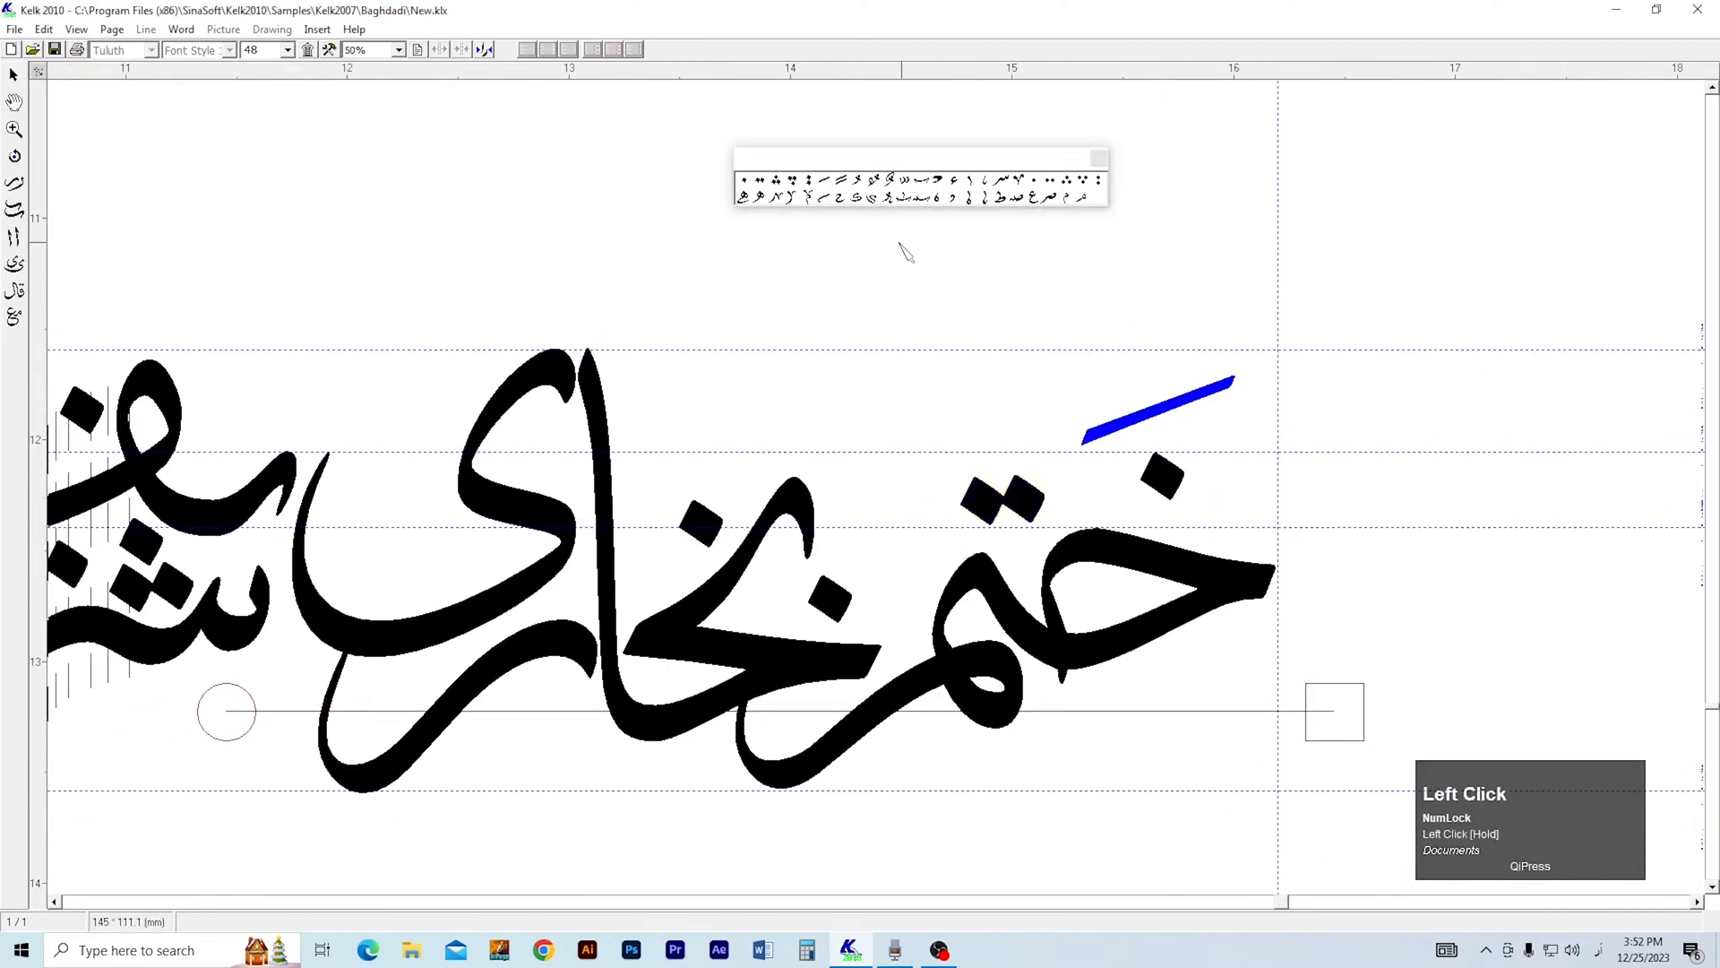
mouse_move(995, 766)
left_mouse_down()
mouse_move(1014, 760)
mouse_move(986, 767)
left_mouse_up()
Place a damma above the ب of بخاری at size 28.
left_click_drag(856, 176, 859, 179)
left_click_drag(767, 442, 817, 424)
left_click(286, 50)
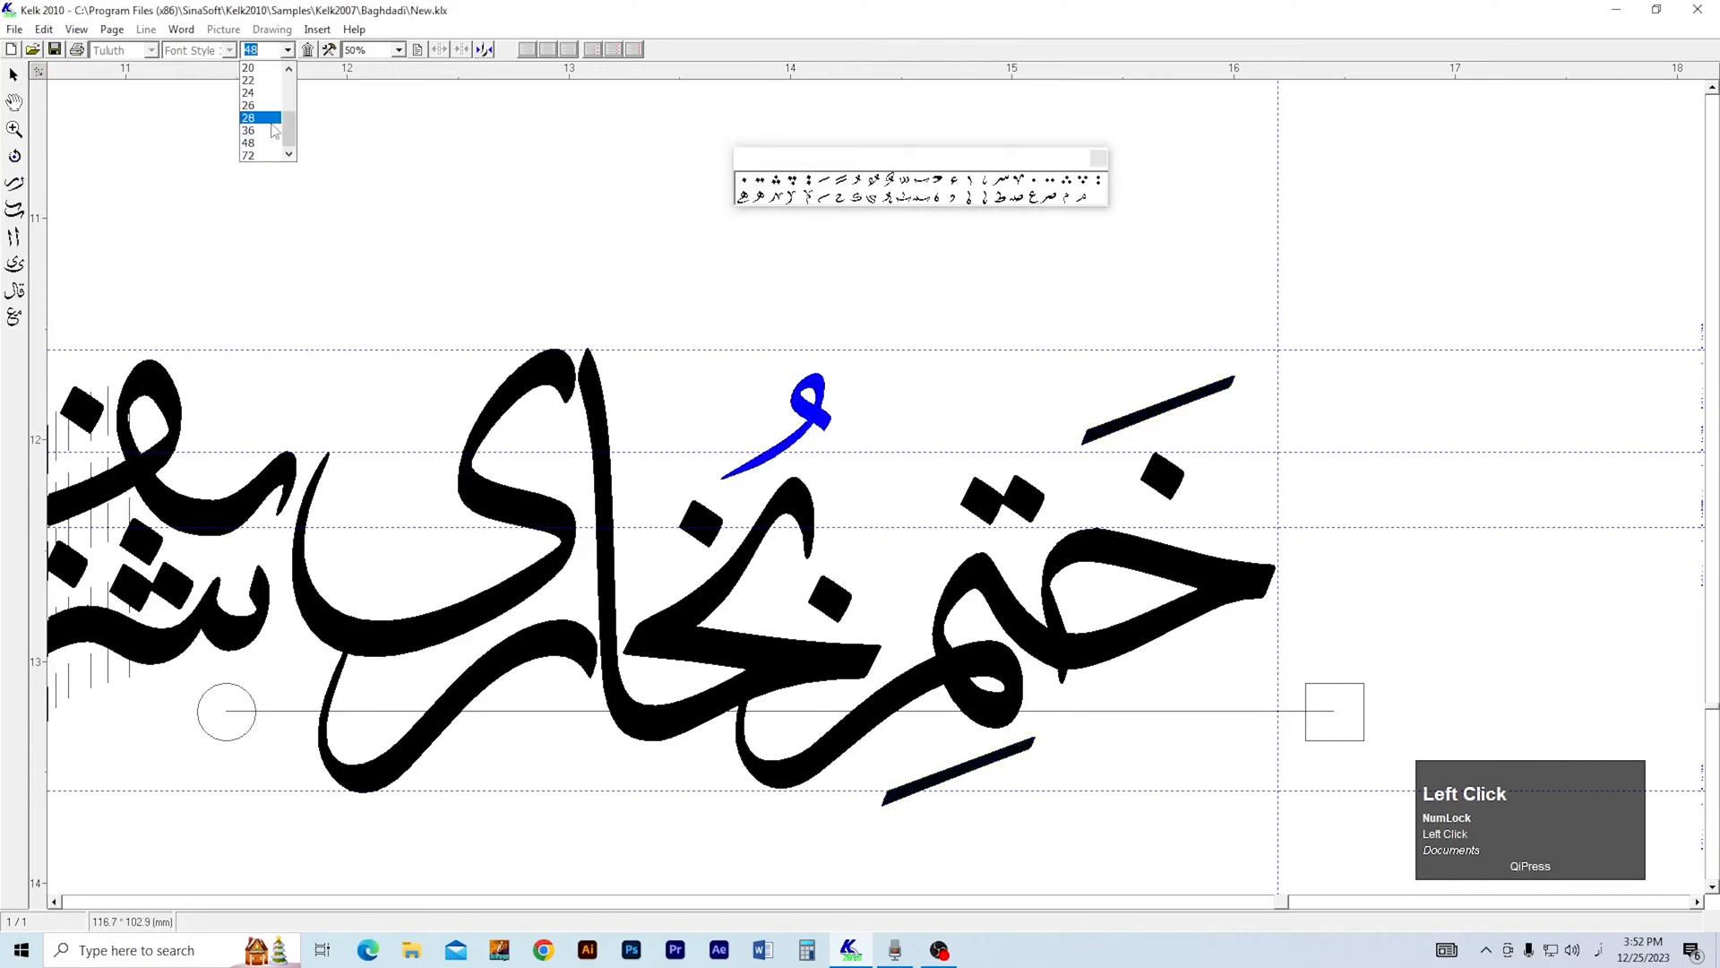
left_click(278, 132)
left_click_drag(807, 428, 803, 434)
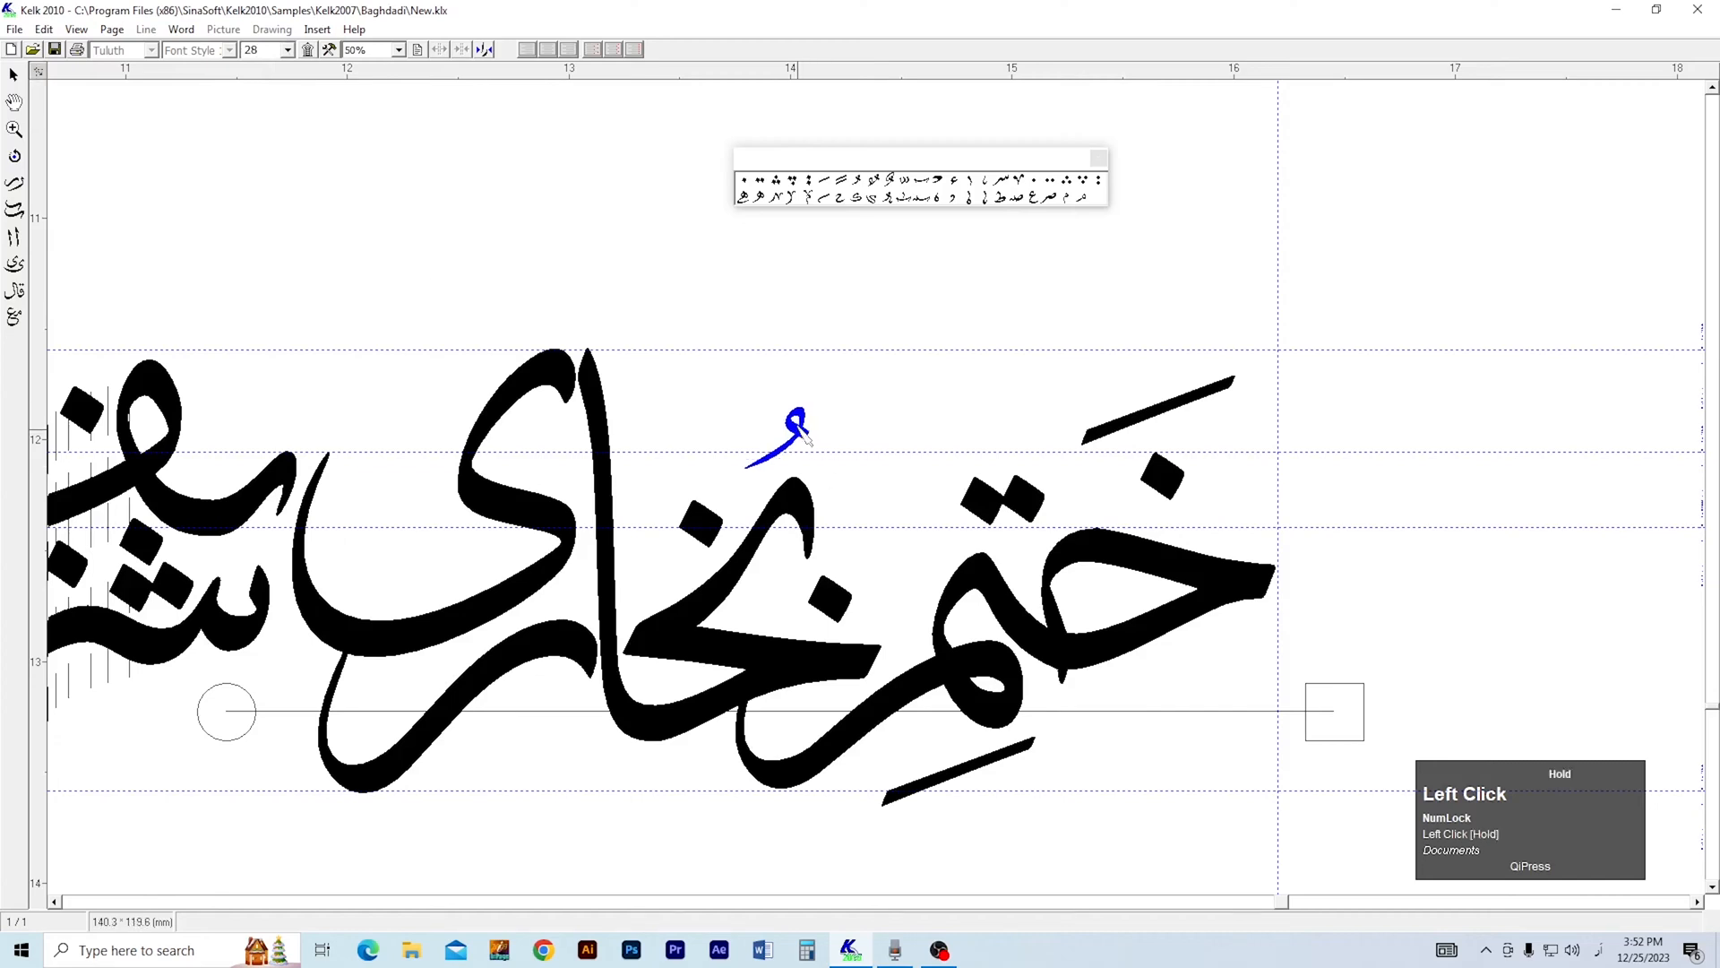
Place a fatha above the خ and a kasra below the ر of بخاری.
left_click_drag(826, 186, 714, 439)
key("2")
left_click_drag(690, 581, 875, 528)
key("1")
left_click(1158, 663)
mouse_move(821, 188)
left_mouse_down()
mouse_move(741, 678)
mouse_move(755, 663)
left_mouse_up()
Place two small ornaments in the open space above and inside the ی of بخاری.
left_click_drag(960, 209, 642, 380)
left_click_drag(983, 191, 664, 467)
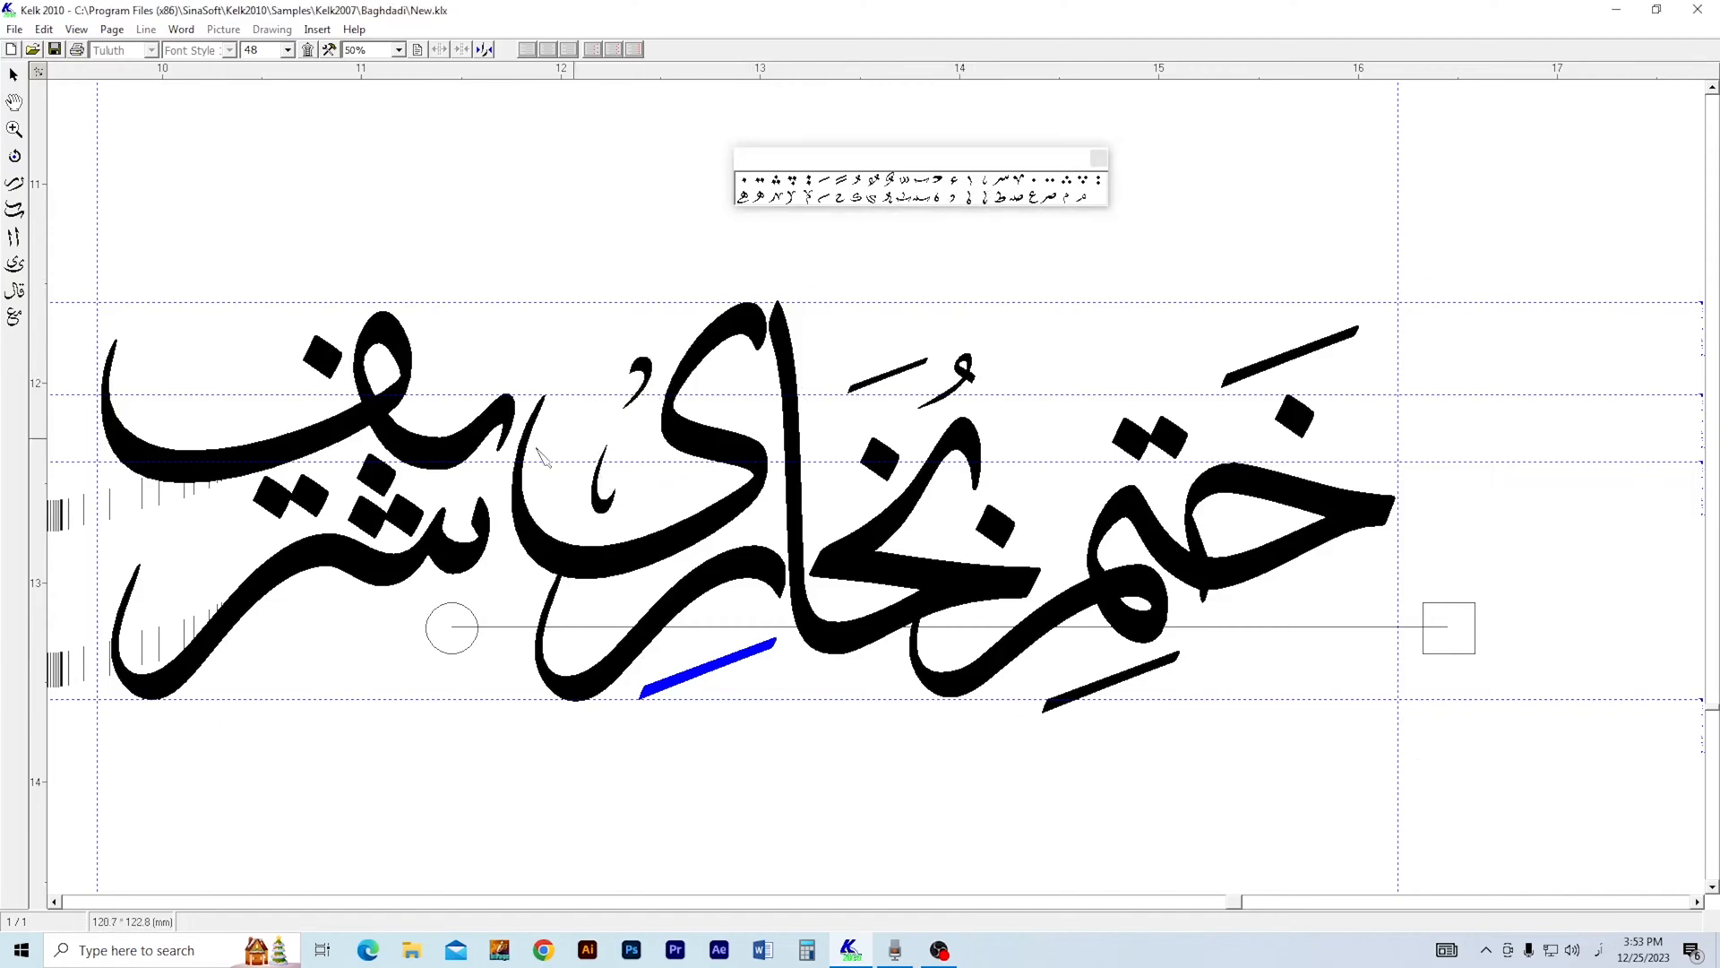
Mark شریف with a fatha above the ی, a kasra below the ر and a small ornament near the ف dot.
left_click_drag(826, 186, 555, 354)
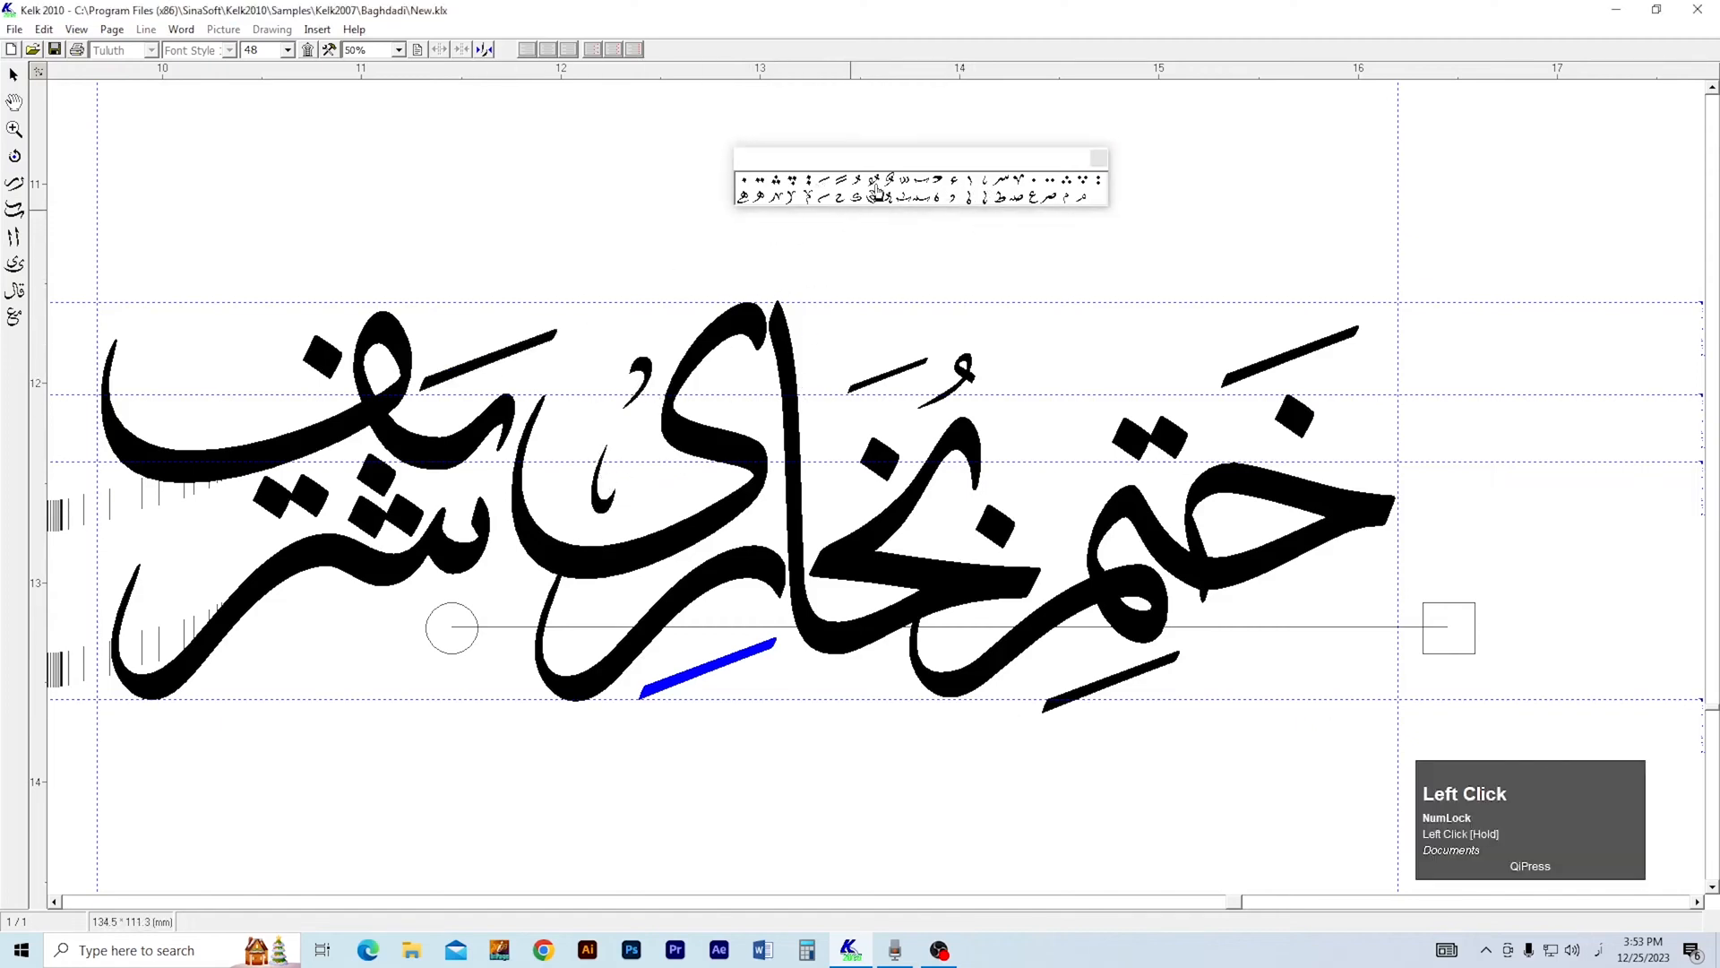
left_click_drag(878, 190, 733, 308)
left_click_drag(300, 654, 300, 656)
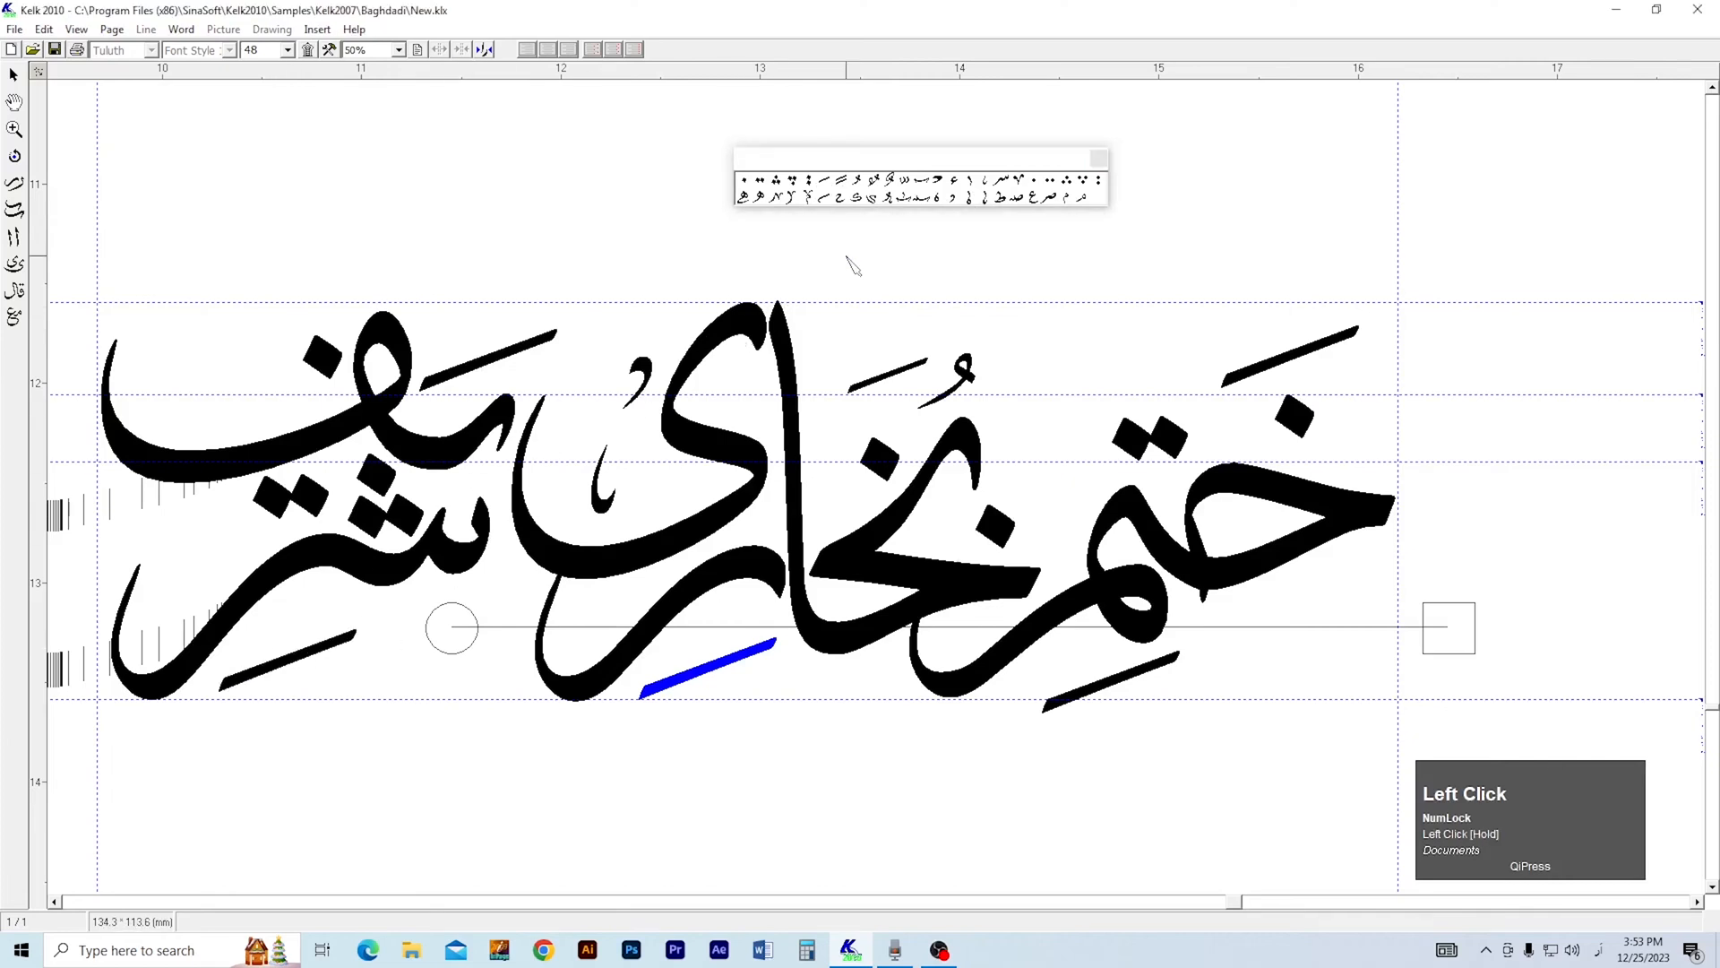
mouse_move(955, 201)
left_mouse_down()
mouse_move(218, 379)
mouse_move(590, 393)
left_mouse_up()
key("3")
left_click_drag(984, 192, 504, 569)
key("3")
left_click(501, 577)
left_click(502, 577)
key("1")
left_click(483, 438)
left_click_drag(483, 438, 499, 461)
key("Delete")
Attach small tooth-shaped ornaments to the left tips of the ر and the ف in شریف.
left_click_drag(983, 184, 489, 543)
right_click(507, 457)
left_click_drag(528, 459, 586, 513)
left_click_drag(971, 195, 437, 442)
left_click(439, 444)
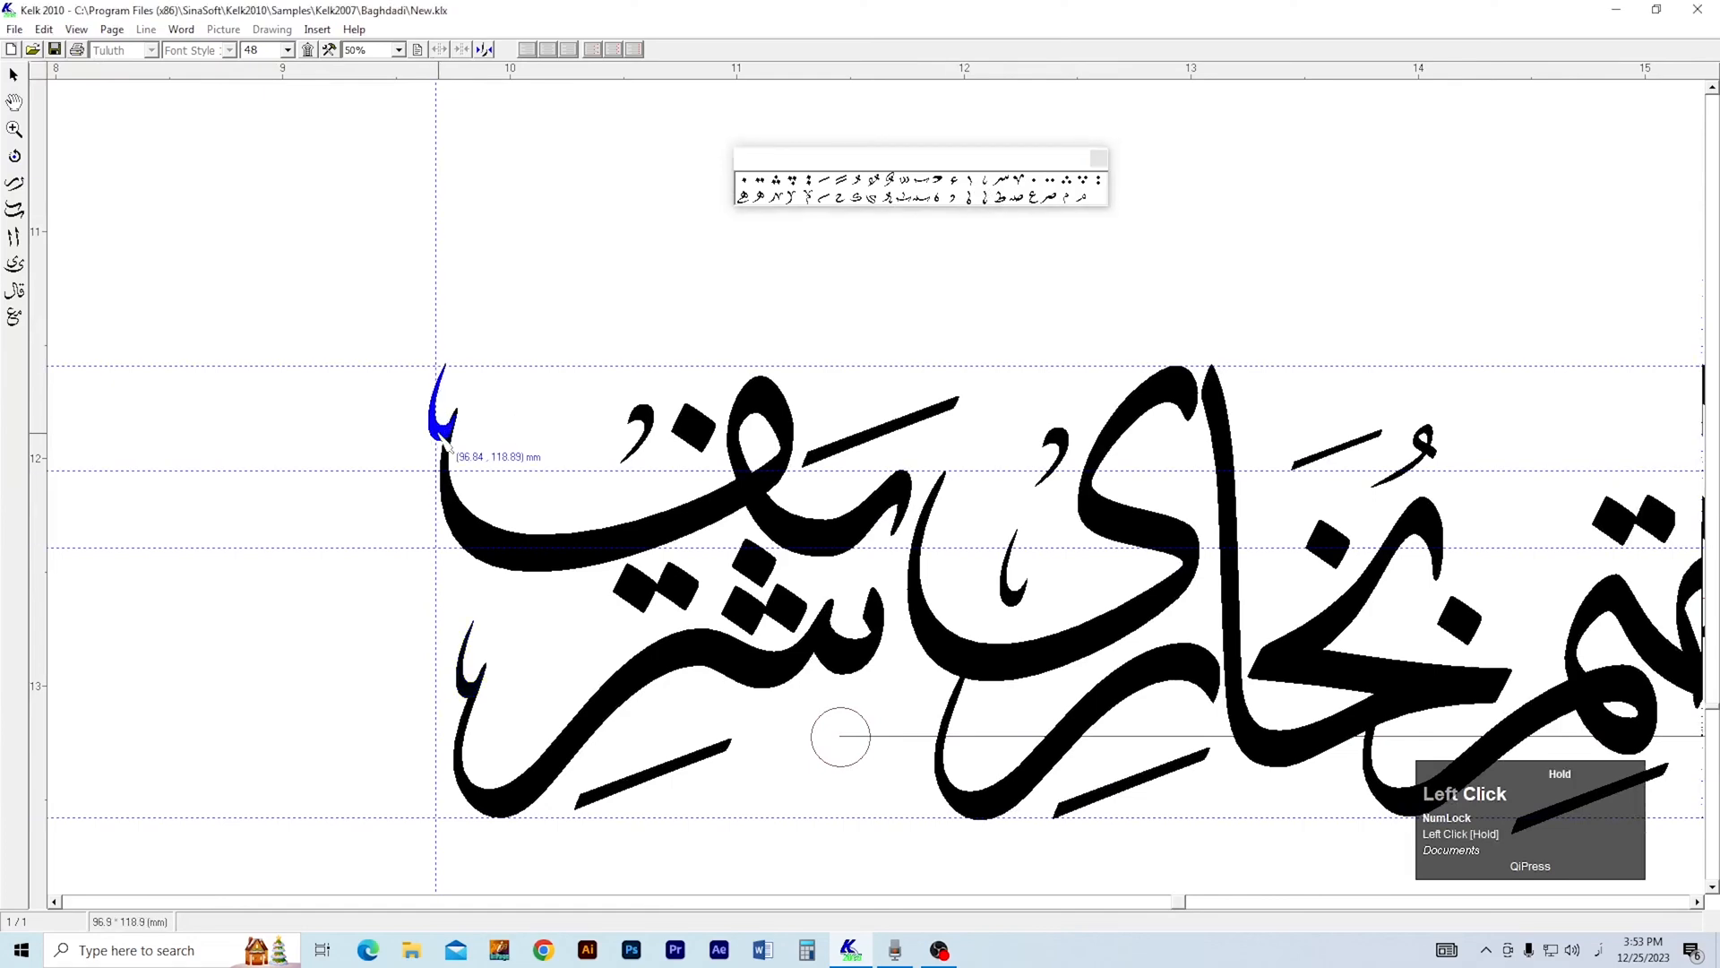
Place a small ح below the خ of ختم at size 28.
right_click(625, 446)
left_click_drag(637, 439, 615, 442)
left_click_drag(897, 517, 609, 504)
key("1")
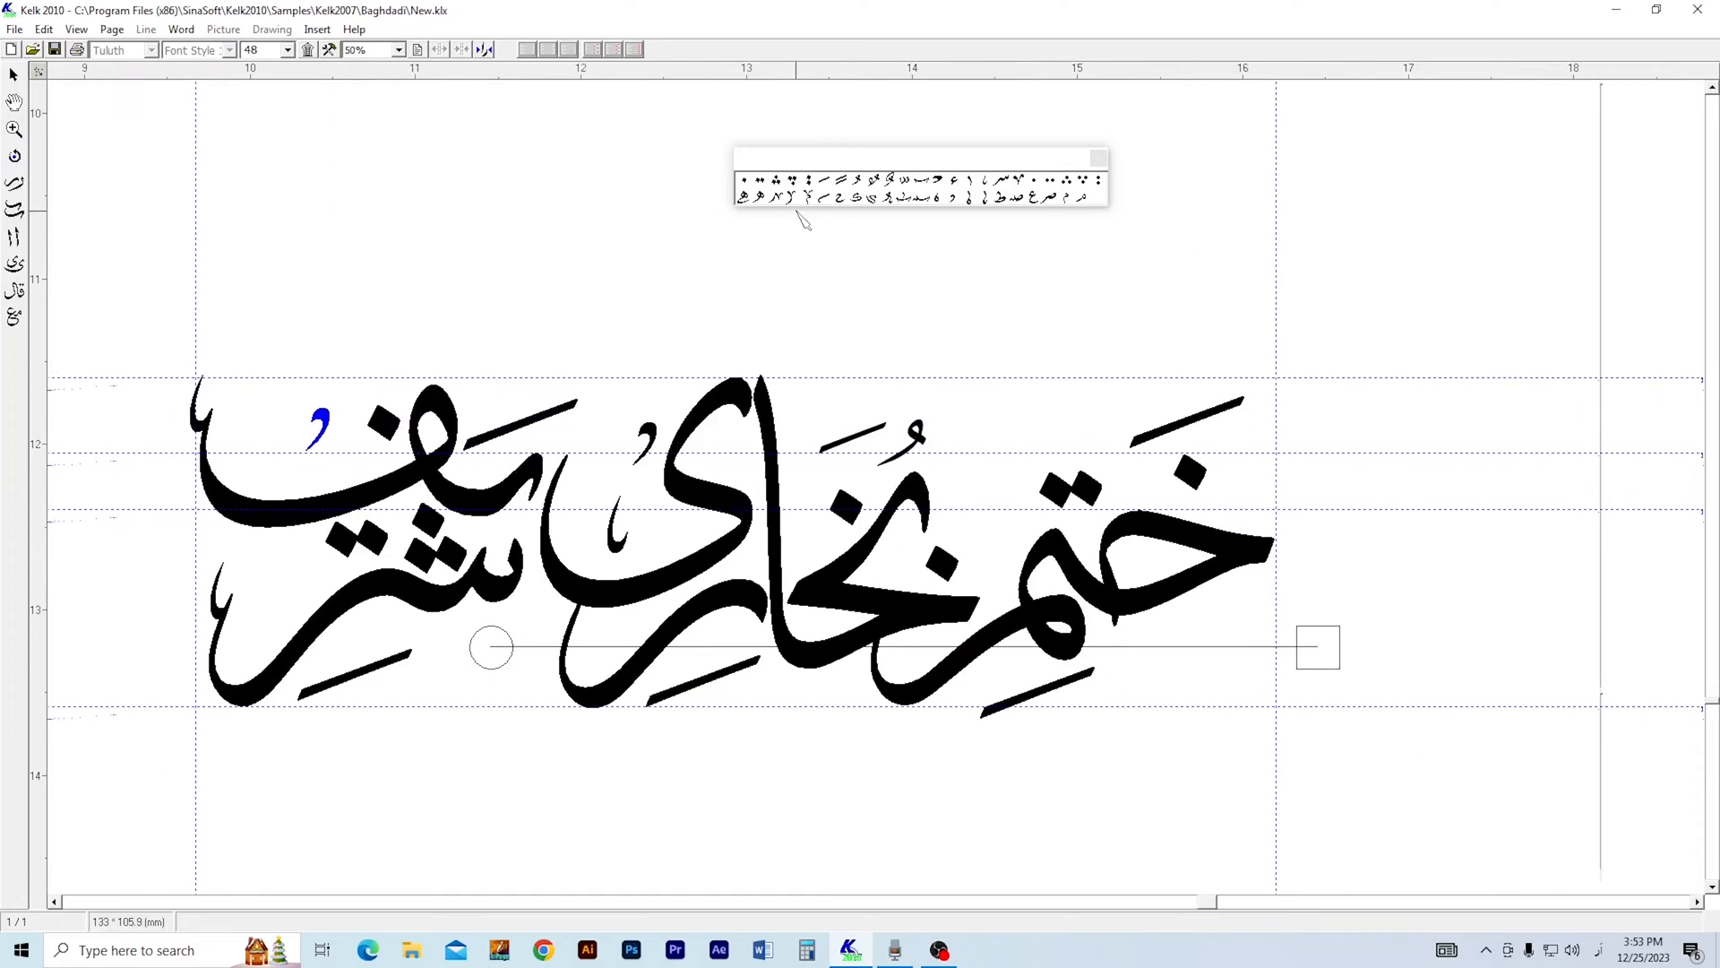
left_click(1170, 421)
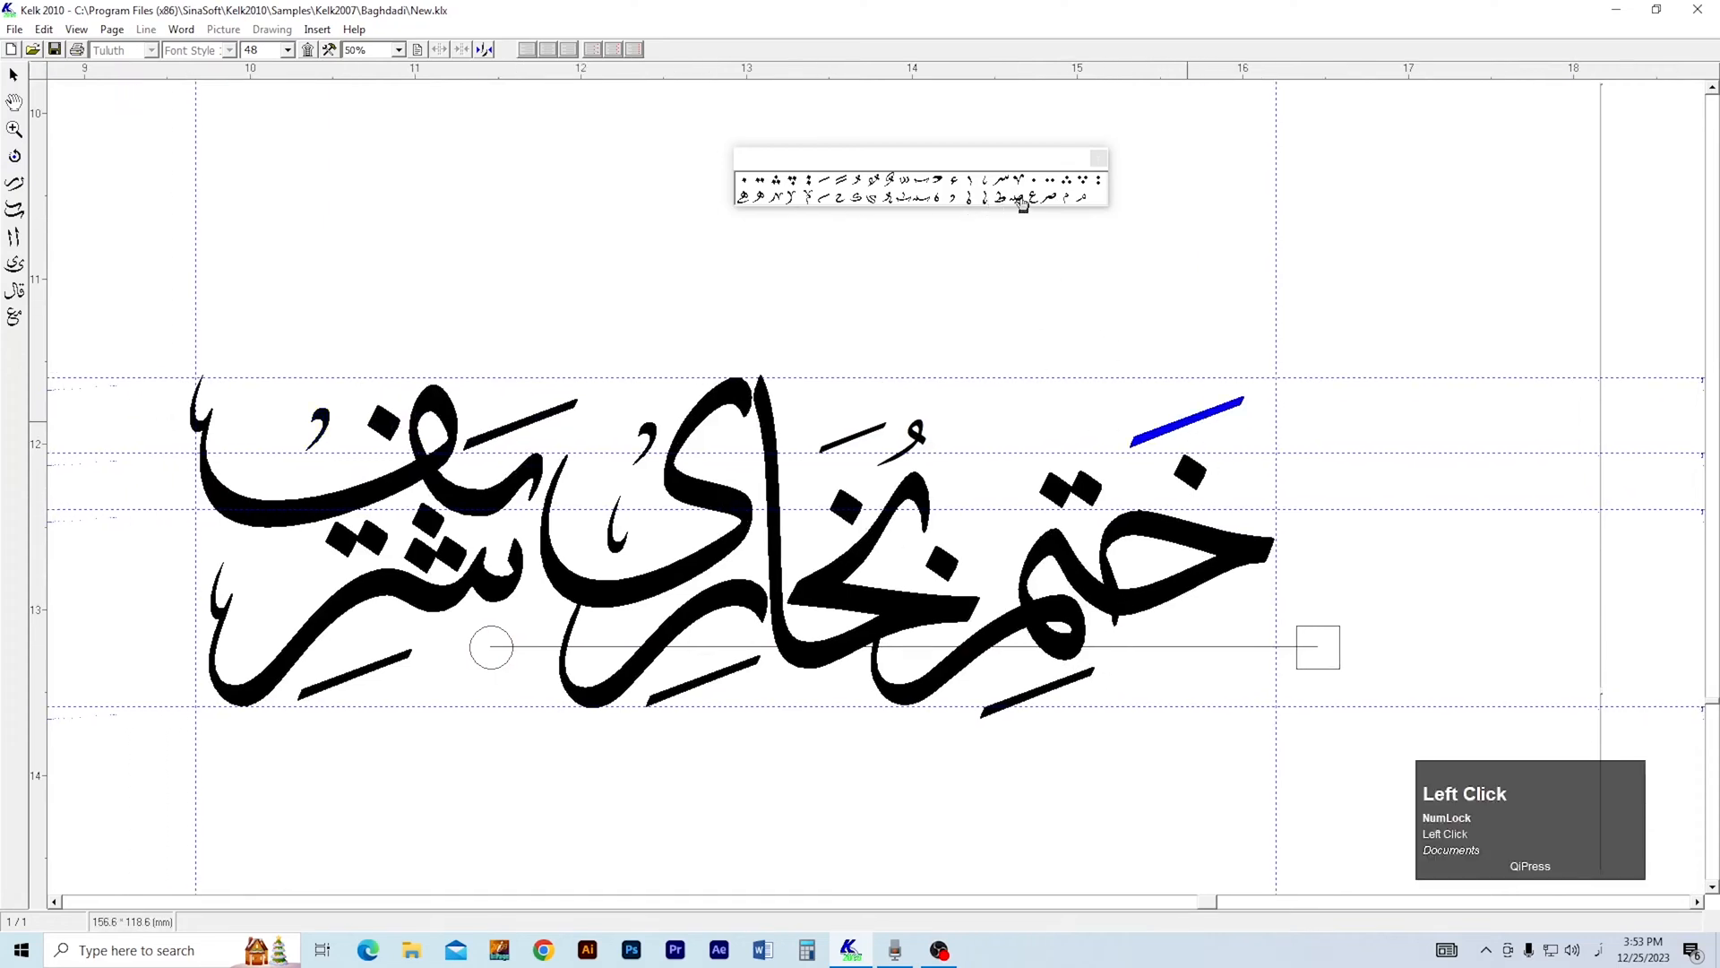
left_click_drag(839, 198, 1207, 642)
left_click(1205, 632)
left_click(288, 50)
left_click(261, 117)
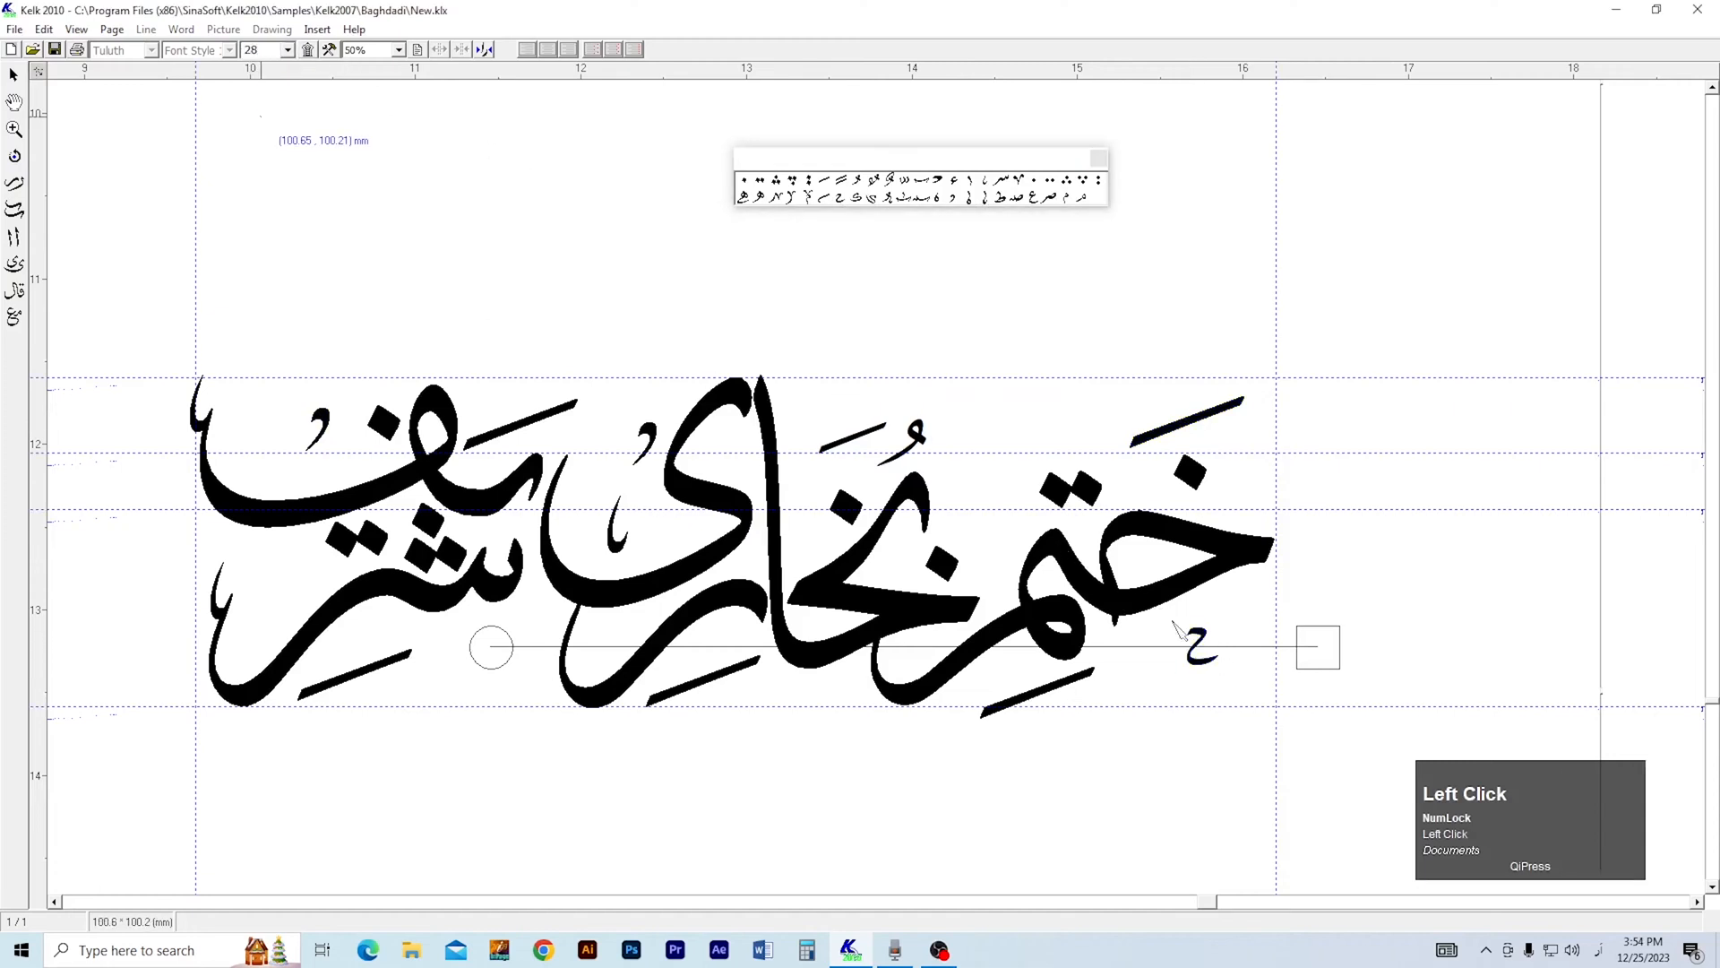
left_click_drag(1207, 642, 1018, 283)
Place a small م at size 28 beside the م of ختم and a small س mark beneath the ش of شریف.
left_click_drag(1067, 201, 1067, 200)
left_click_drag(1109, 674, 1086, 624)
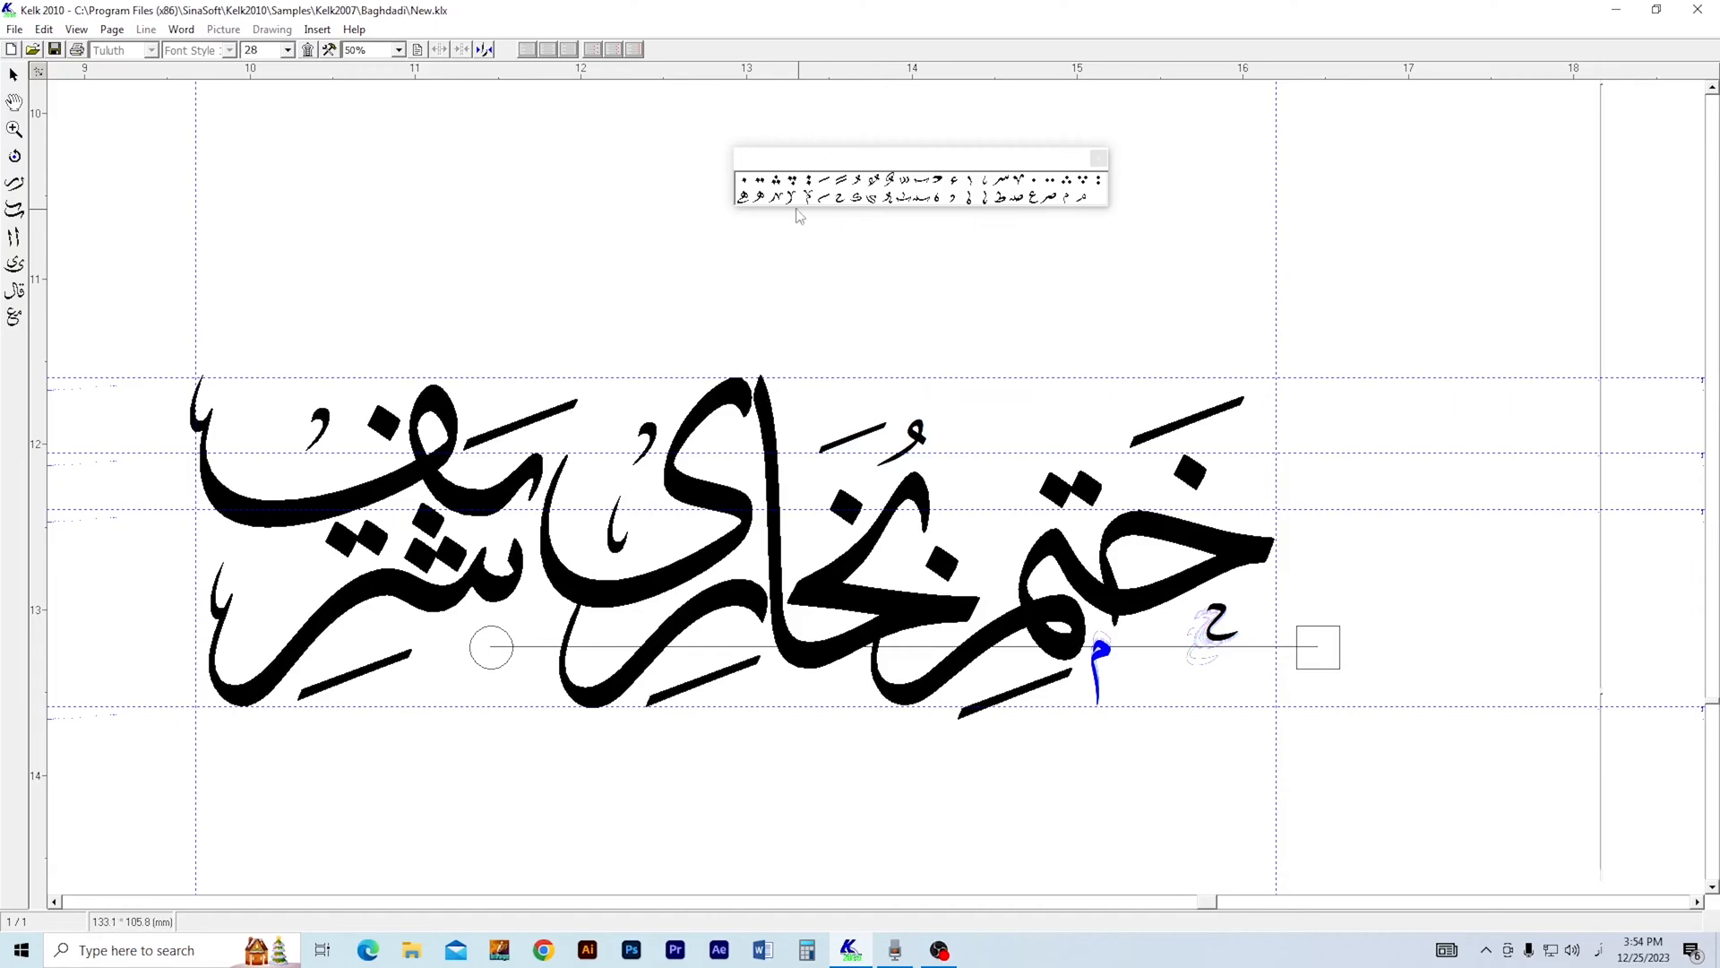
left_click_drag(1007, 186, 466, 643)
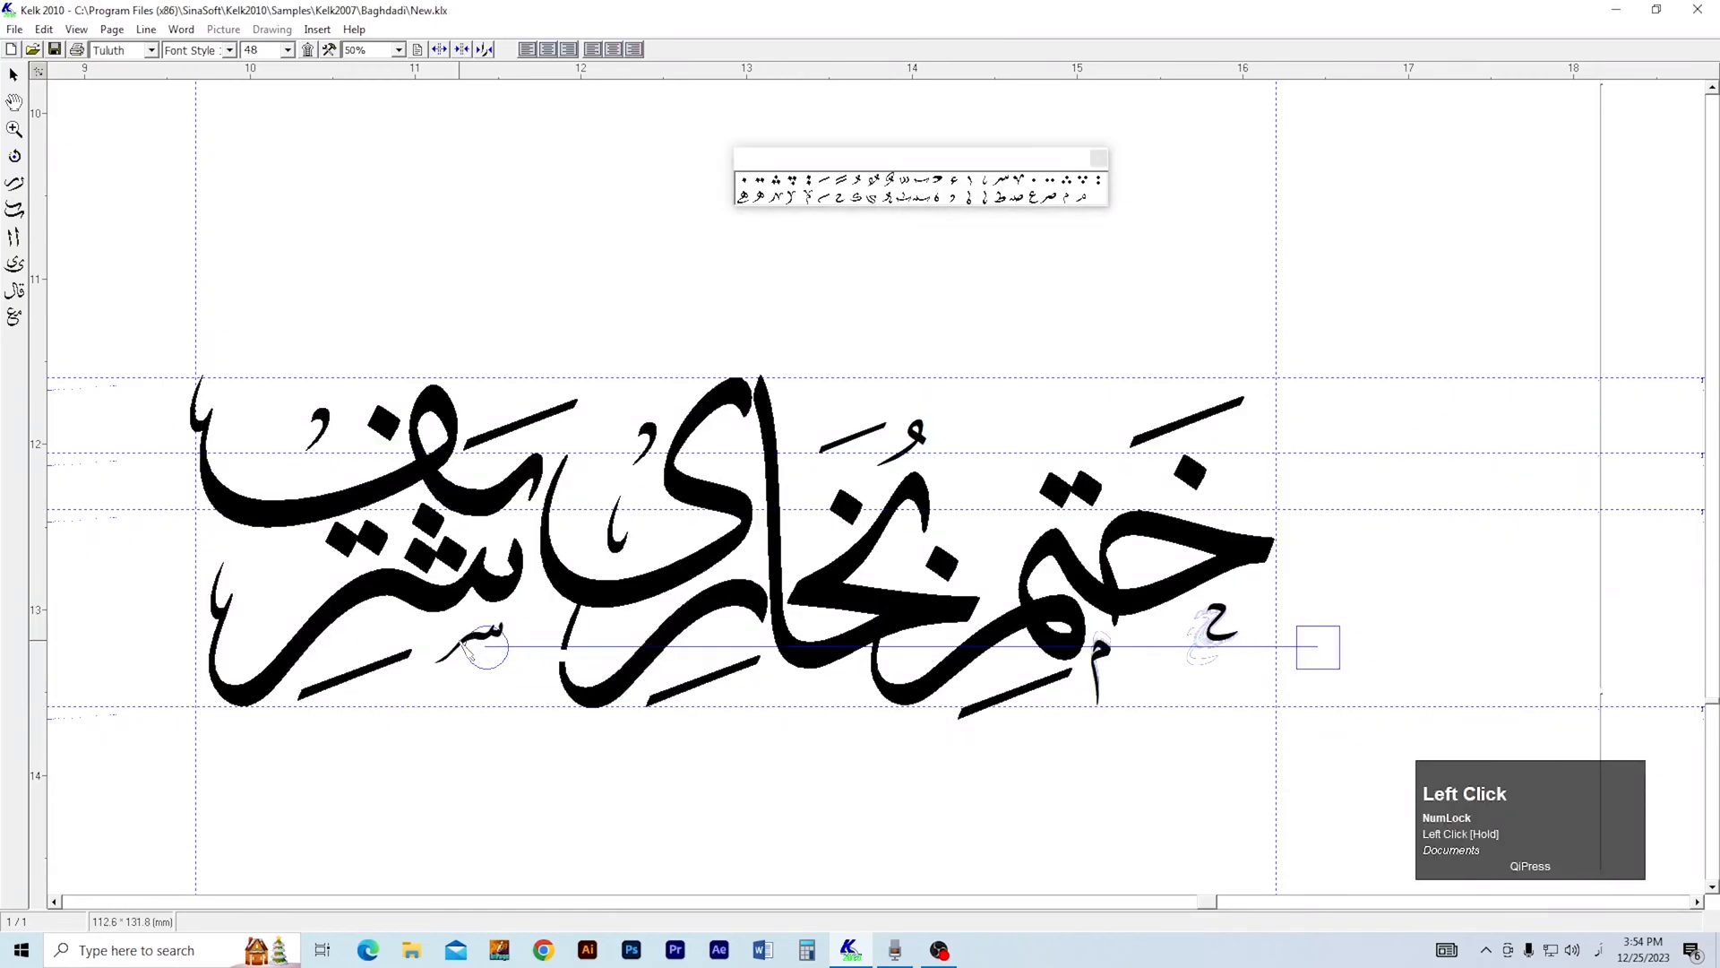
left_click(454, 668)
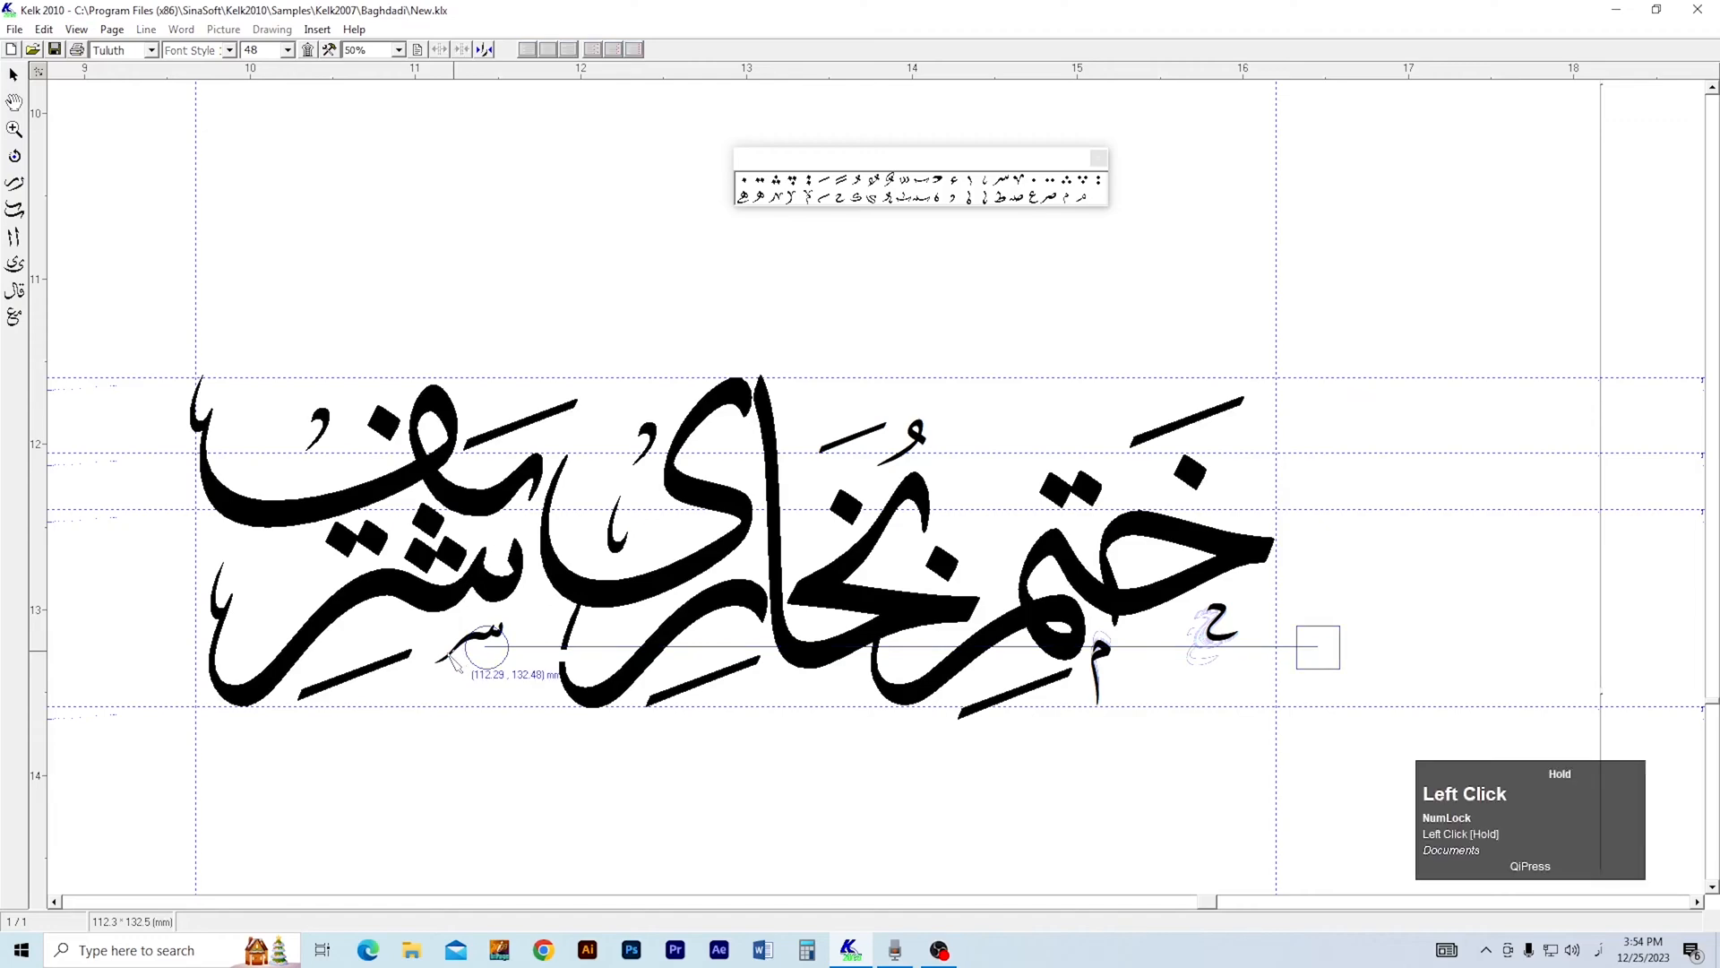
Nudge the small س mark up into position beneath the ش of شریف.
left_click(446, 660)
key("3")
left_click(451, 634)
left_click(451, 634)
right_click(466, 663)
key("2")
left_click_drag(480, 695, 562, 720)
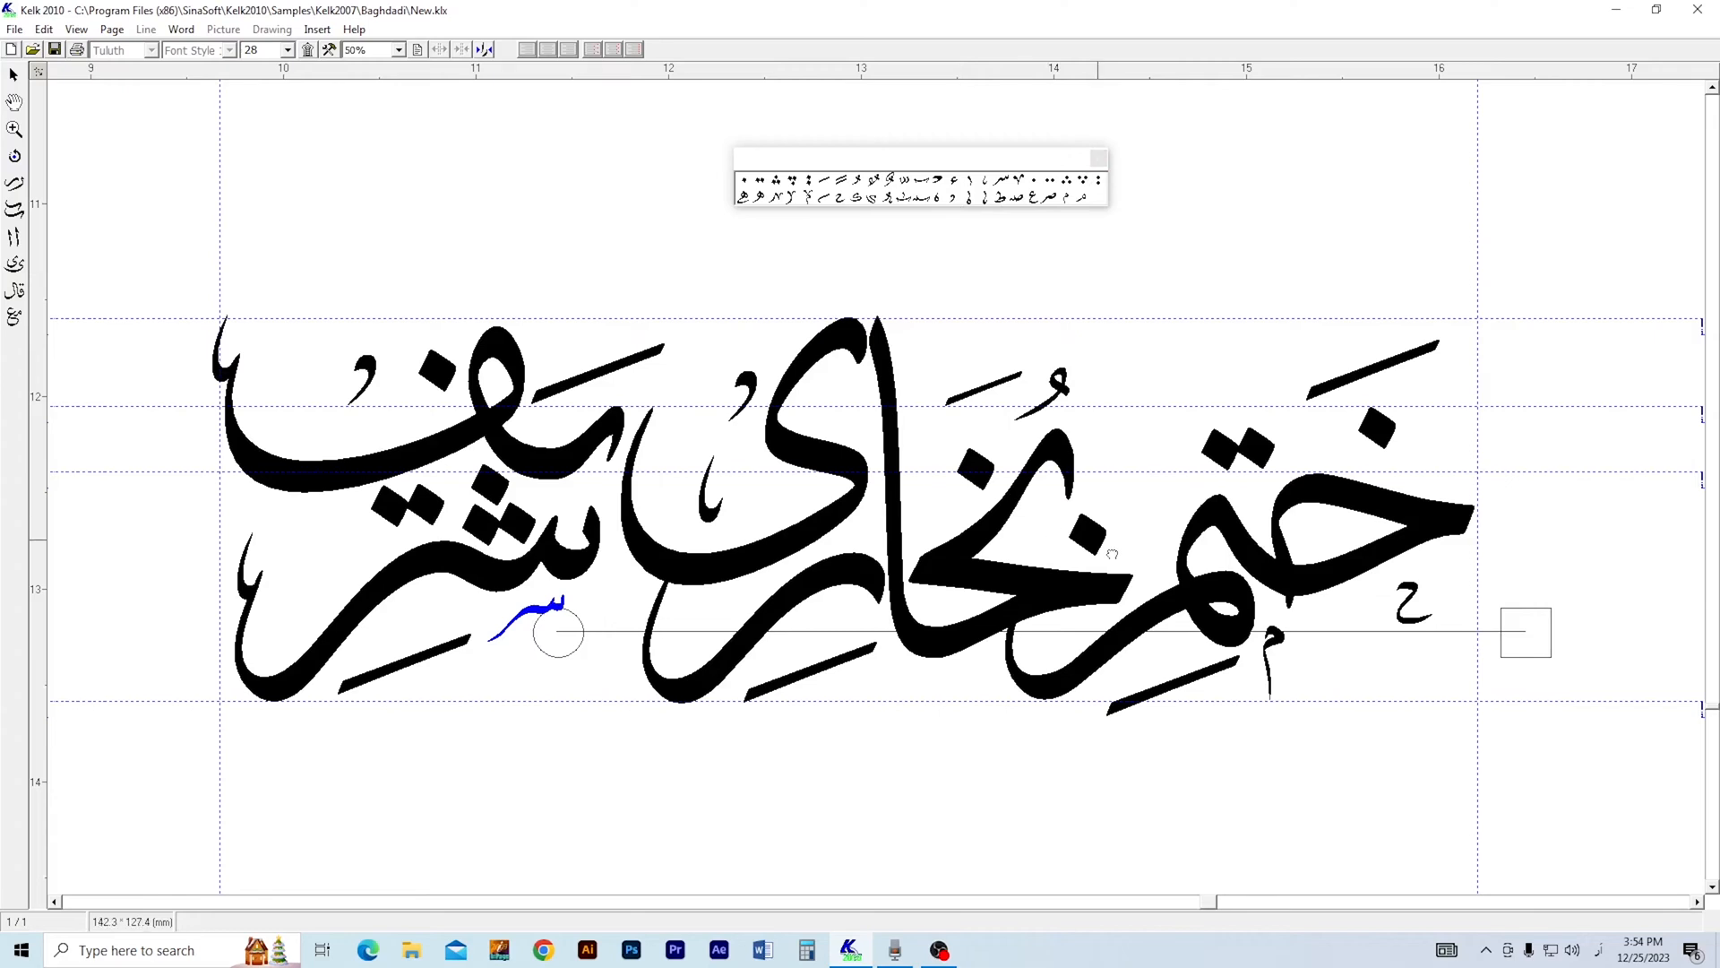
Raise the uppermost guide and move the بخا letters of بخاری up with their dots and vowel marks.
left_click(1068, 595)
left_click_drag(1065, 576, 1064, 570)
key("2")
left_click(1057, 526)
key("3")
left_click(1035, 511)
key("1")
left_click_drag(1108, 535, 960, 440)
key("2")
left_click(1080, 333)
left_click_drag(1079, 335, 998, 295)
left_click_drag(733, 331, 1045, 487)
key("h")
key("s")
left_click_drag(924, 370, 924, 335)
left_click(885, 479)
left_click_drag(884, 479, 914, 435)
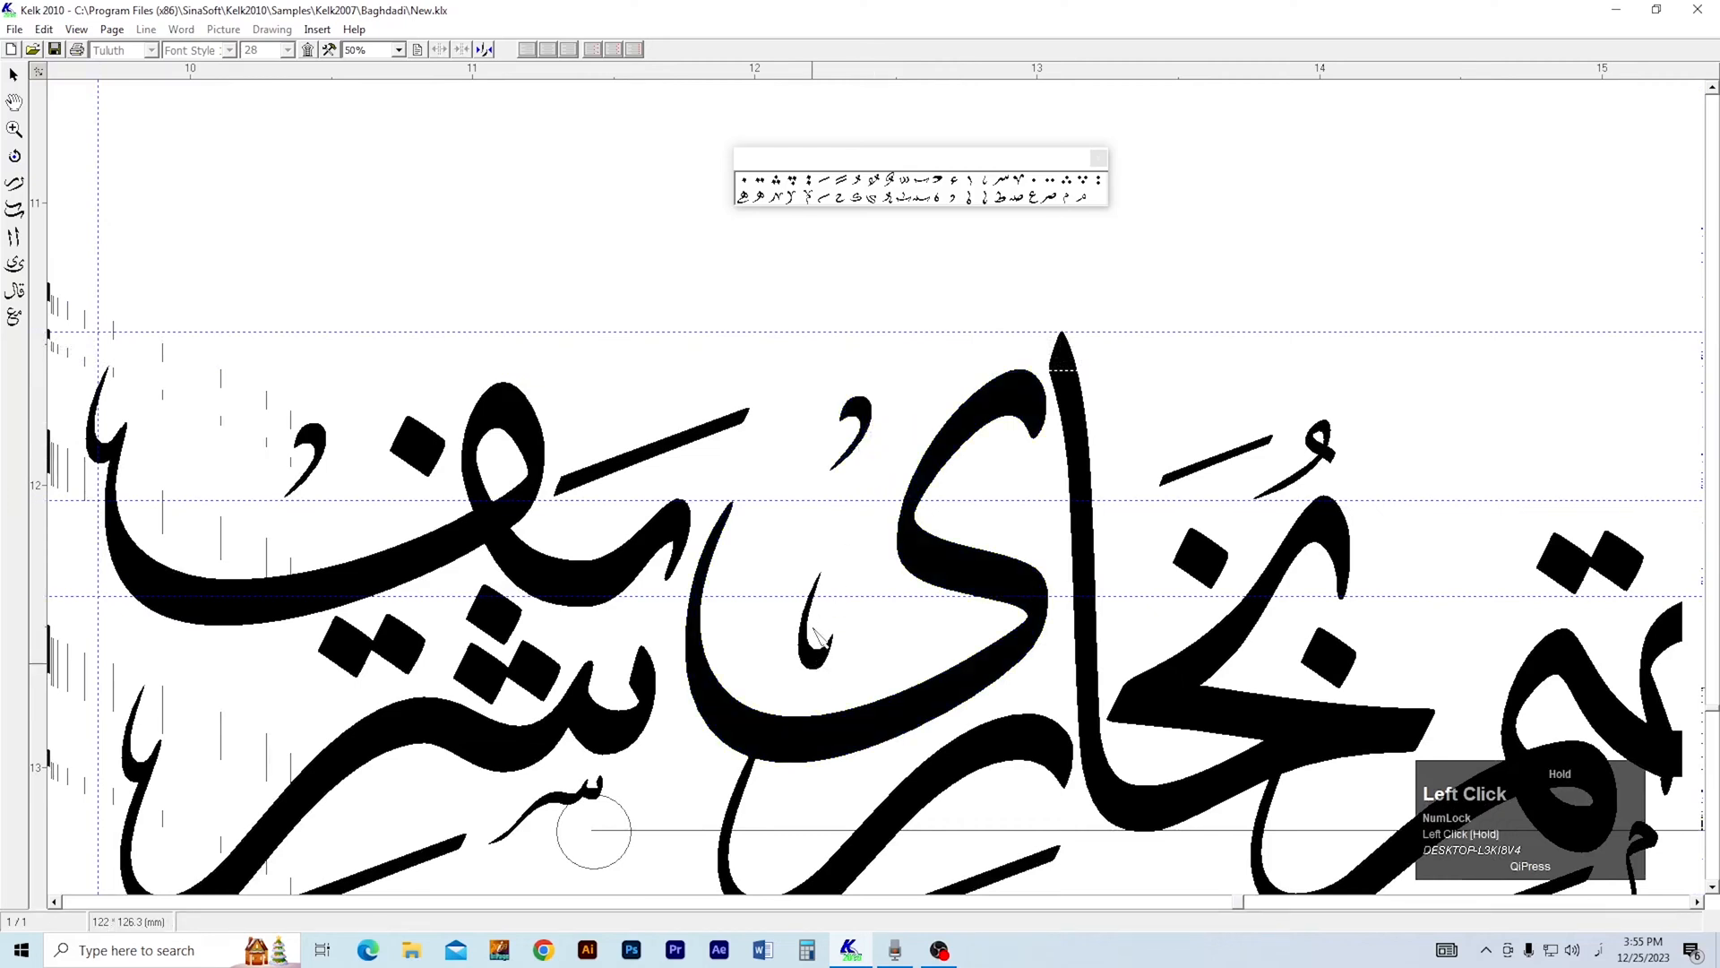
Move the ی of بخاری and the small tooth-shaped ornament inside it upward.
left_click_drag(813, 647, 815, 604)
left_click_drag(941, 556, 941, 534)
left_click_drag(816, 620, 802, 626)
right_click(802, 625)
key("1")
Select the joined یف of شریف and move it upward.
left_click_drag(549, 385, 589, 427)
left_click(15, 78)
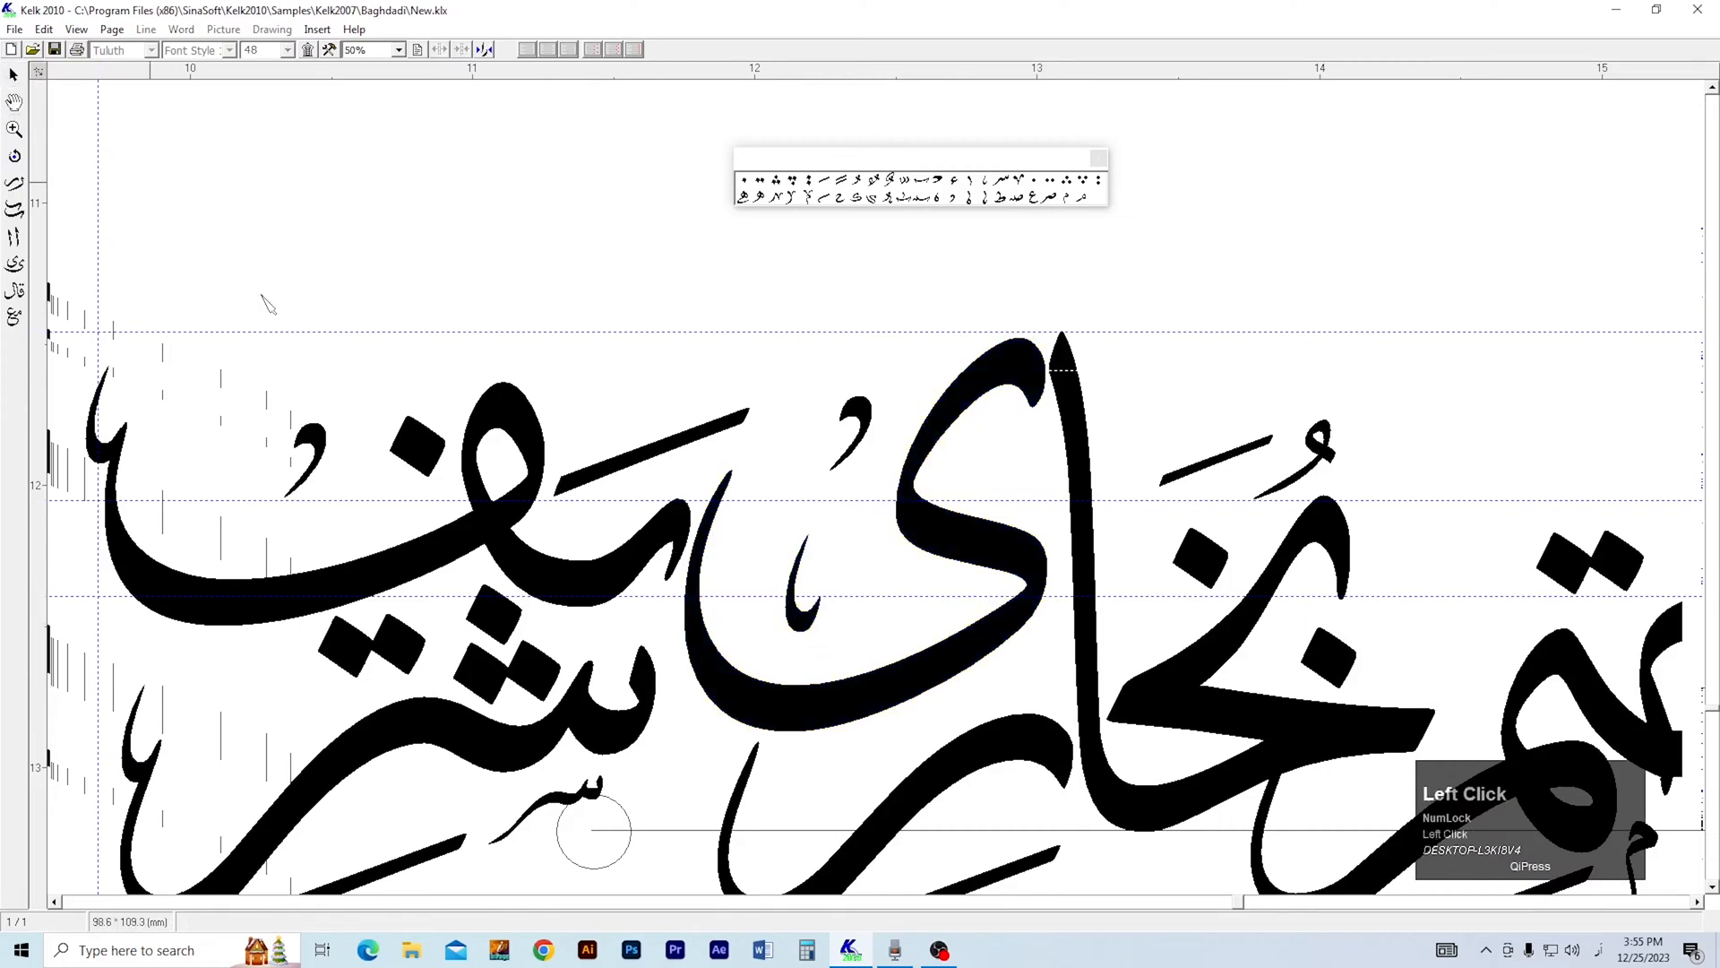
key("F3")
key("2")
left_click_drag(371, 364, 606, 306)
key("1")
left_click_drag(716, 466, 791, 436)
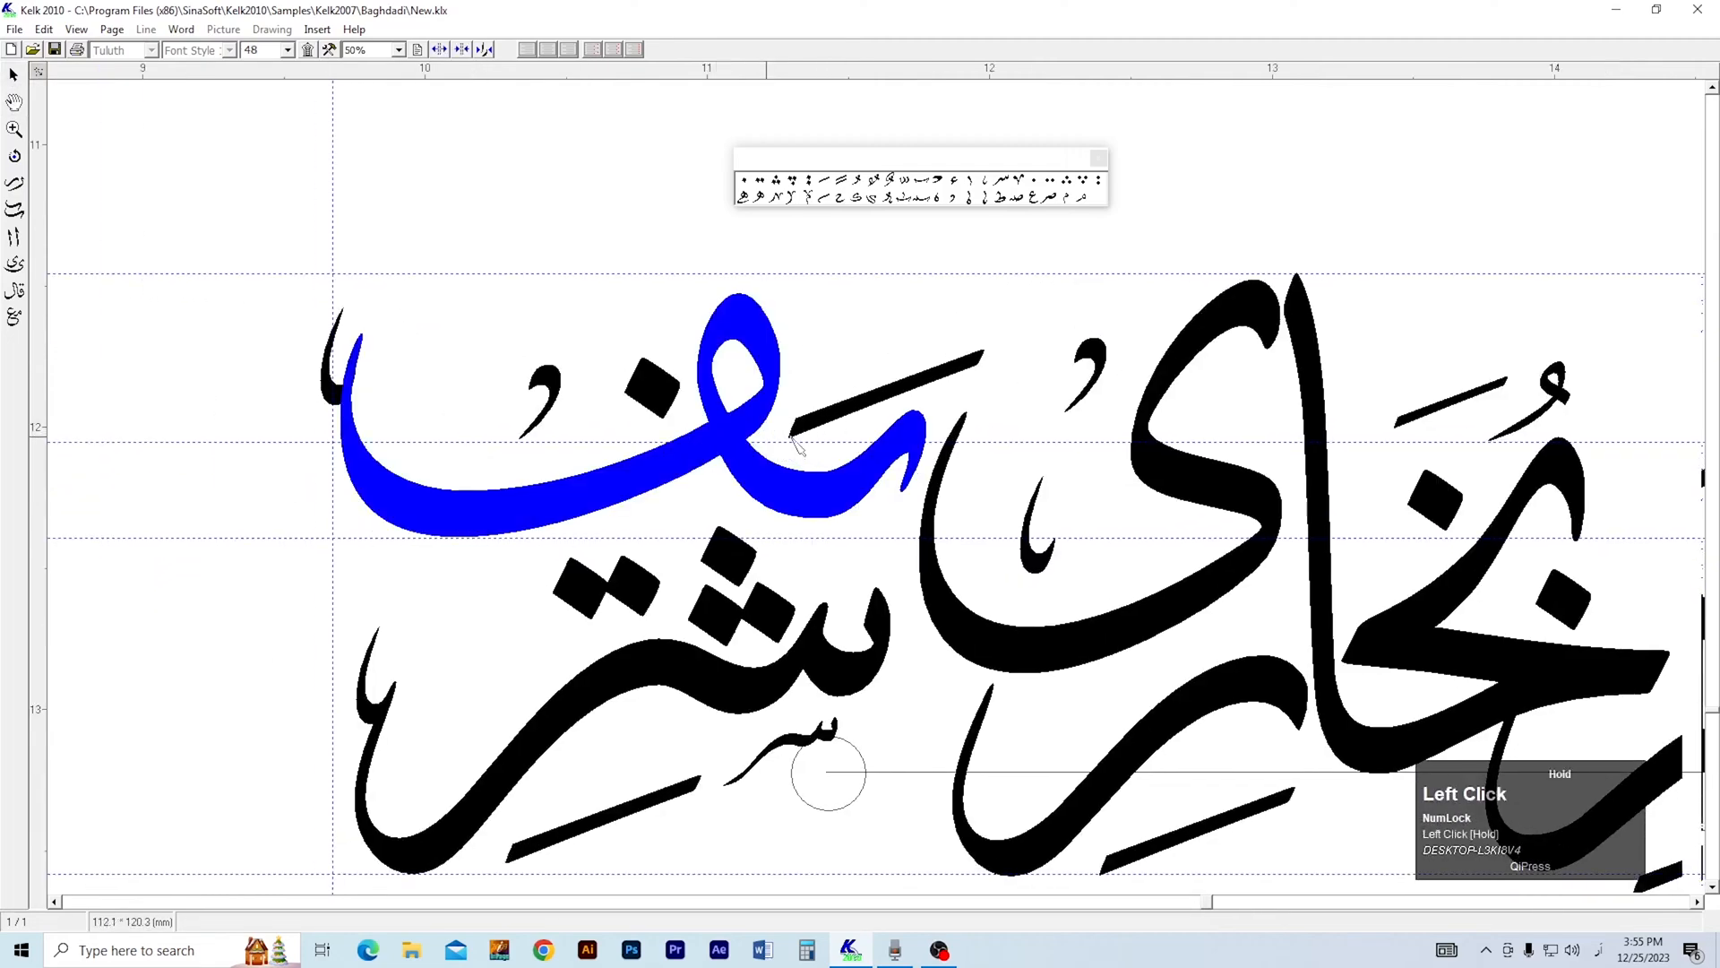
Raise the fatha, both dot groups, the ف tooth ornament and the small hook ornament of شریف to follow the raised یف.
left_click_drag(886, 394, 876, 360)
left_click_drag(747, 552, 743, 538)
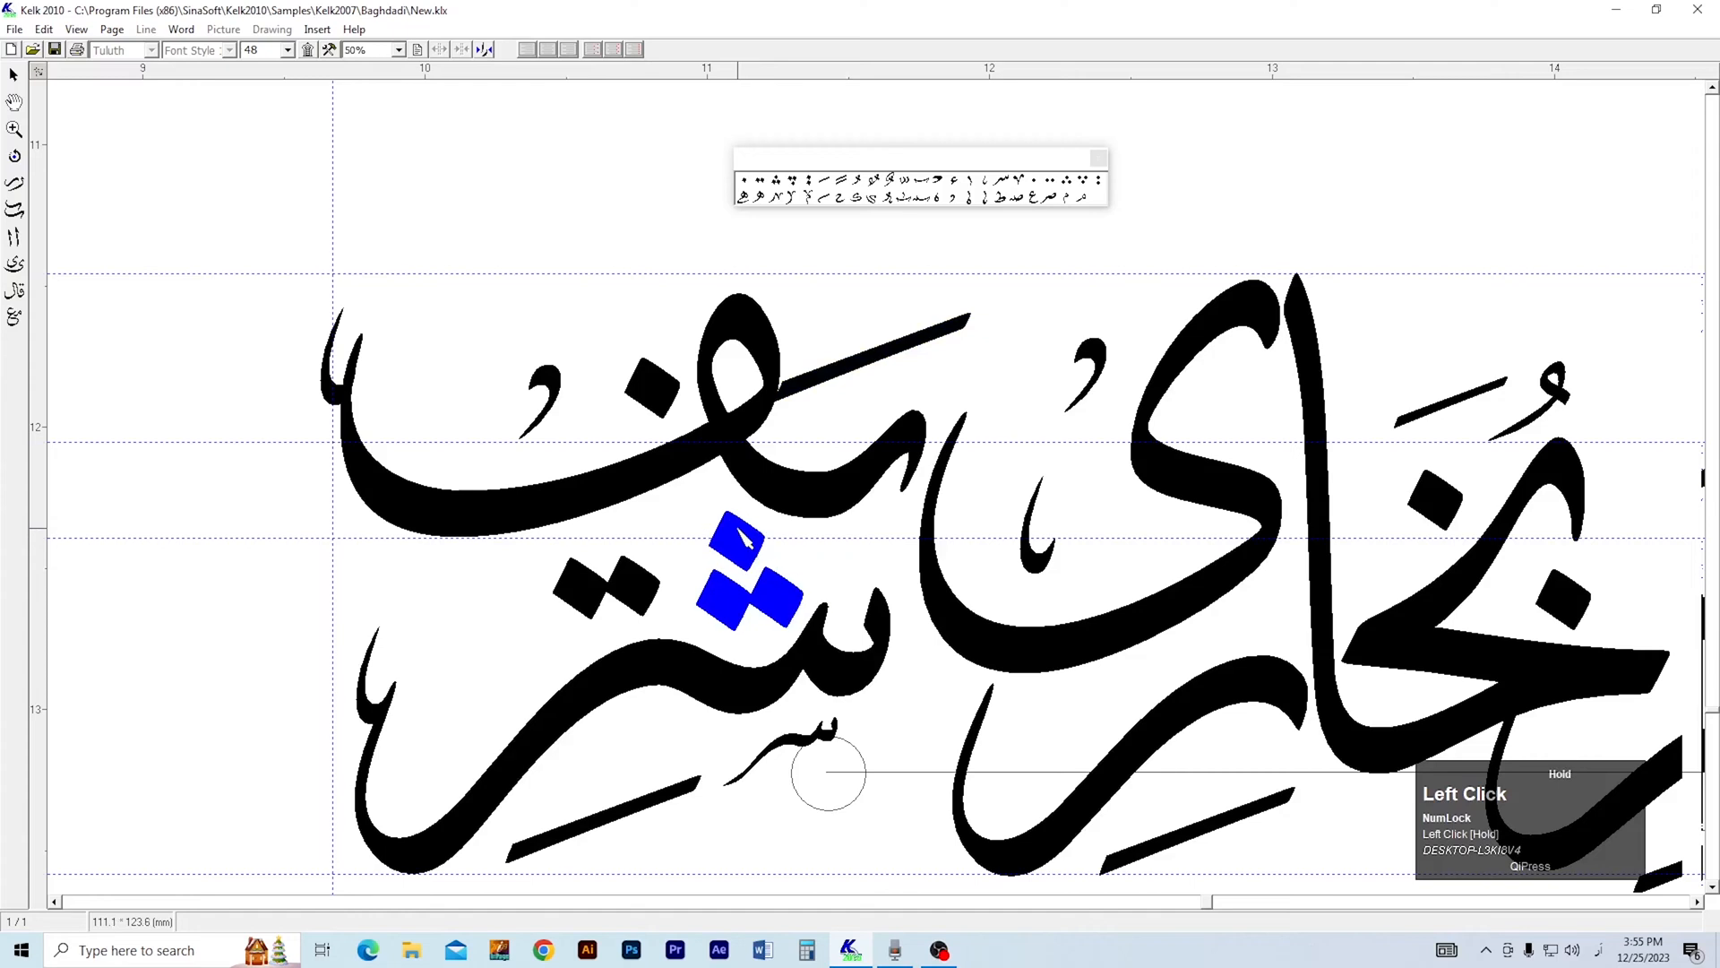
left_click_drag(645, 584, 659, 566)
left_click_drag(325, 385, 328, 357)
left_click_drag(546, 371, 541, 332)
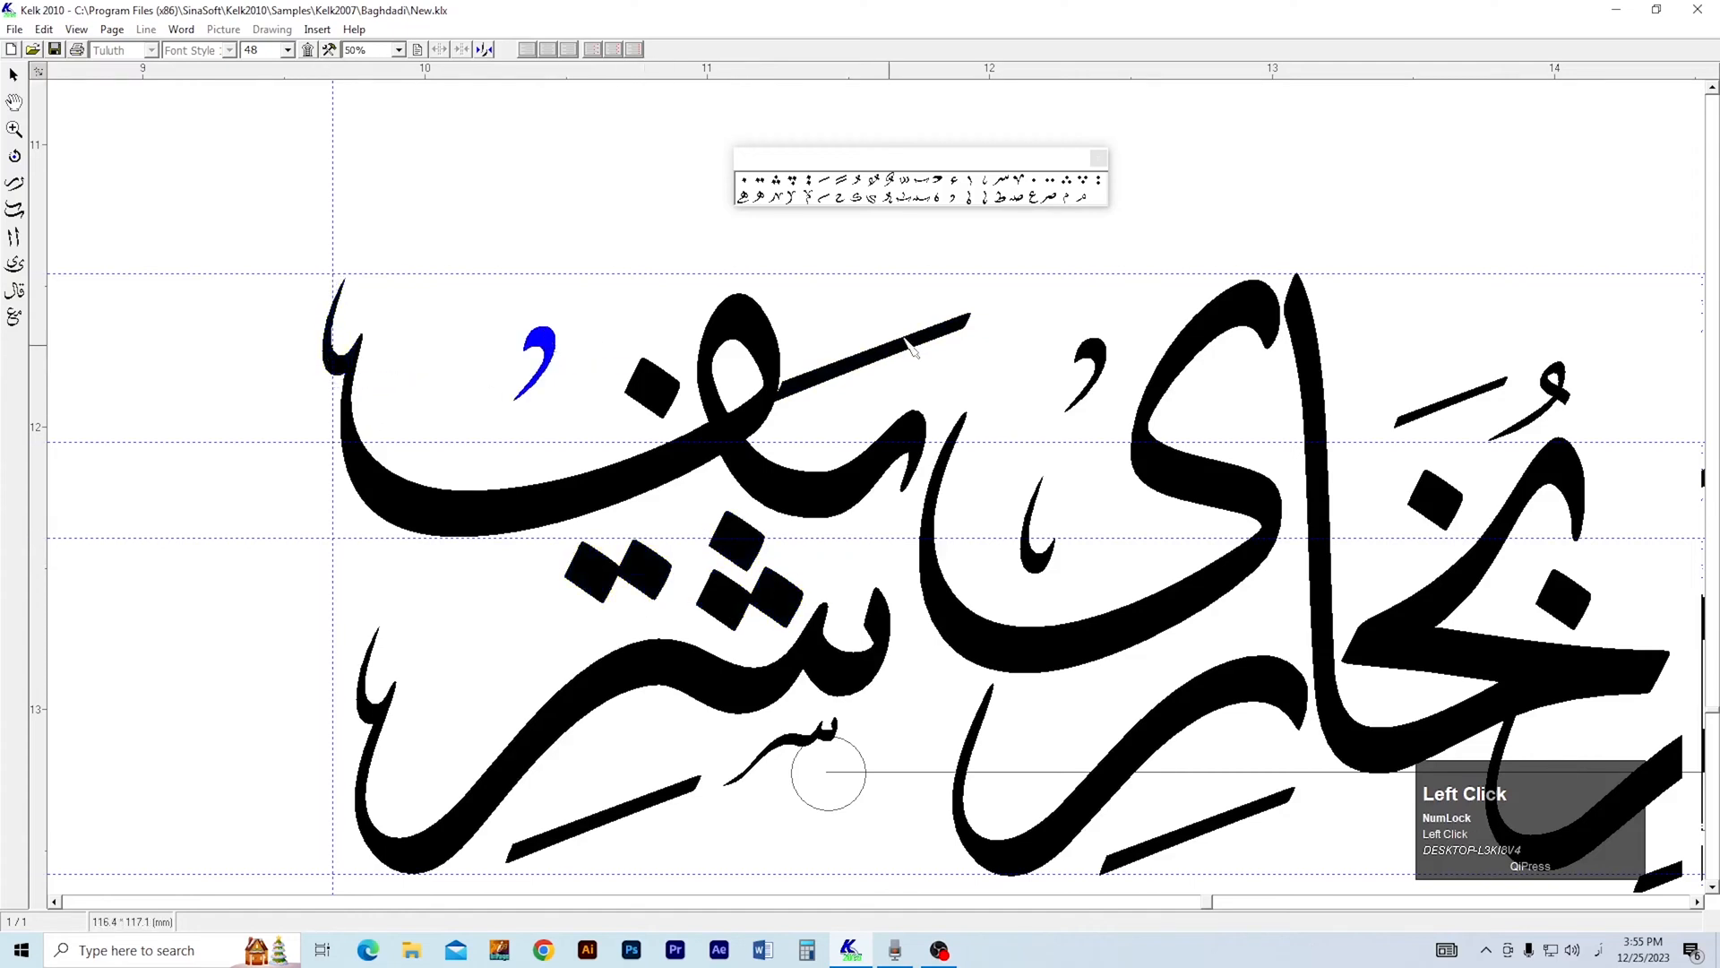
left_click_drag(905, 339, 943, 323)
Move the fatha of بخاری up and closer to the alif.
right_click(851, 386)
key("1")
key("3")
right_click(900, 440)
key("2")
mouse_move(1161, 440)
left_mouse_down()
mouse_move(921, 438)
mouse_move(883, 404)
left_mouse_up()
key("1")
left_click_drag(986, 388, 964, 356)
Place small ه ornaments beside the م of ختم, inside its tail, and inside the ر bowls of شریف and بخاری.
left_click(936, 199)
left_click(1133, 506)
left_click(952, 201)
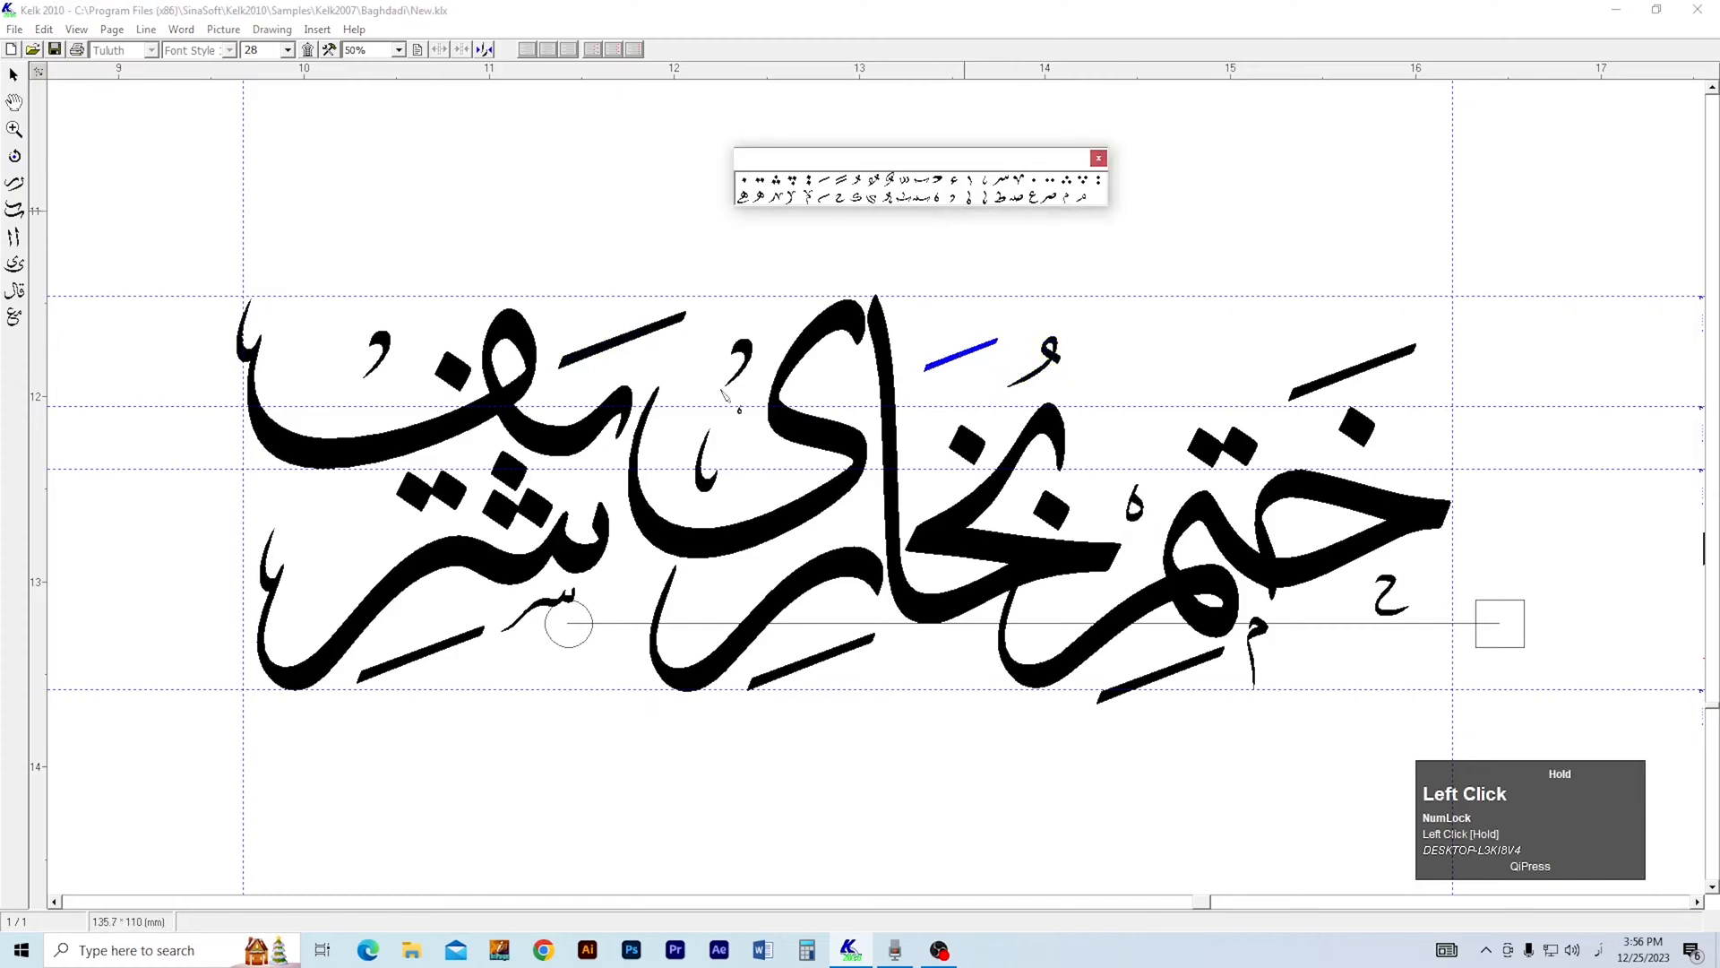
left_click(302, 618)
left_click(926, 206)
left_click(703, 618)
left_click(706, 617)
left_click(941, 199)
left_click(1057, 622)
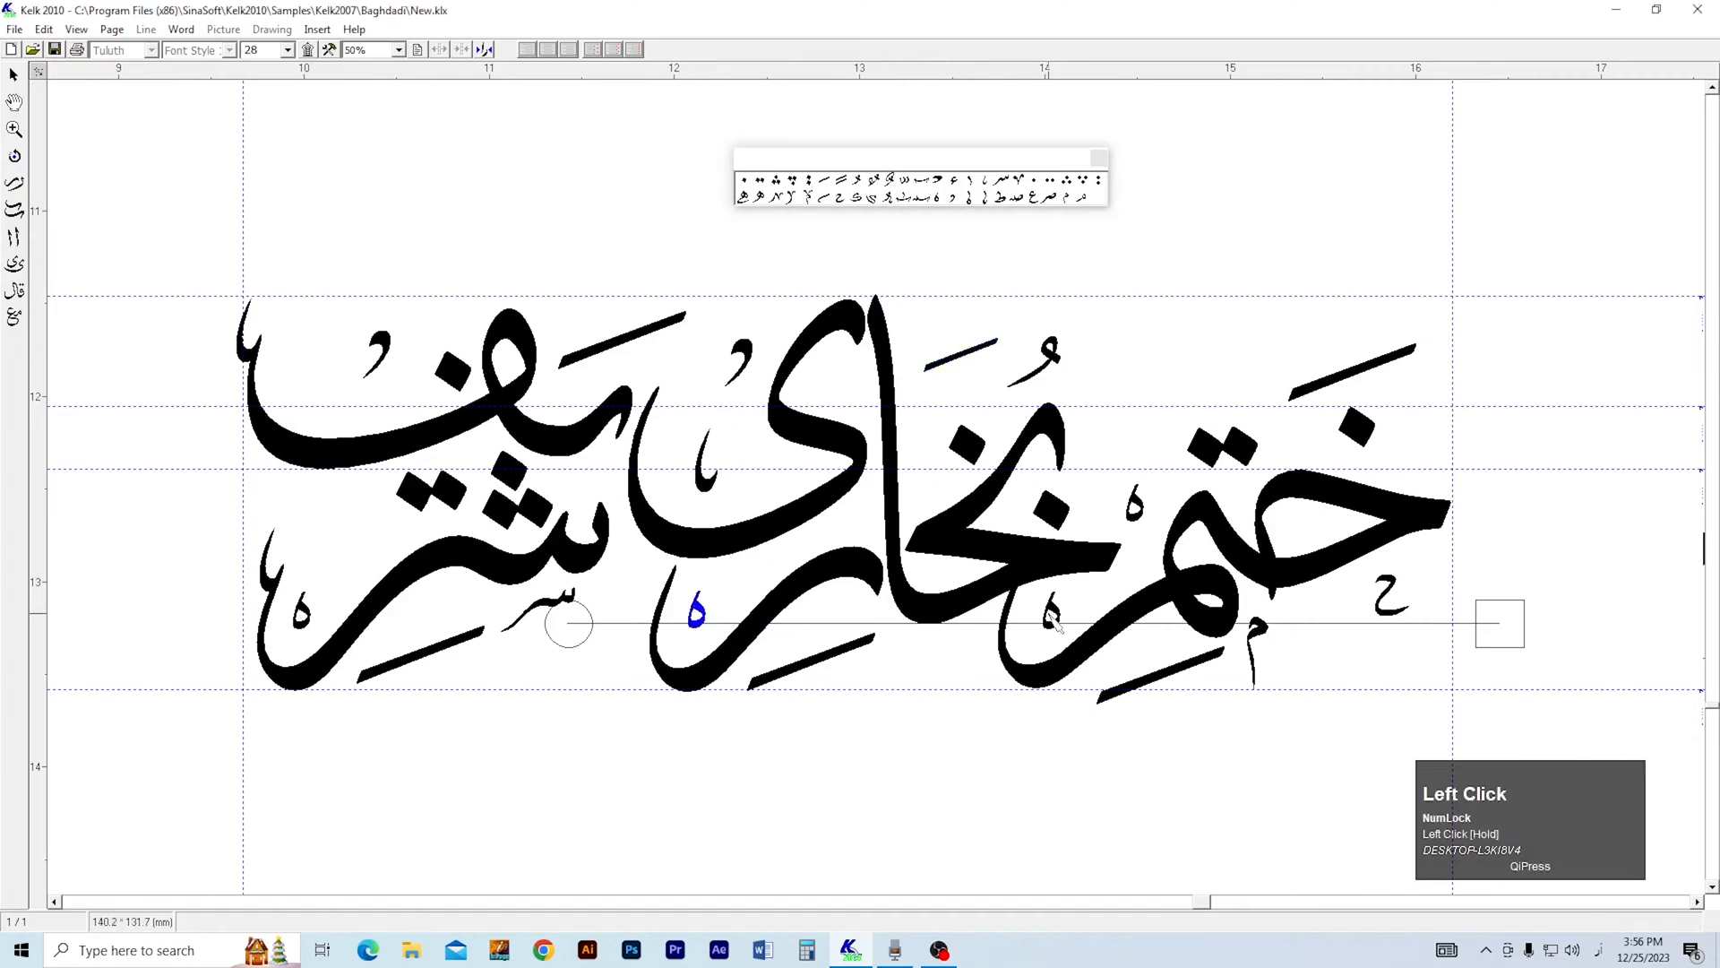
left_click_drag(1060, 622, 1059, 626)
Place small v-shaped ornaments beneath ختم, below the alif of بخاری and below the start of شریف.
left_click(1010, 199)
left_click(1339, 636)
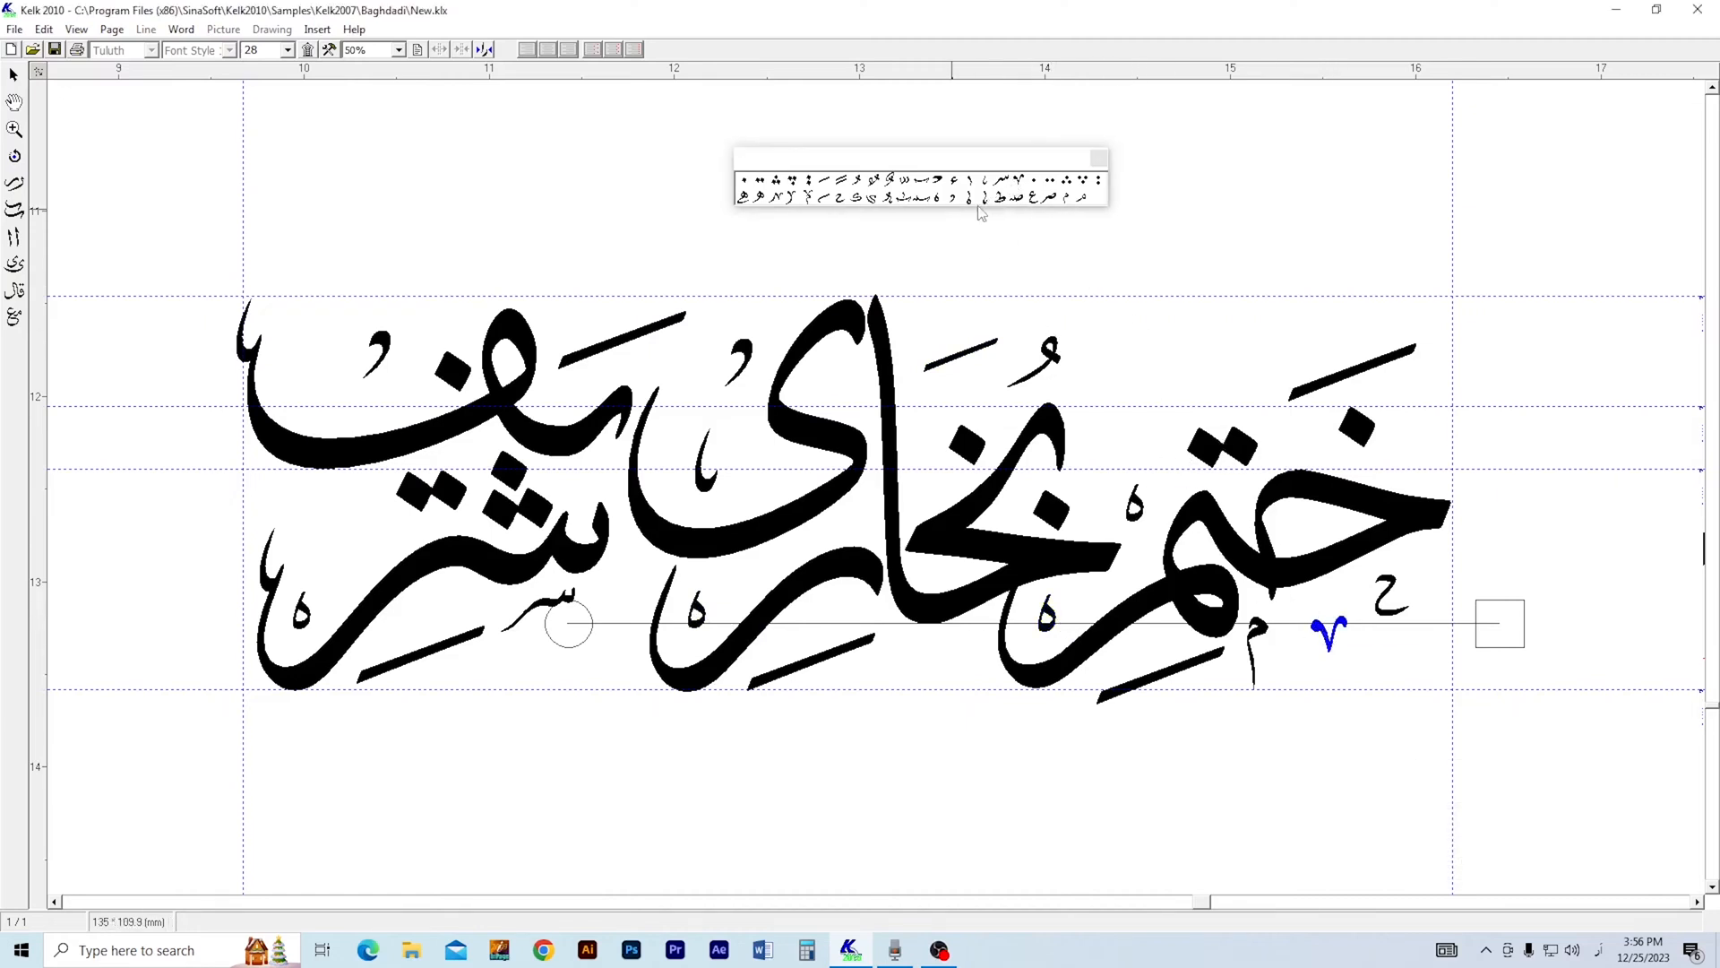
left_click(1021, 190)
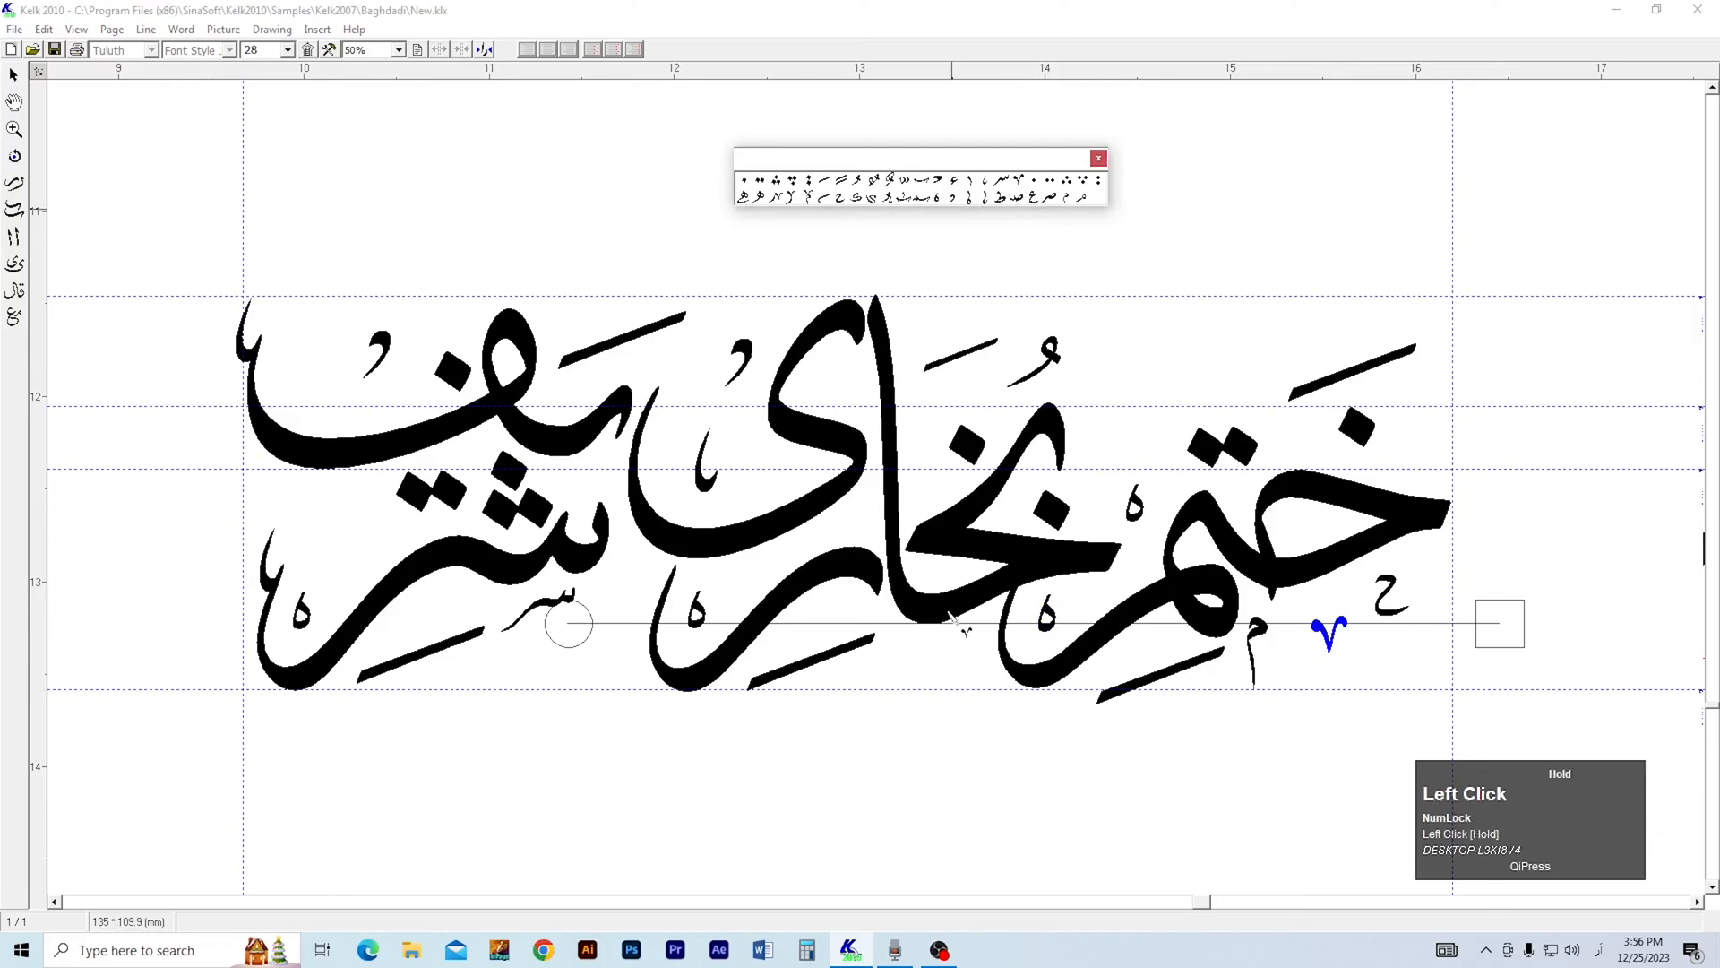
left_click(1009, 203)
left_click(593, 663)
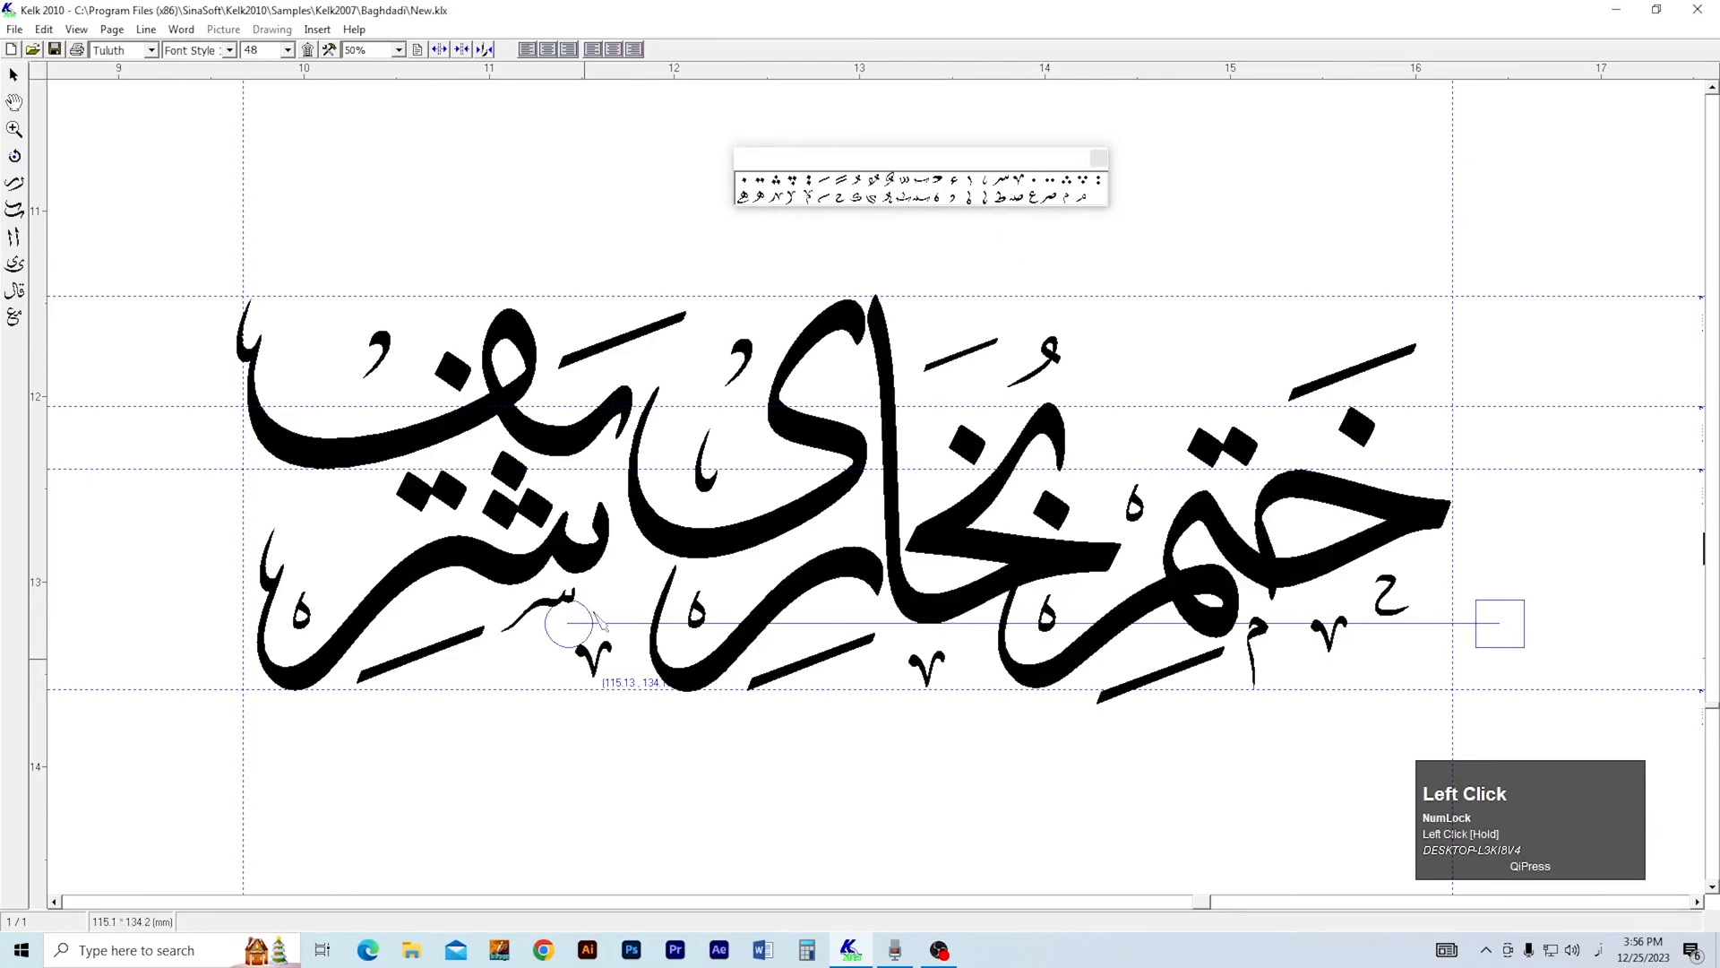
Add a tailed v-shaped ornament above the ر of شریف and set its size to 28.
left_click(778, 199)
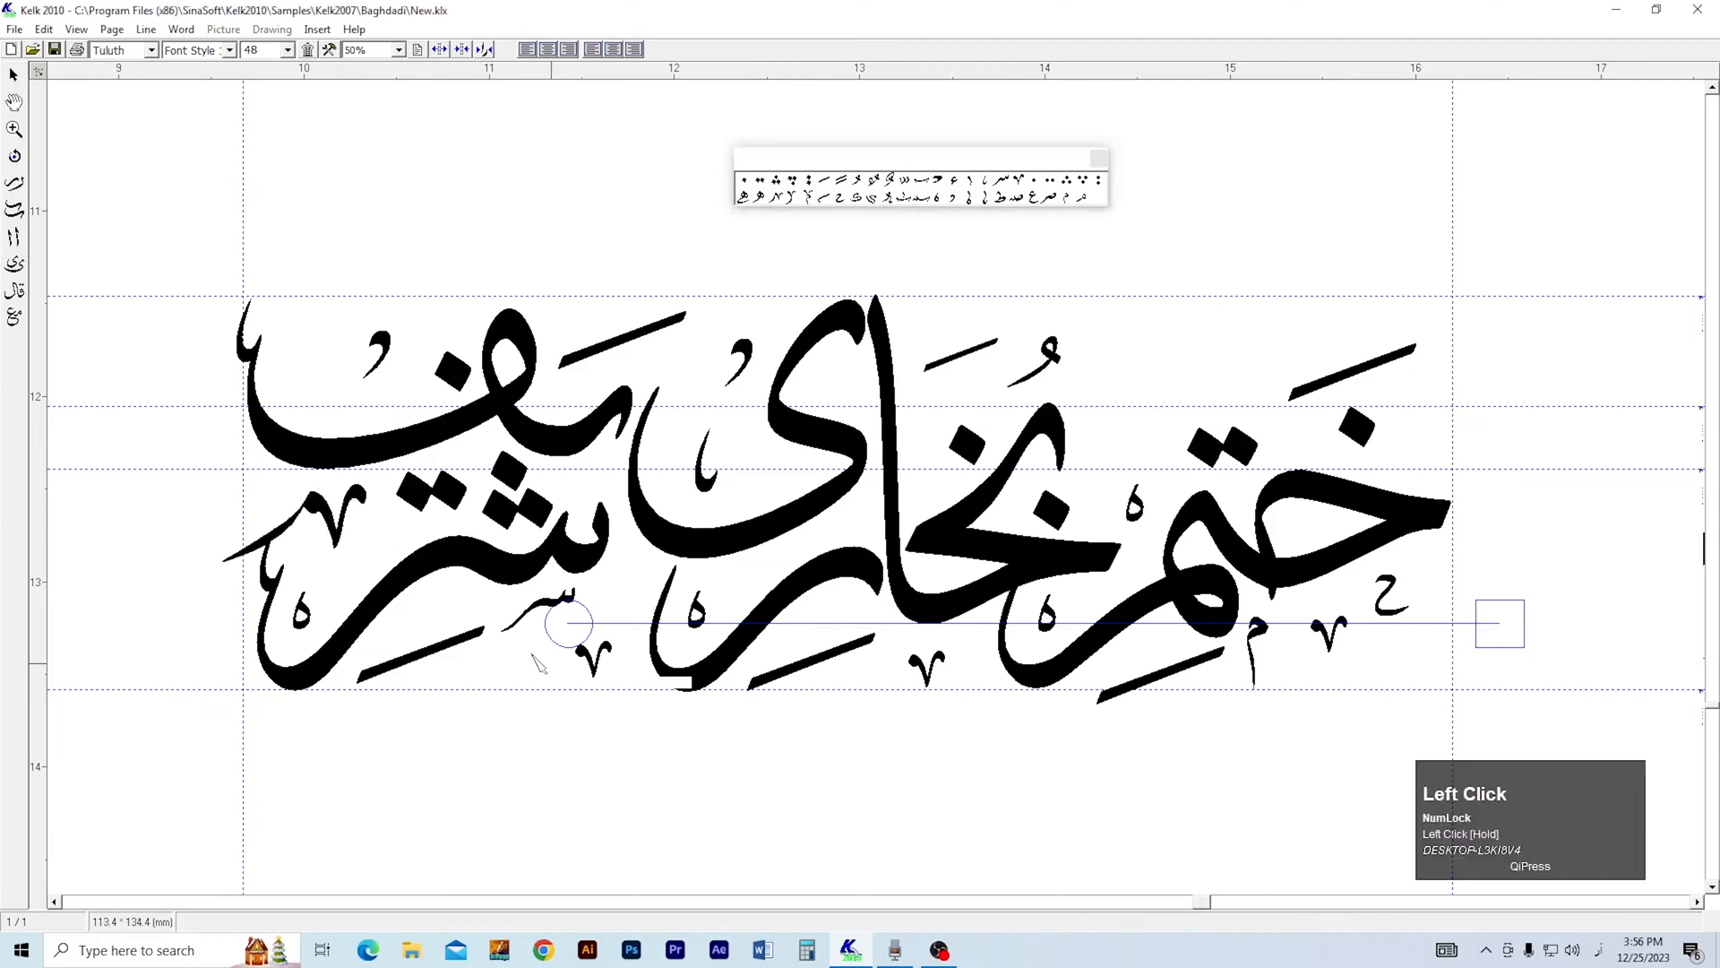
left_click(359, 476)
left_click(287, 50)
left_click(269, 117)
left_click_drag(342, 525, 427, 509)
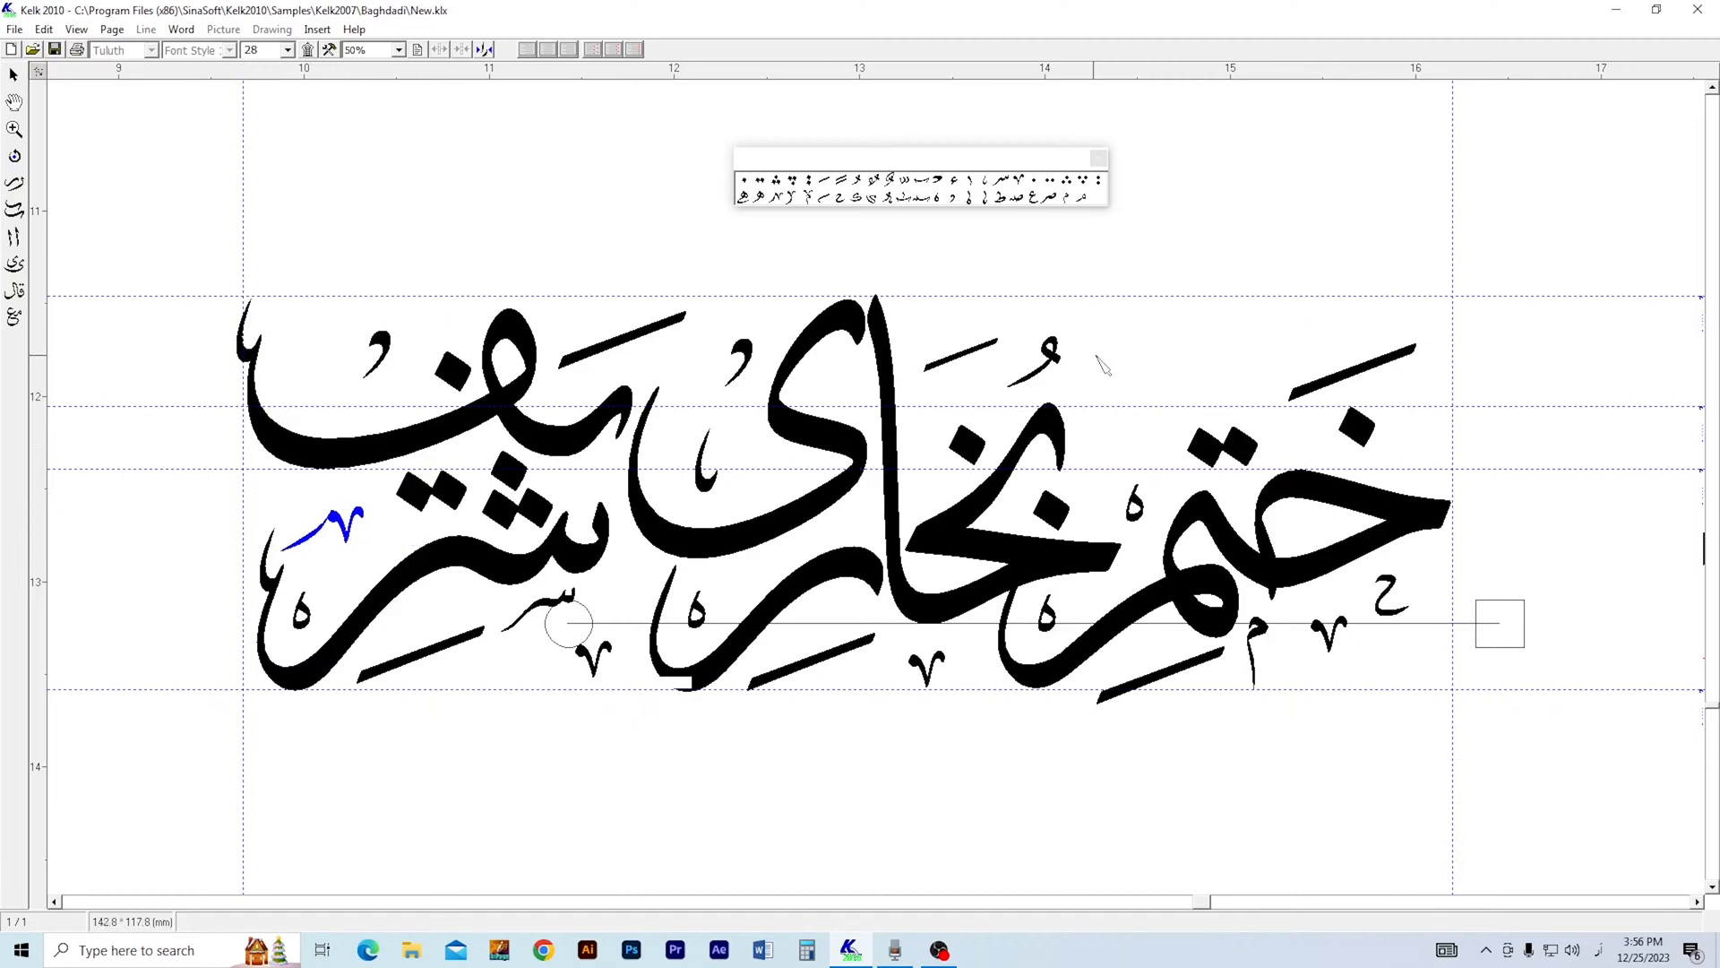
Place more small v-shaped ornaments beside the ت dots of ختم, inside the ی of بخاری and inside the ف of شریف.
left_click(1333, 383)
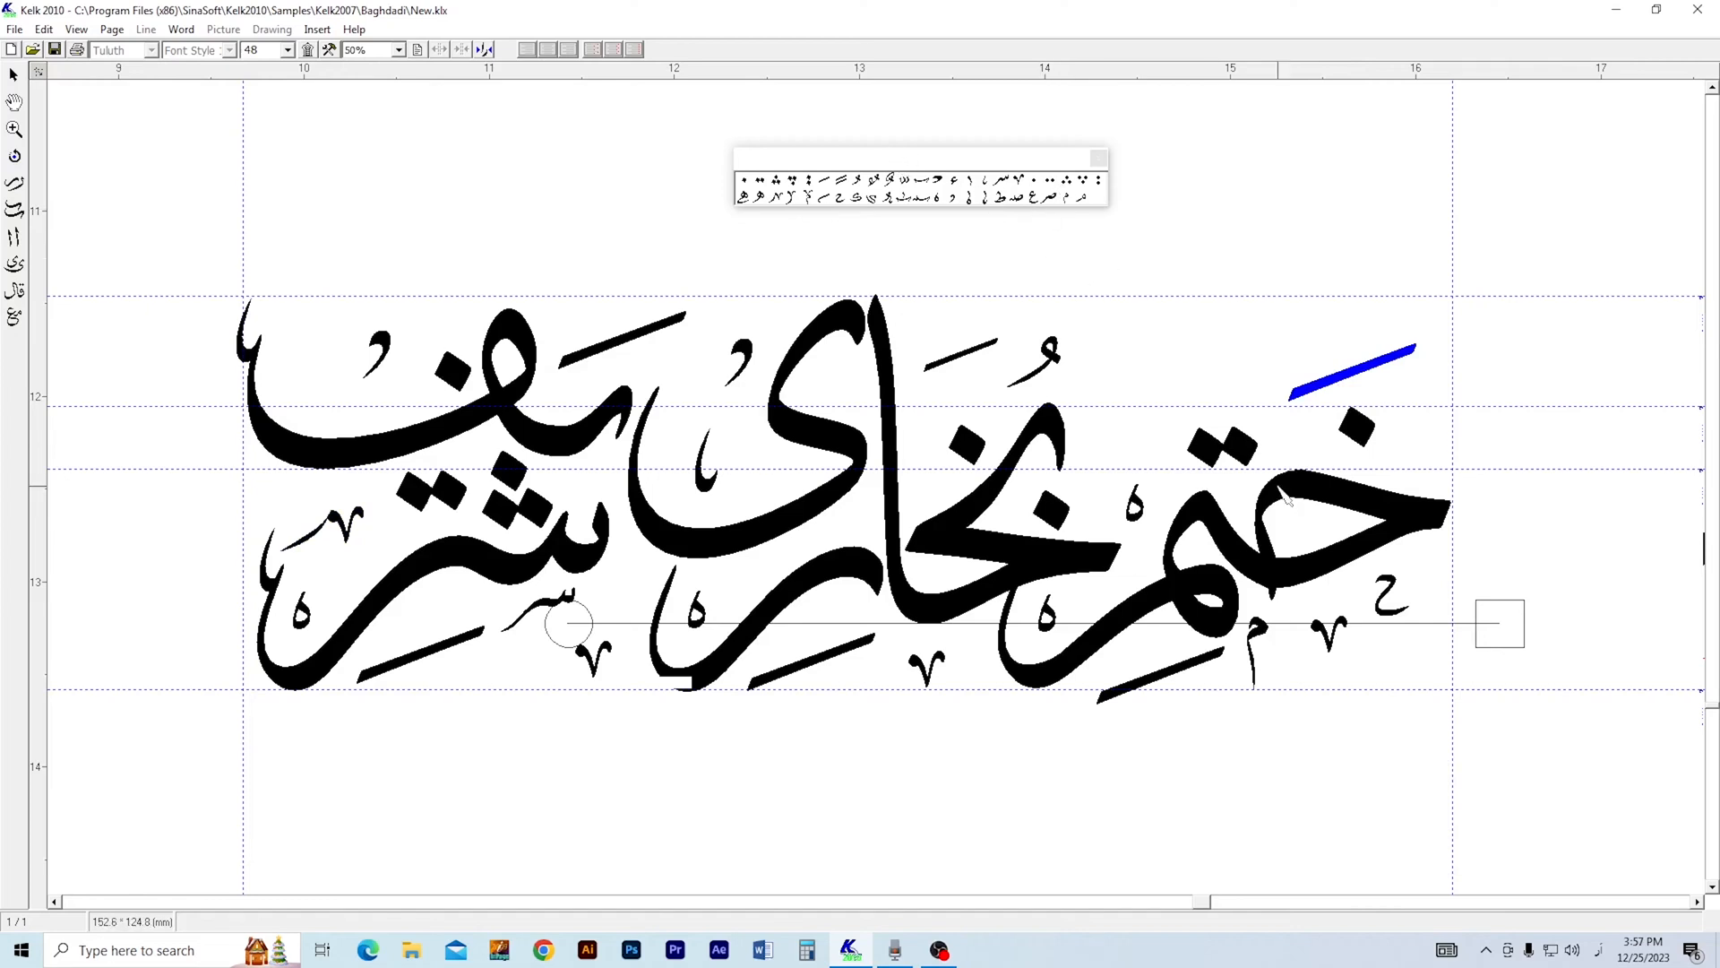
left_click(1326, 638)
left_click_drag(1019, 181, 1126, 430)
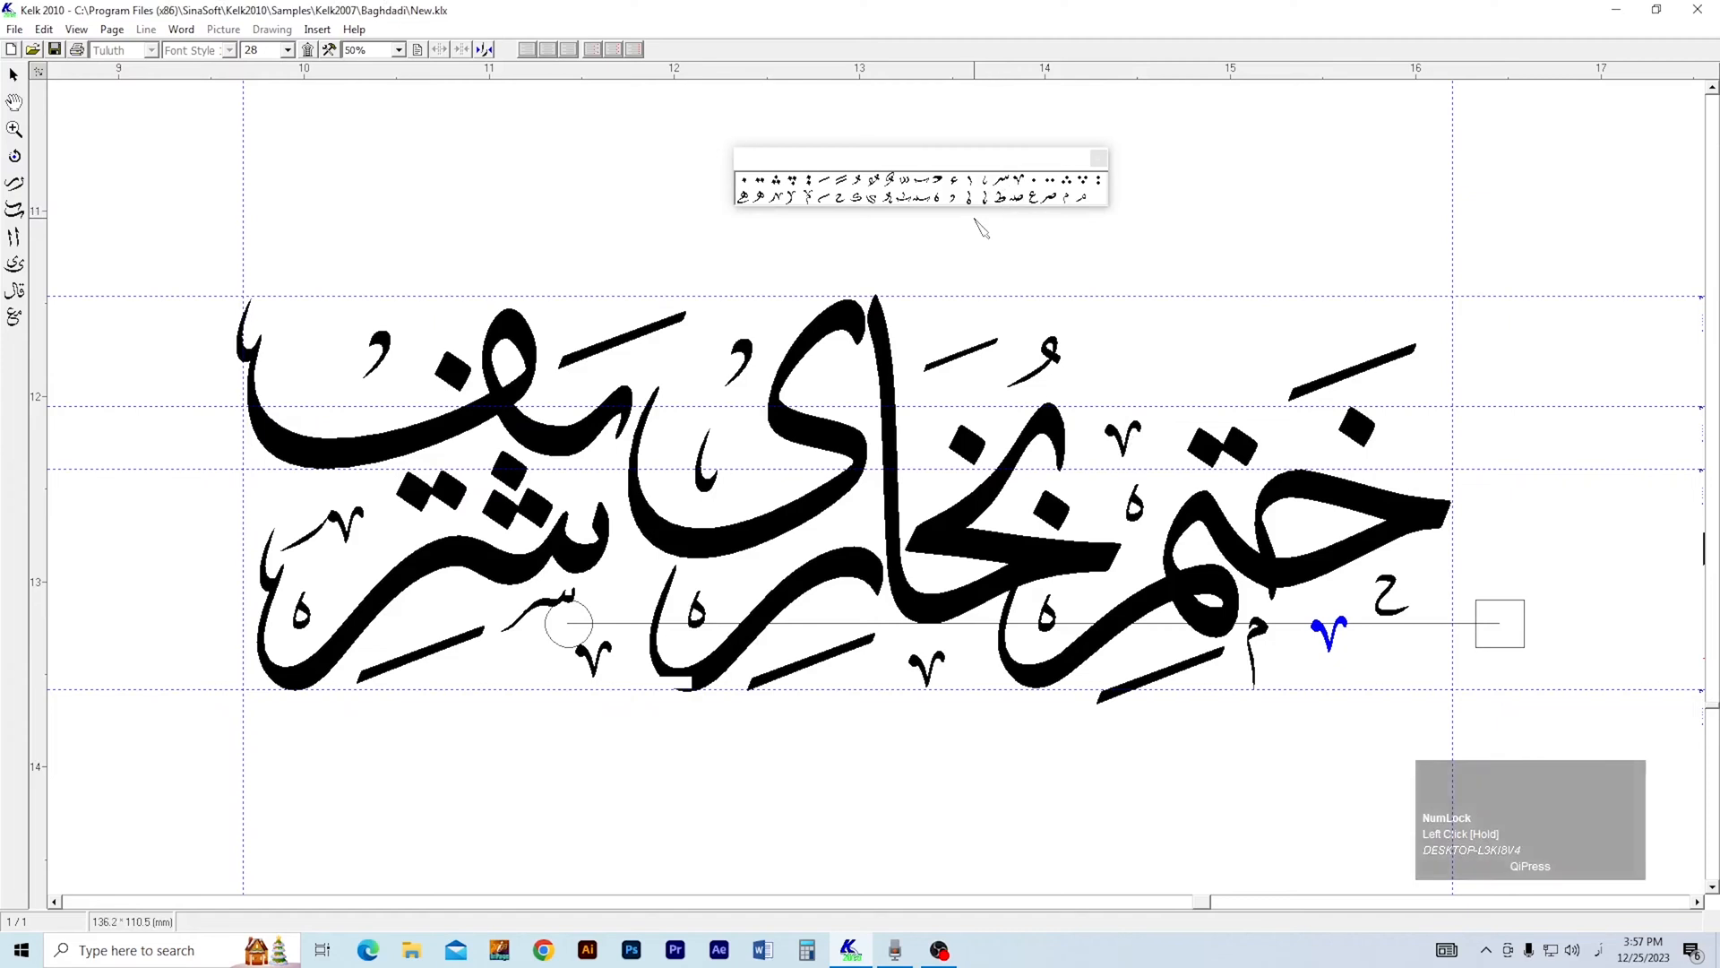
left_click_drag(1041, 201, 862, 380)
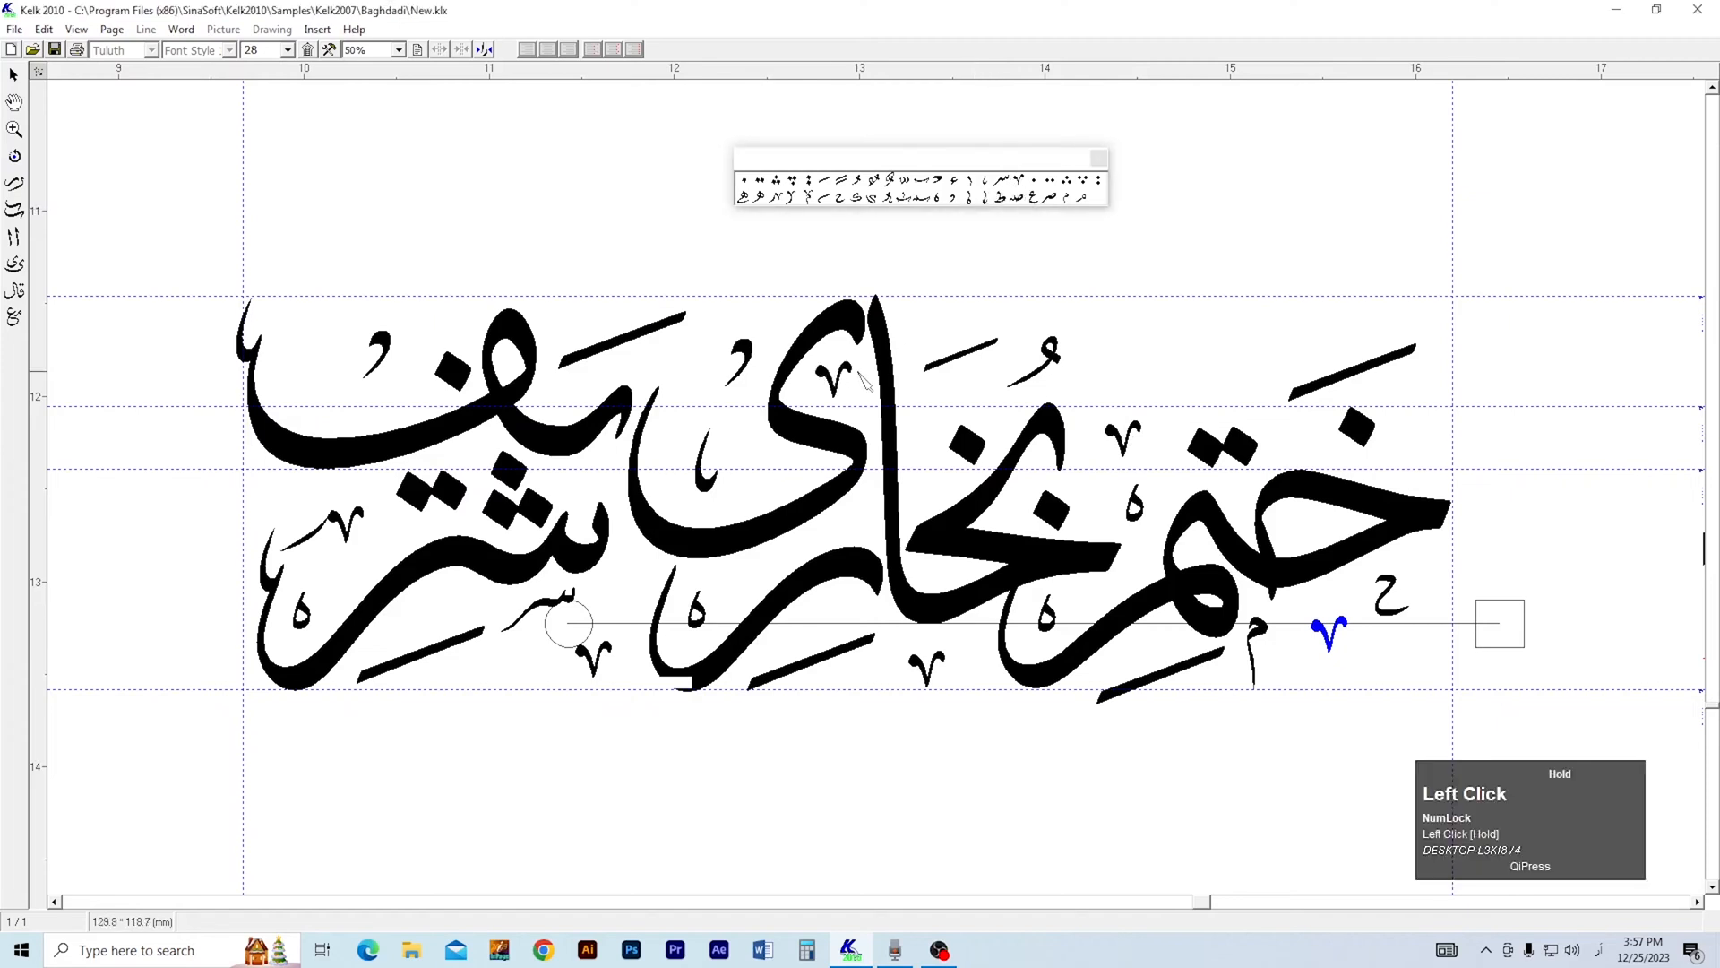
left_click_drag(991, 186, 316, 376)
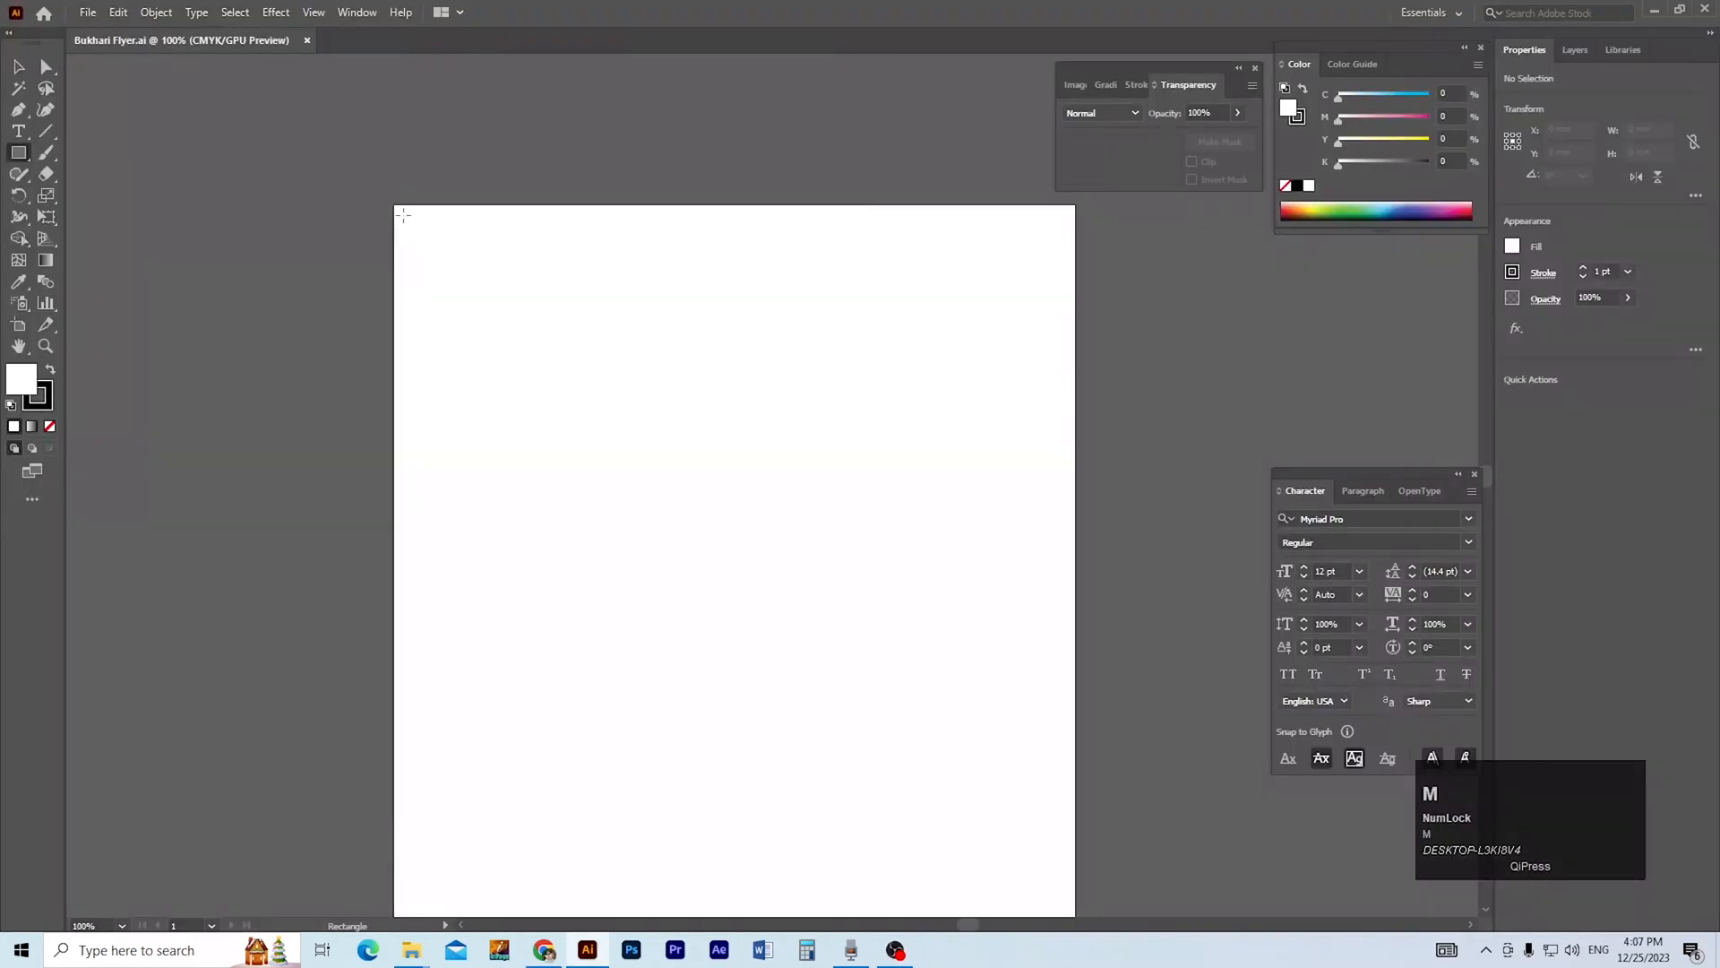
In Illustrator, draw a rectangle about 40 mm wide and 110 mm high from the artboard's upper-left corner.
left_click_drag(395, 204, 524, 563)
left_click(532, 577)
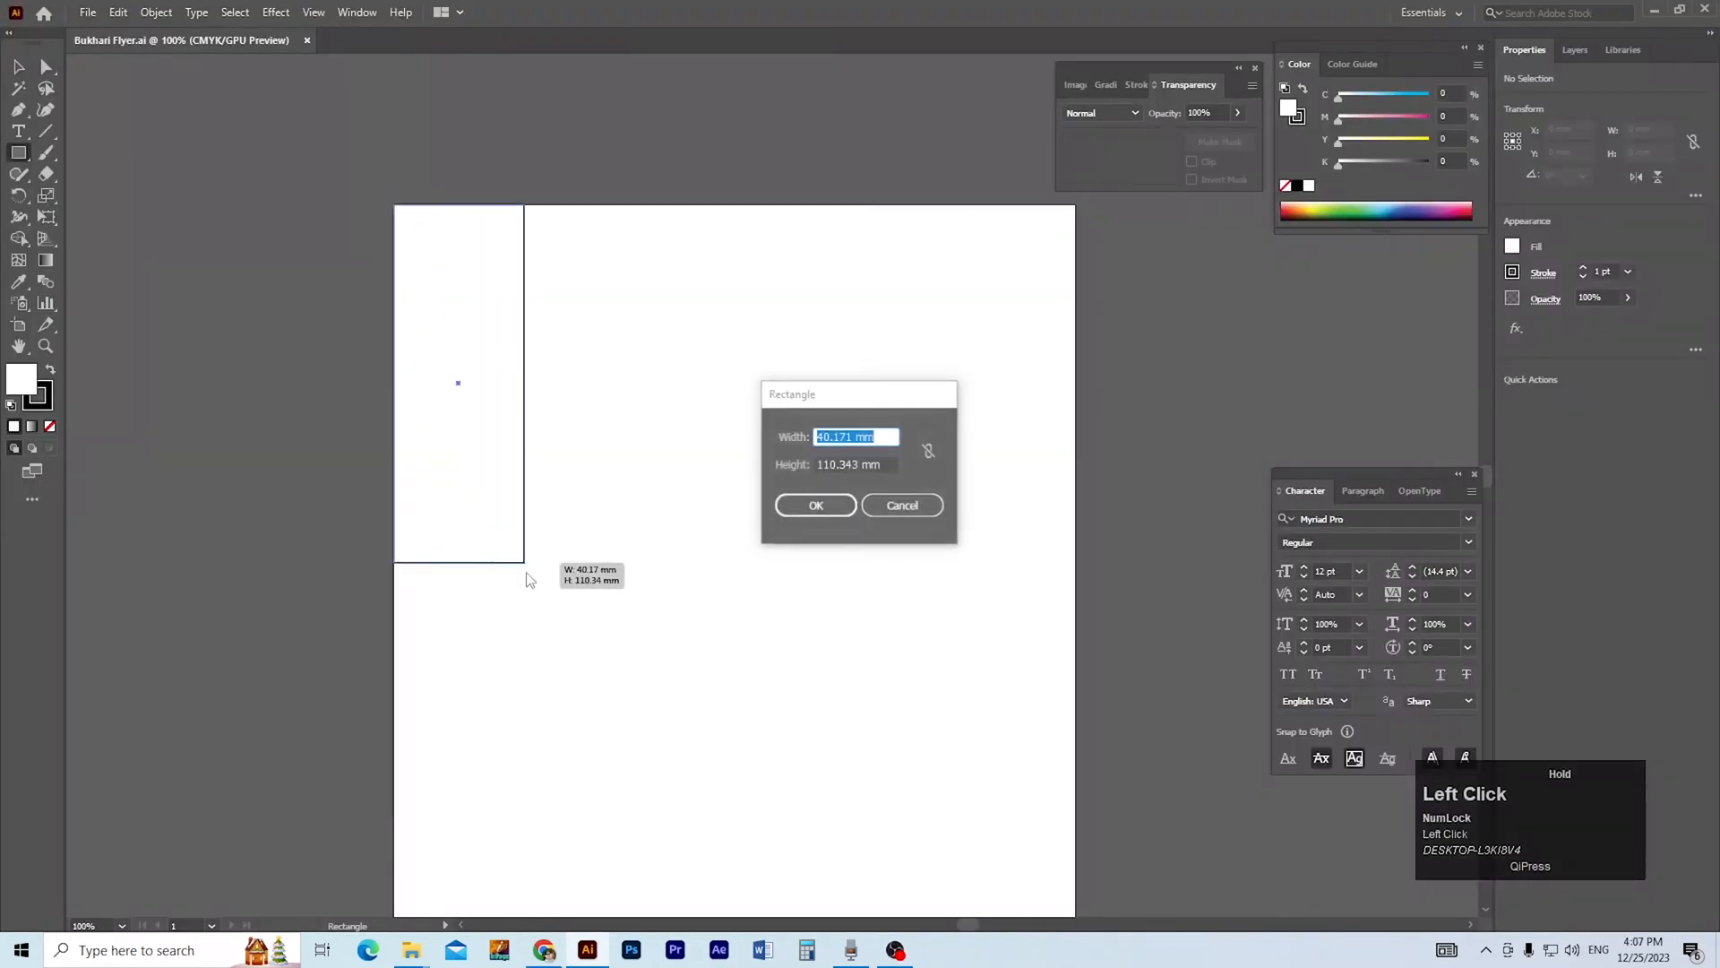
left_click(892, 504)
key("v")
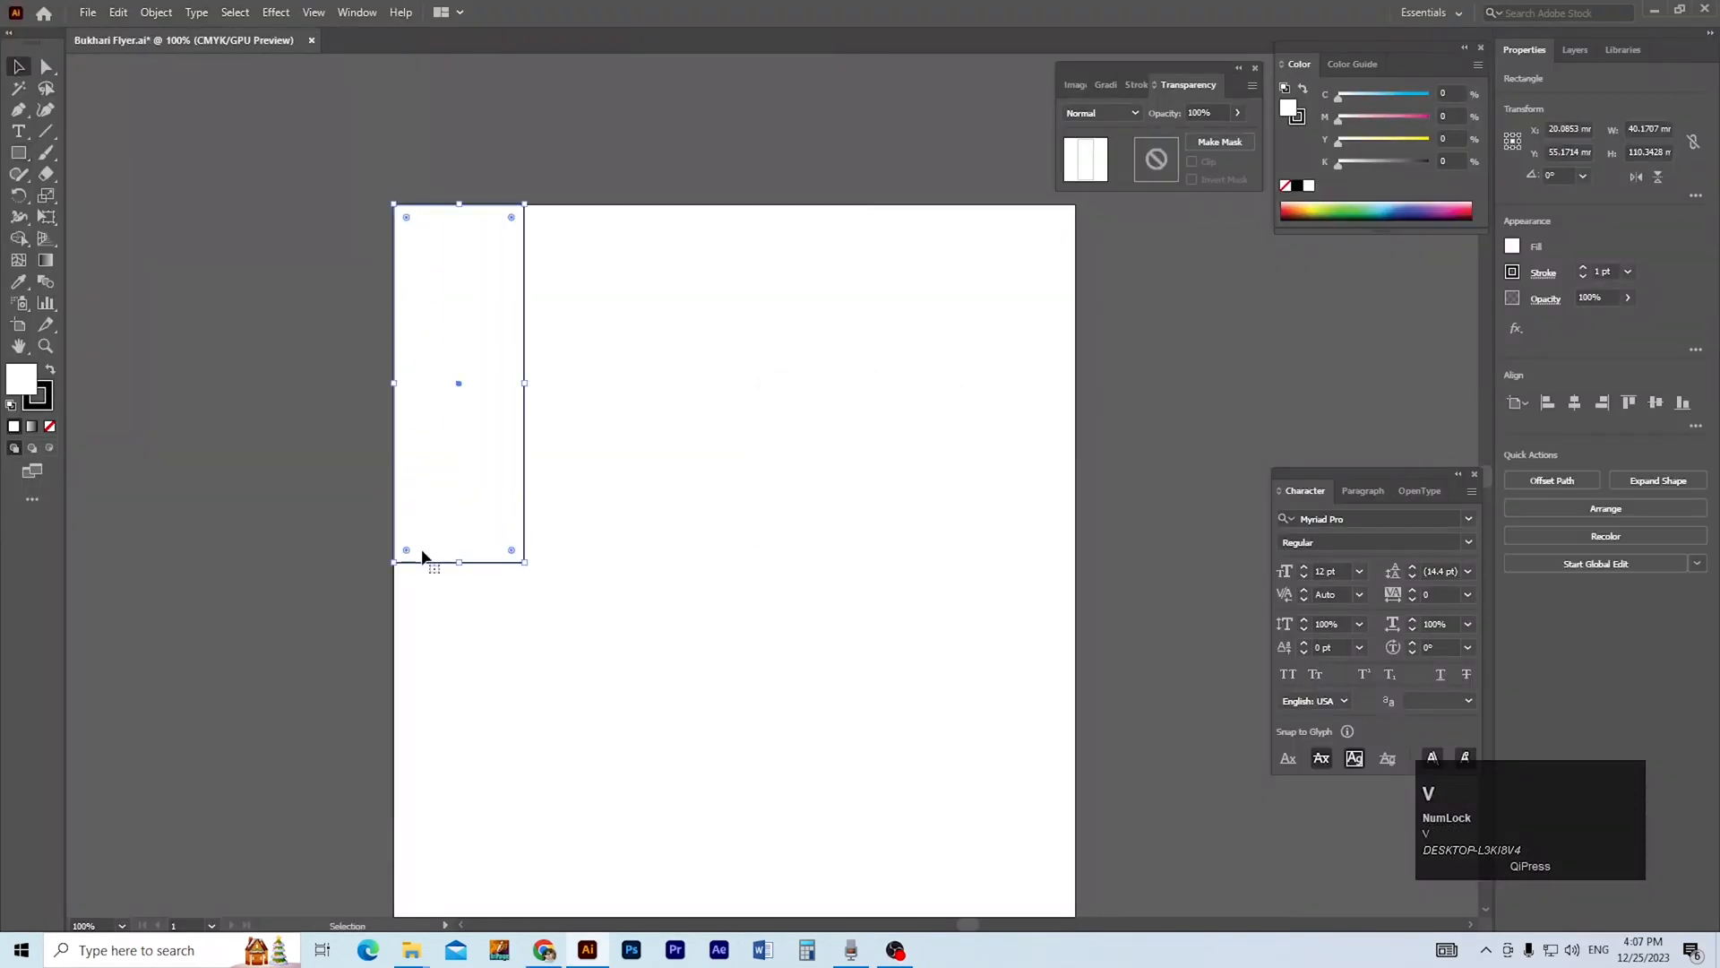
Duplicate the rectangle edge to edge along the artboard's upper edge to make a row of five.
left_click_drag(427, 570, 556, 581)
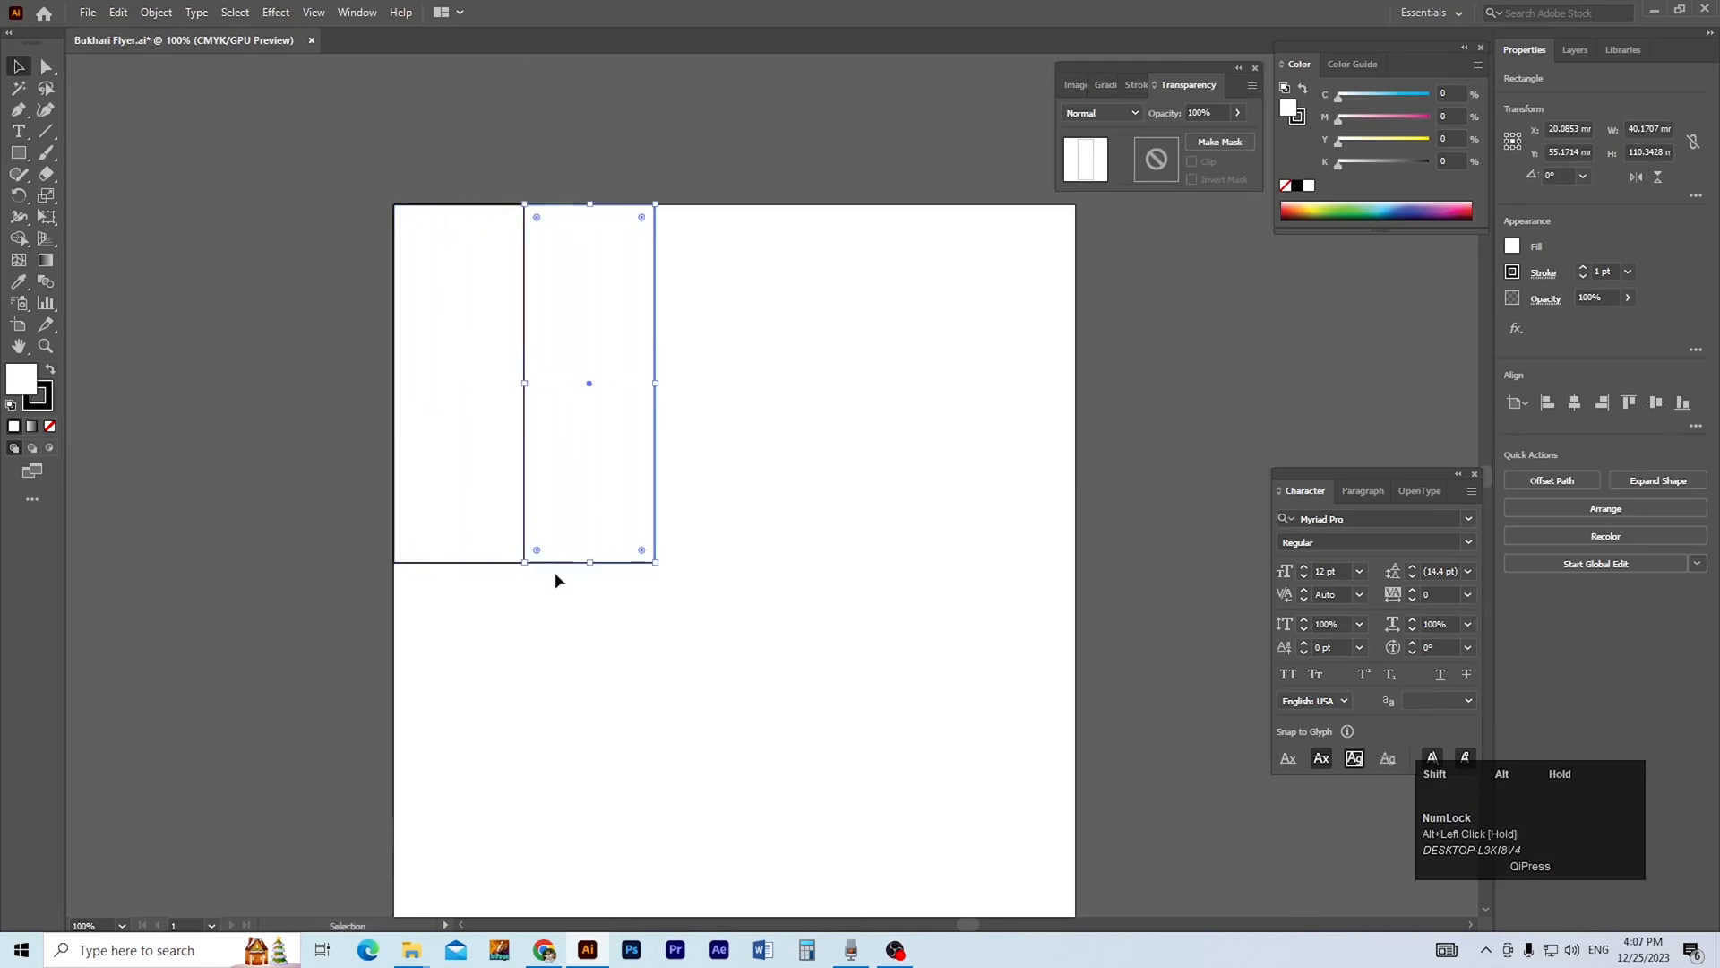
key("ctrl+d")
key("ctrl+d")
key("ctrl+d")
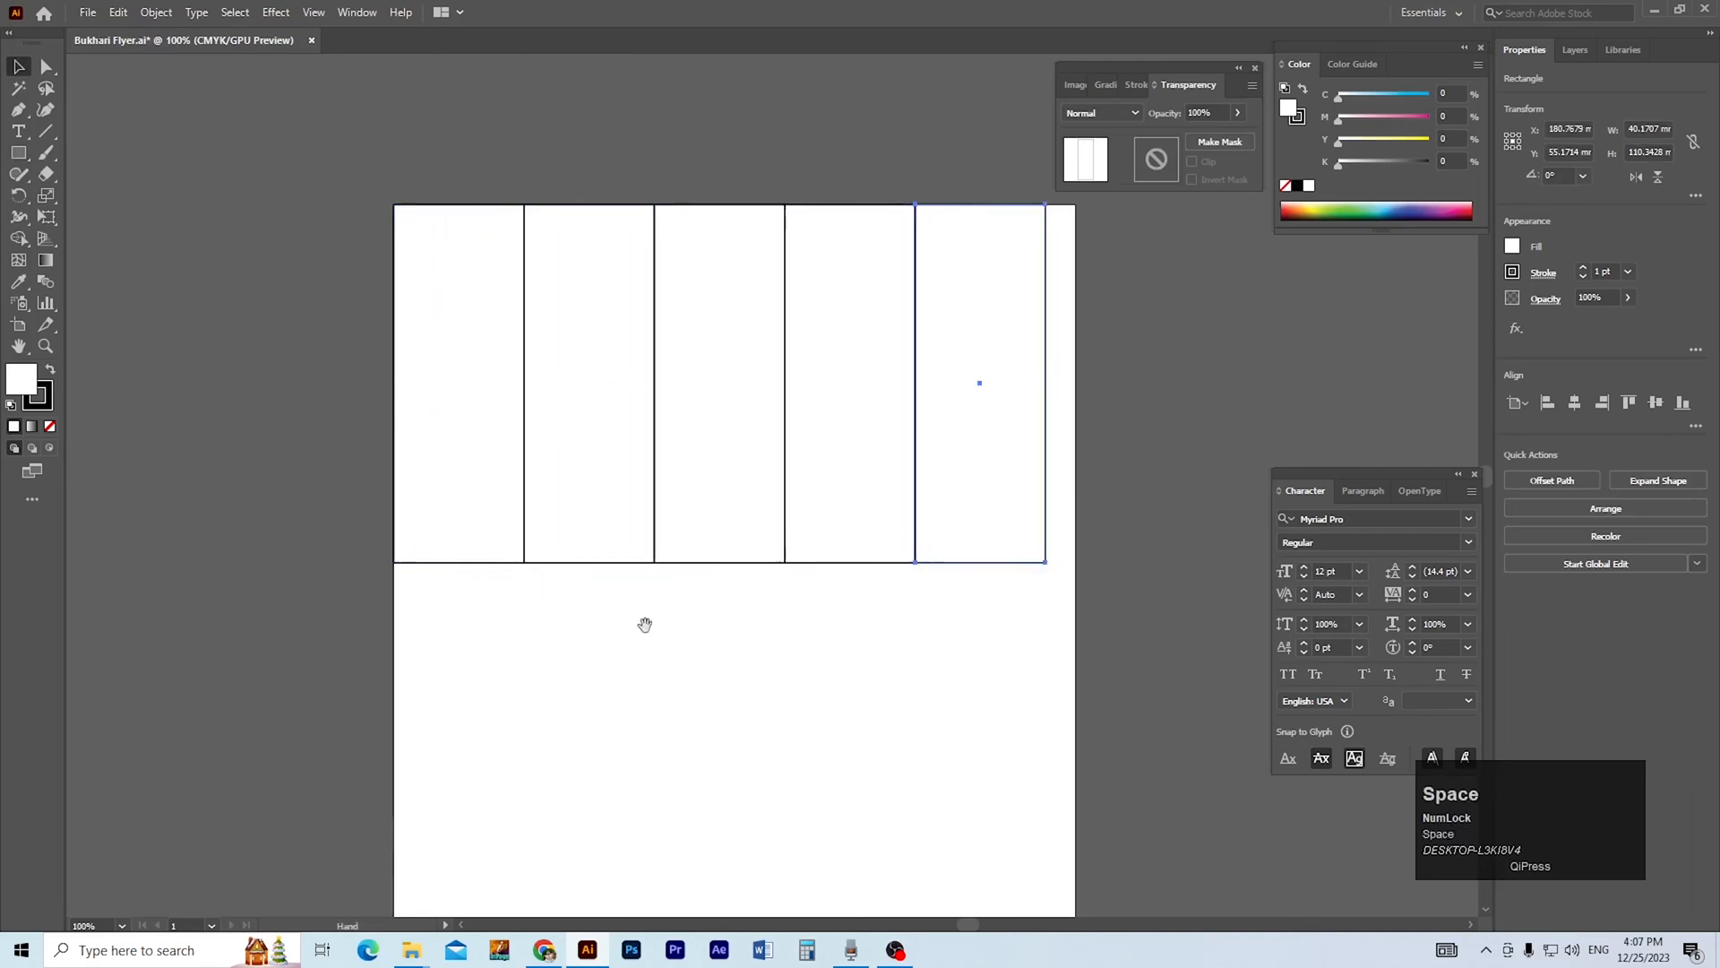
Widen the five rectangles to the artboard's full width and extend the row with two more copies beyond its right edge.
left_click_drag(645, 625, 625, 606)
left_click_drag(344, 159, 1063, 465)
left_click_drag(1019, 365, 1055, 366)
left_click_drag(922, 612, 1079, 547)
left_click(1092, 610)
left_click(887, 527, "ctrl+alt")
left_click_drag(706, 499, 708, 536)
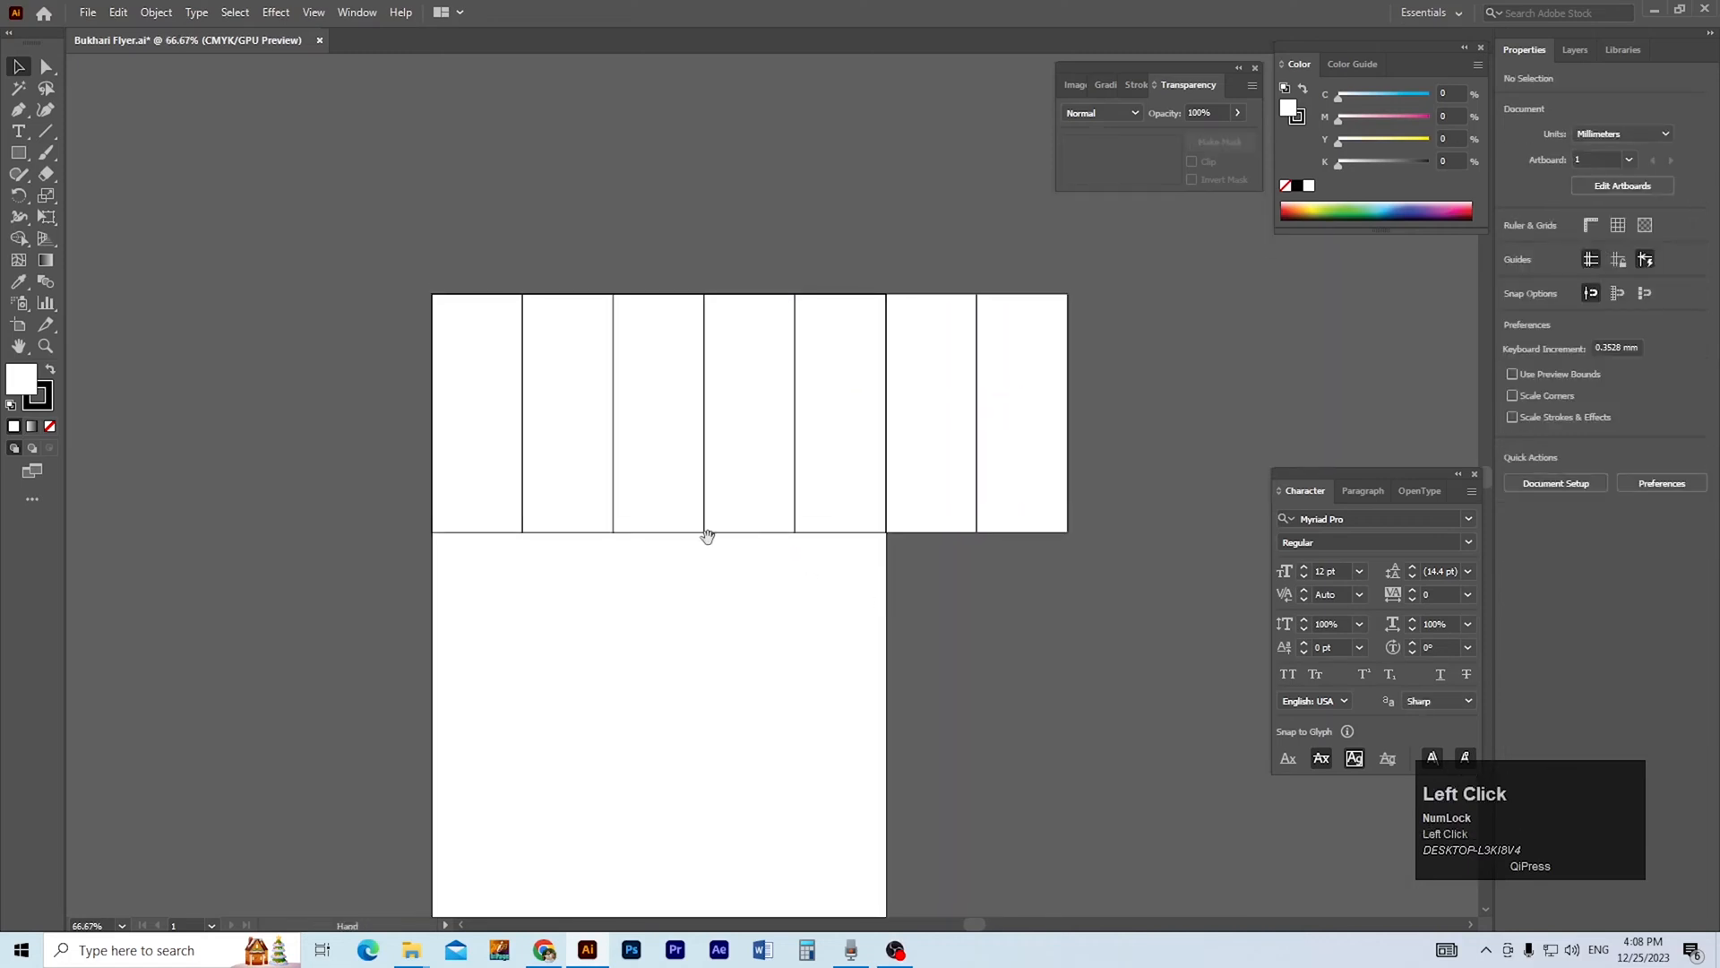
Group the seven rectangles and centre them horizontally on the artboard.
left_click_drag(1039, 554, 1044, 556)
key("ctrl+g")
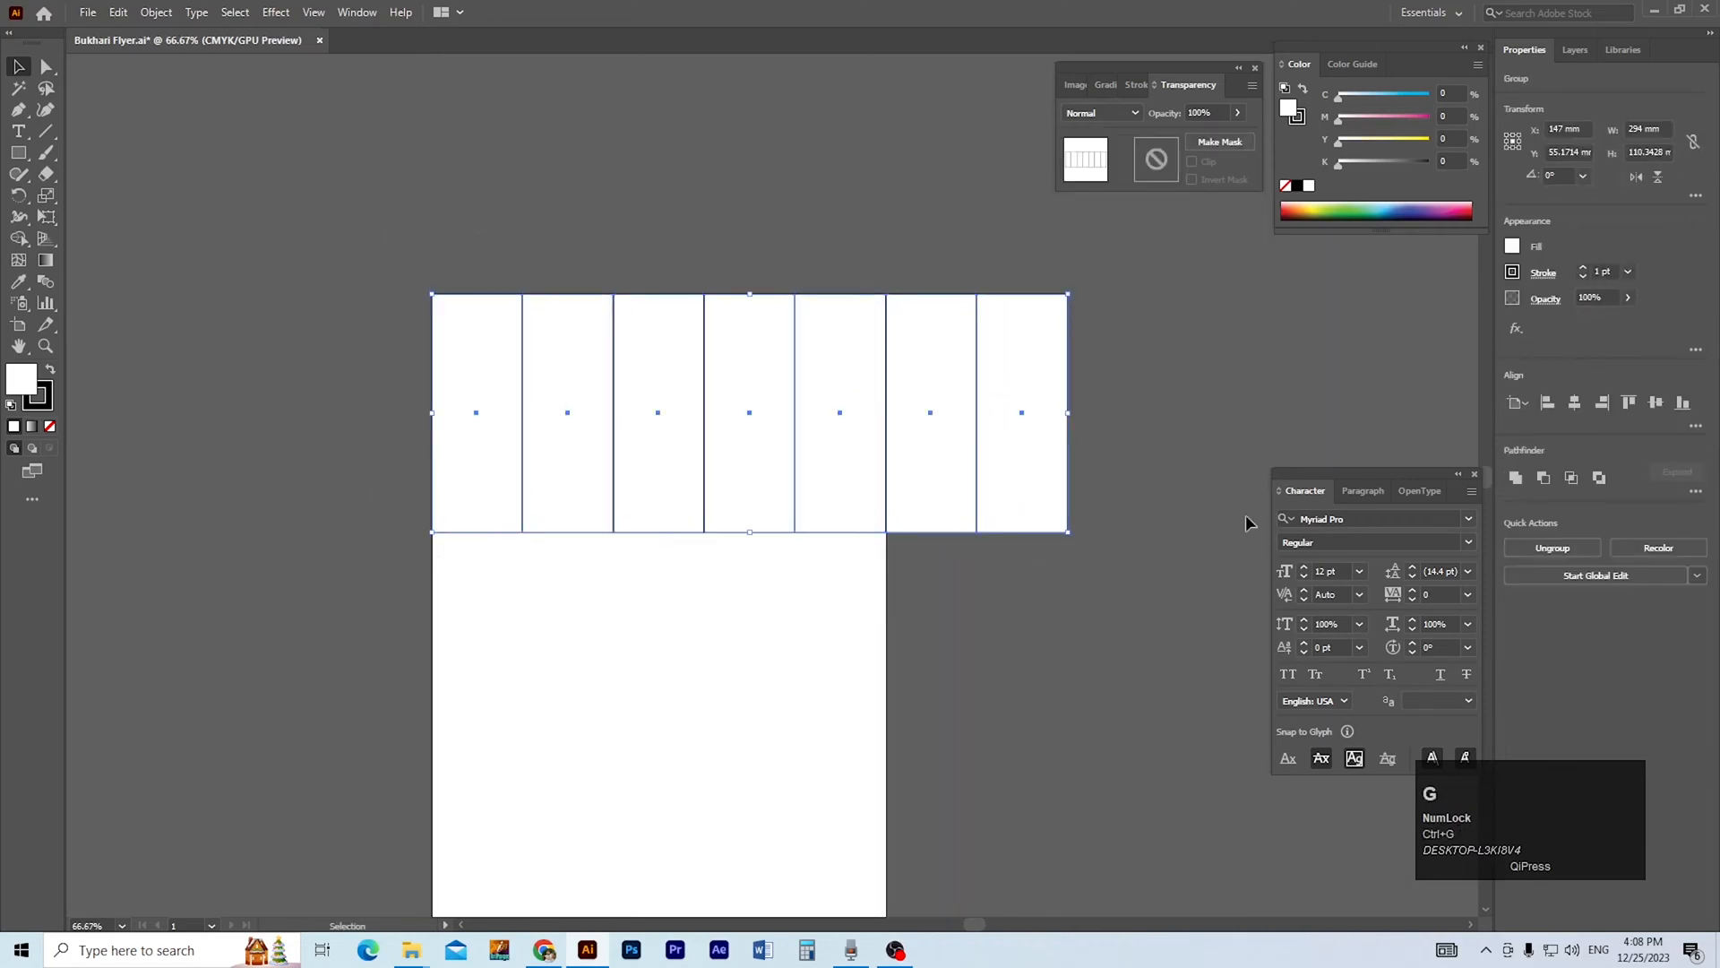
left_click(1563, 405)
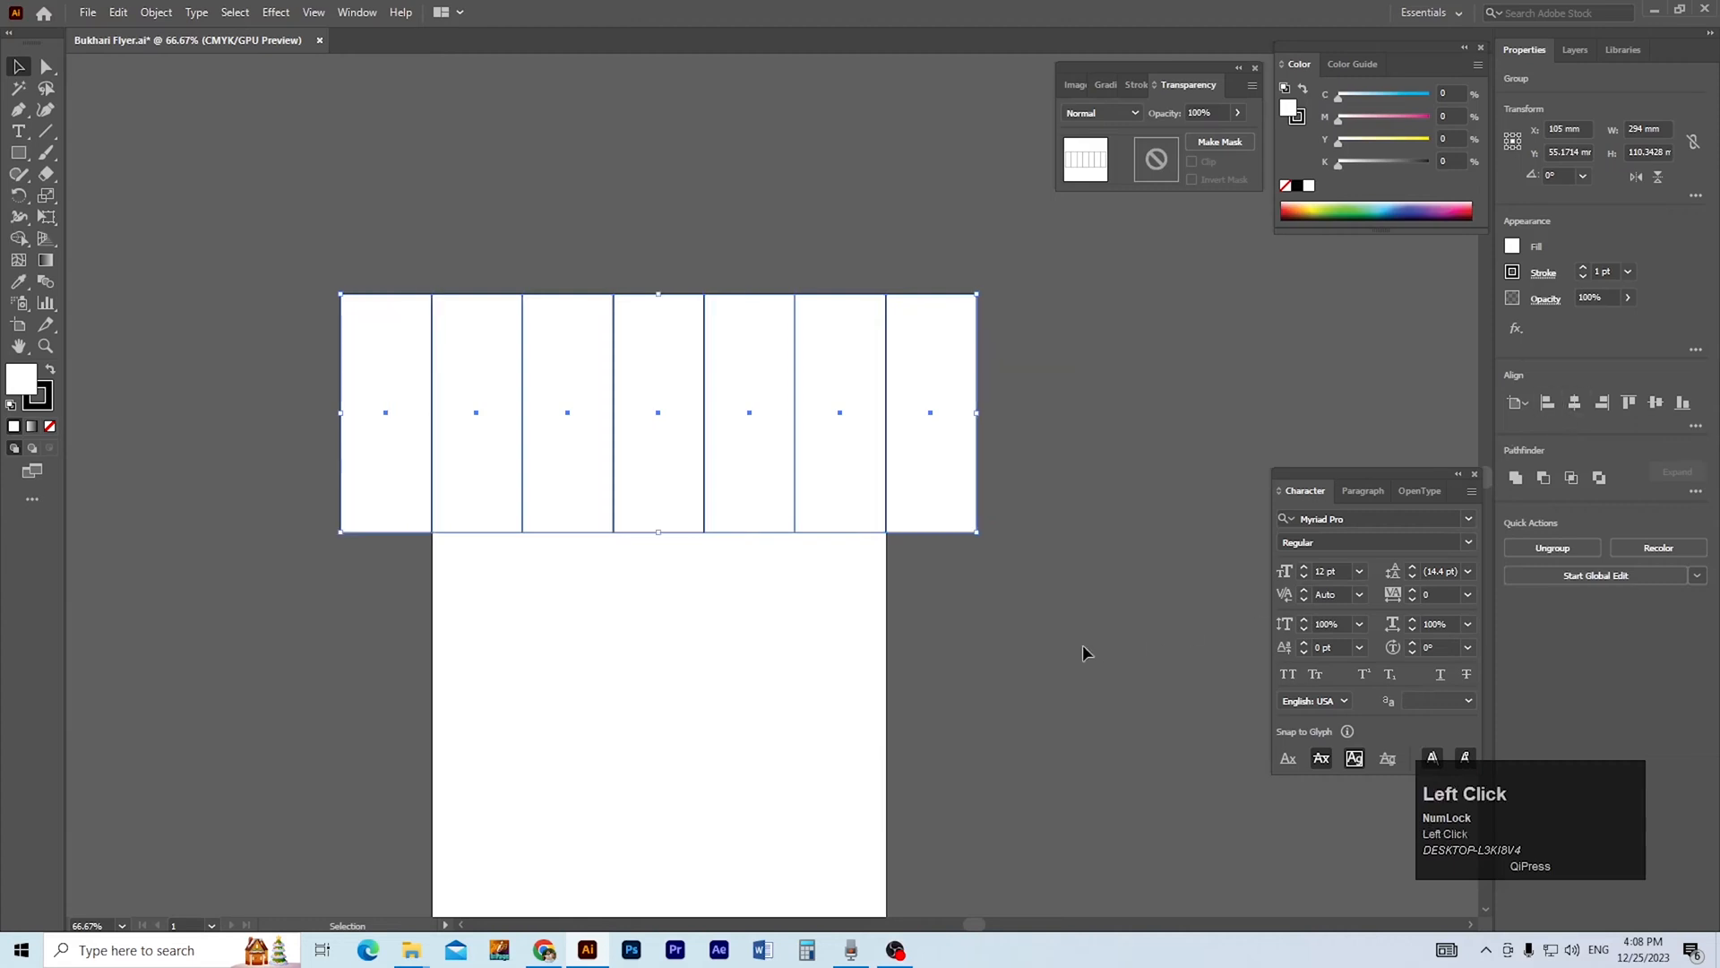
left_click(946, 641)
left_click(587, 485, "ctrl")
left_click_drag(642, 569, 496, 564)
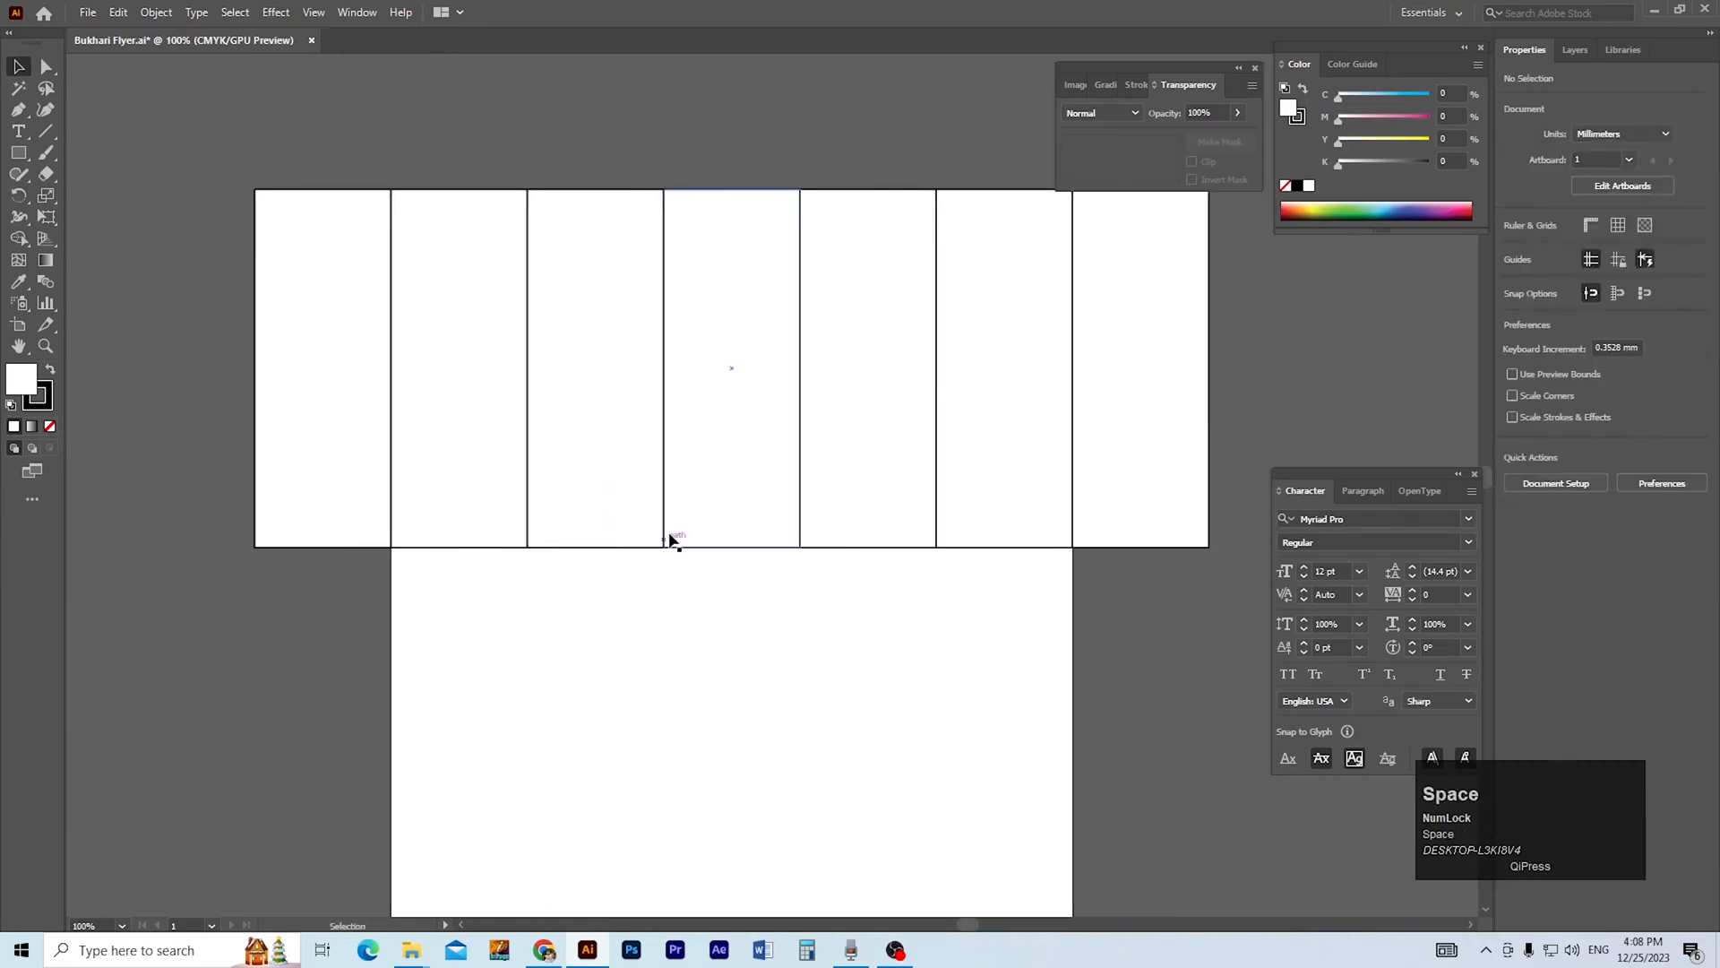
left_click(672, 540)
left_click_drag(737, 626, 725, 581)
left_click(740, 620)
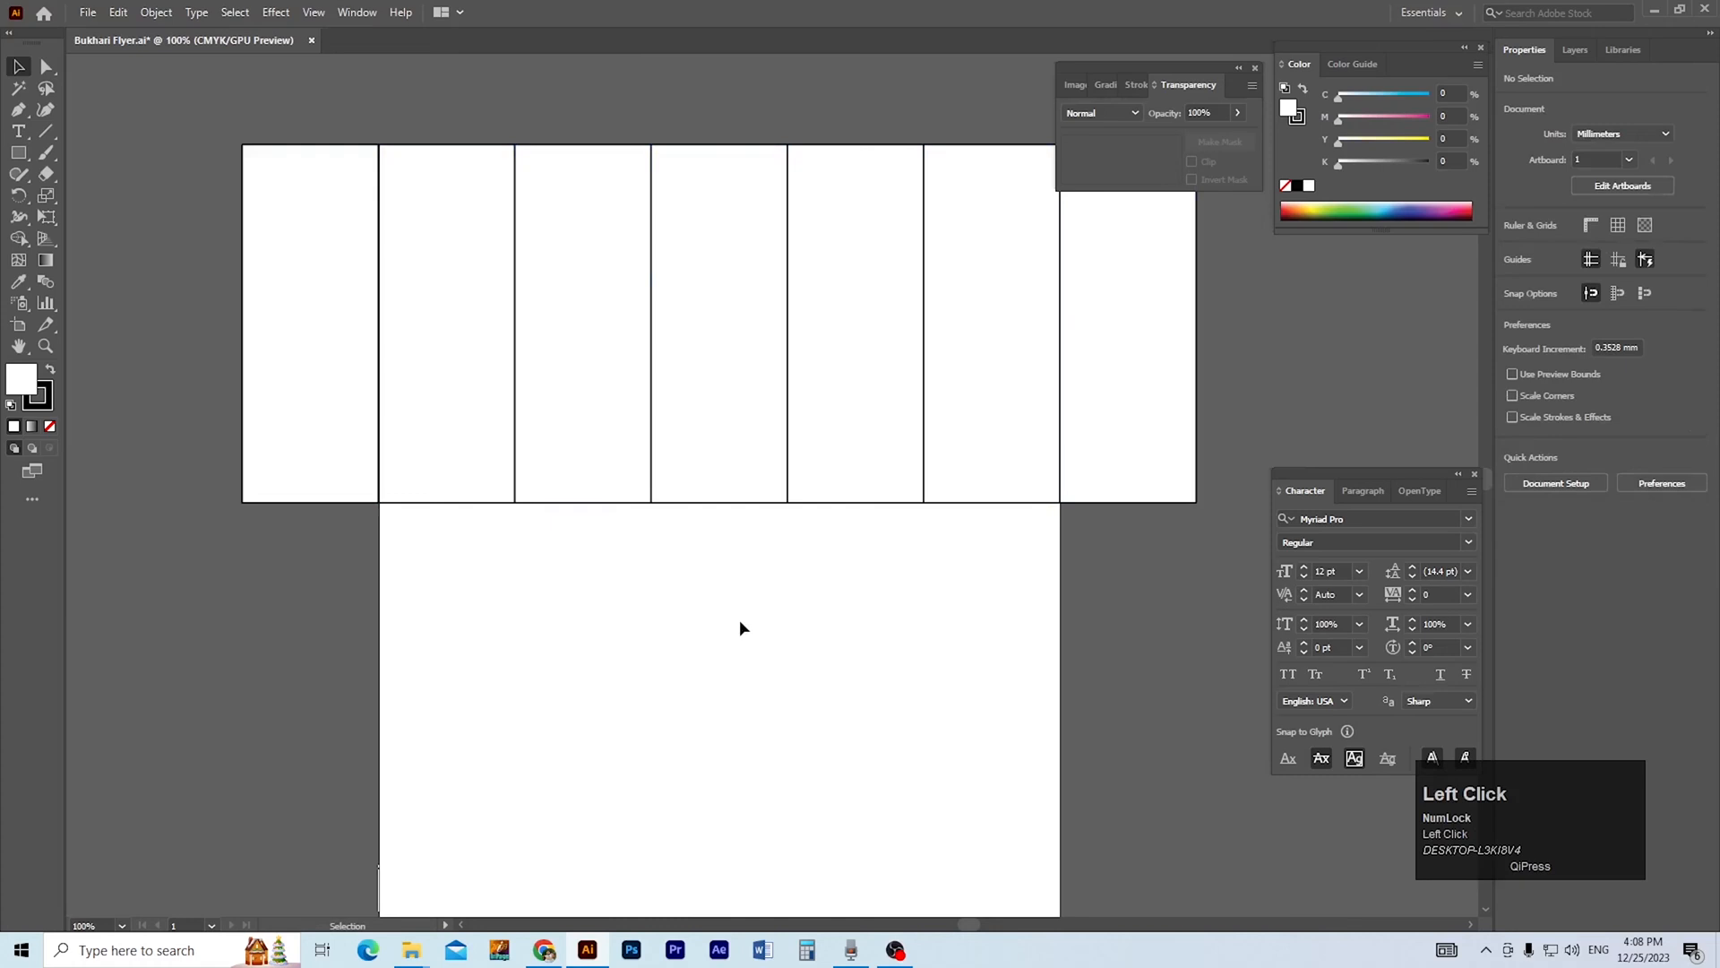
left_click(574, 170)
left_click(570, 593)
left_click_drag(587, 152, 588, 217)
key("ctrl+z")
left_click_drag(593, 144, 593, 204)
key("ctrl+z")
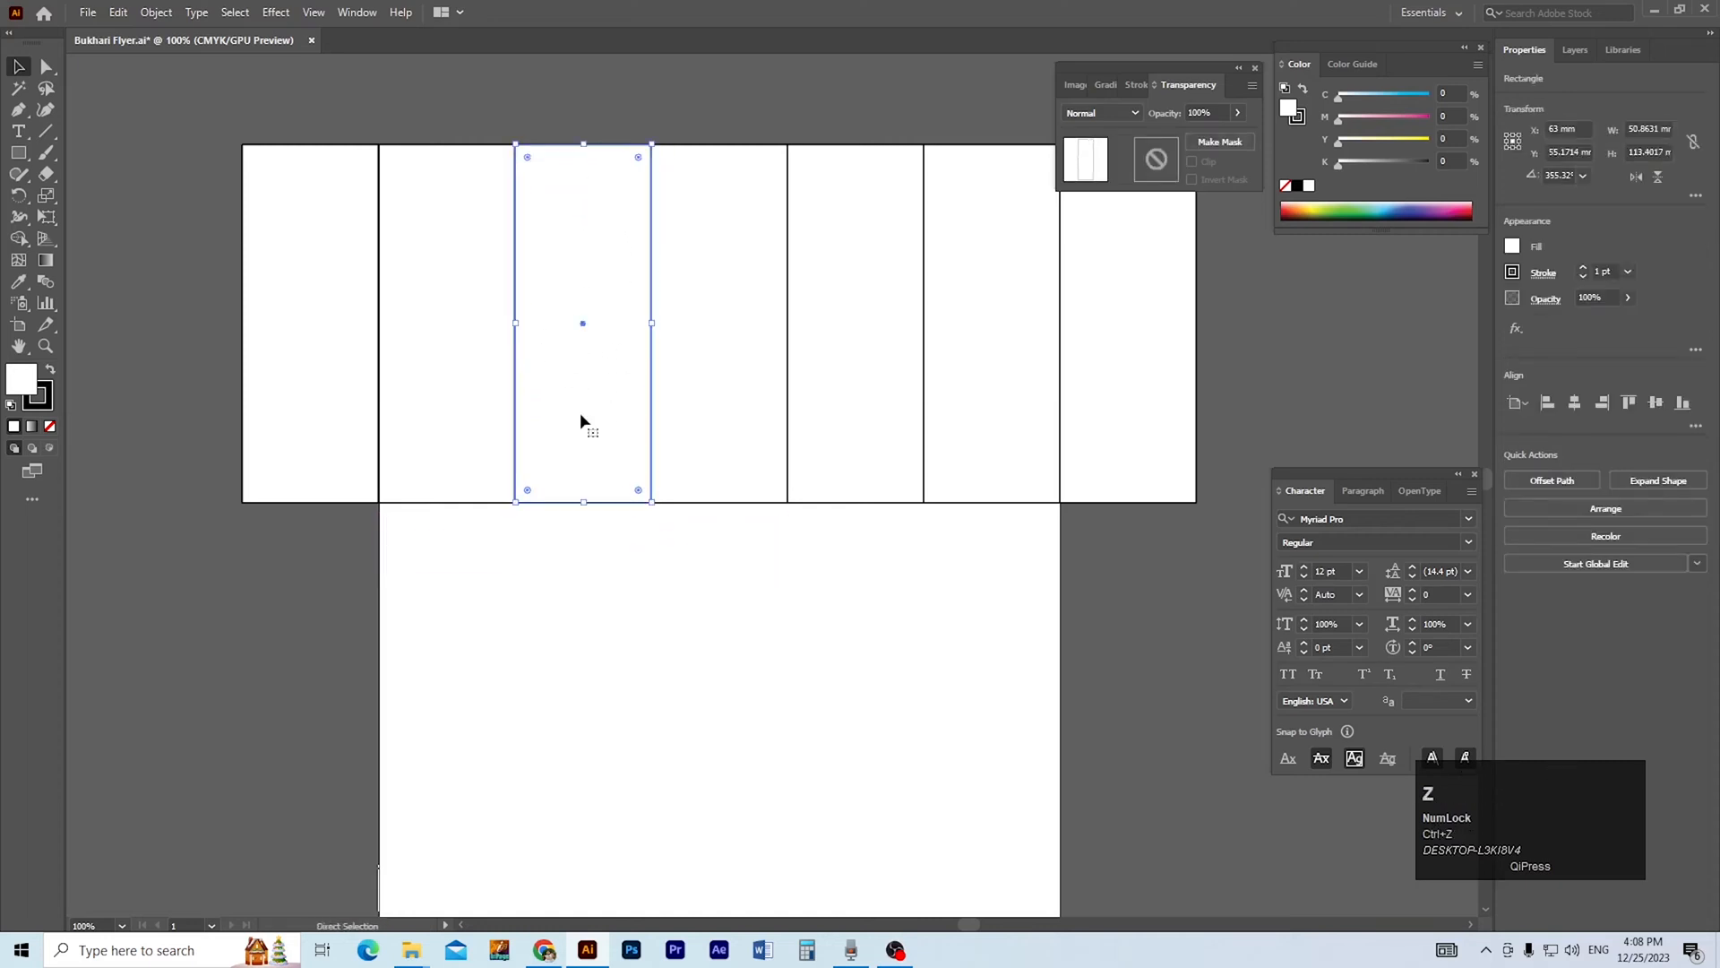
Move the third rectangle down about 85 mm and align the bottoms of the fifth and seventh rectangles to it.
left_click_drag(610, 502, 604, 786)
left_click(832, 629)
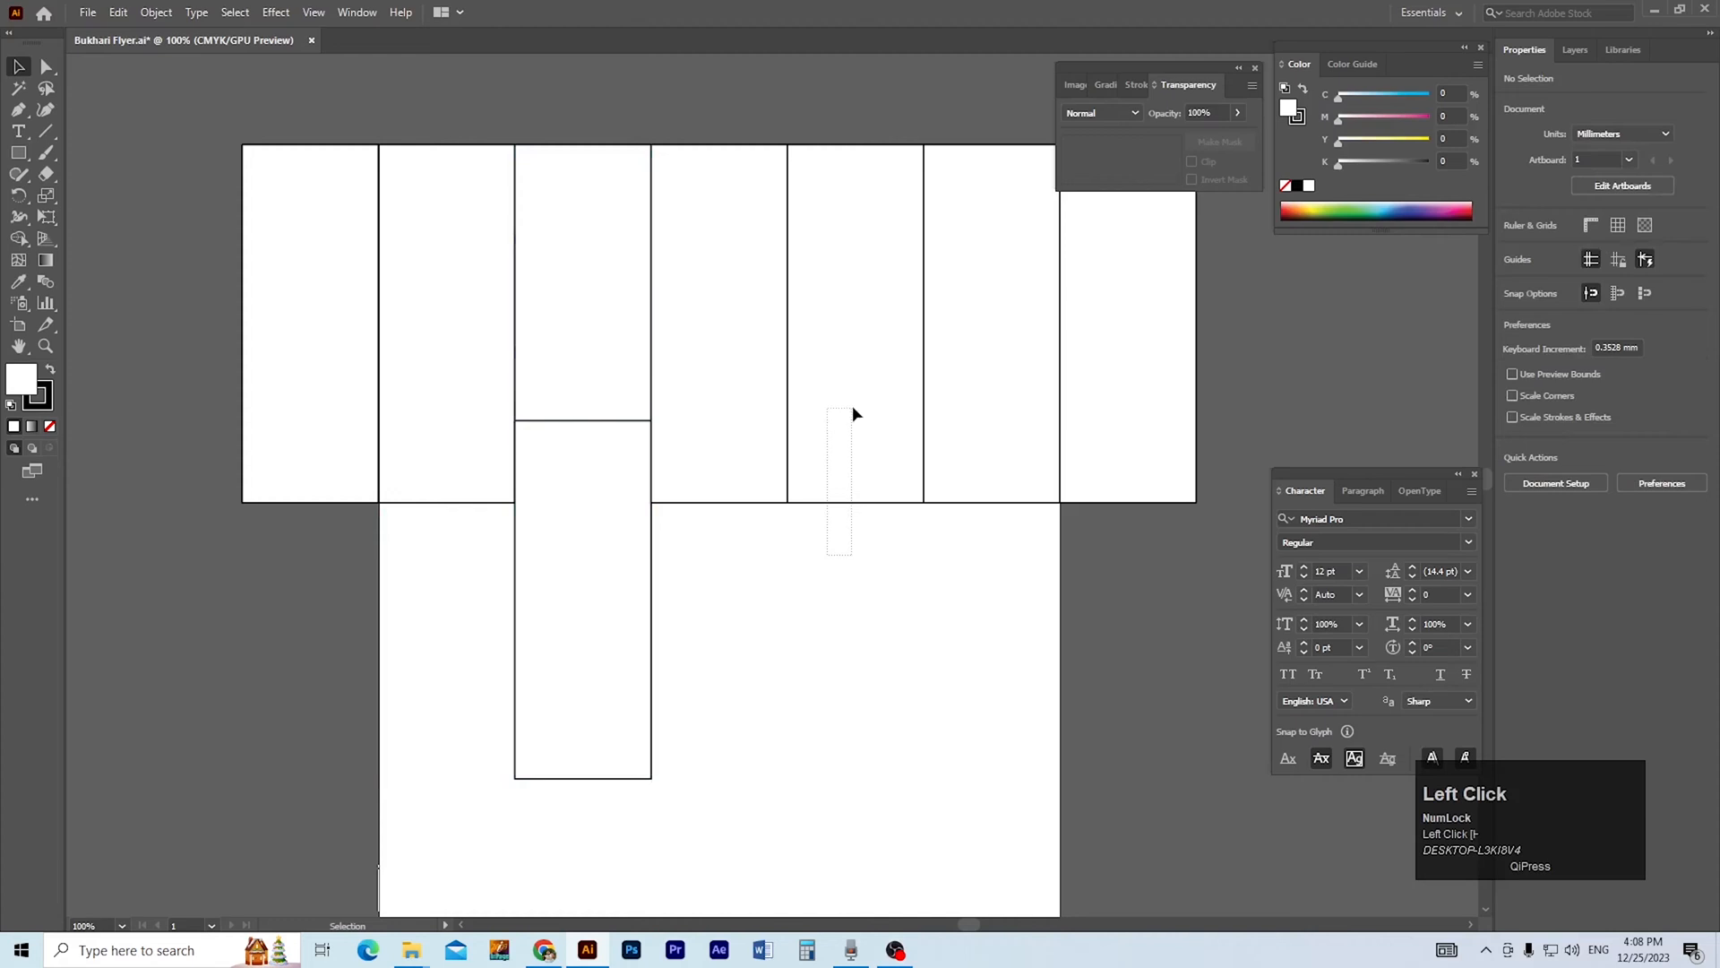
left_click_drag(851, 418, 851, 419)
left_click_drag(1126, 450, 986, 466)
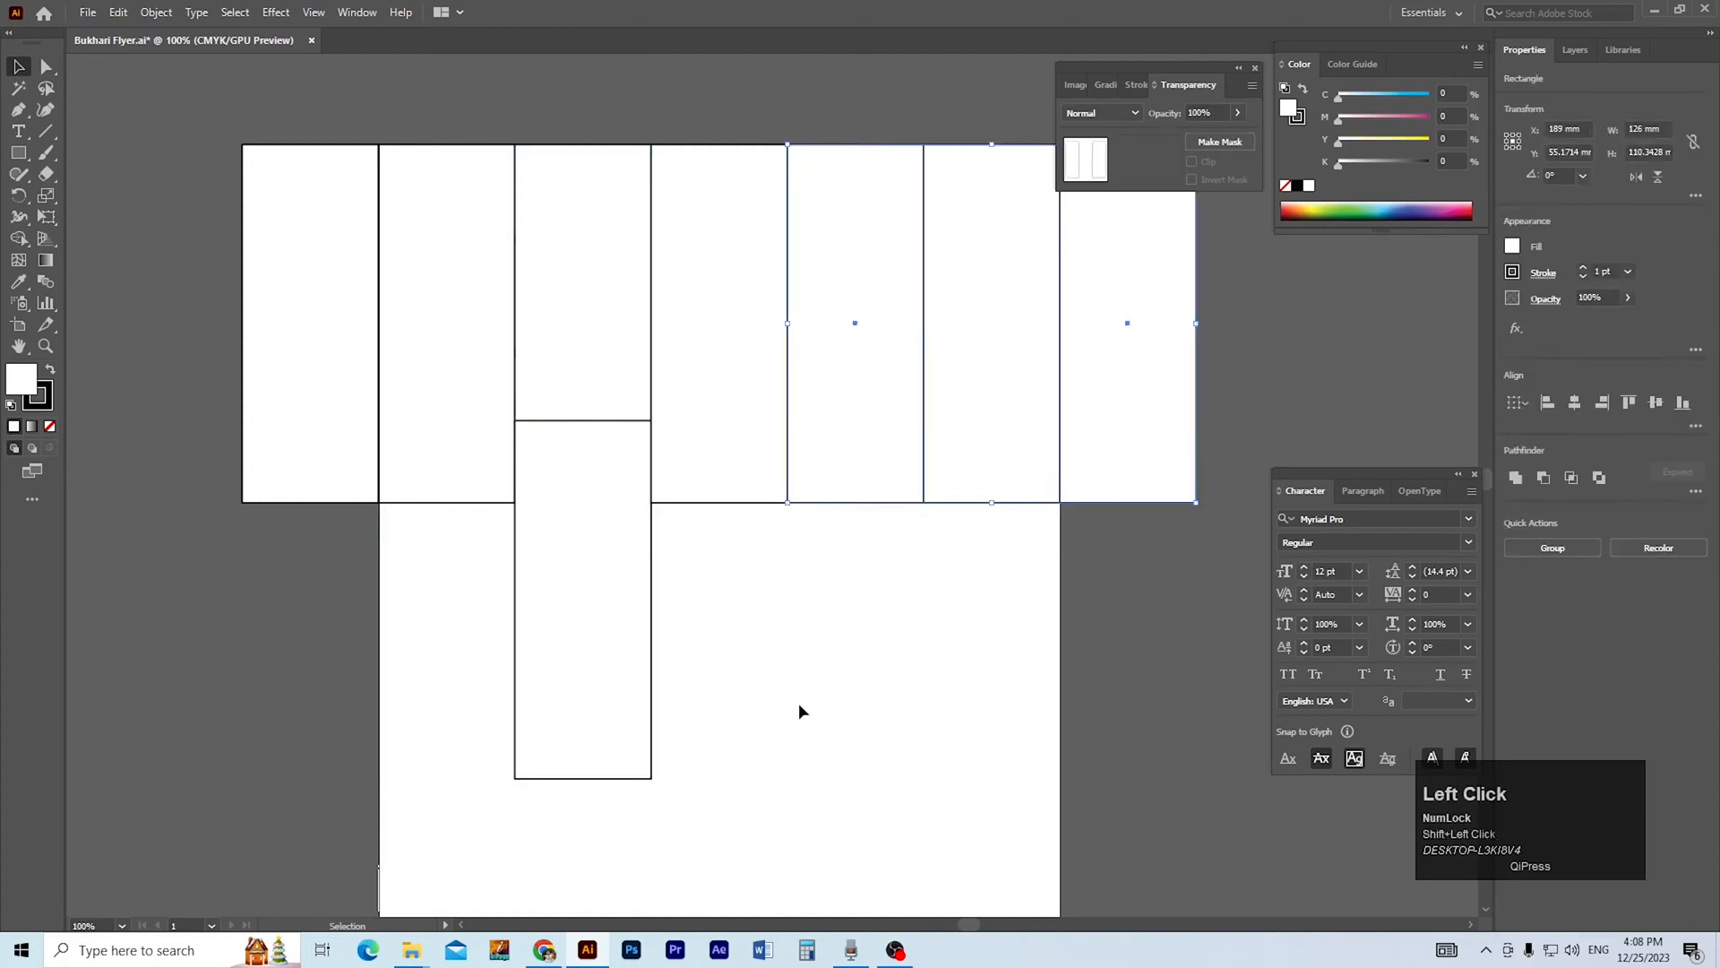
left_click(652, 731, "shift")
left_click(652, 731)
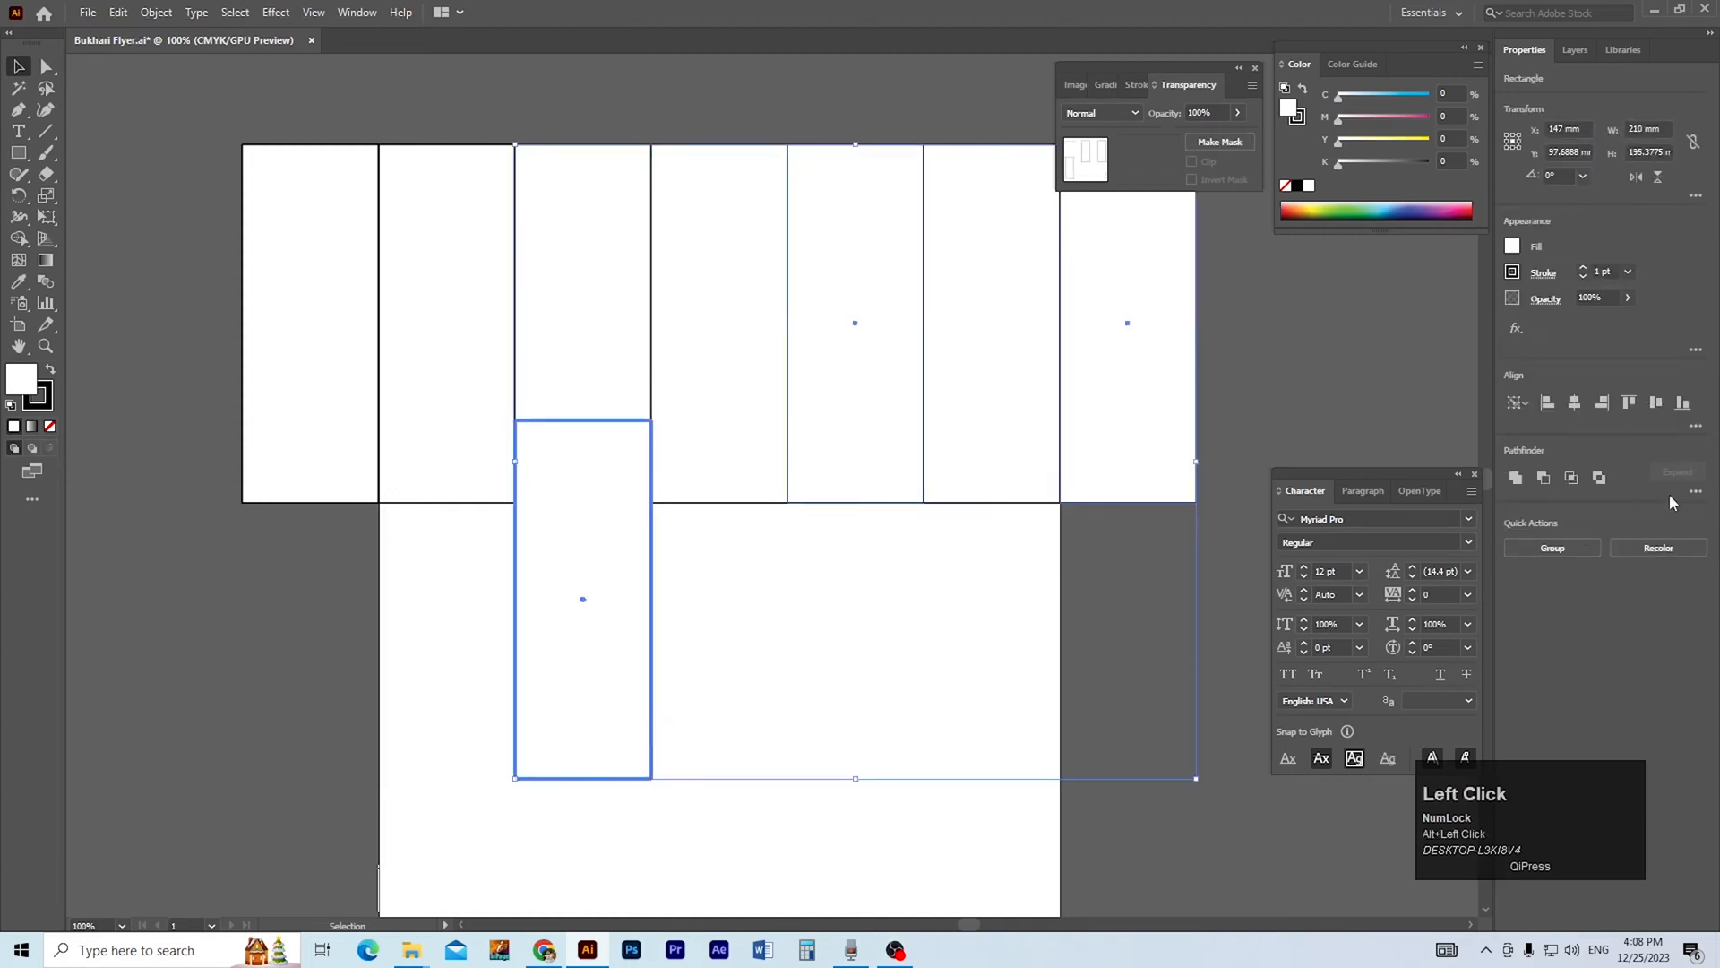
left_click(1685, 401)
left_click(1102, 336)
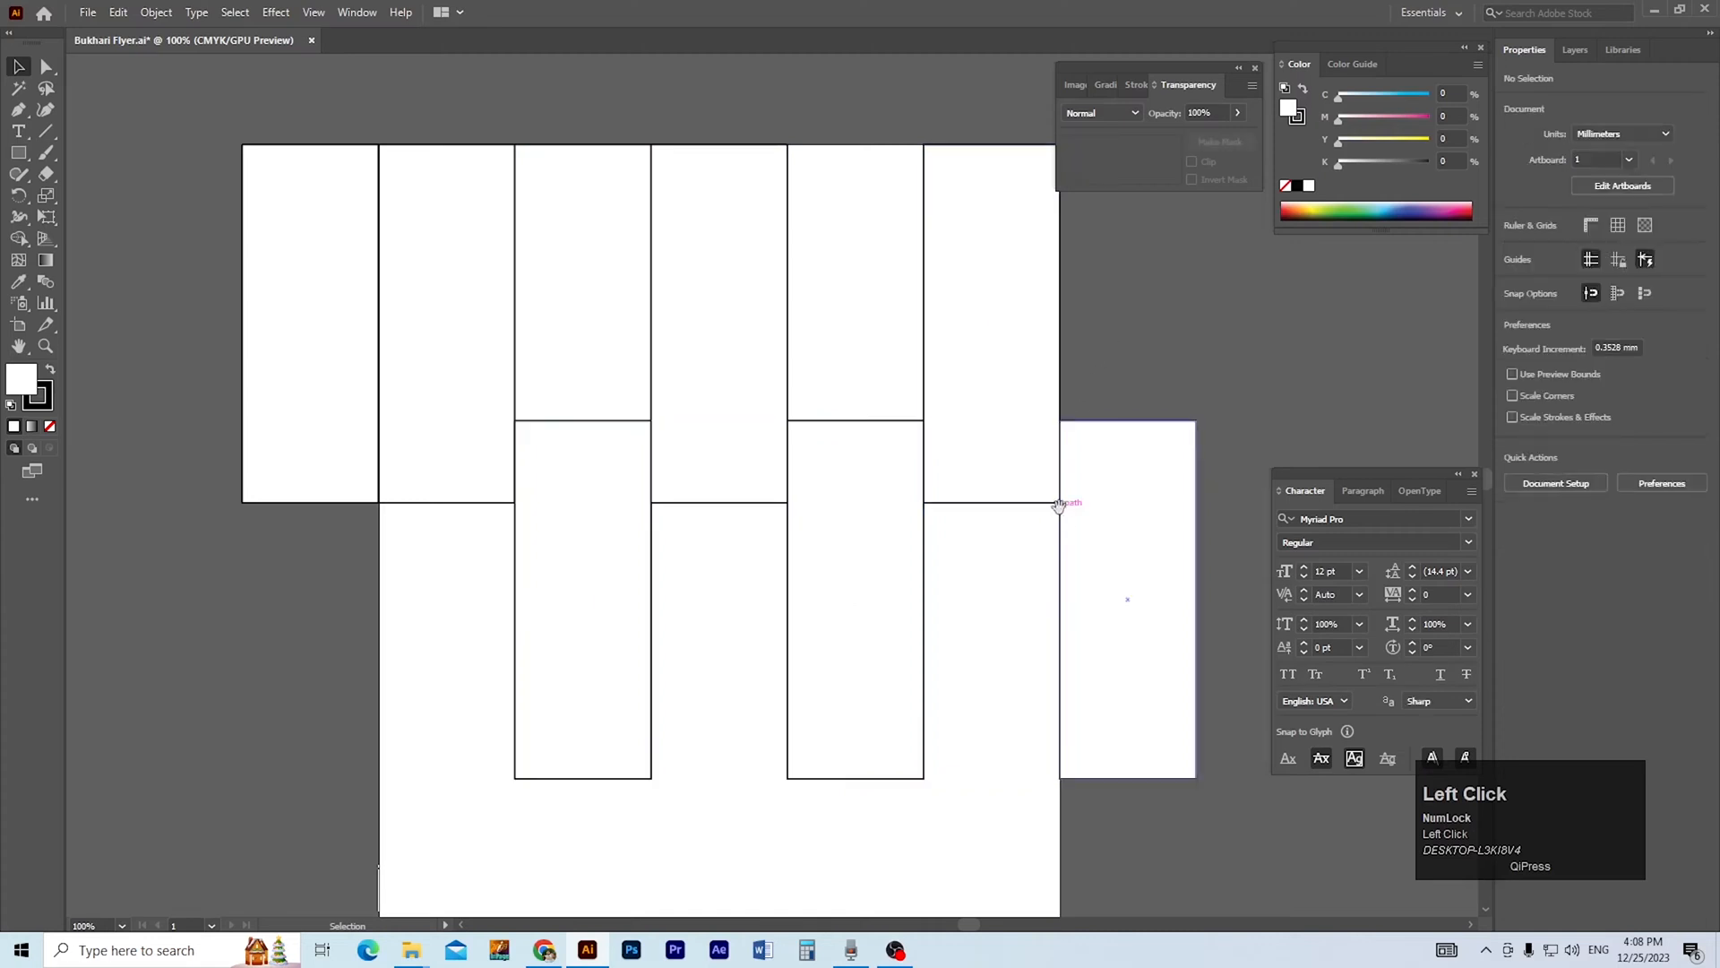
Create an offset path of 3.5 mm around the second rectangle in the row.
key("ctrl+plus")
key("ctrl+plus")
left_click_drag(547, 623, 545, 677)
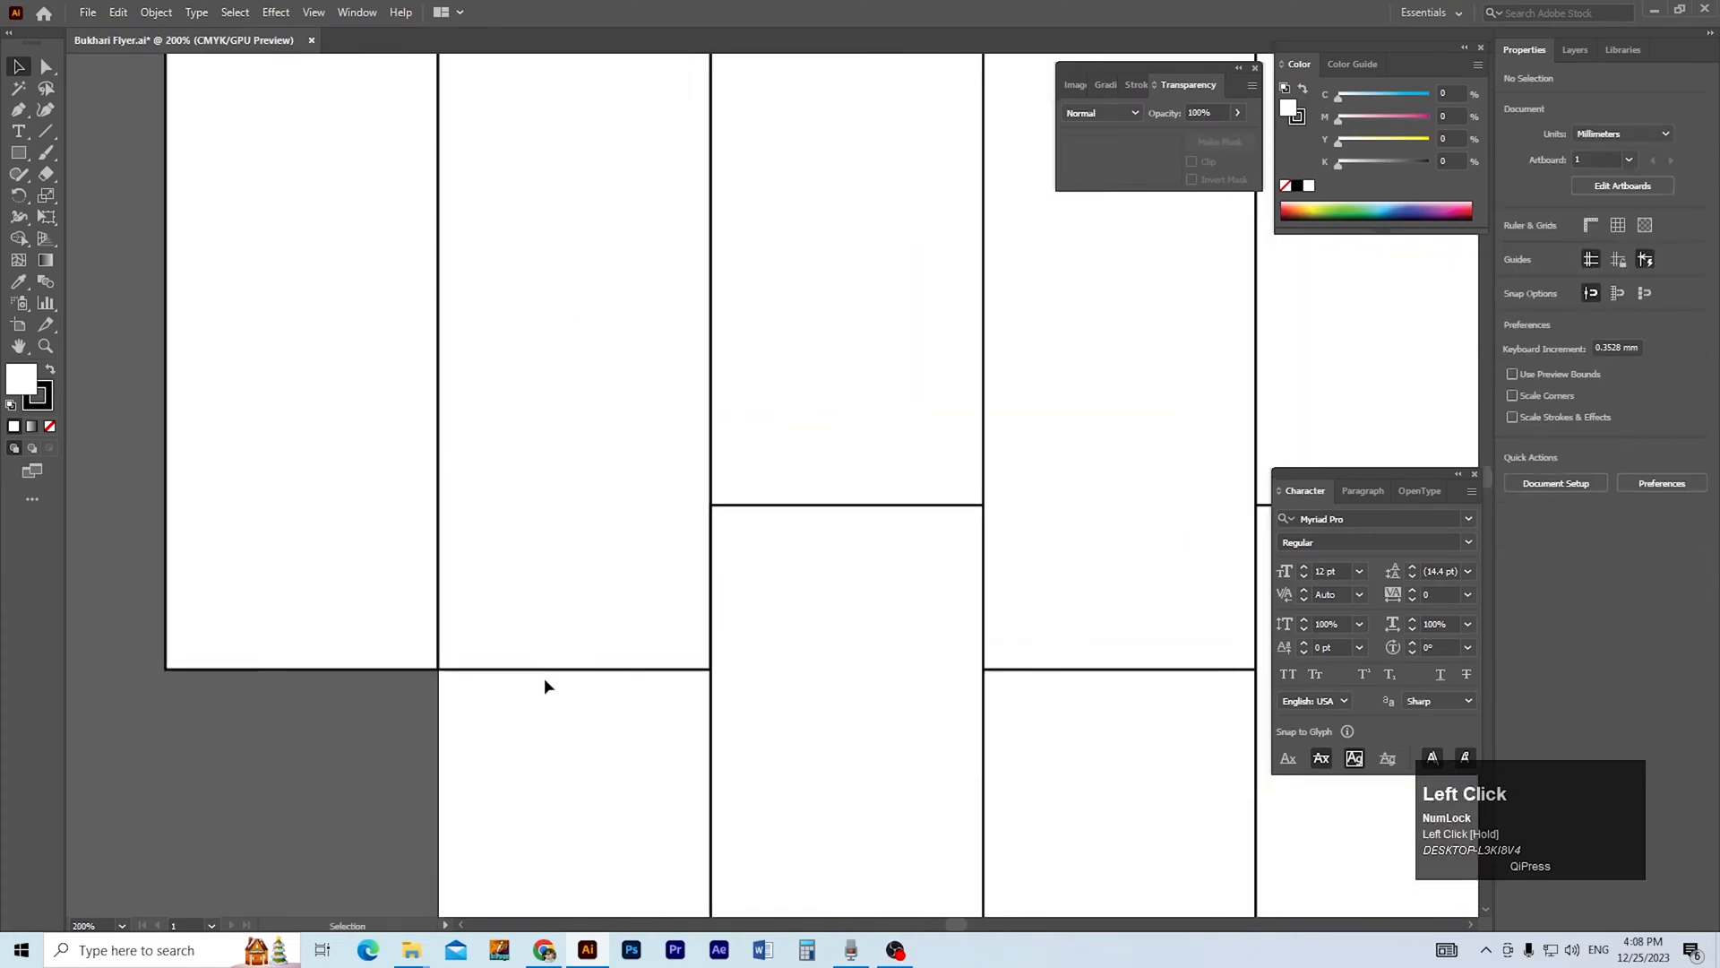
left_click(550, 670)
left_click_drag(601, 738, 539, 720)
left_click(537, 667)
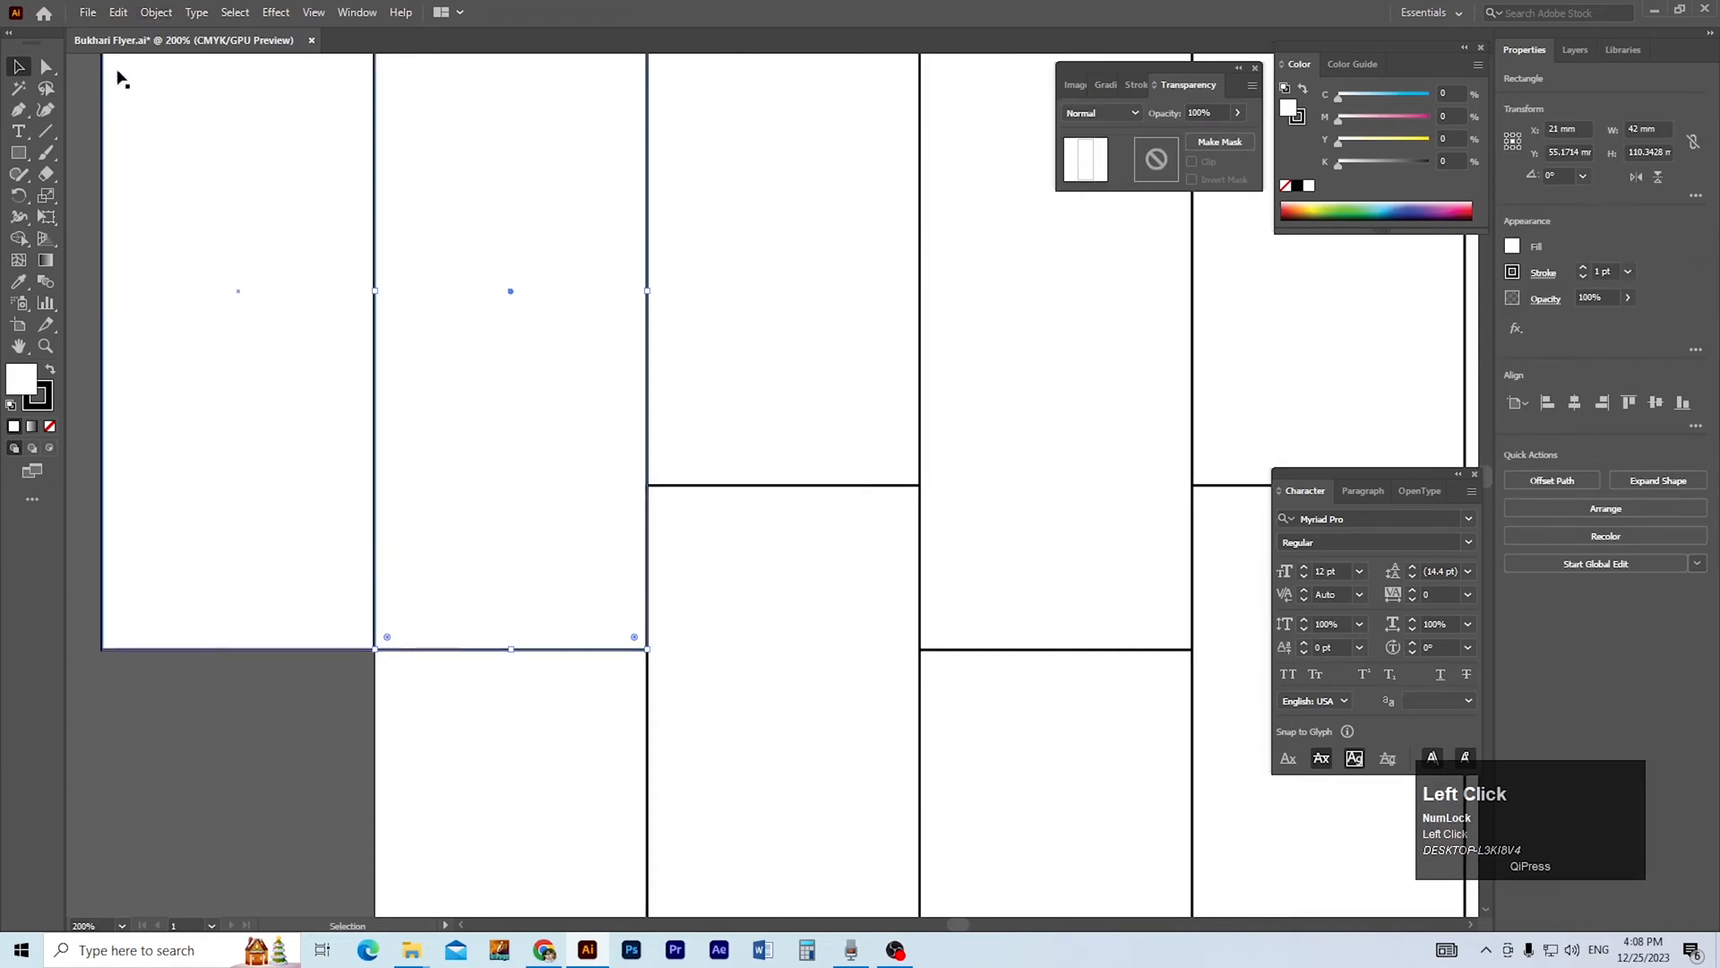
left_click(154, 16)
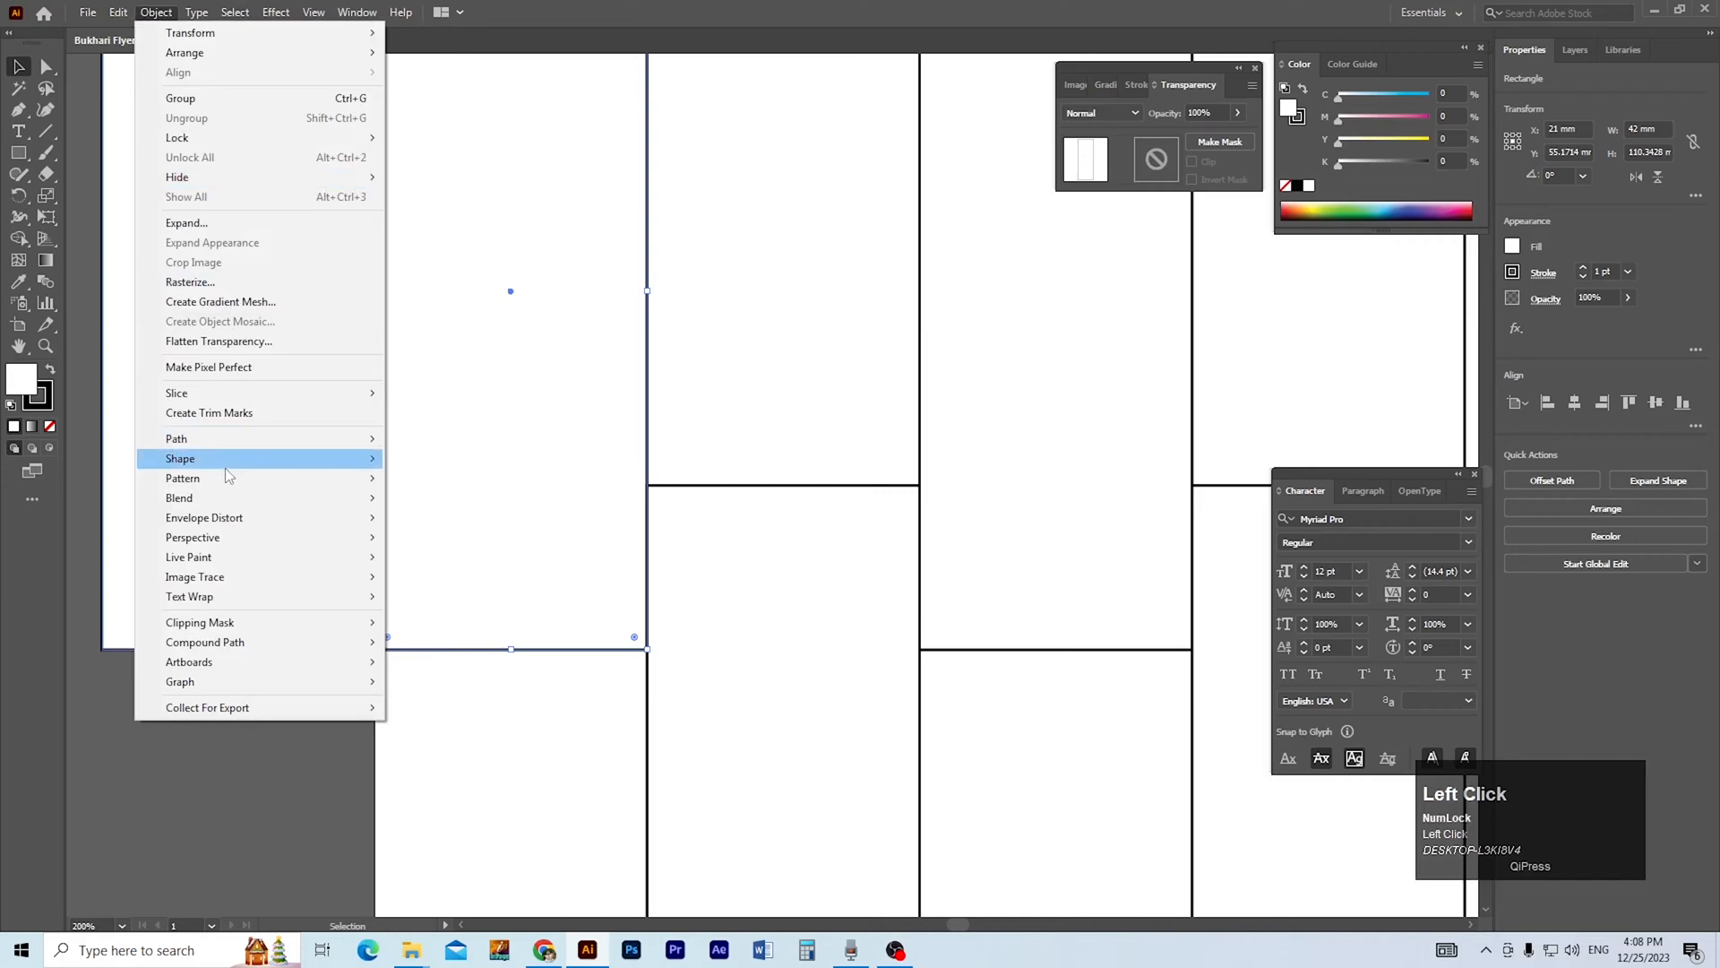
mouse_move(233, 479)
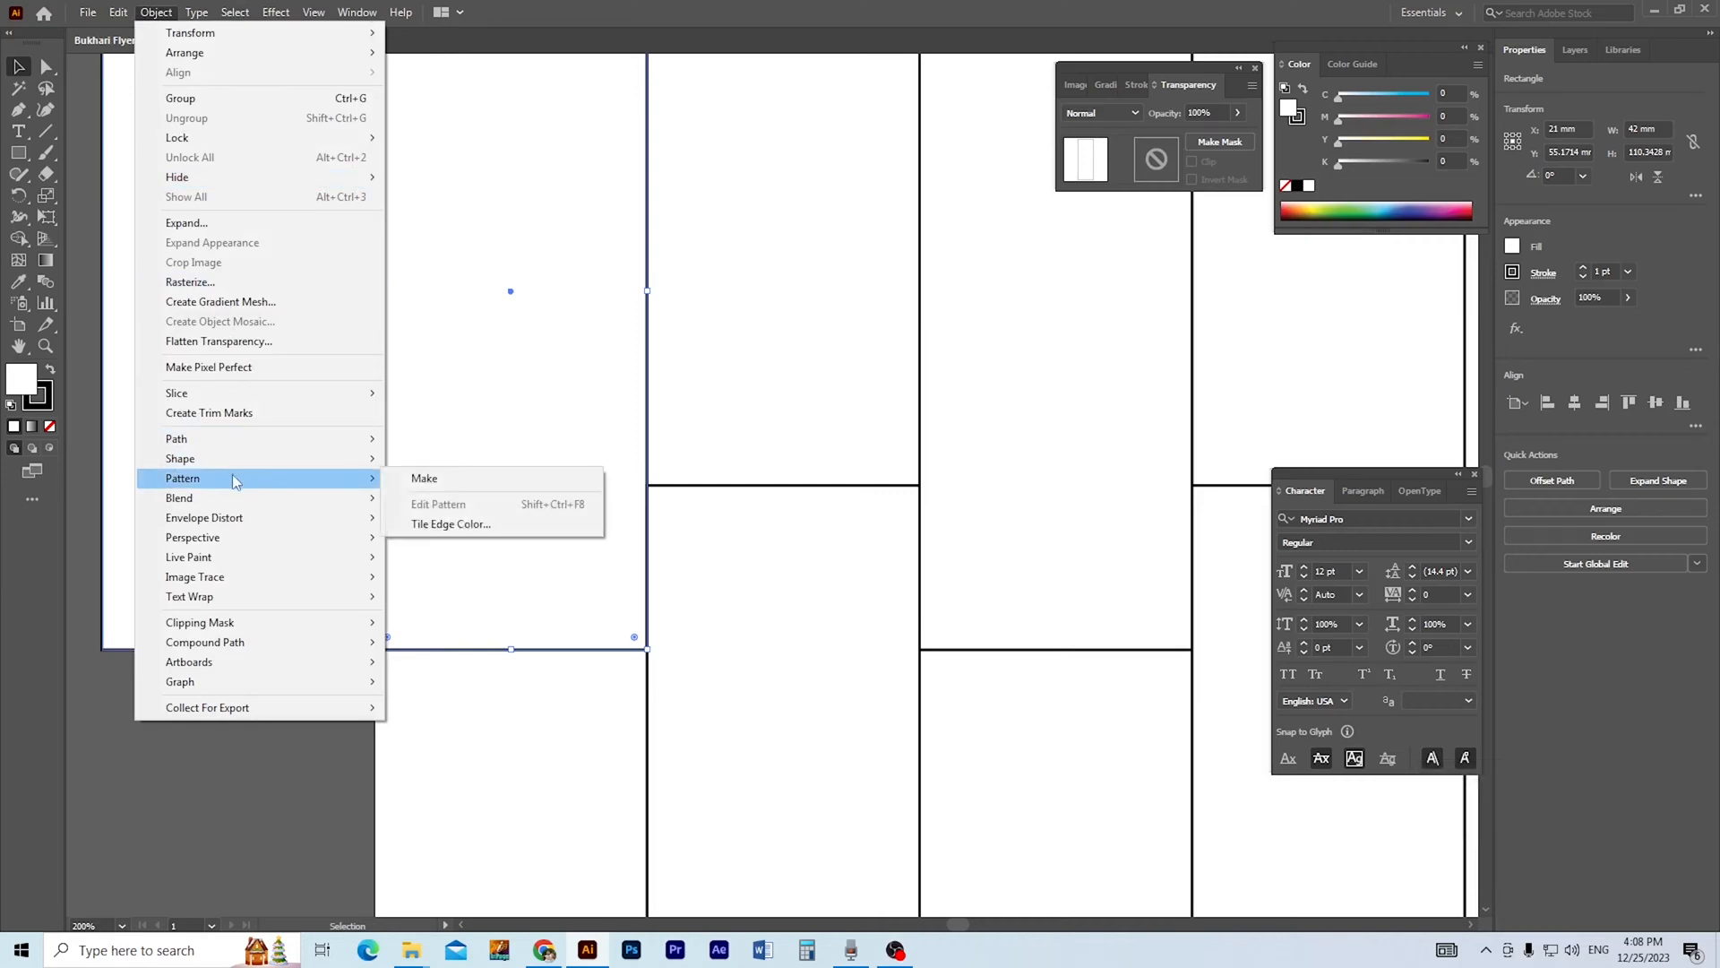
mouse_move(299, 440)
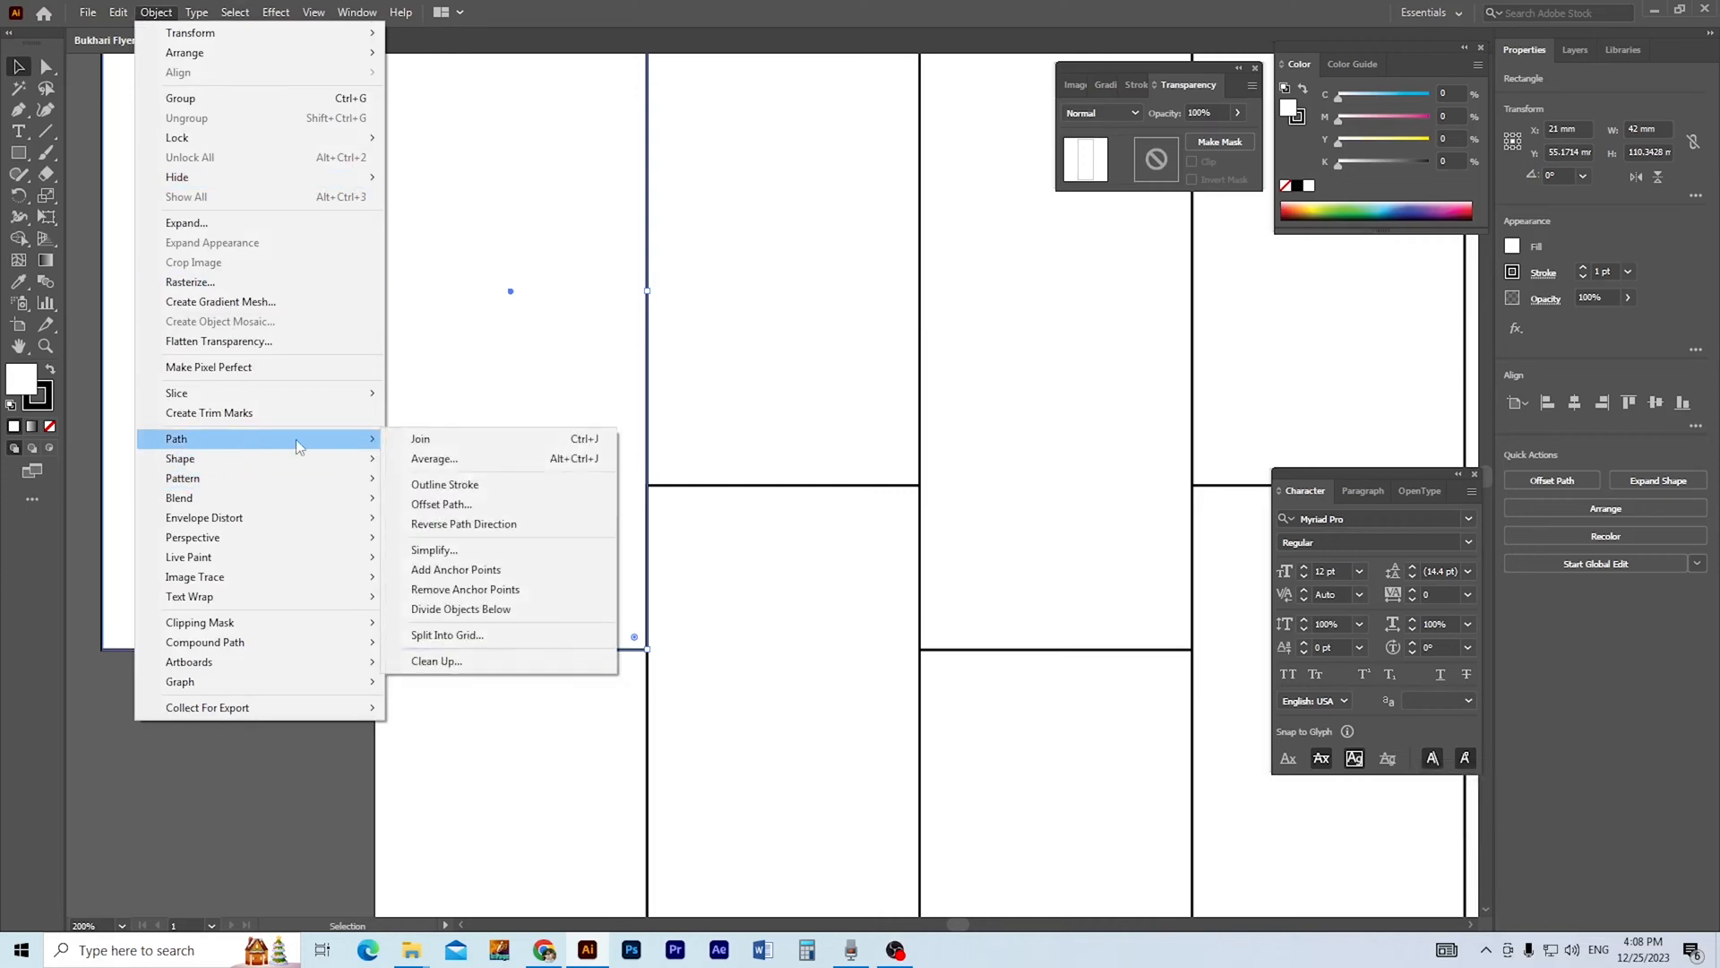
left_click(480, 505)
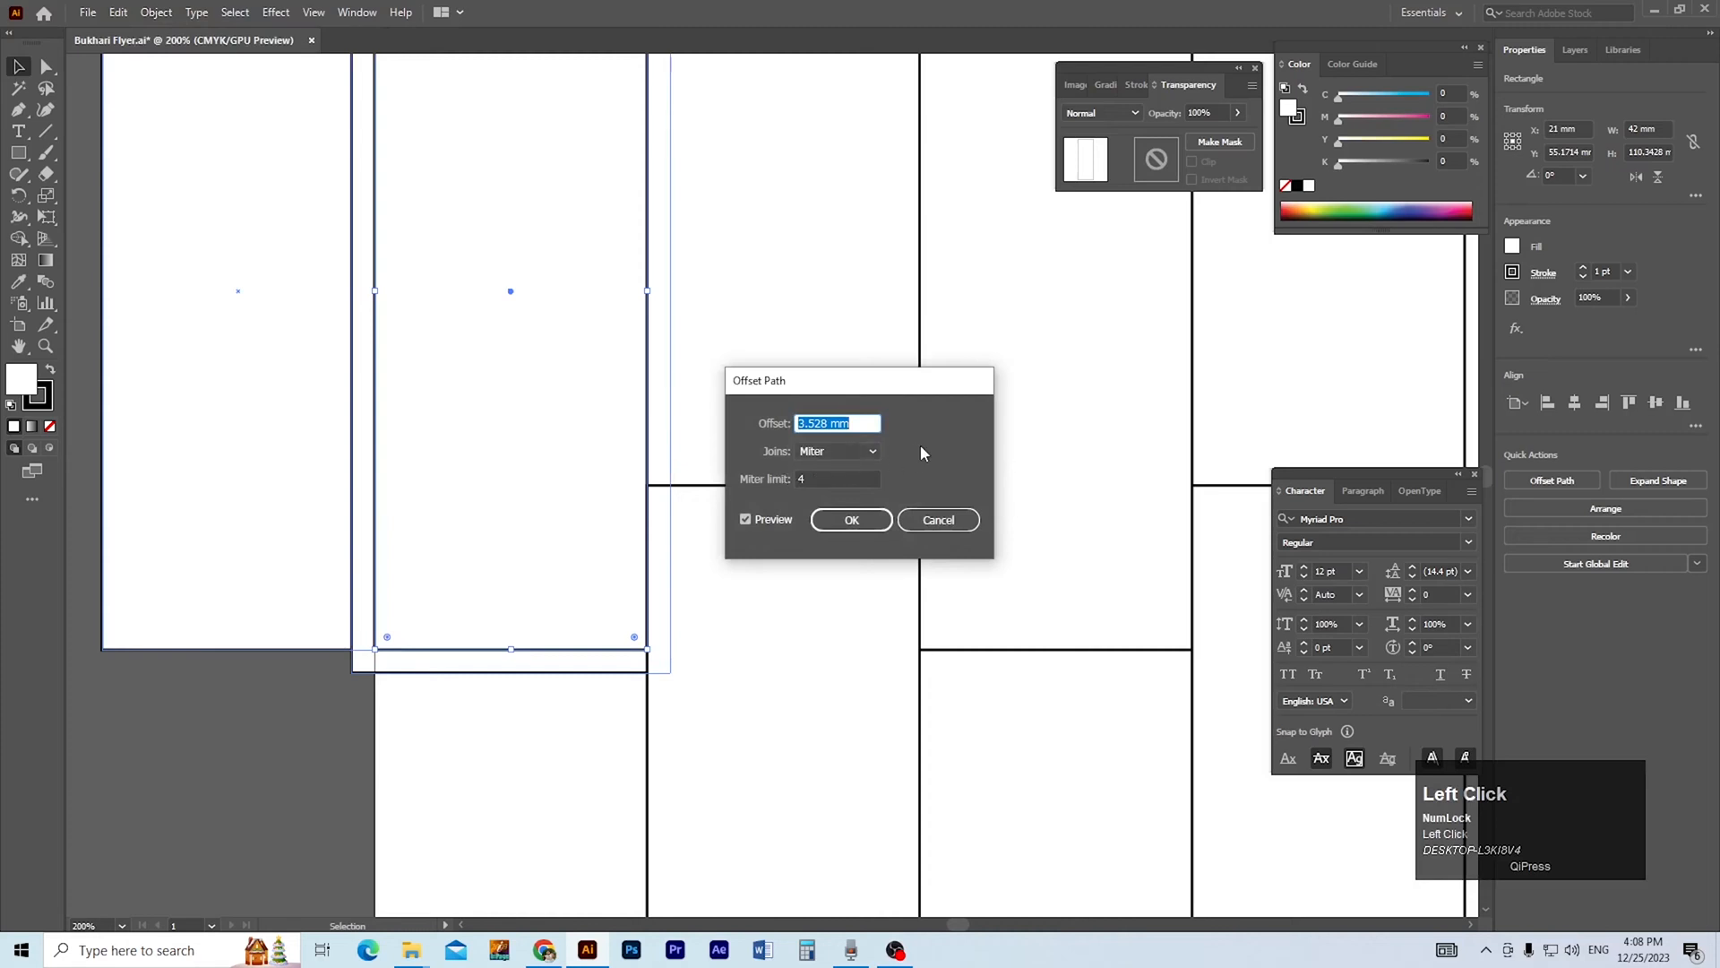
type("3.5")
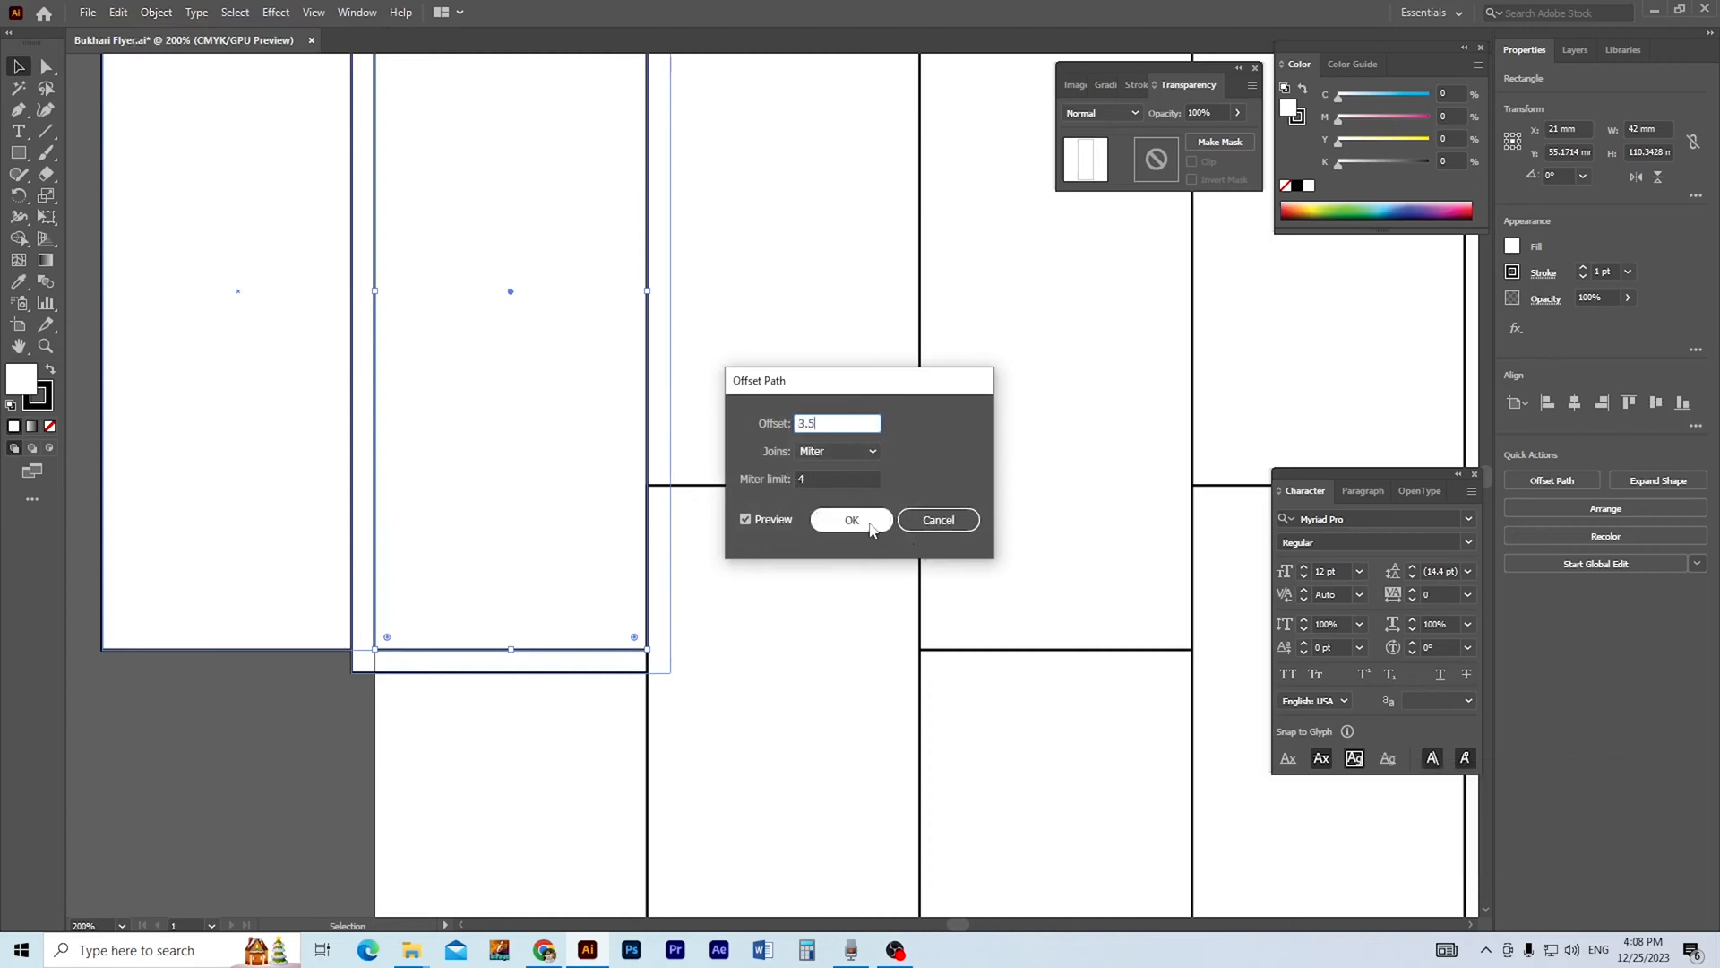
left_click(851, 521)
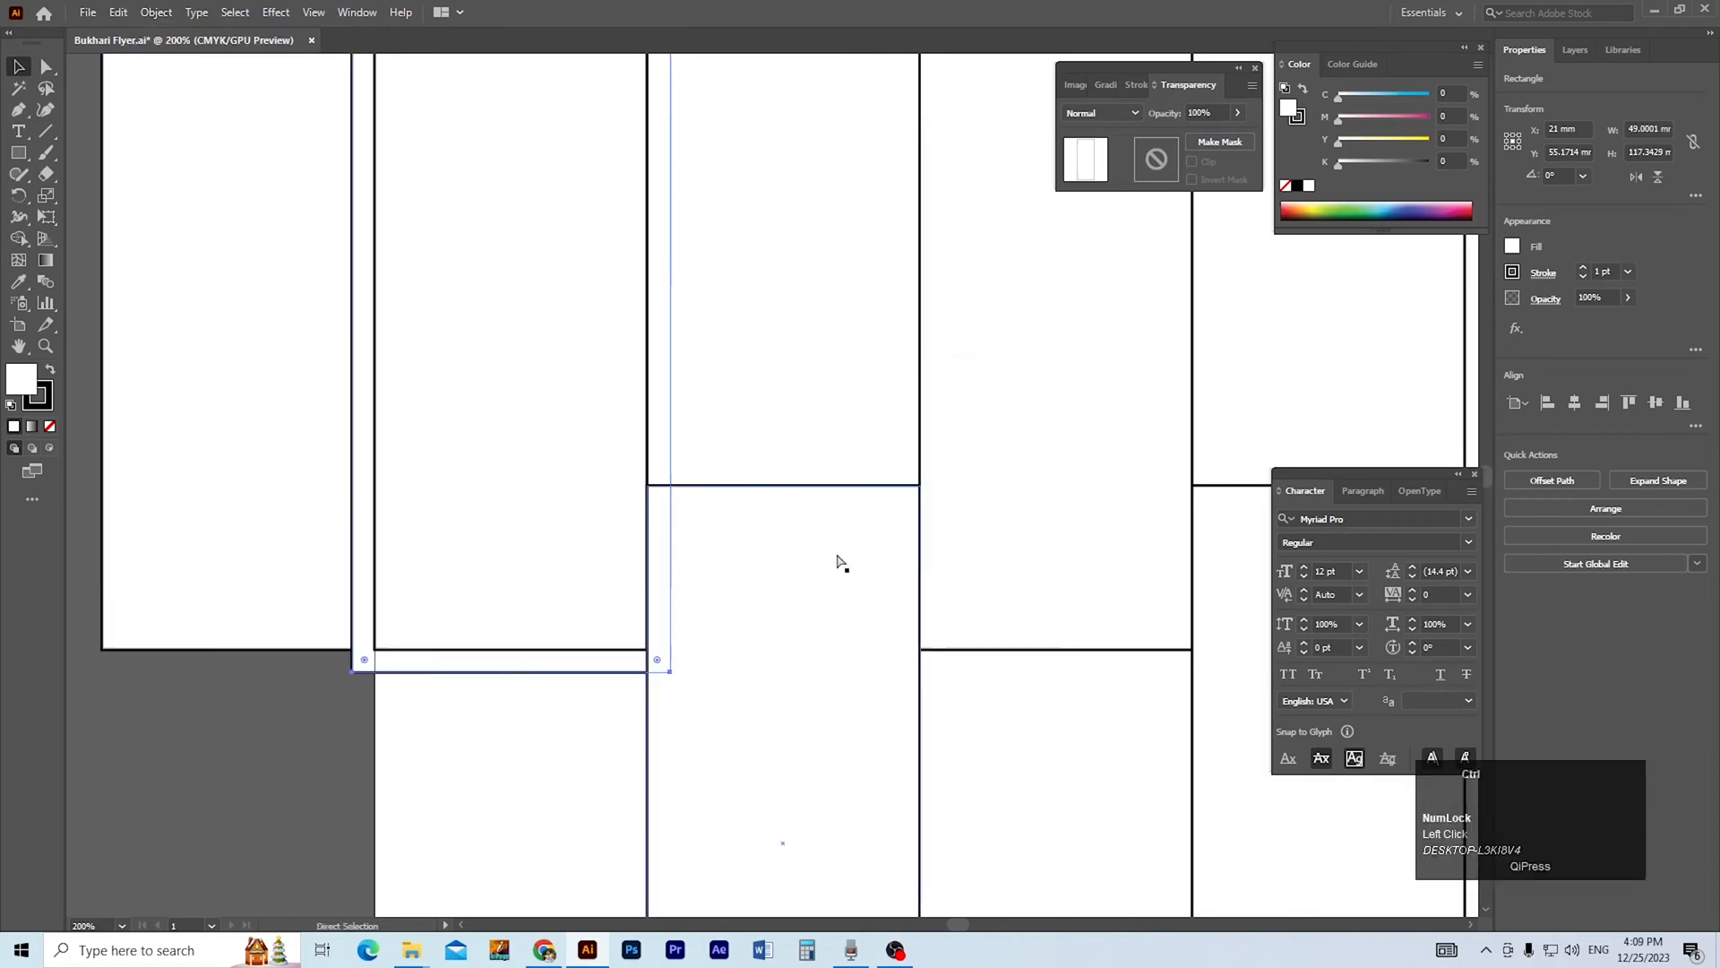
Remove the white fill from all the rectangles and their offset outline, keeping only the black strokes.
scroll(841, 565, "down", 2)
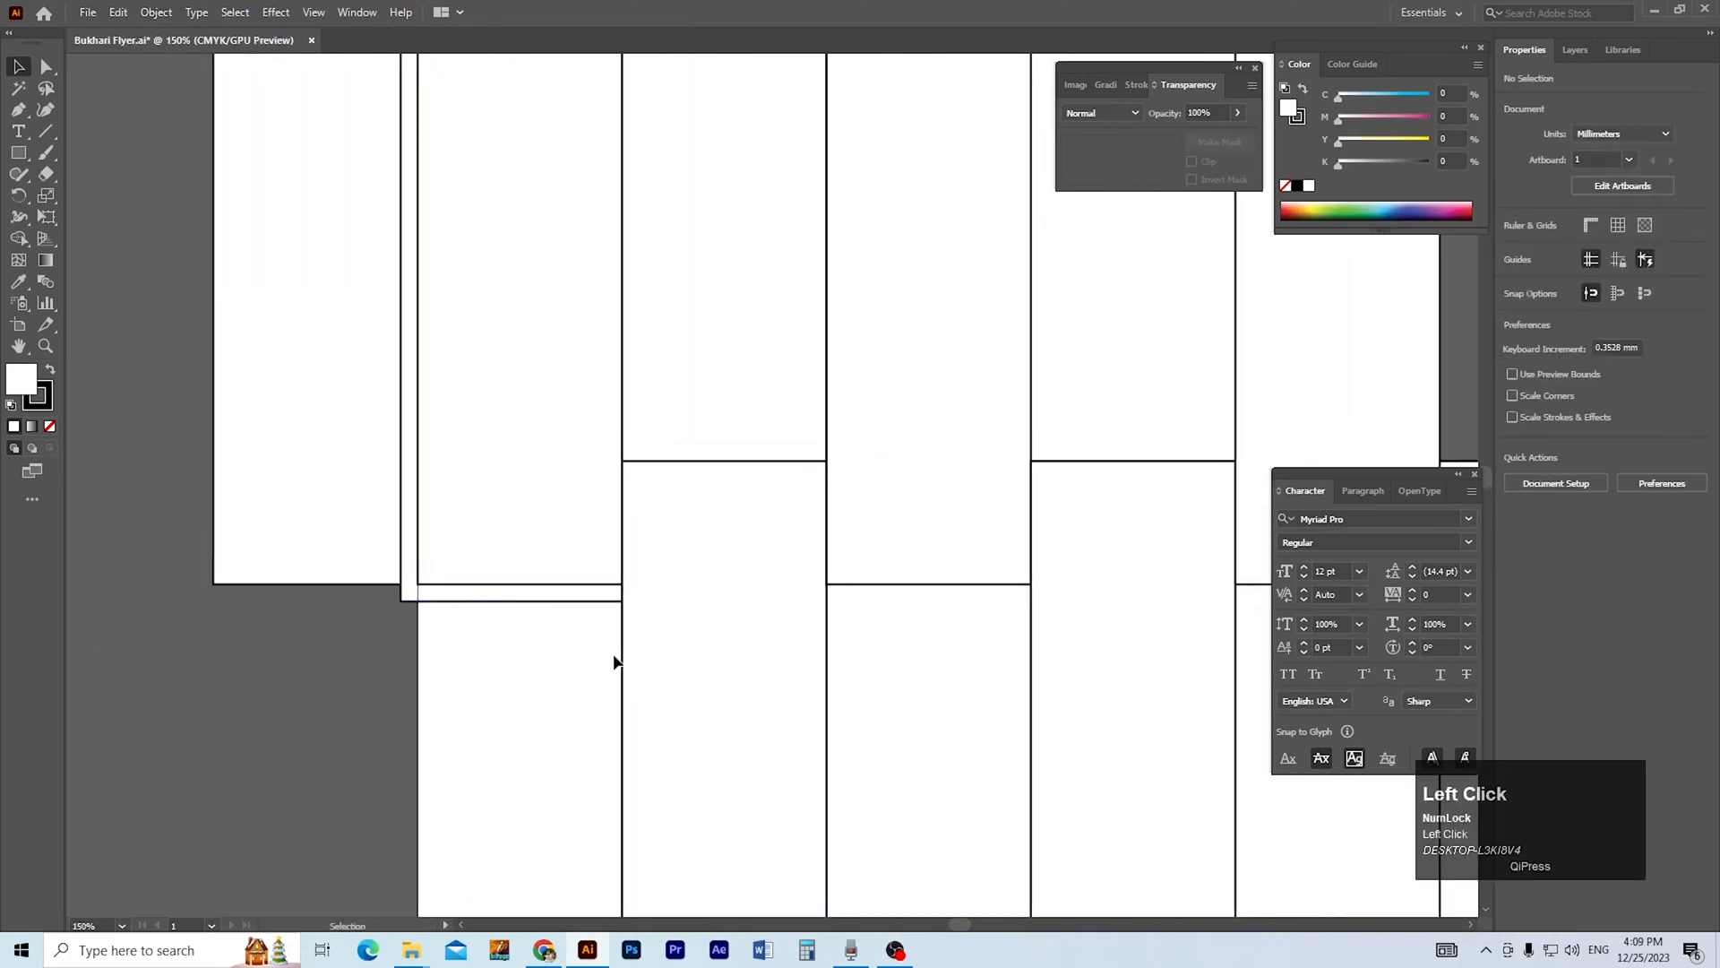
left_click(626, 654)
left_click(725, 571, "ctrl+alt")
left_click(725, 571, "ctrl+alt")
left_click_drag(400, 314, 1069, 672)
left_click(1286, 187)
left_click(1136, 350)
Create an offset path of 3.5 mm around the lowered third rectangle.
left_click_drag(571, 441, 698, 558)
left_click(778, 500, "ctrl")
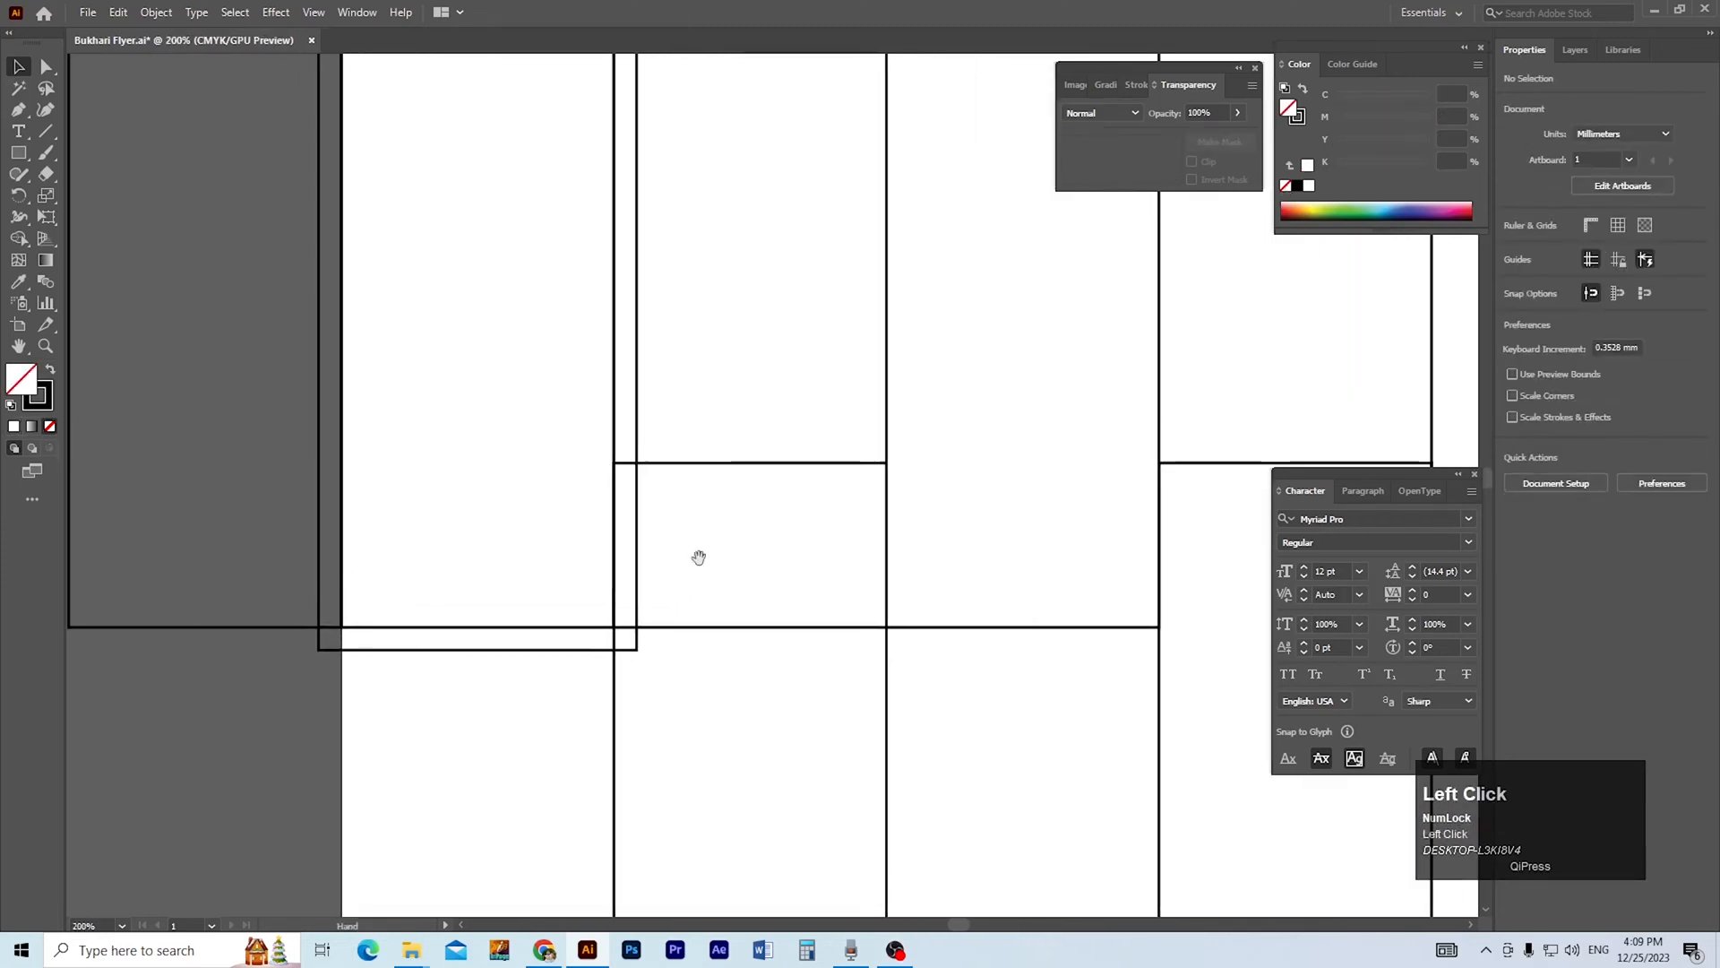
left_click(732, 463)
left_click(164, 18)
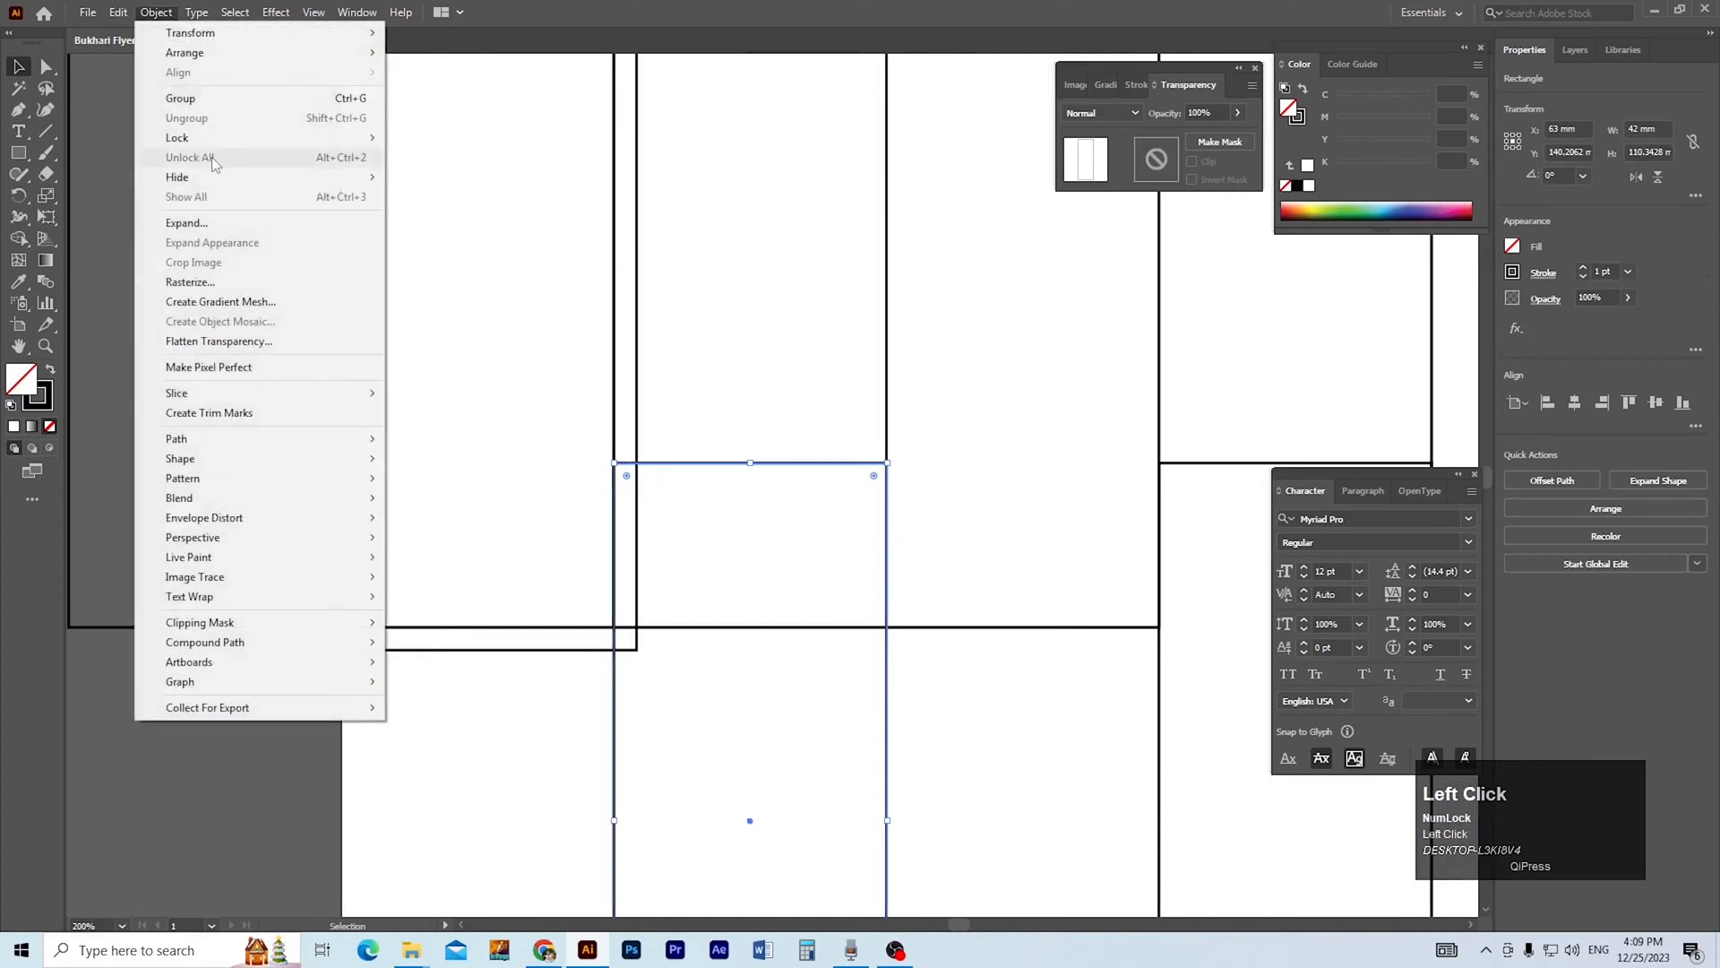
left_click(260, 438)
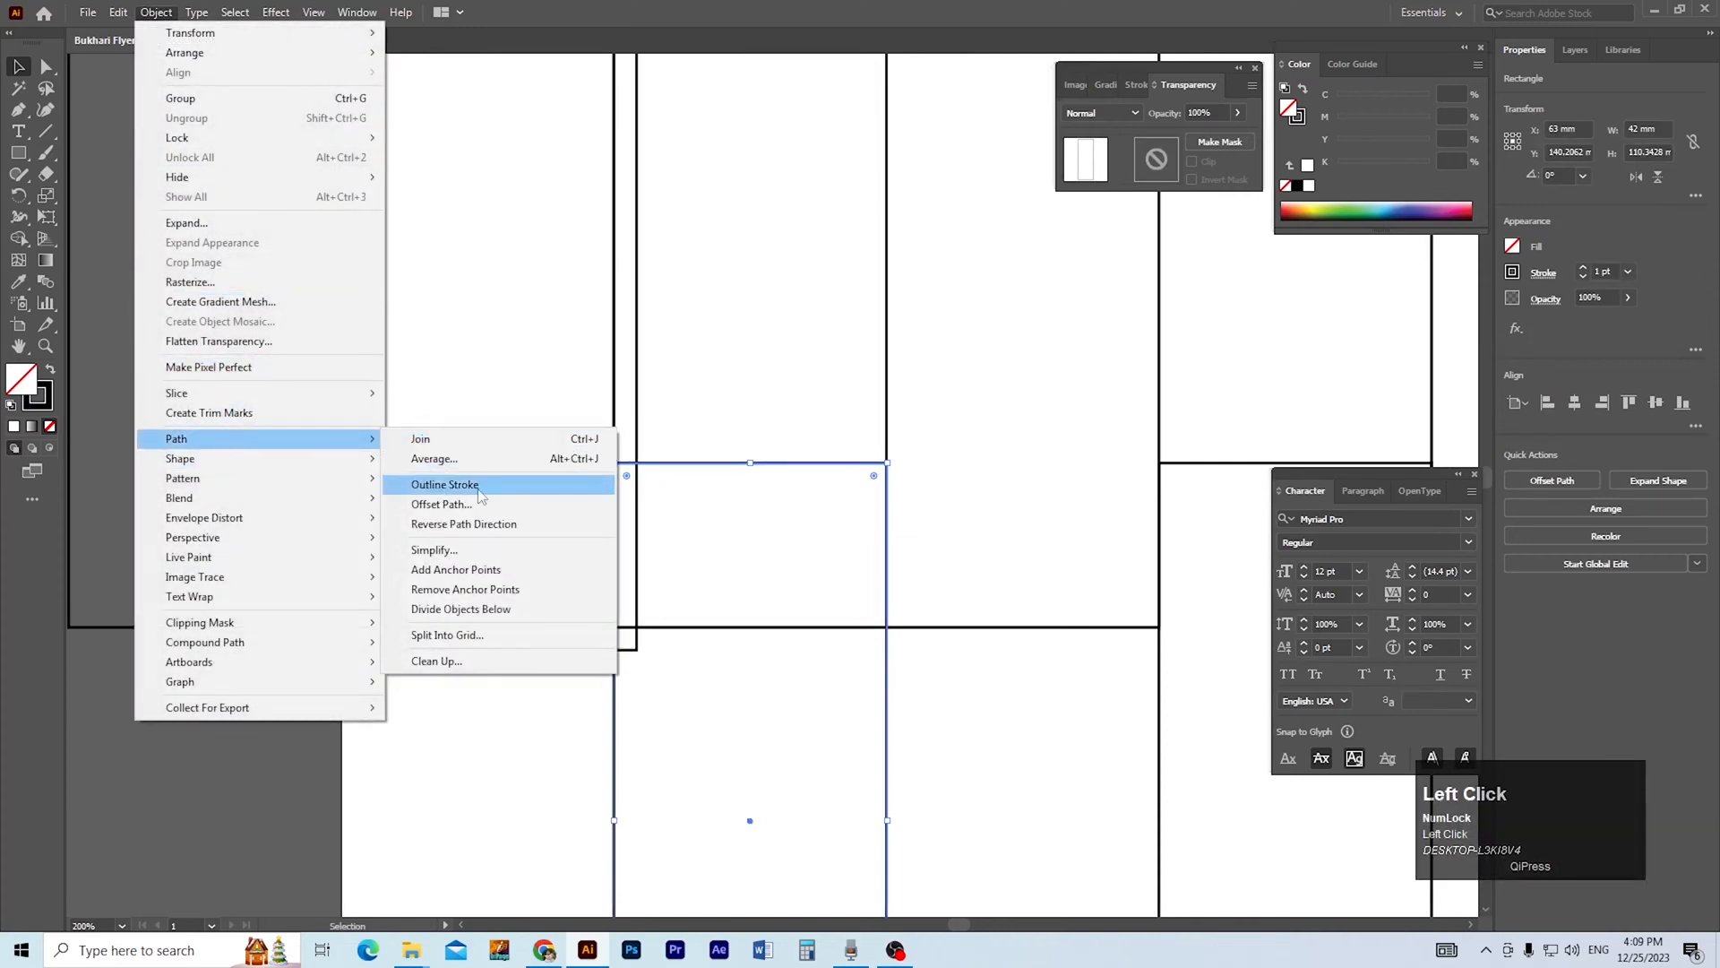
left_click(448, 504)
left_click(857, 526)
left_click(940, 517, "ctrl+alt")
left_click(941, 517, "ctrl+alt")
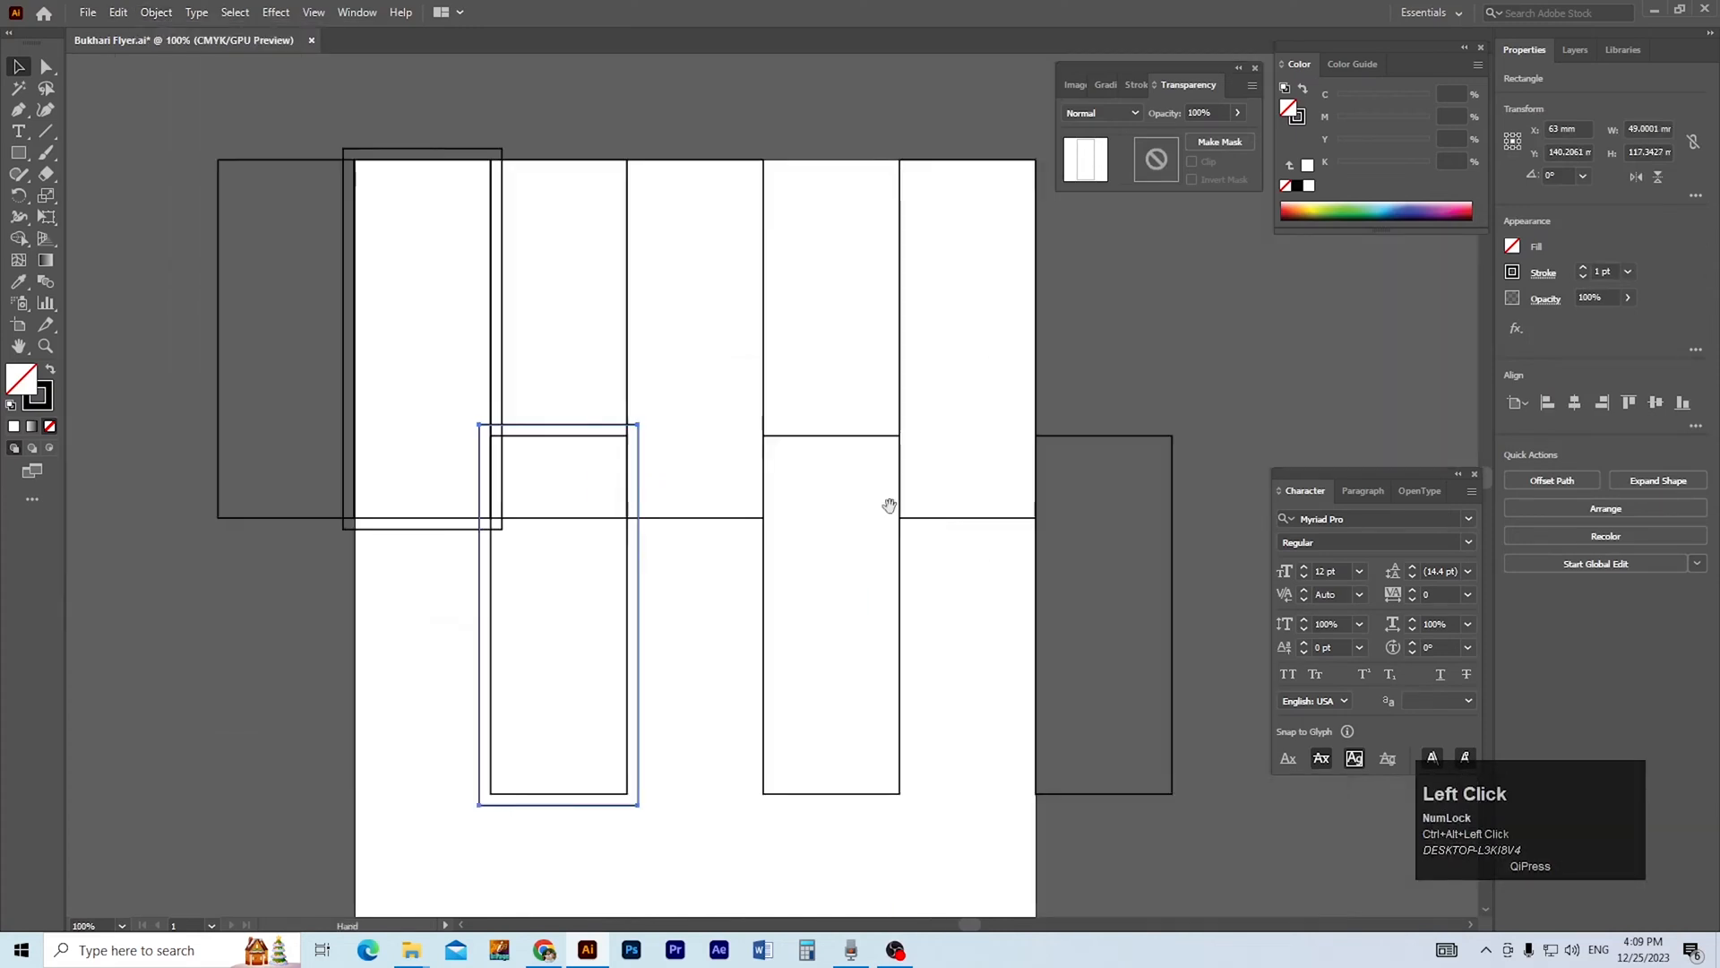
Round the corners of the second rectangle and its offset outline fully into pill shapes.
left_click_drag(583, 482, 691, 487)
left_click(691, 487, "ctrl")
left_click(686, 473, "ctrl")
left_click(550, 573)
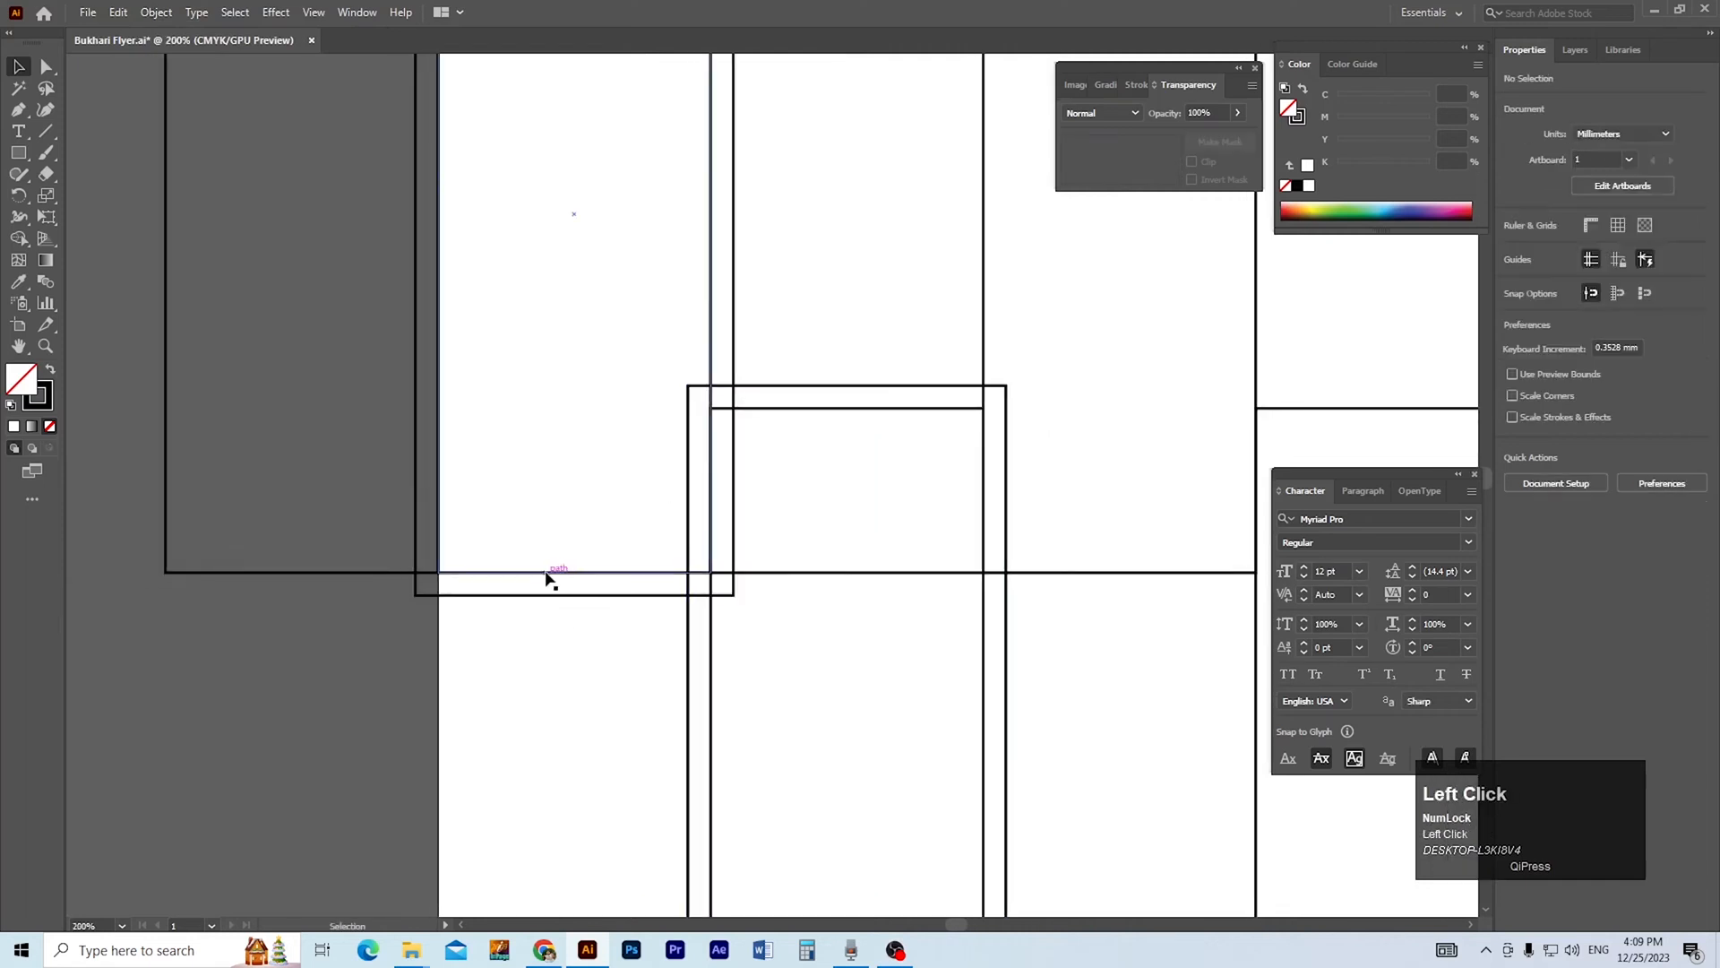
left_click_drag(449, 561, 484, 359)
left_click(539, 594)
left_click_drag(427, 584, 456, 328)
left_click(500, 710)
Round the corners of the lowered third rectangle and its offset outline fully into pill shapes.
left_click_drag(500, 711, 328, 707)
left_click(672, 404)
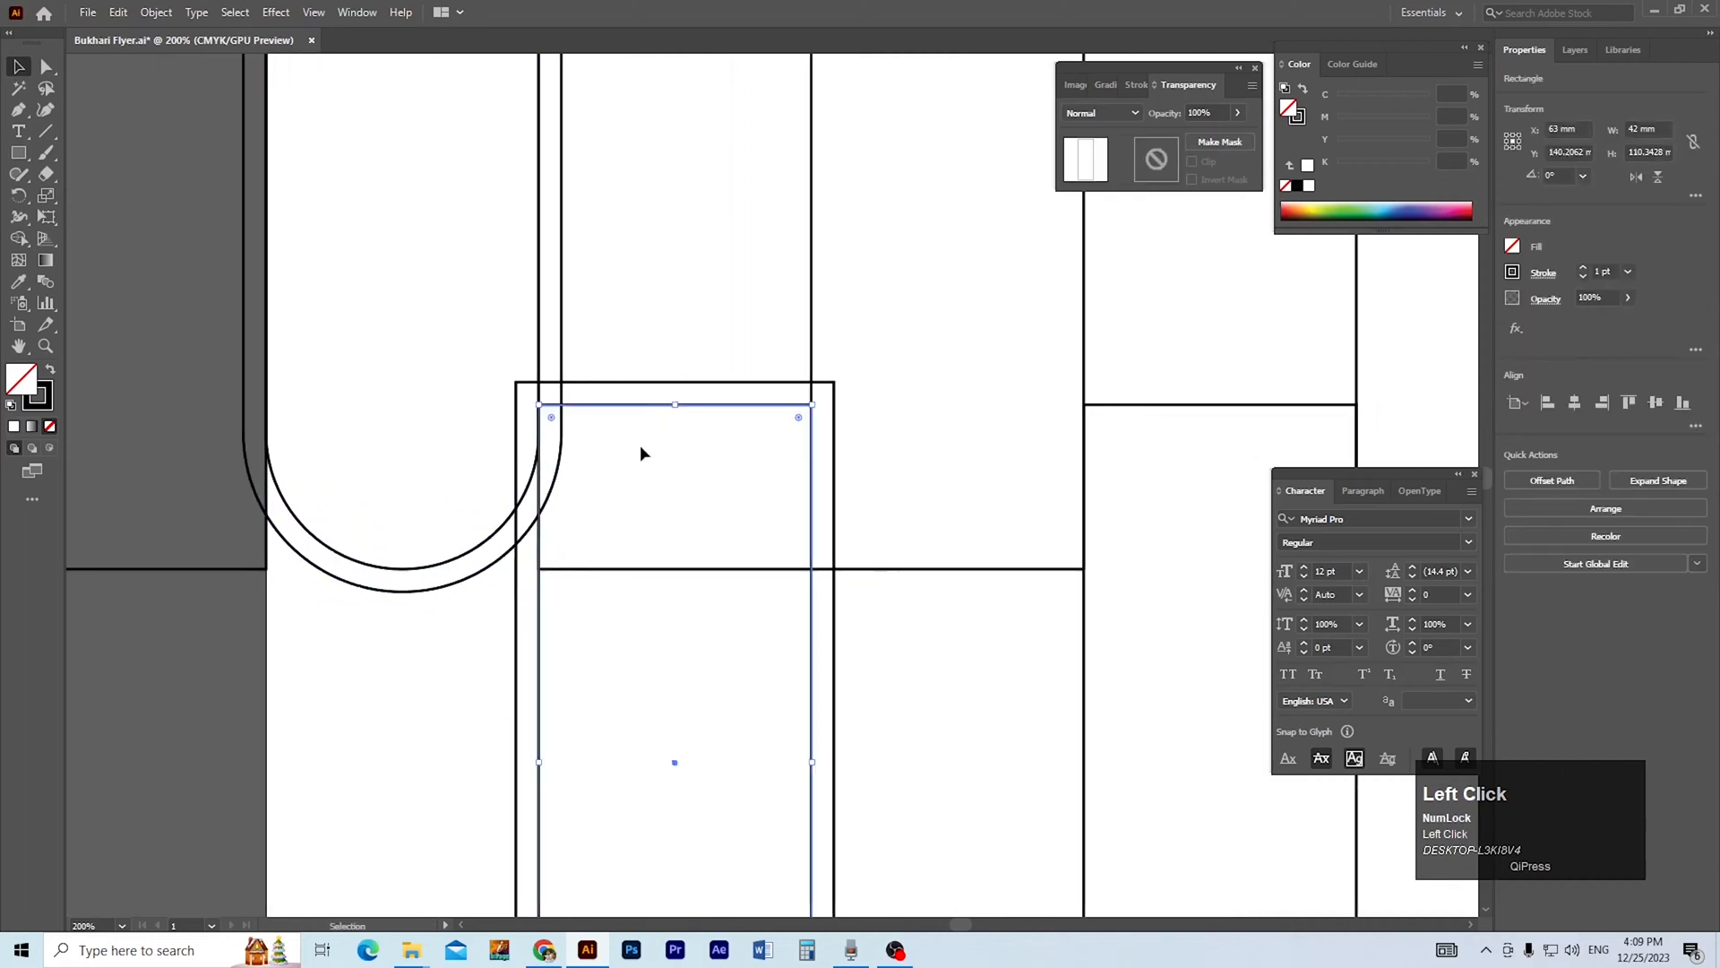
left_click_drag(550, 419, 570, 690)
left_click(594, 384)
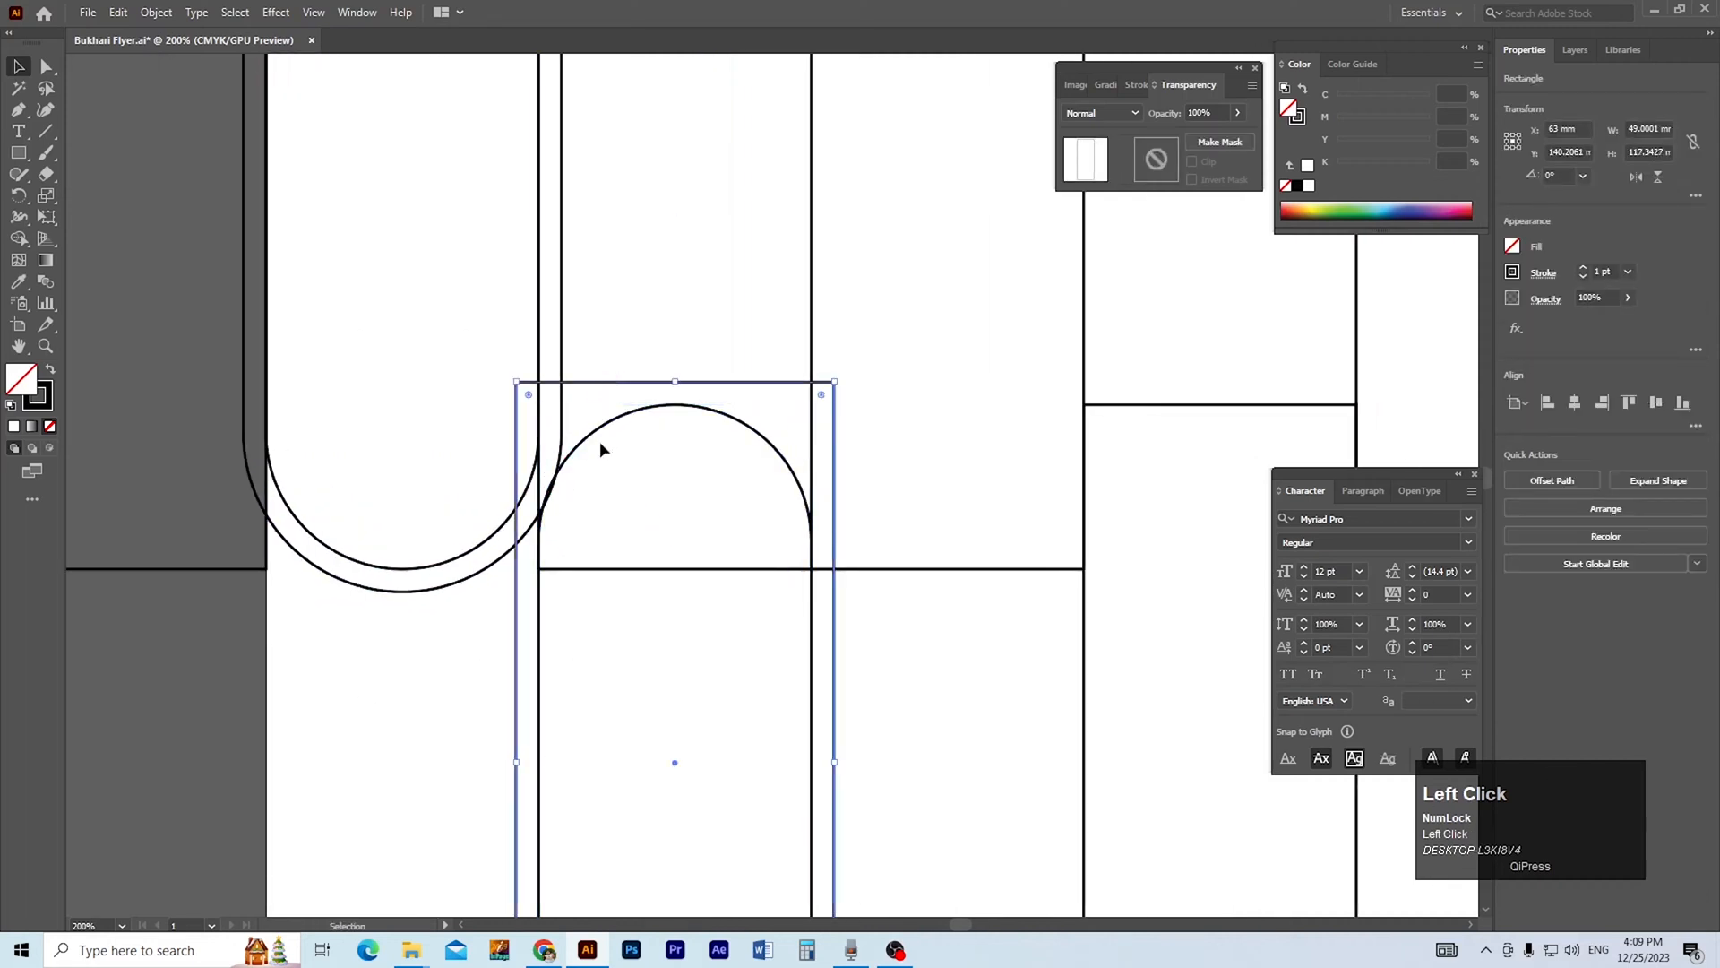
left_click_drag(530, 394, 542, 666)
left_click(641, 489)
double_click(642, 489, "ctrl+alt")
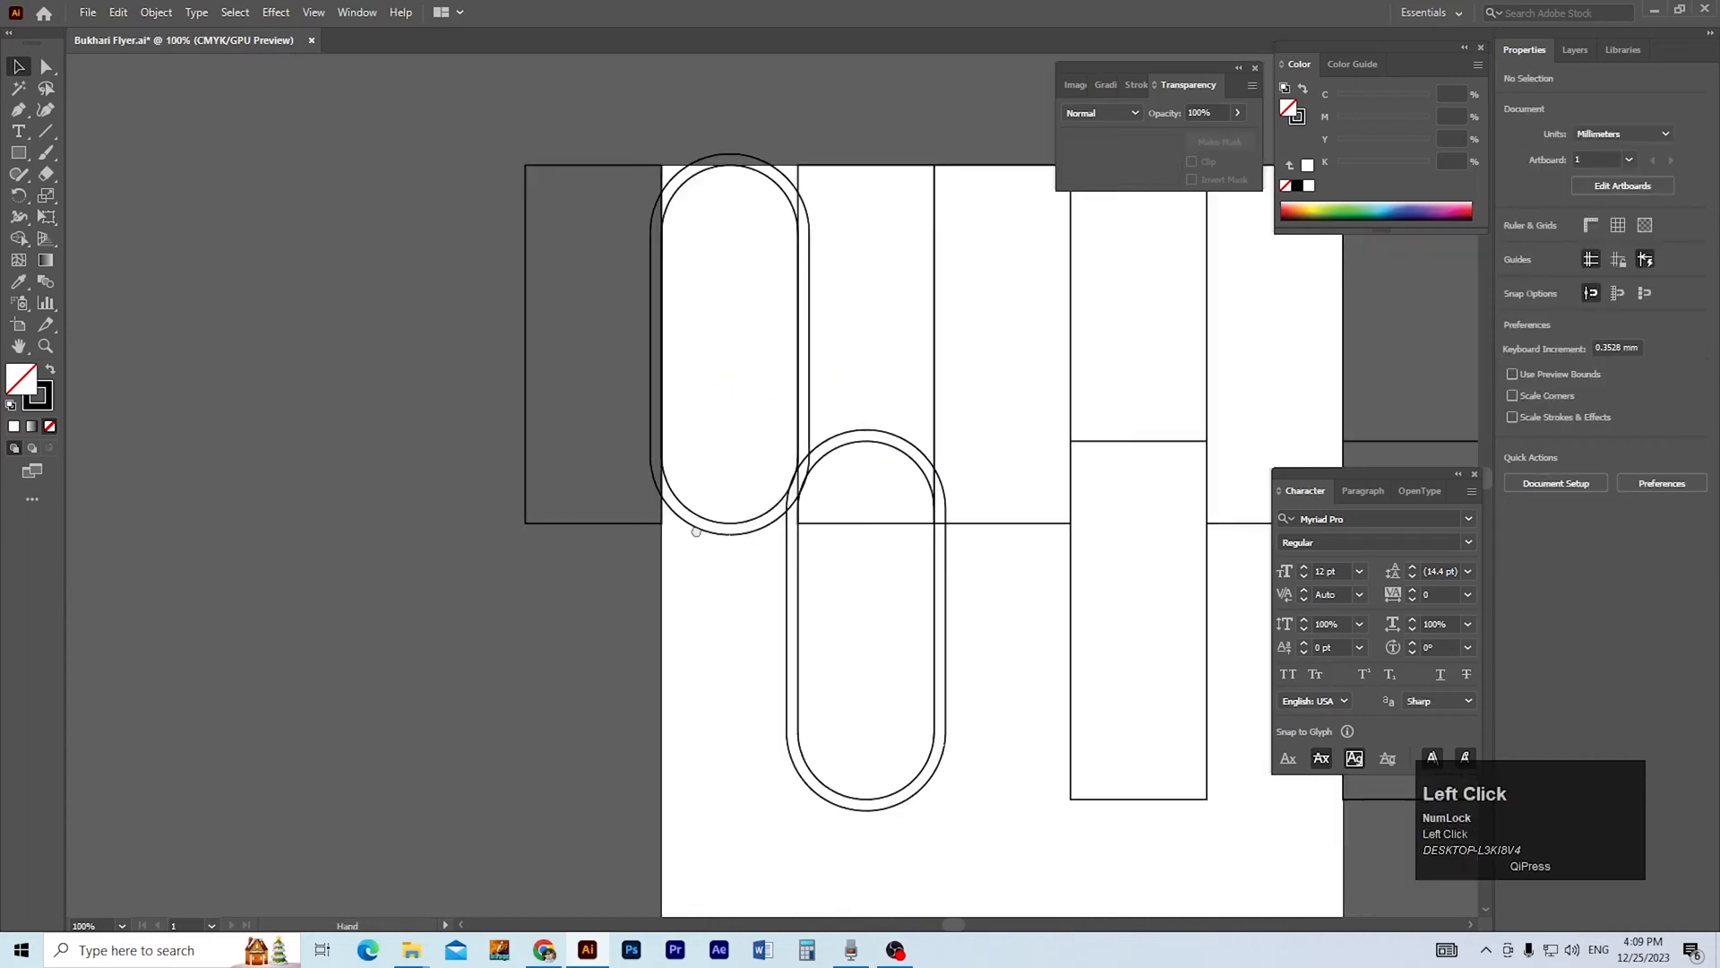
left_click_drag(860, 496, 487, 486)
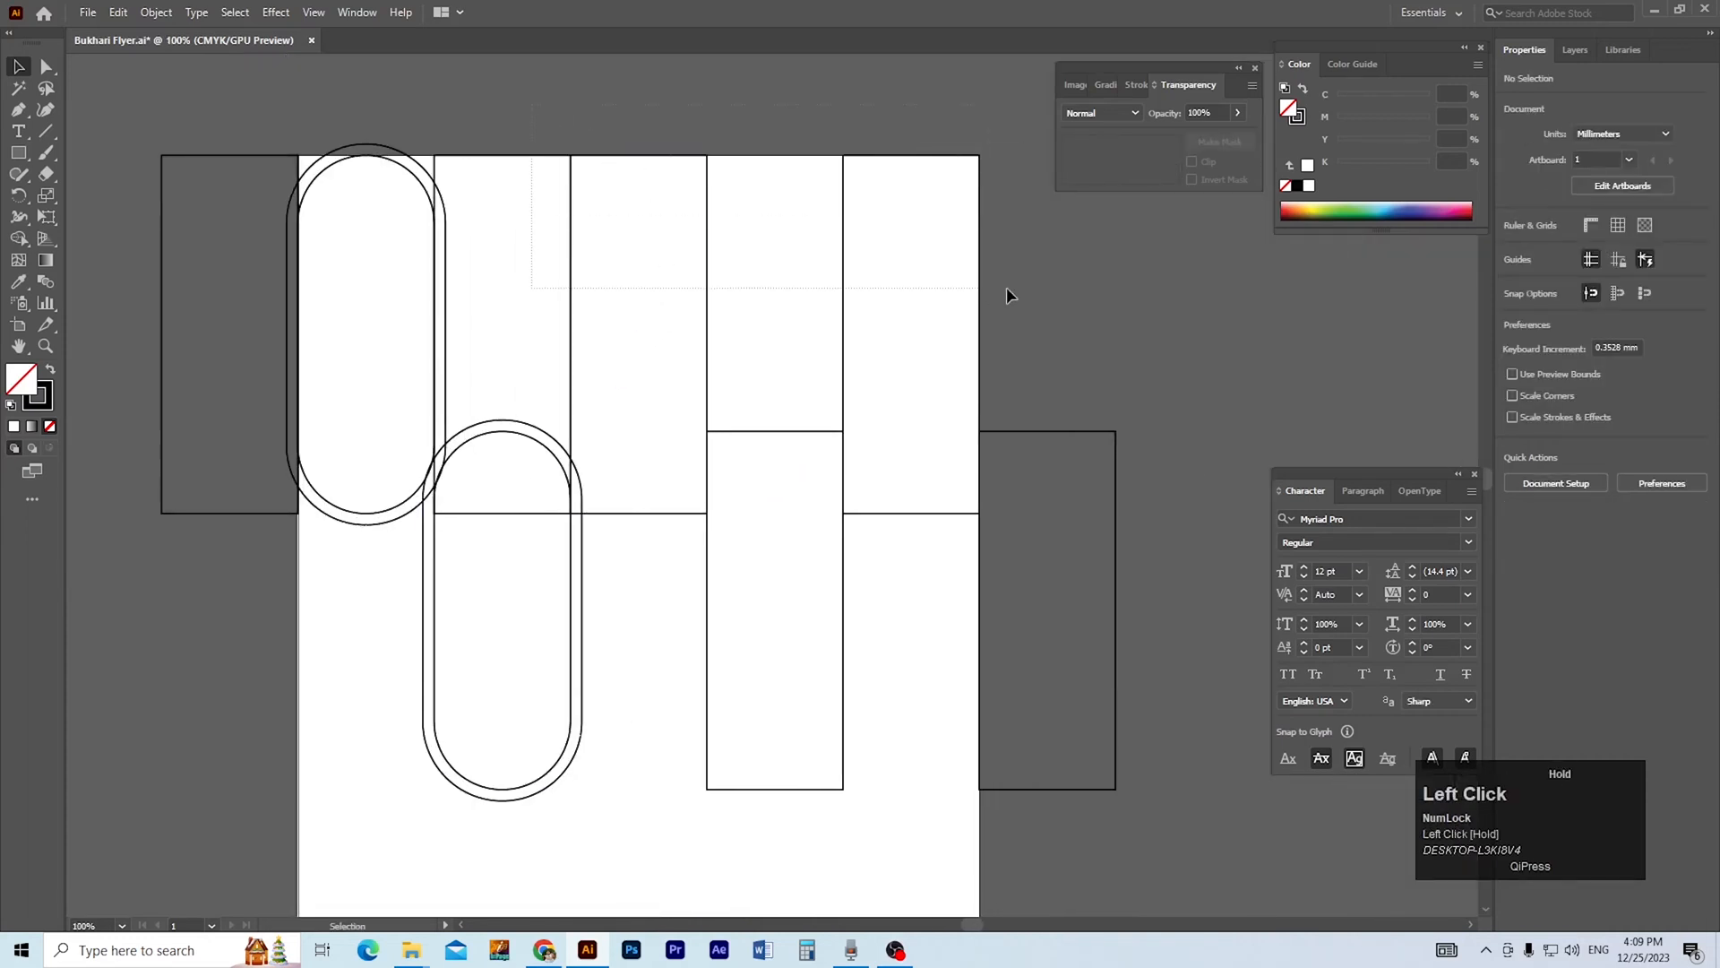
left_click_drag(1000, 374, 686, 560)
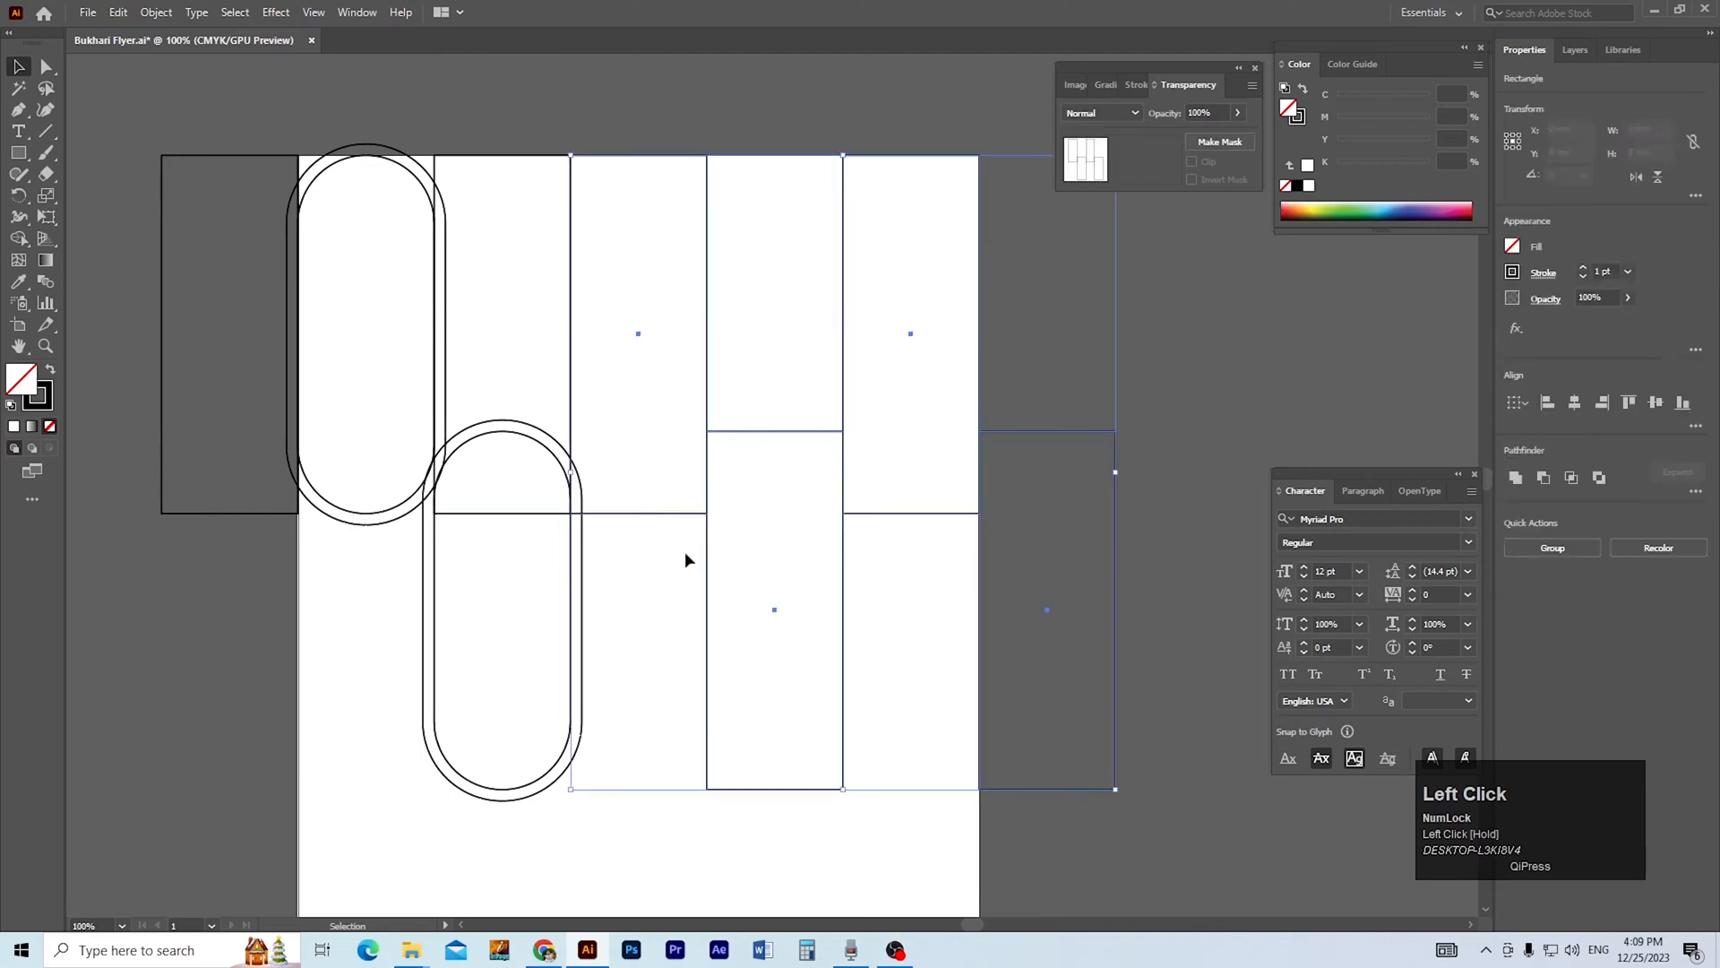
left_click(457, 626)
left_click(646, 441, "ctrl")
left_click(661, 593)
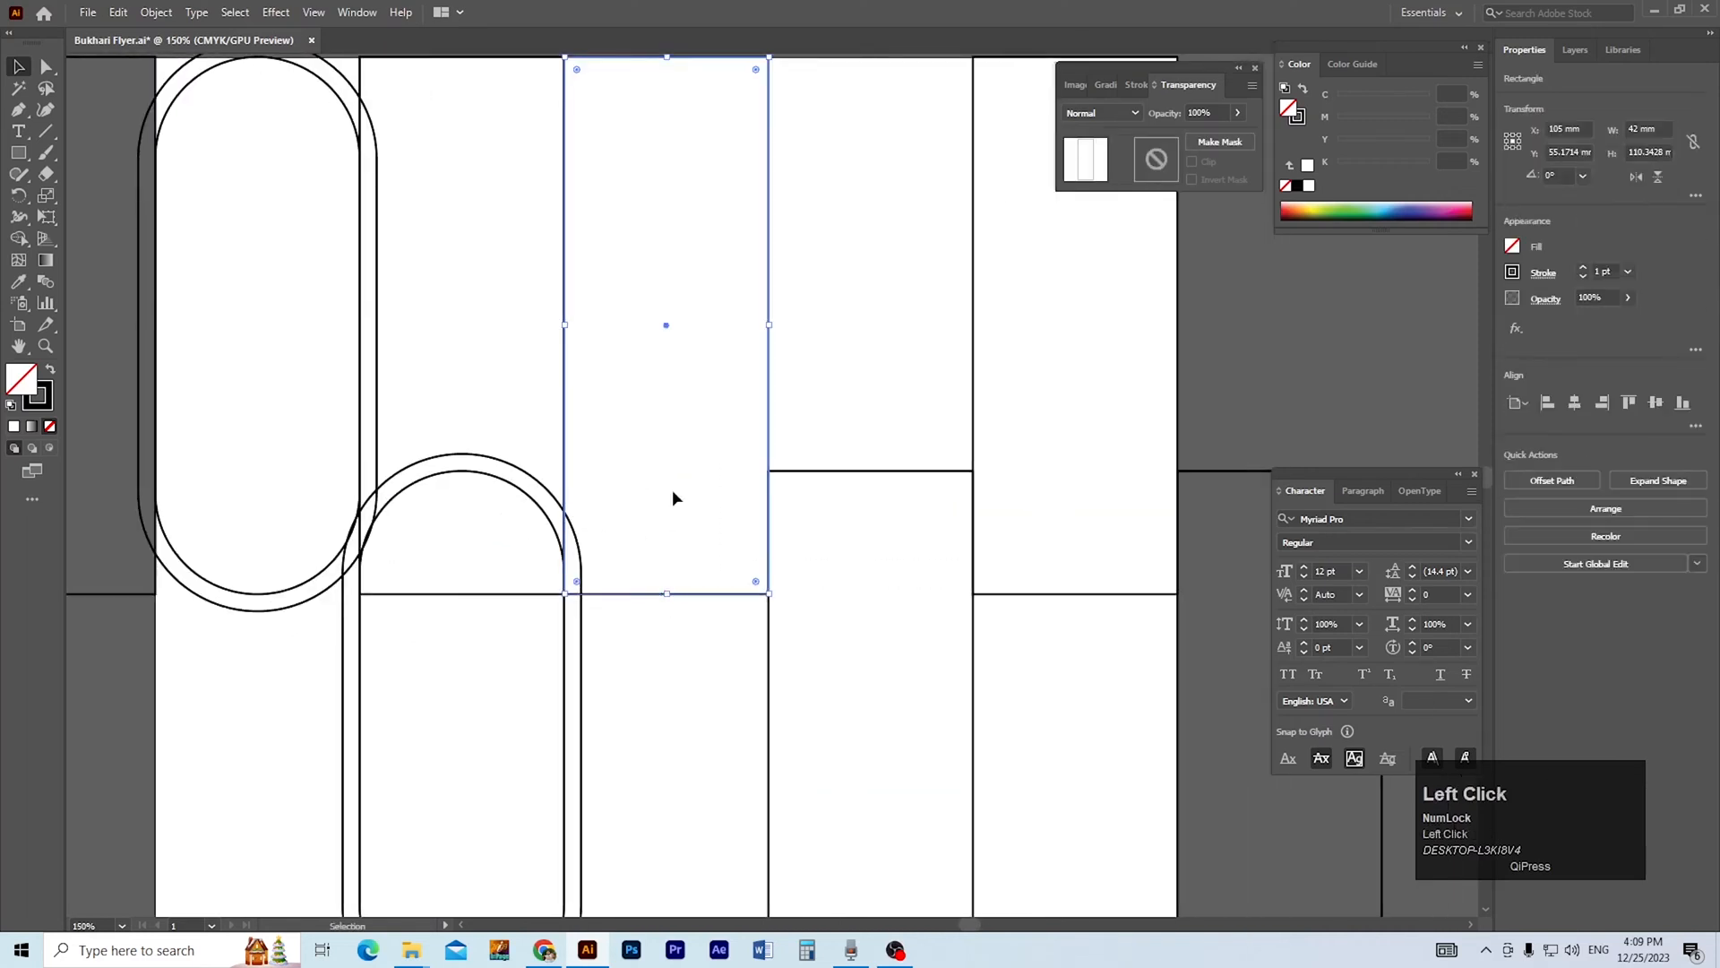
left_click(670, 366, "ctrl+alt")
left_click_drag(647, 365, 511, 351)
Create 3.5 mm offset paths around the fourth to seventh rectangles together.
left_click_drag(650, 203, 1185, 653)
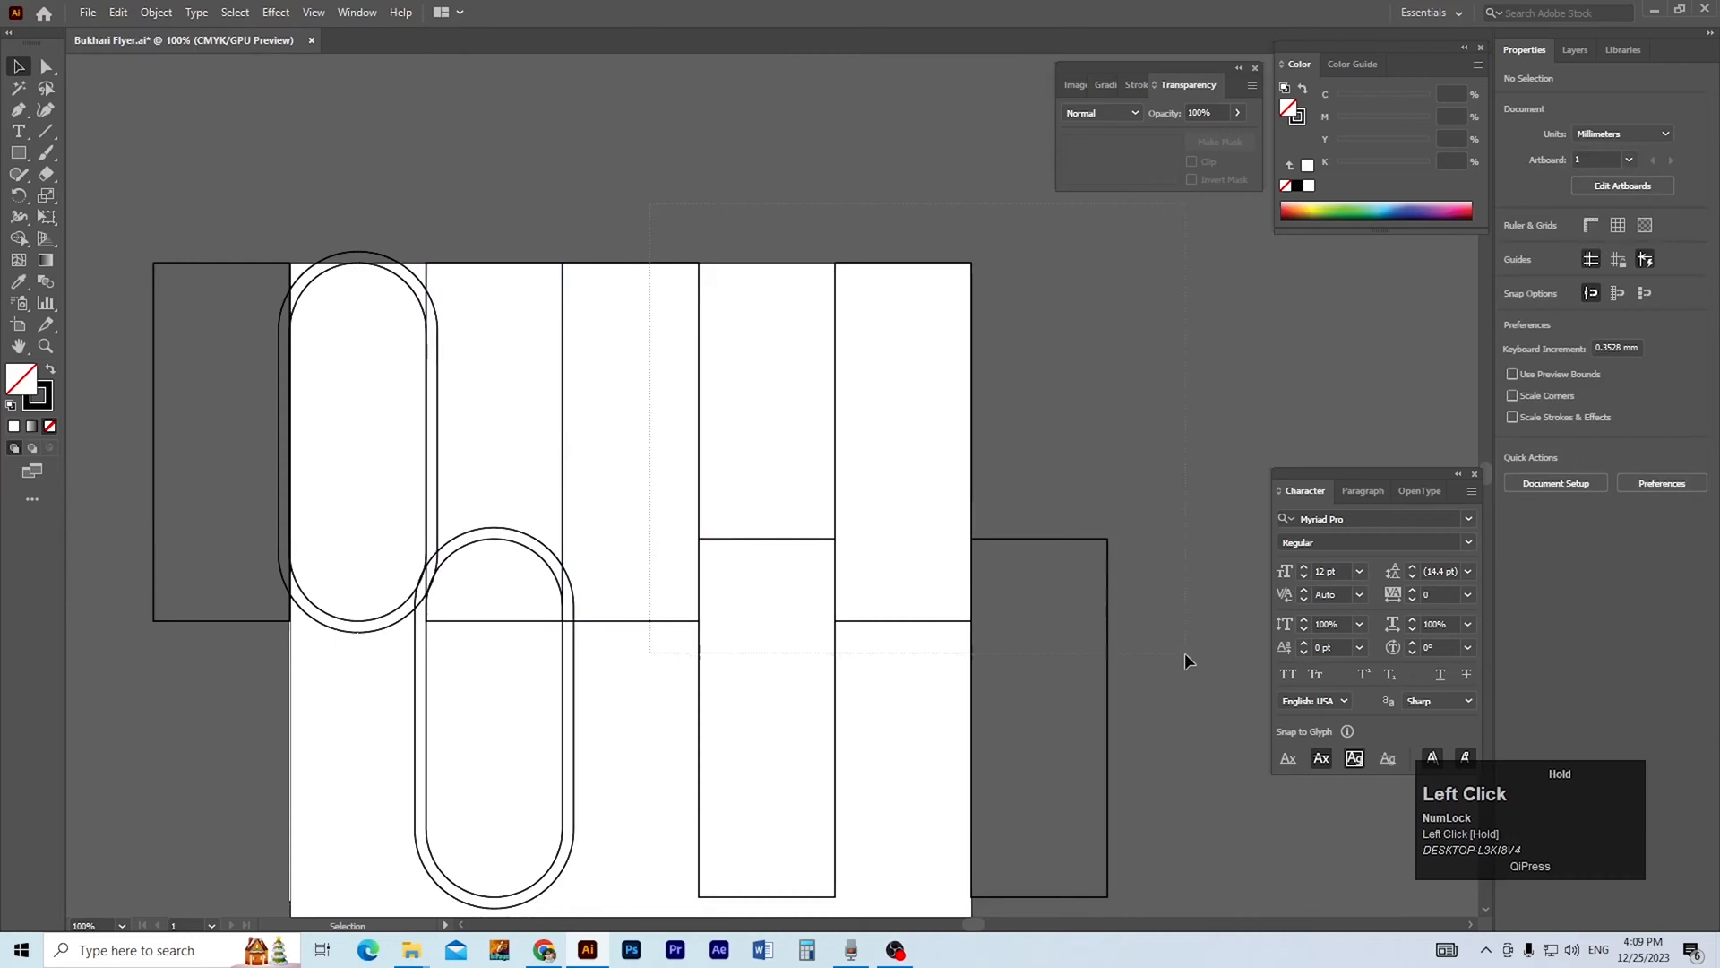
left_click_drag(1070, 599, 1068, 599)
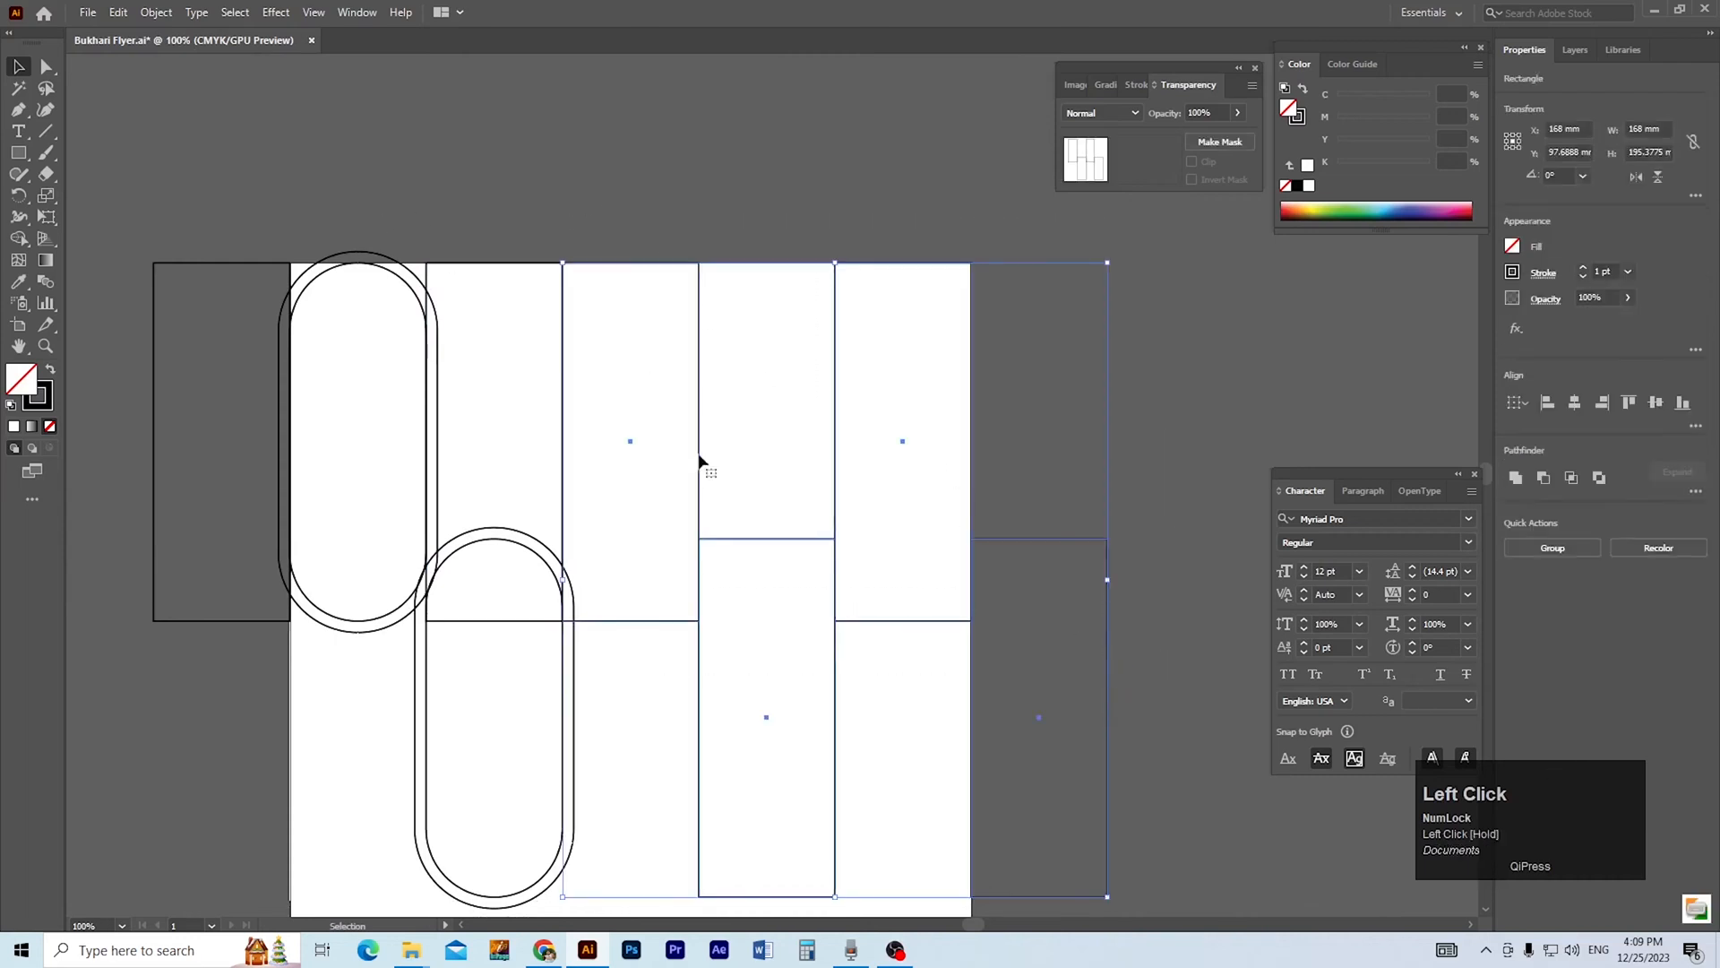
left_click(157, 12)
mouse_move(215, 438)
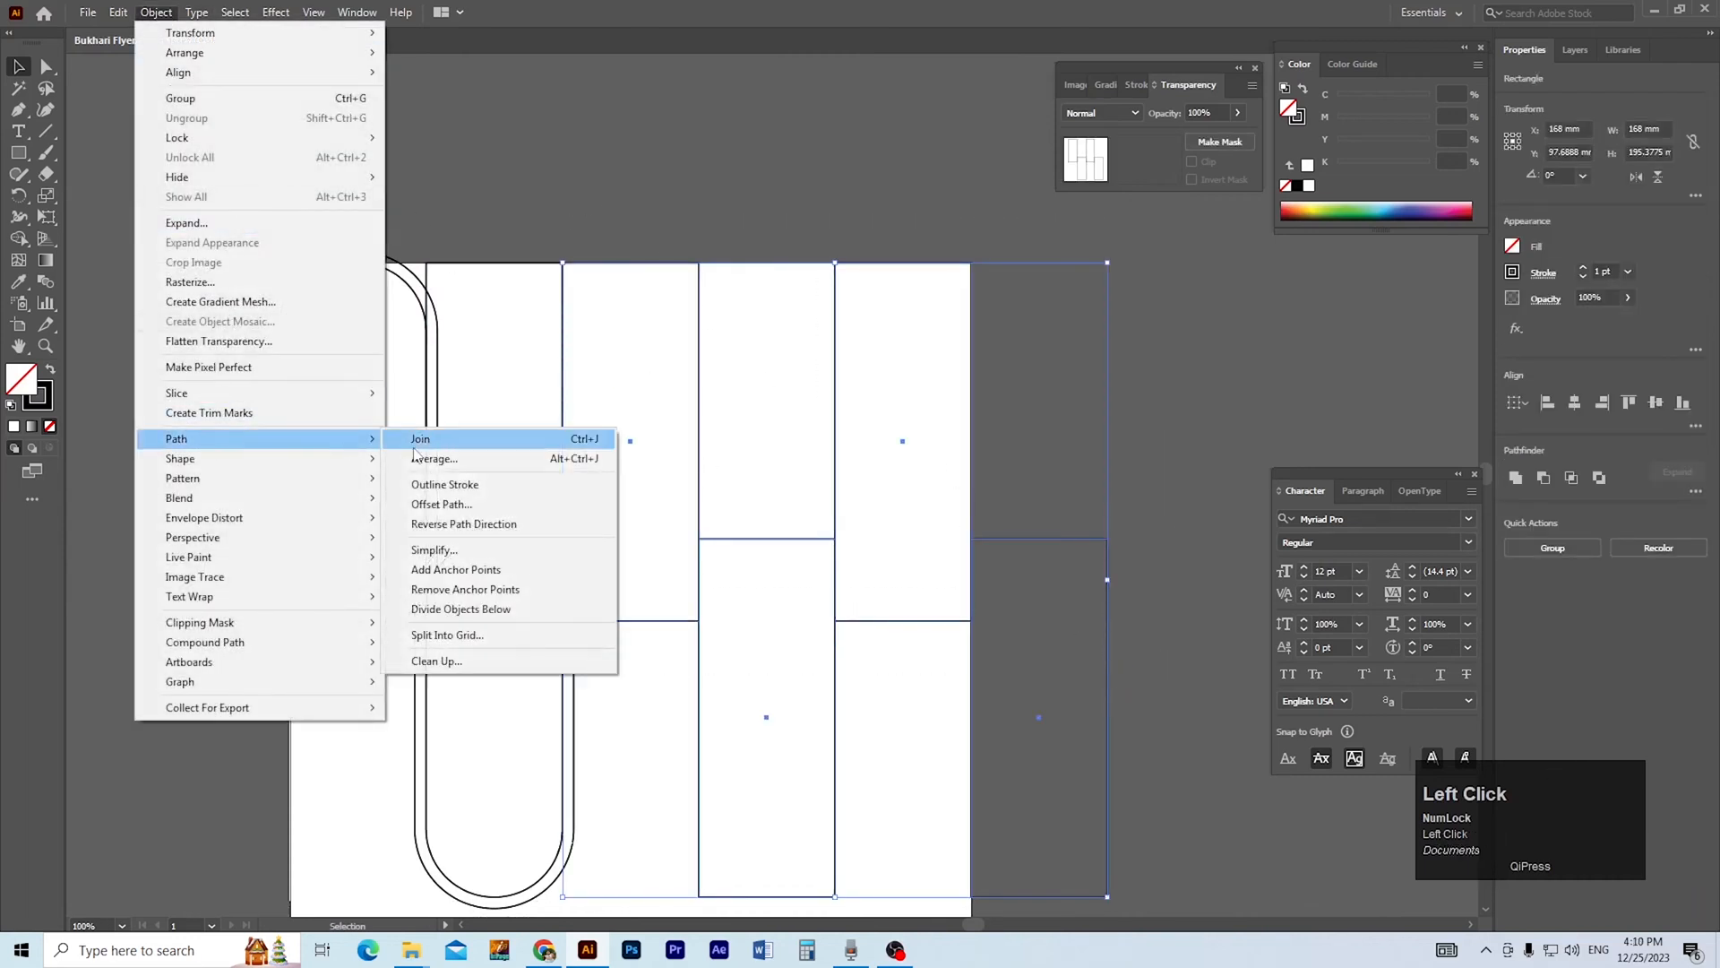
left_click(442, 504)
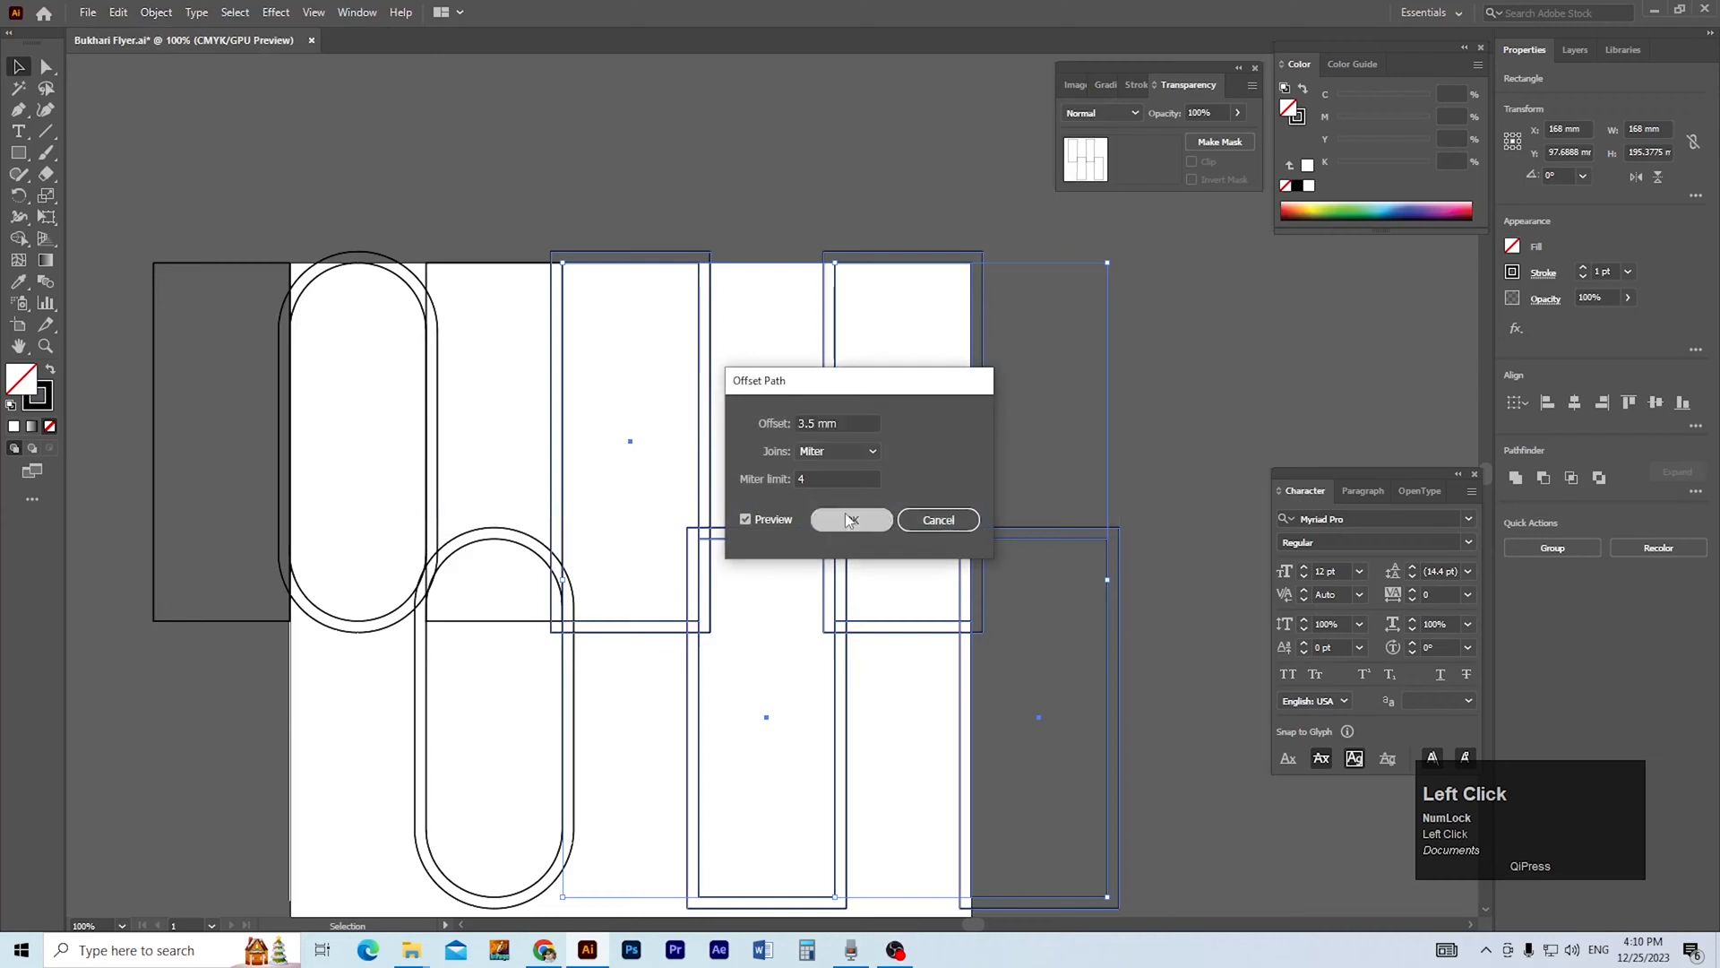
left_click(879, 516)
left_click(715, 207)
Round the corners of the fourth rectangle and its offset outline fully into pill shapes.
left_click(645, 625, "ctrl+space")
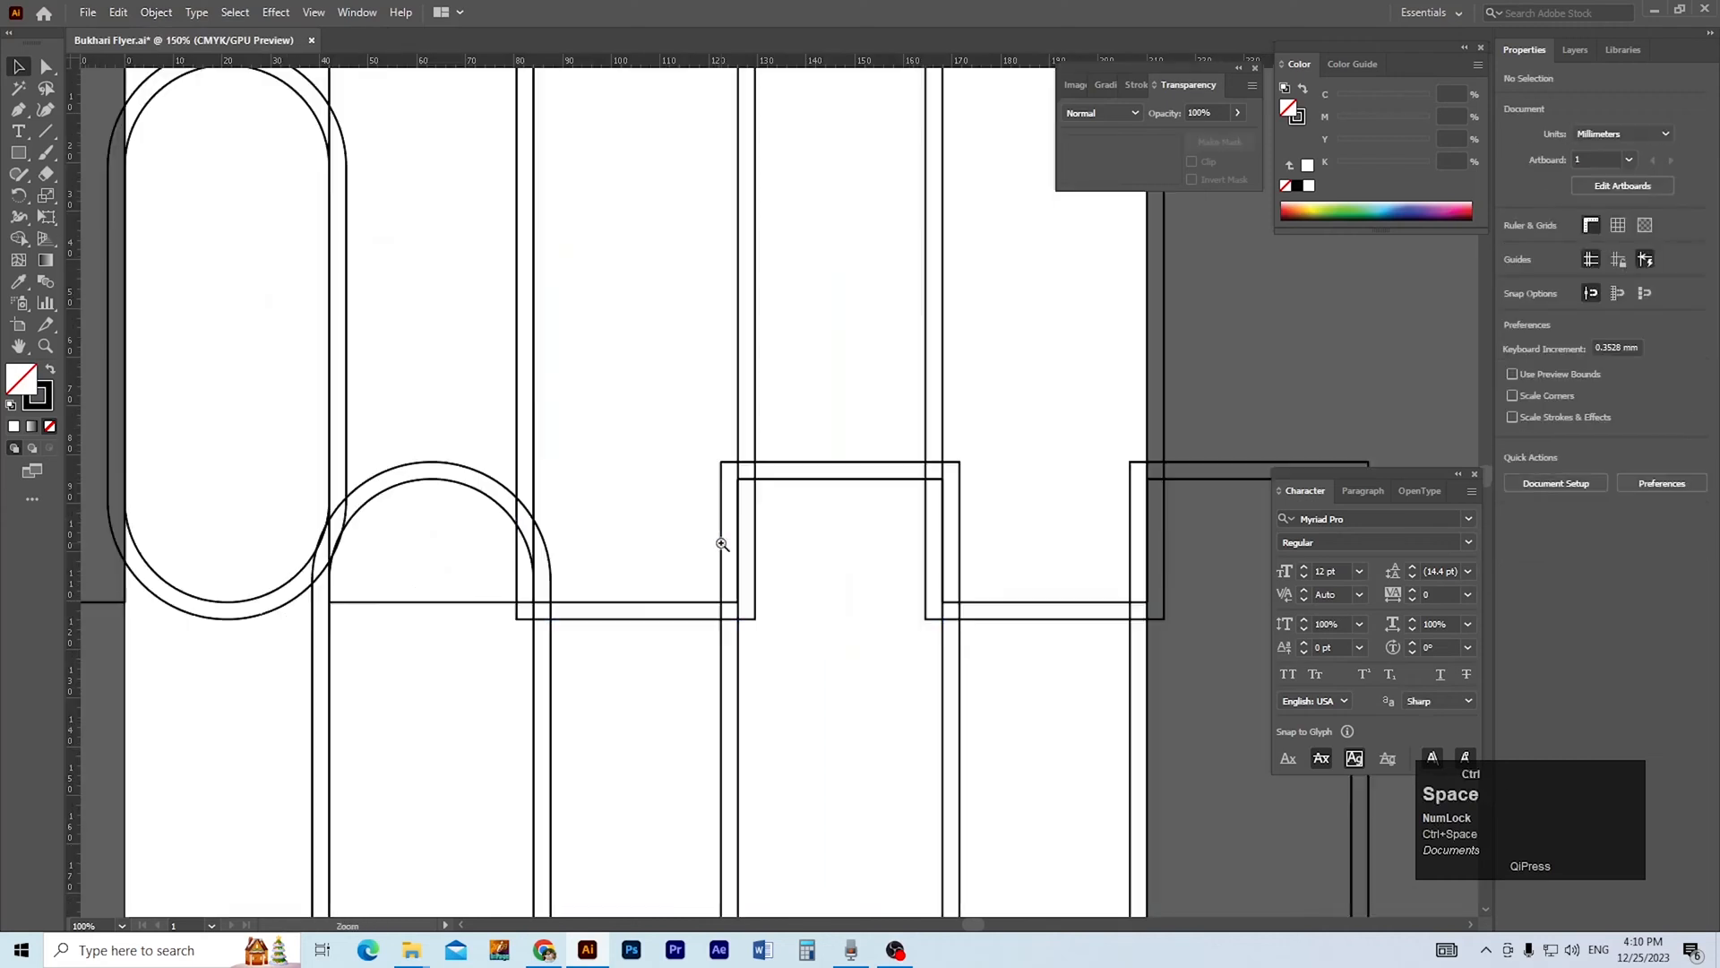
left_click(582, 564)
left_click_drag(535, 552, 625, 348)
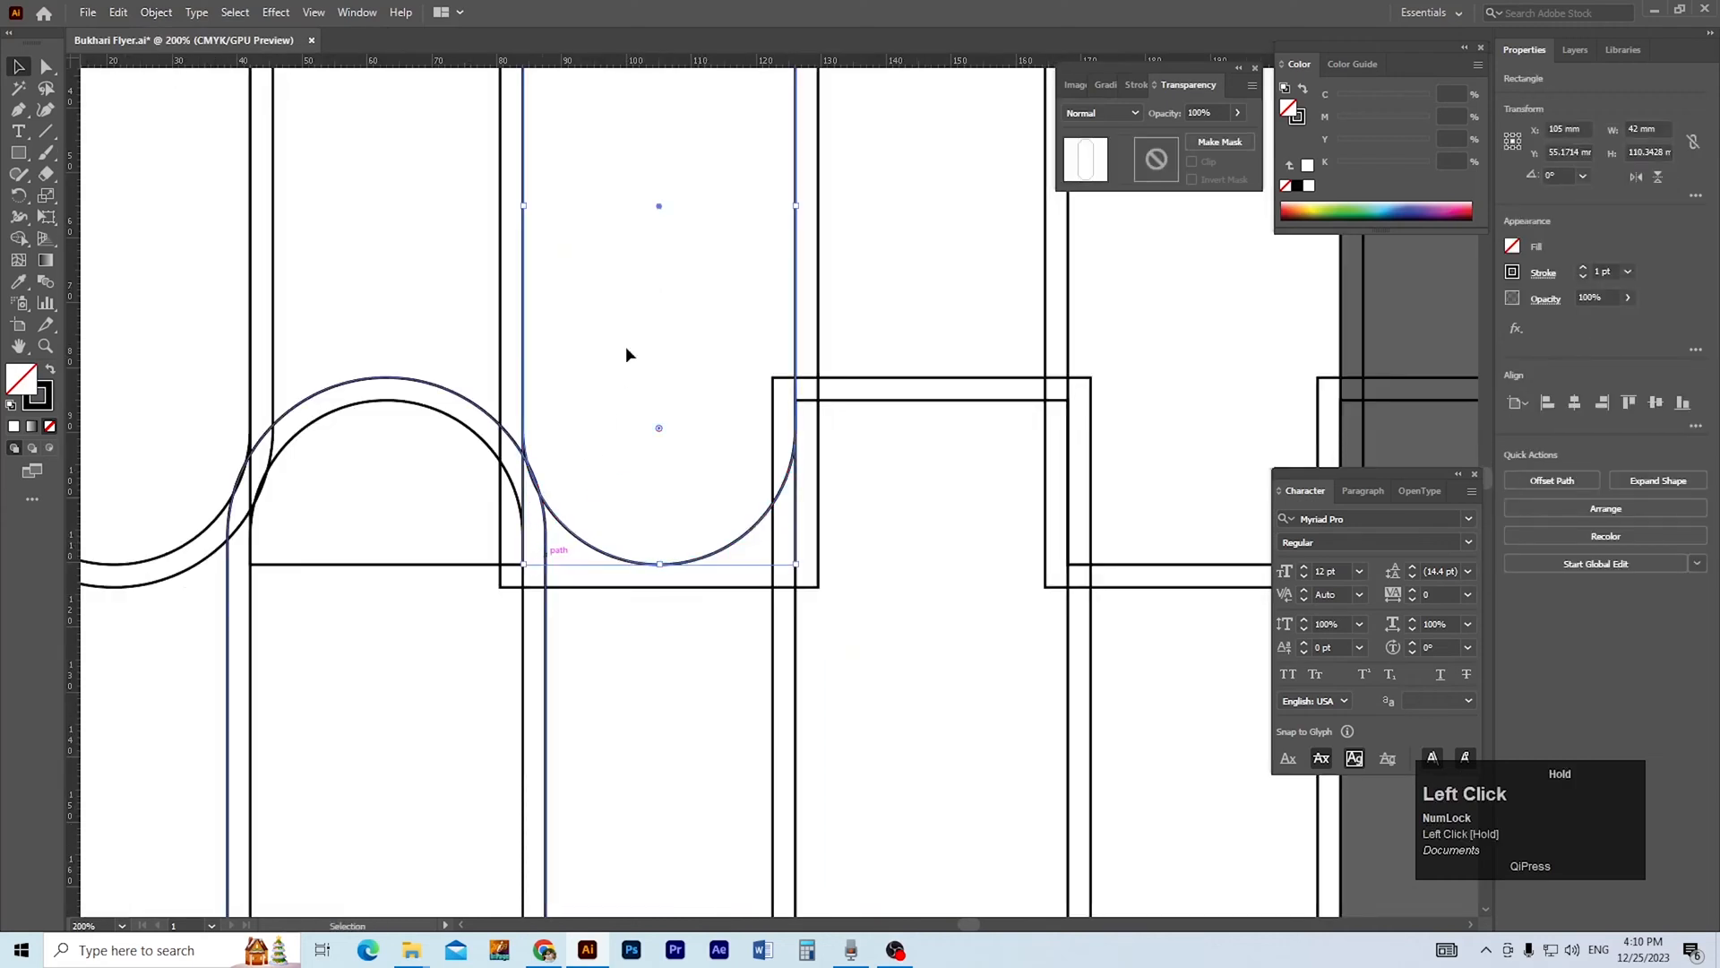
left_click(629, 588)
left_click_drag(513, 574, 620, 355)
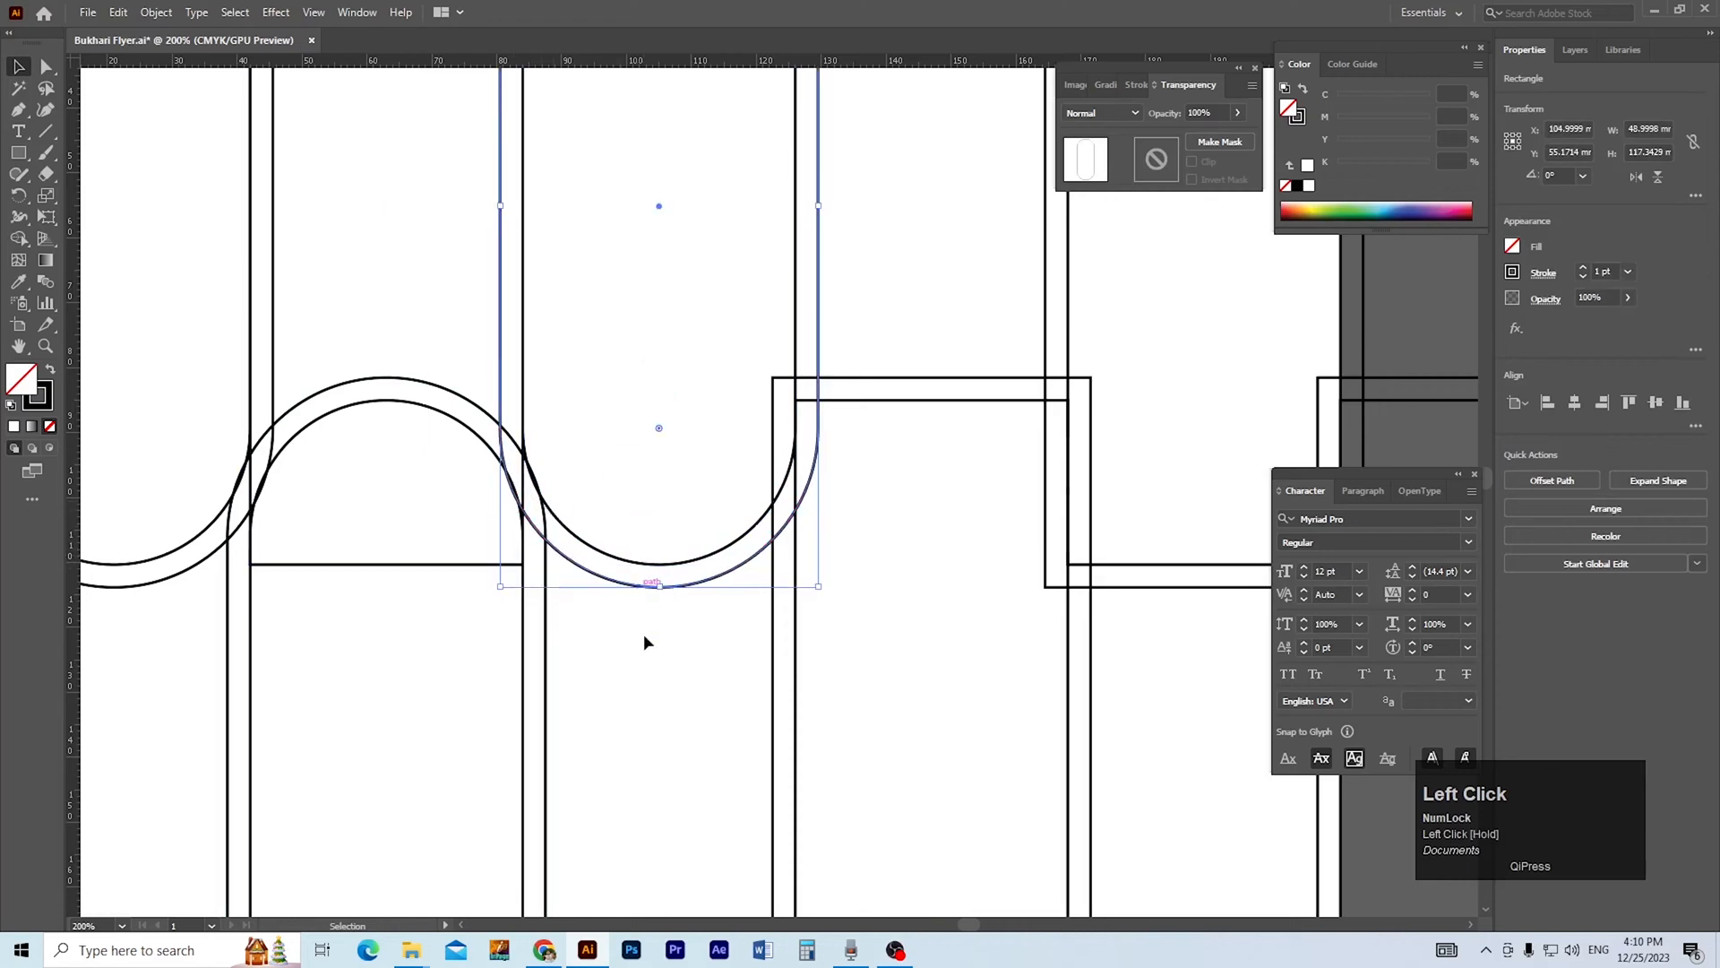
left_click(645, 634)
Round the corners of the lowered fifth rectangle and its offset outline fully into pill shapes.
left_click_drag(696, 651, 525, 643)
left_click(773, 386)
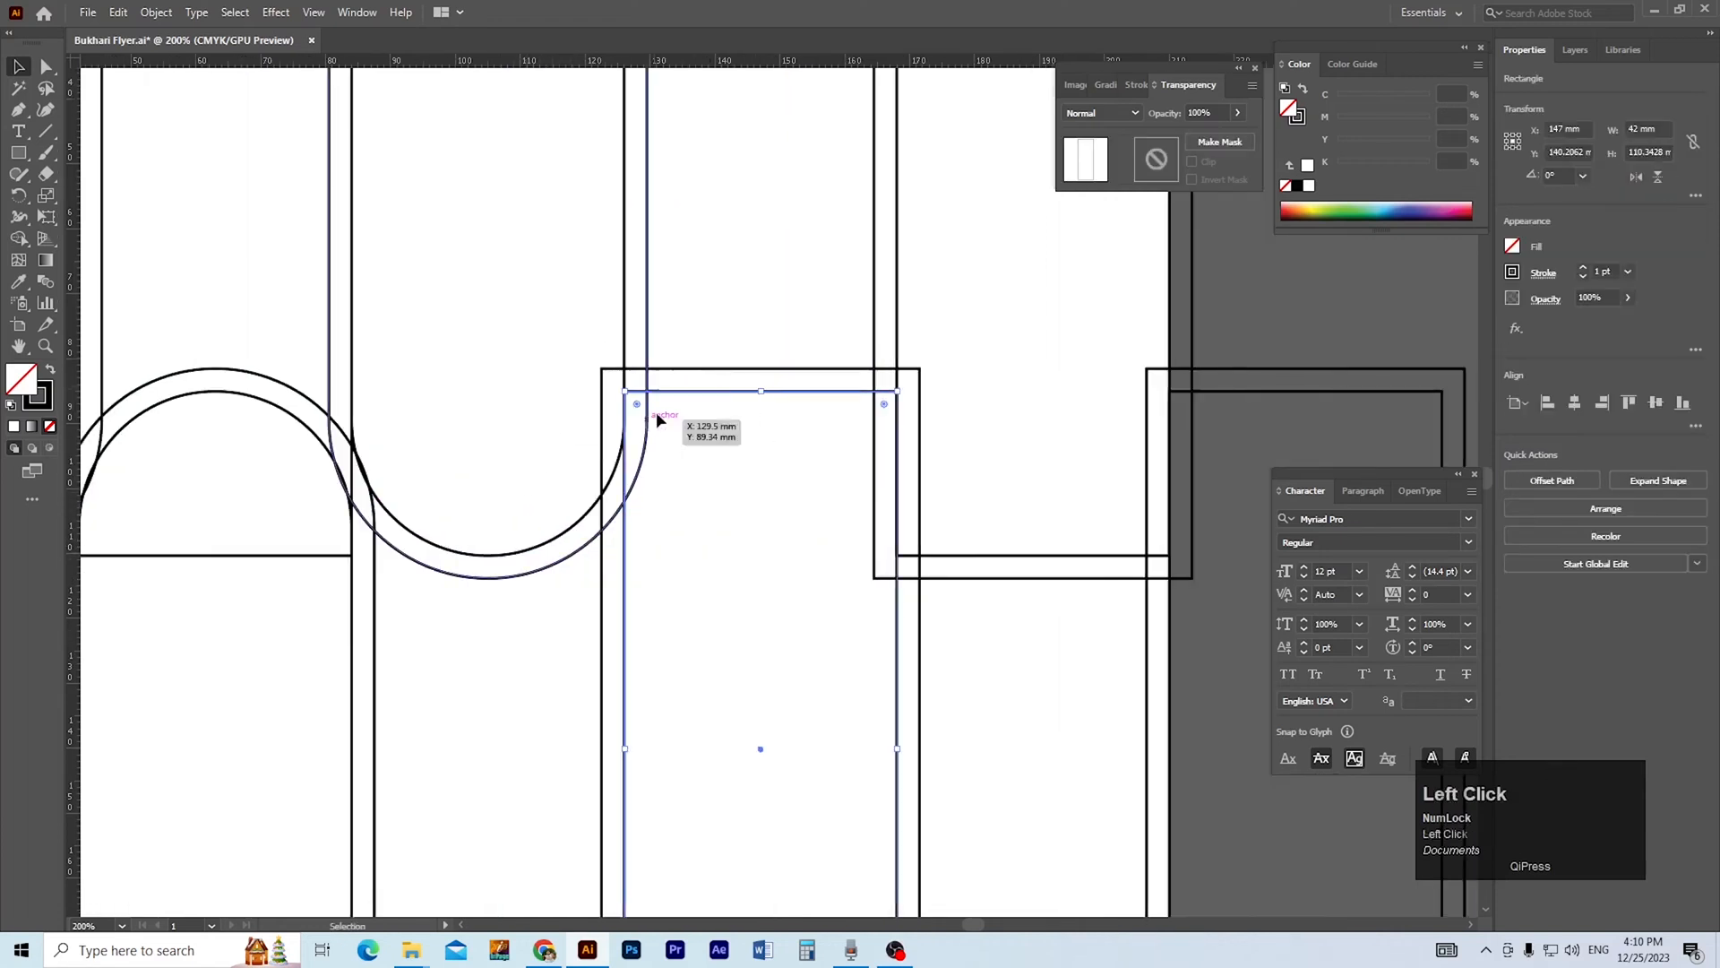
left_click_drag(884, 403, 786, 756)
left_click(763, 377)
left_click(647, 370)
left_click_drag(619, 385, 556, 599)
left_click(690, 667)
Round the corners of the sixth rectangle and its offset outline fully into pill shapes.
key("space")
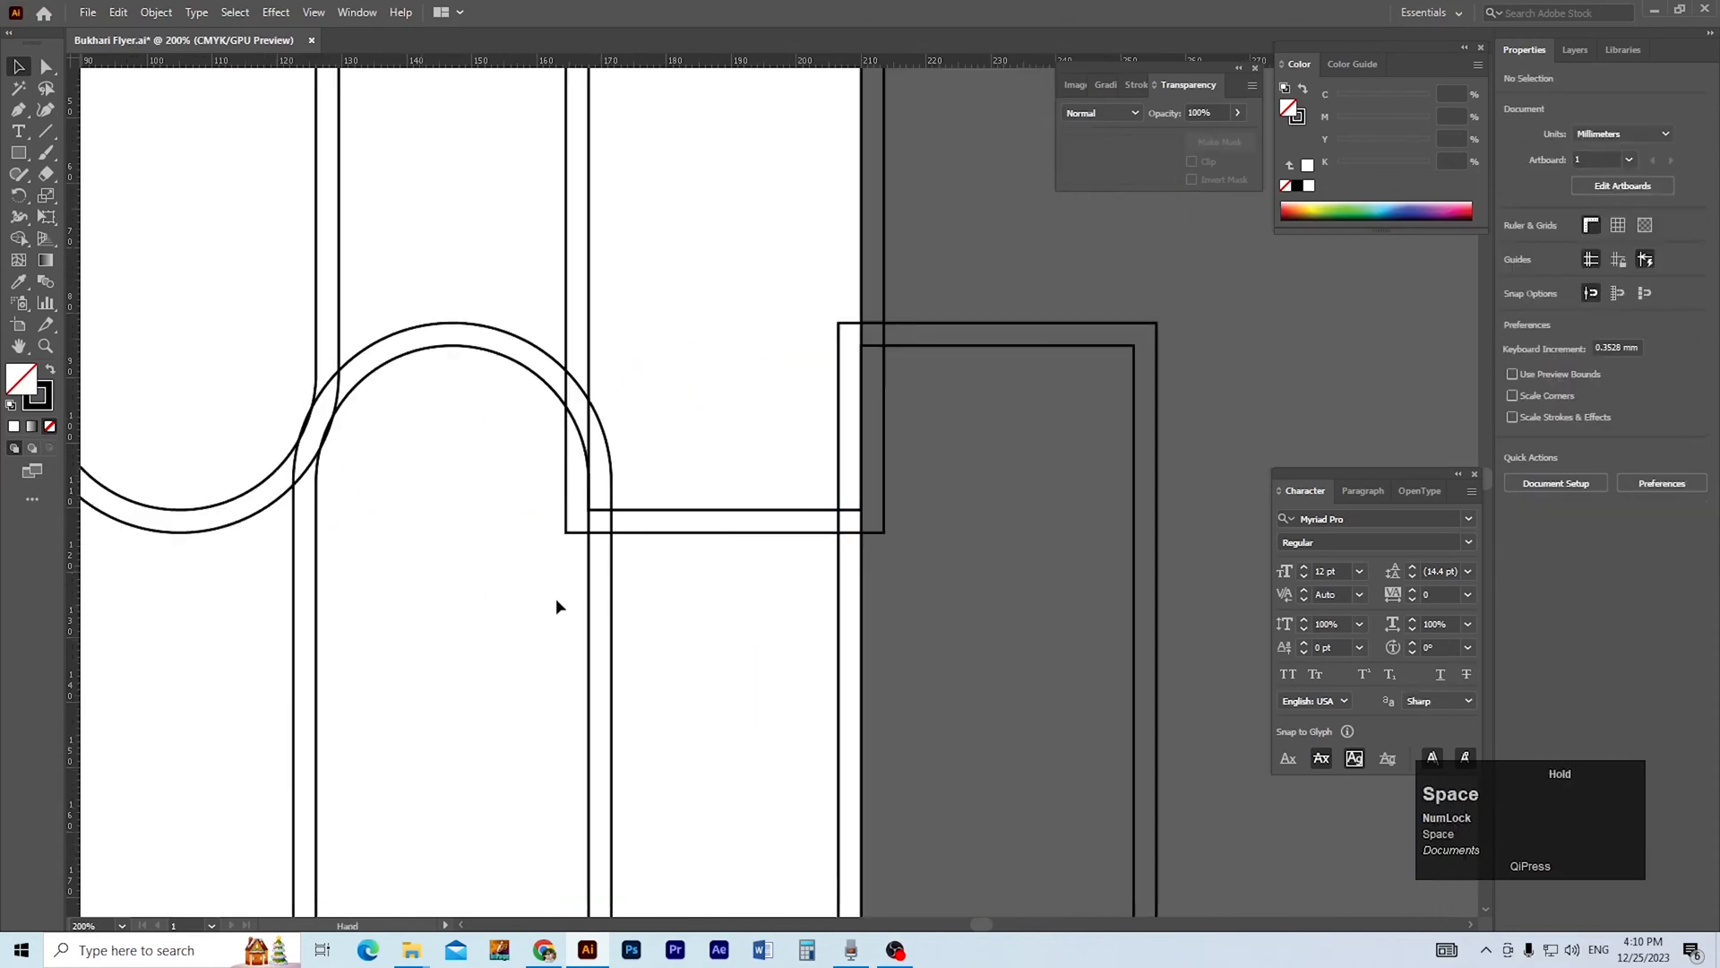
left_click(723, 509)
left_click_drag(600, 497, 764, 541)
left_click(766, 531)
left_click_drag(579, 519, 686, 341)
Round the corners of the lowered seventh rectangle and its offset outline fully into pill shapes.
left_click(1013, 346)
left_click_drag(1121, 358, 1061, 641)
left_click(941, 330)
left_click(928, 326)
left_click_drag(851, 335, 588, 526)
left_click(584, 422)
left_click_drag(584, 422, 422, 496)
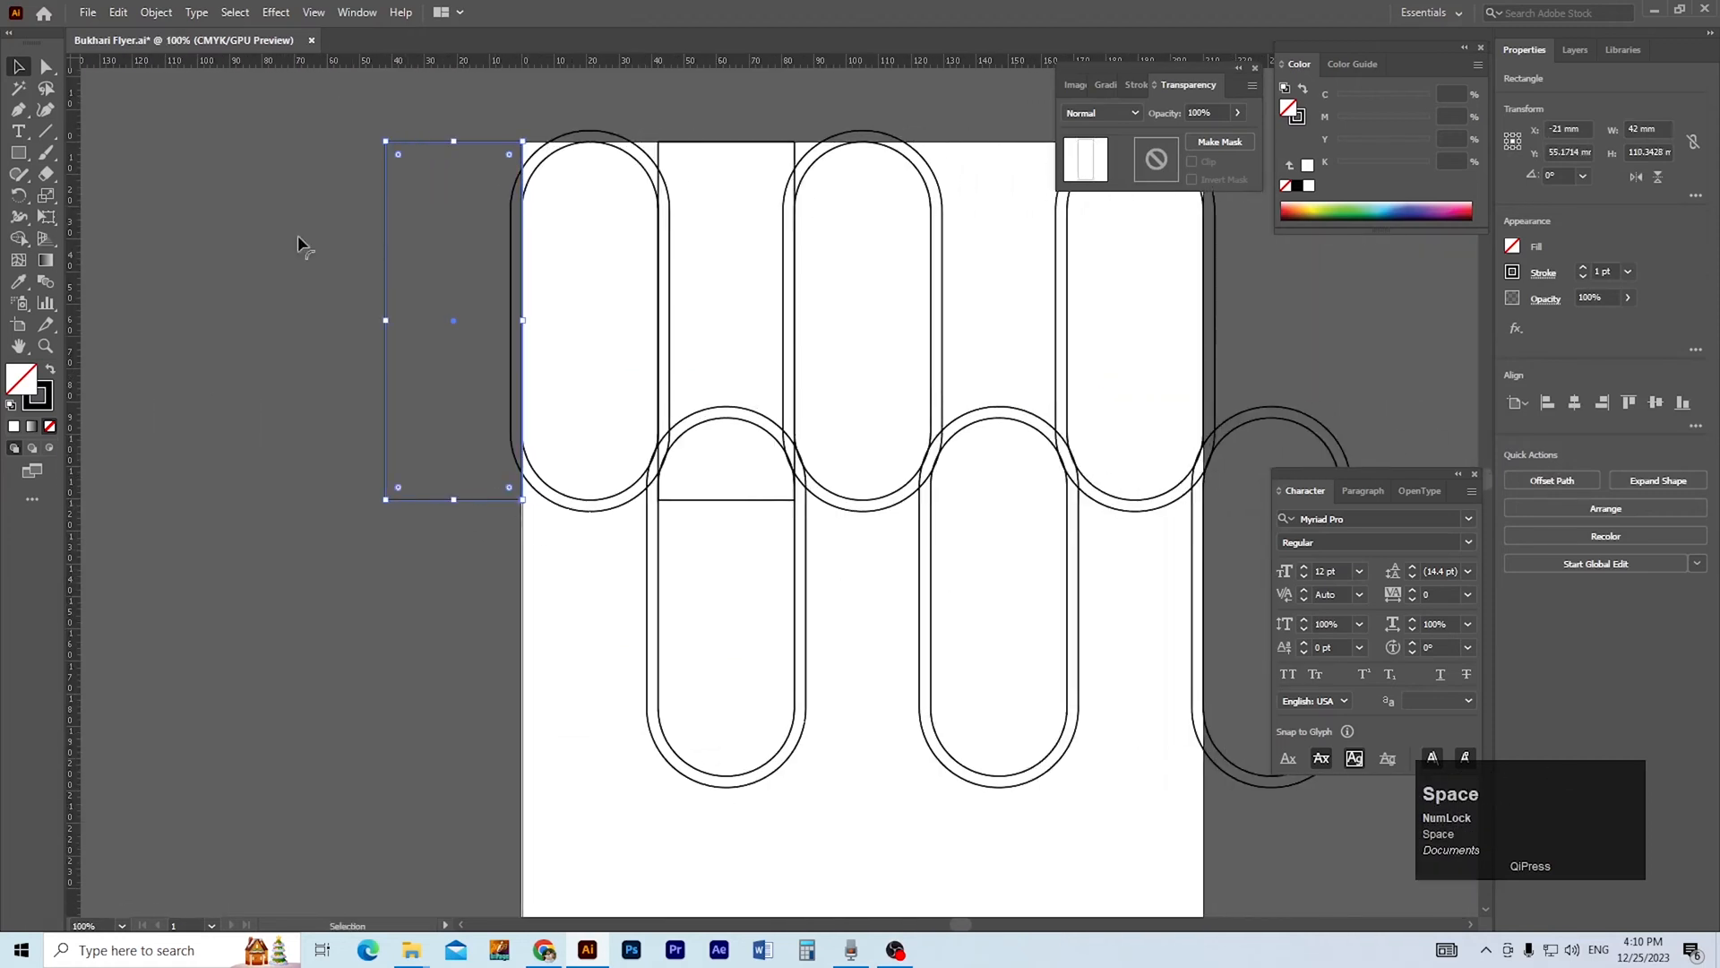
left_click(156, 11)
mouse_move(278, 439)
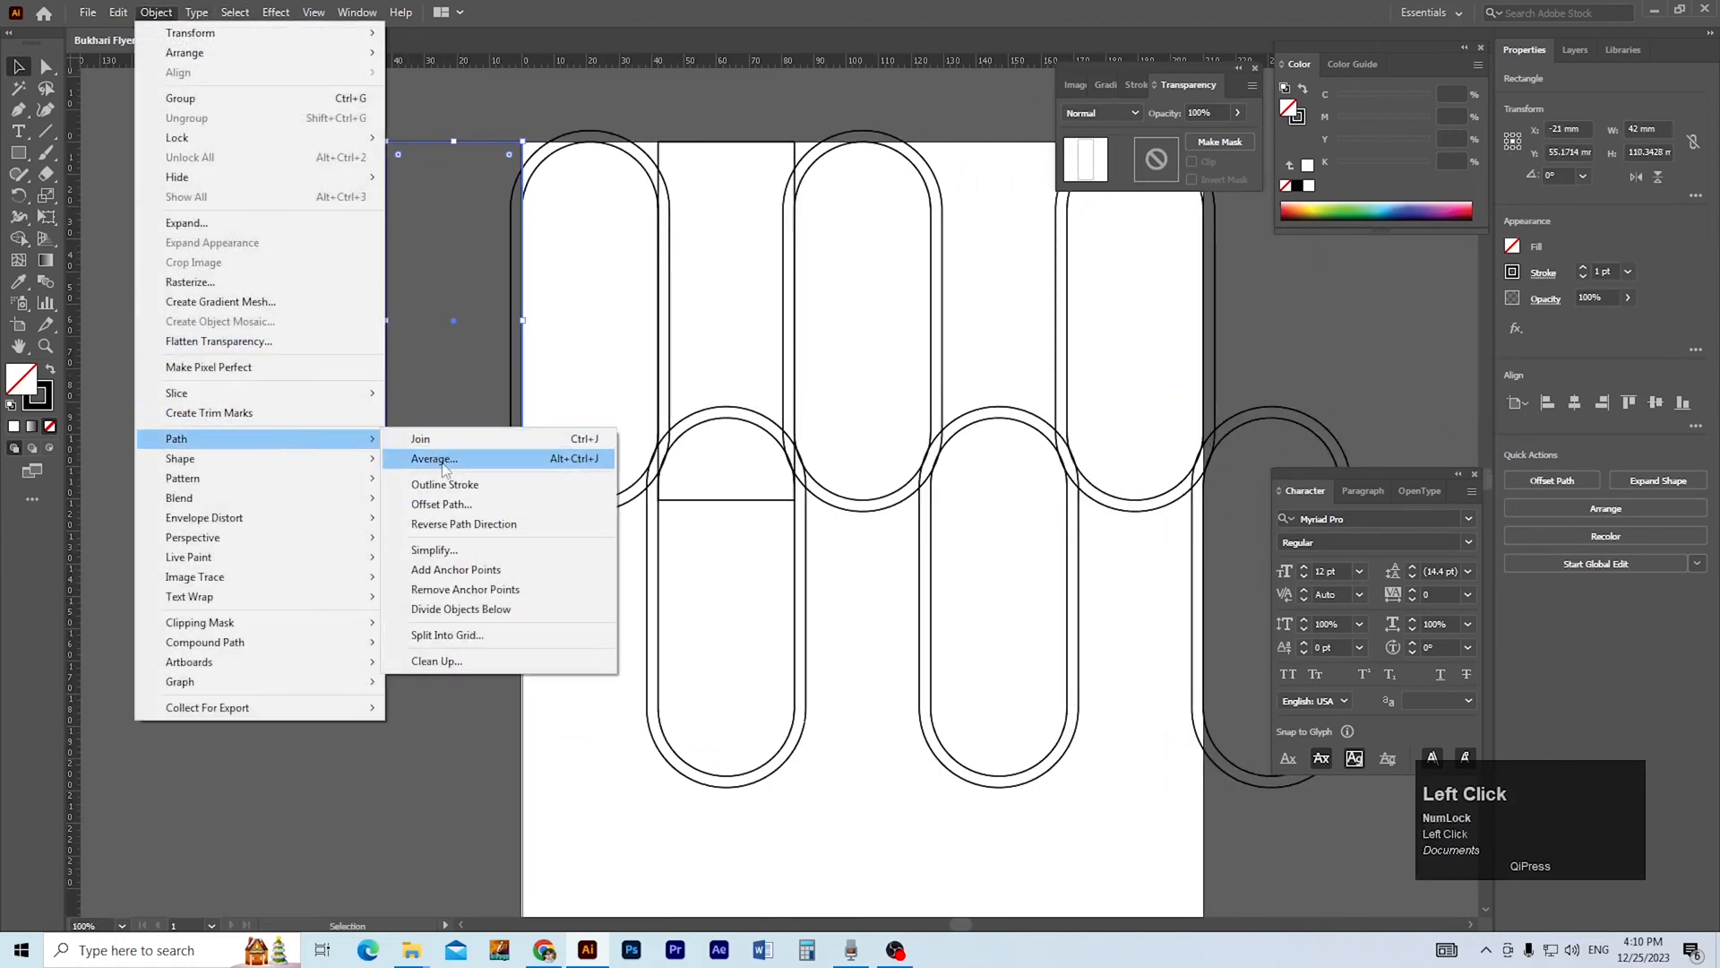
left_click(461, 493)
key("a")
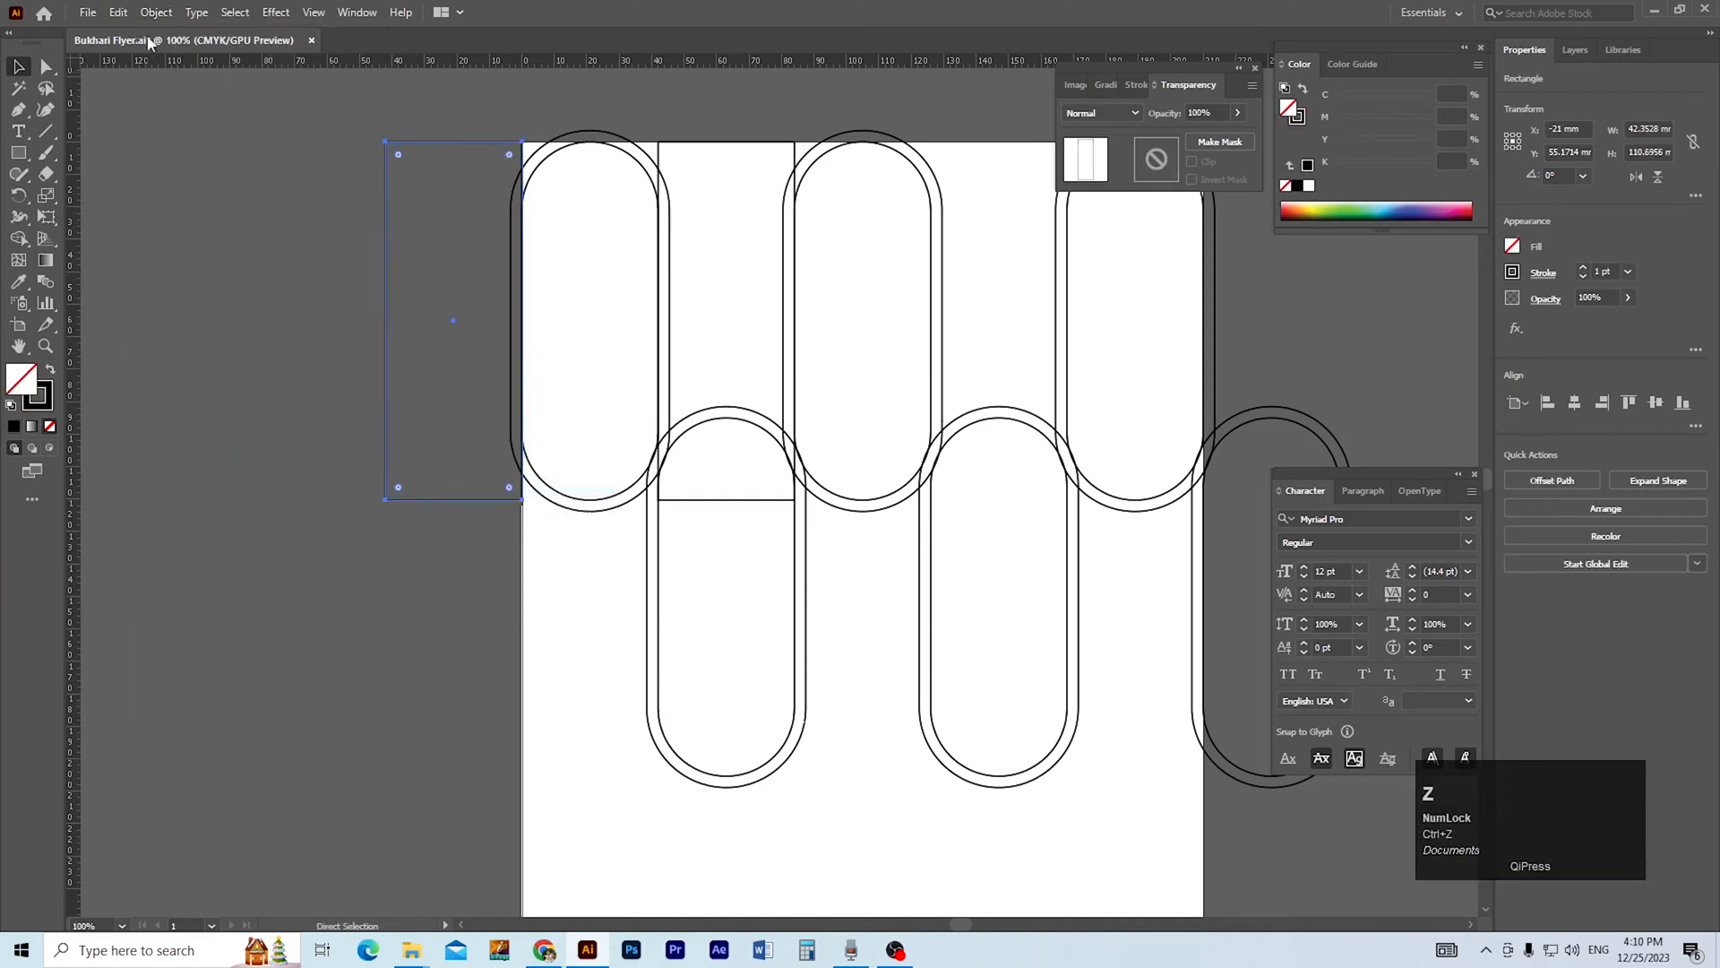
Create an offset path of 3.5 mm around the first rectangle, outside the artboard's left edge.
left_click(156, 12)
mouse_move(277, 438)
left_click(448, 503)
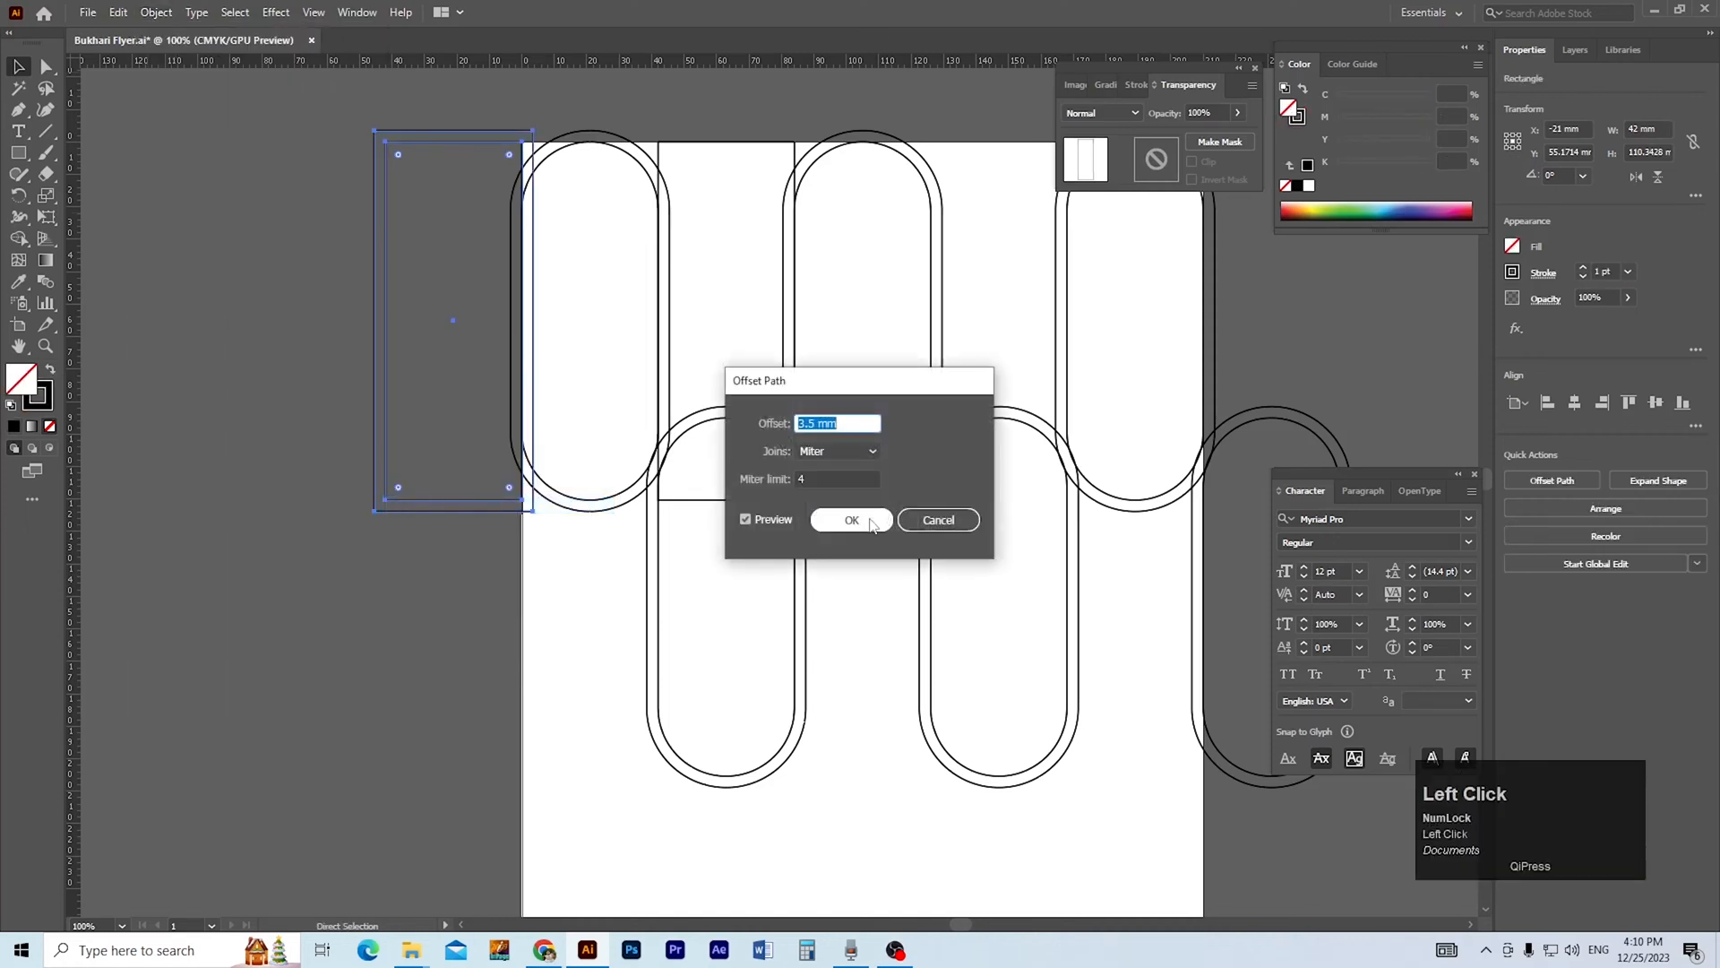
left_click(851, 519)
Round the corners of the first rectangle and its offset outline fully into pill shapes.
key("v")
left_click(448, 487)
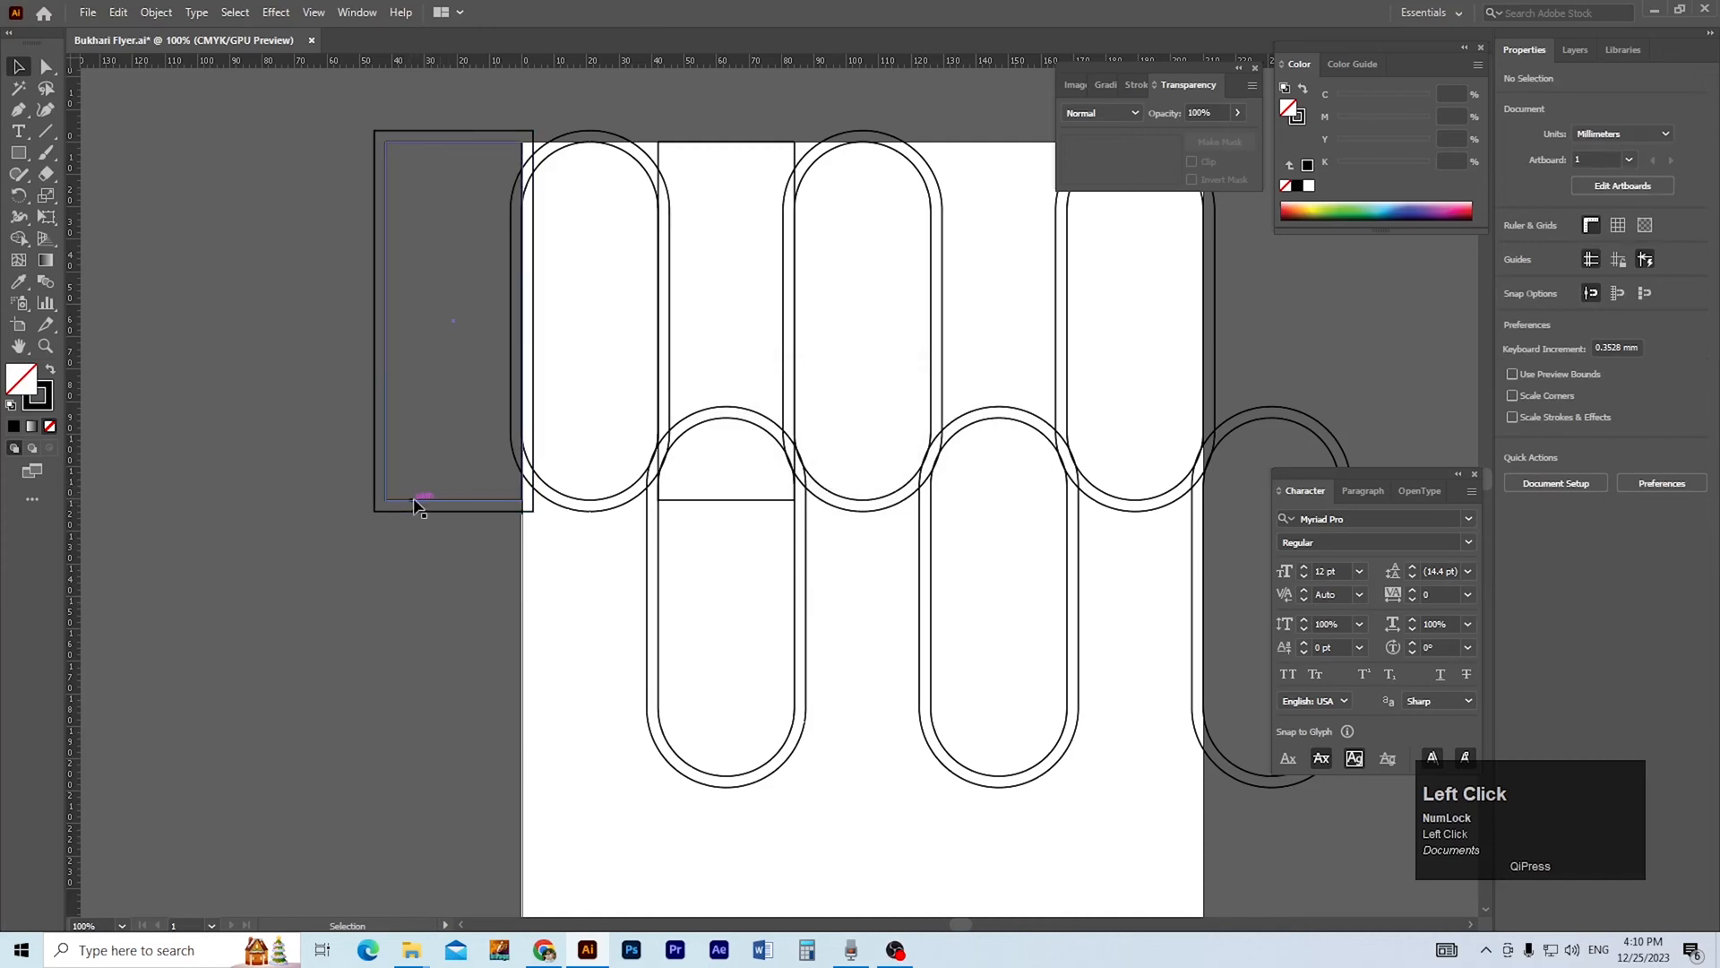
left_click(414, 500)
left_click_drag(399, 486, 453, 368)
left_click(398, 512)
left_click_drag(388, 497, 448, 295)
left_click(466, 643)
Draw a vertical line about 44.5 mm long with the Pen tool across the top of the rightmost lowered pill.
left_click_drag(466, 642, 334, 602)
left_click(1041, 452, "ctrl+alt")
left_click(874, 458, "ctrl")
left_click(788, 529, "ctrl")
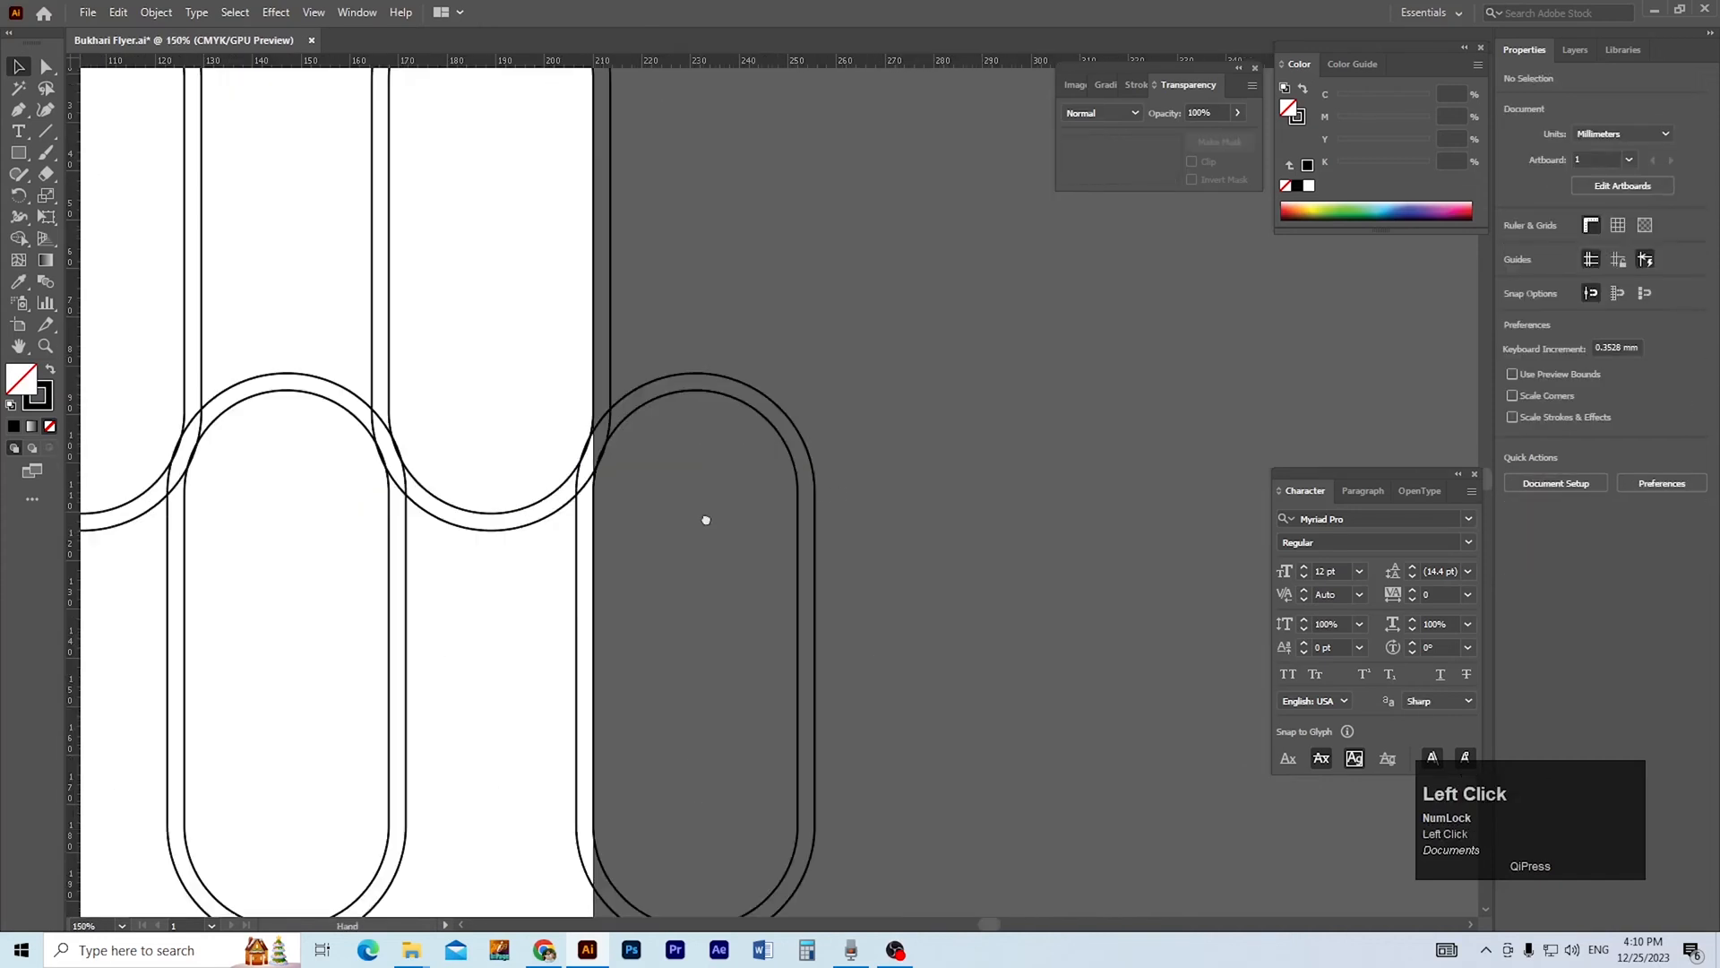
left_click_drag(706, 520, 747, 539)
key("p")
left_click(738, 537, "shift")
key("v")
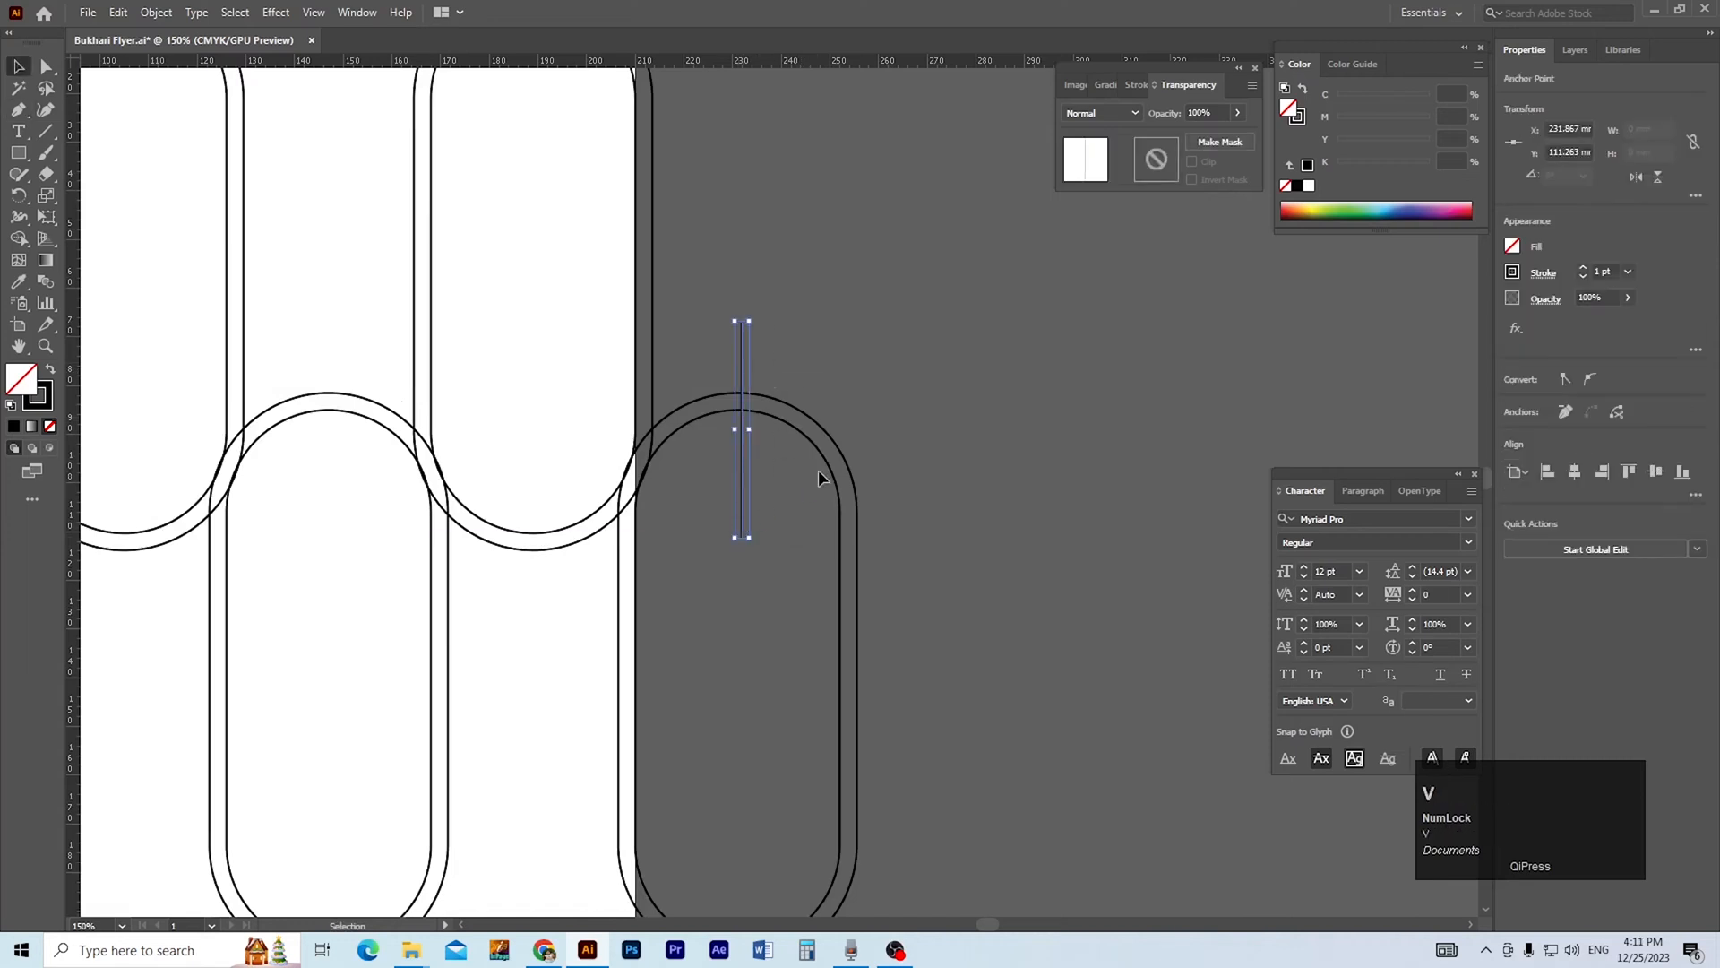
Centre the vertical line horizontally on the outer outline of the rightmost lowered pill, using the pill as the alignment reference.
double_click(821, 429, "shift")
left_click(844, 404)
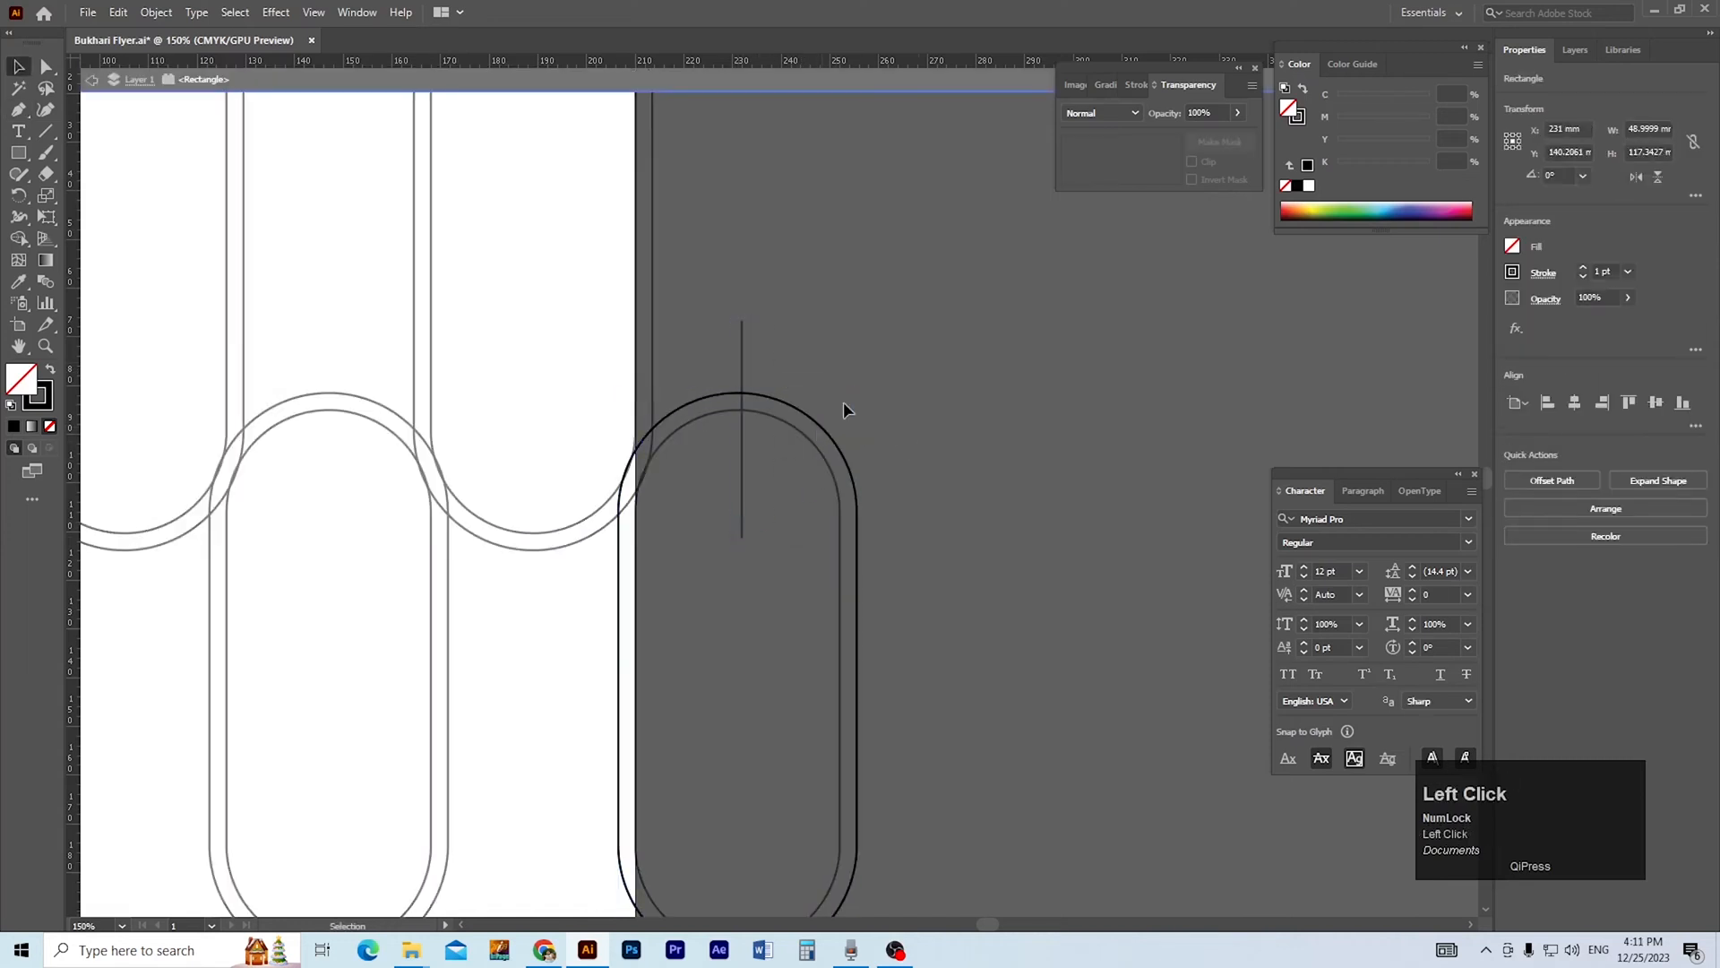
double_click(824, 359)
left_click(741, 365)
left_click(799, 405, "shift")
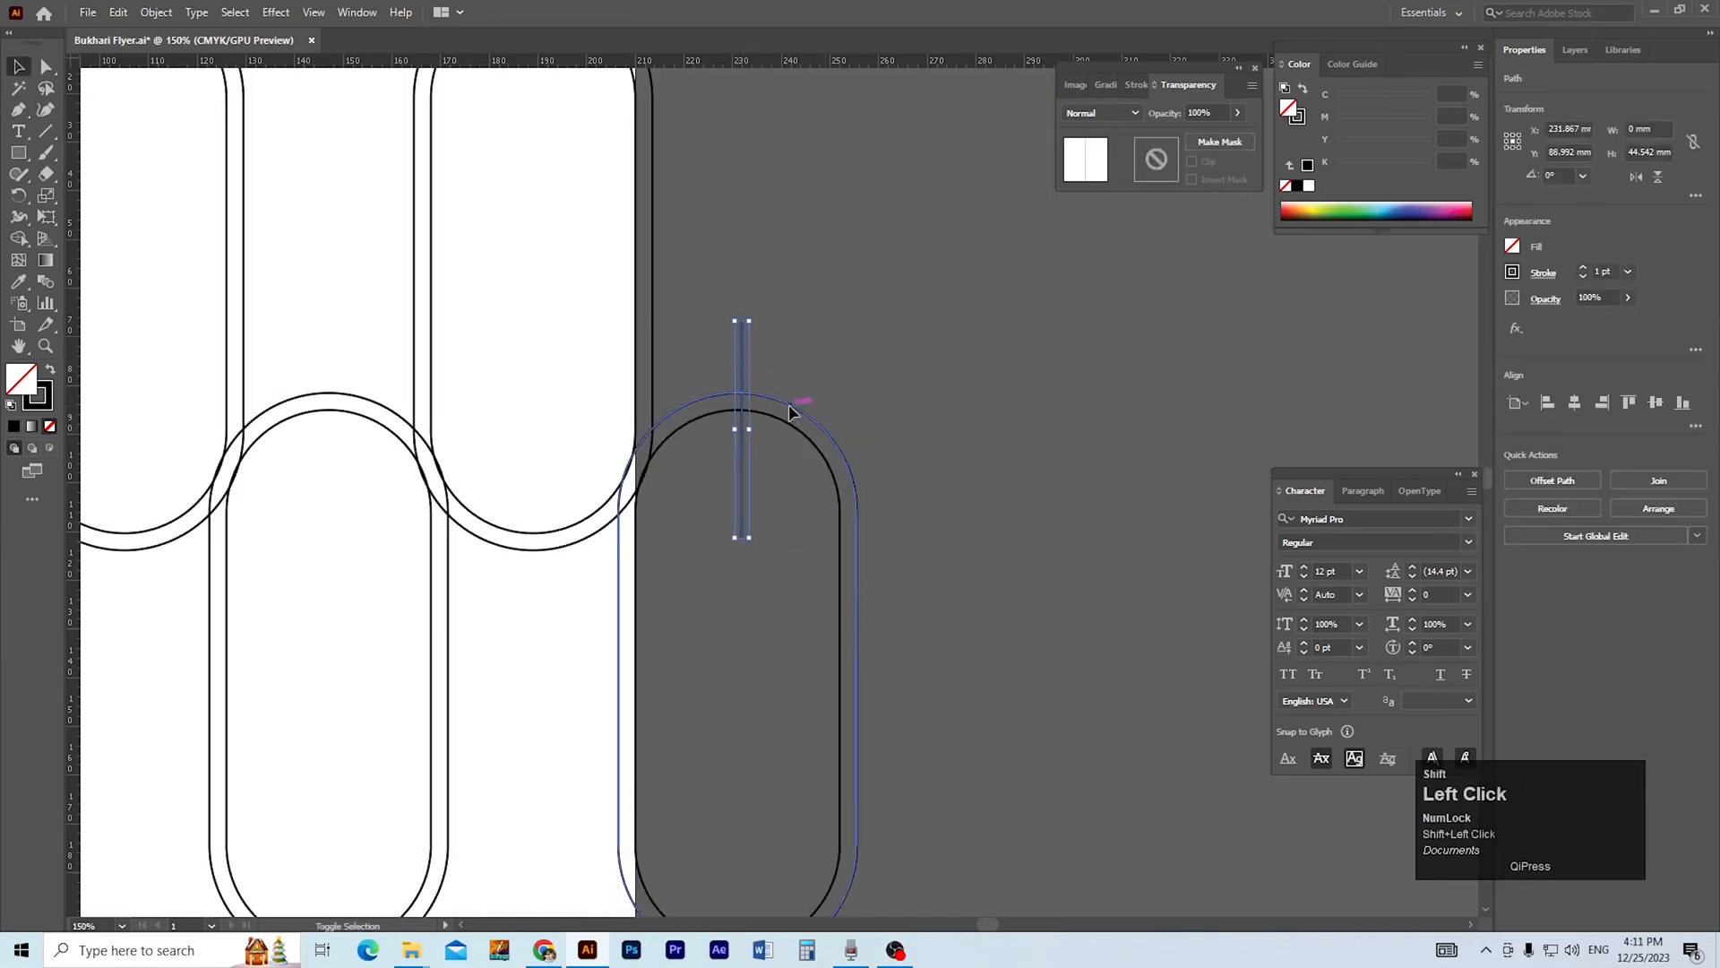
left_click(1574, 404)
Place a copy of the vertical line across the bottom of the leftmost pill and centre it horizontally on the outer outline.
left_click(1036, 476)
scroll(923, 483, "down", 4)
left_click_drag(923, 477, 1281, 520)
key("ctrl+space")
left_click_drag(1281, 520, 833, 538)
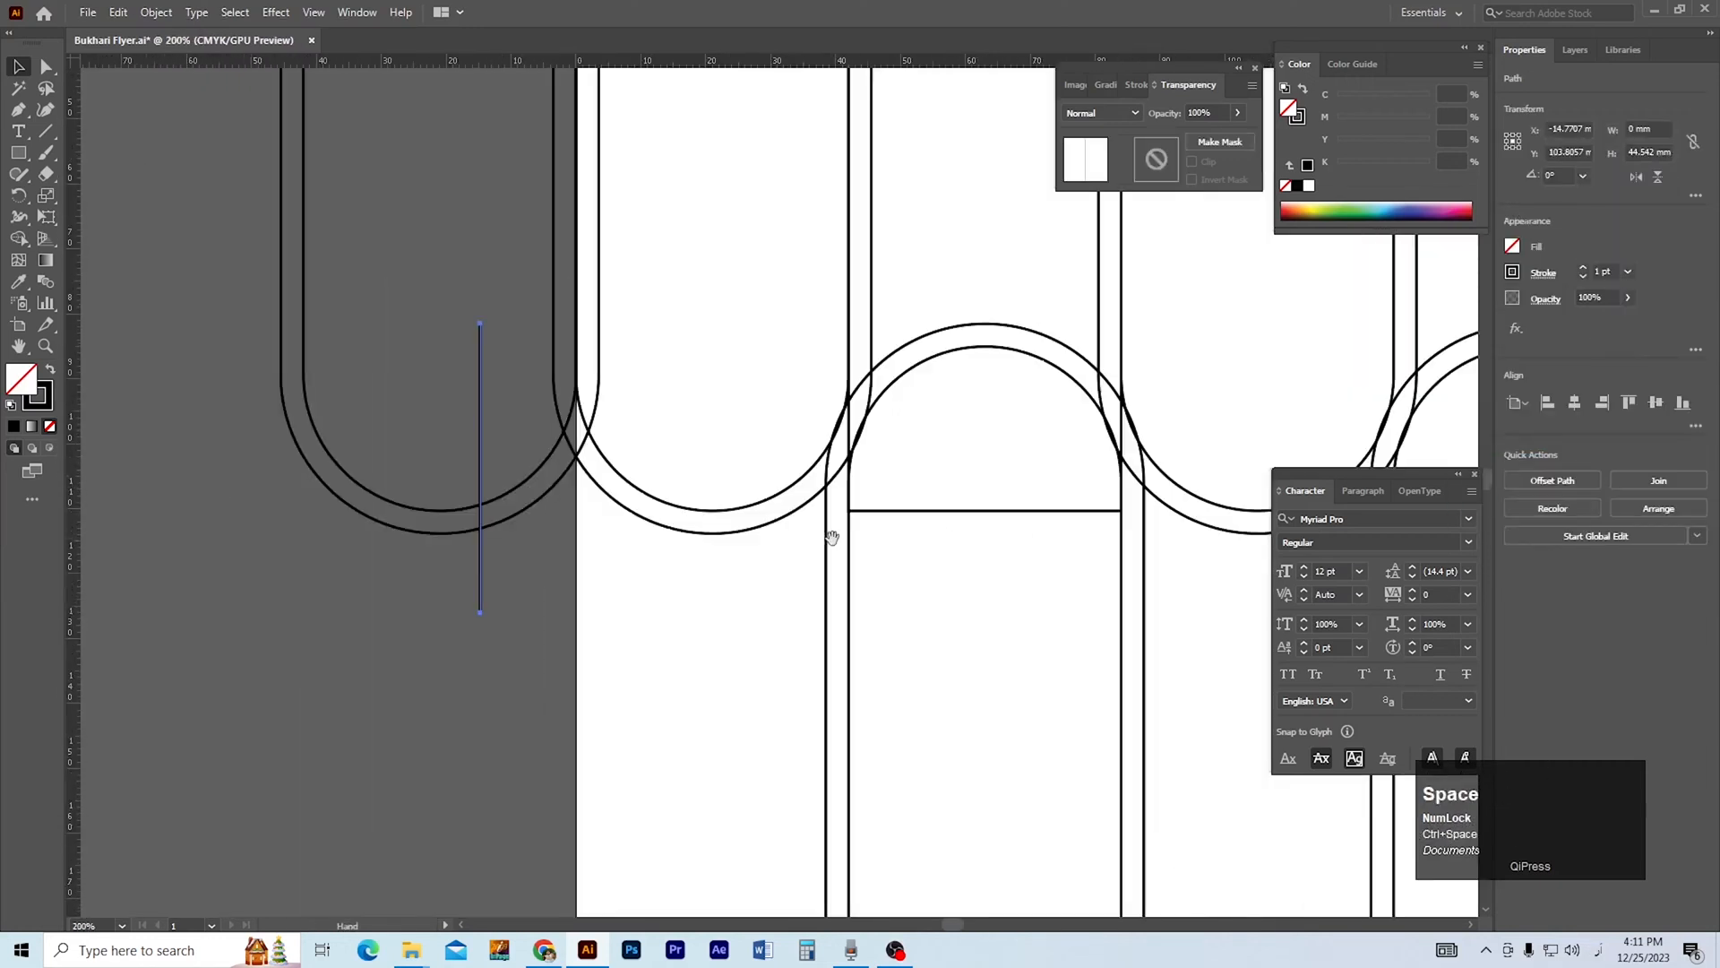
left_click(437, 531, "shift")
left_click(1574, 403)
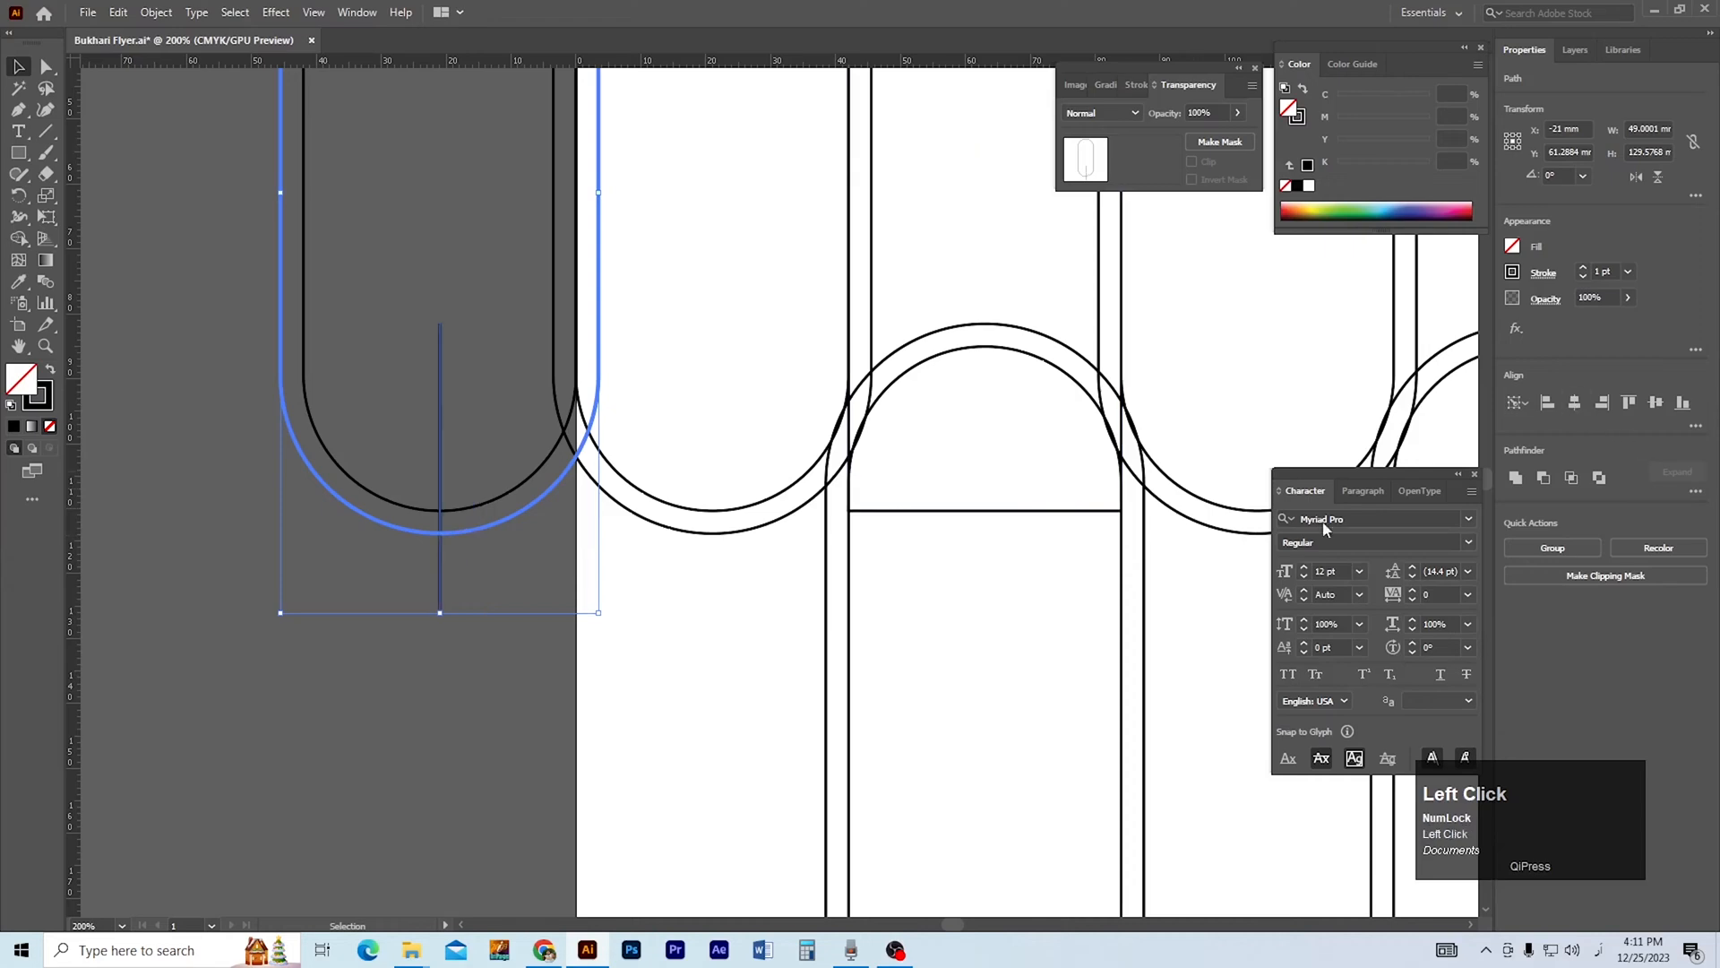
left_click(557, 756)
Delete the unrounded 42 mm wide rectangle left between the two upper pills.
left_click_drag(706, 642, 719, 527)
scroll(719, 528, "down", 2)
left_click_drag(983, 513, 713, 520)
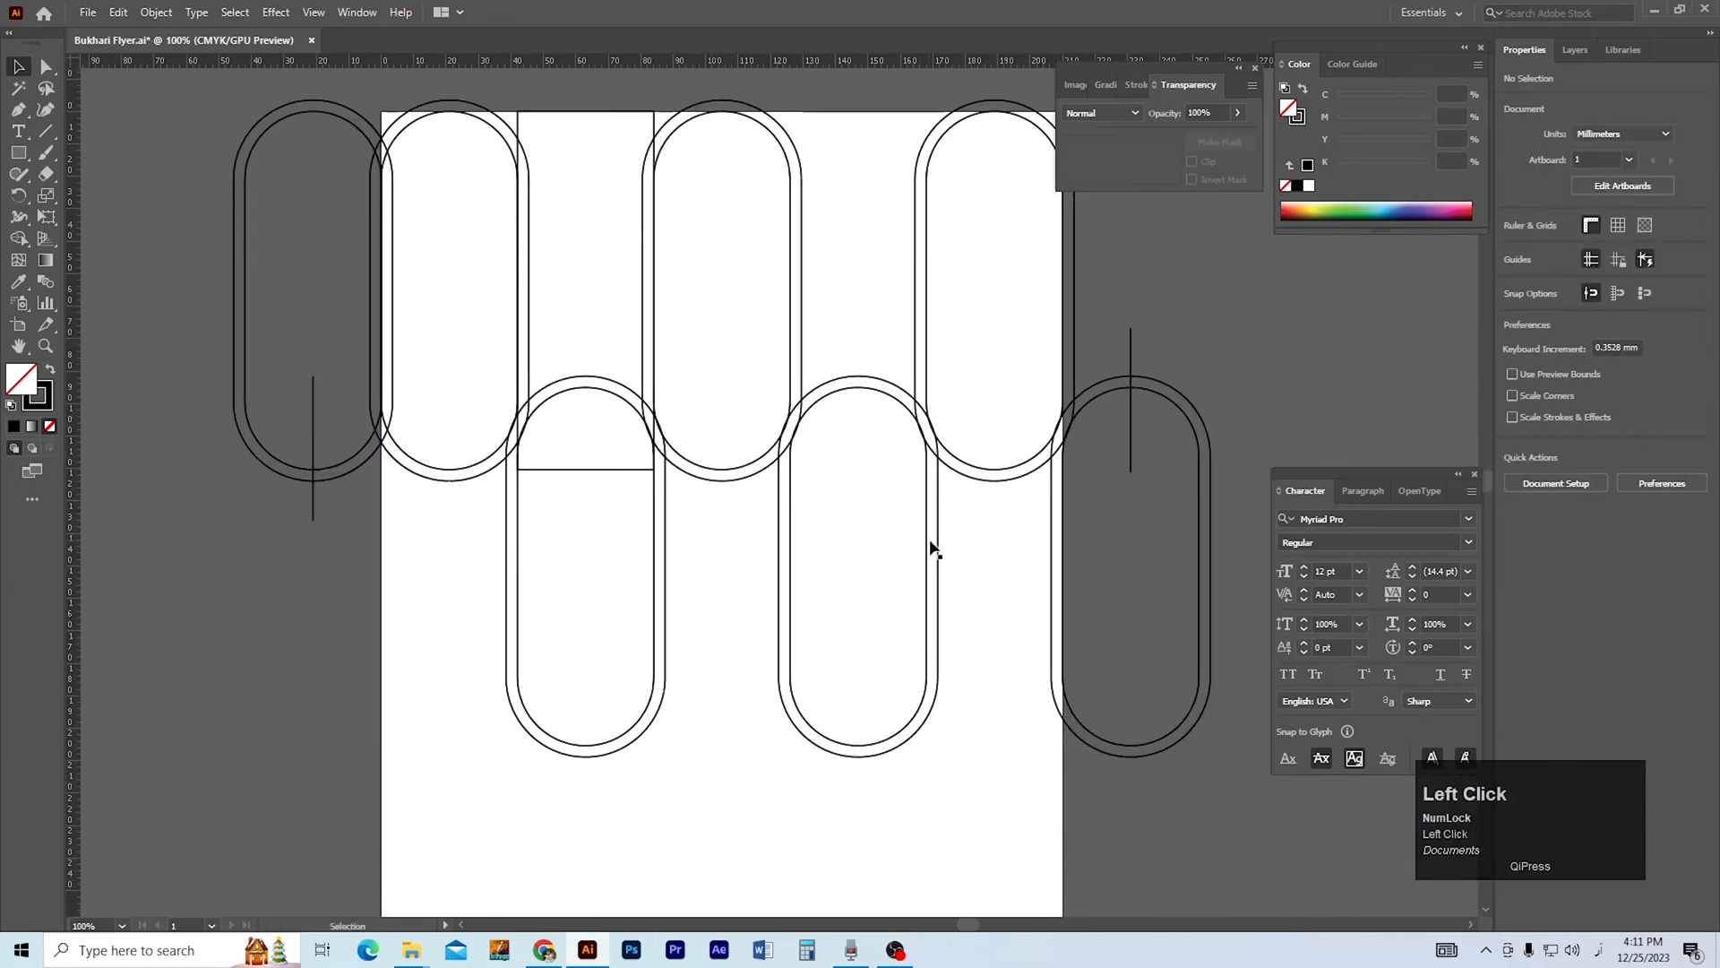
left_click(599, 470)
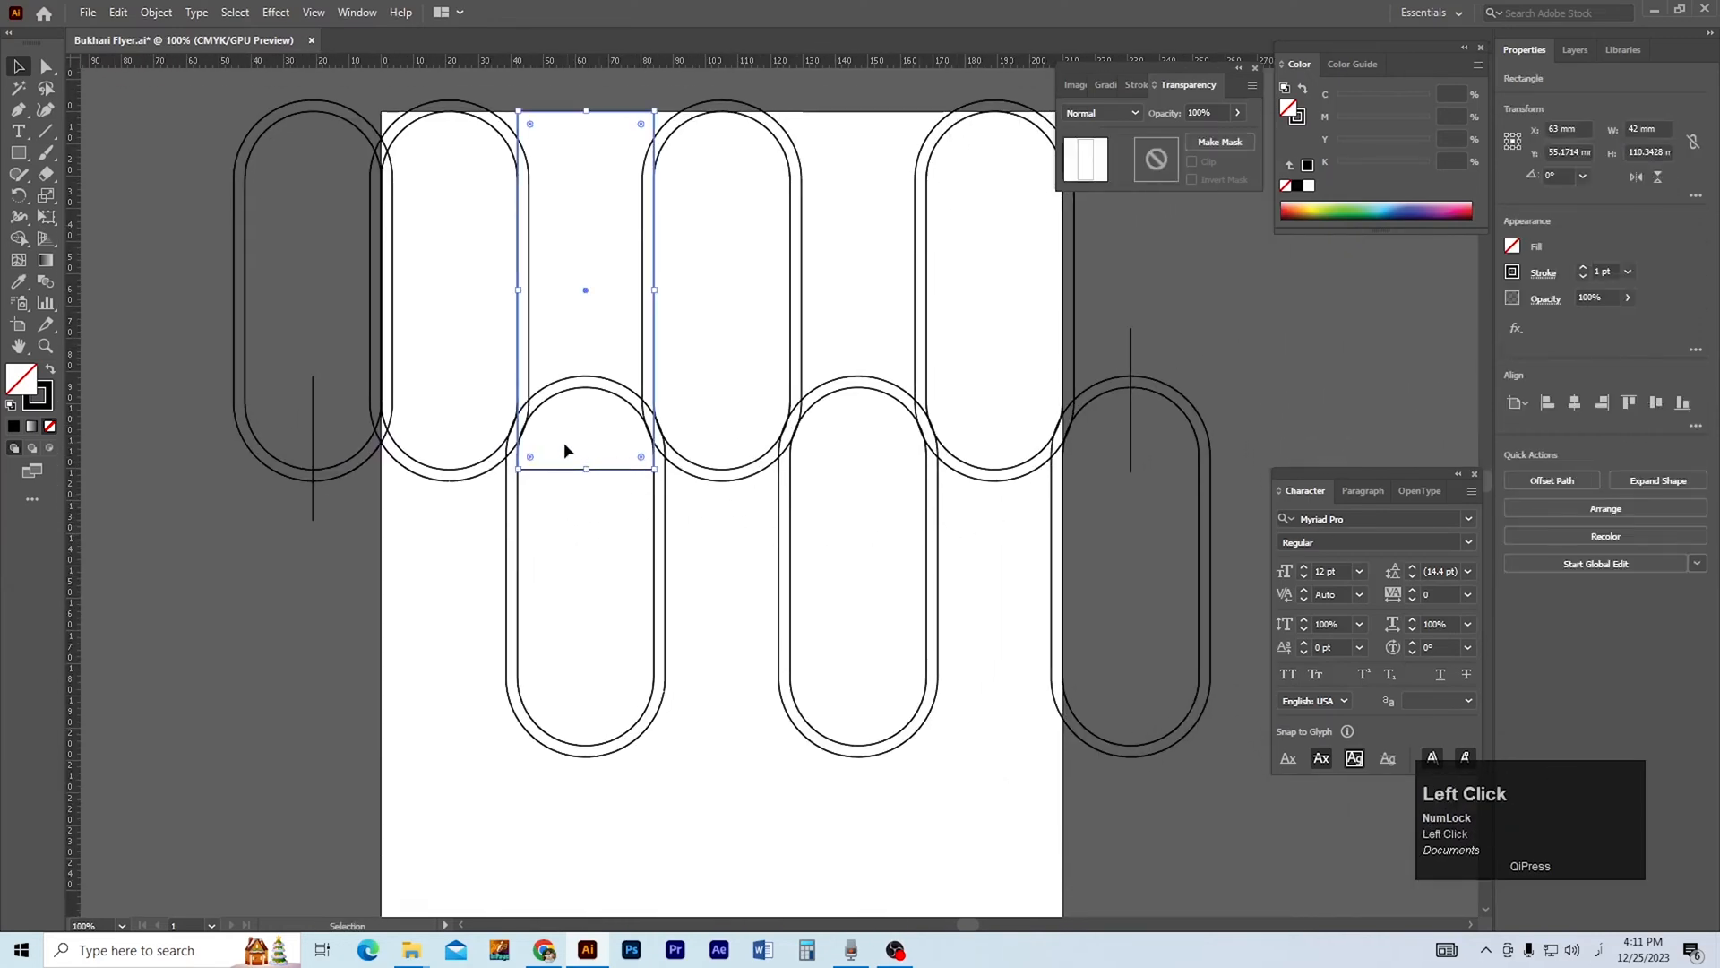
key("Delete")
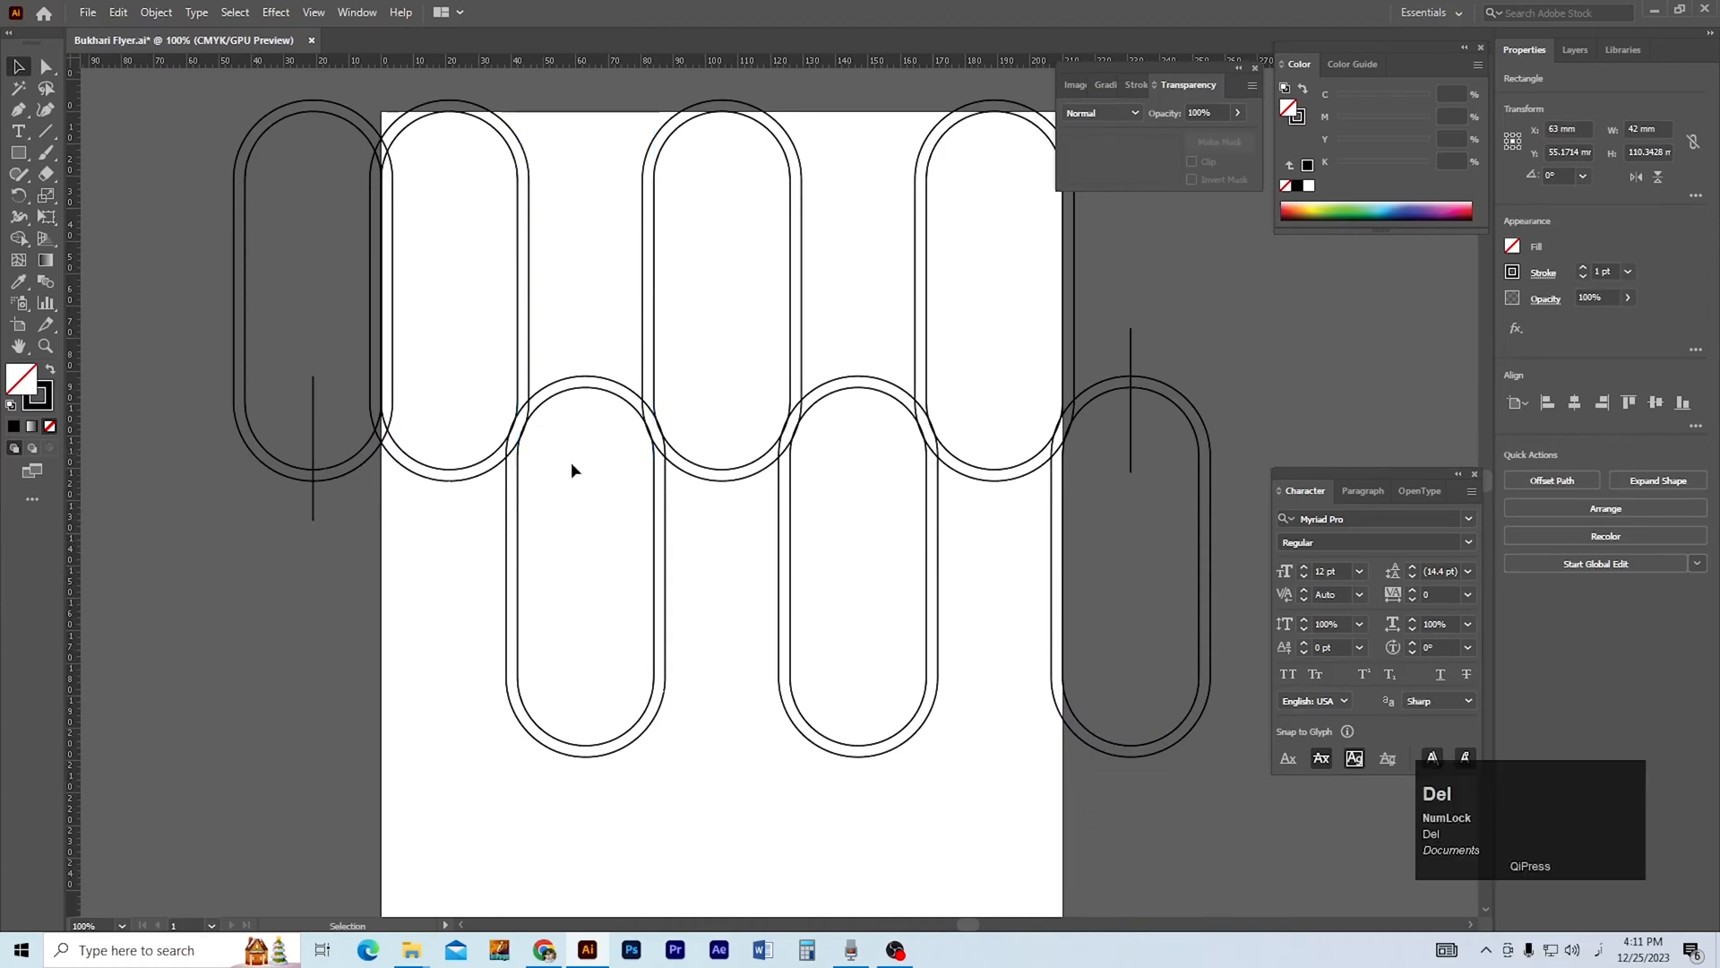
Select all the pills and lines, and merge the band under the second pill into the adjoining rising band with Shape Builder.
left_click_drag(659, 470, 653, 513)
left_click(762, 438, "ctrl")
left_click_drag(787, 483, 798, 438)
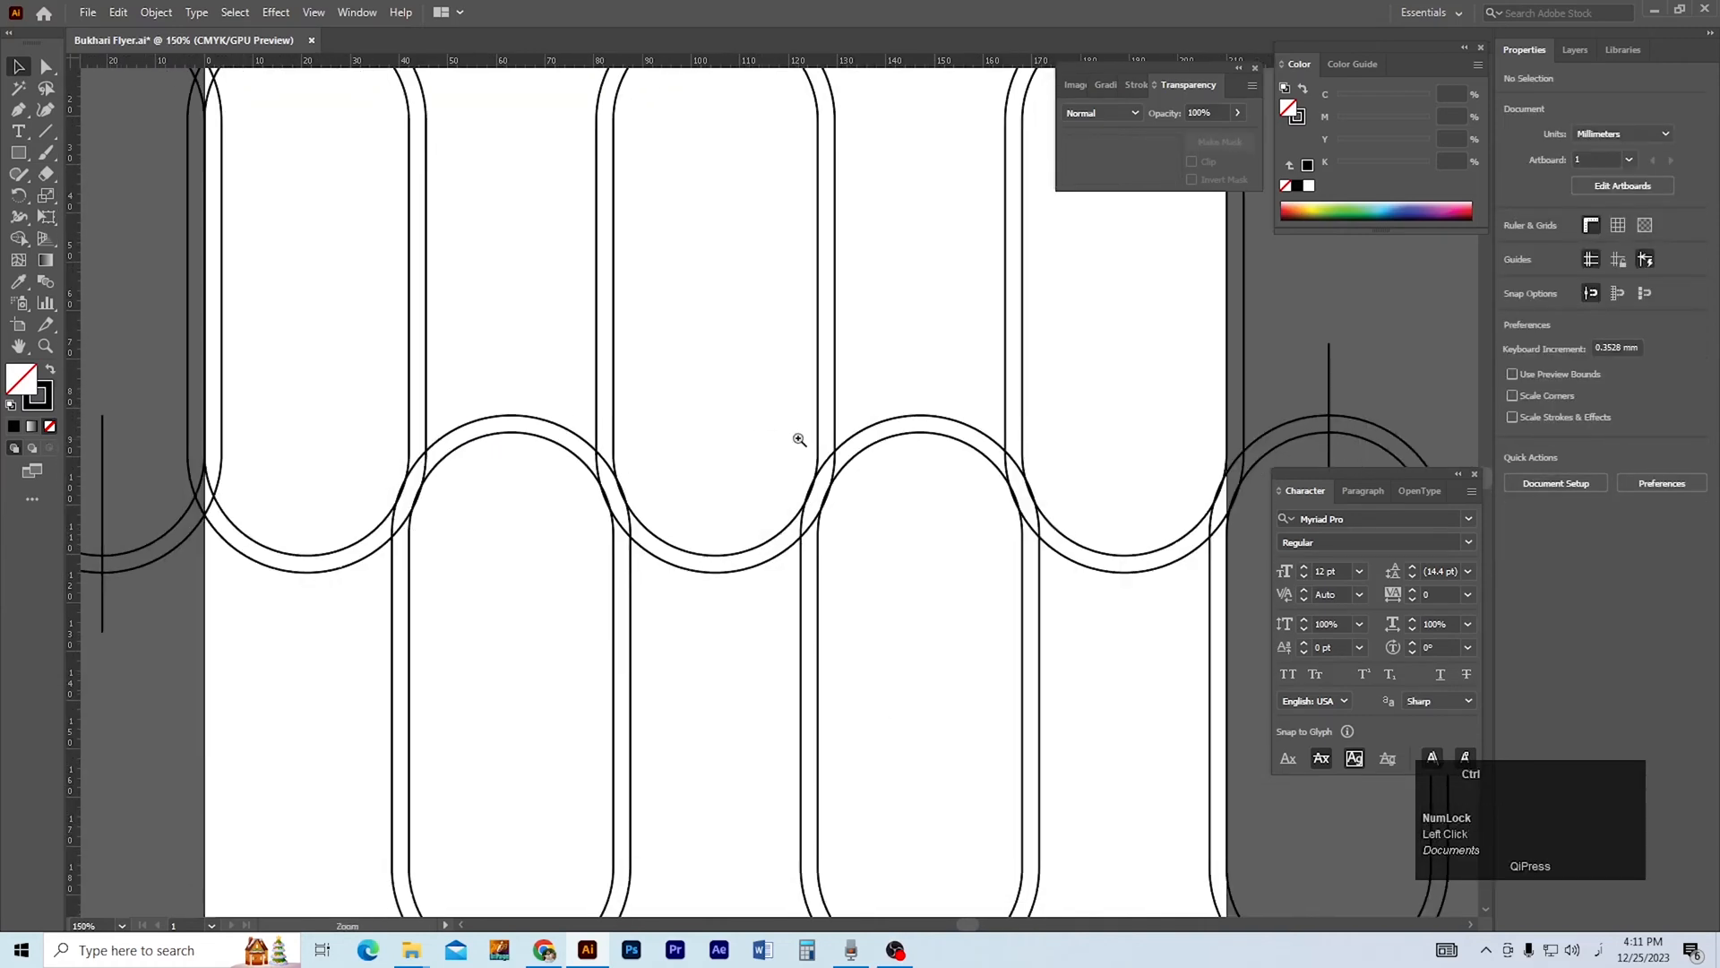
left_click(827, 439, "ctrl+alt")
left_click_drag(1178, 835, 1192, 797)
left_click(589, 602)
left_click_drag(422, 503, 702, 599)
left_click_drag(425, 609, 441, 620)
left_click_drag(441, 620, 356, 571)
left_click_drag(463, 584, 450, 591)
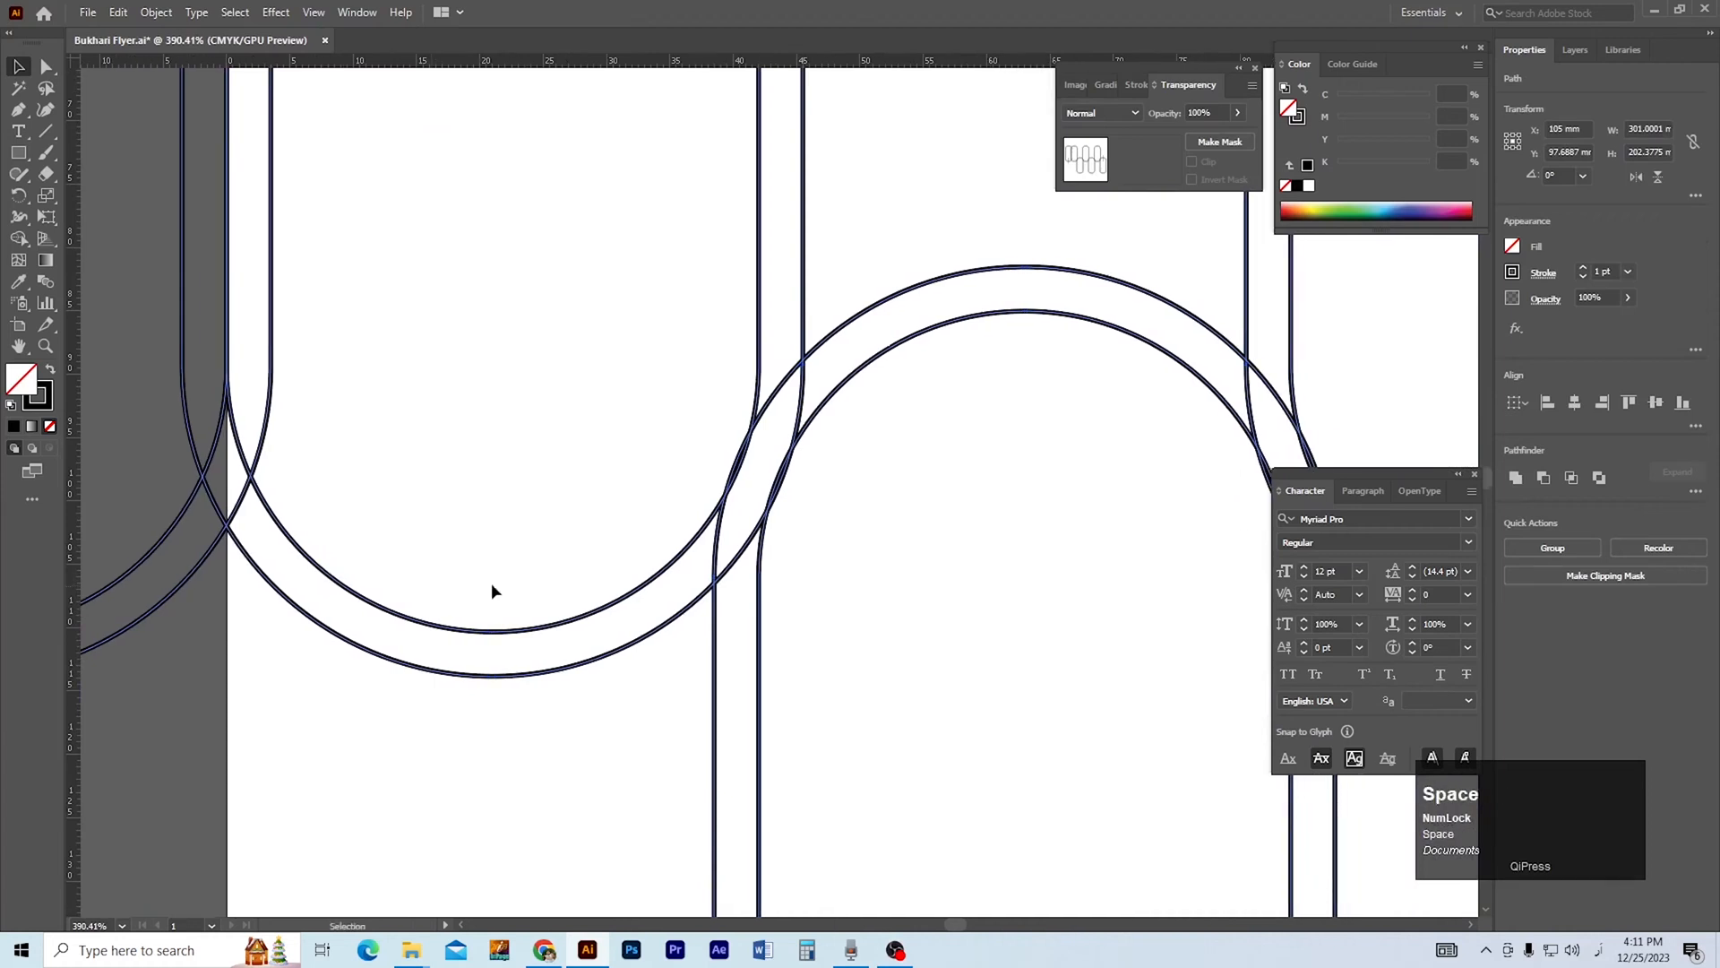
key("shift+m")
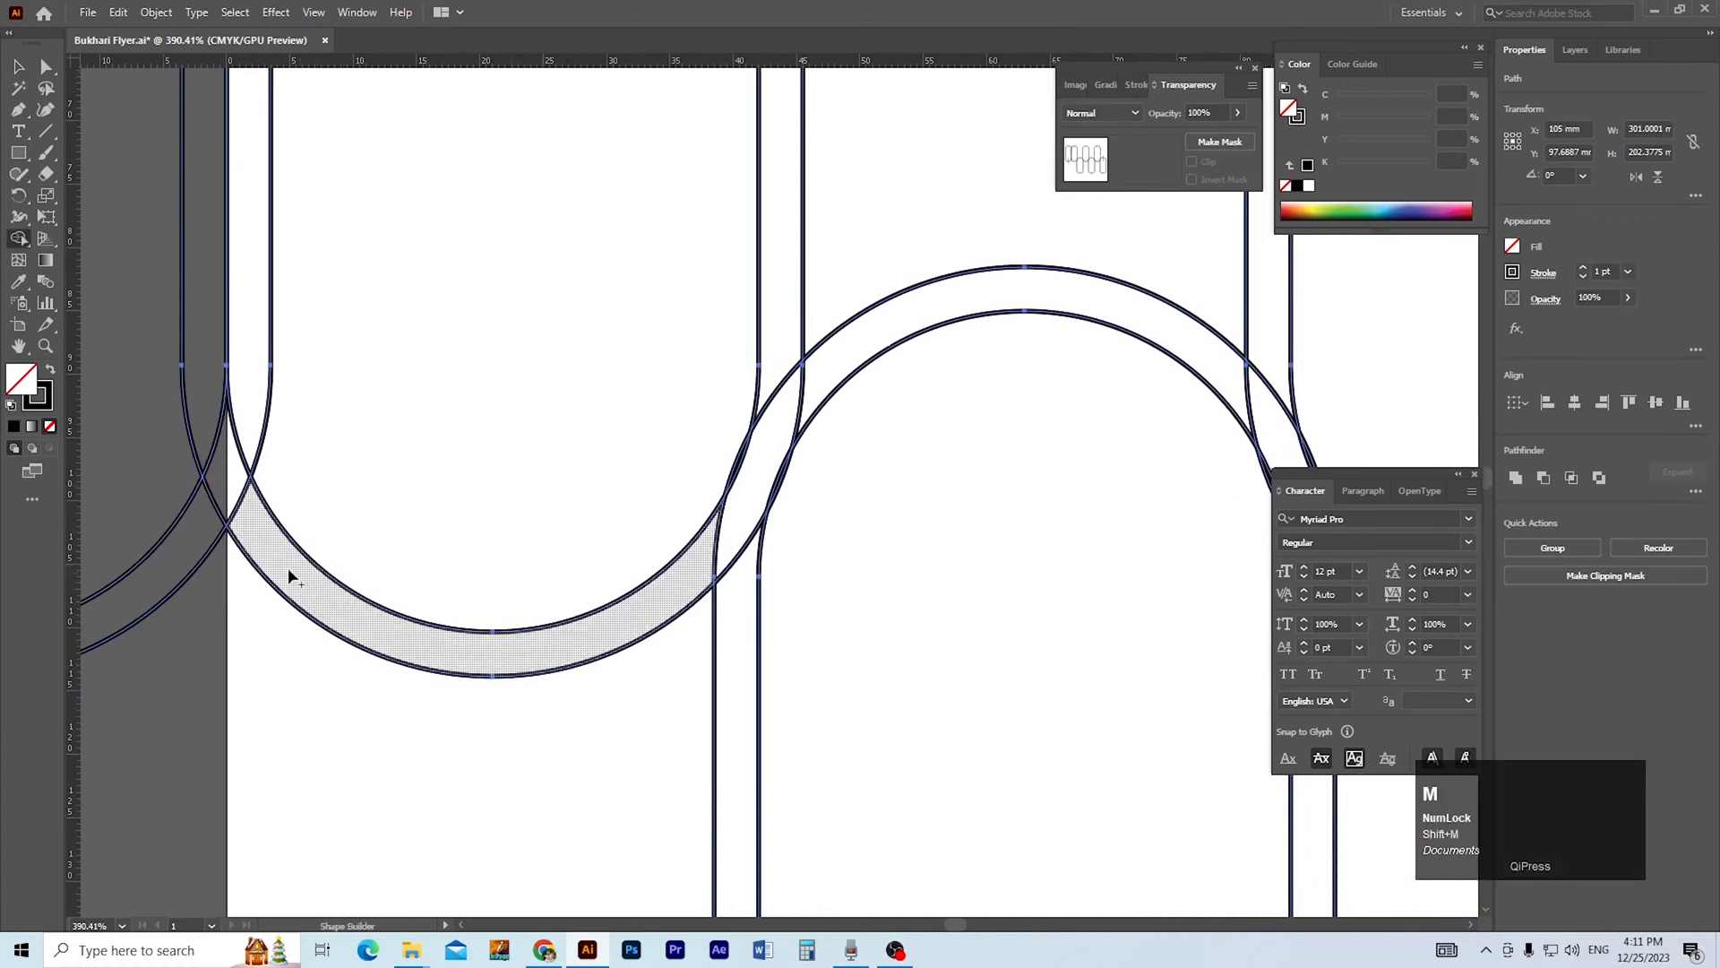
mouse_move(229, 473)
left_mouse_down()
mouse_move(242, 509)
mouse_move(384, 598)
mouse_move(365, 587)
left_mouse_up()
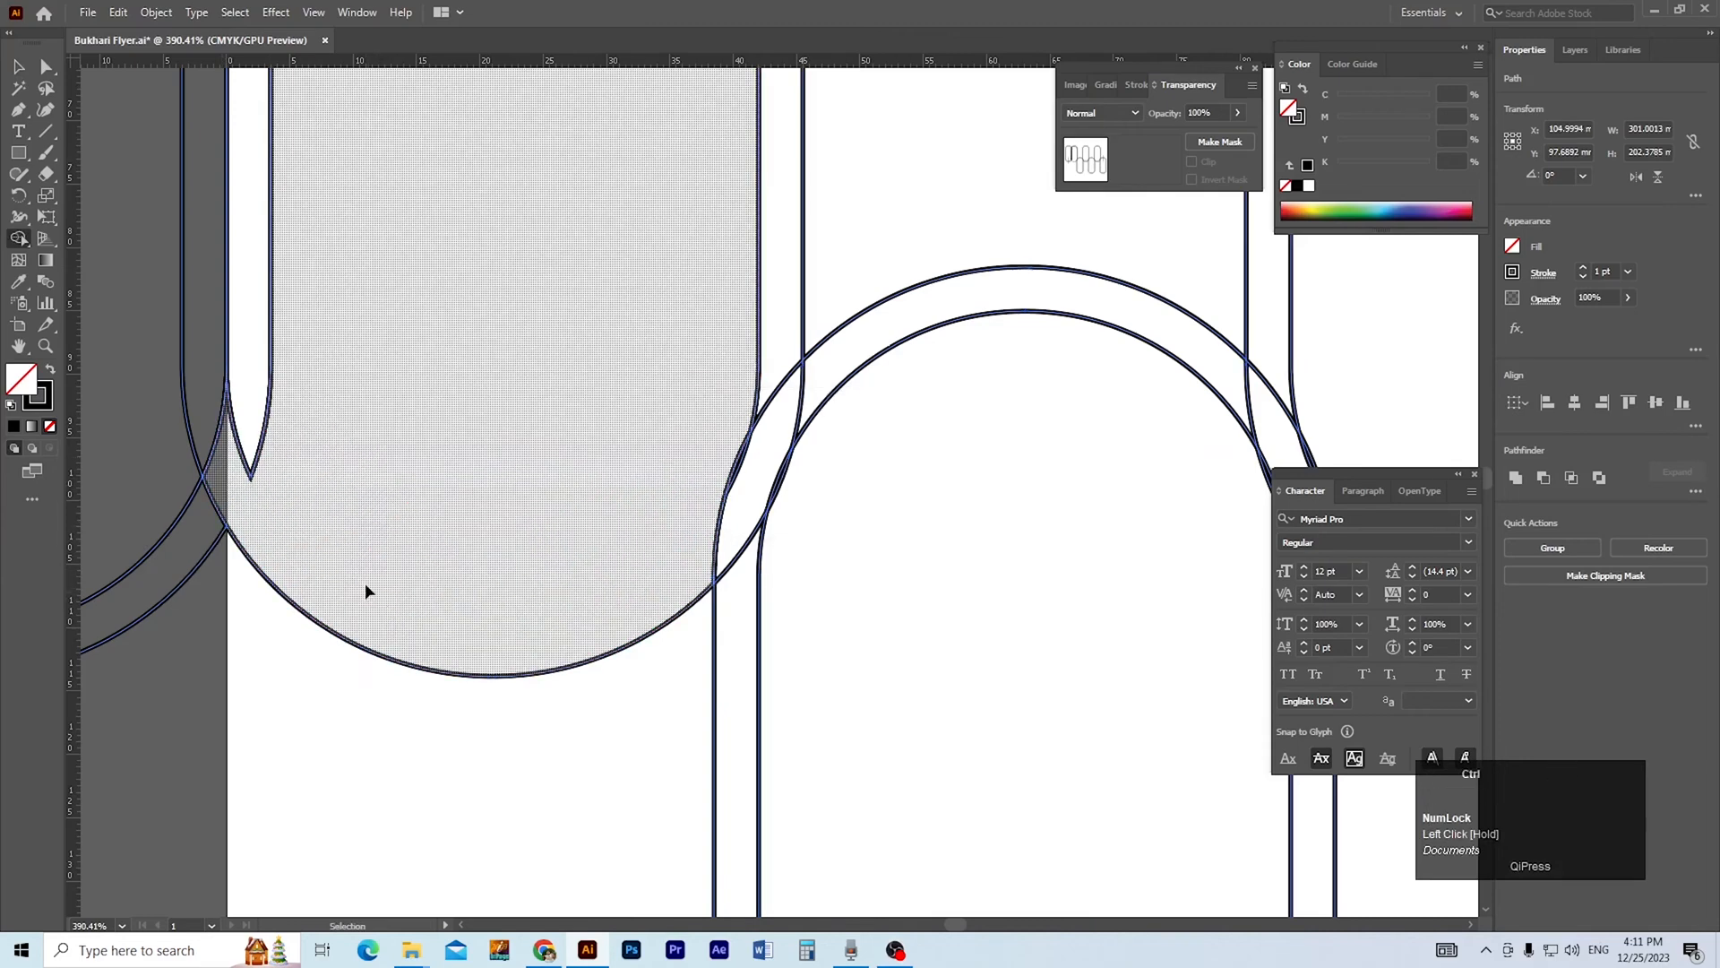
left_click_drag(713, 591, 592, 592)
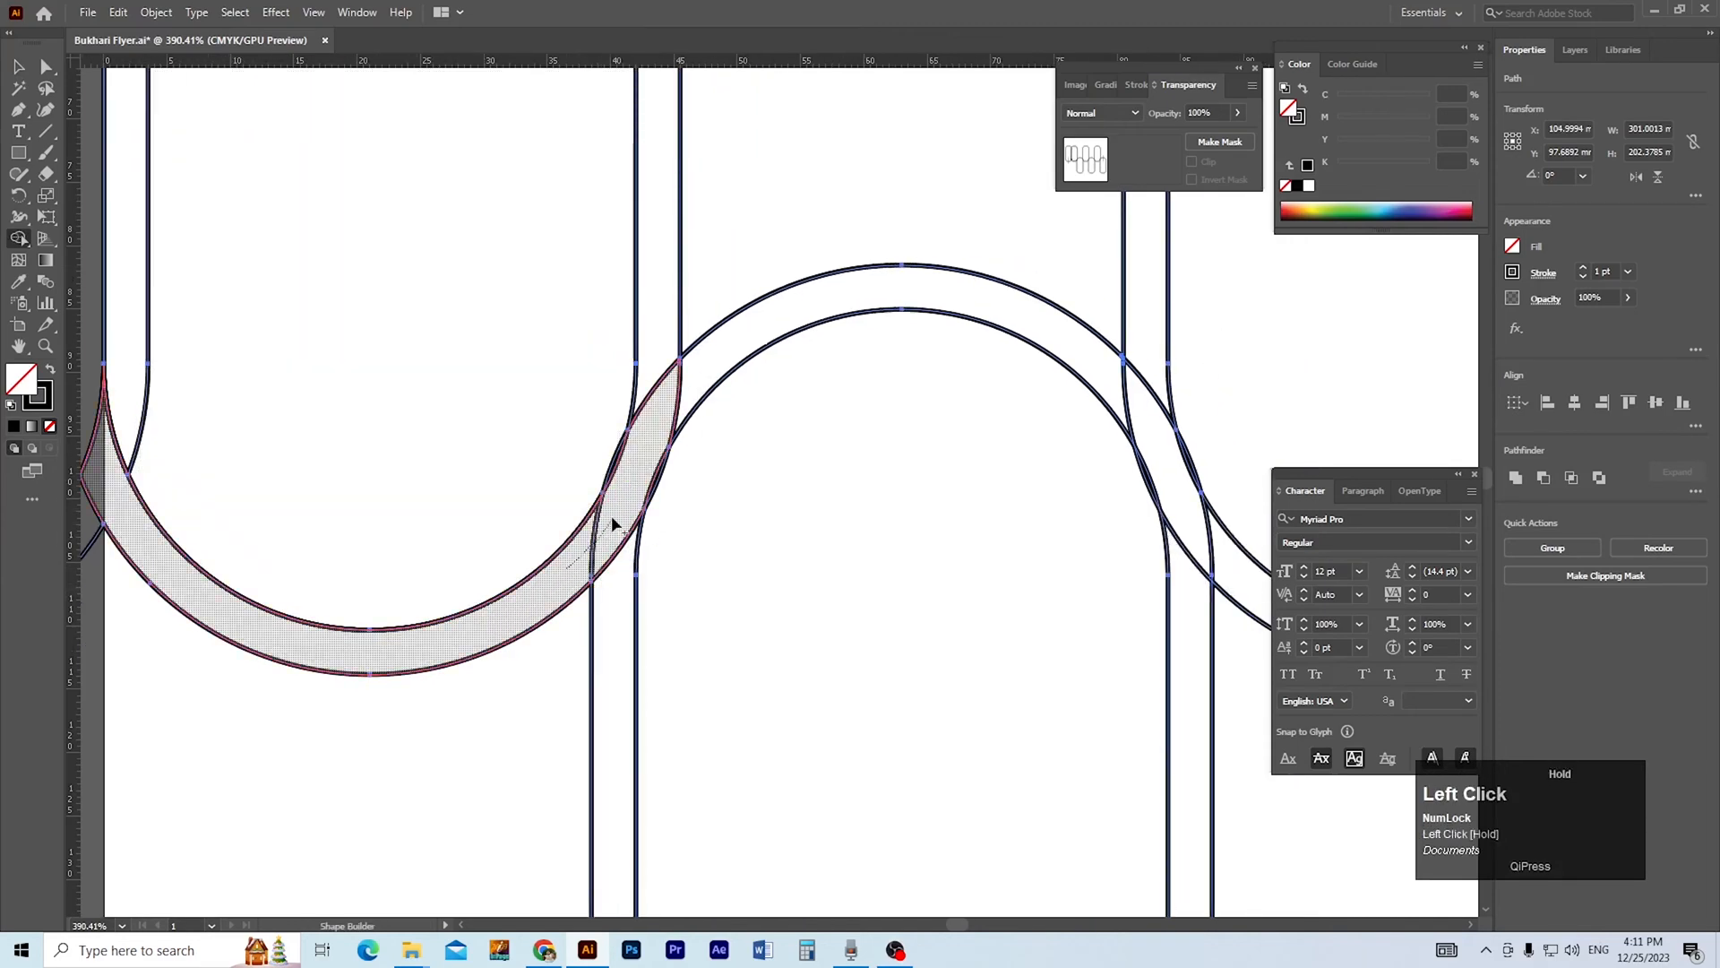
left_click_drag(615, 525, 538, 587)
Extend the merged band through the middle crests and troughs with Shape Builder to form a continuous wave.
left_click_drag(659, 445, 456, 474)
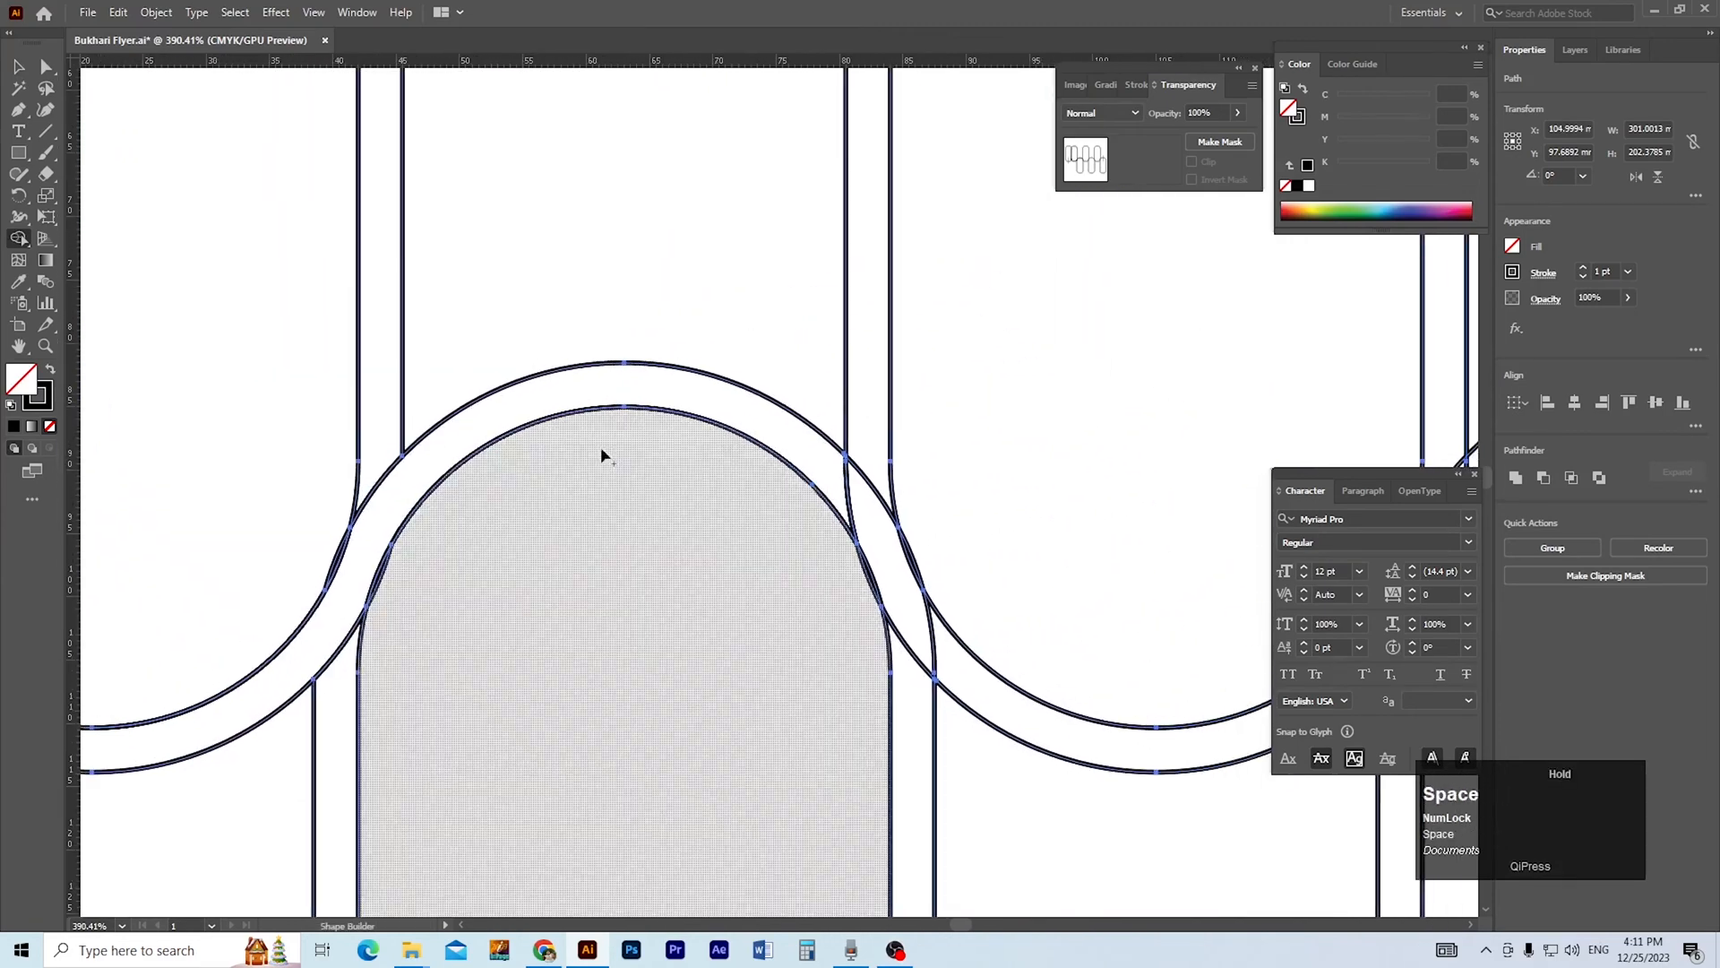
left_click_drag(838, 484, 871, 533)
mouse_move(906, 592)
left_mouse_down()
mouse_move(712, 421)
mouse_move(776, 501)
left_mouse_up()
mouse_move(1241, 489)
left_mouse_down()
mouse_move(857, 501)
mouse_move(831, 466)
mouse_move(750, 522)
left_mouse_up()
mouse_move(783, 481)
left_mouse_down()
mouse_move(838, 402)
mouse_move(599, 429)
left_mouse_up()
left_click_drag(950, 452, 991, 488)
left_click_drag(1018, 547, 752, 391)
left_click_drag(779, 457, 828, 502)
Merge the wave's right end into the top of the last lowered pill, up to the vertical line.
left_click_drag(903, 509, 598, 485)
key("space")
mouse_move(921, 453)
left_mouse_down()
mouse_move(962, 395)
mouse_move(818, 489)
left_mouse_up()
left_click_drag(865, 391, 917, 346)
Try to merge the wave's left end into the bottom band of the leftmost pill, up to the vertical line.
left_click_drag(639, 491, 1141, 454)
key("space")
key("ctrl+space")
left_click_drag(409, 459, 731, 479)
left_click_drag(767, 358, 603, 507)
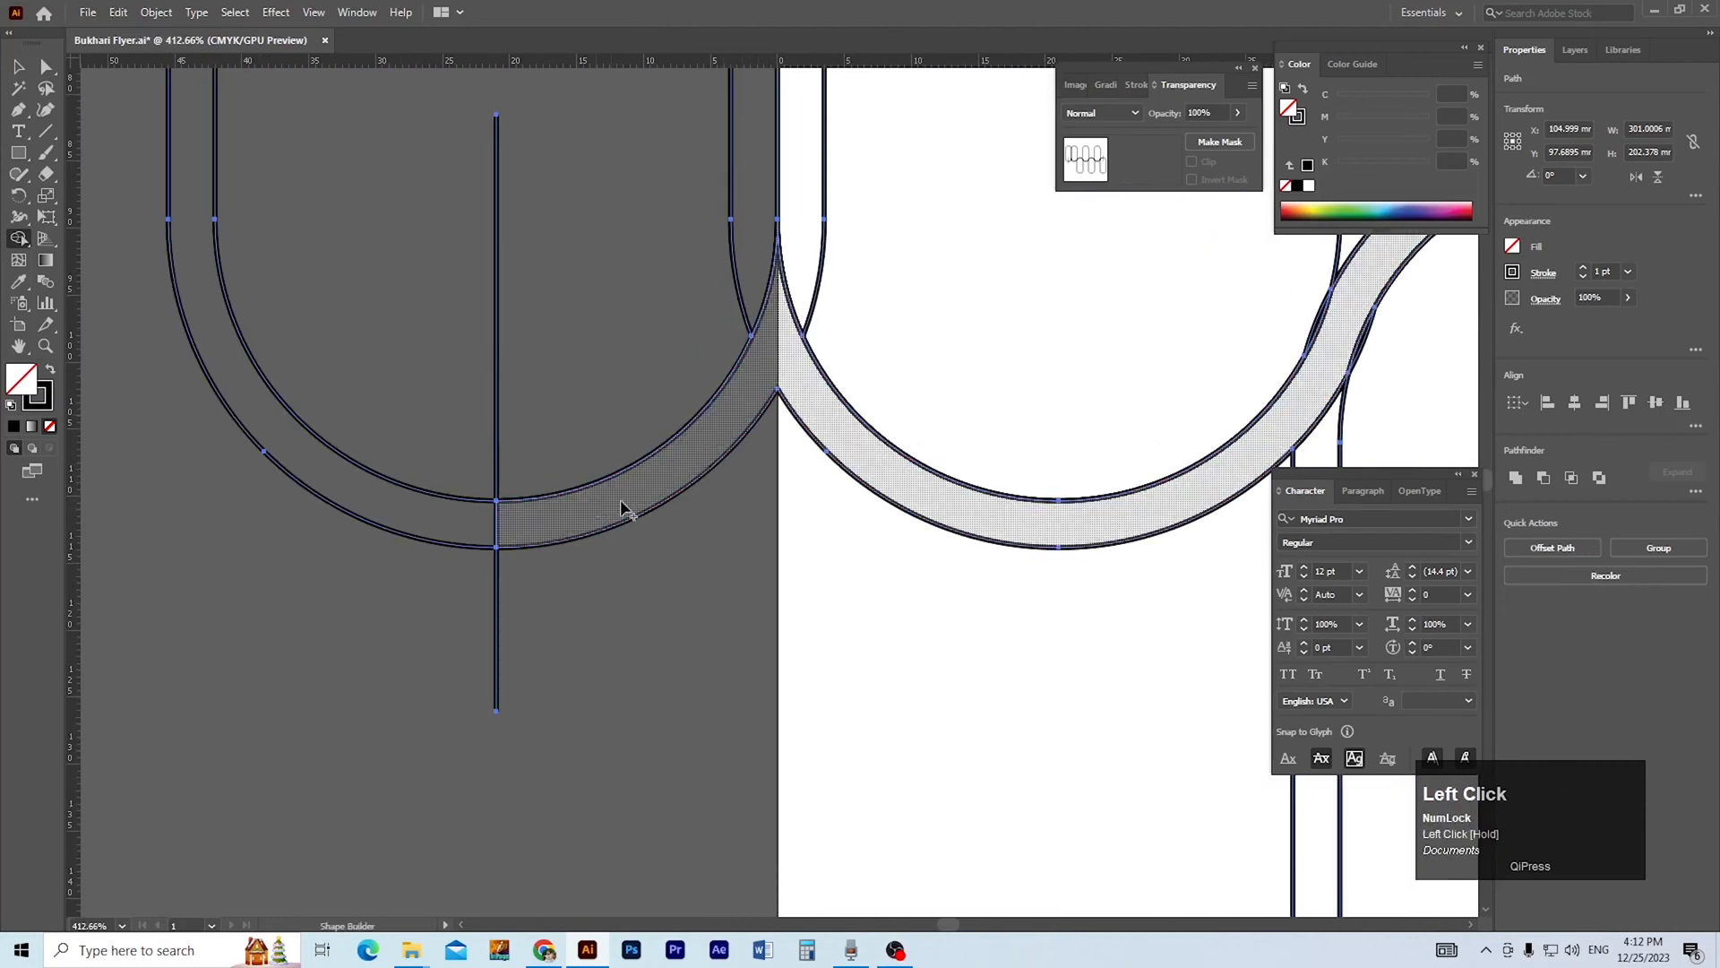
key("ctrl+alt+space")
left_click(783, 434, "ctrl+alt")
left_click(780, 448, "ctrl+alt")
left_click(775, 461, "ctrl+alt")
left_click(776, 461, "ctrl+alt")
key("space")
left_click_drag(867, 482, 653, 465)
key("ctrl+z")
Group the two outlines of the leftmost pill outside the artboard, keeping the pill in its original position.
key("ctrl+space")
left_click(514, 533, "ctrl")
key("space")
mouse_move(515, 533)
left_mouse_down()
mouse_move(771, 526)
mouse_move(716, 492)
mouse_move(638, 485)
mouse_move(537, 517)
left_mouse_up()
left_click(597, 536, "ctrl")
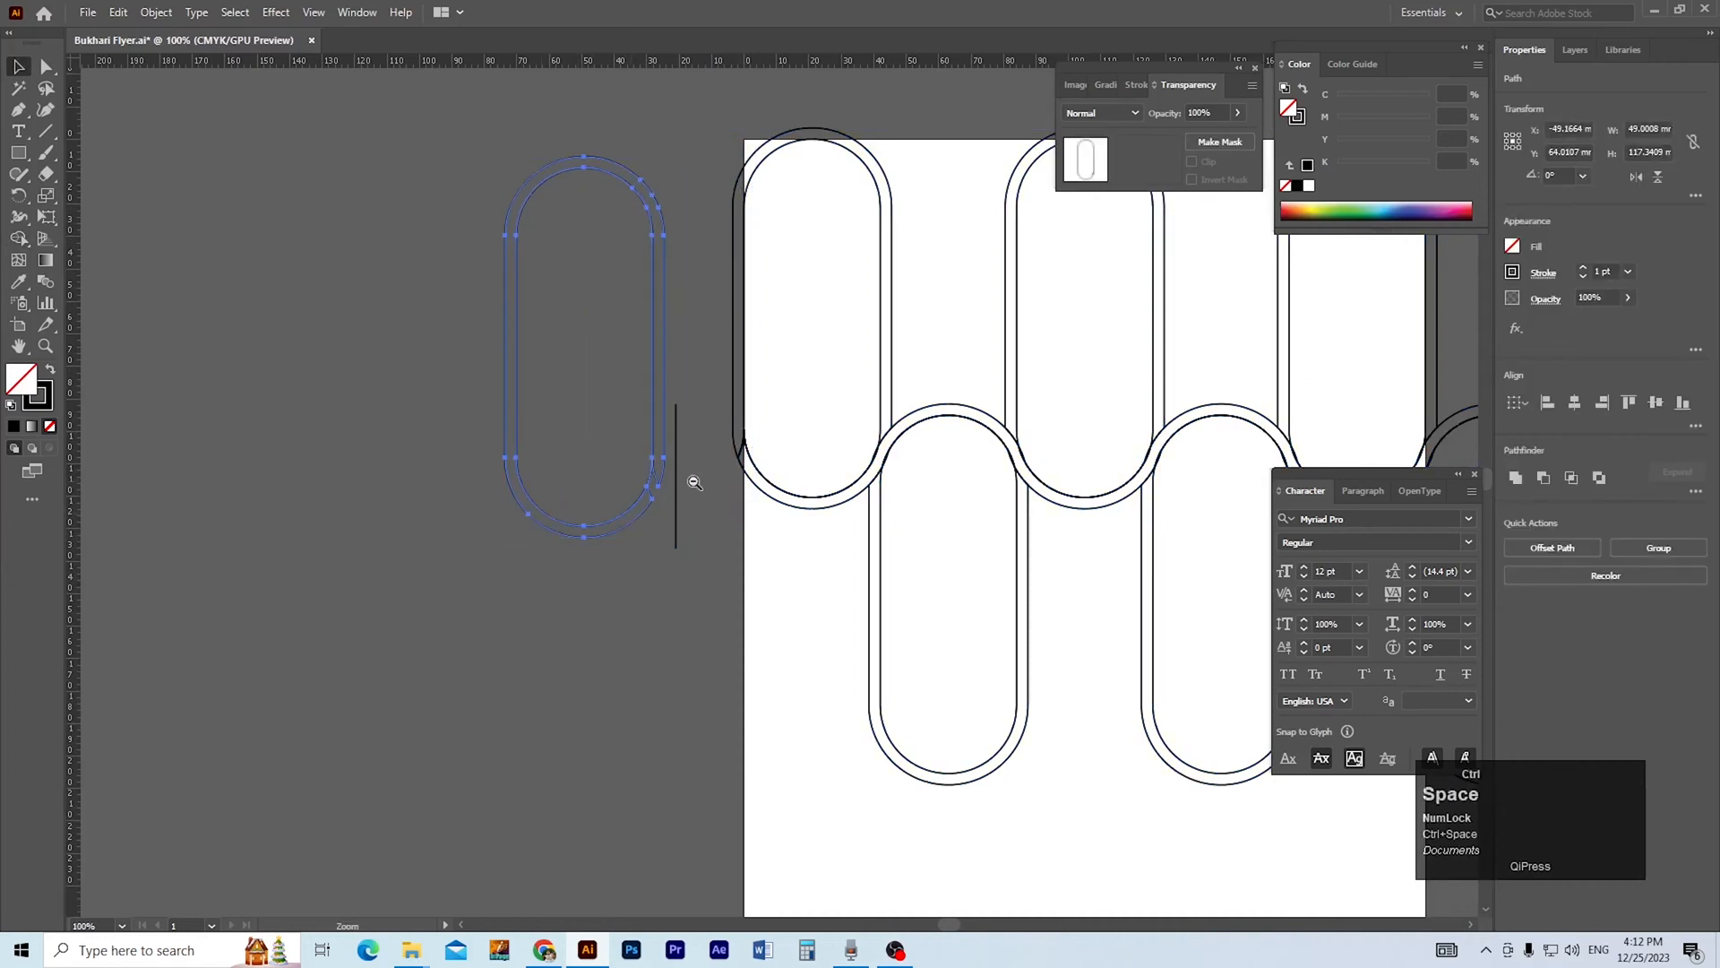
key("ctrl+z")
key("ctrl+g")
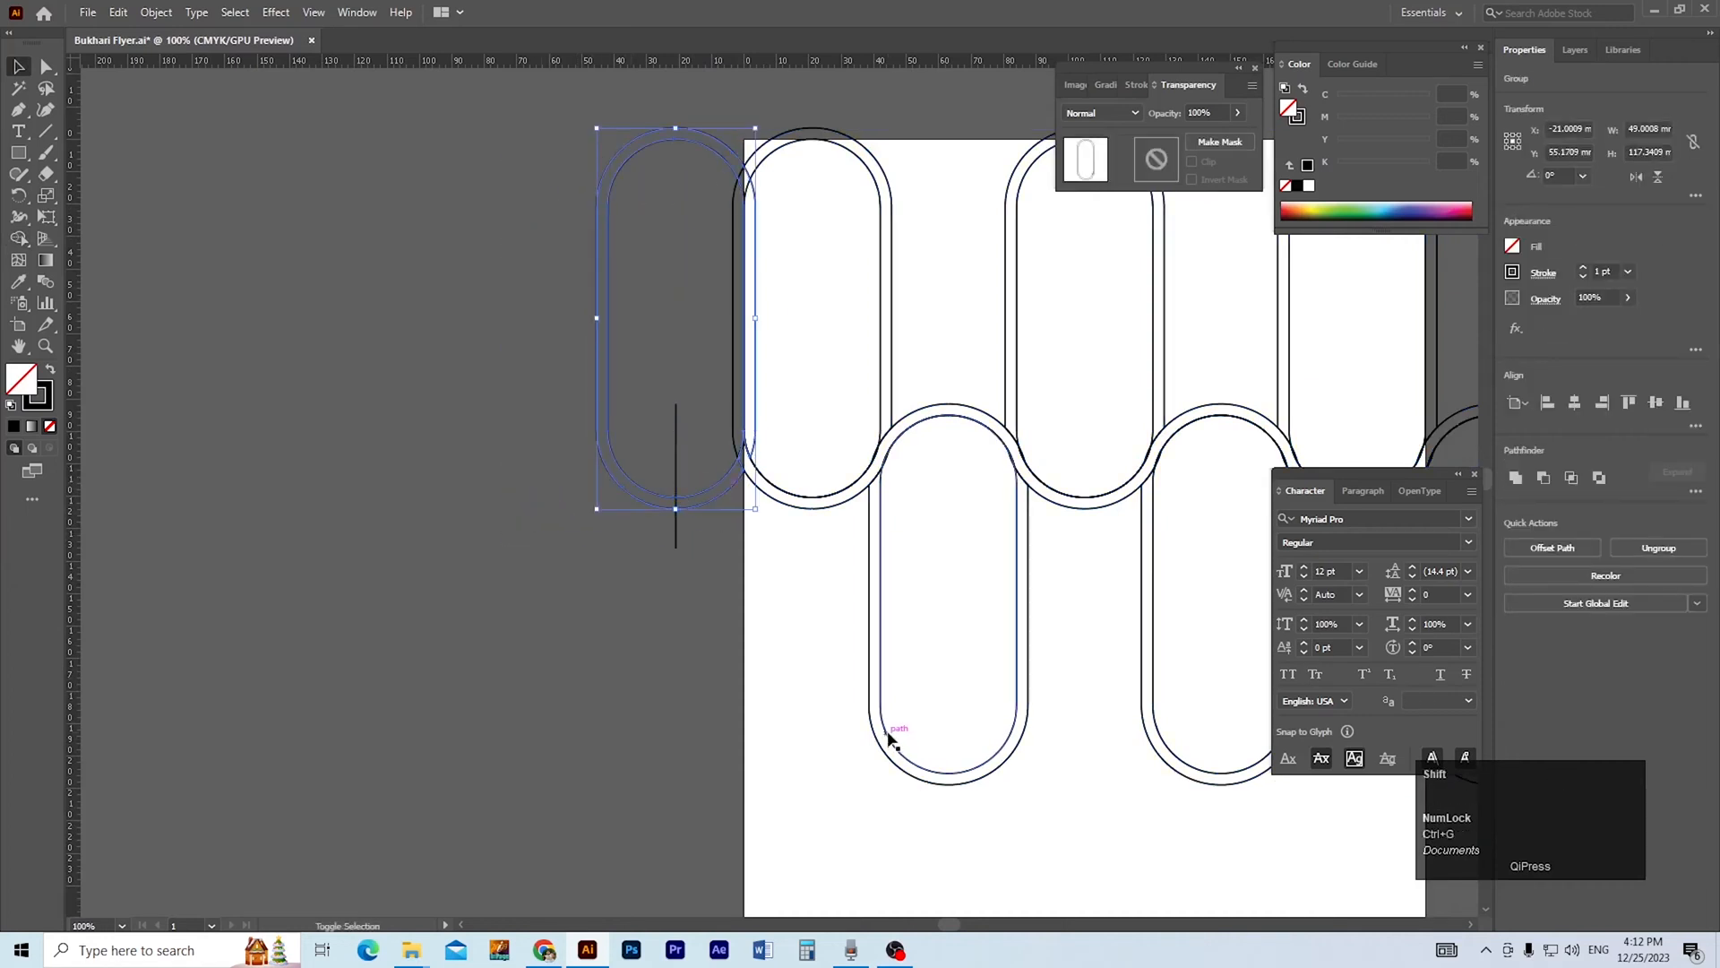
Align the grouped leftmost pill's bottom edge with the bottom of the lowered pills.
left_click(620, 545)
left_click(643, 490)
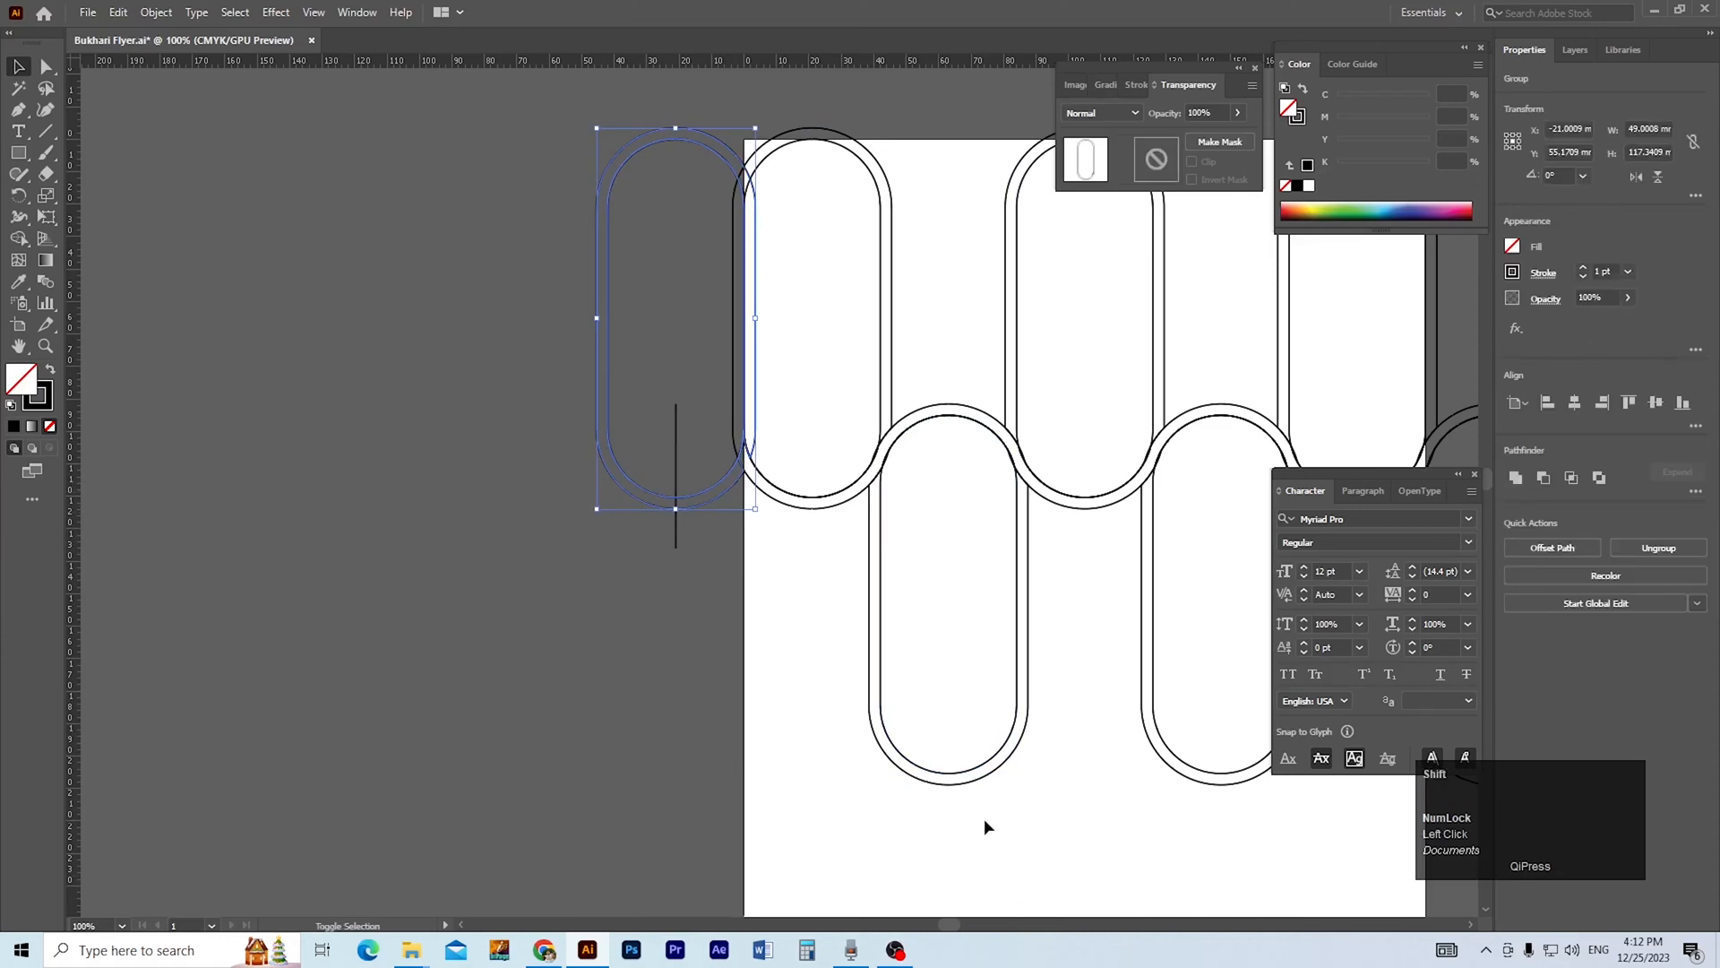
left_click(975, 785, "shift")
left_click(1683, 403)
left_click(417, 654)
Move the left vertical line up so that it crosses the top arc of the lowered leftmost pill.
scroll(696, 628, "up", 1)
left_click_drag(695, 628, 795, 568)
scroll(837, 777, "up", 1)
left_click_drag(837, 777, 713, 847)
scroll(538, 439, "up", 1)
left_click_drag(538, 439, 616, 838)
left_click_drag(733, 742, 733, 620)
left_click_drag(633, 333, 540, 417)
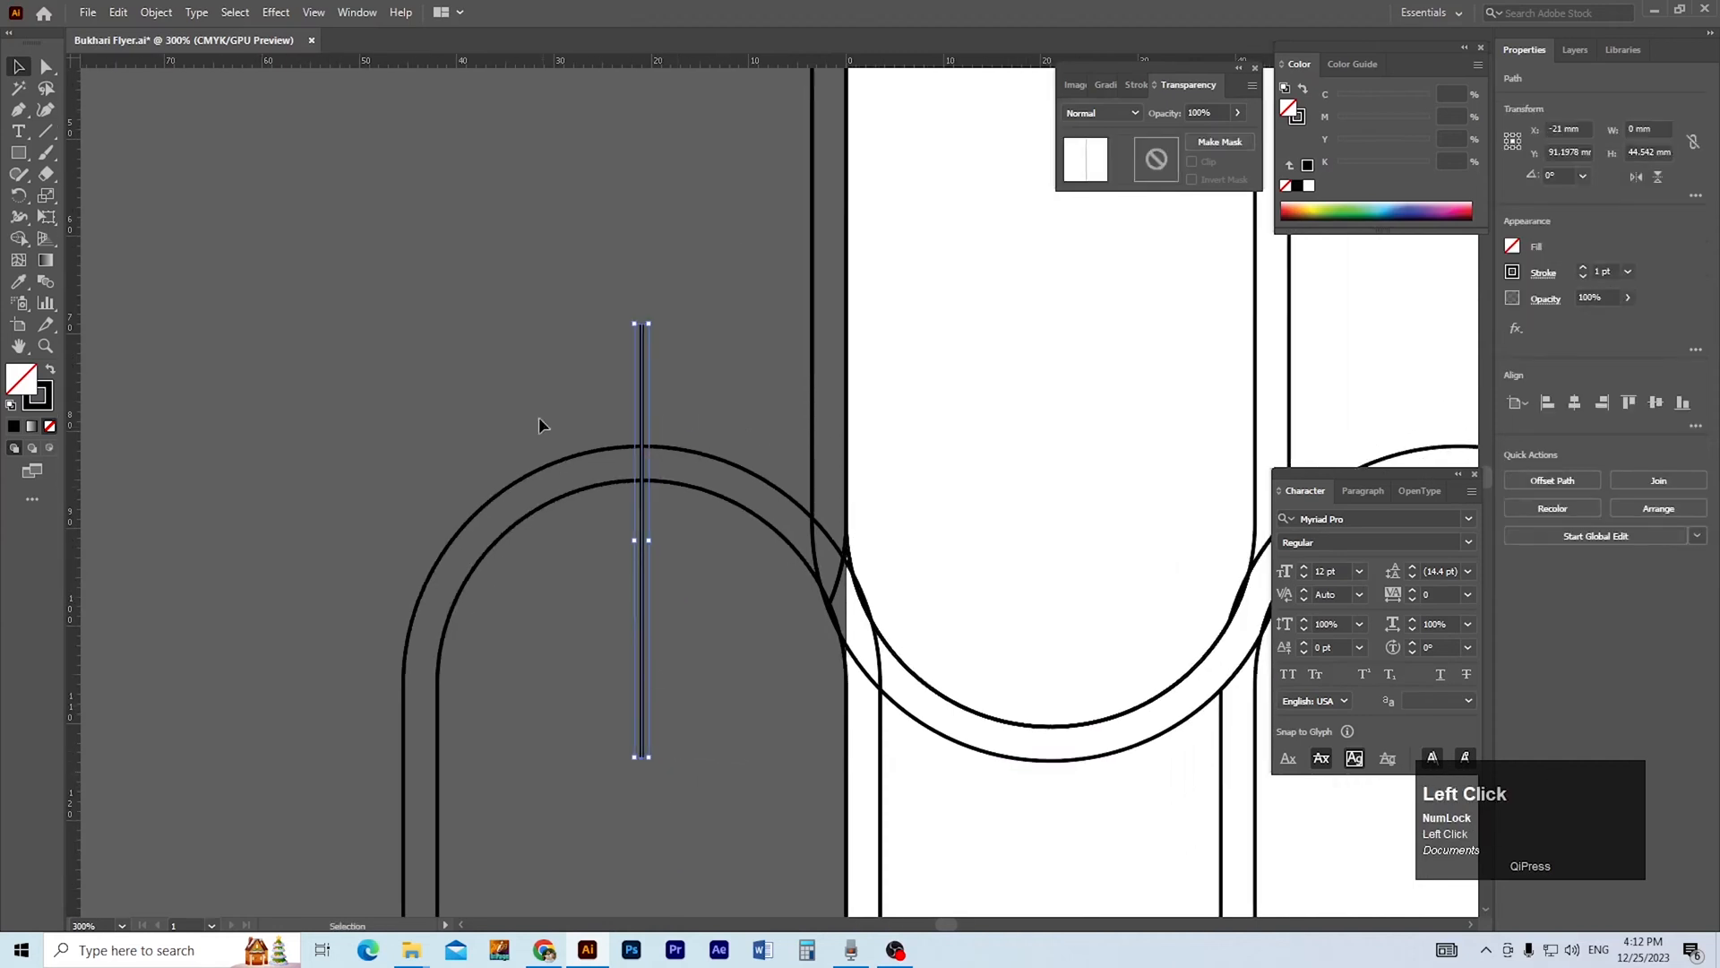
Merge the leftmost pill's top arc into the wave with Shape Builder, from the vertical line to the first trough.
key("ctrl+a")
key("shift+m")
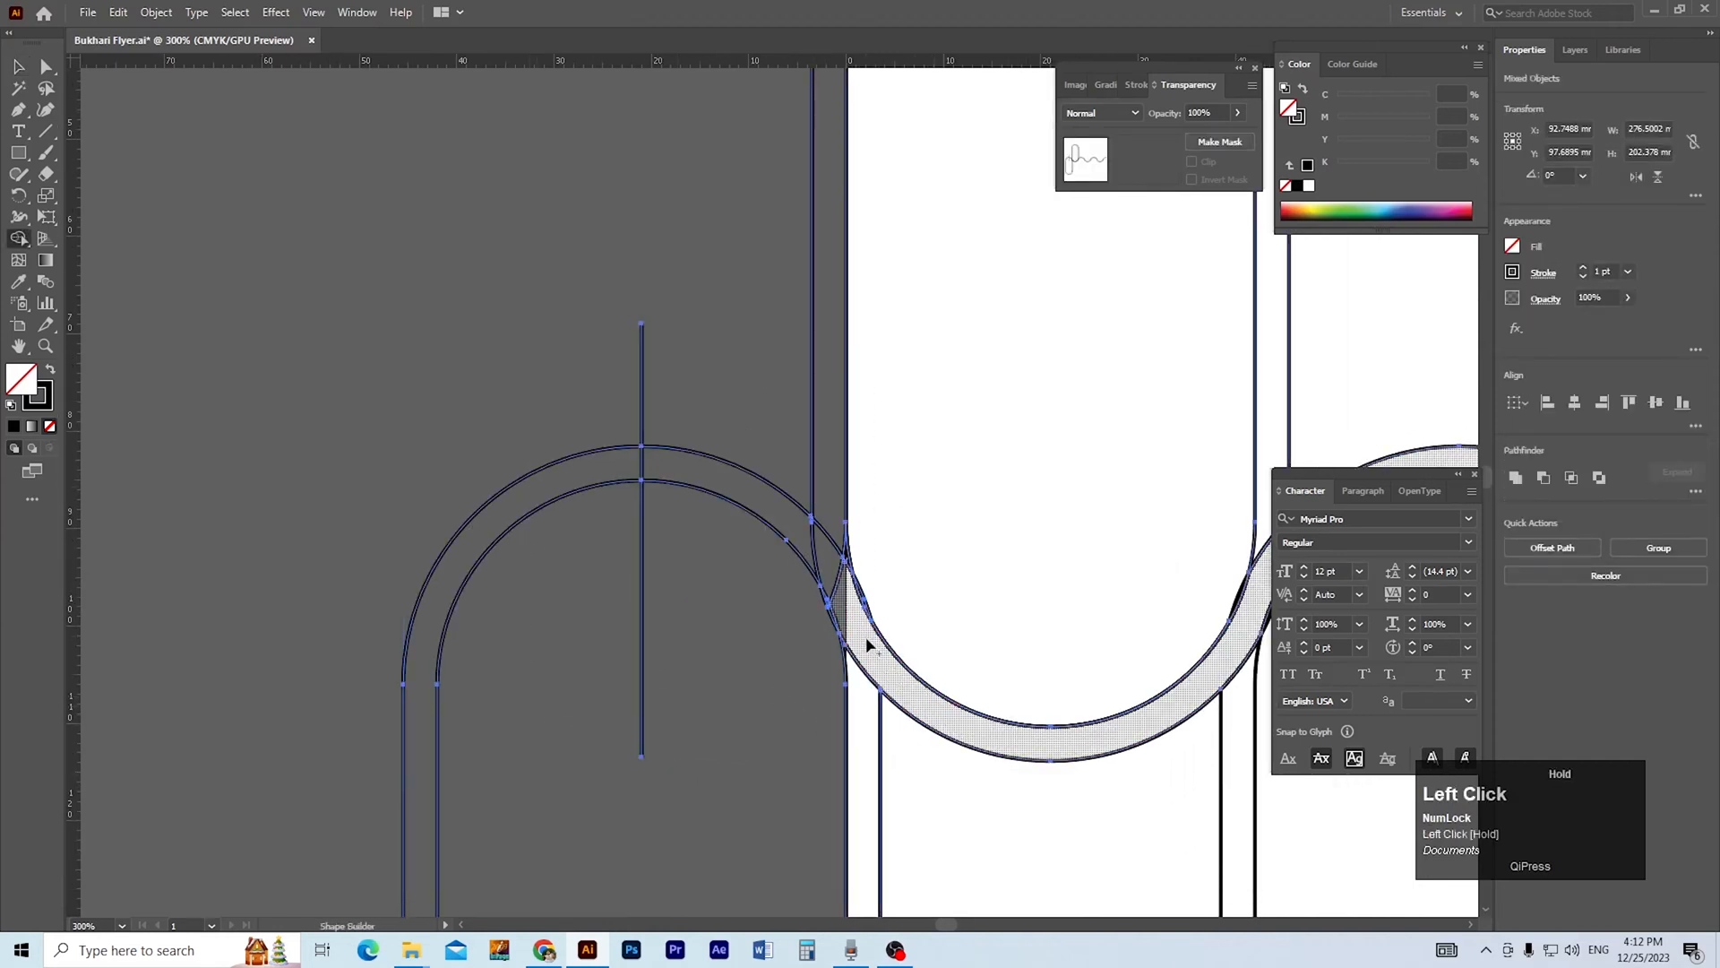
left_click_drag(822, 564, 778, 508)
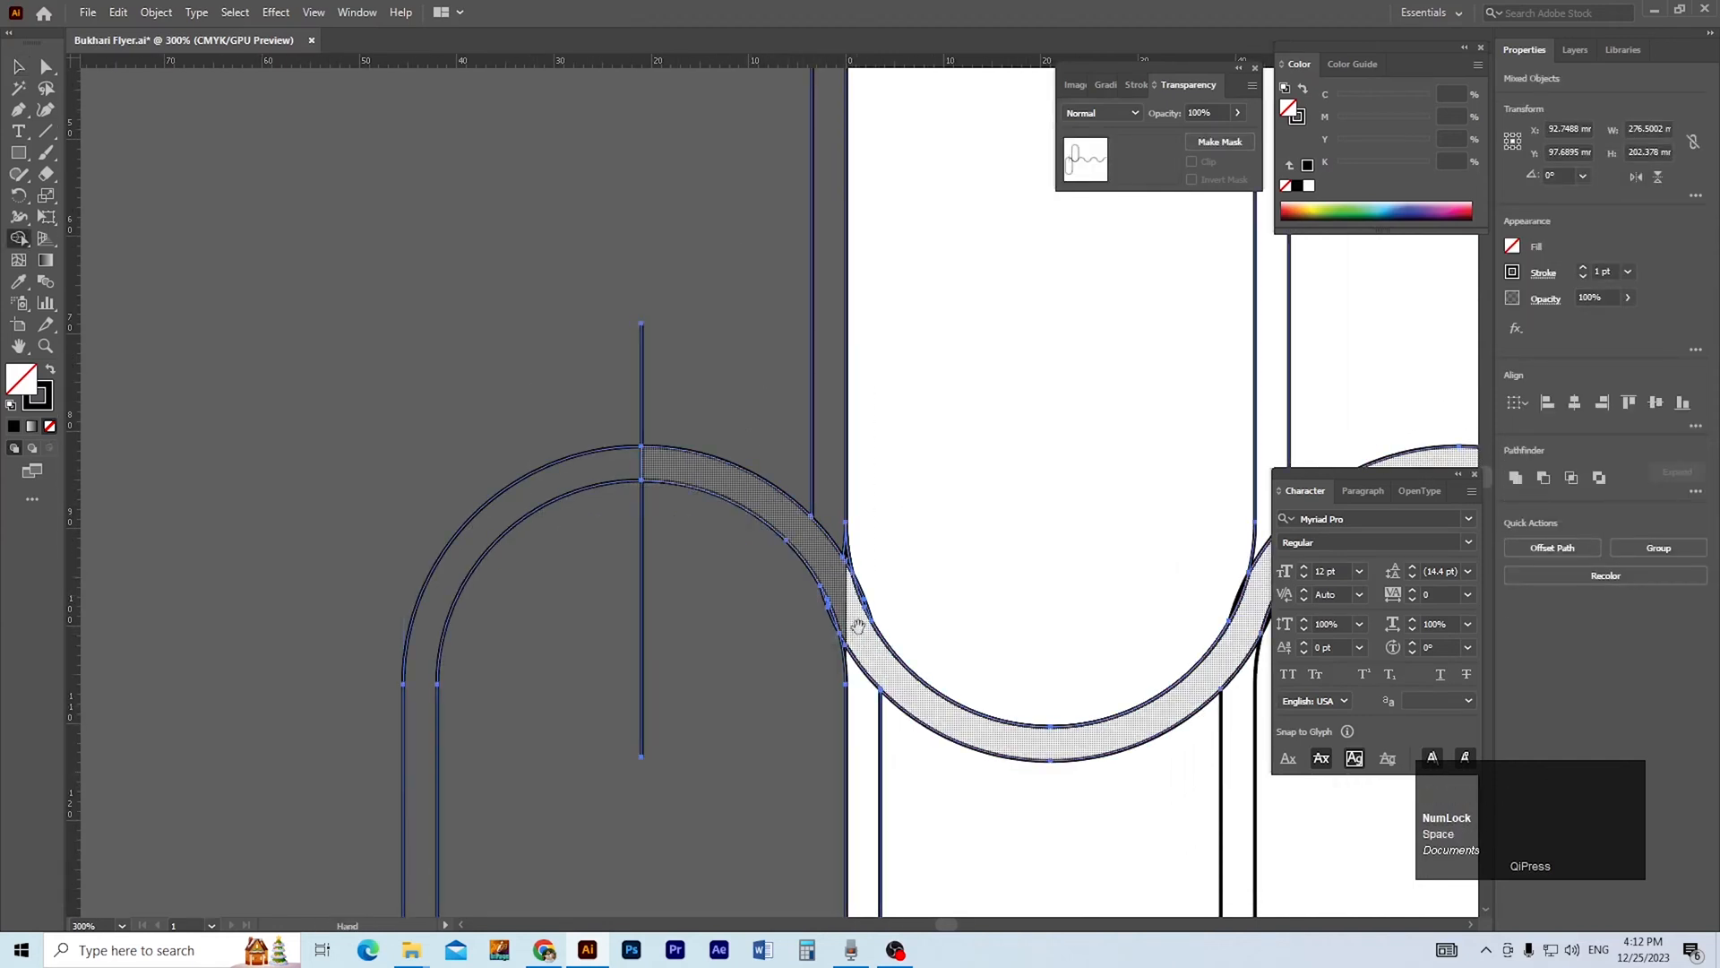
left_click(851, 620, "ctrl+alt")
left_click(851, 620, "ctrl+alt")
left_click(851, 620, "ctrl+alt")
key("v")
left_click(434, 537)
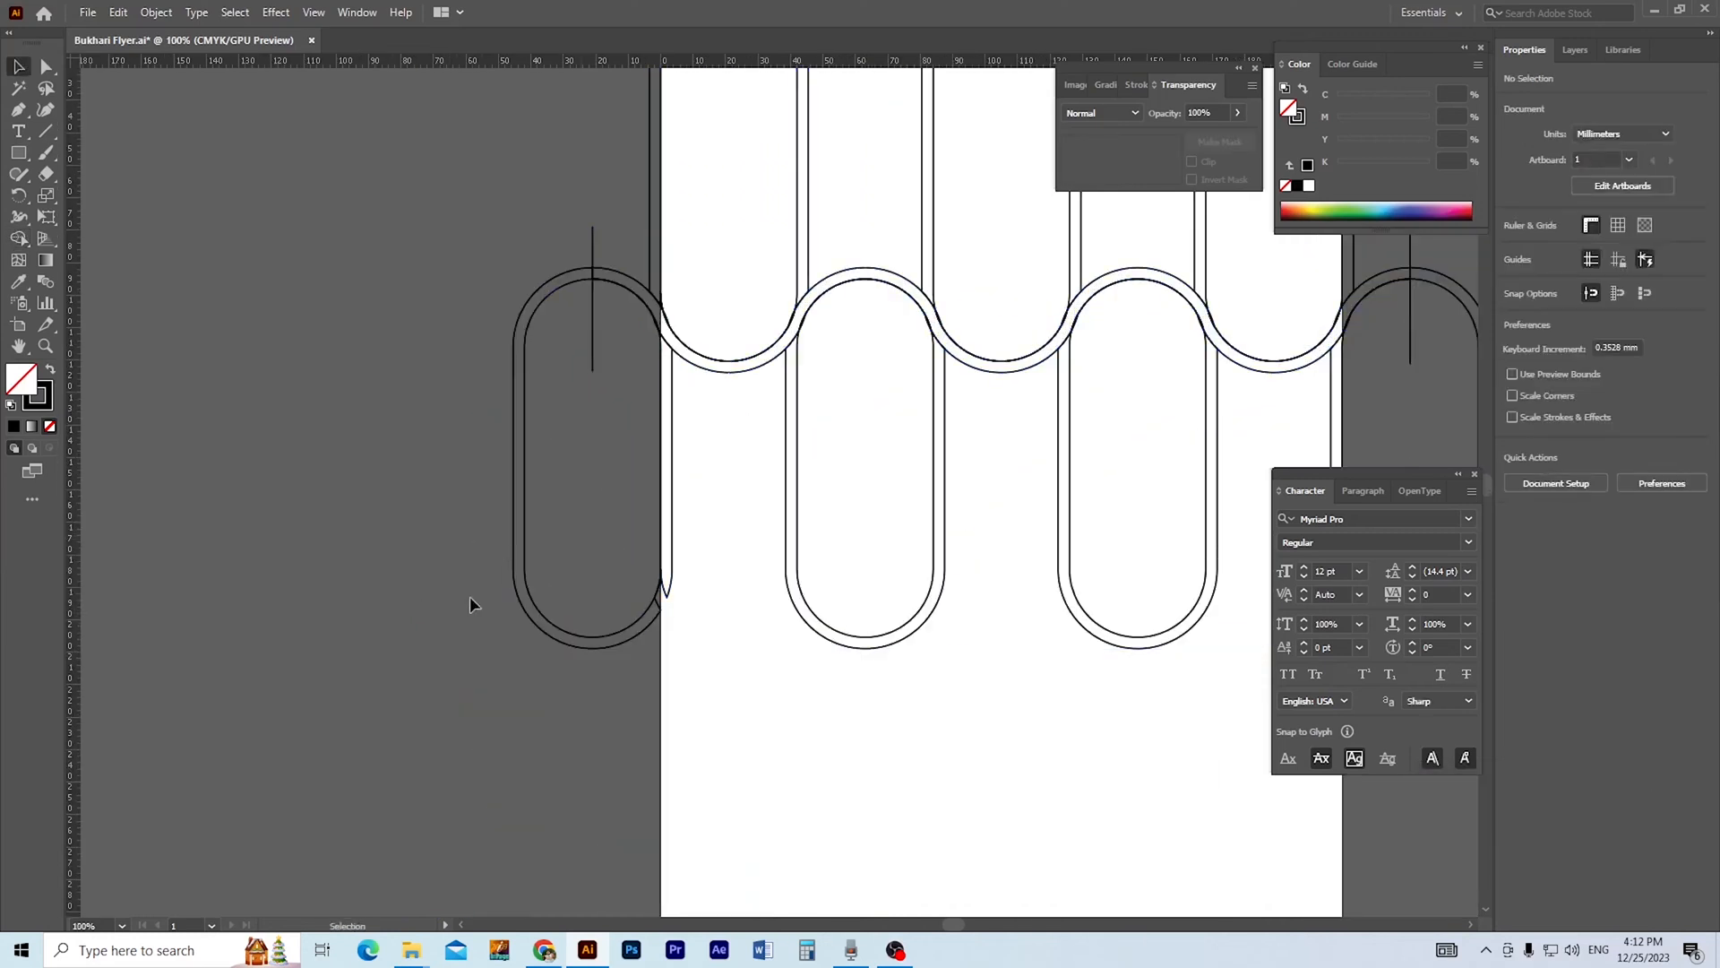
Delete the leftover pieces of the leftmost pill and its vertical line.
left_click(449, 502)
left_click(534, 556)
key("Delete")
left_click(594, 246)
key("Delete")
left_click_drag(750, 511, 581, 620)
left_click(443, 387)
key("Delete")
Keep only the wave band by cutting it, clearing all other artwork and pasting it back in front.
left_click(871, 475, "ctrl+alt")
left_click(593, 378, "ctrl+alt")
key("ctrl+a")
key("Delete")
key("ctrl+f")
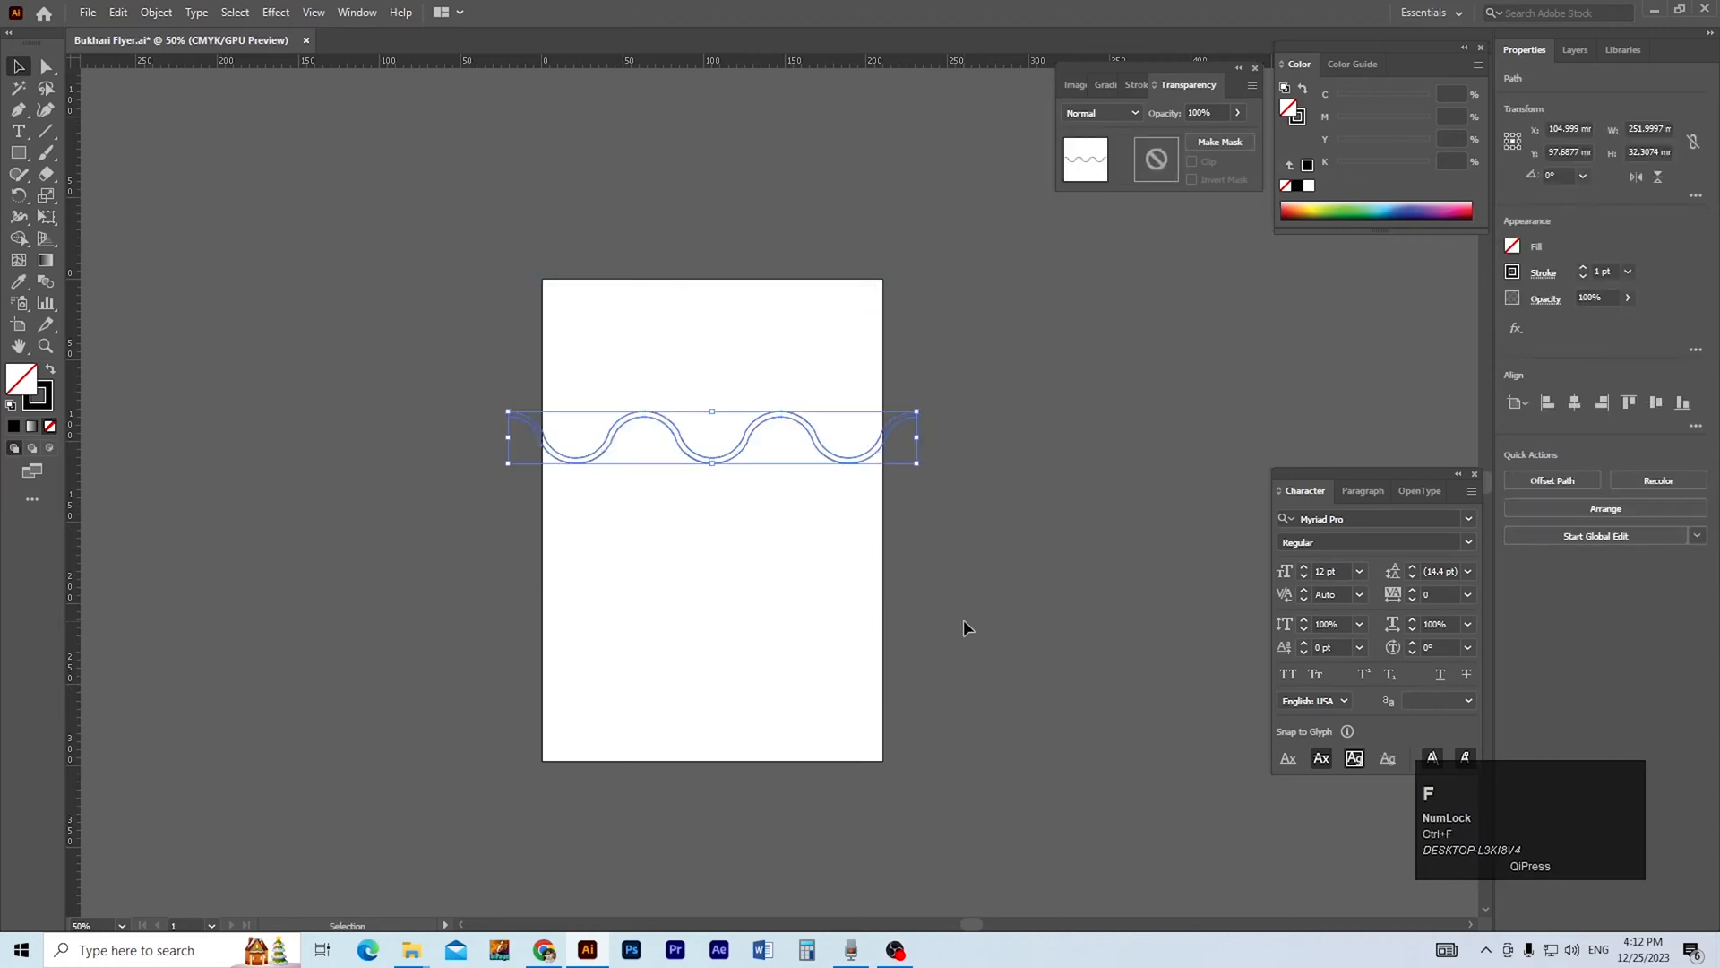
left_click(1016, 606)
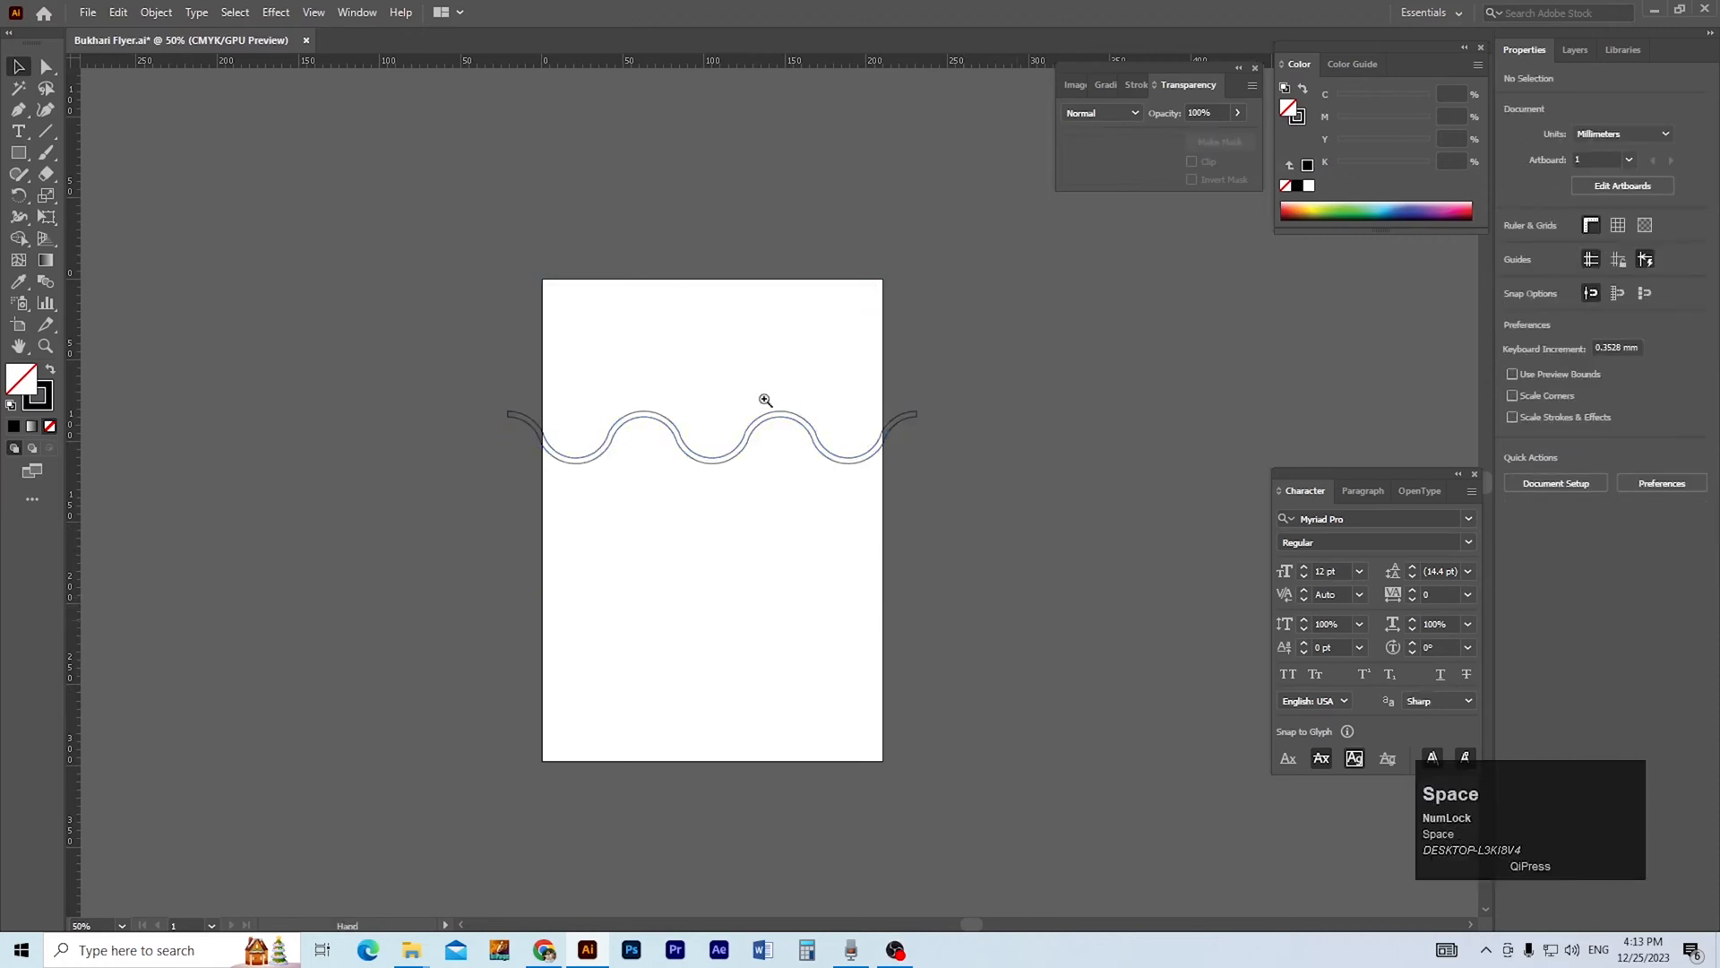
Draw a rectangle about 210 × 183.5 mm from the artboard's top edge down past the wave band.
left_click(803, 407, "ctrl")
left_click_drag(794, 548, 904, 457)
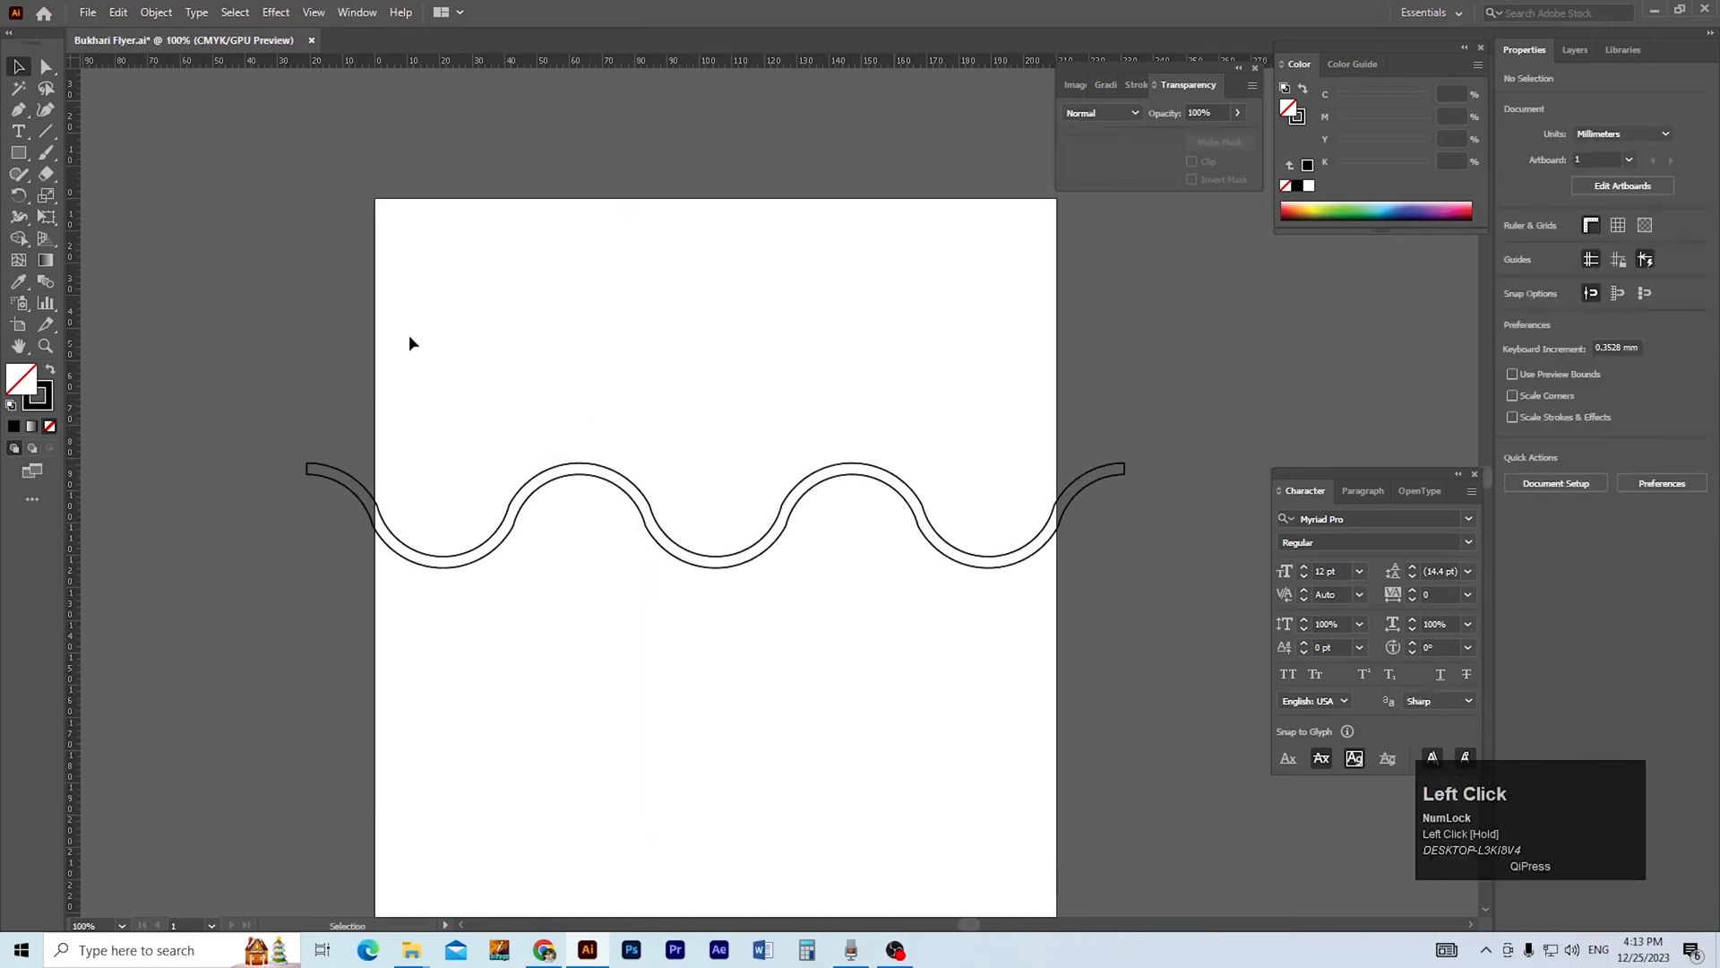
key("m")
left_click_drag(375, 196, 1057, 793)
Select the rectangle and the wave band, and split the rectangle along the wave with Shape Builder.
left_click_drag(1145, 616, 788, 459)
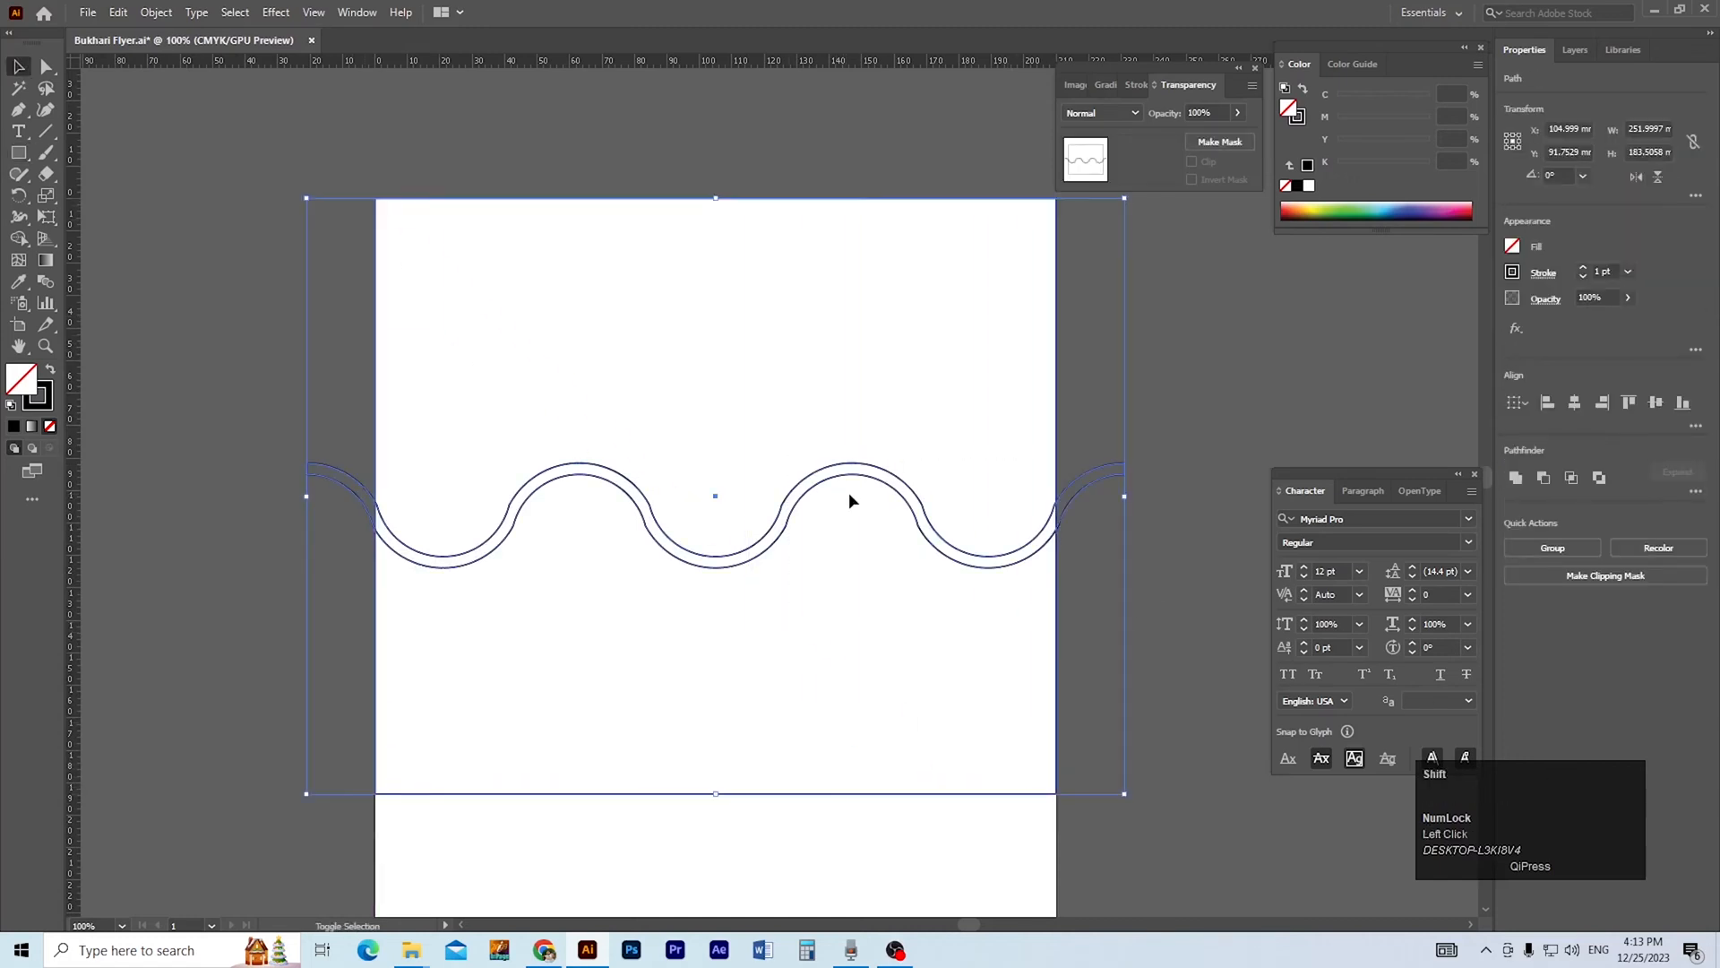
key("shift+m")
left_click(835, 532, "ctrl+alt")
left_click(835, 532, "ctrl+alt")
key("v")
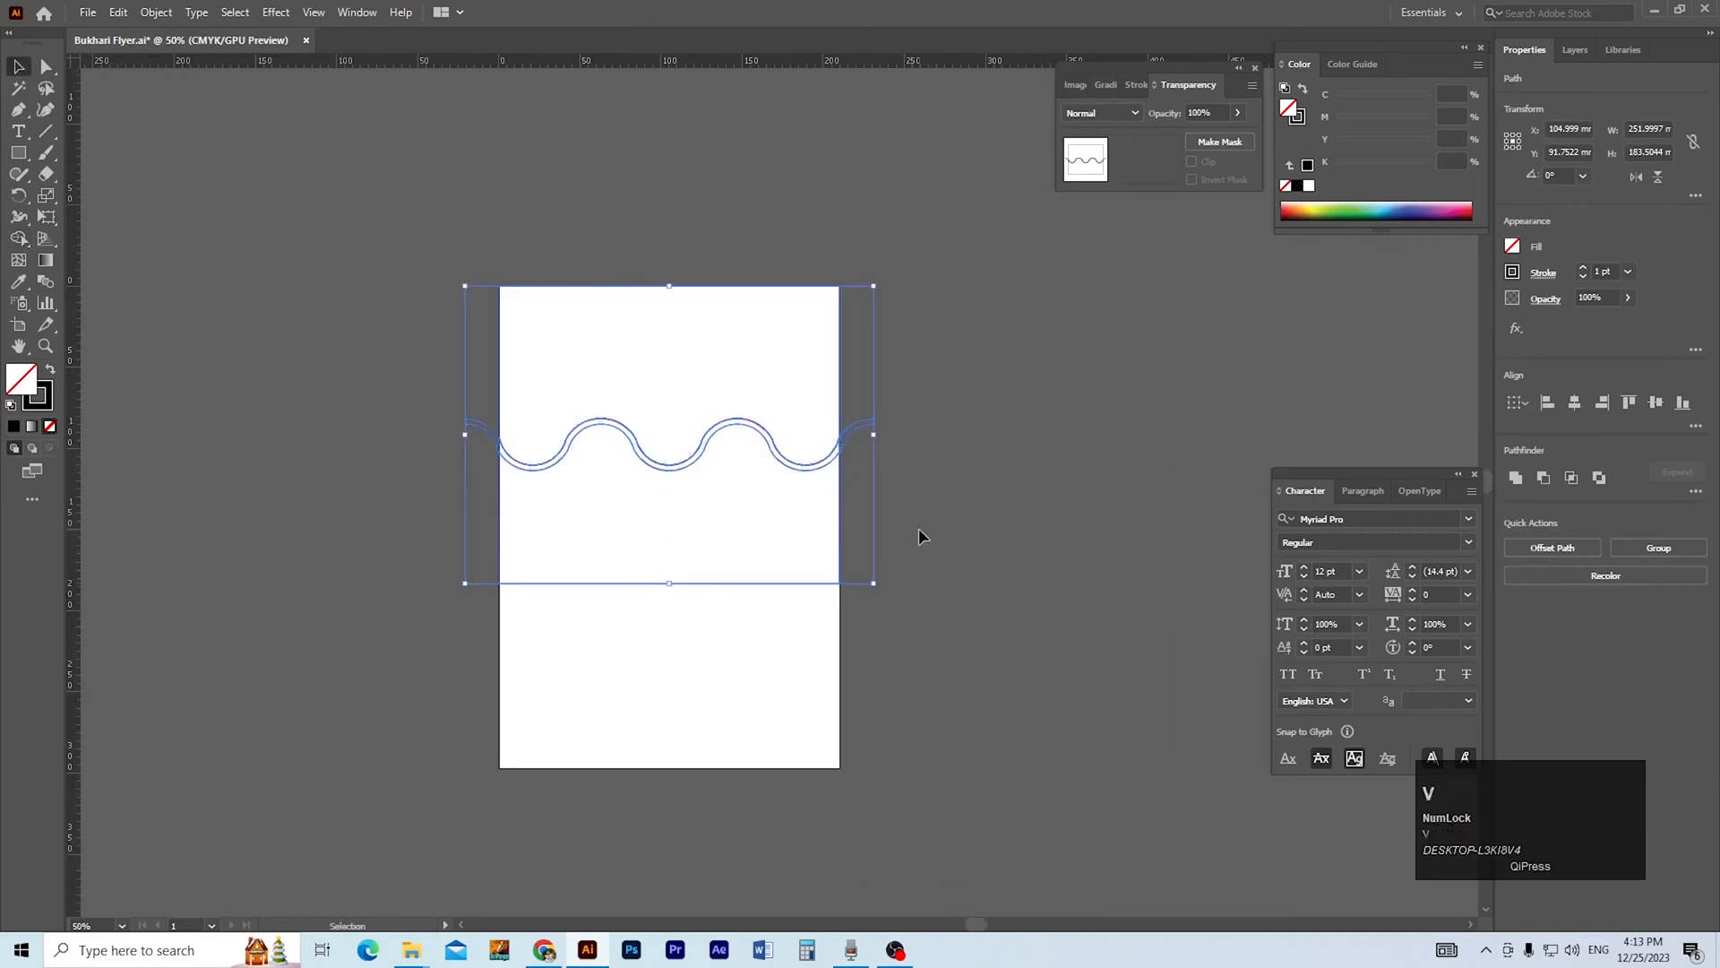
Delete the part of the rectangle below the wave, leaving the upper part in its original position.
left_click(916, 530)
left_click_drag(789, 585, 598, 684)
left_click(748, 650)
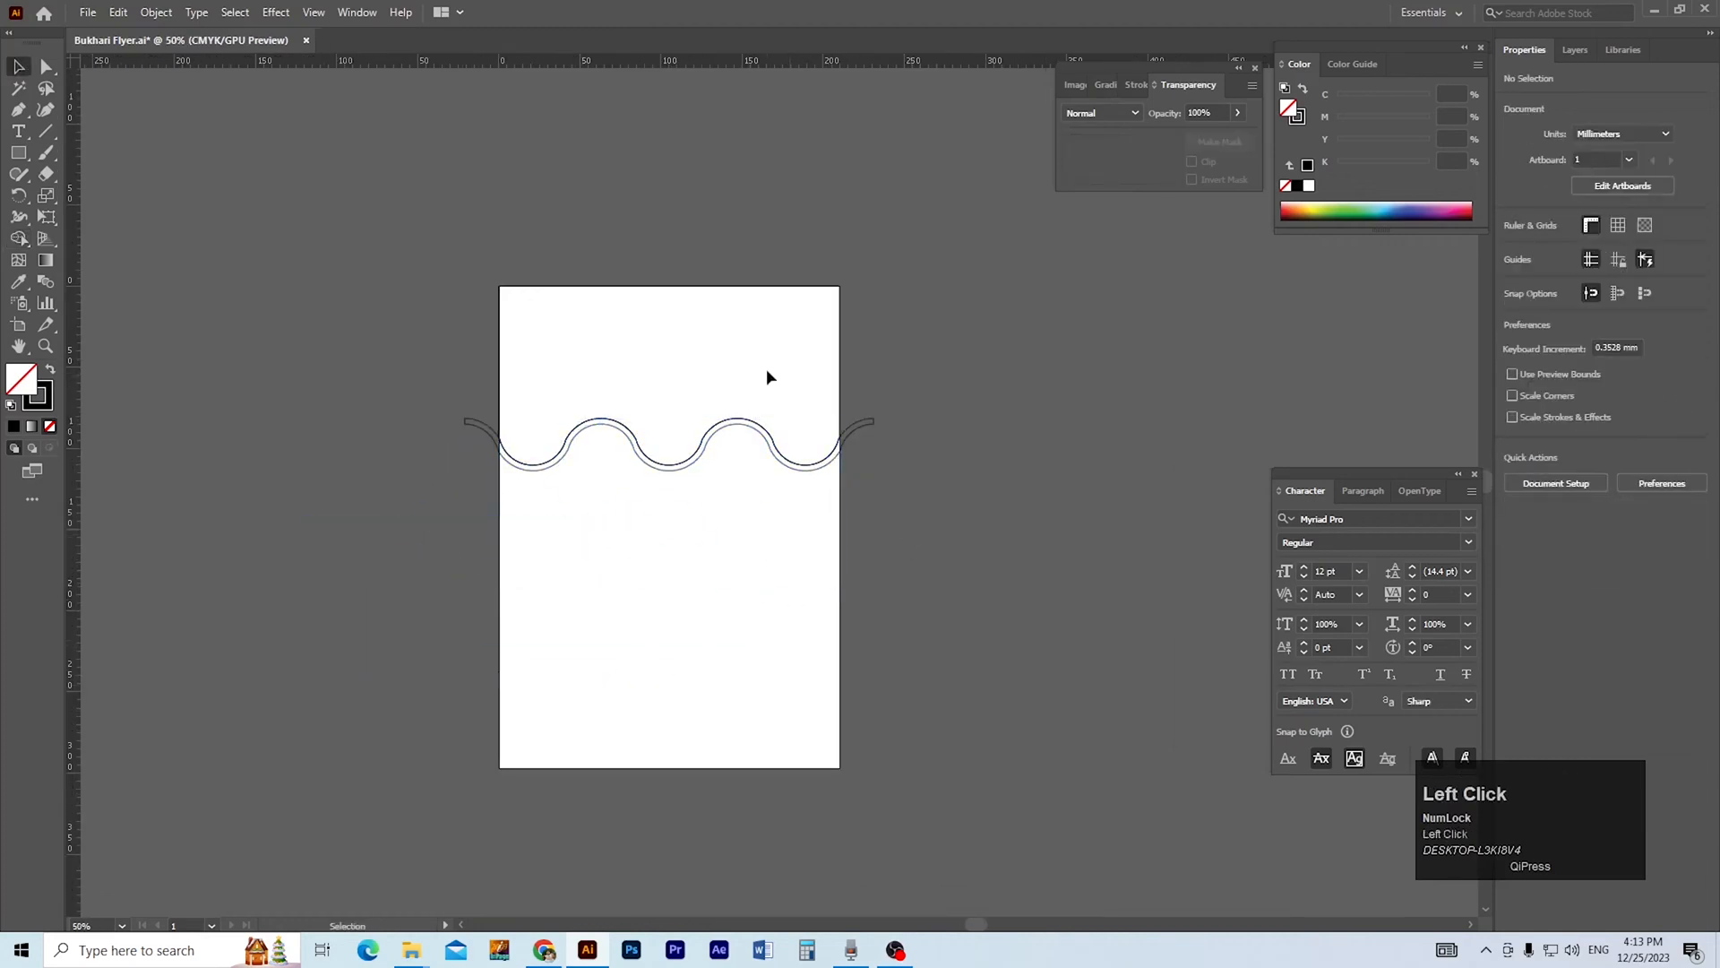
left_click(737, 287)
left_click_drag(737, 287, 809, 260)
key("ctrl+z")
Fill the shape above the wave with golden yellow, C 0, M 20.78, Y 100, K 0.
left_click(683, 471, "ctrl")
left_click(797, 455, "ctrl")
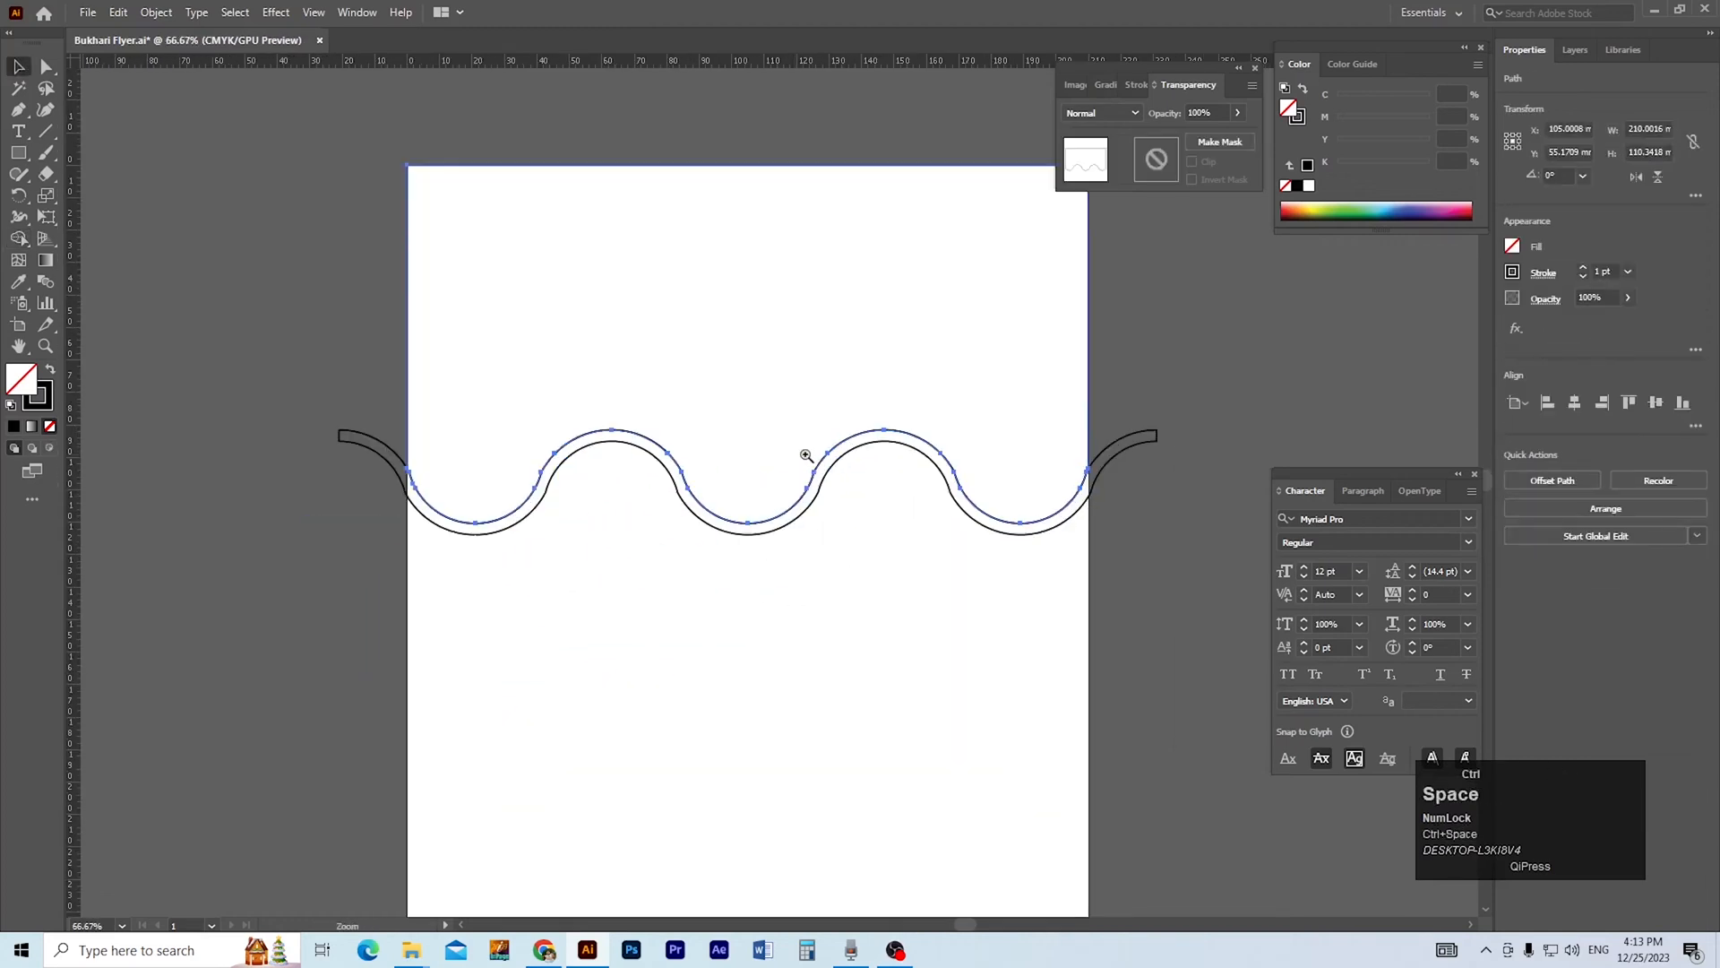
left_click_drag(766, 524, 802, 562)
left_click(1307, 209)
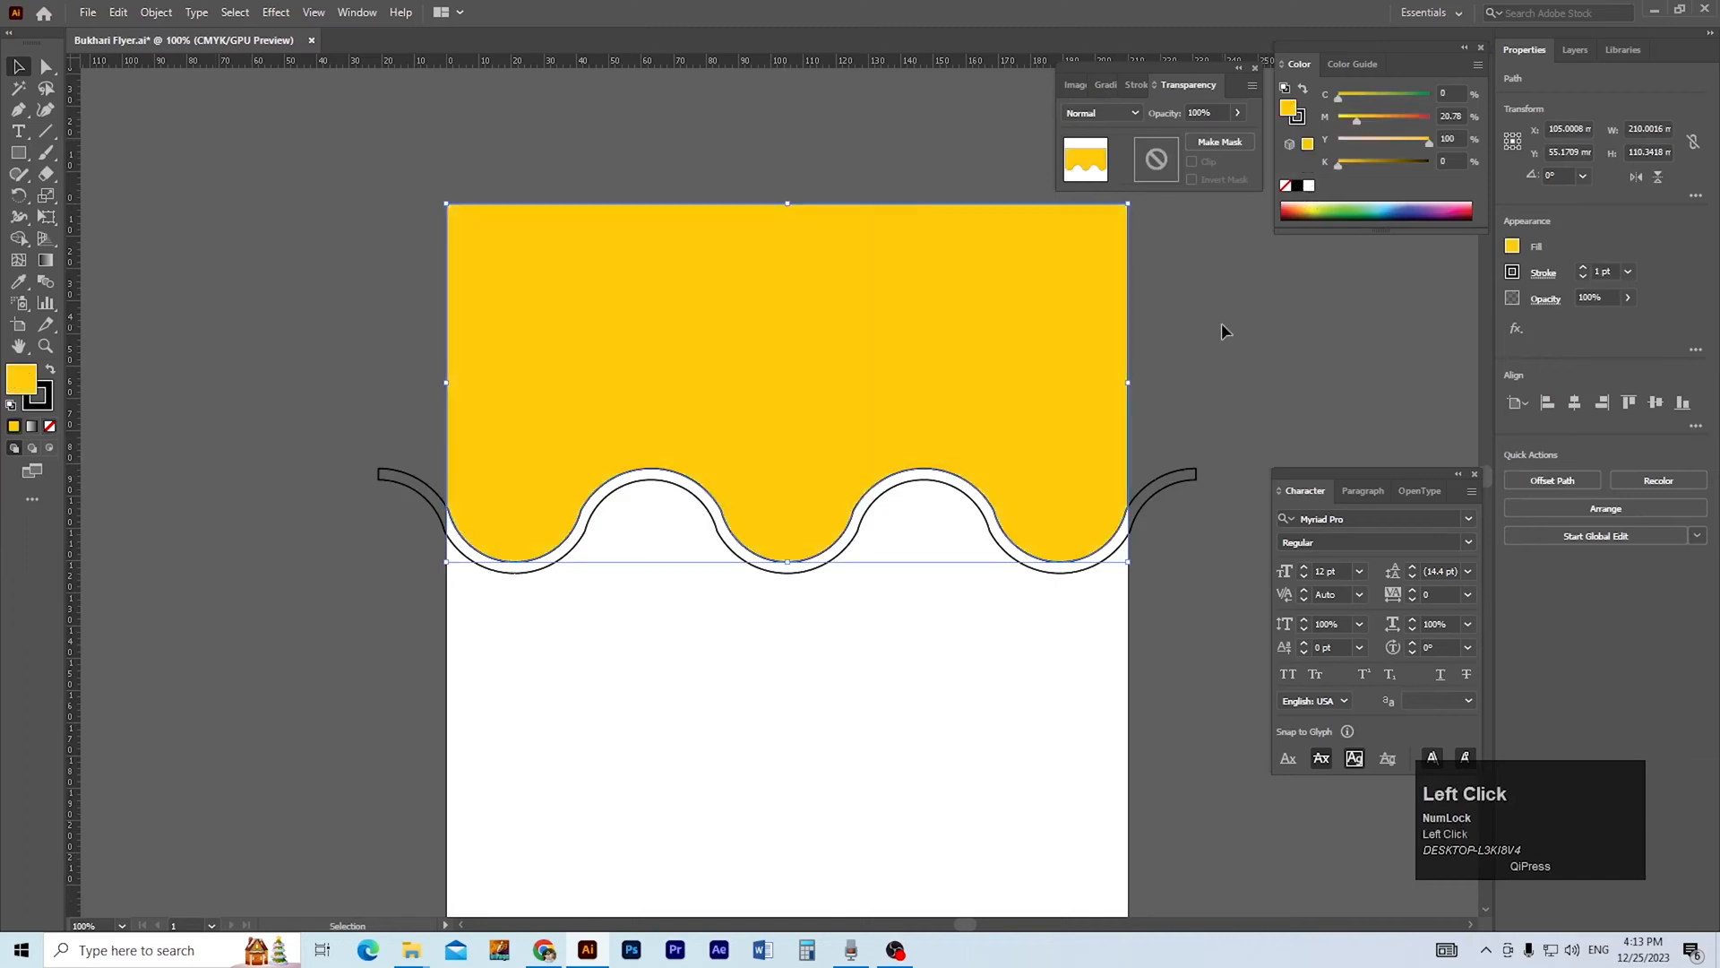
left_click(1222, 323)
left_click(995, 368, "ctrl+alt")
left_click_drag(819, 652, 974, 422)
left_click_drag(1047, 345, 1044, 481)
key("ctrl+z")
Draw a rectangle about 210 × 220 mm over the lower artboard, overlapping the wave, and select it together with the band.
left_click(878, 638)
left_click_drag(569, 794, 1023, 318)
left_click(892, 447, "ctrl")
left_click_drag(822, 507, 879, 507)
key("v")
left_click(1057, 396)
left_click(1085, 326, "shift")
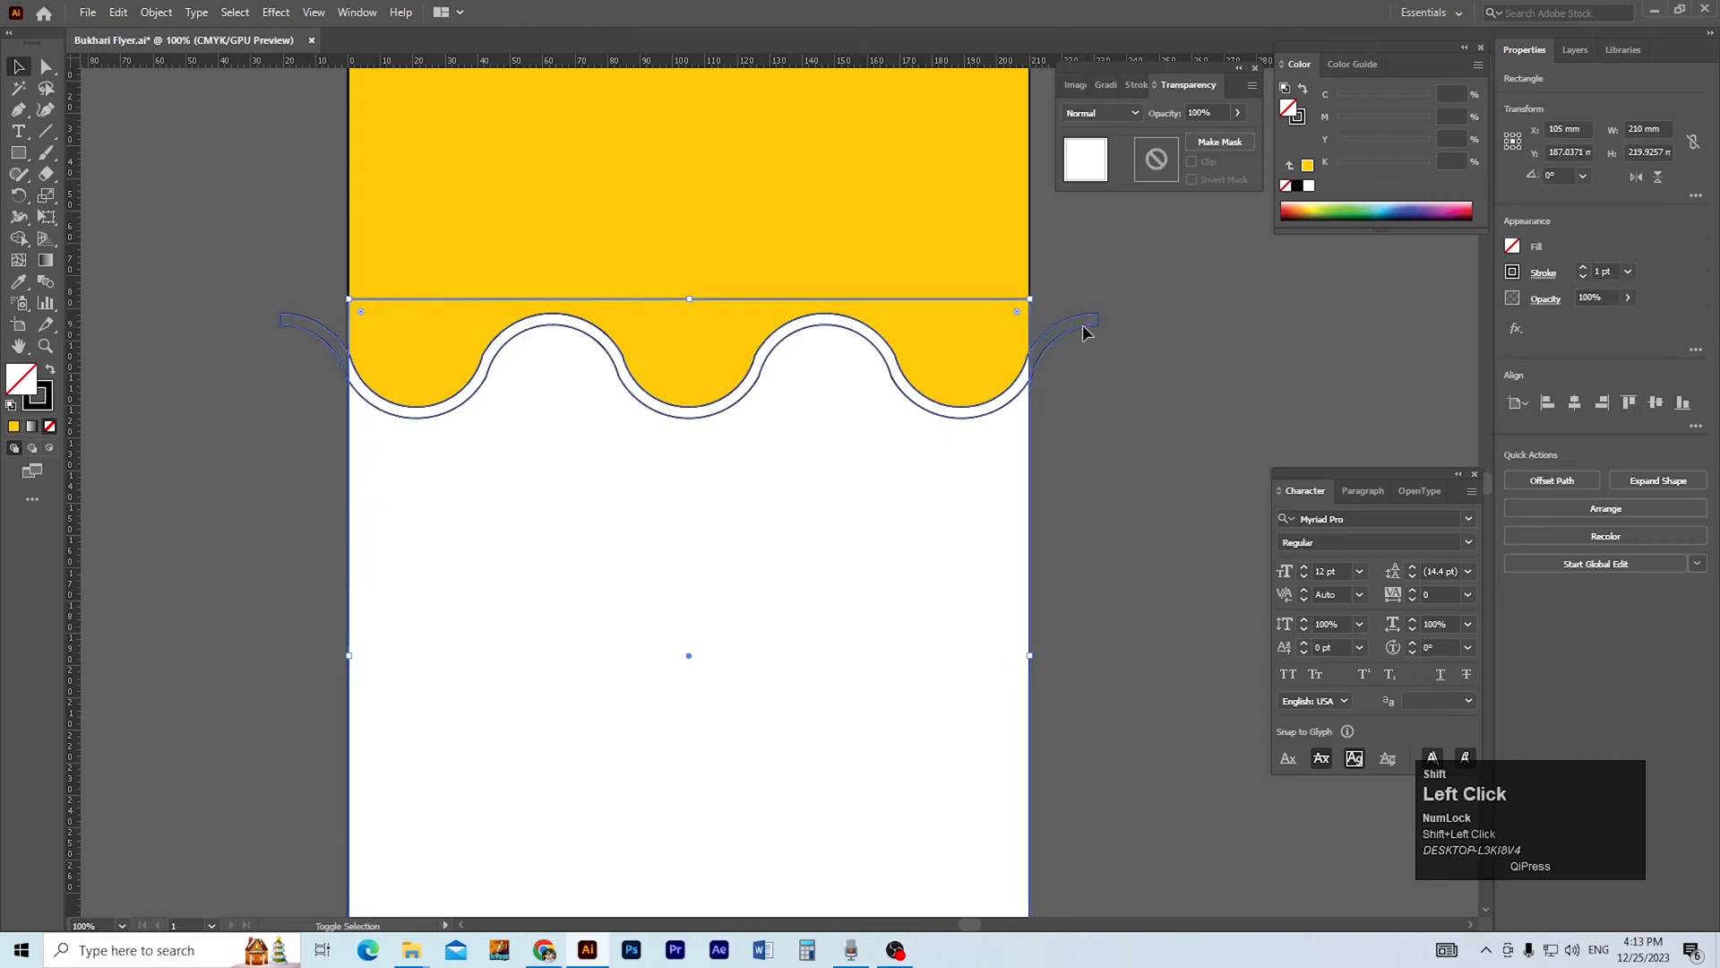
Split the lower rectangle along the wave band with Shape Builder and delete its part above the wave.
key("shift+m")
left_click(965, 539)
key("v")
left_click(1065, 421)
left_click(995, 299)
key("Delete")
Delete the wave band between the yellow and lower shapes, keeping the lower shape in its original position.
left_click(808, 460, "ctrl+alt")
left_click_drag(826, 546, 891, 579)
key("v")
left_click(848, 556, "ctrl+alt")
left_click(849, 503)
mouse_move(848, 502)
left_mouse_down()
mouse_move(670, 432)
mouse_move(425, 423)
left_mouse_up()
left_click(515, 466)
left_click(818, 419, "ctrl")
left_click(818, 425, "ctrl")
left_click_drag(818, 503, 857, 421)
left_click(973, 461)
key("Delete")
left_click_drag(939, 530, 944, 612)
key("ctrl+z")
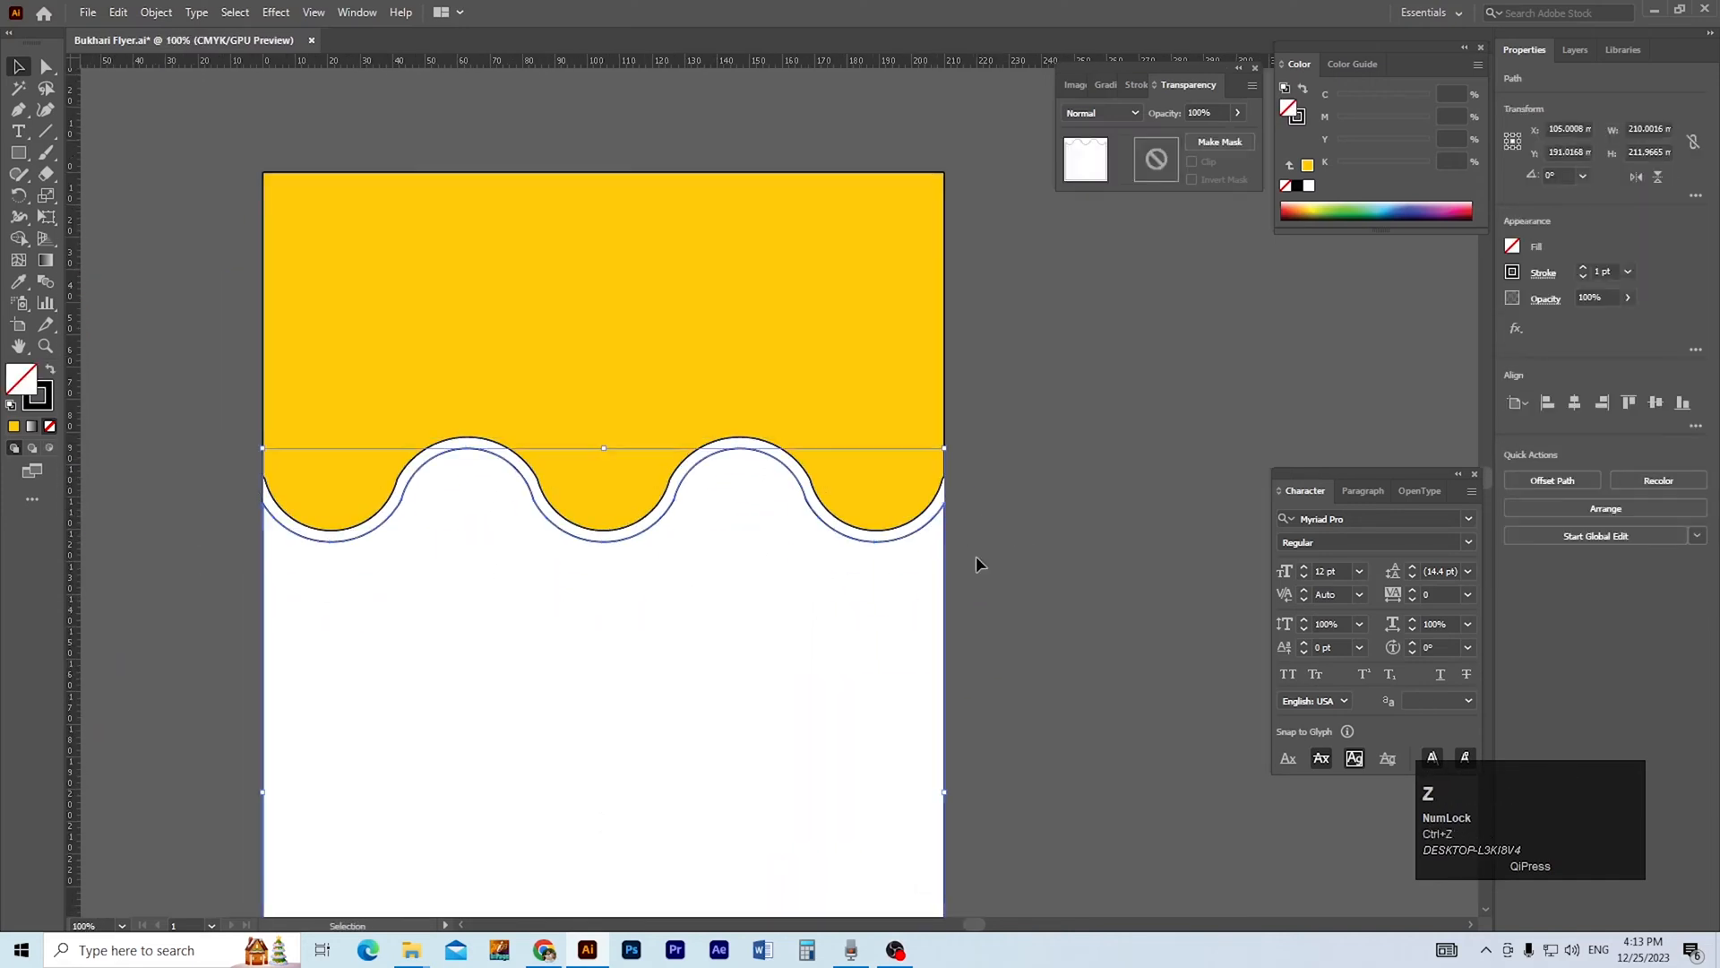
Fill the shape below the wave with black and remove the stroke from both background shapes.
left_click(1296, 186)
left_click(891, 503, "shift")
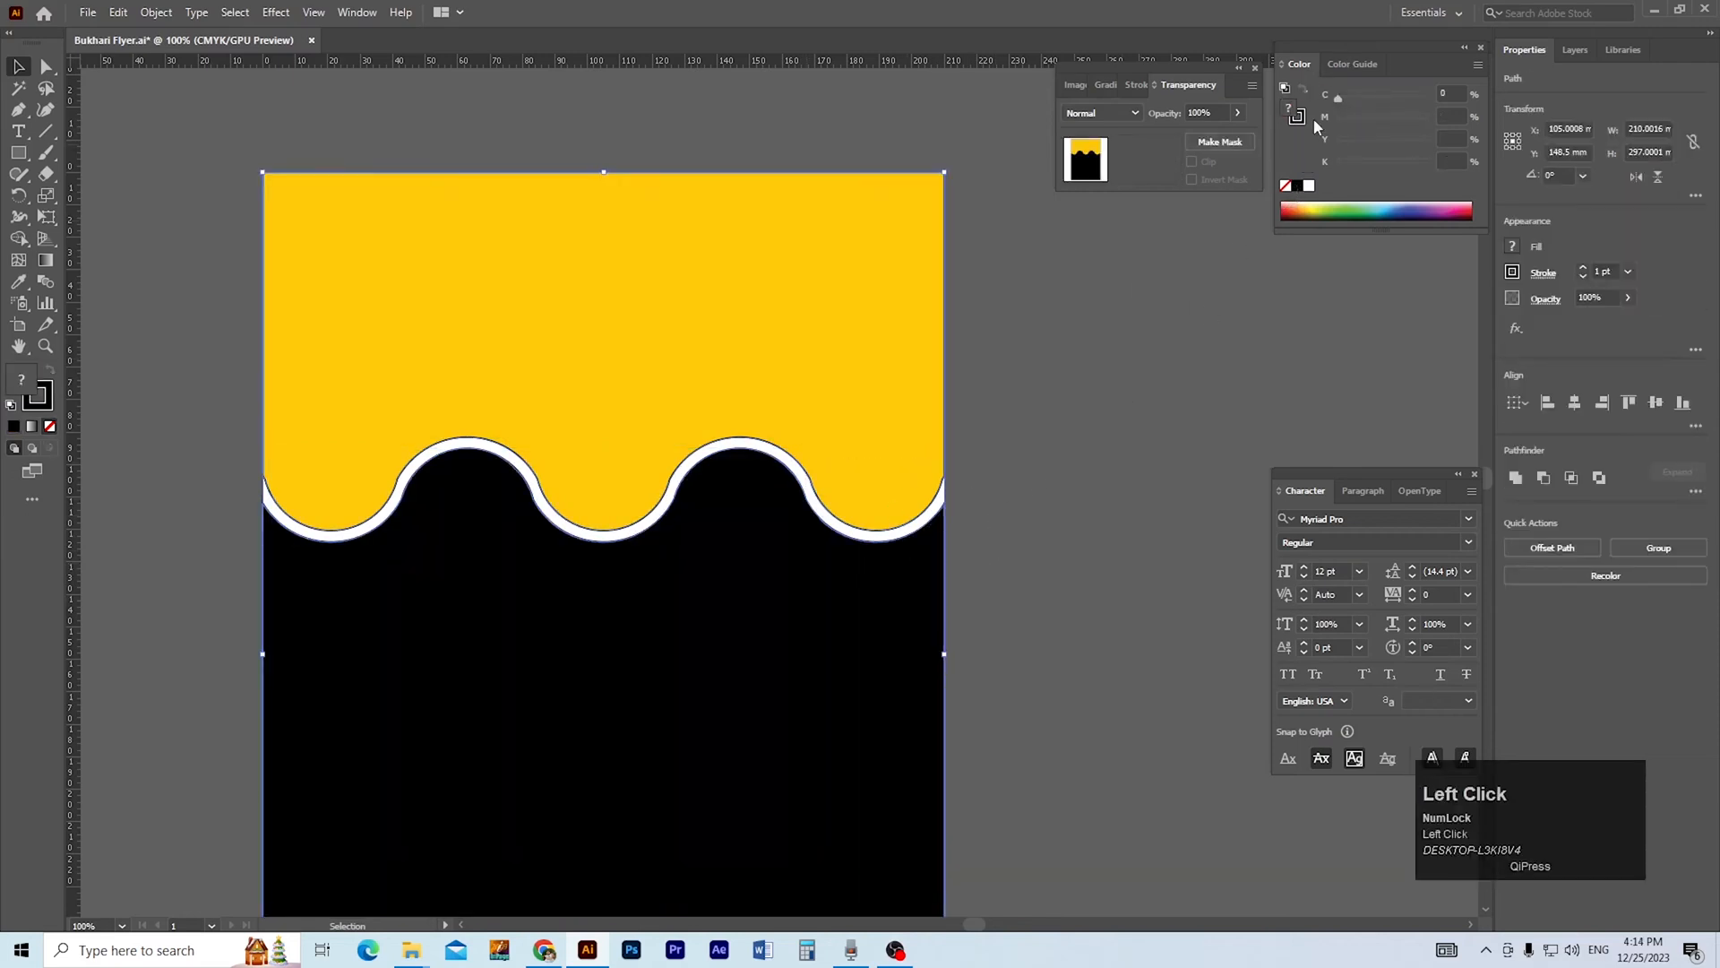
left_click(1286, 185)
left_click(1206, 340)
scroll(1165, 354, "down", 1)
mouse_move(1084, 368)
left_mouse_down()
mouse_move(841, 438)
mouse_move(1044, 383)
left_mouse_up()
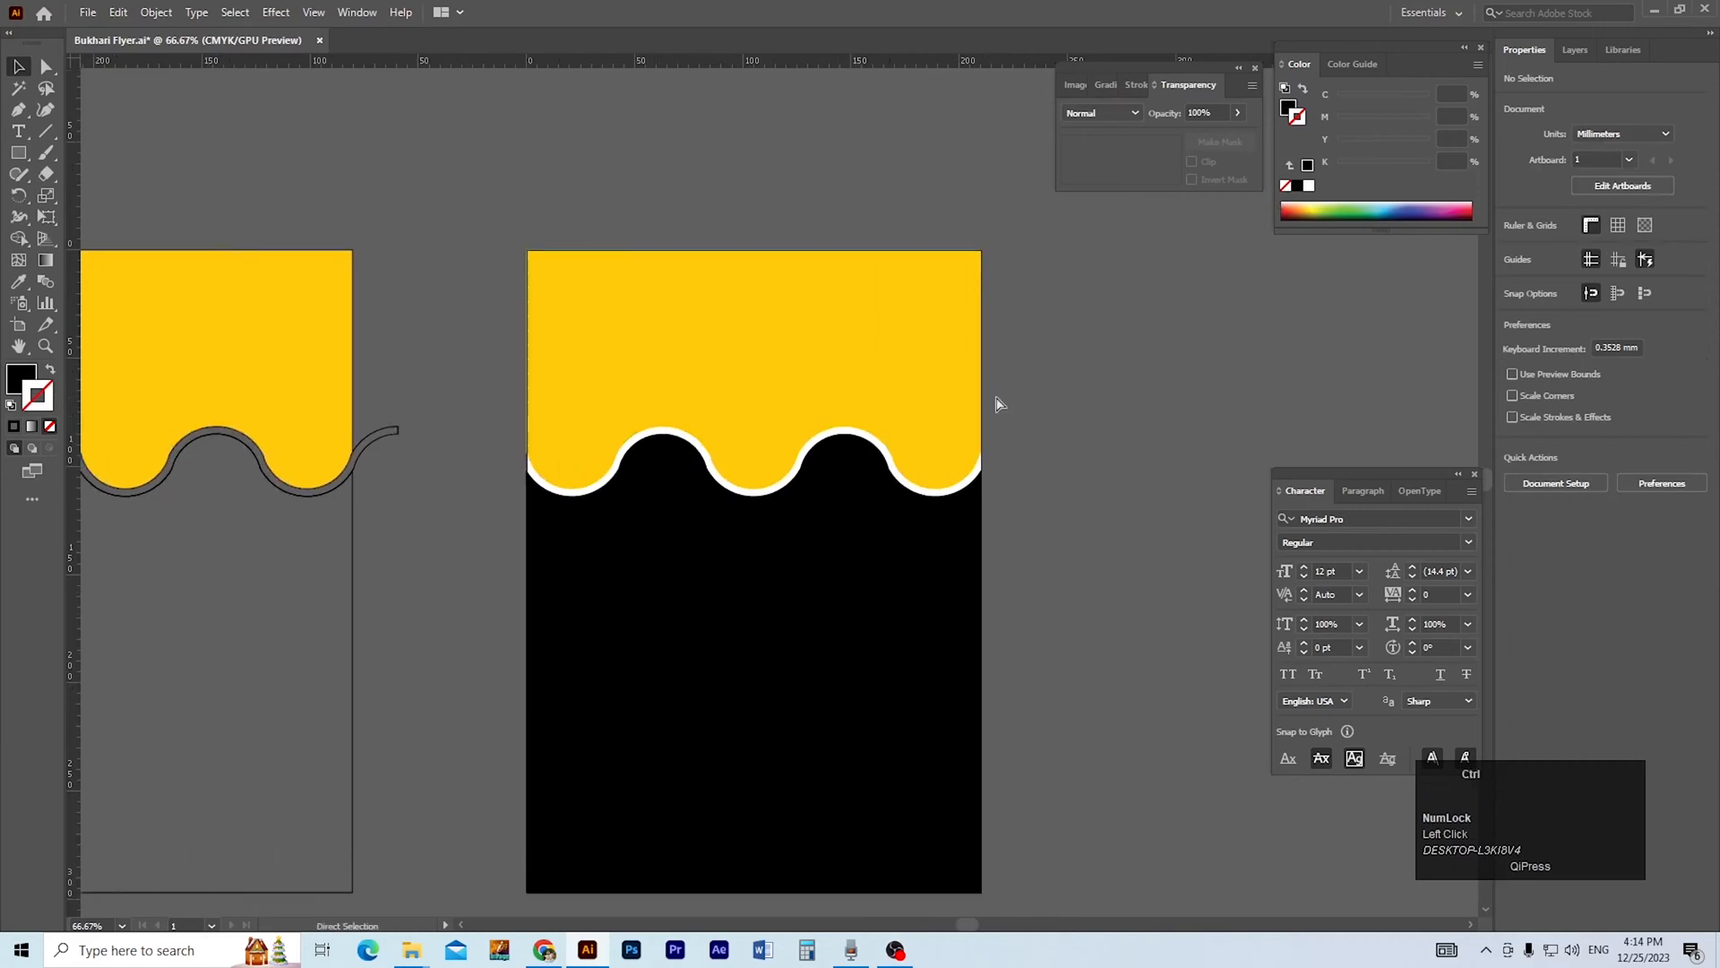
Save the flyer document.
left_click(778, 507, "ctrl")
left_click(778, 508, "ctrl")
key("ctrl+s")
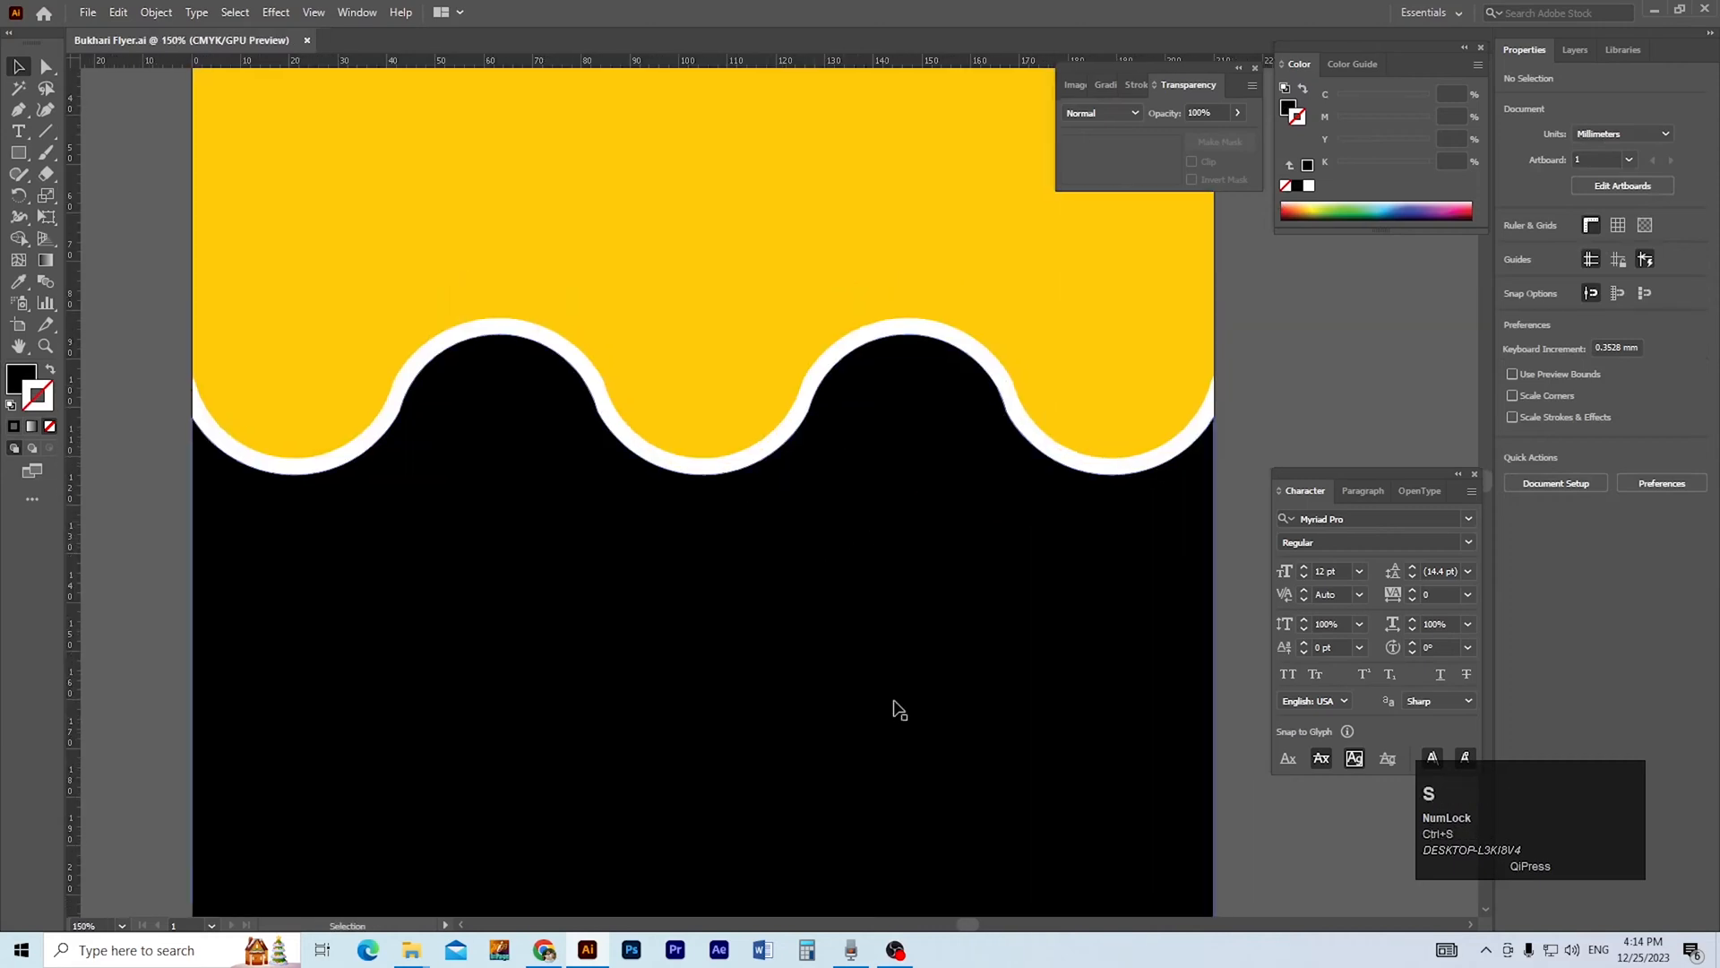
left_click_drag(838, 703, 868, 744)
left_click(756, 596, "ctrl+alt")
left_click(792, 556, "ctrl+alt")
left_click_drag(798, 577, 795, 649)
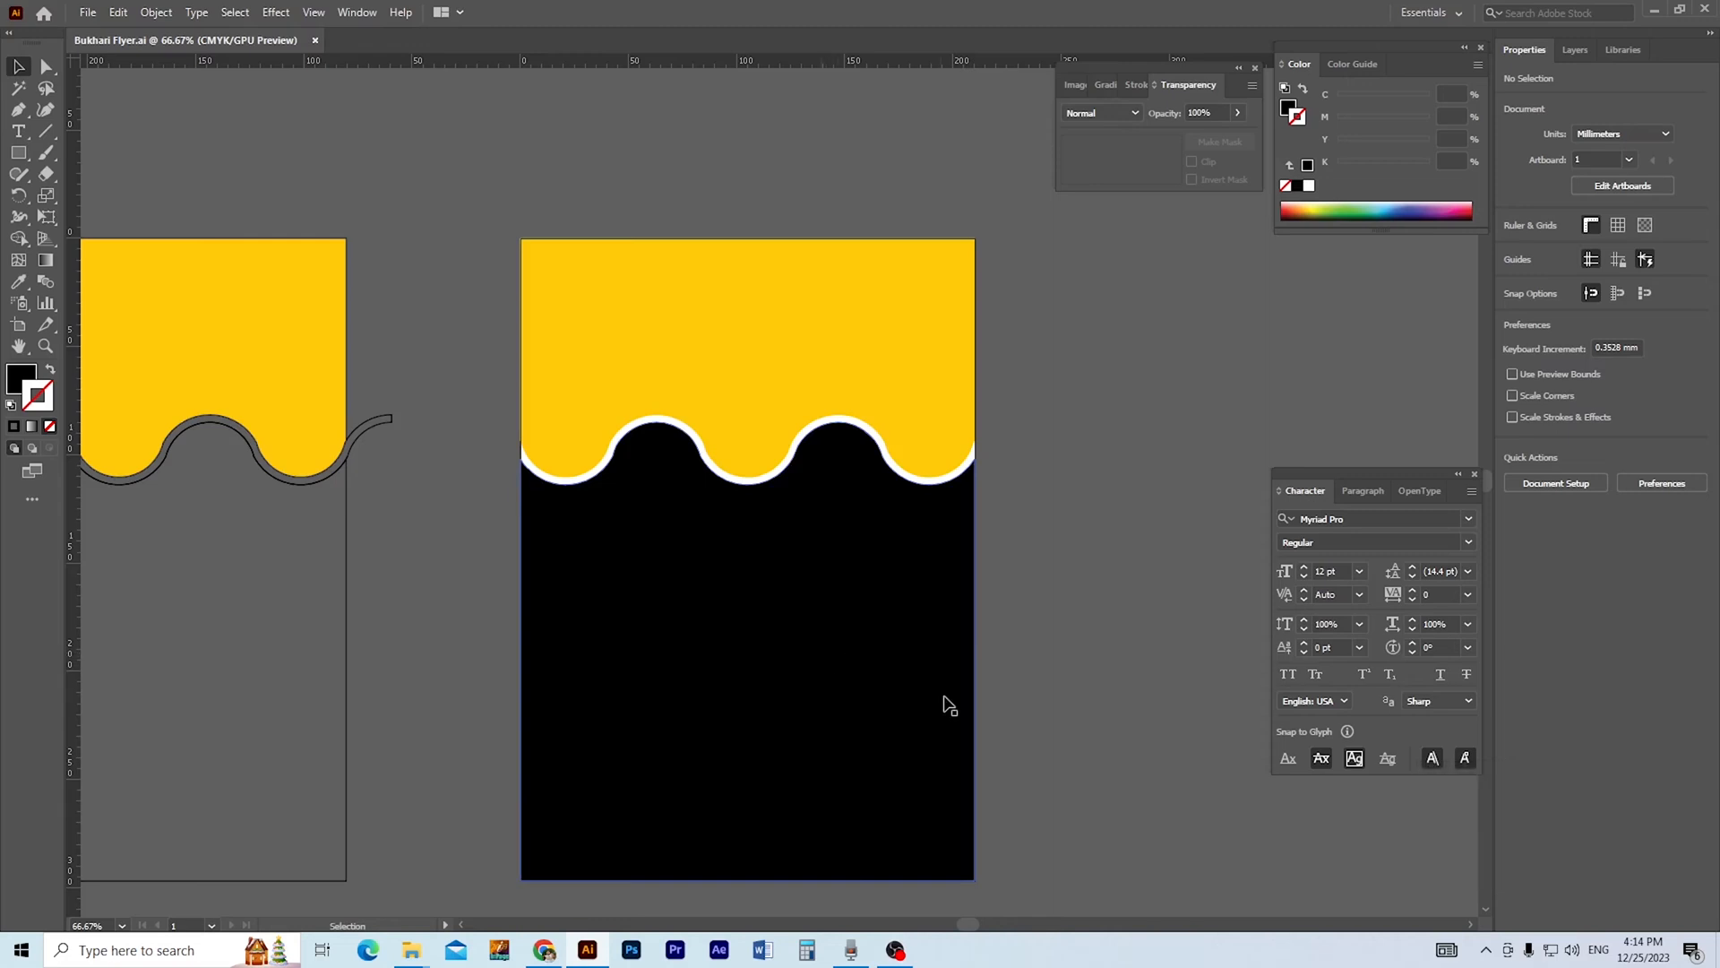
key("v")
left_click(1023, 622)
key("ctrl+space")
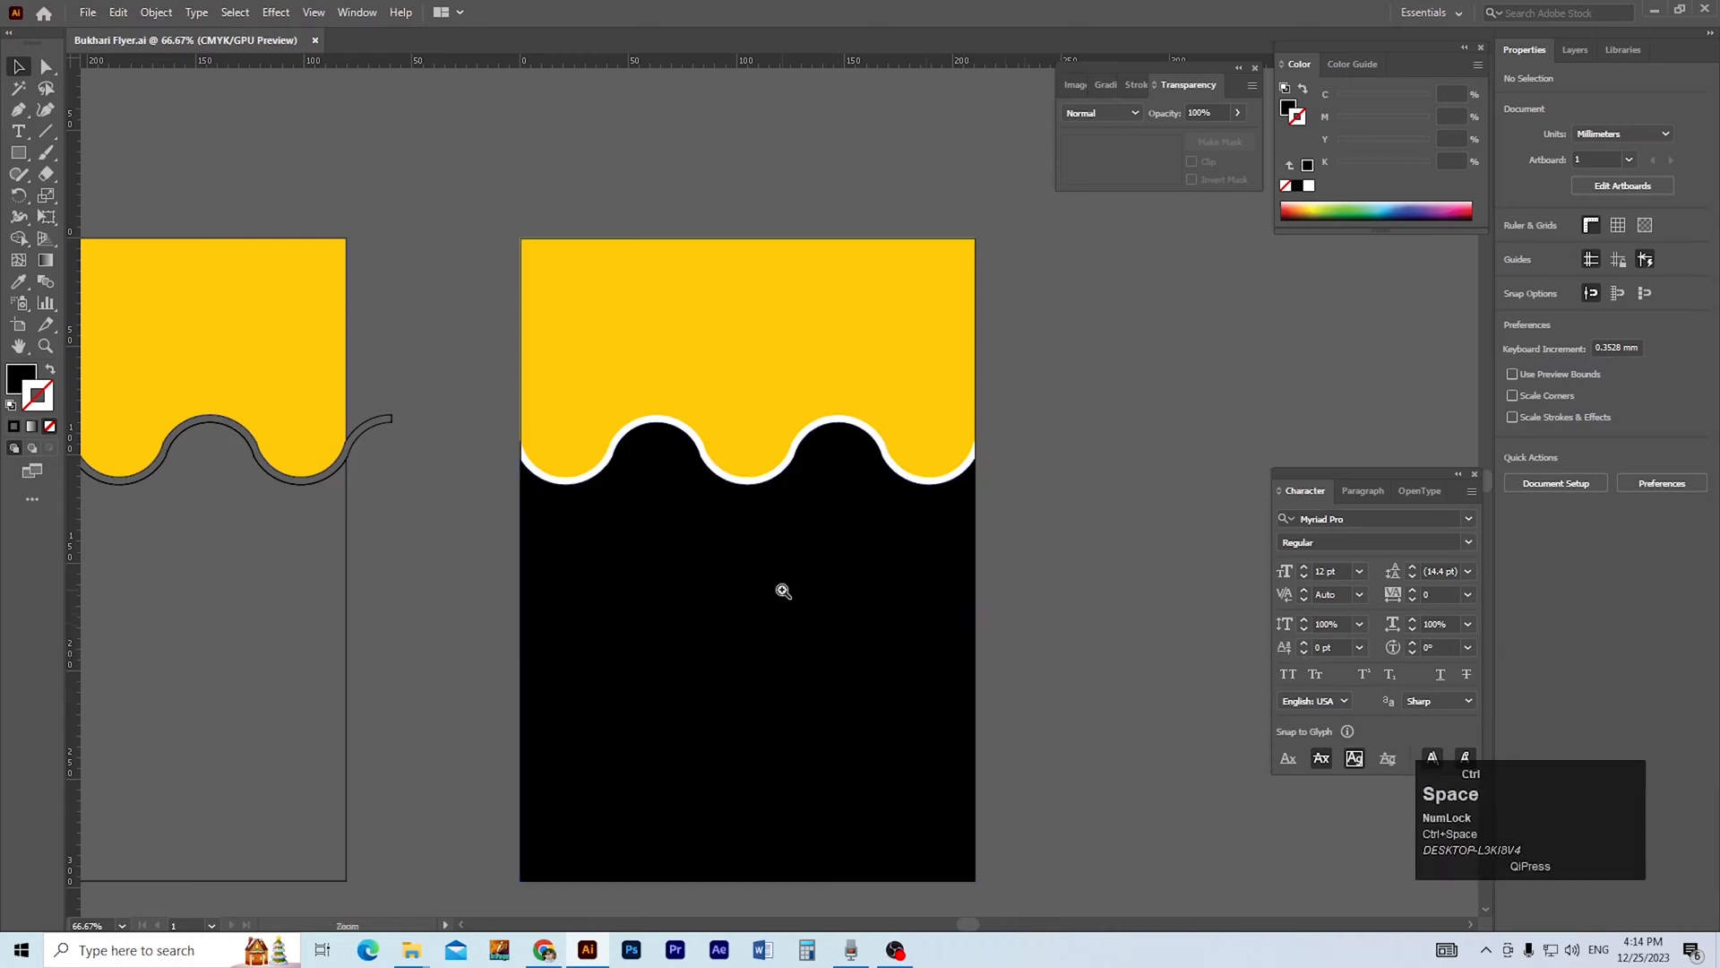
Fill the shape above the wave with a white-to-black linear gradient and switch its black stop to CMYK.
left_click(730, 487, "ctrl")
left_click(758, 494, "ctrl")
left_click_drag(783, 517, 716, 766)
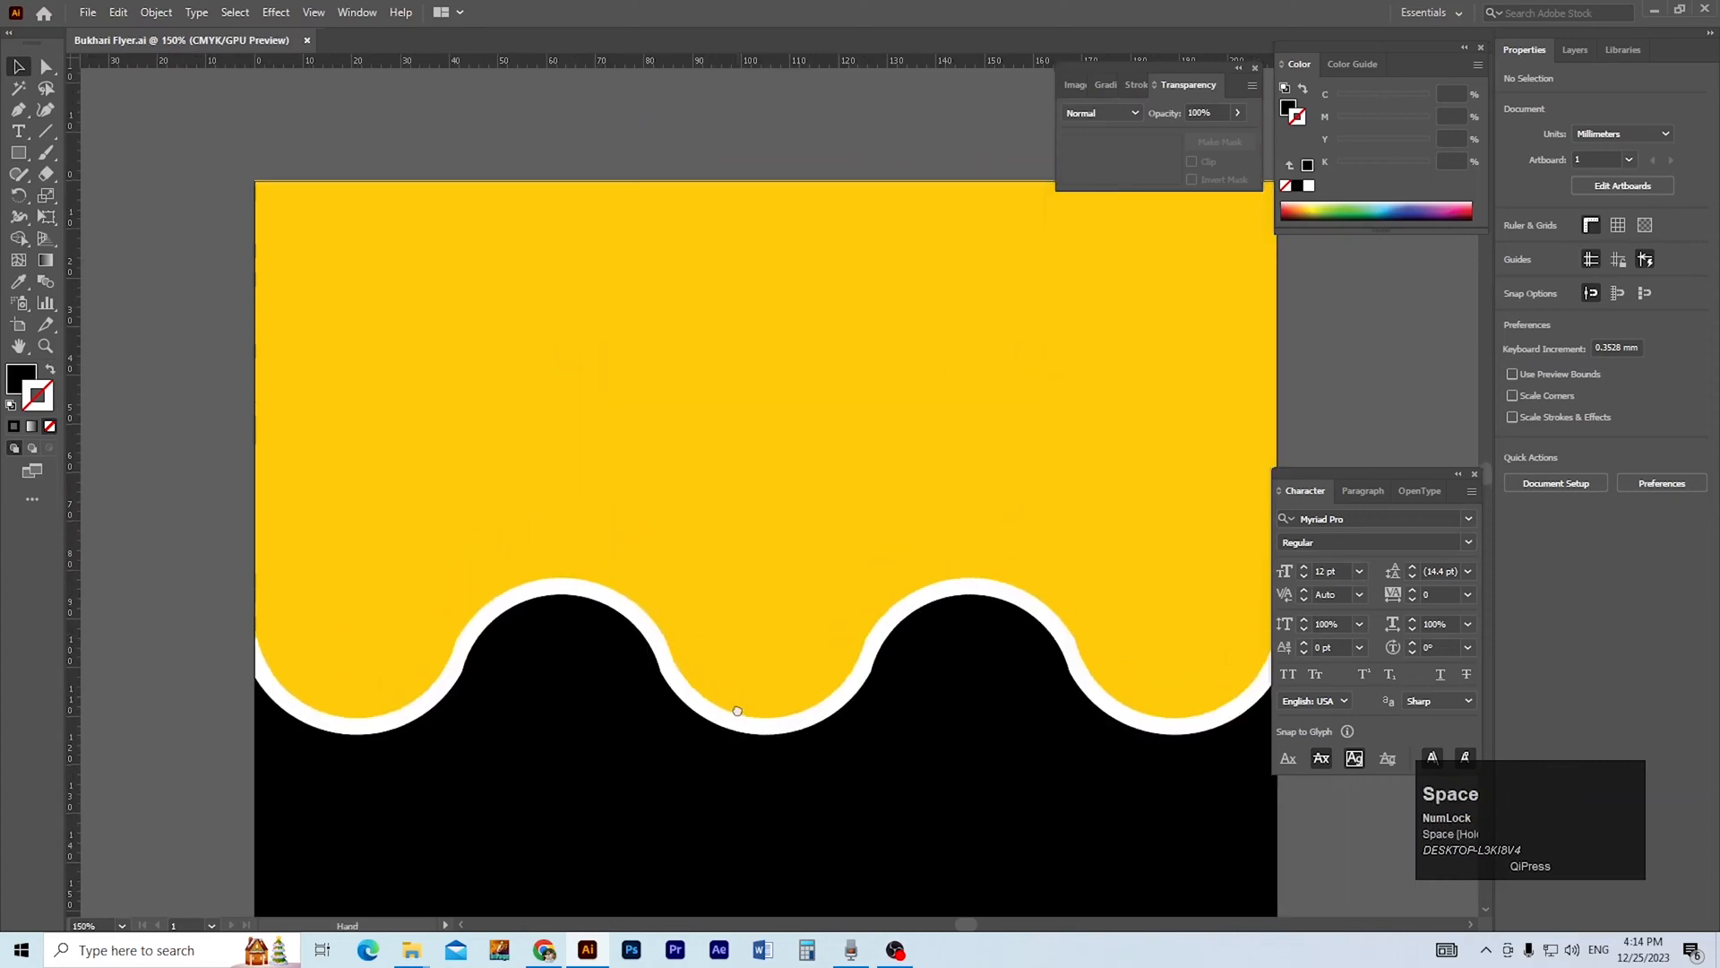
left_click(729, 505)
key("space")
left_click_drag(568, 507, 501, 541)
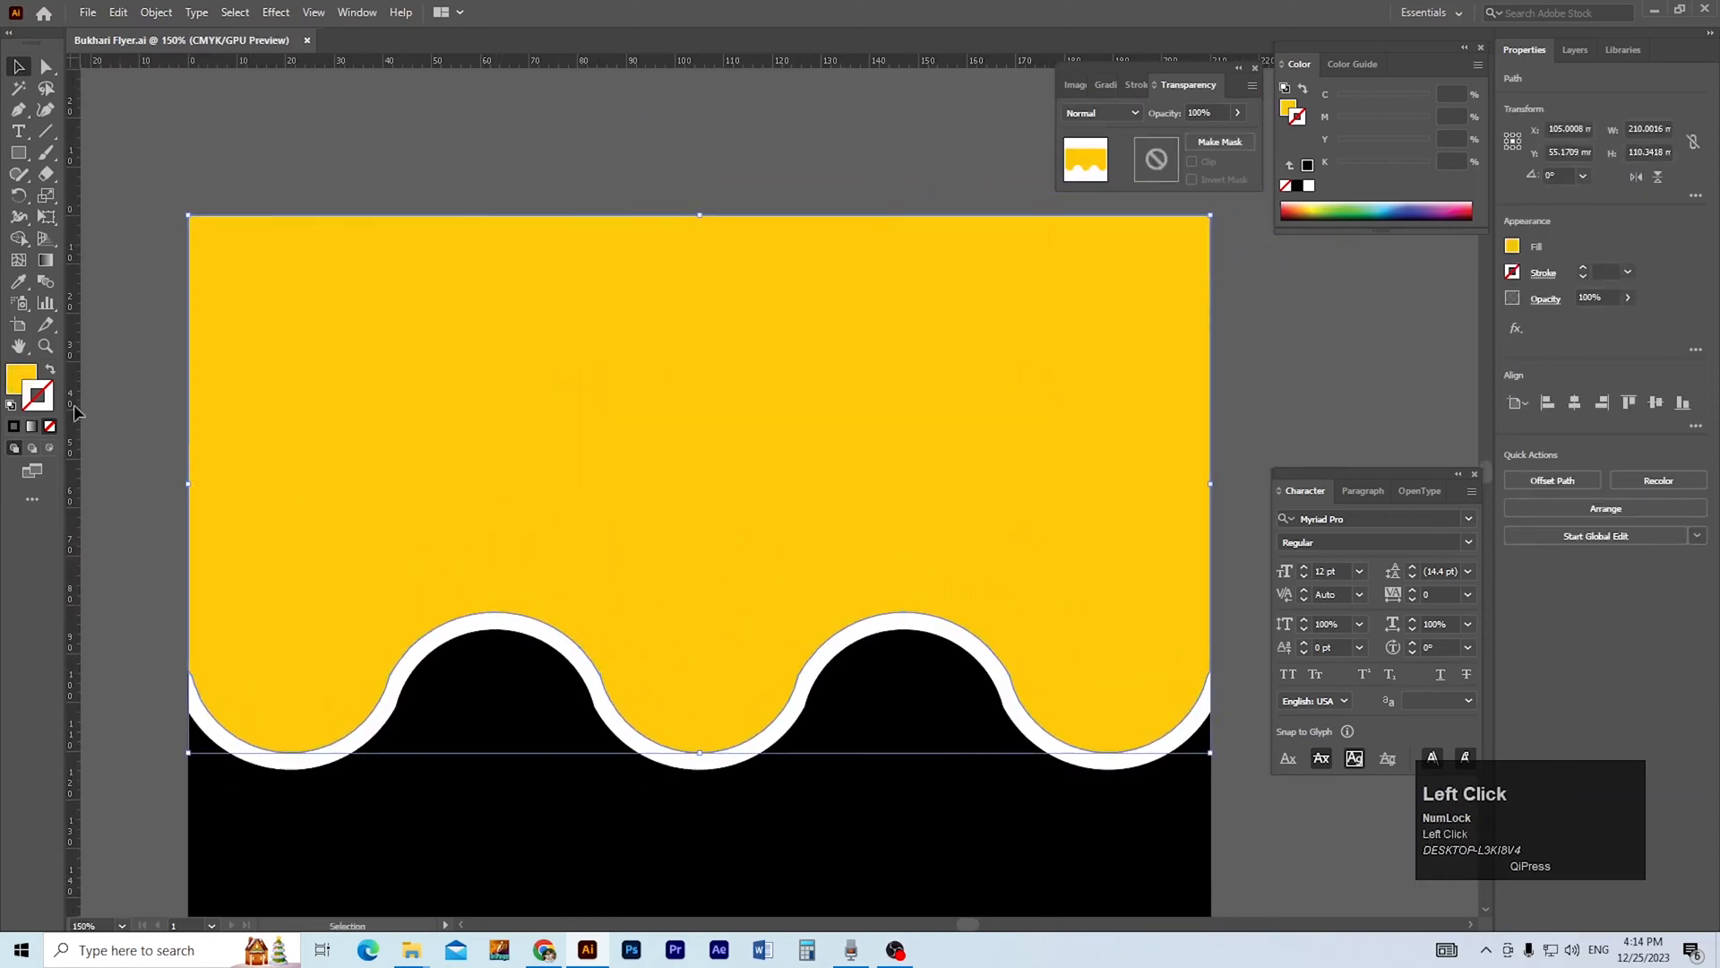
left_click(32, 427)
double_click(1227, 254)
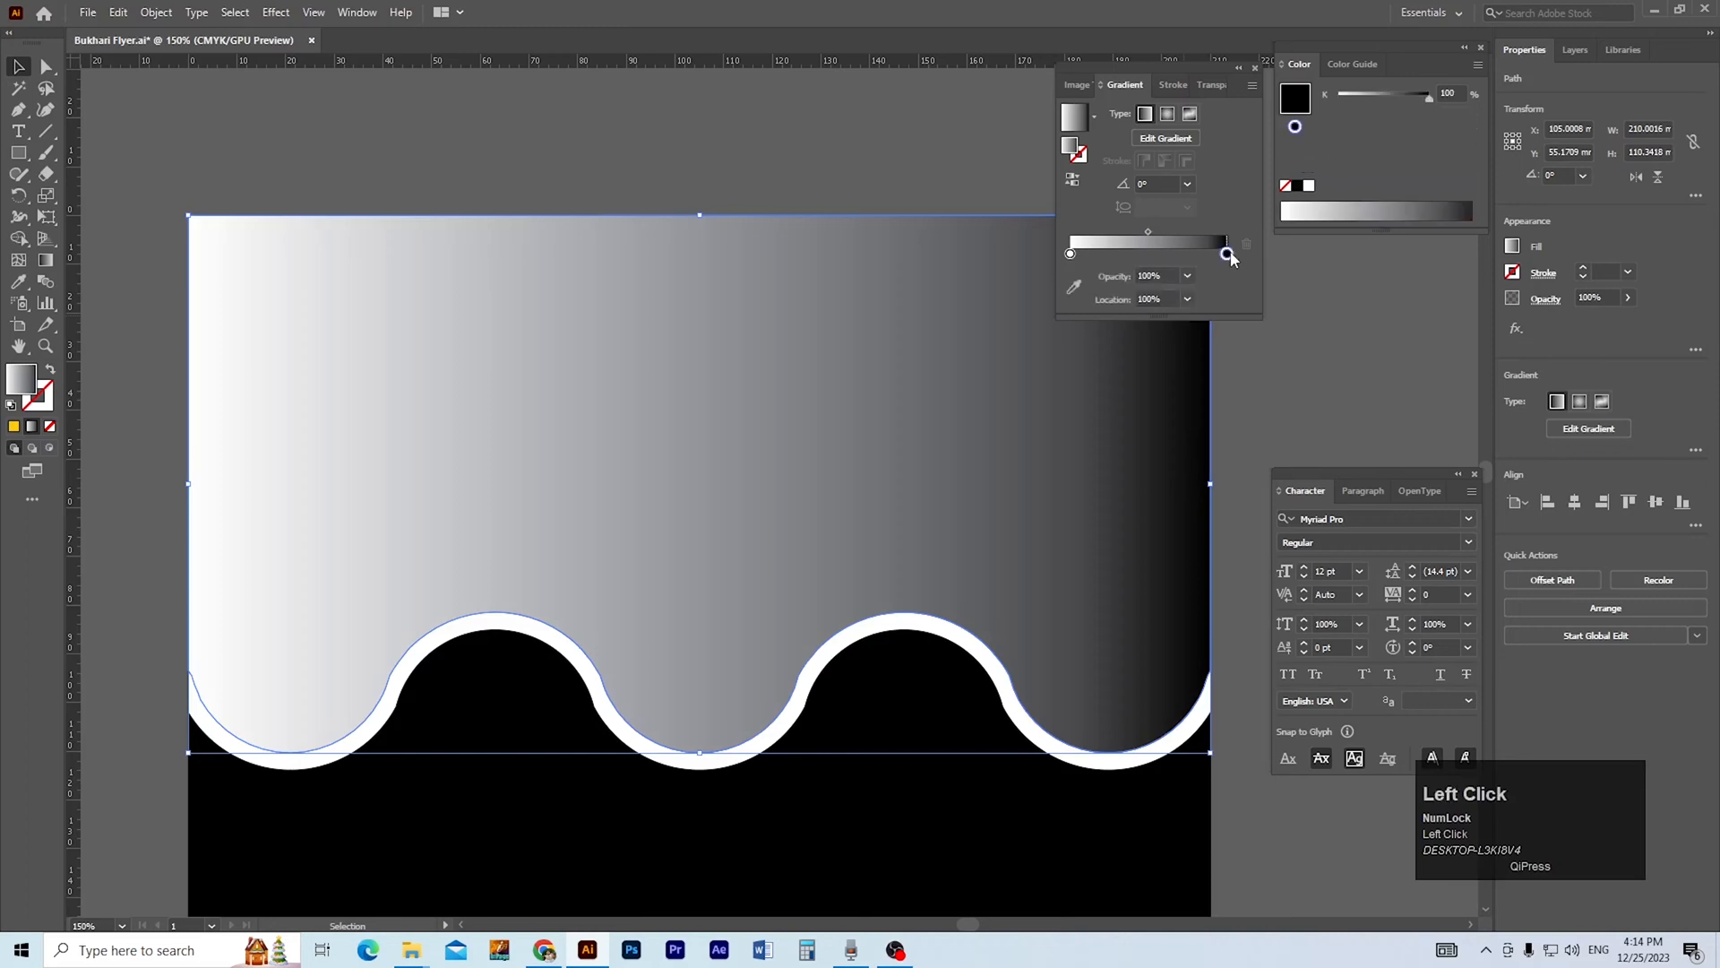
left_click(996, 317)
left_click(1225, 274)
left_click(1290, 336)
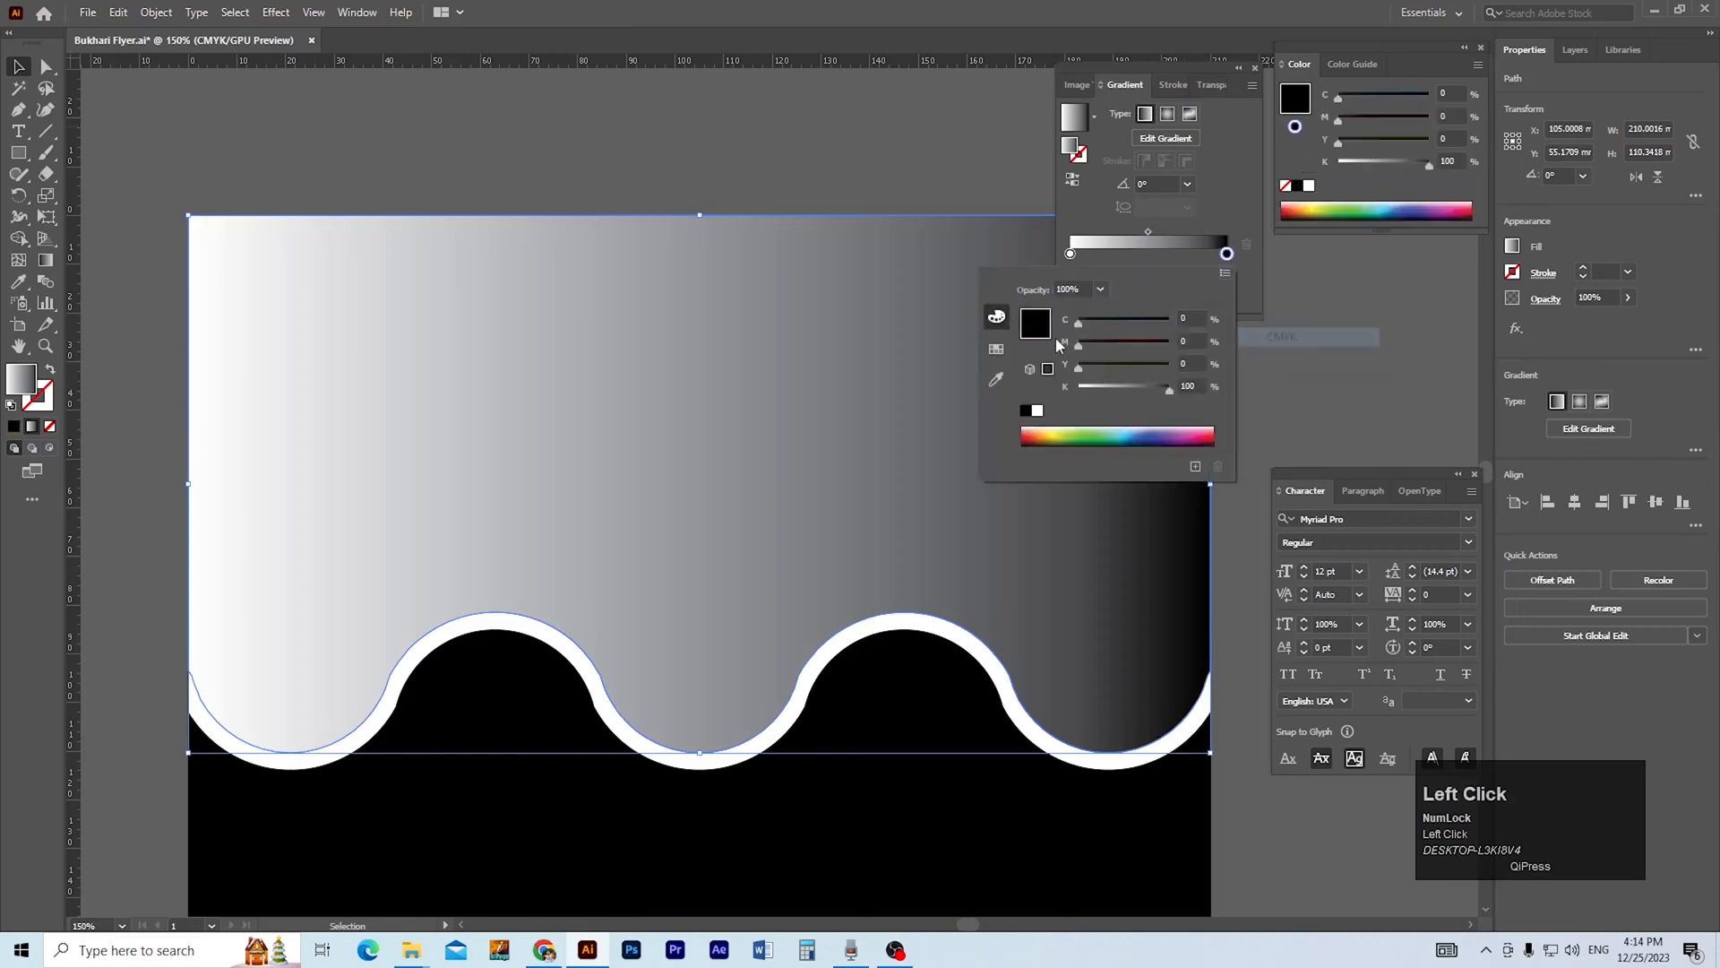
left_click(734, 238)
Draw a square about 12.6 mm wide above the artboard, duplicate it beside itself, and fill the first one solid black.
scroll(712, 255, "up", 3)
left_click(630, 302)
key("m")
mouse_move(215, 220)
left_mouse_down()
mouse_move(276, 280)
mouse_move(329, 279)
left_mouse_up()
key("c")
key("v")
left_click(242, 266)
left_click(13, 427)
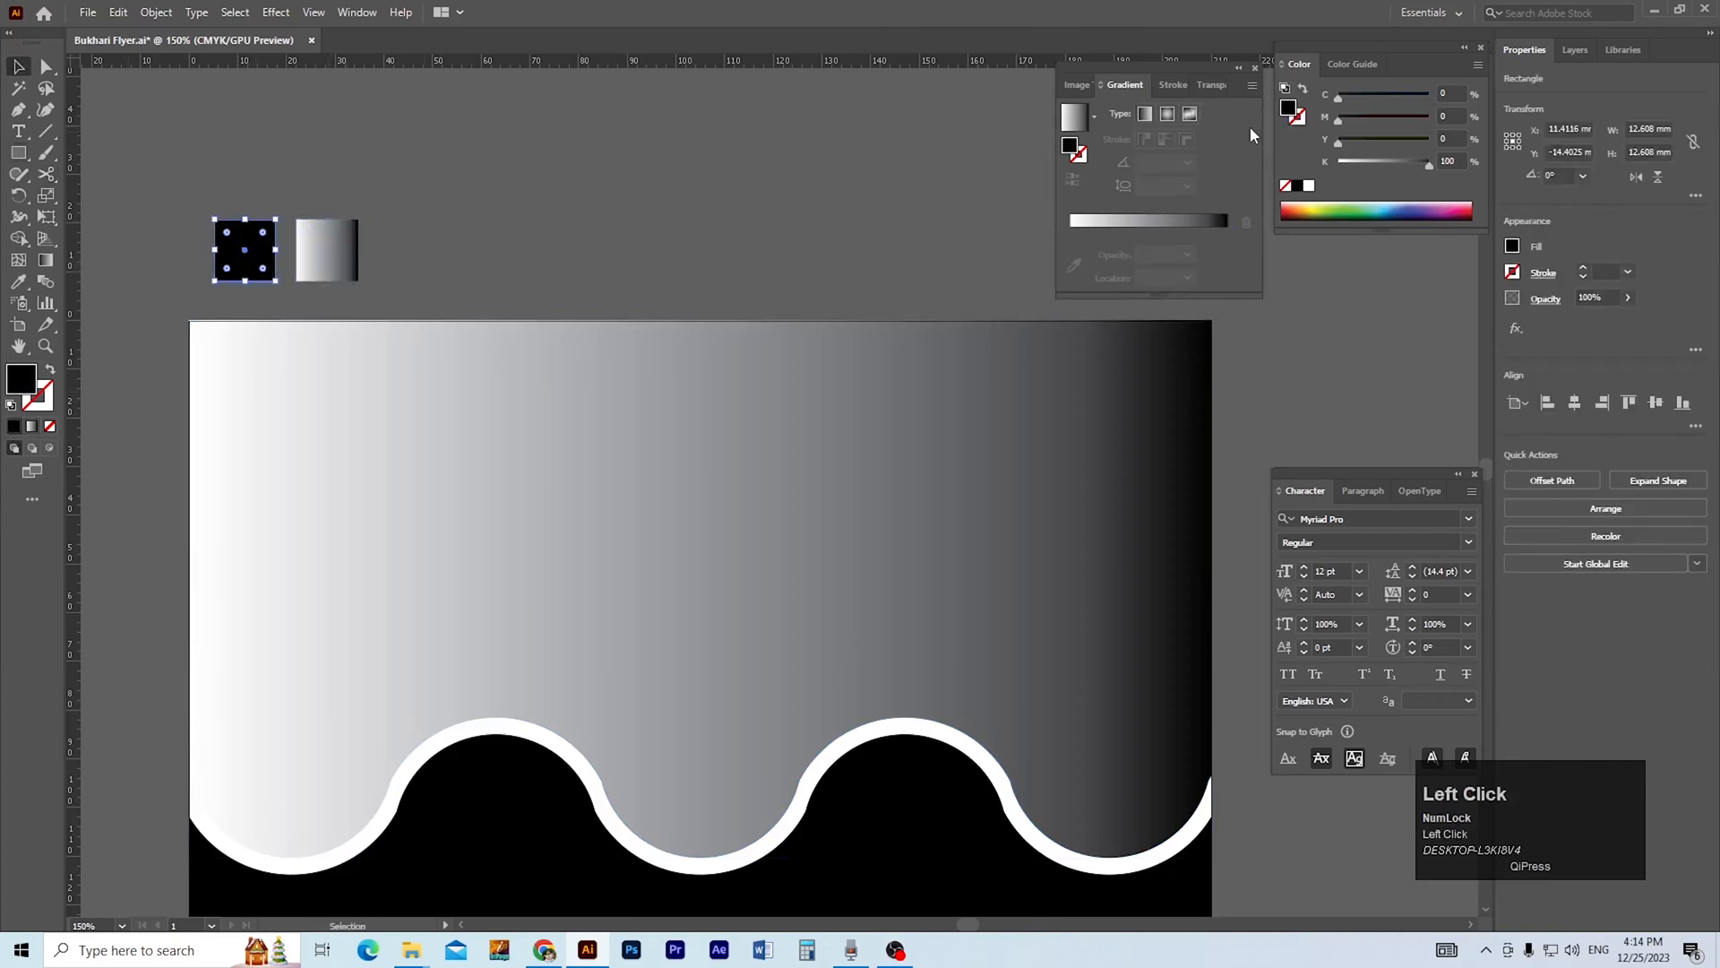
Fill the black sample square with dark teal, C 89.57, M 46.11, Y 65.53, K 38.09.
double_click(1287, 111)
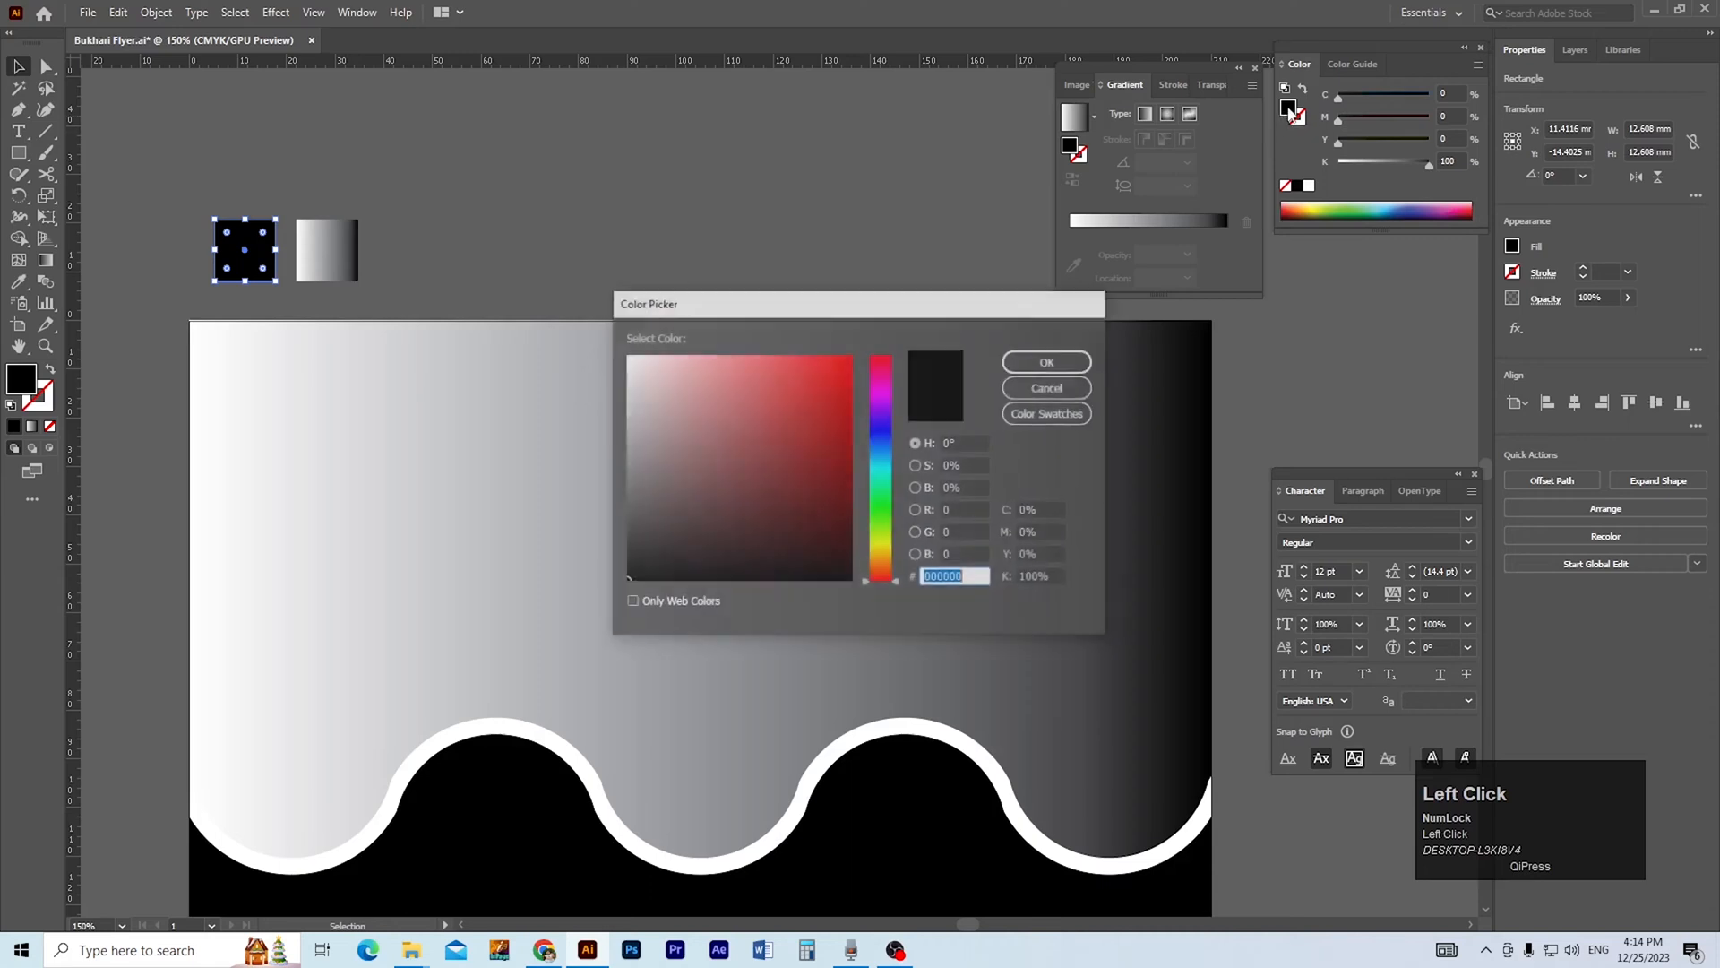
left_click(886, 461)
left_click(838, 498)
left_click_drag(897, 466, 899, 499)
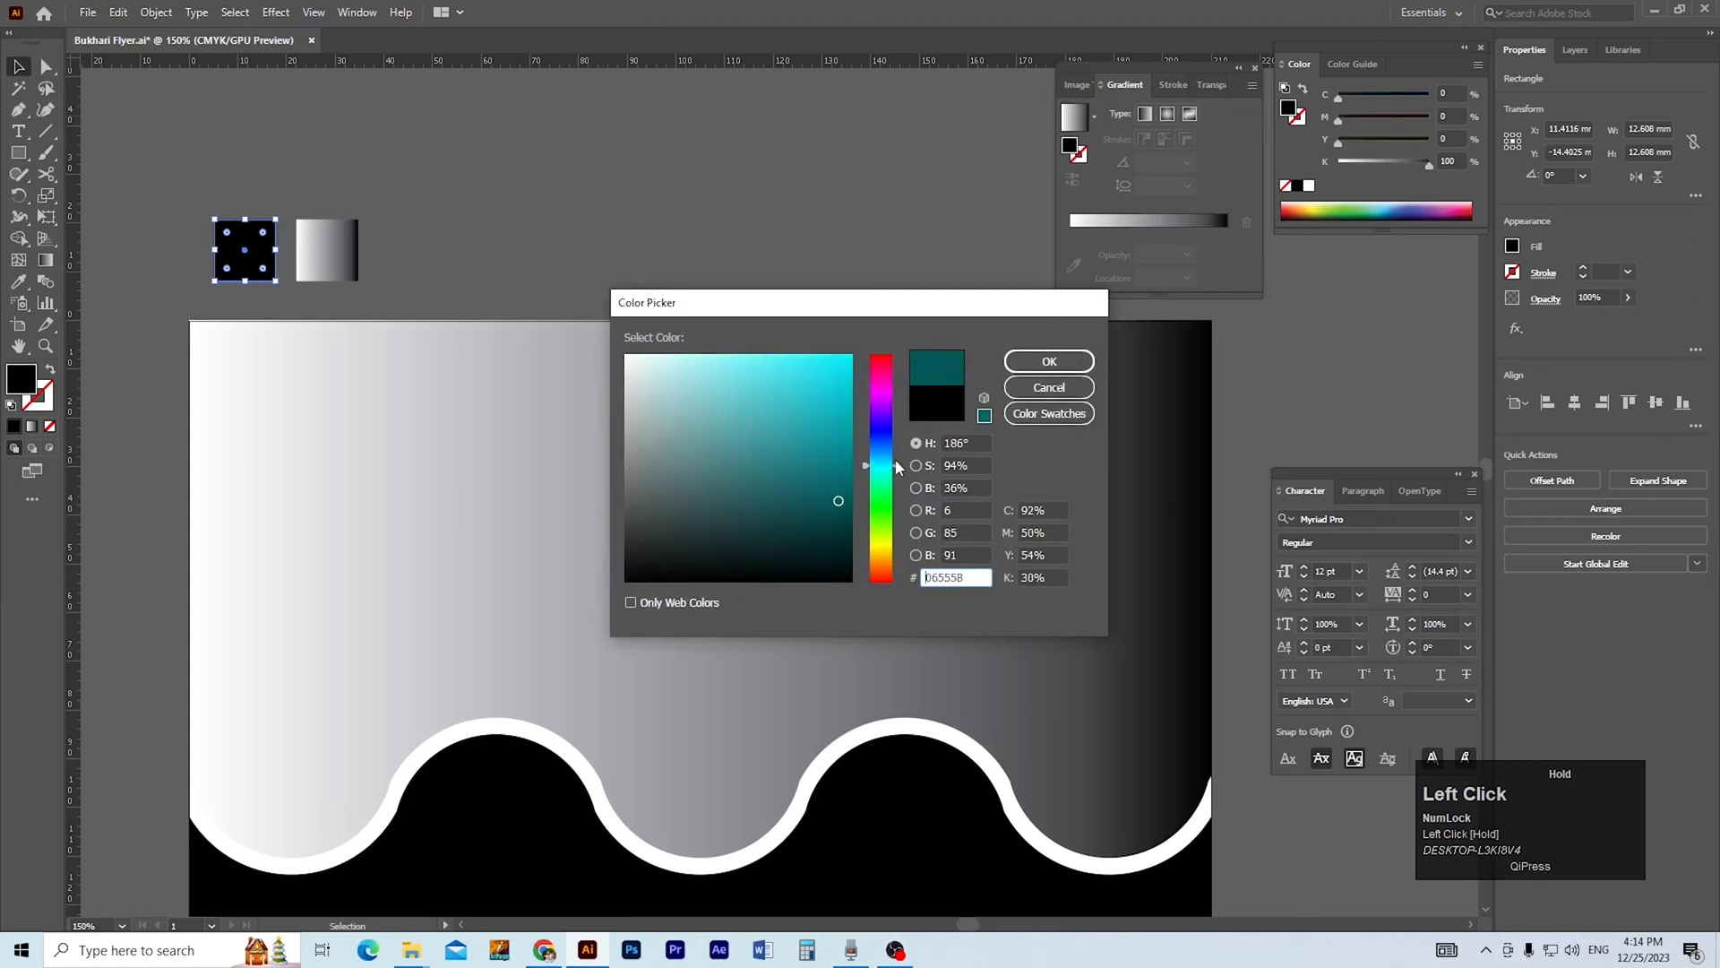
mouse_move(834, 503)
left_mouse_down()
mouse_move(833, 487)
mouse_move(896, 529)
mouse_move(883, 421)
mouse_move(897, 524)
mouse_move(896, 502)
left_mouse_up()
left_click(754, 477)
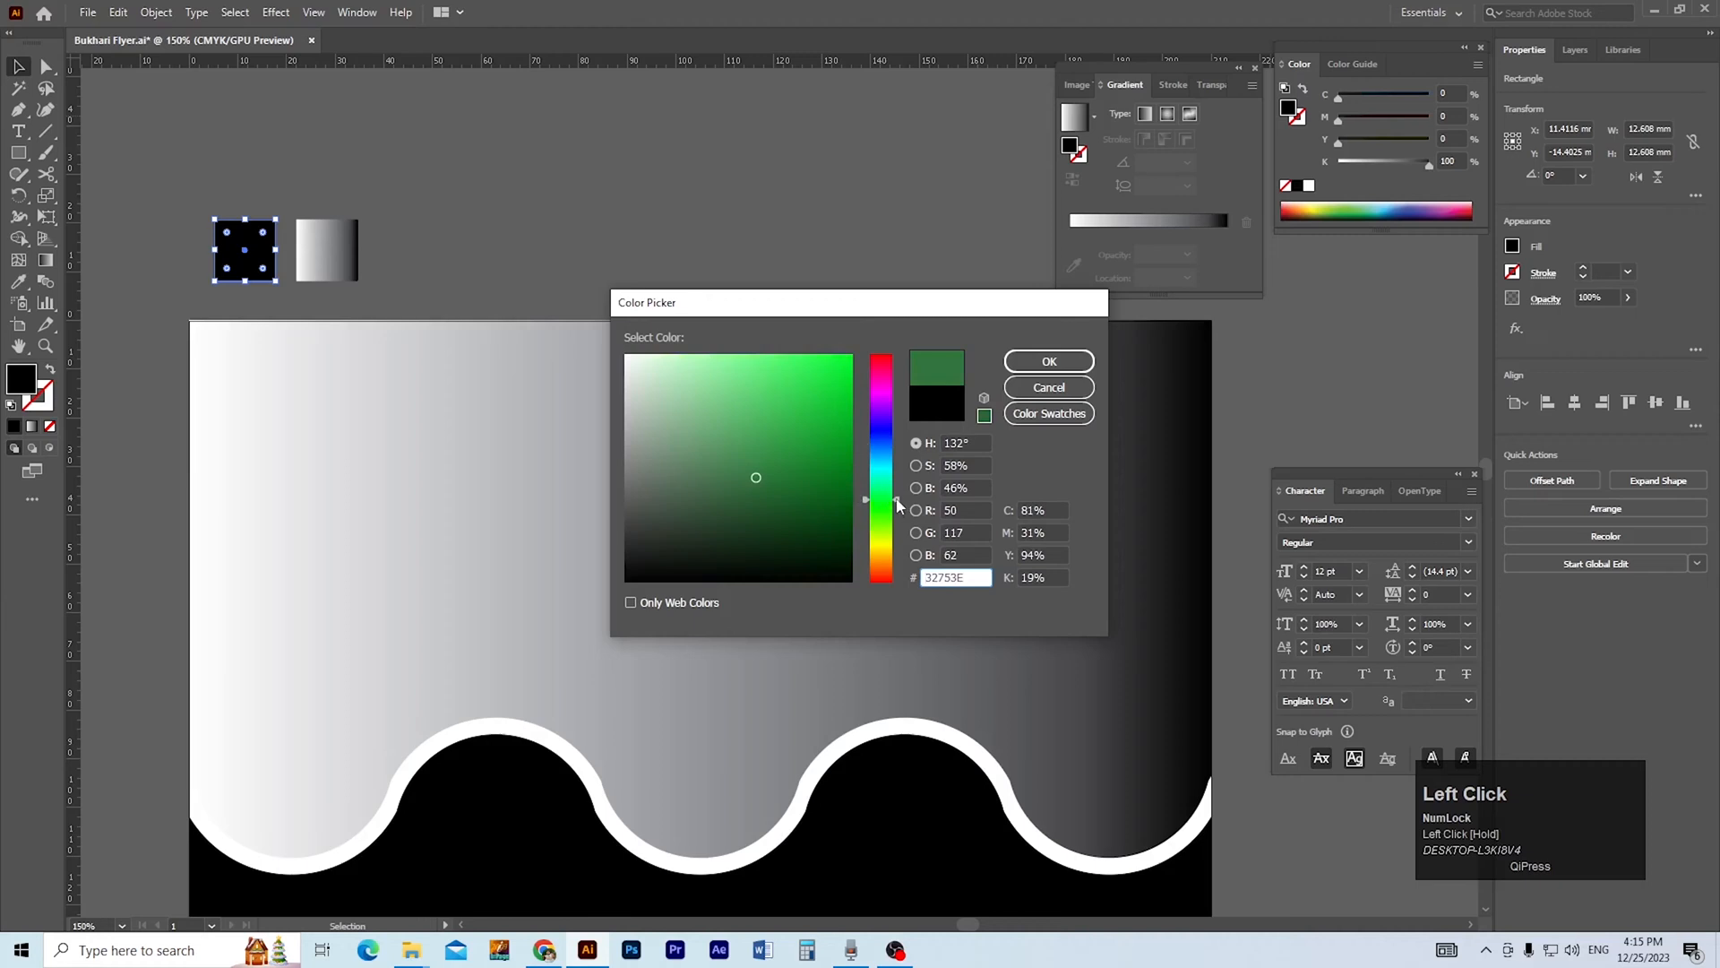
left_click_drag(785, 492, 812, 504)
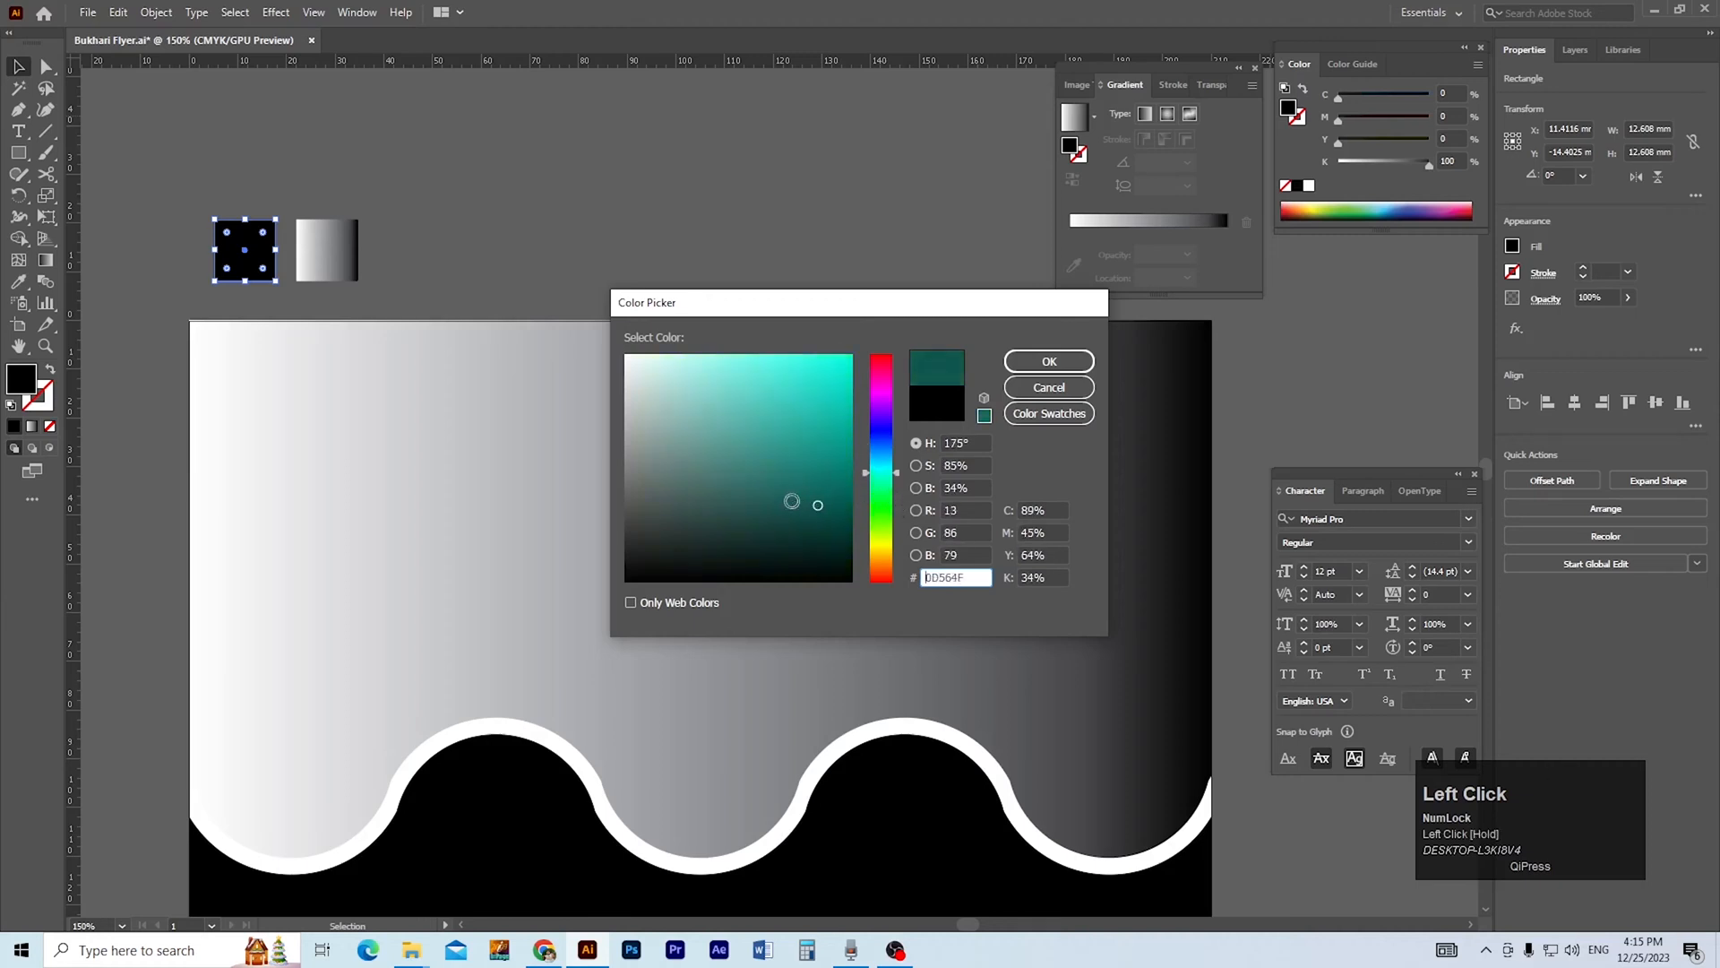
left_click(1044, 361)
Copy the dark teal to the second sample square and lighten it to C 83.93, M 25.48, Y 58.17, K 6.35.
left_click(333, 255)
key("i")
left_click(267, 251)
key("v")
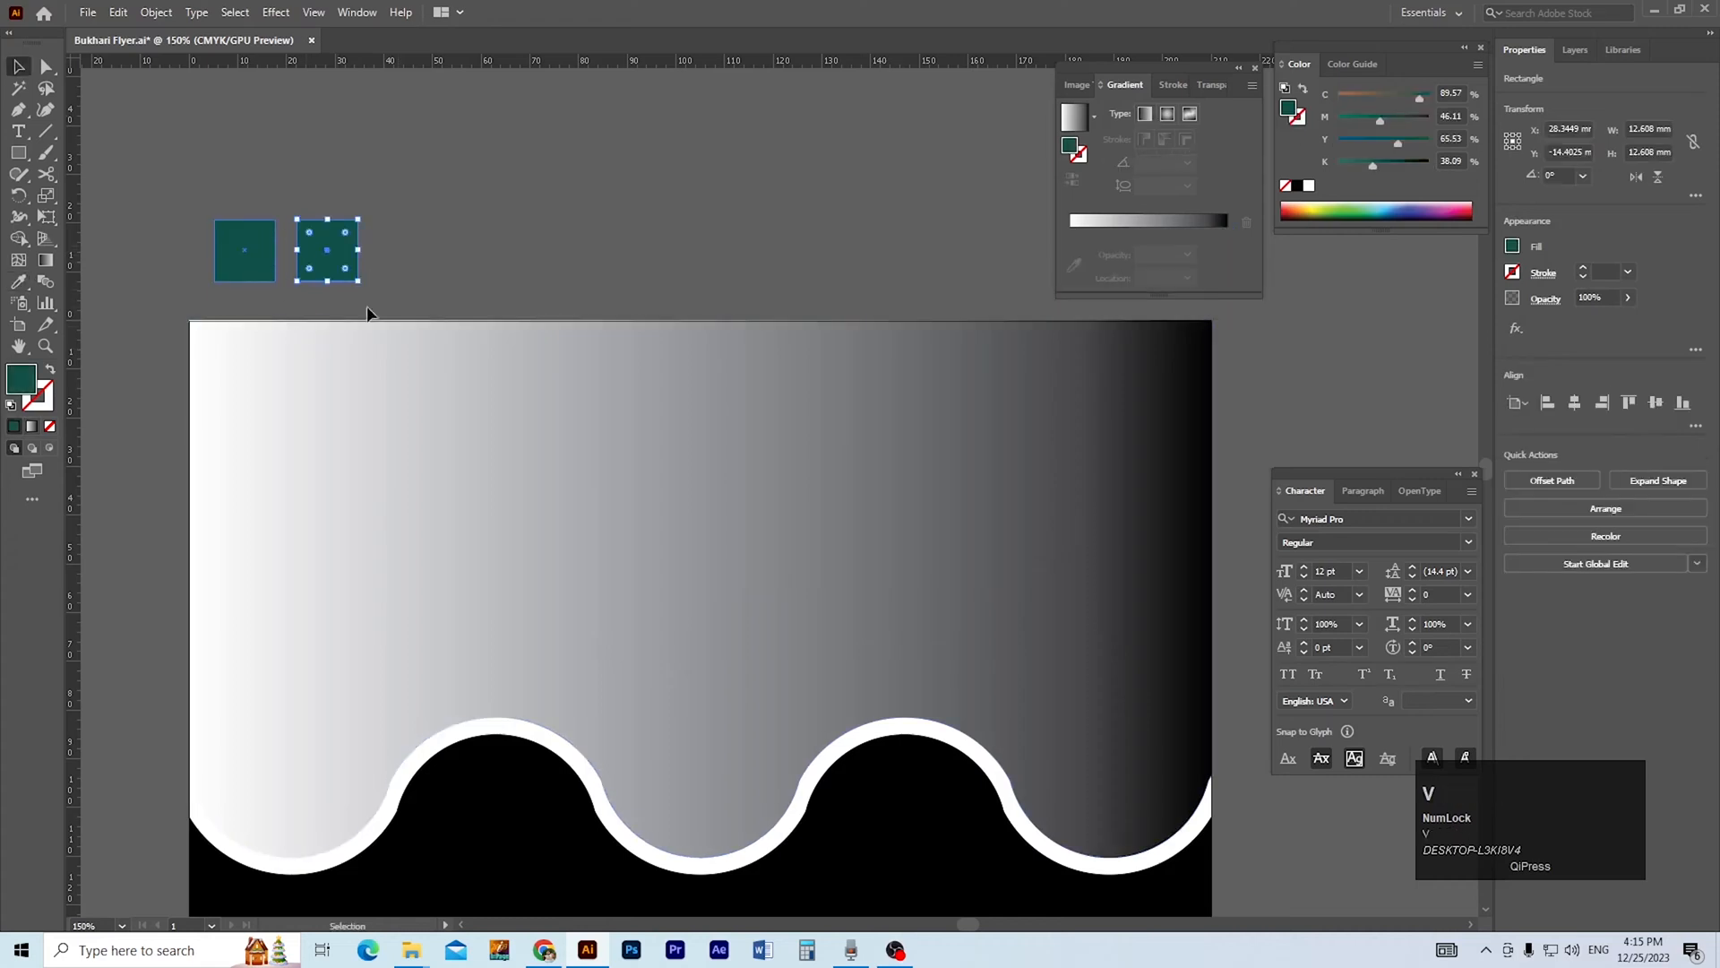
double_click(1290, 110)
left_click(827, 469)
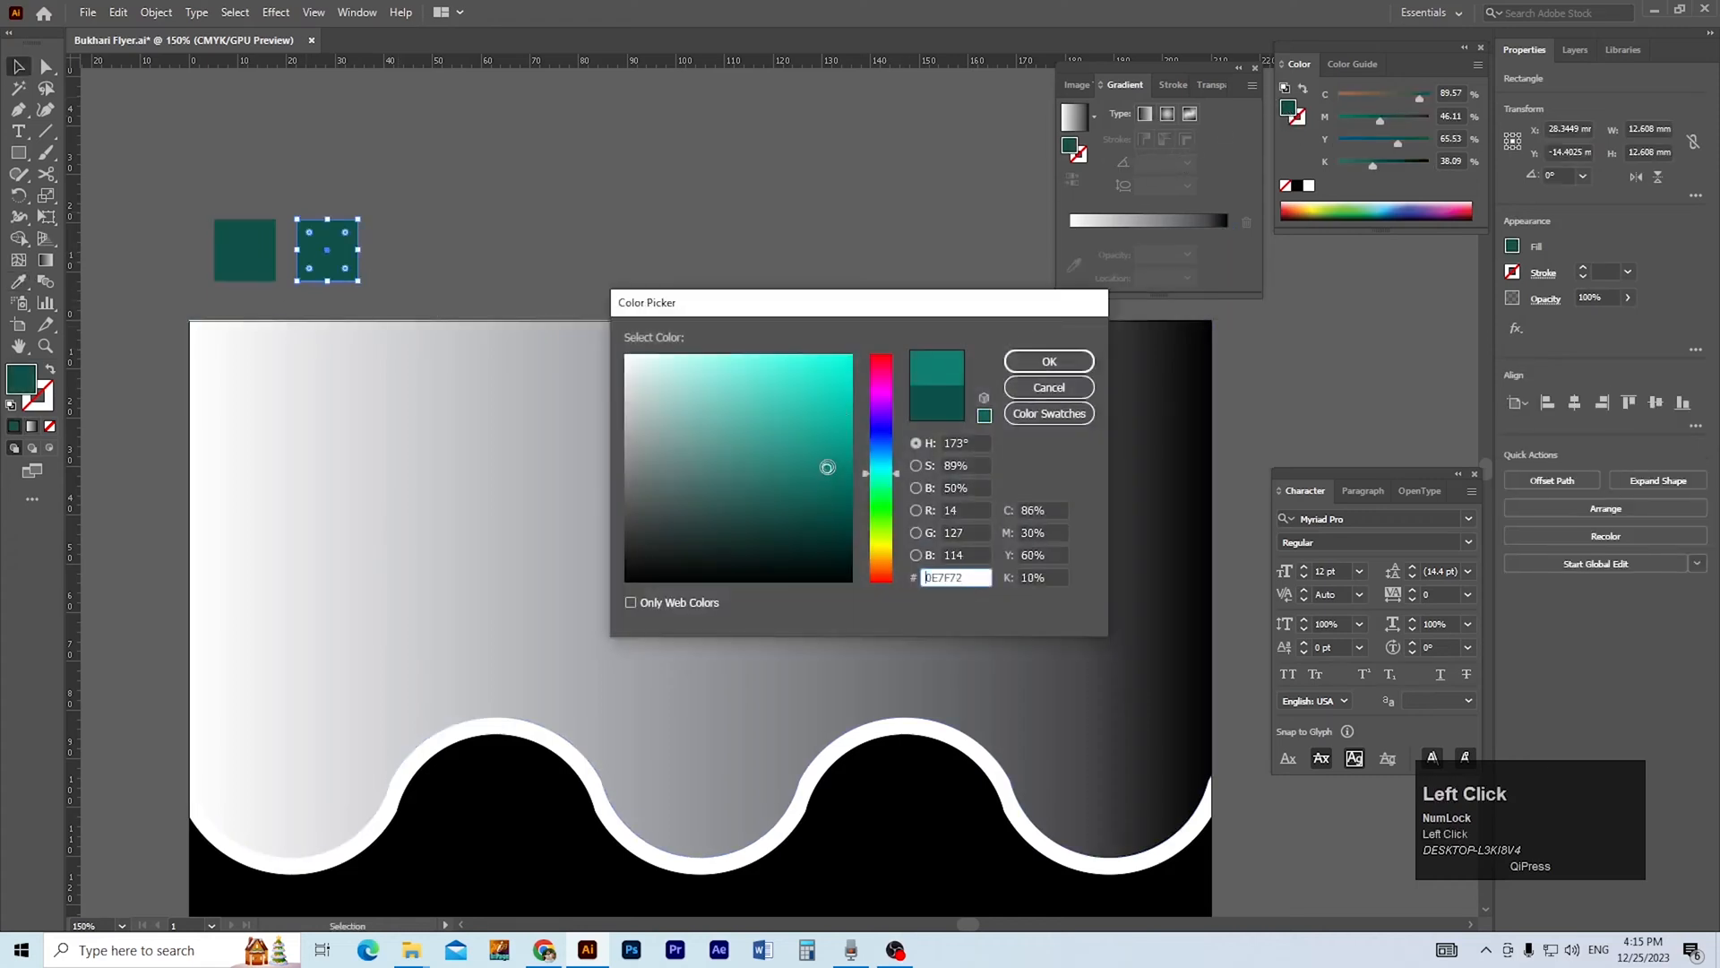
left_click(1028, 363)
Make the upper shape's gradient radial and sample the dark teal square for its outer colour stop.
scroll(947, 394, "down", 1)
scroll(702, 457, "down", 1)
key("v")
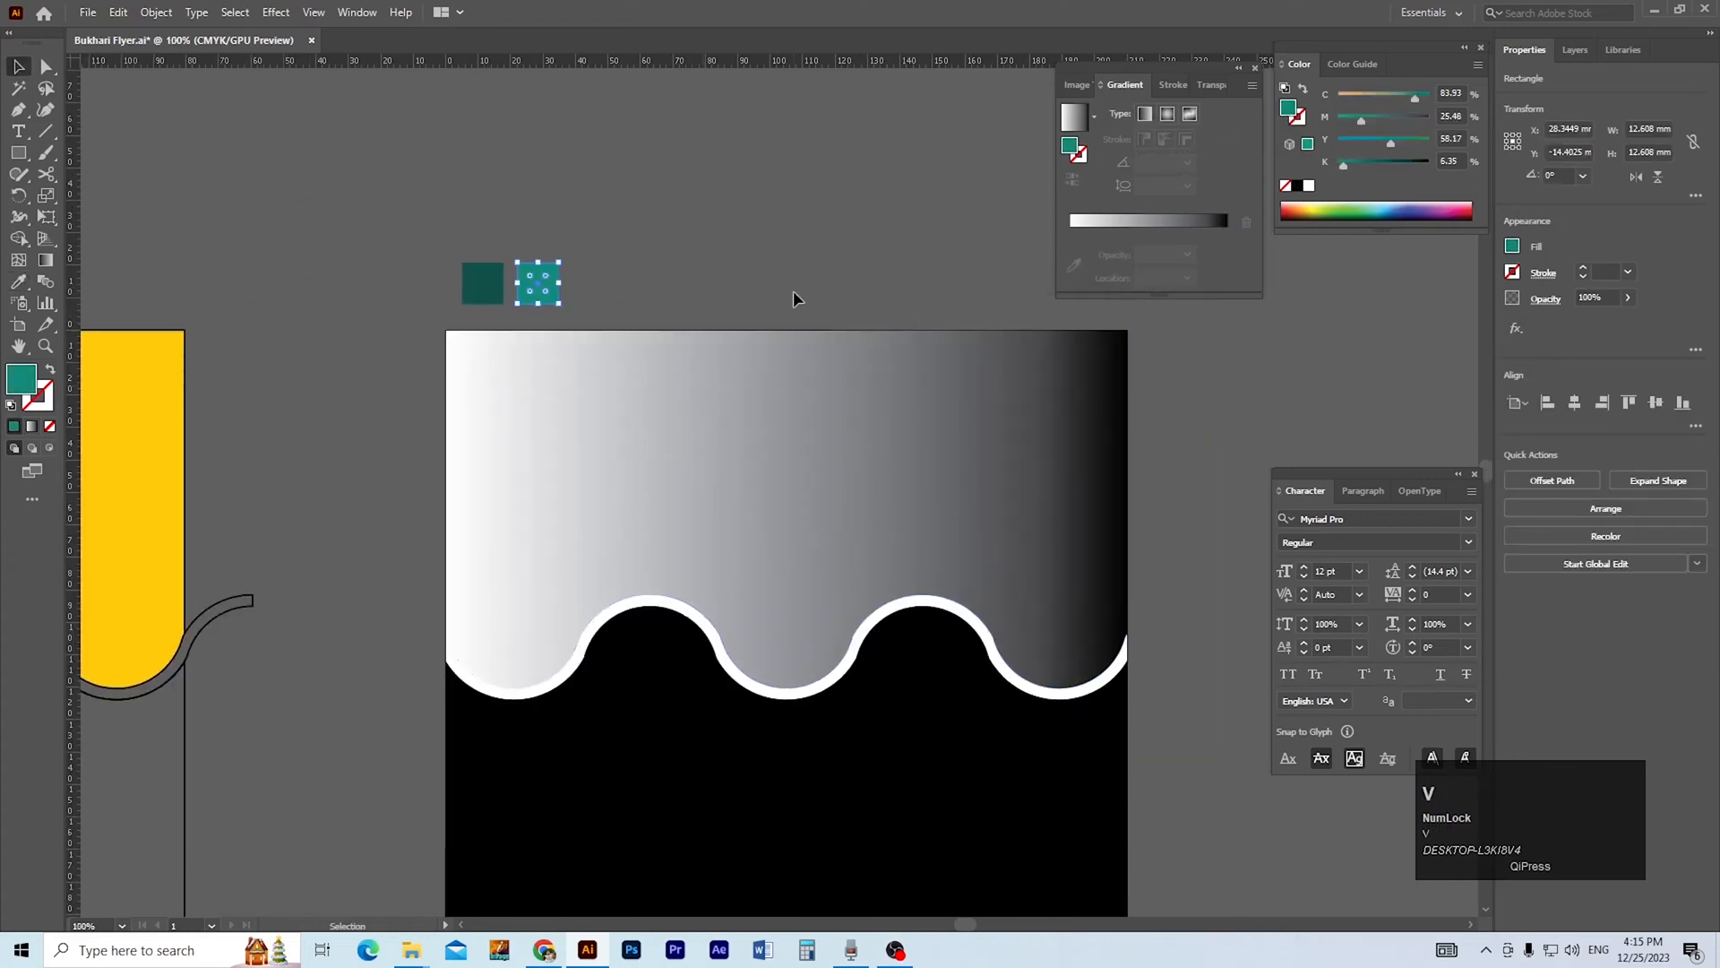
left_click(795, 299)
scroll(745, 428, "right", 1)
left_click(730, 428)
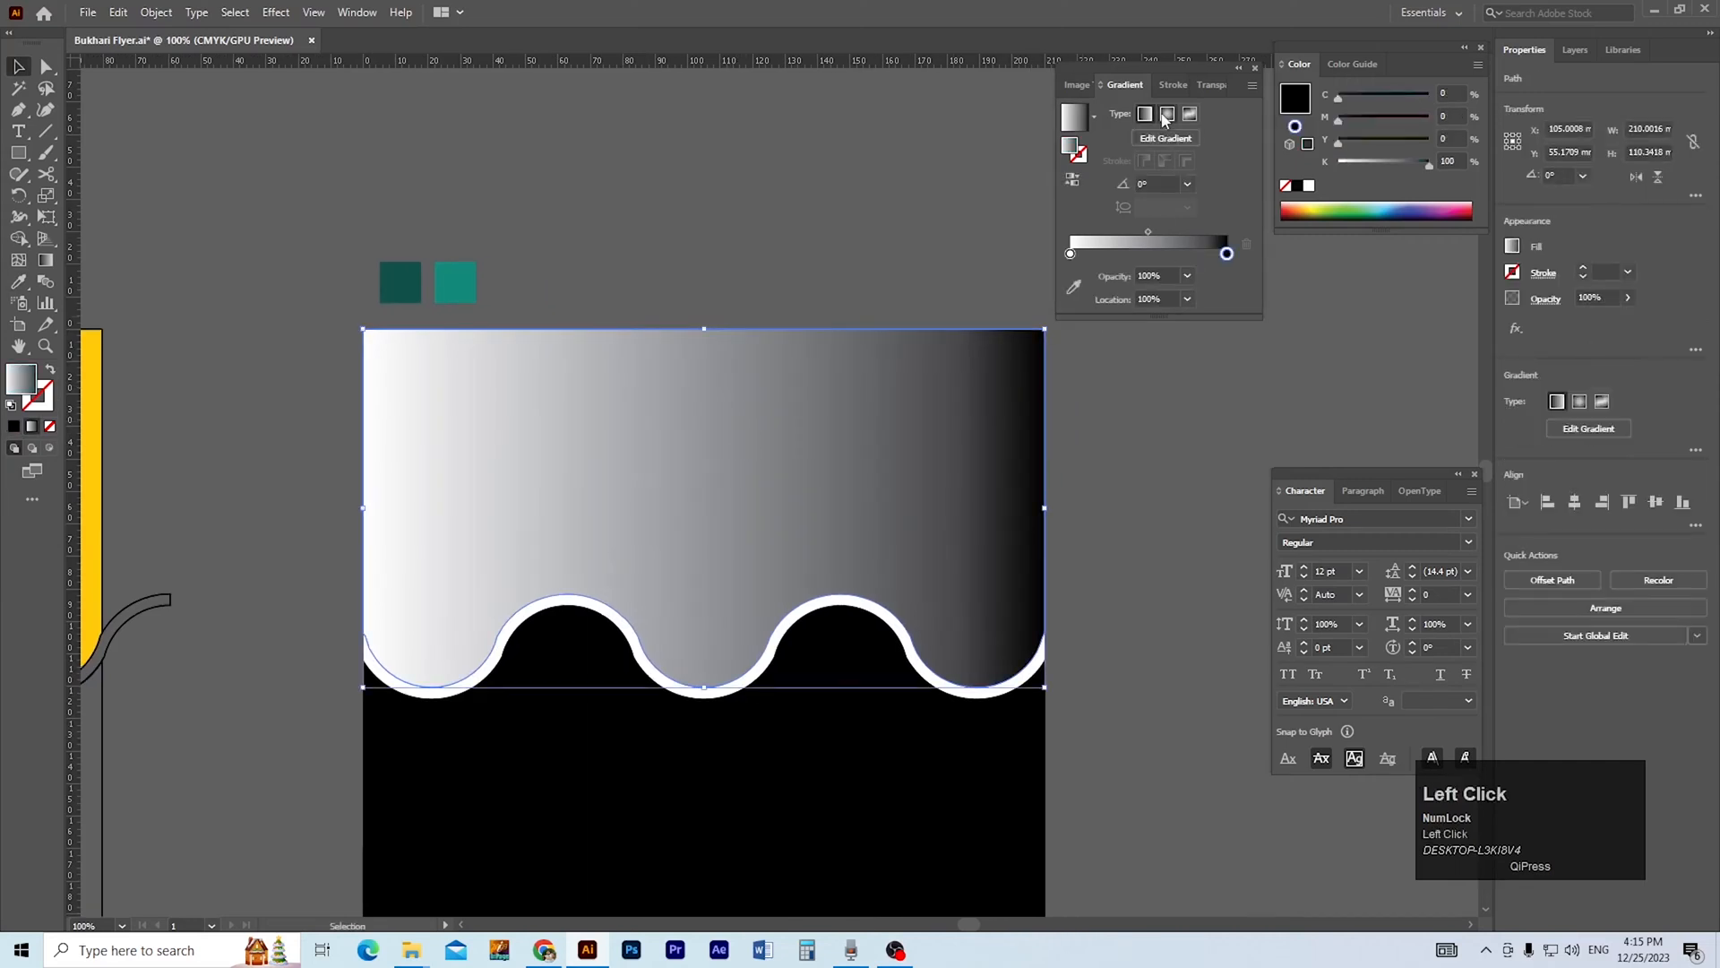
left_click(1167, 114)
left_click(1226, 254)
left_click(1074, 286)
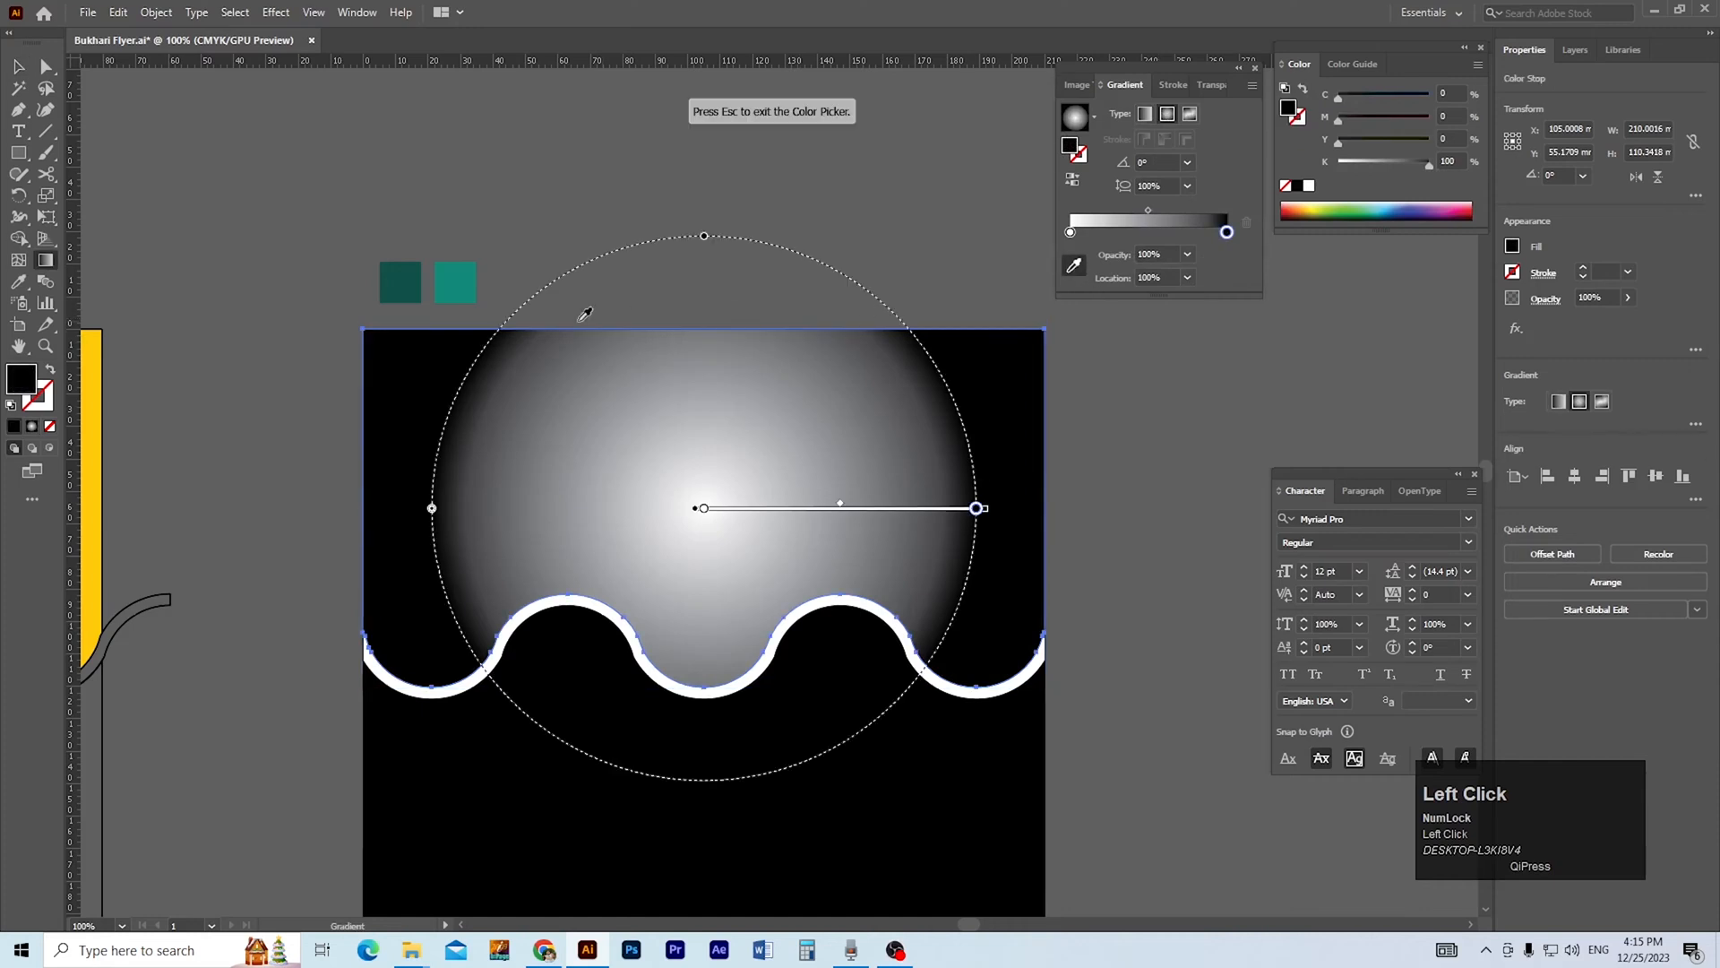
left_click(403, 283)
Sample the lighter teal square for the gradient's inner colour stop, replacing white.
left_click(1070, 232)
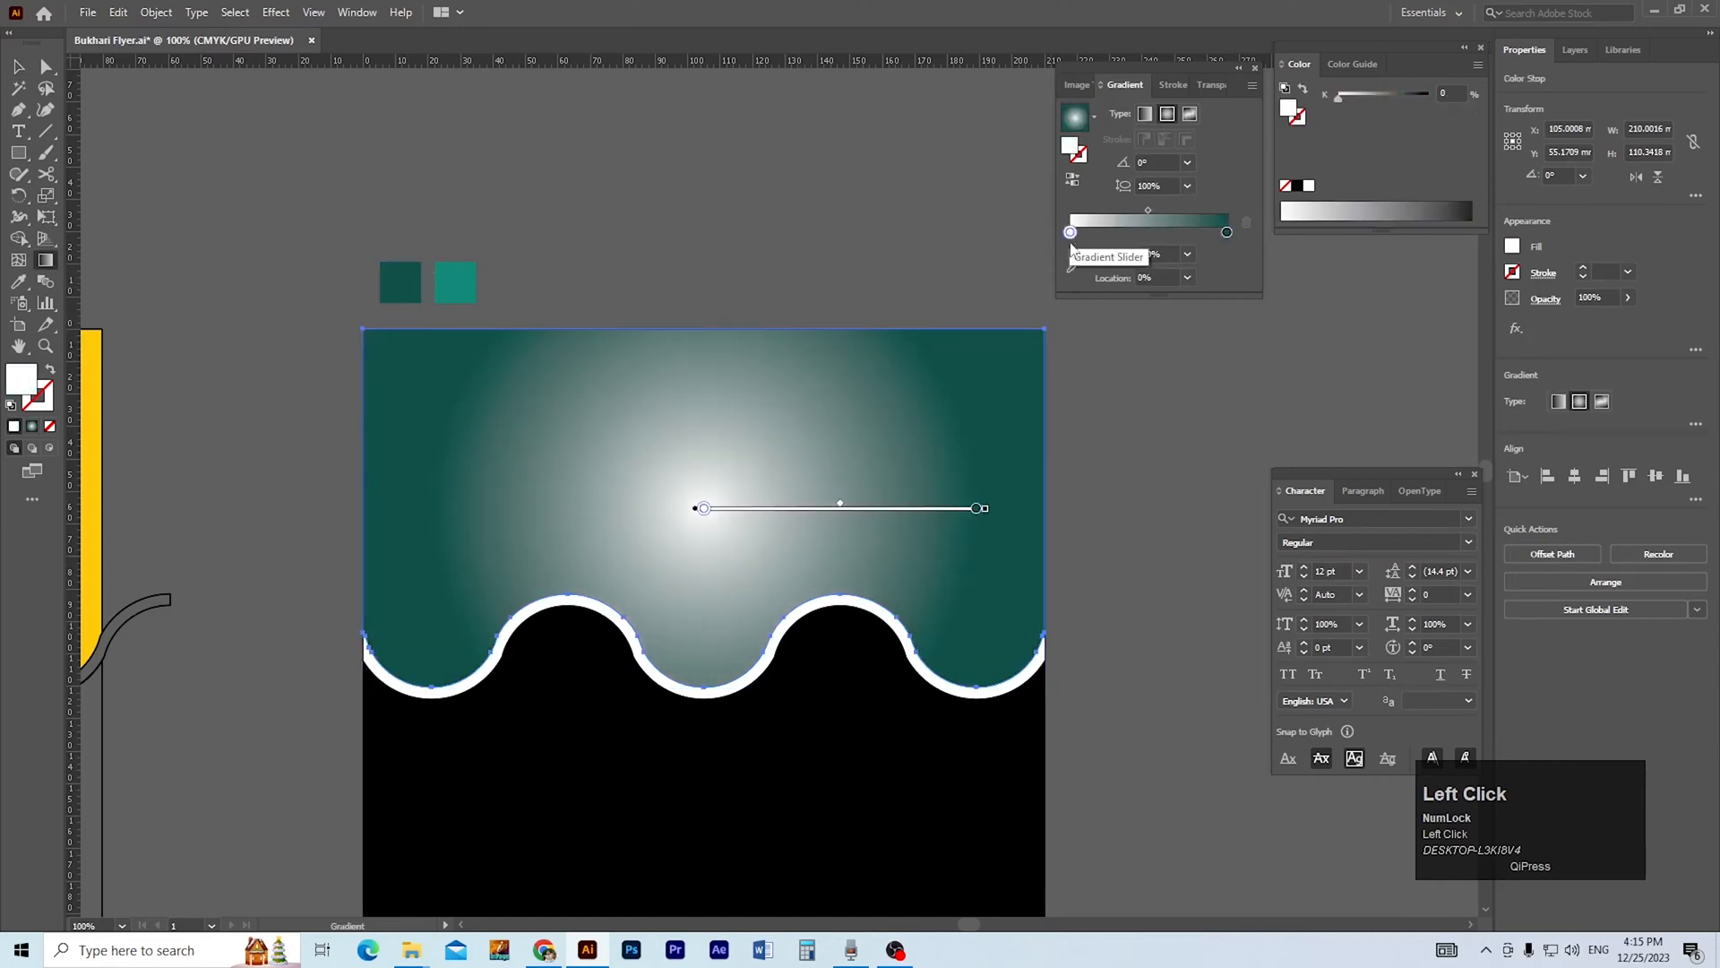
left_click(1074, 265)
left_click(453, 280)
key("v")
left_click(641, 278)
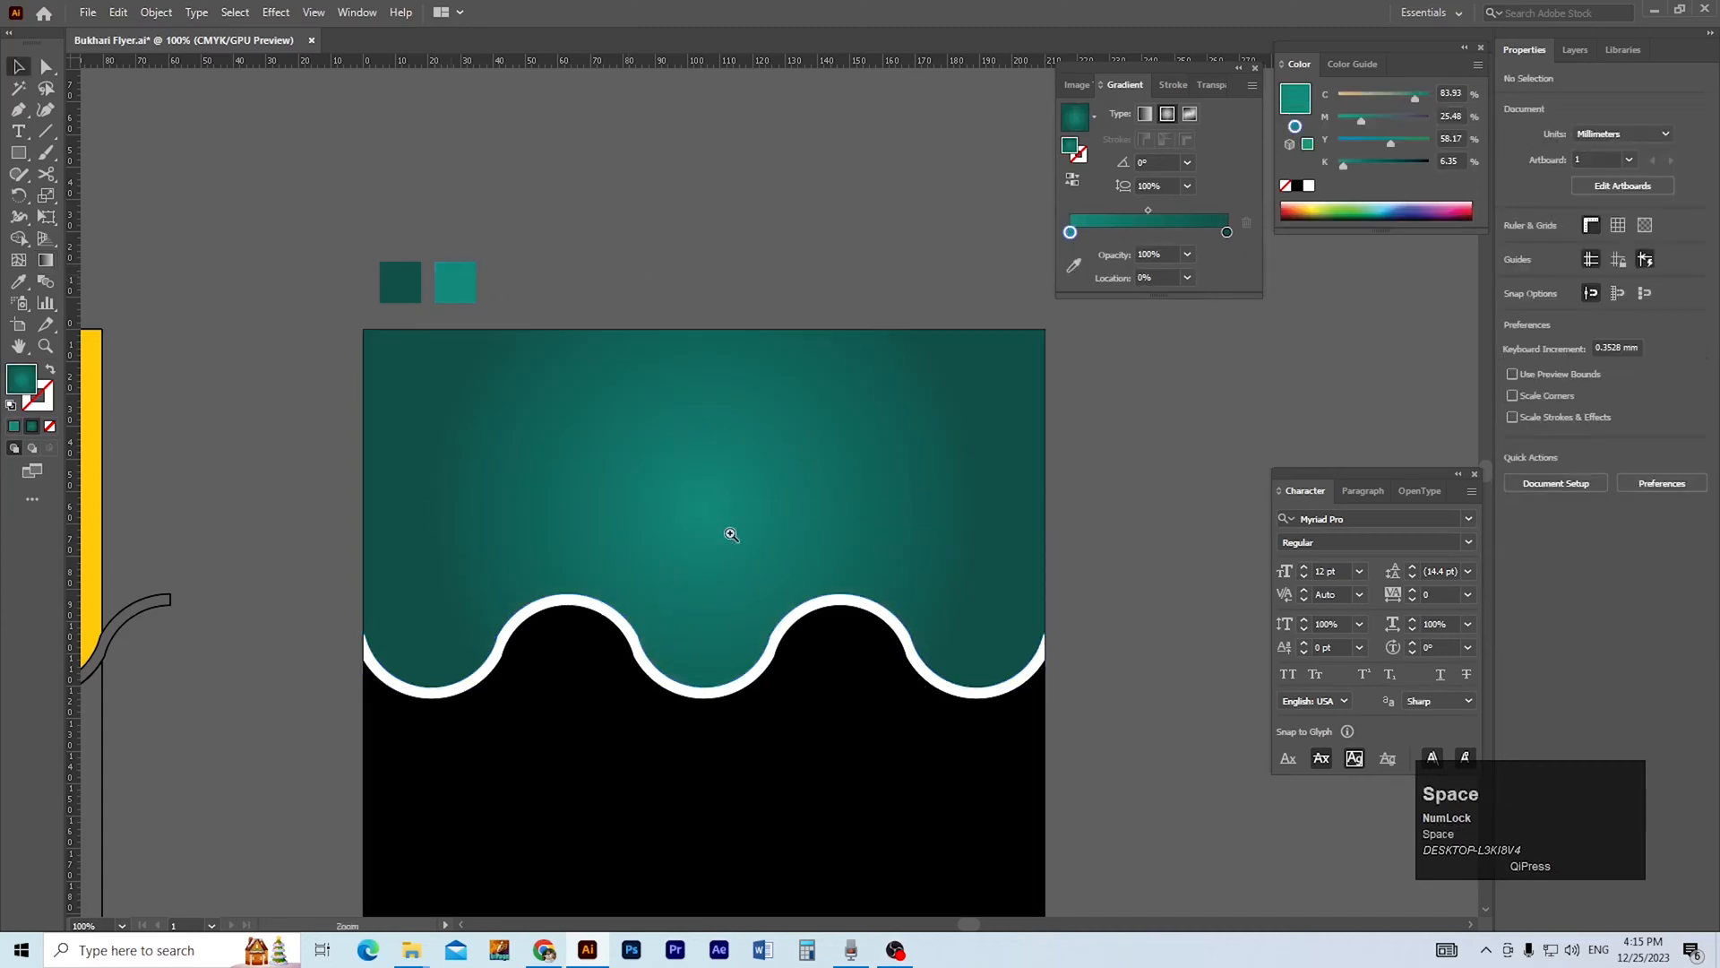
Redraw the upper shape's radial gradient from its centre down past the wave, at an angle of about -55.8°.
left_click(738, 537, "ctrl+alt")
left_click(778, 513, "ctrl")
left_click(749, 492, "ctrl")
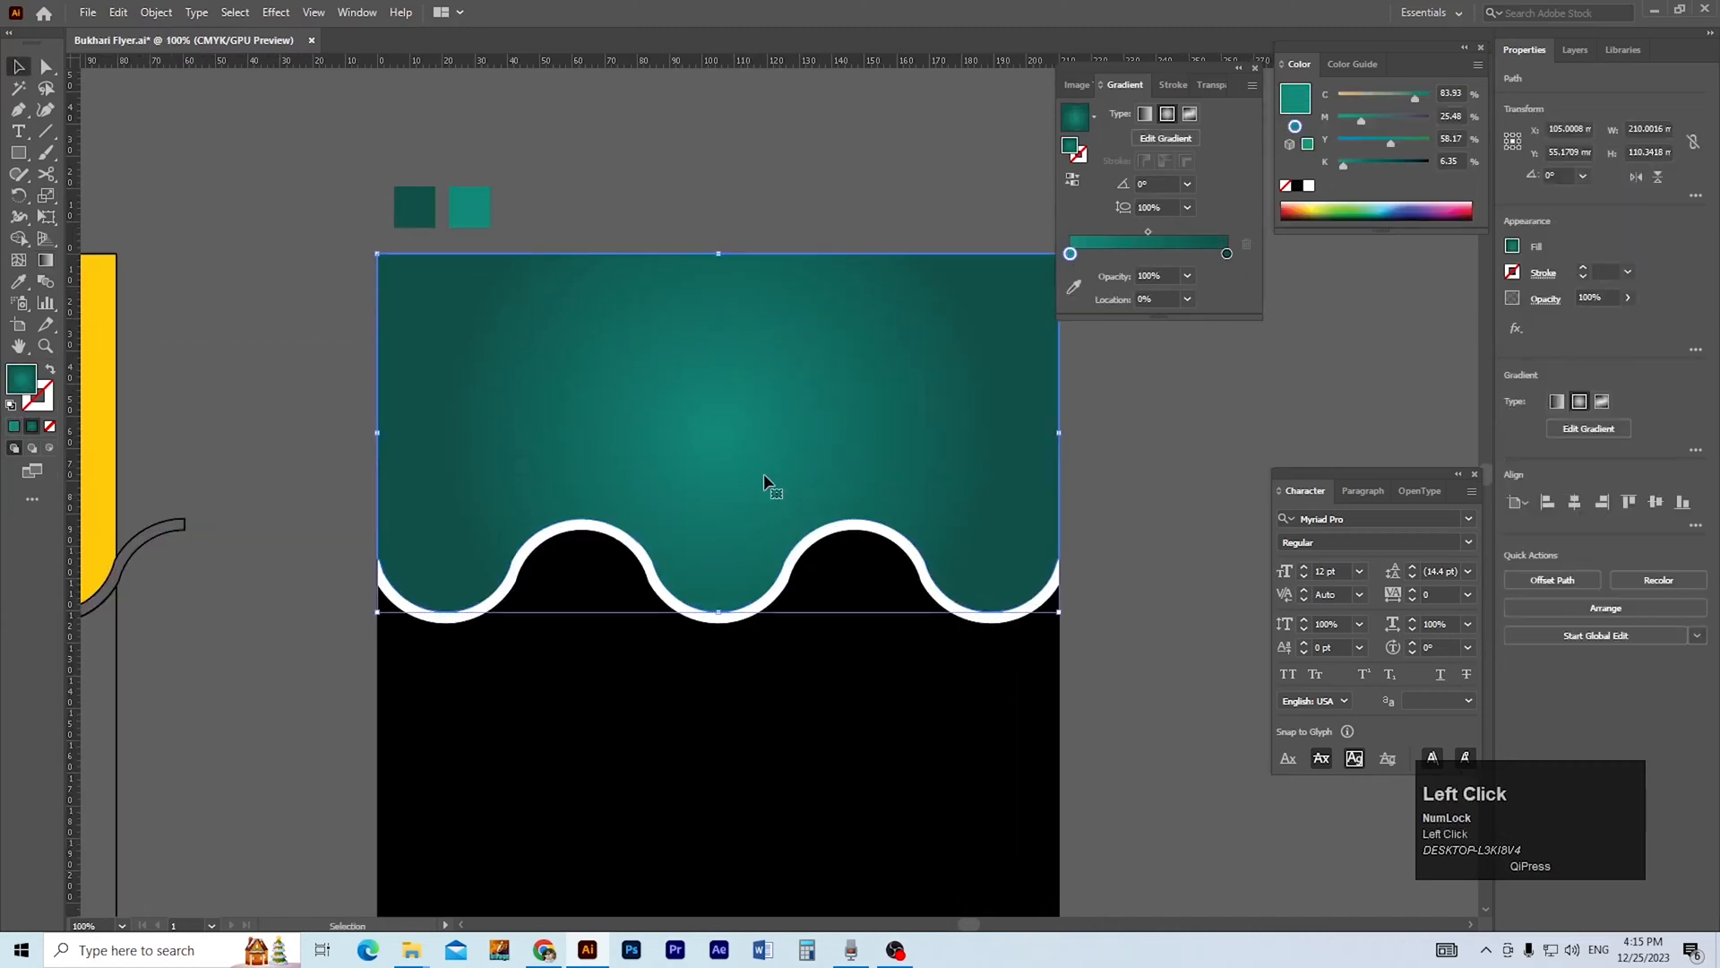
key("g")
left_click_drag(719, 452, 910, 737)
key("v")
left_click(752, 453, "ctrl")
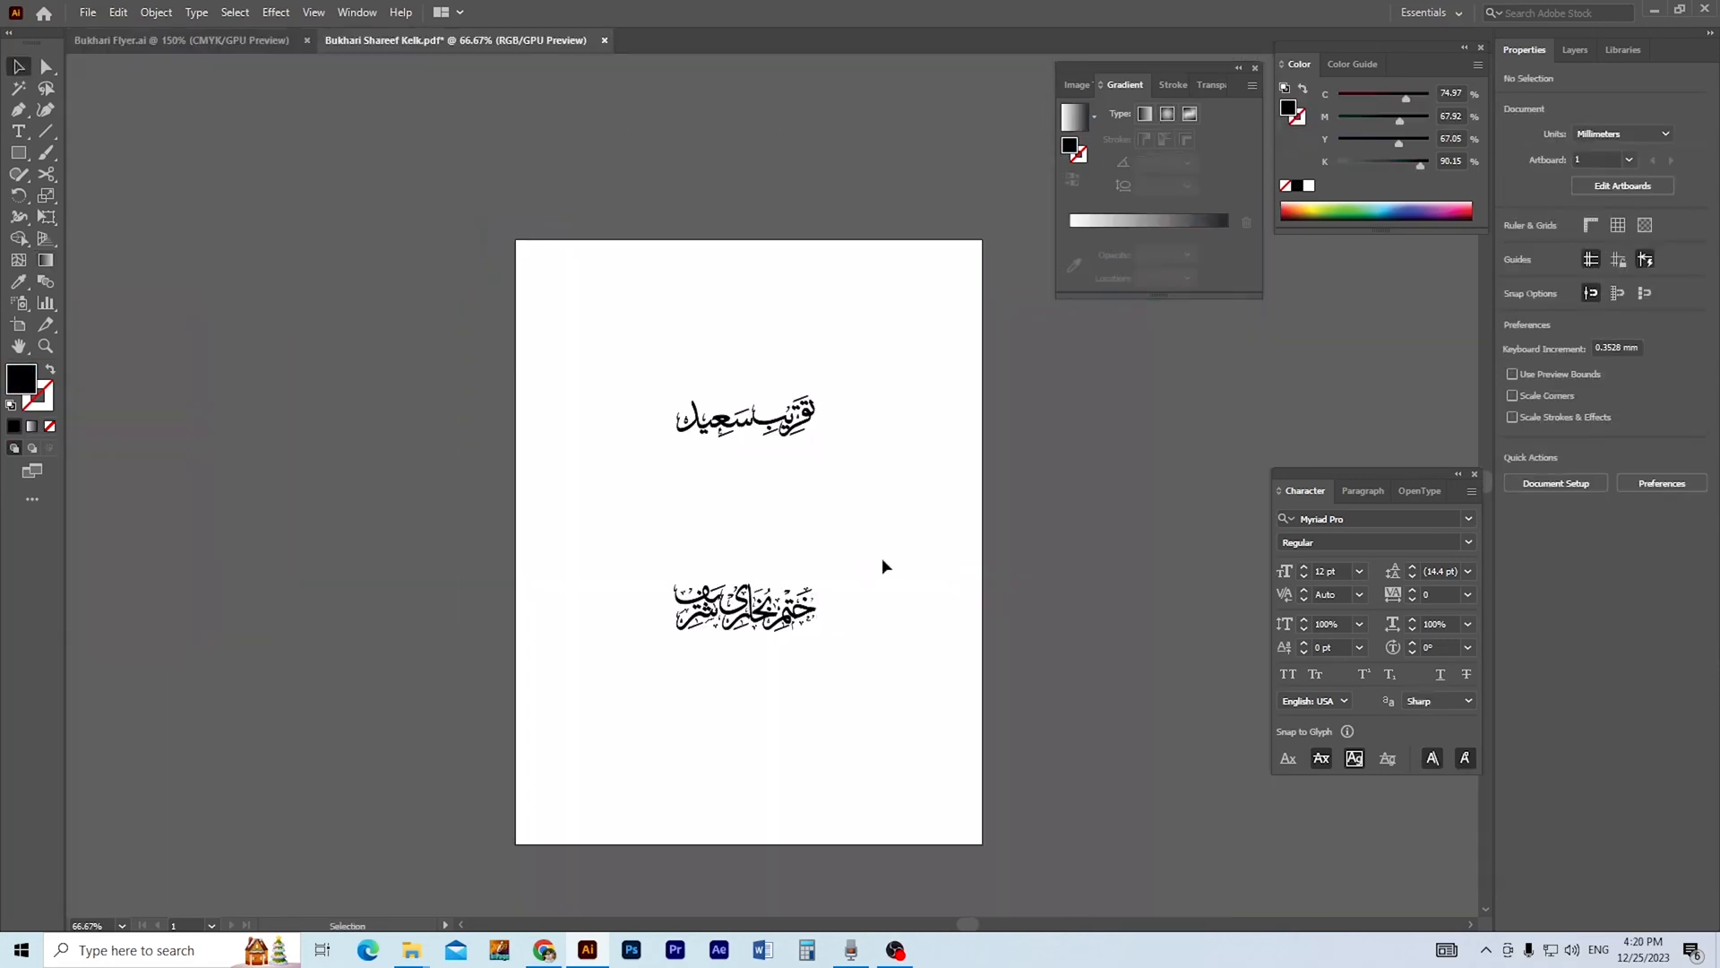
Copy the calligraphy from Bukhari Shareef Kelk.pdf and paste it into the flyer document.
left_click(734, 632)
left_click_drag(858, 363, 541, 717)
key("ctrl+c")
left_click(134, 40)
key("ctrl+v")
Move the pasted calligraphy group up, off the flyer, so its lower line sits just above the artboard.
left_click(648, 344, "ctrl+alt")
left_click(649, 344, "ctrl+alt")
left_click_drag(907, 557, 622, 341)
key("v")
left_click_drag(641, 534, 647, 276)
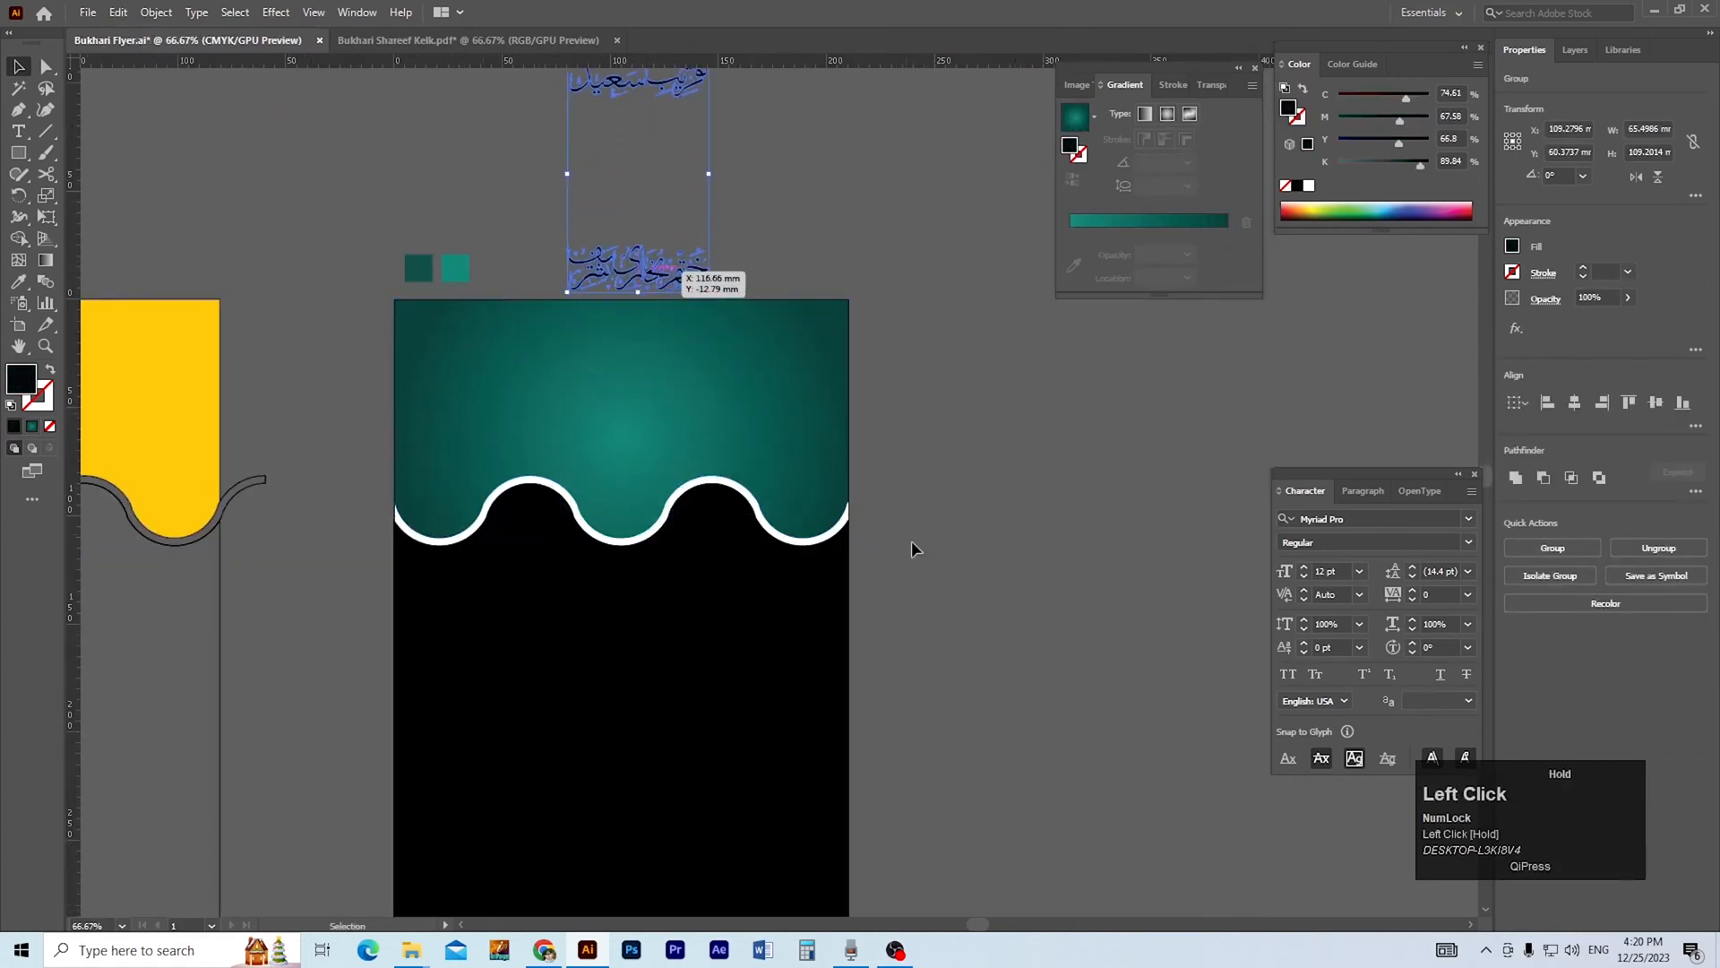
Fill the shape below the wave with white.
left_click(742, 680)
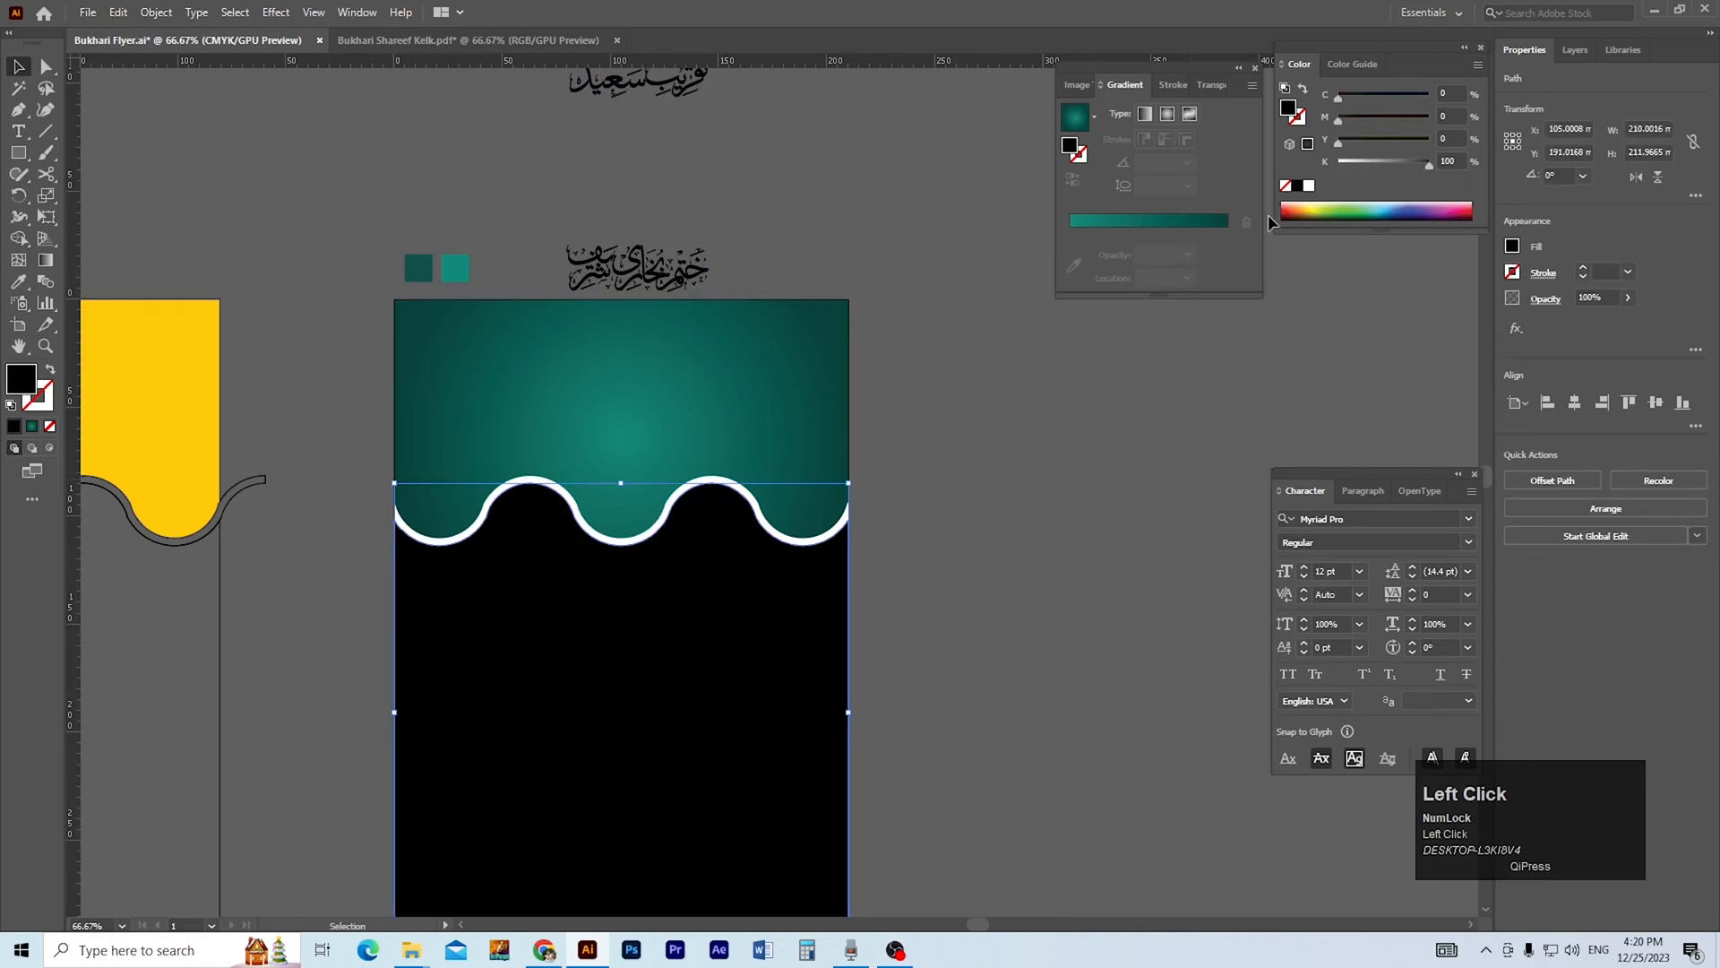
left_click(1309, 186)
left_click(982, 582)
left_click(674, 581, "ctrl")
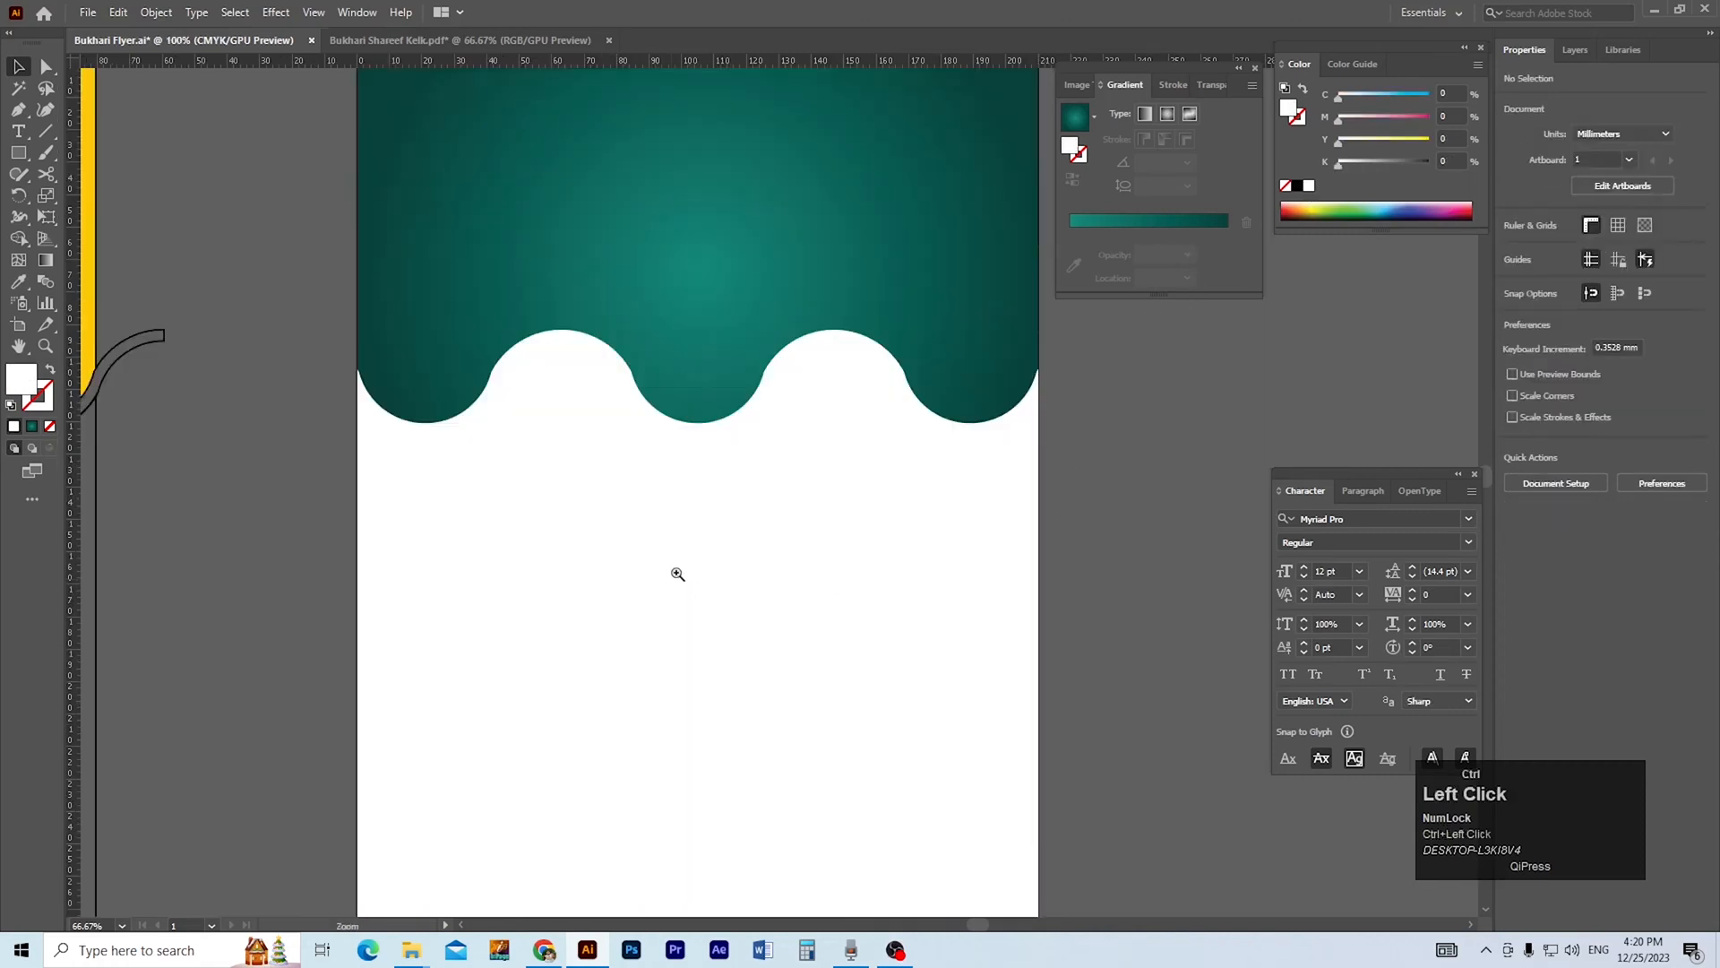
left_click_drag(762, 521, 812, 655)
left_click(921, 481)
Draw a full-width rectangle about 210 × 72 mm across the wave and send it to the back.
left_click(1169, 670)
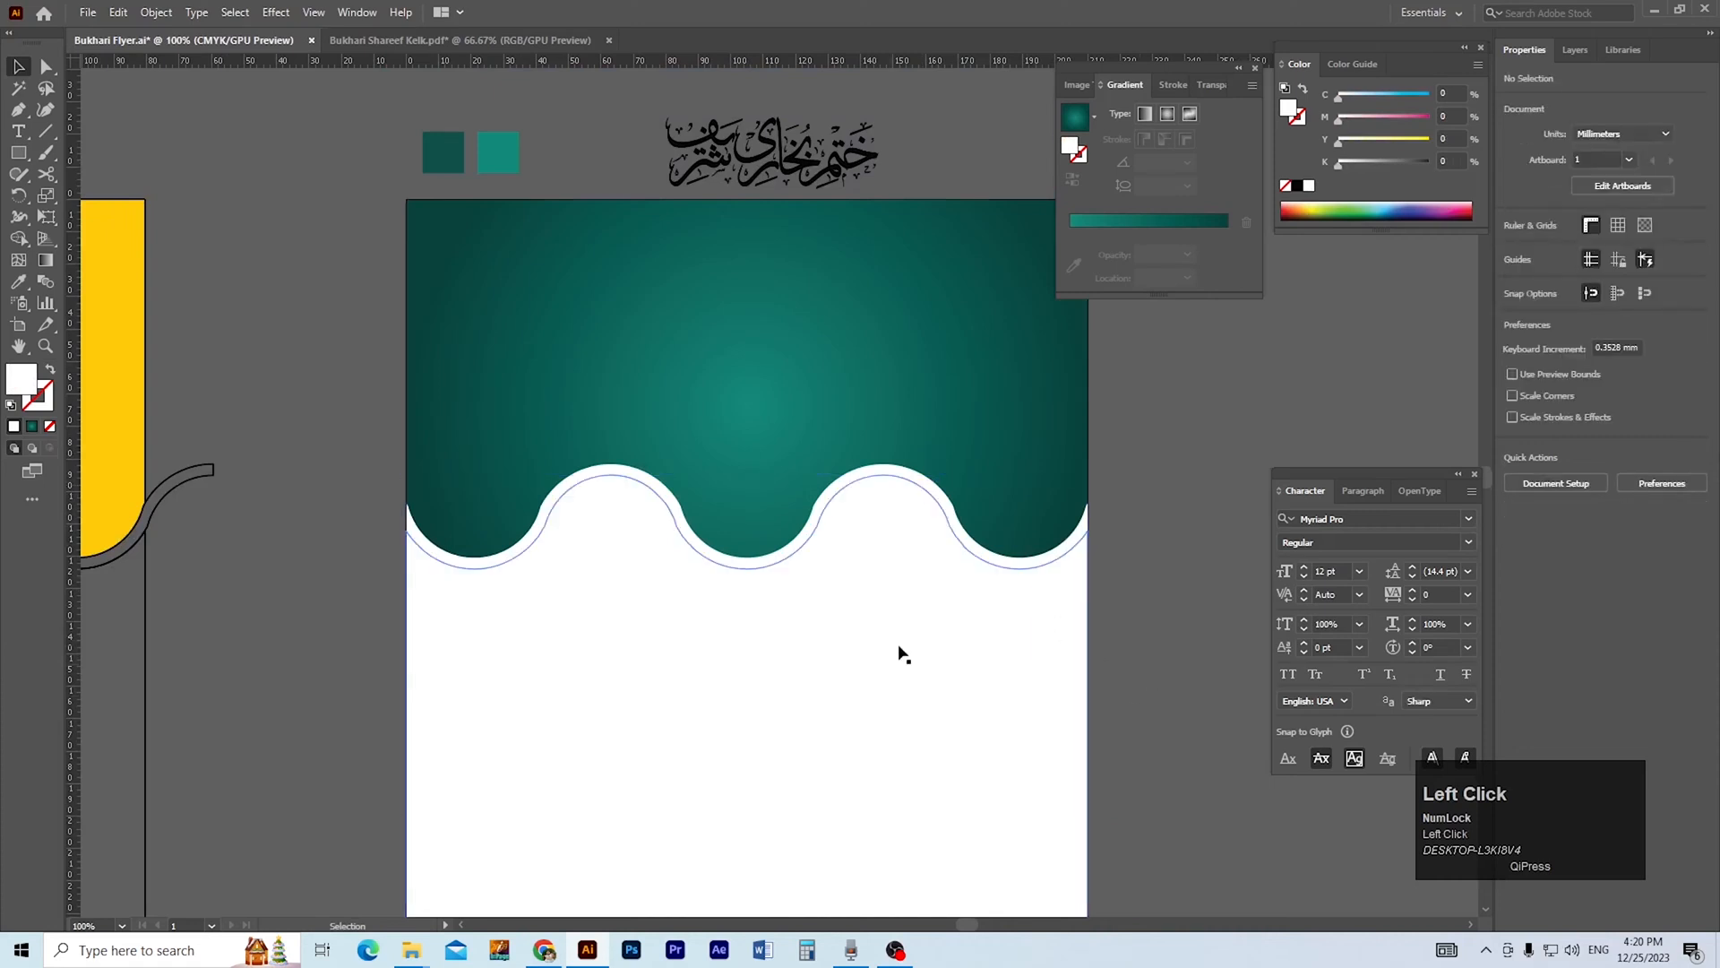
key("m")
left_click_drag(406, 423, 1088, 657)
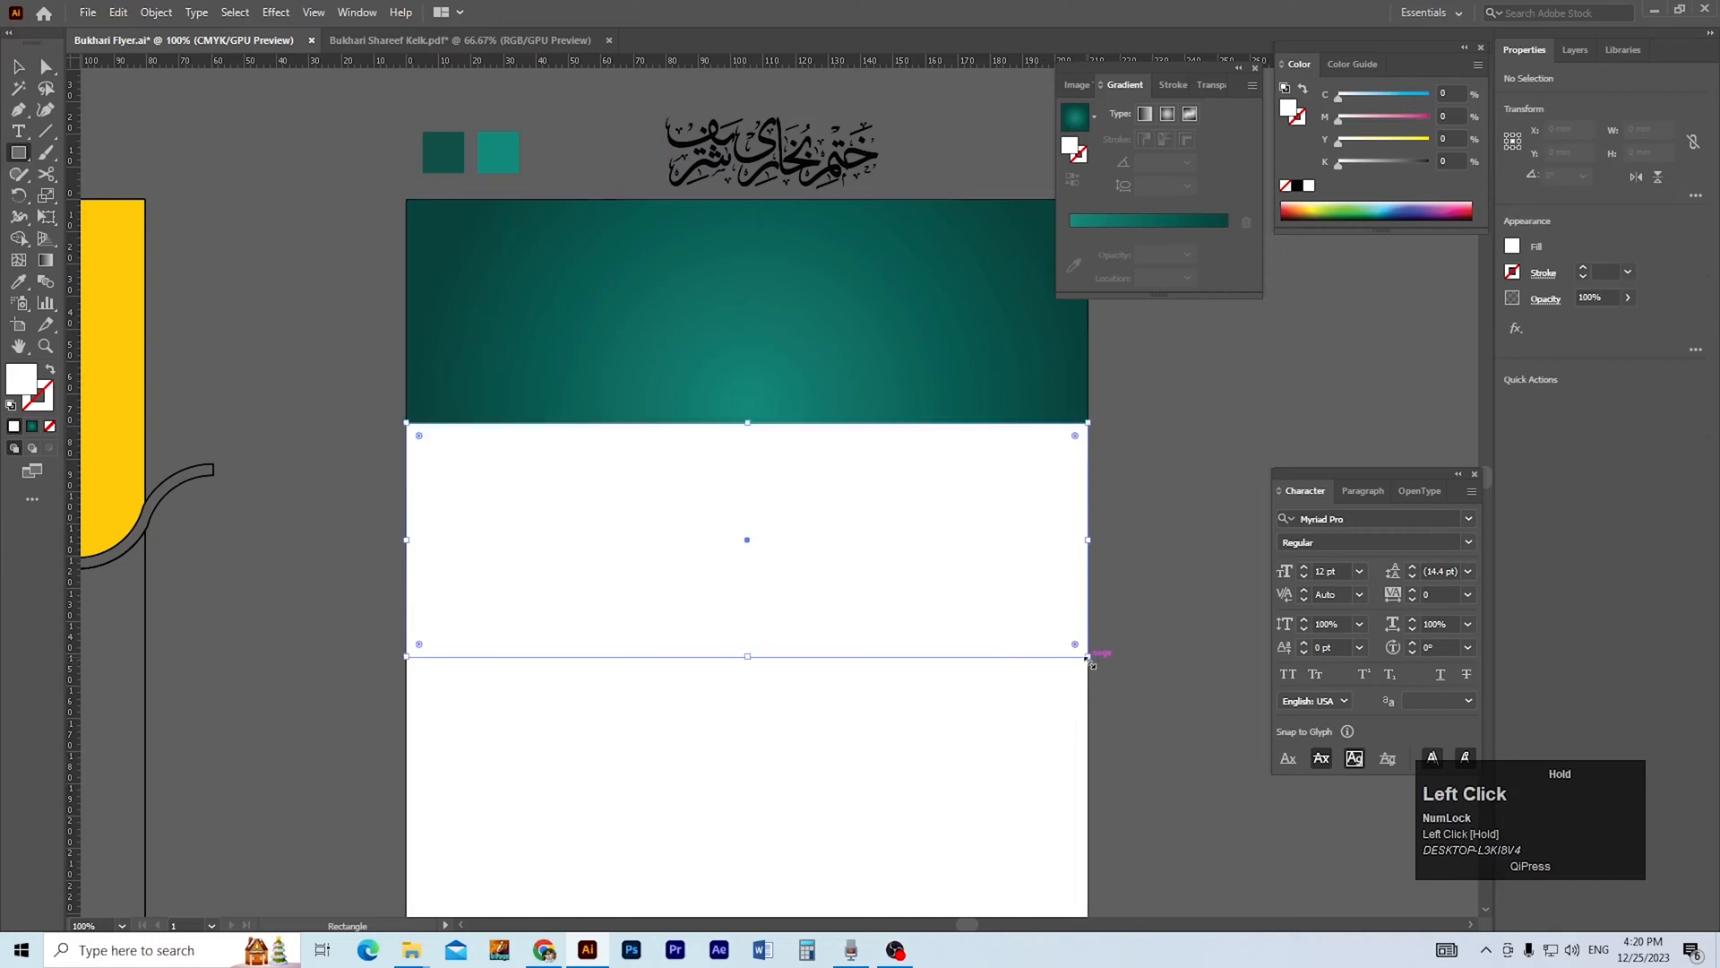
key("space")
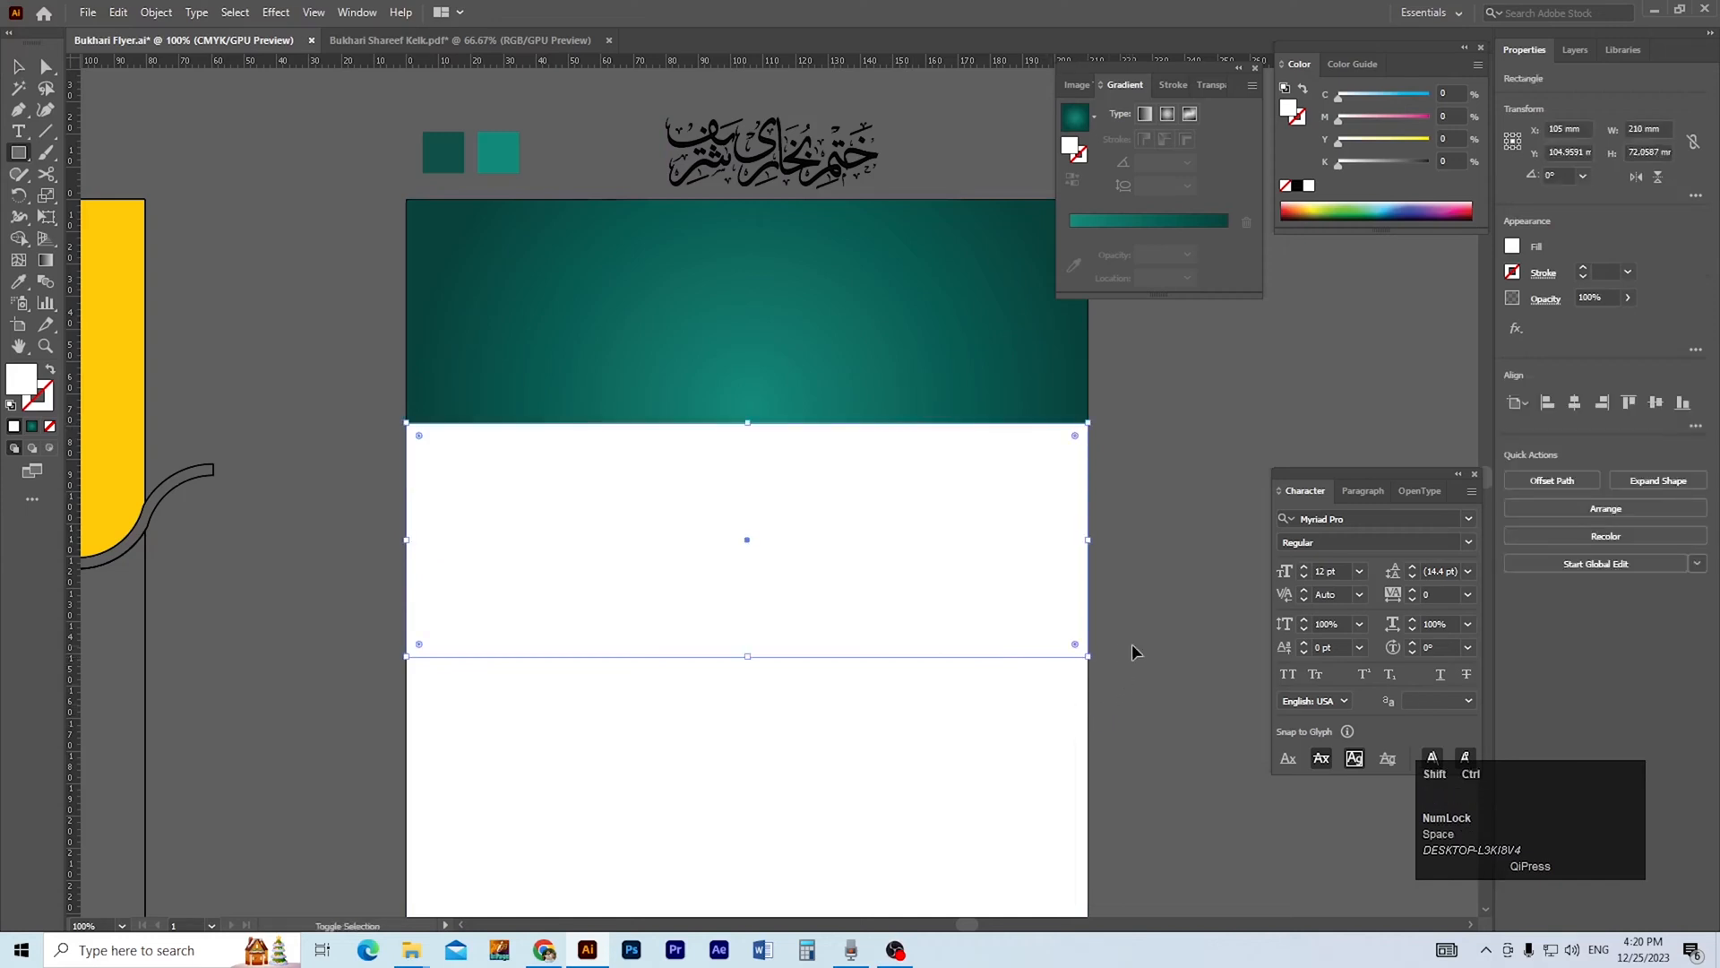
key("ctrl+shift+bracketleft")
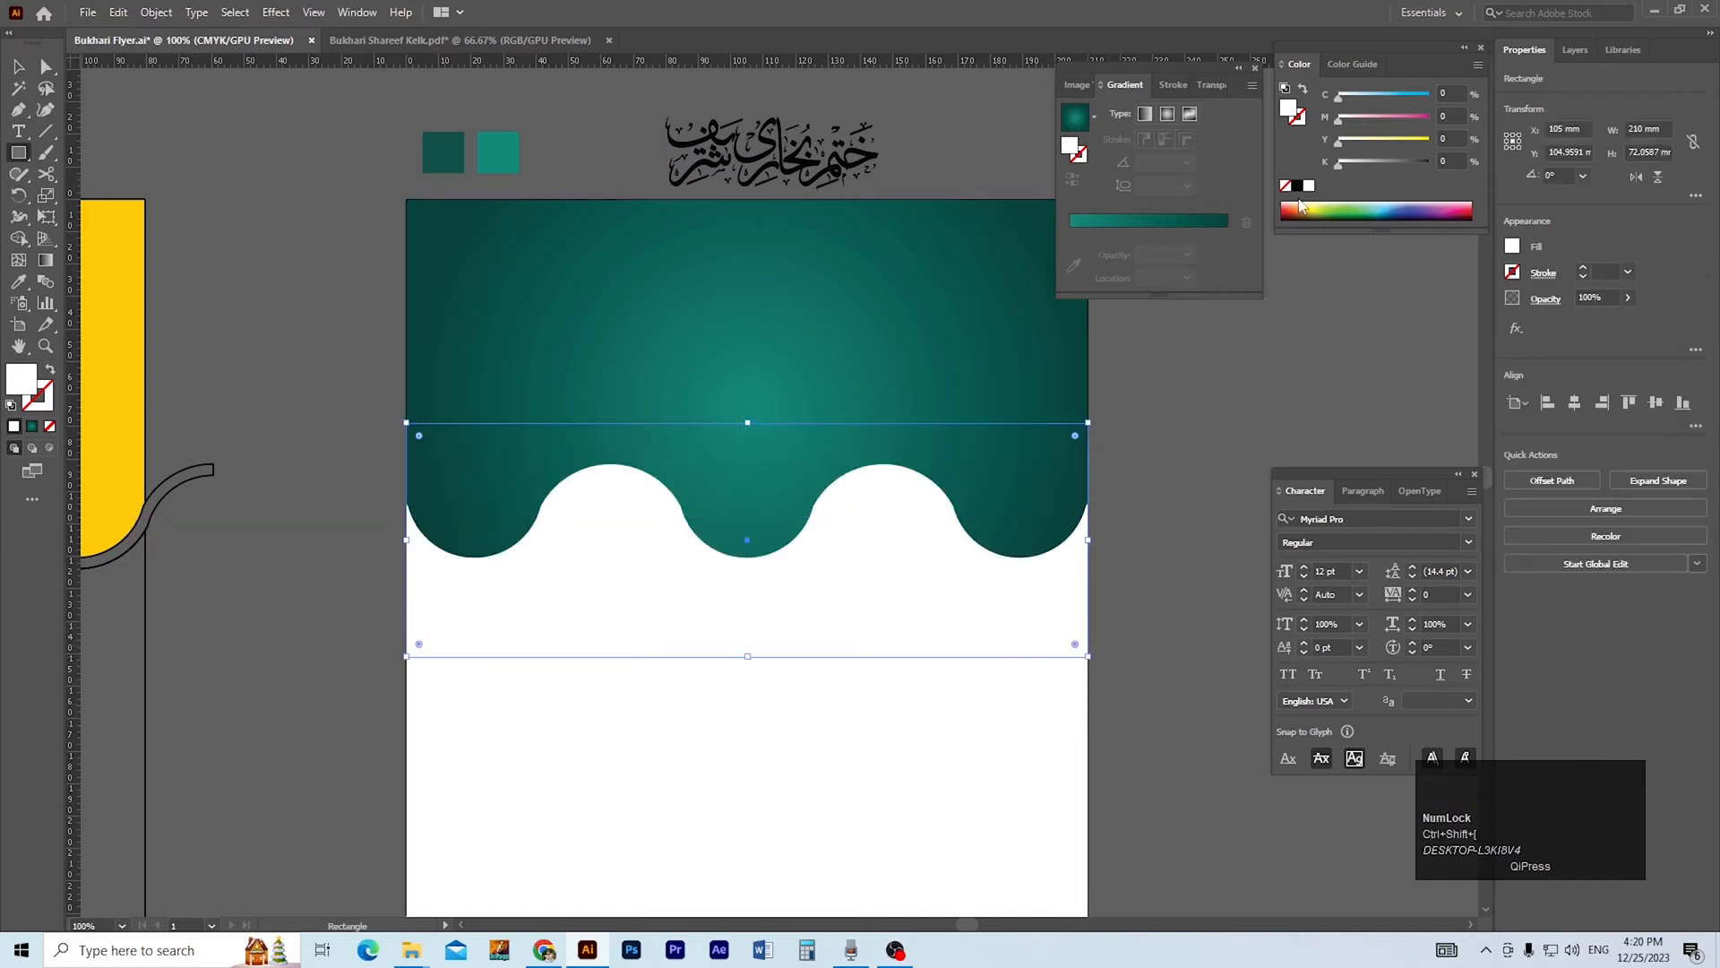
Fill the rectangle behind the wave with black.
left_click(1298, 188)
left_click(890, 571)
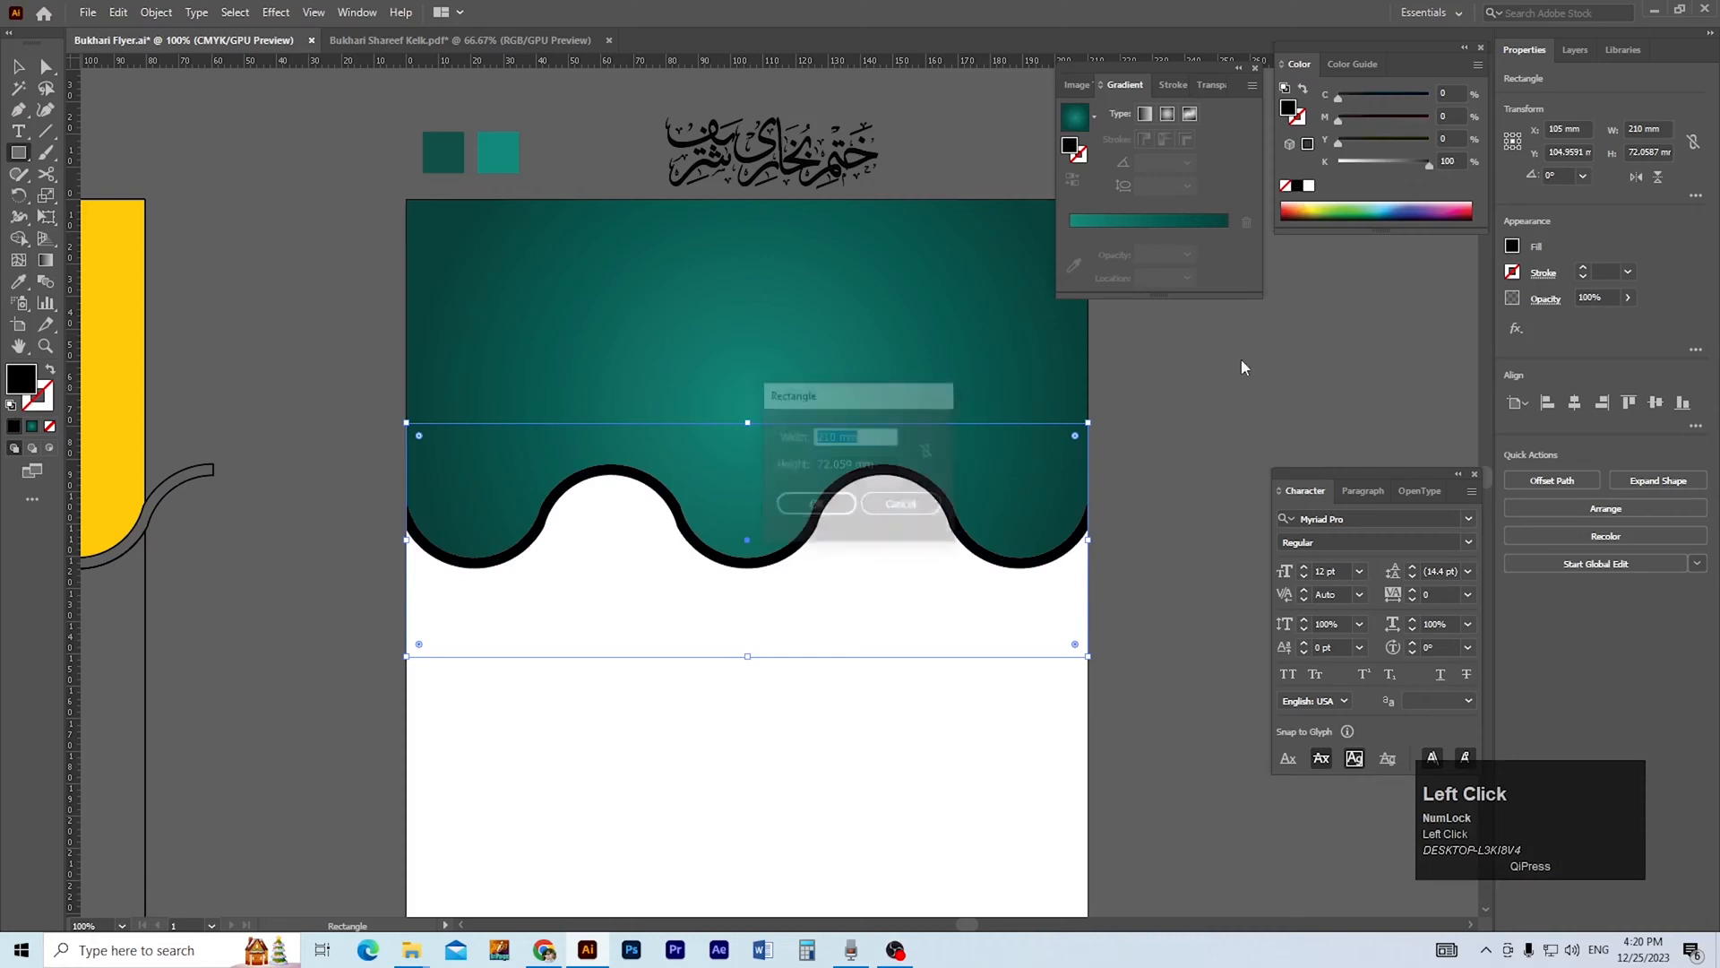
left_click(899, 512)
key("ctrl+space")
left_click(921, 503, "ctrl")
key("space")
left_click_drag(940, 591, 1019, 583)
key("v")
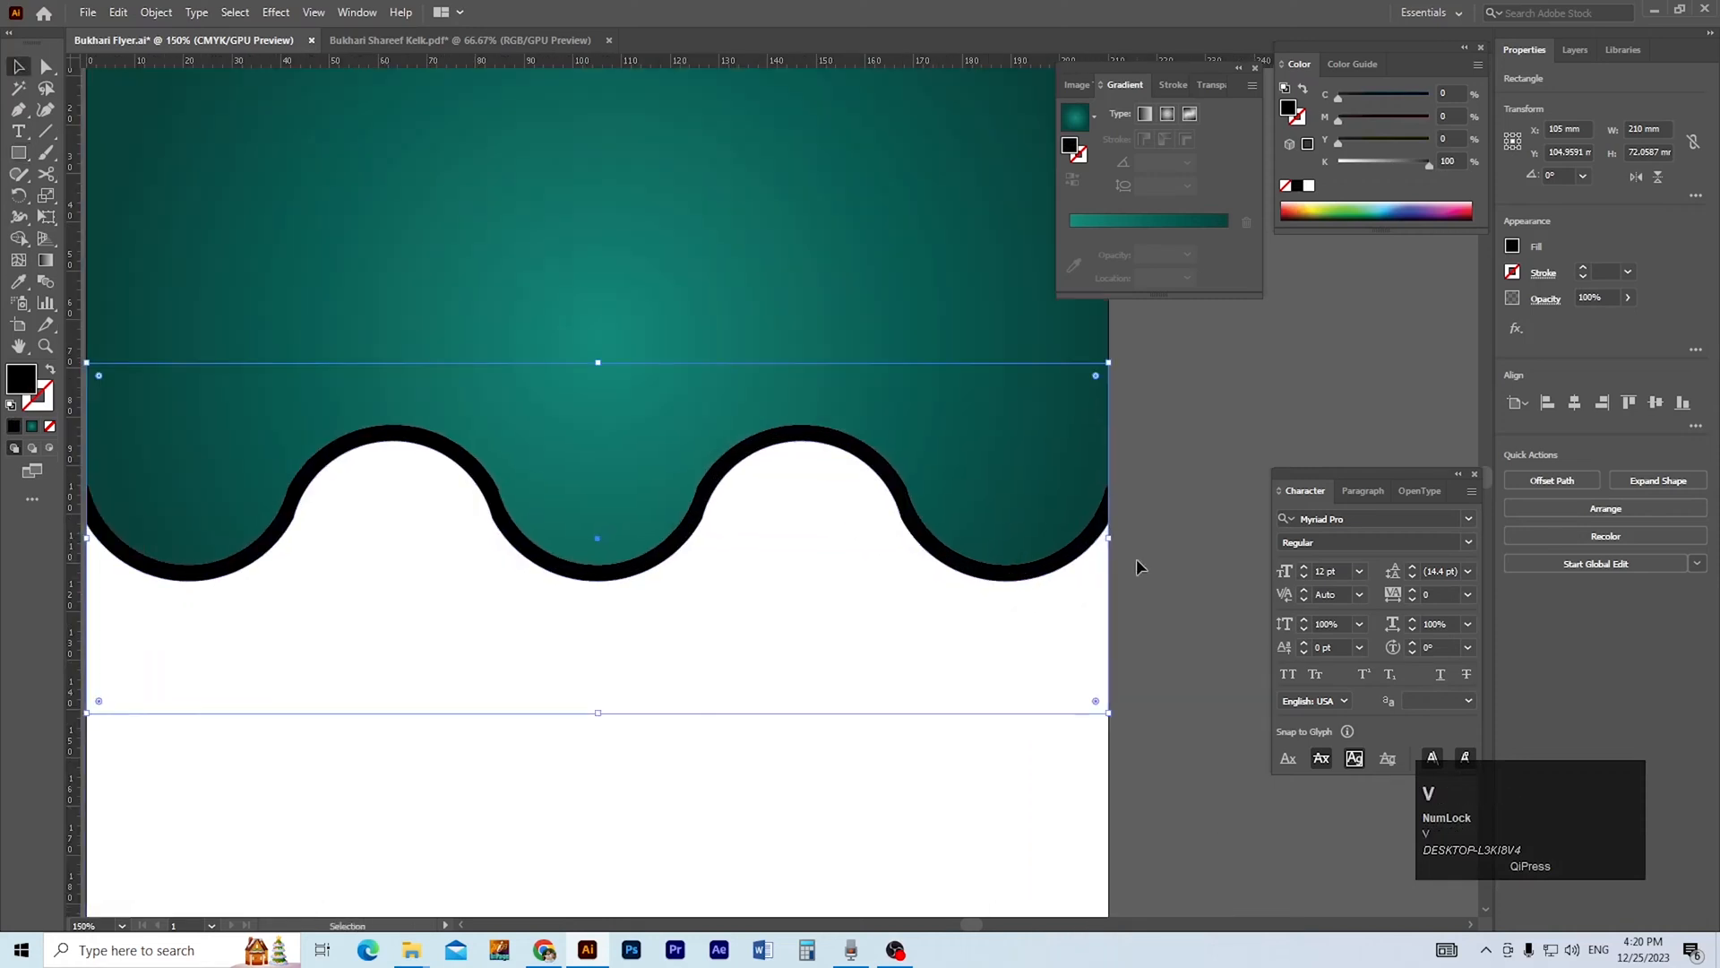
Select the black rectangle with both background shapes and separate the visible wave band using Shape Builder.
left_click(1136, 557)
left_click_drag(1118, 460, 960, 663)
key("shift+m")
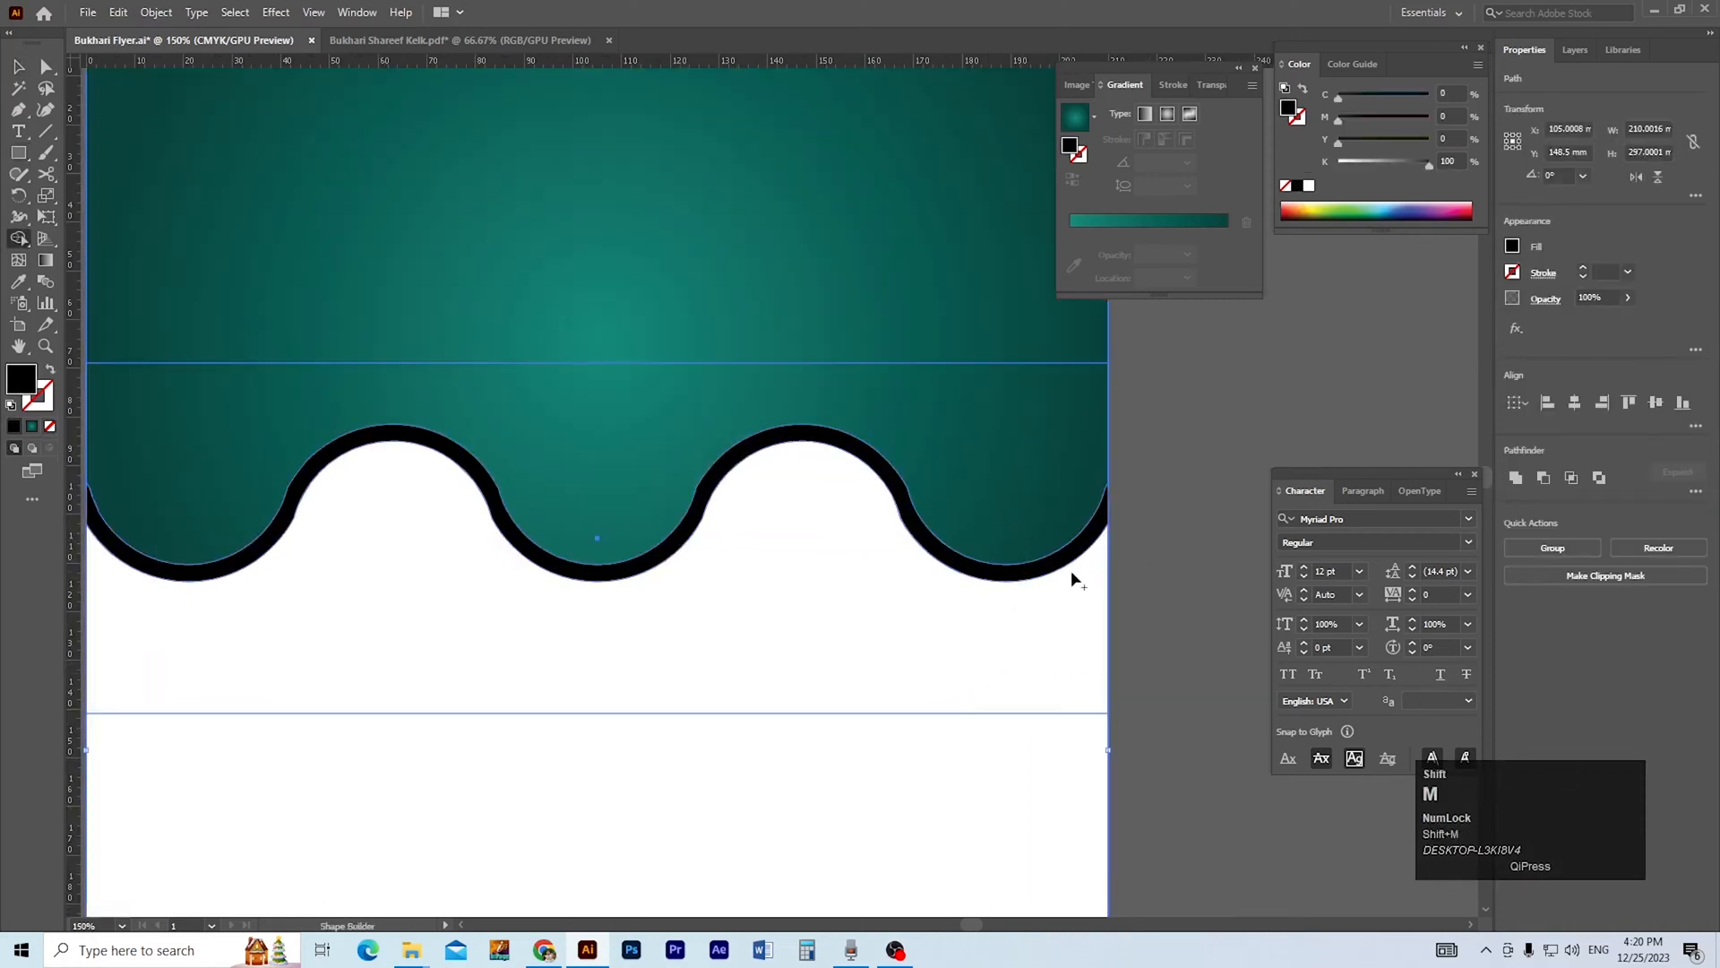
left_click(1079, 552)
key("v")
left_click(1145, 597)
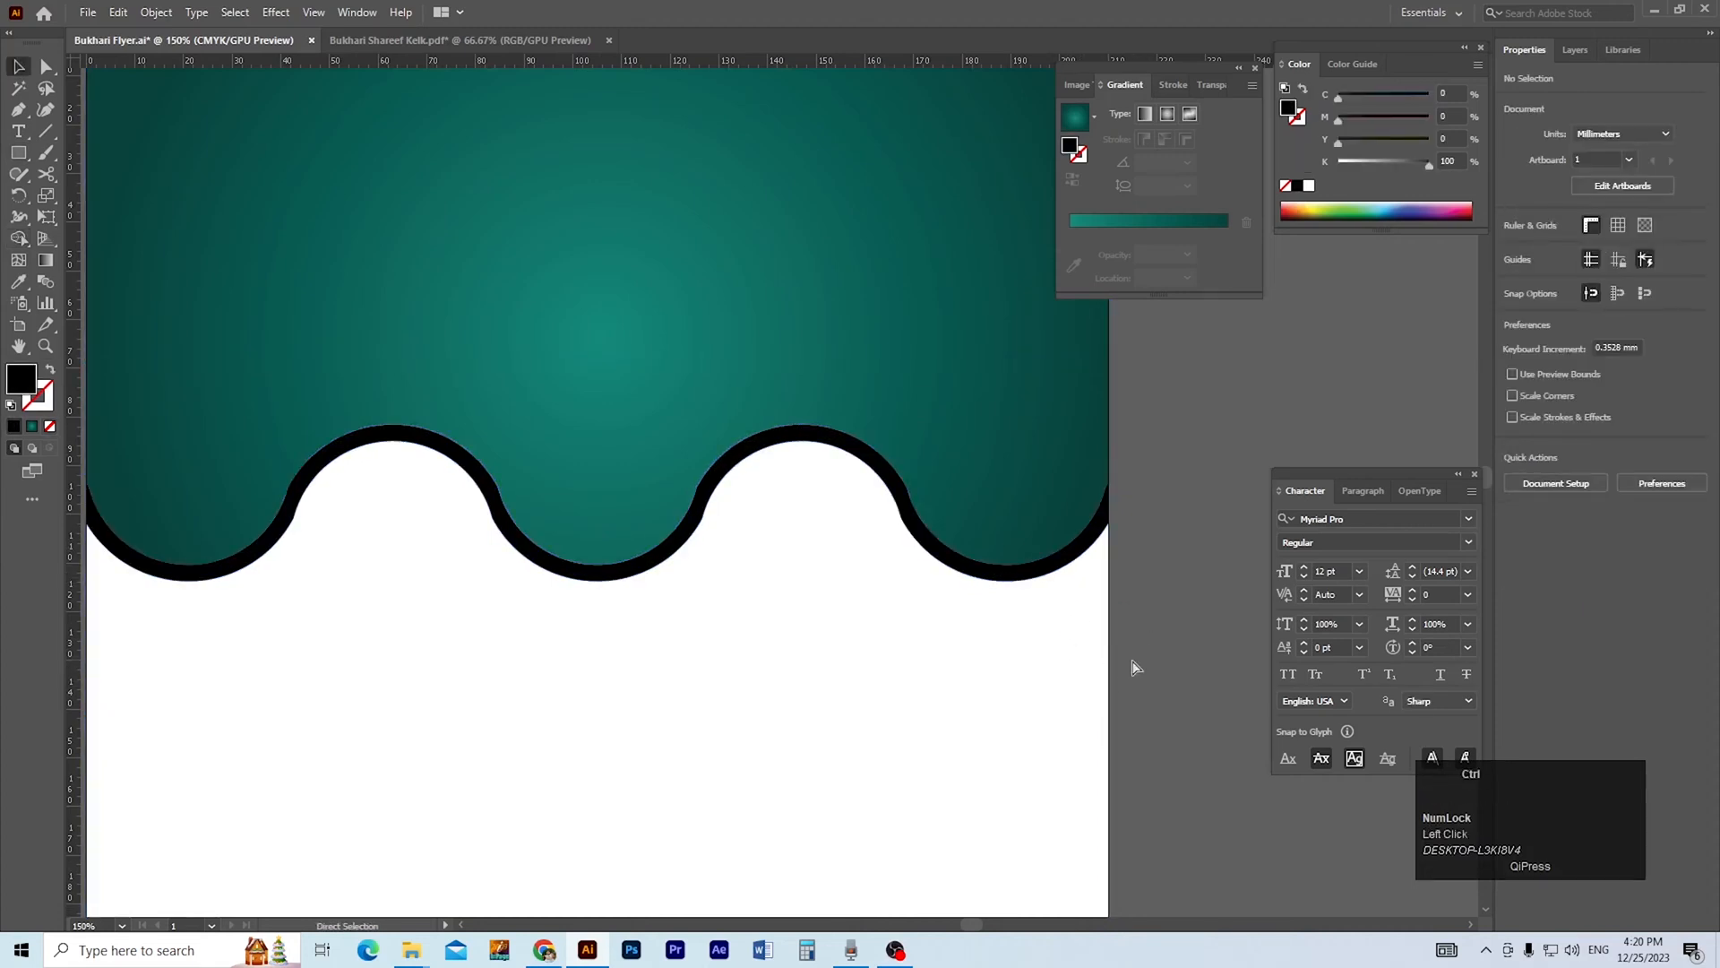
Delete the leftover pieces of the rectangle around the wave band while viewing the artwork in outline mode.
key("ctrl+y")
key("Delete")
left_click(1024, 364)
key("Delete")
key("ctrl+y")
Fill the black wave band with pale gold #DDD373.
left_click(1106, 510)
left_click(857, 573, "ctrl+alt")
left_click(857, 573, "ctrl+alt")
left_click_drag(570, 361, 725, 522)
left_click(729, 523, "ctrl")
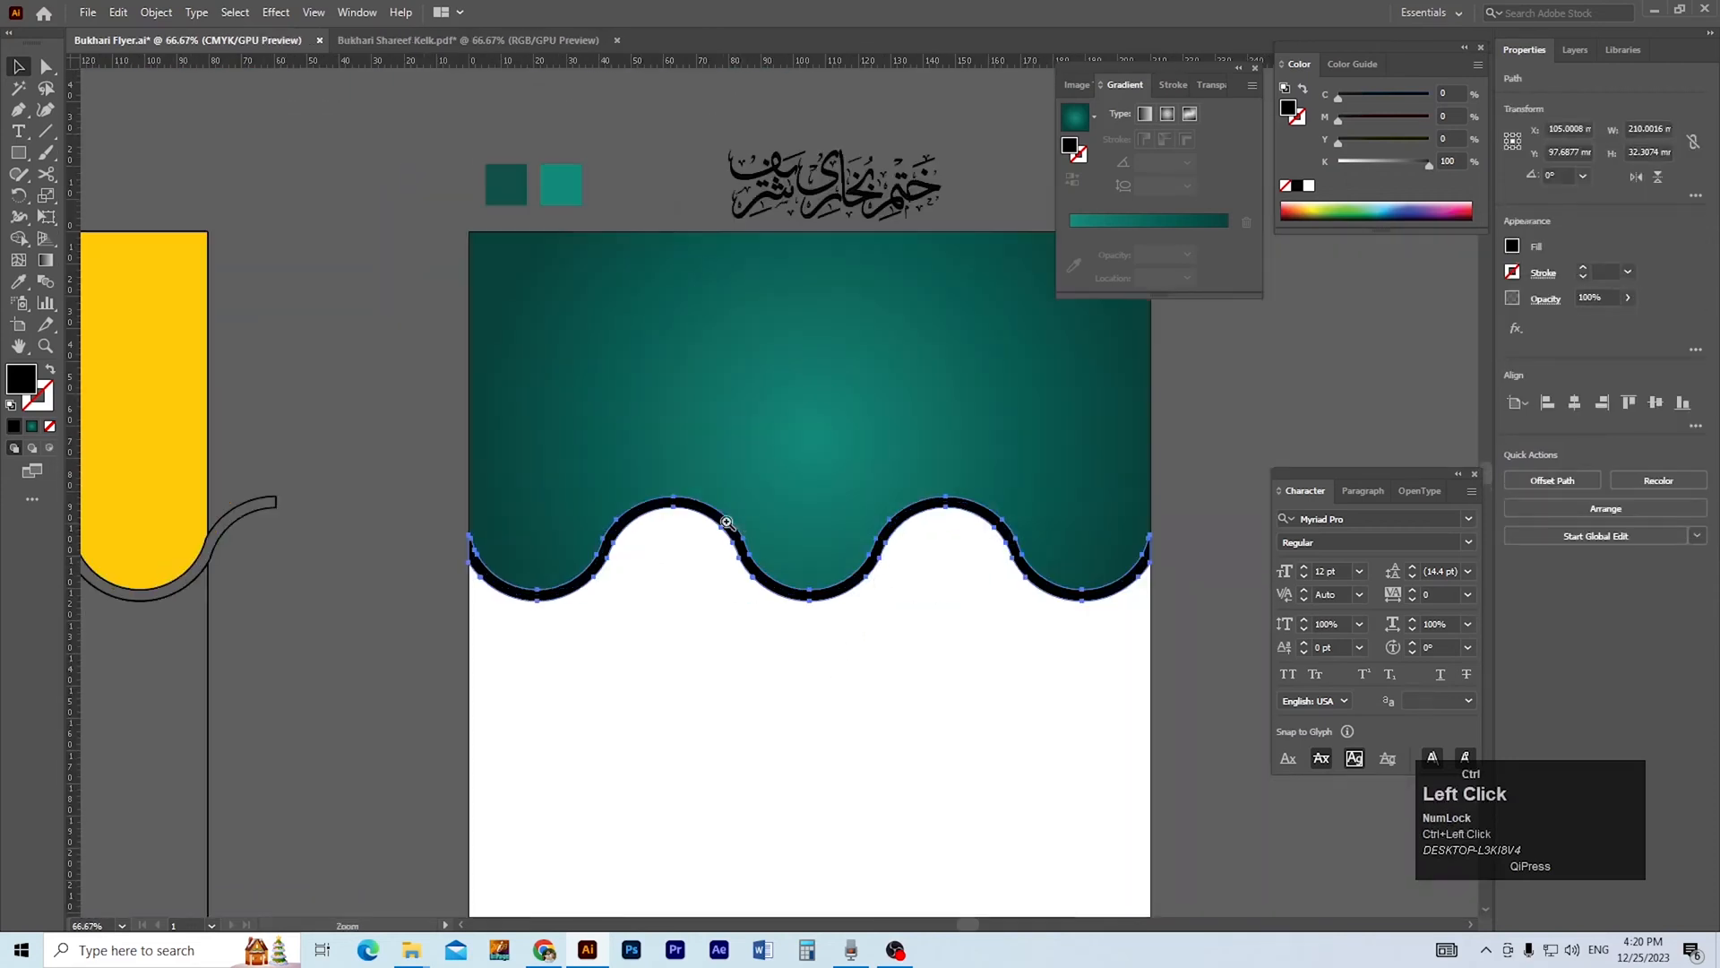
left_click(731, 525, "ctrl")
left_click_drag(830, 573, 749, 539)
scroll(792, 532, "up", 1)
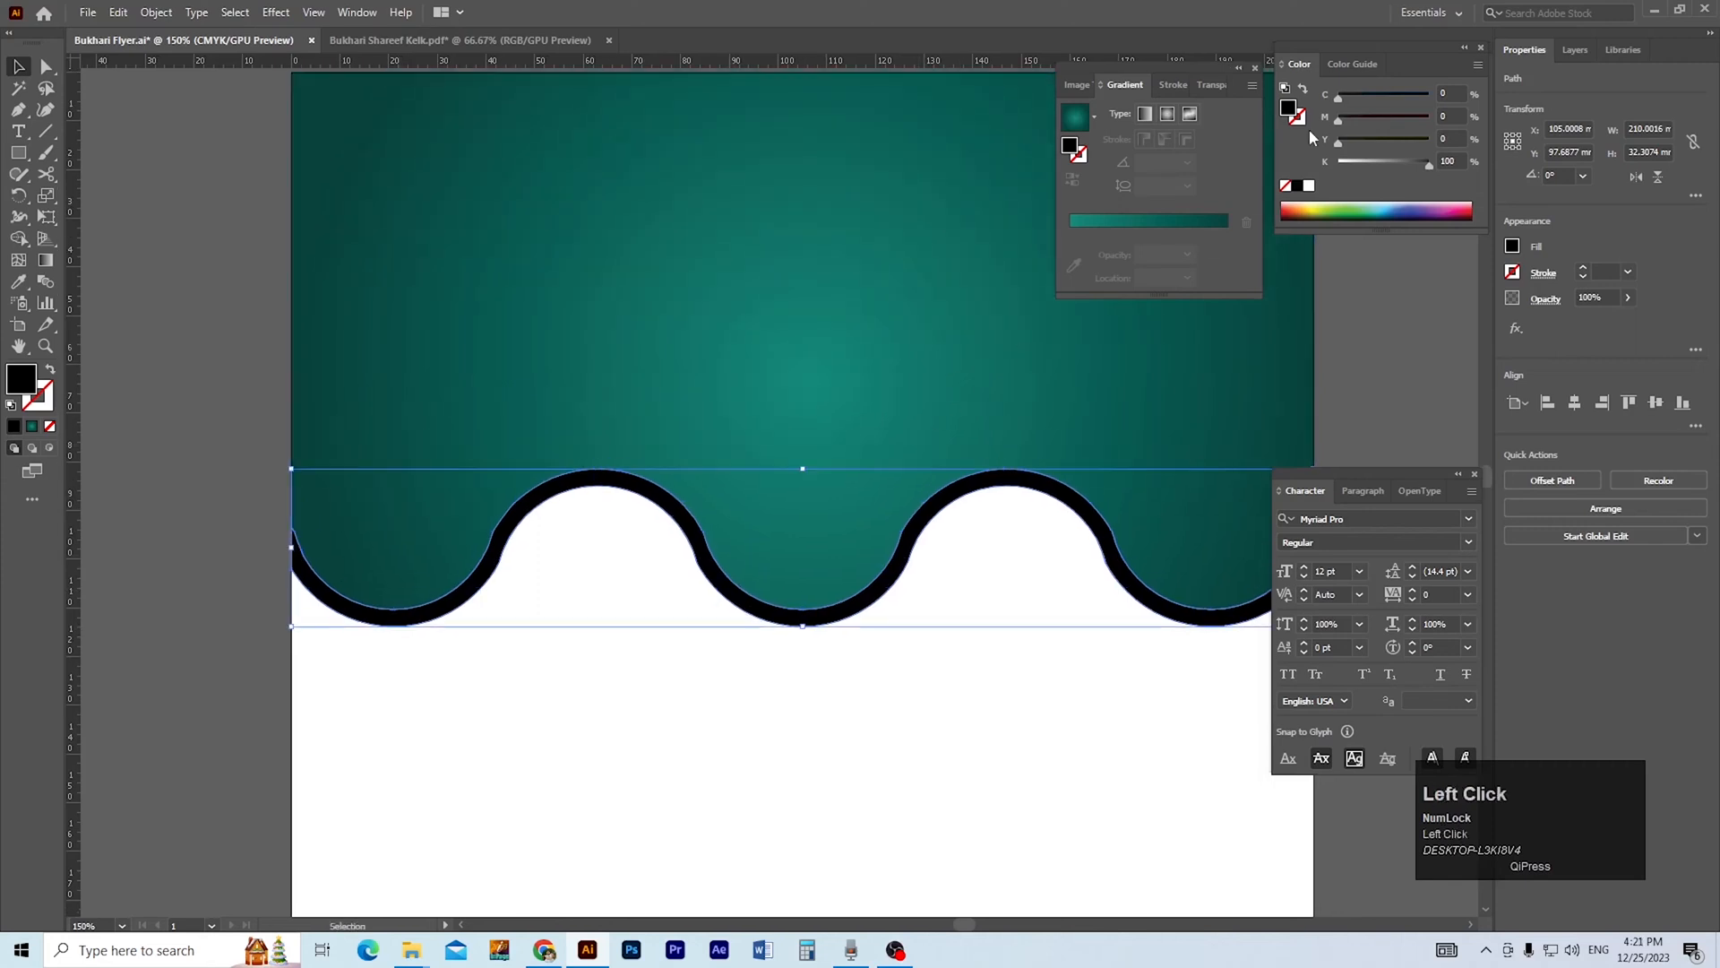
double_click(1287, 107)
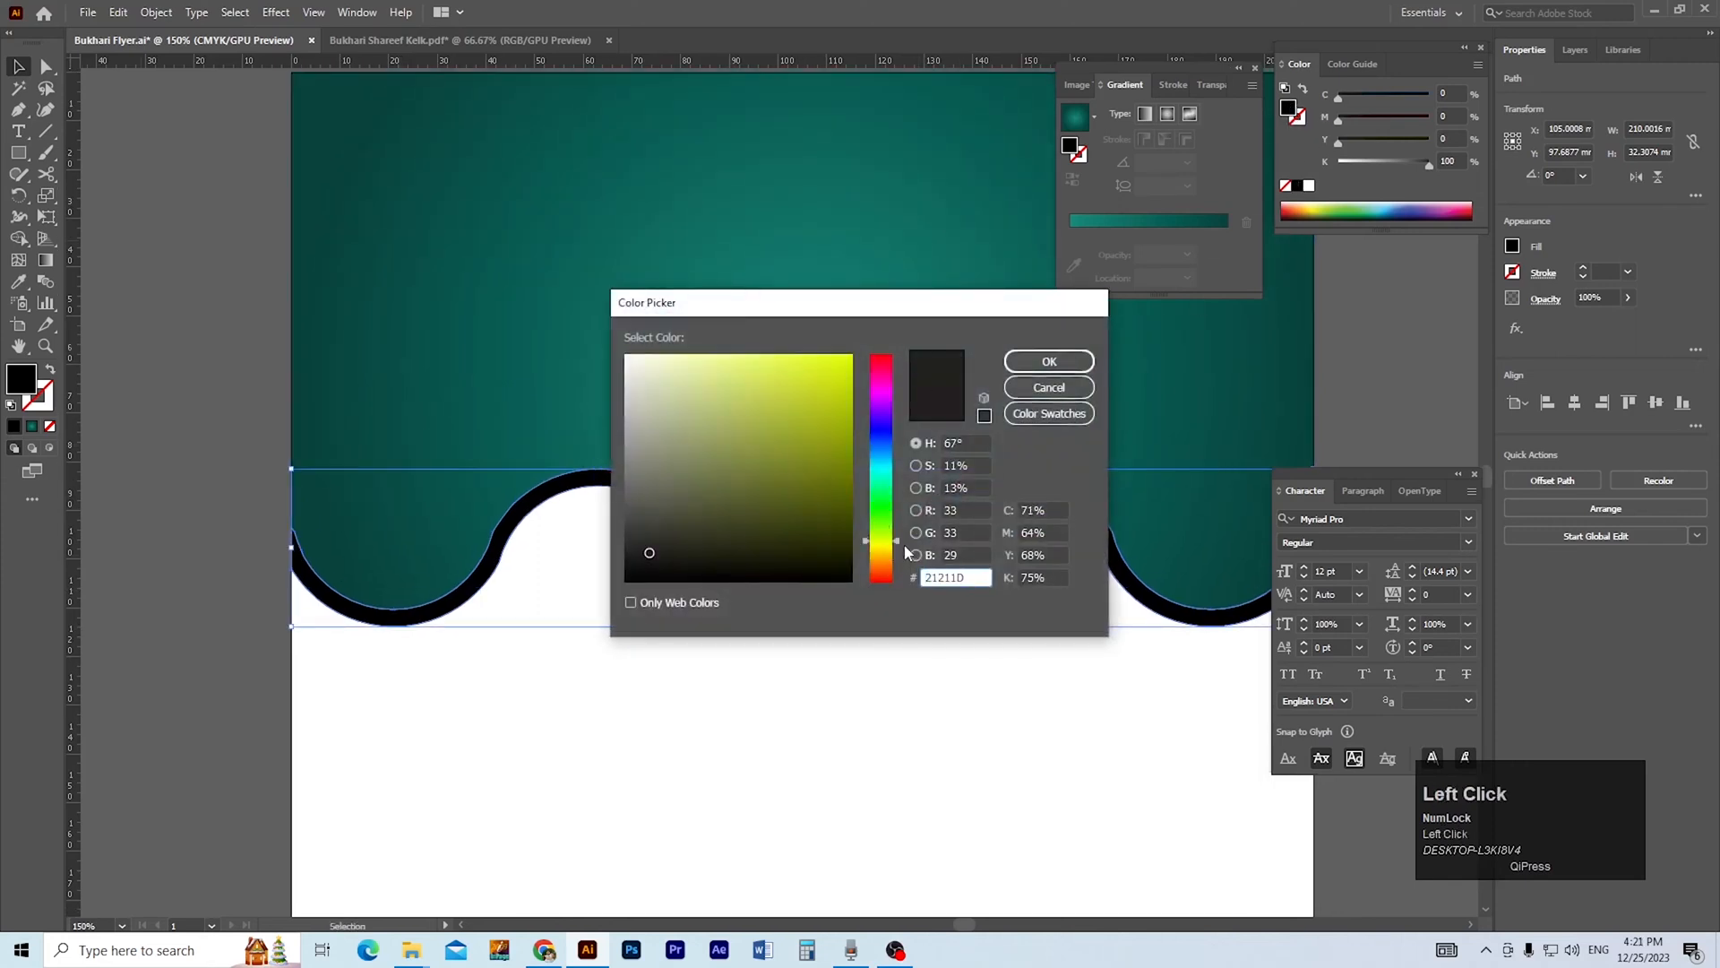
left_click_drag(900, 542, 899, 552)
left_click_drag(720, 519, 720, 380)
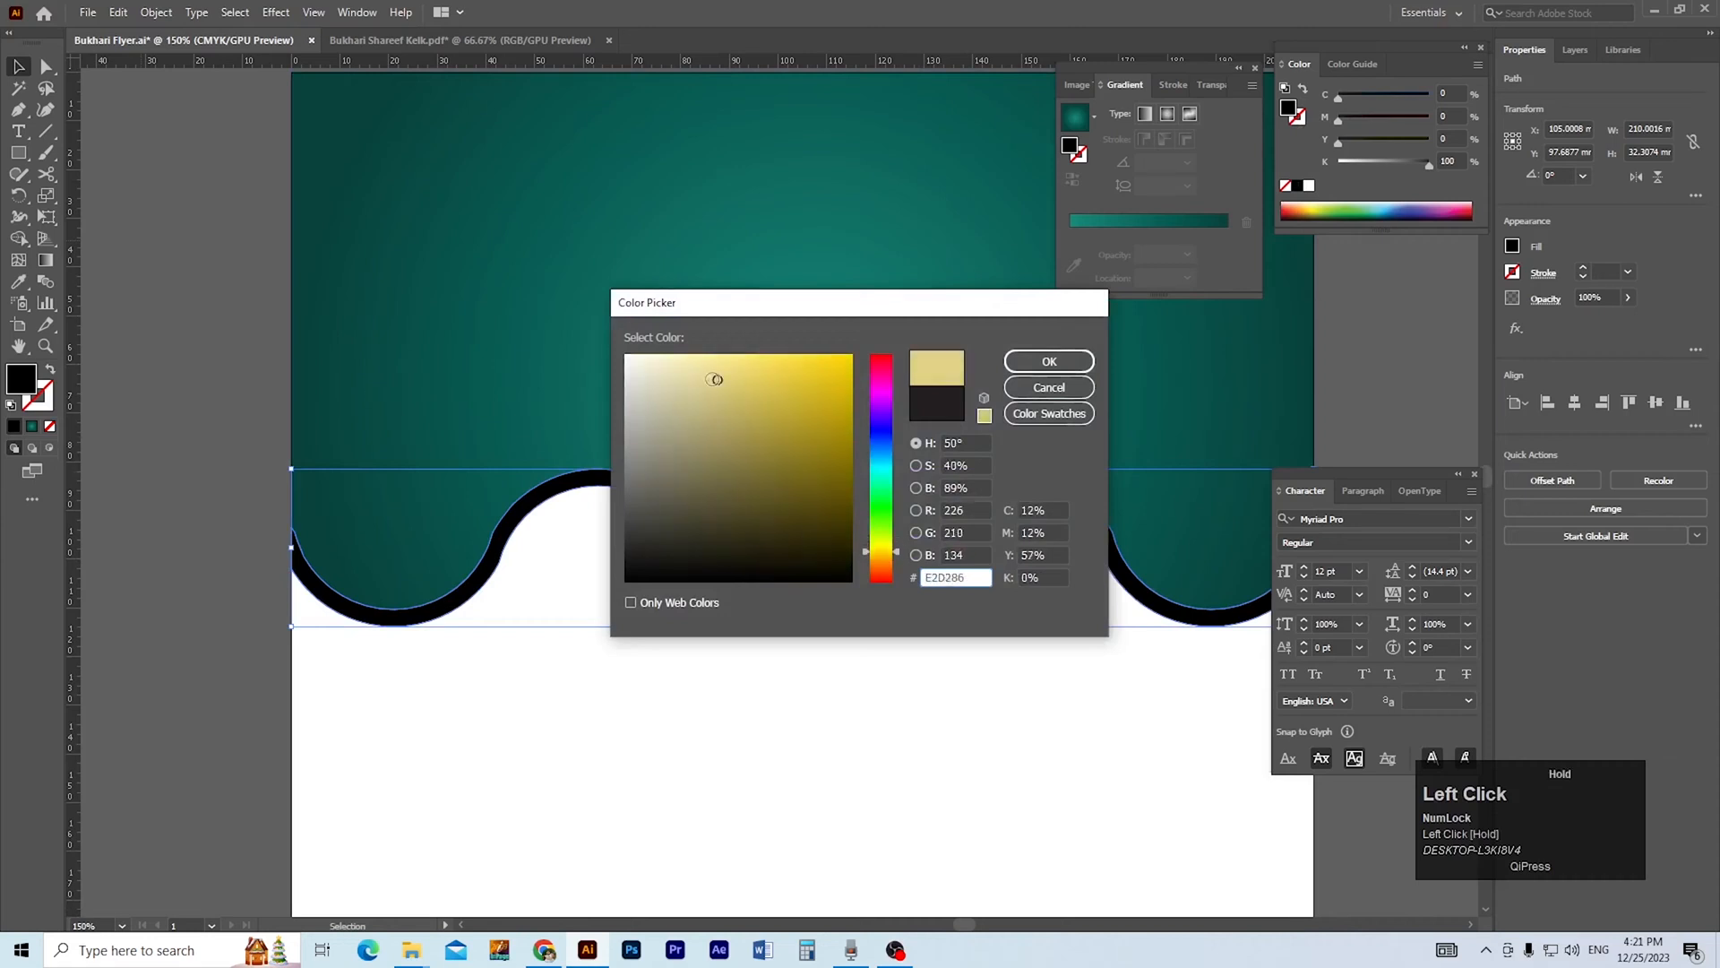
left_click_drag(898, 553, 899, 550)
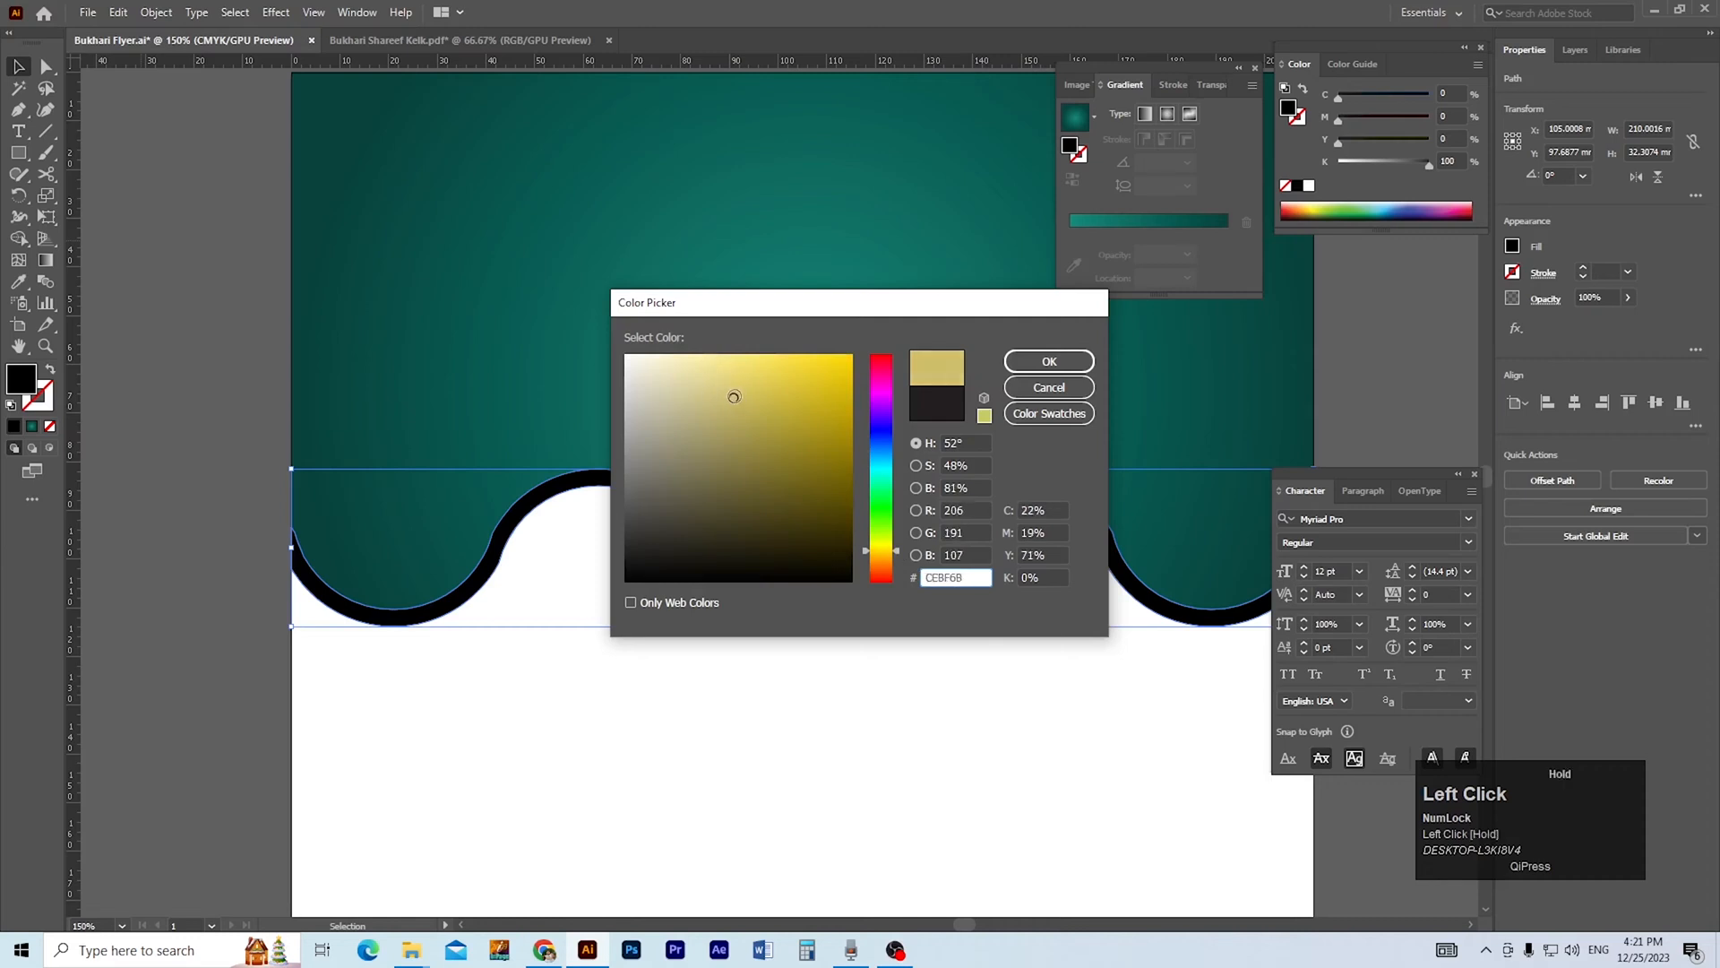
left_click_drag(900, 555, 900, 541)
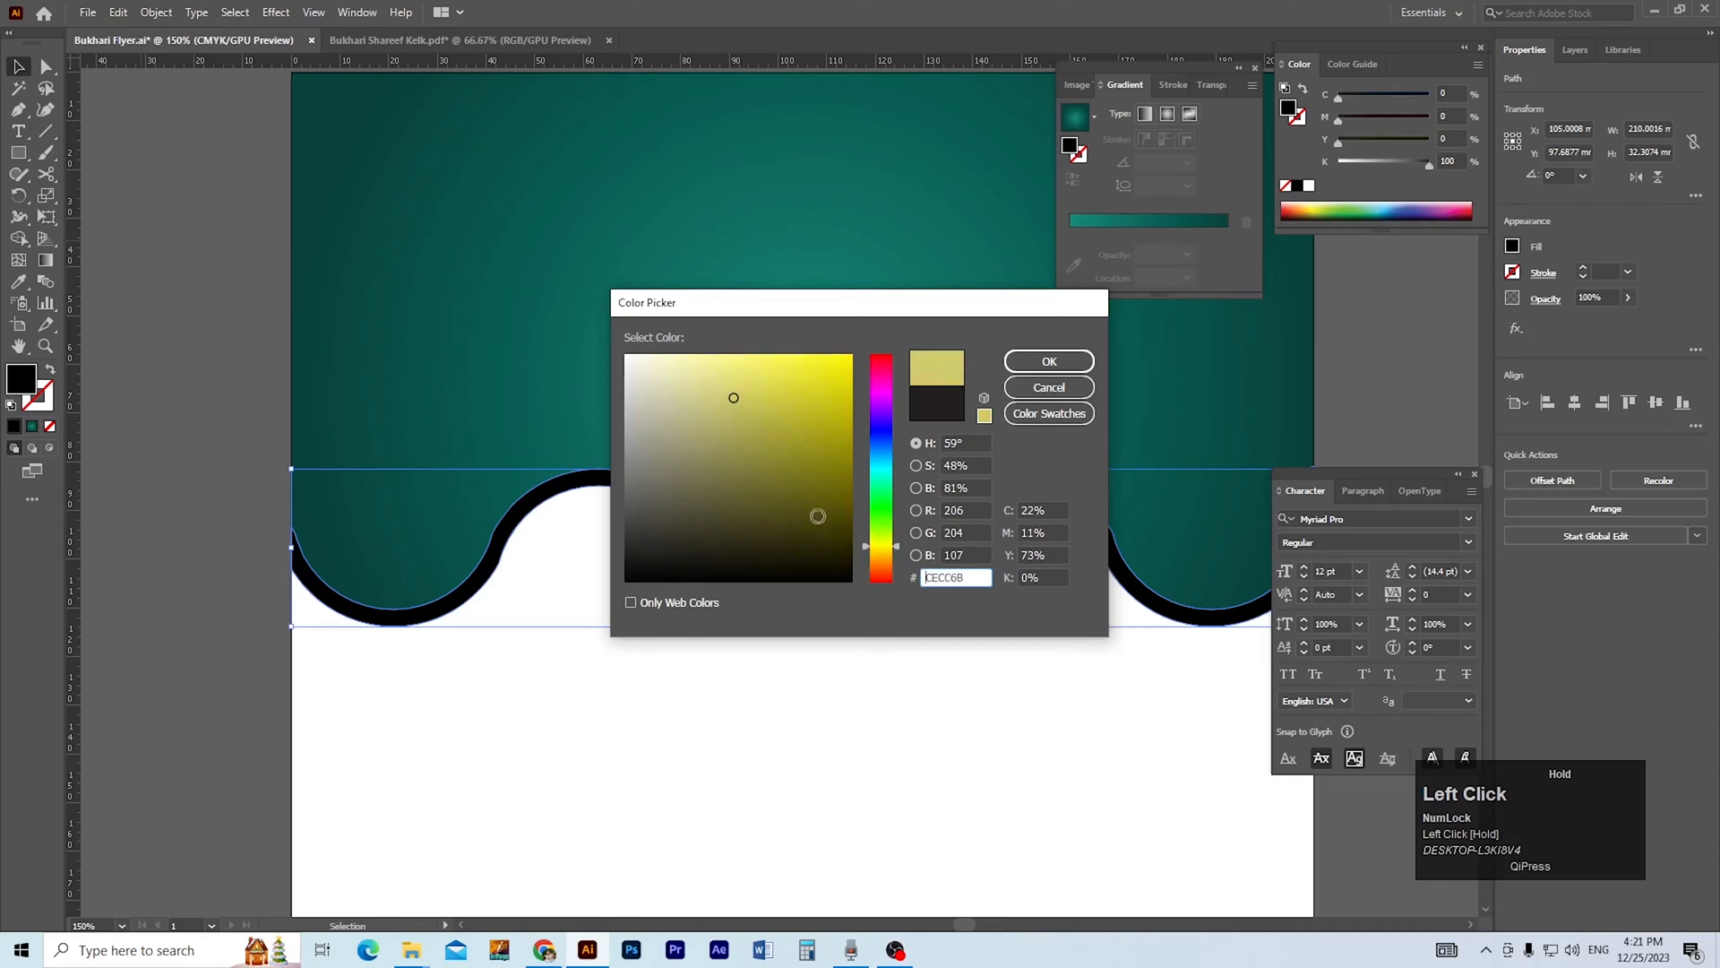
mouse_move(733, 396)
left_mouse_down()
mouse_move(714, 377)
mouse_move(713, 402)
mouse_move(728, 376)
left_mouse_up()
left_click_drag(900, 548, 900, 550)
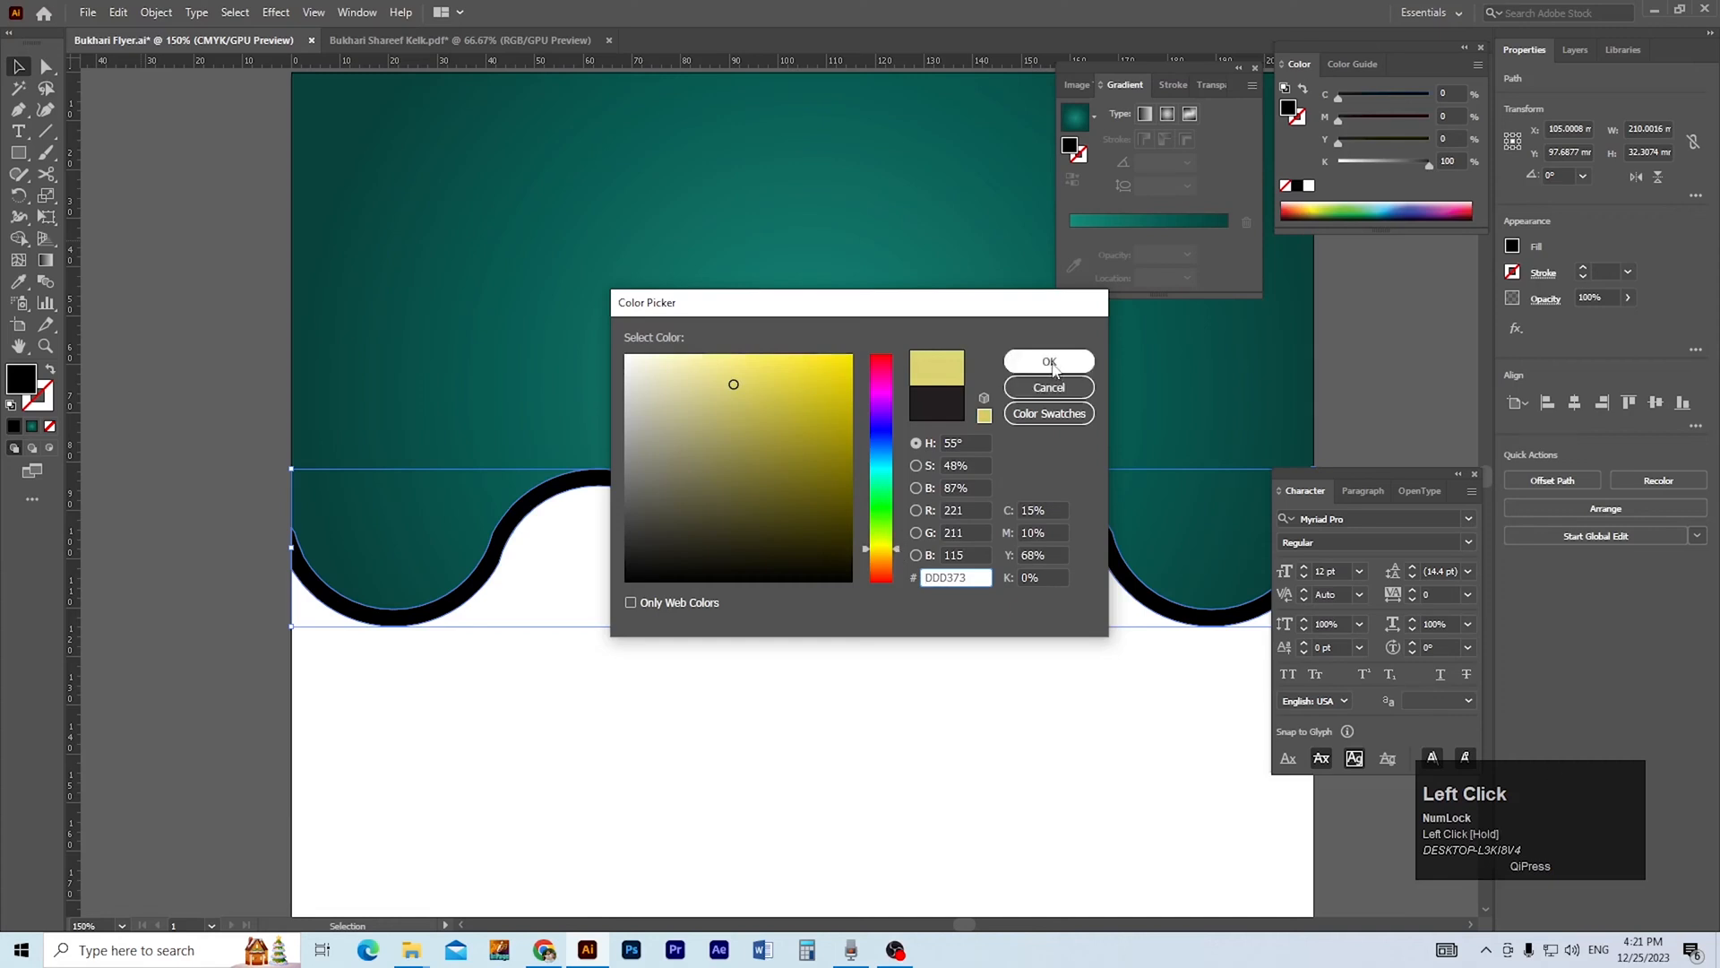
left_click(1049, 363)
key("space")
left_click(853, 504, "ctrl+alt")
key("v")
left_click(1136, 535)
key("space")
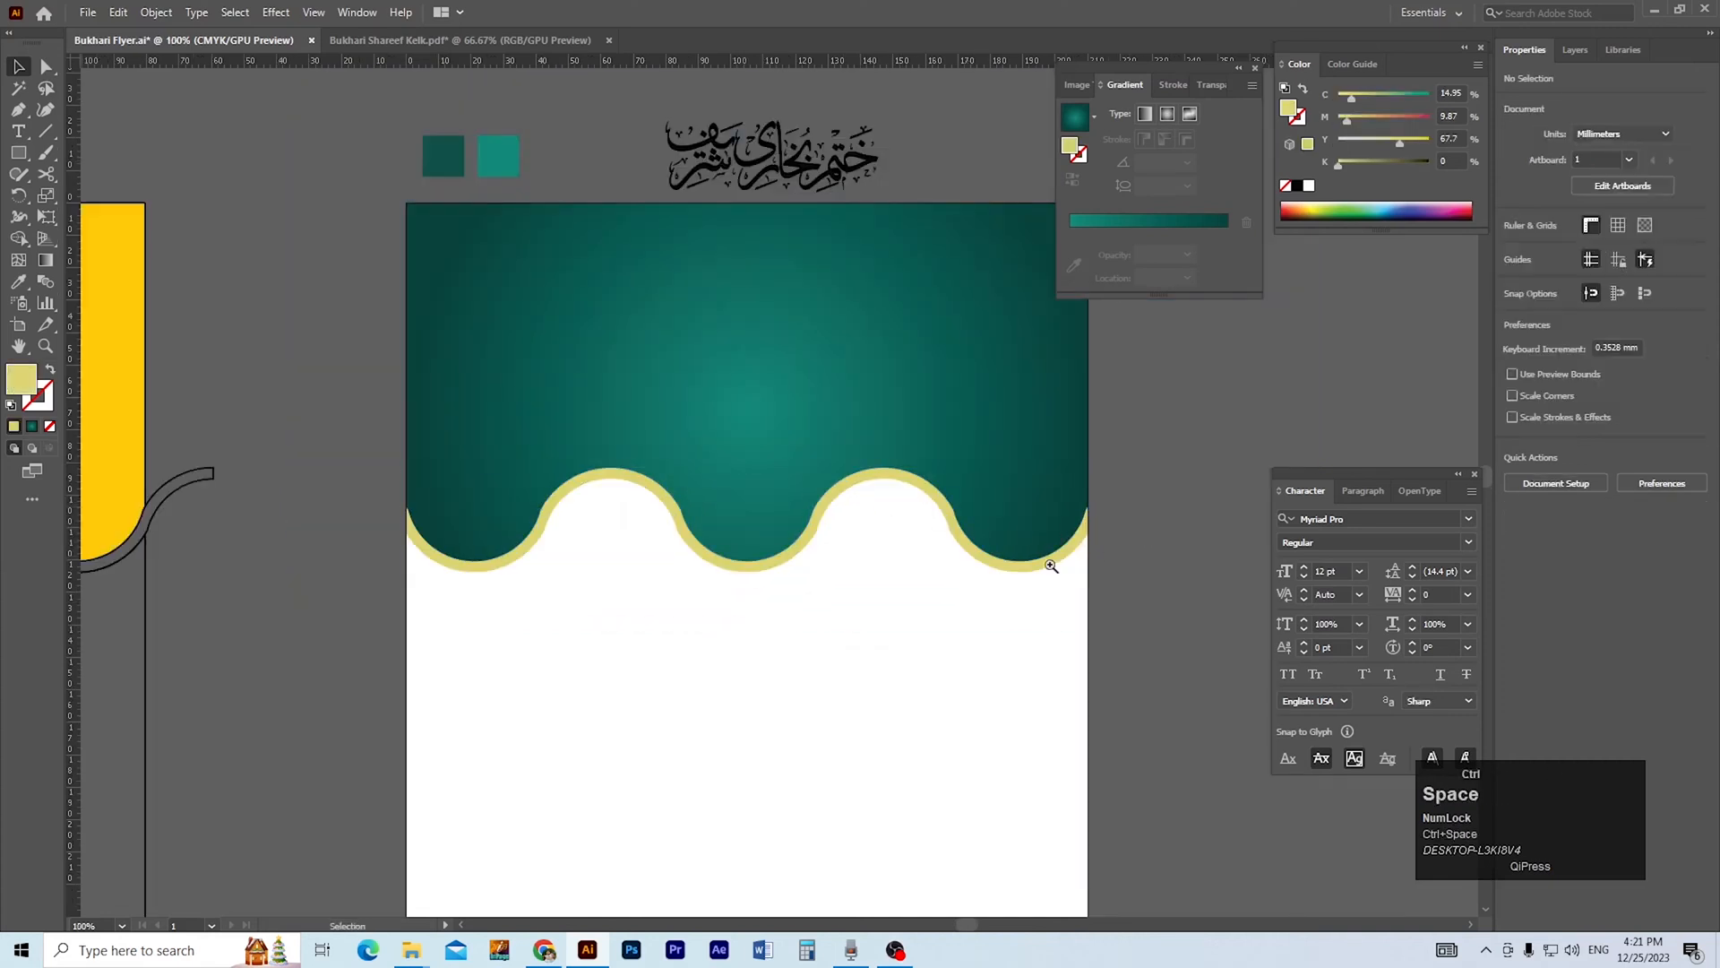
Move the large "ختم بخاری شریف" calligraphy from above the artboard onto the teal header.
left_click(807, 484, "ctrl")
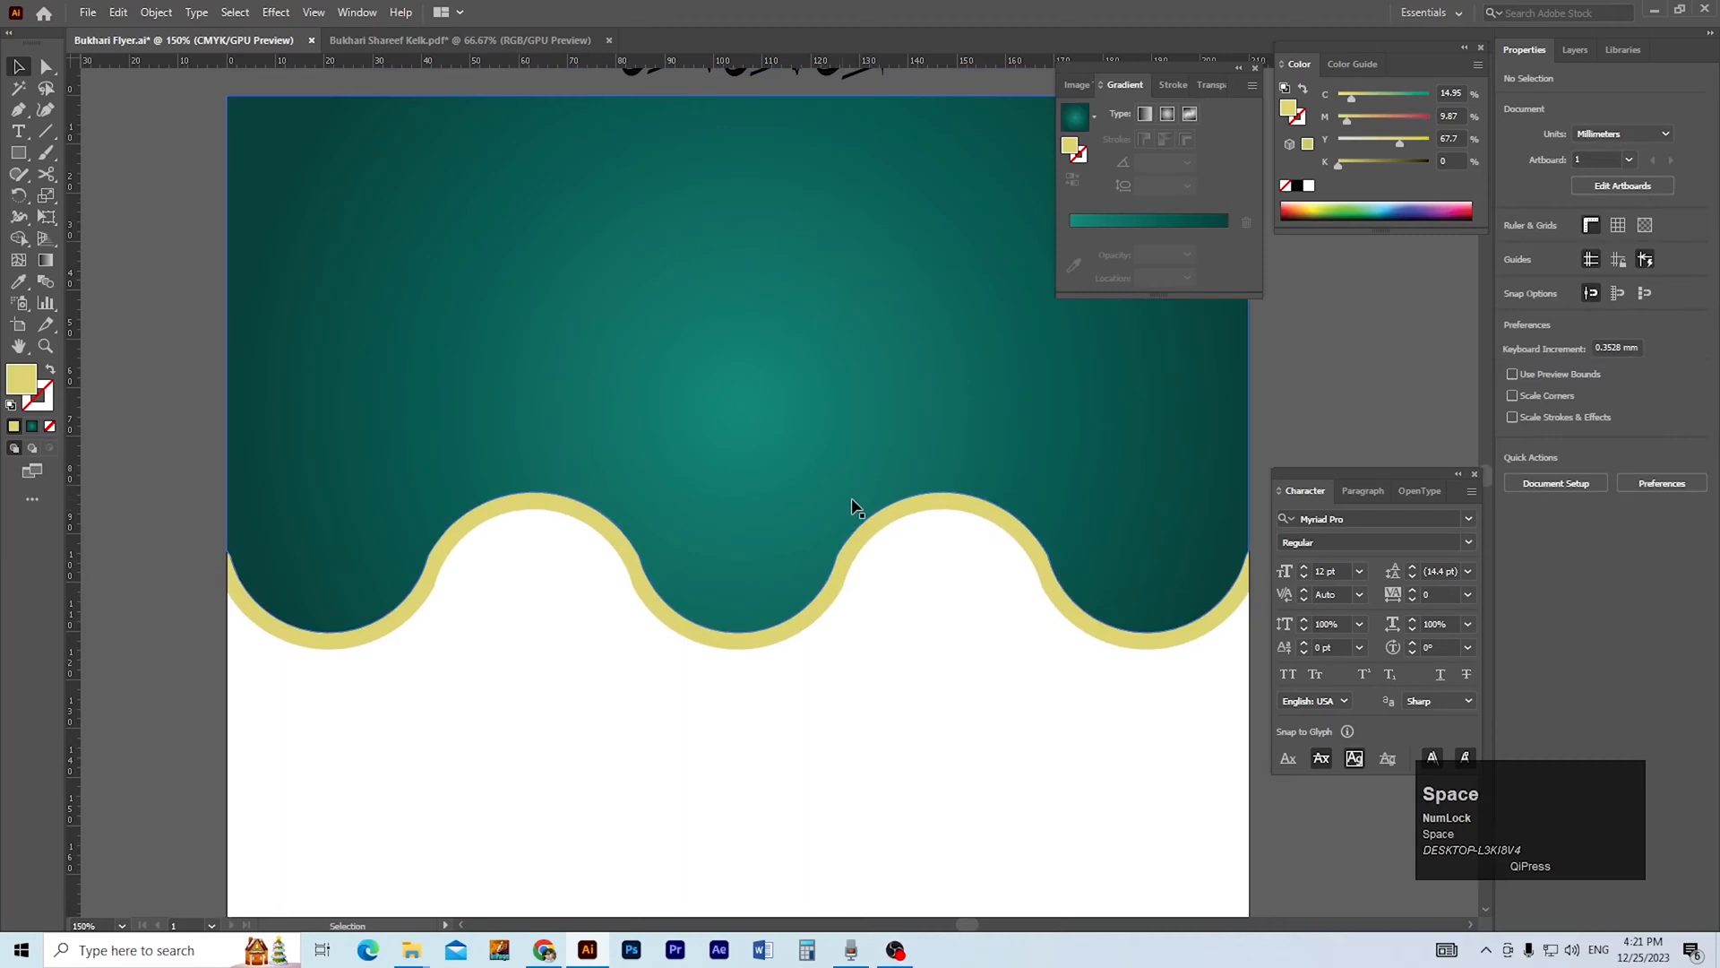
left_click_drag(806, 391, 800, 523)
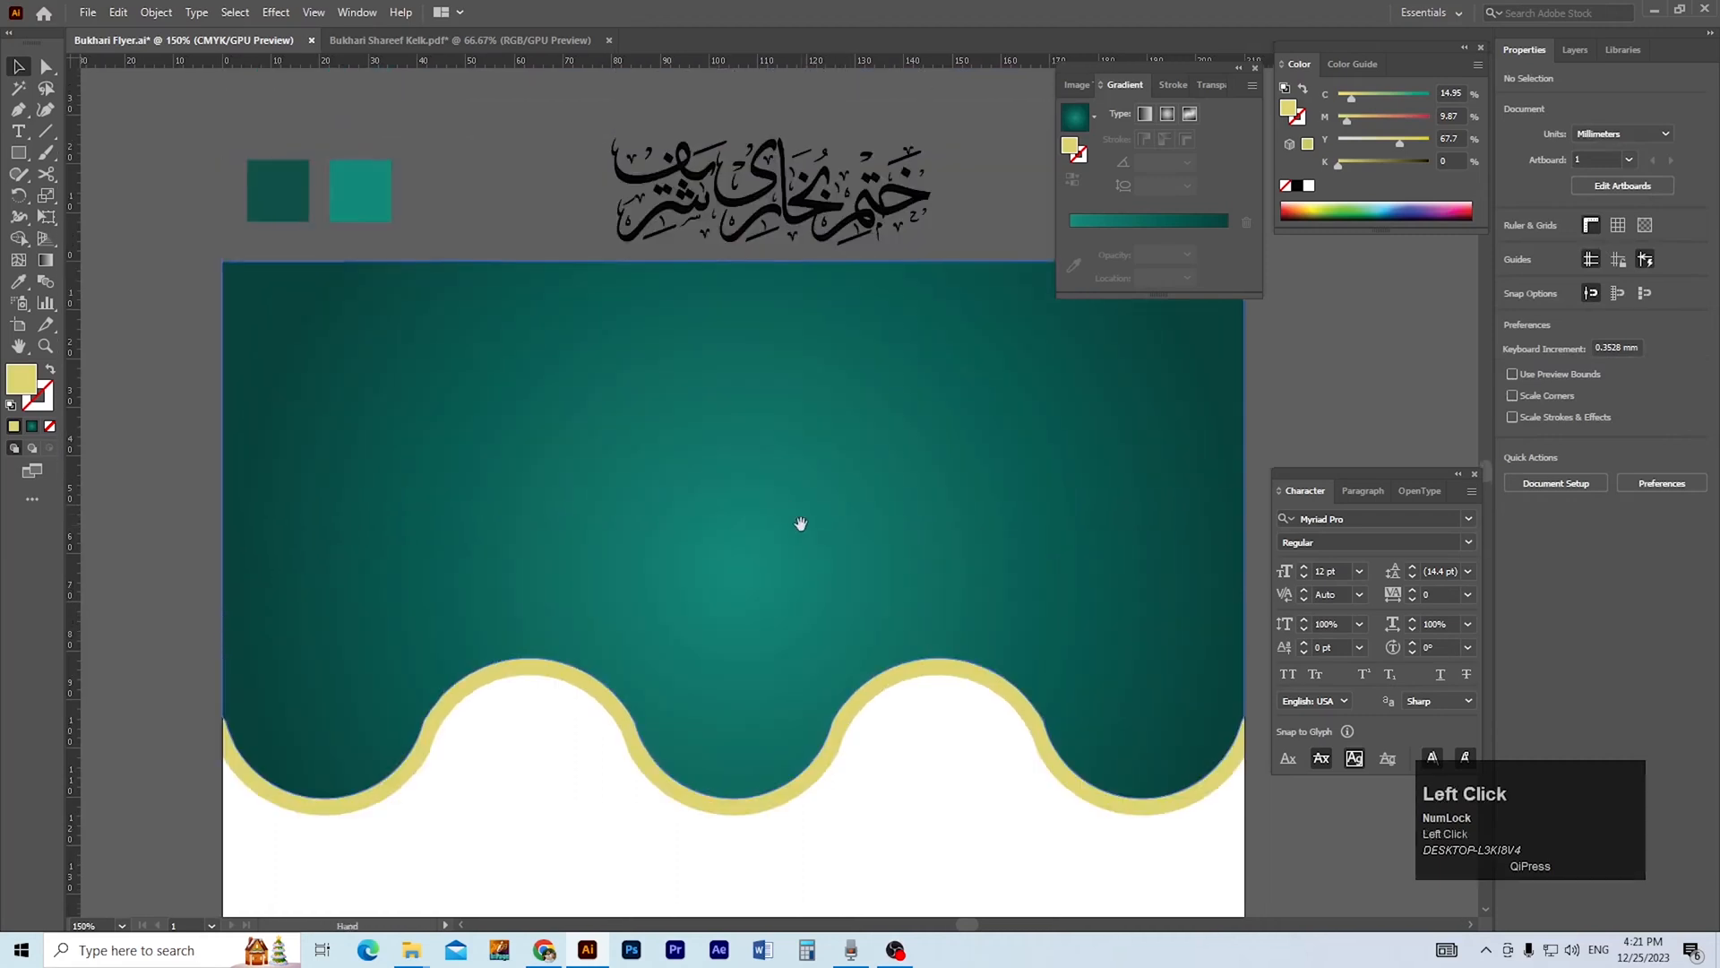
left_click(804, 432, "ctrl")
left_click(805, 432, "ctrl+alt")
left_click(795, 434, "ctrl+alt")
left_click_drag(748, 392, 736, 518)
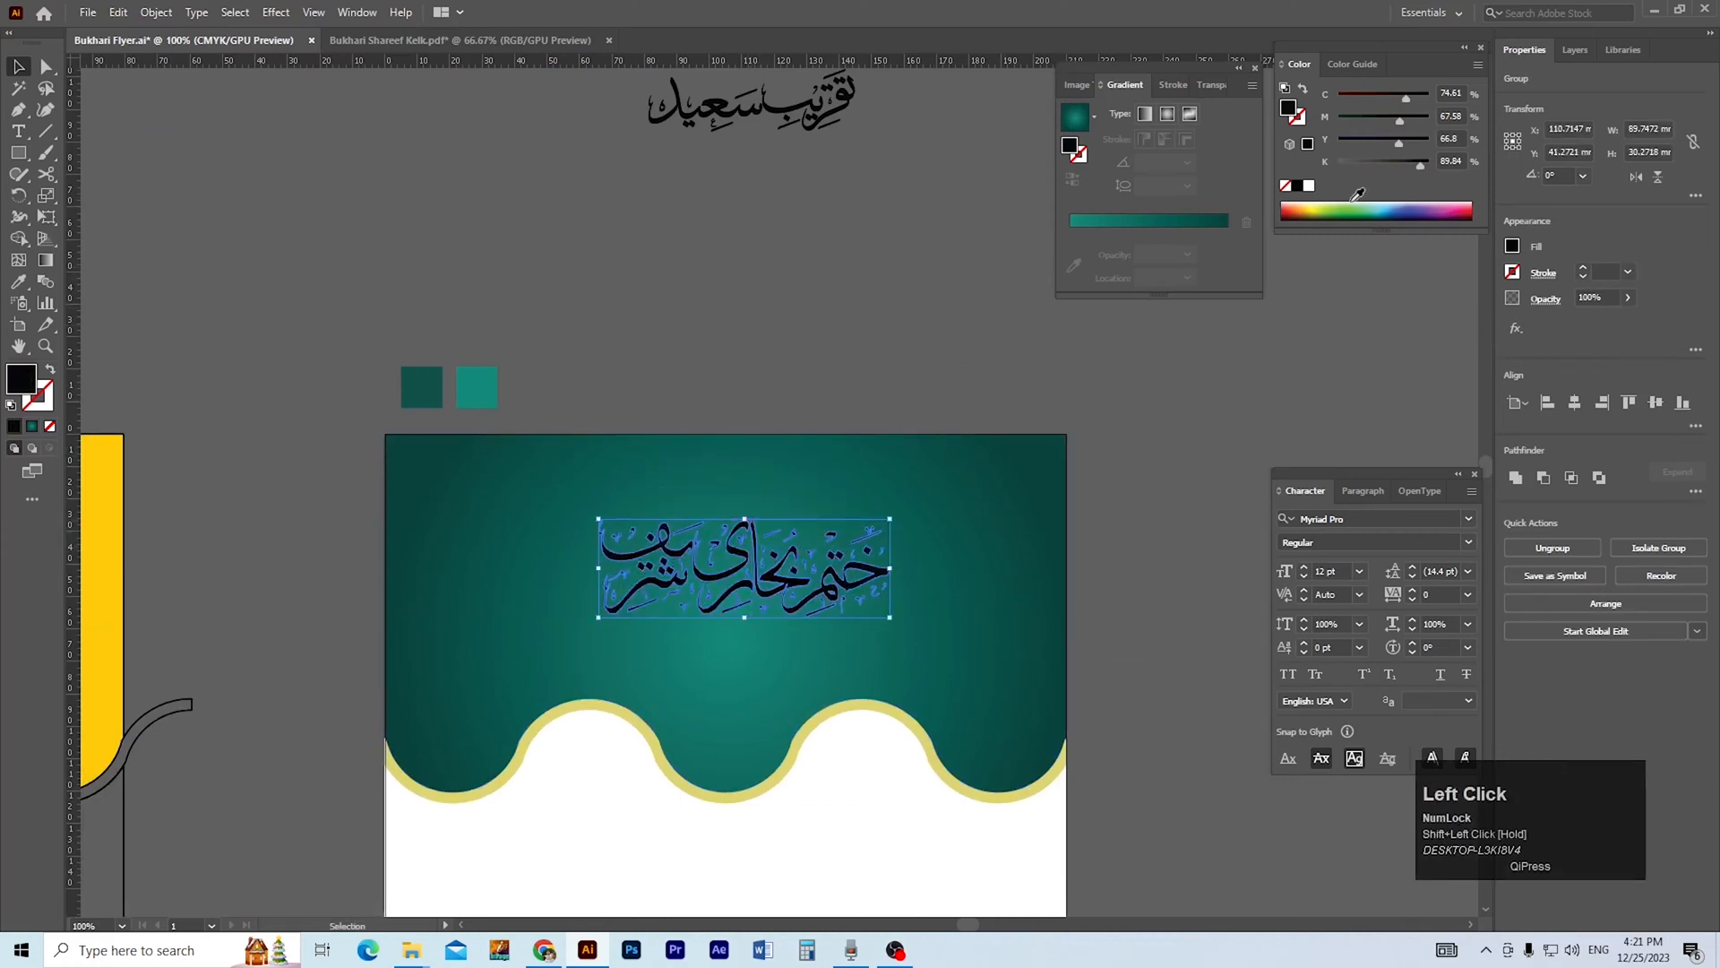
Fill the large calligraphy with white and centre it horizontally on the artboard.
left_click(1308, 186)
left_click(1574, 403)
left_click(1103, 476)
Enlarge the white main calligraphy on the header to about 99 × 33 mm.
left_click_drag(800, 606, 799, 633)
left_click_drag(729, 547, 728, 538)
scroll(770, 412, "up", 1)
key("v")
Move the smaller "تقریب سعید" calligraphy onto the header above the main calligraphy.
left_click(771, 411)
left_click_drag(782, 153, 763, 533)
key("ctrl+space")
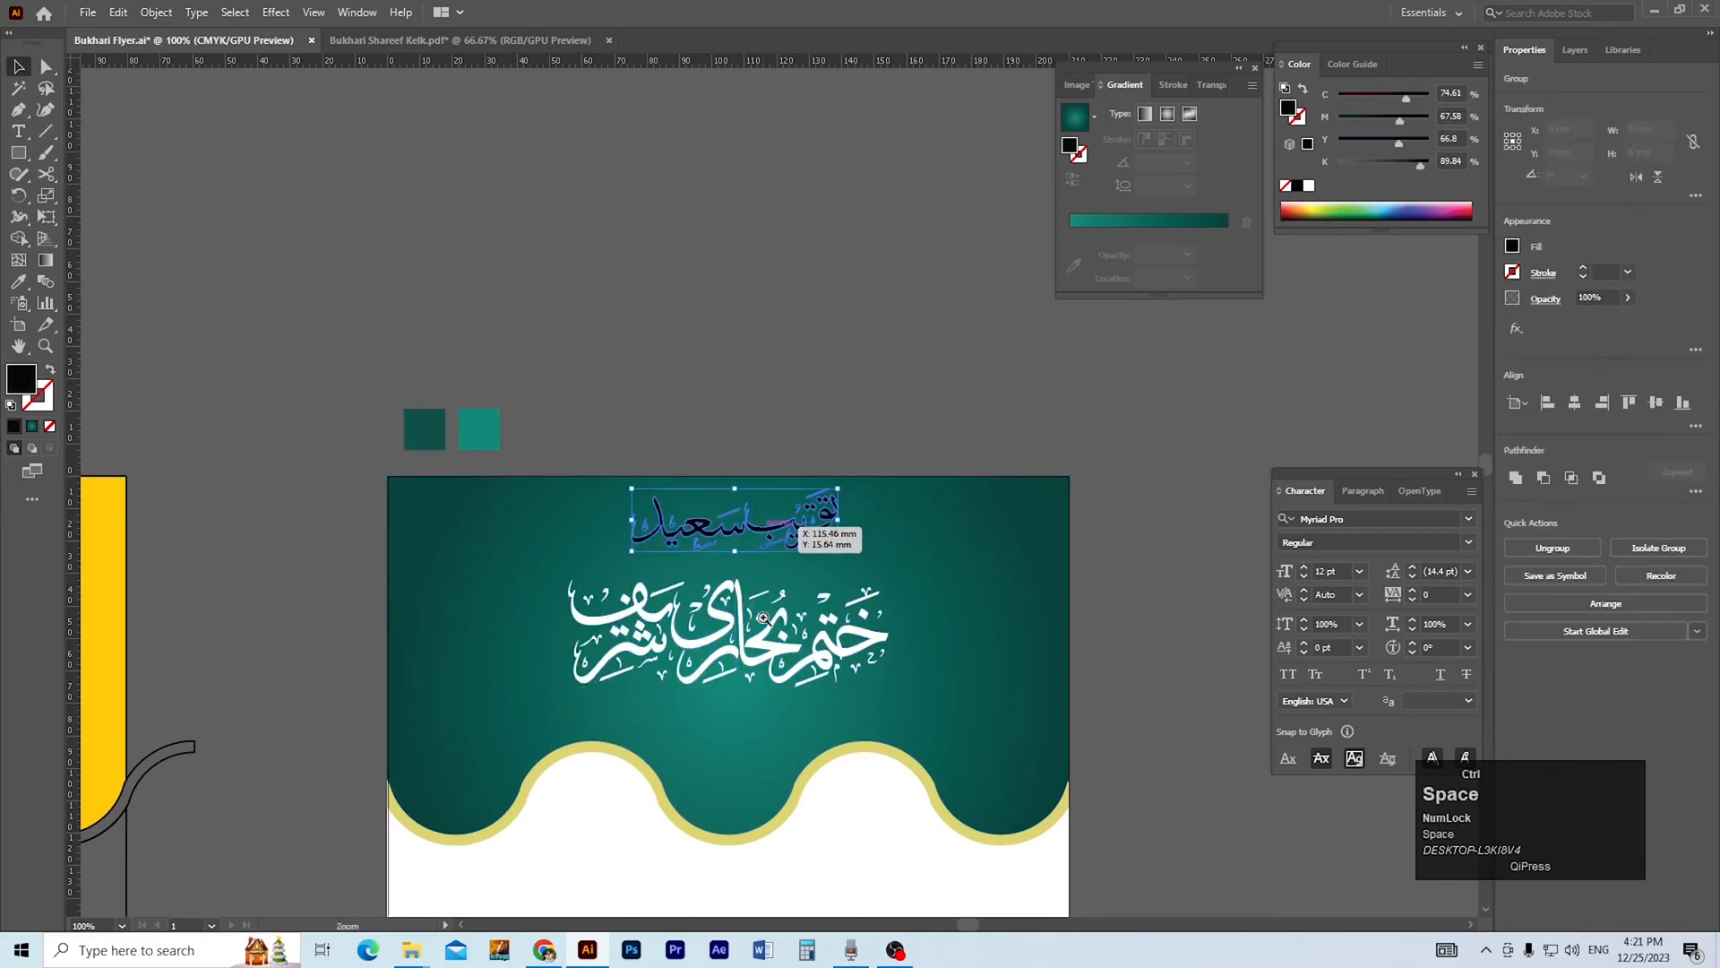
left_click(763, 617, "ctrl")
Move the main calligraphy straight down a little to widen the gap below the smaller line.
left_click(760, 566, "ctrl")
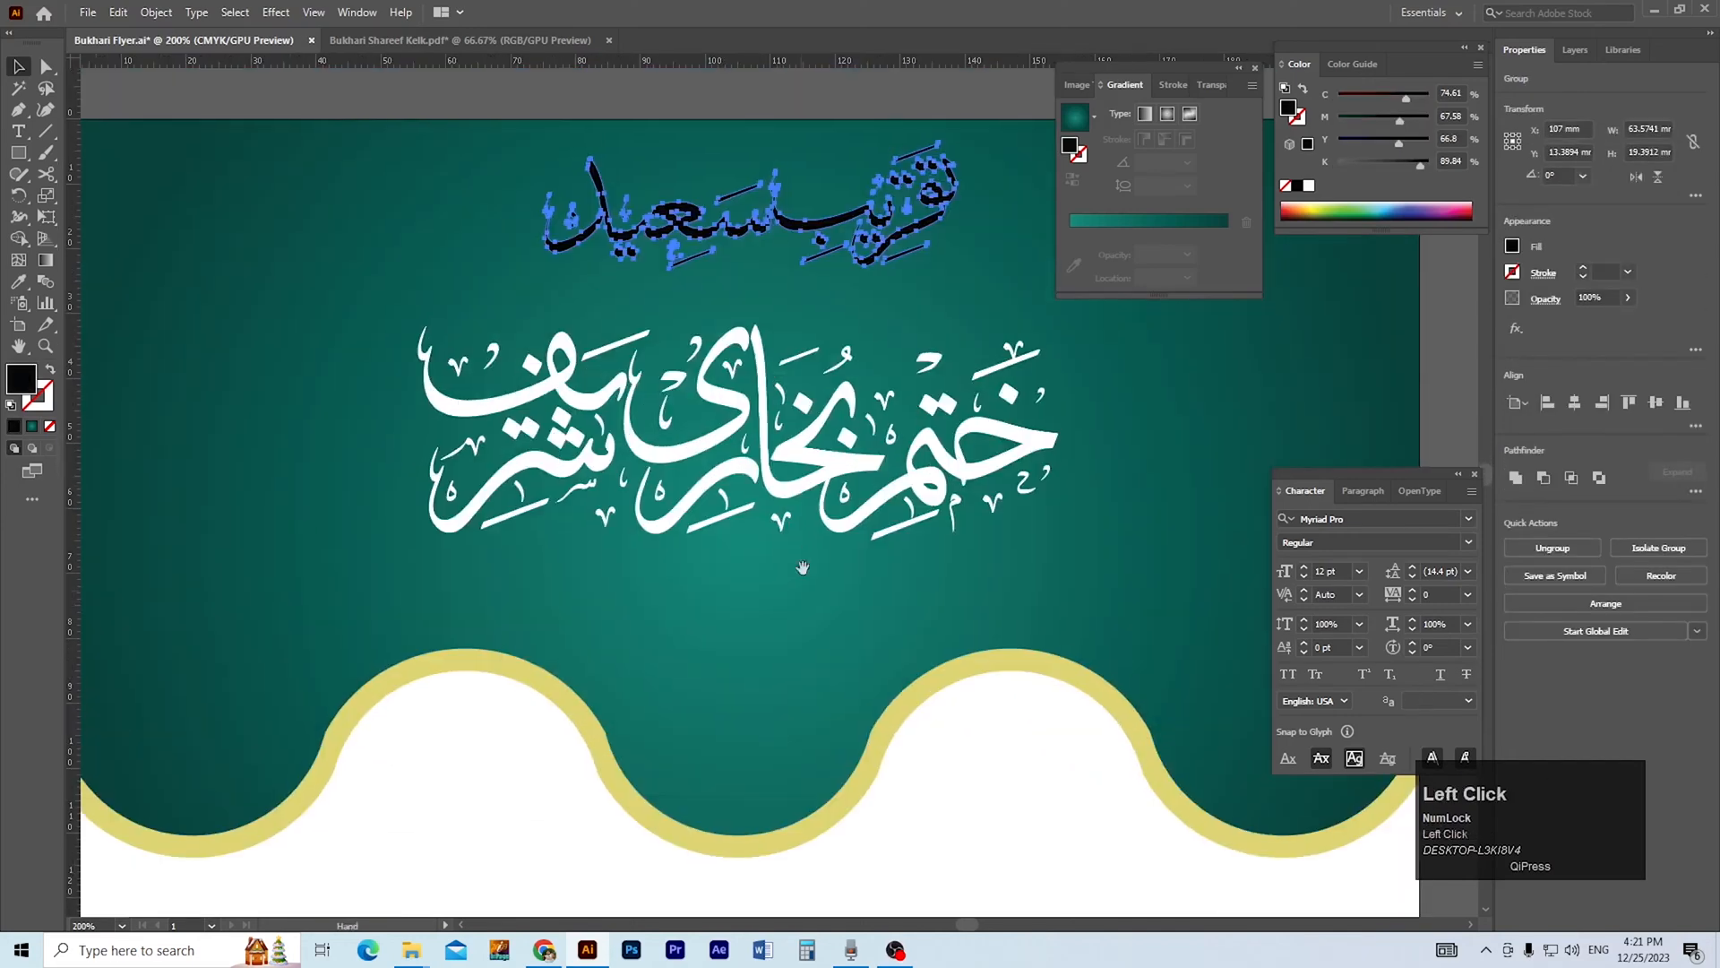
left_click(804, 457)
scroll(805, 361, "up", 3)
Shrink the upper calligraphy to about 52 × 16 mm closer to the main one and fill it with white.
left_click_drag(804, 331, 785, 383)
left_click_drag(761, 303, 761, 326)
left_click(807, 454, "ctrl+alt")
left_click_drag(806, 455, 806, 409)
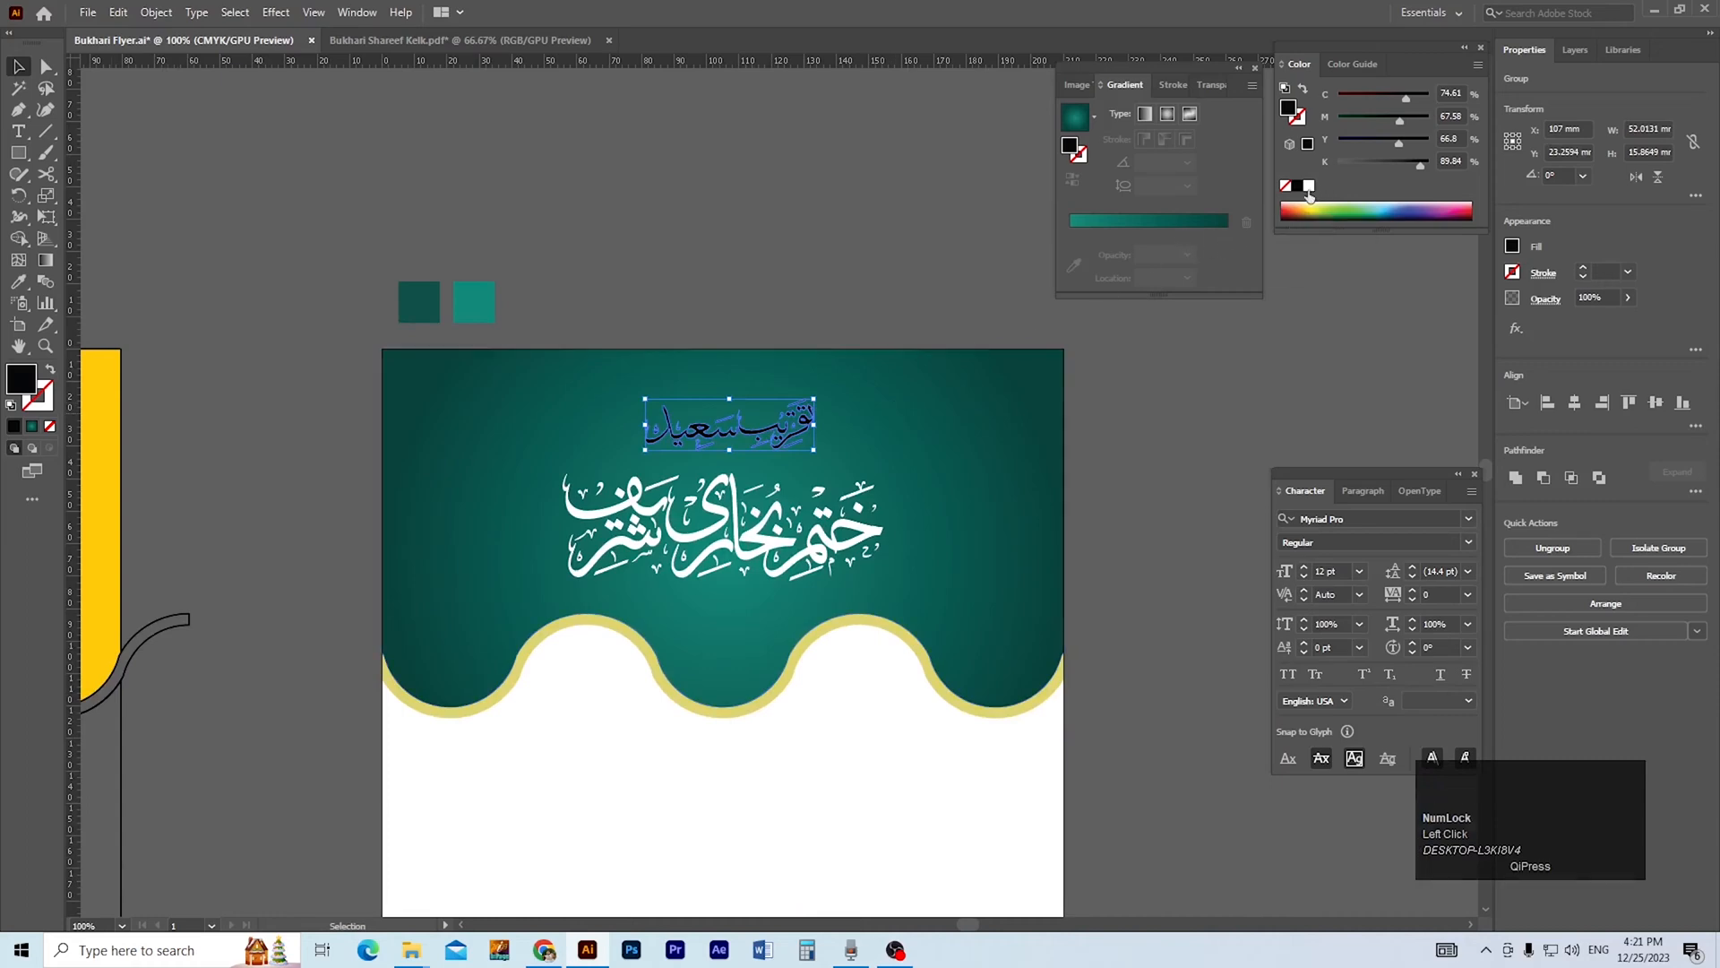
left_click(1309, 185)
left_click(1141, 408)
Duplicate the main calligraphy in place and offset the white copy slightly over a black one as a shadow.
left_click(743, 467, "ctrl")
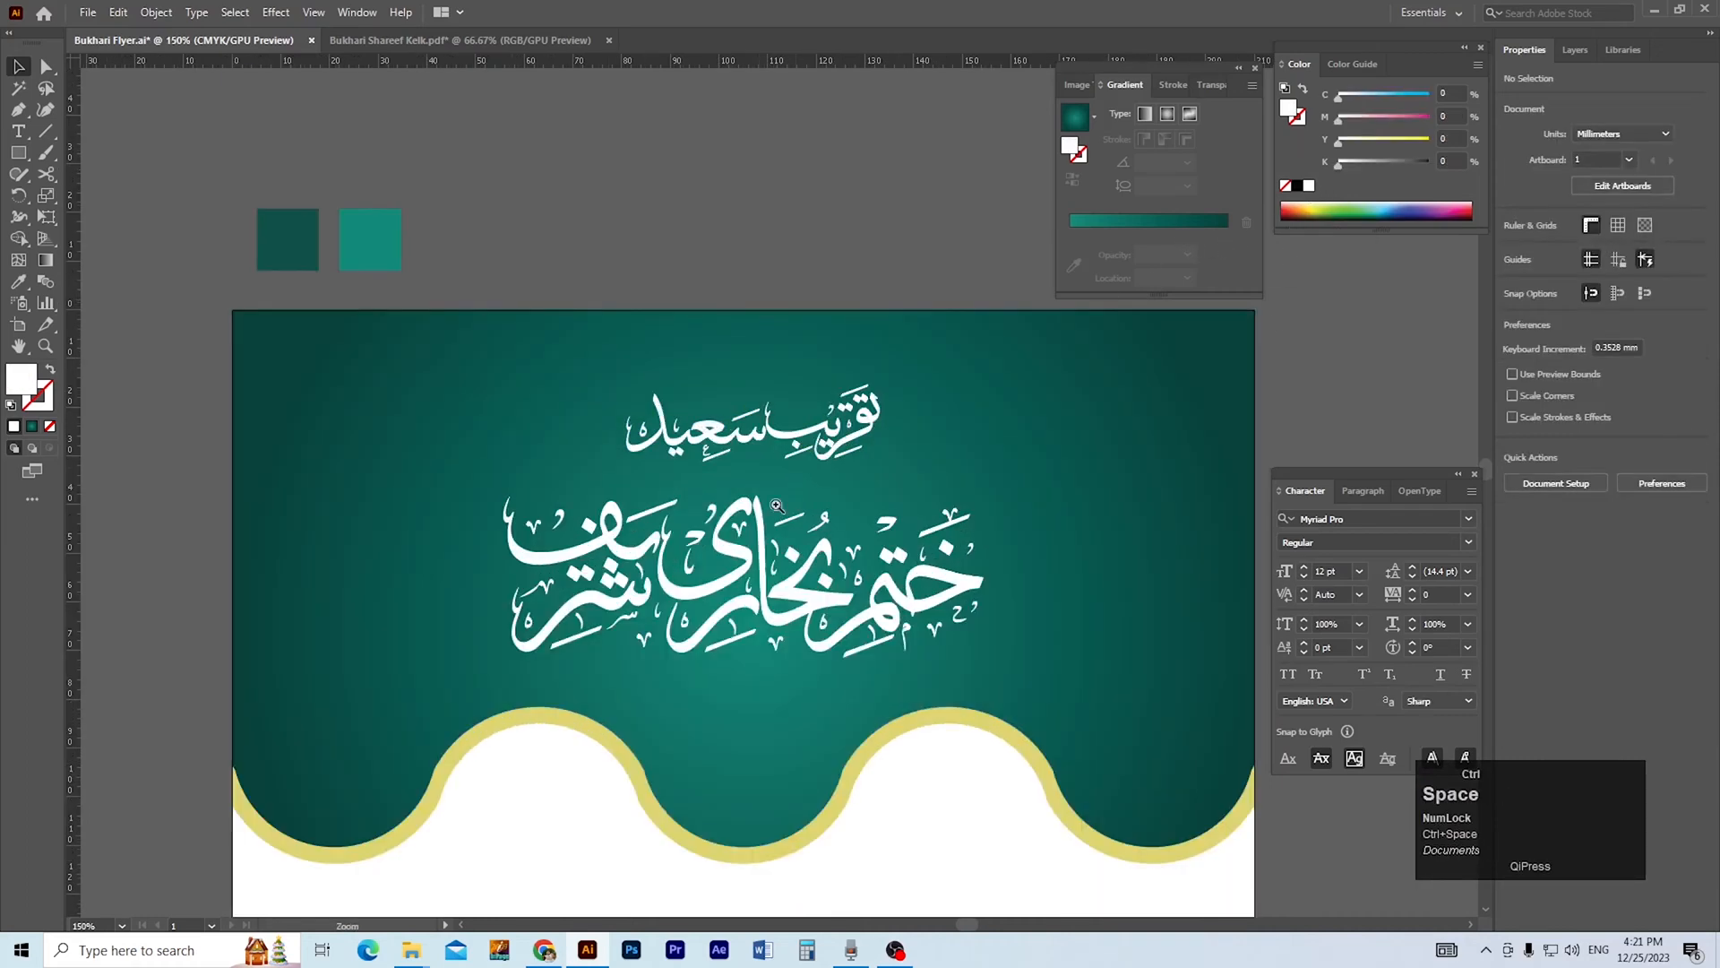
left_click(776, 526, "ctrl")
left_click_drag(779, 538, 781, 442)
left_click(785, 501, "ctrl")
left_click_drag(791, 500, 852, 459)
left_click(826, 475)
key("ctrl+c")
left_click(1299, 187)
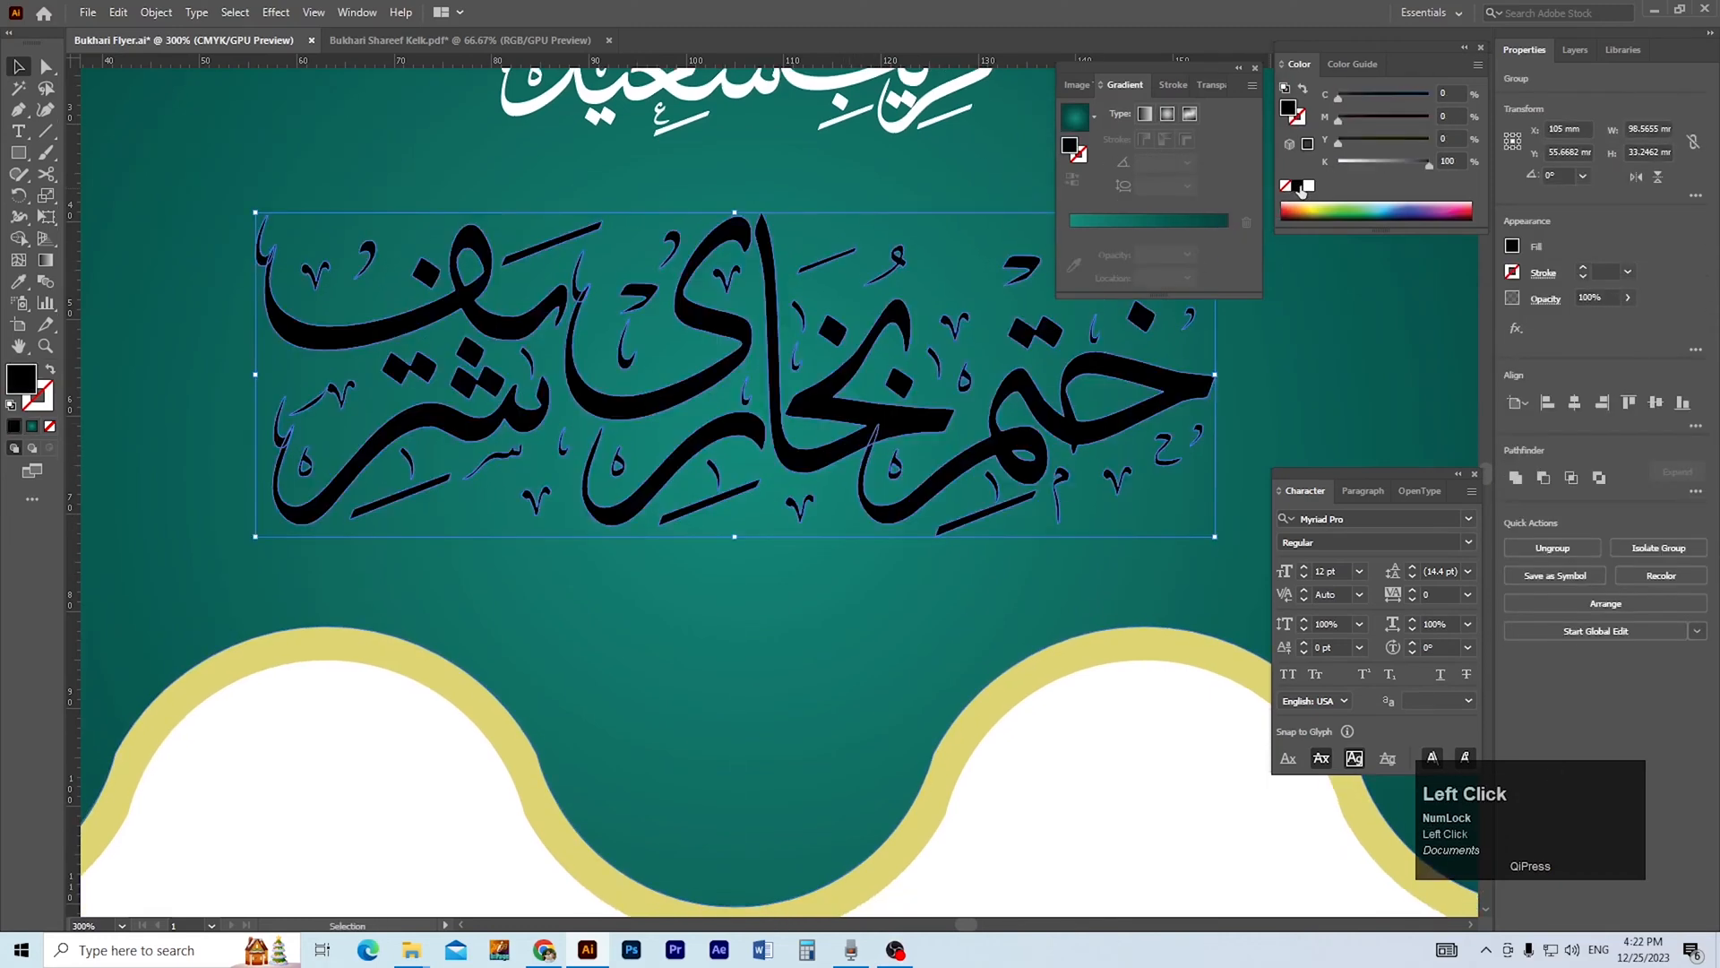
key("ctrl+f")
left_click(1016, 364, "ctrl+alt")
left_click(1020, 383, "ctrl+alt")
left_click_drag(910, 486, 1094, 383)
left_click(1183, 434)
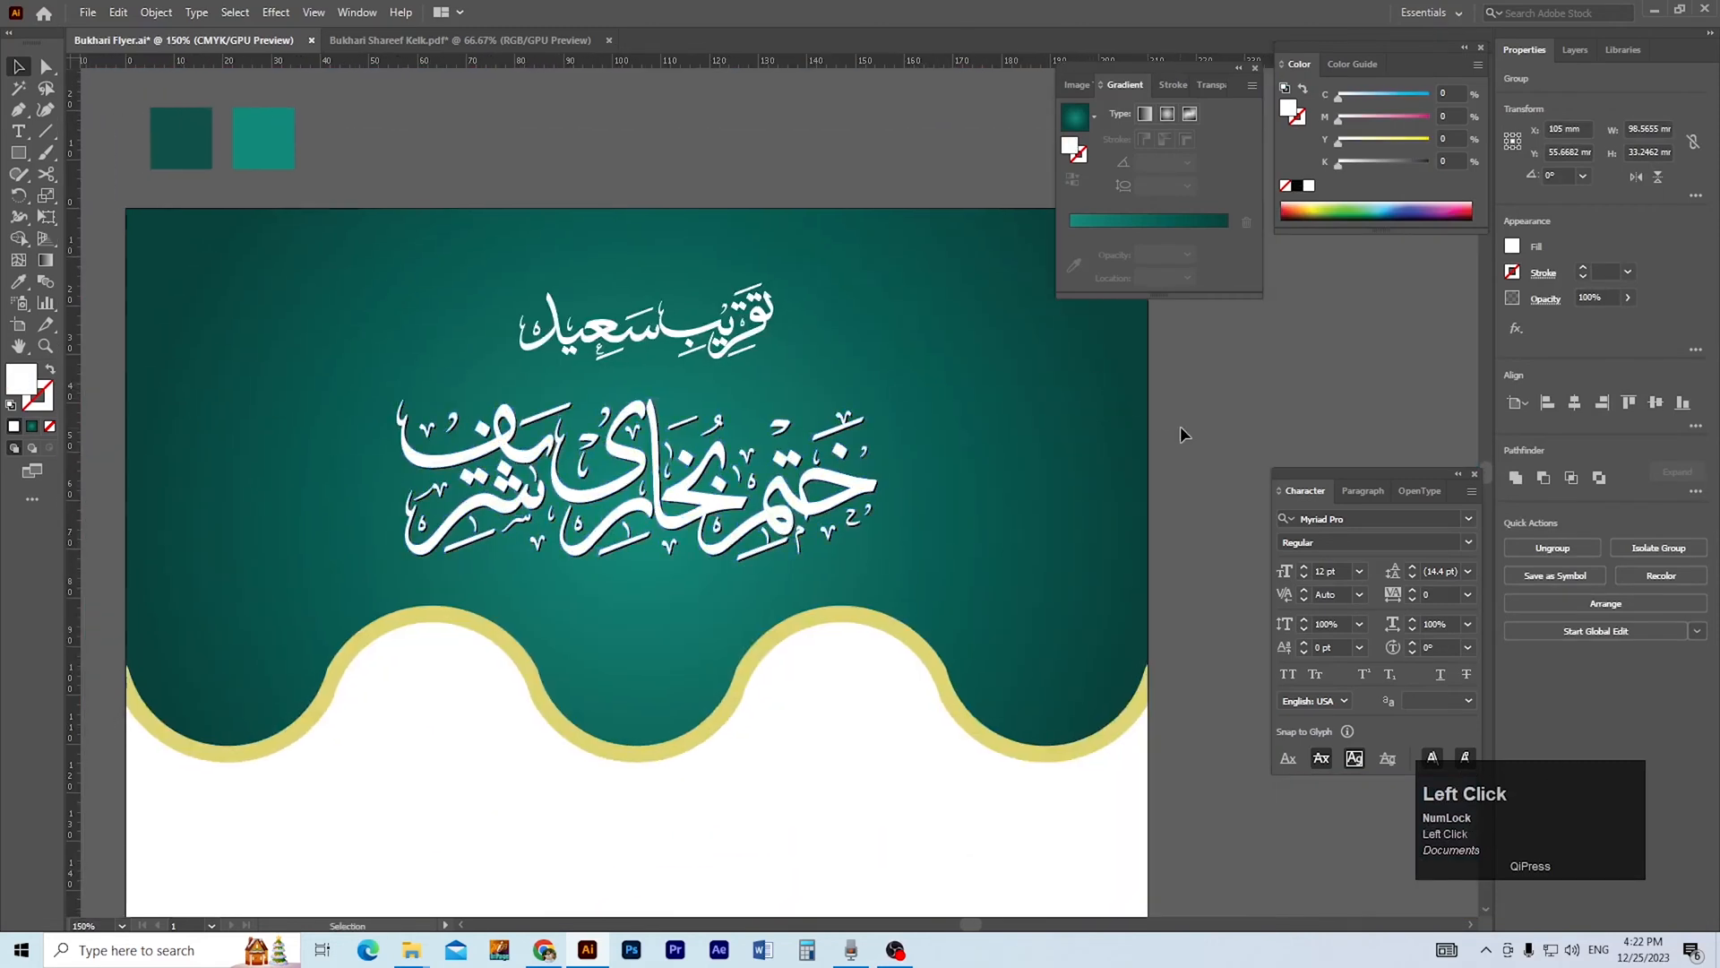
Group the white main calligraphy with its black shadow copy.
left_click(764, 527)
left_click(1098, 504, "shift")
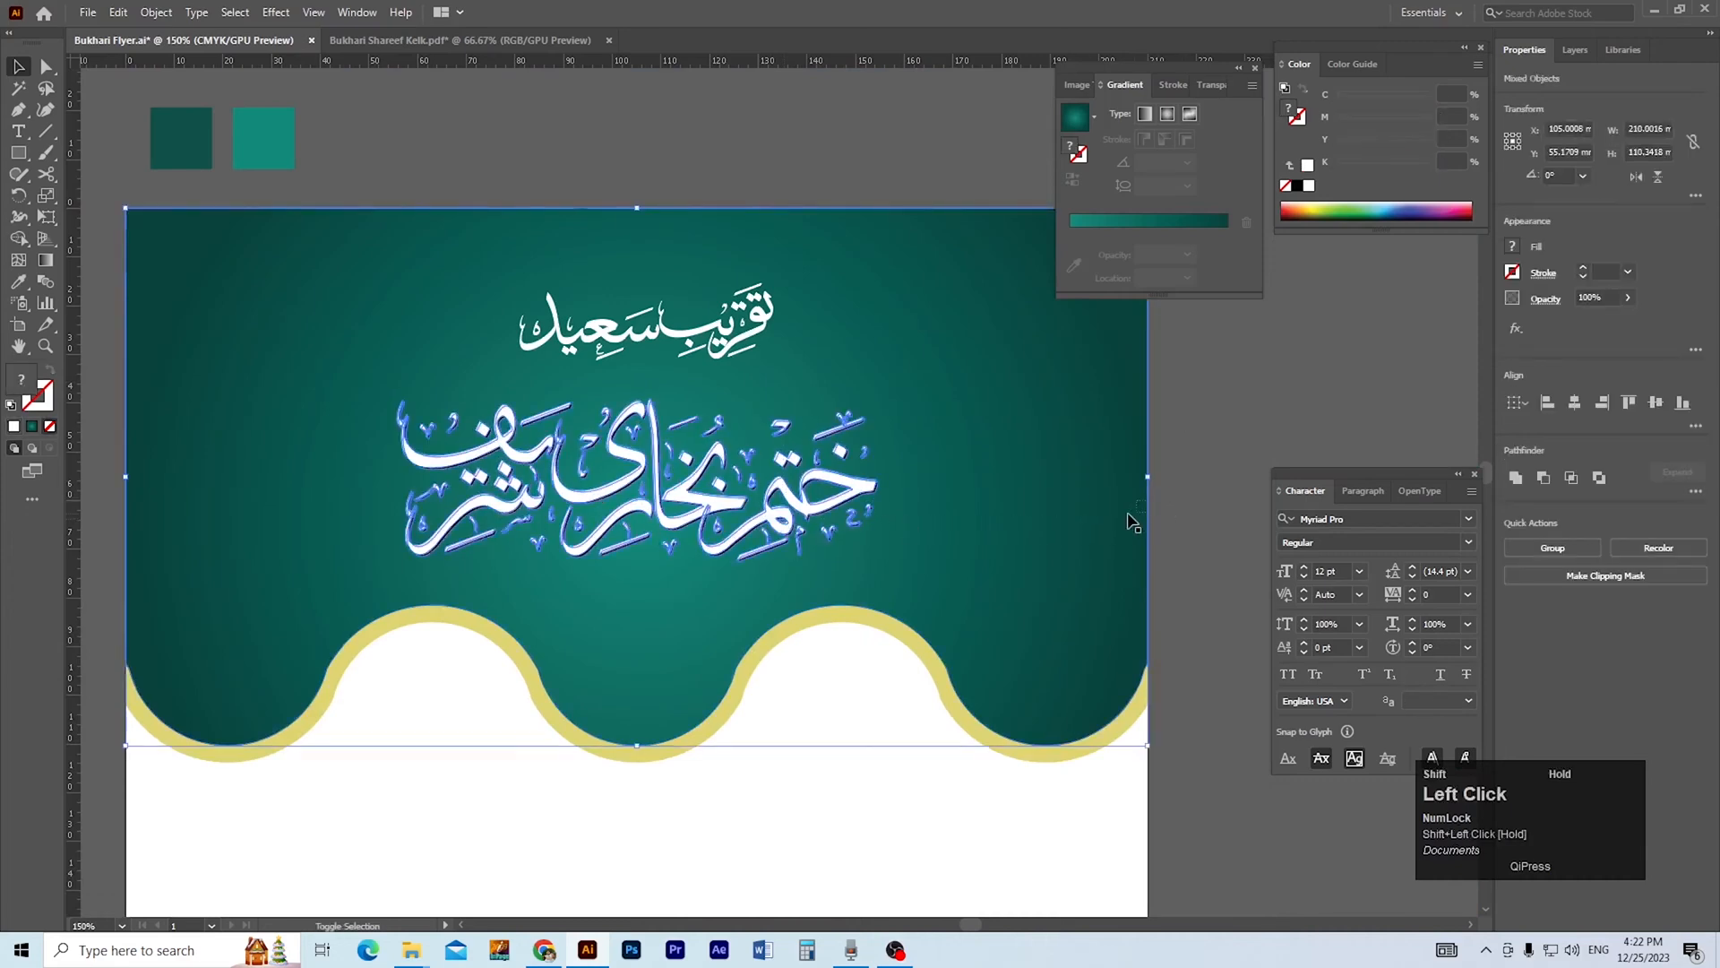
left_click(1129, 515, "shift")
key("ctrl+g")
left_click(1206, 503)
Enlarge the grouped main calligraphy to about 118 × 40 mm and nudge it up between the upper line and the wave.
left_click_drag(645, 551, 745, 535)
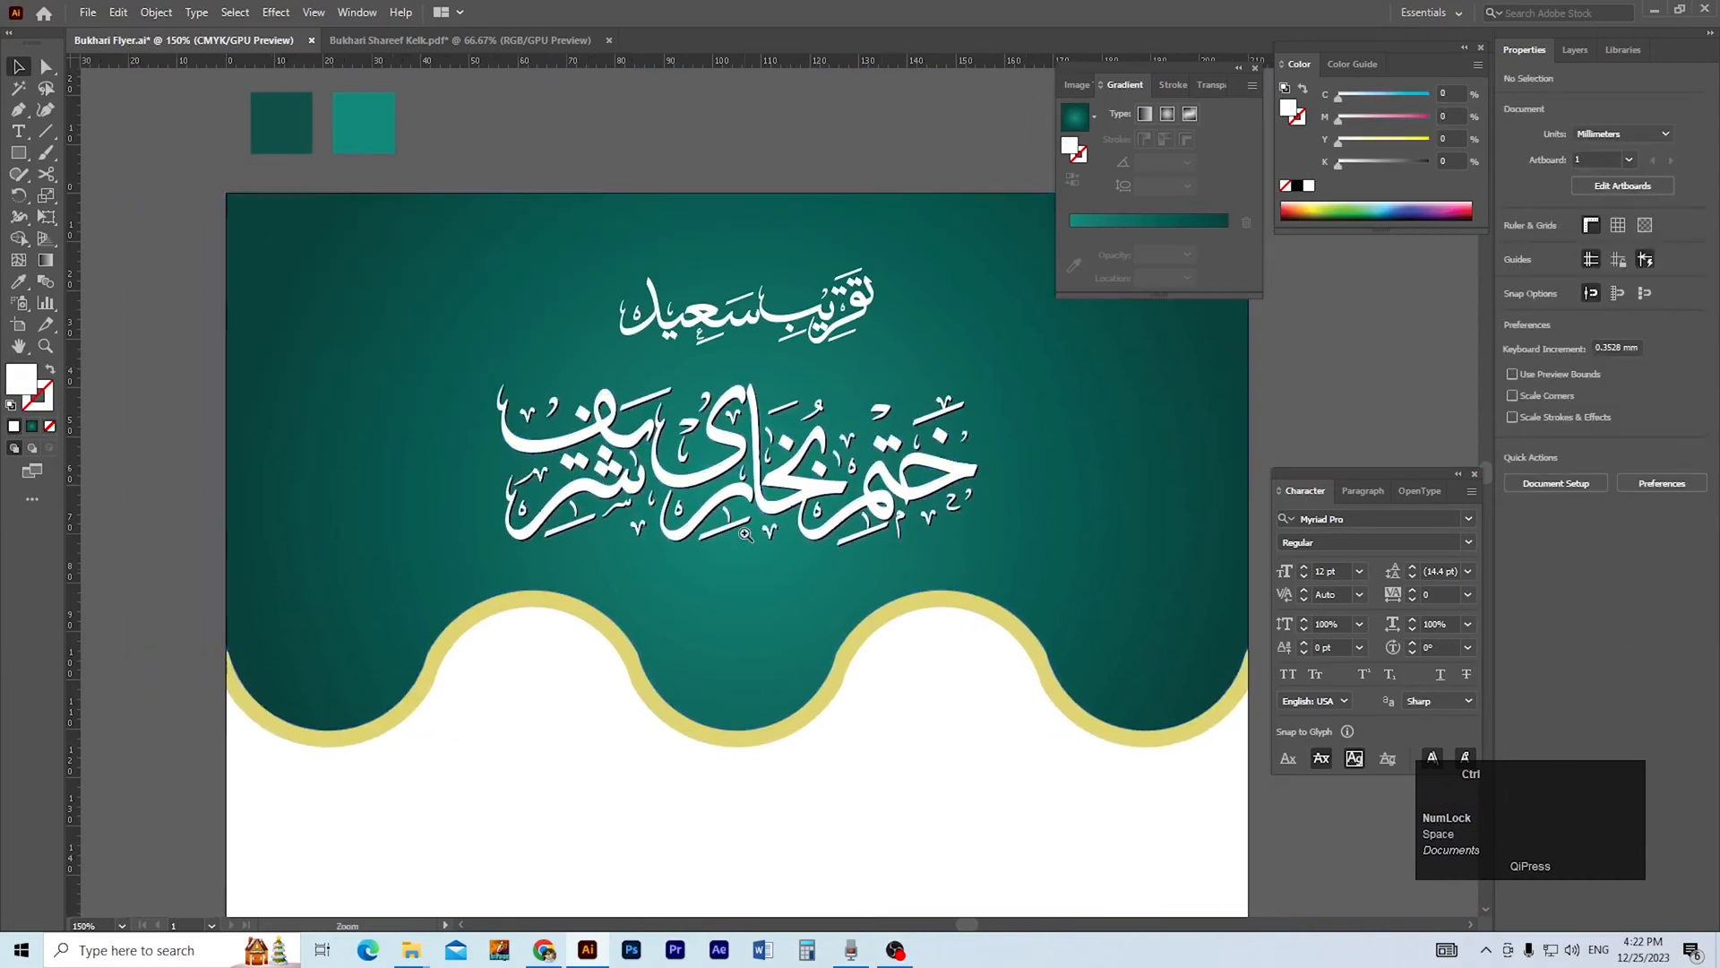
left_click(745, 536)
left_click(760, 524)
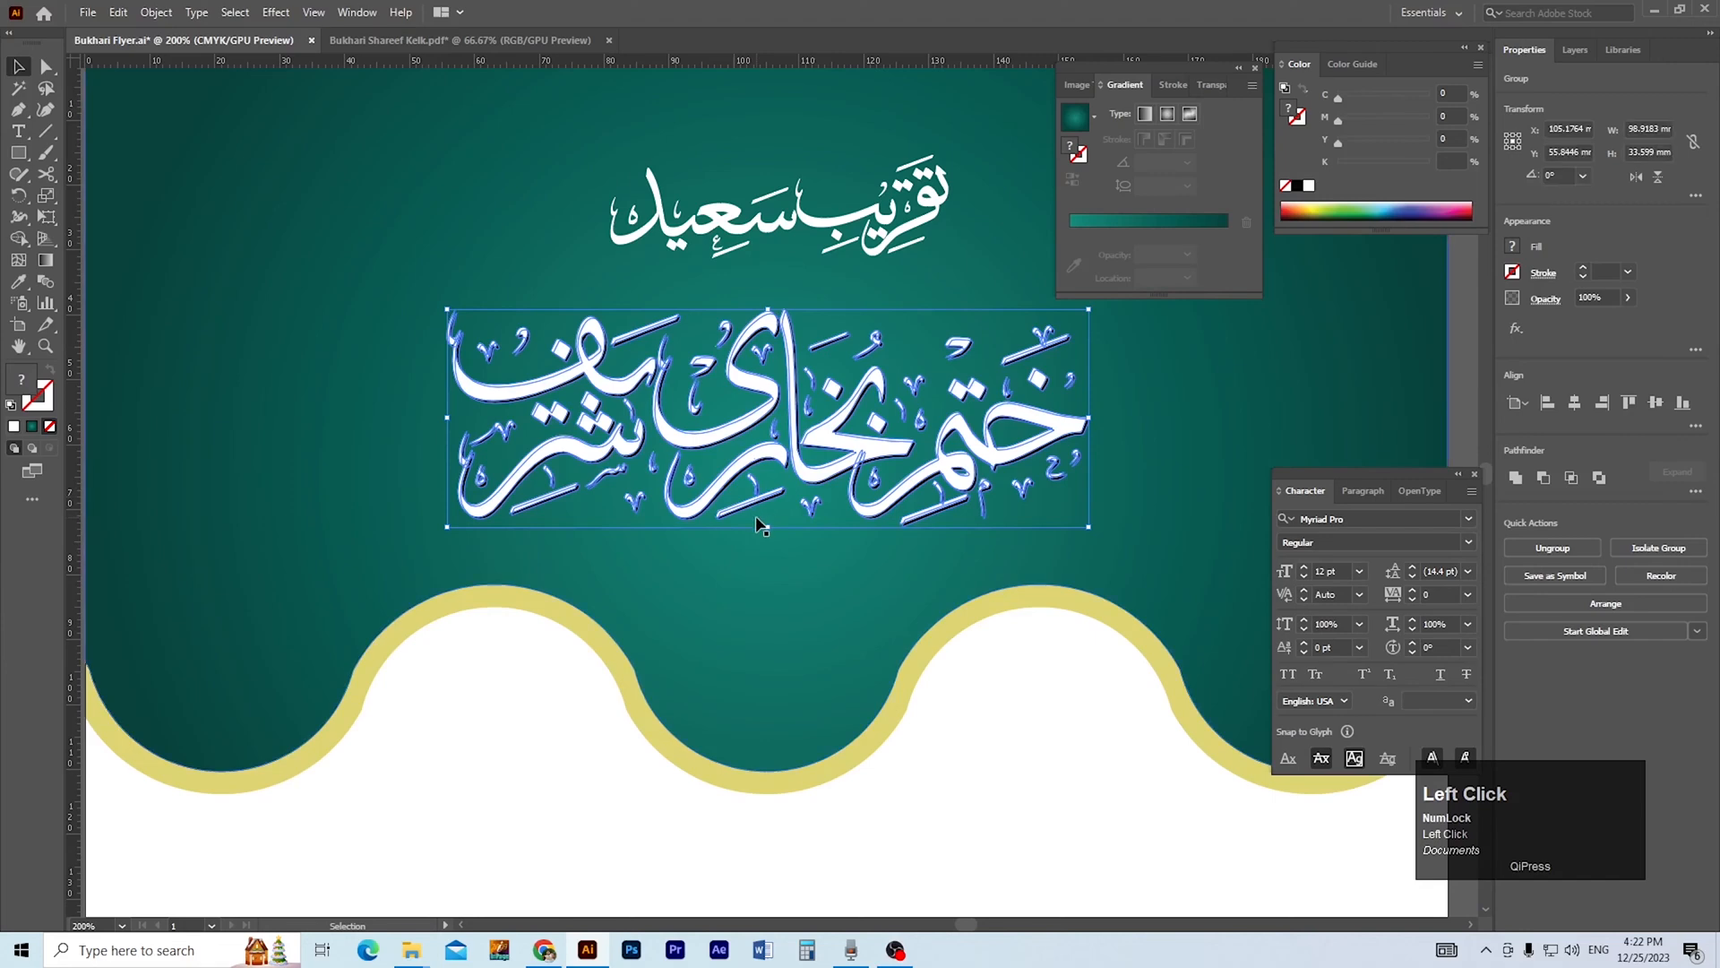
left_click_drag(767, 535, 777, 183)
left_click(805, 438, "ctrl+alt")
left_click(805, 438, "ctrl+alt")
left_click_drag(795, 465, 801, 676)
key("Up")
key("Up")
key("Up")
key("Up")
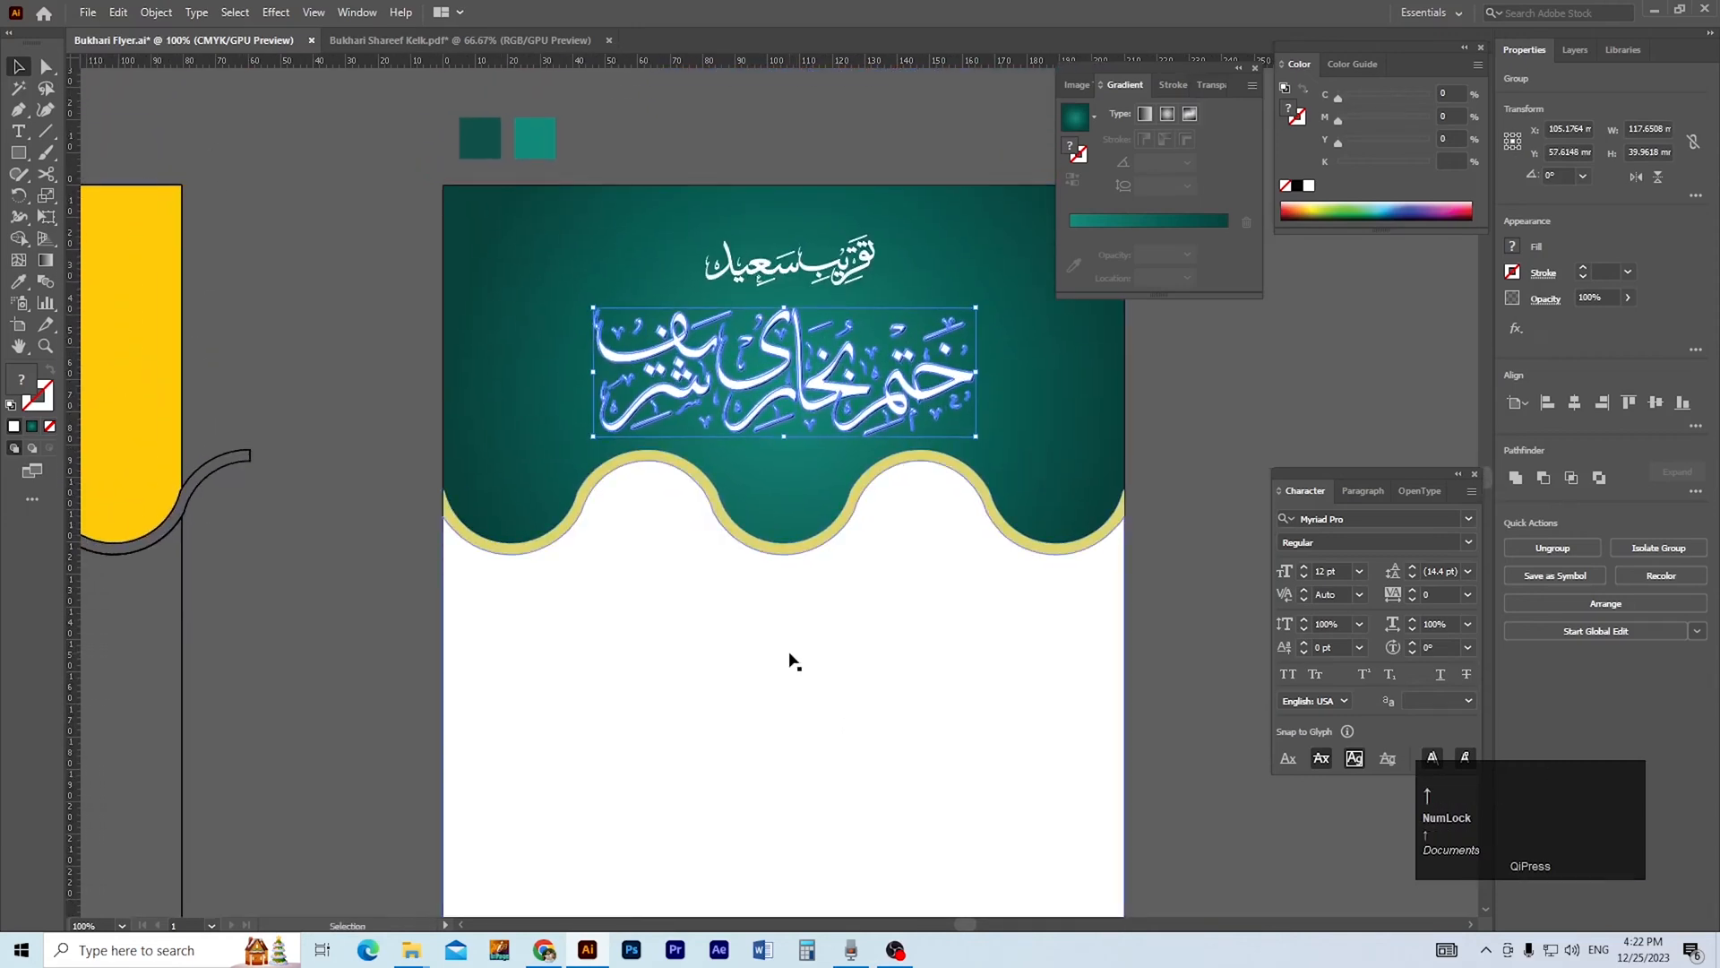
Move the teal header, gold wave band and white lower shape together down about 14 mm.
left_click(1115, 616)
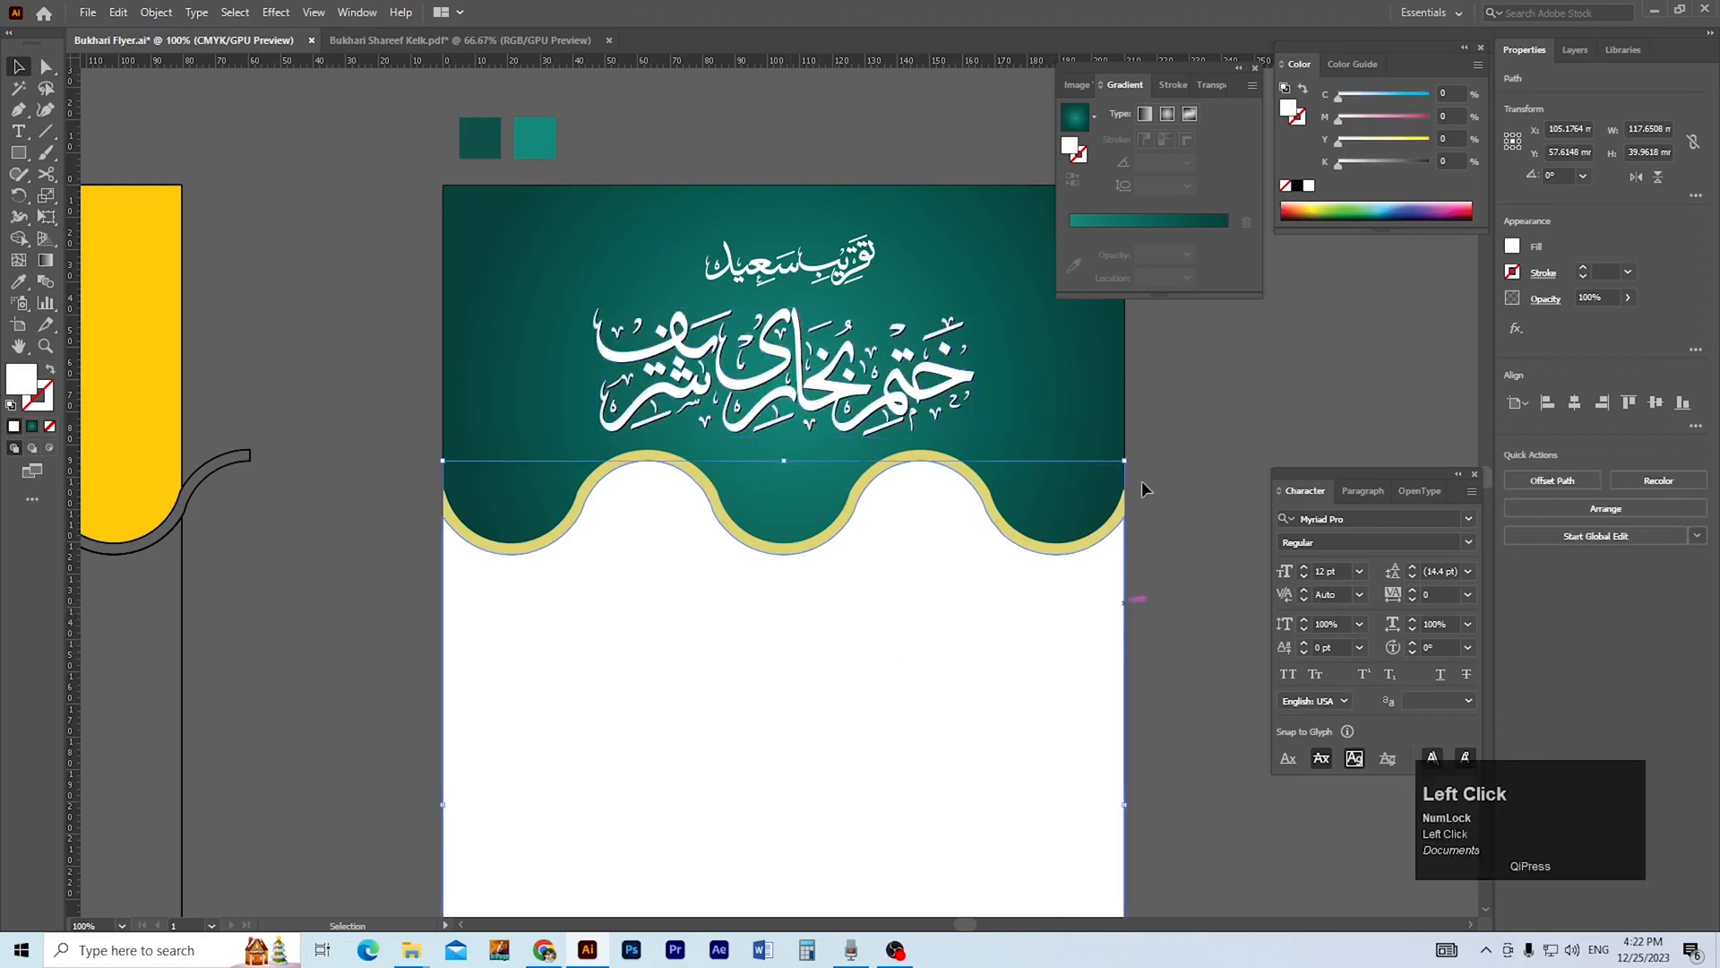
left_click(996, 609)
key("shift+Down")
key("shift+Down")
key("shift+Down")
key("shift+Down")
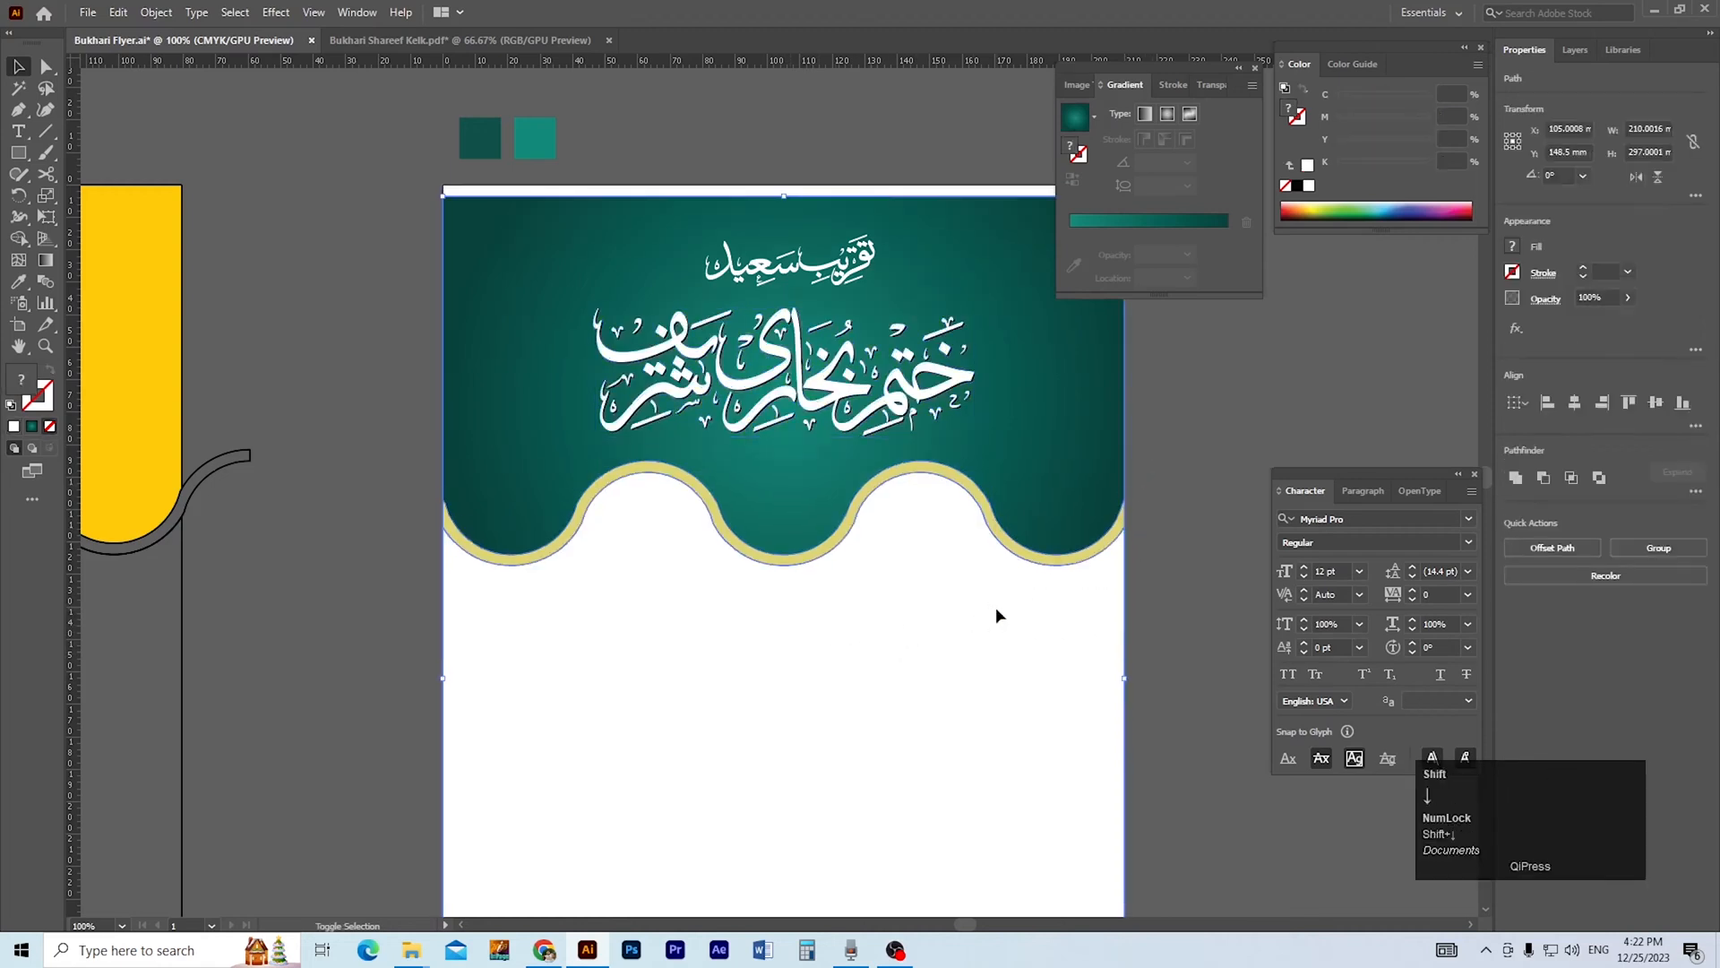
key("space")
left_click_drag(973, 599, 972, 681)
left_click(1165, 587)
Raise the teal header's two upper corner points to cover the white gap at the top of the artboard.
left_click(1000, 527)
key("space")
left_click_drag(912, 542, 903, 587)
key("a")
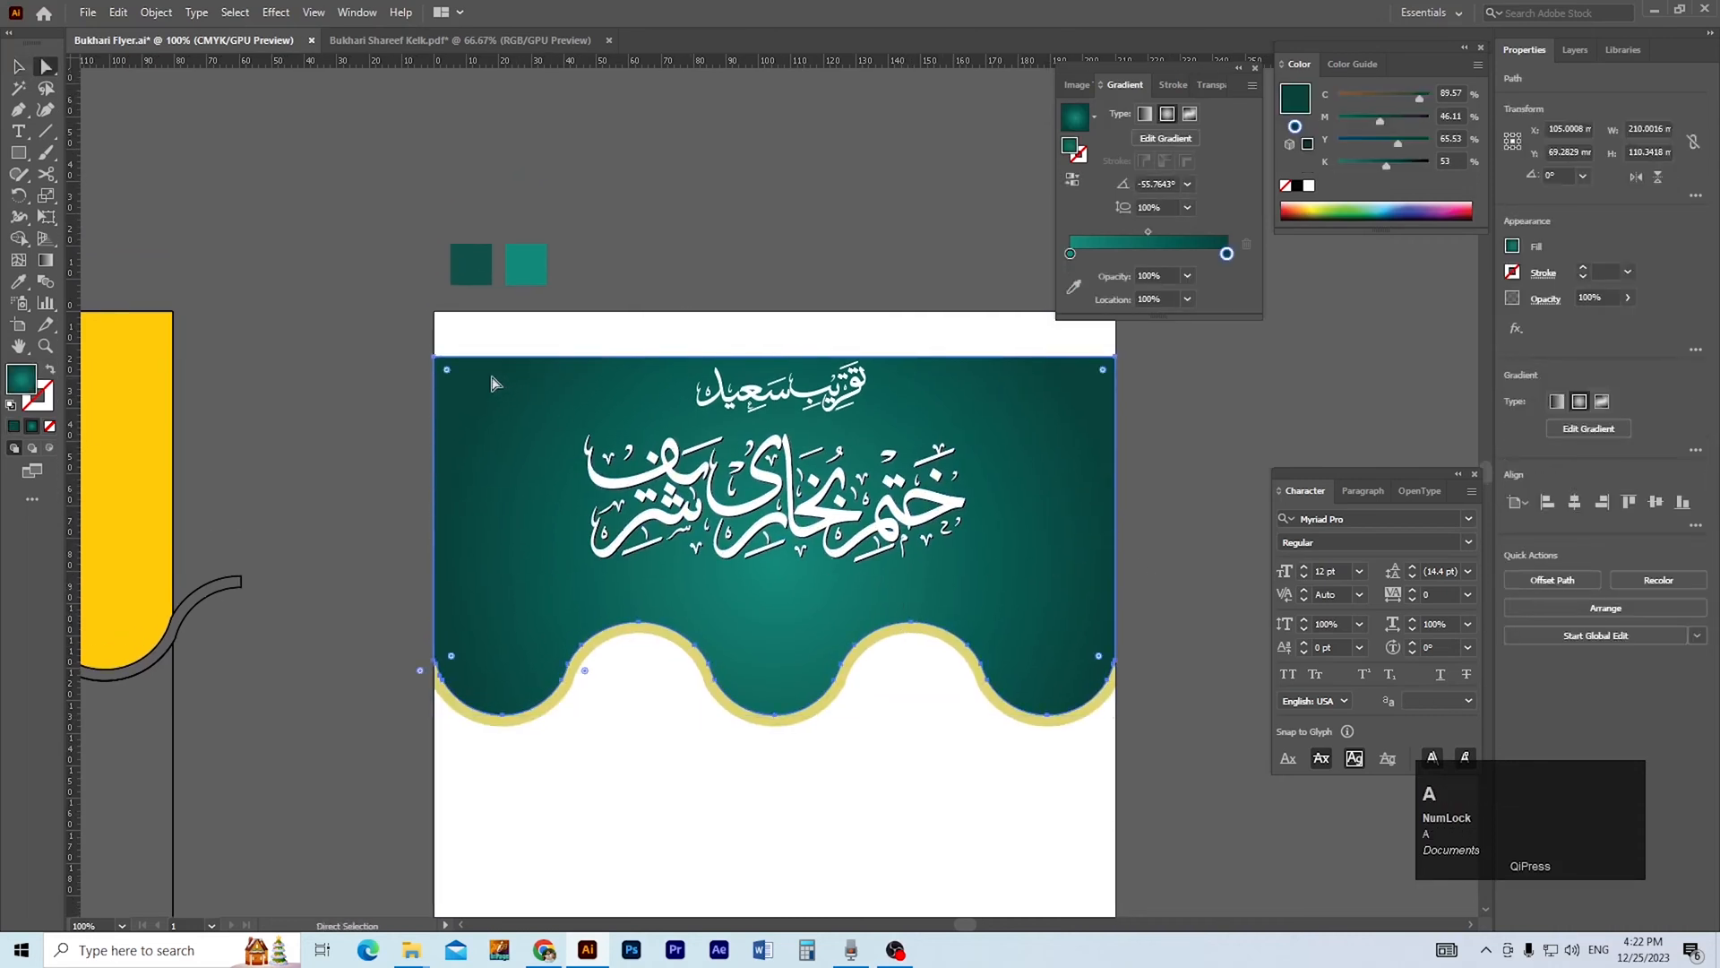
left_click(437, 360)
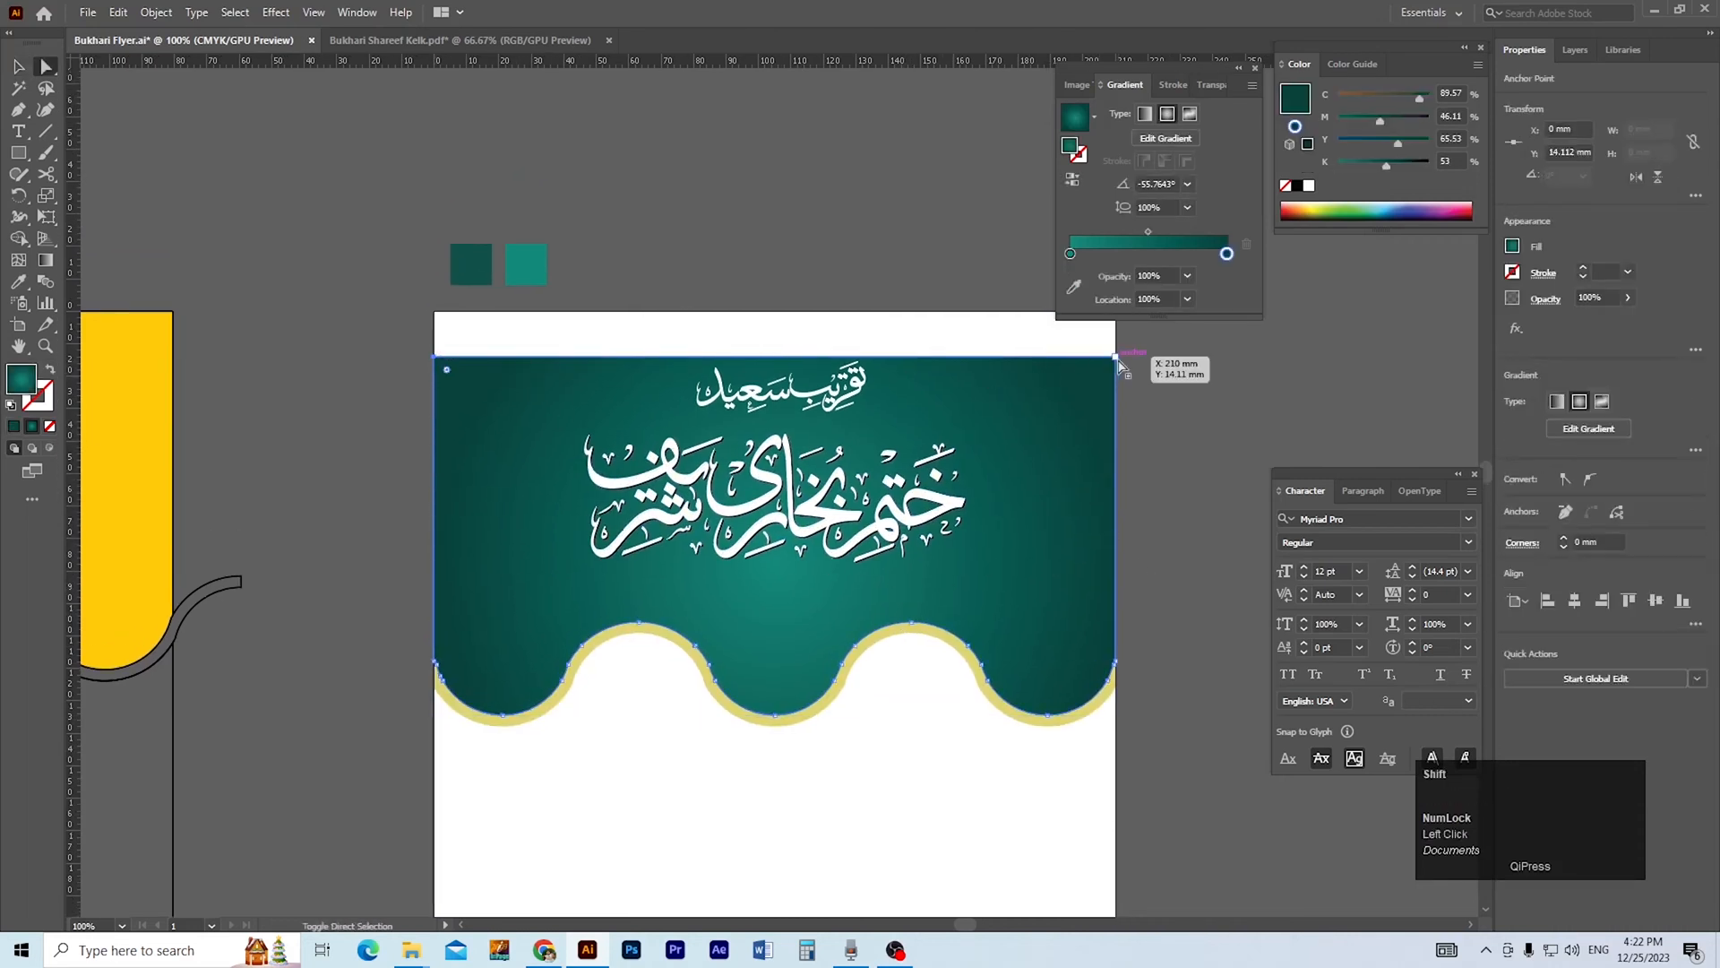
left_click(1118, 359, "shift")
key("shift+Up")
key("shift+Up")
key("shift+Up")
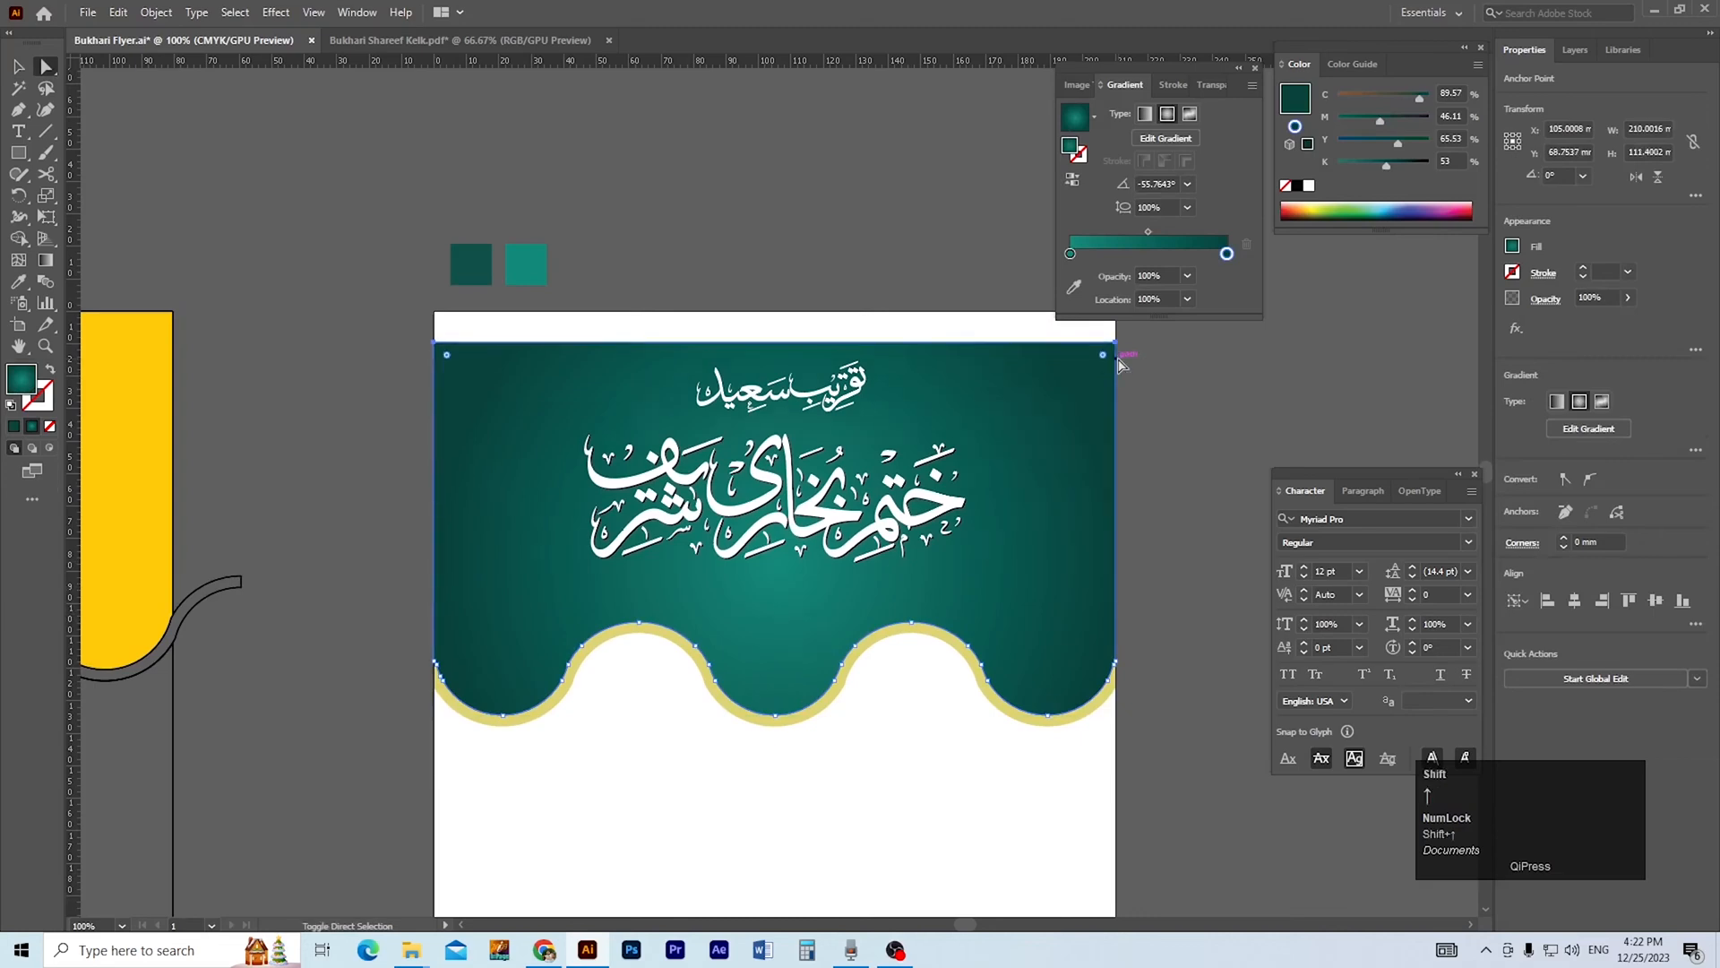
key("shift+Up")
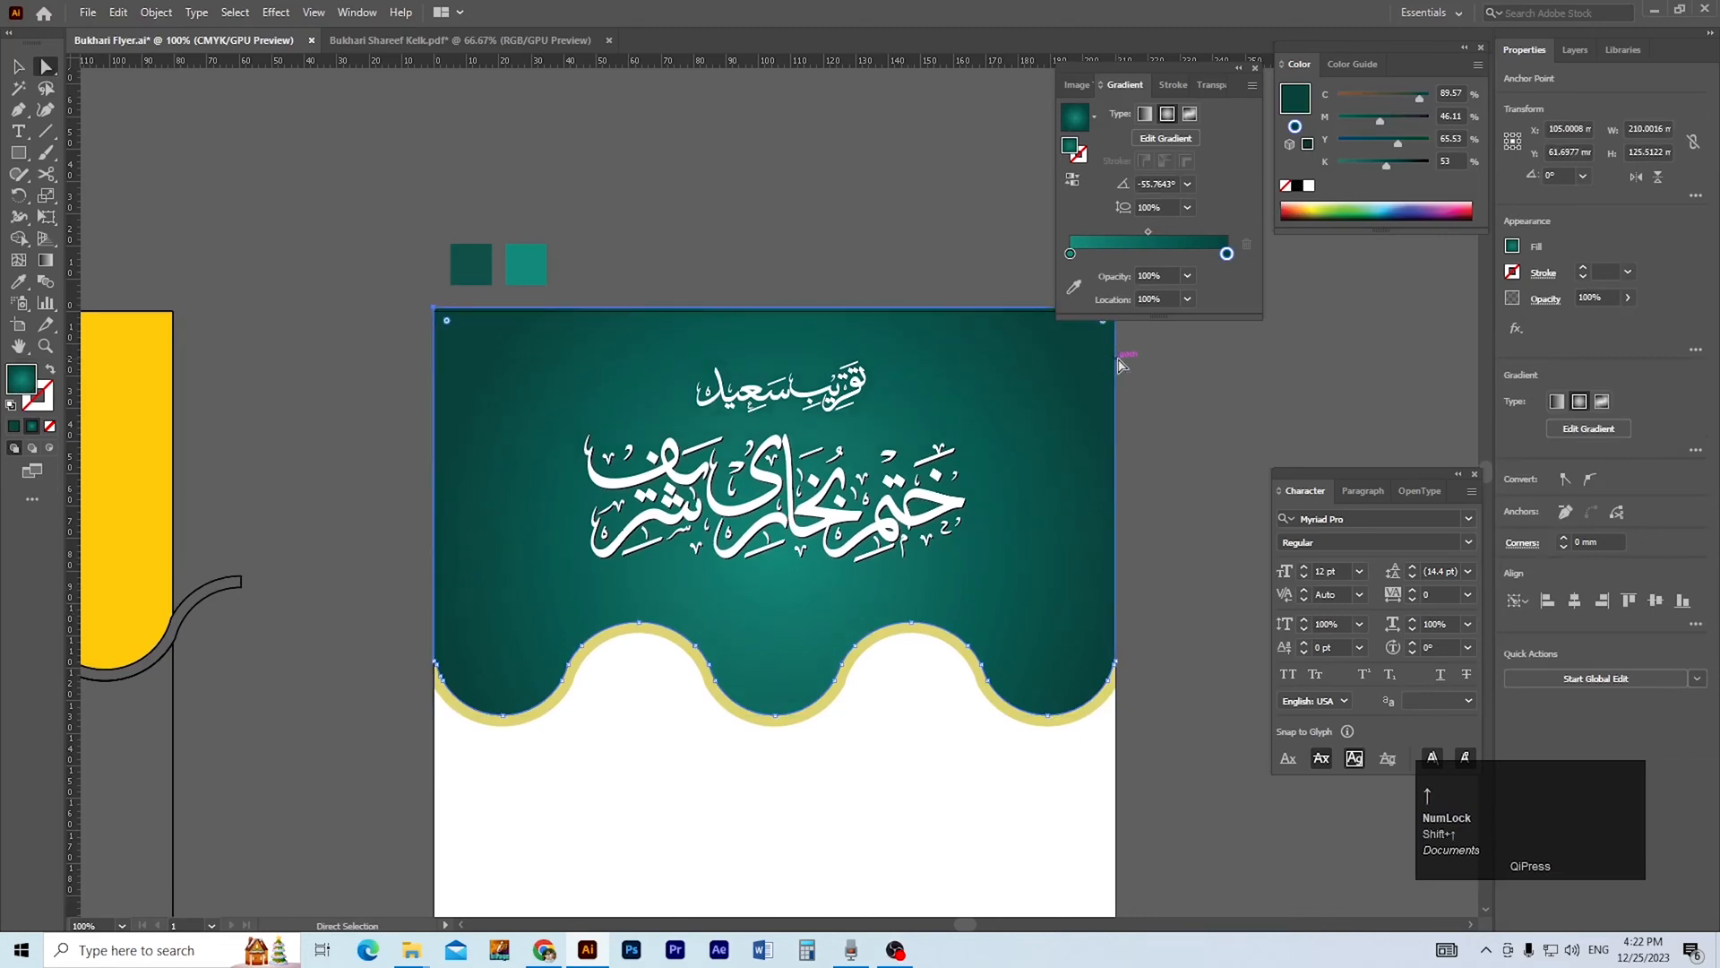
Group the three background shapes and align the group to the artboard's top edge.
left_click(1042, 478, "ctrl+alt")
left_click_drag(1014, 512, 1082, 449)
key("v")
left_click(967, 545)
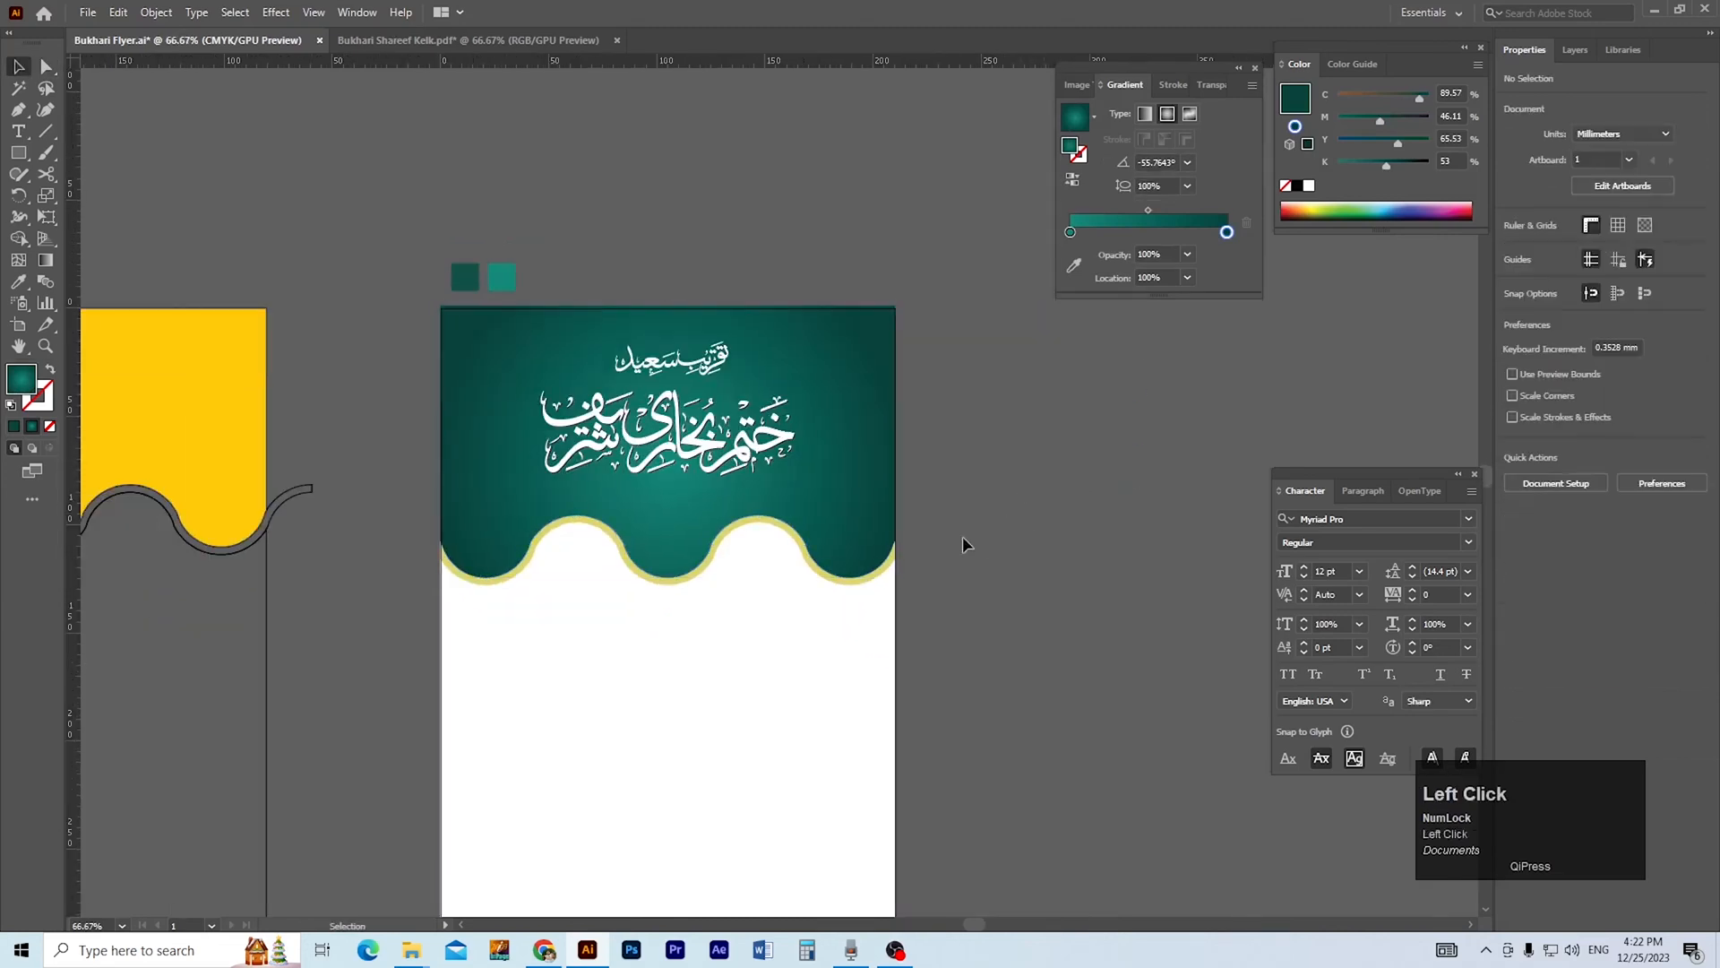
left_click_drag(962, 545, 876, 615)
key("ctrl+g")
left_click(1629, 404)
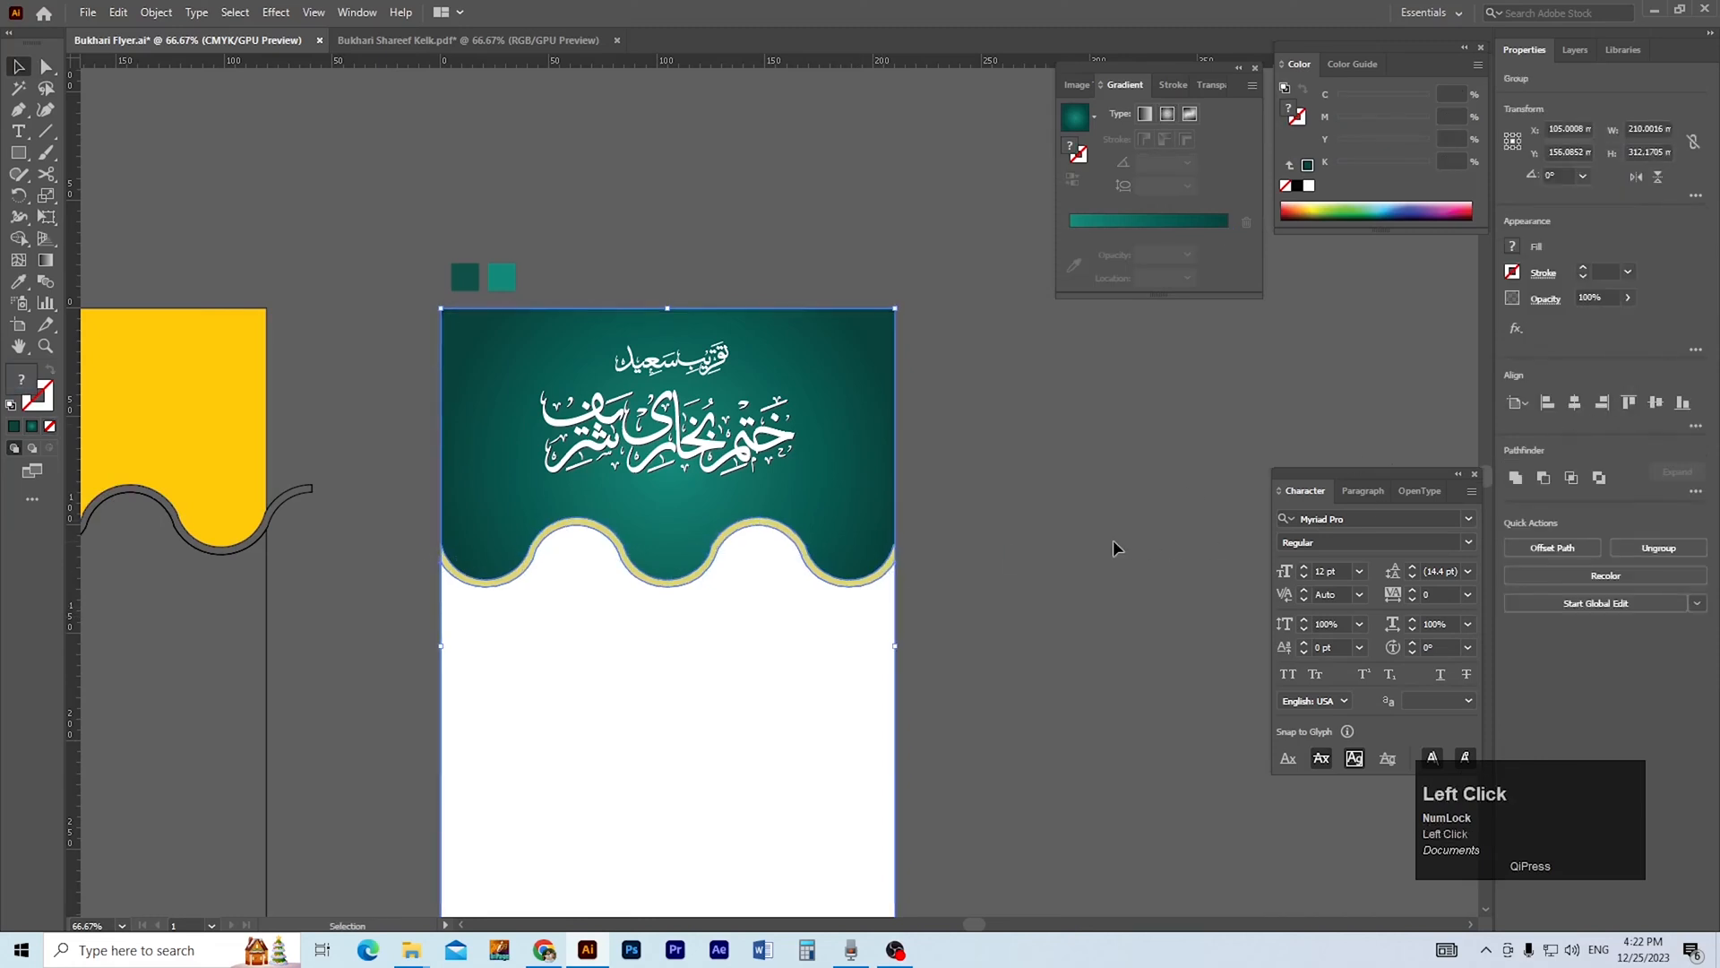
left_click(1056, 548)
Raise the bottom edge of the white lower shape to the artboard's bottom edge.
left_click_drag(983, 625, 1117, 480)
left_click(840, 713, "ctrl")
left_click_drag(842, 711, 840, 793)
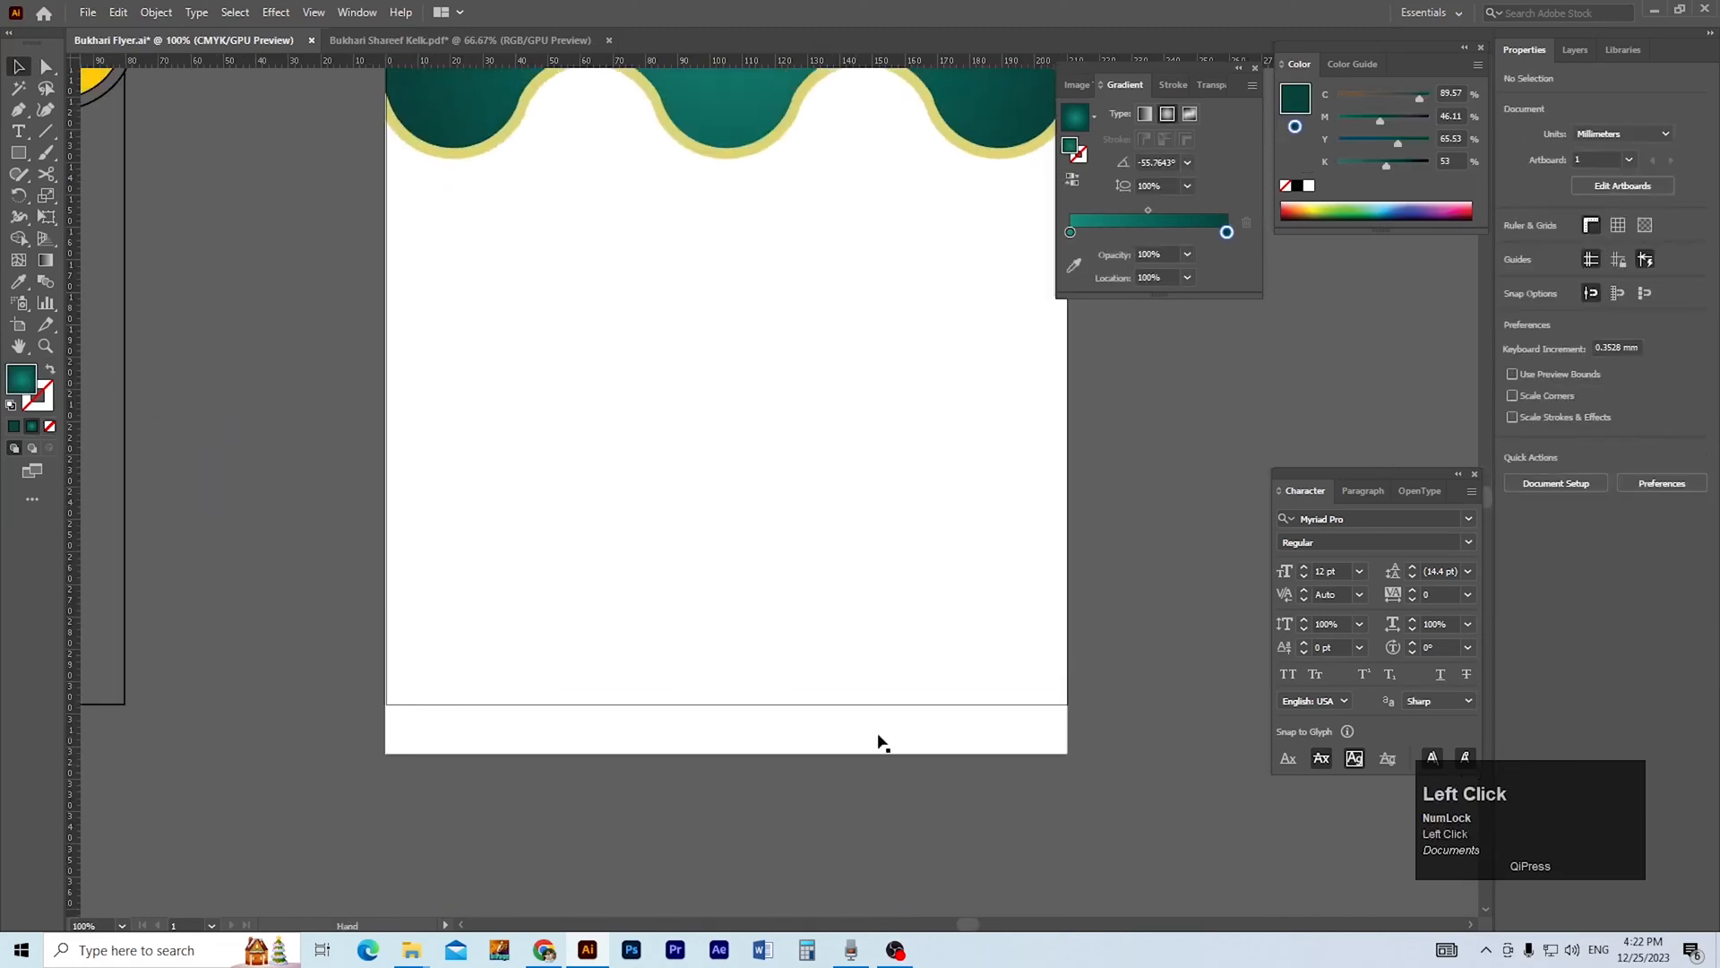
left_click(874, 743)
left_click(1109, 787)
key("a")
left_click(401, 754)
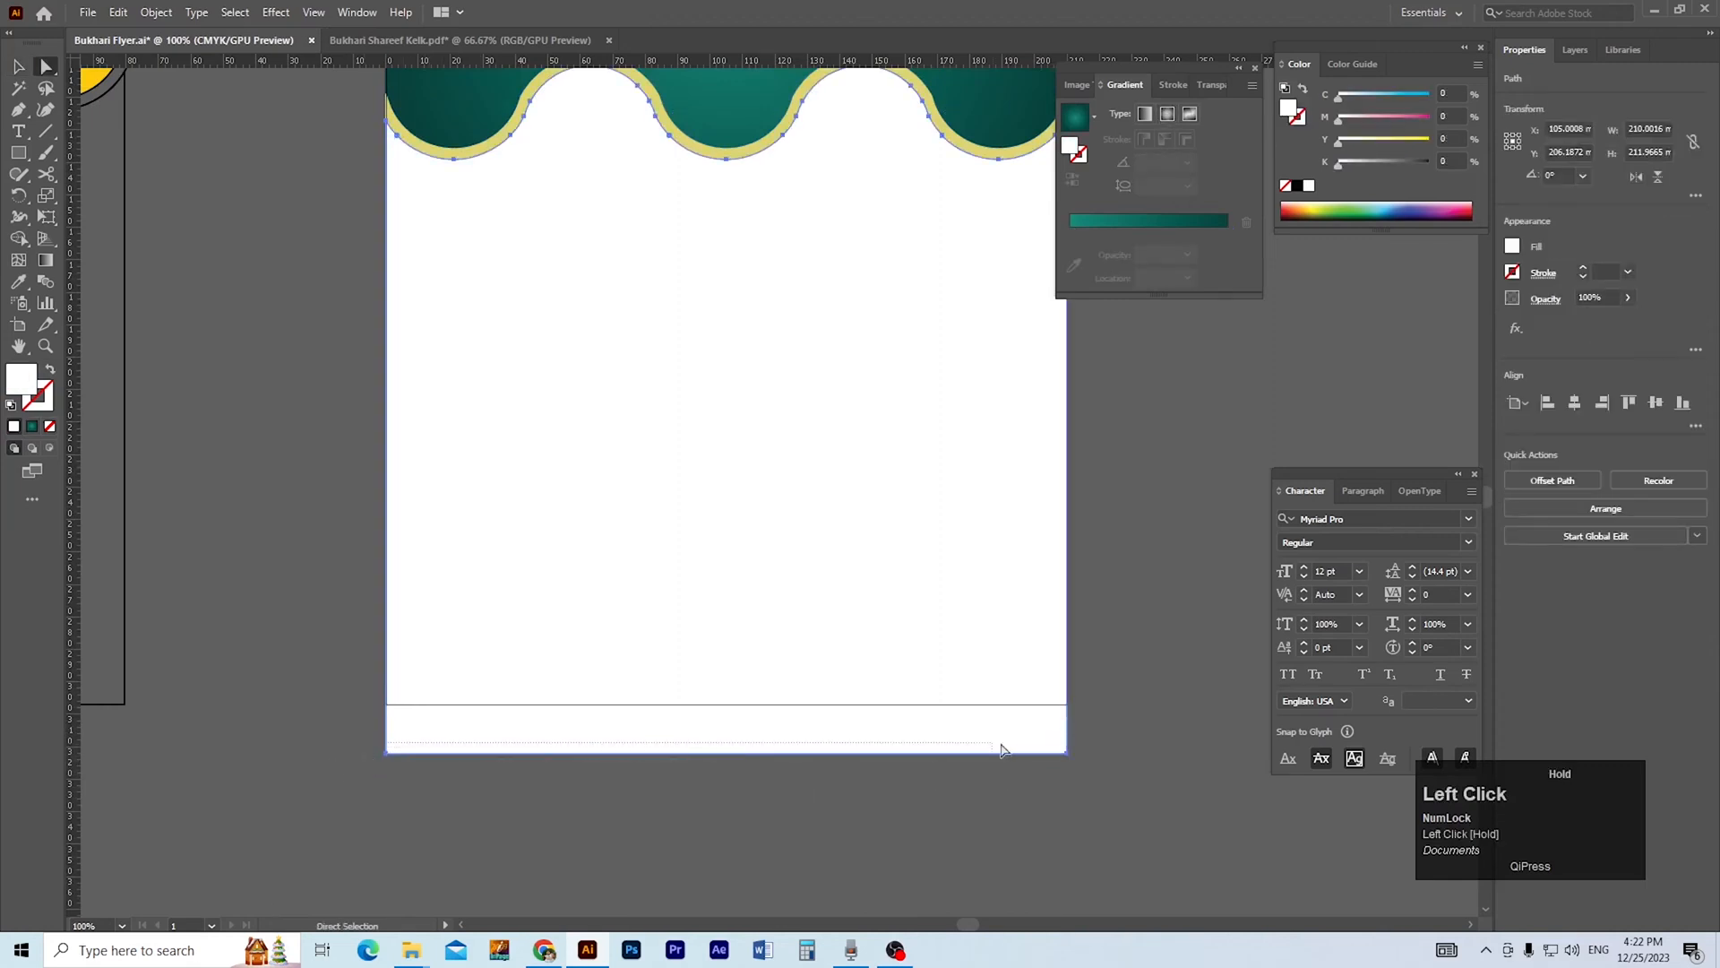
left_click_drag(1072, 755, 1073, 707)
left_click(1103, 736)
left_click(931, 611, "ctrl+alt")
left_click_drag(821, 543, 951, 754)
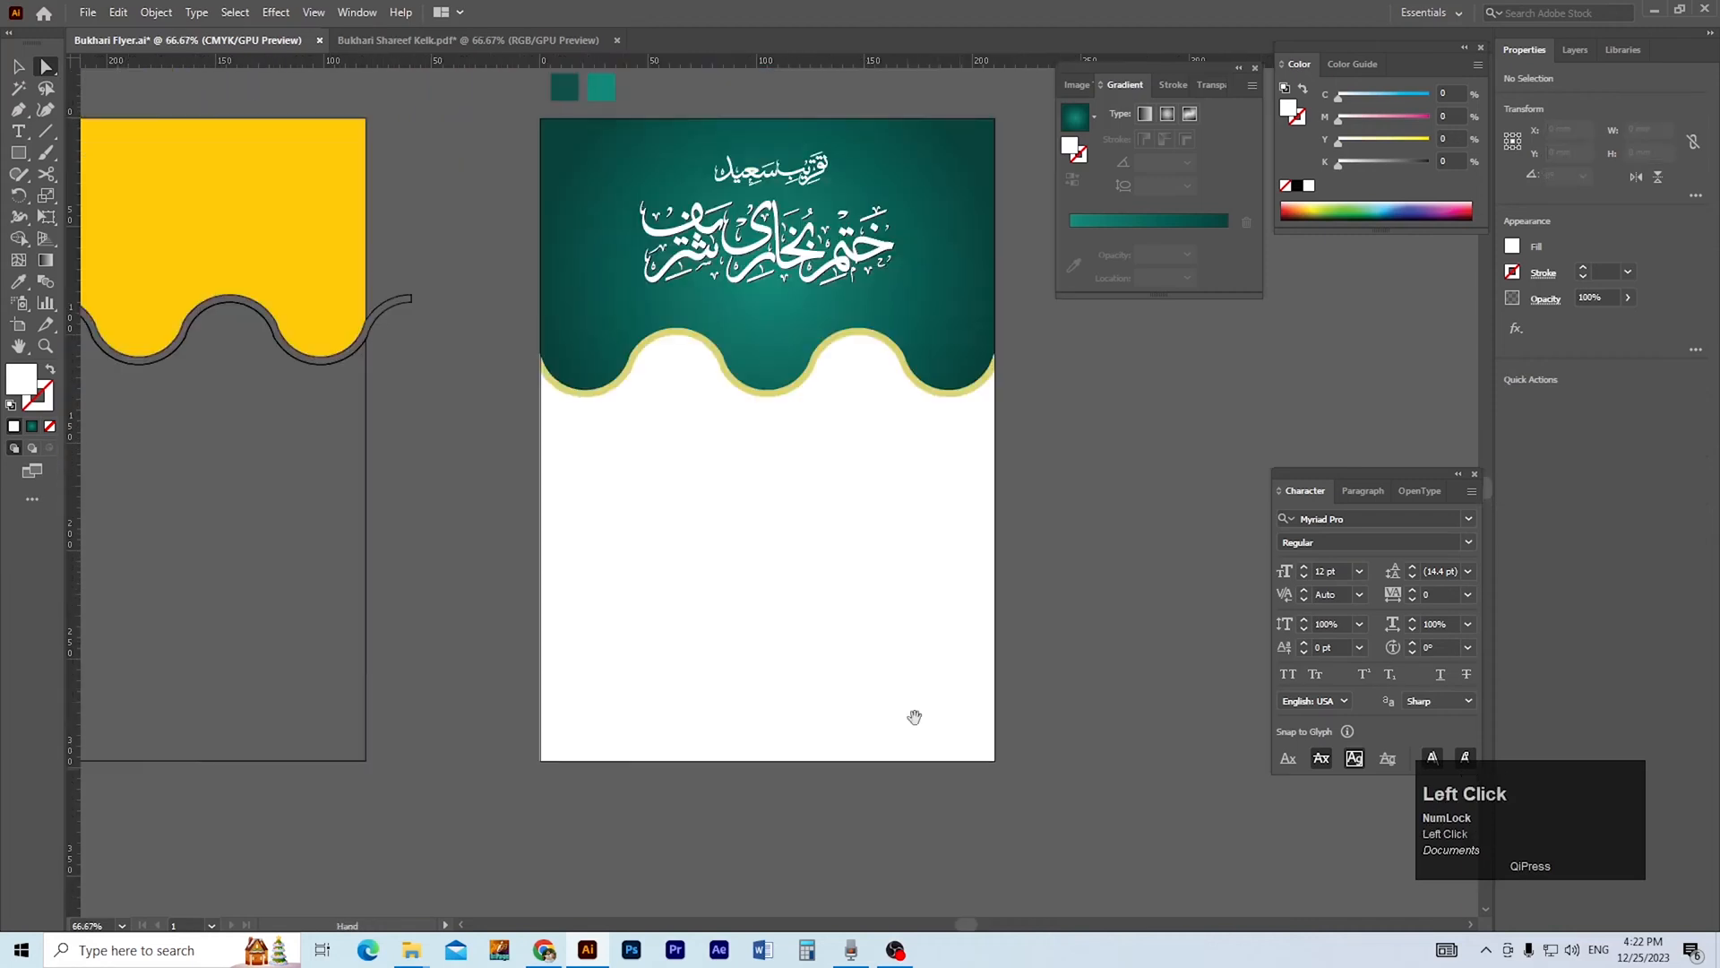
left_click_drag(807, 571, 810, 660)
left_click(780, 404, "ctrl")
left_click(735, 516, "ctrl")
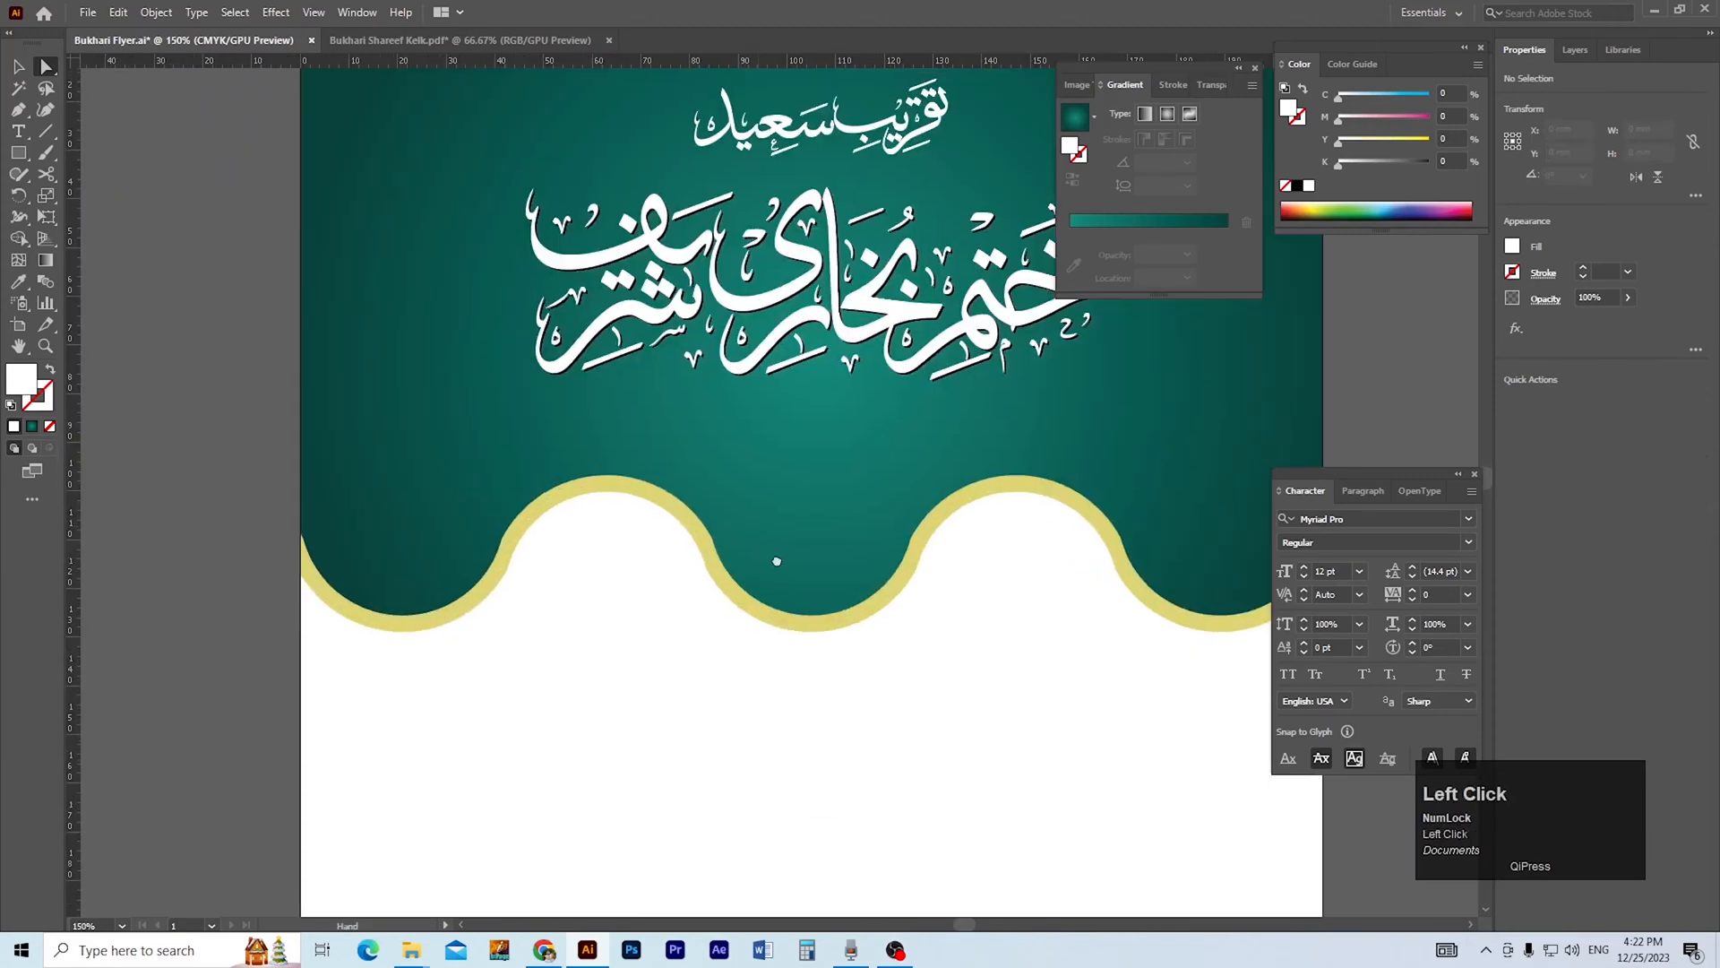
left_click_drag(772, 561, 791, 562)
left_click_drag(861, 339, 862, 396)
left_click(857, 405, "shift")
key("ctrl+z")
Enlarge the grouped main calligraphy to about 132 × 45 mm, keeping it centred on the header.
key("v")
left_click_drag(894, 334, 768, 409)
left_click(476, 415)
left_click_drag(766, 303, 773, 279)
key("ctrl+minus")
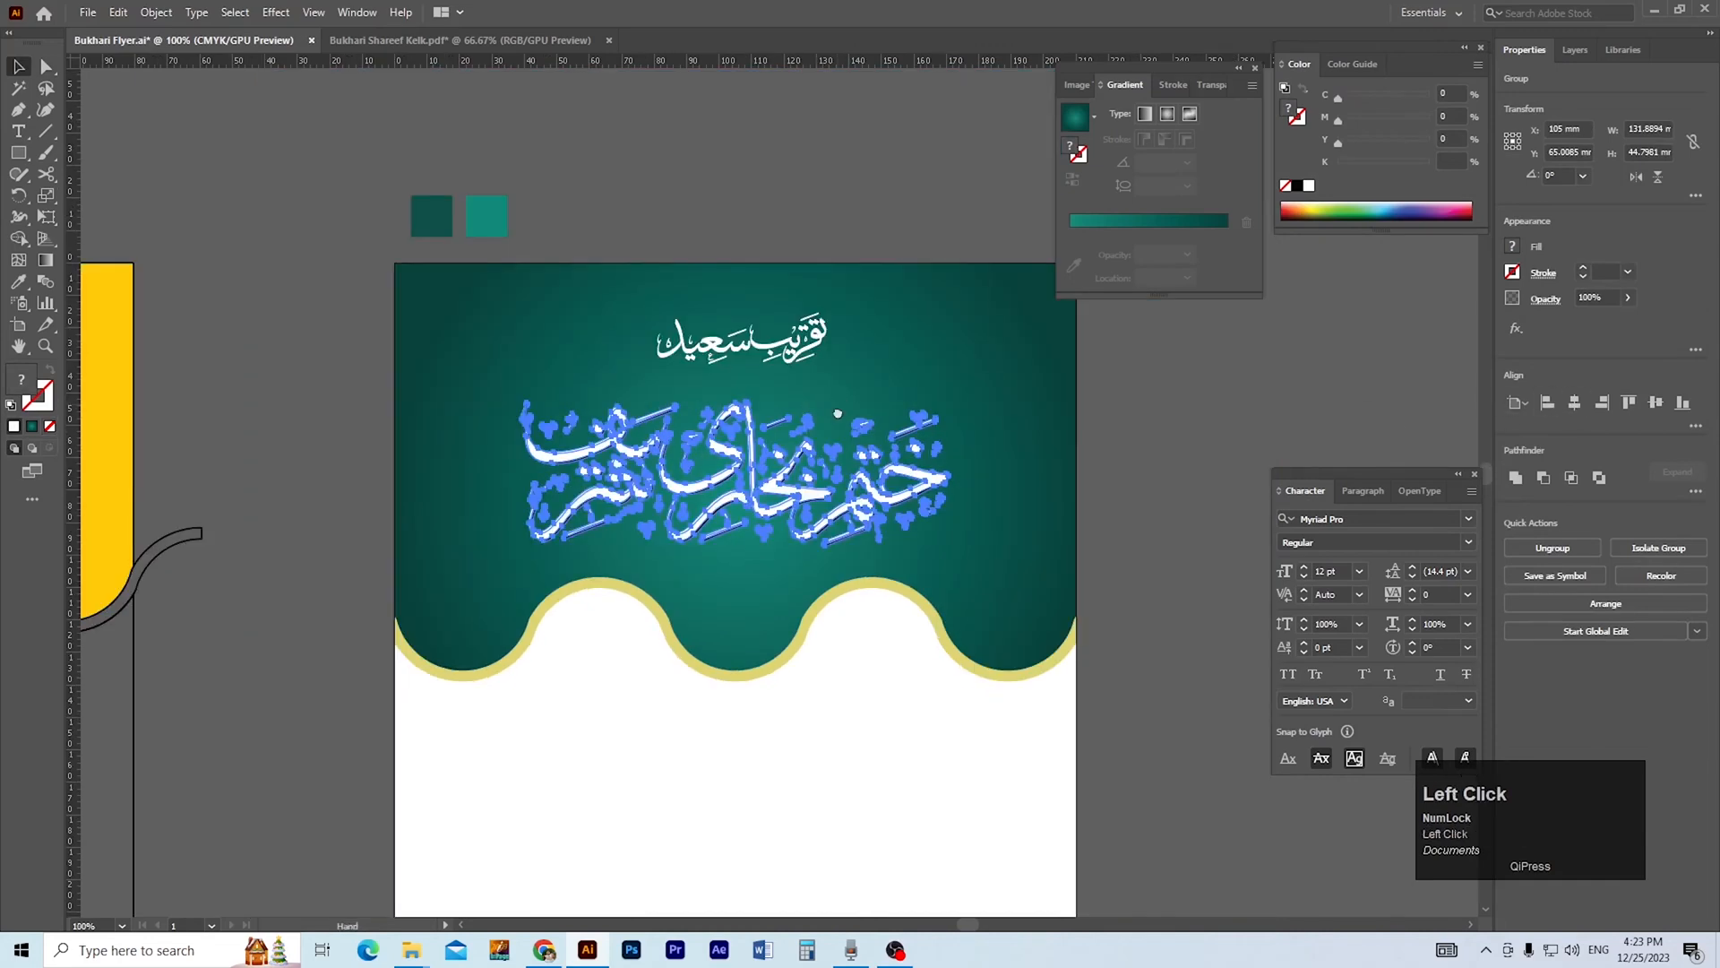
Centre the small calligraphy line above the main title horizontally on the header and save the document.
left_click(737, 402)
left_click(793, 360)
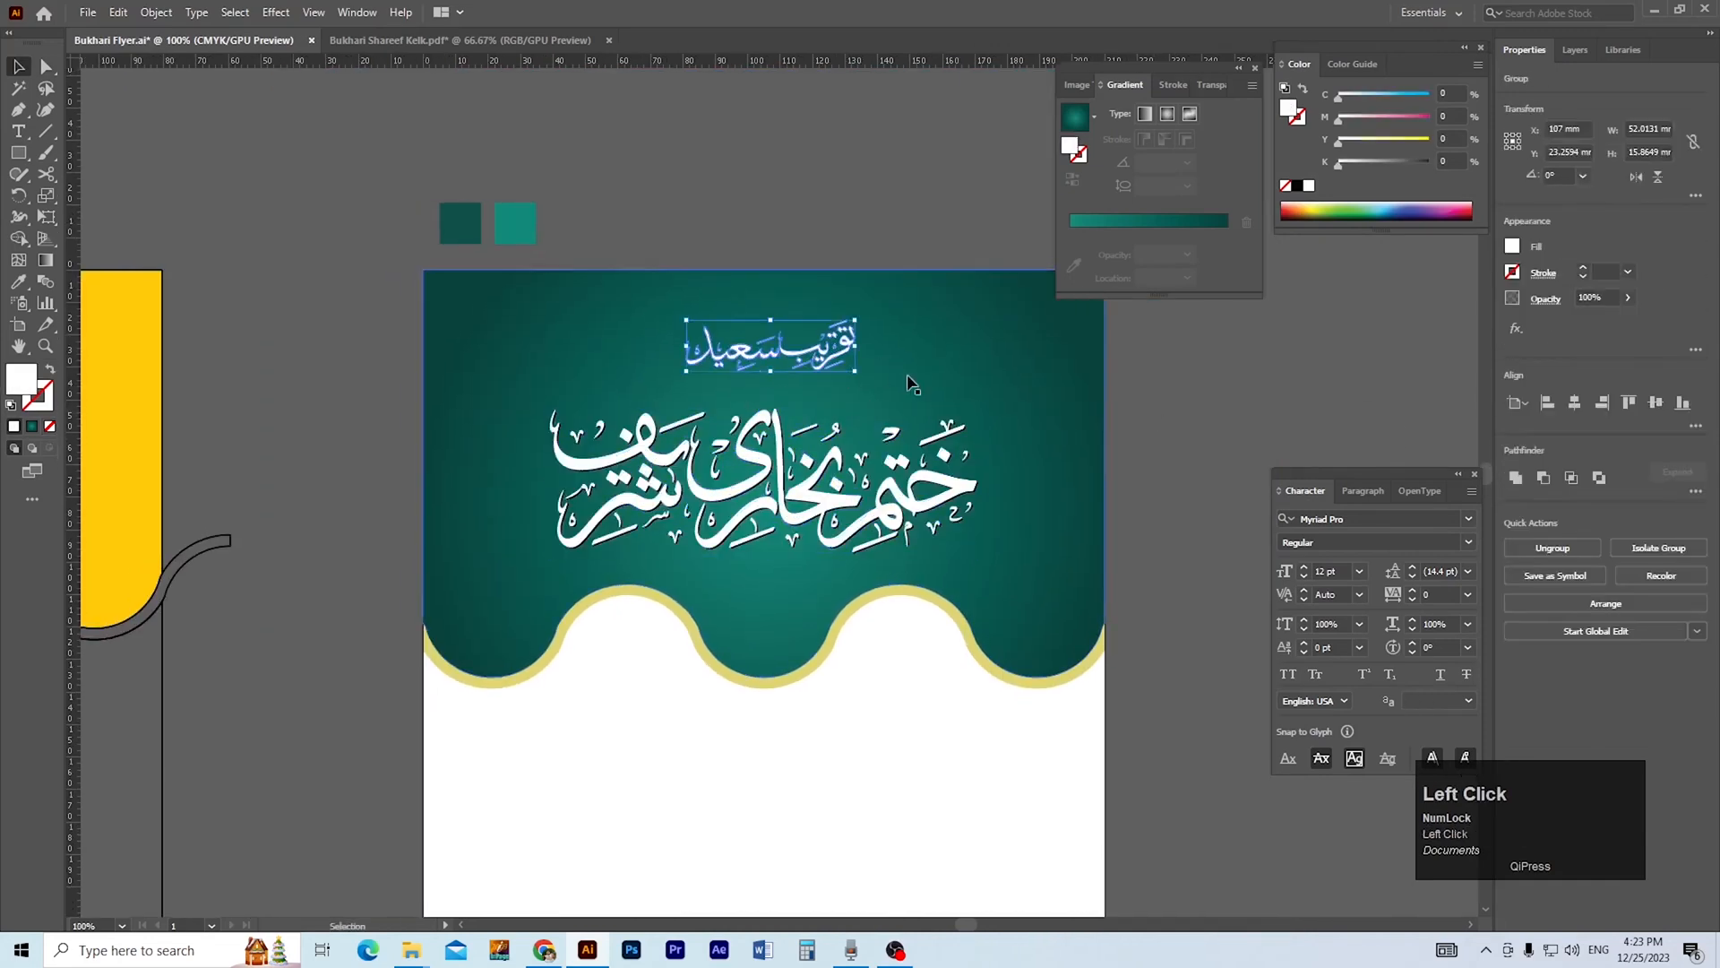
left_click(1164, 395)
key("ctrl+s")
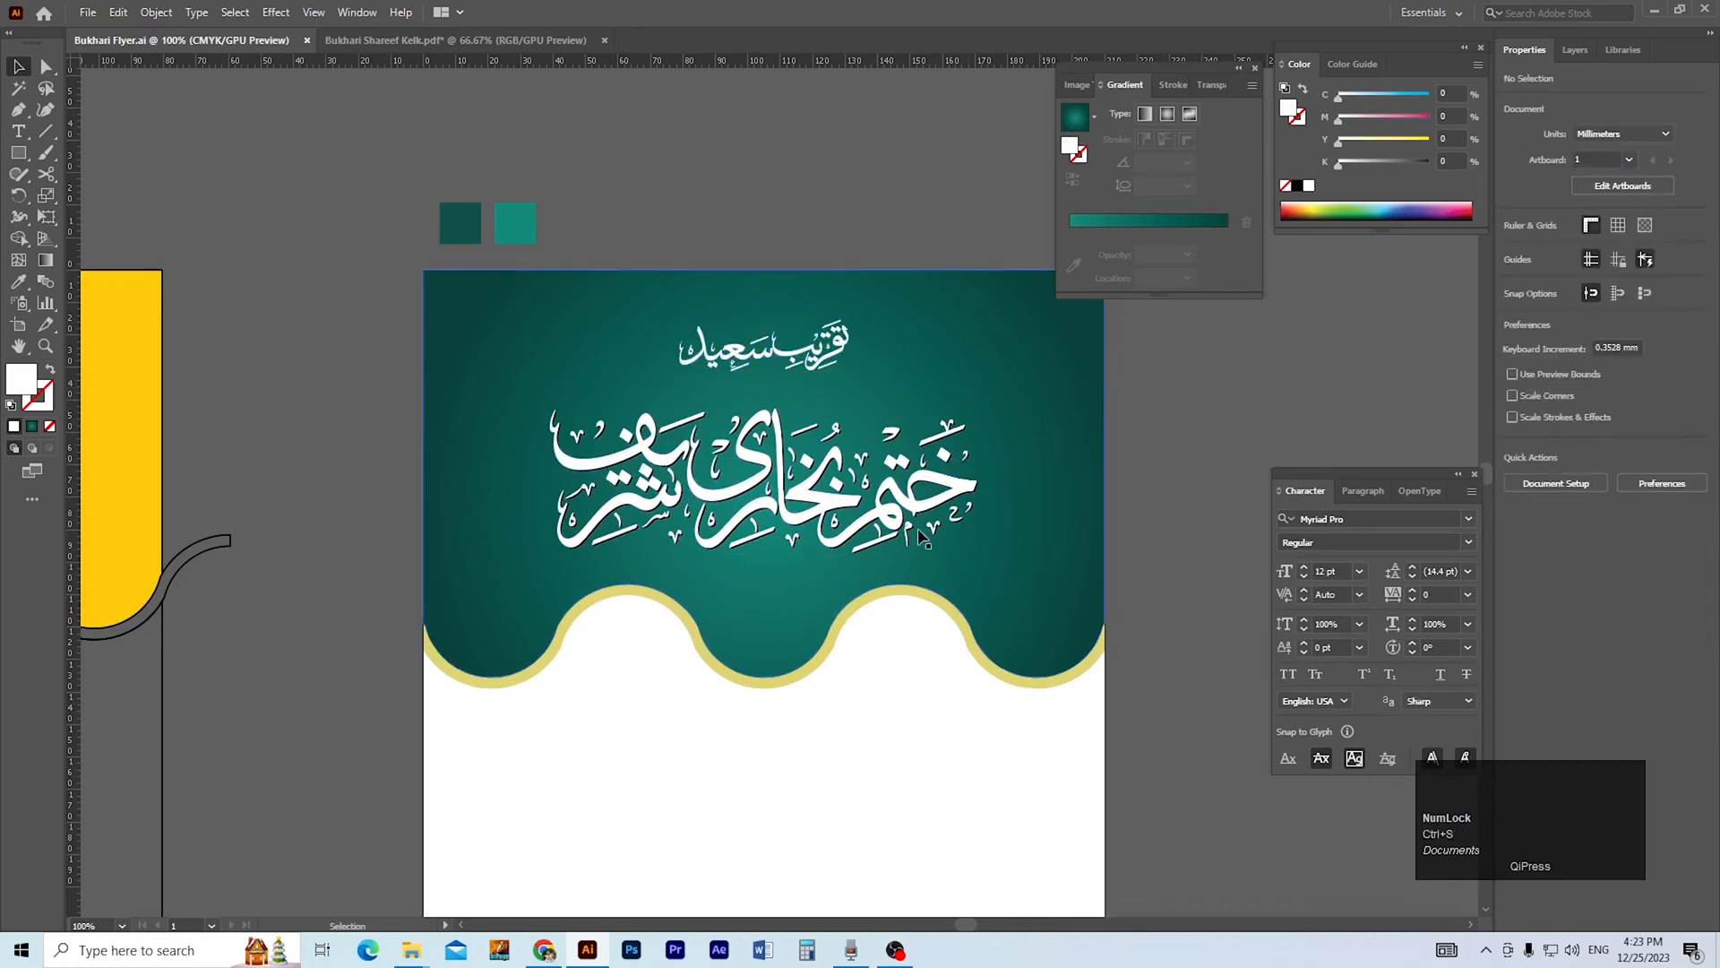
key("space")
left_click_drag(806, 766, 798, 721)
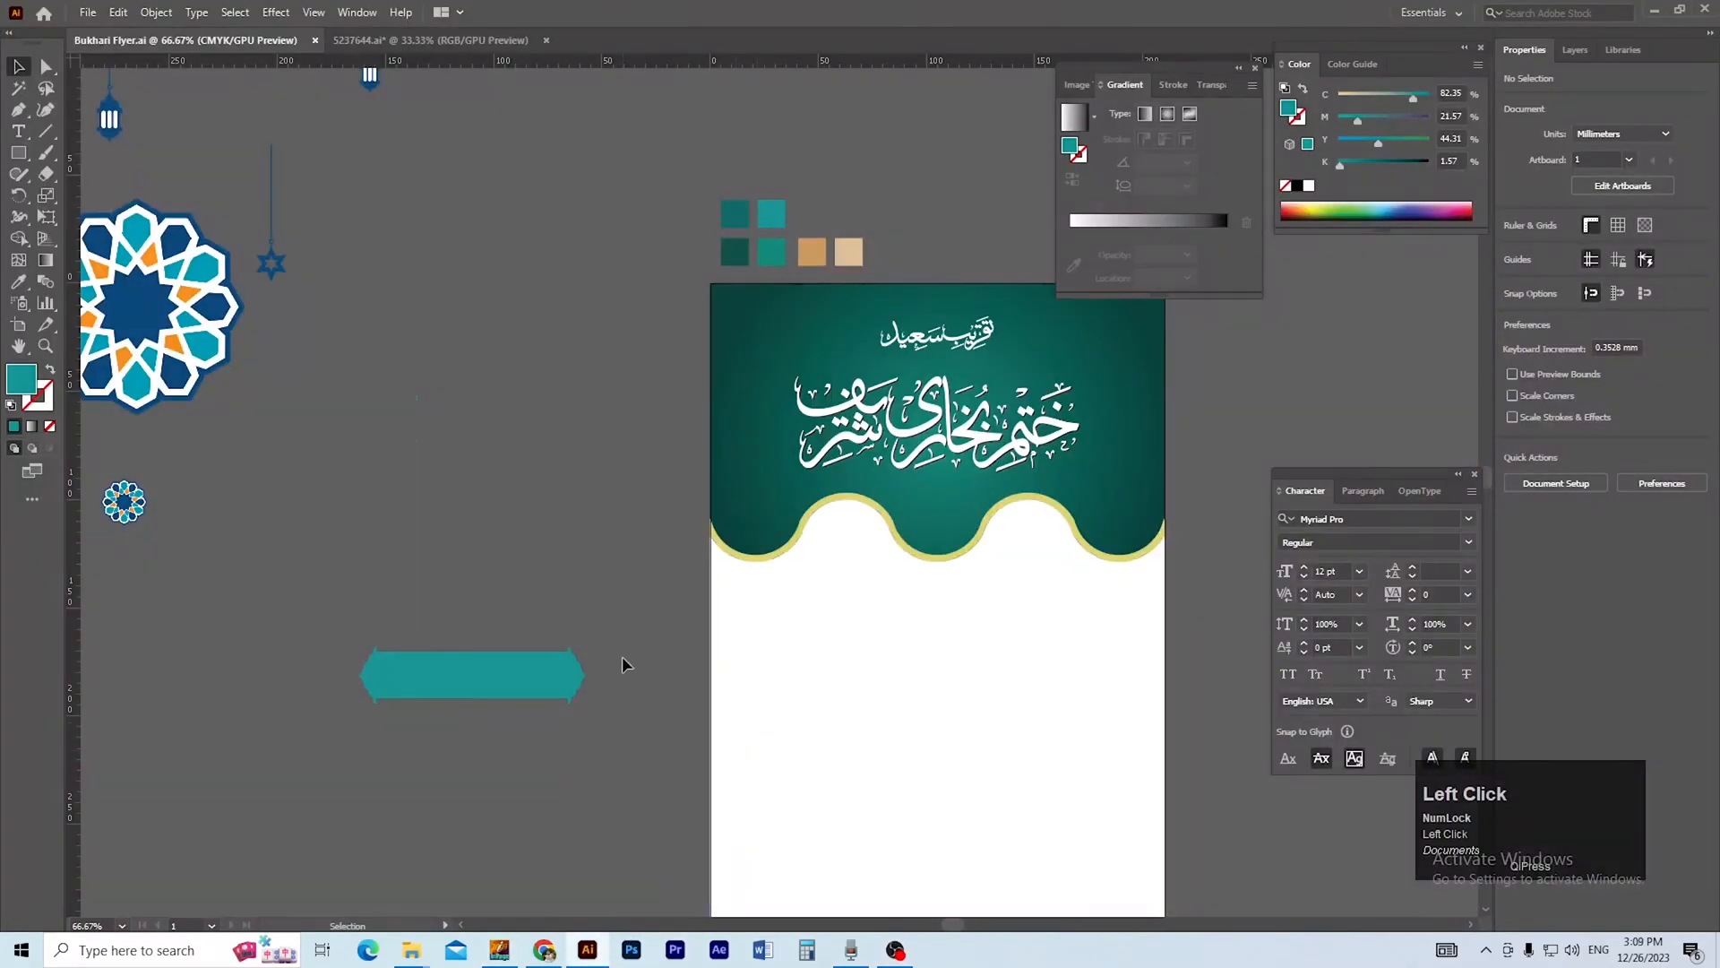
left_click_drag(650, 650, 499, 642)
left_click(815, 557, "ctrl")
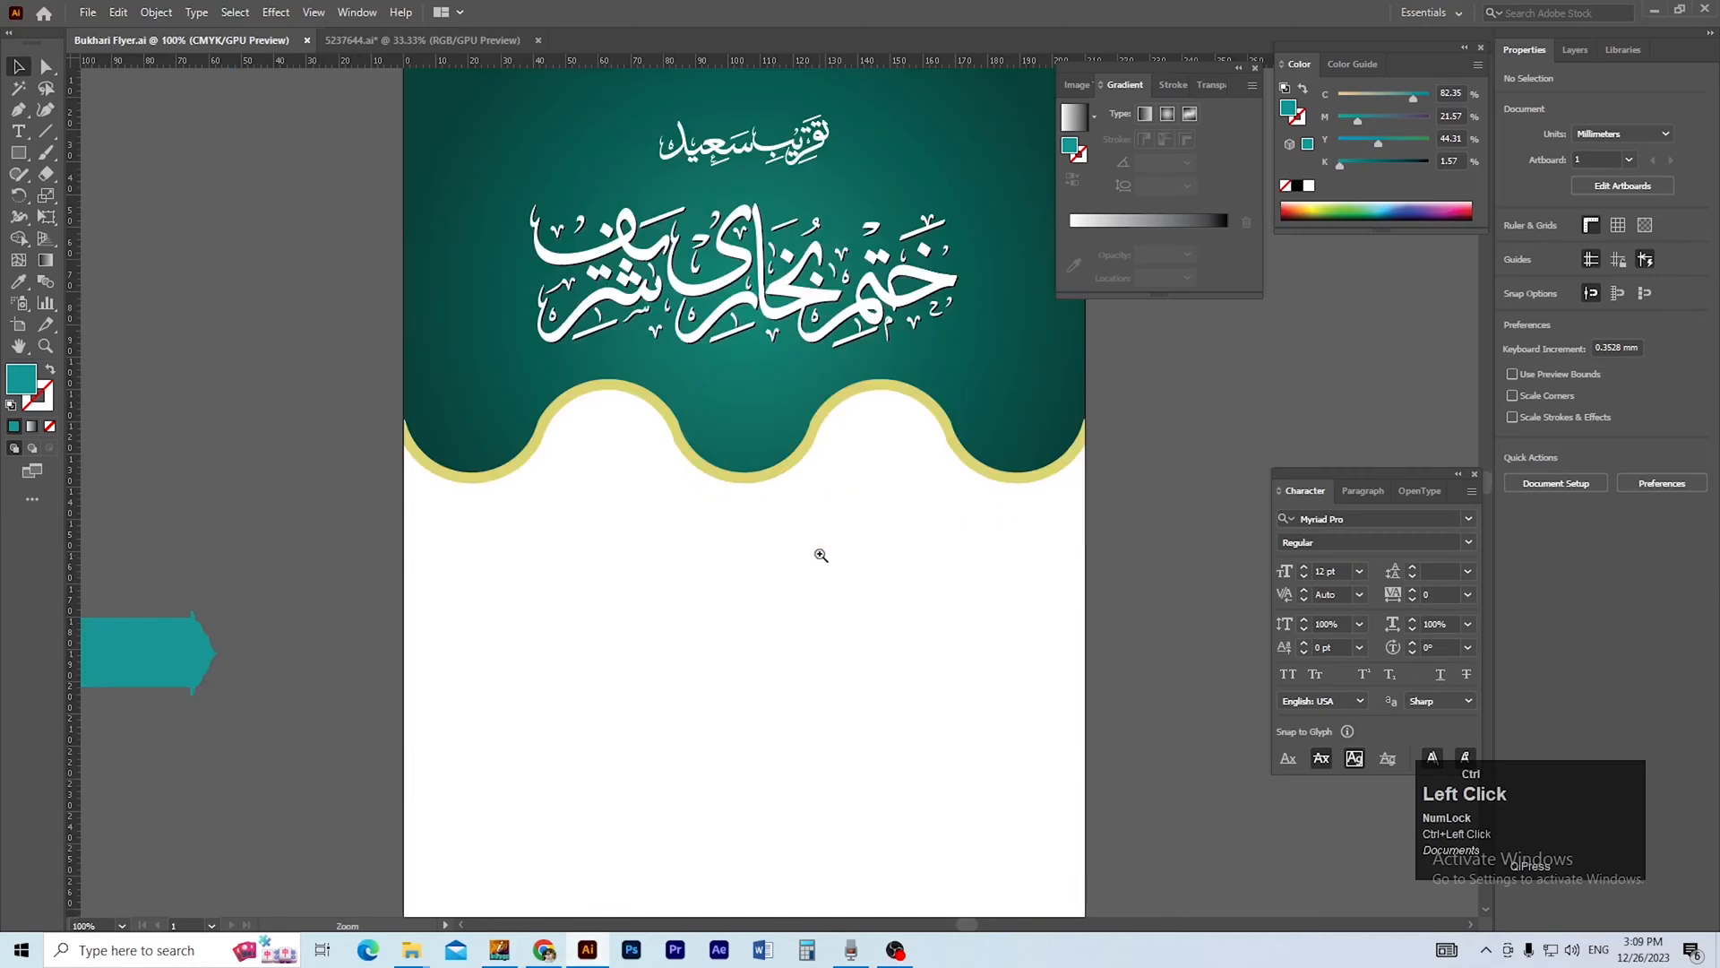
left_click(765, 502, "ctrl")
left_click_drag(760, 535, 758, 657)
left_click(752, 534, "ctrl+alt")
left_click_drag(736, 554, 708, 646)
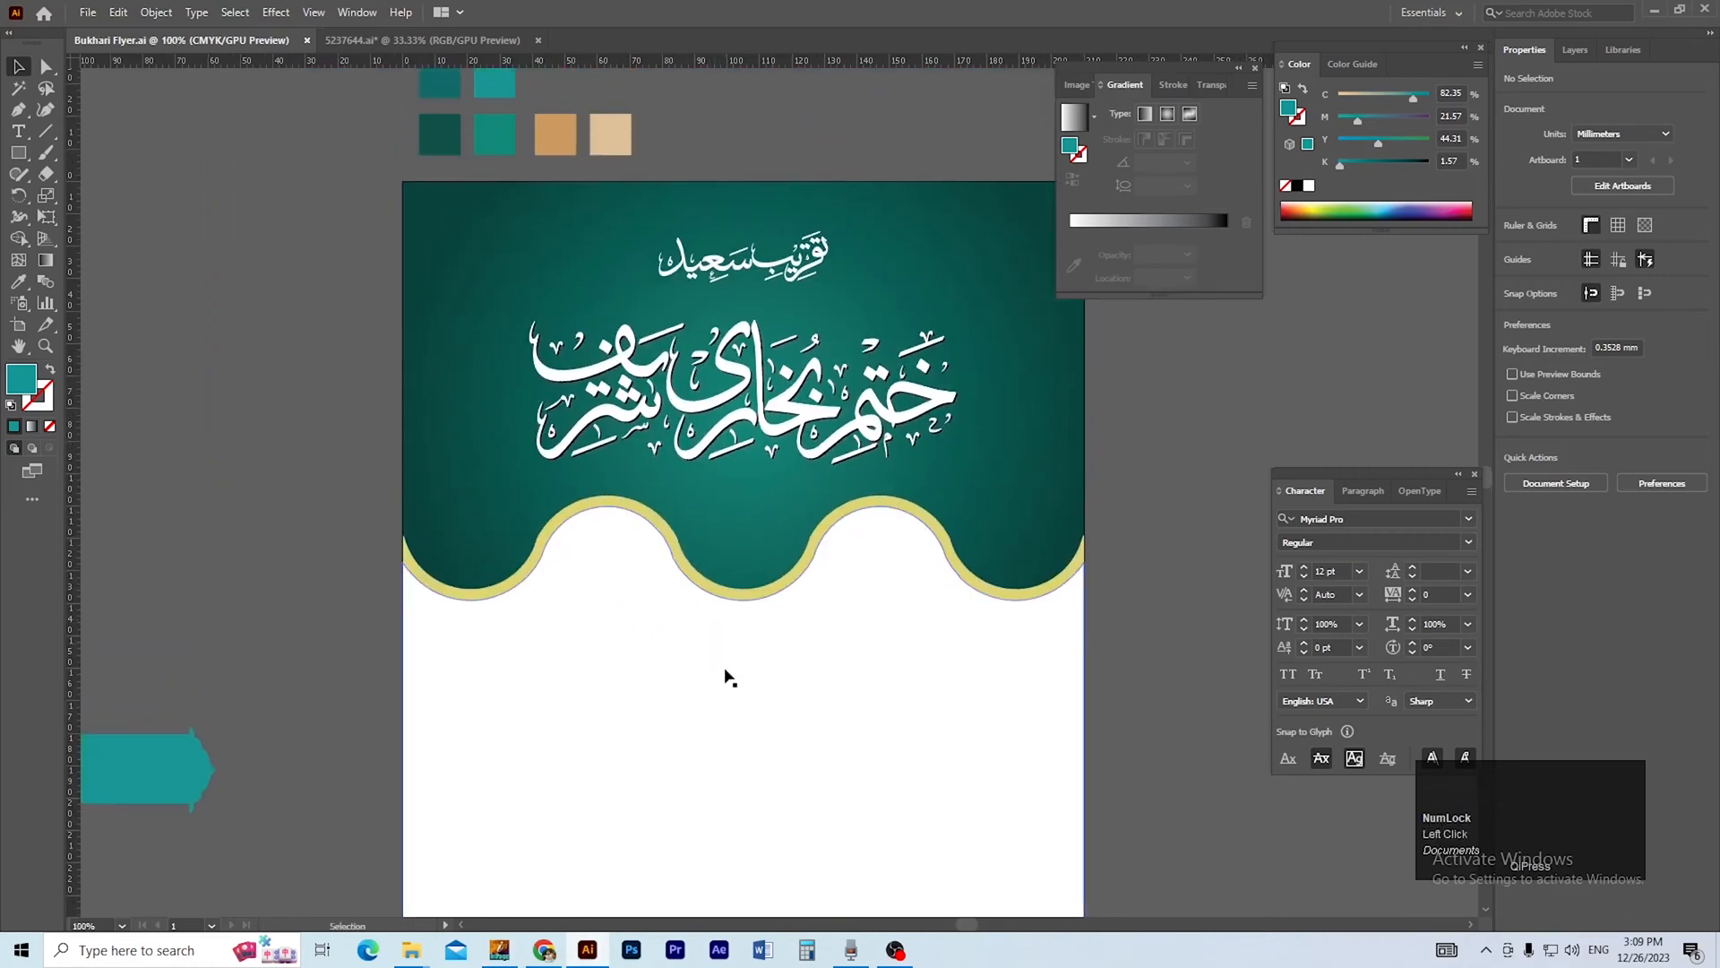
Switch to InPage and write the venue line "بمقام: جامعہ عربیہ فاروقیہ عثمان شاہ ھوڑی" on the blank page, with a tab after the label.
left_click(510, 955)
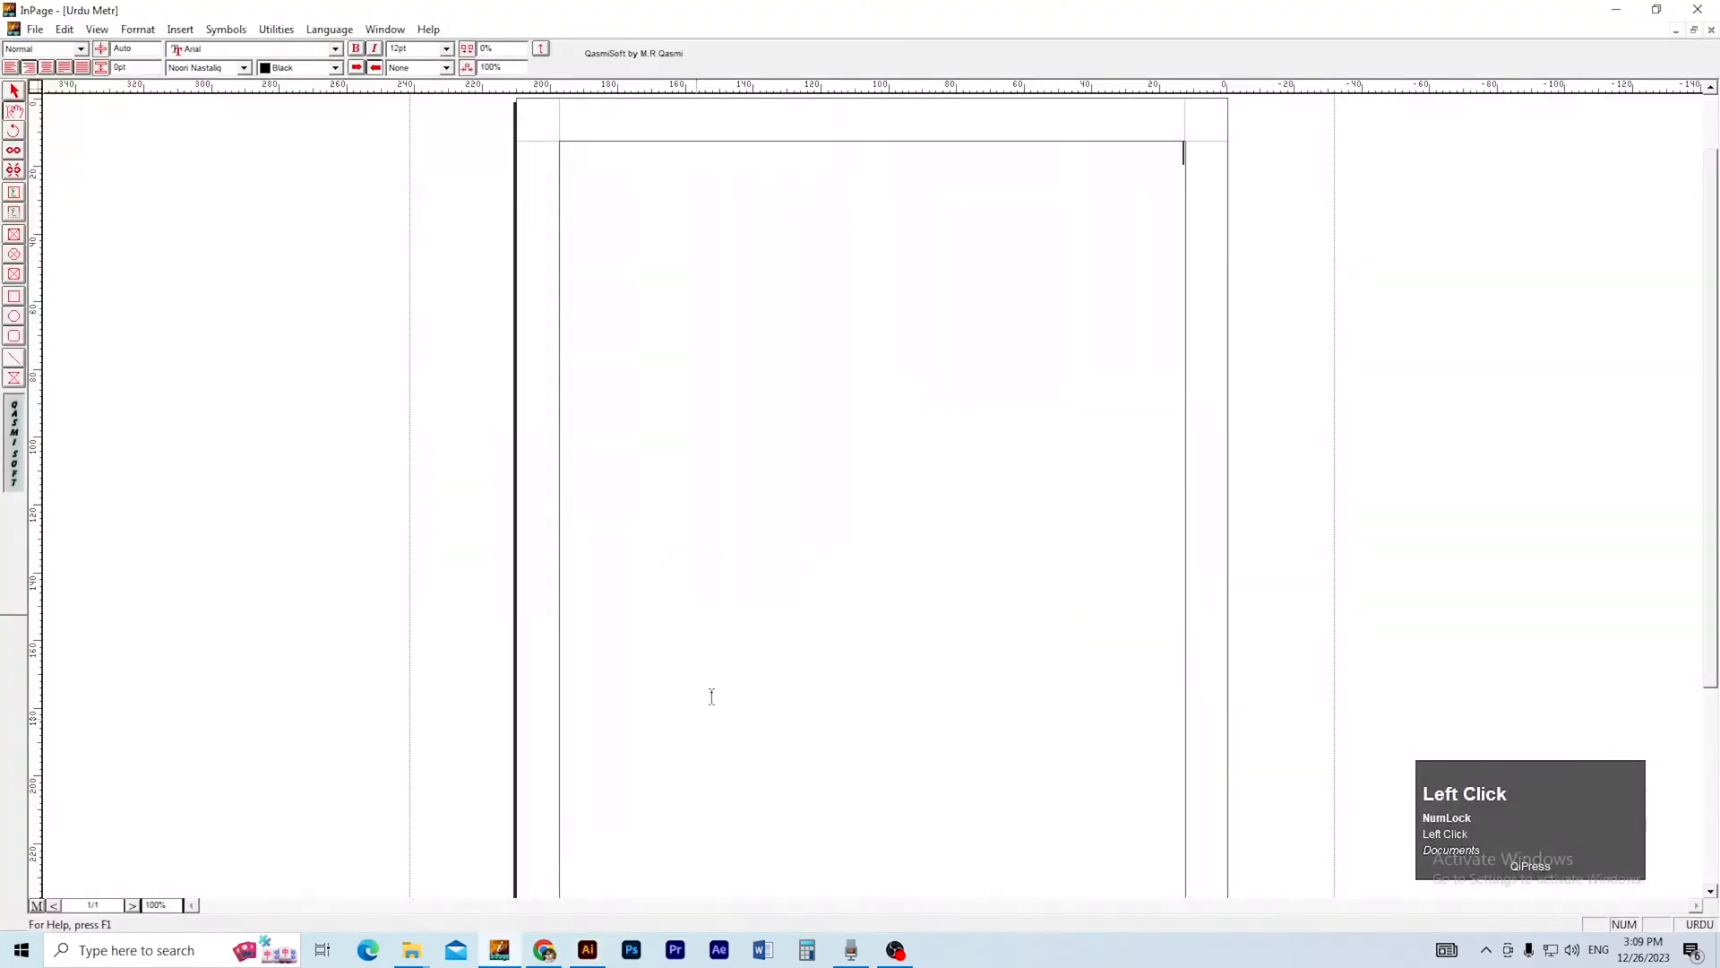
key("F8")
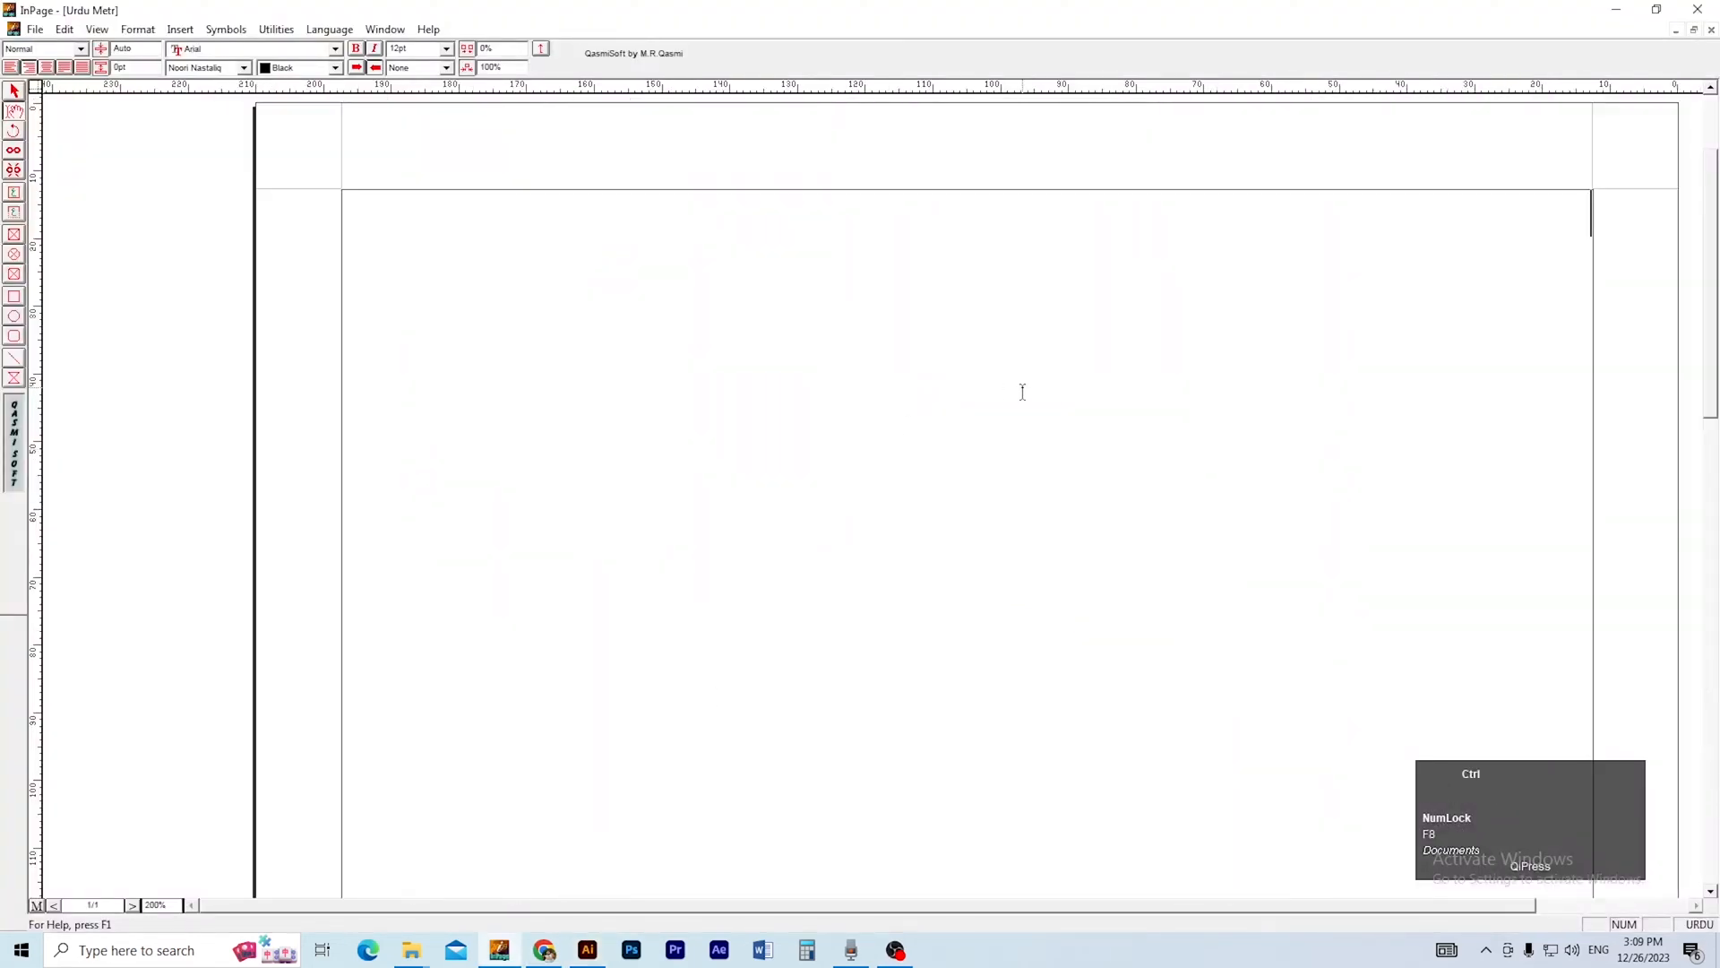
left_click_drag(1023, 391, 874, 514)
type("bmqam")
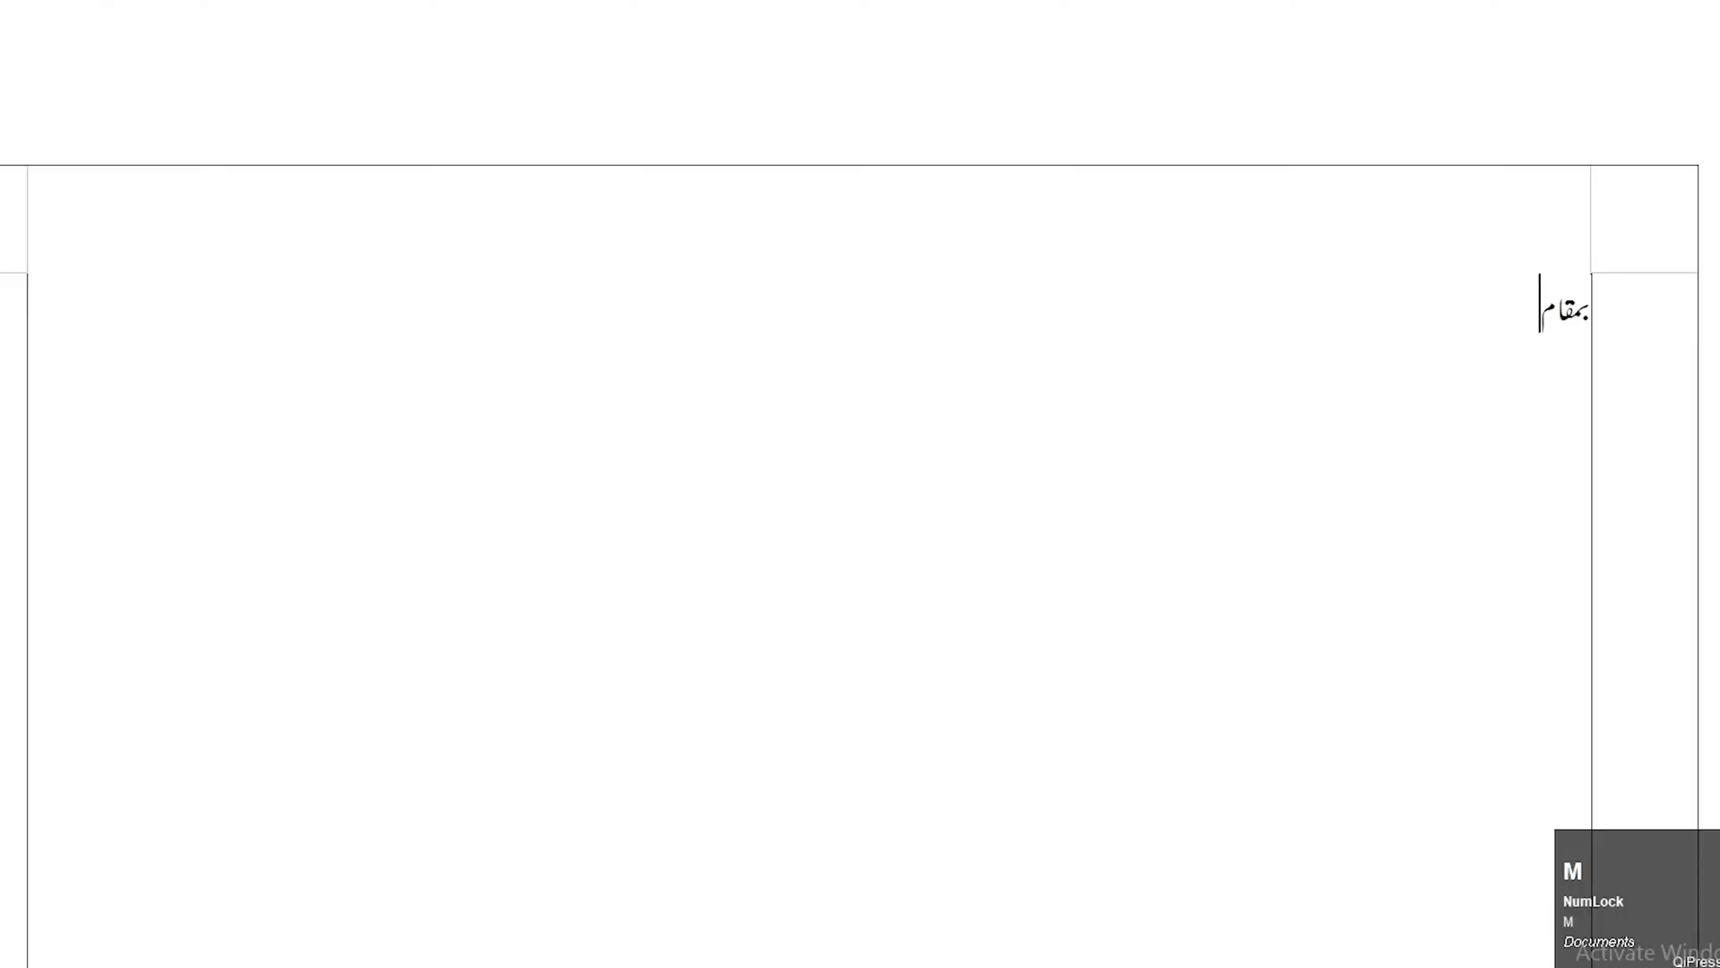
type(":")
key("Tab")
type("jameo erbio farwqio eCman")
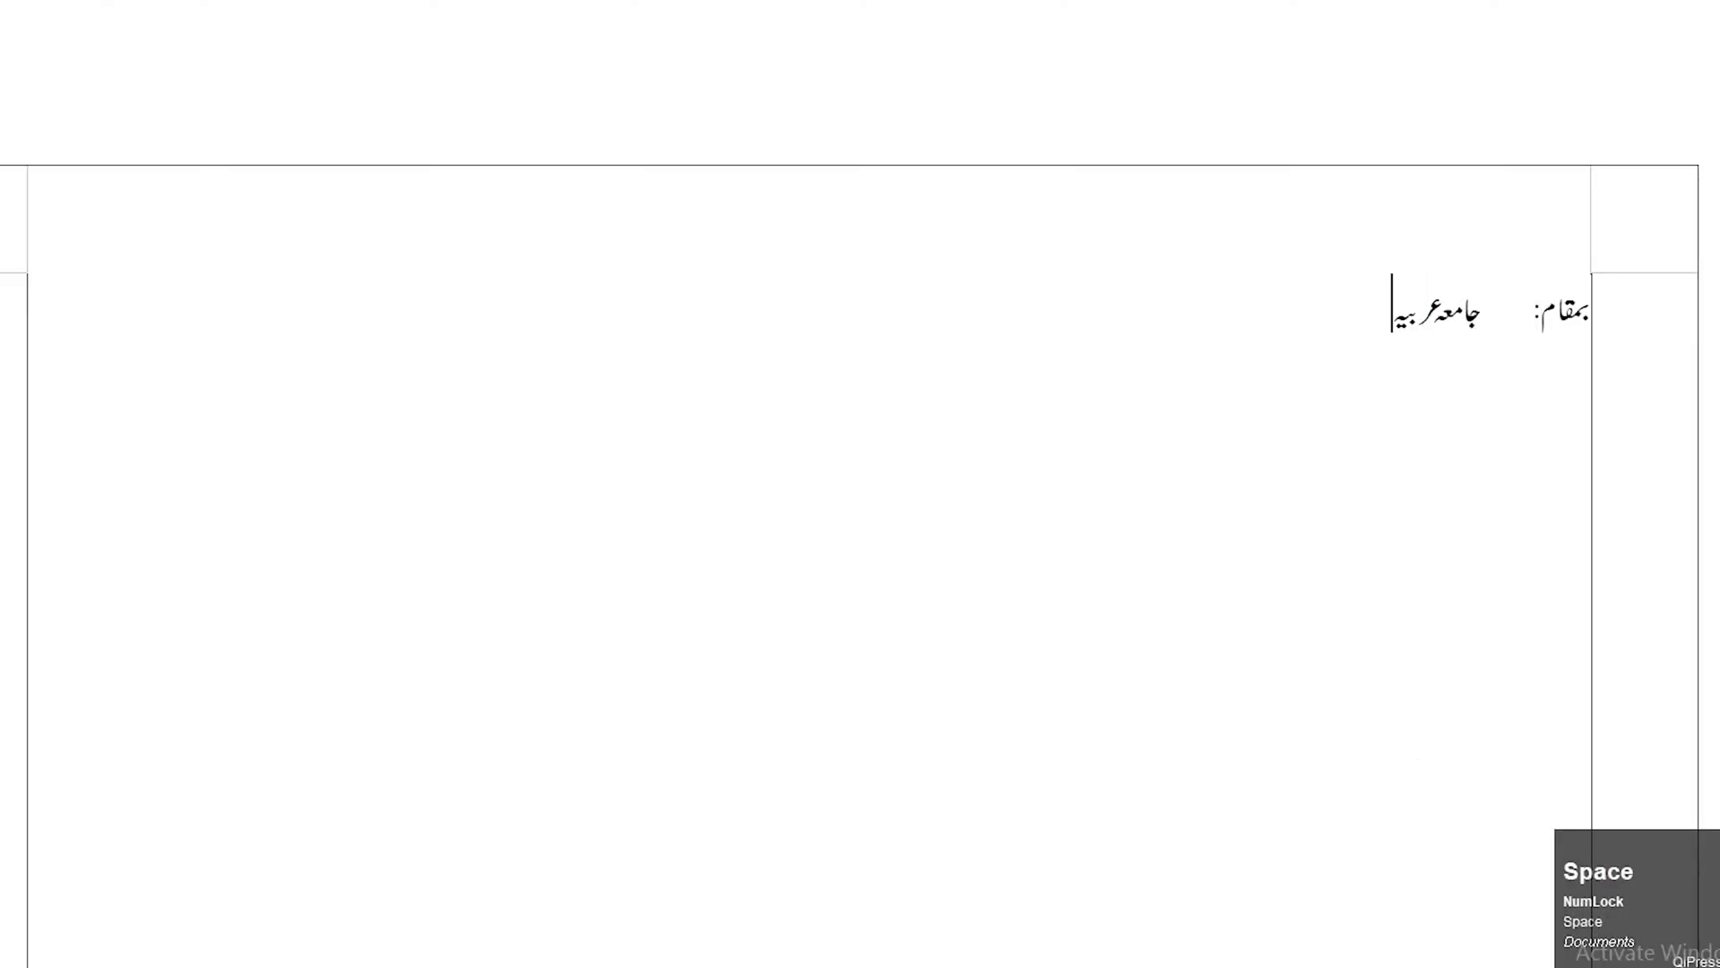
key("BackSpace")
type("شاہ ھوڑی")
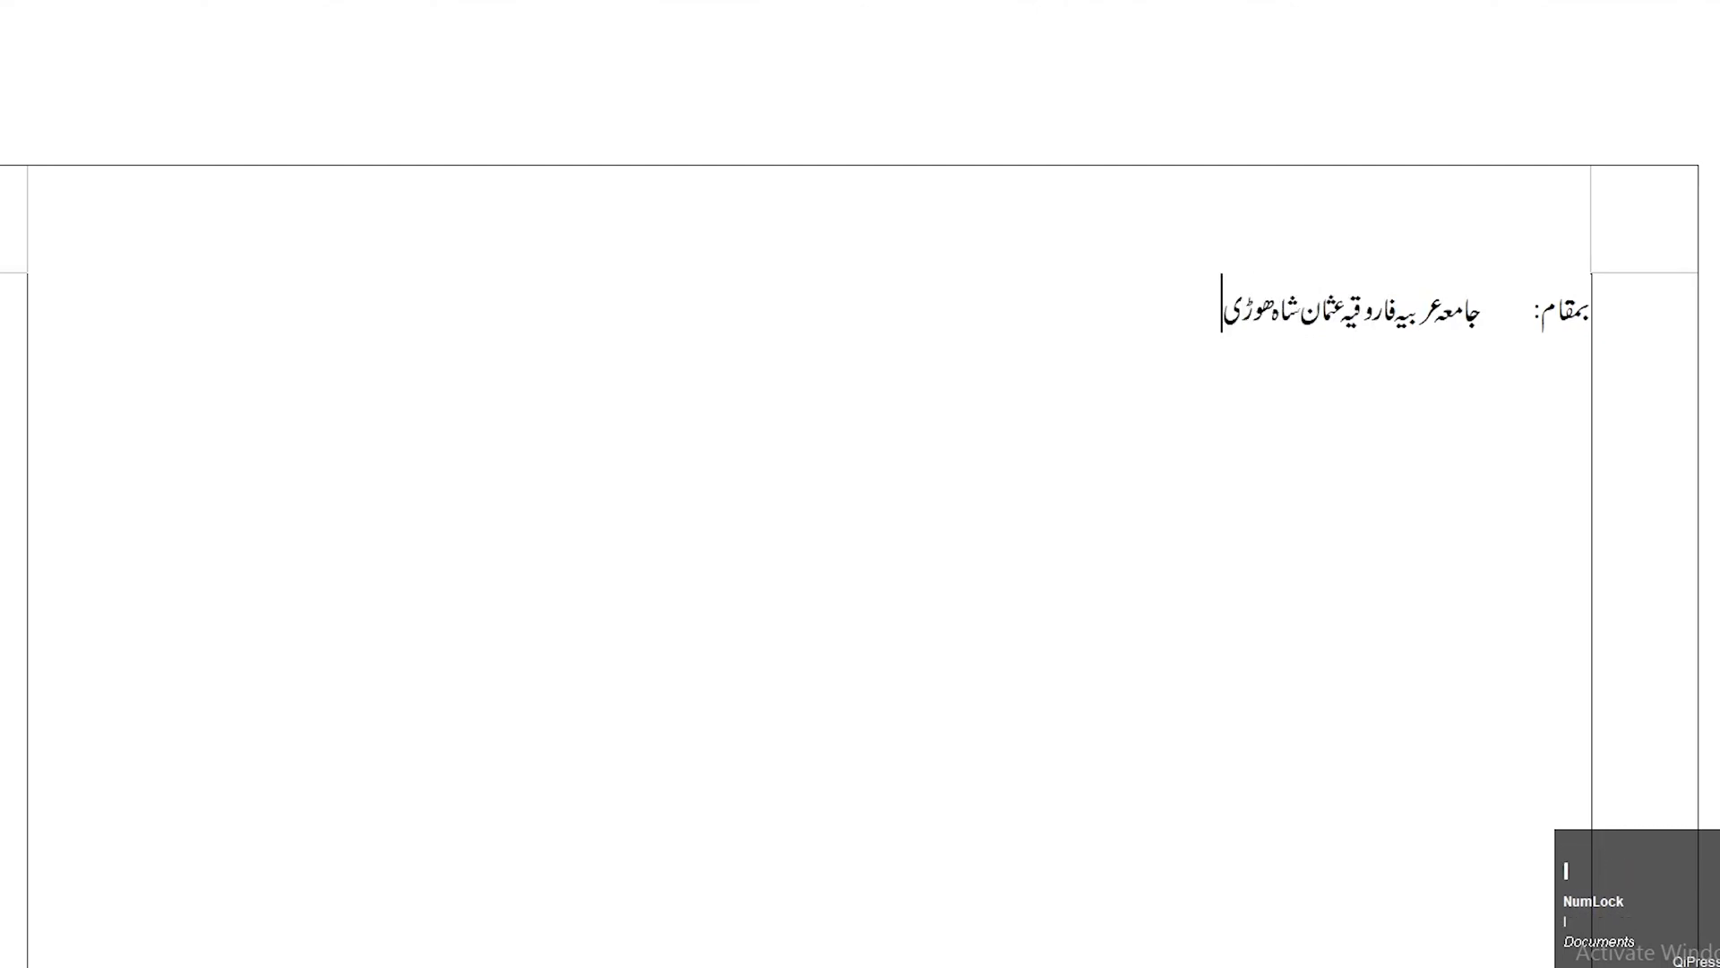
type(" تاریخ")
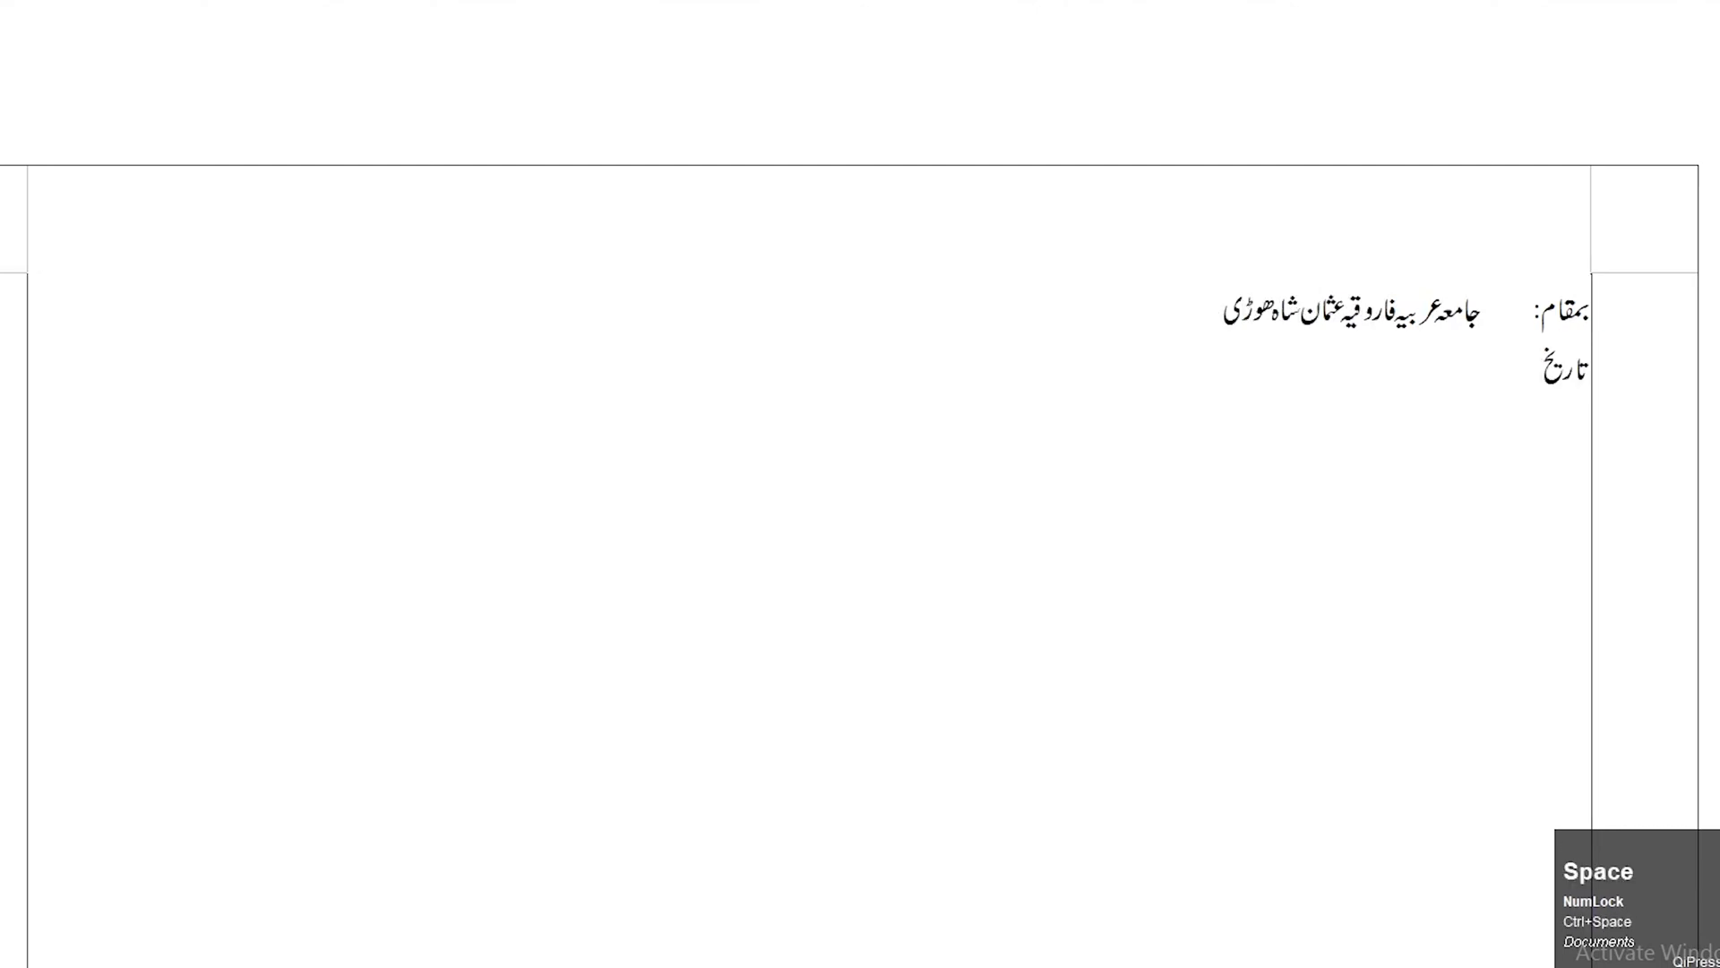
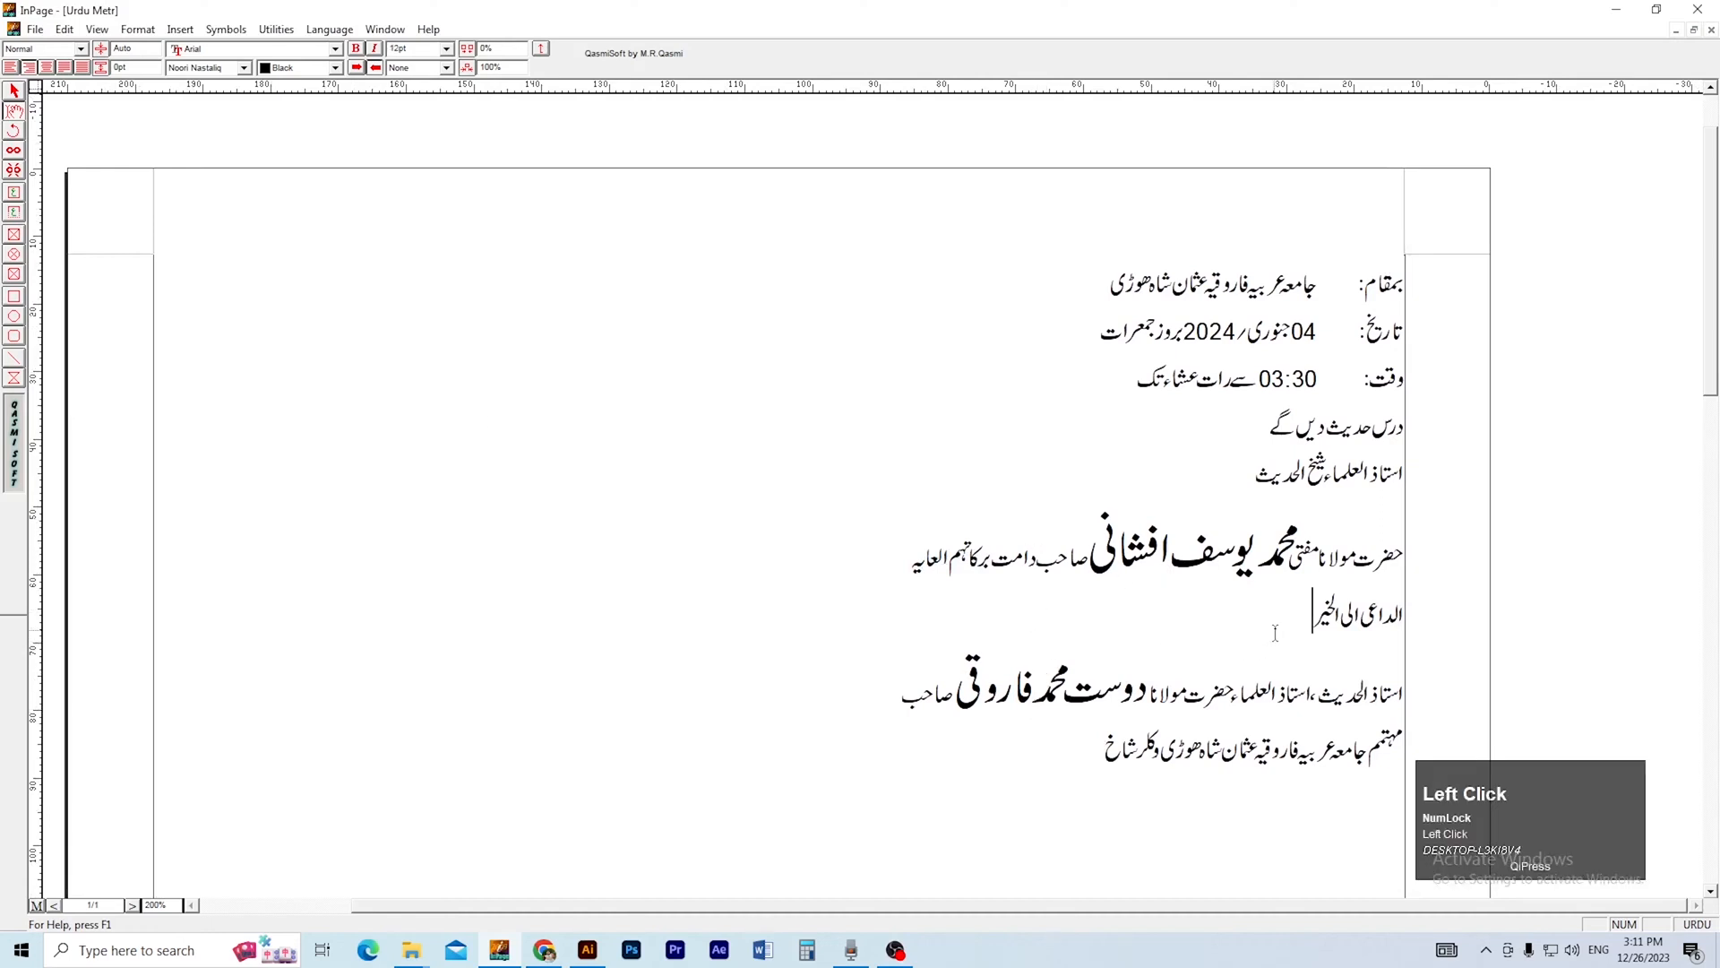
Set the line "الداعی الی الخیر" in the Diwani font.
left_click(248, 69)
key("d")
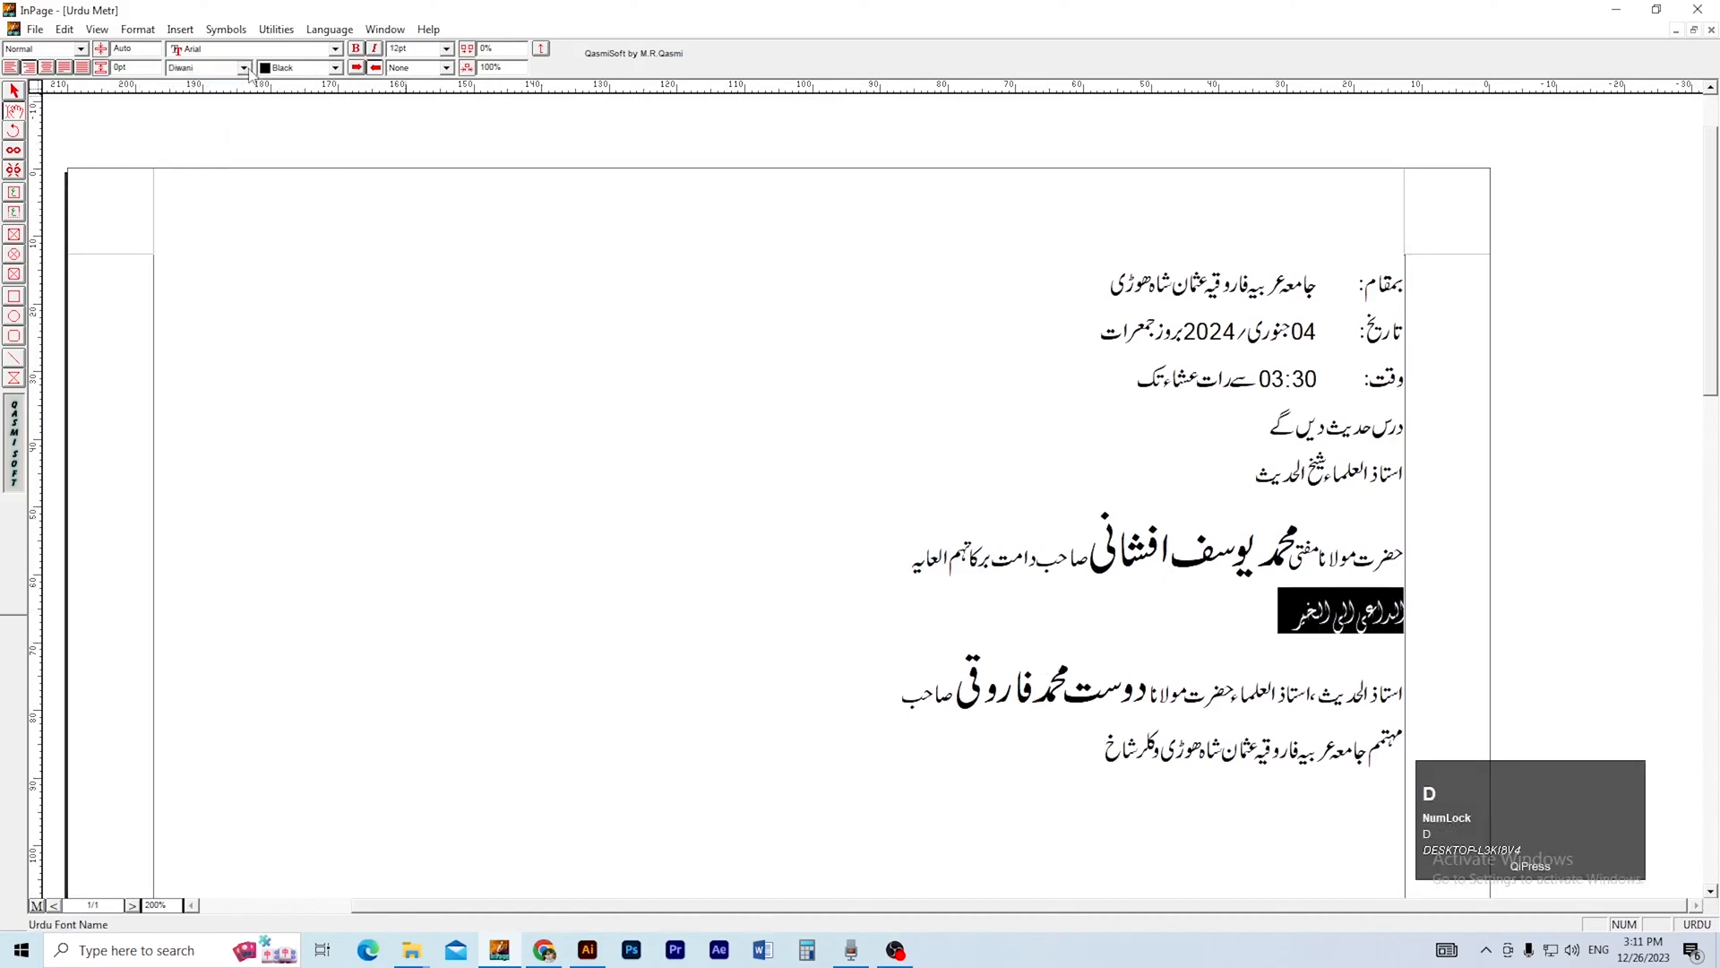
left_click(825, 519)
scroll(903, 621, "down", 2)
right_click(903, 621, "ctrl")
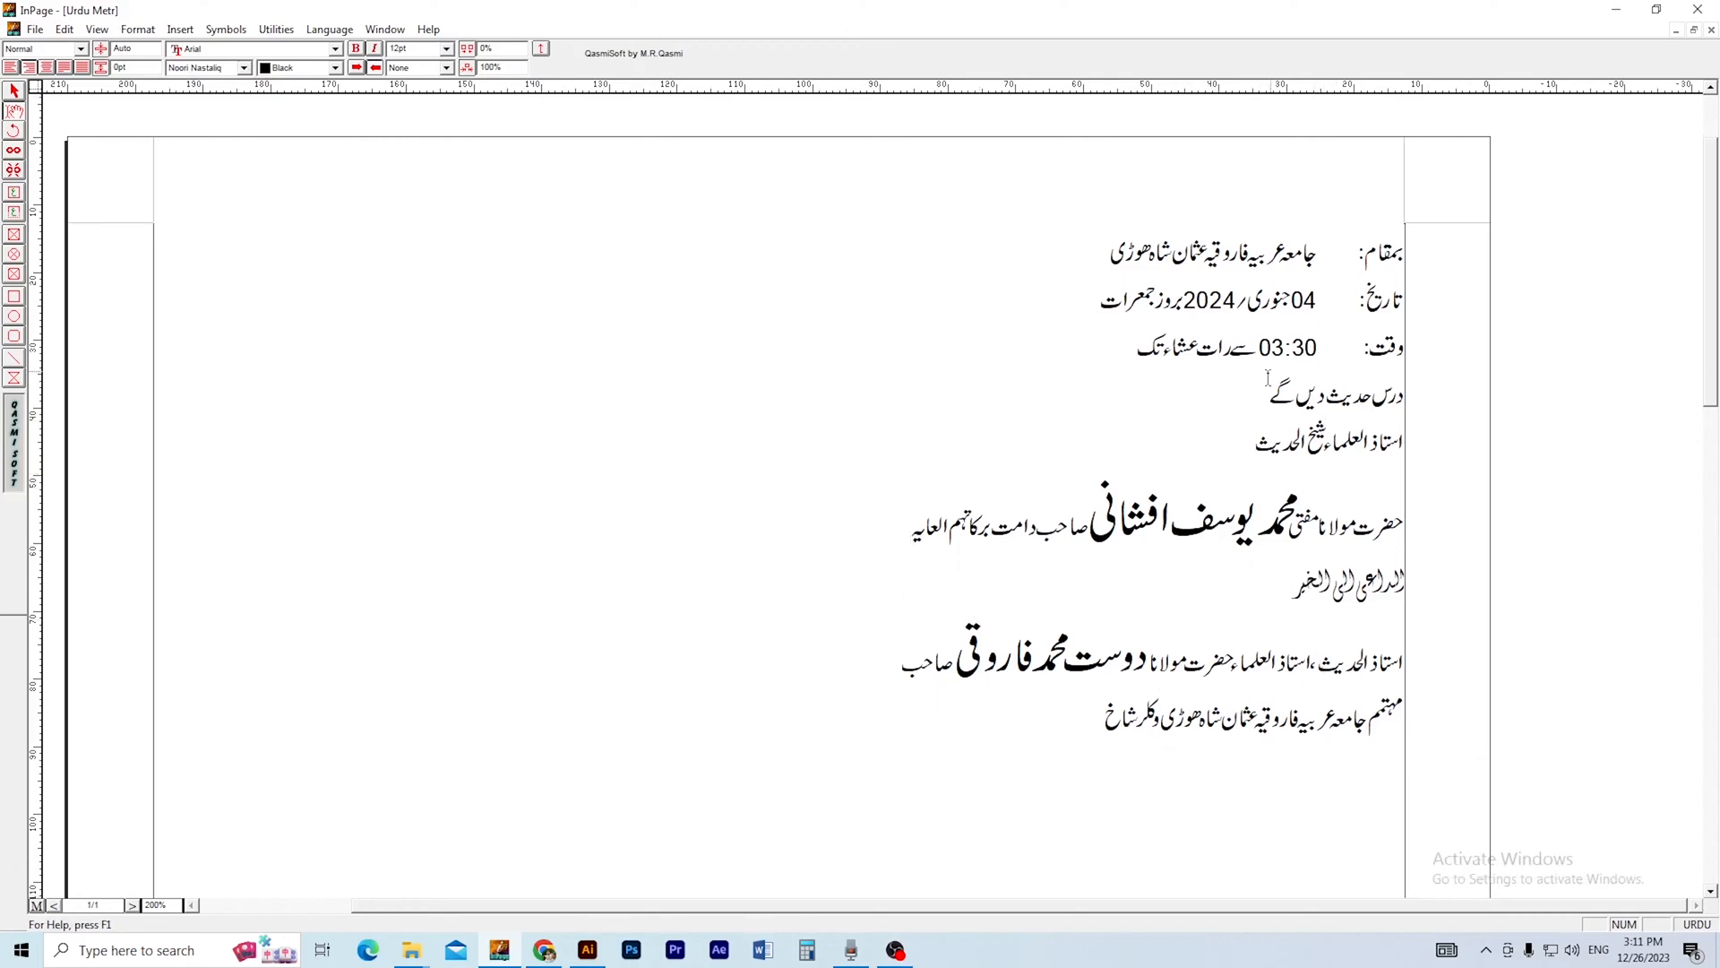
Copy the whole InPage text box, paste it into the Illustrator flyer and place it left of the artboard above the teal shape.
right_click(542, 329)
left_click(699, 522)
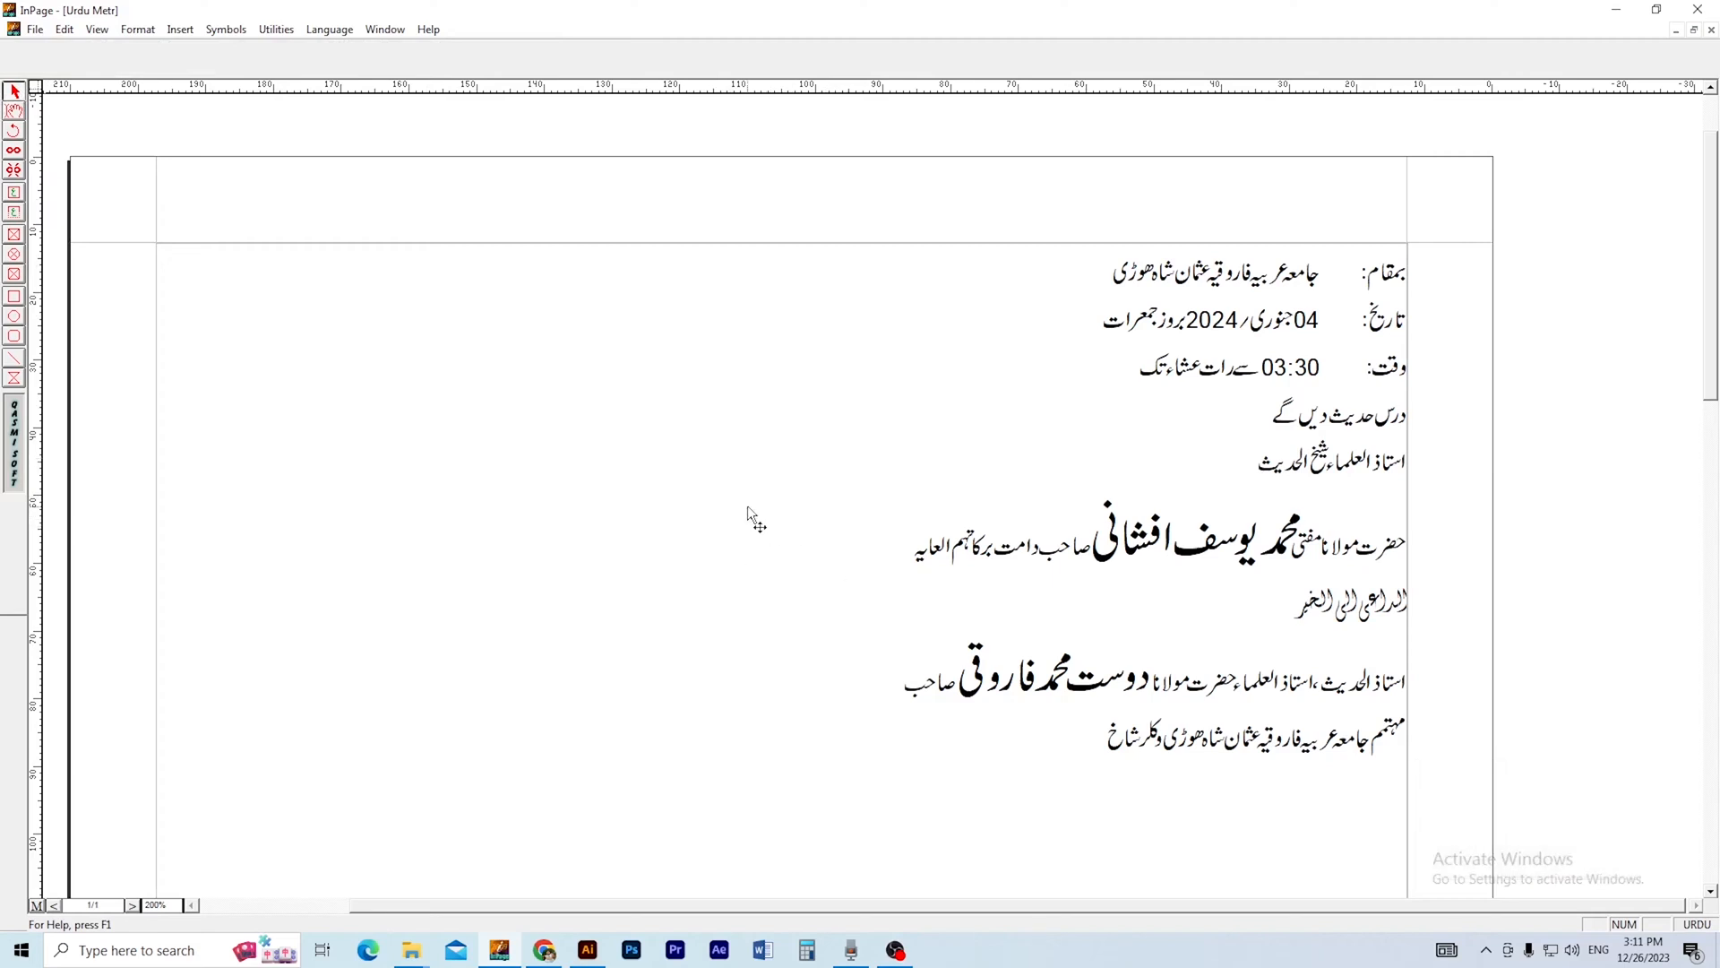
left_click(328, 301)
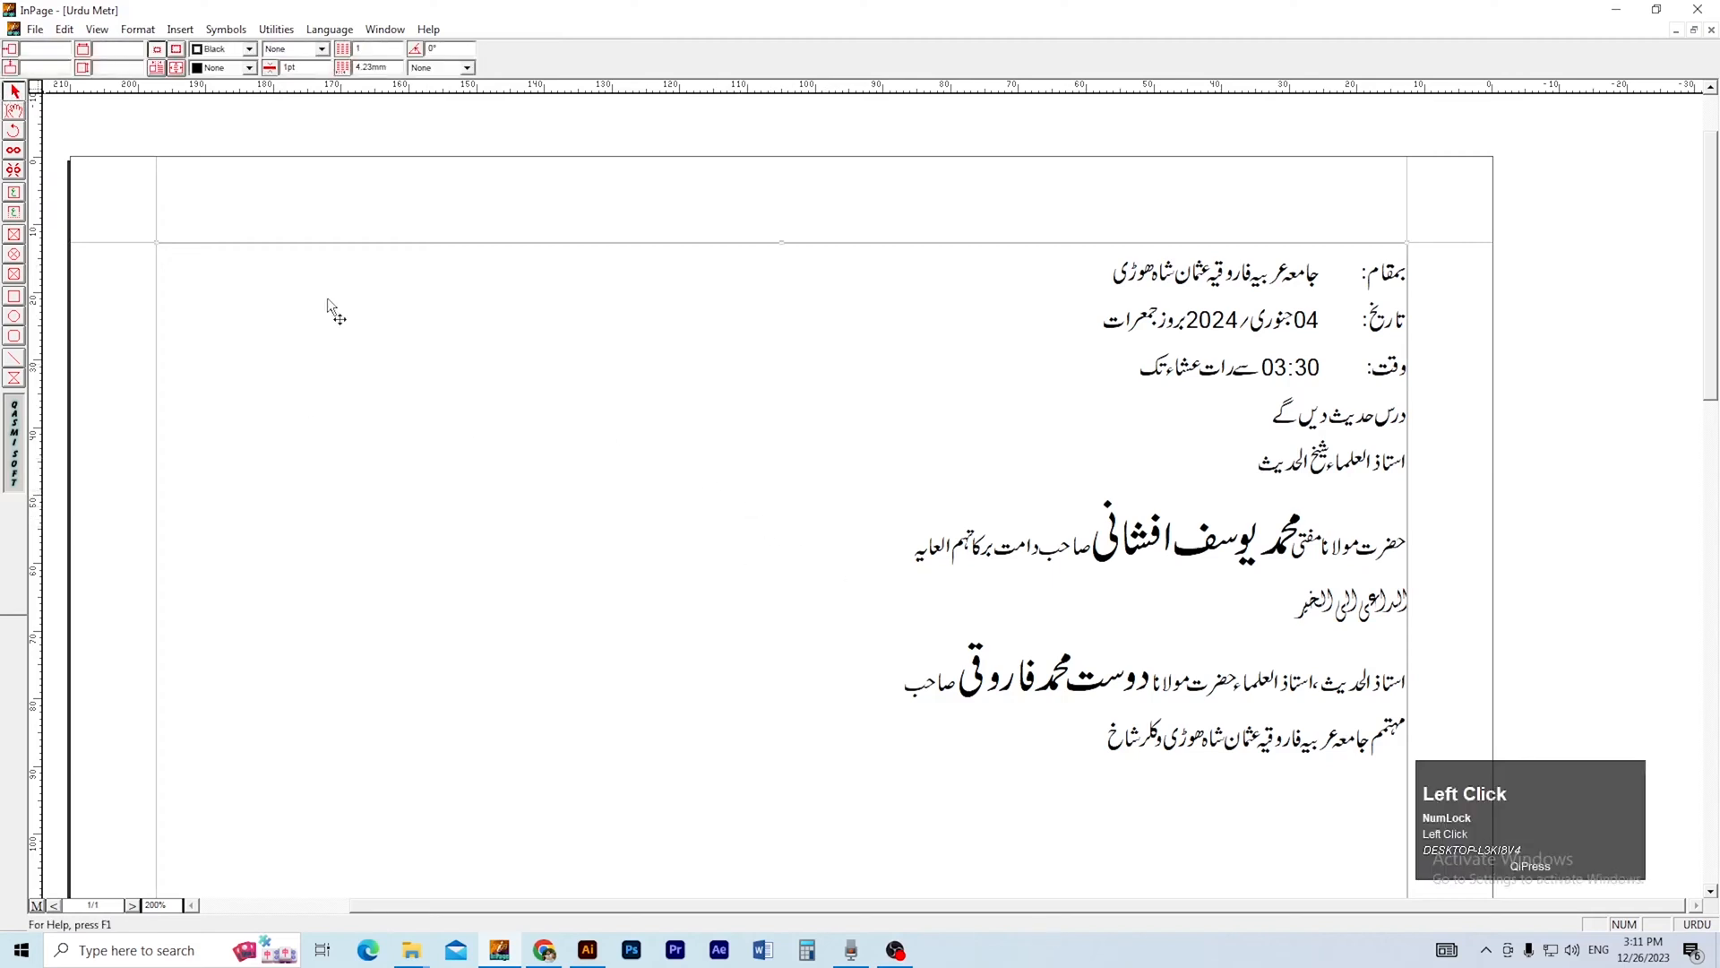
key("alt+Tab")
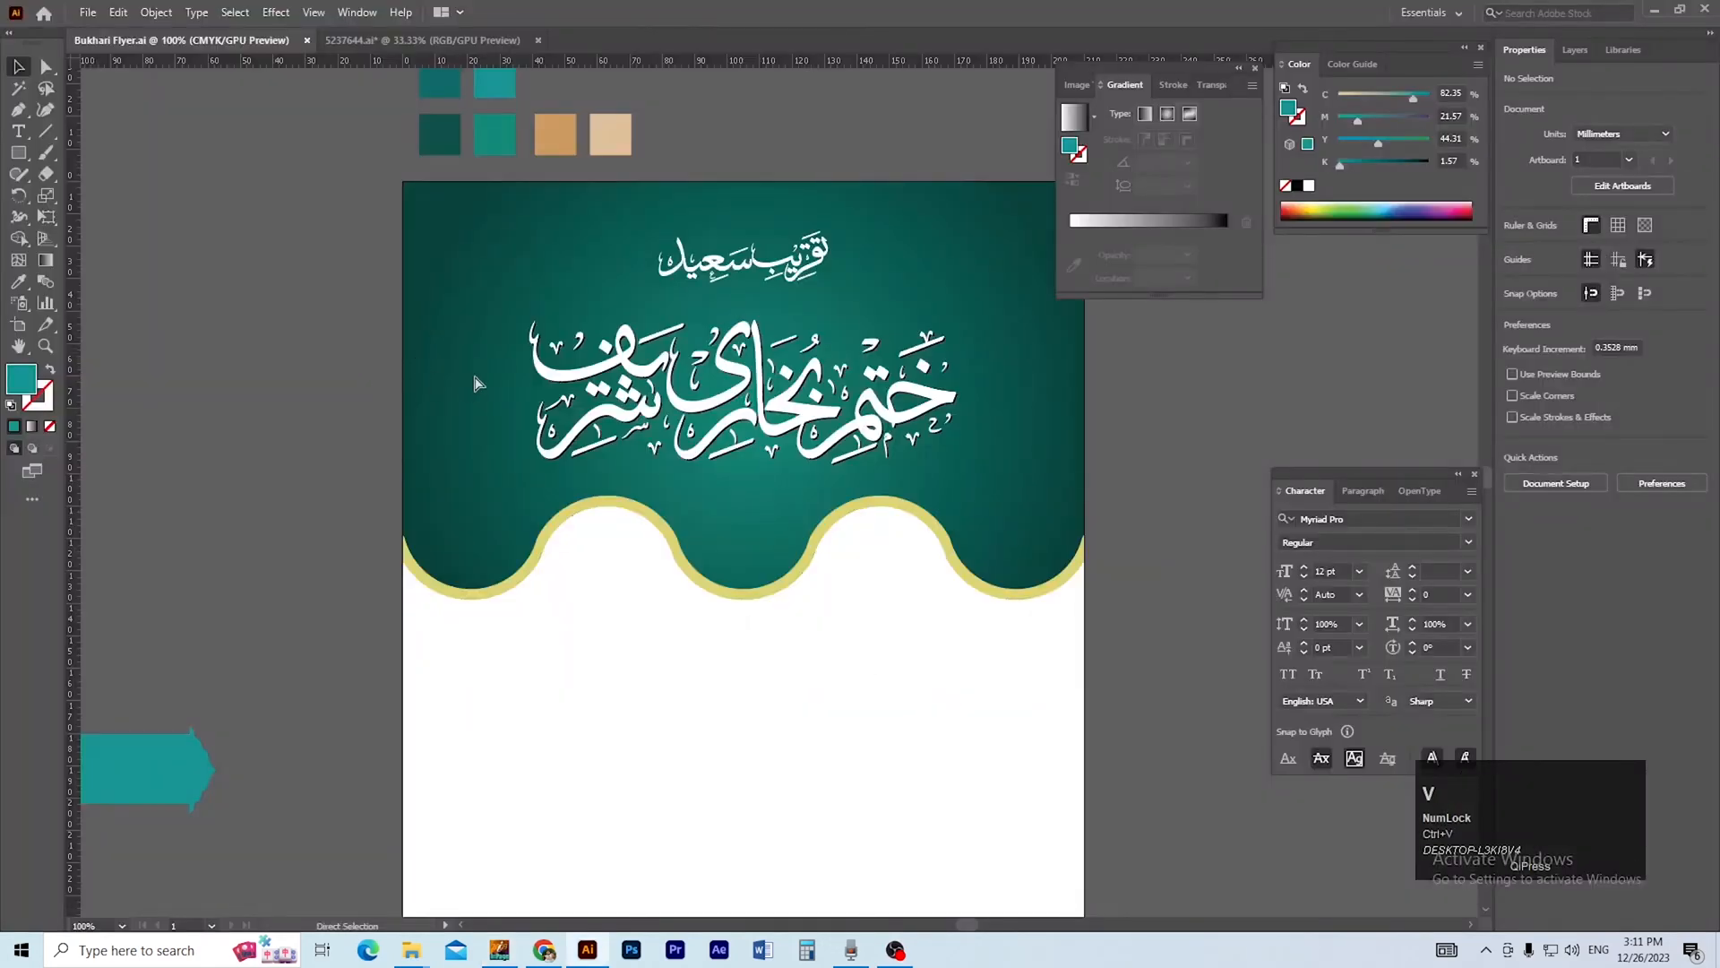
key("ctrl+v")
left_click(816, 561, "ctrl+alt")
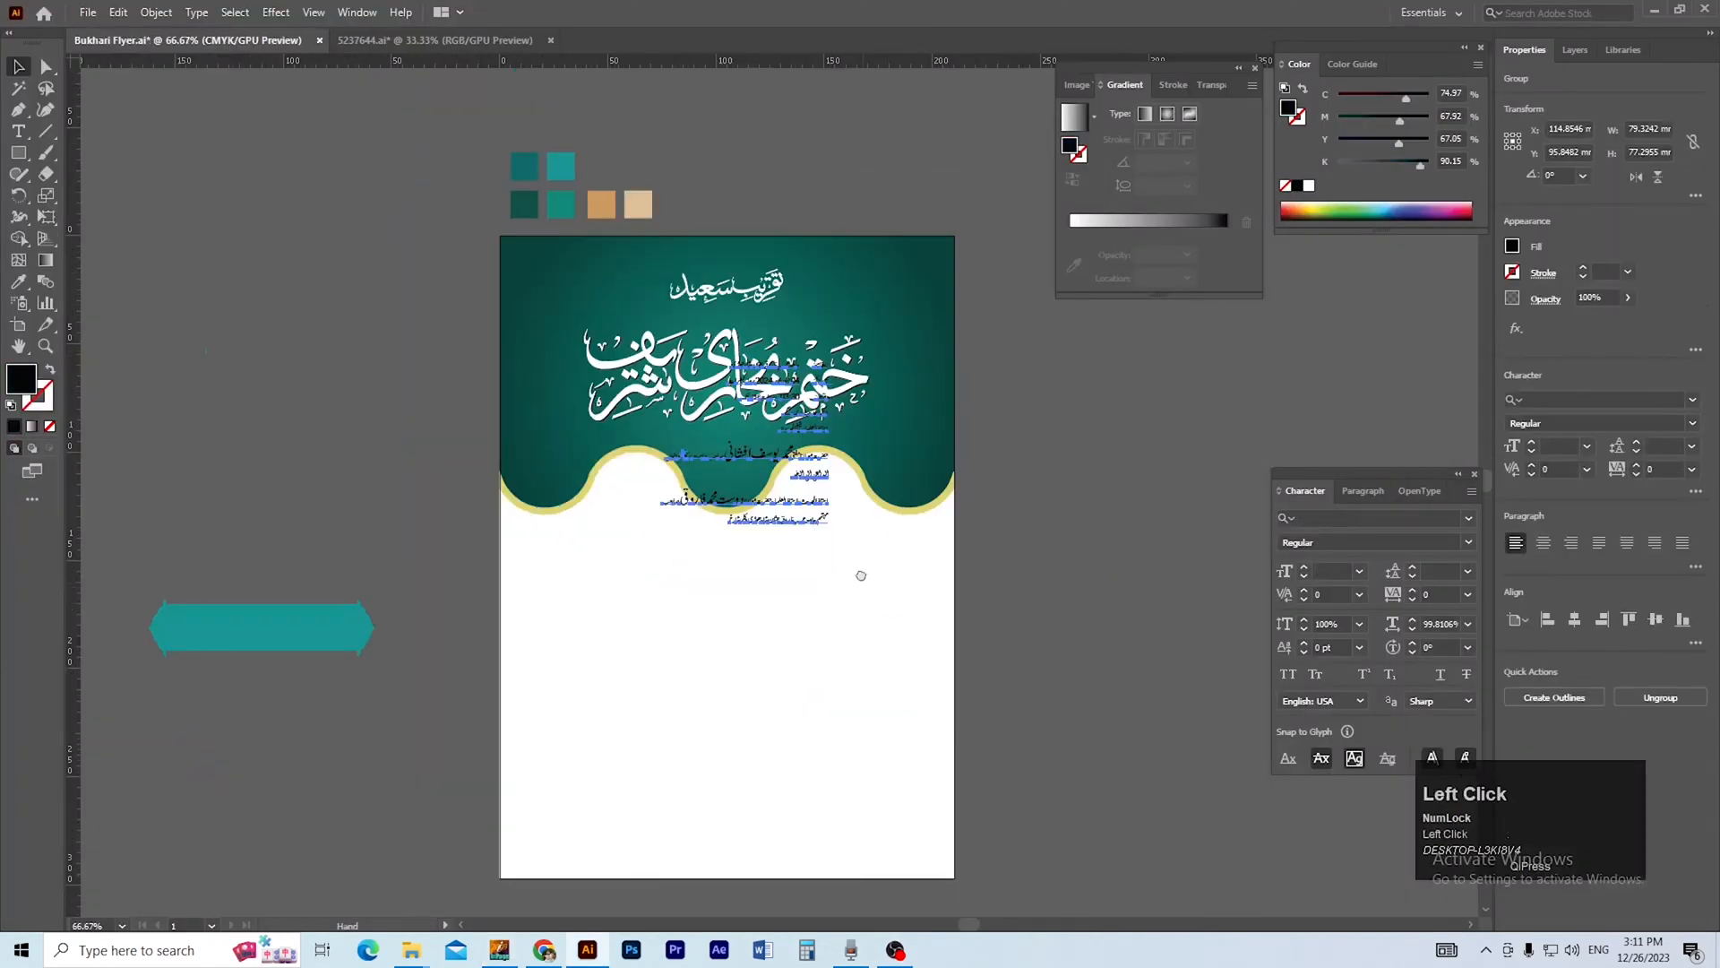
left_click_drag(860, 576, 882, 538)
key("v")
left_click_drag(789, 442, 345, 511)
left_click(610, 521)
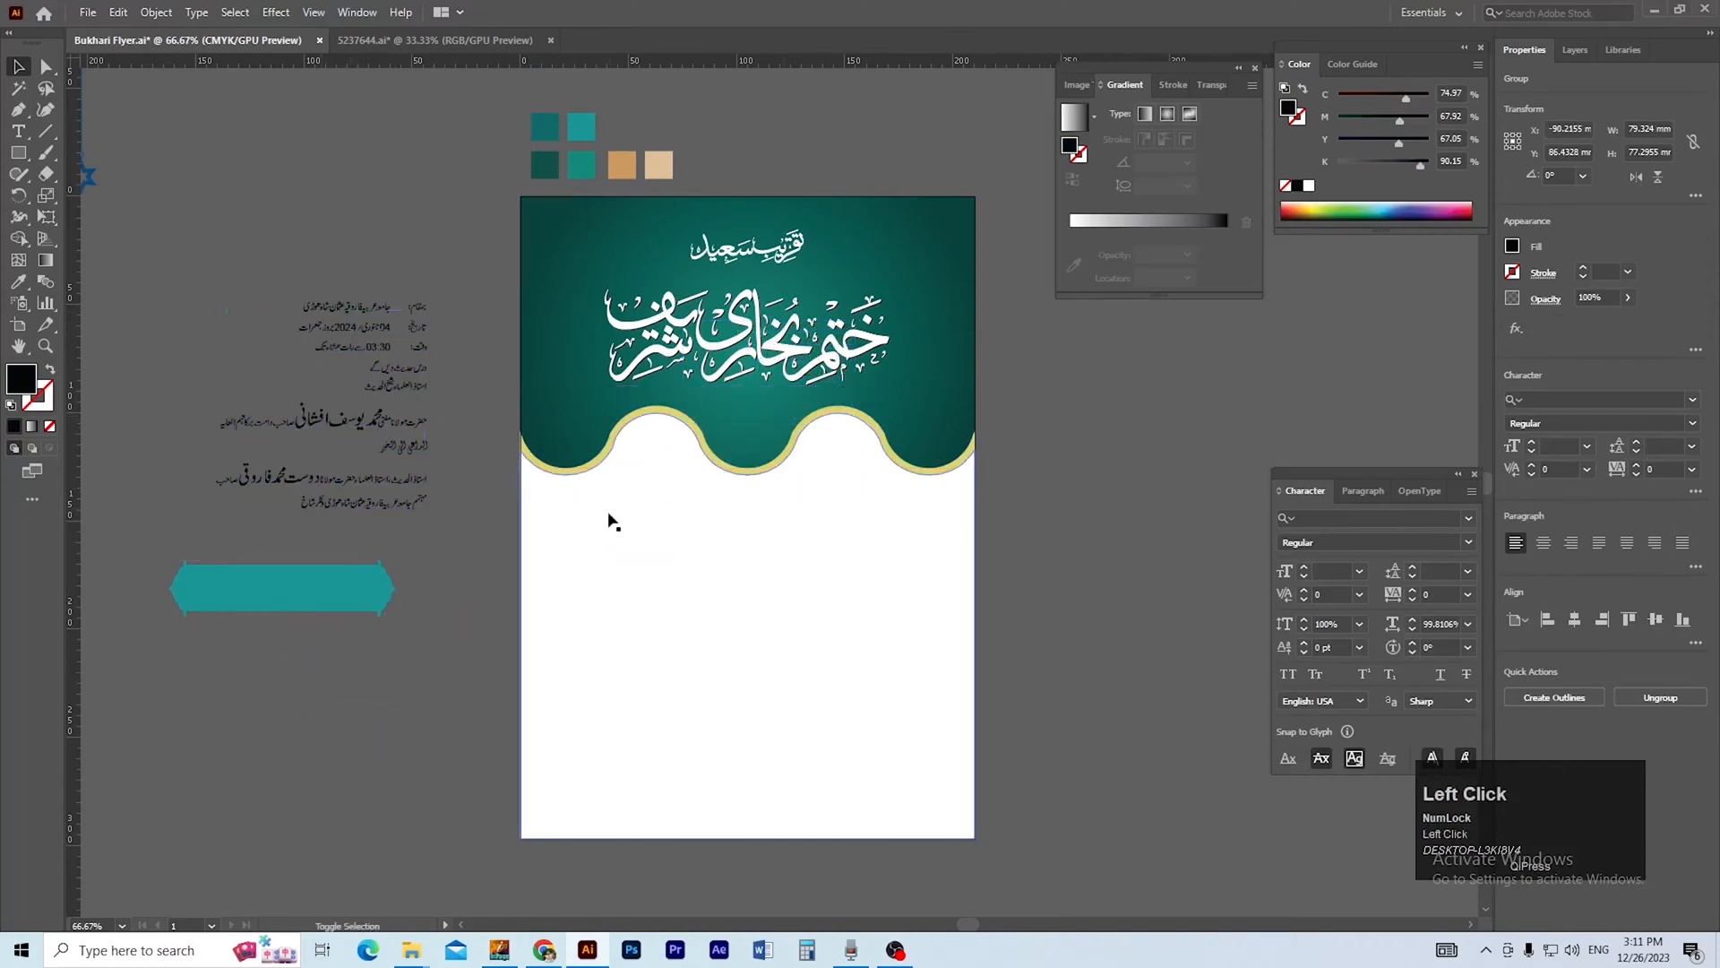
Isolate the header group and fill its wavy border with the darker gold swatch's colour, sampled with the Eyedropper.
left_click(742, 448, "ctrl")
left_click_drag(722, 430, 694, 614)
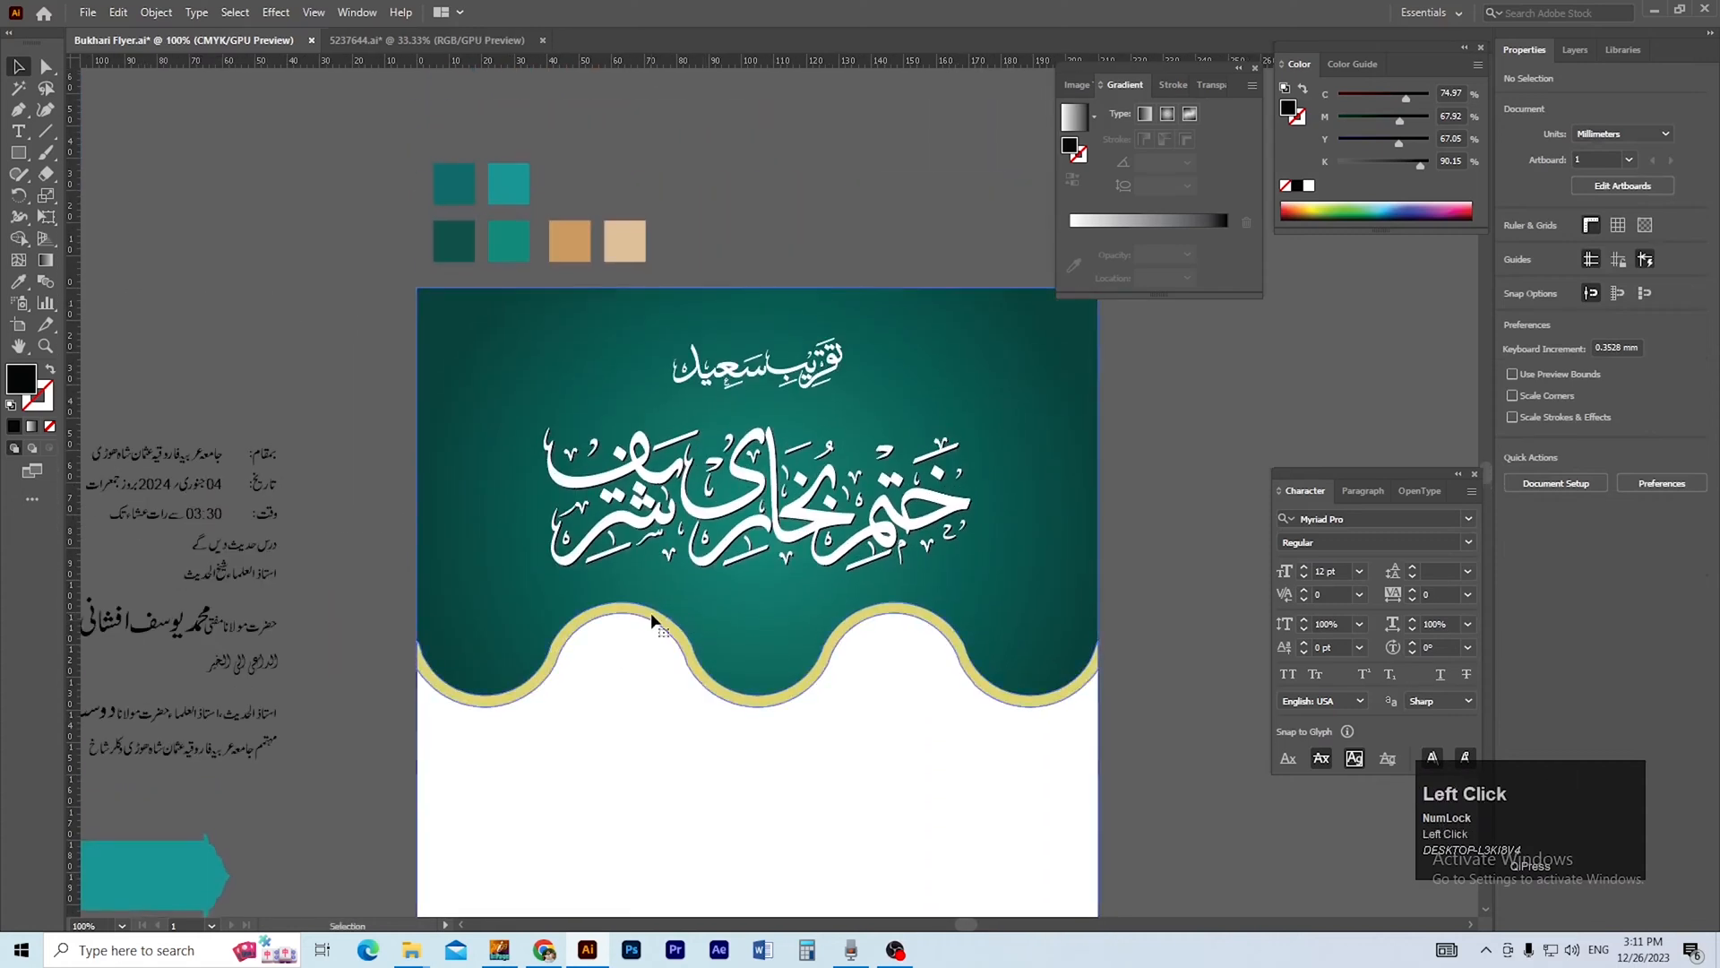
left_click(653, 619)
right_click(598, 613)
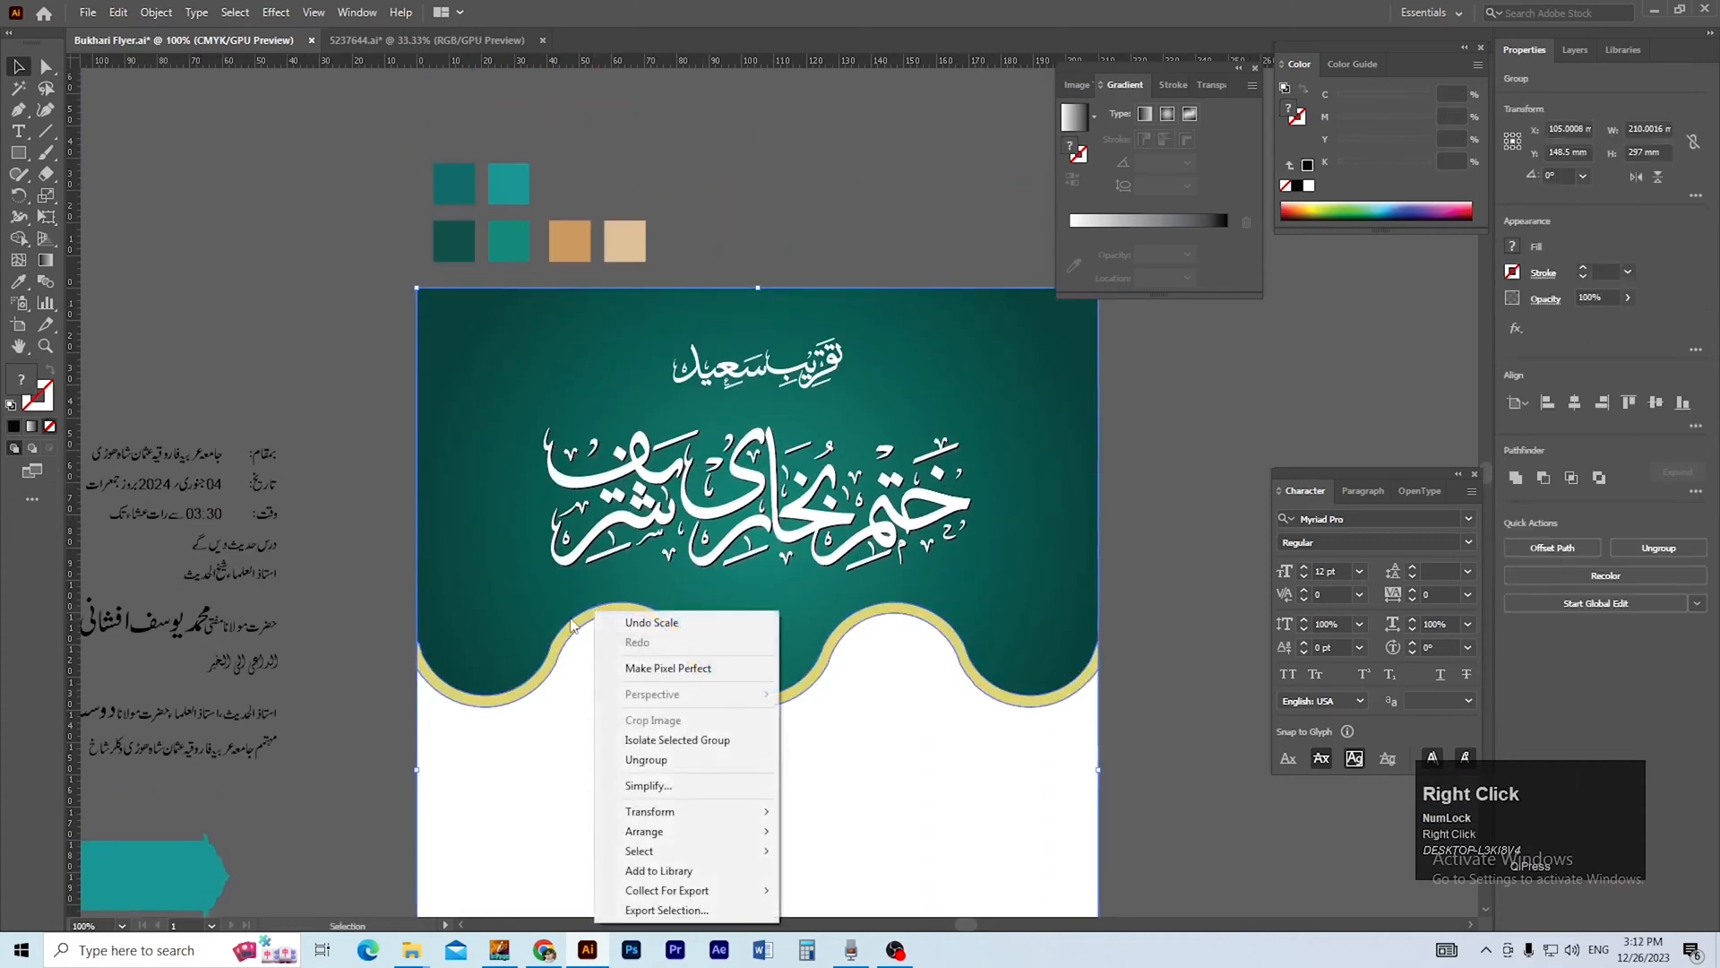
left_click(571, 621)
double_click(578, 621)
left_click(578, 620)
key("i")
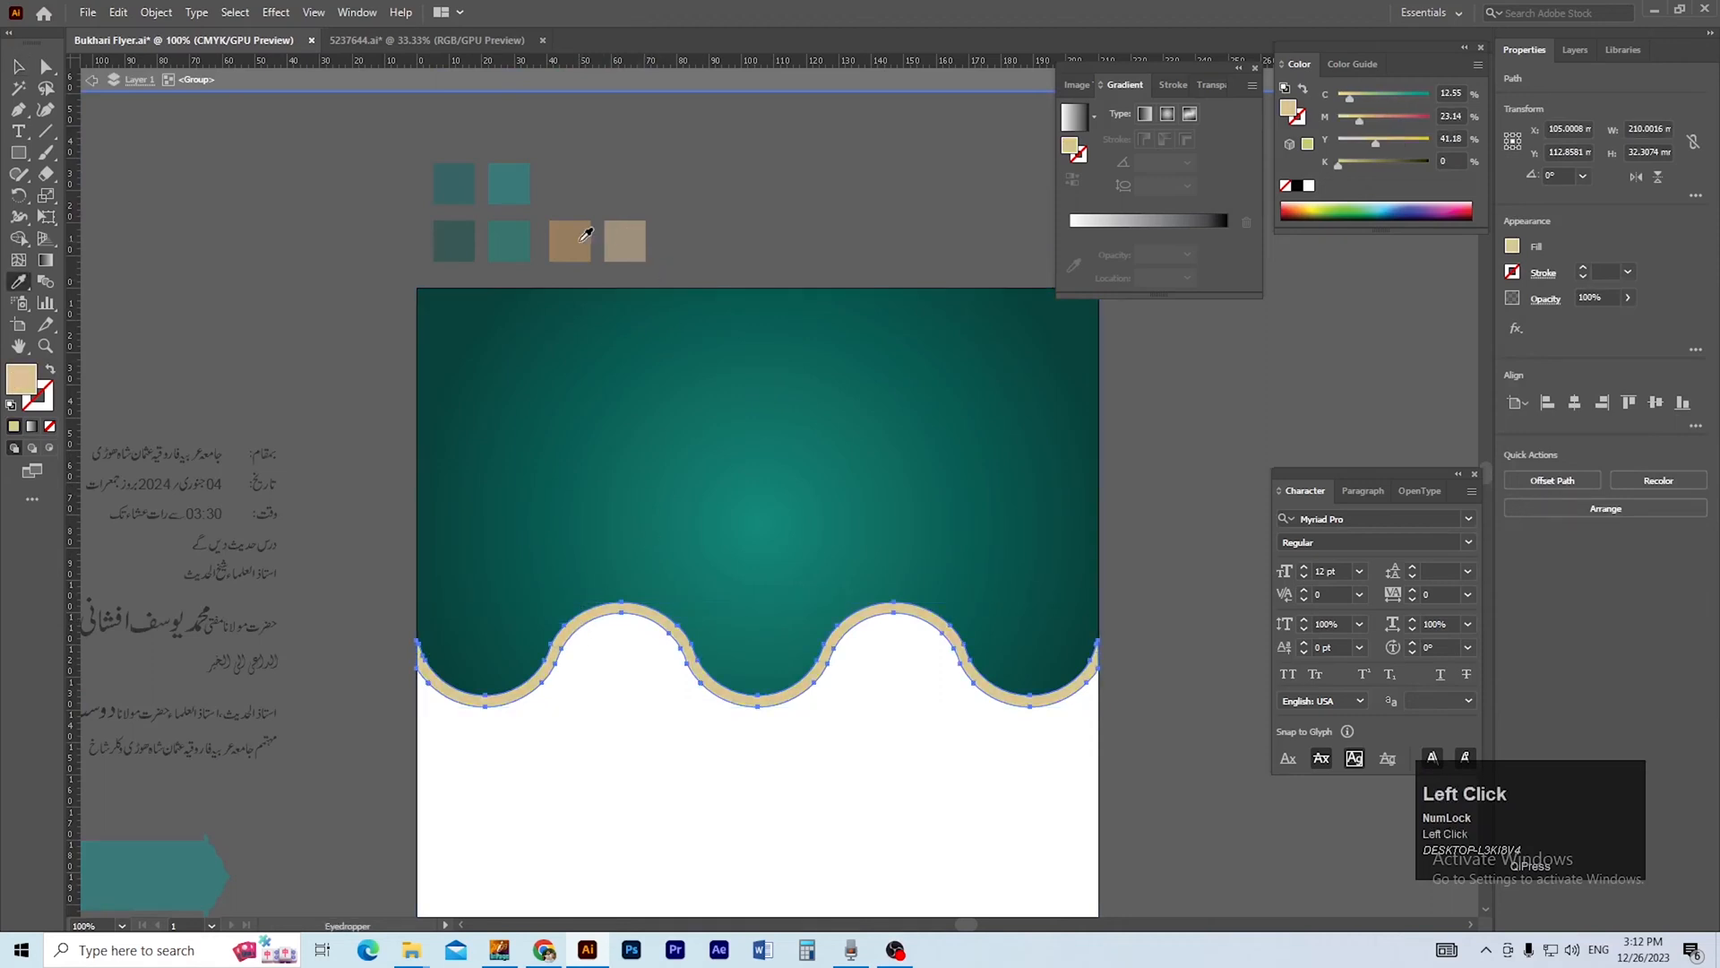
left_click(585, 239)
key("v")
double_click(776, 250)
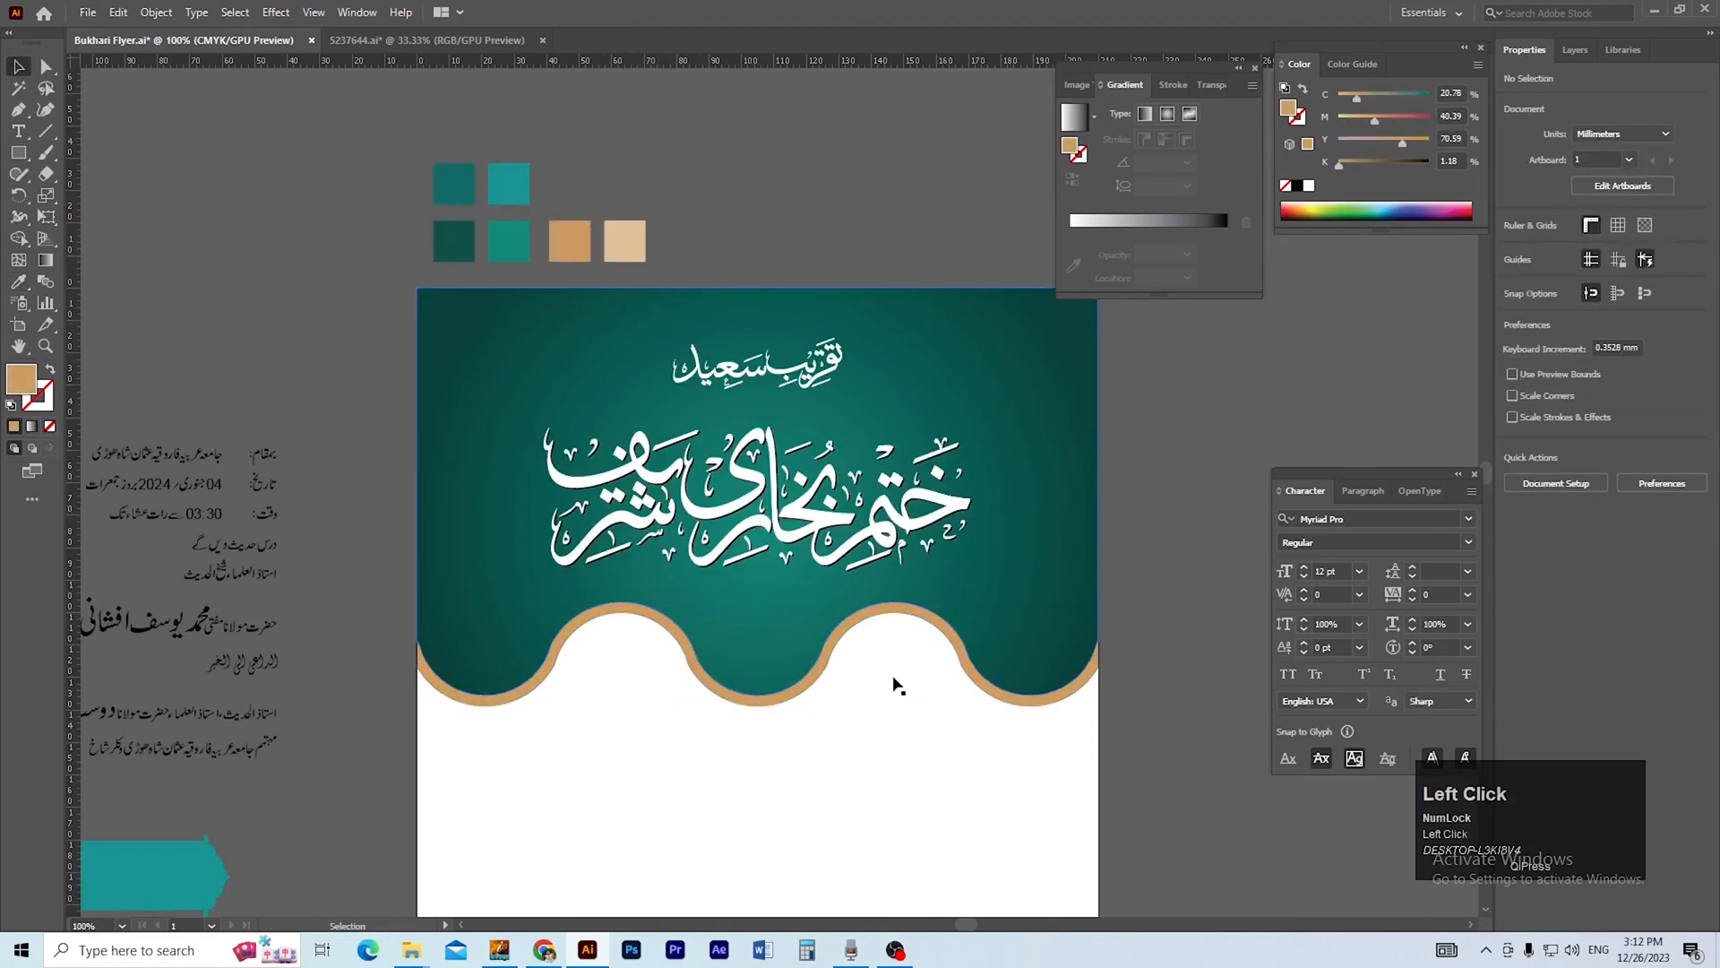
Bring the drop-shaped In Sha Allah calligraphy image from the MISC folder into the Illustrator flyer document.
left_click(824, 663, "ctrl+alt")
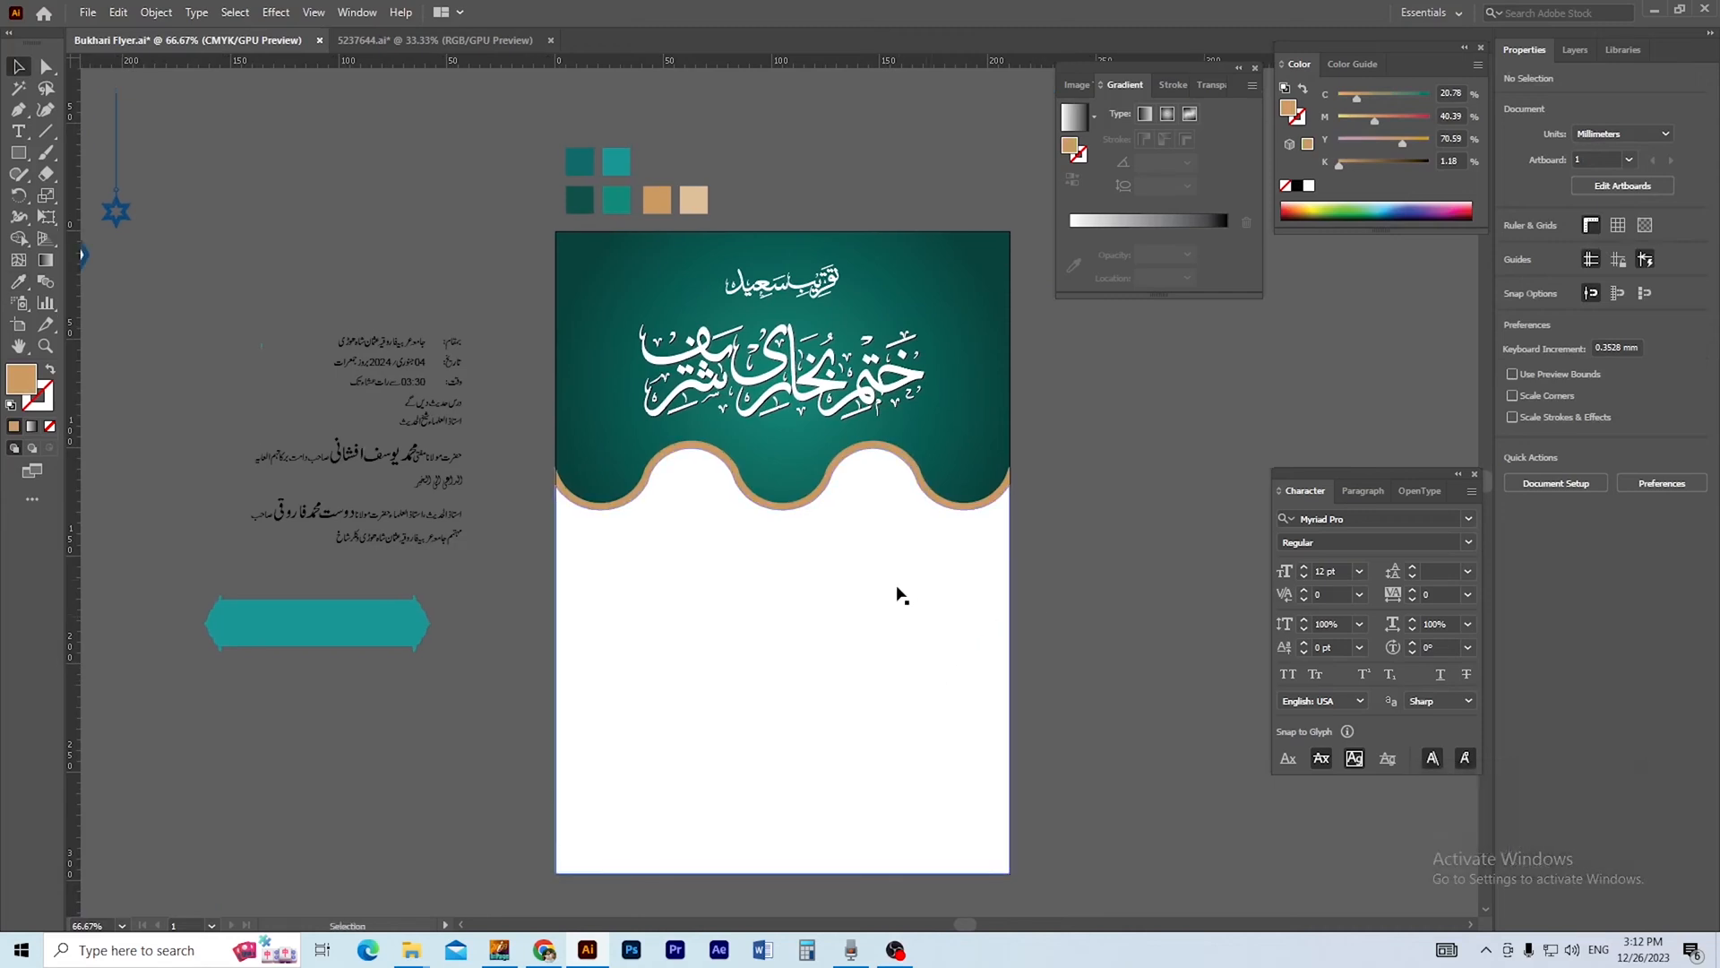
left_click(798, 514, "ctrl")
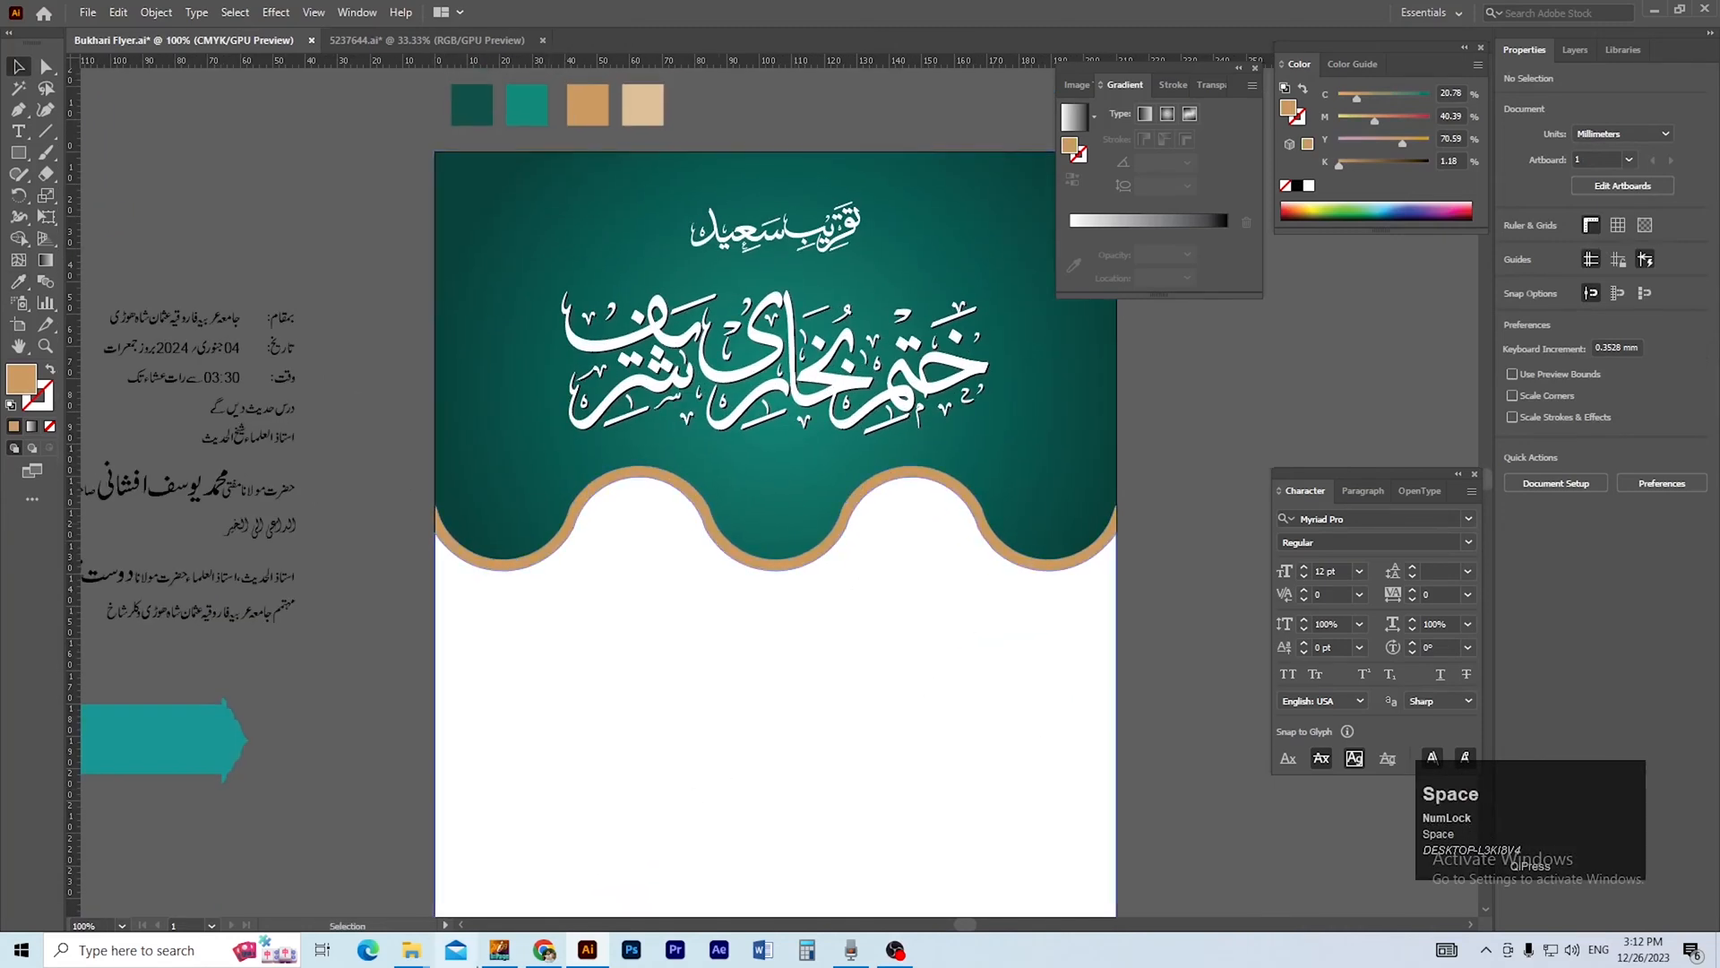
left_click(545, 953)
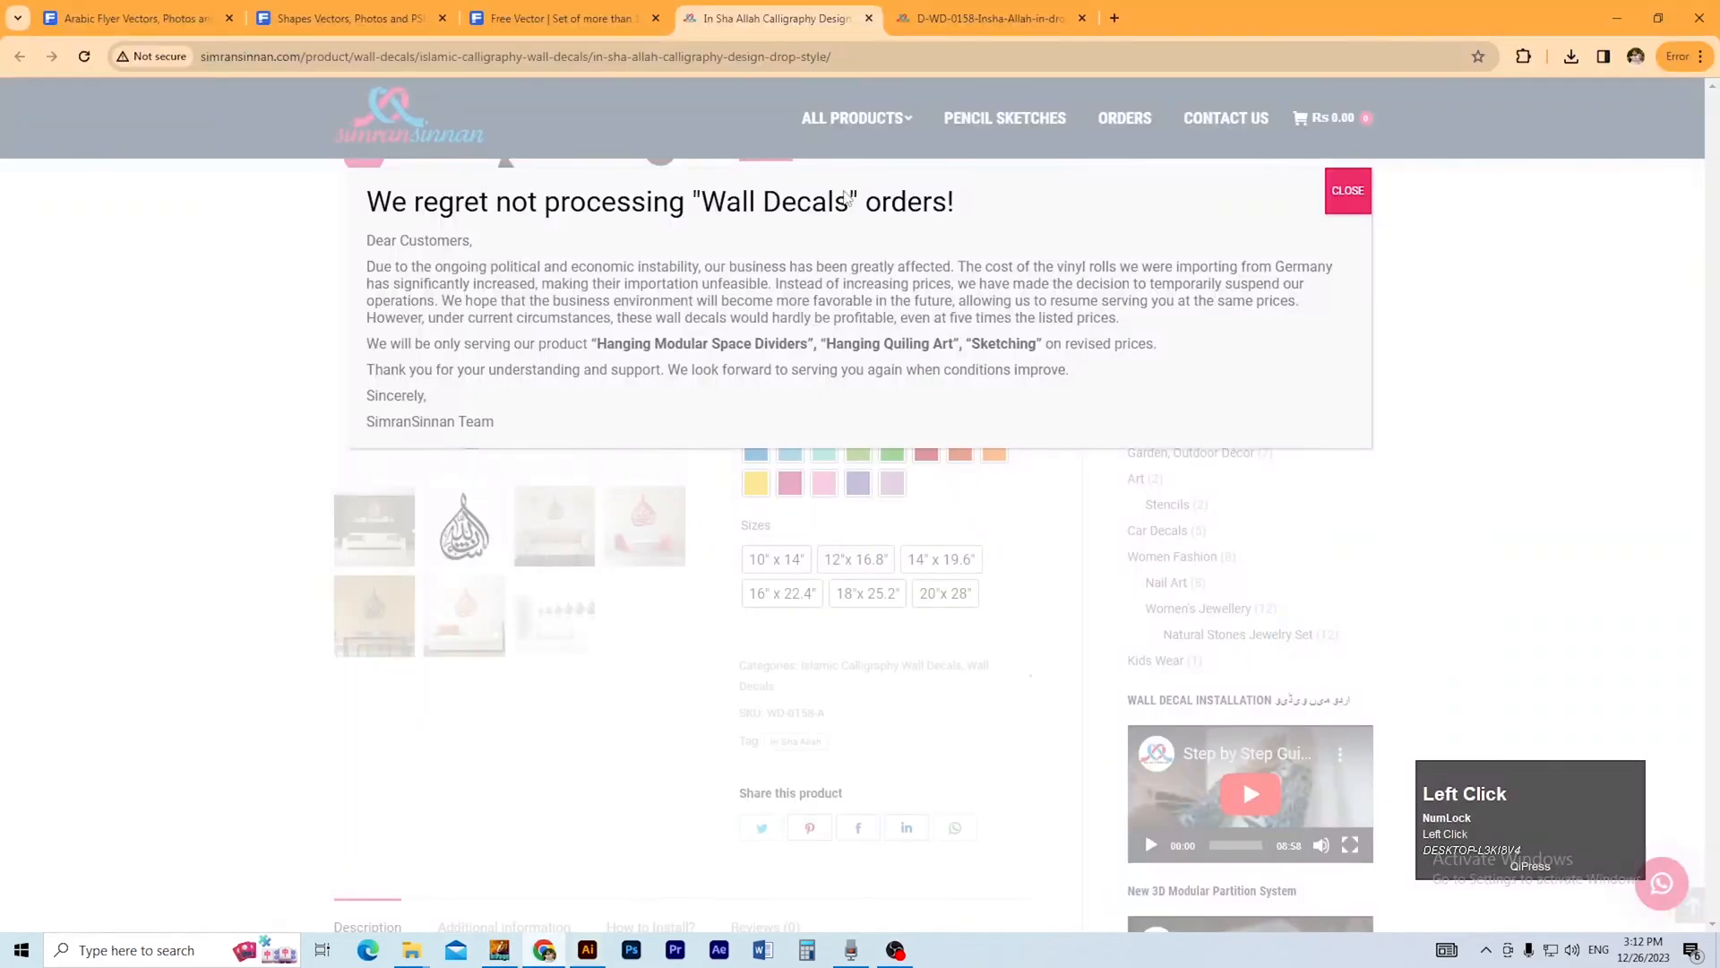
left_click(986, 18)
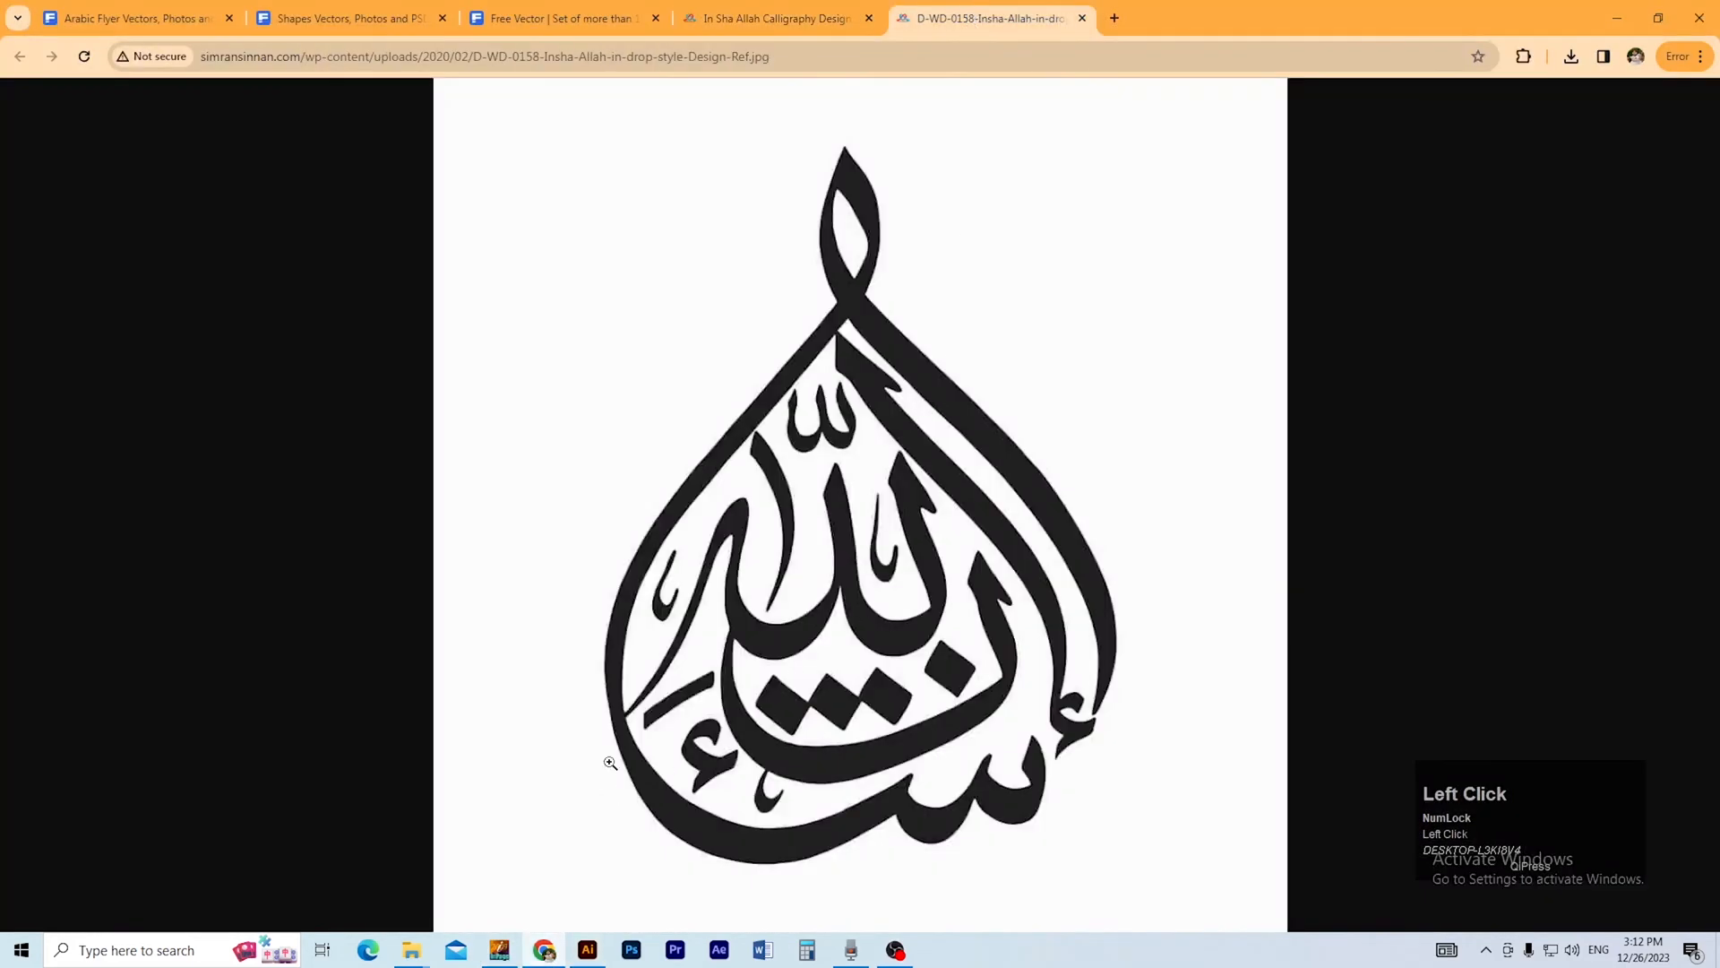
mouse_move(415, 956)
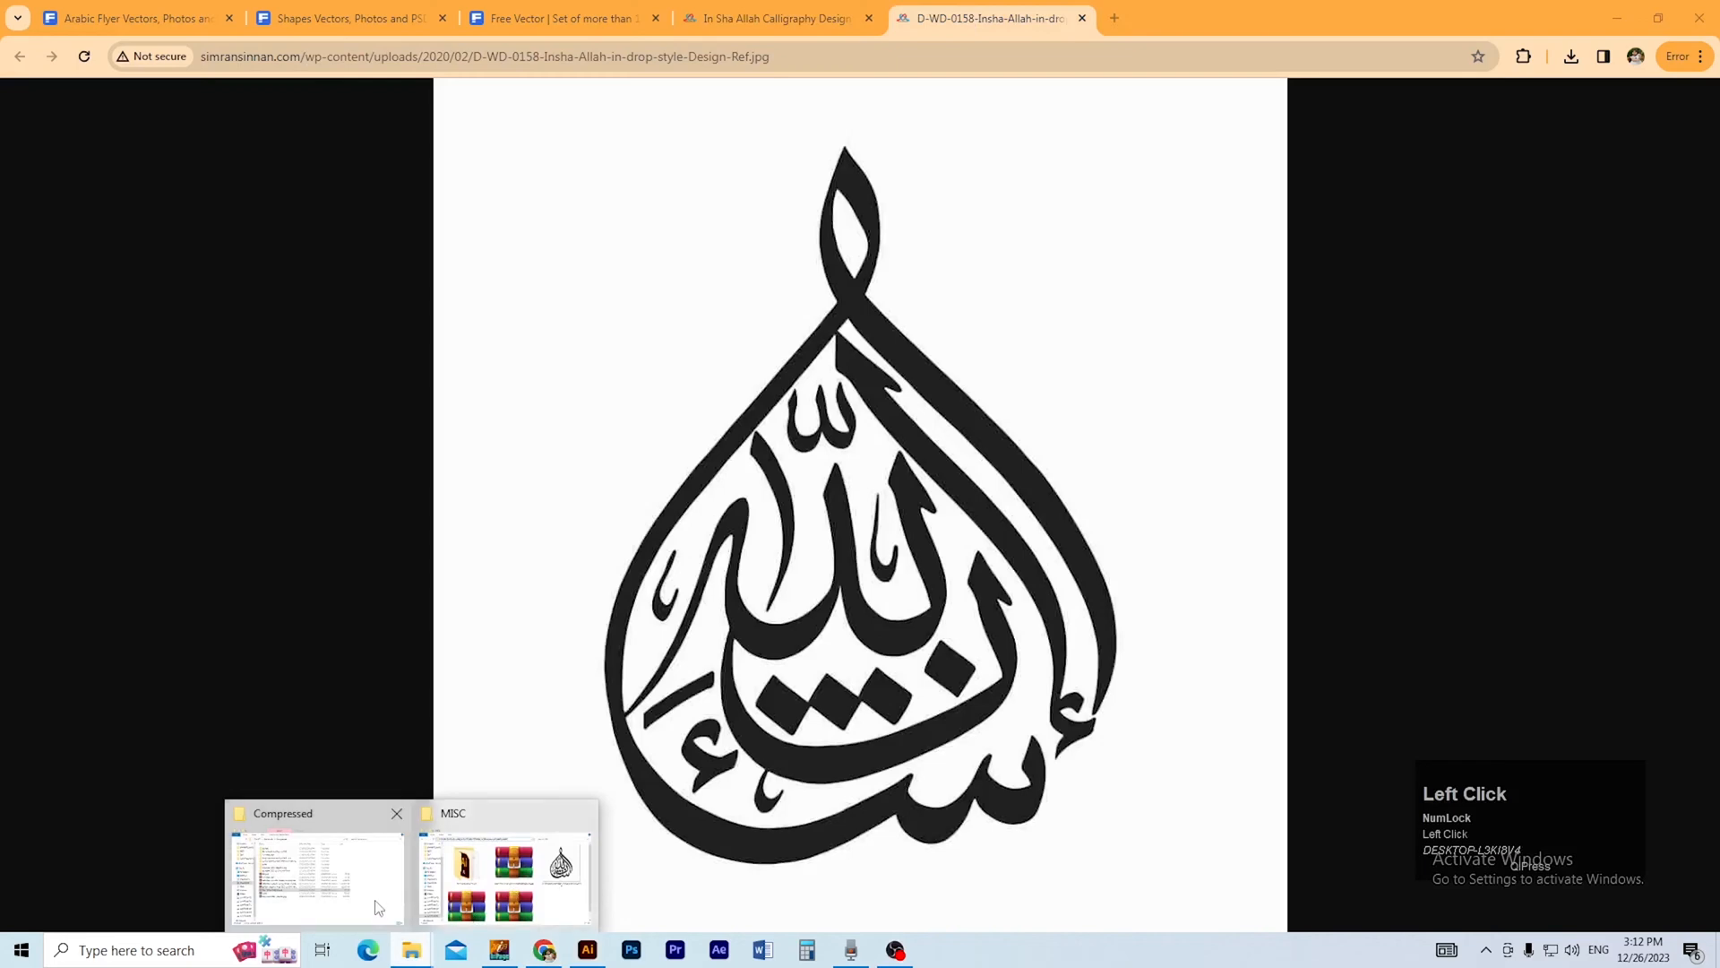
left_click(513, 896)
key("alt+Tab")
left_click_drag(1095, 418, 733, 610)
key("alt+Tab")
left_click(910, 618, "ctrl+alt")
left_click(914, 620, "ctrl+alt")
Move the imported calligraphy image onto the empty canvas to the right of the artboard.
key("v")
left_click_drag(597, 538, 1008, 630)
left_click_drag(955, 627, 799, 631)
left_click_drag(730, 762, 778, 368)
left_click_drag(707, 295, 658, 419)
left_click(659, 418, "ctrl")
left_click_drag(853, 390, 656, 415)
Image Trace the drop-shaped calligraphy in Black and White mode with Ignore White enabled, and expand the result into paths.
left_click(356, 14)
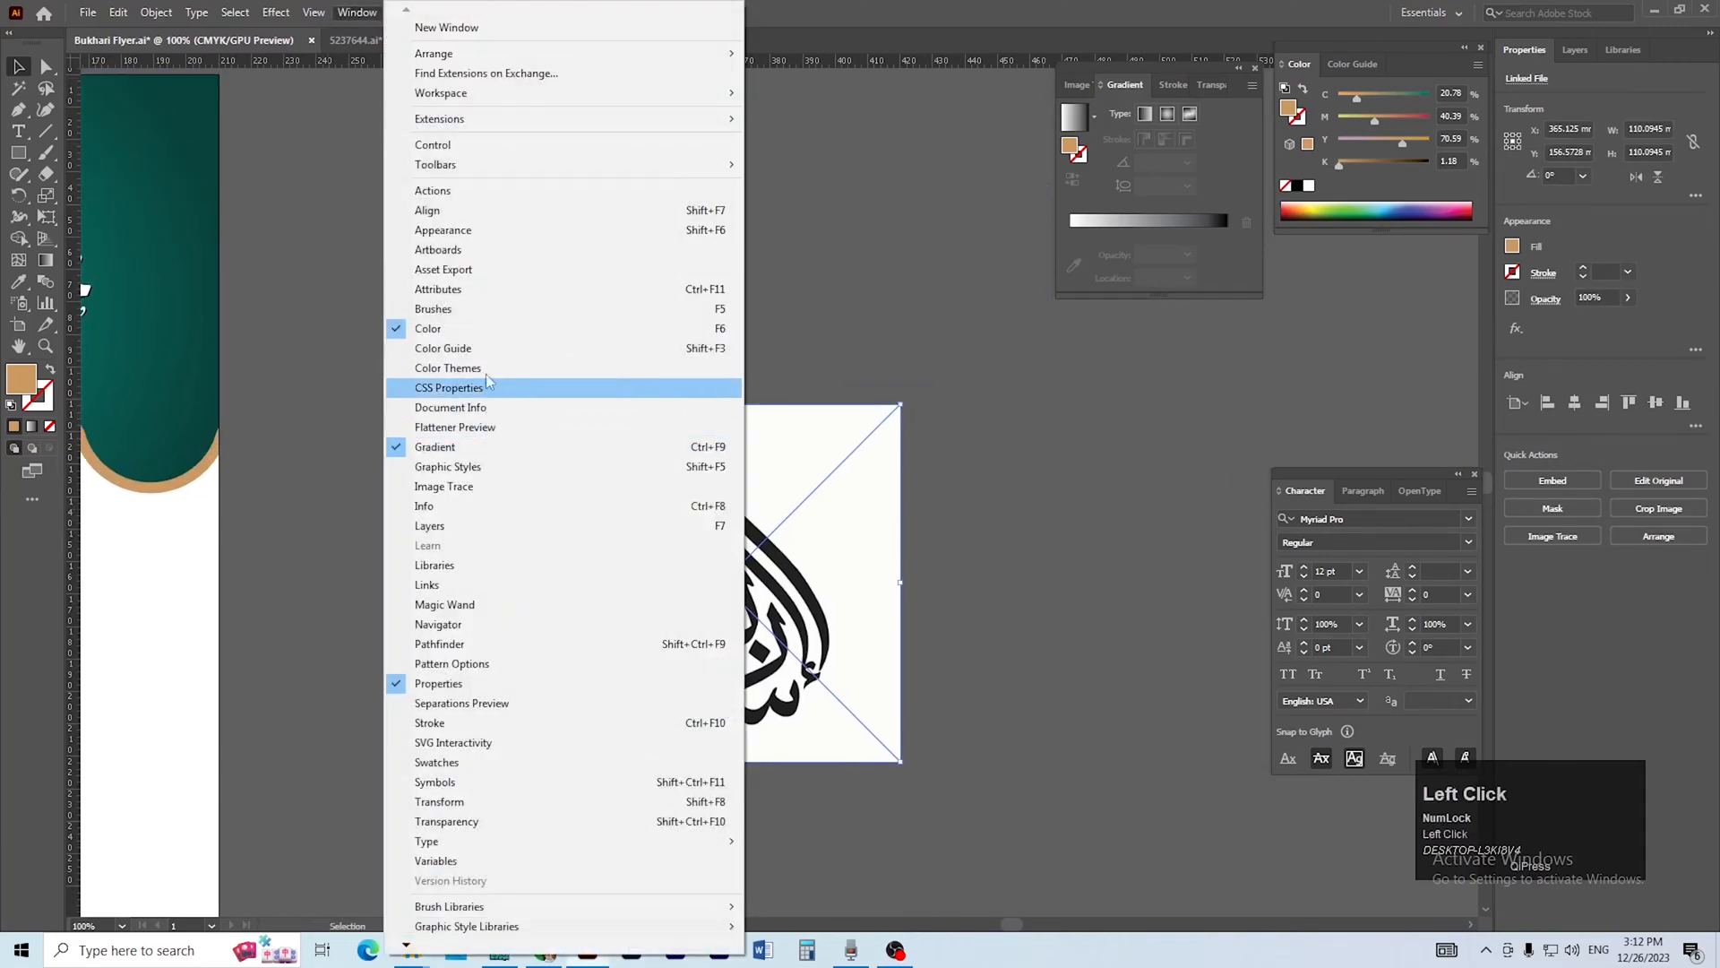
left_click(482, 498)
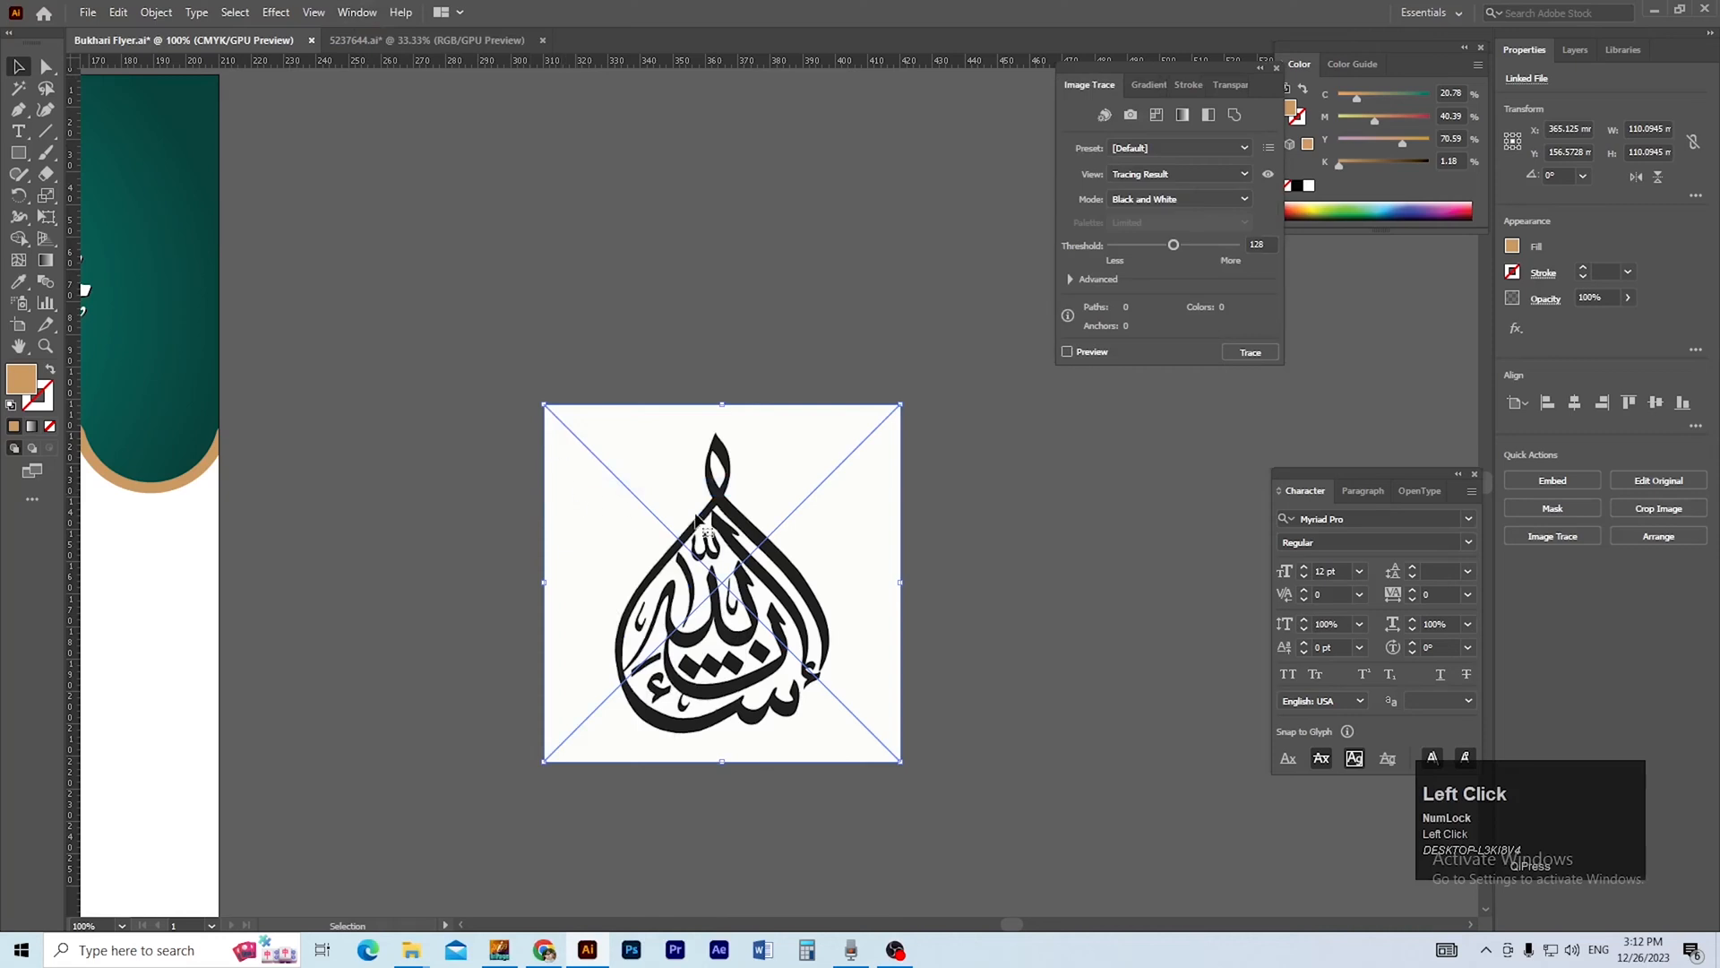
left_click(1067, 352)
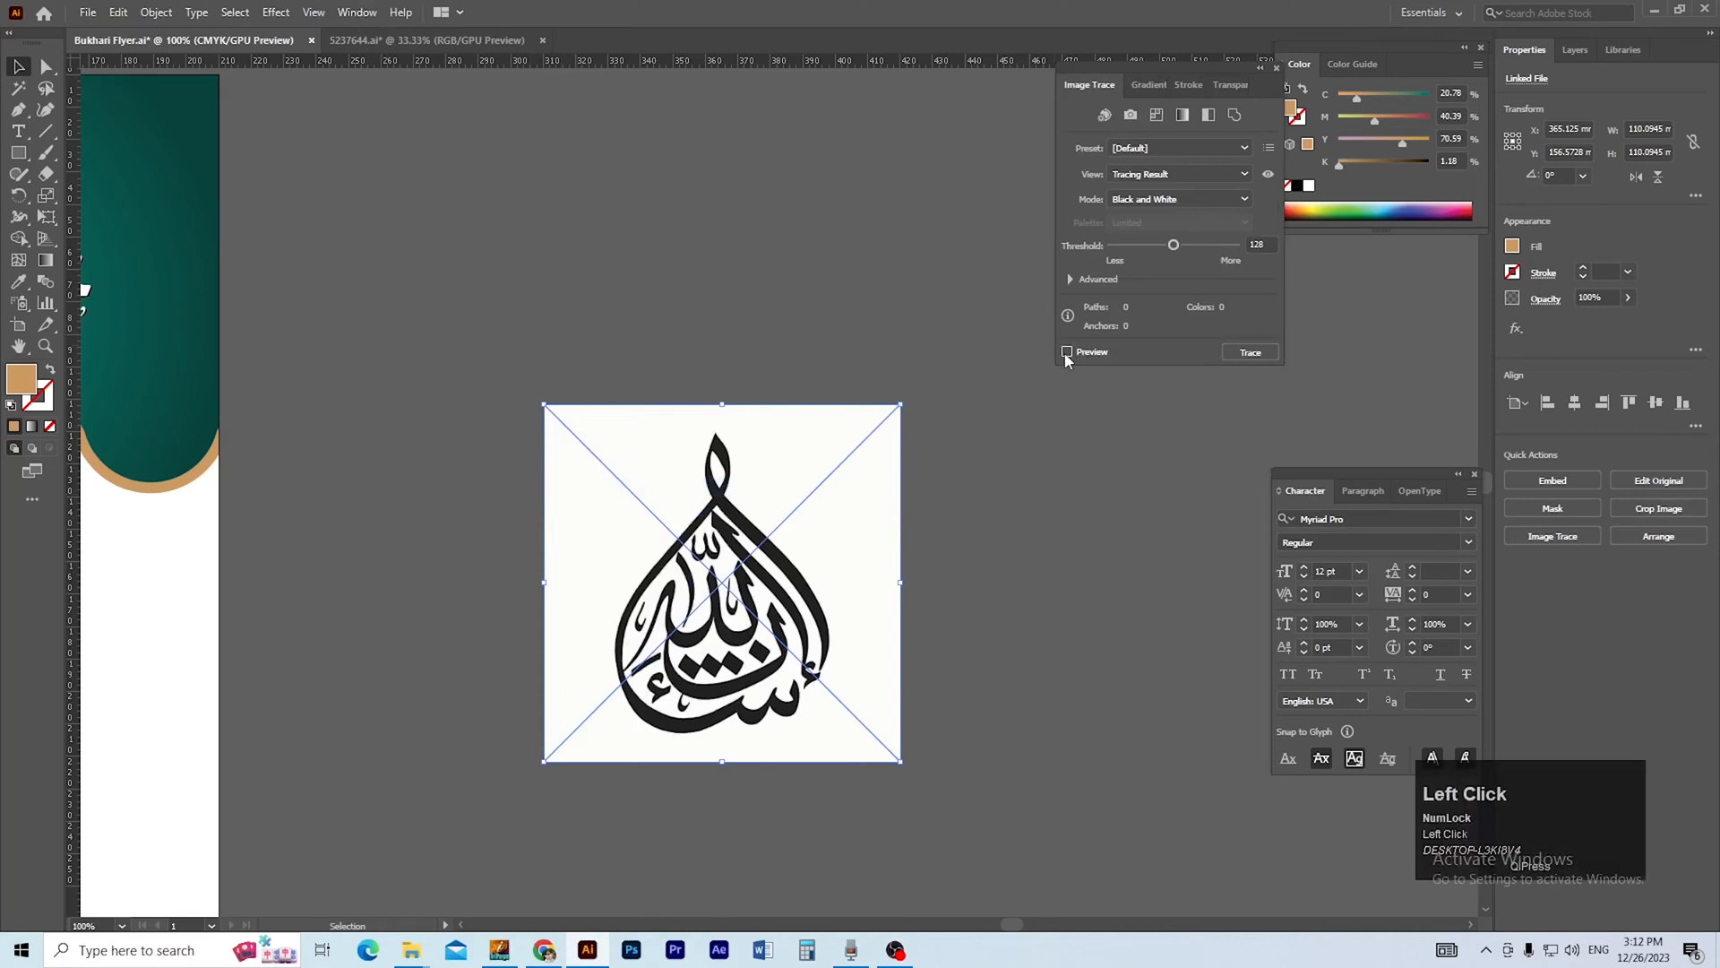
left_click(1070, 279)
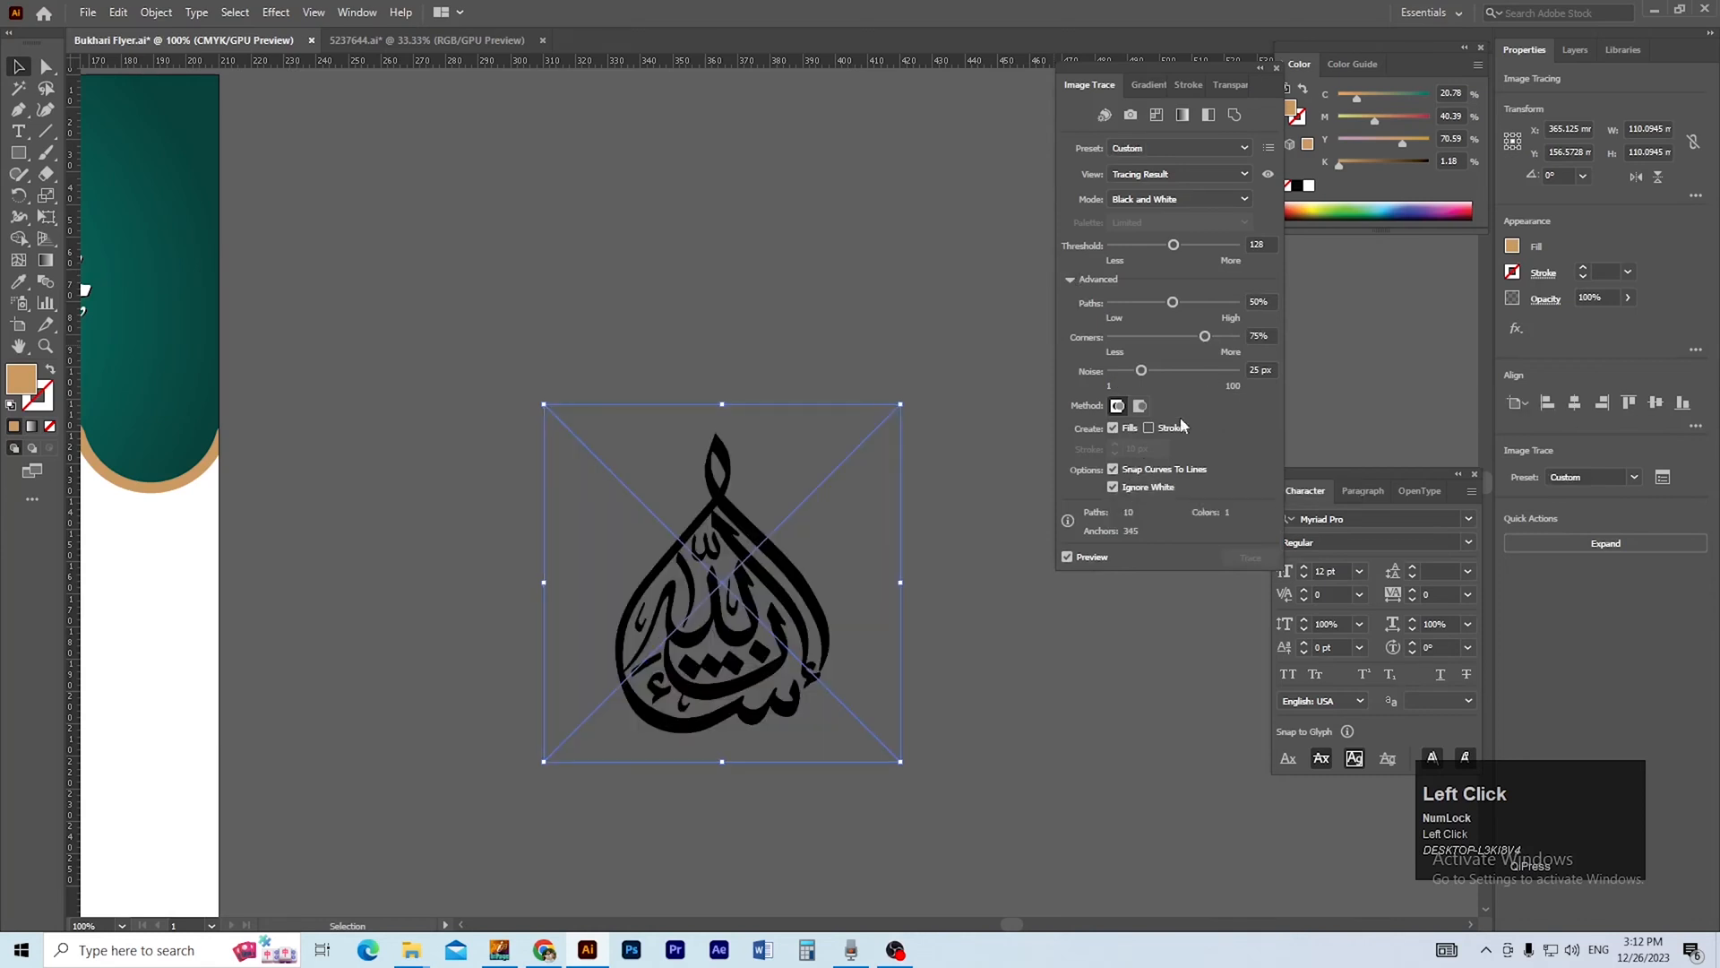
left_click(1564, 541)
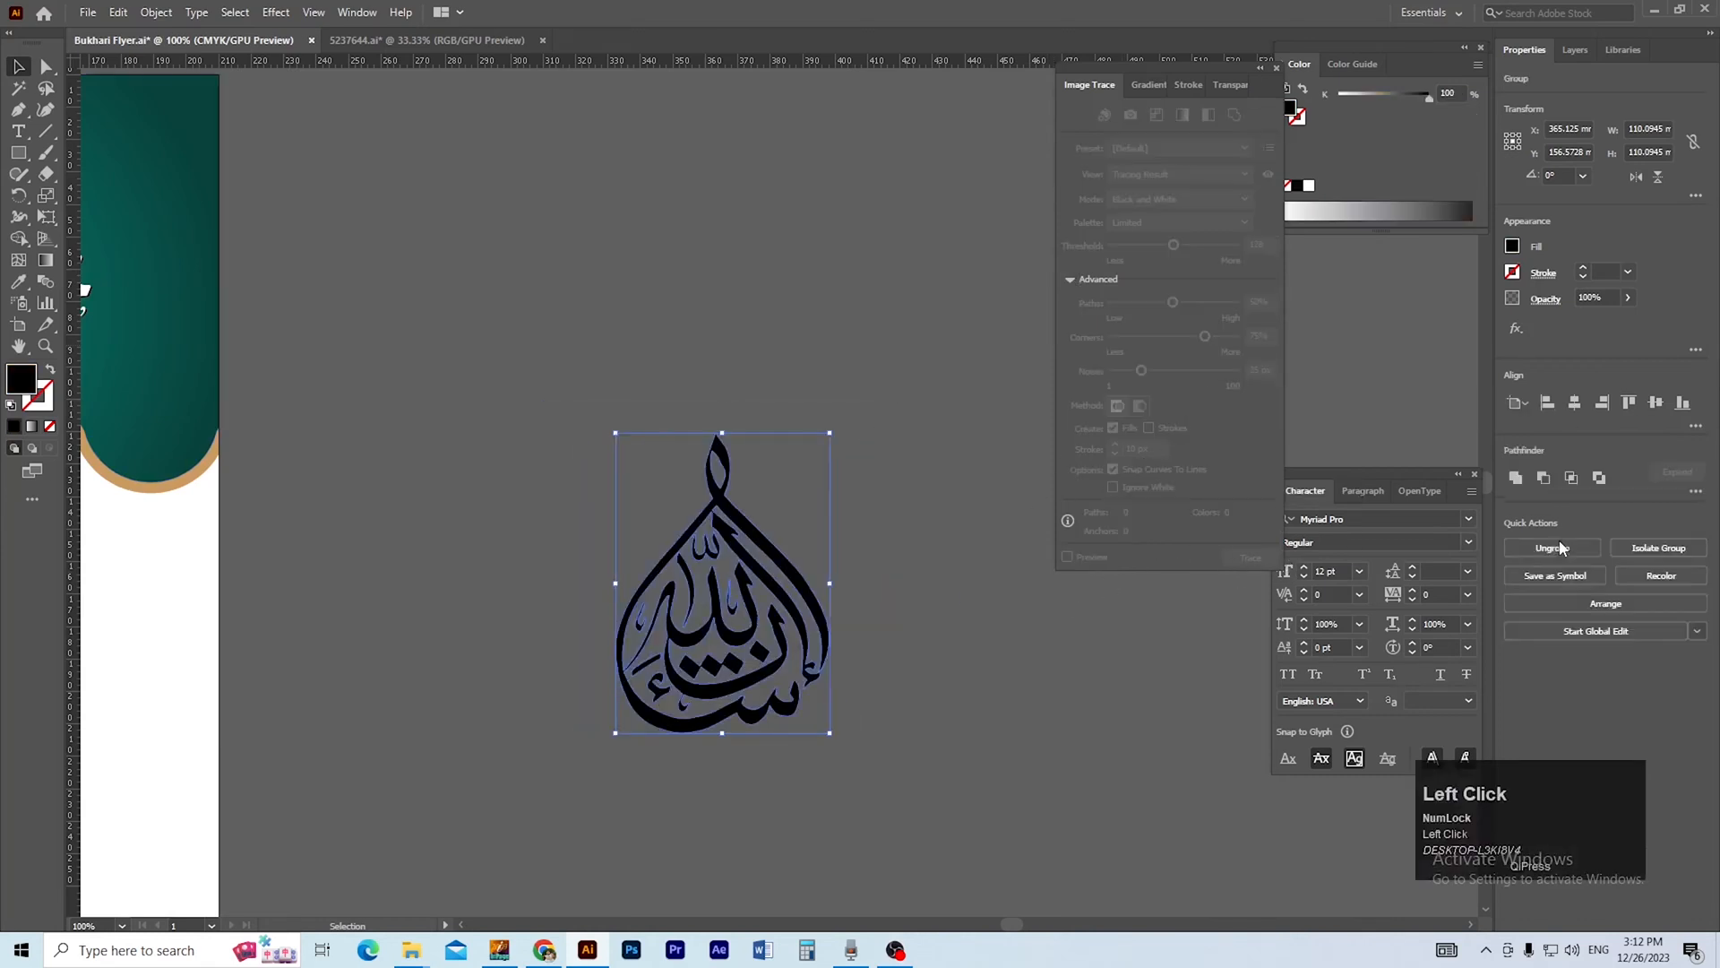
scroll(985, 689, "left", 3)
left_click(1054, 700)
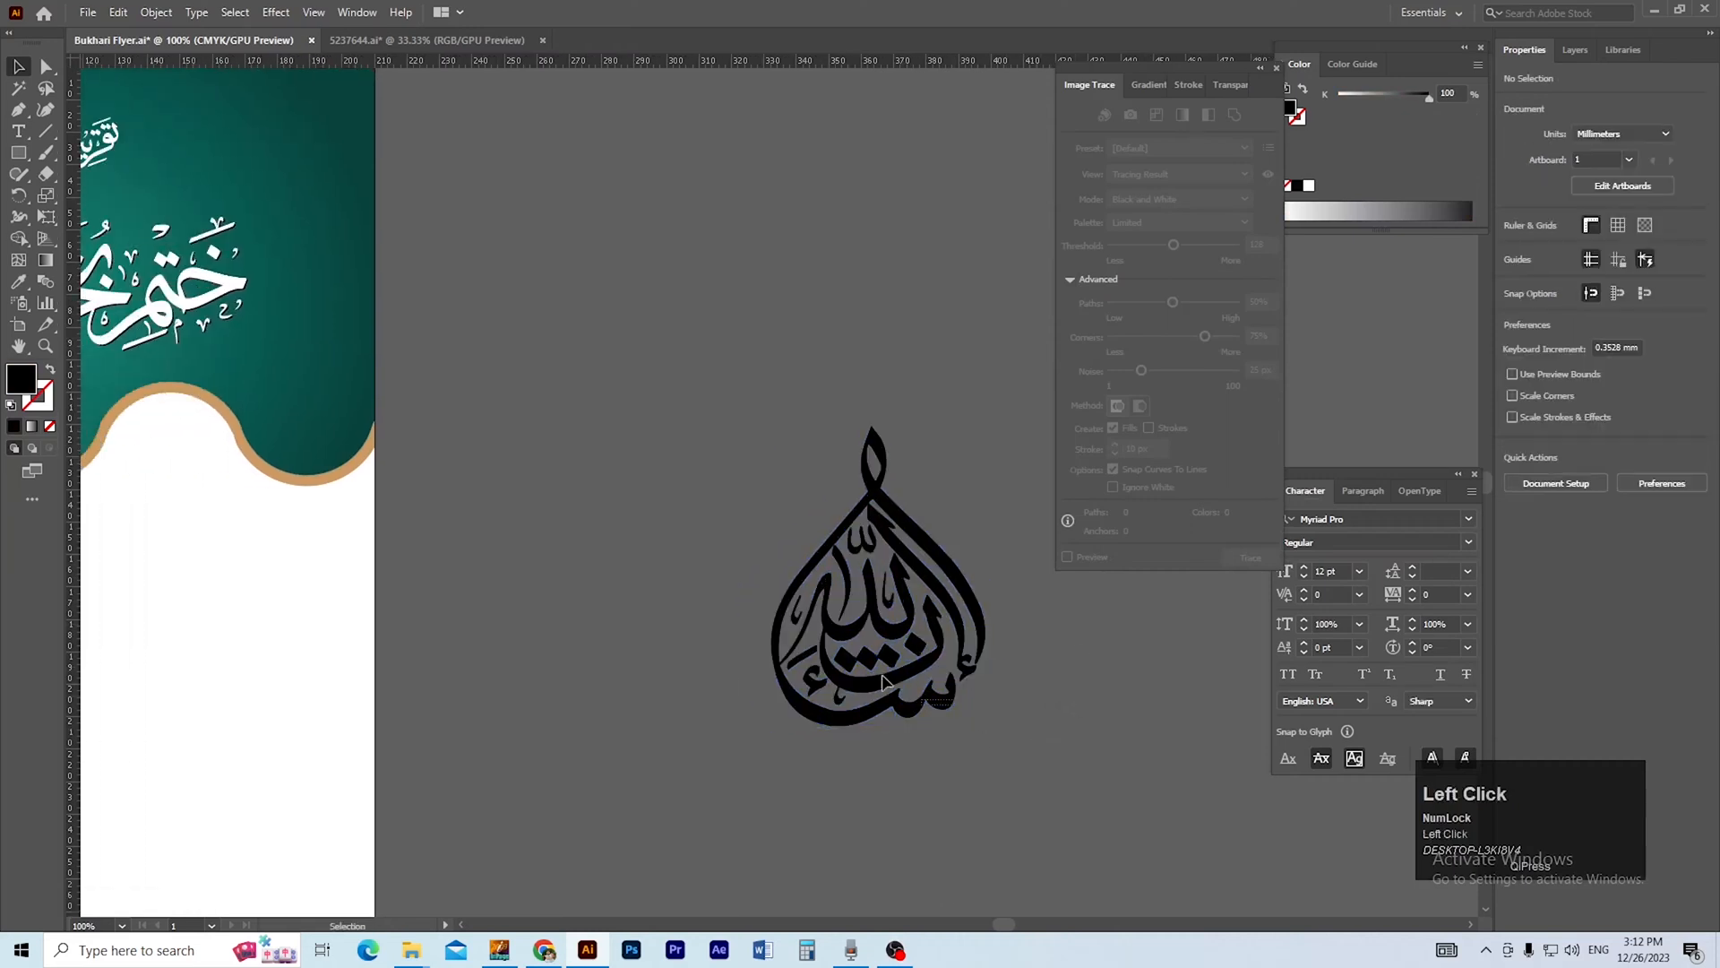
Scale the traced calligraphy to about 23 × 32 mm and place it in the header's middle wave below the main title.
left_click_drag(745, 469, 681, 397)
left_click_drag(734, 641, 788, 639)
left_click_drag(933, 723, 382, 571)
left_click(916, 544)
left_click_drag(258, 621, 646, 656)
left_click_drag(780, 609, 504, 538)
left_click(524, 502, "ctrl")
left_click(576, 517, "ctrl")
left_click(650, 659)
left_click_drag(668, 647, 722, 660)
Fill the drop-shaped calligraphy with the wavy border's darker gold.
left_click(580, 529)
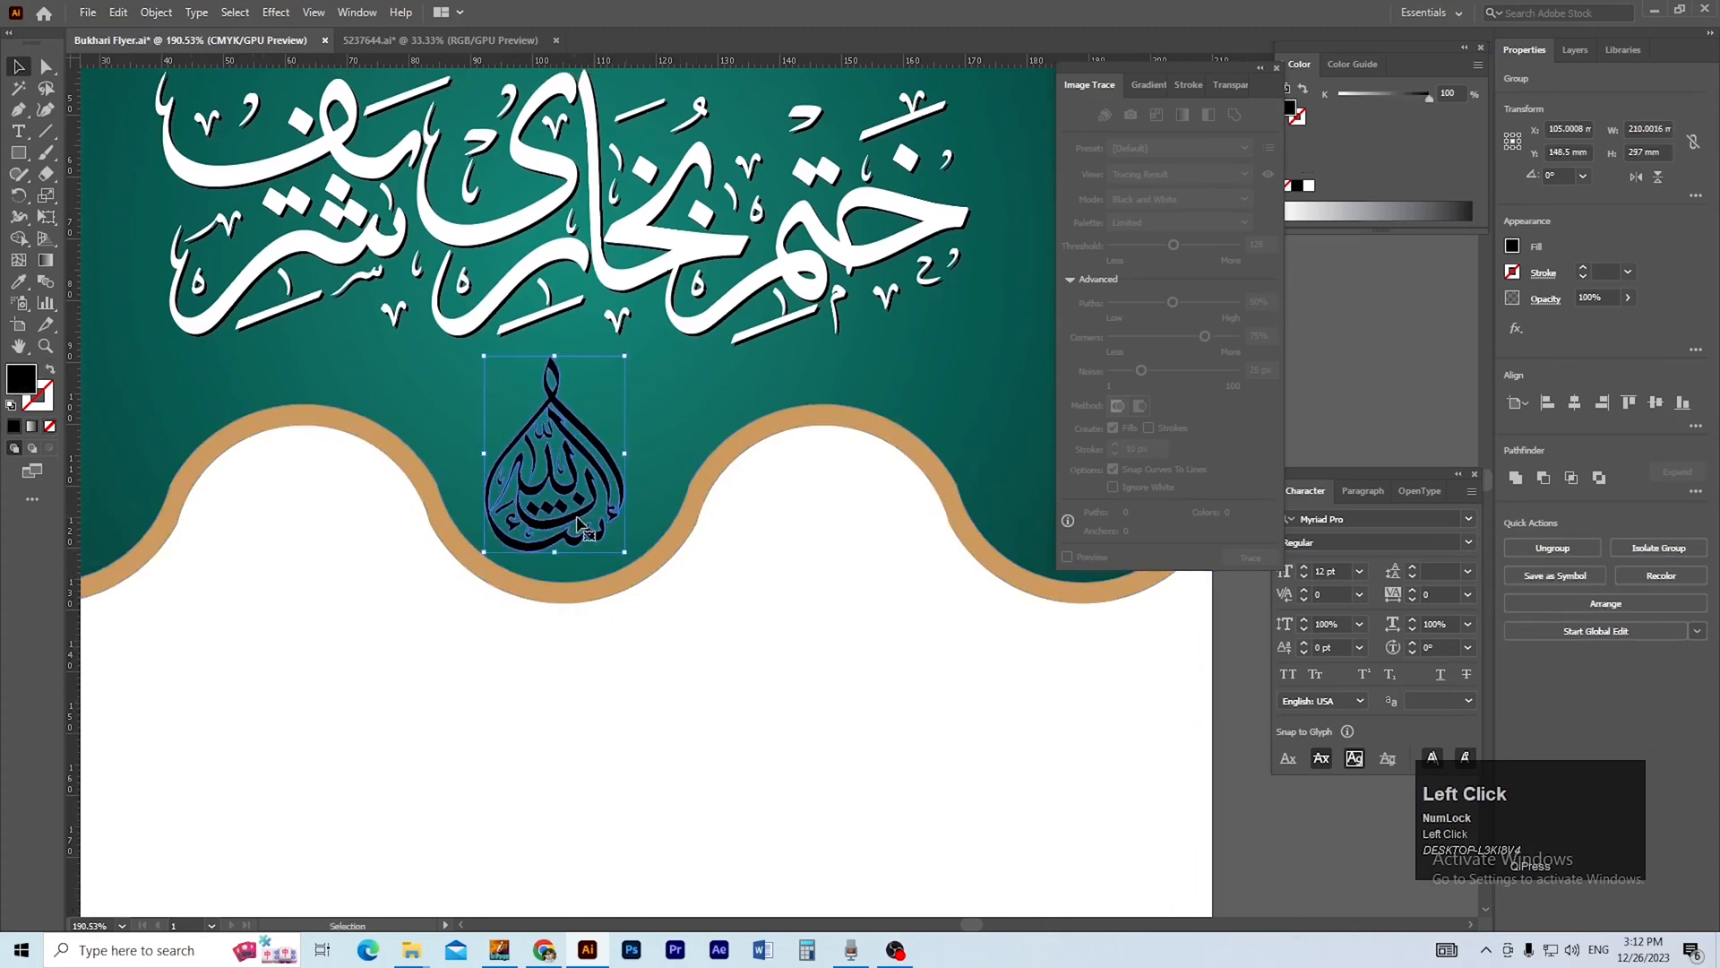
key("i")
left_click(760, 429)
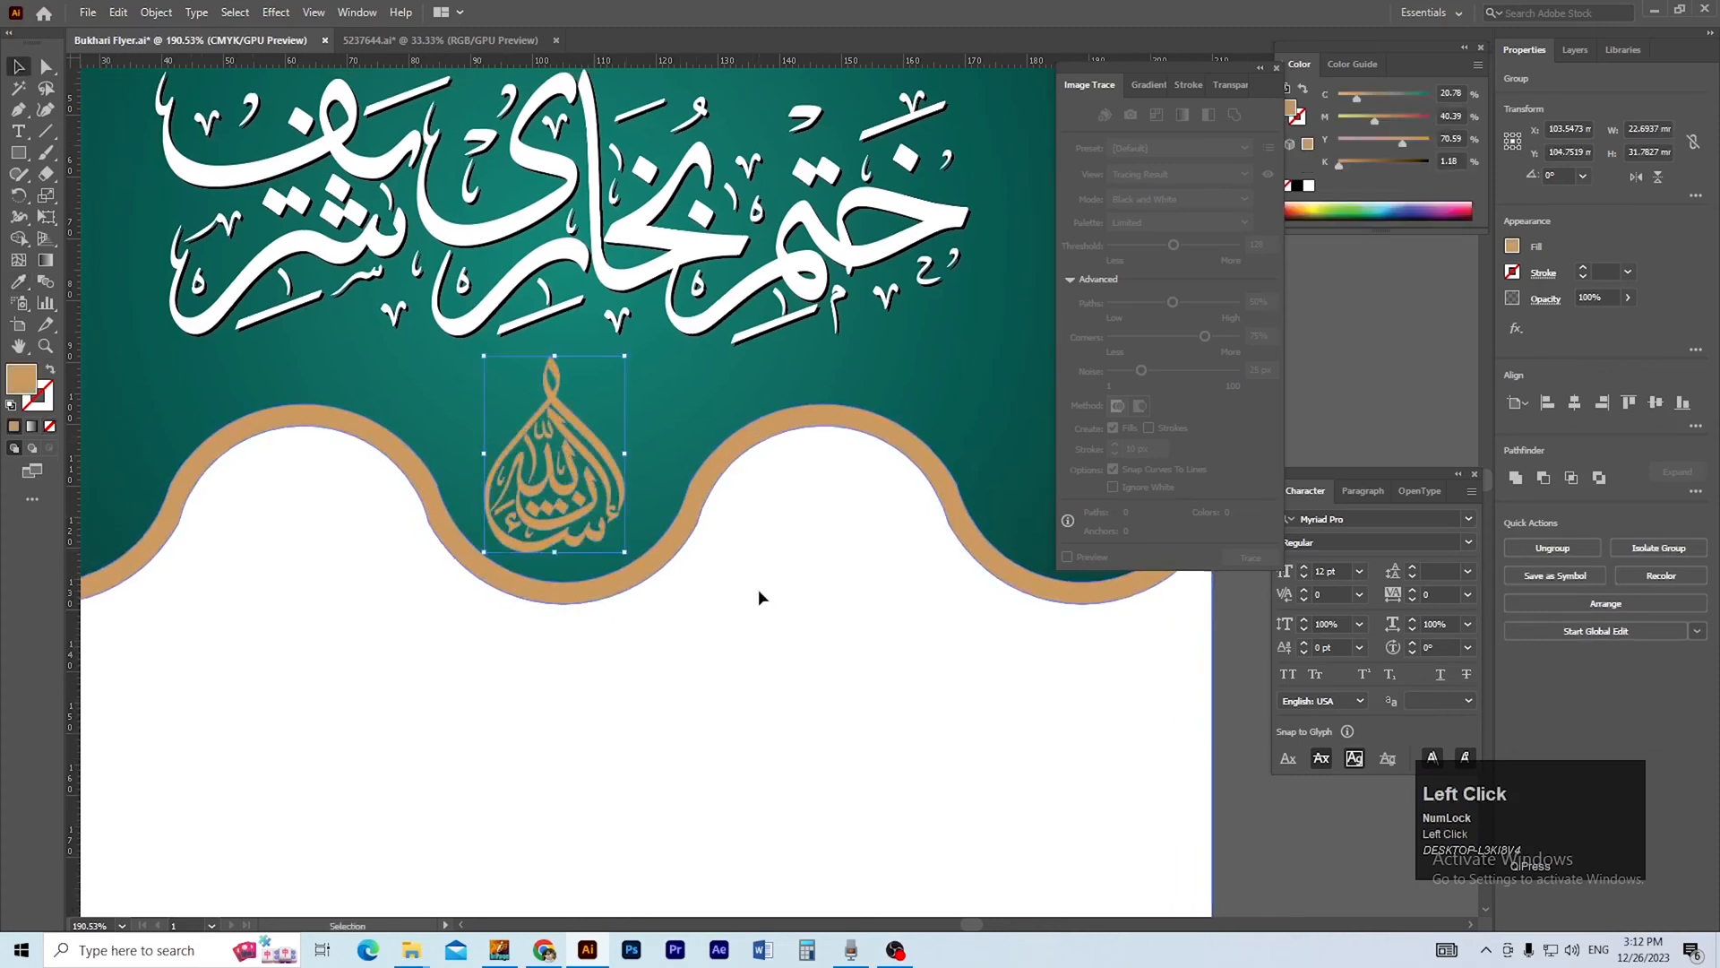
scroll(758, 592, "down", 4)
key("v")
left_click(890, 609)
key("space")
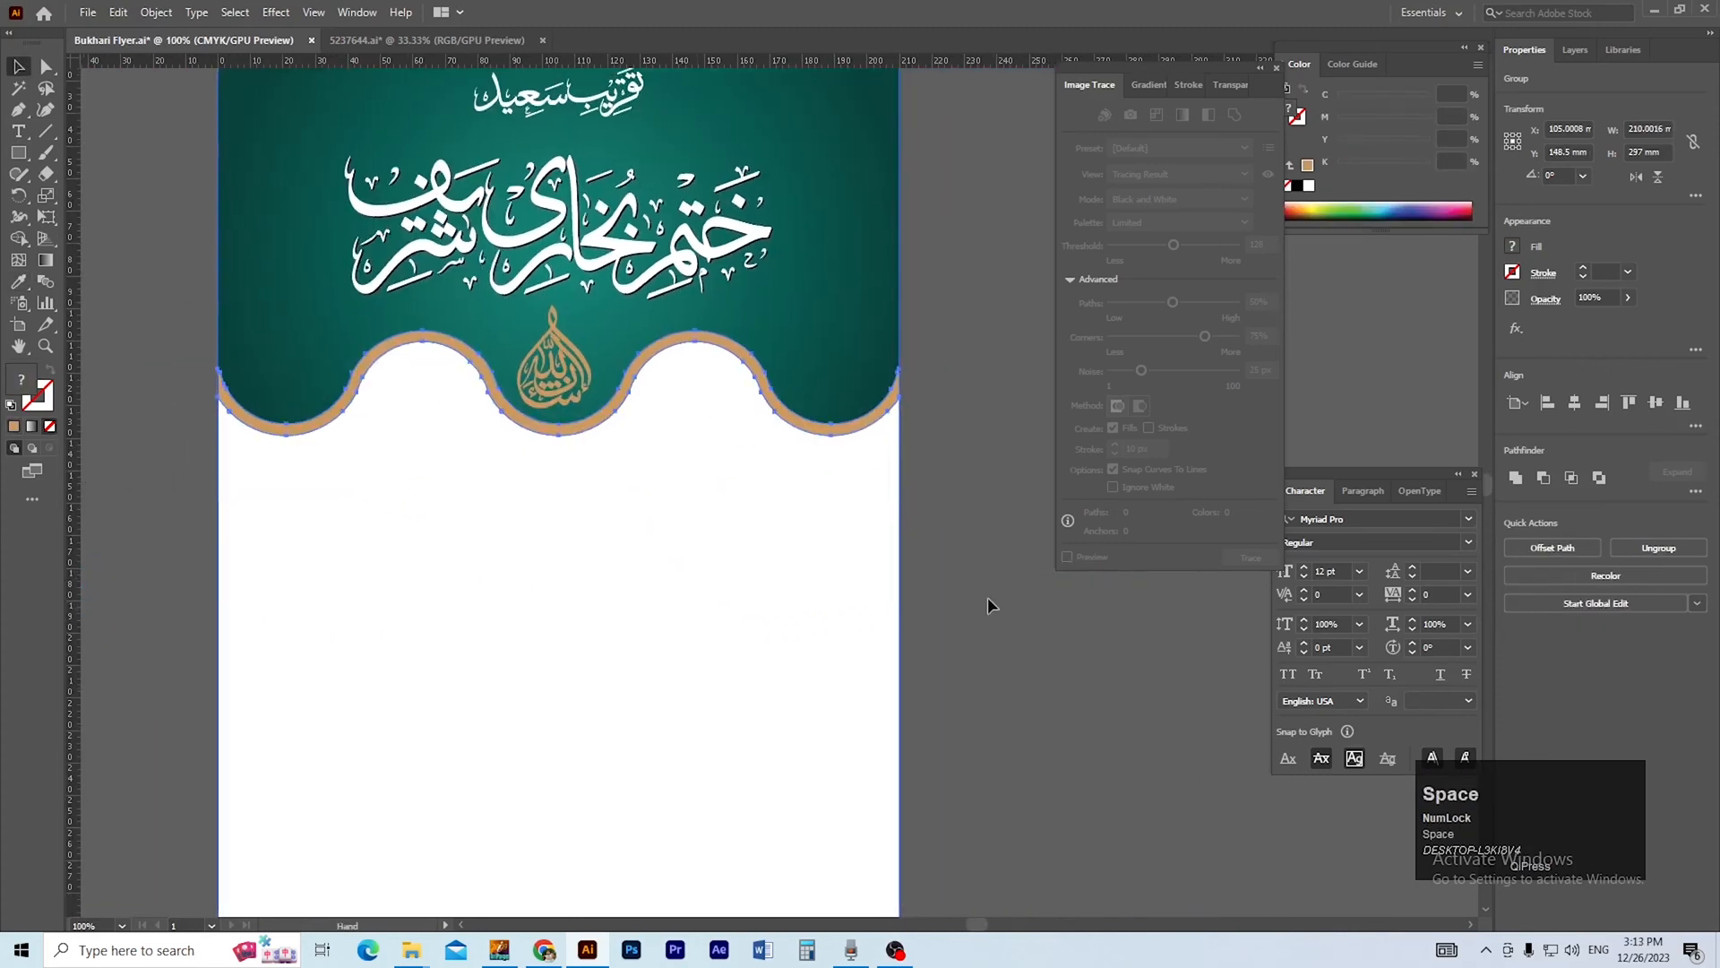
left_click_drag(981, 601, 971, 637)
left_click(941, 605)
Fill the drop-shaped calligraphy with the lighter gold swatch's colour.
key("space")
left_click_drag(840, 553, 866, 746)
key("space")
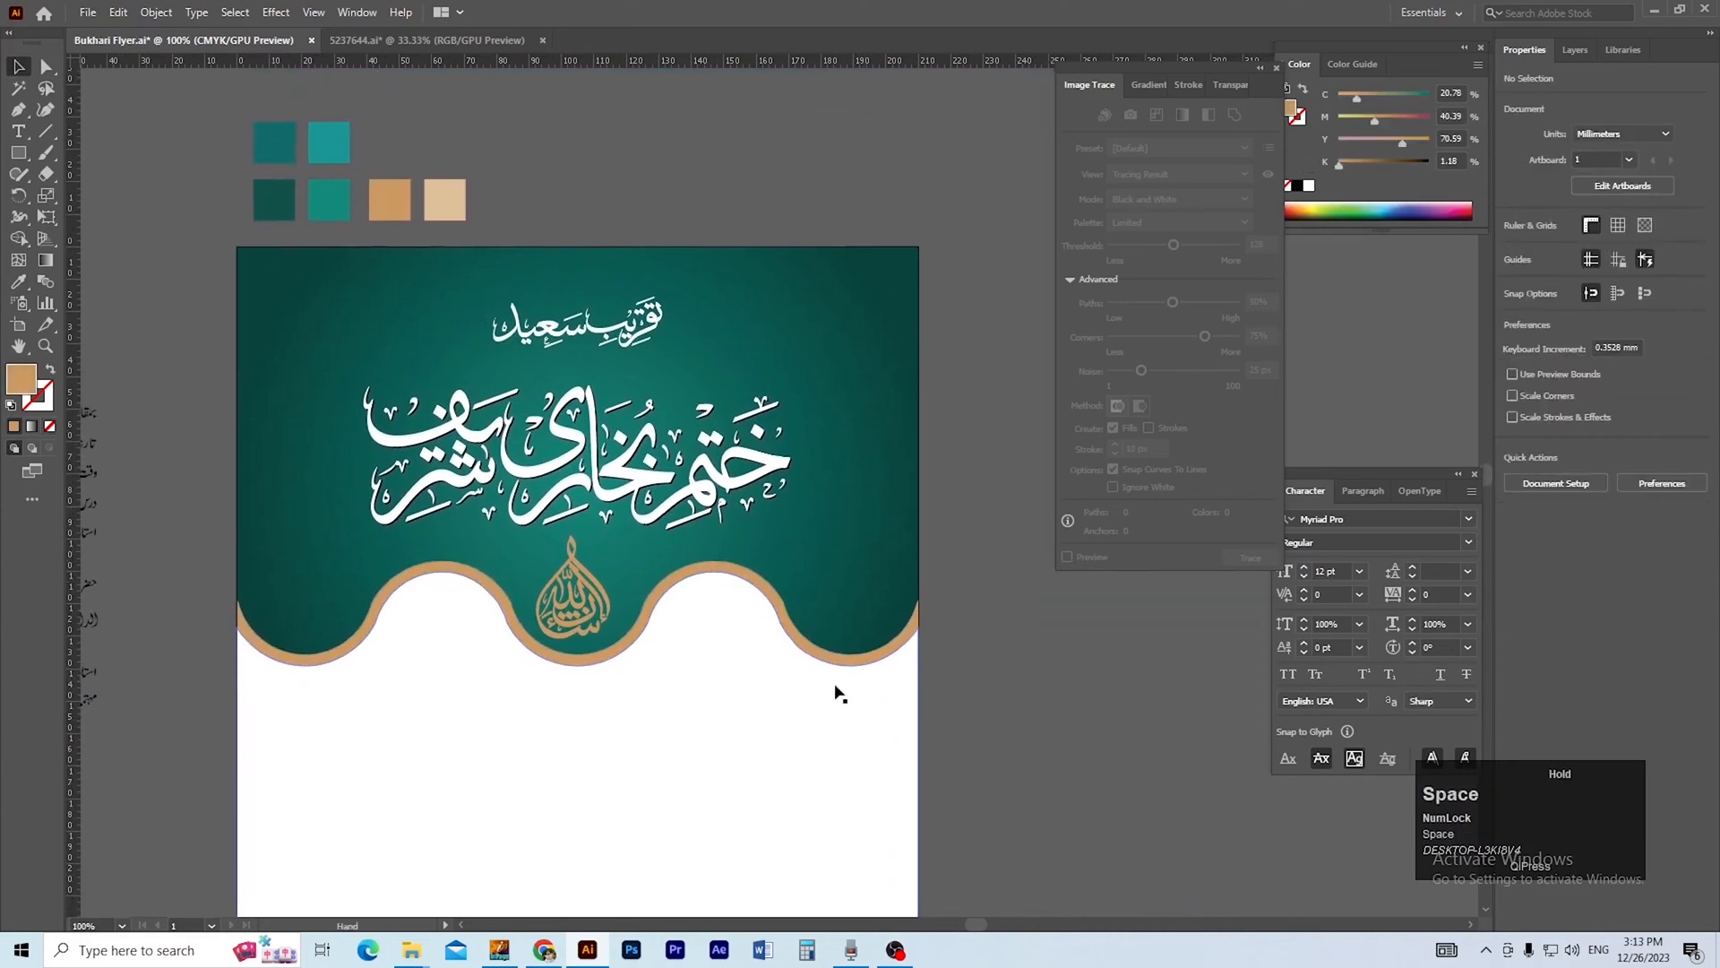
left_click(574, 591)
key("i")
left_click(452, 202)
key("v")
left_click(584, 197)
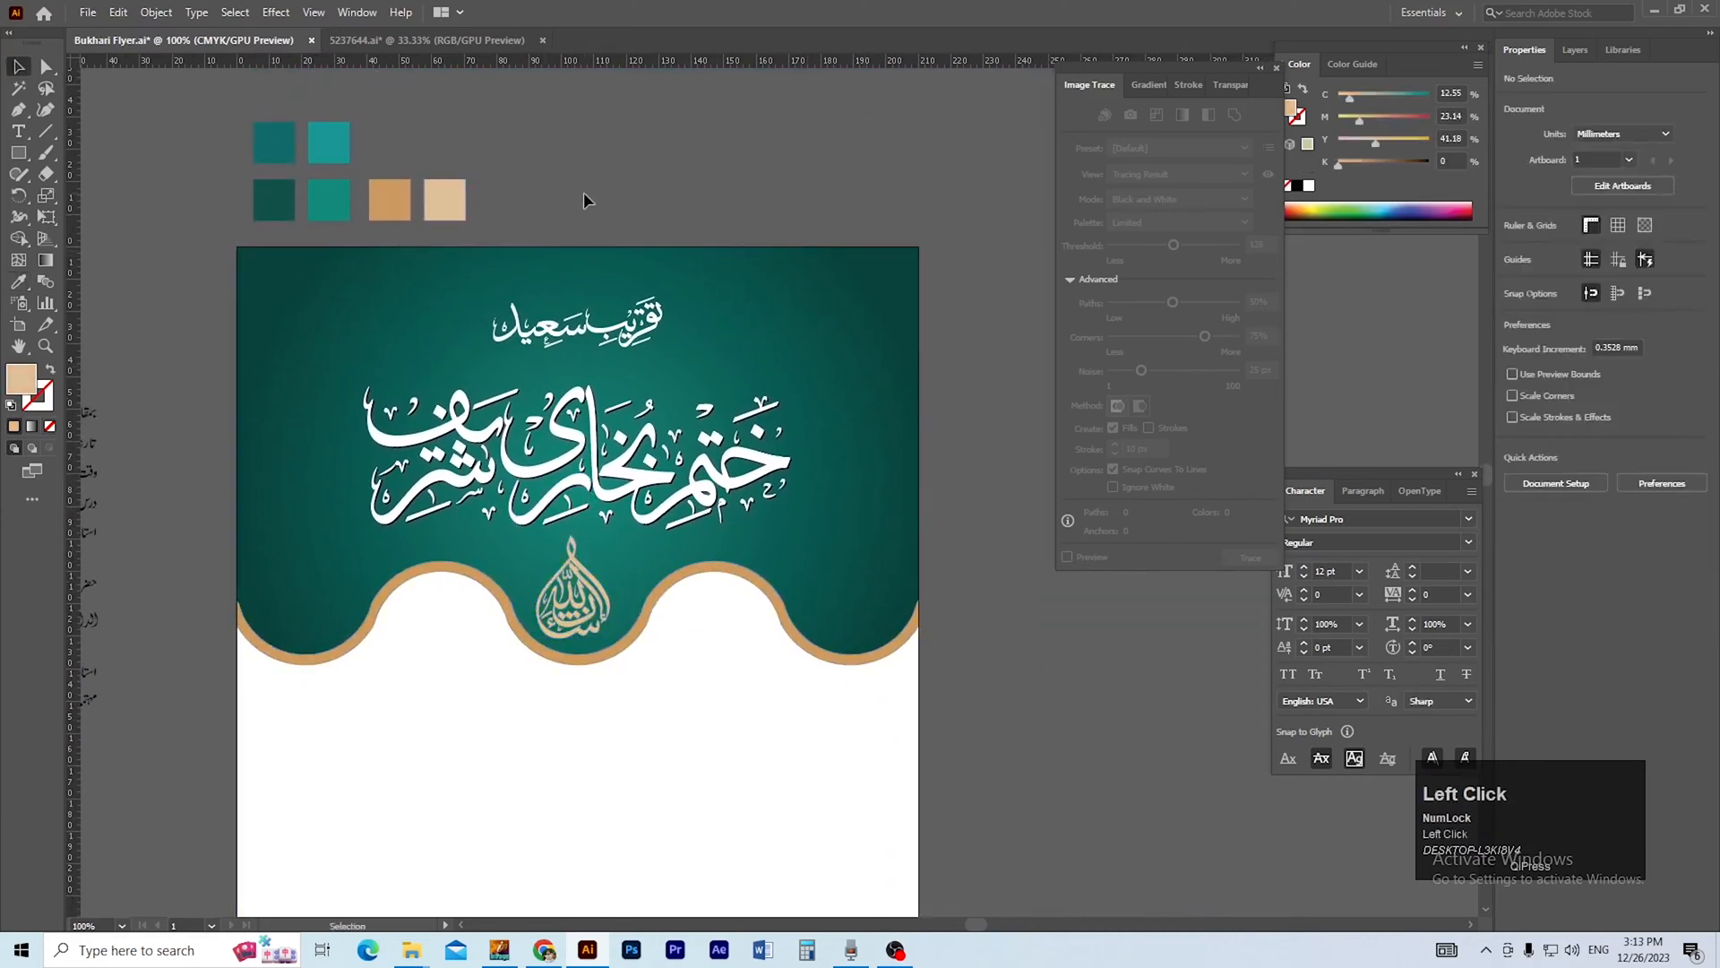
Fill the small calligraphy line above the main title with the lighter gold swatch's colour and save the document.
left_click(638, 325)
key("i")
left_click(460, 213)
key("v")
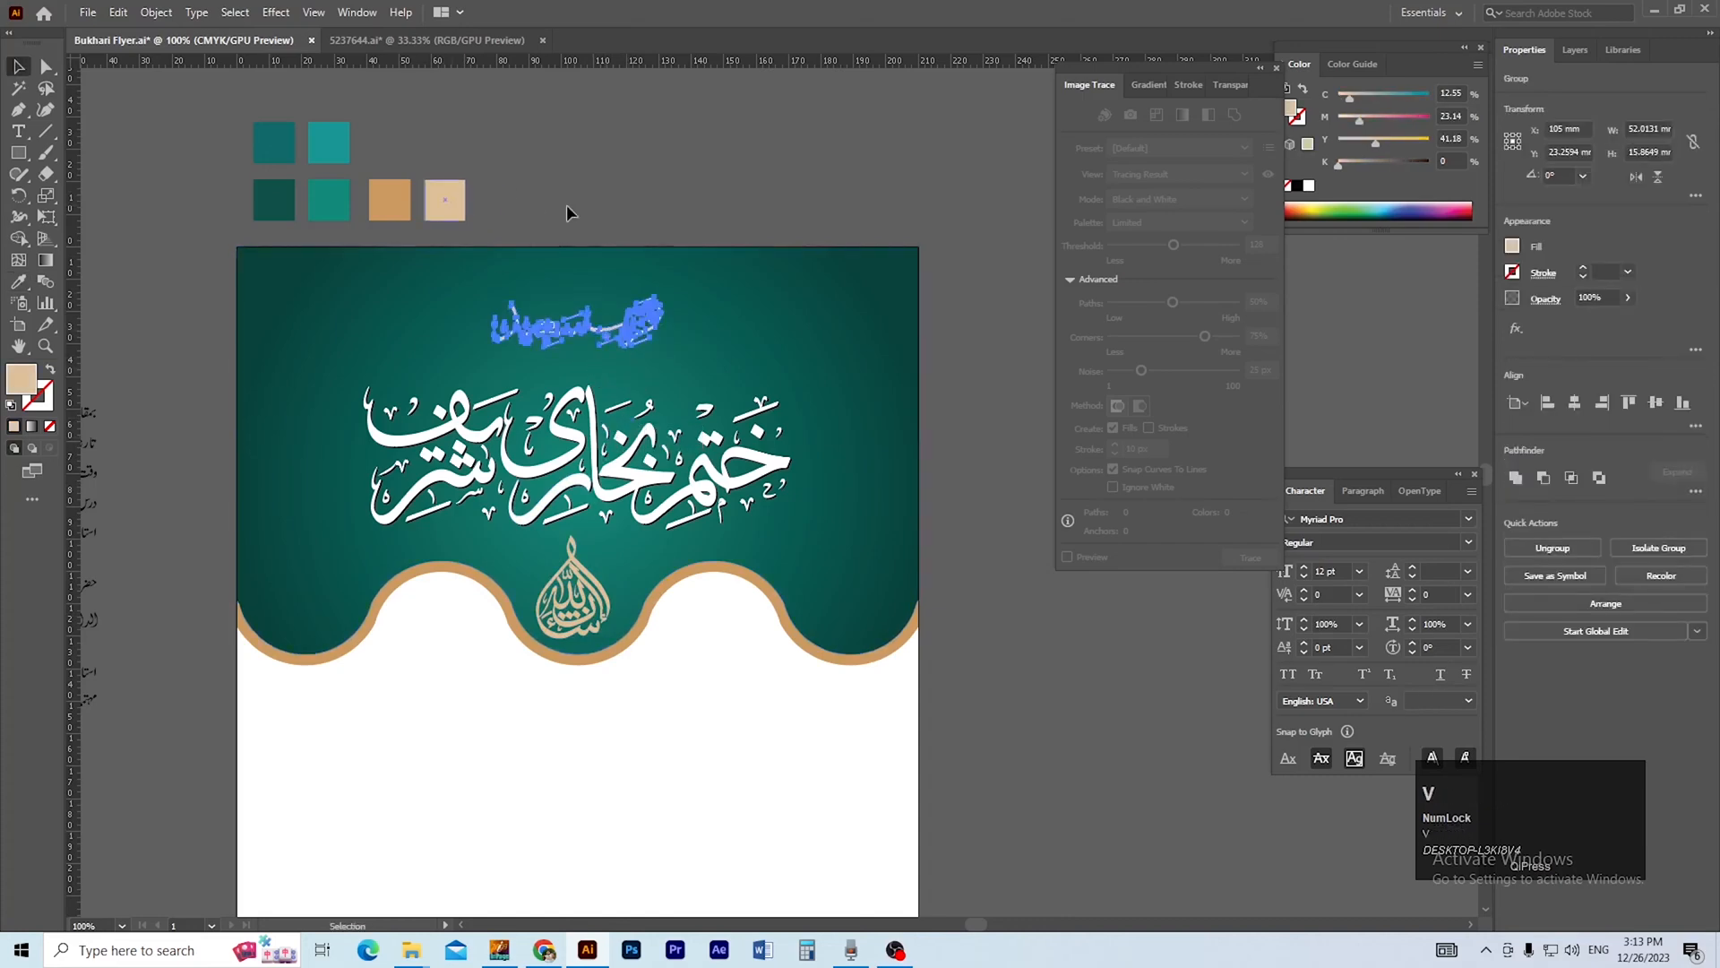
left_click(604, 203)
key("ctrl+minus")
key("space")
left_click_drag(653, 561, 622, 476)
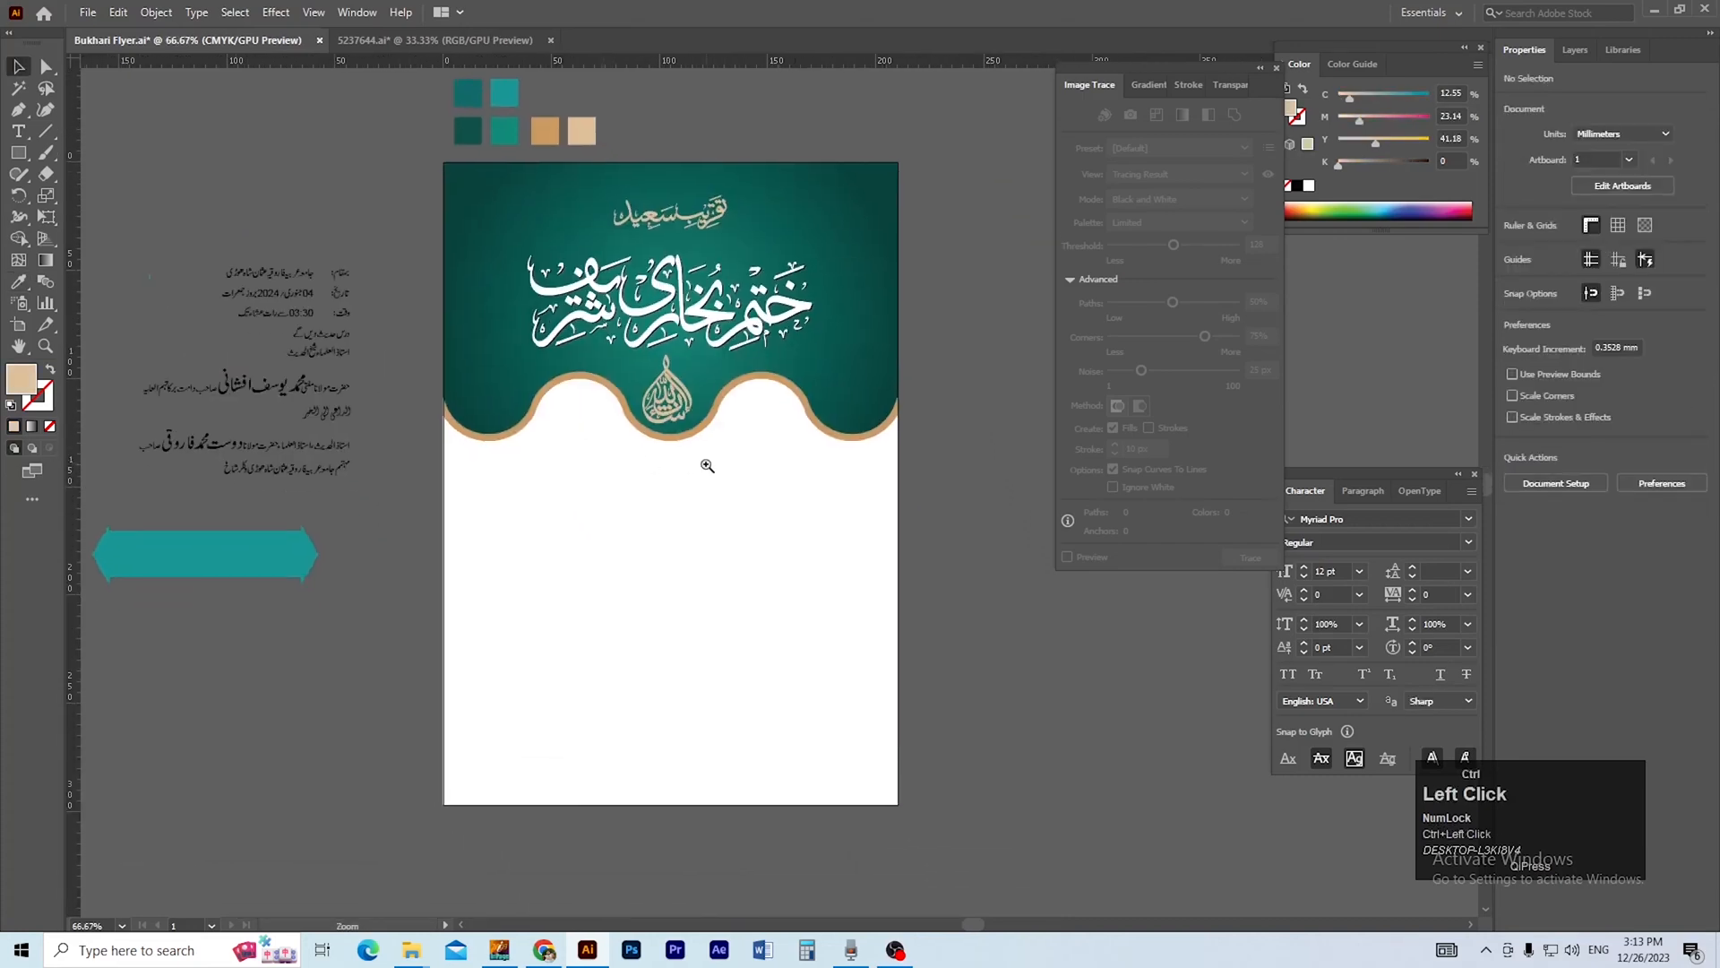
key("ctrl+plus")
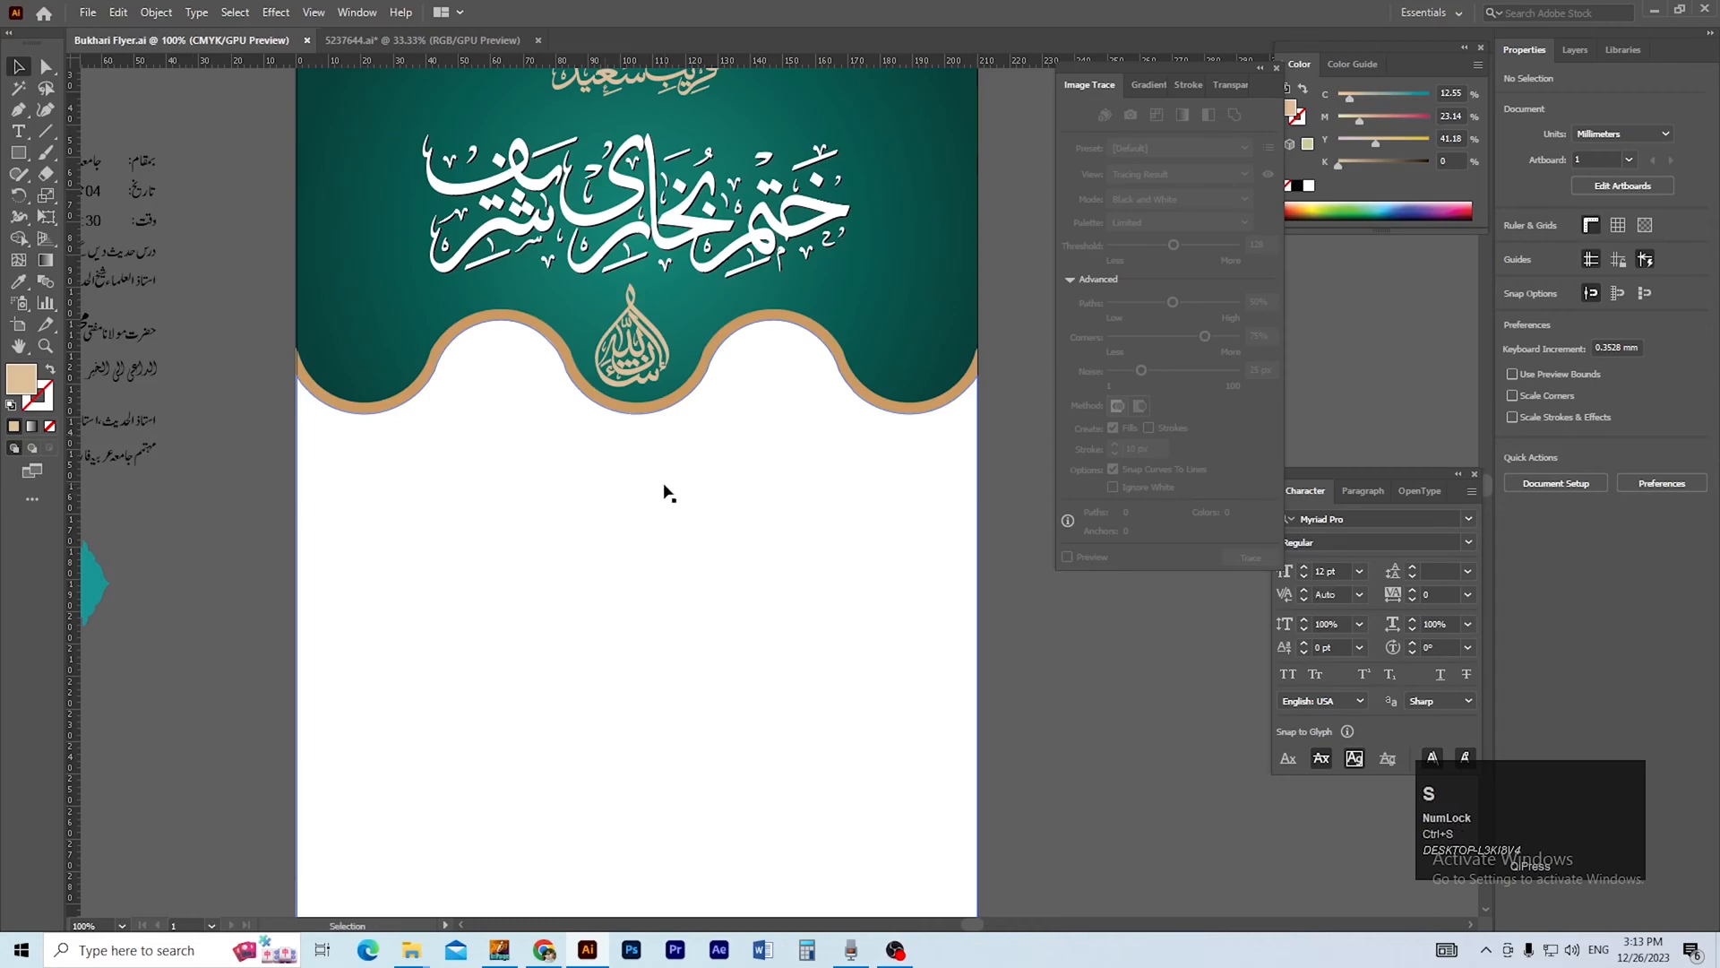
Enlarge the pasted Urdu text group to about 167 × 162 mm and place it beside the artboard on its left.
left_click_drag(591, 526, 483, 513)
left_click(550, 484, "ctrl+alt")
left_click_drag(395, 268, 817, 758)
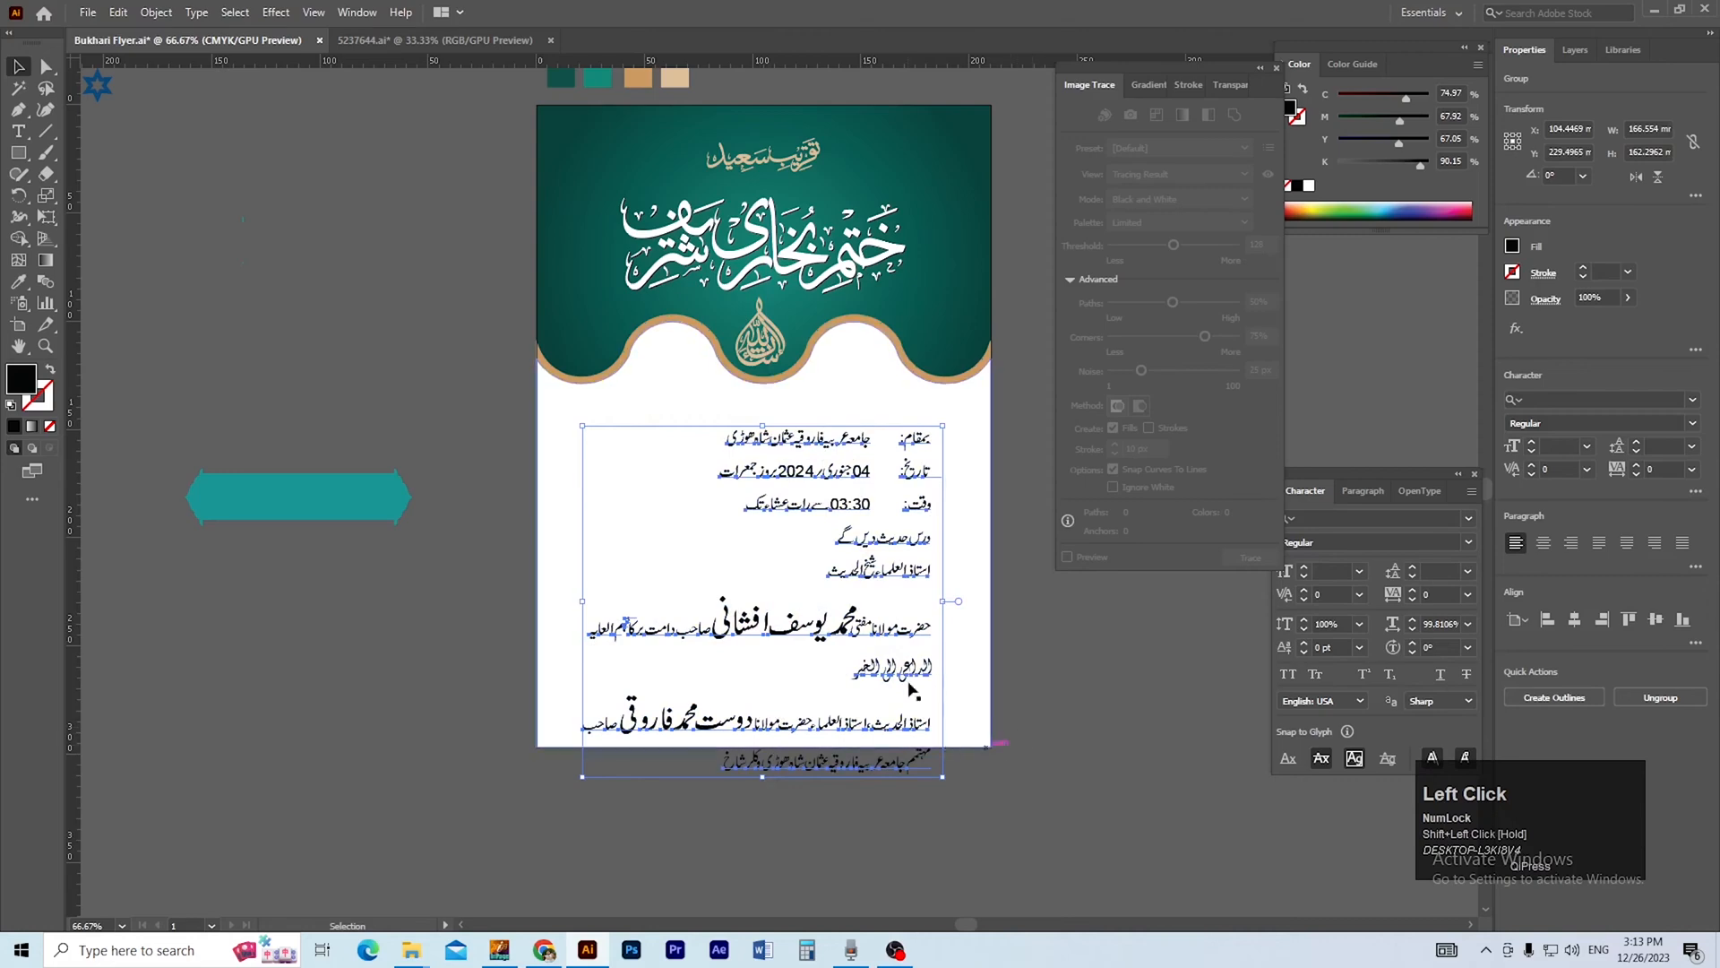
left_click_drag(817, 446, 334, 346)
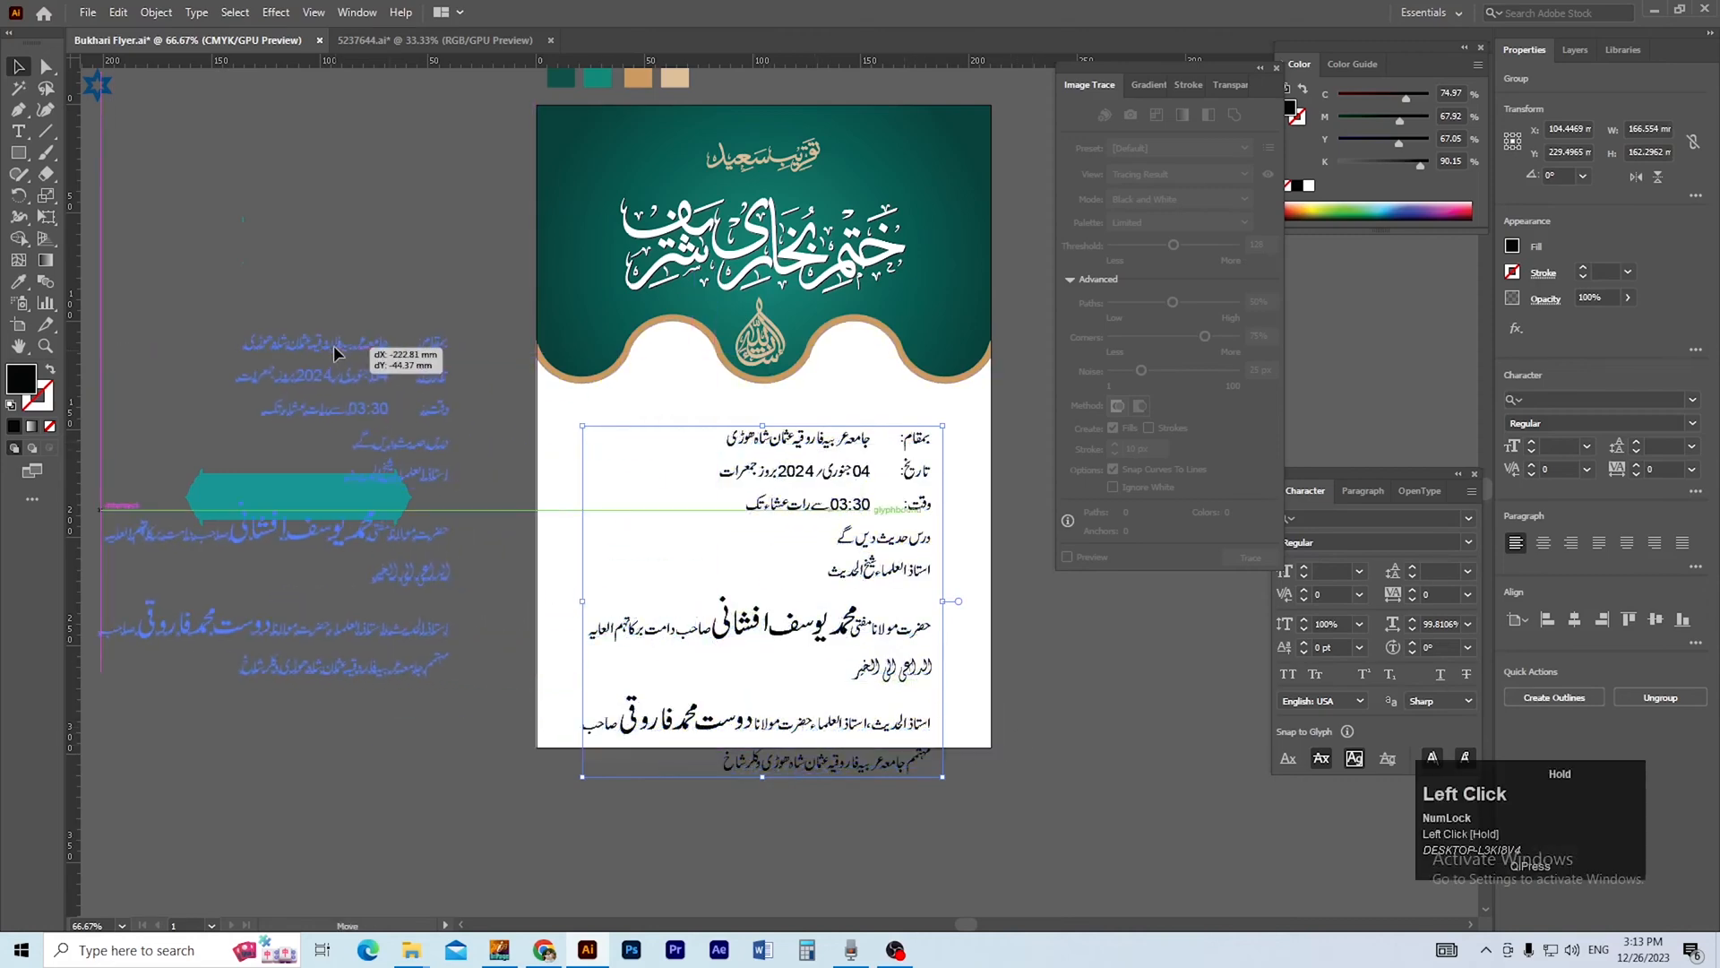
Move the teal ornamental banner shape above the Urdu text group.
left_click_drag(237, 499, 229, 235)
left_click(332, 398, "ctrl")
left_click(856, 526, "ctrl")
left_click_drag(746, 545, 853, 649)
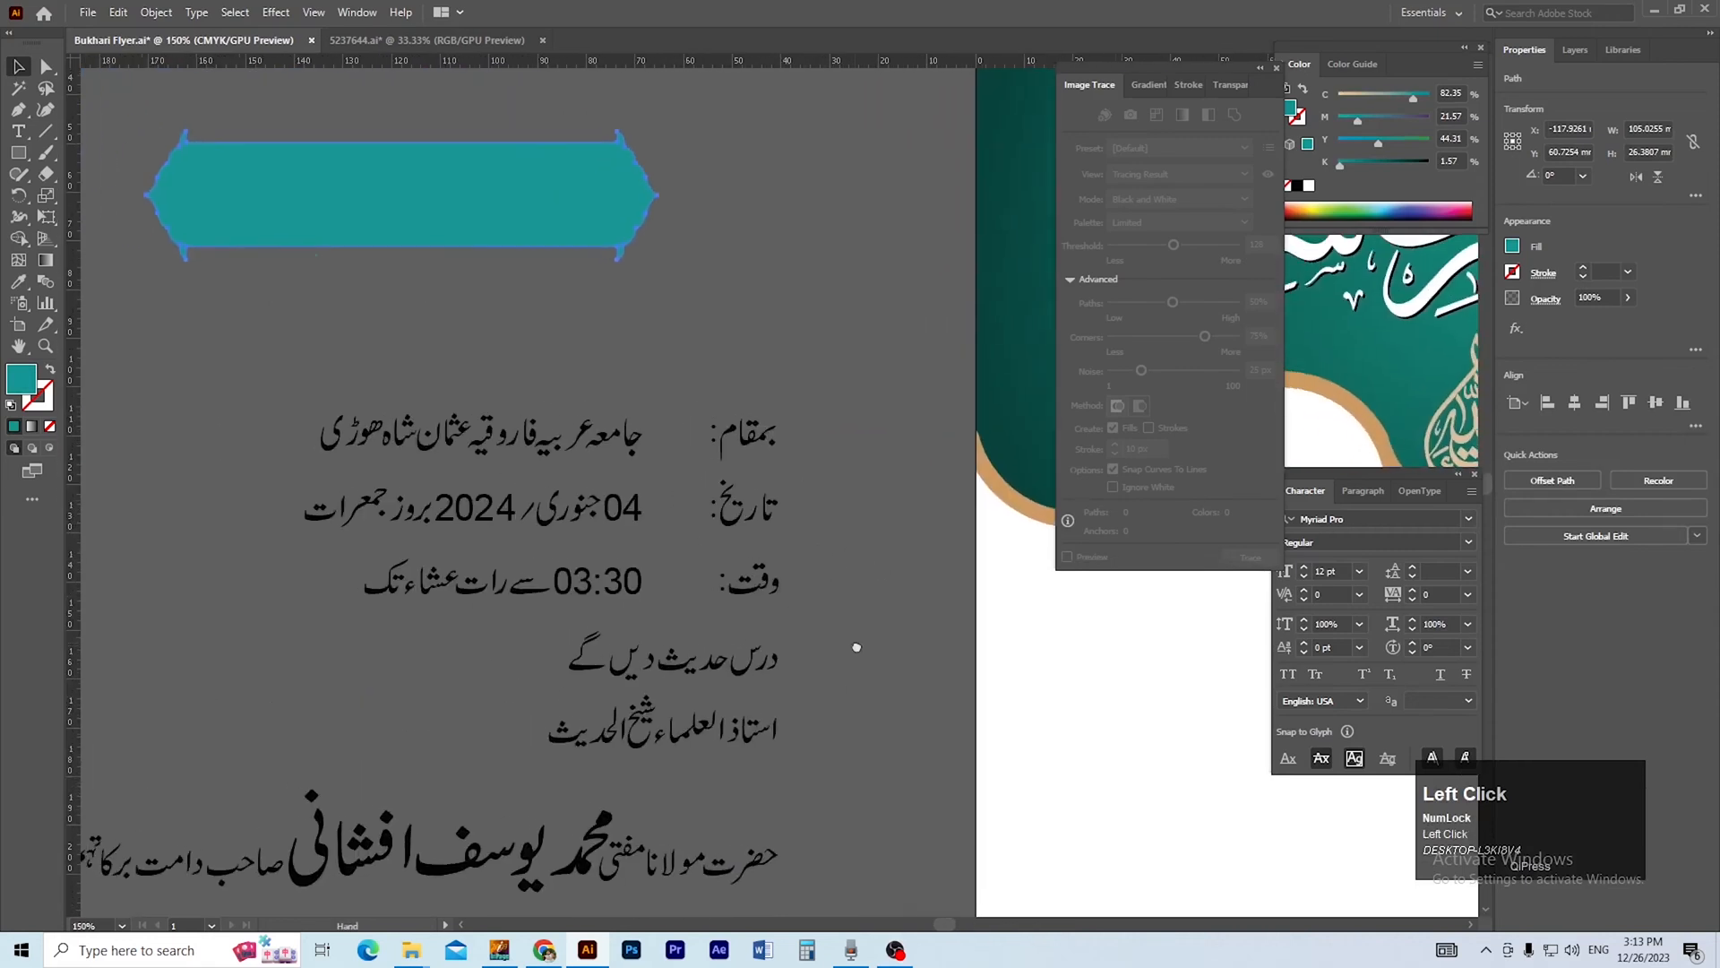
Expand the pasted Urdu text group, including object and fill, and ungroup the resulting letter shapes.
left_click(642, 438)
left_click_drag(578, 540, 675, 574)
right_click(589, 485)
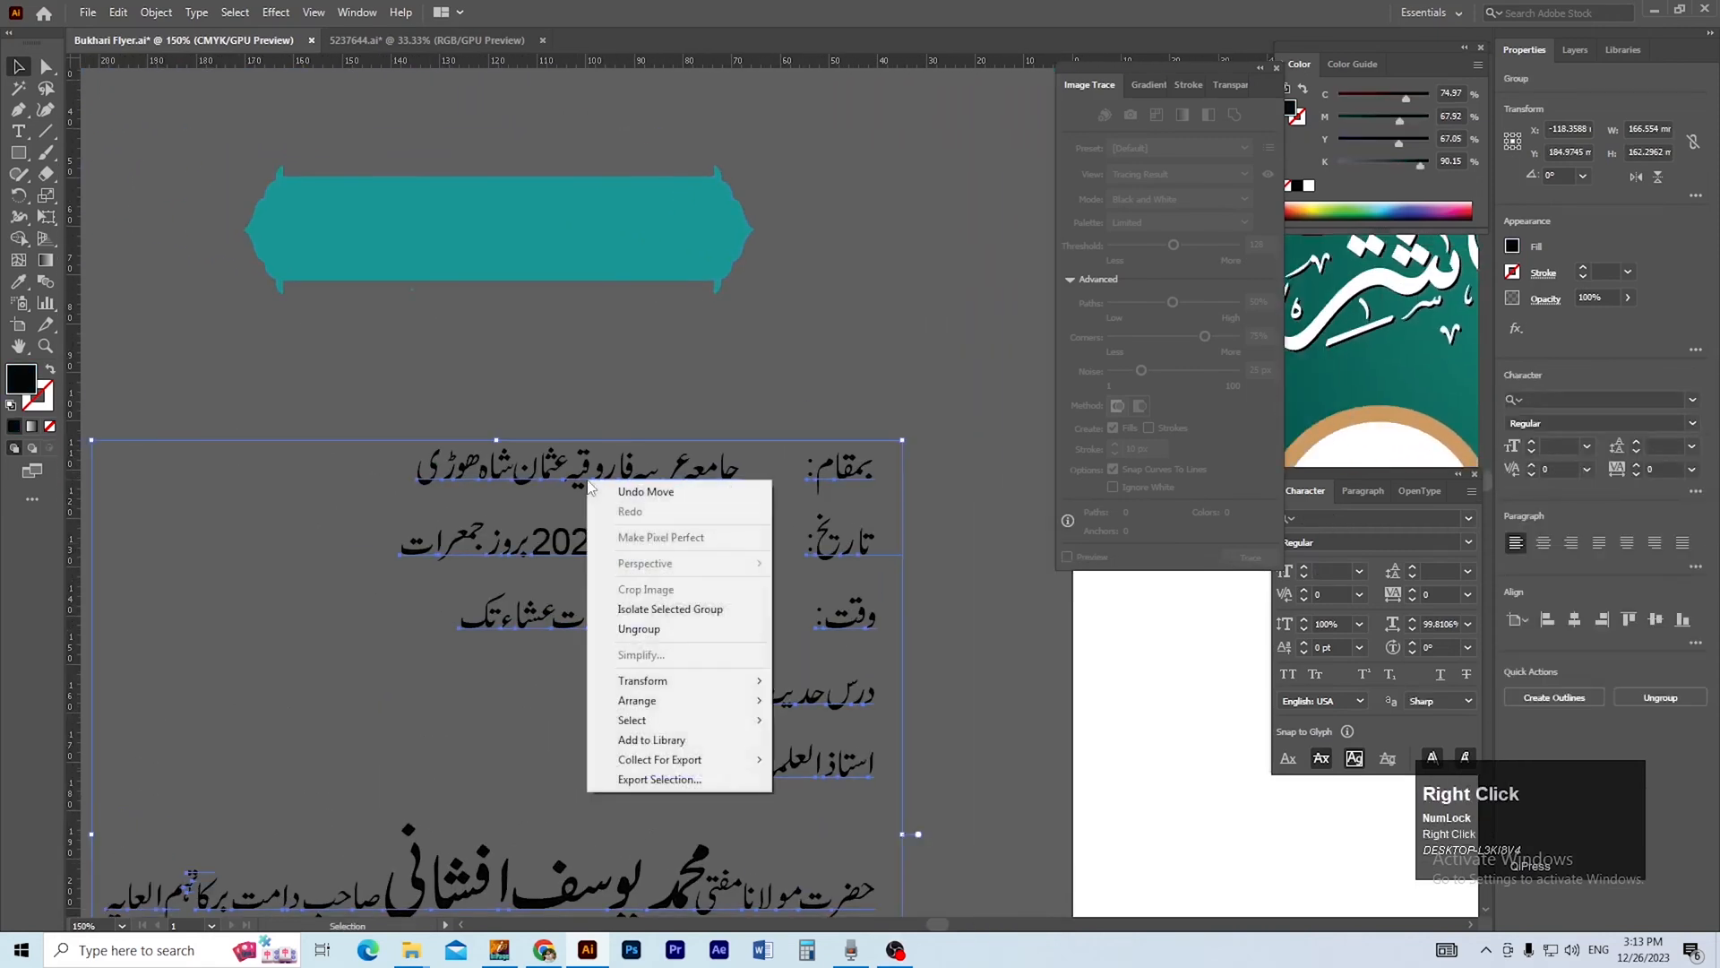
left_click(157, 13)
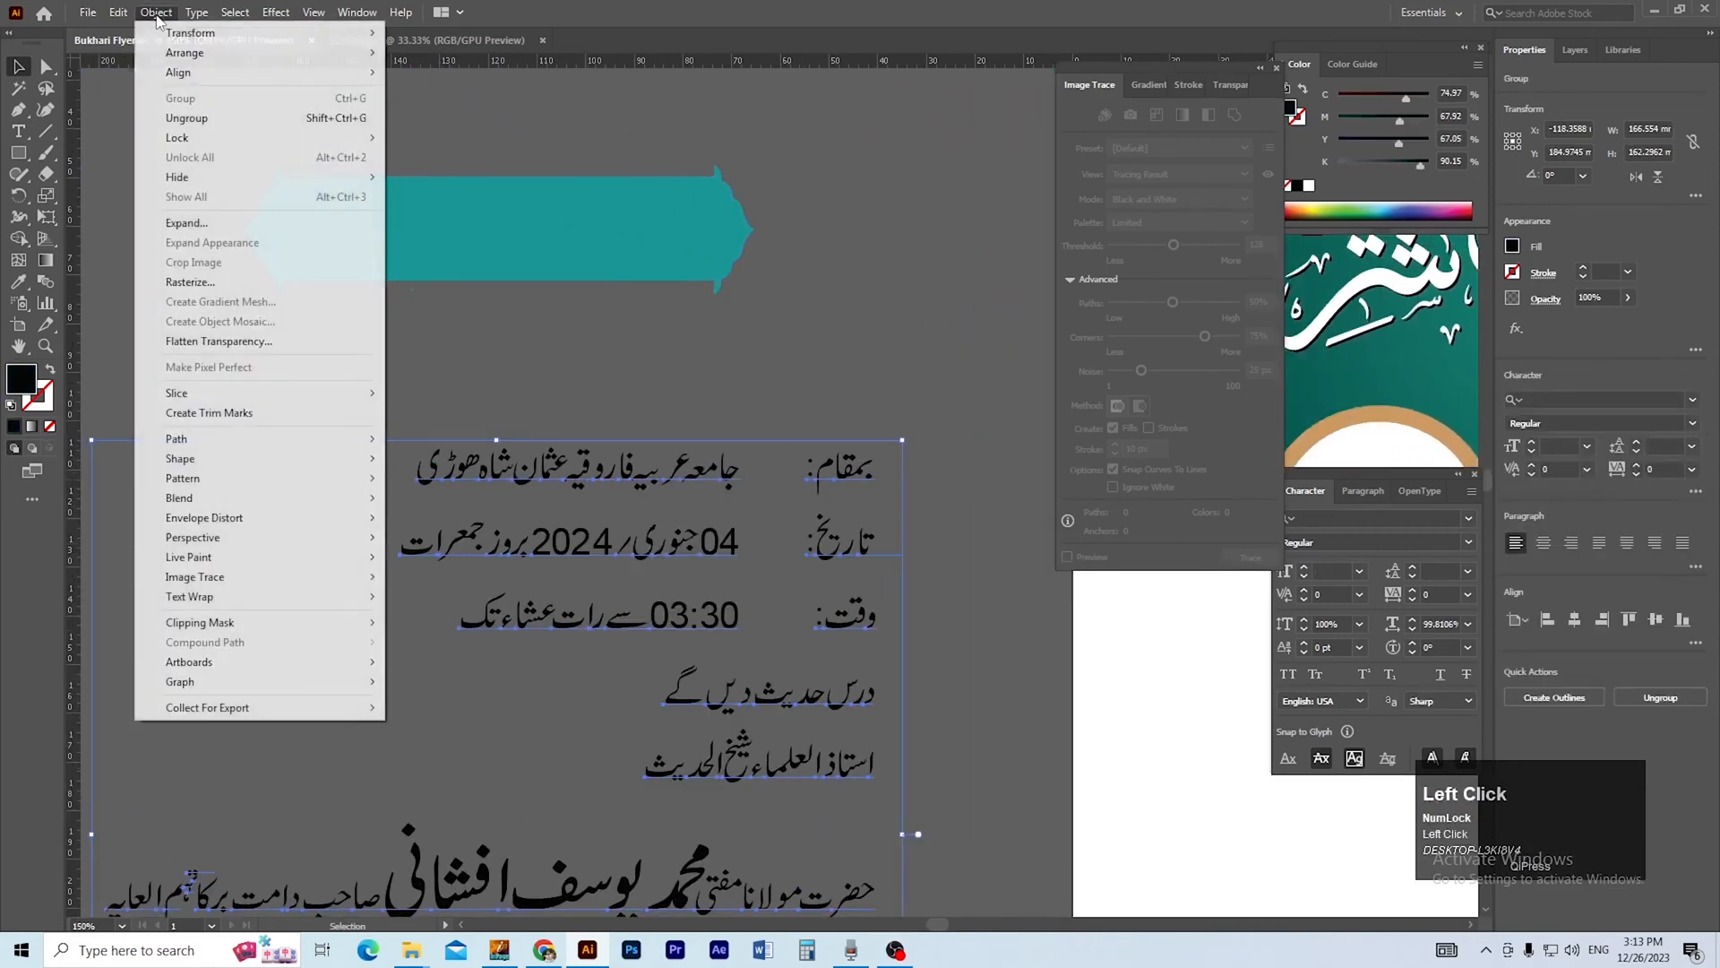
left_click(215, 223)
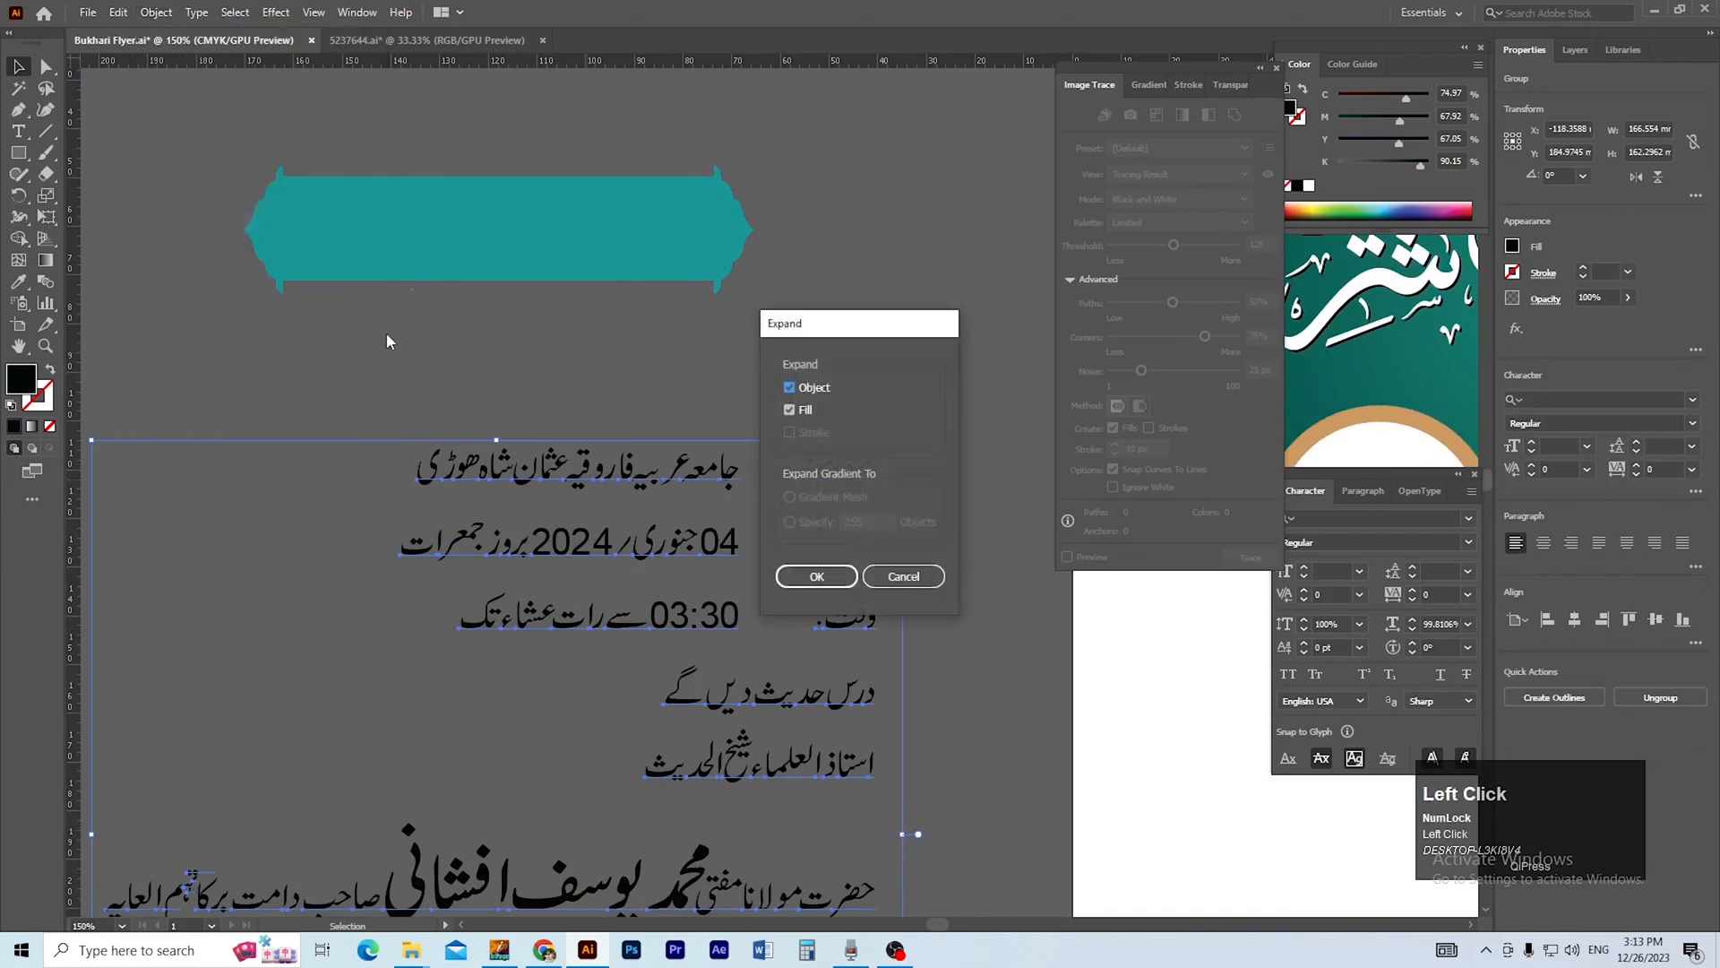
left_click(785, 574)
right_click(626, 469)
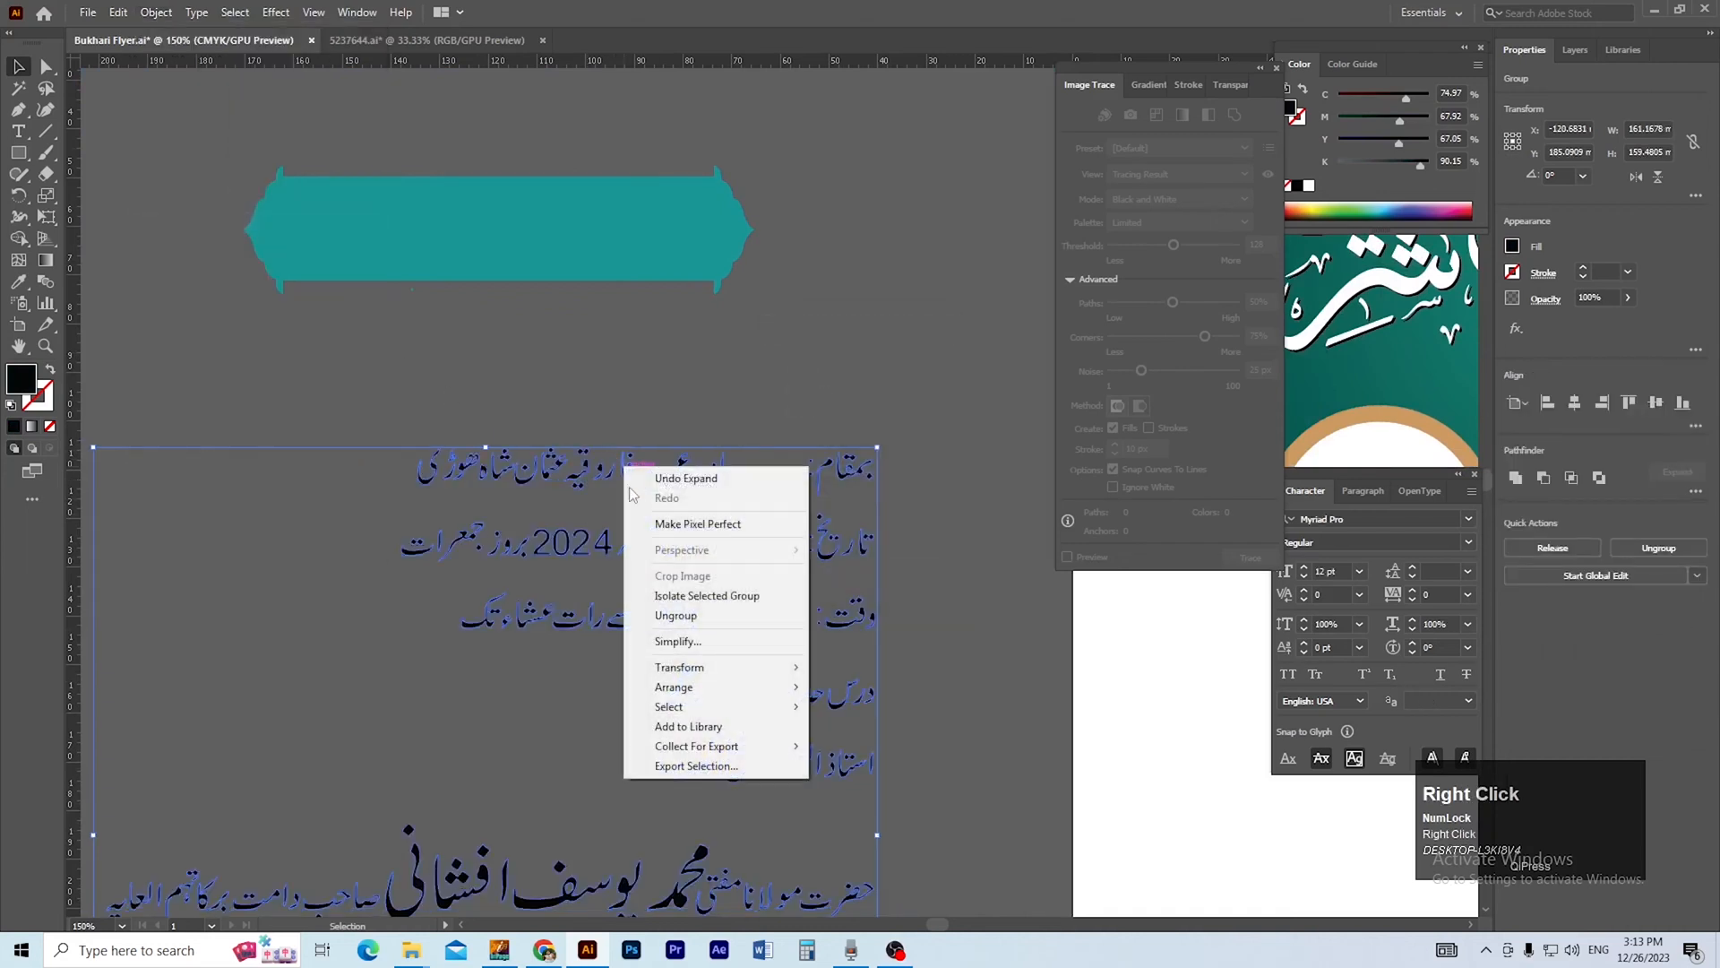
left_click(685, 615)
left_click(832, 507, "ctrl")
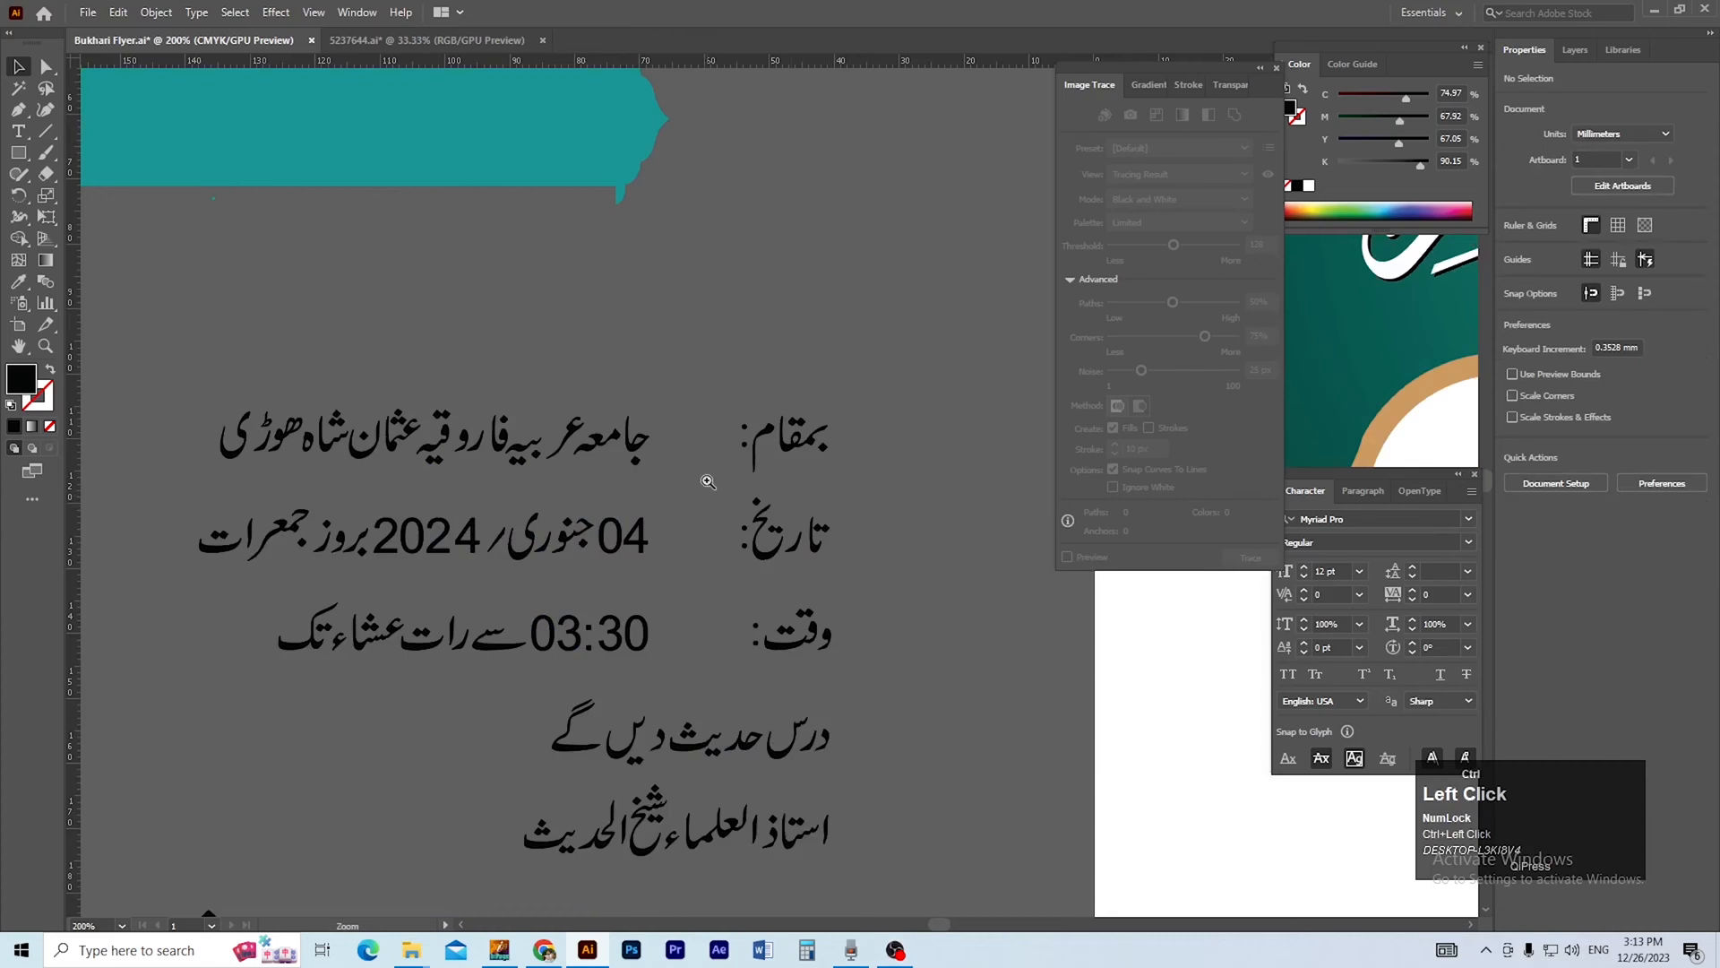
Group the letters of the venue label بمقام and those of the venue name as two separate objects.
left_click(707, 480, "ctrl")
left_click_drag(819, 413, 732, 480)
left_click_drag(905, 541, 903, 544)
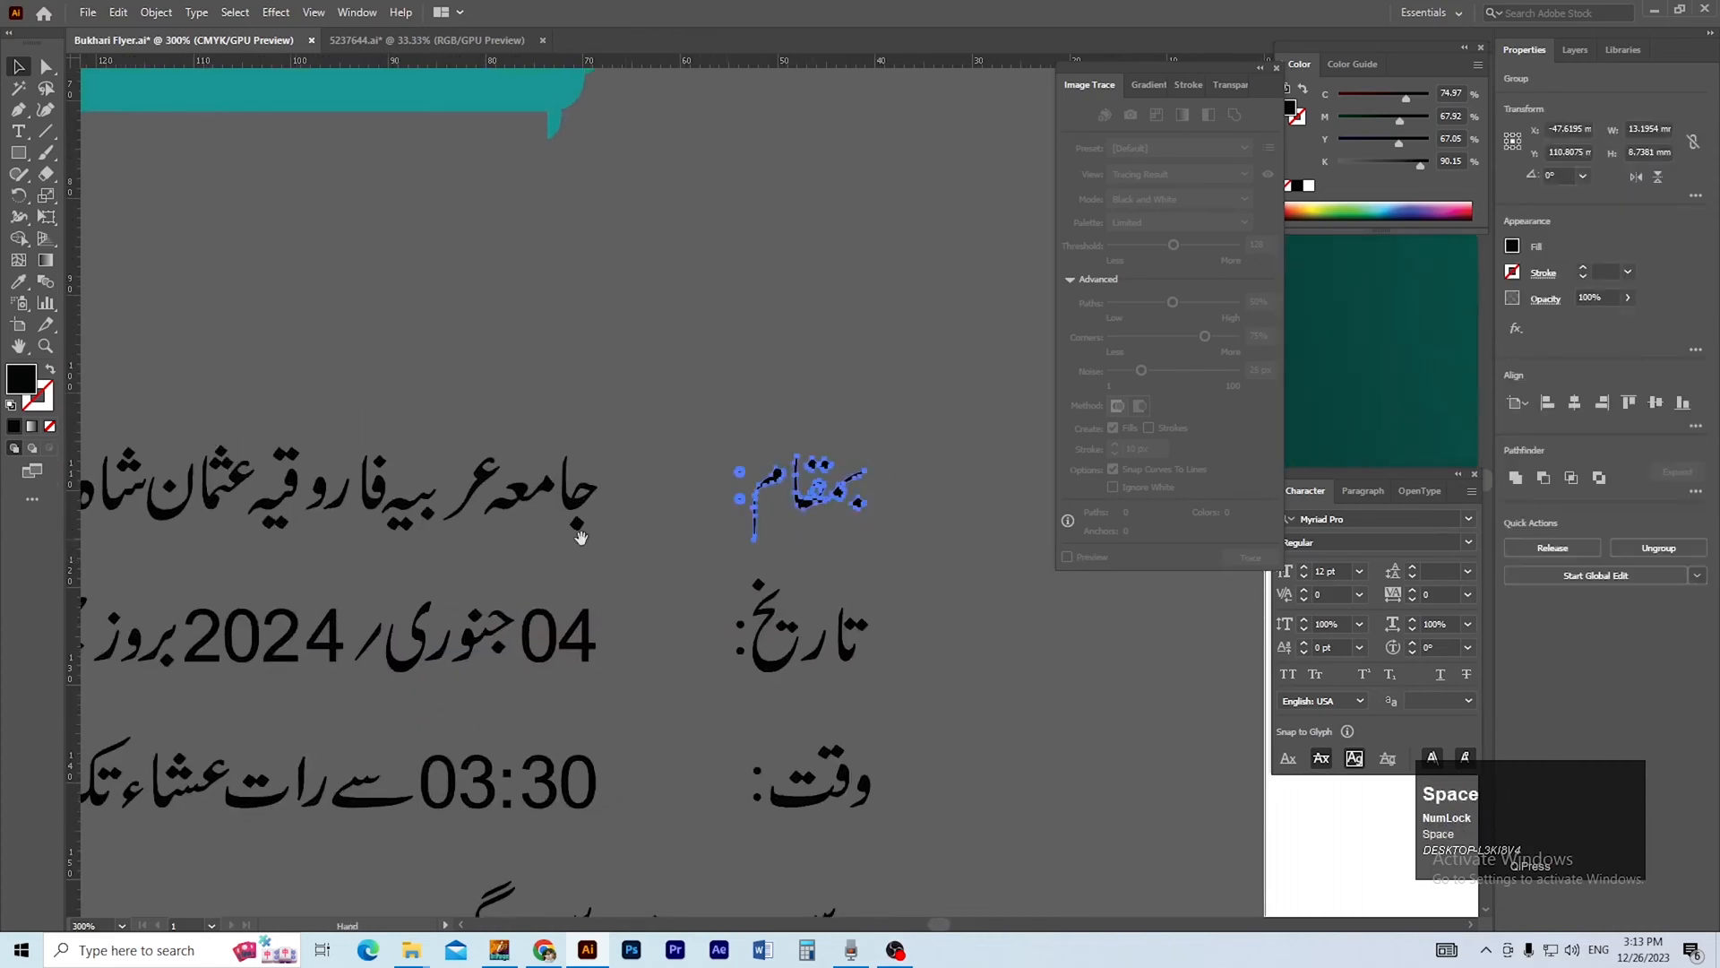
left_click_drag(580, 532, 854, 533)
left_click_drag(184, 383, 216, 408)
left_click_drag(820, 528, 901, 553)
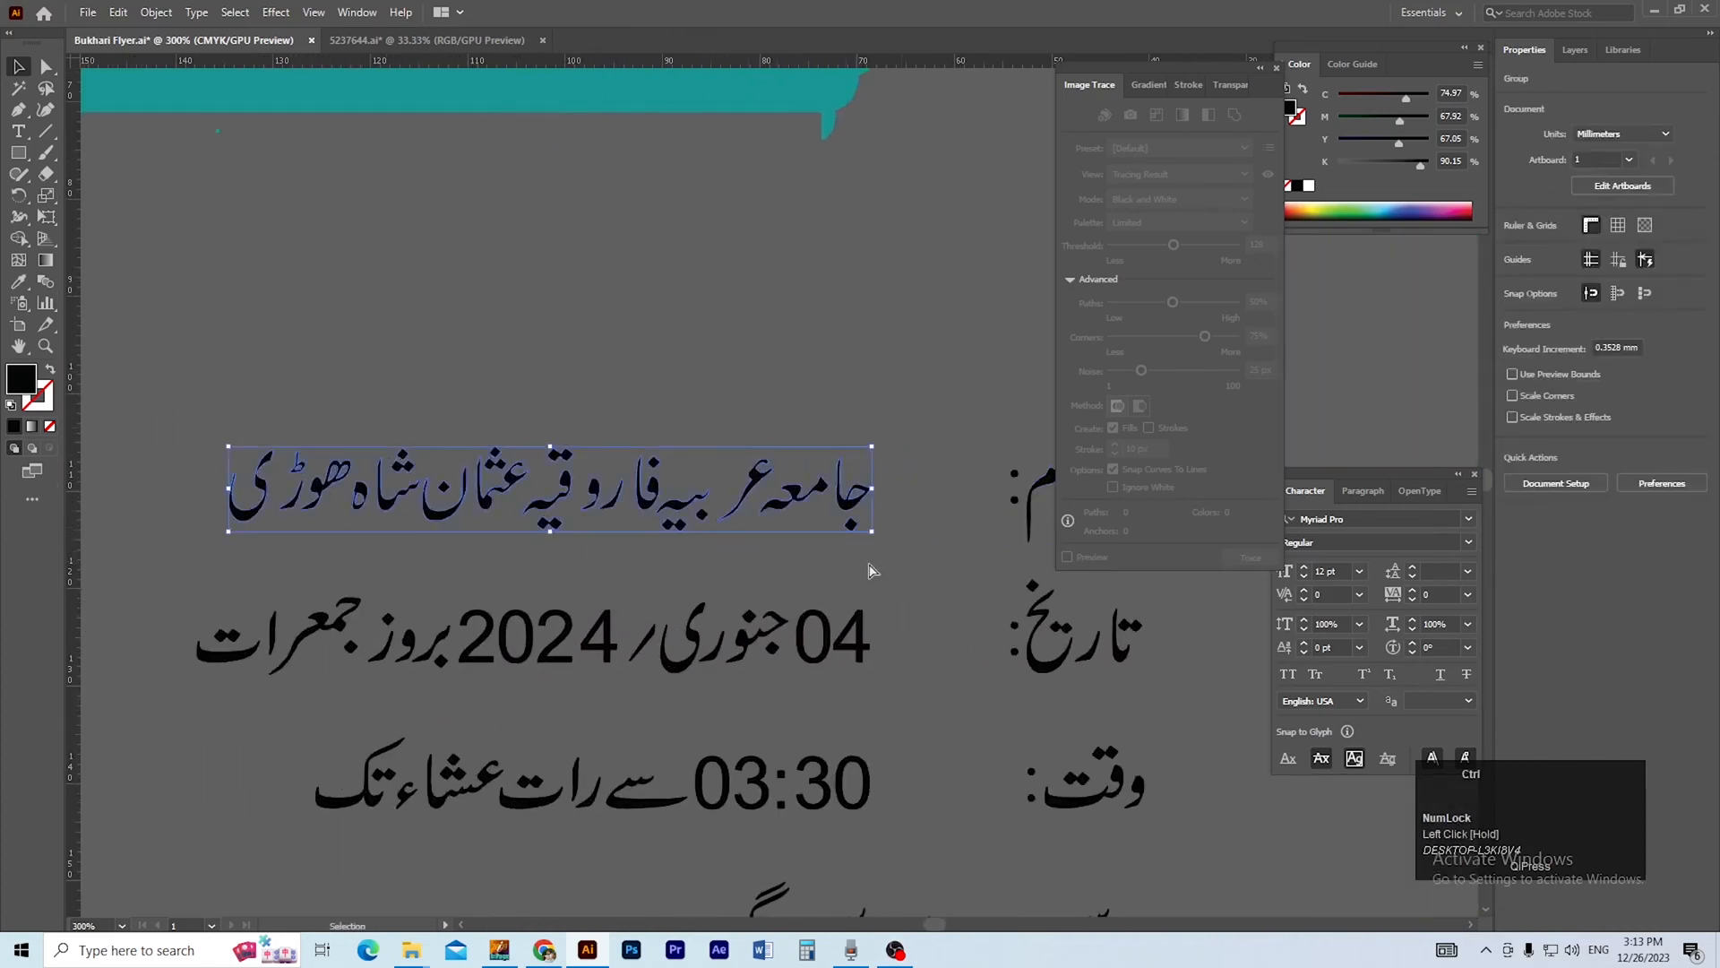
left_click(738, 545, "ctrl+alt")
left_click_drag(738, 545, 559, 485)
left_click(887, 524)
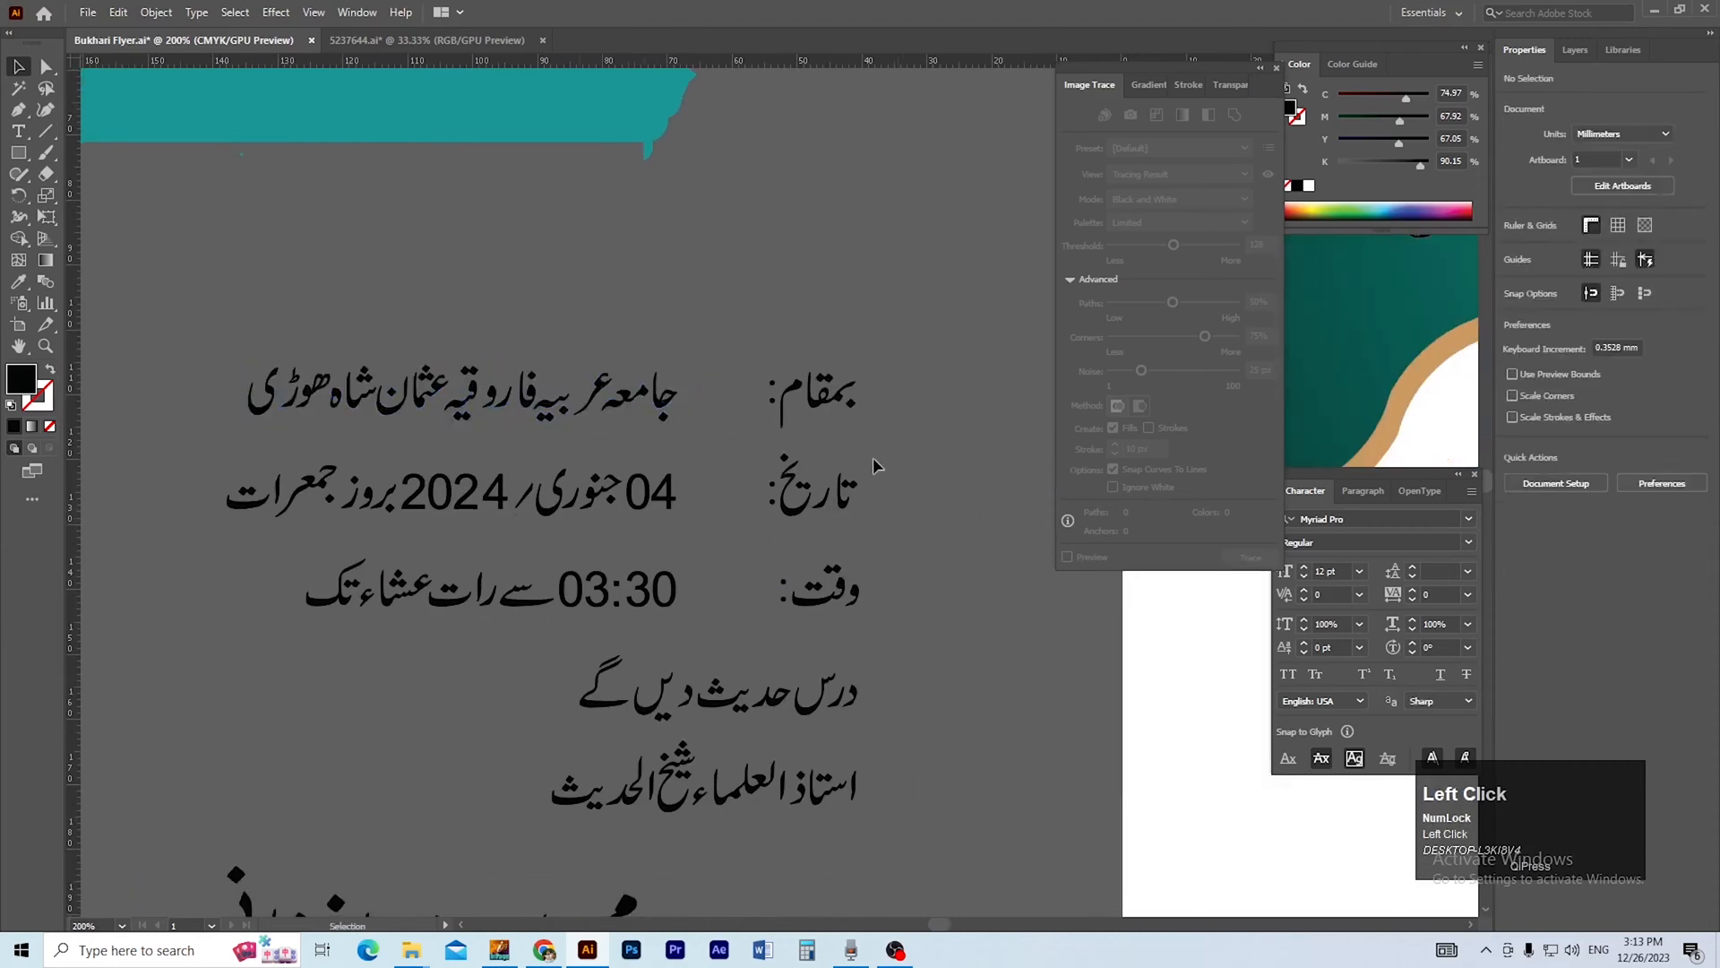
Group the lettering of the date and time rows, keeping each row's label separate from its value.
left_click_drag(738, 529, 738, 530)
key("ctrl+g")
left_click_drag(210, 470, 638, 464)
key("ctrl+g")
left_click(302, 495)
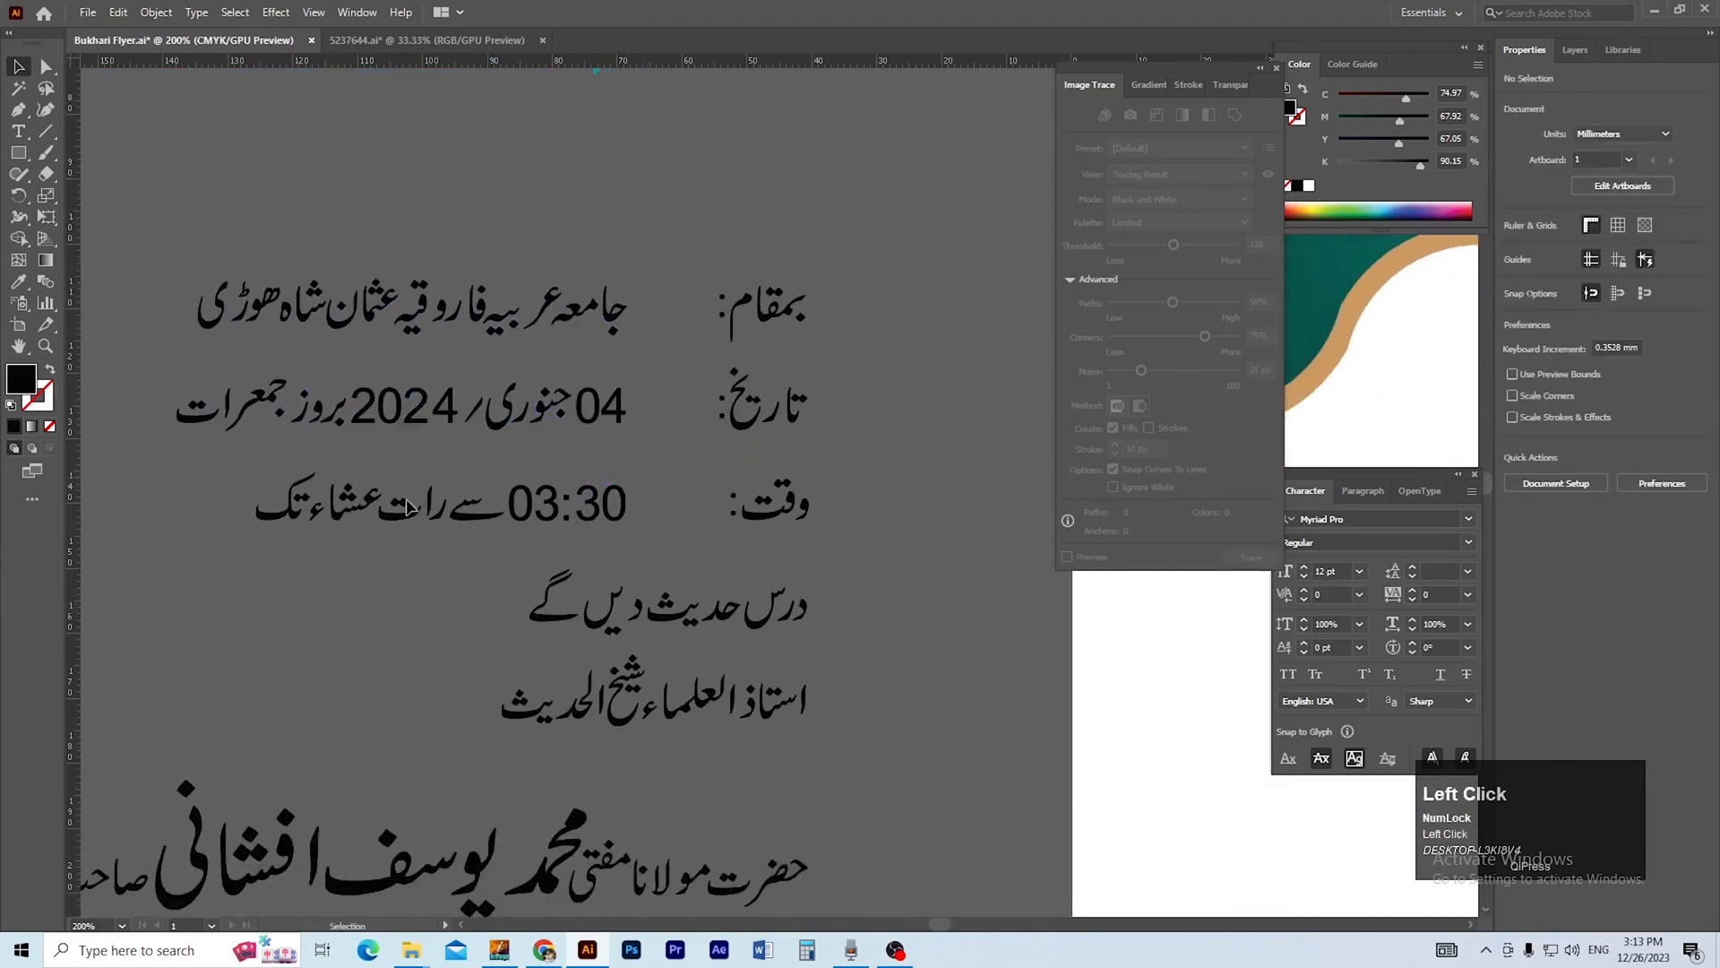
left_click_drag(644, 531, 645, 531)
key("ctrl+g")
left_click(858, 524)
left_click_drag(847, 533, 724, 477)
key("ctrl+g")
Group the line درس حدیث دیں گے and the scholar's title line beneath it as separate objects.
left_click_drag(788, 578, 798, 481)
left_click(489, 482)
key("ctrl+g")
left_click(798, 480)
left_click_drag(419, 549, 421, 551)
key("ctrl+g")
Group the line الداعی الی الخیر and the title words at the start of the lower name line separately.
left_click(511, 587)
scroll(576, 618, "down", 1)
left_click_drag(576, 618, 497, 484)
left_click_drag(661, 476, 910, 558)
key("ctrl+g")
left_click(724, 578)
scroll(728, 576, "down", 2)
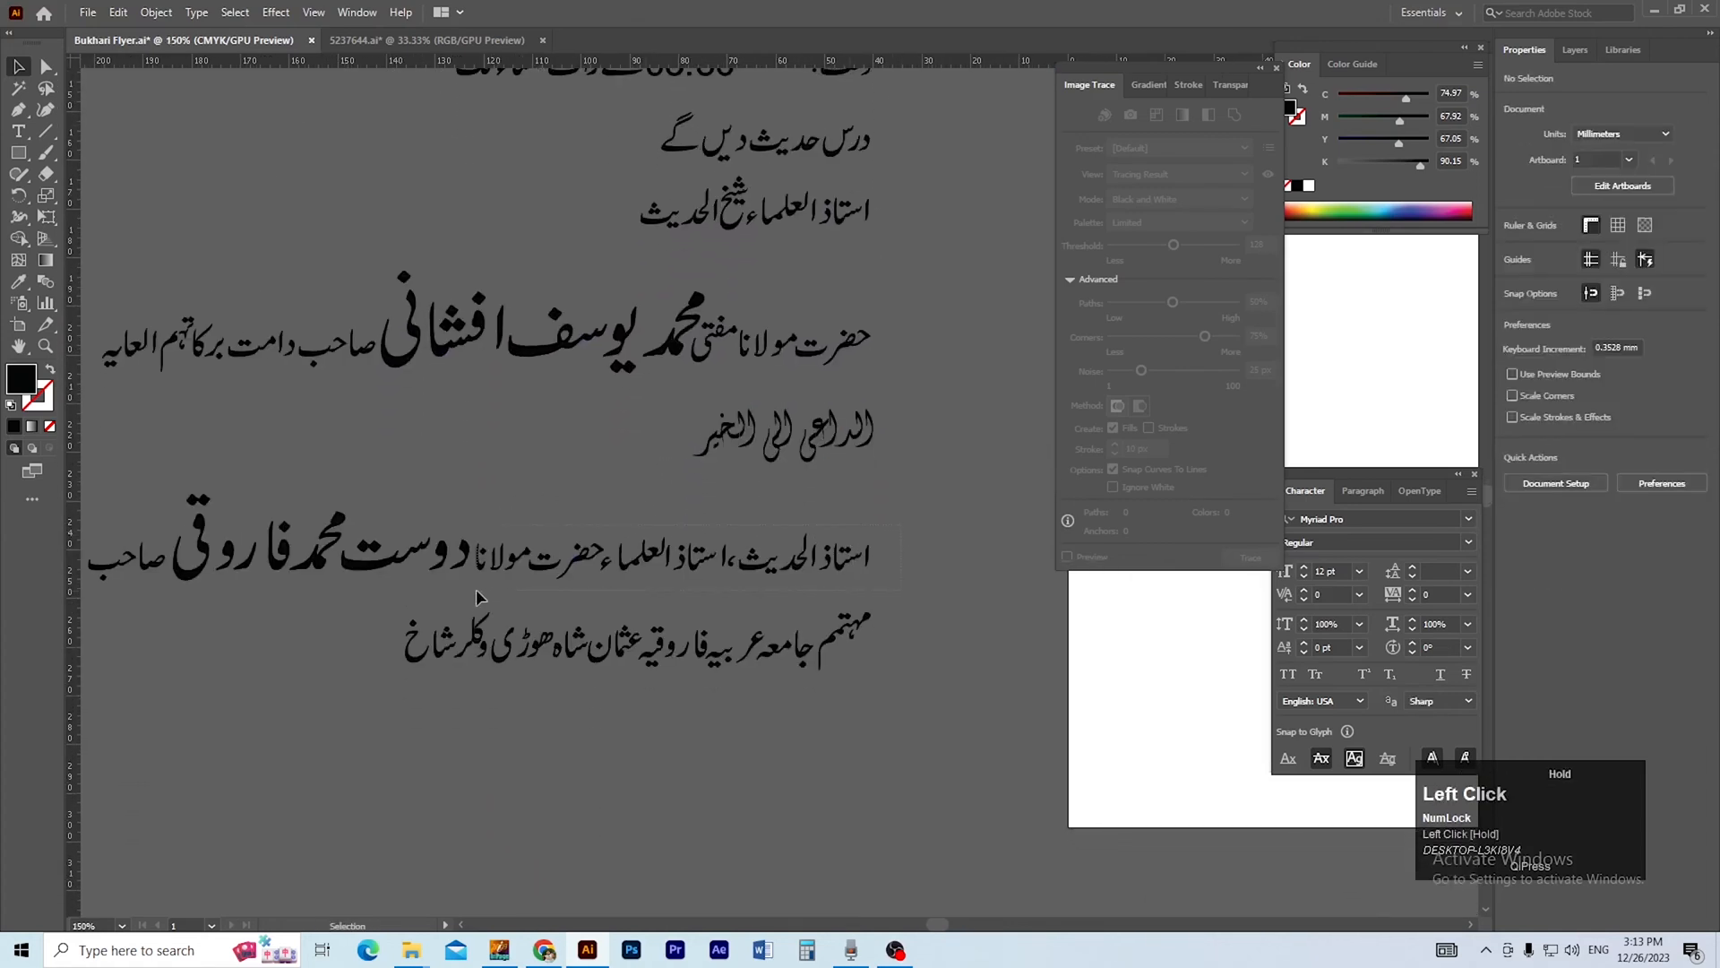
left_click_drag(476, 589, 473, 589)
key("ctrl+g")
Group the remaining lettering of the lower name line and the institution line beneath it.
left_click(493, 487)
left_click_drag(425, 505, 568, 499)
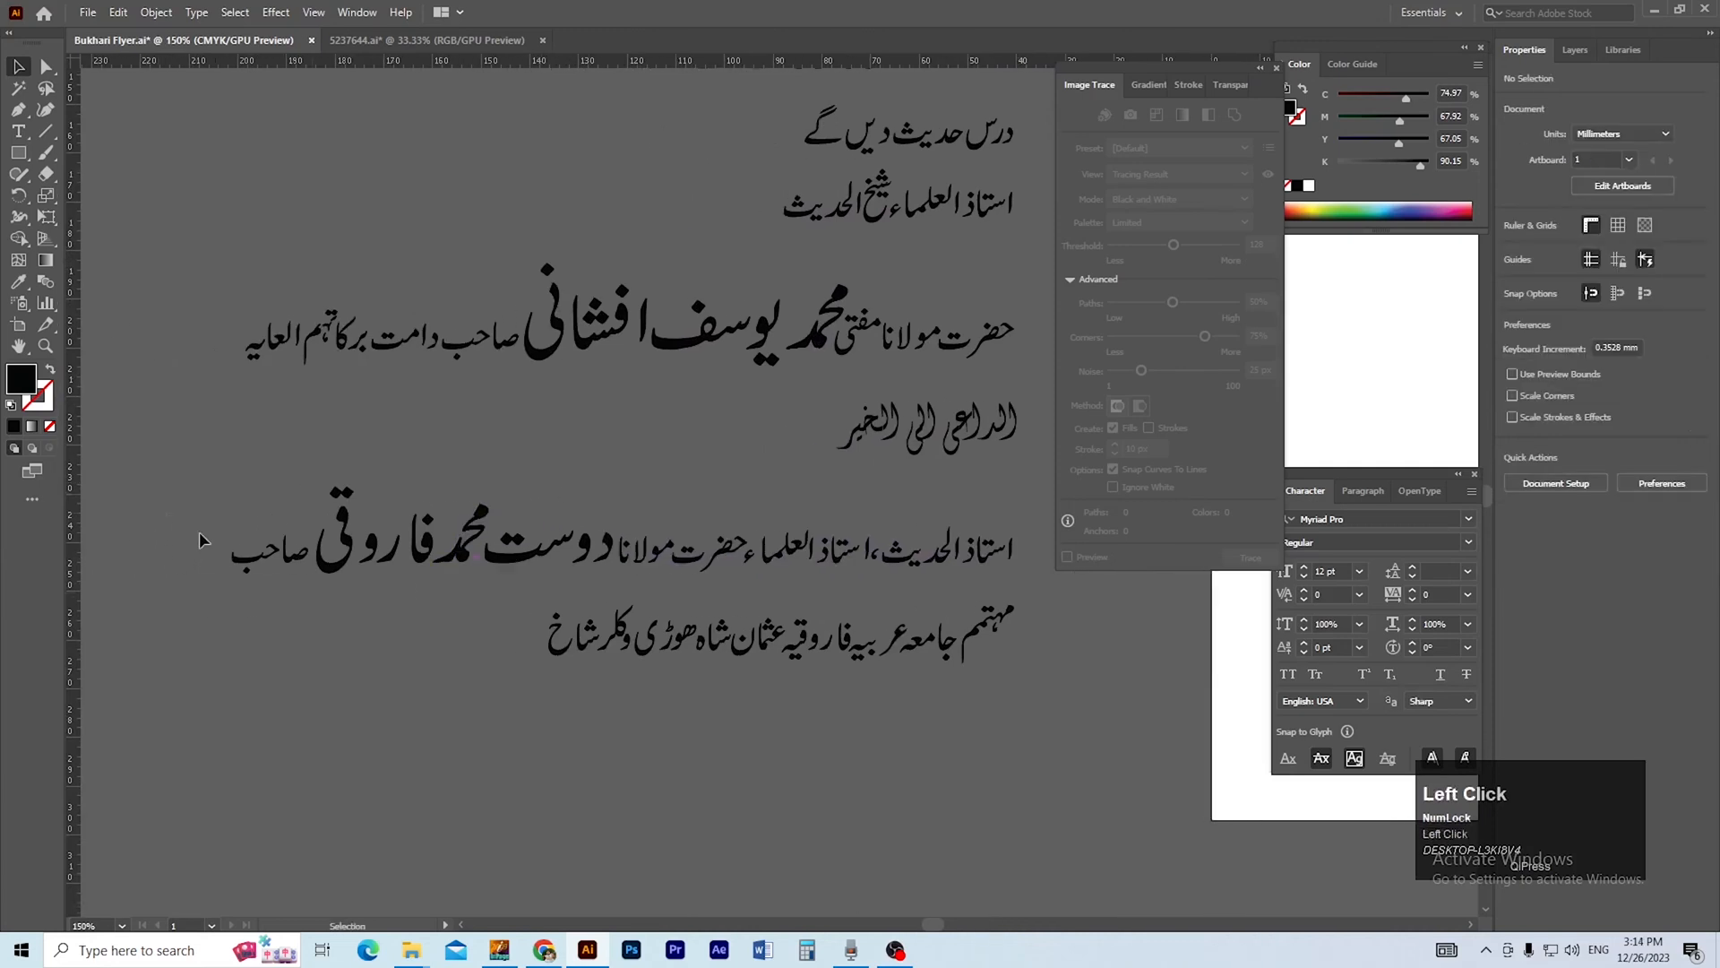
left_click_drag(297, 600, 300, 601)
left_click(330, 458)
left_click_drag(607, 586, 607, 587)
left_click(376, 663)
left_click_drag(504, 595, 379, 565)
left_click_drag(932, 657, 934, 659)
key("ctrl+g")
left_click(465, 672)
Move the stray dot under the ب of صاحب in the lower name line and select the word's shapes together.
left_click_drag(240, 586, 501, 584)
left_click_drag(231, 538, 668, 614)
left_click_drag(348, 541, 681, 610)
left_click(419, 657)
left_click_drag(419, 657, 521, 587)
left_click(452, 708)
left_click_drag(403, 707, 518, 629)
left_click(563, 712)
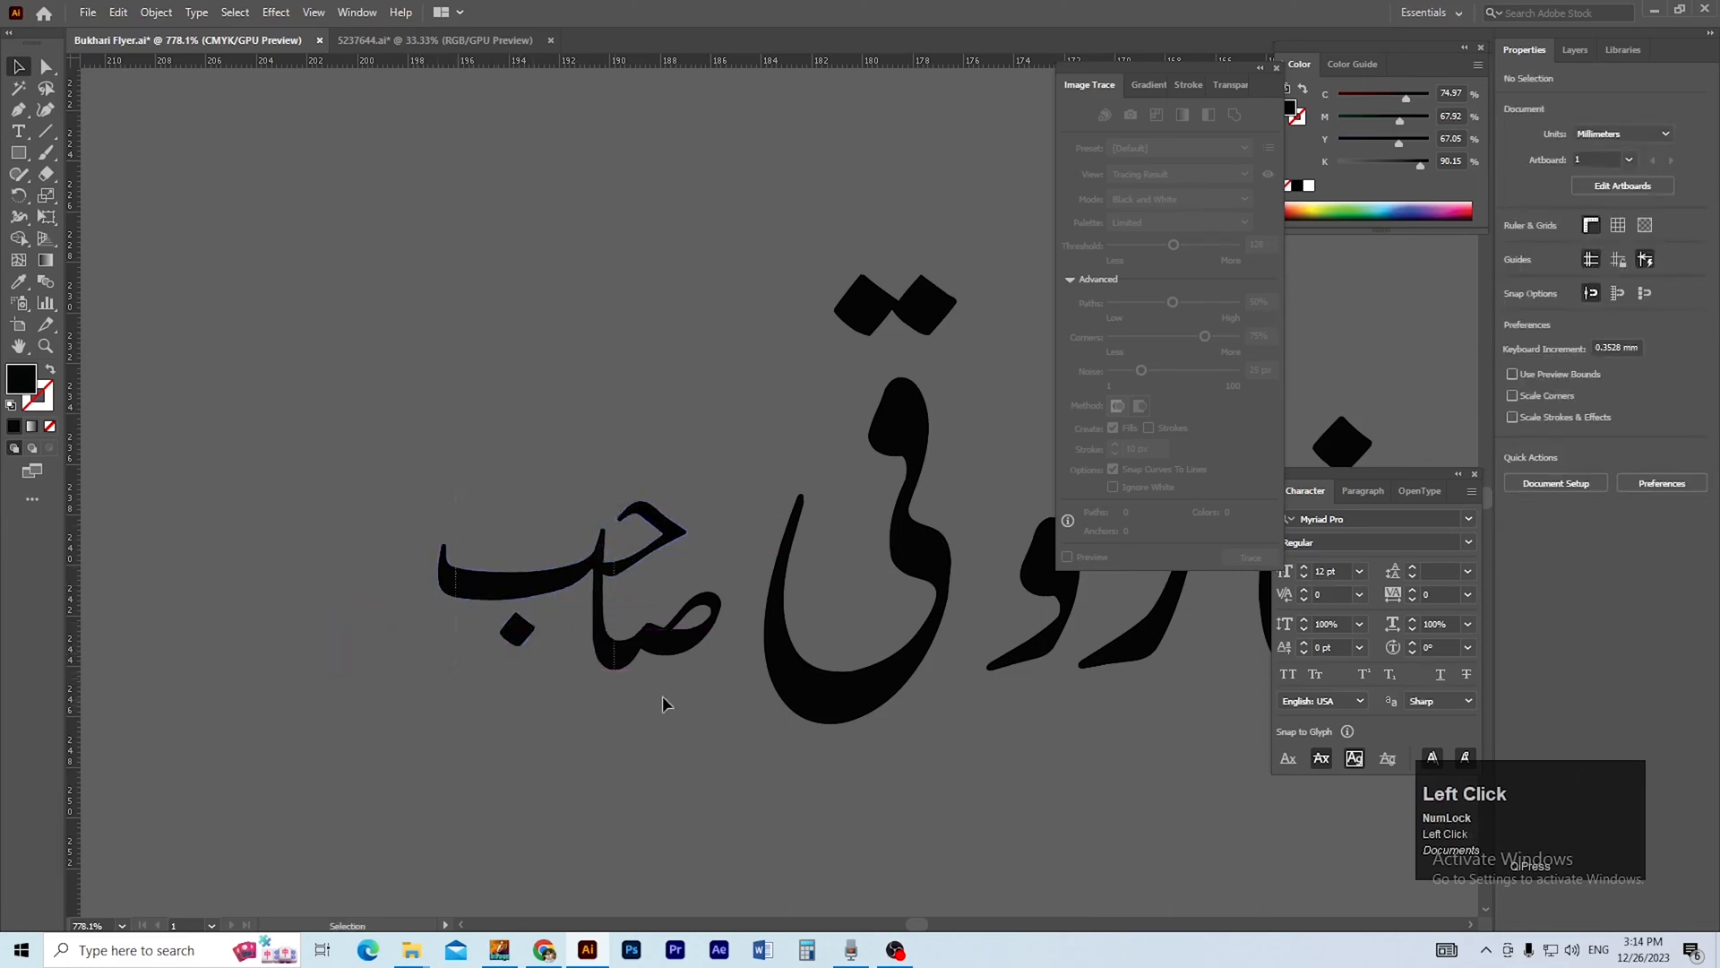
left_click_drag(663, 696, 678, 698)
Move the stray dot under the ب of صاحب in the upper name line and group the word.
left_click(720, 620, "ctrl+alt")
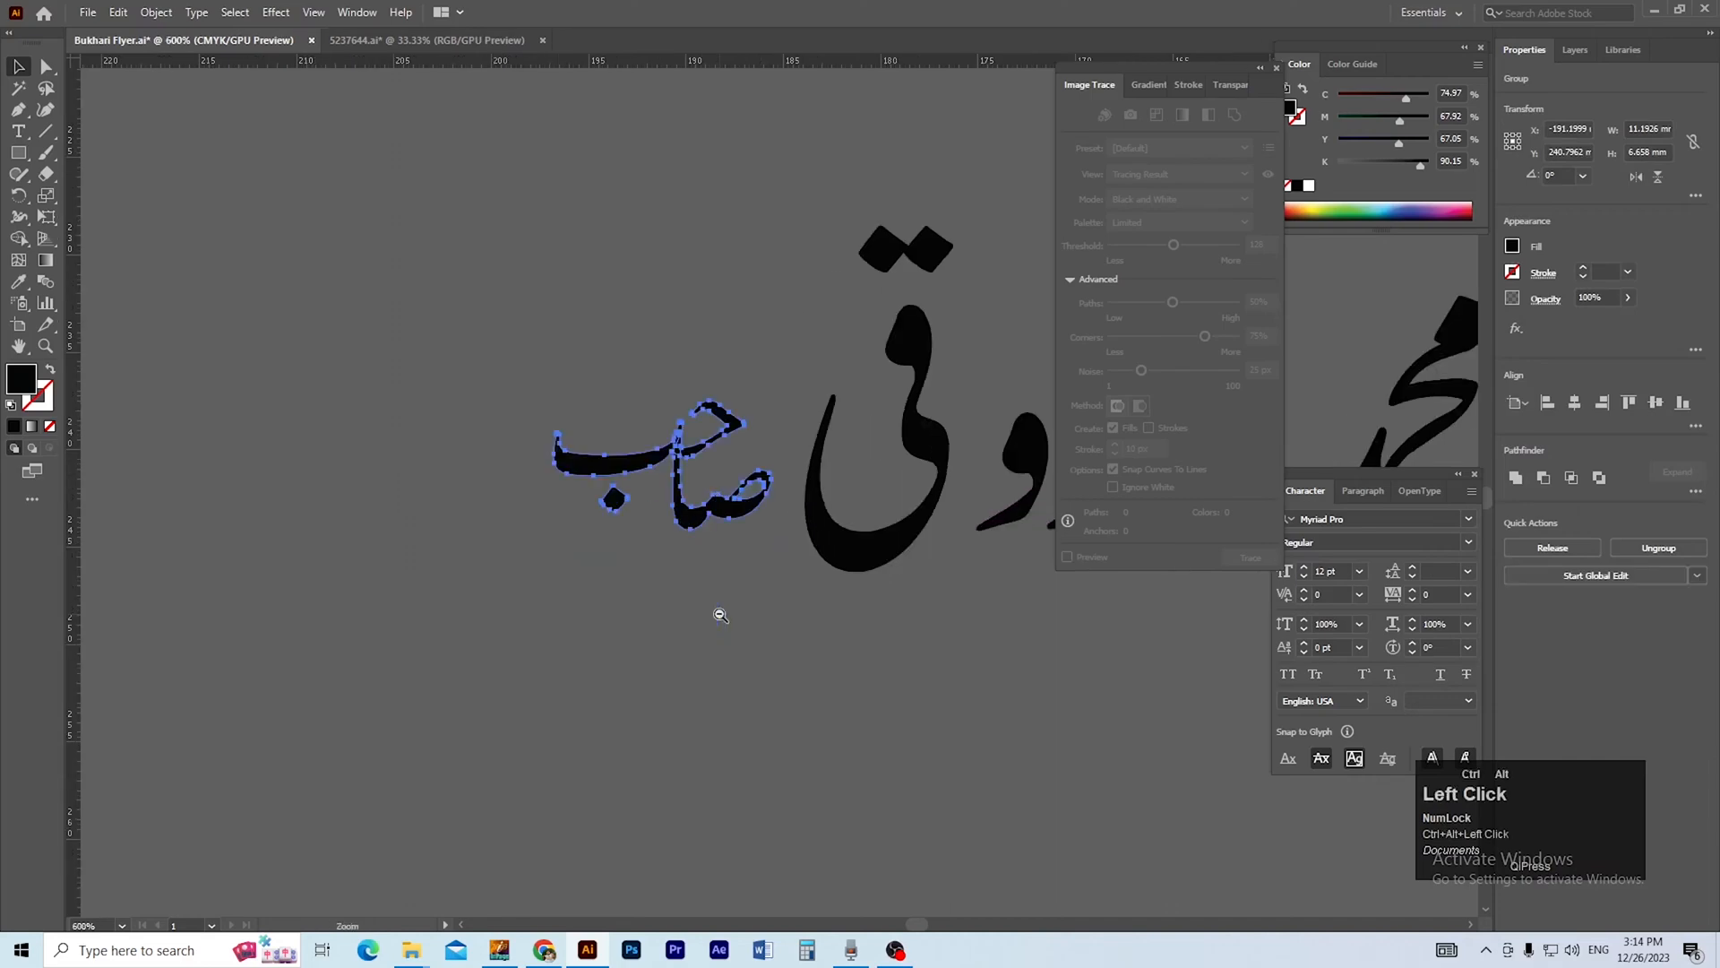
left_click(719, 618, "ctrl+alt")
left_click(714, 623, "ctrl+alt")
left_click_drag(690, 627, 282, 910)
left_click(687, 676, "ctrl+alt")
left_click_drag(648, 672, 408, 870)
left_click_drag(622, 569, 373, 736)
left_click(566, 670)
left_click_drag(664, 653, 559, 729)
left_click_drag(299, 646, 443, 686)
left_click_drag(307, 700, 452, 623)
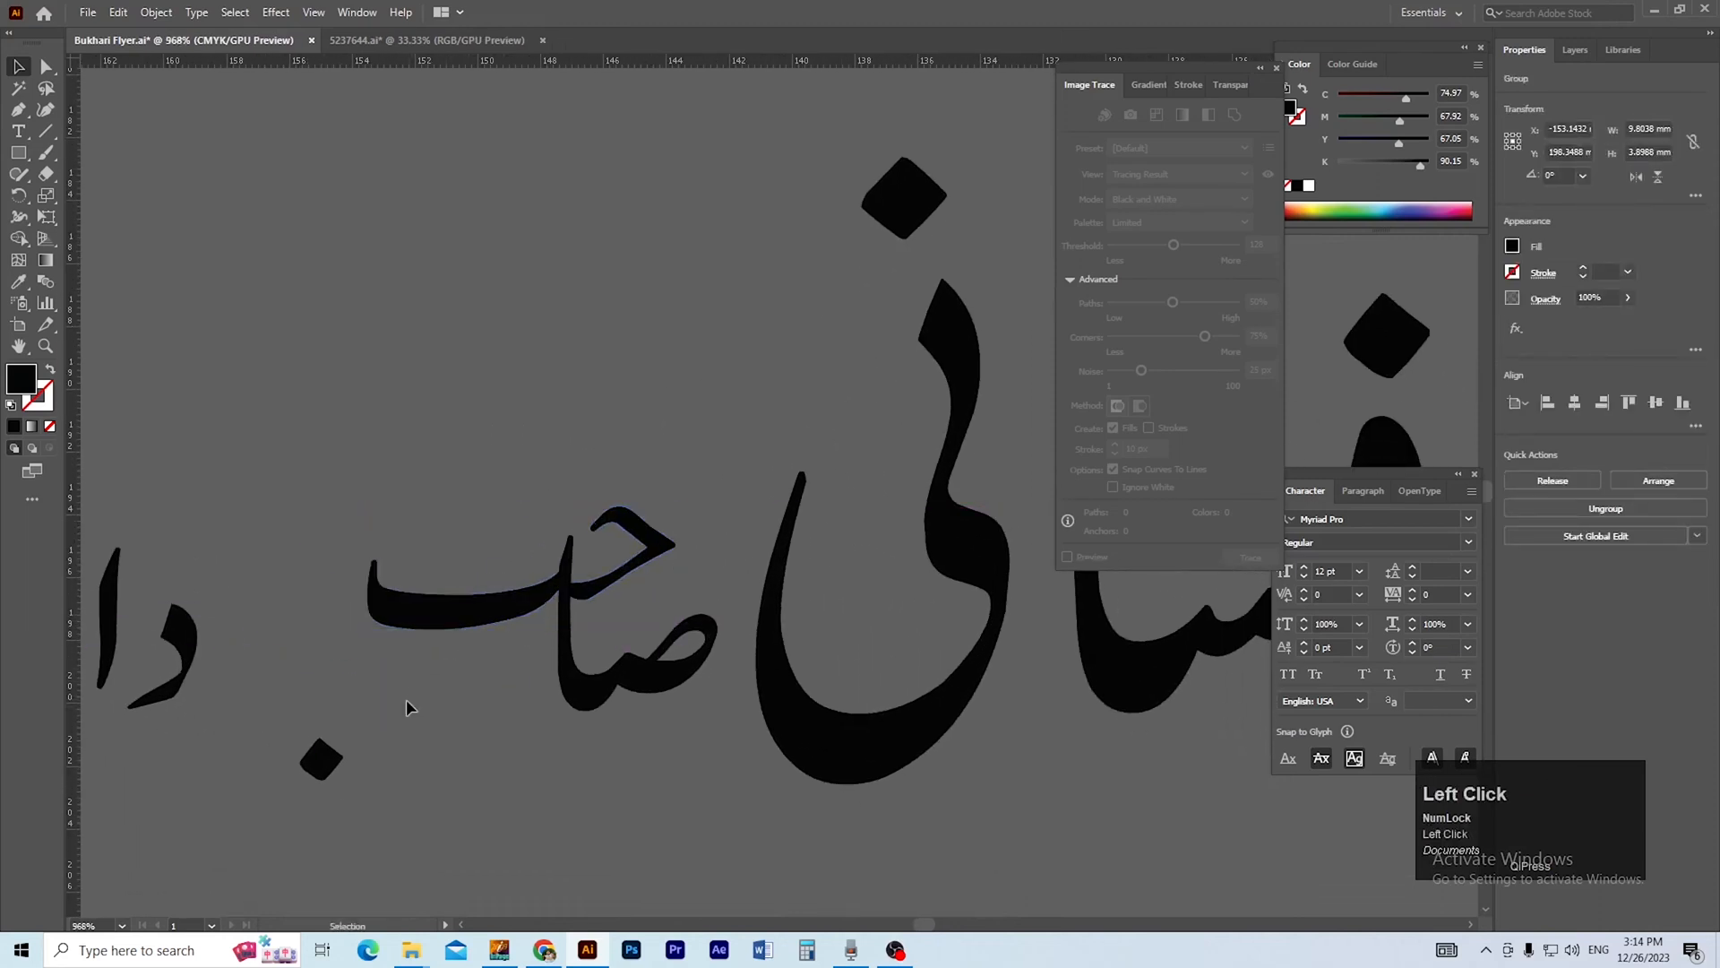
left_click(368, 786)
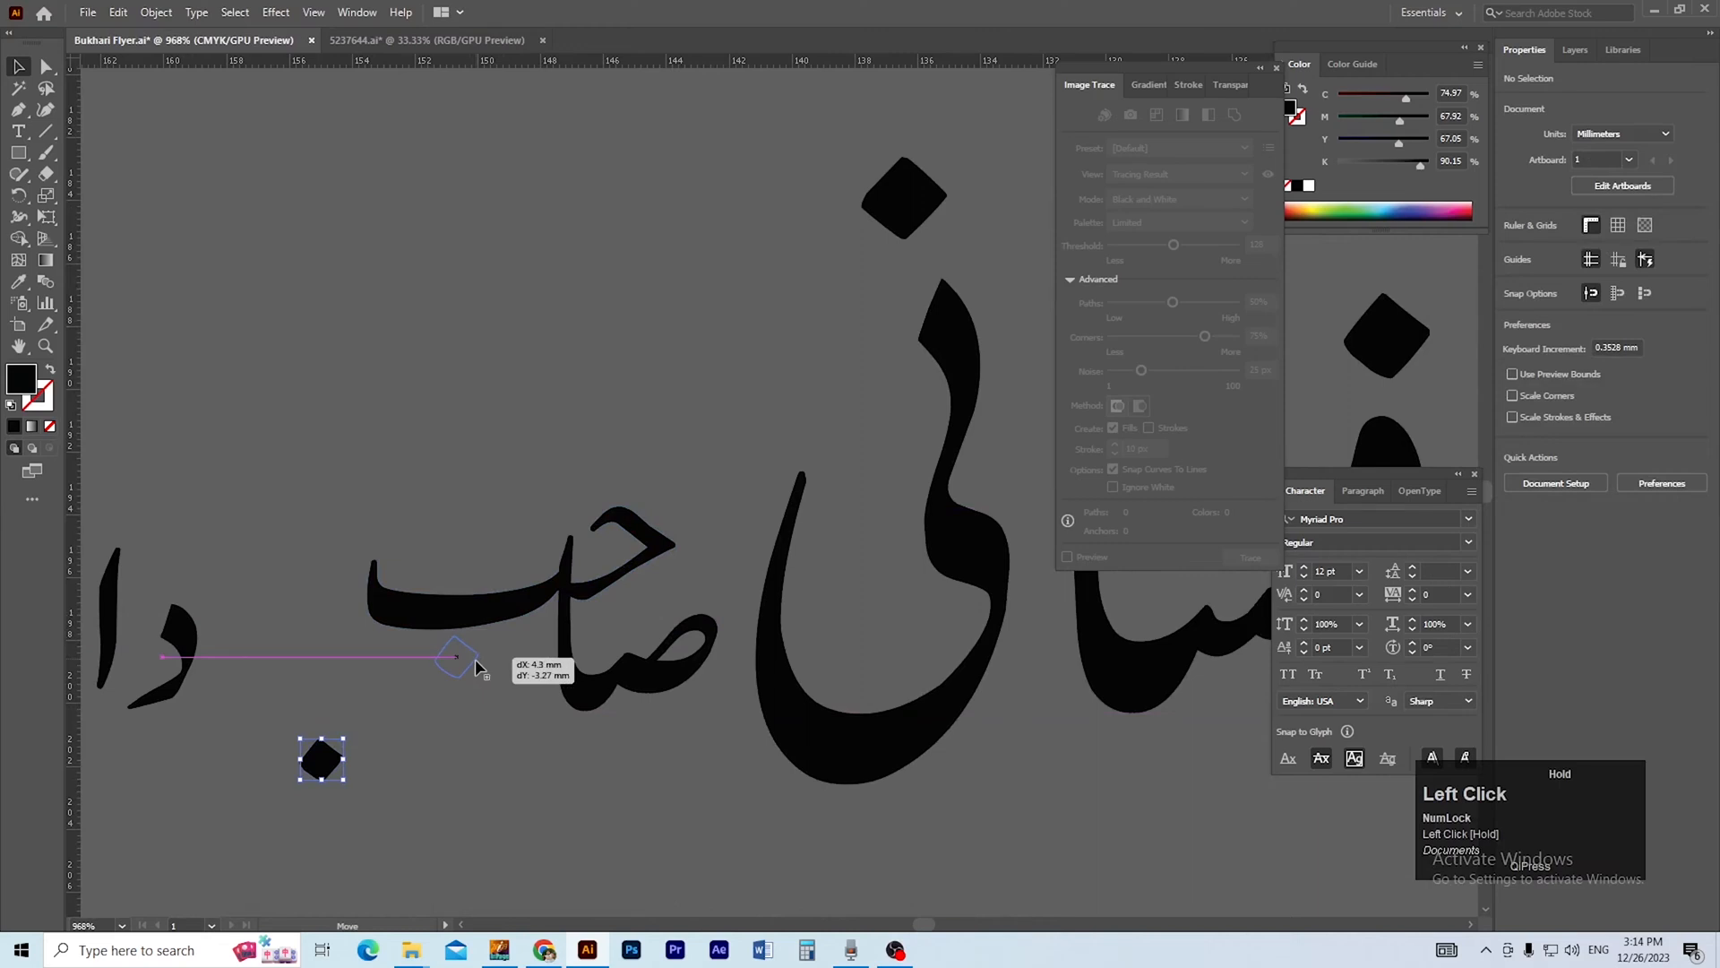
left_click_drag(478, 665, 477, 665)
left_click(448, 398)
left_click_drag(631, 713, 630, 717)
key("ctrl+g")
Delete the honorific phrase that follows صاحب in the upper name line.
left_click(507, 614, "ctrl+alt")
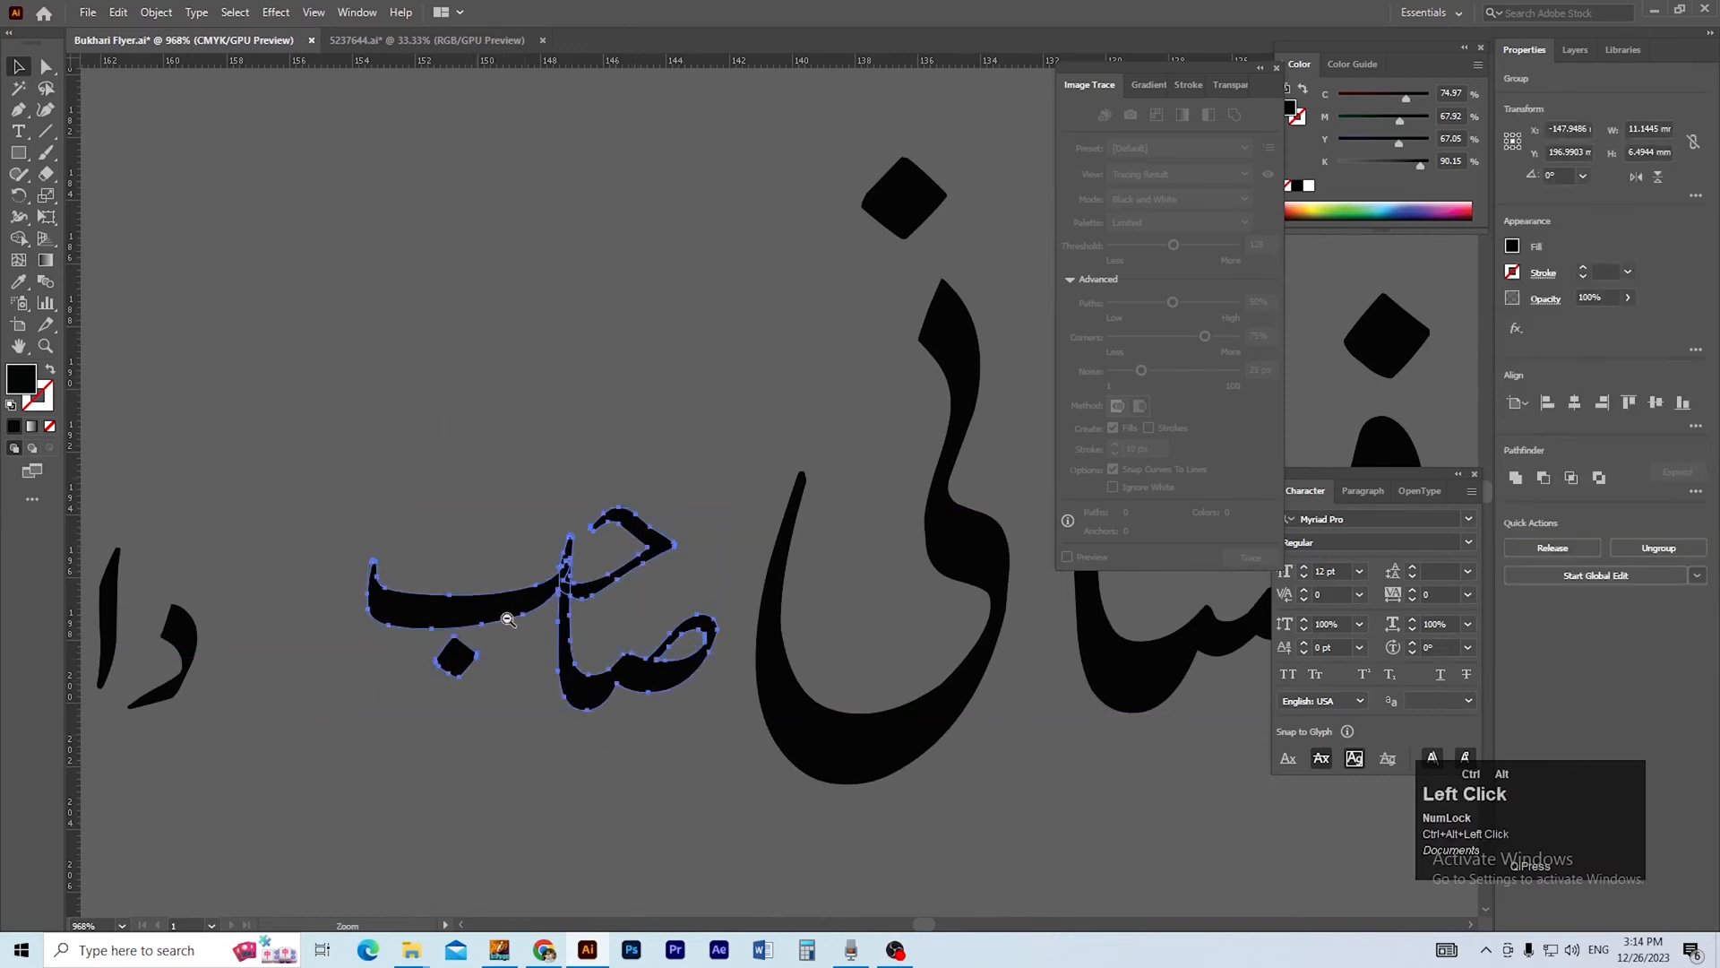
left_click(507, 615, "ctrl+alt")
left_click_drag(430, 636, 641, 696)
left_click(654, 683, "ctrl+alt")
left_click_drag(778, 557, 479, 730)
left_click(602, 692, "ctrl+alt")
left_click_drag(724, 567, 504, 705)
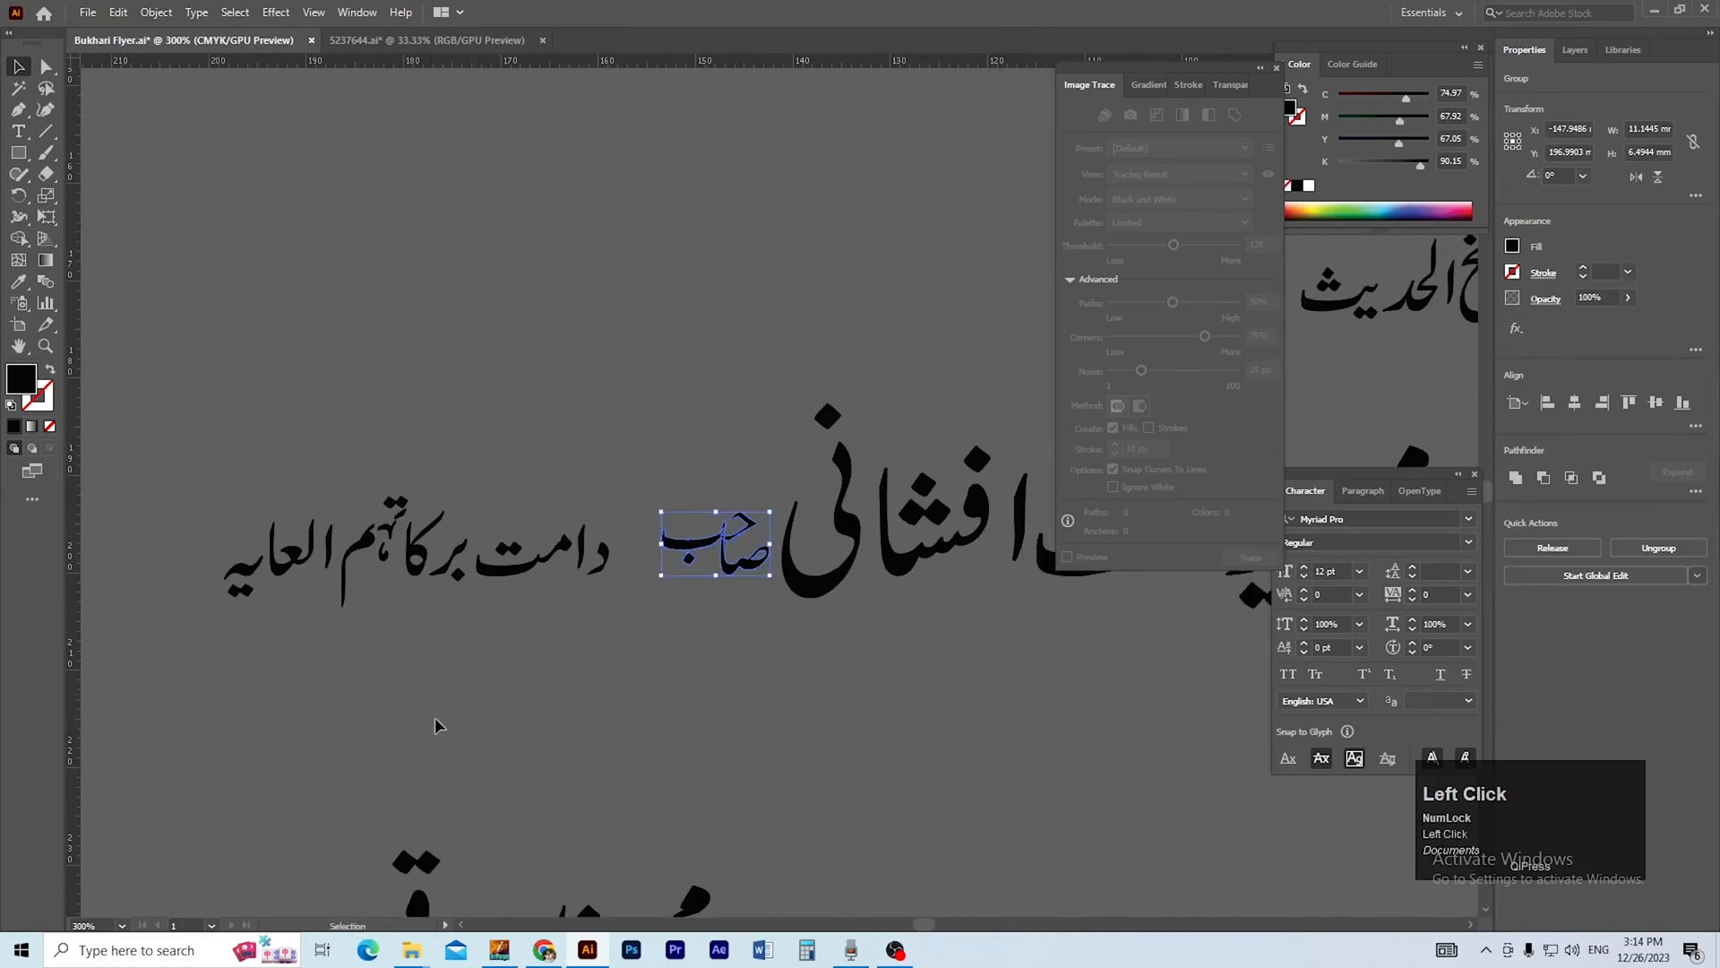
left_click(468, 745)
left_click_drag(221, 468, 599, 630)
key("Delete")
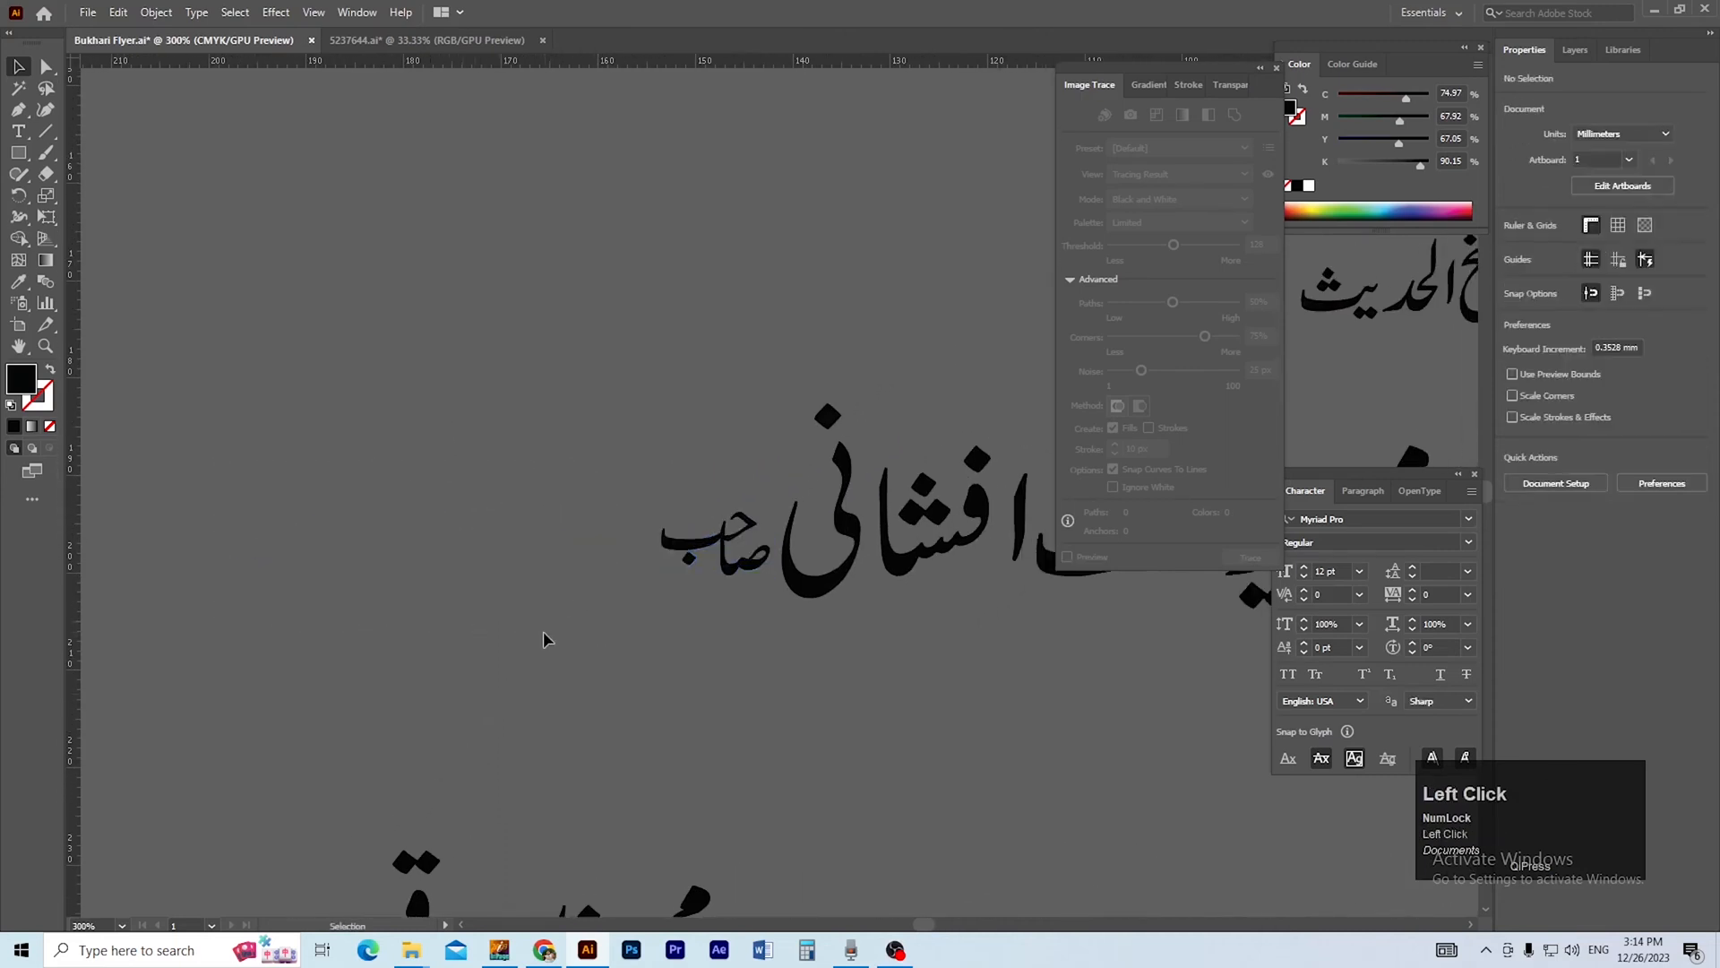
Add a black text object reading دامت برکاتہم العالیہ near the end of the upper name line.
key("d")
left_click(432, 409)
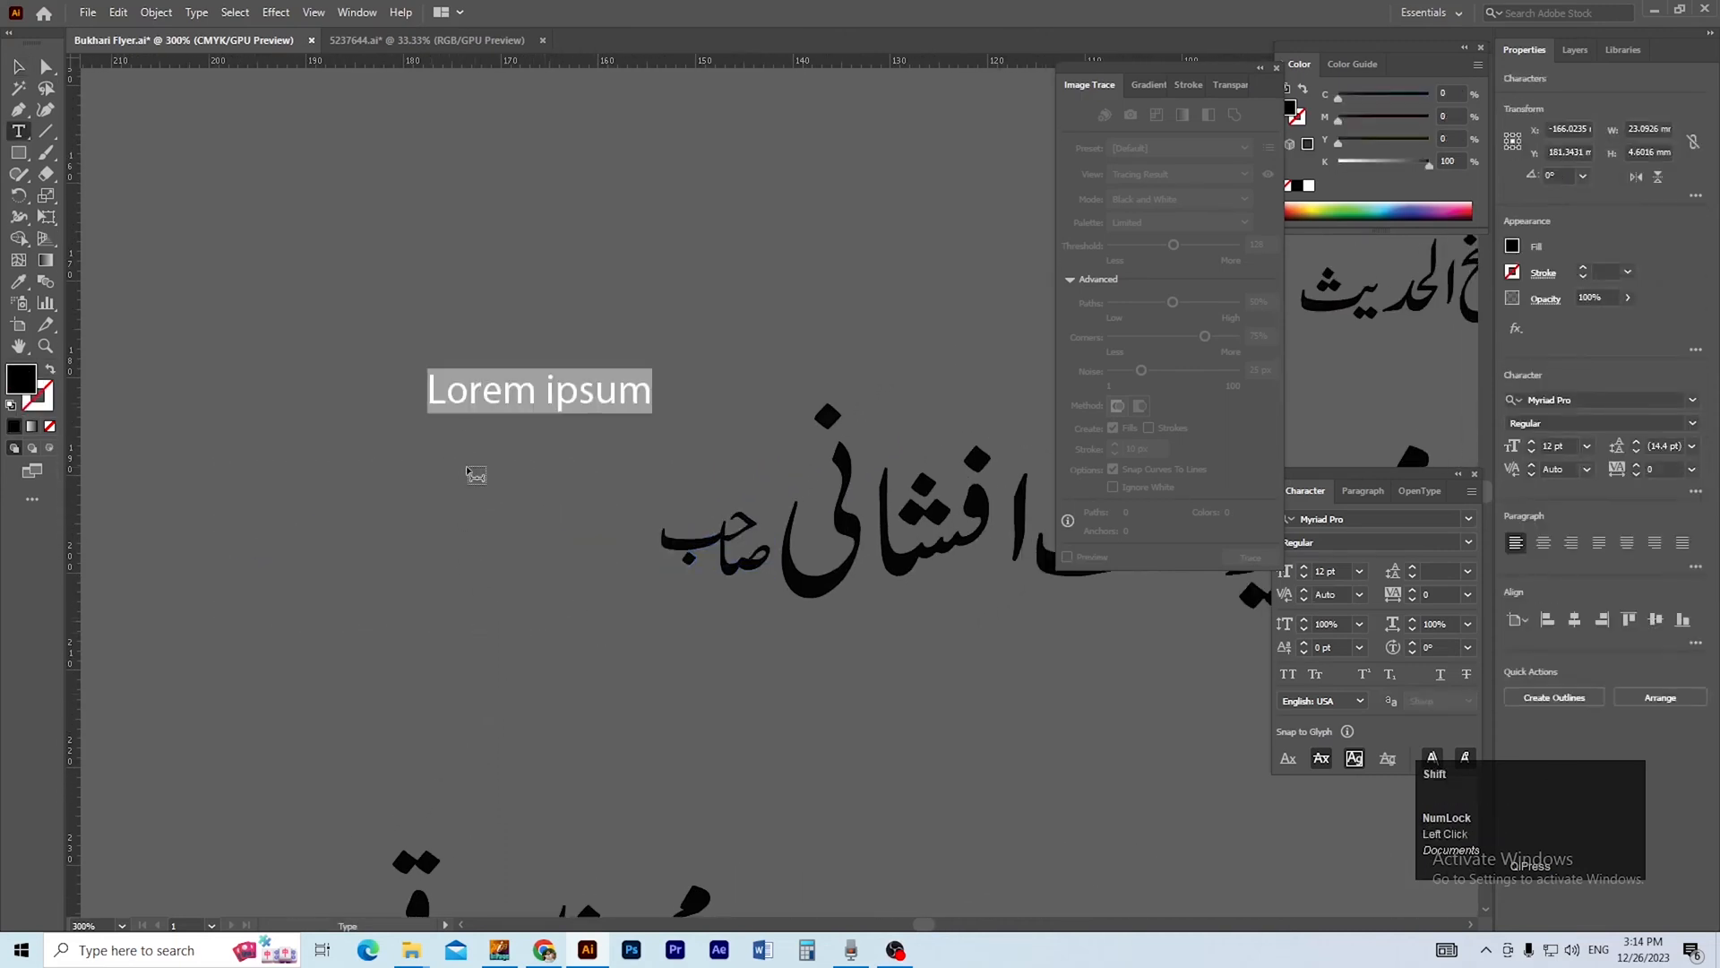
type("دامت برکاتہم العالیہ")
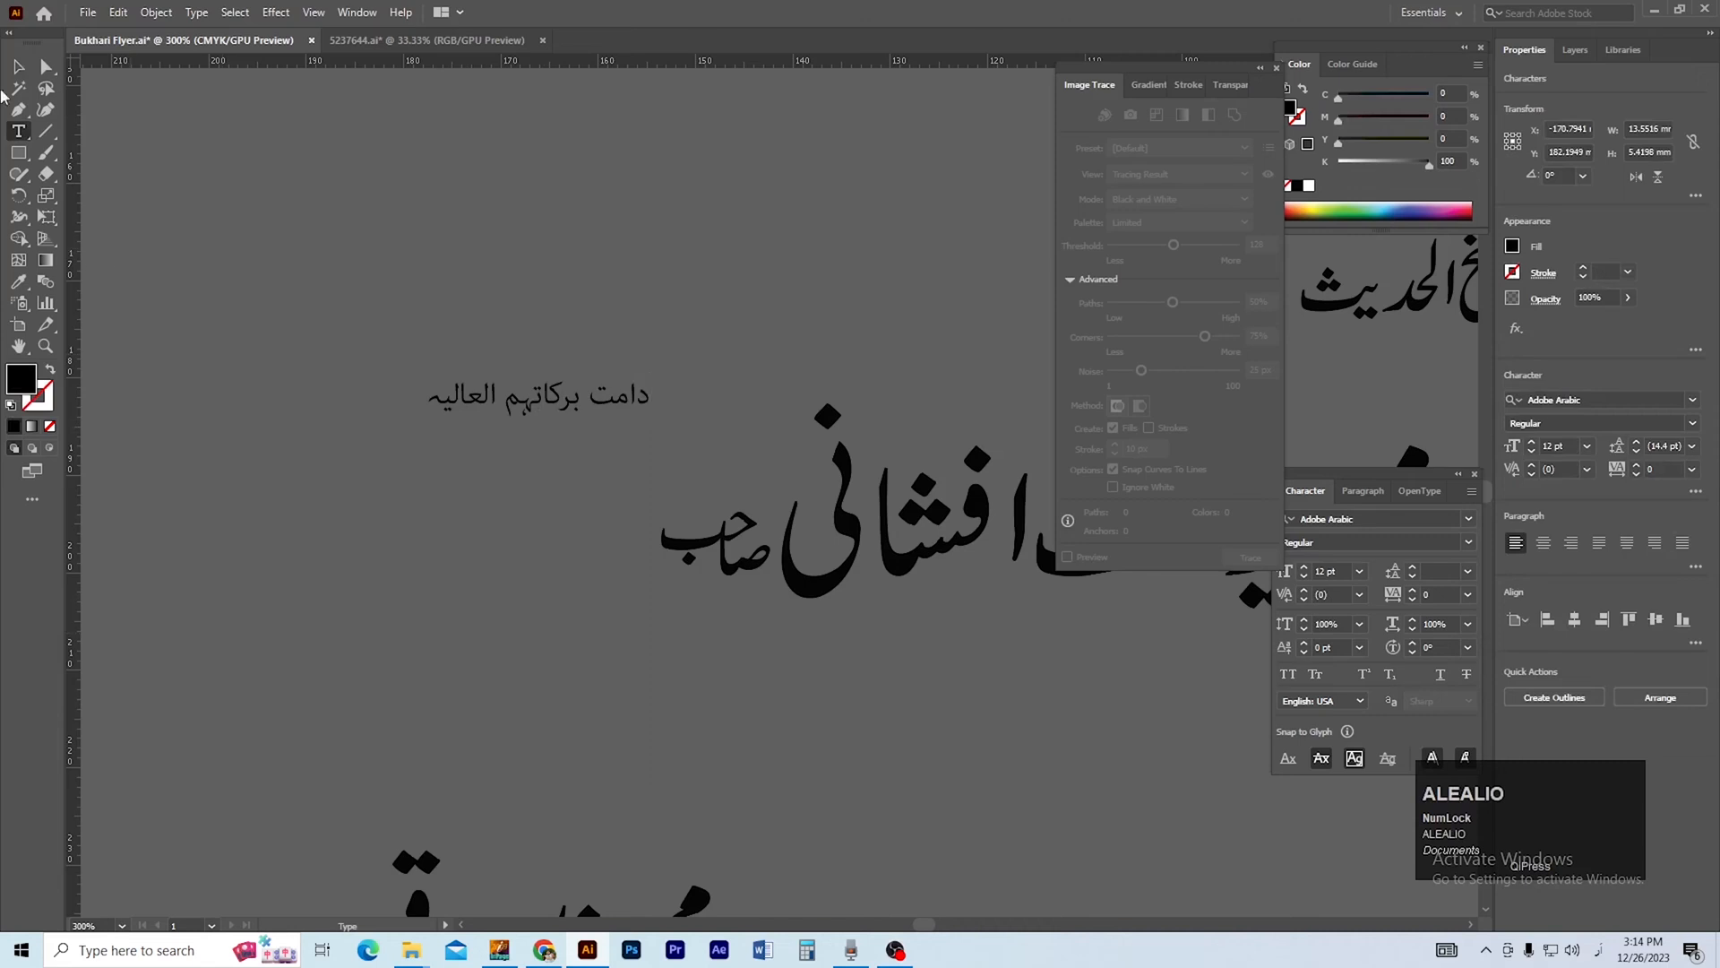
left_click(18, 68)
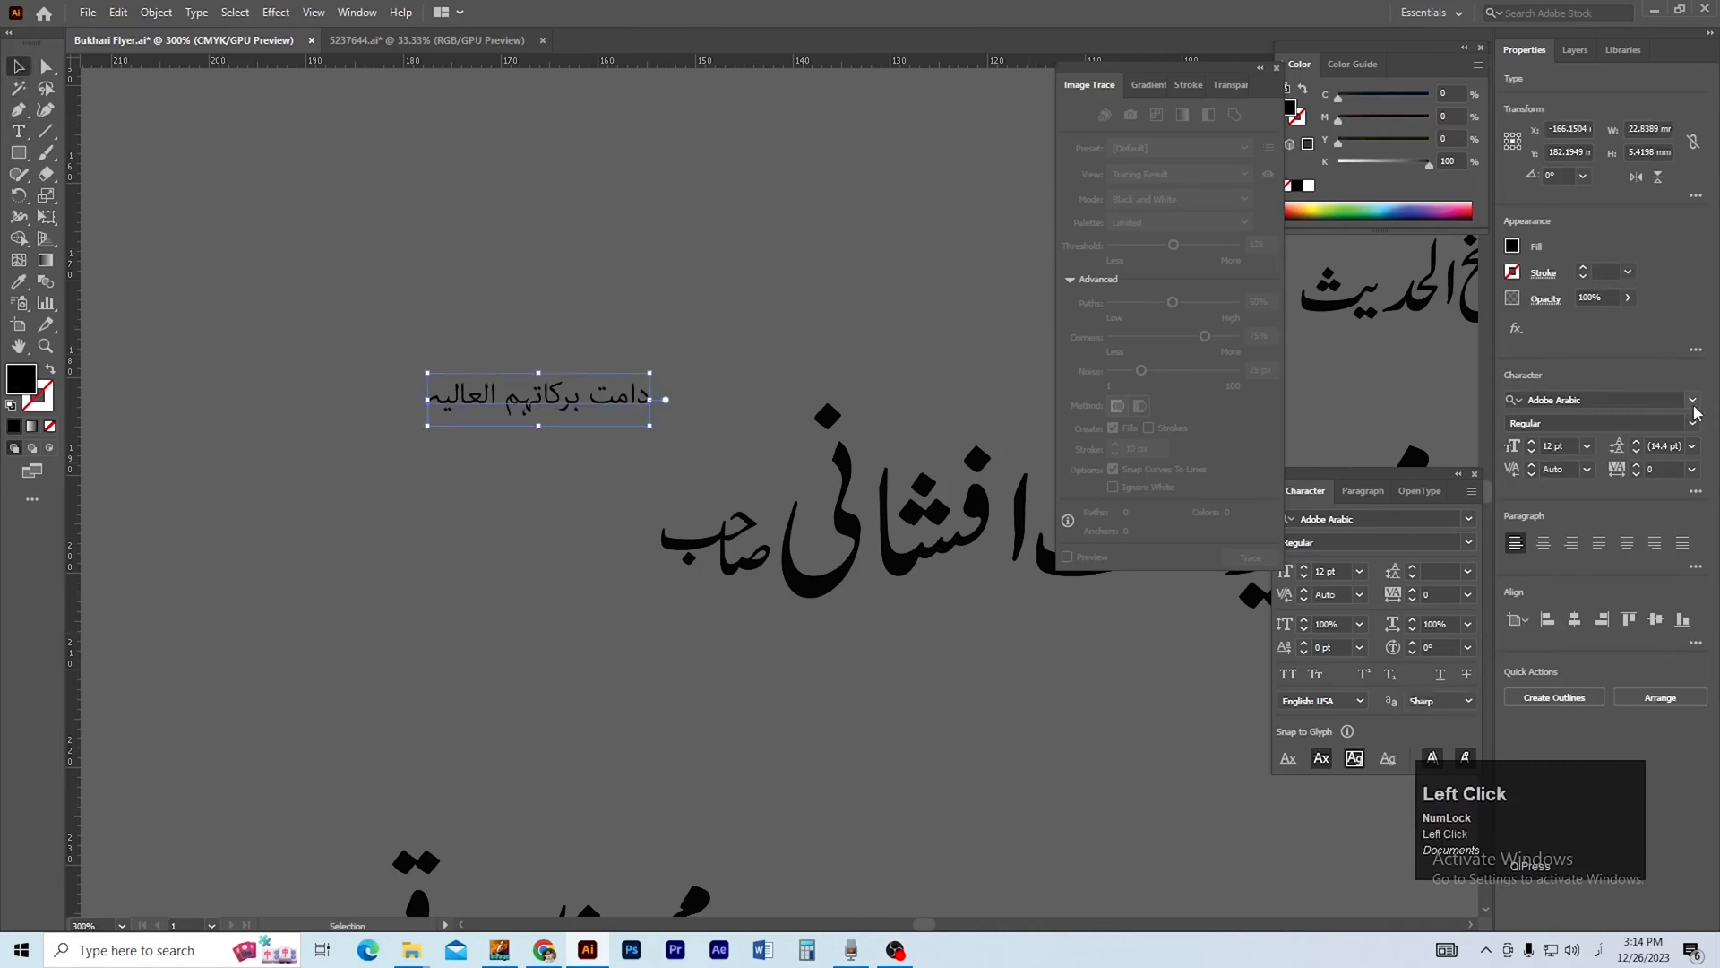
Set the new honorific text's font to Diwani Letter.
left_click(1595, 400)
type("د")
key("BackSpace")
key("alt+shift")
type("de")
key("BackSpace")
type("i")
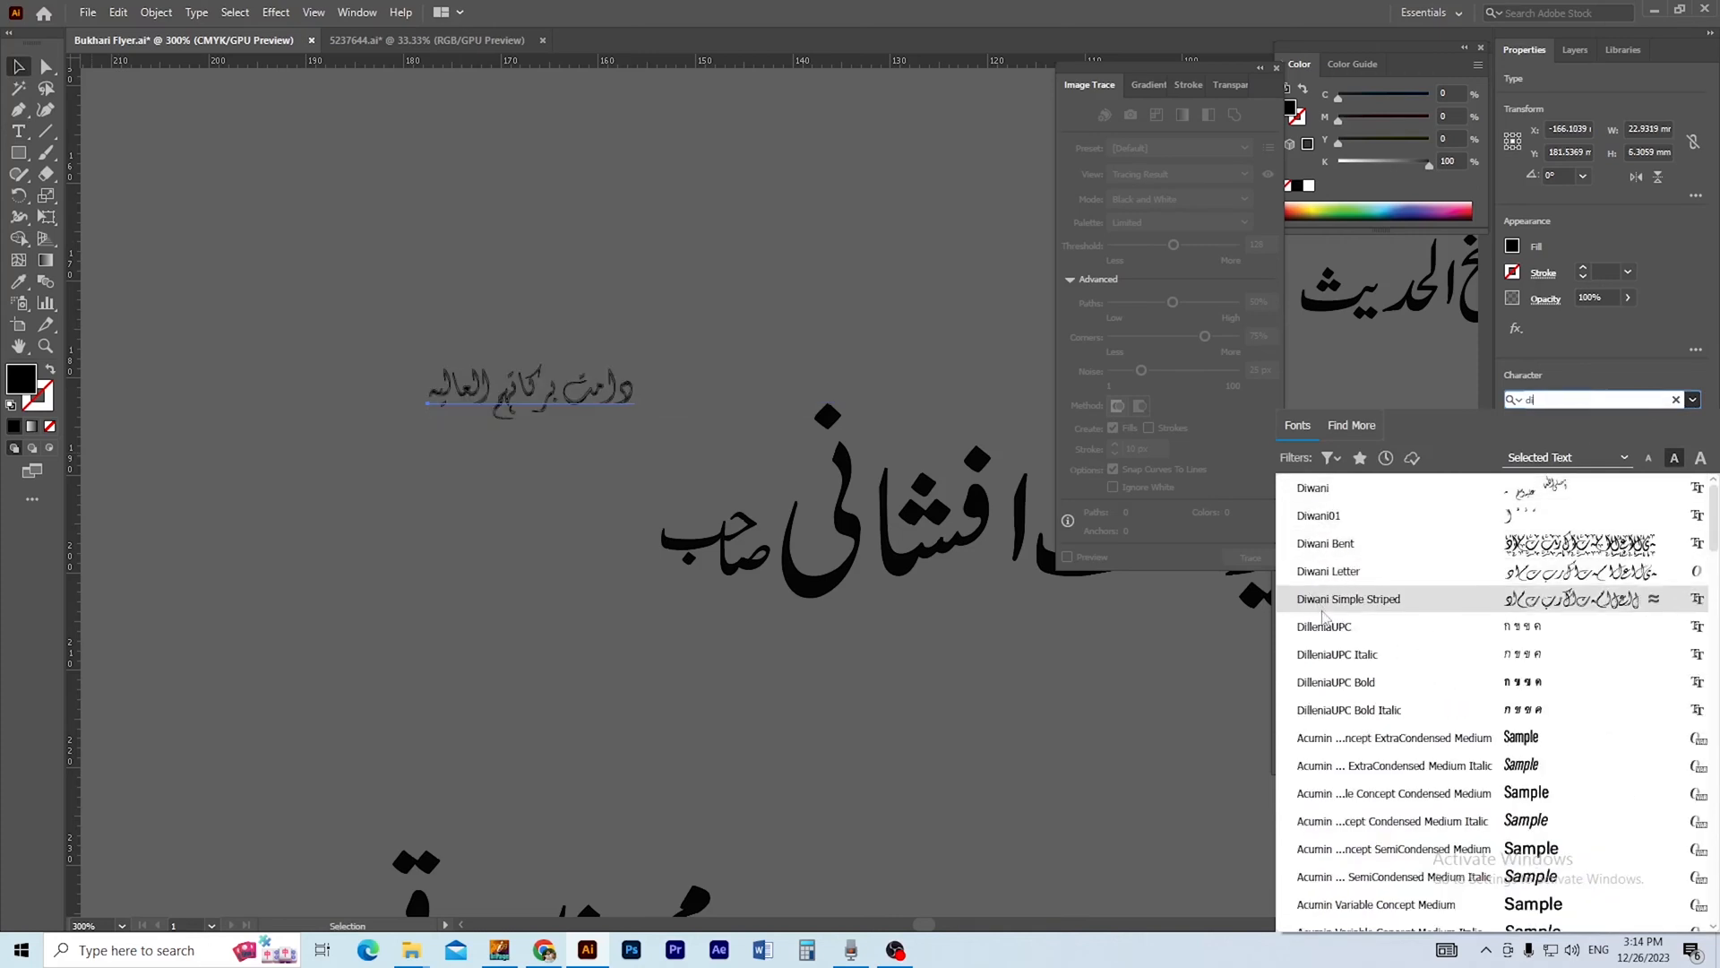
left_click(1324, 572)
left_click(580, 271)
Move the honorific text close to صاحب in the upper name line and convert it to outlines.
key("ctrl+space")
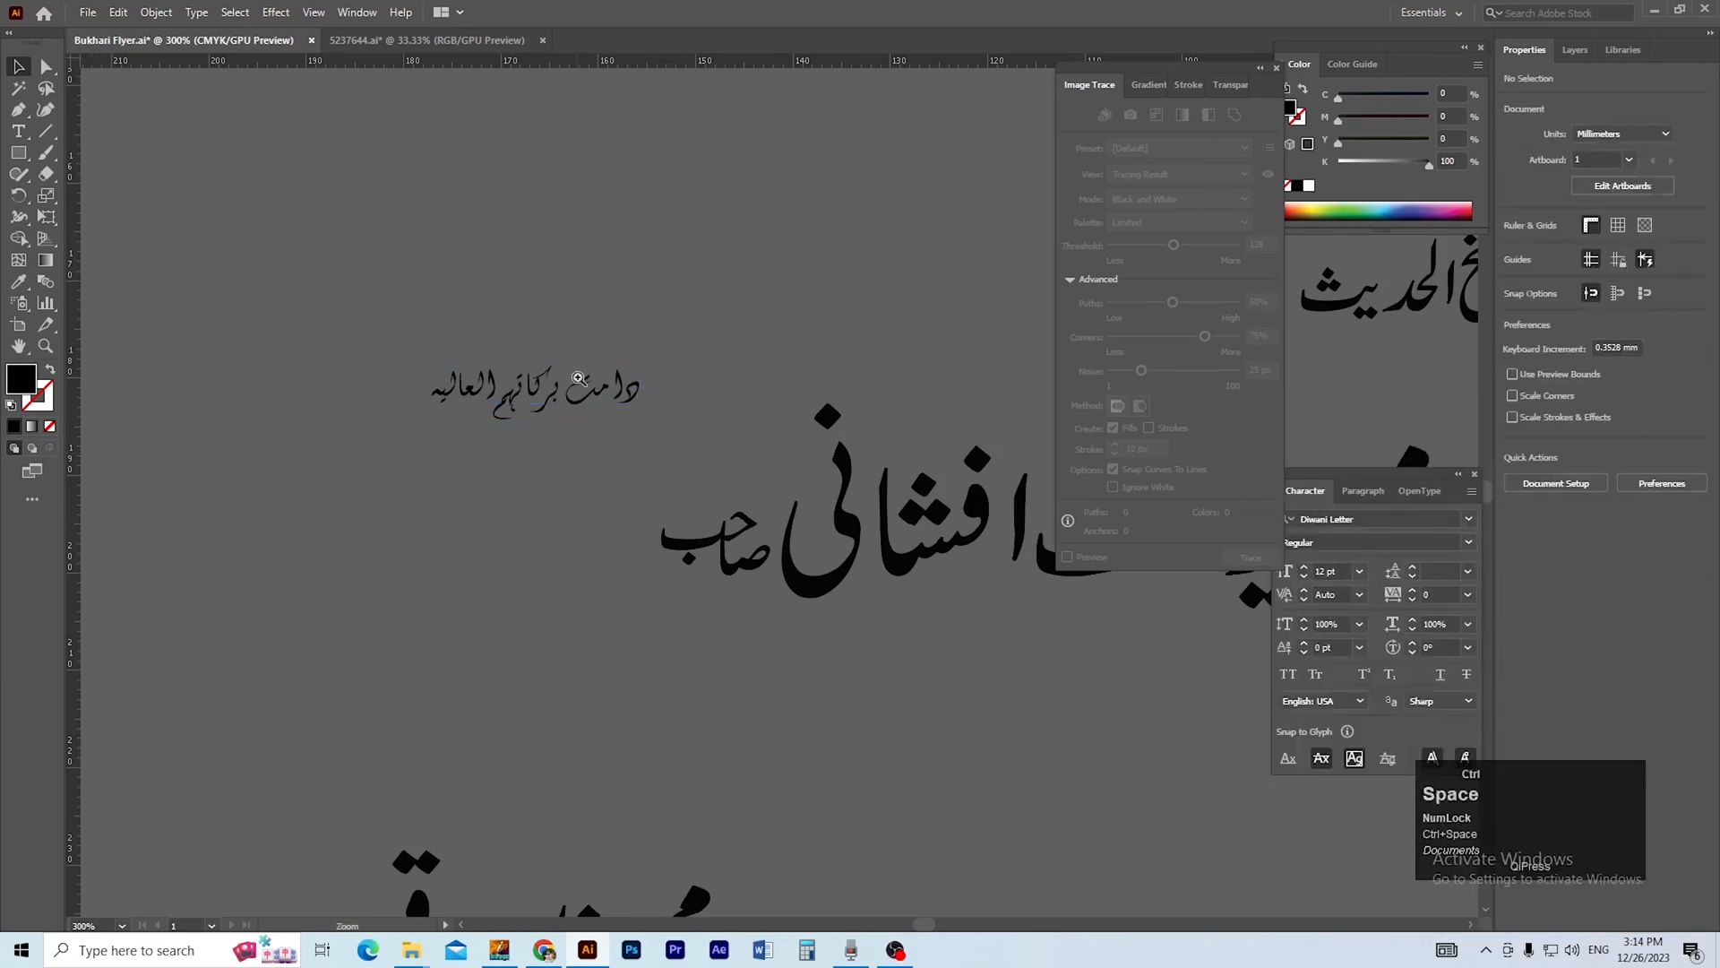
left_click(578, 385, "ctrl")
key("space")
left_click_drag(741, 513, 605, 552)
key("ctrl+shift+o")
left_click(504, 470)
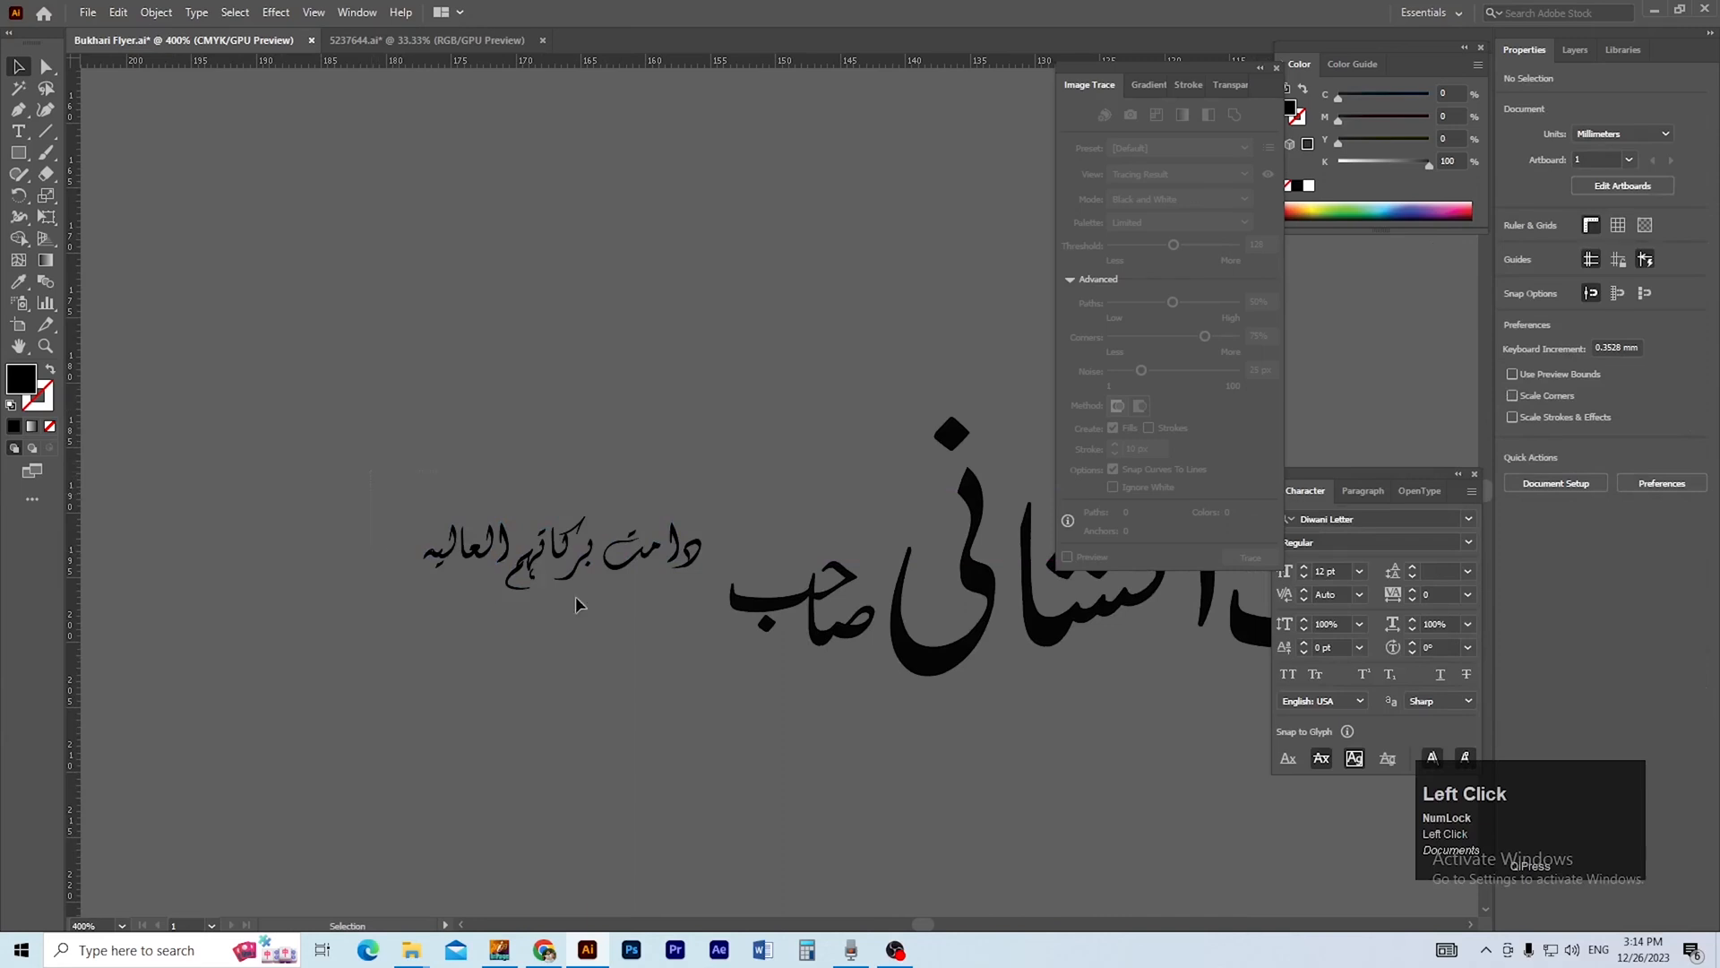
left_click(683, 573)
left_click(1514, 480)
Place the outlined honorific phrase directly above the word صاحب in the upper name line.
left_click(739, 551, "ctrl")
left_click(758, 552)
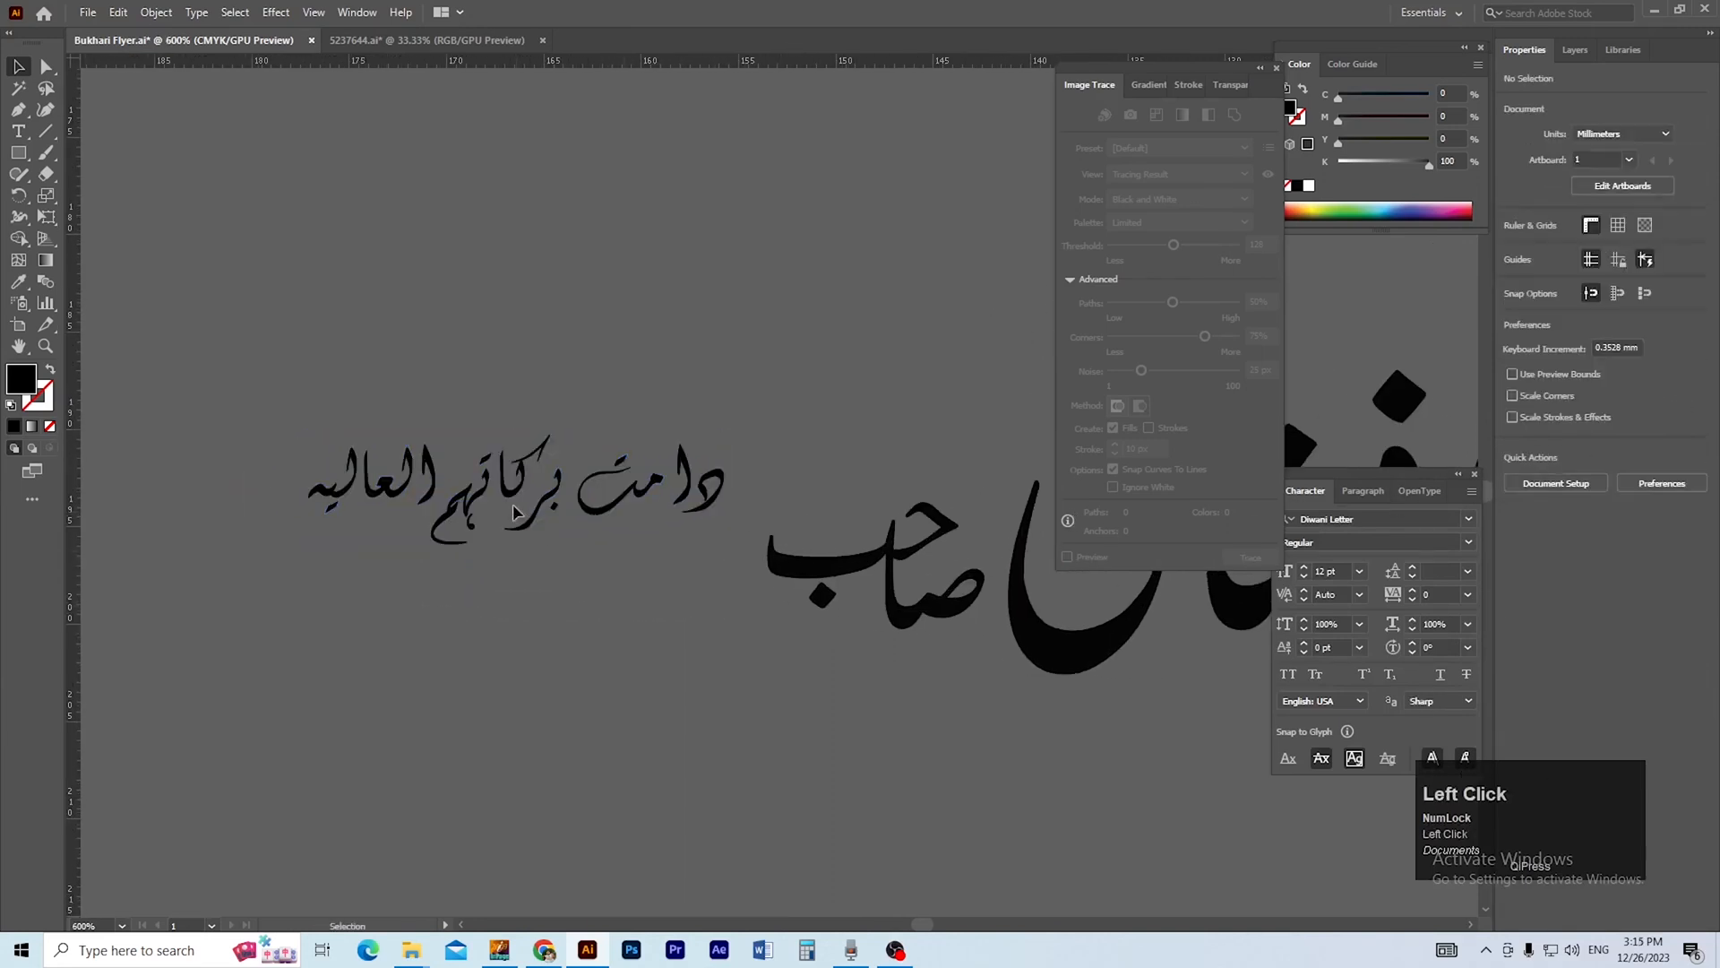
left_click(505, 491)
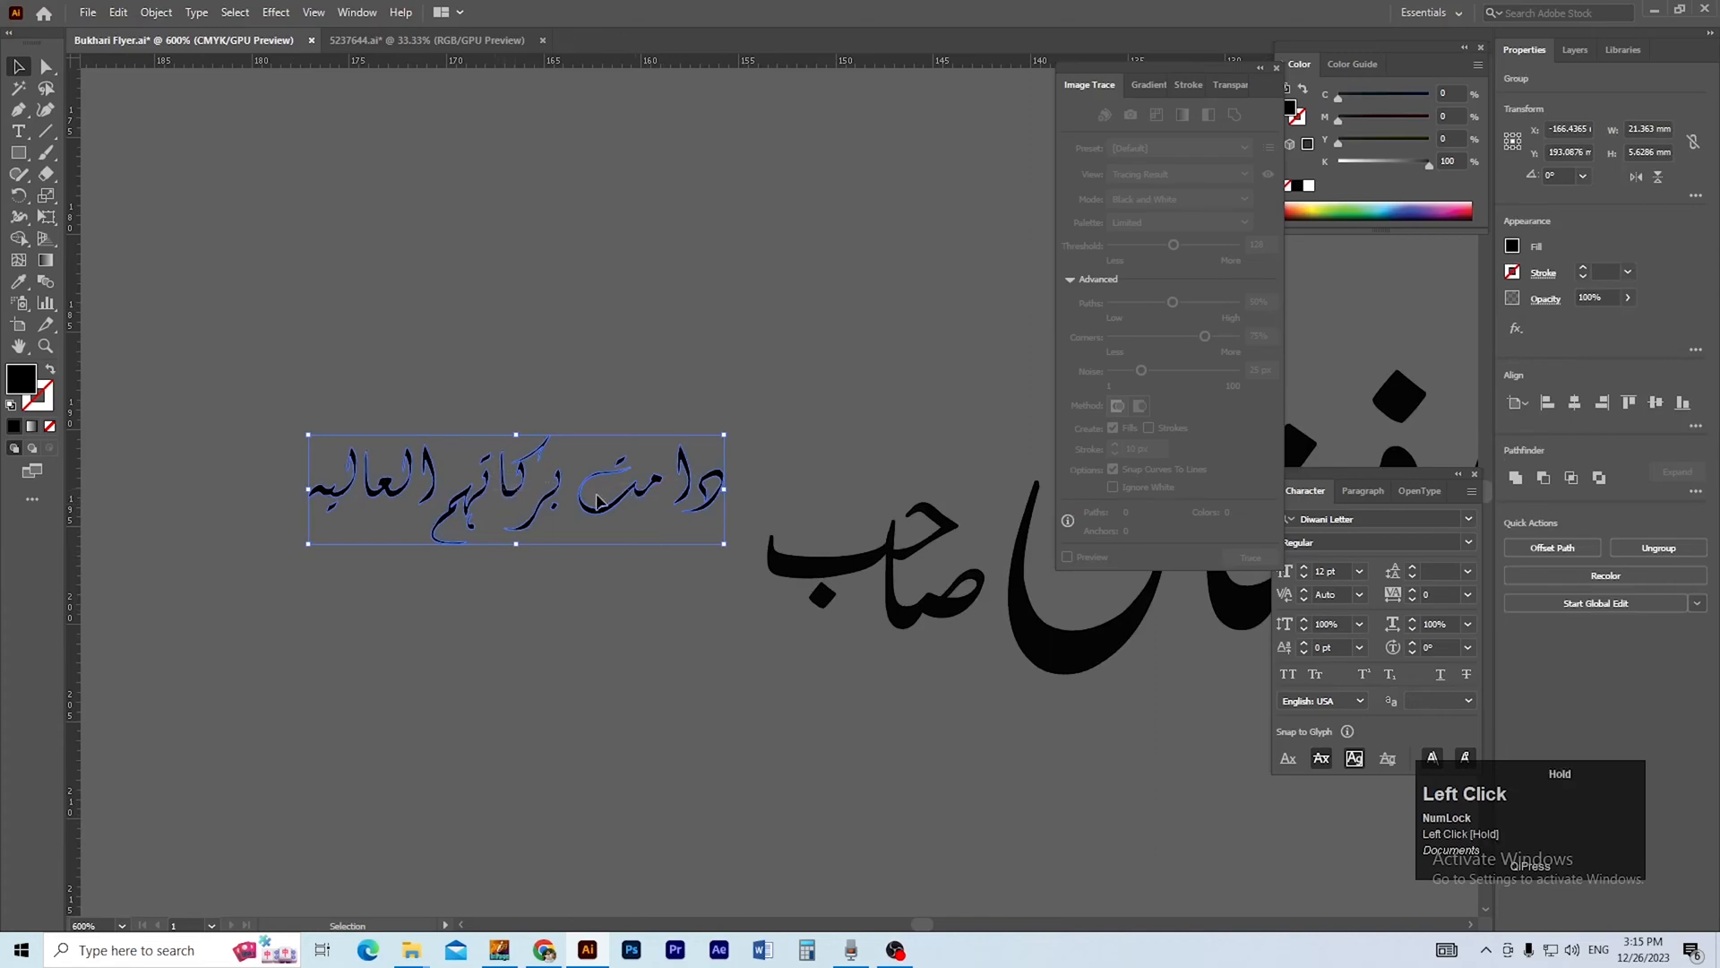
left_click_drag(515, 490, 835, 451)
left_click(766, 567, "ctrl+alt")
left_click(767, 566, "ctrl+alt")
left_click(771, 564, "ctrl+alt")
left_click(779, 561, "ctrl+alt")
Stack the word حضرت above مولانا at the start of the upper name line.
left_click_drag(796, 547, 526, 603)
left_click(526, 603)
left_click_drag(741, 549, 761, 546)
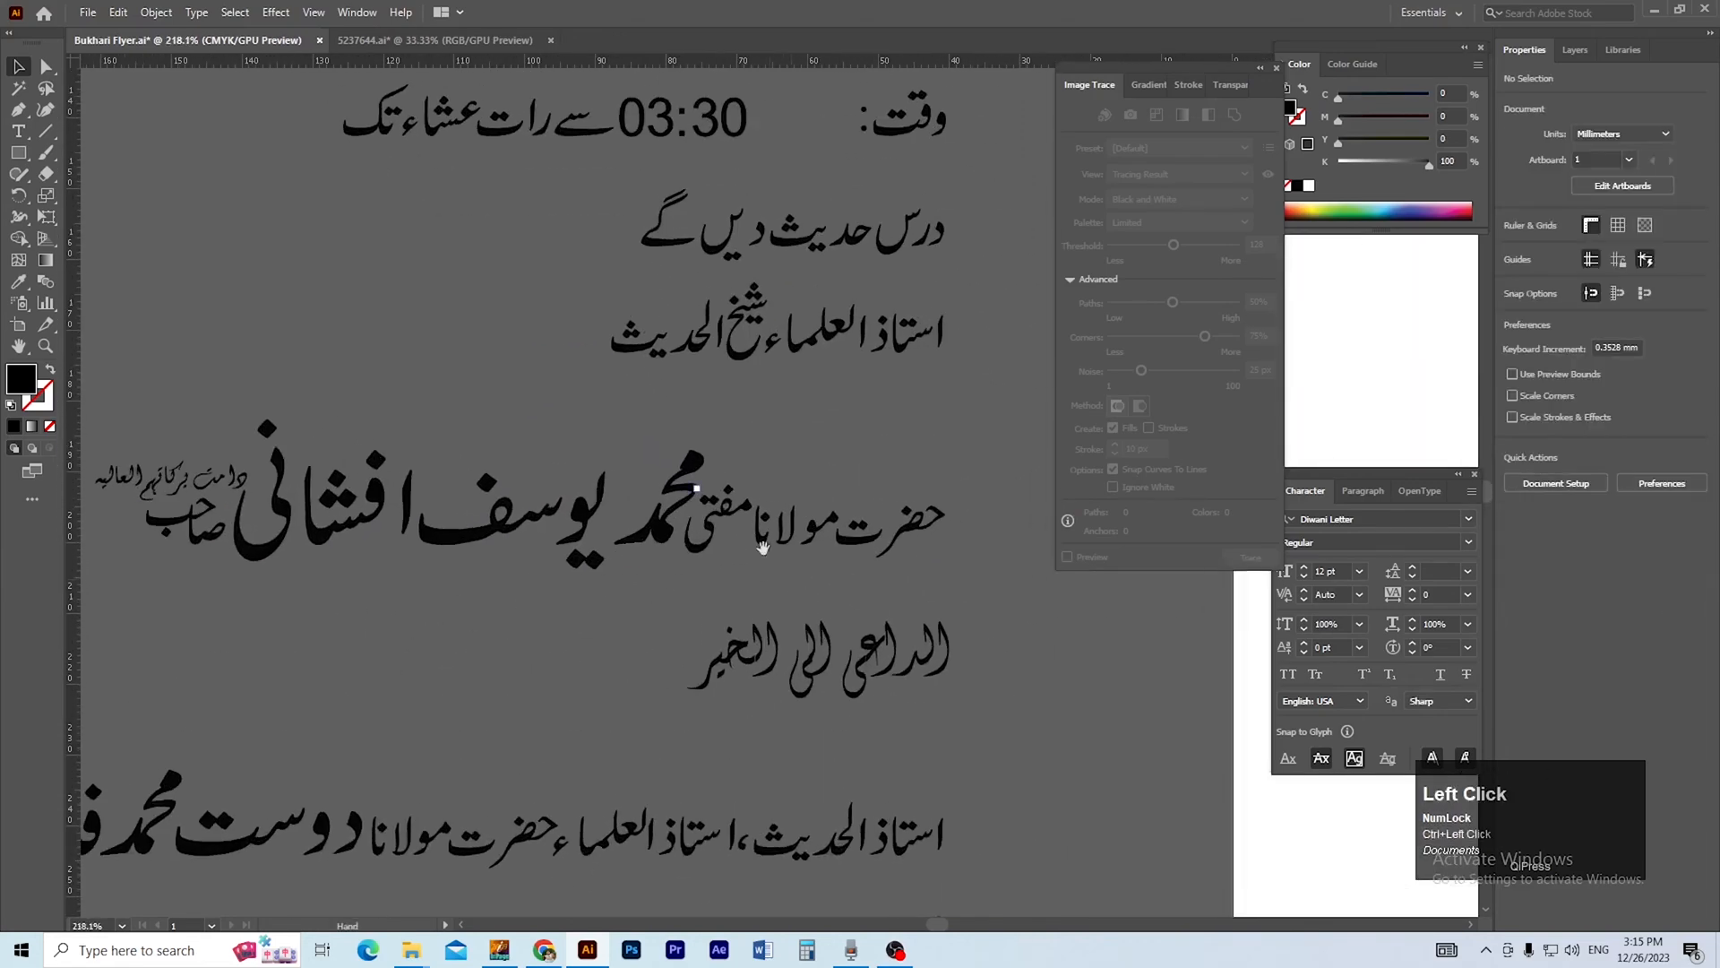
left_click_drag(722, 374, 713, 575)
left_click_drag(755, 640, 830, 630)
left_click_drag(684, 639, 546, 542)
left_click_drag(850, 627, 791, 673)
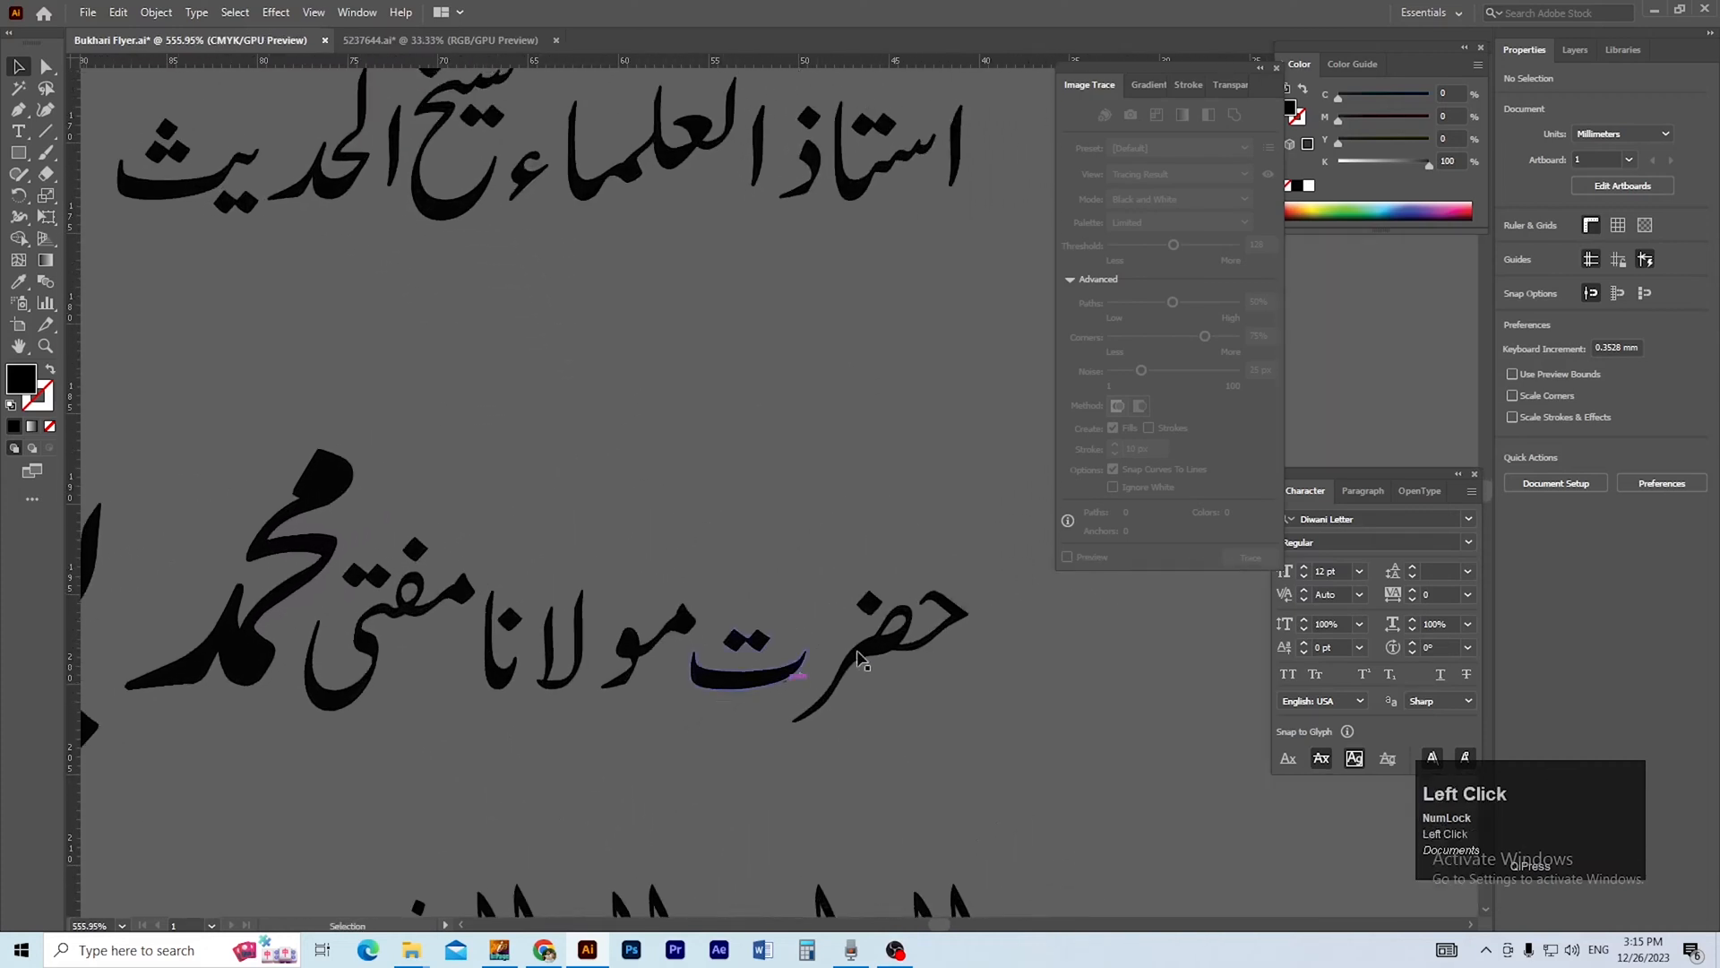
left_click(767, 717)
left_click(891, 709)
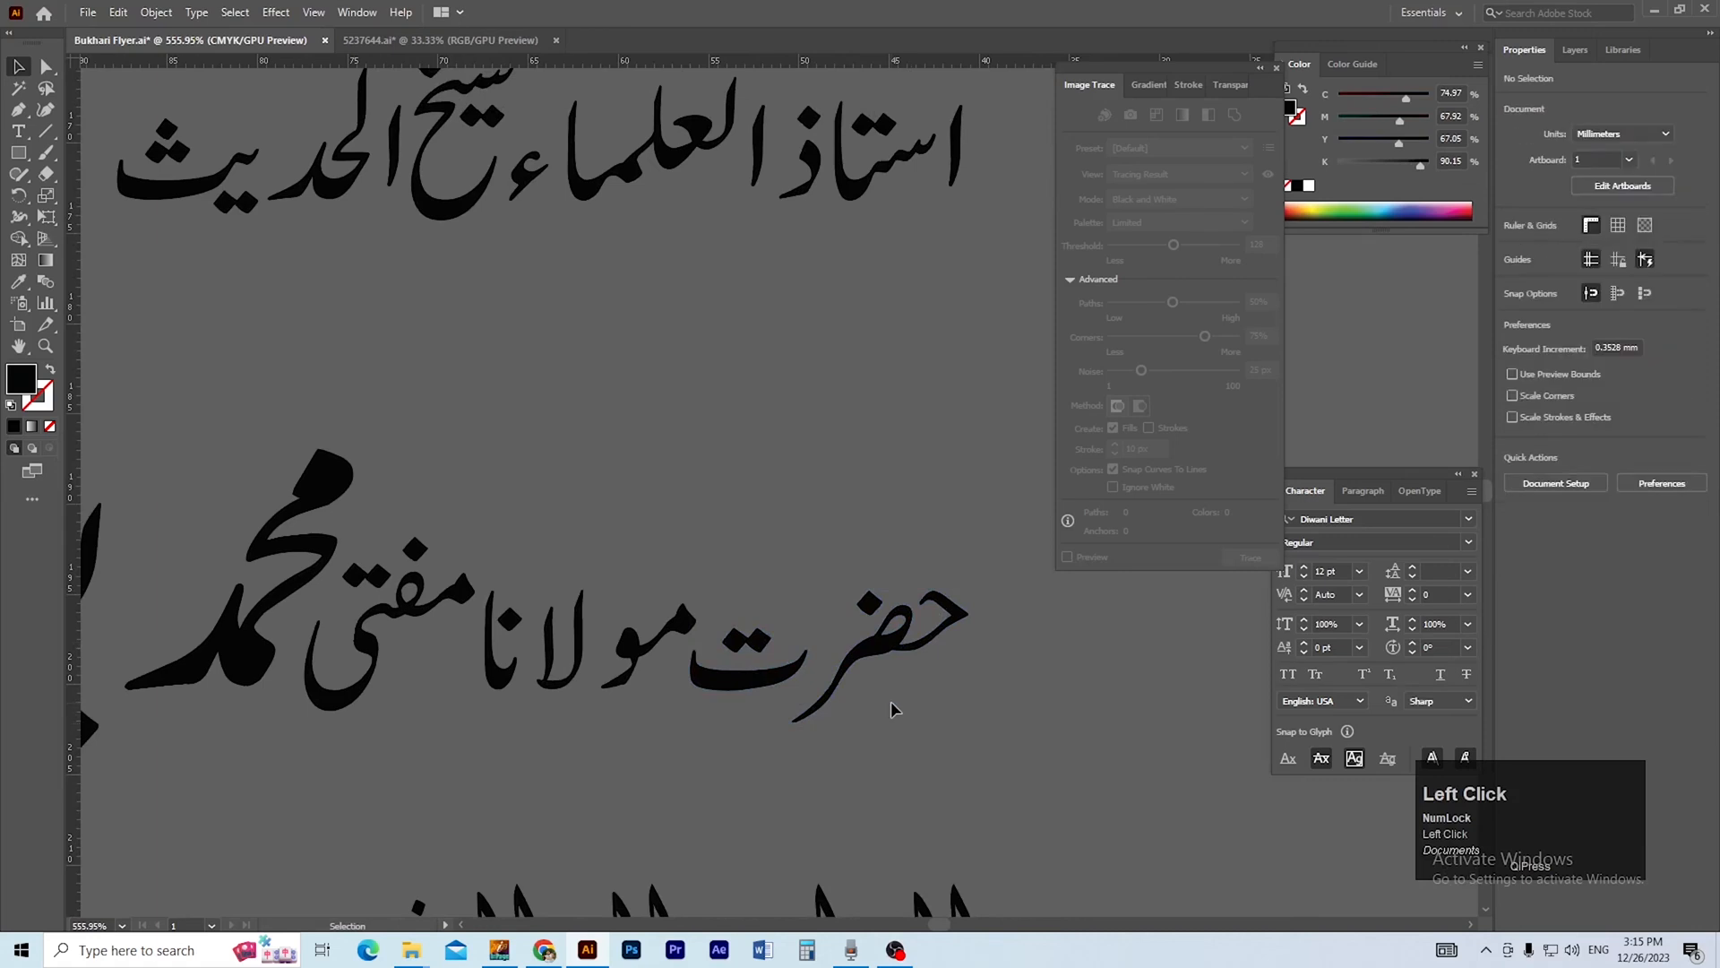
left_click_drag(766, 709, 549, 575)
left_click_drag(816, 718, 886, 720)
left_click(886, 720)
Group the letters of مولانا in the upper name line.
left_click_drag(731, 714, 795, 743)
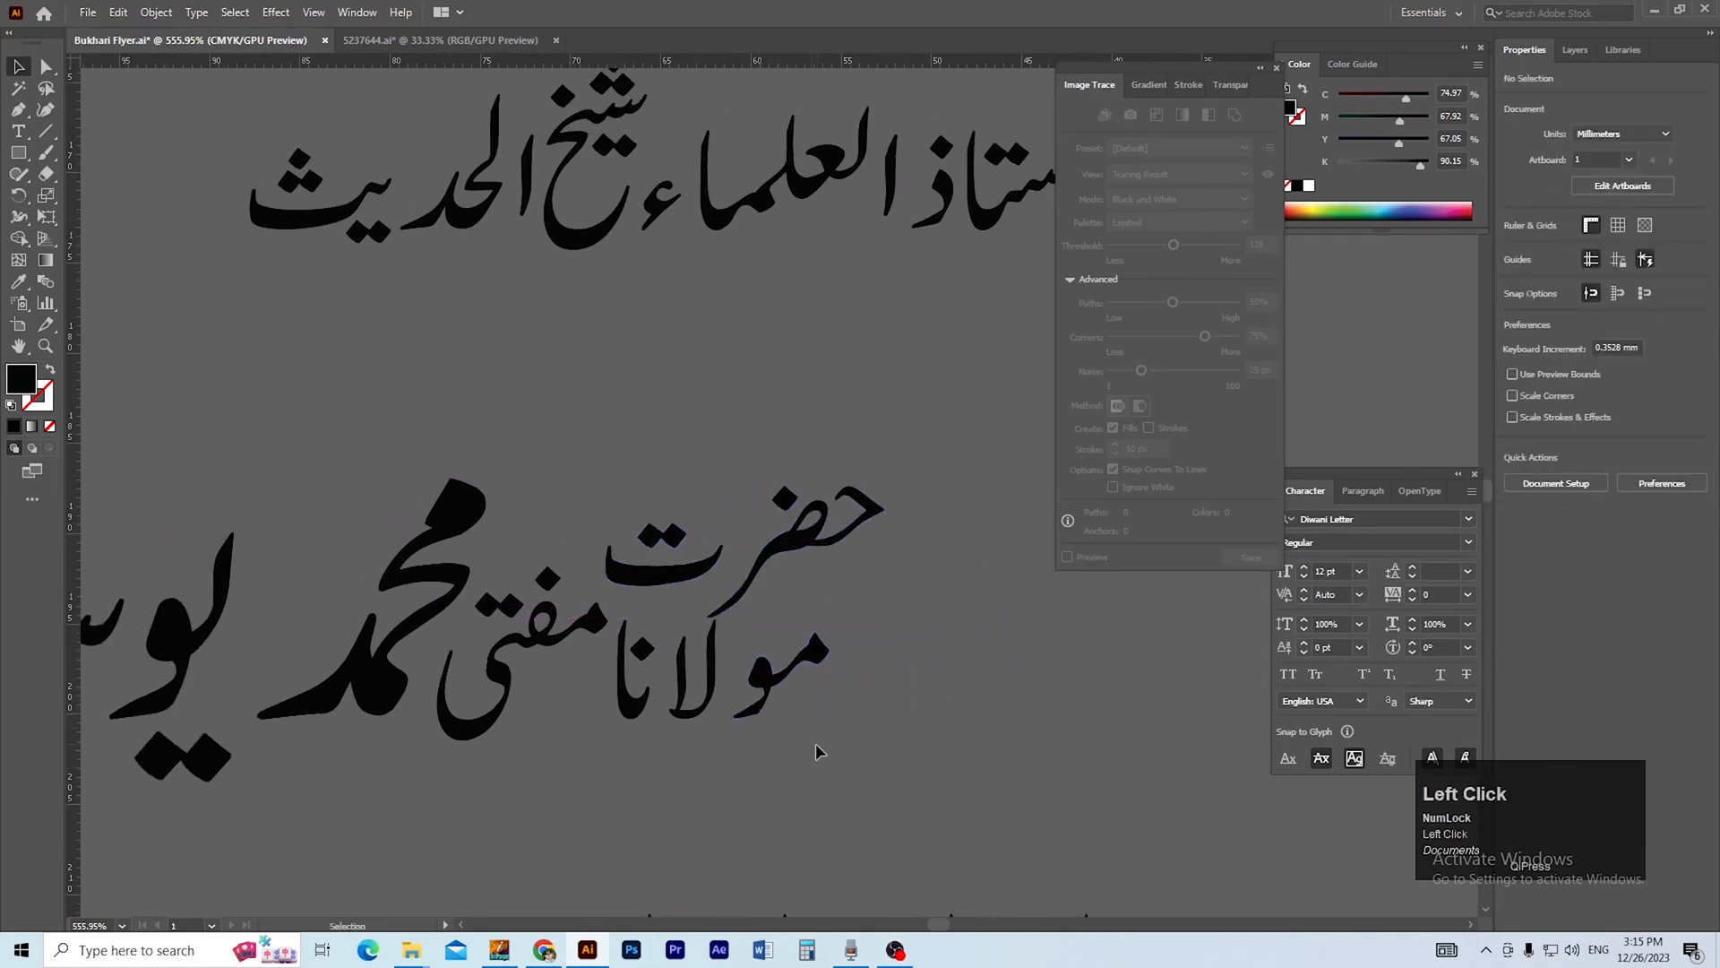
left_click_drag(615, 650, 613, 649)
key("ctrl+g")
left_click(700, 733)
Shift the ت of حضرت to the right so it sits tighter against the rest of the word.
left_click_drag(735, 570, 759, 571)
double_click(690, 571)
left_click(655, 571)
key("Right")
double_click(643, 461)
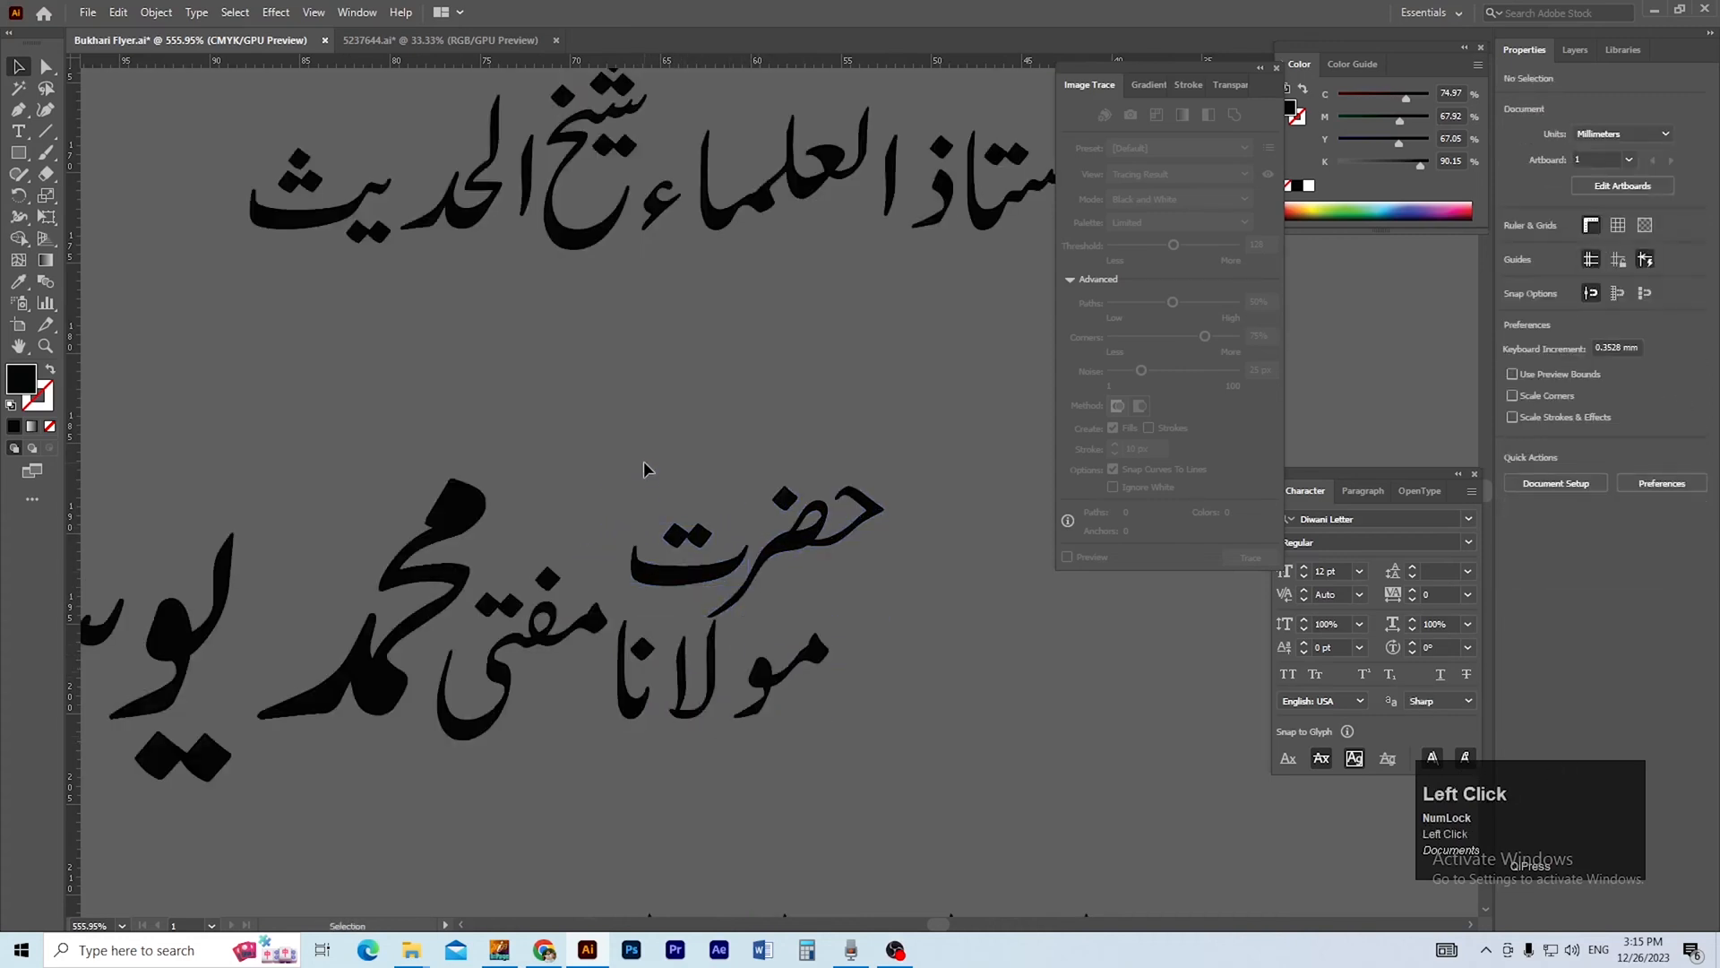
Group the stacked words حضرت and مولانا, undoing the stray move that follows.
left_click(739, 573)
left_click(905, 609)
left_click_drag(842, 536, 672, 784)
left_click(839, 606)
scroll(927, 660, "up", 1)
key("ctrl+g")
mouse_move(740, 730)
left_mouse_down()
mouse_move(754, 732)
mouse_move(751, 706)
left_mouse_up()
key("ctrl+z")
Nudge the second and third large name words of the upper name line to the right to tighten their spacing.
left_click(652, 776)
left_click(617, 643, "ctrl+alt")
left_click(662, 616, "ctrl+alt")
left_click(736, 509, "ctrl+alt")
left_click_drag(676, 560, 654, 682)
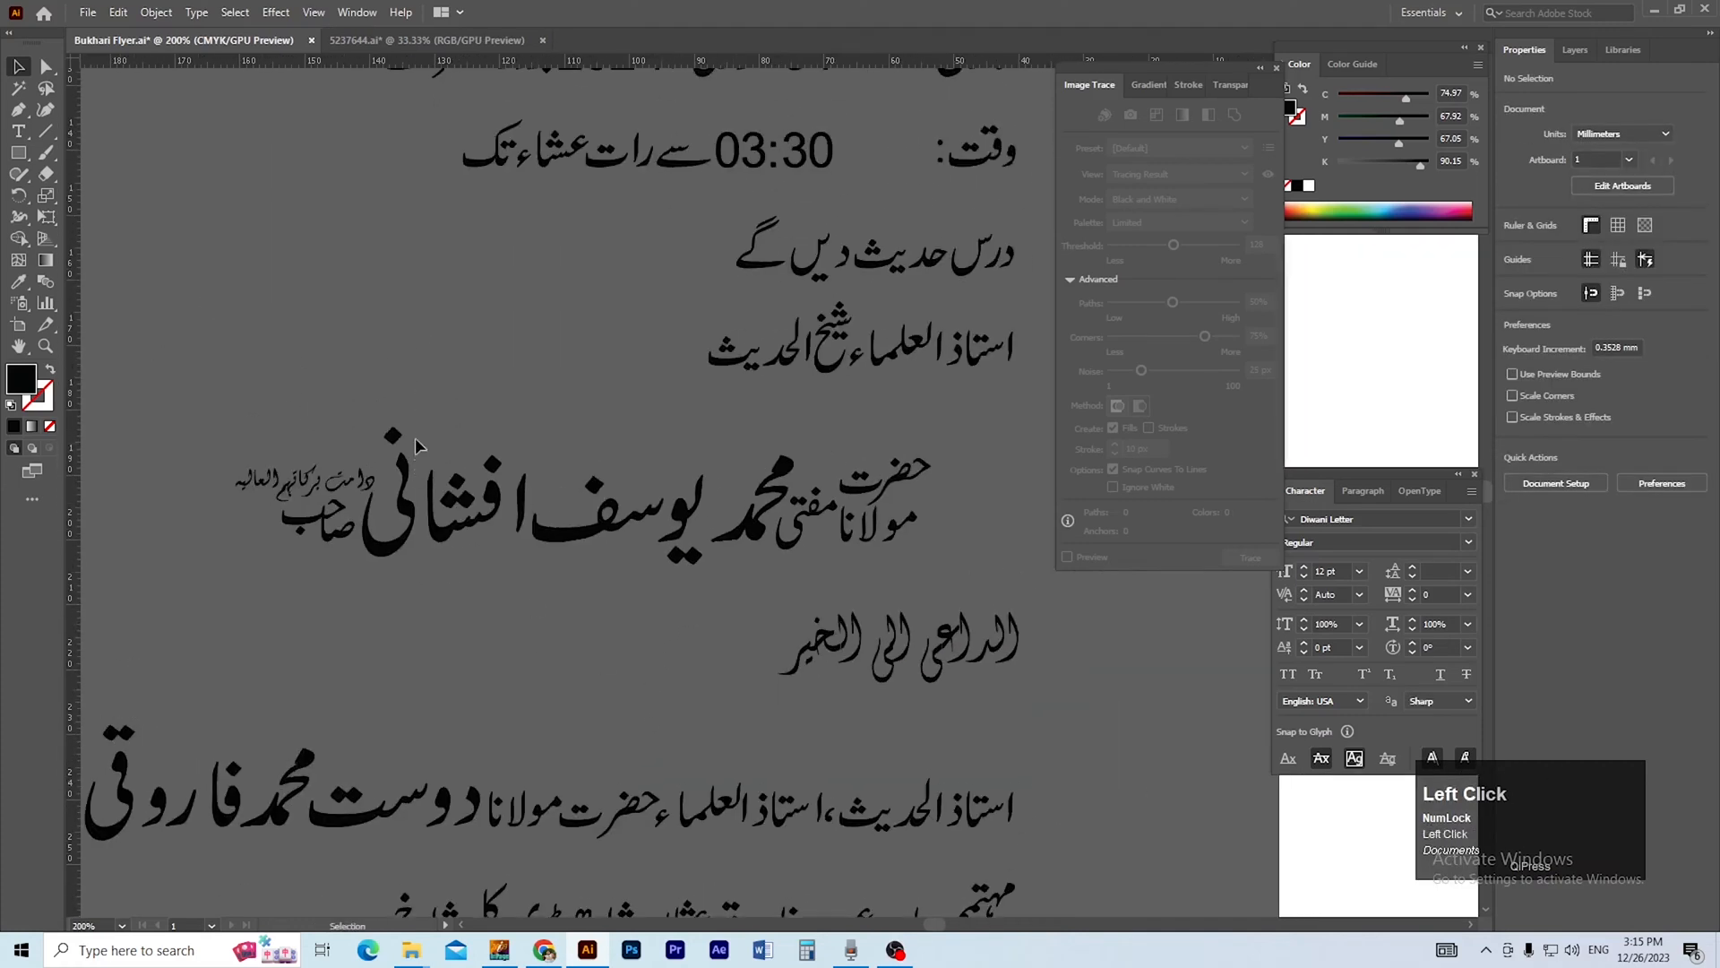
left_click(525, 588)
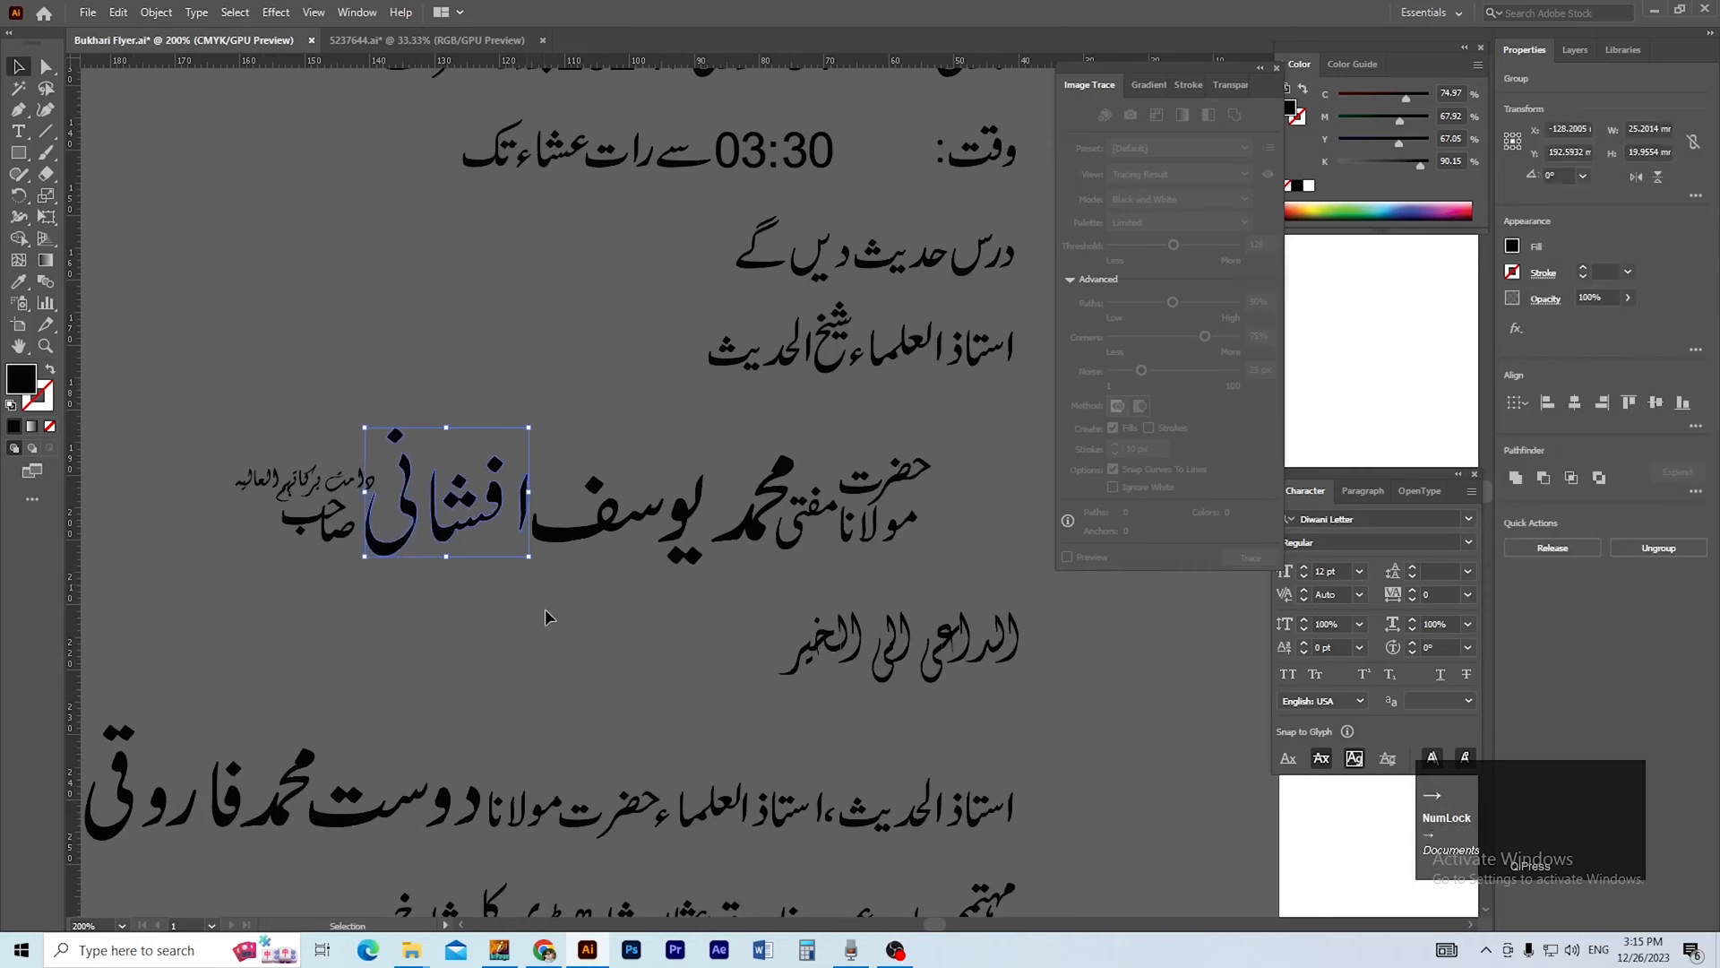
left_click(381, 427)
left_click_drag(688, 581, 690, 581)
key("Right")
key("Right")
key("Right")
key("Right")
key("Right")
key("Right")
left_click(626, 614)
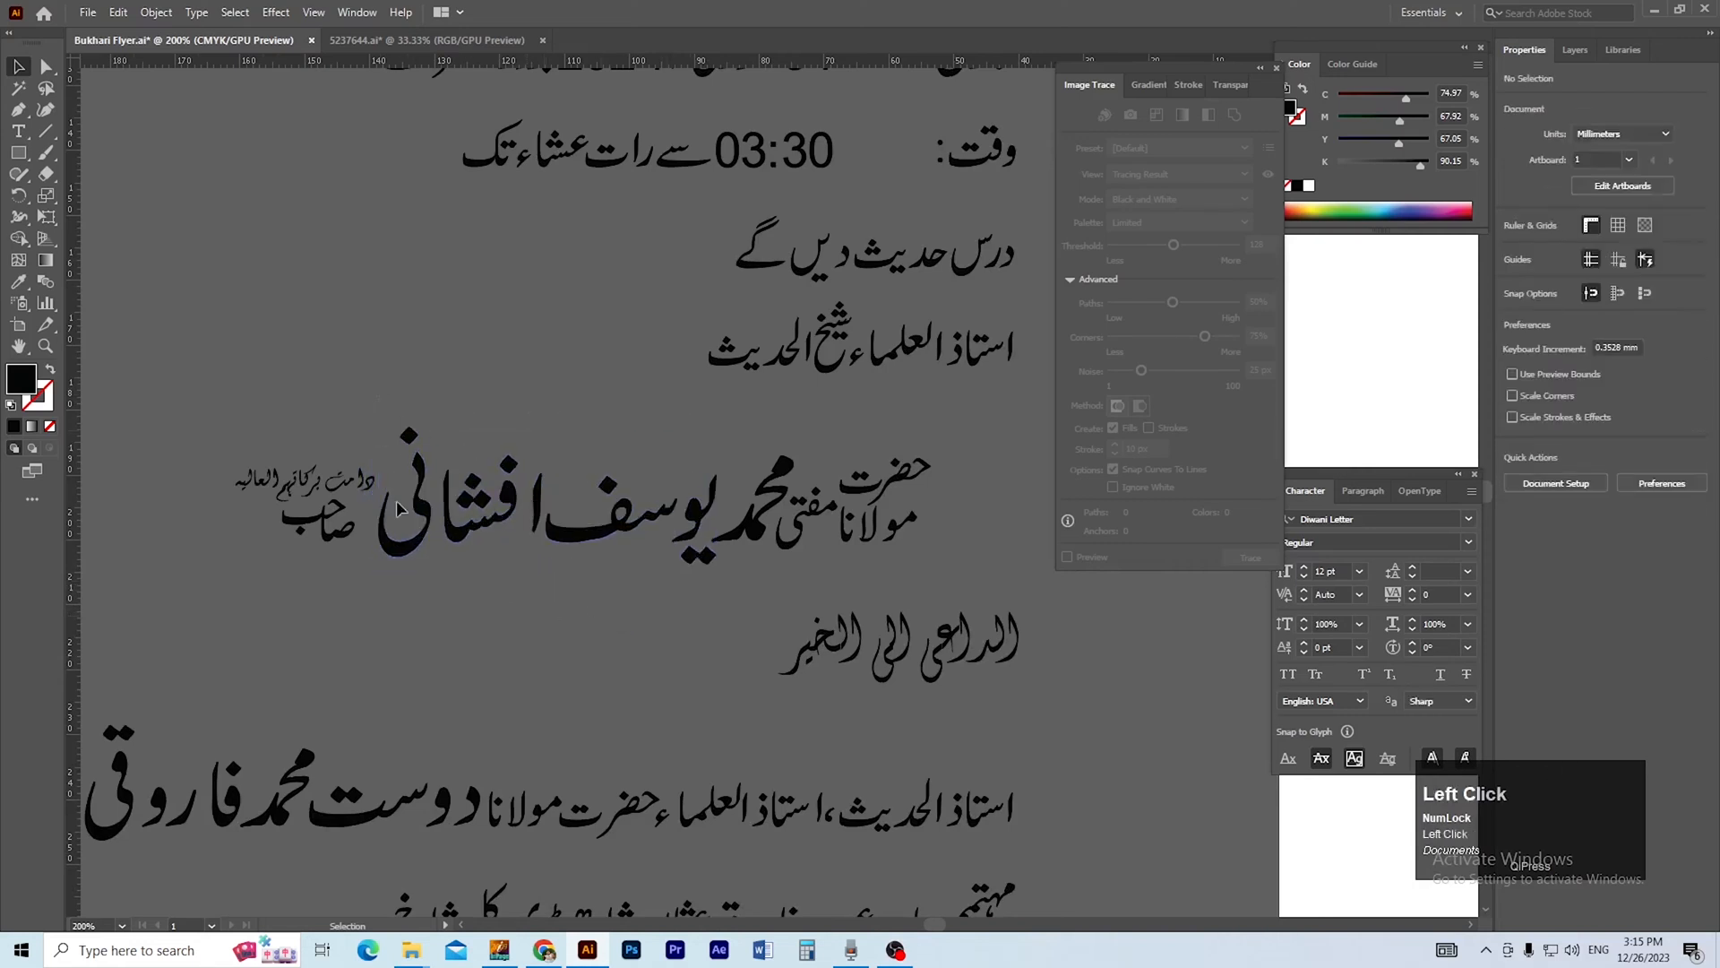
Nudge the last large name word of the upper name line to the right to tighten its spacing.
left_click_drag(434, 576, 433, 573)
key("Right")
key("Right")
key("Right")
key("Right")
left_click(443, 573)
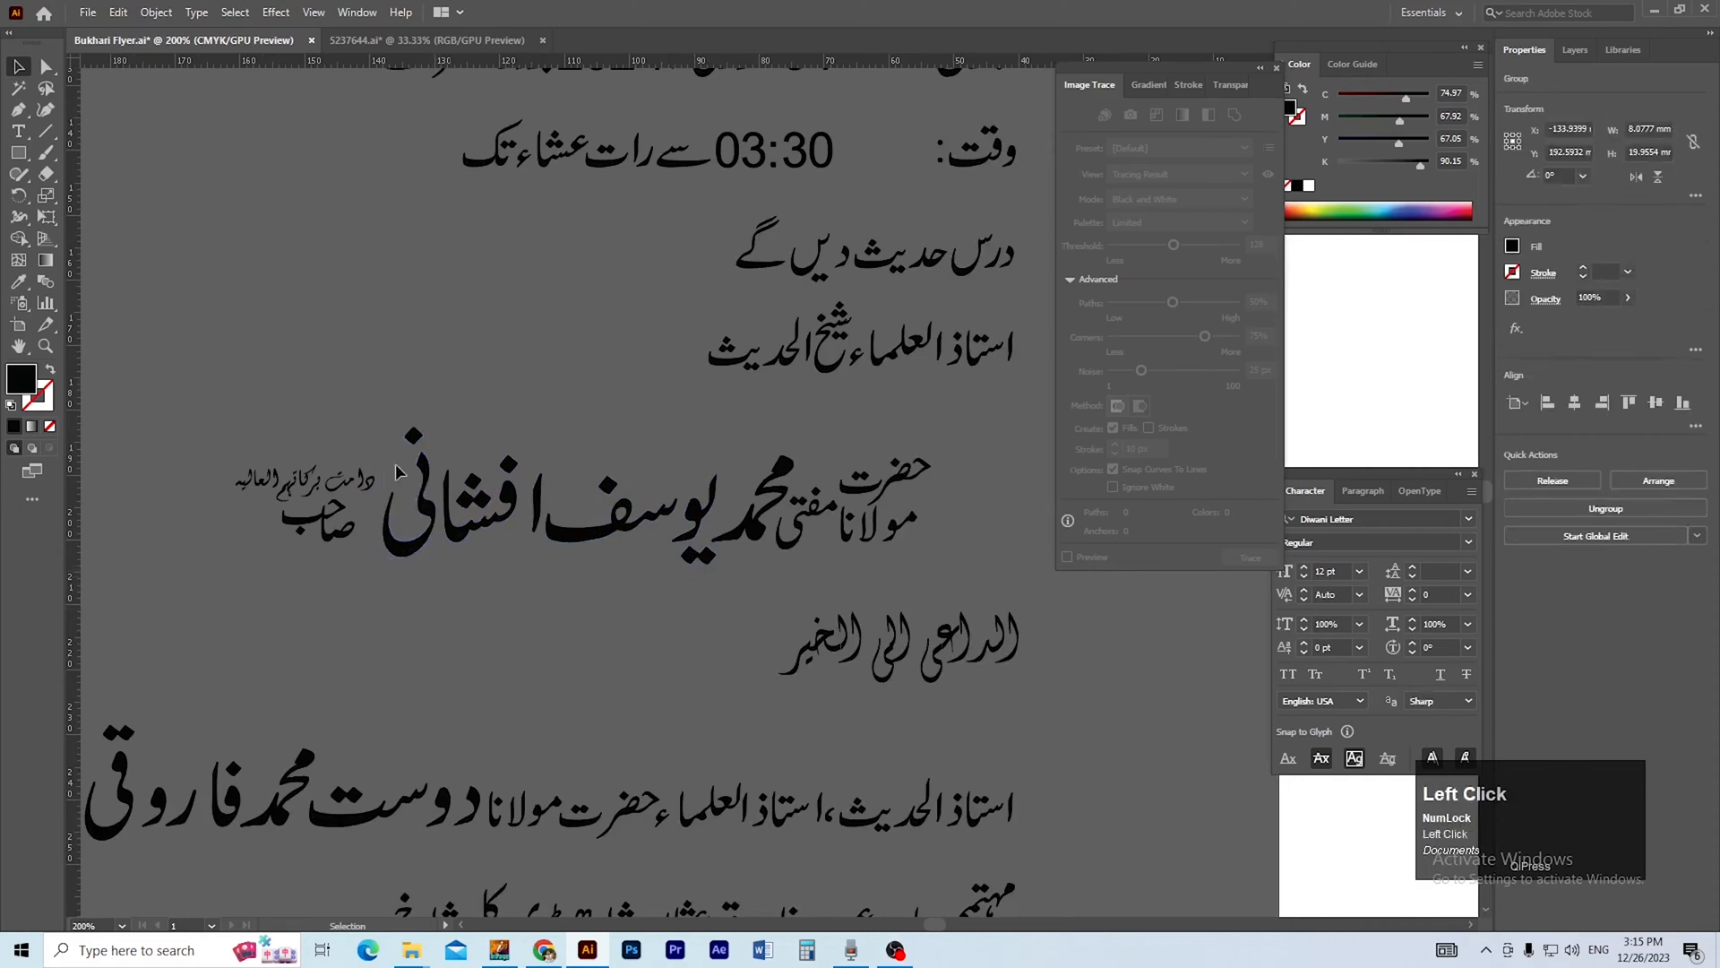
left_click_drag(506, 587, 514, 584)
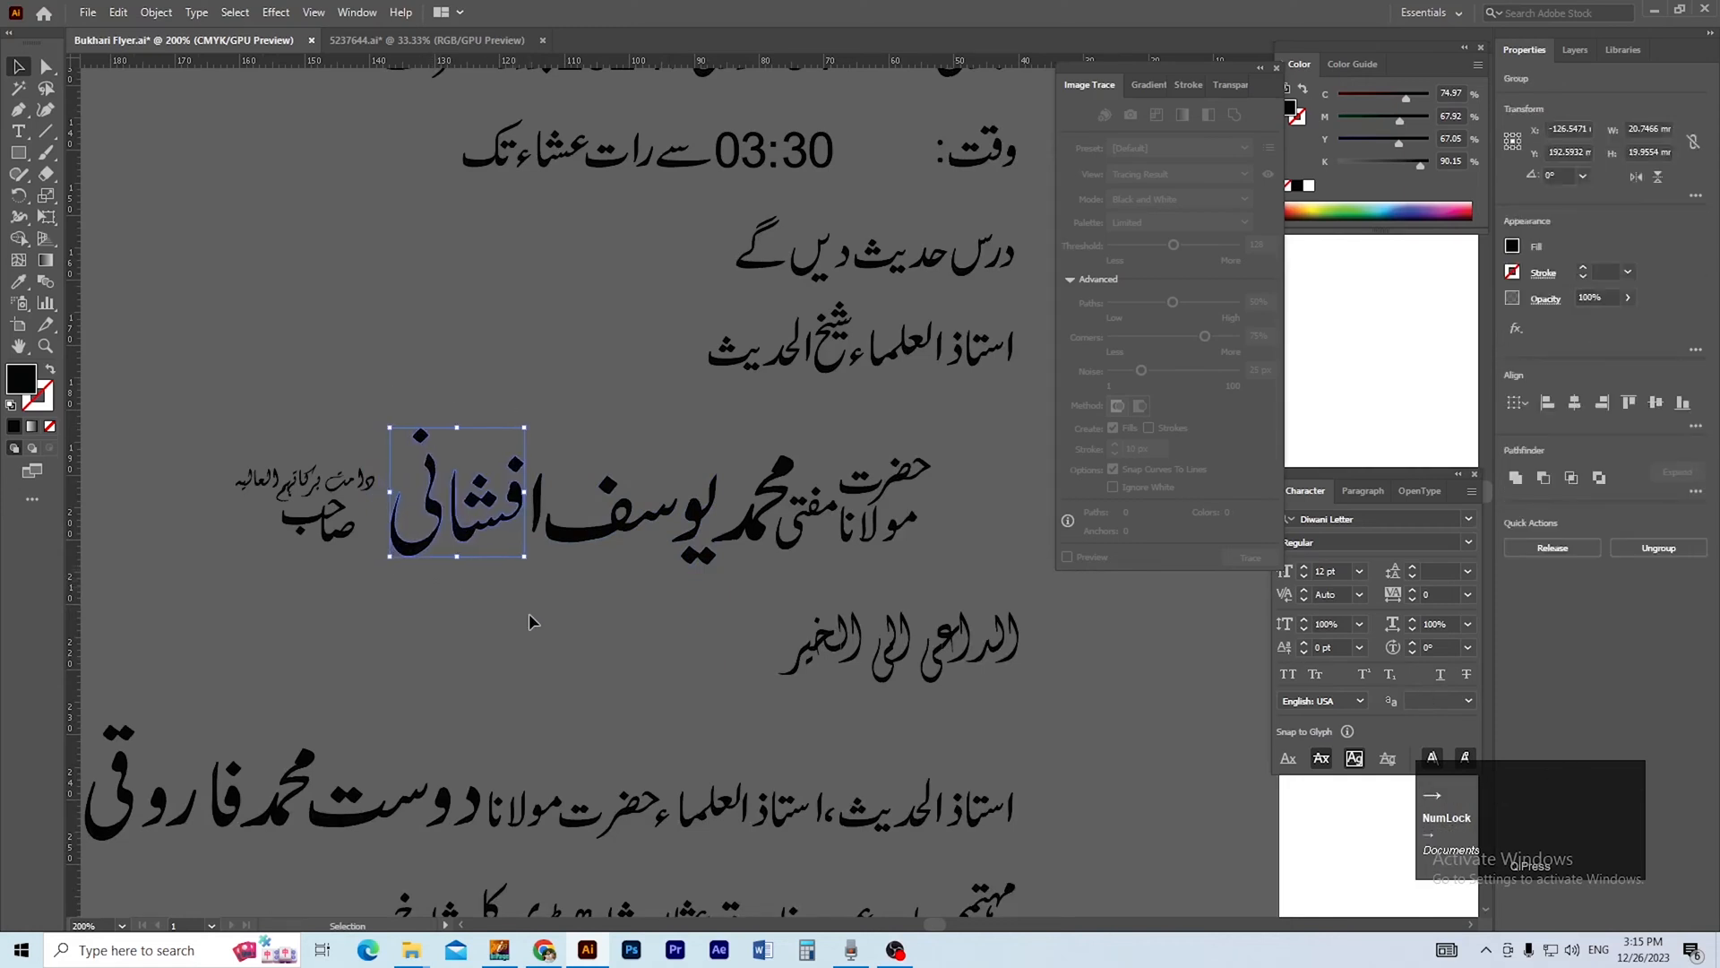
left_click(528, 613)
Shift the stacked honorific words صاحب and دامت برکاتہم العالیہ to the right, closer to the end of the upper name line.
left_click_drag(375, 593, 446, 616)
left_click_drag(421, 550, 546, 632)
left_click(457, 584)
left_click_drag(457, 602, 501, 611)
left_click(473, 660)
left_click_drag(384, 502, 438, 498)
left_click(703, 640)
left_click(720, 572, "ctrl+alt")
left_click(721, 572, "ctrl+alt")
left_click(721, 574, "ctrl+alt")
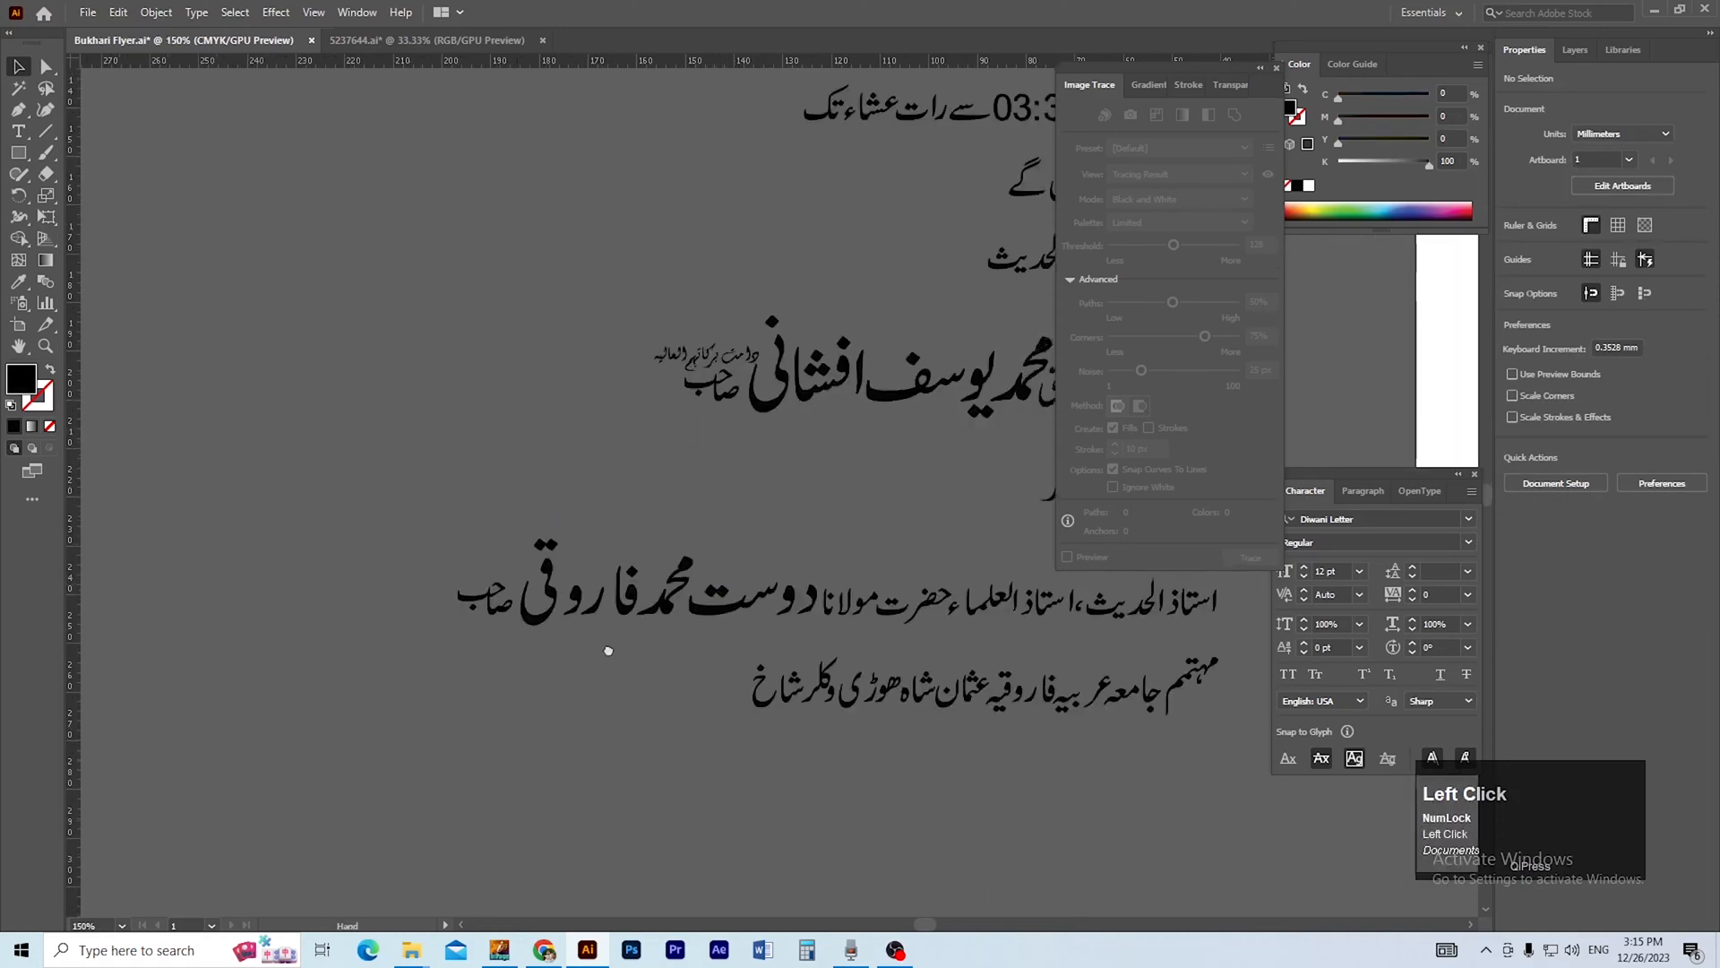
Group all the words of the upper name line together.
left_click_drag(606, 649, 248, 828)
left_click_drag(862, 606, 904, 665)
key("ctrl+g")
left_click(869, 593)
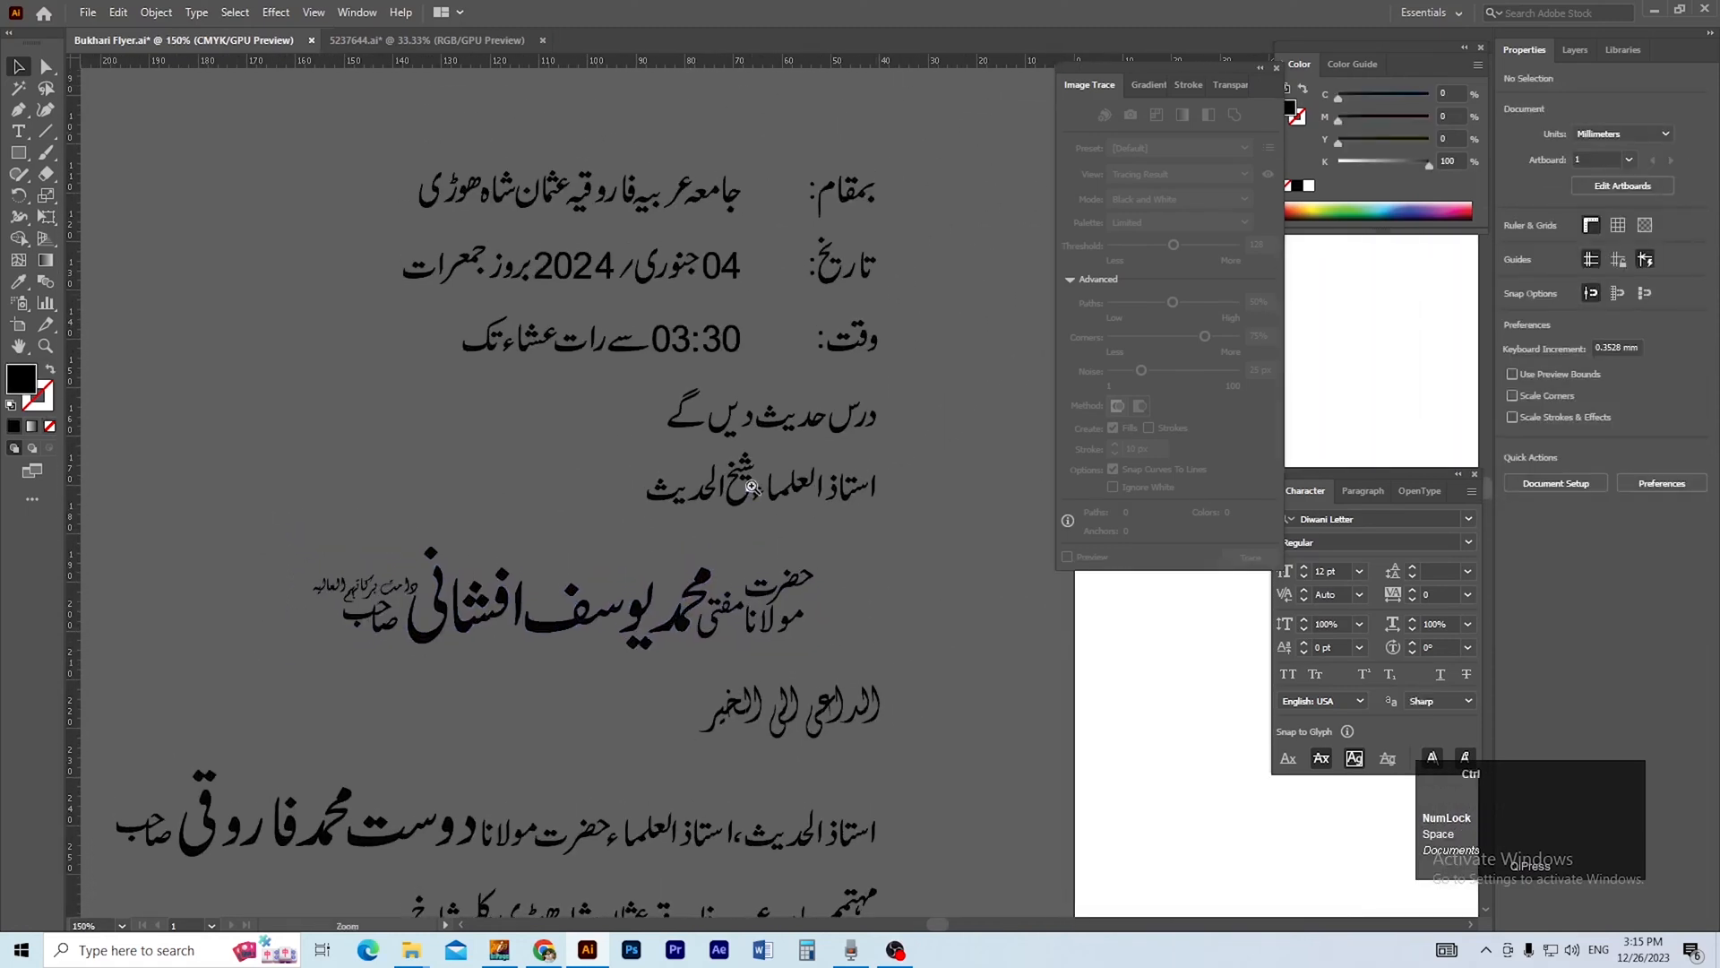
Add the text استاذ العلماء شیخ الحدیث in the Attari_Quran font, in the empty area beside the existing outlined line.
left_click_drag(754, 489, 719, 620)
left_click(717, 556, "ctrl")
left_click(718, 557, "ctrl")
left_click_drag(504, 587, 486, 633)
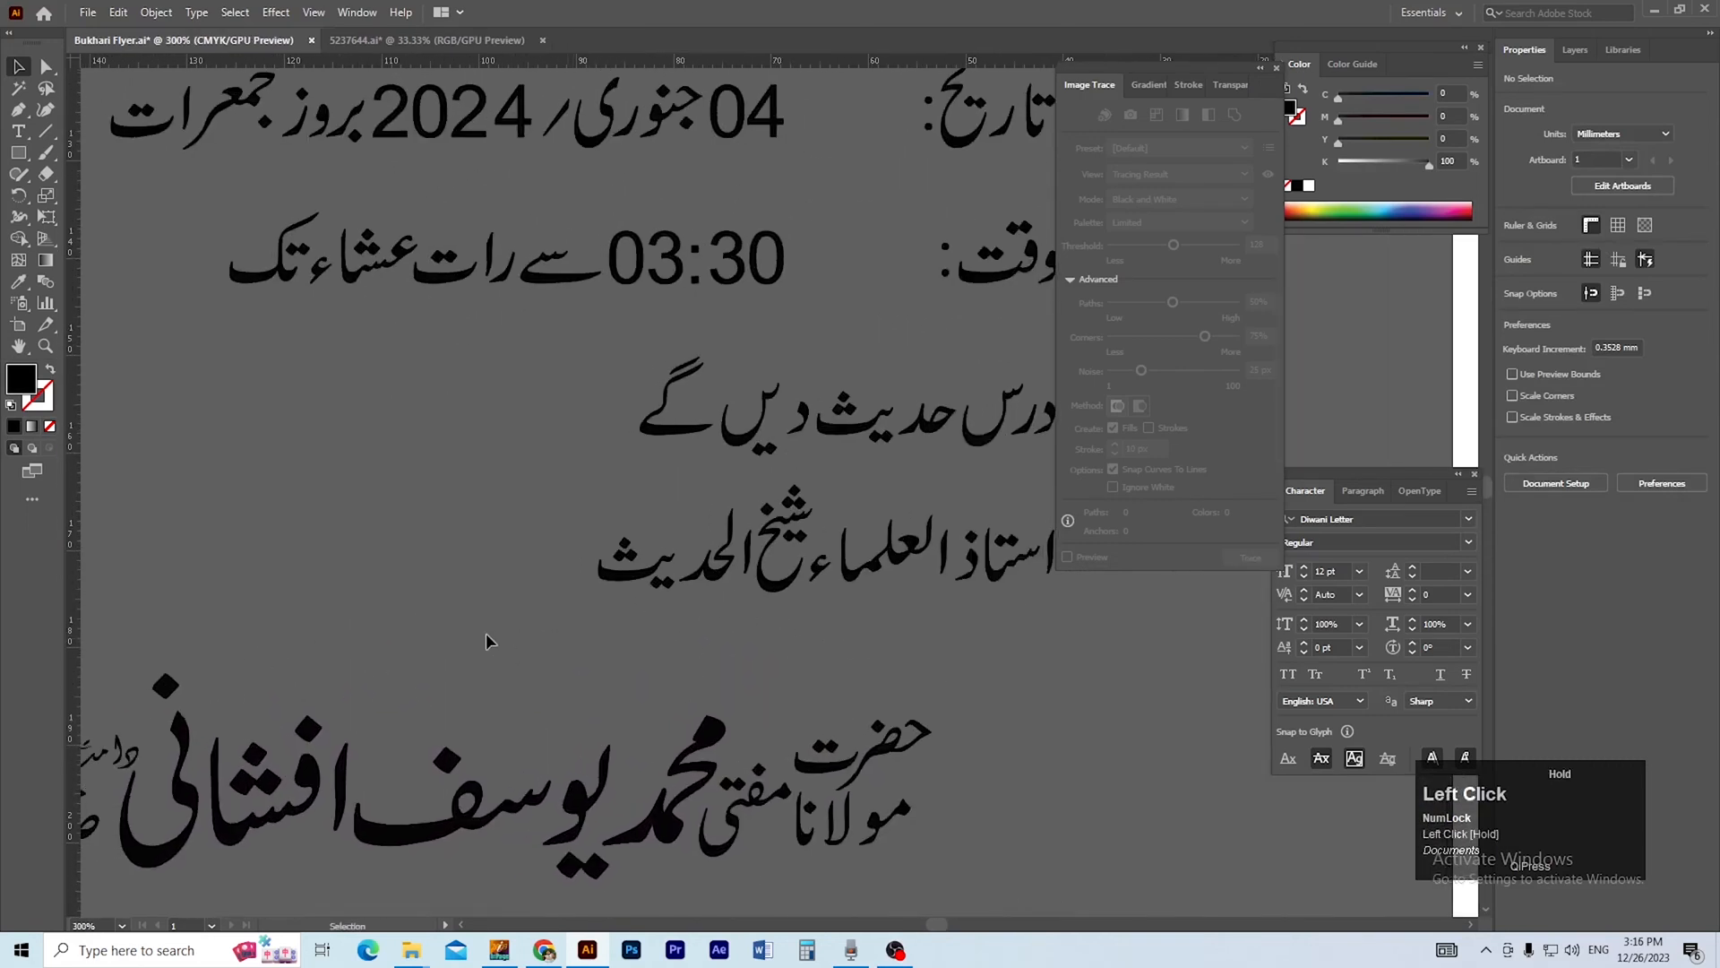
left_click(391, 541)
type("as")
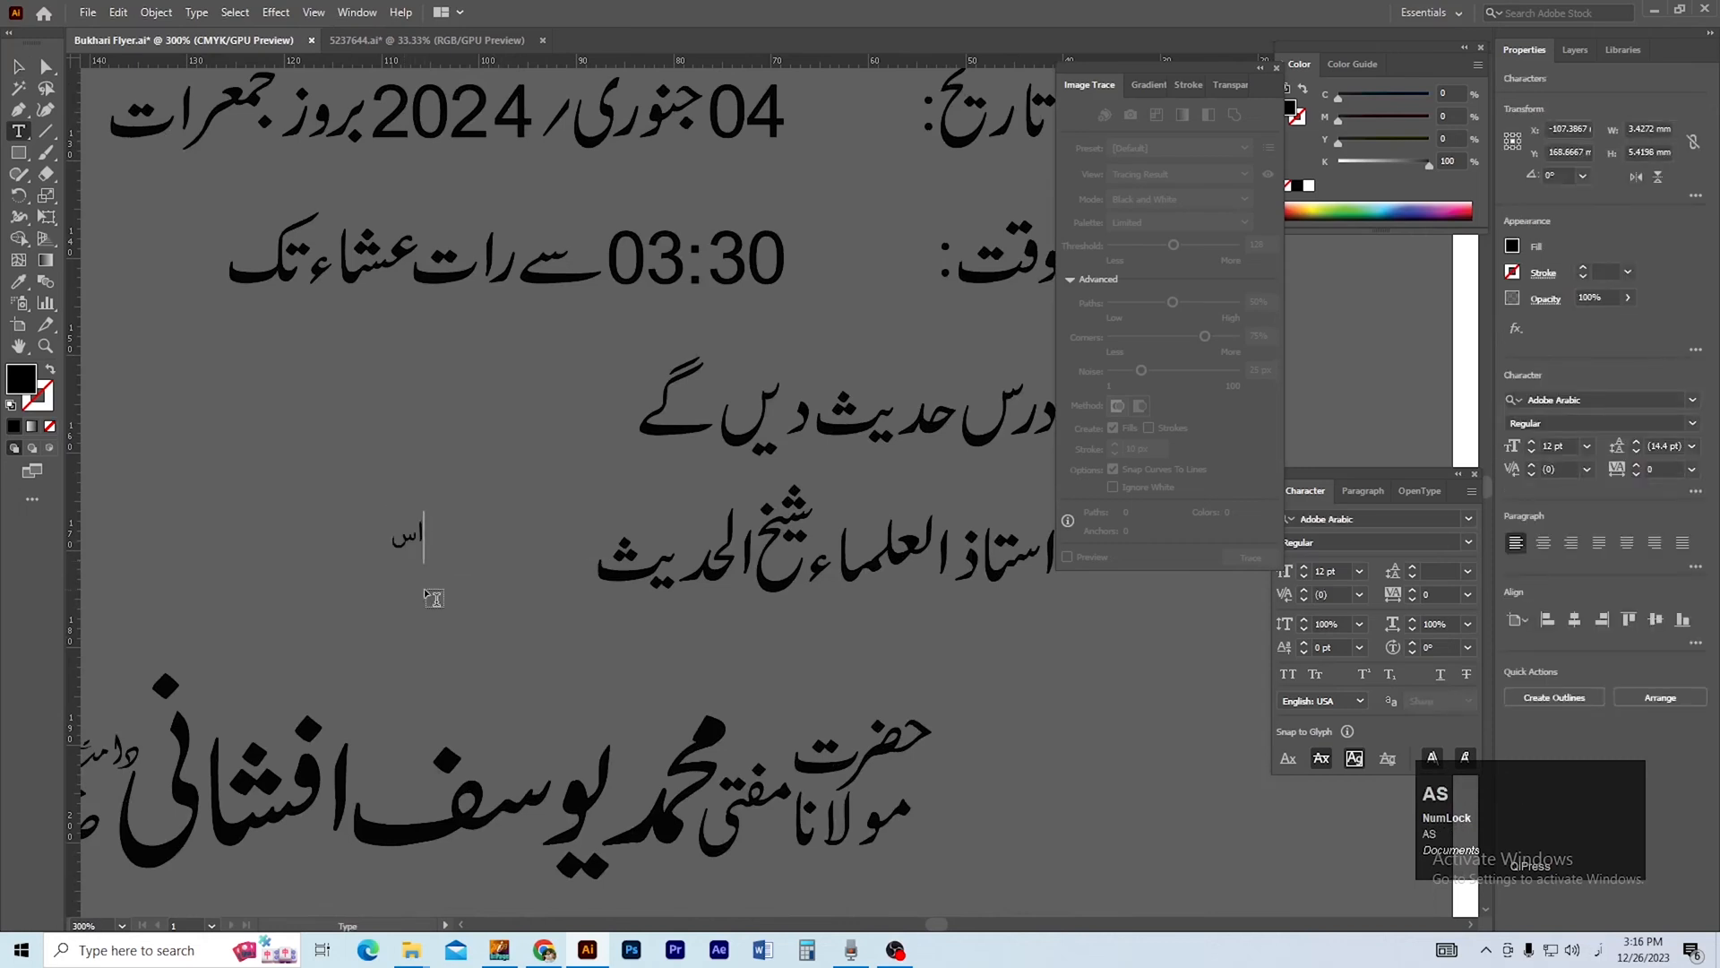
type("تاذ العلمائ شیخ الحد")
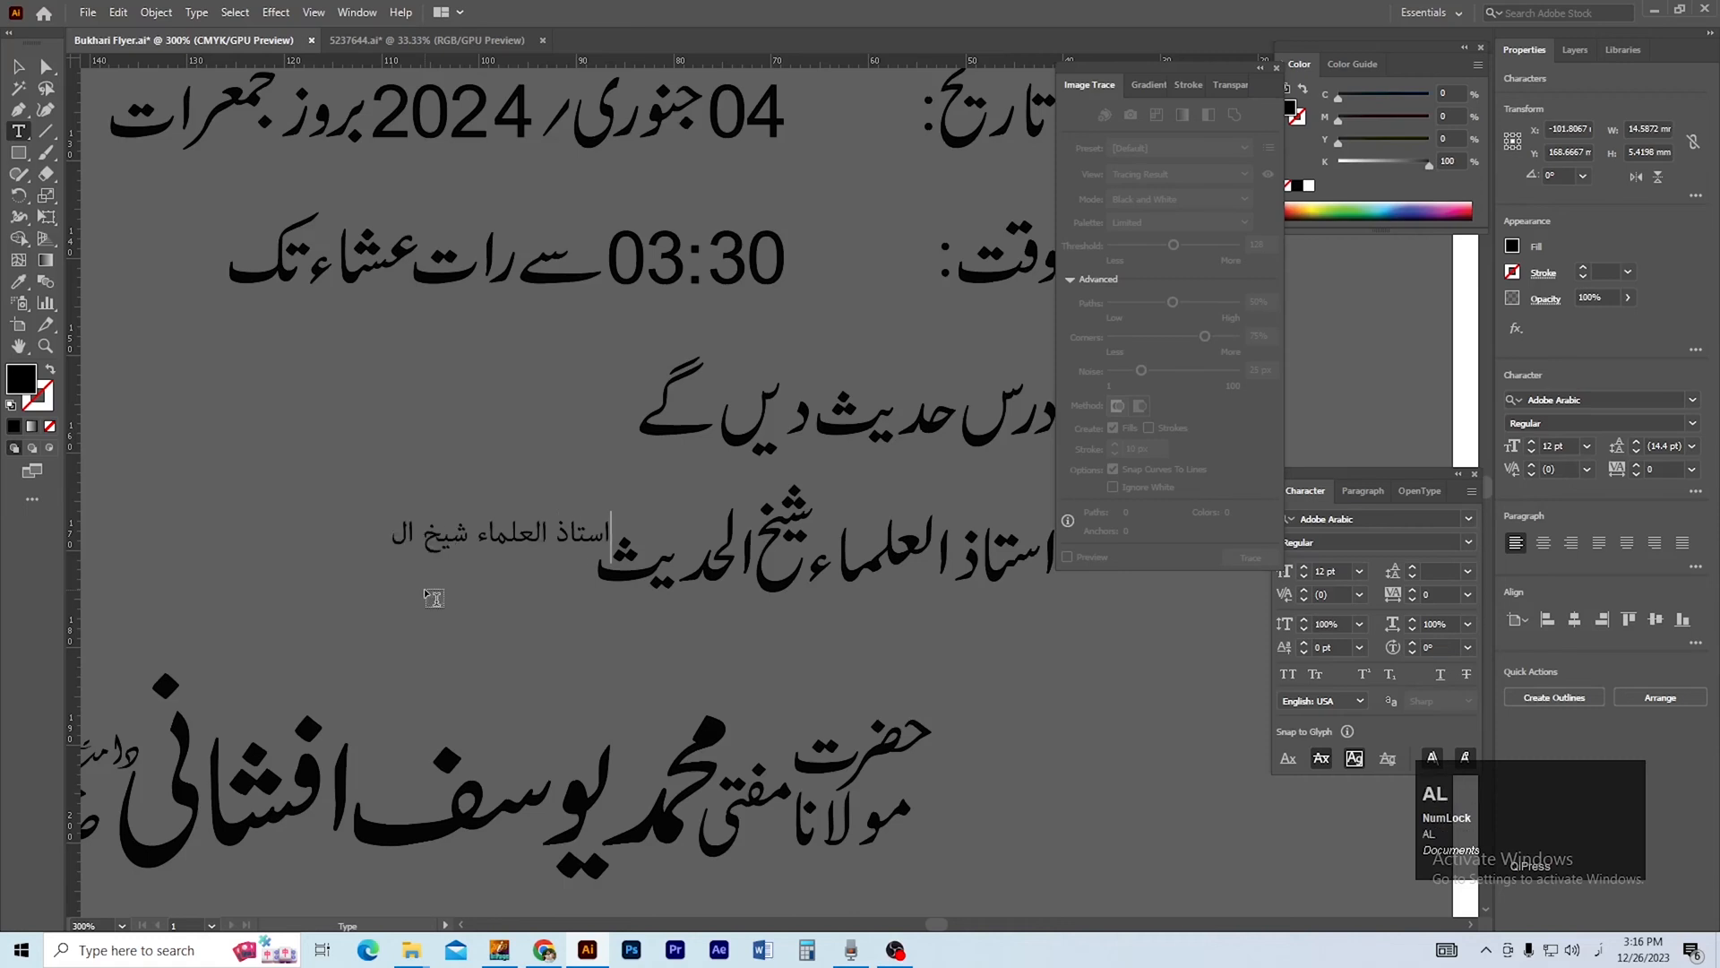
type("یث")
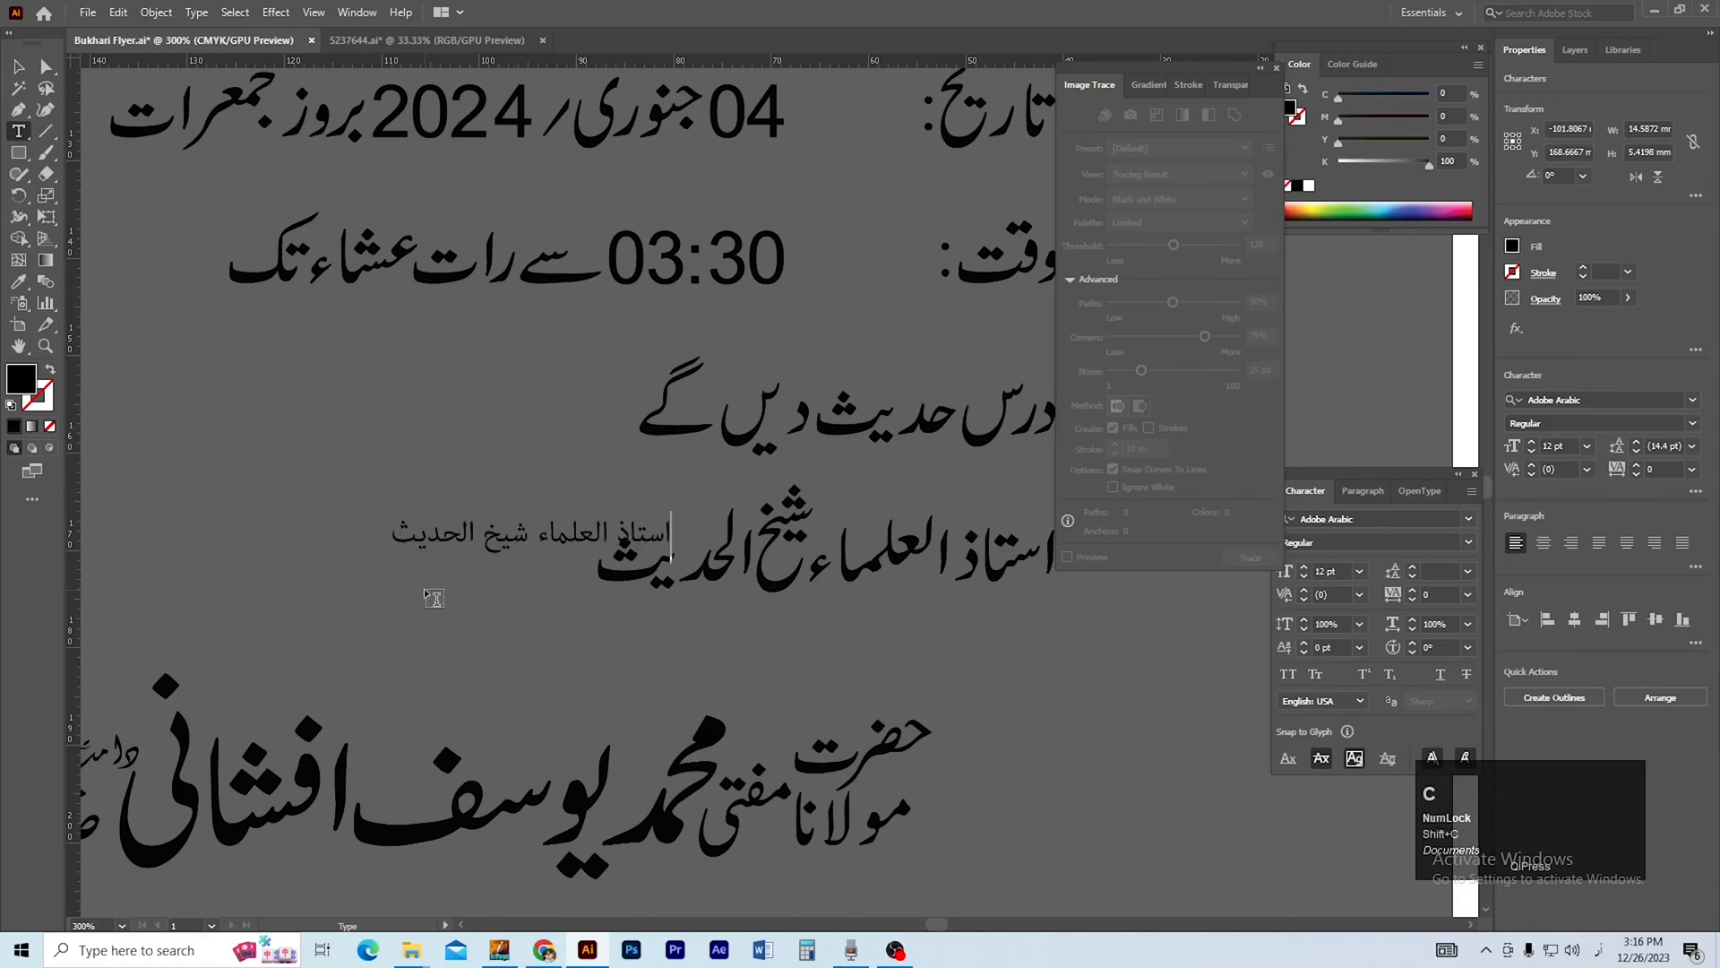
left_click(18, 68)
left_click_drag(549, 549, 405, 537)
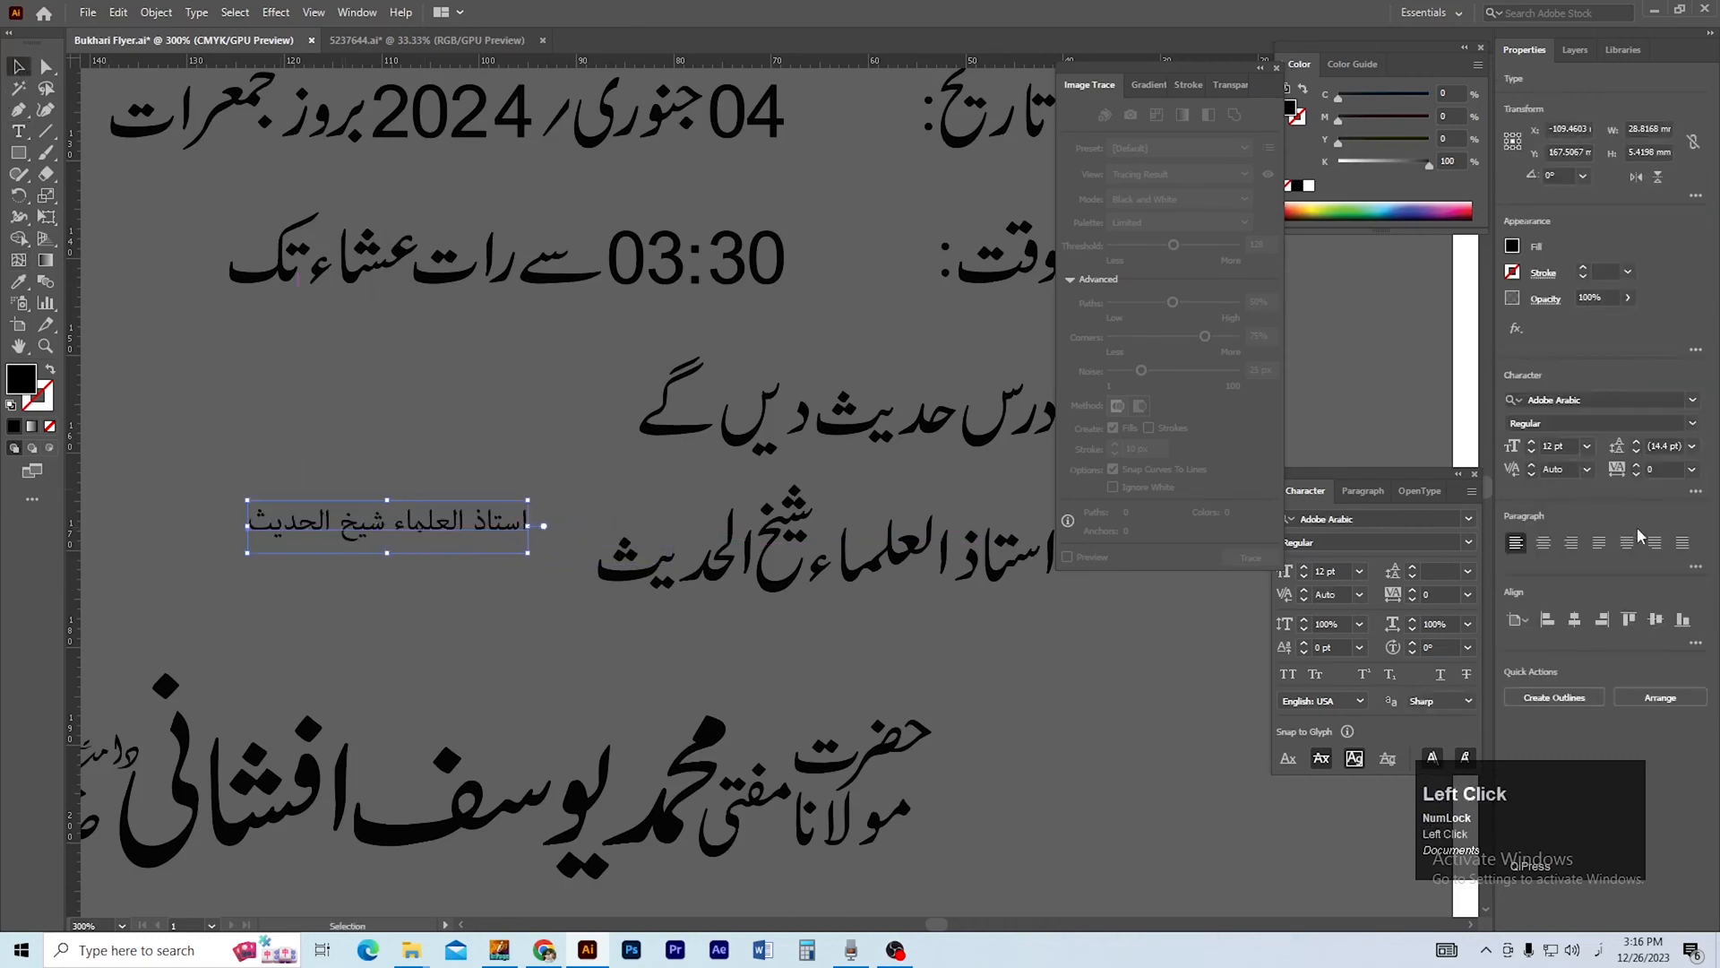
left_click(1693, 400)
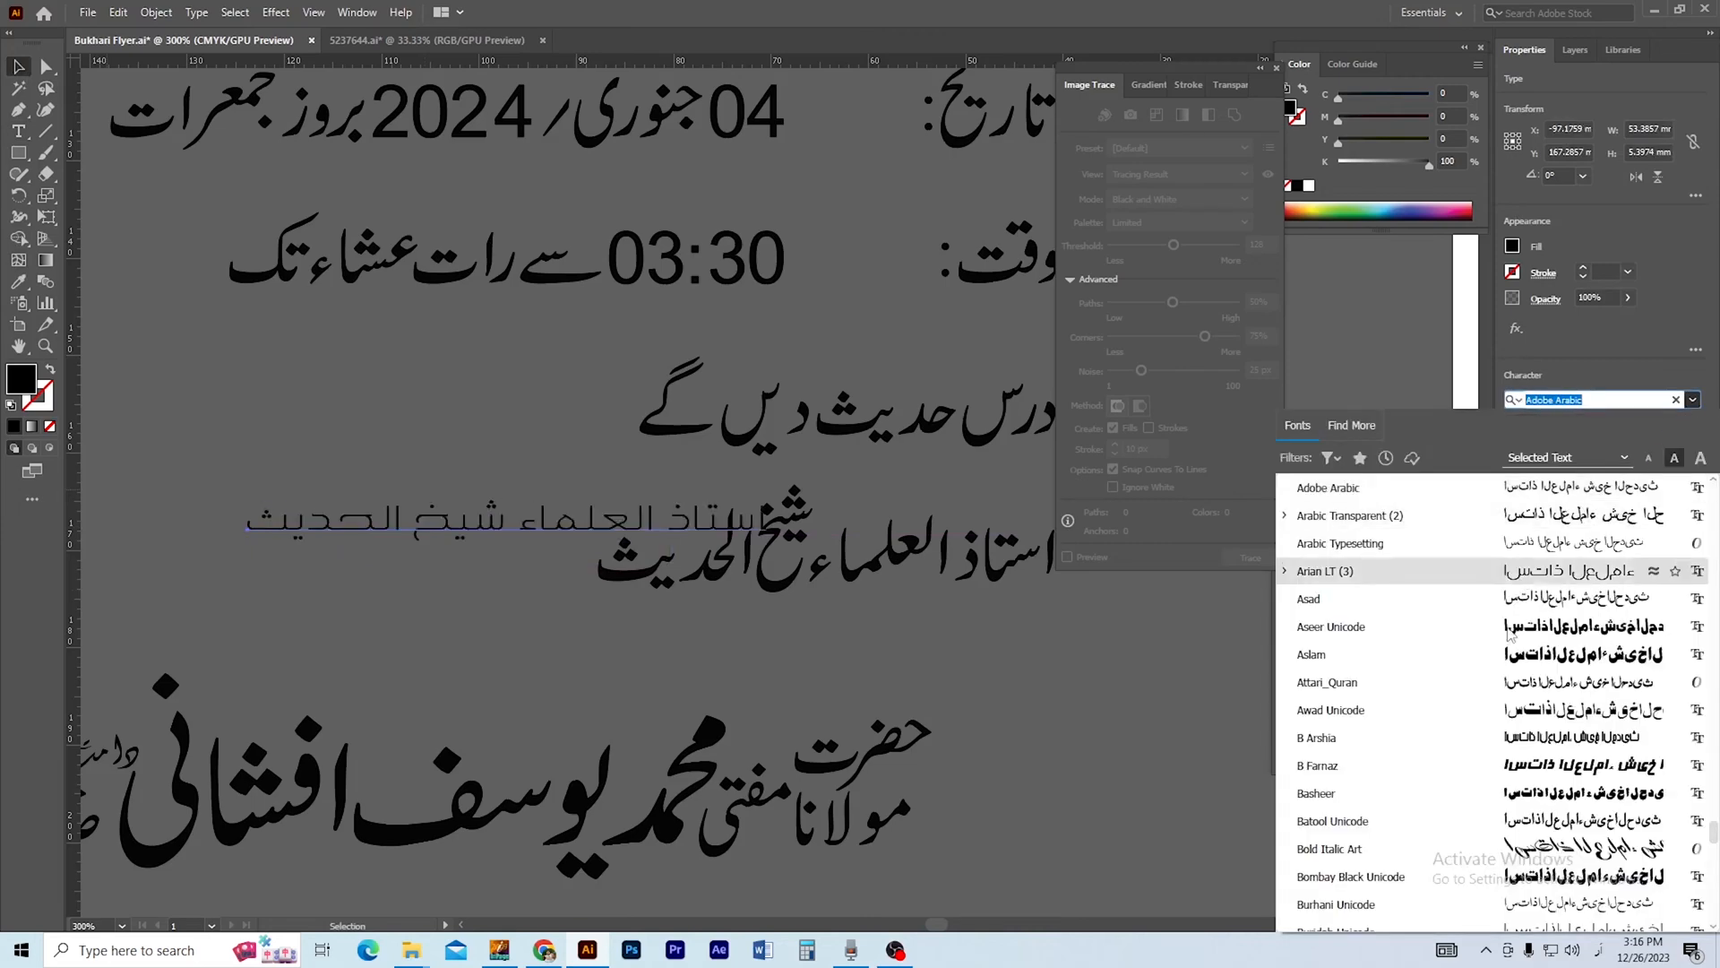
left_click(1493, 687)
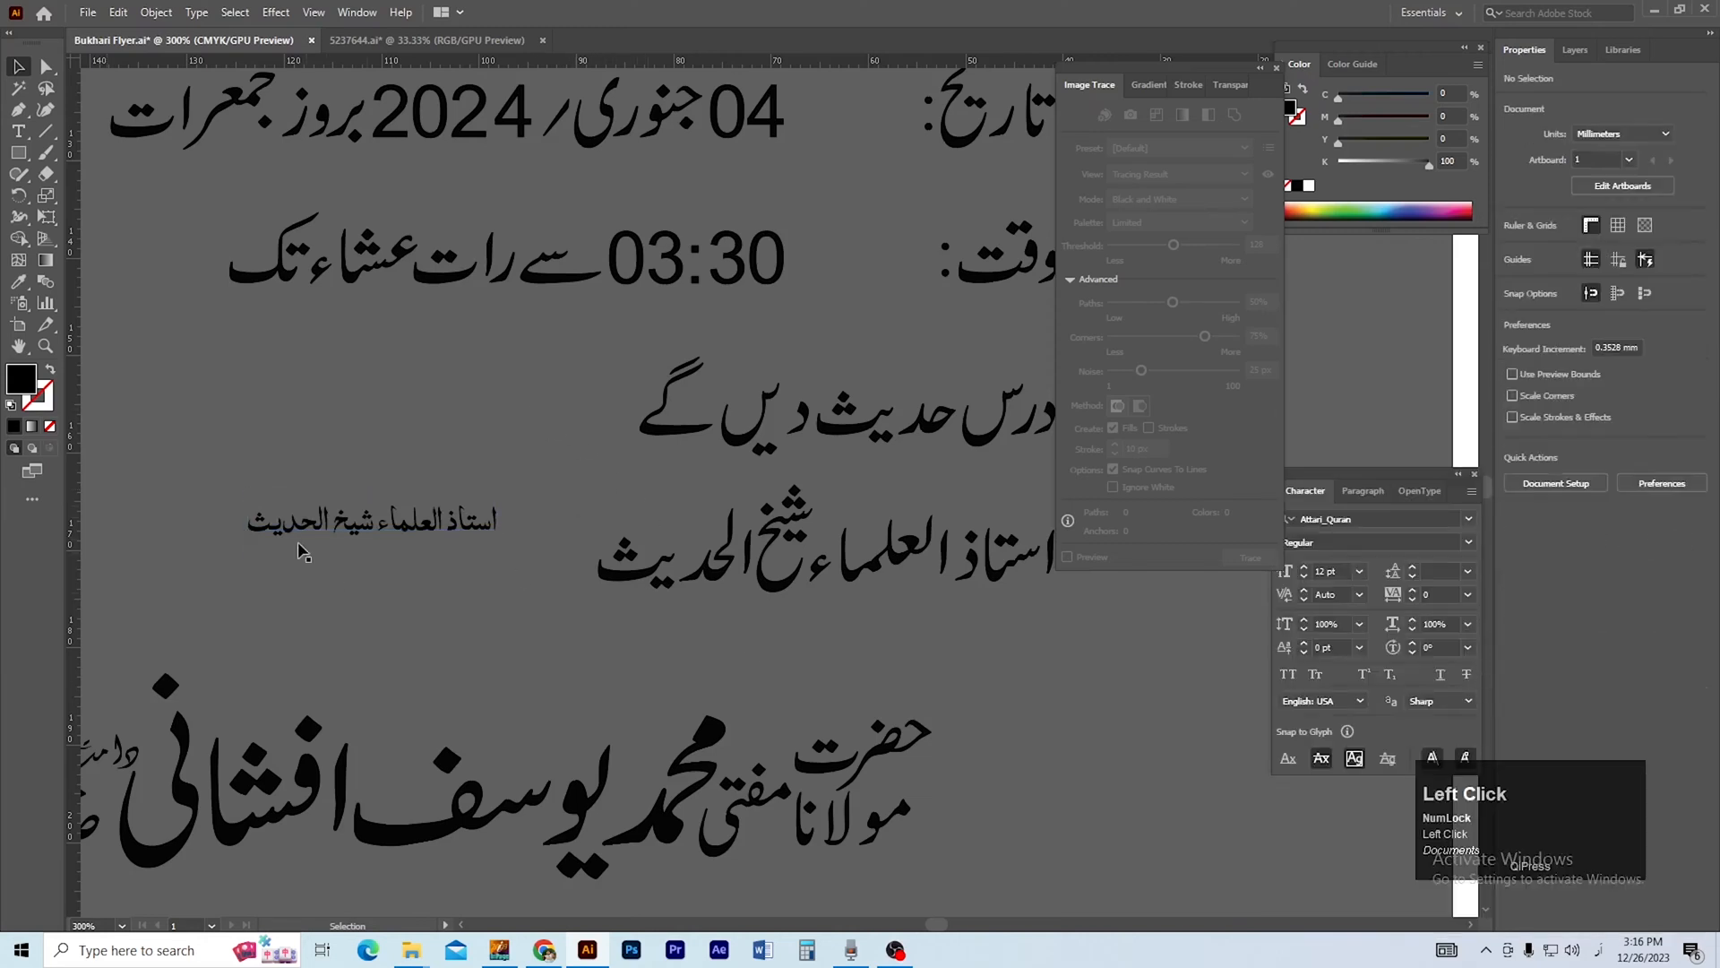
Duplicate the new استاذ العلماء شیخ الحدیث text above itself and convert the lower copy to outlines.
left_click_drag(330, 528, 415, 364)
left_click_drag(507, 599, 461, 607)
key("ctrl+shift+o")
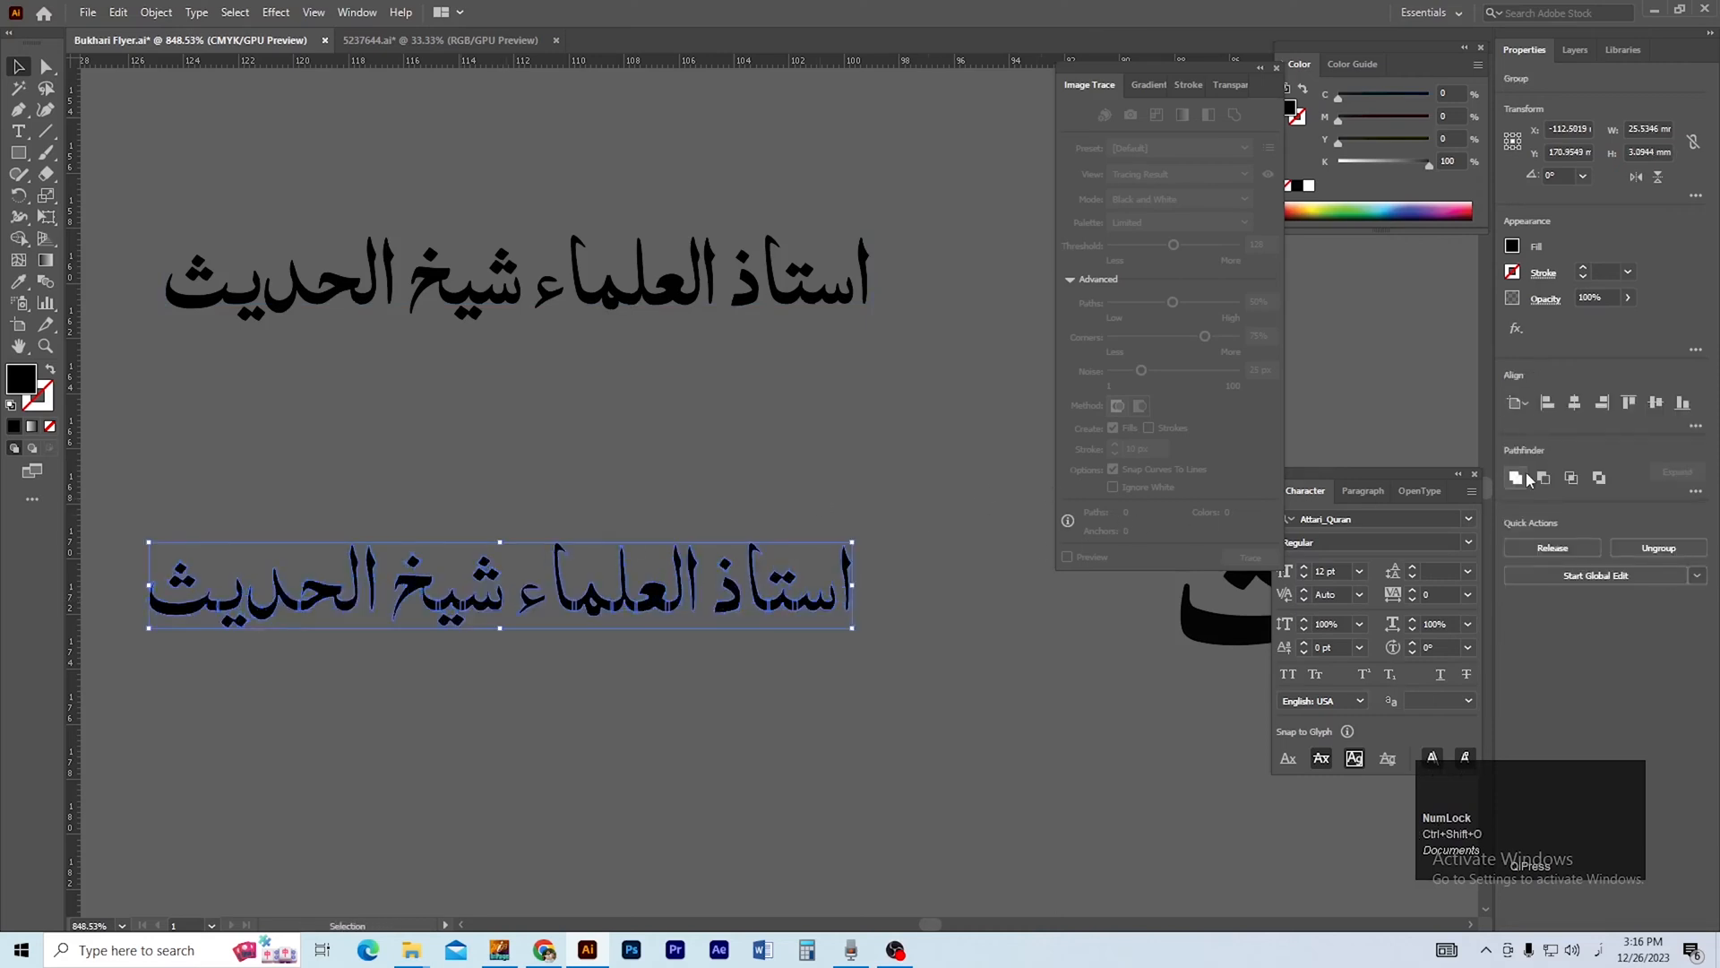
Move the line درس حدیث دیں گے onto the flyer below the calligraphy header and enlarge it to about 65 × 15 mm.
left_click(743, 567, "ctrl+alt")
left_click(664, 403)
left_click(824, 530, "ctrl+alt")
left_click(824, 530, "ctrl+alt")
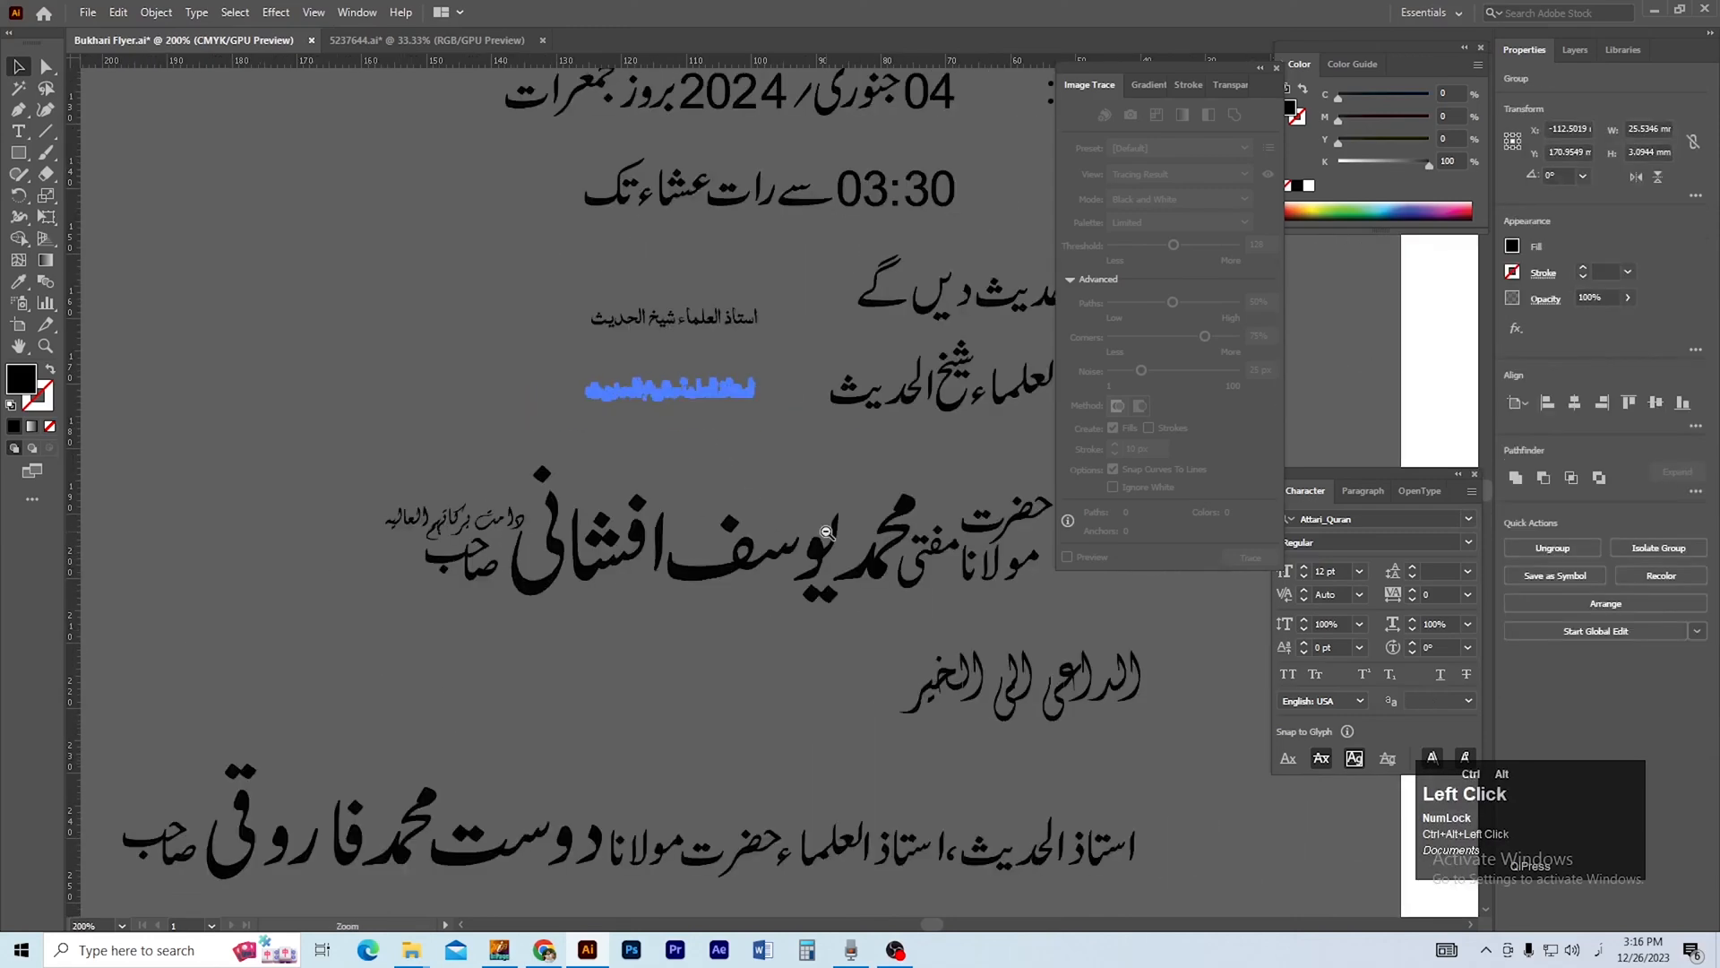
left_click(825, 530, "ctrl+alt")
left_click_drag(824, 534, 592, 754)
left_click(792, 536, "ctrl+alt")
left_click_drag(802, 592, 637, 603)
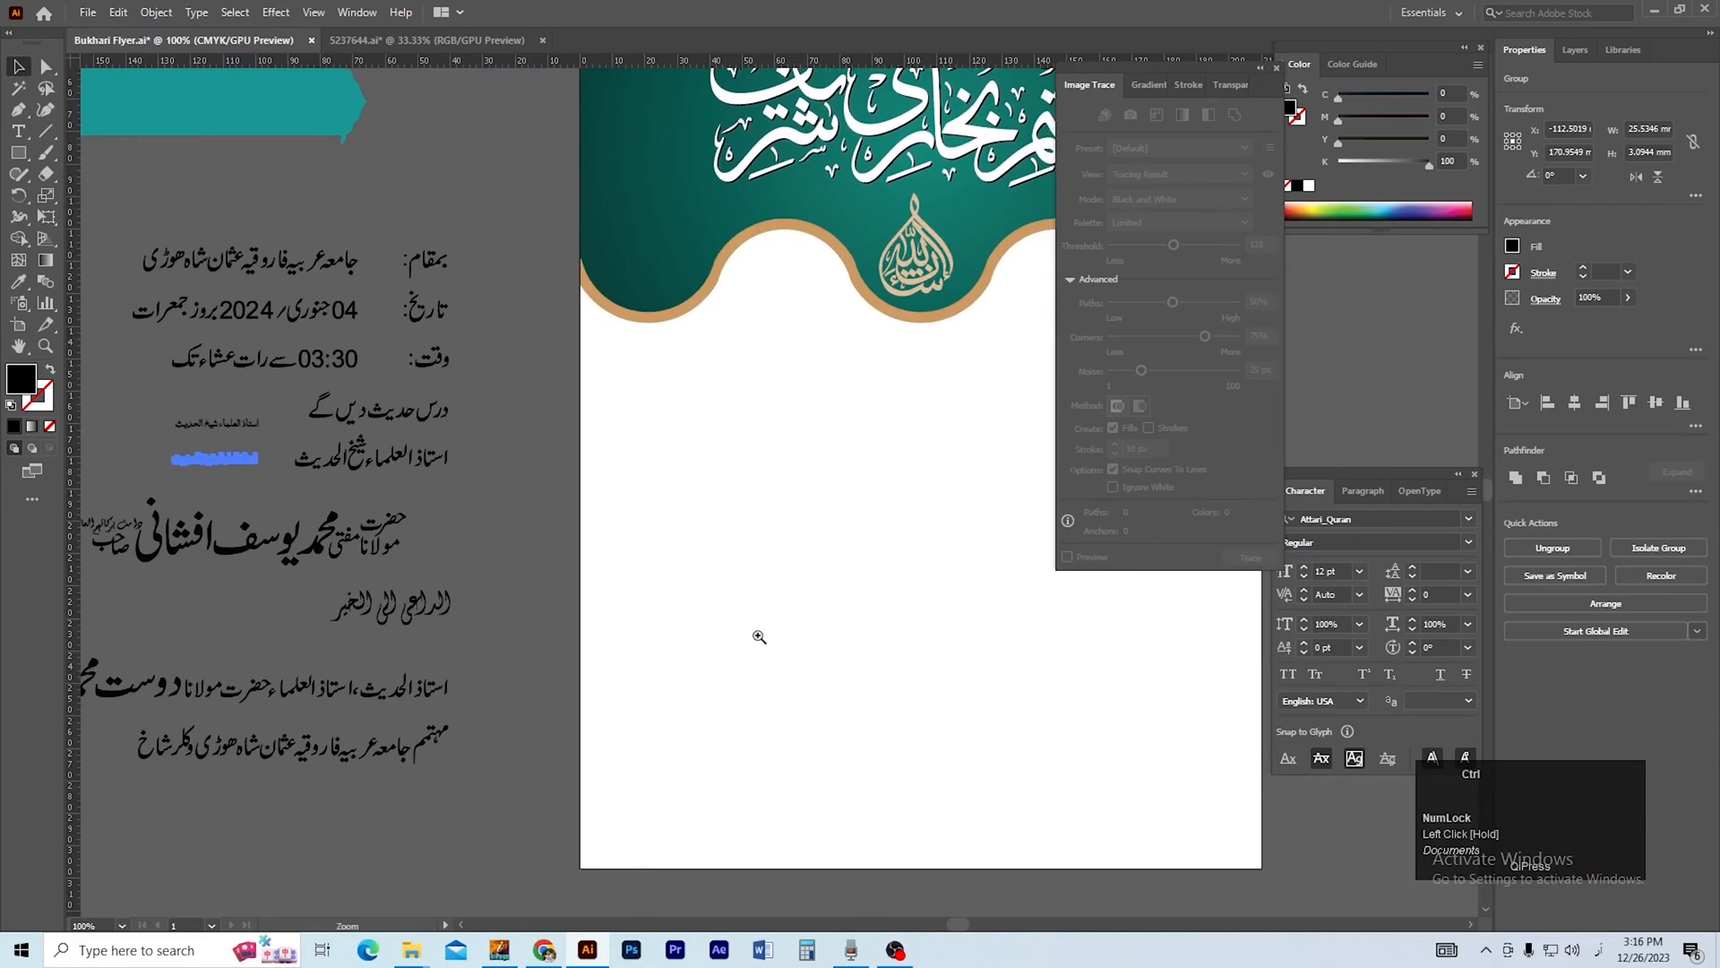
left_click(756, 627, "ctrl+alt")
left_click_drag(756, 615, 609, 662)
left_click(484, 733)
left_click_drag(484, 733, 525, 805)
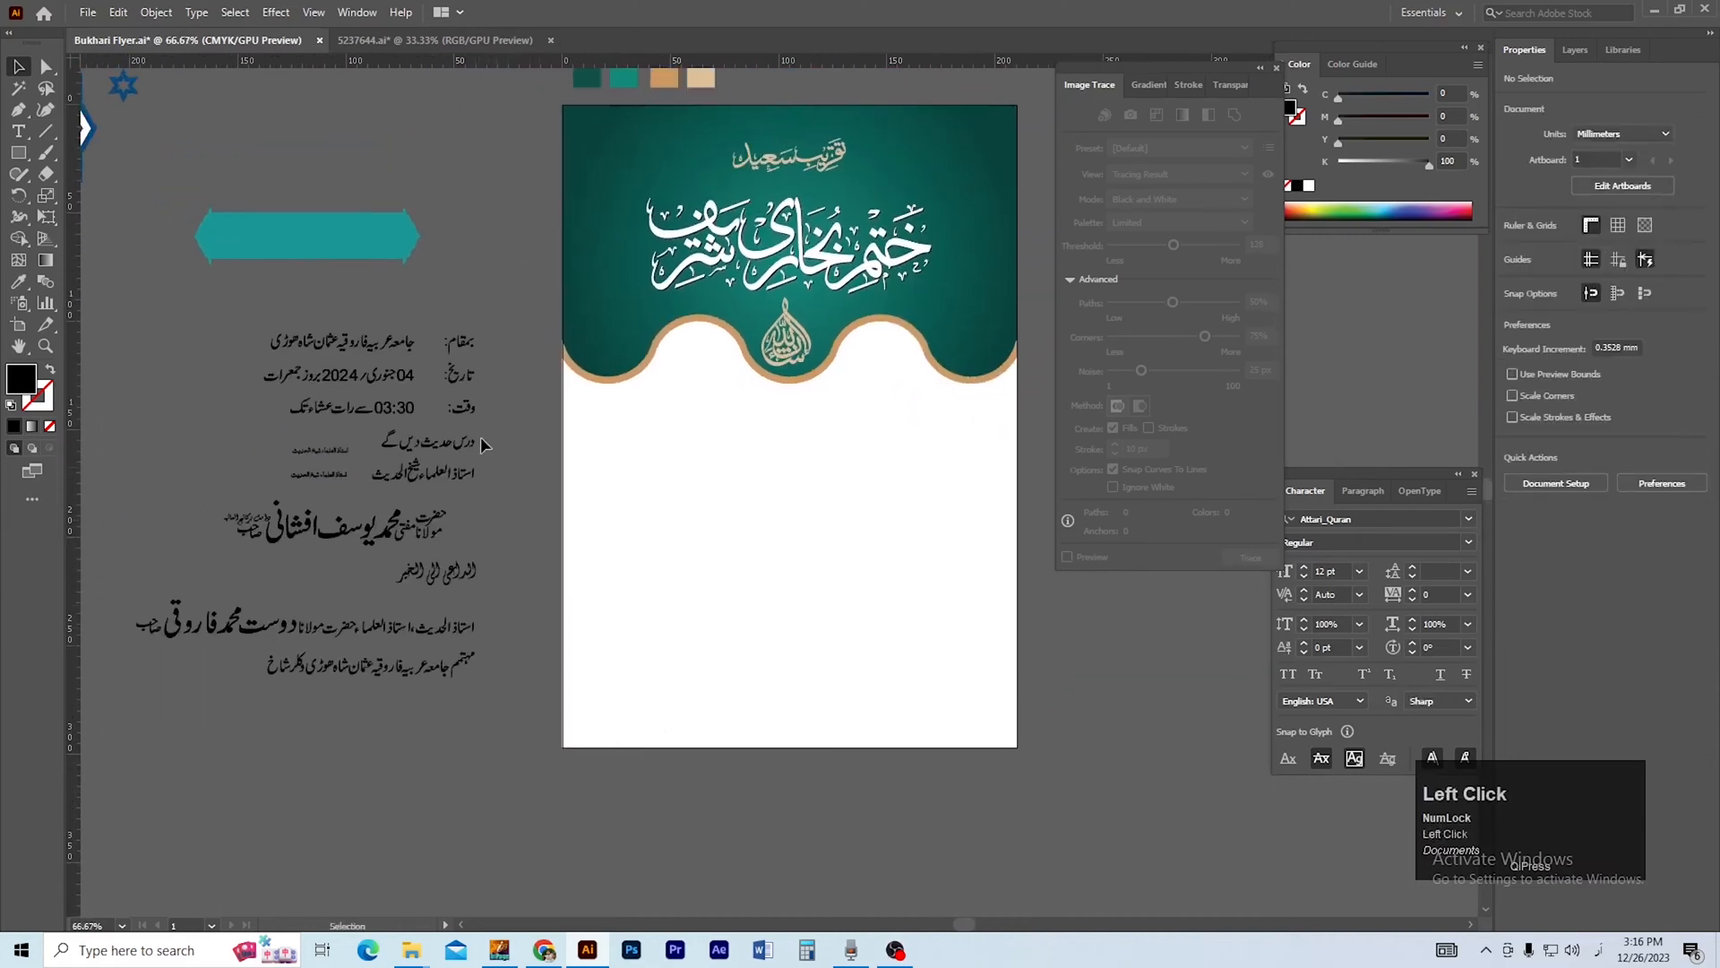
left_click_drag(428, 449, 798, 461)
left_click(514, 525)
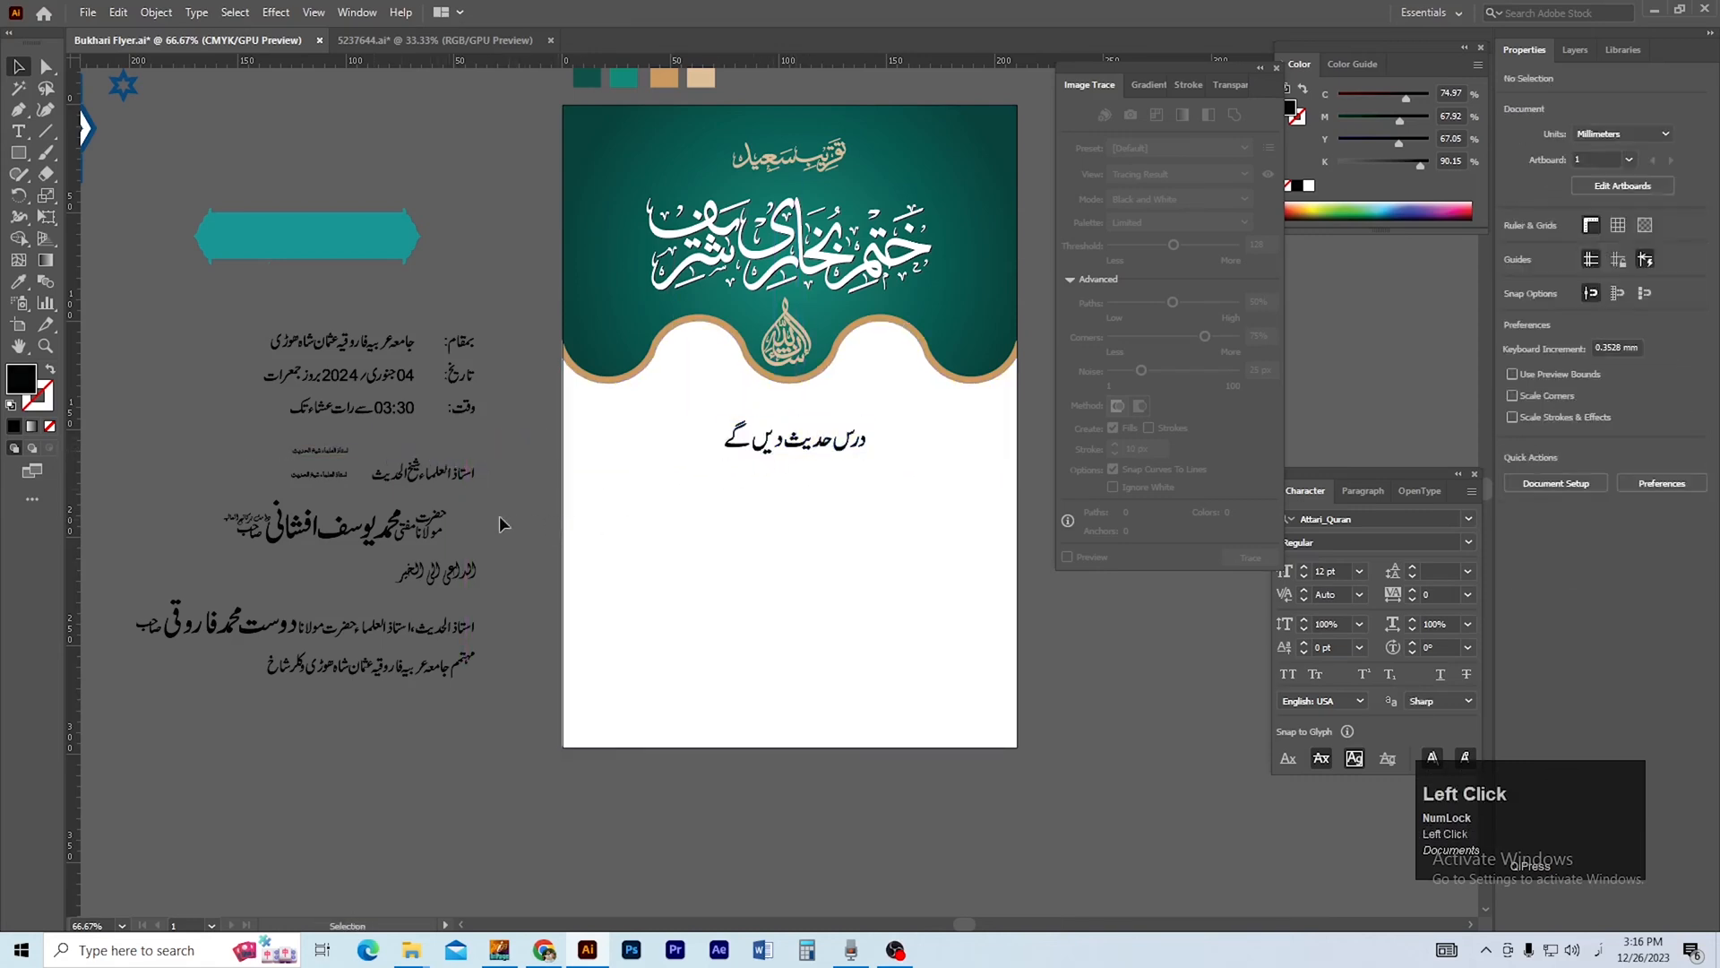
Place the teal banner shape below درس حدیث دیں گے and fill it with the header's green gradient.
left_click_drag(503, 528, 488, 547)
left_click_drag(342, 260, 822, 515)
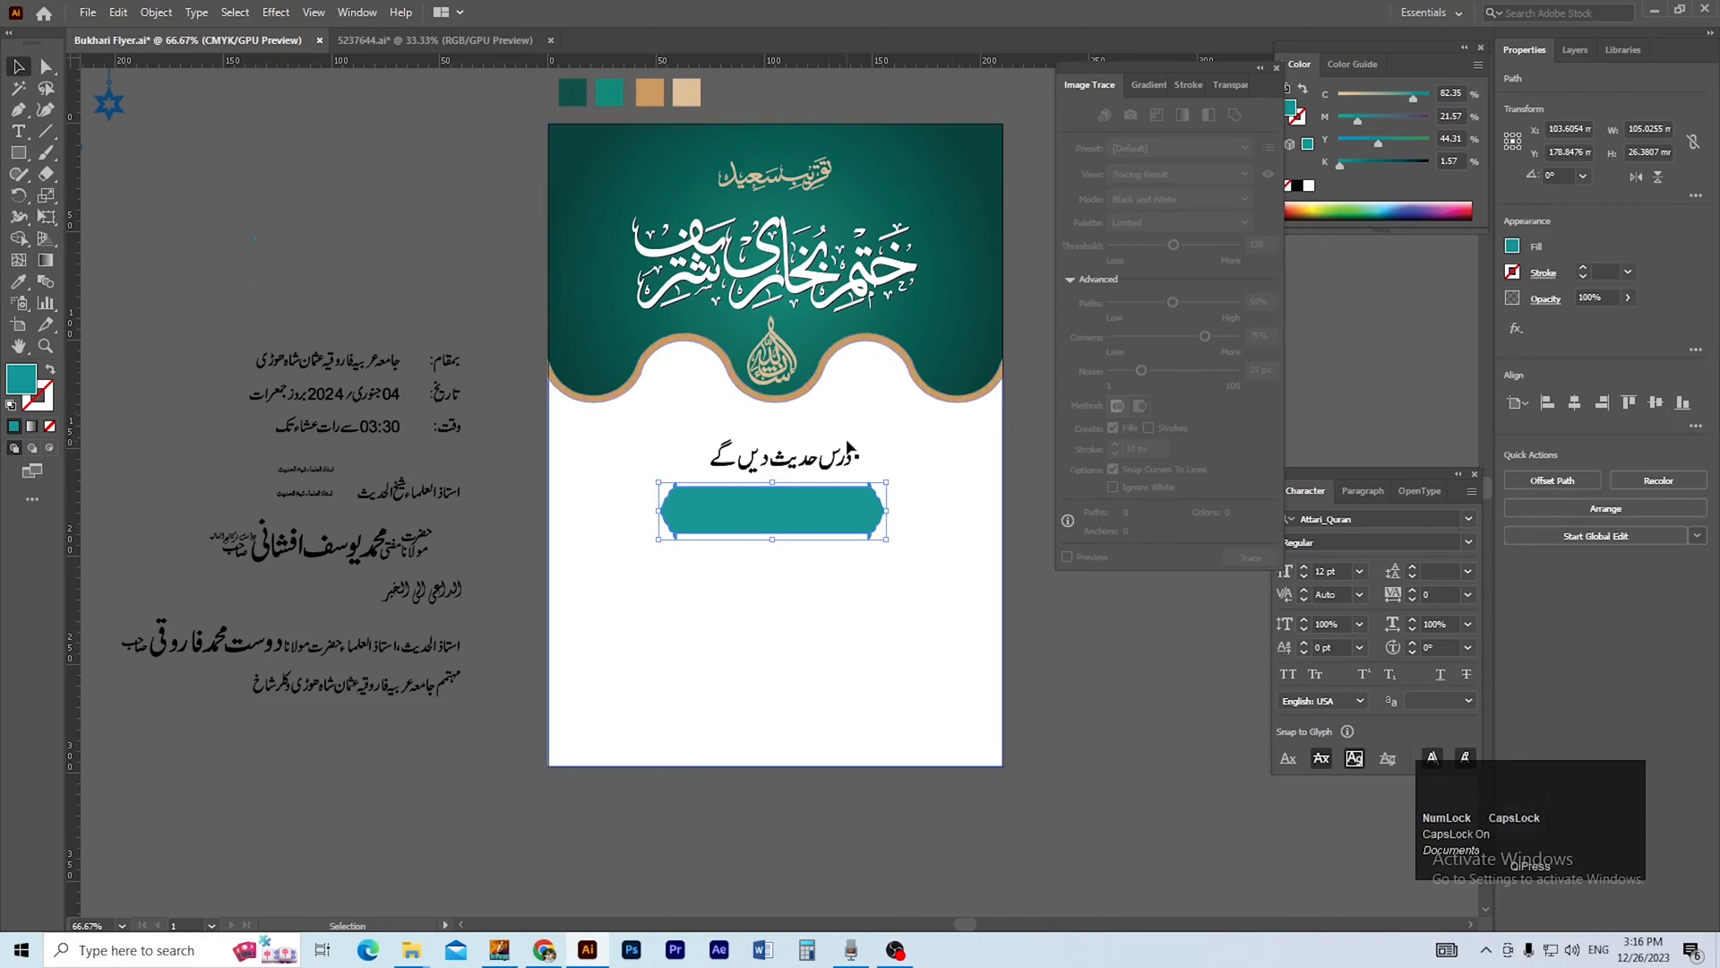
key("i")
left_click(973, 292)
key("Caps_Lock")
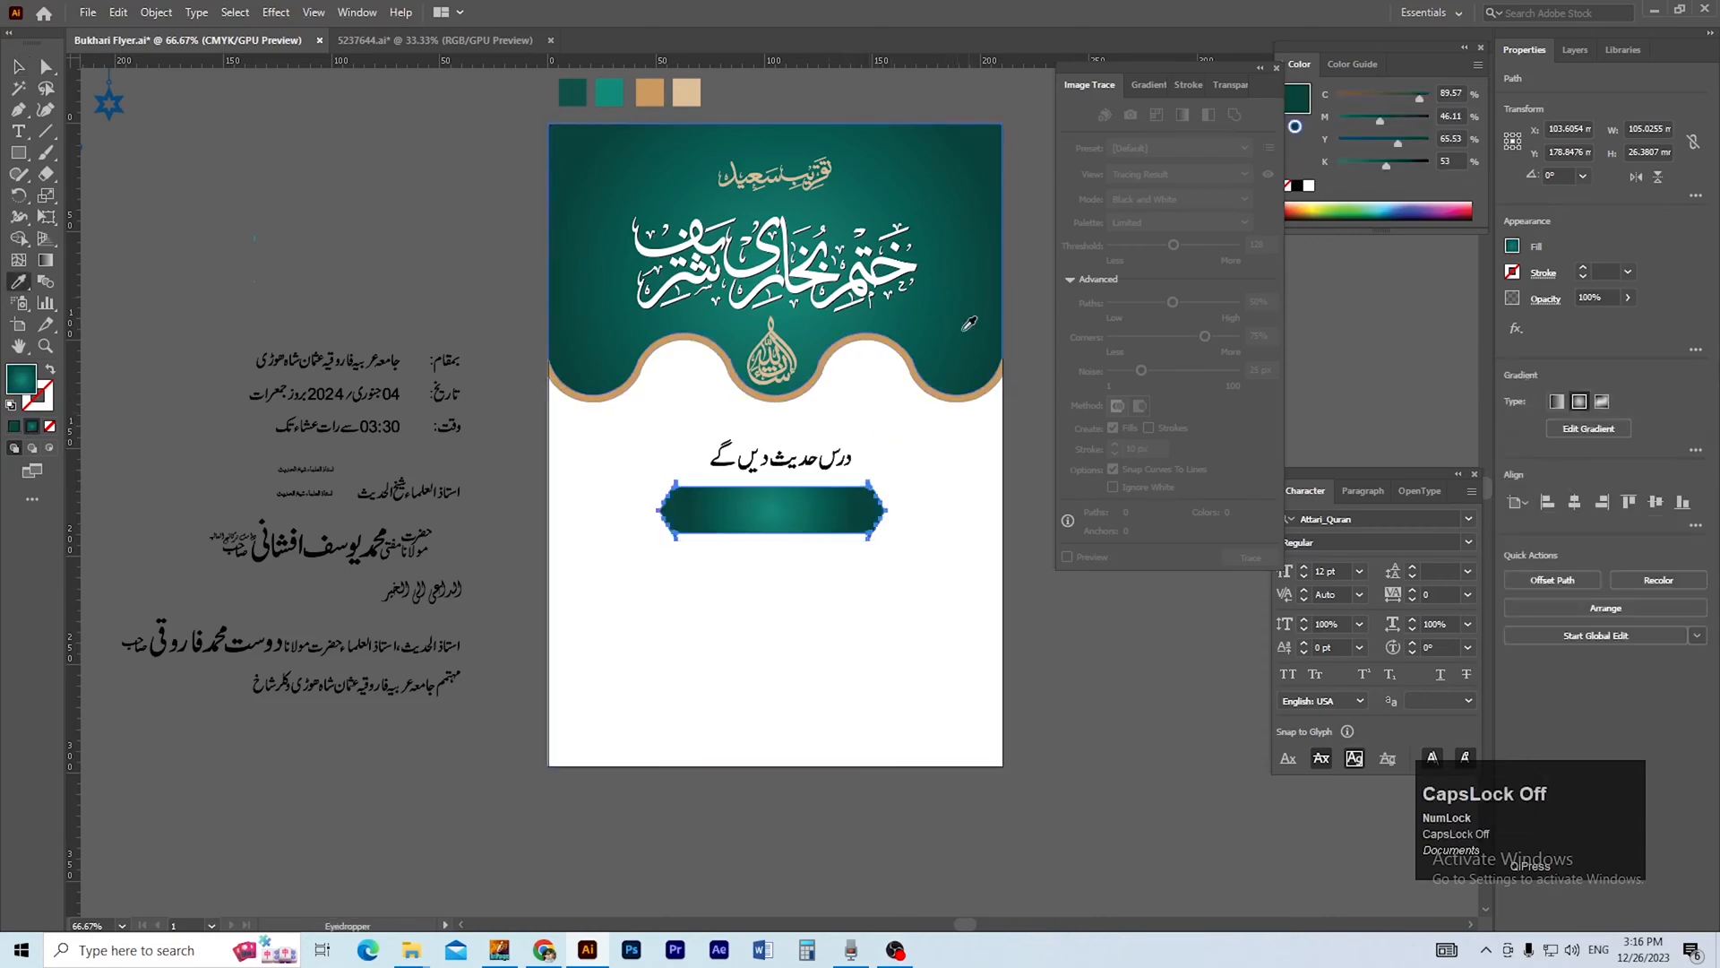
key("v")
left_click(1067, 645)
Enlarge the gradient banner to about 167 × 42 mm below the heading line.
left_click(814, 507, "ctrl")
left_click(815, 507, "ctrl")
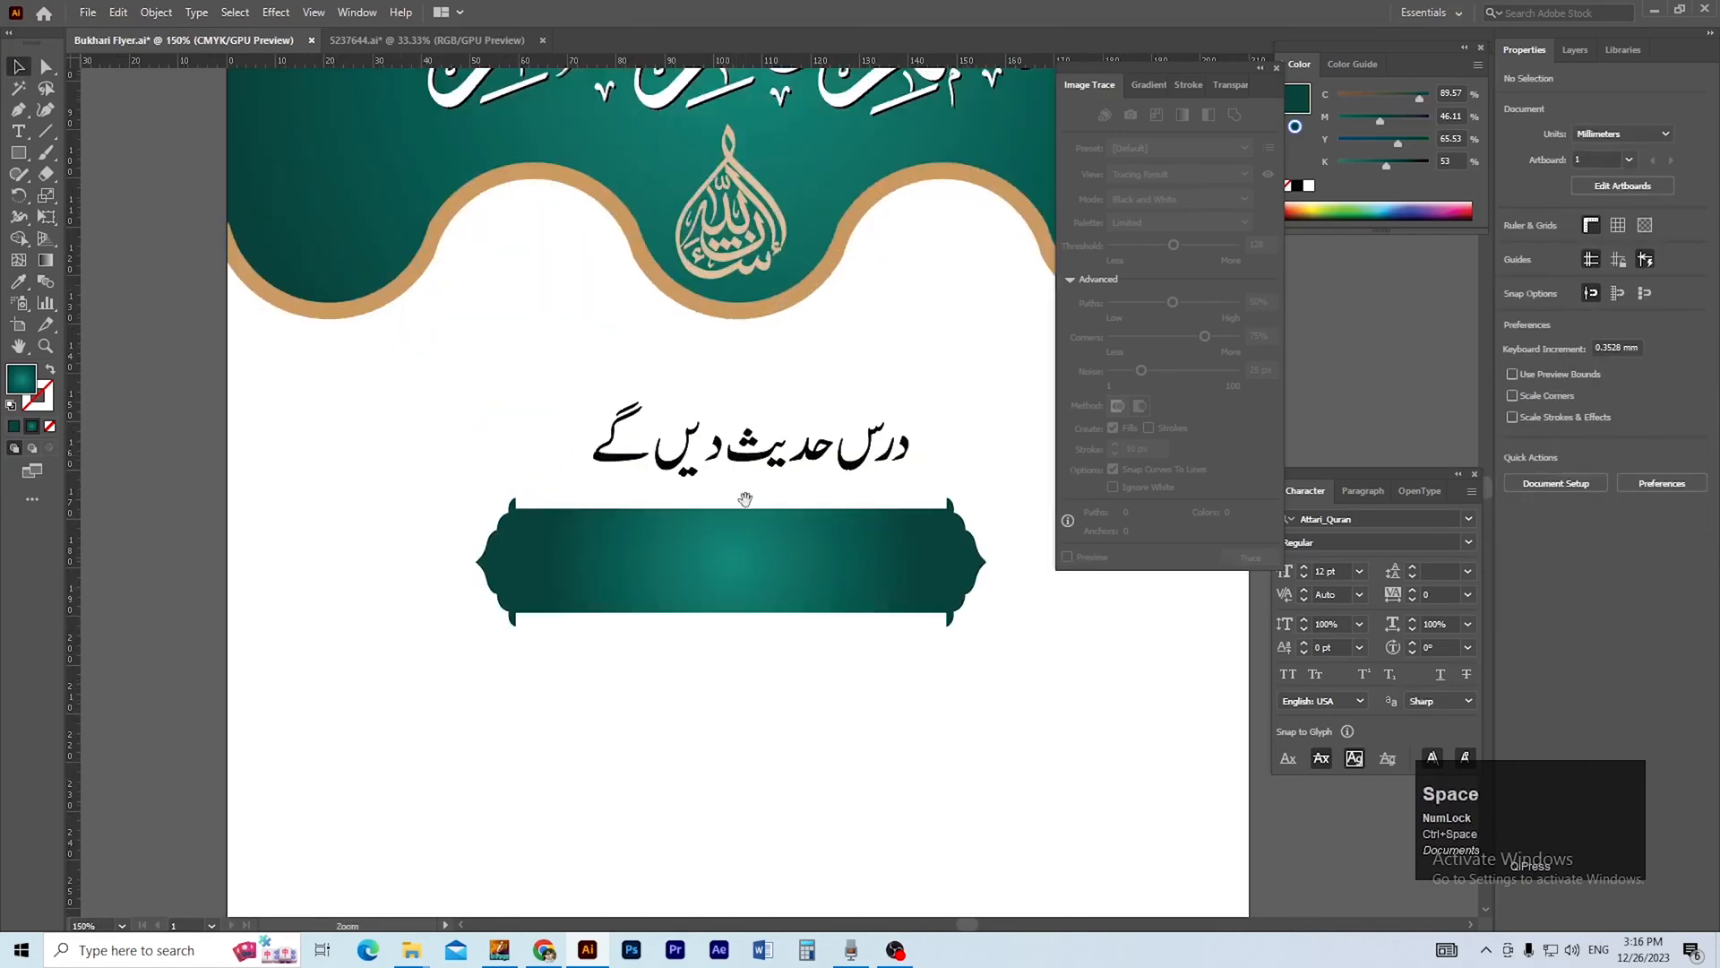
left_click_drag(744, 499, 749, 421)
left_click(784, 490)
left_click_drag(735, 544, 737, 619)
left_click(822, 541, "ctrl+alt")
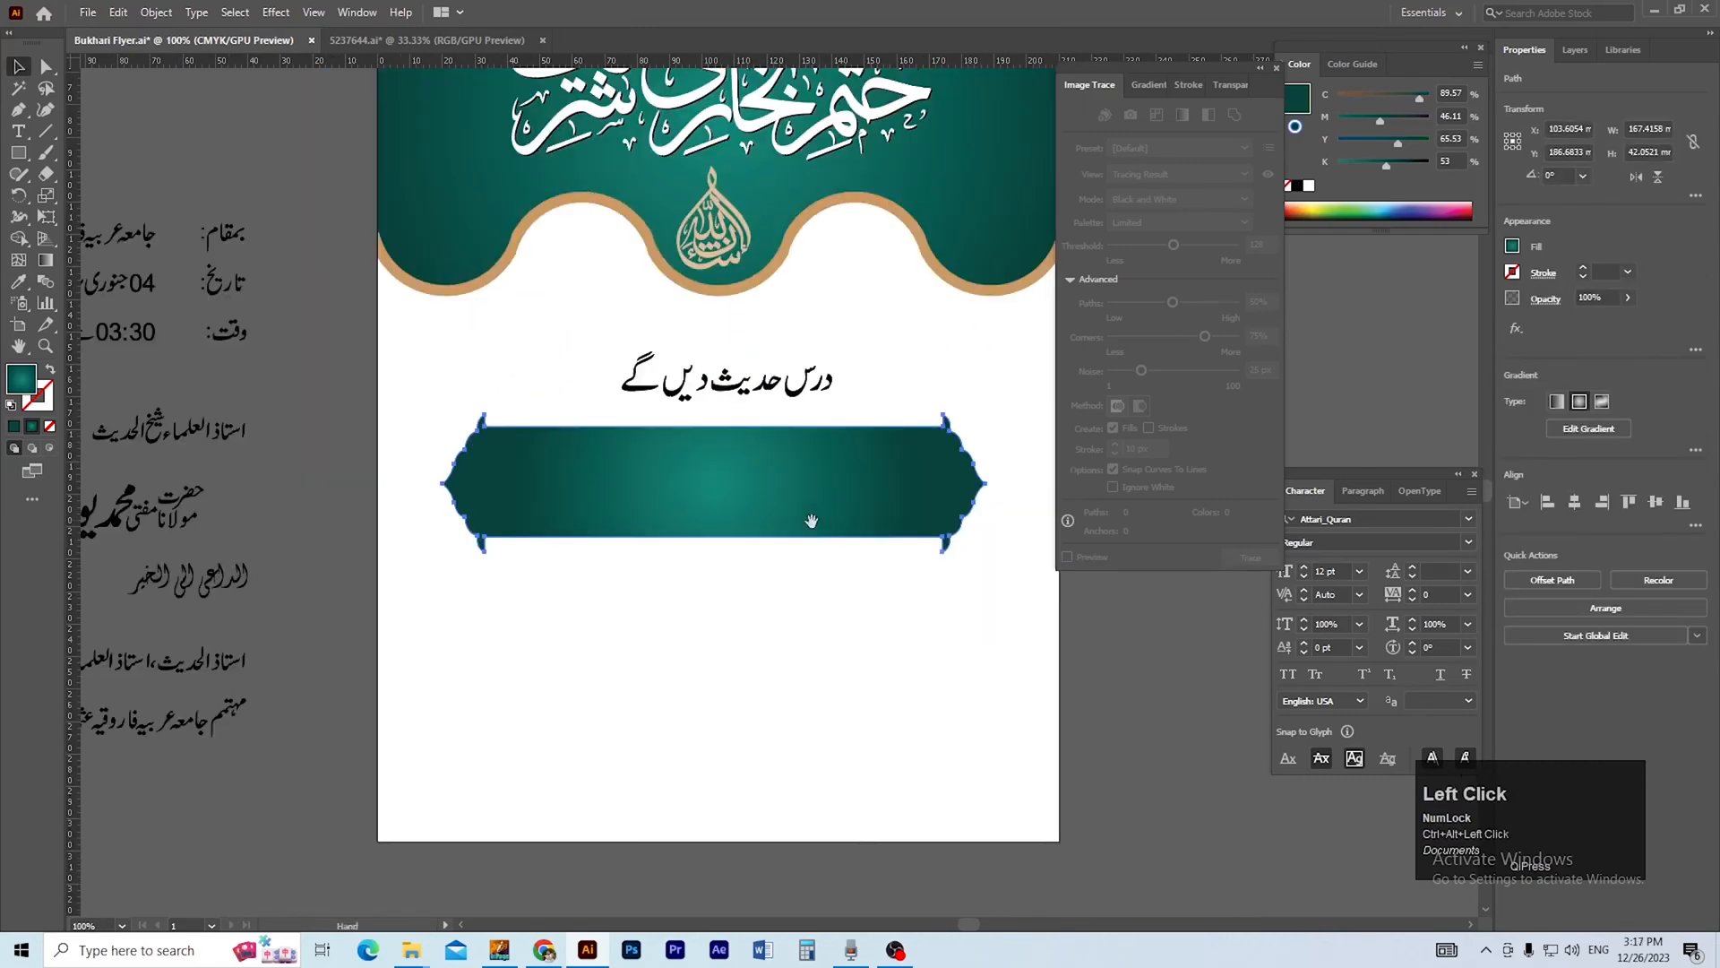
Center the gradient banner horizontally on the artboard.
left_click_drag(810, 522, 742, 529)
left_click(1026, 642)
left_click(862, 517)
left_click(1575, 503)
left_click(1123, 606)
Move the heading درس حدیث دیں گے down so it sits just above the banner's upper edge.
left_click(935, 509, "ctrl")
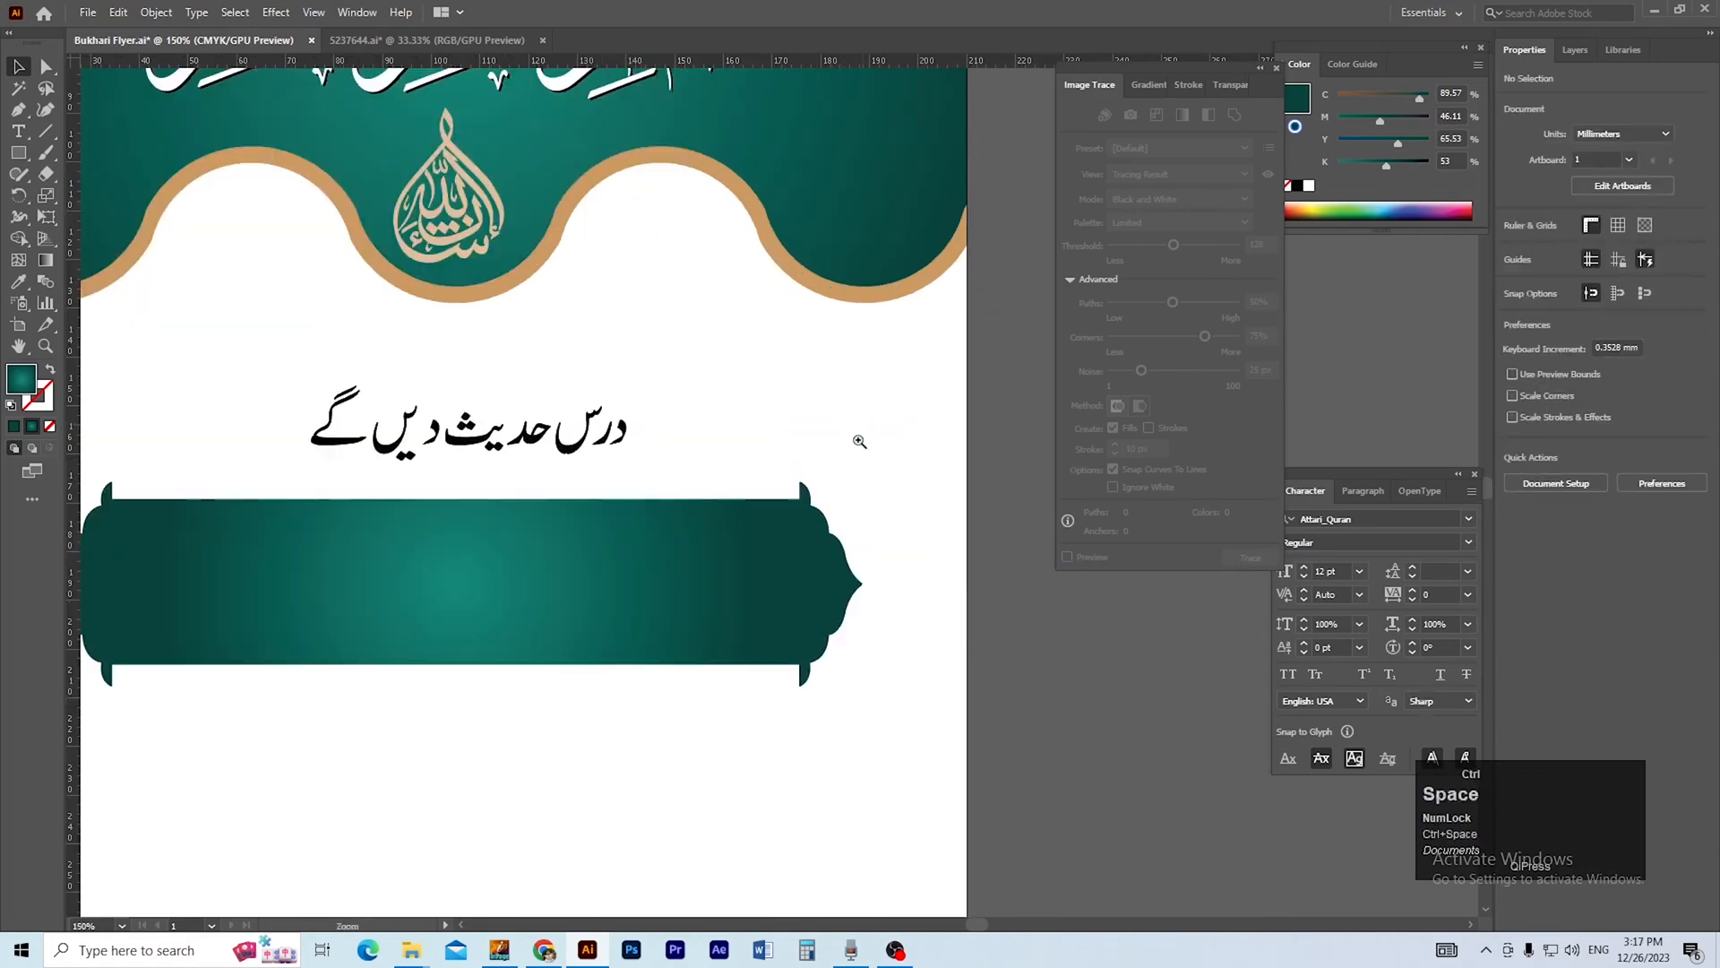
left_click_drag(684, 499, 841, 510)
left_click_drag(661, 458, 735, 564)
left_click(707, 504, "ctrl+alt")
left_click(810, 691)
left_click(735, 564, "ctrl")
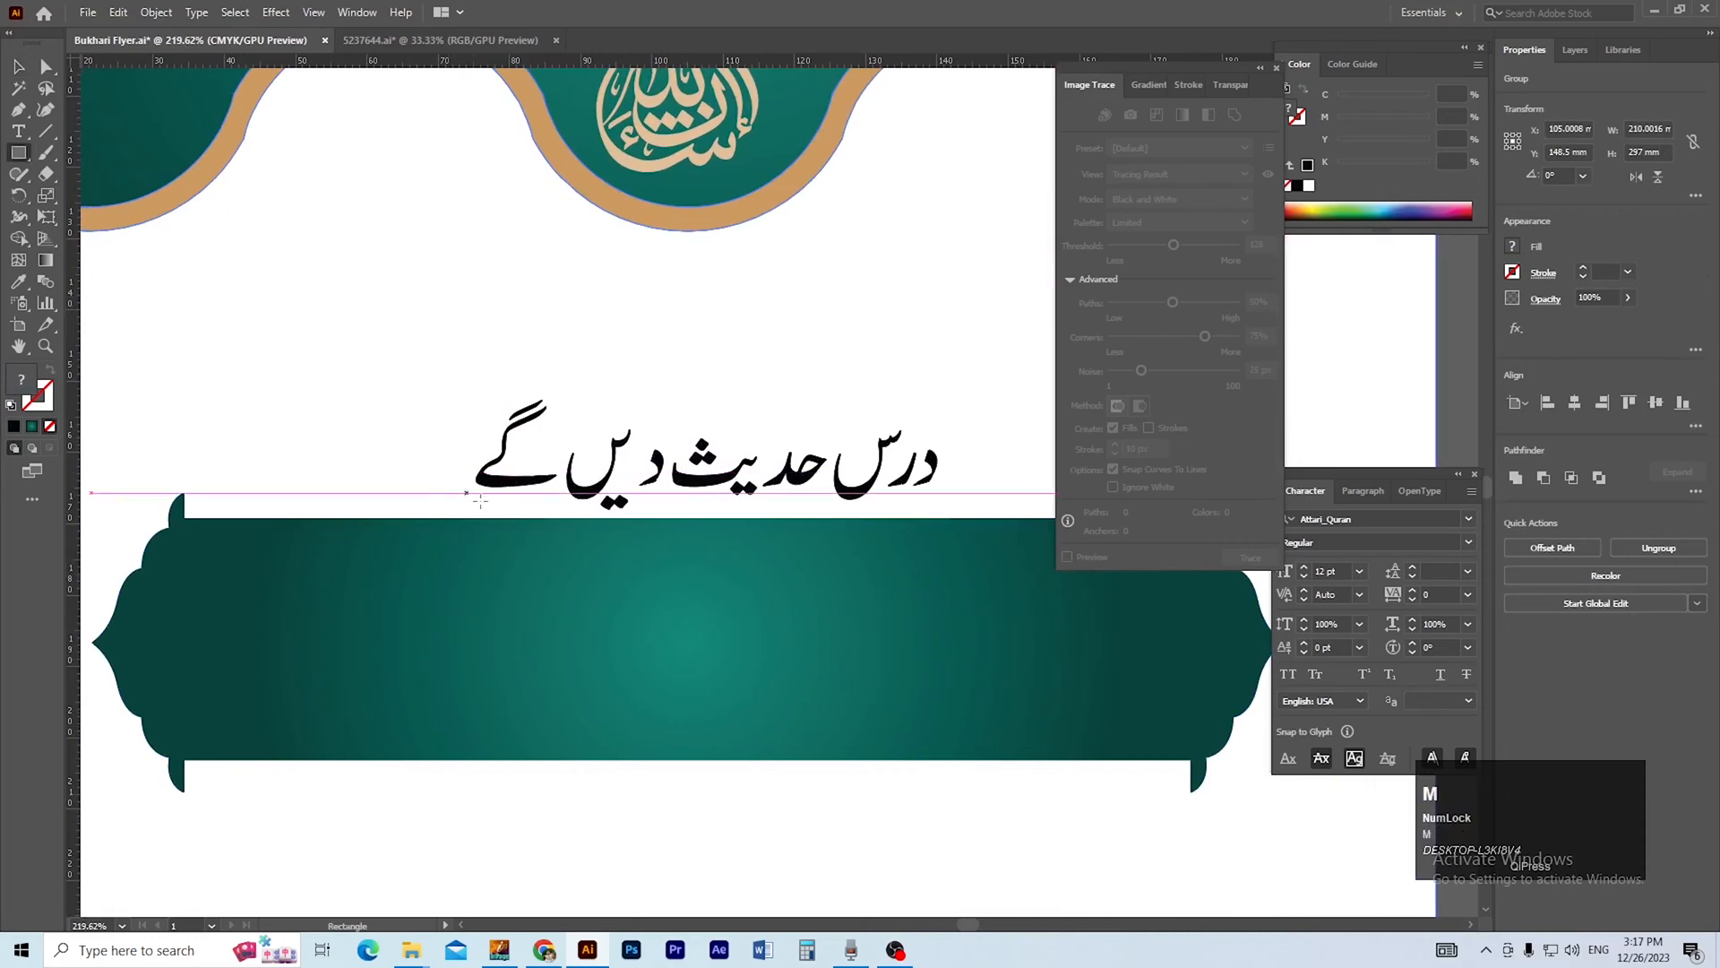
Draw a rectangle about 78 × 18.5 mm around the heading درس حدیث دیں گے, with a black outline and no fill.
left_click_drag(425, 514, 980, 382)
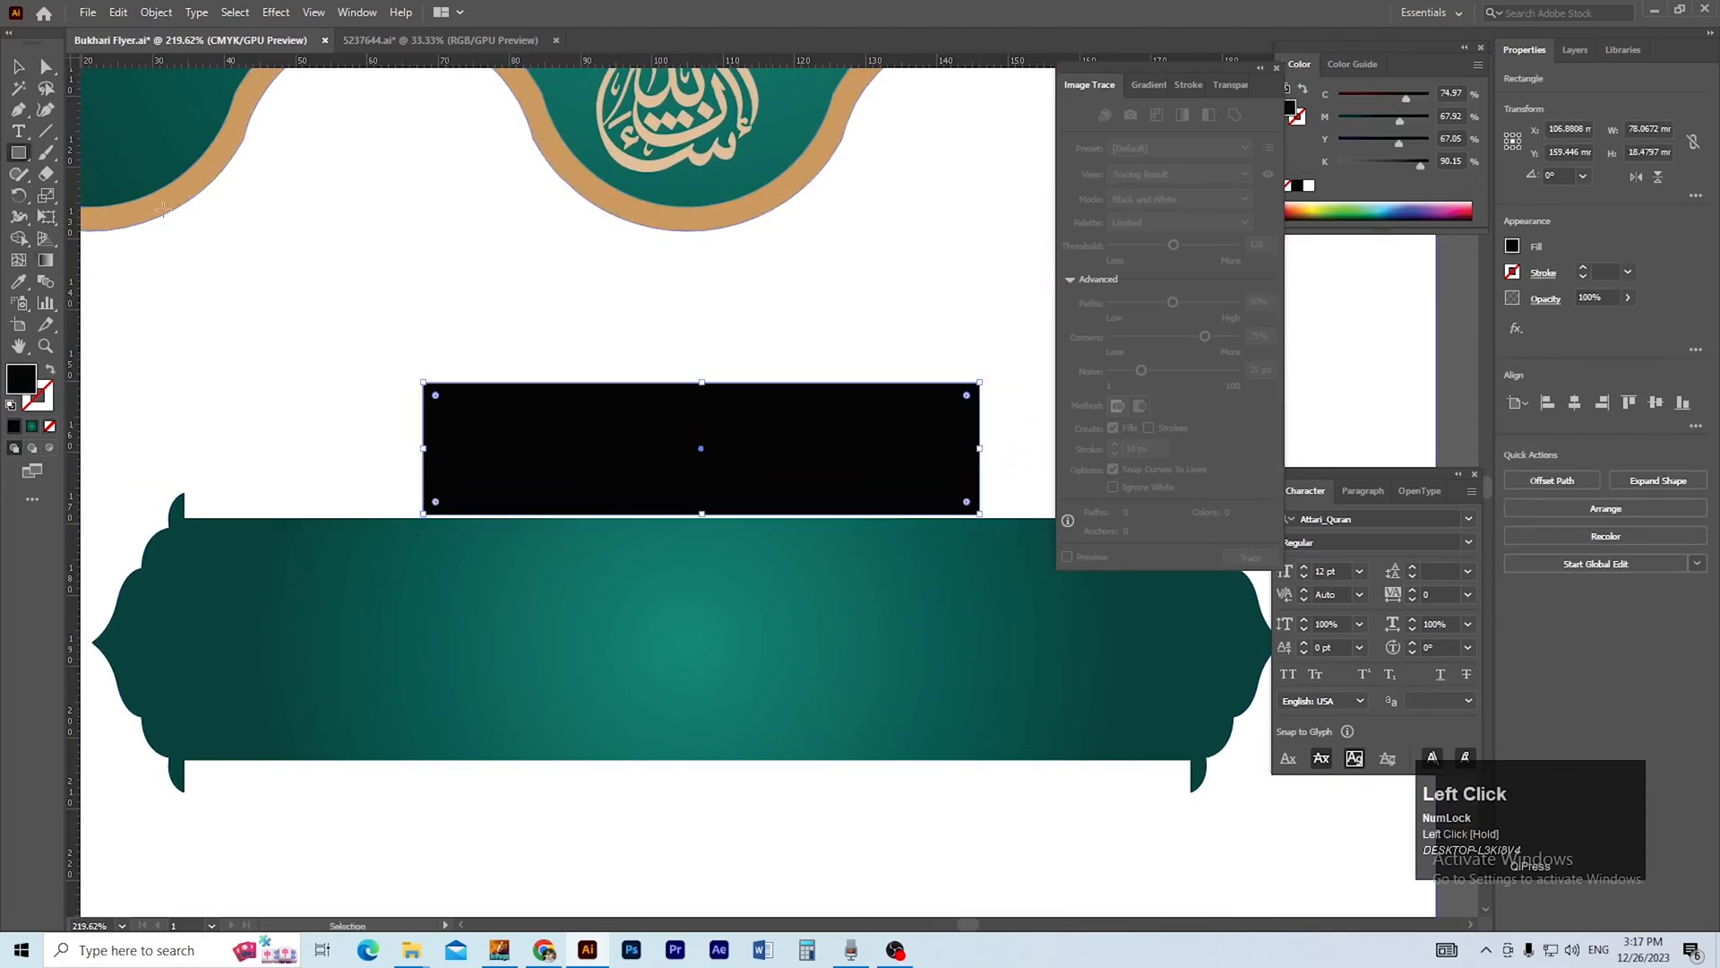
left_click(50, 369)
key("v")
Round the heading frame's corners and nudge the frame down onto the banner's upper edge.
left_click_drag(433, 389, 446, 405)
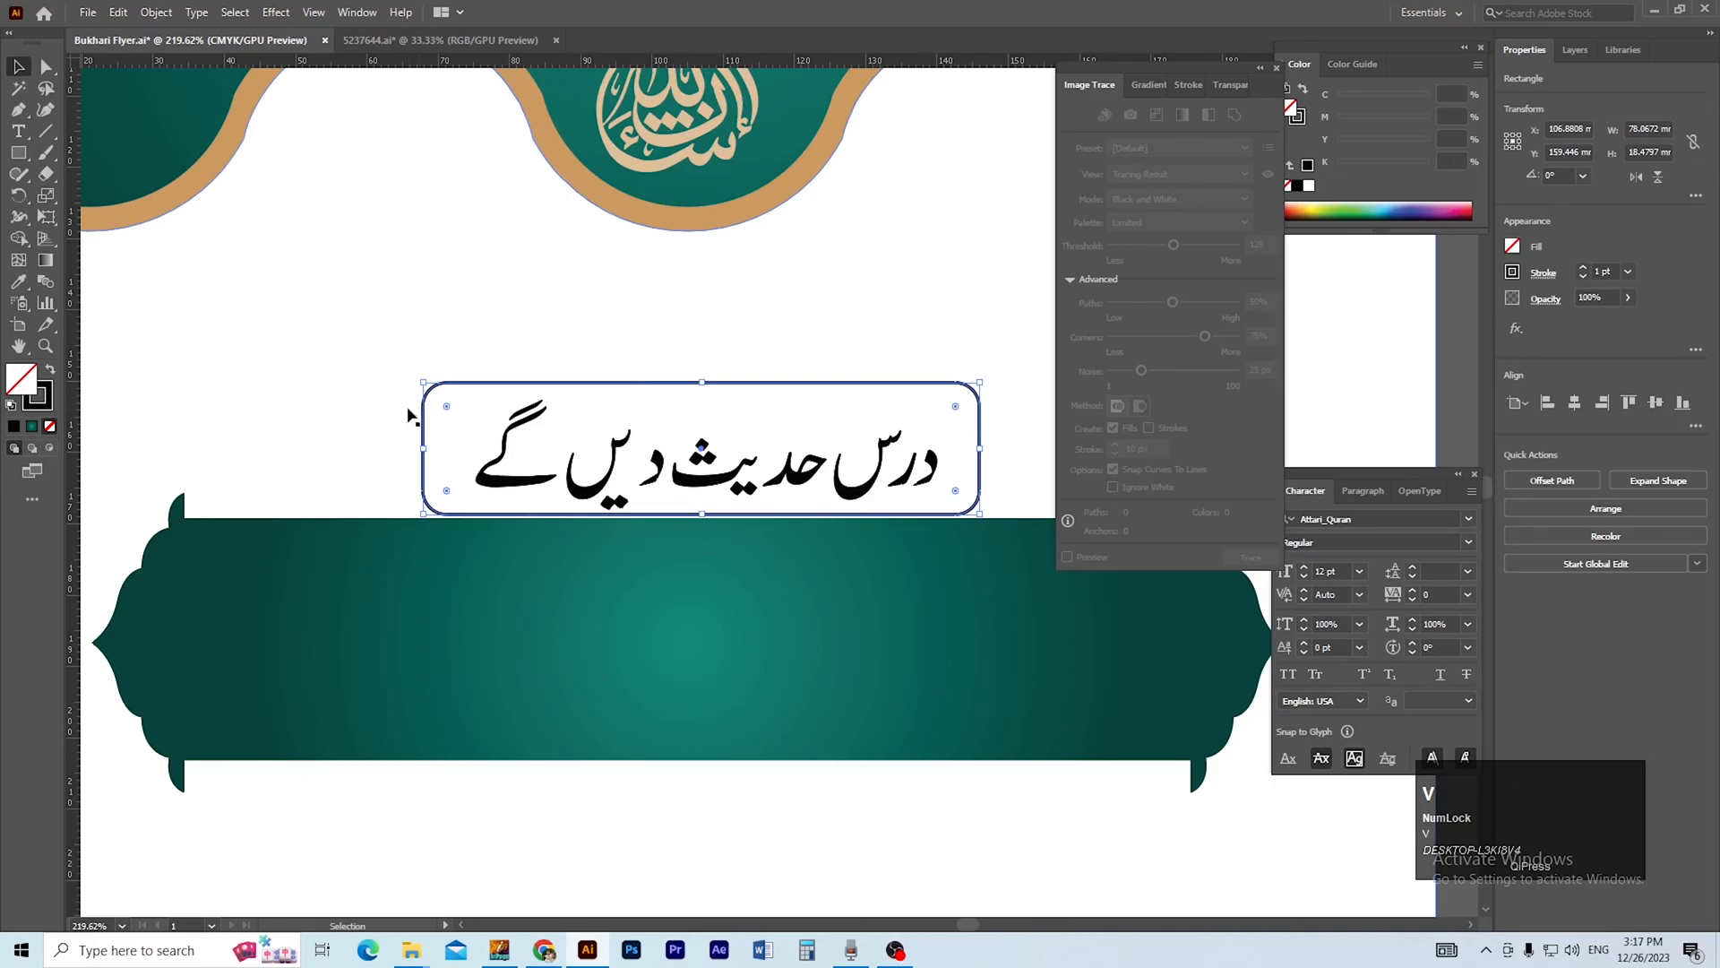
key("Down")
key("Down")
key("Down")
left_click(352, 356)
scroll(659, 416, "down", 1)
left_click_drag(679, 414, 573, 379)
Apply the banner's dark teal to the outline of the rounded heading frame.
left_click(646, 358)
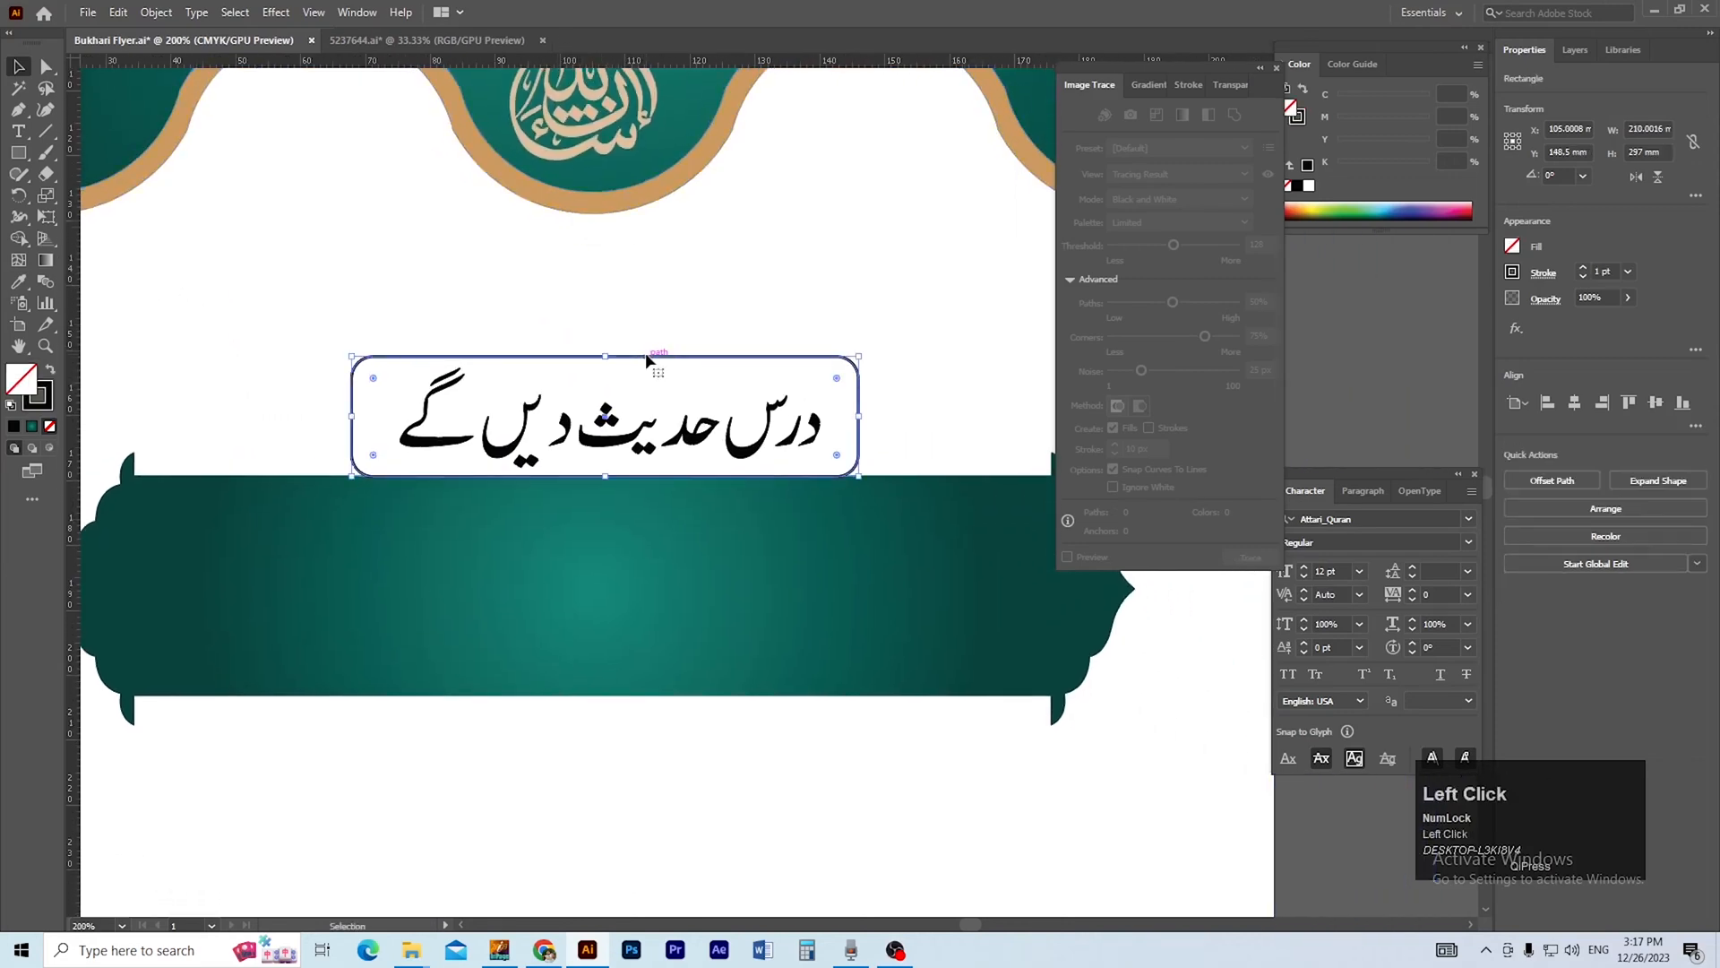
key("i")
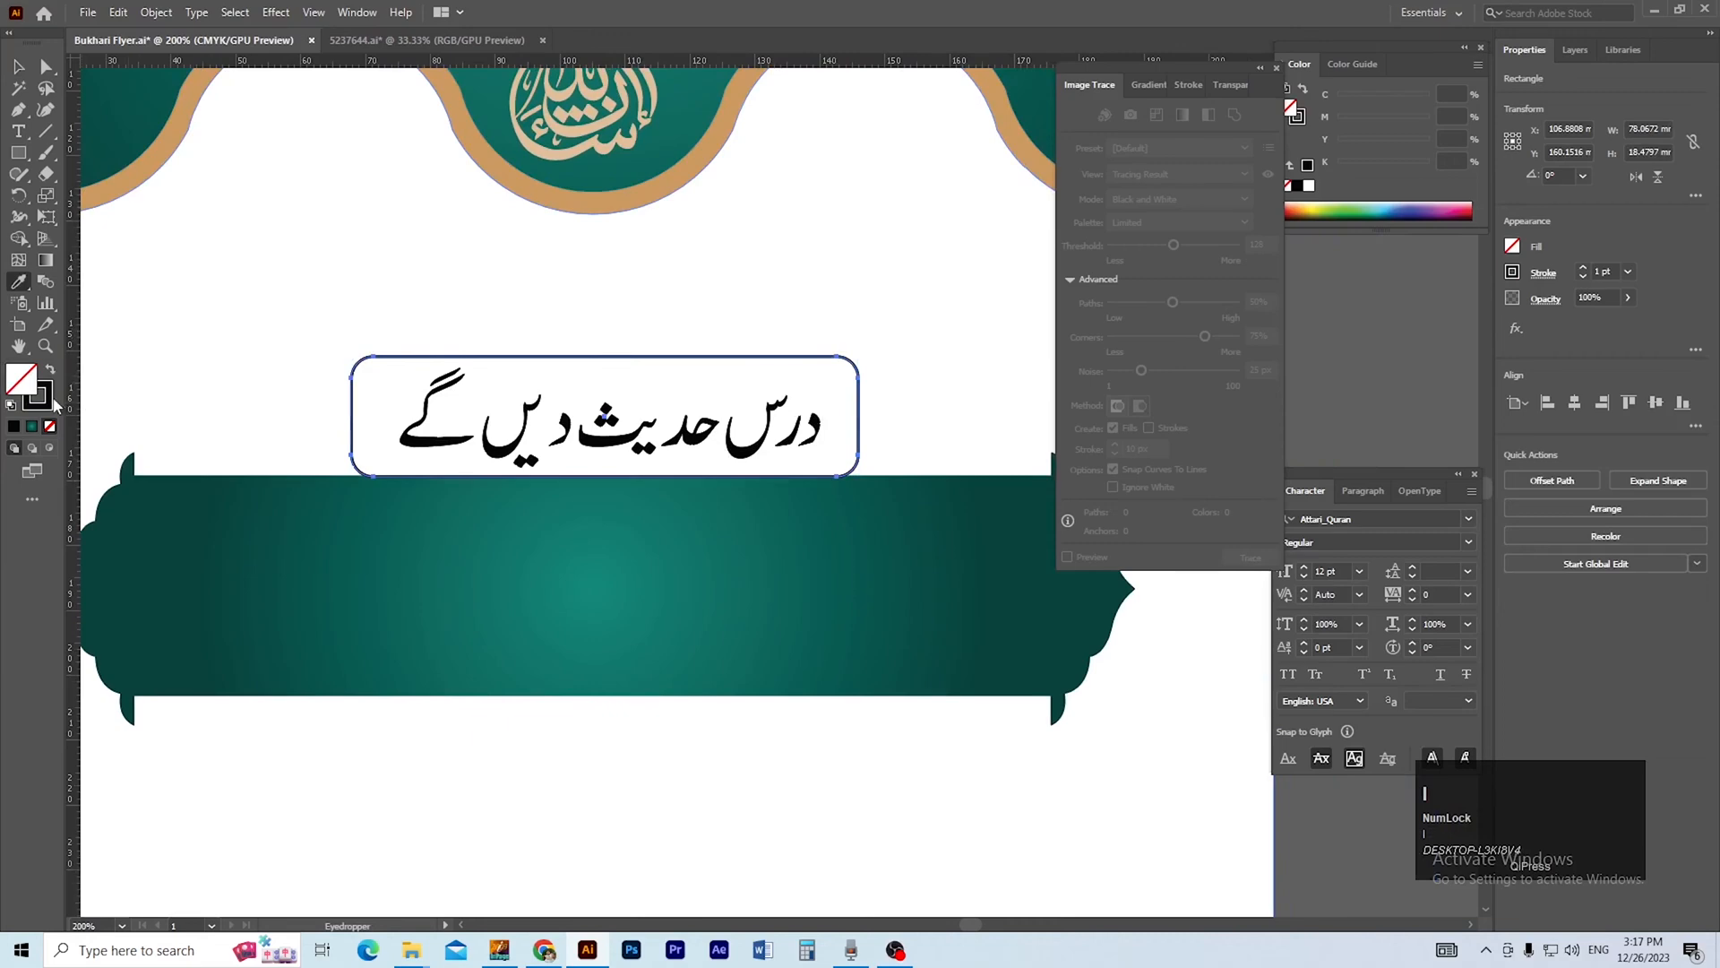
left_click(180, 487)
key("v")
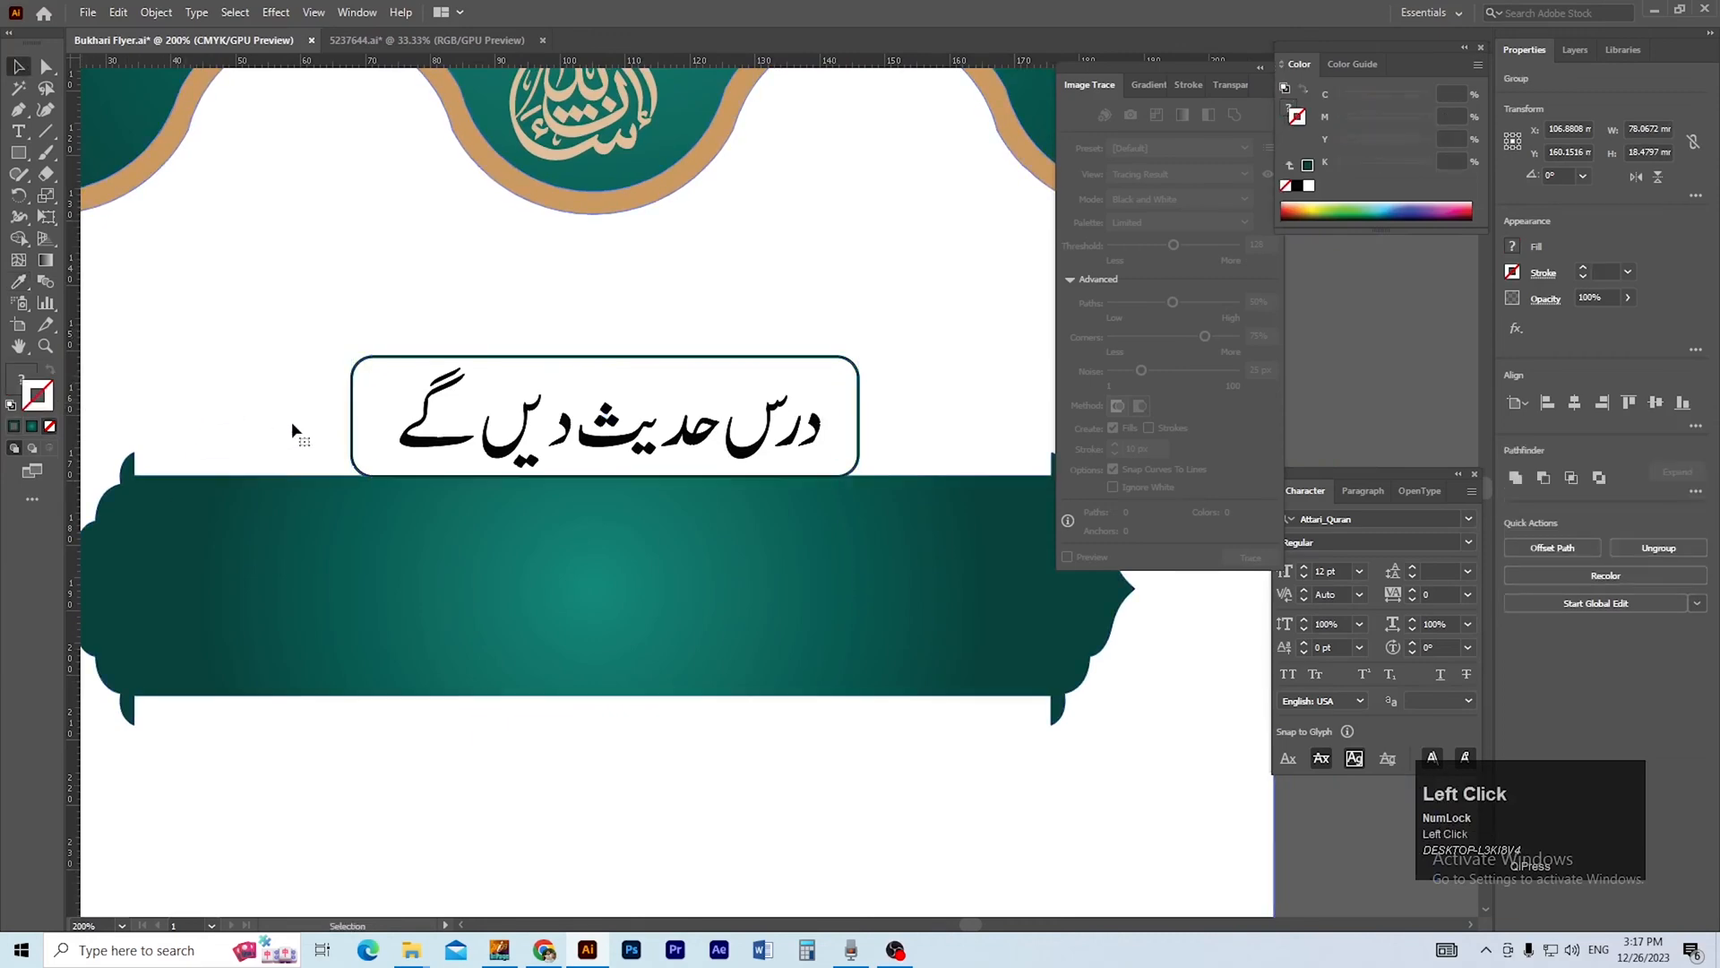
Try to apply the banner's dark teal to the heading text درس حدیث دیں گے.
left_click(659, 409, "ctrl+alt")
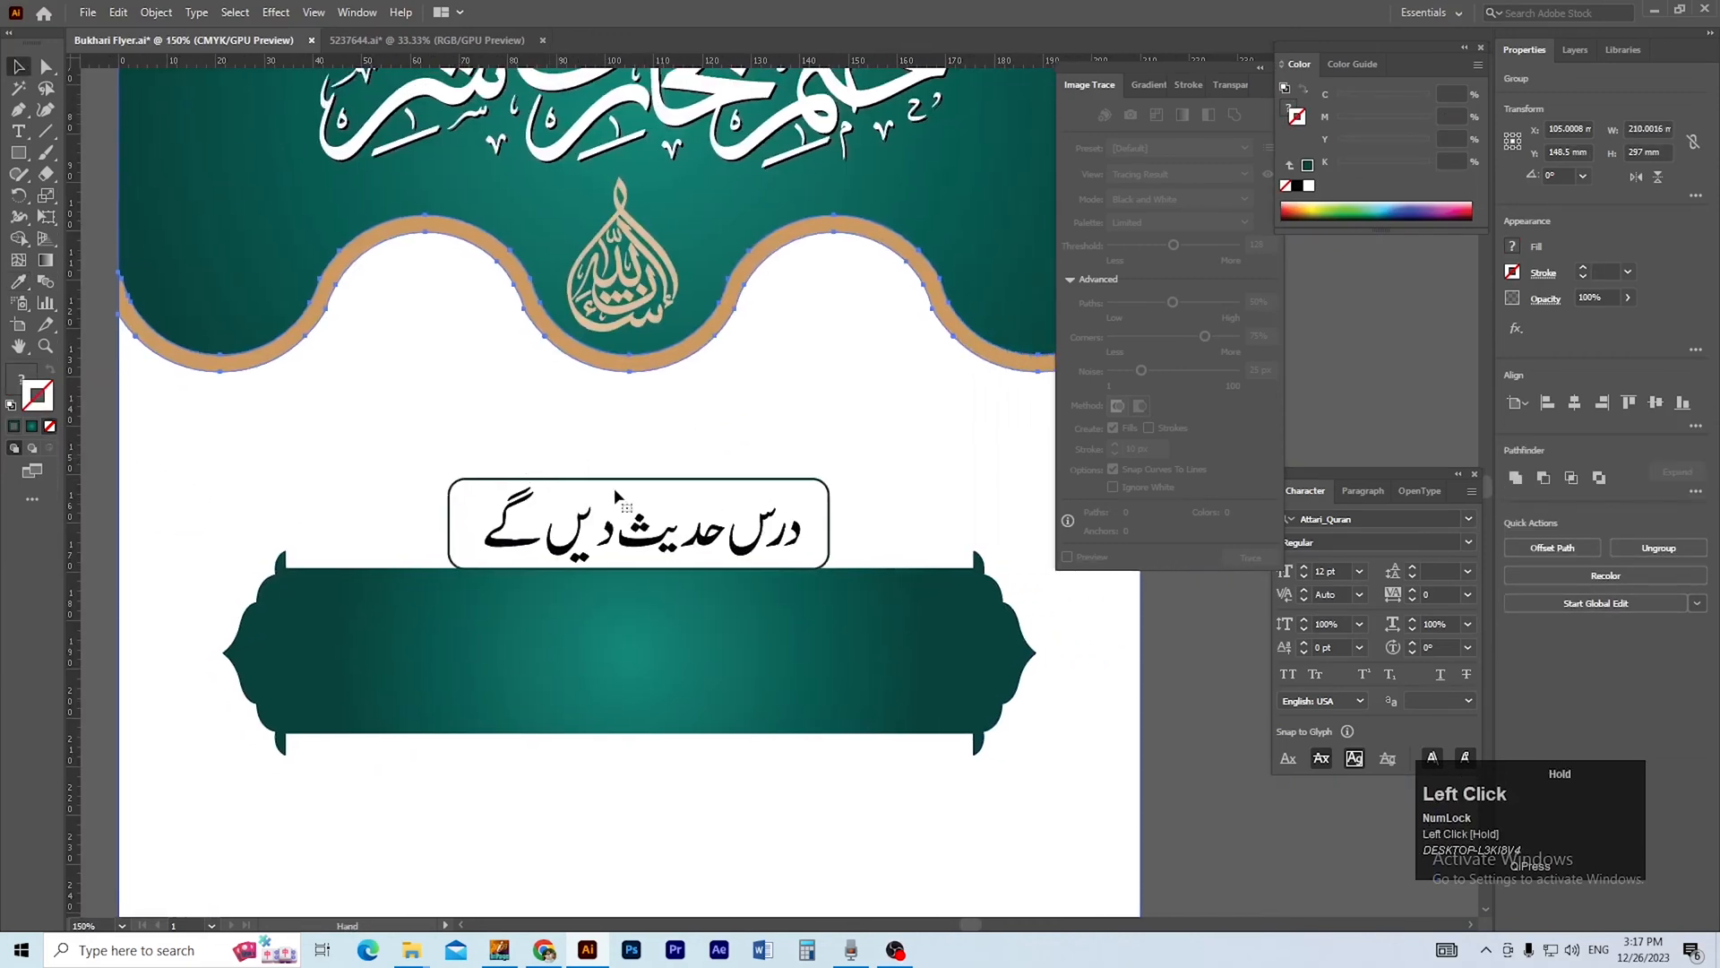
left_click(645, 519)
left_click(644, 520, "ctrl+alt")
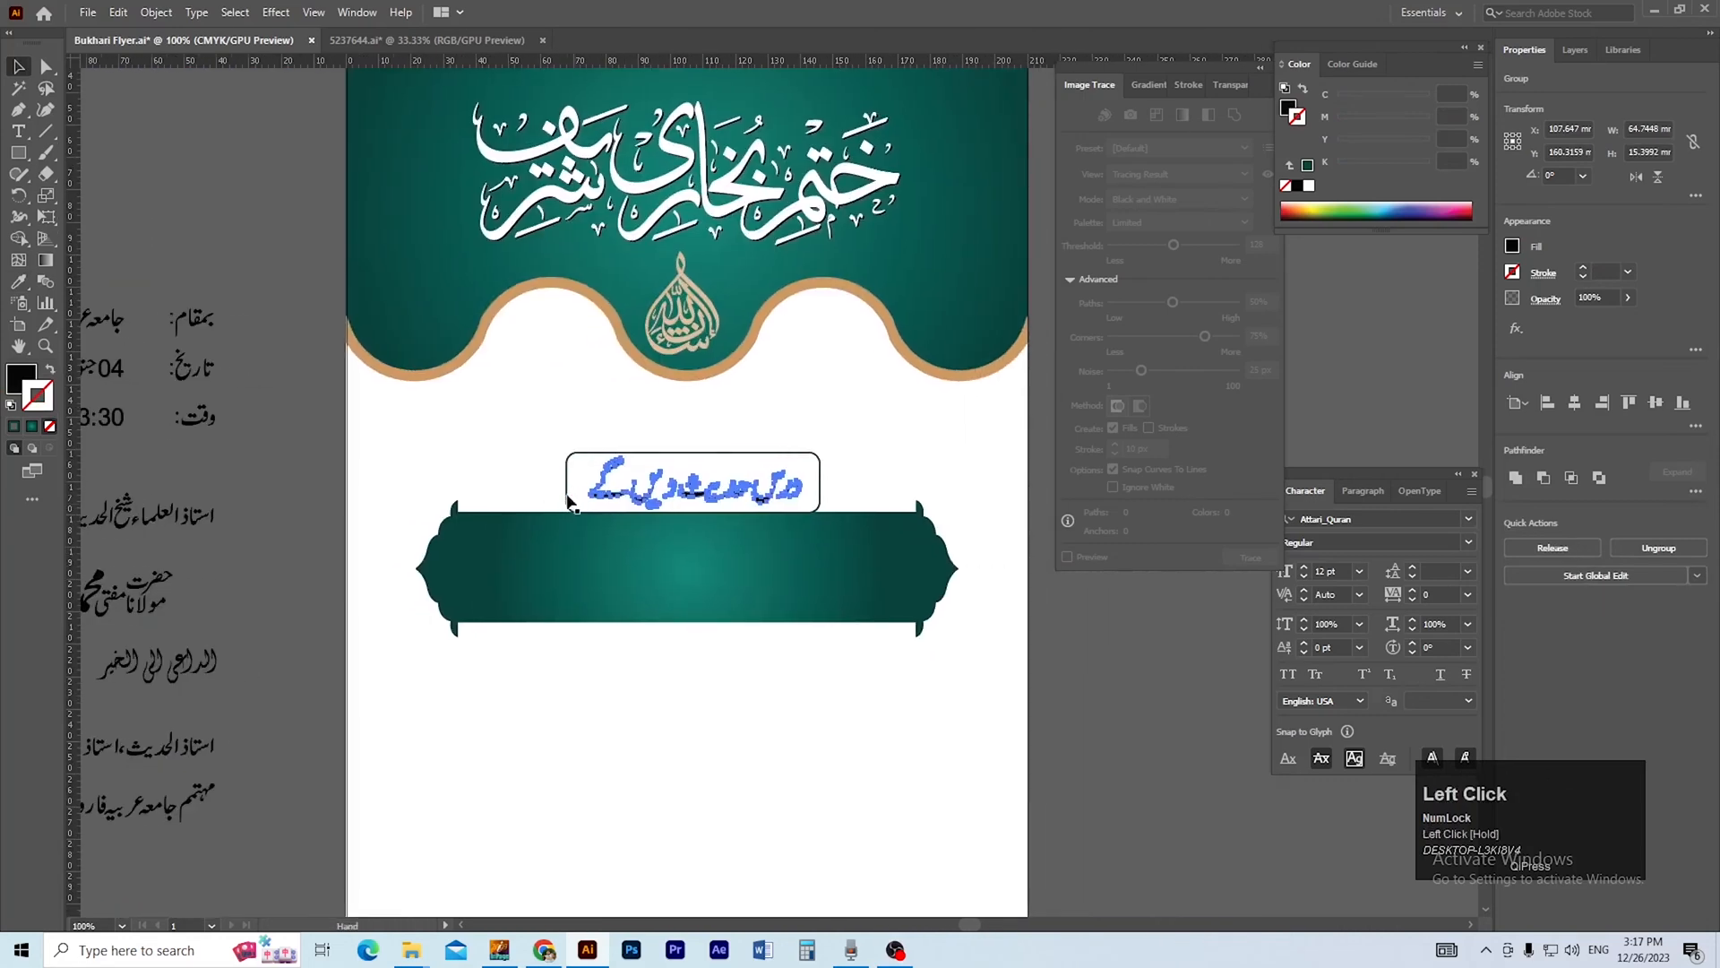
left_click_drag(703, 481, 678, 503)
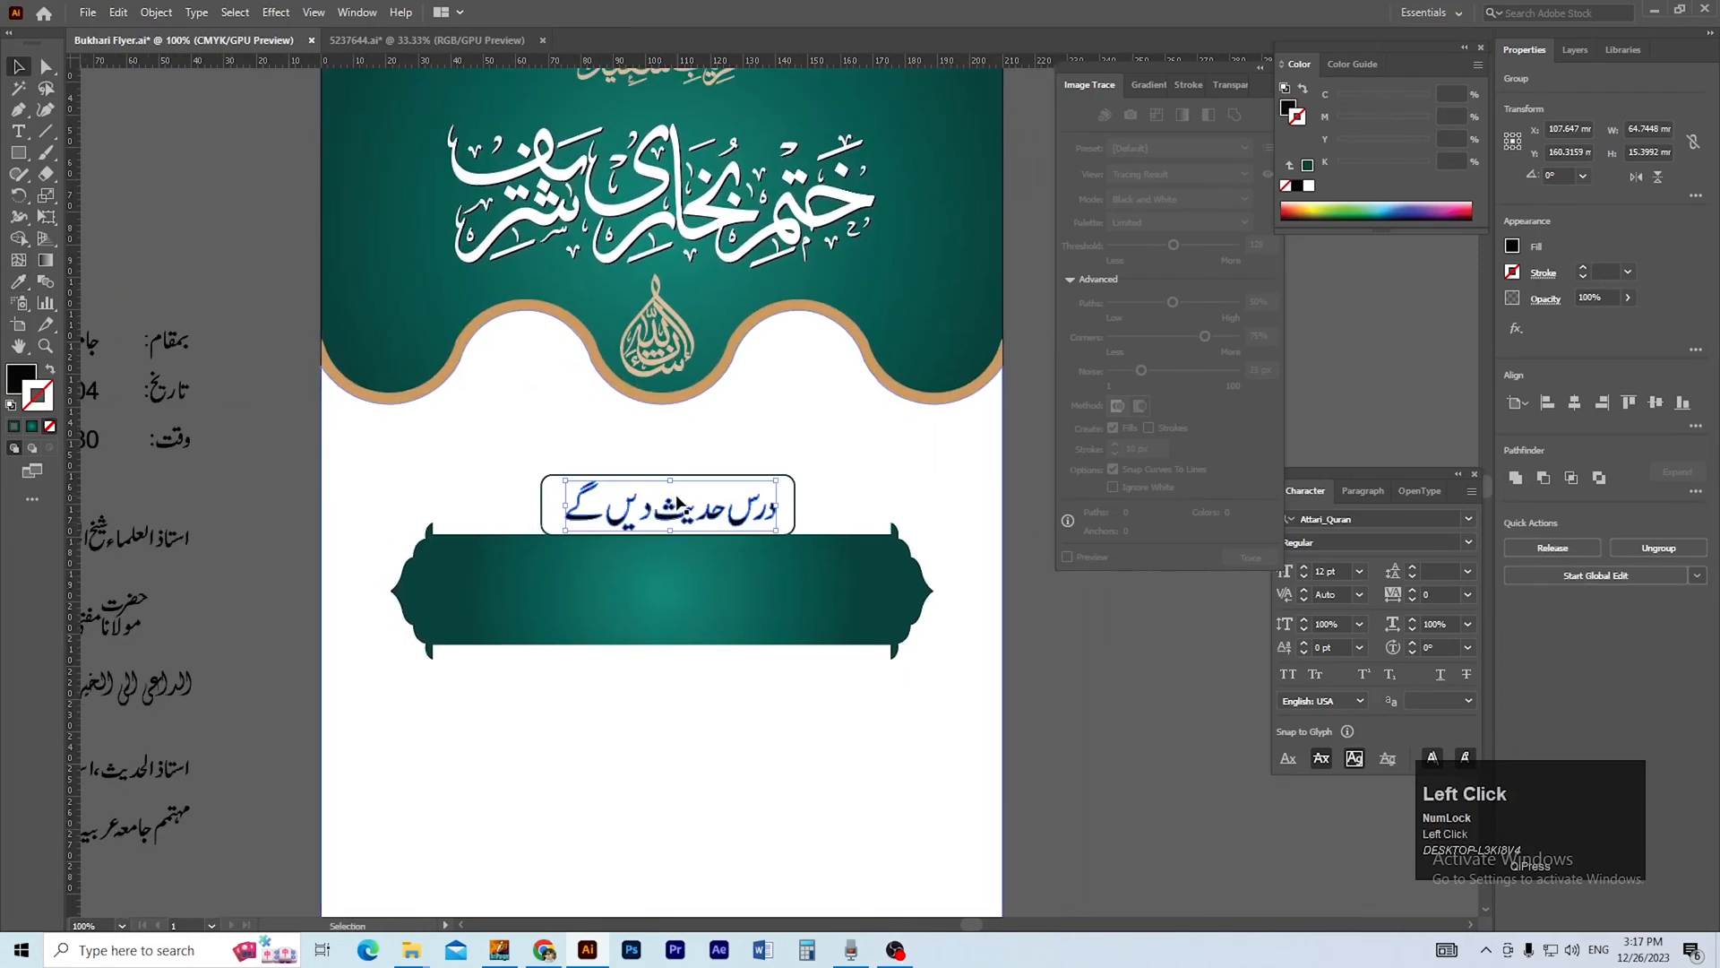
key("i")
left_click(903, 584, "shift")
key("v")
double_click(882, 492)
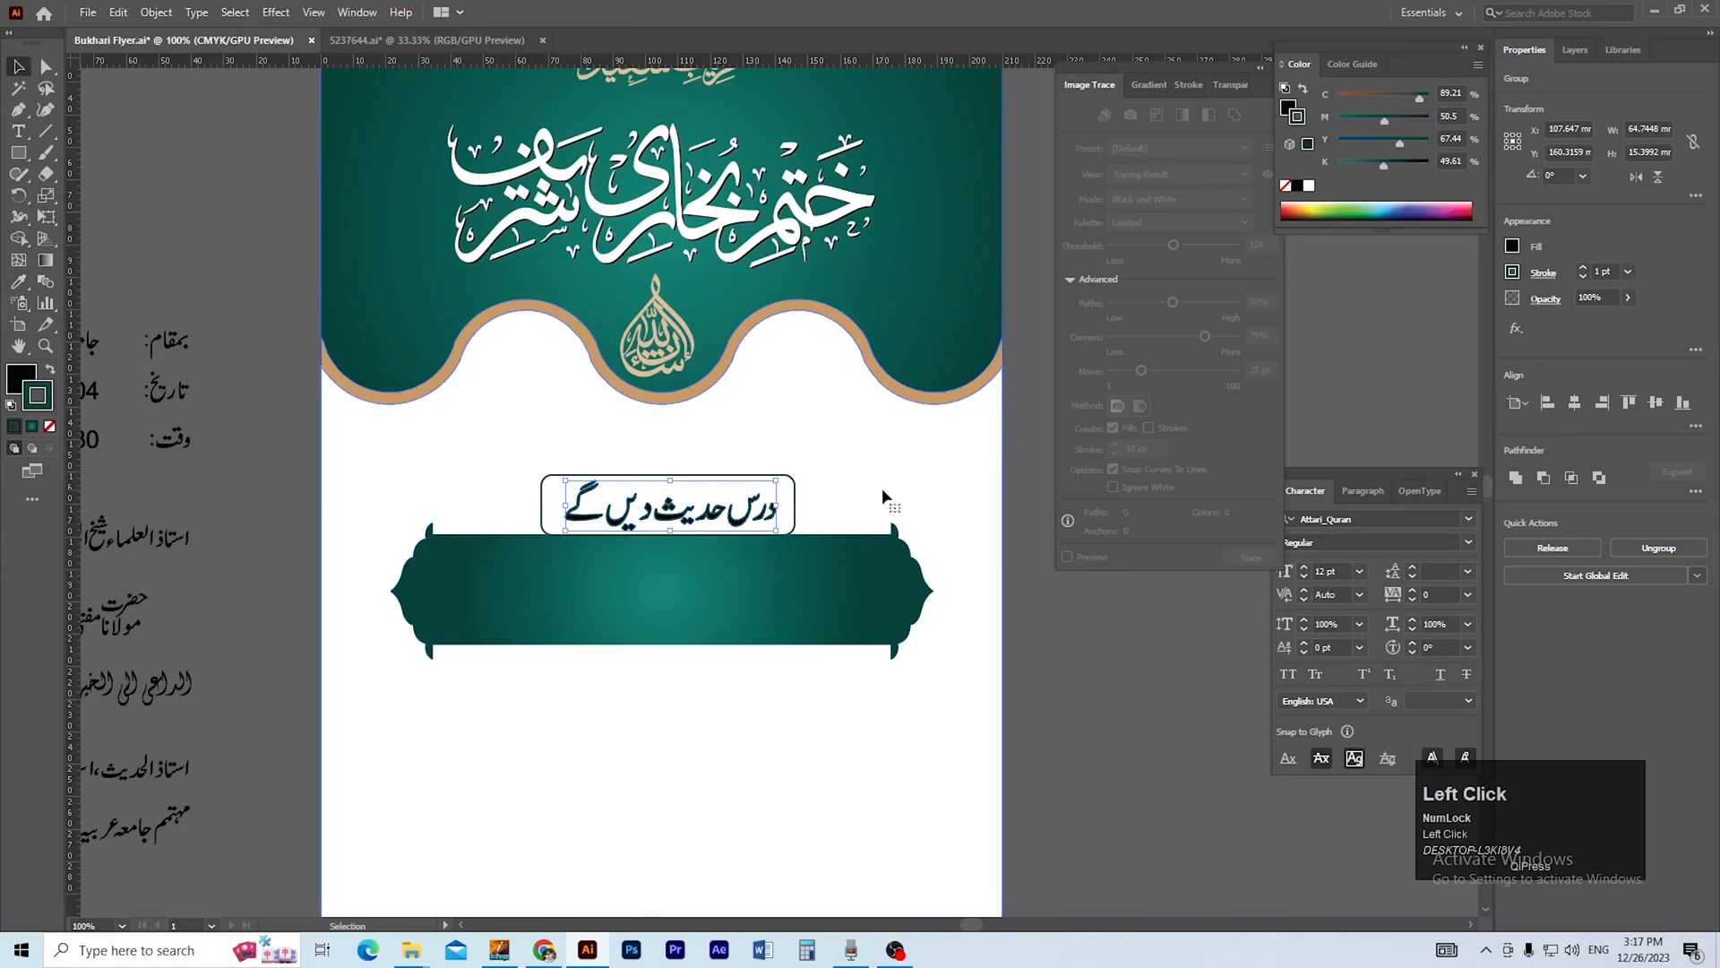
key("ctrl+z")
left_click(1045, 642)
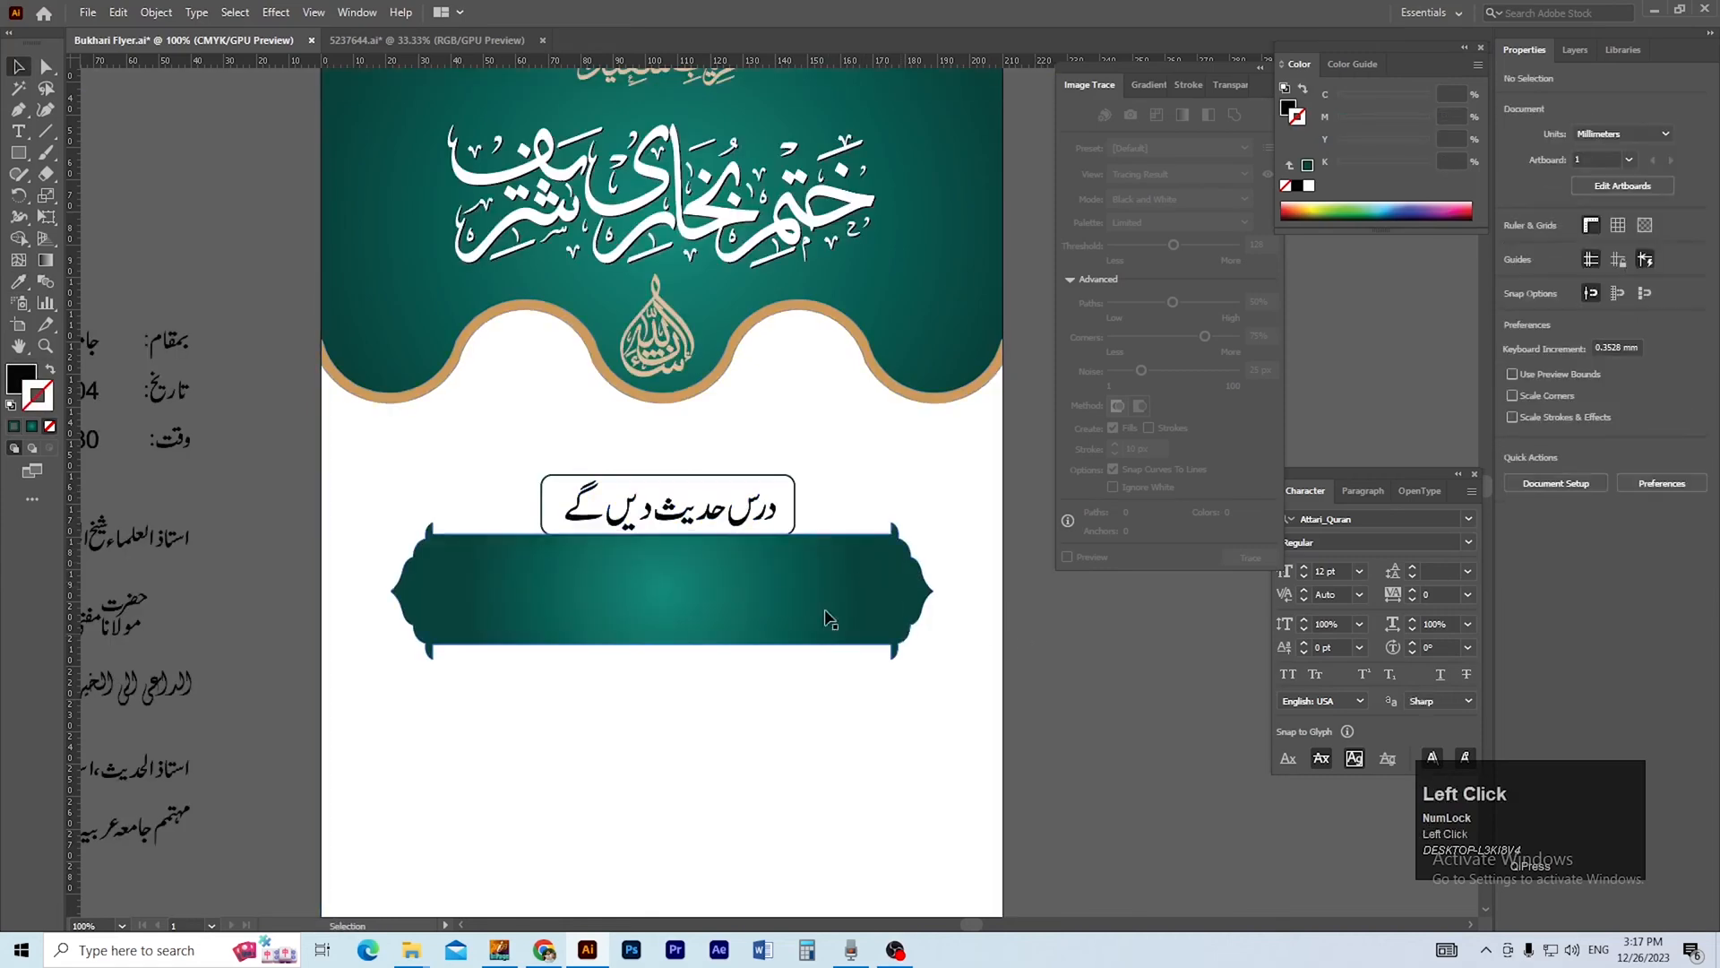
Fill the heading text درس حدیث دیں گے with the lighter teal sampled from the banner's centre.
left_click(696, 539, "ctrl")
left_click_drag(739, 466, 724, 532)
left_click(701, 527)
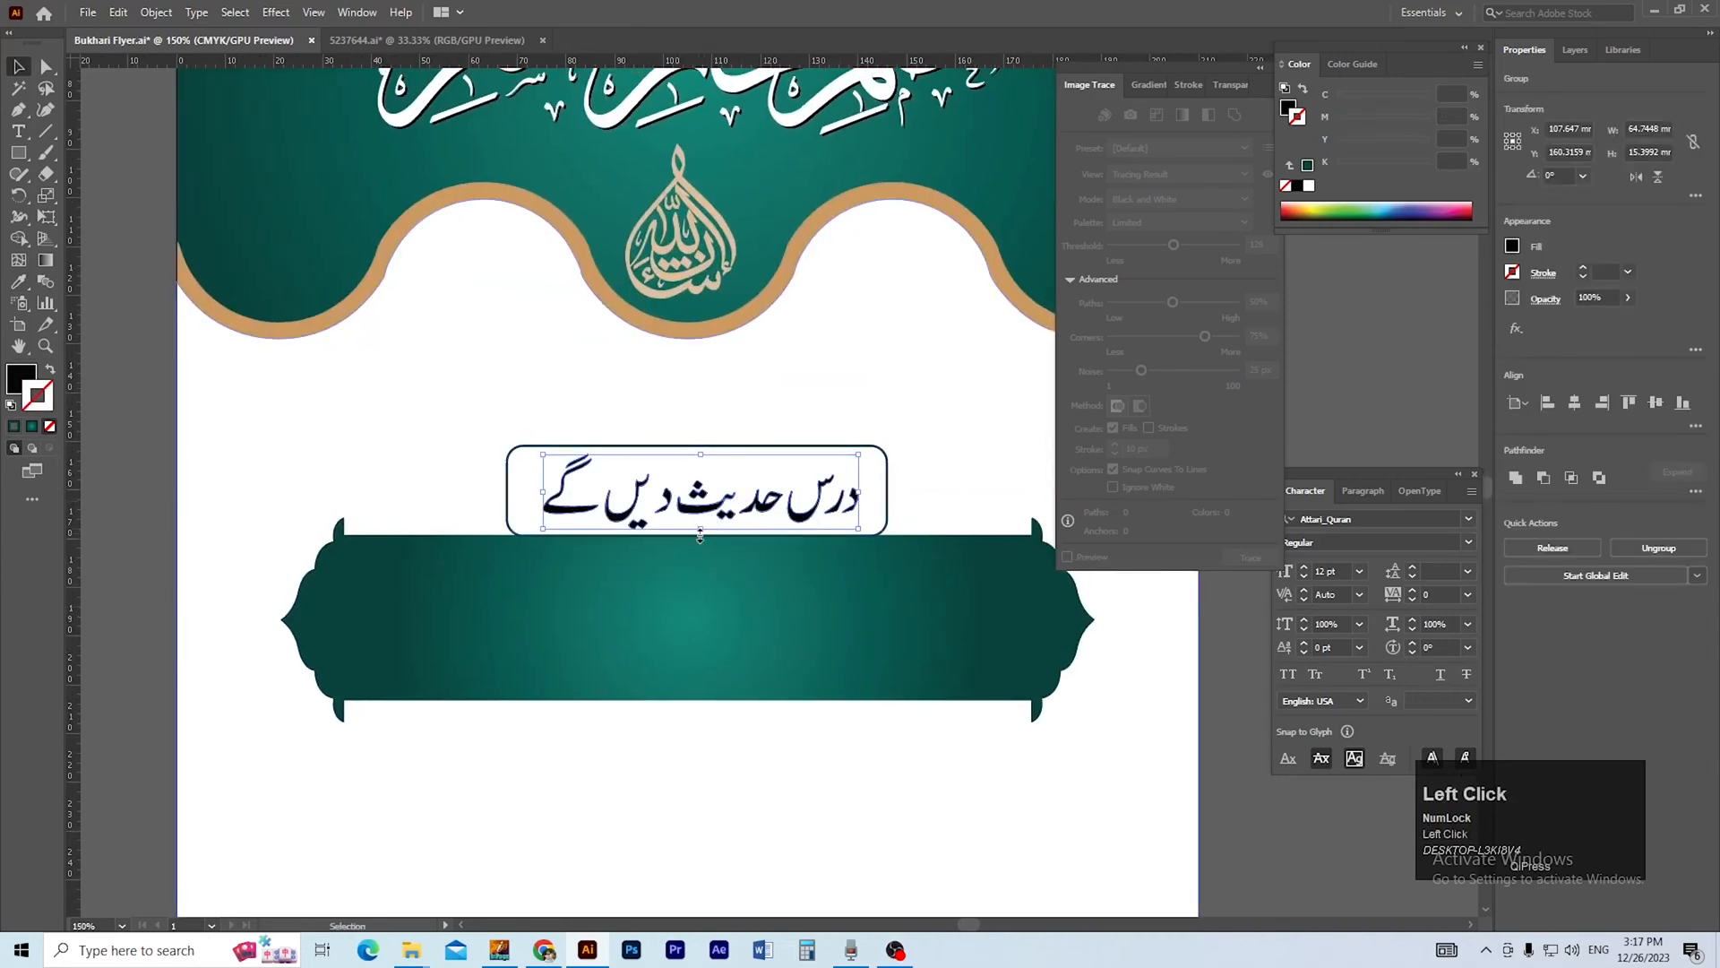
key("x")
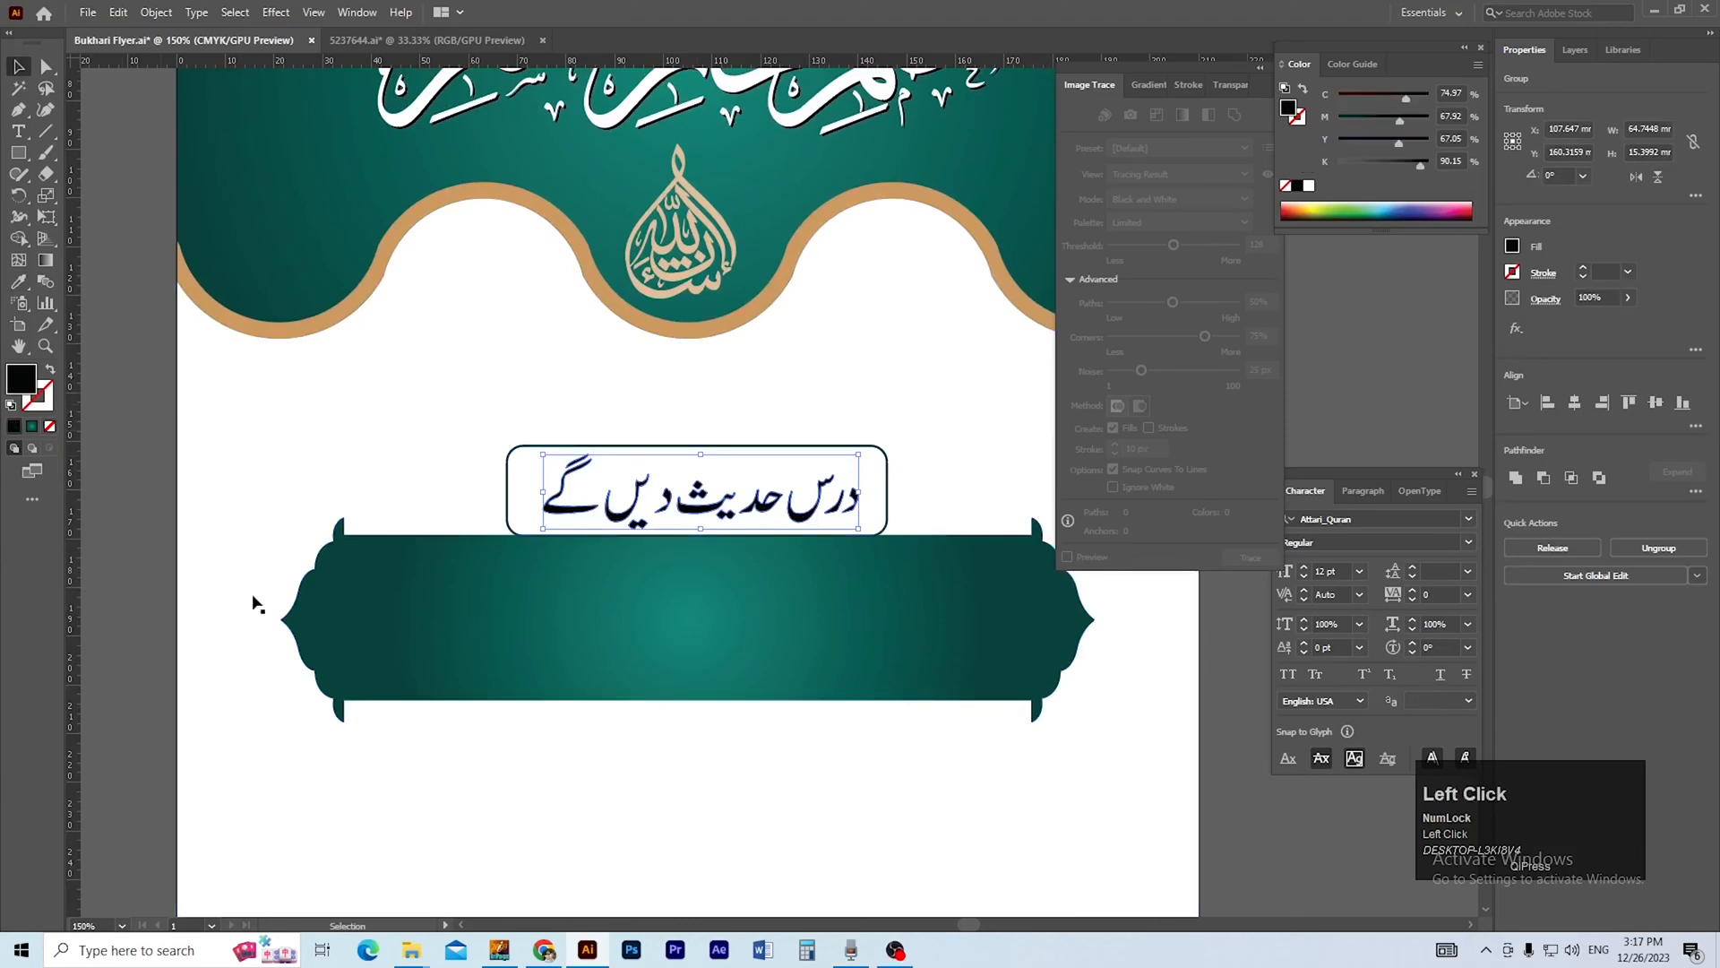
key("i")
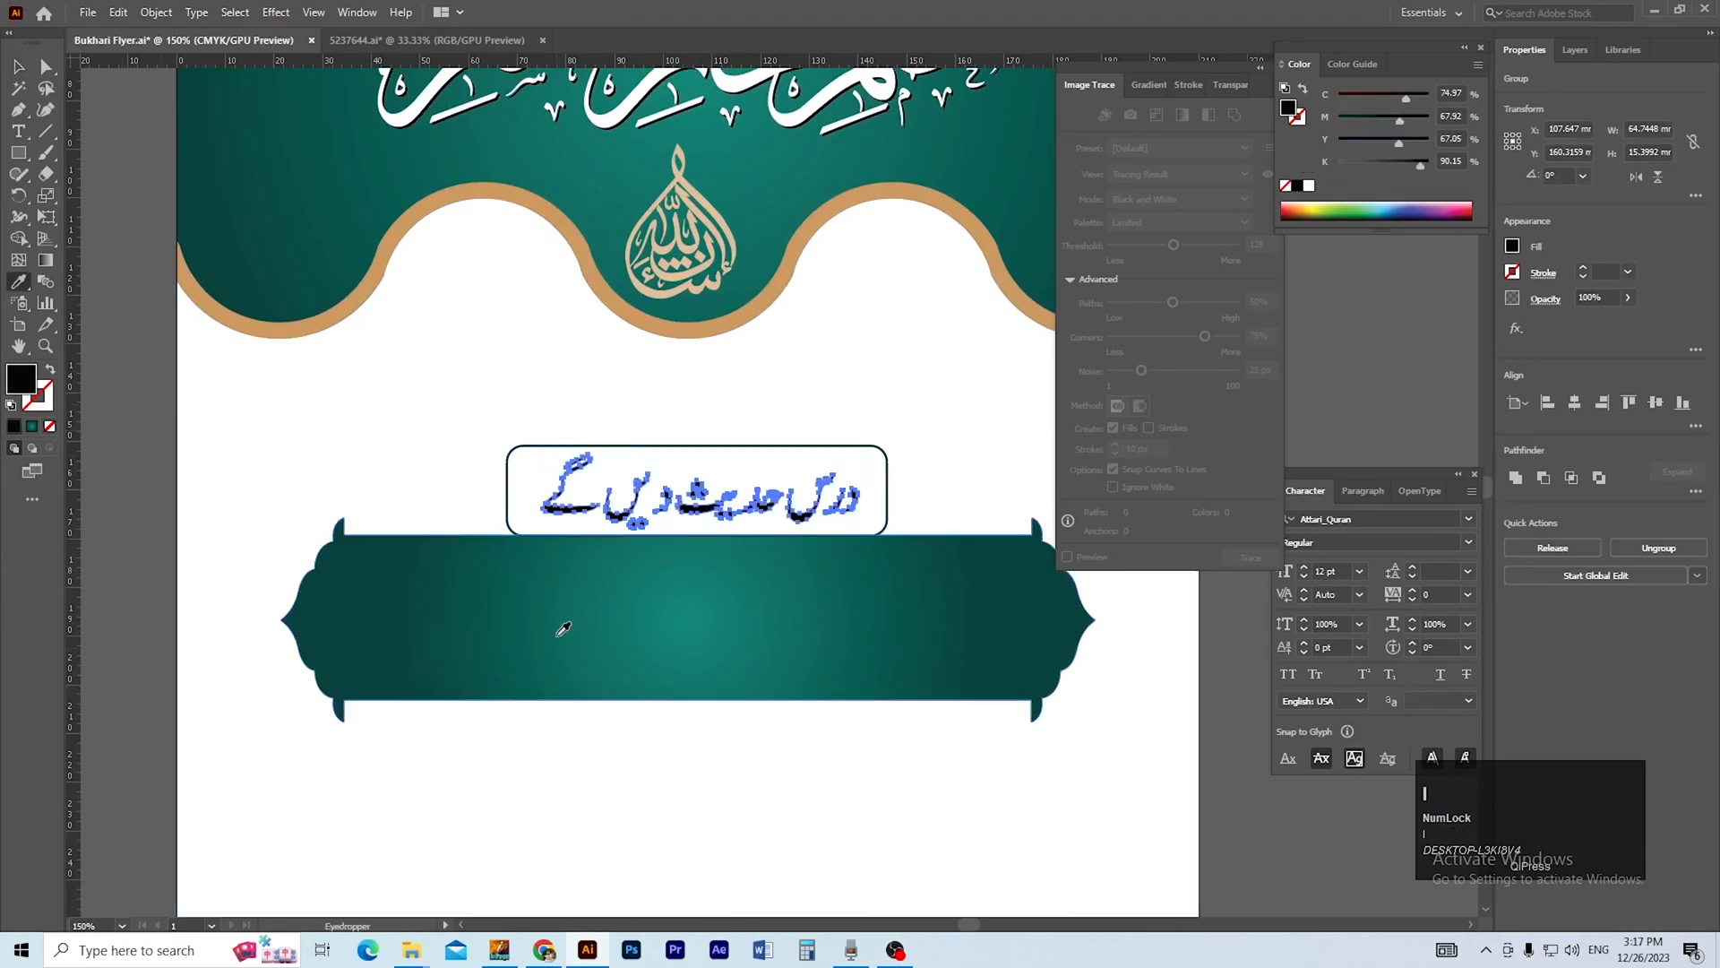
left_click(442, 596, "shift")
left_click(706, 616, "shift")
key("v")
left_click(443, 495)
left_click(766, 567, "ctrl+alt")
left_click(761, 555, "ctrl+alt")
left_click_drag(739, 556, 658, 643)
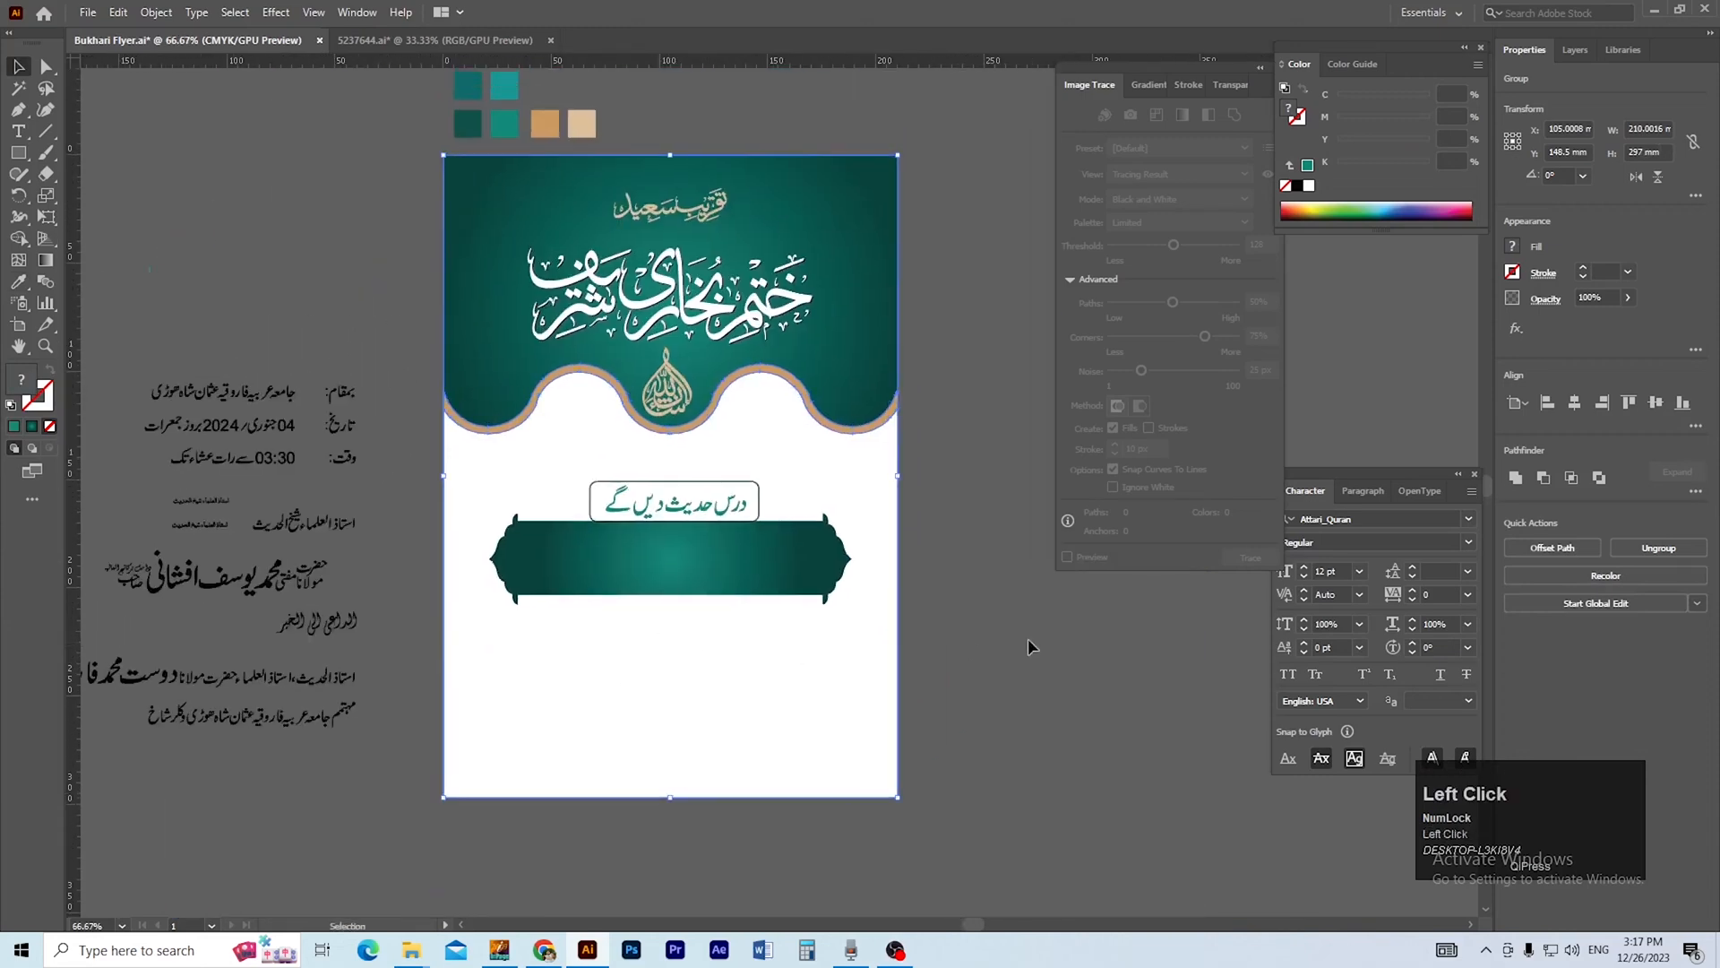
left_click(1029, 645)
Undo and redo the last heading recolouring to compare the two teal shades.
left_click_drag(573, 485, 694, 569)
key("ctrl+z")
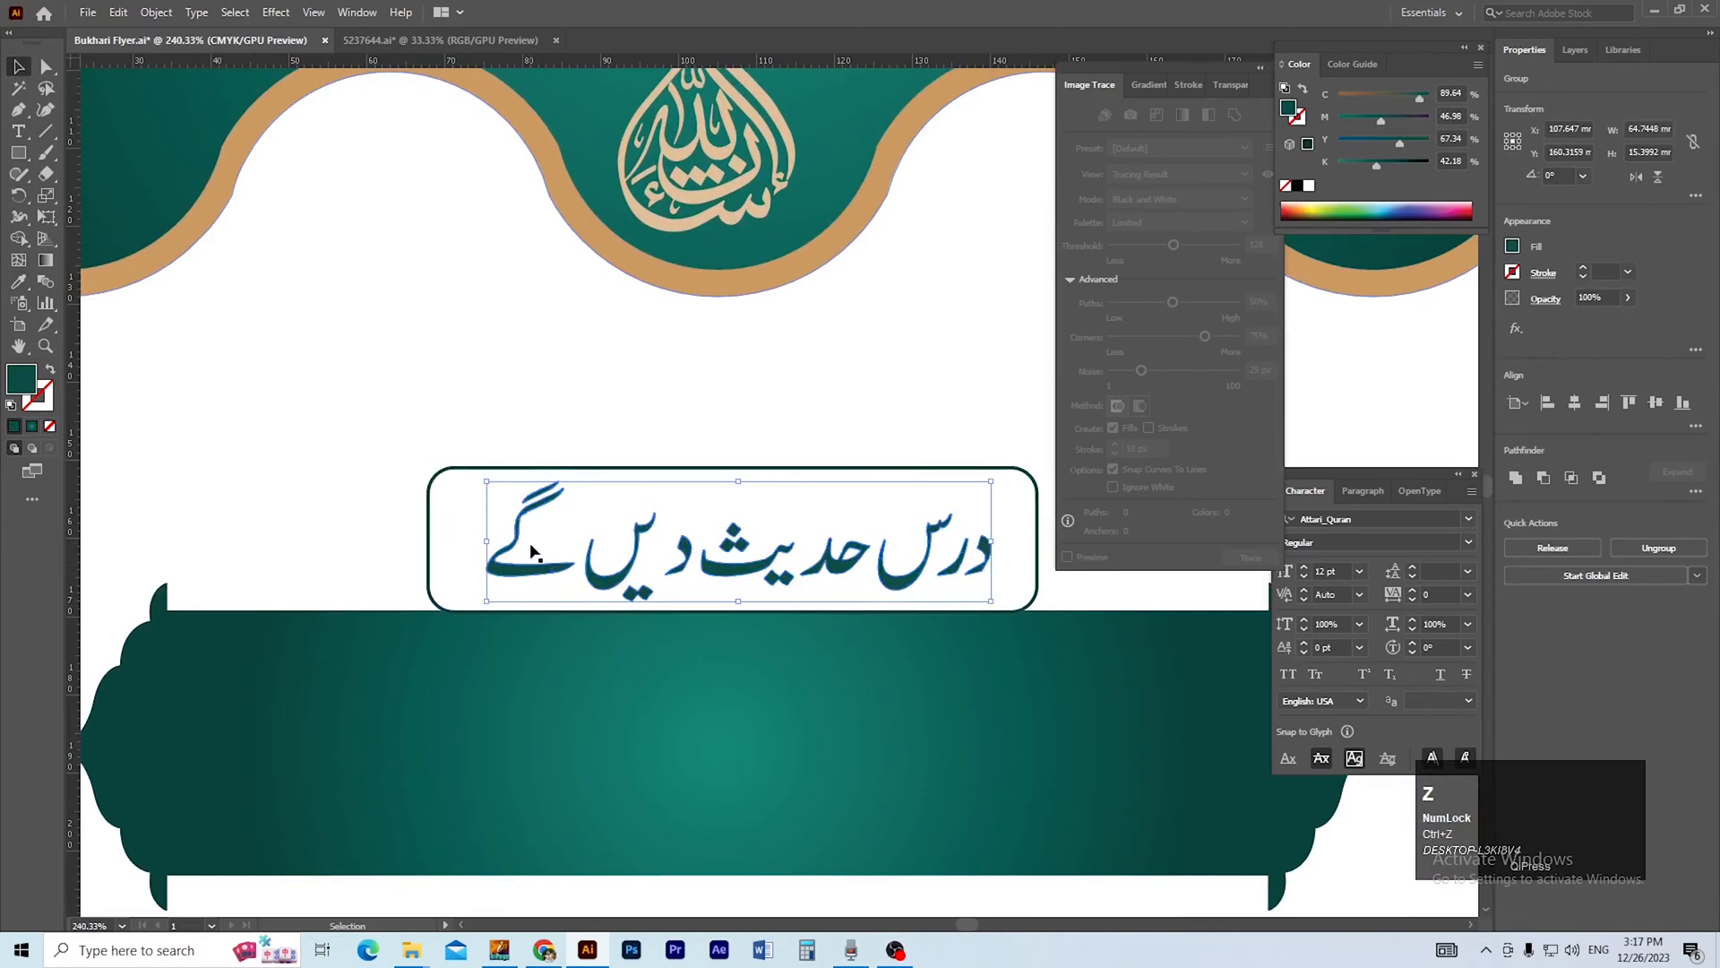
left_click(500, 470)
key("ctrl+shift+z")
Remove the corner rounding from the heading frame so that all its corners are square.
left_click(535, 461)
left_click(531, 468)
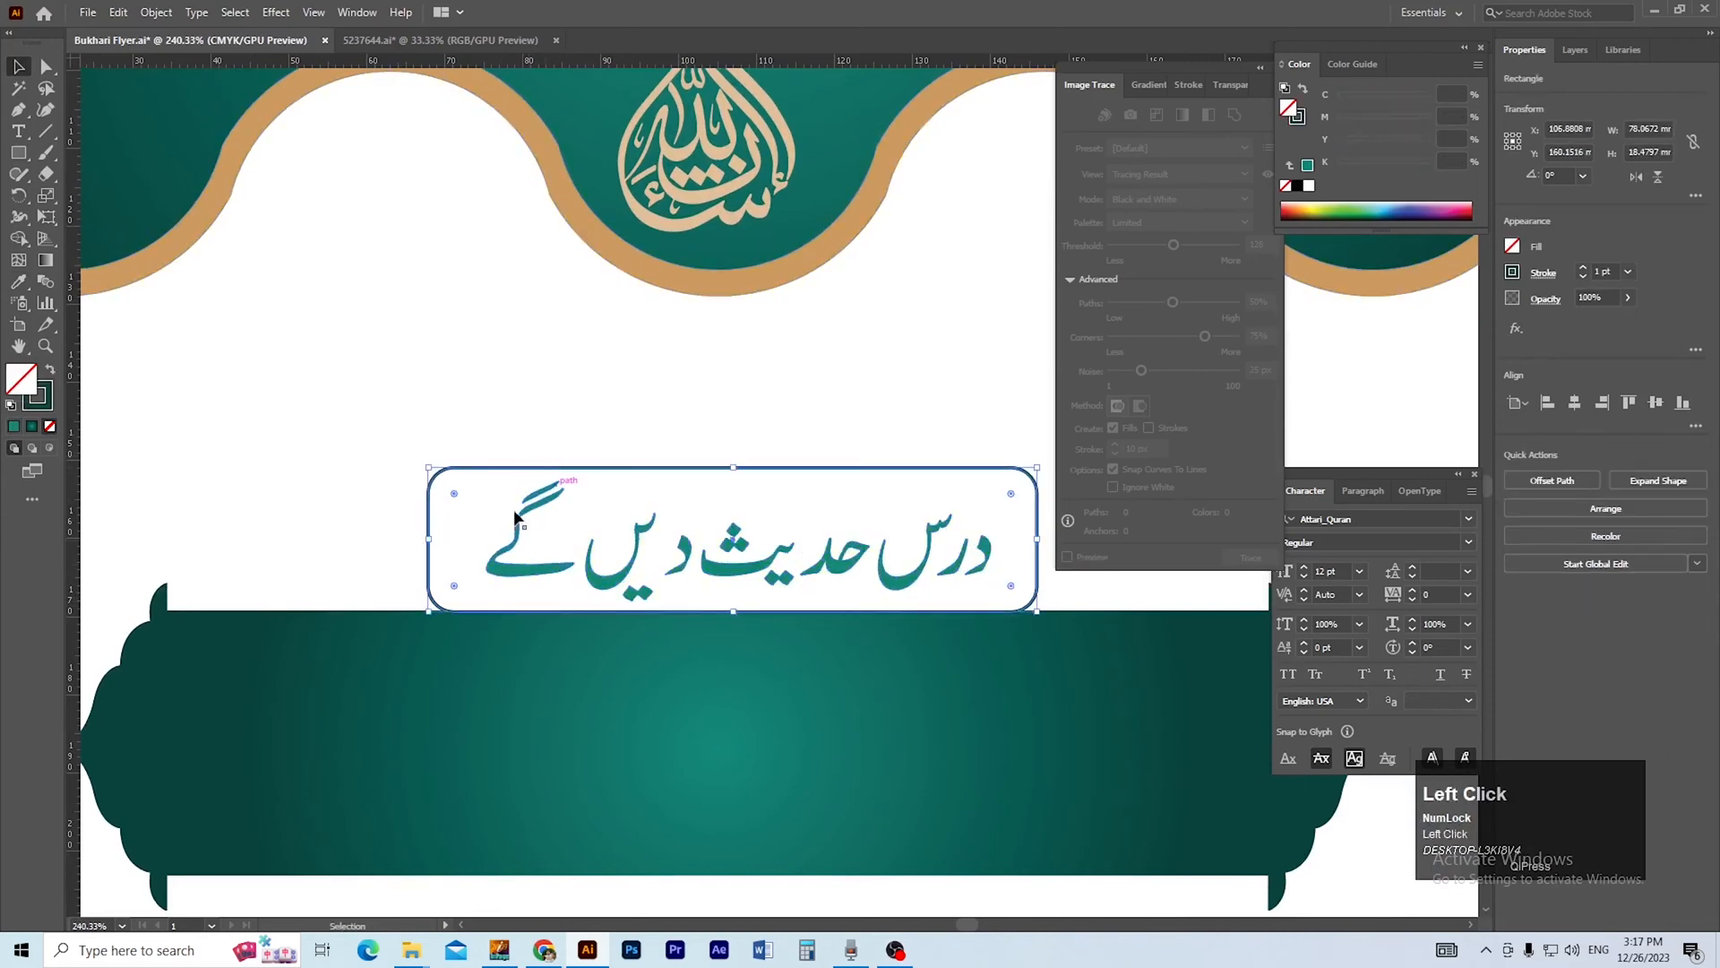
left_click_drag(454, 494, 358, 459)
left_click(738, 576, "ctrl")
left_click_drag(679, 664, 556, 595)
Add an anchor point on the frame's left side just above the banner and delete the lower-left corner point.
key("a")
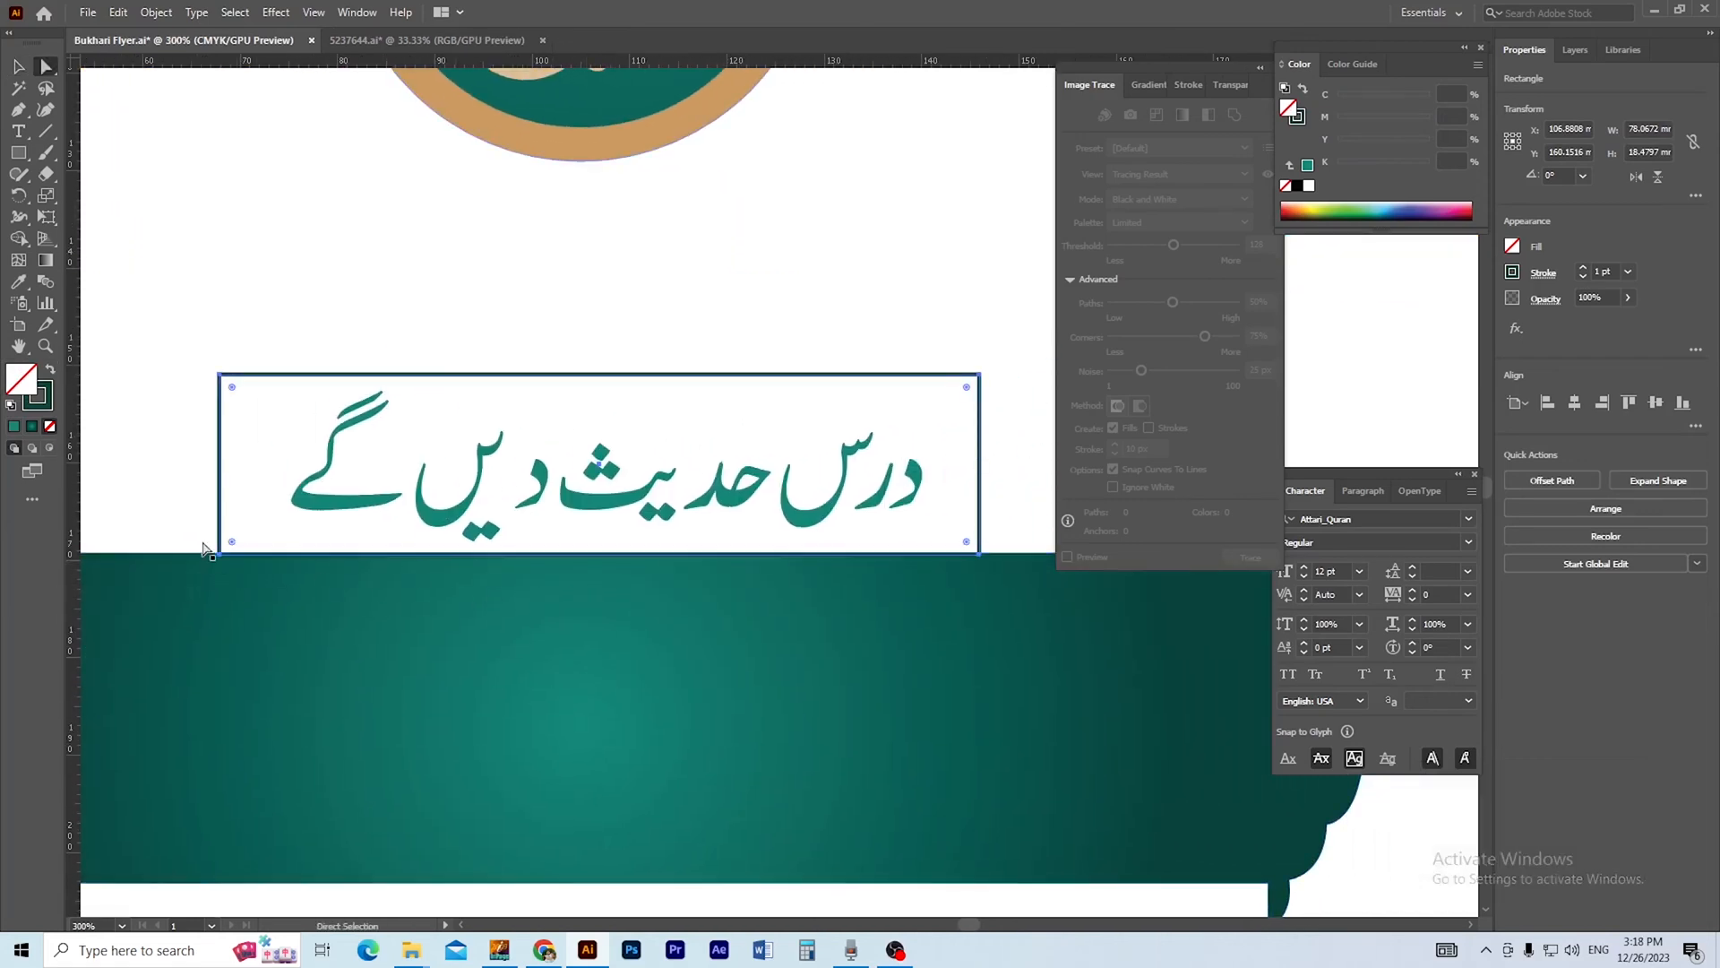
left_click(237, 565, "ctrl")
left_click_drag(344, 588, 372, 586)
left_click_drag(308, 578, 378, 609)
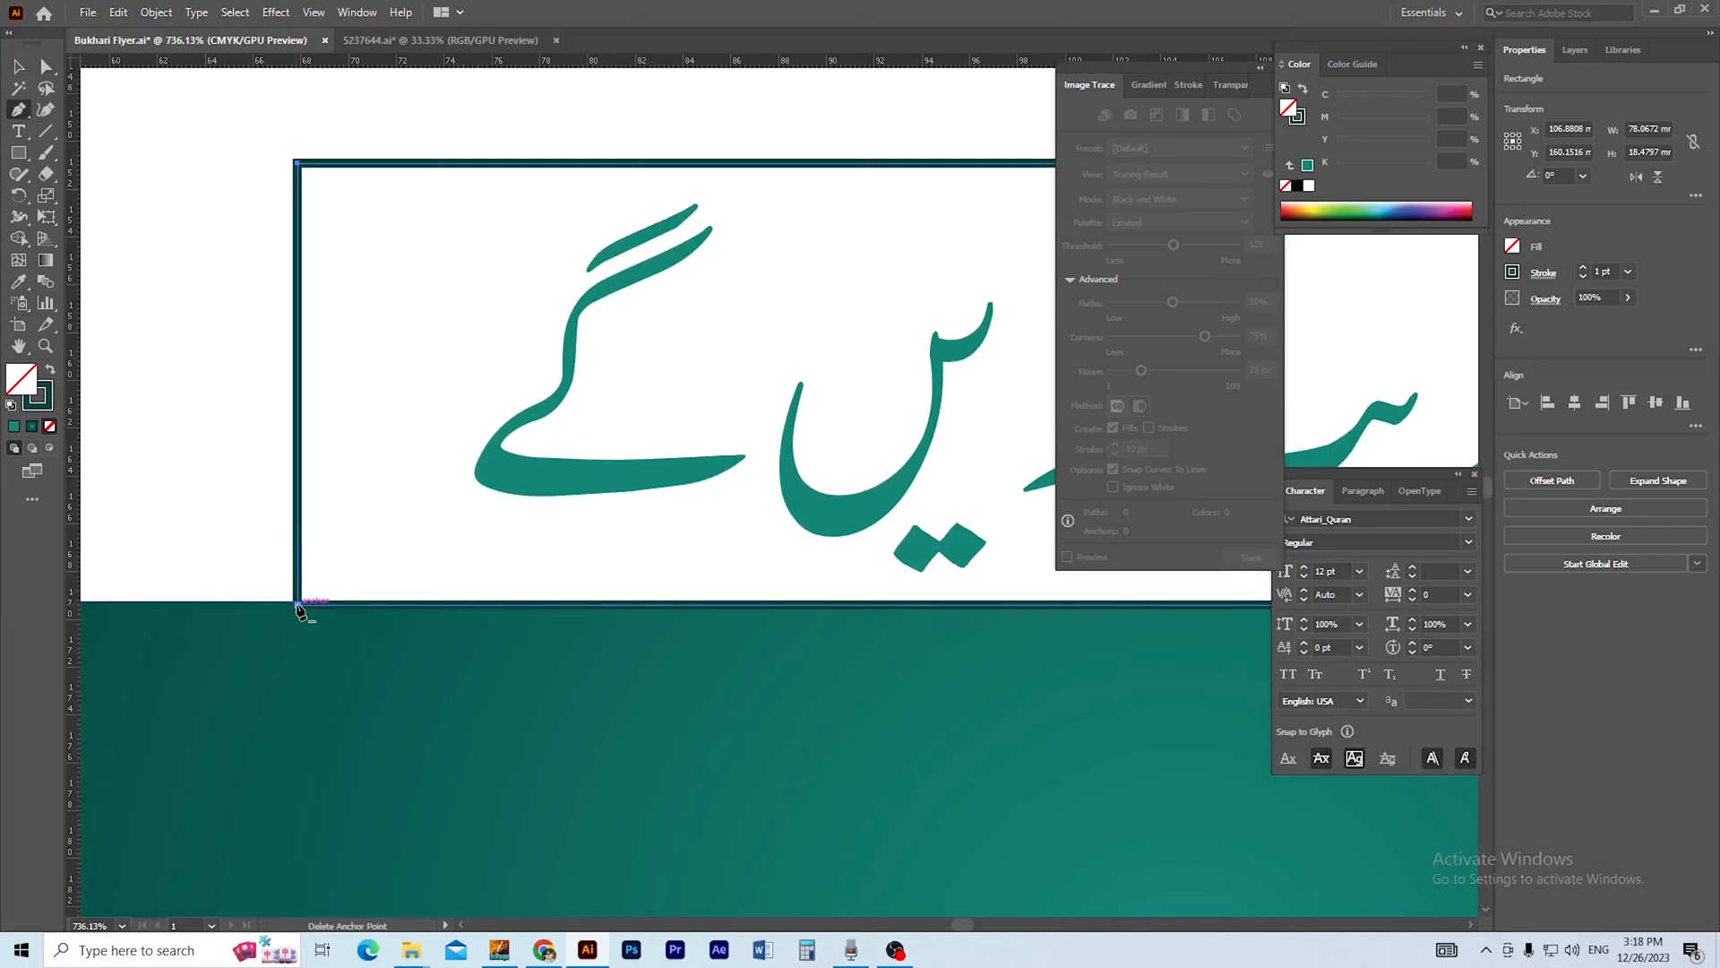
key("a")
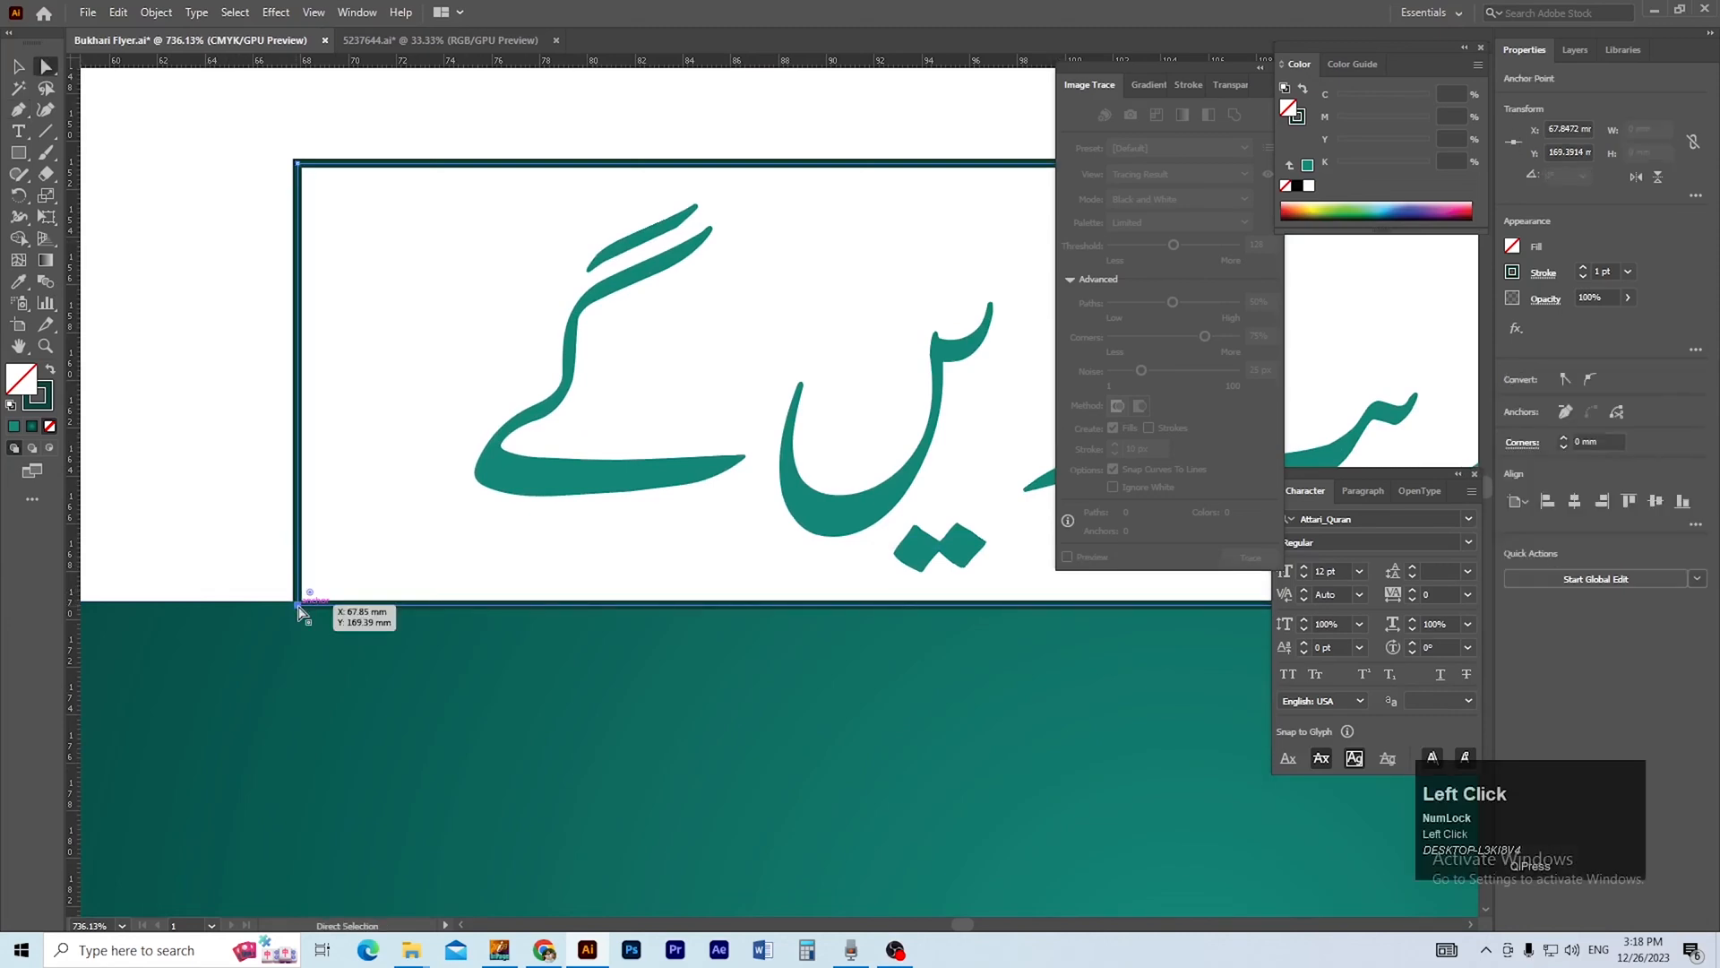
key("p")
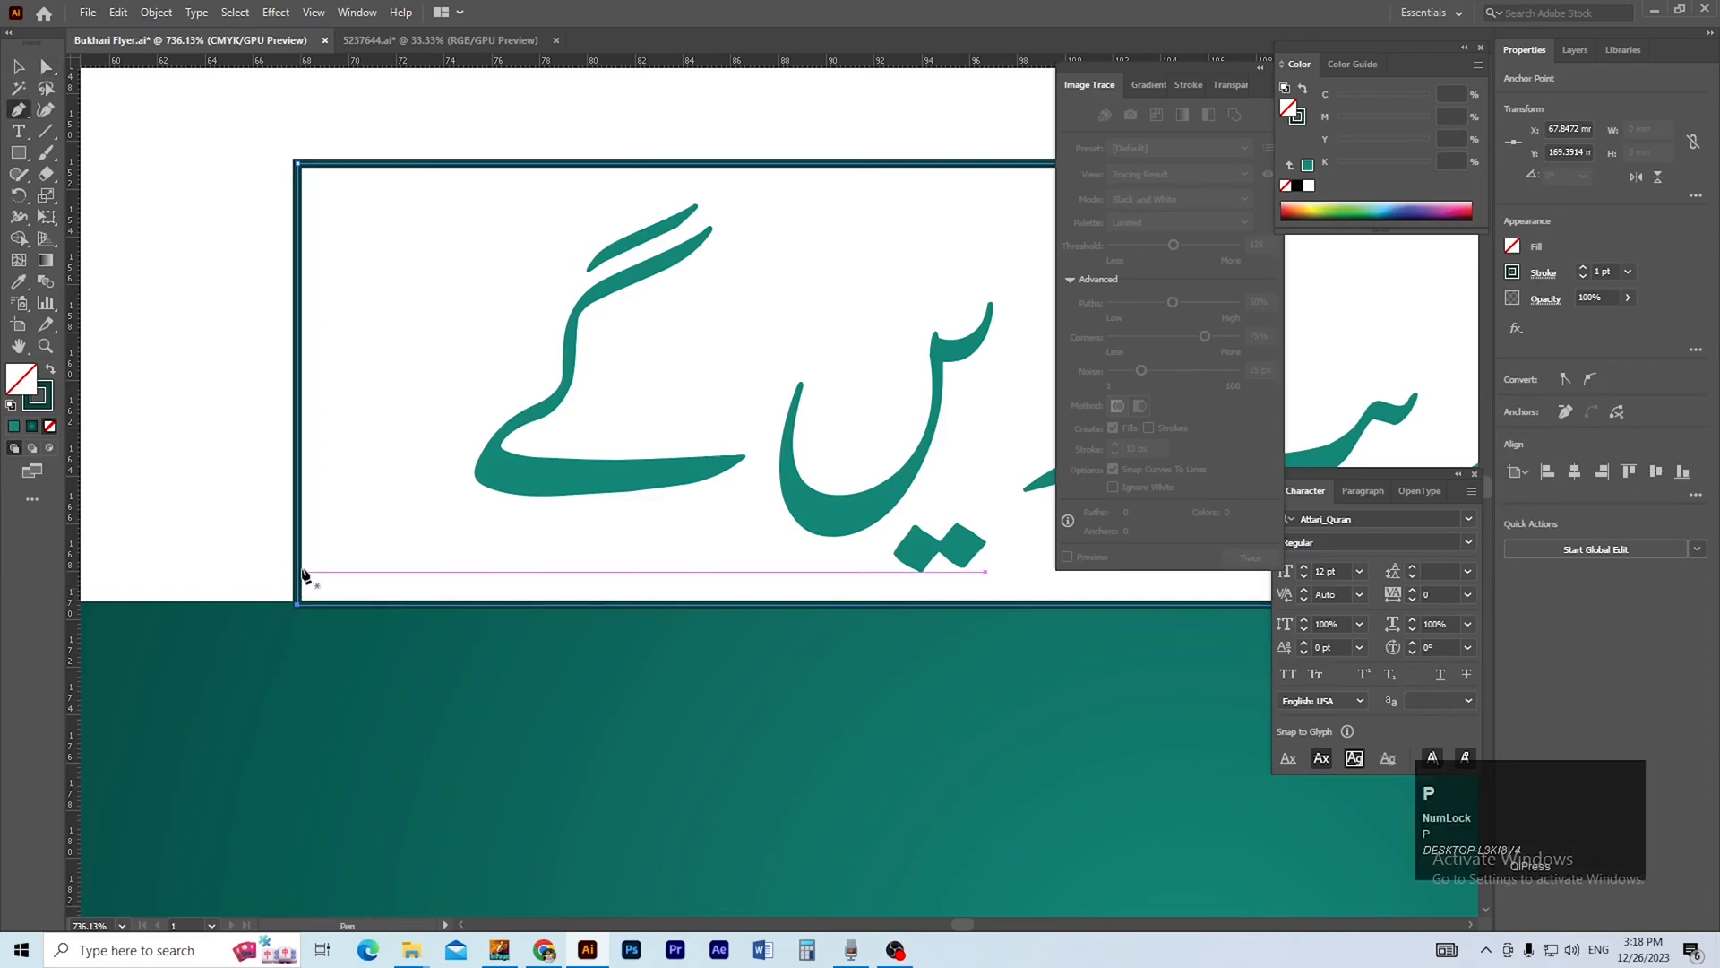
left_click(297, 571)
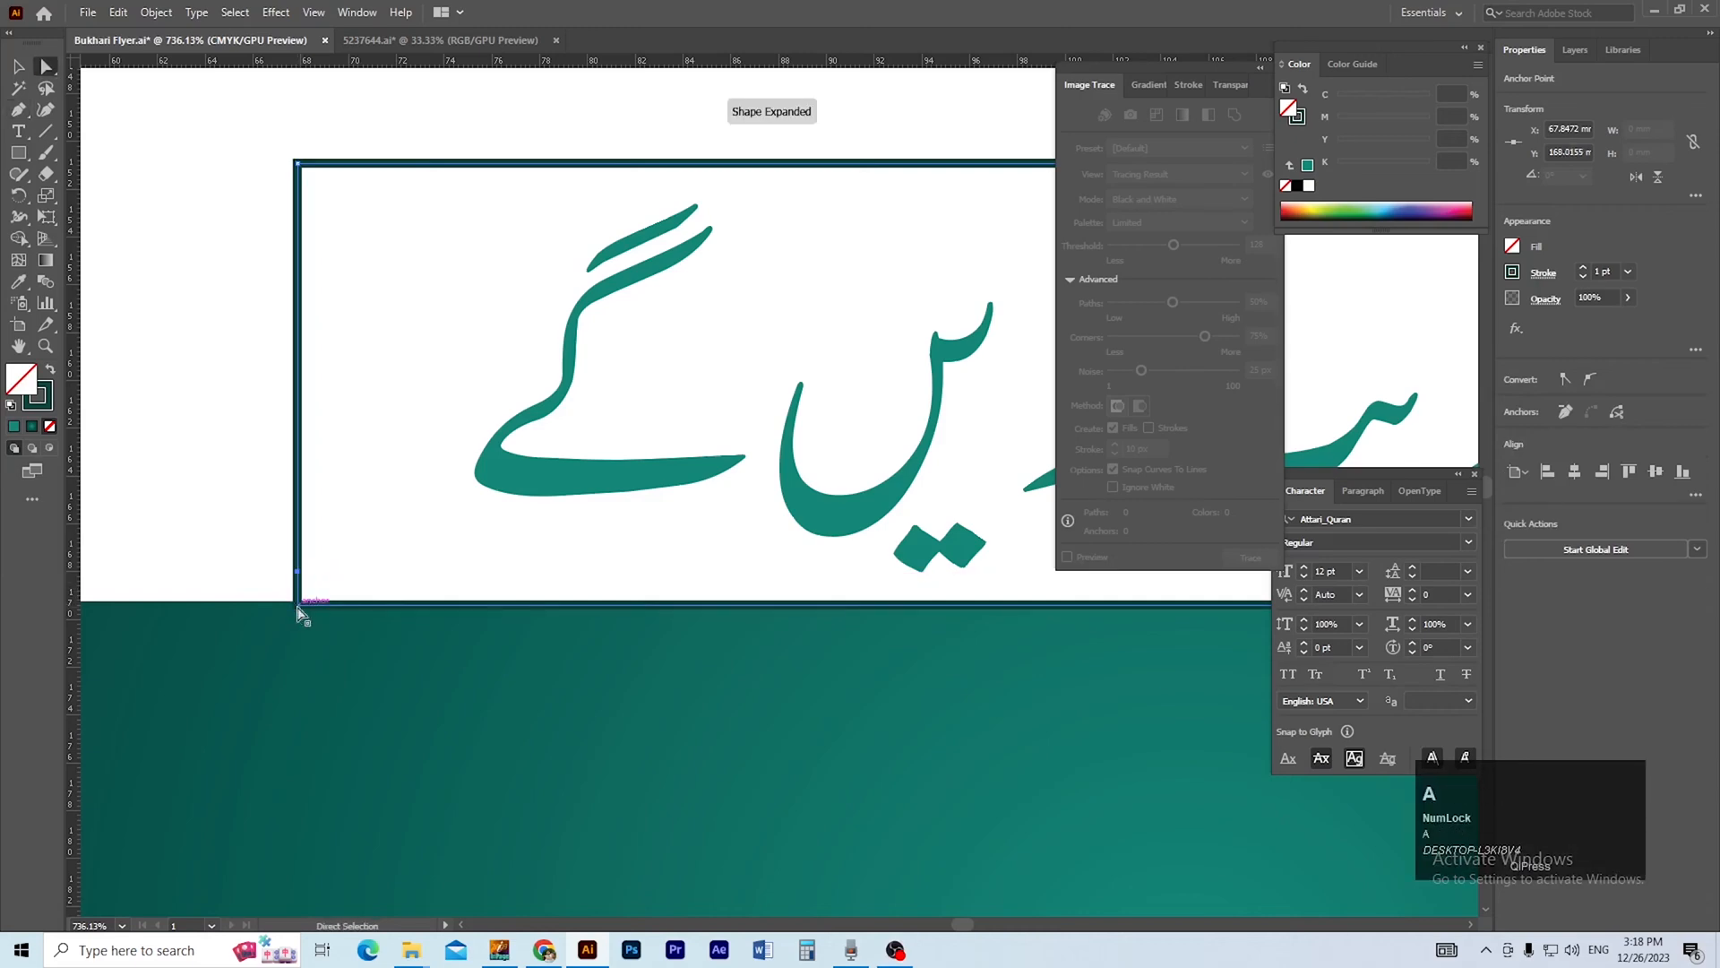
left_click(297, 607)
key("Delete")
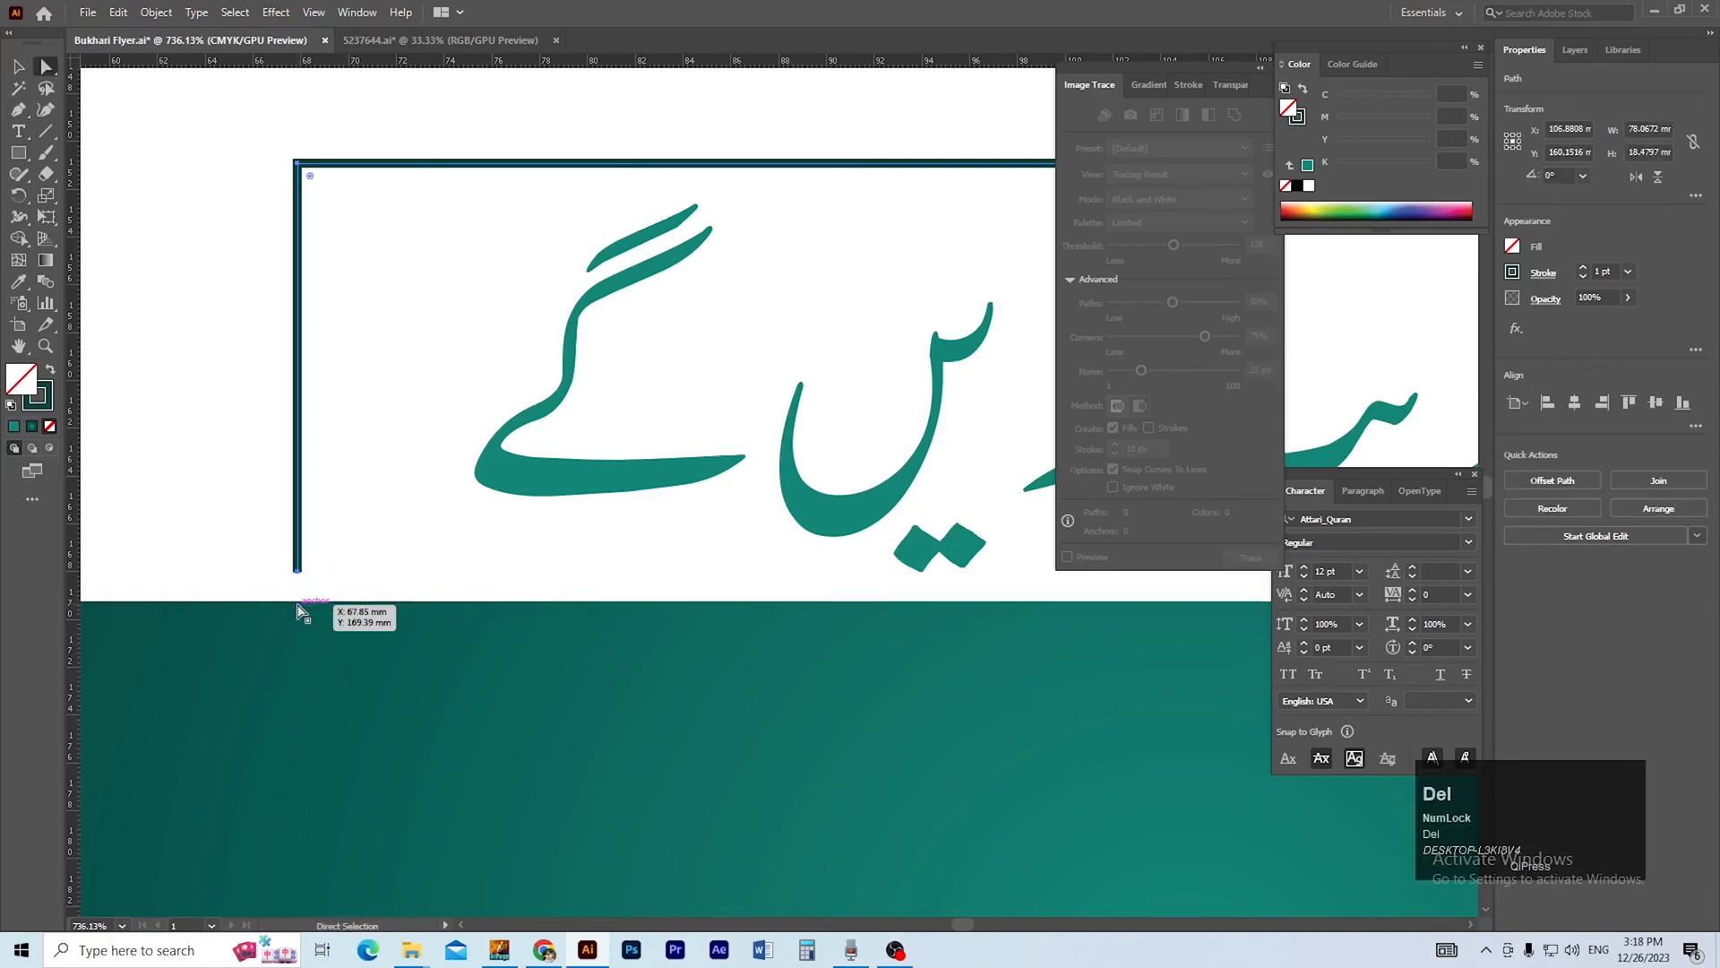
Place a horizontal ruler guide at the lower end of the heading frame's shortened left side.
key("ctrl+minus")
key("ctrl+minus")
key("ctrl+minus")
left_click_drag(641, 564, 776, 585)
left_click(776, 585, "ctrl+alt")
left_click(584, 527, "ctrl+alt")
left_click_drag(599, 542, 778, 656)
left_click_drag(653, 576, 600, 577)
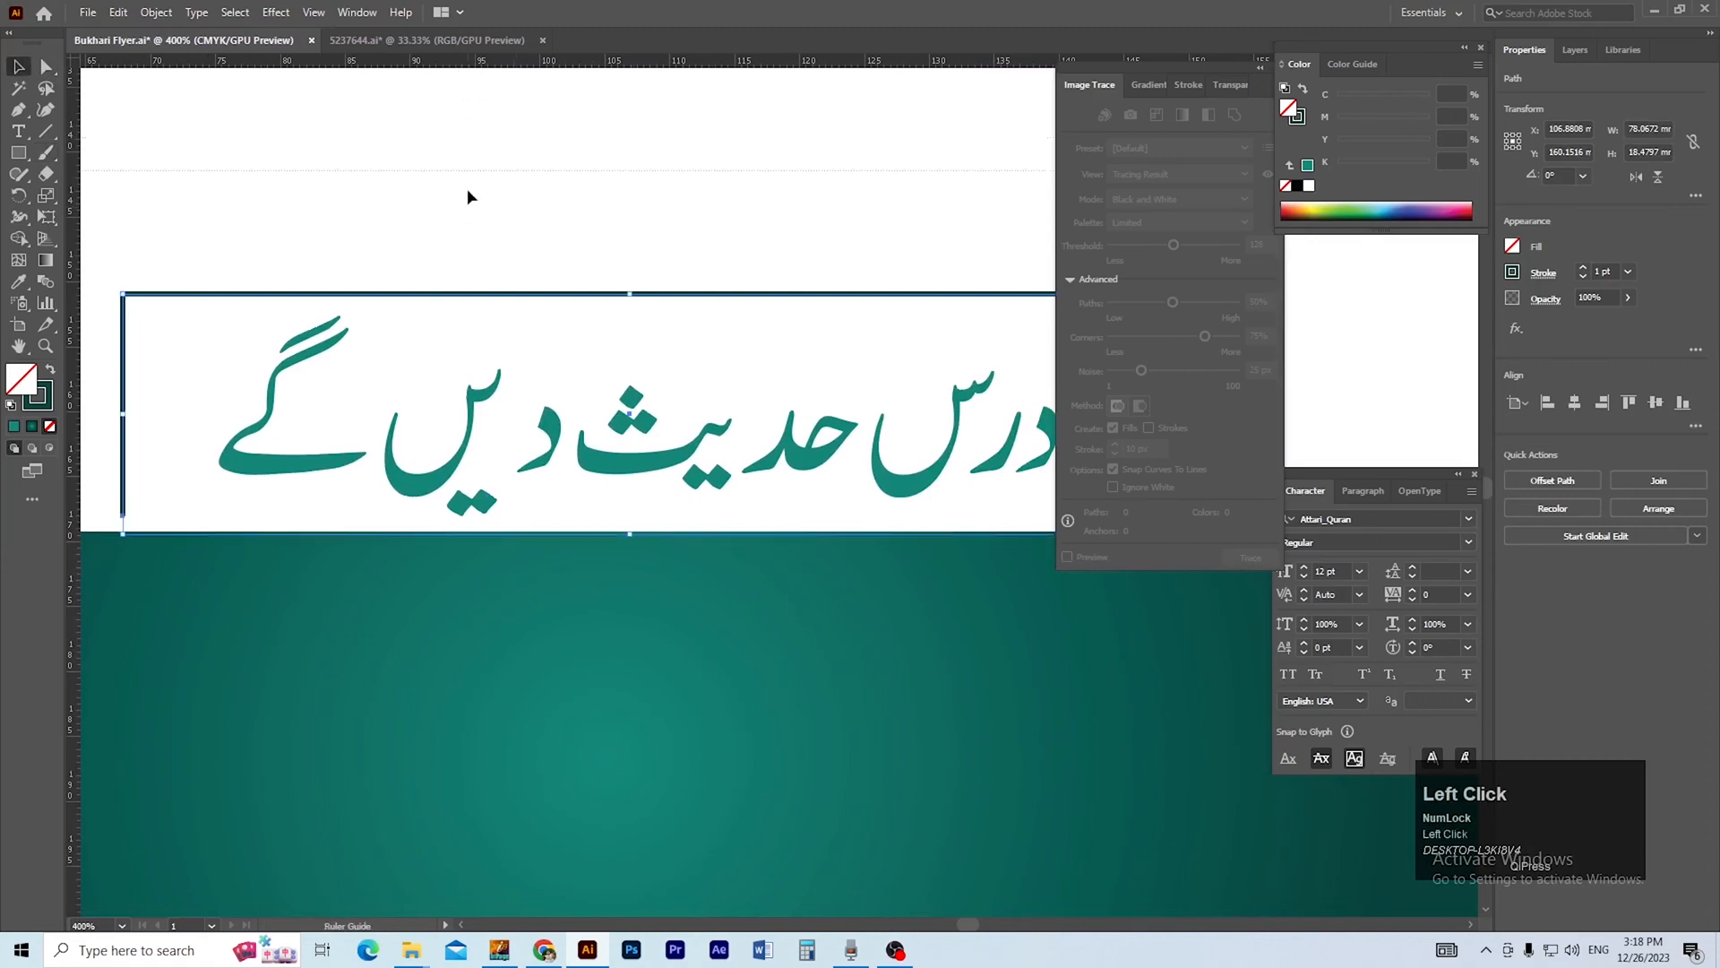
left_click_drag(182, 521, 186, 516)
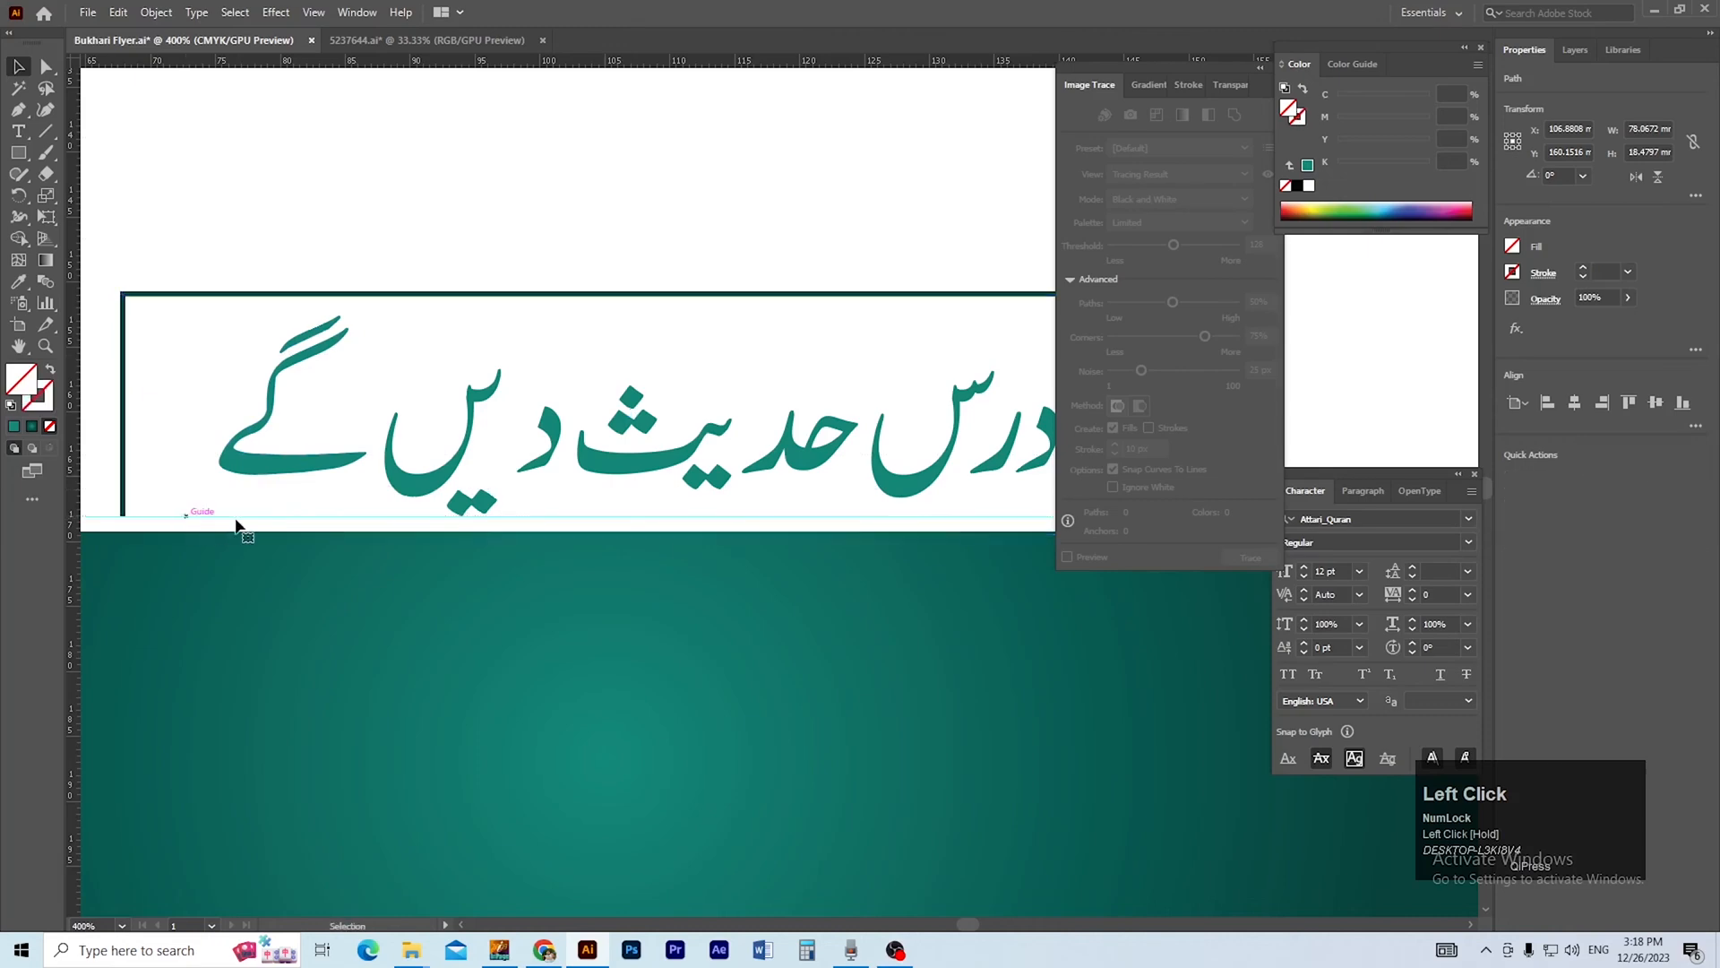
Try to trim the frame's right side at the guide by adding an anchor point and deleting the lower end point.
left_click_drag(502, 506, 48, 503)
left_click_drag(537, 494, 756, 610)
left_click(727, 603)
left_click(728, 600)
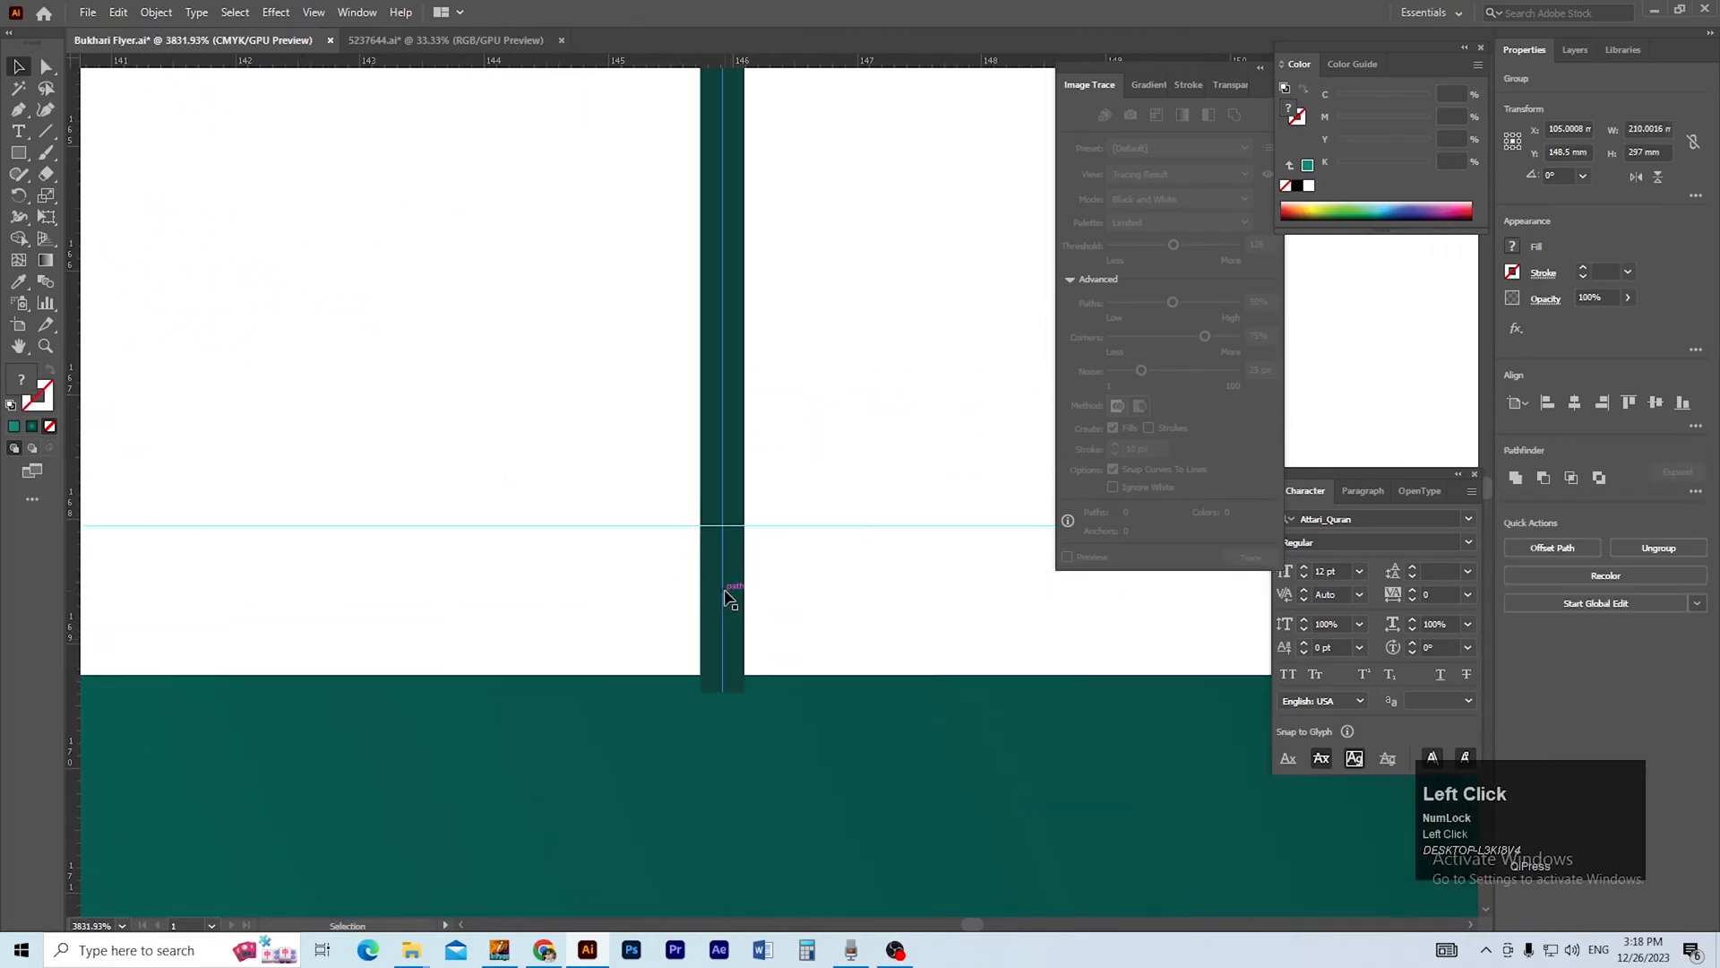
key("p")
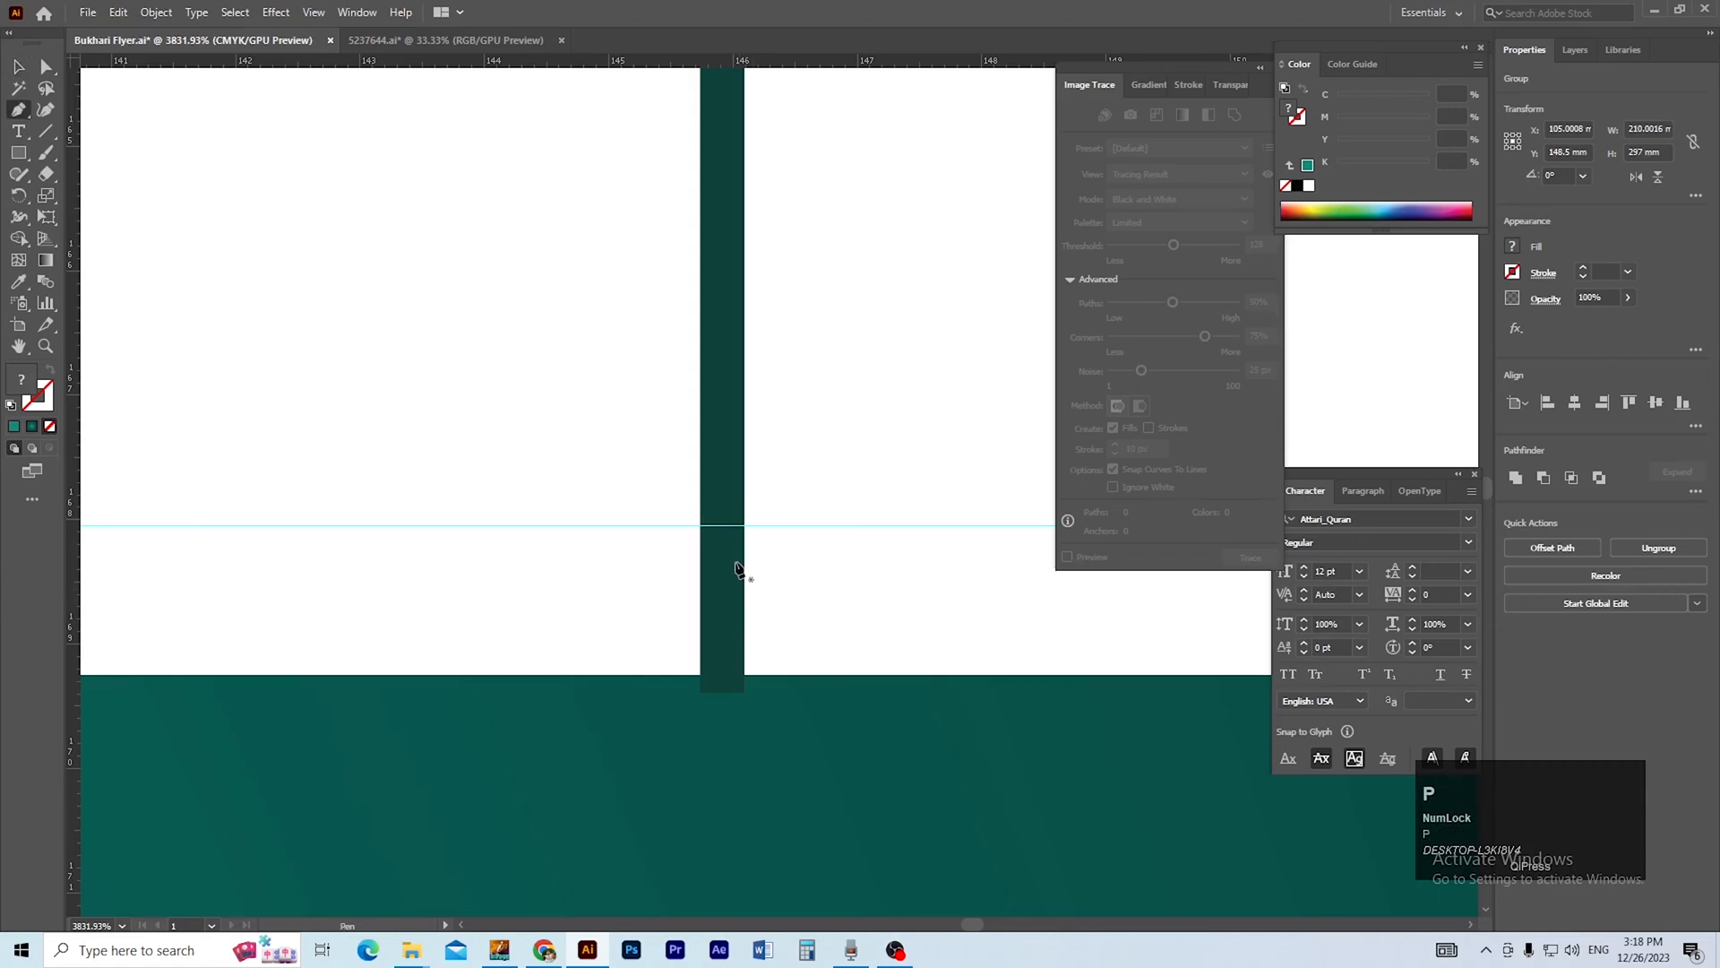
left_click(723, 527)
key("a")
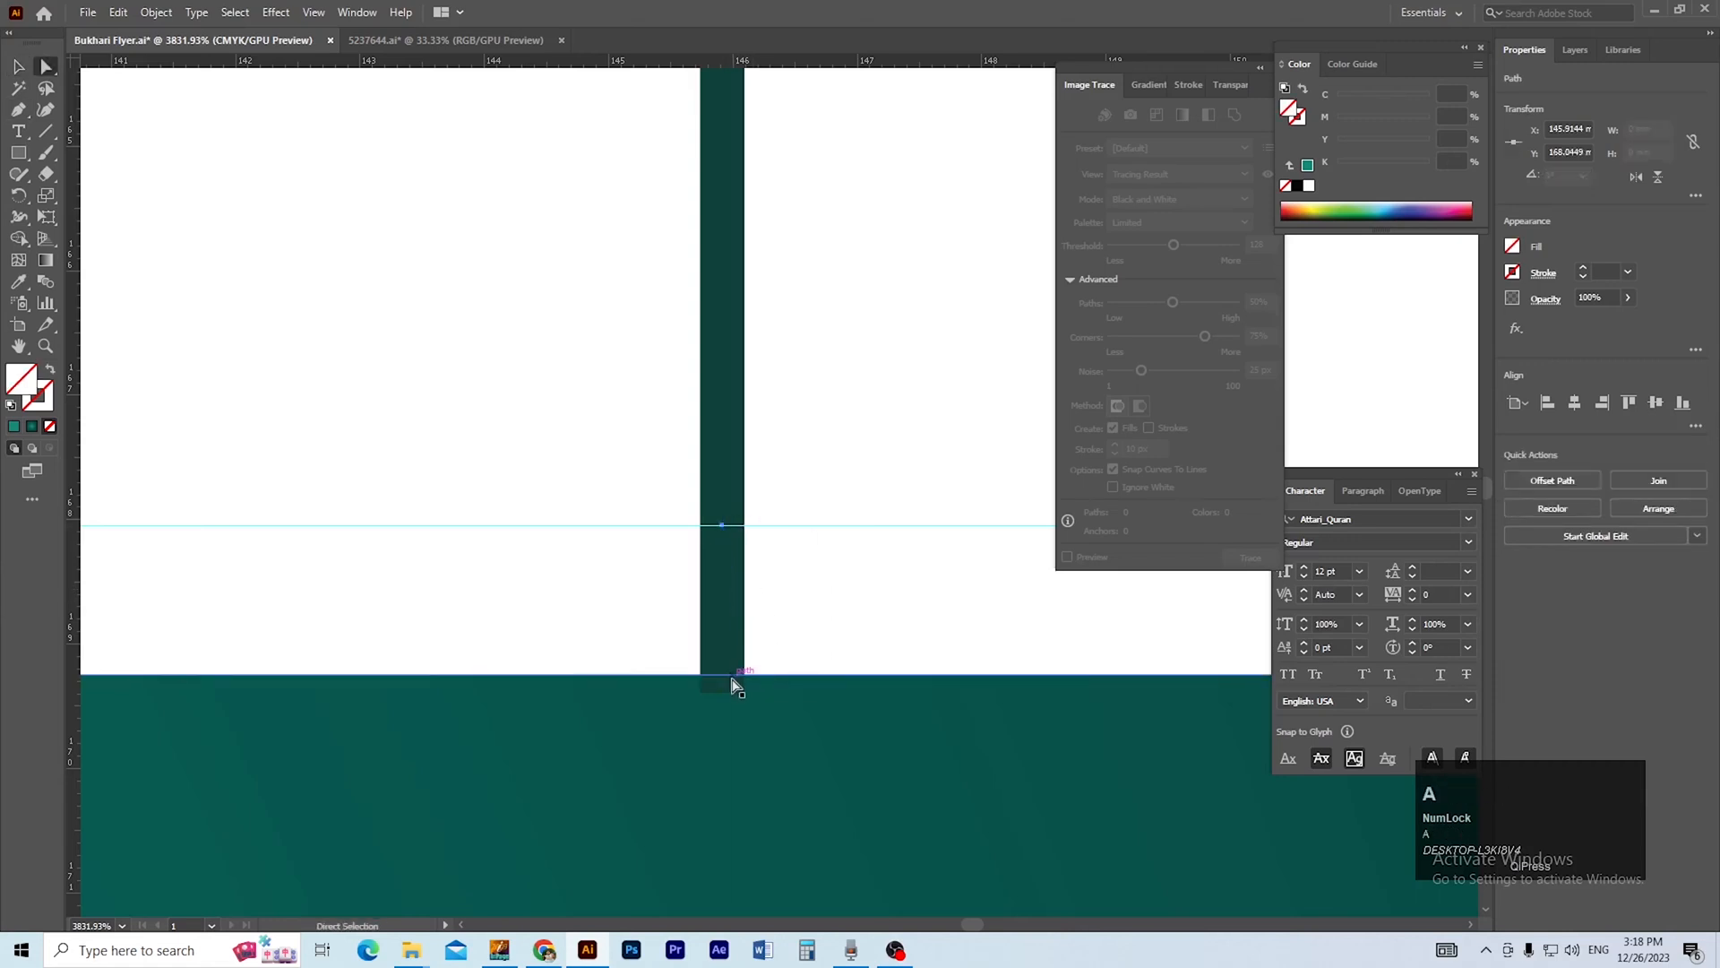
left_click(724, 693)
key("Delete")
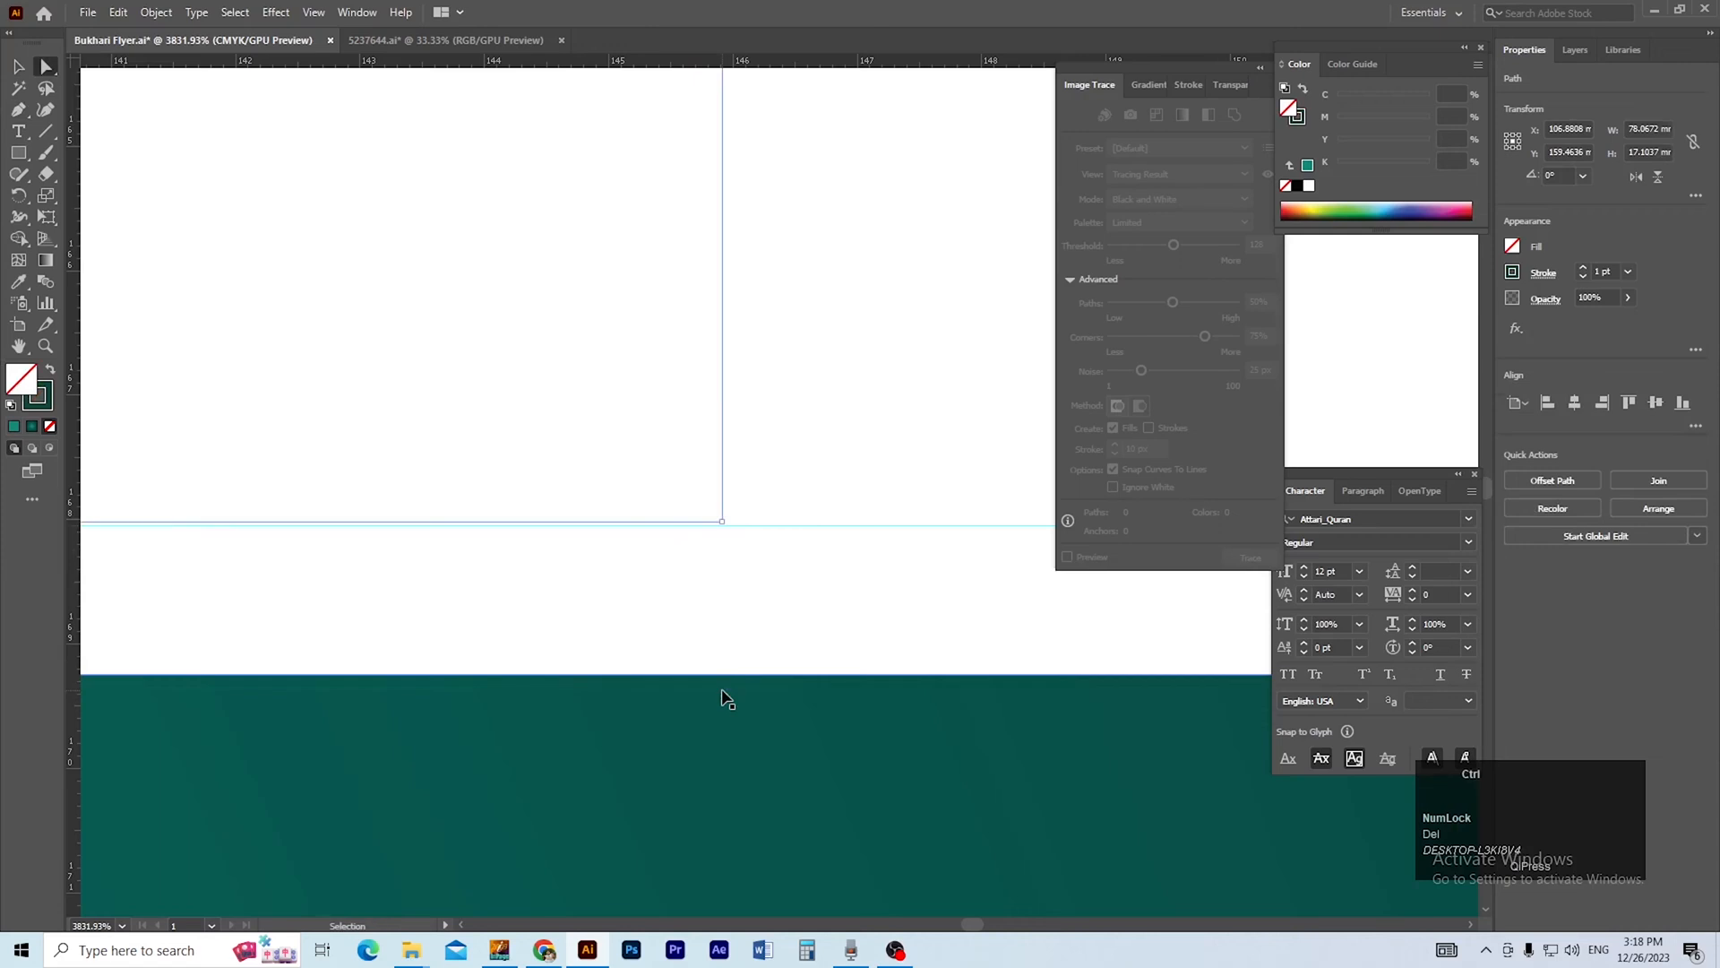
key("ctrl+z")
Select the heading frame and try again to cut its right side at the guide with a new anchor point.
left_click(728, 574)
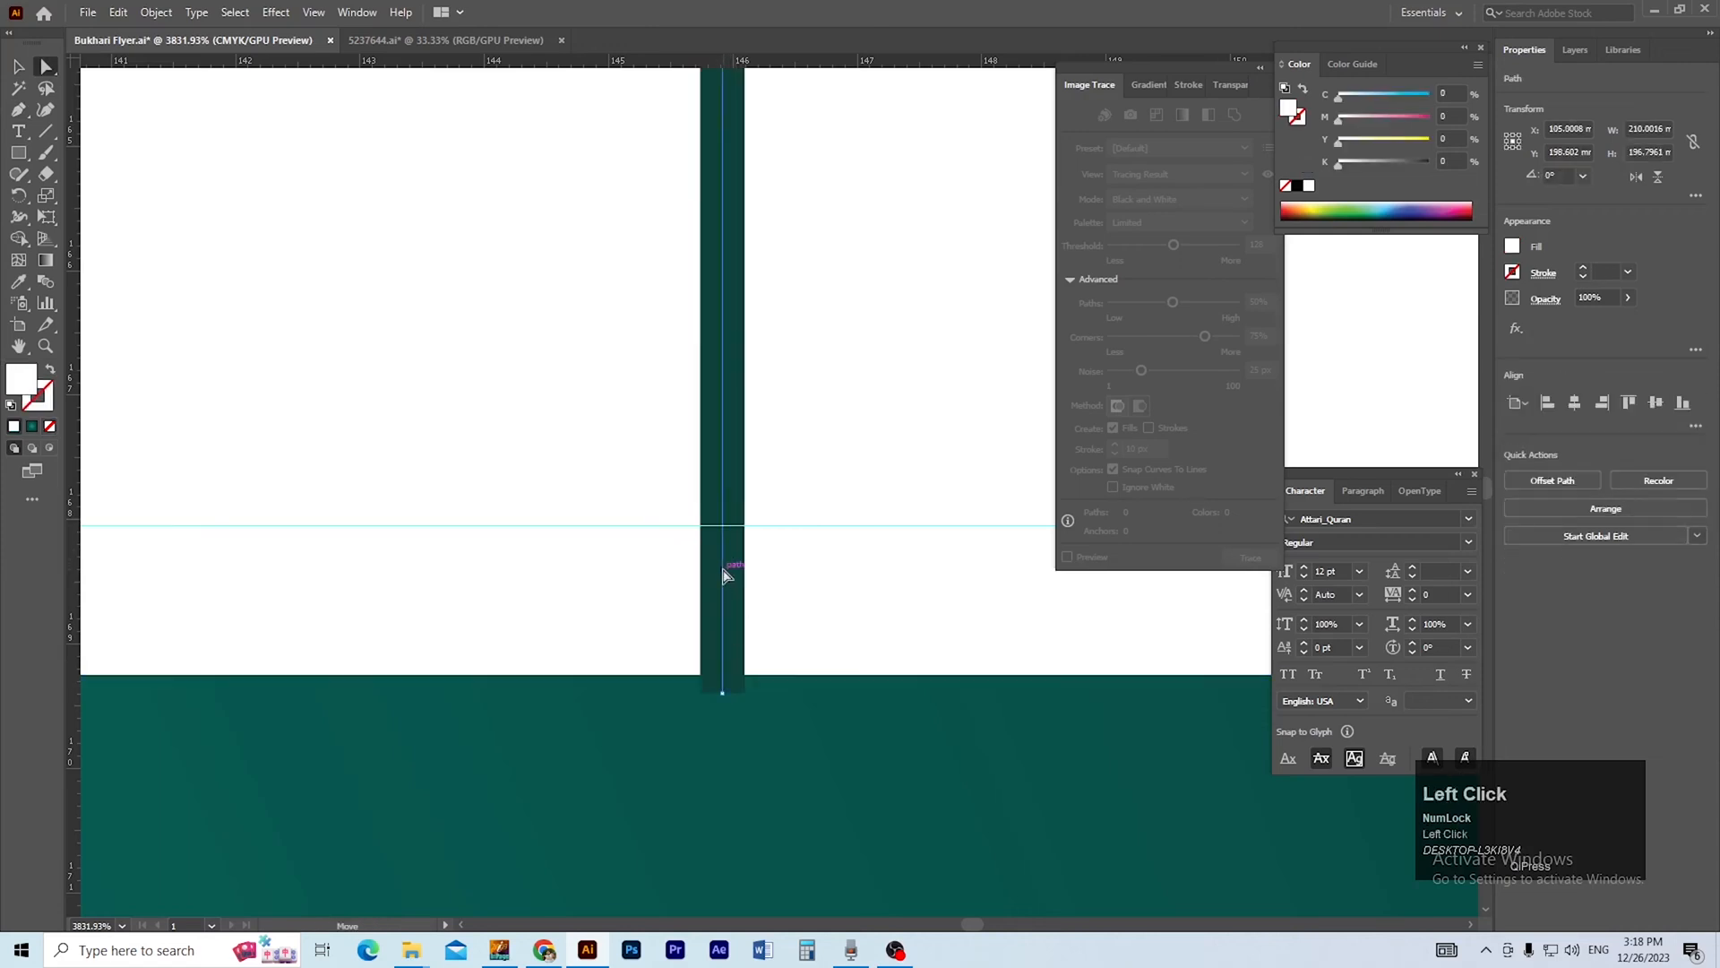
left_click(725, 574)
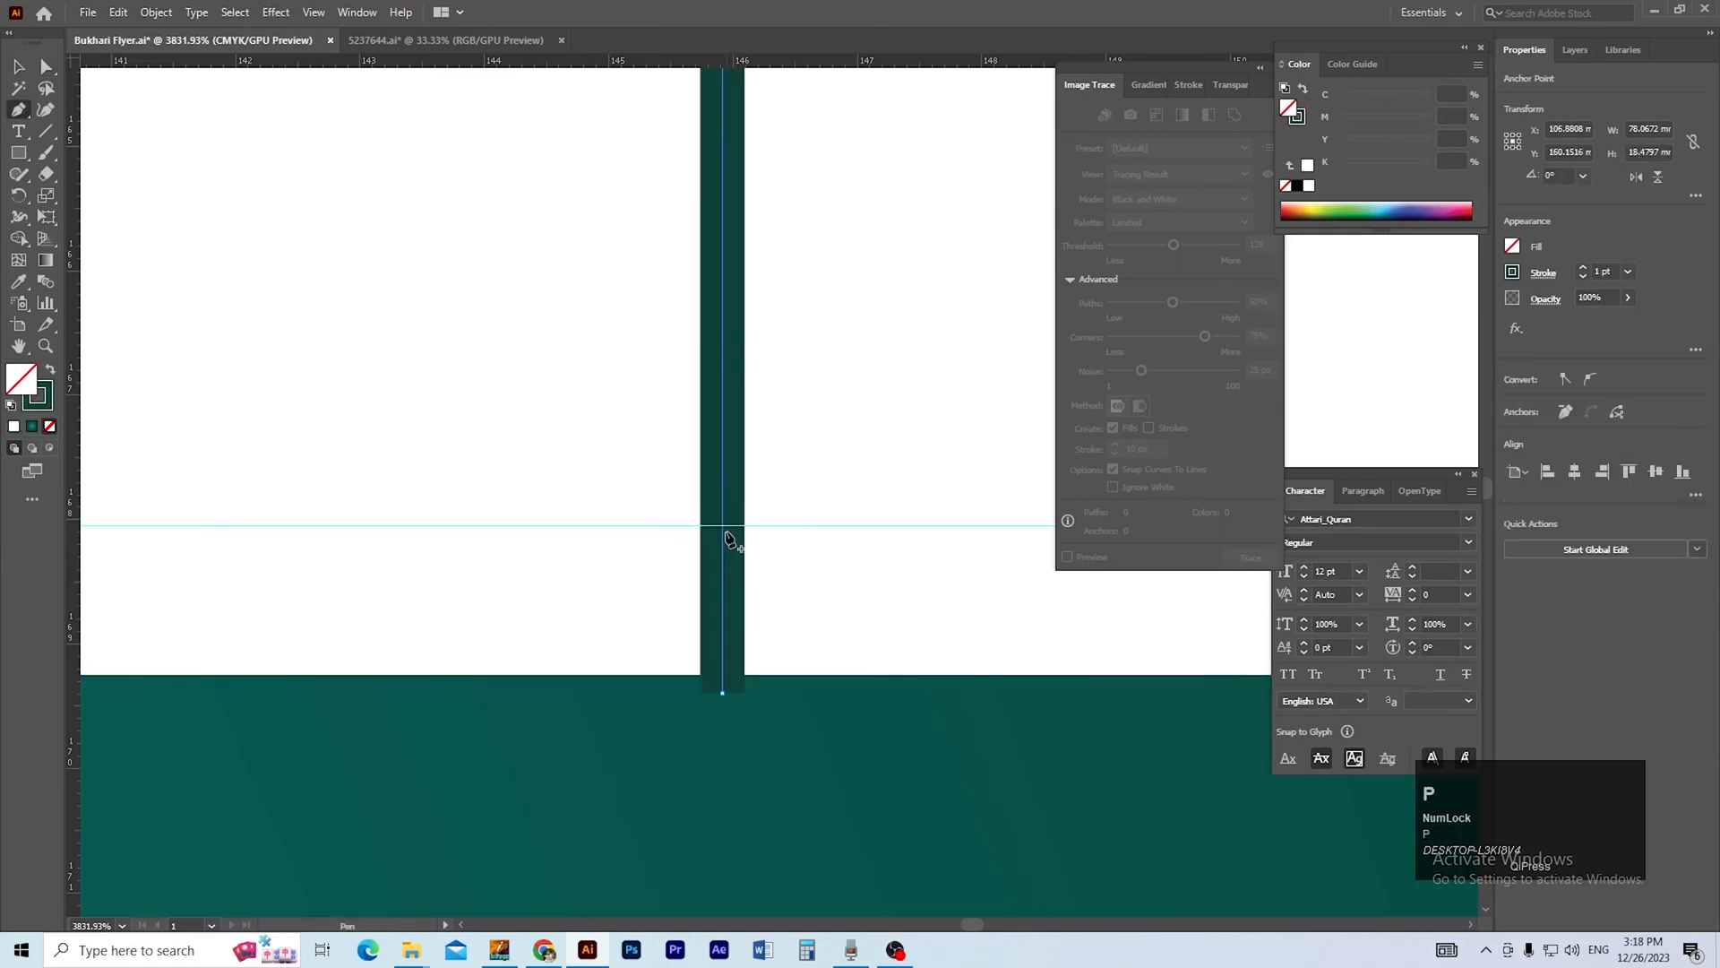
left_click(724, 530)
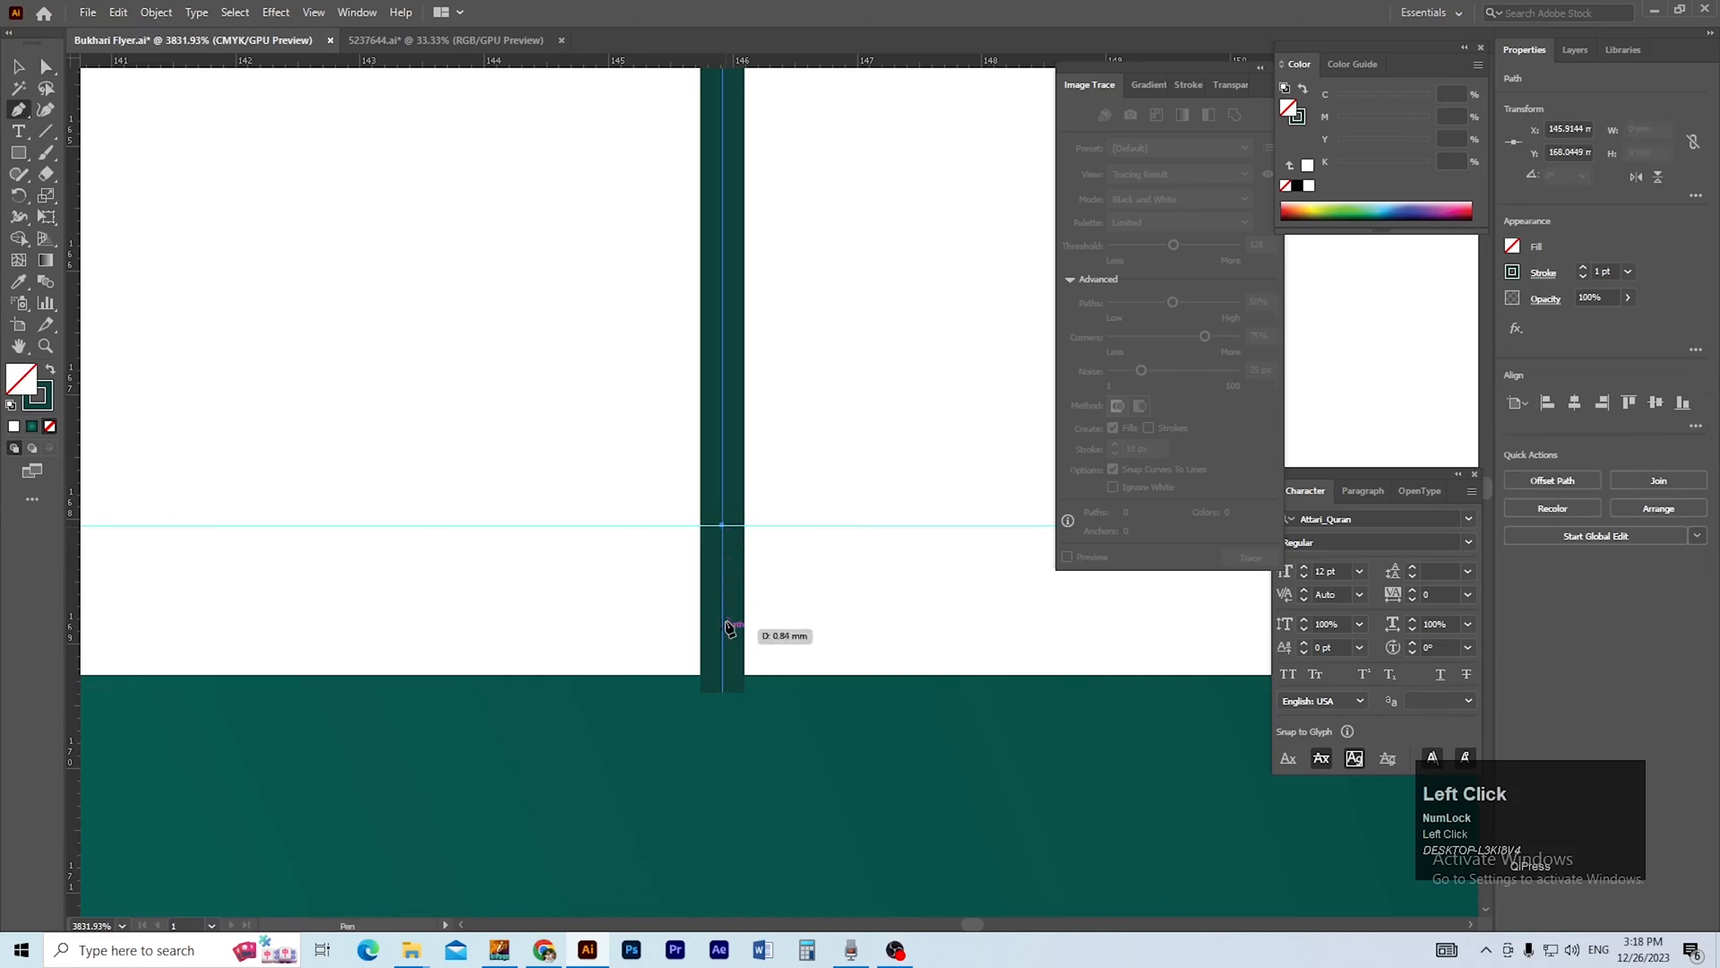
key("a")
left_click(724, 693)
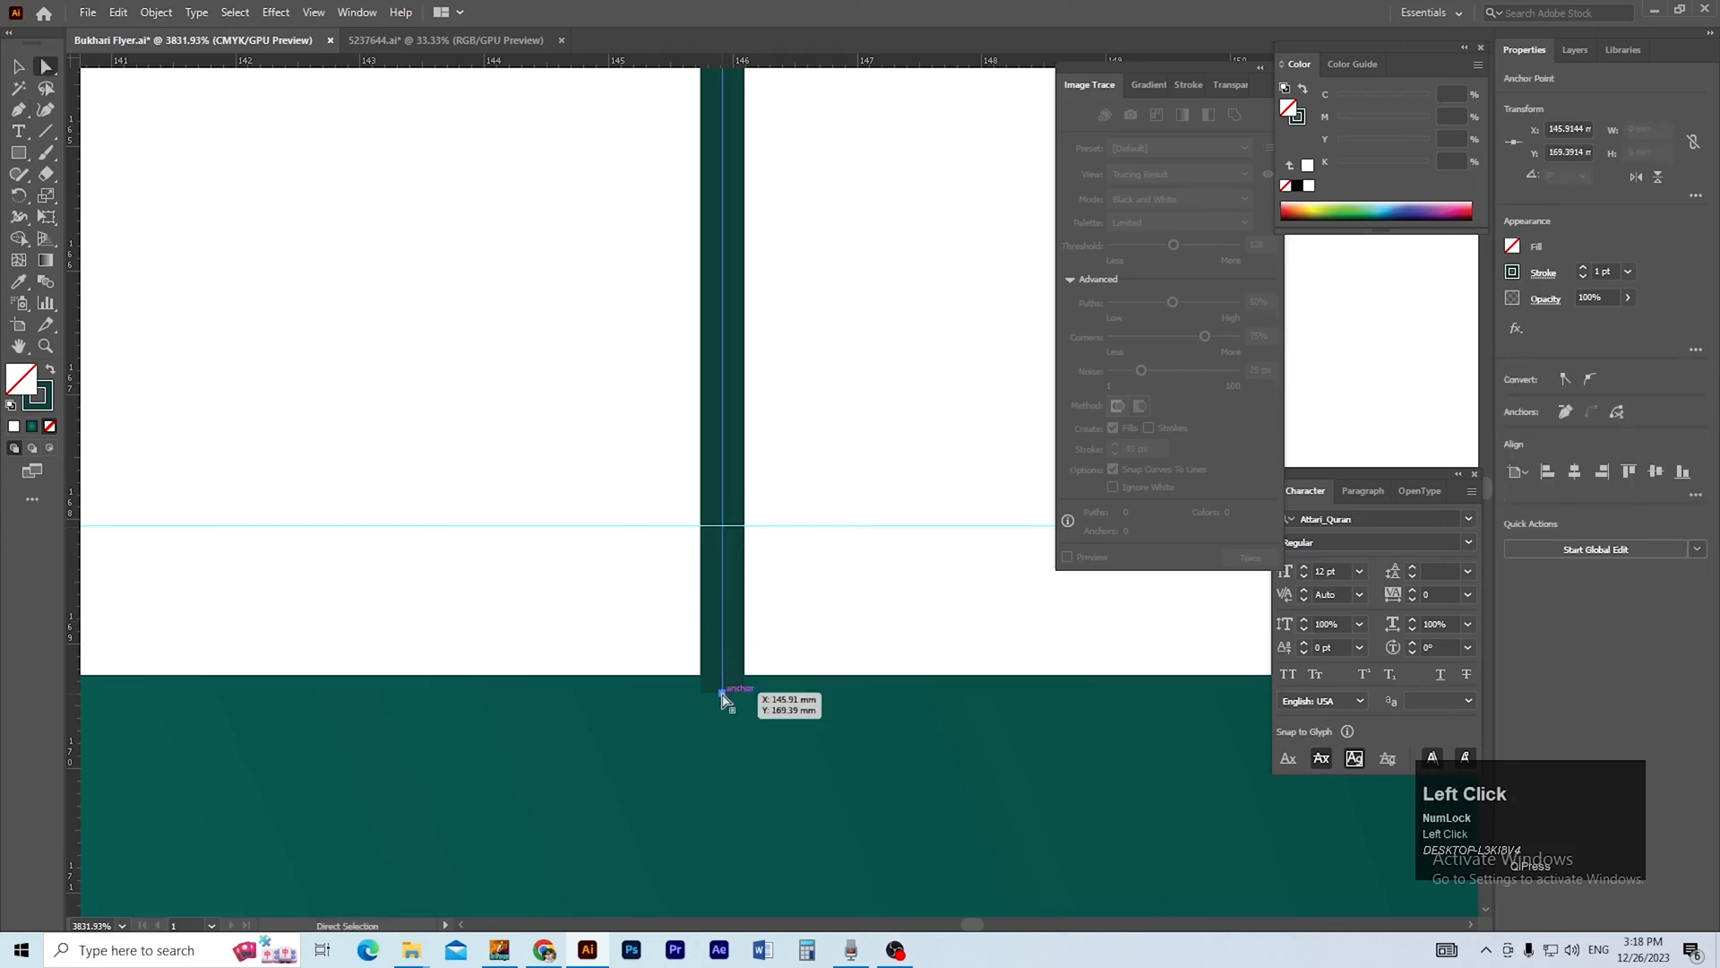
key("Delete")
key("ctrl+z")
Move the lower end point of the frame's right side up to the horizontal guide.
left_click_drag(725, 698, 722, 525)
left_click(659, 568, "ctrl+alt")
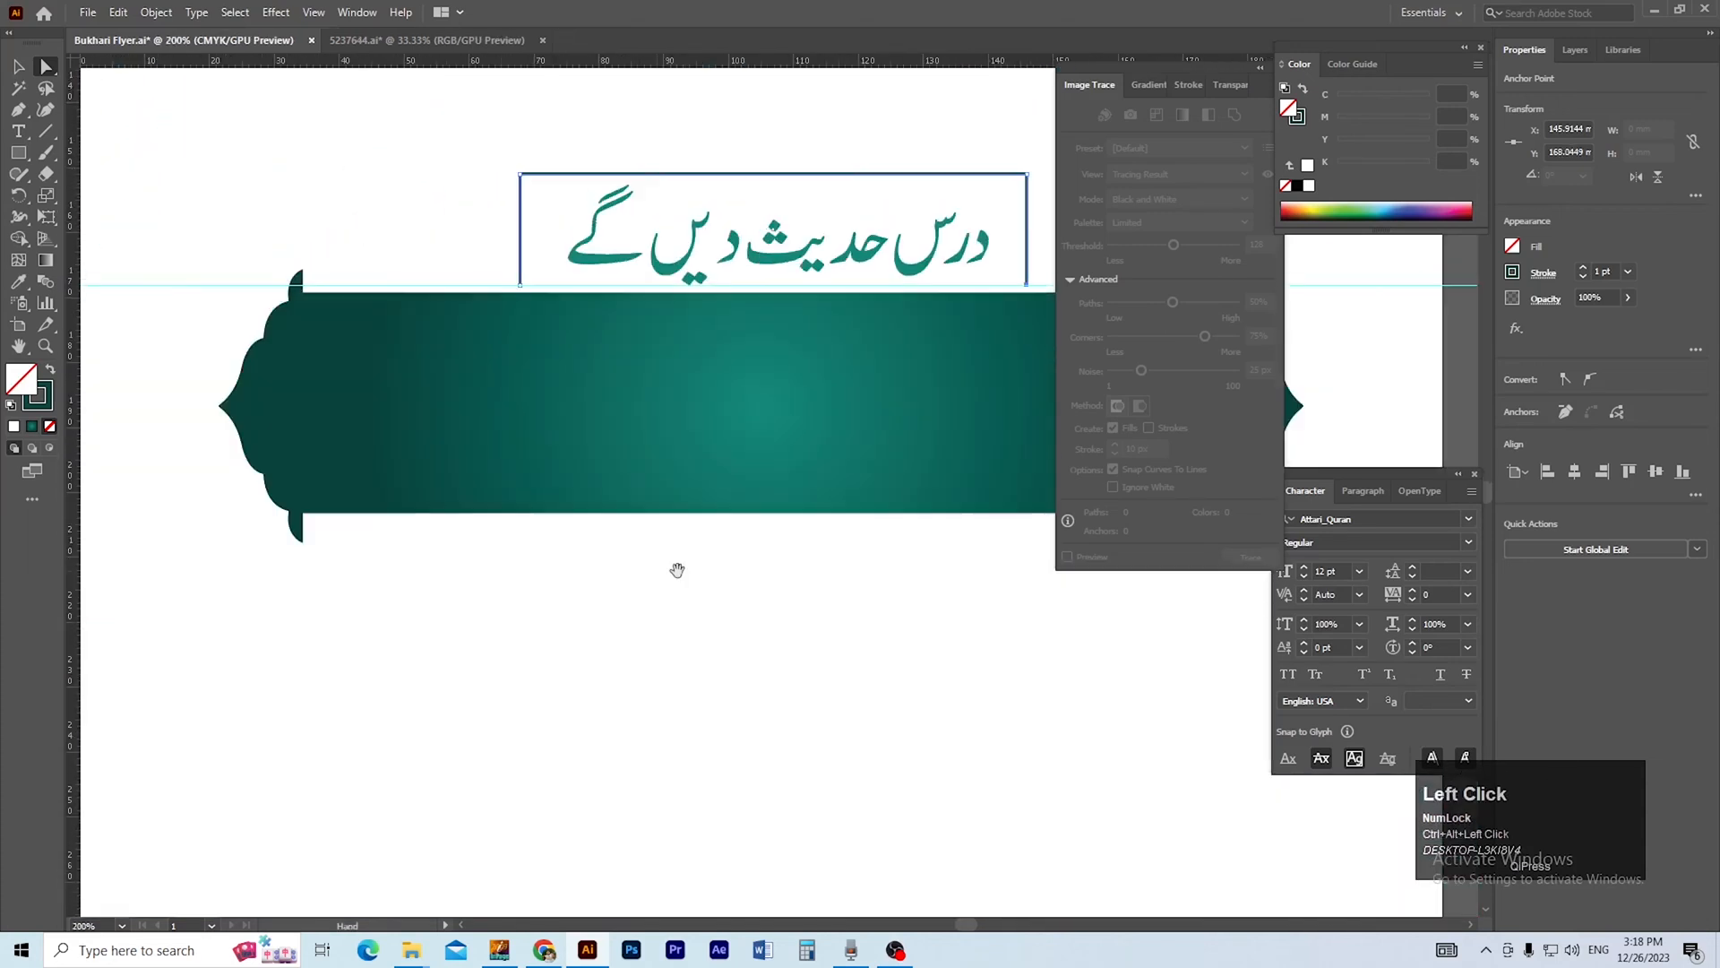
left_click_drag(677, 570, 557, 644)
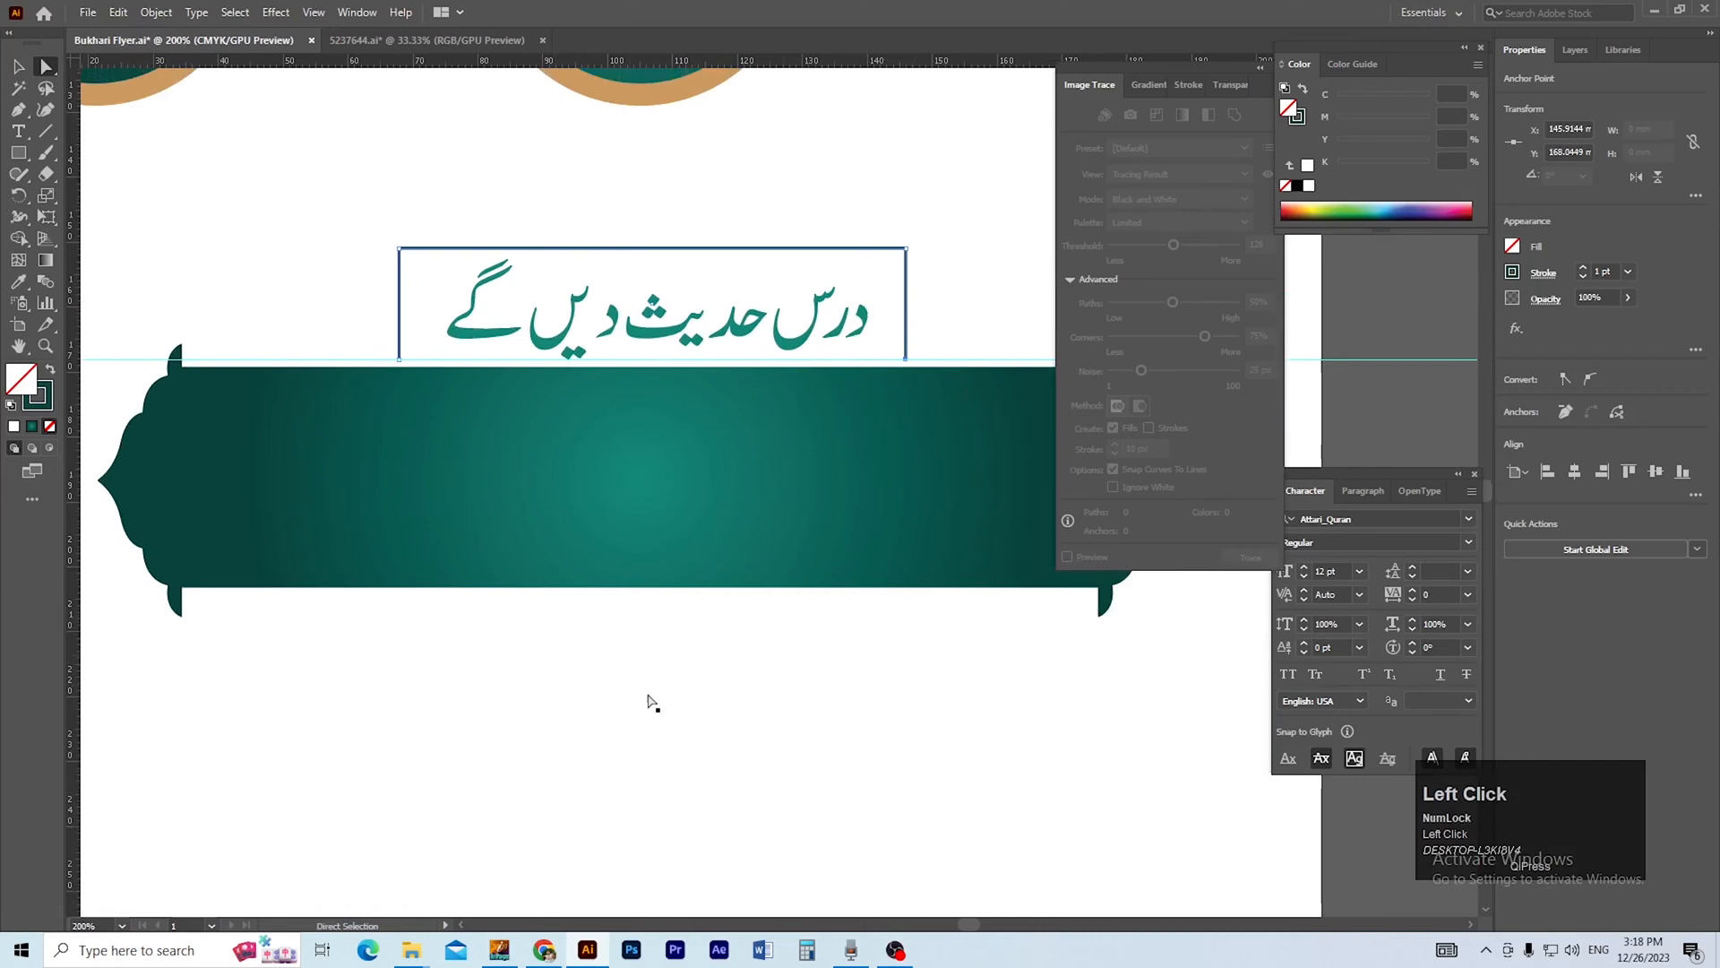
key("v")
left_click(678, 706)
Stretch the open heading frame down to the banner's upper edge, to a height of about 18.3 mm.
left_click_drag(599, 422, 597, 548)
key("v")
left_click(596, 323)
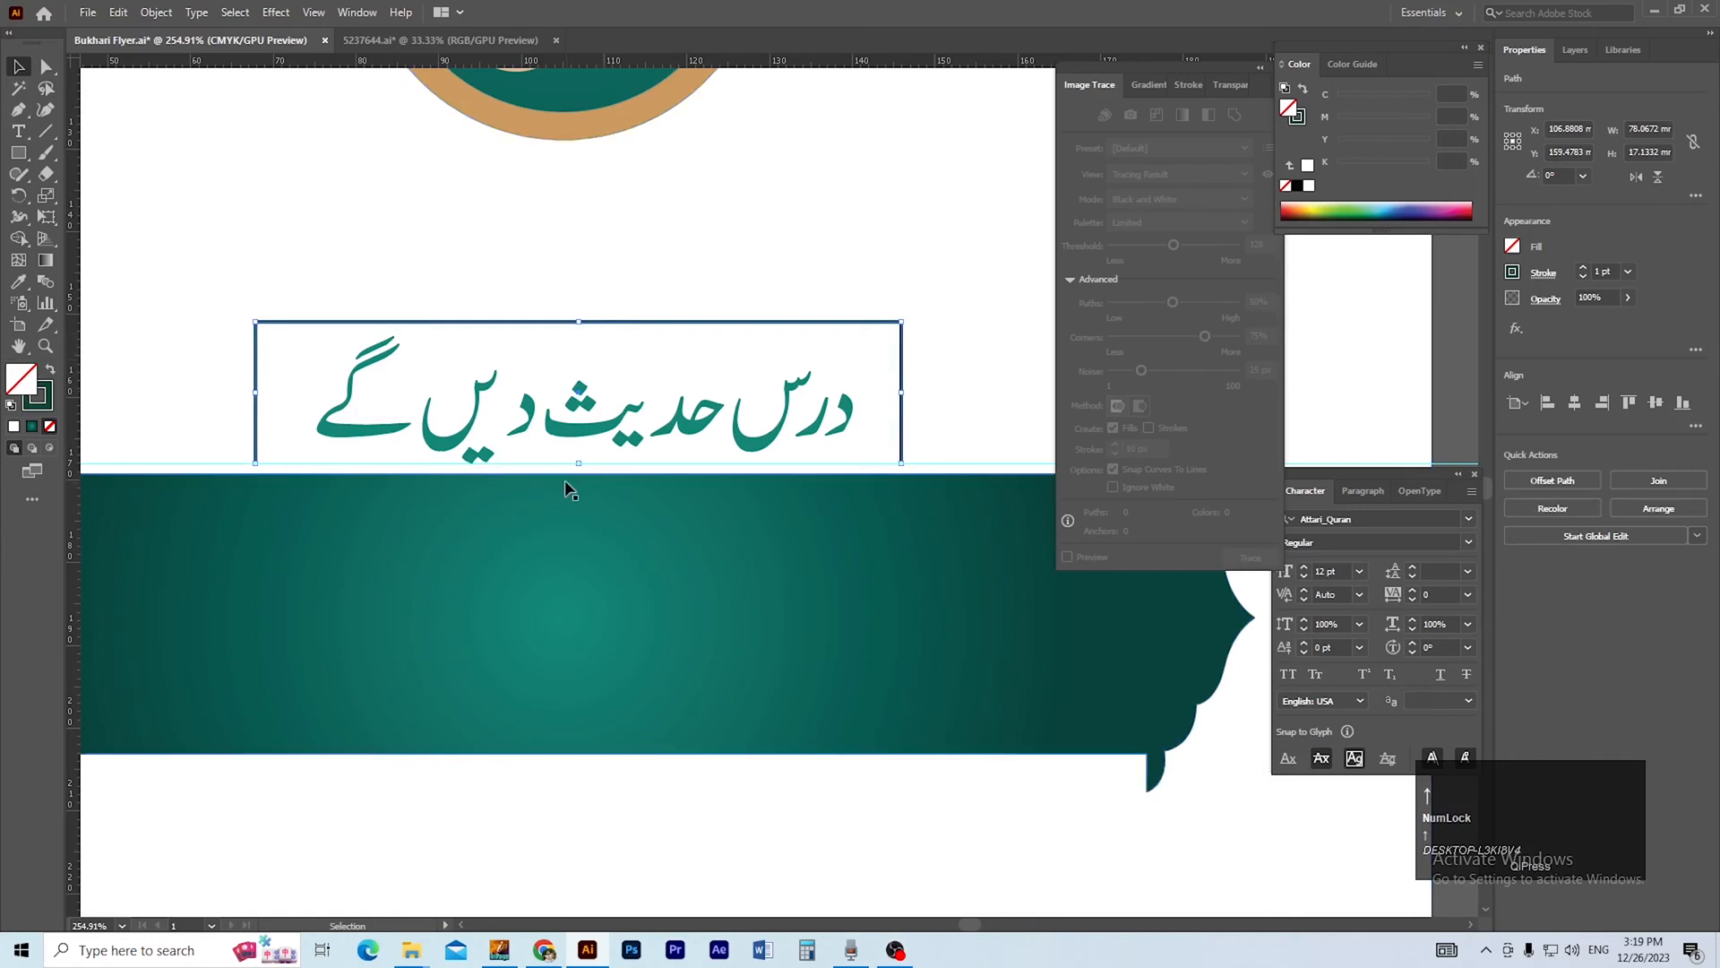
left_click_drag(580, 465, 581, 474)
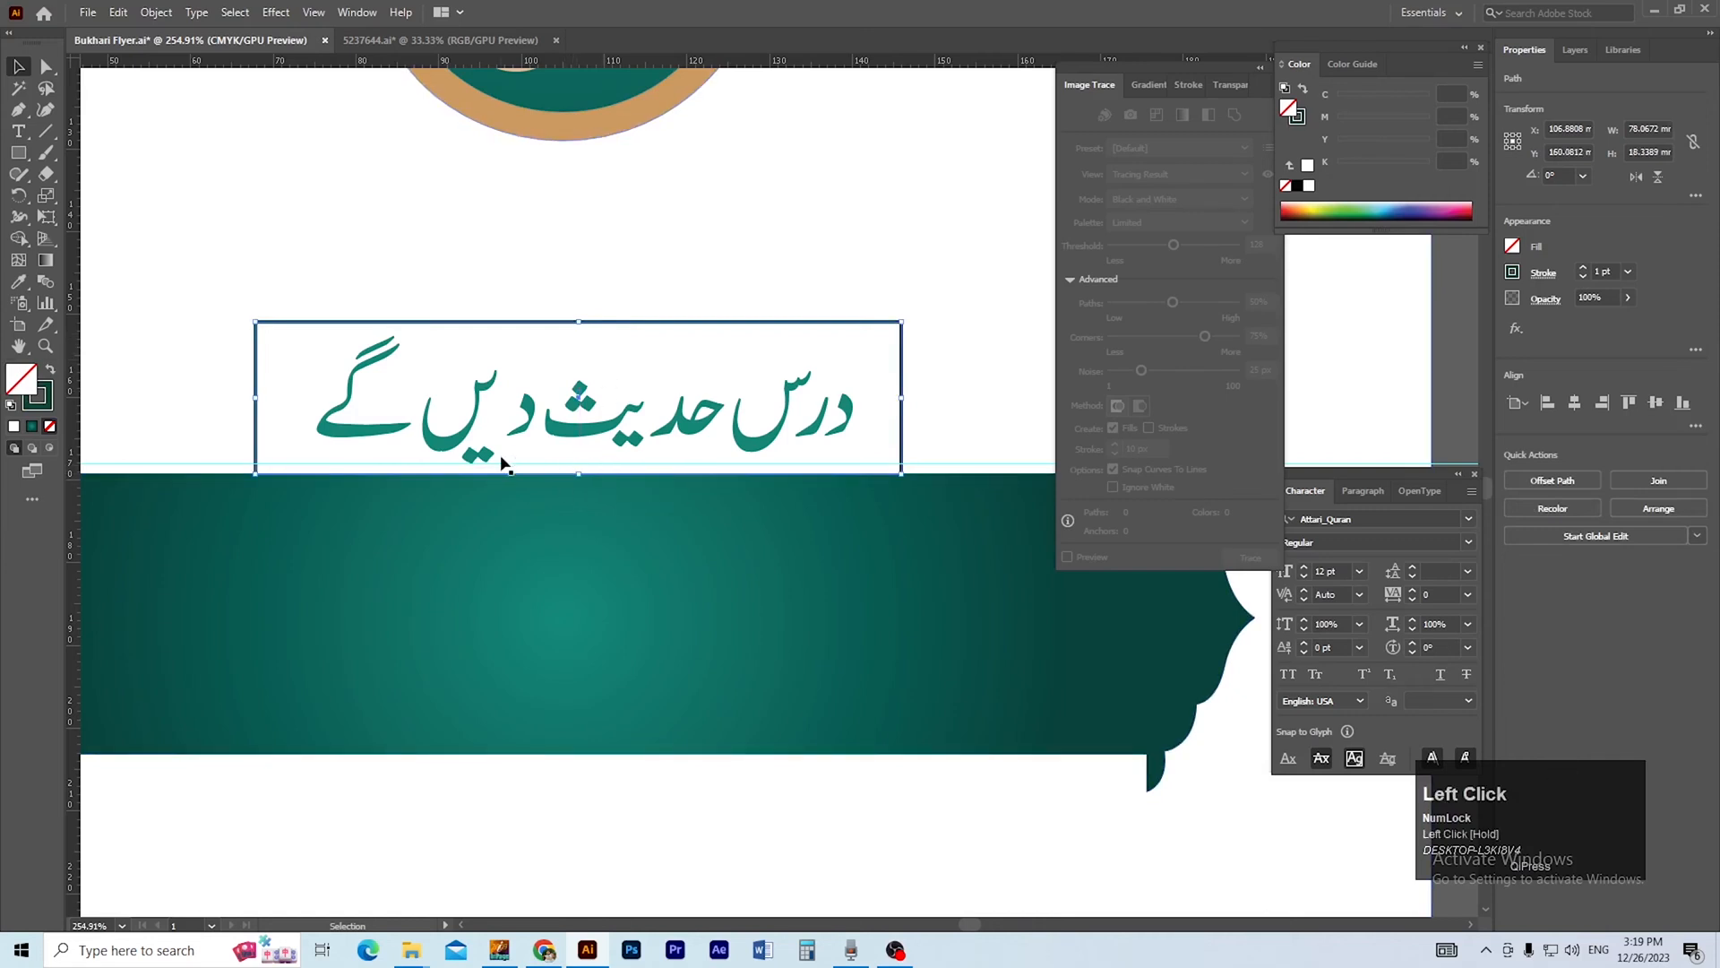
Round the two upper corners of the open heading frame.
key("a")
left_click_drag(268, 338, 274, 362)
left_click(426, 259)
left_click(635, 545, "ctrl+alt")
left_click(635, 546, "ctrl+alt")
left_click_drag(653, 521, 696, 542)
left_click(695, 524, "ctrl+alt")
left_click_drag(392, 591, 472, 578)
key("v")
left_click(450, 626)
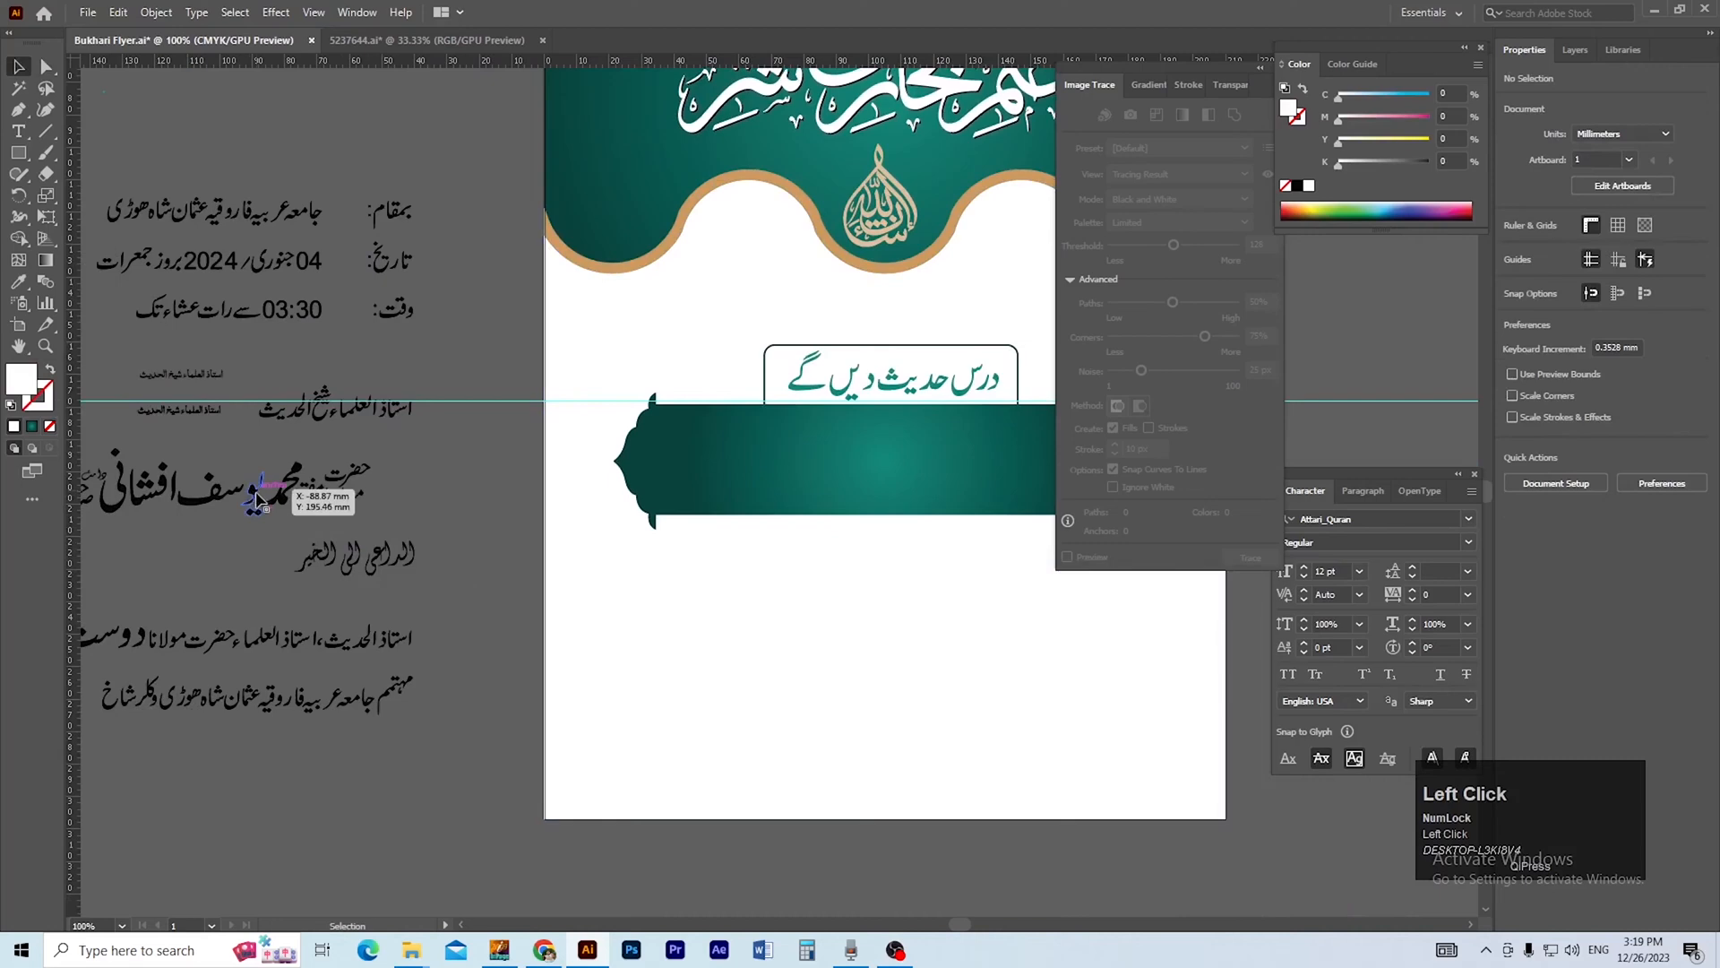
Move the small text line استاذ العلماء شیخ الحدیث onto the banner's upper part and enlarge it to about 63 mm wide.
left_click_drag(191, 412, 787, 522)
left_click_drag(717, 457, 702, 494)
left_click(705, 452, "ctrl")
left_click_drag(810, 530, 810, 507)
left_click_drag(786, 540, 695, 536)
left_click(740, 589, "shift")
left_click(740, 589, "alt")
Centre the line استاذ العلماء شیخ الحدیث horizontally on the flyer.
left_click(1575, 405)
left_click(1082, 820)
left_click(720, 444, "ctrl+alt")
left_click(717, 441, "ctrl+alt")
left_click_drag(790, 540, 756, 572)
left_click_drag(1167, 708, 1117, 722)
left_click(1118, 722)
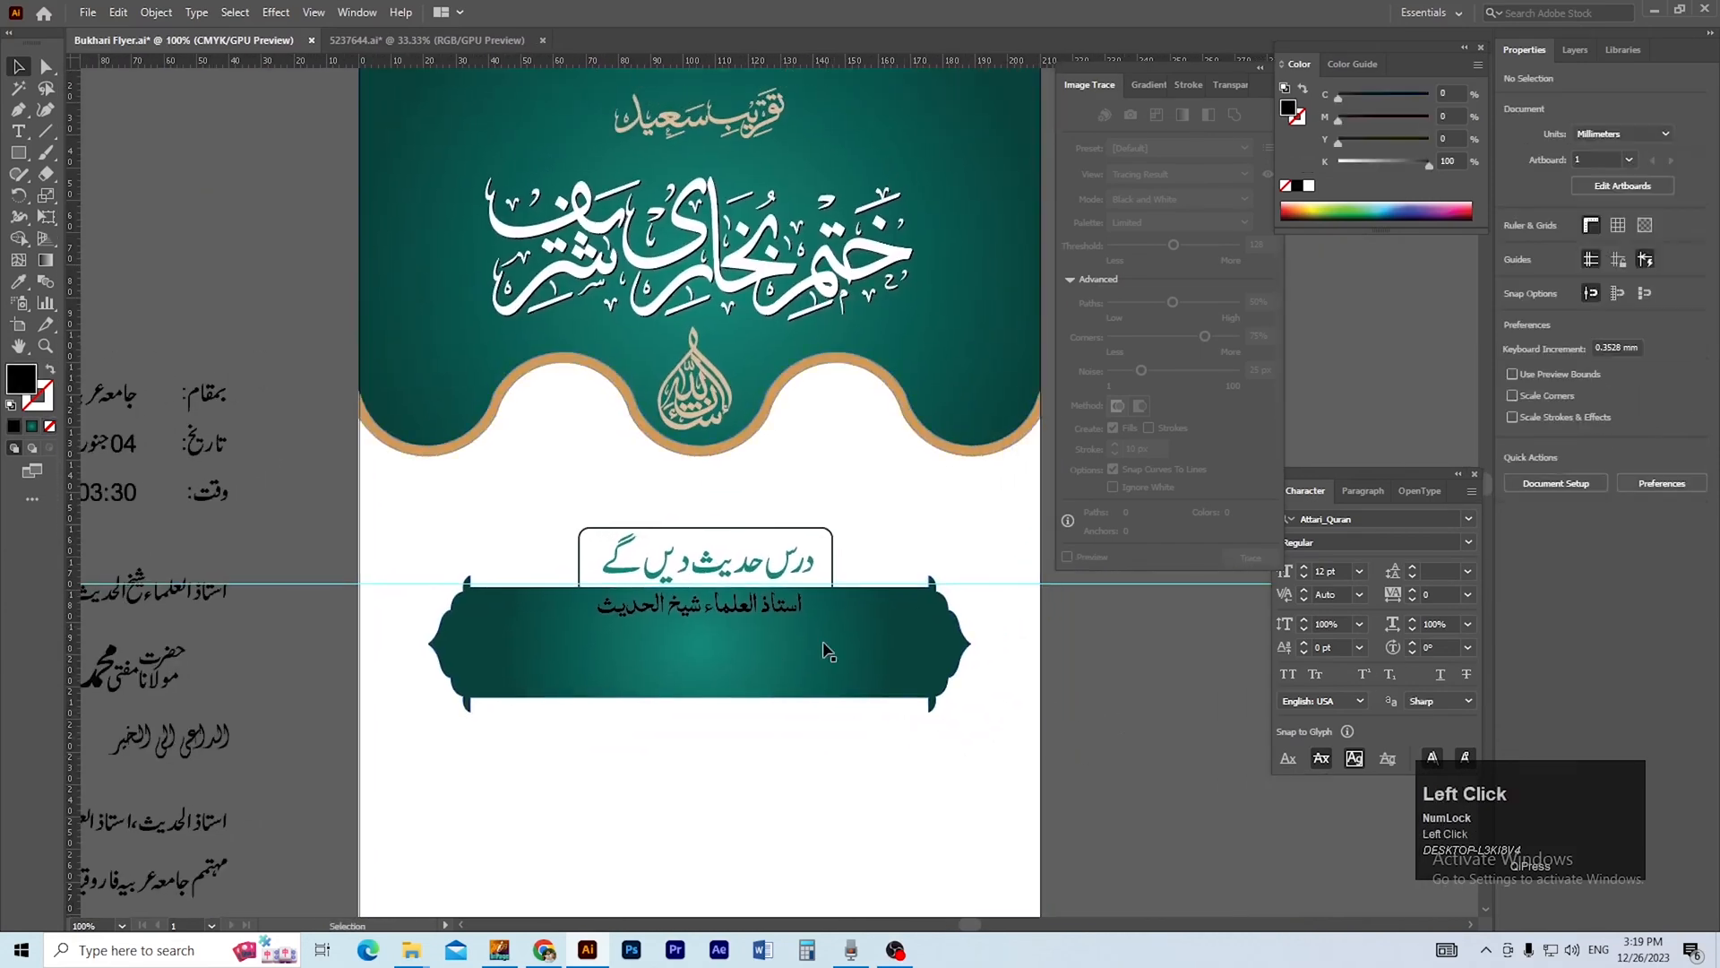
Fill the banner line استاذ العلماء شیخ الحدیث with the light gold sampled from the calligraphy تقریب سعید.
left_click(787, 611)
key("i")
left_click(685, 114)
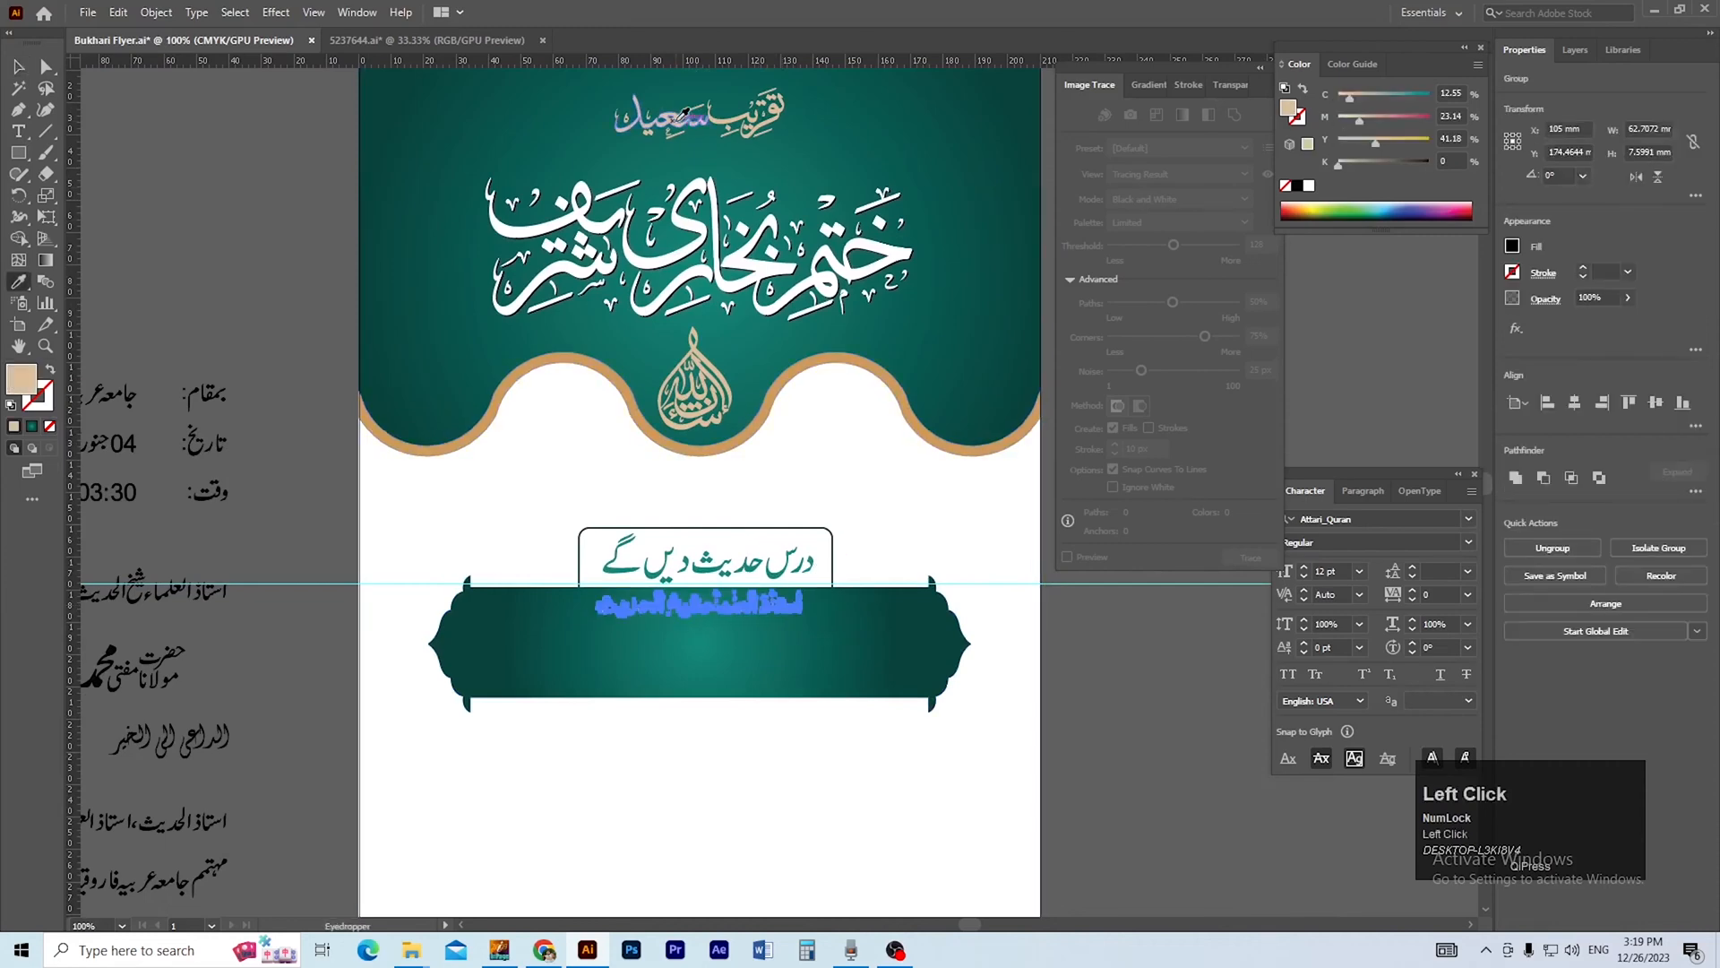
left_click(1111, 675)
left_click(698, 685, "ctrl+alt")
left_click_drag(713, 681, 676, 707)
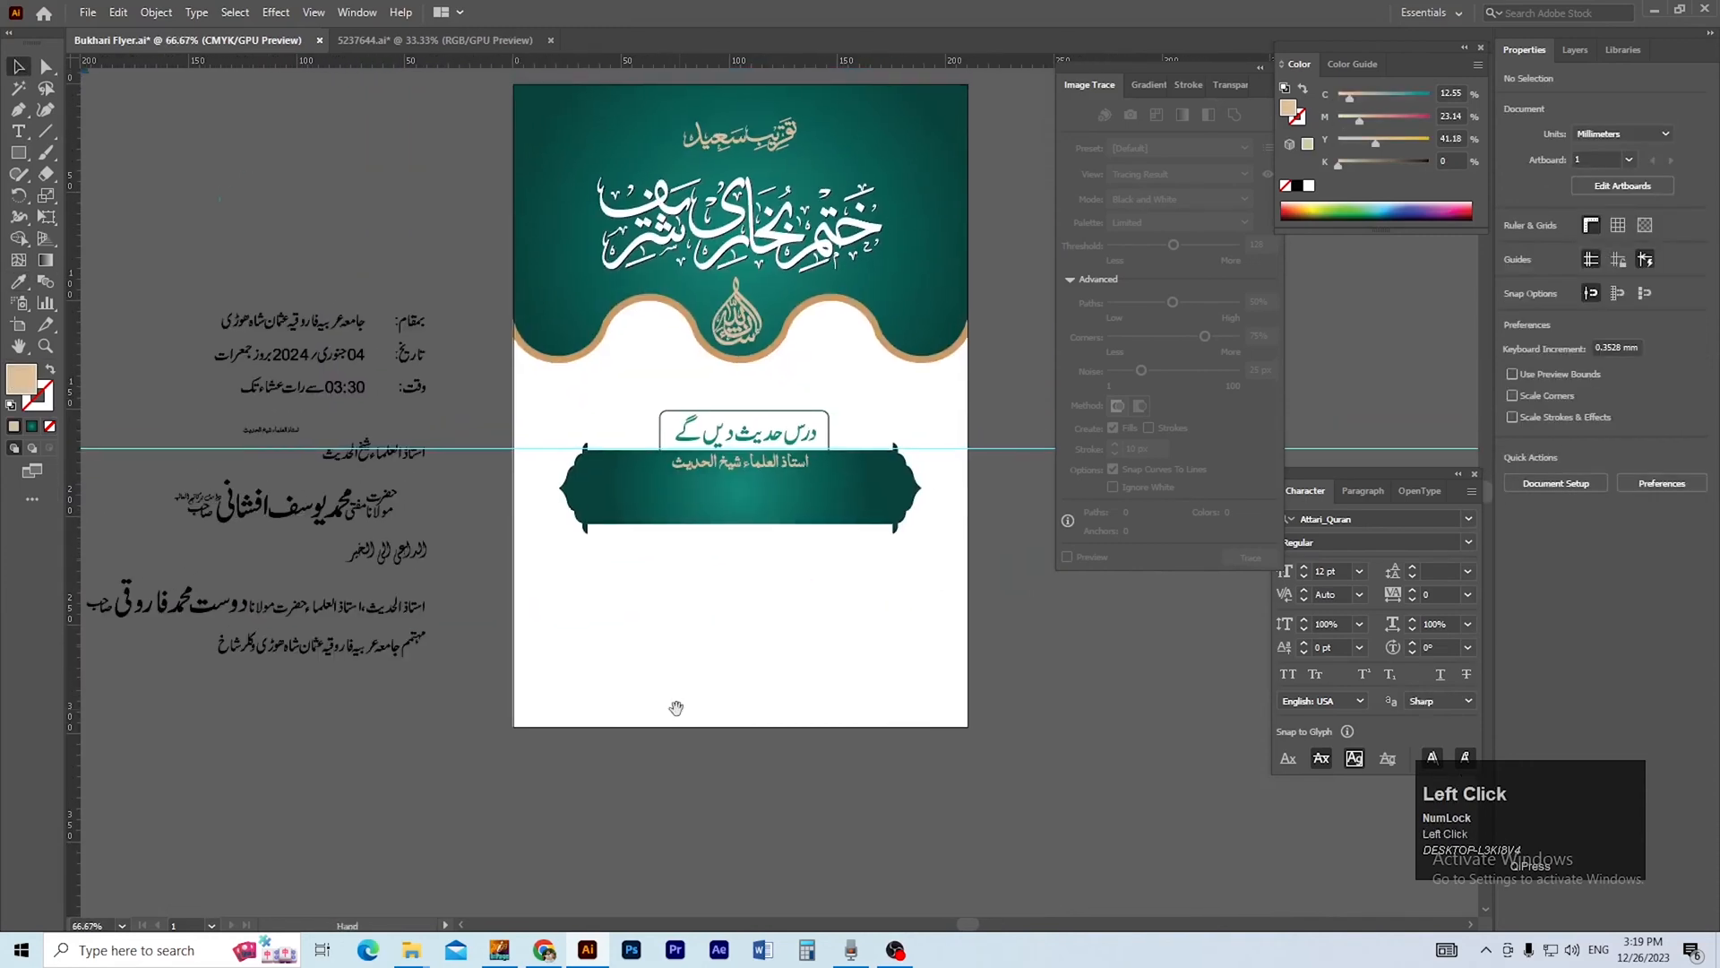
Move the speaker's name line onto the banner below the title line and fill it with white.
left_click(234, 515)
left_click_drag(234, 515, 695, 506)
left_click(781, 502, "ctrl")
left_click(781, 502, "ctrl")
left_click(817, 493, "ctrl")
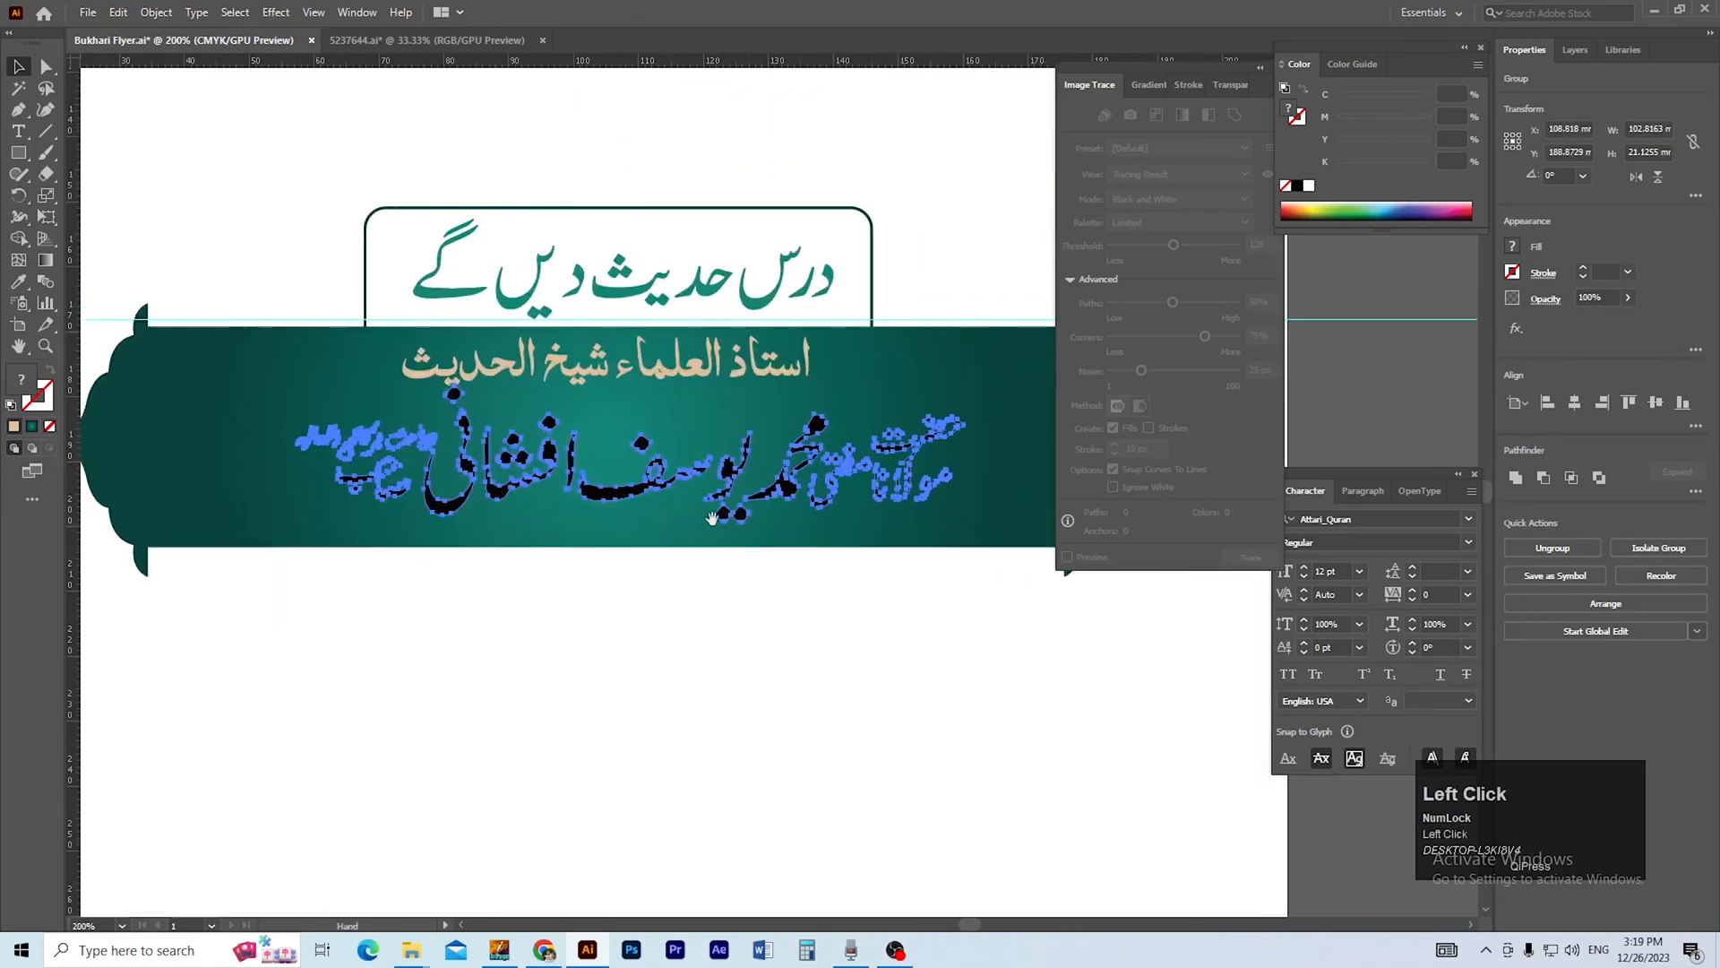
left_click(1309, 188)
Enlarge the speaker's name line to about 116 × 24 mm and nudge it up within the banner.
left_click(780, 427, "ctrl+alt")
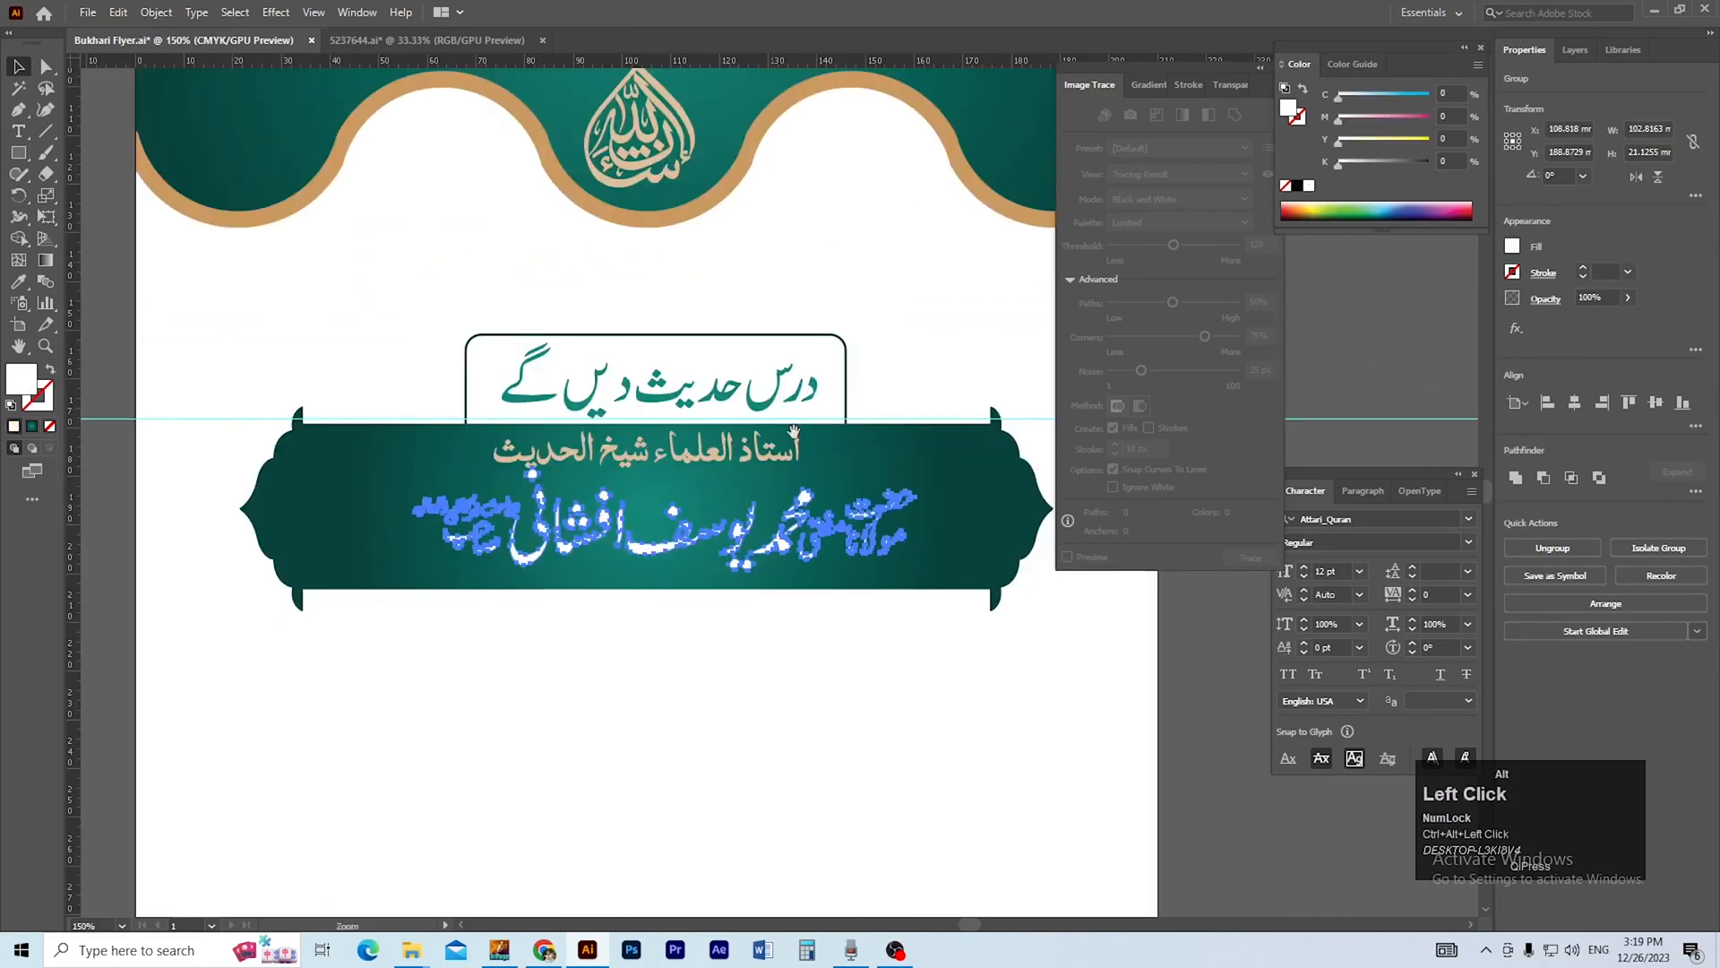
left_click_drag(854, 490, 852, 449)
left_click_drag(667, 532, 668, 544)
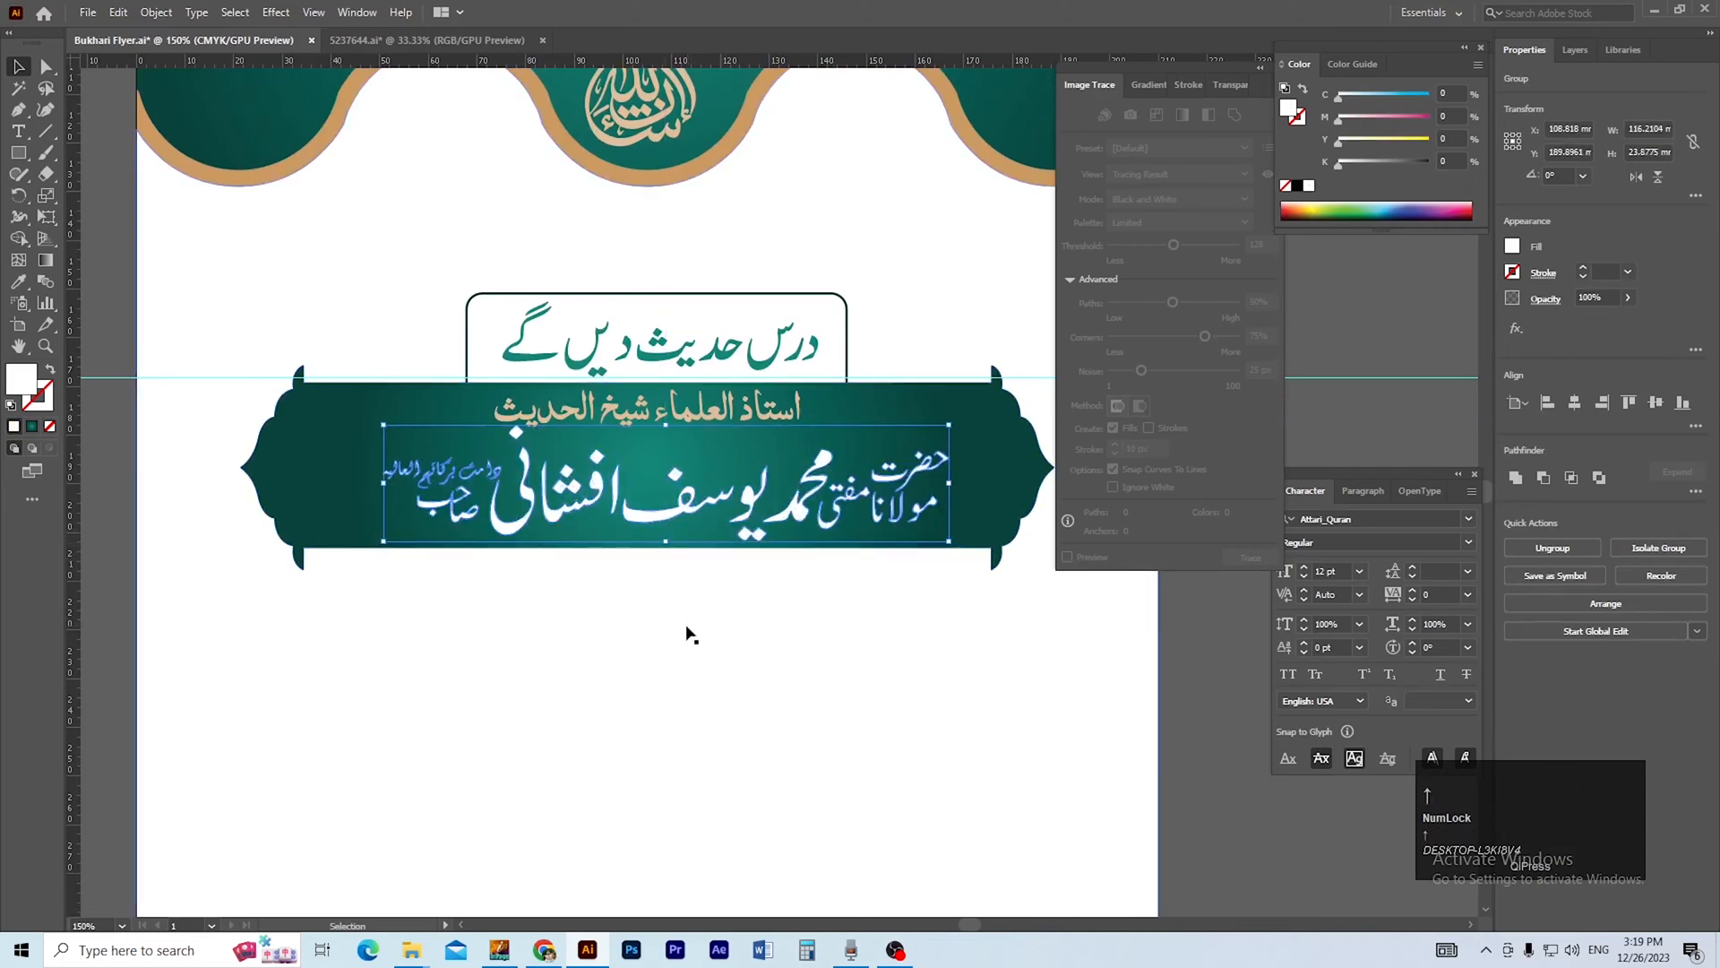
left_click(691, 619)
Lower the diamond-shaped dot over the ی at the end of the speaker's name so it sits closer to the letter.
left_click(510, 440, "ctrl")
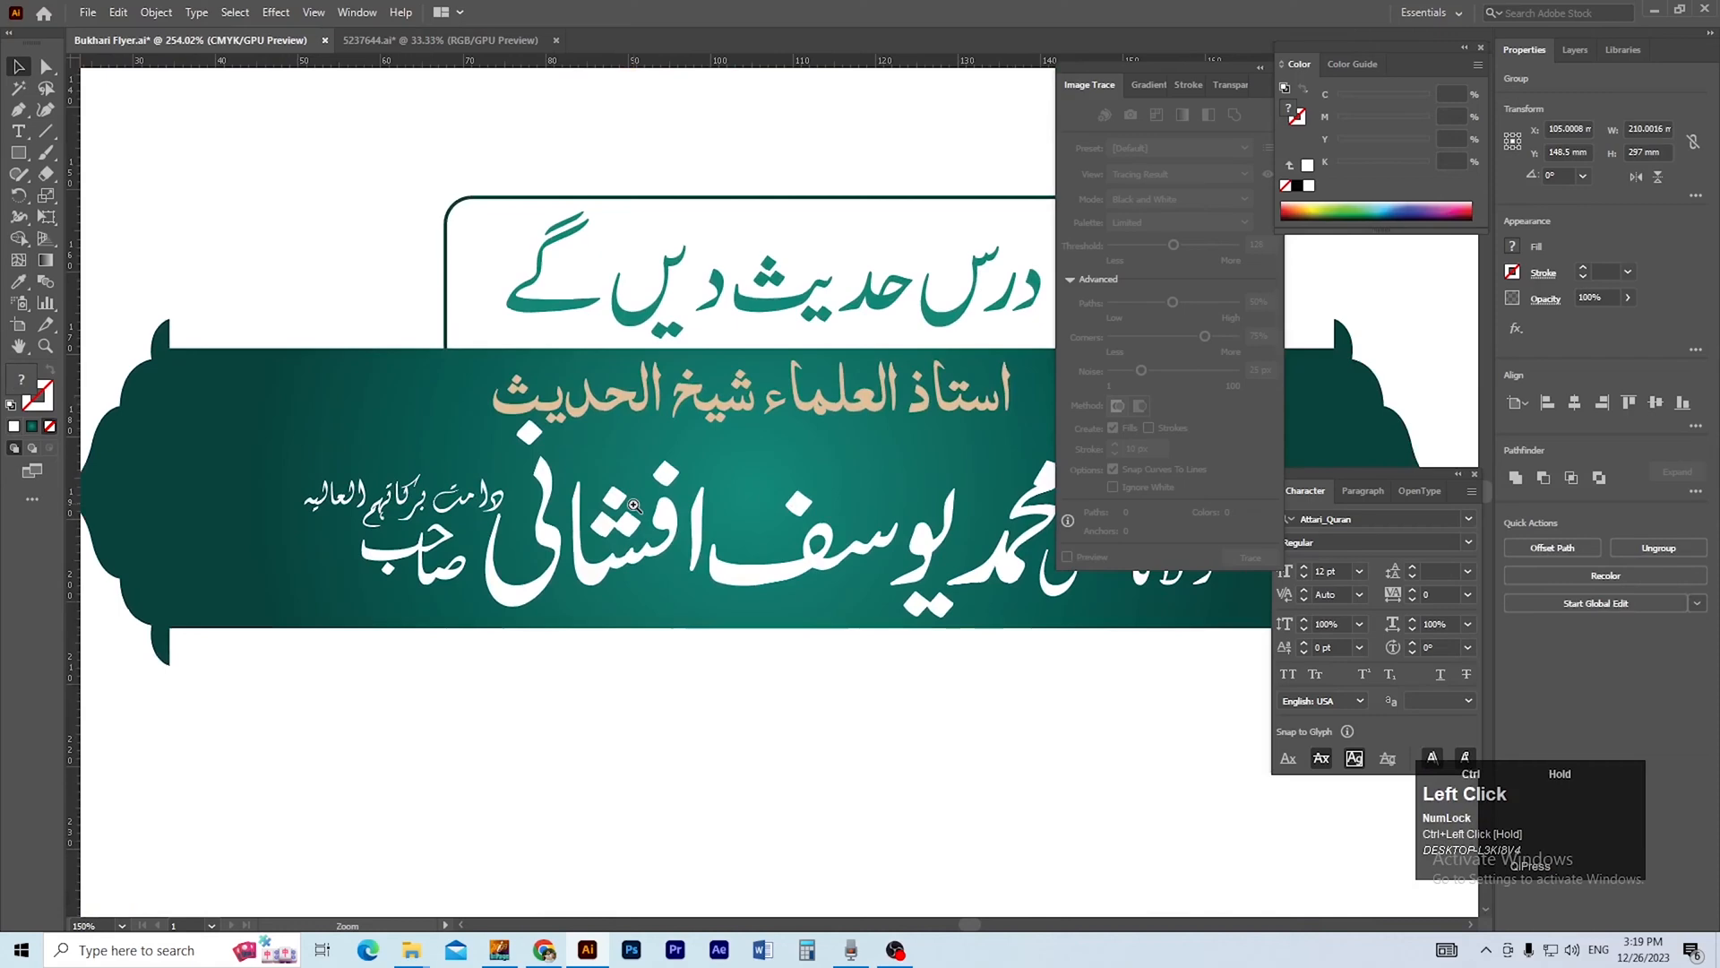
left_click(510, 440, "ctrl")
left_click(537, 438)
double_click(540, 437)
left_click(555, 437)
double_click(564, 437)
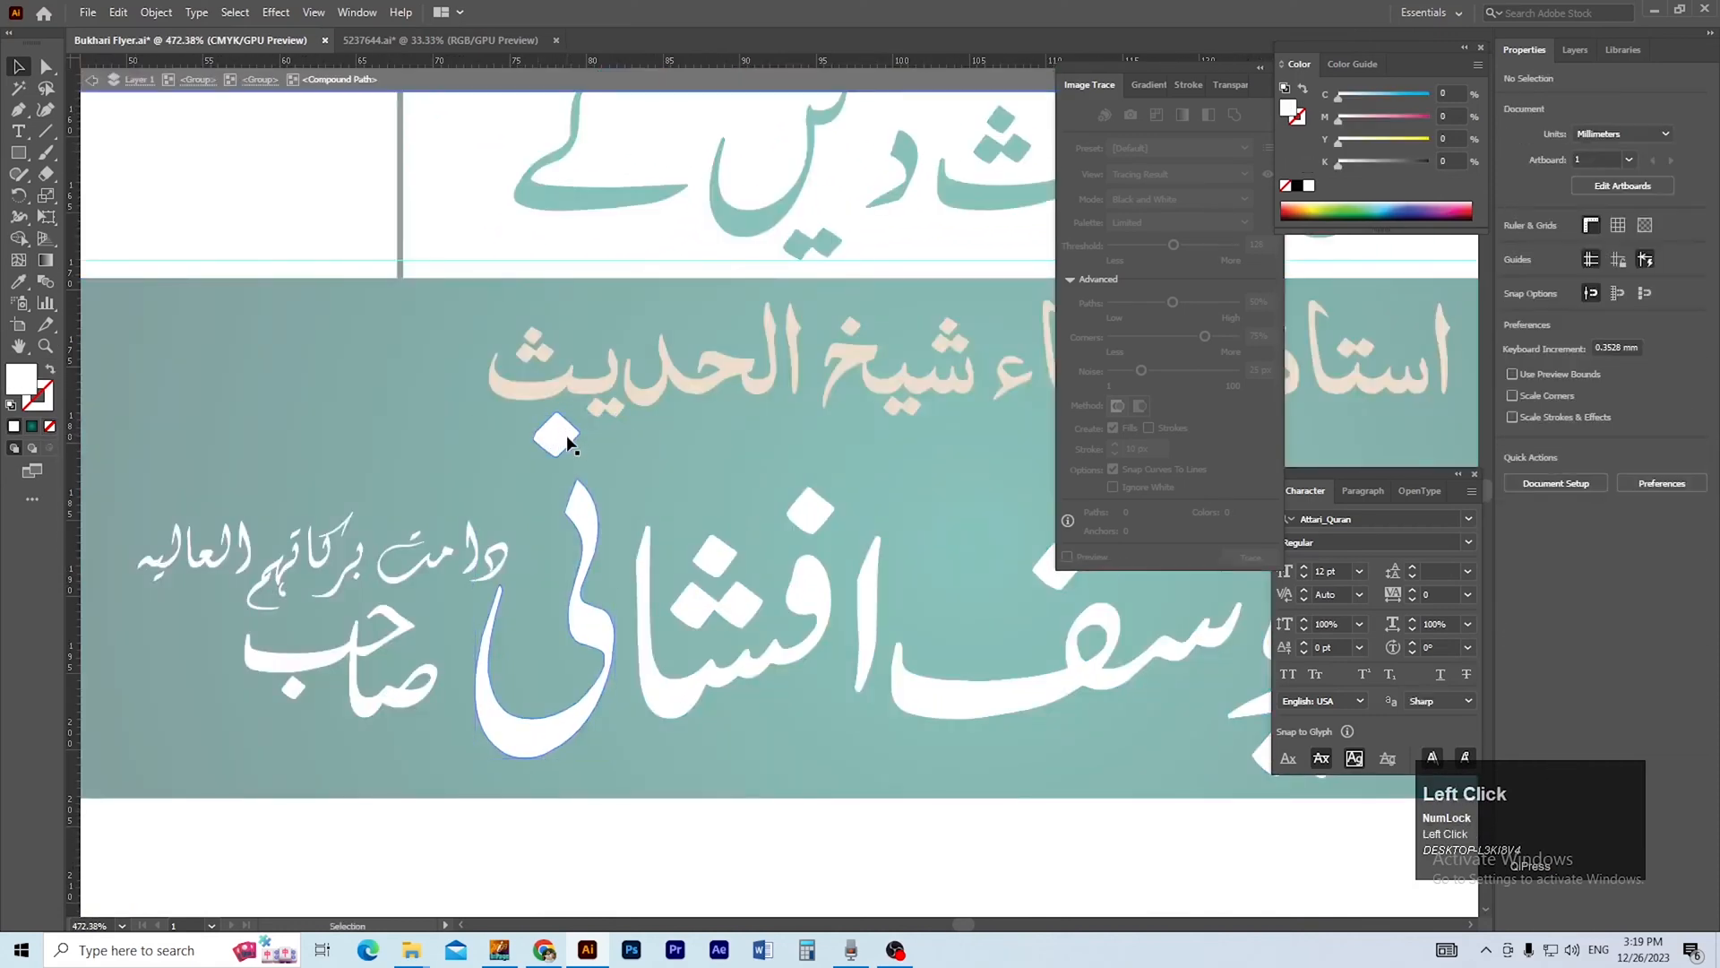
left_click_drag(564, 437, 547, 491)
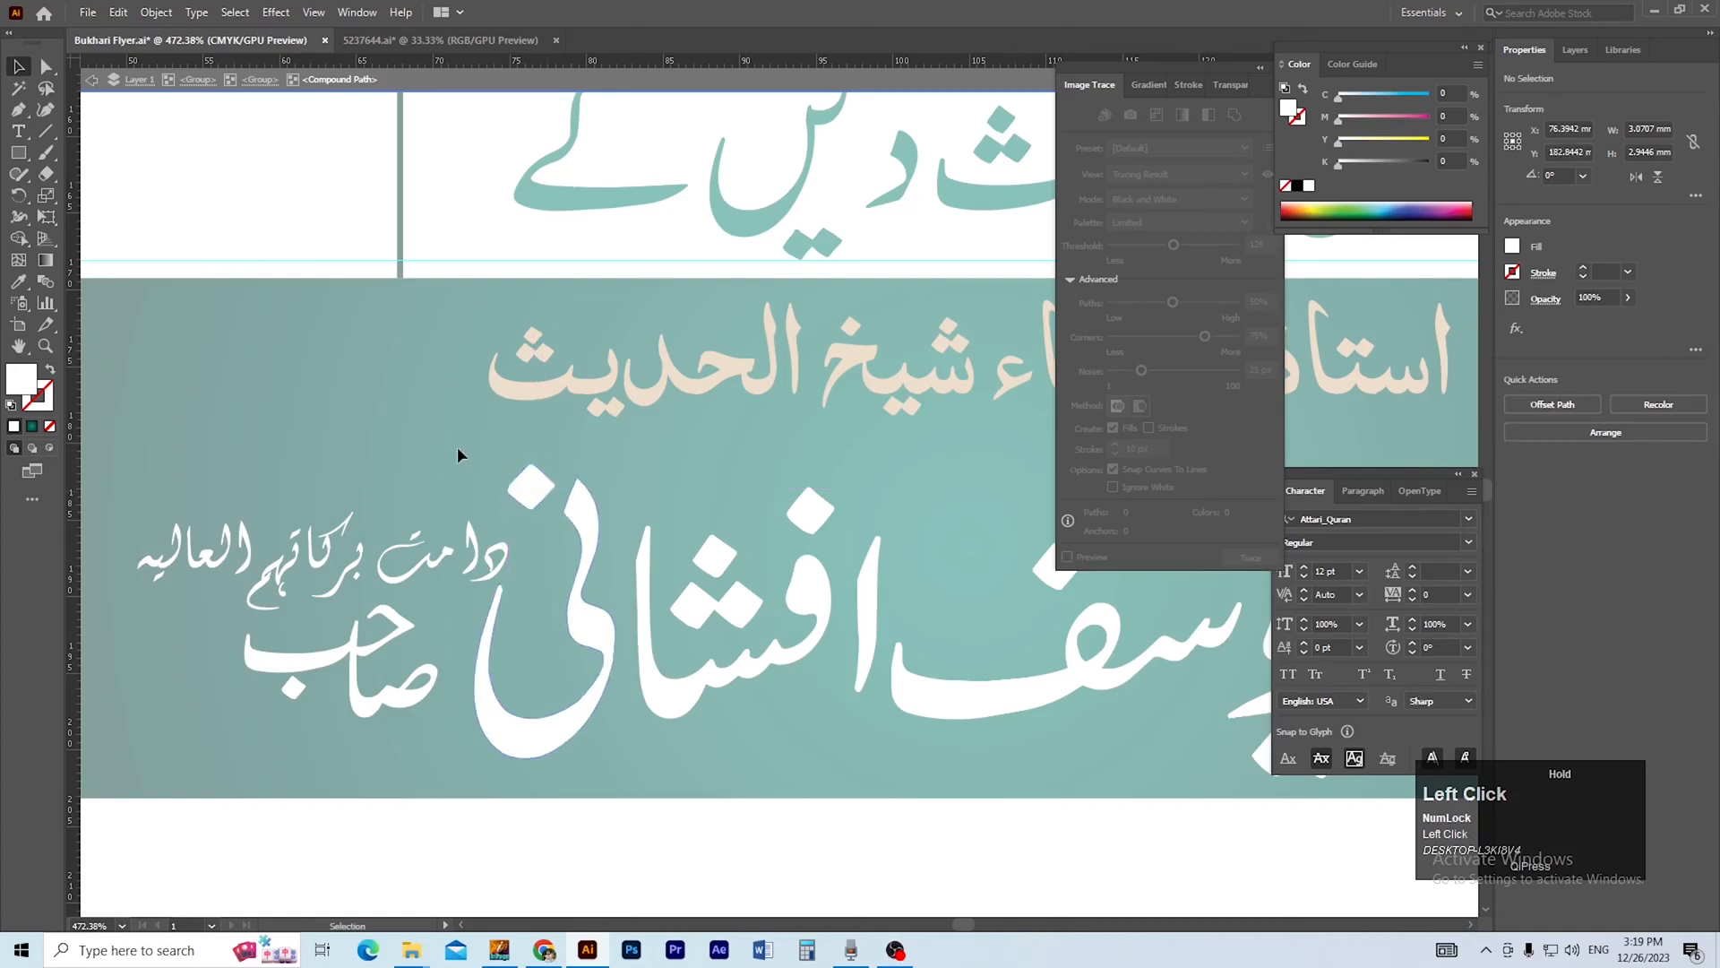
double_click(457, 448)
Copy the speaker's name line and nudge the original 0.3528 mm down and 0.3528 mm to the right.
left_click(745, 574, "ctrl+alt")
left_click(745, 573, "ctrl+alt")
left_click(746, 573, "ctrl+alt")
left_click(745, 574, "ctrl+alt")
left_click_drag(695, 548, 481, 593)
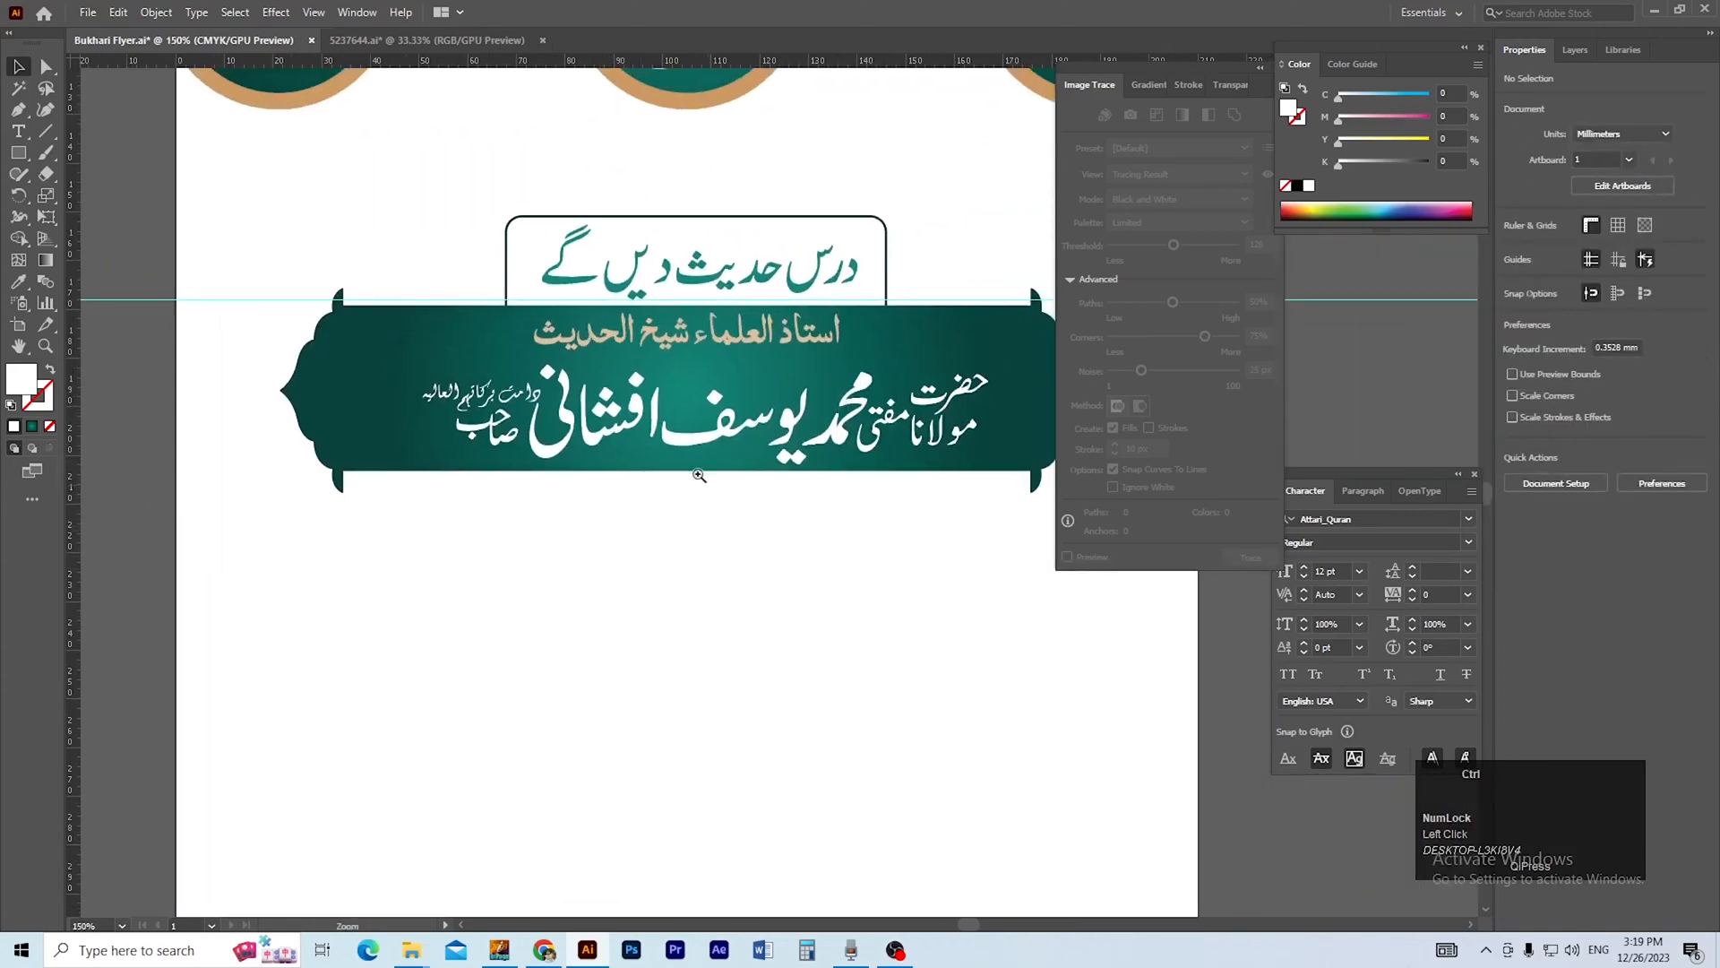
left_click(663, 439, "ctrl")
left_click(663, 438, "ctrl")
left_click(697, 501, "ctrl")
left_click(696, 502, "ctrl")
left_click_drag(739, 610, 630, 720)
left_click(634, 482)
left_click(776, 476, "ctrl+alt")
left_click(764, 475, "ctrl+alt")
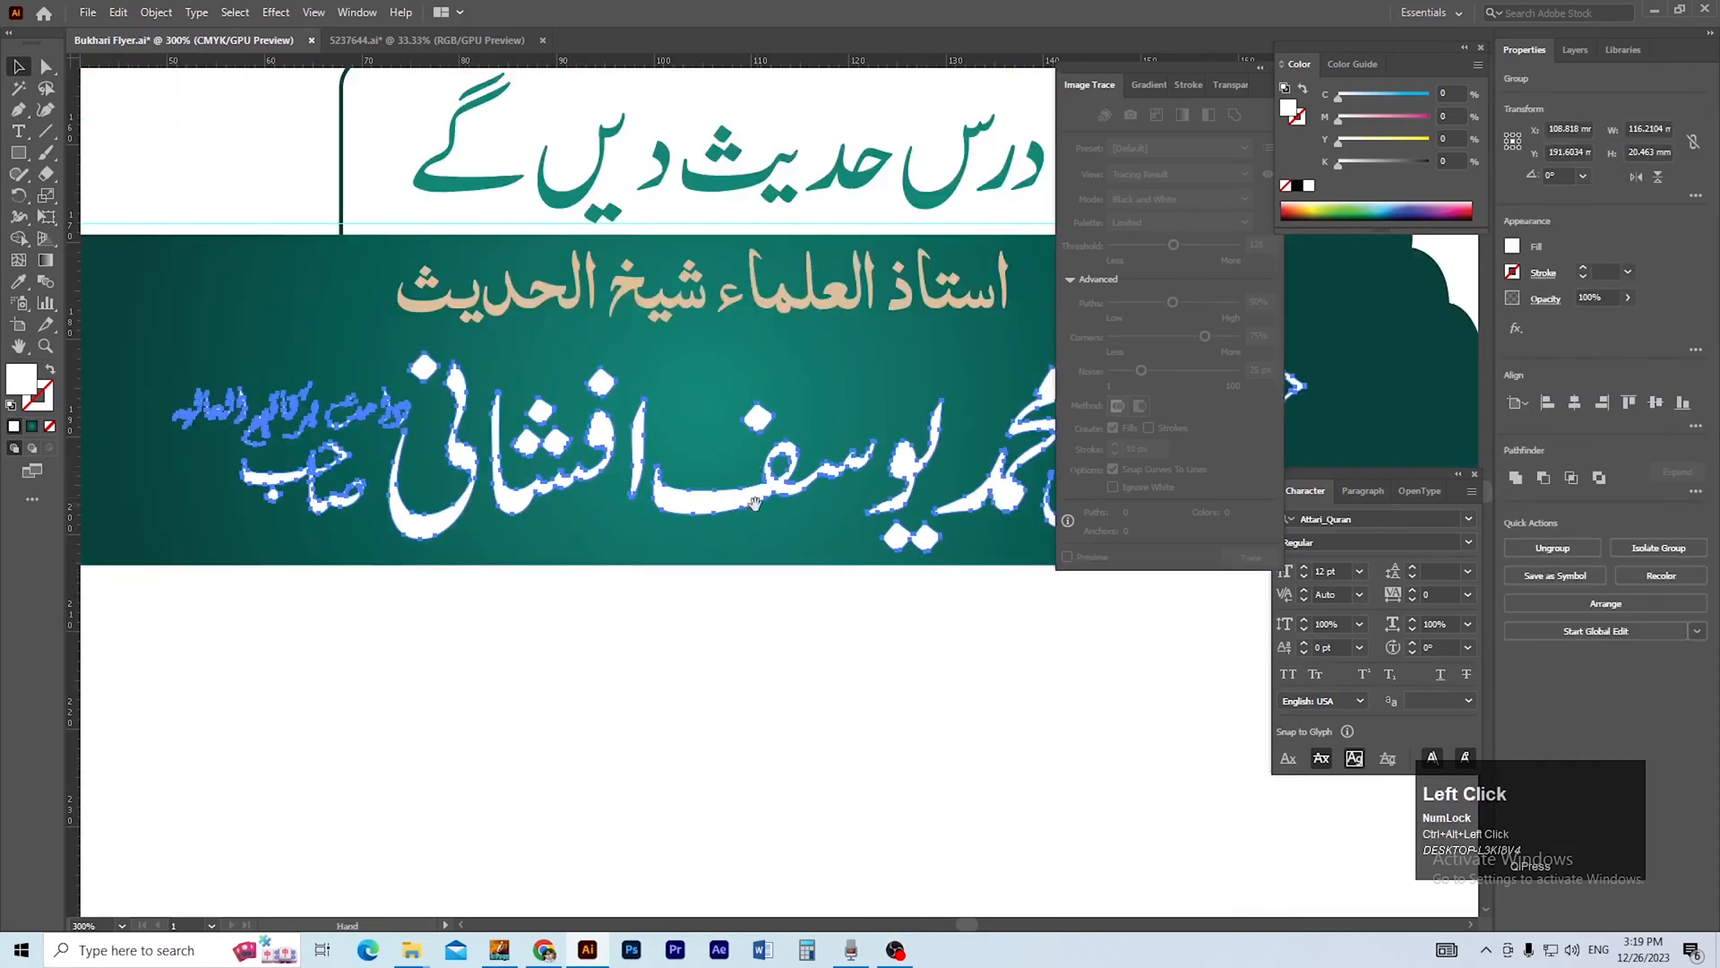
left_click_drag(733, 529, 667, 604)
key("ctrl+c")
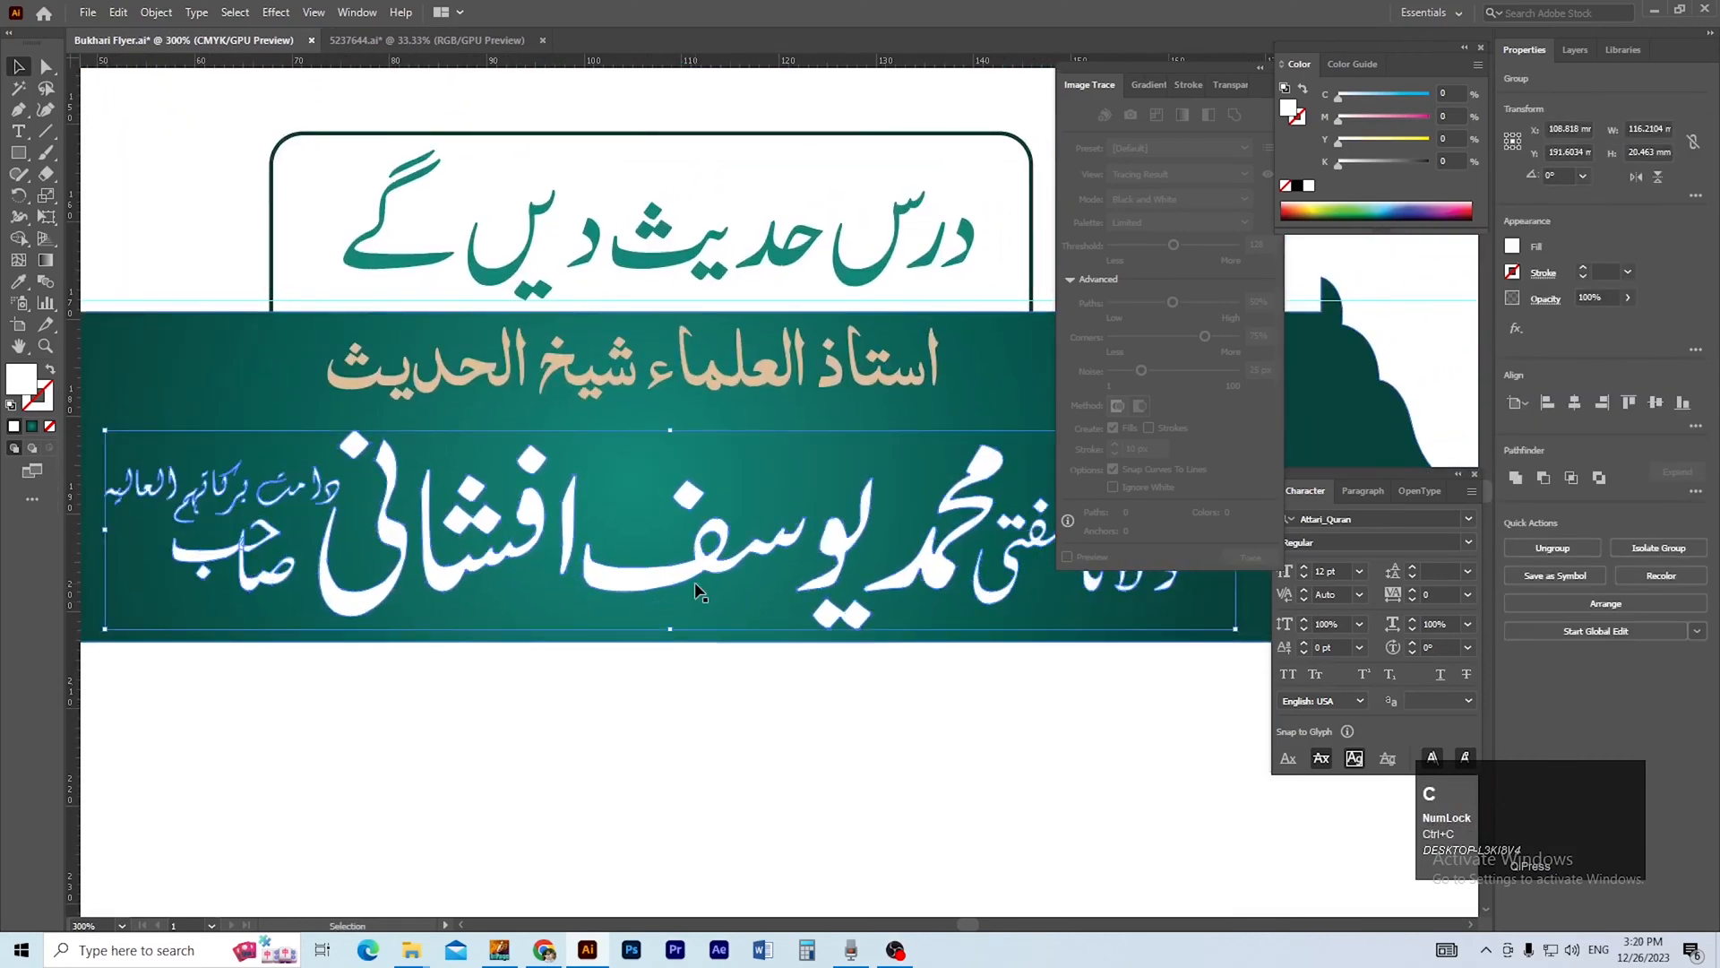
key("Down")
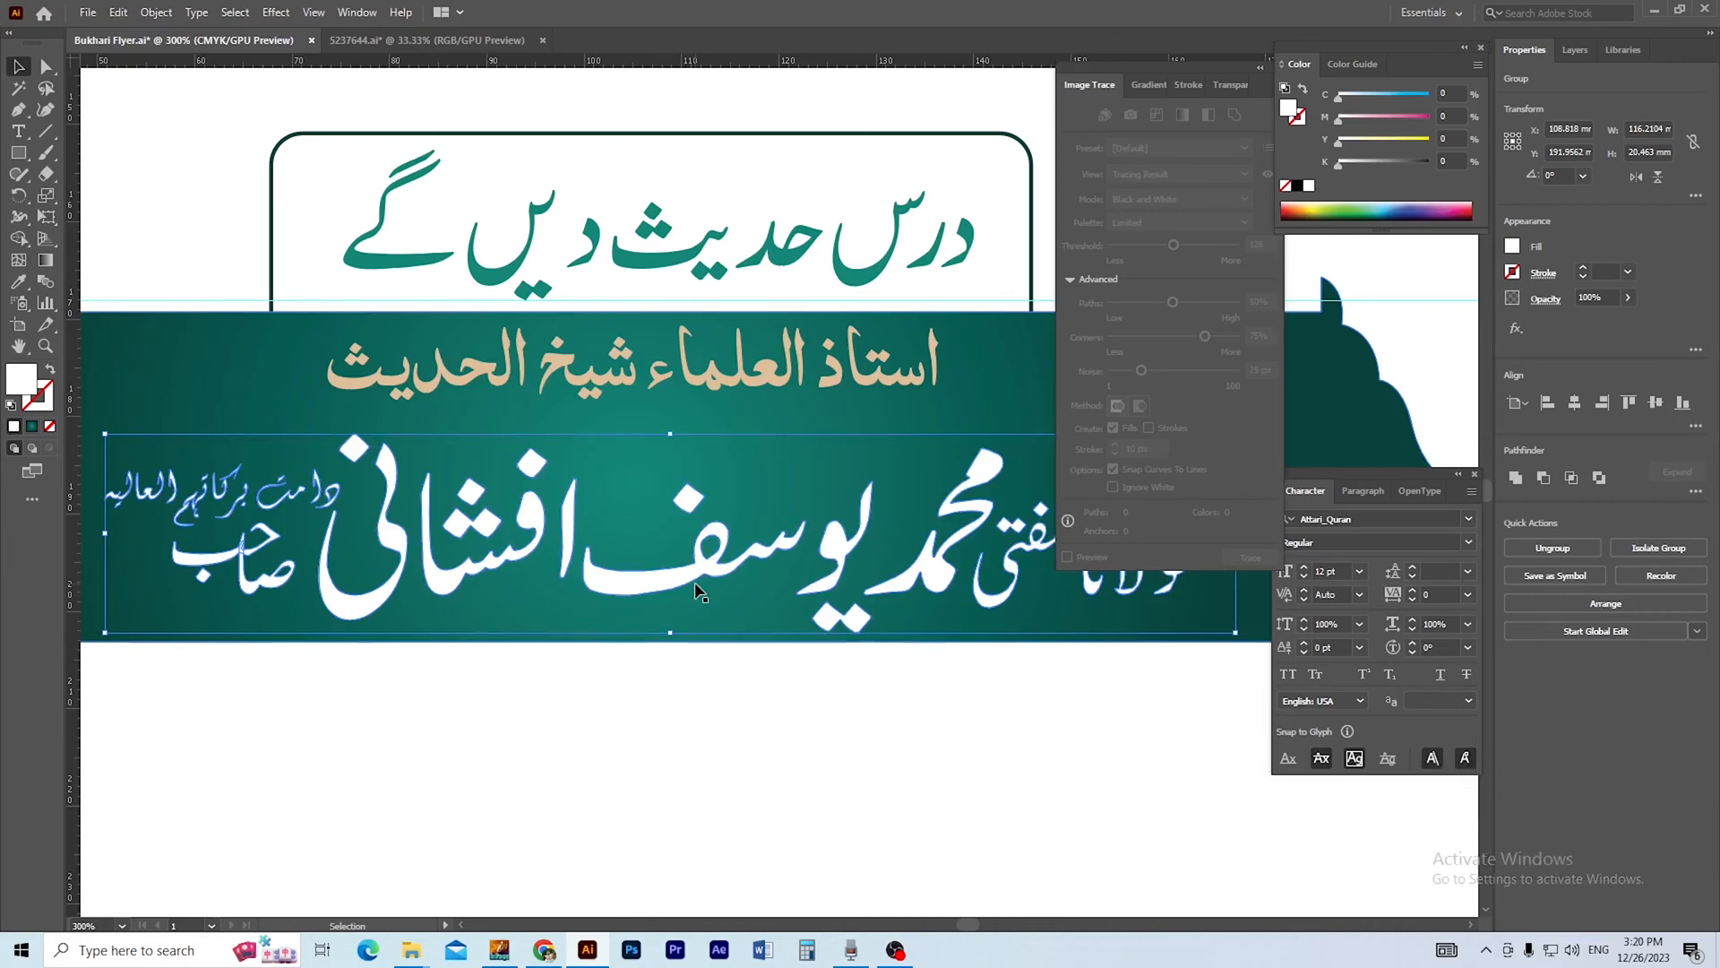
key("Right")
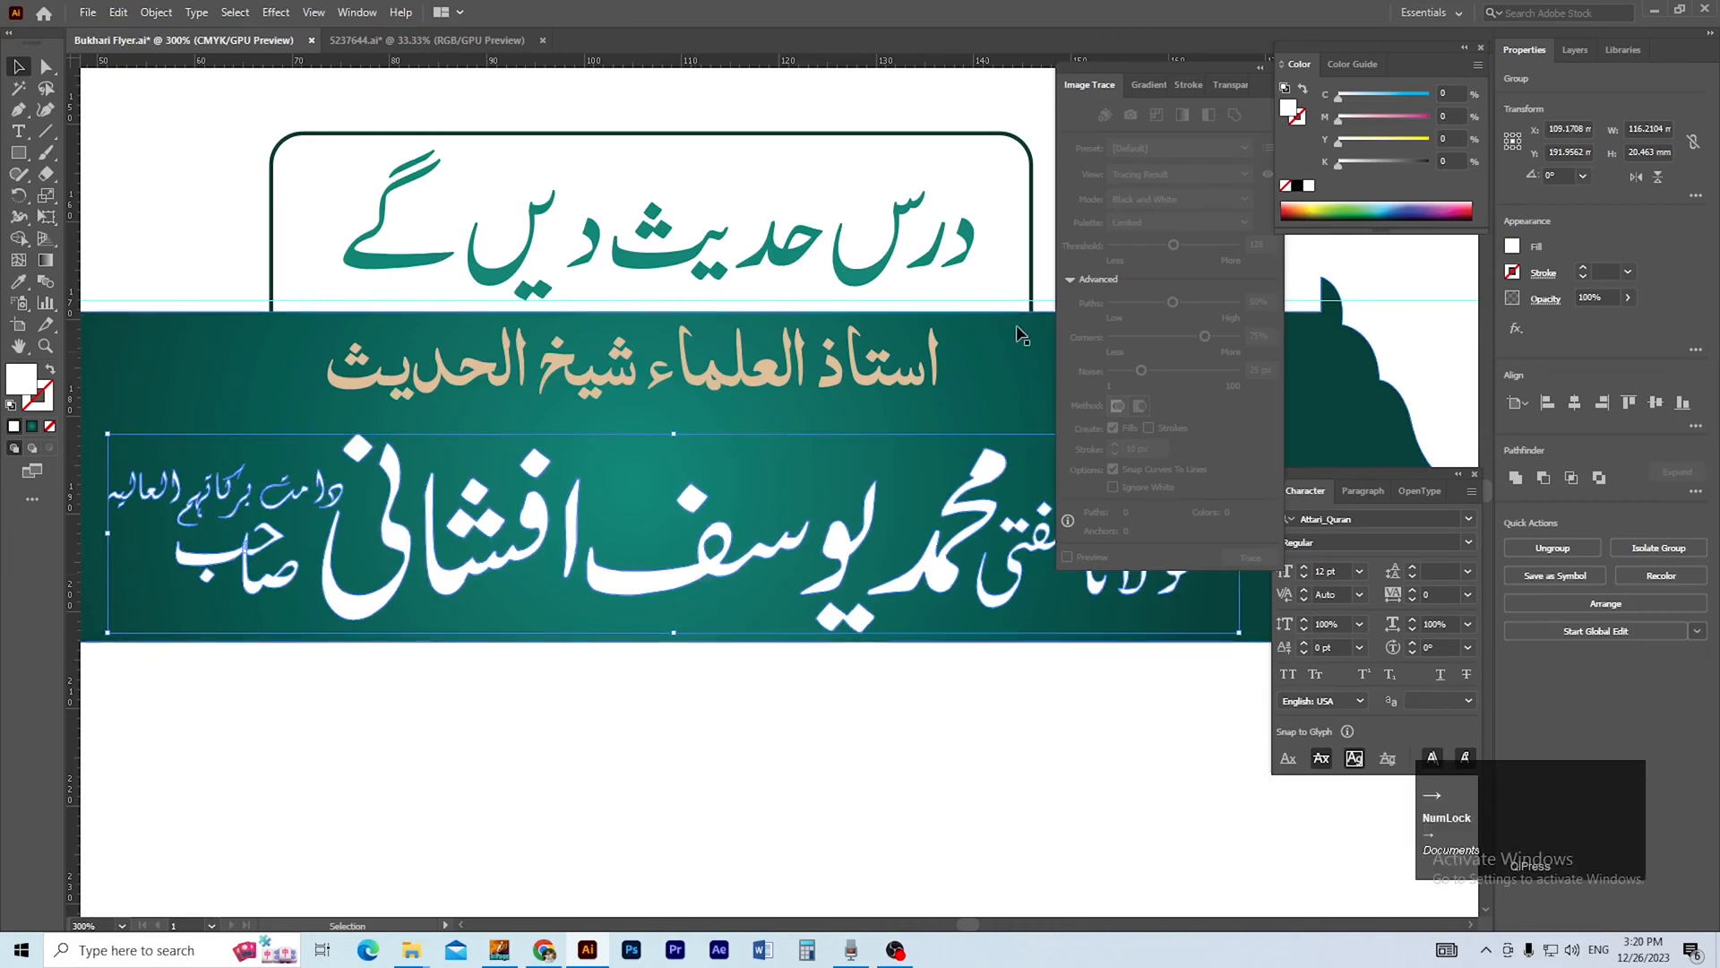
Fill the offset name line with black and paste the white copy in front, making a hard shadow.
left_click(1298, 186)
key("ctrl")
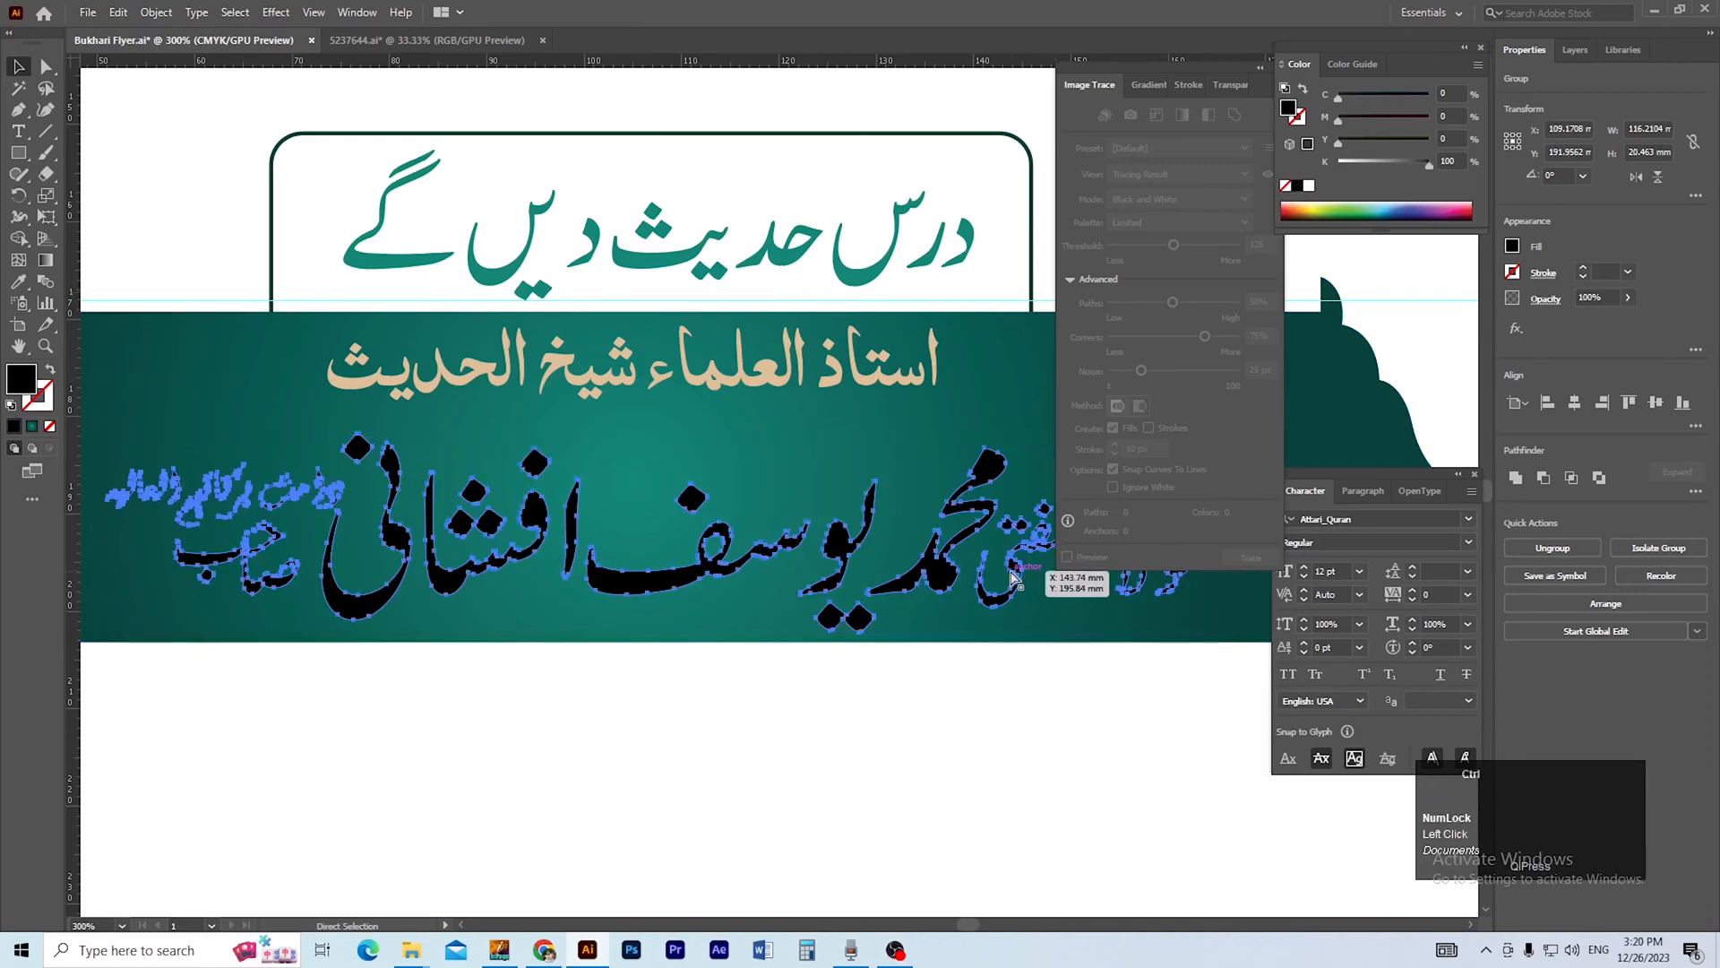
key("ctrl+f")
left_click(825, 584, "ctrl+alt")
left_click(823, 586, "ctrl+alt")
left_click(825, 590, "ctrl+alt")
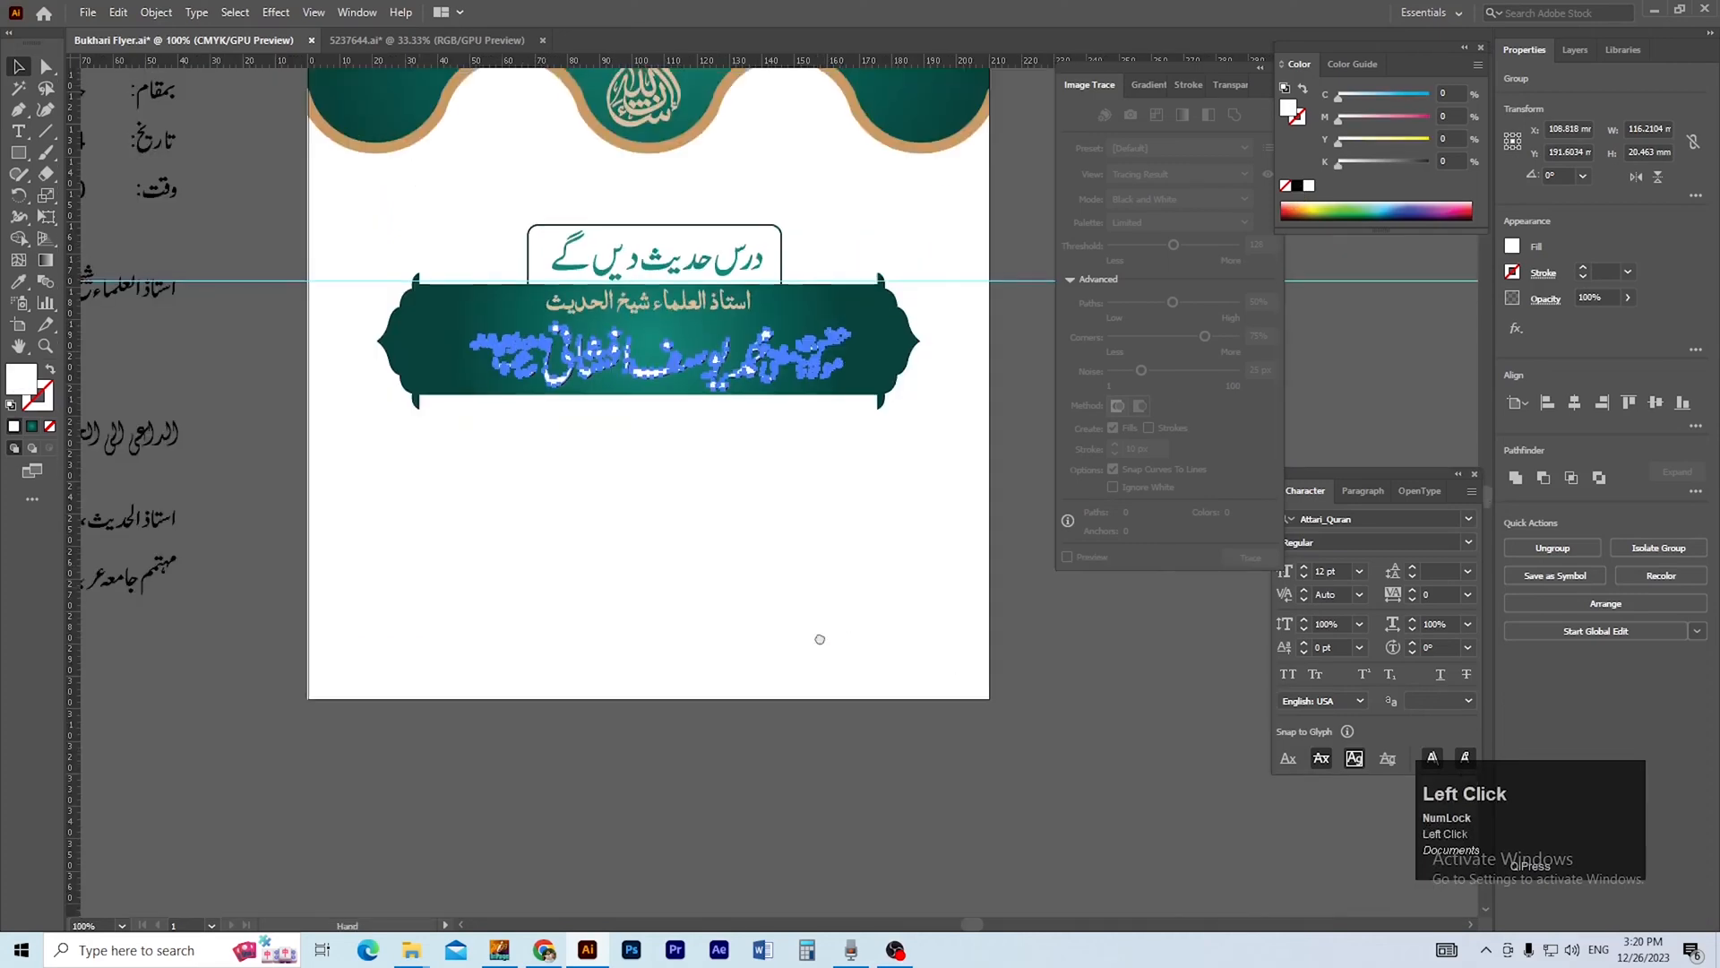
left_click_drag(818, 637, 824, 732)
left_click(1039, 672)
scroll(787, 518, "up", 3)
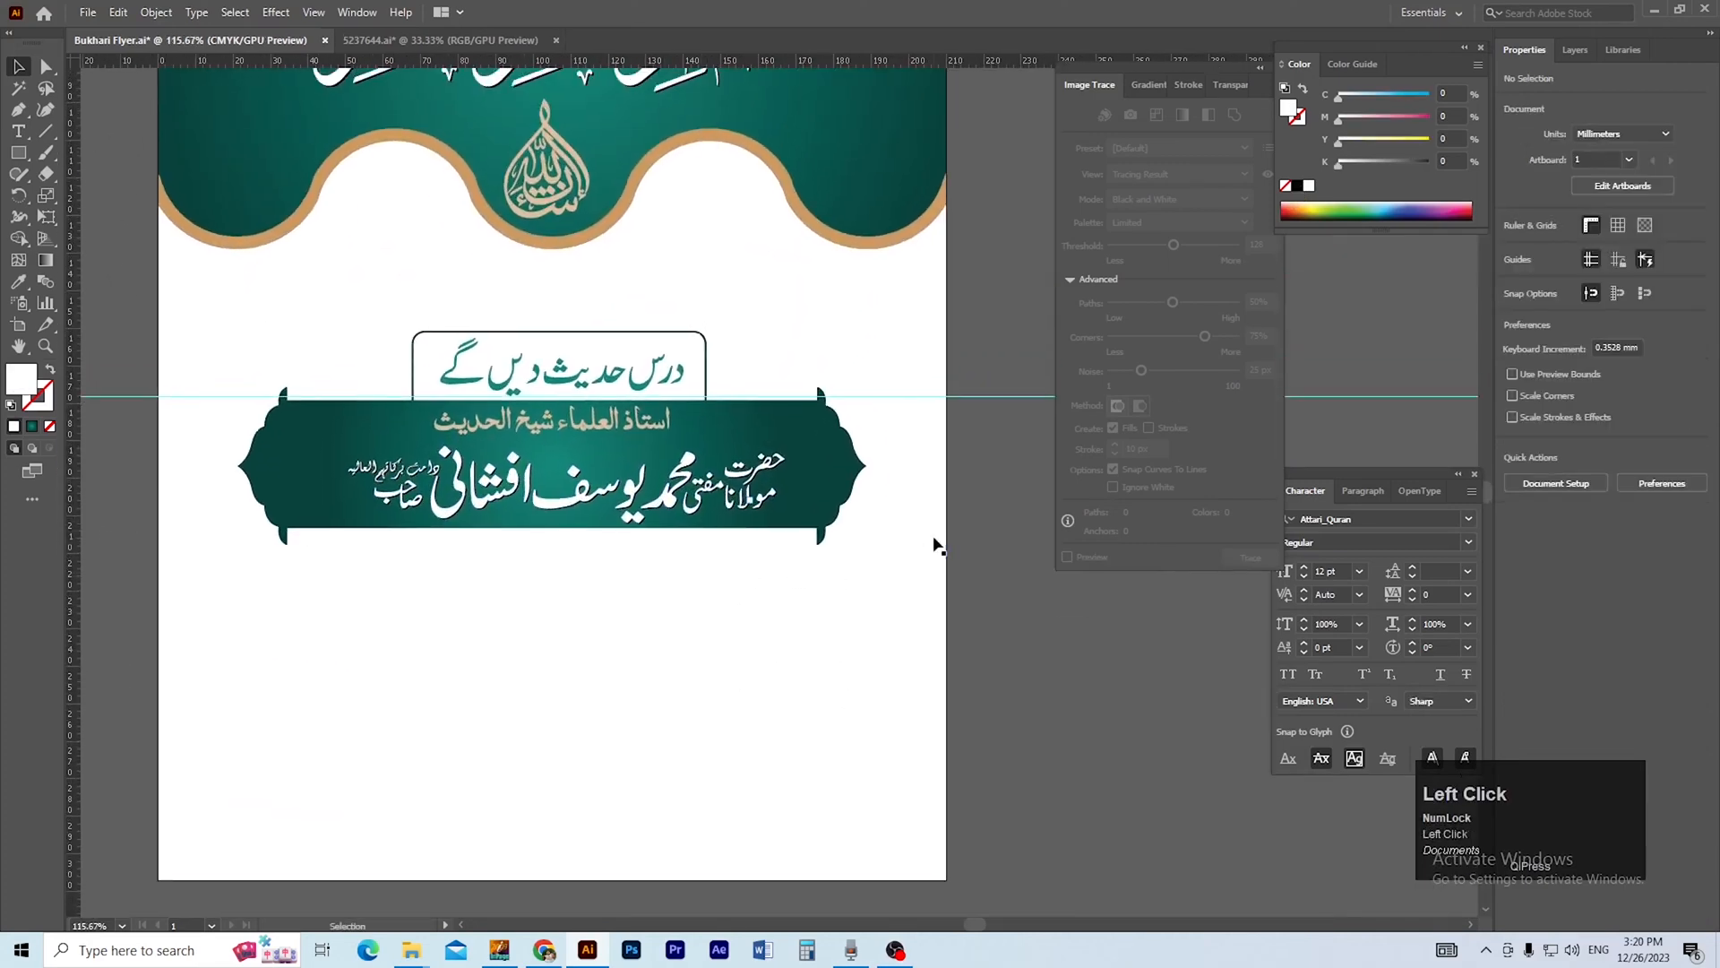
Align the speaker's name lines with the banner on their horizontal centres and save the document.
left_click(779, 513, "shift")
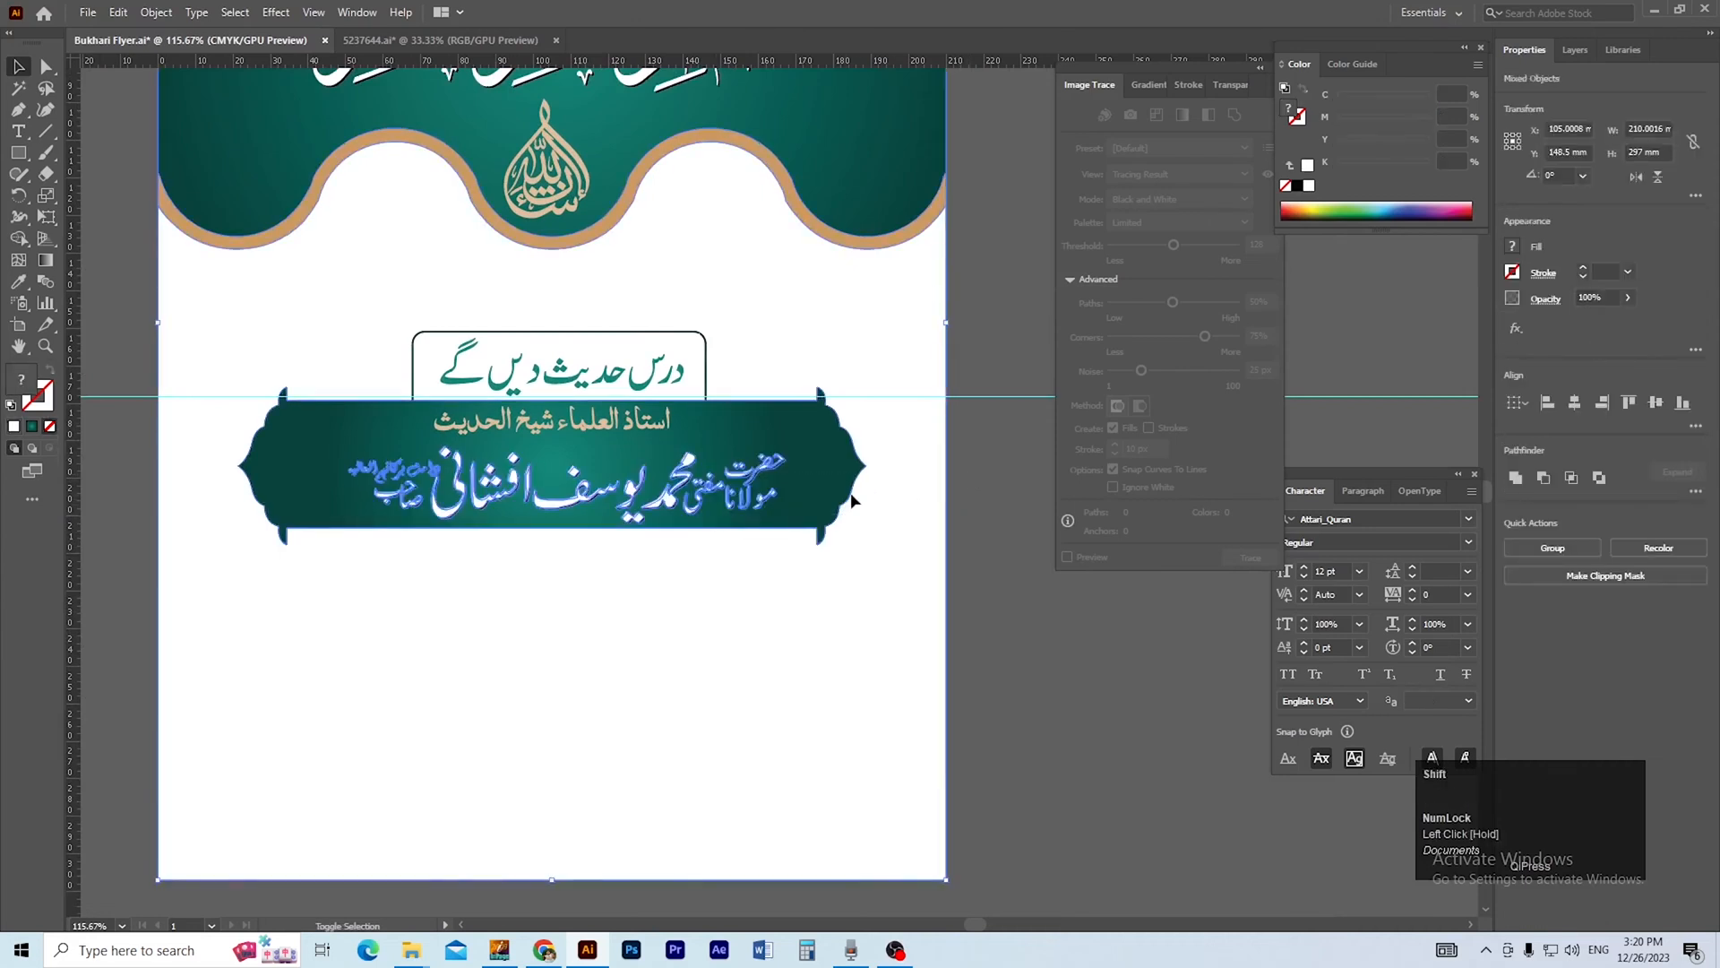
left_click(837, 519, "super")
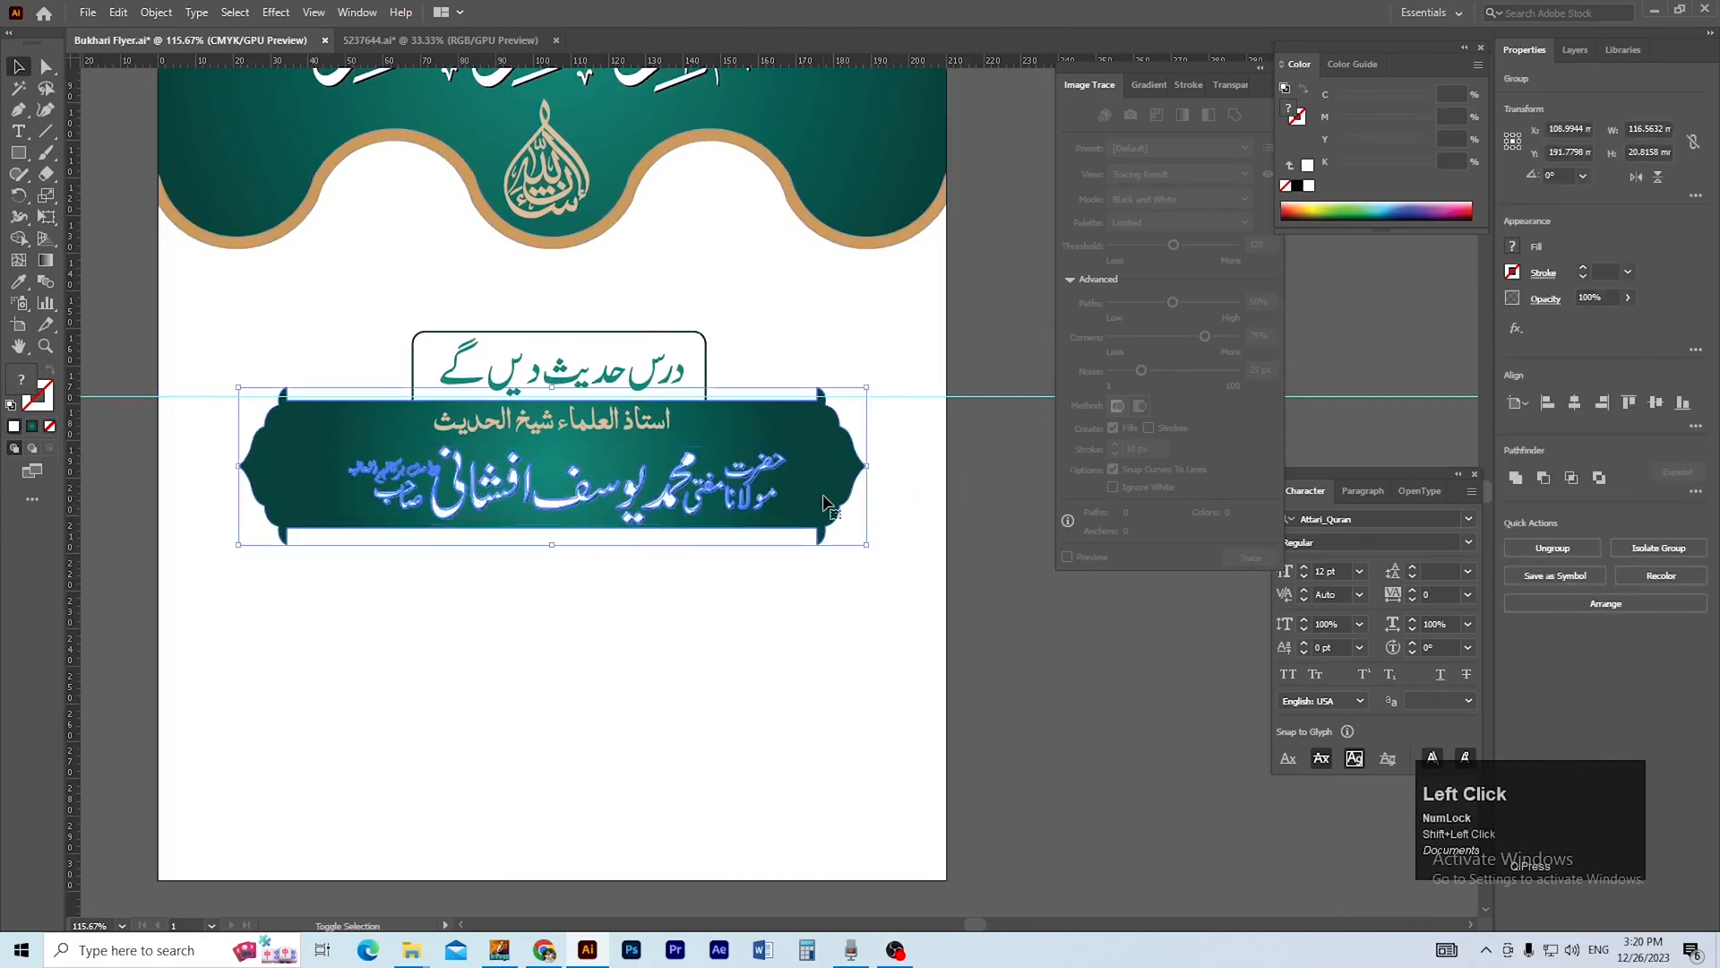
left_click(1575, 408)
left_click(1057, 750)
key("space")
left_click_drag(805, 724, 840, 712)
key("ctrl+minus")
left_click_drag(755, 771, 814, 769)
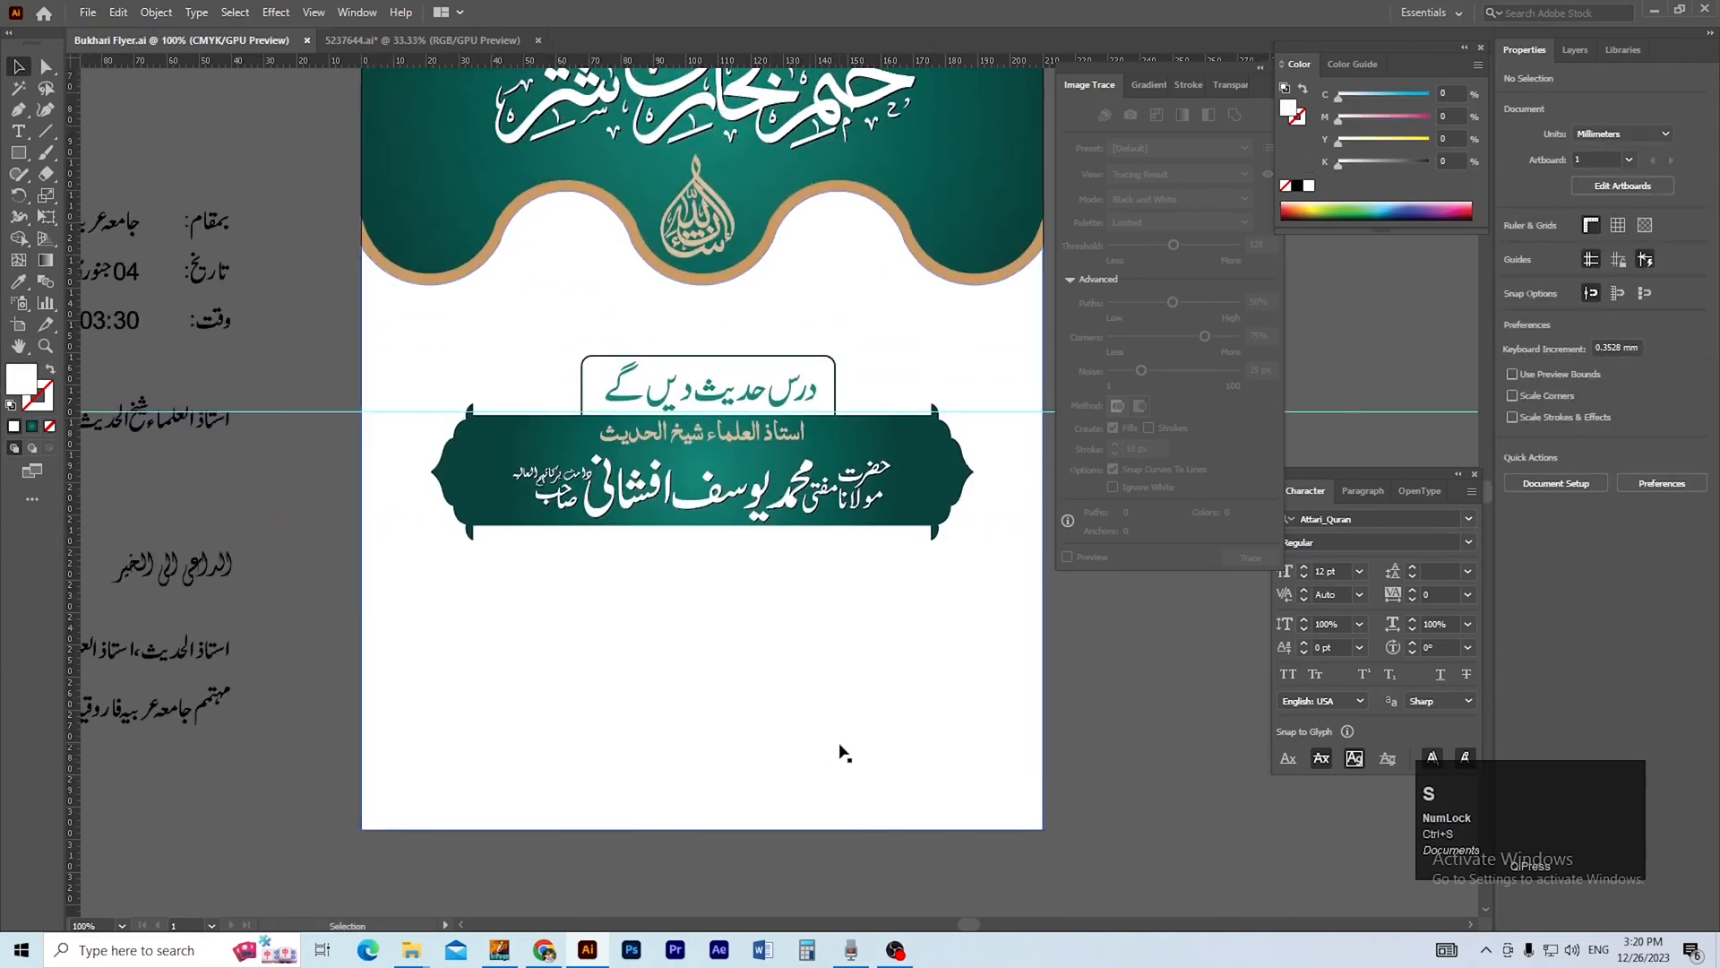
key("ctrl+minus")
left_click_drag(745, 721, 684, 733)
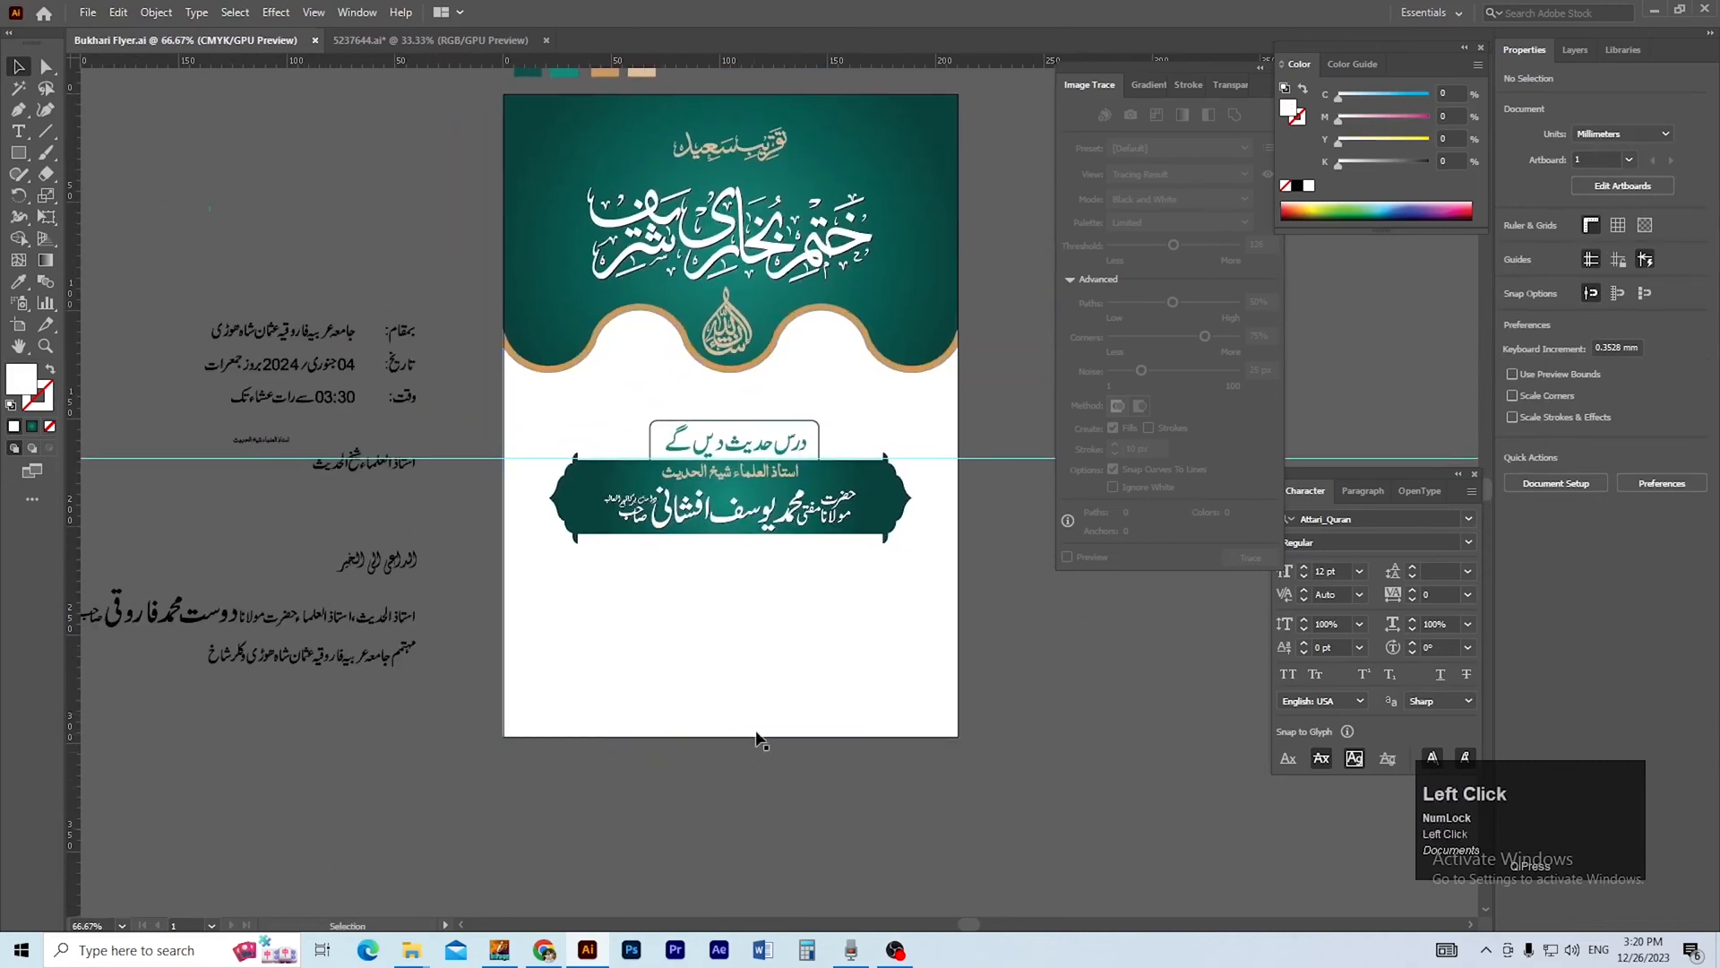
left_click_drag(785, 690, 763, 728)
left_click_drag(973, 623, 656, 453)
key("ctrl+g")
left_click(932, 632)
left_click_drag(926, 595, 955, 603)
key("ctrl+z")
key("ctrl+z")
key("ctrl+z")
left_click(1019, 648)
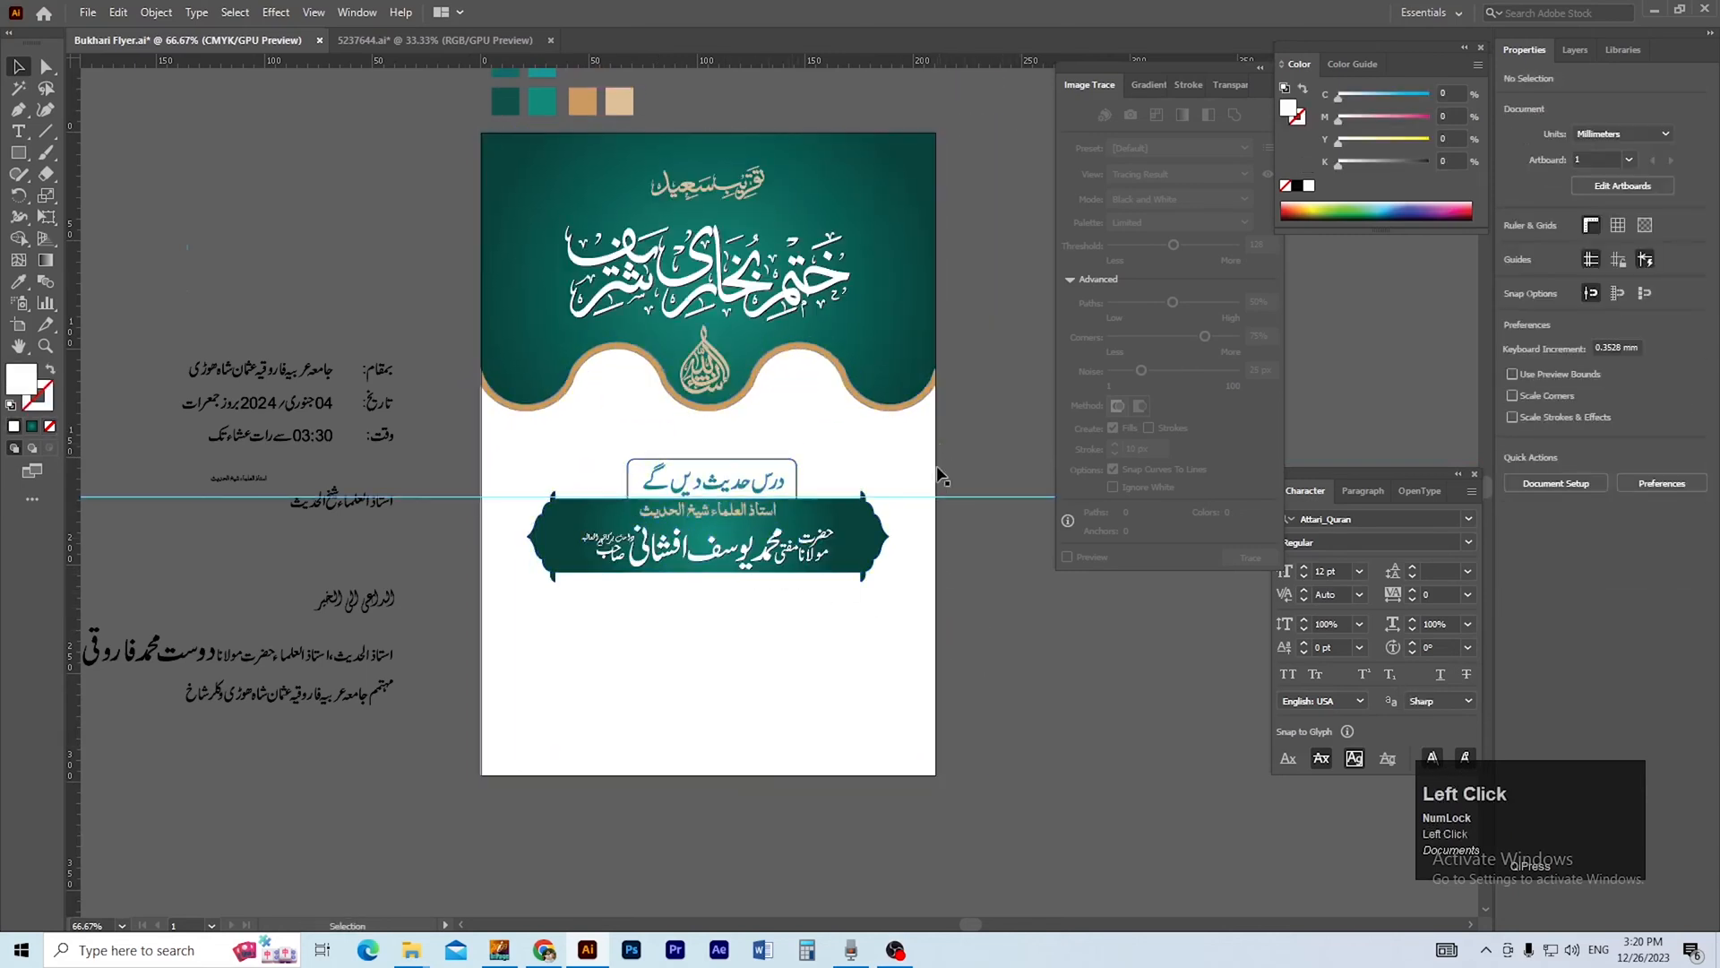
Group the full-page background artwork with the gold header border and send the group to the back.
left_click(806, 291)
left_click(971, 353)
left_click(903, 411)
key("ctrl+g")
key("ctrl+shift+bracketleft")
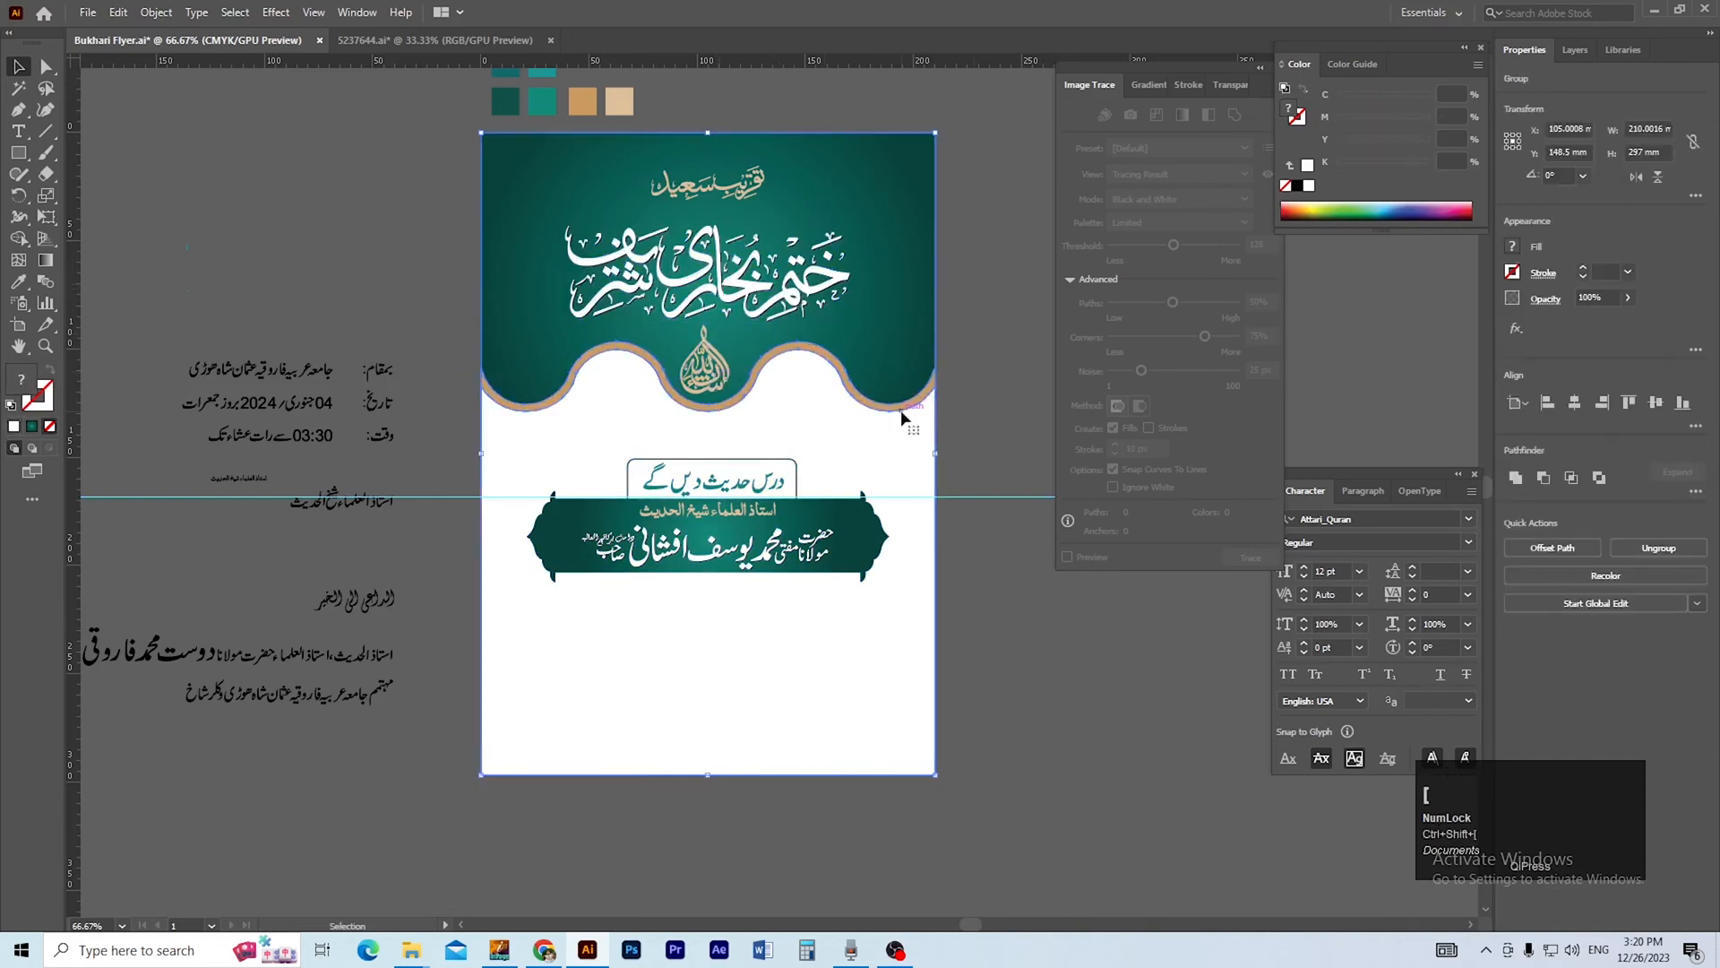
left_click(981, 560)
Group the banner with its framed heading and text lines and shift the group up by two large nudges.
left_click(847, 547)
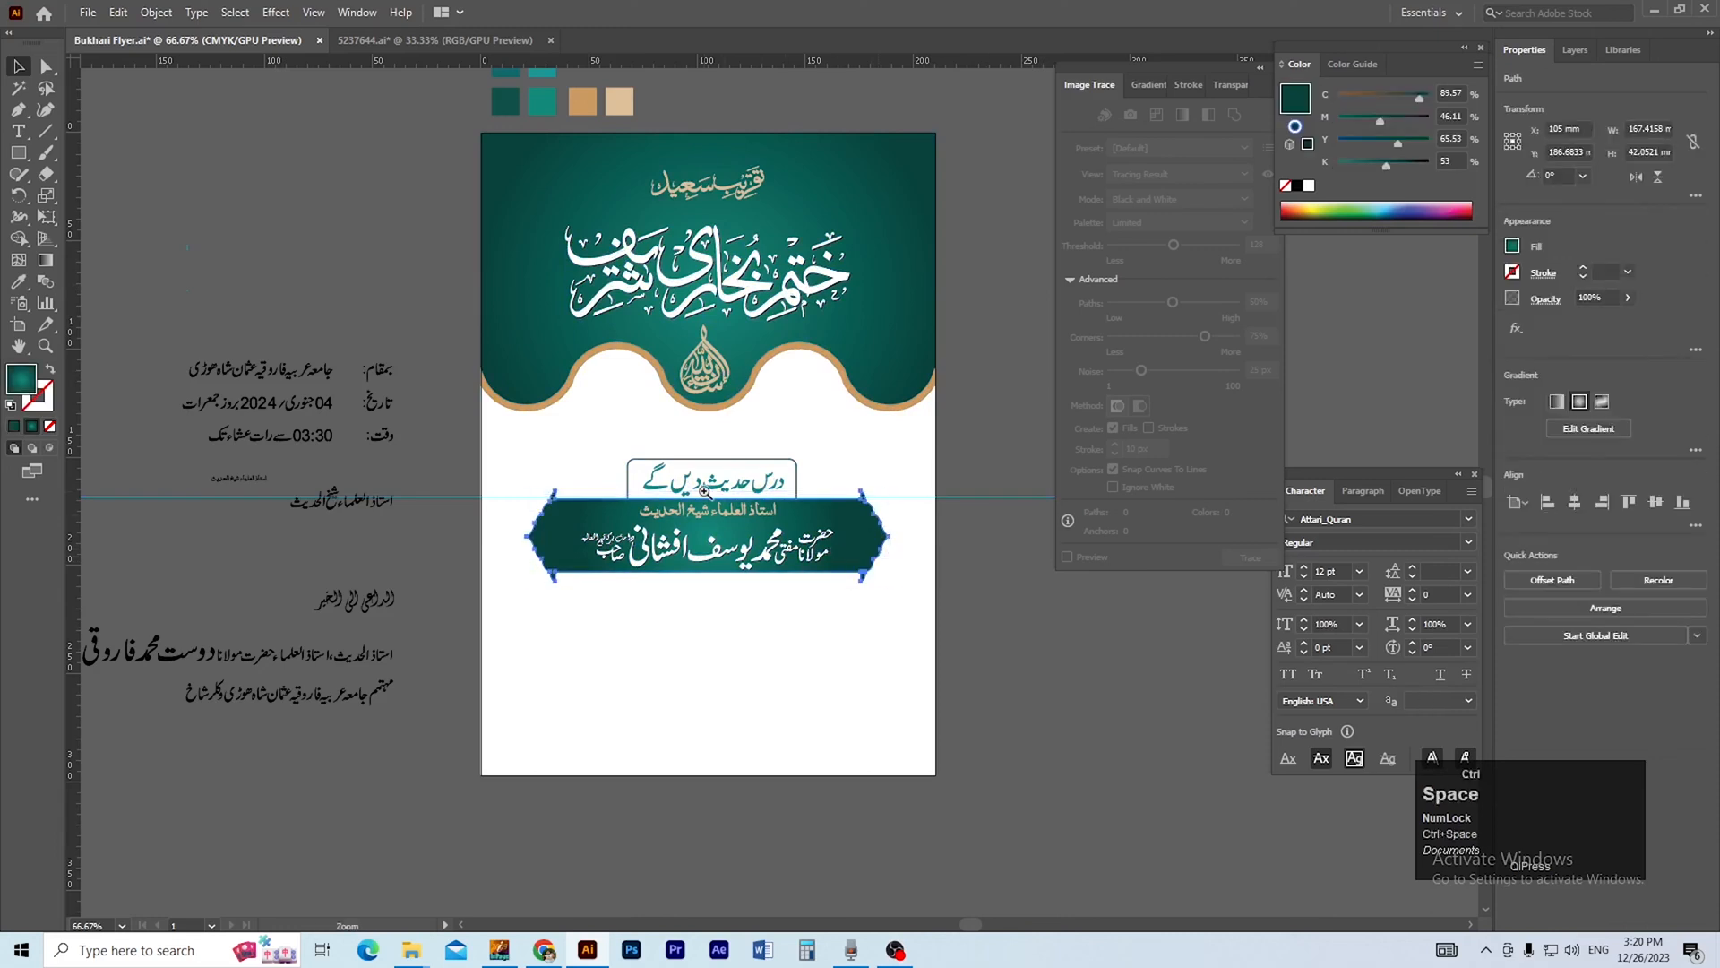
left_click(710, 492, "ctrl")
left_click_drag(743, 556, 674, 499)
left_click_drag(341, 353, 745, 545)
left_click(408, 617, "shift")
key("ctrl+g")
key("shift+Up")
key("shift+Up")
key("space")
left_click_drag(408, 616, 275, 625)
left_click(978, 611)
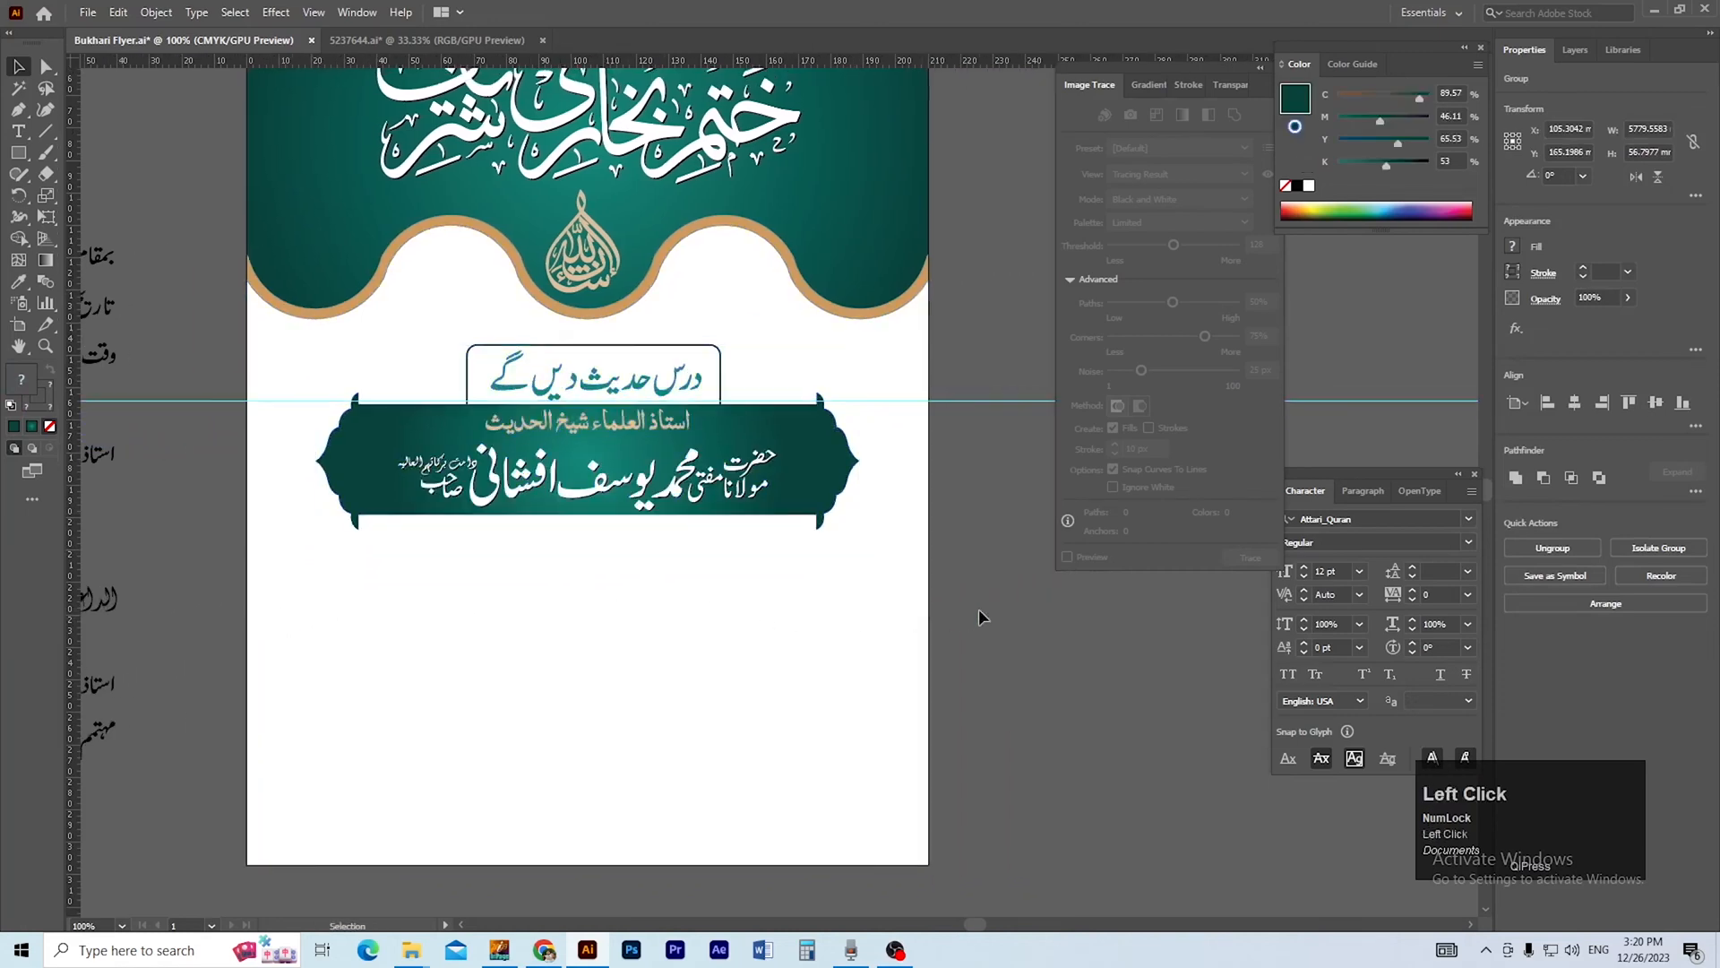
Ungroup the banner artwork from the horizontal guide and lock the guides.
left_click(993, 403)
right_click(993, 403)
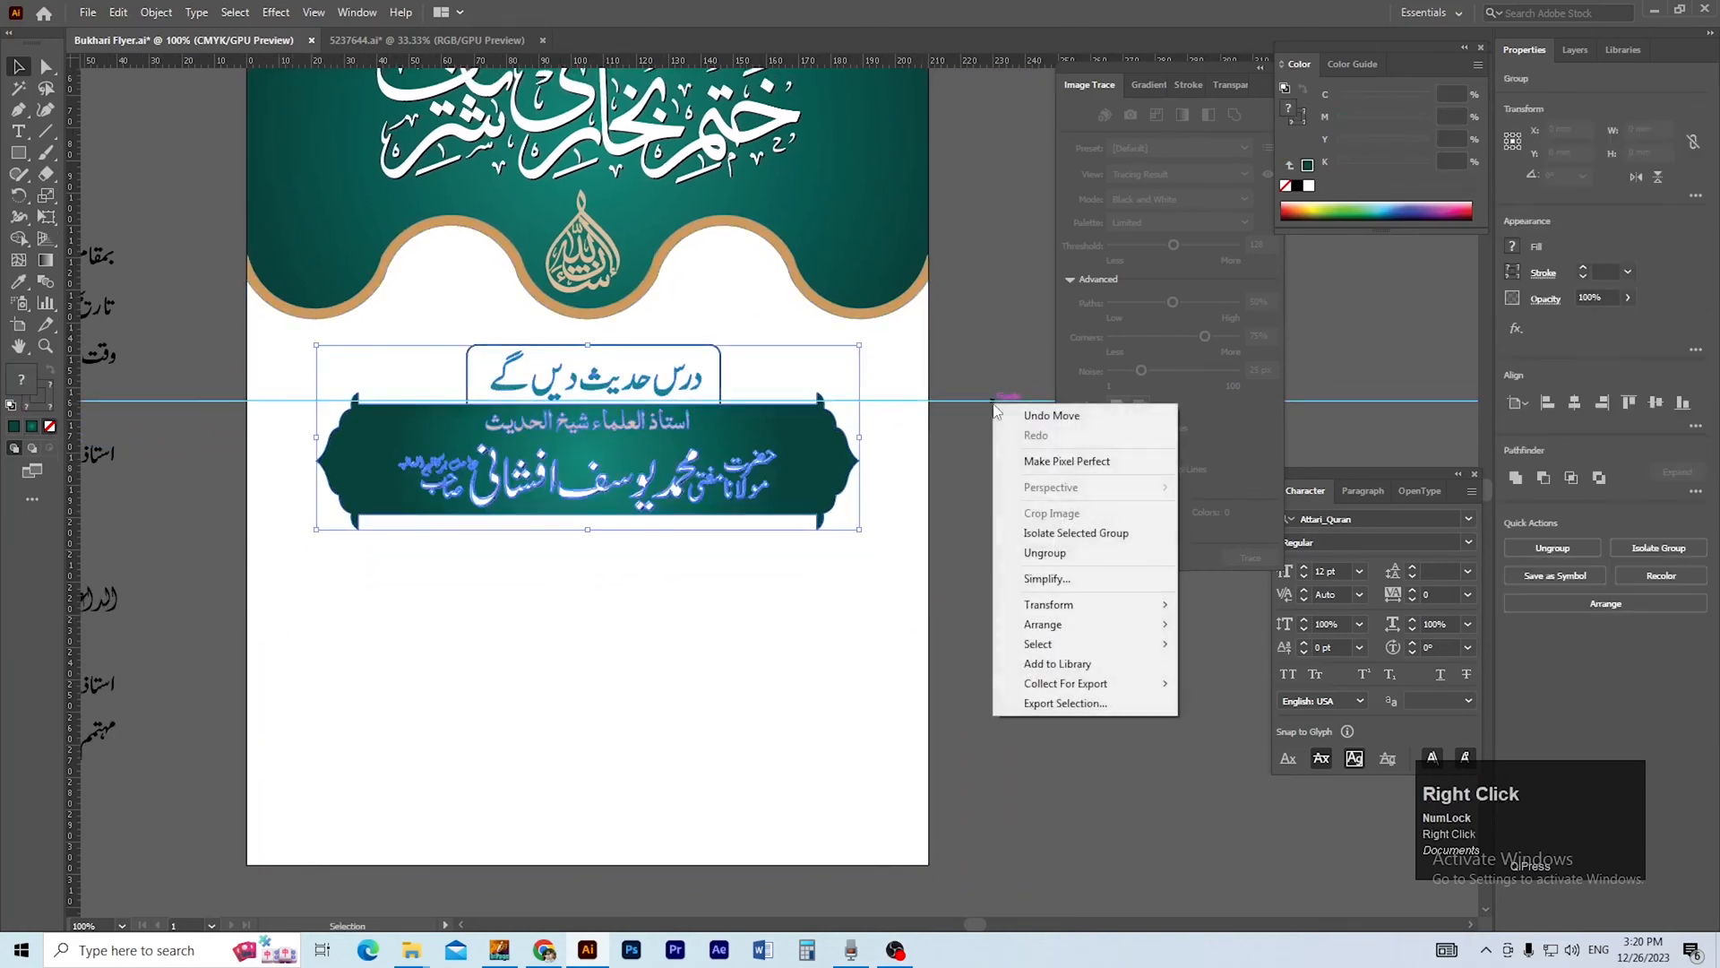
left_click(1039, 553)
left_click(984, 416)
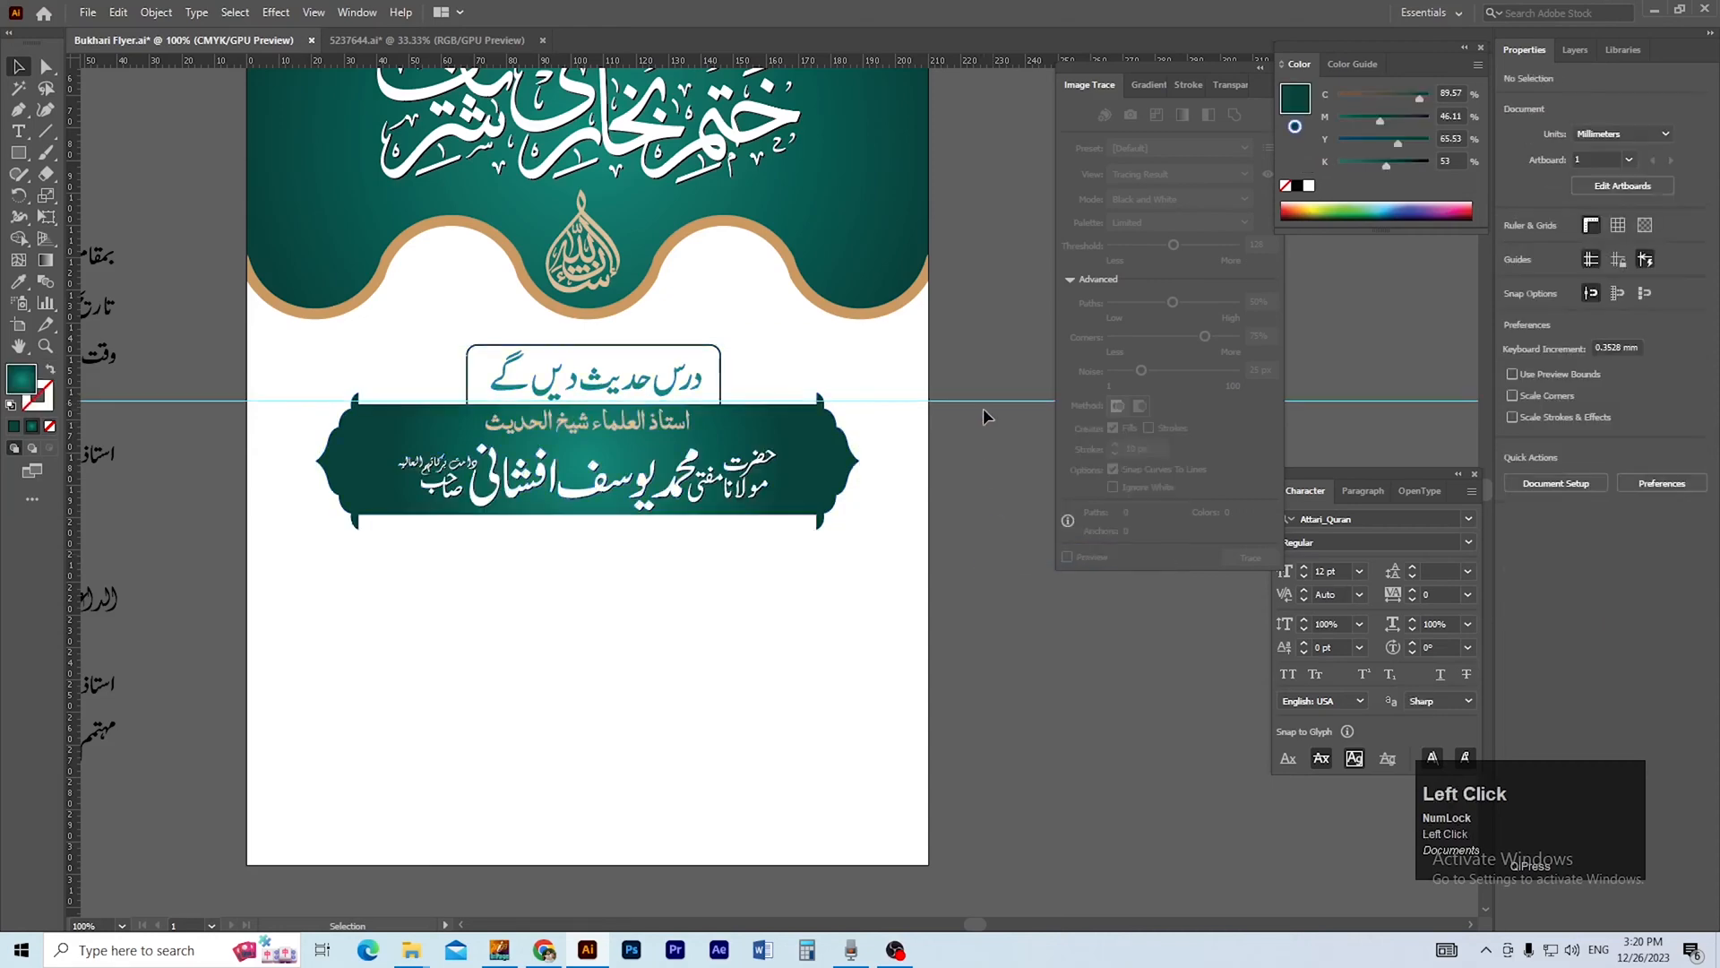
right_click(984, 402)
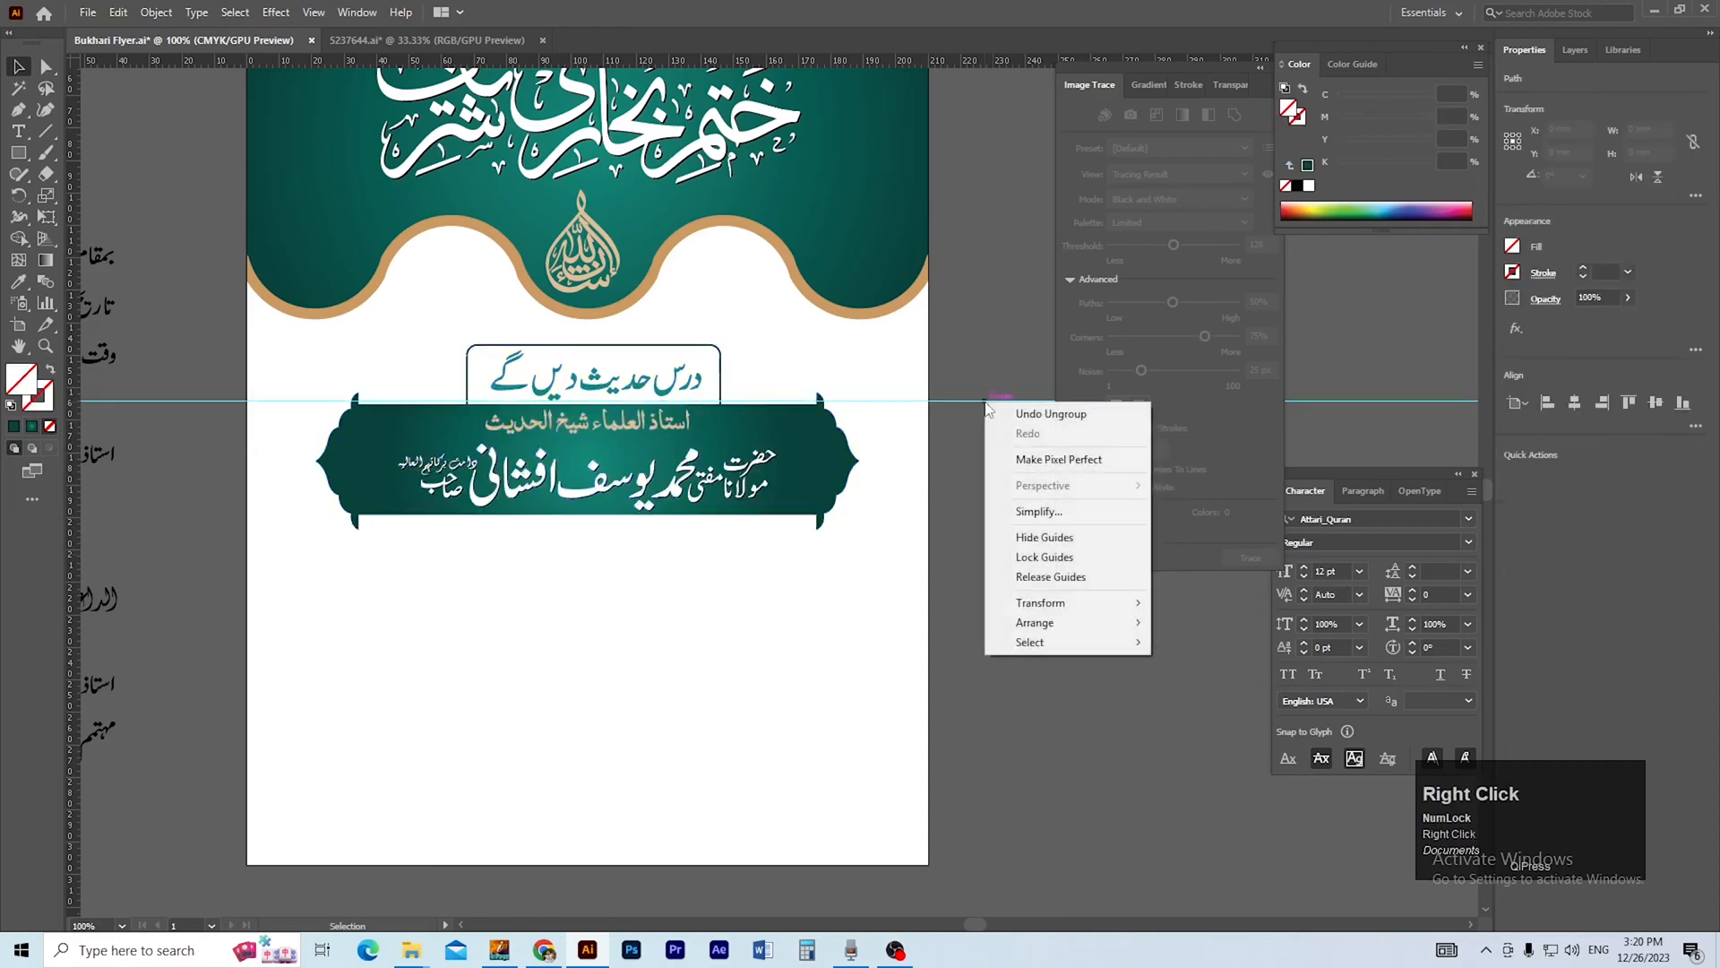
left_click(1043, 557)
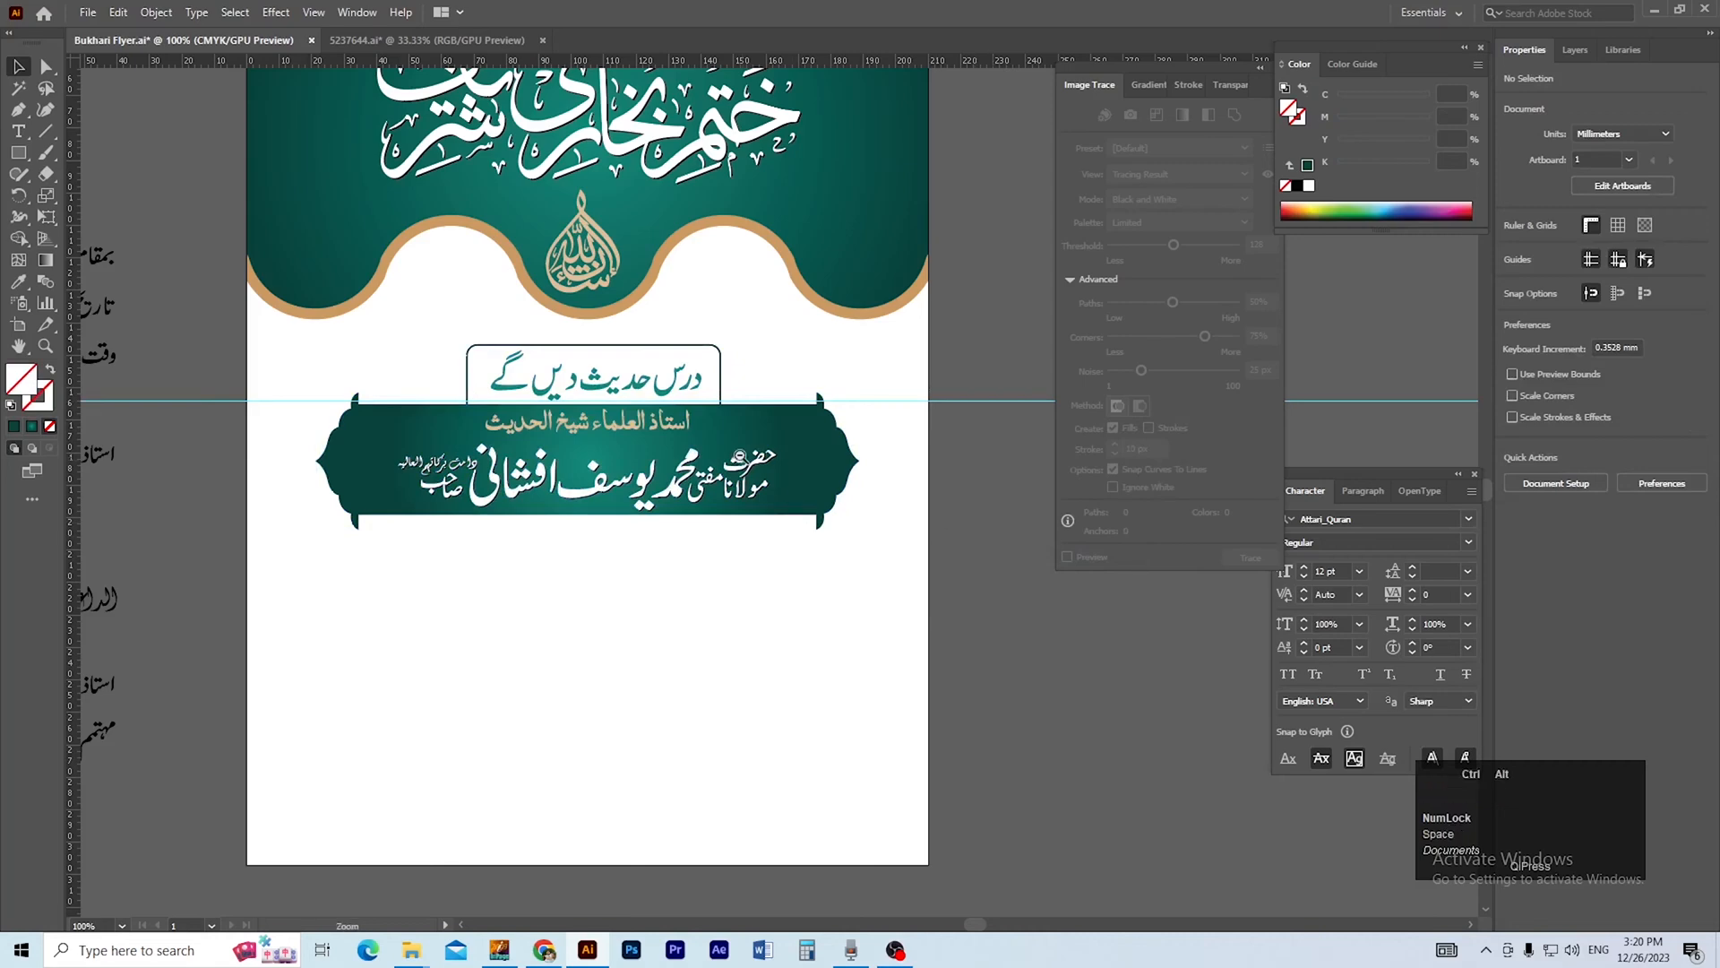
Draw a rectangle about 77.5 × 12.3 mm below the banner's right half and round its corners fully into a pill.
left_click(740, 457, "ctrl+alt")
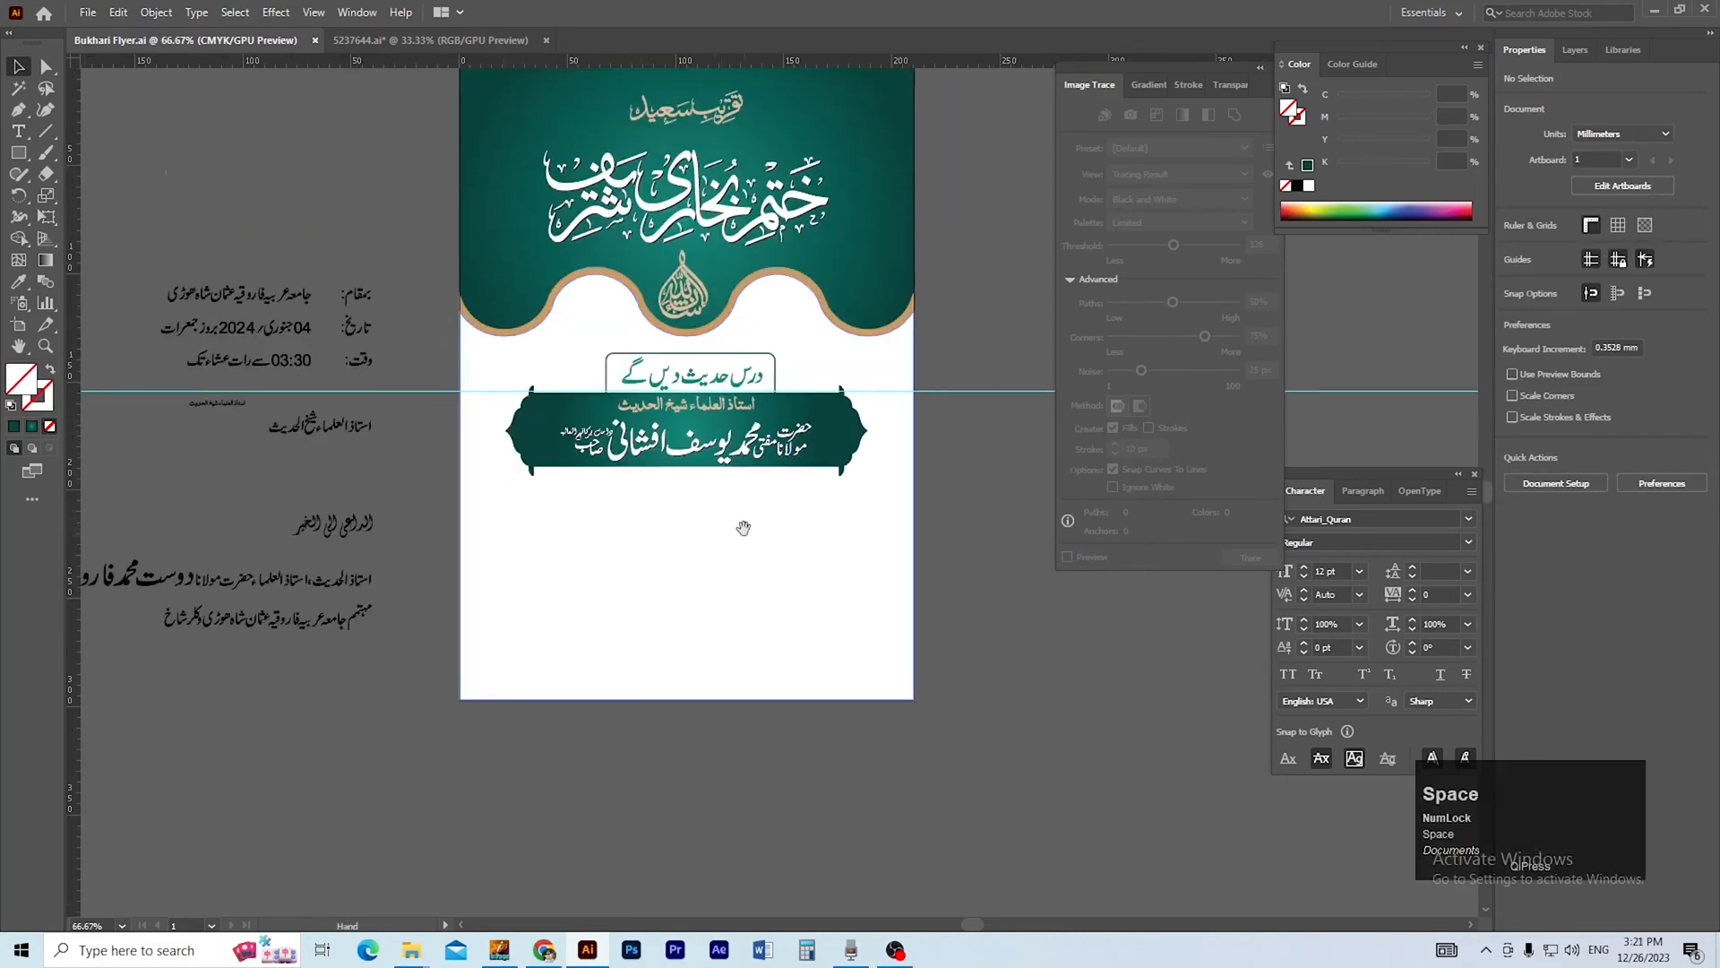
left_click_drag(745, 527, 725, 540)
left_click_drag(775, 459, 778, 578)
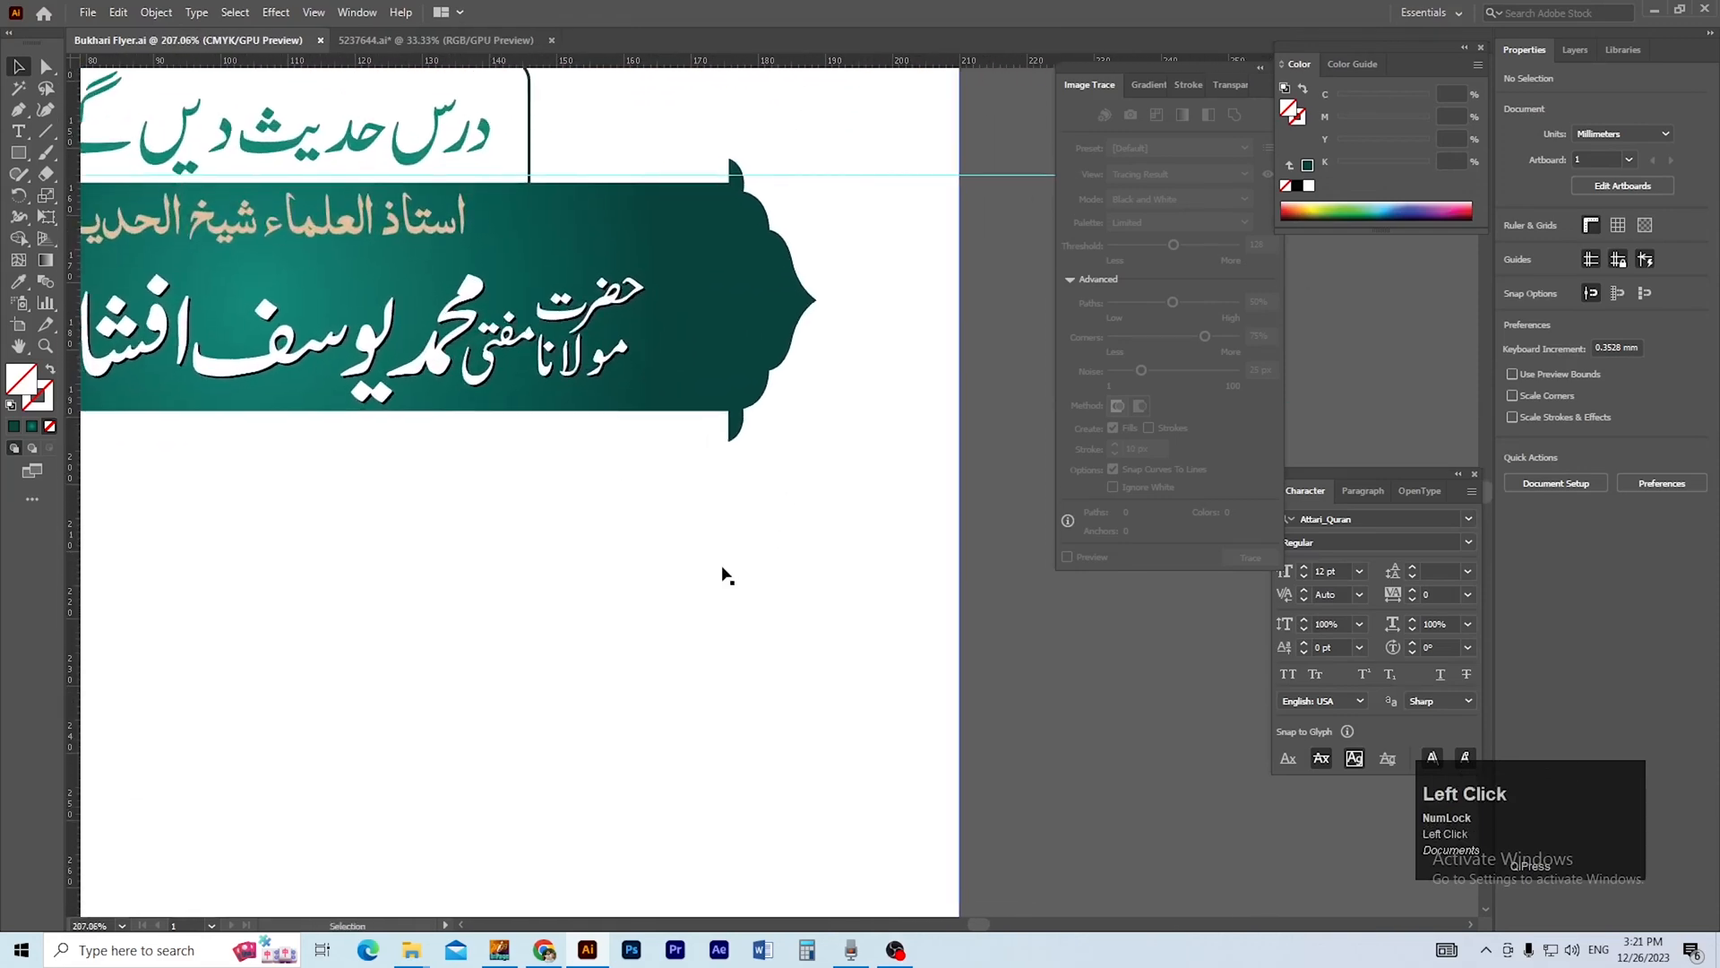
key("m")
left_click_drag(378, 543, 898, 625)
key("a")
left_click_drag(393, 563, 446, 573)
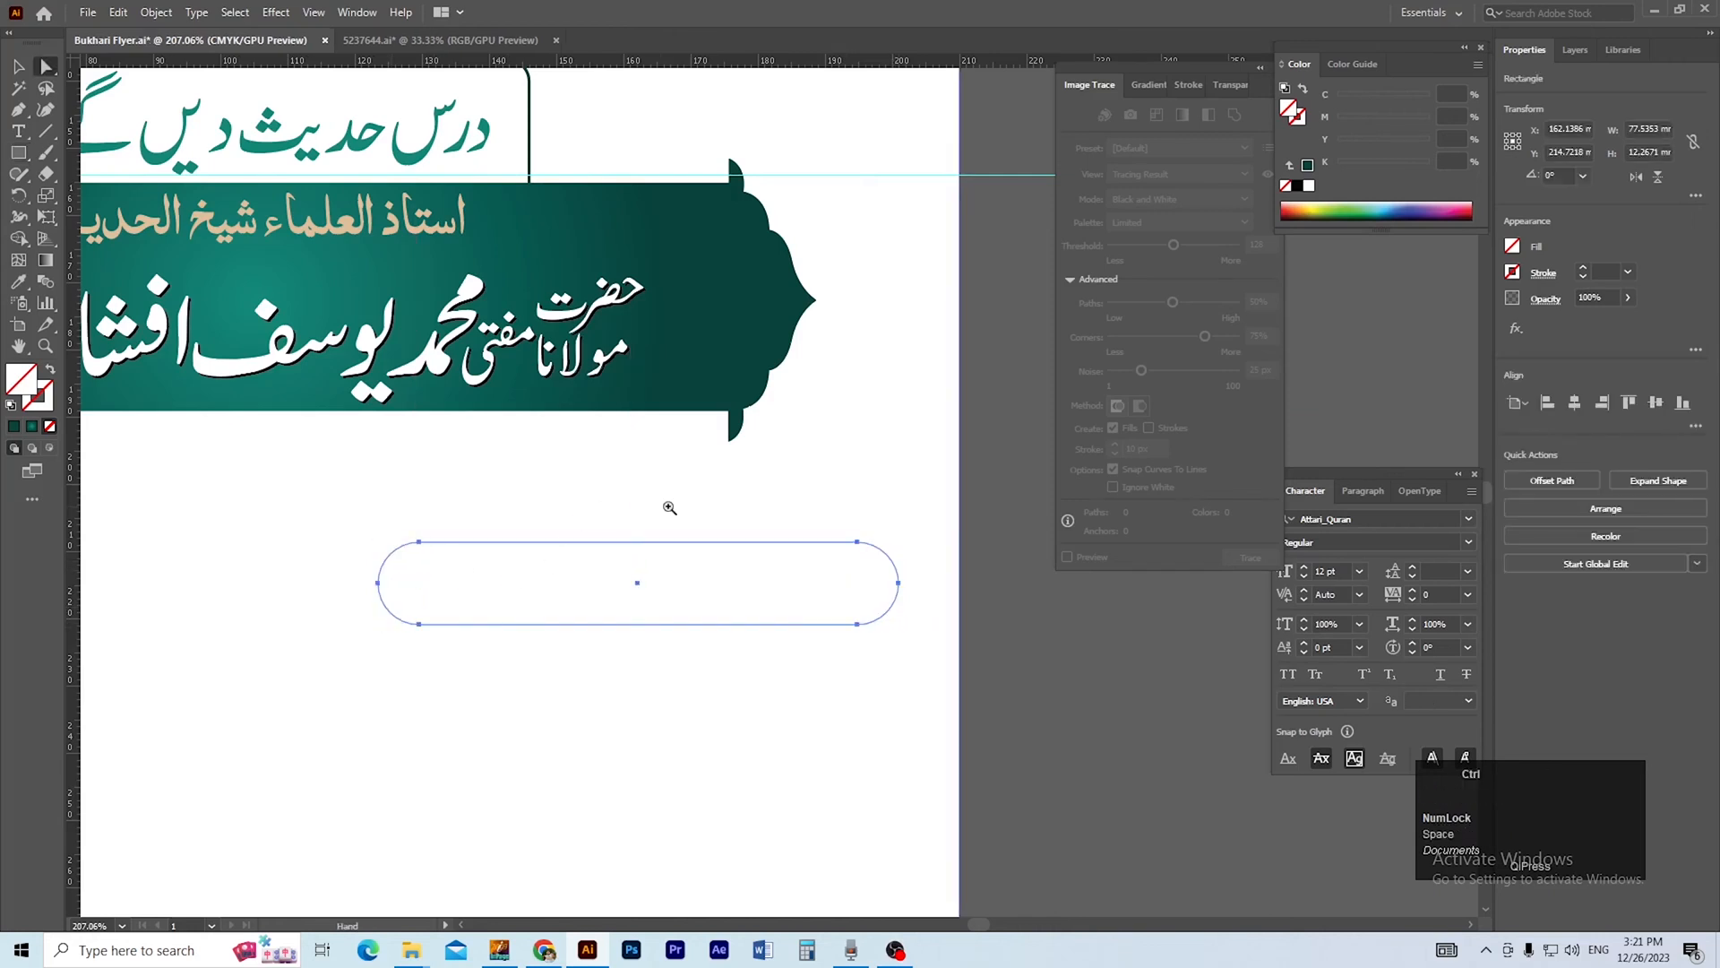
Fill the pill shape with the gold sampled from the header's wavy border.
left_click(659, 506, "ctrl+alt")
left_click_drag(668, 496, 597, 609)
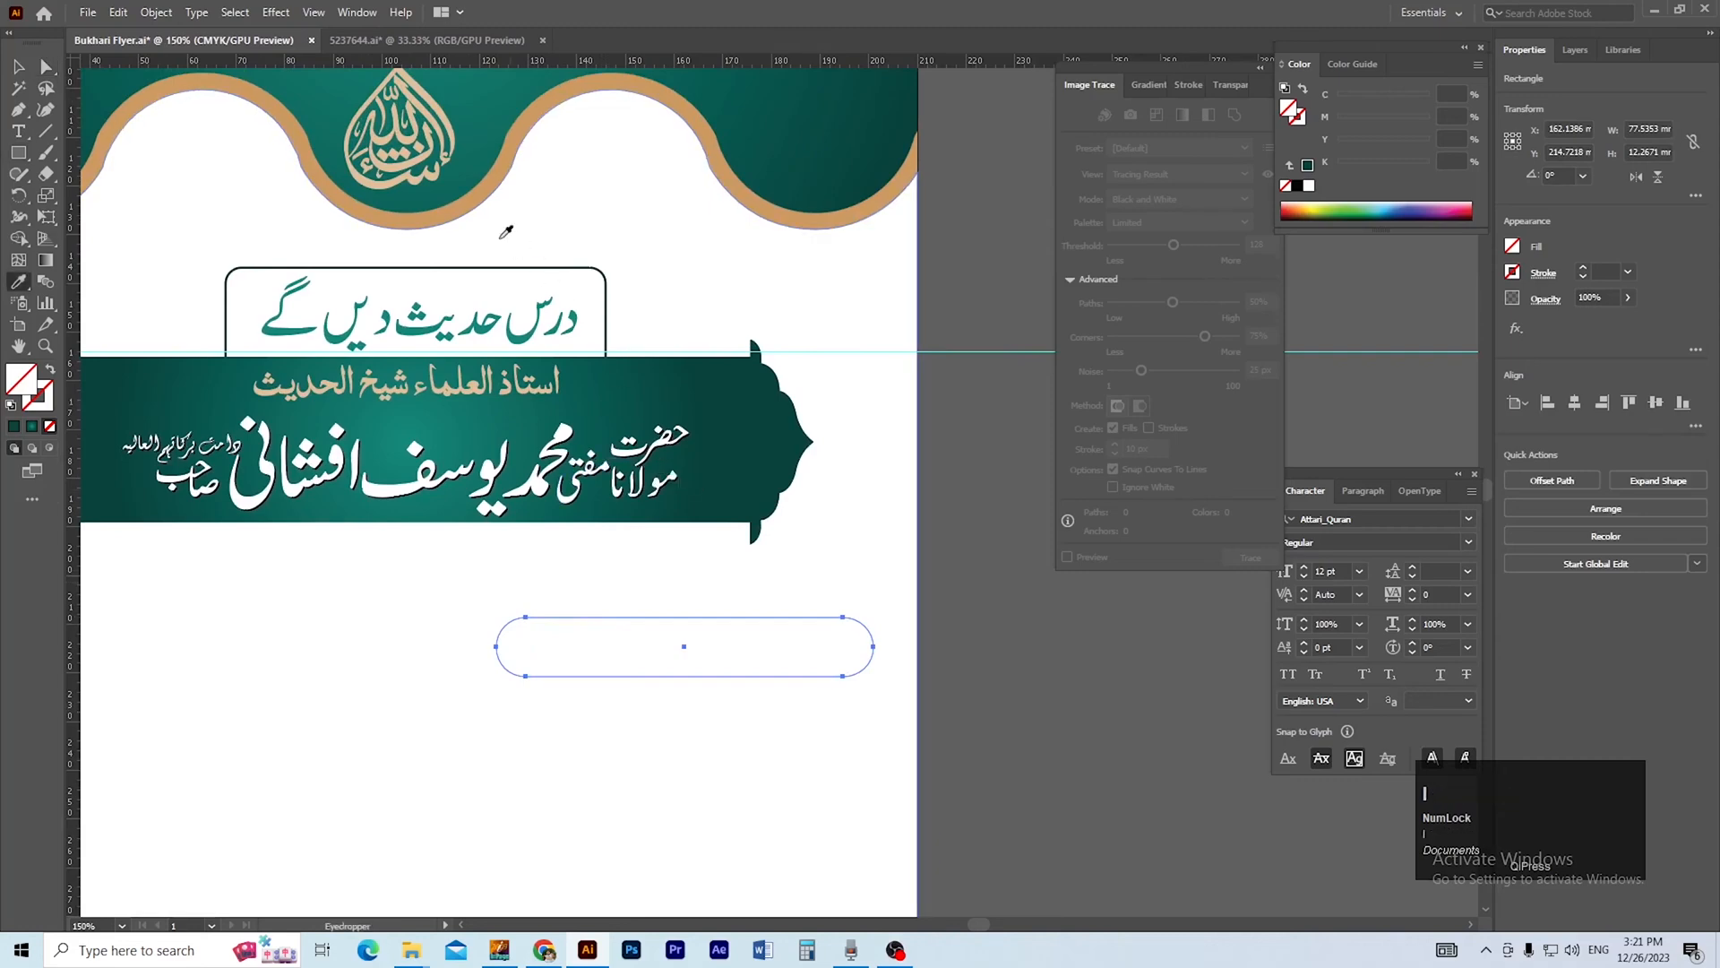
left_click(488, 195)
left_click(1001, 745, "ctrl")
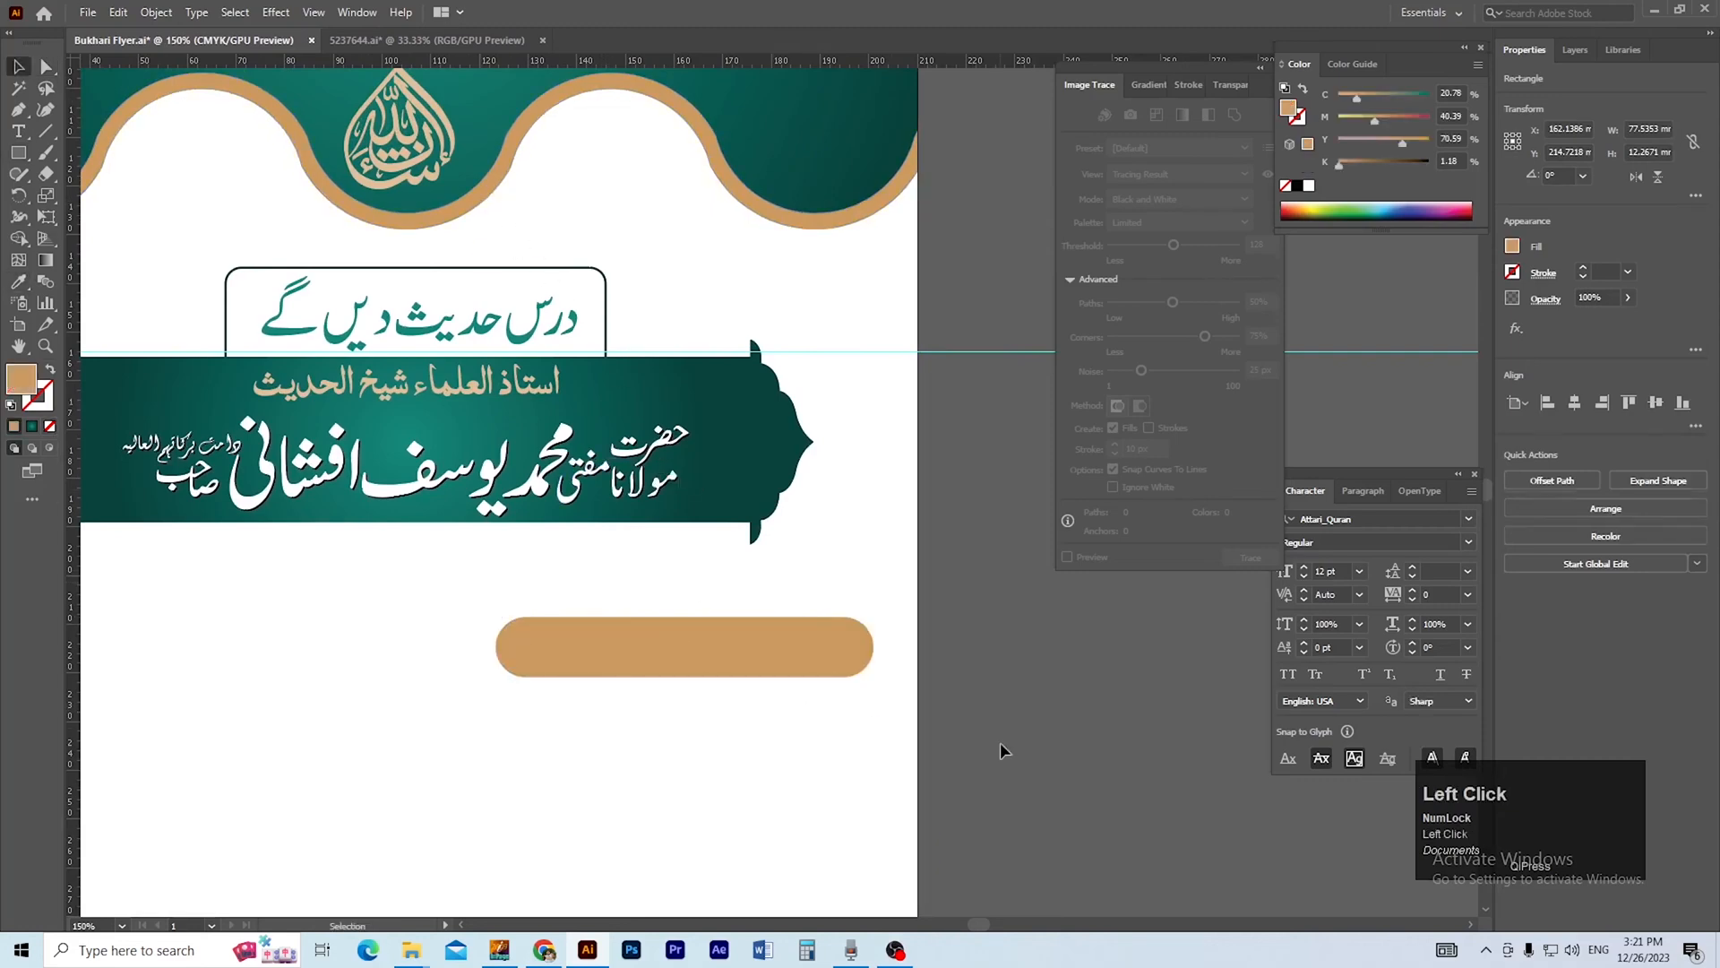
left_click_drag(773, 665, 885, 742)
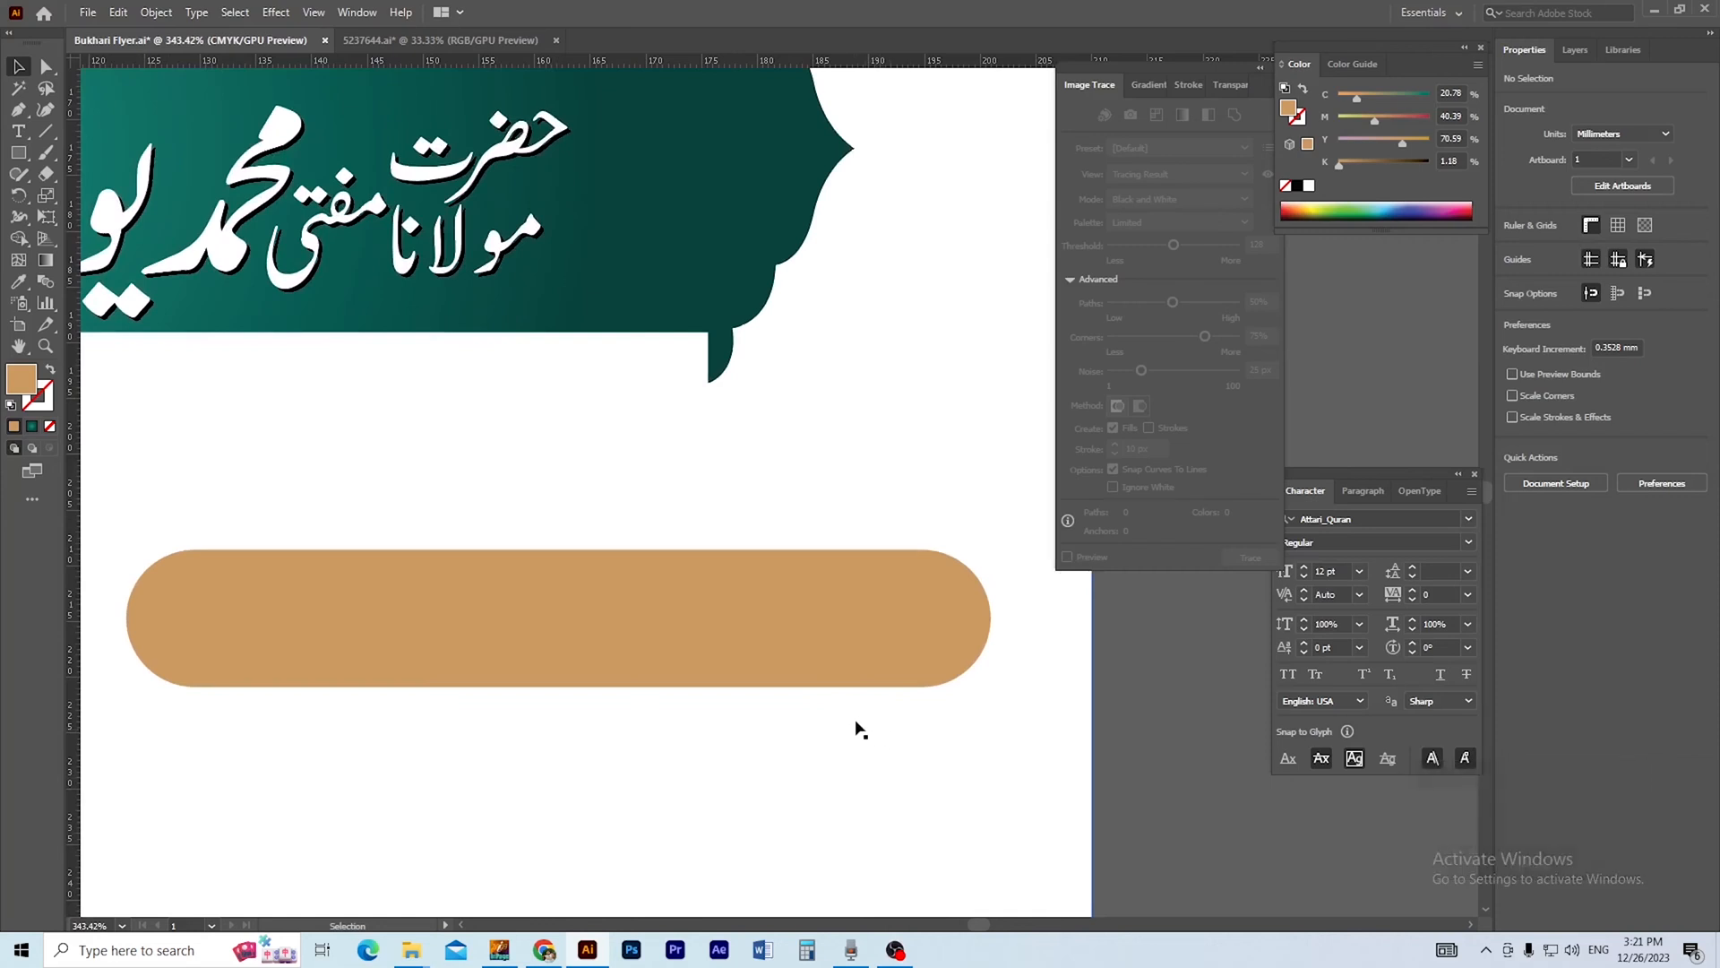
left_click_drag(914, 580, 948, 601)
left_click_drag(903, 673, 828, 684)
key("m")
left_click_drag(730, 468, 926, 714)
key("Delete")
Draw a circle about 19.5 mm in diameter over the pill's right end, with its lower edge near the pill's bottom.
key("l")
left_click_drag(740, 505, 924, 686)
left_click_drag(737, 585, 763, 668)
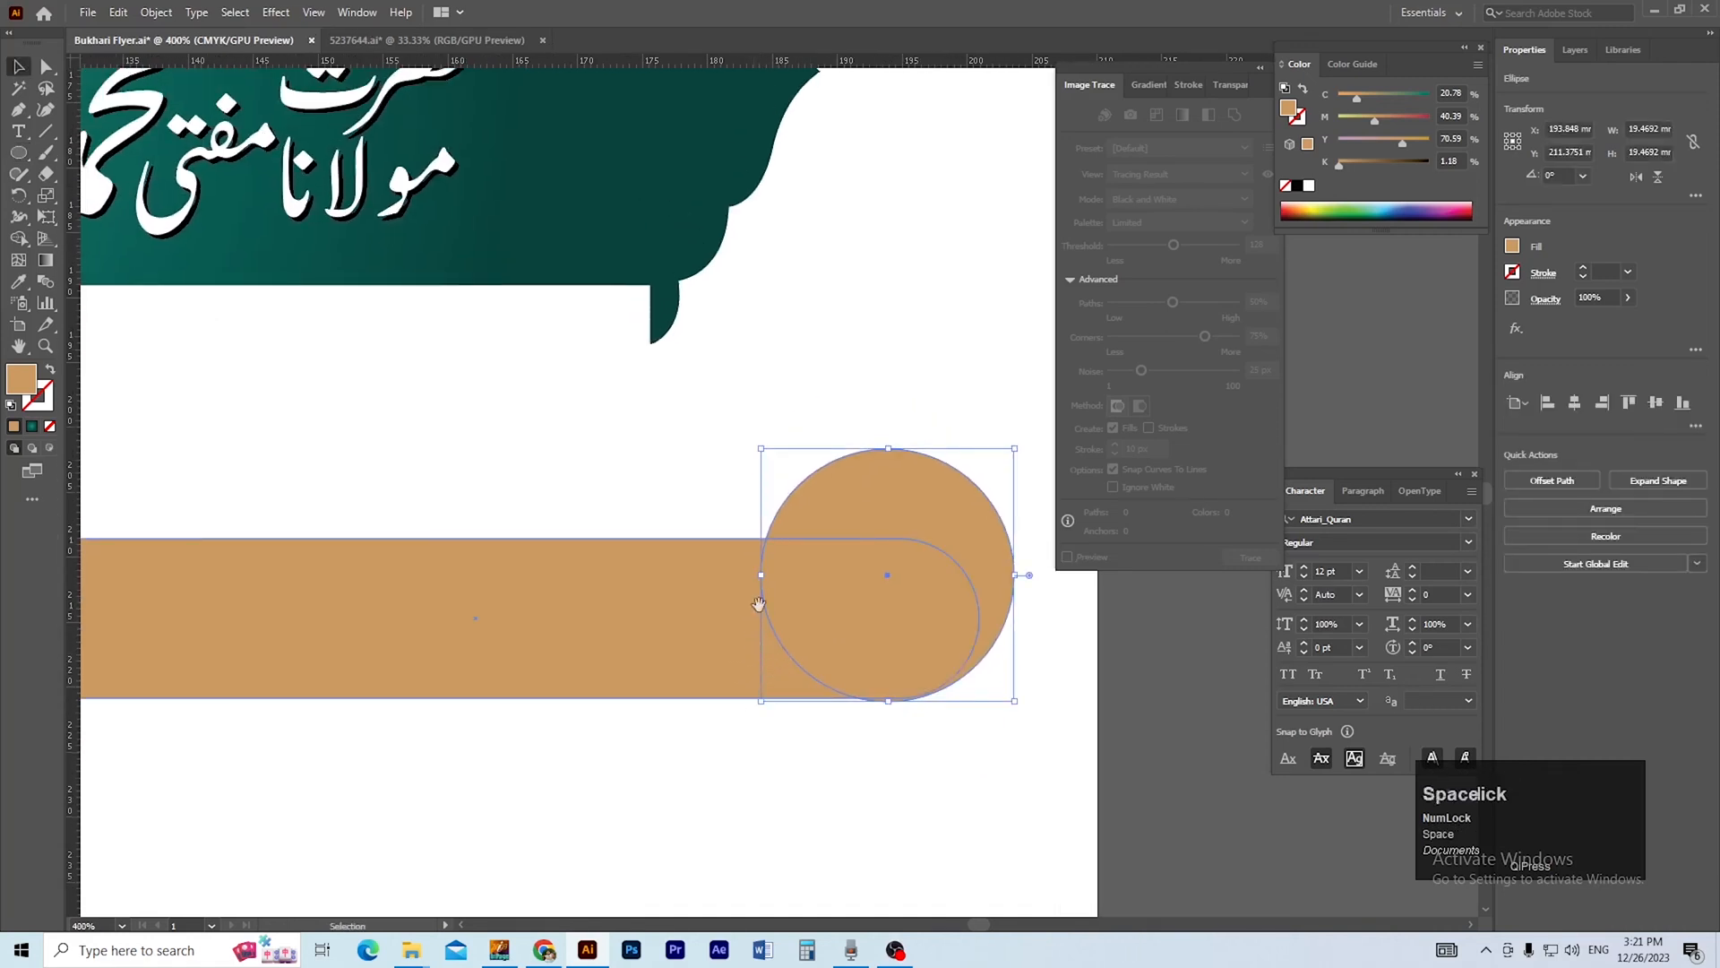
left_click(774, 602, "ctrl+alt")
left_click_drag(771, 599, 815, 704)
left_click(1145, 726)
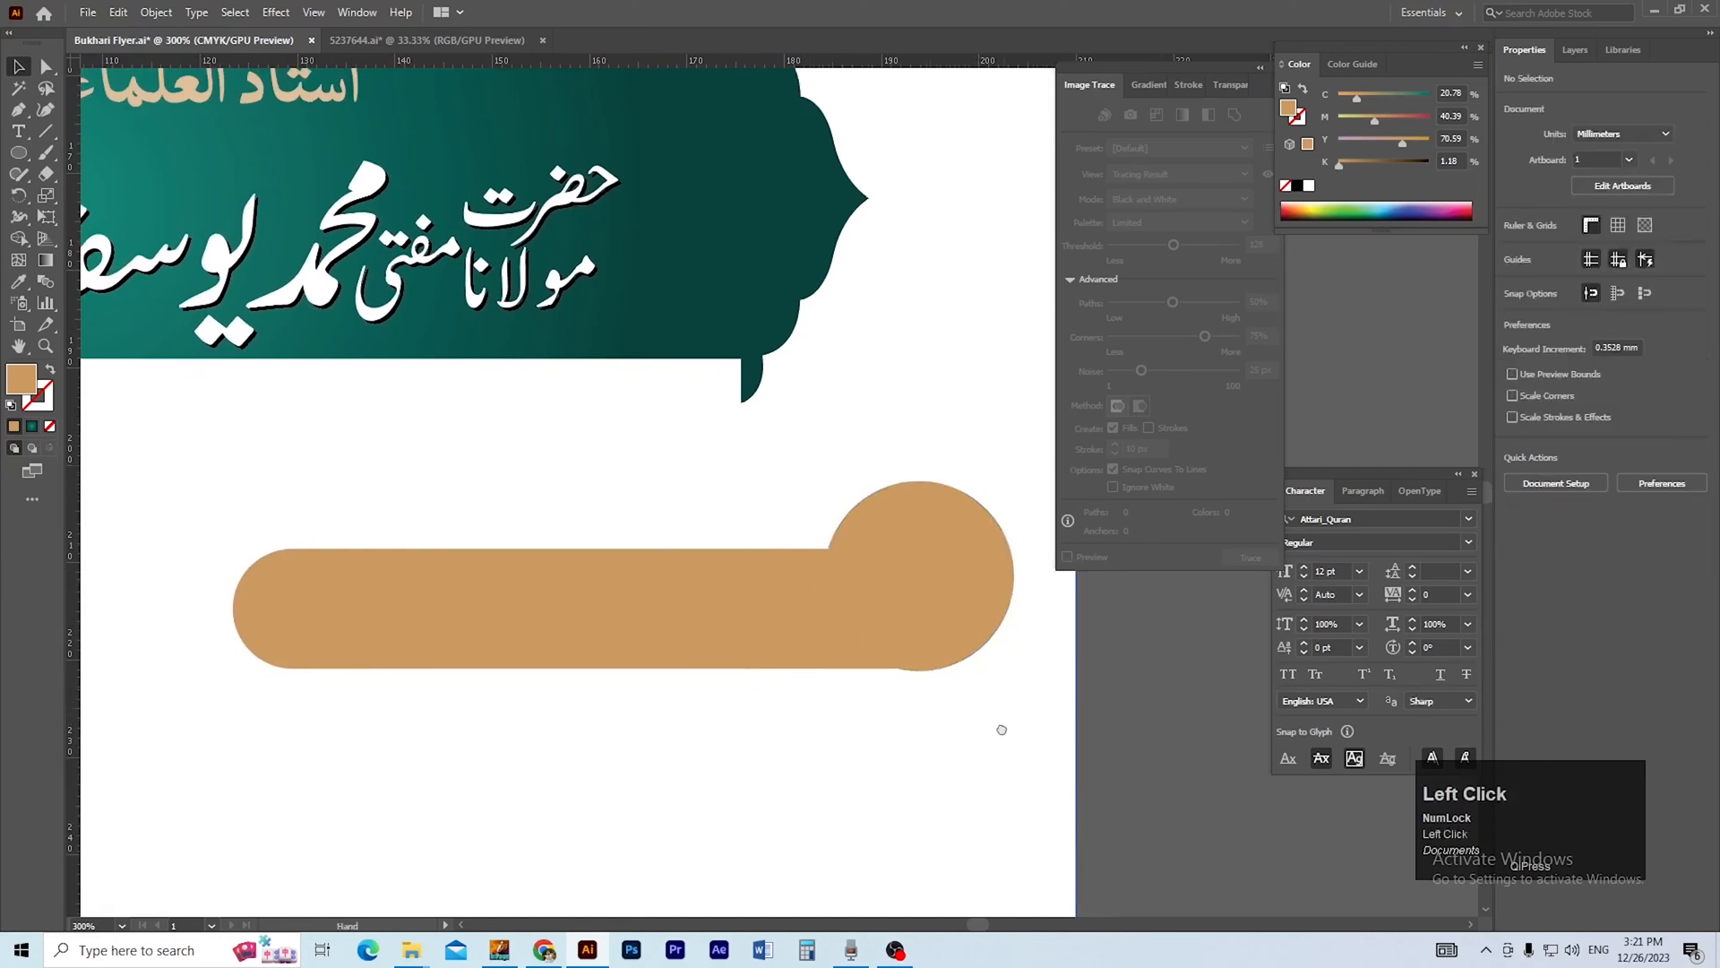
Fill the circle at the pill's right end with white.
left_click_drag(1003, 717, 984, 760)
left_click(949, 680)
left_click(911, 578, "ctrl")
left_click(905, 576, "ctrl")
mouse_move(847, 640)
left_mouse_down()
mouse_move(893, 731)
mouse_move(987, 808)
left_mouse_up()
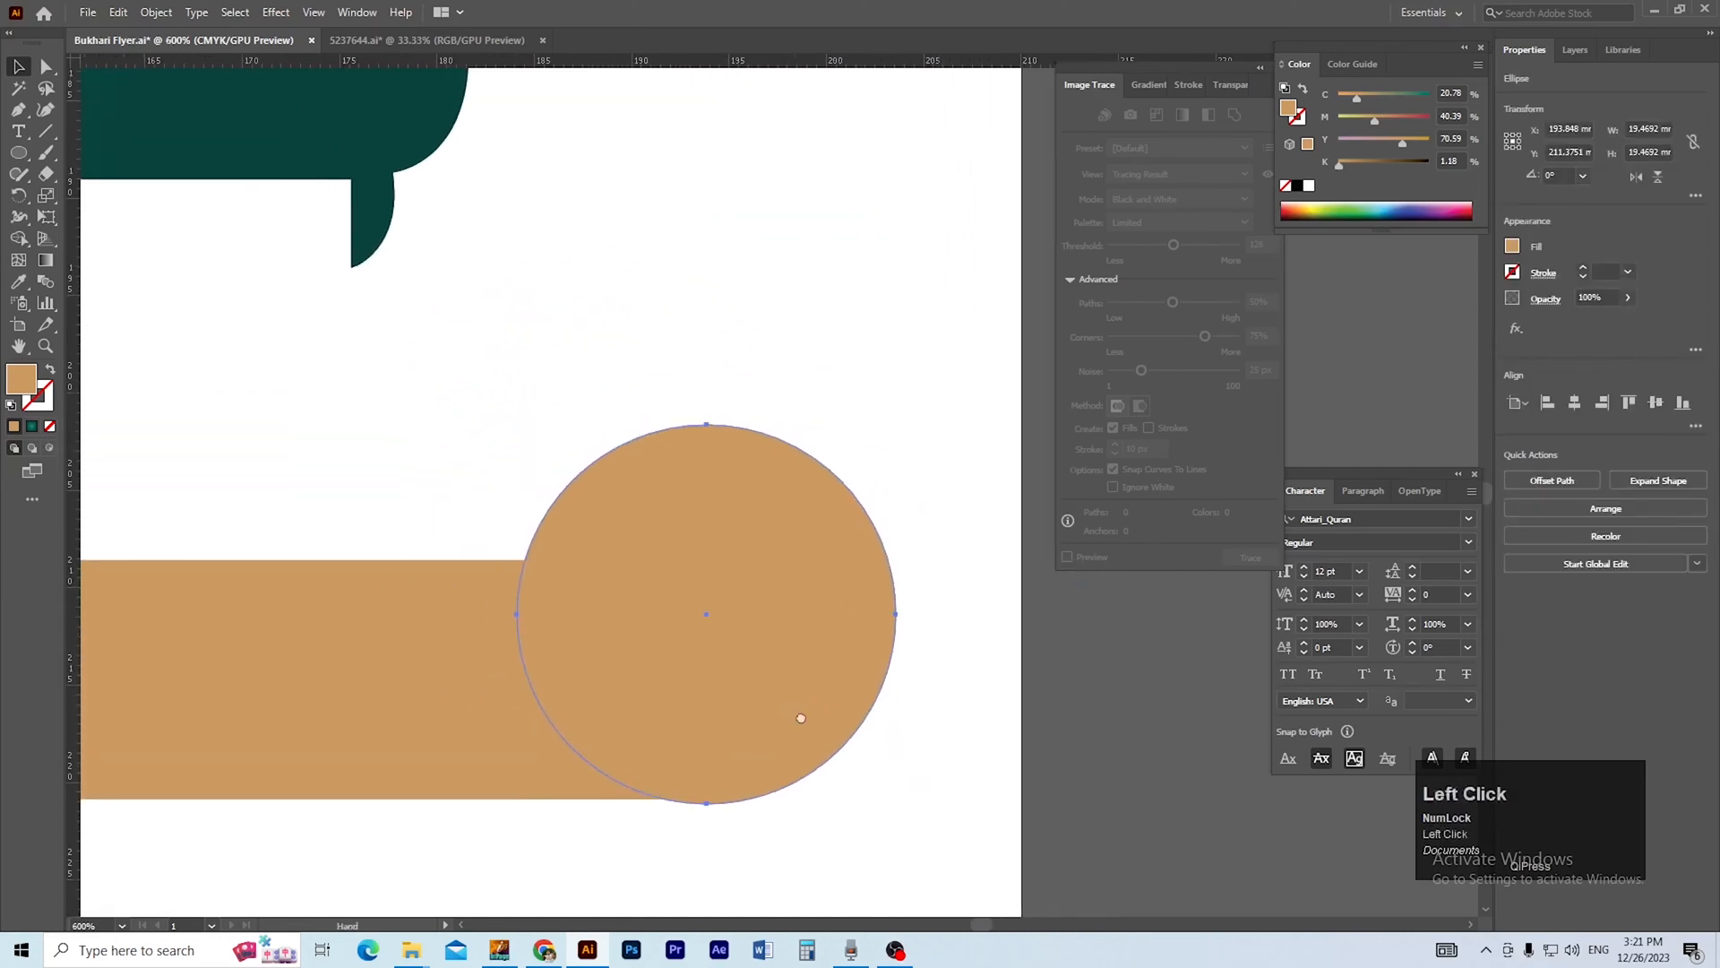
left_click_drag(794, 711, 838, 743)
left_click(1310, 186)
left_click(986, 699)
Duplicate the white circle in front, shrink the copy to about 18.7 mm around its centre, and fill it with the pill's gold.
left_click(811, 678, "ctrl")
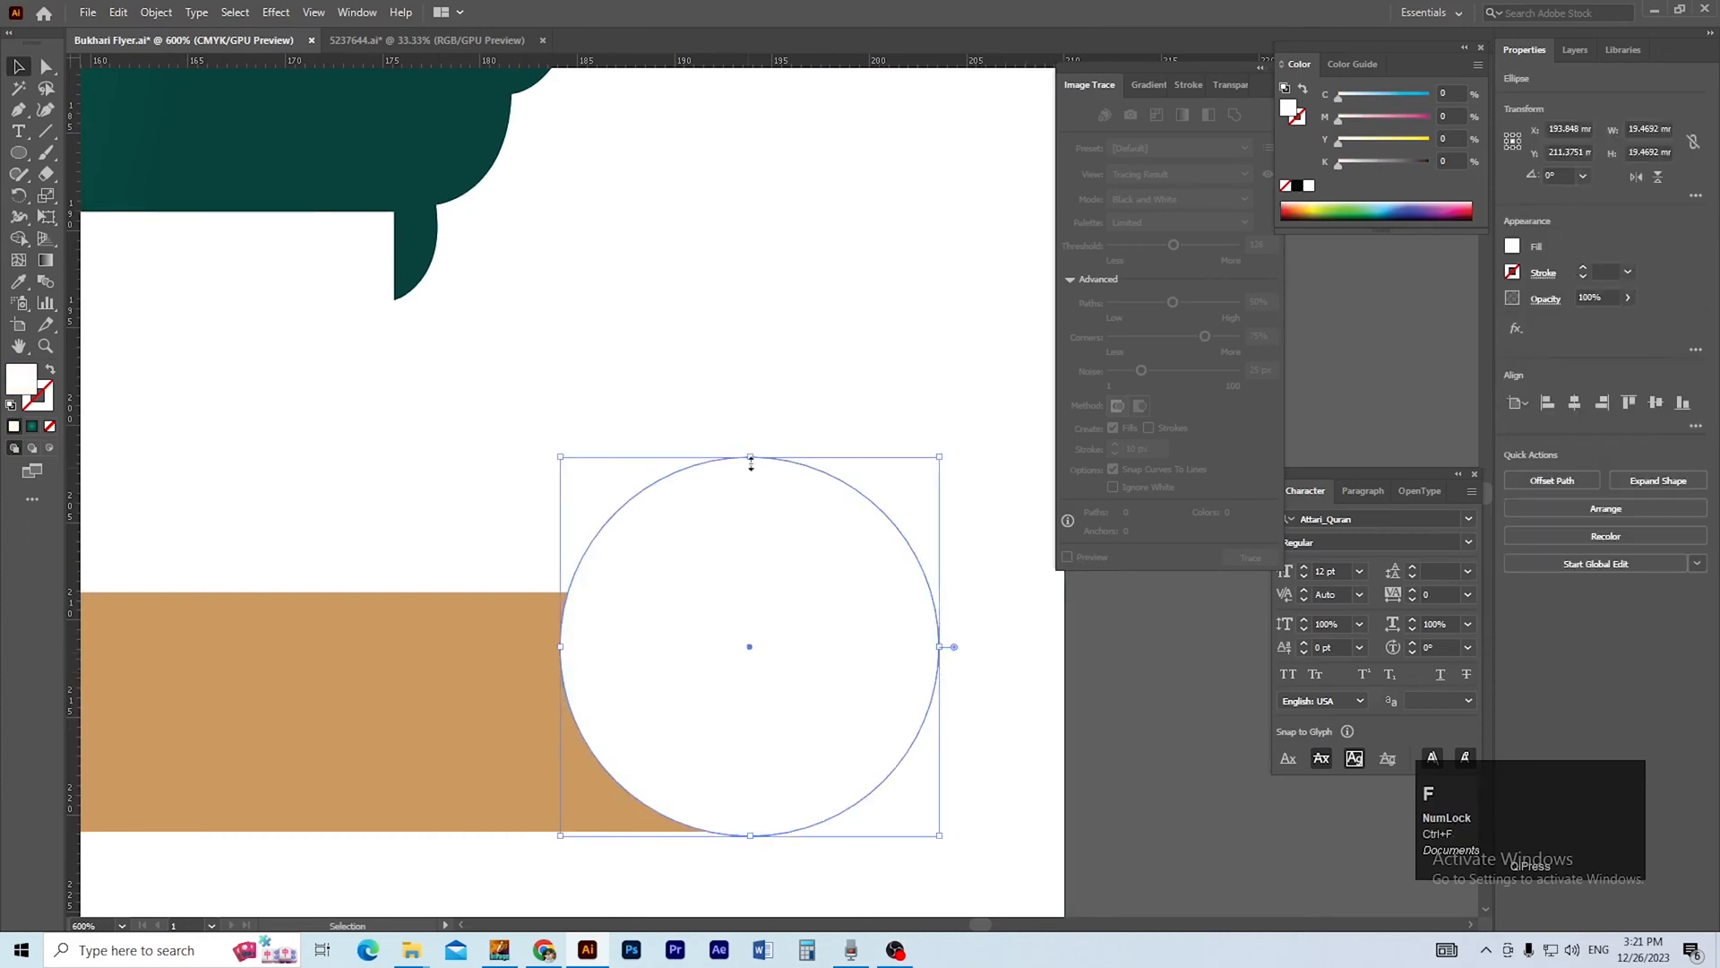
key("shift")
left_click_drag(751, 457, 751, 464)
key("i")
left_click(428, 686)
key("v")
left_click(484, 537)
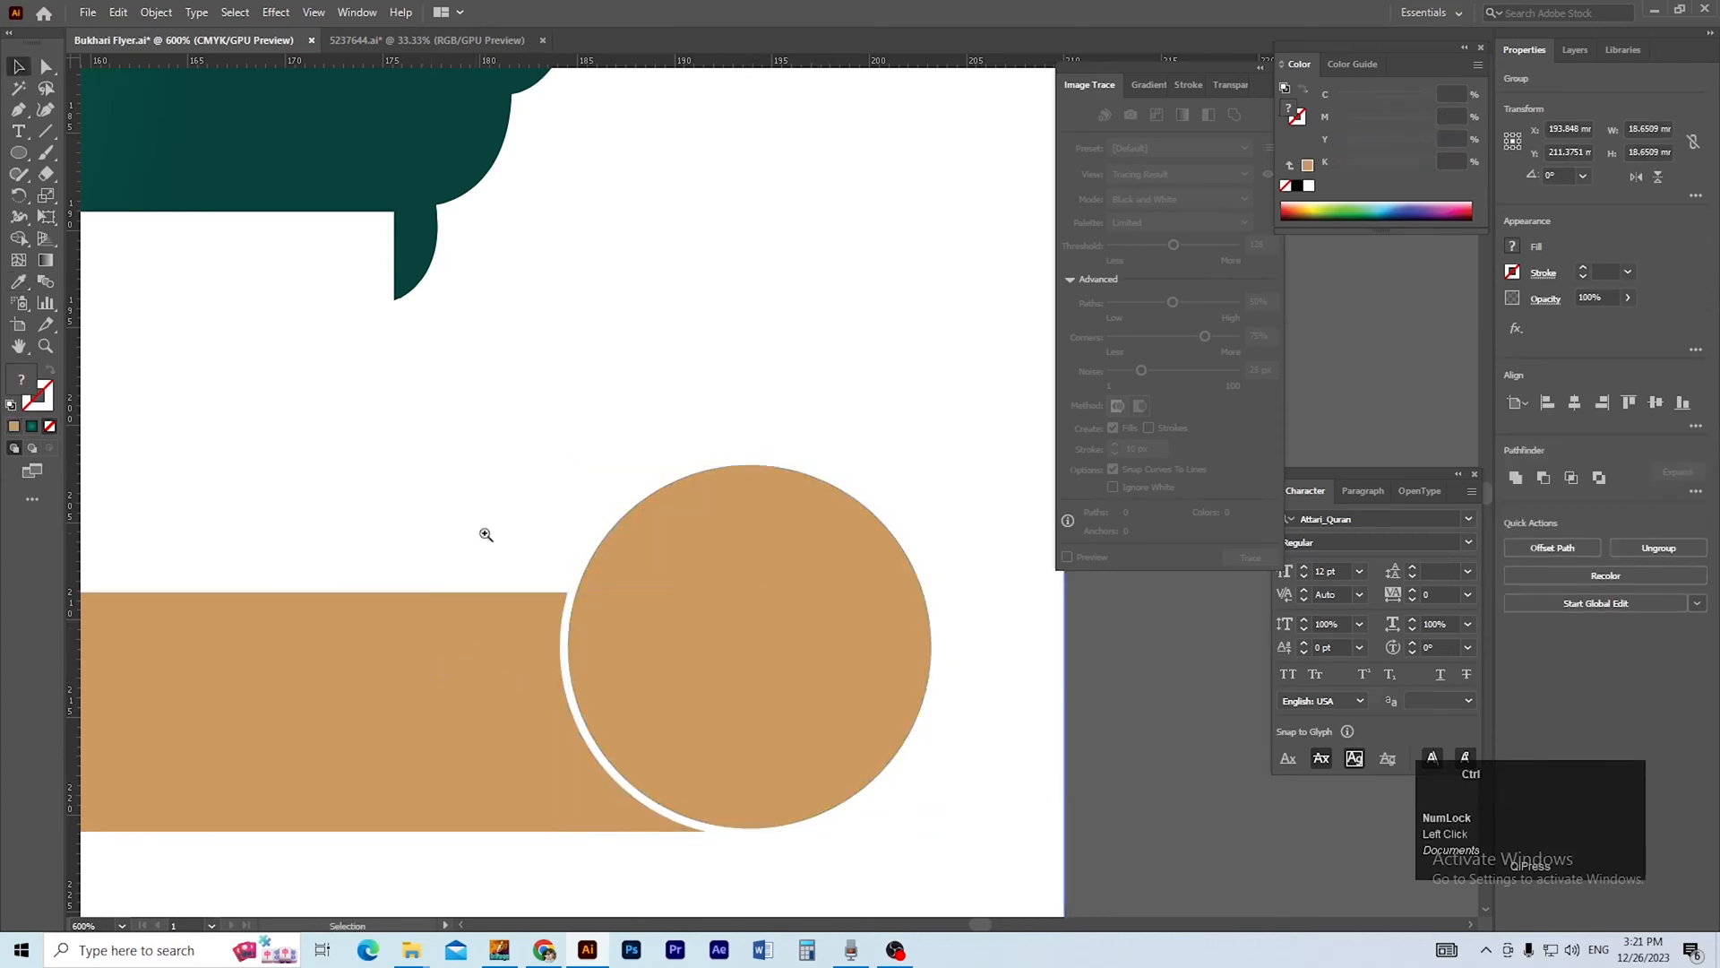
left_click(678, 629, "ctrl+alt")
left_click(663, 622, "ctrl+alt")
left_click_drag(735, 556, 745, 649)
left_click(722, 645, "ctrl+alt")
left_click_drag(672, 477, 697, 633)
left_click(697, 633, "ctrl+alt")
left_click_drag(698, 520, 677, 693)
left_click(711, 680, "ctrl+alt")
left_click_drag(810, 575, 738, 654)
left_click_drag(924, 590, 736, 515)
key("ctrl+g")
key("ctrl+z")
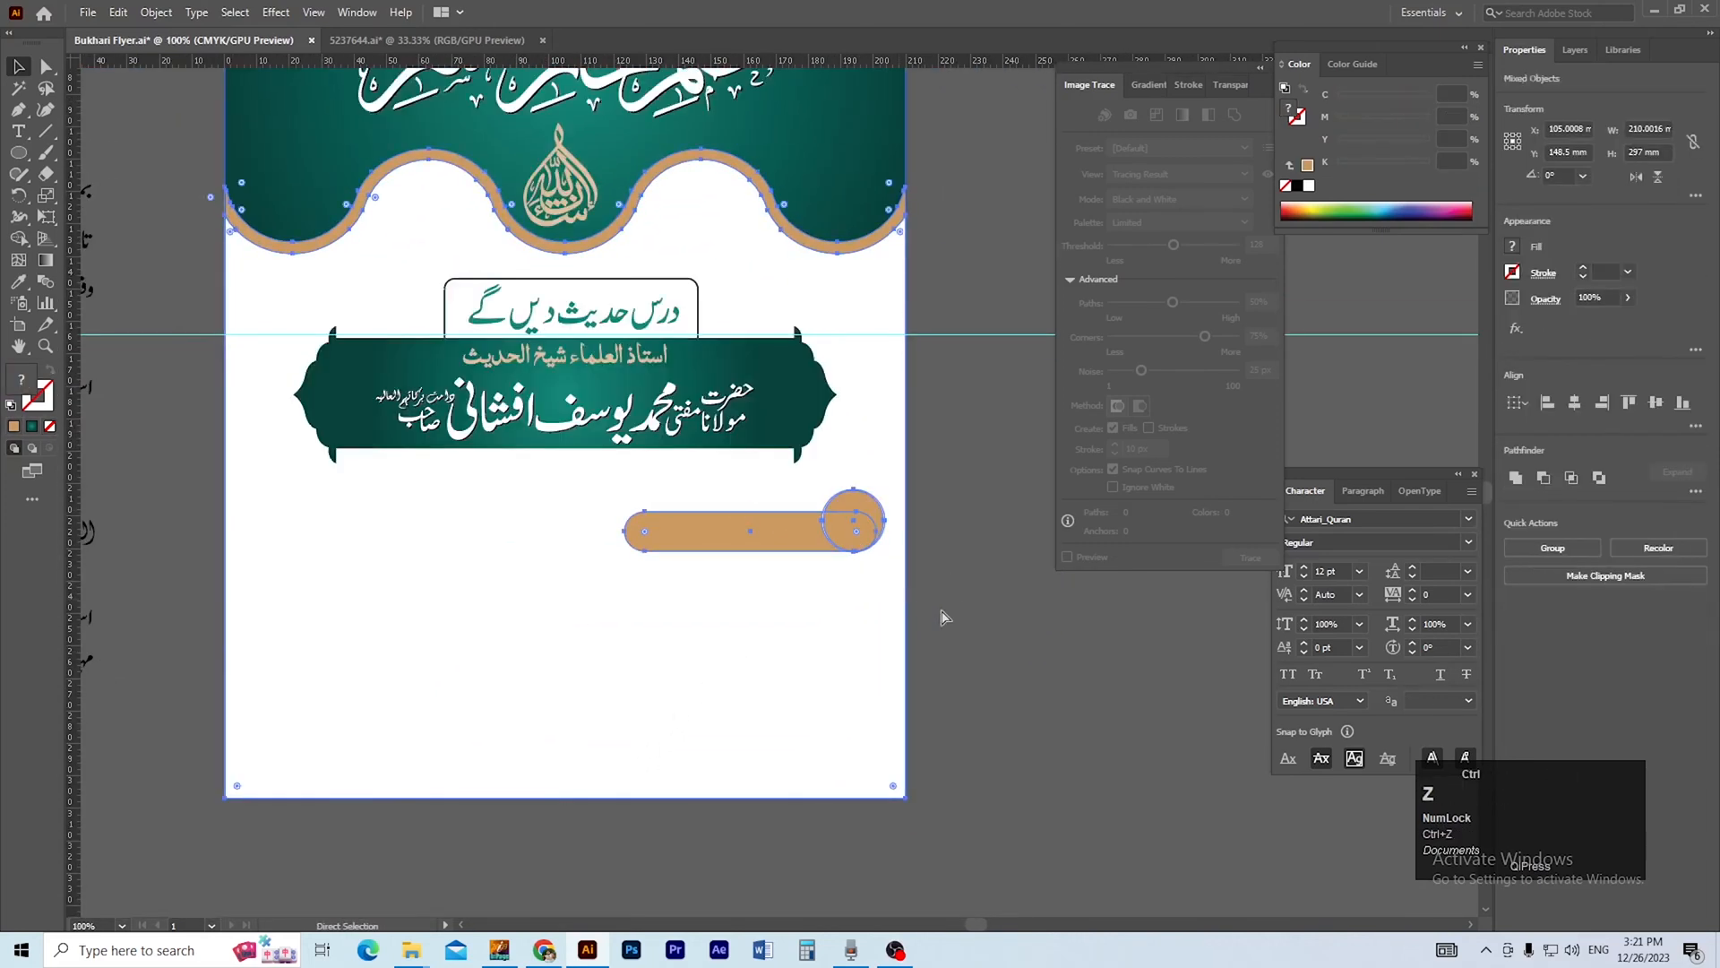
Group the gold pill with the circles at its right end.
left_click(953, 610)
left_click(853, 660)
left_click(953, 600)
left_click_drag(941, 499, 783, 543)
left_click(885, 619, "shift")
key("ctrl+g")
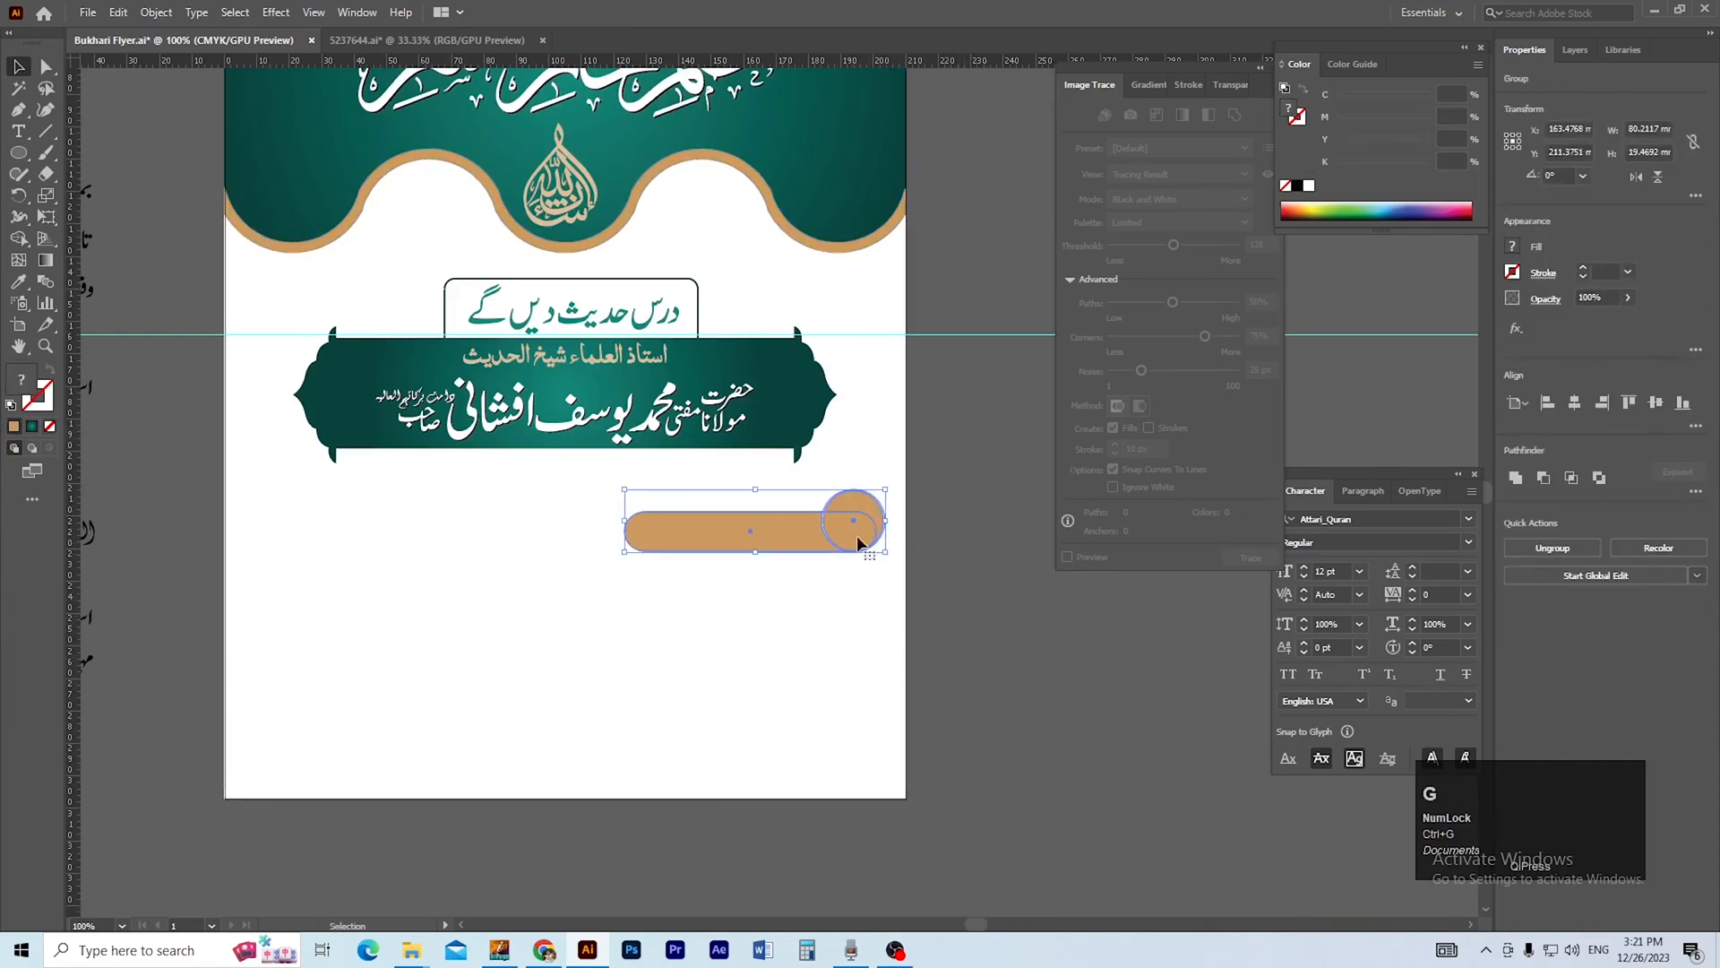
Shrink the pill group and place a level copy of it on the left side of the page.
left_click_drag(857, 534, 481, 540)
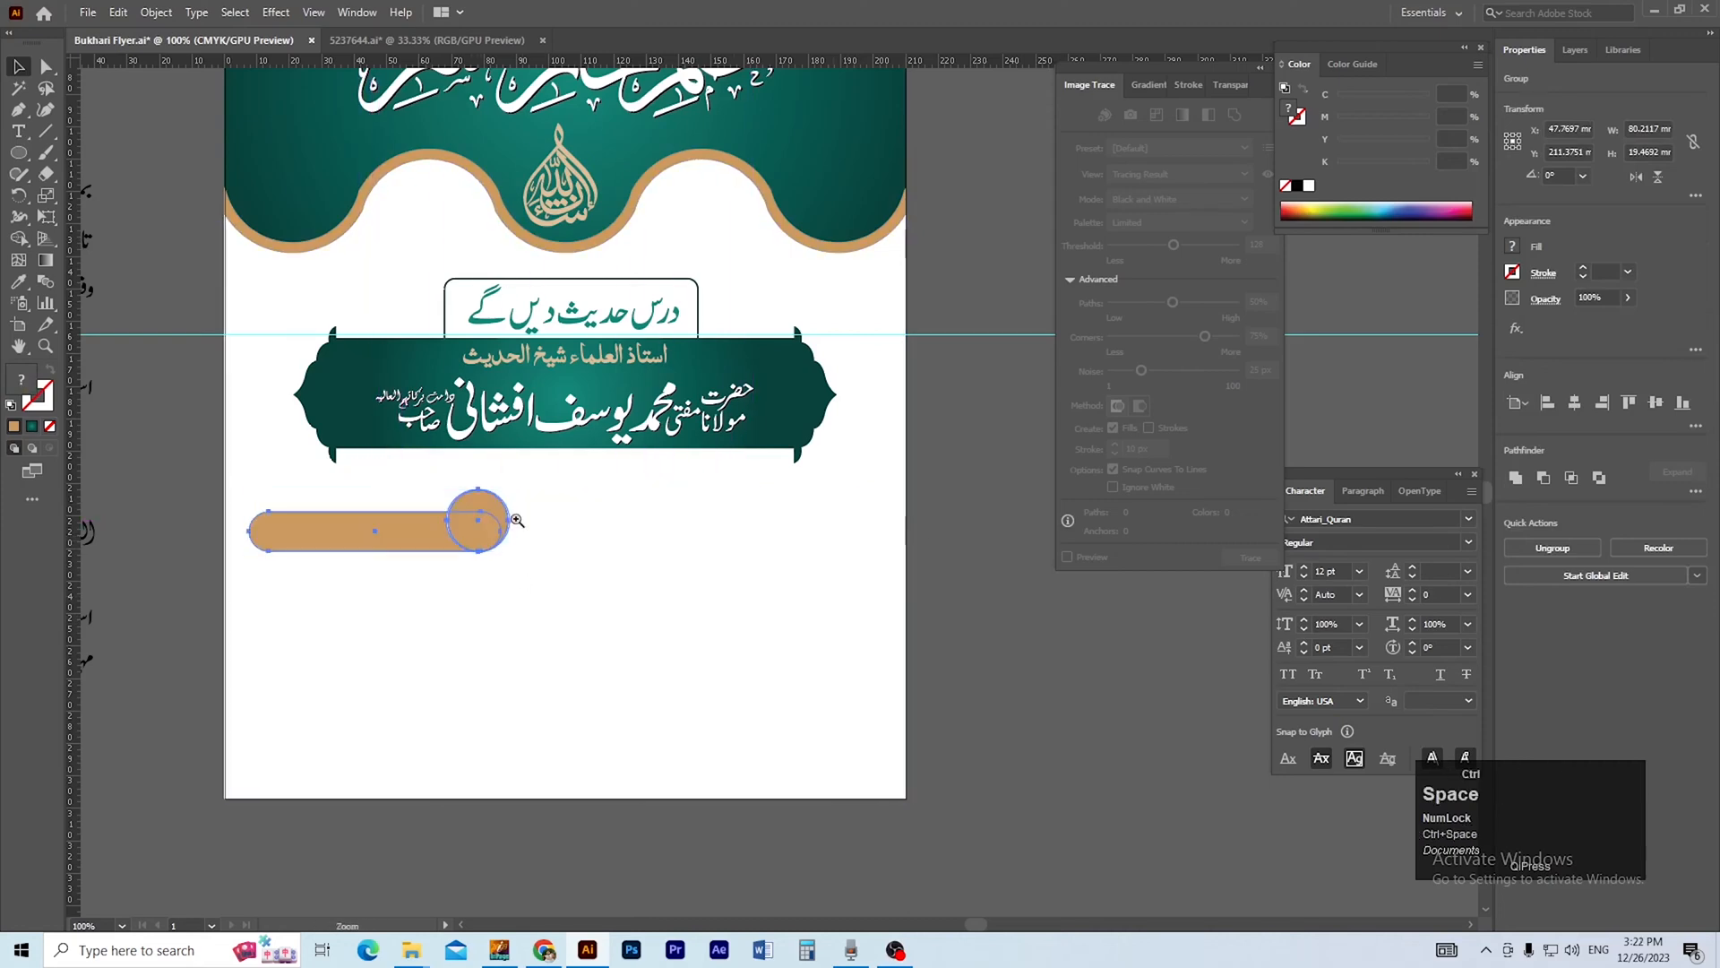
key("ctrl+z")
left_click(761, 507)
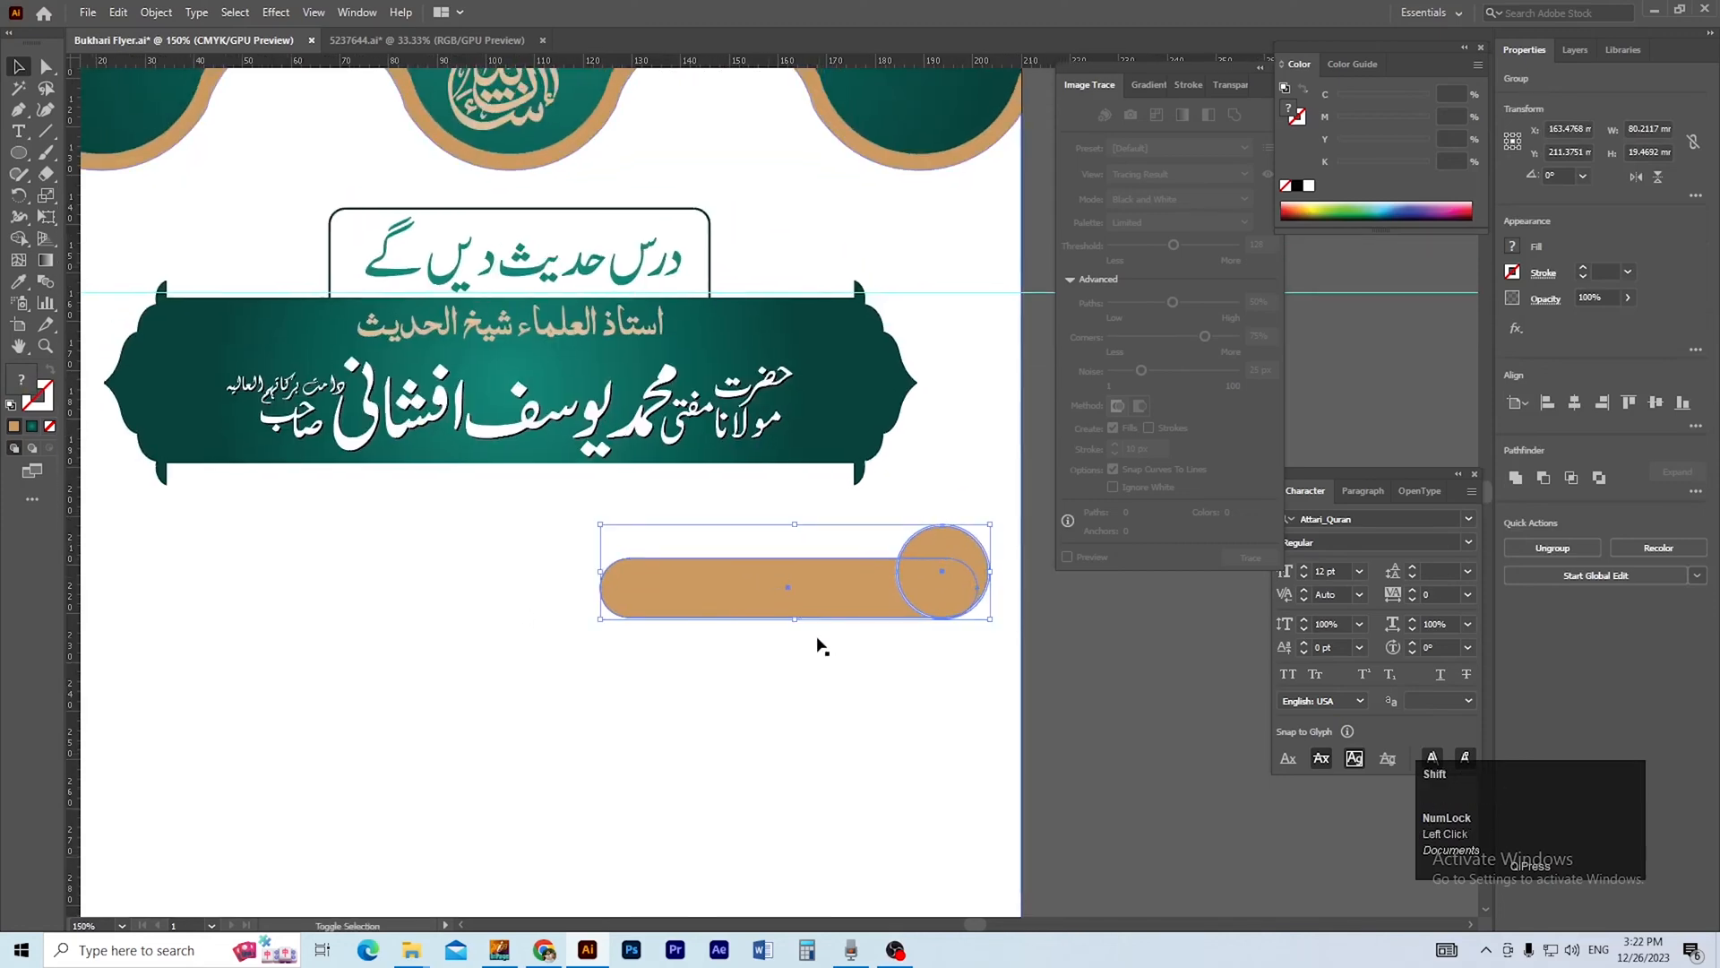
left_click_drag(800, 625, 879, 659)
left_click(820, 568, "ctrl+alt")
left_click(875, 594)
left_click_drag(849, 546, 444, 531)
left_click(618, 589)
left_click(757, 618, "ctrl+alt")
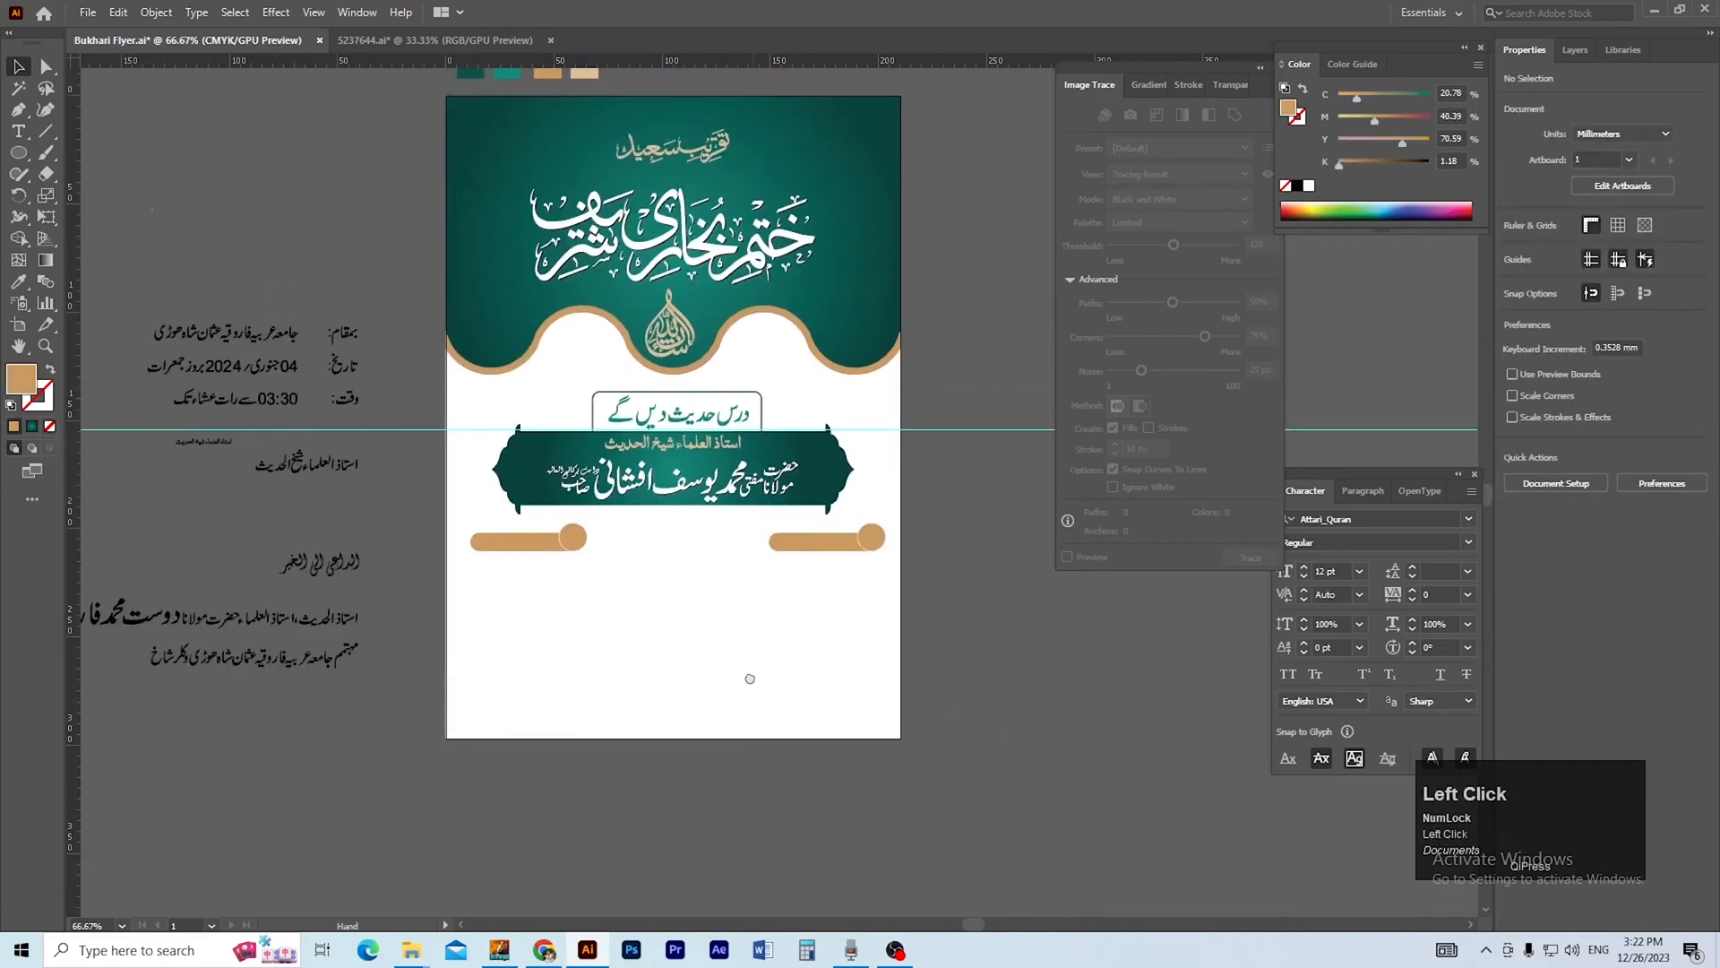
Enlarge both pill groups slightly, position them beneath the banner's two ends, and save the flyer.
left_click_drag(745, 644, 730, 667)
left_click(506, 578)
left_click(784, 580, "shift")
left_click_drag(658, 590, 658, 594)
left_click(871, 632)
left_click(861, 588)
left_click_drag(861, 588, 820, 586)
left_click(991, 610)
left_click_drag(537, 587, 543, 586, "shift")
left_click(894, 694)
scroll(627, 538, "up", 1)
key("ctrl+s")
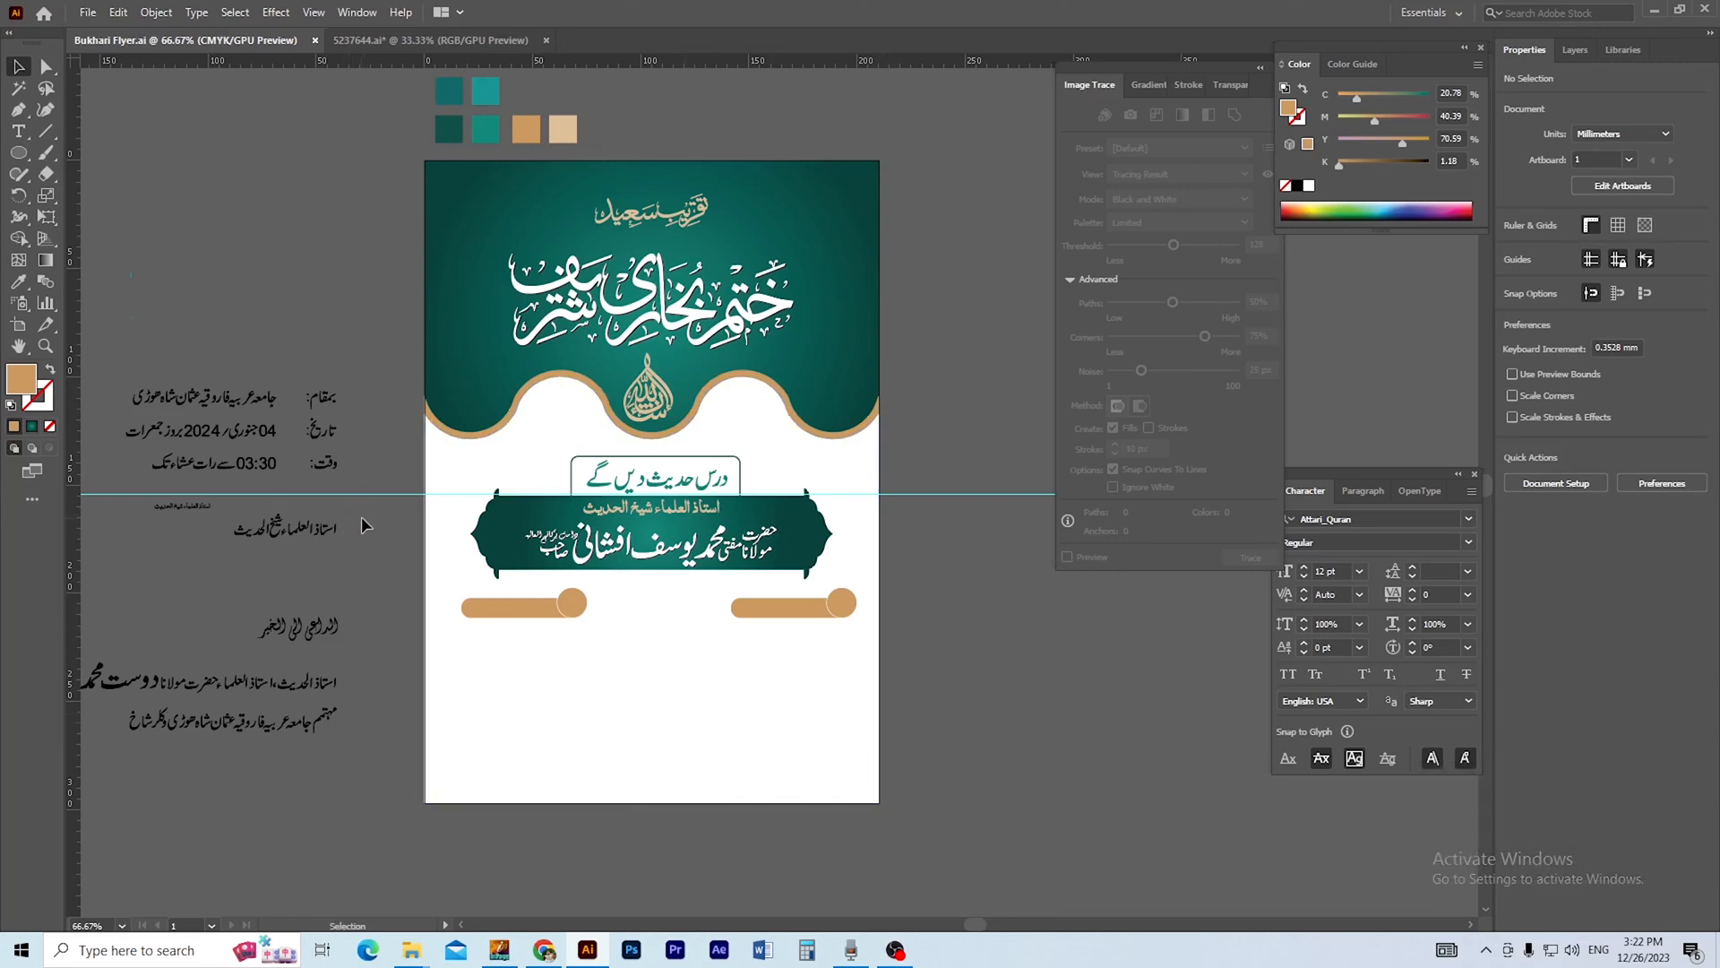
Move the Urdu date and time lines from the pasteboard to the right pill and bring them to the front.
left_click_drag(114, 363, 364, 433)
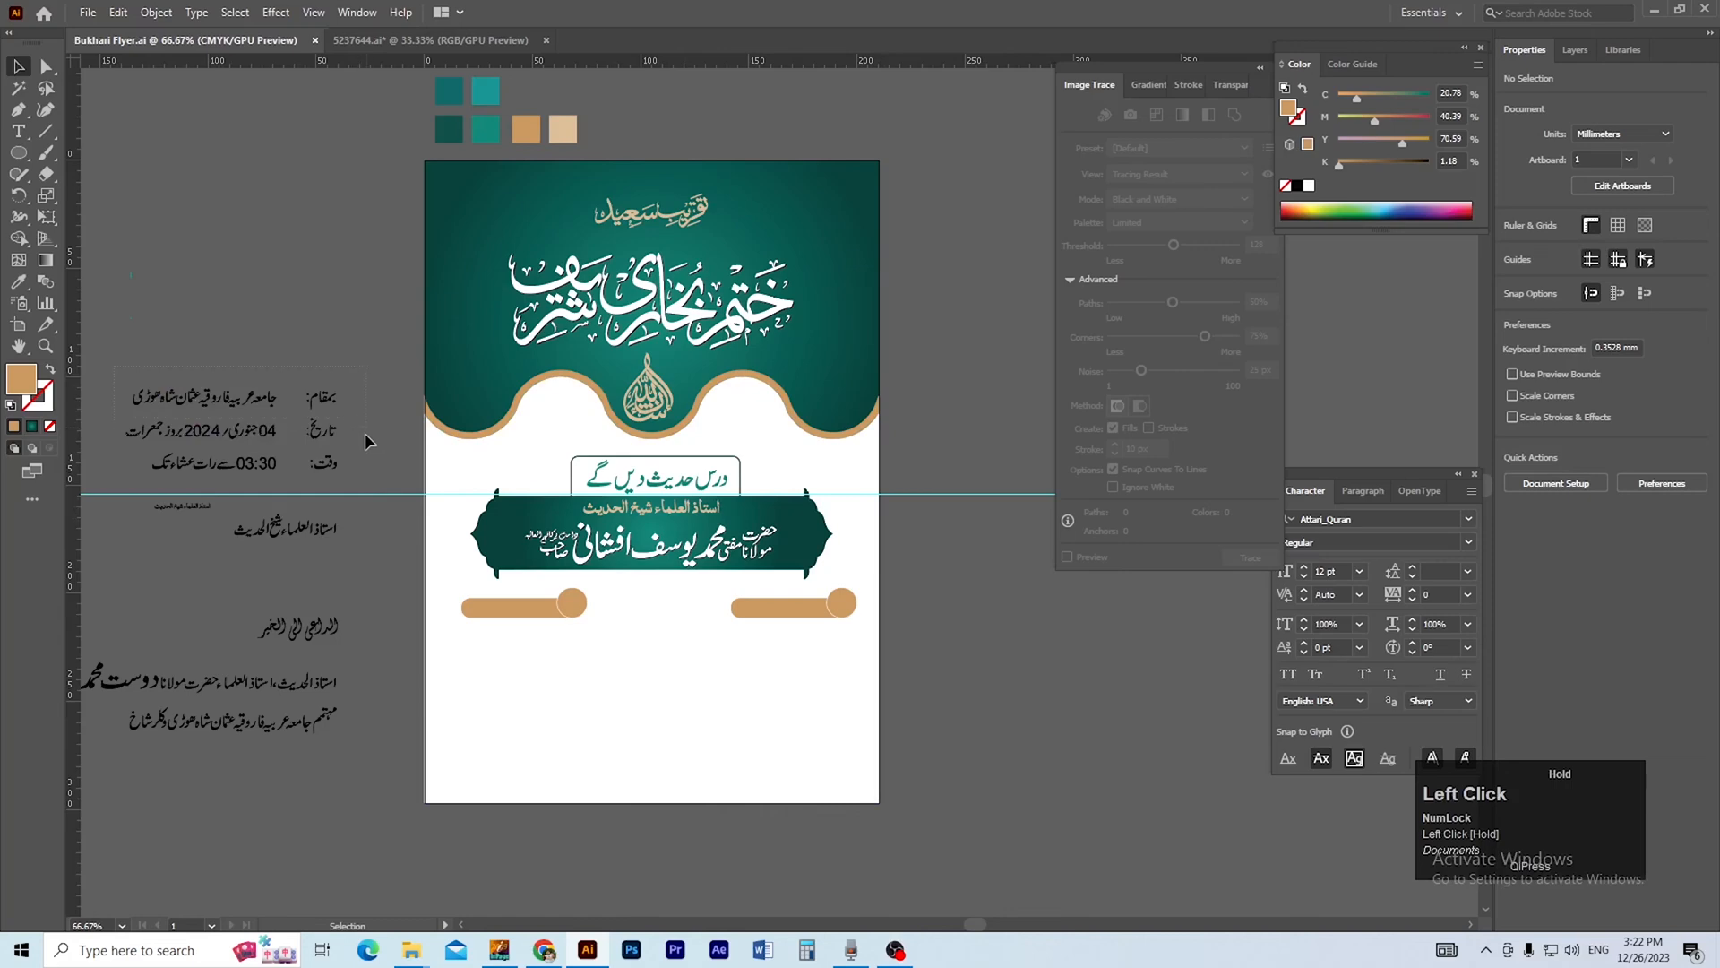
left_click(147, 464)
left_click_drag(213, 441, 1003, 703)
key("ctrl+space")
left_click_drag(848, 656, 703, 585)
left_click_drag(666, 766, 668, 697)
left_click_drag(676, 632, 789, 542)
key("ctrl+equal")
key("ctrl+shift+]")
Position the lines so the date lies on the right pill and its label sits in the circle.
left_click(743, 576, "ctrl")
left_click_drag(725, 625, 681, 681)
left_click_drag(725, 543, 740, 532)
left_click(812, 682)
left_click_drag(824, 697, 815, 710)
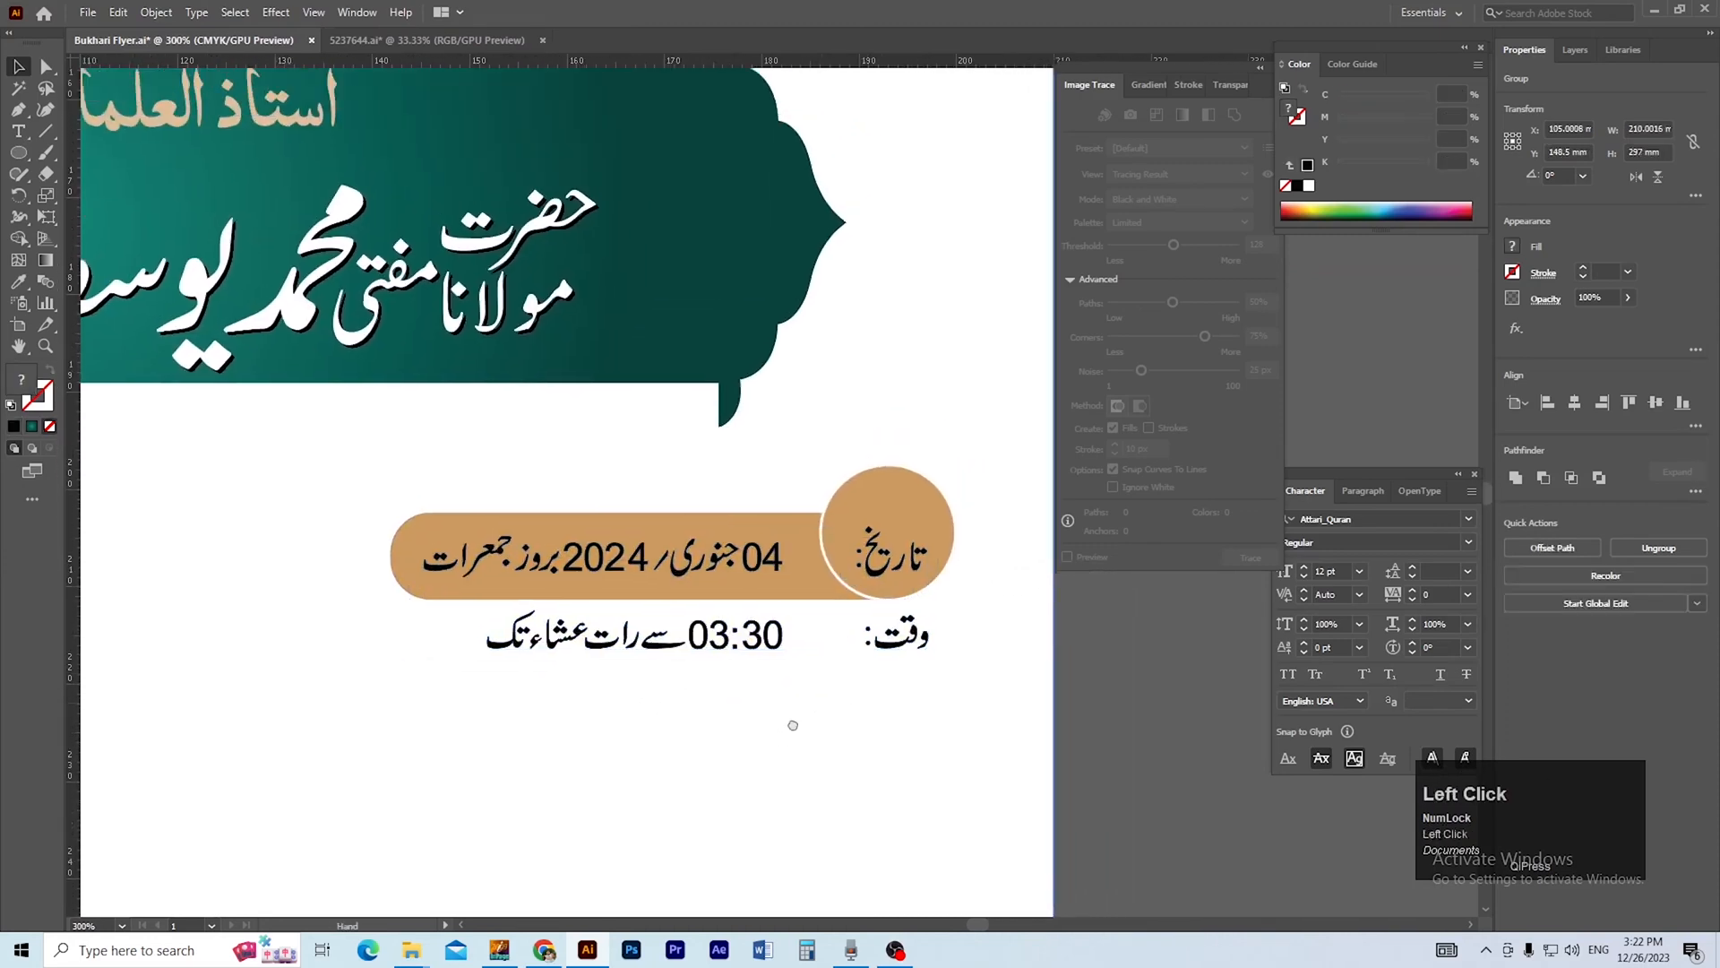
Enlarge the date label to about 10.5 mm wide and centre it in the right pill's circle.
left_click(859, 560, "shift")
left_click_drag(862, 540, 863, 535)
left_click(896, 629)
left_click(883, 598, "ctrl")
left_click_drag(883, 598, 987, 700)
left_click_drag(824, 602, 825, 600)
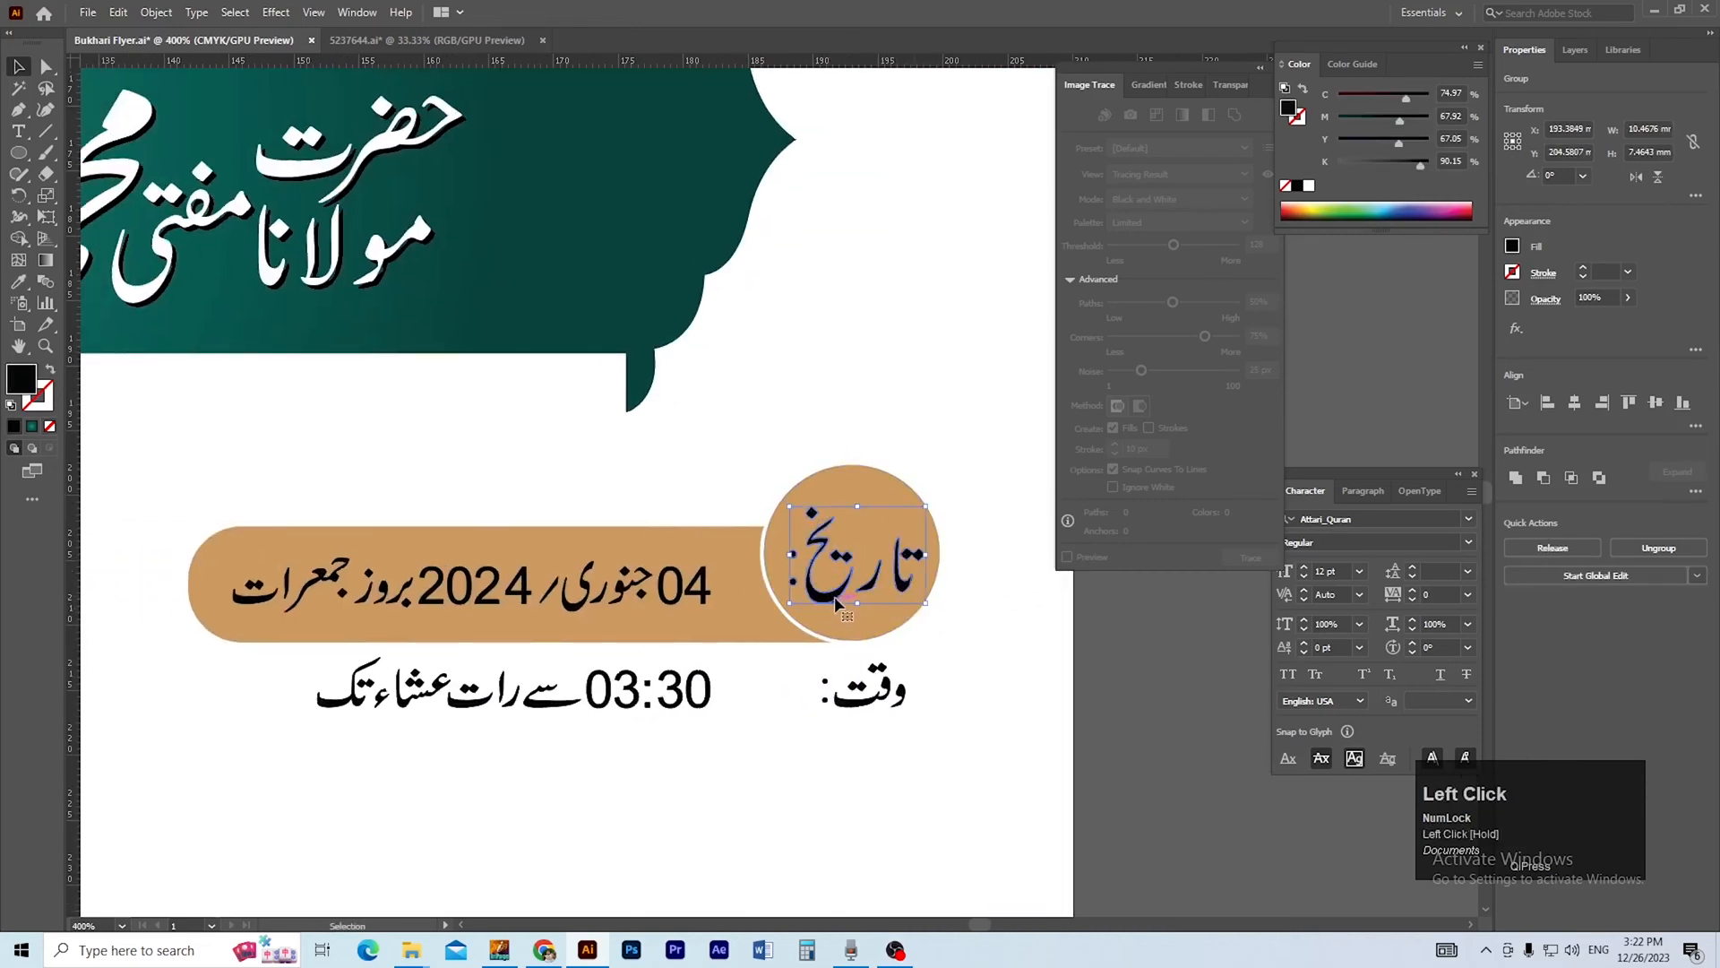
Fill the date label with the dark teal sampled from the banner's lower corner ornament.
left_click(642, 389, "shift")
key("v")
left_click(698, 484)
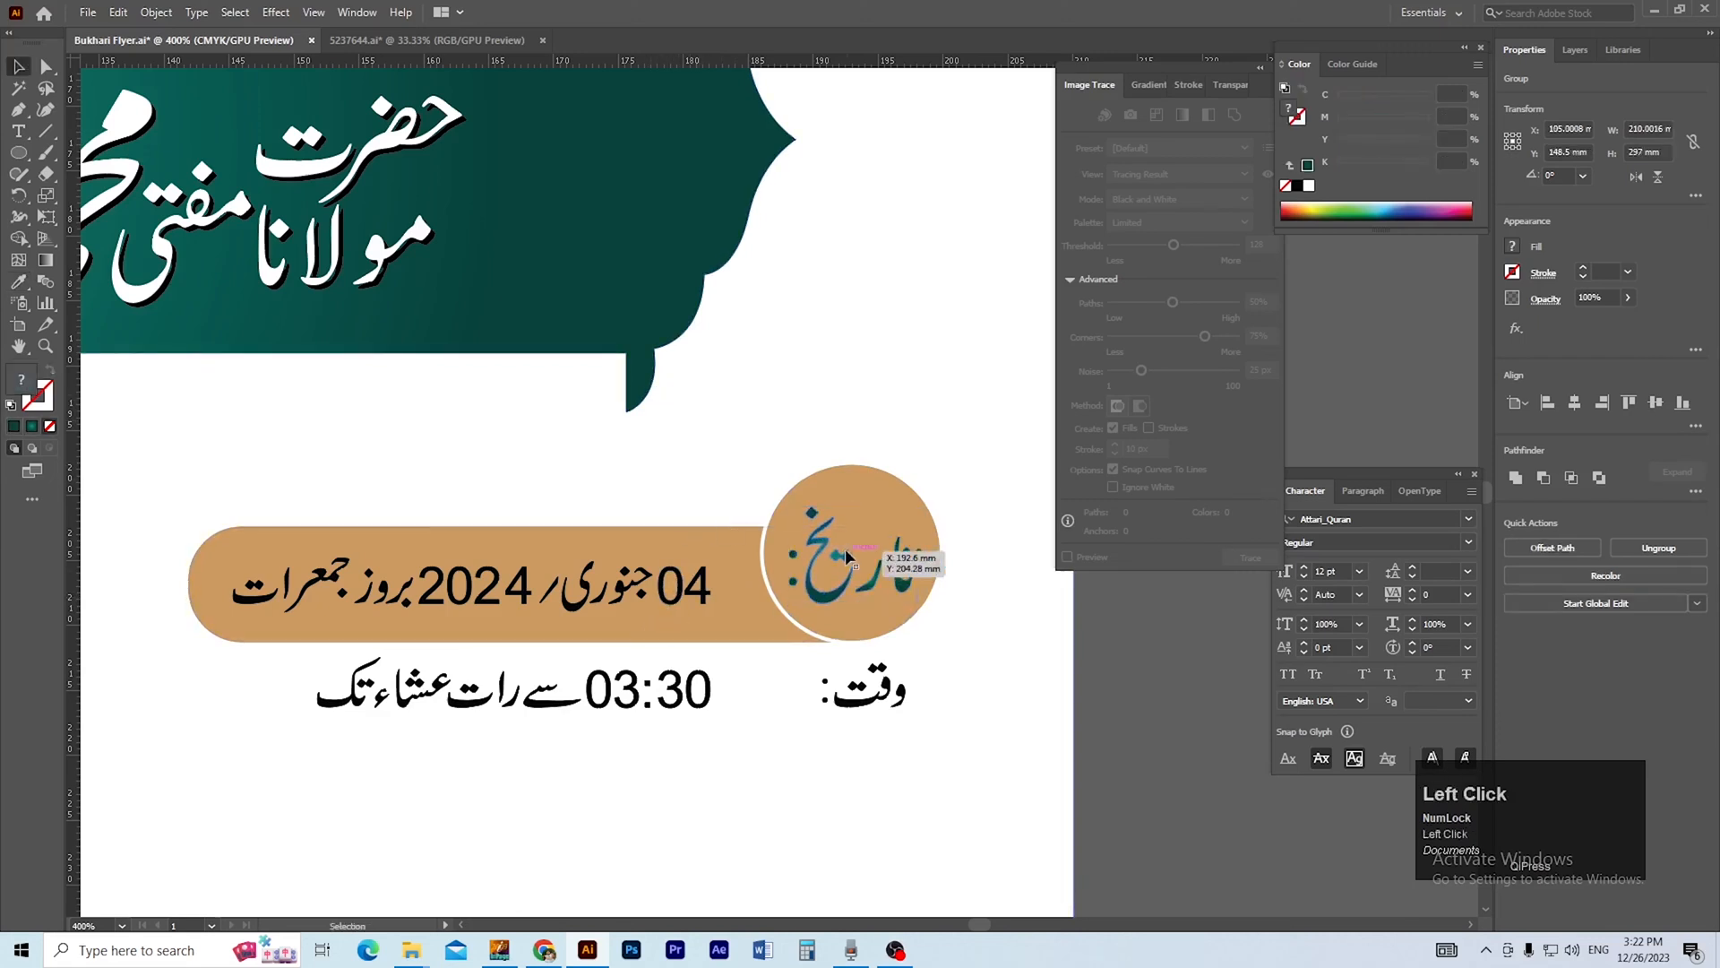
left_click(823, 588)
key("i")
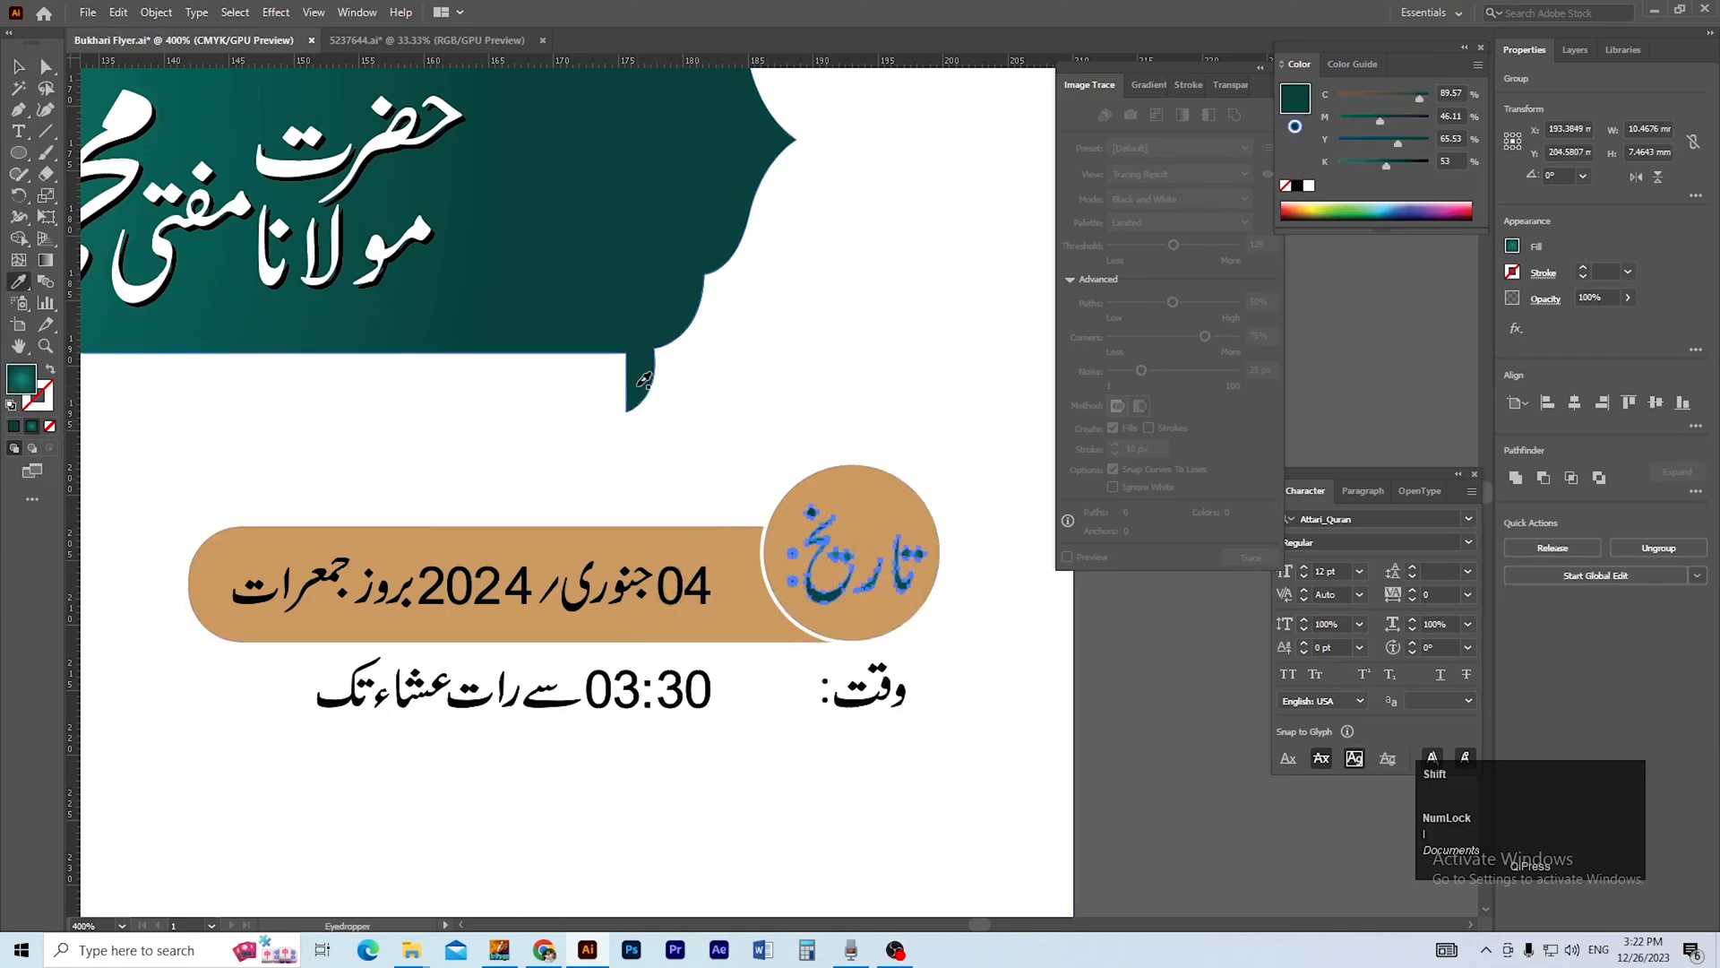
key("v")
left_click(717, 451)
left_click_drag(744, 506, 766, 504)
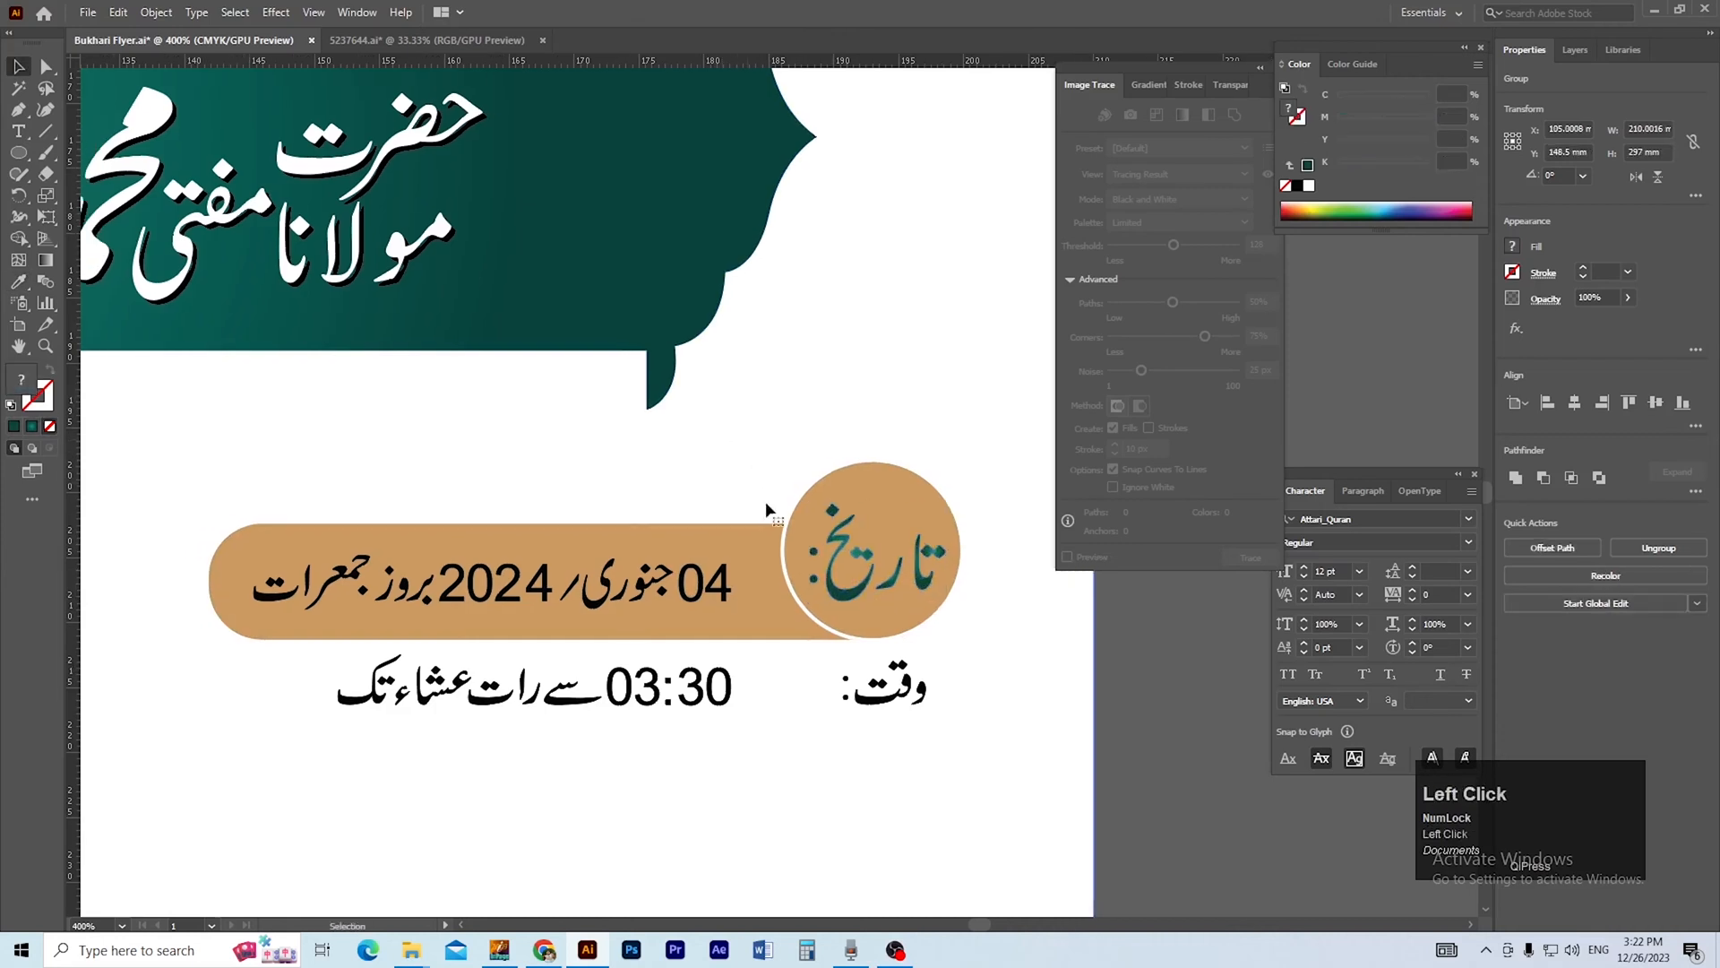
Fill the date text on the right pill with white.
left_click(843, 591)
left_click(17, 430)
left_click(231, 478)
left_click_drag(335, 554, 407, 557)
left_click(536, 584)
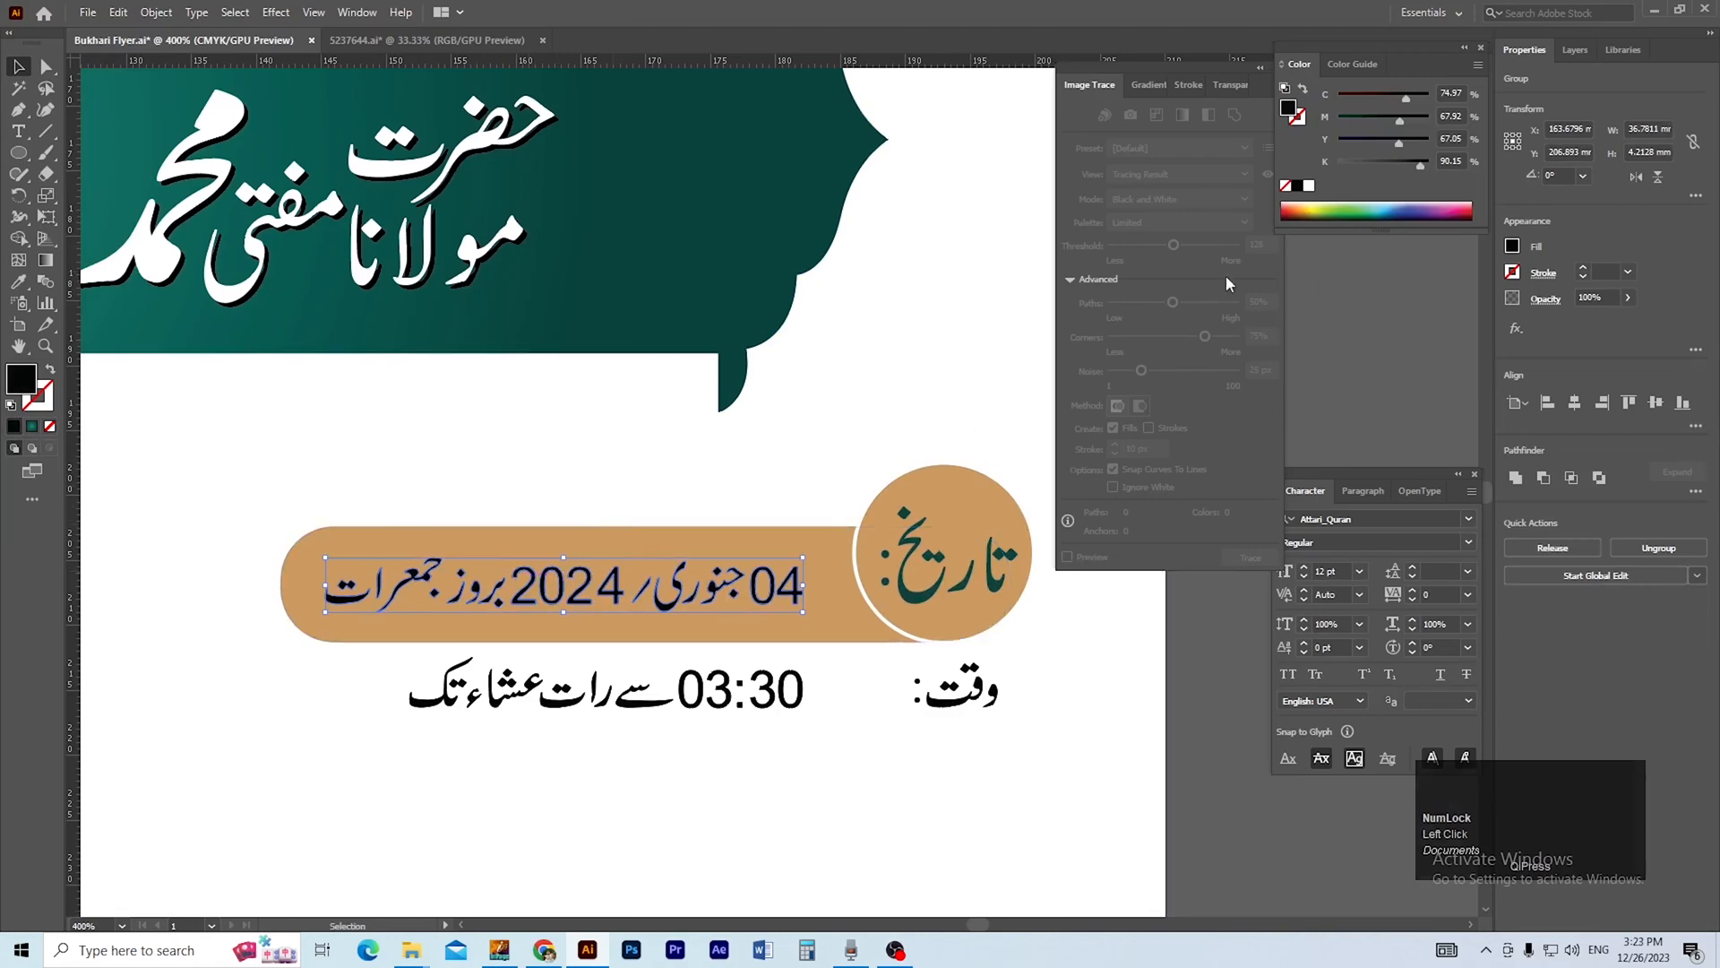
left_click(699, 532, "ctrl+alt")
left_click(702, 516, "ctrl+alt")
left_click_drag(781, 460, 771, 535)
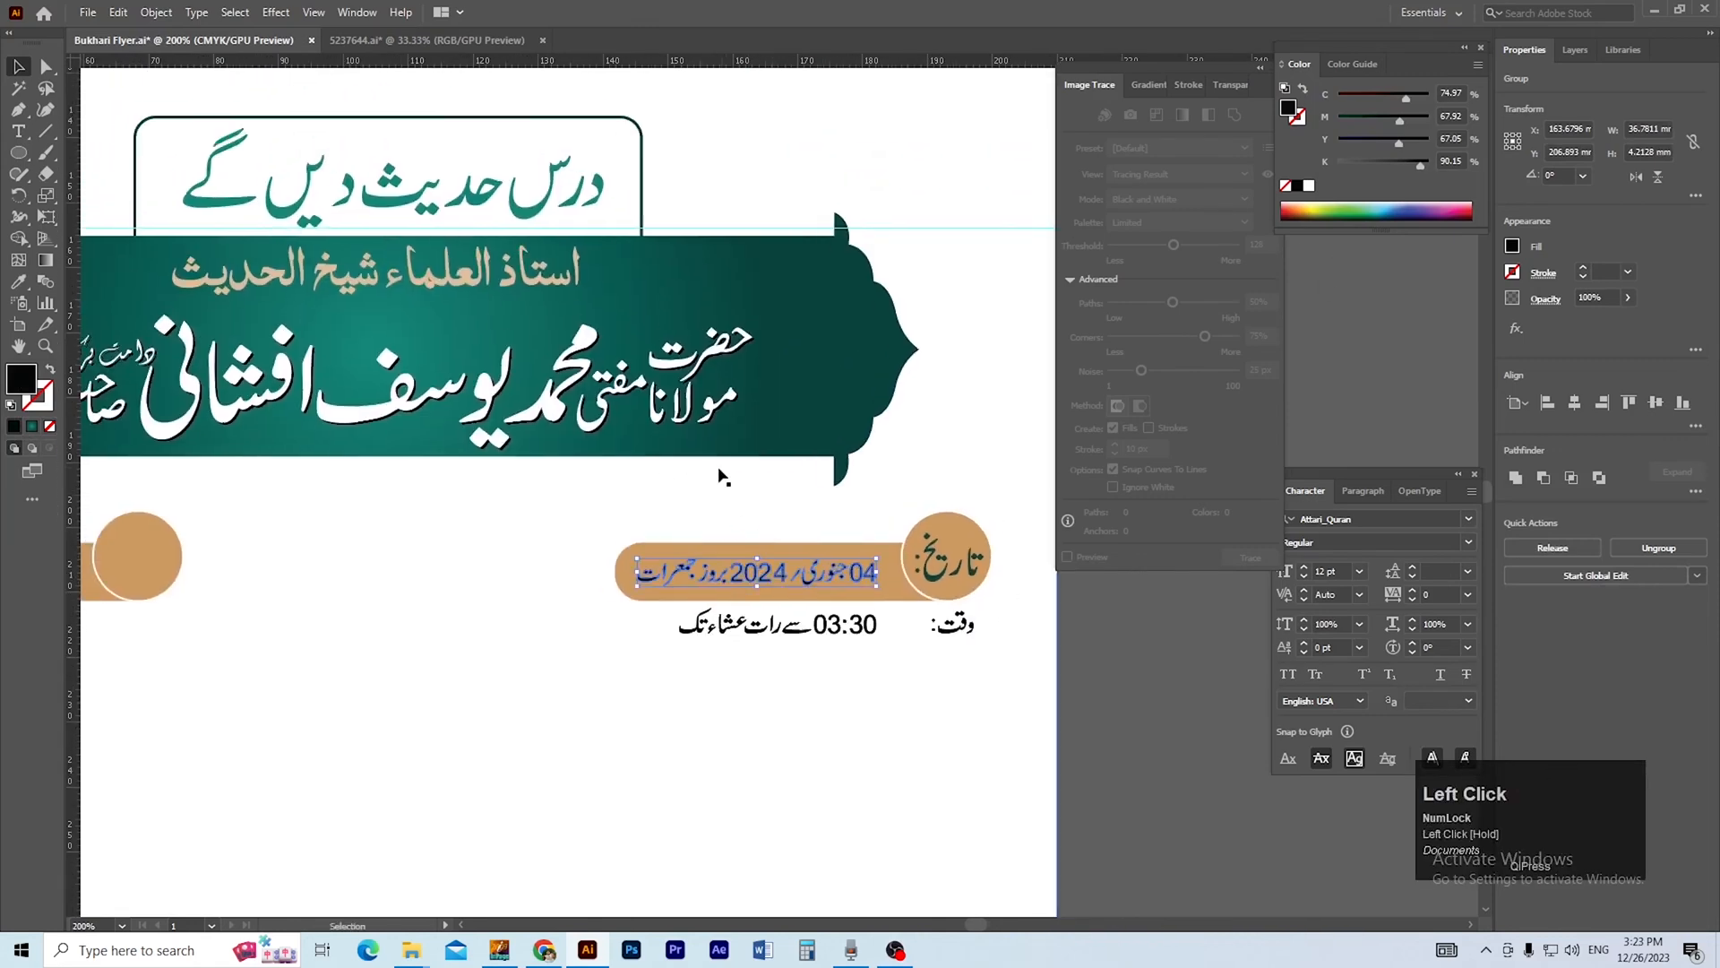
left_click(722, 535)
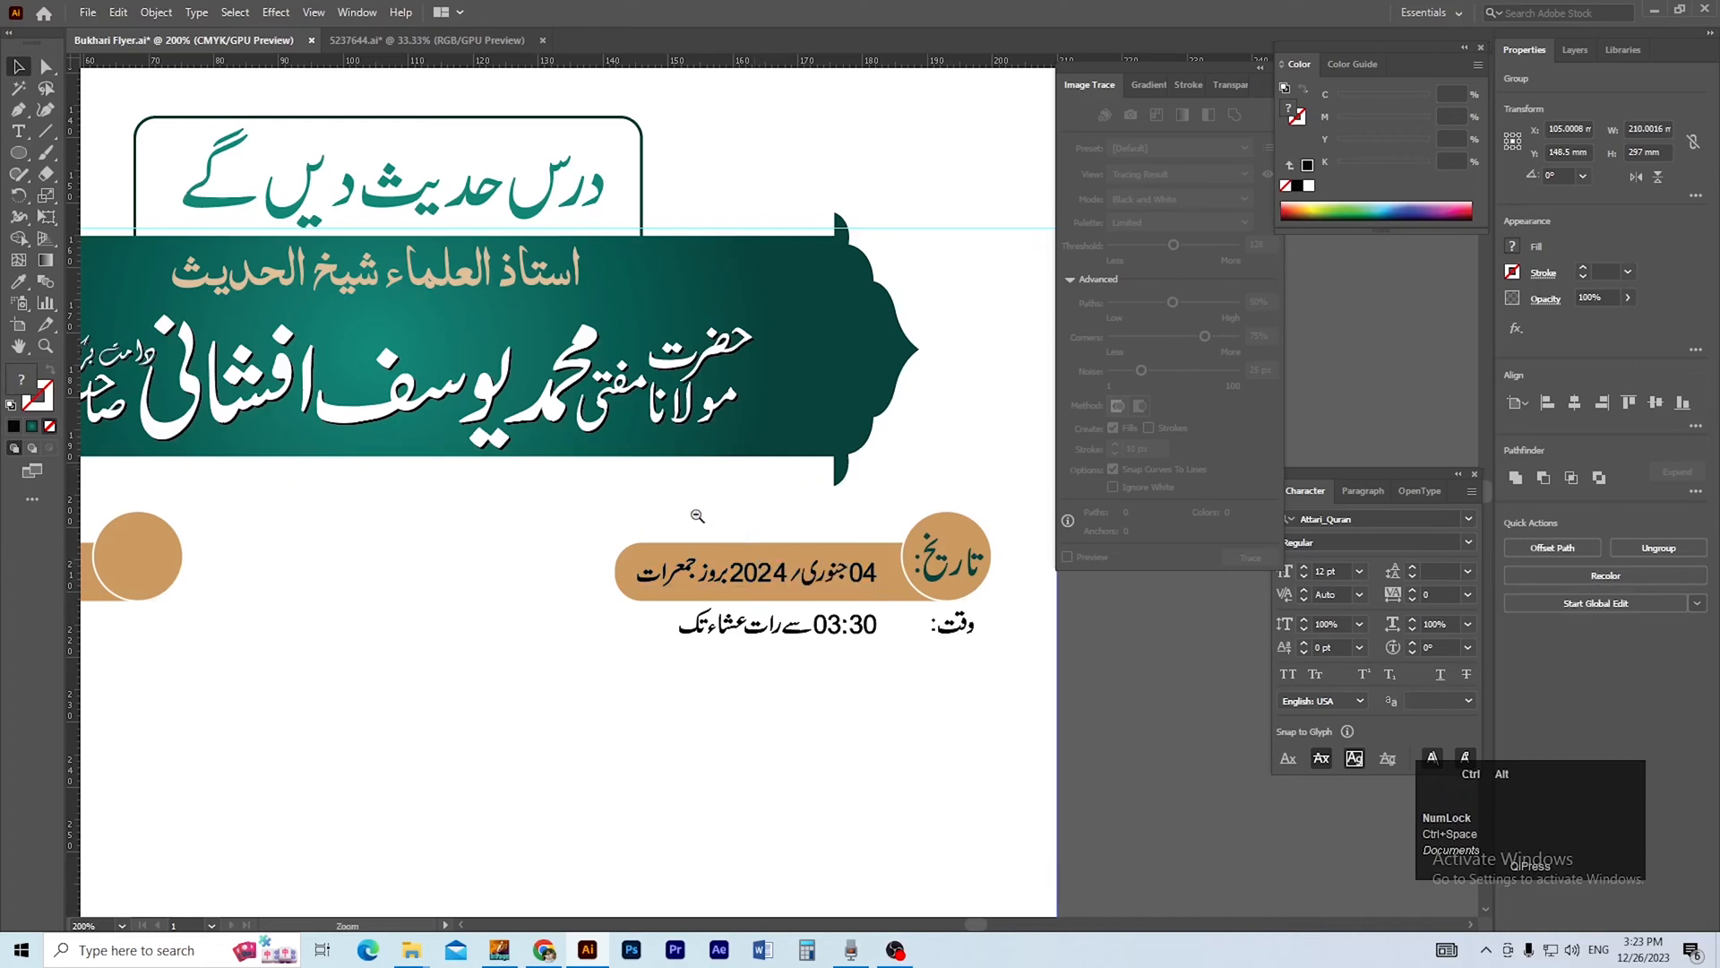
left_click(697, 516, "ctrl+alt")
left_click(923, 530)
left_click(923, 541)
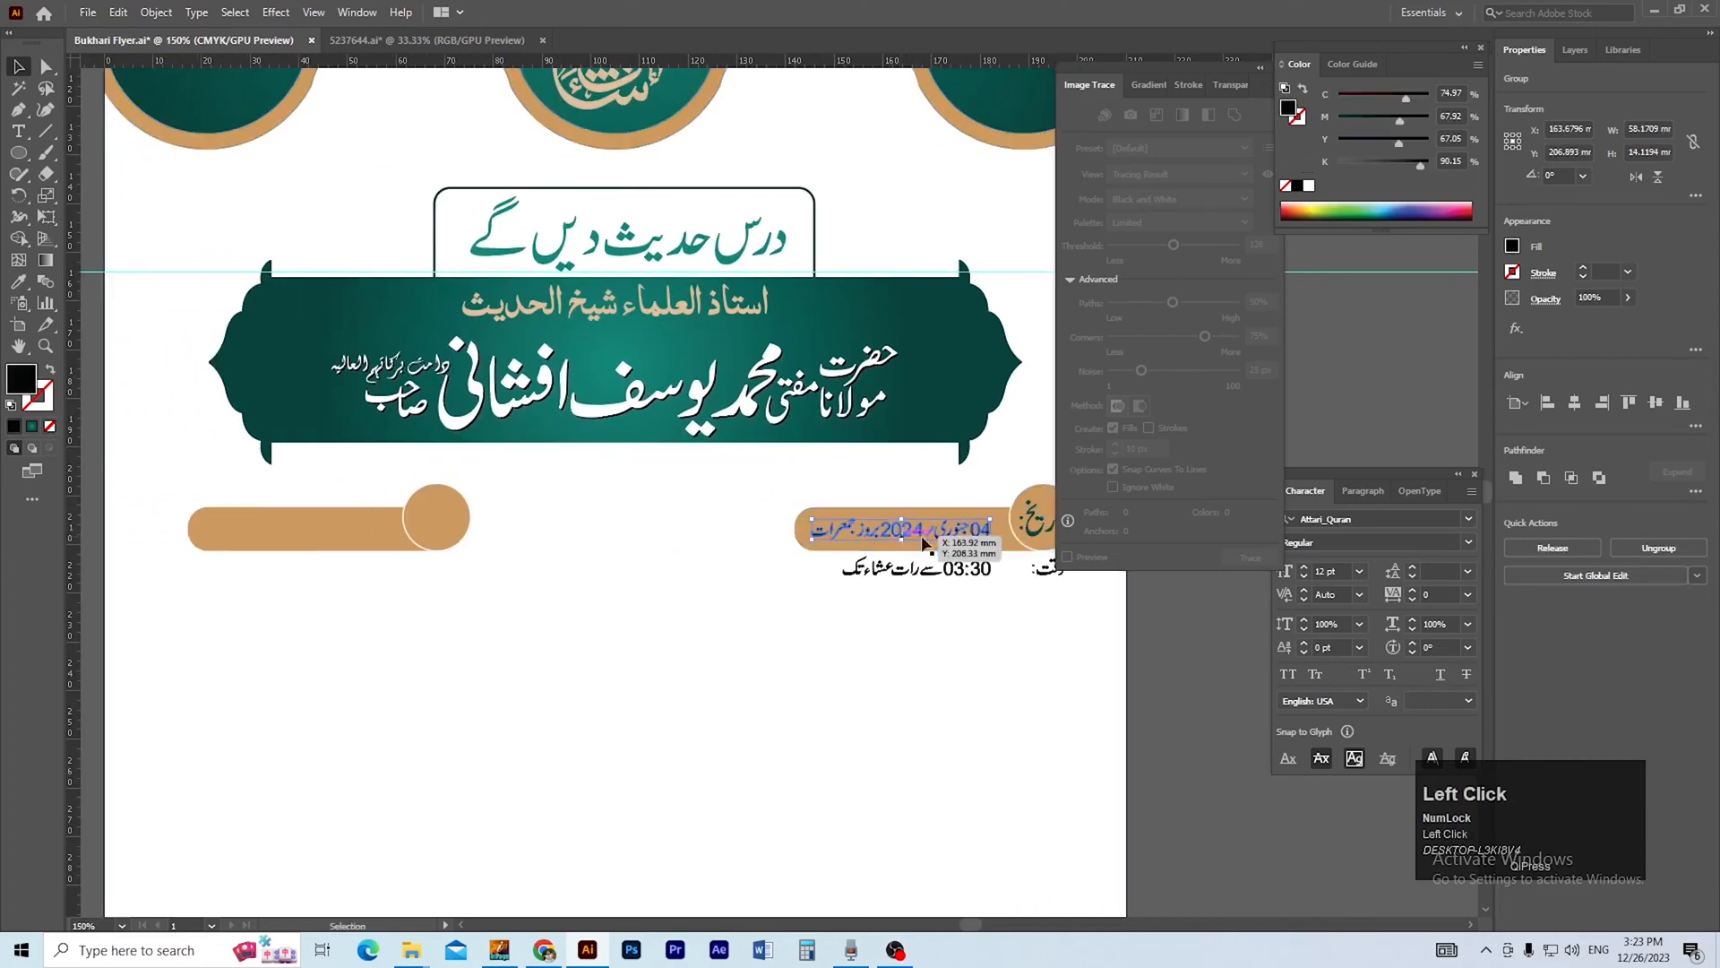
left_click(1308, 186)
left_click(1186, 654)
key("space")
left_click_drag(1187, 654, 1115, 619)
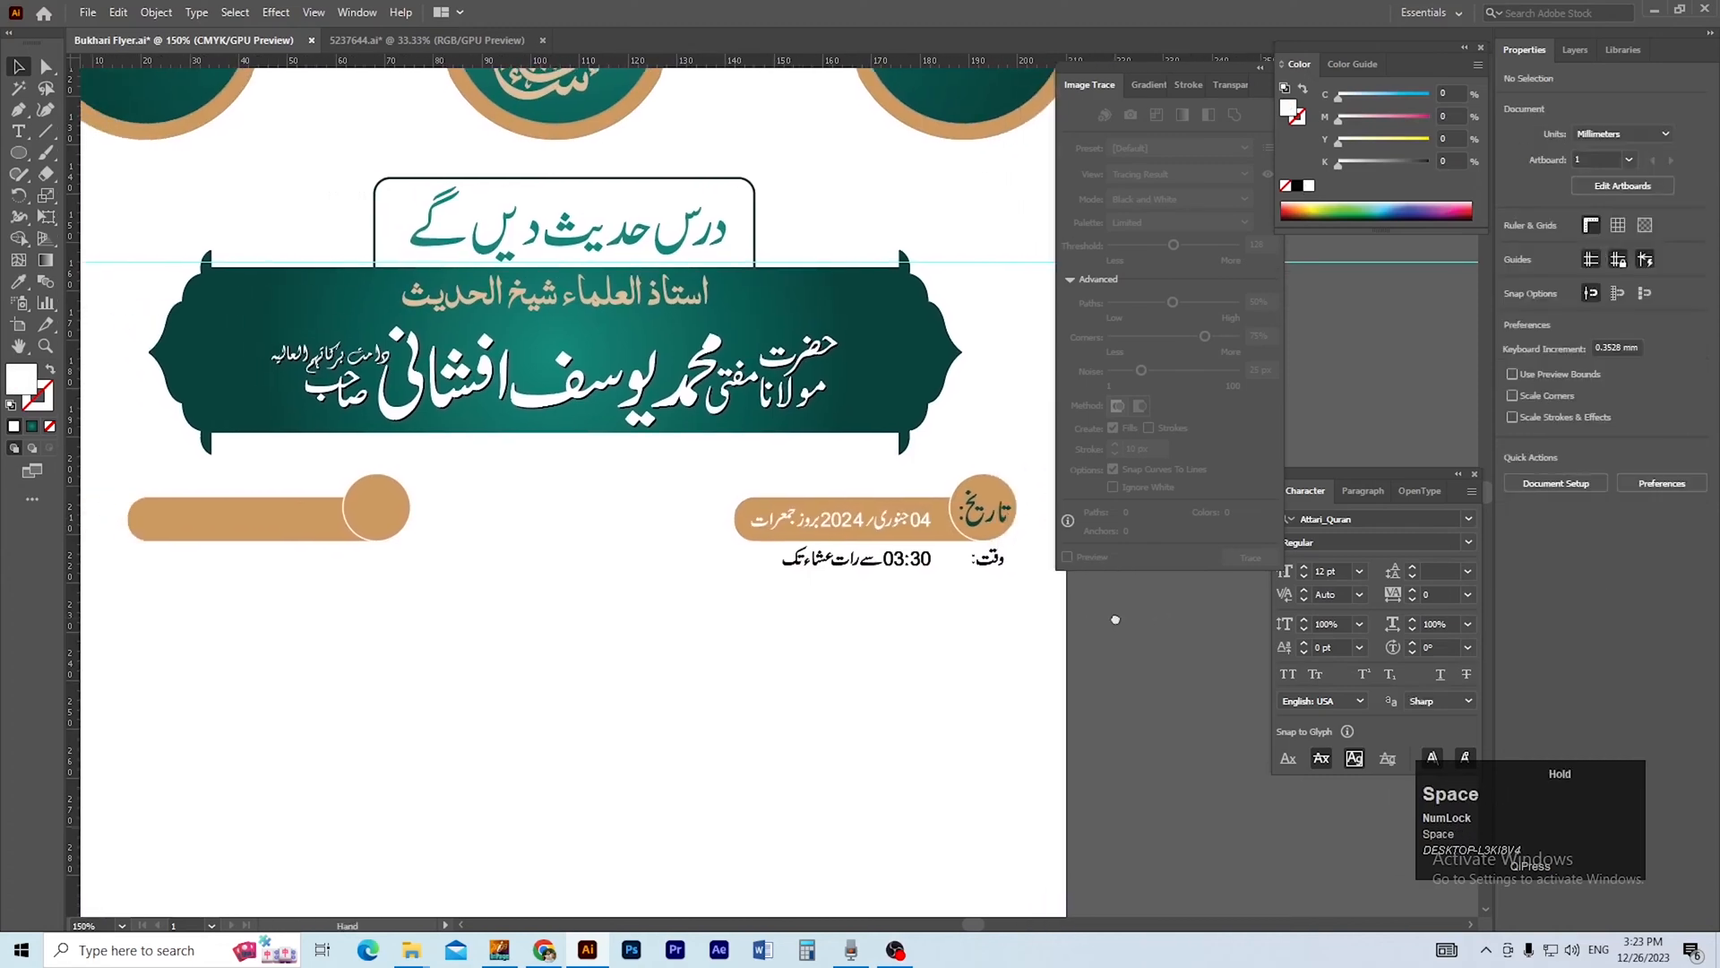
Move the 03:30 time text onto the left pill and fill it with white.
left_click_drag(923, 559, 294, 525)
left_click_drag(499, 527, 499, 527)
left_click(1307, 188)
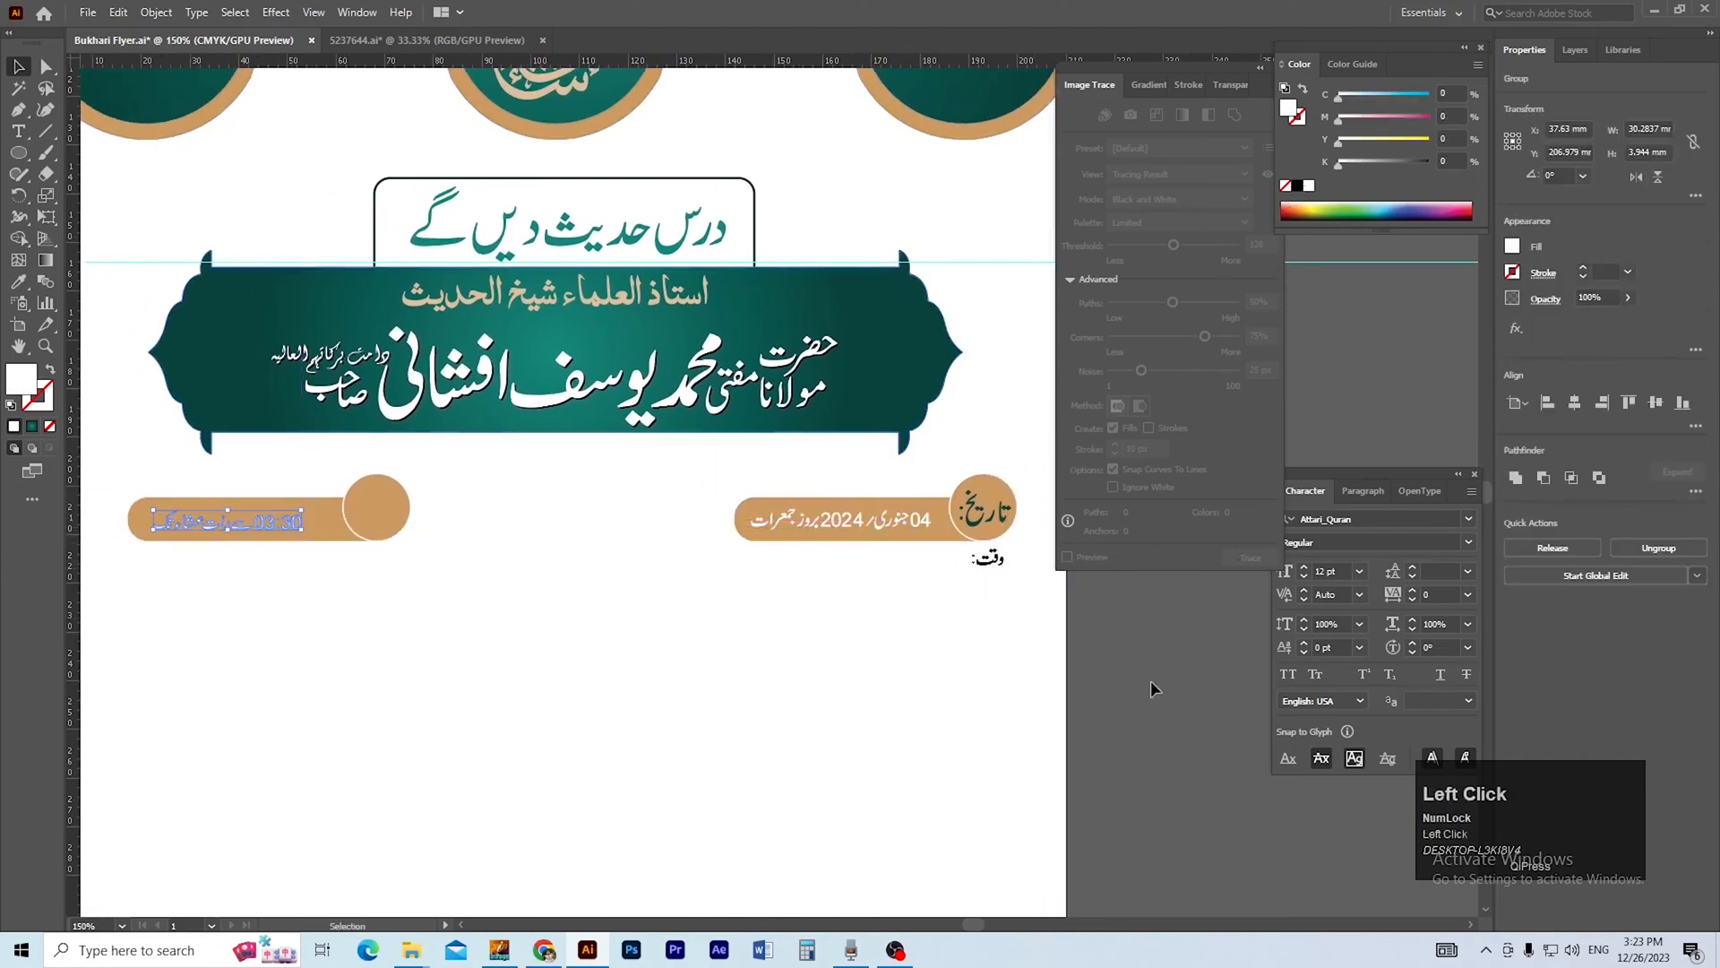
left_click(1123, 682)
Move the time label into the left pill's circle and enlarge it to about 10.4 mm wide.
left_click_drag(980, 556, 600, 582)
key("ctrl+space")
left_click(401, 558, "shift")
left_click_drag(385, 555, 556, 603)
key("ctrl+space")
left_click_drag(355, 613, 420, 592)
key("ctrl+alt+space")
left_click(630, 587, "ctrl+alt")
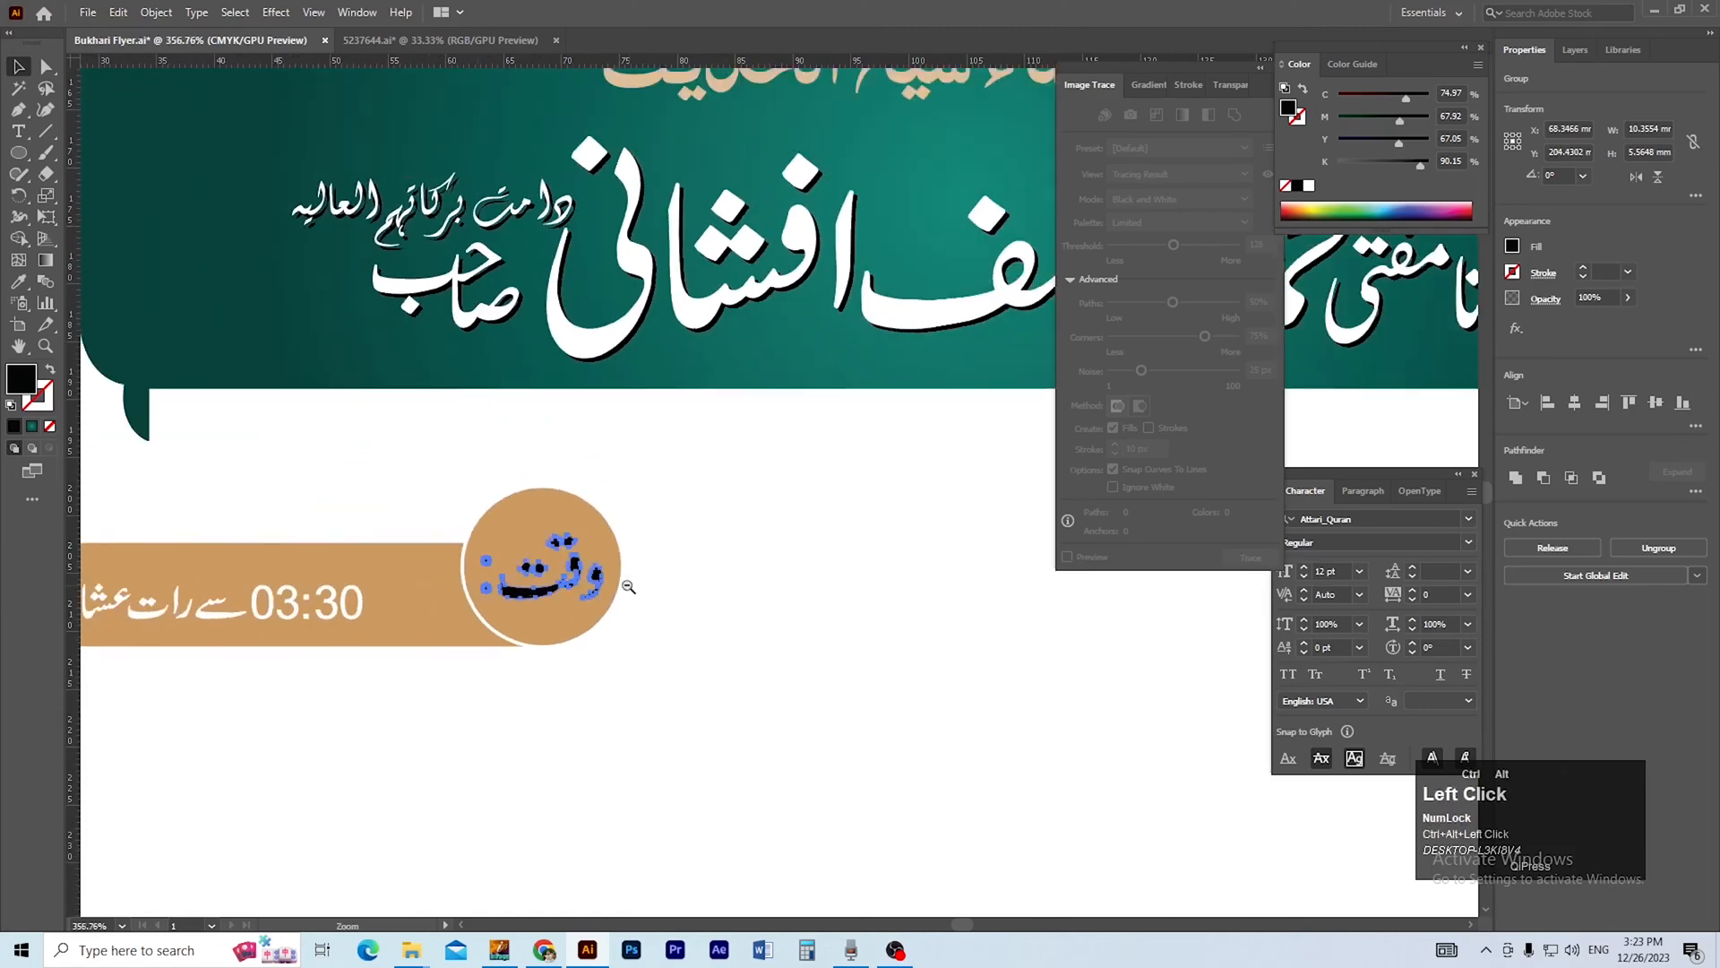
left_click(630, 587, "ctrl+alt")
Fill the time label with the dark teal sampled from the banner's left end.
left_click(553, 623)
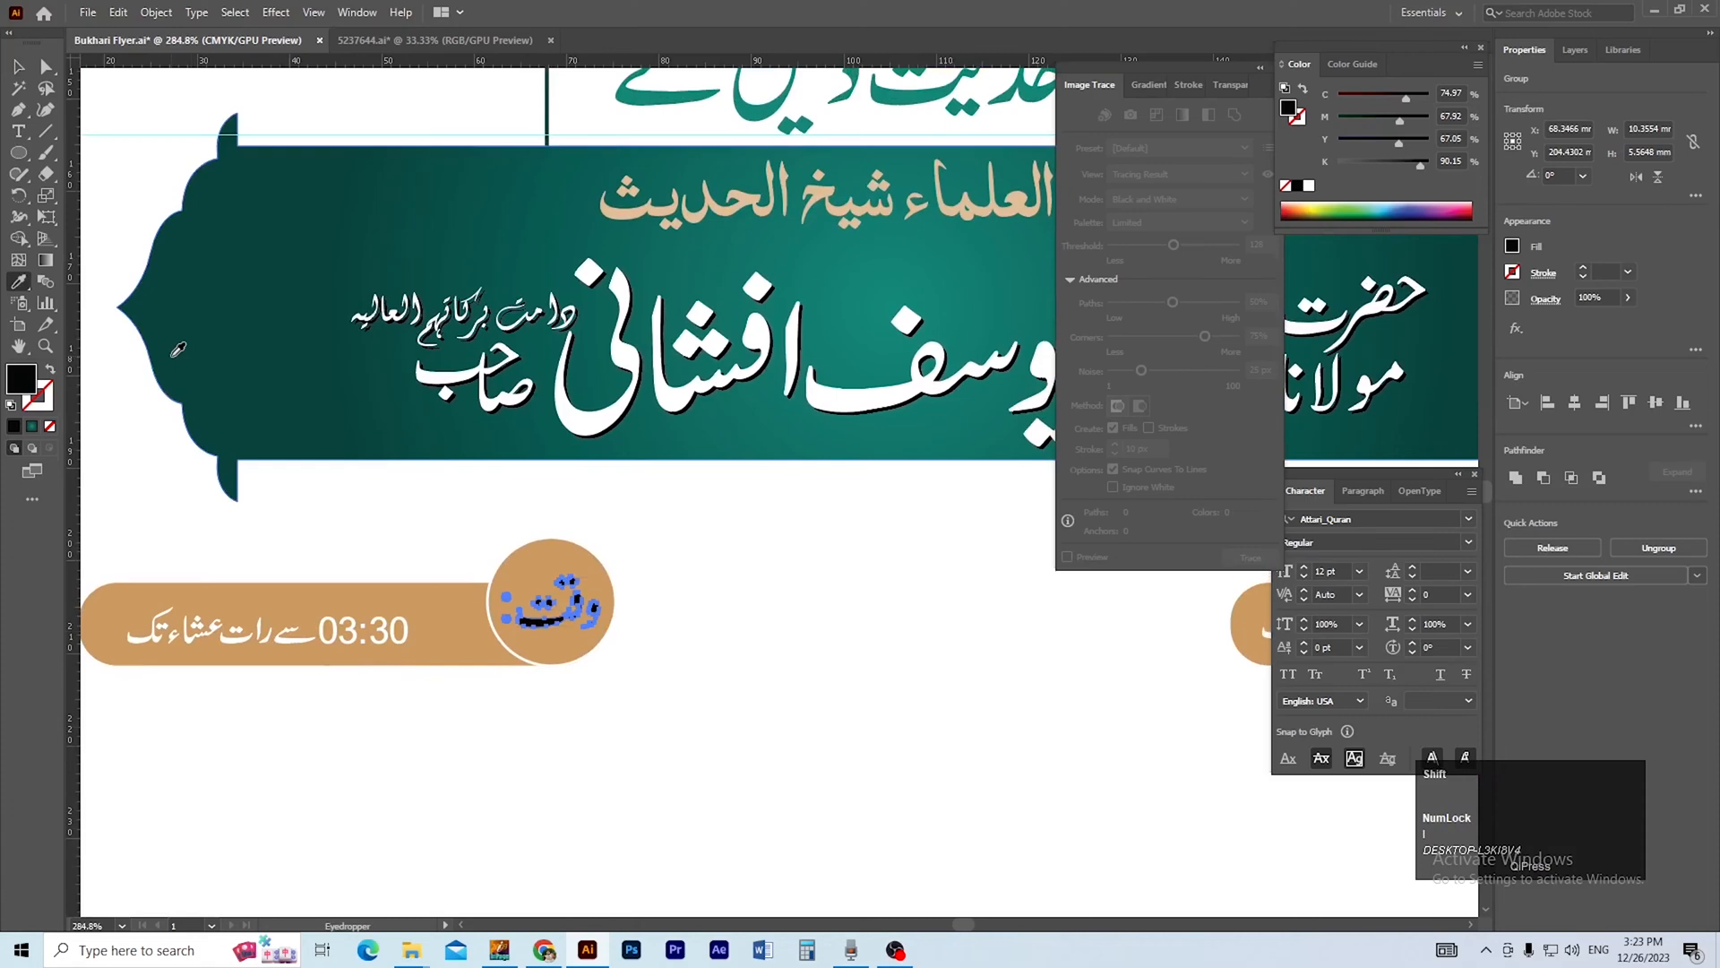
left_click(173, 356, "shift")
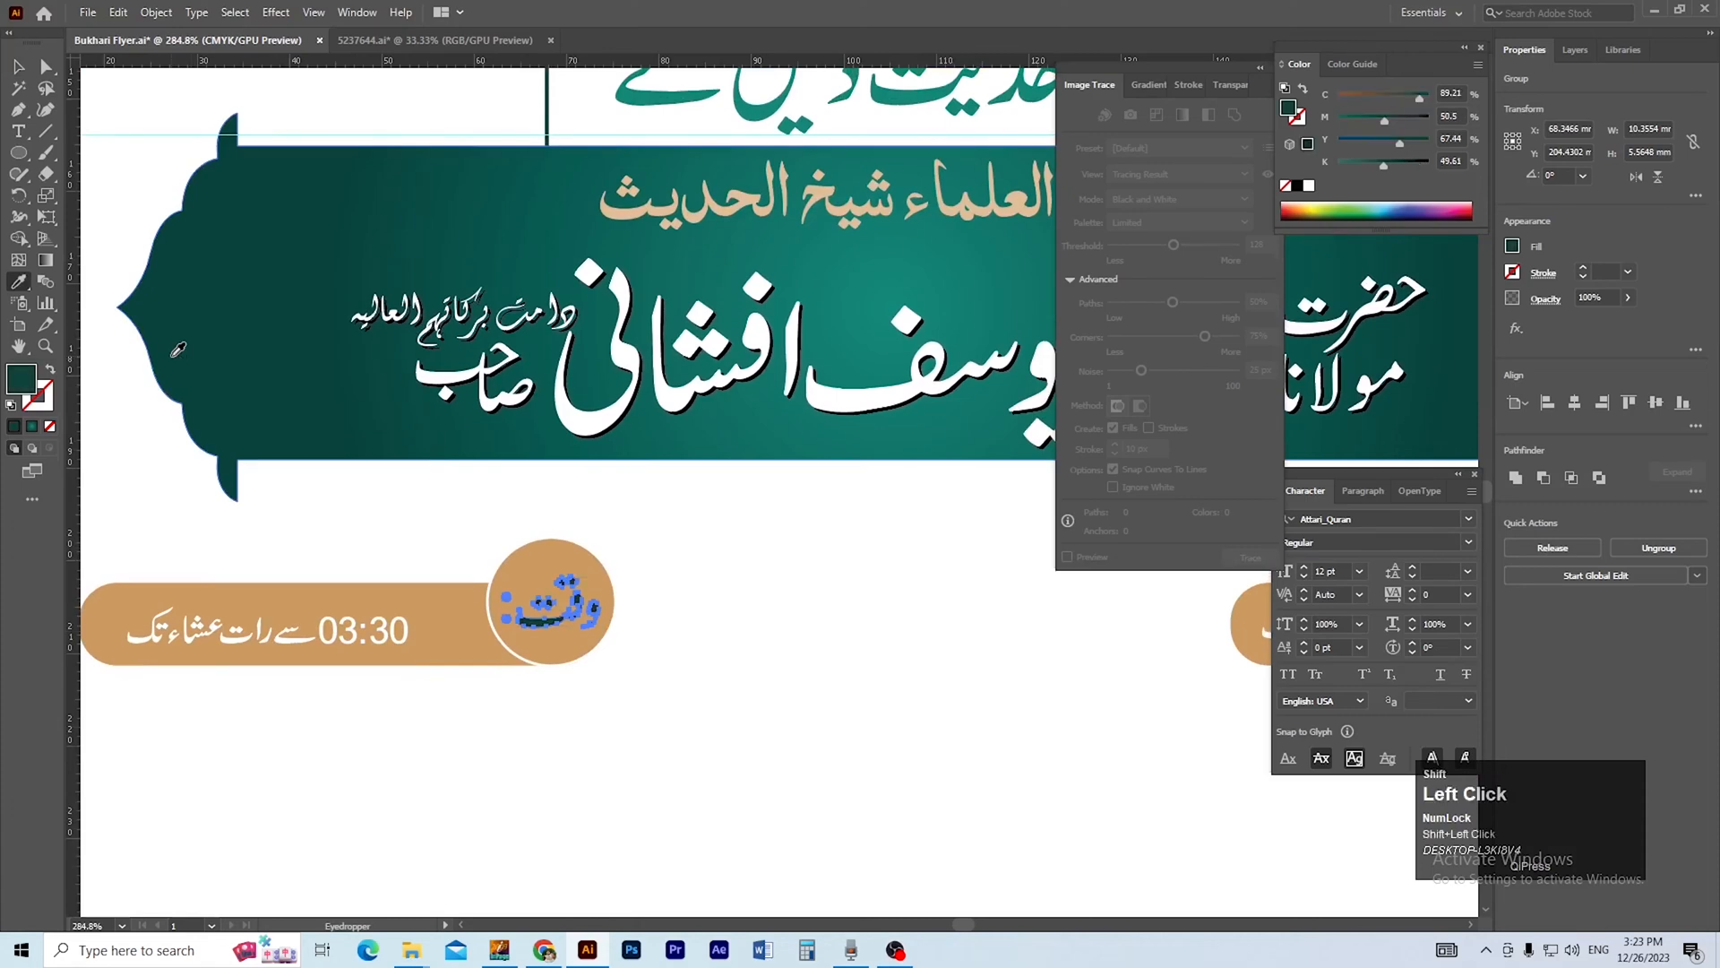
key("v")
left_click(436, 572)
left_click(435, 576, "ctrl+alt")
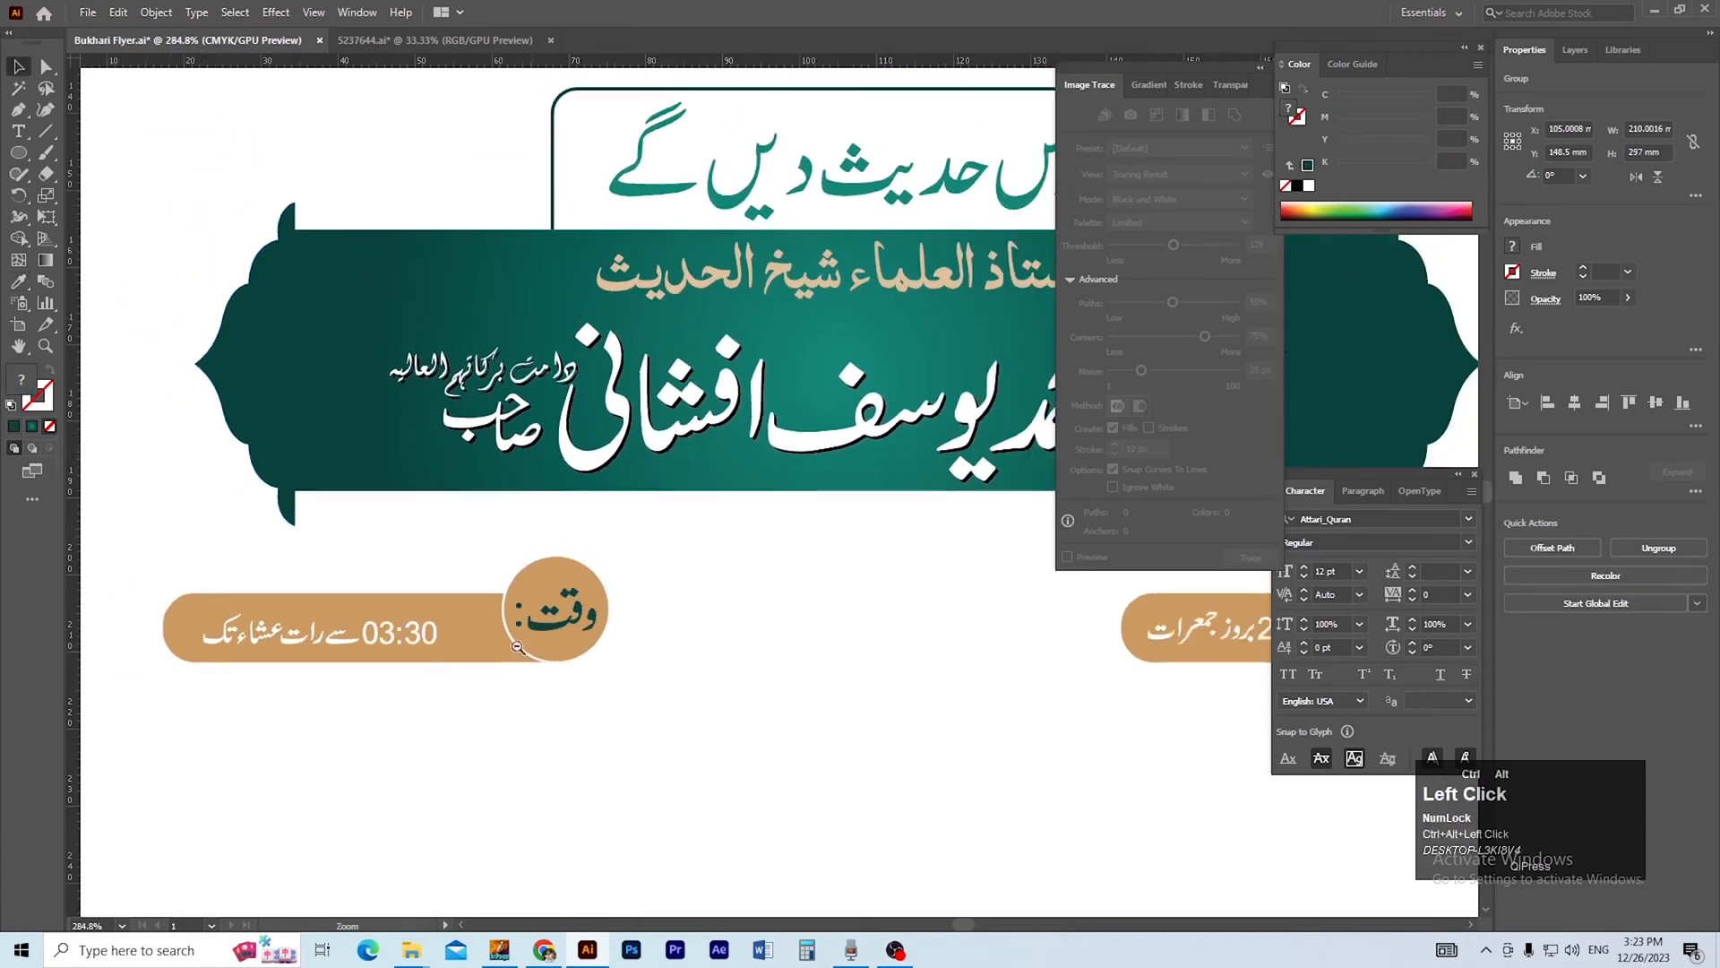
Shift the time text about 3.8 mm to the right within the left pill.
left_click(353, 616, "ctrl")
left_click_drag(498, 671, 541, 670)
left_click(743, 665, "ctrl+alt")
left_click(743, 665, "ctrl+alt")
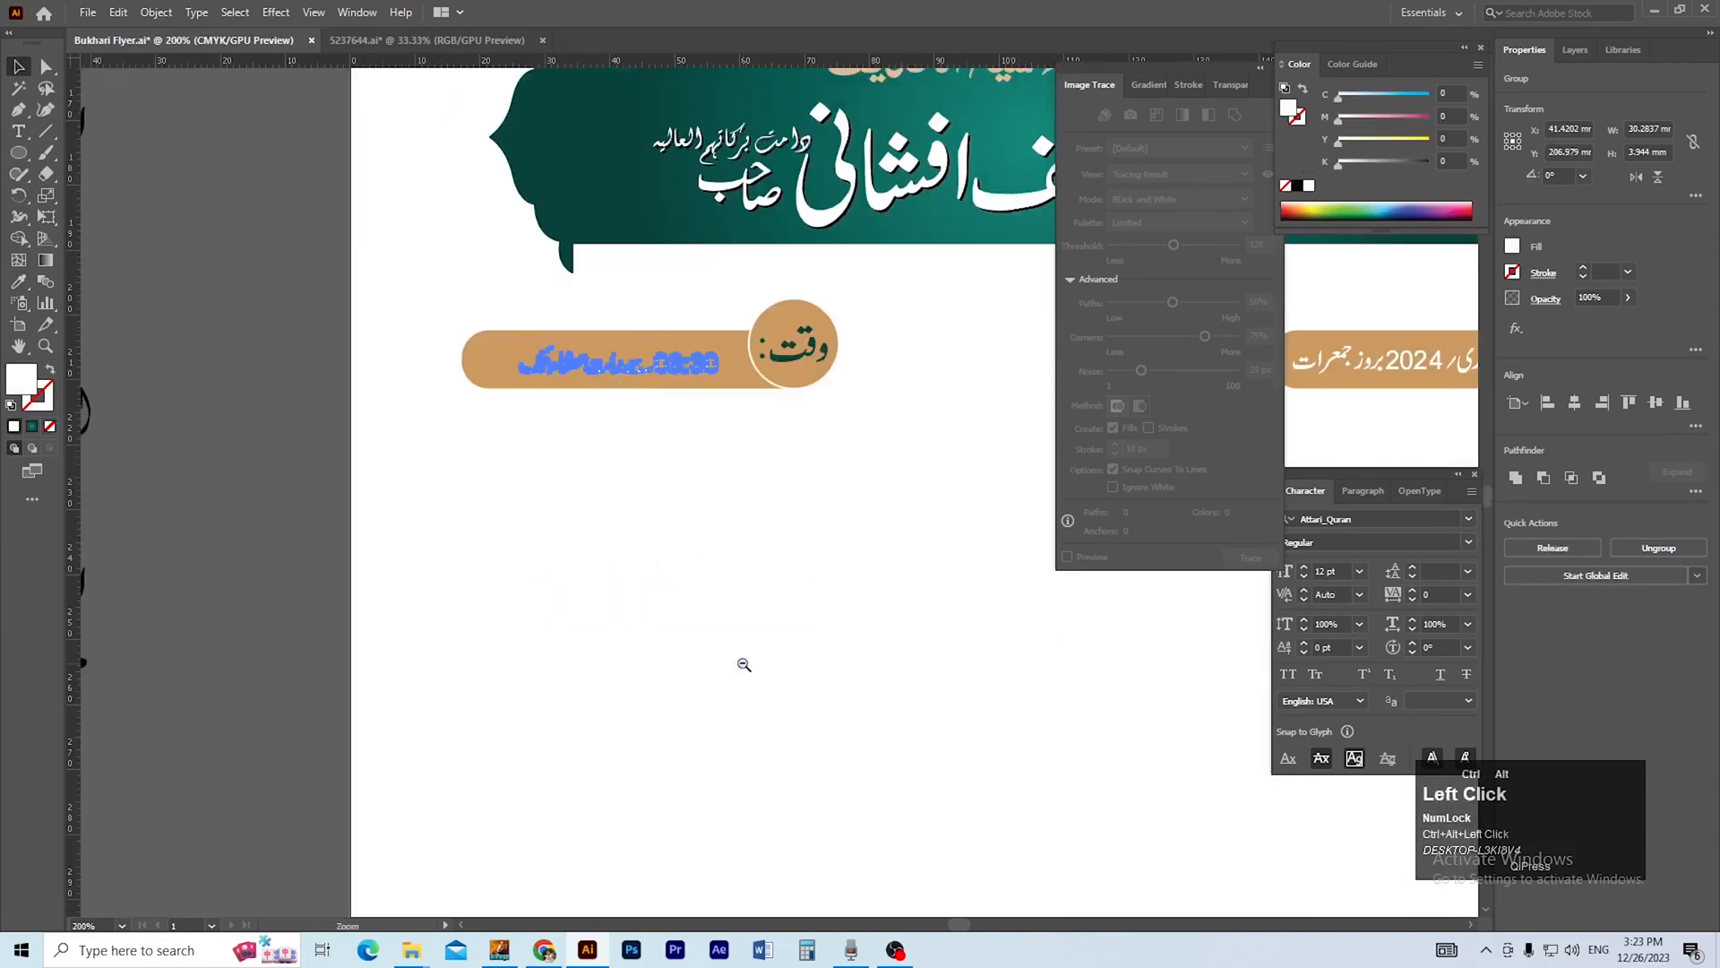
left_click(744, 665, "ctrl+alt")
left_click(744, 665, "ctrl+alt")
left_click_drag(817, 567, 656, 715)
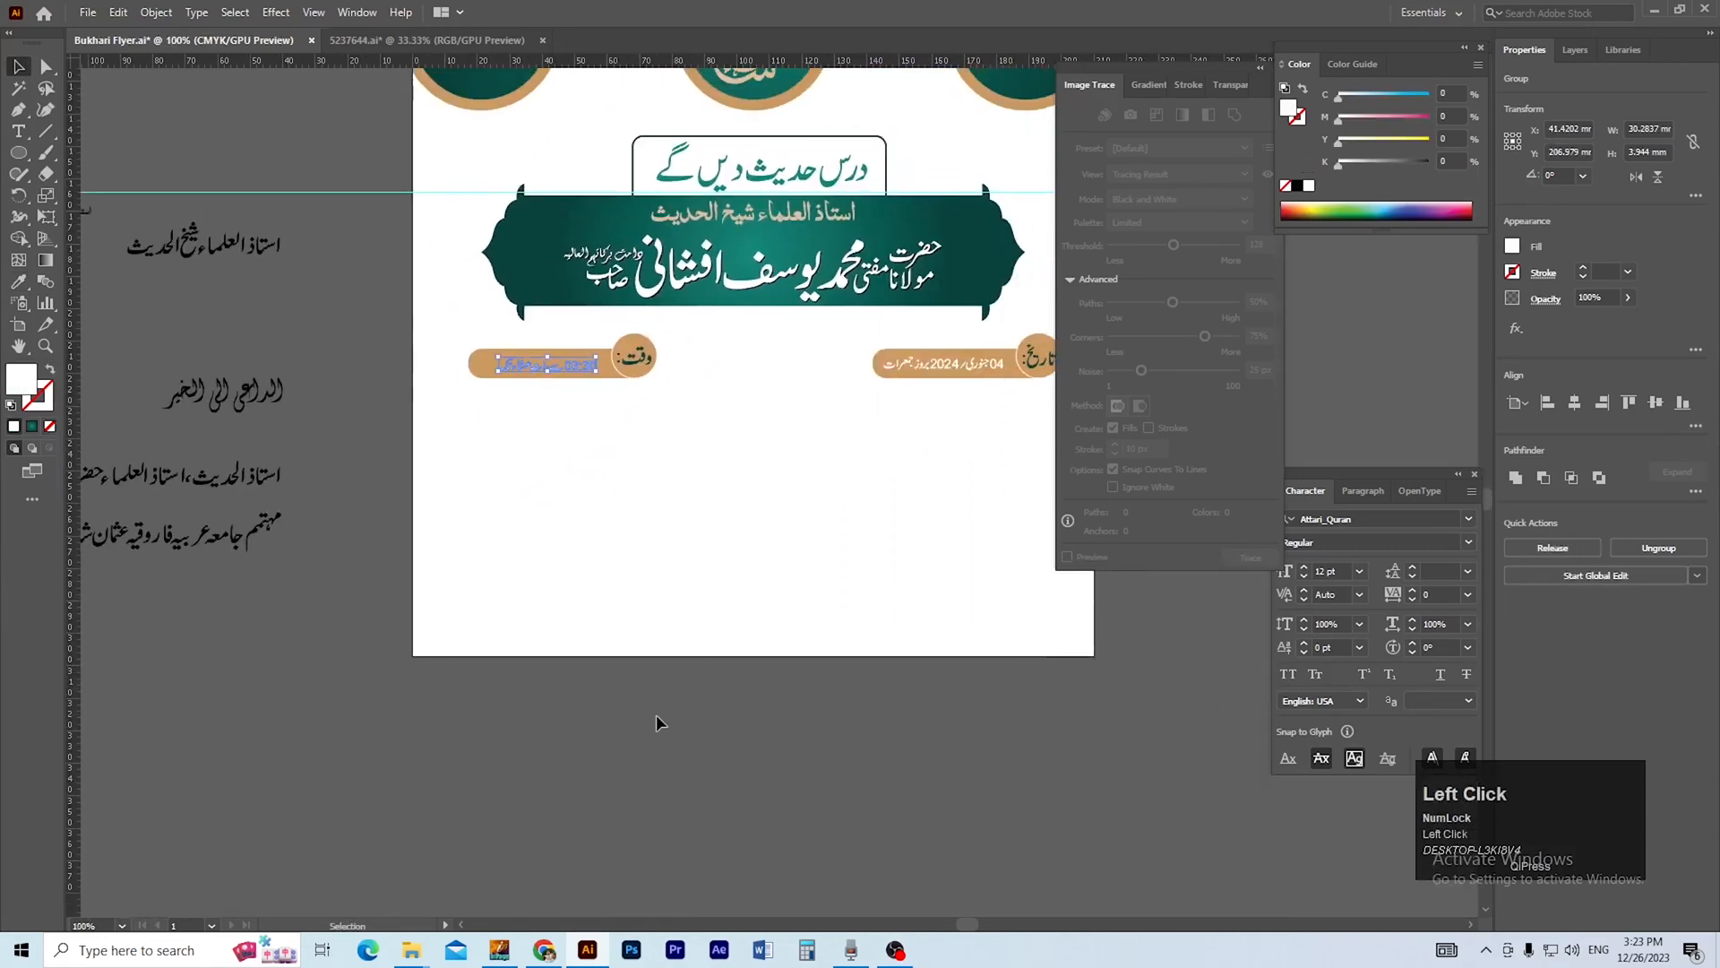
left_click(708, 724)
Lock the flyer's full-page background group.
left_click_drag(756, 556, 718, 642)
left_click(777, 457, "ctrl")
left_click_drag(679, 554, 672, 514)
left_click(802, 555, "ctrl+alt")
left_click_drag(780, 546, 622, 636)
left_click(722, 738)
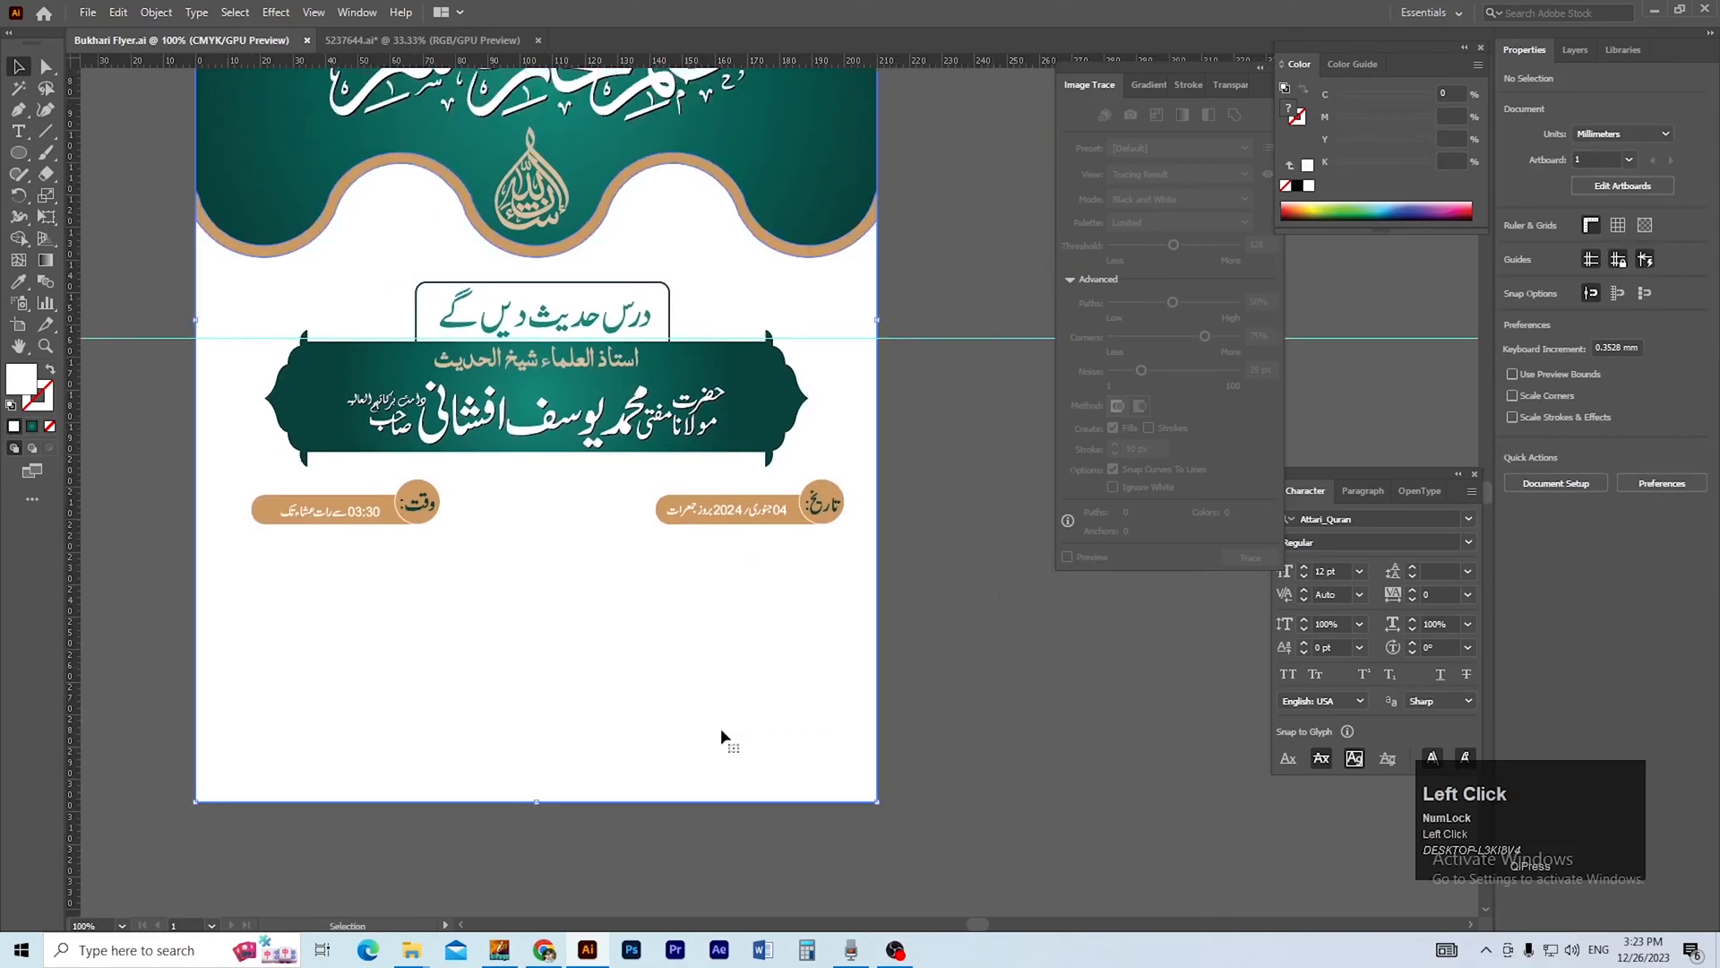
left_click(156, 12)
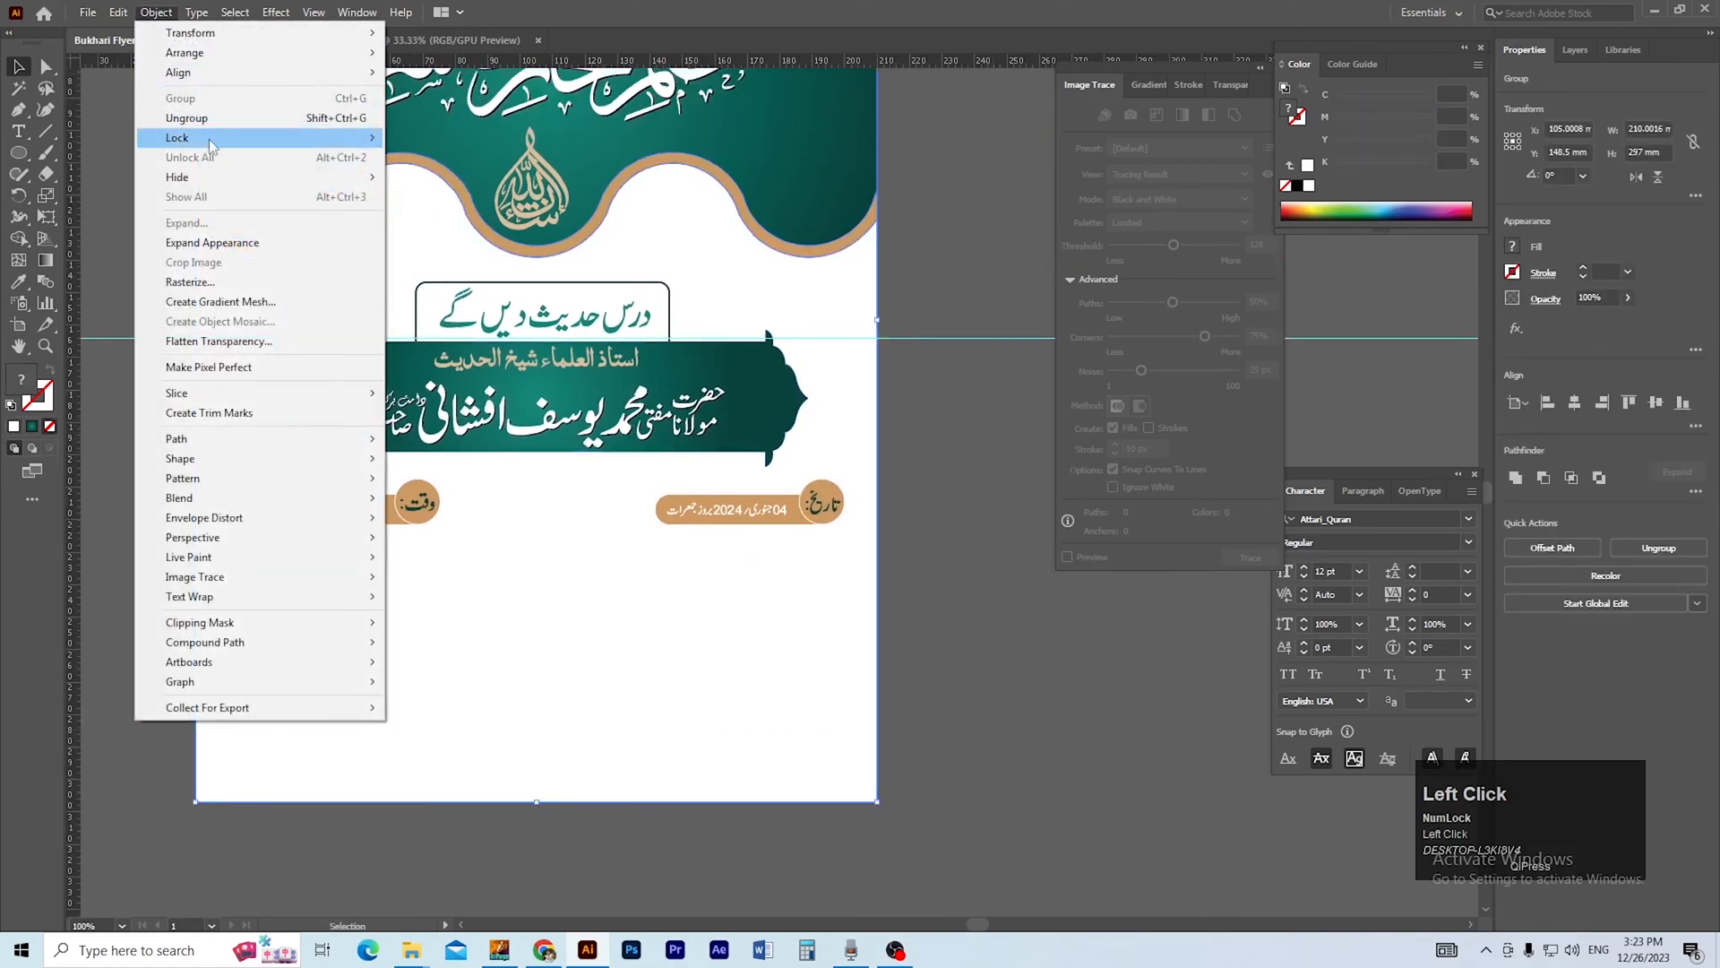
mouse_move(269, 138)
left_click(439, 137)
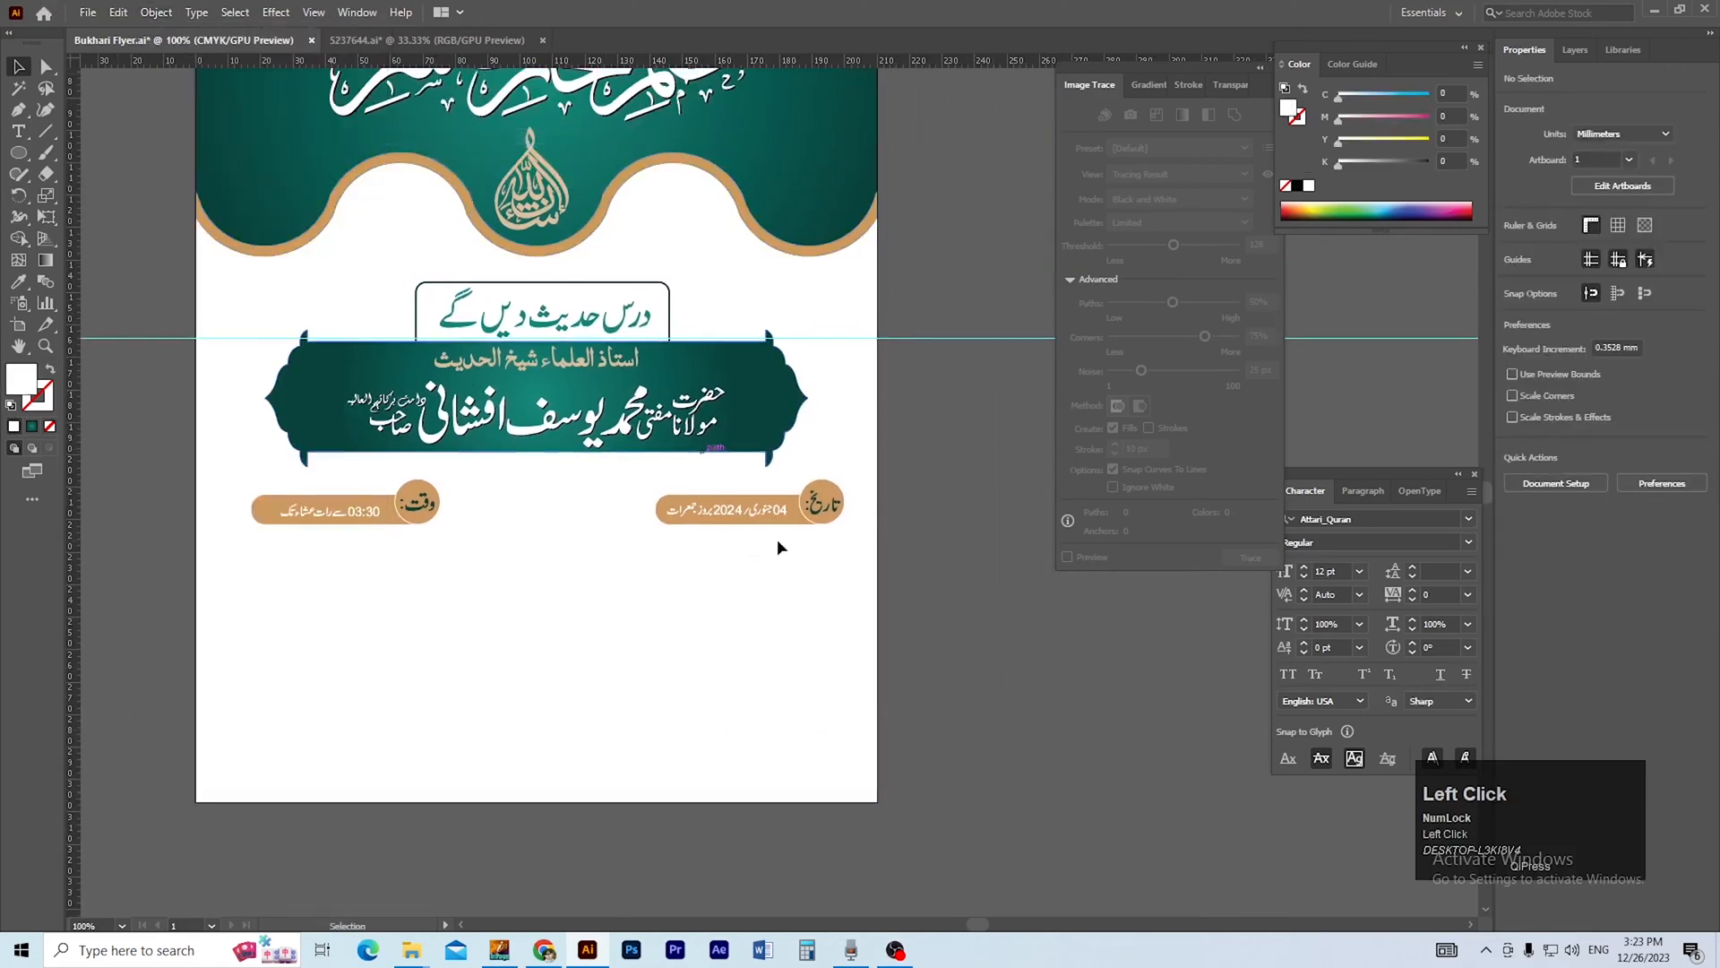
Group the date pill with its circle, label and date text.
left_click(631, 505, "ctrl")
left_click(1040, 627)
left_click_drag(699, 475, 700, 476)
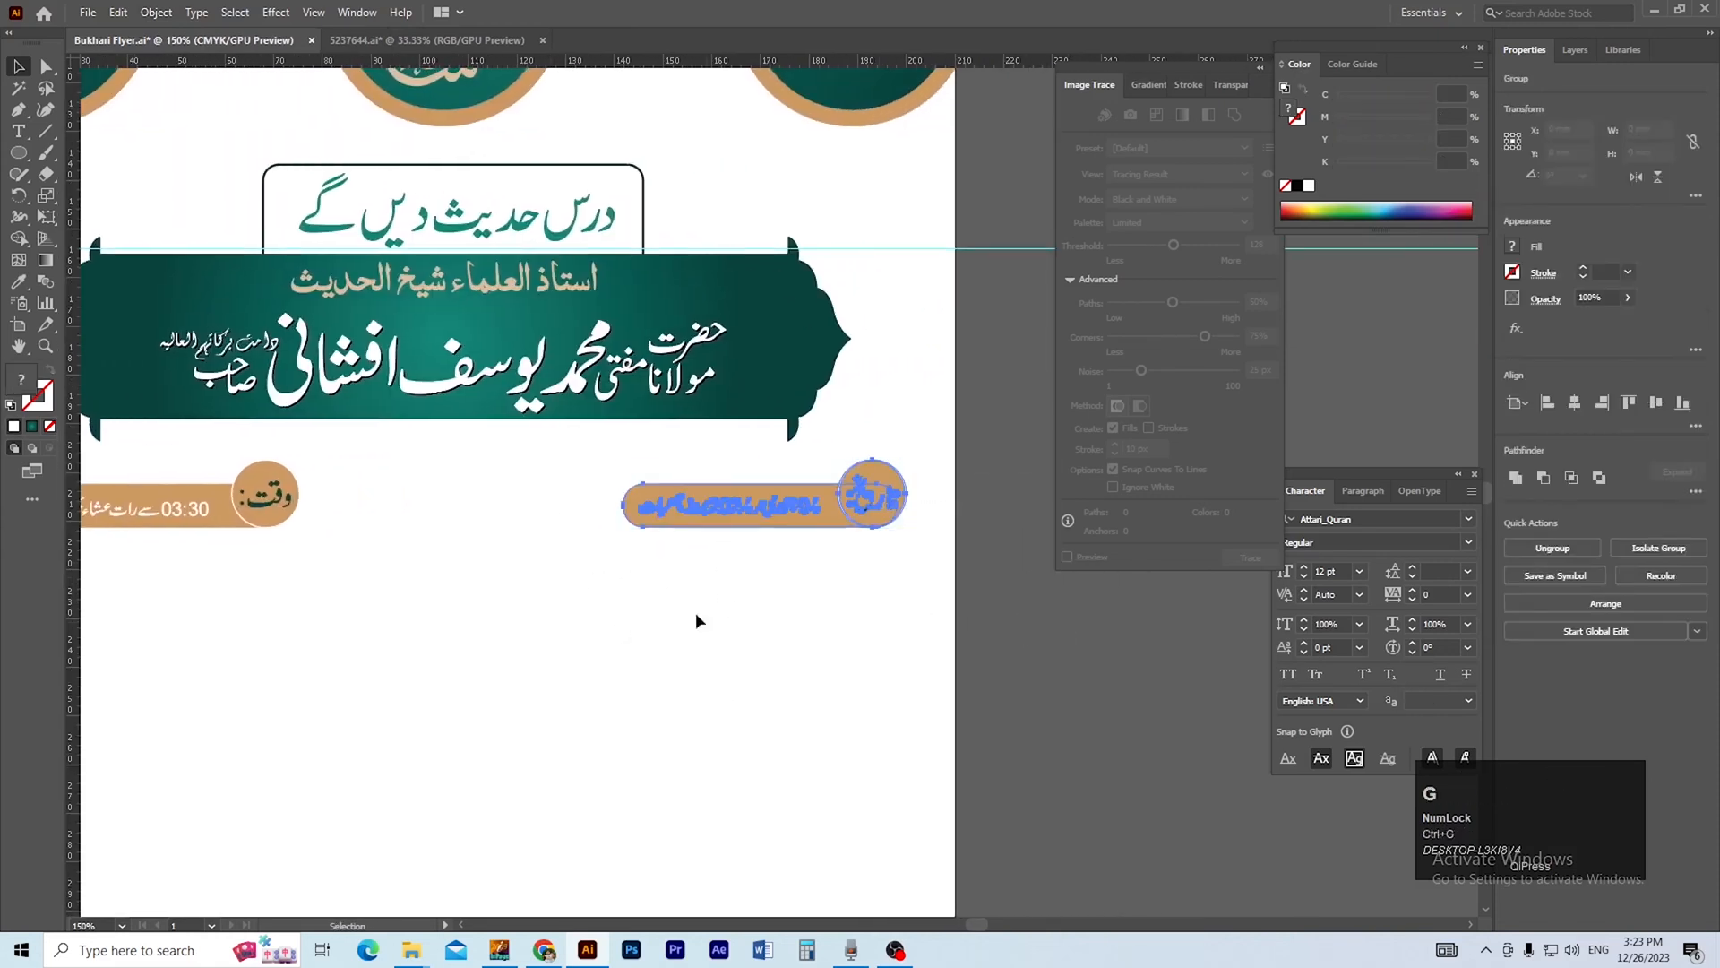
Group the time pill with its label and text, and move both pill groups further below the banner.
scroll(762, 600, "left", 3)
scroll(145, 487, "left", 2)
left_click(403, 509)
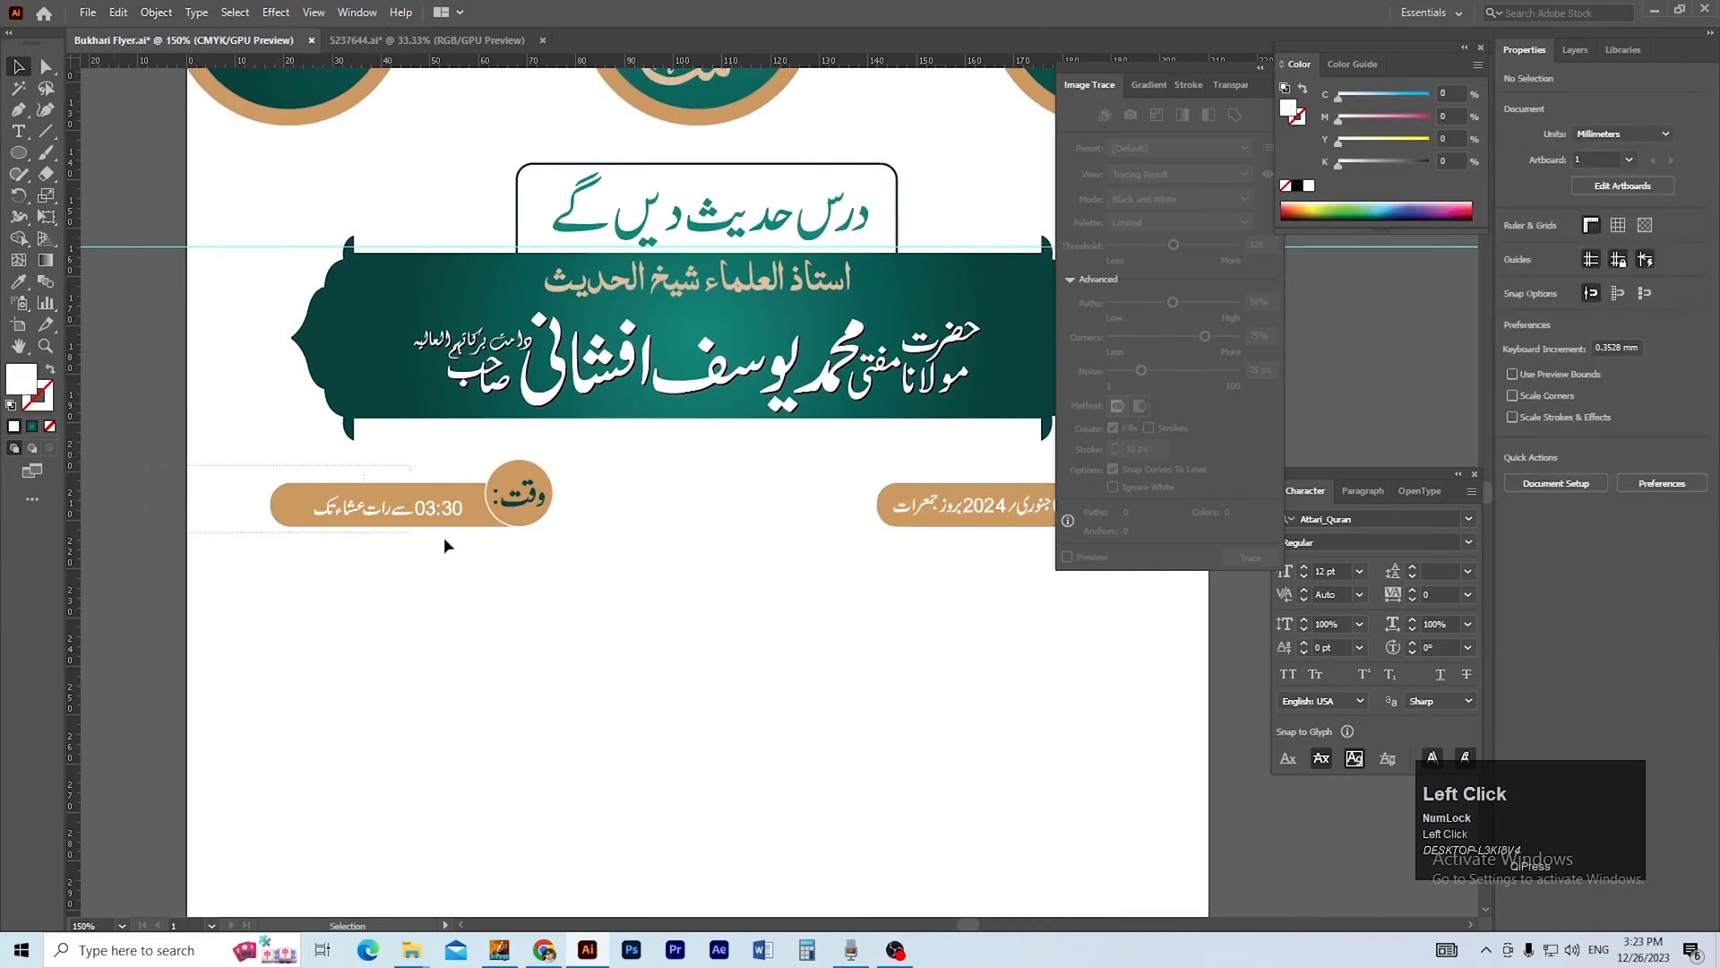
left_click(706, 515, "ctrl+alt")
left_click_drag(705, 515, 527, 539)
left_click(529, 476, "shift")
left_click(619, 616)
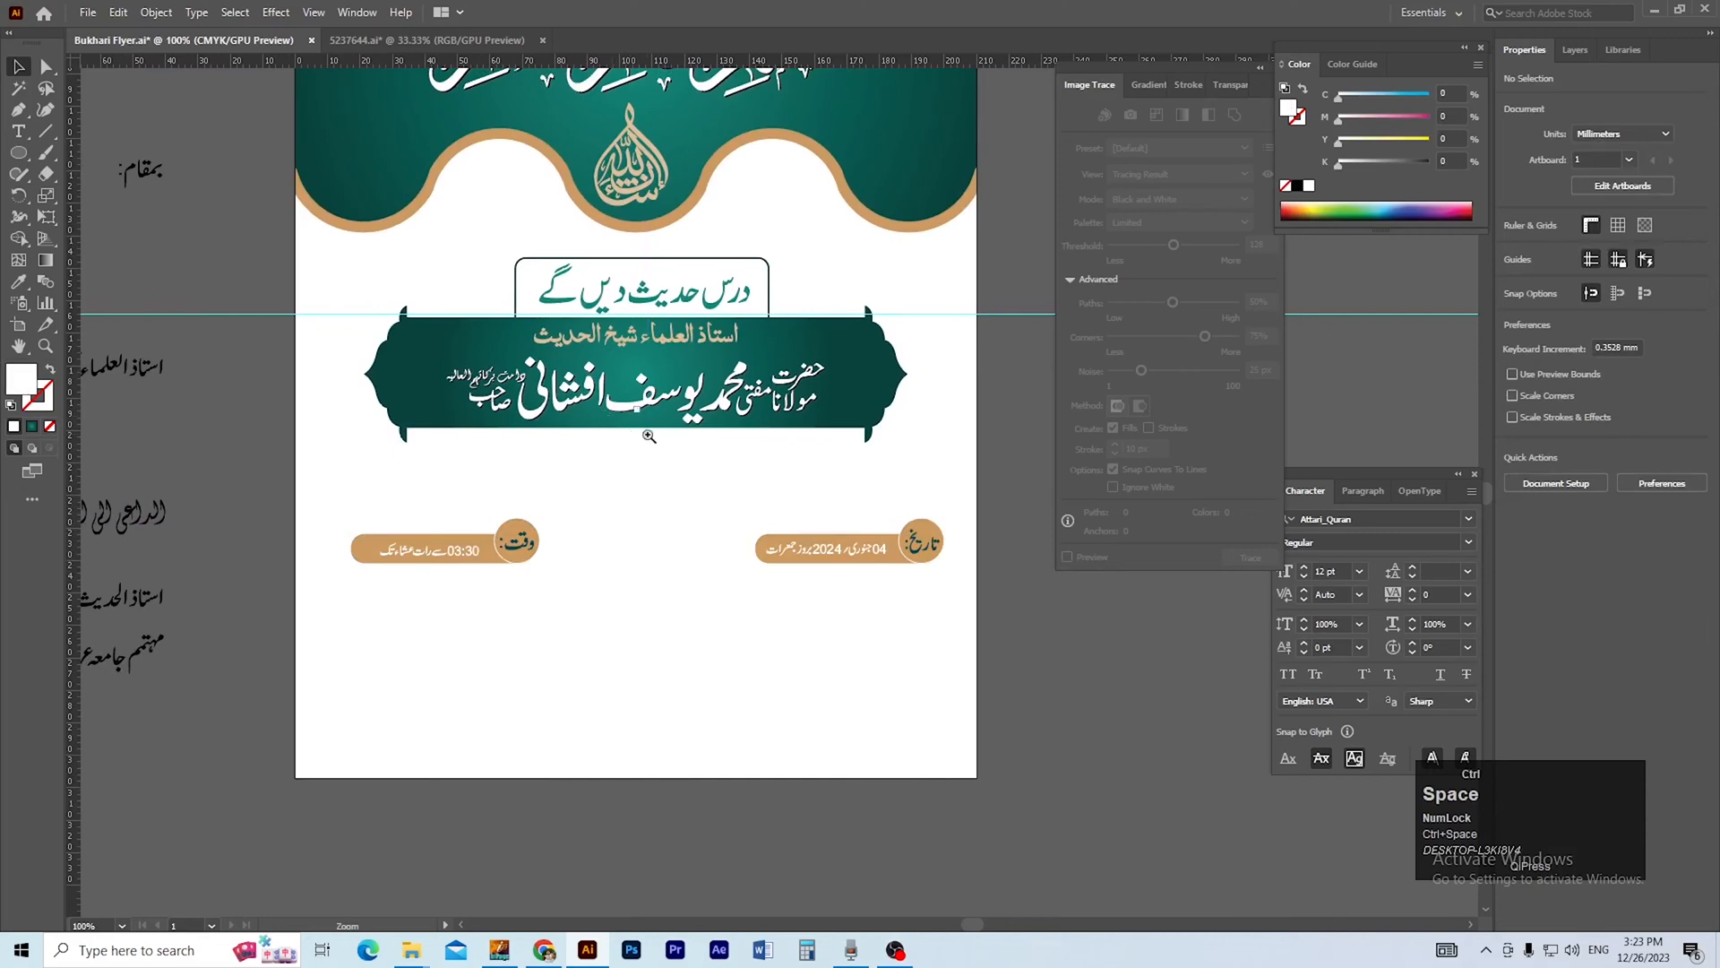
Draw a rectangle about 141.3 by 10.5 mm along the banner's lower edge, between its two corner ornaments.
left_click(649, 439, "ctrl")
left_click(659, 467, "ctrl")
left_click_drag(731, 482, 411, 469)
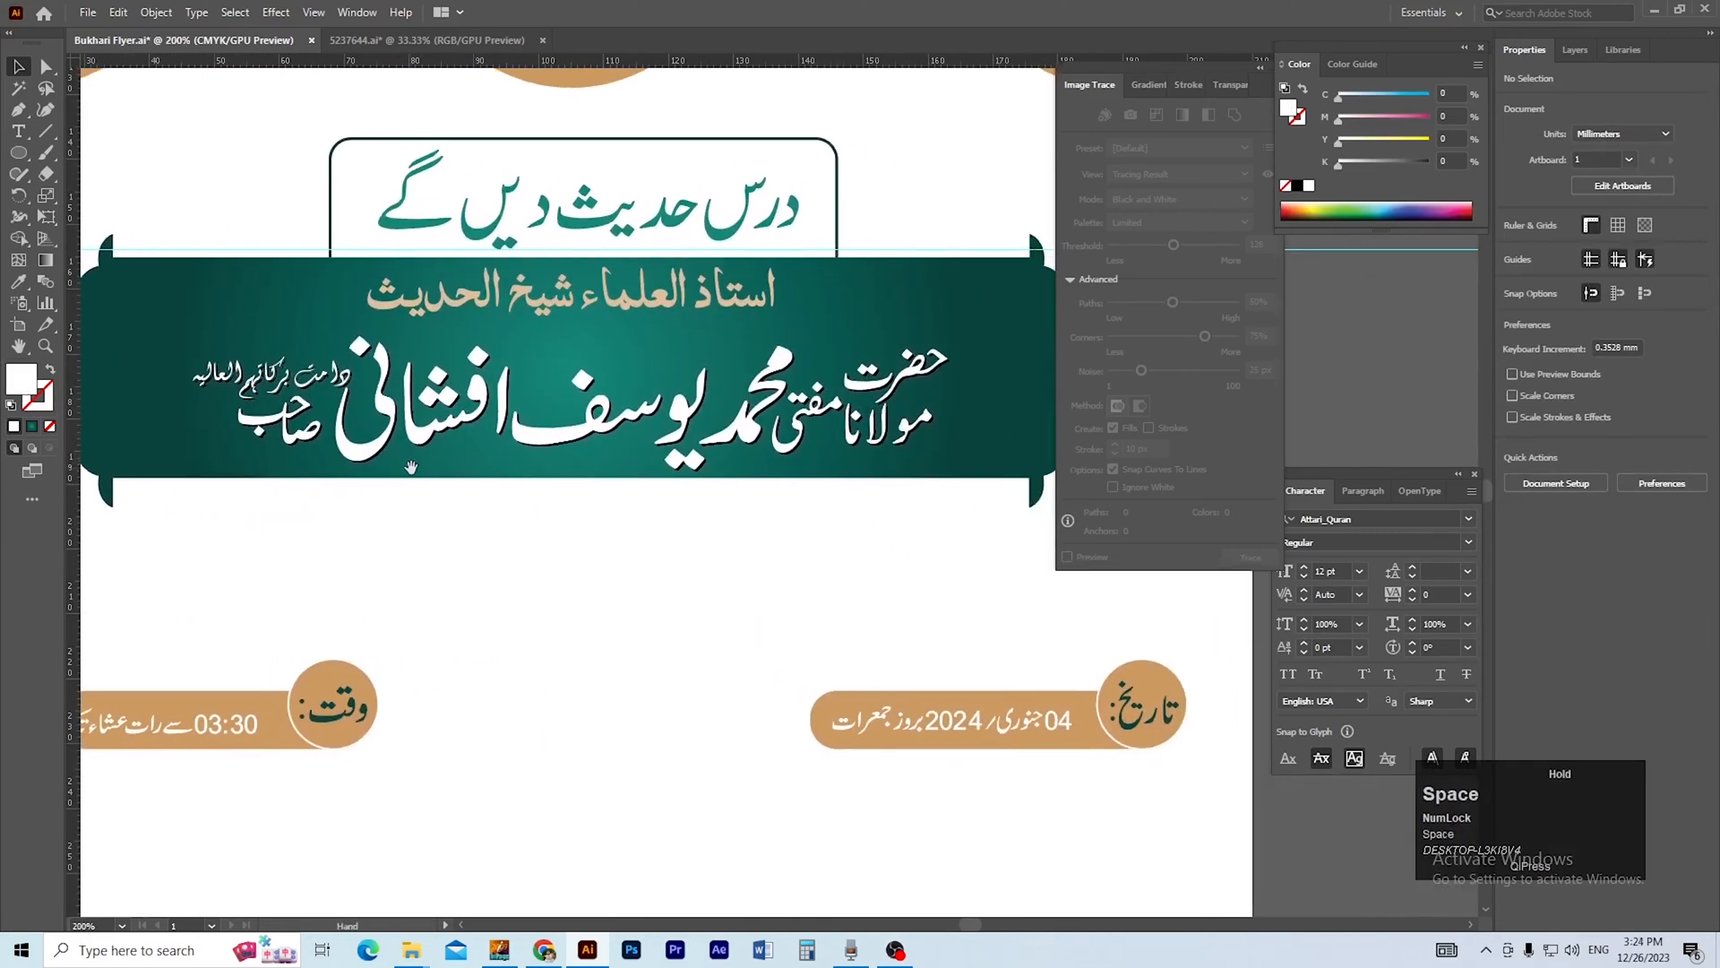
left_click(1260, 69)
left_click_drag(553, 498, 675, 497)
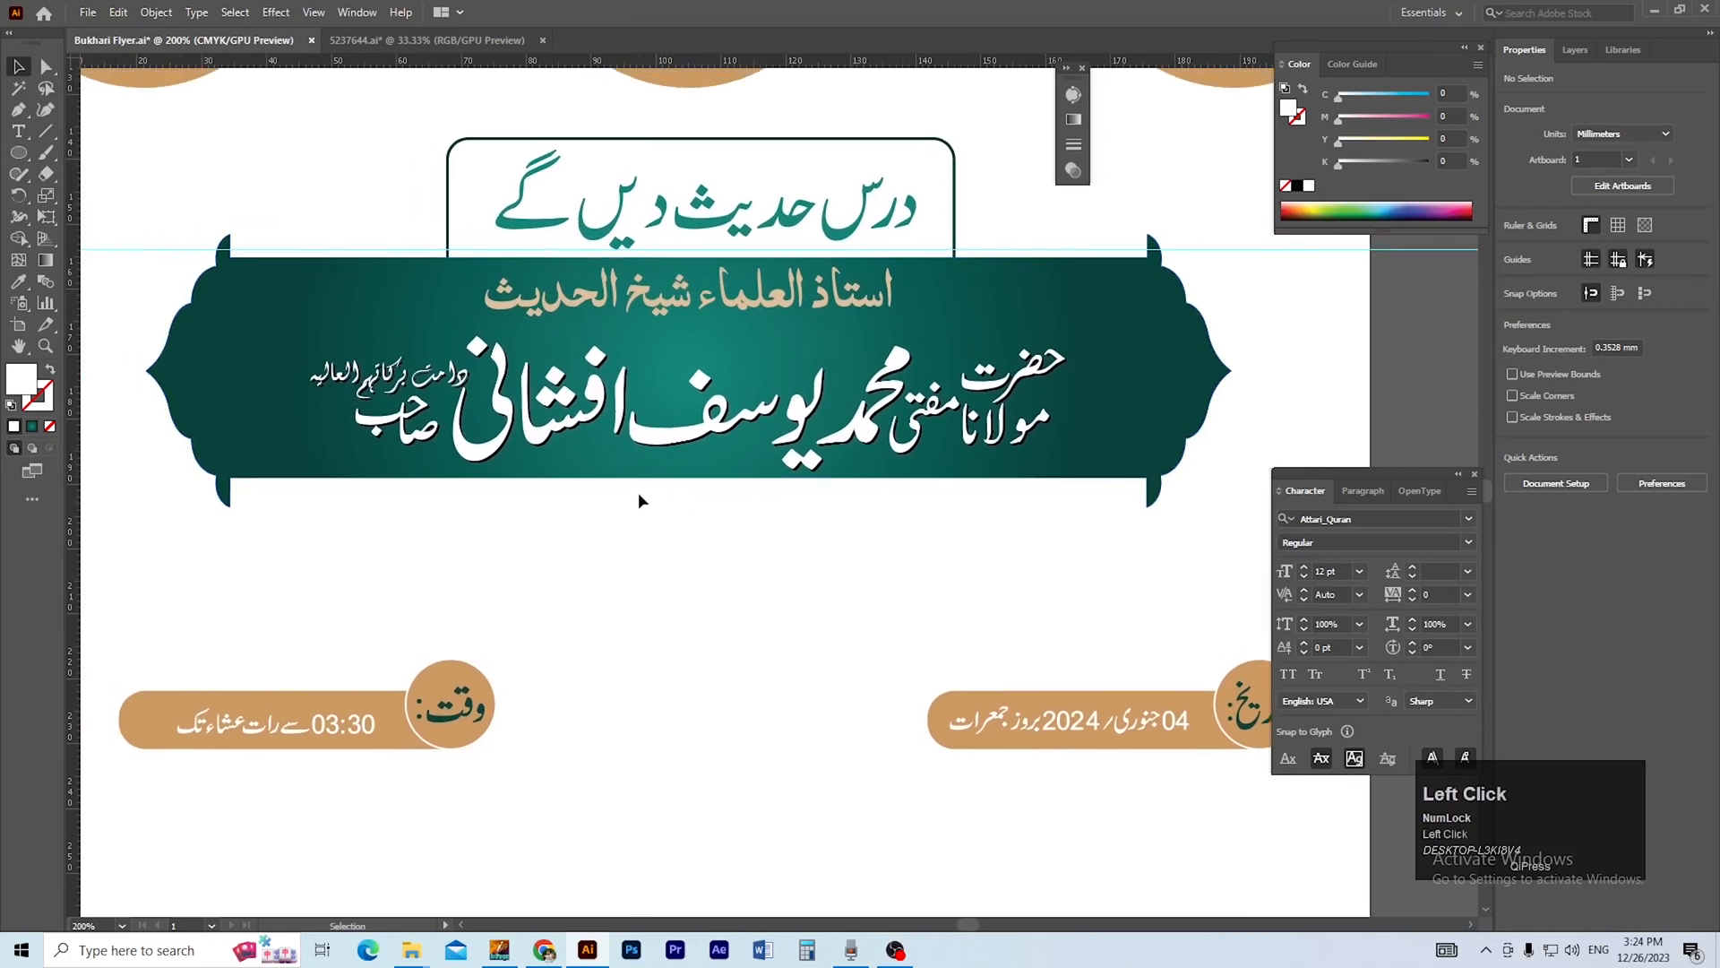
key("m")
left_click_drag(229, 473, 1144, 538)
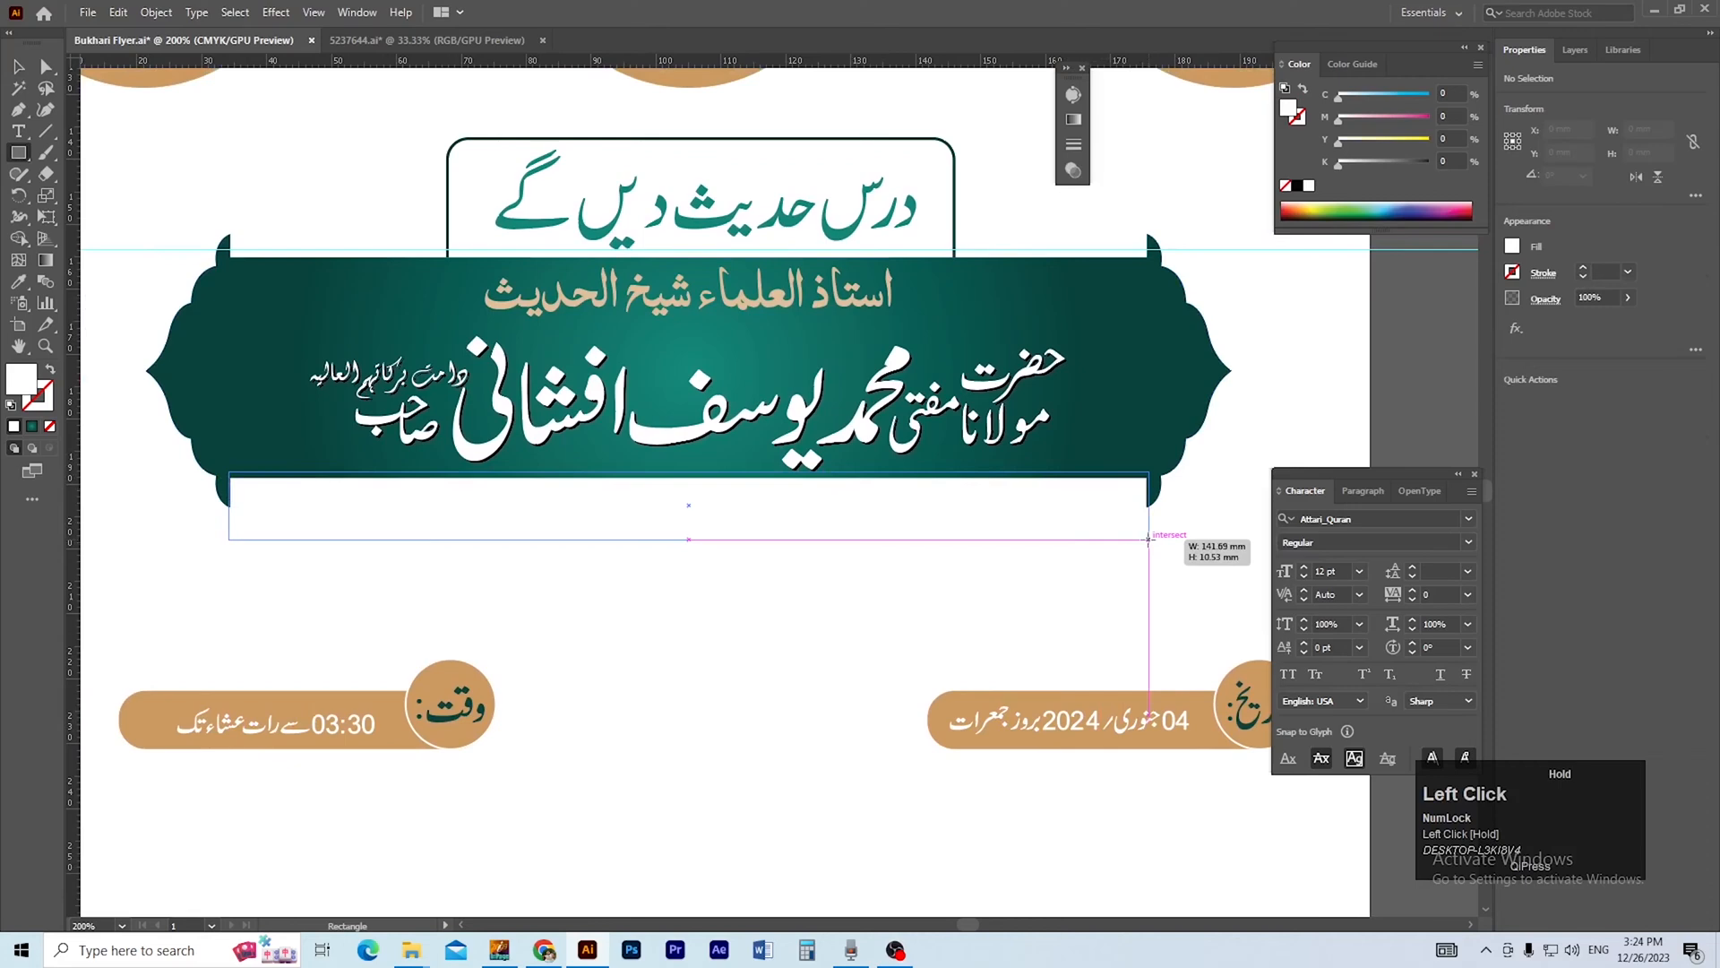
left_click_drag(1146, 539, 1146, 539)
Fill the new rectangle below the banner with black.
left_click(735, 503, "ctrl")
mouse_move(736, 516)
left_mouse_down()
mouse_move(745, 537)
mouse_move(761, 515)
left_mouse_up()
key("v")
left_click(740, 499, "ctrl+alt")
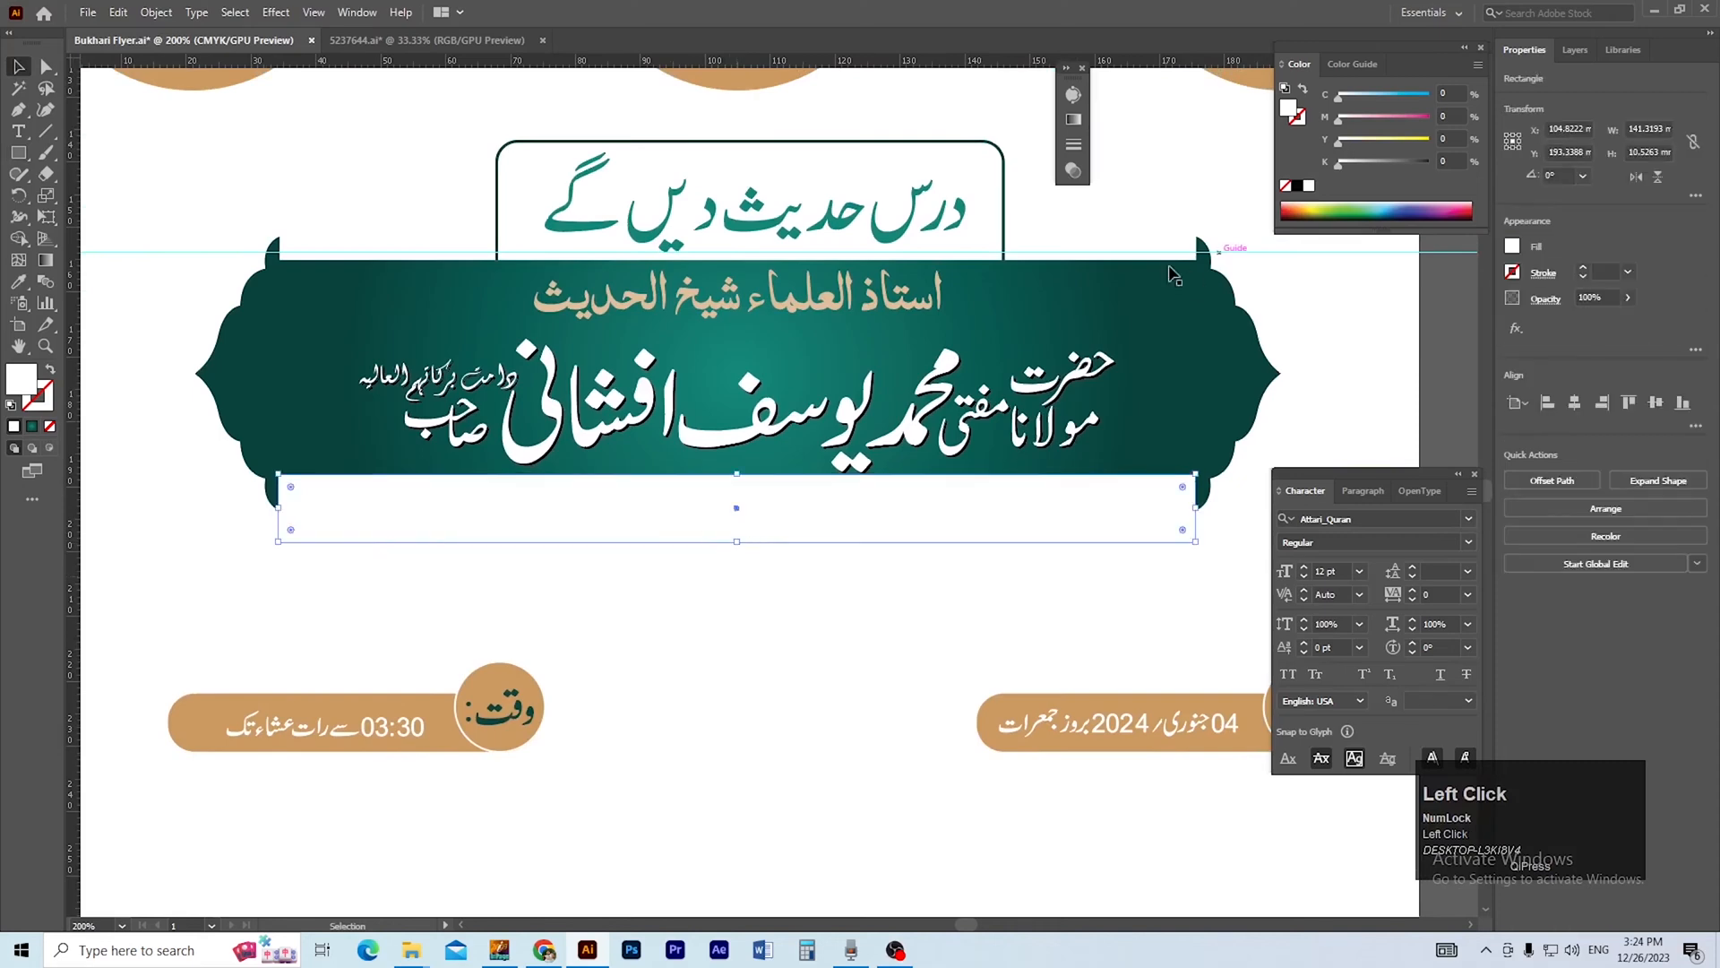
left_click(1297, 187)
Add an anchor point at the middle of the black rectangle's lower edge and raise it about 5 mm to form a notch.
left_click(744, 519, "ctrl")
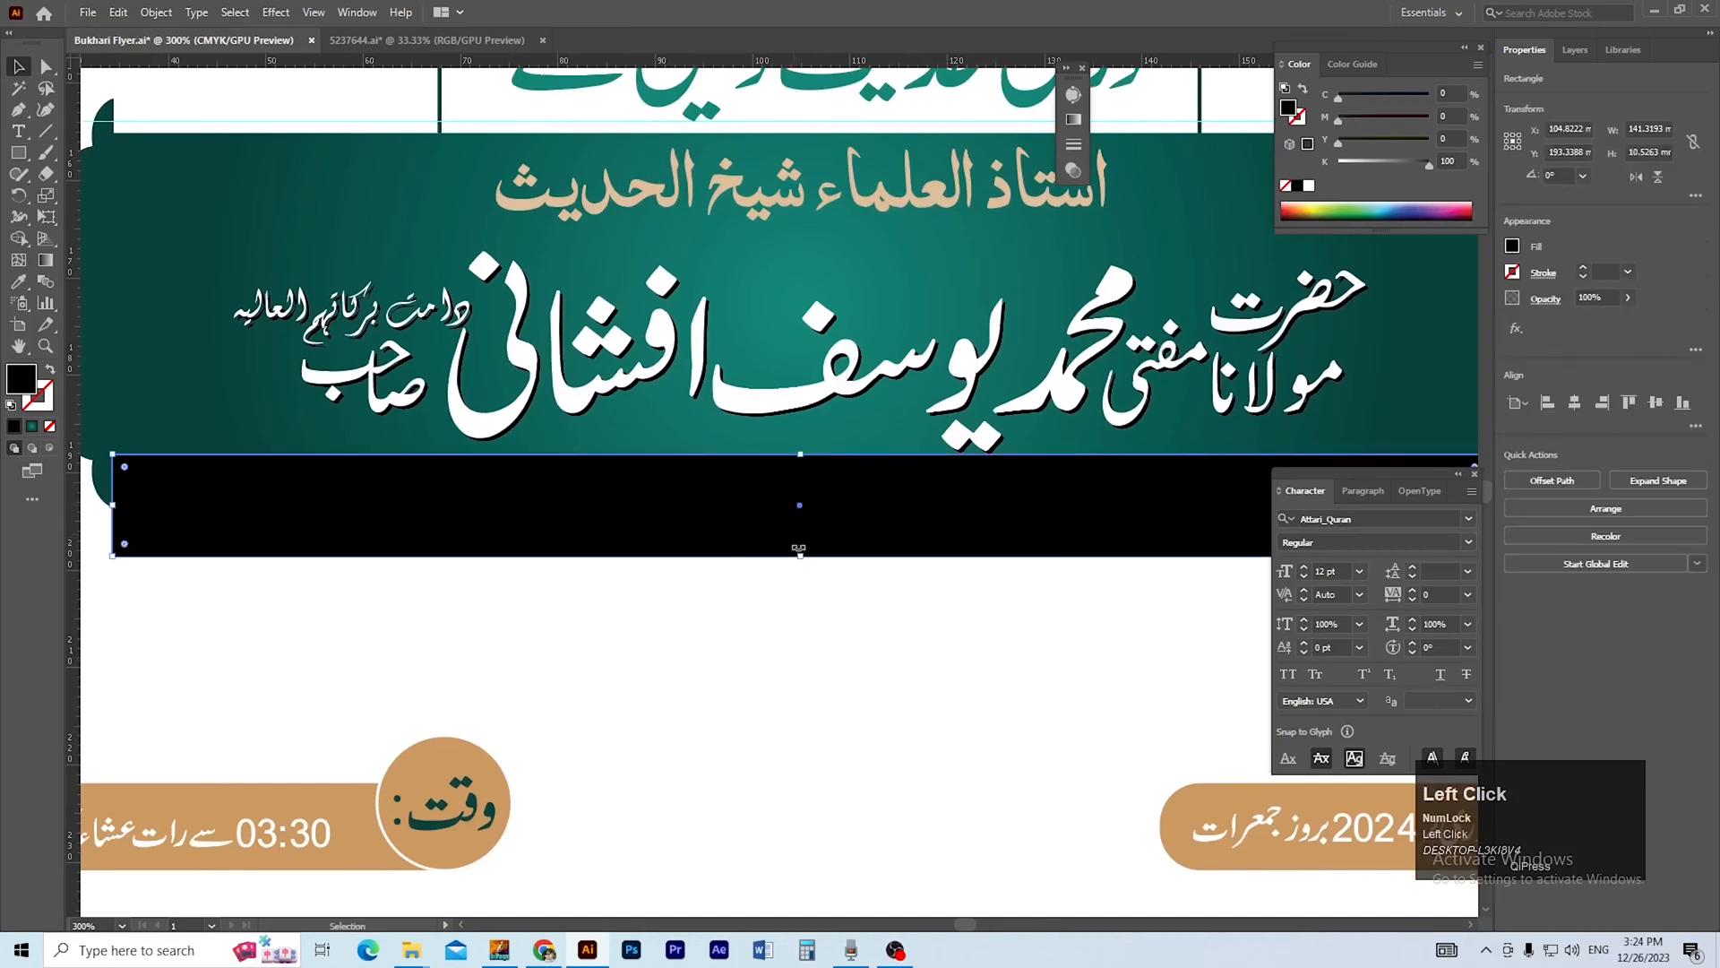
key("a")
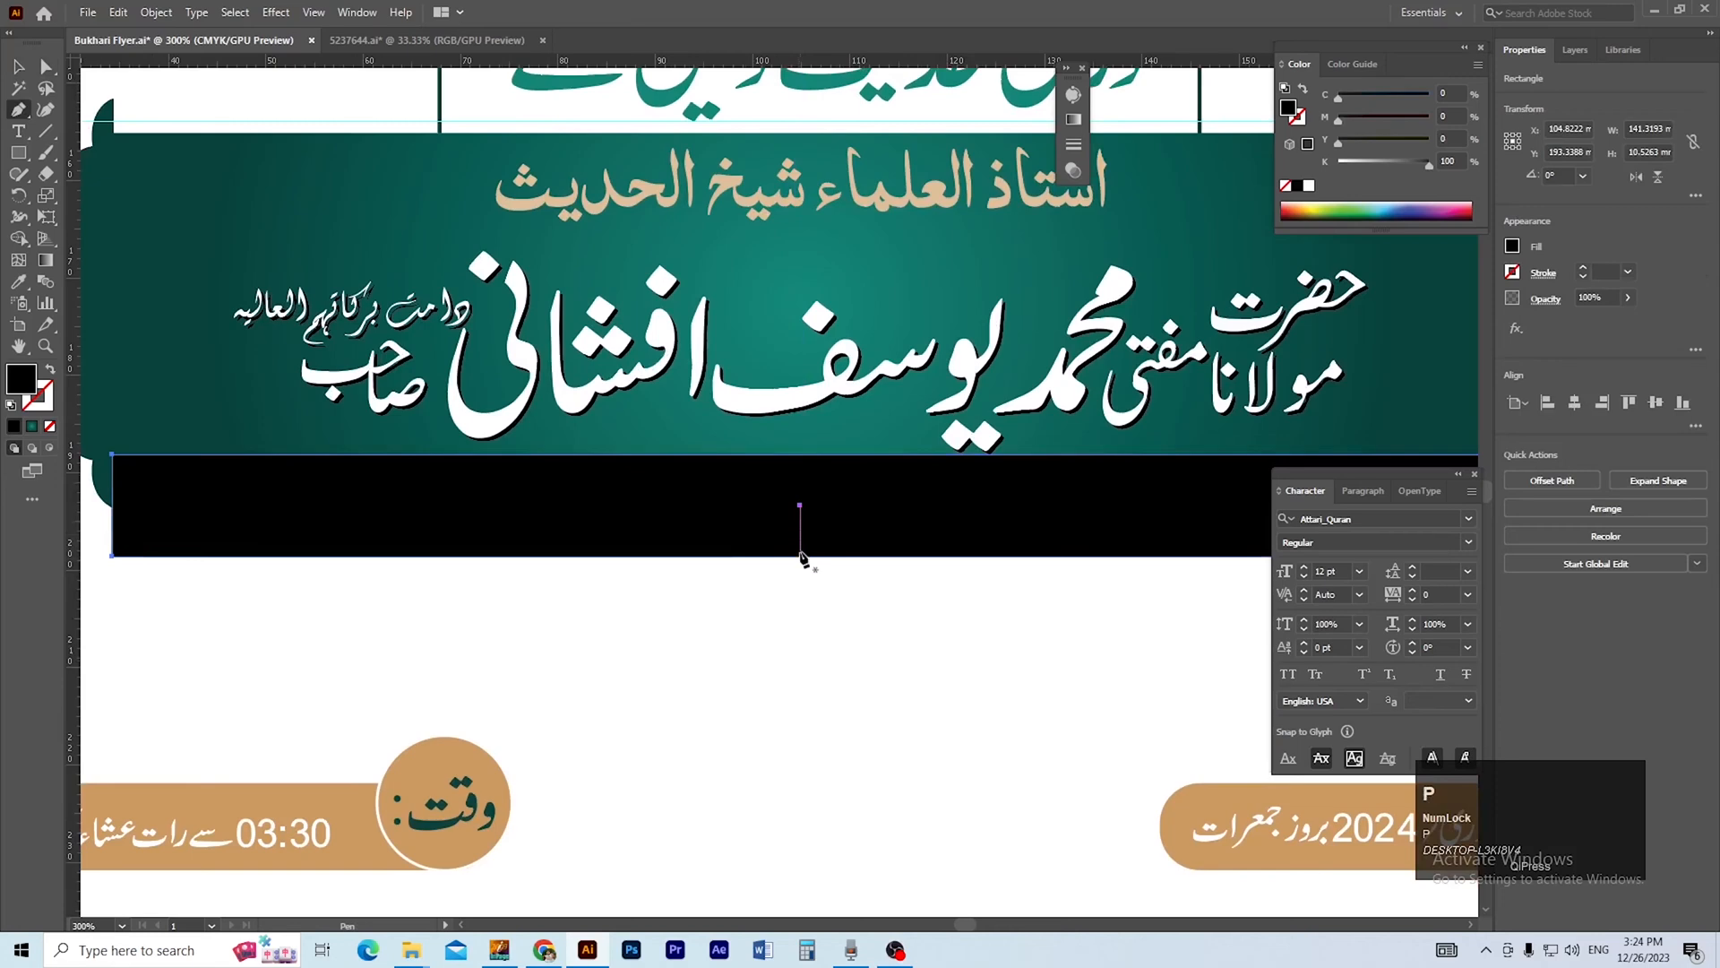
left_click(800, 557)
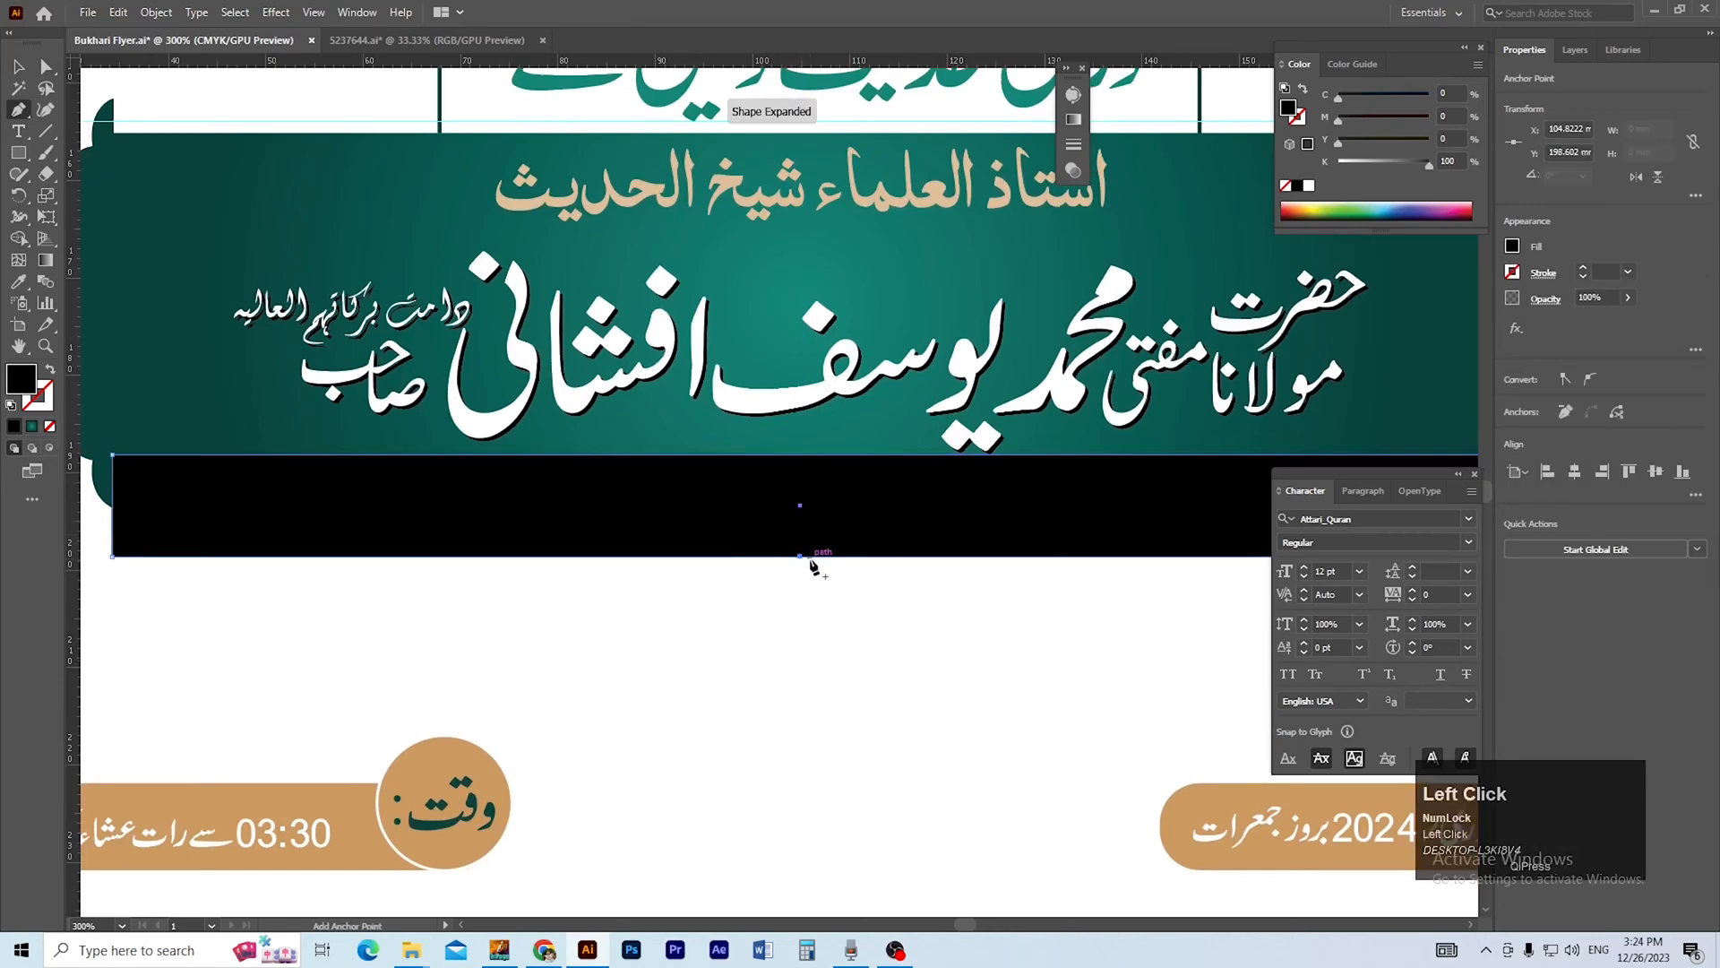
key("ctrl+space")
left_click_drag(787, 535, 878, 612)
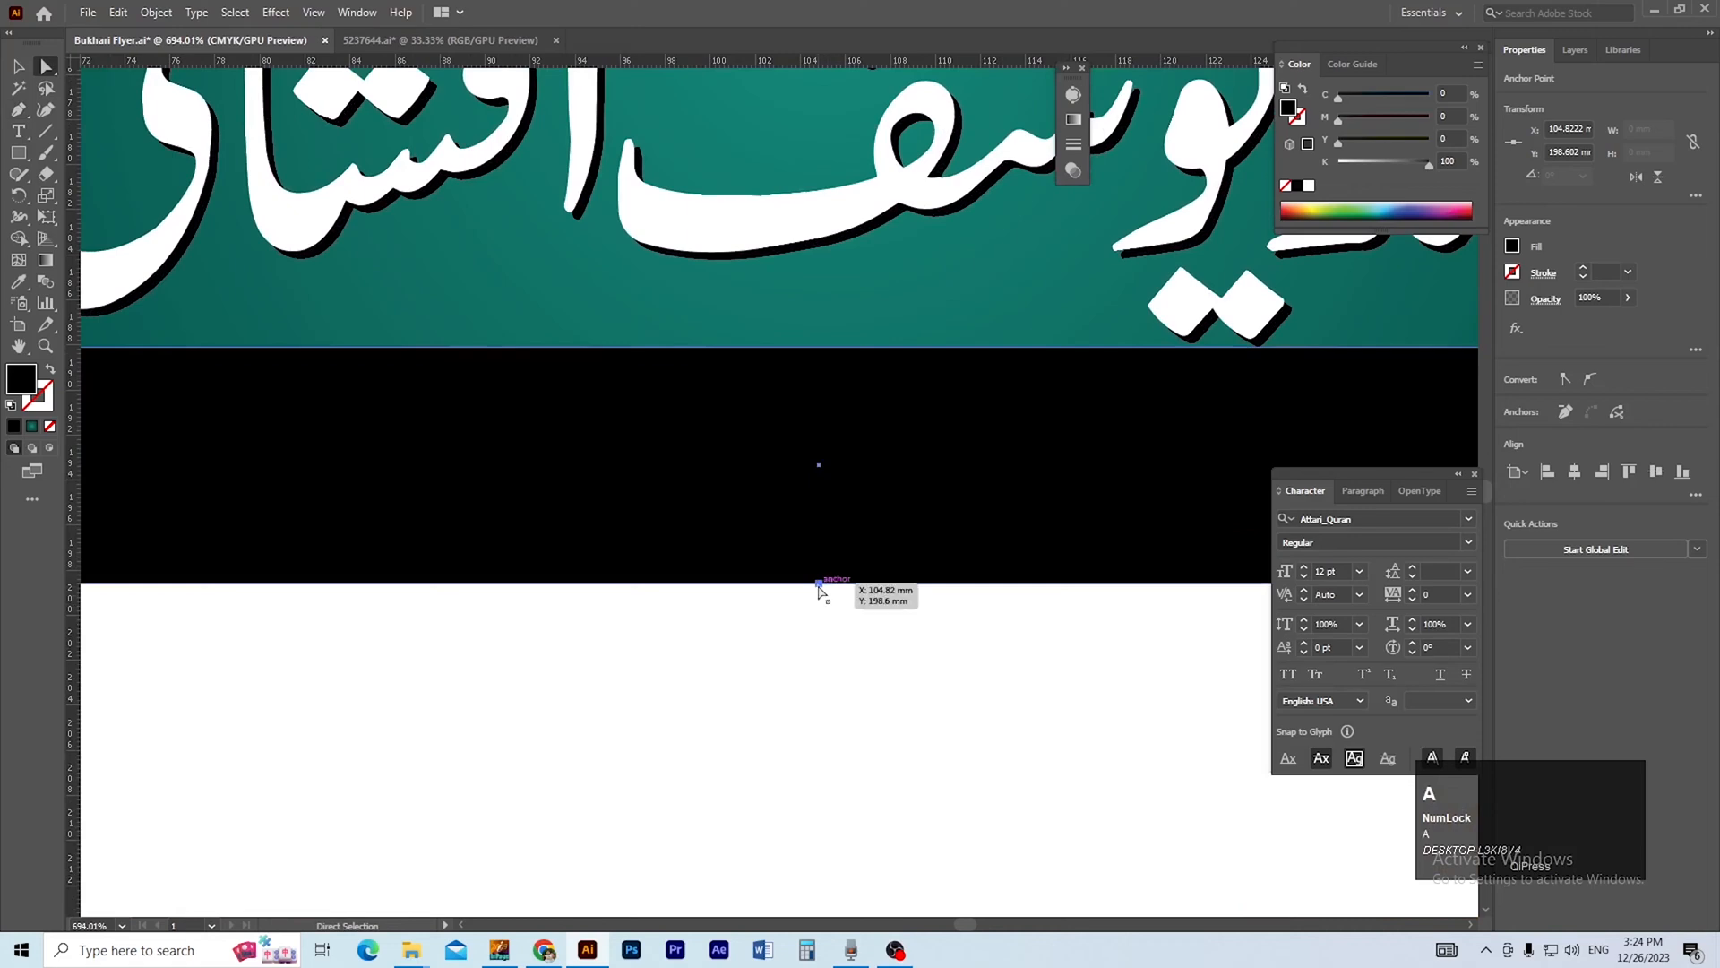
left_click_drag(818, 584, 823, 467)
left_click(830, 556, "ctrl+alt")
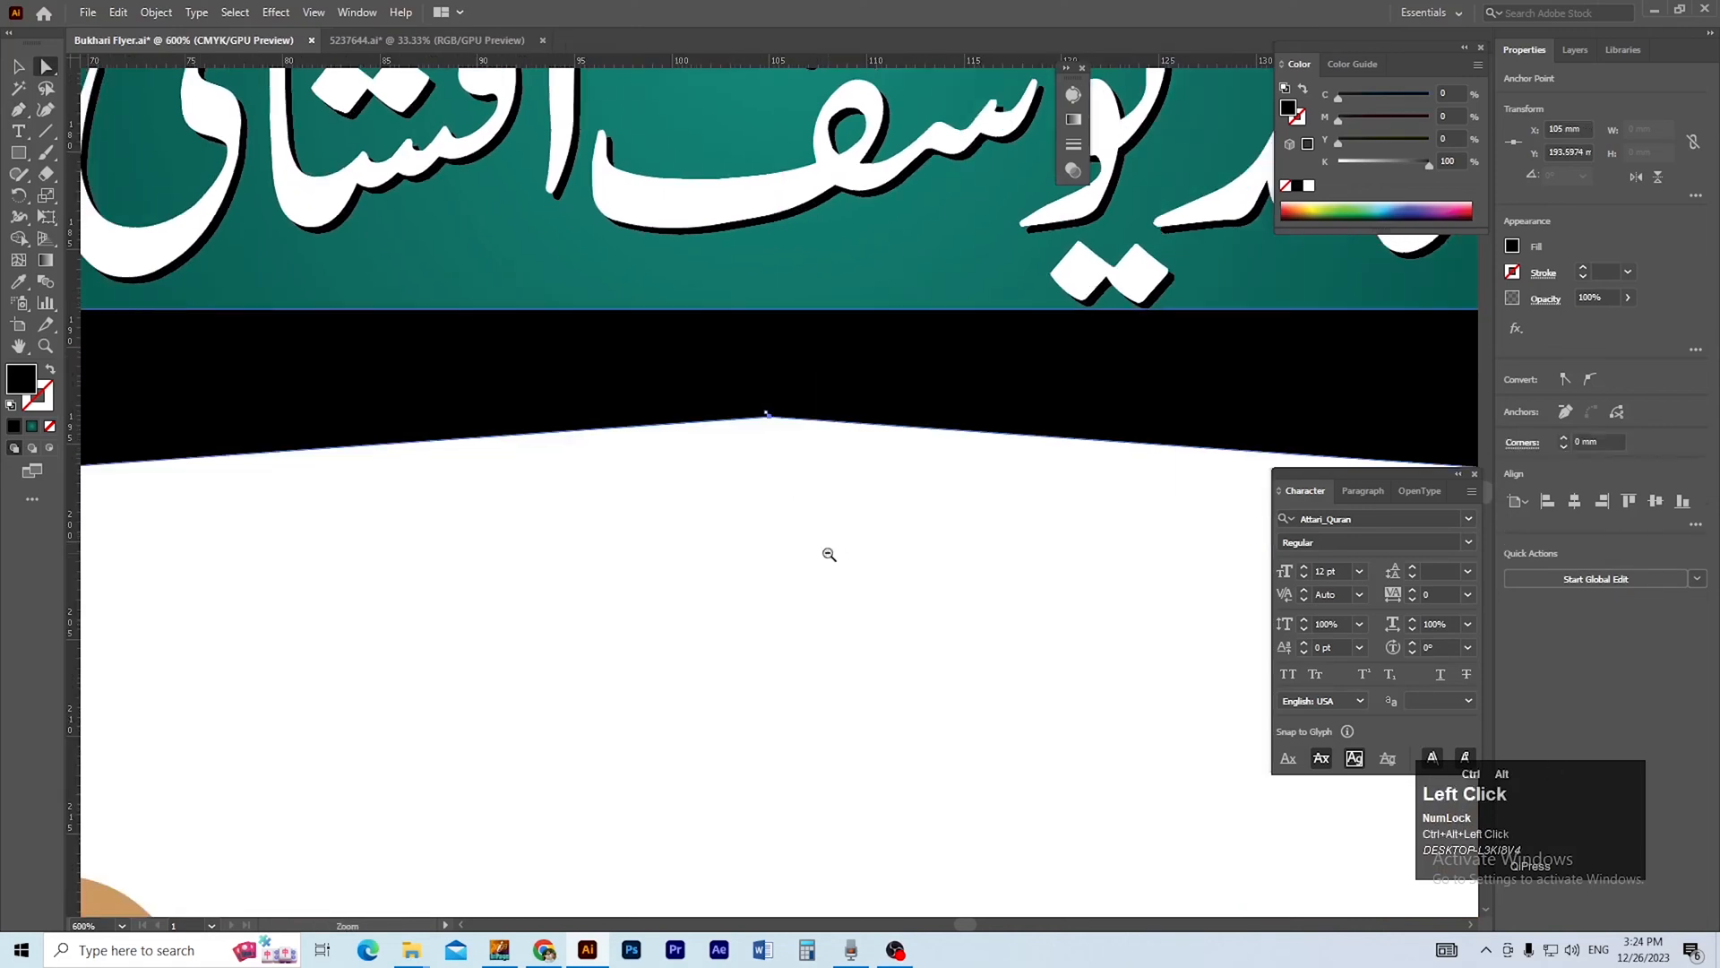
left_click(829, 555, "ctrl+alt")
left_click(829, 555, "ctrl+alt")
left_click(828, 555, "ctrl+alt")
left_click_drag(830, 602, 830, 639)
left_click(772, 599)
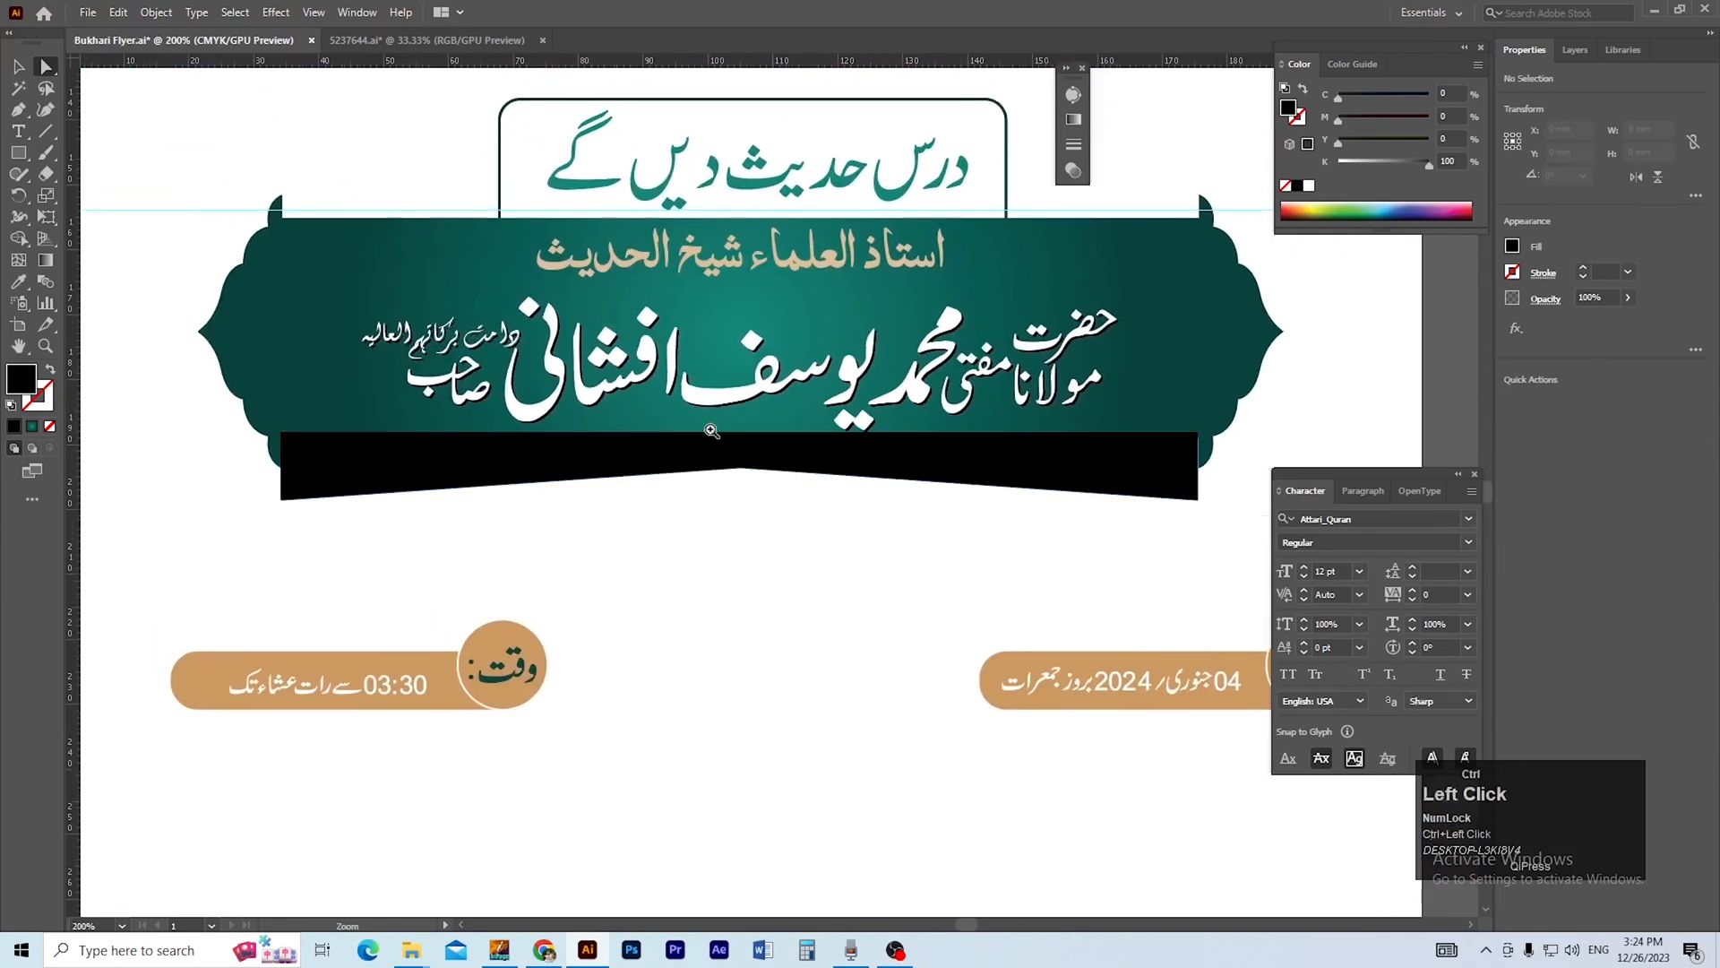
Fill the notched black shape below the banner with the teal radial gradient.
left_click(710, 430, "ctrl")
left_click_drag(699, 459, 767, 502)
left_click(767, 502, "ctrl+alt")
left_click(665, 526)
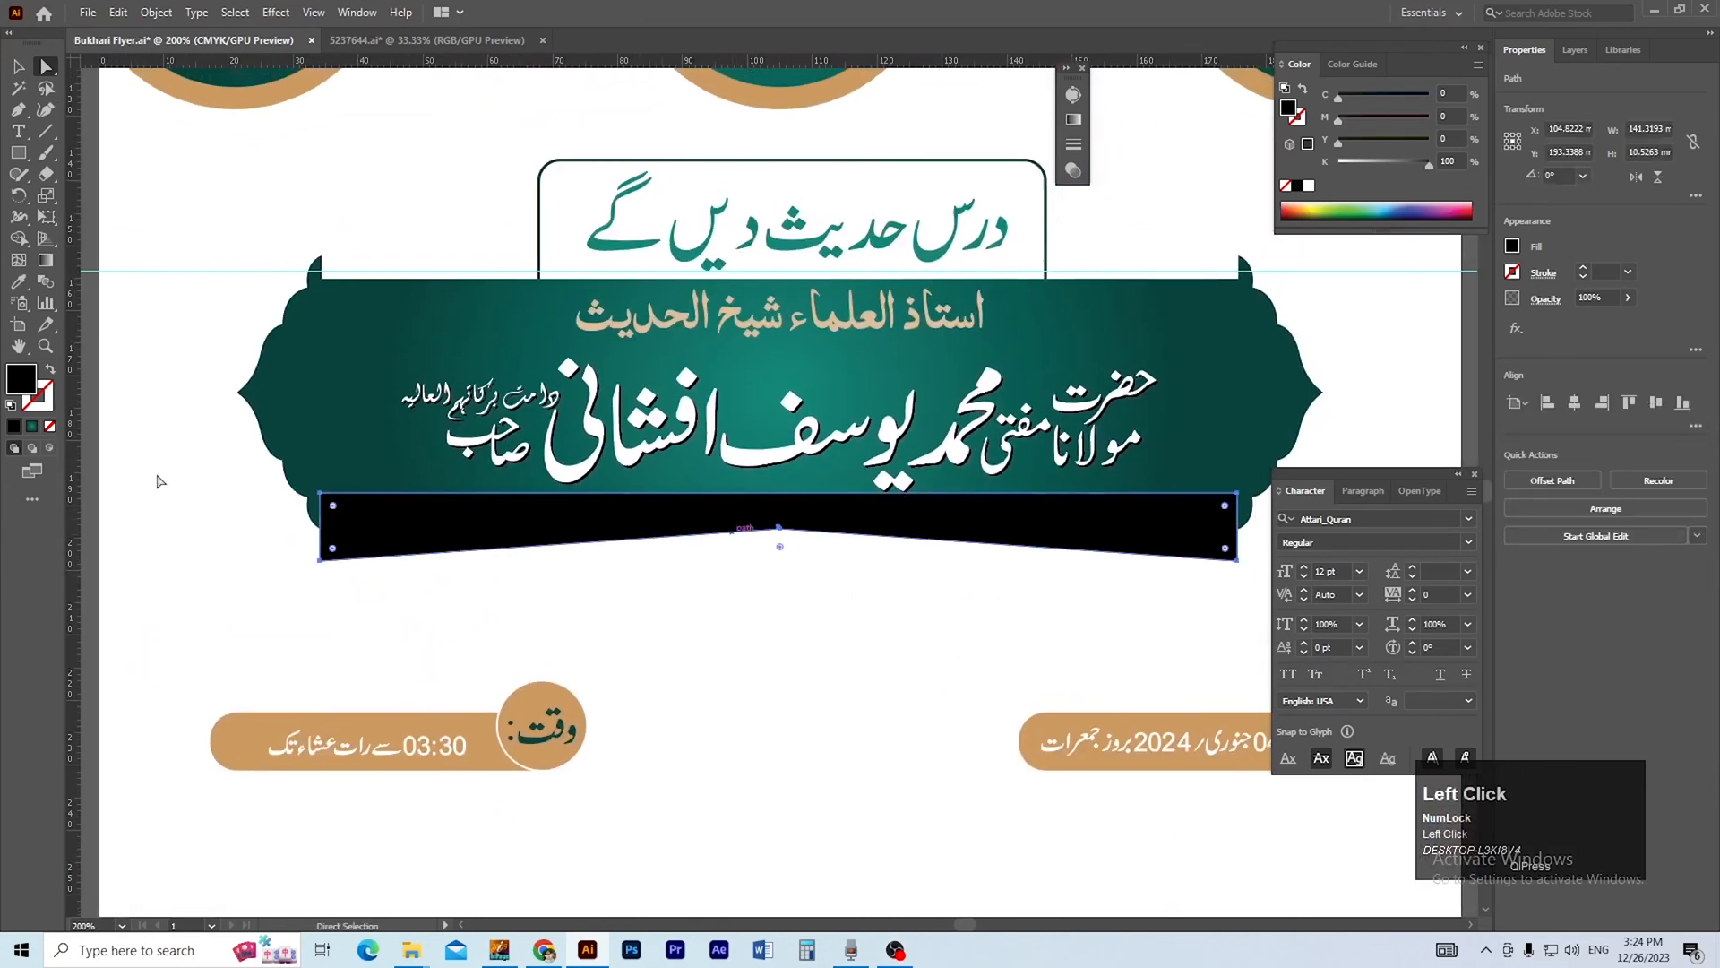
left_click(33, 428)
left_click_drag(668, 599, 593, 600)
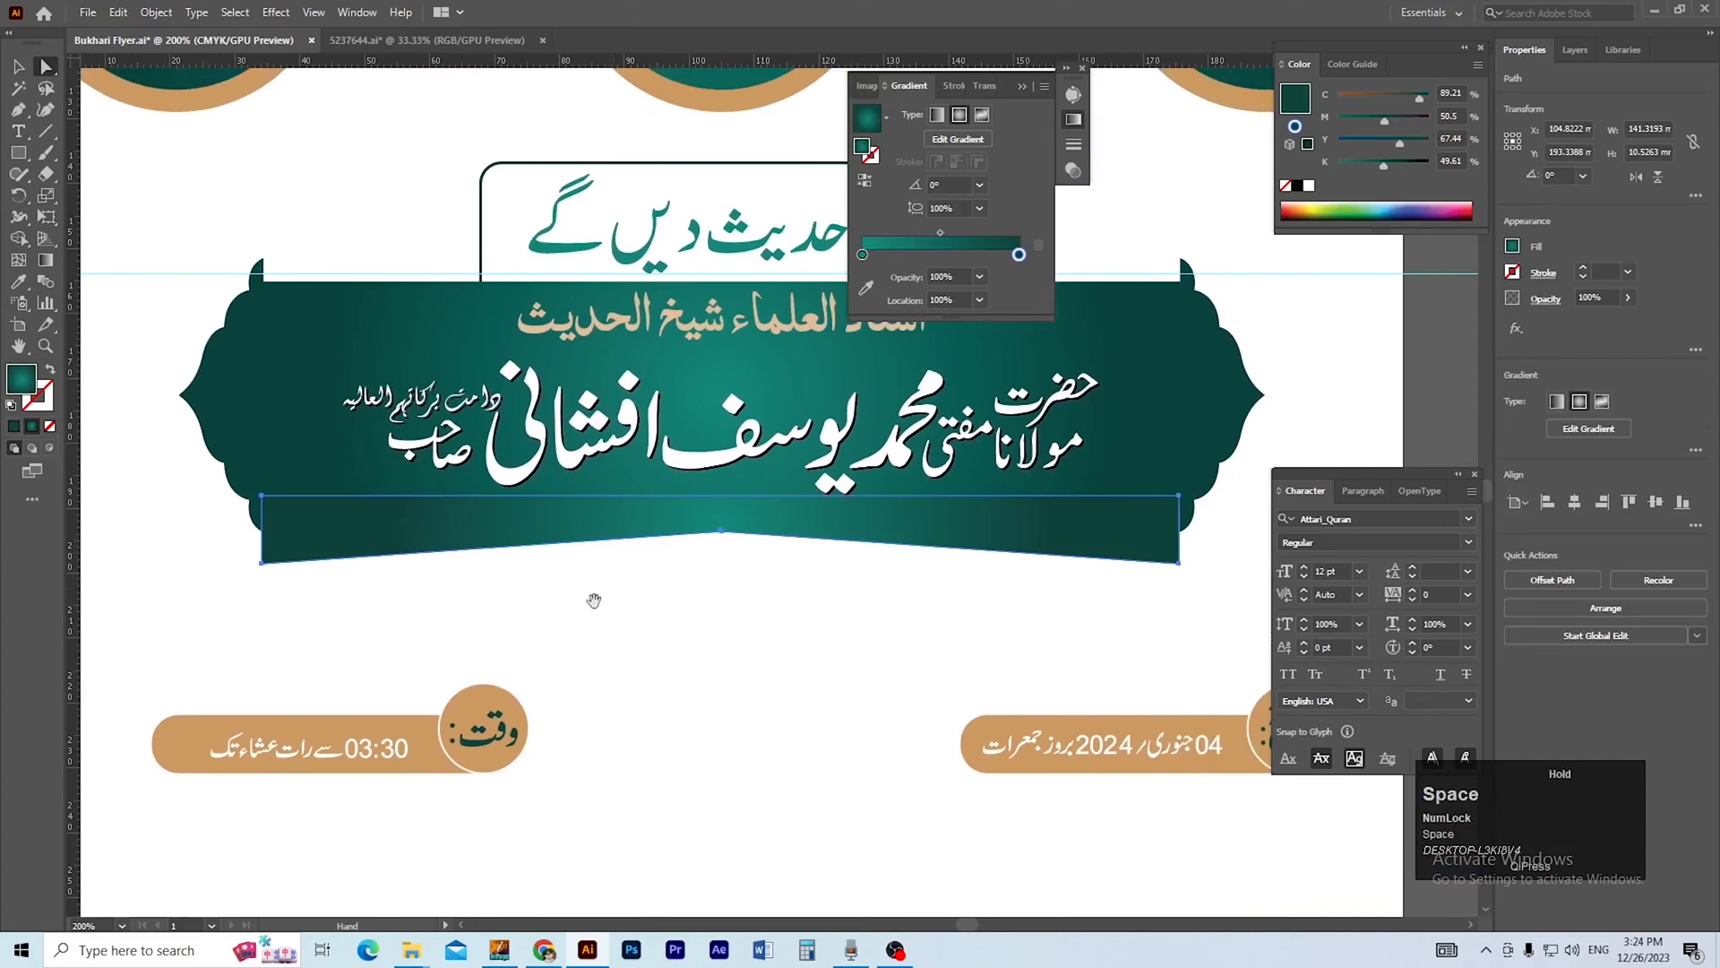
Set the gradient's outer stop to black with C, M, Y and K all at 100%.
double_click(1020, 255)
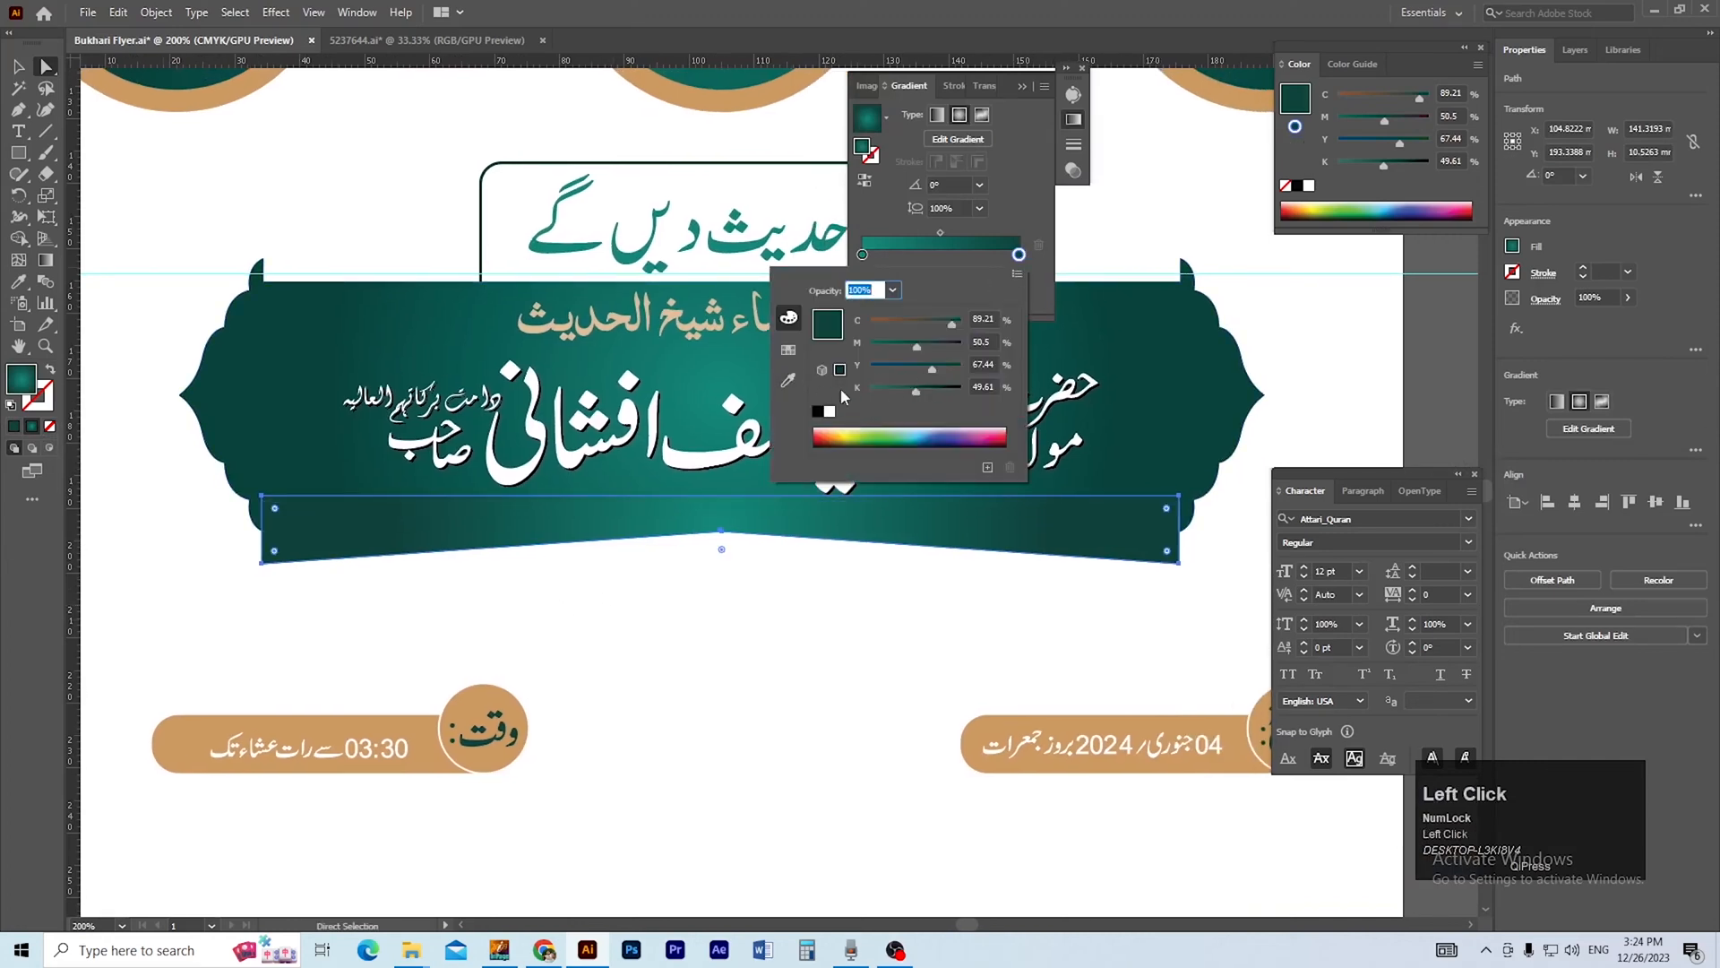
left_click_drag(914, 347, 961, 347)
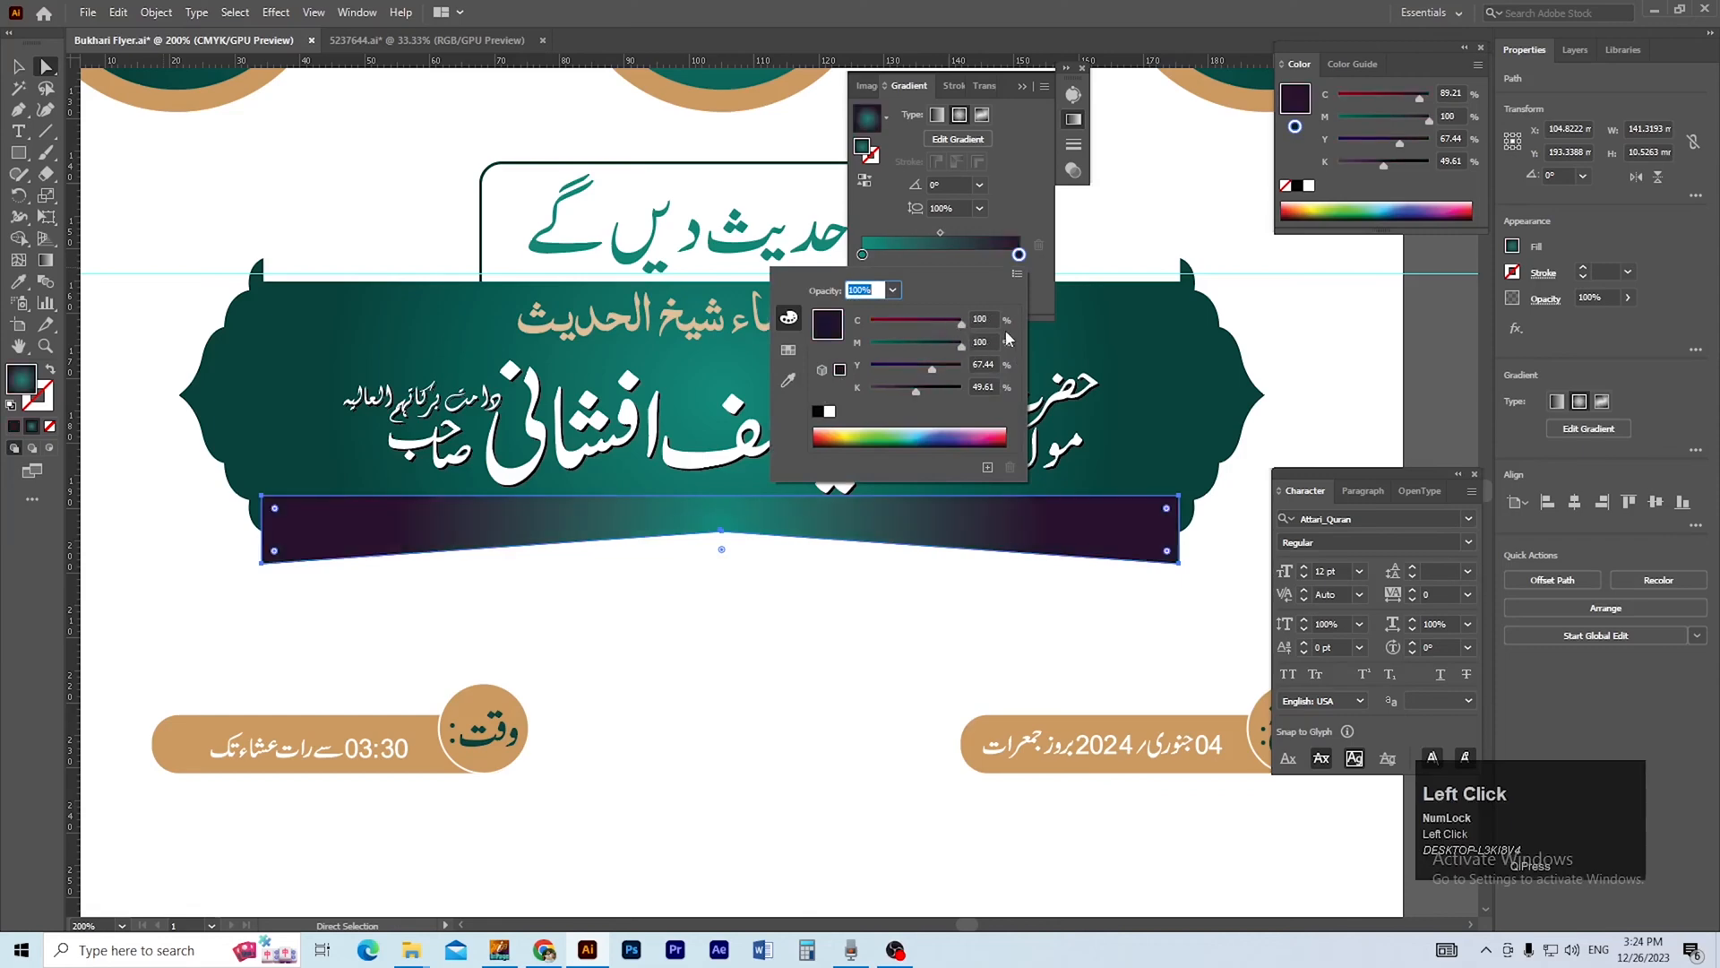
left_click_drag(919, 396, 964, 372)
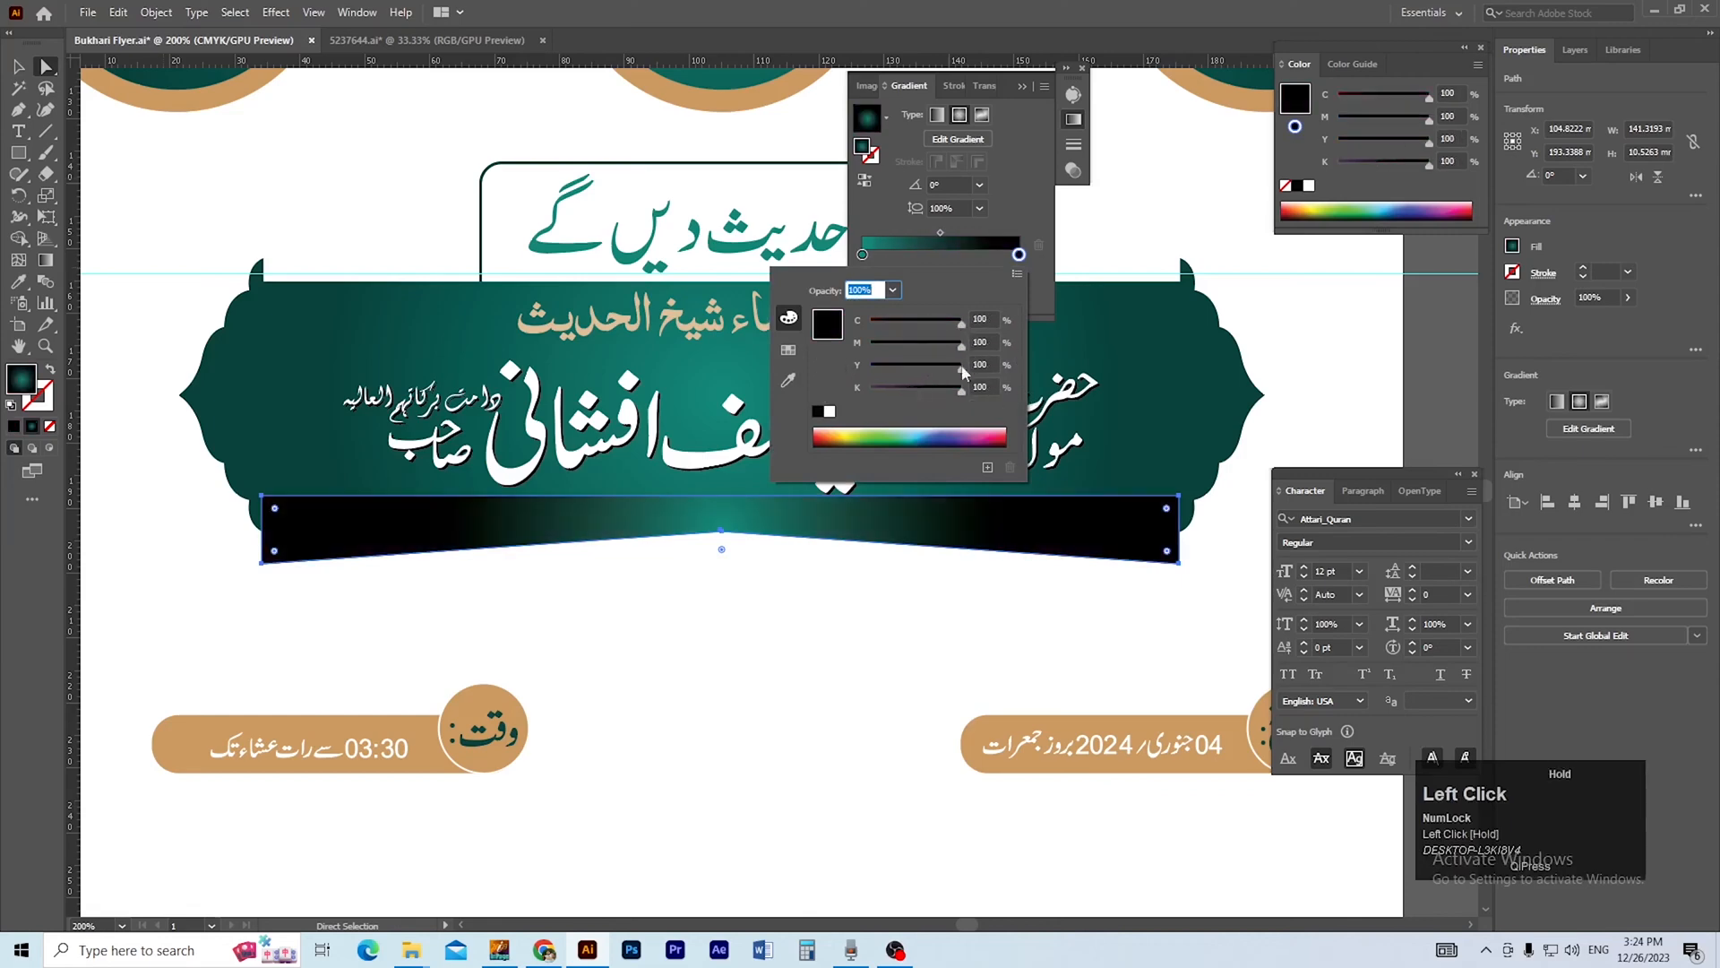
Set the gradient's inner stop to 100% C, M, Y and K, with its opacity at 0%.
left_click(863, 258)
left_click(863, 255)
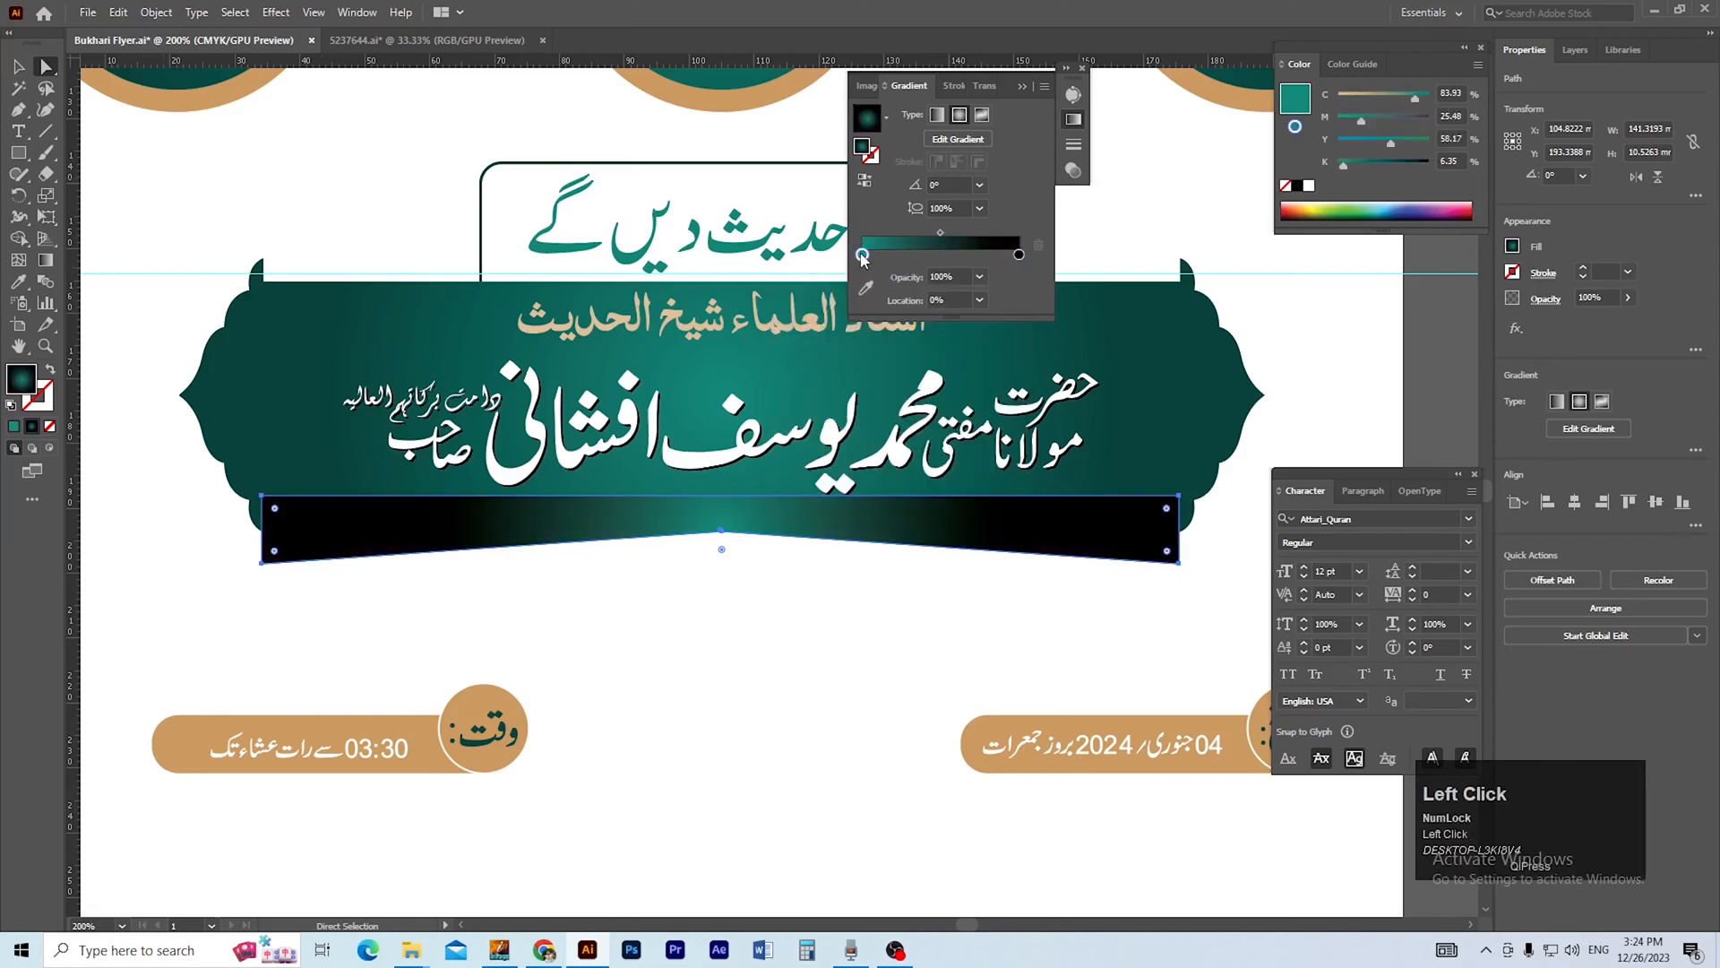
double_click(863, 255)
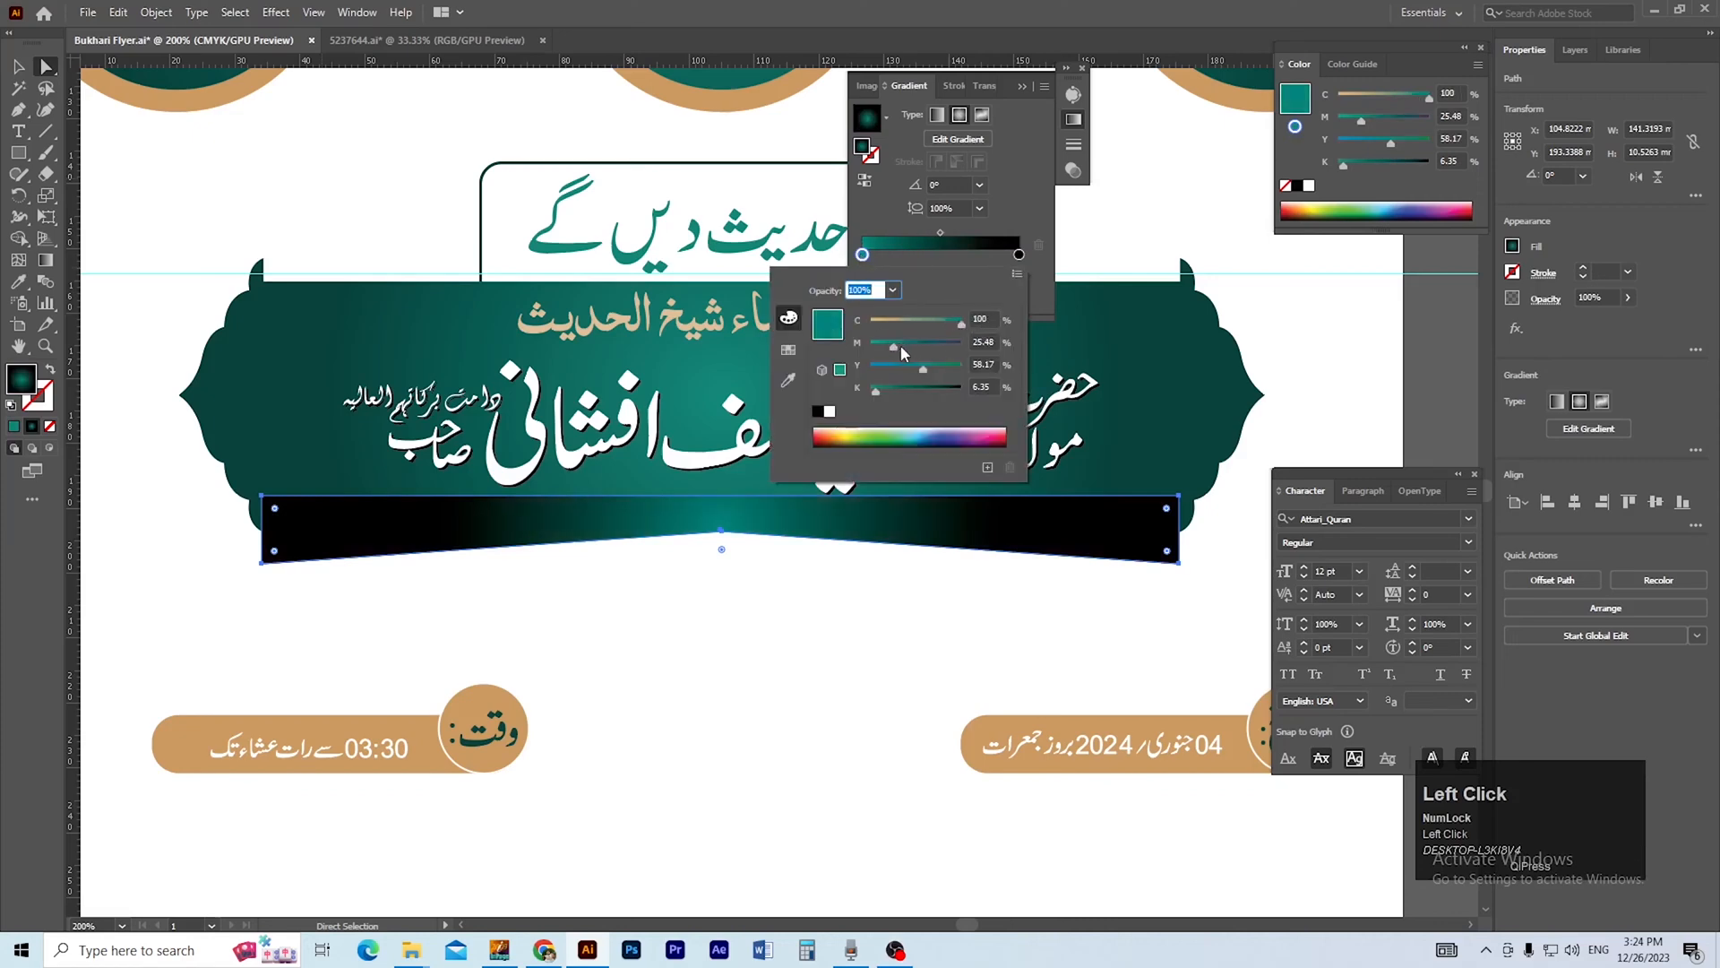
left_click_drag(896, 346, 966, 347)
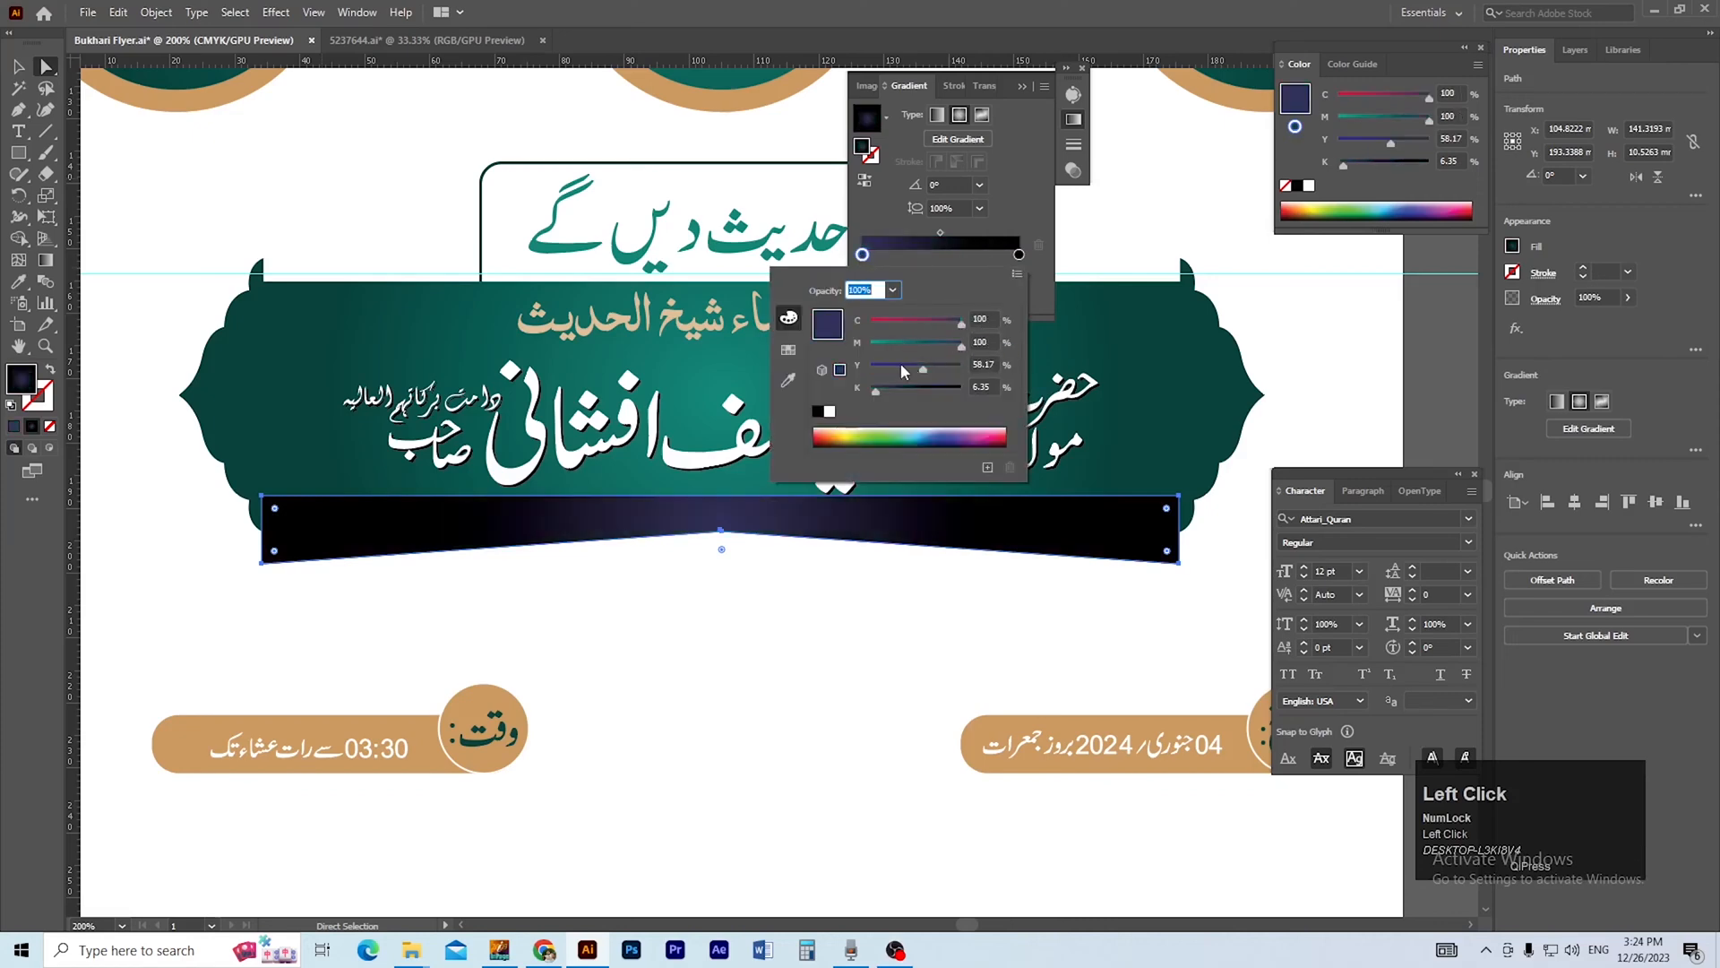
left_click(962, 391)
left_click(1030, 292)
left_click(979, 277)
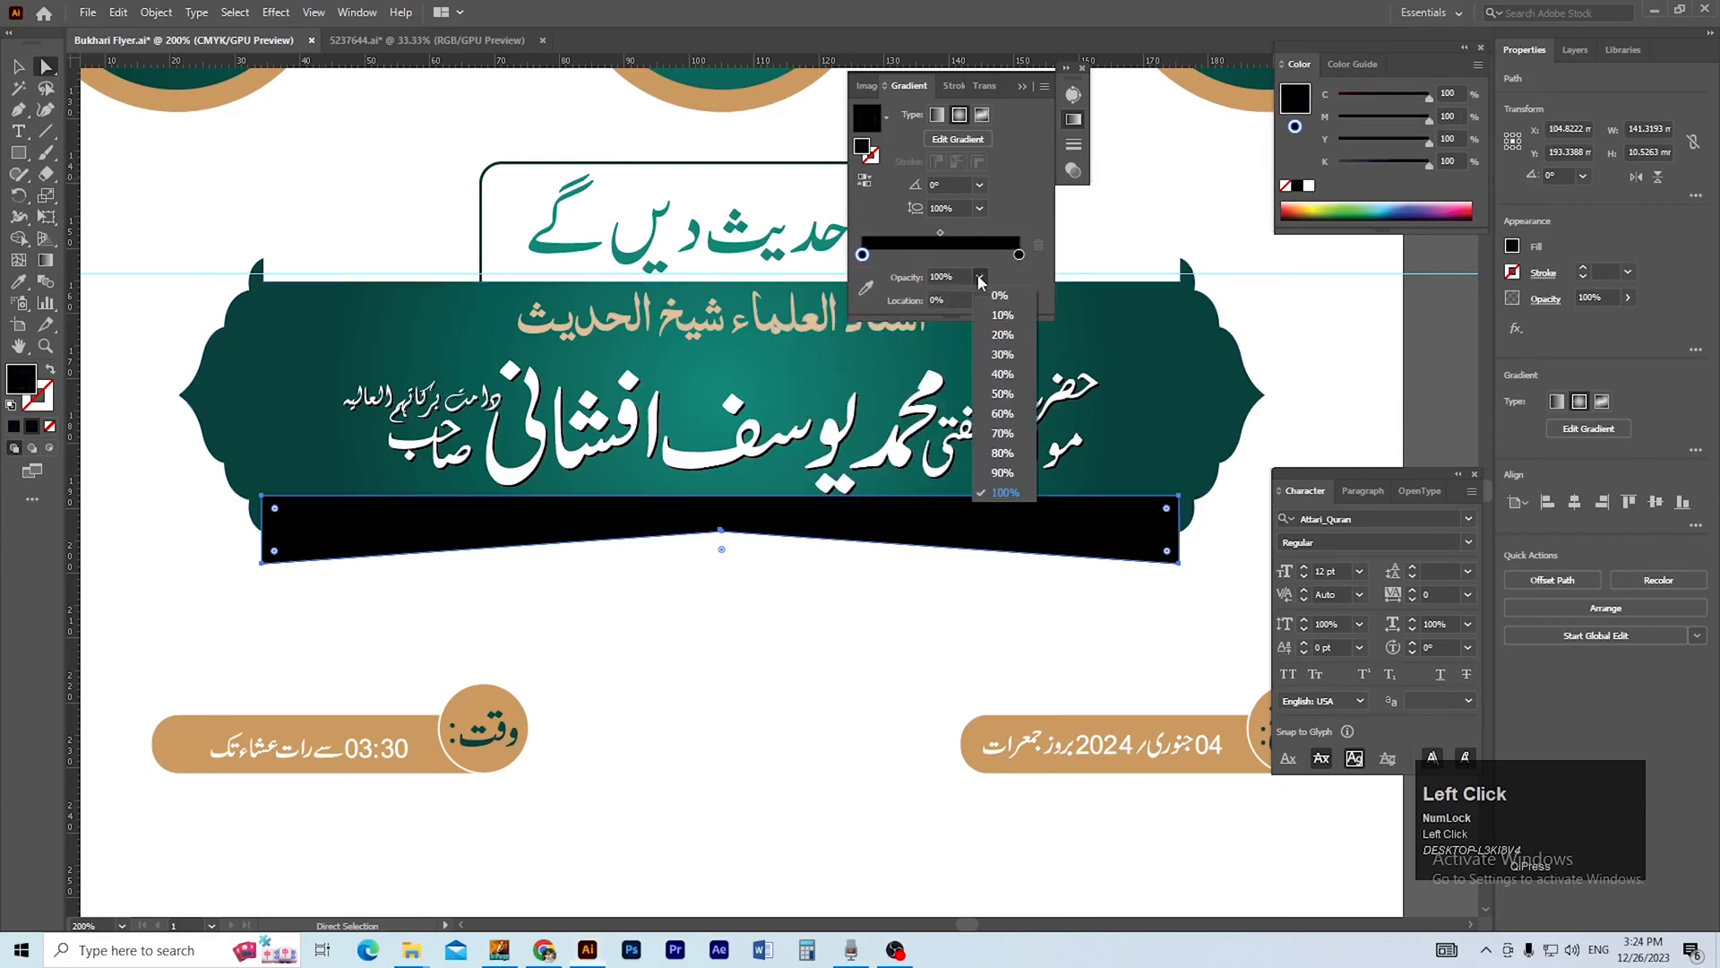
left_click(1000, 296)
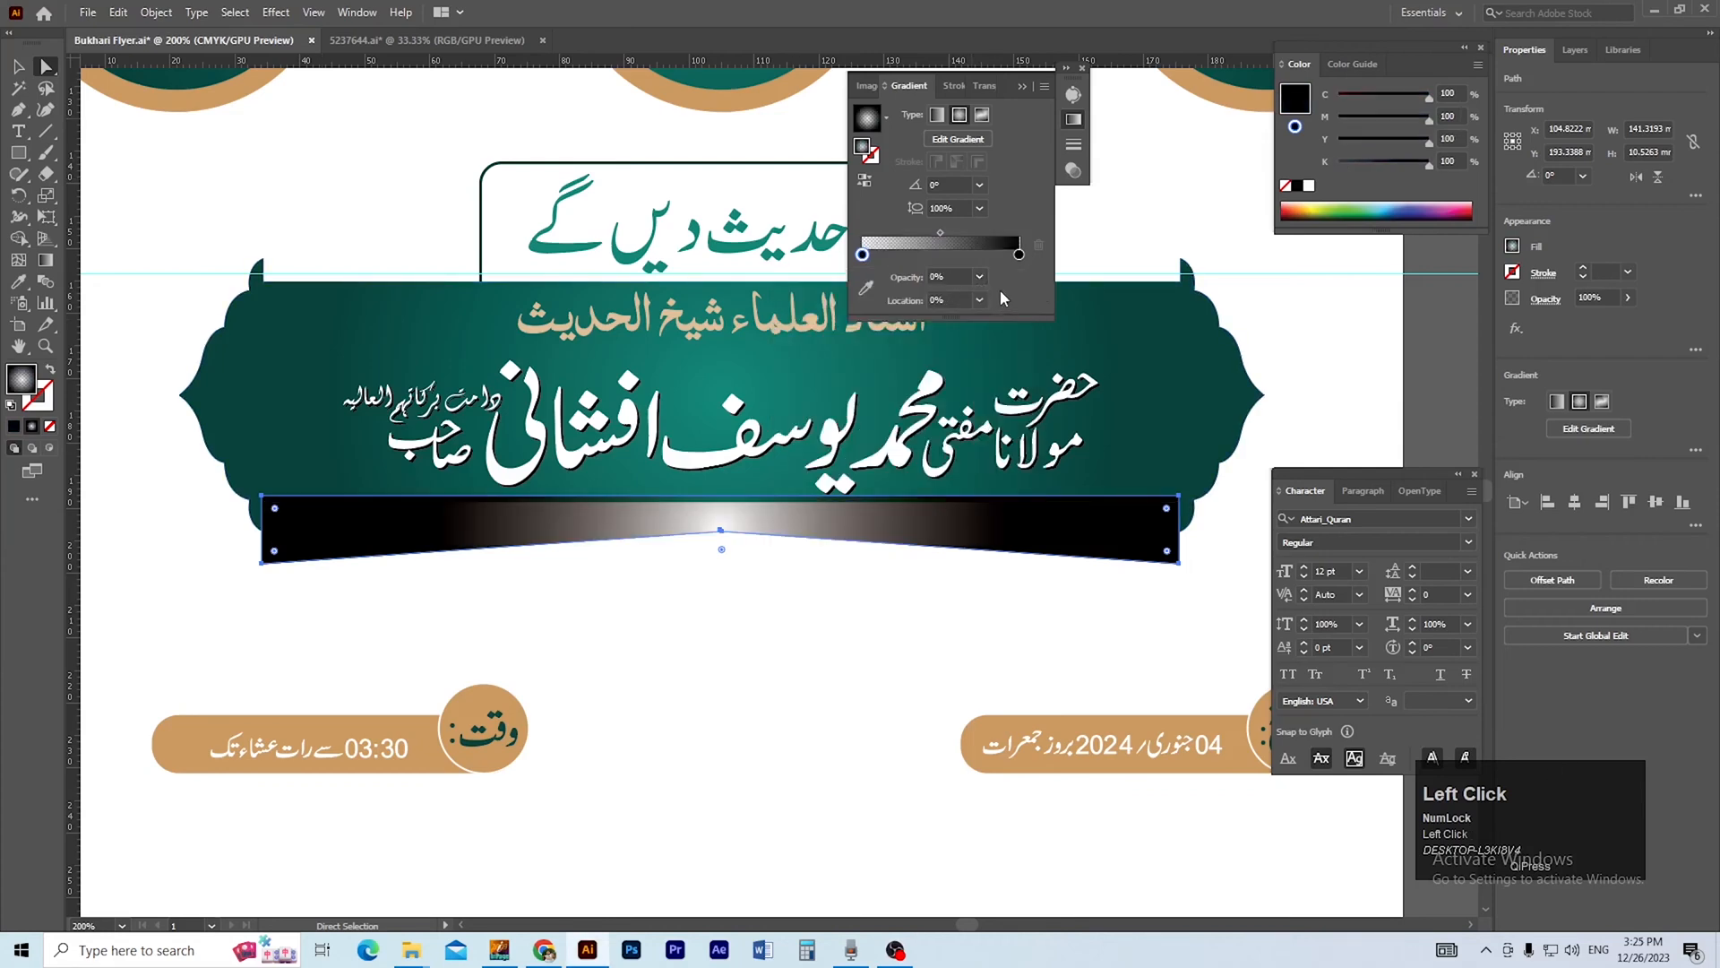
Set the notched shape's blend mode to Multiply and reverse its radial gradient.
left_click(983, 86)
left_click(905, 115)
left_click(874, 164)
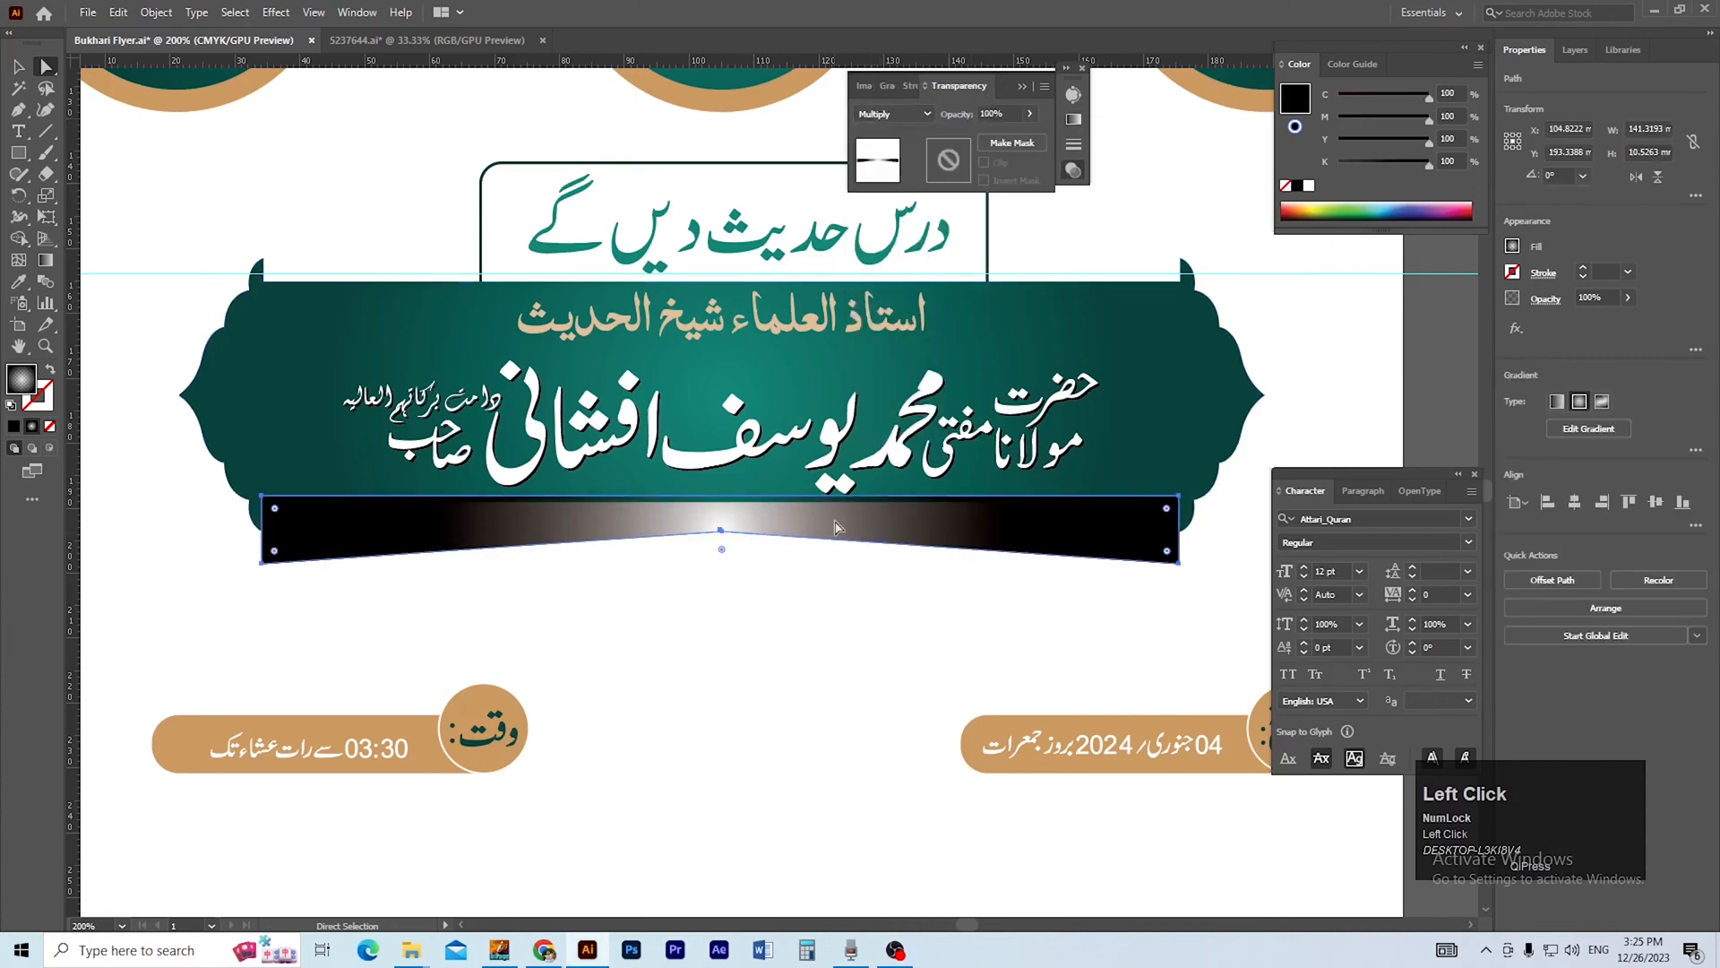
left_click(887, 86)
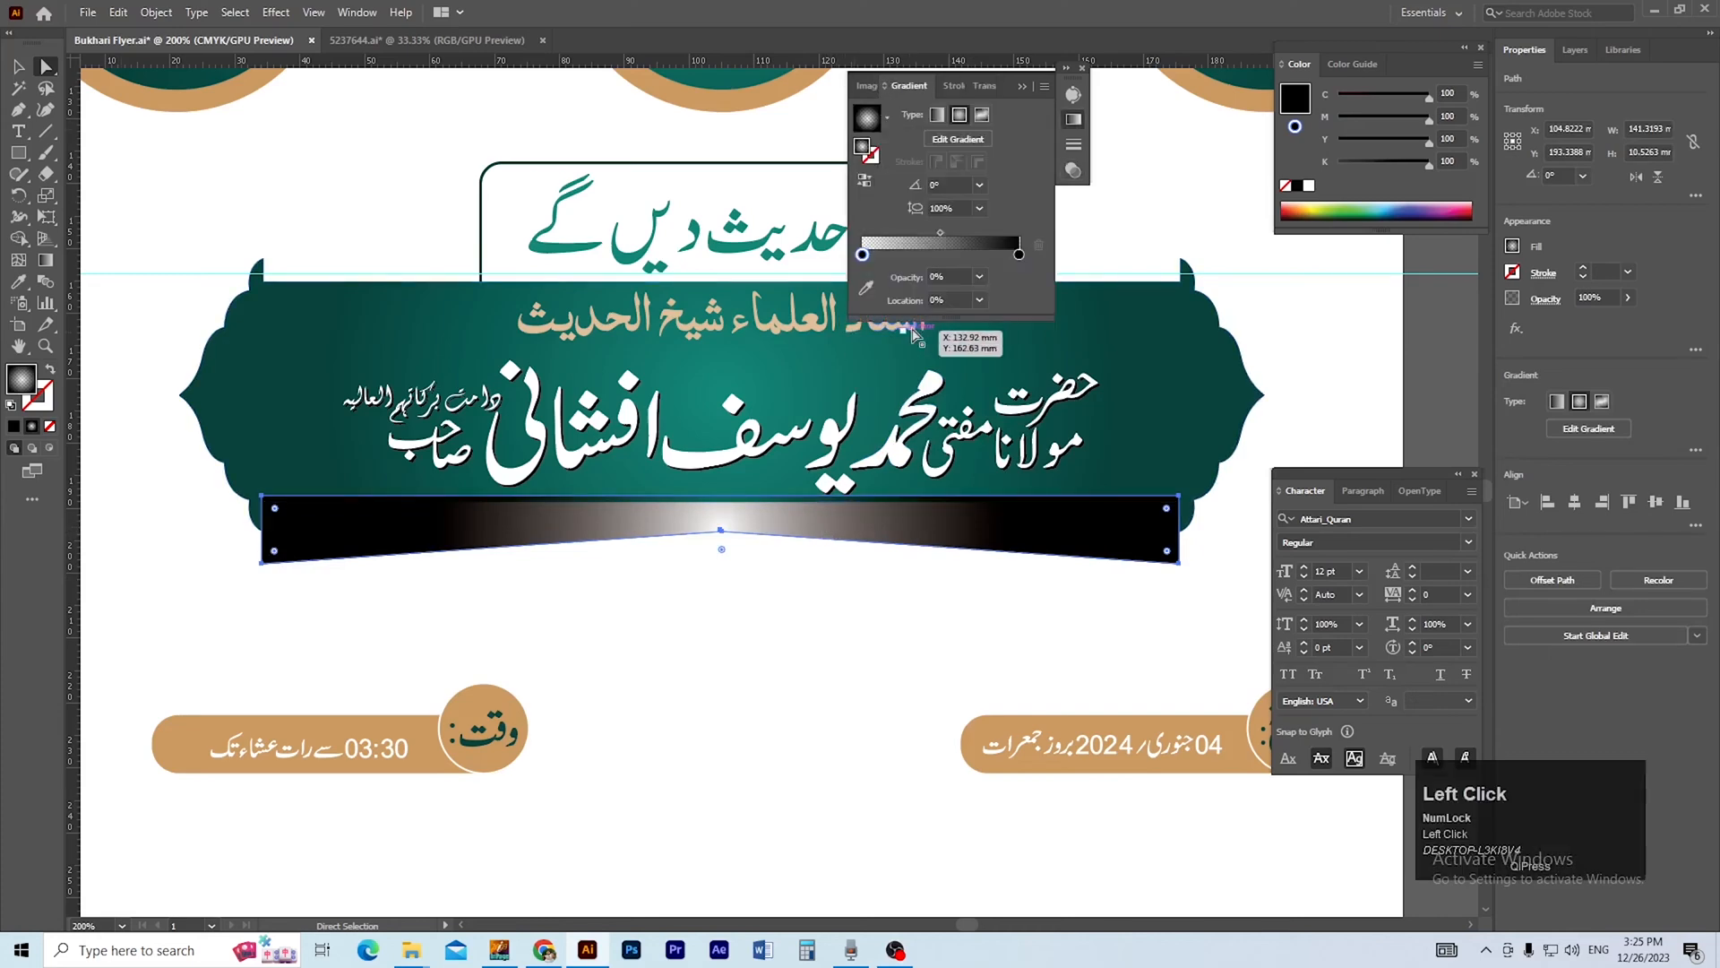
left_click(865, 183)
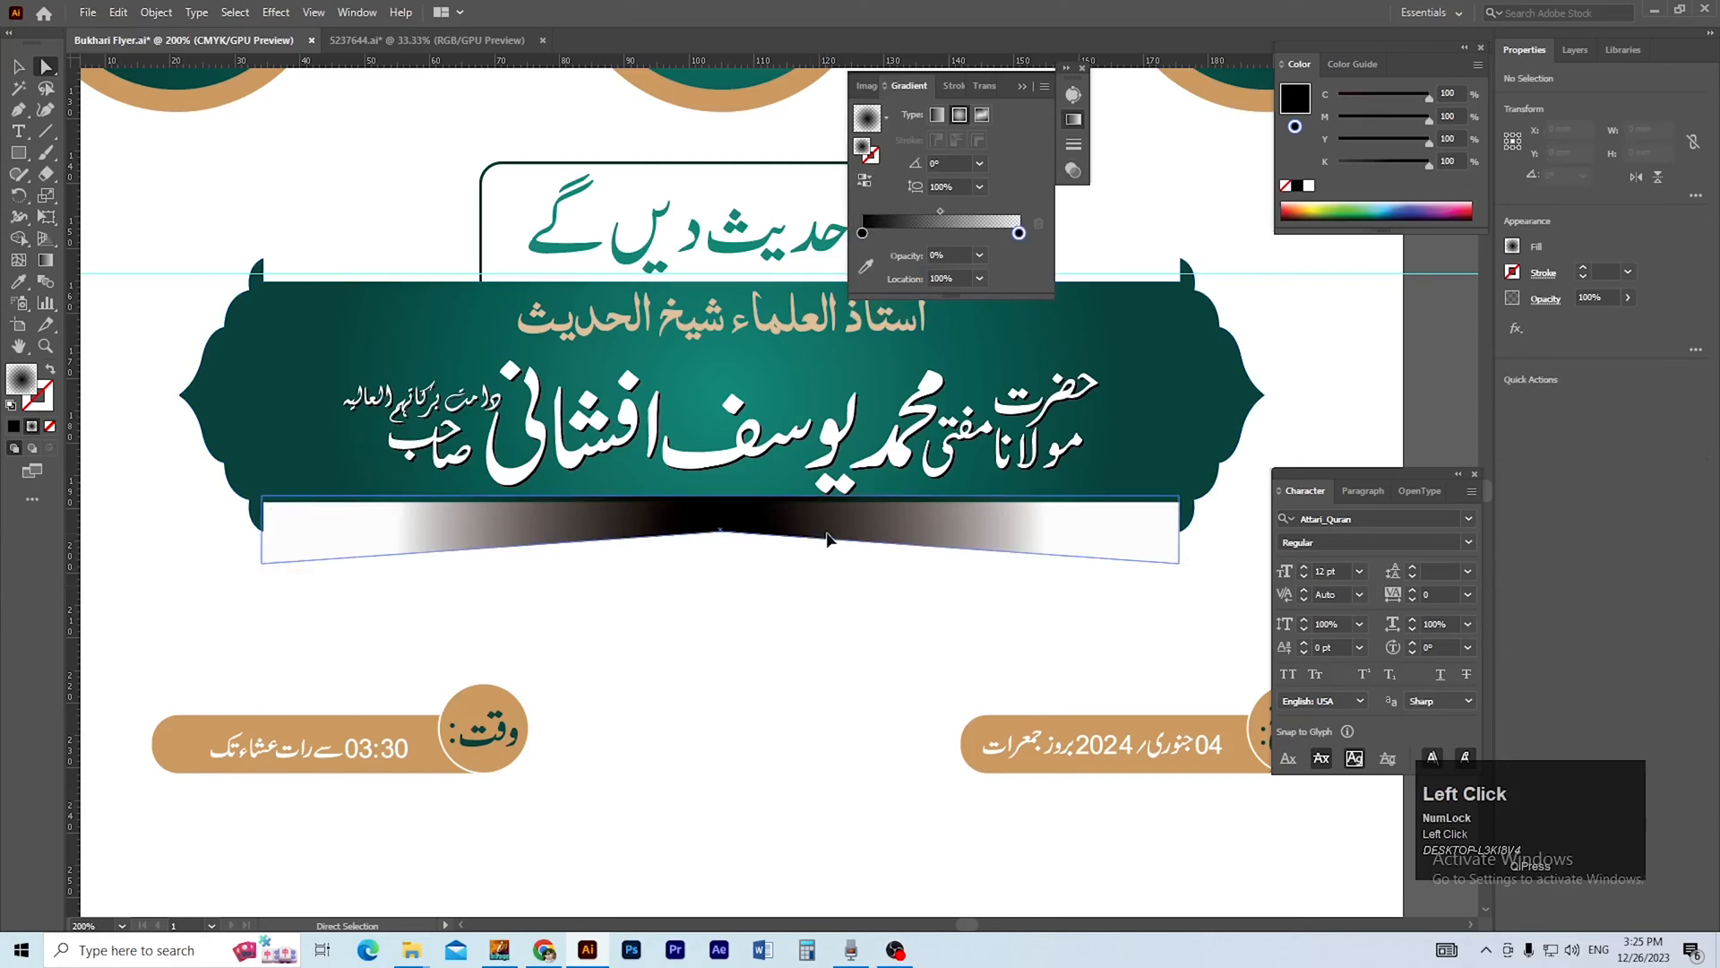
Try to bring the teal banner shape to the front, above the gradient strip.
key("shift+bracketleft")
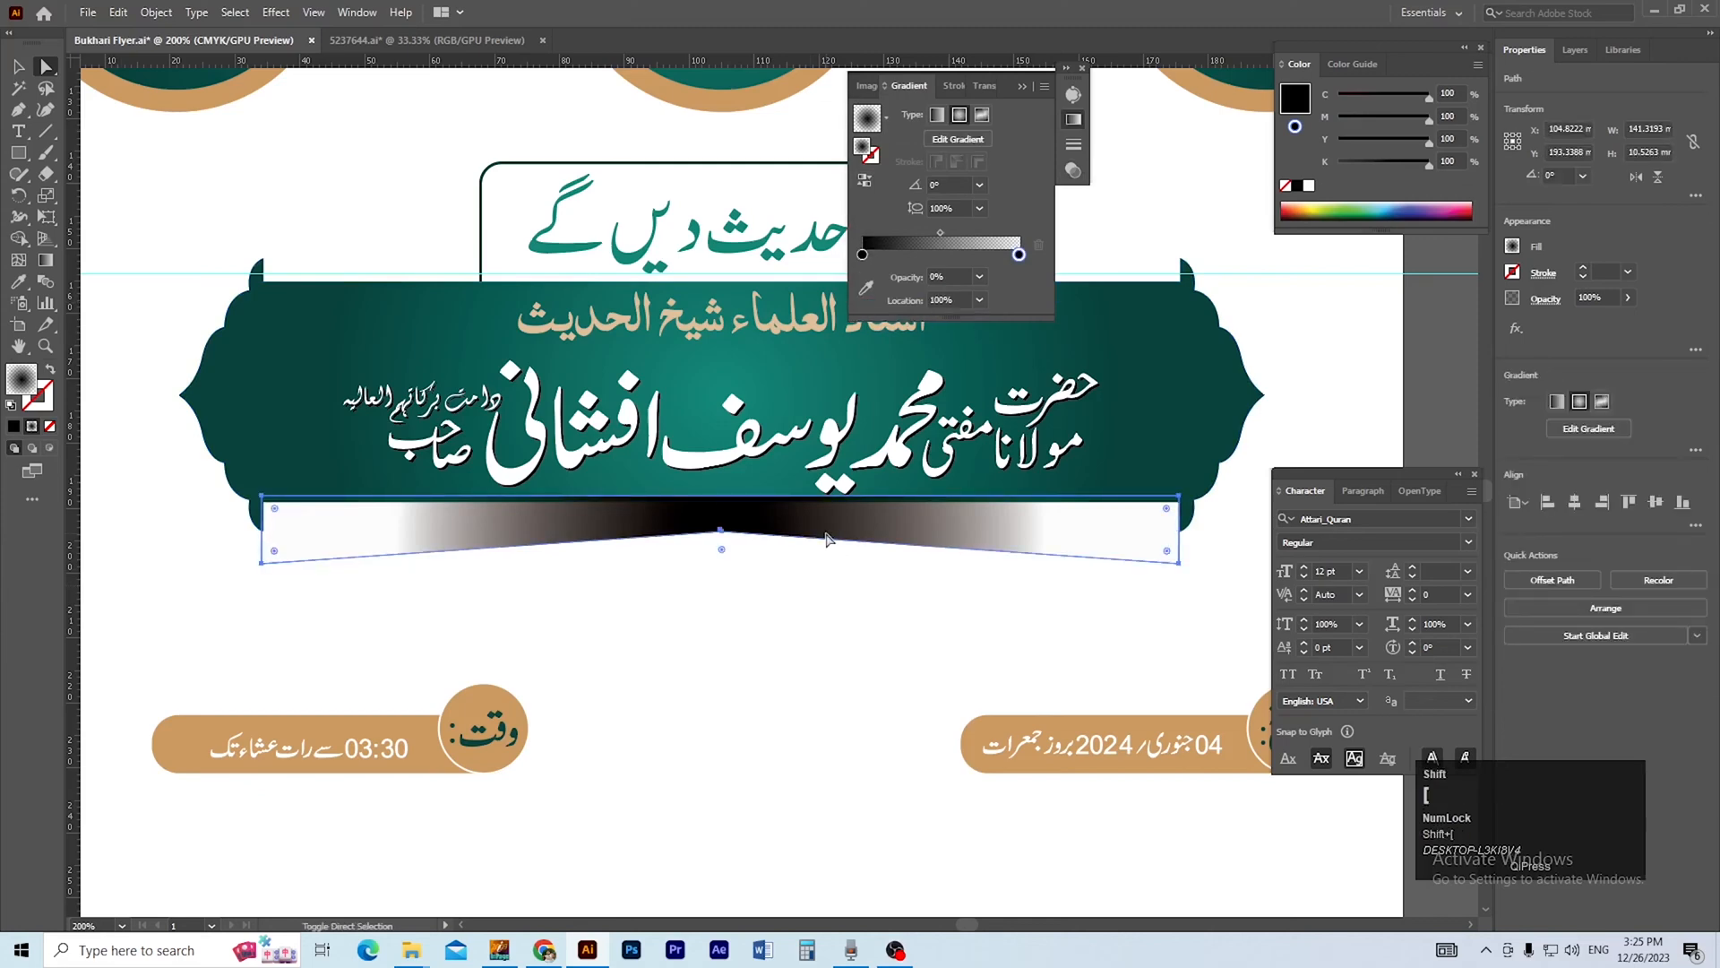
left_click(1194, 396)
left_click(1216, 400)
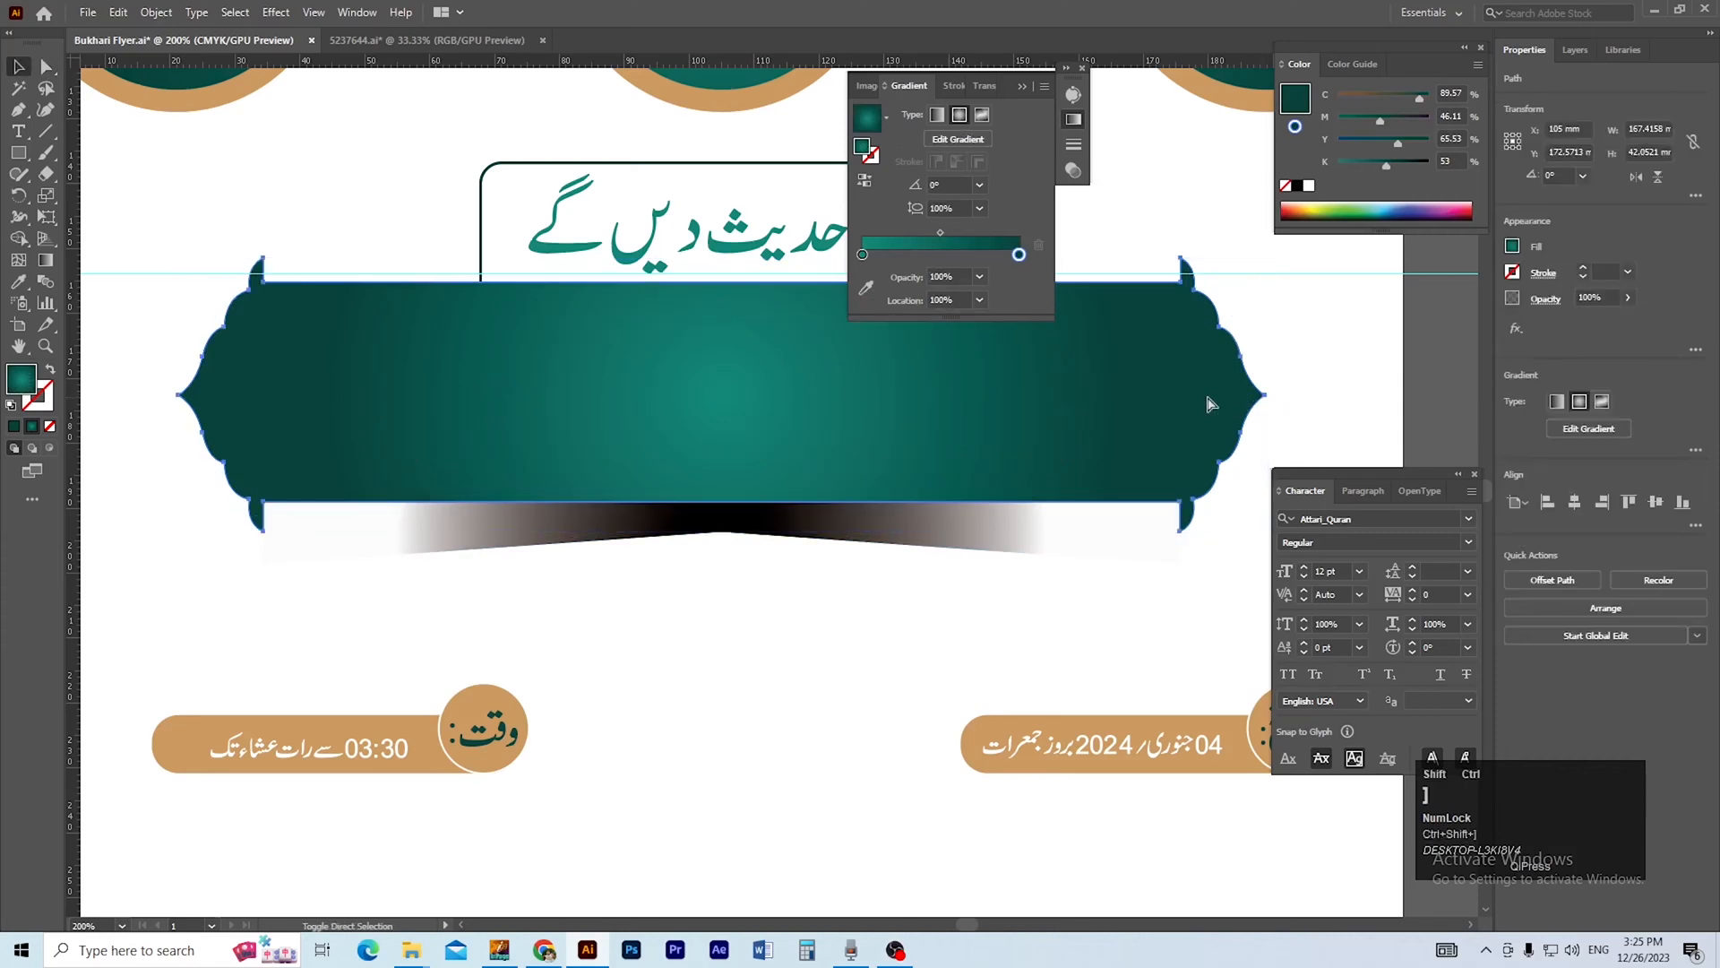
key("ctrl+z")
left_click(1080, 488, "shift")
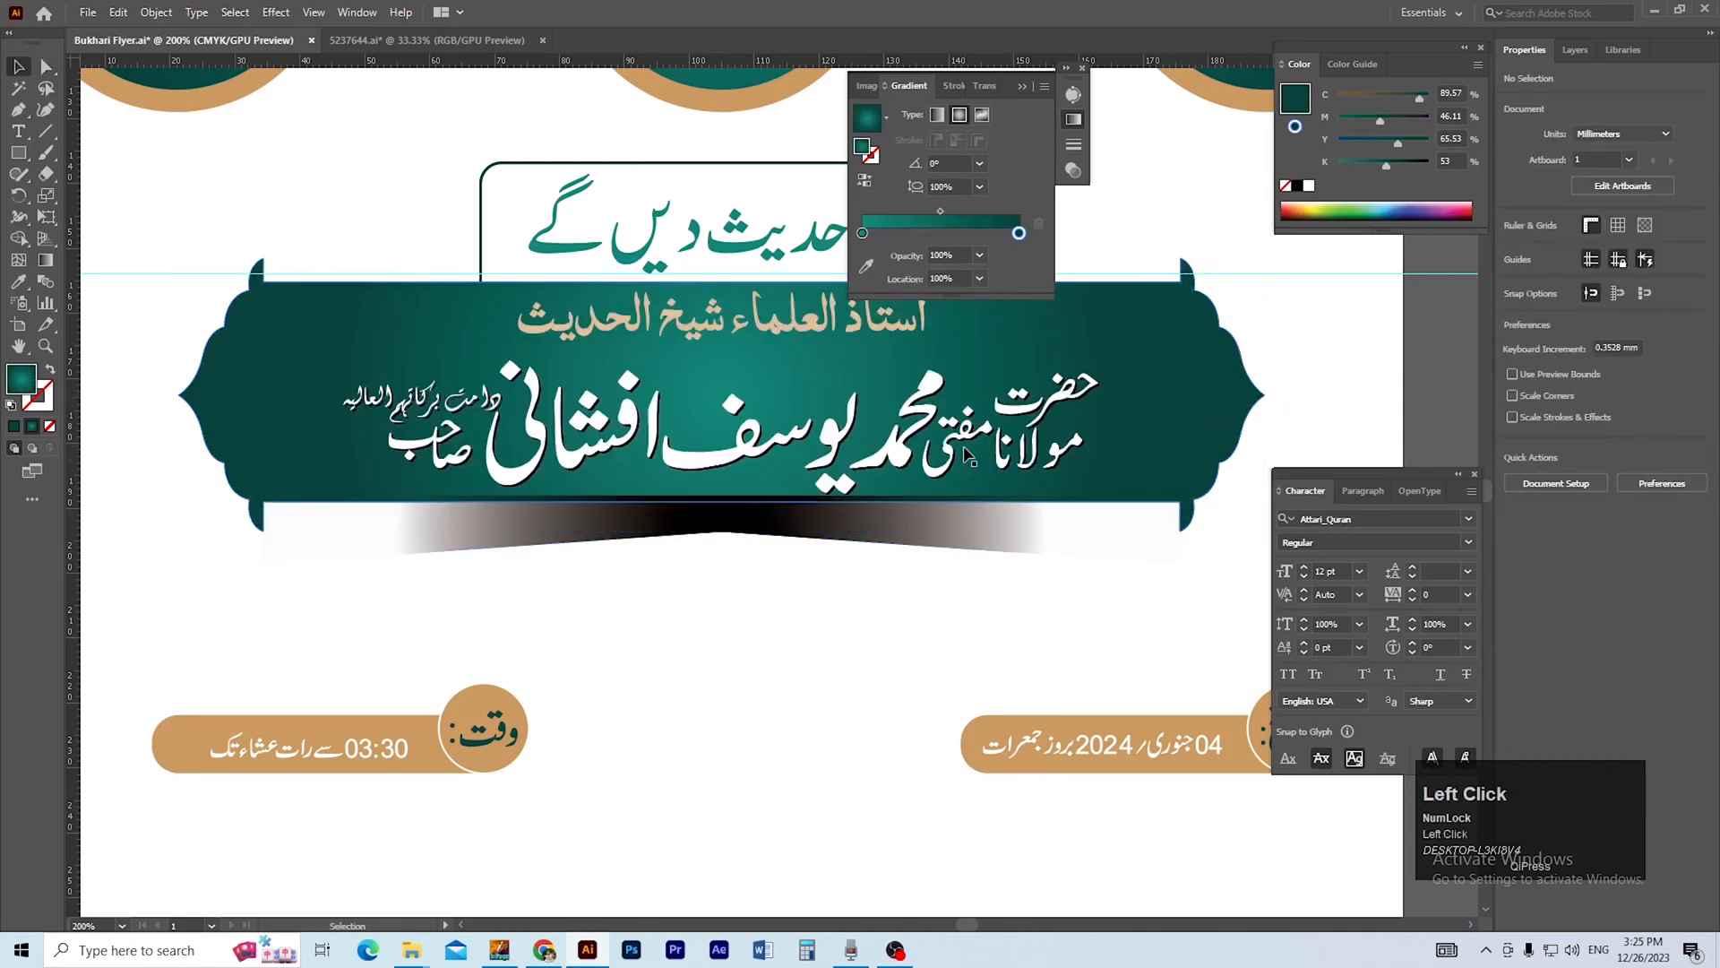
left_click(1066, 591)
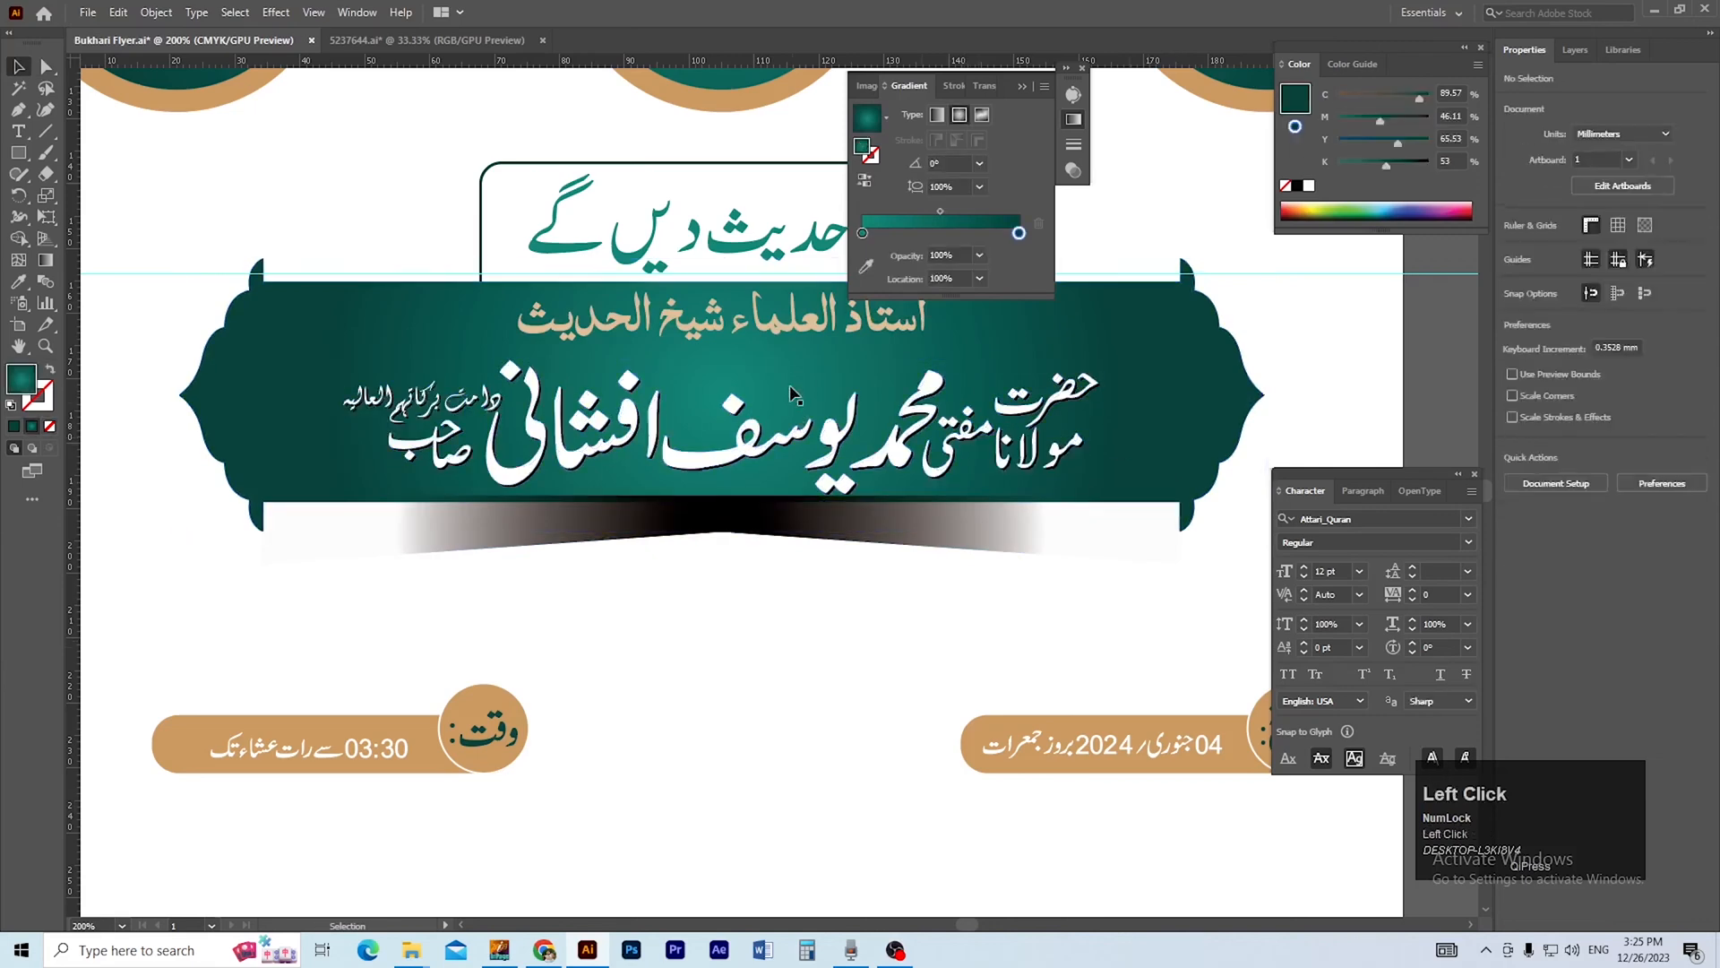
Group the teal banner shape with its title line and the speaker's name text.
left_click(792, 318)
left_click(838, 439, "shift")
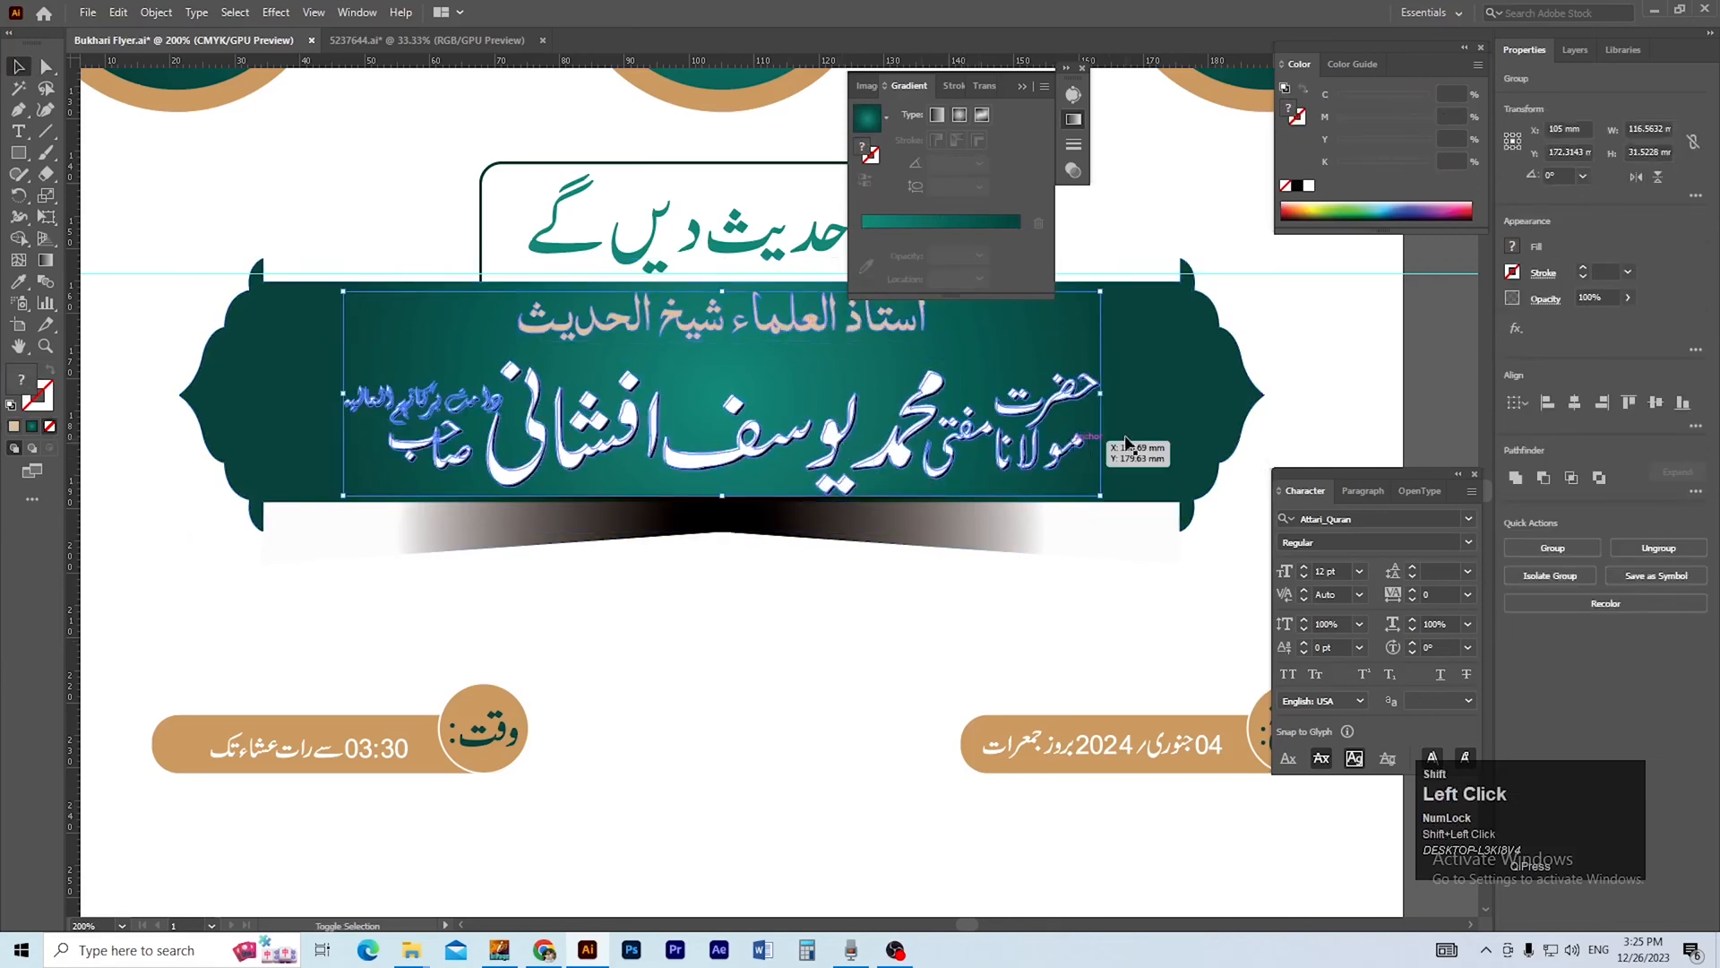
key("ctrl+g")
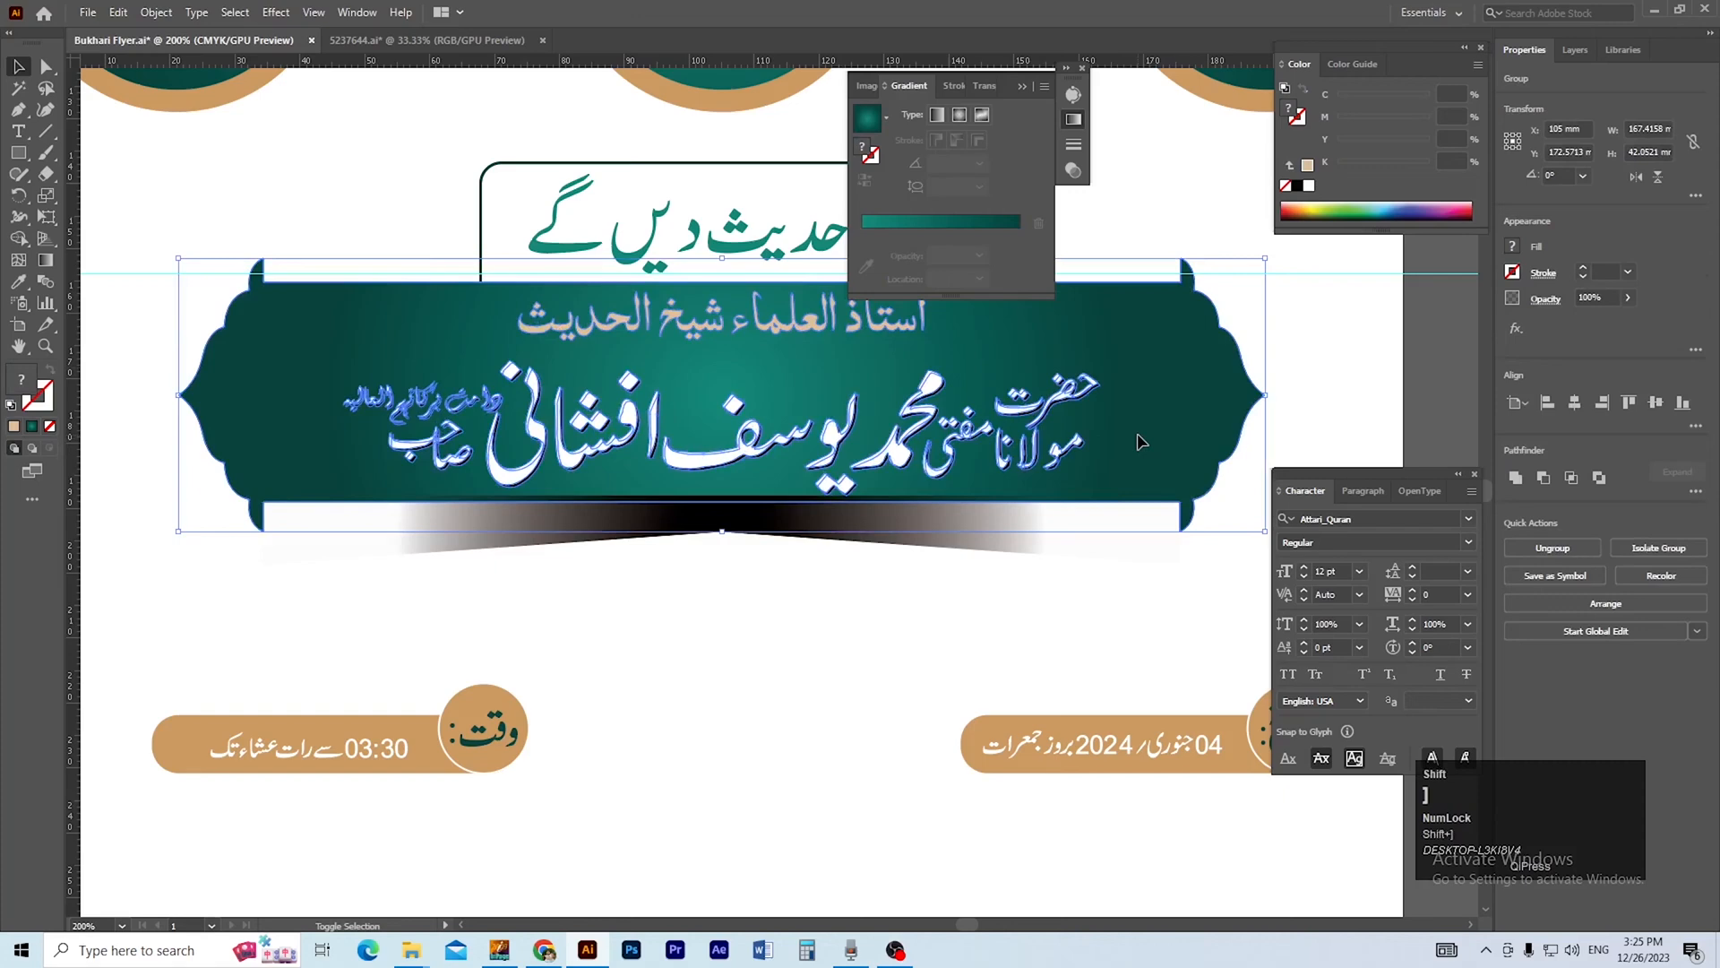
Move the gradient strip up about 2.5 mm onto the banner's lower edge and send it behind the banner group.
left_click(874, 549)
left_click(809, 538)
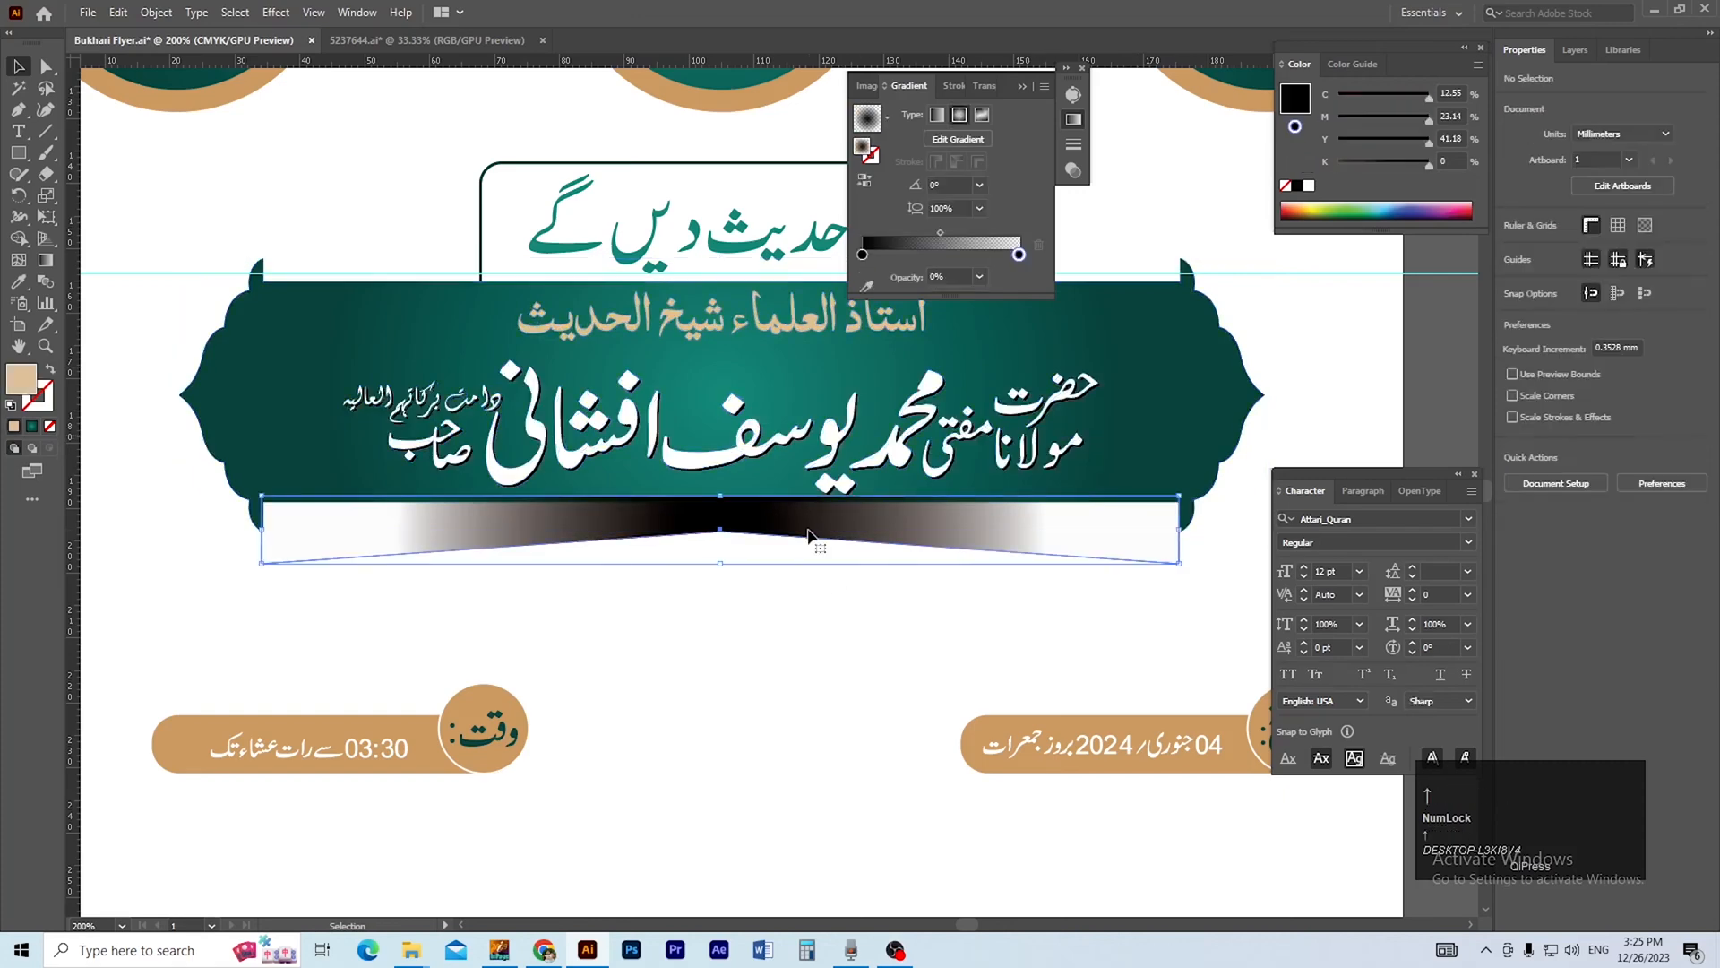
key("Up")
key("Up")
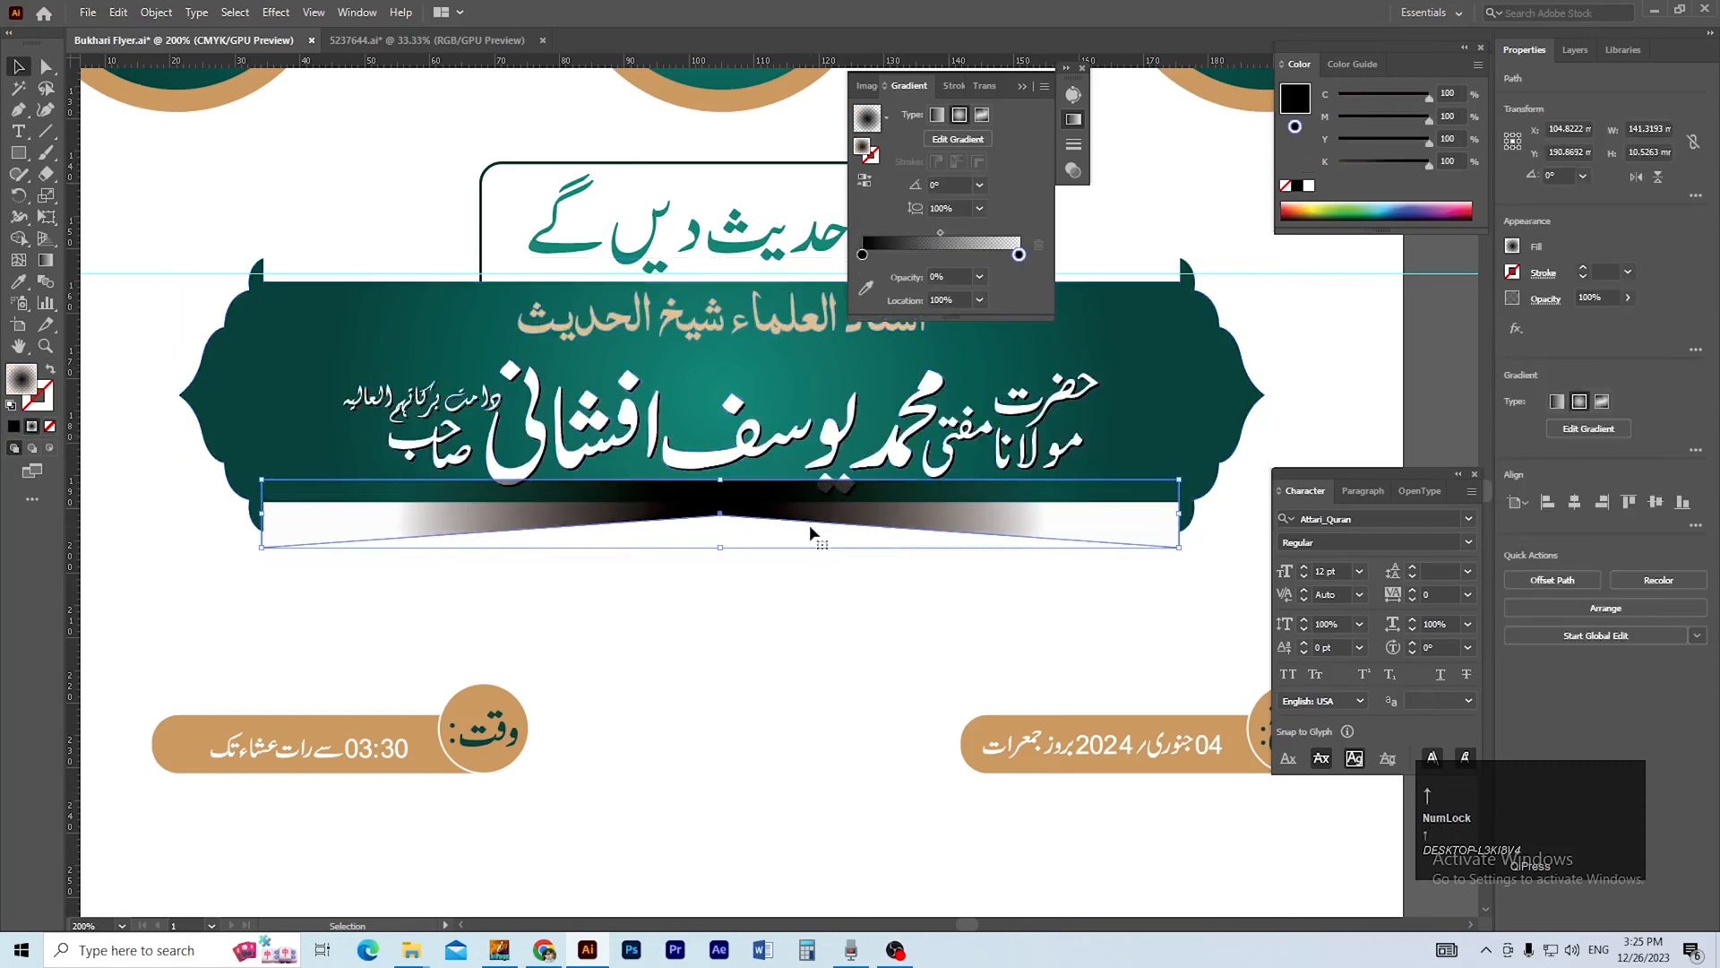
key("ctrl+[")
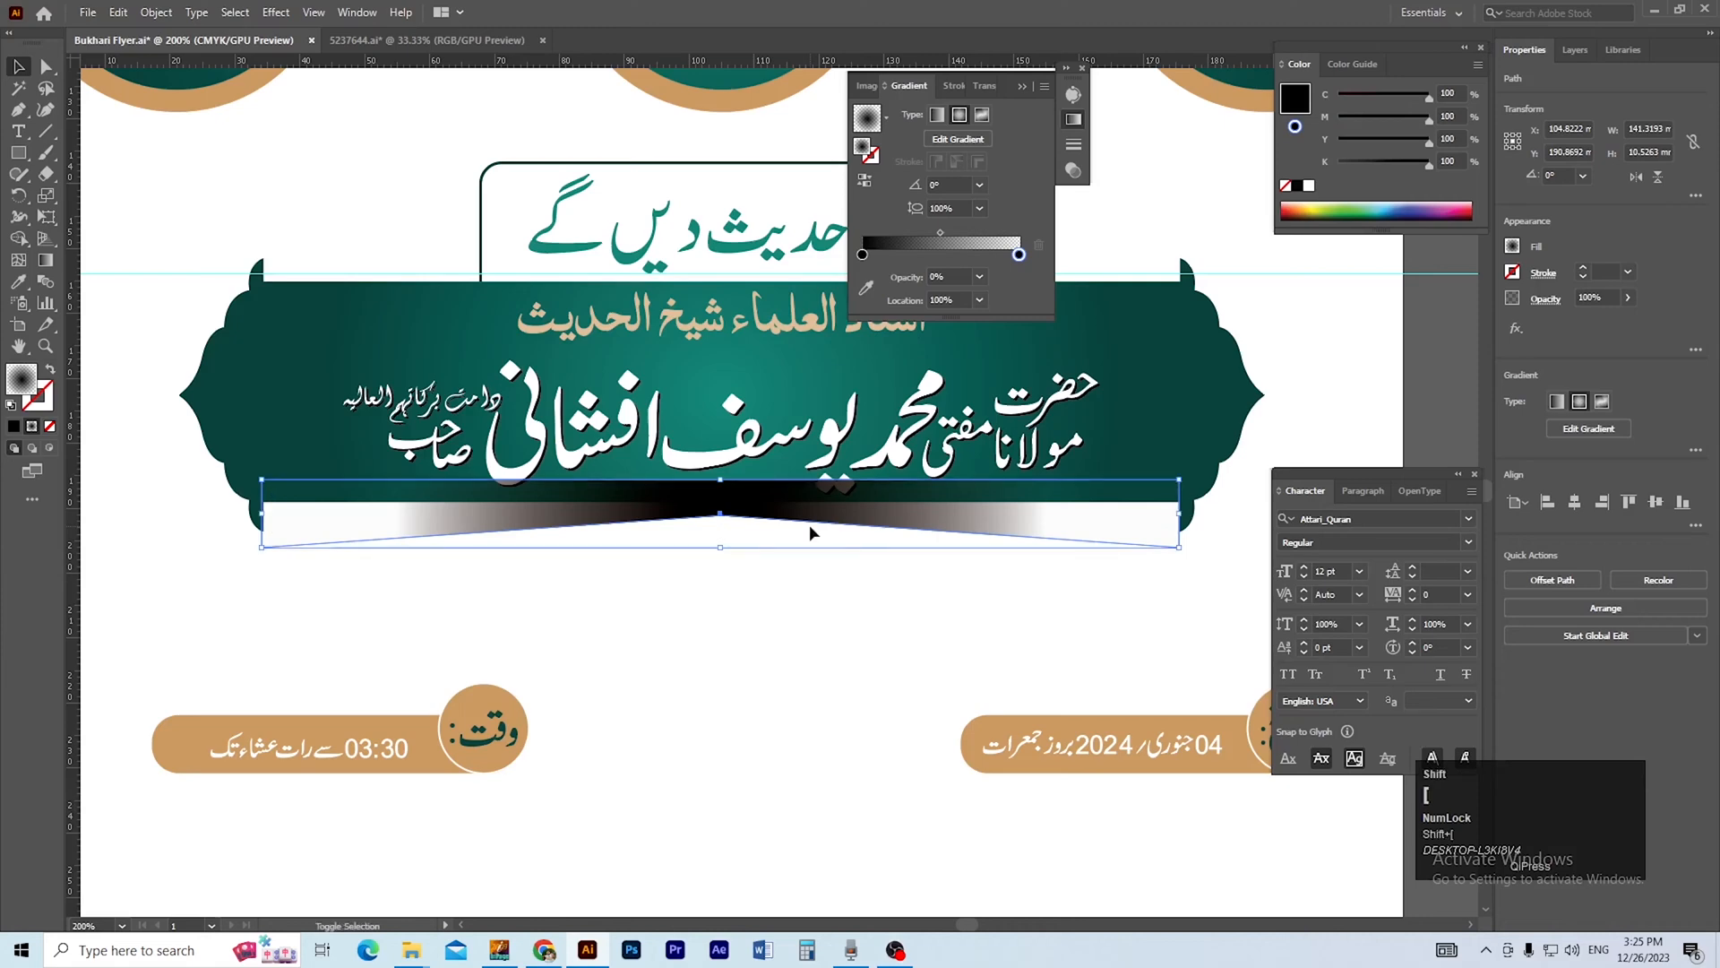
key("ctrl+shift+bracketleft")
key("ctrl+bracketright")
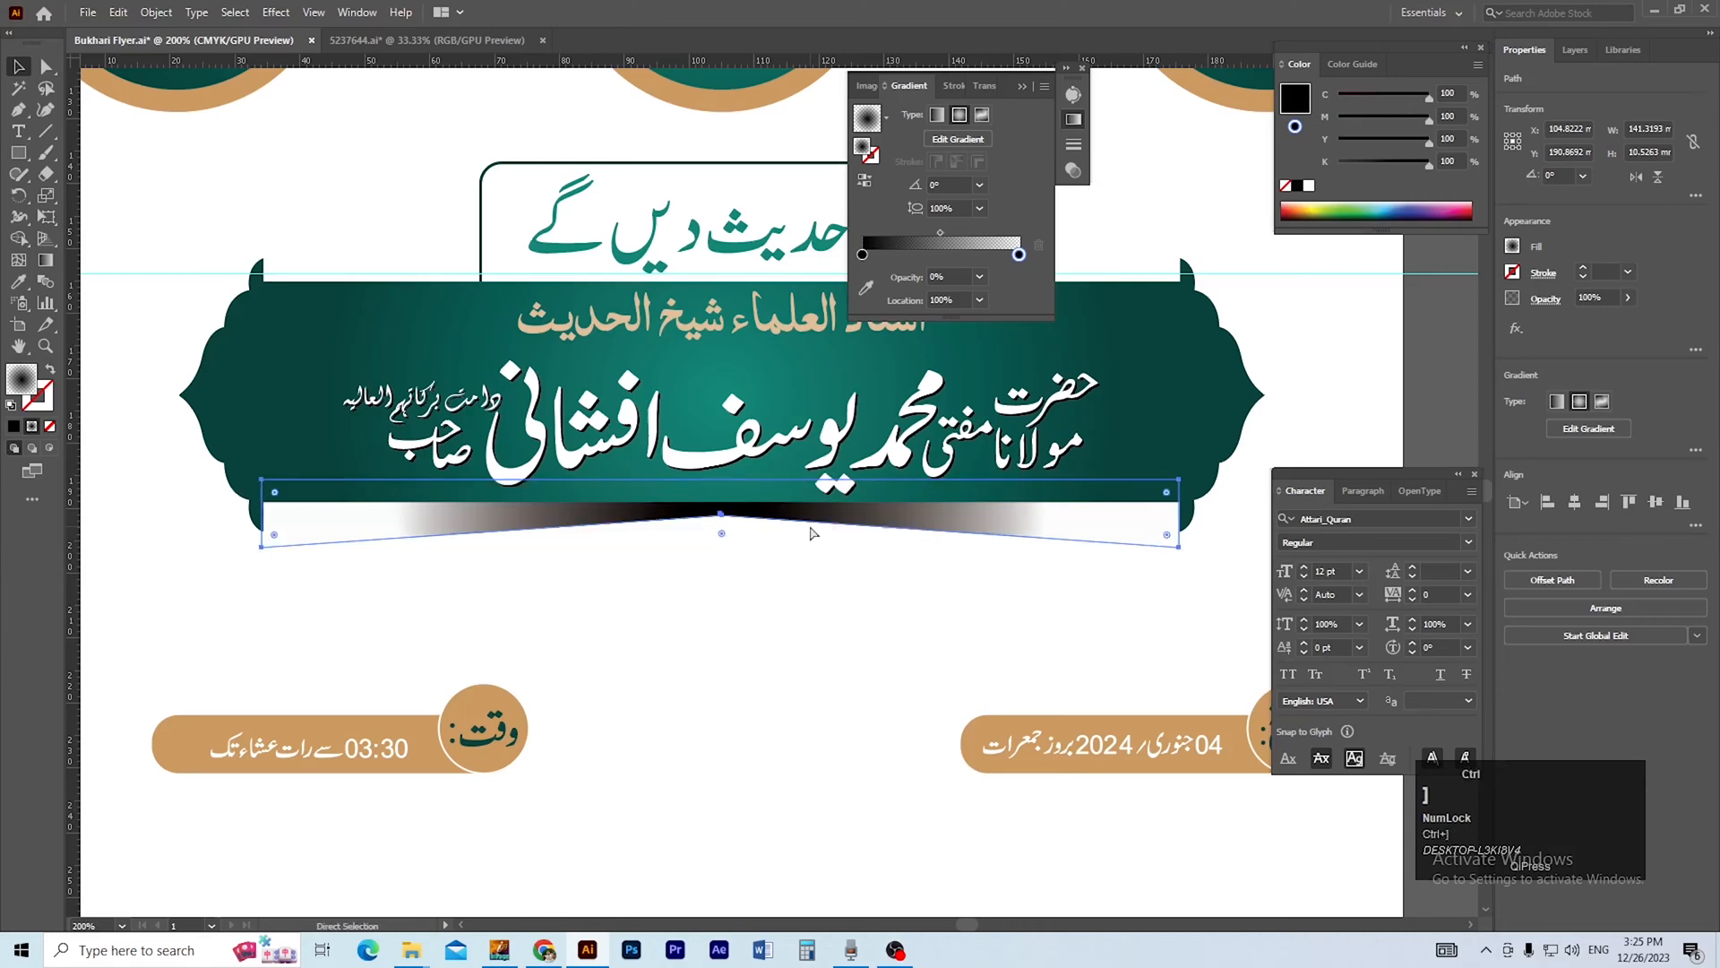
Nudge the gradient strip up about 1.8 mm further behind the banner's lower edge.
key("Up")
key("Up")
key("Up")
key("Up")
left_click(847, 633)
key("ctrl+minus")
left_click_drag(768, 526, 781, 645)
key("ctrl+plus")
Reduce the opacity of the gradient shadow strip beneath the banner to 67%.
double_click(914, 614)
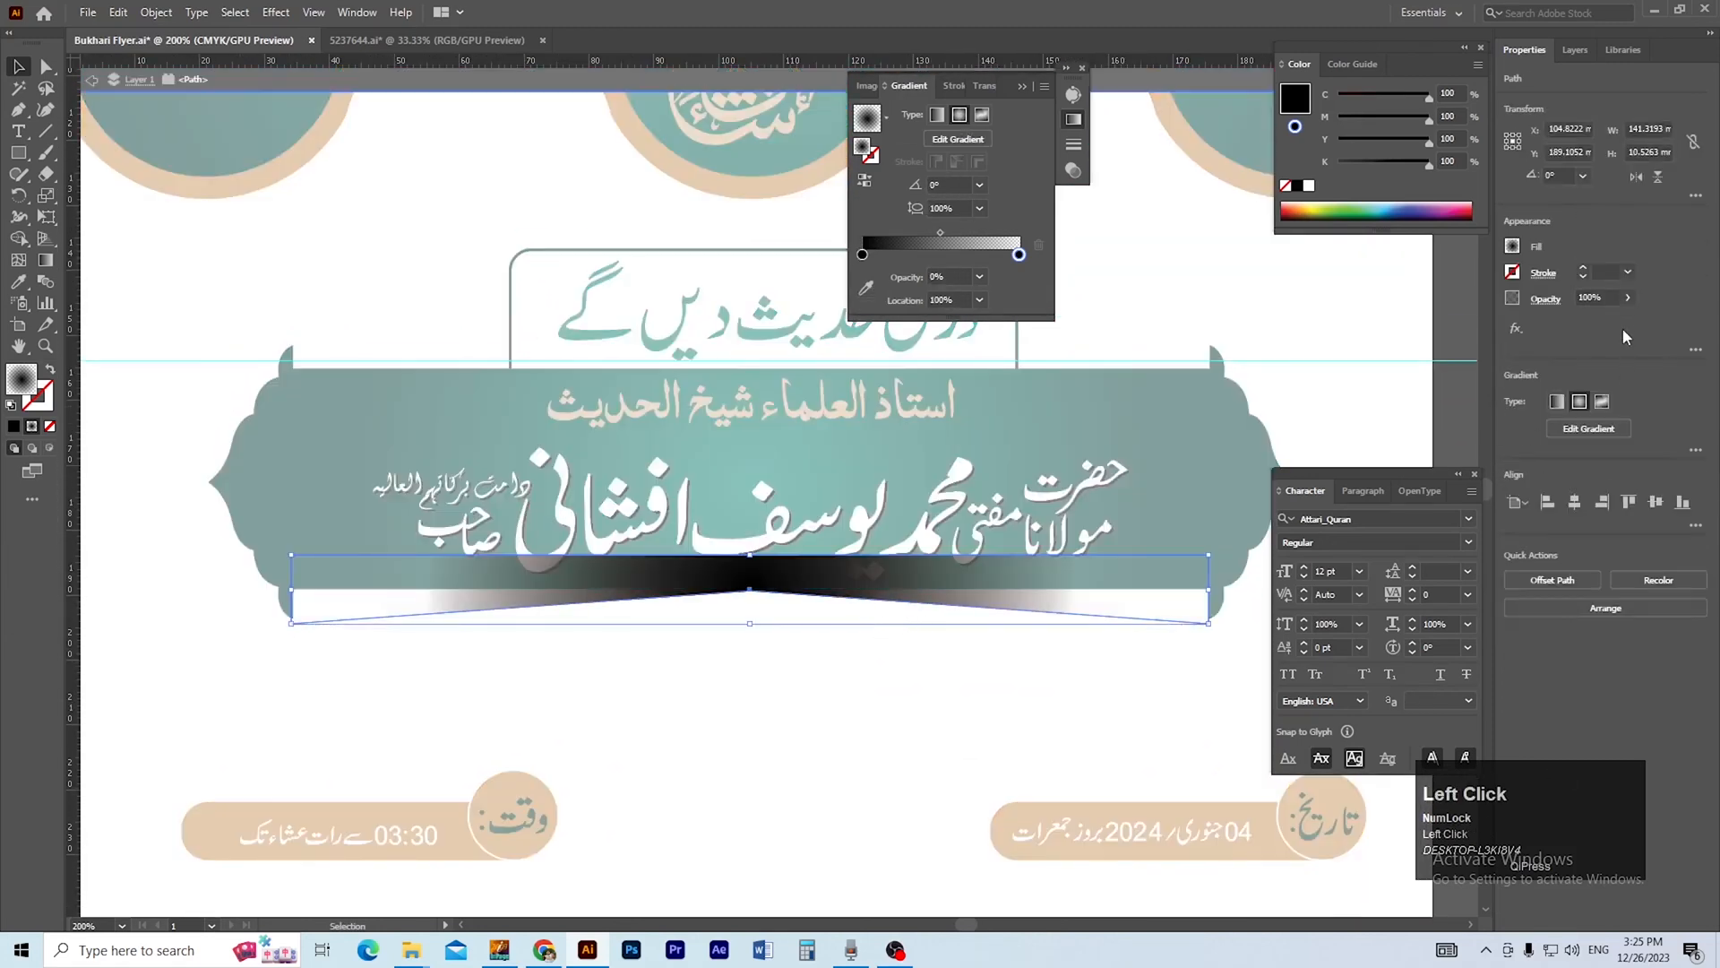
double_click(959, 727)
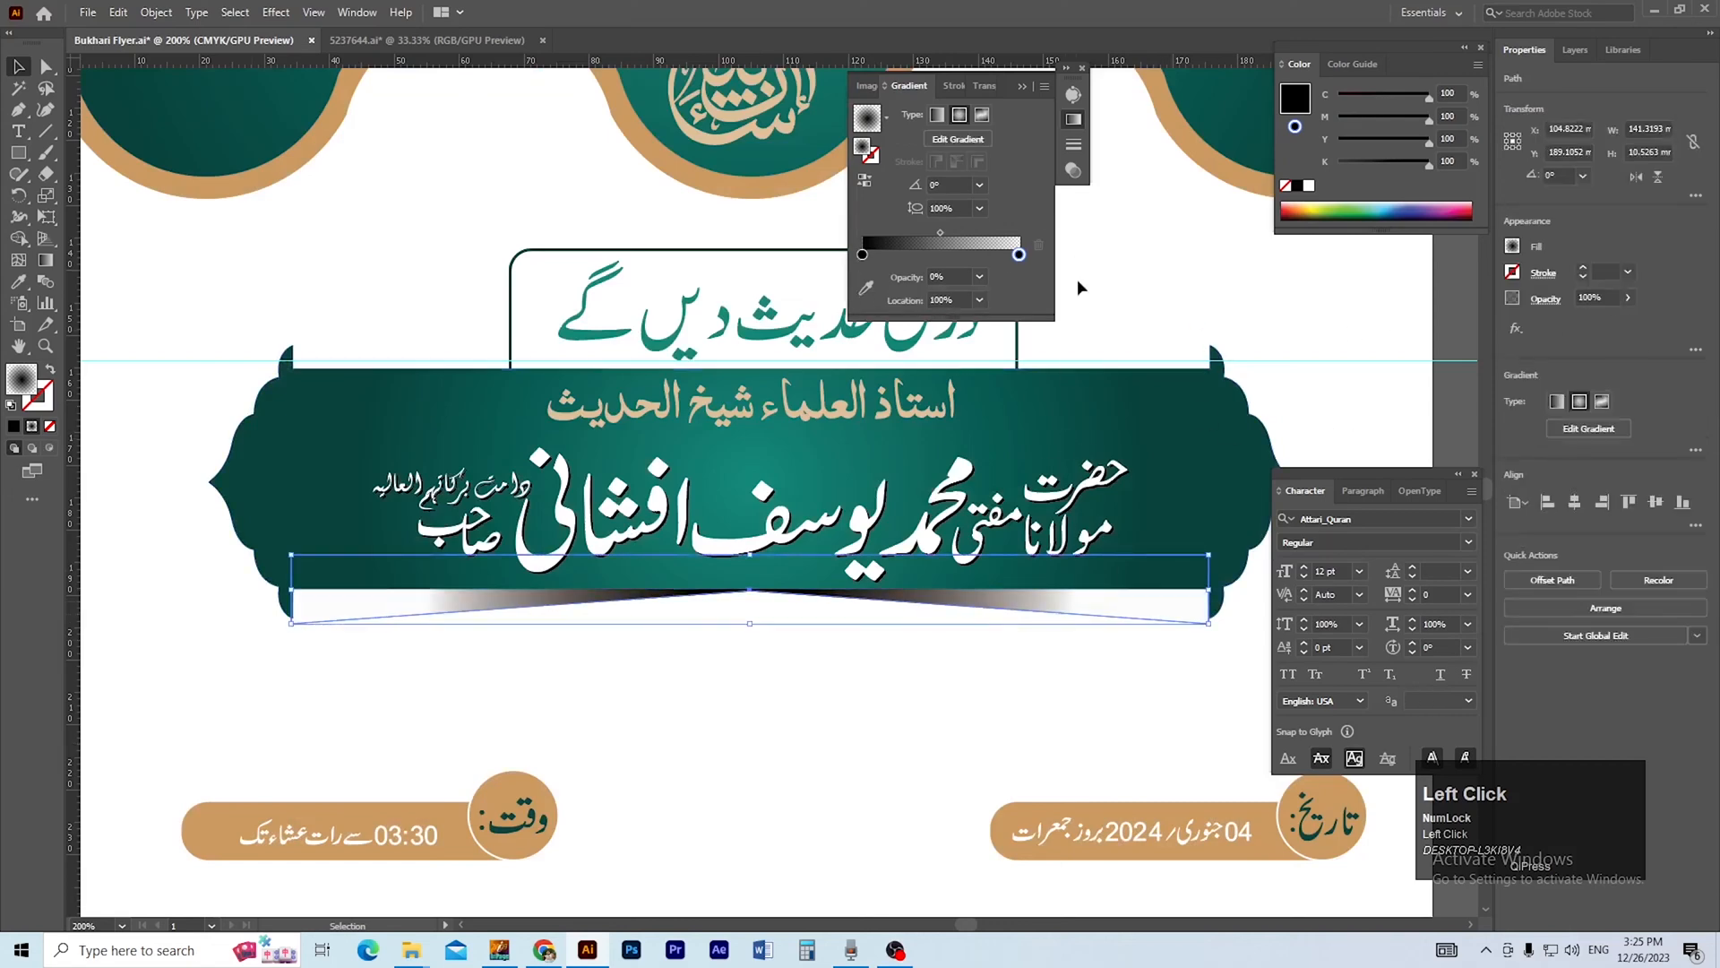
left_click(1628, 297)
left_click_drag(1626, 324, 1610, 330)
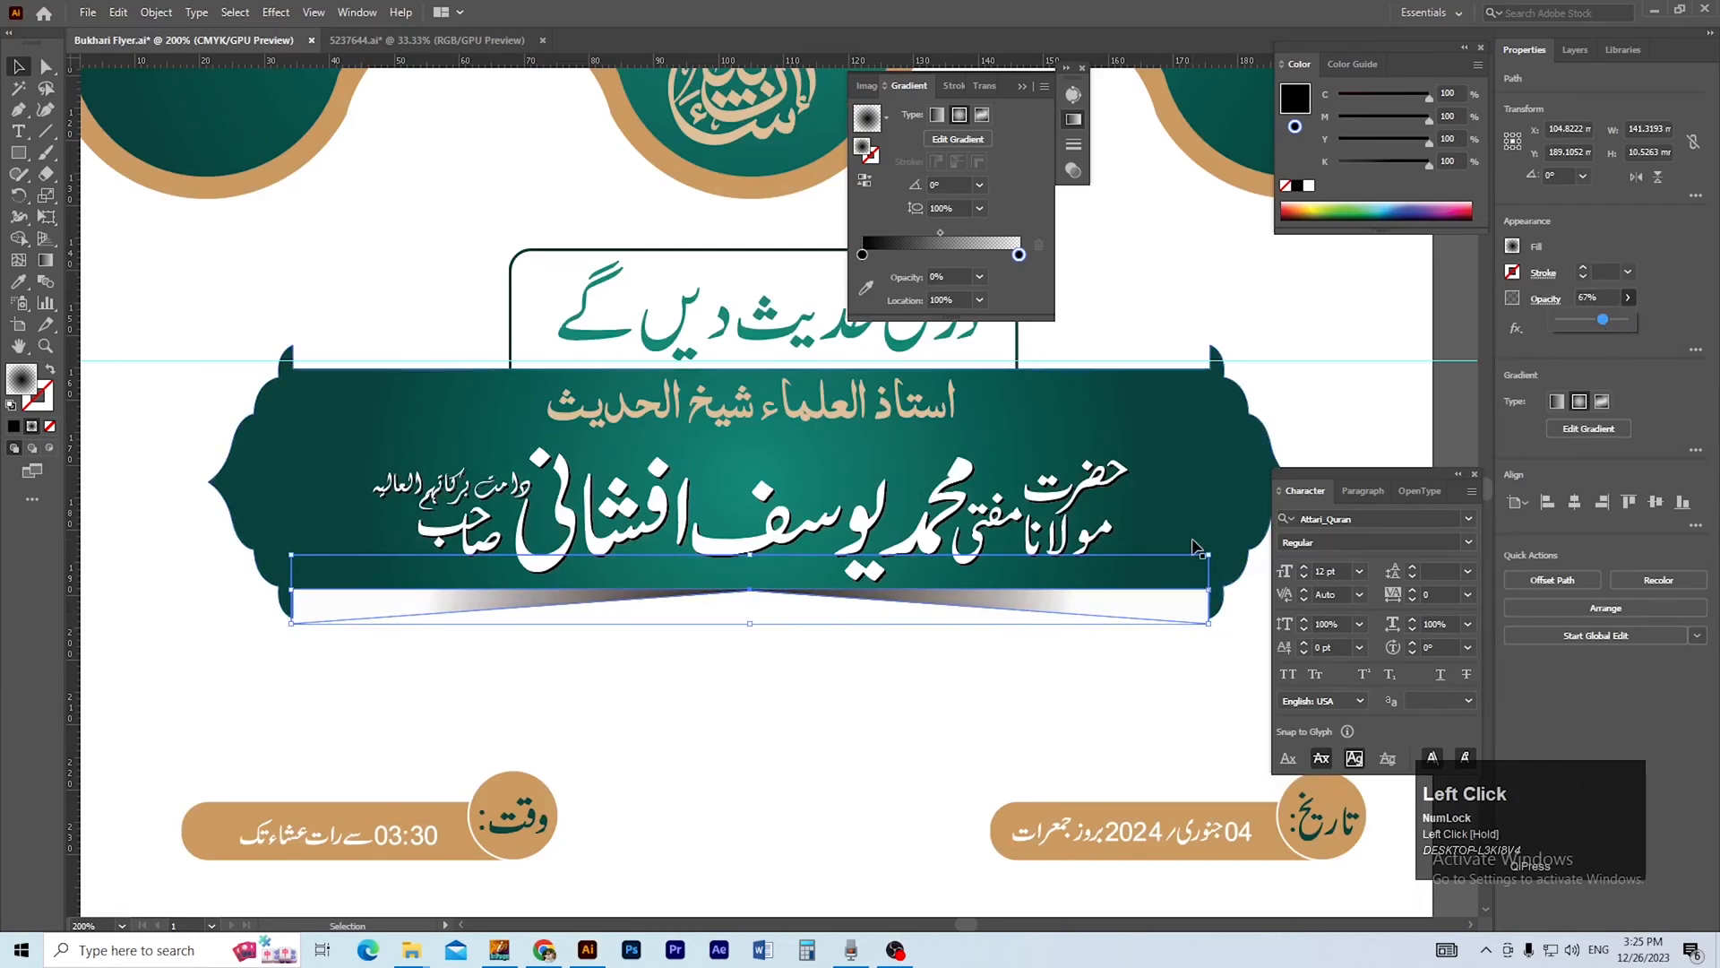
left_click(1014, 654)
Check the gradient shadow strip's transparency settings and how the strip sits beneath the banner.
left_click_drag(917, 688, 914, 708)
left_click(839, 599, "ctrl+alt")
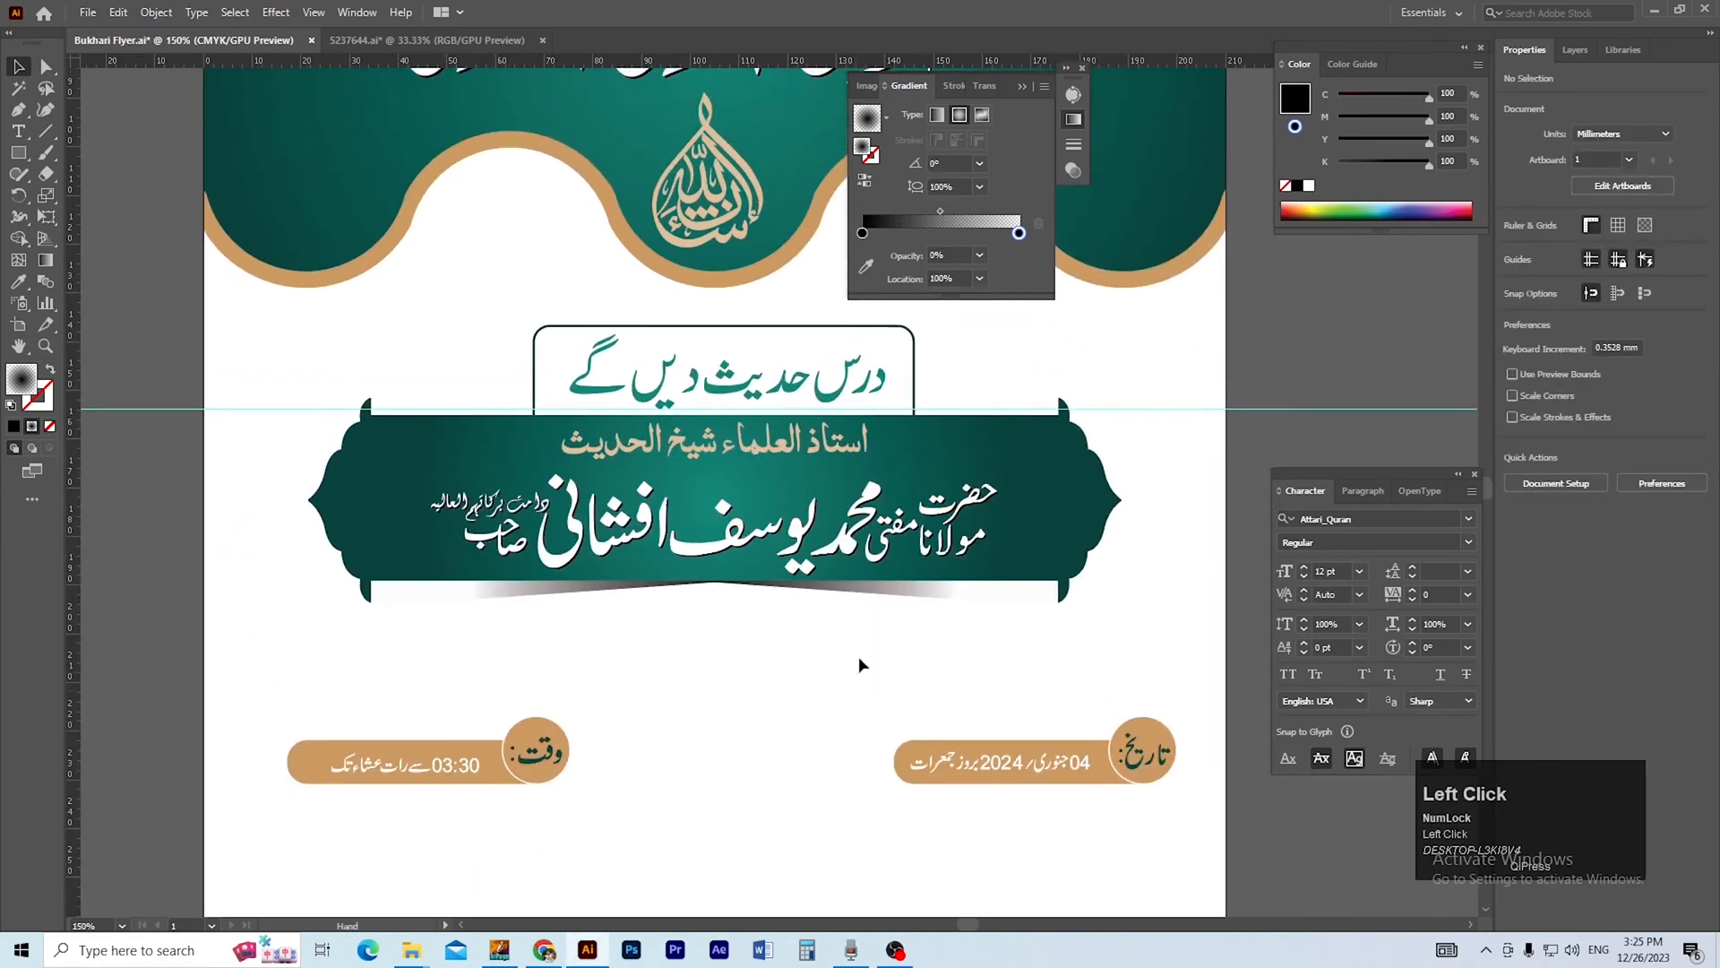
left_click(893, 598)
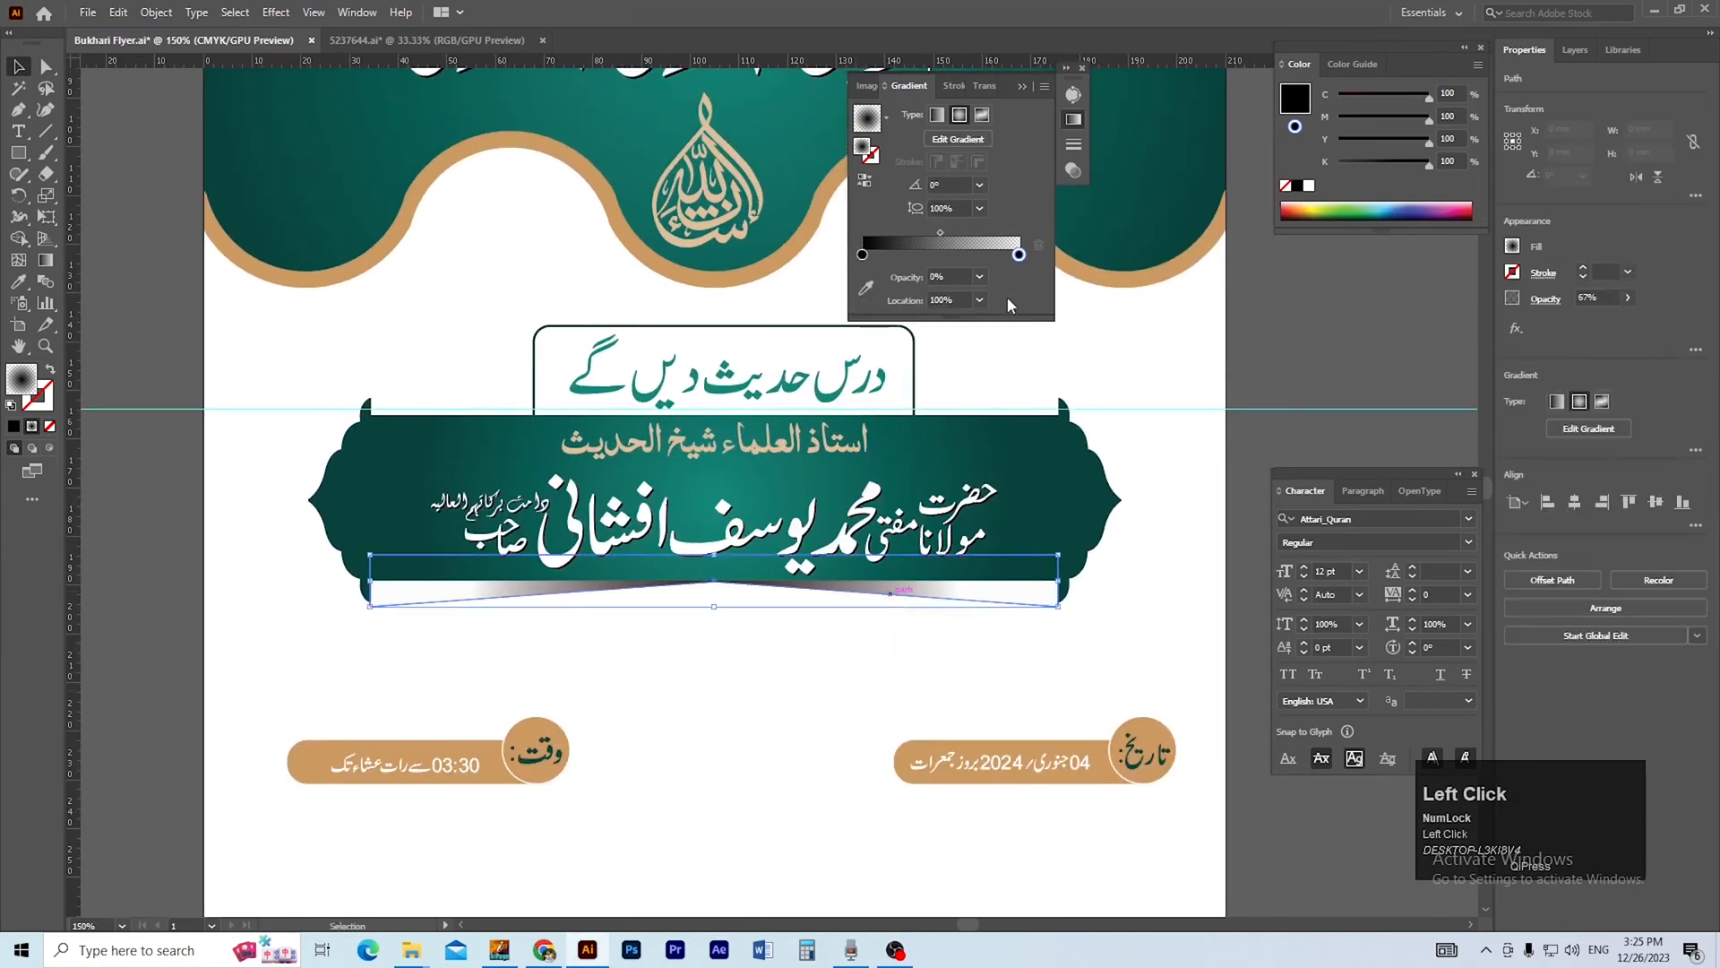
left_click(989, 84)
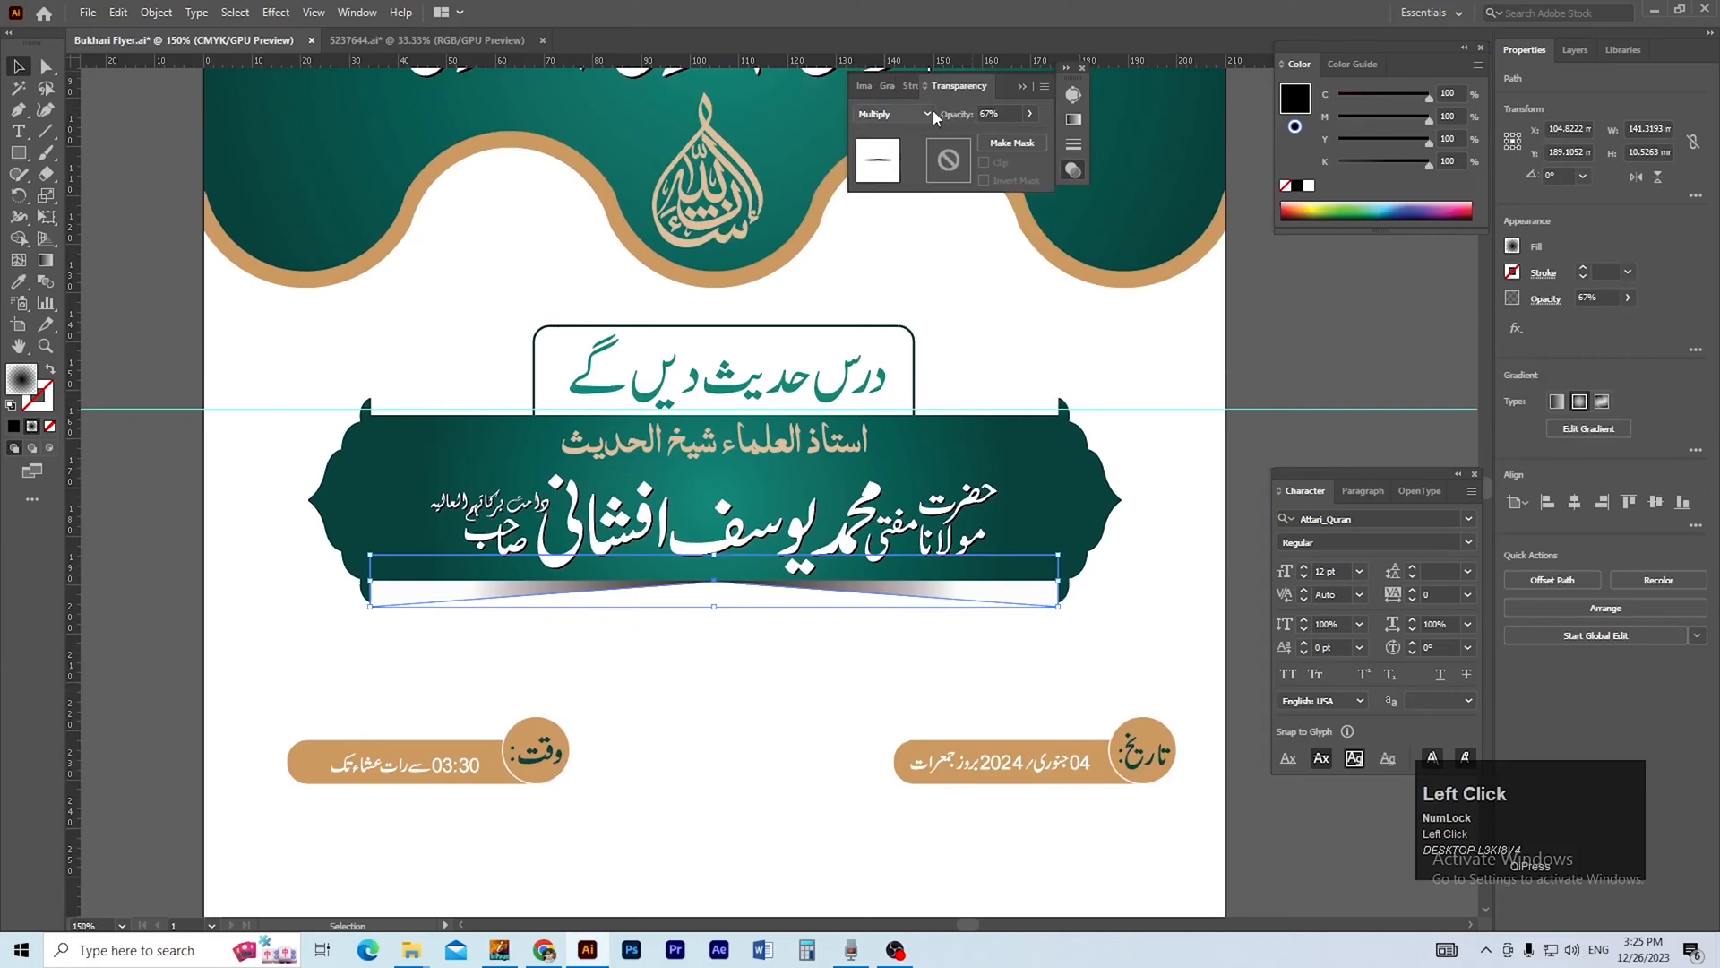
left_click(716, 547, "ctrl+alt")
left_click_drag(760, 551, 762, 533)
left_click(769, 571)
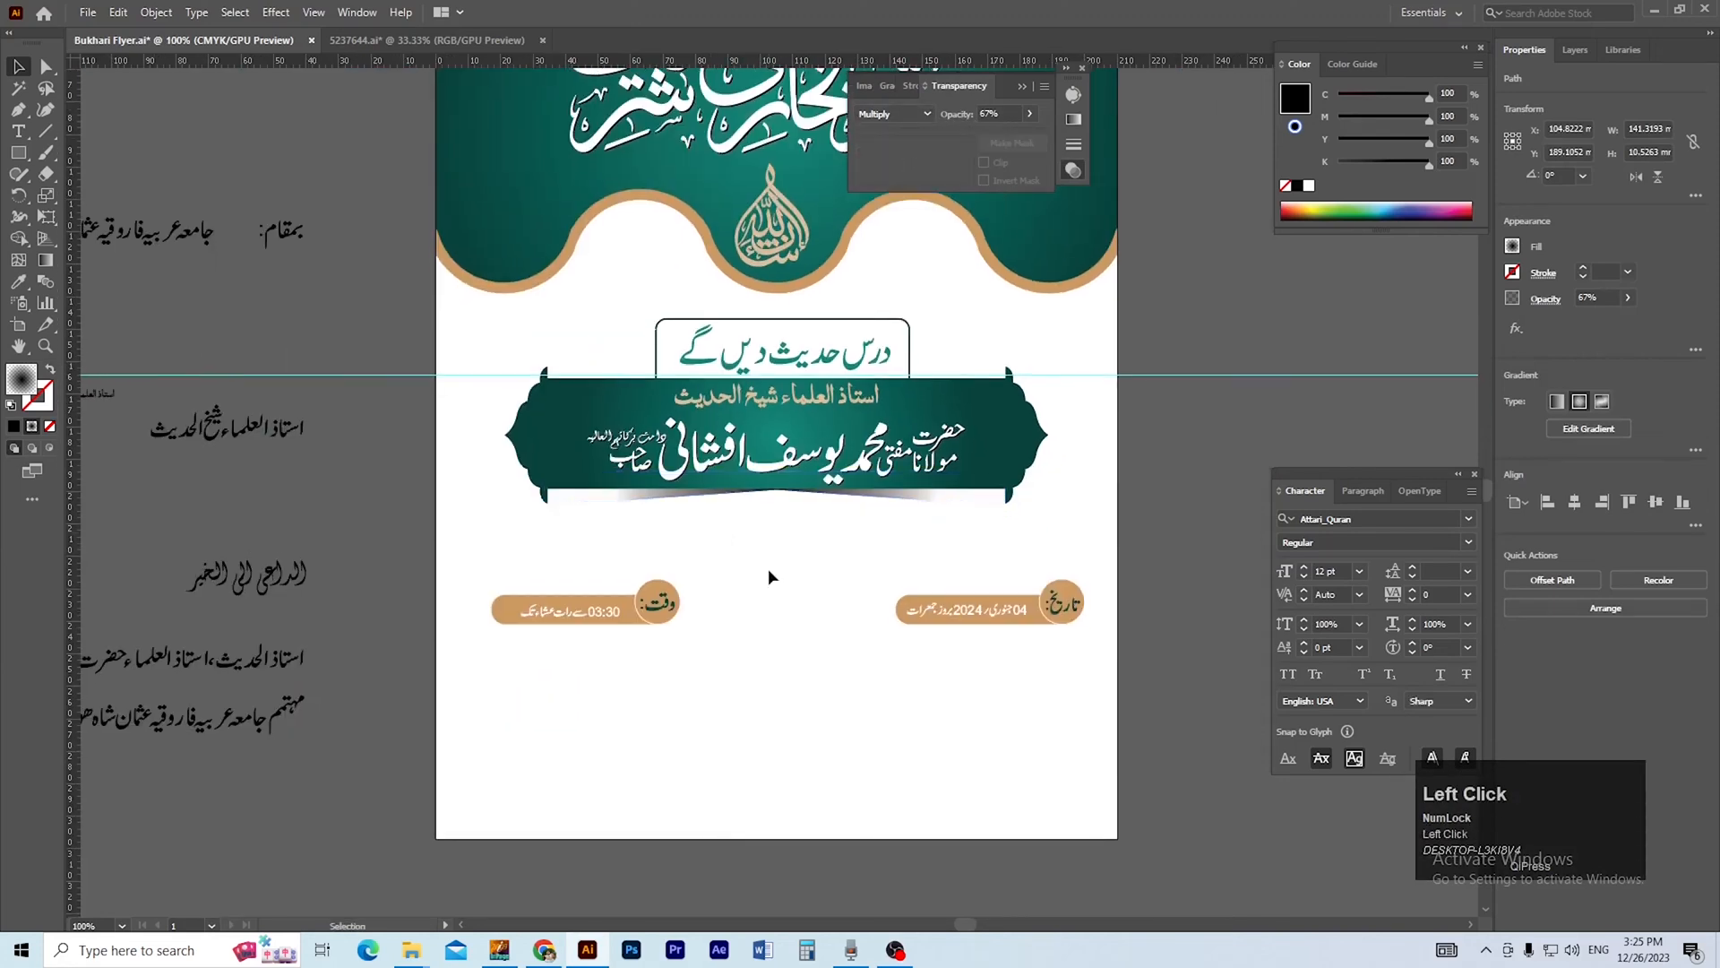
Enlarge the gradient shadow strip proportionally to about 185 mm wide and 13.8 mm high beneath the banner.
left_click(774, 601, "ctrl+alt")
left_click(769, 518, "ctrl")
left_click(769, 520, "ctrl")
left_click(849, 554)
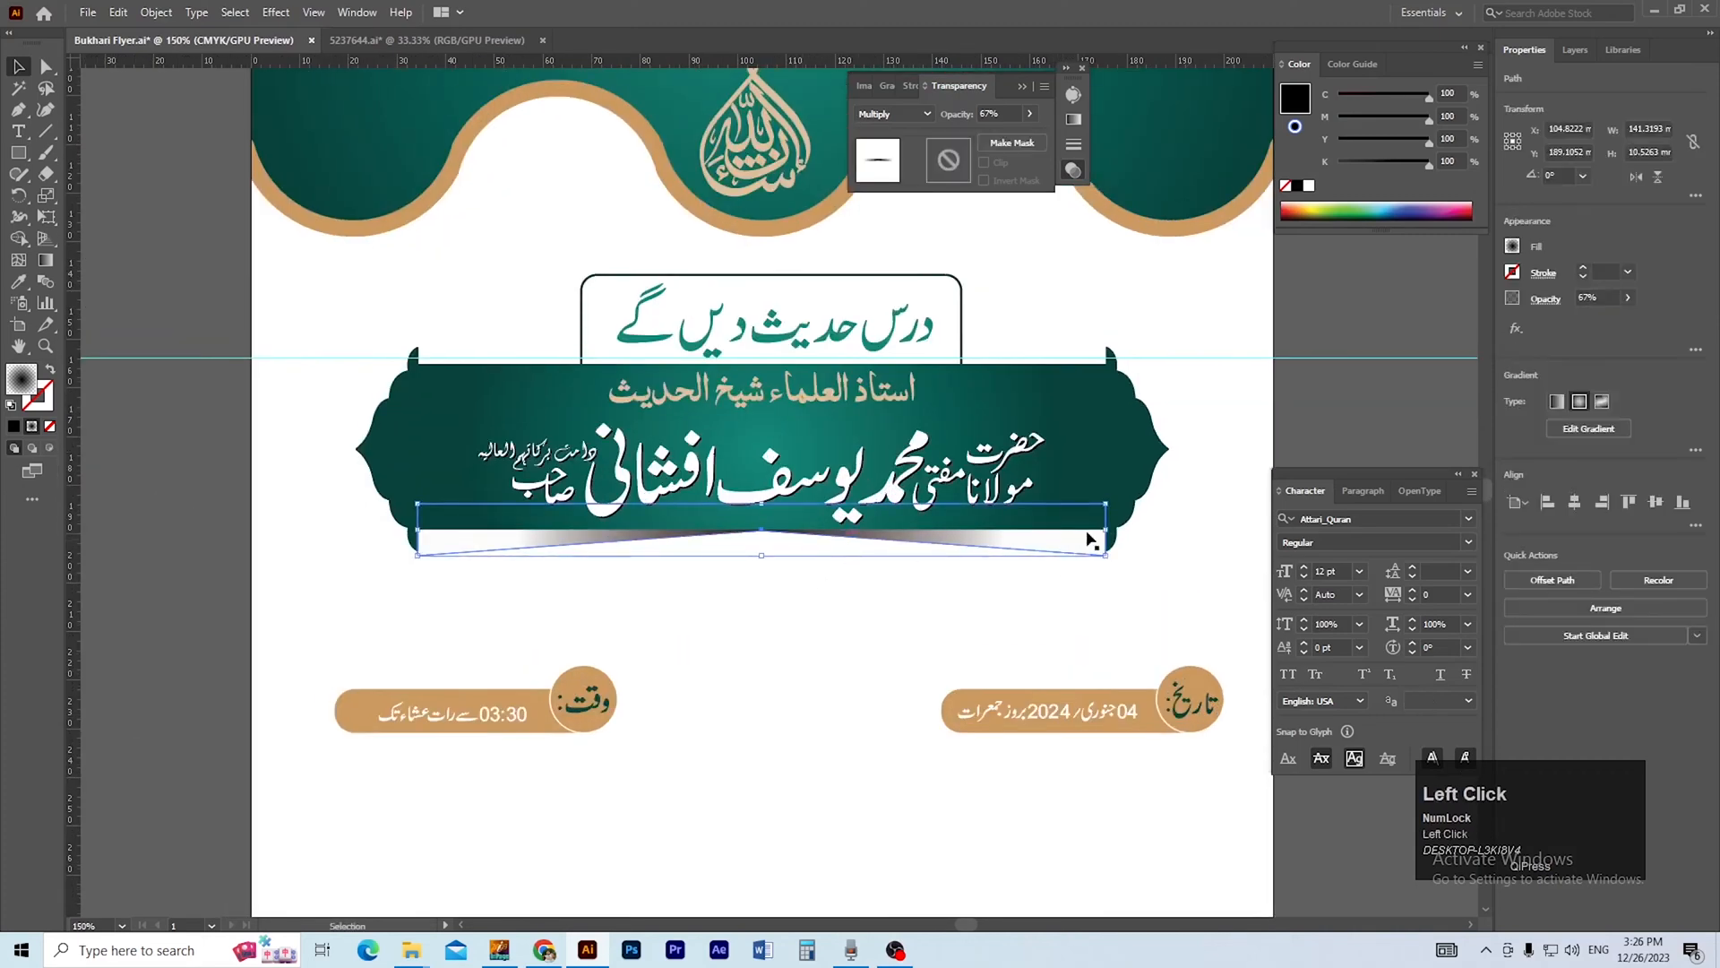
left_click_drag(1106, 530, 1317, 530)
left_click_drag(1059, 560, 958, 556)
left_click(933, 616)
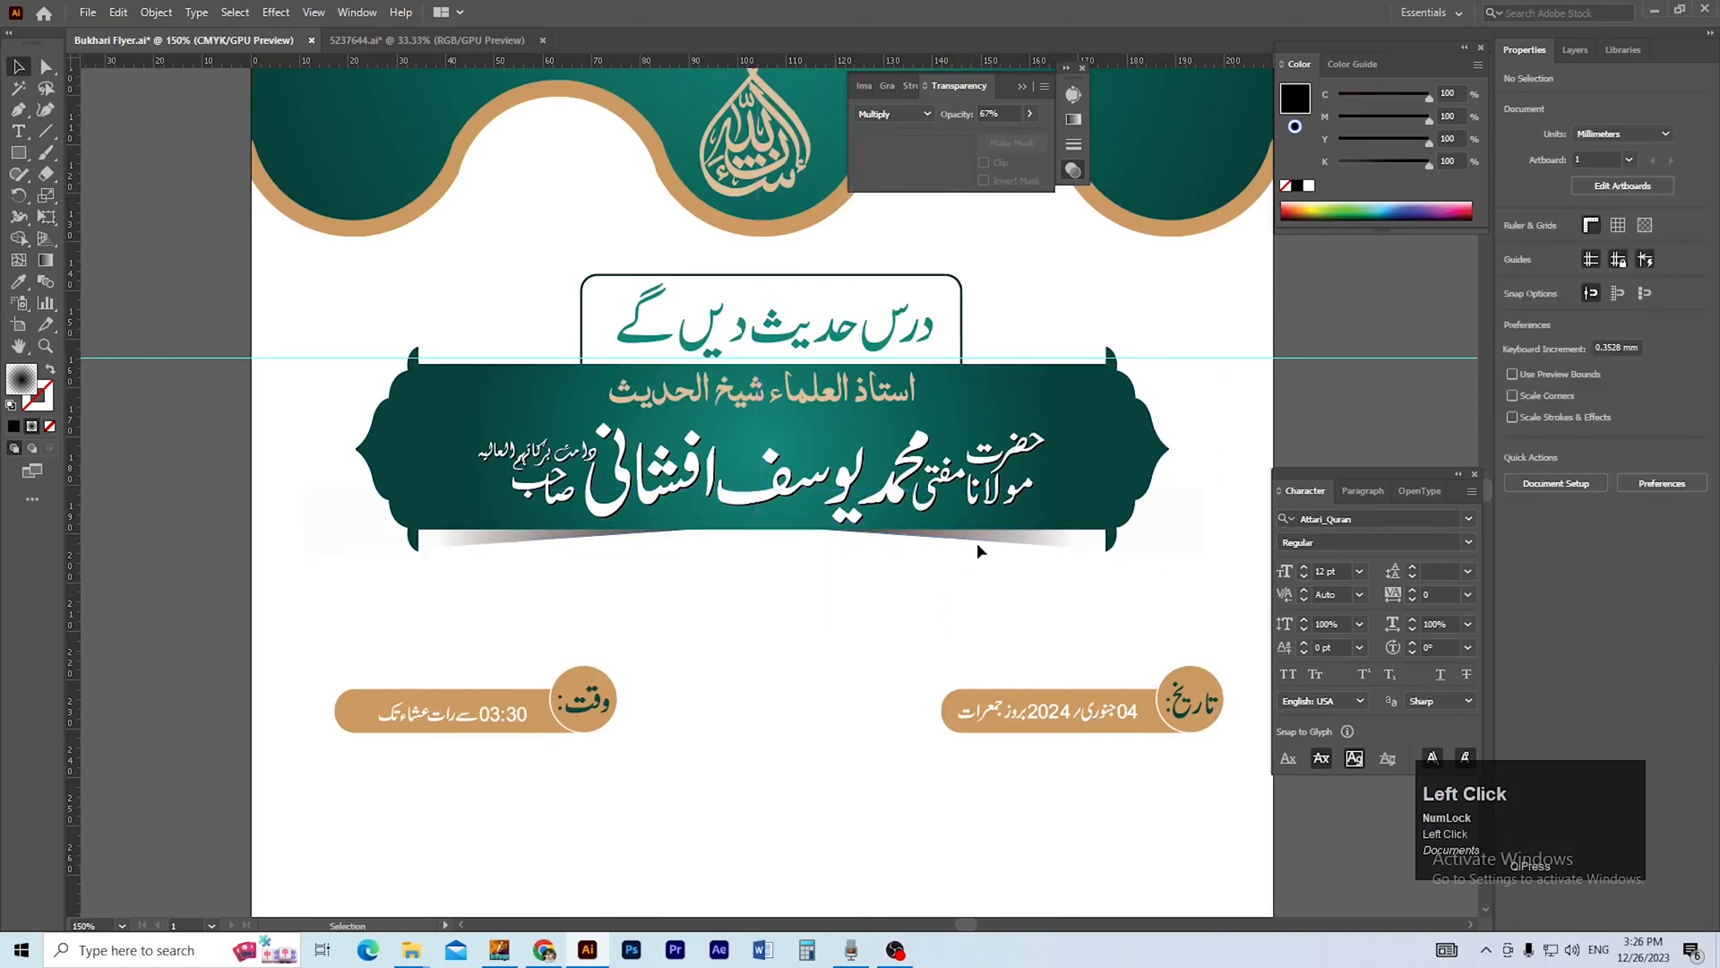
Nudge the enlarged gradient shadow sideways to centre it under the banner, and lower it slightly.
left_click(976, 548)
key("Left")
key("Left")
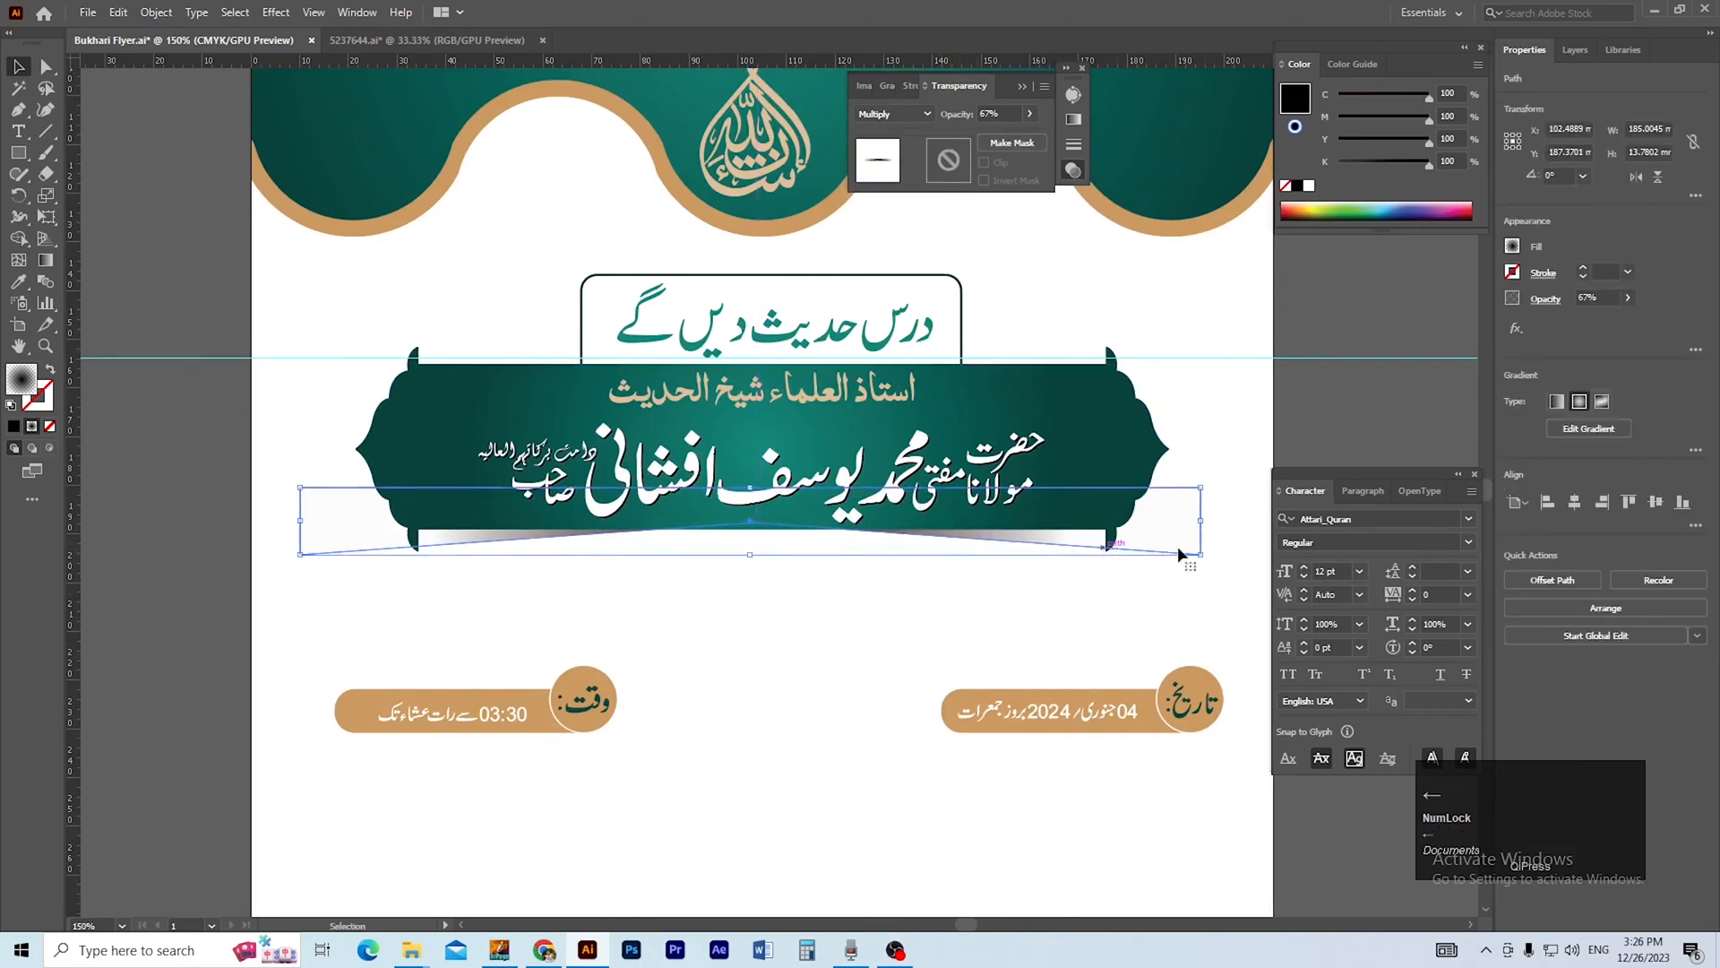
left_click(867, 647)
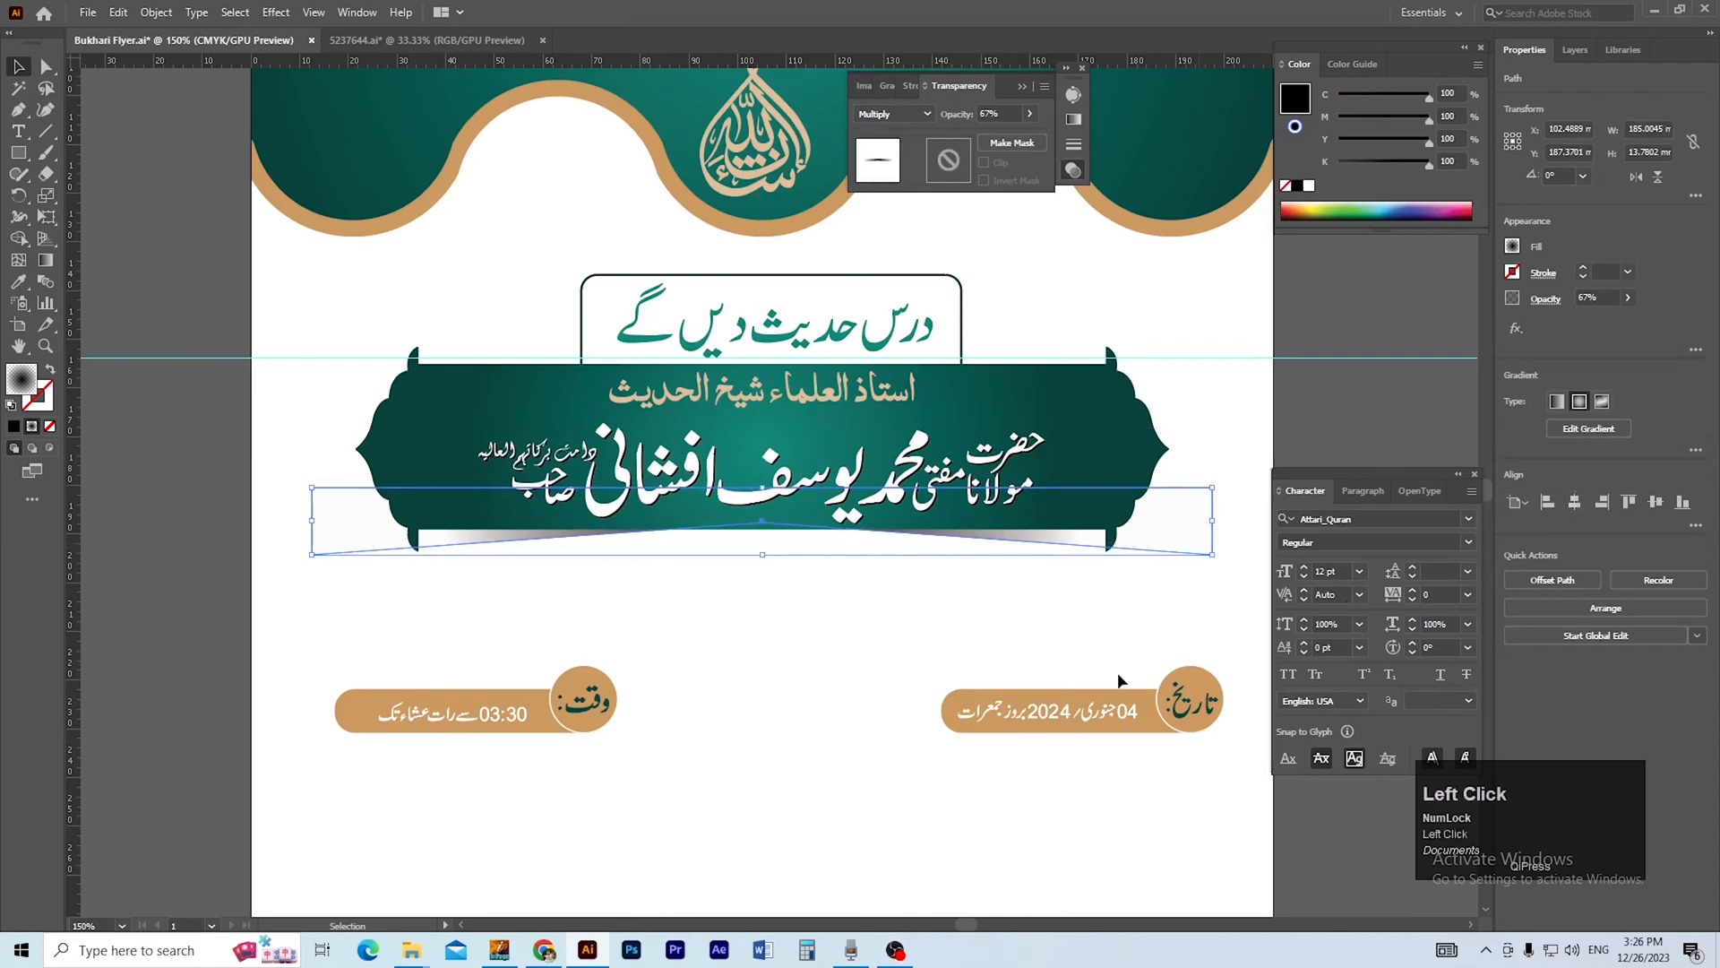
left_click(997, 537)
key("Down")
key("Down")
left_click(867, 625)
left_click(804, 550, "ctrl+alt")
left_click(803, 550, "ctrl+alt")
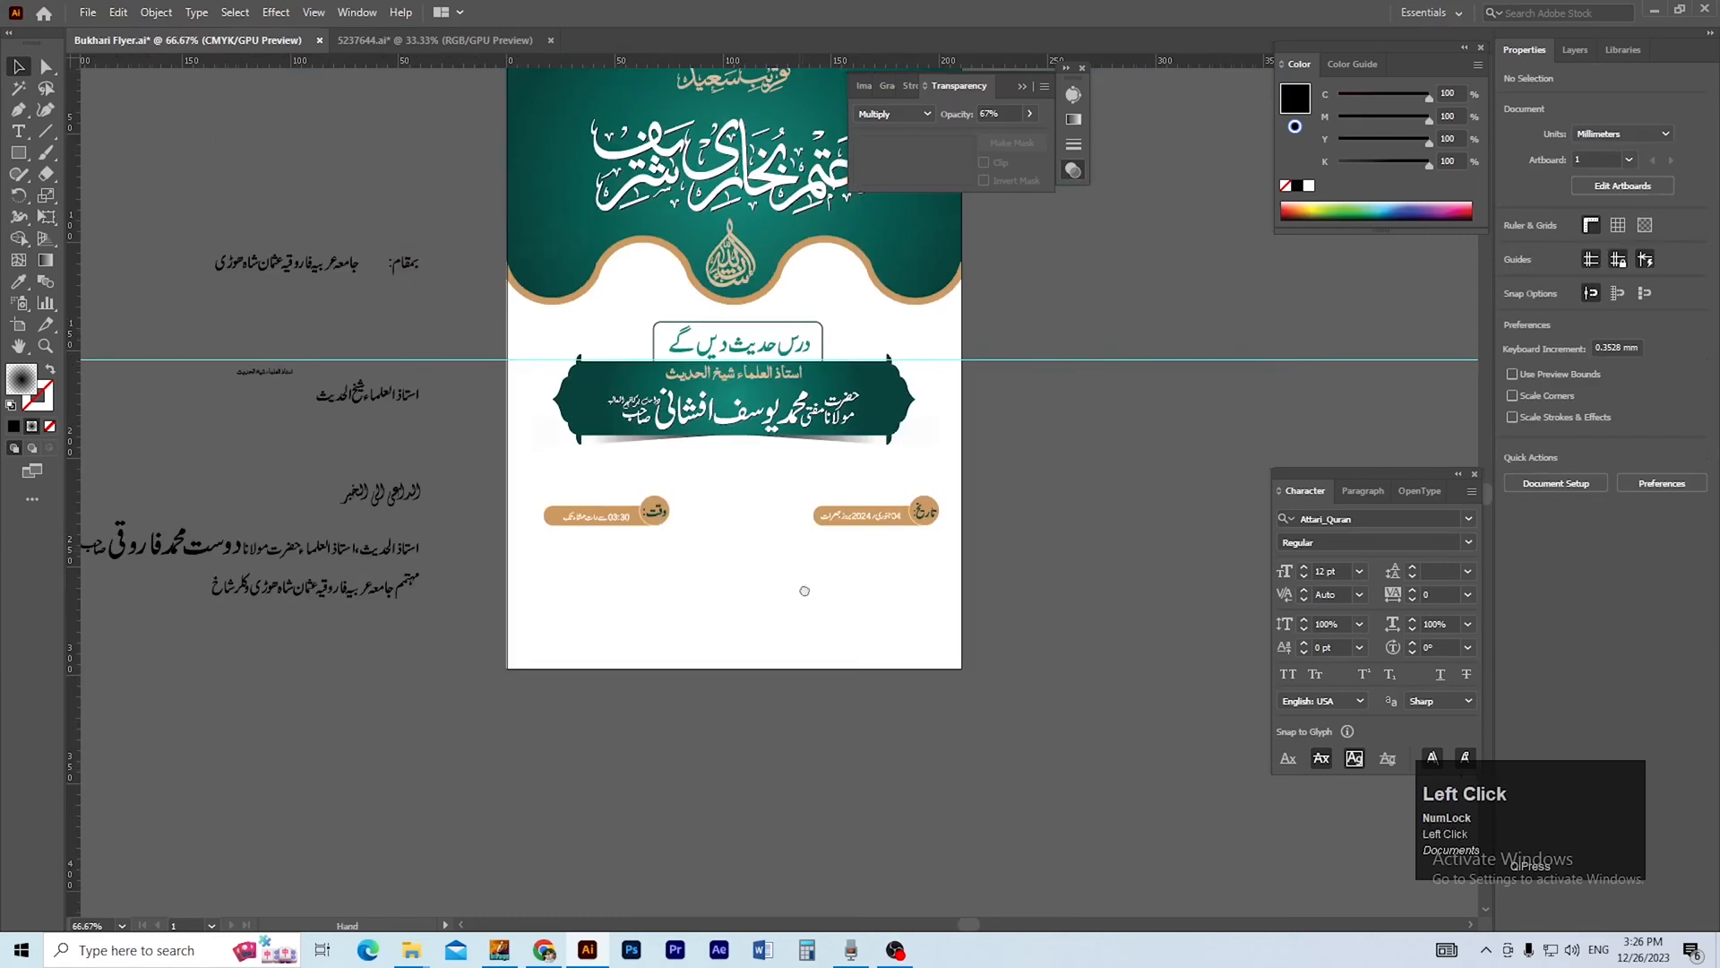
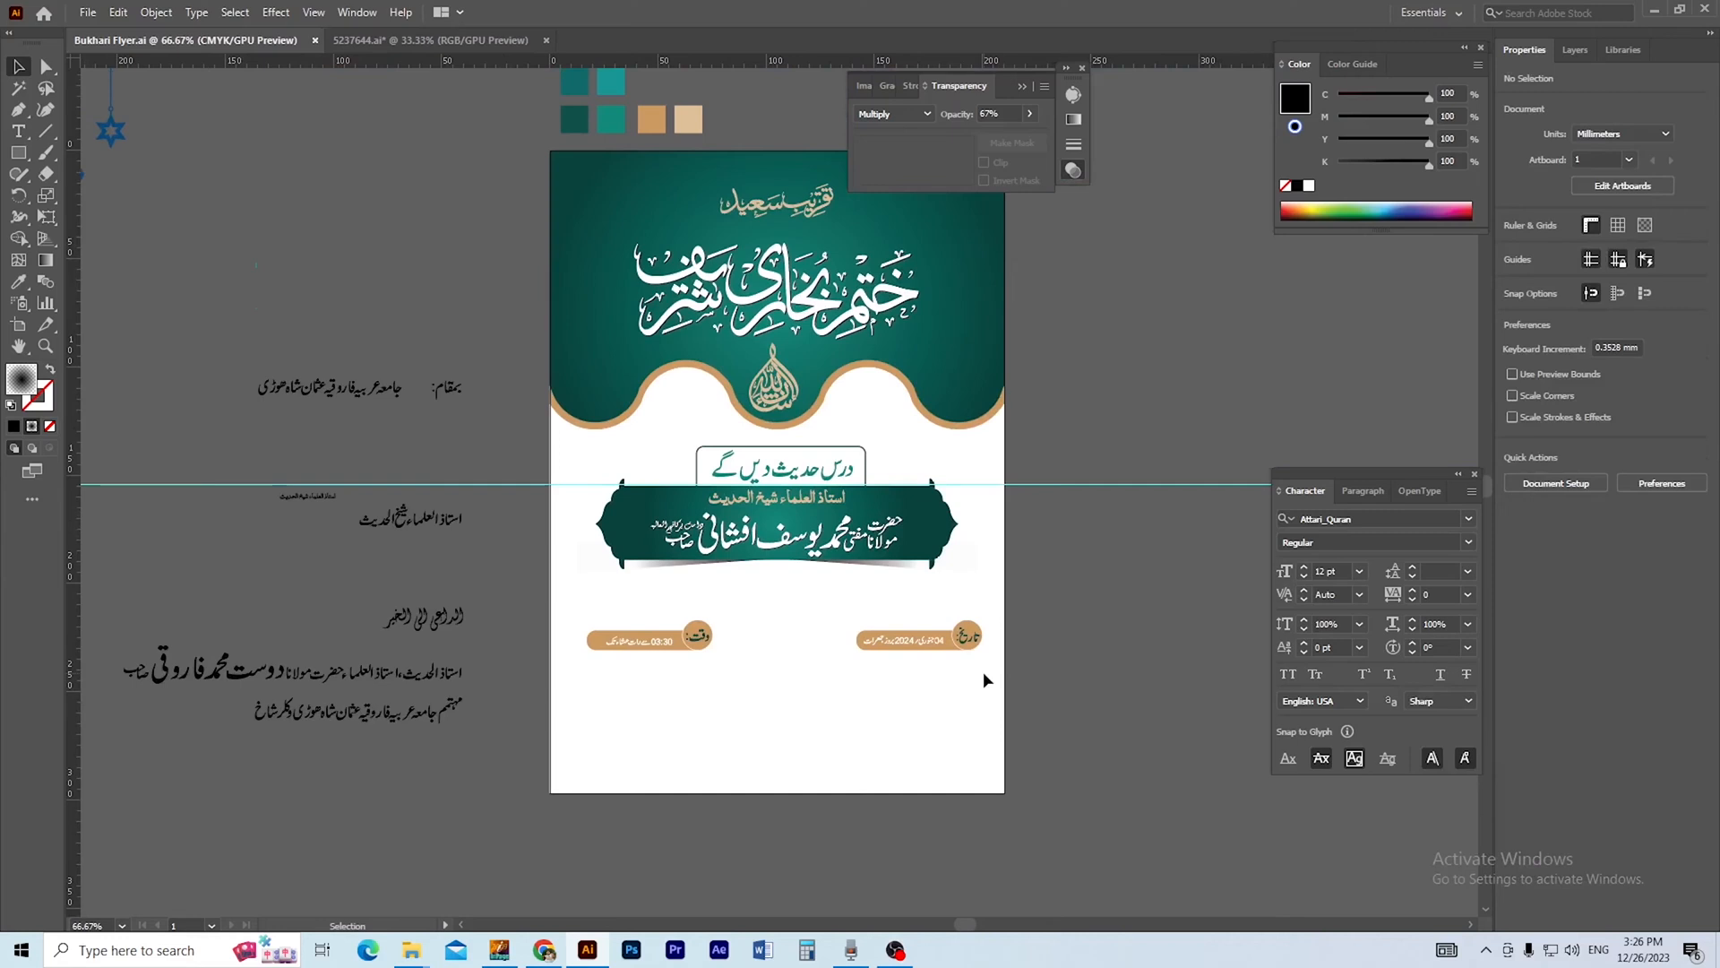
Move the date and time pills up together so they sit just beneath the speaker's banner.
left_click(764, 618)
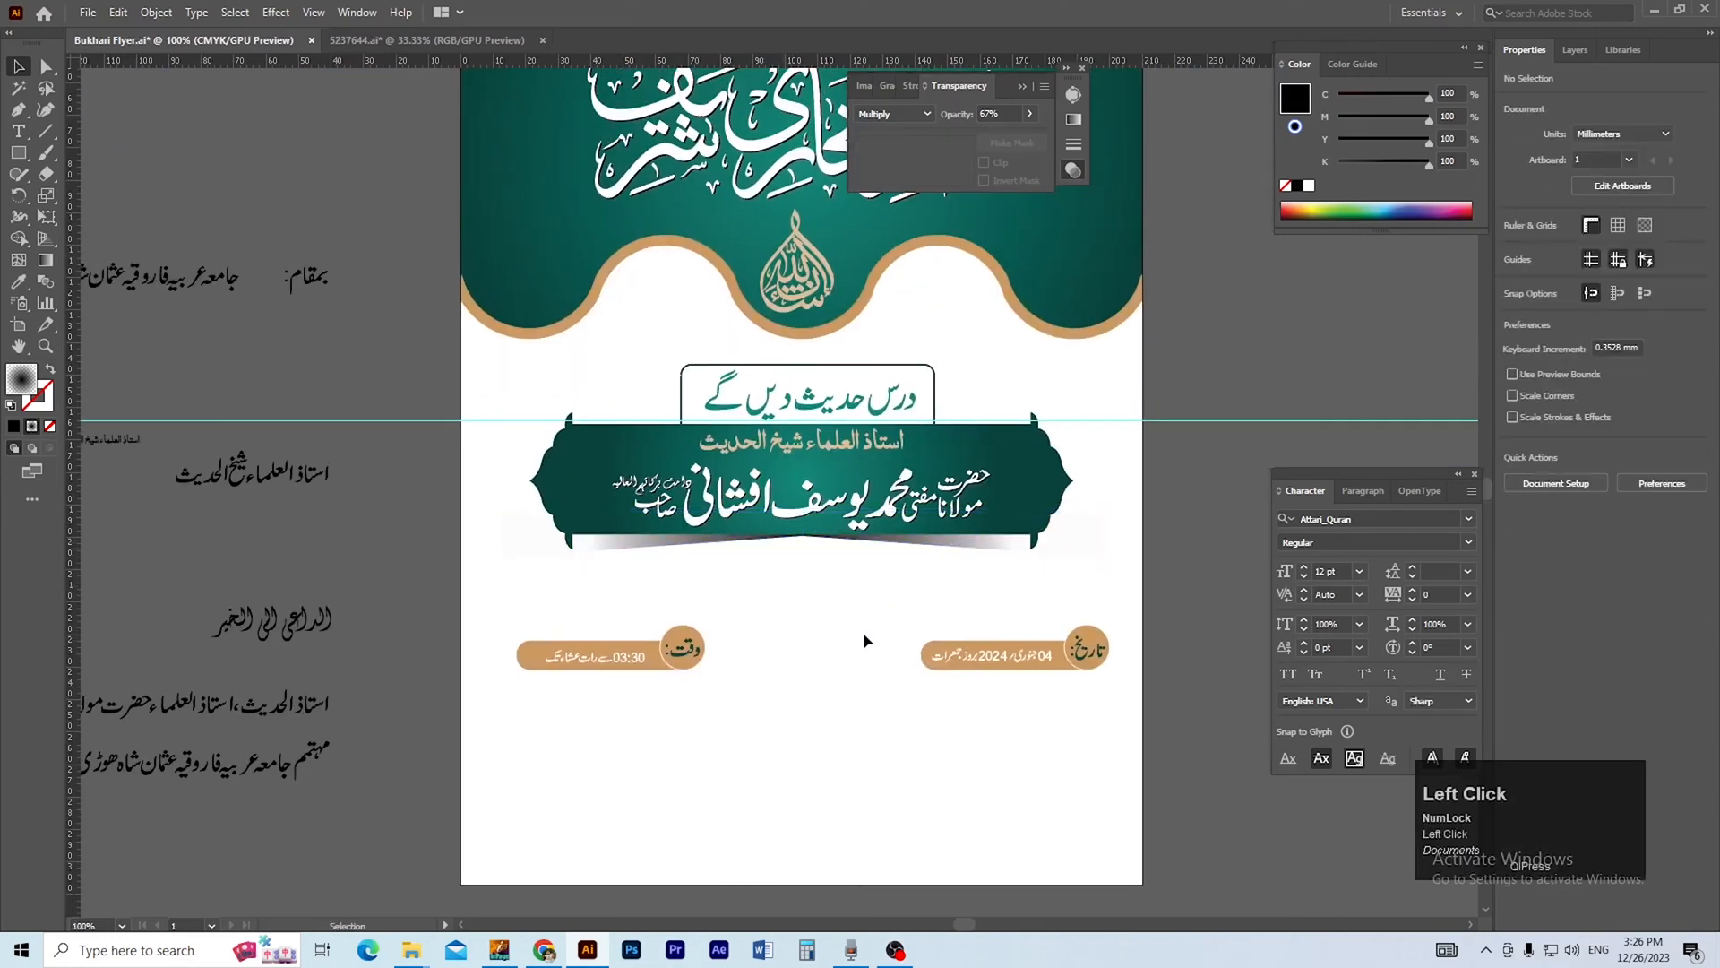
left_click(898, 546)
left_click(846, 615)
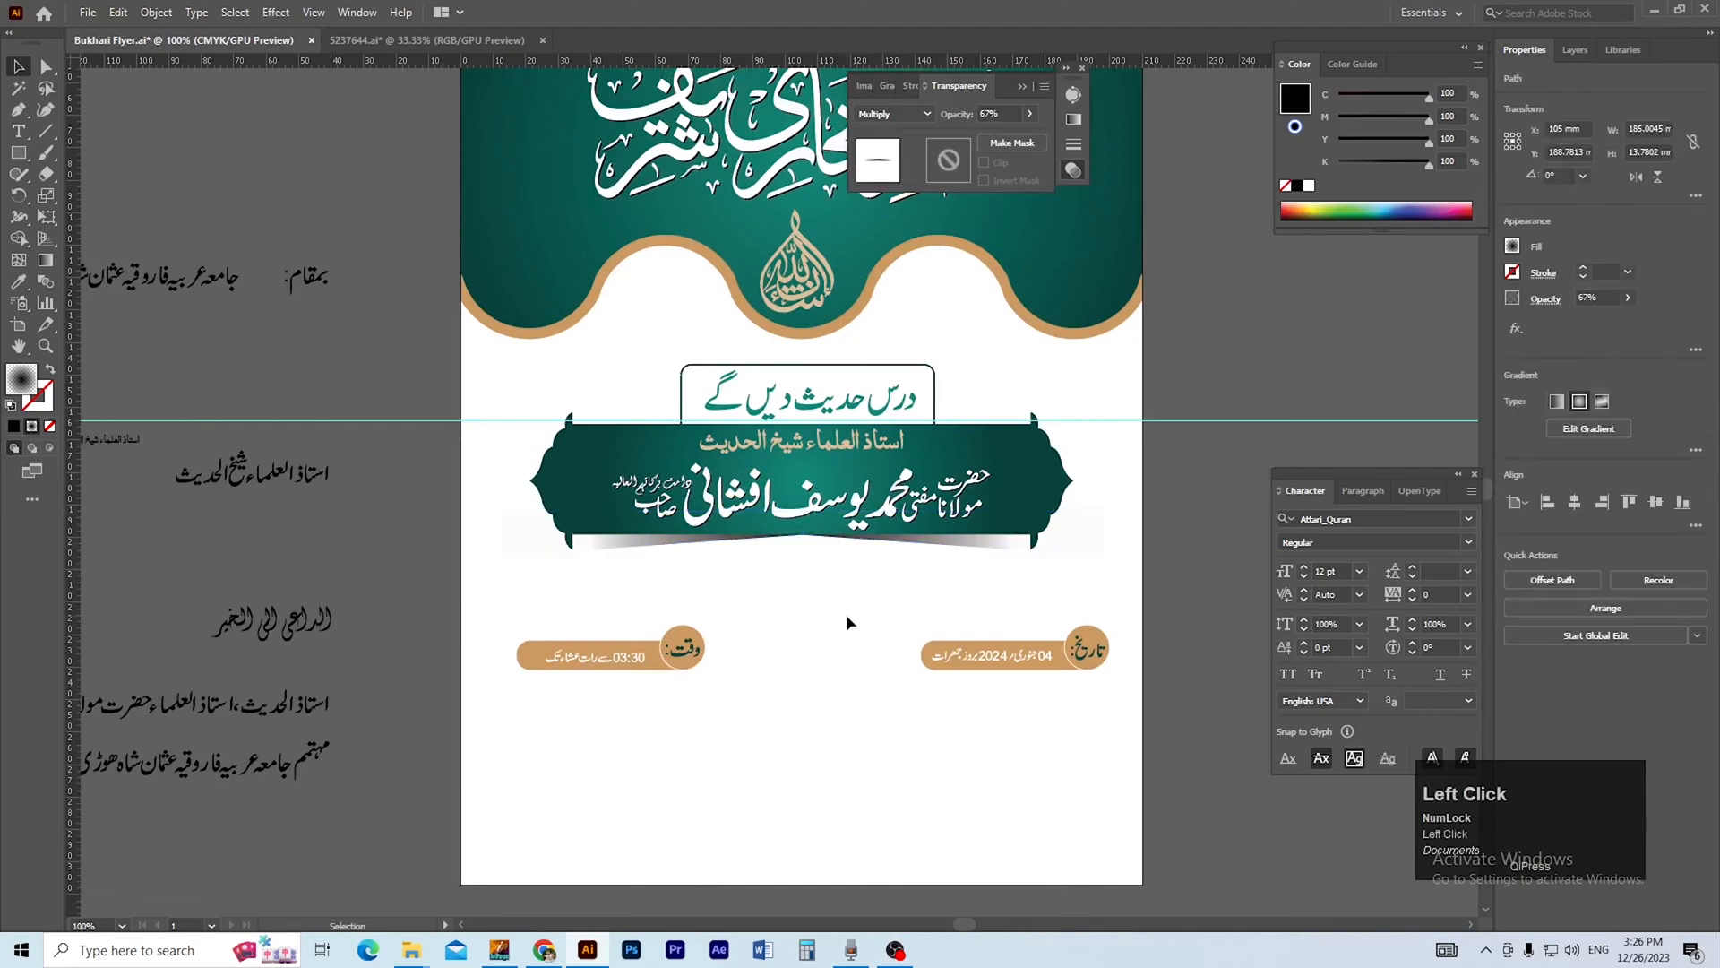
left_click_drag(803, 618, 824, 628)
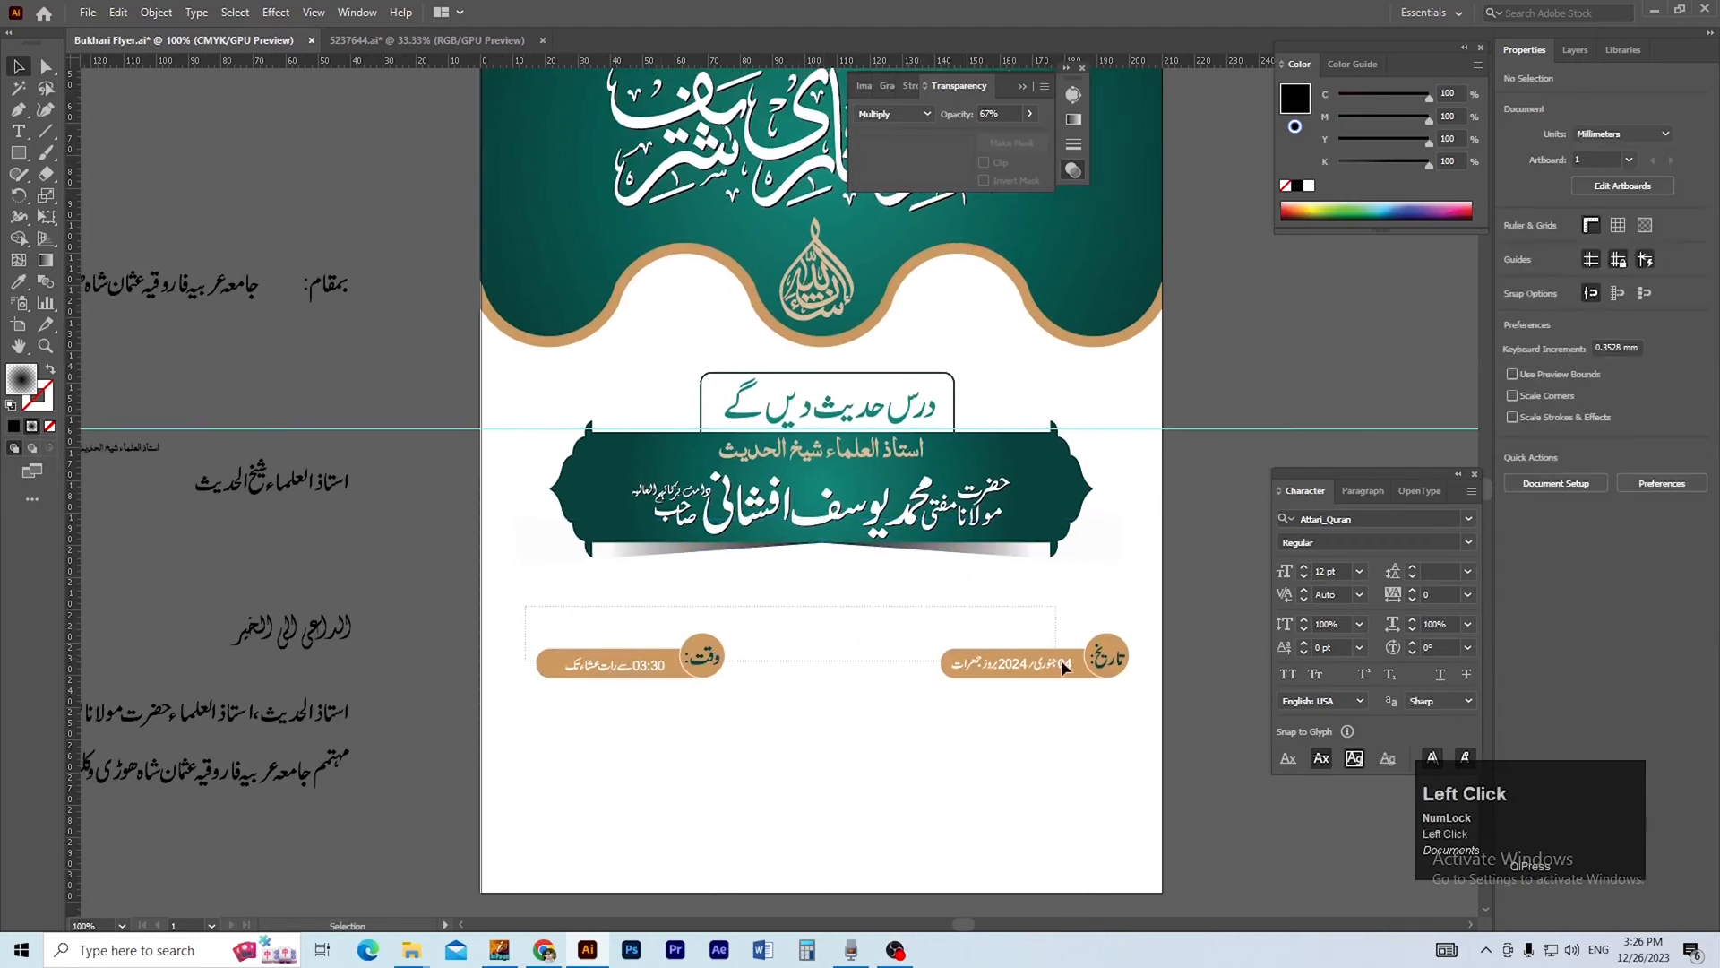
left_click_drag(1061, 659, 1028, 601)
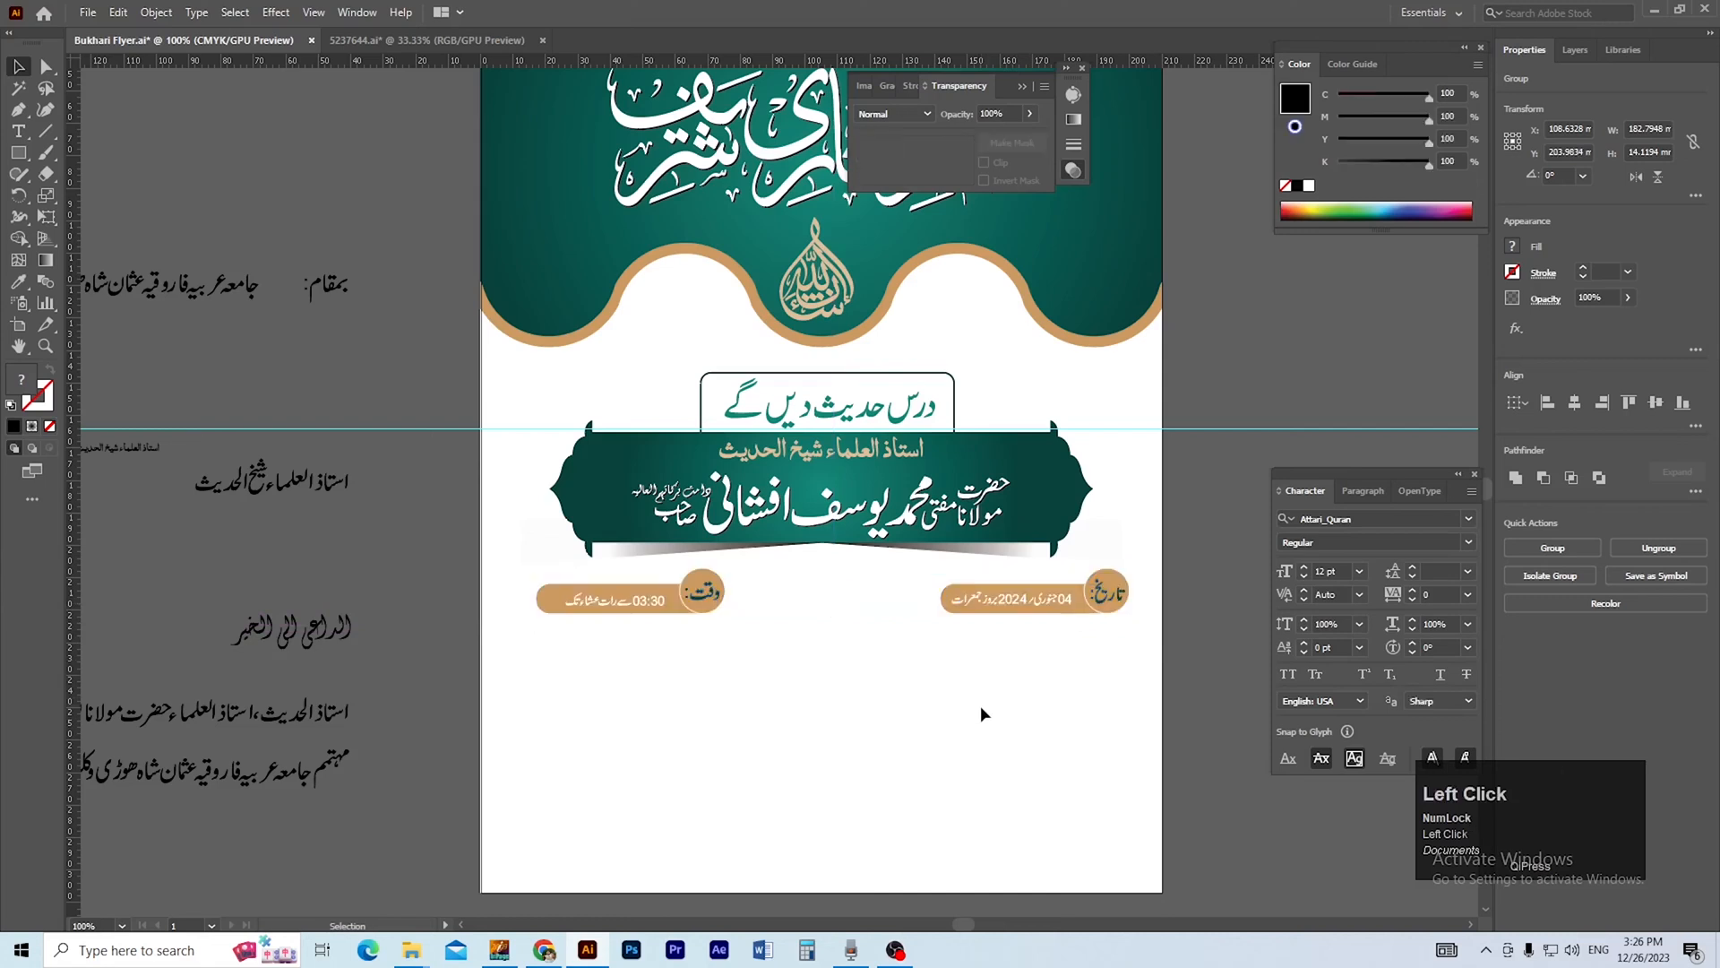
left_click(980, 706)
Try to place the date and time pills above the banner on either side of the outlined heading.
left_click_drag(988, 661, 1007, 693)
left_click_drag(616, 632, 619, 422)
left_click(808, 665)
scroll(789, 677, "up", 1)
key("space")
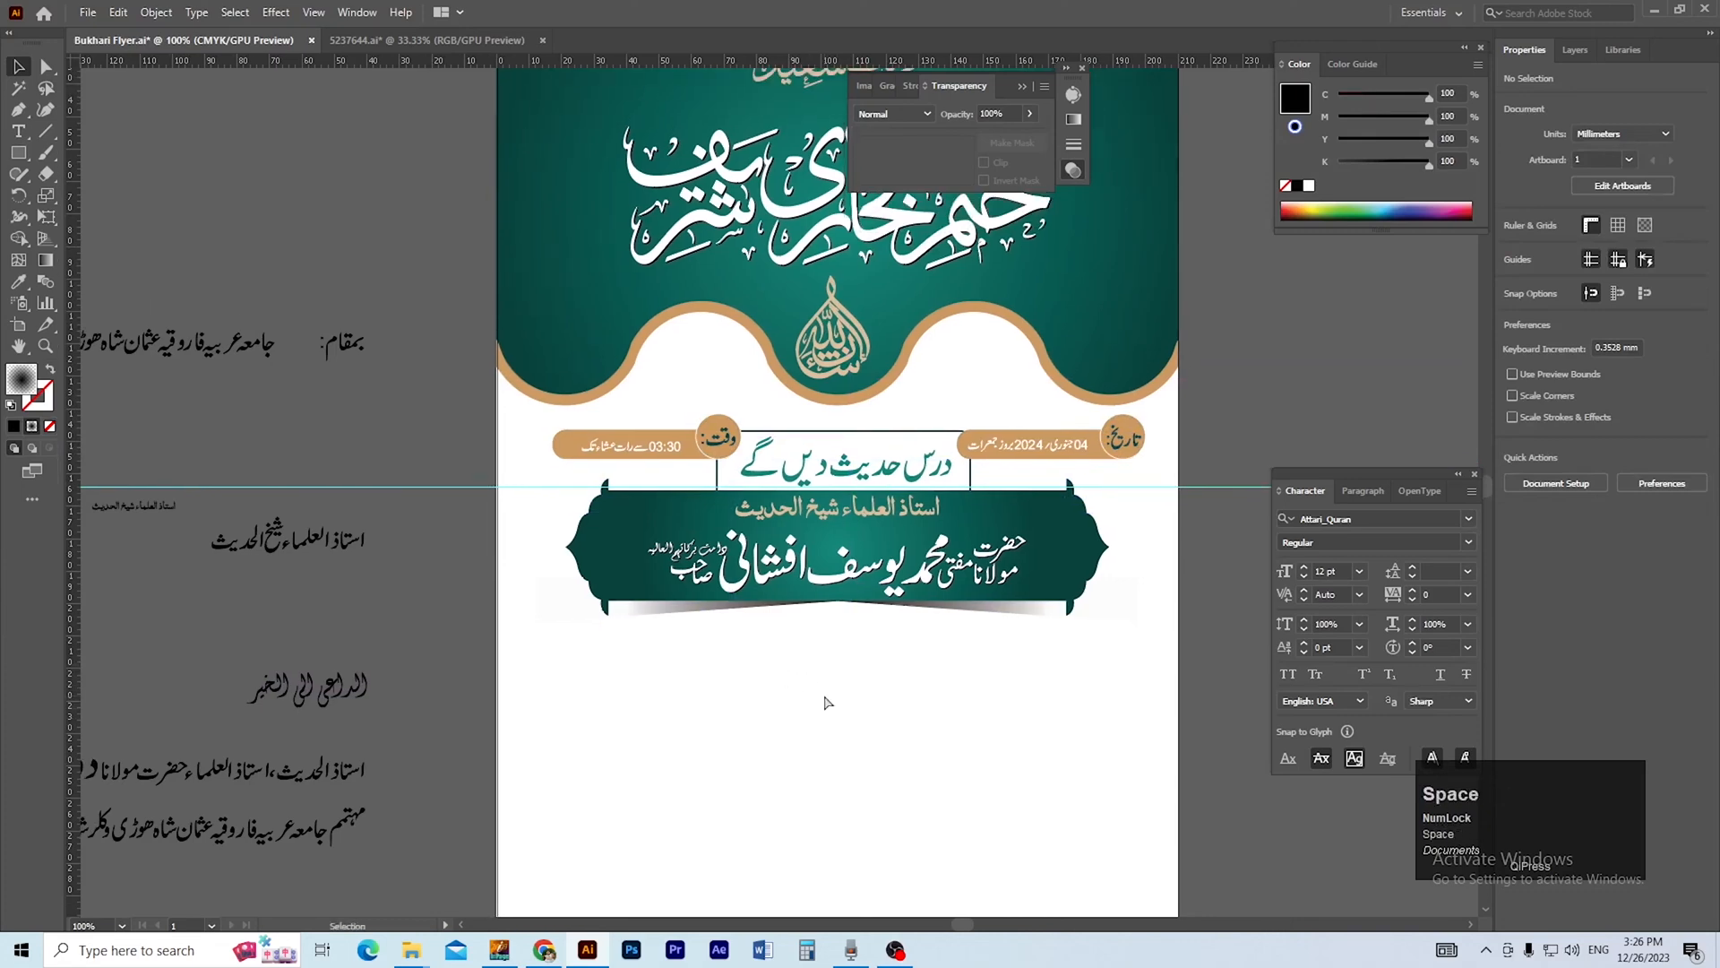
key("ctrl+z")
Draw a rectangle about 158 mm wide and 13.6 mm high beneath the pills, filled with the banner's teal gradient.
left_click(864, 763)
key("space")
left_click_drag(874, 735, 770, 627)
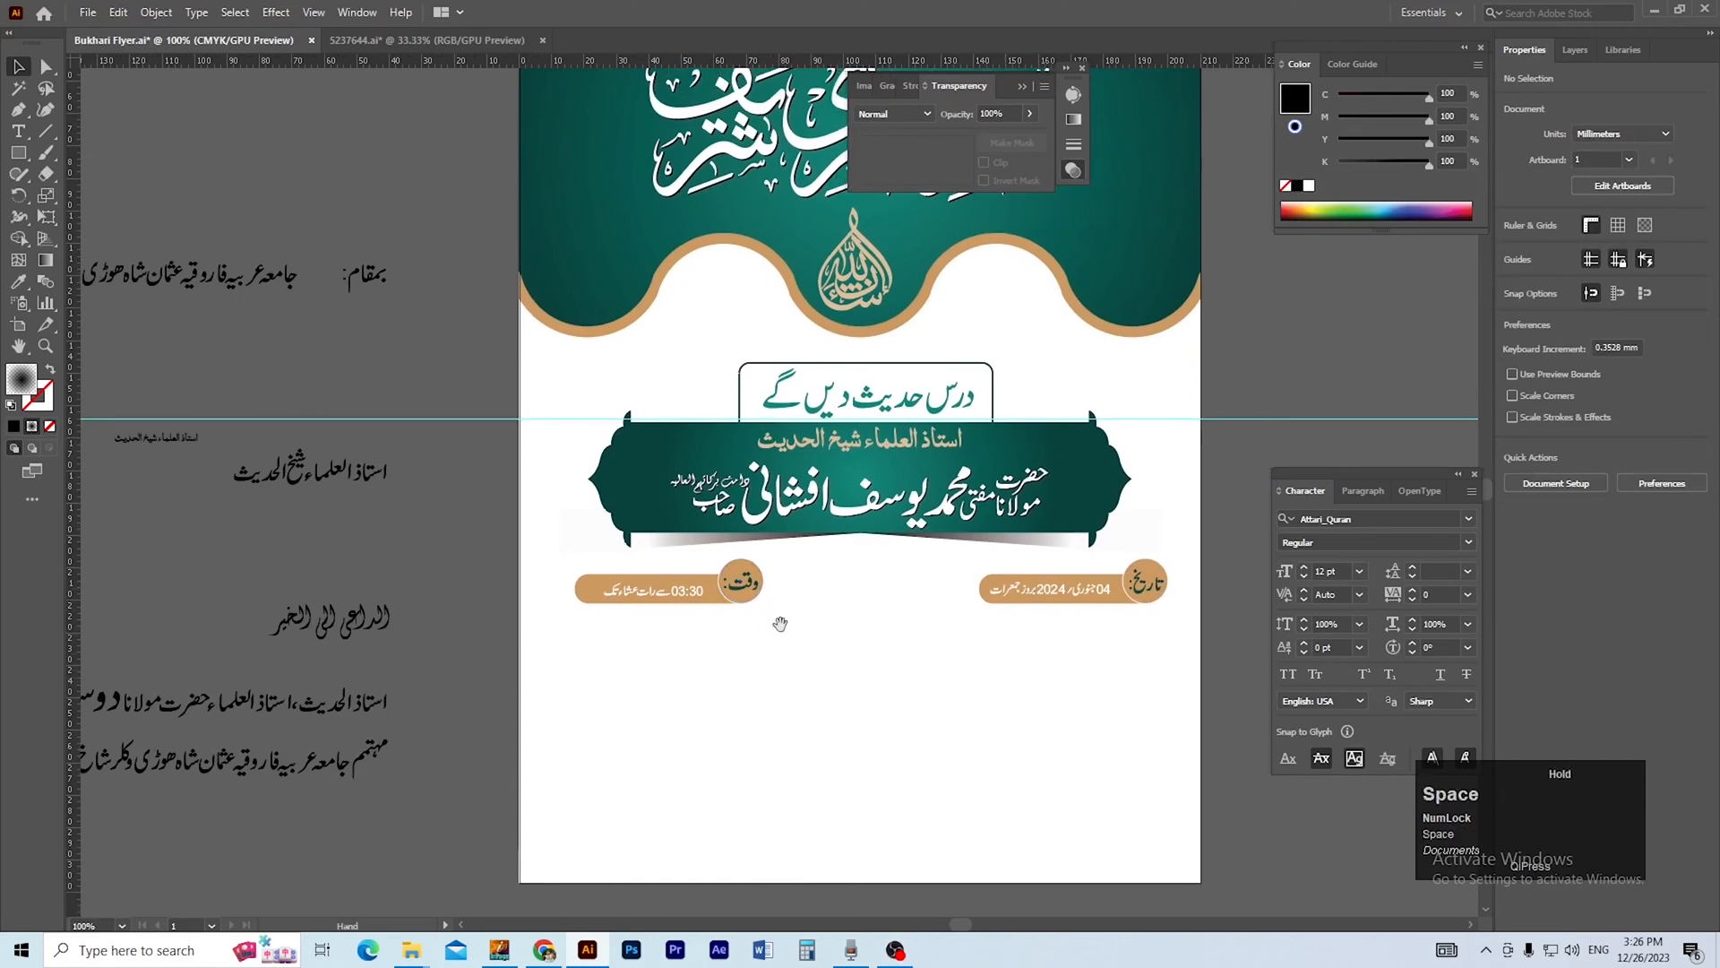
left_click(930, 608, "ctrl")
left_click_drag(913, 616, 925, 659)
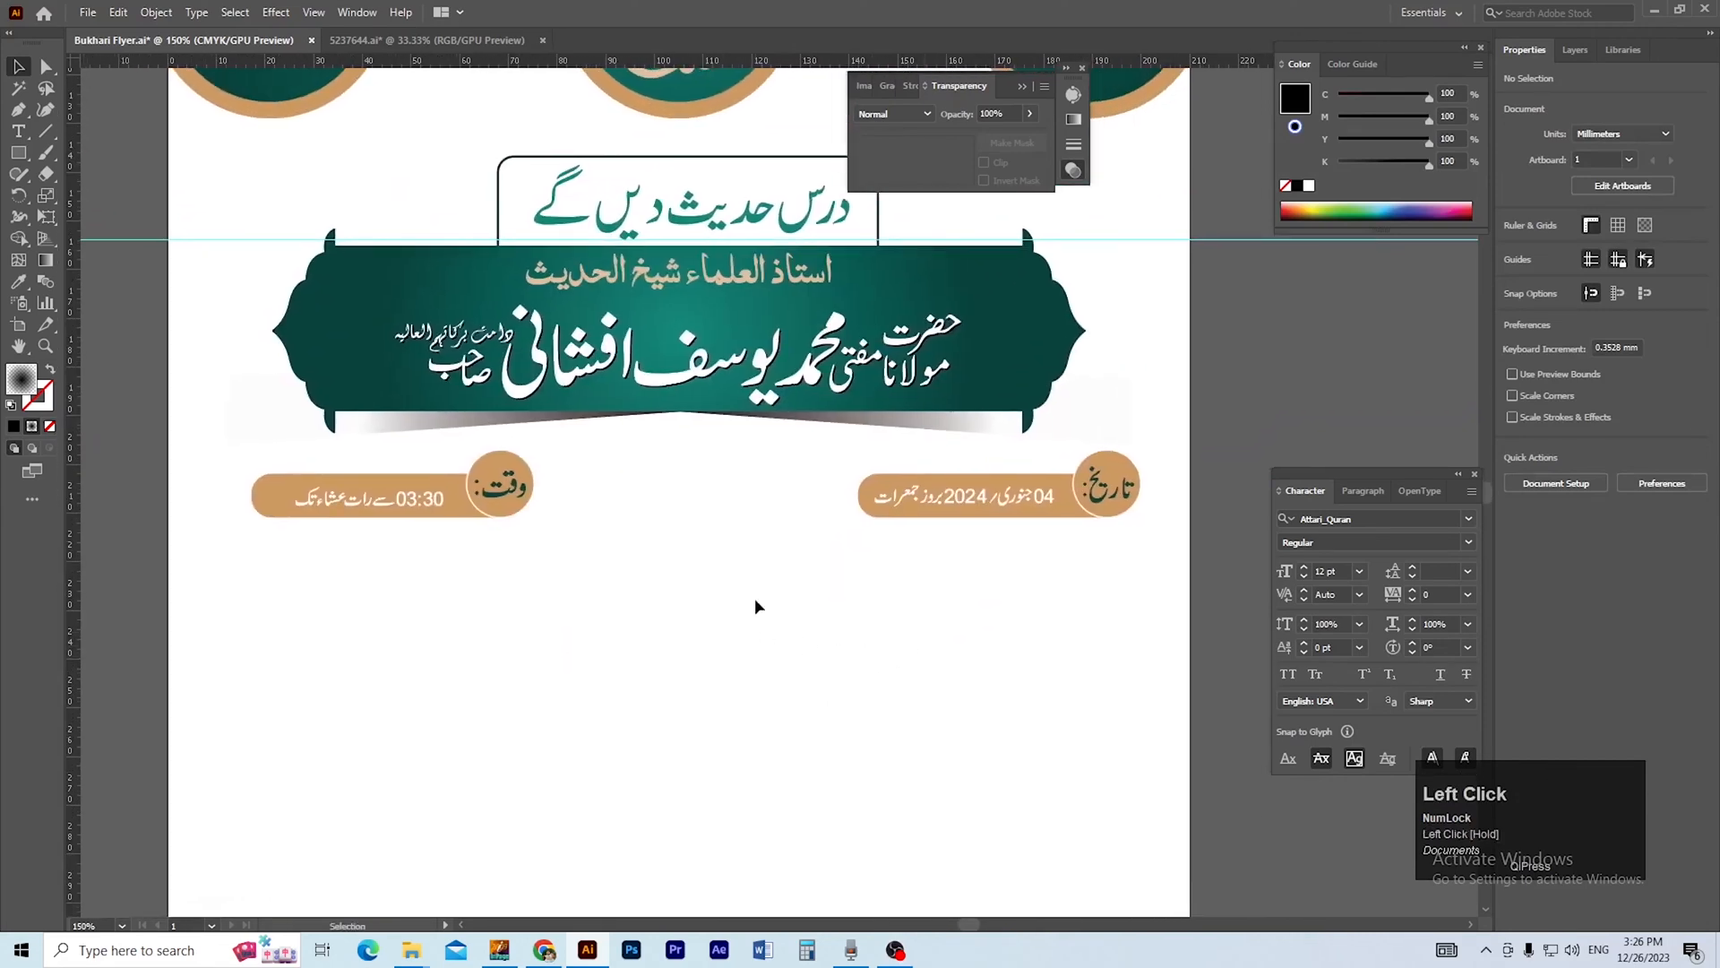
left_click_drag(302, 543, 1073, 610)
key("i")
left_click(1028, 375)
key("v")
left_click(1055, 666)
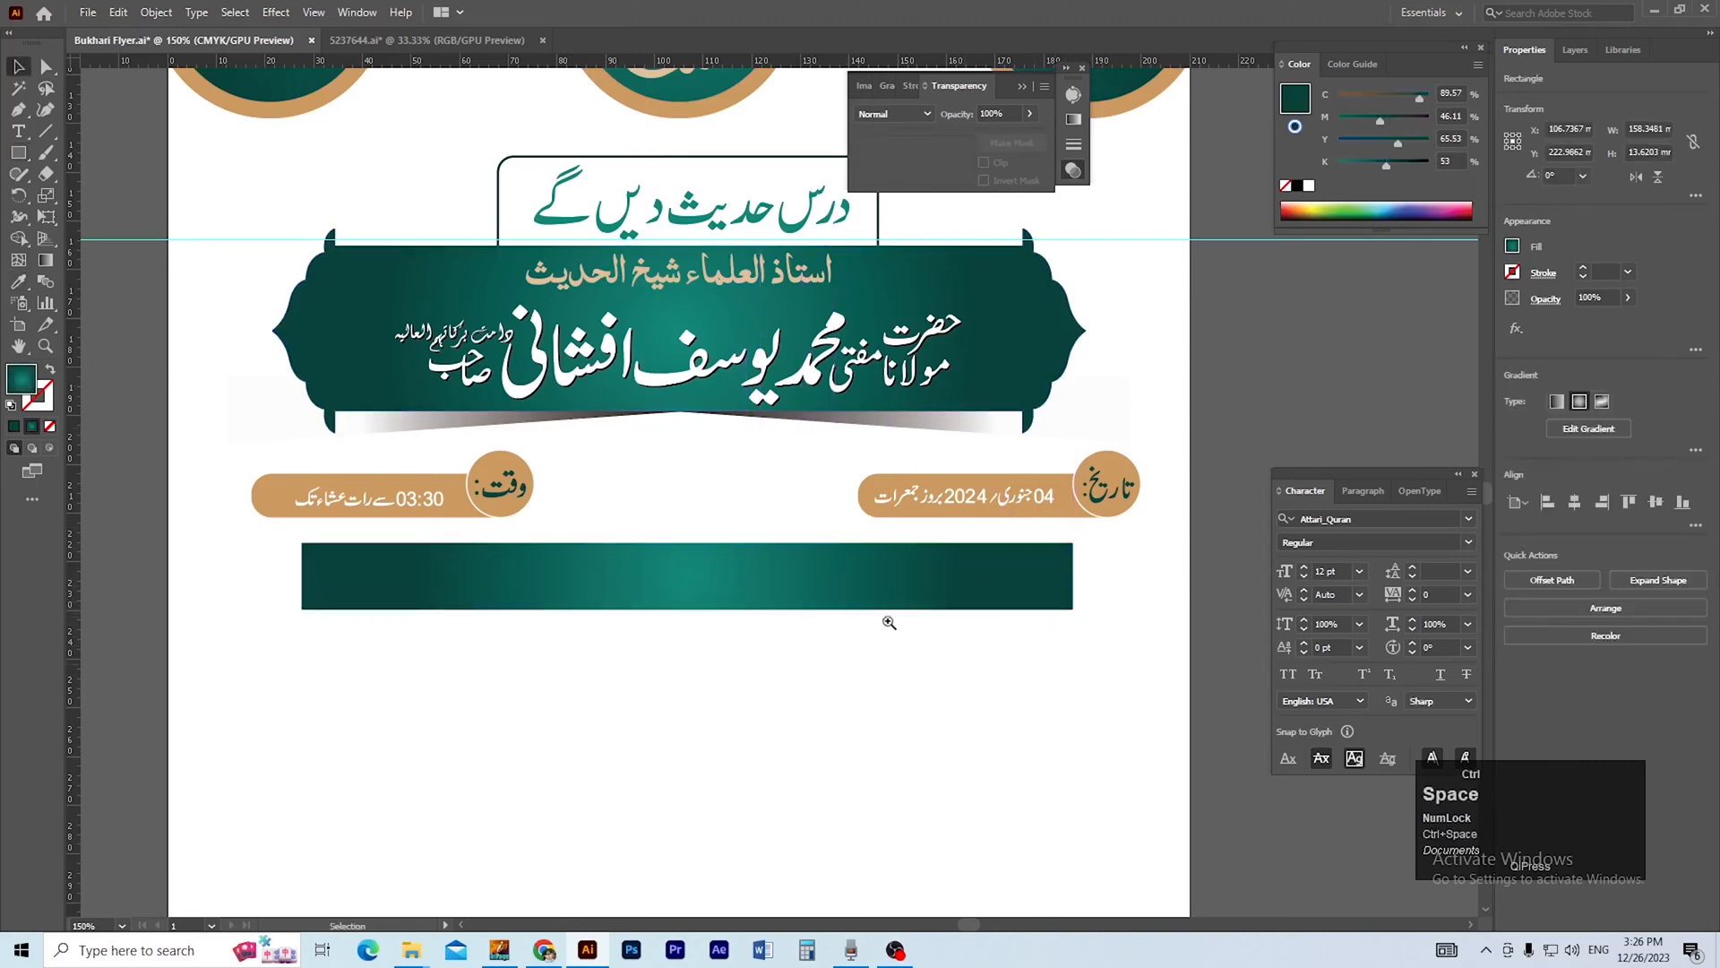
Centre the teal rectangle horizontally on the artboard and save the flyer.
left_click(889, 622, "ctrl+alt")
left_click_drag(864, 645, 938, 726)
left_click(848, 583)
left_click(1574, 506)
left_click_drag(1127, 638, 1192, 707)
left_click(1190, 677)
key("ctrl+s")
Move the venue name from the pasteboard onto the teal bar and fill it with the gold of the pills.
left_click_drag(273, 350, 269, 367)
left_click_drag(230, 289, 881, 665)
key("i")
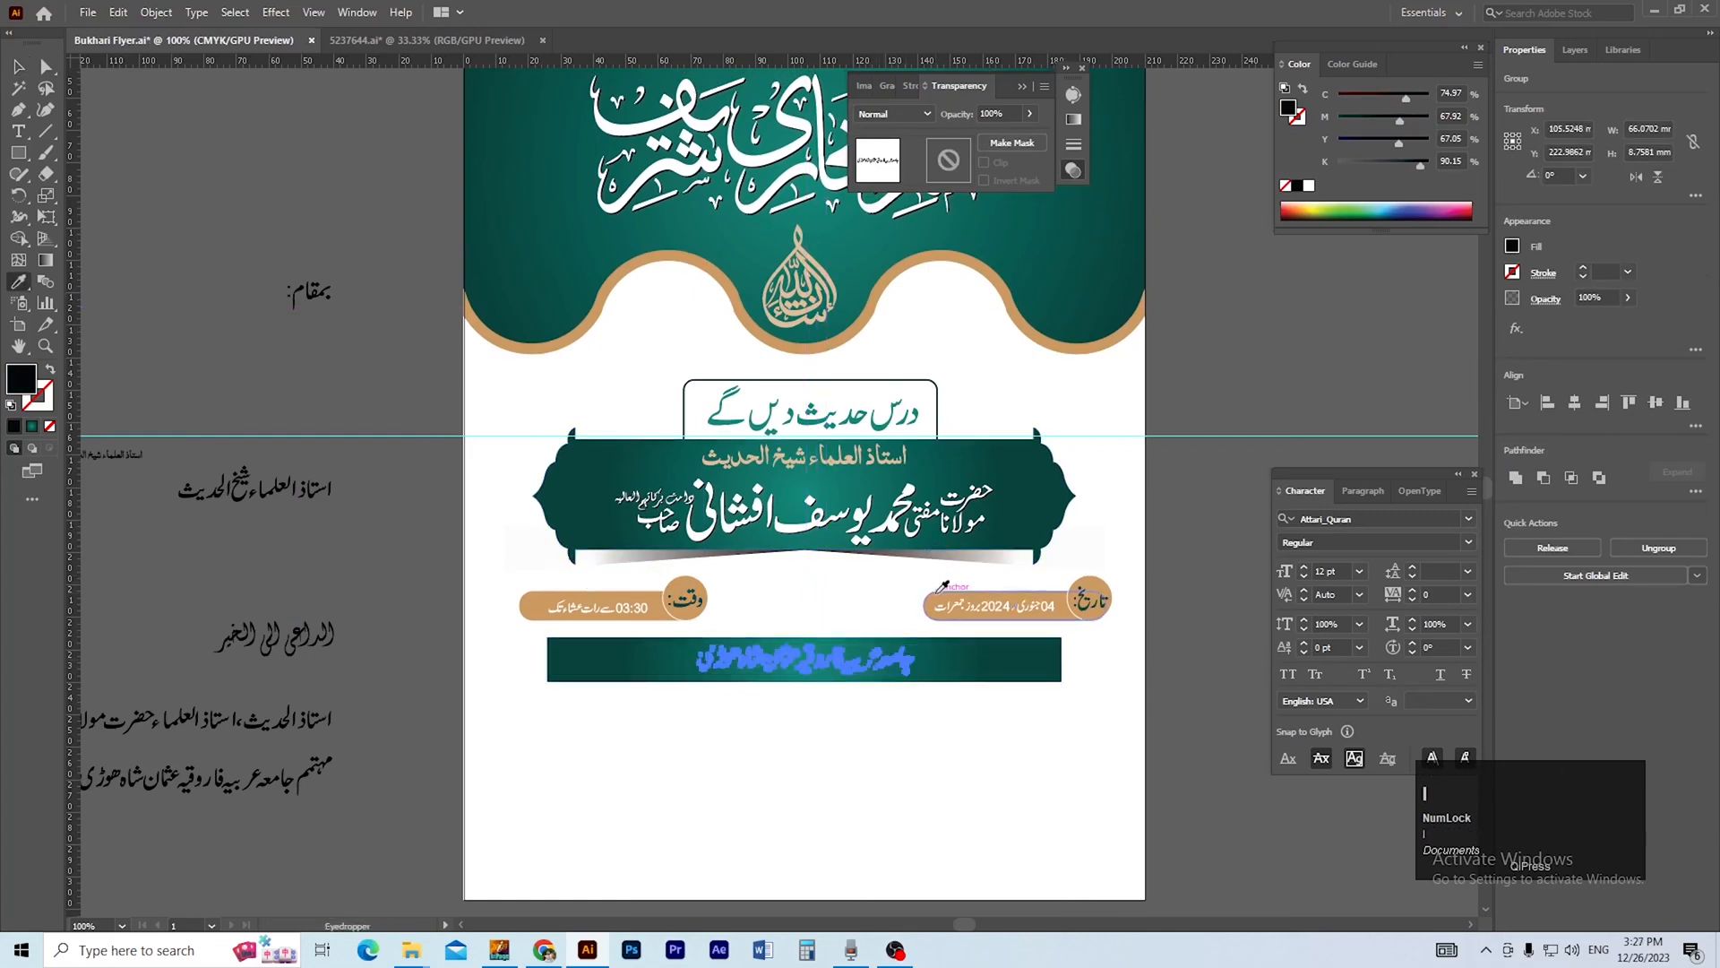
left_click(942, 587)
key("v")
left_click(412, 395)
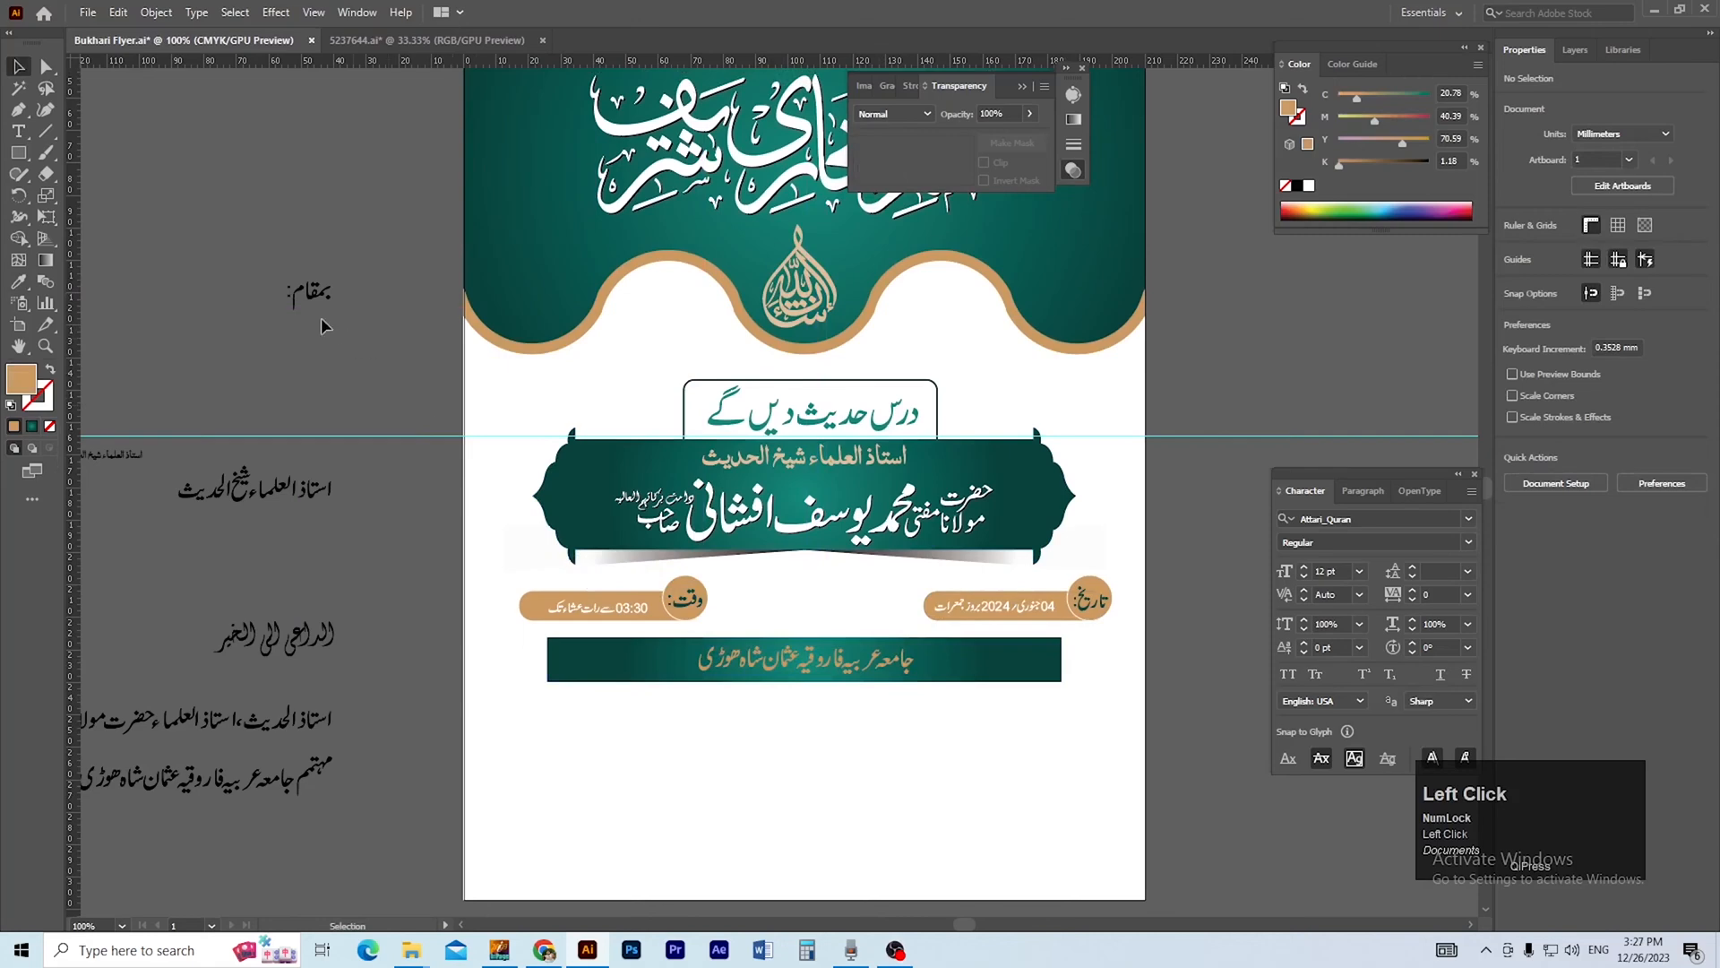
Place the بمقام: label above the middle of the teal bar and fill the venue name with white.
left_click_drag(316, 296, 812, 614)
left_click(912, 685, "ctrl")
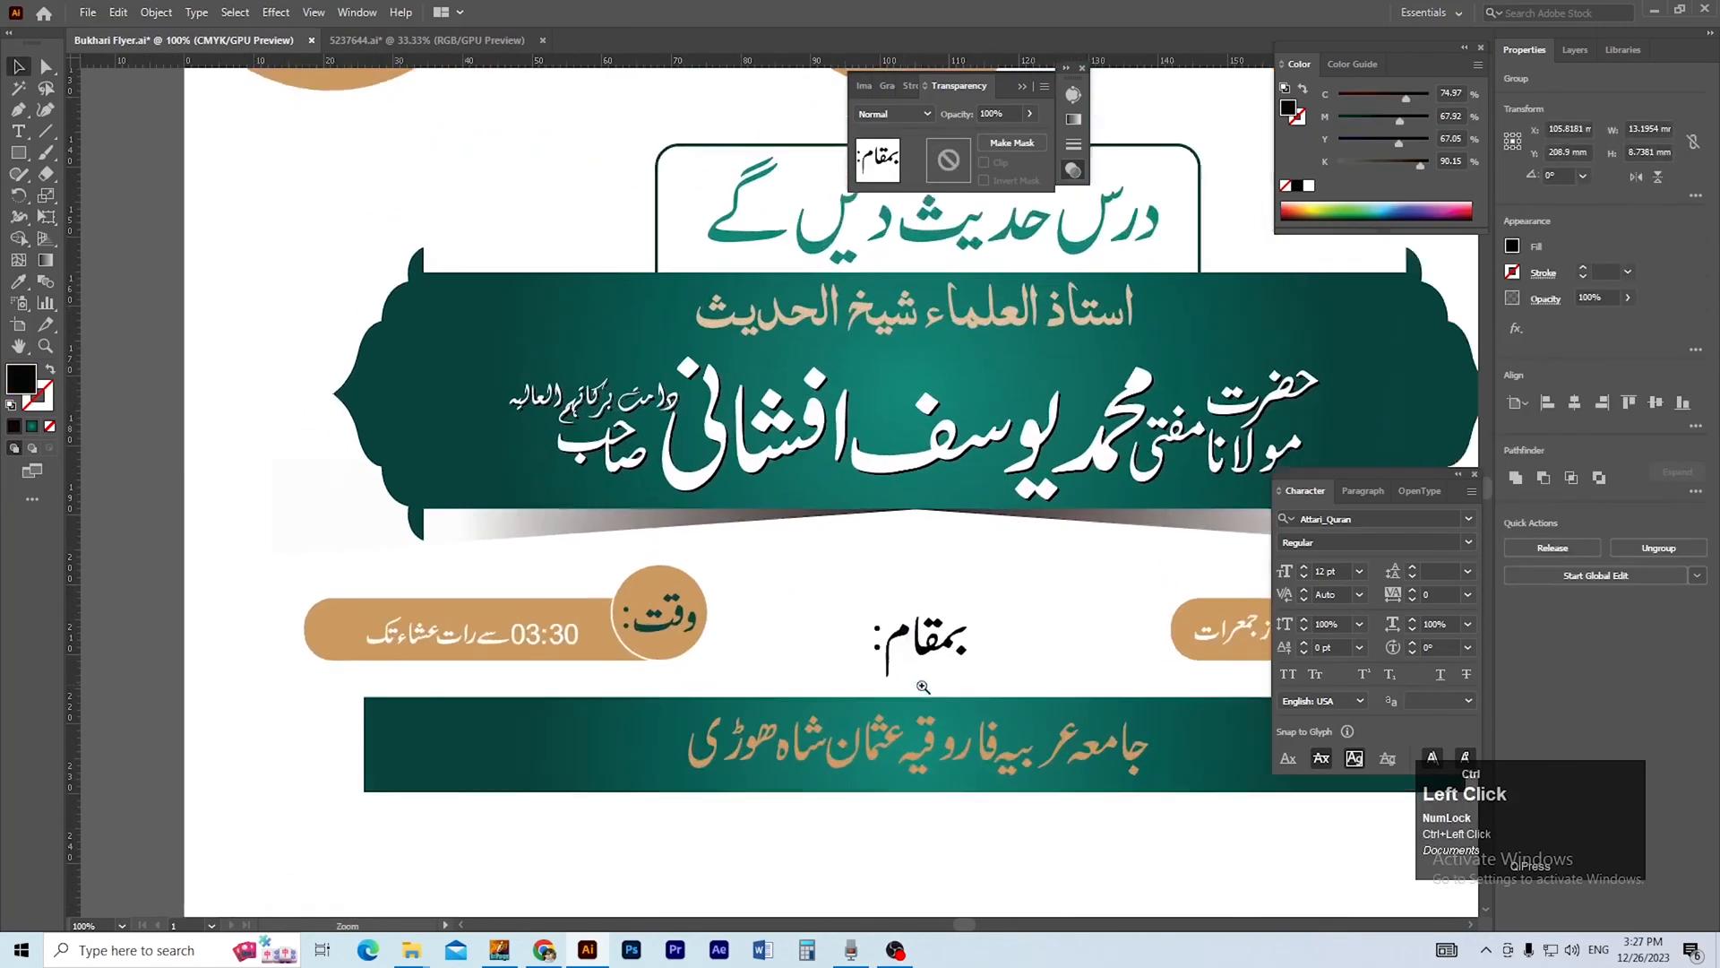
left_click(780, 644)
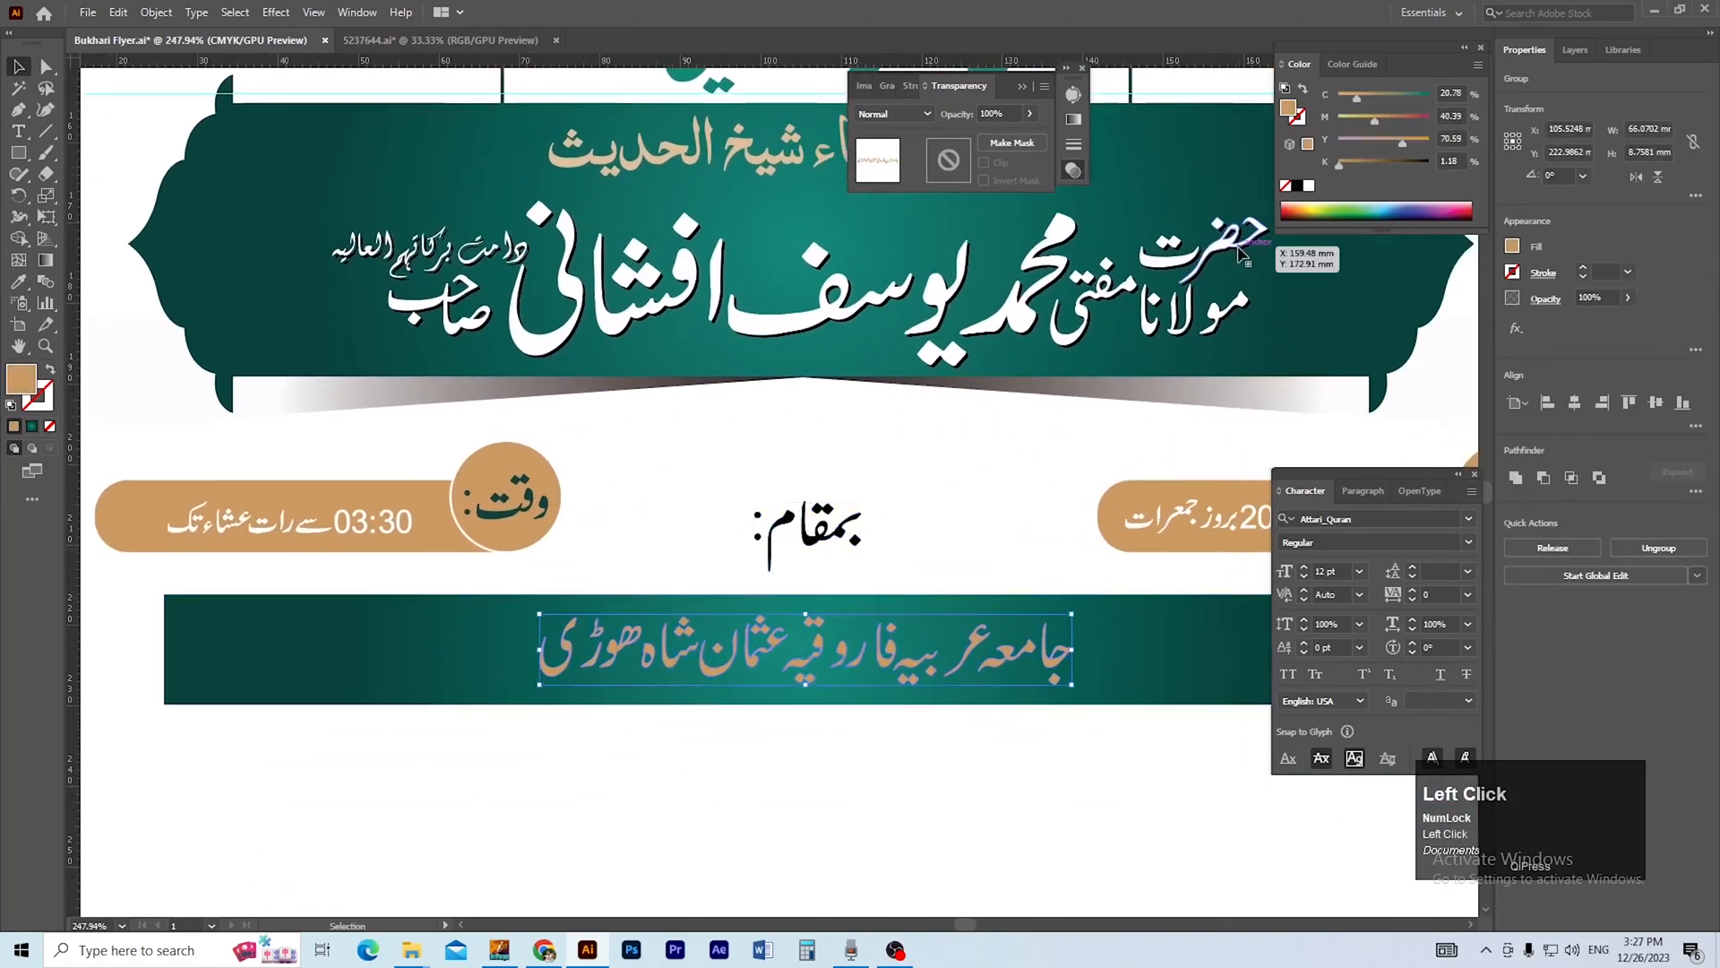
left_click(1309, 187)
left_click(921, 570, "ctrl+alt")
Move the بمقام: label down closer to the teal venue bar.
mouse_move(940, 581)
left_mouse_down()
mouse_move(938, 546)
mouse_move(966, 558)
left_mouse_up()
left_click(935, 636)
left_click(705, 542)
left_click(713, 563, "shift")
left_click_drag(714, 565, 758, 634)
left_click(754, 617)
left_click(761, 564)
key("Up")
left_click(767, 649)
left_click_drag(721, 464, 961, 601)
Compact the بمقام: label by raising its last letter above the alif and moving the colon in beside it.
left_click(746, 640)
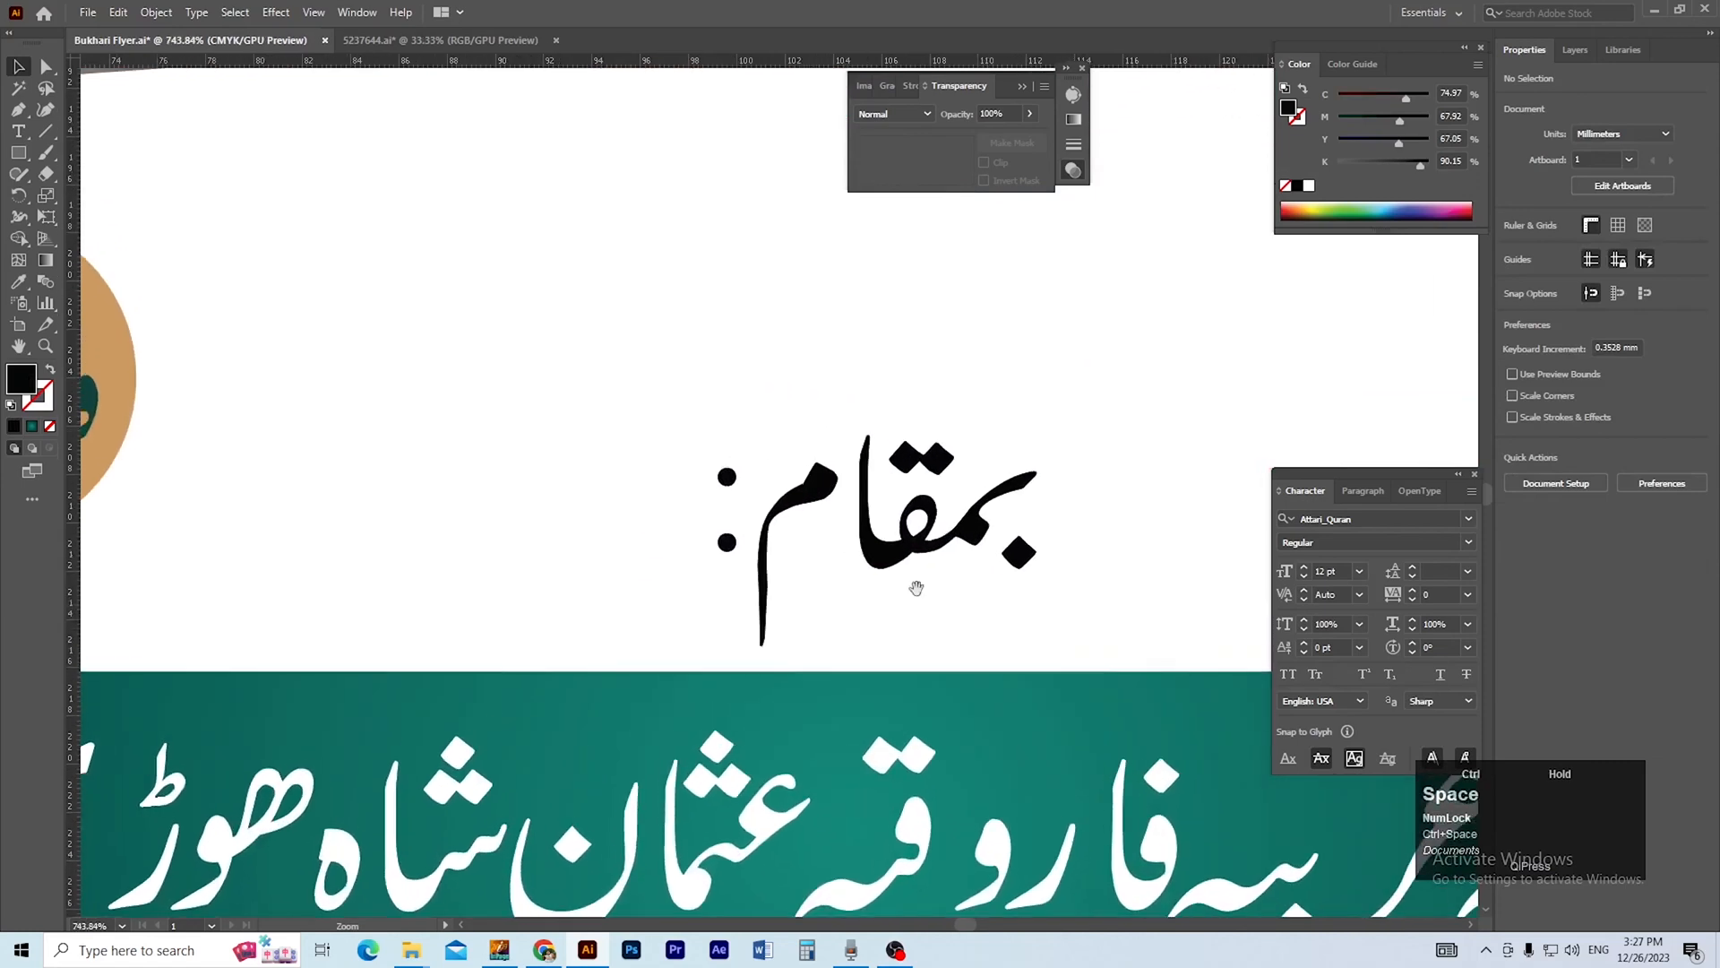
double_click(821, 495)
left_click_drag(818, 488, 867, 419)
left_click_drag(728, 476, 716, 518)
left_click(888, 528, "ctrl+alt")
left_click(887, 528, "ctrl+alt")
double_click(898, 486)
left_click(795, 561, "ctrl+alt")
left_click(795, 561, "ctrl+alt")
left_click_drag(816, 560, 796, 670)
Narrow the teal venue bar equally from both sides so it fits the venue name more closely, and save.
left_click(809, 618)
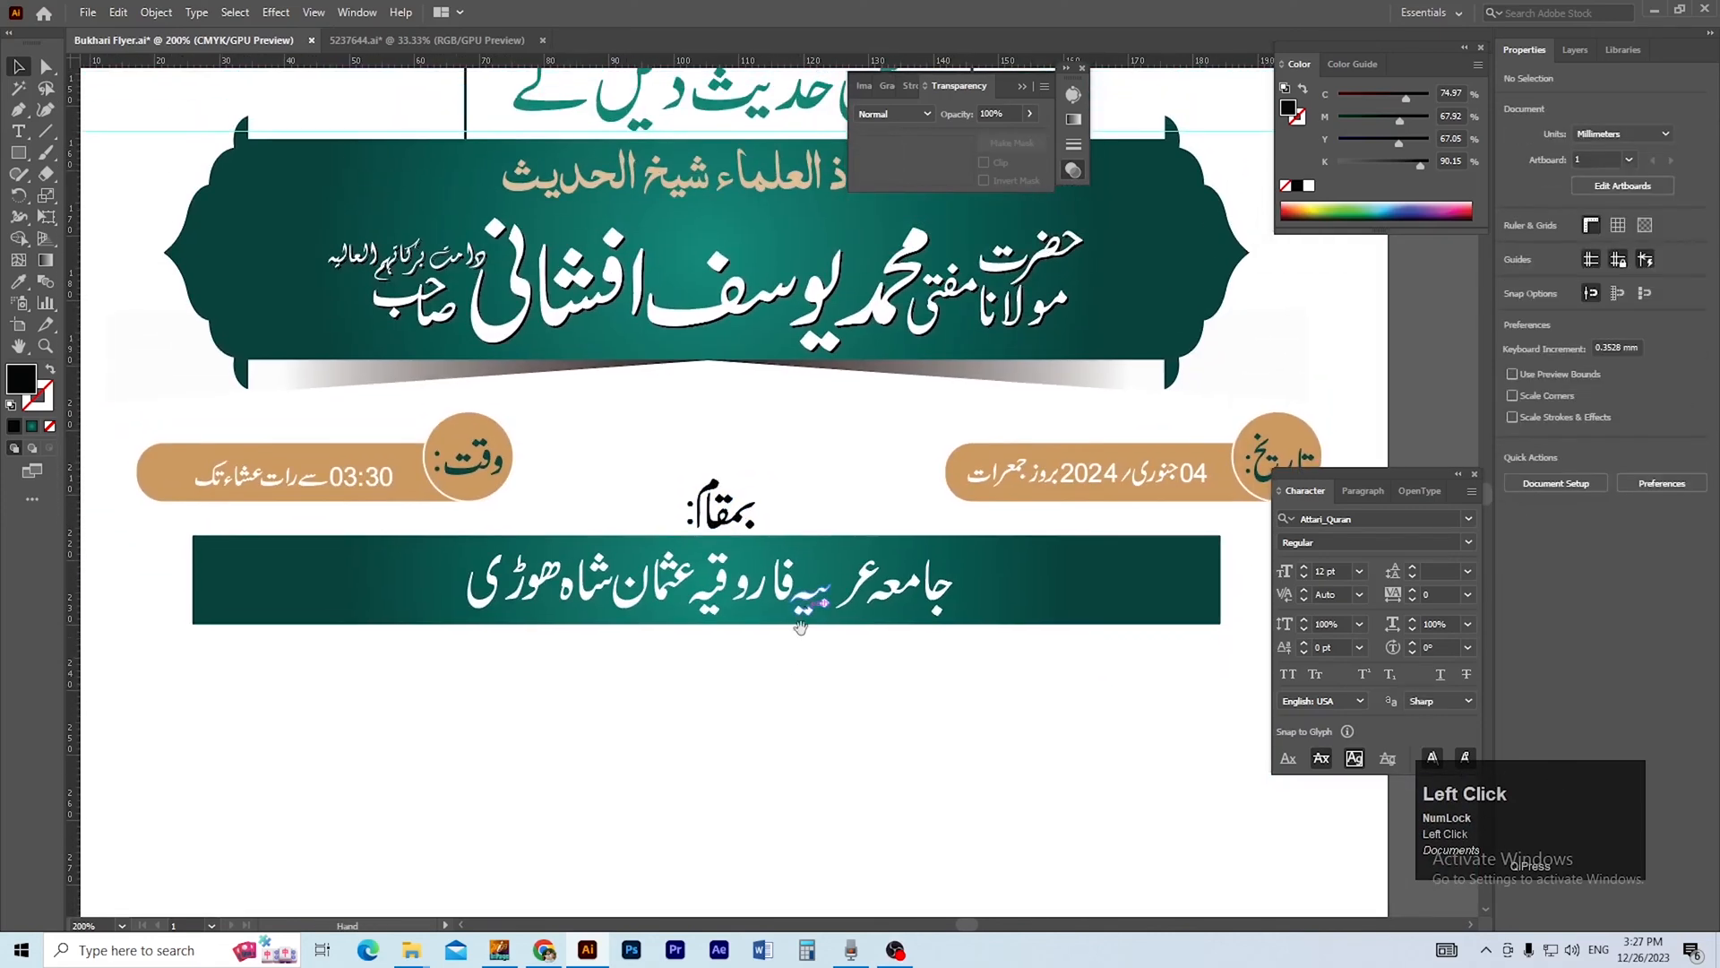
left_click(992, 606)
left_click_drag(1218, 587, 1050, 587)
left_click(886, 719)
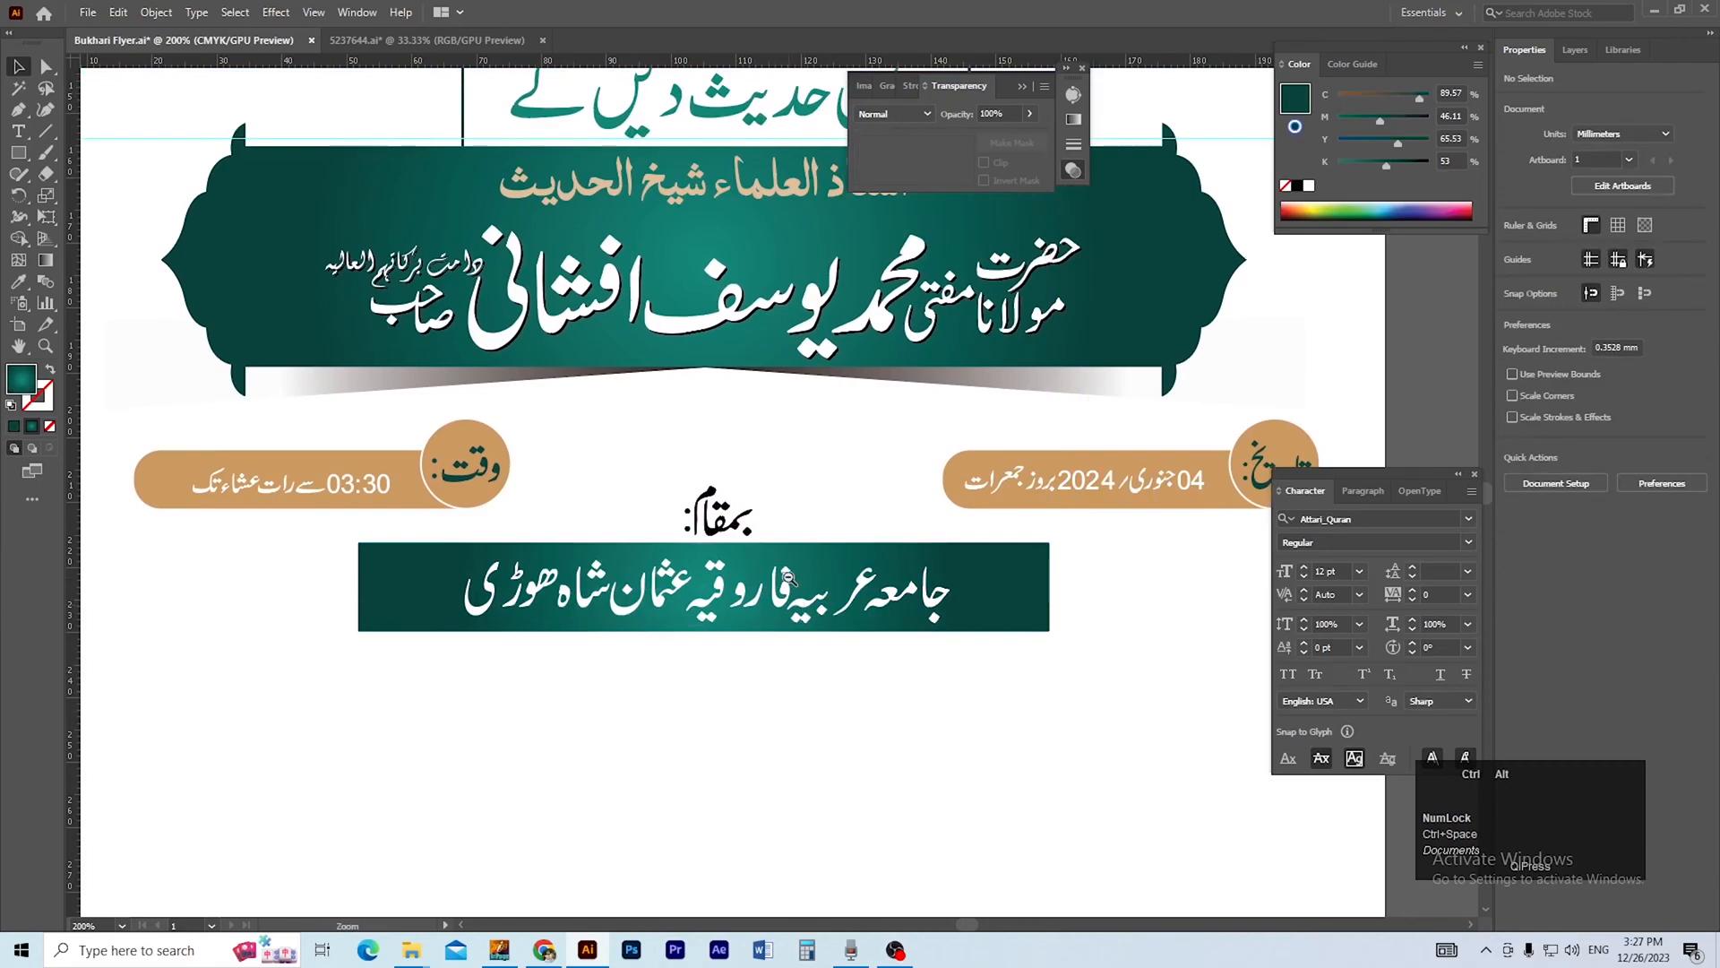
left_click(819, 713, "ctrl+alt")
left_click(800, 615, "ctrl")
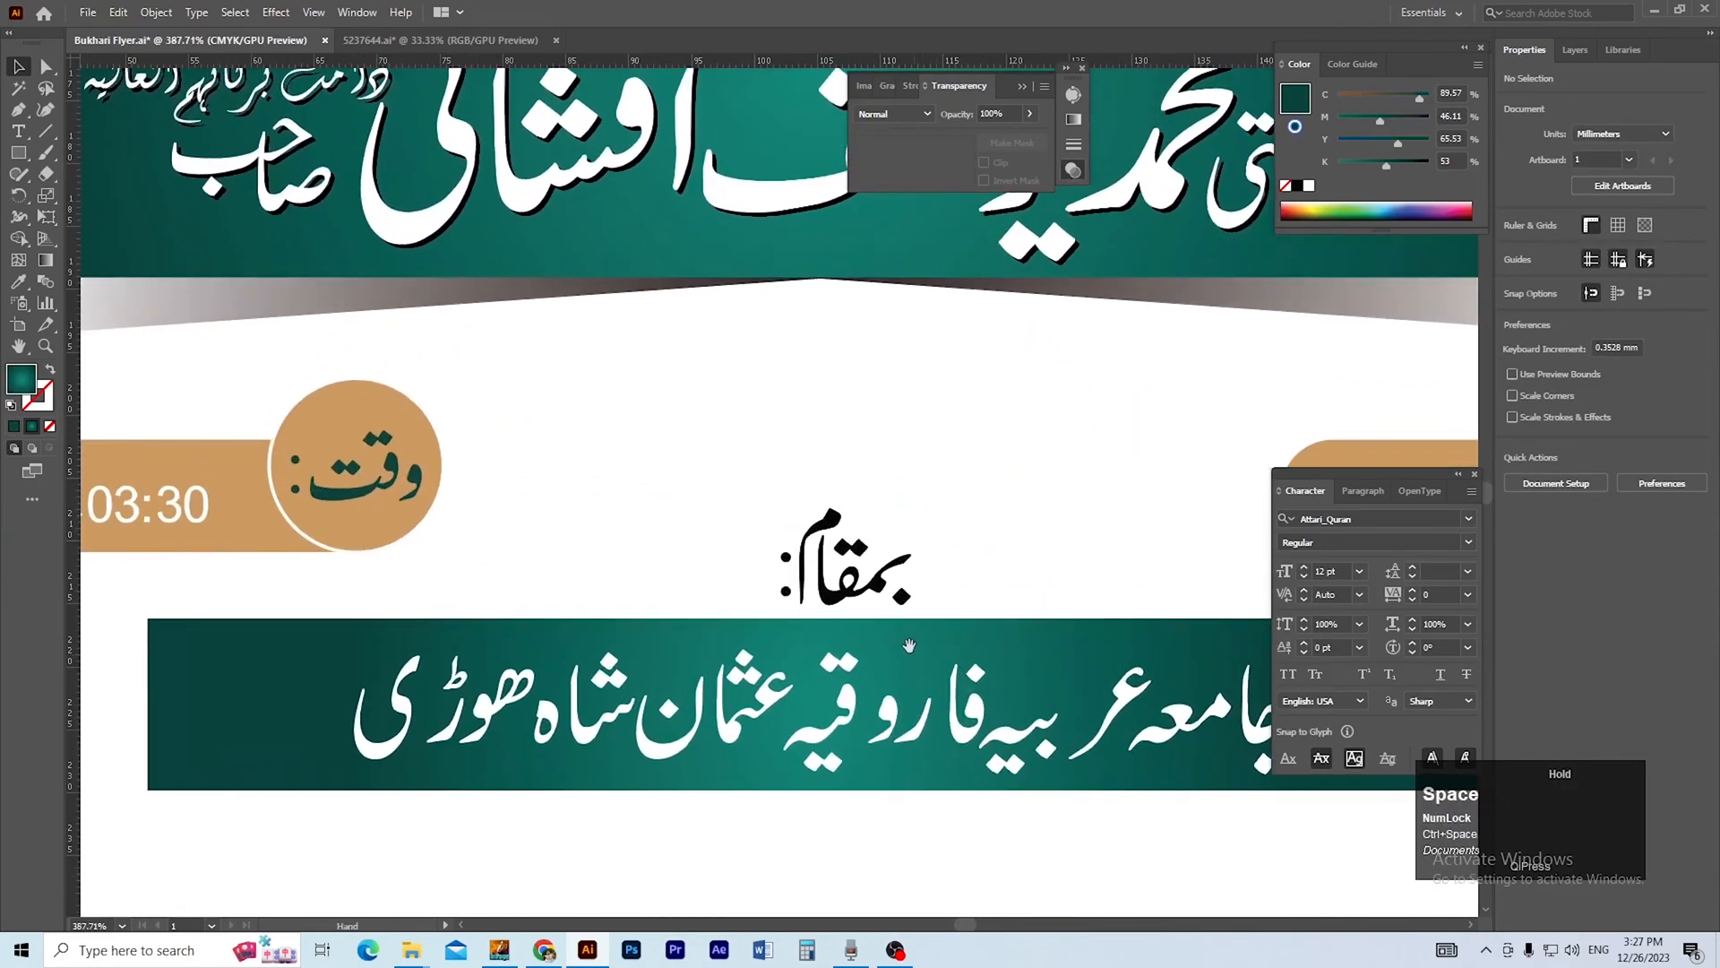
left_click_drag(829, 628, 732, 606)
left_click(724, 606, "ctrl")
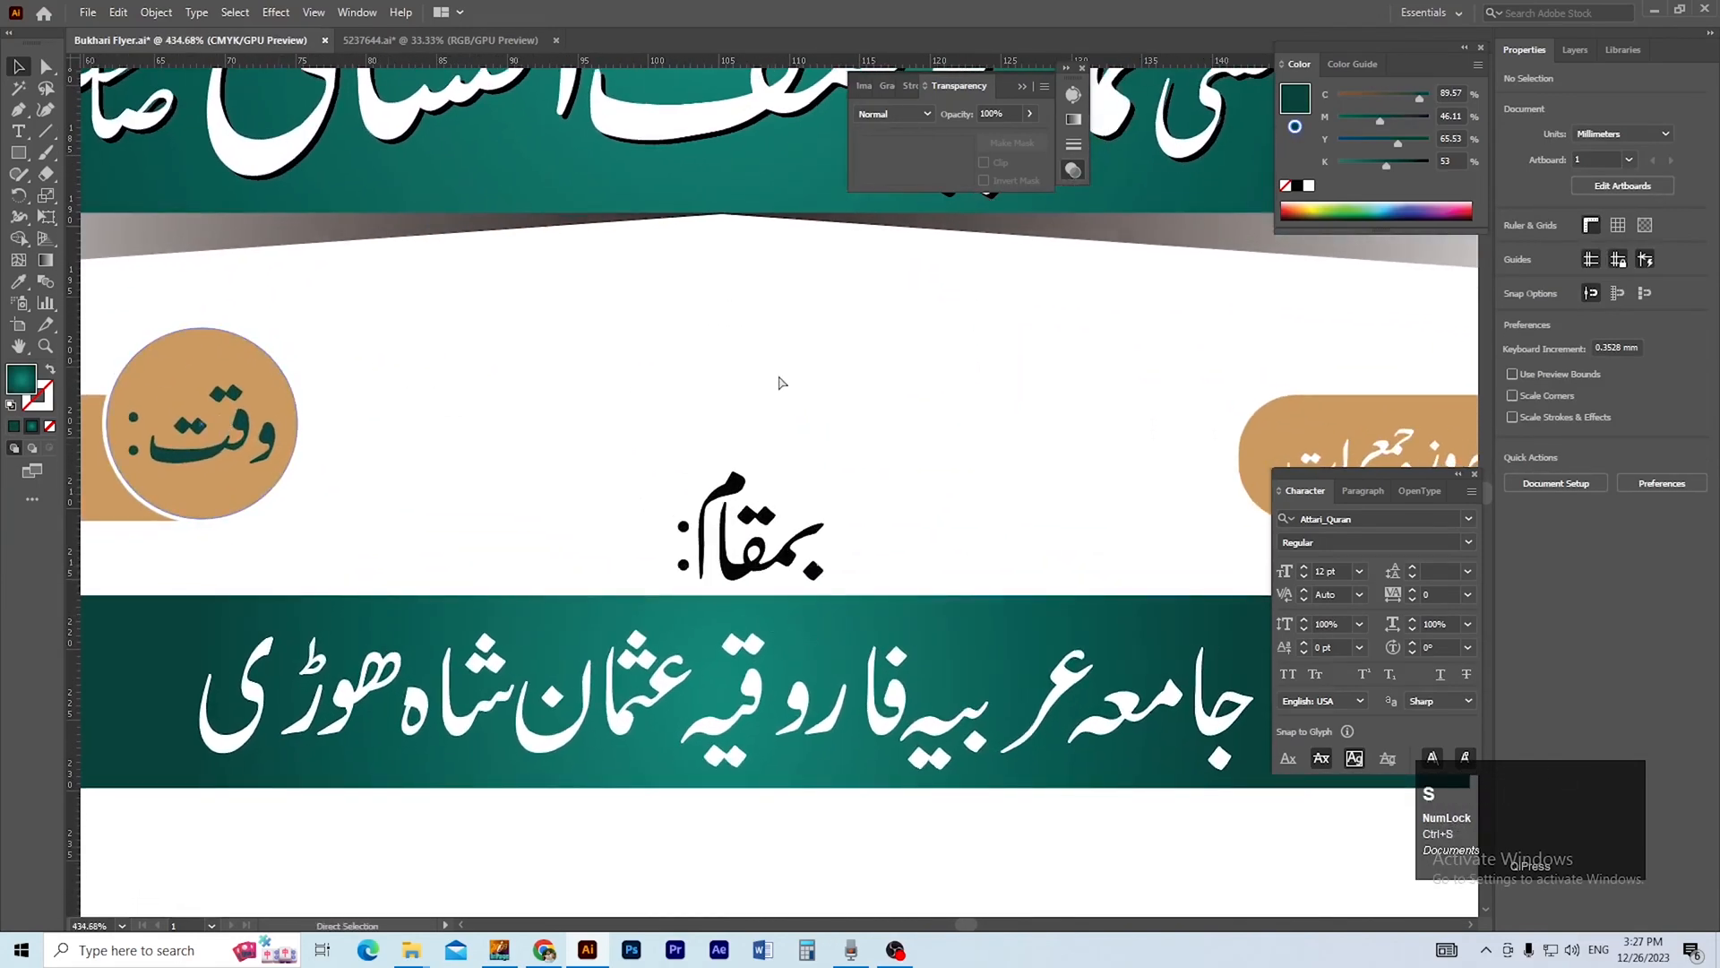
Duplicate the rounded outline around the heading and place the copy above the teal venue bar.
left_click(777, 372, "ctrl+alt")
left_click(776, 372, "ctrl+alt")
left_click(778, 374, "ctrl+alt")
left_click_drag(762, 319, 718, 276)
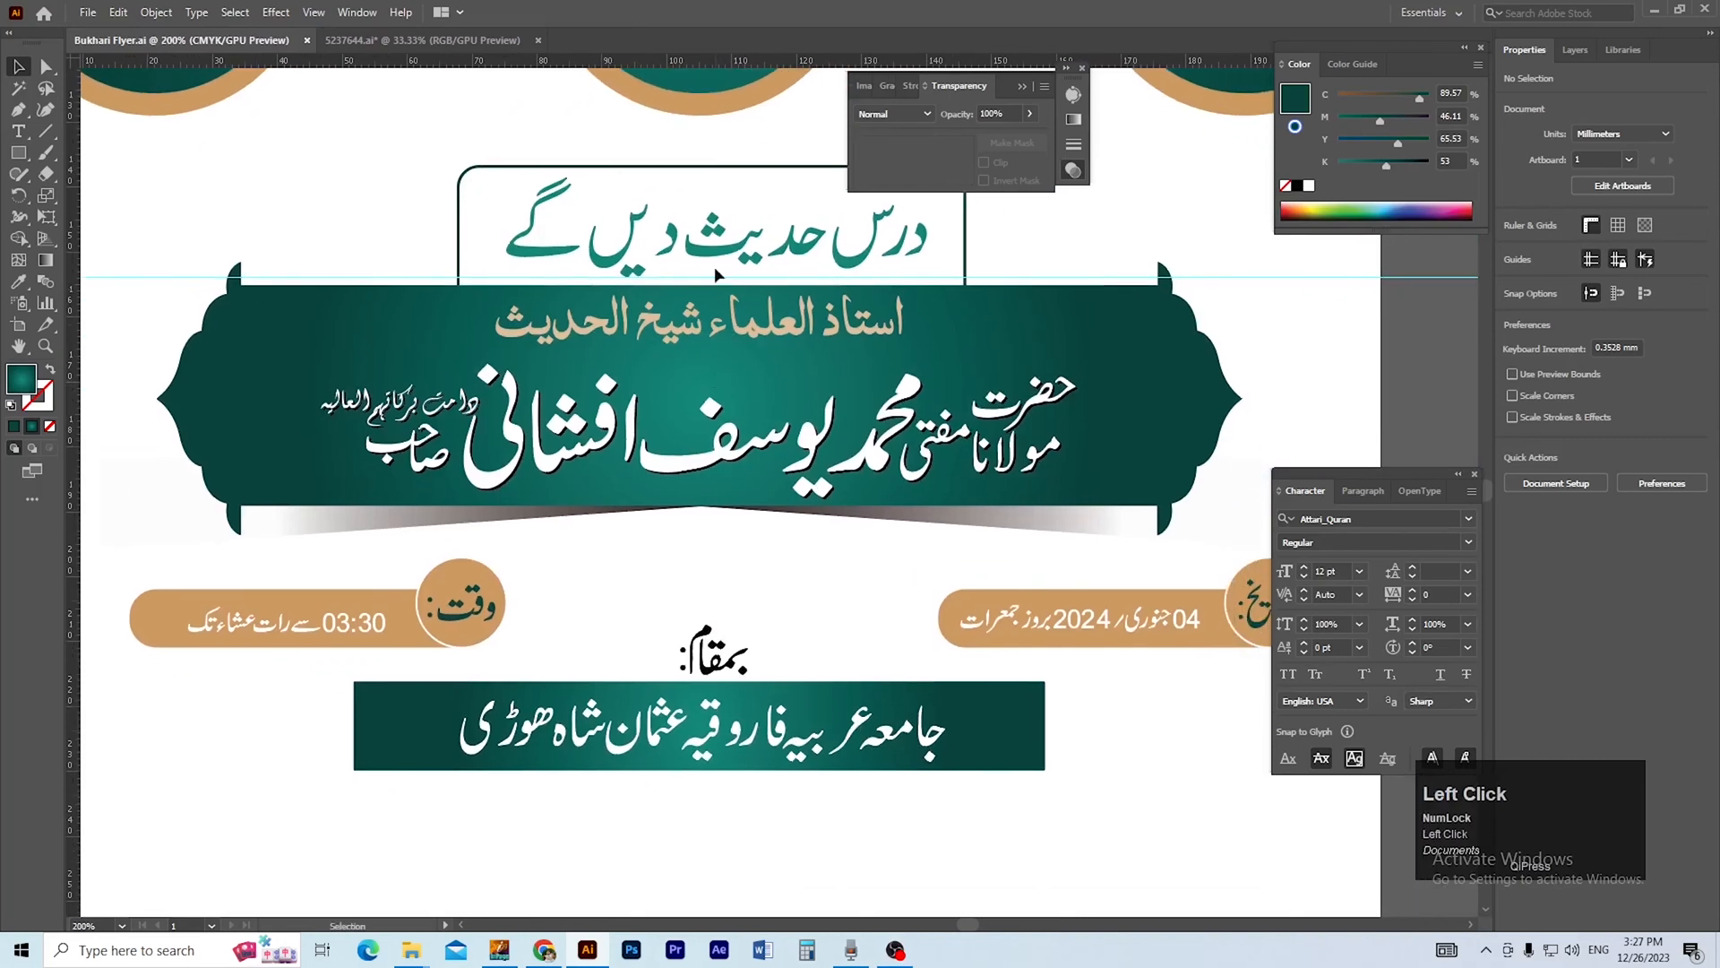
left_click(715, 168)
left_click_drag(715, 169, 739, 570)
left_click(854, 582, "ctrl")
left_click_drag(872, 587, 854, 574)
Narrow the copied outline to about 21 mm, keeping its rounded corners, and place it around the بمقام: label.
key("a")
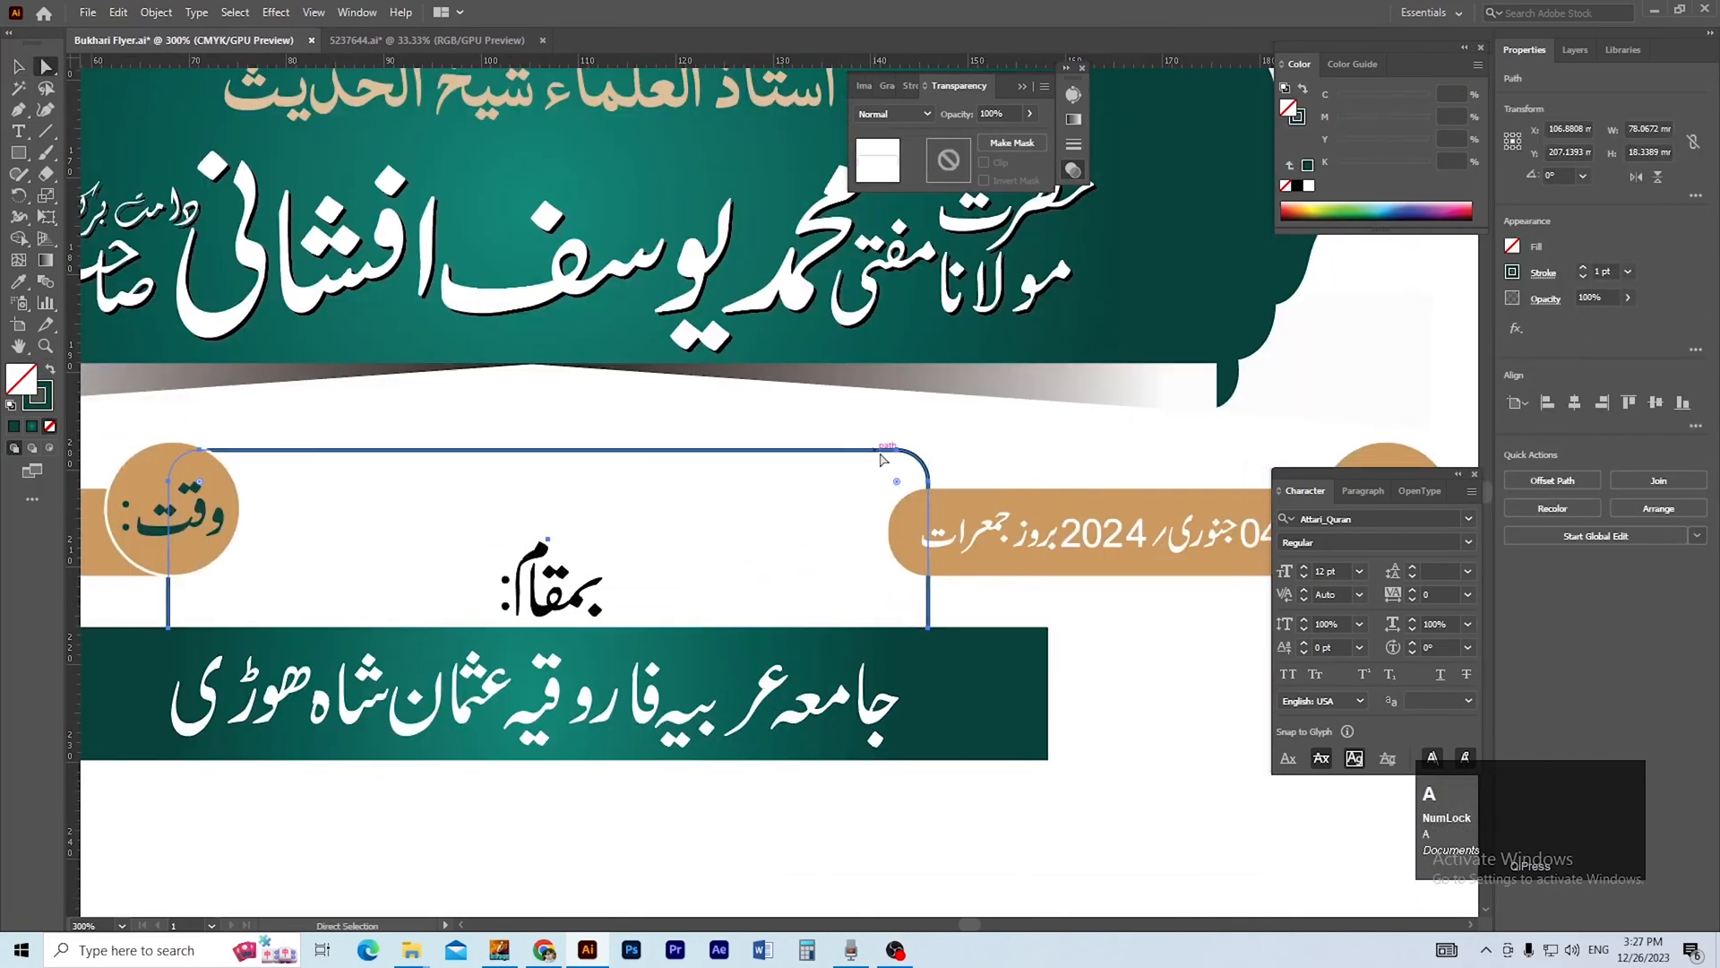
left_click(899, 455)
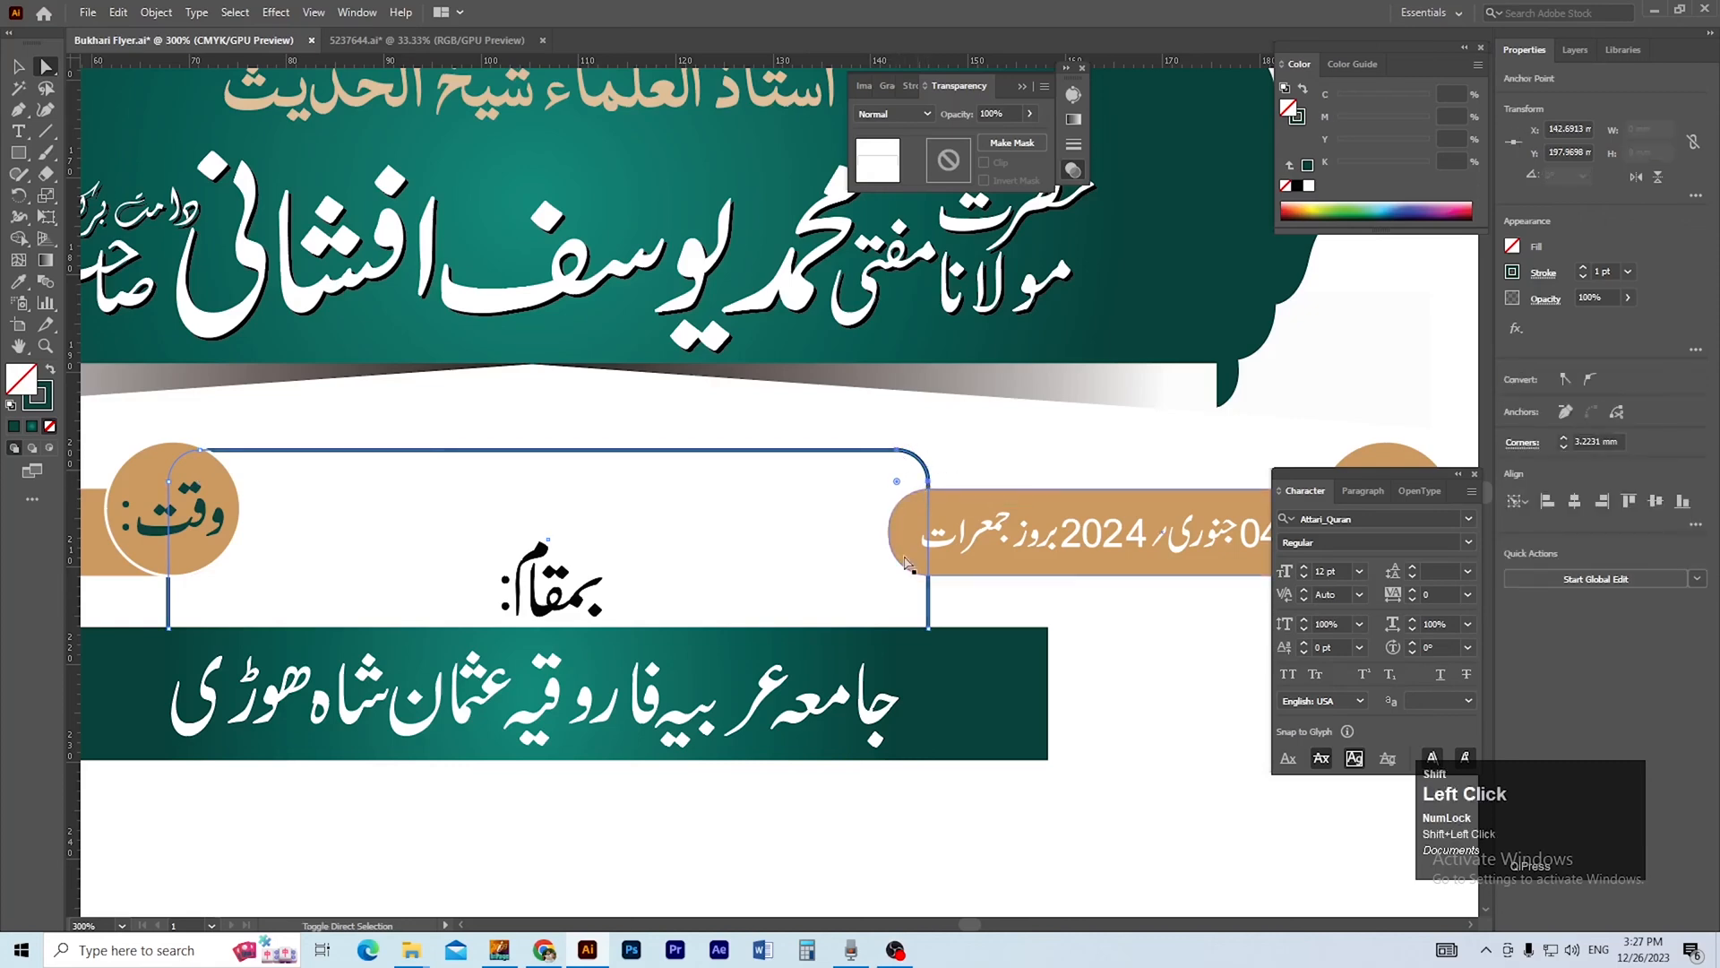
left_click_drag(931, 634, 375, 627)
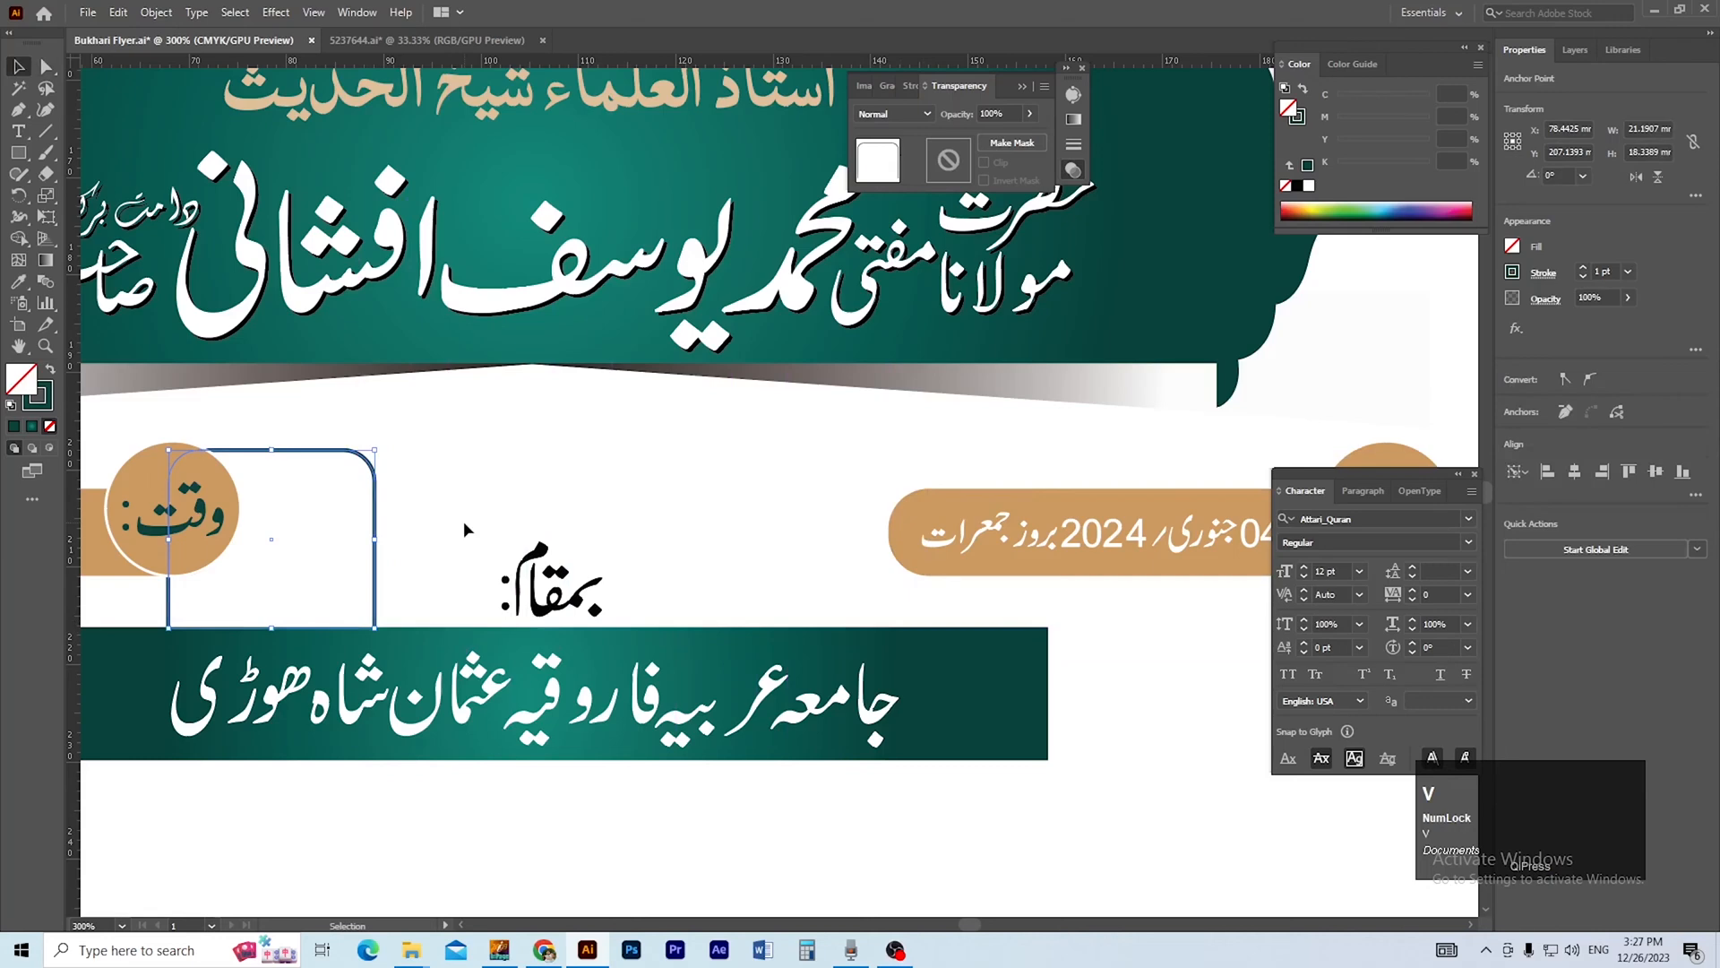
key("v")
left_click(378, 530)
left_click_drag(378, 542, 682, 541)
Shorten the outline's legs to a height of about 6.8 mm and lower it around the label.
key("a")
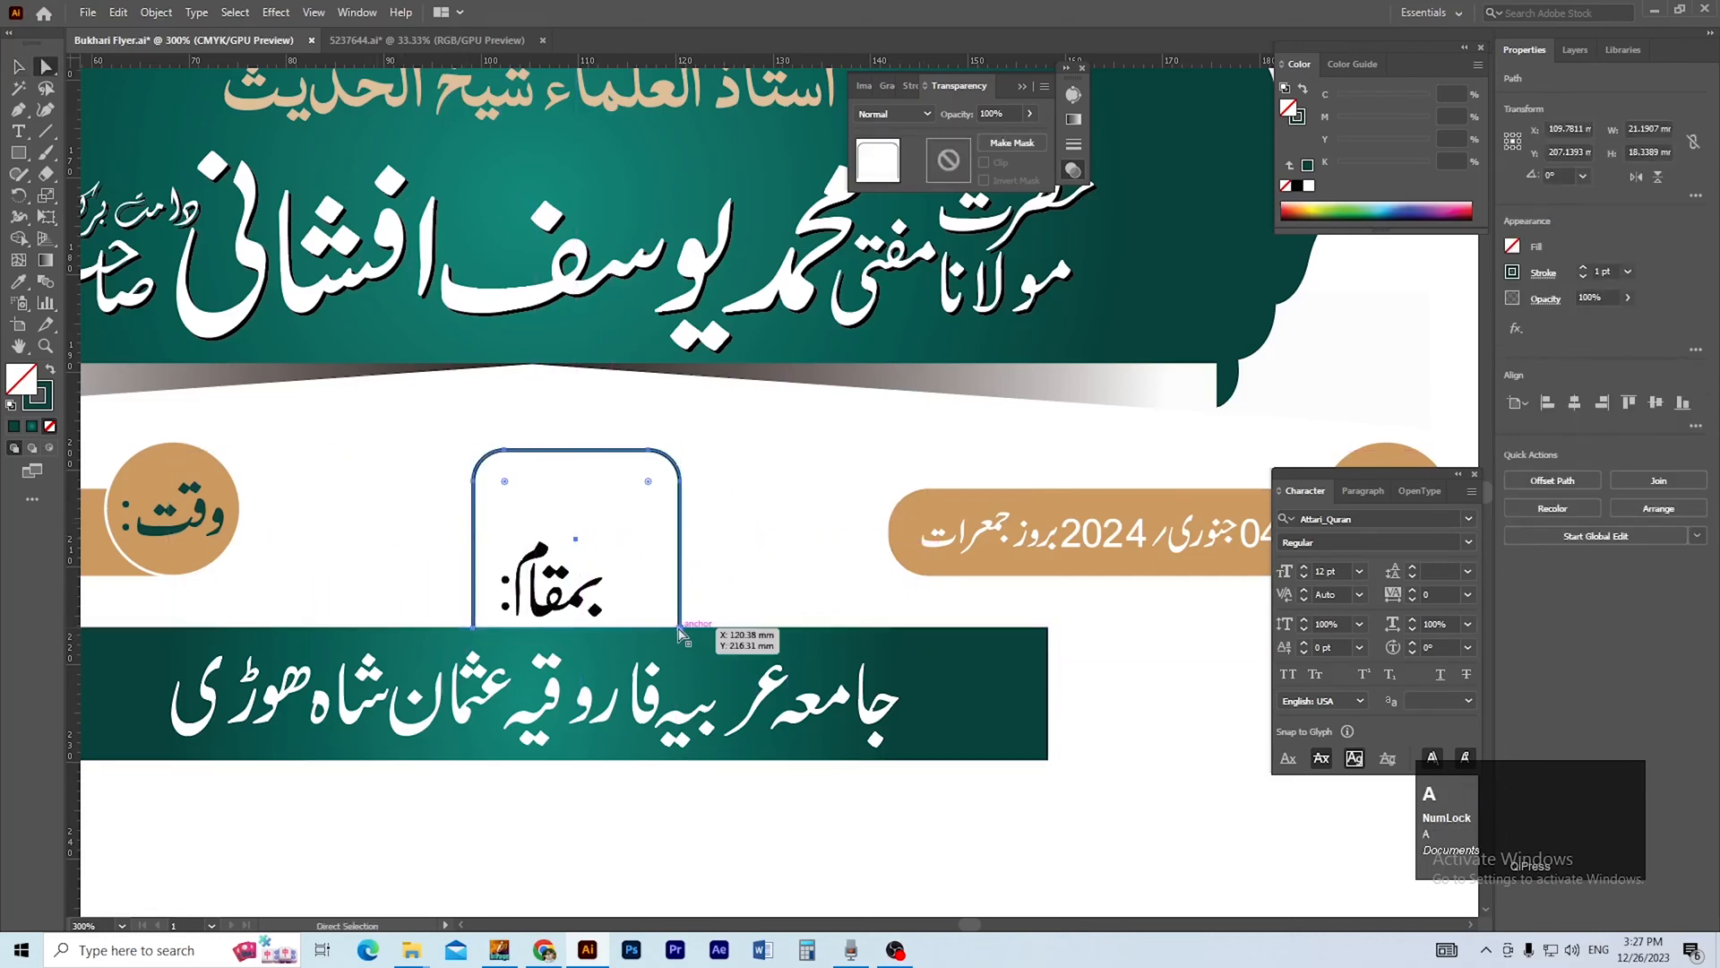
left_click(680, 628)
left_click_drag(679, 630, 684, 522)
key("v")
left_click(618, 484)
left_click_drag(617, 461, 593, 541)
Centre the small outline and the بمقام: label horizontally on the artboard.
left_click(577, 598, "ctrl")
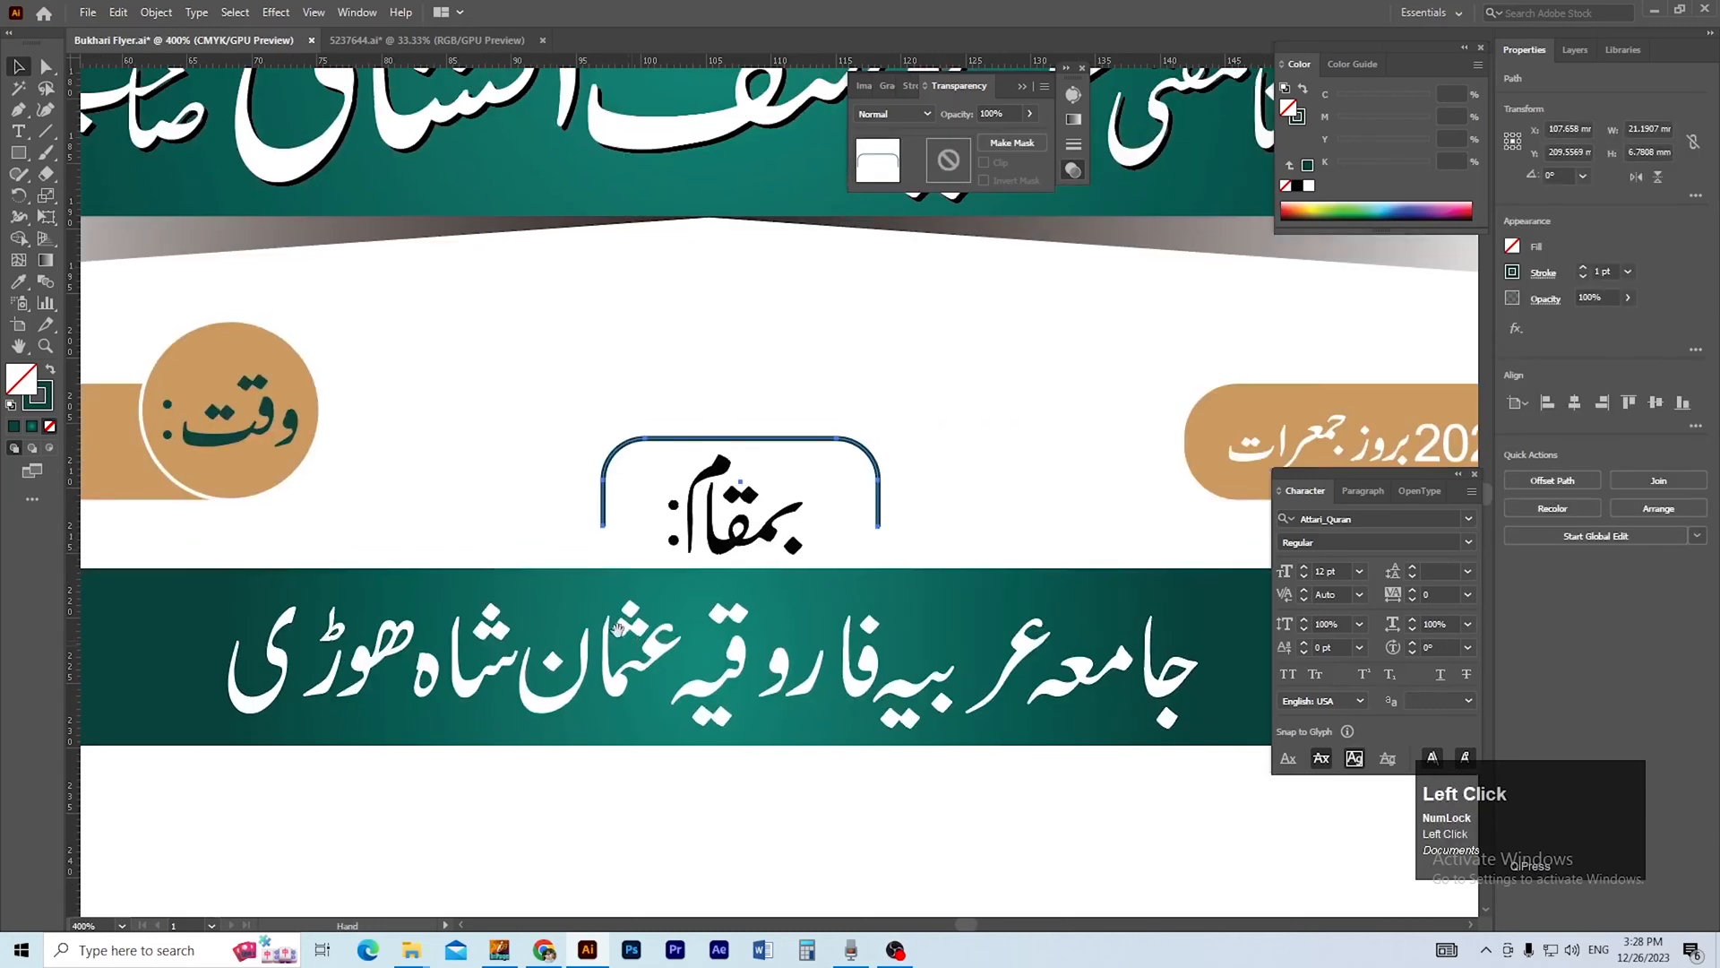
left_click(1574, 404)
left_click(989, 529)
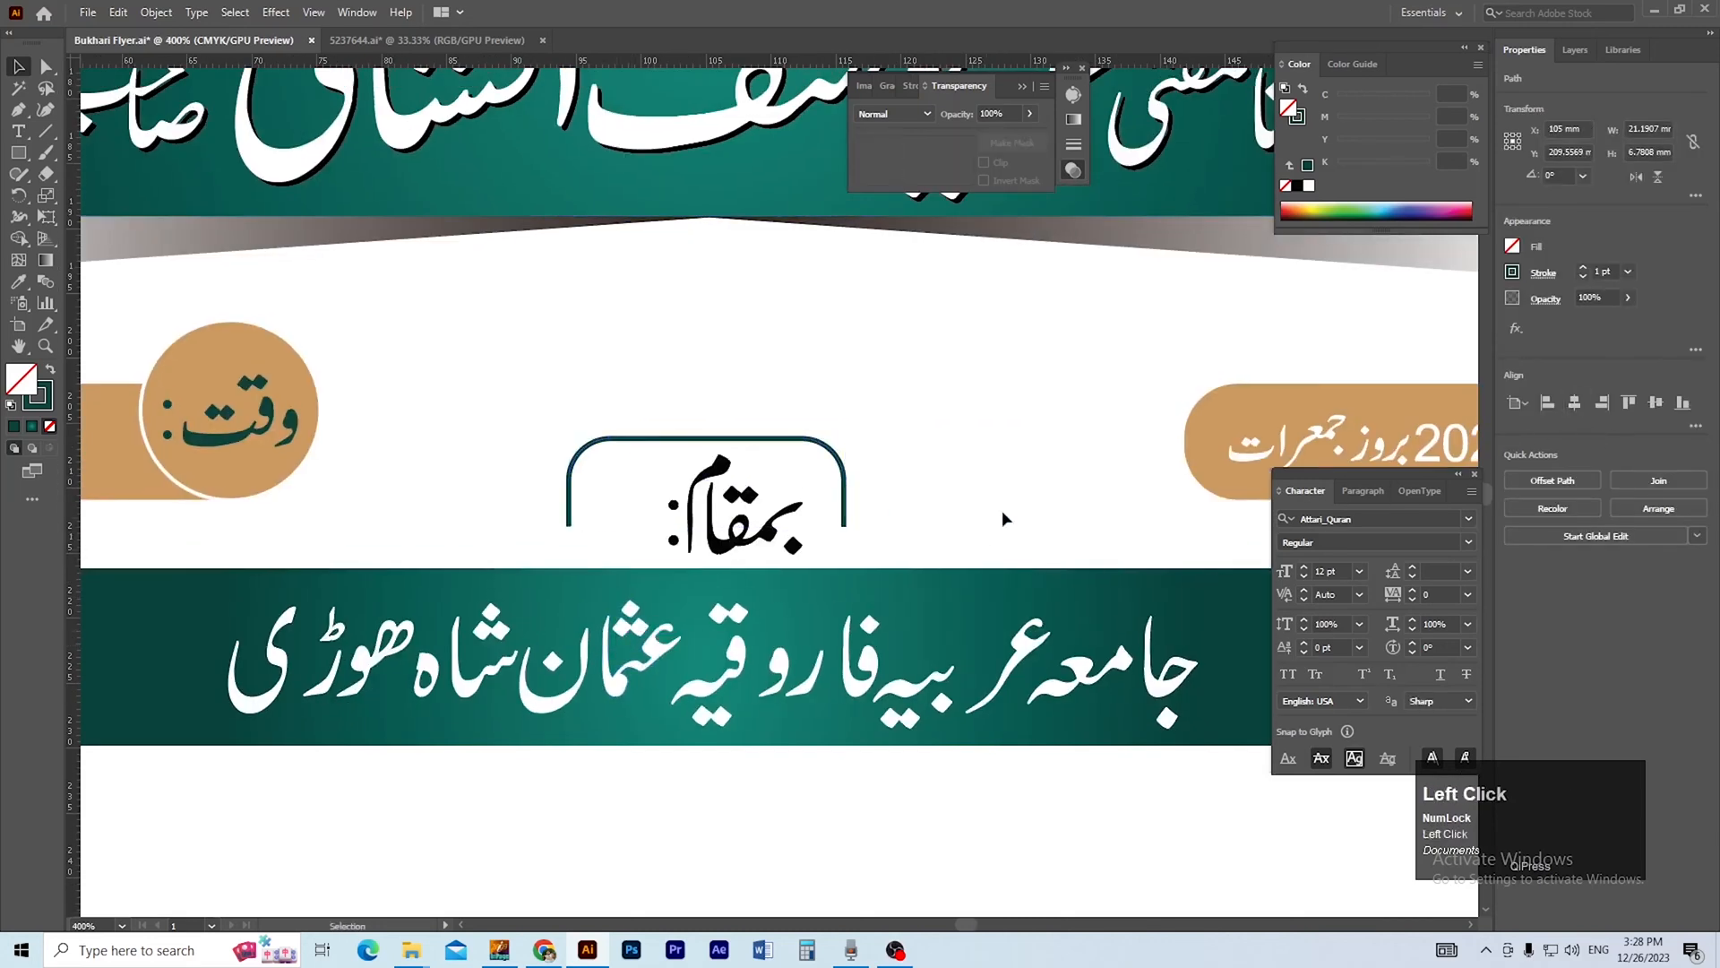
left_click(798, 545)
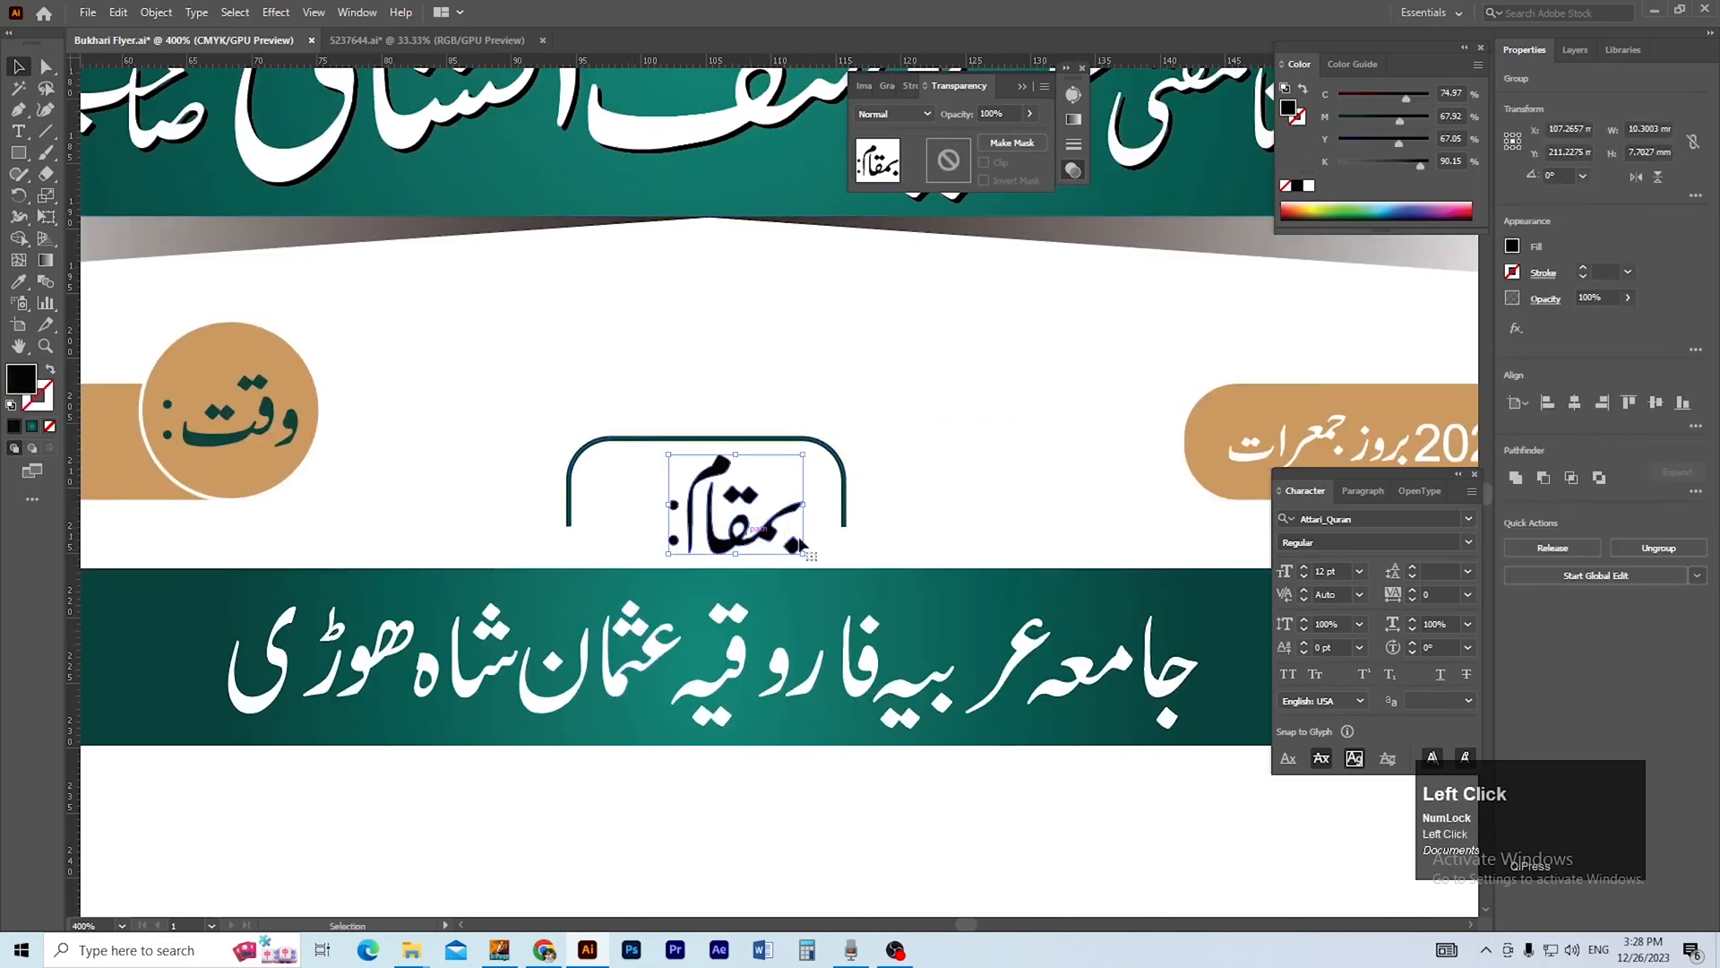
left_click(1576, 404)
Extend both lower ends of the small outline down to the teal bar and save the flyer.
left_click(860, 527)
key("a")
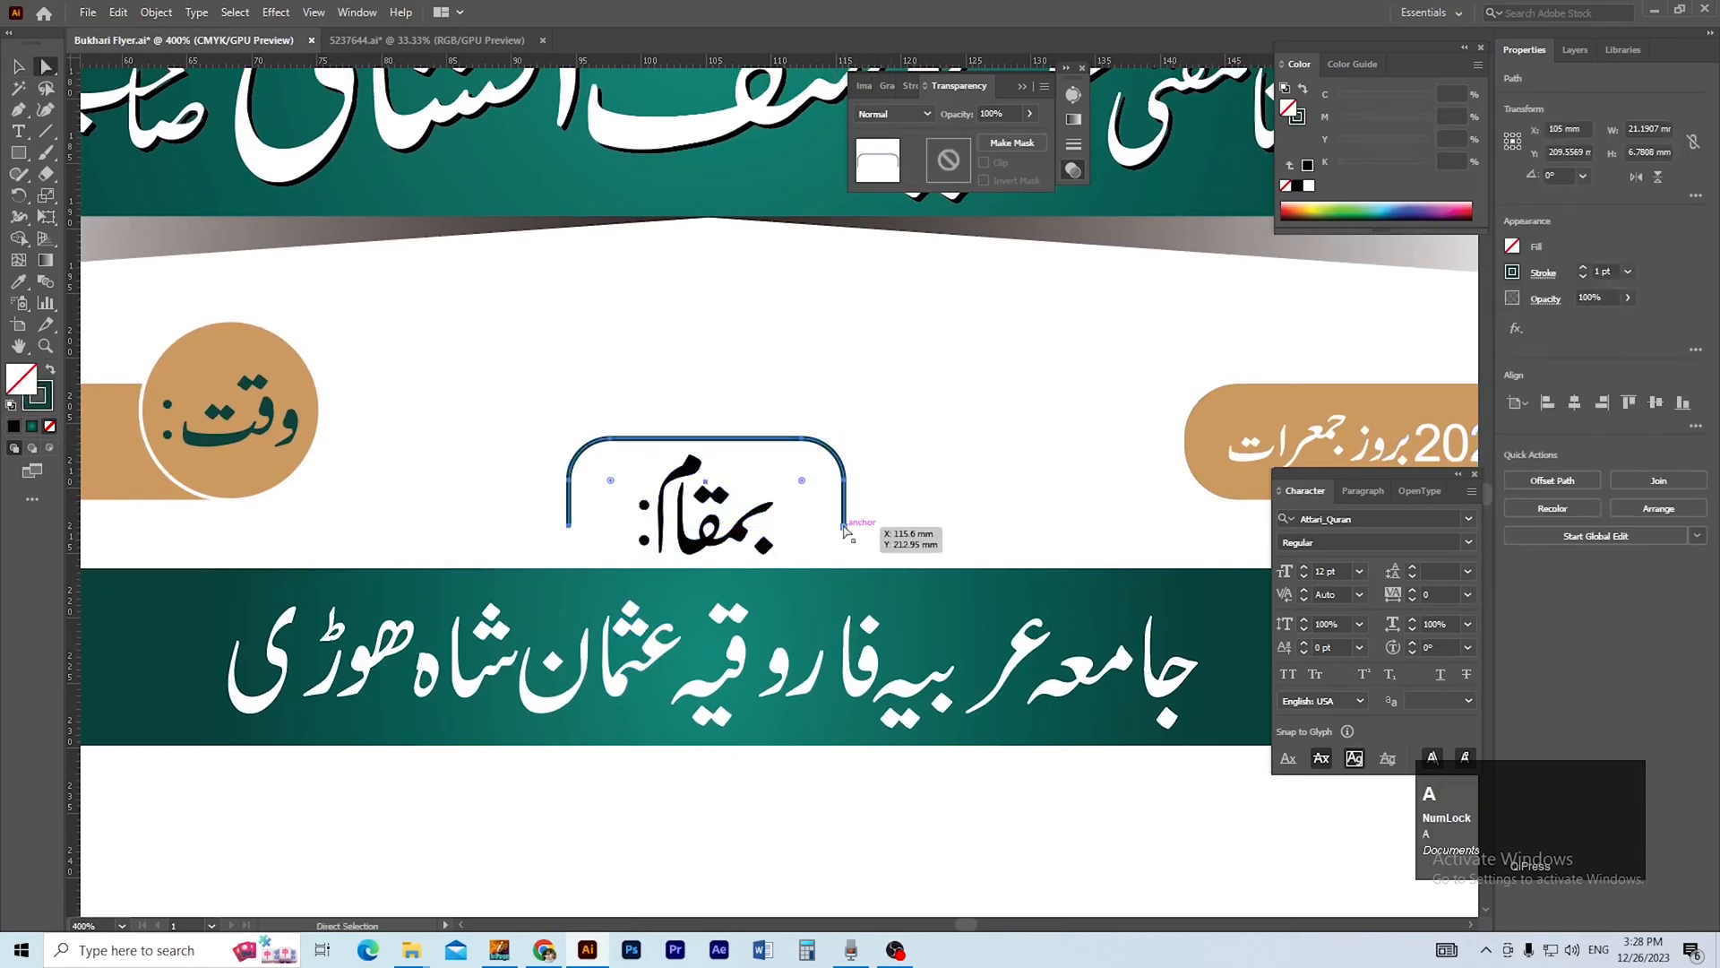
left_click(844, 526)
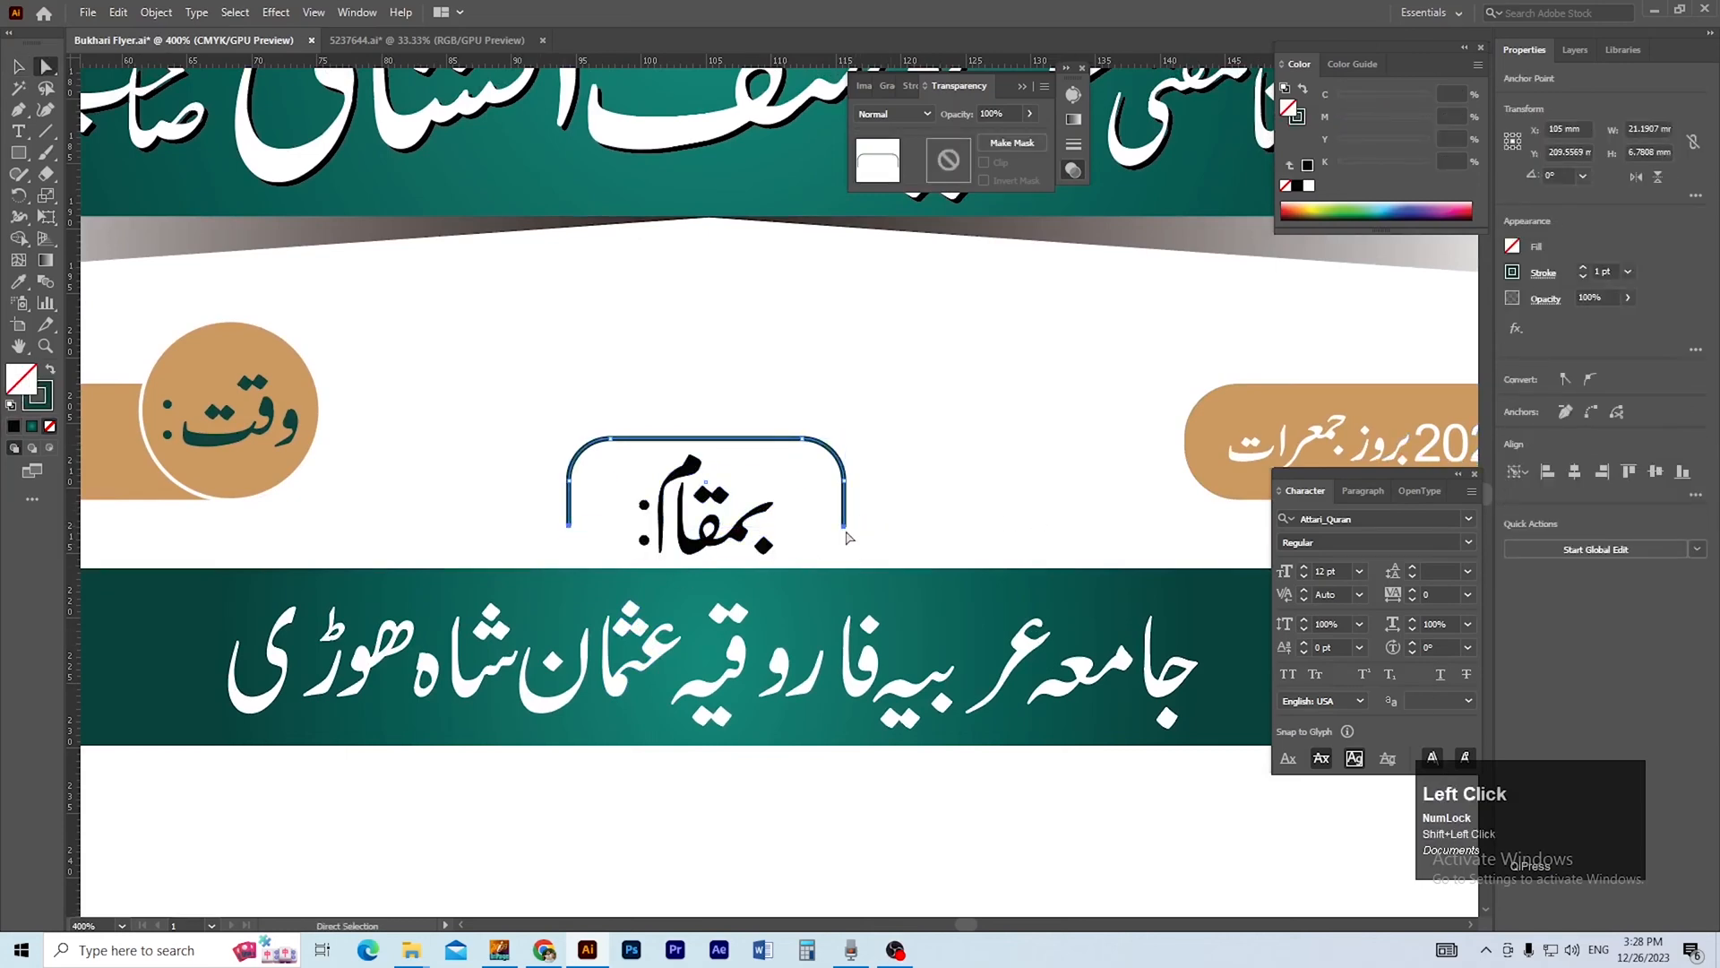
left_click_drag(844, 527, 839, 613)
left_click(912, 537)
key("ctrl+space")
left_click(838, 554, "ctrl+alt")
left_click(820, 547, "ctrl+alt")
left_click(819, 545, "ctrl+alt")
left_click(818, 545, "ctrl+alt")
left_click(751, 494, "ctrl+alt")
left_click_drag(714, 560, 802, 600)
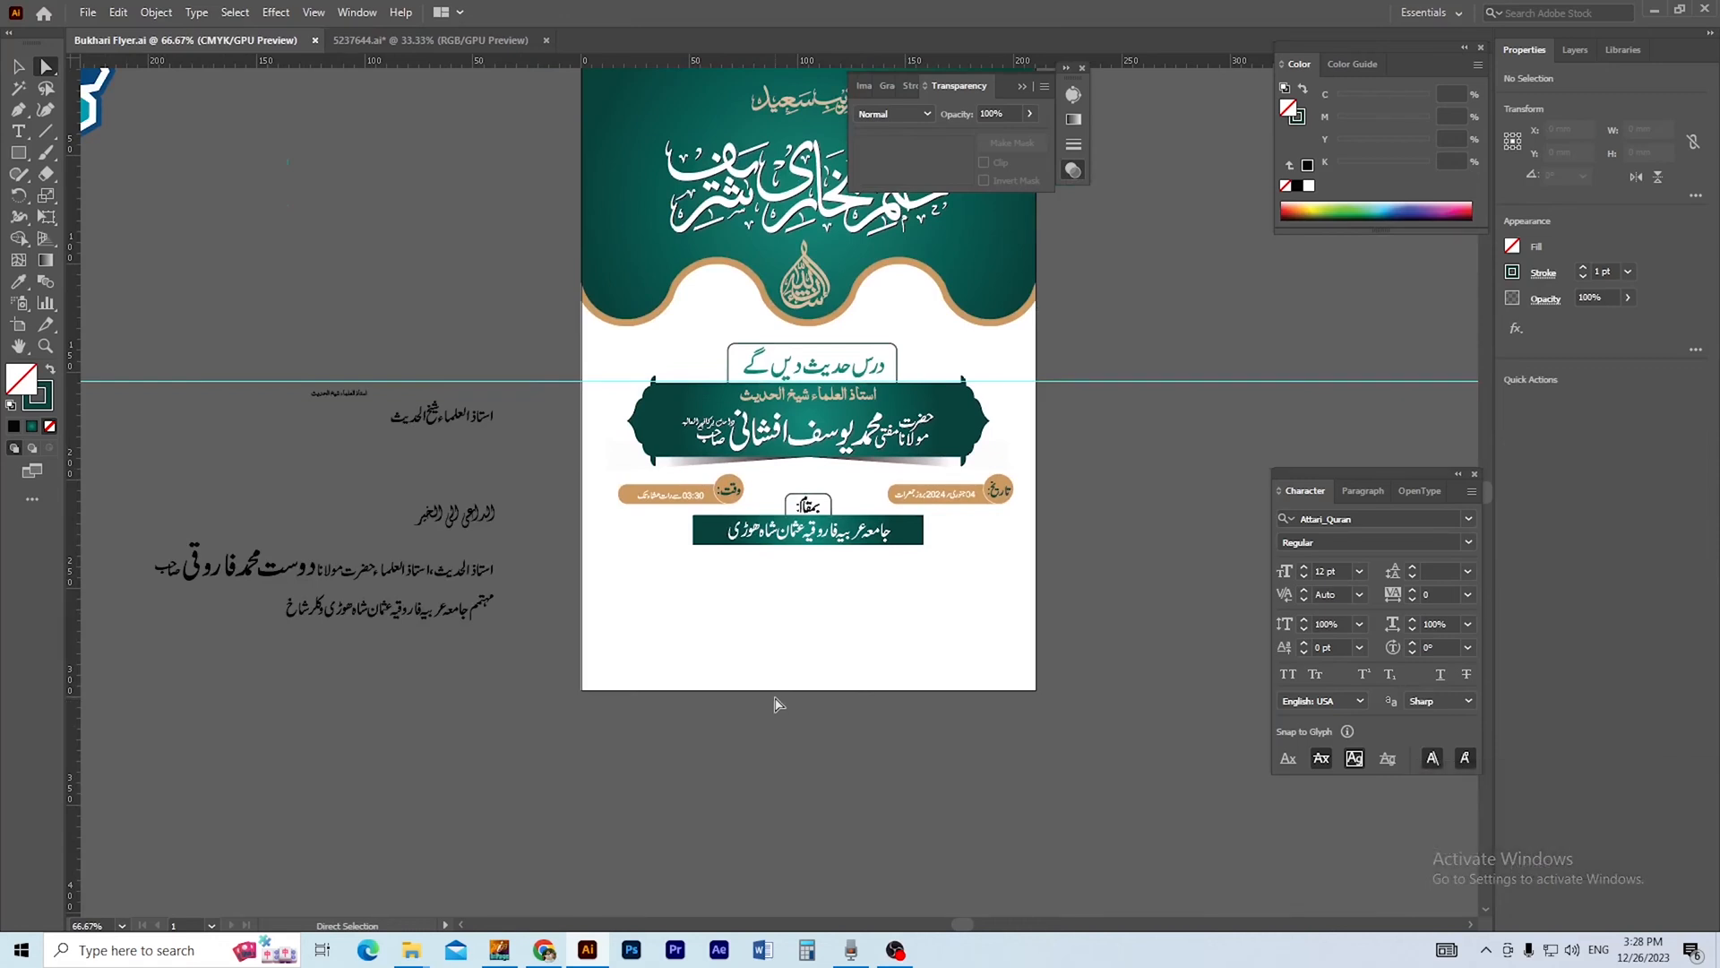
Draw a rectangle about 145.6 mm wide and 20.8 mm high beneath the venue bar and fully round its corners.
left_click(743, 685, "ctrl")
left_click_drag(741, 634, 737, 623)
left_click_drag(553, 612, 588, 611)
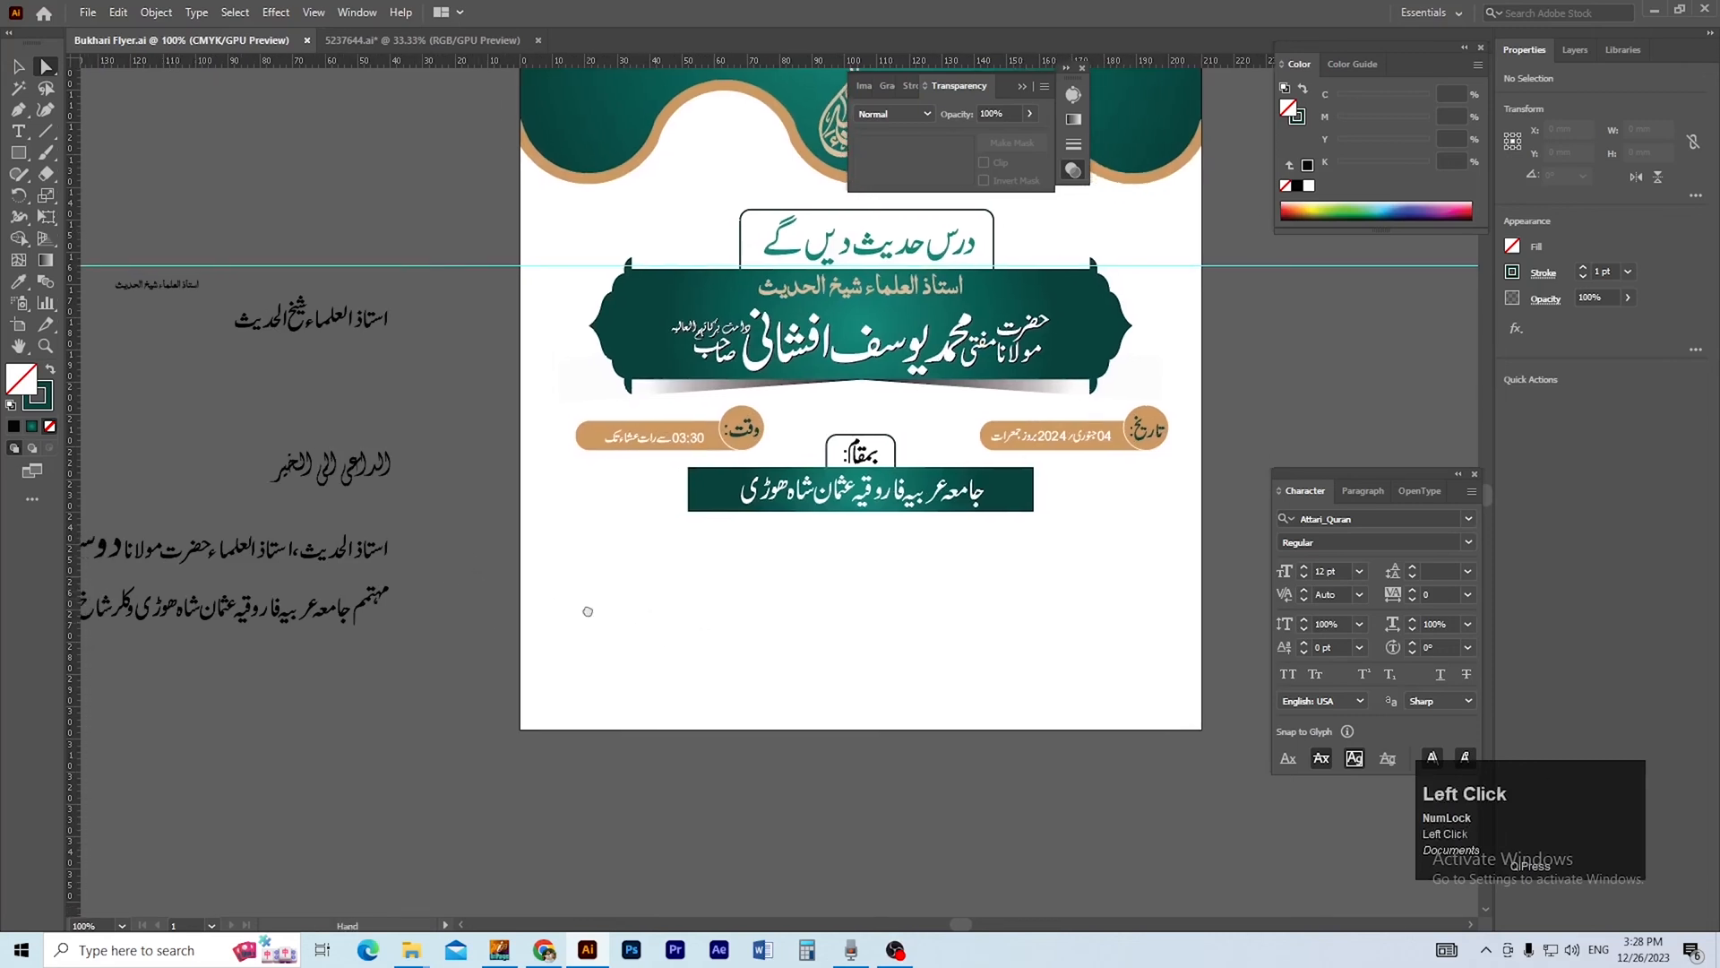
left_click(243, 439)
key("v")
key("ctrl+space")
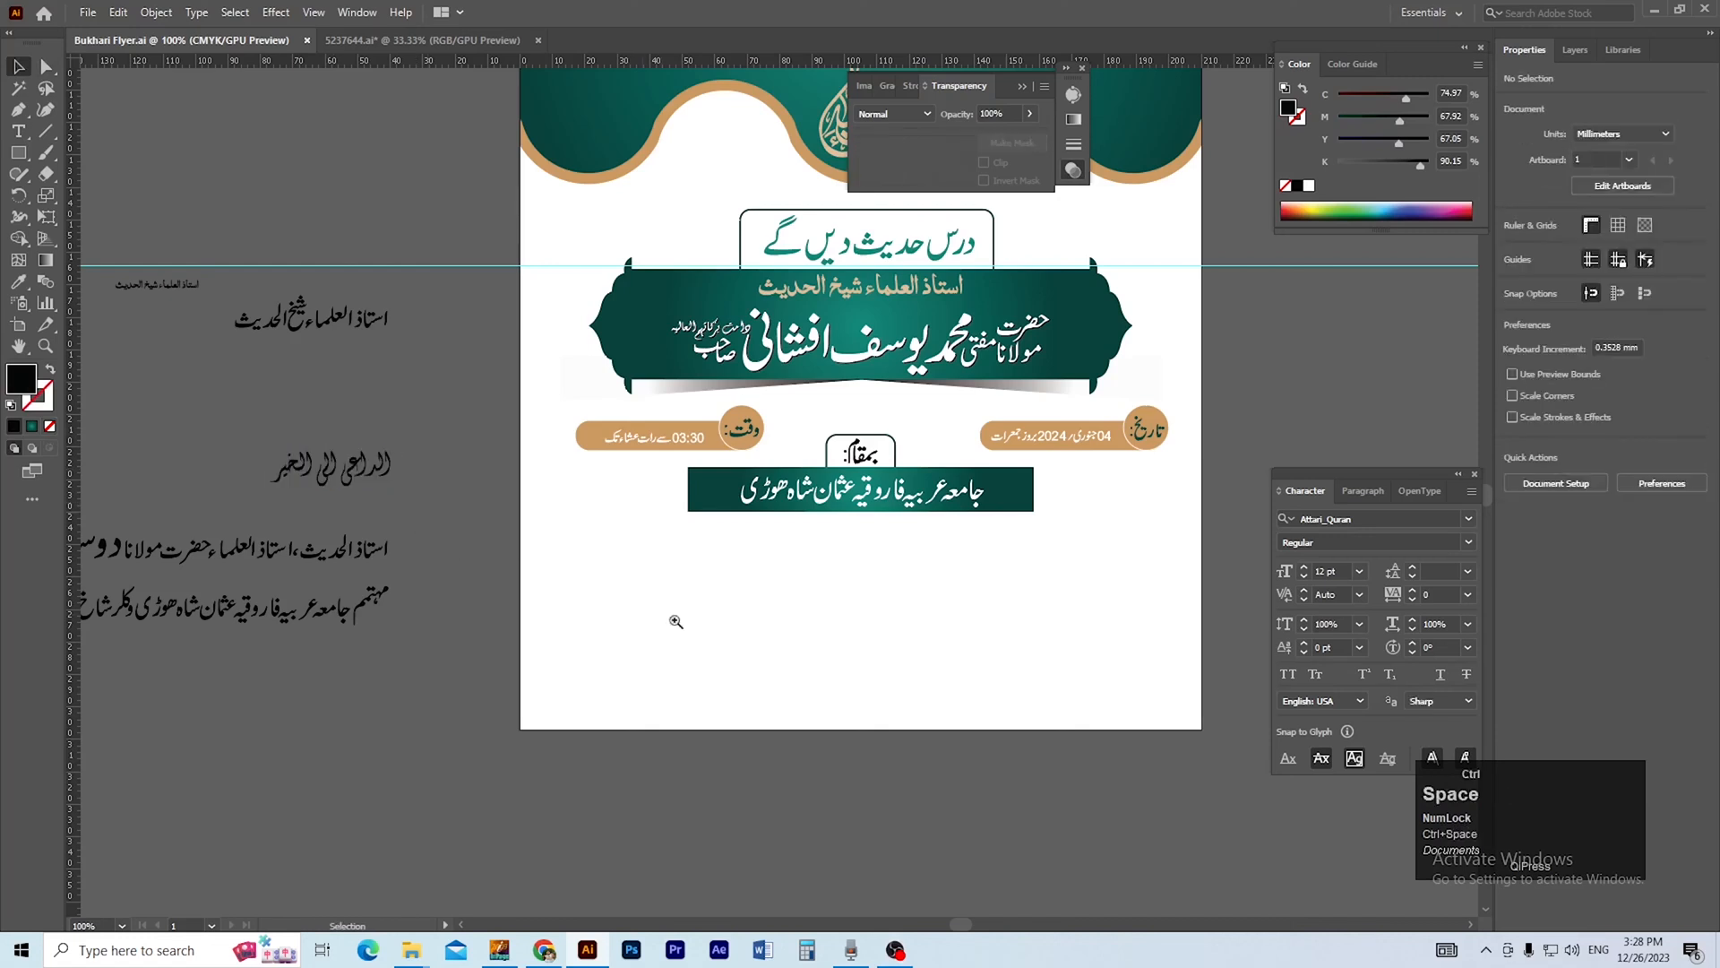
left_click(818, 630)
left_click_drag(818, 618, 677, 695)
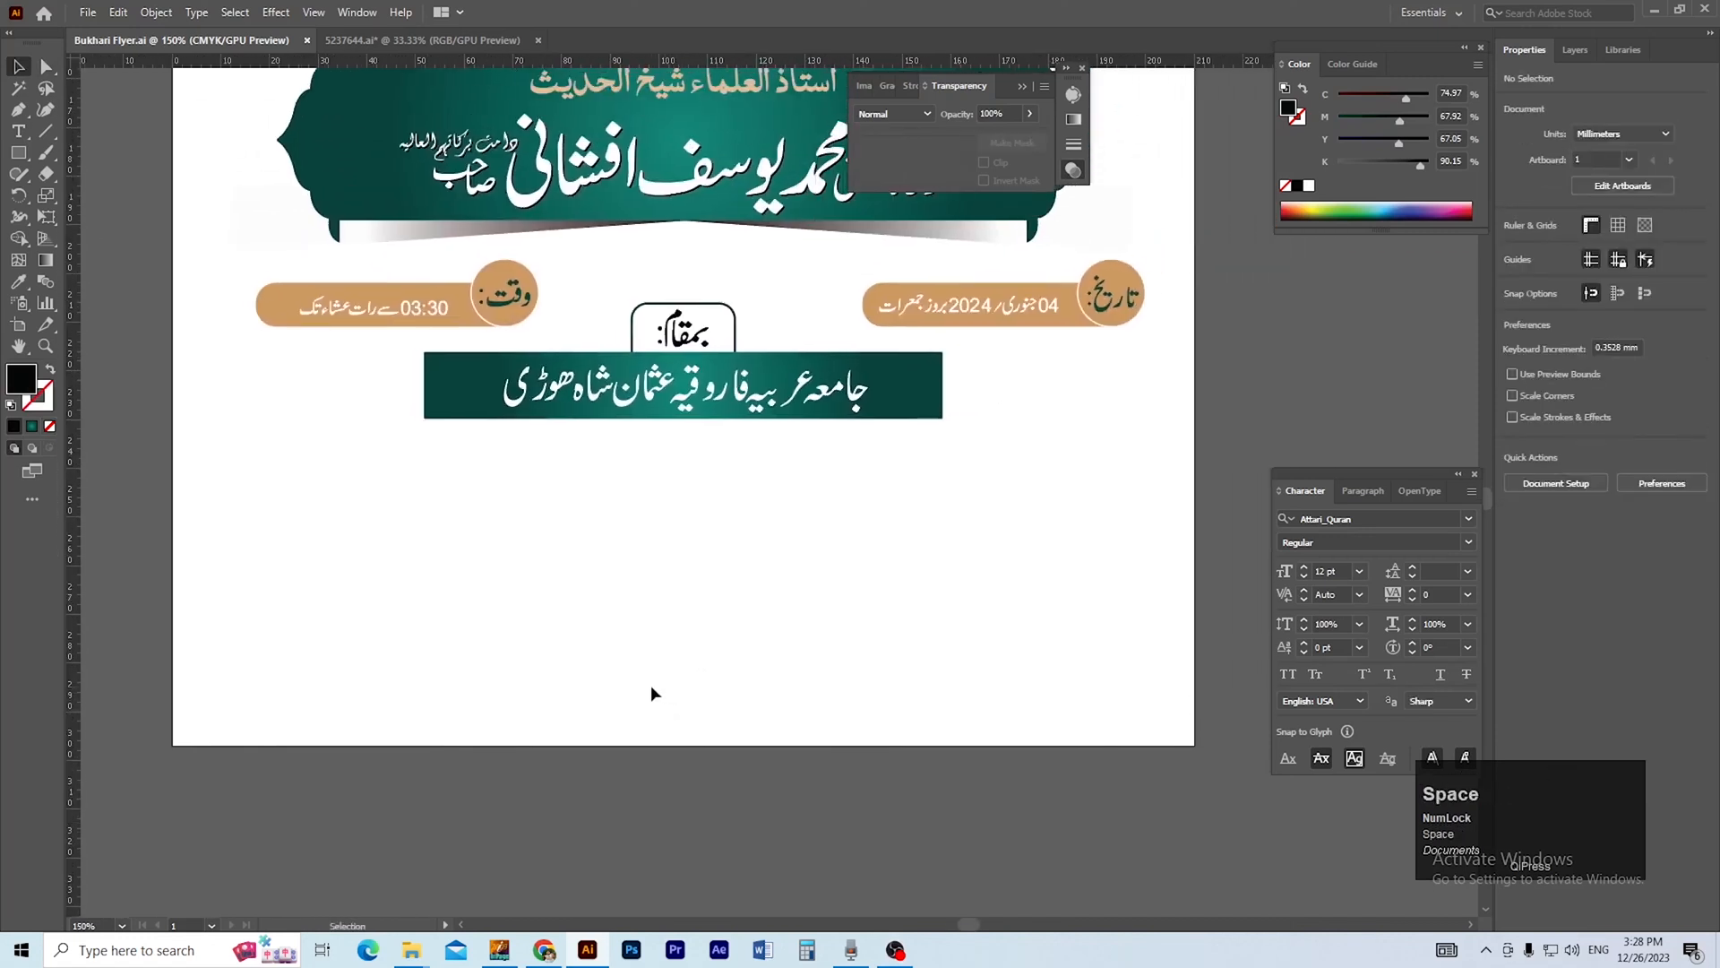
mouse_move(300, 495)
left_mouse_down()
mouse_move(979, 615)
mouse_move(1010, 595)
left_mouse_up()
key("a")
left_click_drag(313, 508, 391, 518)
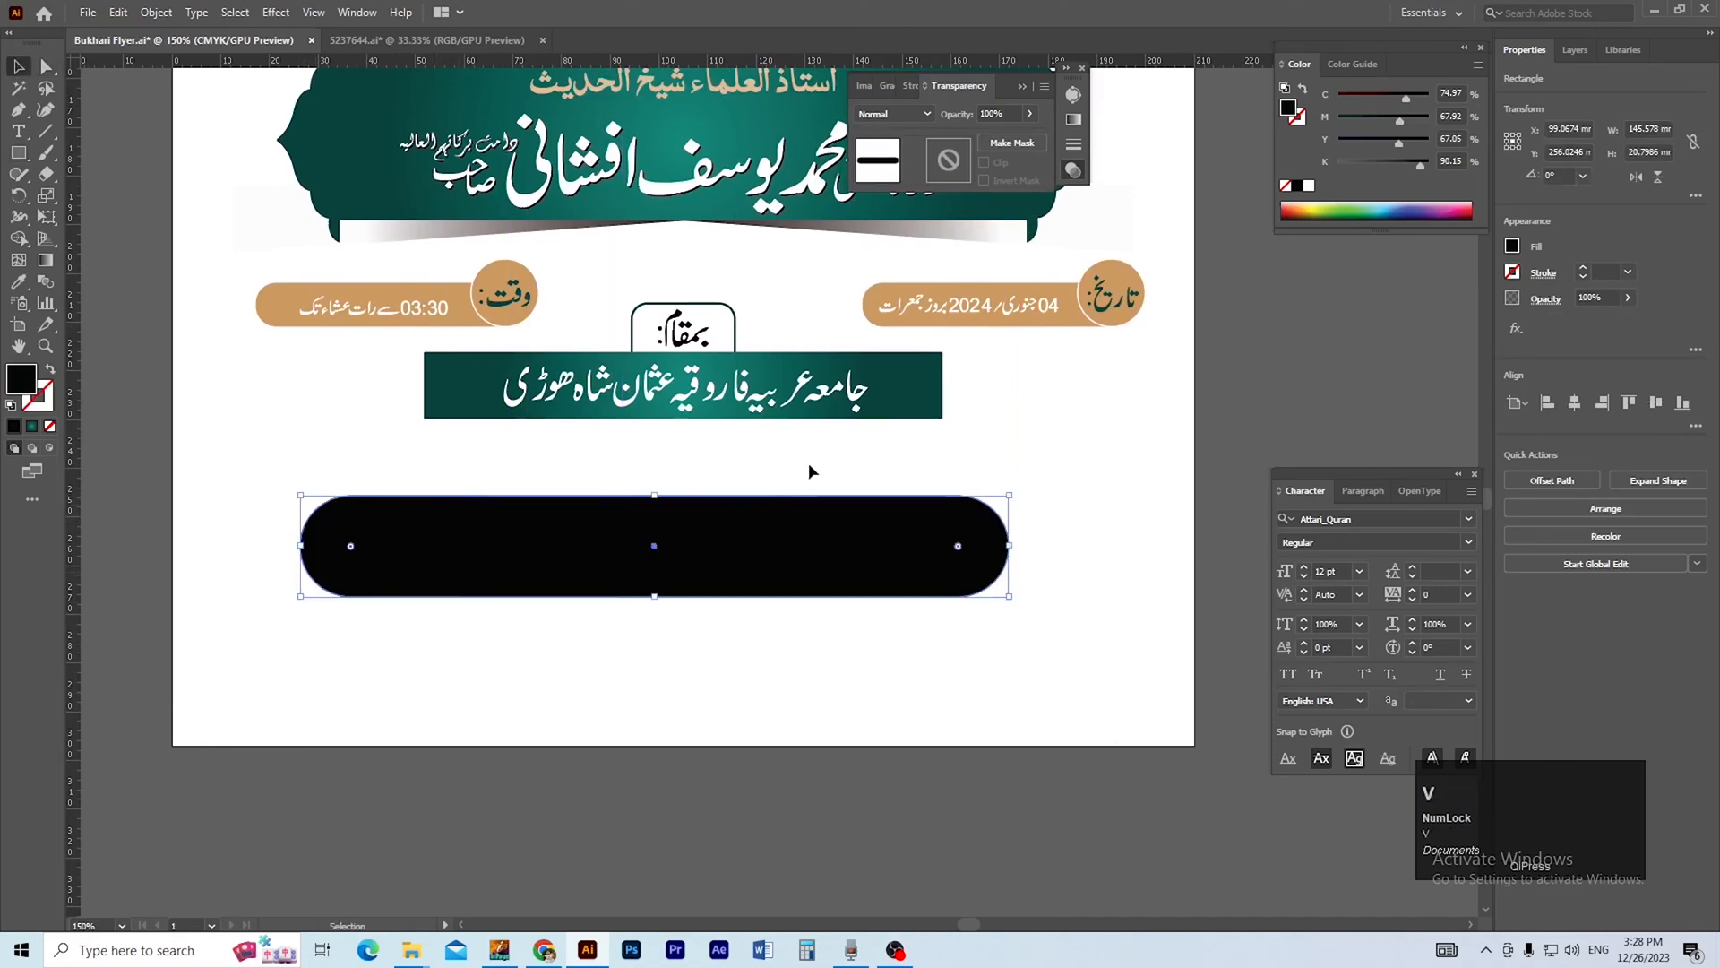
key("ctrl+minus")
Fill the large rounded rectangle with the gold sampled from the date pill.
key("i")
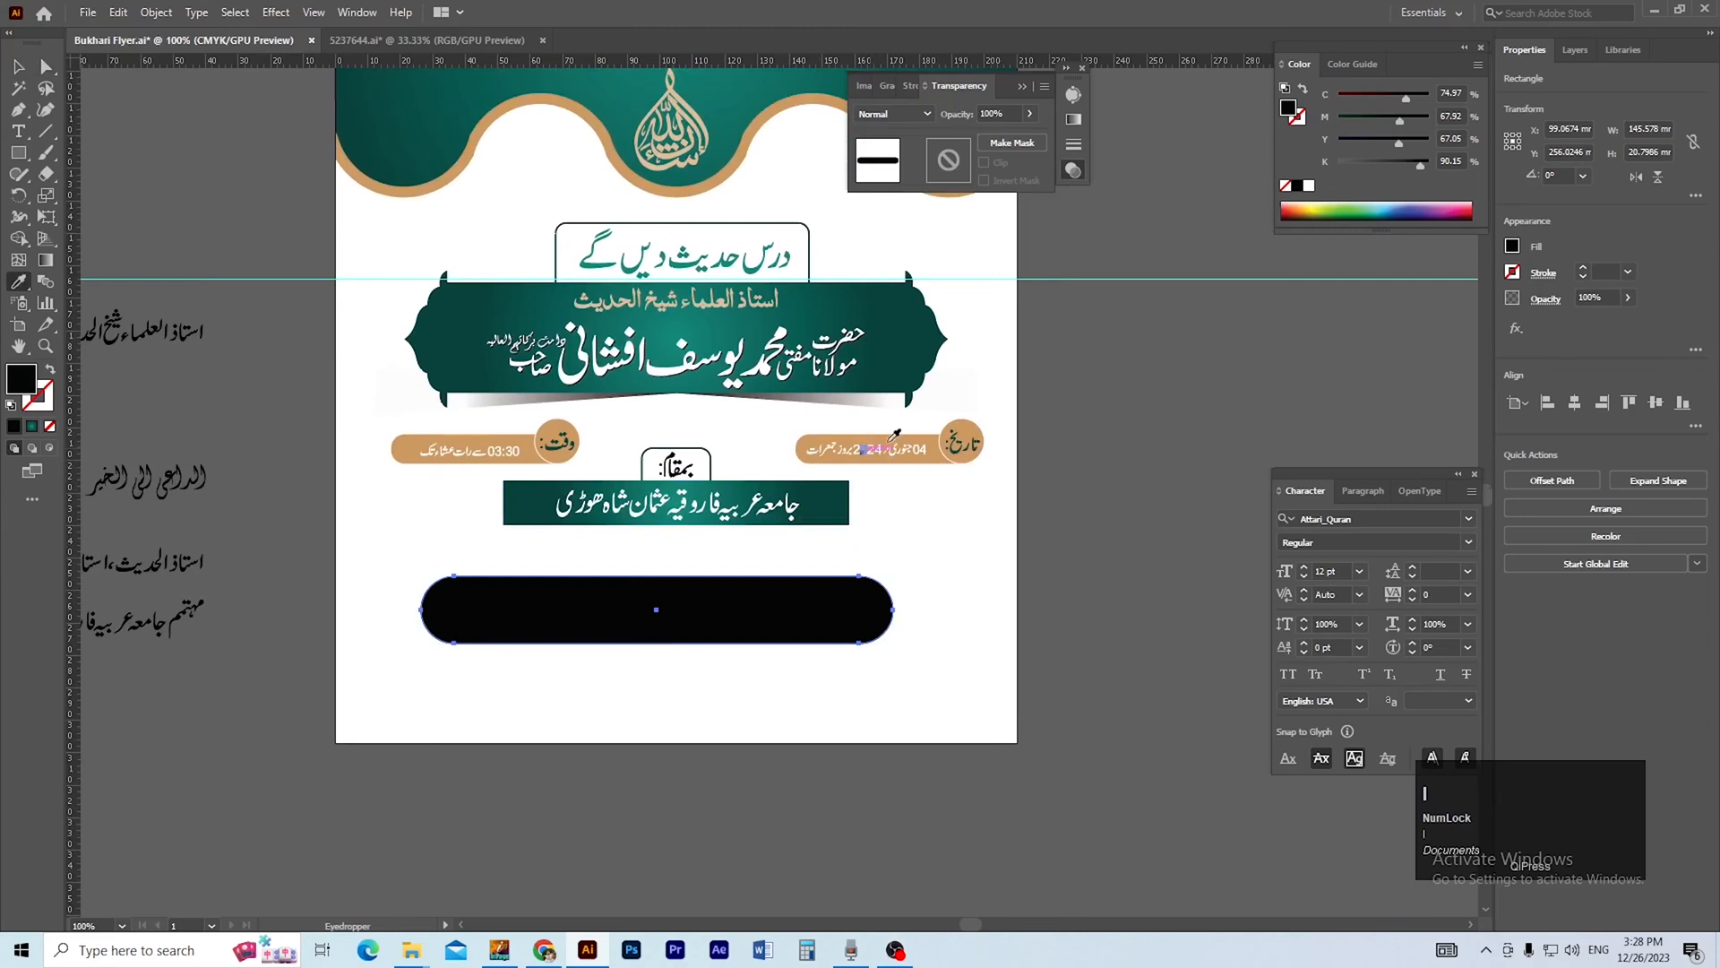
left_click(933, 436)
key("v")
left_click(1094, 583)
key("space")
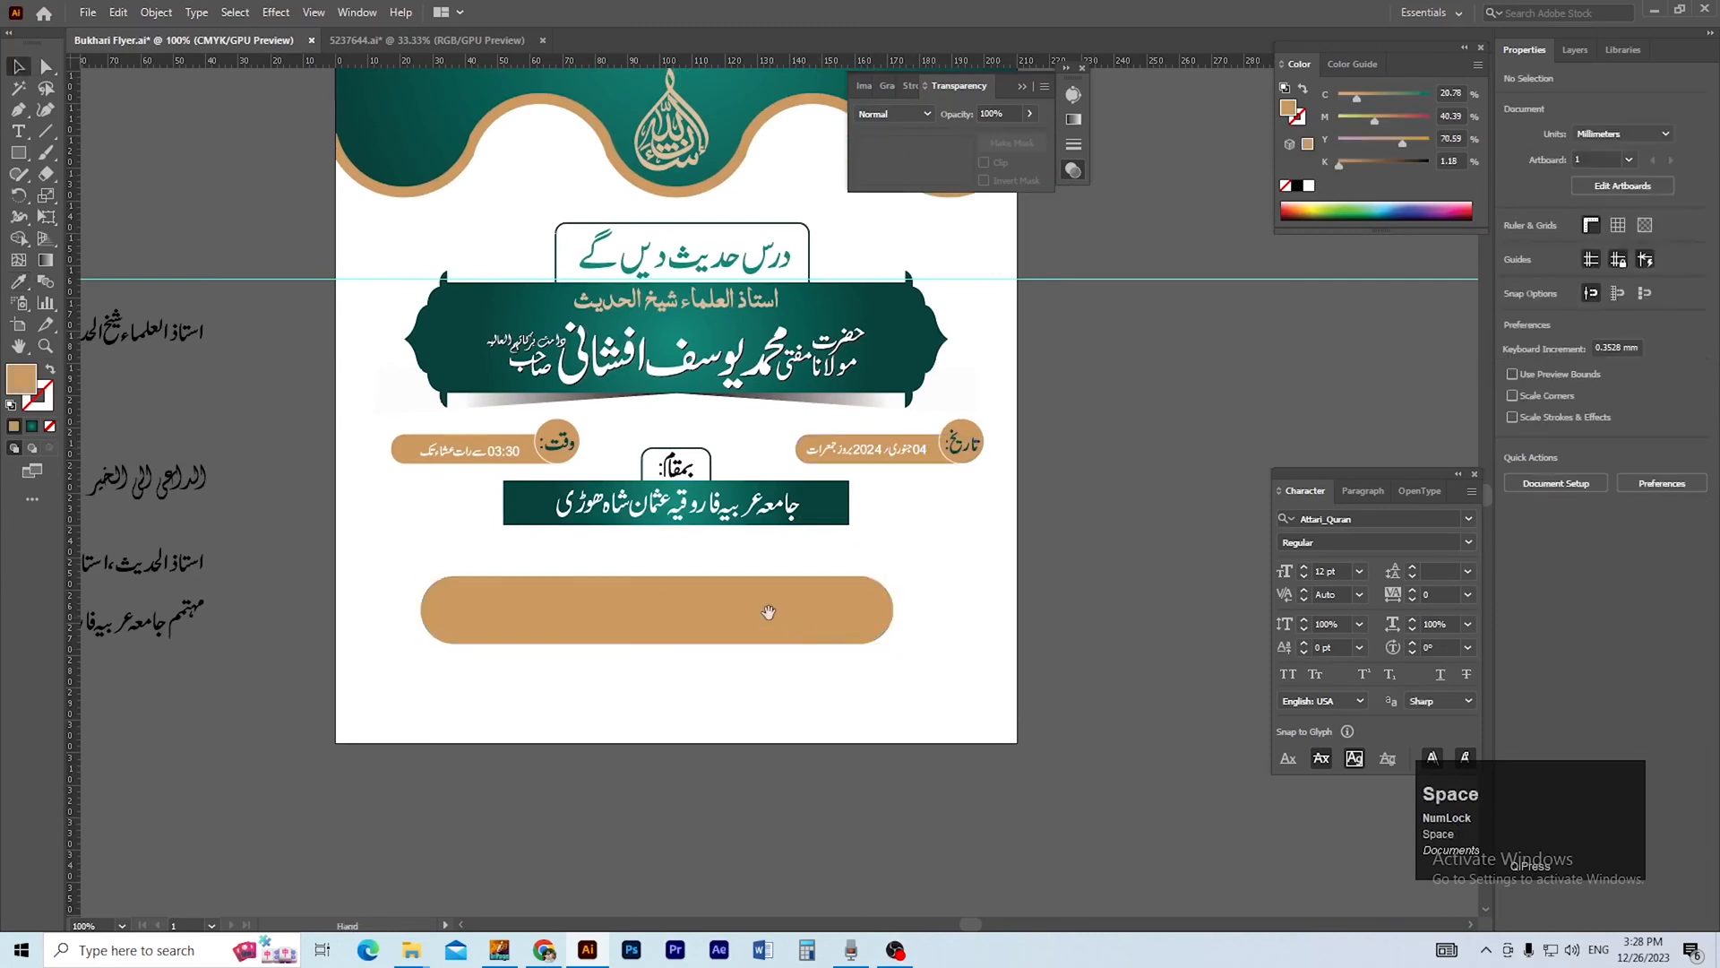
left_click_drag(678, 589, 768, 581)
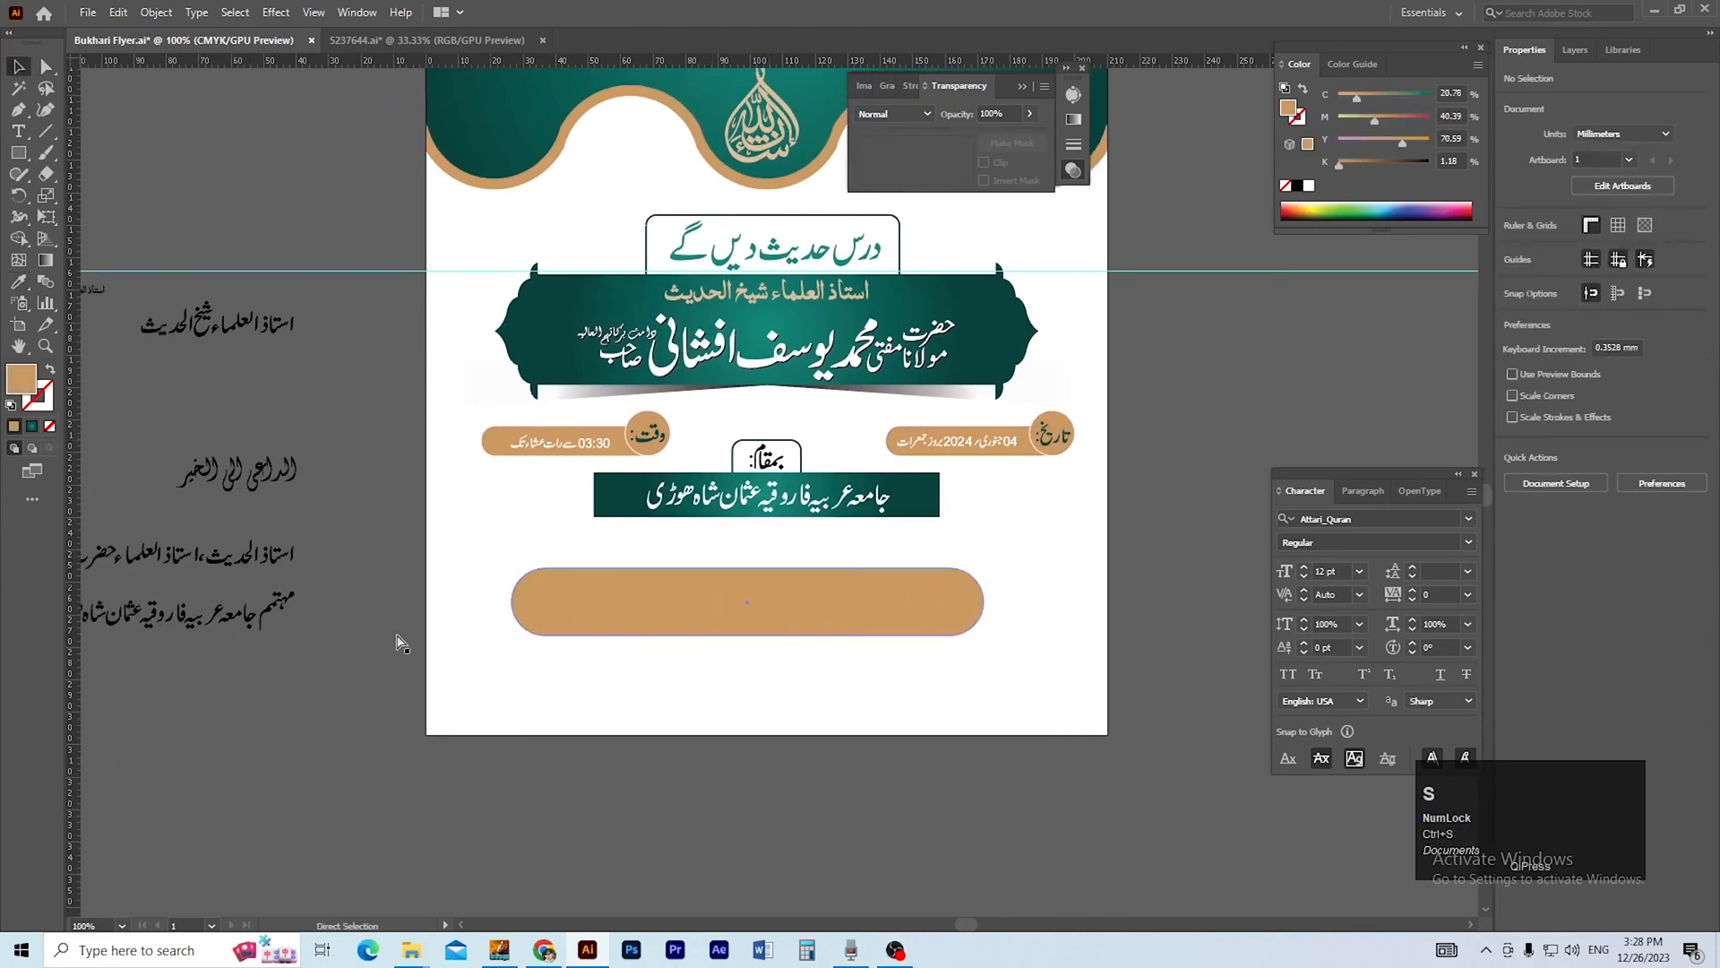
Centre the large gold pill horizontally on the artboard.
left_click(335, 656)
key("space")
left_click_drag(417, 624, 389, 641)
left_click(587, 619)
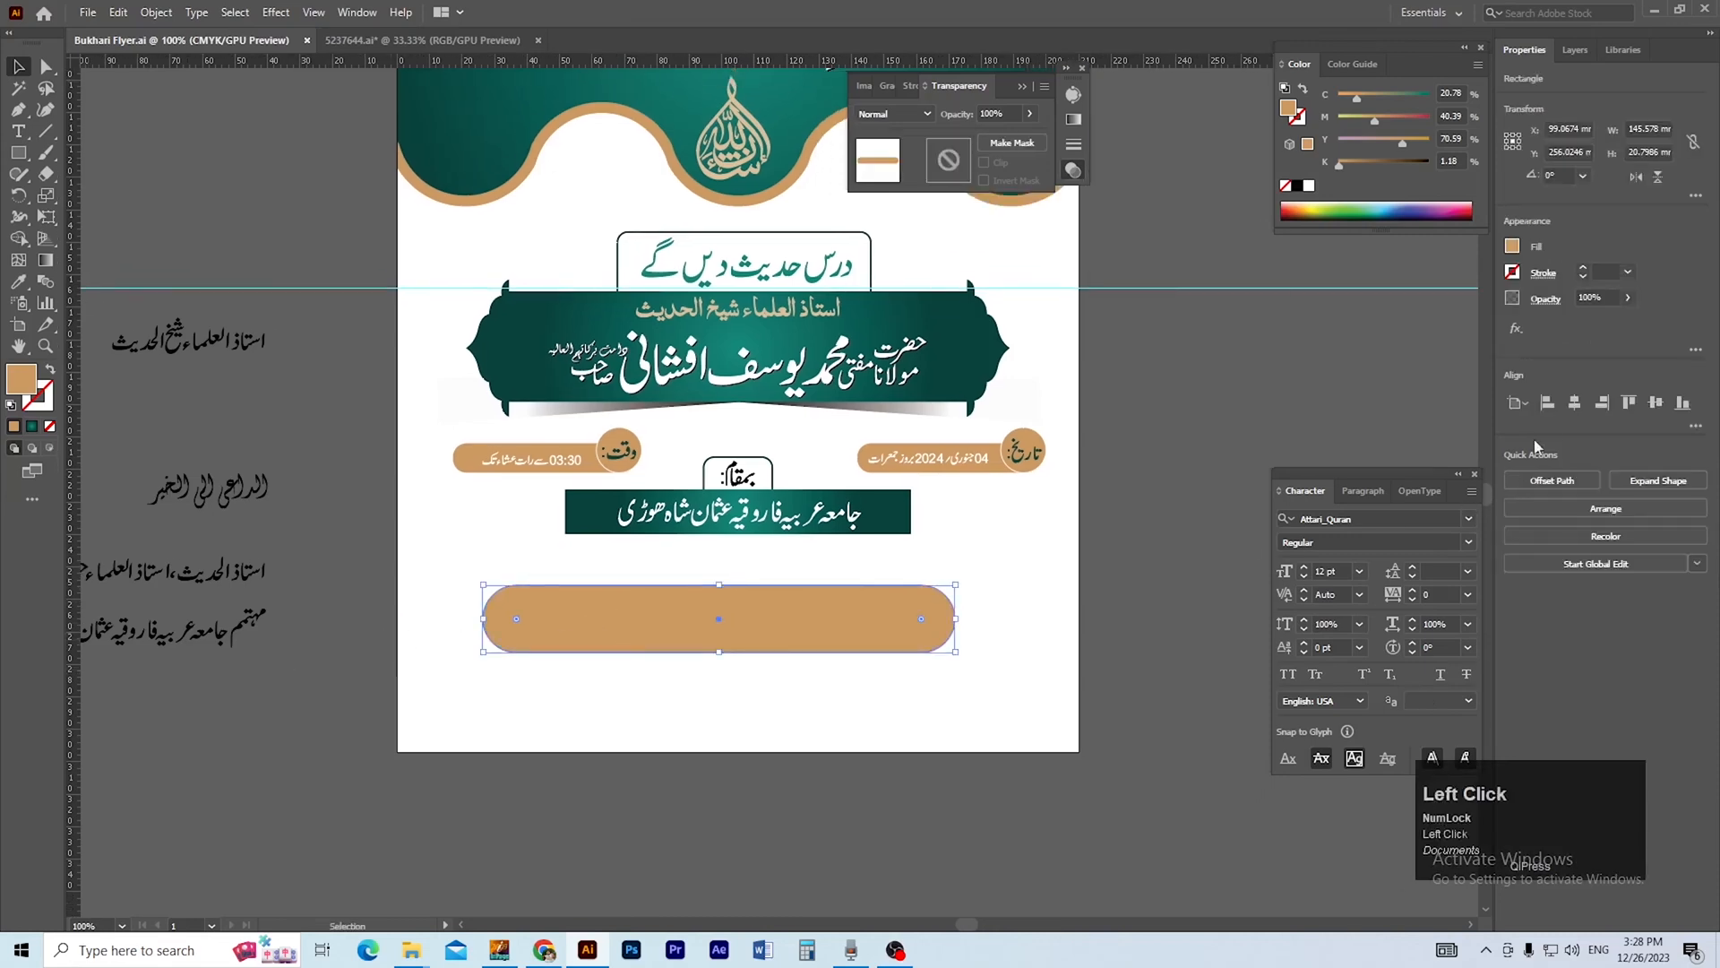
left_click(1572, 405)
left_click(1160, 499)
Draw a circle about 27.9 mm in diameter over the right end of the large gold pill.
key("space")
left_click_drag(803, 645, 739, 685)
key("ctrl+space")
left_click_drag(739, 686, 882, 630)
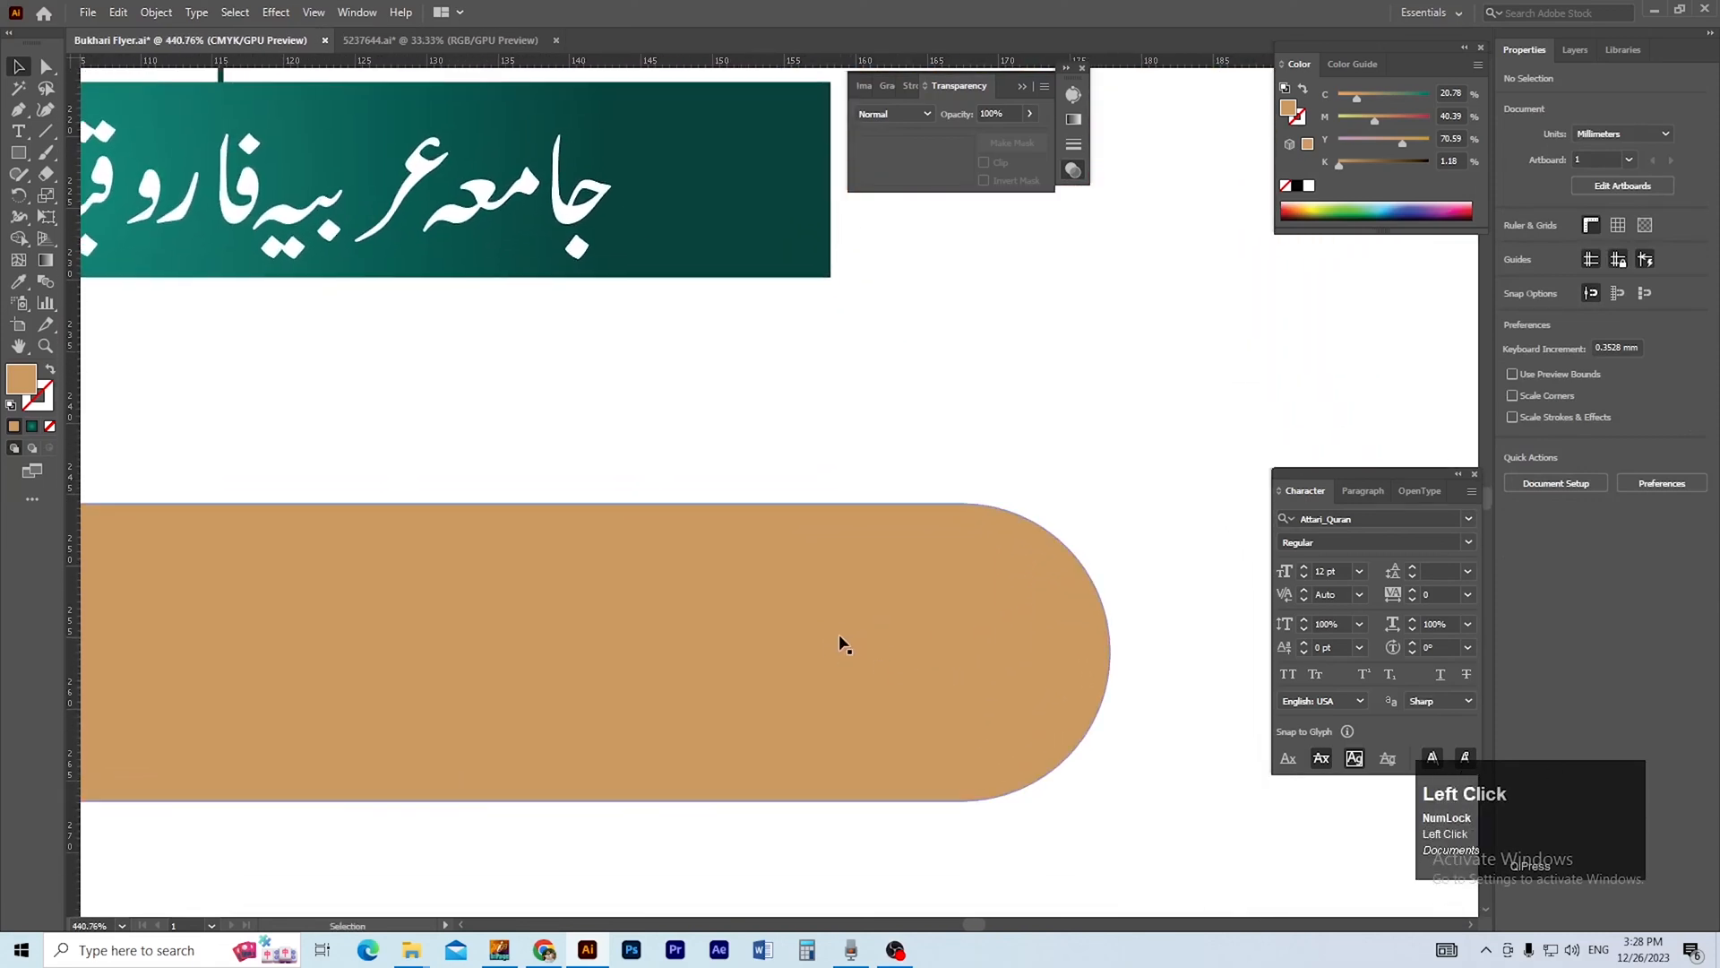
left_click(188, 481)
left_click_drag(18, 153, 73, 196)
left_click_drag(912, 484, 1030, 779)
key("v")
left_click(980, 701, "ctrl+alt")
left_click_drag(979, 699, 1060, 819)
Fill the circle with the teal gradient sampled from the venue bar.
key("i")
left_click(680, 223)
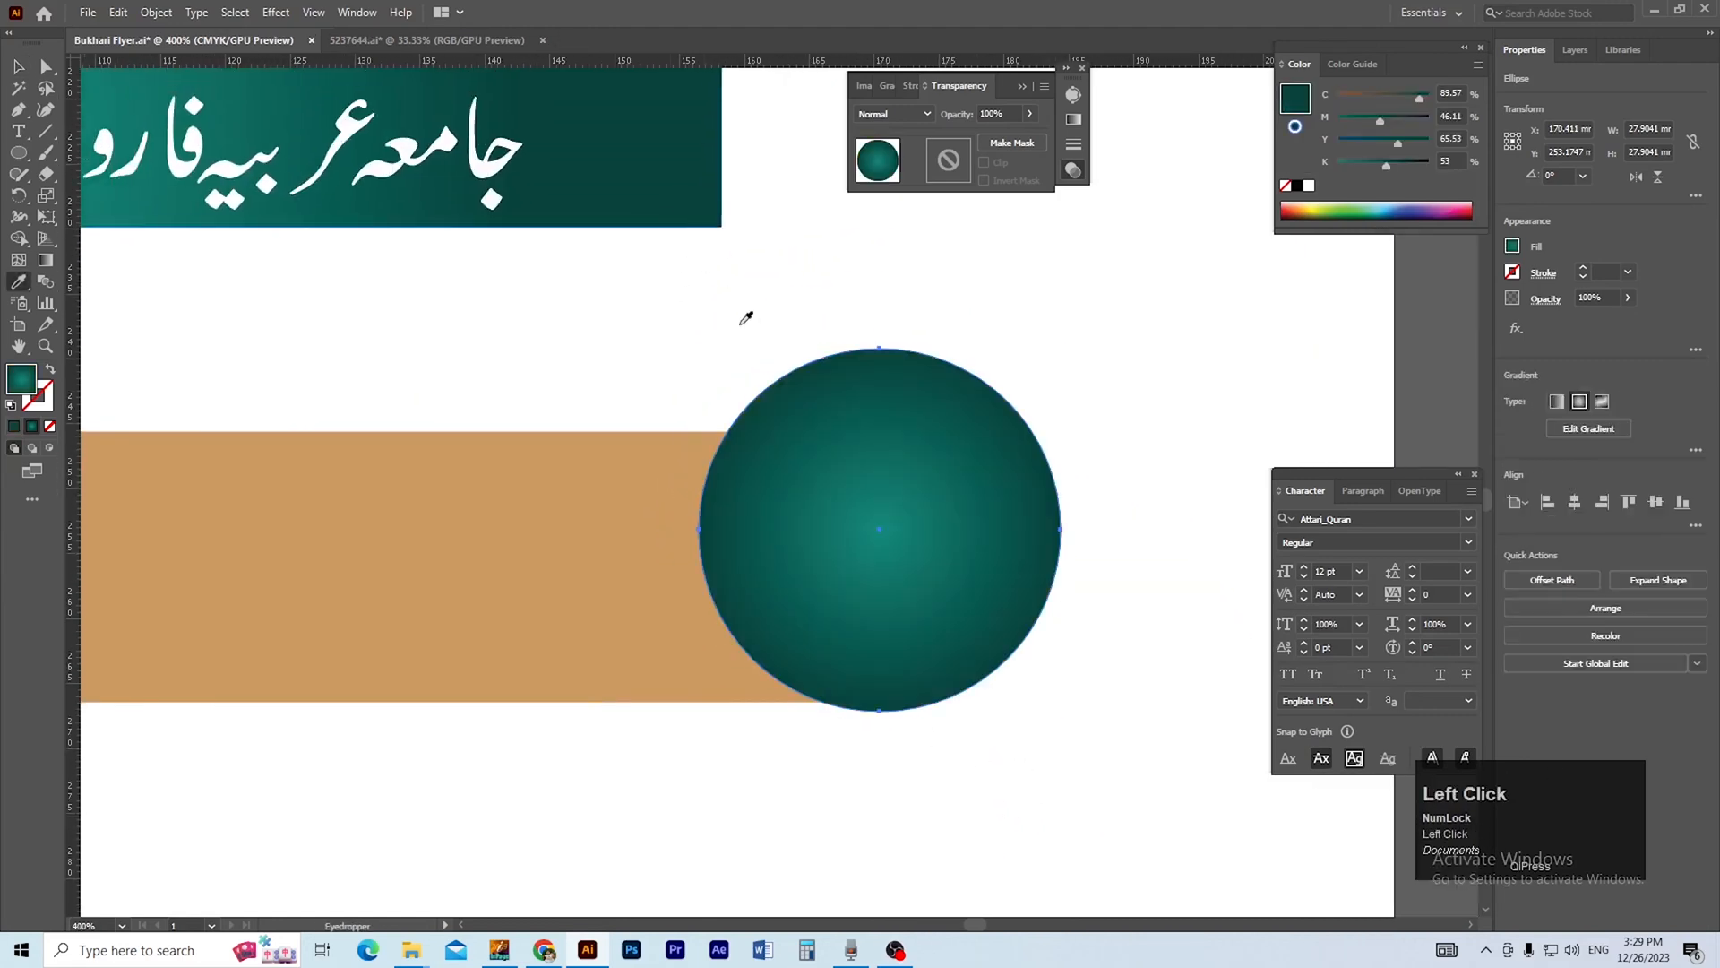
left_click(669, 449, "ctrl+alt")
Move the الداعی الی الخیر calligraphy from the pasteboard's left side to the free area below the artboard.
left_click(818, 542, "ctrl+alt")
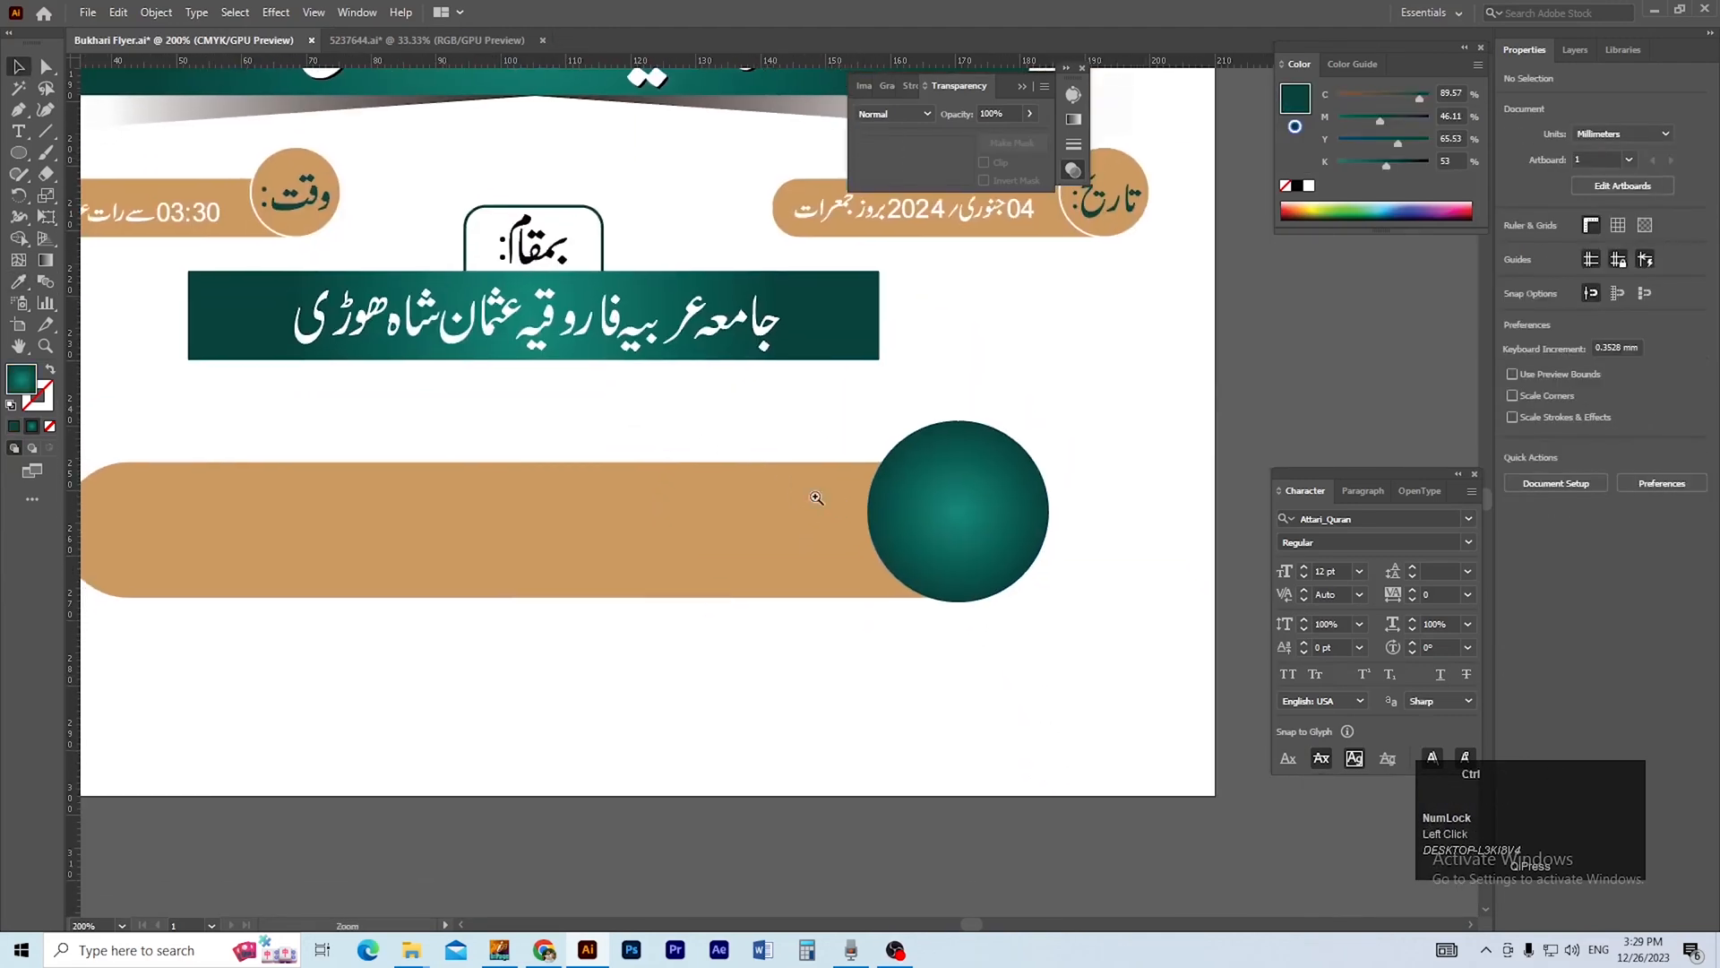
left_click(798, 515, "ctrl+alt")
left_click(767, 494, "ctrl+alt")
left_click_drag(767, 495, 868, 503)
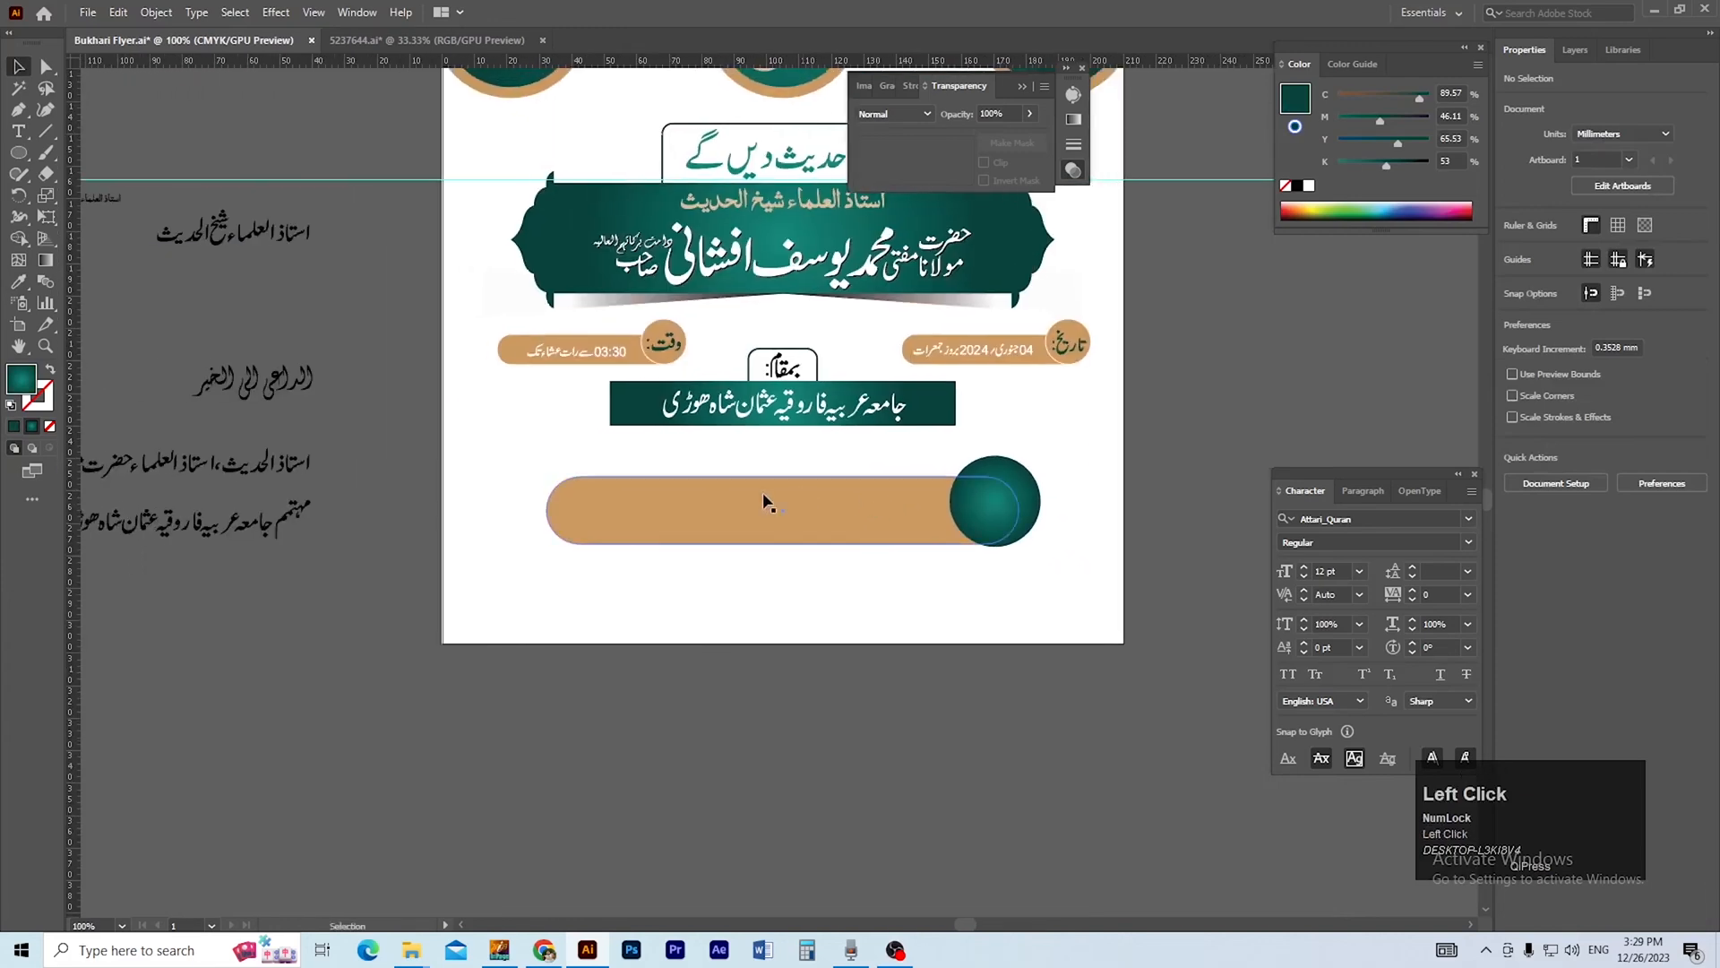
left_click(187, 405)
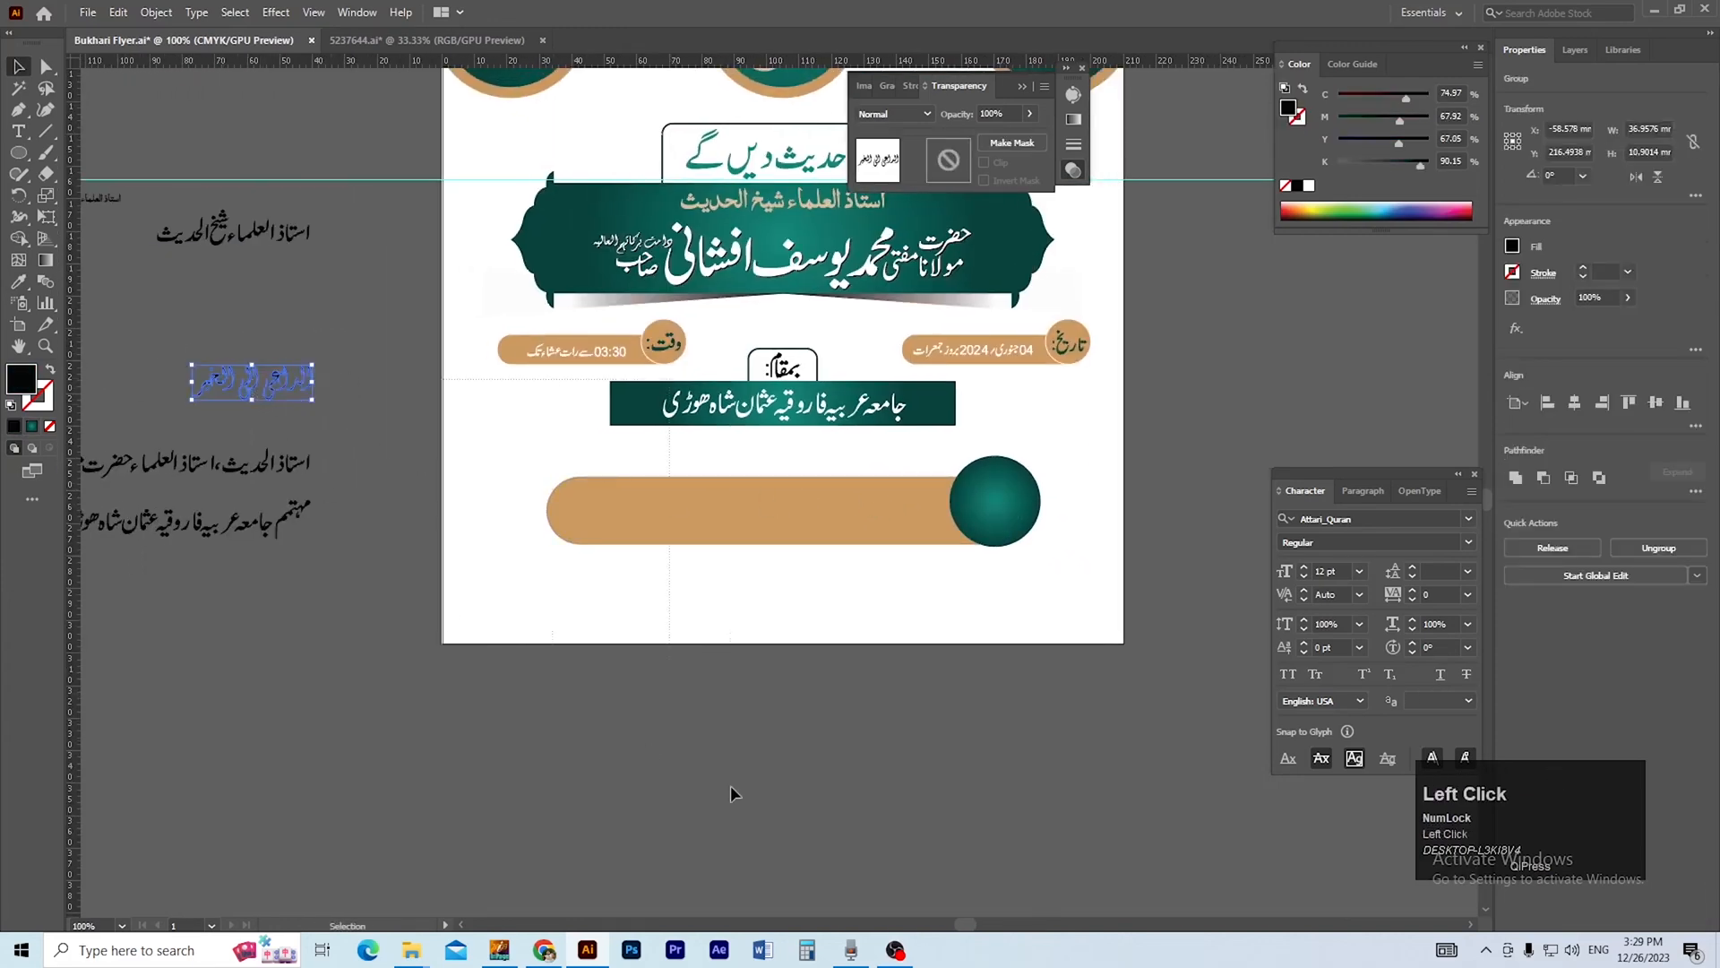
left_click(728, 692)
Ungroup the calligraphy and unite the shapes of the word الداعی.
left_click_drag(535, 604, 726, 562)
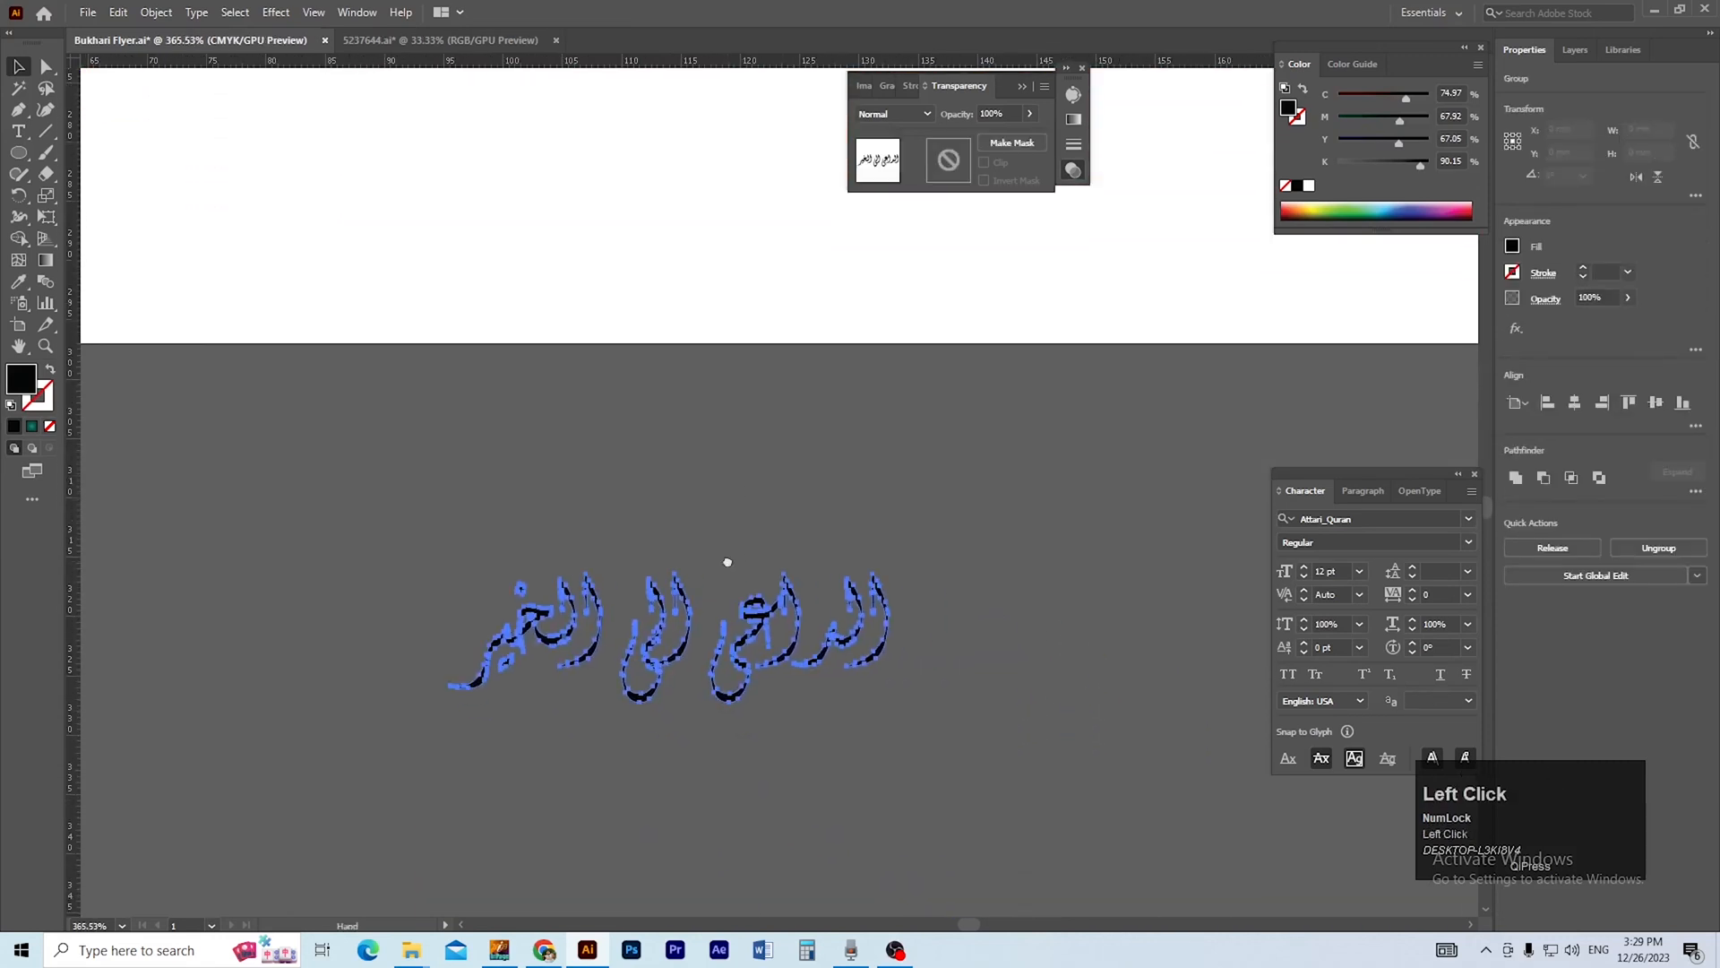
left_click(818, 715)
left_click(722, 713)
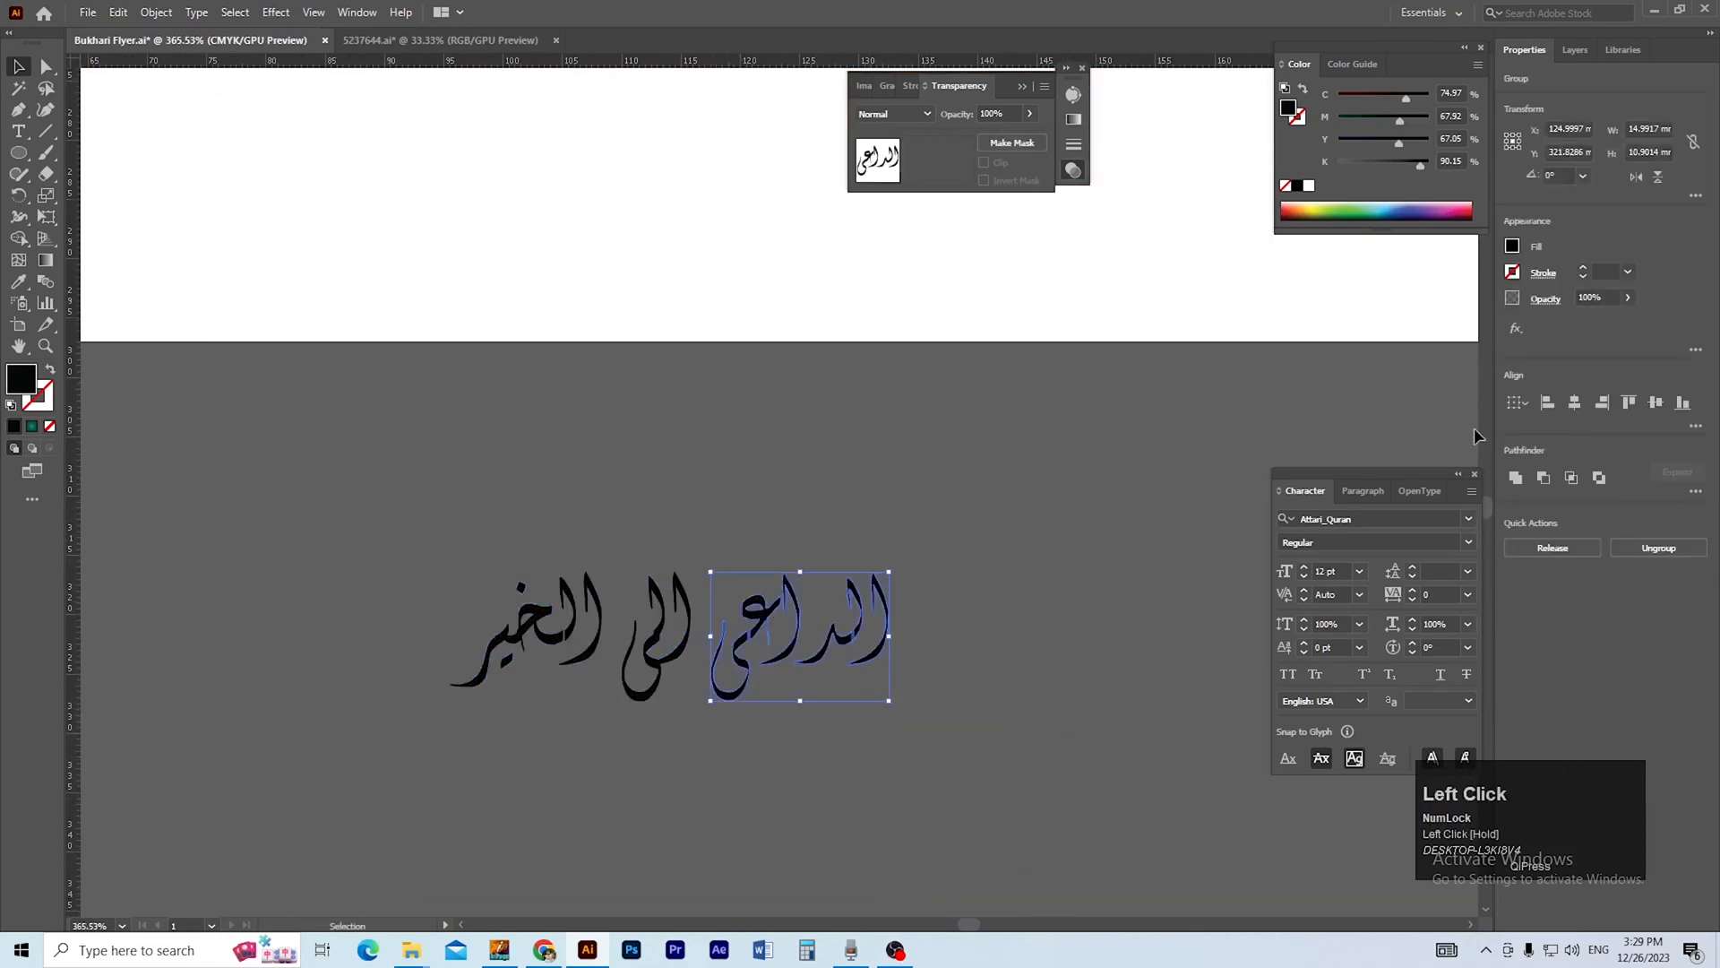
left_click(1515, 479)
Display the artwork as outlines and ungroup the united word الداعی.
left_click_drag(753, 618, 932, 626)
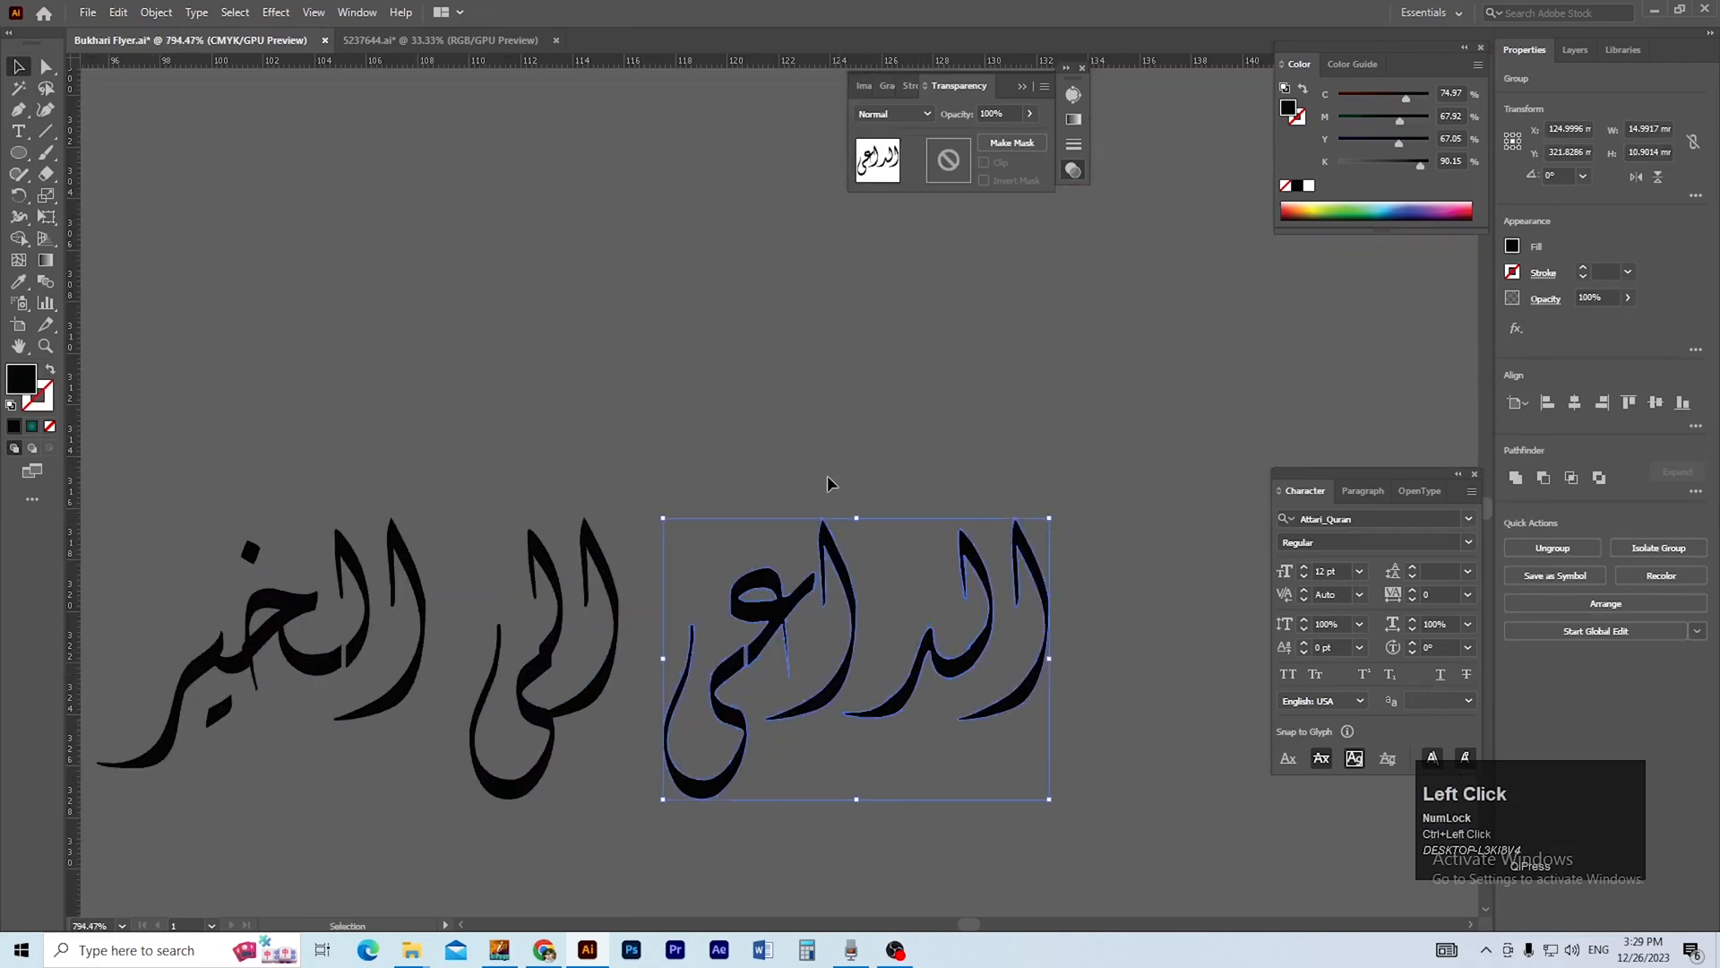
left_click(839, 504)
left_click_drag(713, 638, 860, 696)
left_click_drag(733, 588, 839, 666)
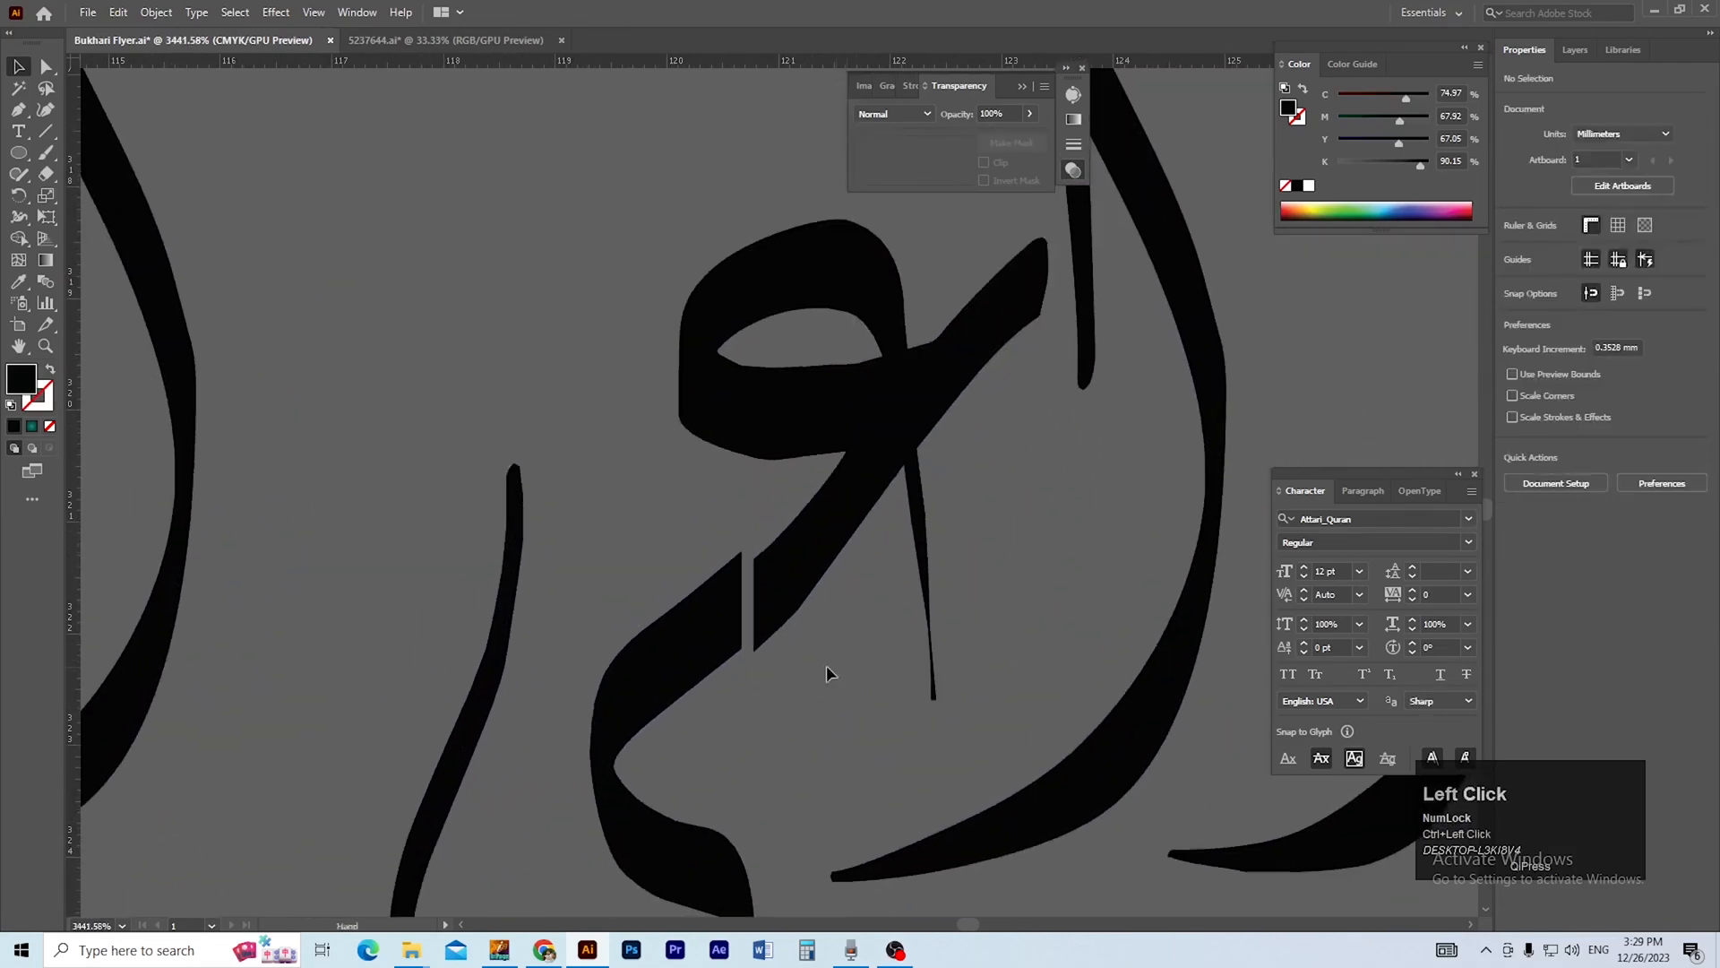
key("ctrl+y")
left_click(741, 557)
right_click(743, 575)
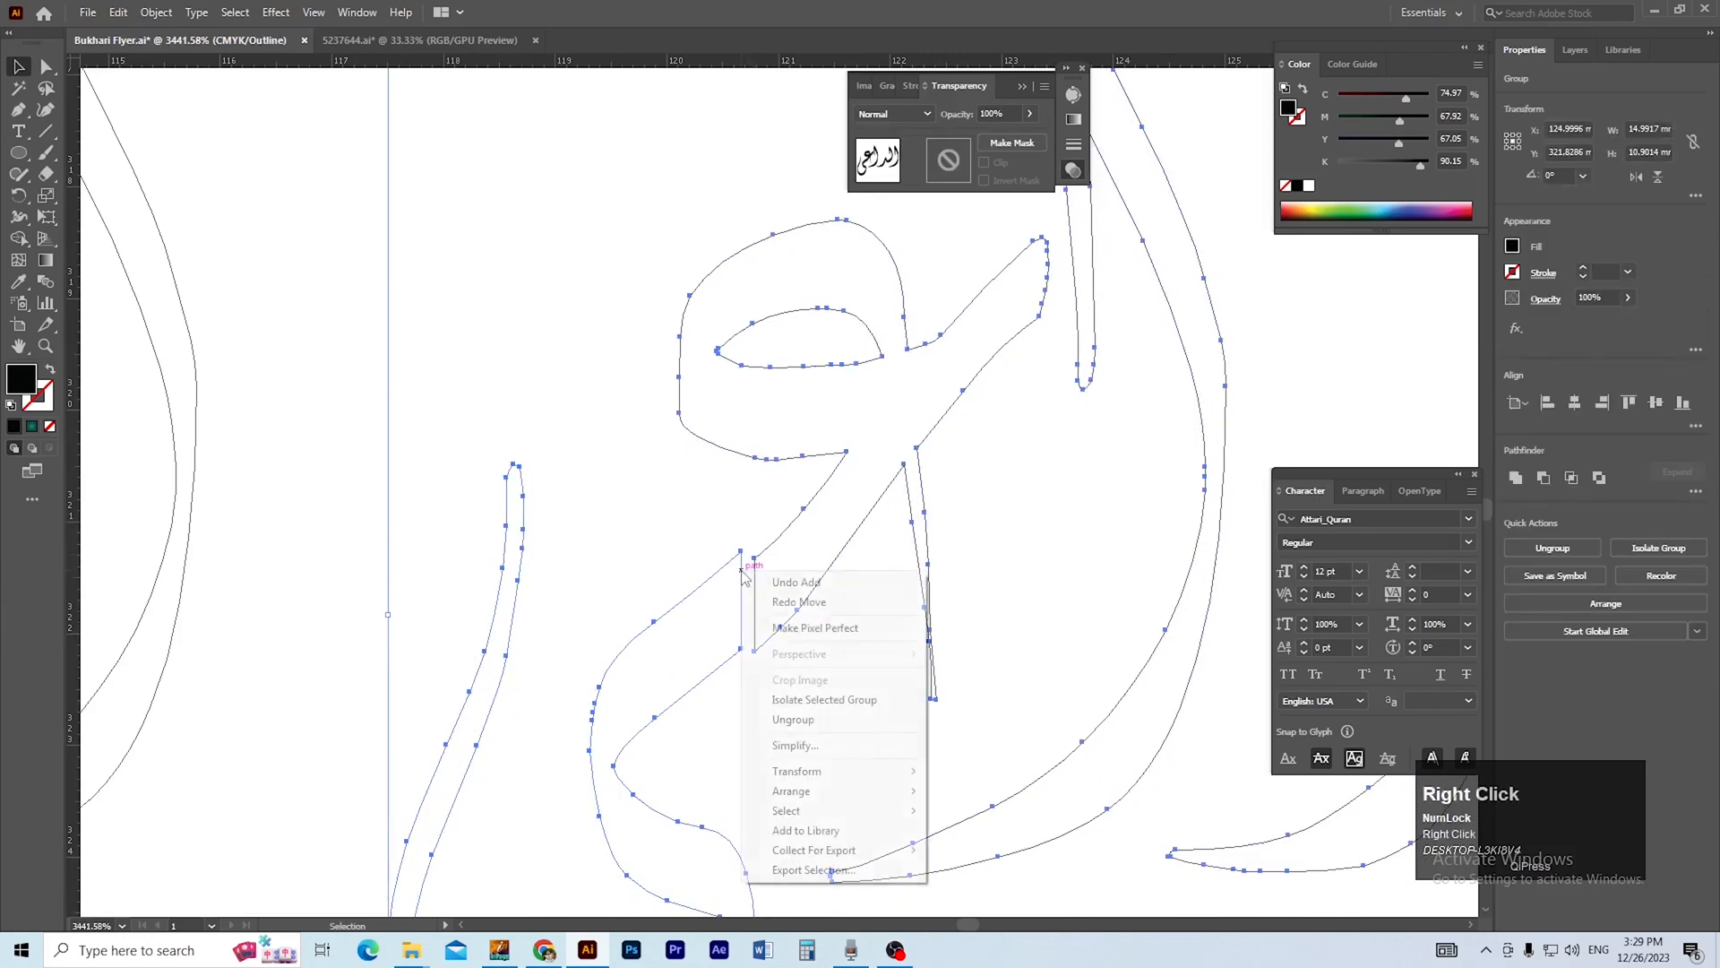
left_click(845, 721)
Move the ی of الداعی against the stroke of its ع to close the gap.
left_click(684, 549)
left_click_drag(741, 560, 934, 657)
left_click(729, 551)
left_click_drag(517, 674, 824, 534)
left_click(598, 715)
Align the lower joining anchor of the ی with the ع corner and unite the two shapes.
key("a")
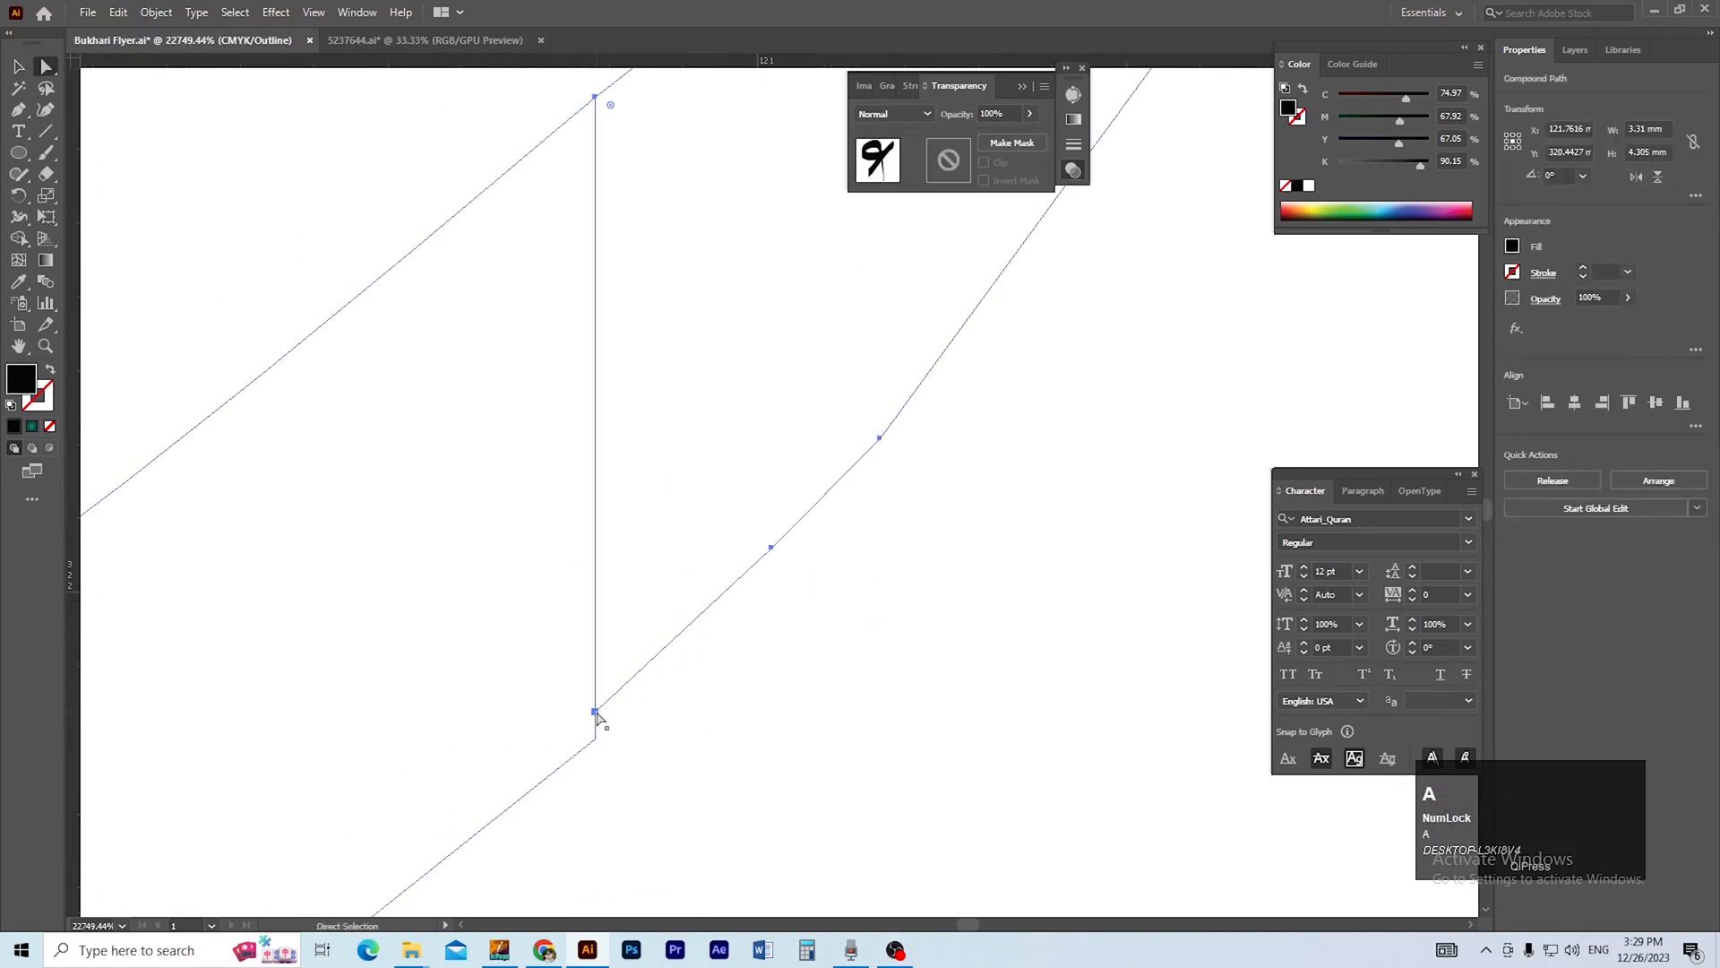
left_click(596, 712)
key("ctrl+z")
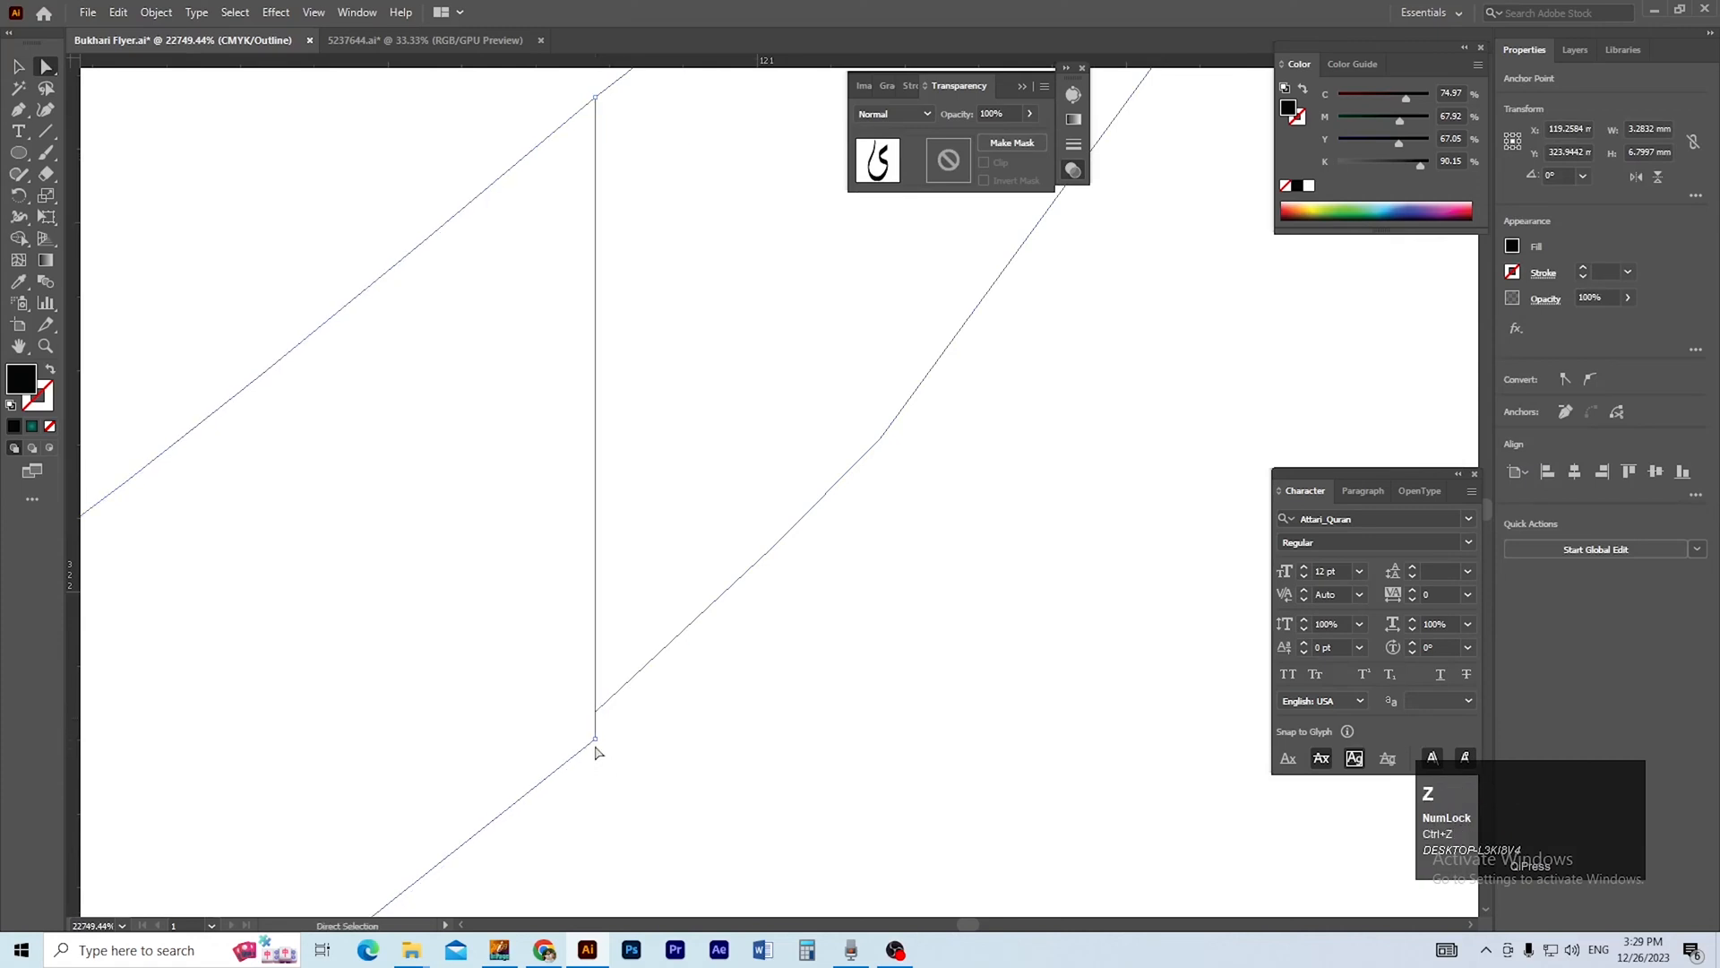
left_click(595, 739)
left_click_drag(595, 739, 587, 651)
left_click(629, 745)
key("v")
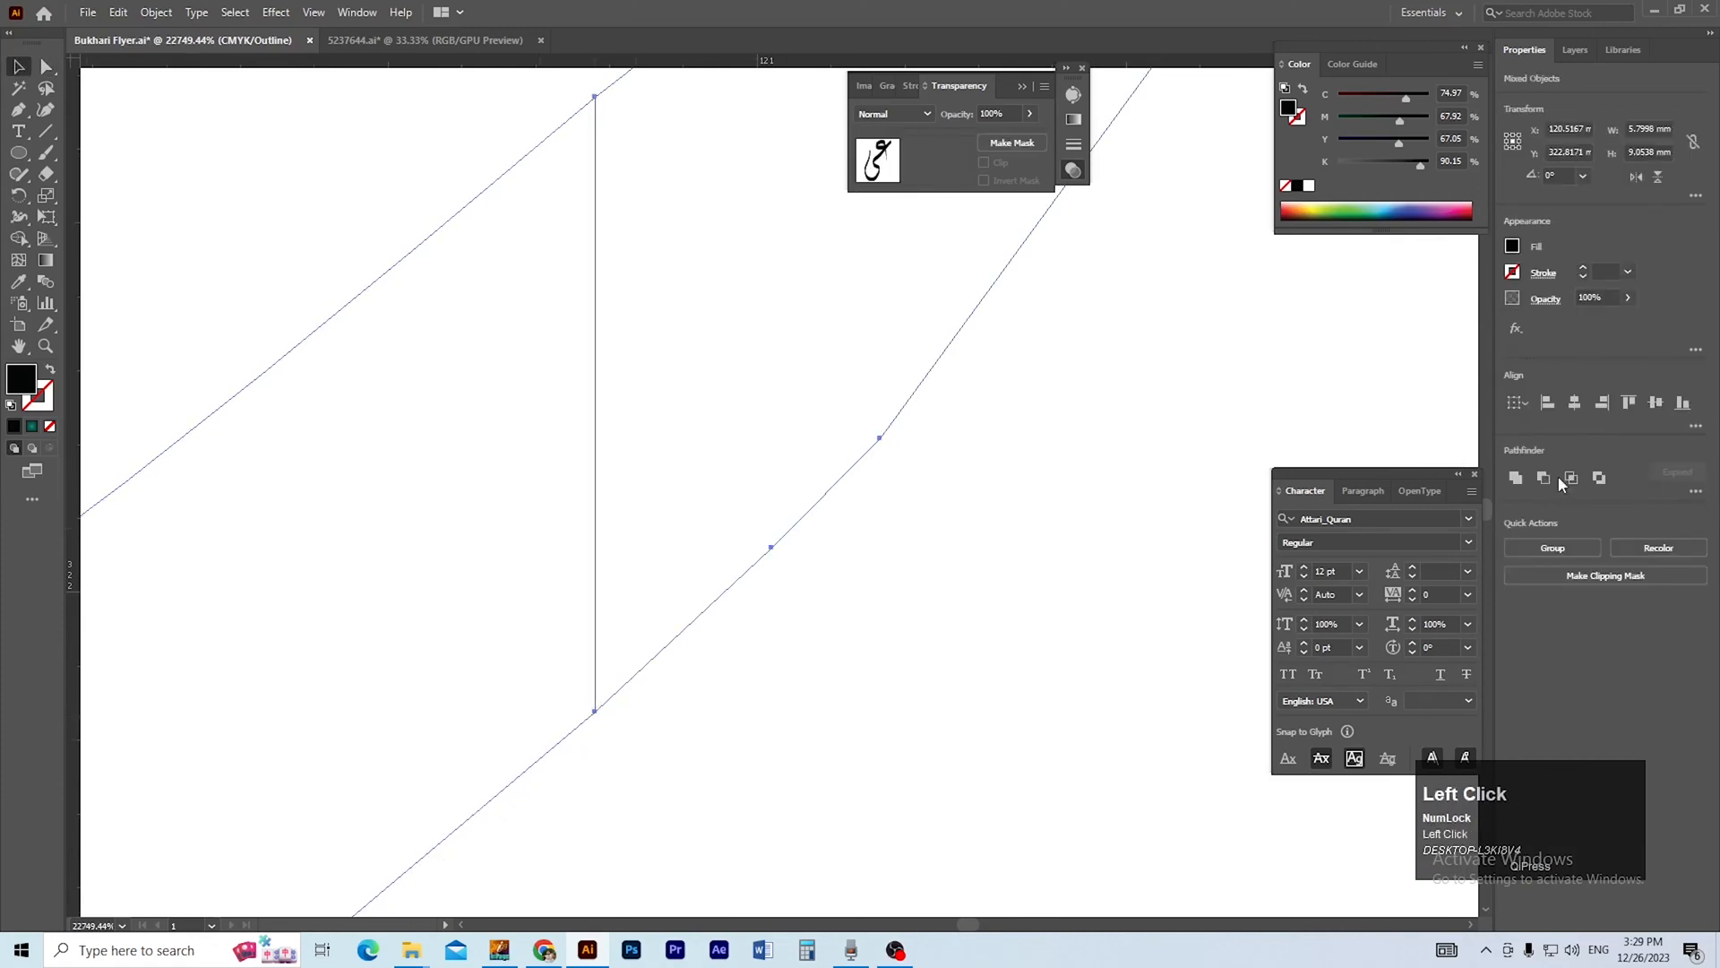
left_click(1514, 481)
Move the ی of الی against the end of its ل so the strokes meet.
left_click(710, 576, "ctrl+alt")
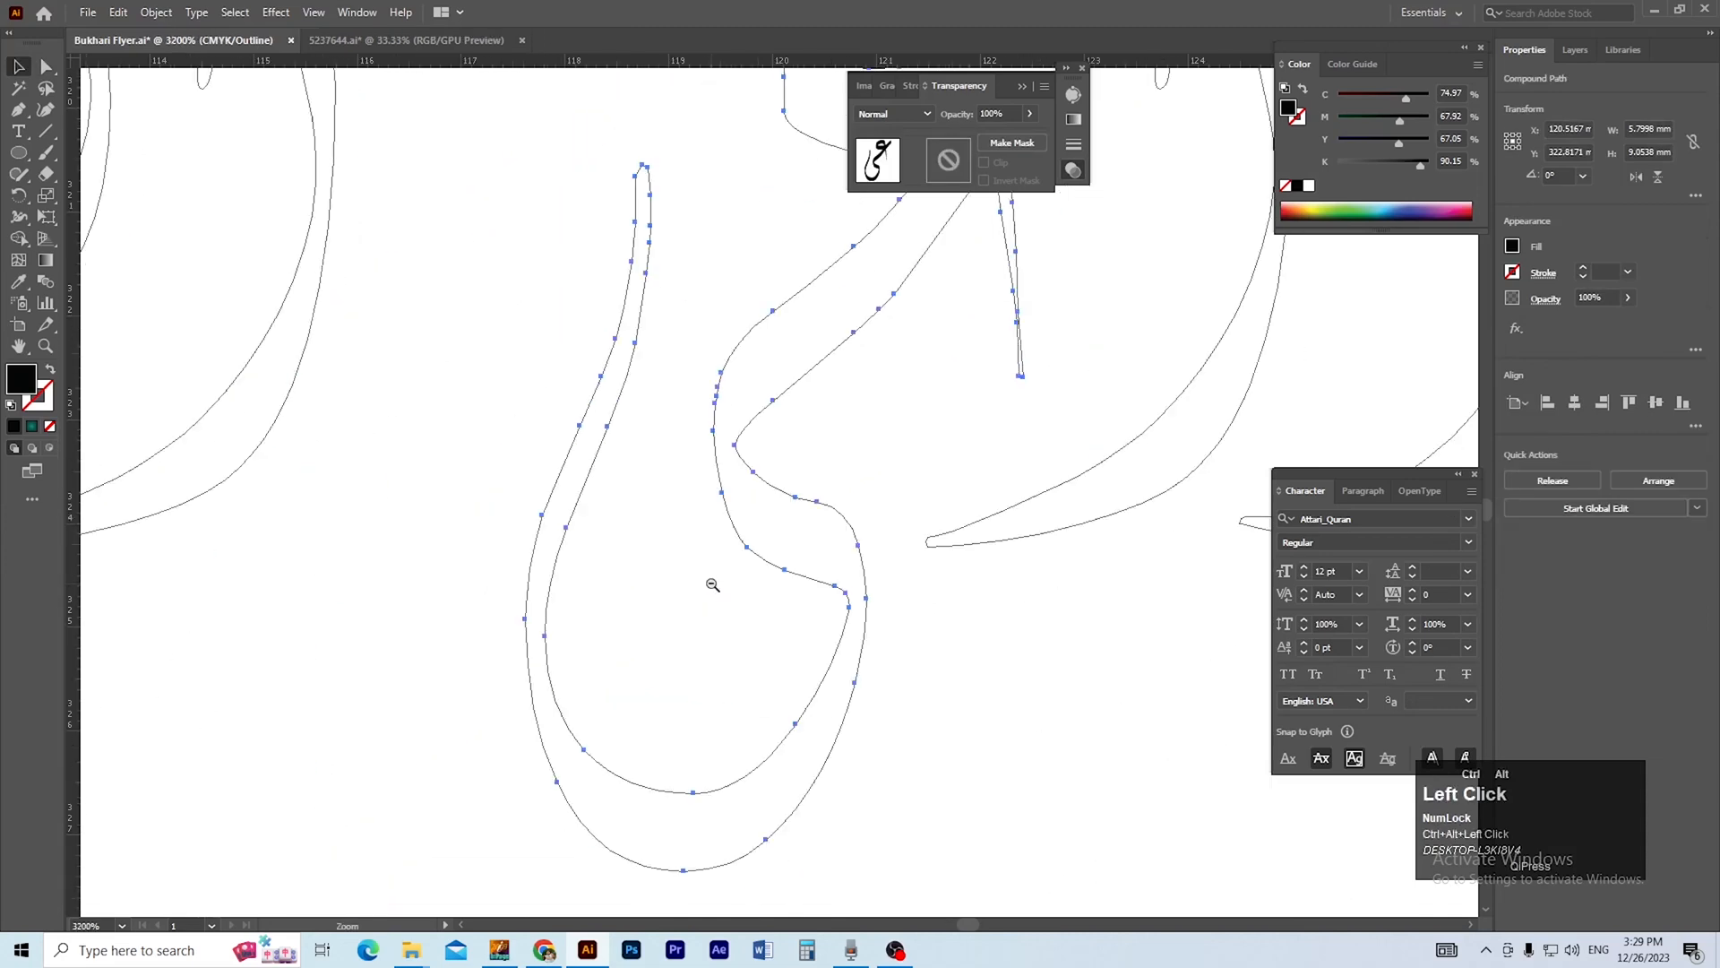
left_click(697, 597)
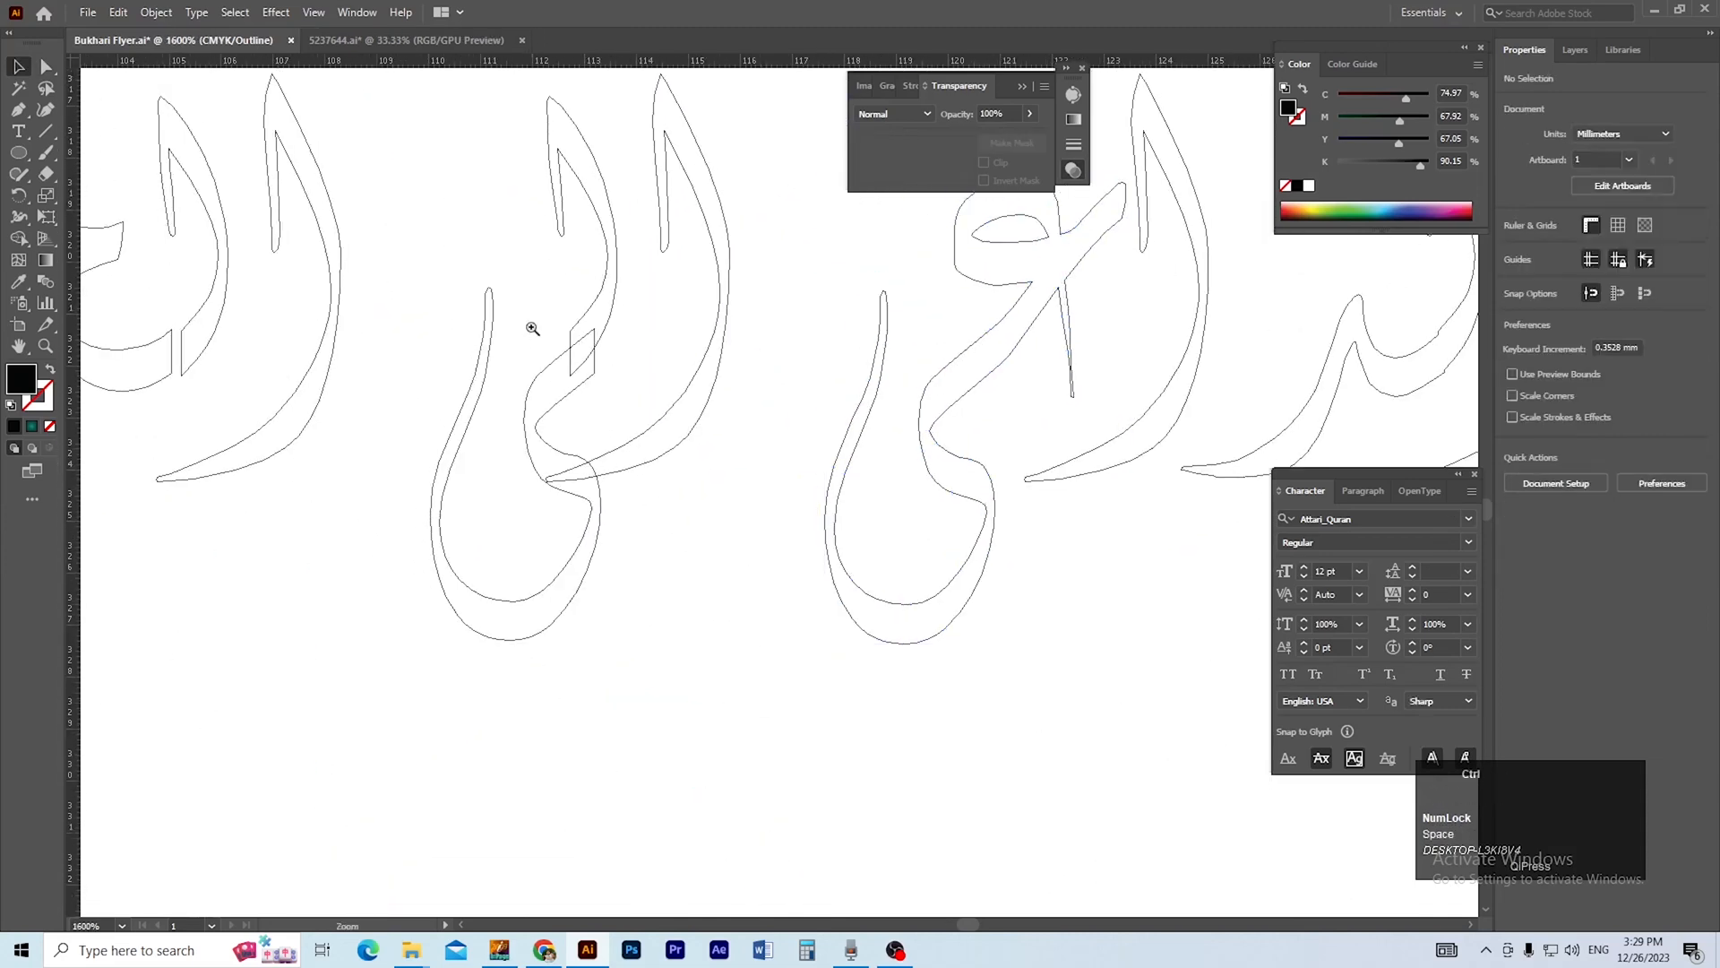
left_click_drag(533, 329, 615, 415)
left_click_drag(821, 453, 651, 471)
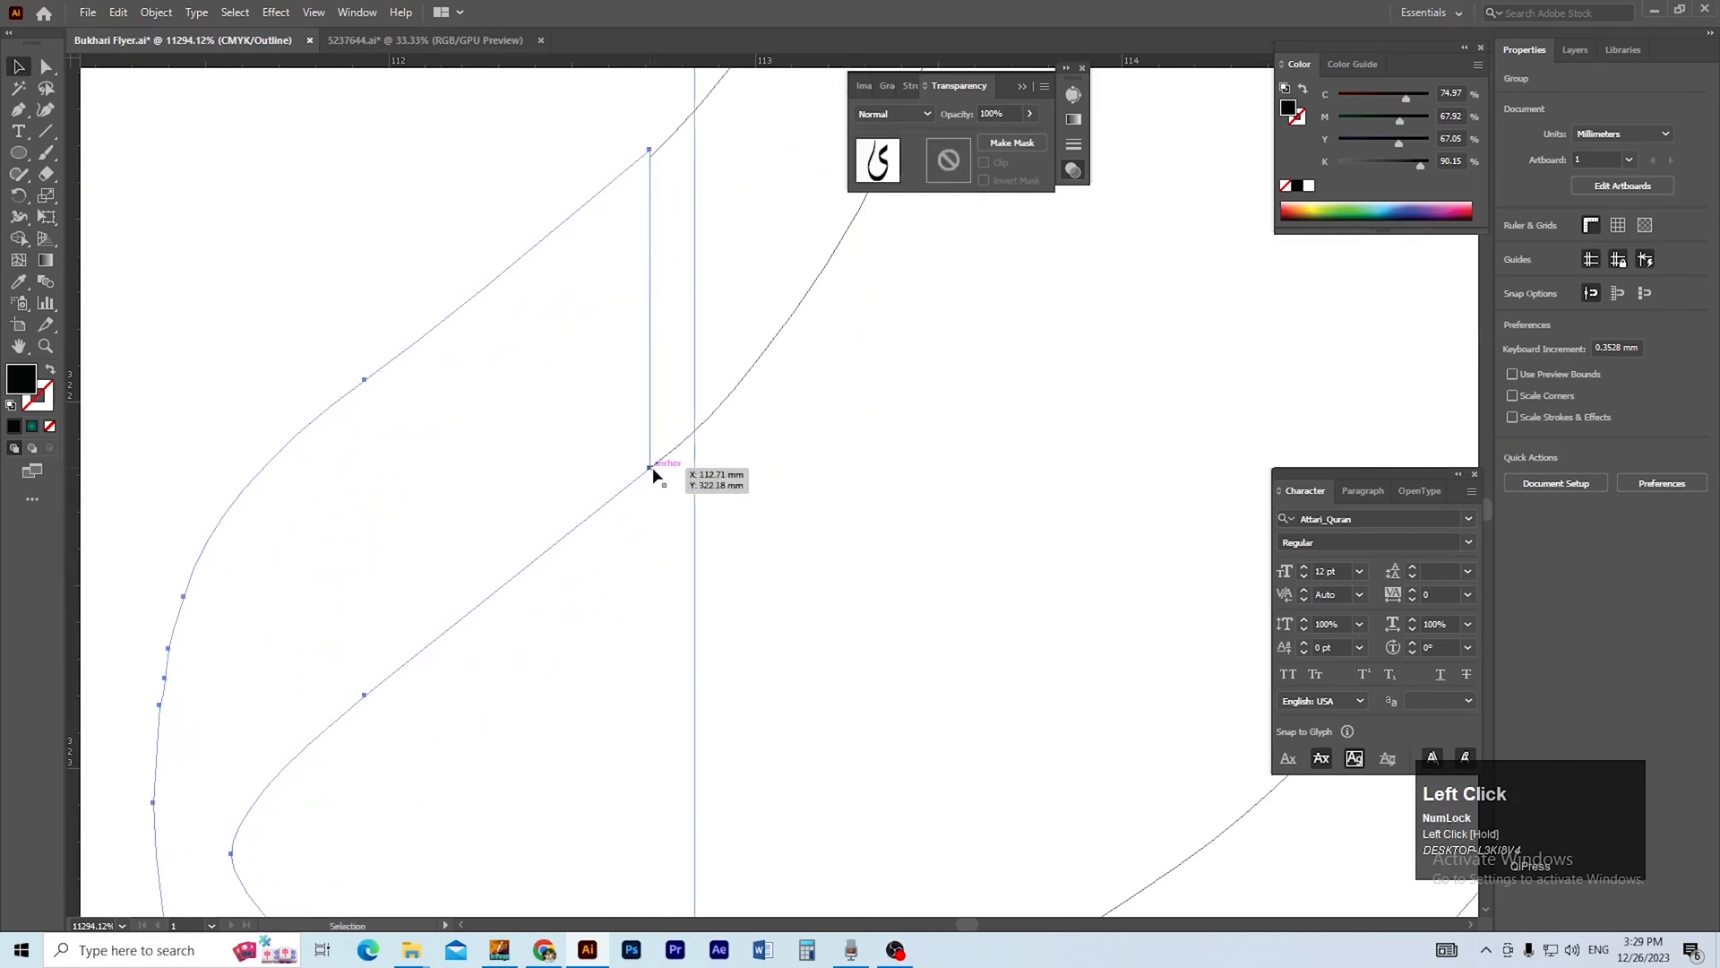
key("ctrl+space")
left_click_drag(568, 103, 710, 212)
left_click_drag(861, 352, 814, 220)
Align the joining anchors between the ل and ی of الی and unite both shapes.
key("a")
left_click(799, 370, "ctrl+alt")
left_click(799, 370, "ctrl+alt")
left_click(799, 370, "ctrl+alt")
left_click(799, 370, "ctrl+alt")
left_click(799, 370, "ctrl+alt")
left_click(799, 370, "ctrl+alt")
left_click(799, 371, "ctrl+alt")
left_click_drag(706, 528, 787, 459)
key("v")
left_click_drag(691, 358, 787, 406)
left_click(1516, 479)
Bring the ل and خ pieces of الخیر together and unite them.
left_click(700, 443, "ctrl+alt")
left_click(706, 451, "ctrl+alt")
left_click(753, 459)
left_click_drag(598, 450, 806, 553)
left_click_drag(849, 498, 745, 575)
left_click(1516, 477)
Move the final ر of الخیر against the adjoining ی so their edges meet.
scroll(941, 538, "down", 10)
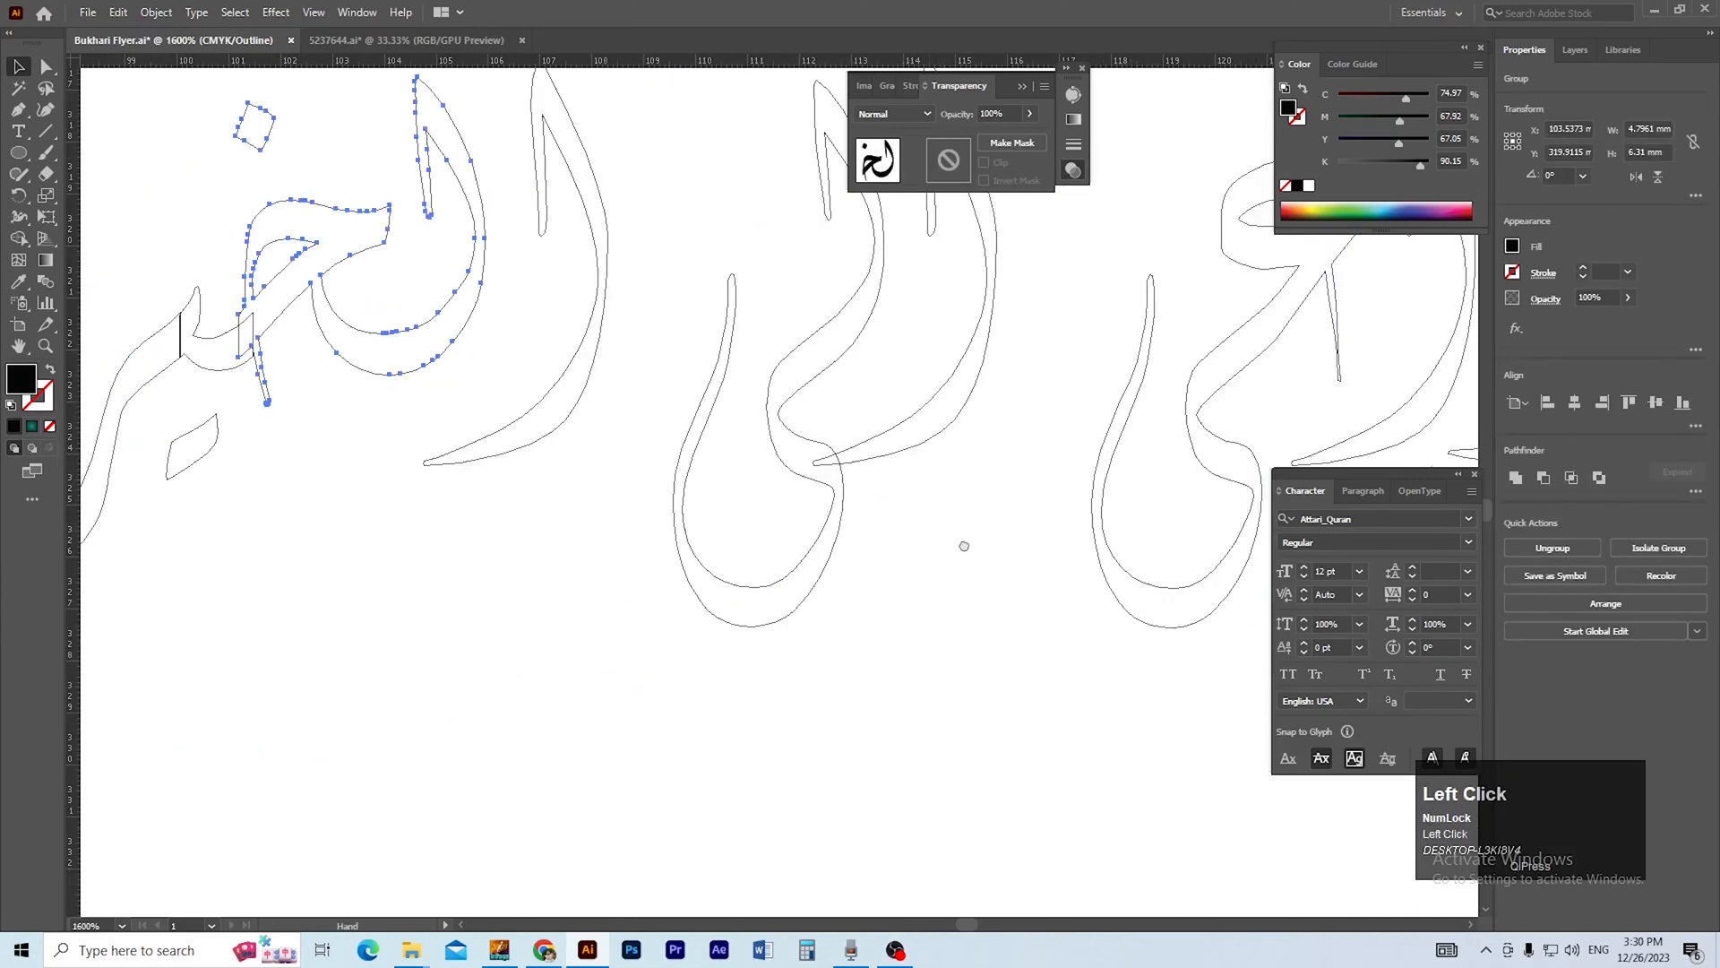
left_click_drag(964, 545, 1111, 637)
left_click_drag(444, 427, 641, 583)
left_click_drag(518, 261, 739, 563)
left_click_drag(645, 449, 388, 202)
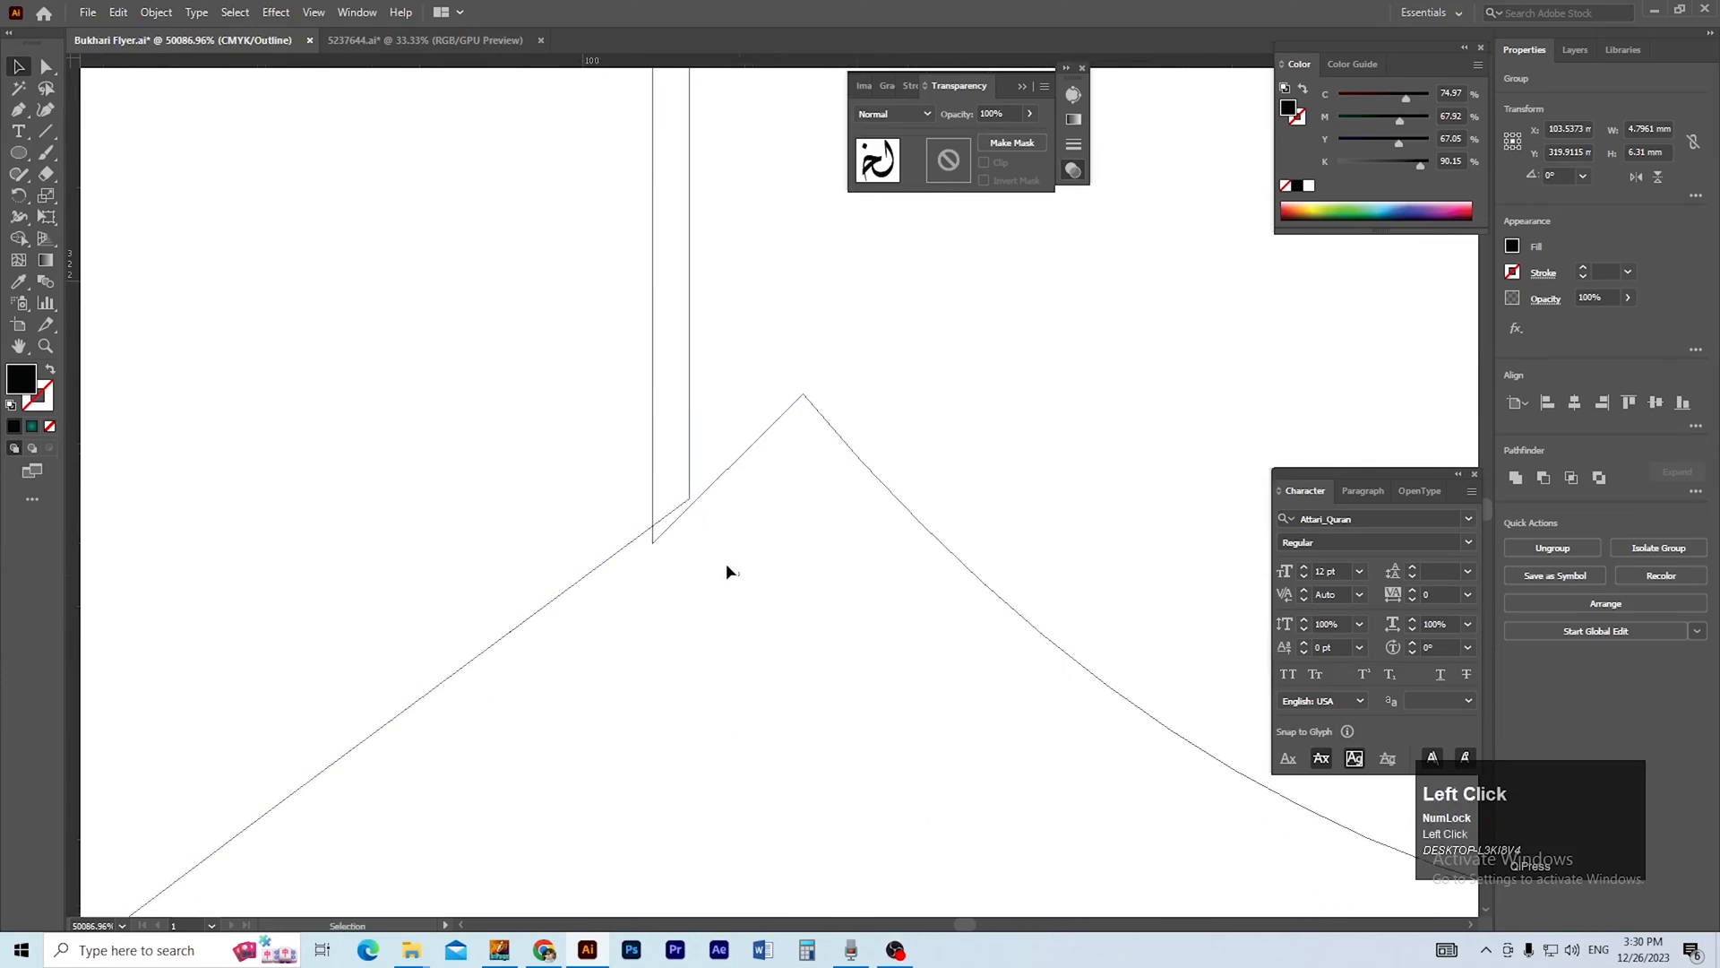
left_click(728, 567)
left_click_drag(690, 499, 652, 543)
left_click(700, 458, "ctrl+alt")
left_click(700, 457, "ctrl+alt")
left_click_drag(778, 400, 537, 612)
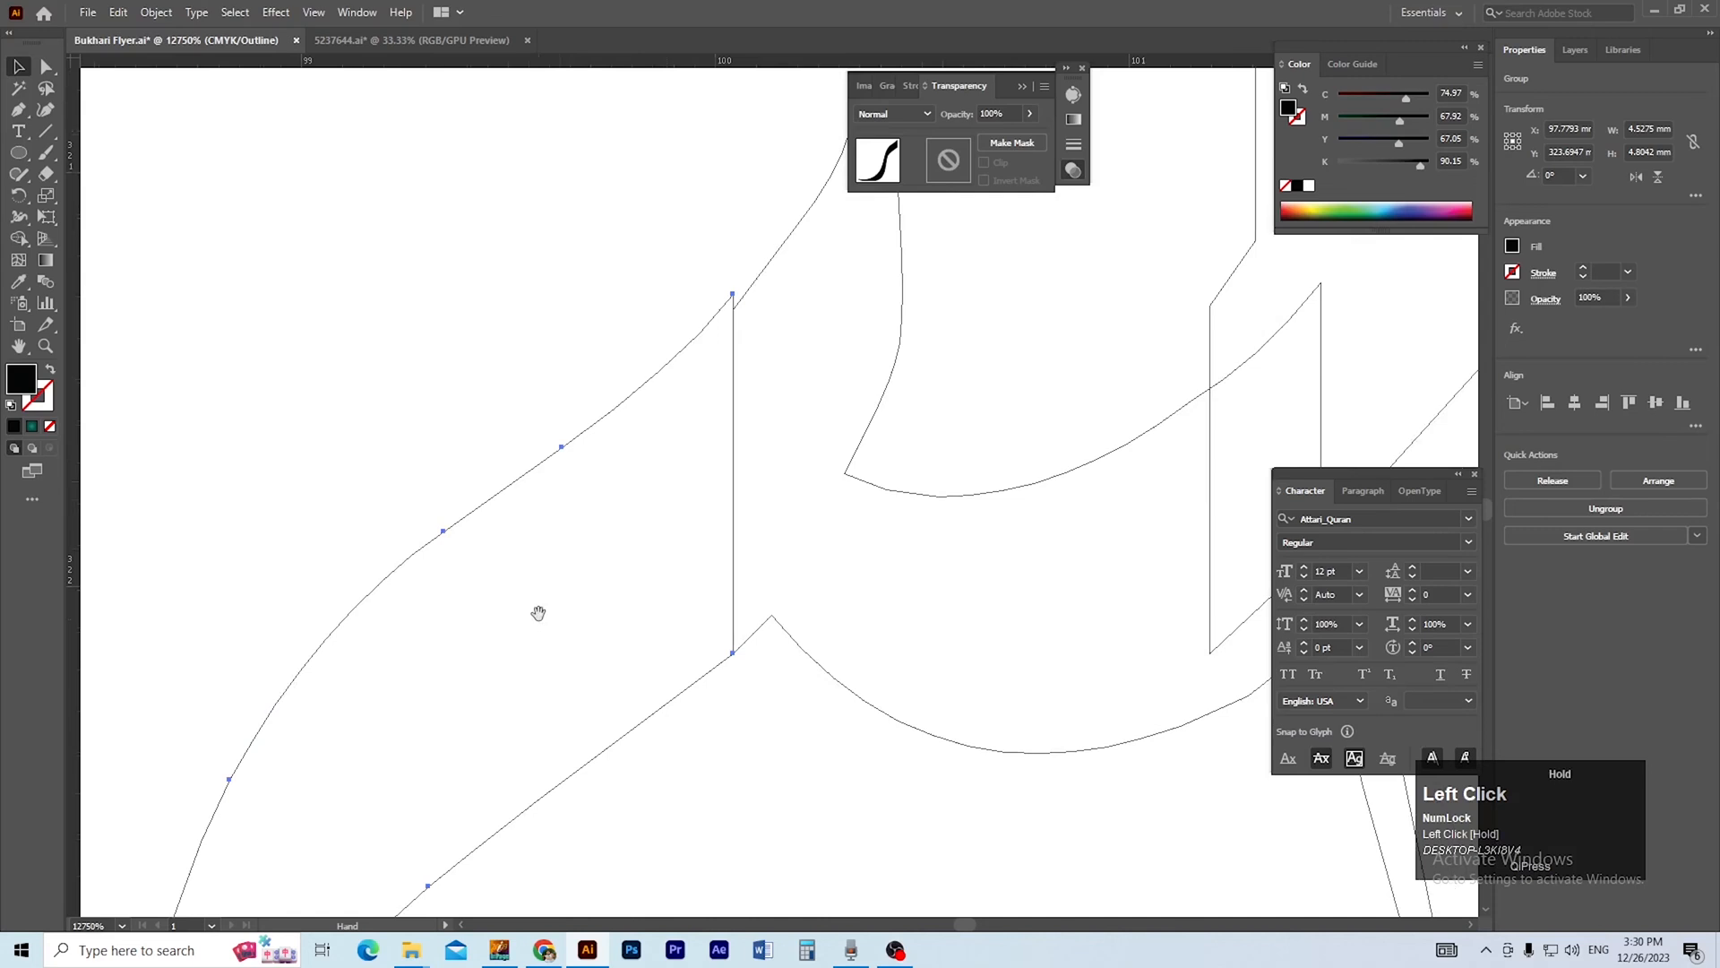
Align the upper joining anchor of the ر with the ی and unite the two pieces.
left_click_drag(619, 337, 772, 605)
key("a")
left_click_drag(581, 389, 580, 448)
key("ctrl+space")
left_click(886, 499, "ctrl+alt")
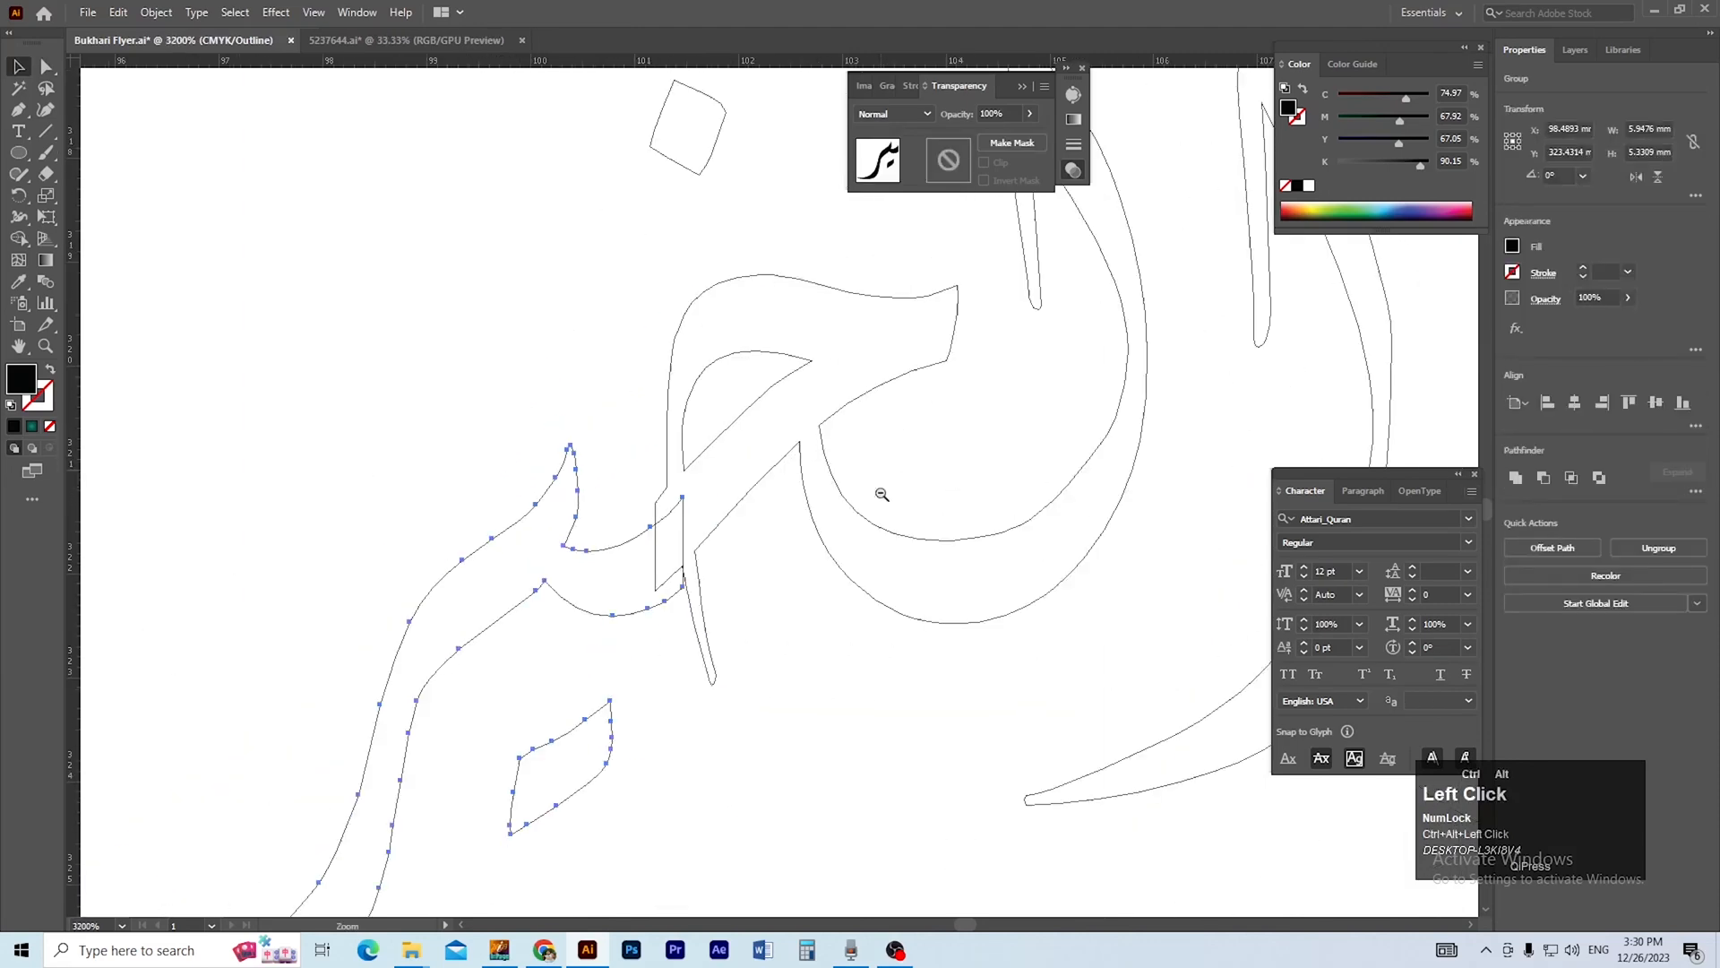
Move the united یر against the خ, align the joining anchors and unite the pieces of الخیر.
left_click(545, 474, "ctrl")
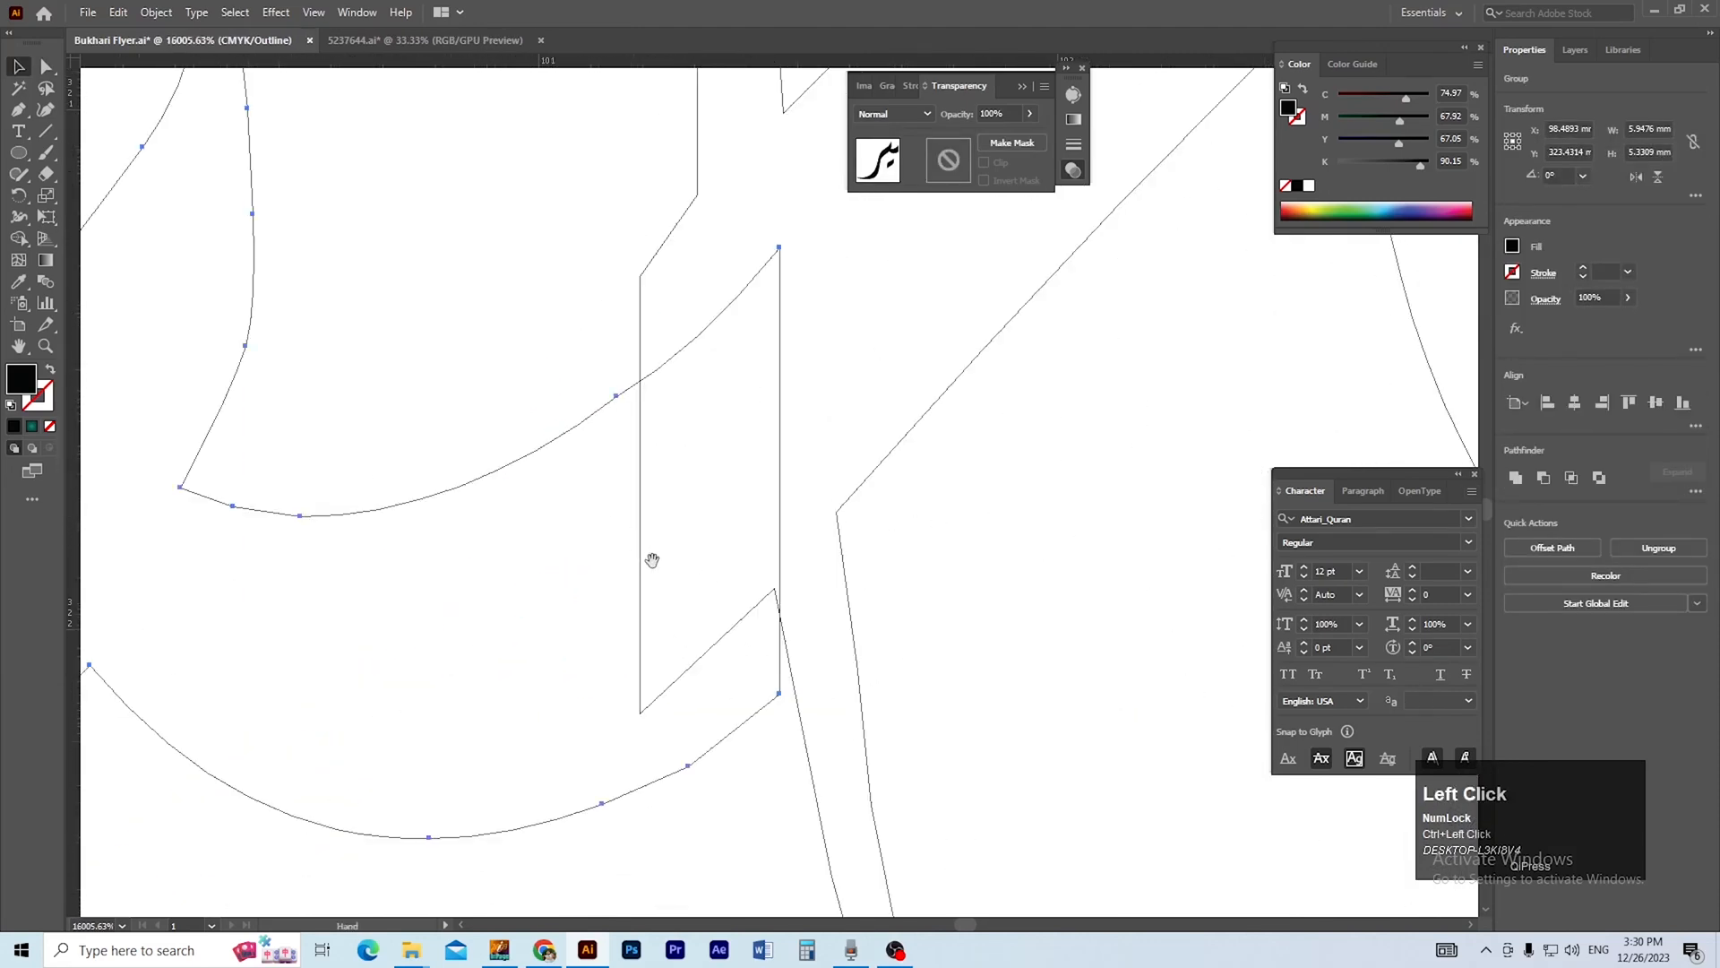
left_click(955, 672)
left_click_drag(801, 692, 660, 706)
left_click(679, 288, "ctrl")
key("a")
left_click_drag(497, 310, 496, 339)
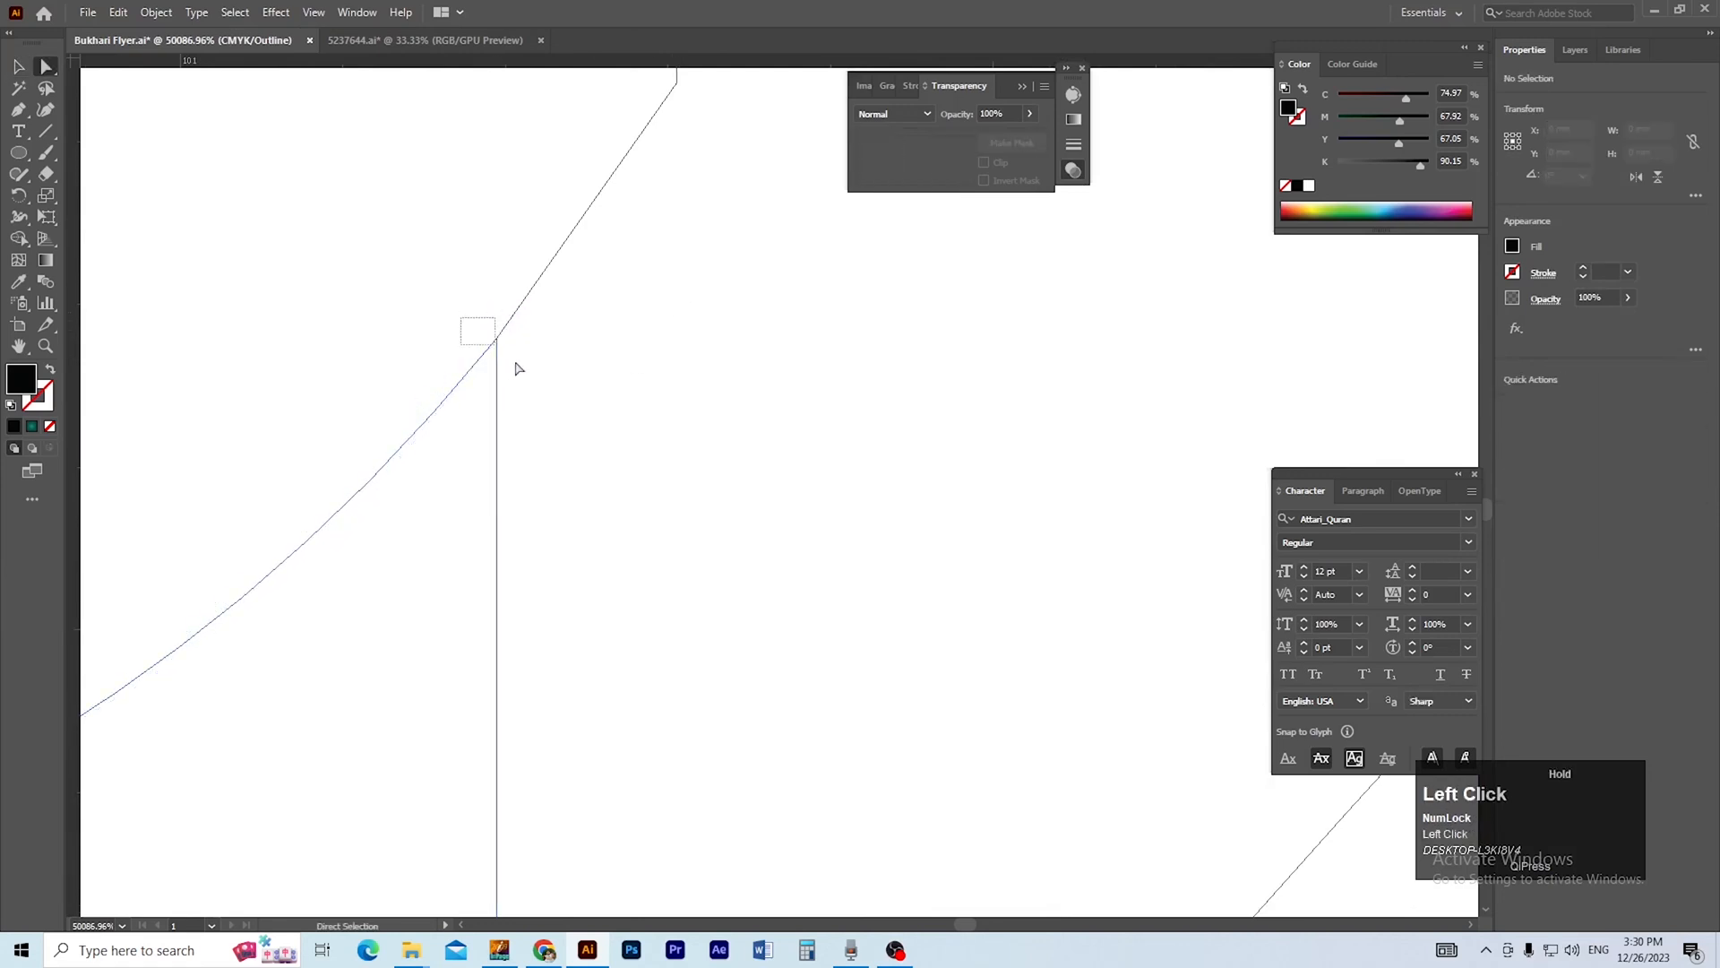
key("v")
left_click_drag(430, 280, 667, 416)
left_click(1516, 478)
Stack the calligraphy in two lines, with الداعی above الی الخیر.
left_click(629, 472, "ctrl+alt")
left_click(641, 472, "ctrl+alt")
left_click(645, 472, "ctrl+alt")
left_click(645, 472, "ctrl+alt")
left_click(645, 472, "ctrl+alt")
left_click(645, 472, "ctrl+alt")
left_click(645, 473, "ctrl+alt")
left_click(647, 472, "ctrl+alt")
left_click(912, 475, "ctrl+alt")
left_click(912, 474, "ctrl+alt")
left_click(912, 475, "ctrl+alt")
left_click(913, 475, "ctrl+alt")
left_click_drag(980, 574, 892, 519)
left_click(981, 417)
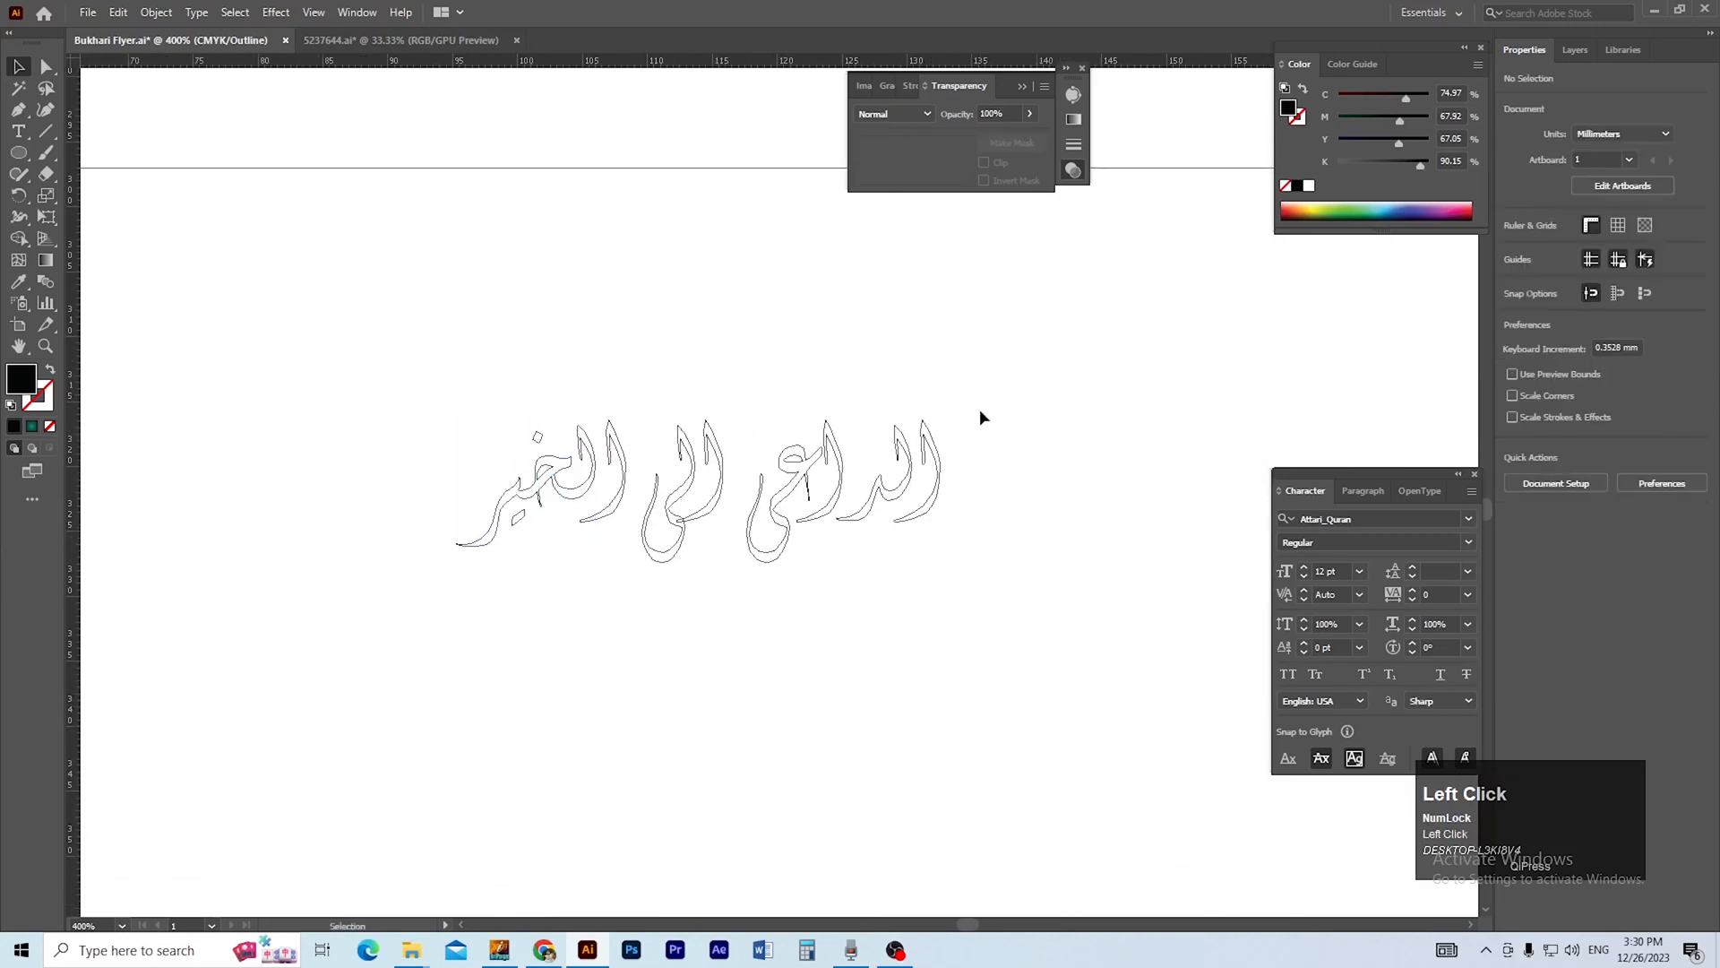
left_click_drag(761, 566, 565, 388)
left_click(579, 625)
left_click(637, 436, "ctrl")
Move the word الی slightly closer to الخیر in the lower line.
left_click_drag(848, 508, 777, 520)
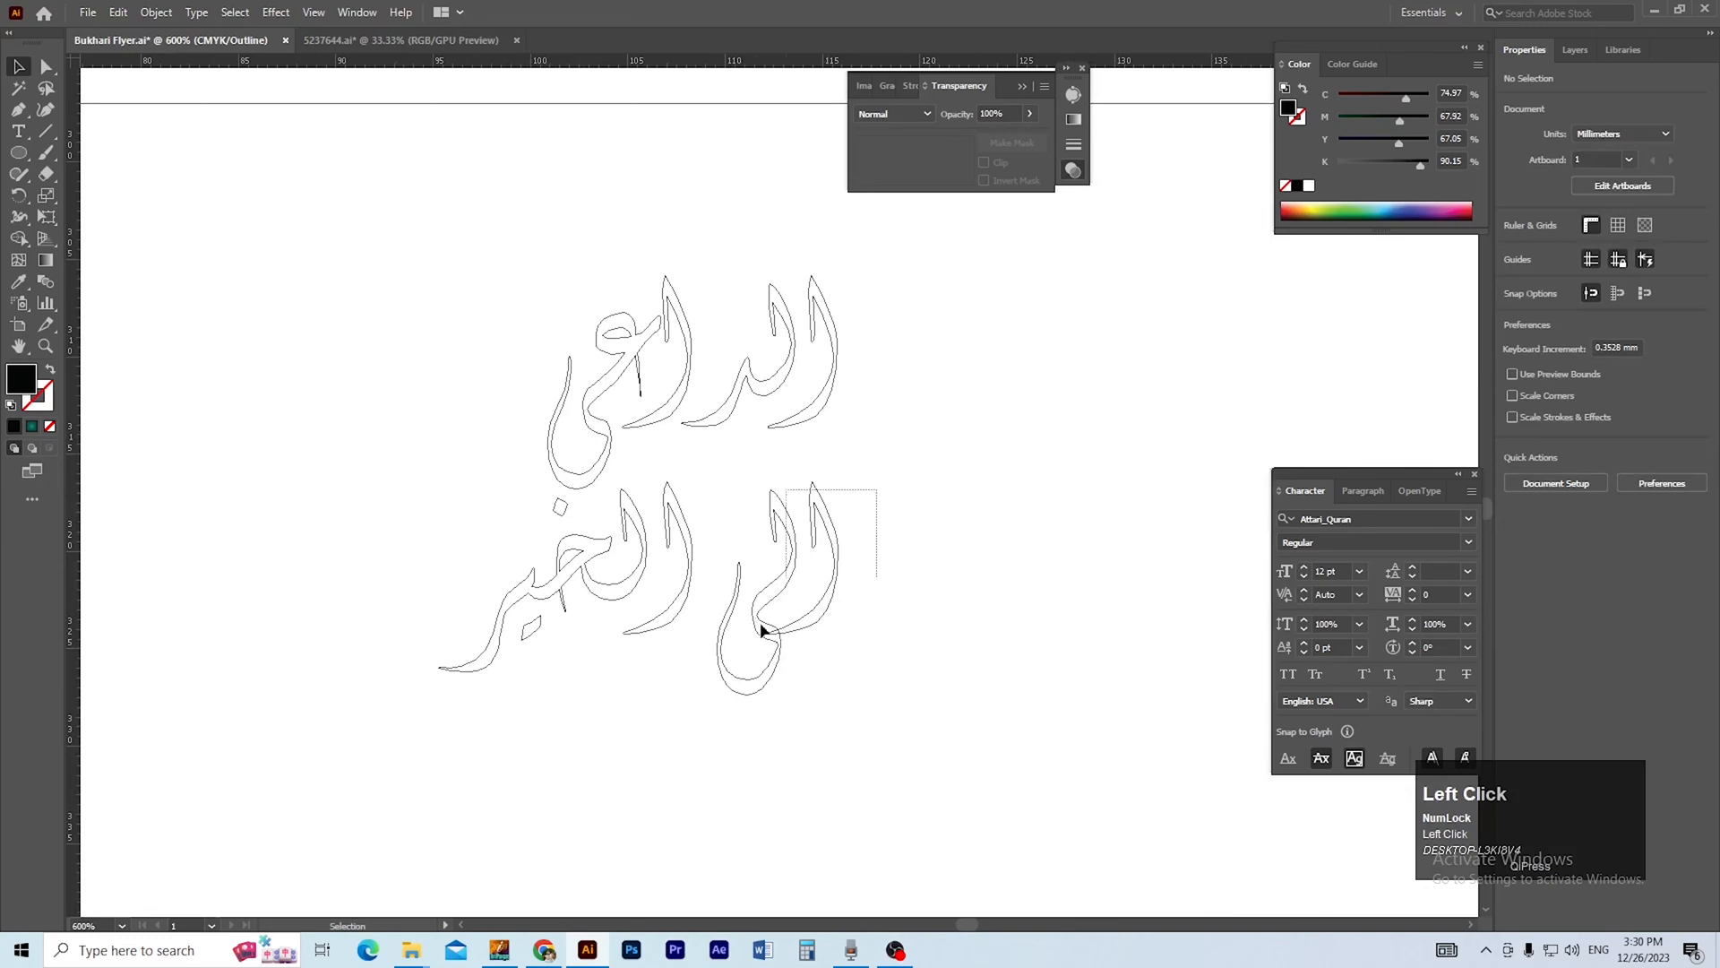
left_click_drag(760, 627, 713, 674)
left_click(825, 668)
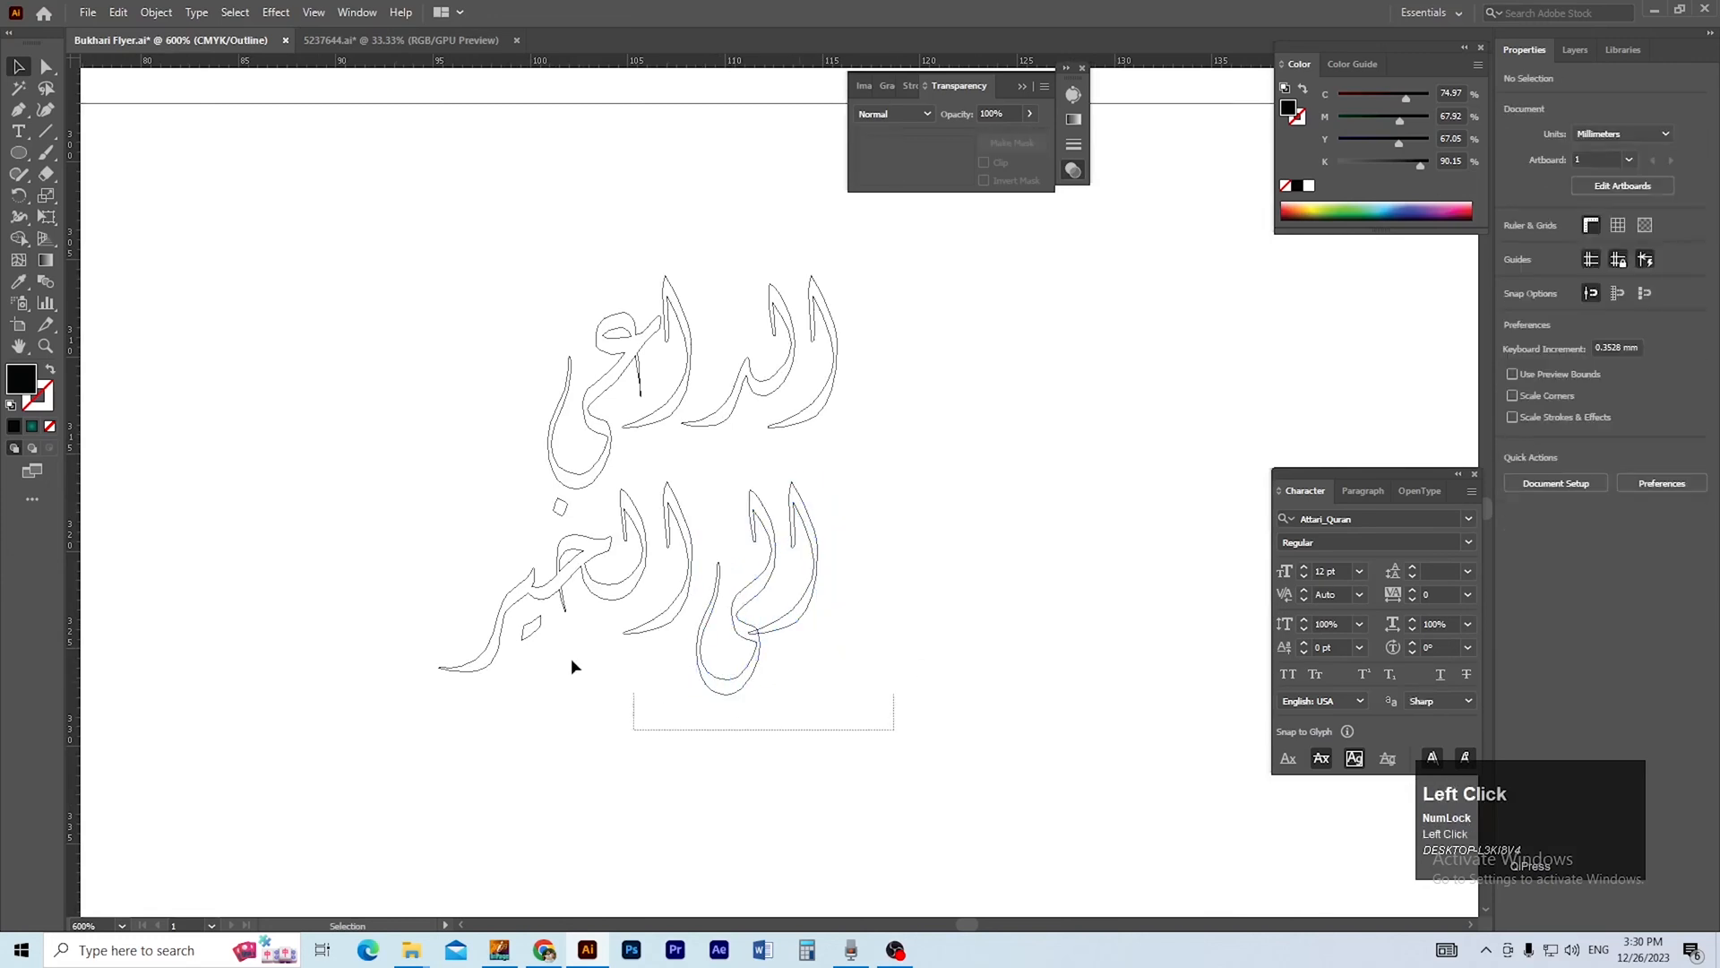
Isolate the dot of the خ in الخیر and shift it down and right above its letter.
left_click_drag(427, 530, 428, 528)
left_click(529, 523)
left_click(562, 508)
double_click(561, 508)
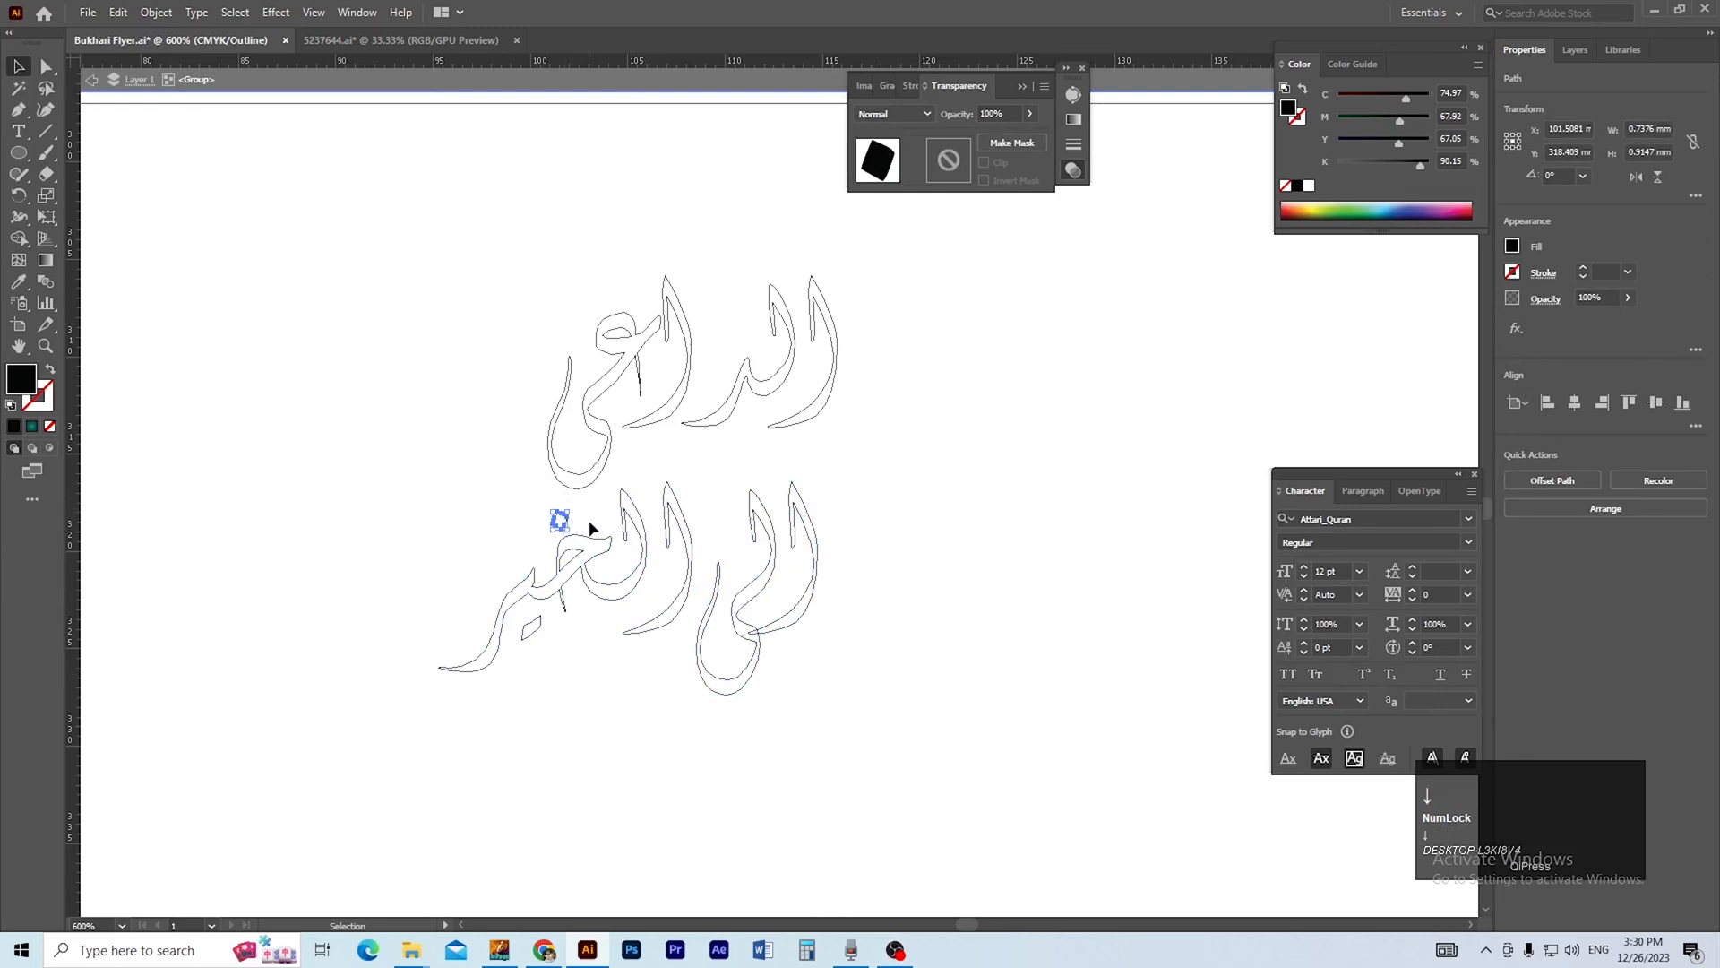
left_click_drag(569, 519, 600, 518)
left_click(416, 567)
left_click_drag(962, 659, 956, 661)
double_click(918, 555)
Group الی الخیر and centre it horizontally beneath الداعی.
left_click_drag(898, 516, 470, 702)
key("ctrl+g")
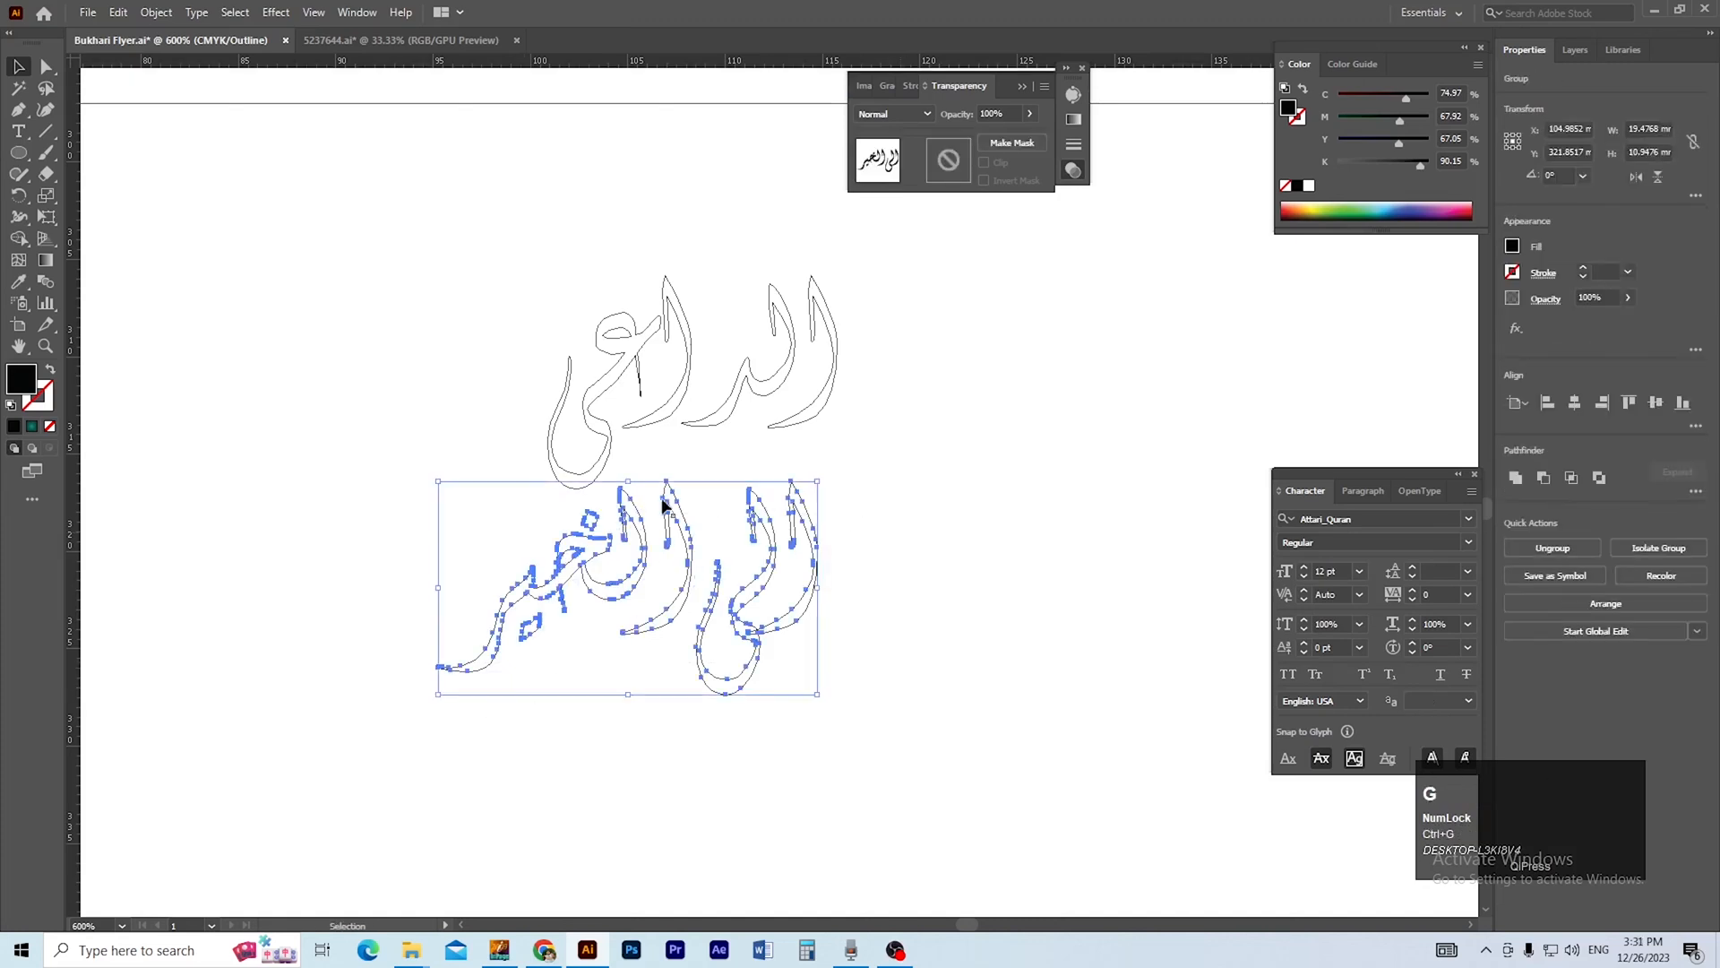
left_click(658, 413, "shift")
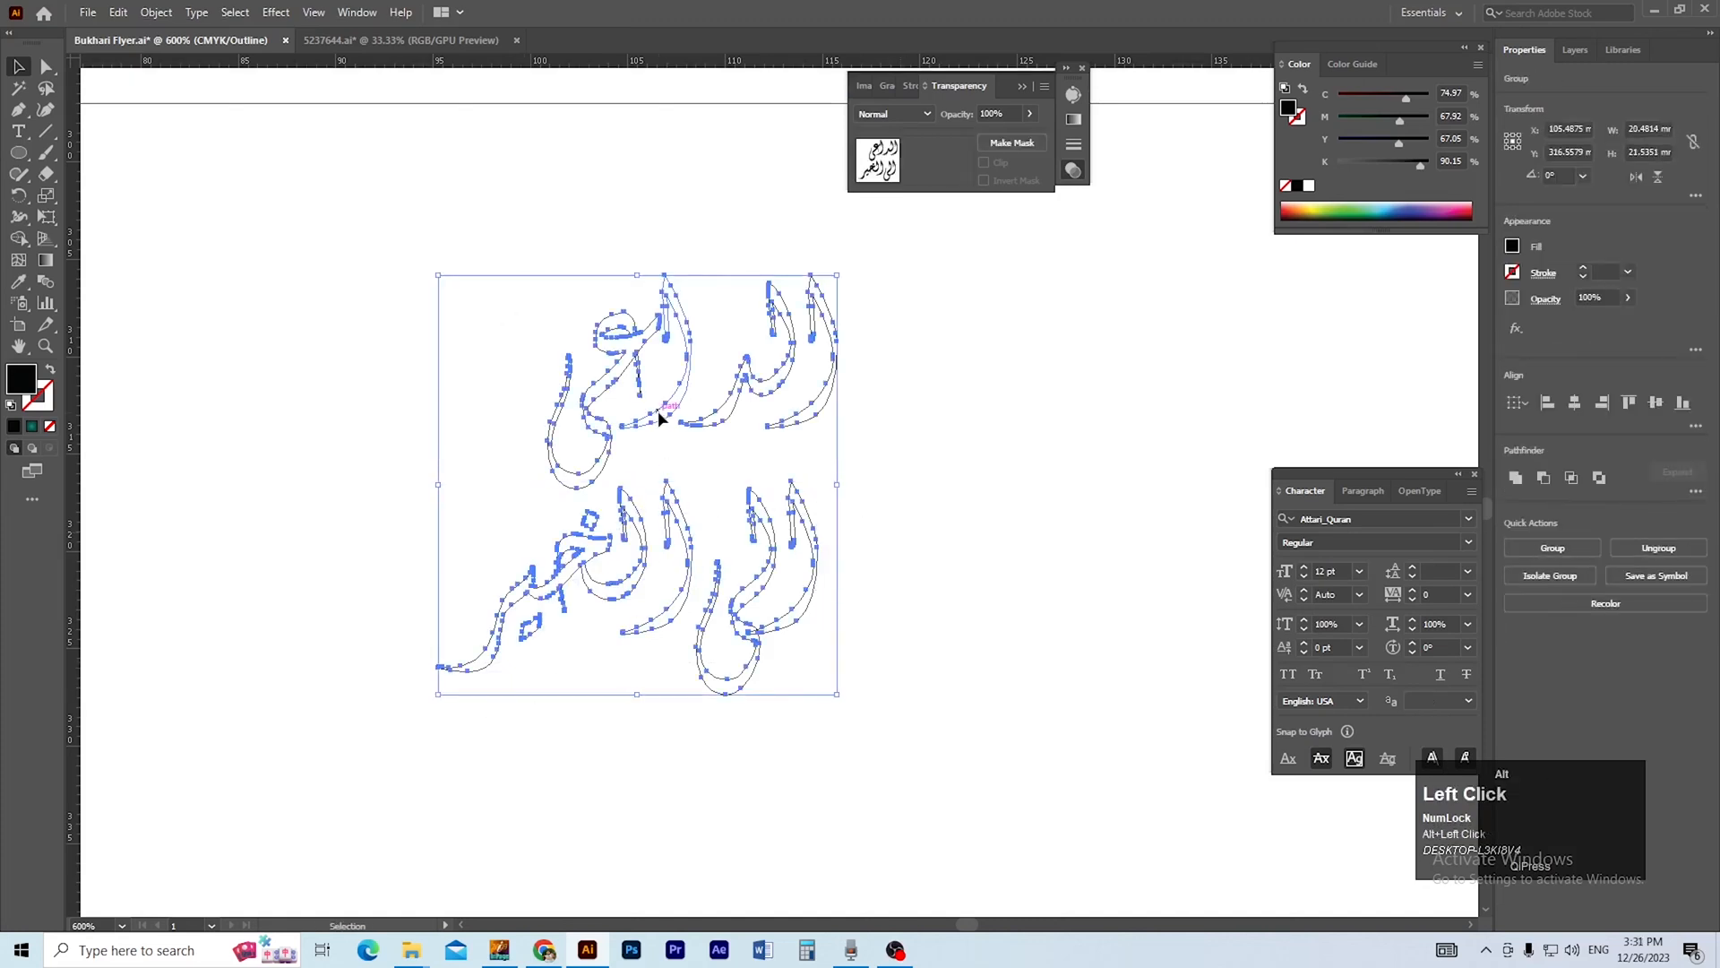
left_click(1577, 404)
left_click(953, 590, "ctrl")
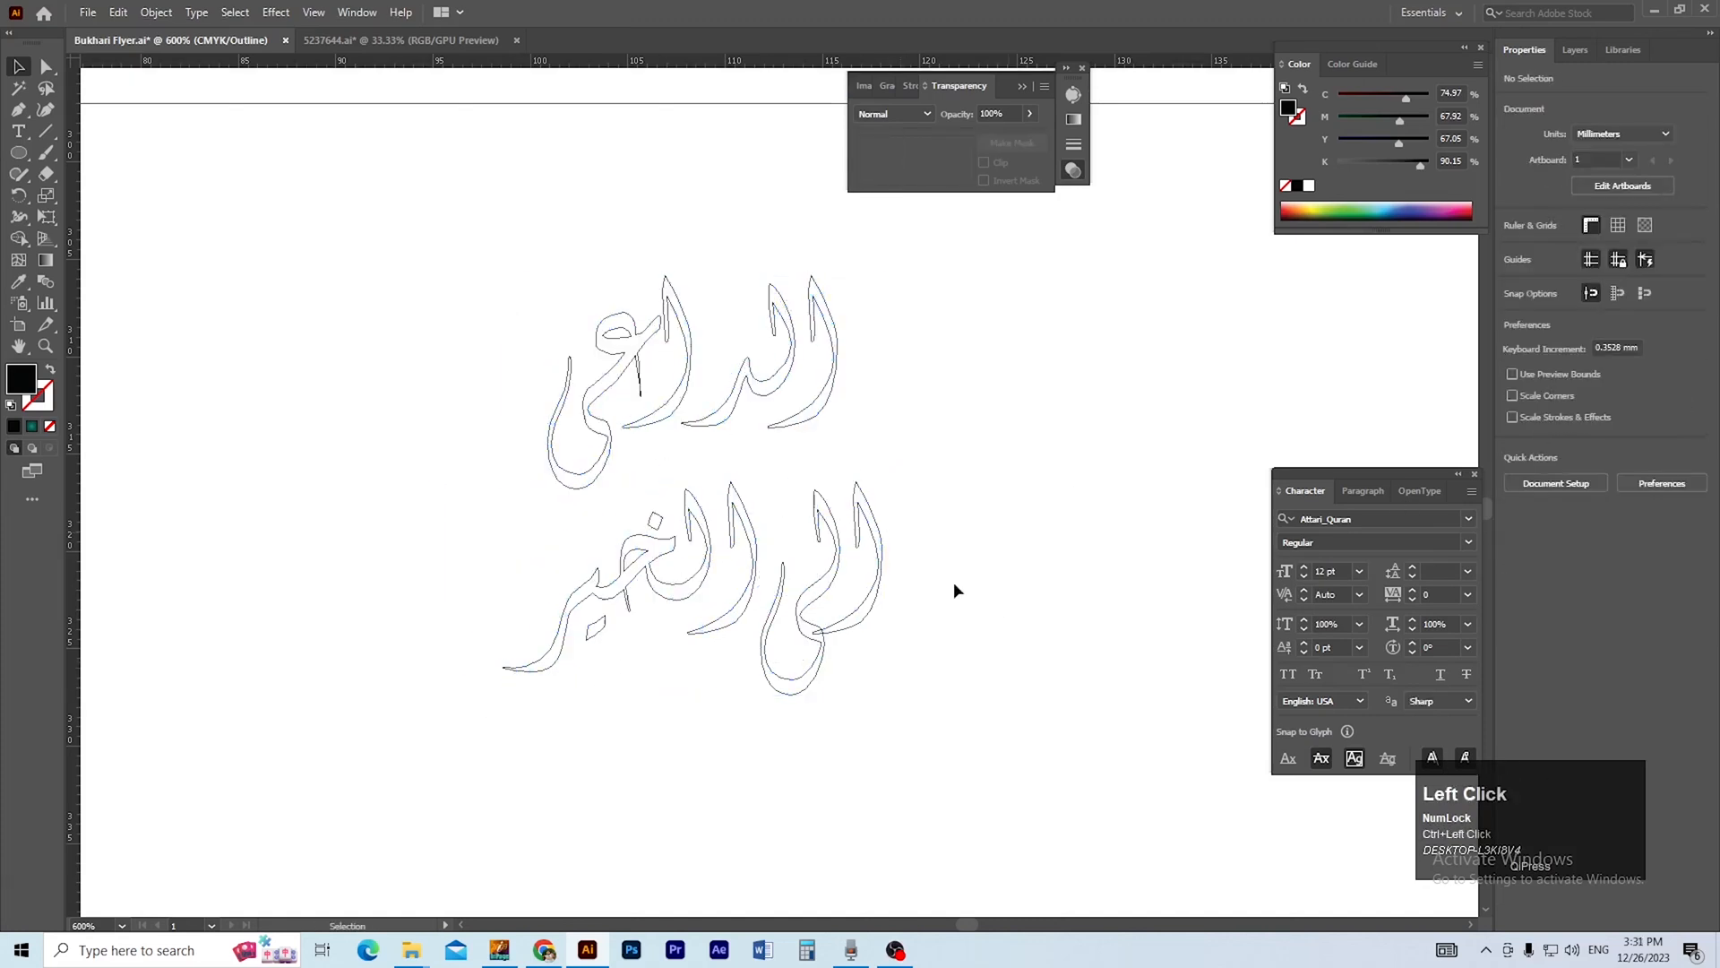
Nudge الی الخیر up closer to الداعی and return the artwork to the filled preview display.
double_click(831, 561)
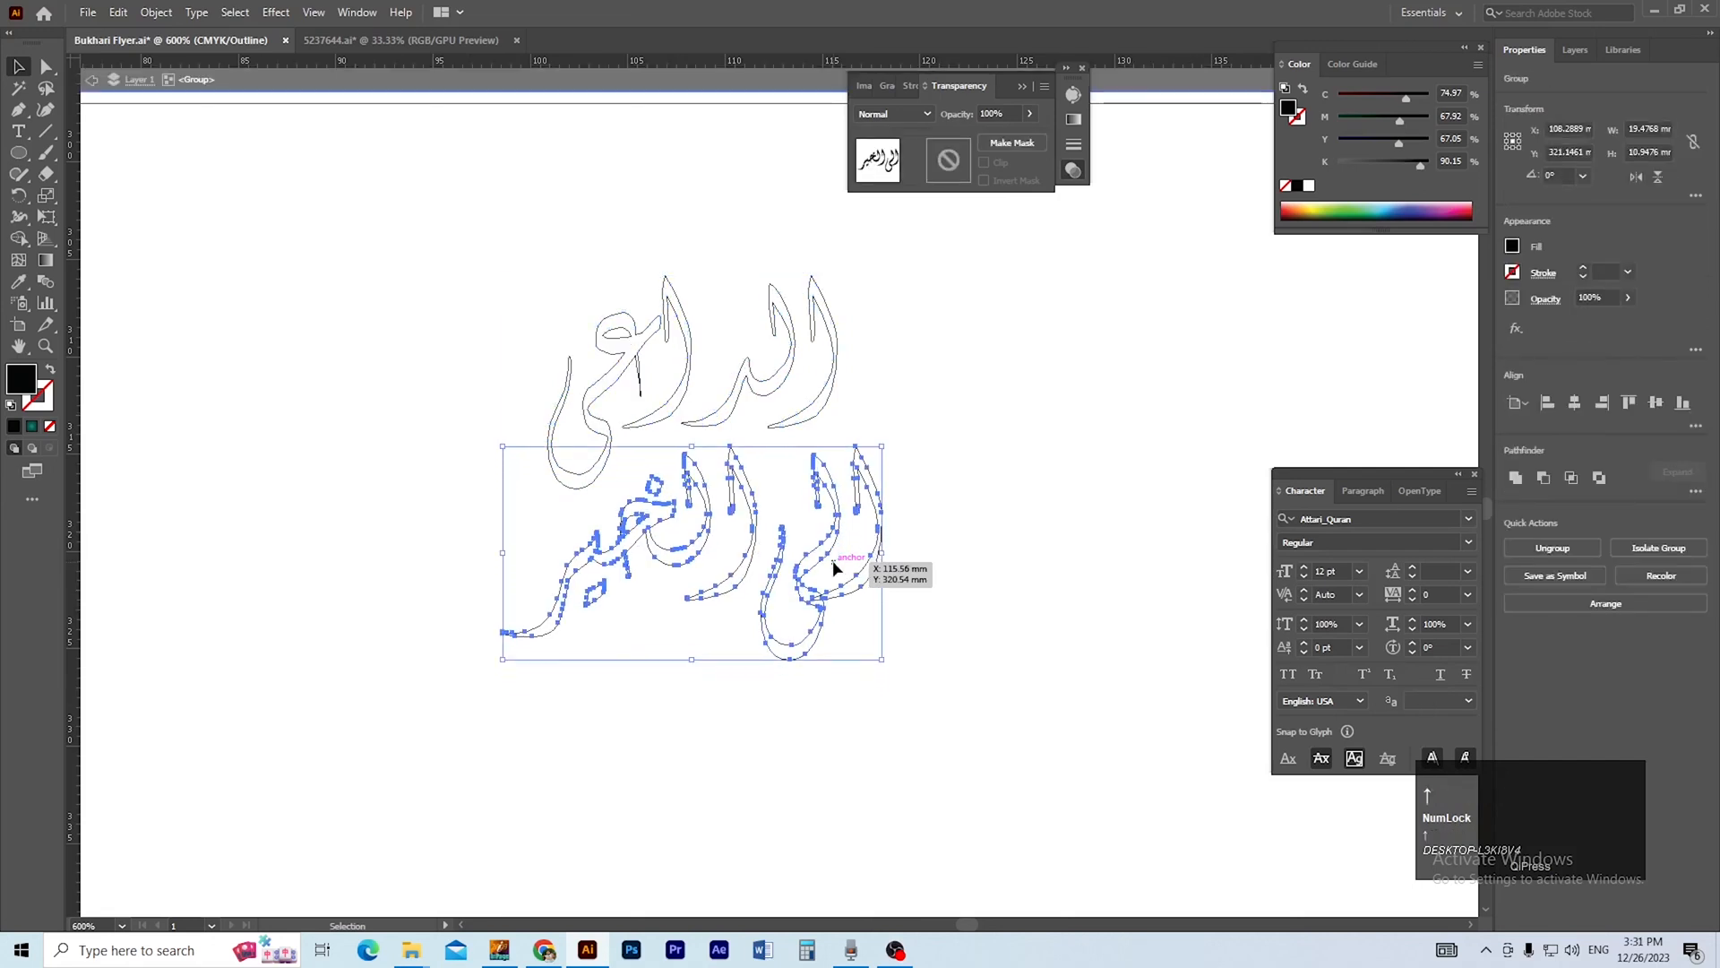
double_click(953, 565)
key("ctrl+y")
Place the two-line calligraphy on the teal circle at the end of the gold pill.
left_click(819, 466, "ctrl+alt")
left_click(818, 464, "ctrl+alt")
left_click(817, 466, "ctrl+alt")
left_click(817, 467, "ctrl+alt")
left_click_drag(760, 546, 769, 646)
left_click_drag(782, 708, 981, 336)
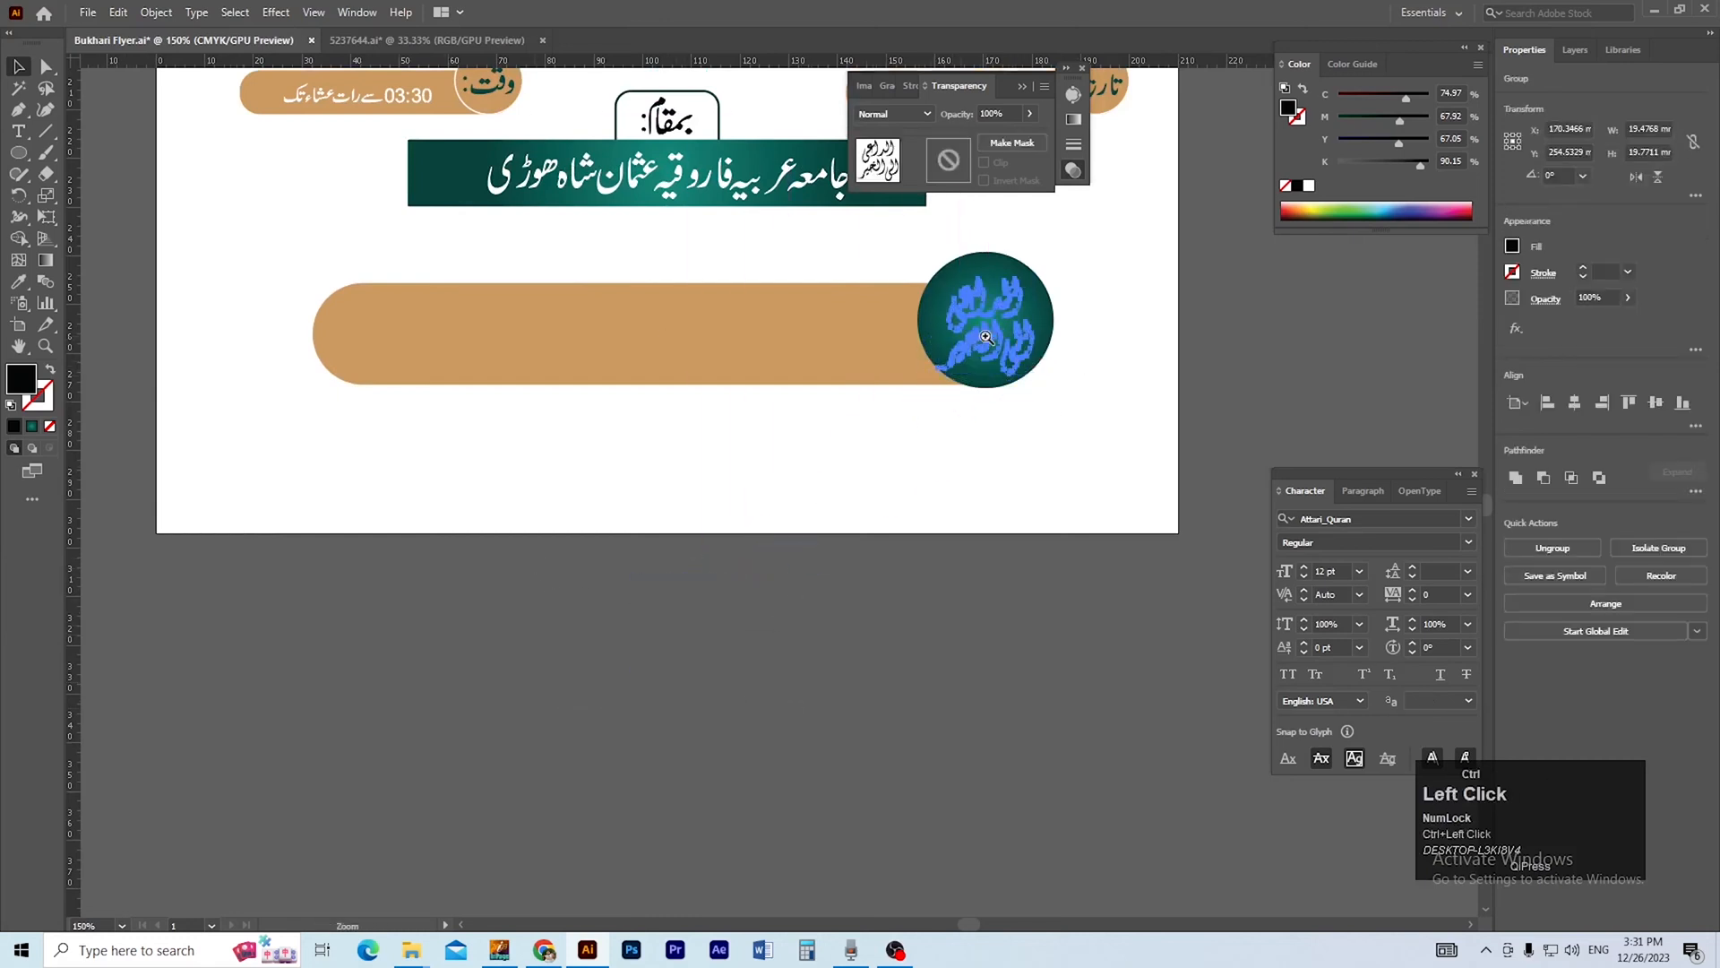
Fill the calligraphy on the teal circle with the gold sampled from the large pill.
left_click(985, 340, "ctrl")
left_click(772, 487, "ctrl")
left_click_drag(760, 479, 810, 523)
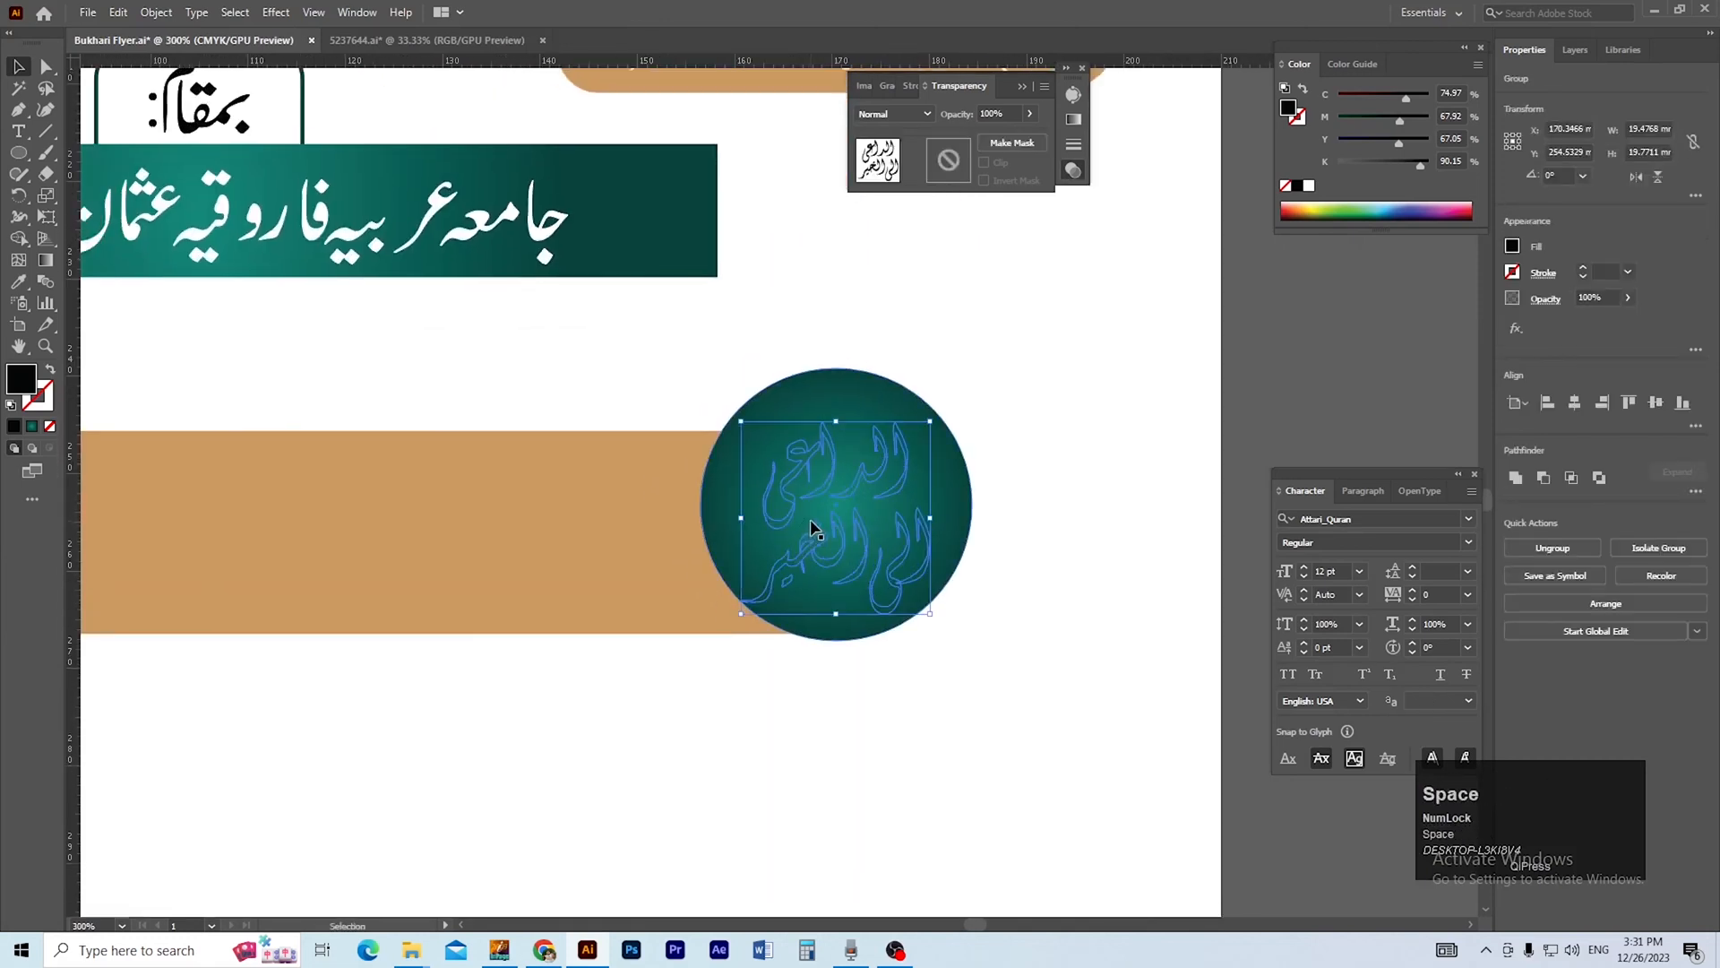
key("i")
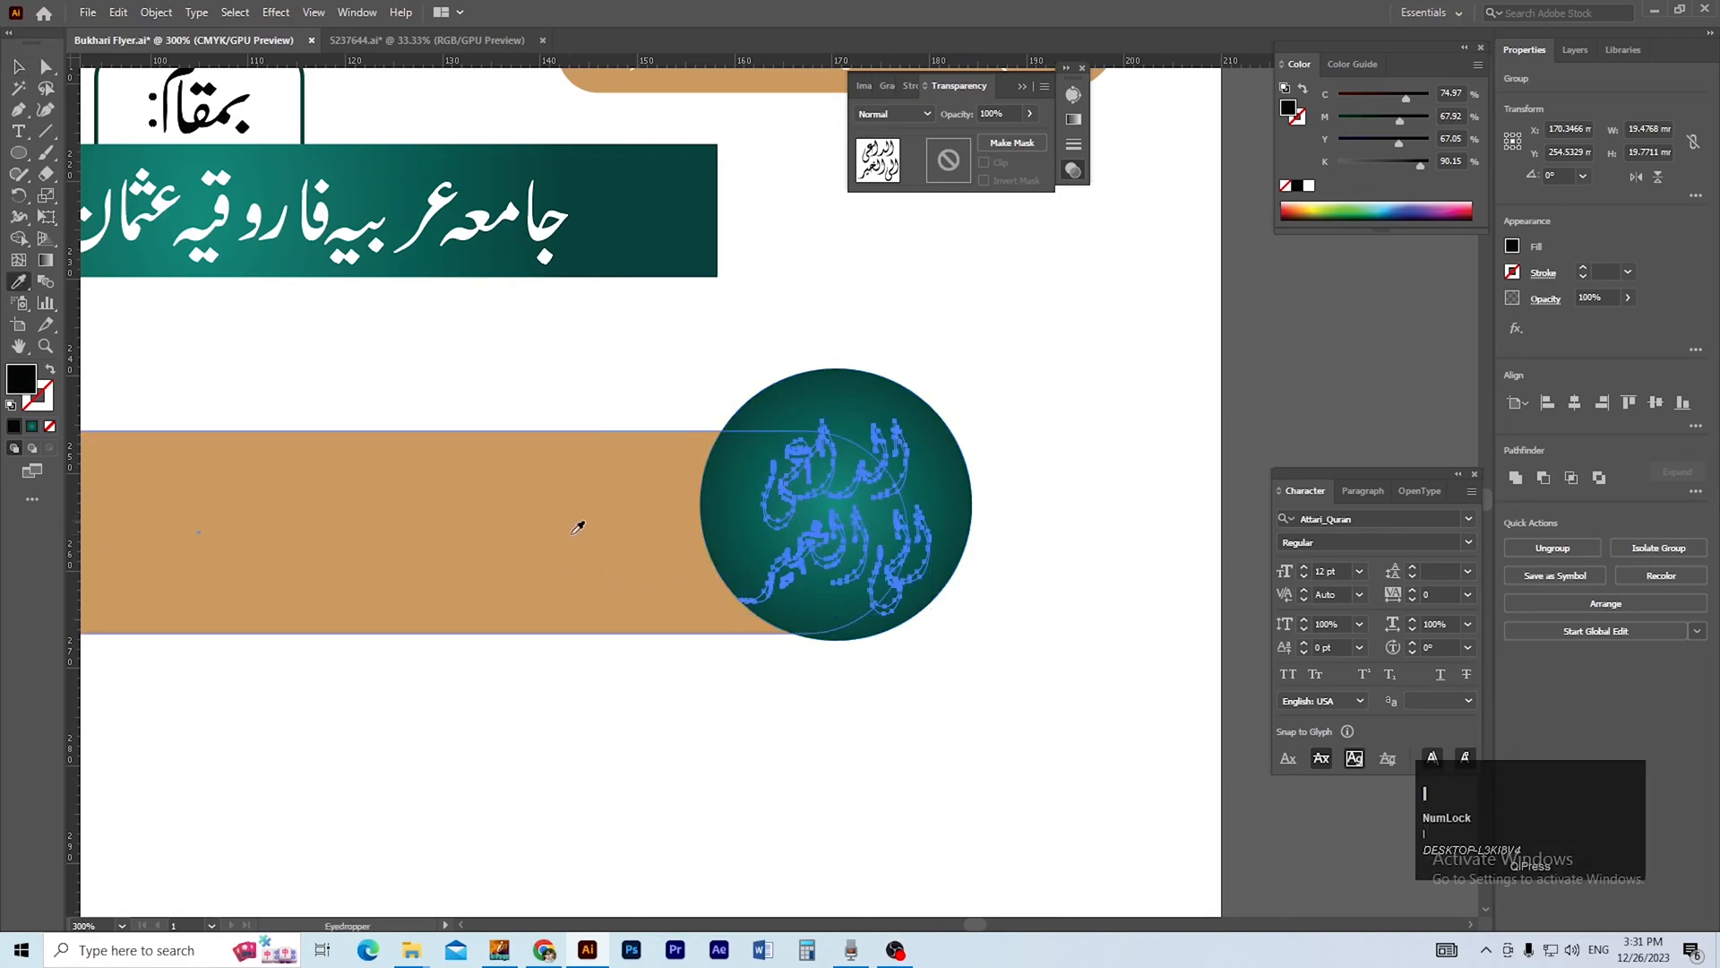
left_click(584, 510)
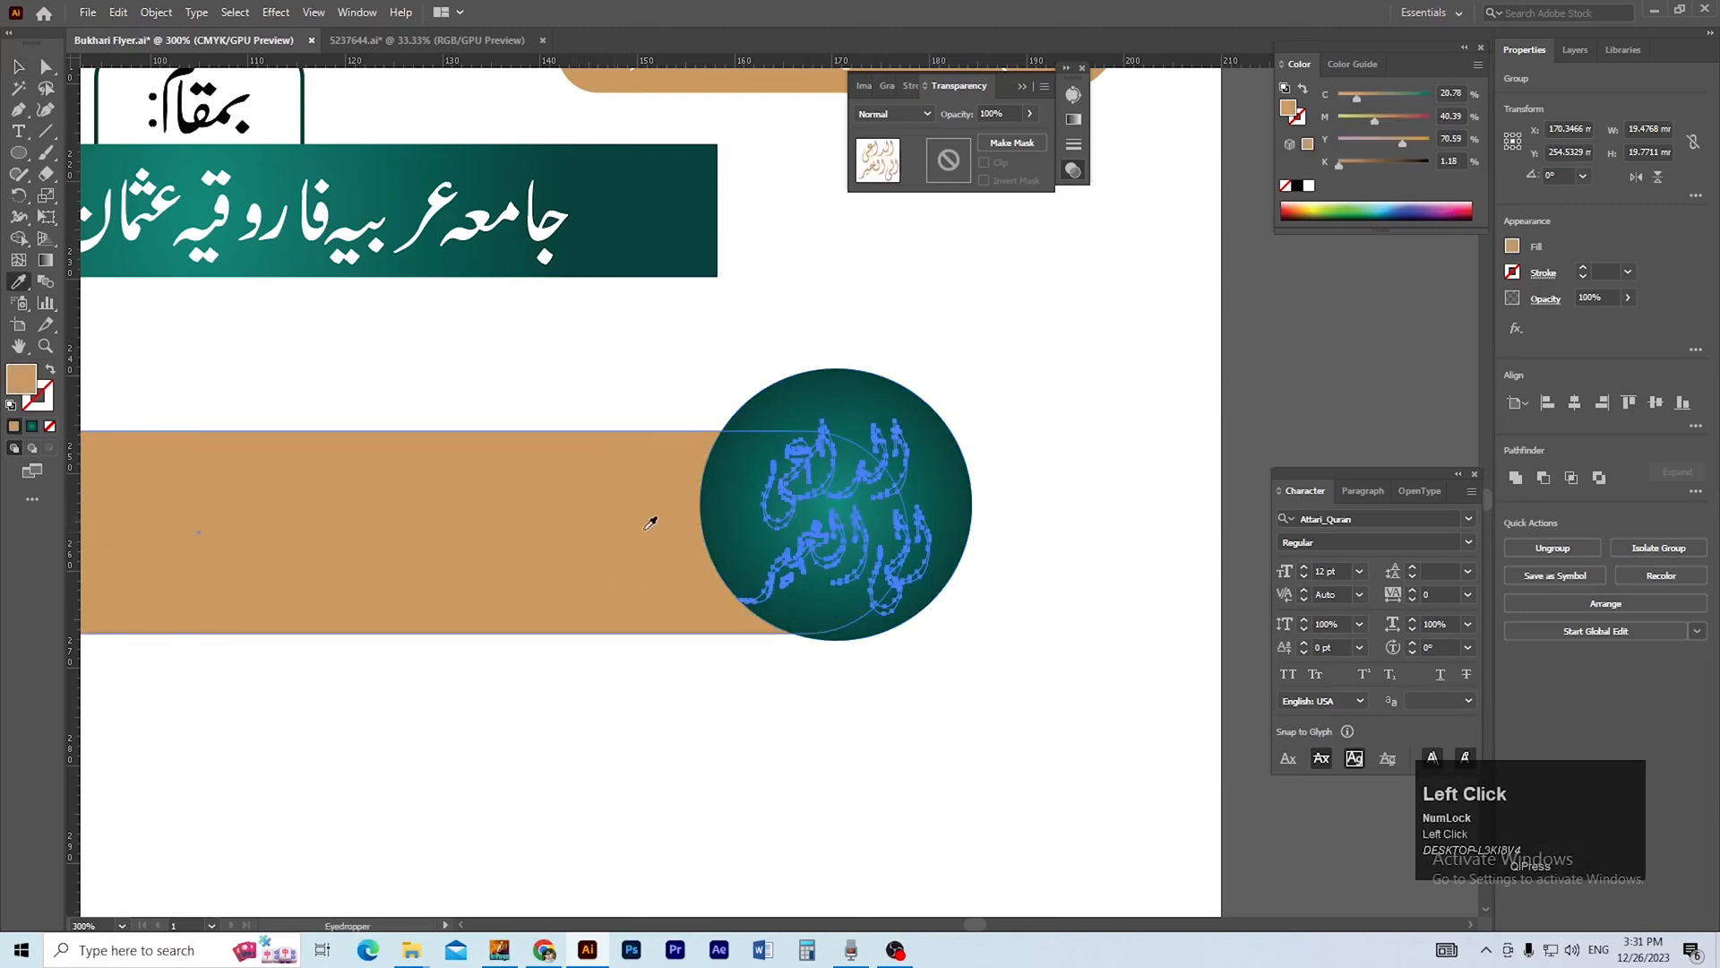
Bring the hidden two-line calligraphy to the front of the teal circle.
key("v")
left_click(1010, 589)
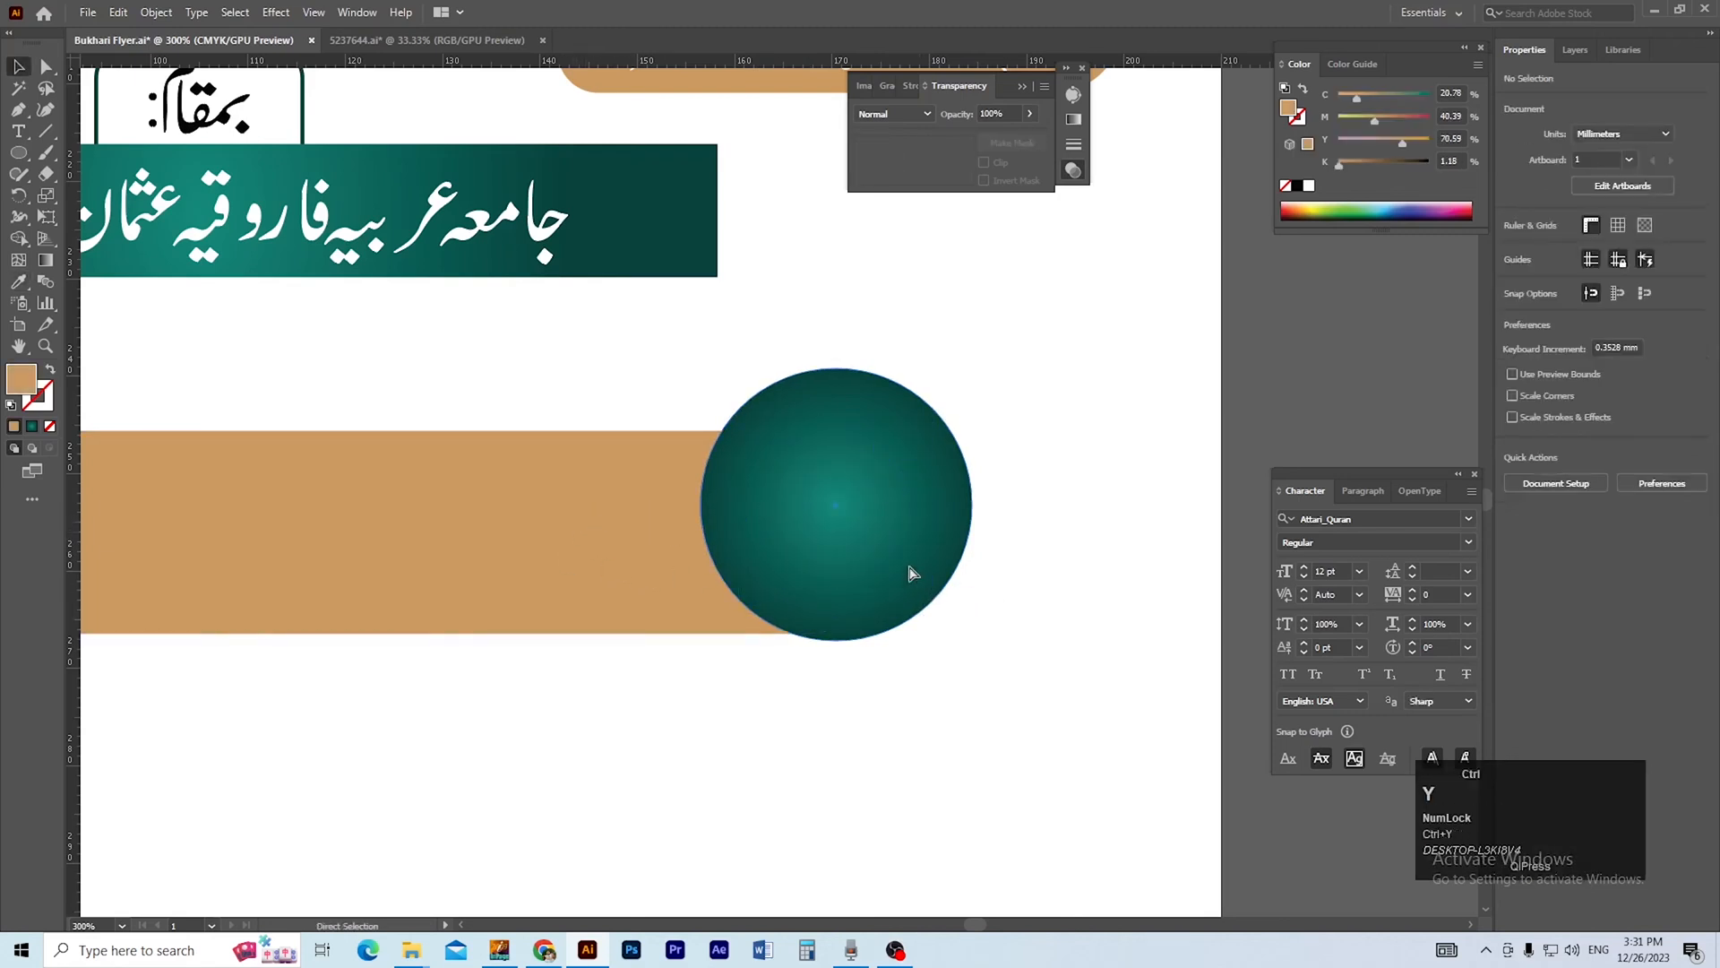
key("ctrl+y")
left_click(873, 481)
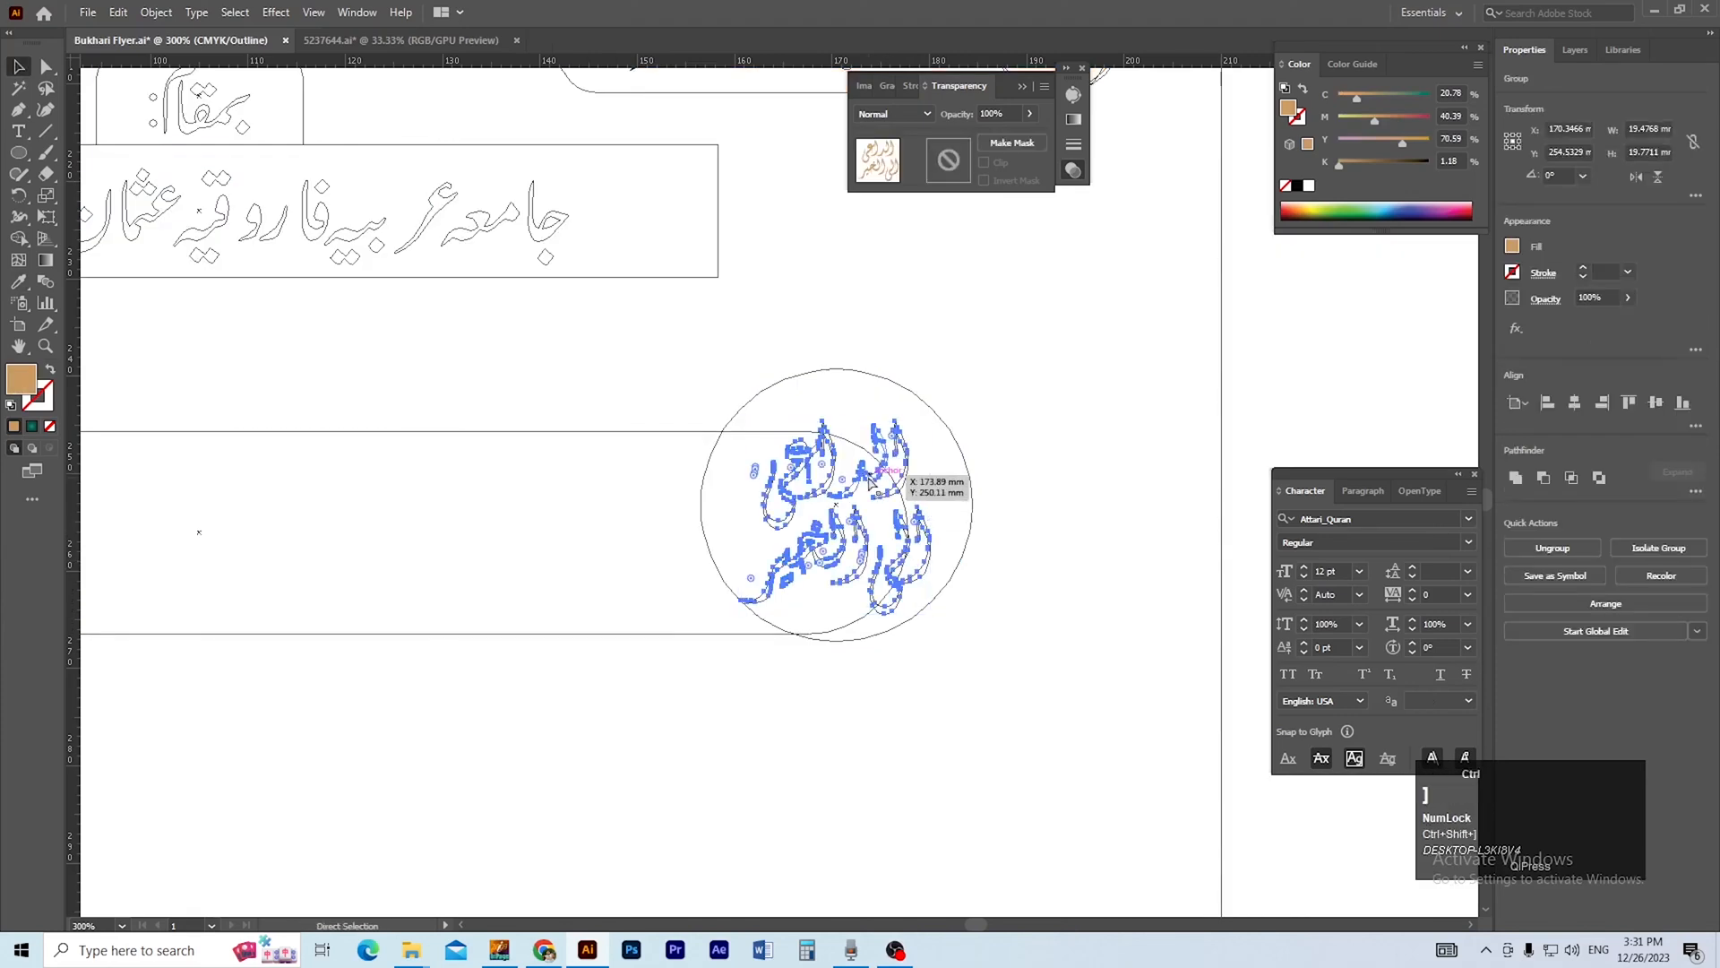
key("ctrl+y")
left_click(947, 599)
Nudge the calligraphy up within the teal circle and fill it with white.
left_click(804, 499, "ctrl+alt")
left_click(804, 499, "ctrl+alt")
left_click_drag(825, 511, 963, 518)
left_click(905, 523)
key("Up")
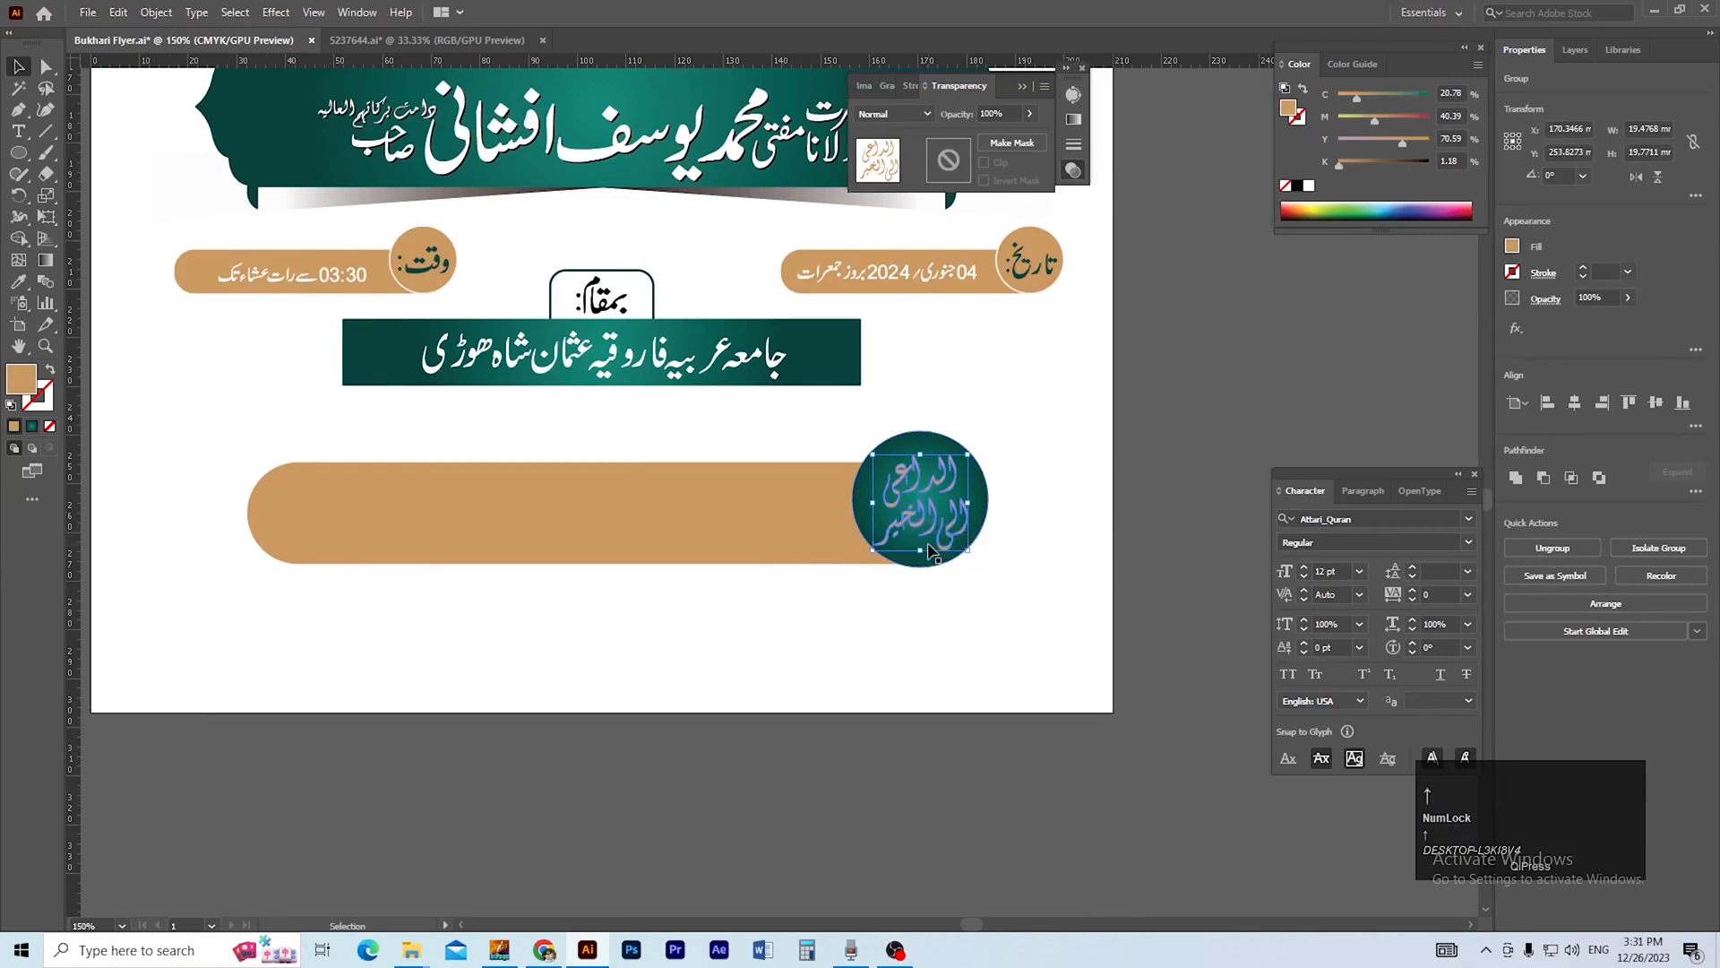
left_click(1308, 186)
left_click(1152, 453)
Move the host's title-and-name line from beside the artboard to the empty area below it.
left_click(848, 528, "ctrl+alt")
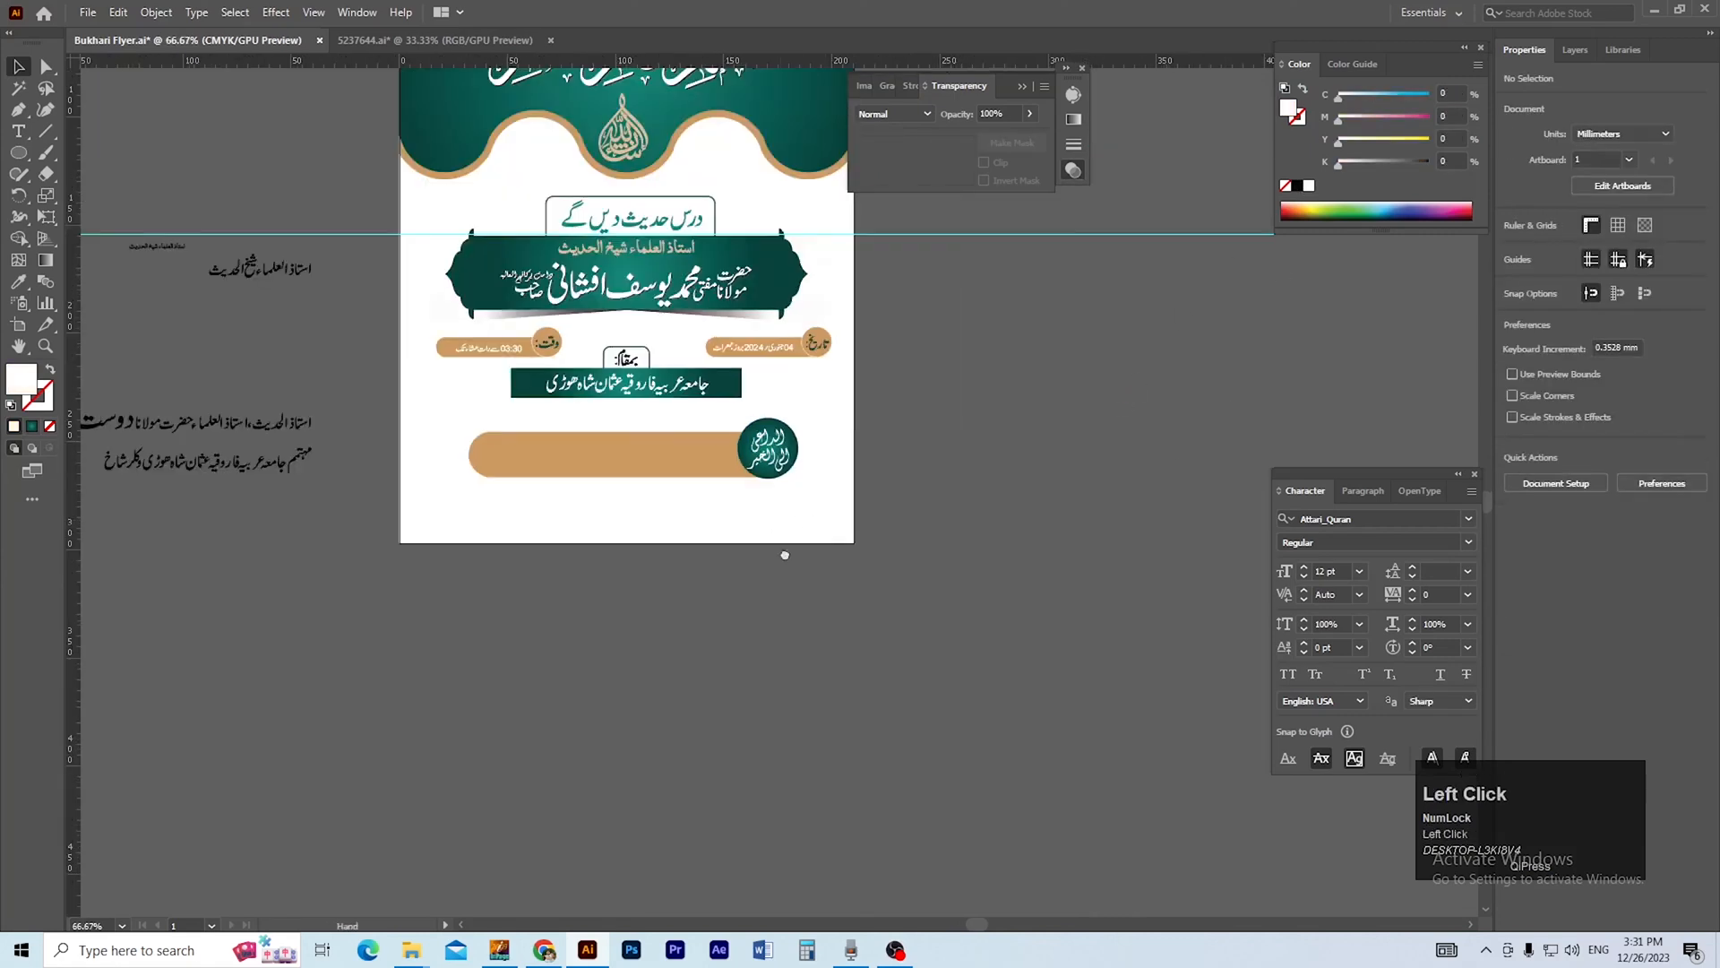
left_click_drag(689, 518, 920, 589)
left_click(567, 543)
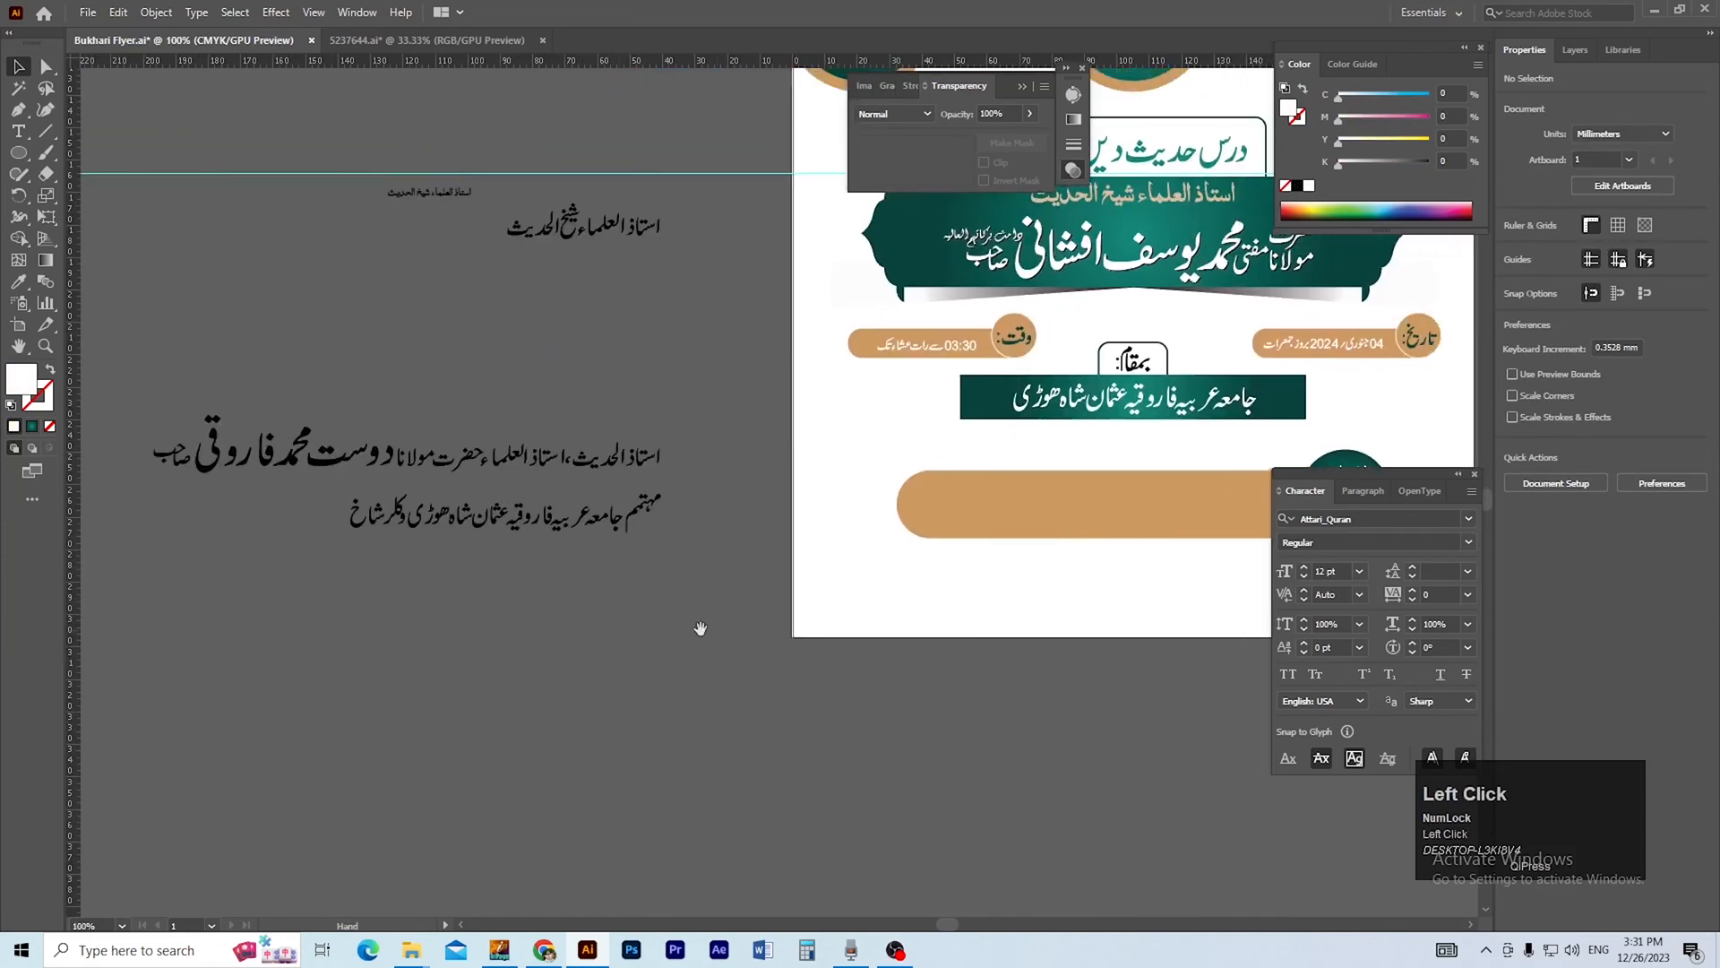
left_click_drag(717, 629, 657, 634)
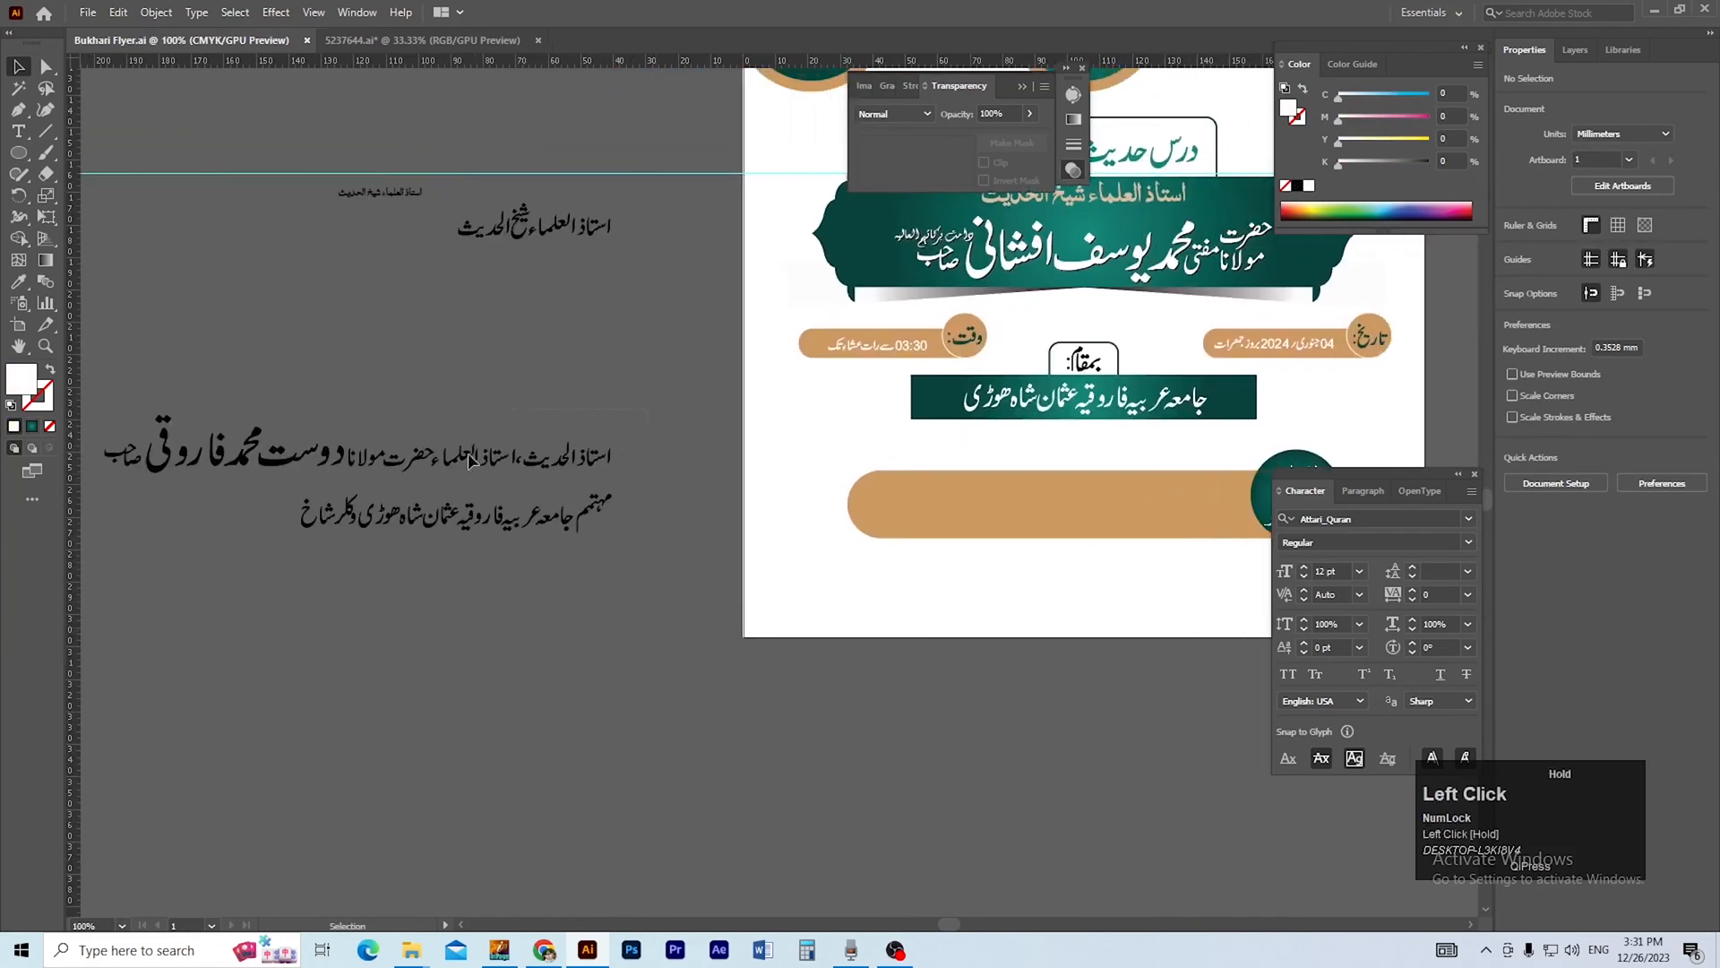
left_click_drag(124, 481, 907, 730)
left_click_drag(907, 730, 549, 716)
left_click(820, 690, "ctrl")
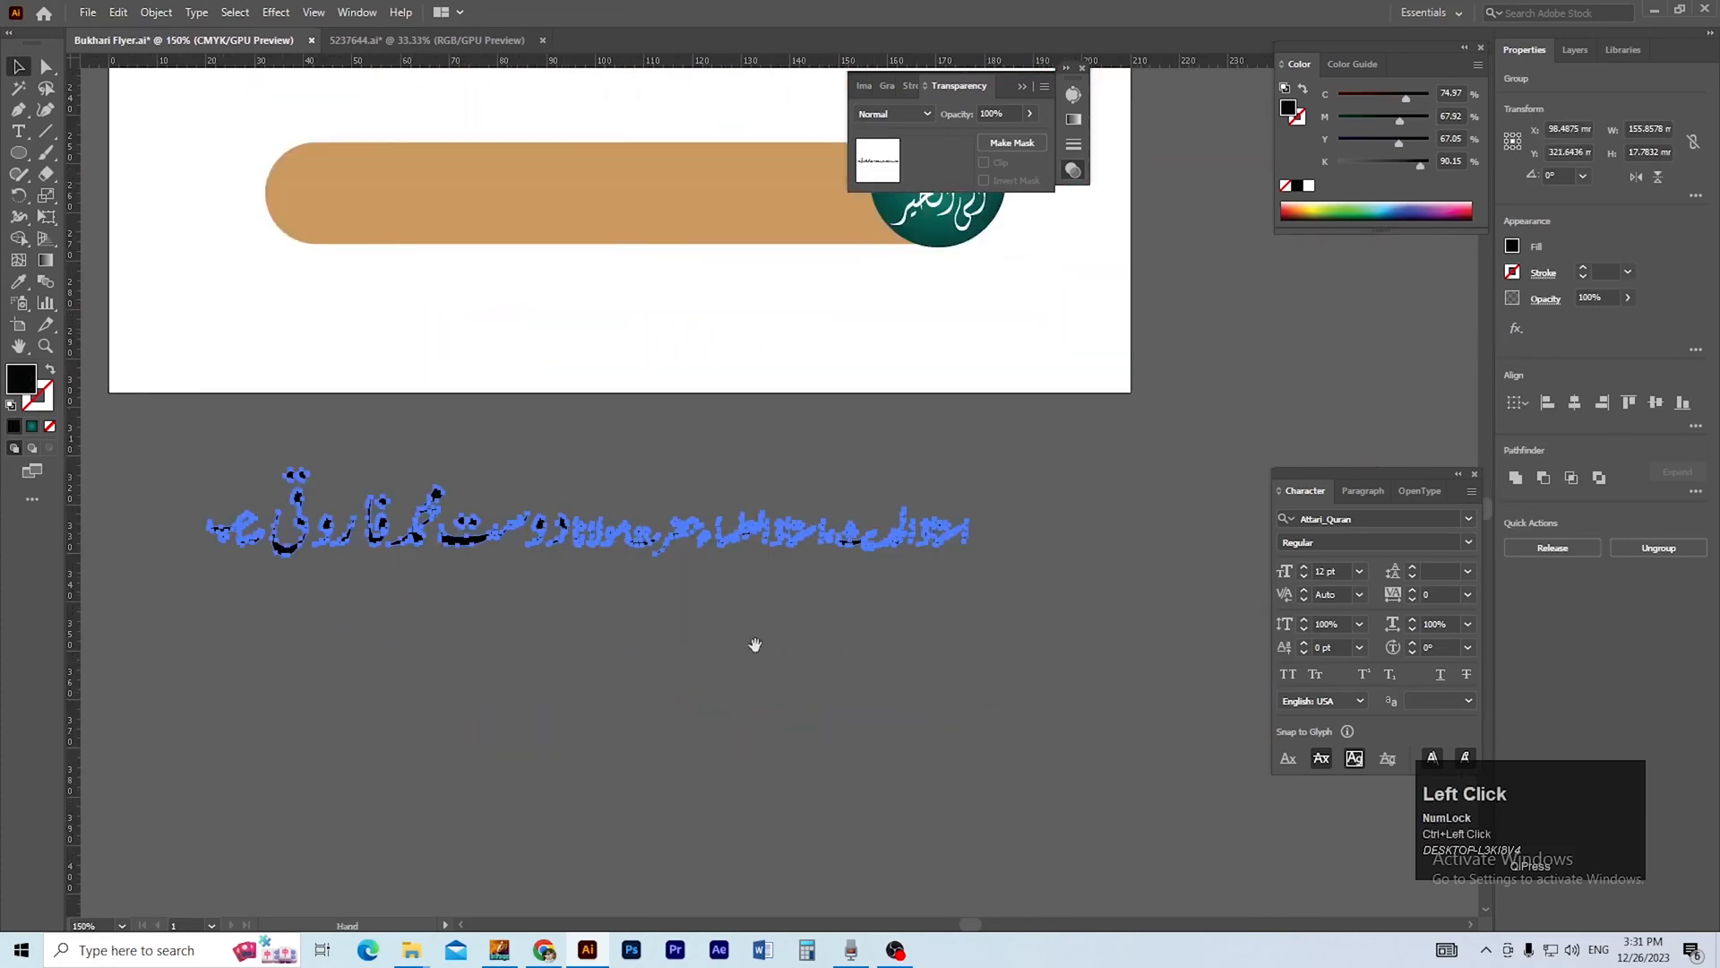
left_click_drag(775, 660, 896, 788)
left_click(805, 779)
left_click_drag(776, 751, 733, 807)
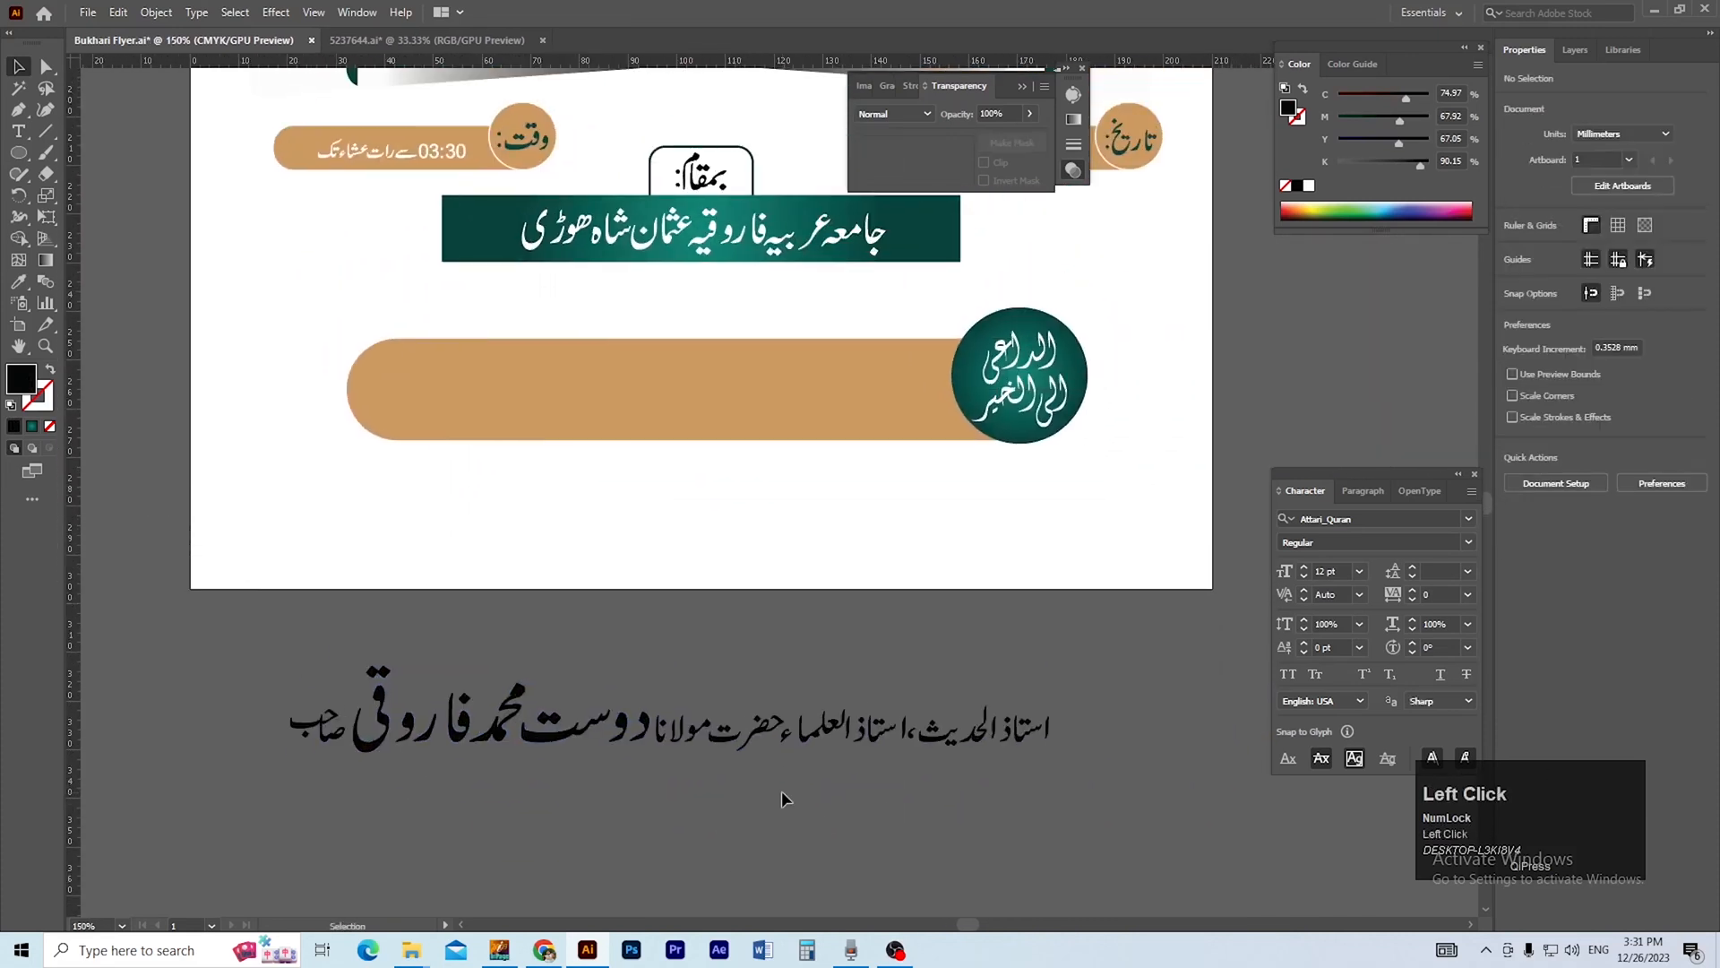
Group استاذ الحدیث، استاذ العلماء and move it away from the rest of the host's line.
key("ctrl+space")
left_click(874, 665, "ctrl")
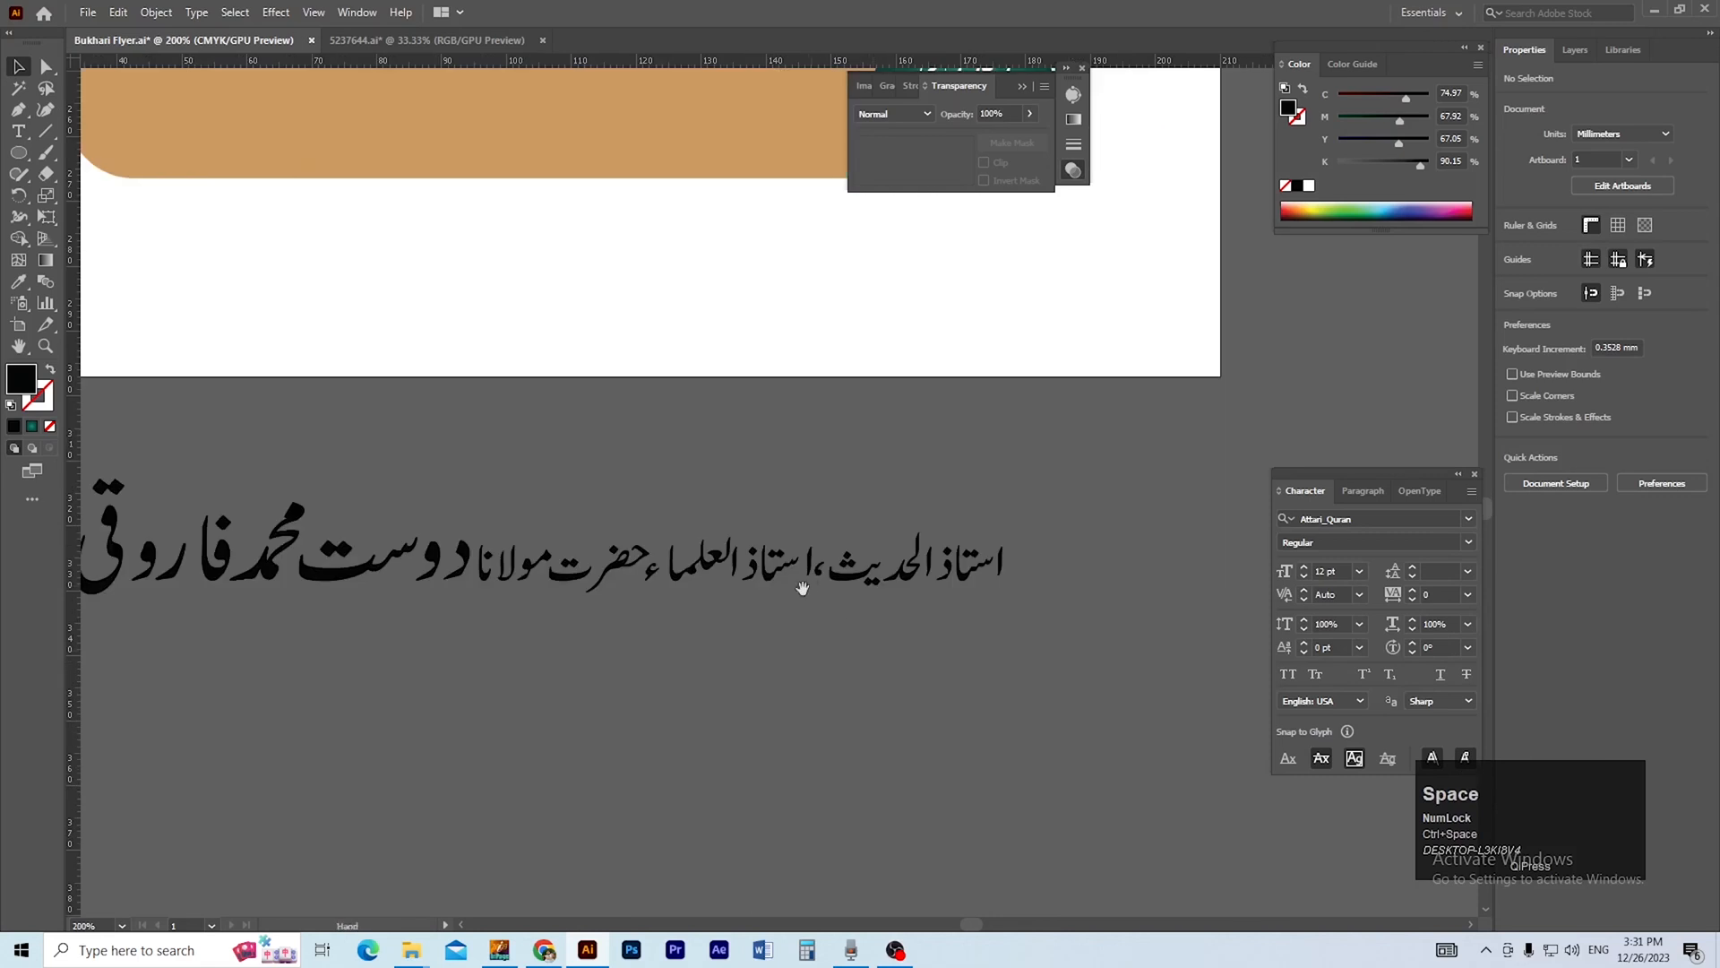
left_click_drag(810, 584, 812, 693)
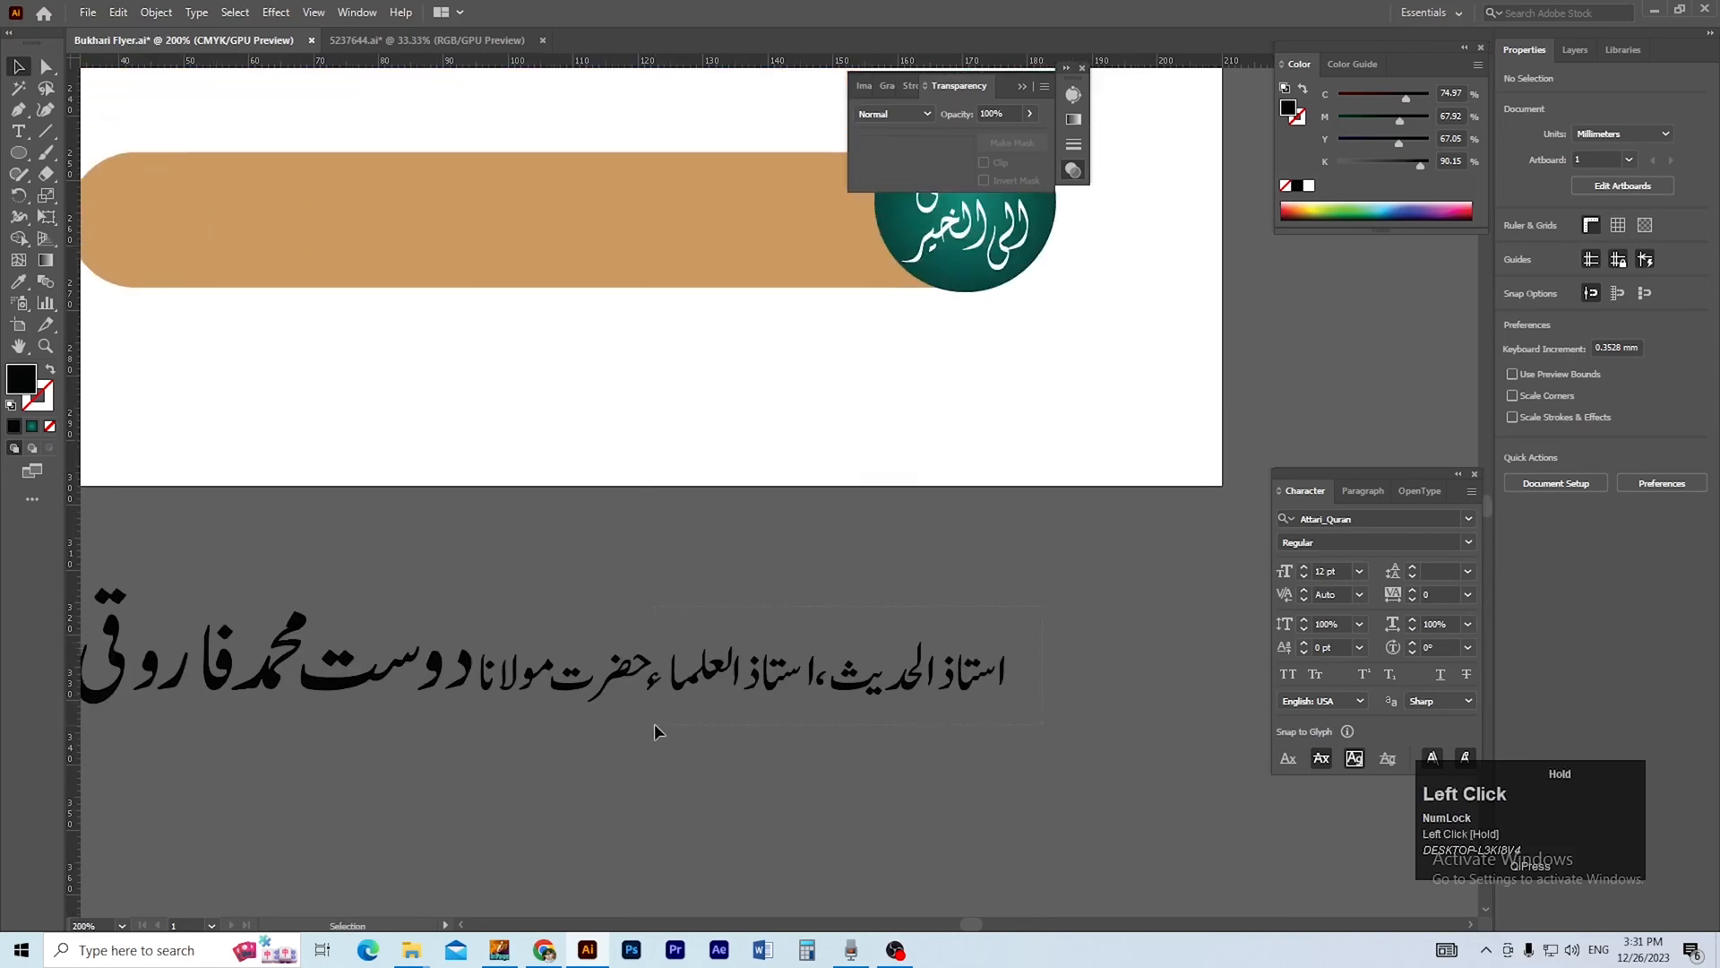
left_click_drag(654, 723, 656, 722)
left_click(748, 733)
left_click_drag(658, 724, 847, 657)
key("ctrl+g")
left_click(674, 746)
Nudge the حضر part left against its final ت to tighten the word حضرت.
left_click(574, 664, "ctrl")
left_click(710, 596, "ctrl")
left_click_drag(710, 597, 778, 703)
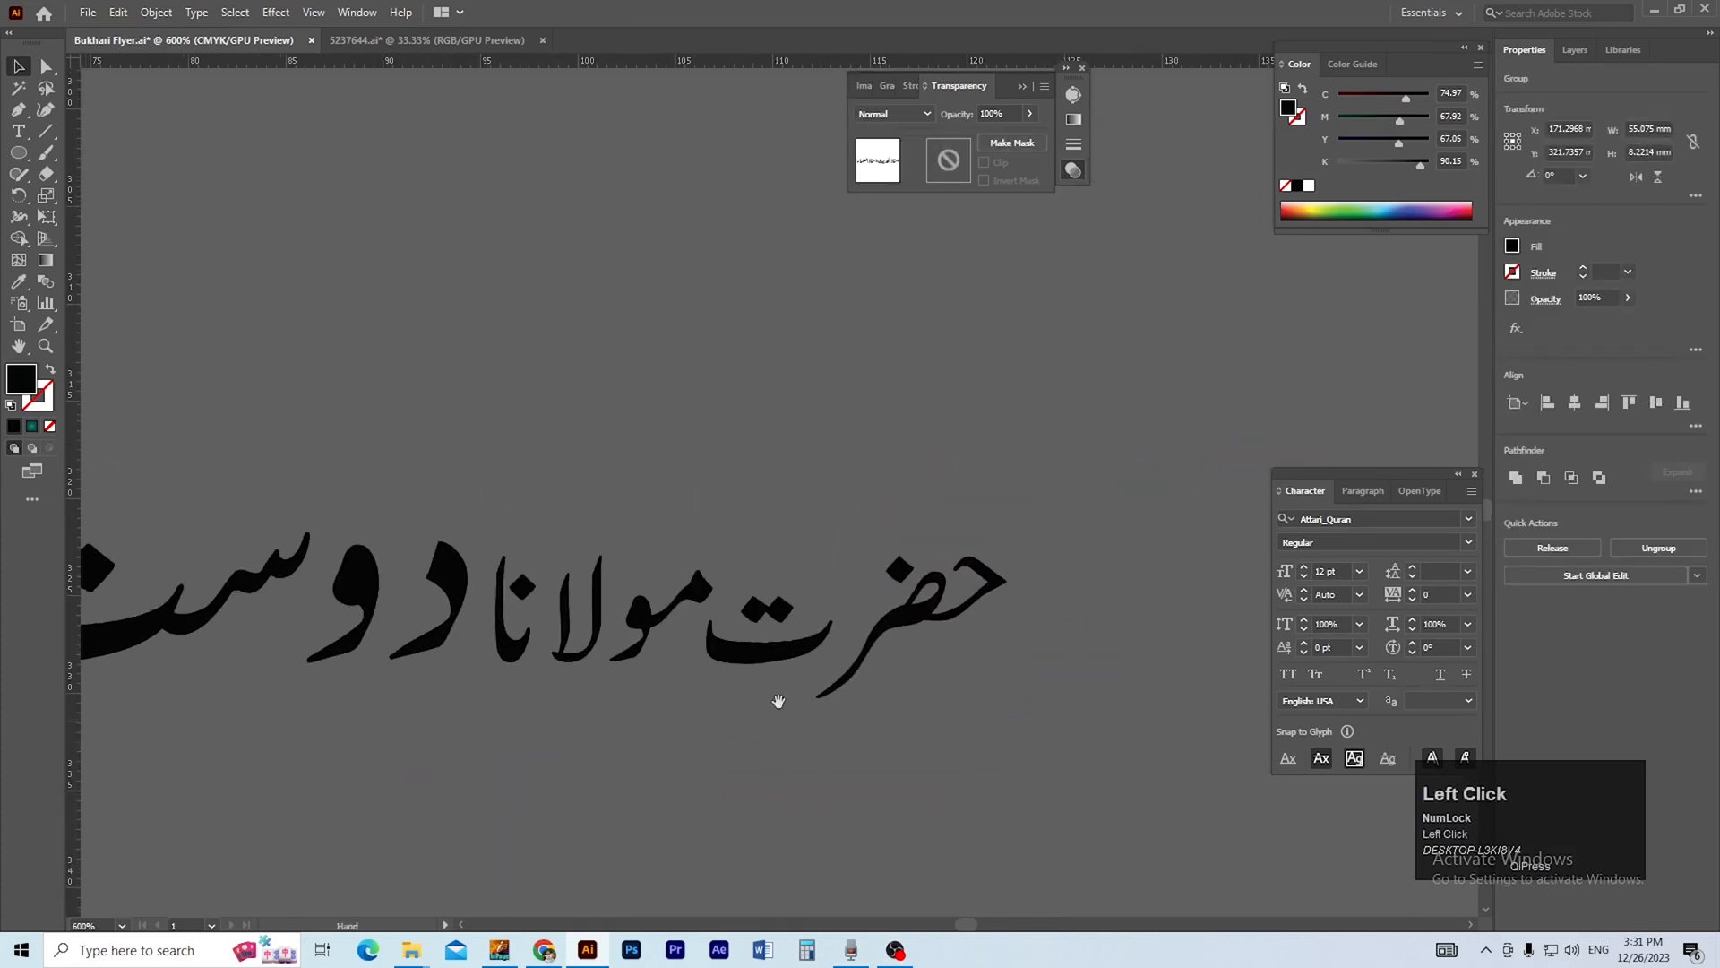
left_click(1029, 519)
left_click_drag(852, 769, 853, 770)
key("Left")
key("Left")
key("Left")
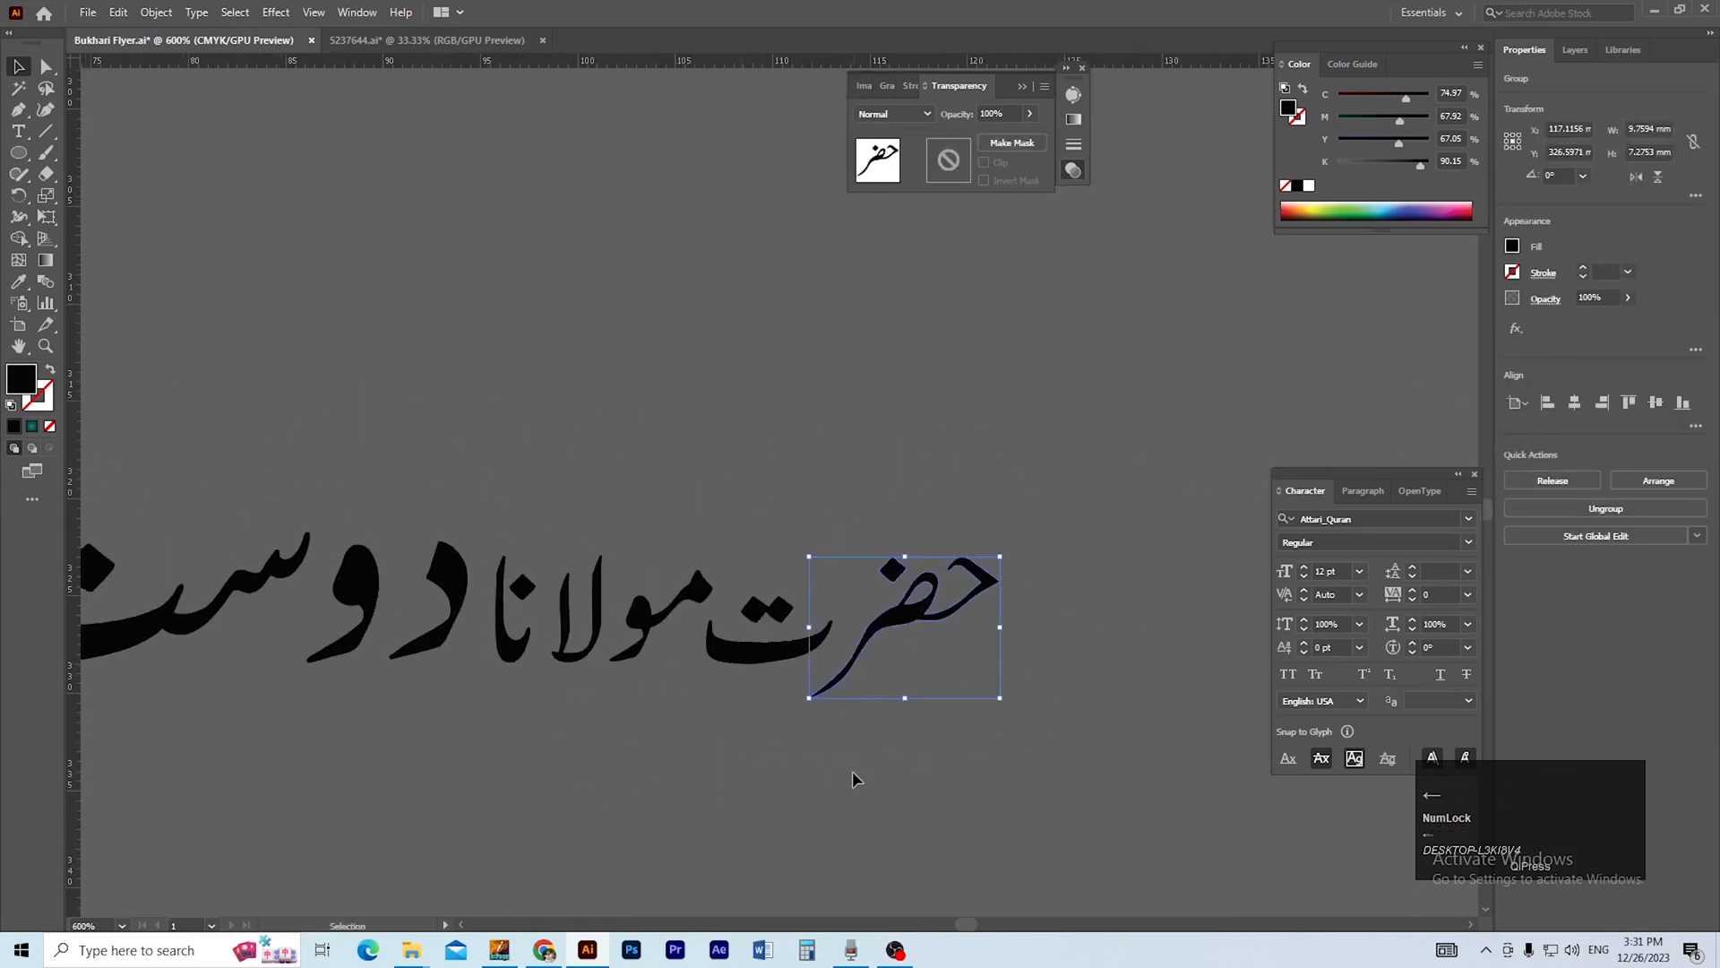
left_click(938, 771)
Move the whole word حضرت above مولانا to stack the two words.
left_click_drag(722, 769, 740, 759)
left_click(766, 751)
left_click_drag(718, 654, 518, 519)
left_click(627, 682)
scroll(642, 640, "down", 1)
Group مولانا, centre it horizontally with حضرت and group the two words together.
left_click_drag(457, 766, 467, 861)
left_click(582, 692)
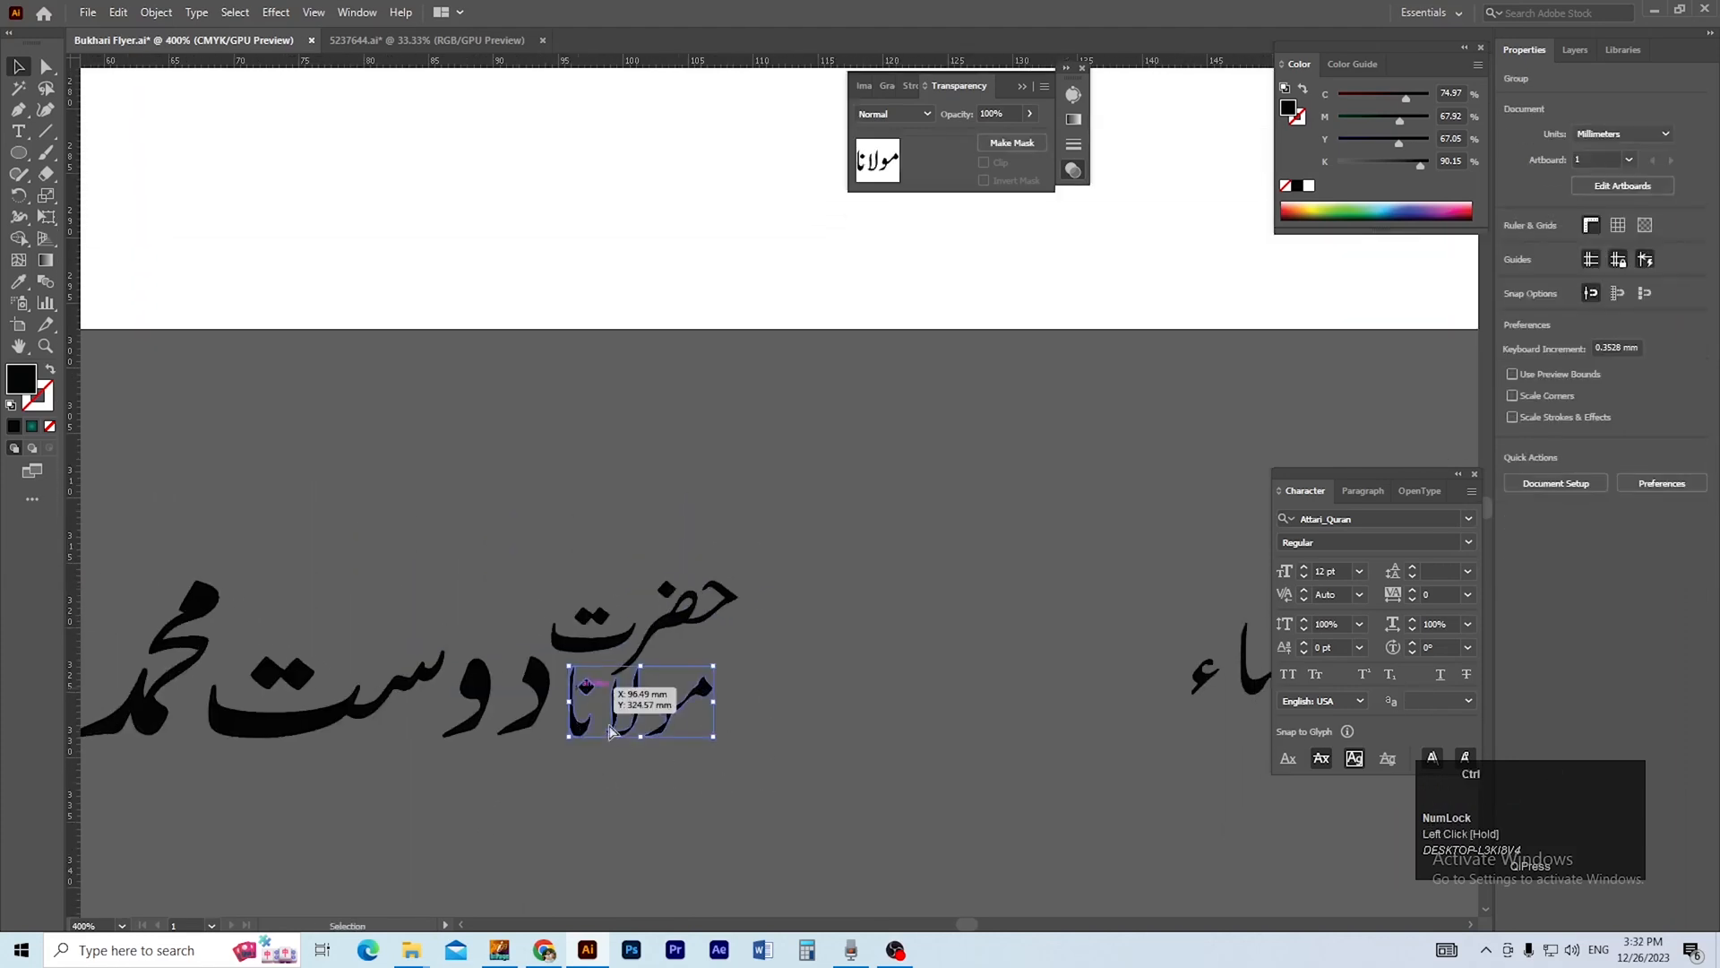
key("ctrl+g")
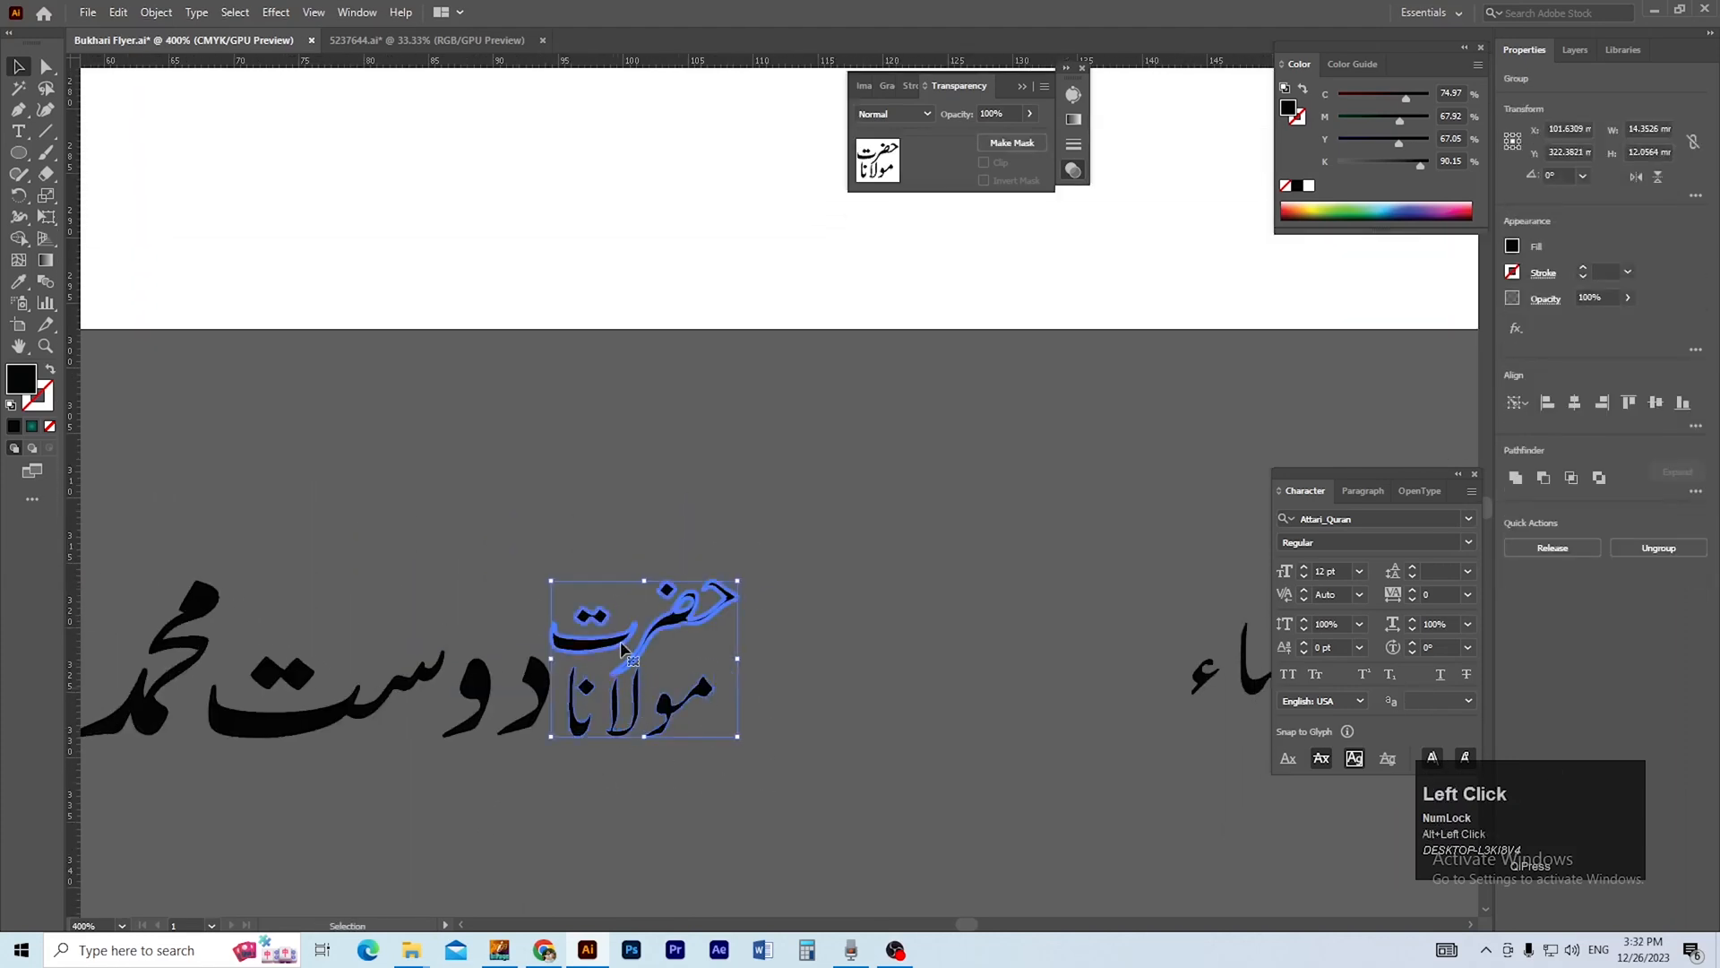
left_click(1576, 406)
key("ctrl+g")
left_click(826, 718)
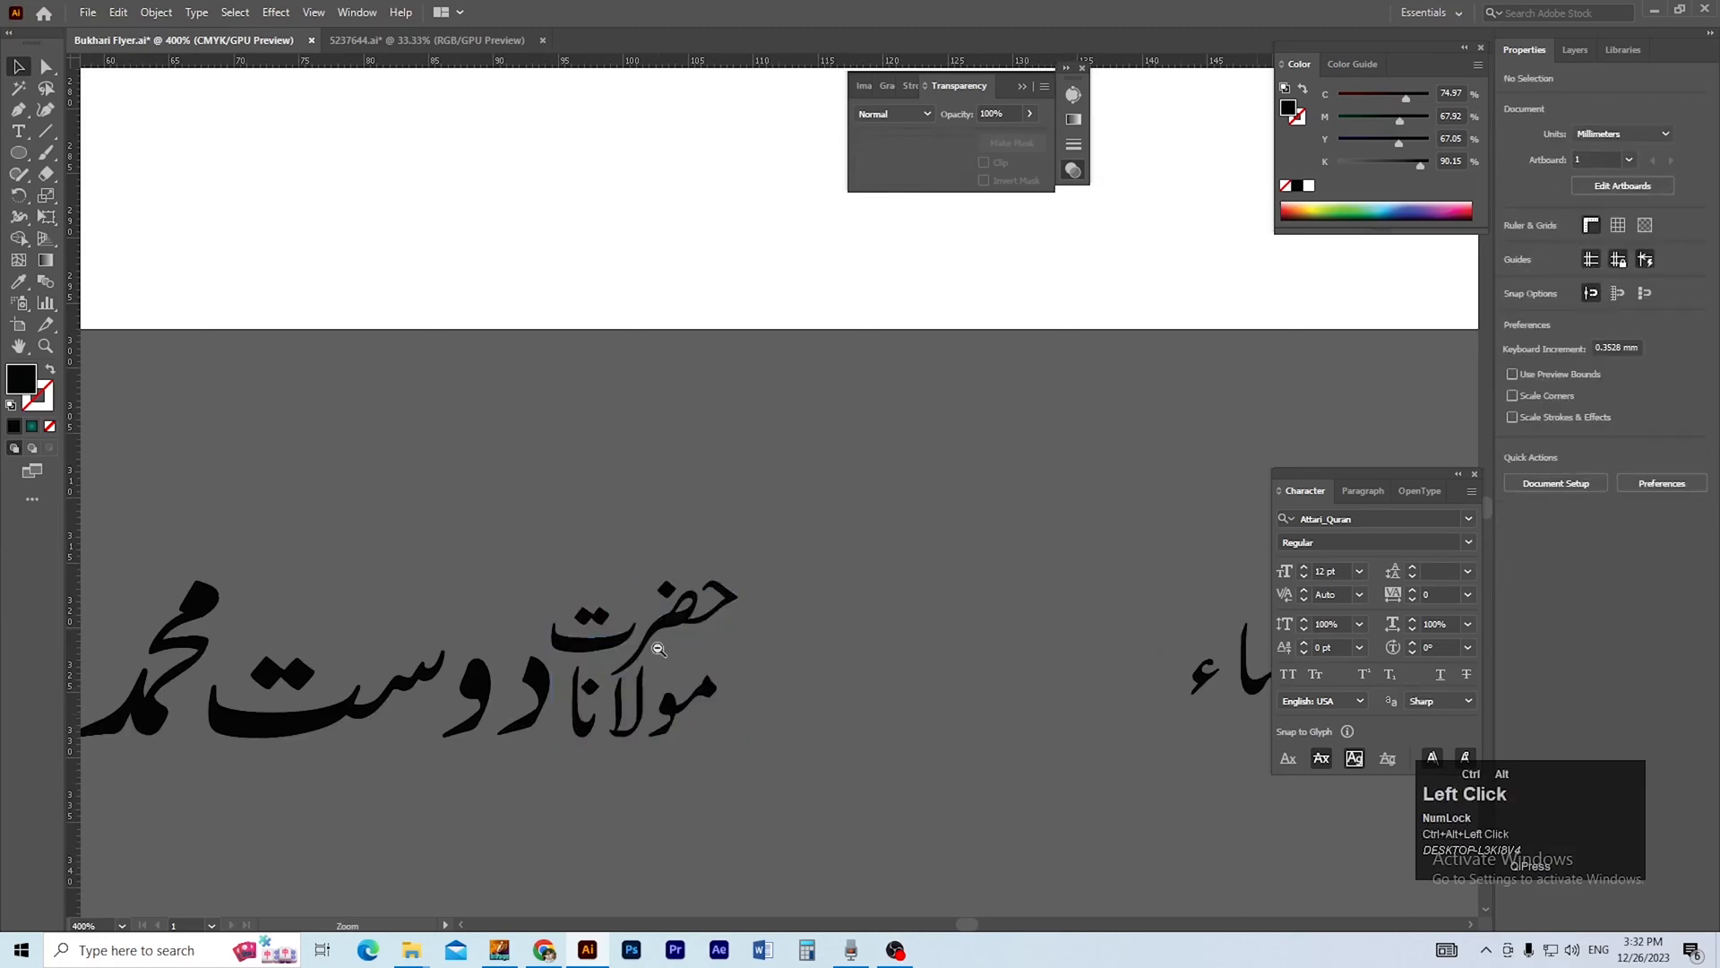
Group صاحب on its own and the large words of the host's name as a separate object.
left_click(655, 653, "ctrl+alt")
left_click(676, 657, "ctrl+alt")
left_click_drag(583, 603, 672, 875)
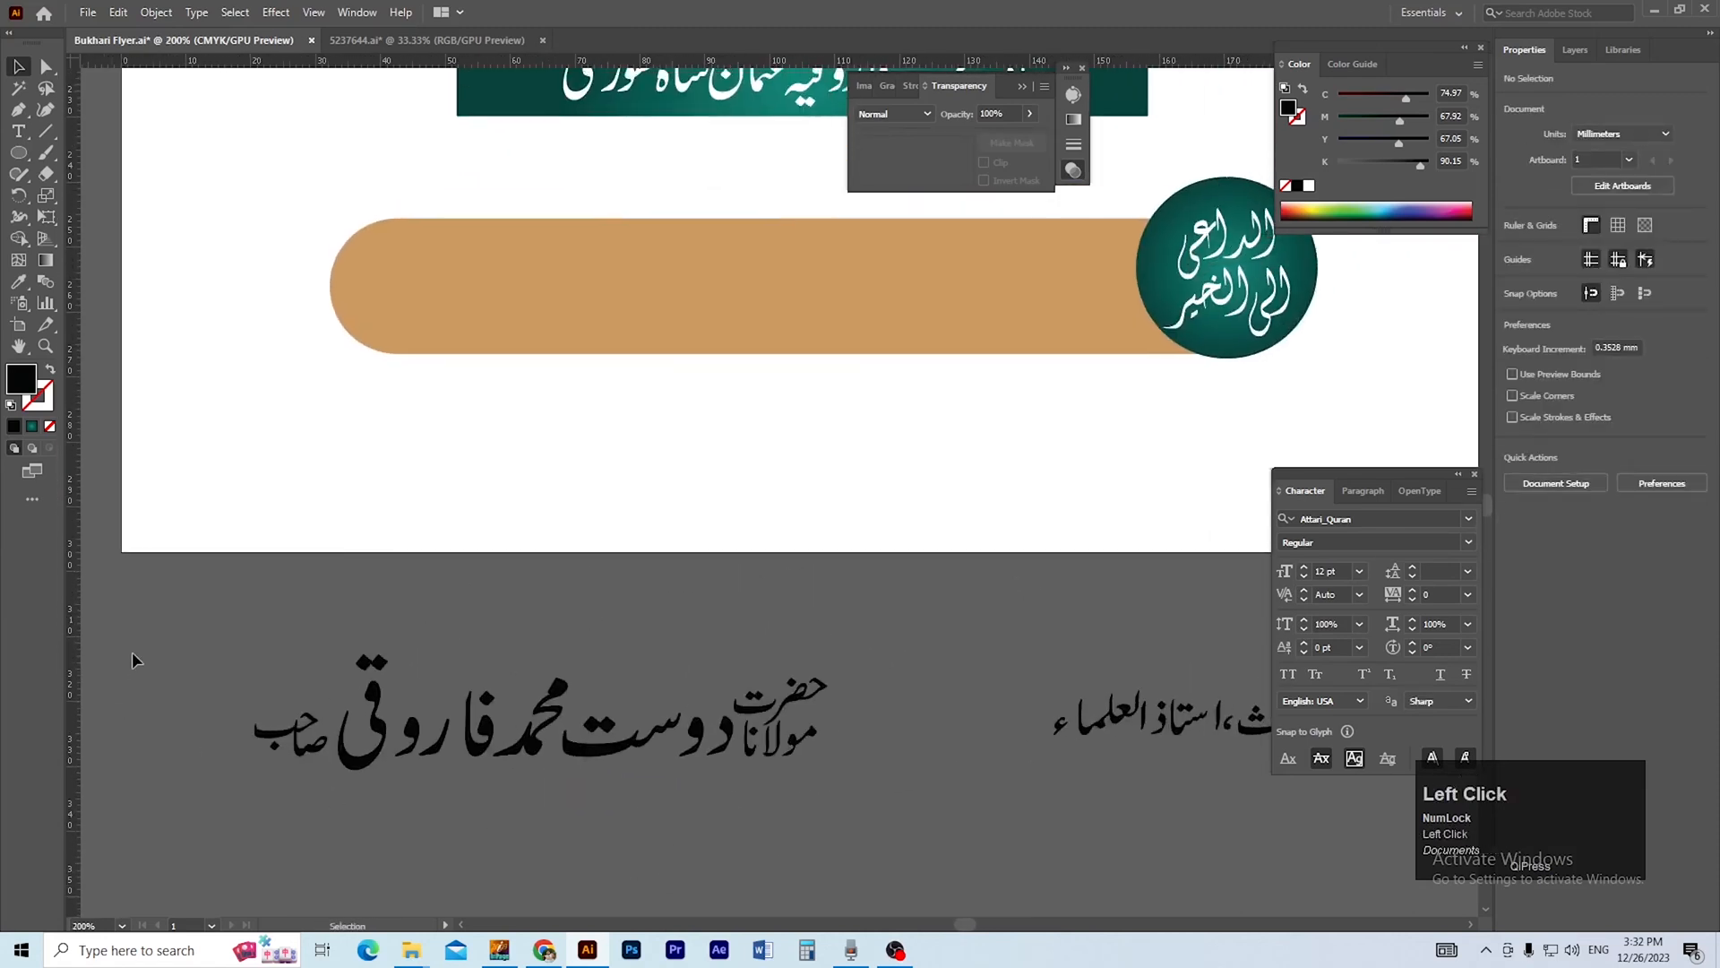
left_click(309, 770)
left_click(429, 798)
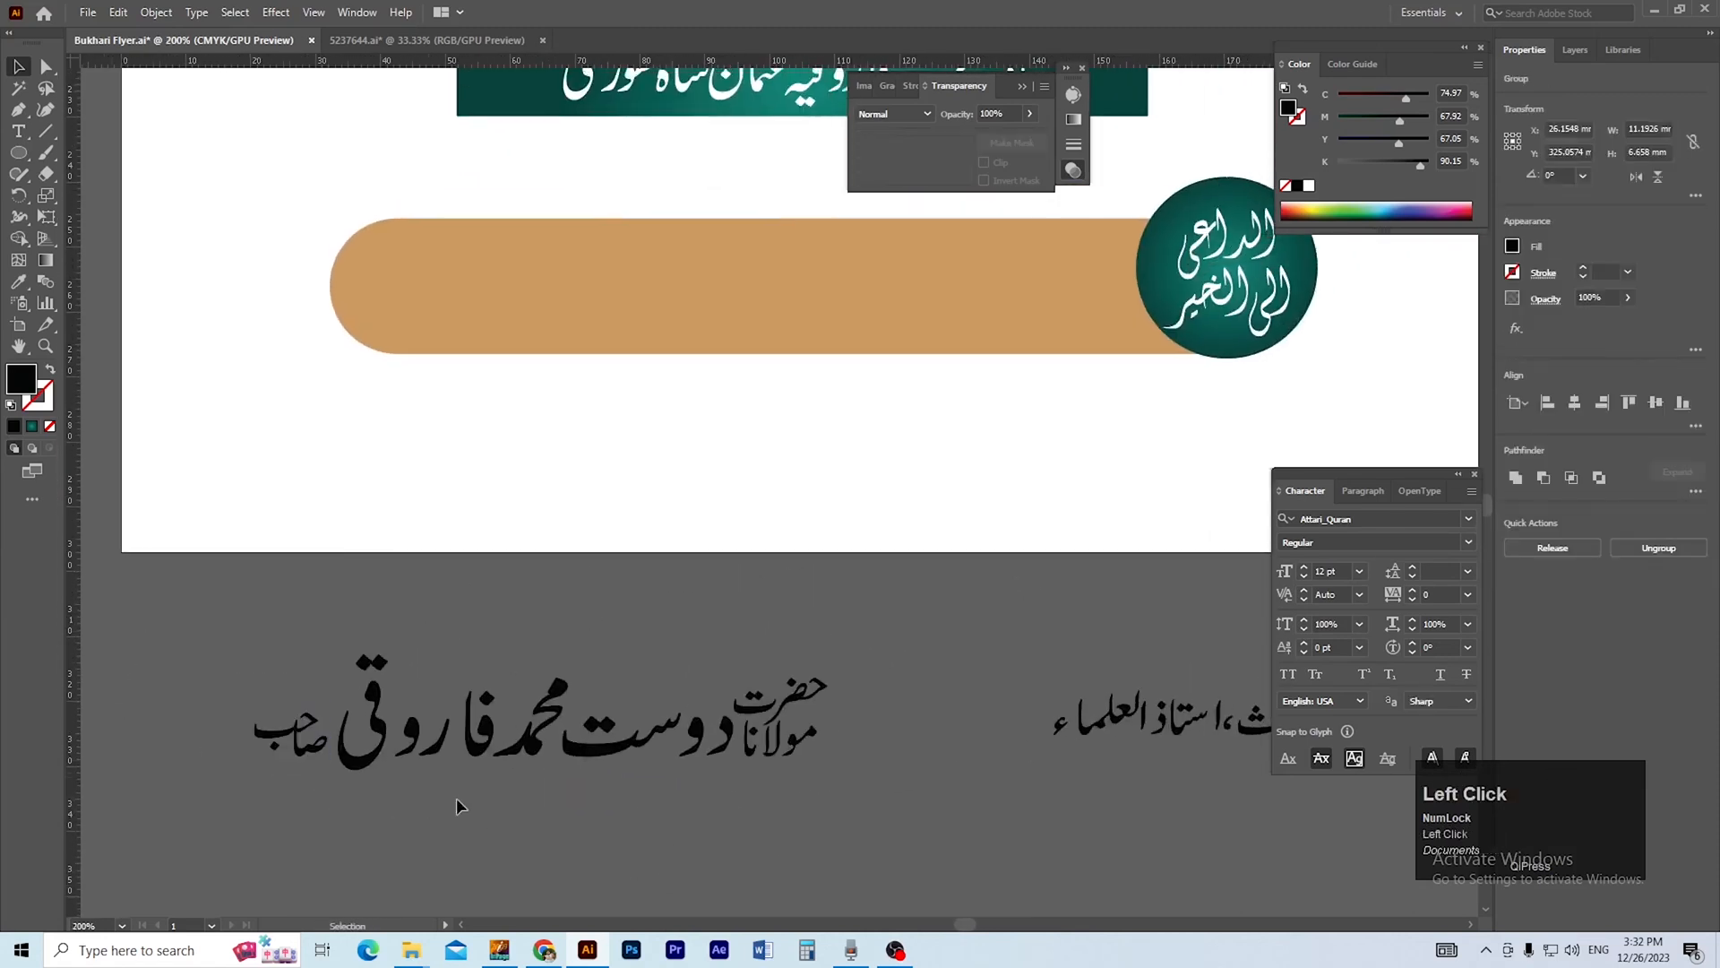
scroll(448, 802, "right", 1)
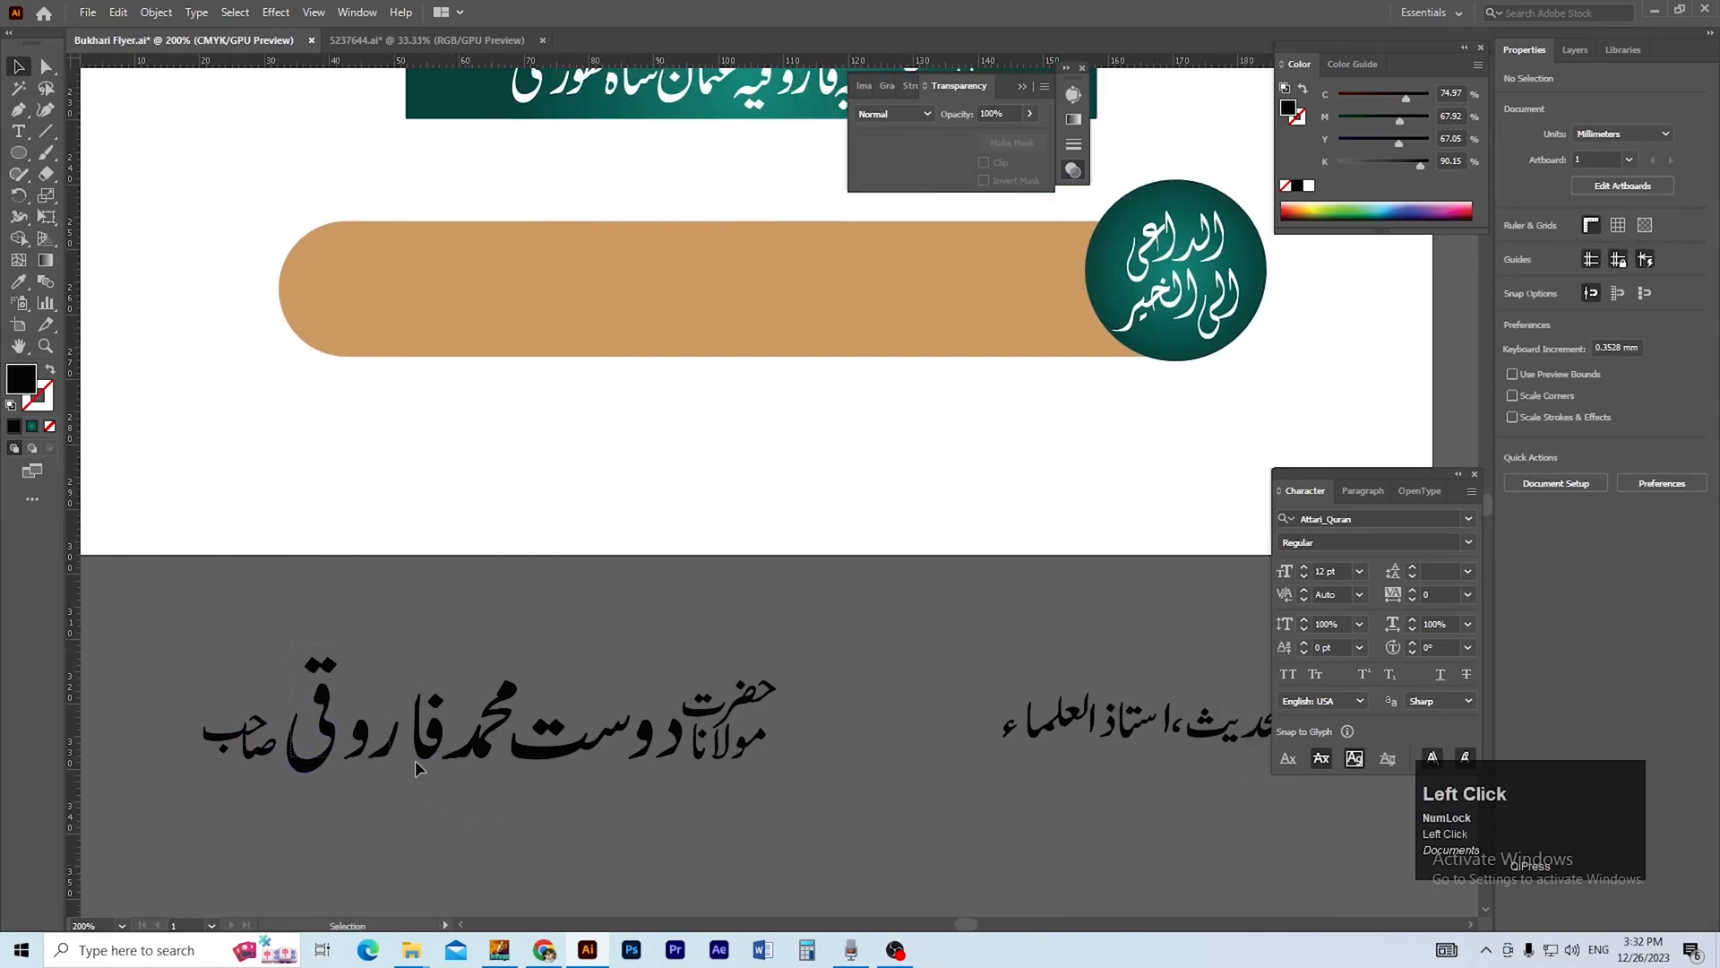
left_click_drag(679, 776, 674, 774)
key("ctrl+g")
left_click(659, 808)
Move the host's name group from below the artboard onto the middle of the gold pill.
left_click(699, 633, "ctrl+alt")
left_click_drag(687, 668, 592, 858)
left_click_drag(544, 805, 733, 480)
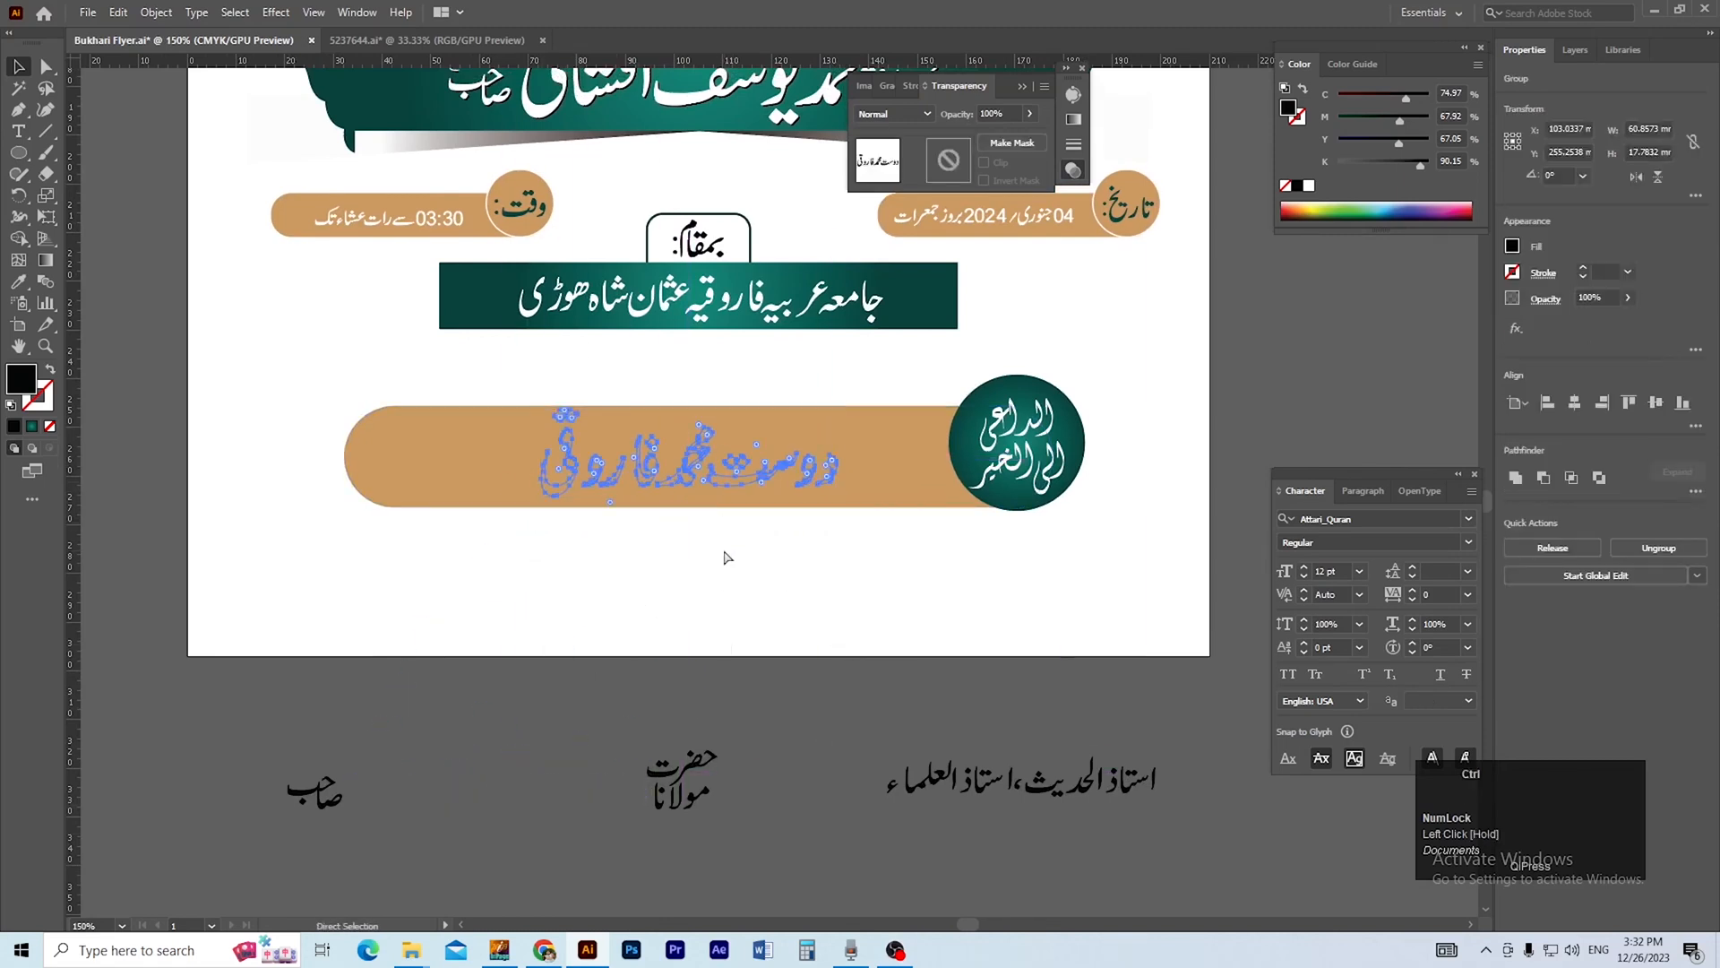
key("space")
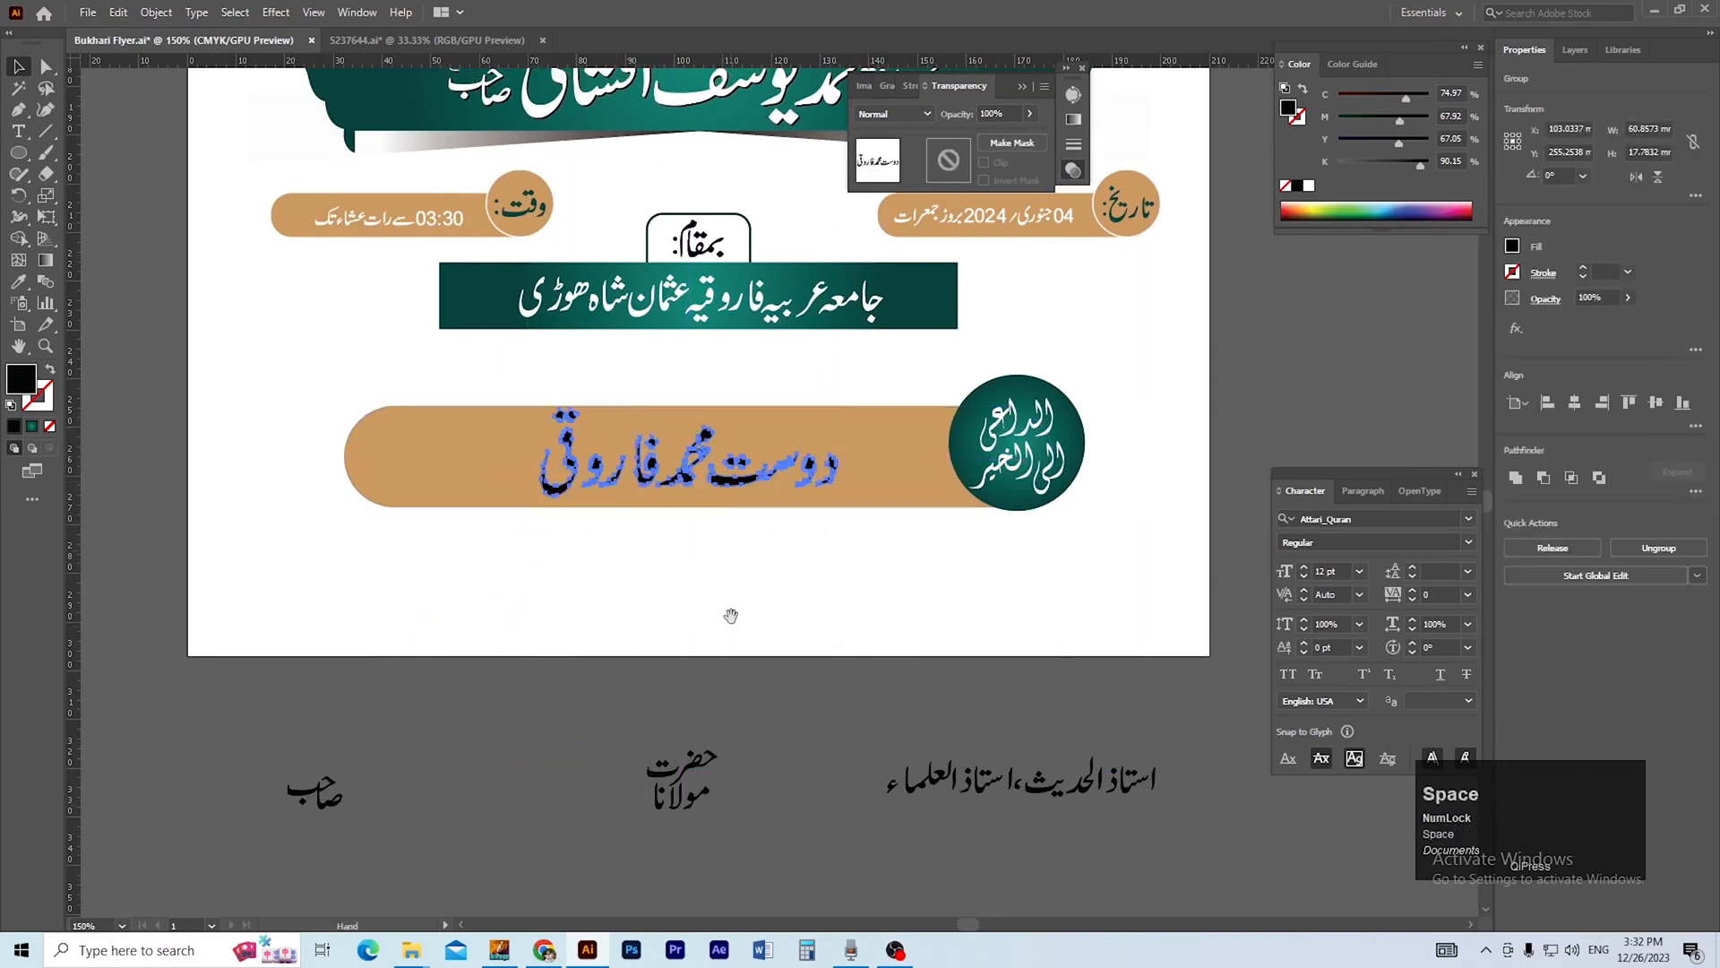
left_click_drag(821, 686, 761, 753)
scroll(769, 751, "down", 2)
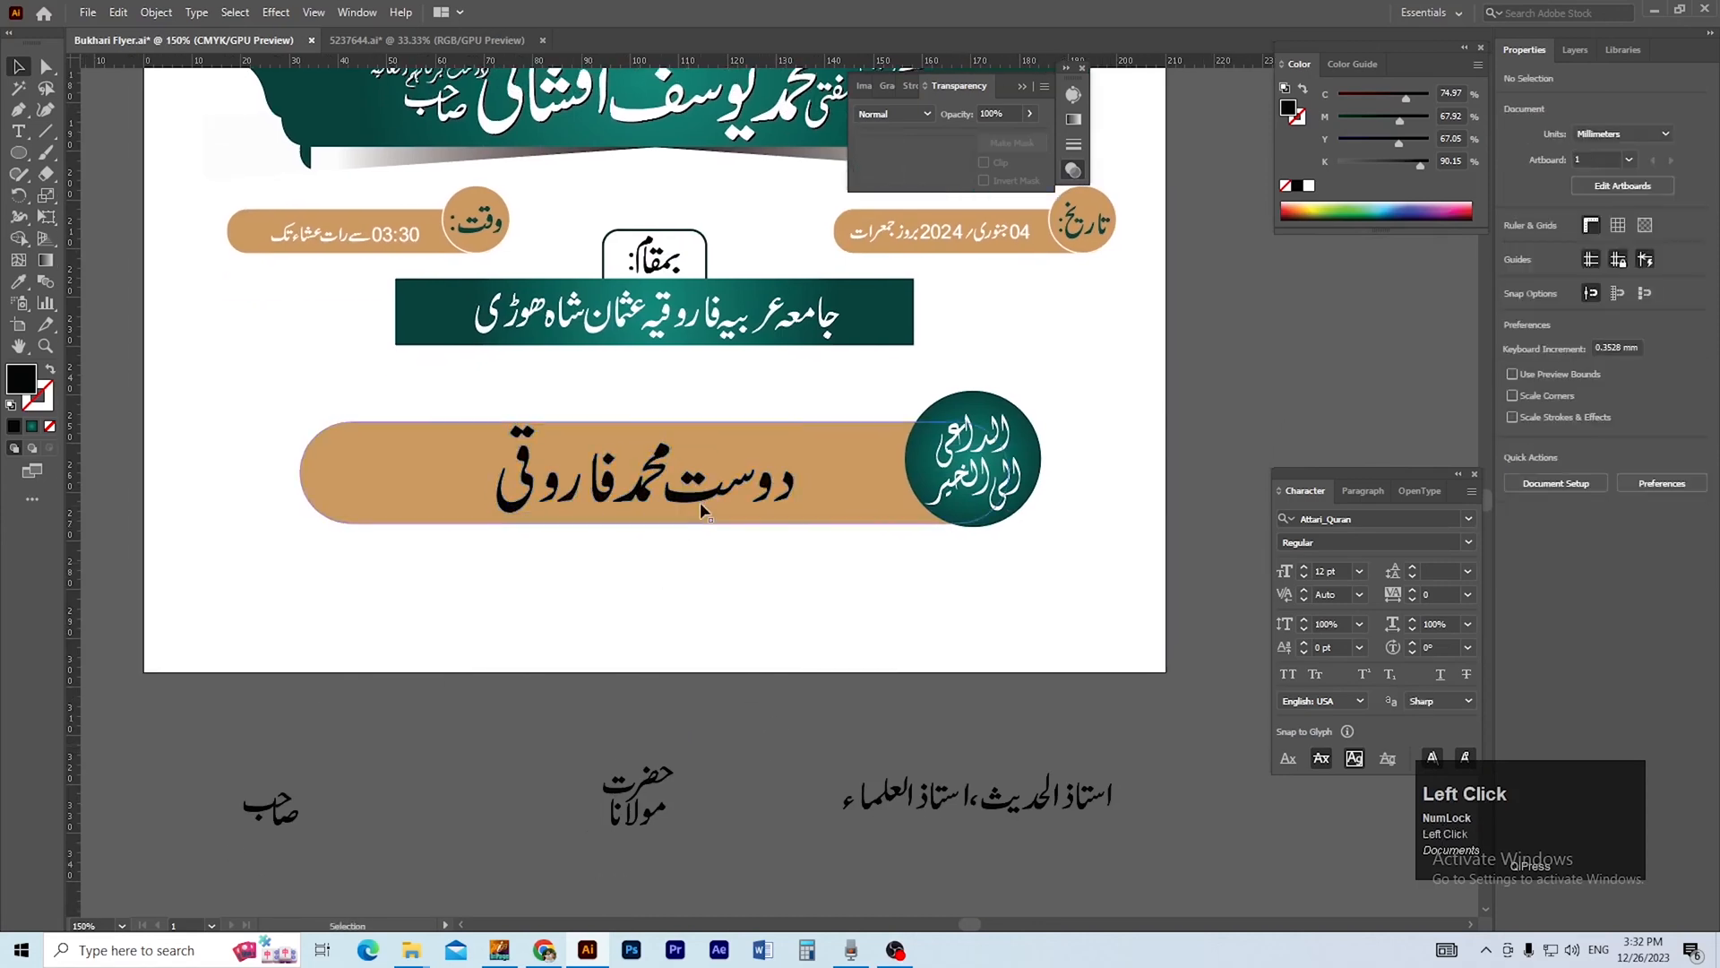
Ungroup the title text, stack استاذ الحدیث above استاذ العلماء and delete the comma between them.
key("ctrl+space")
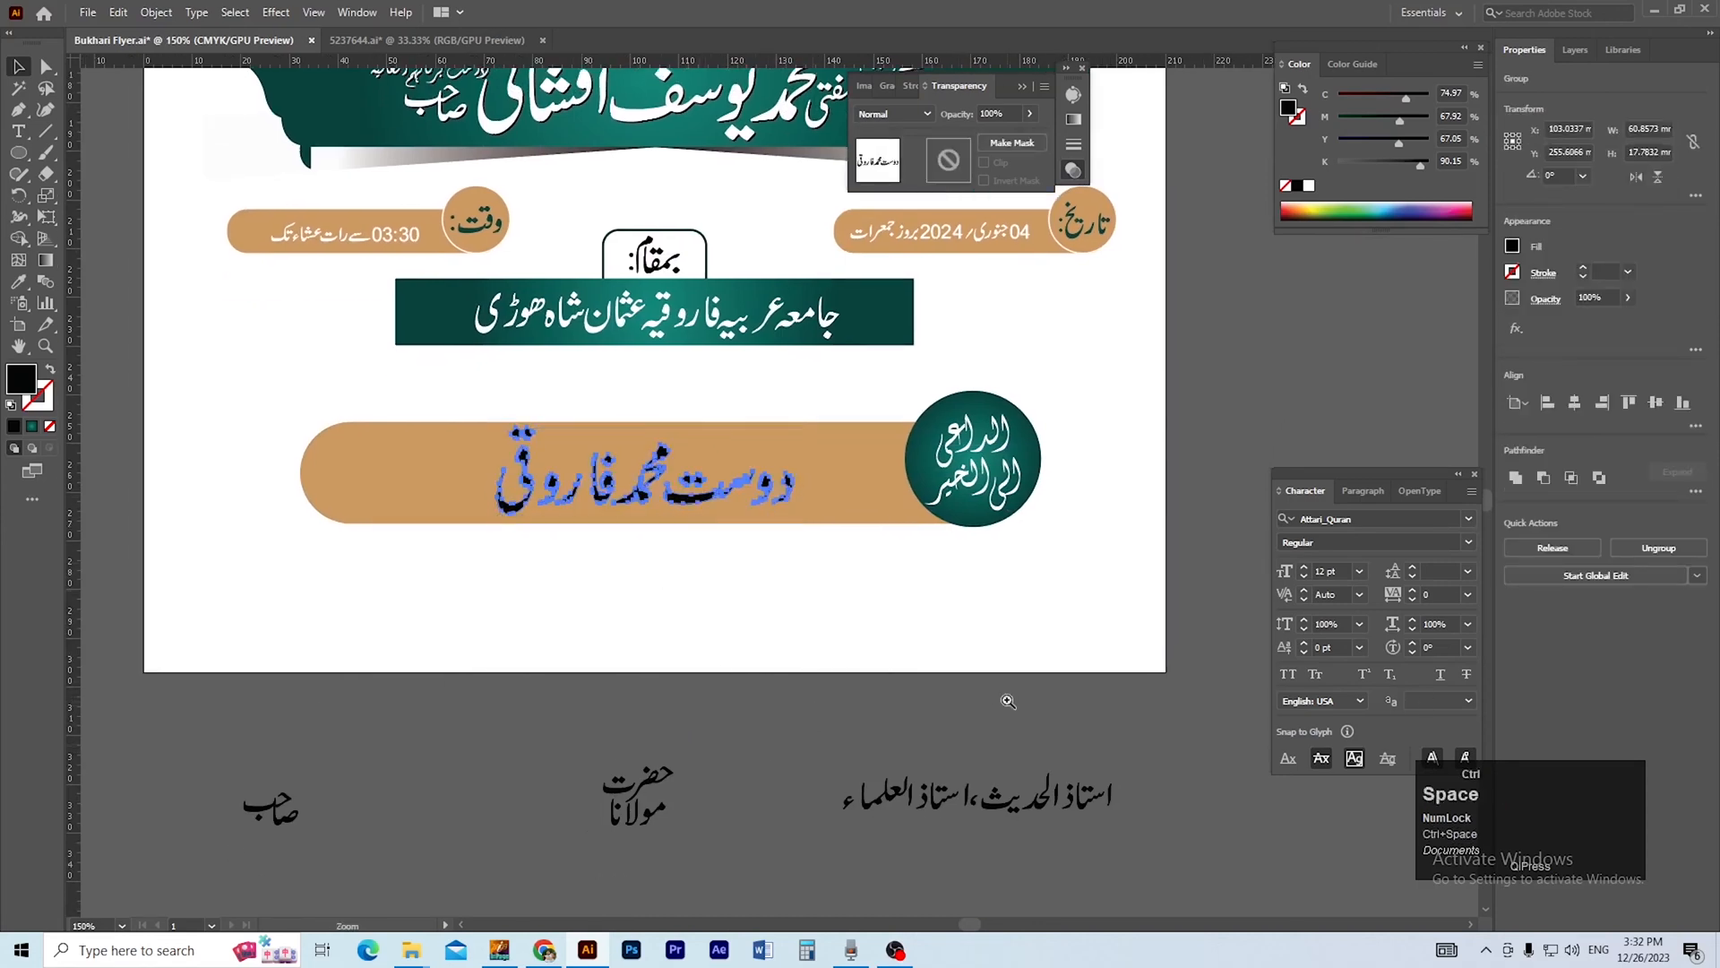
left_click(1009, 704, "ctrl")
left_click(829, 620, "ctrl")
left_click_drag(829, 620, 924, 769)
left_click(924, 769)
left_click_drag(745, 740, 803, 768)
key("ctrl+shift+g")
left_click(1041, 573)
left_click(782, 640, "ctrl")
left_click_drag(804, 652, 524, 564)
left_click(782, 699)
left_click(727, 627)
key("Delete")
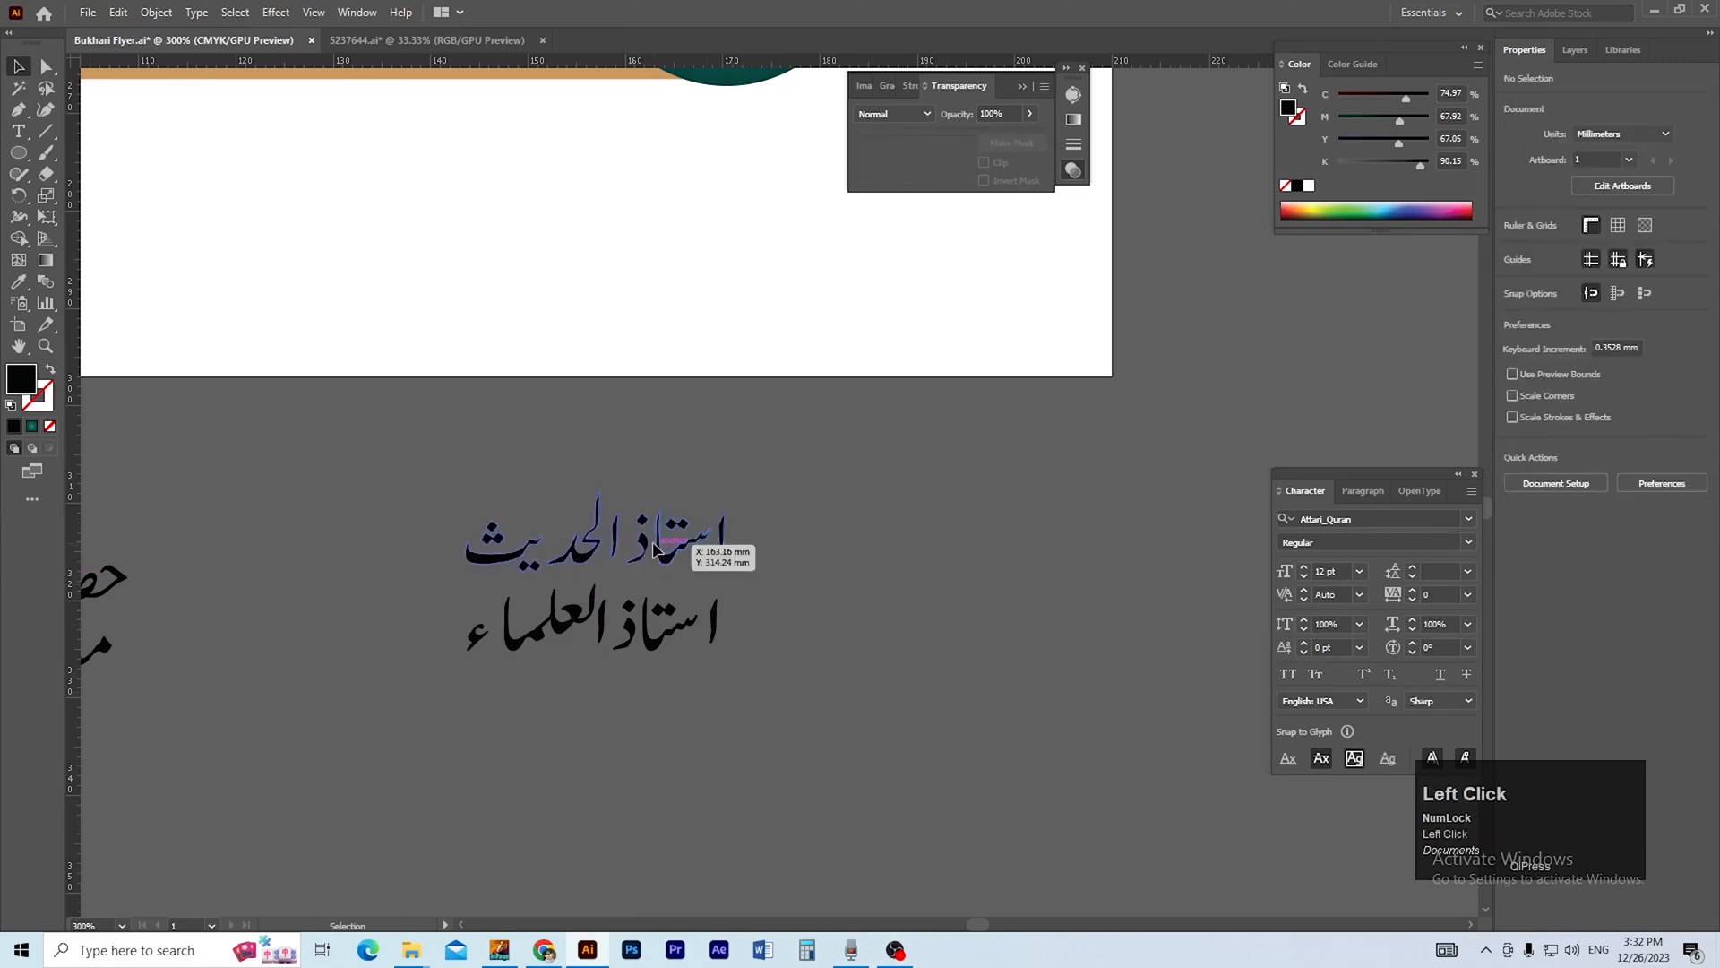
left_click(659, 551)
double_click(660, 633)
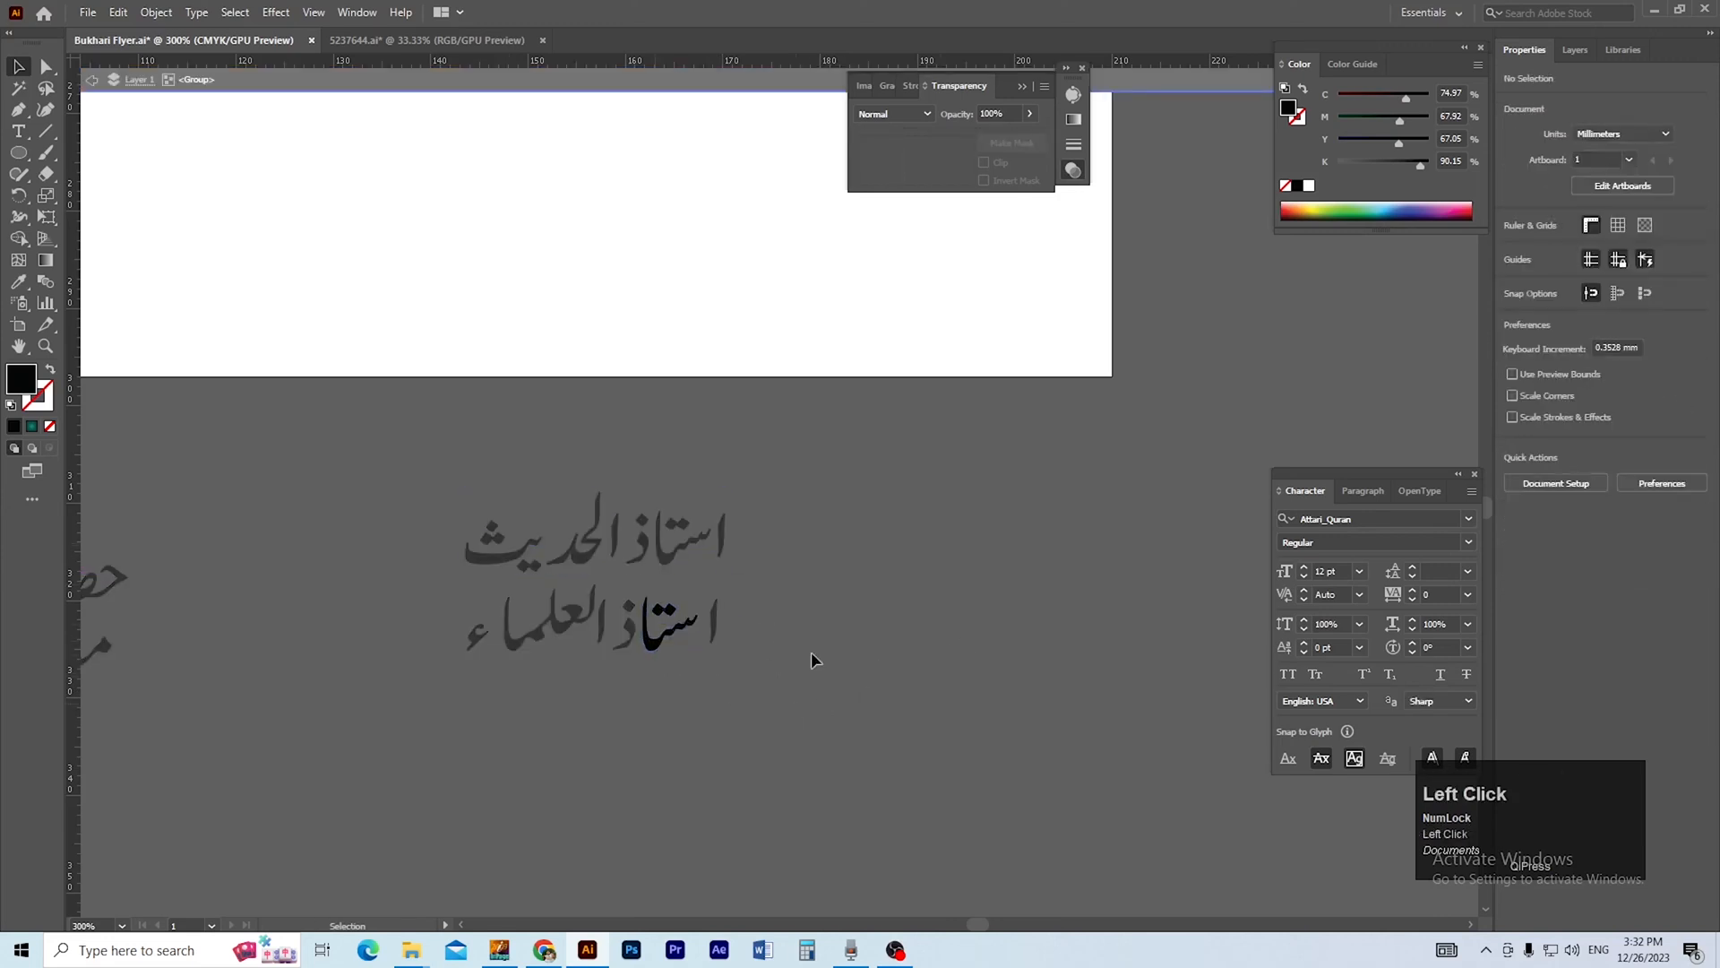
double_click(724, 588)
left_click(643, 648, "shift")
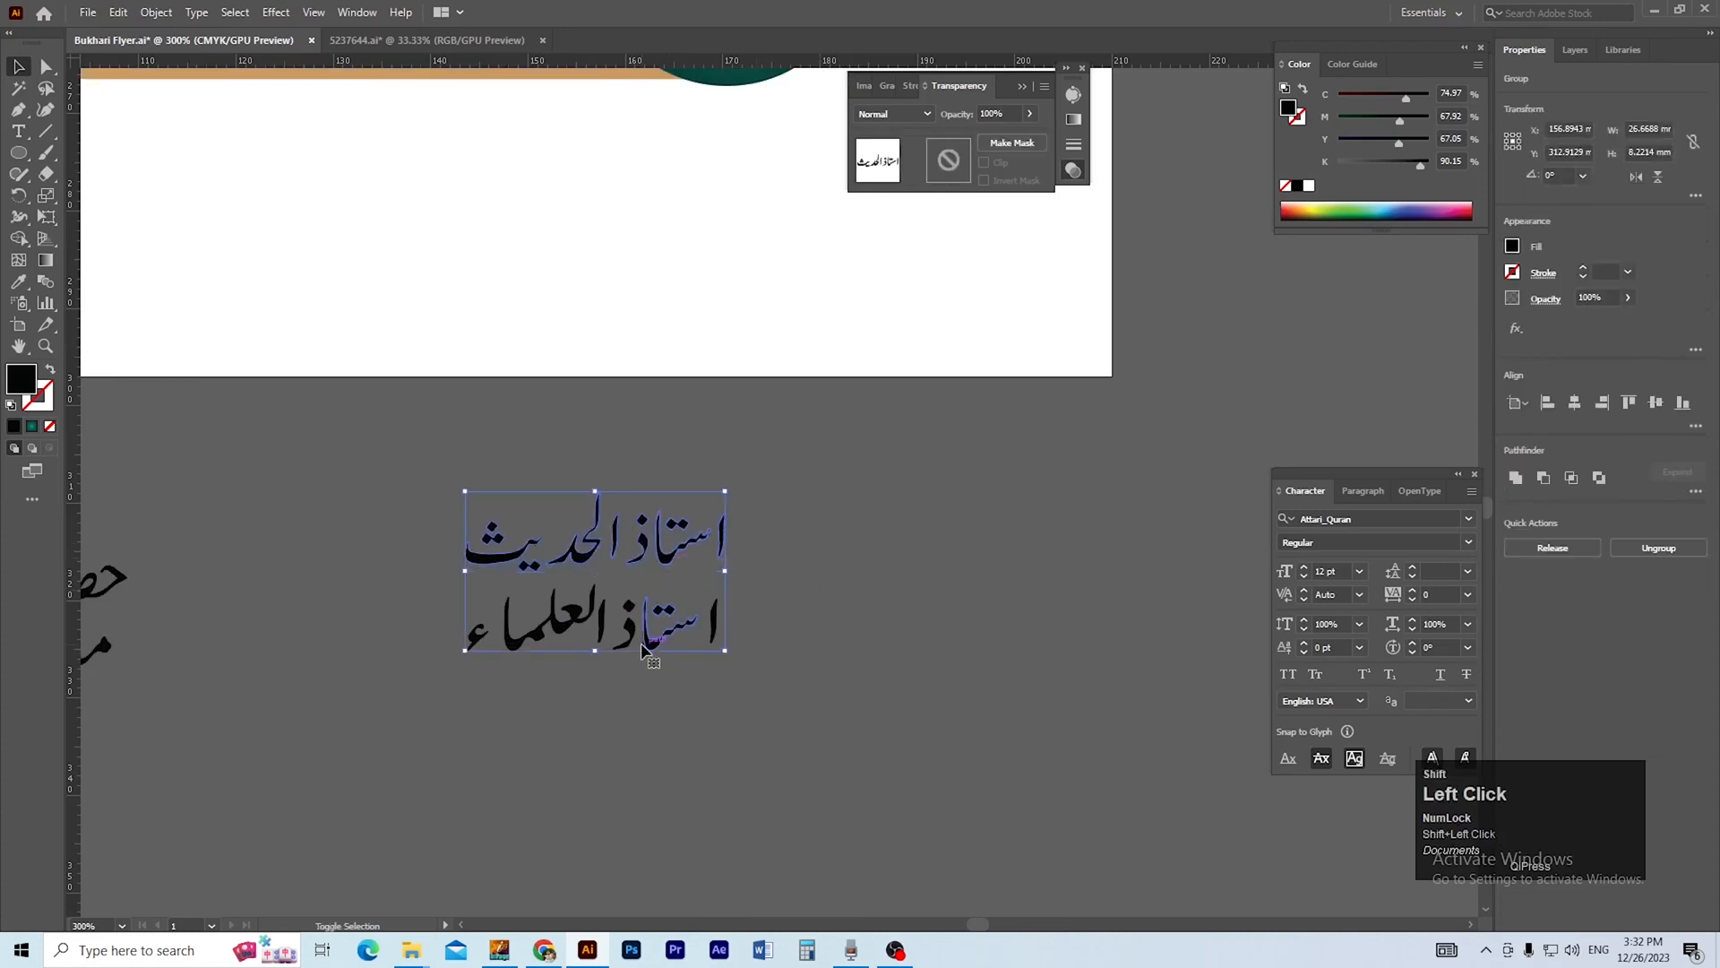
left_click(805, 676)
left_click(659, 549)
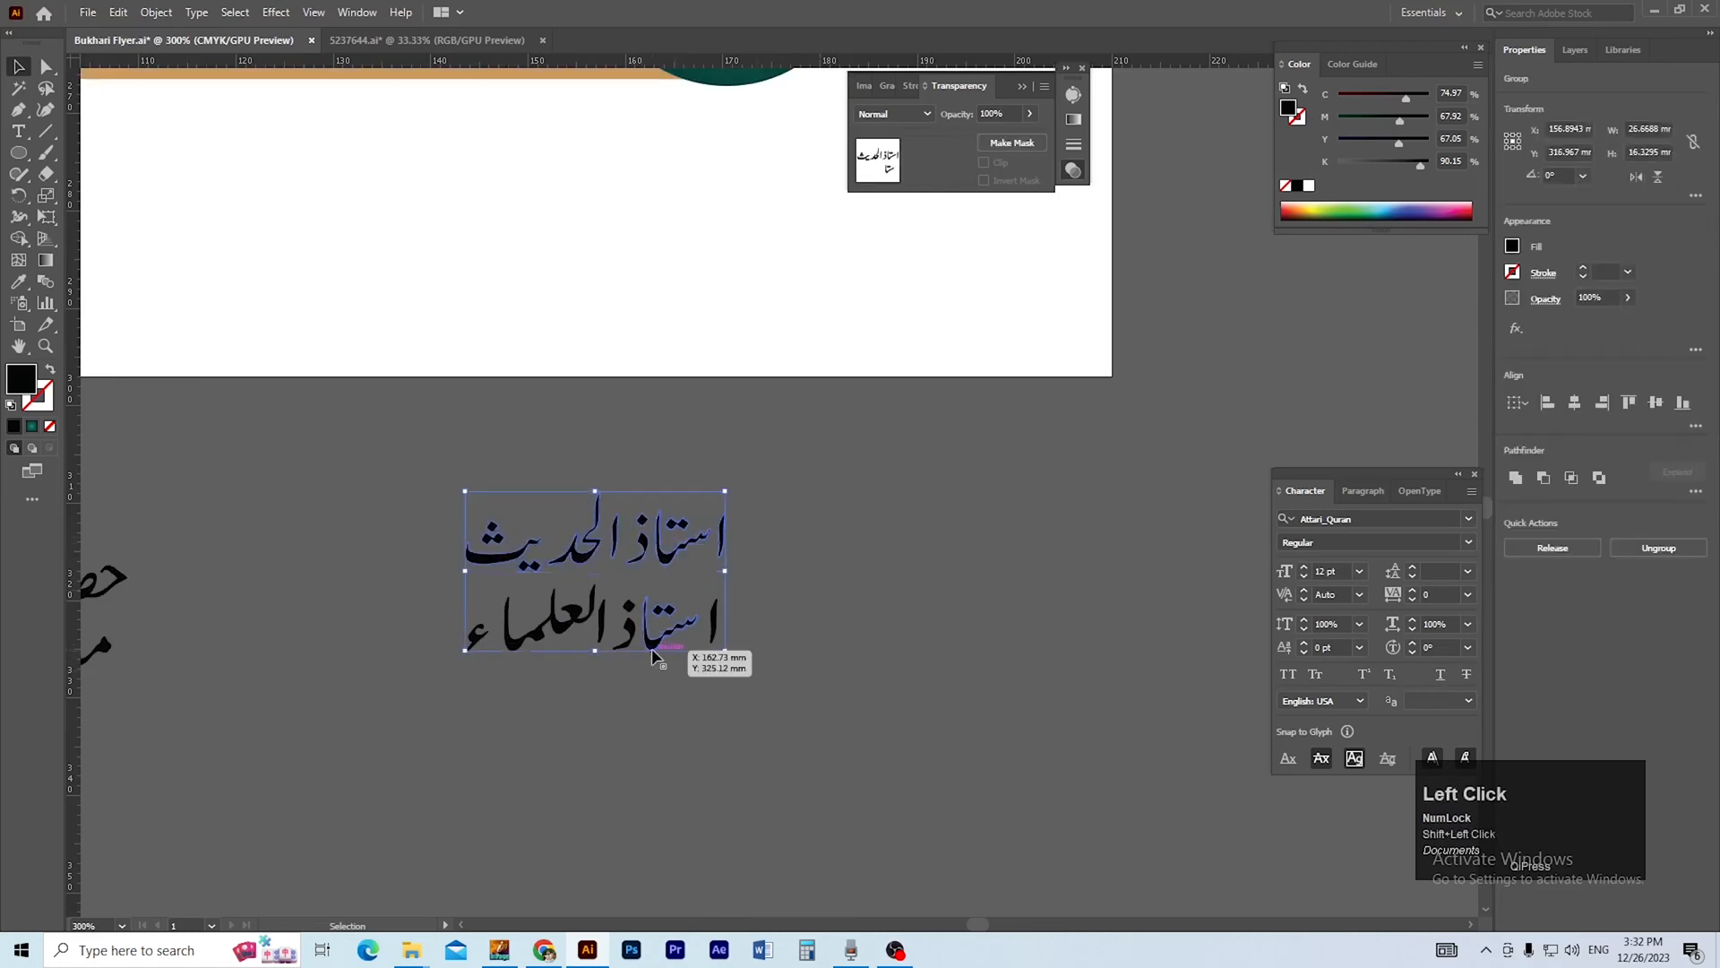
left_click(807, 658)
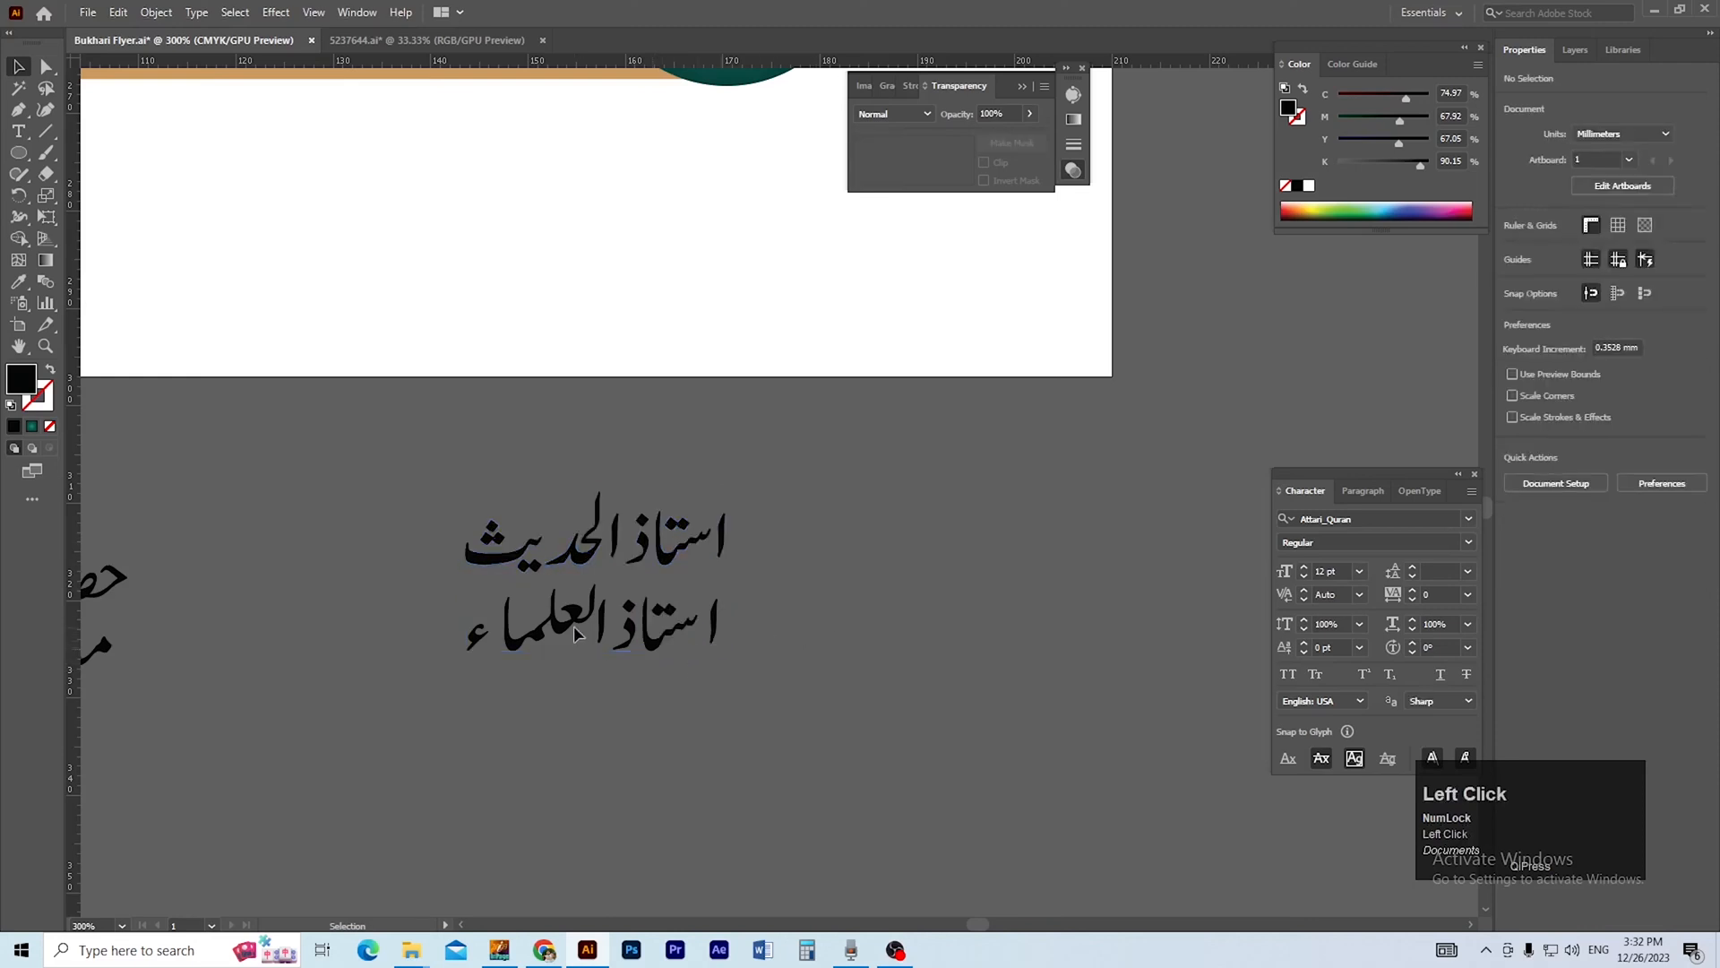
Group the letters of استاذ العلماء and centre the line horizontally with استاذ الحدیث.
left_click_drag(485, 708, 768, 612)
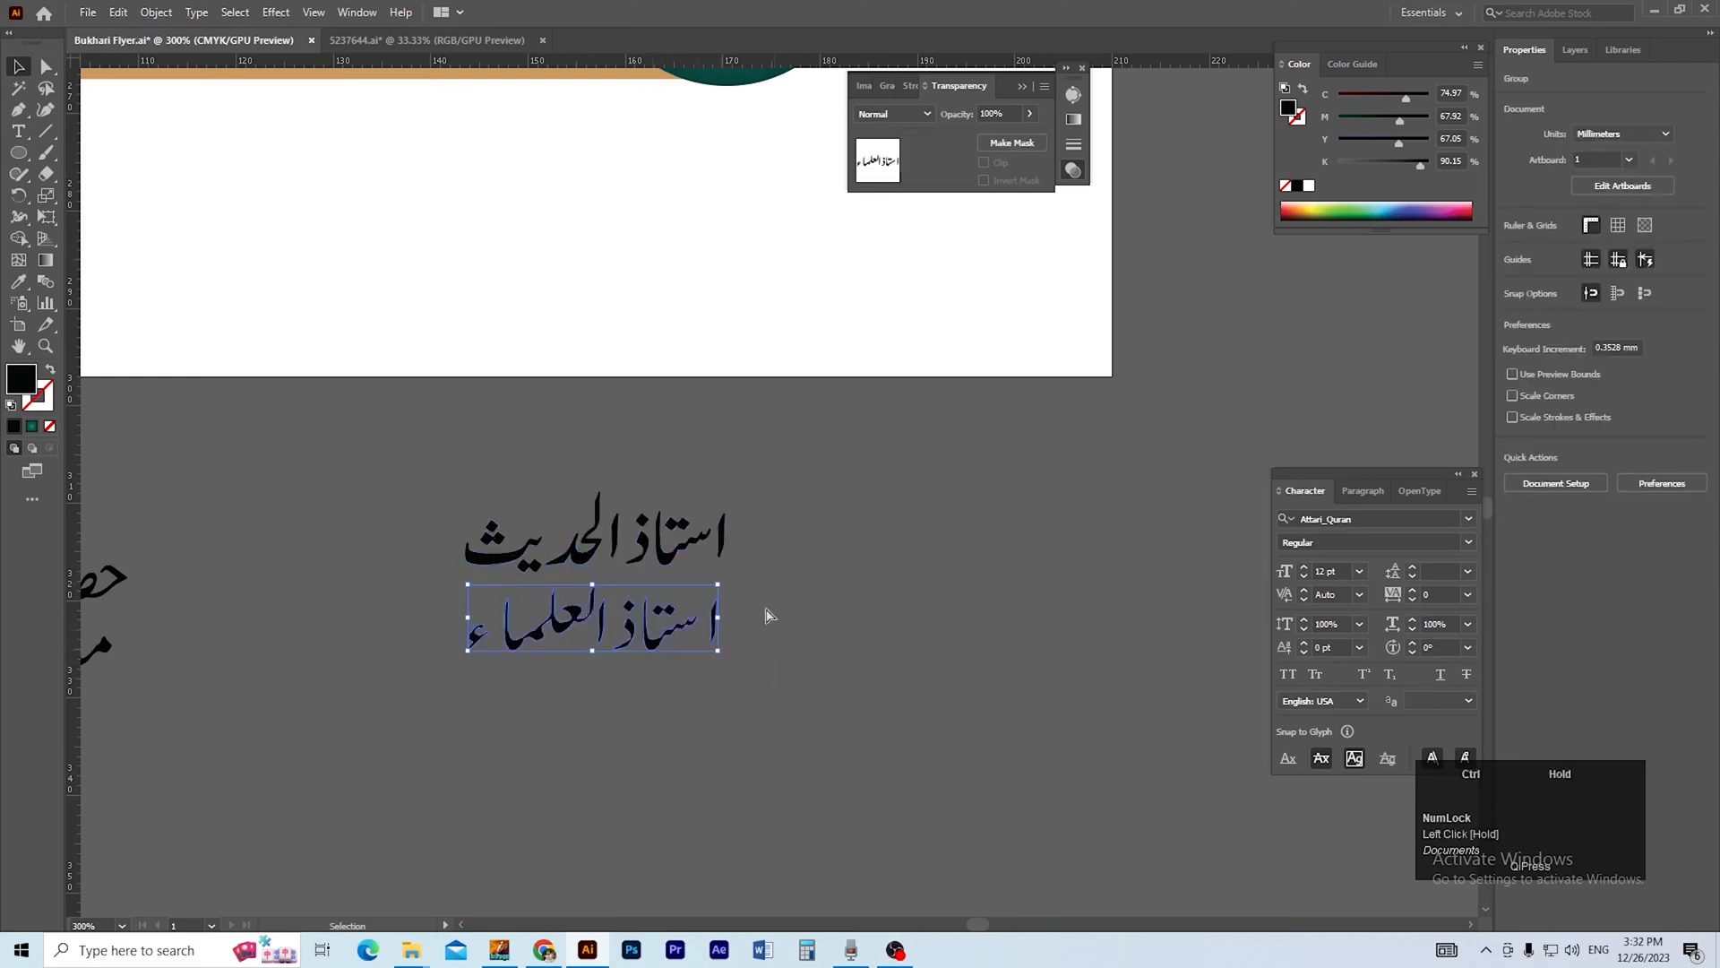
key("ctrl+g")
left_click(500, 461)
left_click(543, 557)
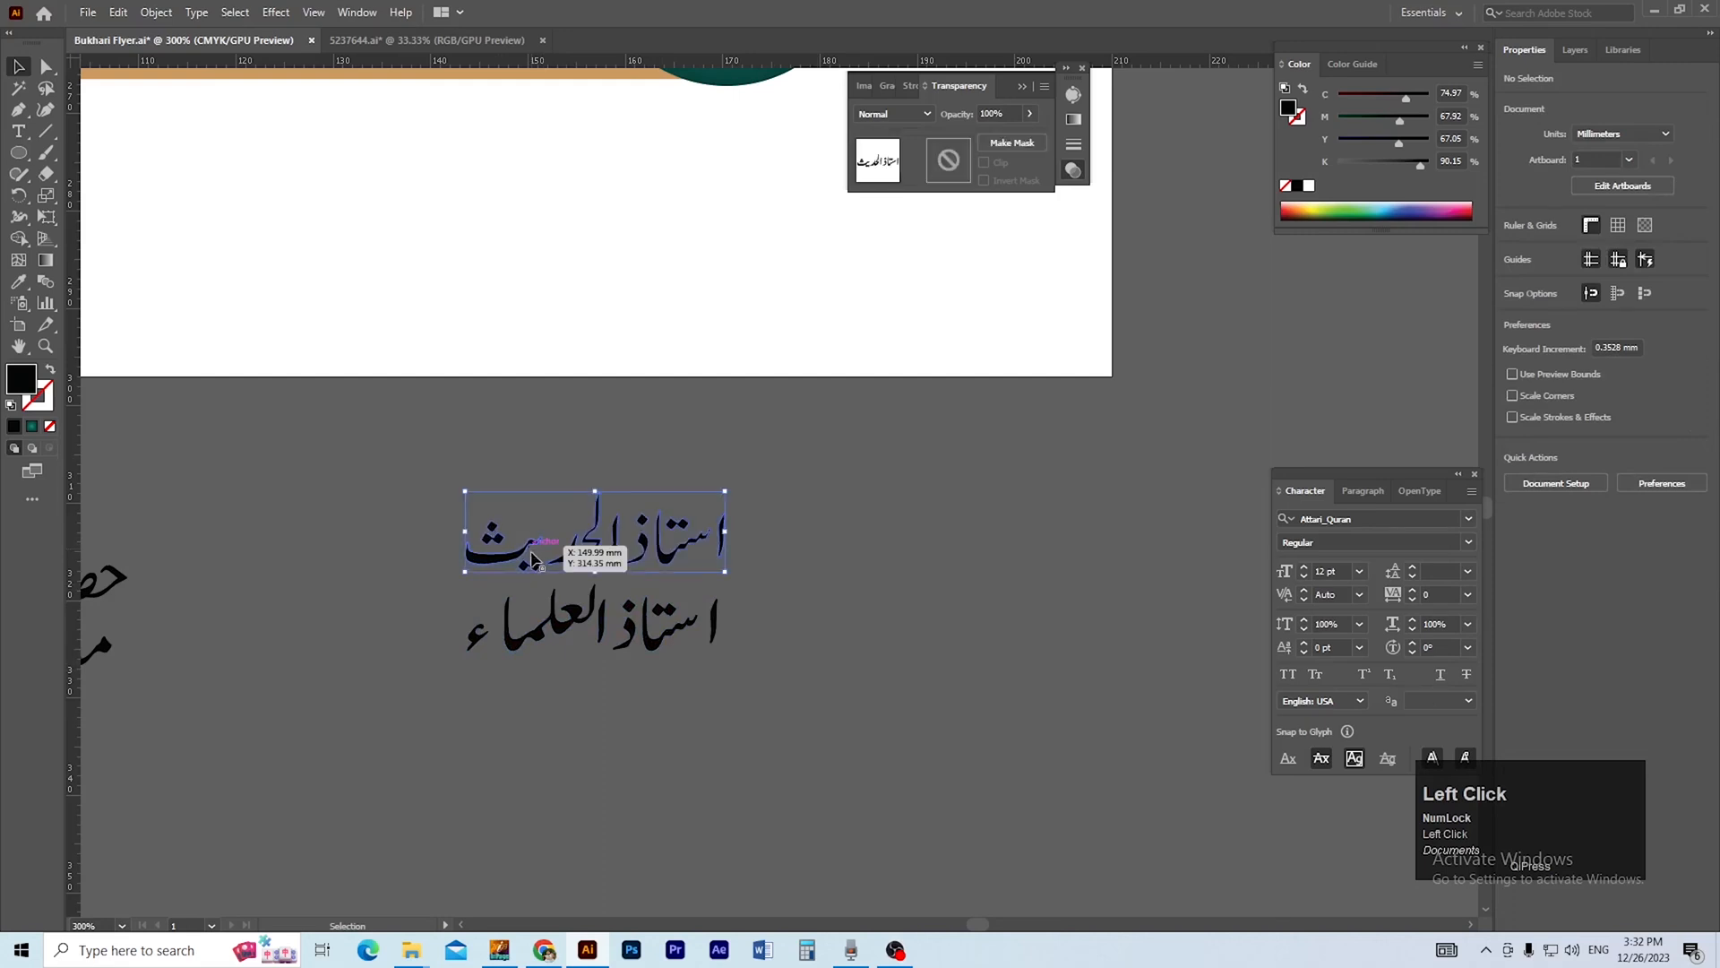
left_click(559, 634)
left_click(1576, 408)
Move the stacked titles onto the gold pill beside the teal circle and scale them down to fit next to the name.
scroll(807, 546, "down", 2)
left_click(782, 787)
left_click_drag(782, 789, 781, 529)
left_click(705, 481, "ctrl")
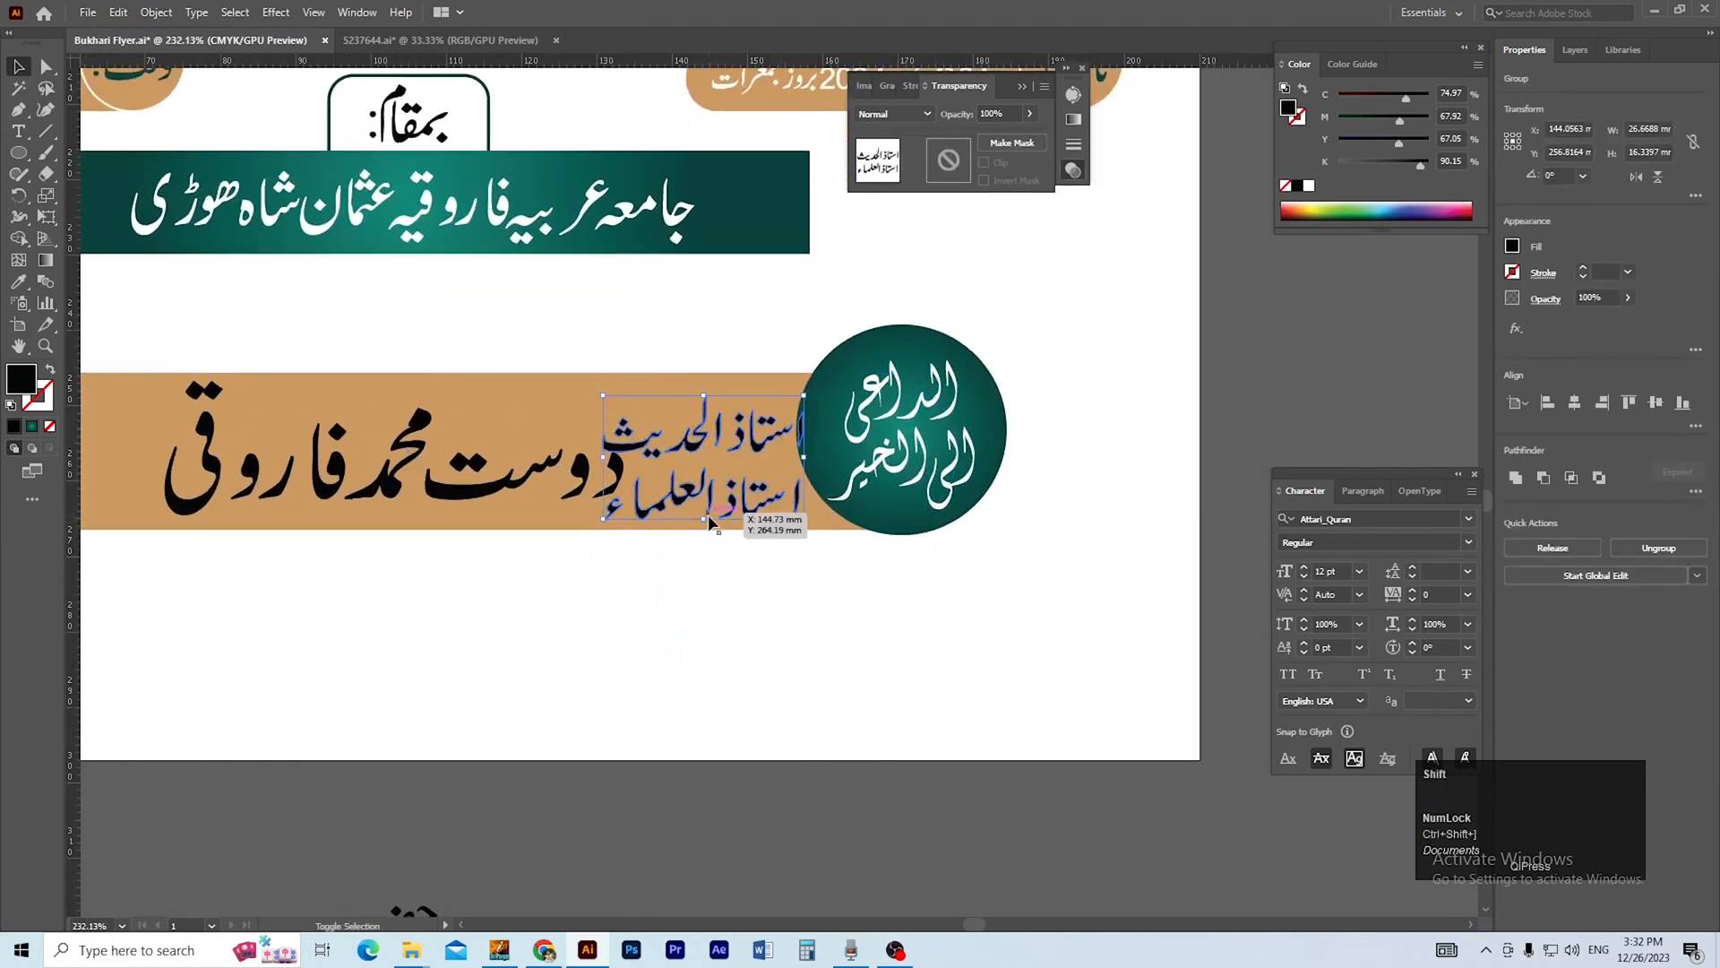
left_click_drag(705, 520, 713, 474)
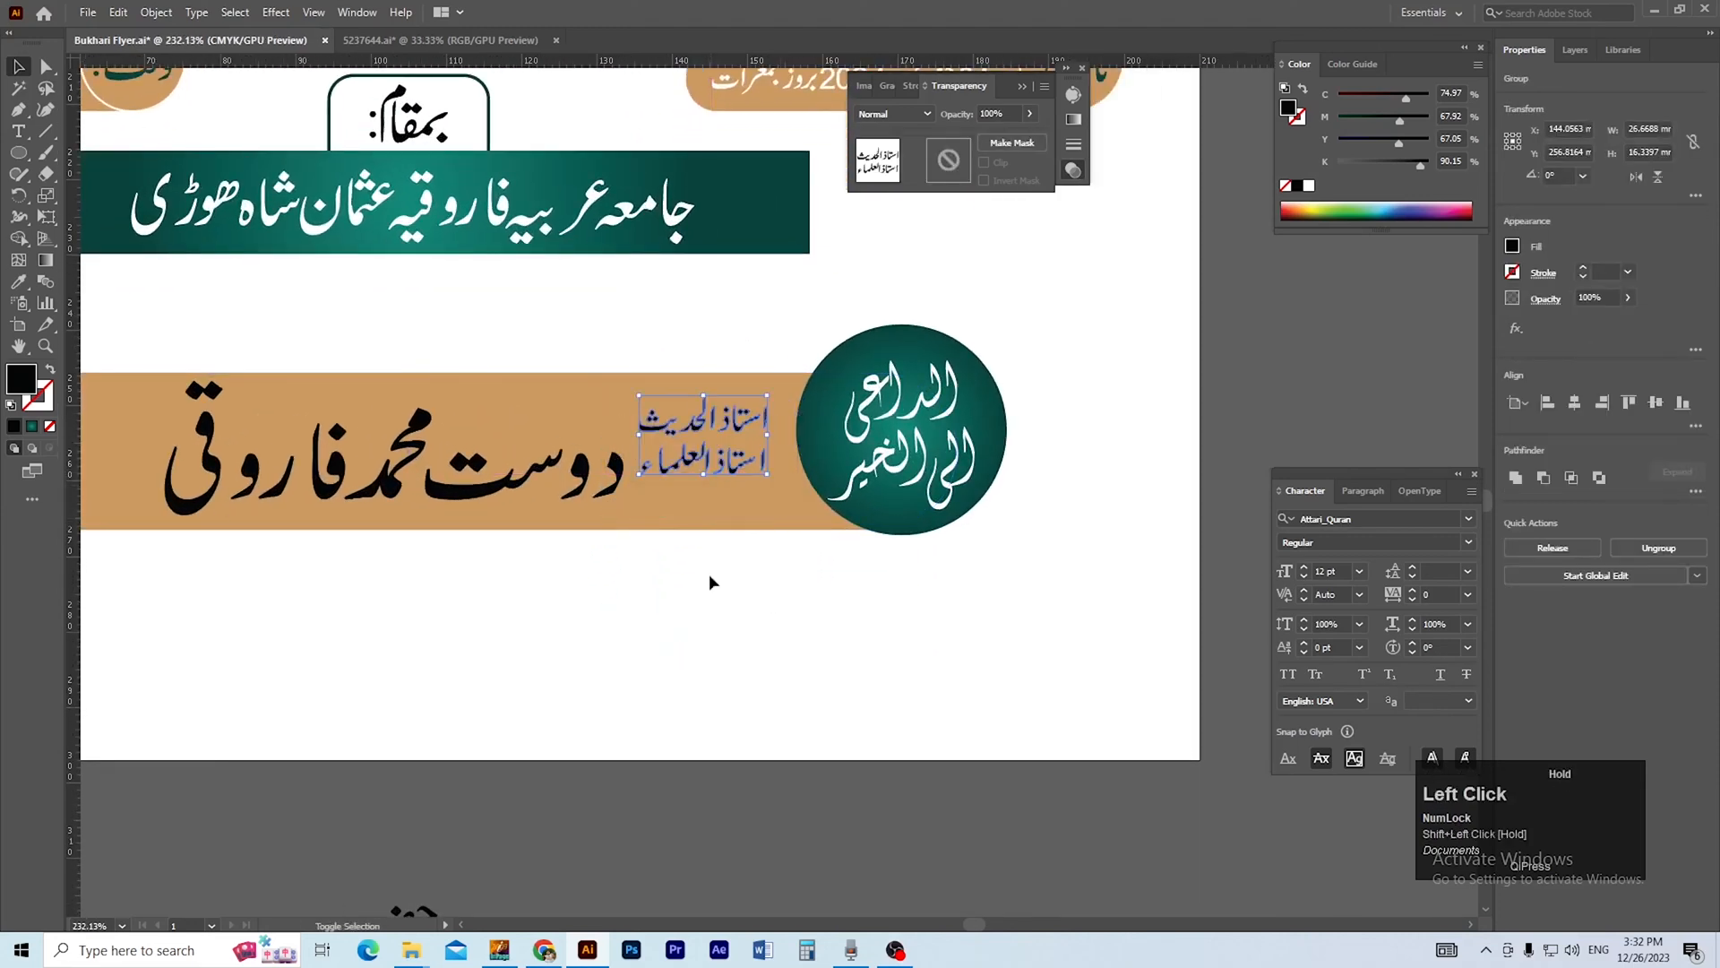
left_click(699, 781)
left_click_drag(735, 706, 763, 664)
mouse_move(766, 426)
left_mouse_down()
mouse_move(787, 443)
mouse_move(772, 441)
left_mouse_up()
Move the stacked حضرت مولانا onto the gold pill between the host's name and the titles and bring it to the front.
key("space")
left_click_drag(592, 631, 699, 578)
left_click(633, 707, "ctrl+alt")
left_click_drag(634, 721, 634, 818)
left_click(634, 817)
left_click_drag(750, 648, 697, 708)
key("ctrl+g")
left_click_drag(733, 610, 694, 714)
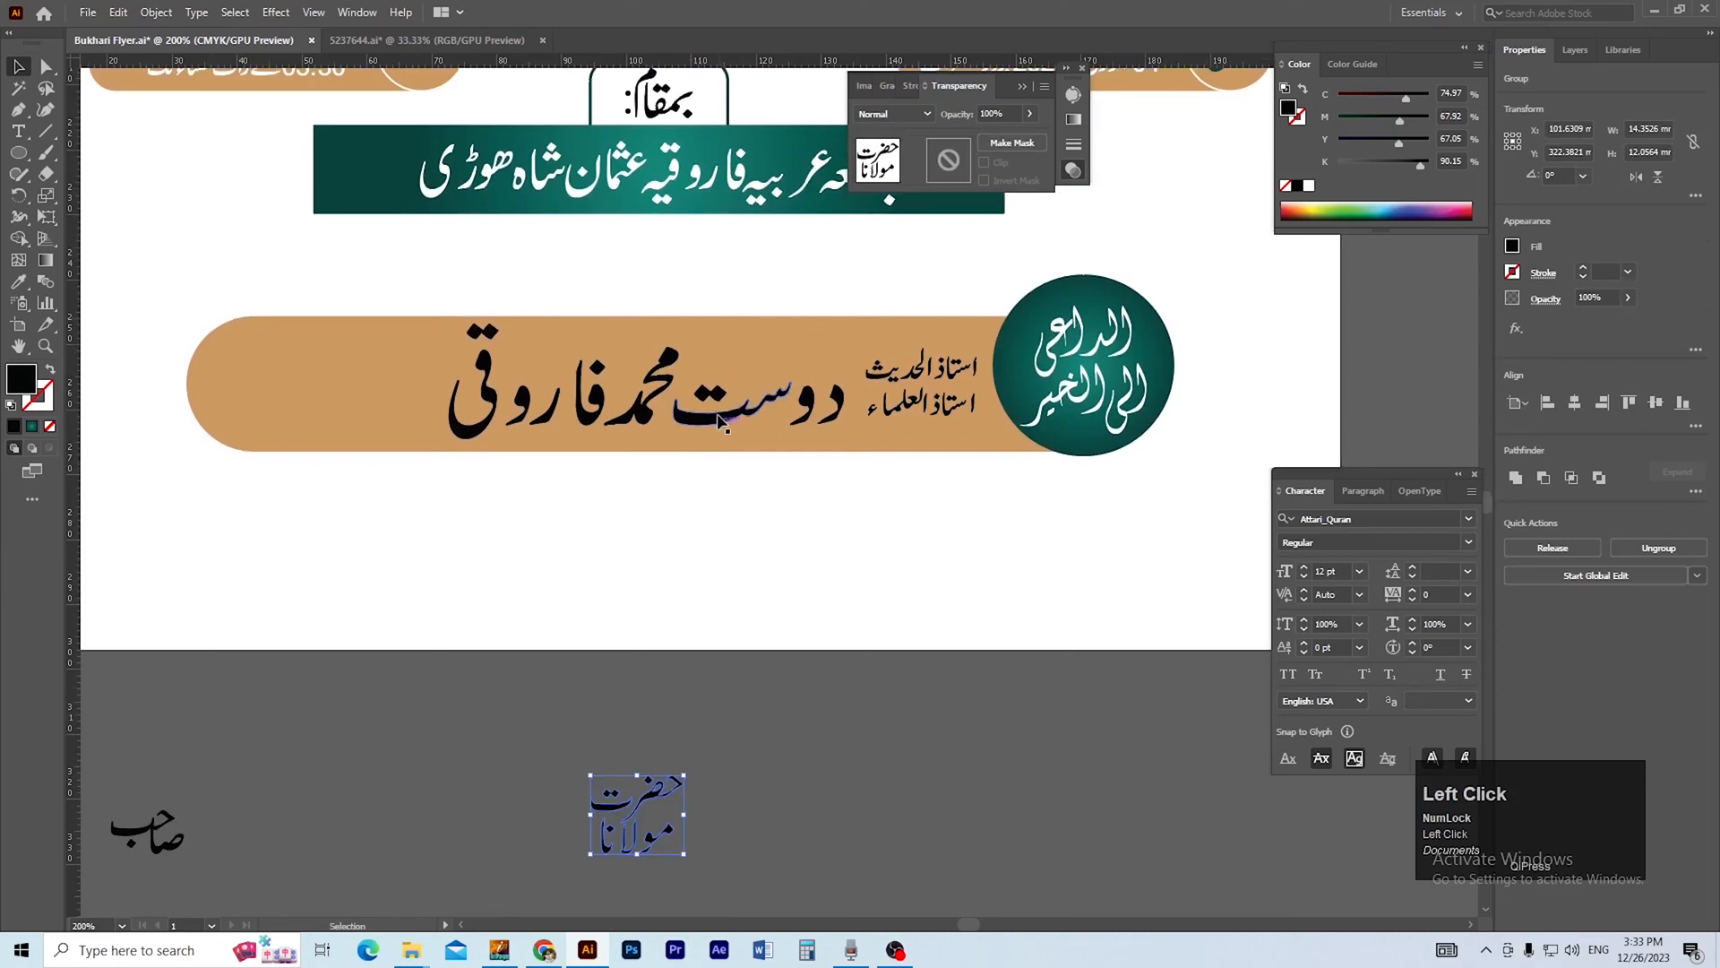
left_click(769, 776)
left_click_drag(717, 707, 822, 378)
left_click(834, 441, "ctrl")
left_click(778, 454, "ctrl")
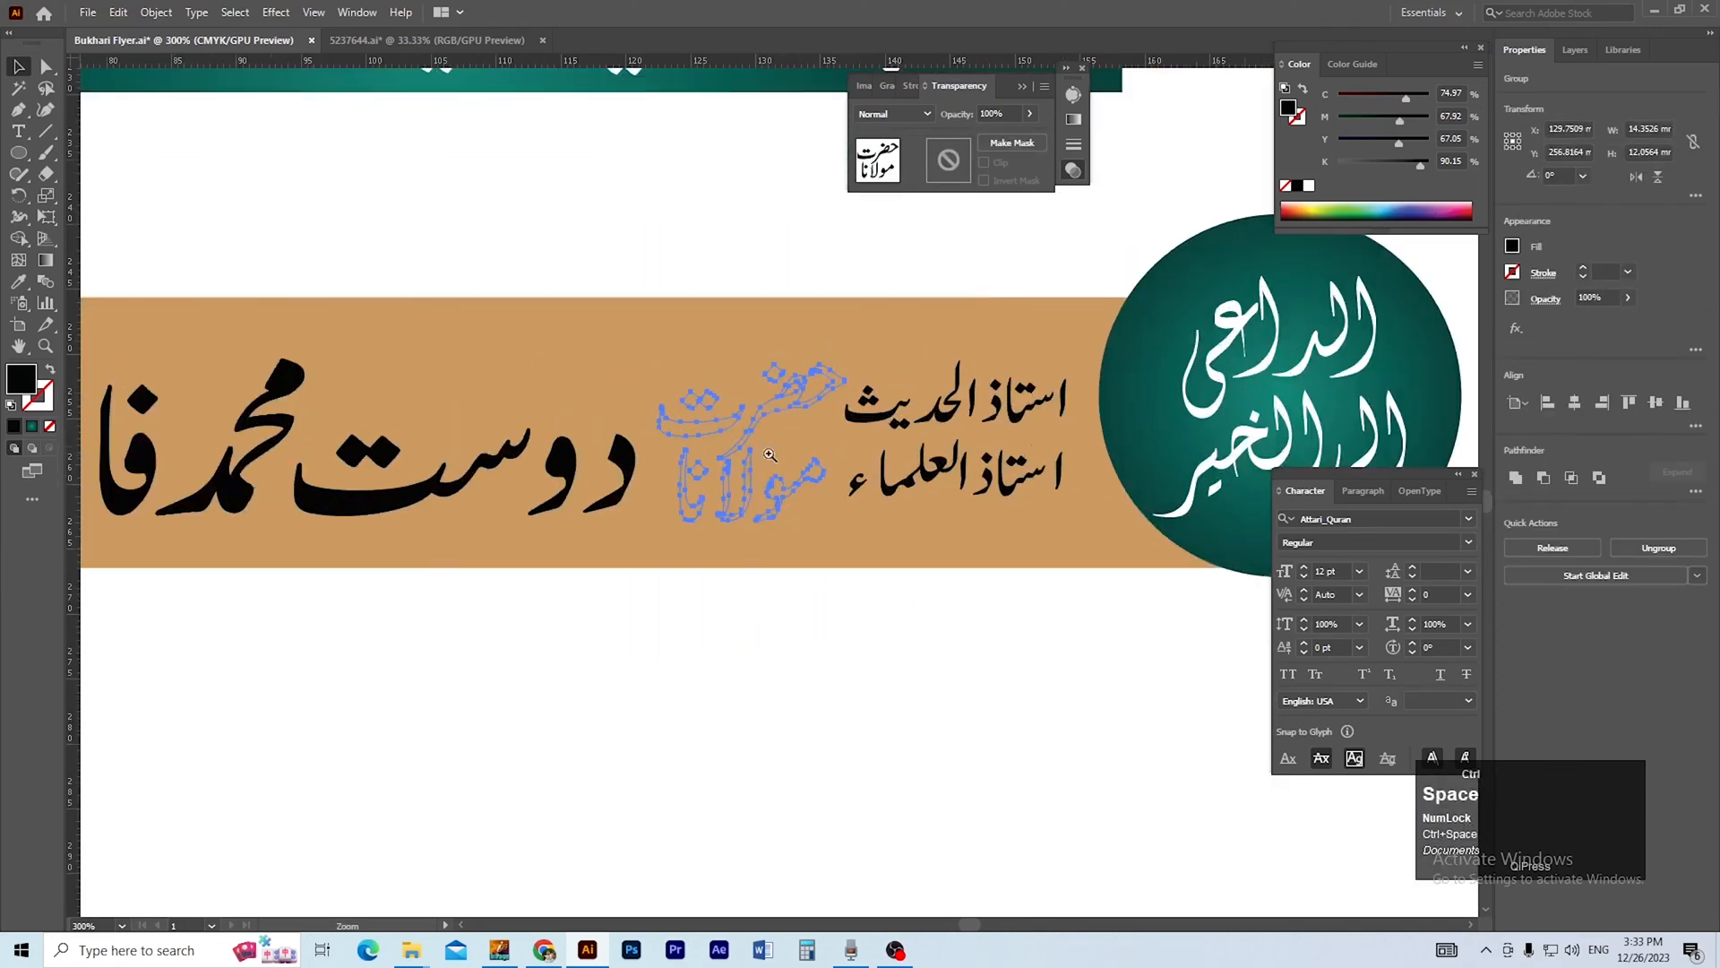
key("ctrl+shift+]")
Scale حضرت مولانا down to about 9.1 by 7.7 mm and set it close beside the titles.
left_click_drag(747, 533, 867, 491)
left_click_drag(873, 427, 898, 457)
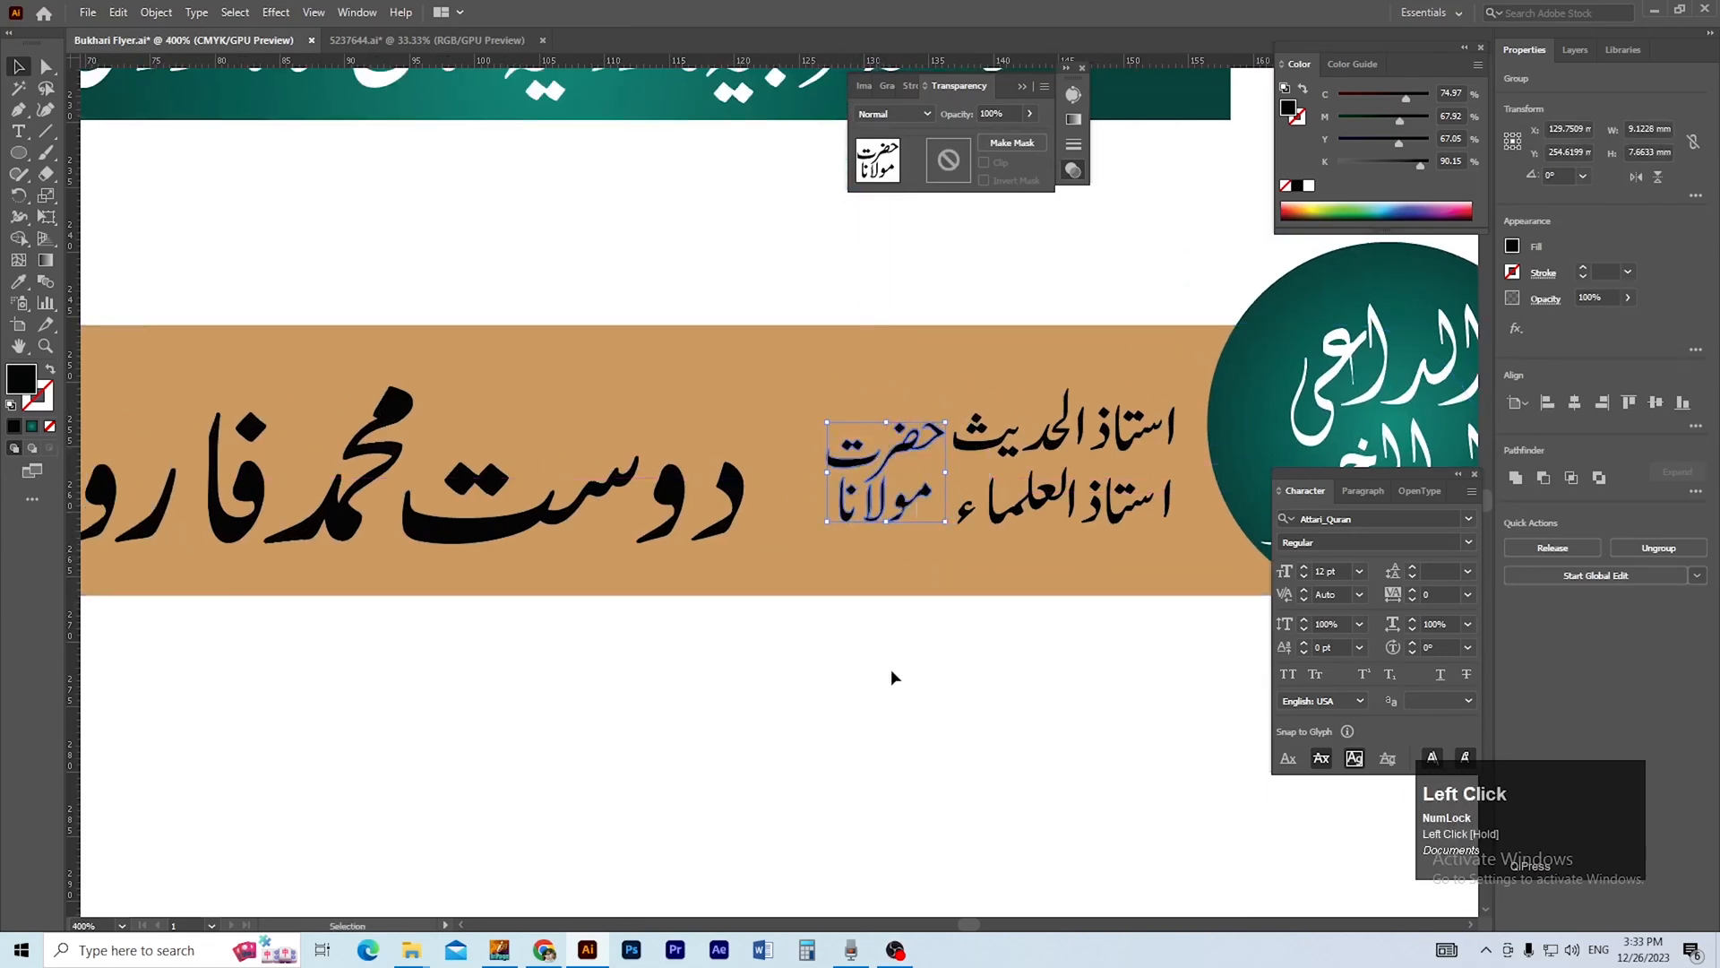
left_click(881, 633)
left_click(816, 584, "ctrl+alt")
left_click(816, 586, "ctrl+alt")
left_click_drag(658, 441, 762, 641)
left_click(690, 587)
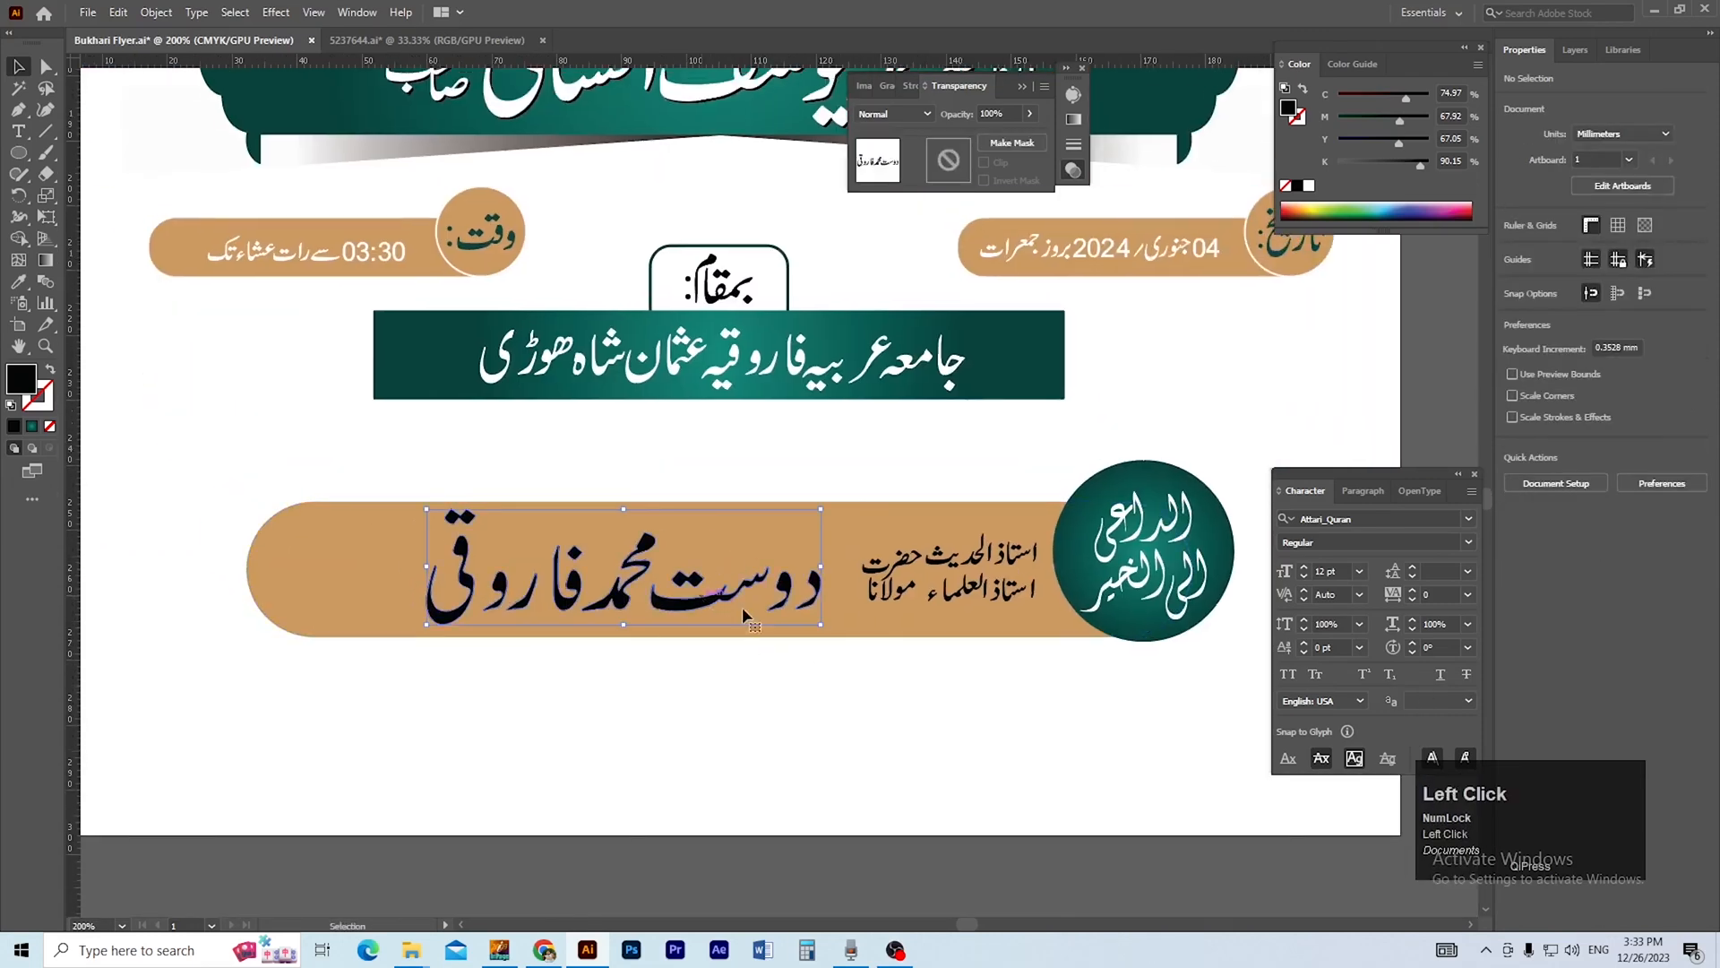
double_click(471, 524)
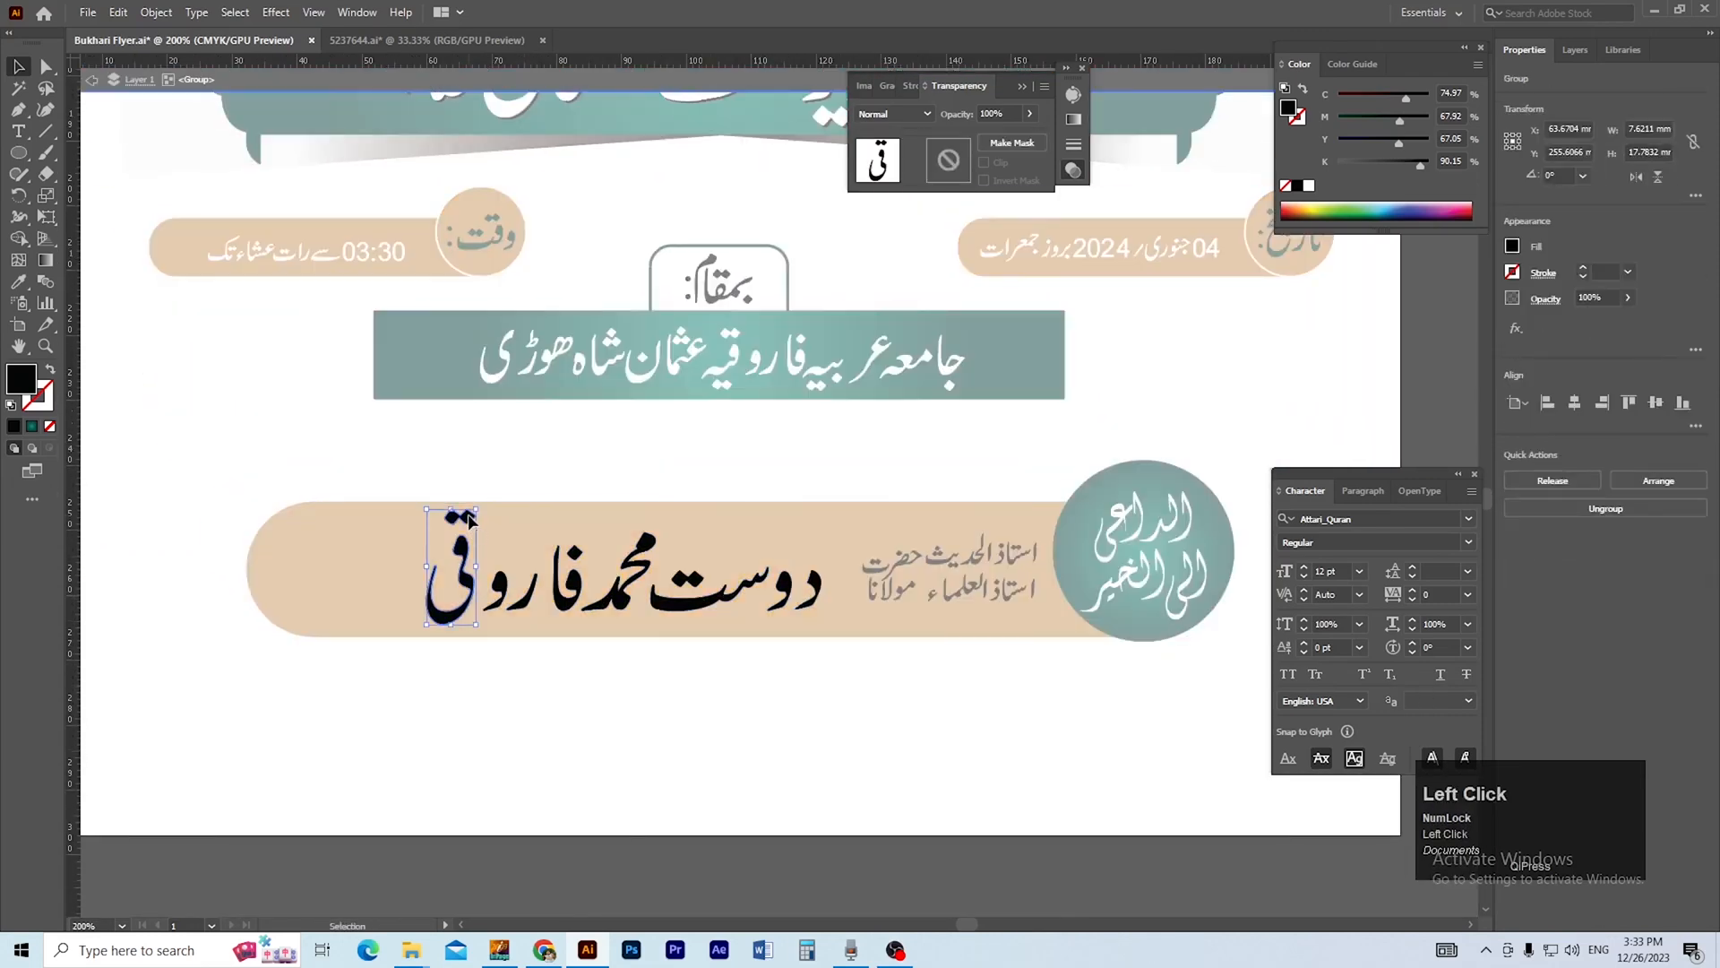
left_click_drag(407, 496, 667, 619)
double_click(629, 578)
left_click(641, 586)
double_click(642, 589)
left_click_drag(642, 589, 554, 683)
double_click(688, 645)
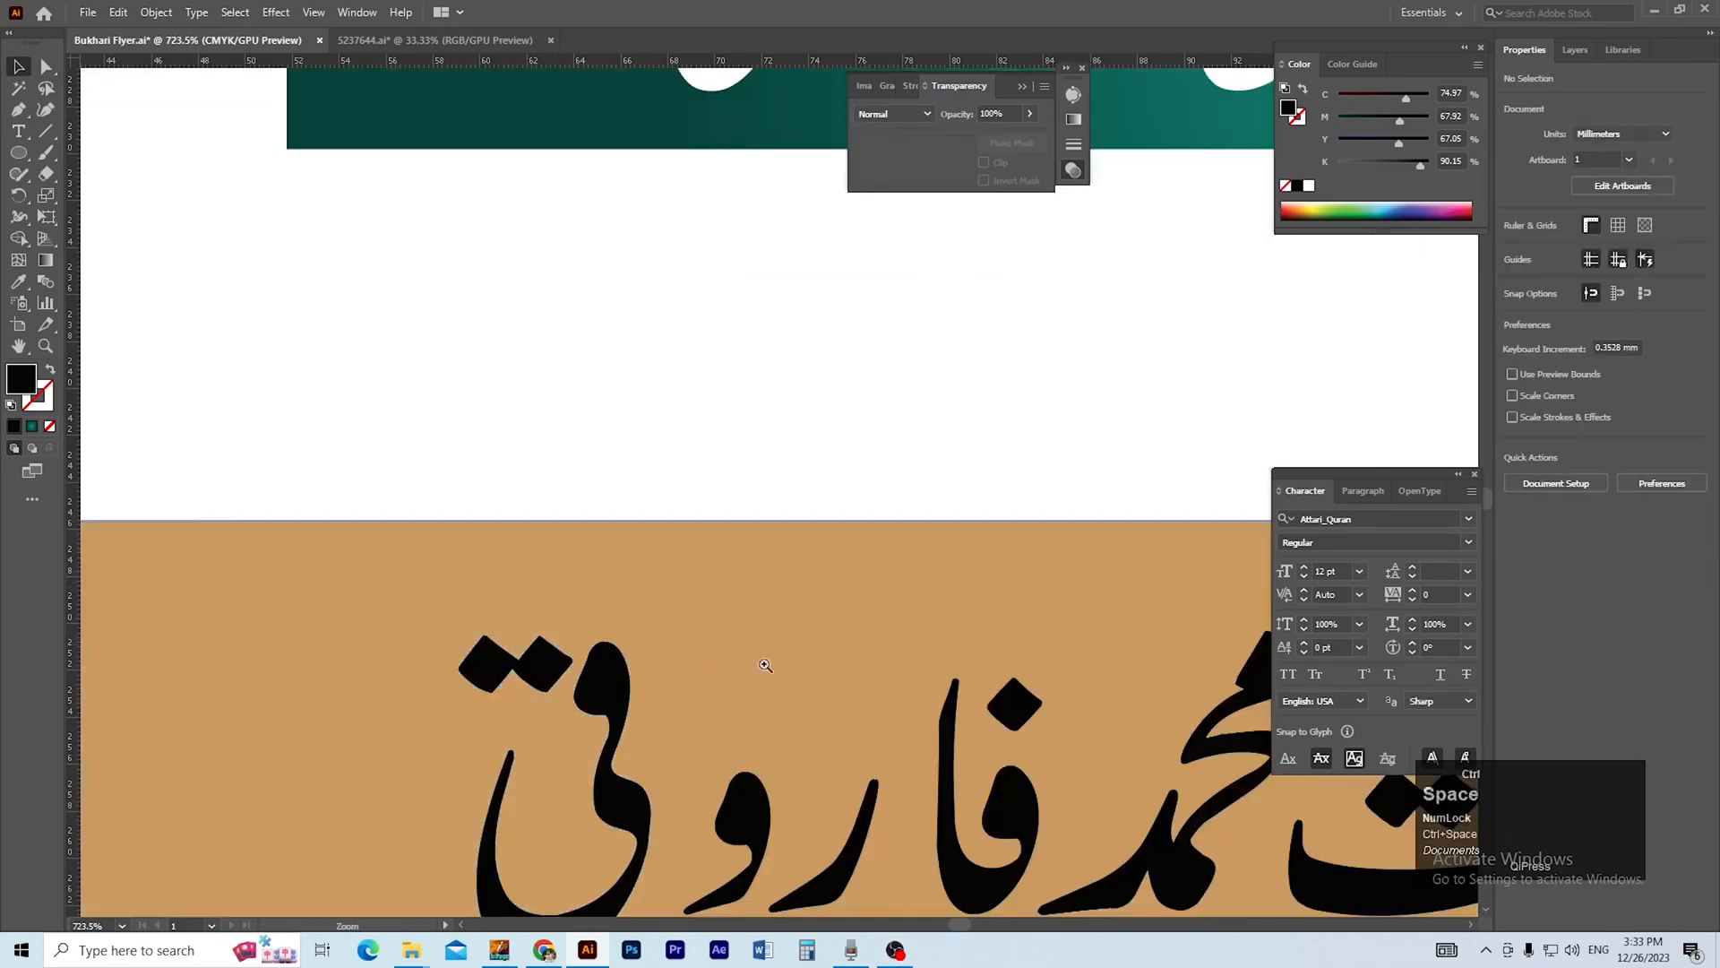
left_click(760, 664, "ctrl+alt")
left_click(774, 662, "ctrl+alt")
left_click(778, 665, "ctrl+alt")
left_click_drag(824, 616, 641, 786)
Move the host's name off the gold pill onto the empty pasteboard below the artboard.
left_click(761, 531)
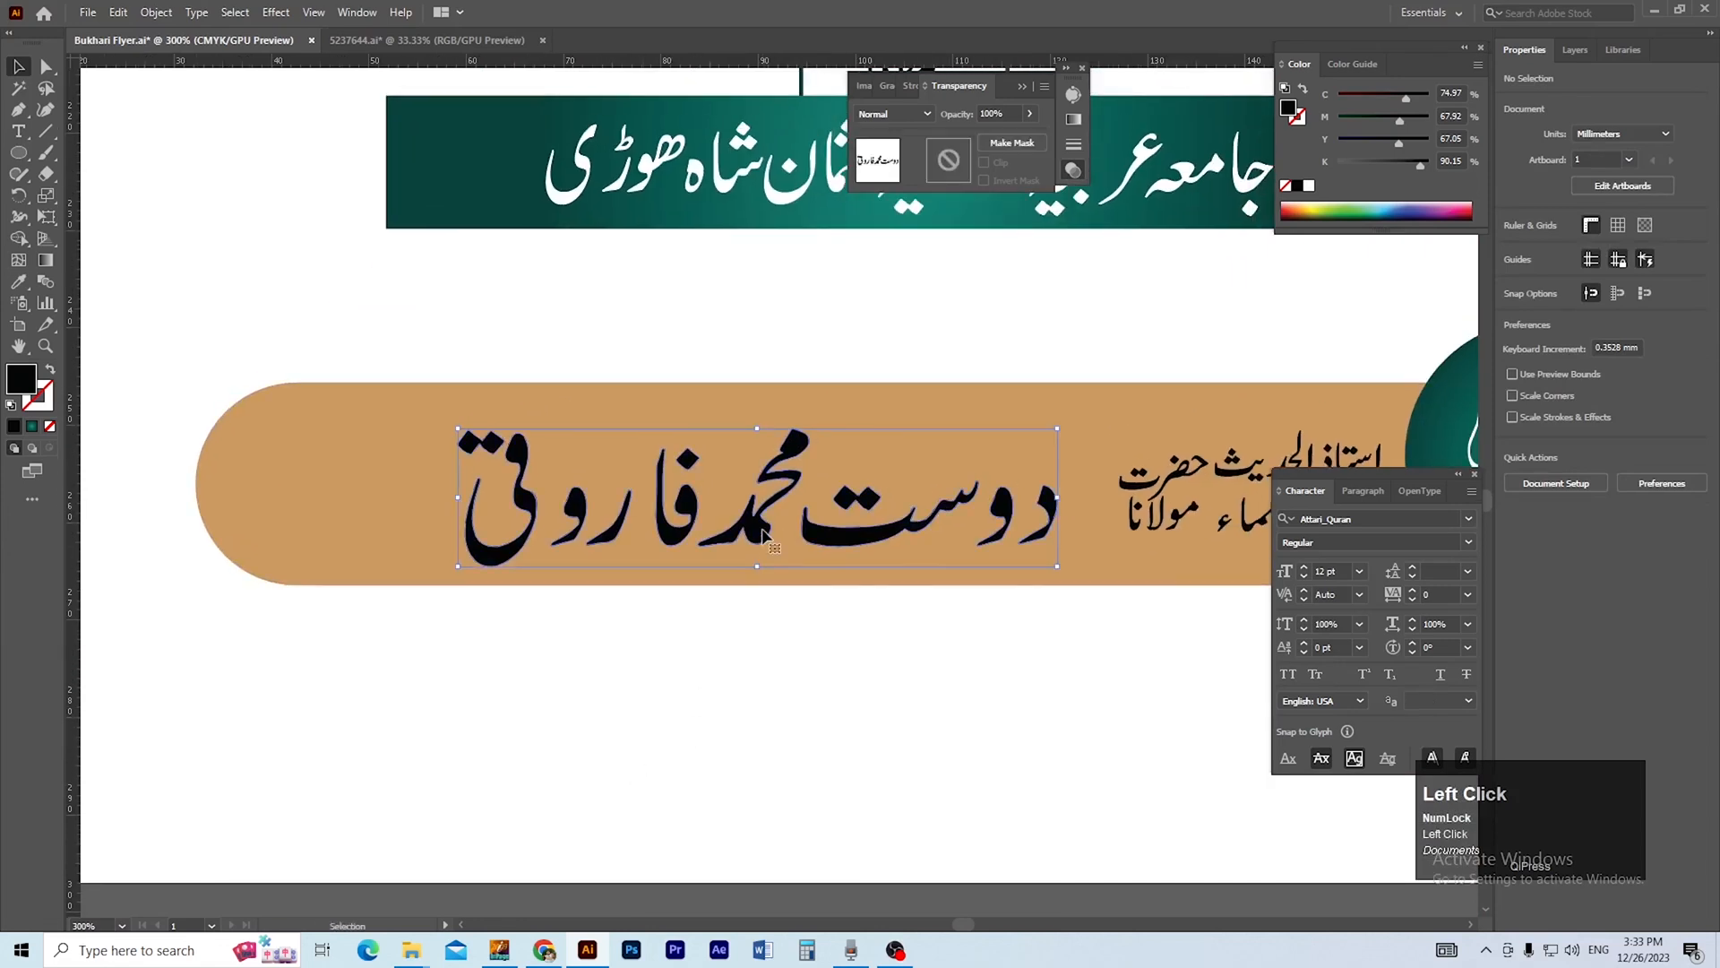
left_click(902, 679, "ctrl+alt")
left_click_drag(895, 704, 872, 622)
left_click(716, 430)
left_click_drag(672, 315, 828, 745)
left_click(751, 685, "ctrl")
left_click(750, 685)
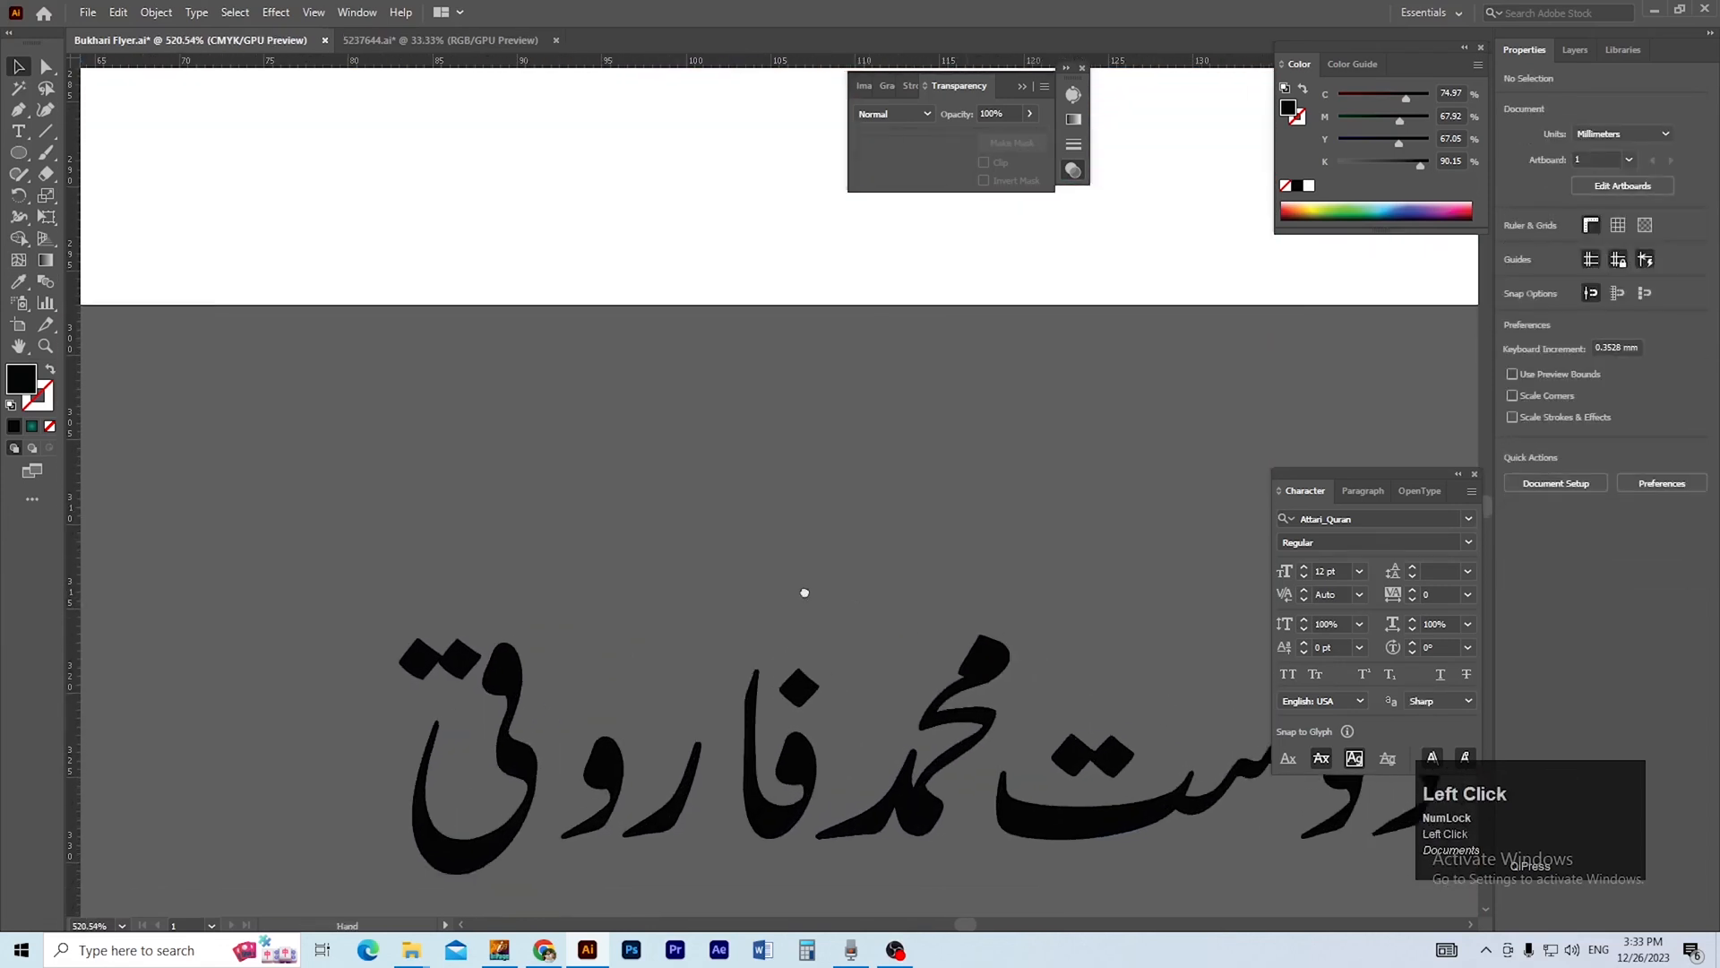
Nudge the closing letters of the host's surname to the right to tighten the gaps between them.
left_click_drag(586, 755, 591, 758)
key("Right")
key("Right")
key("Right")
left_click_drag(293, 507, 520, 744)
key("Right")
key("Right")
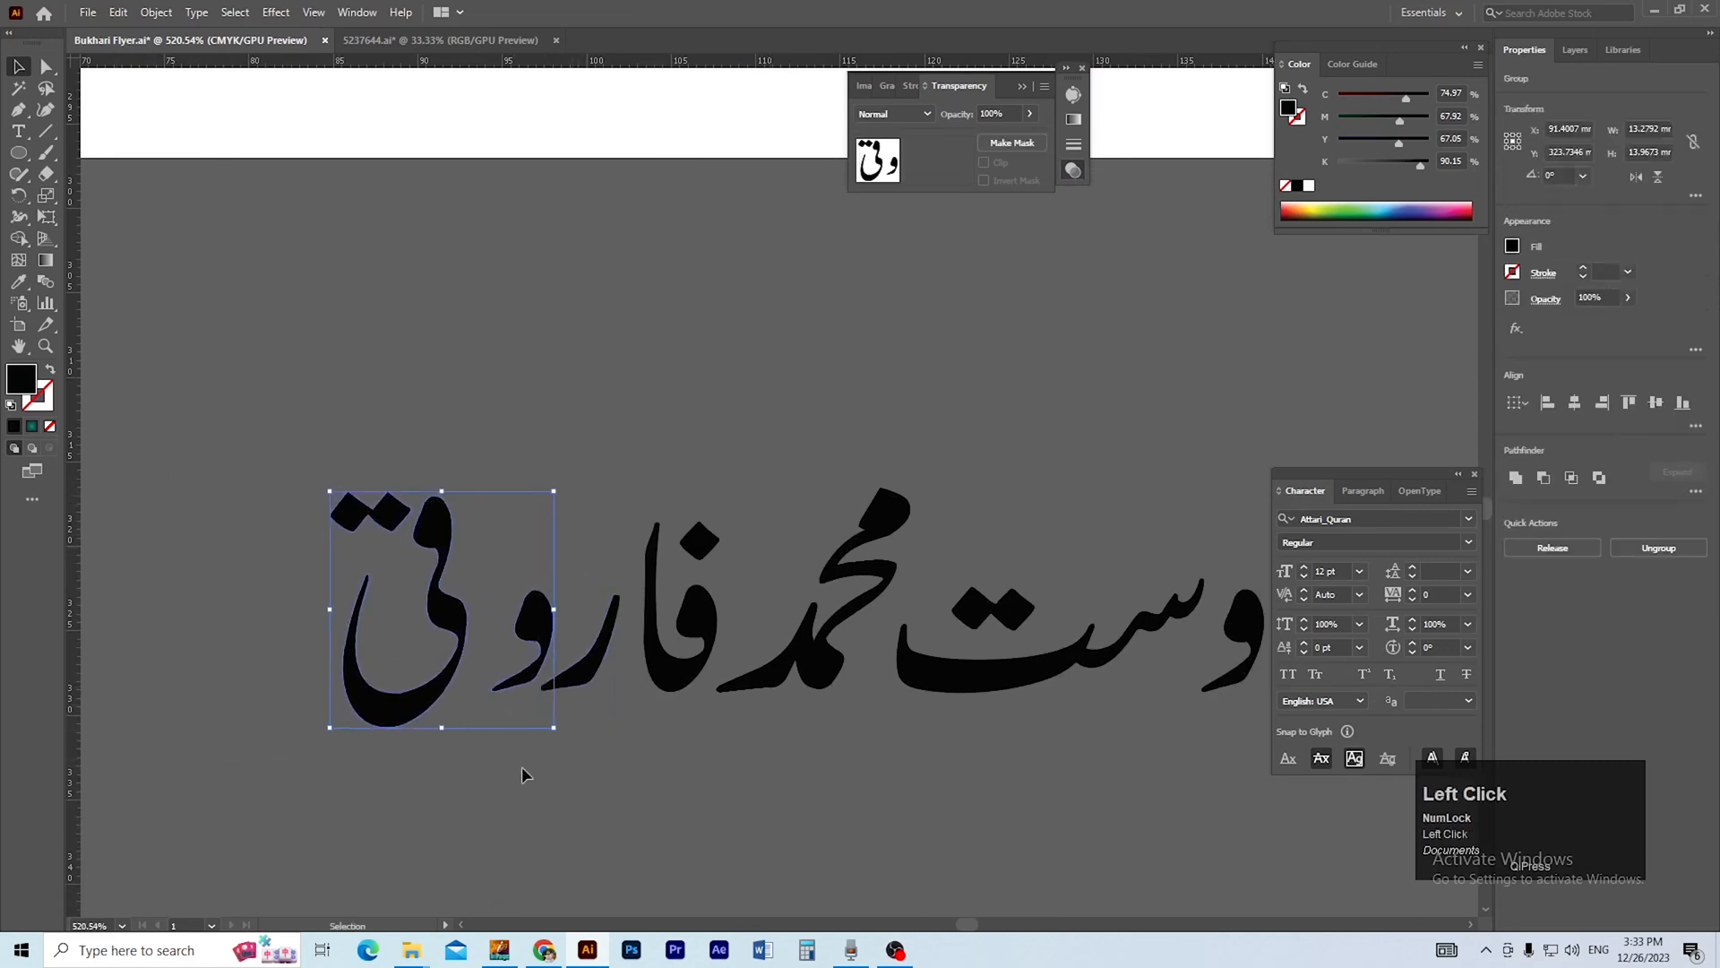
left_click(522, 766)
left_click(443, 671)
key("Right")
key("Right")
key("Right")
left_click(610, 736)
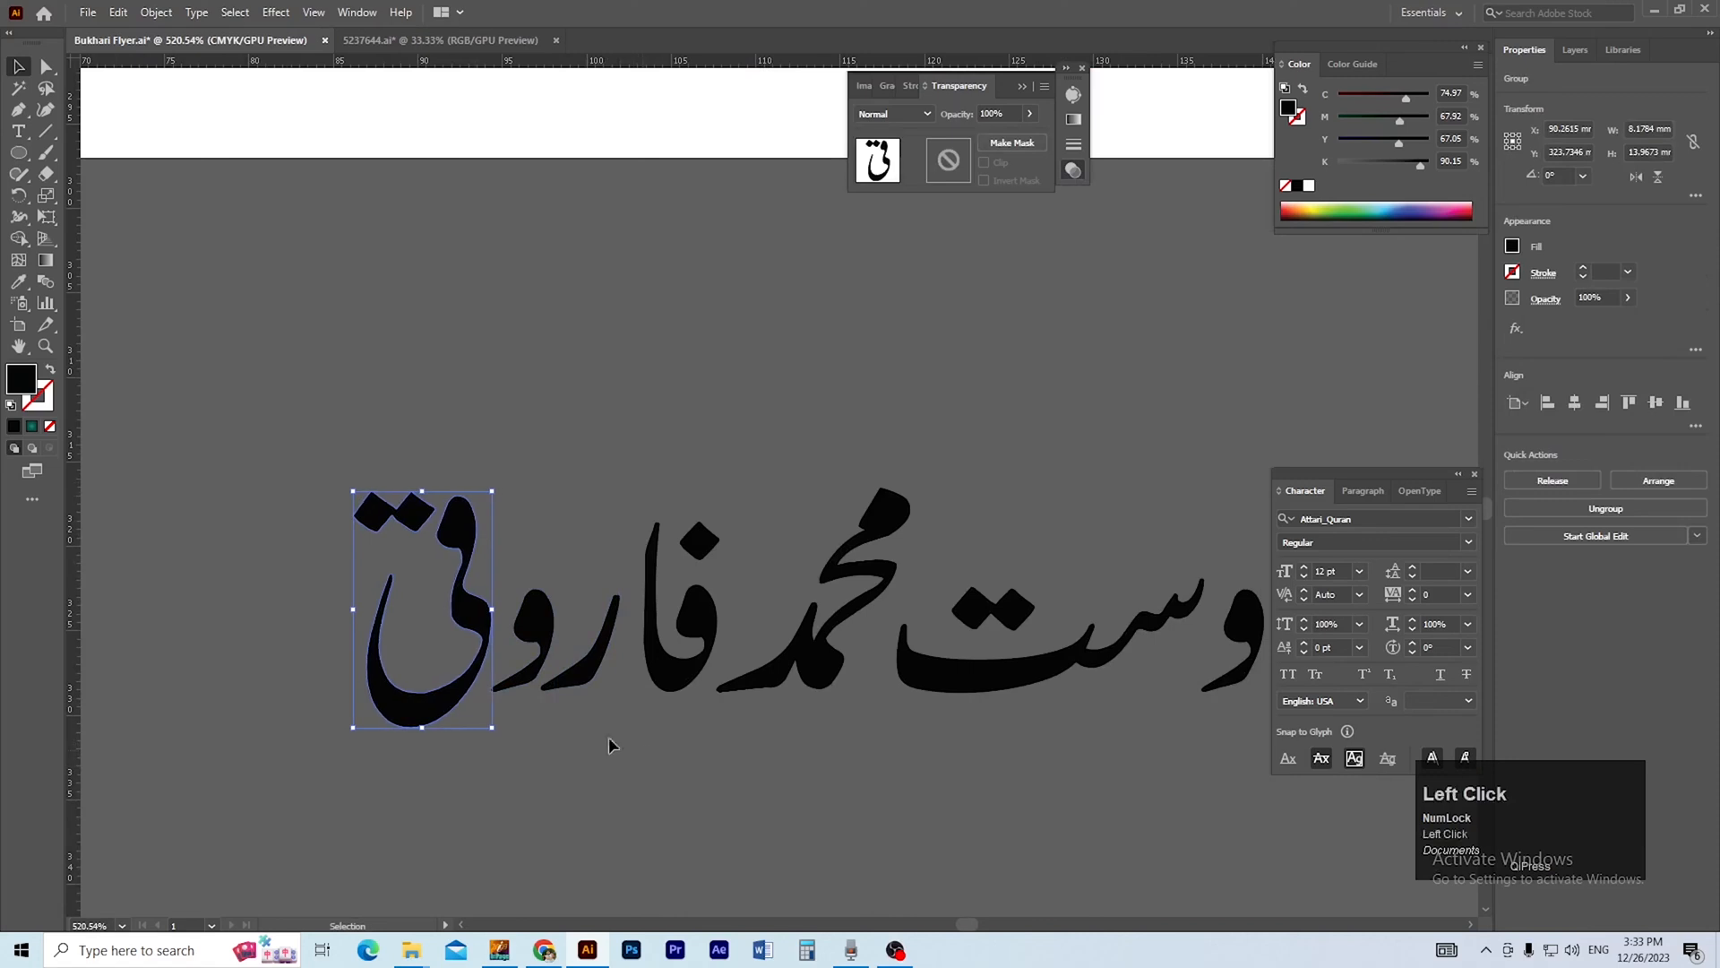
Nudge the host's surname toward the middle name, and both words together toward the first name.
left_click_drag(708, 735, 708, 735)
key("Right")
key("Right")
left_click(578, 716)
left_click_drag(428, 512, 731, 711)
key("ctrl+z")
left_click(373, 480)
left_click_drag(298, 435, 817, 768)
key("Right")
key("Right")
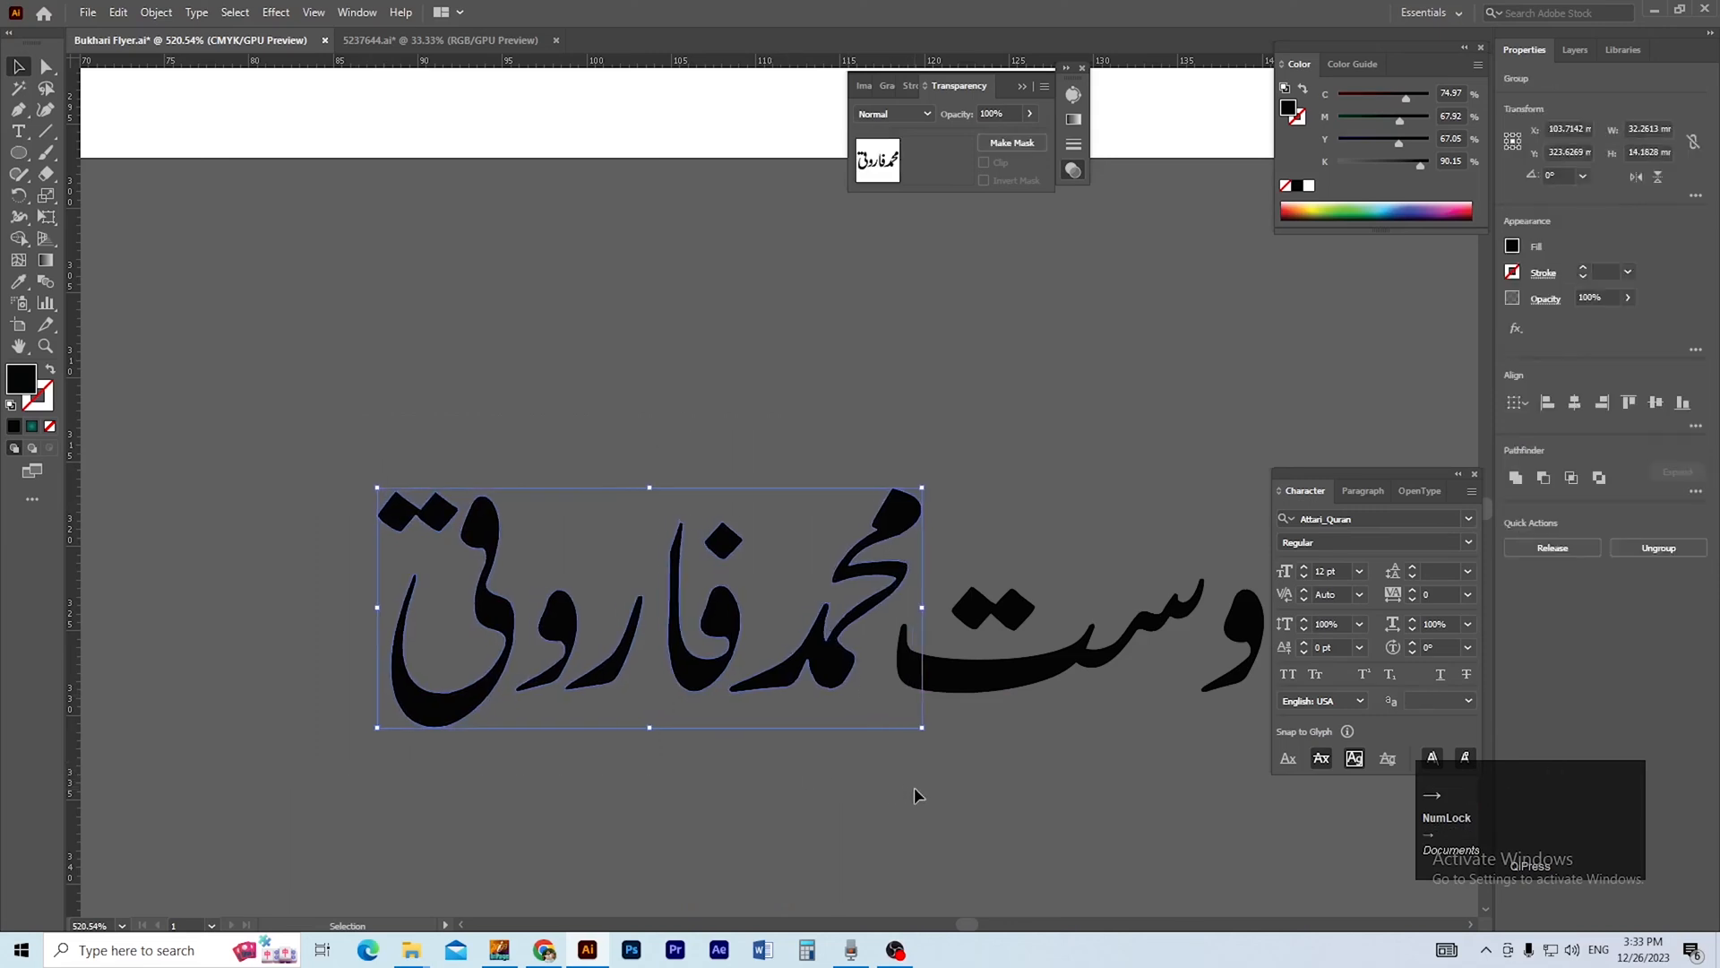
key("Right")
key("Right")
left_click(918, 787)
Nudge the two opening letters of the host's first name left to close up the word.
key("ctrl+space")
left_click(947, 737, "ctrl+alt")
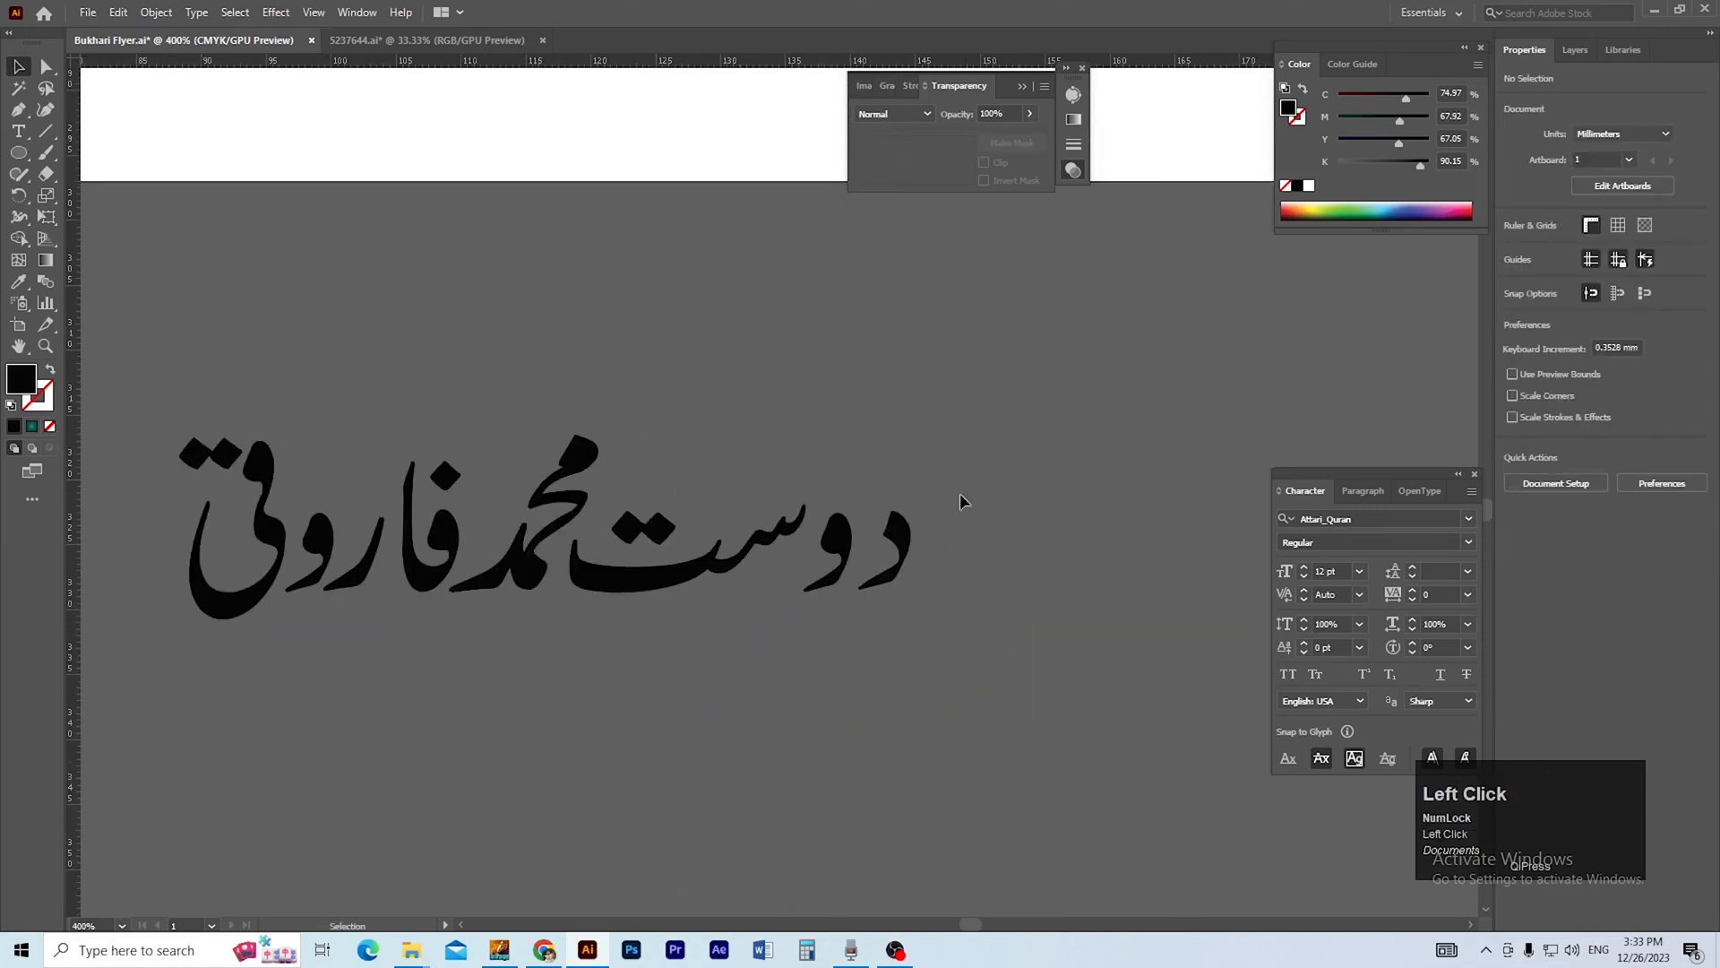
left_click_drag(846, 632, 846, 633)
key("Left")
left_click(897, 631)
left_click(879, 586)
key("Left")
key("Left")
key("Left")
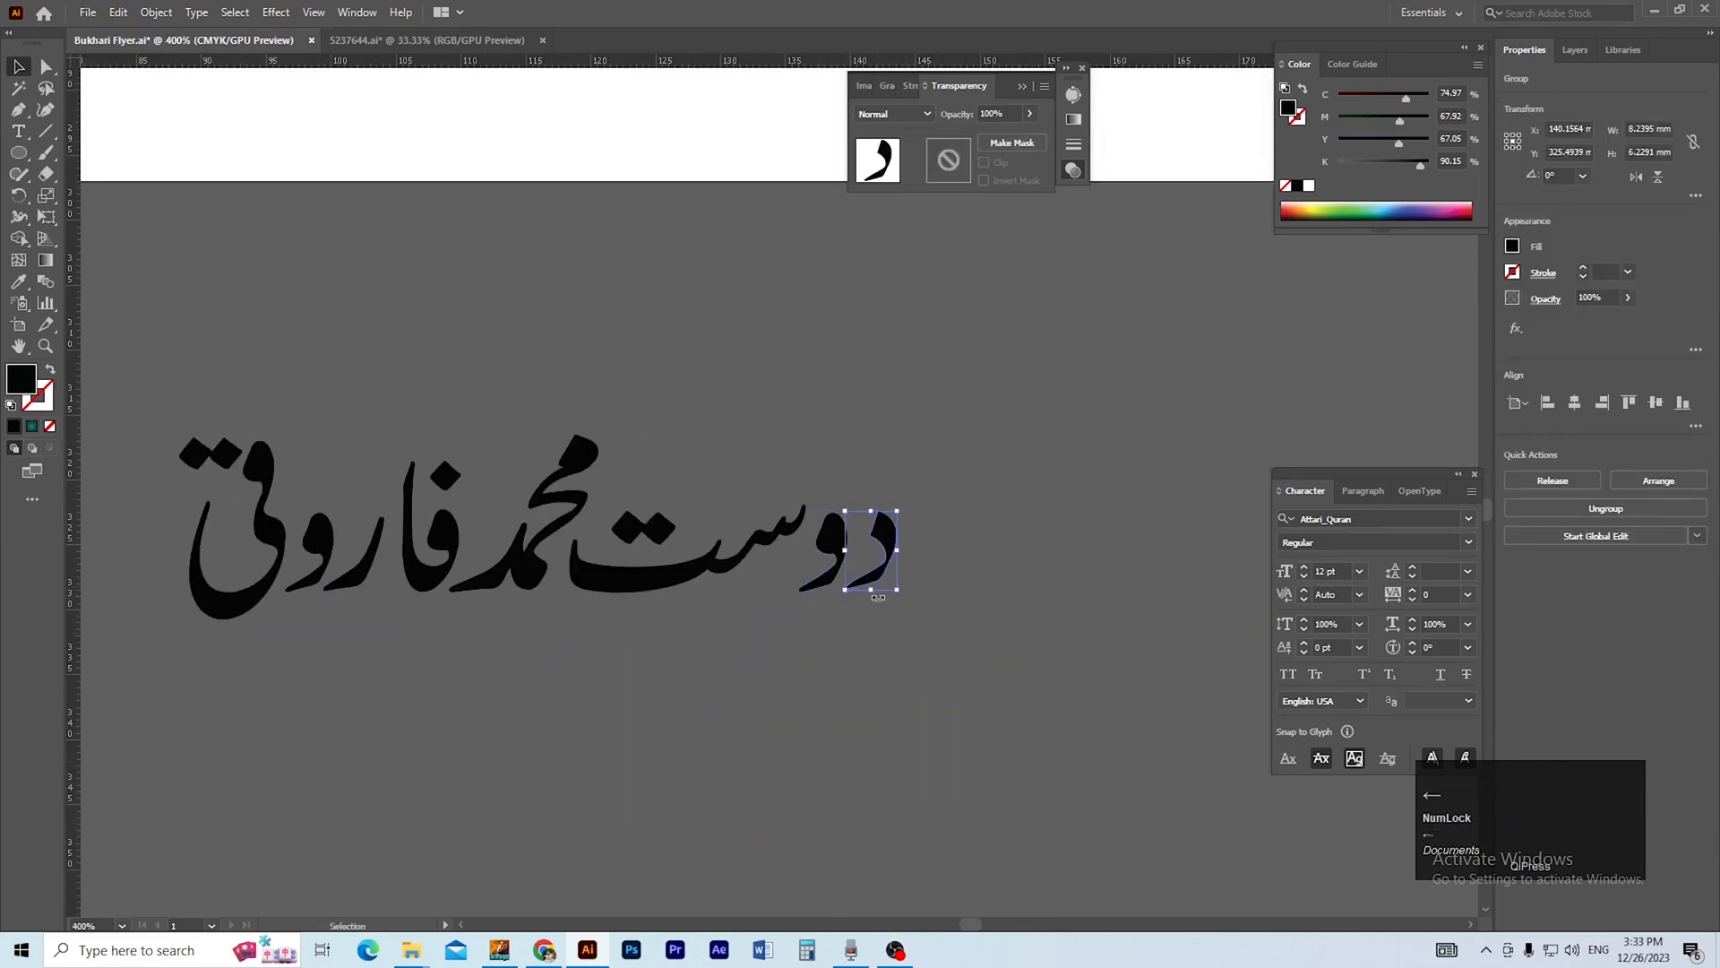
Group all letters of the host's name and move the group back onto the gold pill beside the titles.
left_click(944, 443)
left_click_drag(114, 658, 216, 666)
key("ctrl+a")
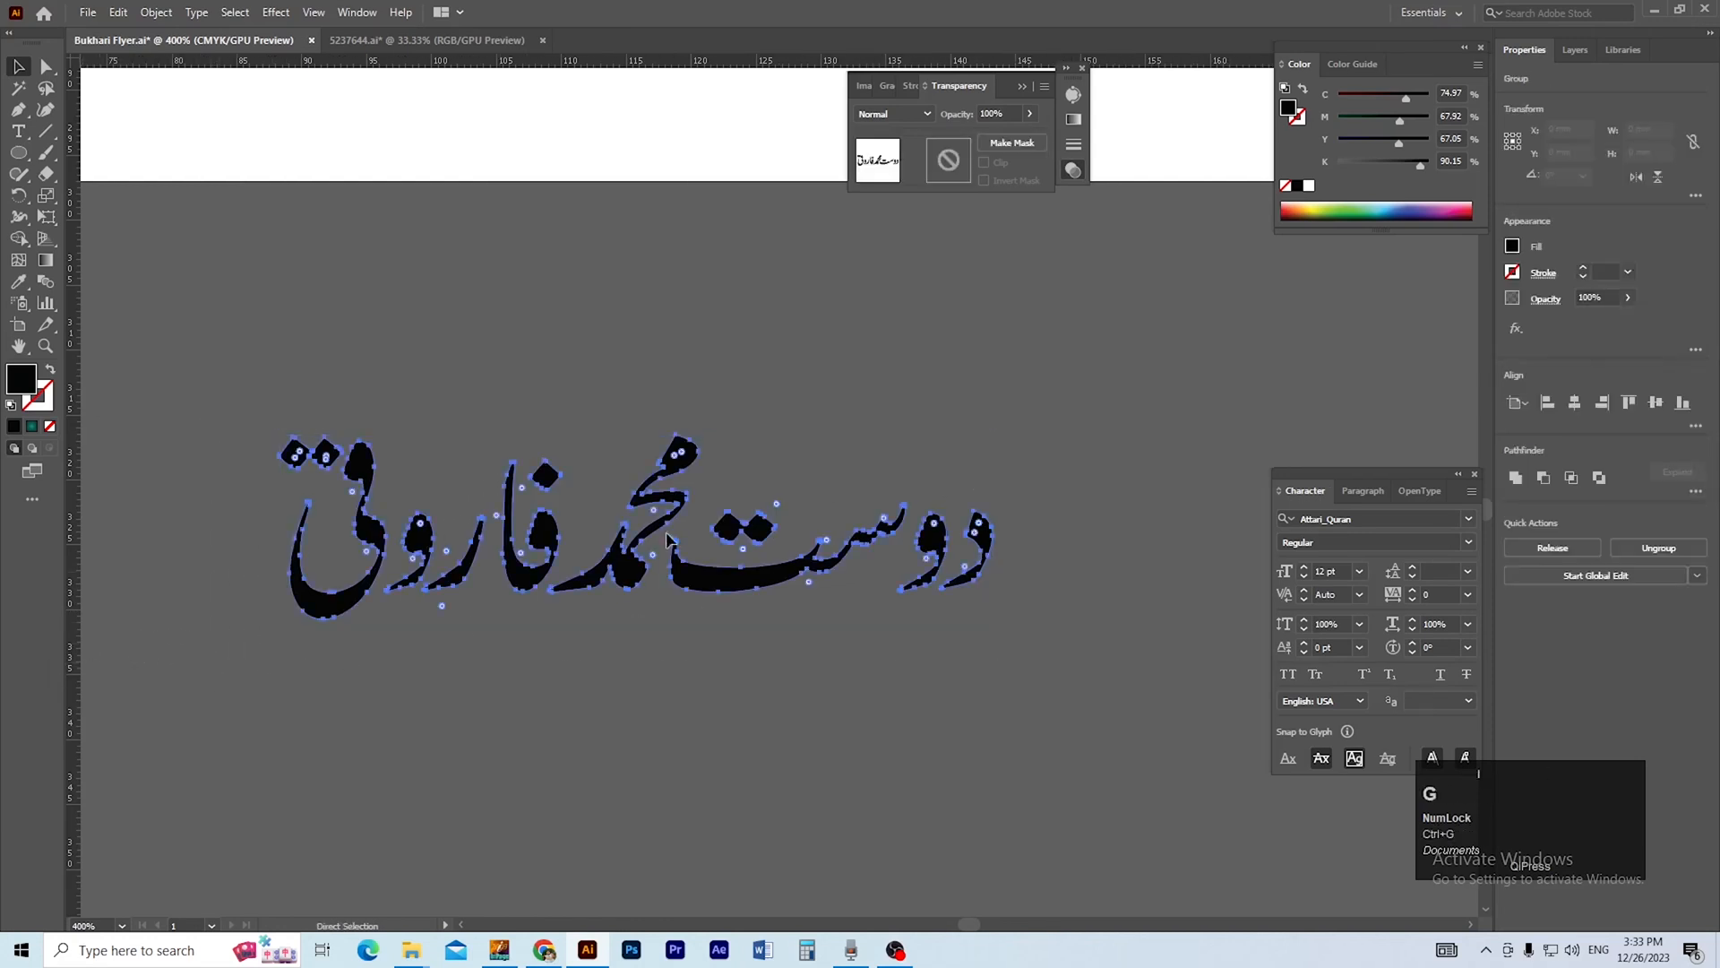
left_click(738, 437, "ctrl+alt")
left_click(738, 437, "ctrl+alt")
left_click(686, 696)
left_click_drag(742, 766, 586, 340)
left_click(584, 396, "ctrl")
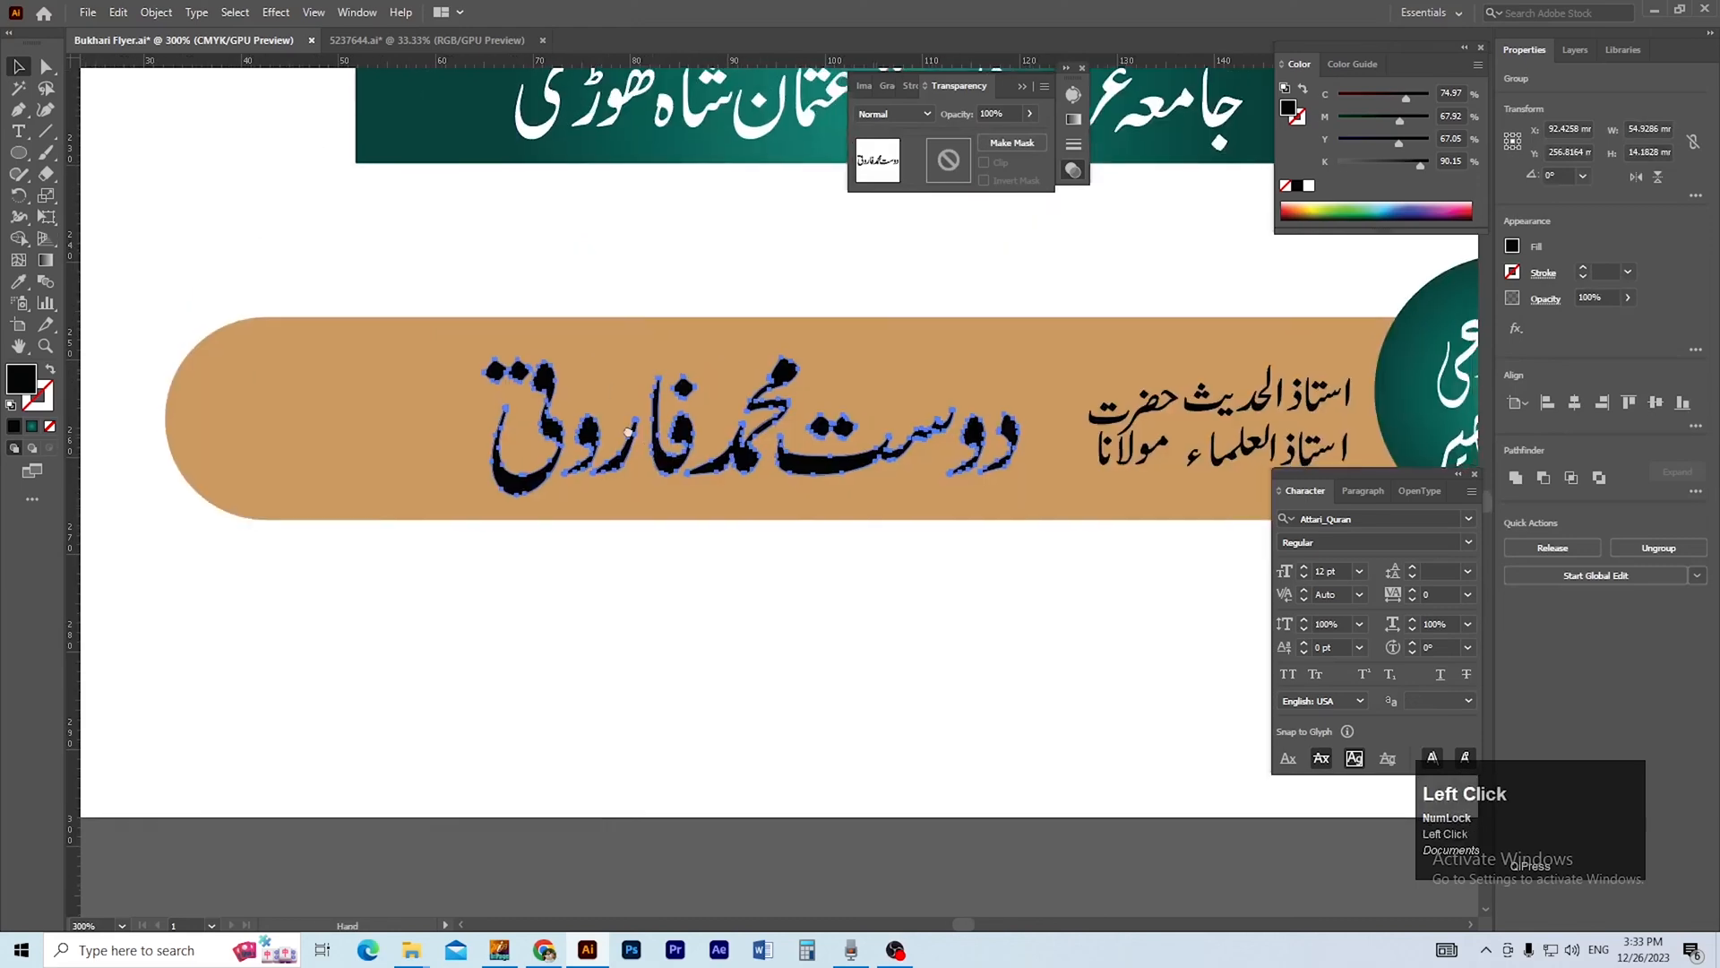
Move the word صاحب from the pasteboard onto the gold pill at the left end of the host's name.
left_click(715, 415, "ctrl")
left_click_drag(670, 509, 749, 418)
left_click(749, 417, "ctrl+alt")
left_click(750, 419, "ctrl+alt")
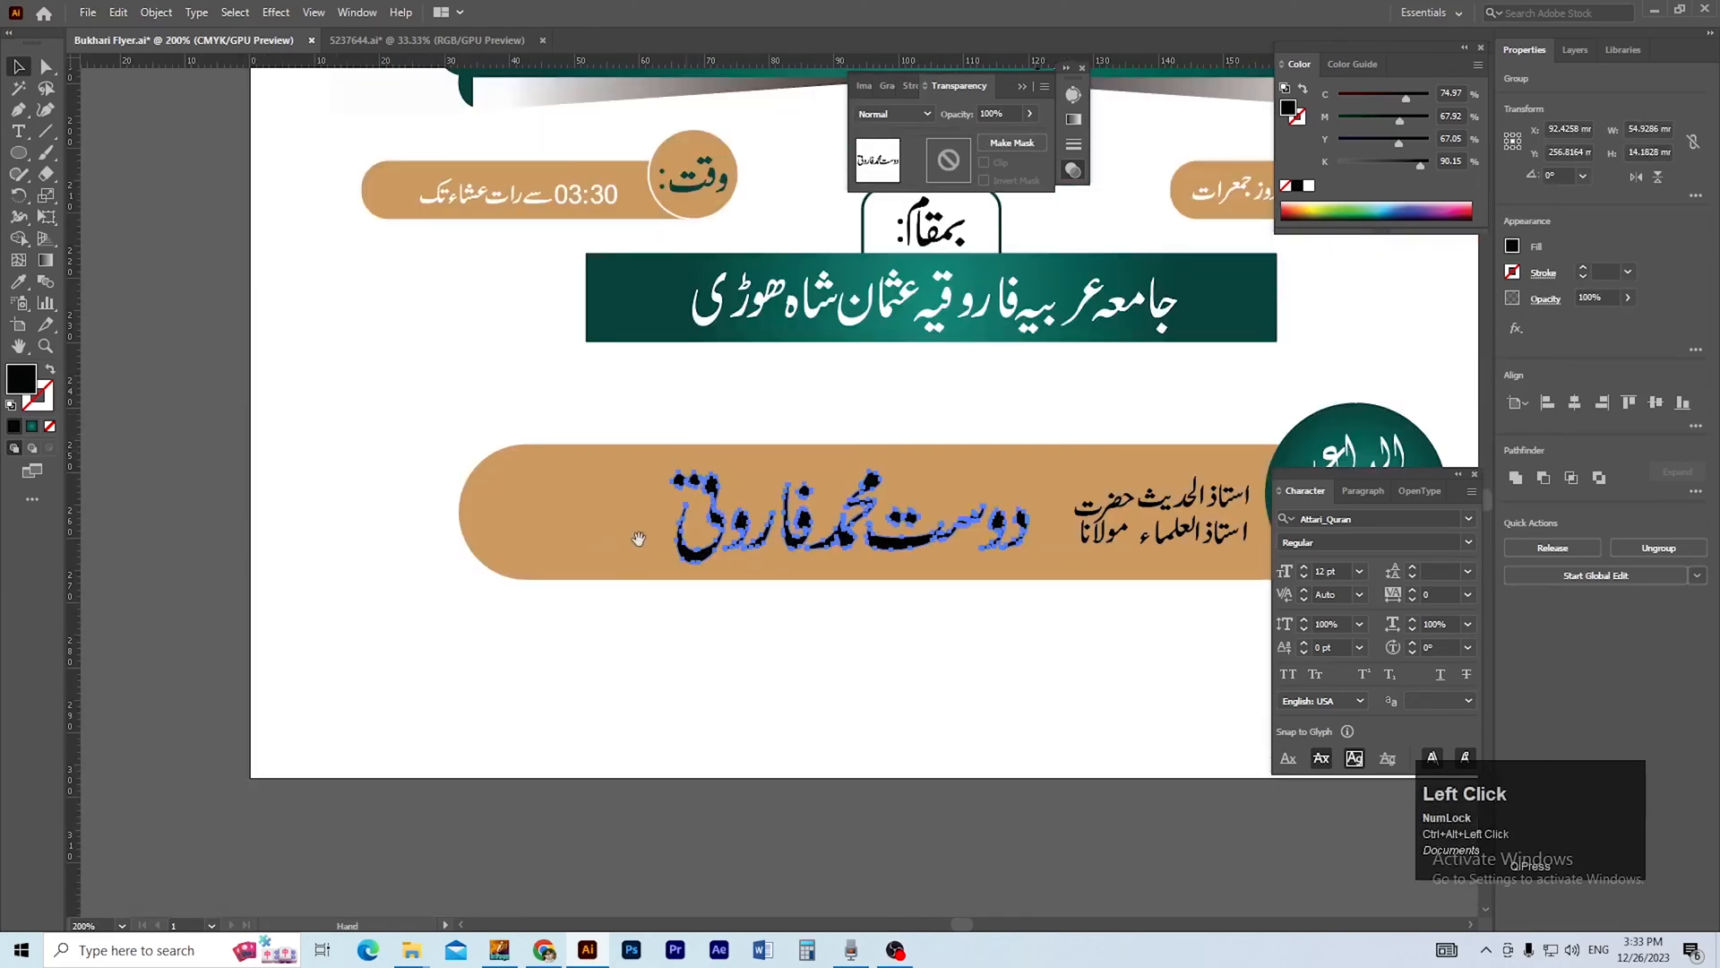
left_click_drag(599, 679, 604, 446)
left_click_drag(430, 708, 637, 285)
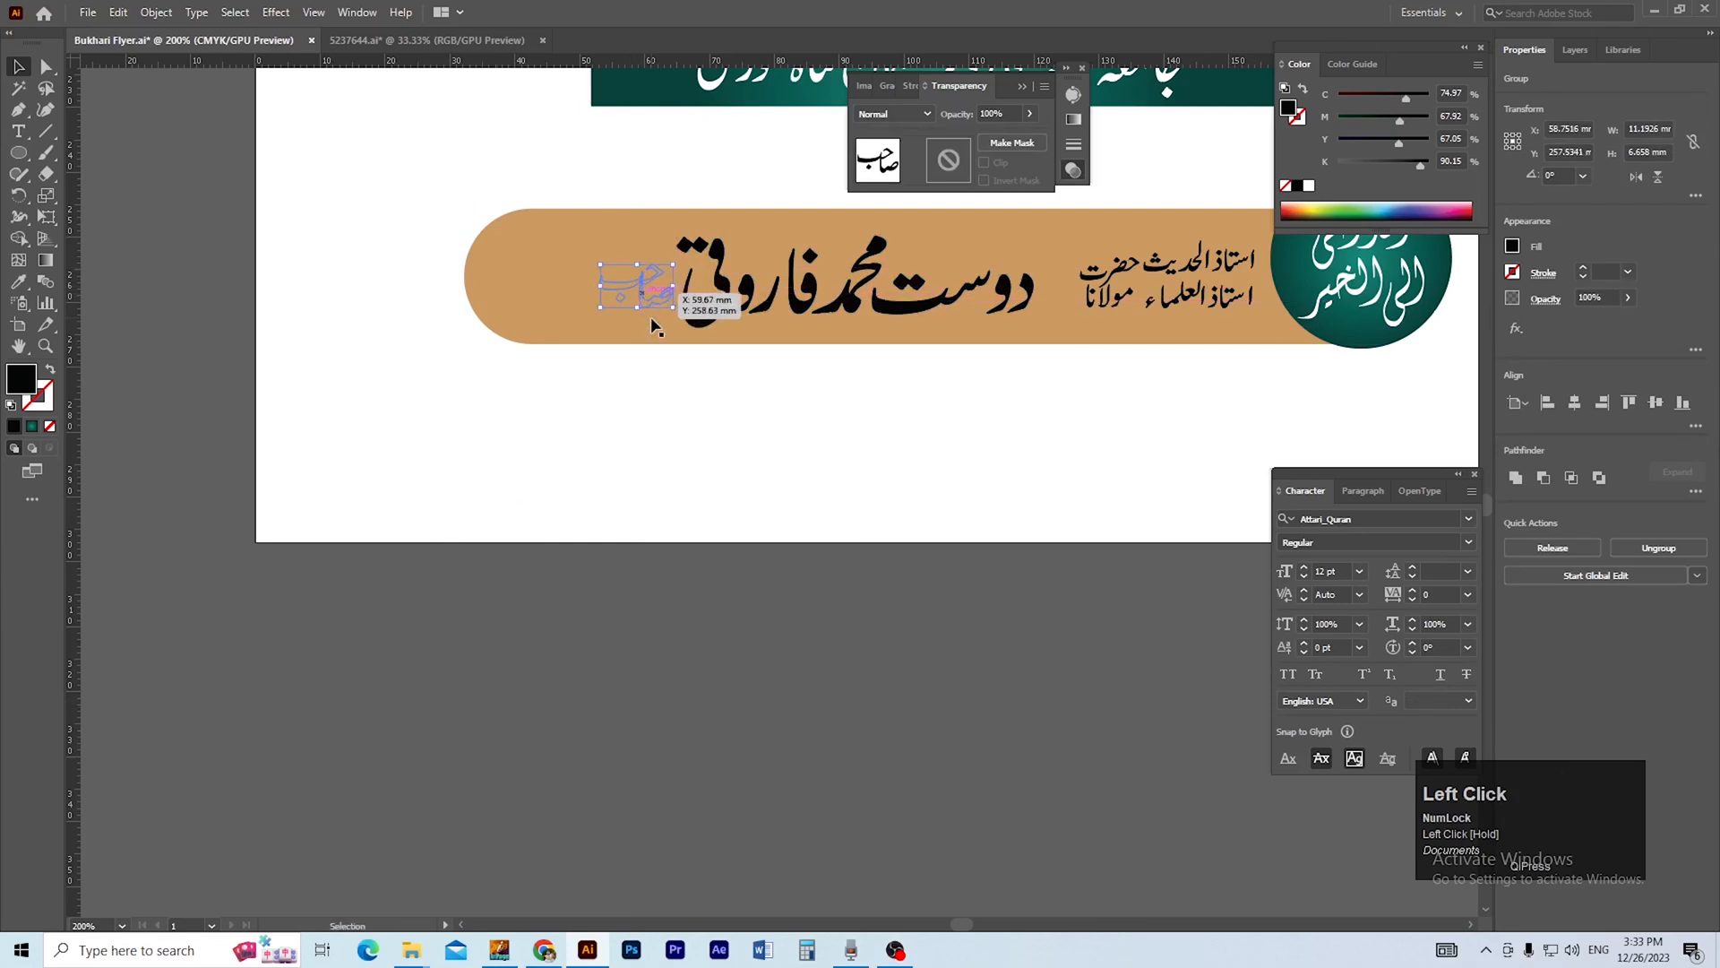
left_click_drag(653, 327, 648, 319)
Move the stacked titles and حضرت مولانا left so they sit close to the host's name.
key("ctrl+space")
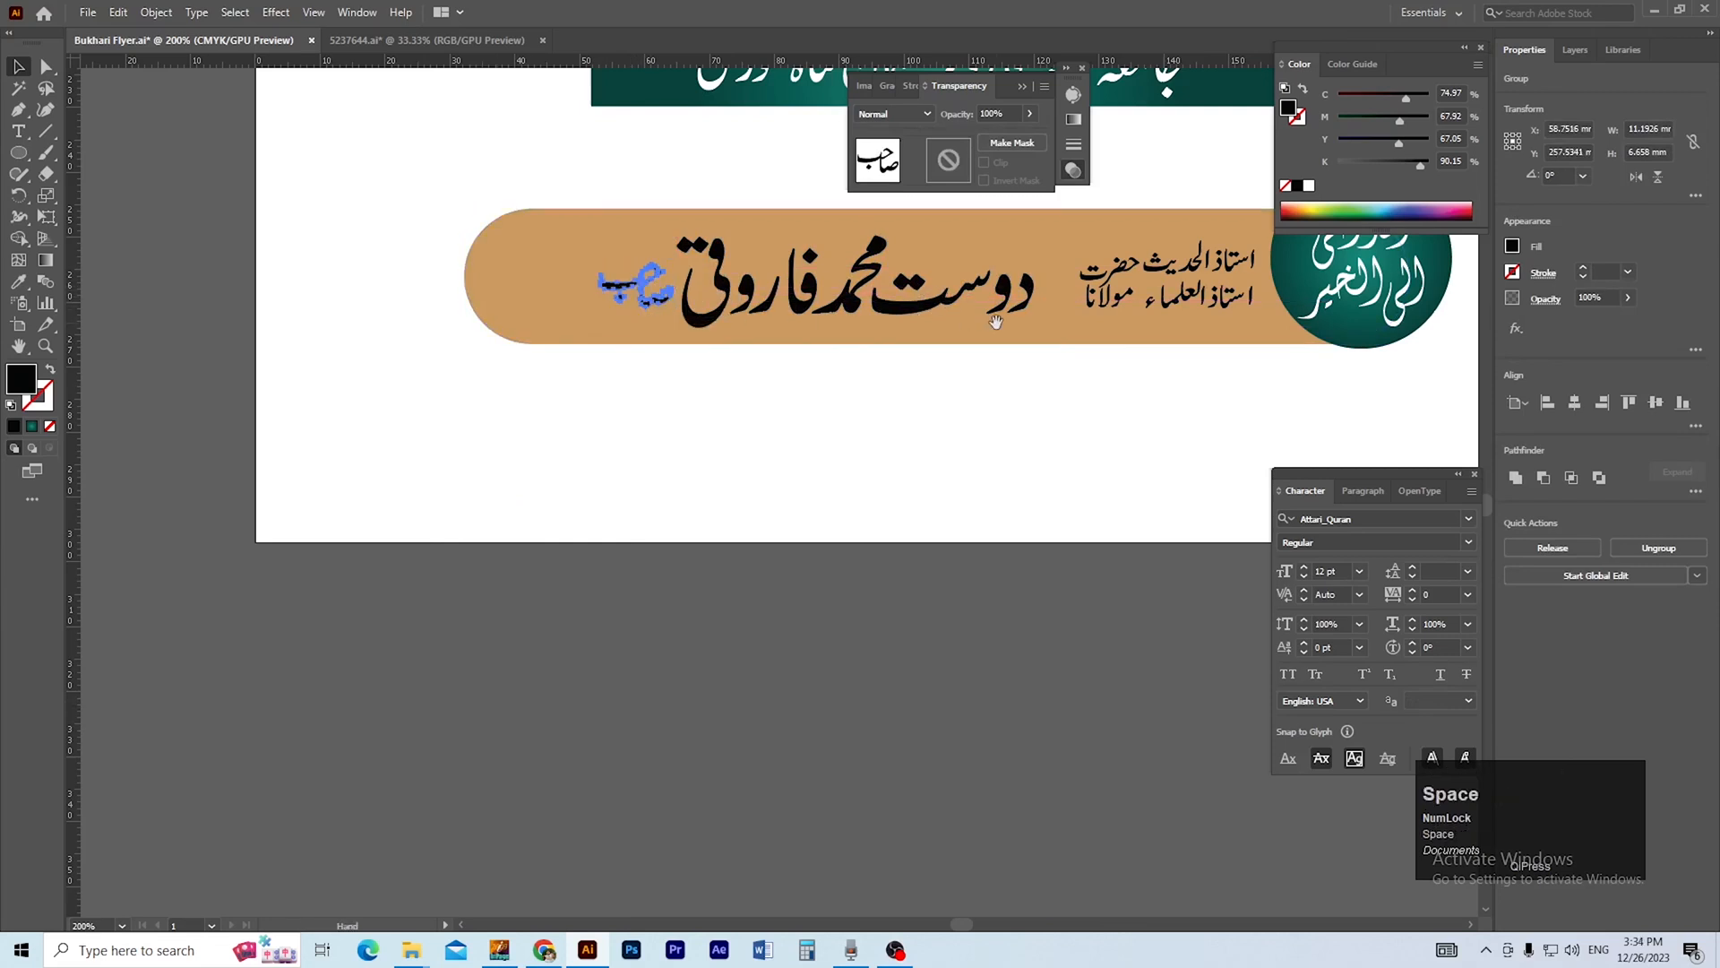
left_click_drag(996, 322, 936, 321)
left_click(987, 553)
key("ctrl+space")
left_click(1033, 331)
key("space")
mouse_move(952, 420)
left_mouse_down()
mouse_move(1092, 422)
mouse_move(975, 405)
left_mouse_up()
key("ctrl+space")
left_click(880, 463, "alt")
Group the titles, host's name and صاحب, and centre the group vertically on the gold pill.
key("space")
left_click_drag(864, 478, 996, 471)
left_click(797, 477, "shift")
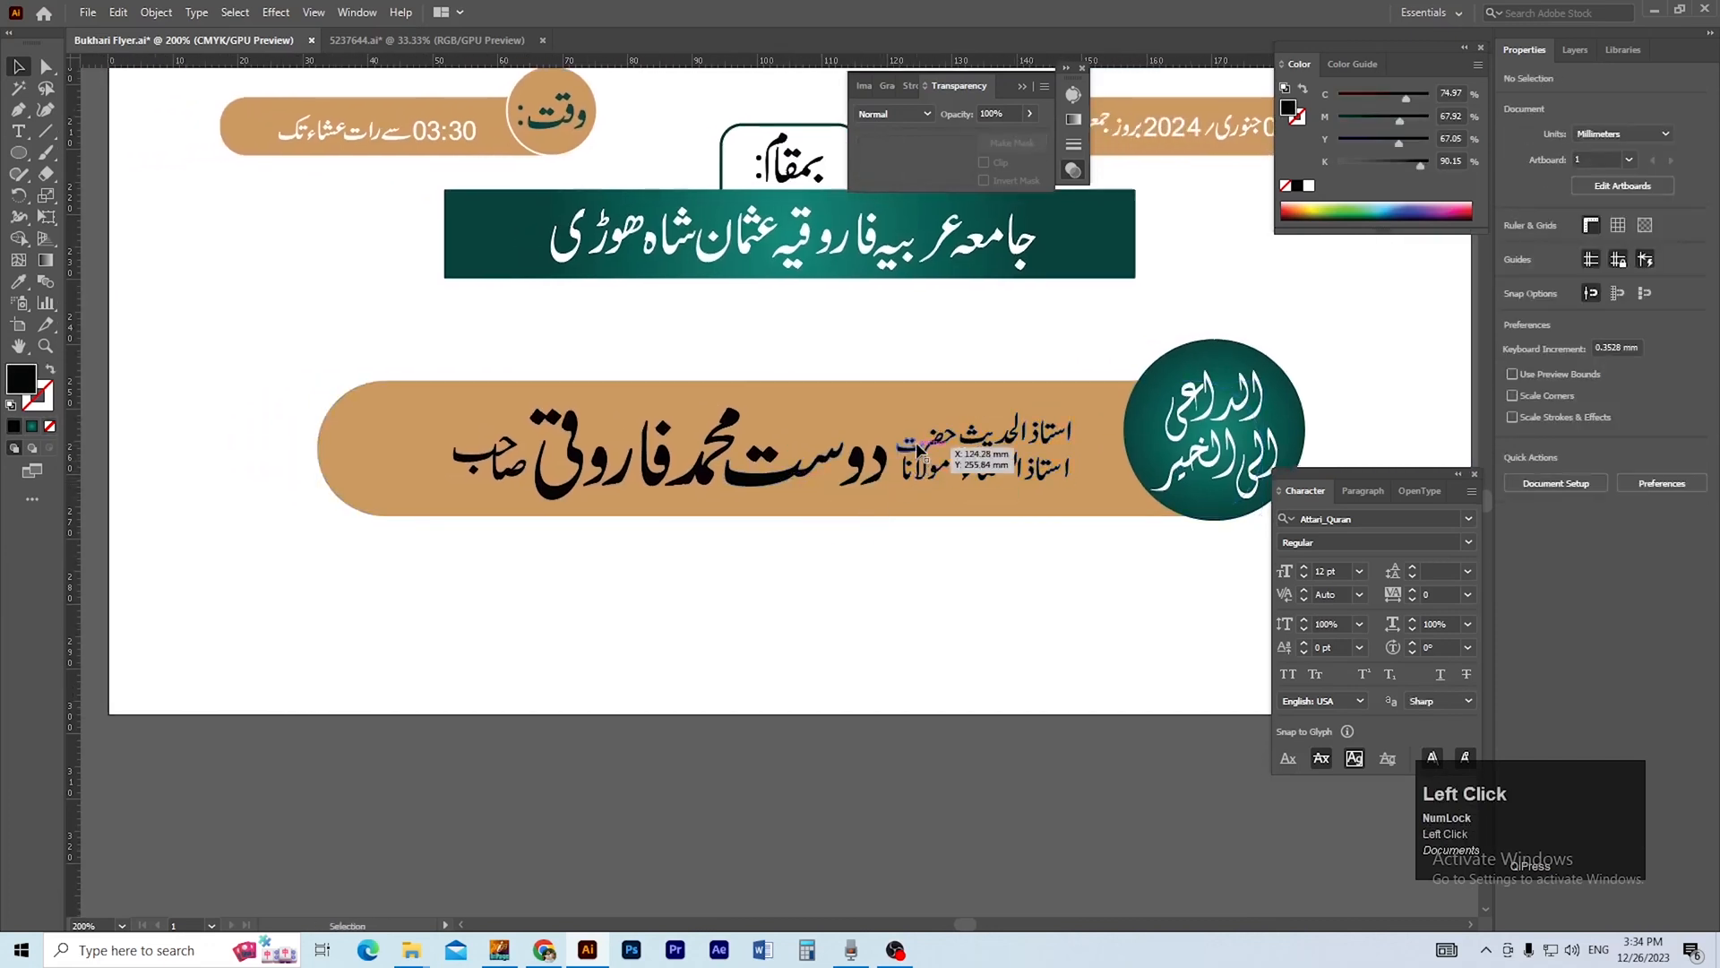
left_click(526, 475, "shift")
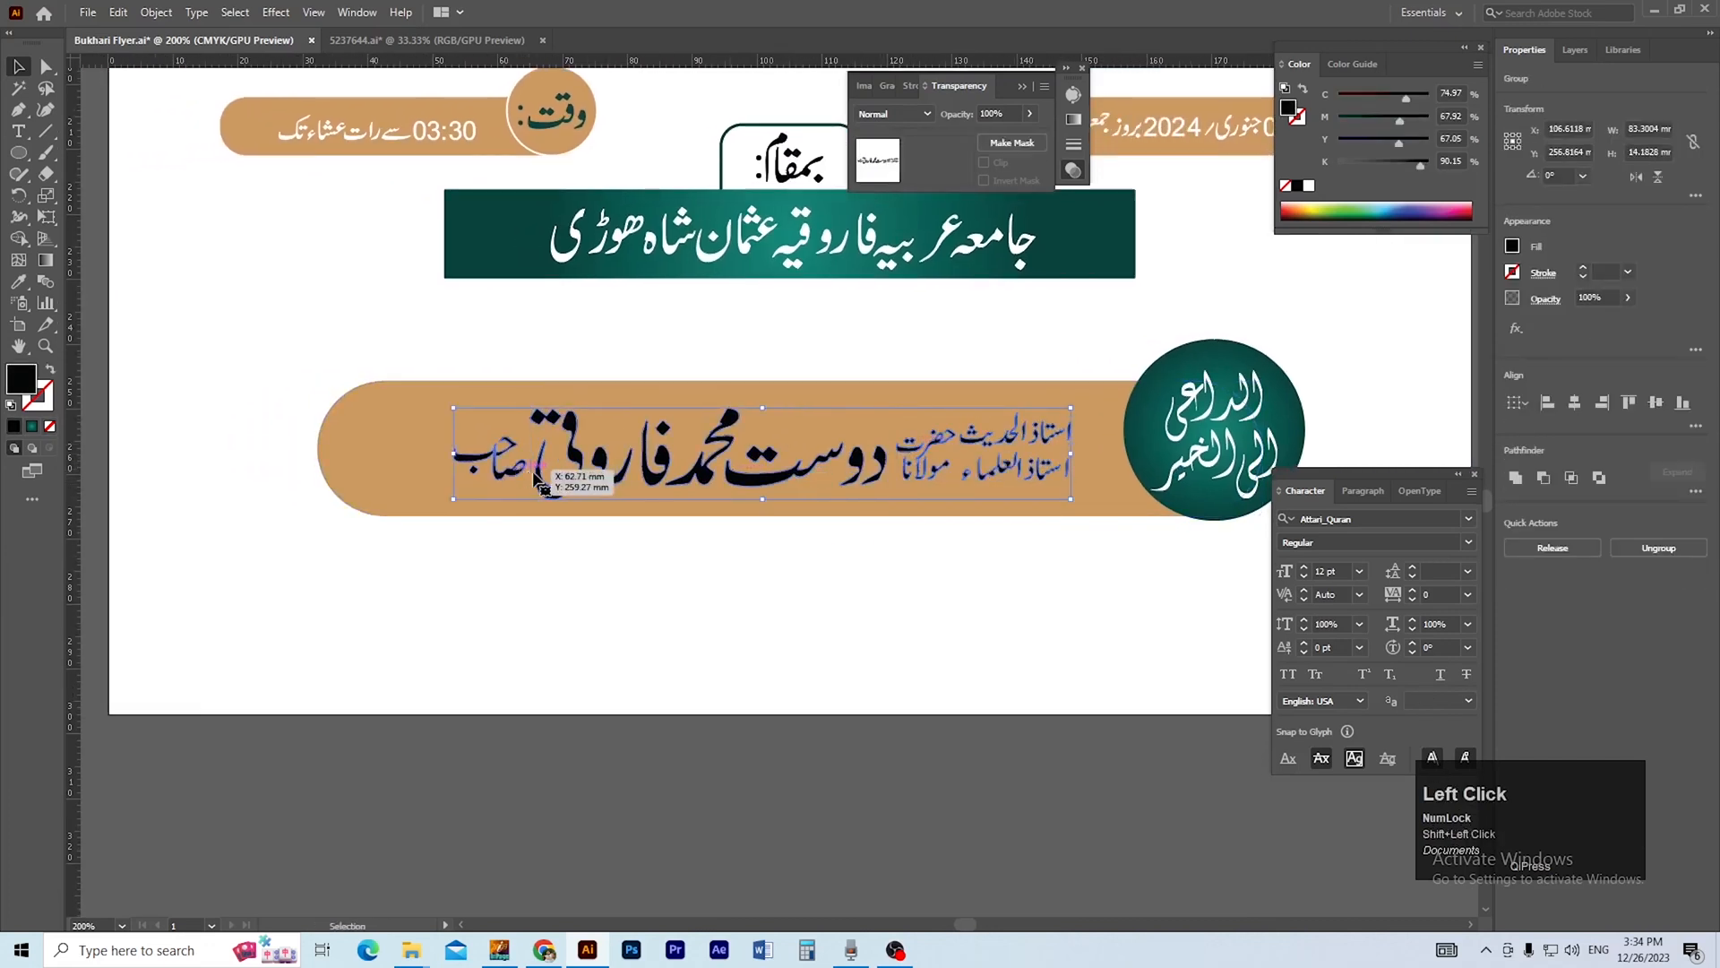
left_click(444, 493, "shift")
left_click(443, 493)
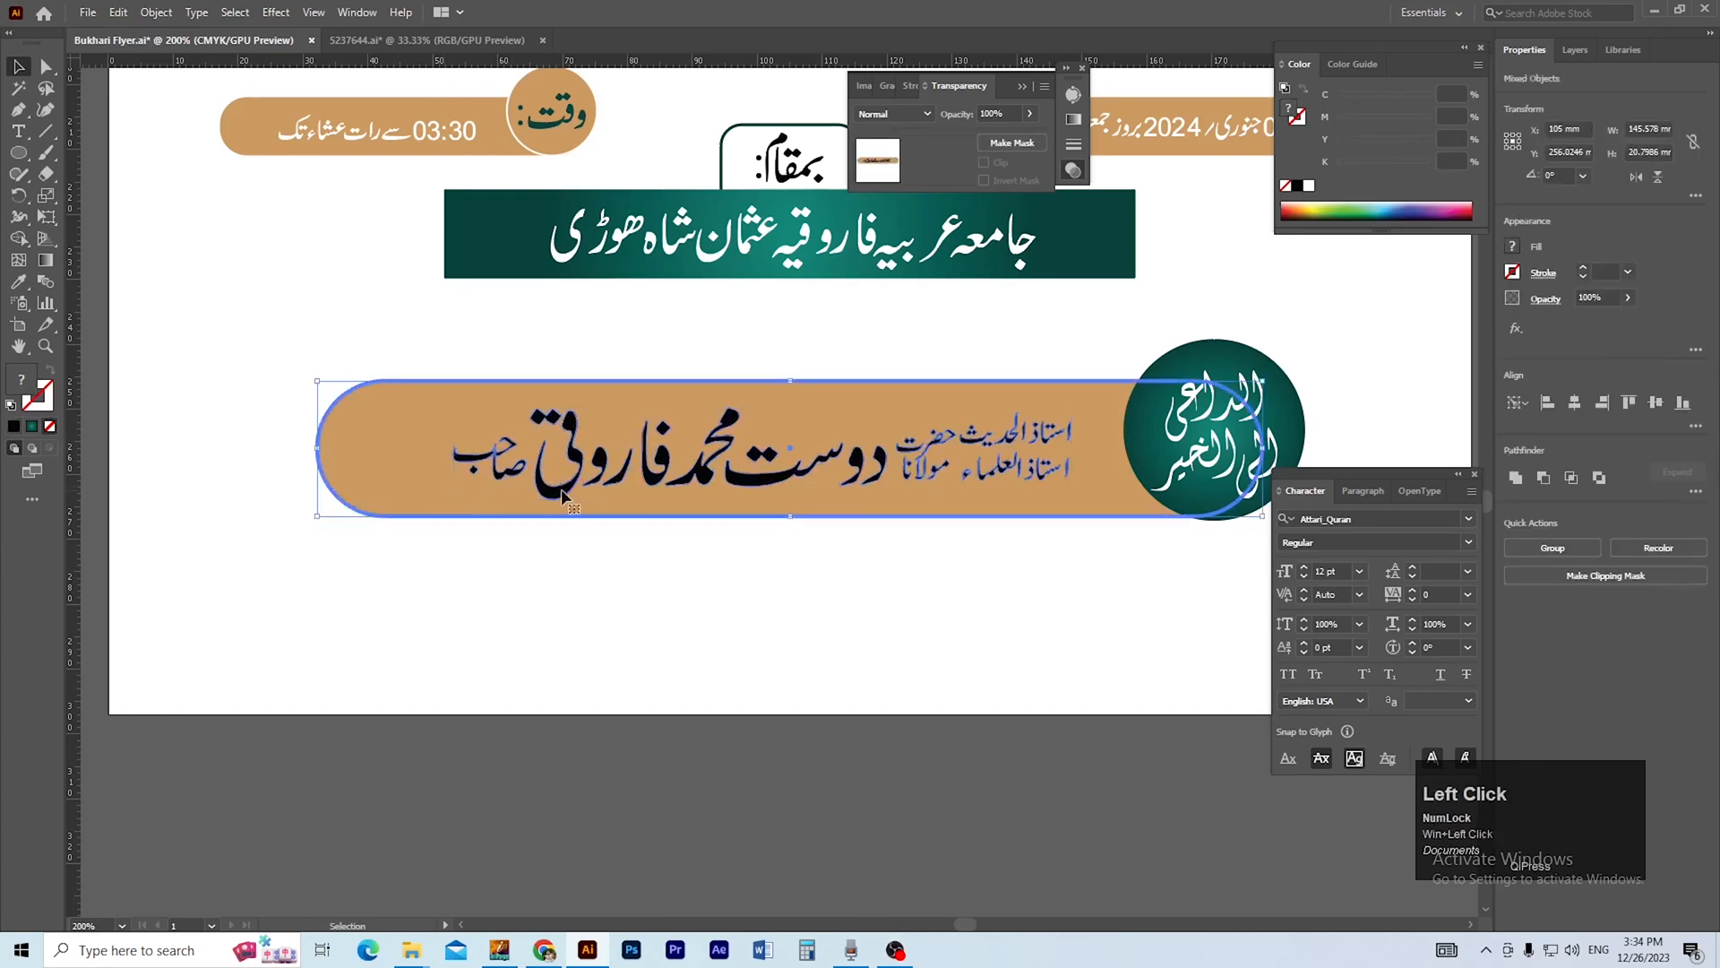
left_click(1655, 403)
key("ctrl+minus")
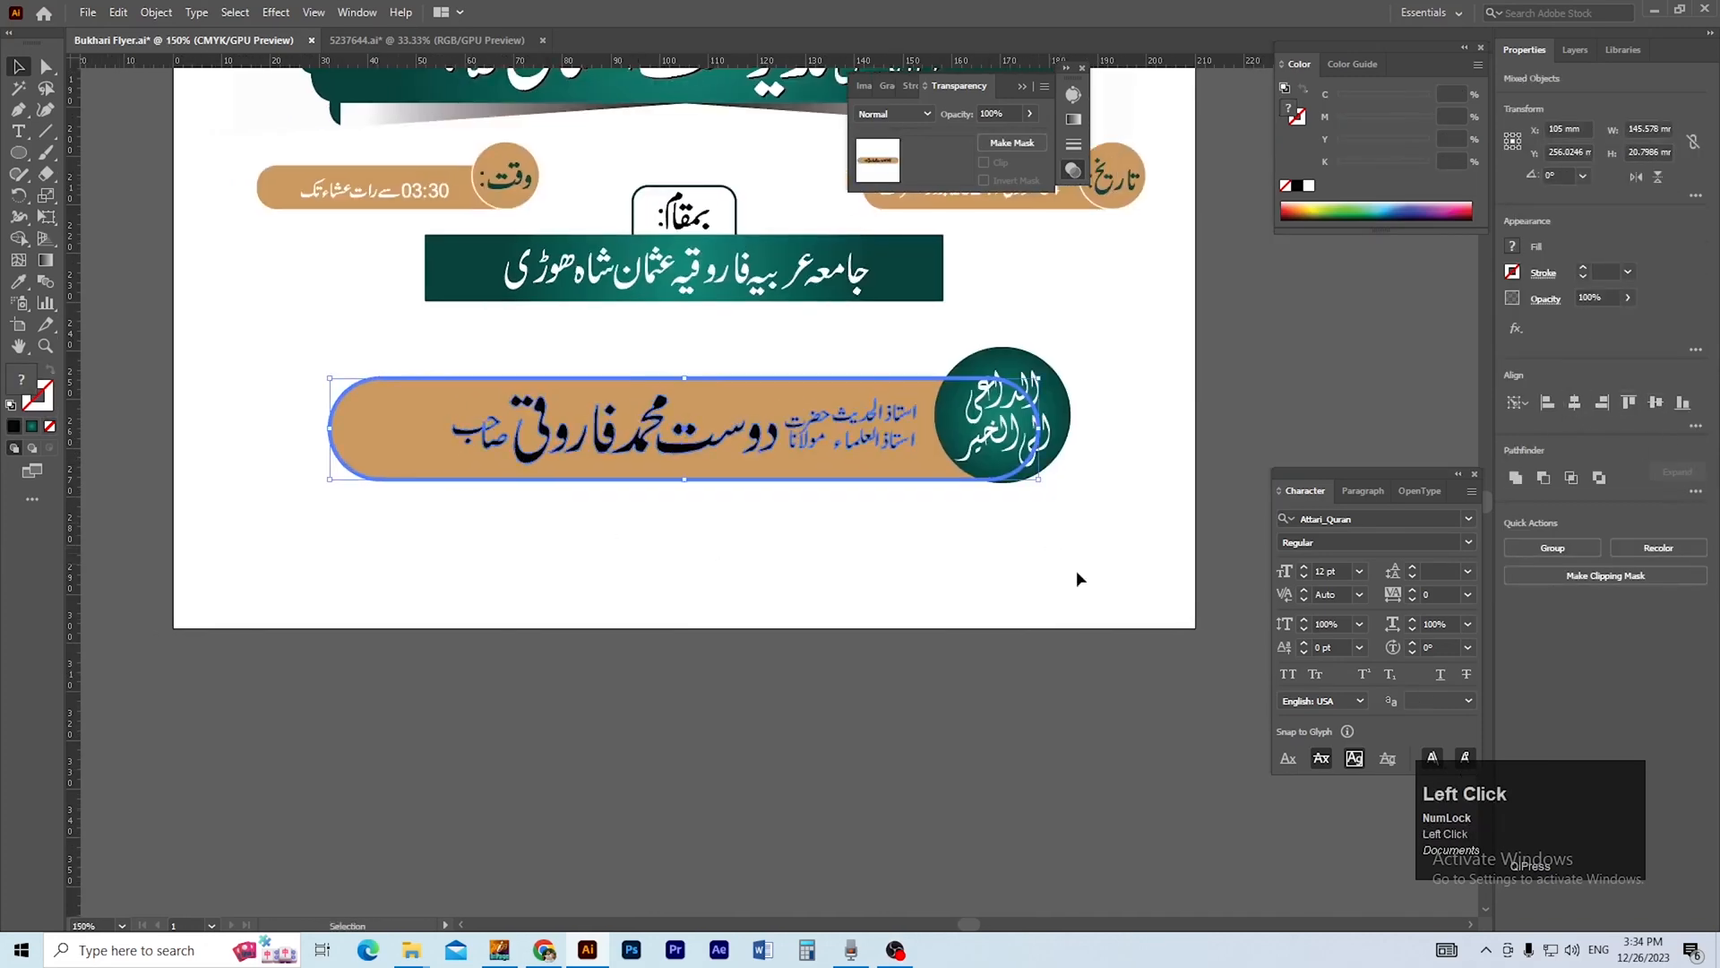
left_click(1077, 574)
left_click_drag(852, 630, 965, 663)
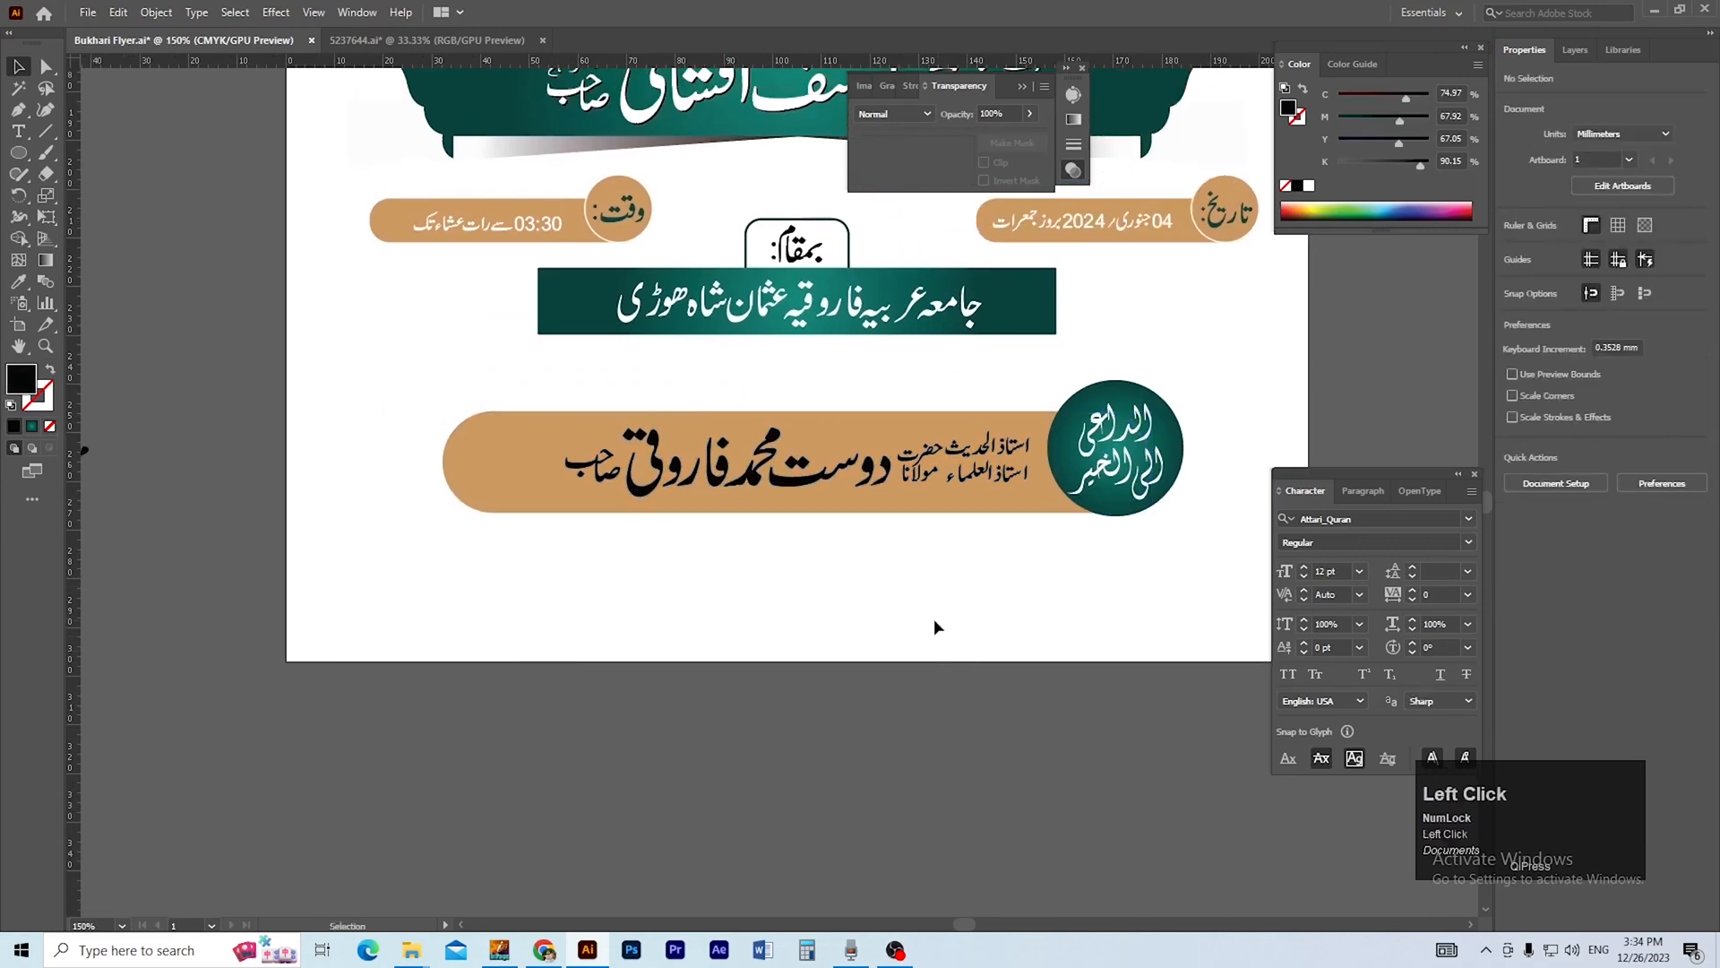
Copy the host's line, nudge the original down and right once, and paste the copy in front in its original place with a white fill.
left_click(812, 472)
key("ctrl+plus")
key("ctrl+plus")
key("ctrl+plus")
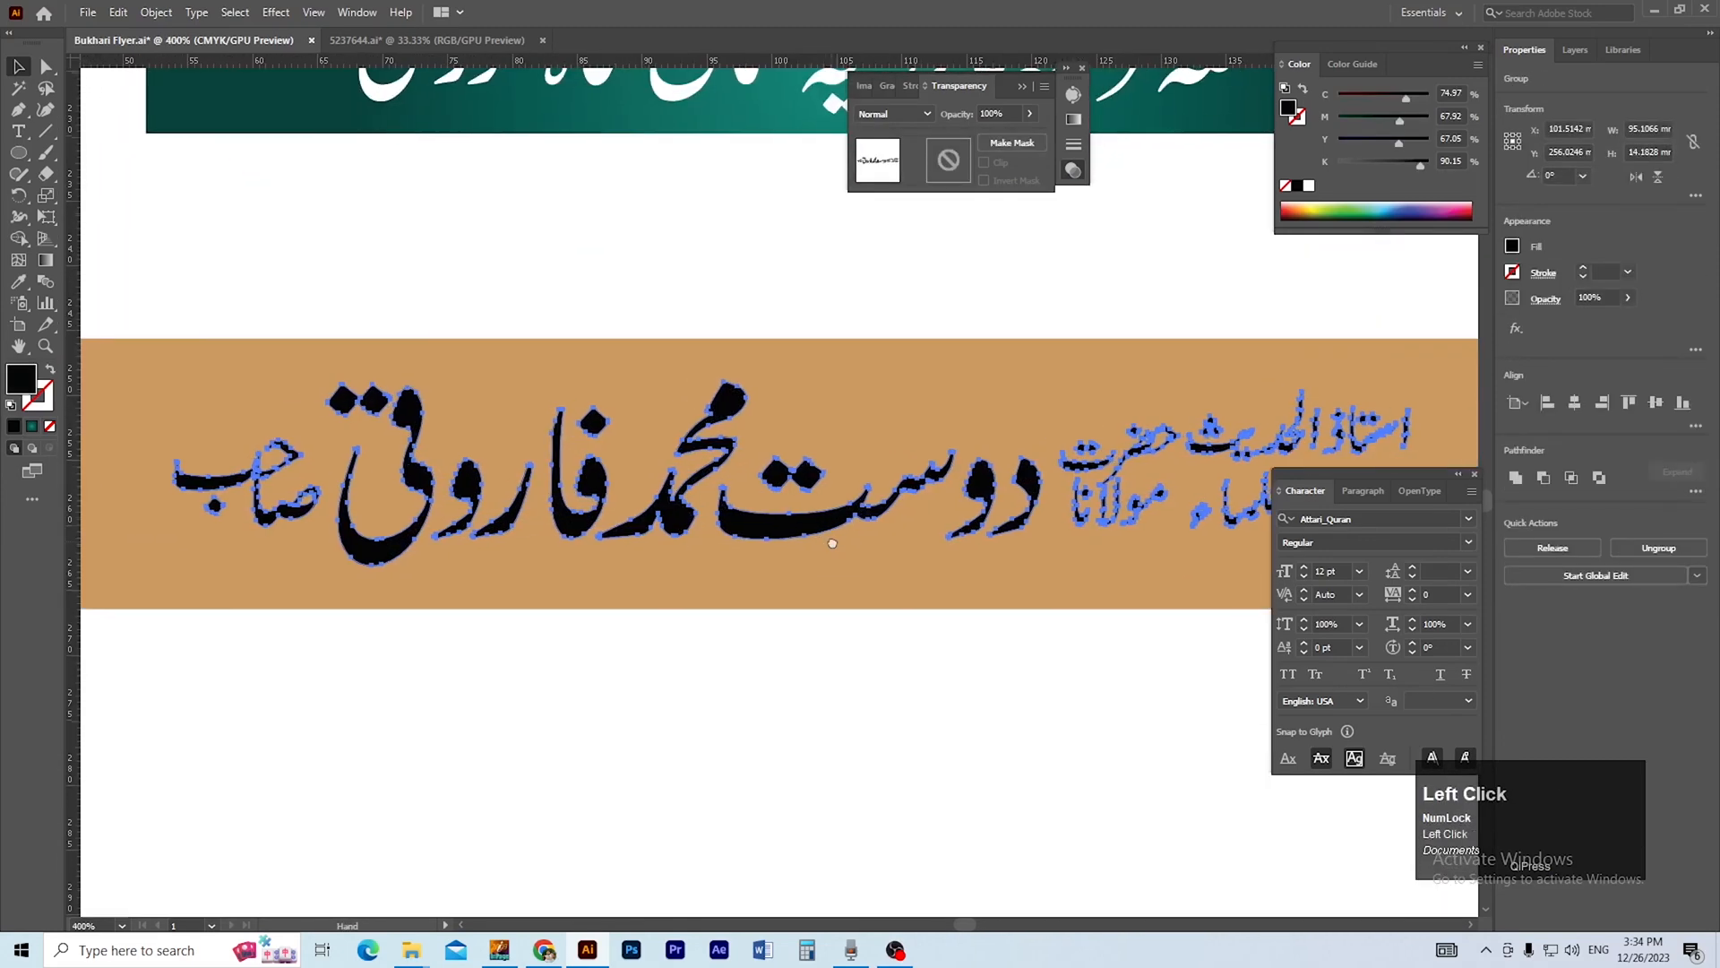
key("ctrl+plus")
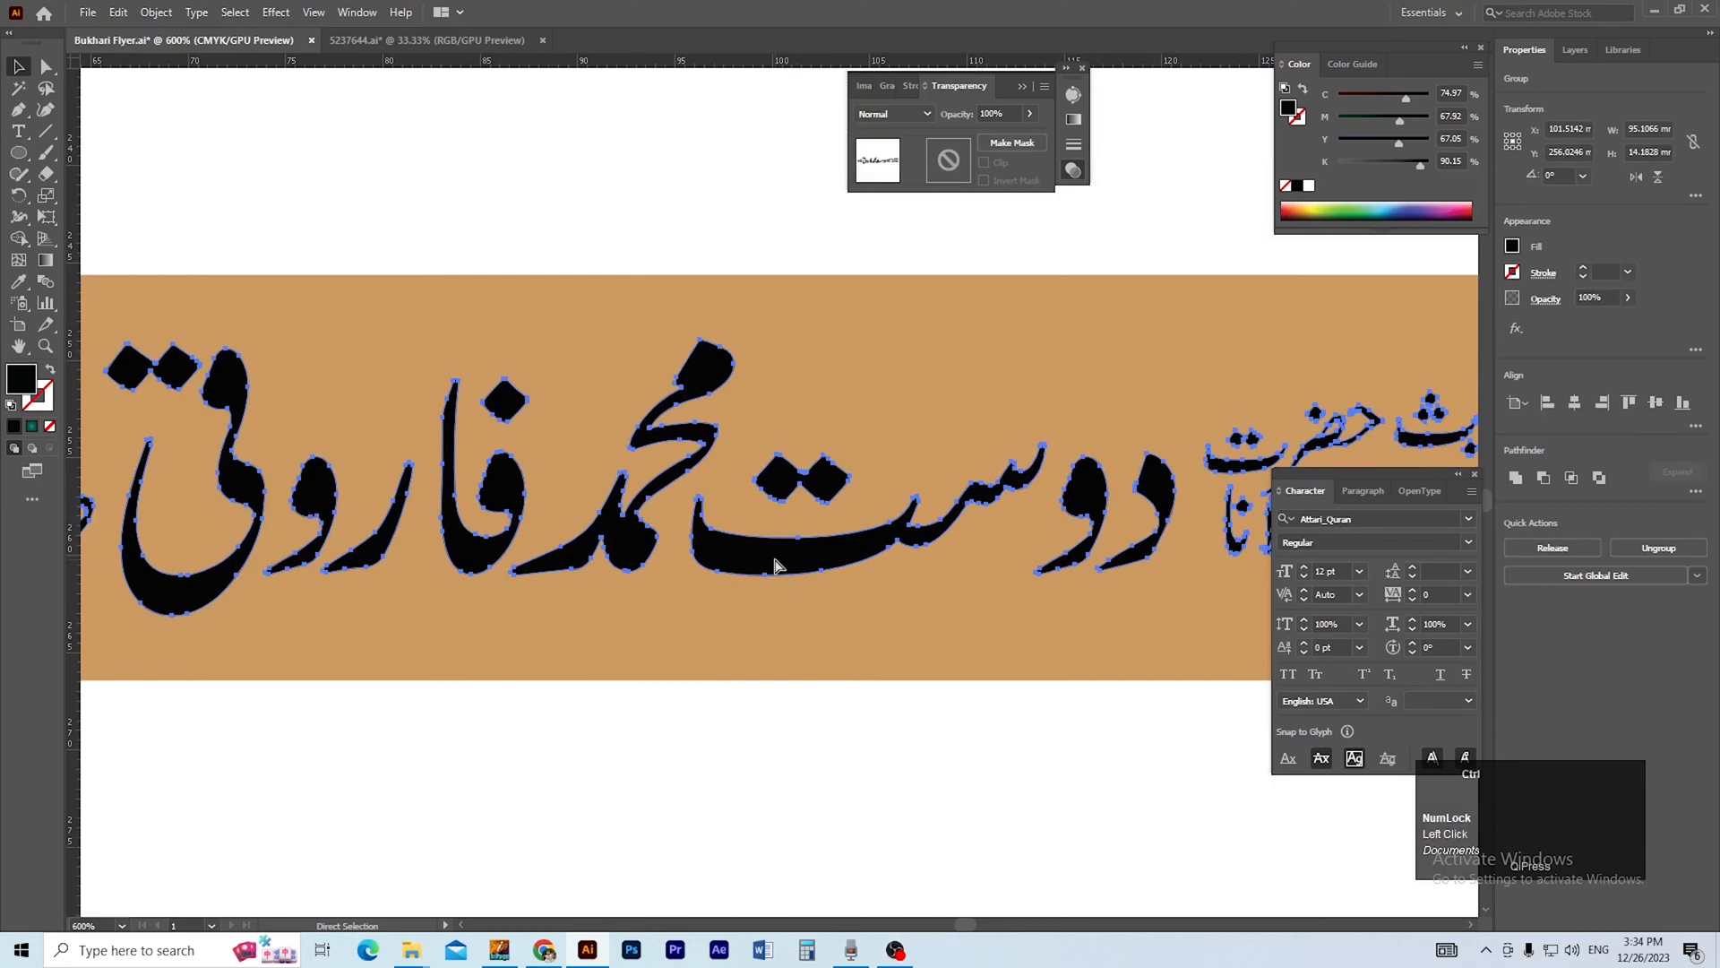
key("ctrl+c")
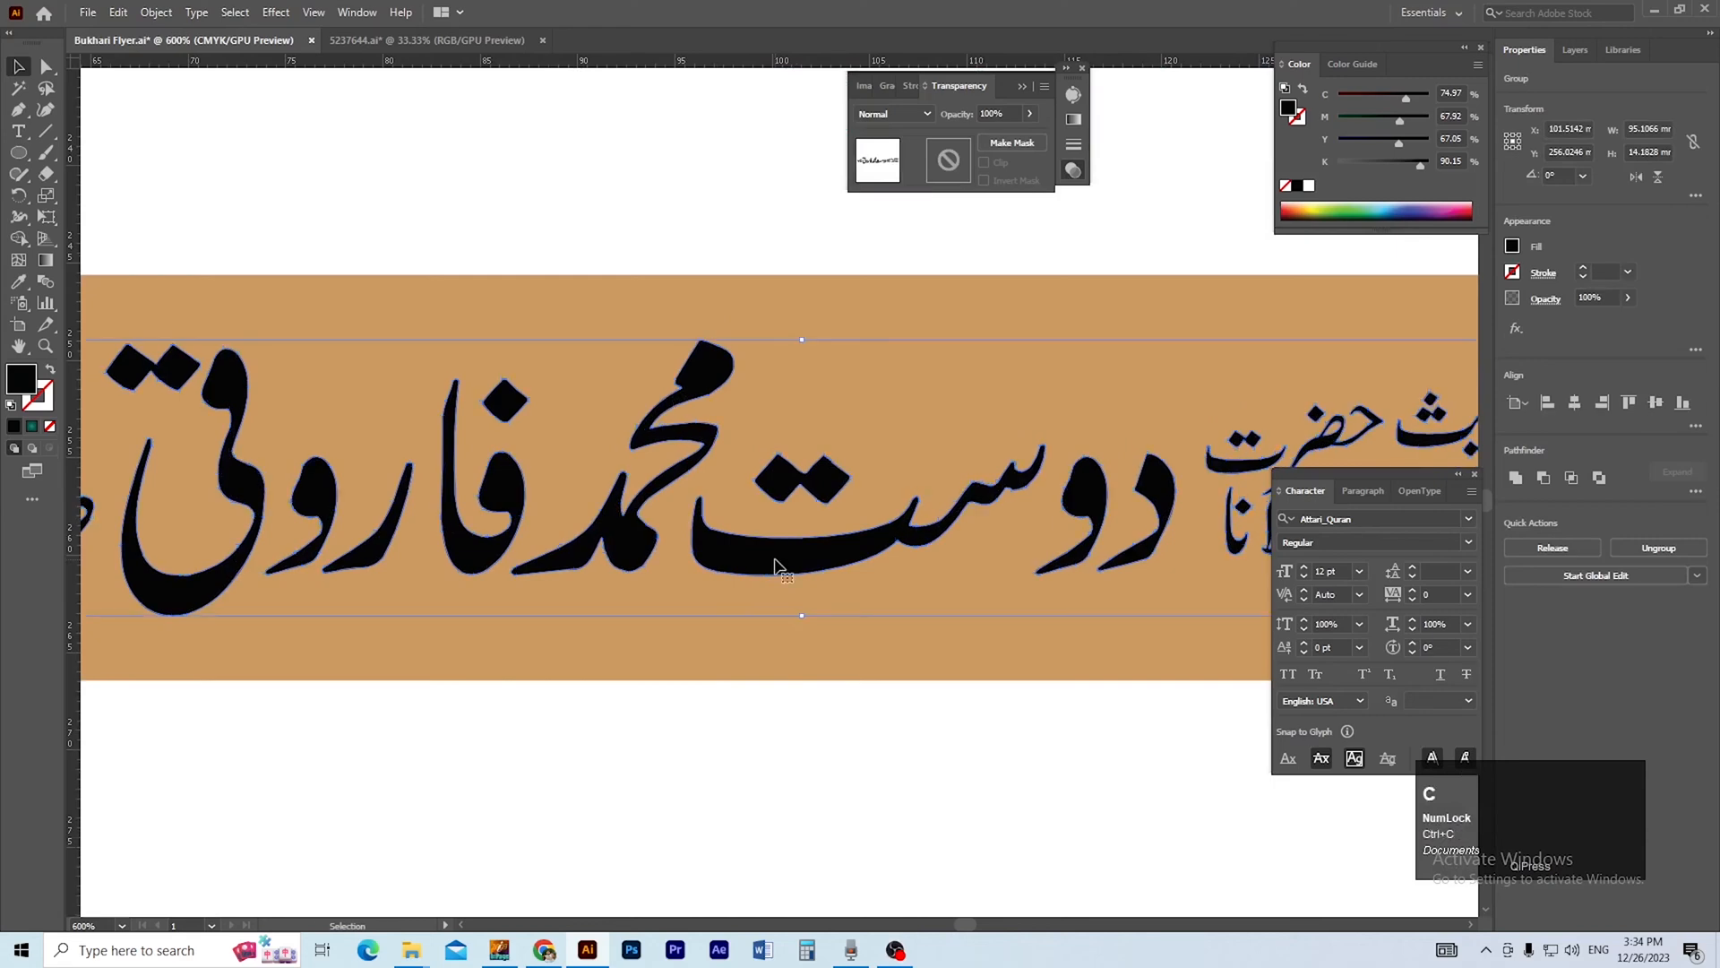
key("Down")
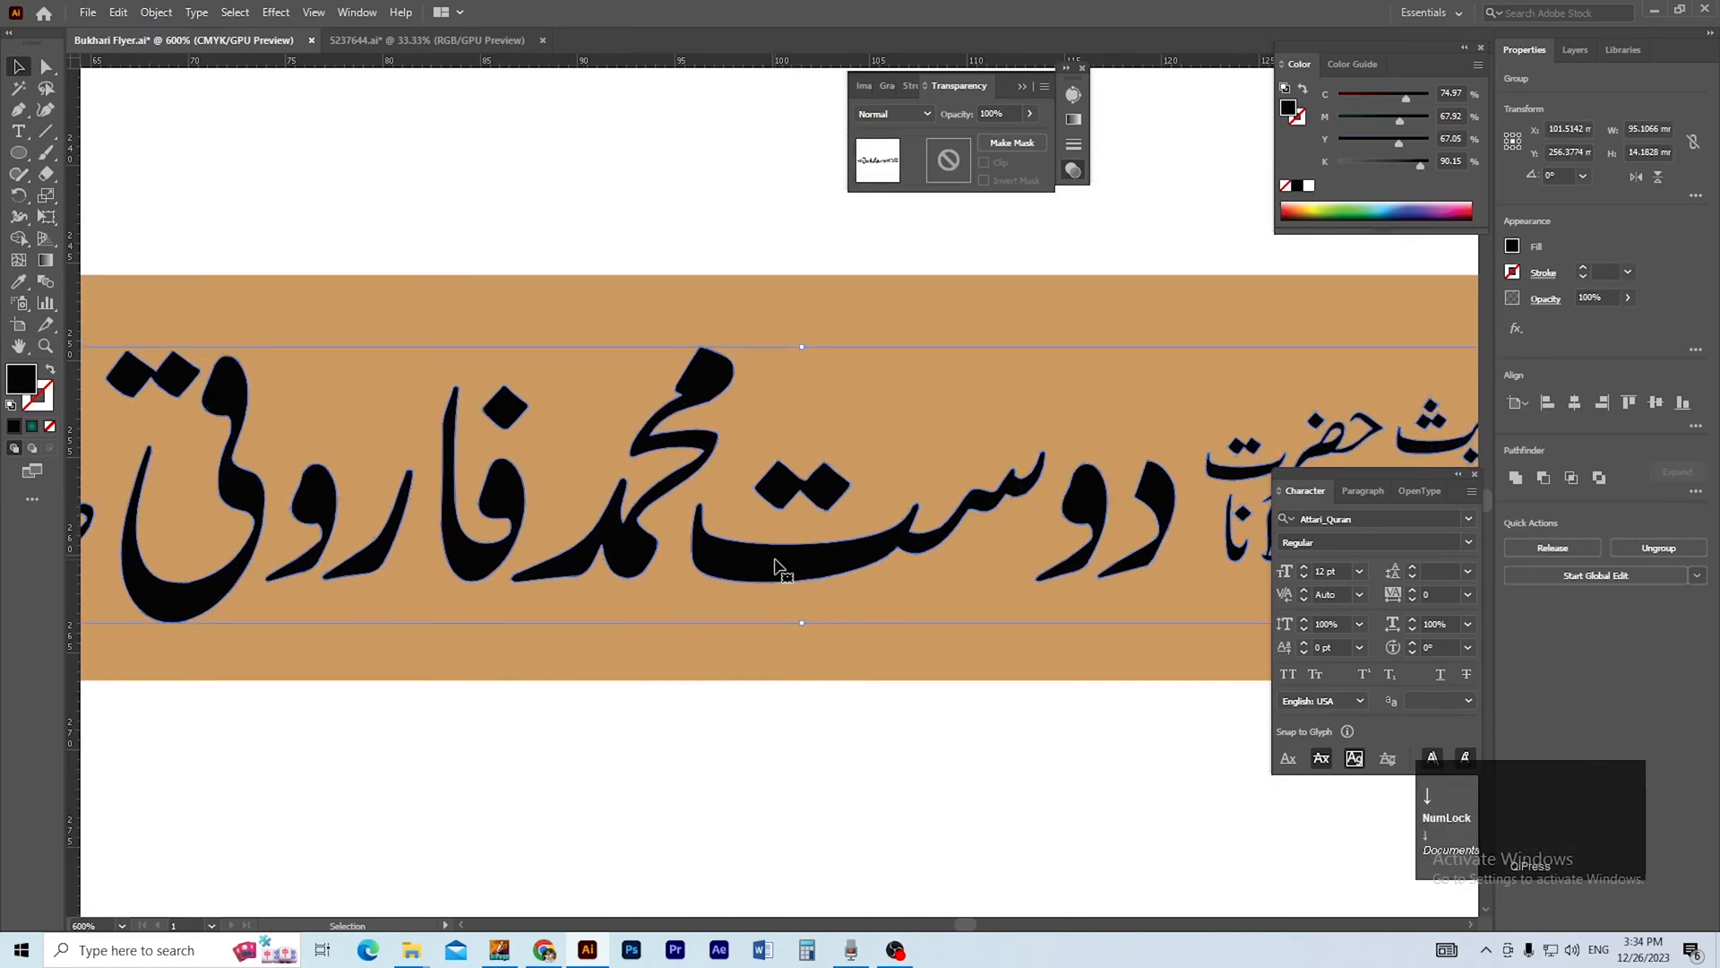
key("Right")
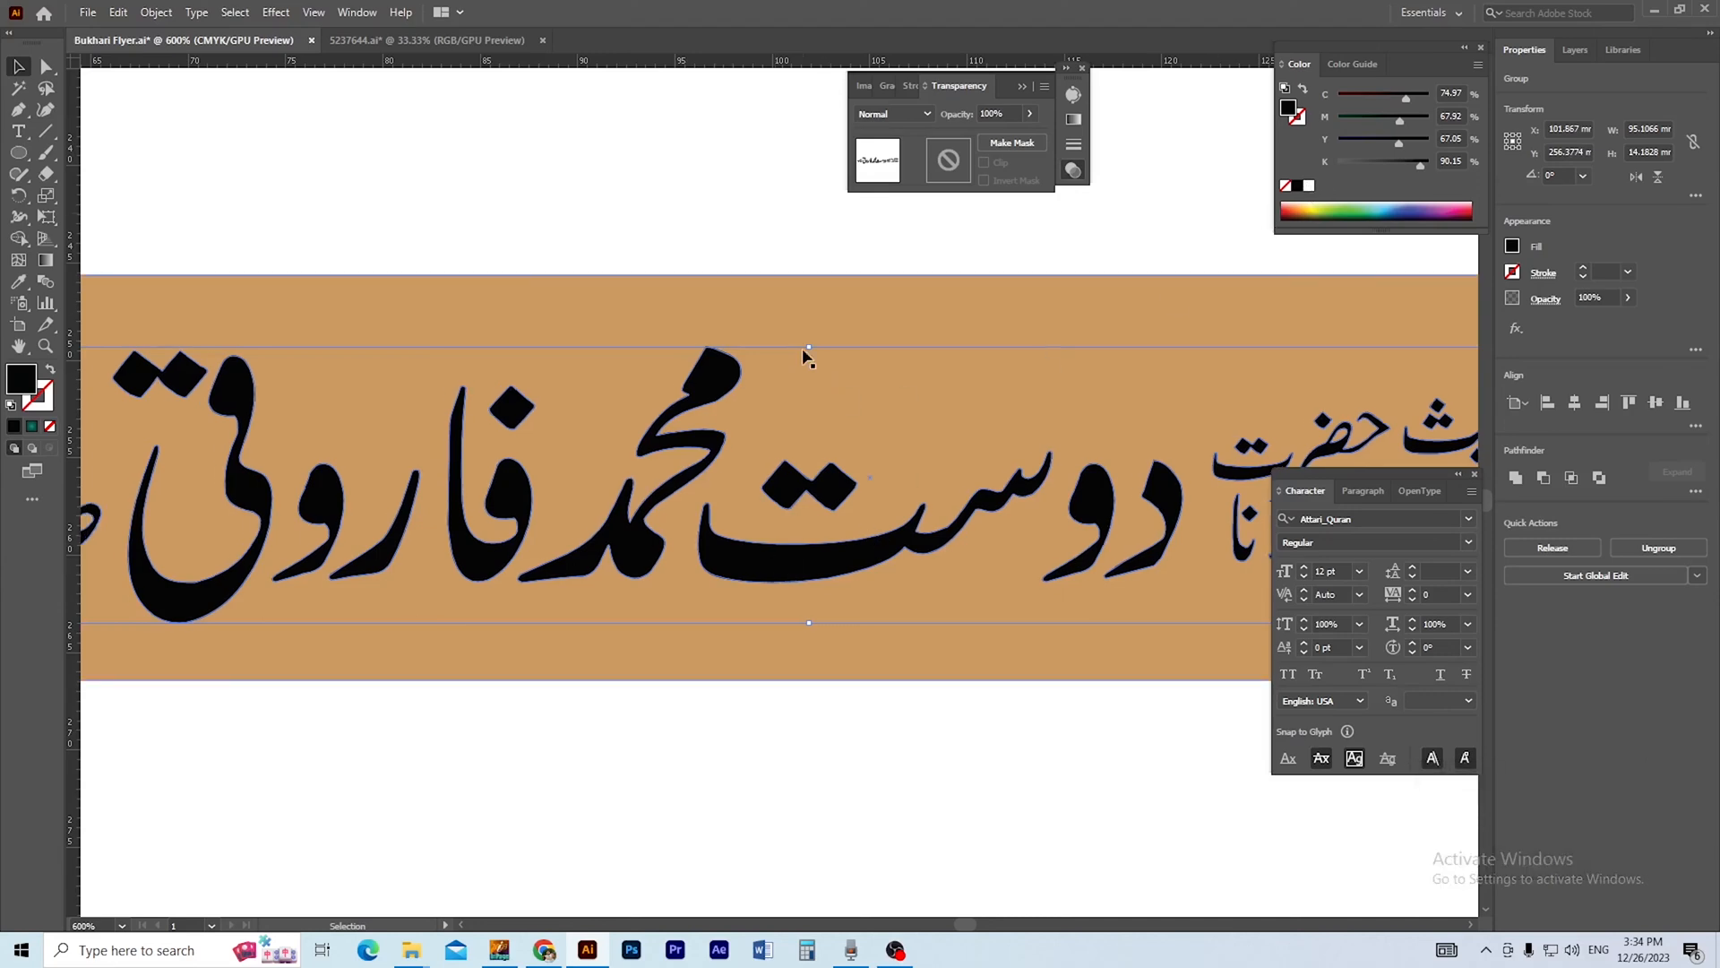
key("ctrl+f")
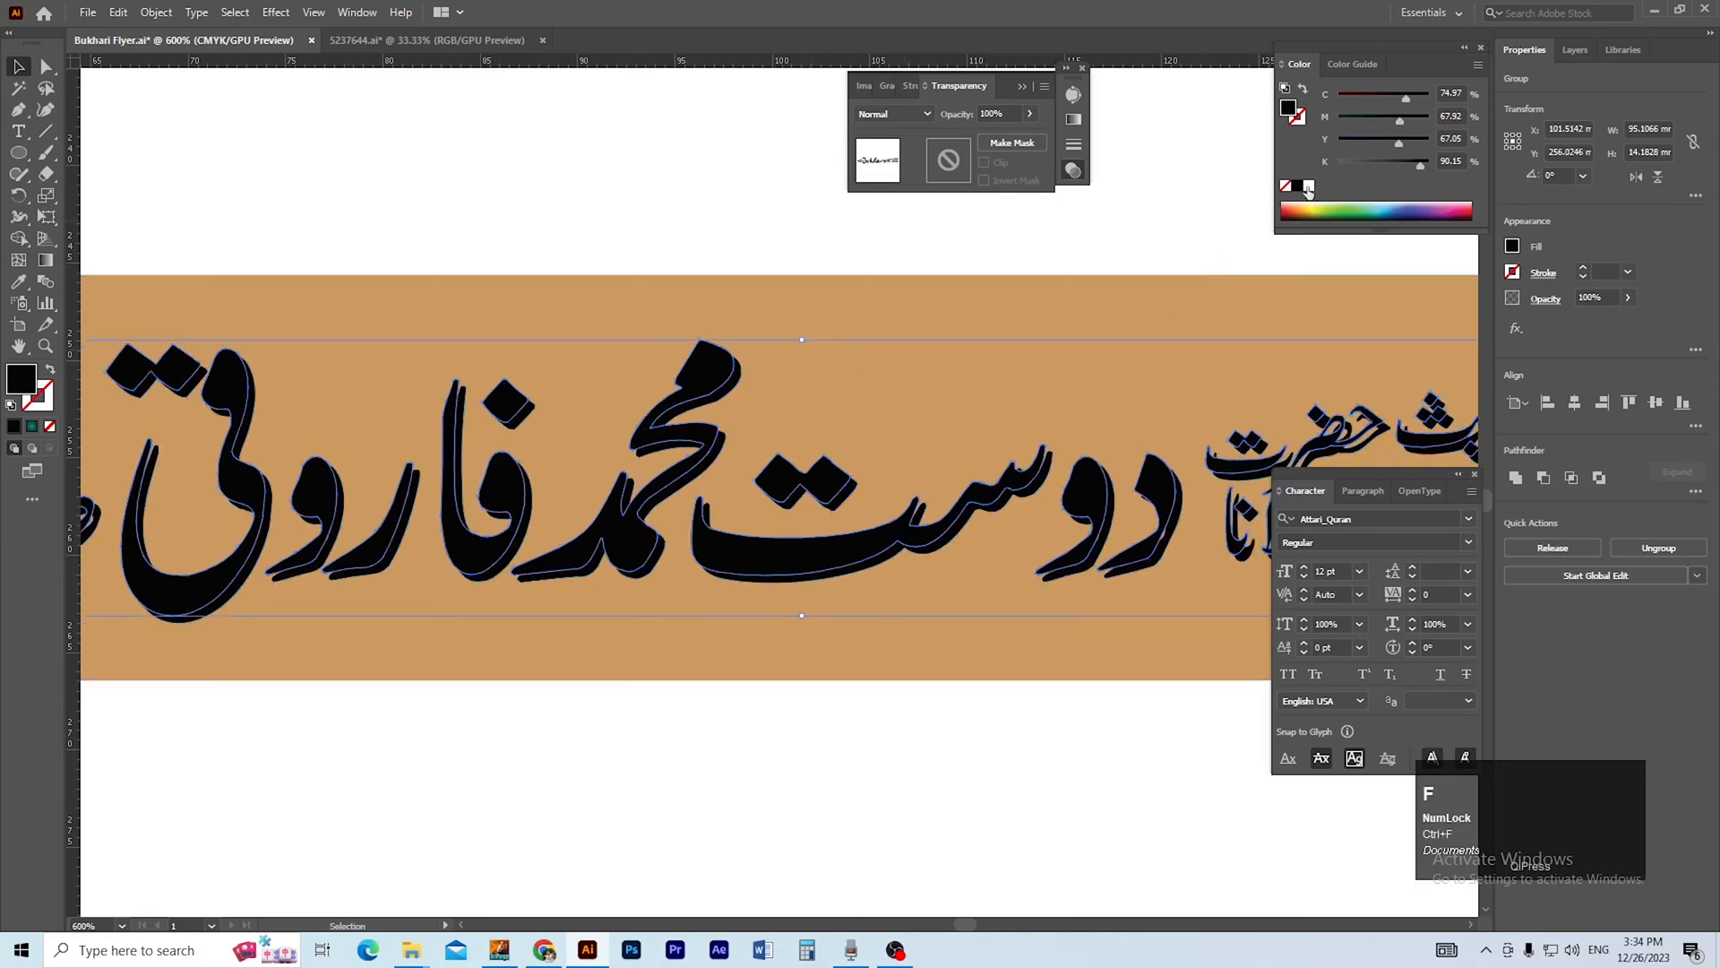
left_click(1309, 187)
Shift the white copy of the host's line slightly down to narrow the black shadow behind it.
left_click(840, 567, "ctrl+alt")
left_click(840, 566, "ctrl+alt")
left_click(840, 567, "ctrl+alt")
left_click(824, 611)
mouse_move(789, 580)
left_mouse_down()
mouse_move(855, 586)
mouse_move(764, 589)
left_mouse_up()
left_click(765, 521, "ctrl+alt")
left_click_drag(620, 426, 842, 642)
left_click_drag(730, 681, 588, 765)
left_click_drag(648, 545, 648, 550)
left_click(876, 707, "ctrl+alt")
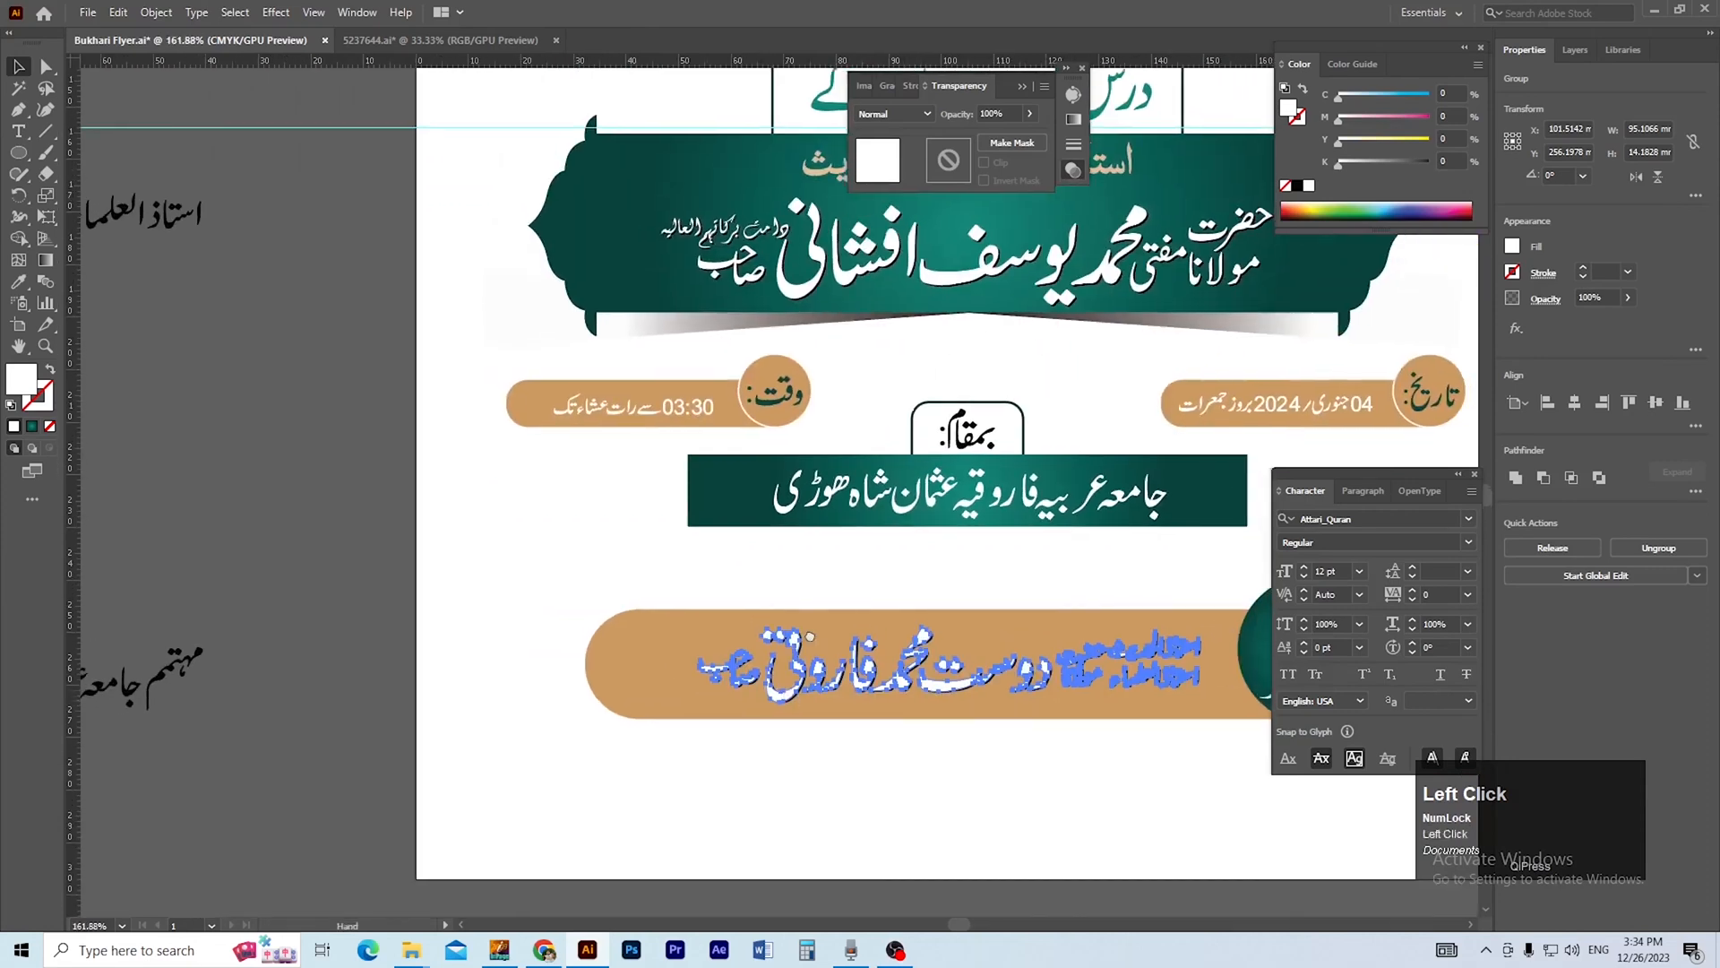
Select the white host's line together with its black shadow and group them.
left_click_drag(967, 782, 776, 667)
left_click_drag(619, 666, 719, 530)
left_click(494, 594, "shift")
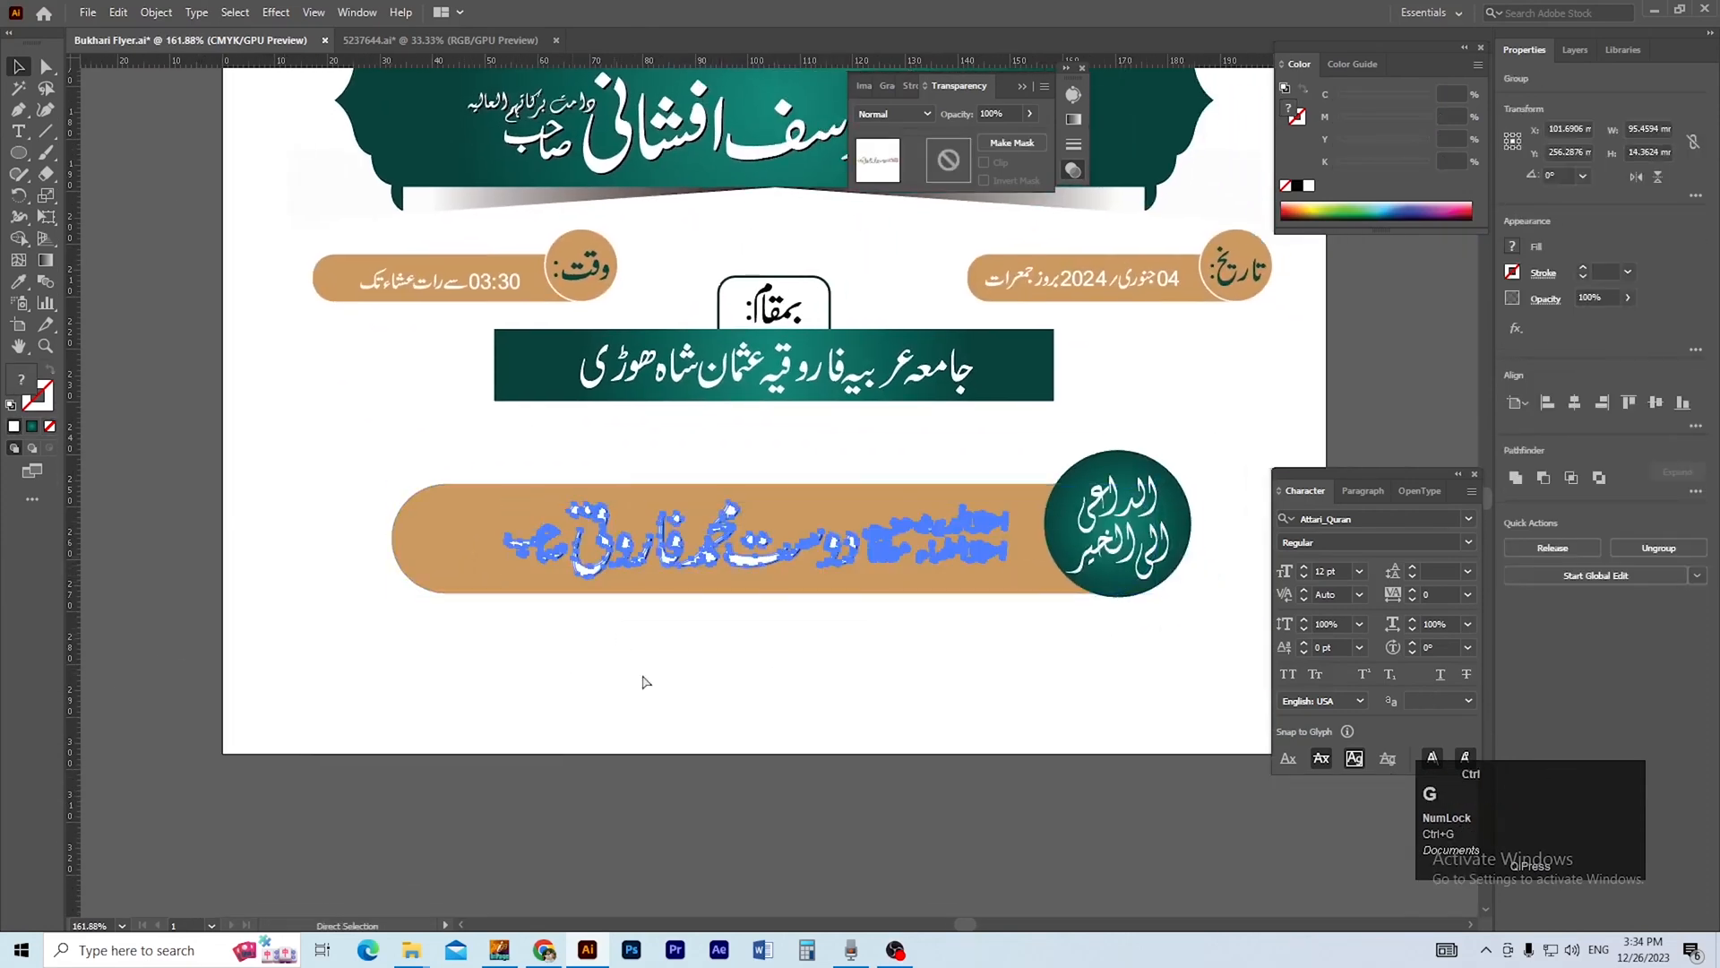
left_click(850, 729, "ctrl+alt")
left_click_drag(850, 729, 844, 691)
left_click(574, 651)
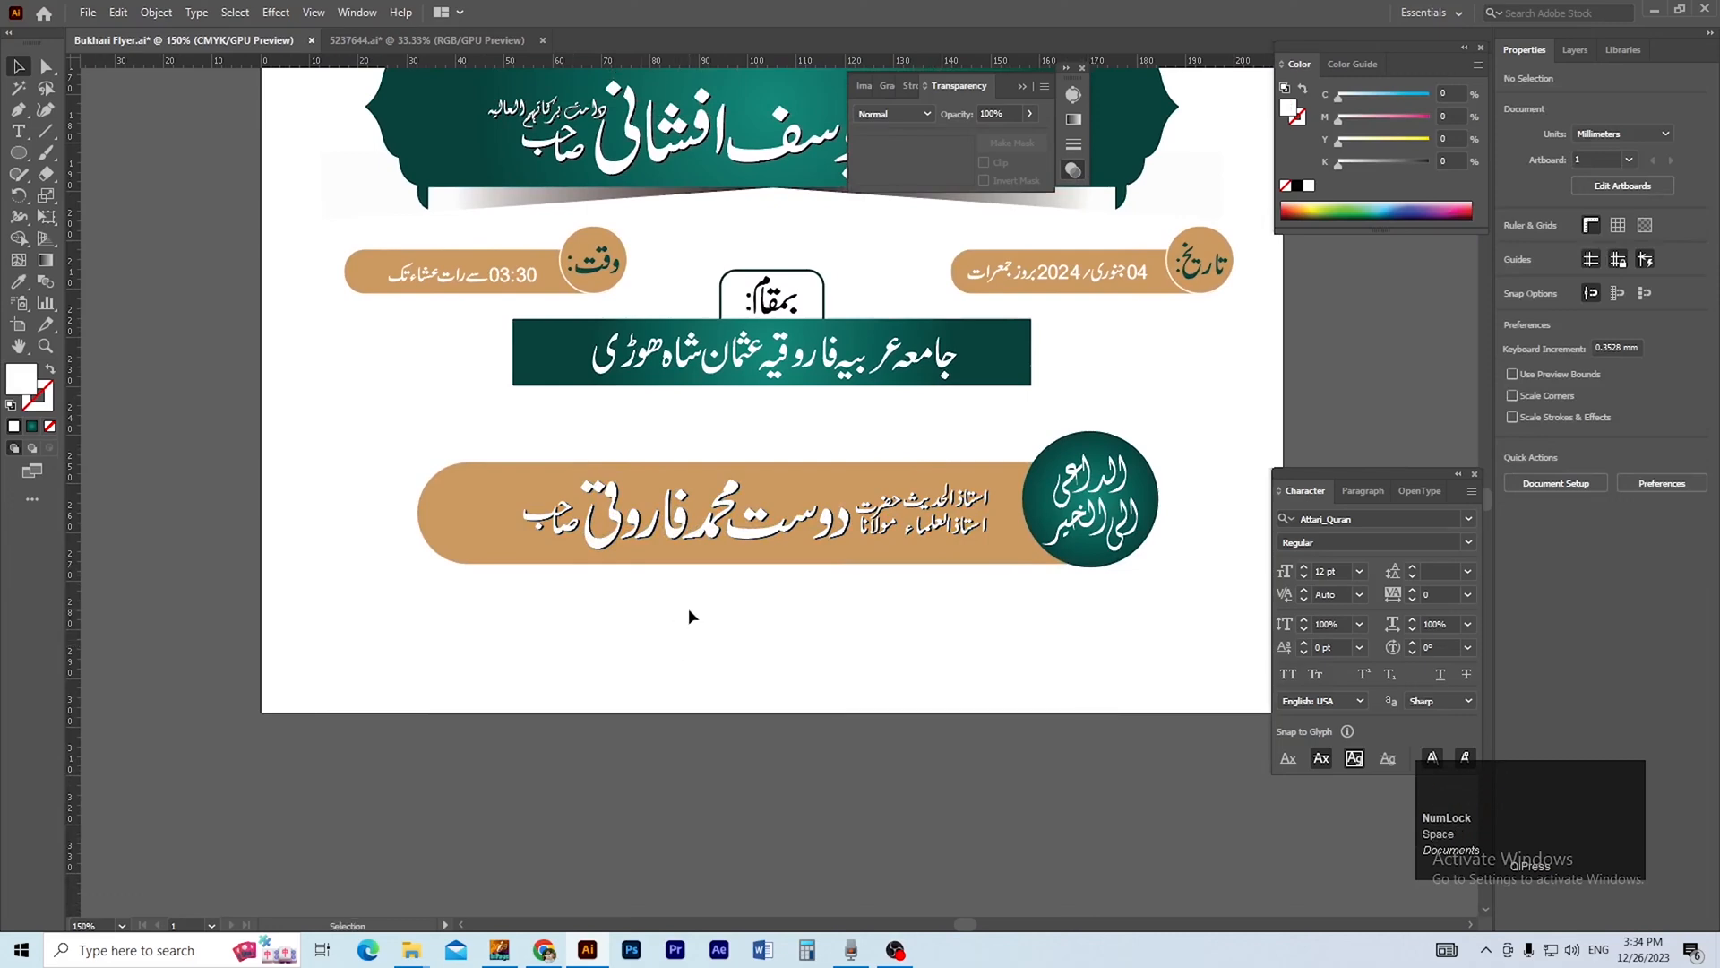
Draw a rectangle about 75.2 by 8.5 mm directly below the gold pill and fully round its corners.
left_click(801, 565, "ctrl+alt")
left_click_drag(798, 587, 858, 613)
key("space")
left_click_drag(368, 566, 288, 599)
left_click_drag(742, 572, 703, 701)
left_click(760, 595, "ctrl+alt")
left_click(772, 588, "ctrl+alt")
key("m")
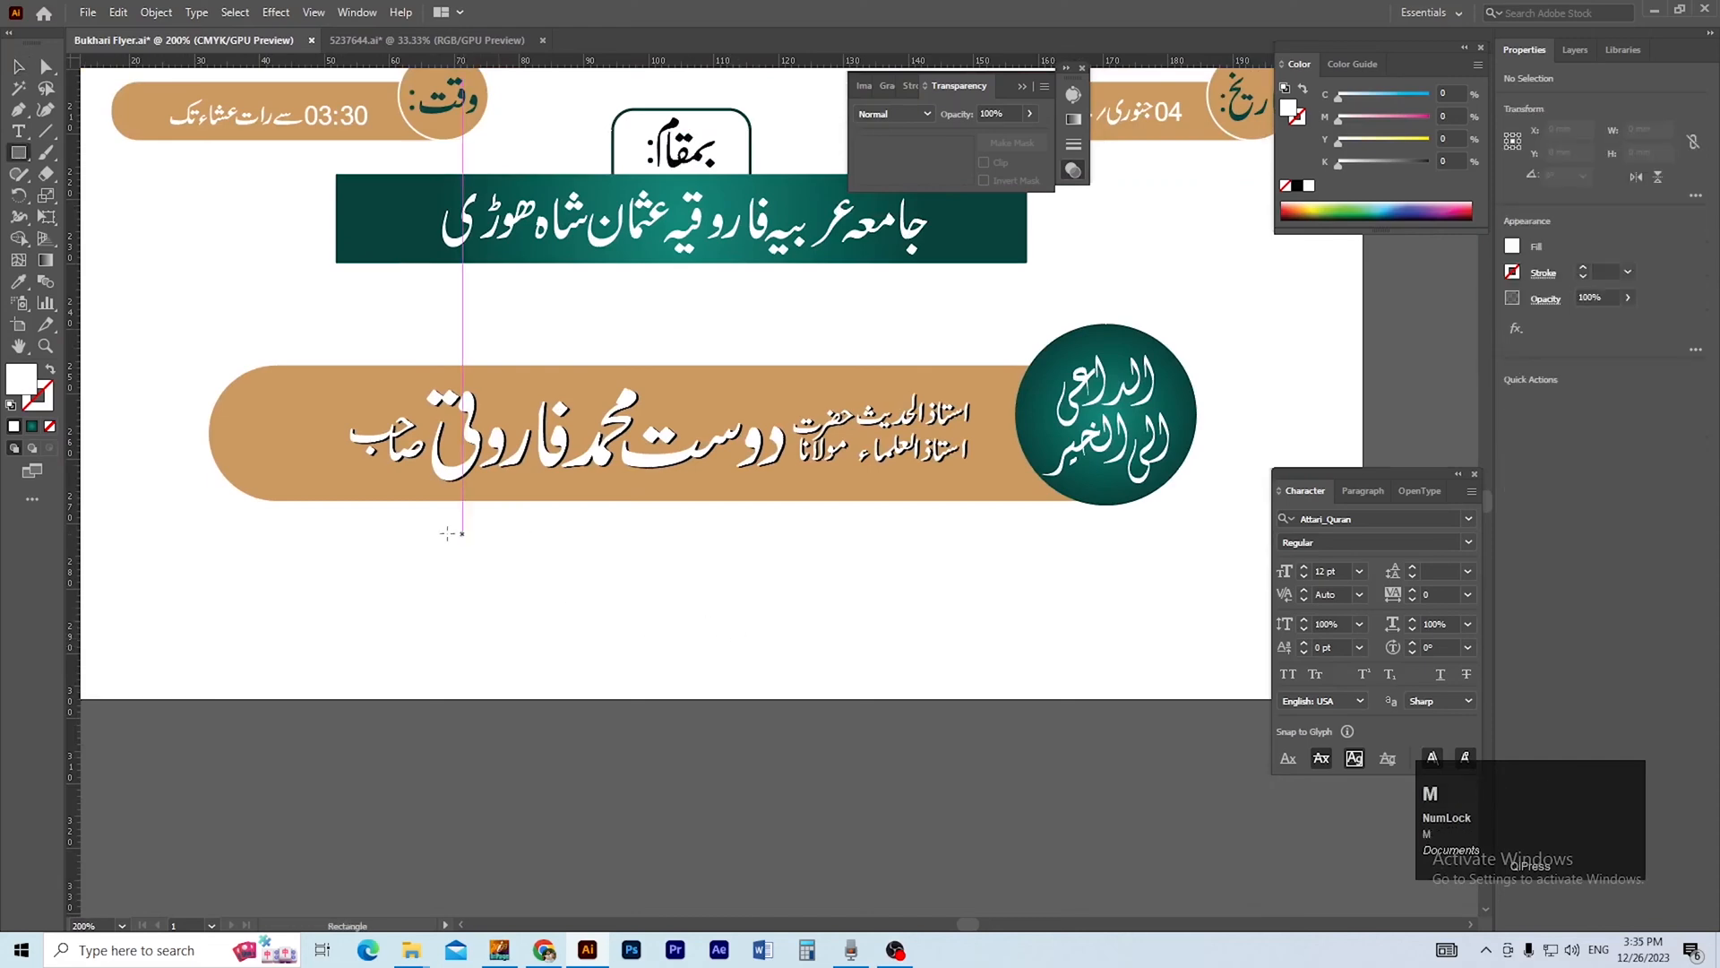
left_click_drag(408, 501, 897, 557)
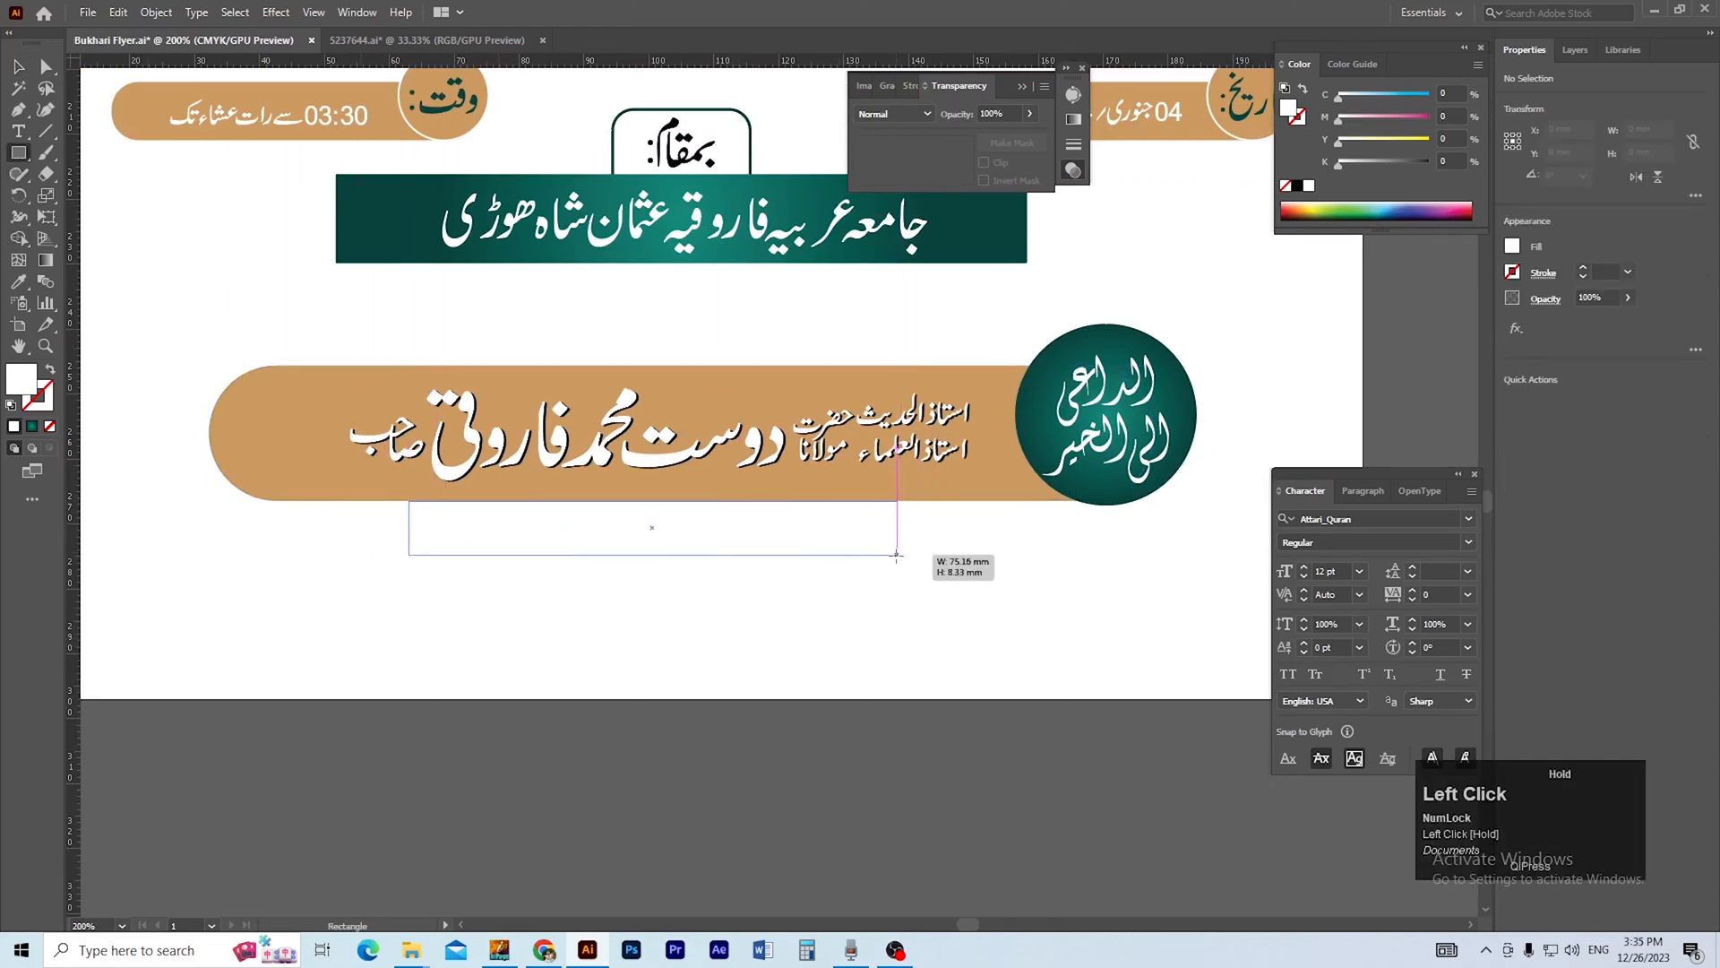
key("a")
left_click_drag(430, 522, 478, 522)
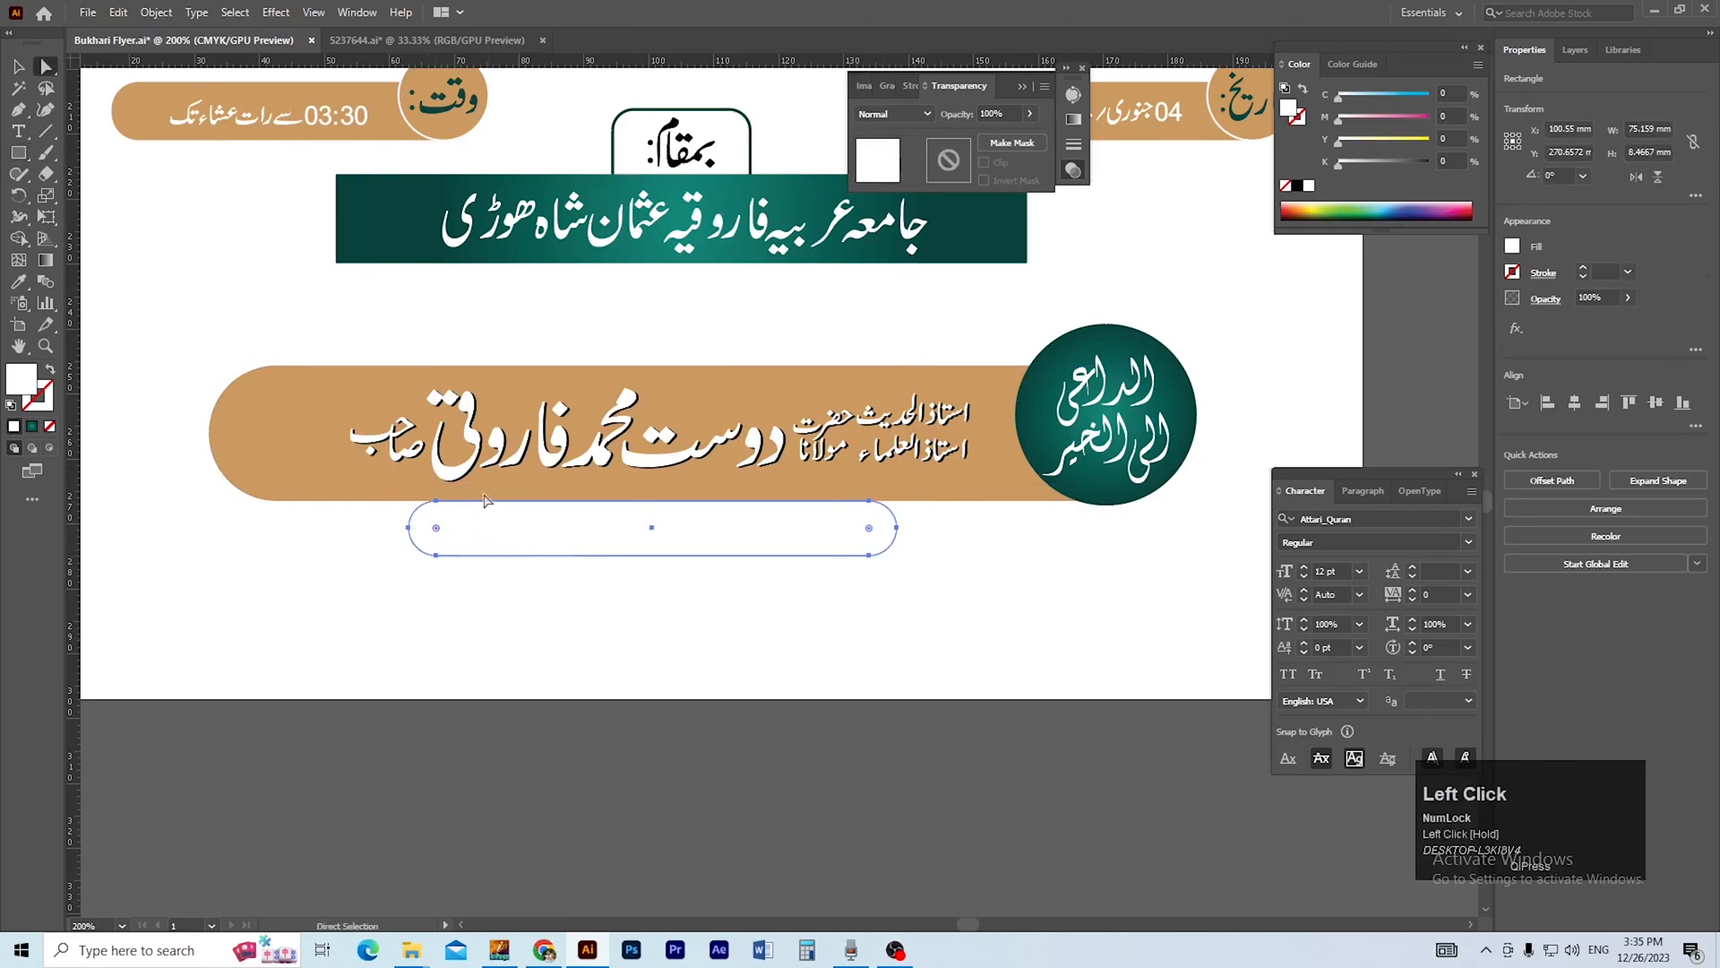
Fill the rounded bar with the teal gradient sampled from the venue banner.
key("i")
left_click(373, 227)
key("v")
left_click(642, 670)
key("ctrl+minus")
mouse_move(680, 656)
left_mouse_down()
mouse_move(714, 606)
mouse_move(704, 658)
left_mouse_up()
left_click_drag(780, 557, 757, 554)
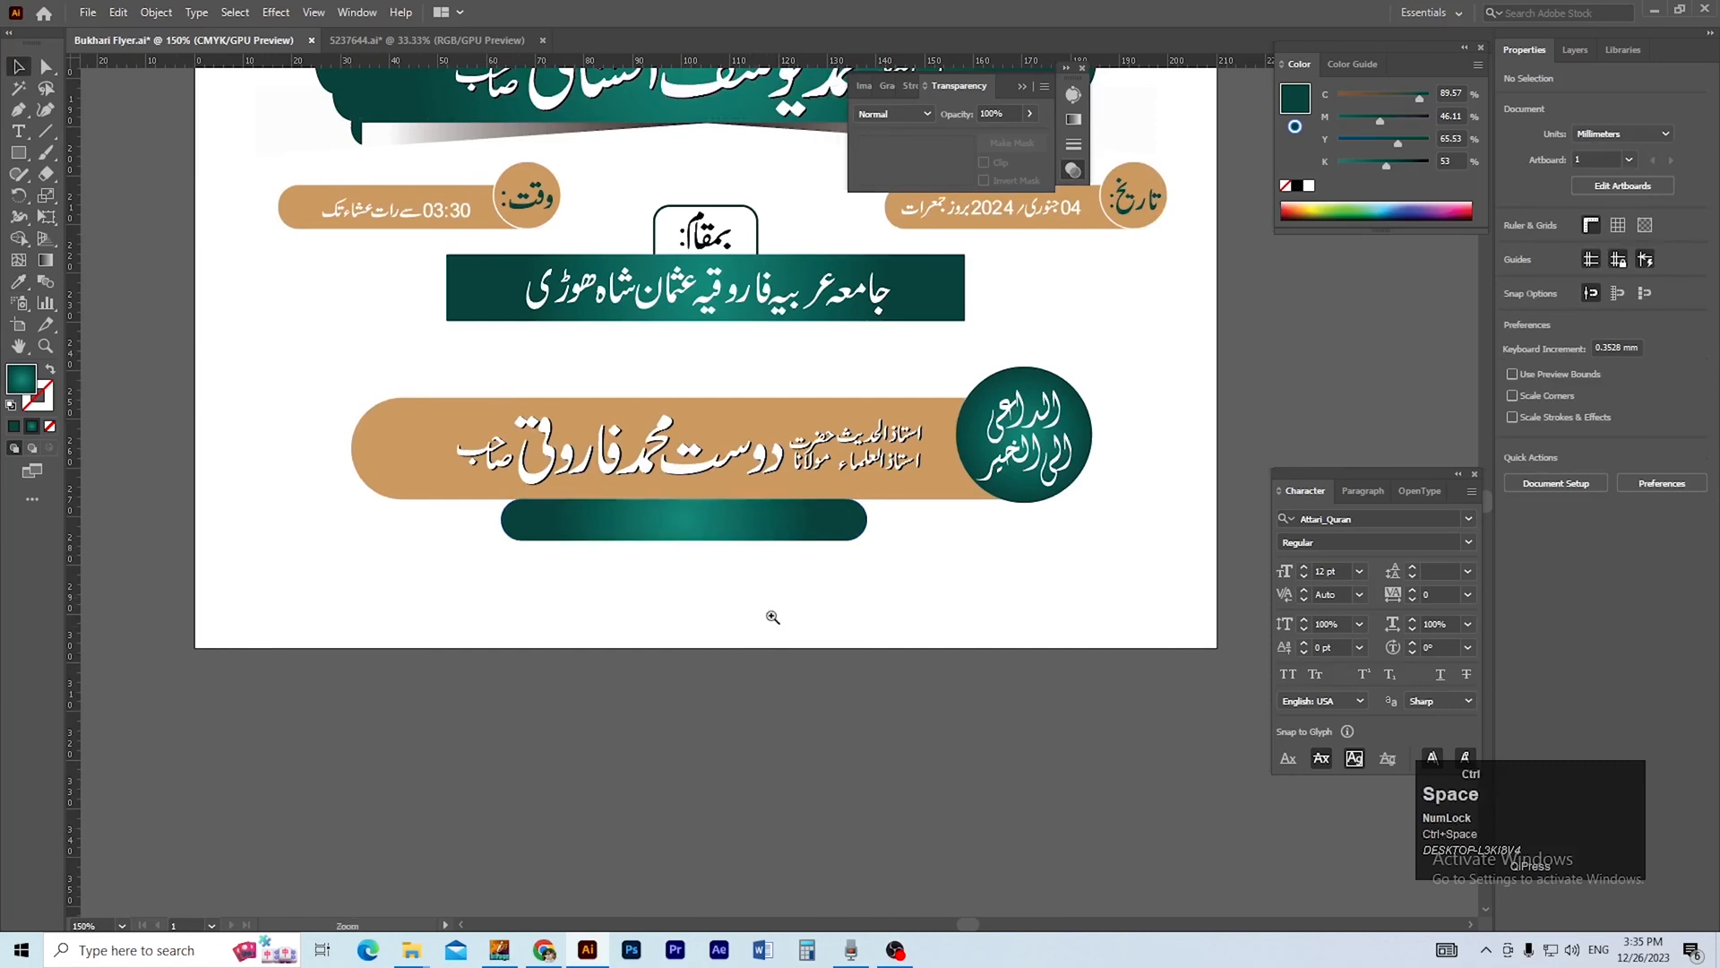
Add the contact phone number as black text below the artboard and enlarge it to about 20.5 pt.
key("ctrl+plus")
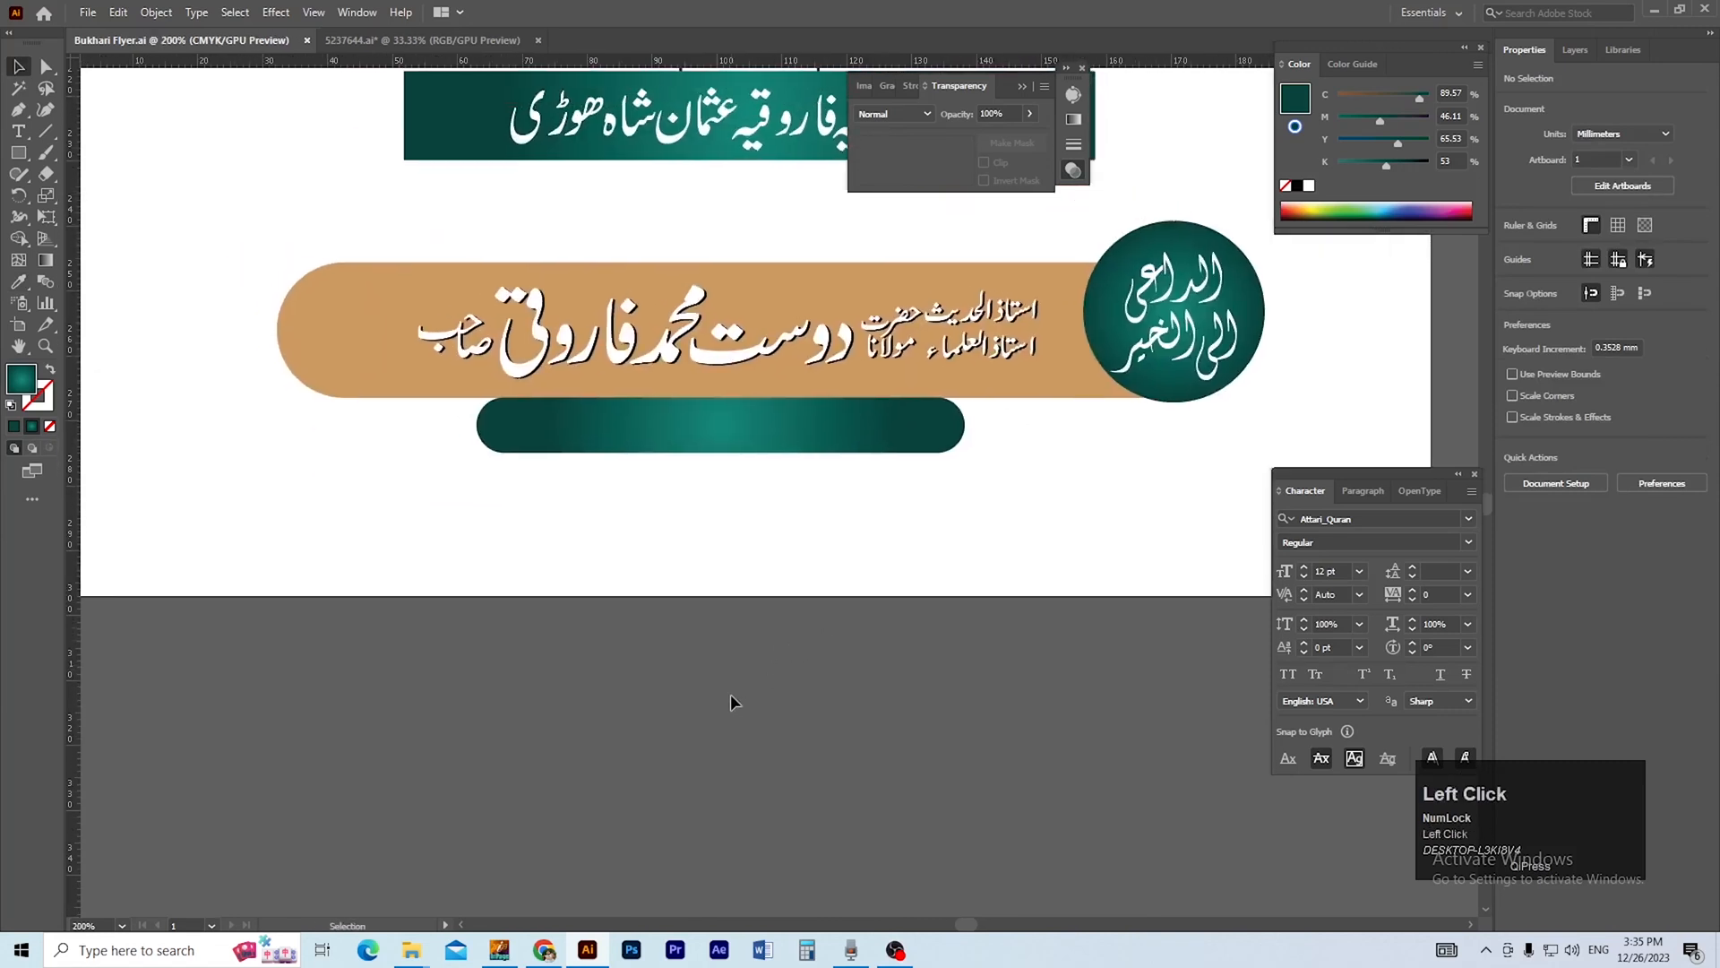
left_click(663, 670)
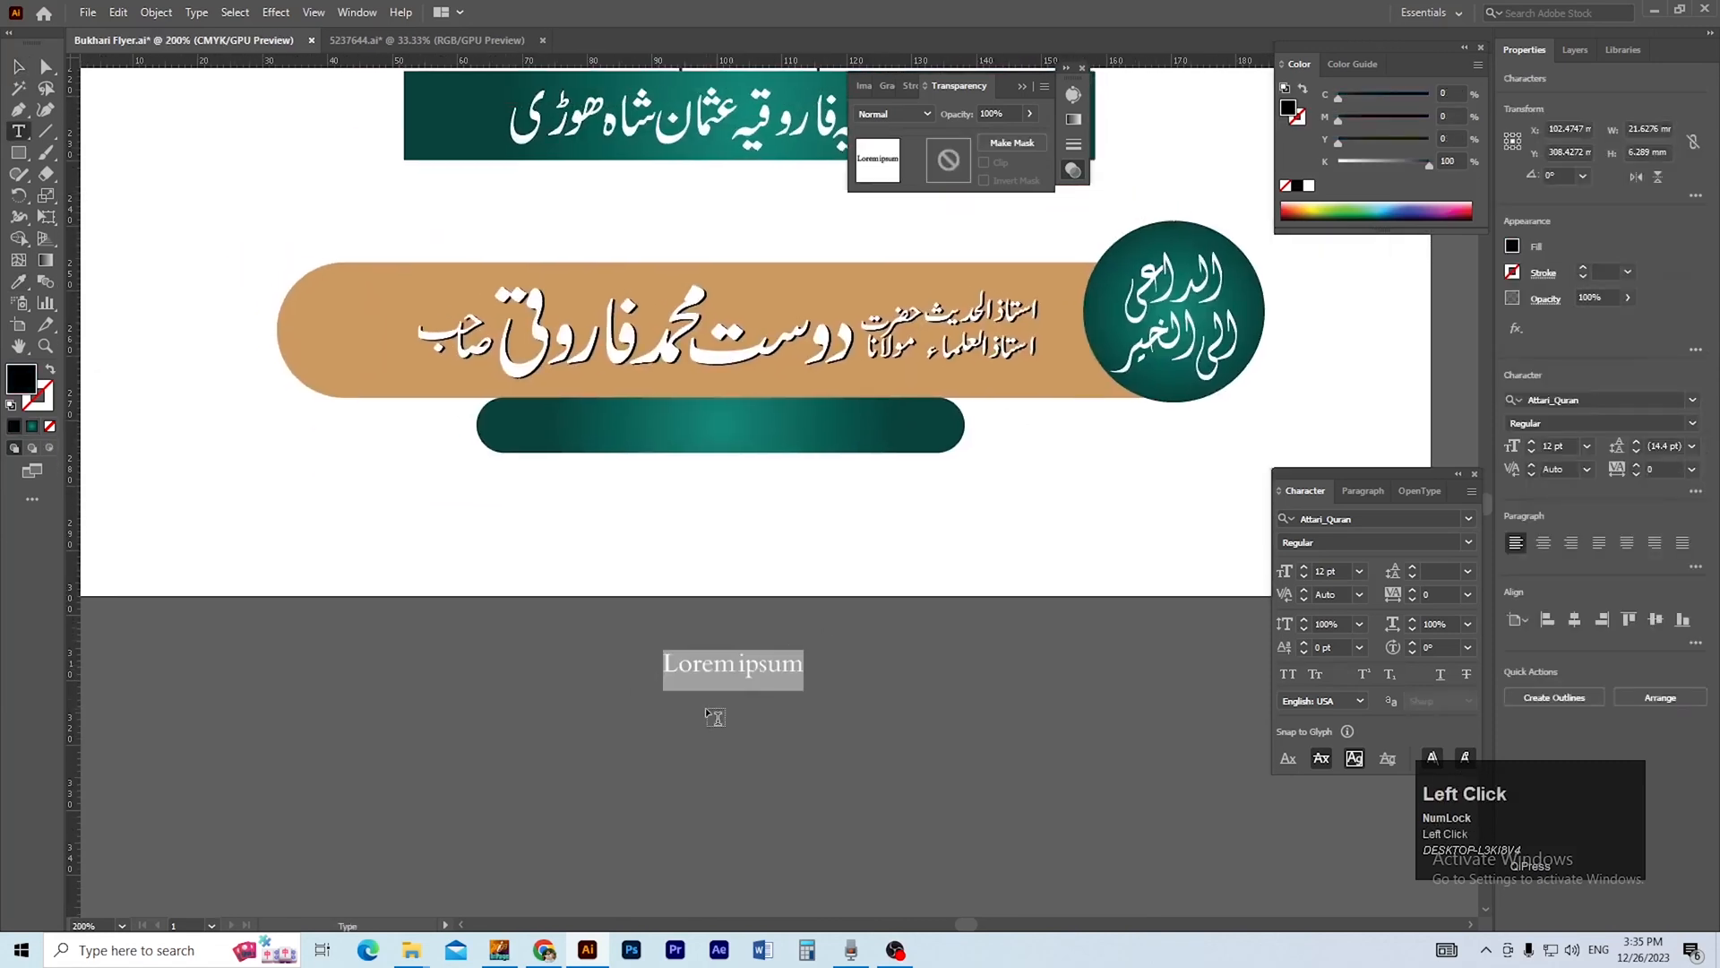
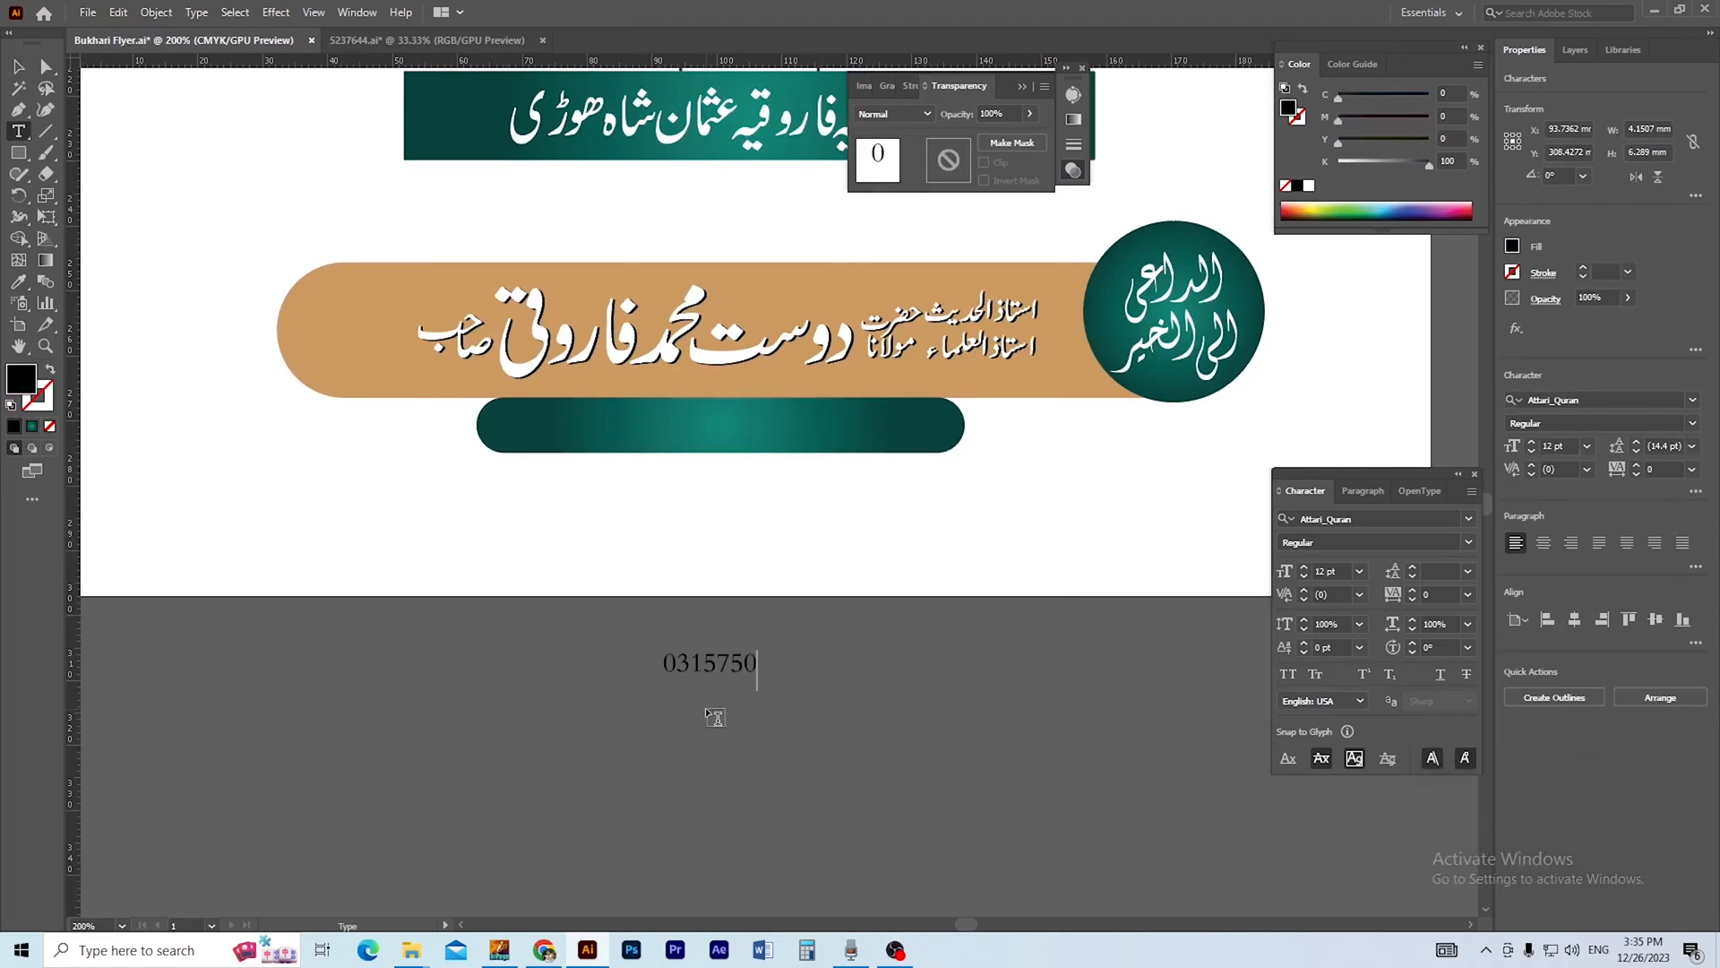
left_click(18, 70)
left_click_drag(737, 690, 738, 720)
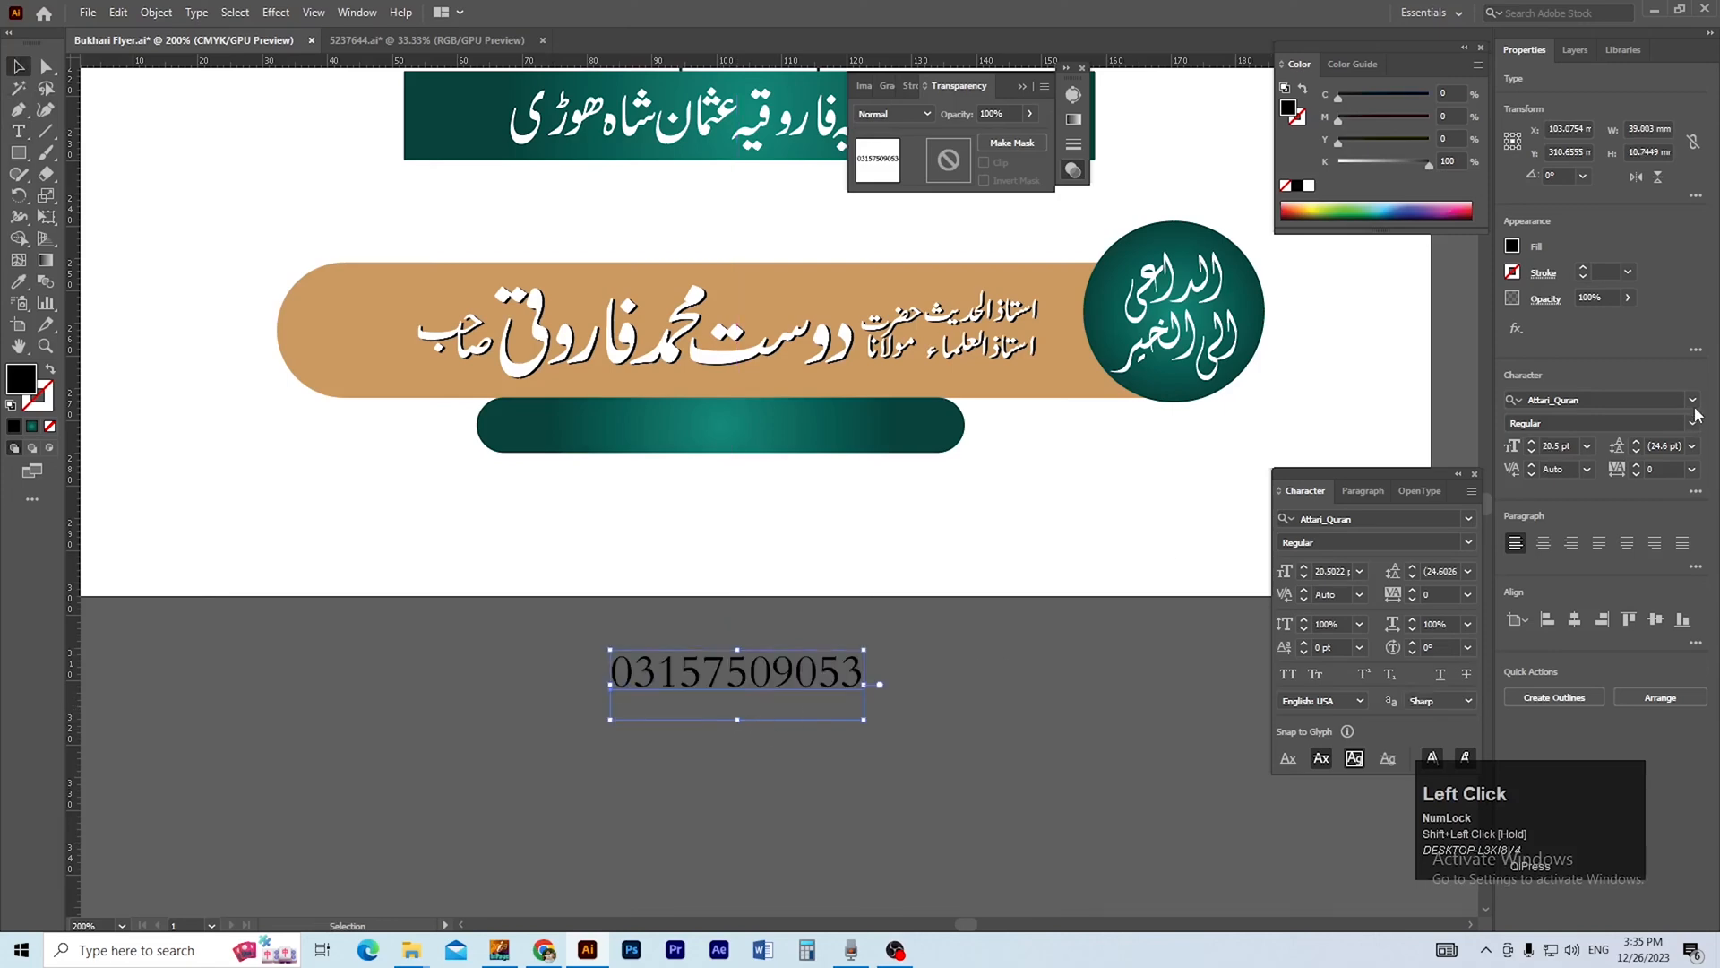
Set the phone number in Roboto, place it on the rounded teal bar and color it white.
left_click(1695, 402)
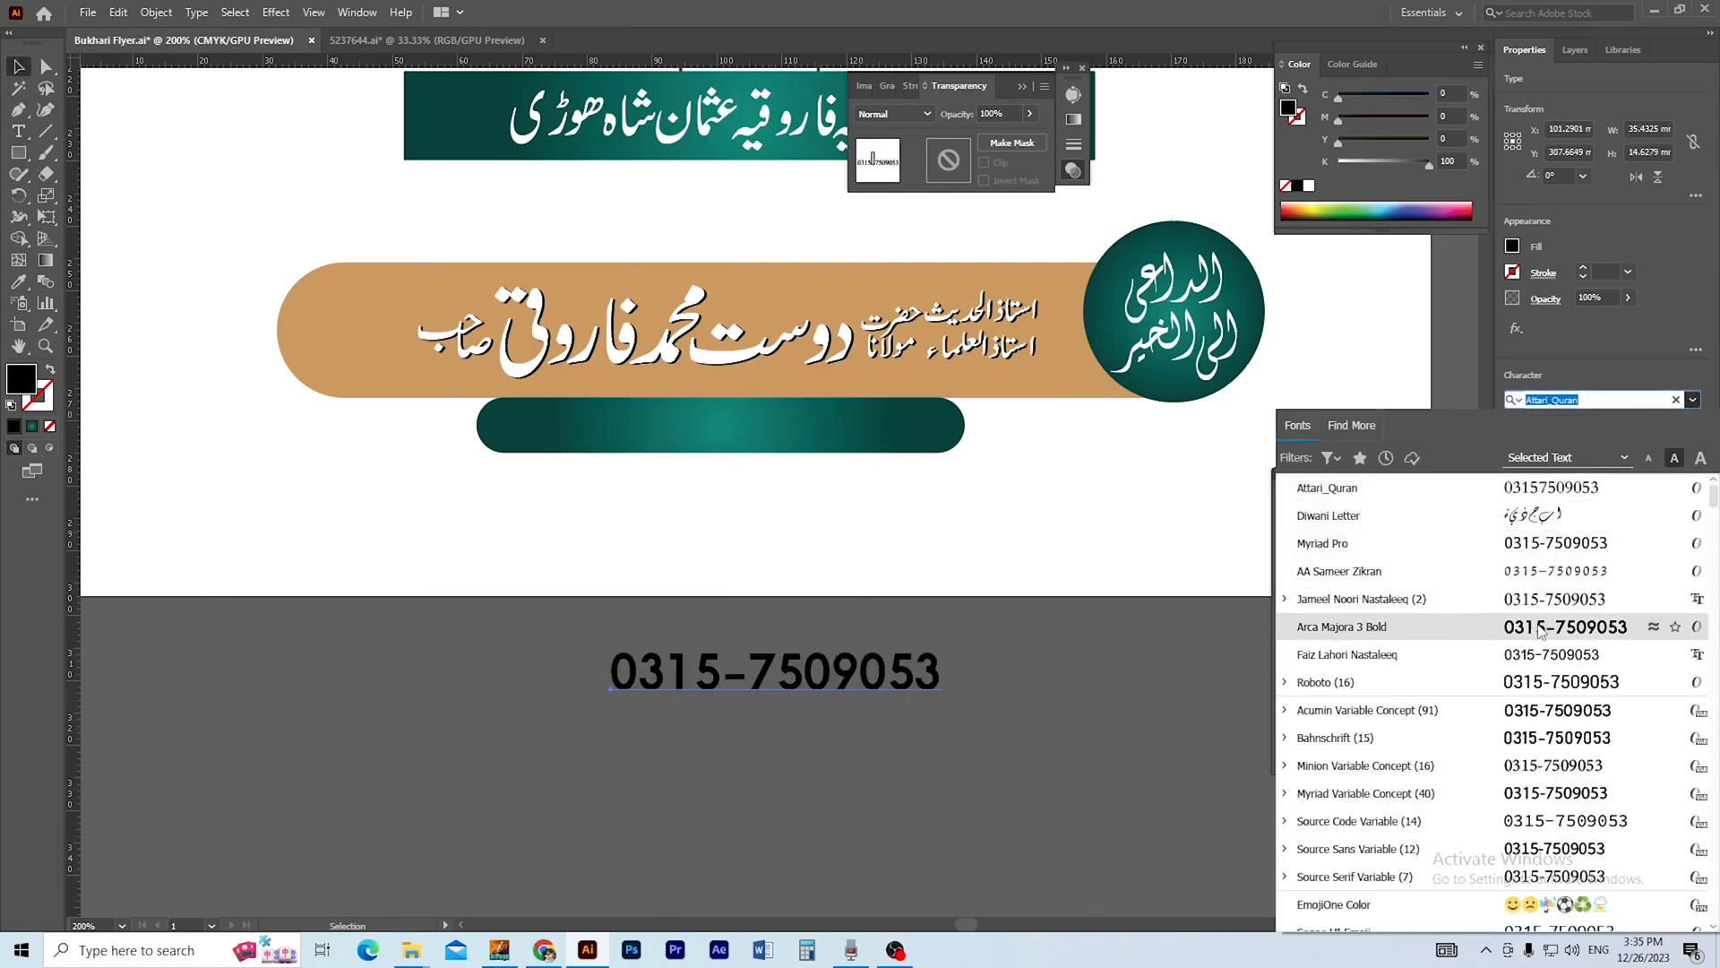
left_click(1541, 682)
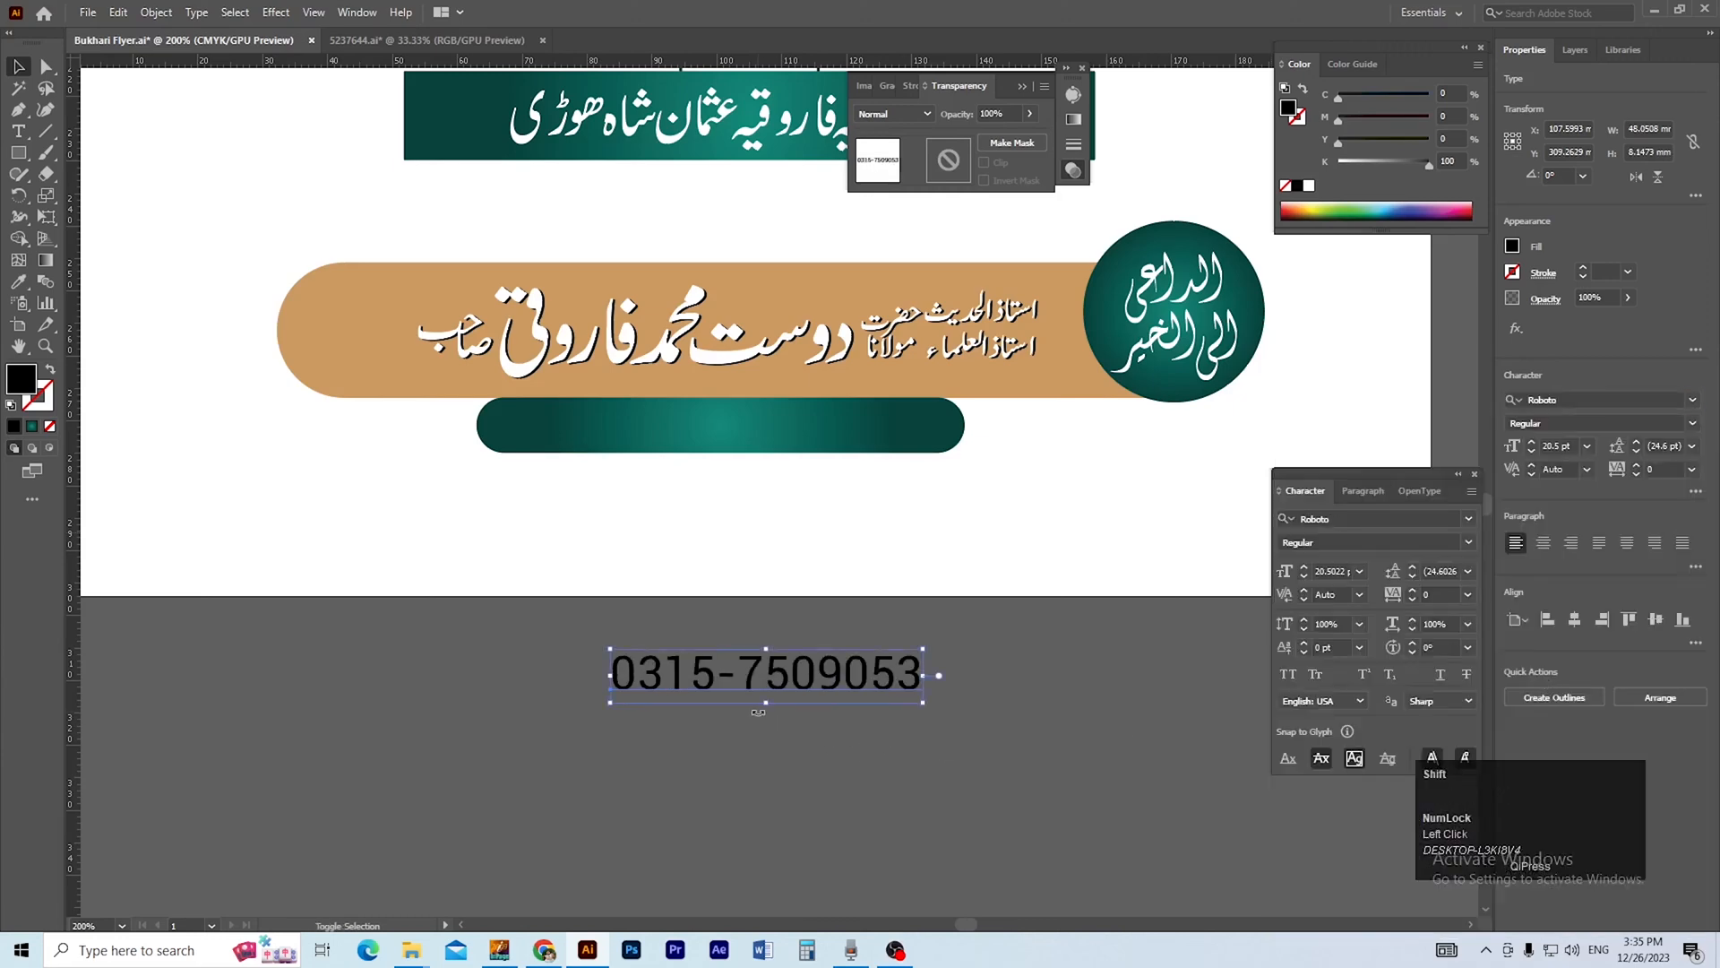
left_click(825, 764)
left_click_drag(777, 665, 730, 421)
left_click(1309, 186)
left_click(898, 596, "ctrl")
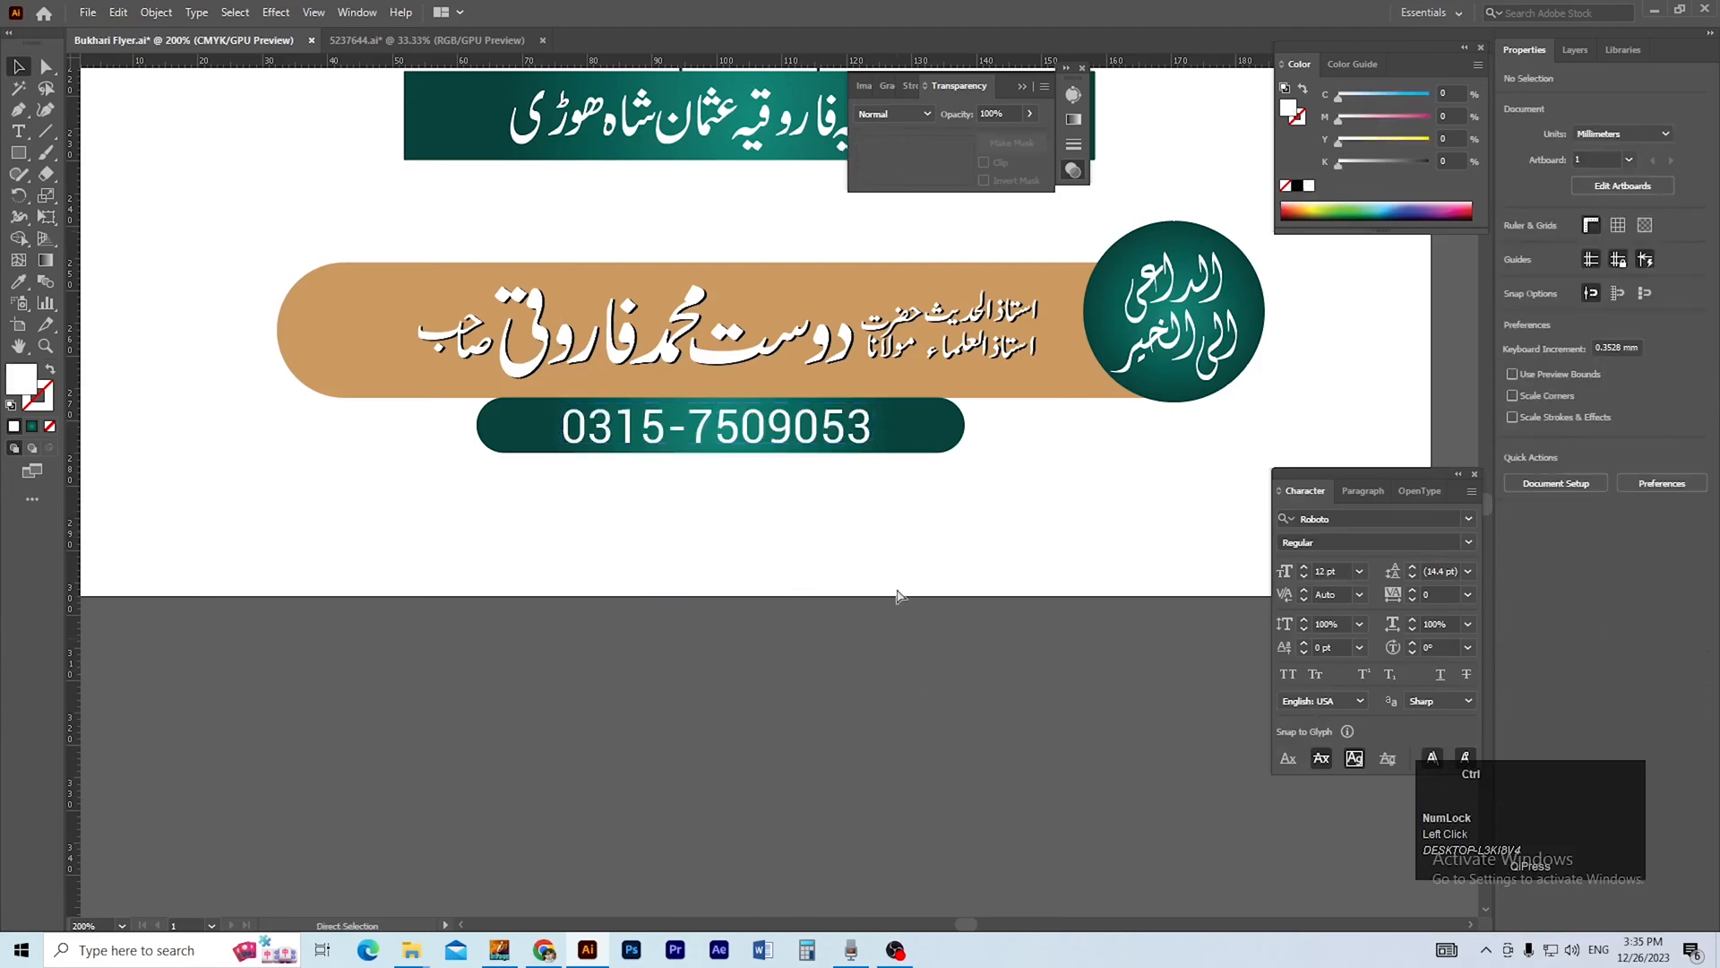
Draw a rectangle about 210 by 9.1 mm along the flyer's bottom edge.
left_click(809, 462, "ctrl+alt")
left_click_drag(815, 491, 828, 559)
left_click(742, 494, "ctrl+alt")
left_click(745, 493, "ctrl+alt")
left_click_drag(783, 500, 736, 761)
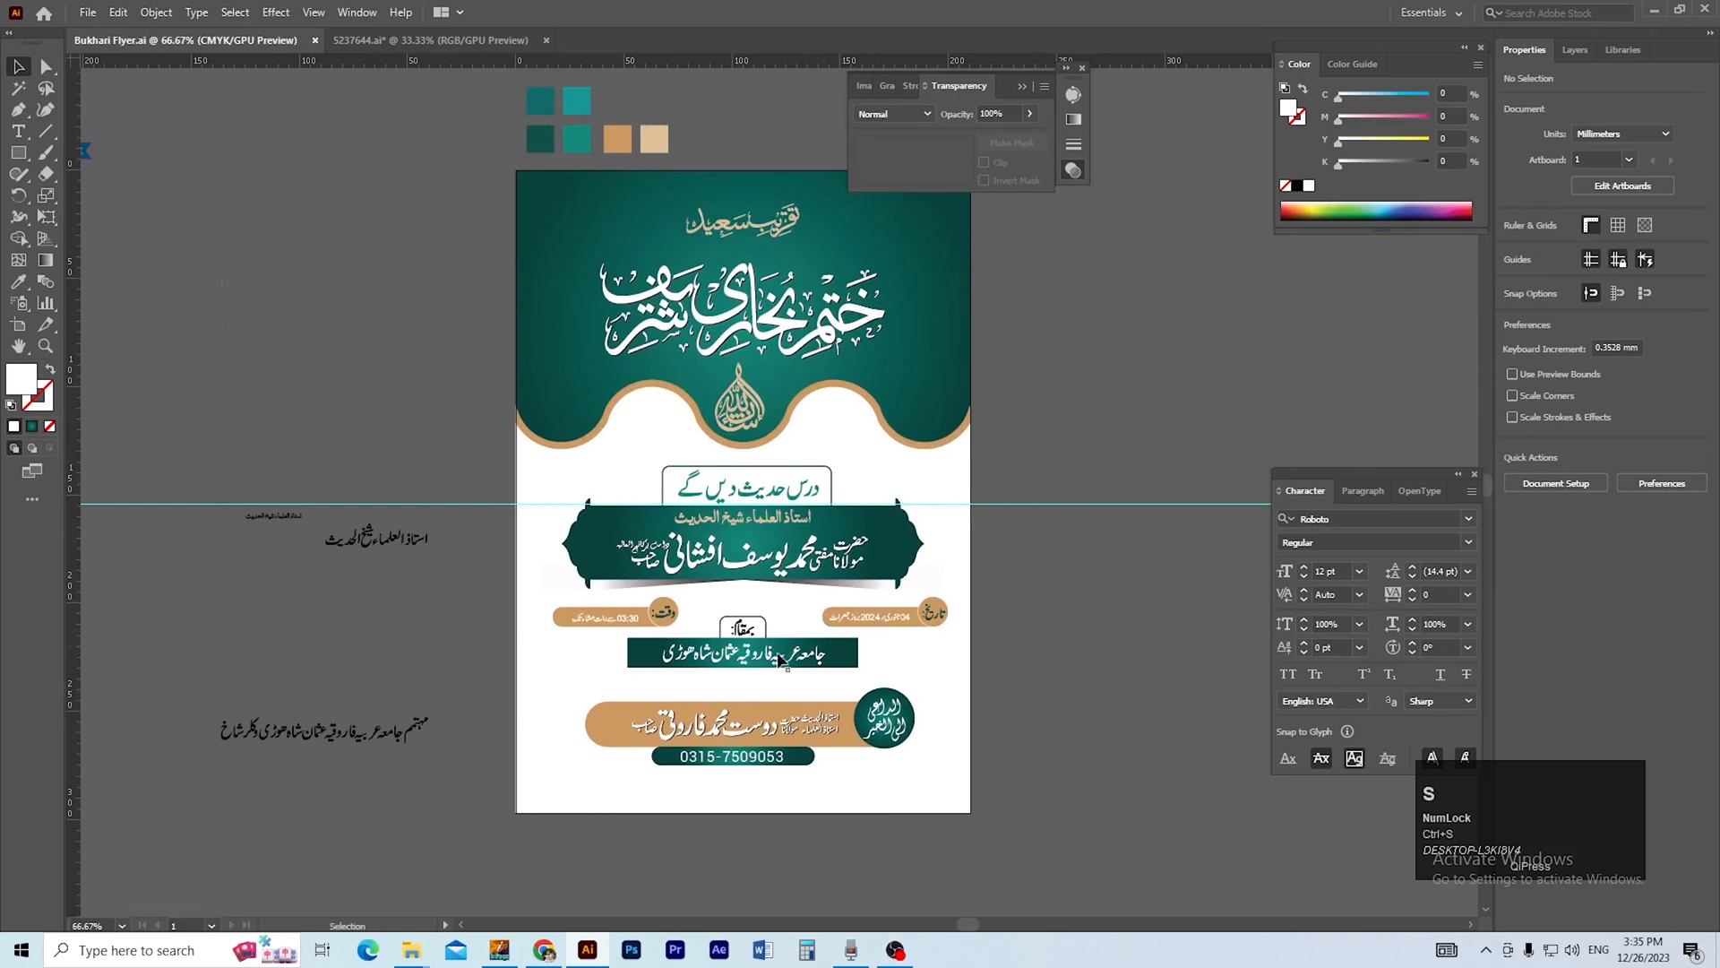
left_click_drag(766, 881, 758, 832)
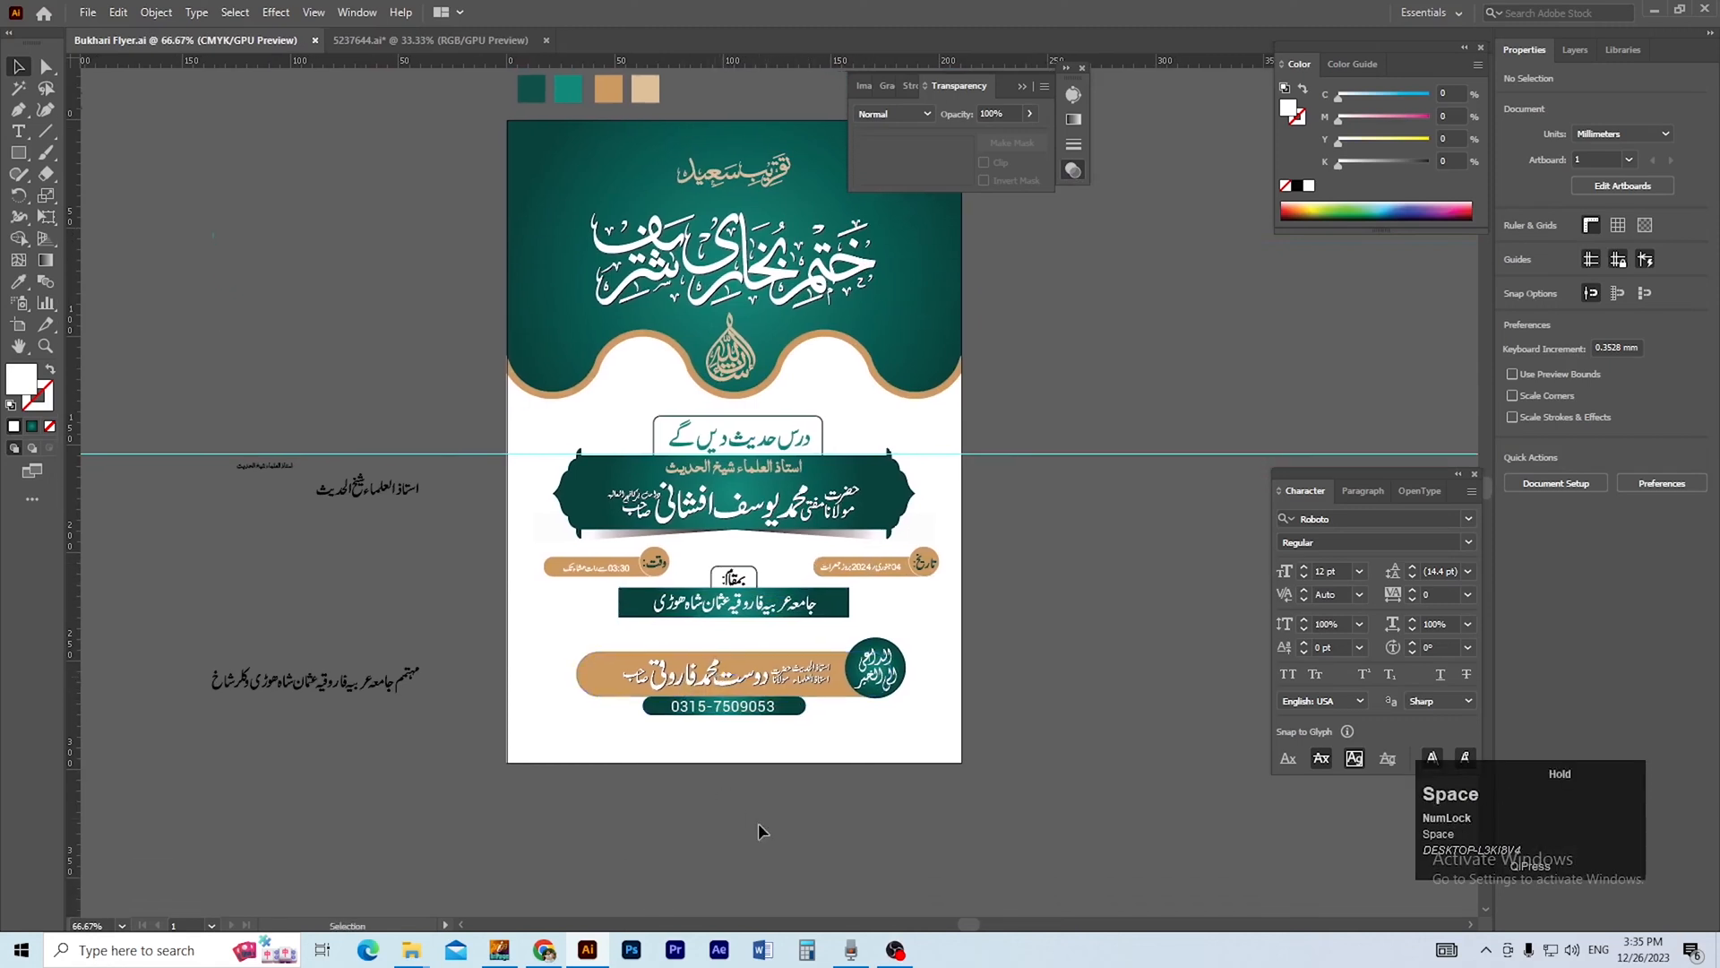
key("m")
left_click_drag(506, 763, 961, 741)
scroll(811, 422, "down", 1)
Fill the bottom strip with the teal gradient sampled from the flyer and save the file.
key("i")
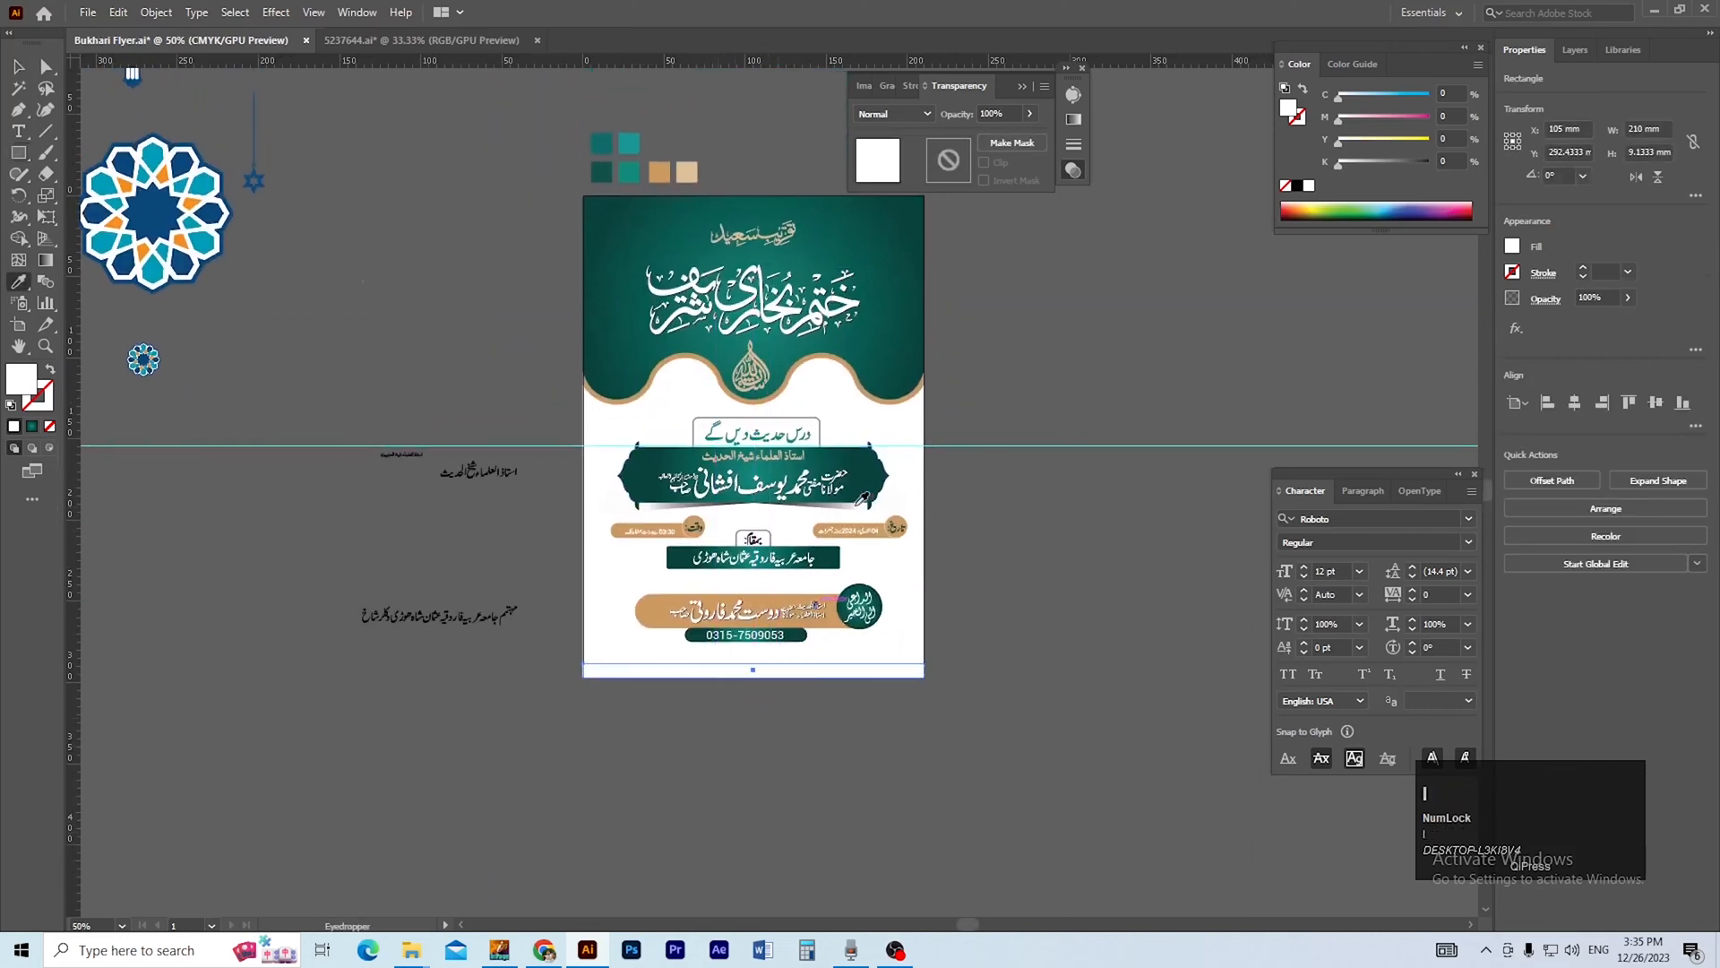
left_click(859, 462)
key("v")
left_click(913, 578)
scroll(672, 462, "up", 1)
left_click_drag(699, 460, 636, 531)
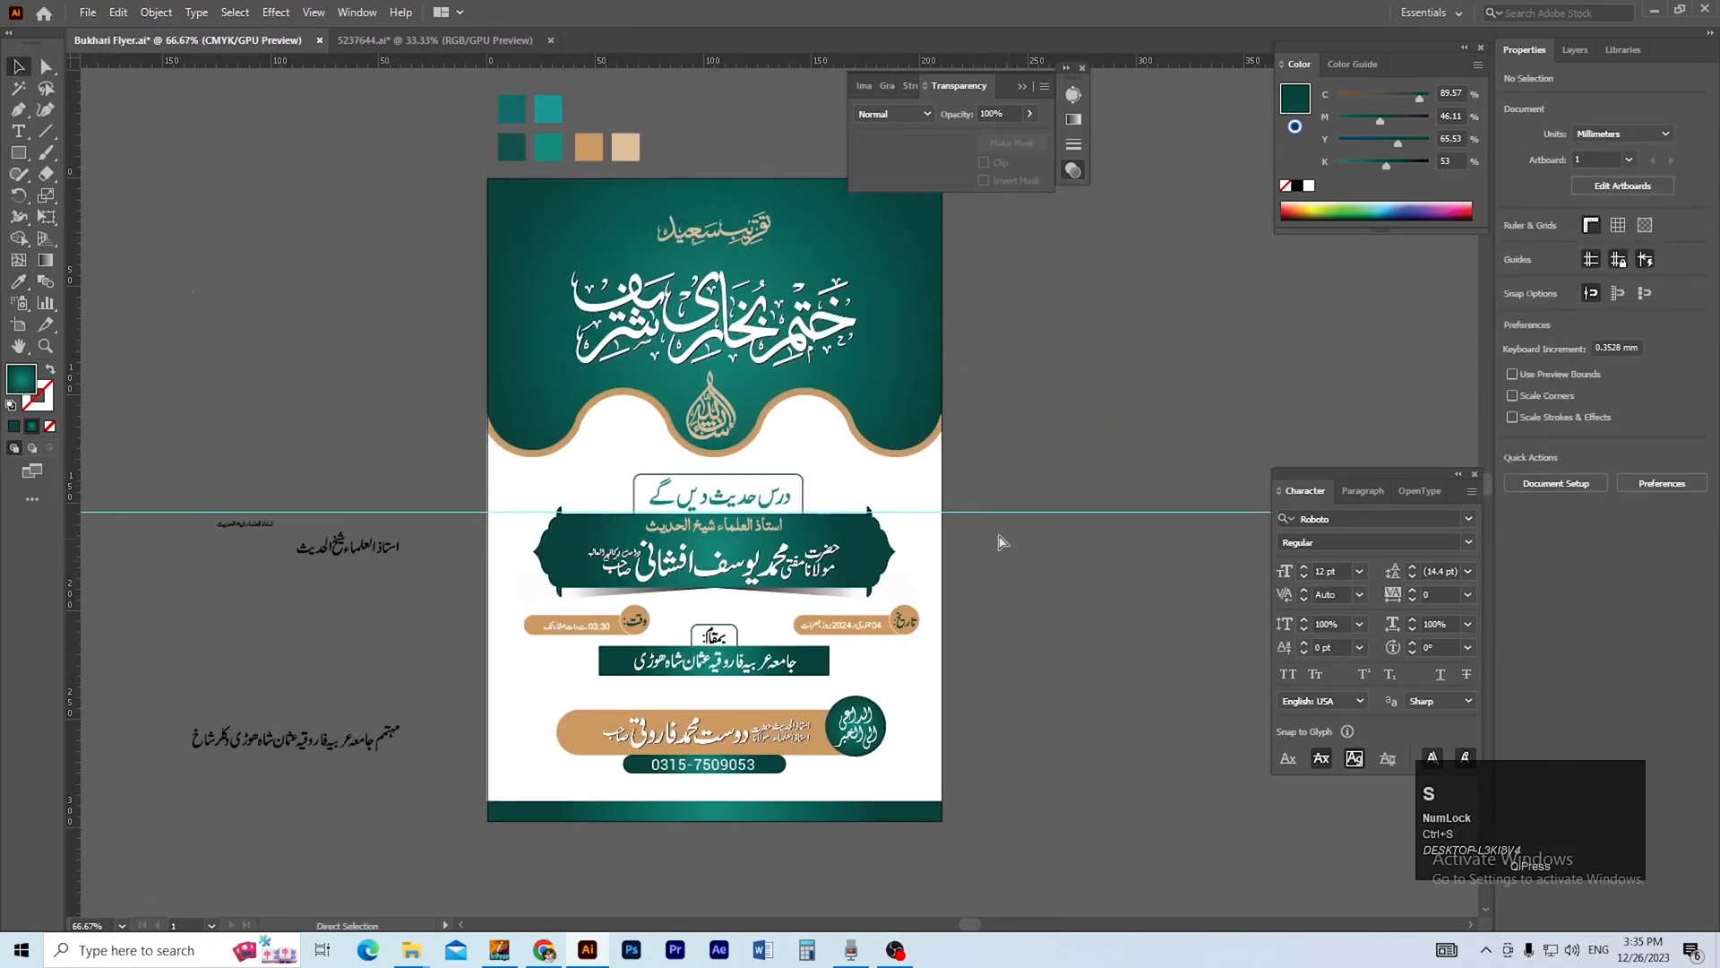
left_click(1021, 642)
Nudge the host's line and its shadow slightly upward inside the gold pill.
key("ctrl+space")
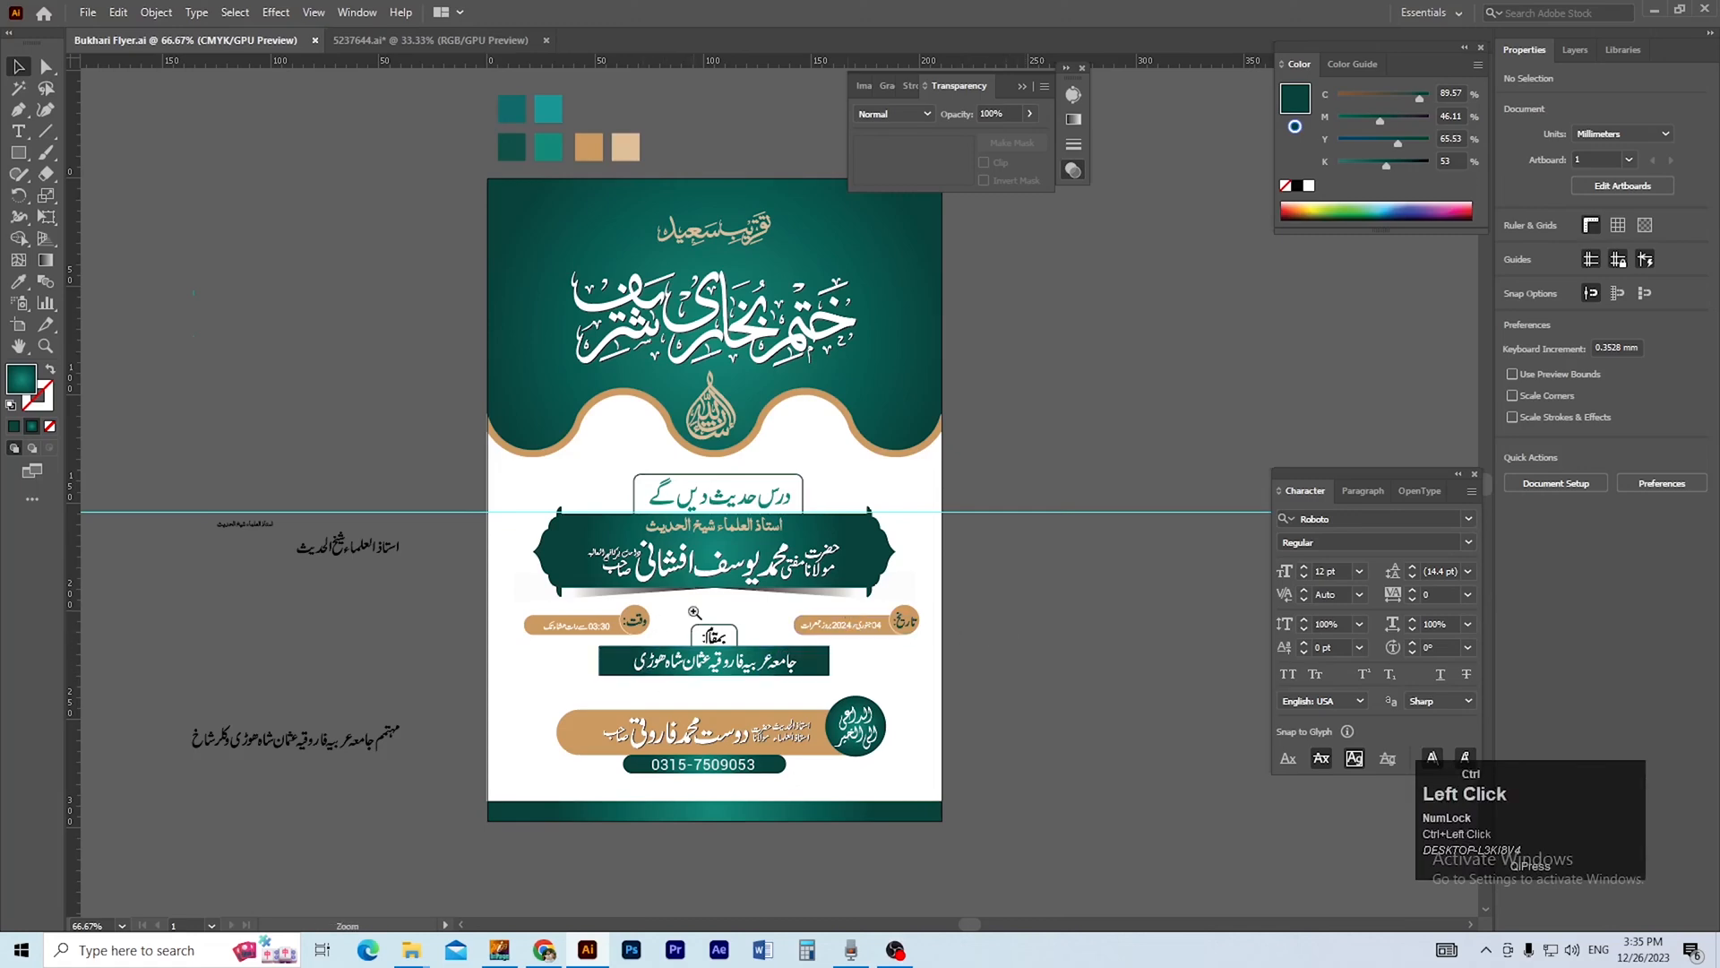
left_click(695, 612)
mouse_move(698, 633)
left_mouse_down()
mouse_move(704, 604)
mouse_move(696, 647)
left_mouse_up()
left_click(817, 592, "ctrl")
left_click(714, 532, "ctrl")
left_click_drag(703, 588, 690, 620)
left_click(714, 525)
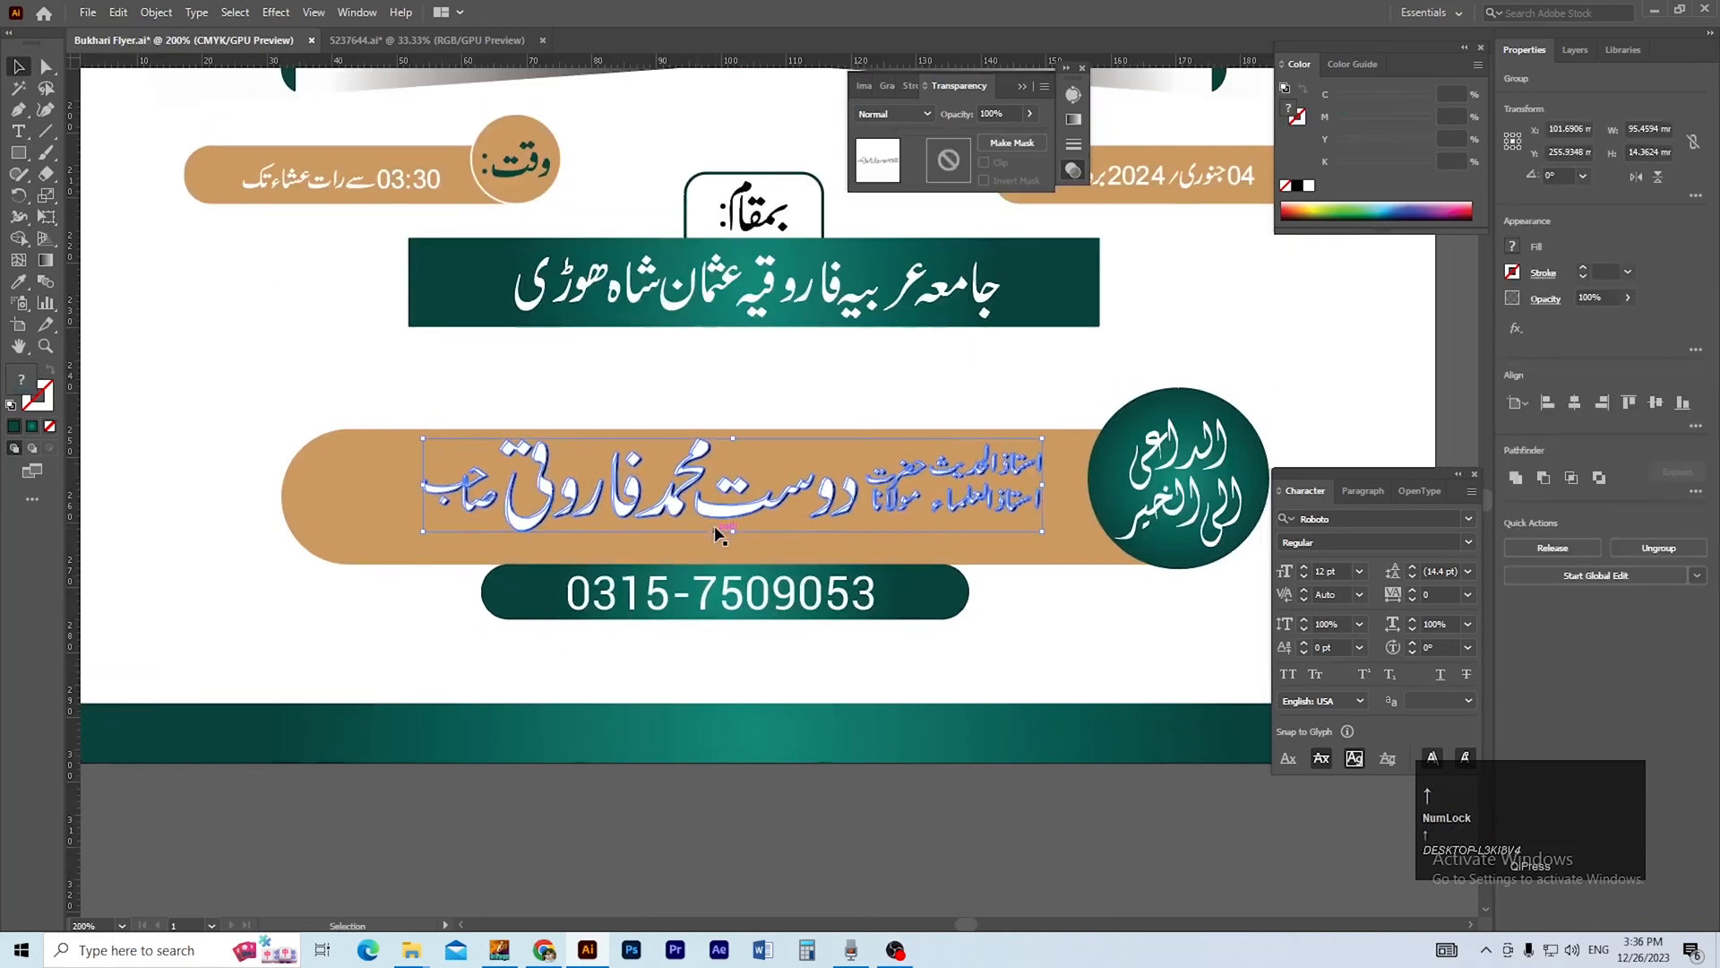
left_click(749, 551, "ctrl+alt")
Group the pieces of the black institution line beside the artboard and scale the line down.
left_click(704, 530, "ctrl+alt")
left_click_drag(698, 567, 886, 593)
left_click(258, 492)
left_click_drag(179, 424, 548, 541)
key("ctrl+g")
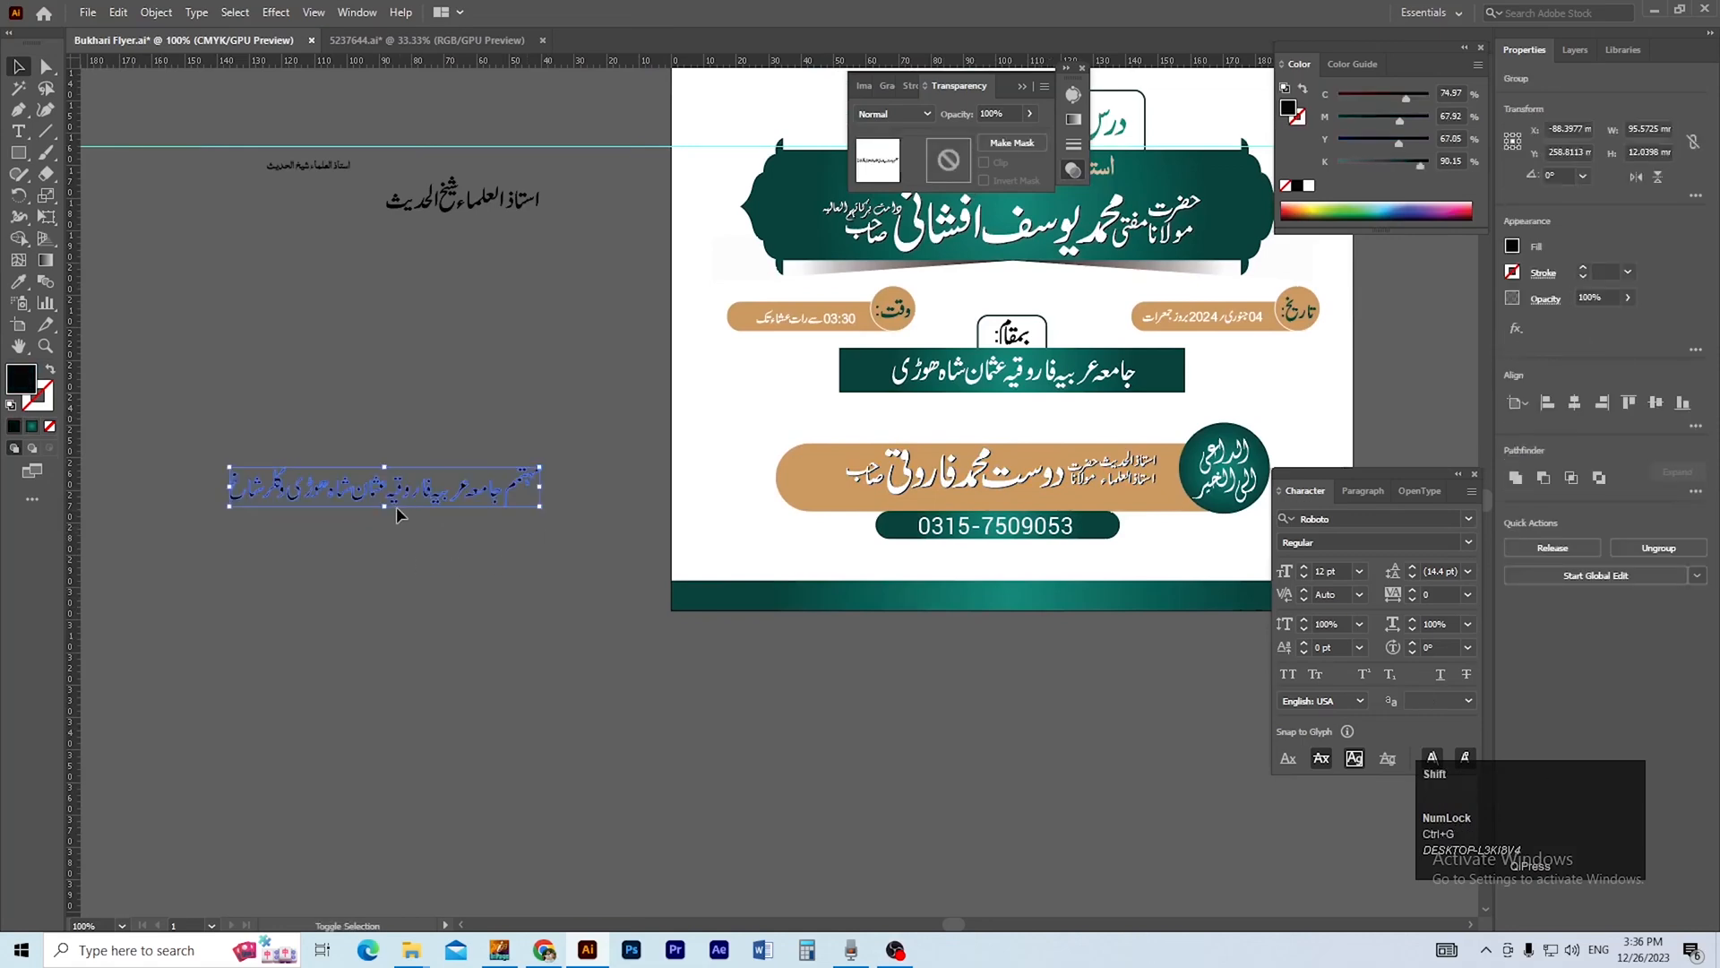
left_click_drag(389, 511, 388, 493)
Move the institution line beneath the host's name in the gold pill, in front, at about 46.6 by 5.9 mm.
left_click(436, 608)
left_click_drag(436, 608, 231, 615)
left_click_drag(237, 491, 879, 513)
key("ctrl+space")
left_click_drag(744, 484, 860, 581)
key("ctrl+shift+]")
left_click(806, 545)
left_click_drag(763, 513, 764, 523)
key("Up")
key("Up")
key("Up")
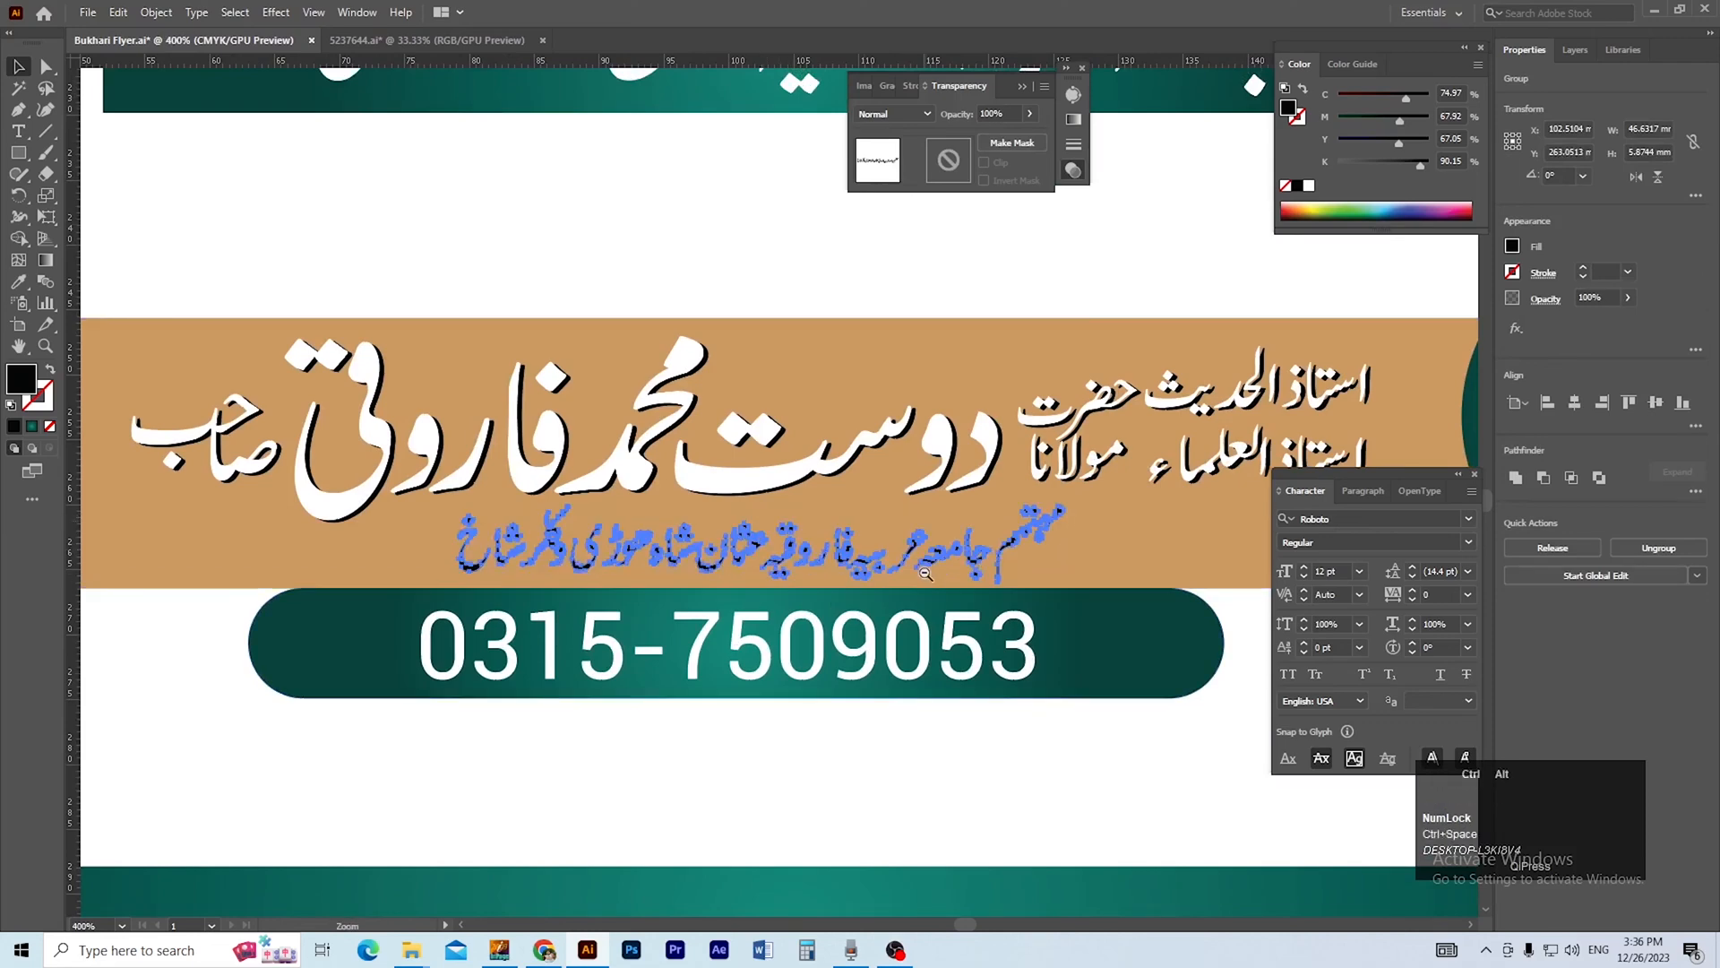
Fill the institution line beneath the host's name with white.
left_click(926, 574, "ctrl+alt")
left_click(1309, 187)
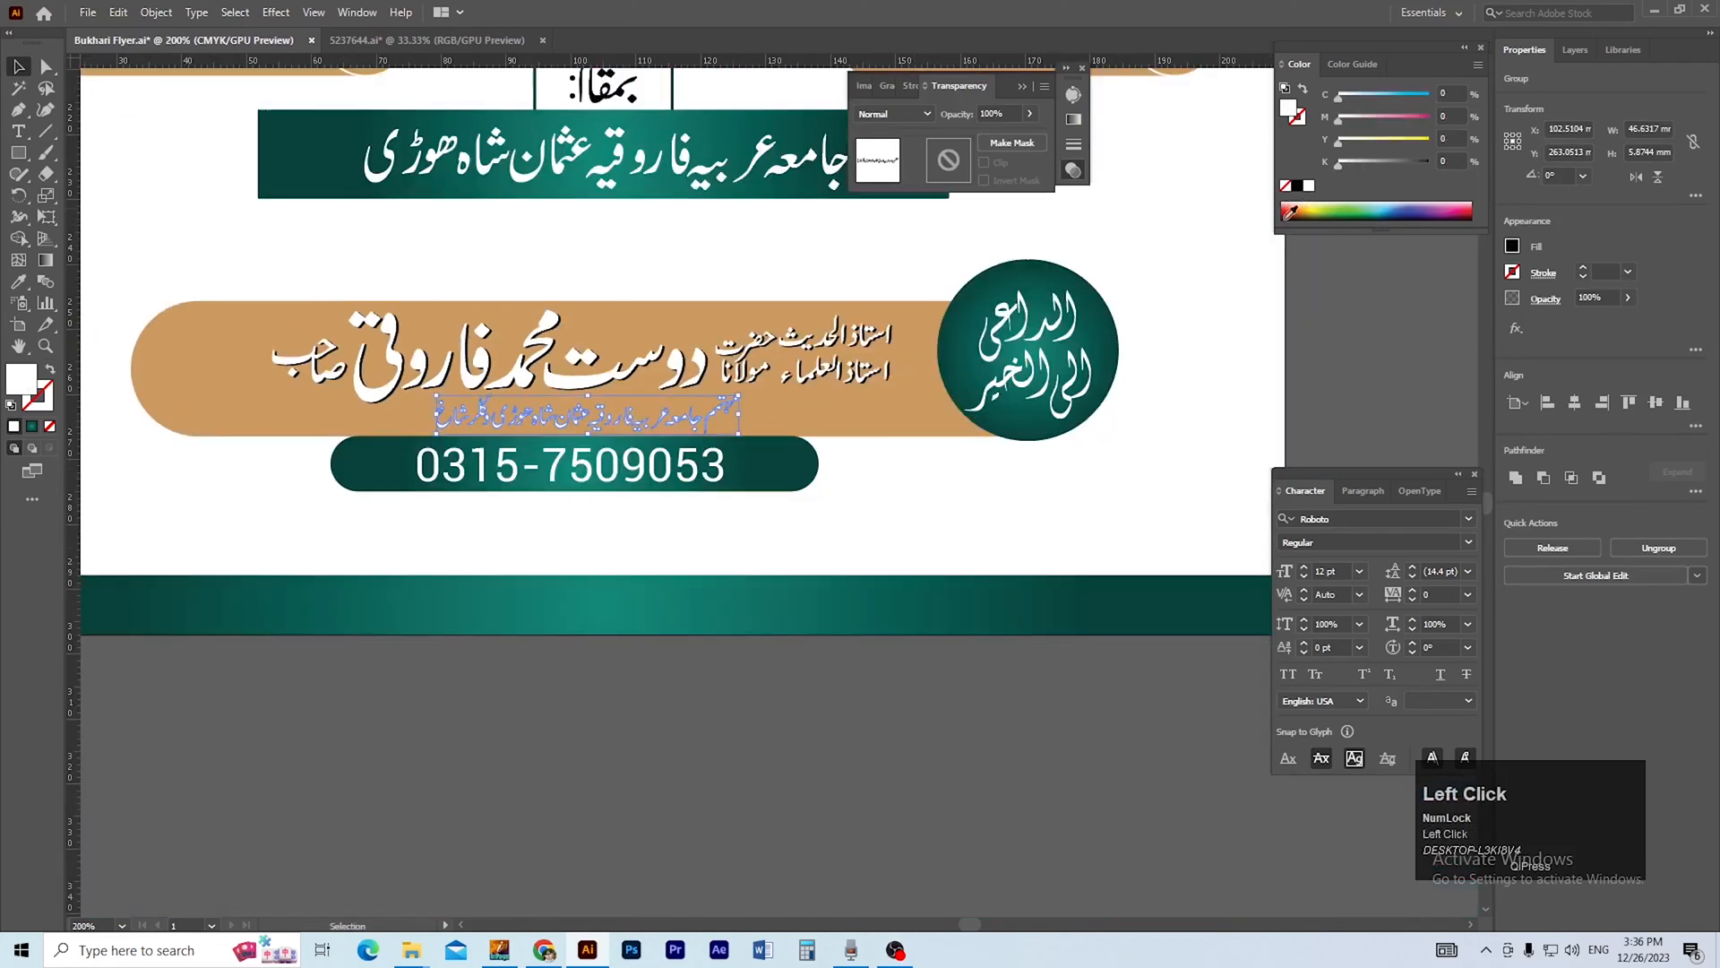
left_click(883, 741)
left_click_drag(768, 735, 830, 744)
Offset the institution line slightly right and down in black, and paste a white copy in front at the original position.
left_click(683, 435, "ctrl")
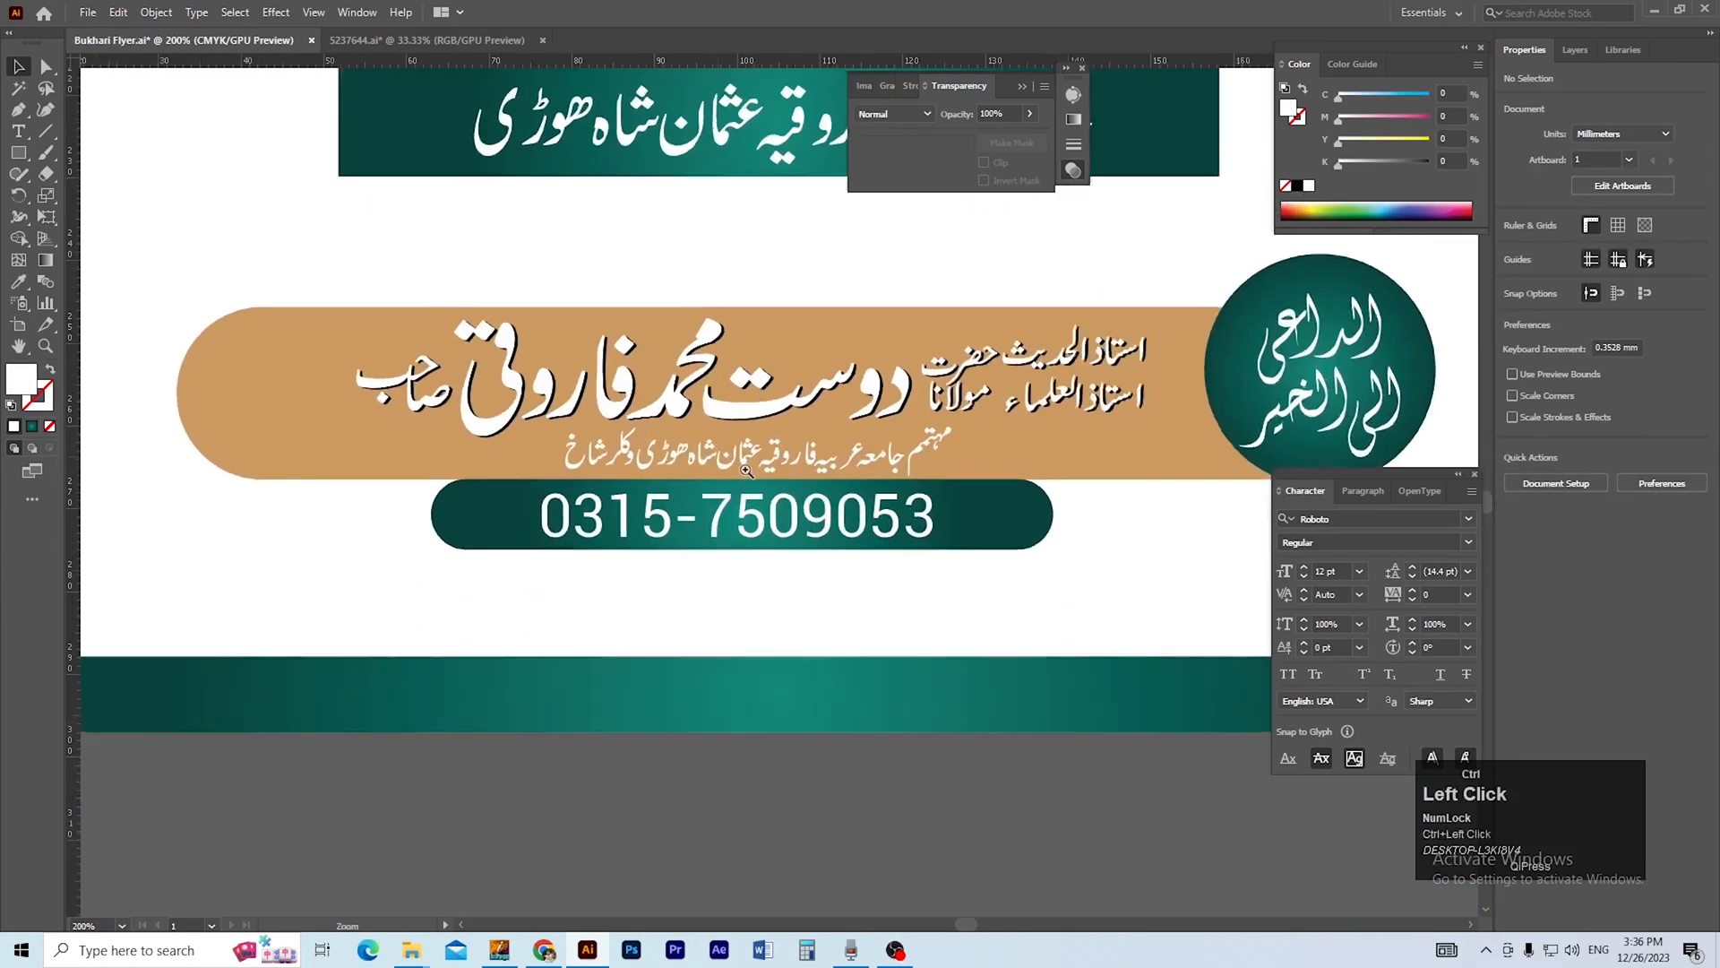
left_click(800, 532)
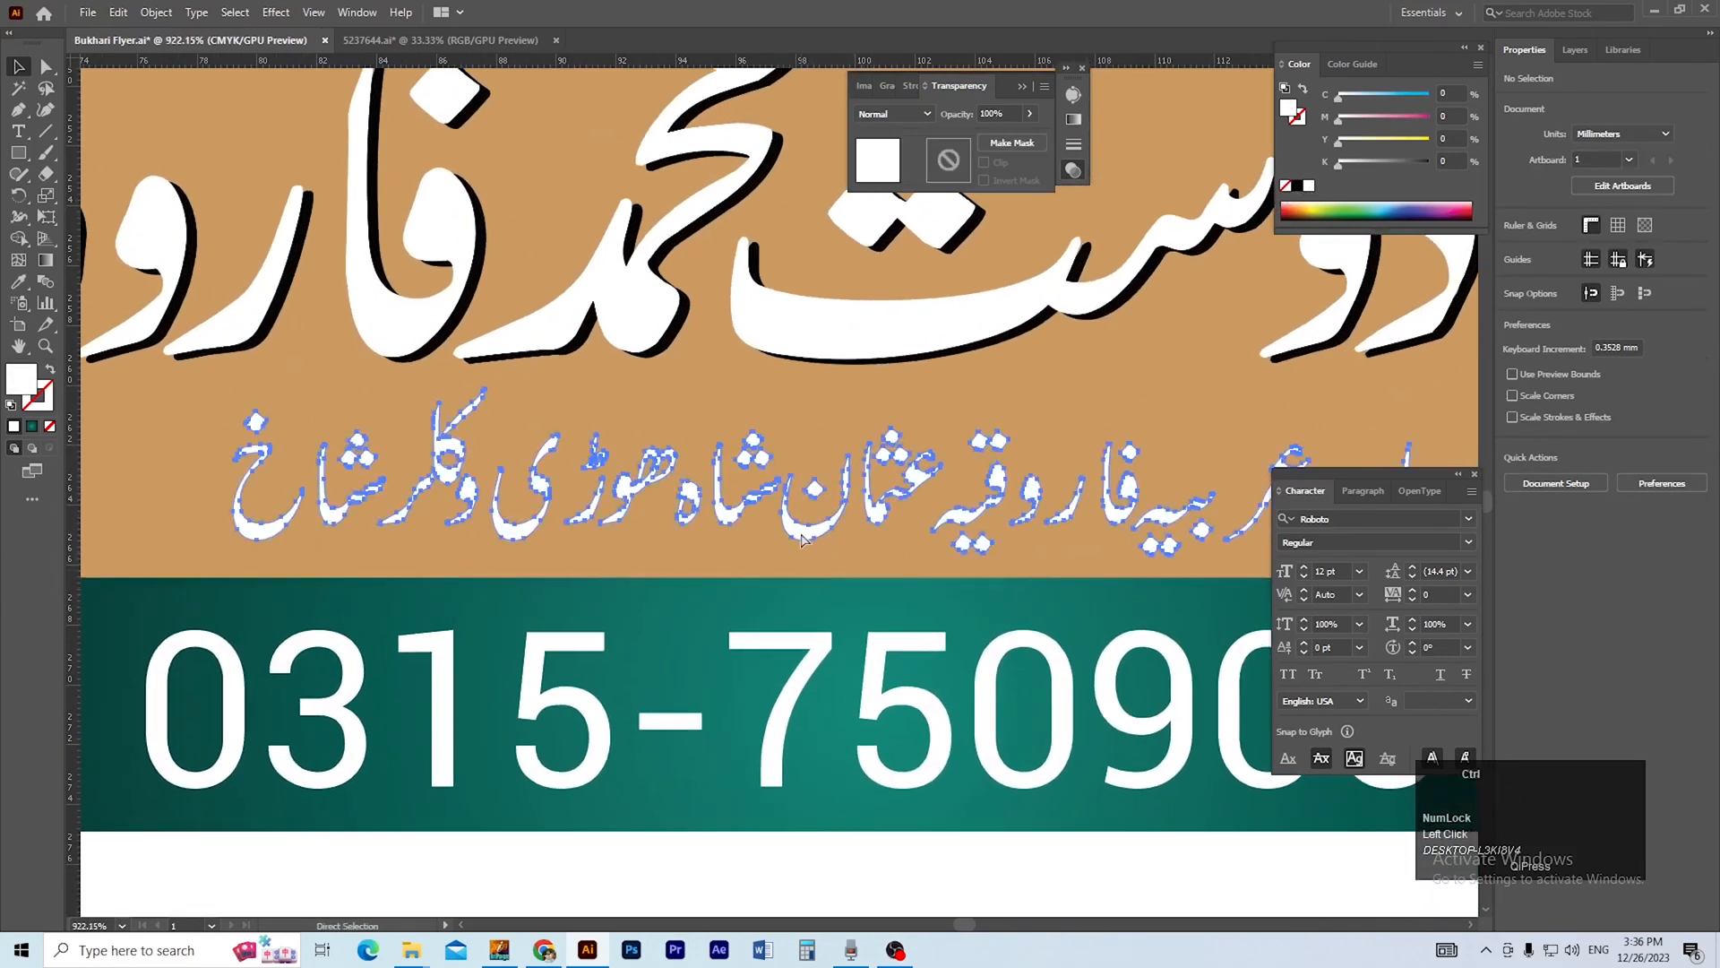
key("Right")
key("Right")
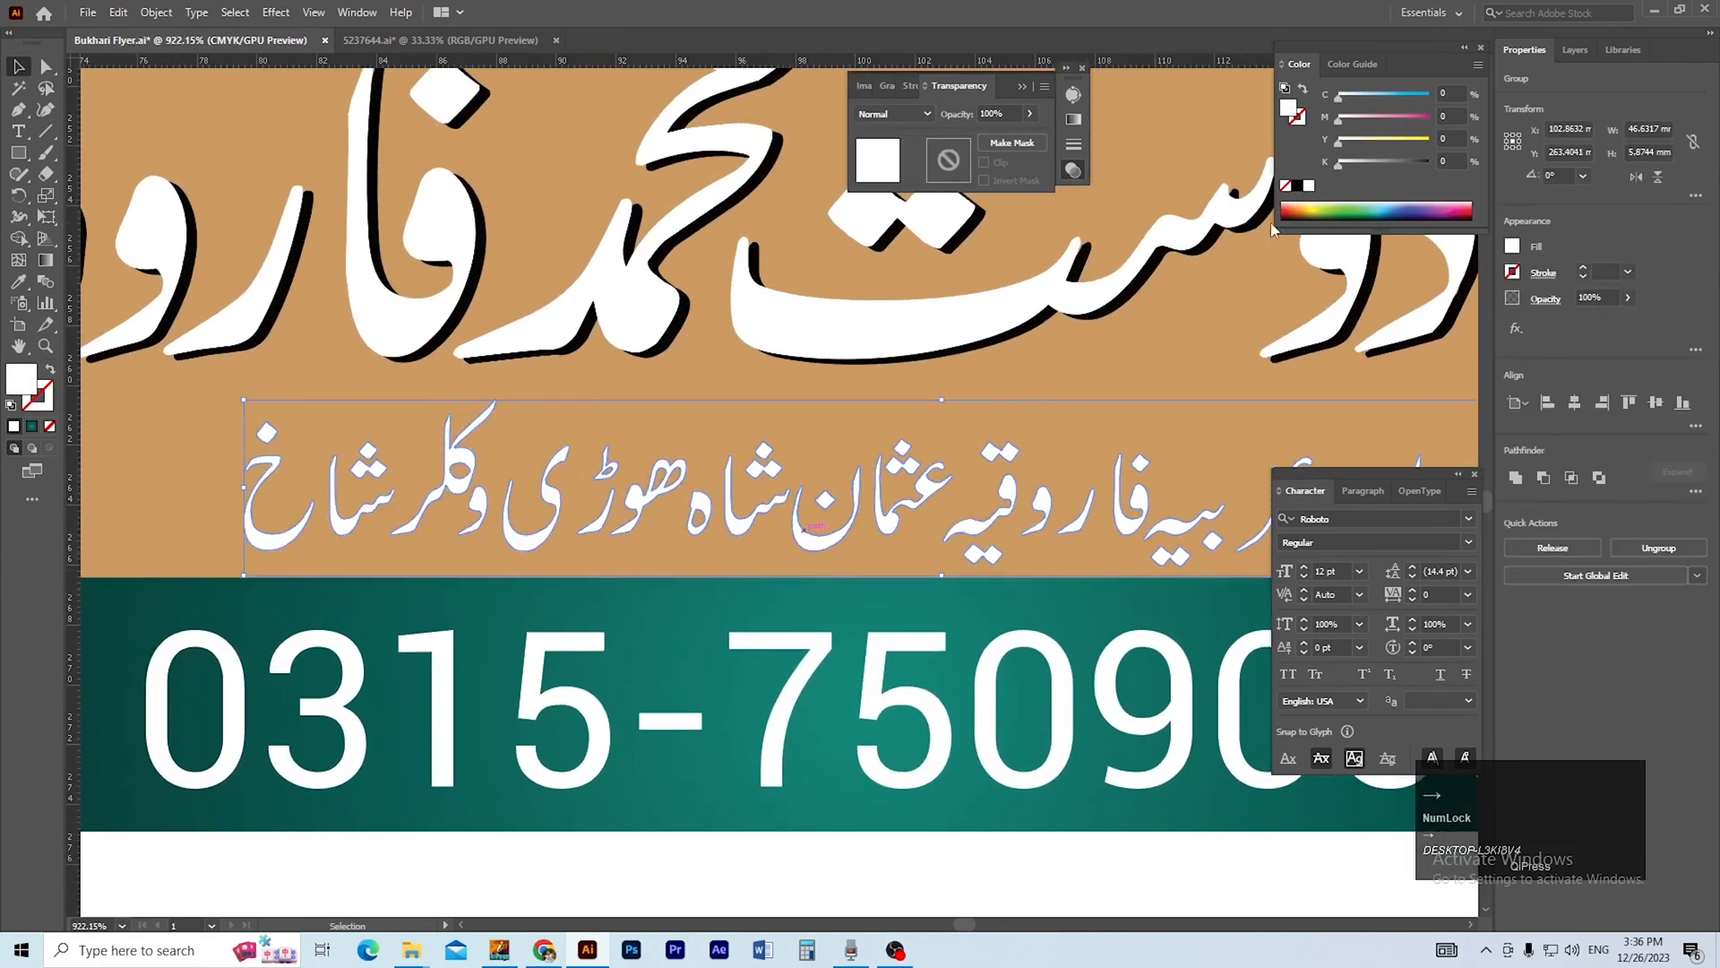
left_click(1298, 185)
key("ctrl+f")
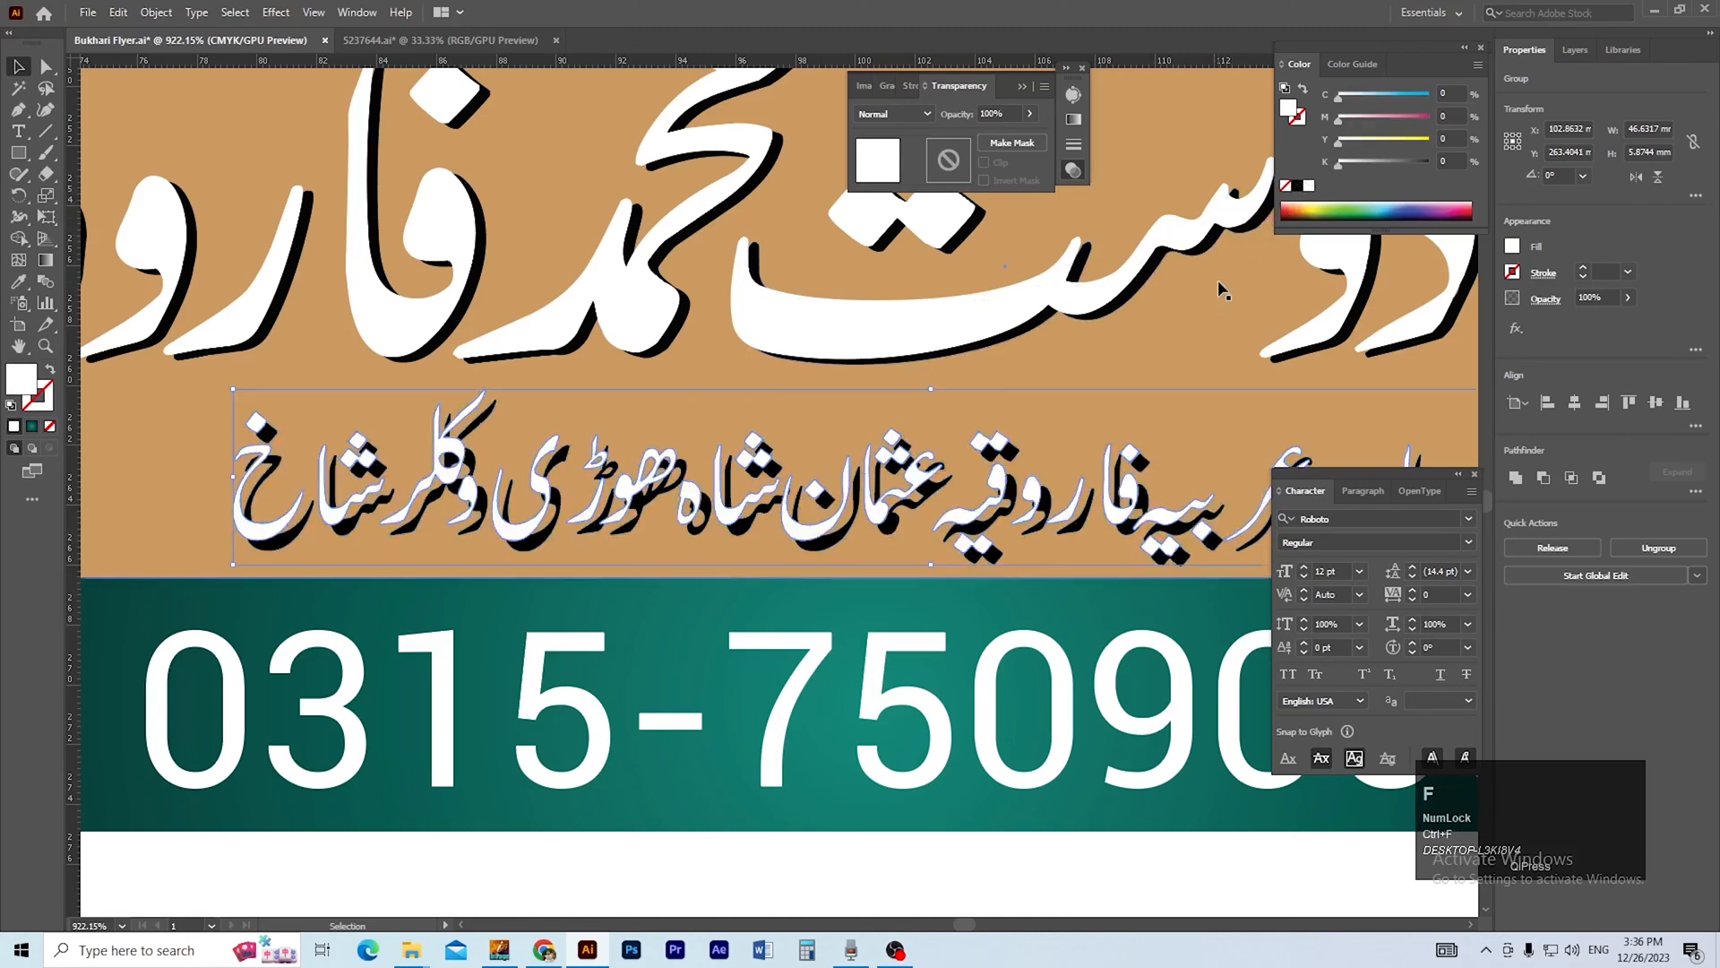
Shift the white institution line slightly toward its black copy to narrow the shadow, and save the flyer.
left_click(775, 538)
left_click_drag(870, 528, 891, 543)
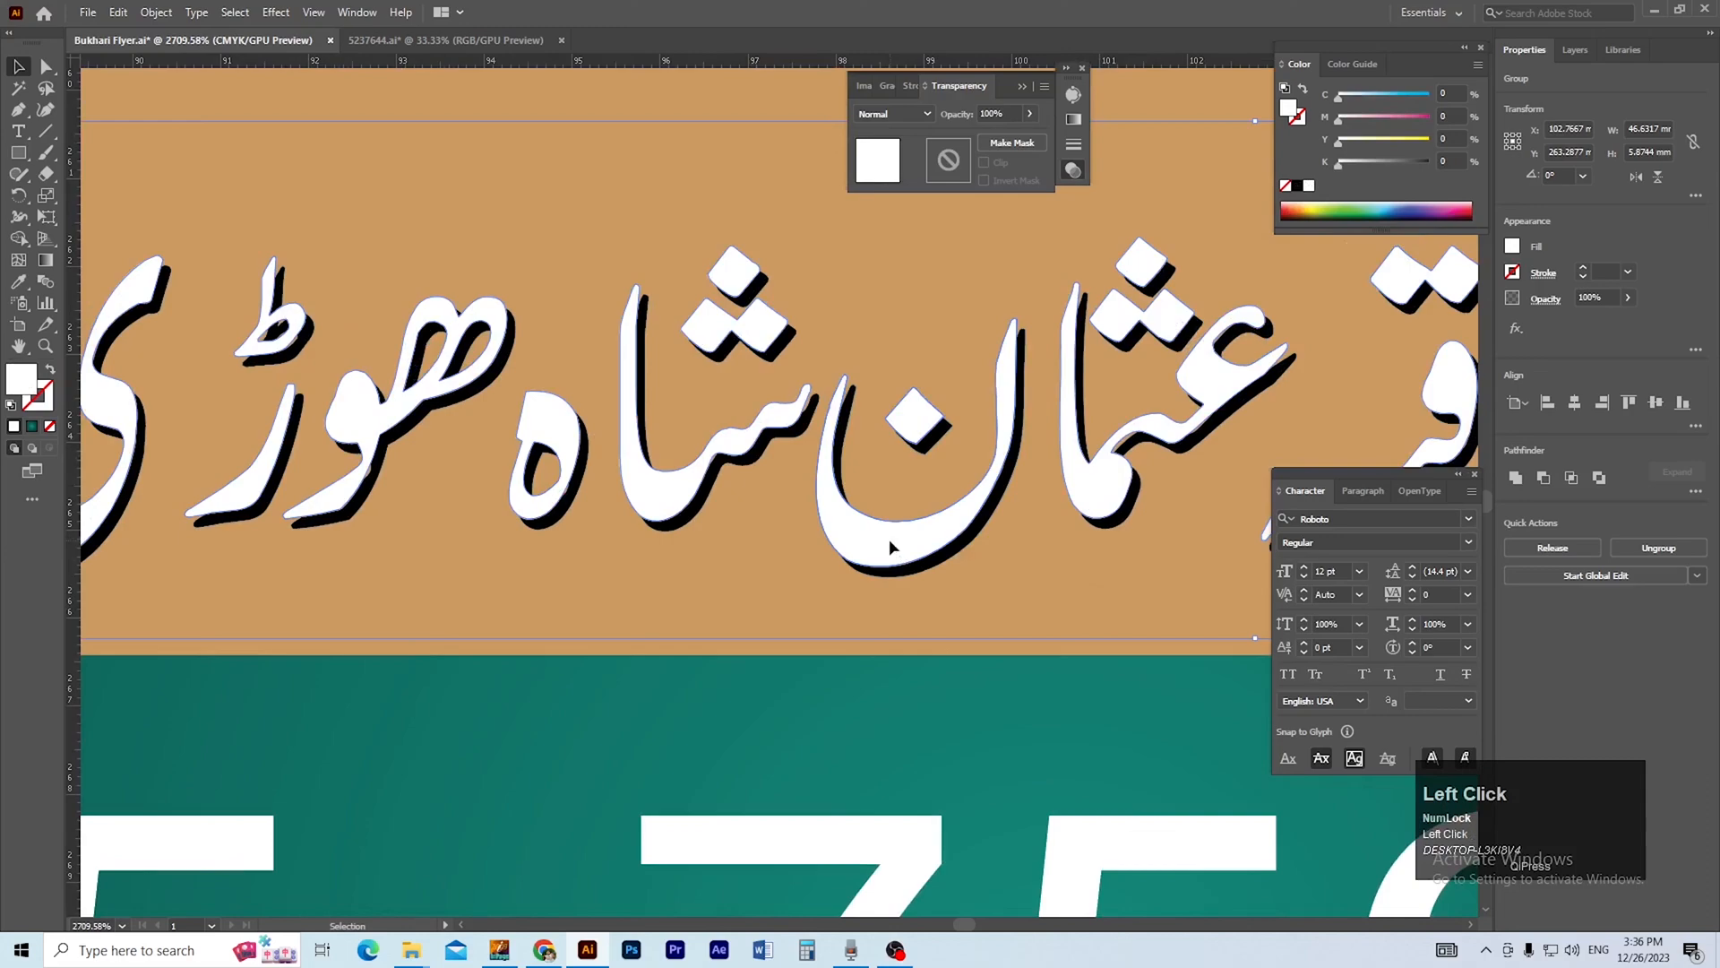
left_click(894, 541, "ctrl+alt")
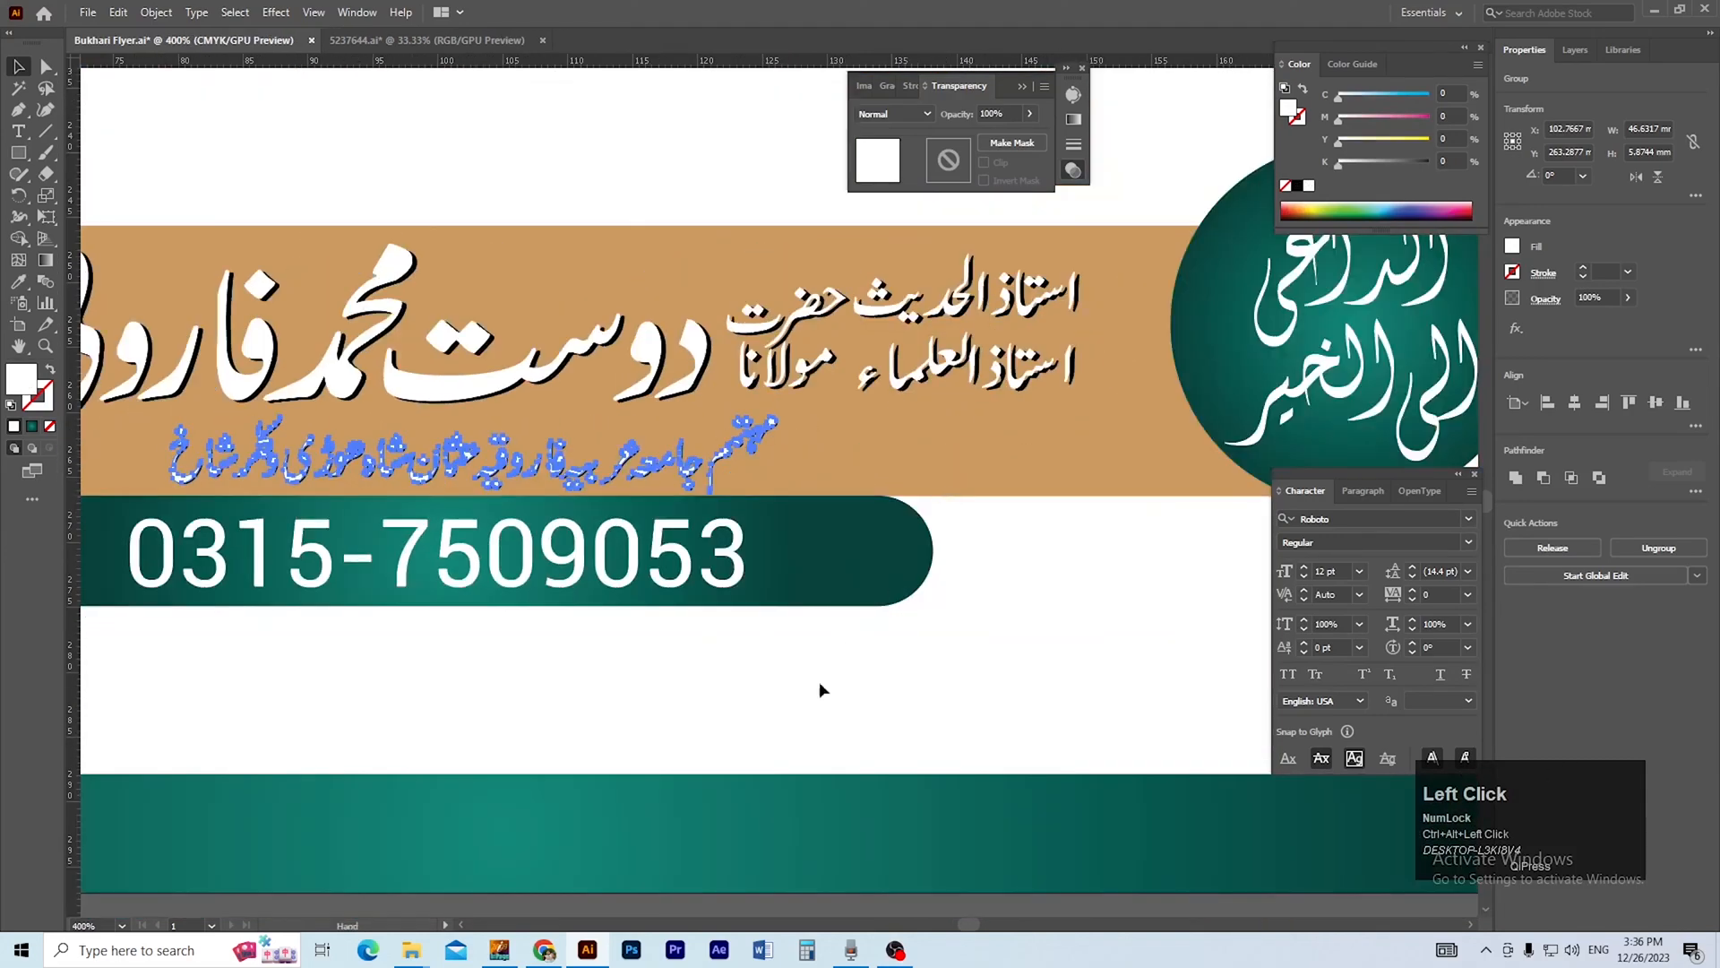
left_click(765, 664, "ctrl+alt")
left_click_drag(778, 655, 865, 661)
left_click(813, 718)
left_click(805, 496, "ctrl+alt")
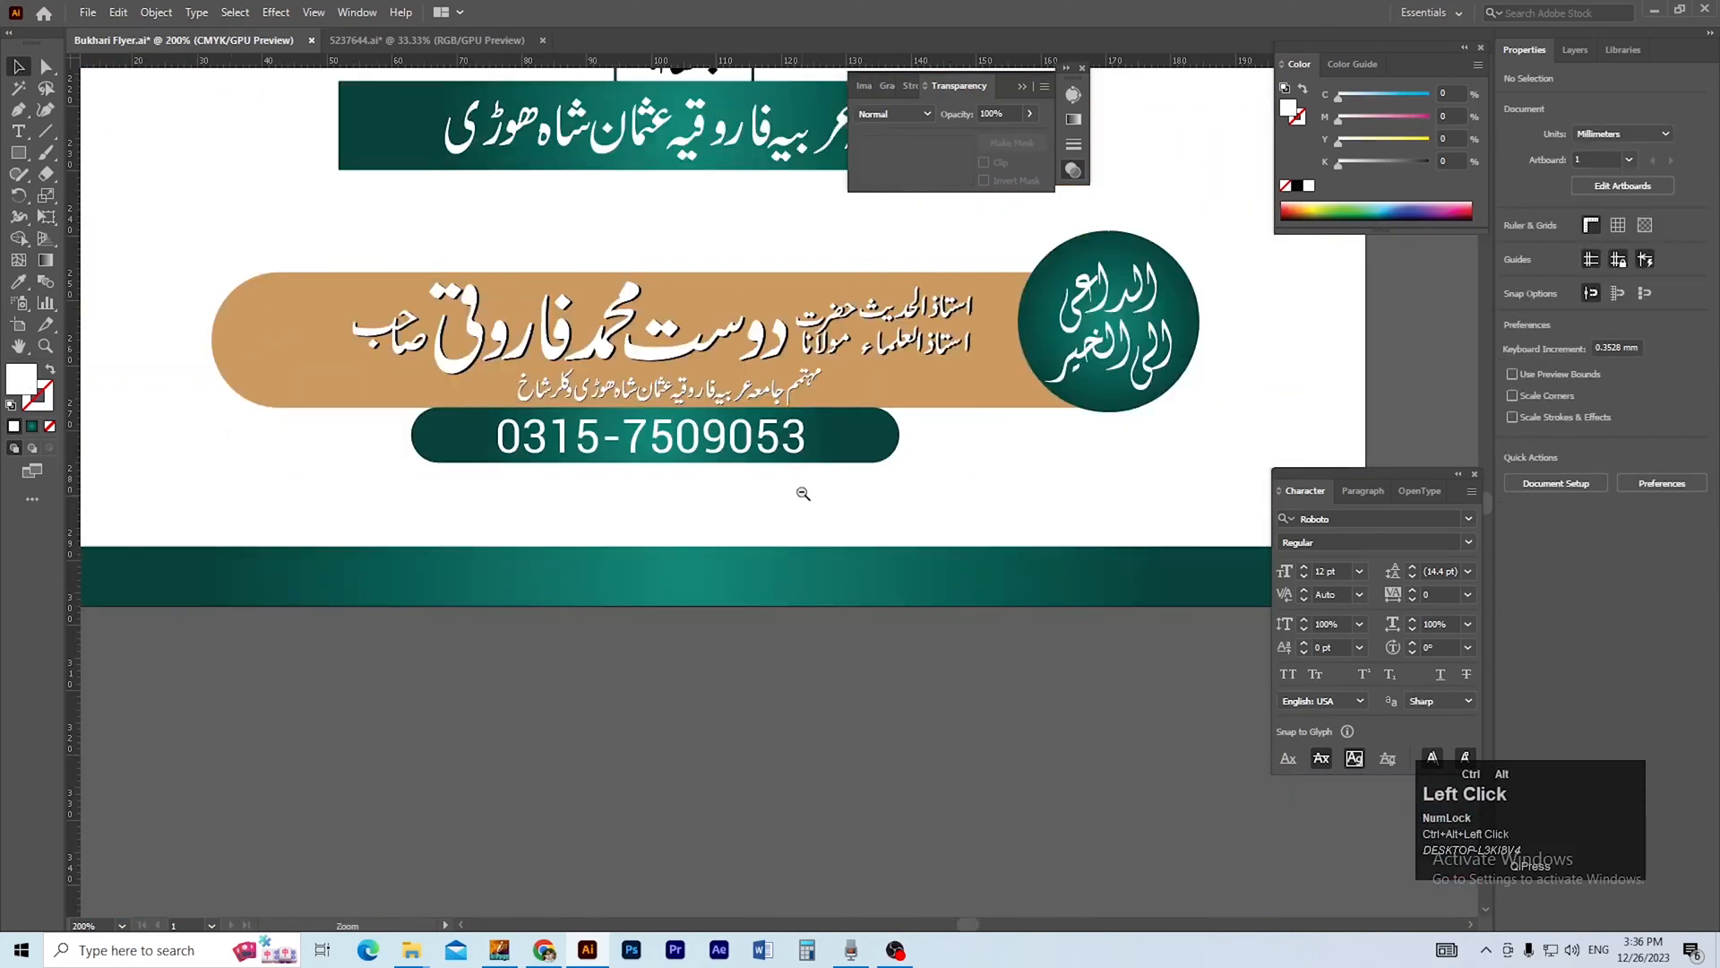
left_click(803, 494, "ctrl+alt")
left_click_drag(794, 488, 846, 784)
left_click(814, 488, "ctrl+alt")
left_click_drag(810, 474, 751, 678)
left_click_drag(743, 538, 715, 707)
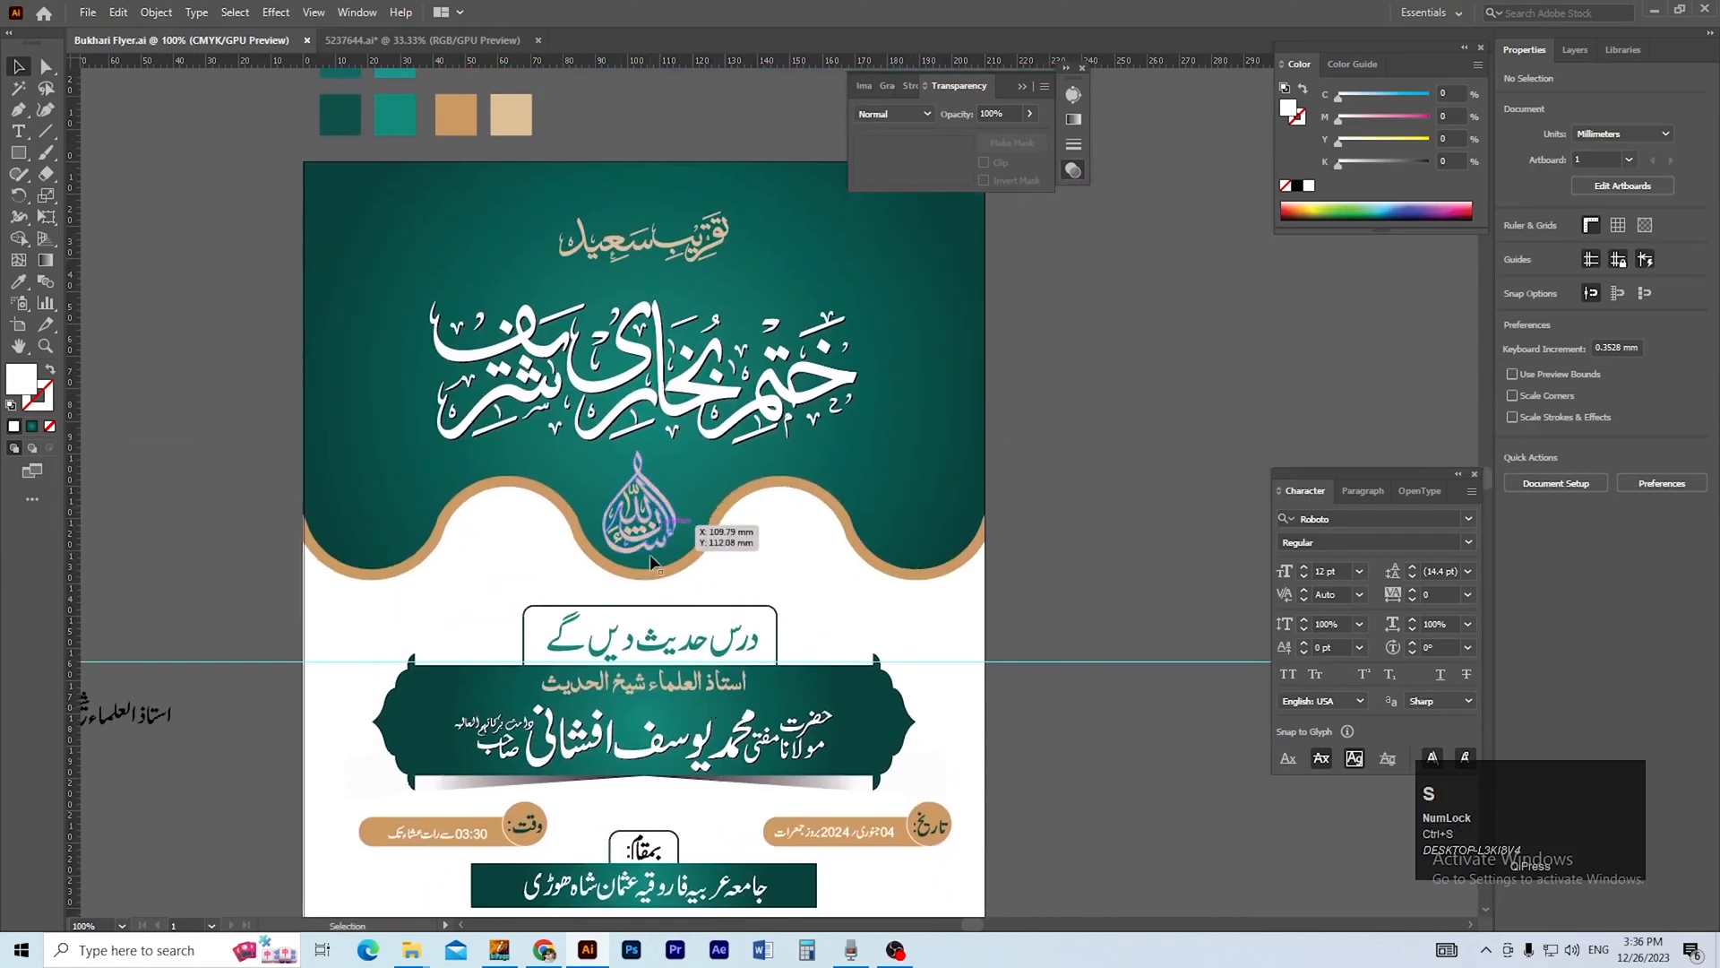
Bring the blue hanging star ornament closer to the flyer and fill it with gold sampled from the design.
left_click(584, 596, "ctrl+alt")
left_click_drag(351, 429, 430, 677)
left_click(218, 240)
left_click(177, 408)
left_click_drag(163, 409, 489, 464)
left_click_drag(479, 466, 612, 475)
key("i")
left_click(878, 373)
key("v")
Hang the gold star ornament from the header's top edge near the flyer's right side.
left_click(572, 516)
left_click_drag(588, 529, 1107, 502)
key("space")
left_click_drag(1186, 422, 1192, 389)
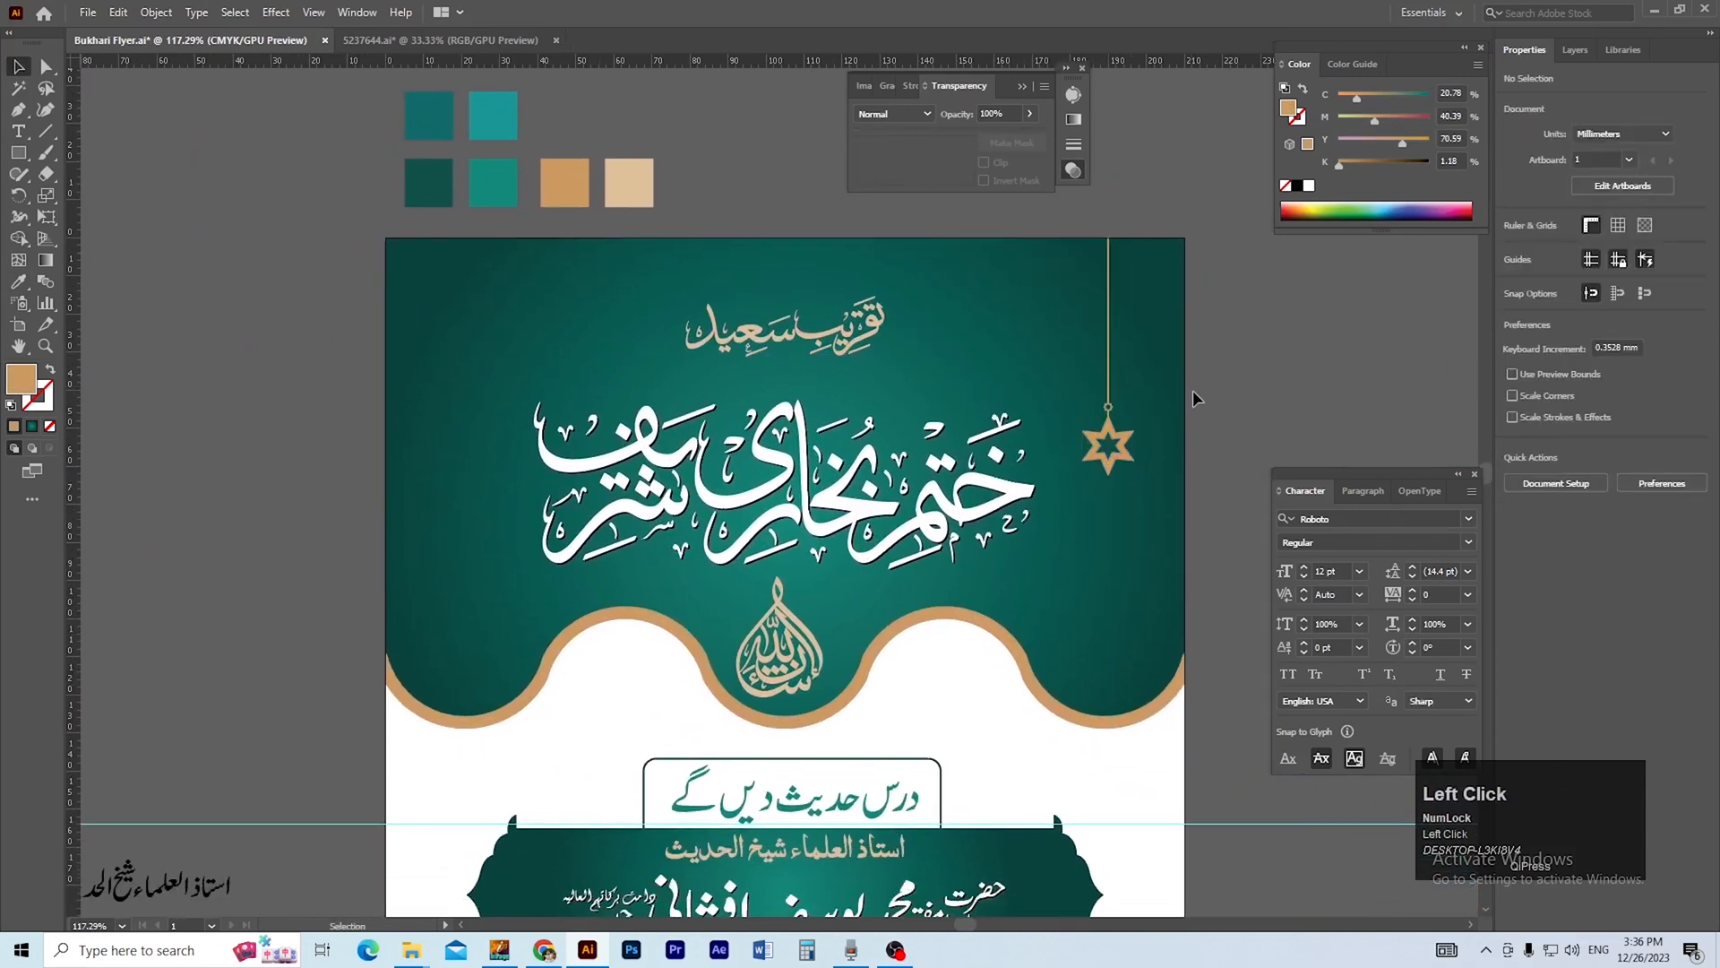
Duplicate the hanging star straight across to the header's left side and centre the grouped pair horizontally on the artboard.
left_click_drag(1120, 437, 437, 451)
key("space")
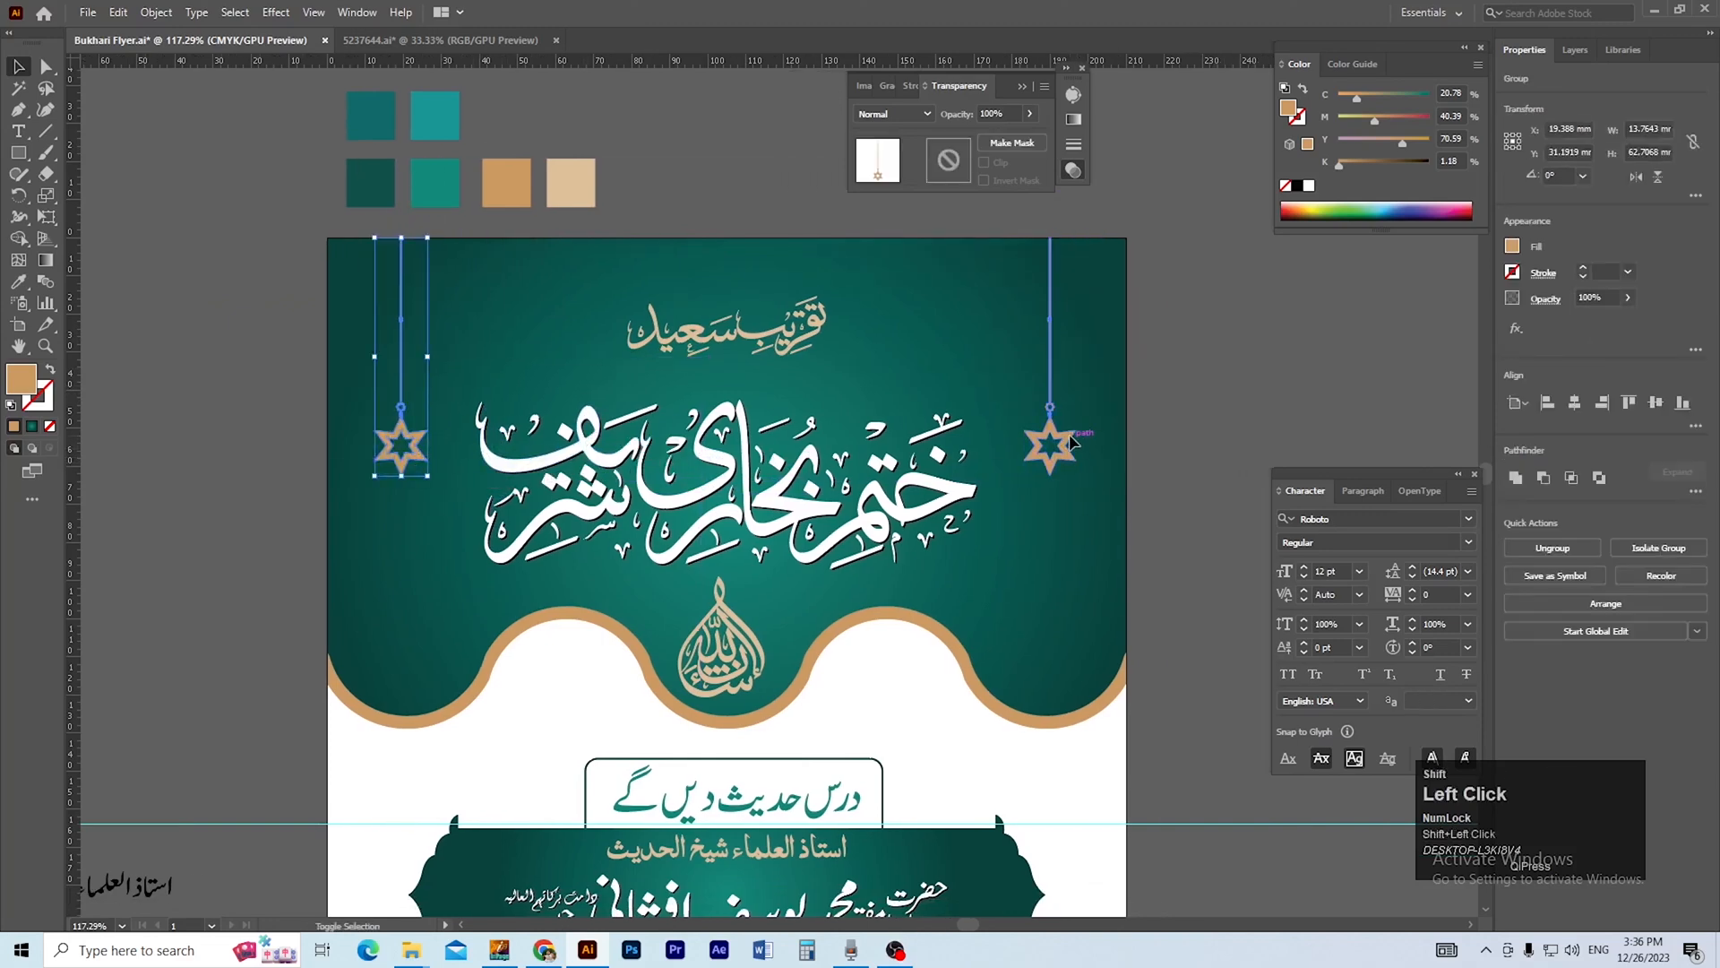
left_click(1071, 441, "shift")
key("ctrl+g")
left_click(1577, 409)
left_click(1320, 373)
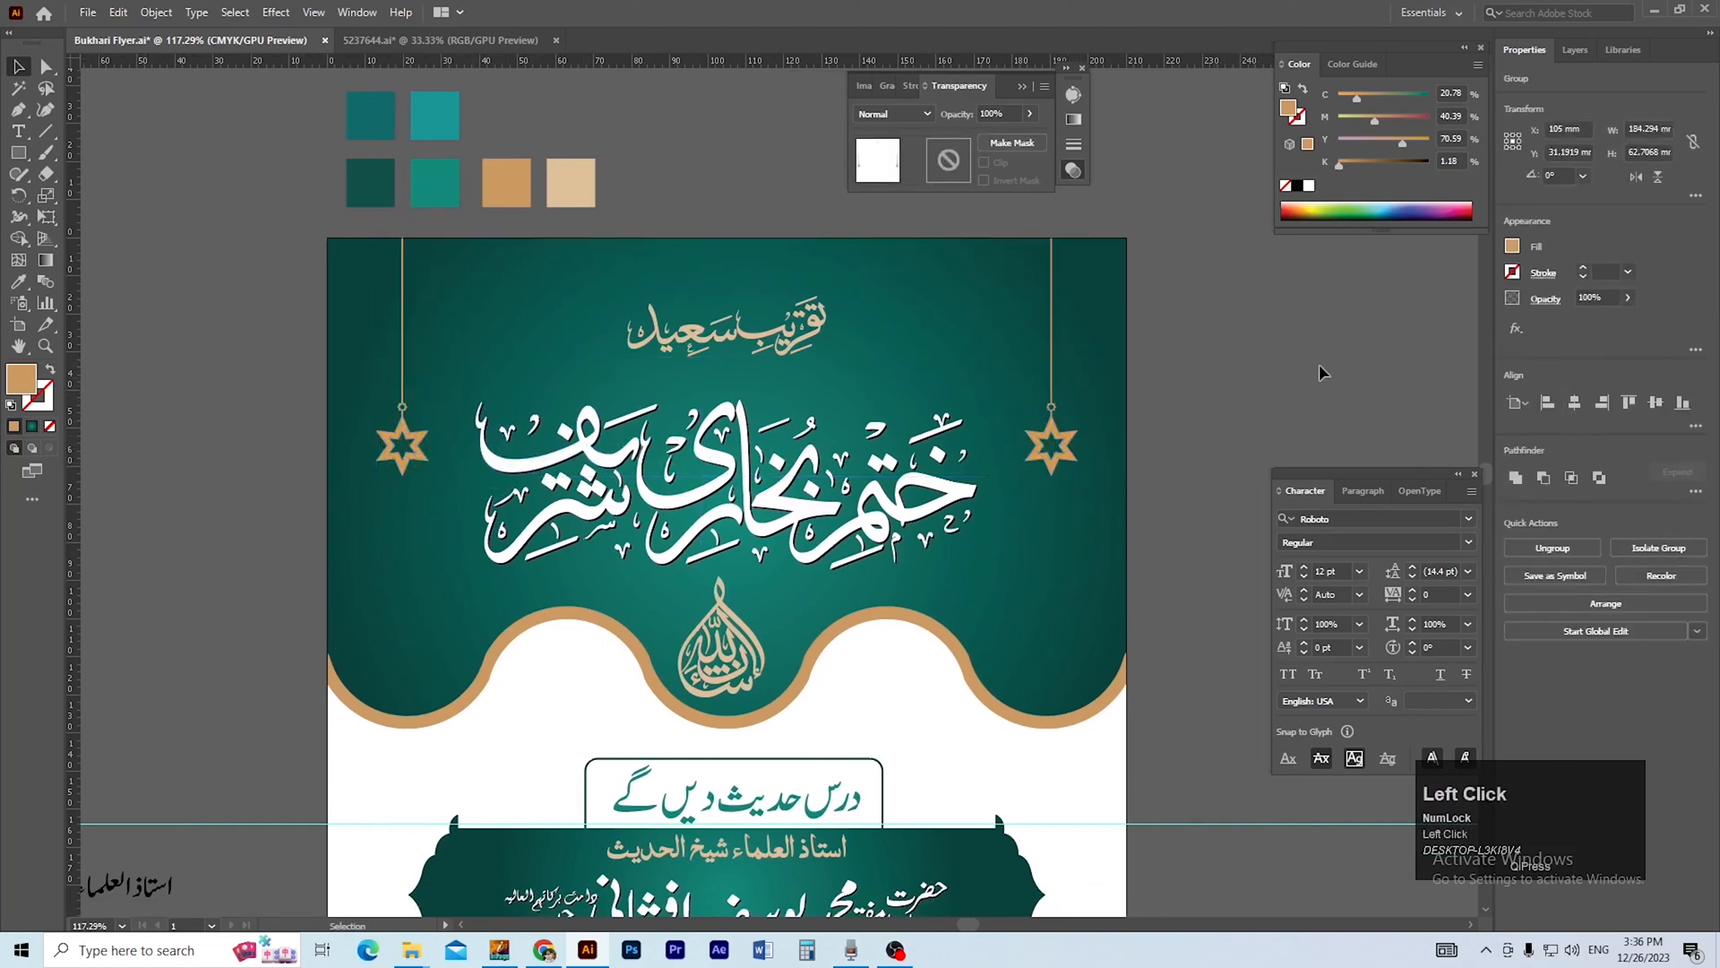
Move the grouped pair of blue hanging lanterns closer to the flyer's left side.
scroll(538, 488, "down", 2)
key("space")
left_click_drag(660, 512, 973, 537)
left_click_drag(783, 518, 699, 518)
left_click_drag(364, 201, 580, 407)
key("space")
left_click_drag(579, 495, 512, 479)
key("space")
mouse_move(353, 492)
left_mouse_down()
mouse_move(480, 388)
mouse_move(355, 483)
left_mouse_up()
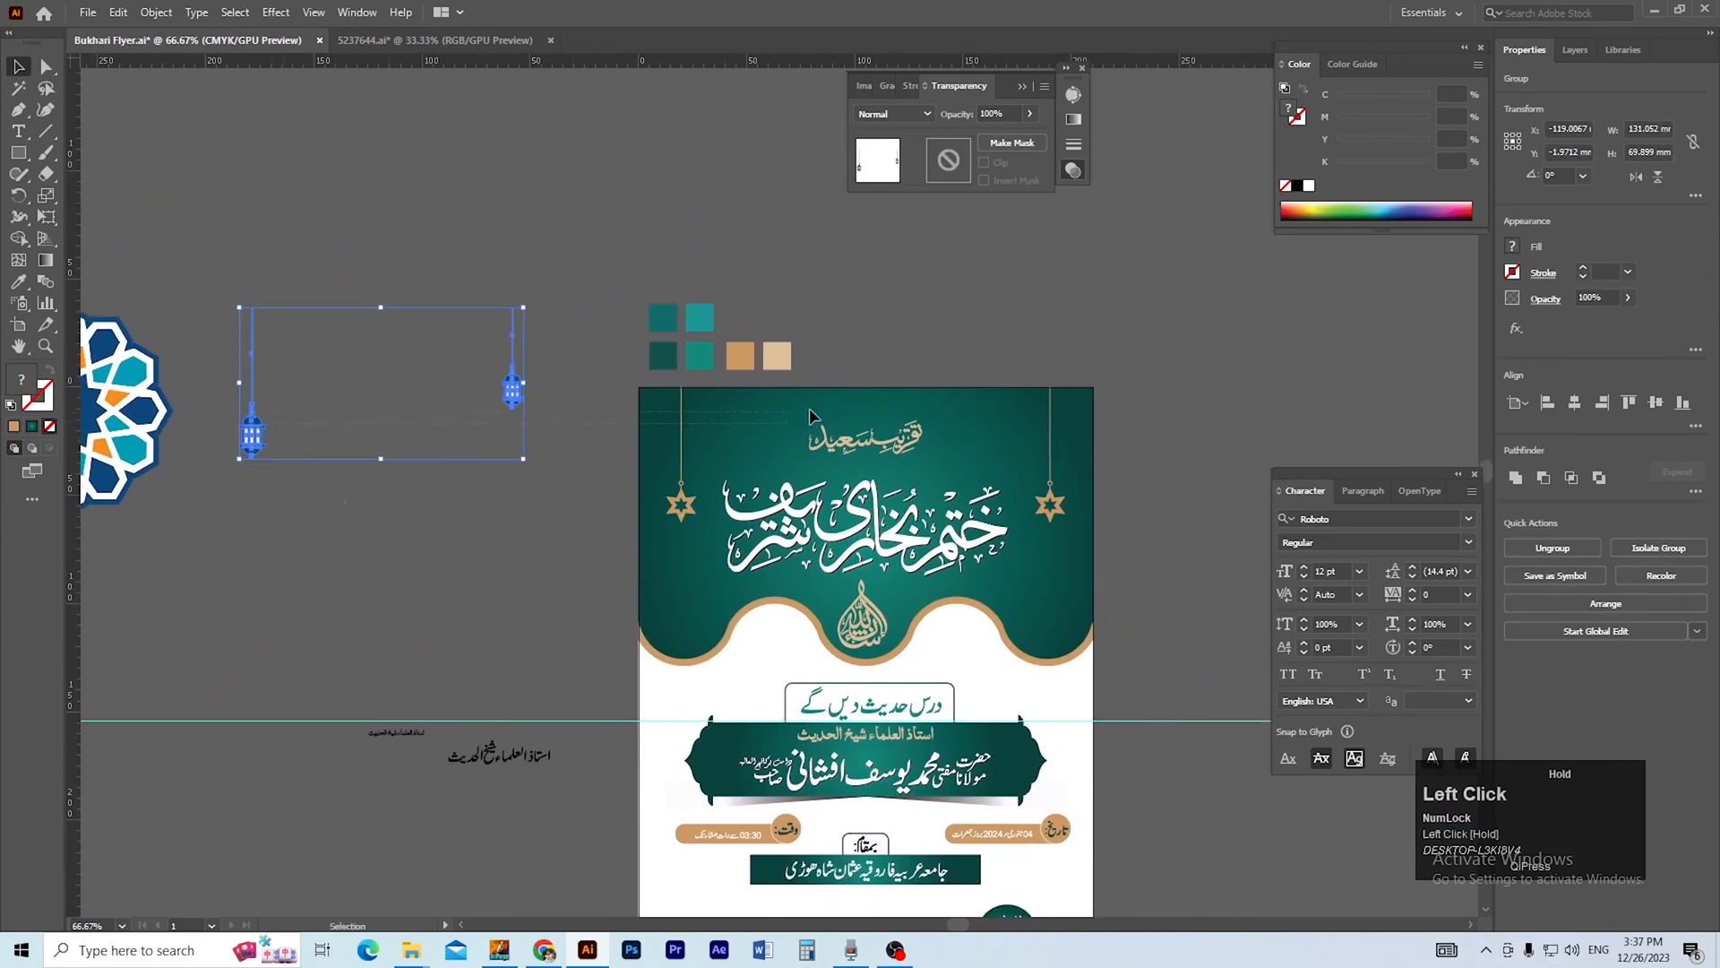
left_click(545, 457)
Ungroup the pair of hanging lanterns and select the smaller one.
key("ctrl+space")
left_click(626, 470, "ctrl")
left_click_drag(565, 335, 319, 476)
key("ctrl+space")
left_click(656, 496, "ctrl")
left_click(656, 497, "ctrl")
key("space")
key("ctrl+shift+g")
left_click(668, 487)
left_click(623, 477)
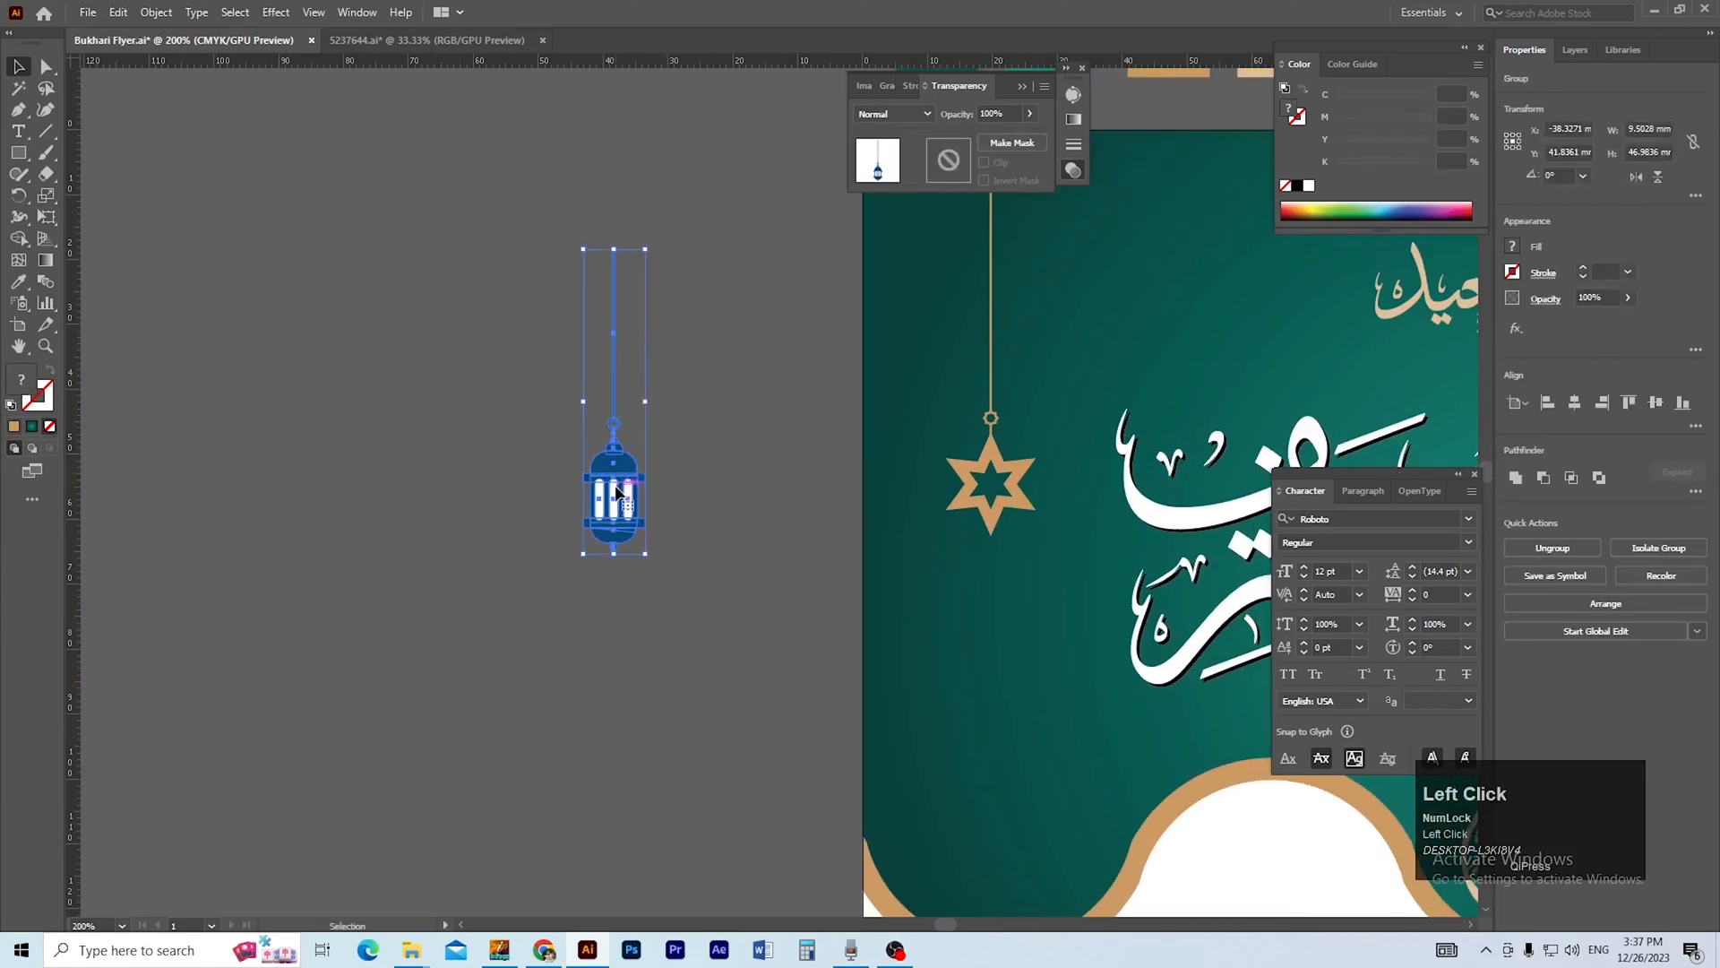
Select all dark blue fills with the Magic Wand and recolor them with gold sampled from the hanging star.
key("y")
left_click(624, 467)
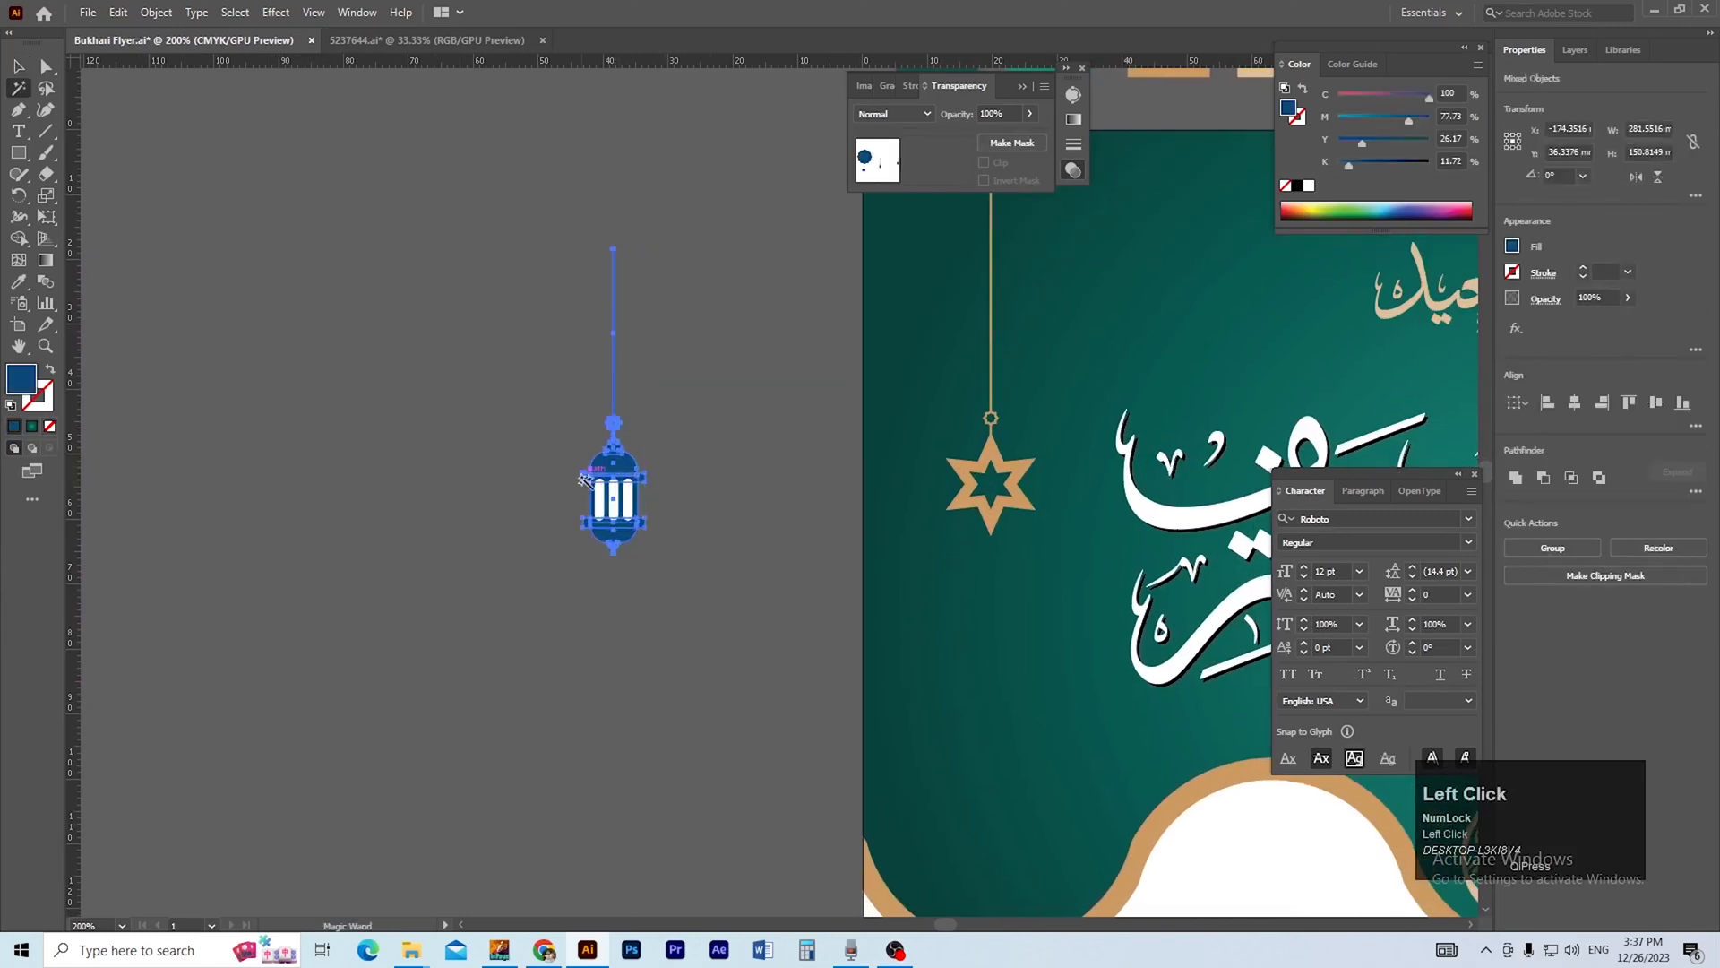
left_click(974, 473)
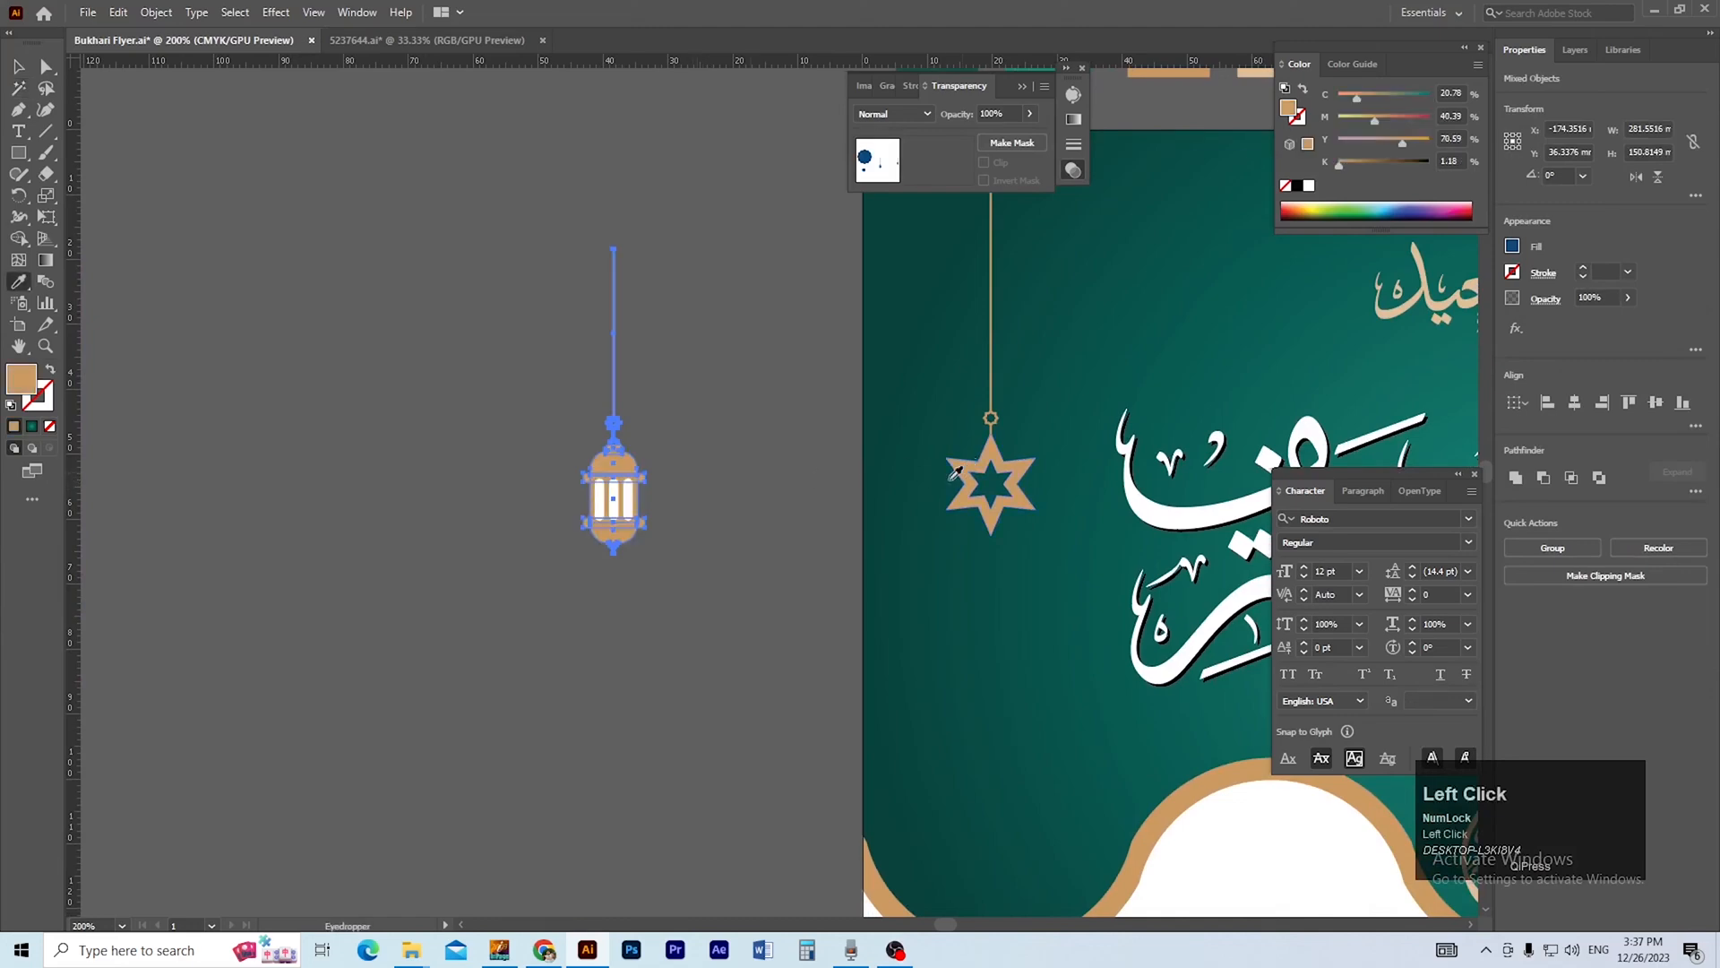
left_click(749, 561, "ctrl+alt")
left_click(761, 540, "ctrl+alt")
left_click_drag(760, 540, 604, 620)
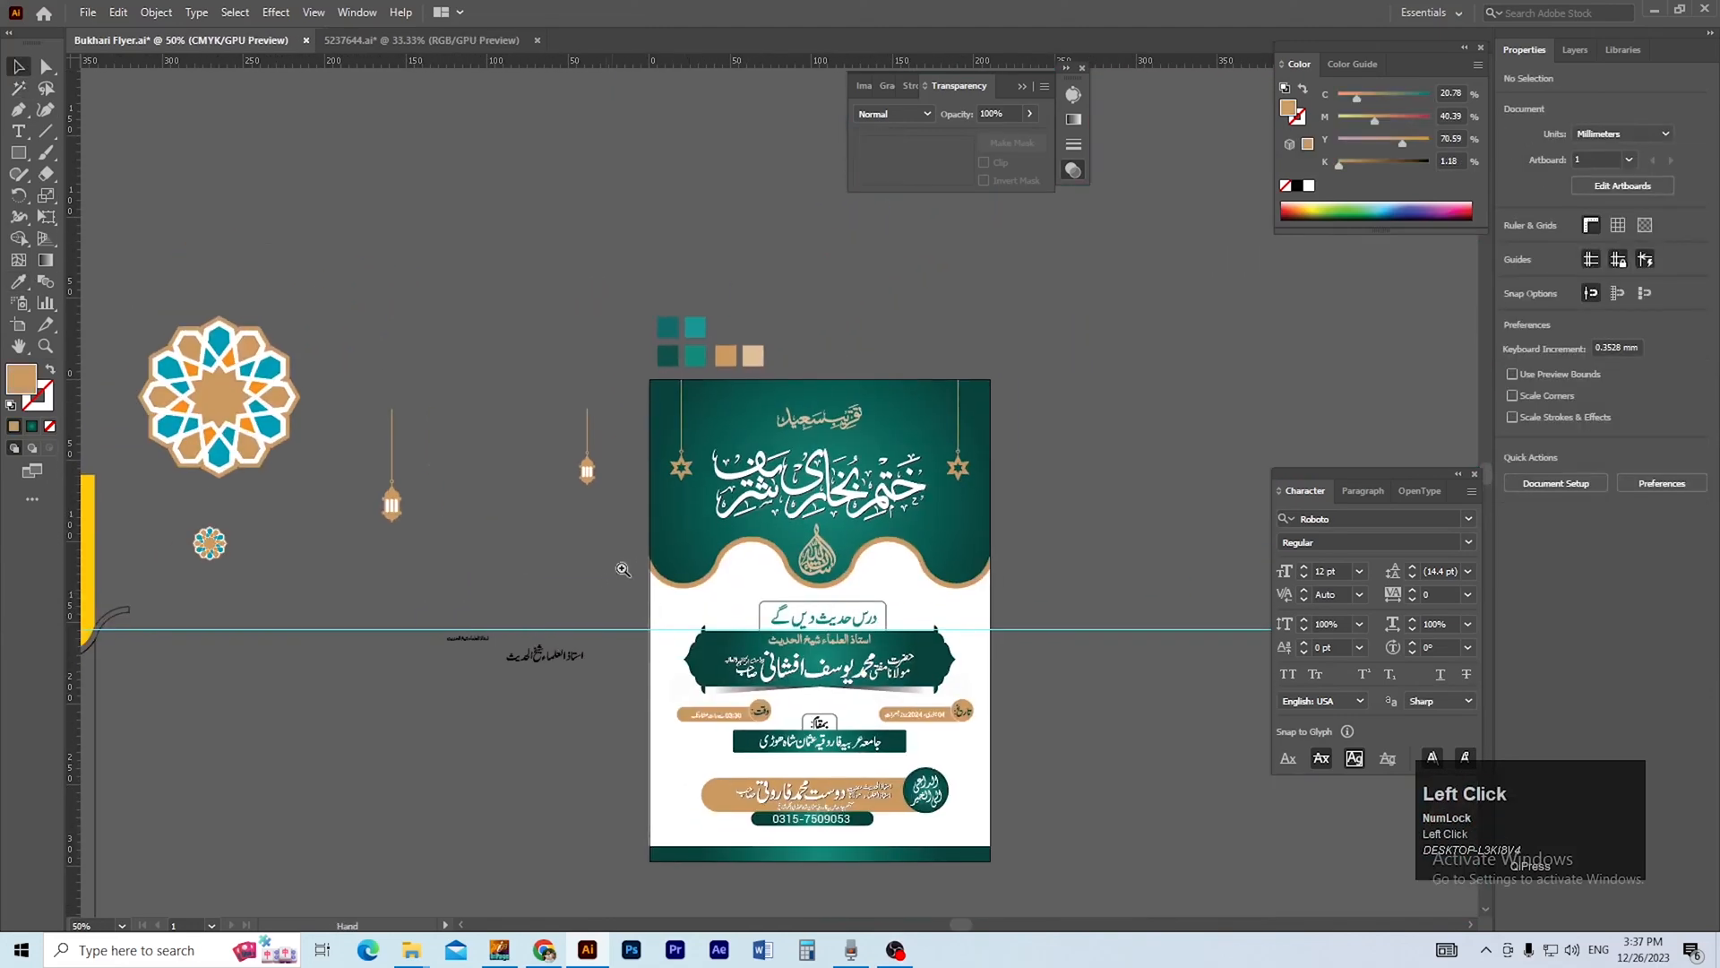
Hang the smaller gold lantern from the header's top edge, just inside the right star.
left_click(649, 506, "ctrl")
left_click_drag(614, 514, 451, 560)
left_click(529, 481)
left_click_drag(530, 481, 1001, 437)
left_click(1095, 546)
left_click_drag(851, 577, 785, 594)
left_click_drag(188, 541, 364, 449)
left_click_drag(871, 464, 932, 468)
left_click_drag(862, 625, 939, 610)
Duplicate the gold lantern straight across to the header's left side, just inside the left star.
left_click_drag(1048, 437, 489, 432)
key("shift+alt")
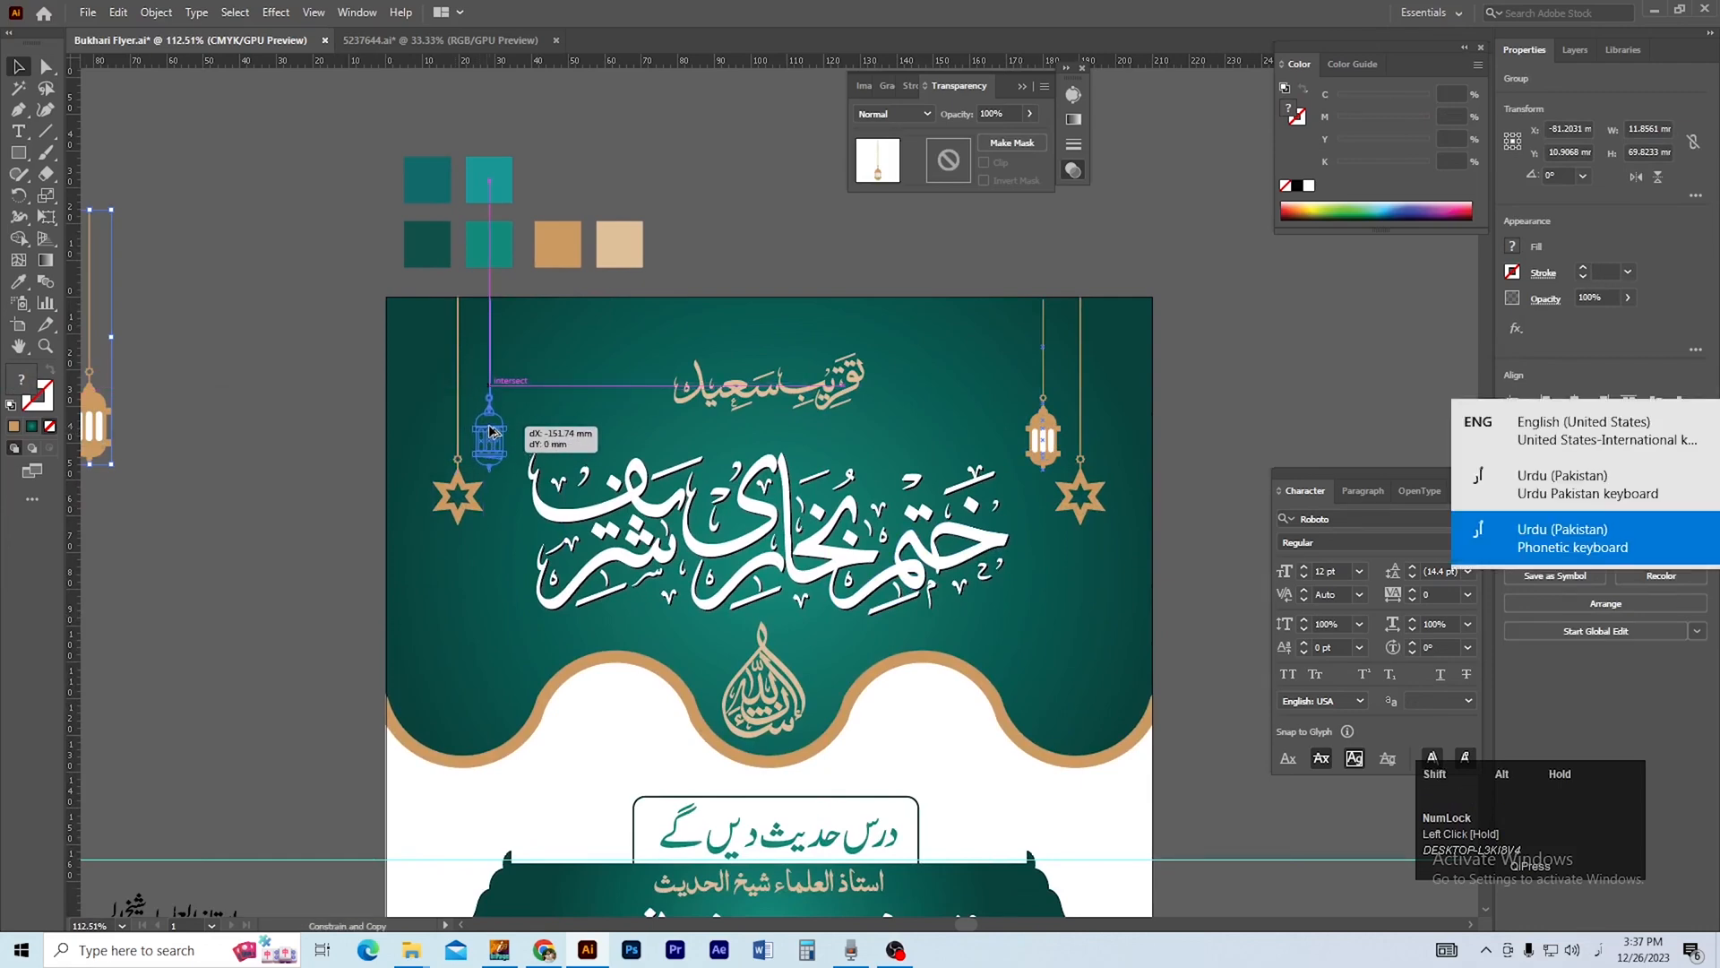
left_click_drag(490, 427, 490, 430)
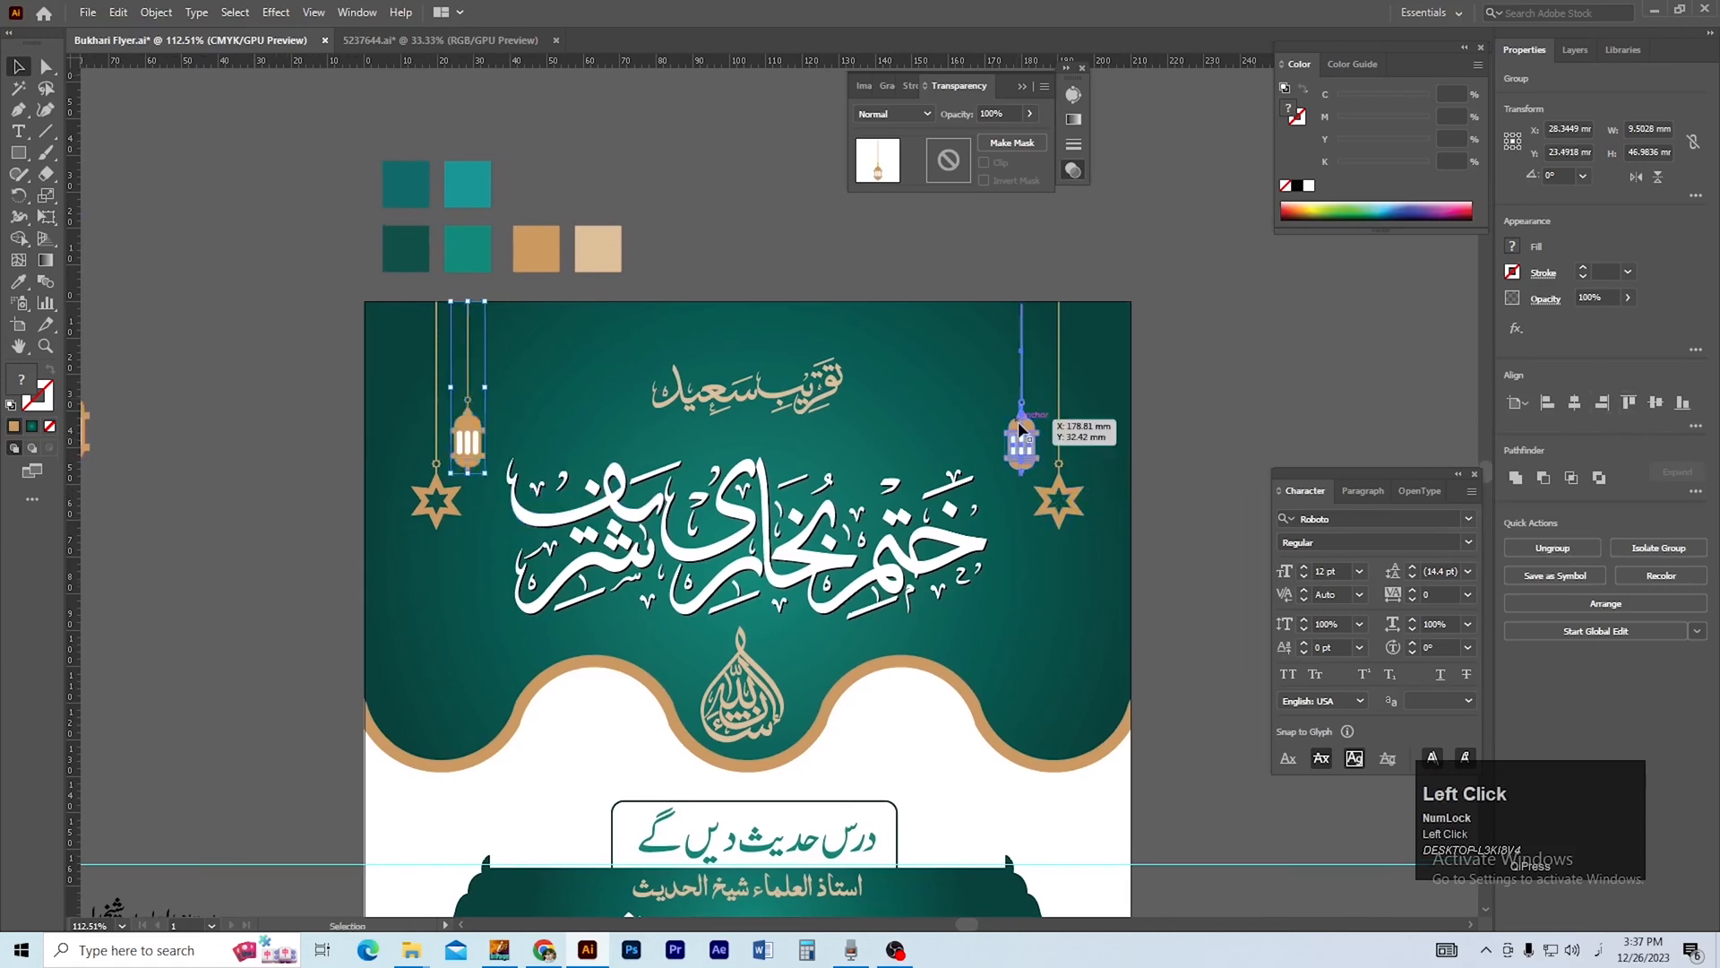
left_click(1266, 382)
left_click_drag(1252, 437, 1252, 447)
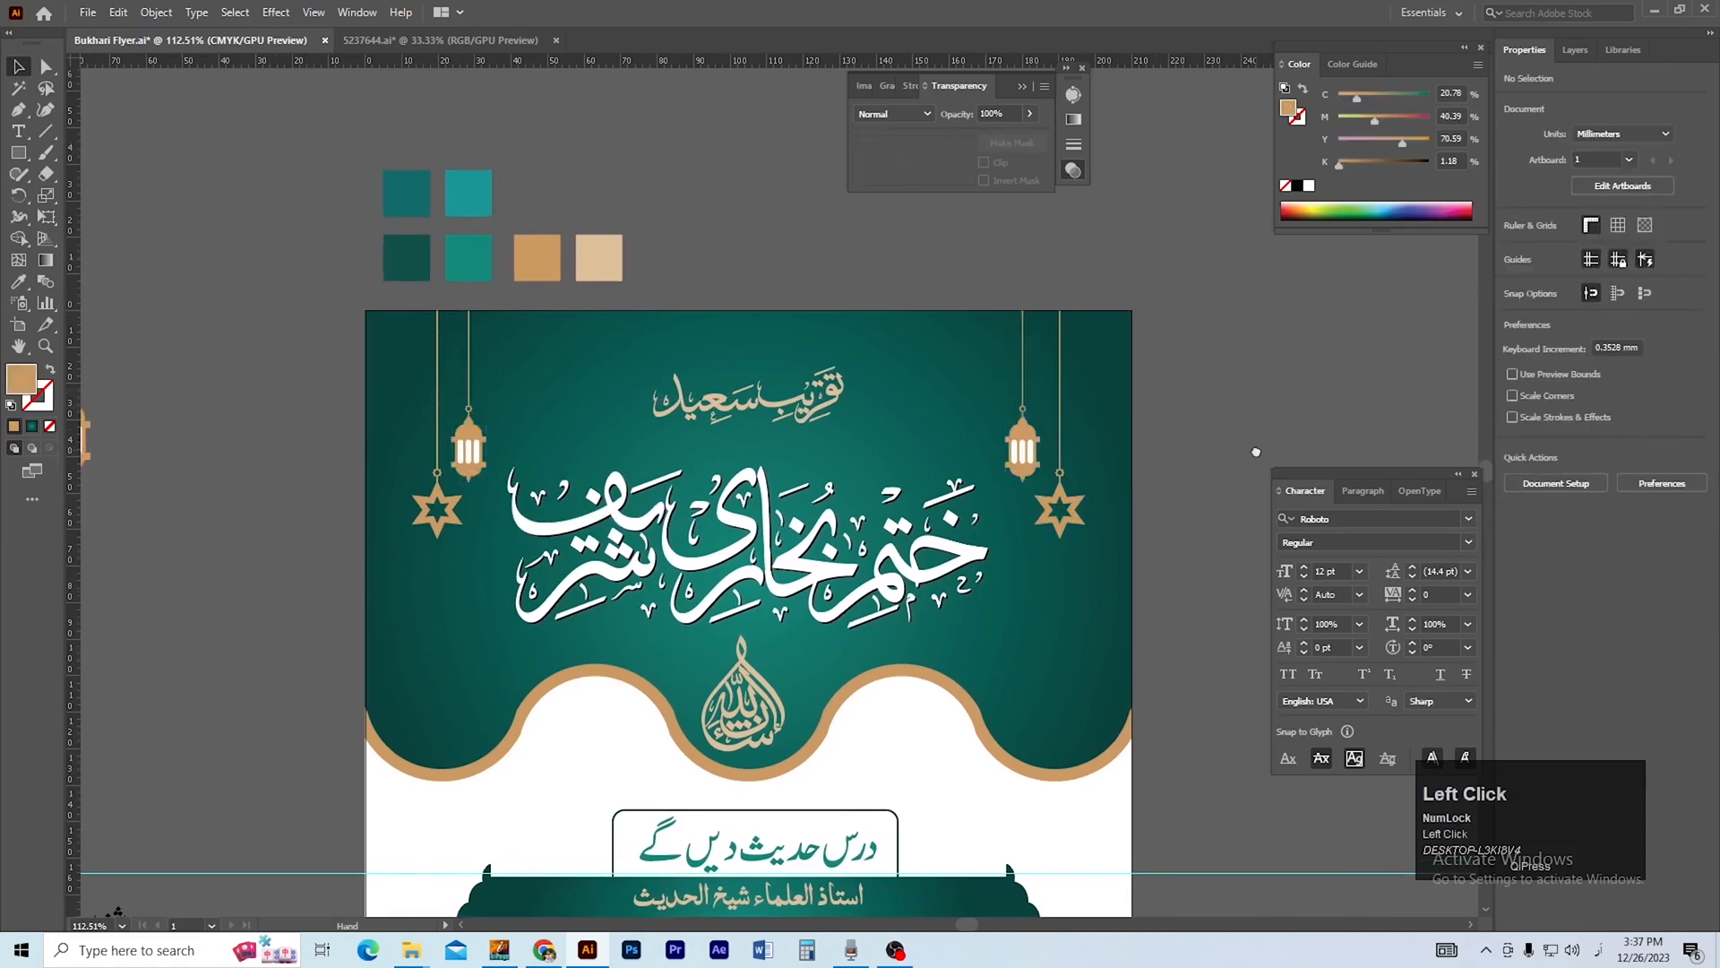
Group the two hanging gold lanterns and centre the pair horizontally on the artboard.
left_click(1022, 450)
left_click(446, 448, "shift")
key("ctrl+g")
left_click(1254, 448)
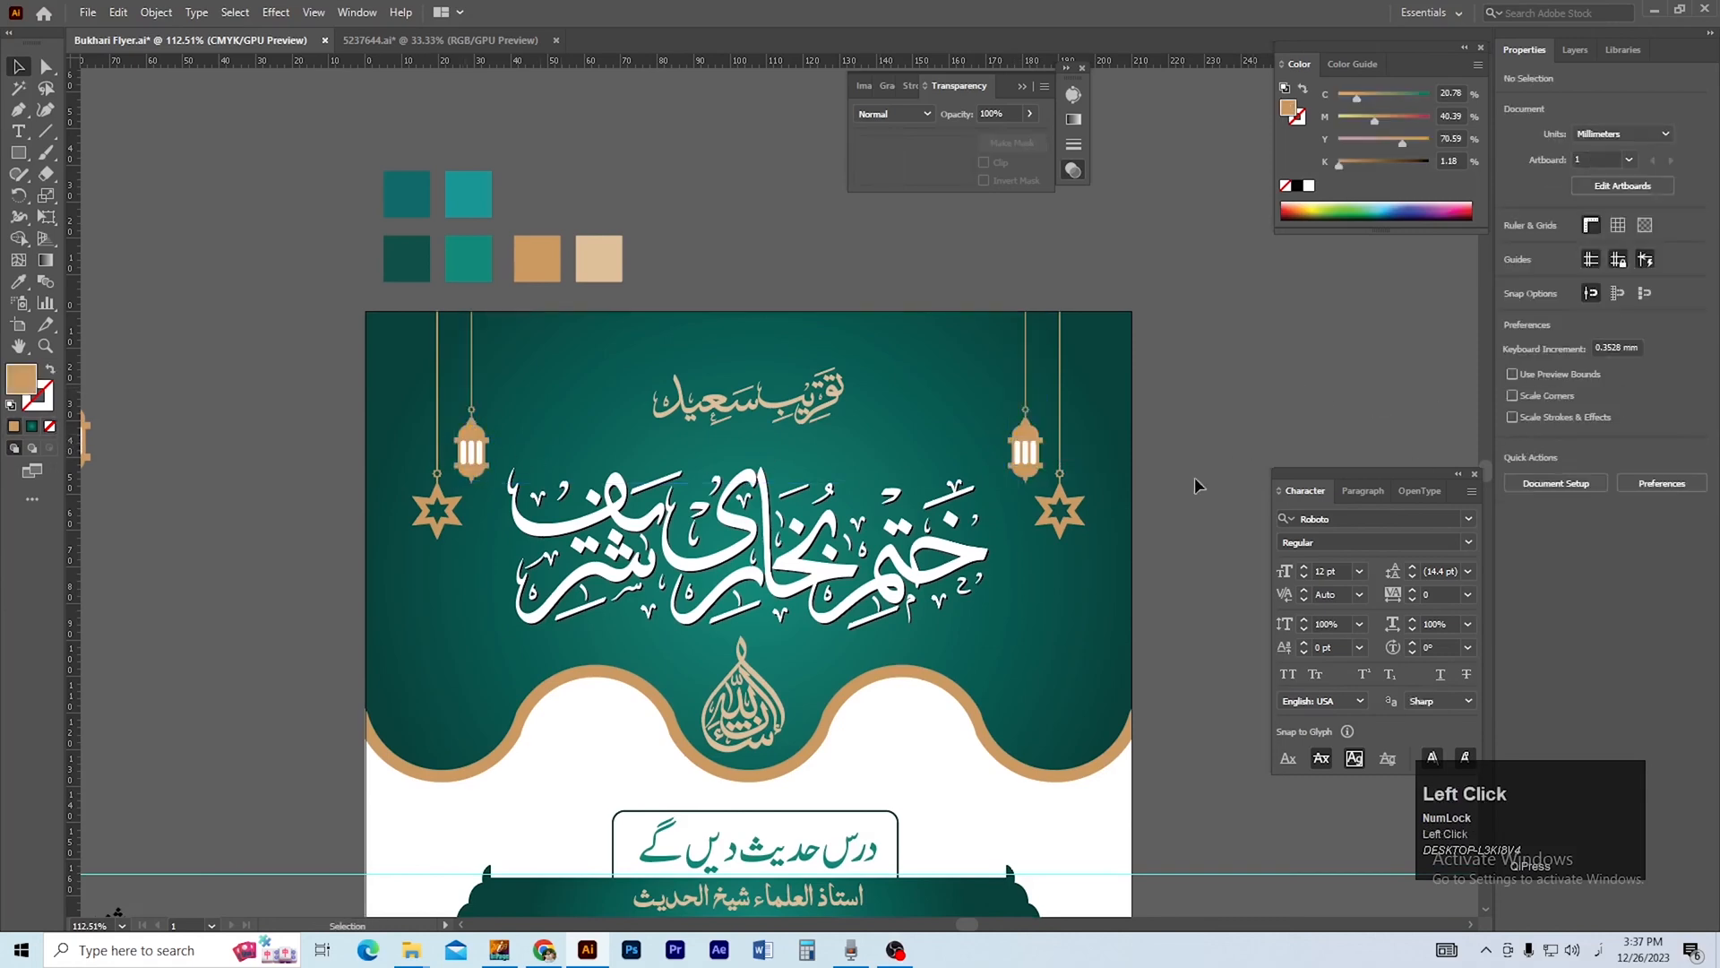
Centre the pair of hanging stars horizontally on the artboard and save the flyer.
left_click(1080, 511)
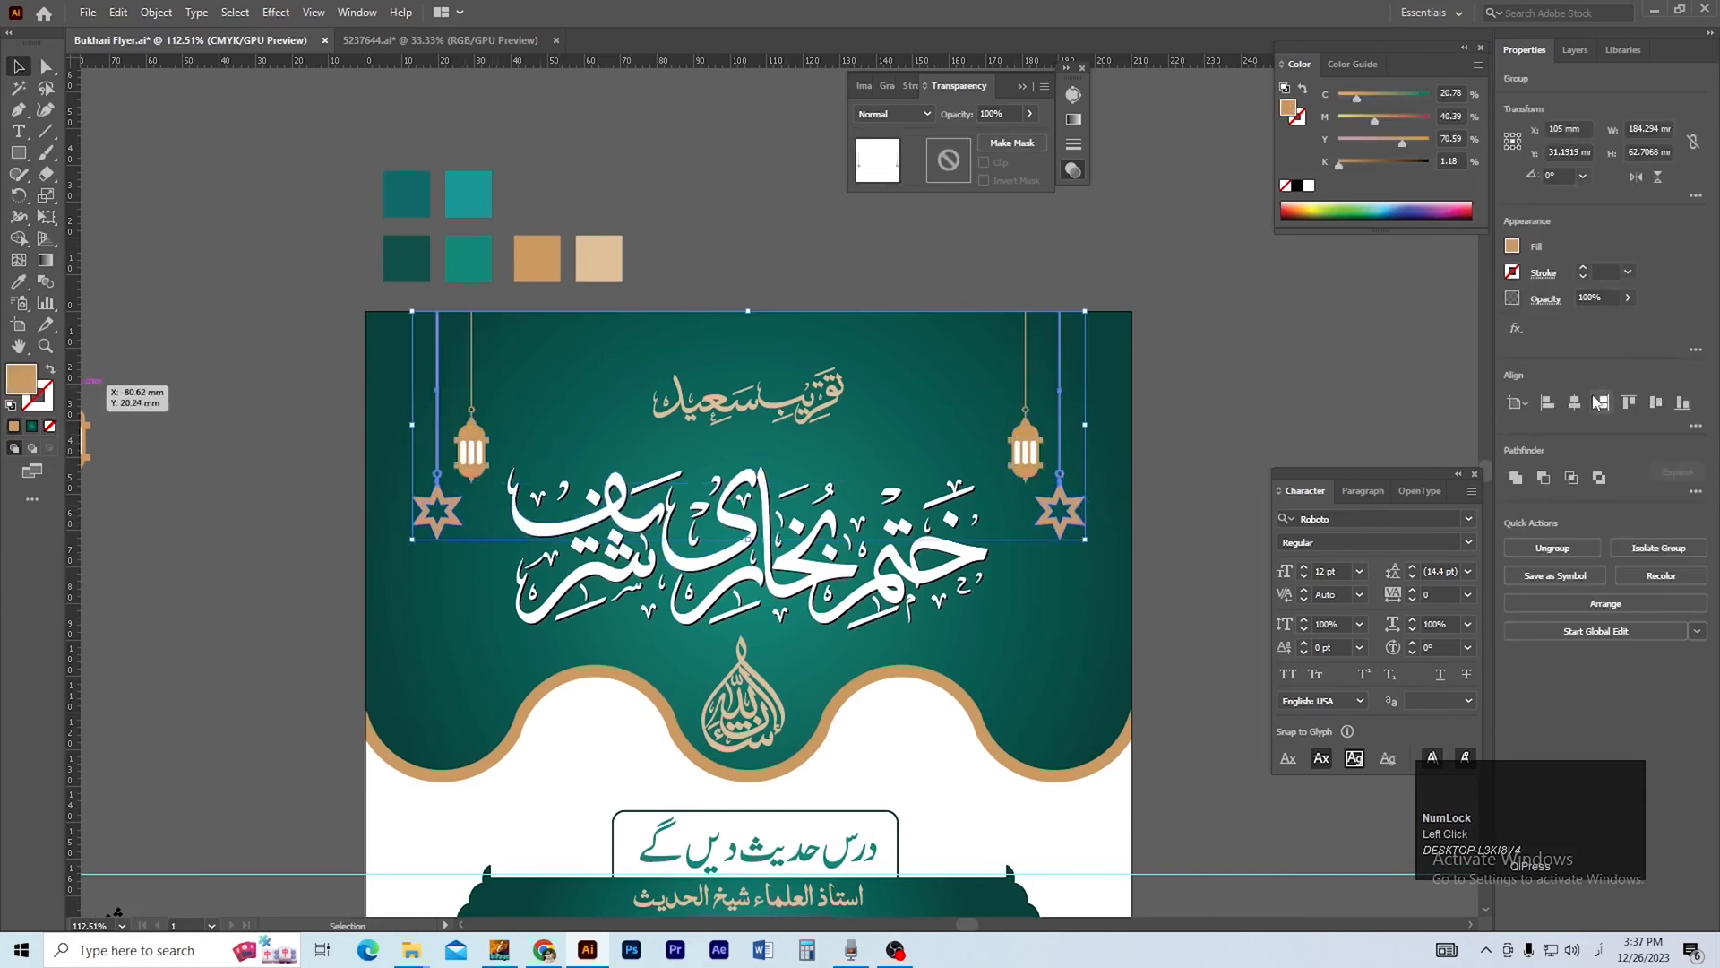
left_click(1258, 434)
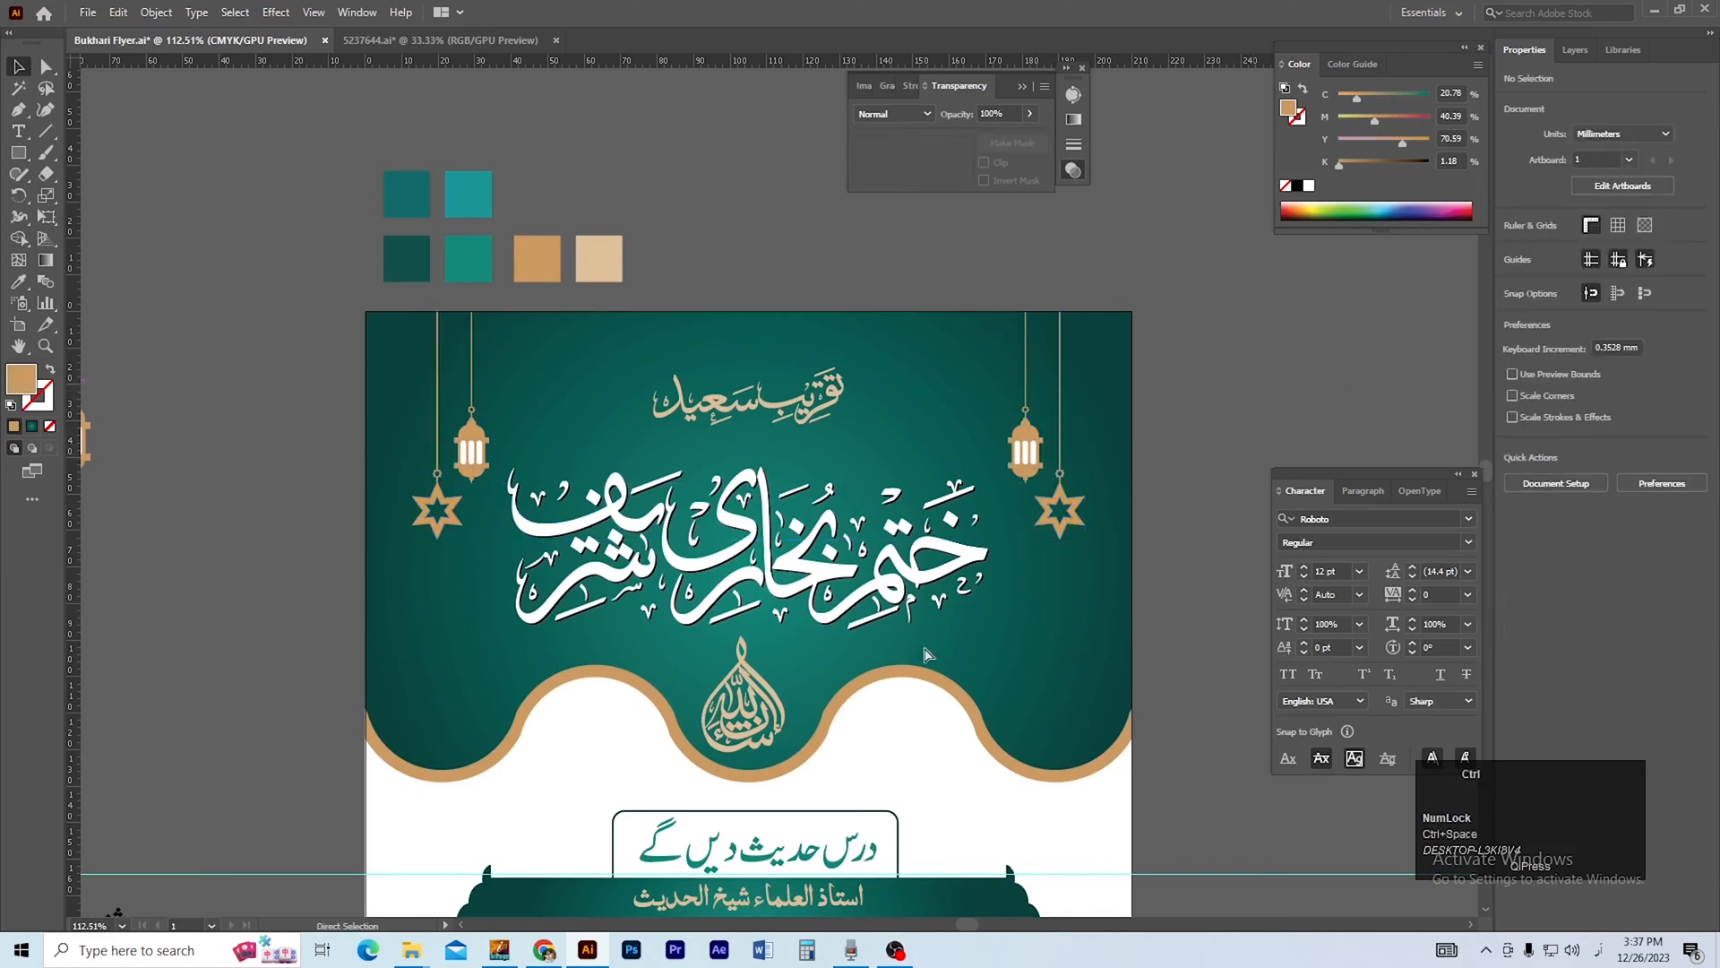
key("ctrl+s")
Move the geometric rosette onto the flyer's right edge beside the venue and host details, with its centre on the edge.
left_click(907, 640, "ctrl+alt")
left_click(758, 601, "ctrl+alt")
left_click_drag(758, 600, 804, 594)
left_click_drag(146, 272, 1070, 638)
key("ctrl+space")
left_click(1024, 594, "ctrl")
left_click(843, 578, "ctrl")
left_click_drag(843, 578, 996, 659)
left_click_drag(961, 727, 971, 482)
left_click(992, 576)
key("space")
left_click_drag(991, 576, 1040, 517)
left_click_drag(1026, 372, 847, 688)
left_click(631, 743, "ctrl")
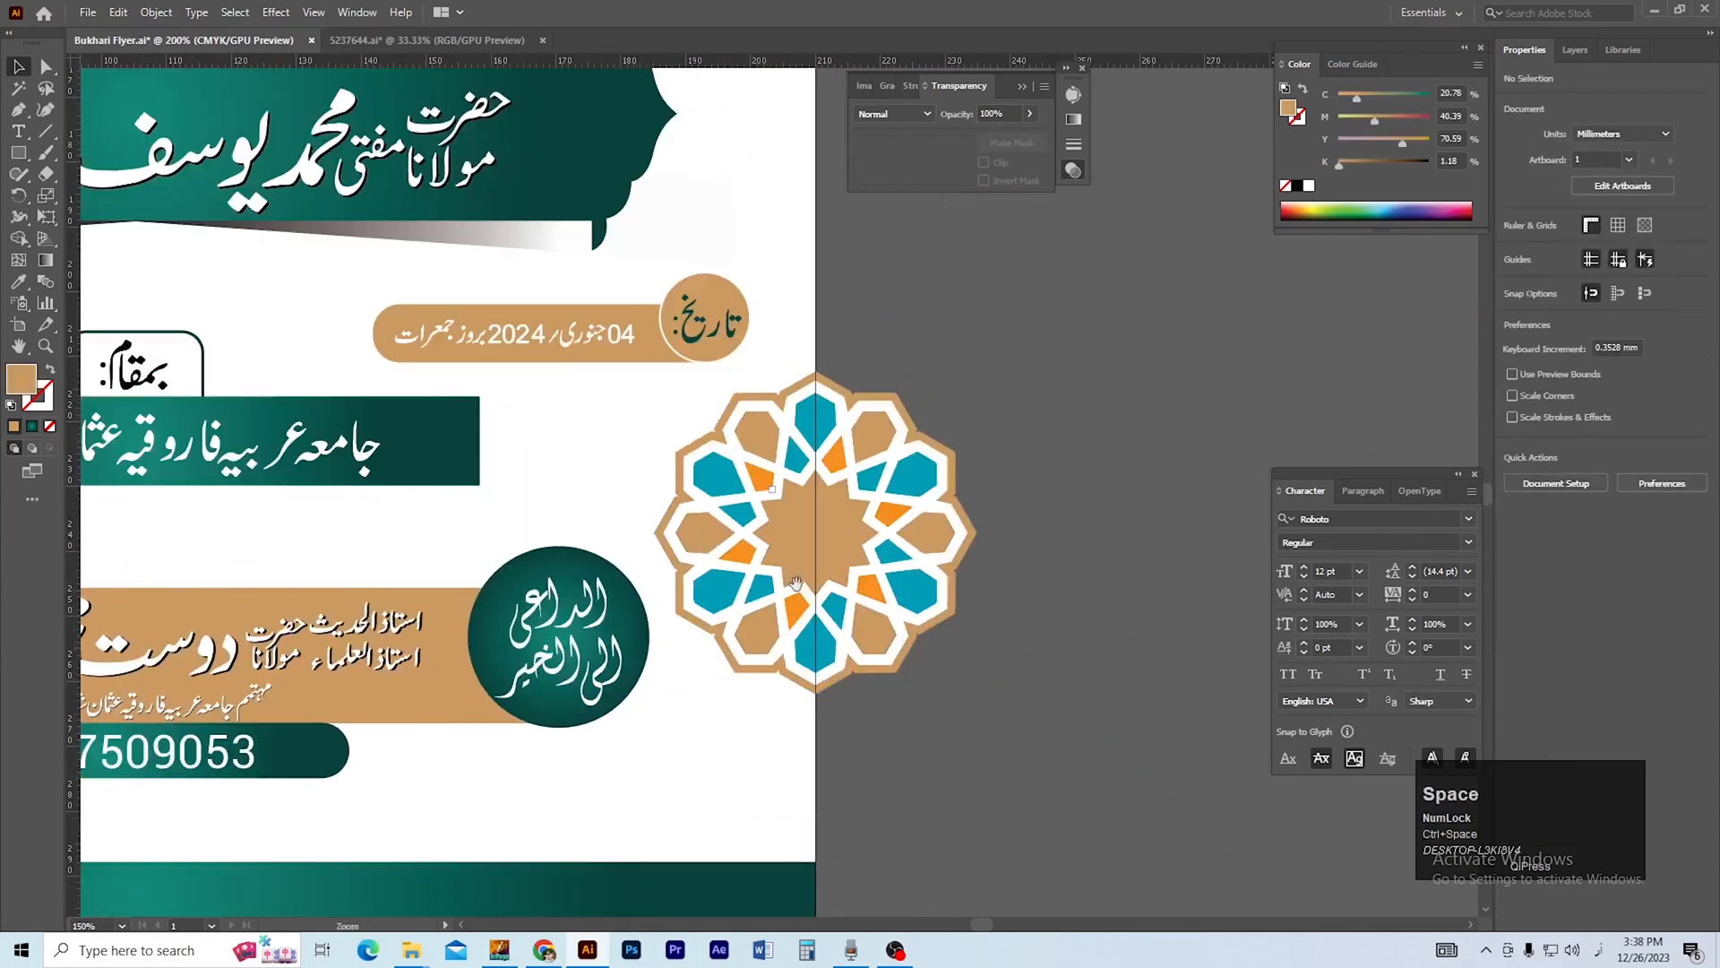
Reduce the rosette's opacity to 29%.
left_click(1628, 299)
left_click_drag(1574, 333, 1596, 325)
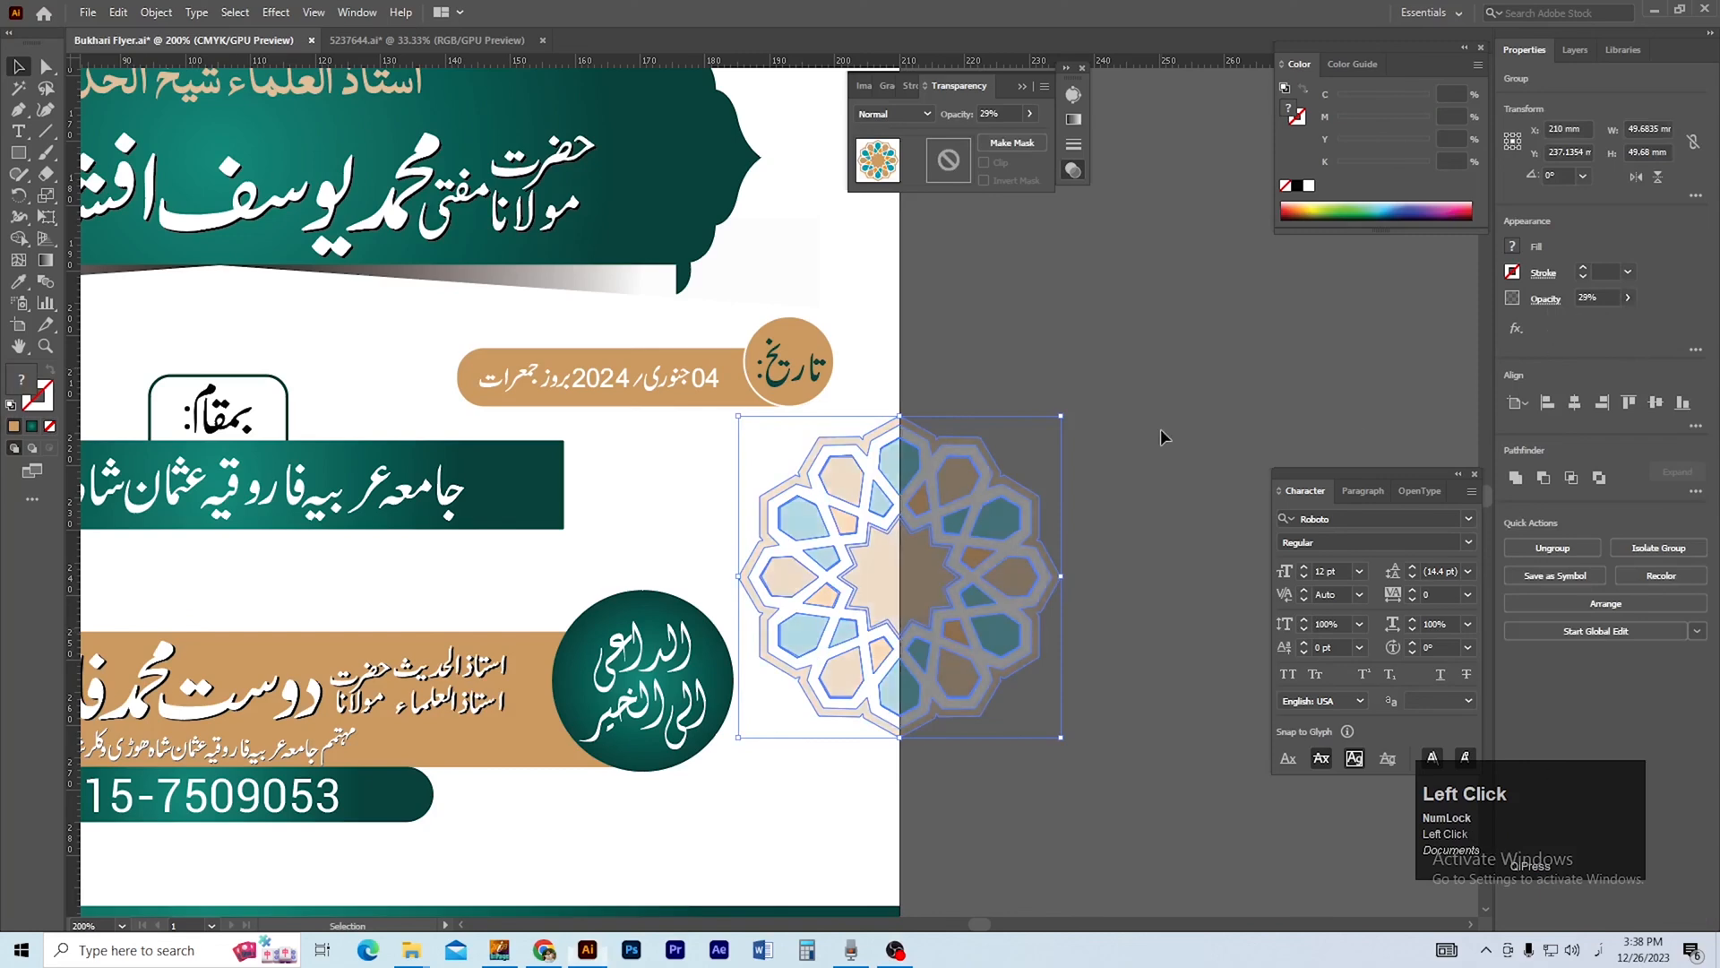
left_click(1164, 437)
left_click(934, 564, "ctrl+alt")
left_click_drag(996, 565, 1029, 560)
left_click(895, 538, "ctrl+alt")
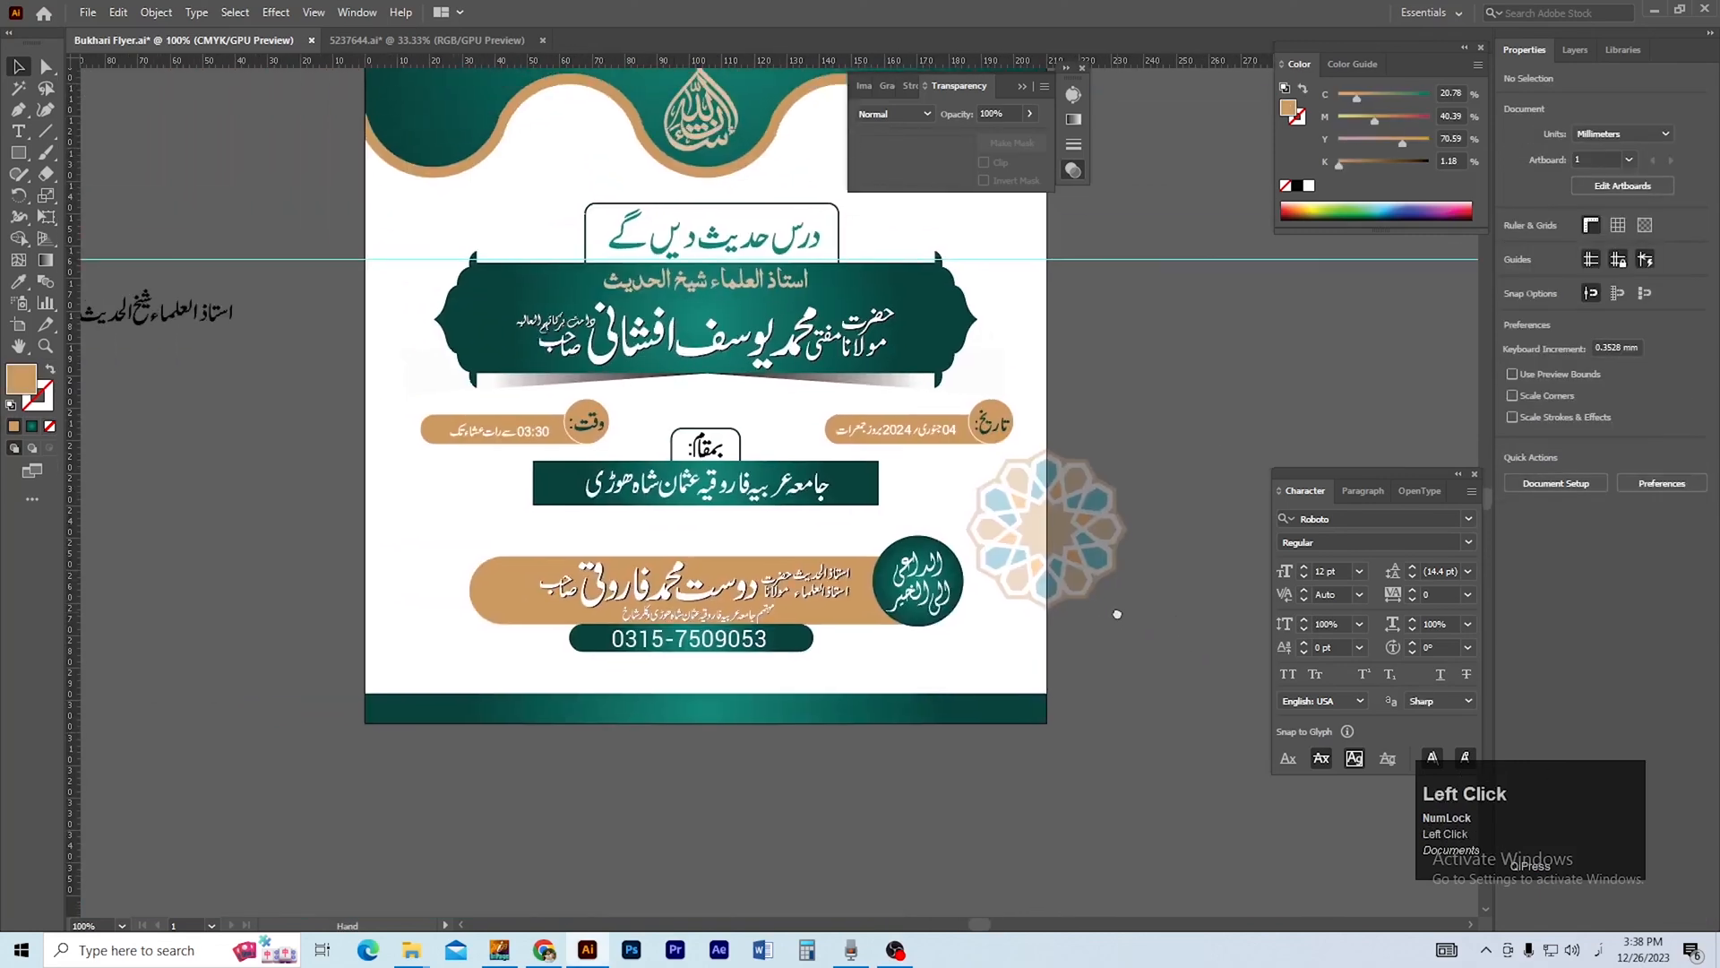
Duplicate the faded rosette straight across to the flyer's left edge, centred on that edge.
left_click_drag(963, 560, 282, 561)
left_click(279, 662)
left_click(644, 481, "ctrl+alt")
left_click_drag(799, 382, 560, 474)
left_click(560, 474, "ctrl")
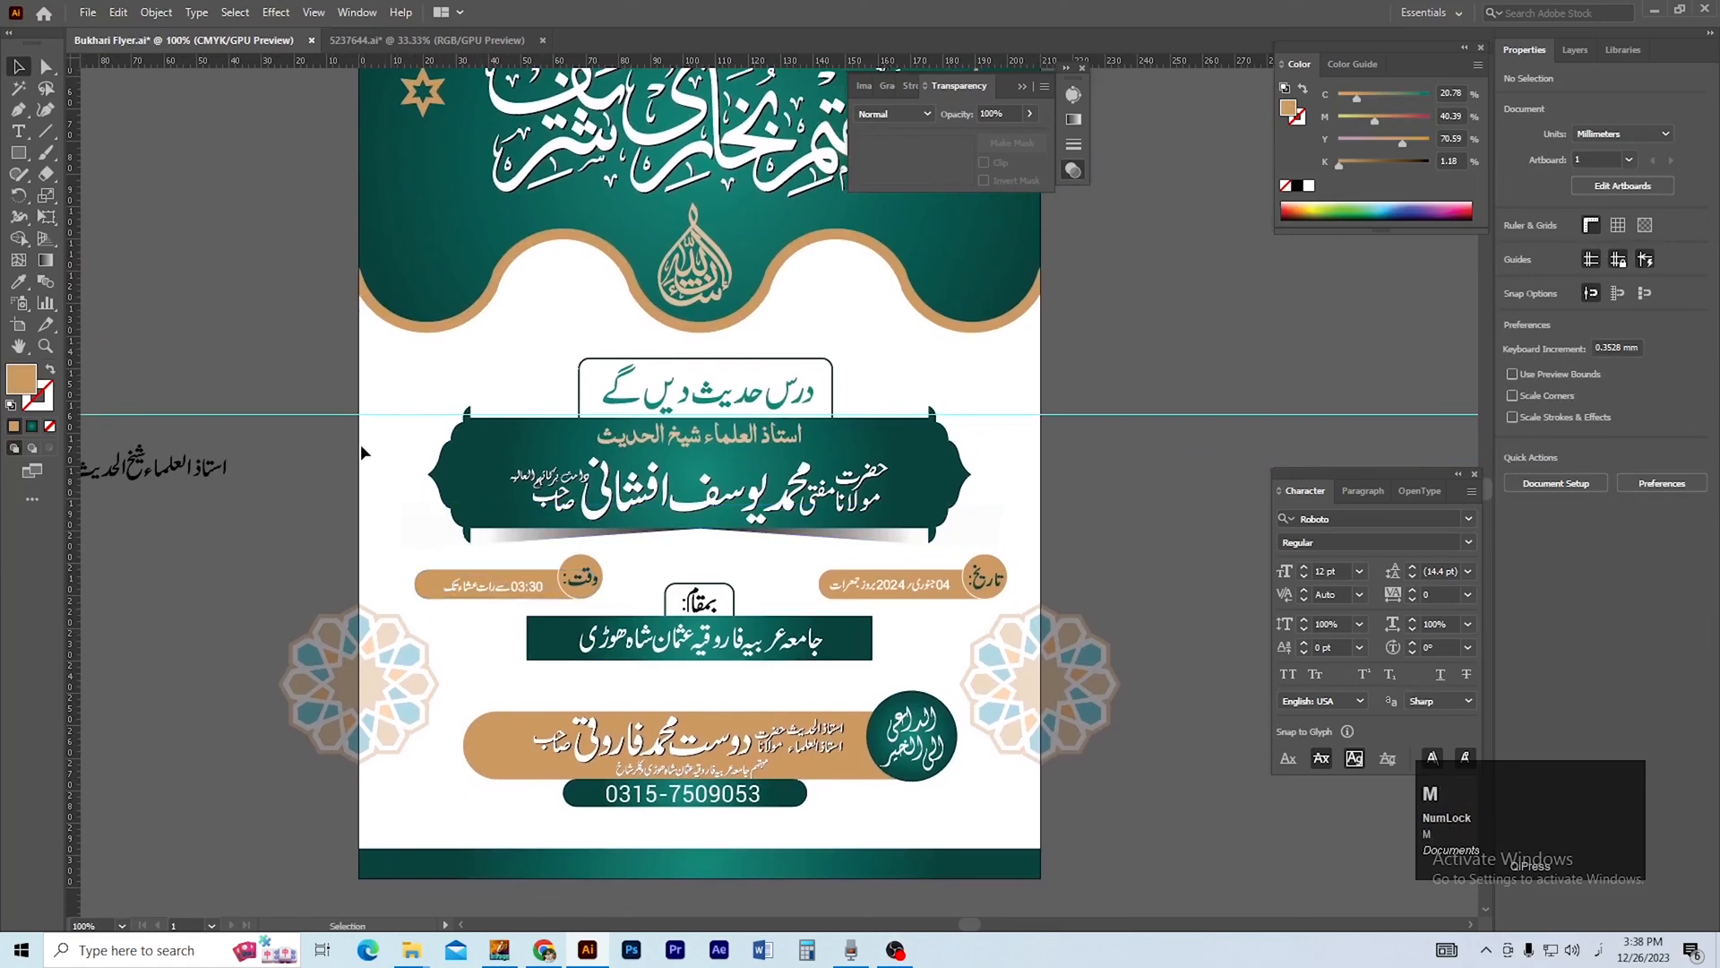
Draw a rectangle about 210 by 113 mm across the full flyer width, from the speaker's banner down to just above the bottom strip.
key("m")
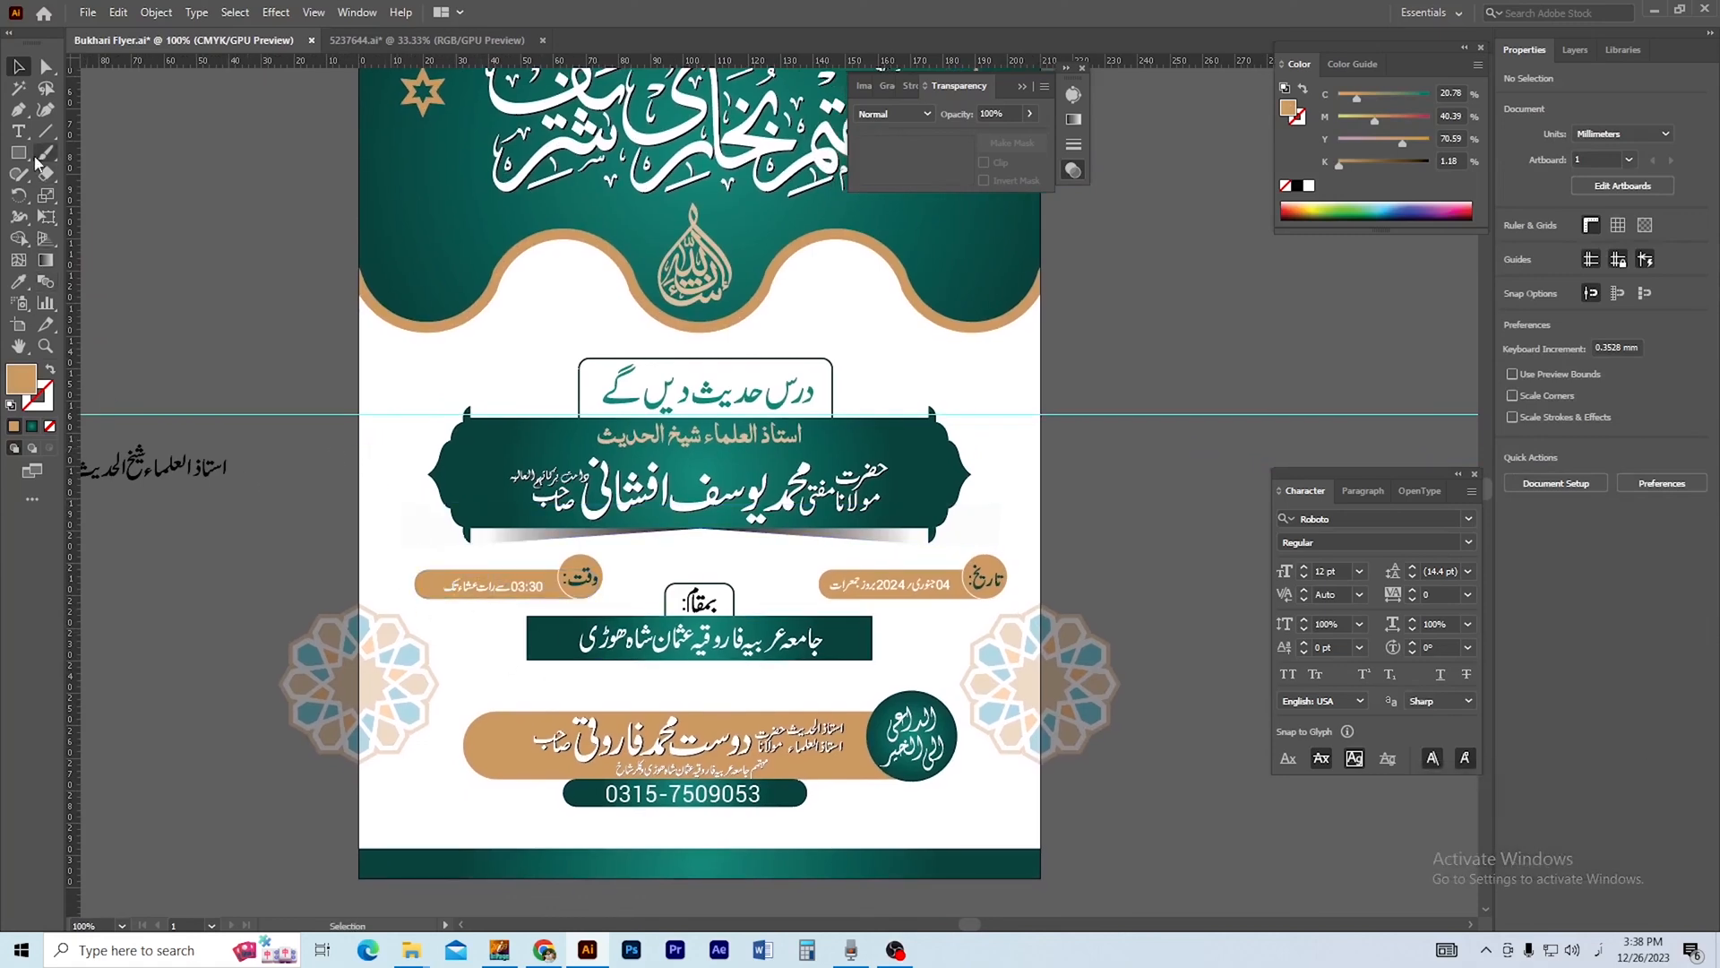
left_click_drag(386, 555, 385, 555)
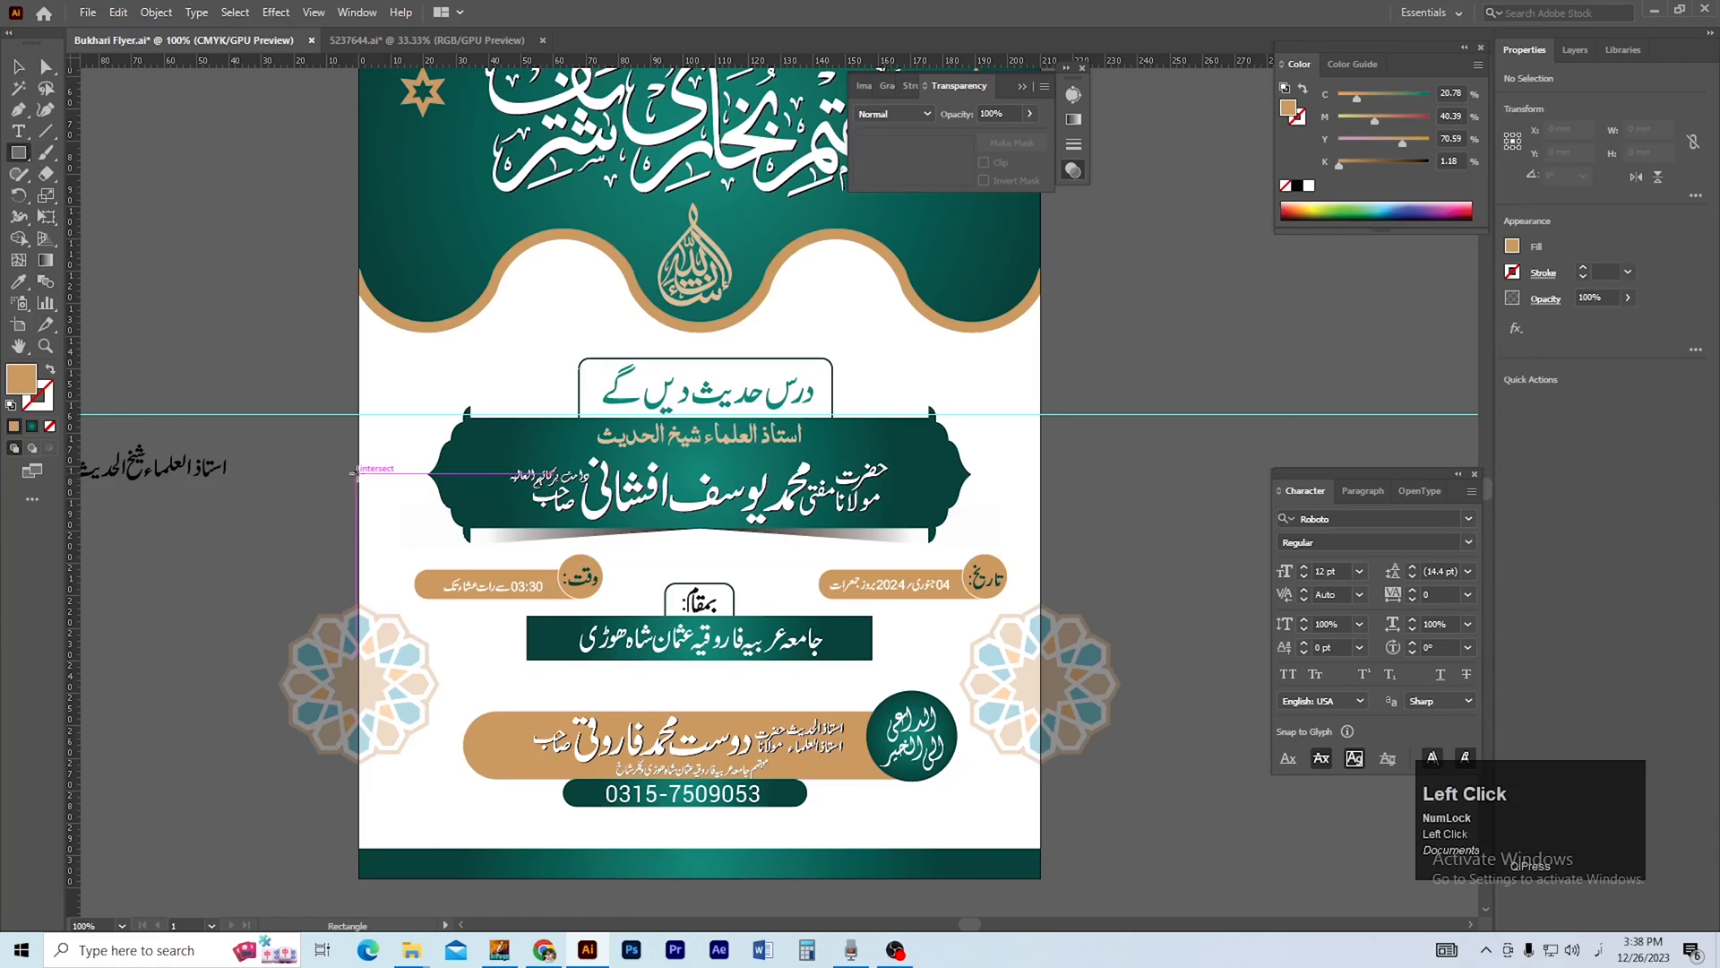
left_click_drag(360, 475, 1041, 842)
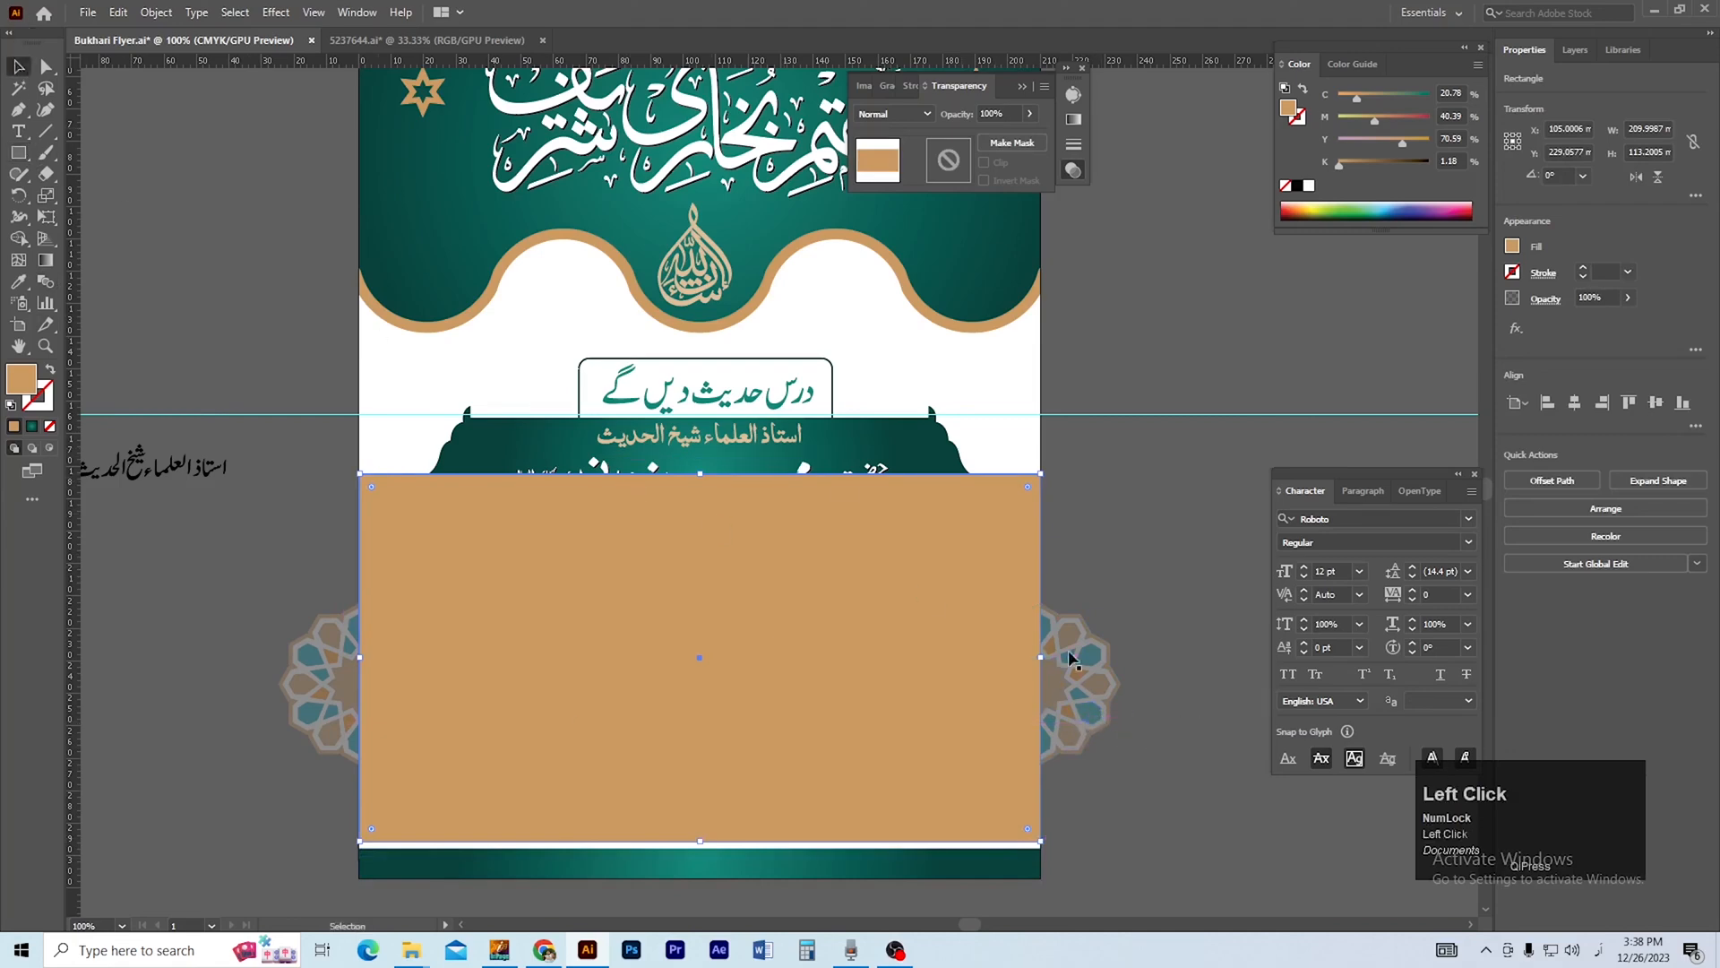
Clip both rosettes to the rectangle with a clipping mask and save the flyer.
left_click(1121, 678, "shift")
left_click(319, 684, "shift")
right_click(316, 673)
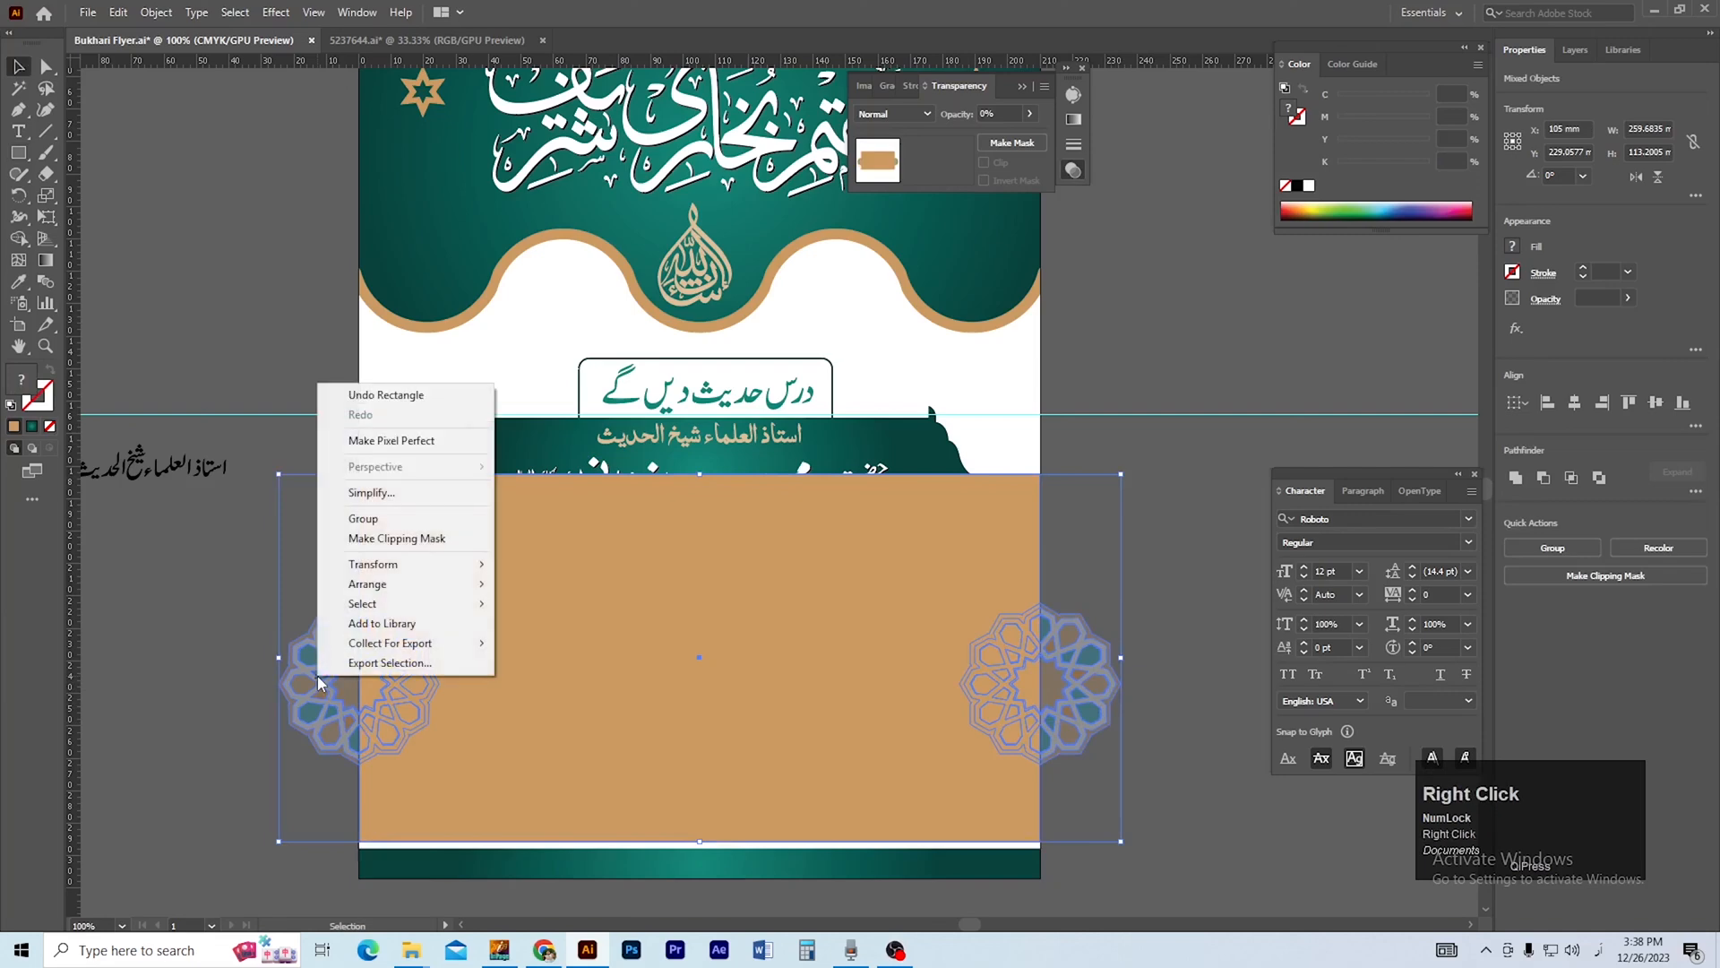
left_click(409, 540)
left_click(1078, 652)
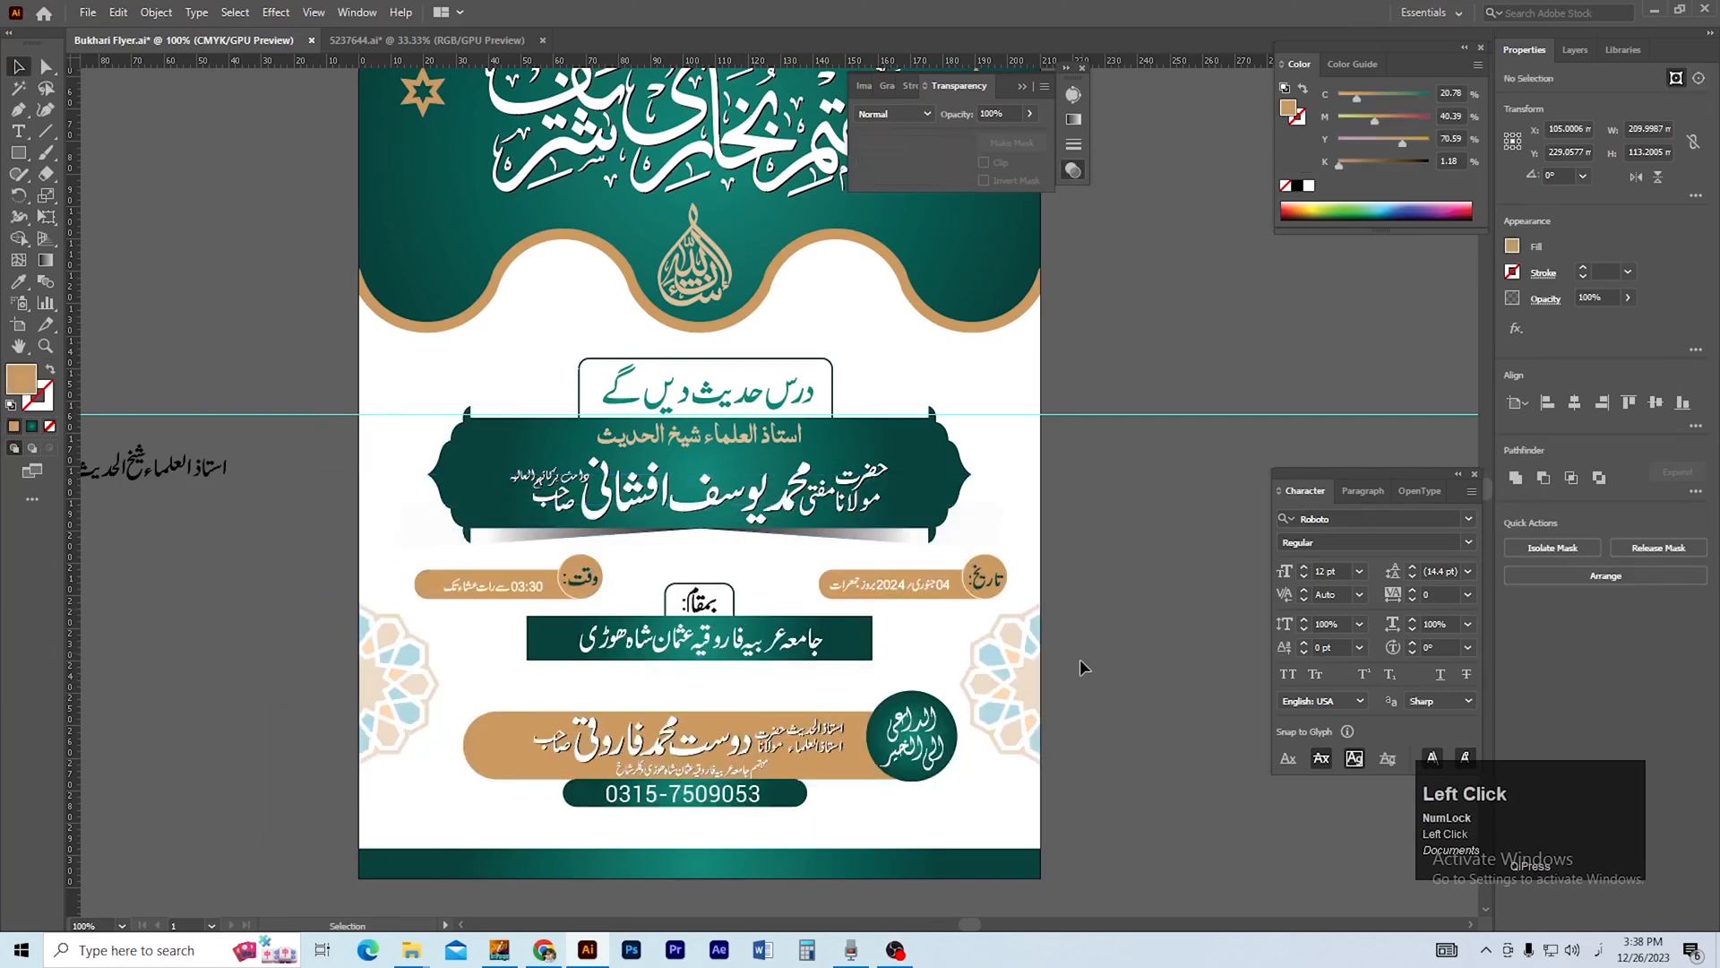
left_click(872, 666, "ctrl+alt")
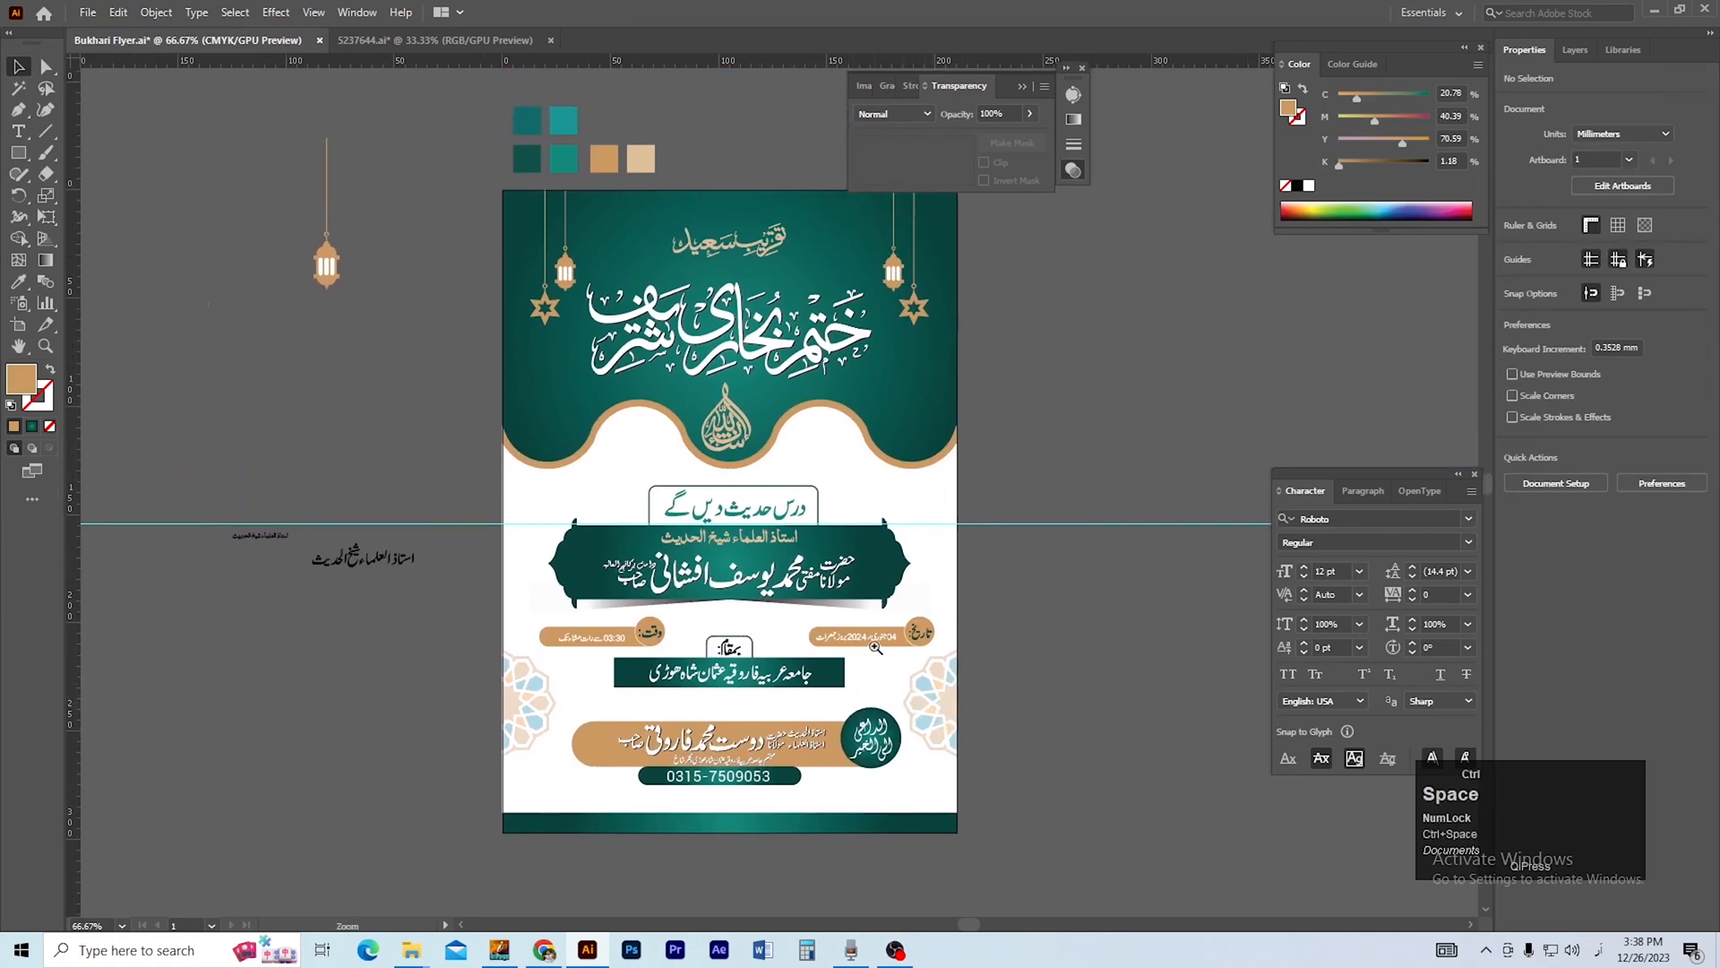
left_click_drag(885, 656, 904, 697)
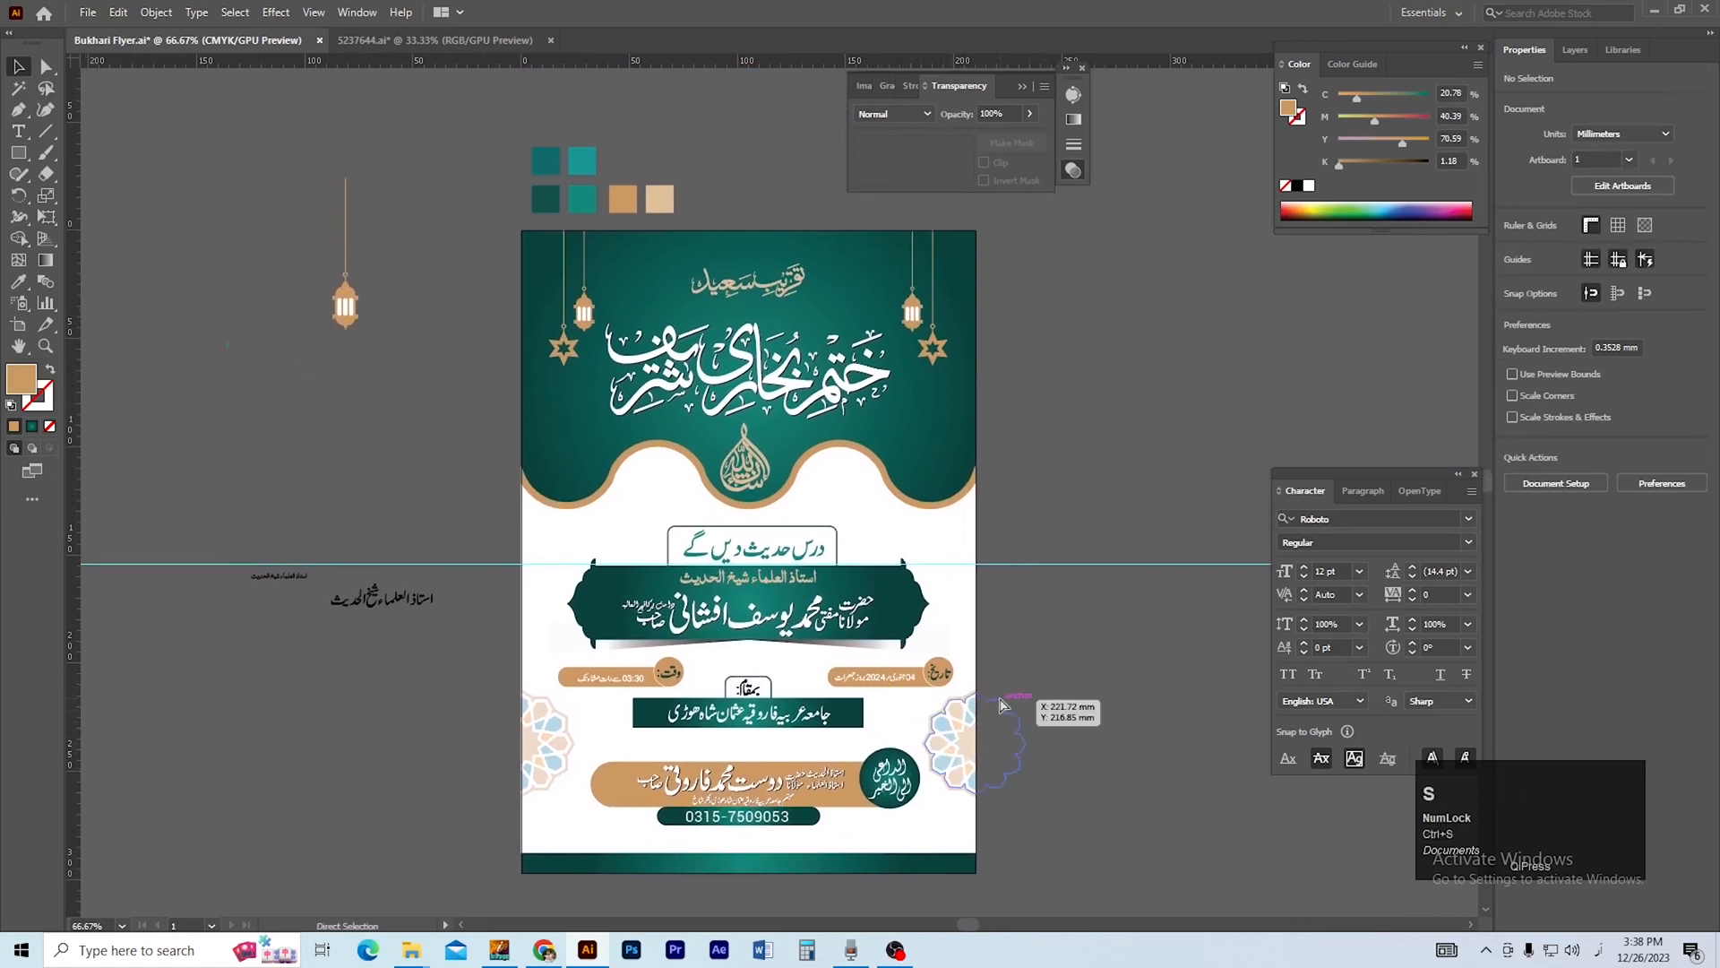
Isolate the clip group and lower the opacity of the rosette on the flyer's right edge.
left_click(844, 703, "ctrl")
left_click_drag(850, 677, 895, 740)
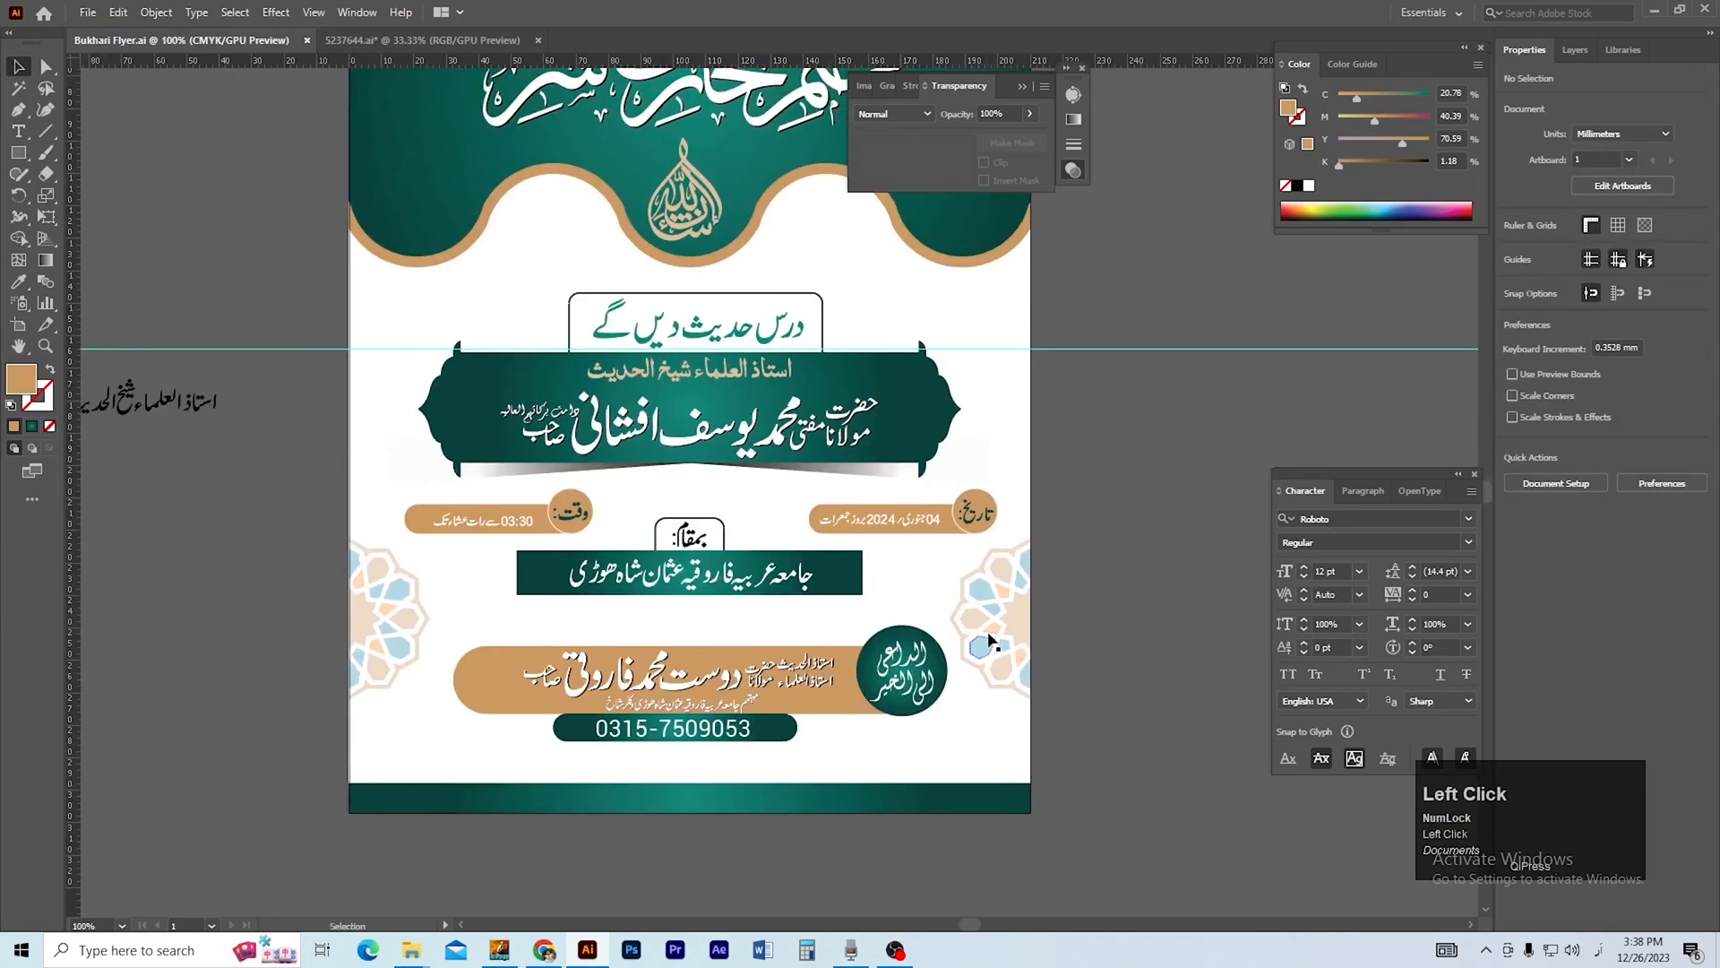
double_click(986, 632)
left_click(983, 631)
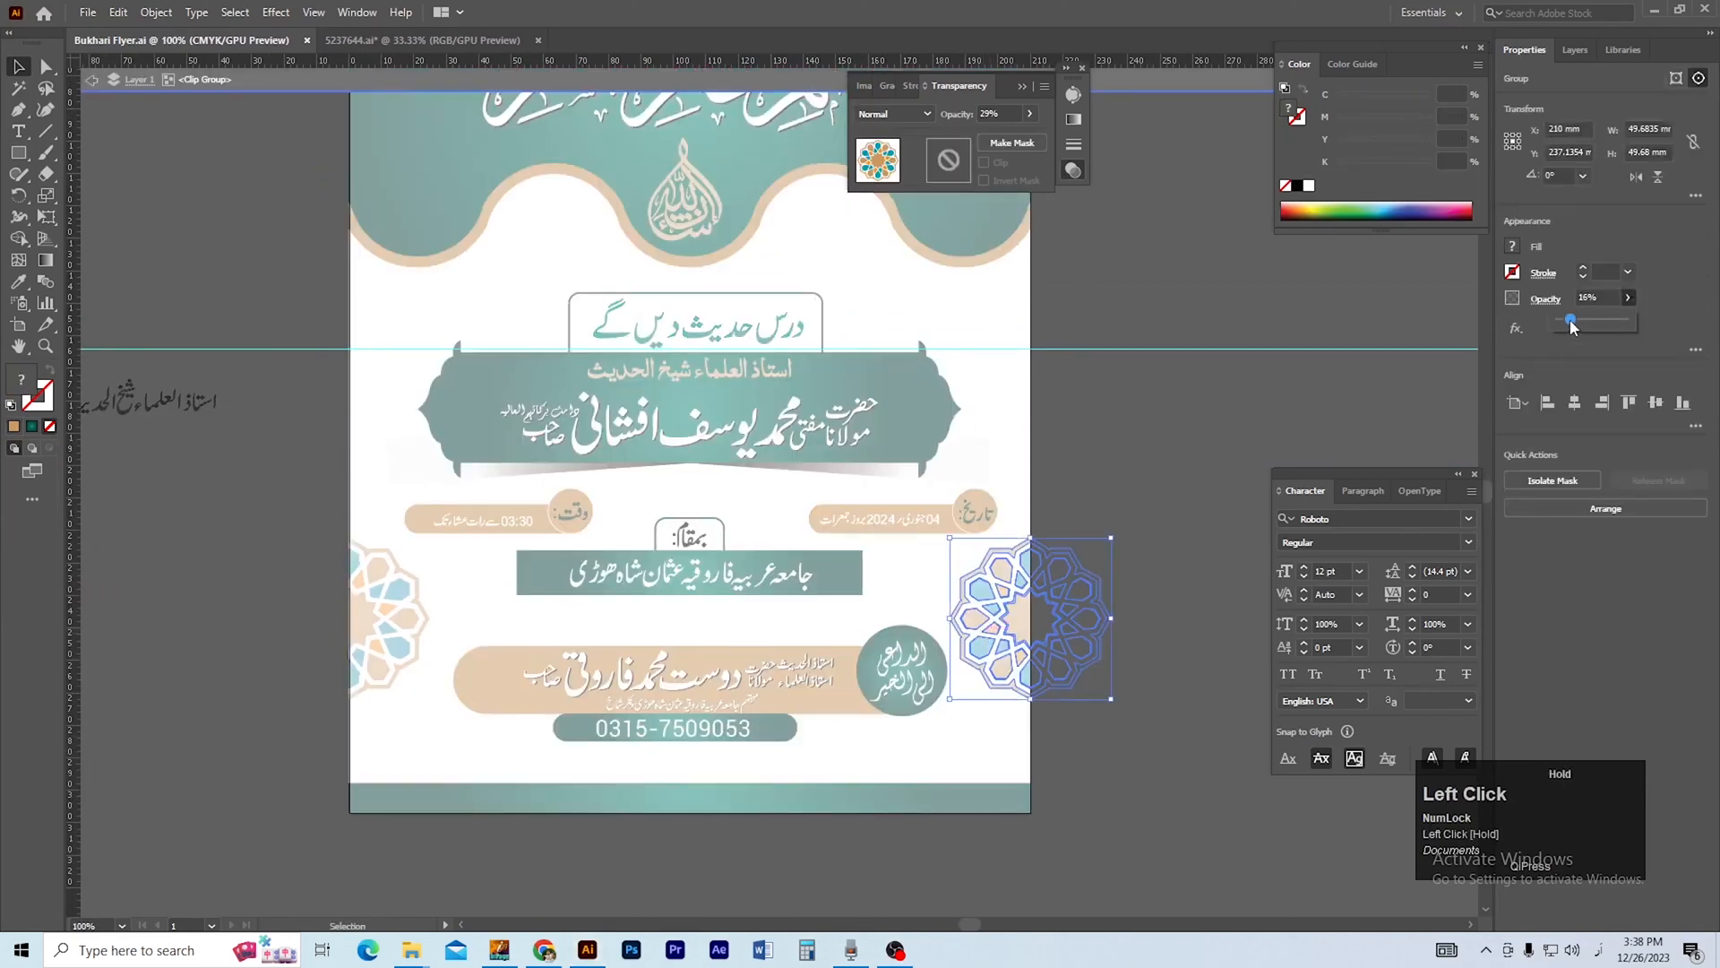
left_click(378, 618)
double_click(164, 582)
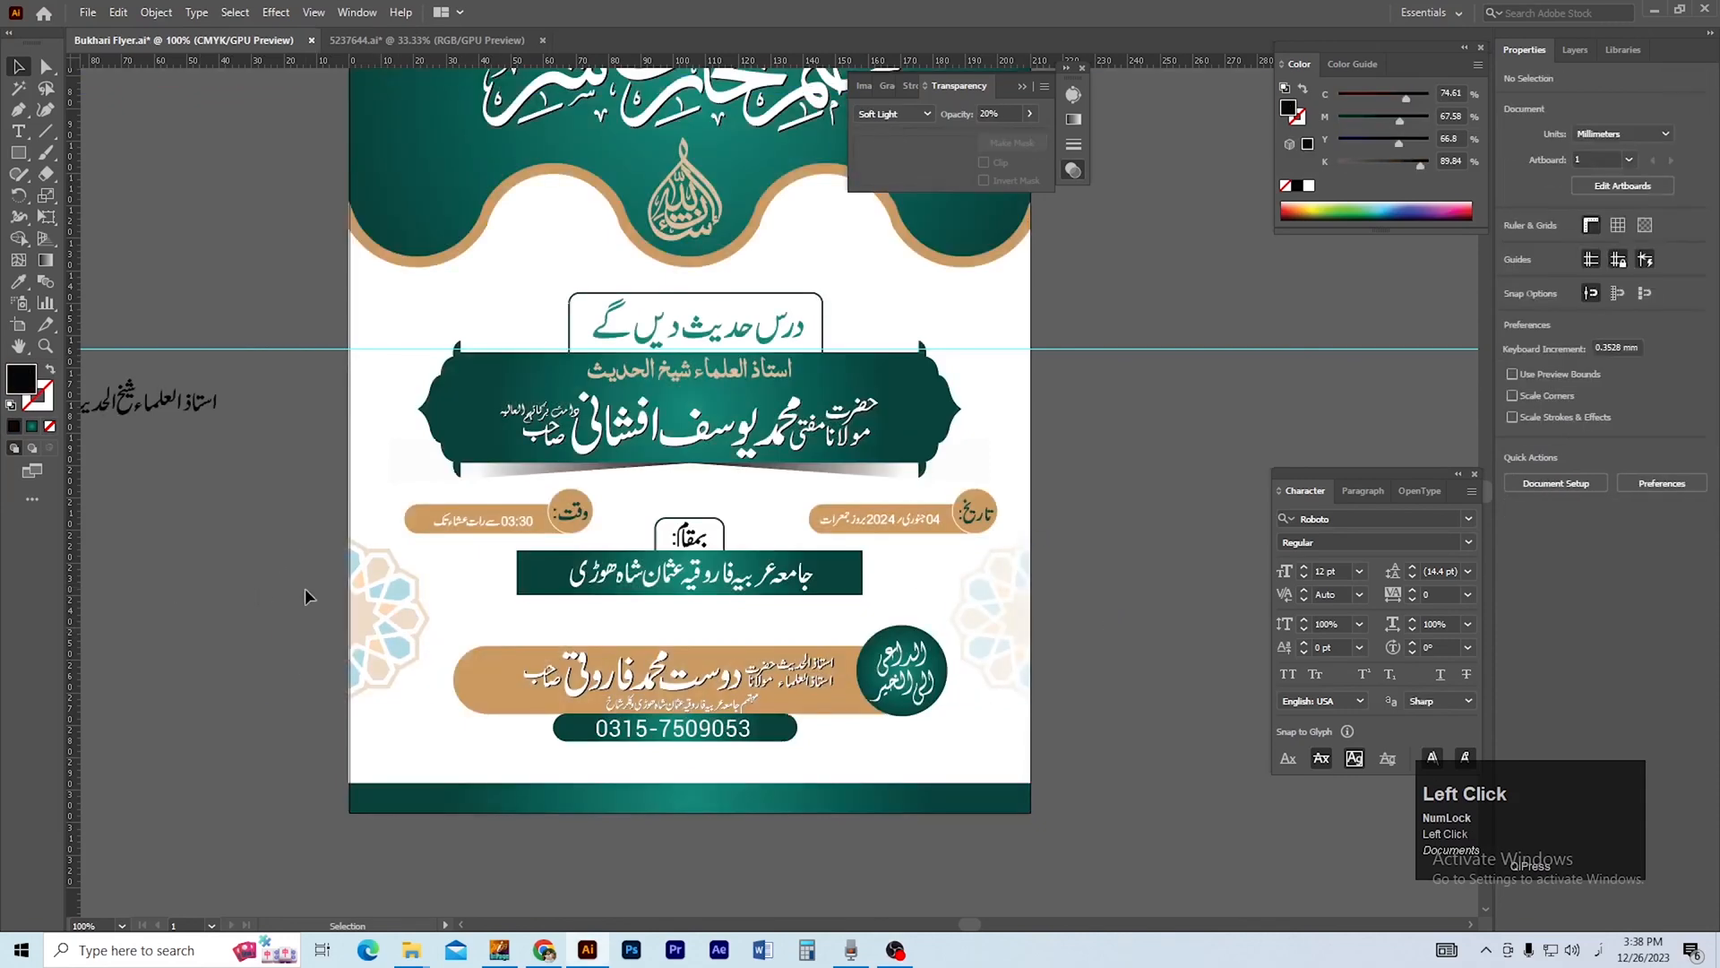
Set the opacity of the rosette on the flyer's left edge to 10% inside the clip group.
double_click(389, 591)
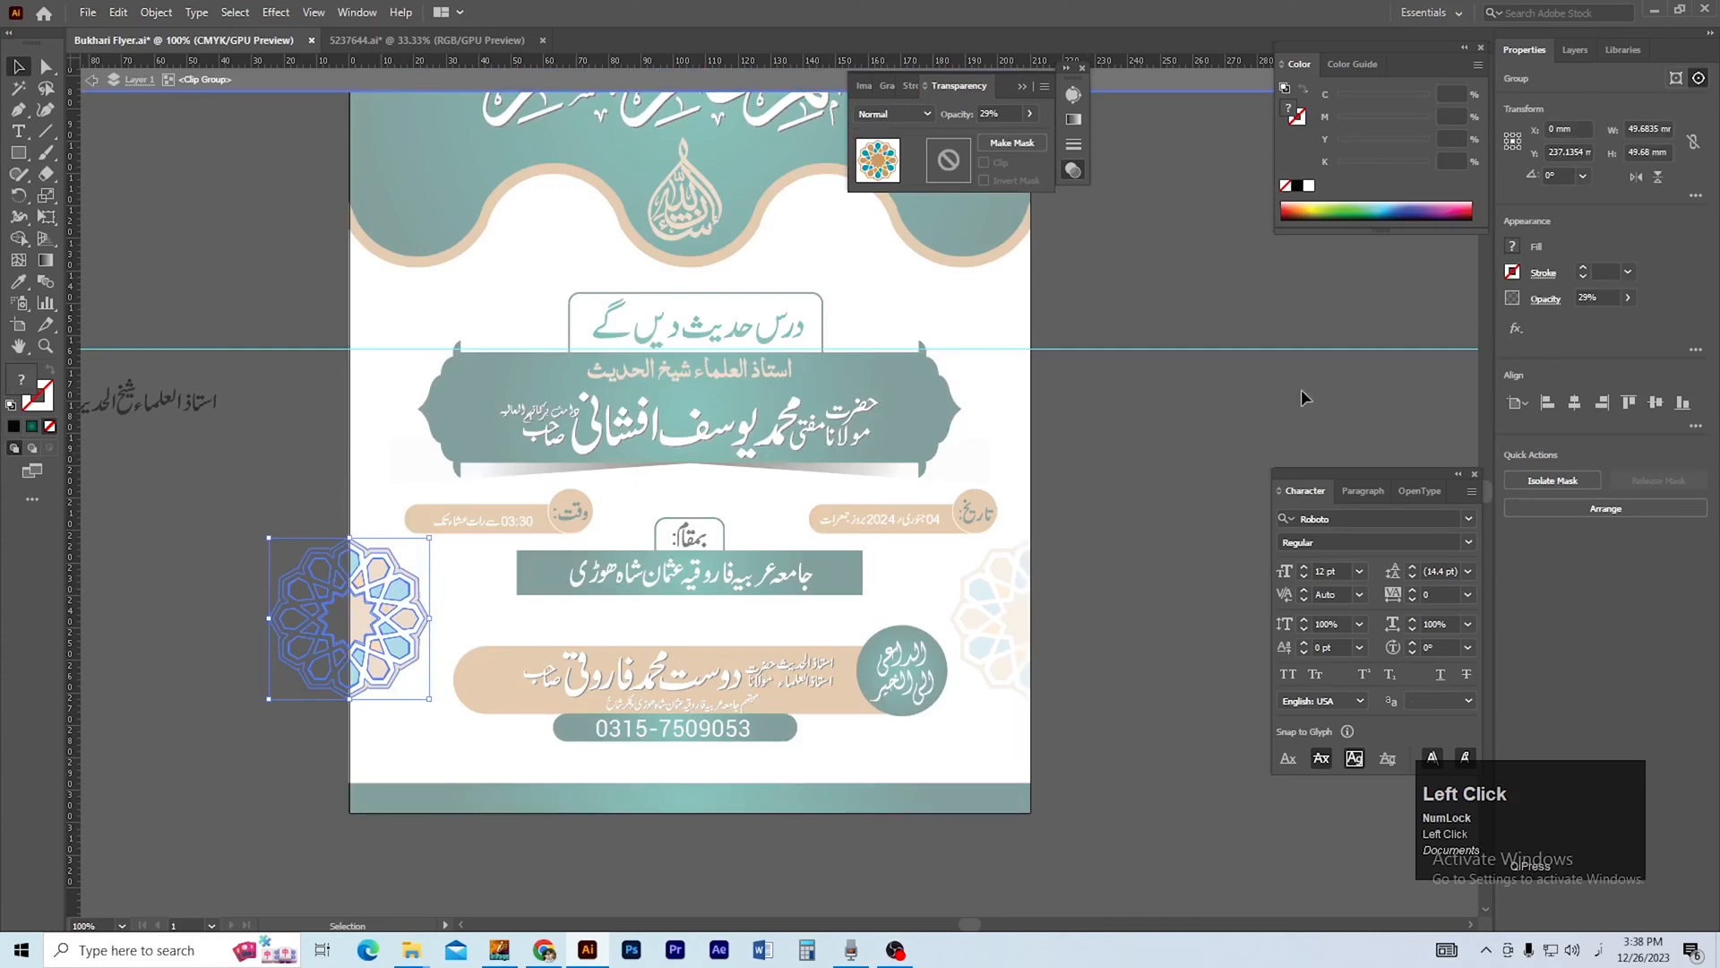
type("10")
key("Return")
double_click(1150, 456)
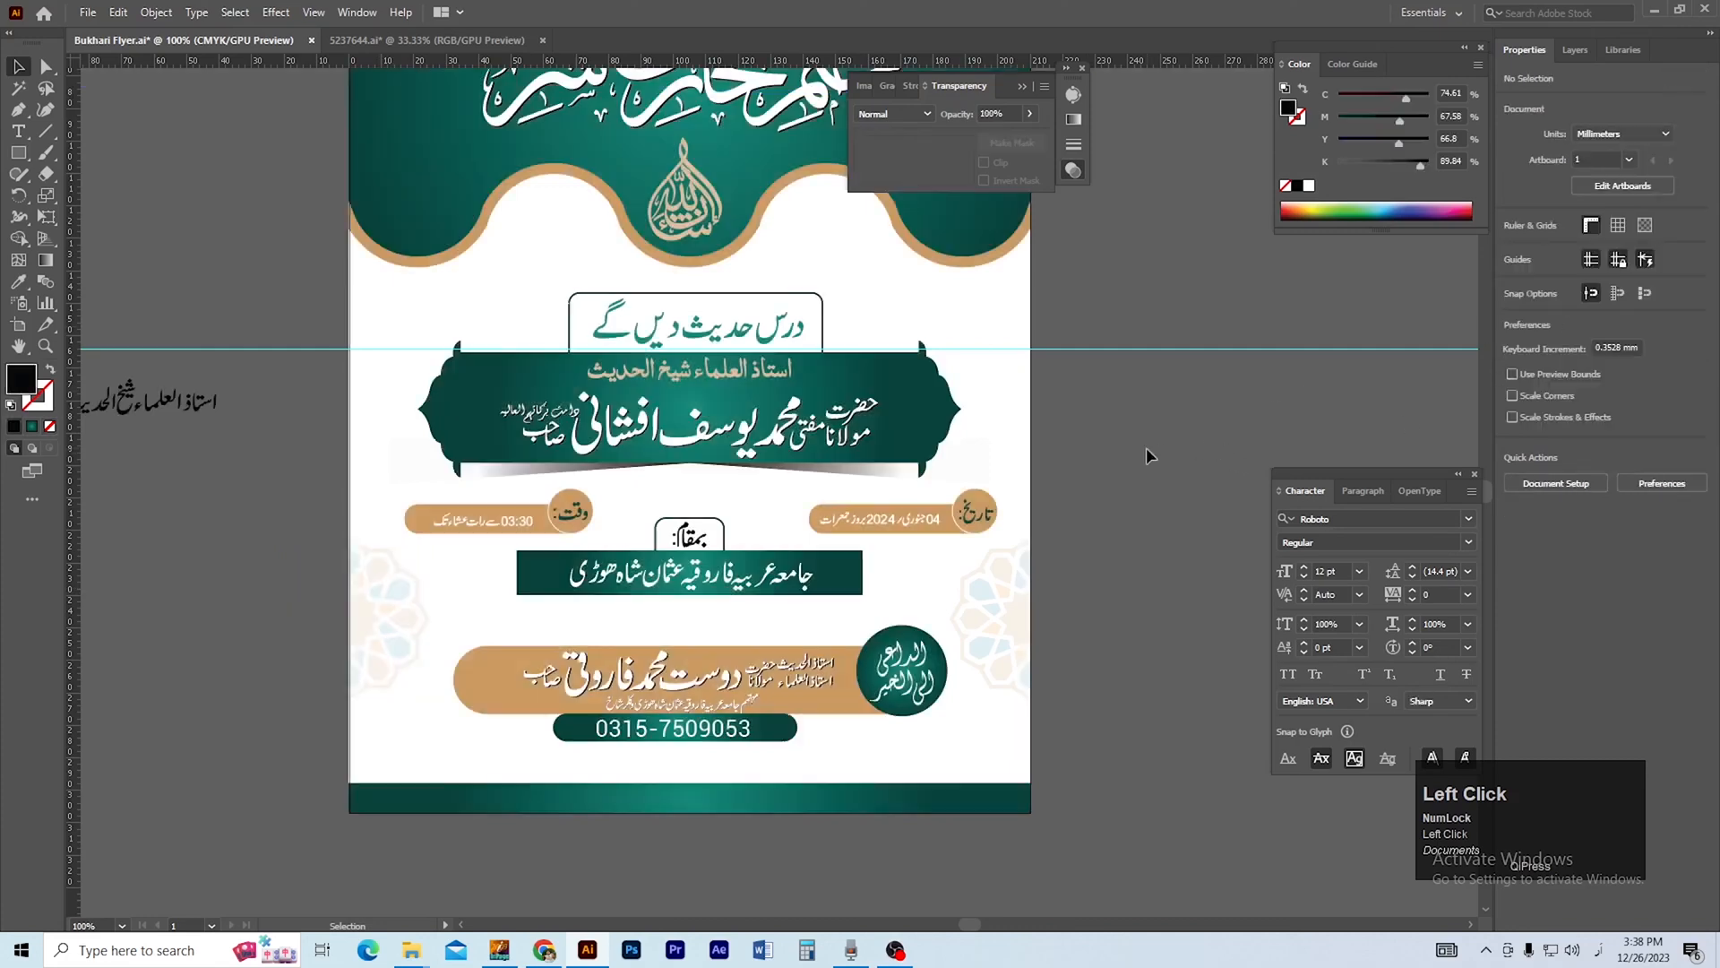
Check the flyer's overall layout and save the file.
left_click(1052, 405, "ctrl+alt")
left_click_drag(955, 387, 1133, 457)
left_click(768, 395, "ctrl")
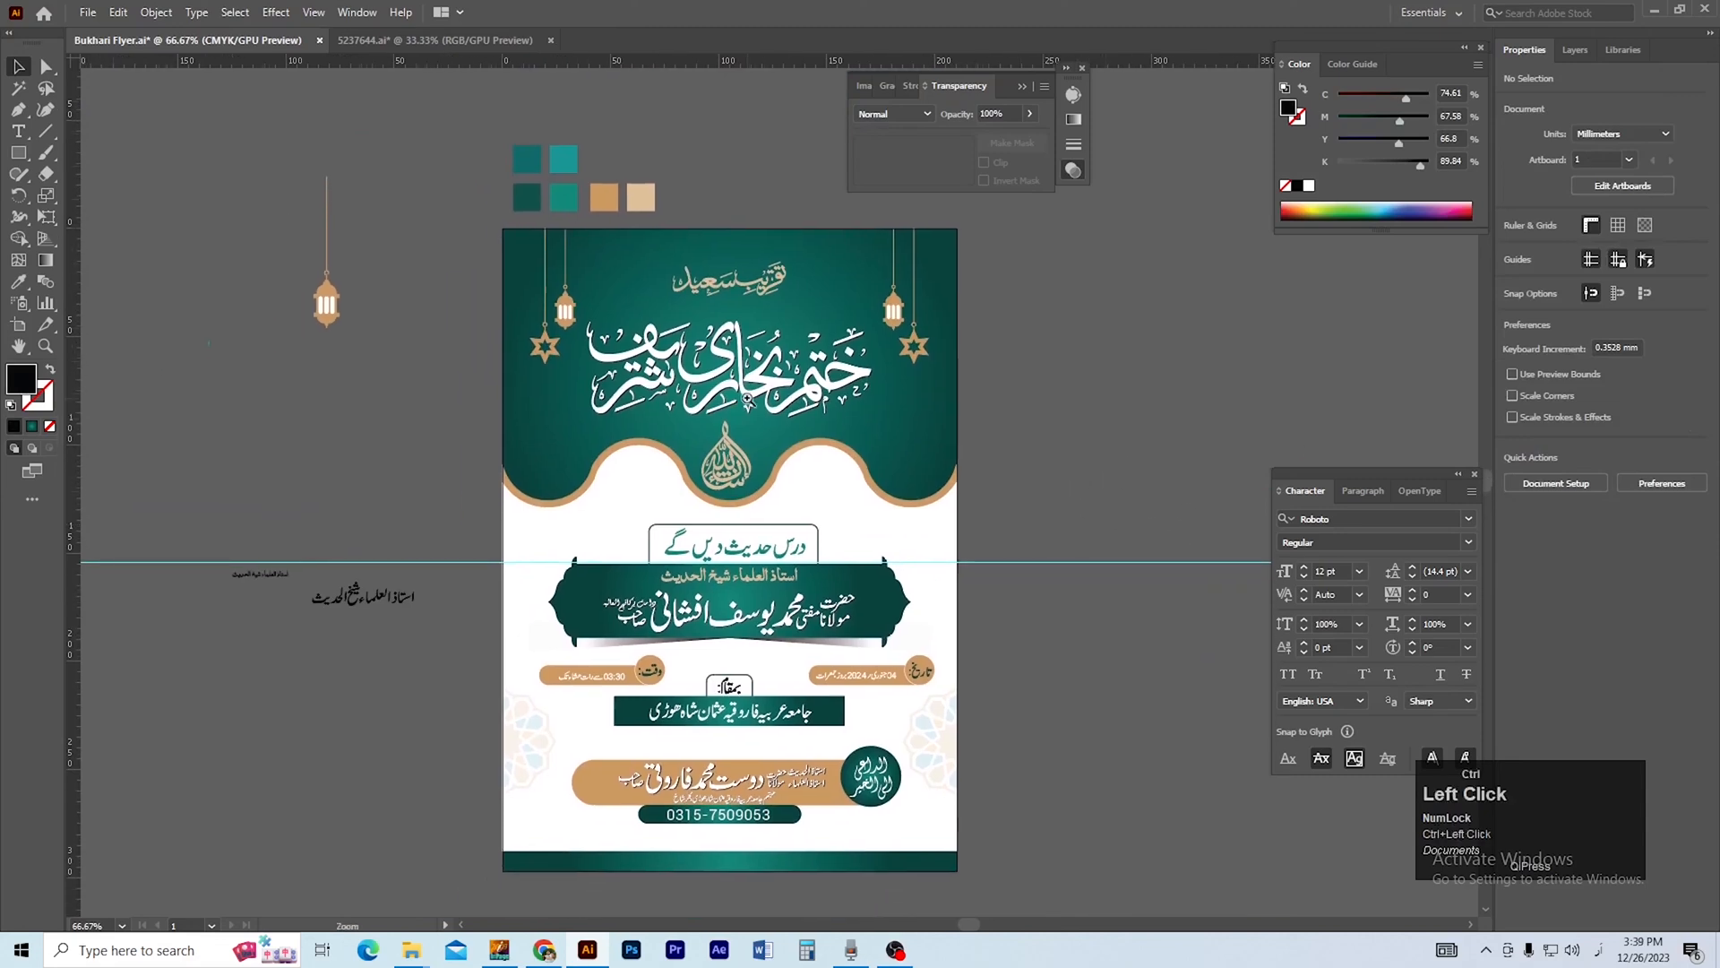
left_click(780, 391, "ctrl")
scroll(833, 447, "down", 3)
key("ctrl+s")
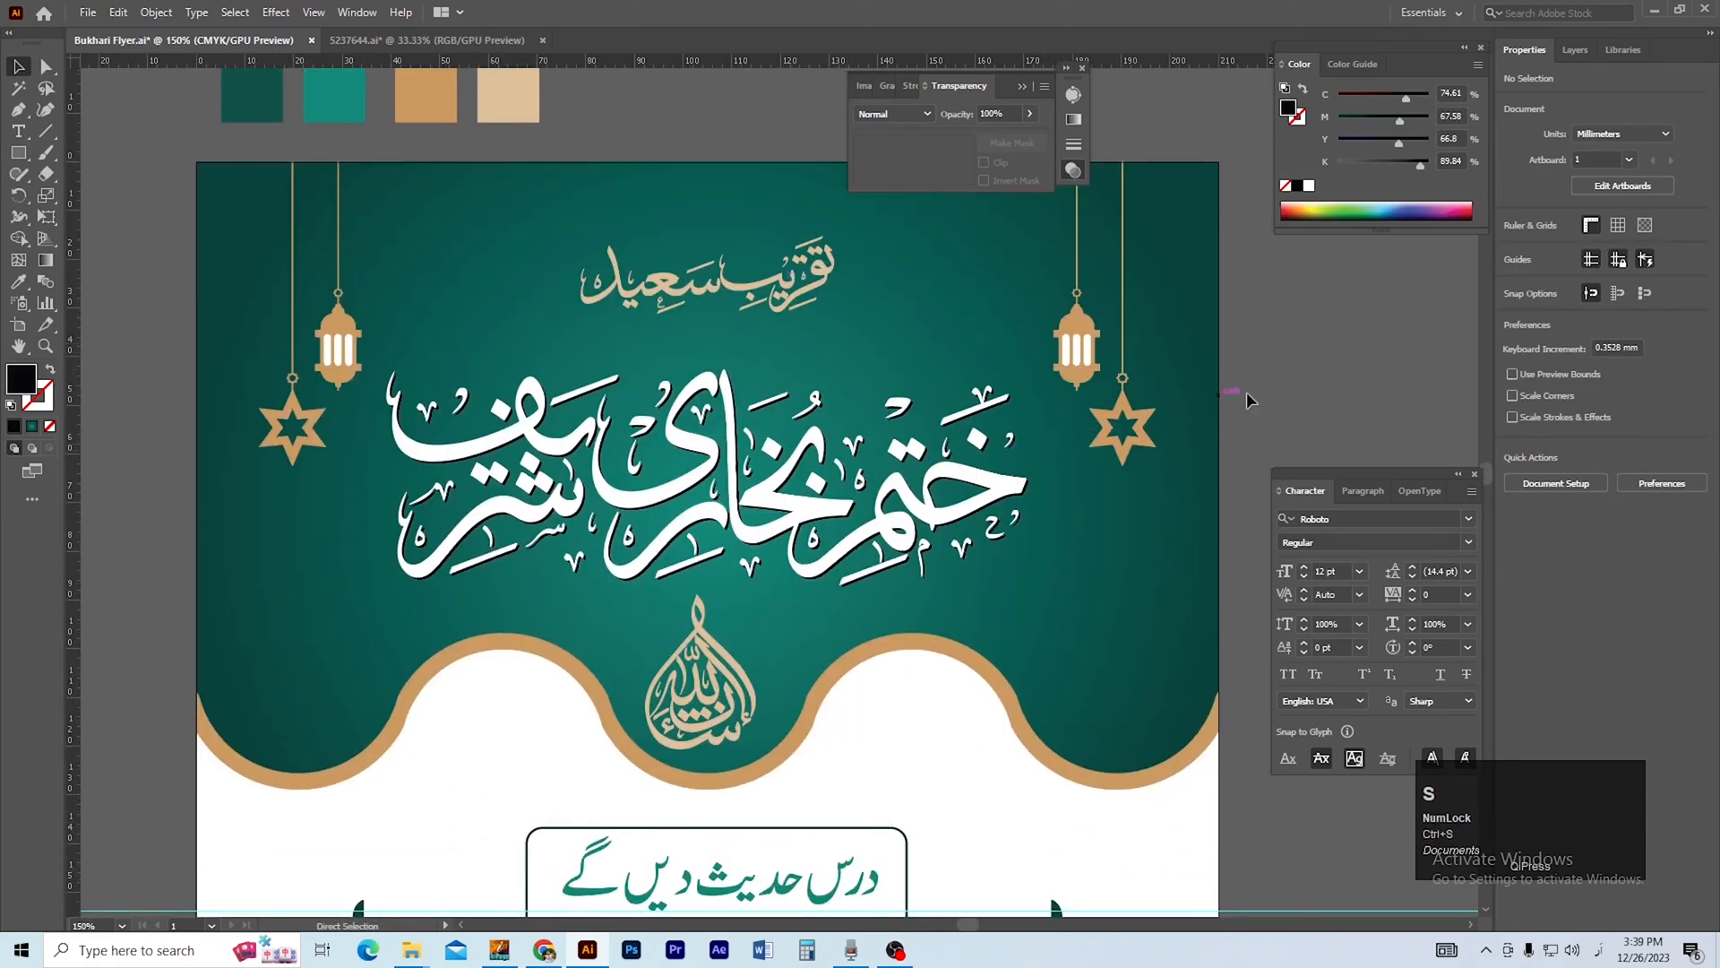
left_click(679, 566, "ctrl+alt")
left_click_drag(728, 636, 636, 578)
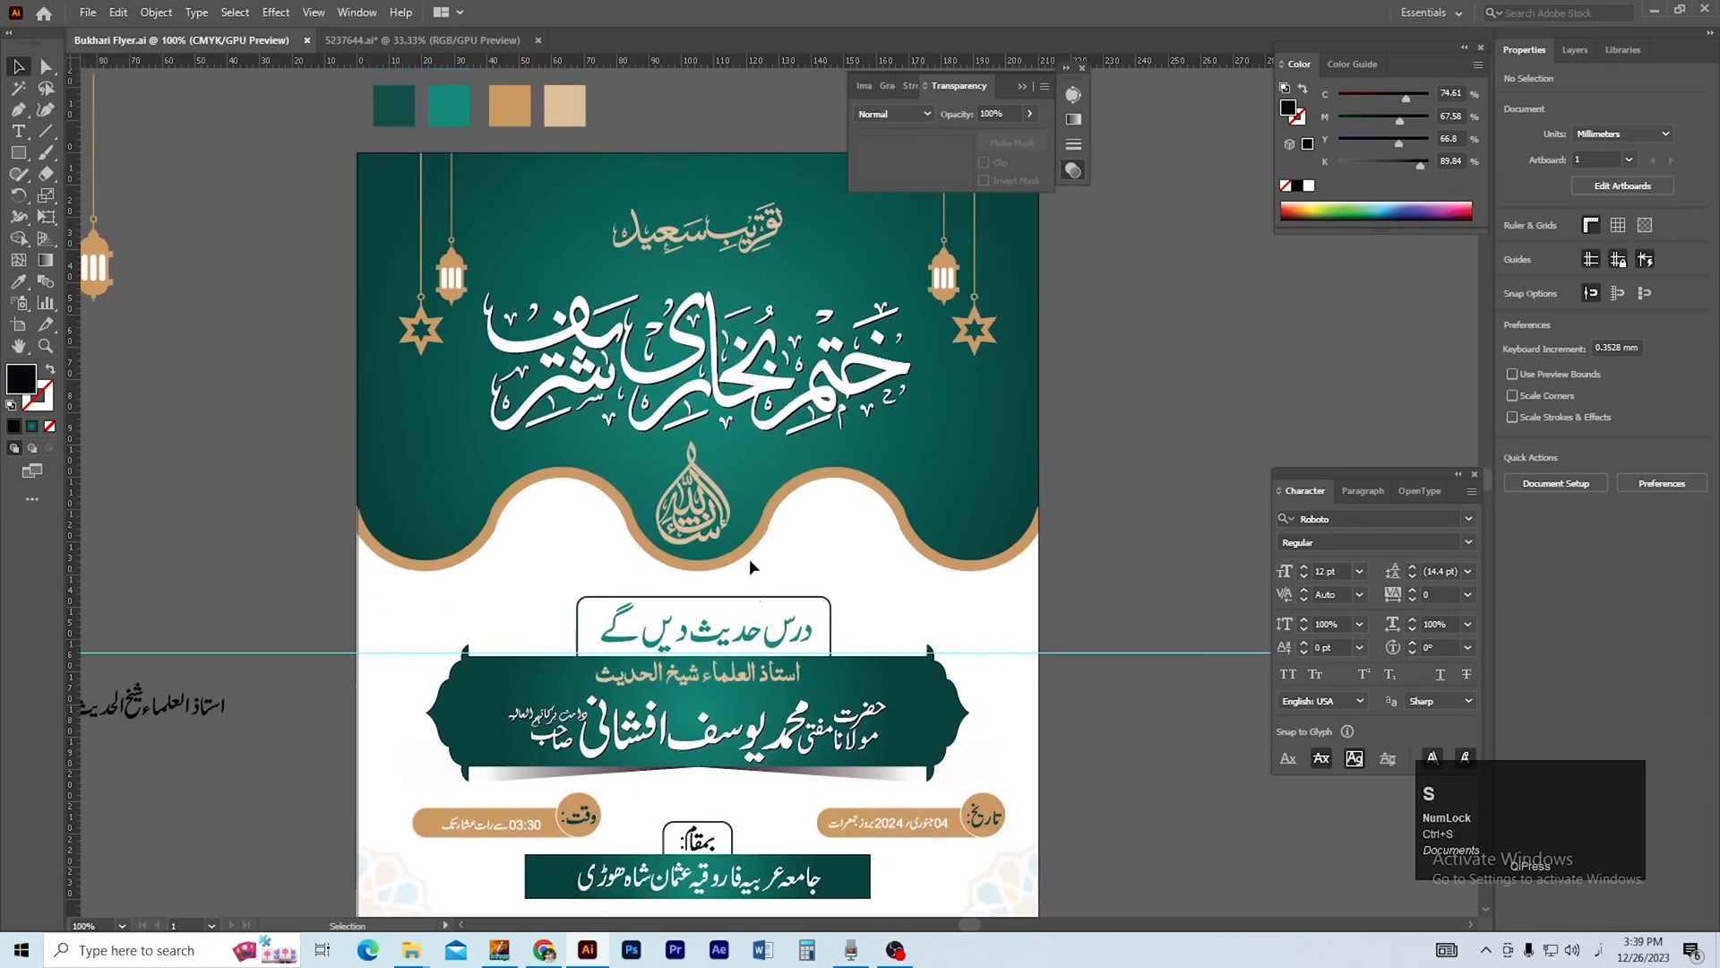
Switch to Chrome and open a new tab.
left_click(544, 952)
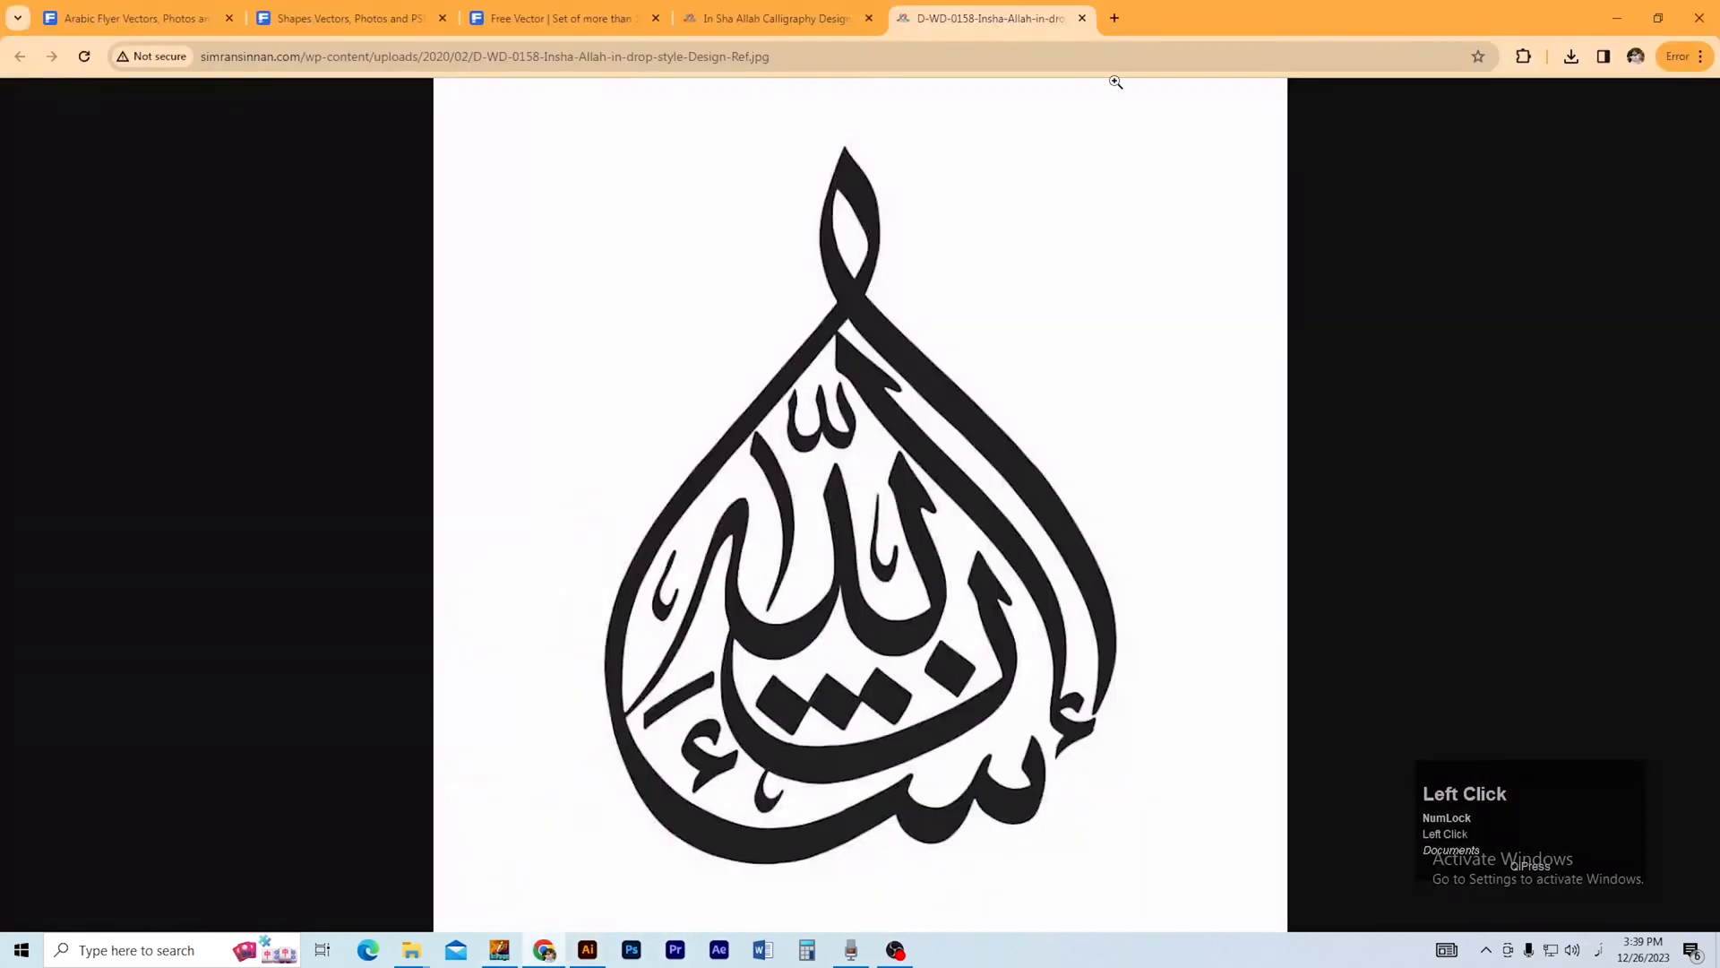
left_click(1114, 29)
type("پار")
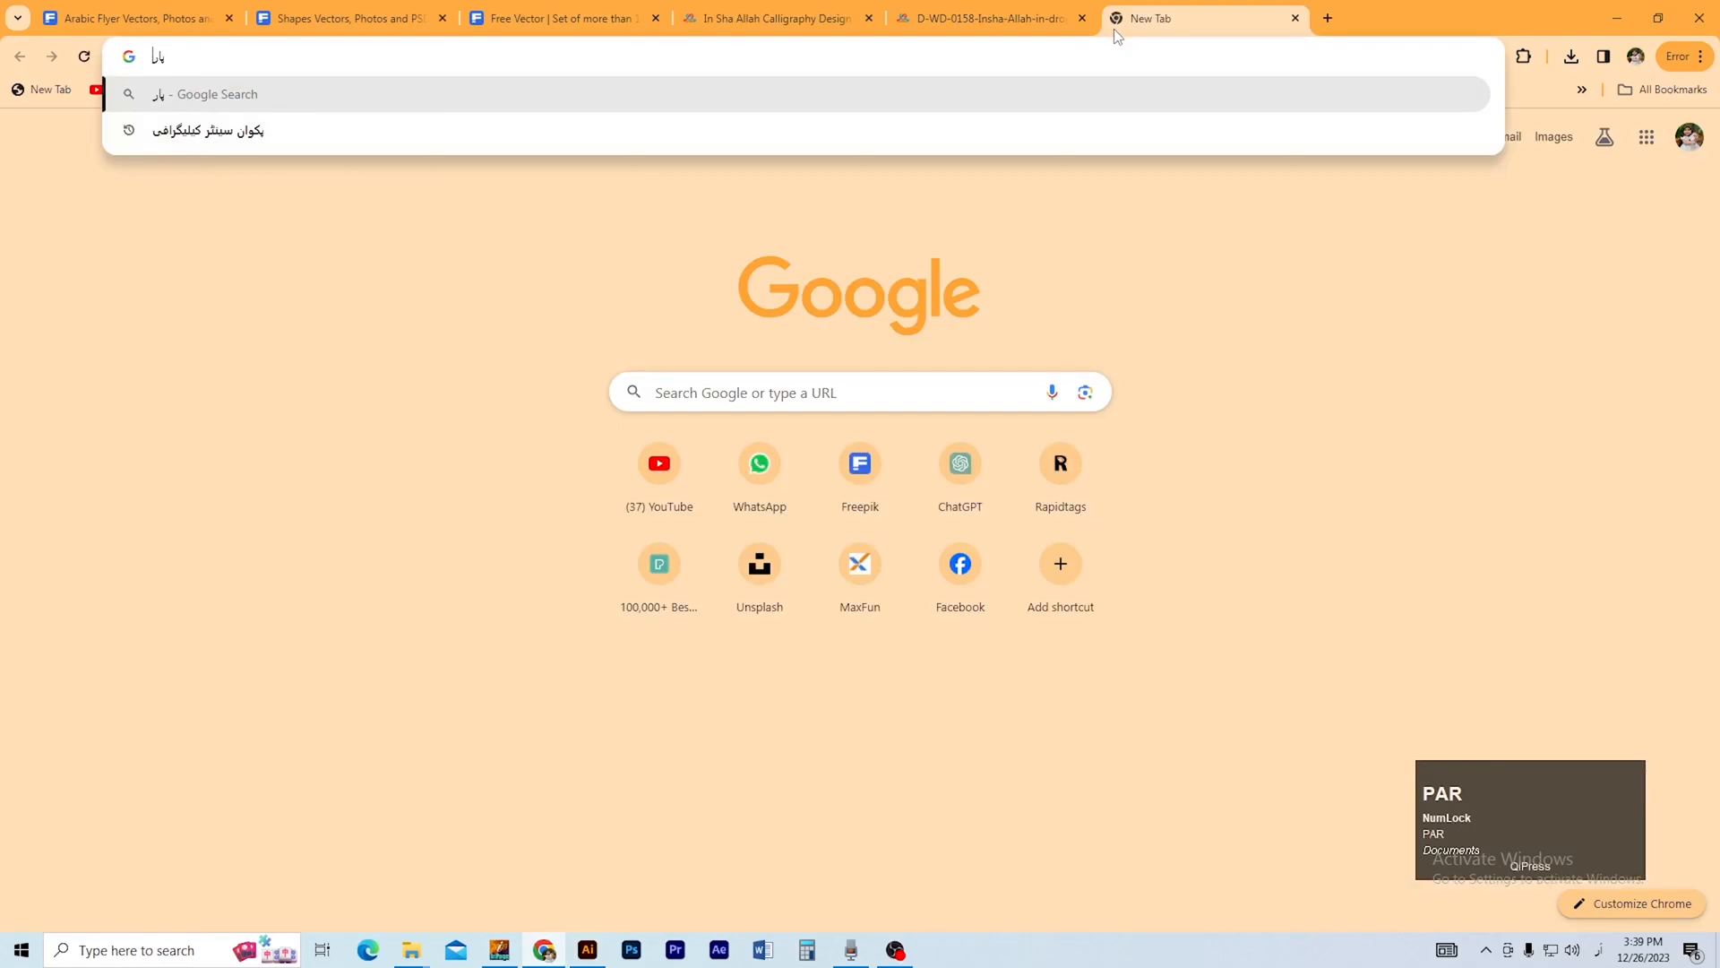
key("BackSpace")
key("BackSpace")
key("BackSpace")
Switch the typing language to English and search Google Images for pattern.
key("alt+shift")
type("pa")
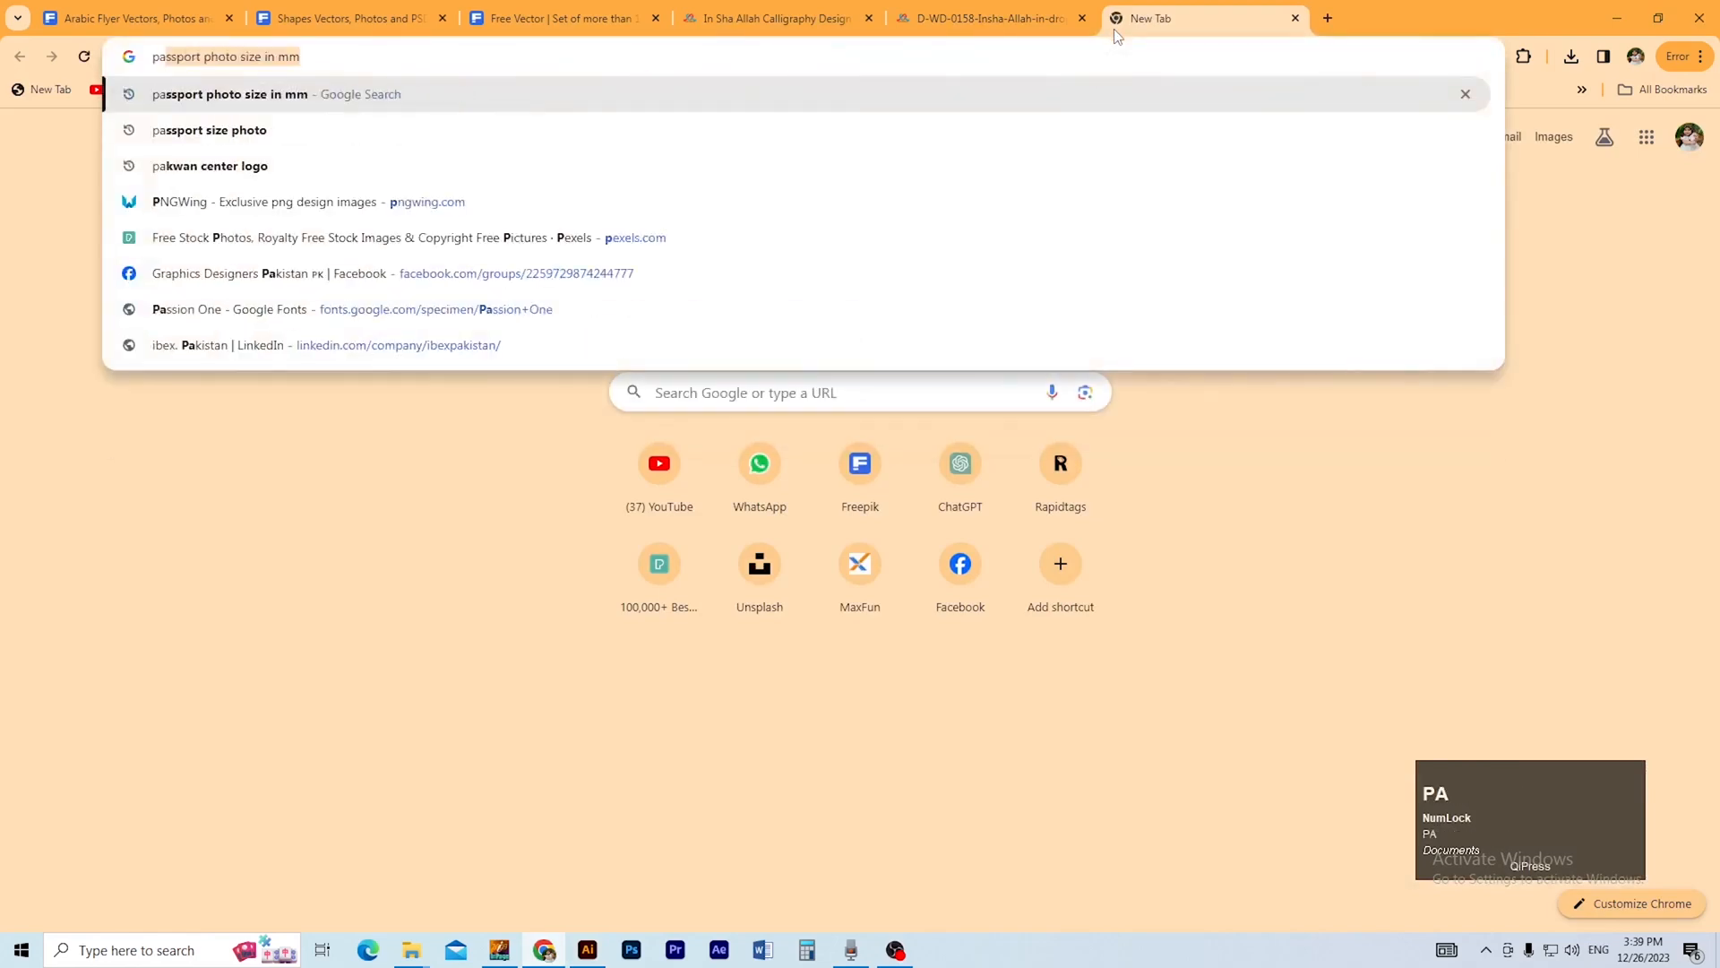
type("ttren")
key("Return")
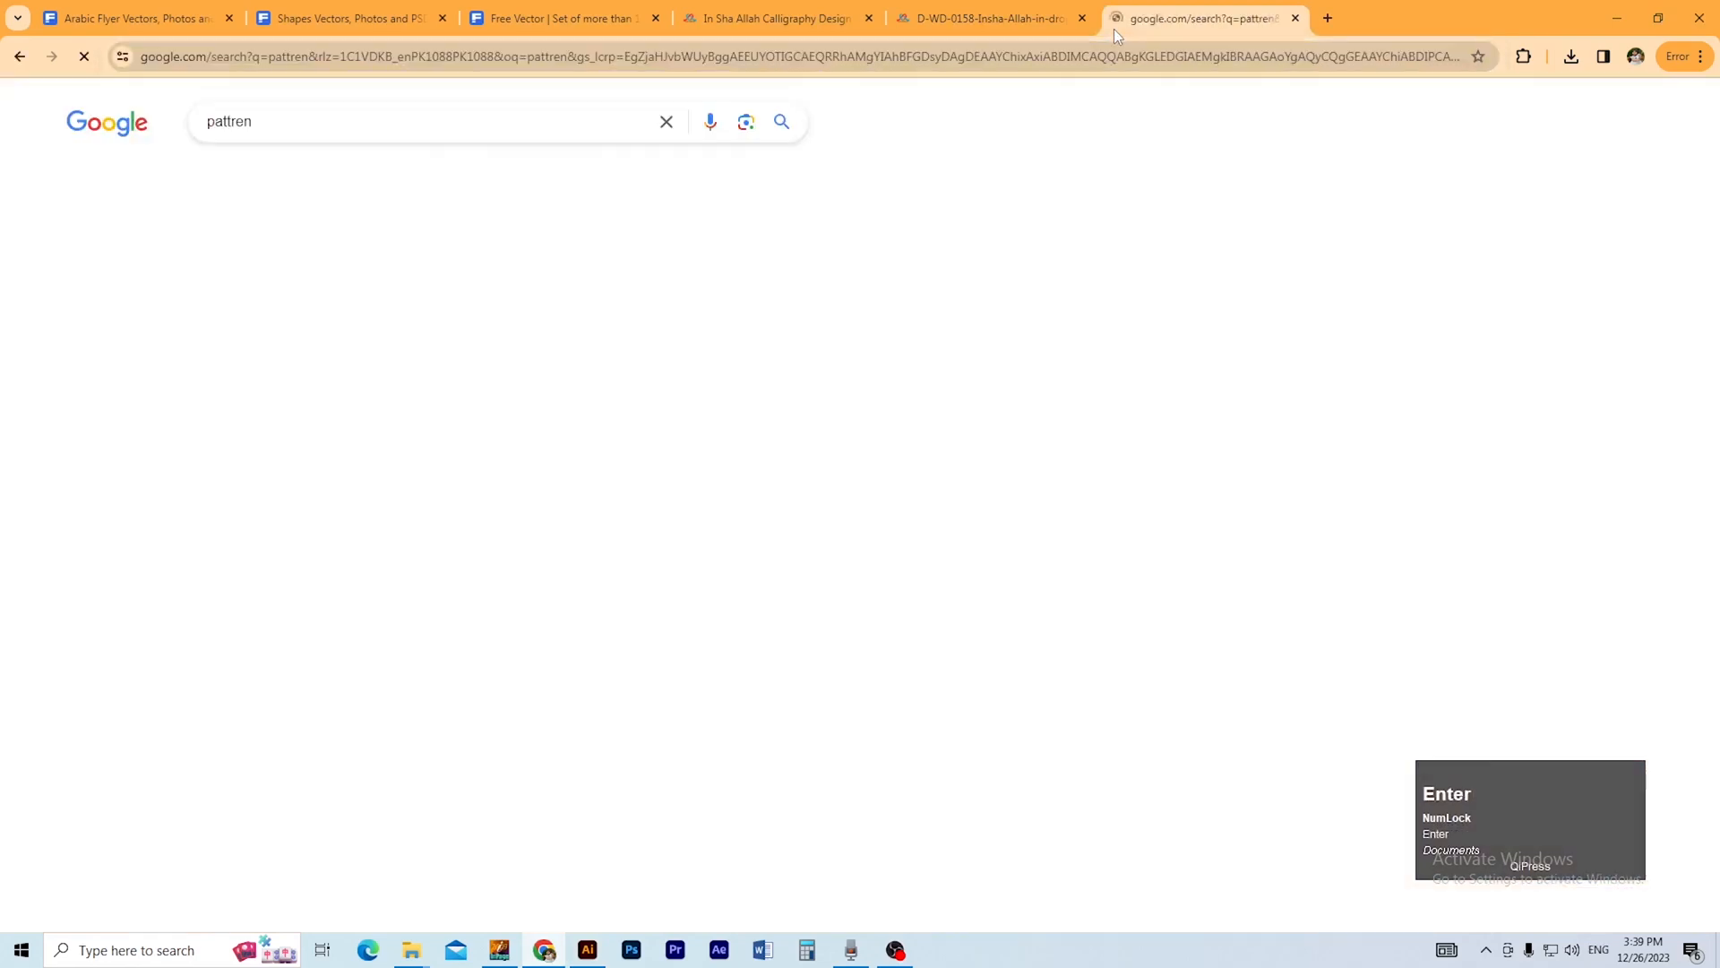
left_click(295, 178)
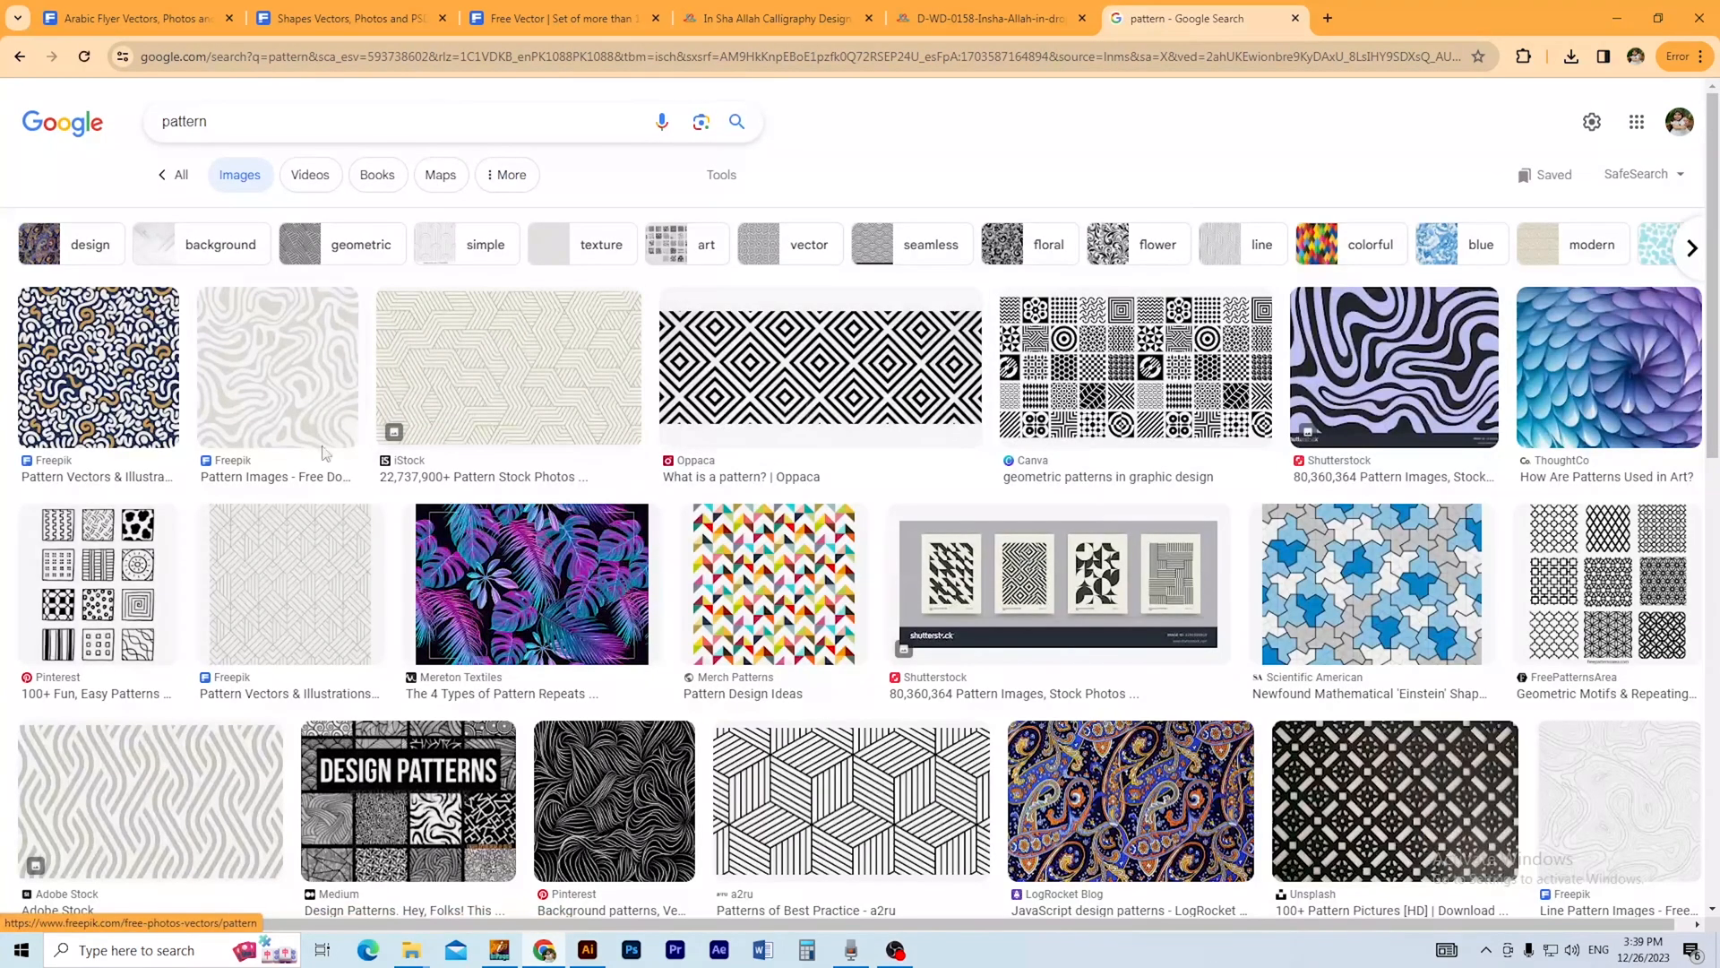
Browse the pattern image results and preview a candidate to find a subtle light background pattern.
scroll(361, 619, "down", 2)
scroll(361, 618, "down", 3)
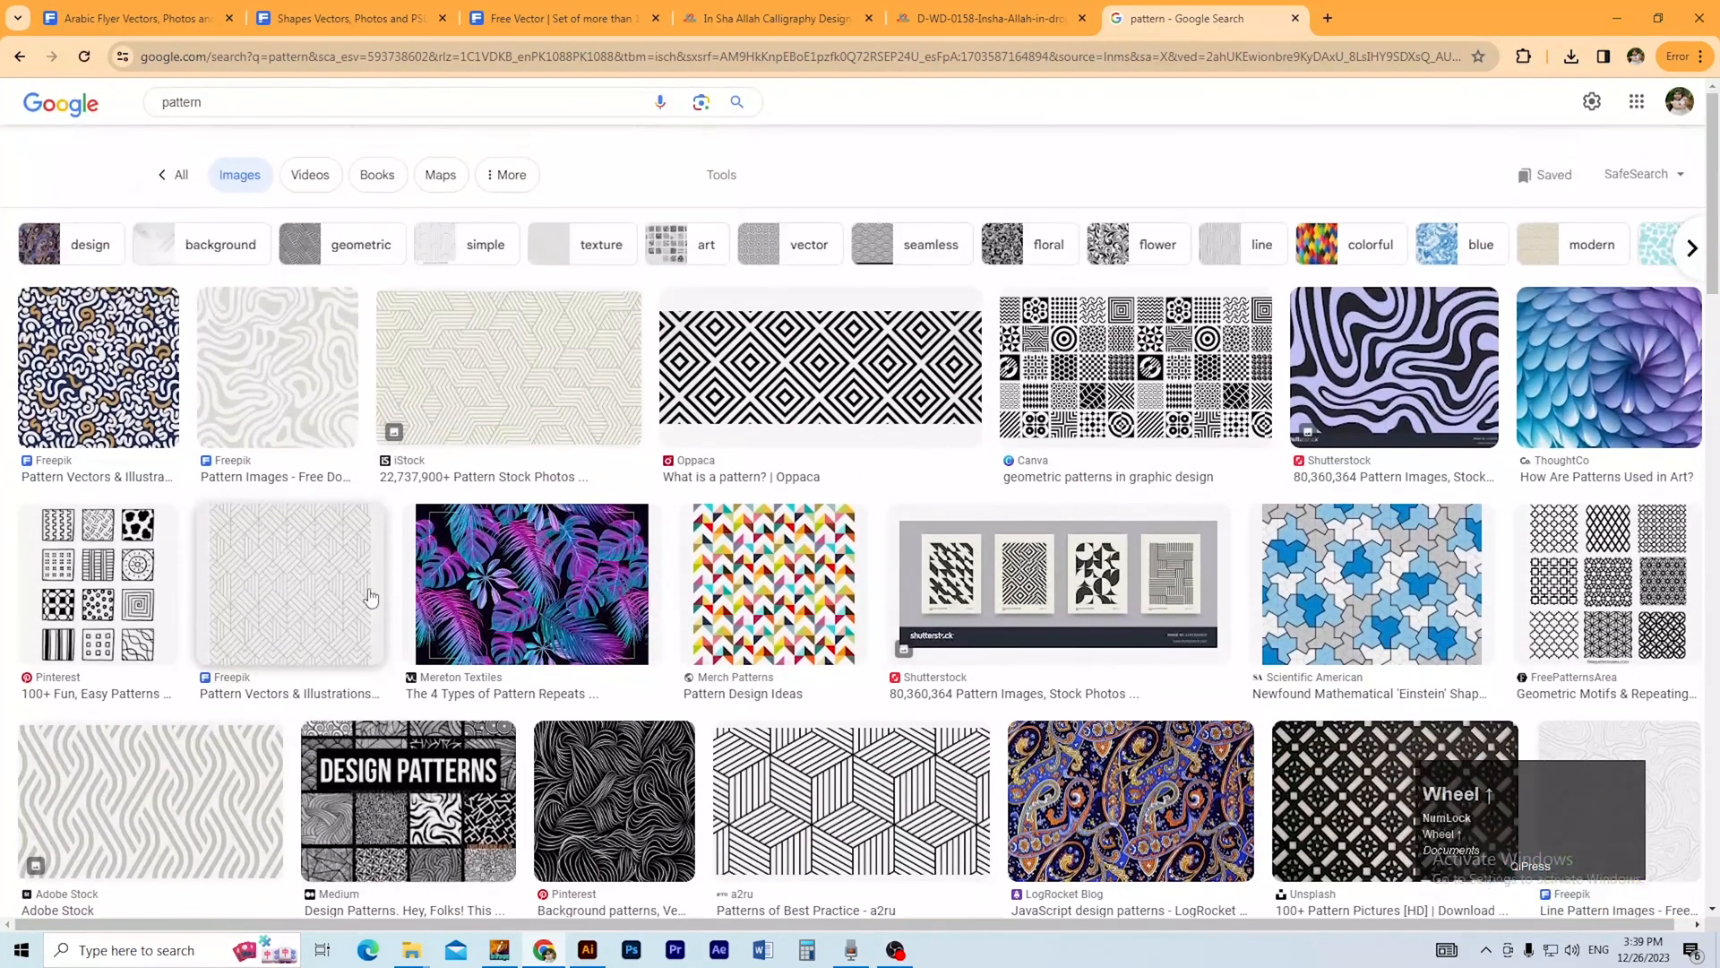
scroll(528, 587, "down", 5)
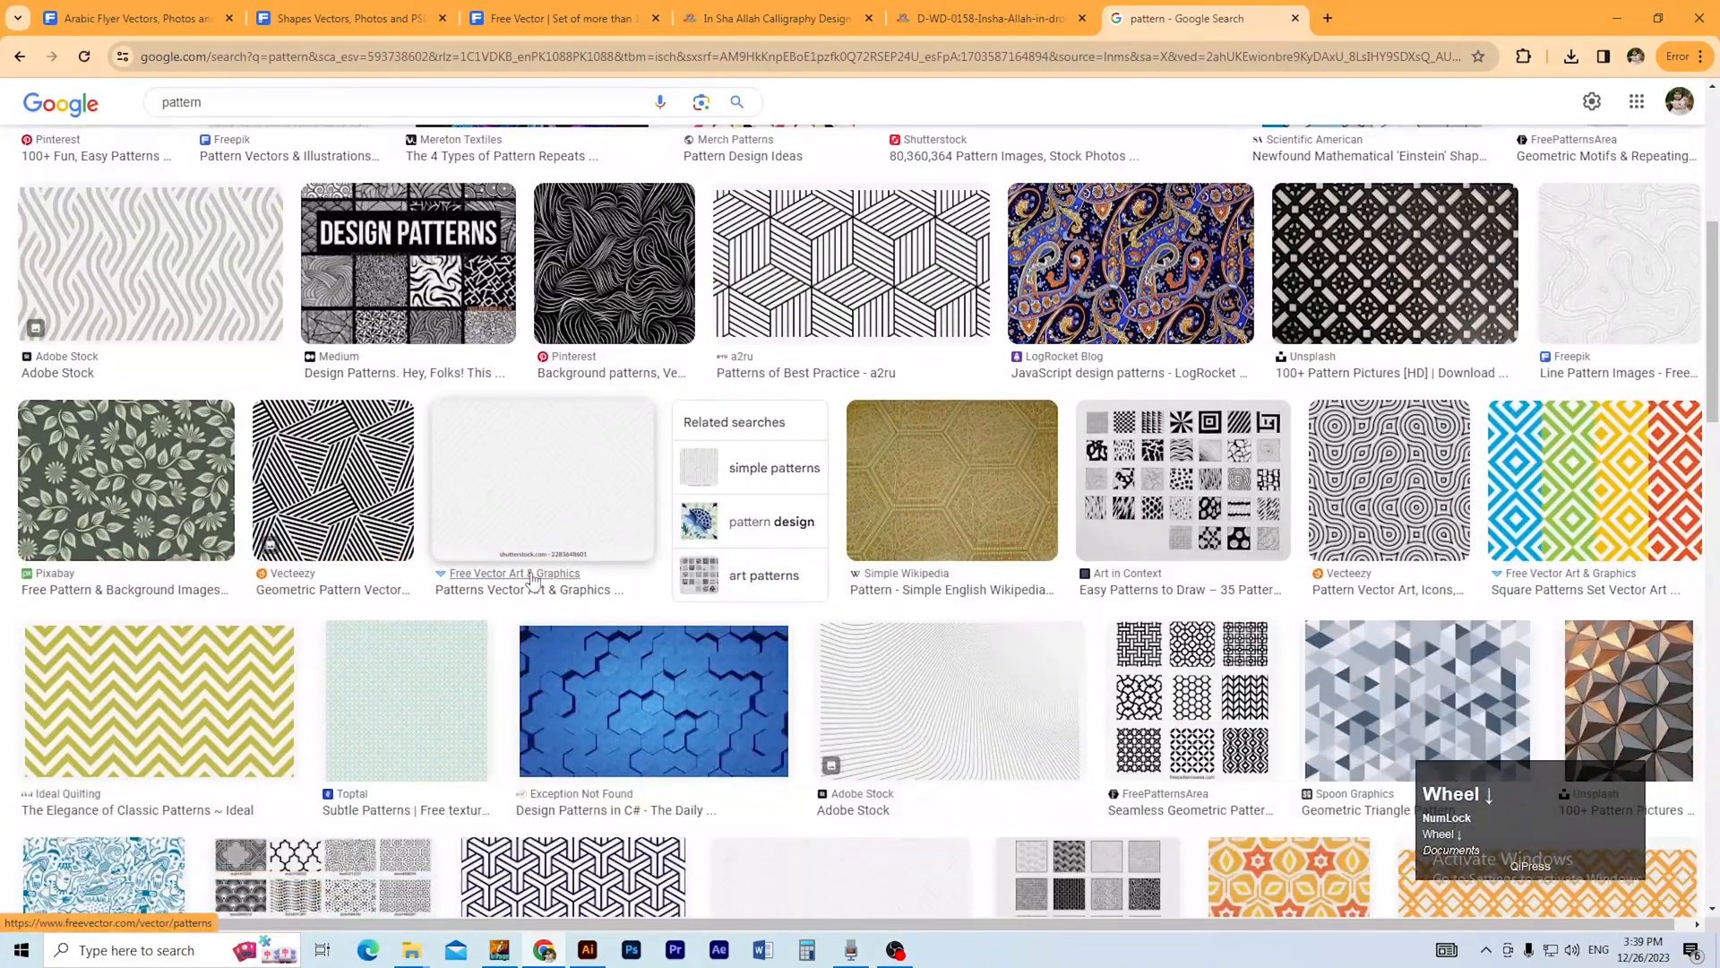
scroll(547, 581, "down", 2)
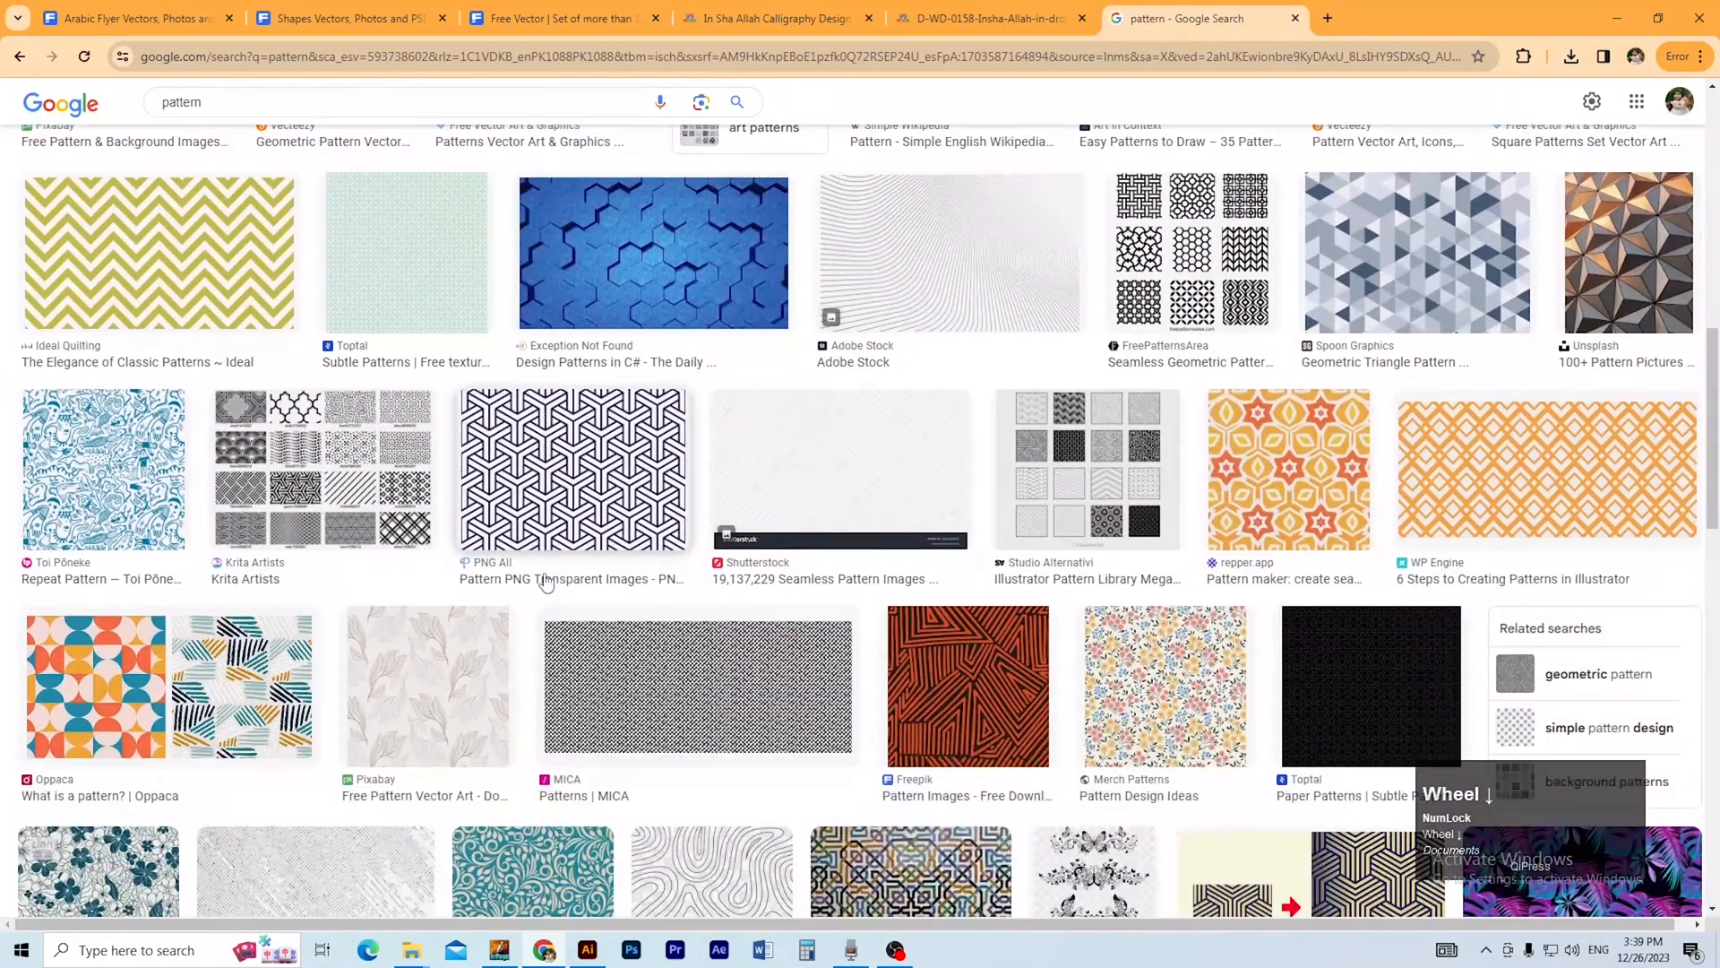
left_click(428, 239)
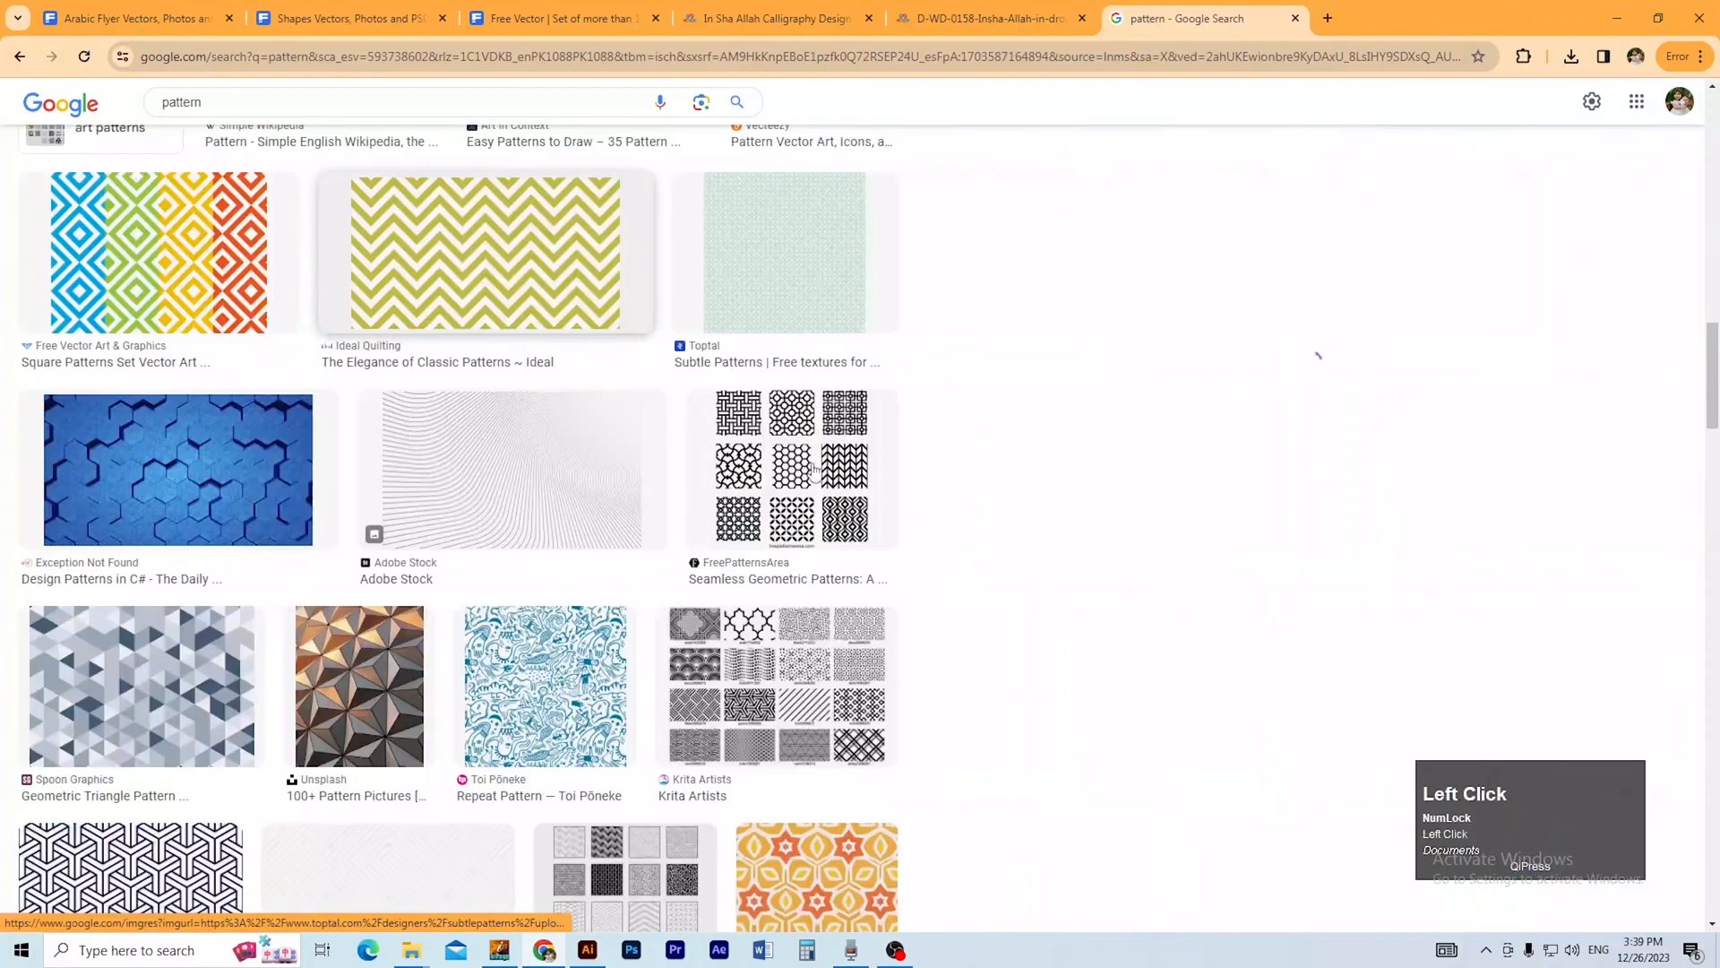
scroll(1174, 466, "down", 5)
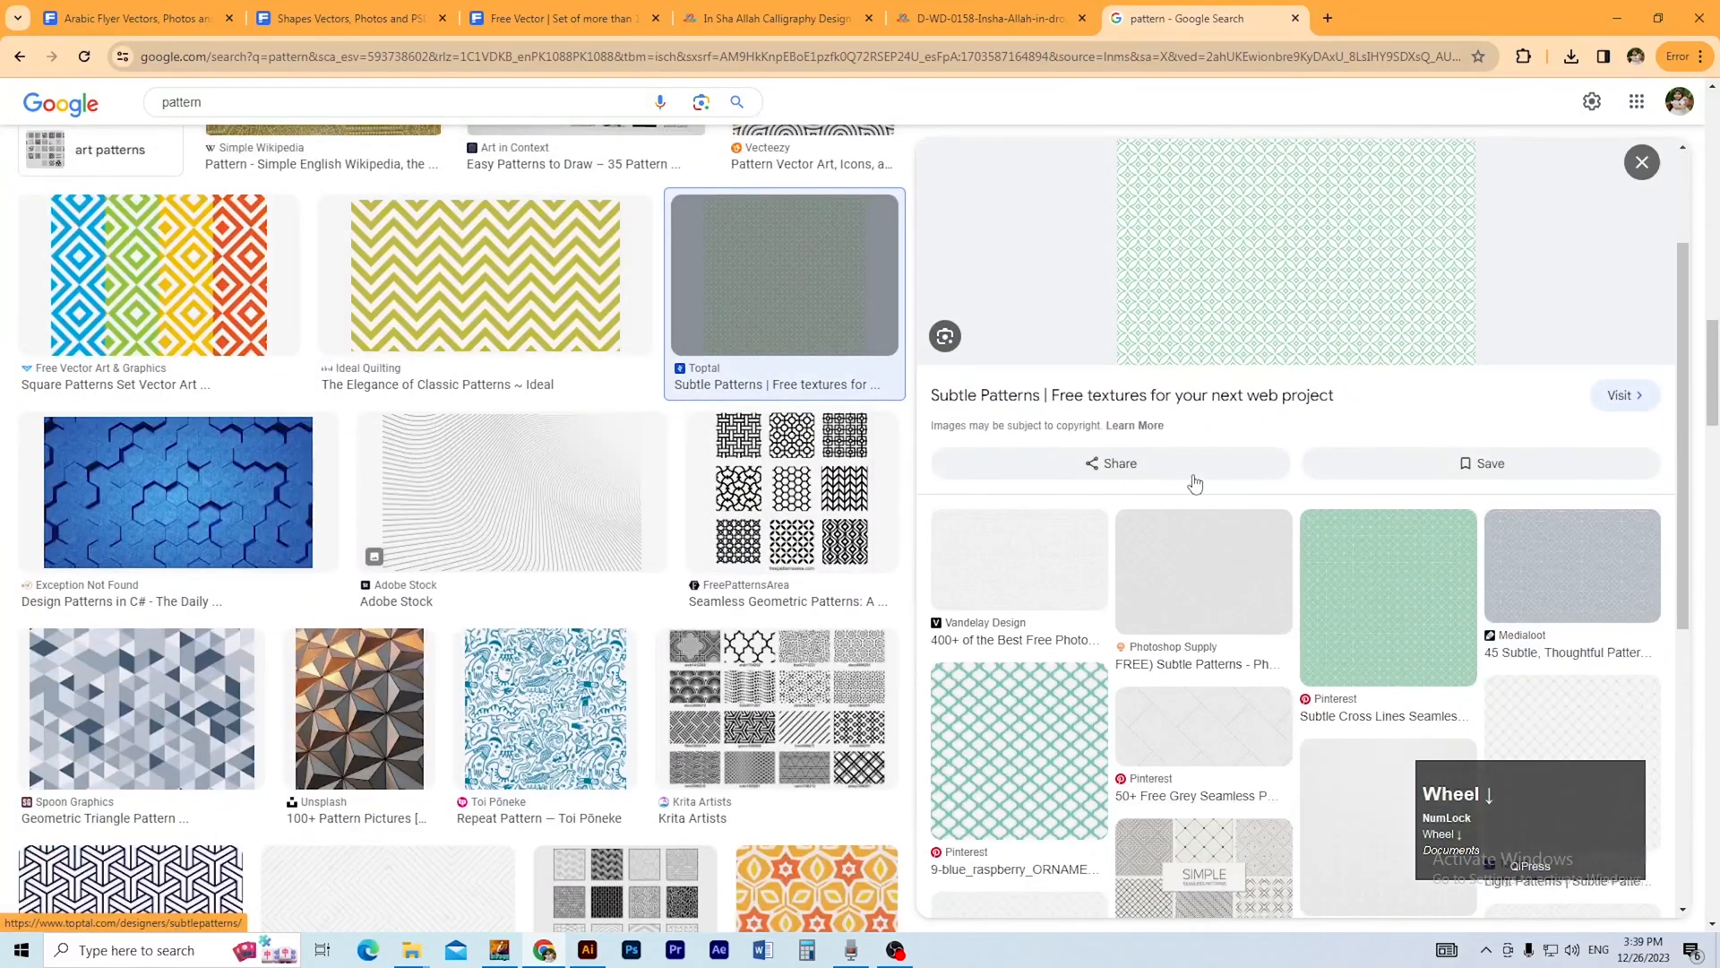
scroll(1170, 511, "down", 2)
scroll(475, 592, "down", 4)
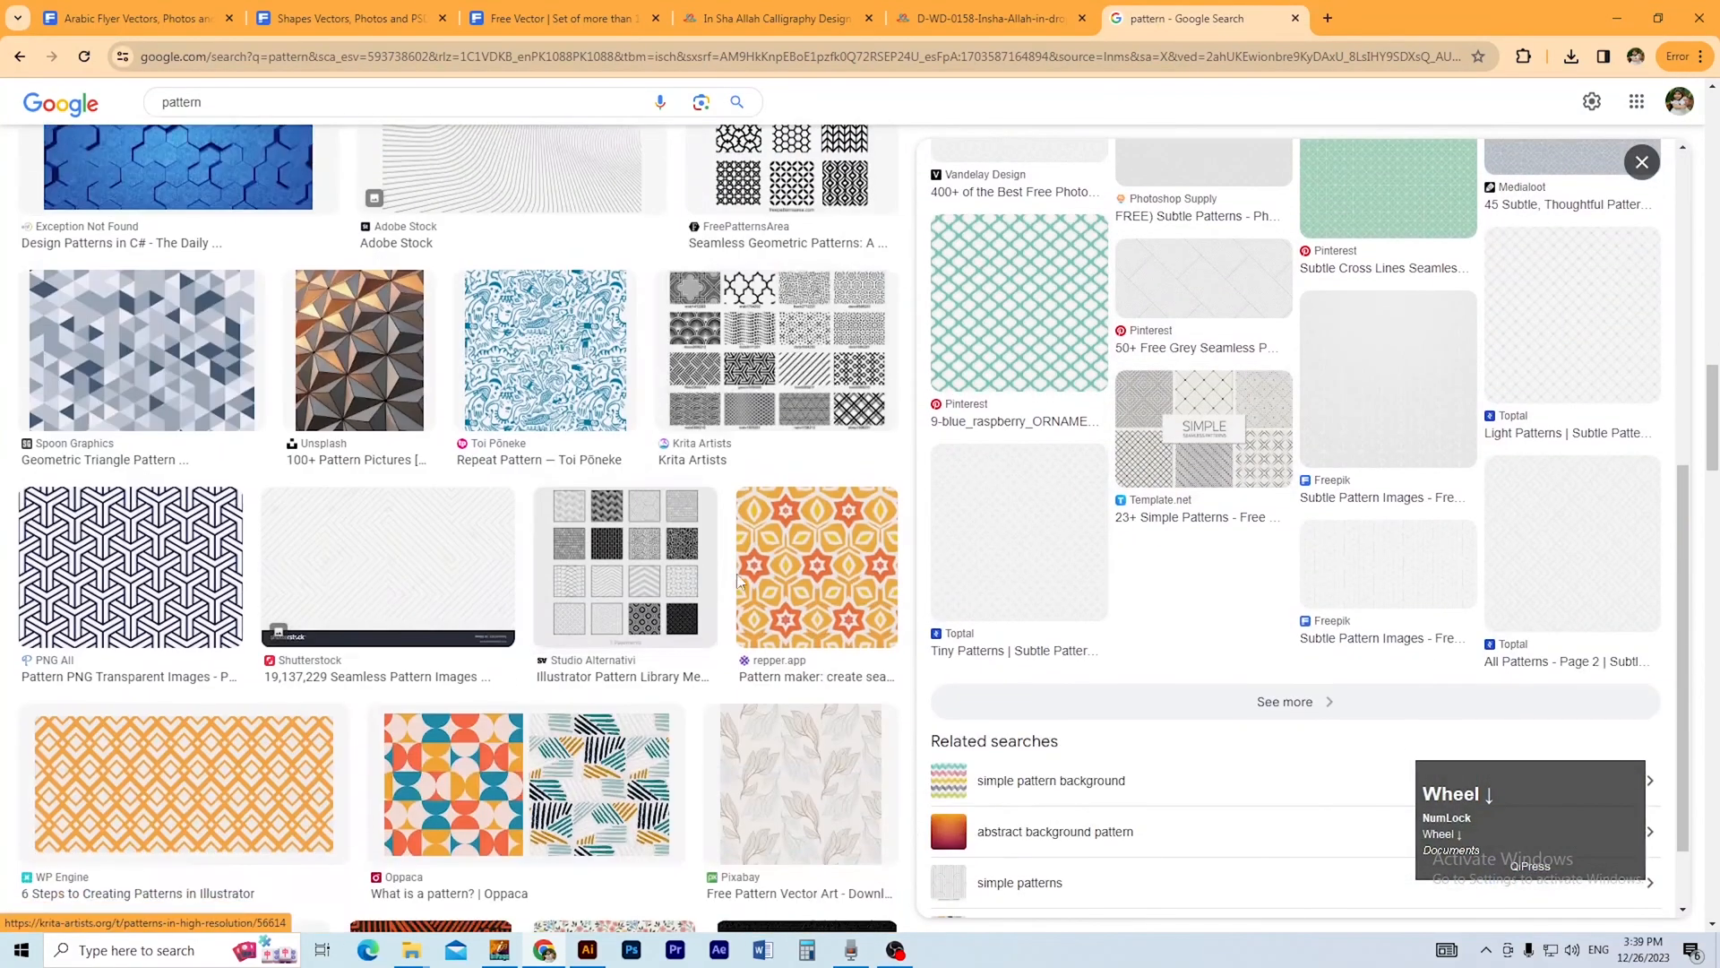
scroll(466, 574, "down", 2)
scroll(467, 574, "down", 10)
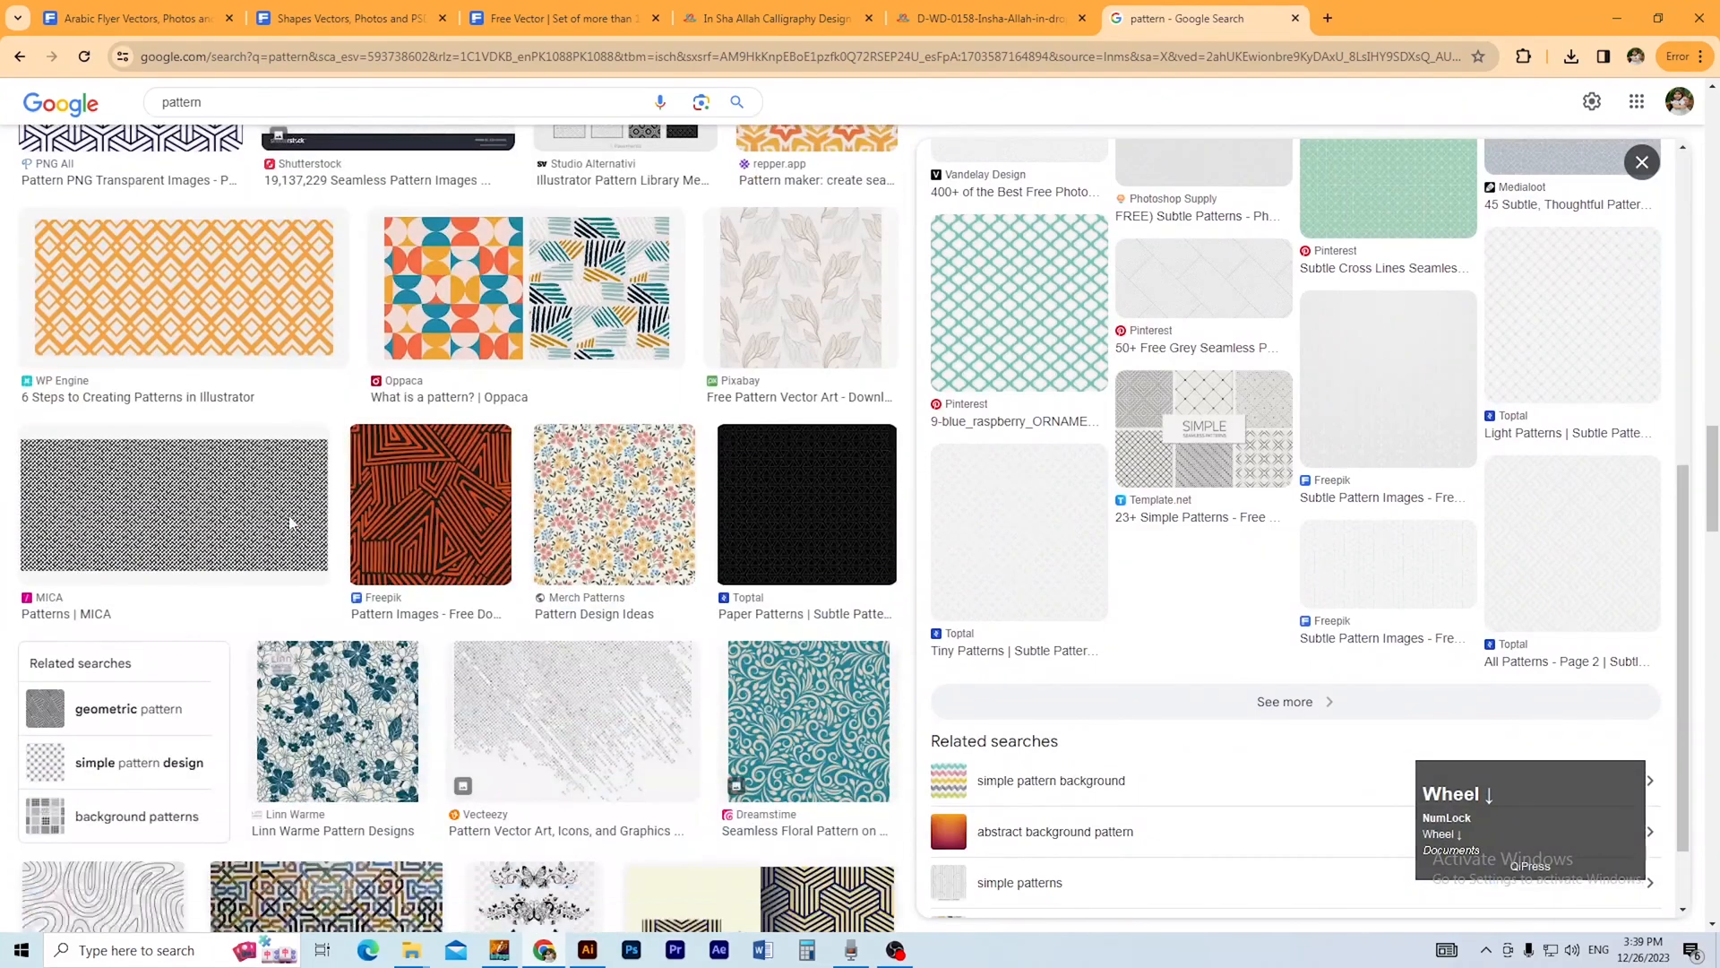
scroll(358, 538, "down", 4)
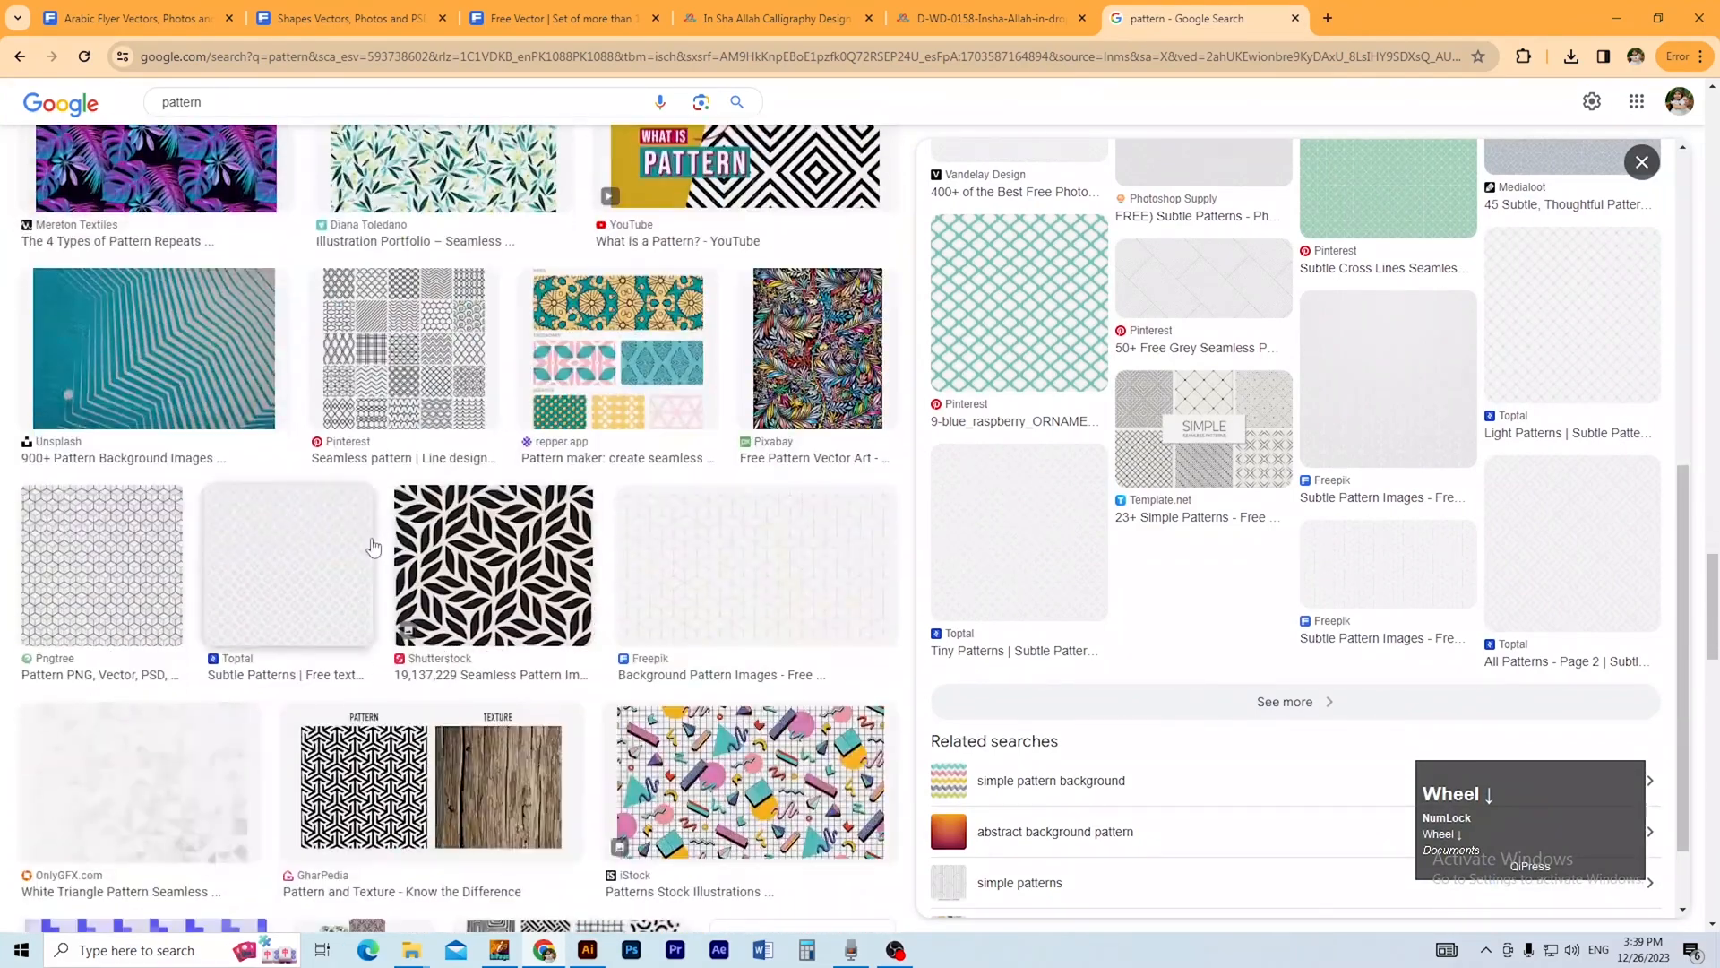
Preview the light grey Toptal Subtle Patterns image, download moroccan-flower.png and show it in its folder.
left_click(331, 583)
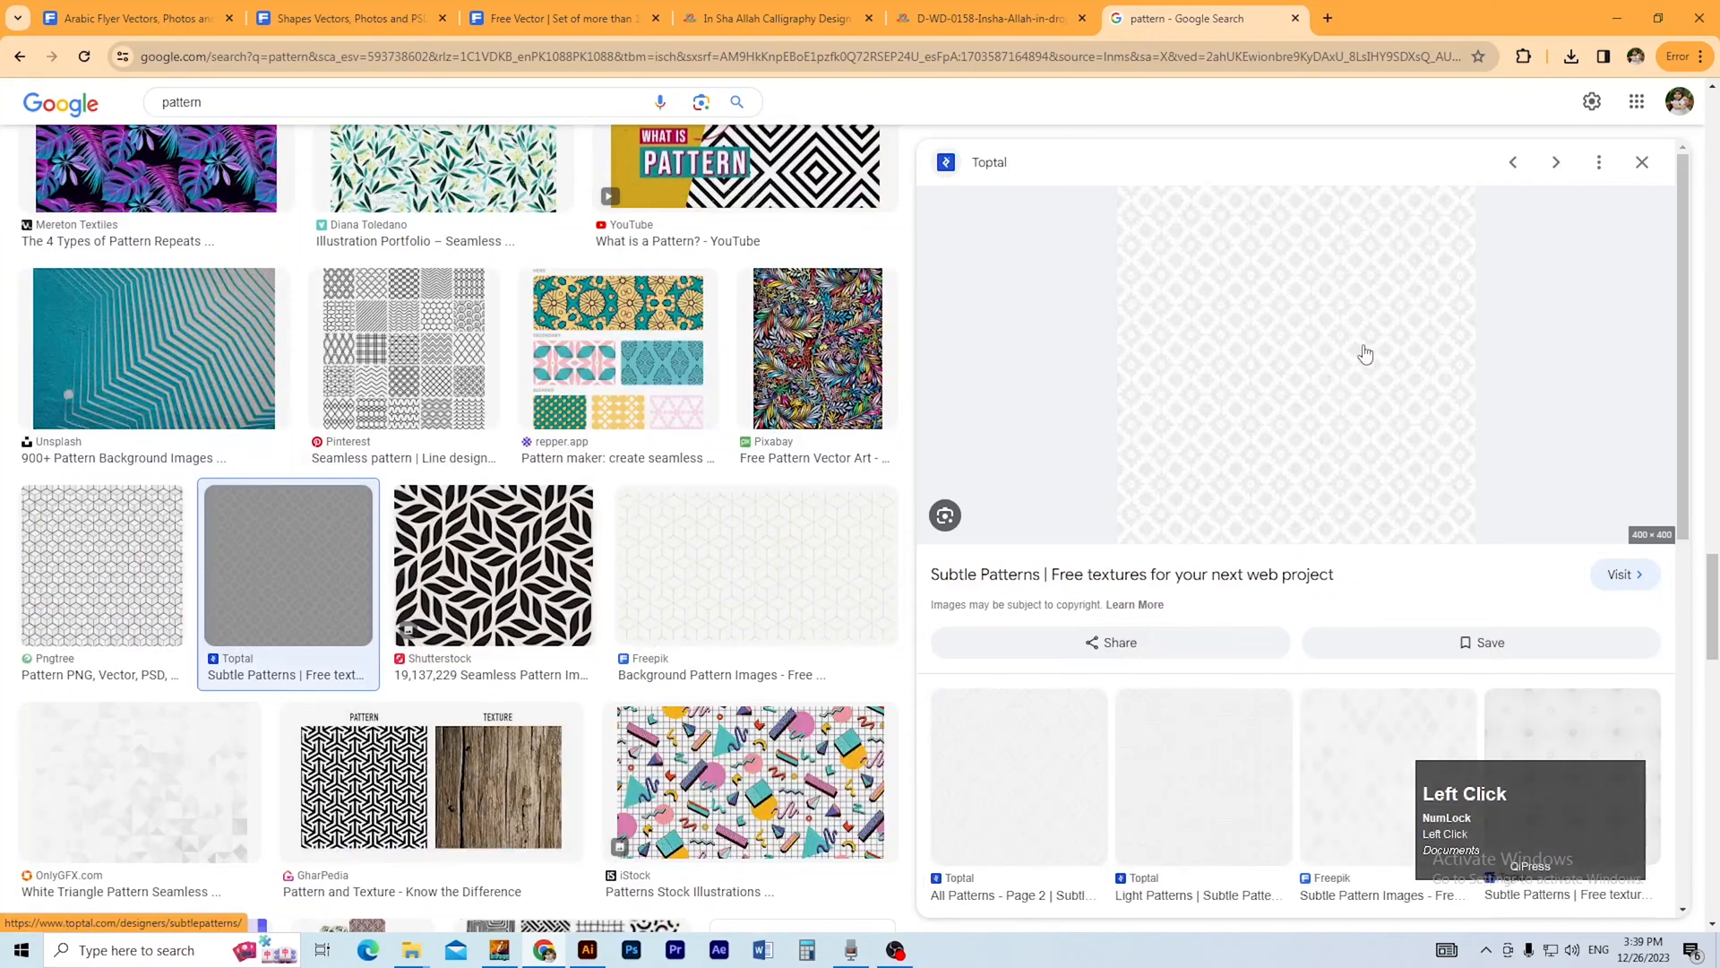
right_click(1303, 356)
left_click(1420, 589)
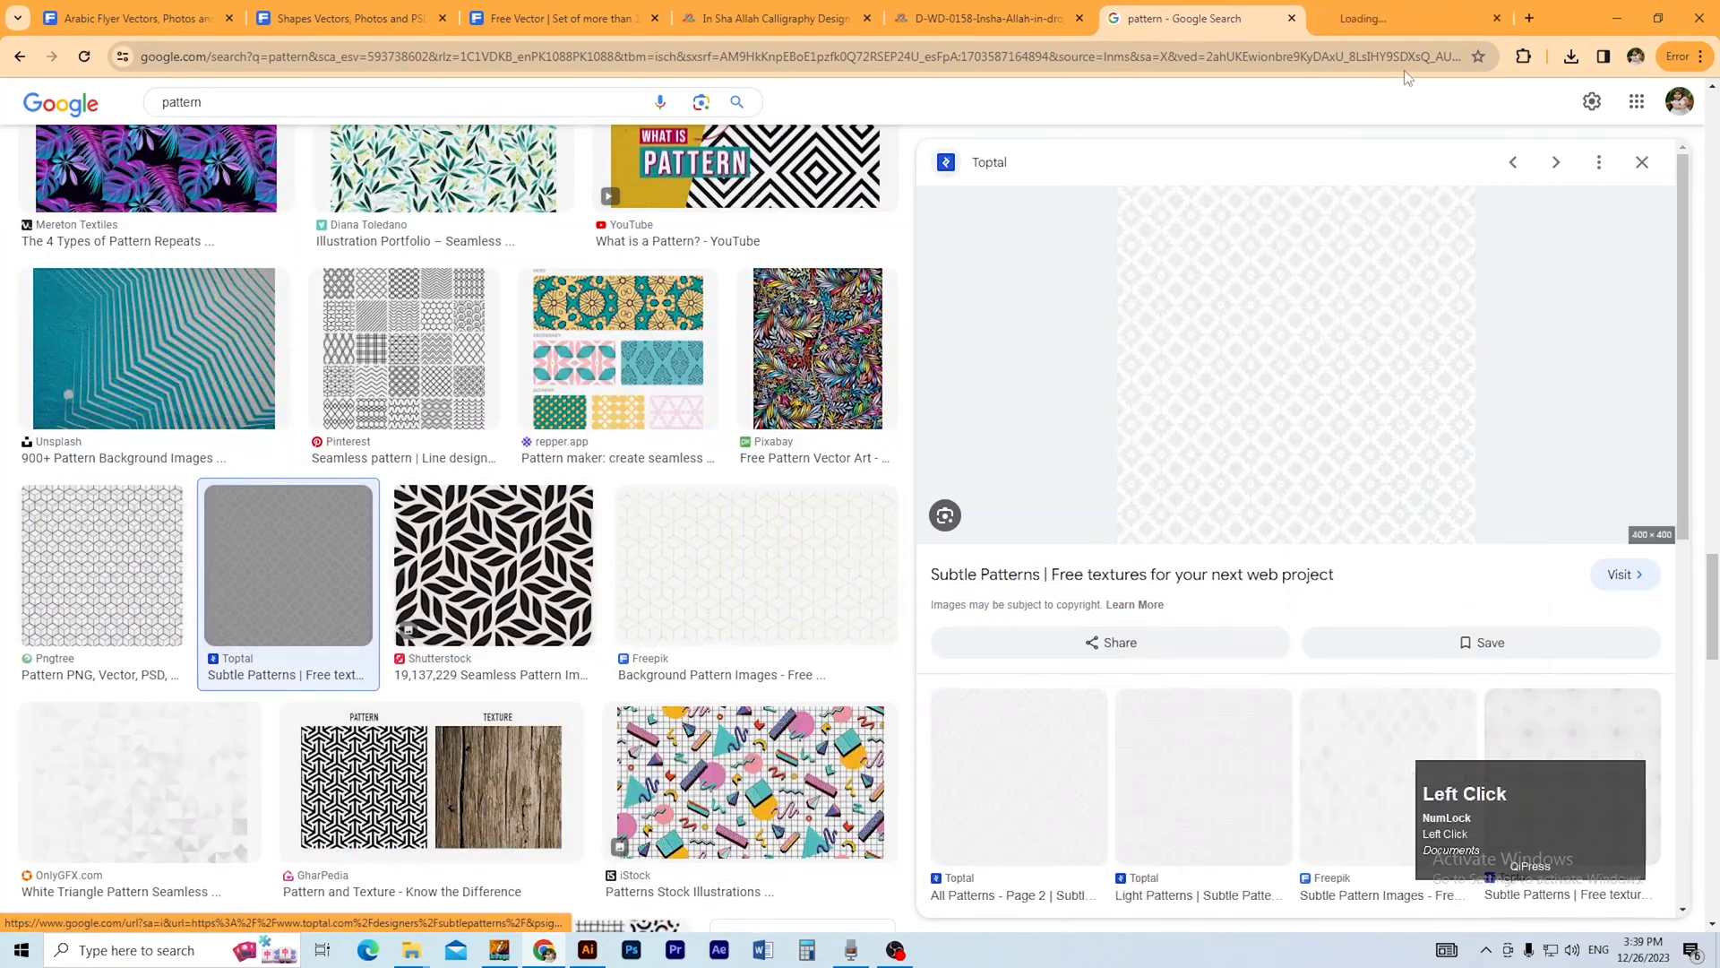
left_click(1519, 105)
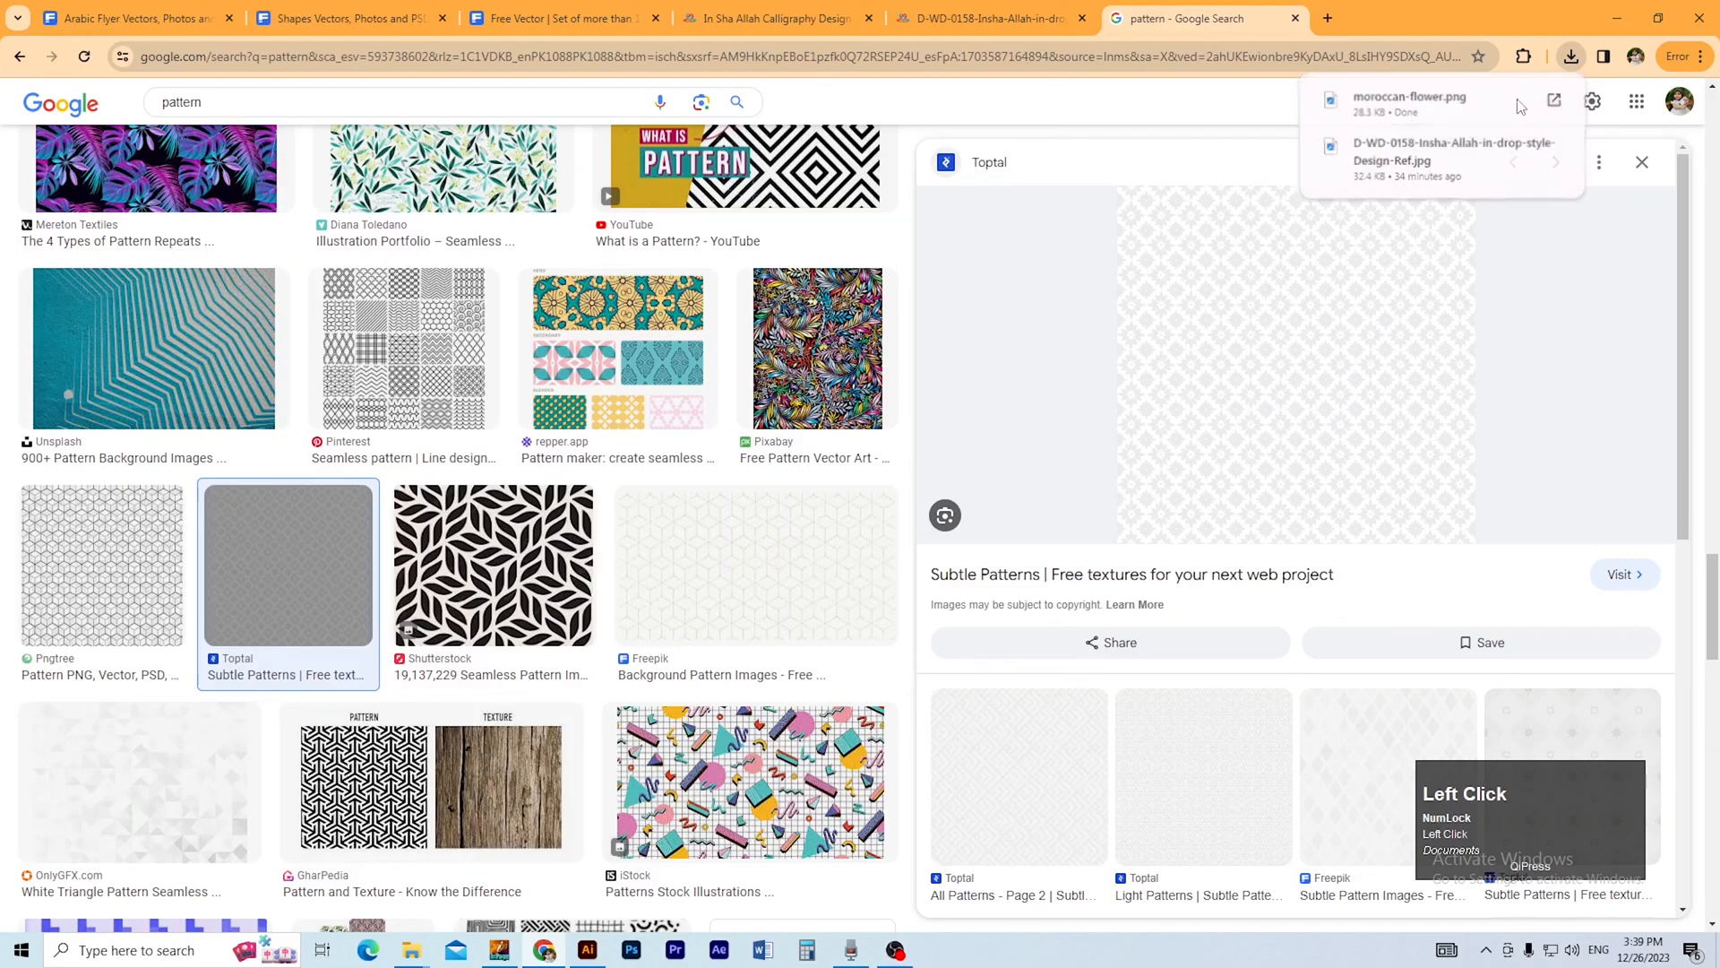
Place moroccan-flower.png from the Downloads folder onto the Bukhari Flyer document in Illustrator.
key("alt+Tab")
left_click_drag(615, 465, 814, 444)
left_click(811, 469, "ctrl+alt")
left_click(982, 503)
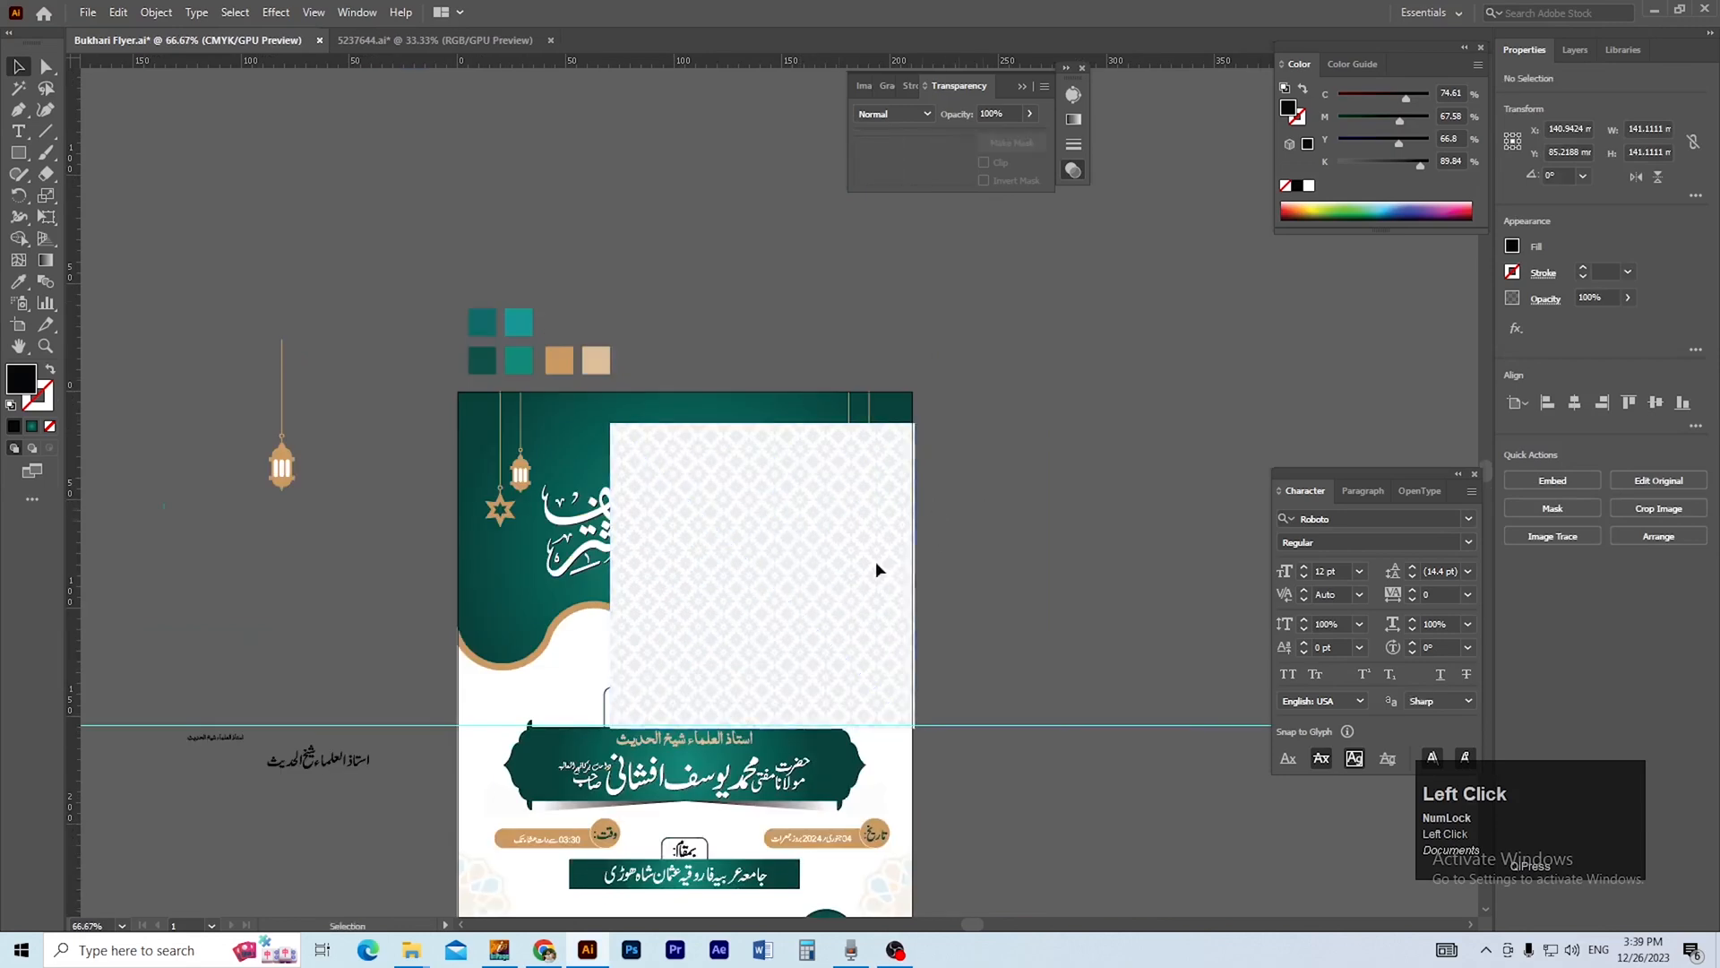
Align the pattern image with the flyer's upper edge and enlarge it across the page to about 210 mm wide.
left_click(846, 543, "ctrl")
left_click_drag(833, 535, 853, 485)
left_click_drag(825, 568, 874, 664)
key("ctrl+minus")
left_click(698, 391, "ctrl")
left_click(698, 389, "ctrl")
left_click_drag(689, 434, 578, 377)
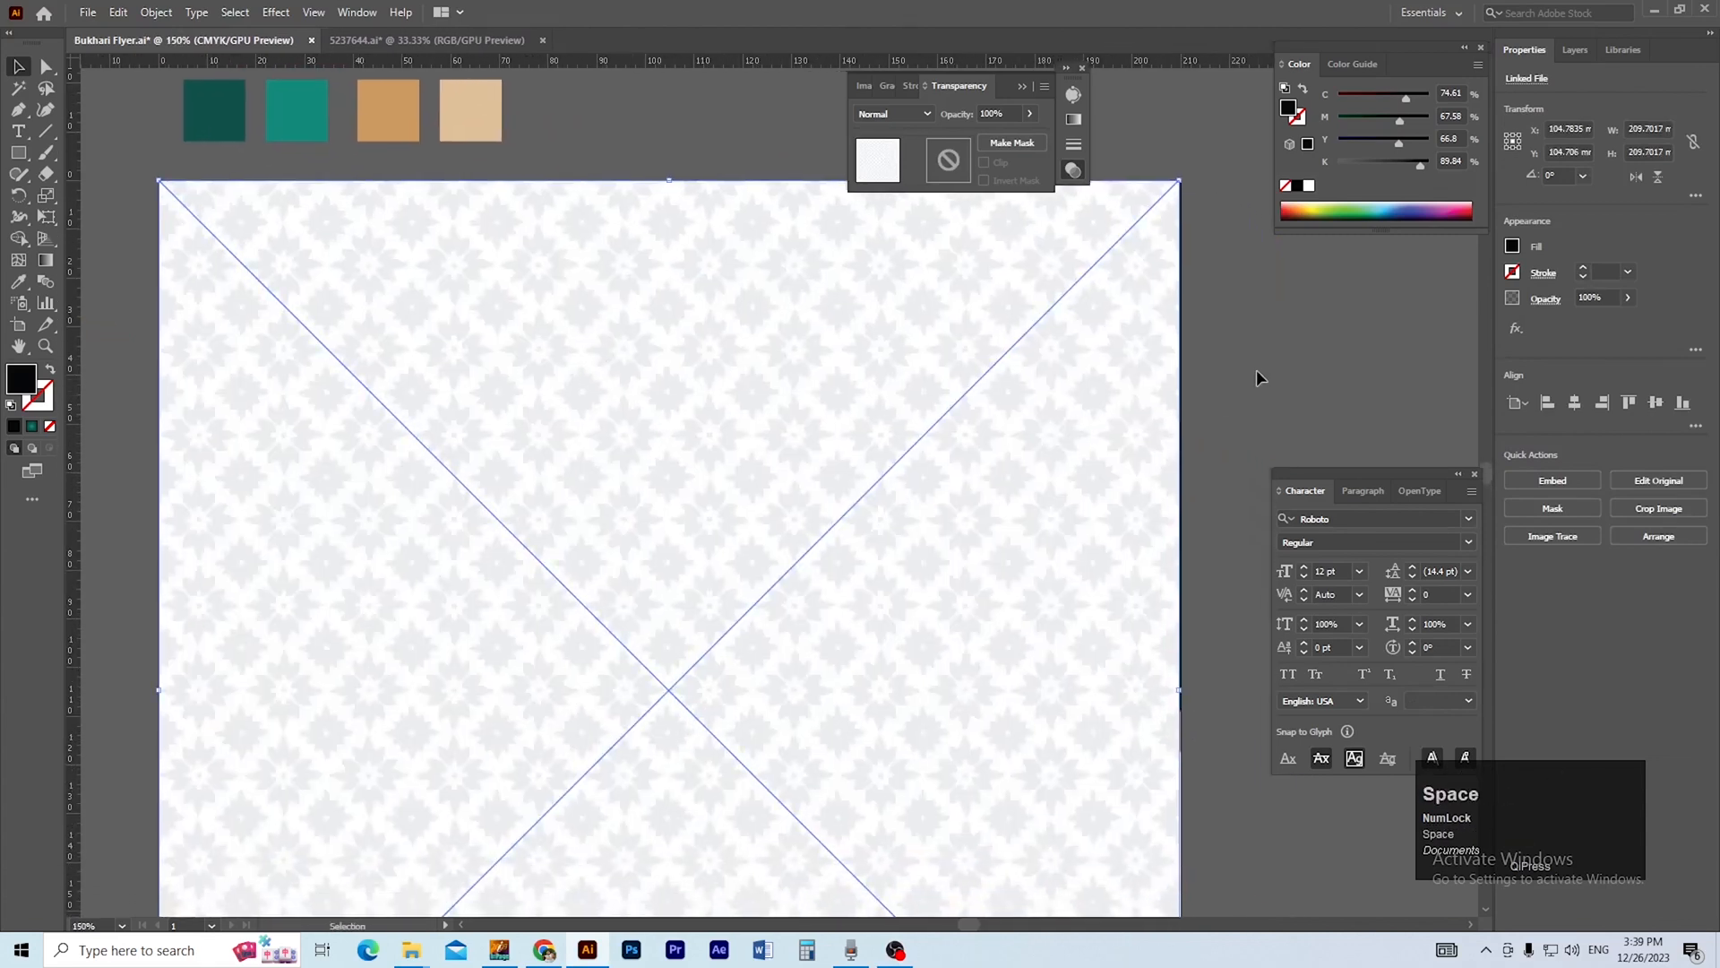
Nudge the pattern image slightly upward and set its blend mode to Multiply.
left_click(1244, 381)
left_click_drag(1181, 402, 1128, 424)
left_click(1000, 396)
left_click(917, 115)
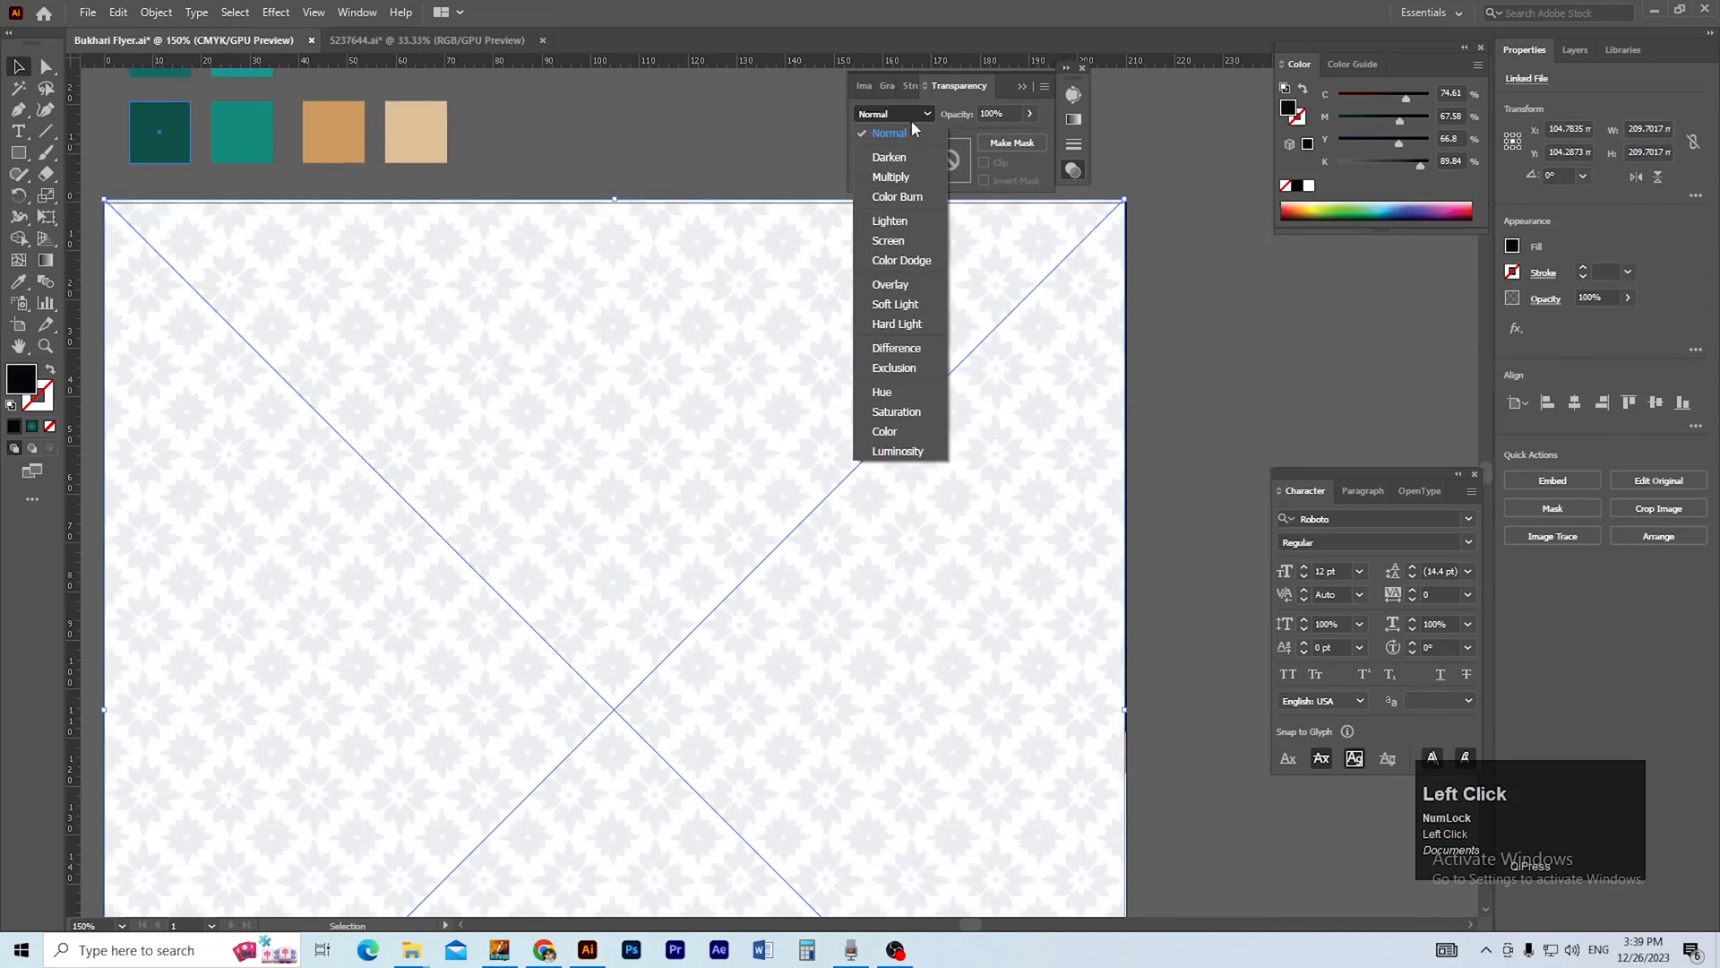
left_click(890, 177)
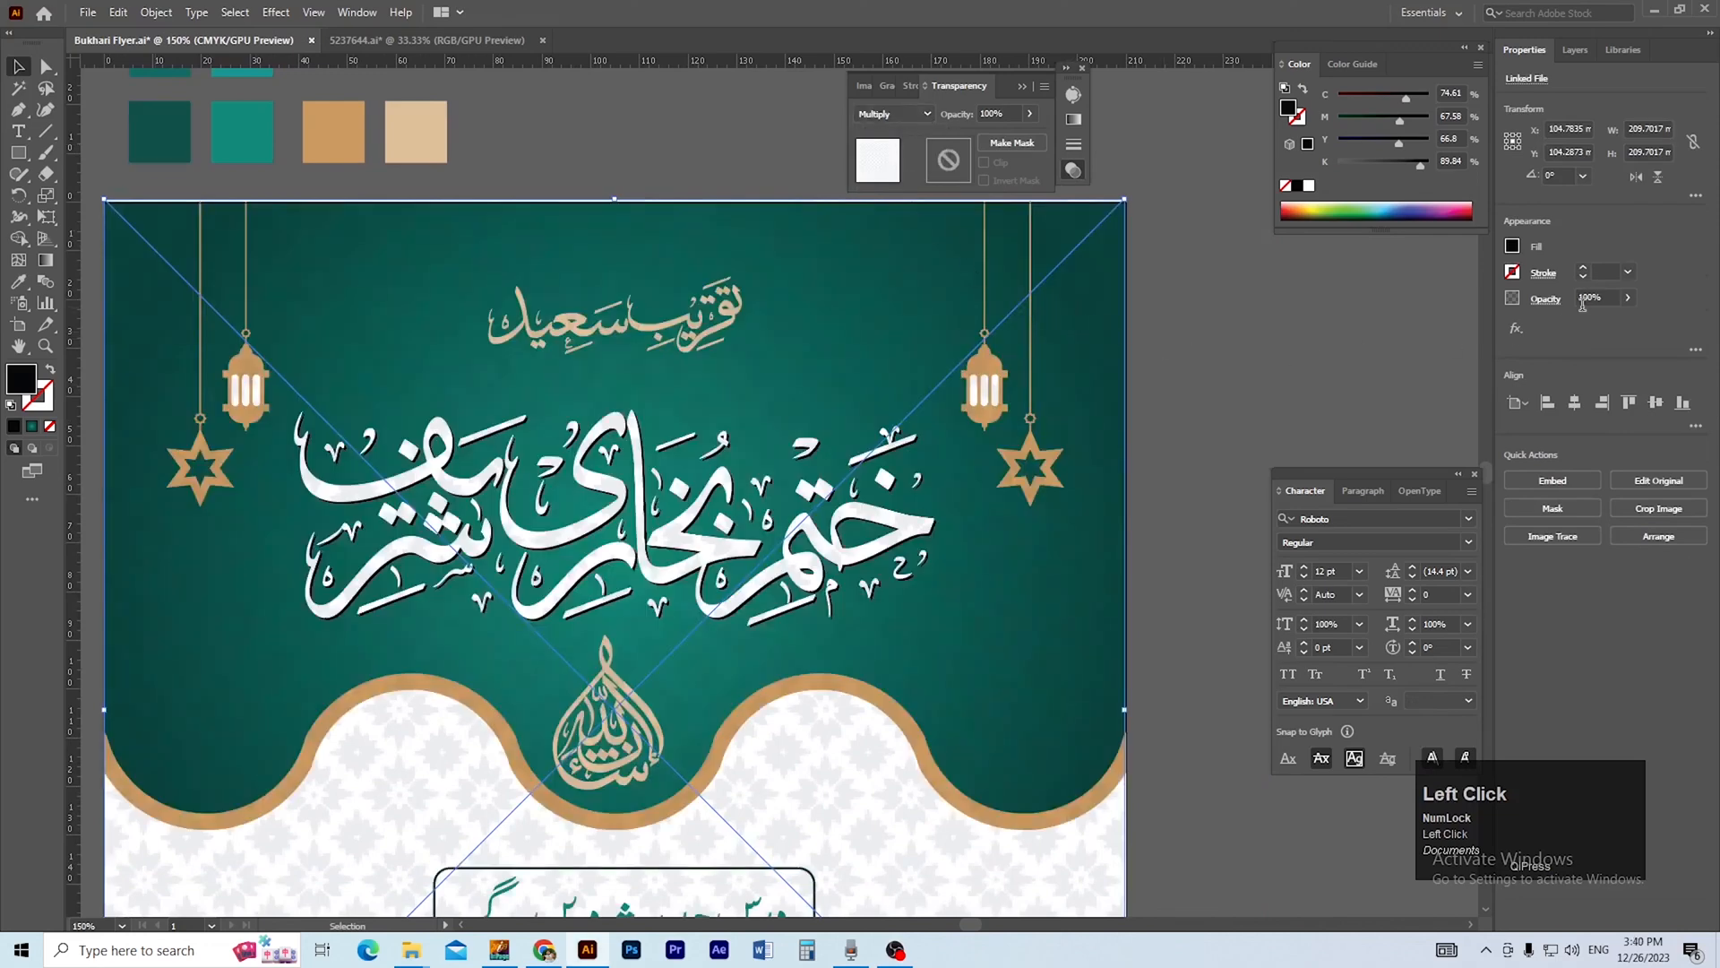
Try lower opacity values such as 17% and 93% on the Multiply pattern image.
left_click(1628, 299)
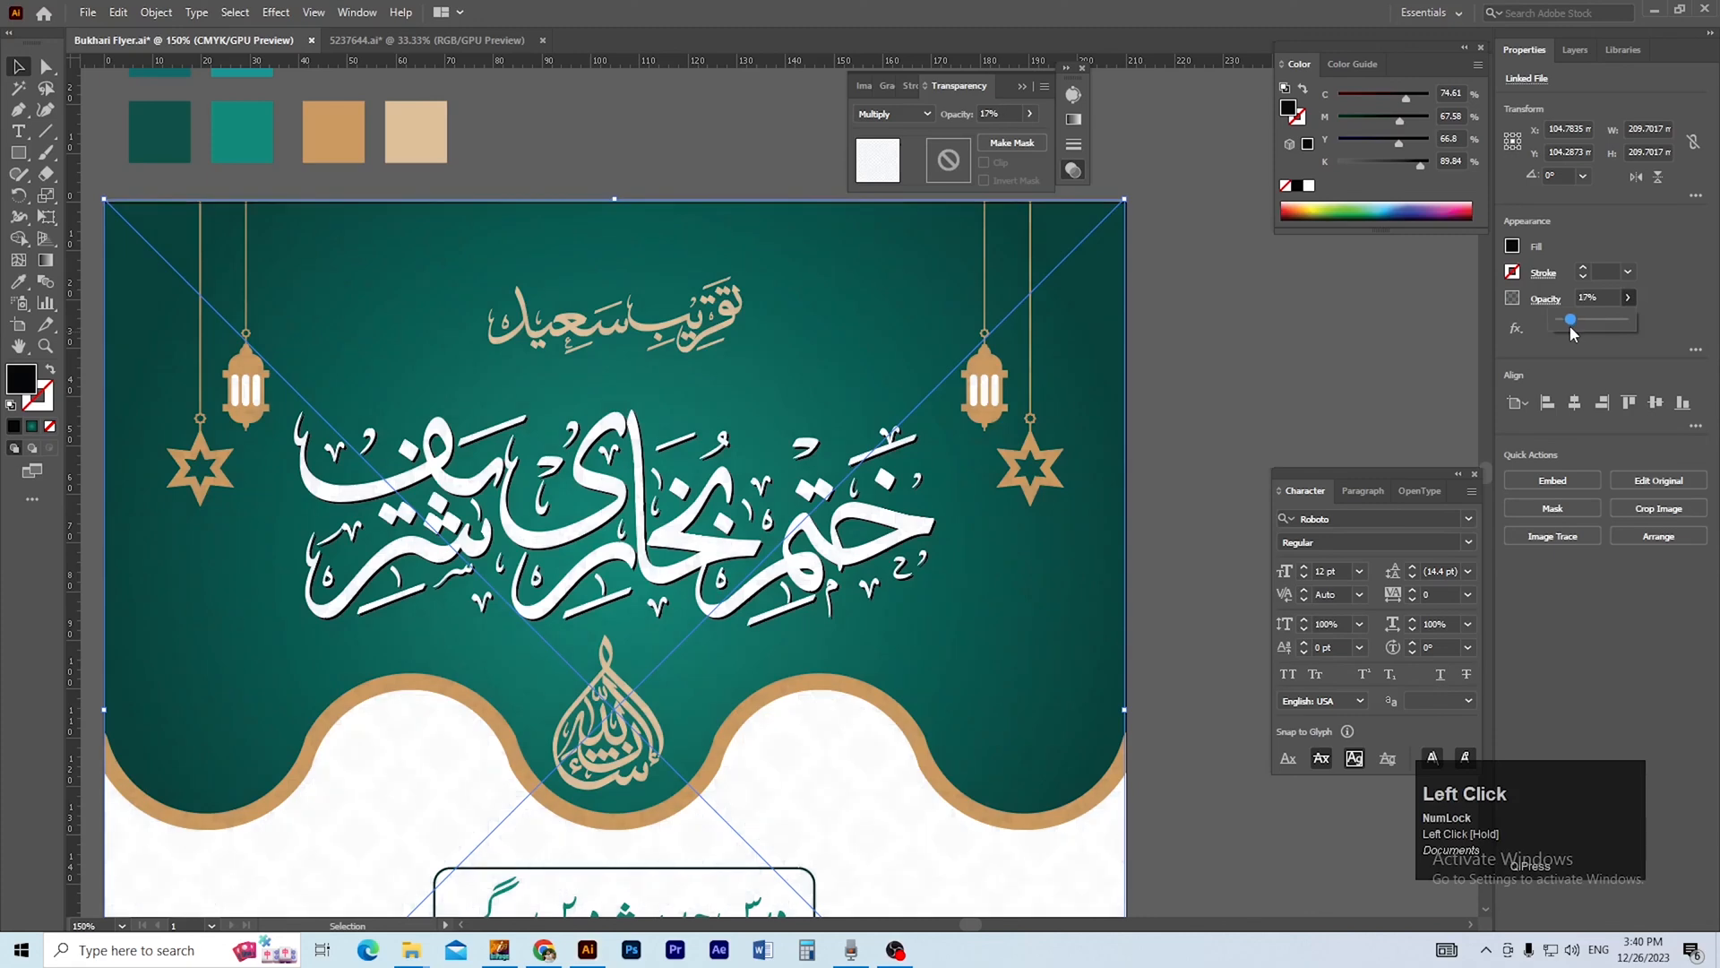
left_click(1628, 299)
left_click_drag(1614, 322, 1620, 322)
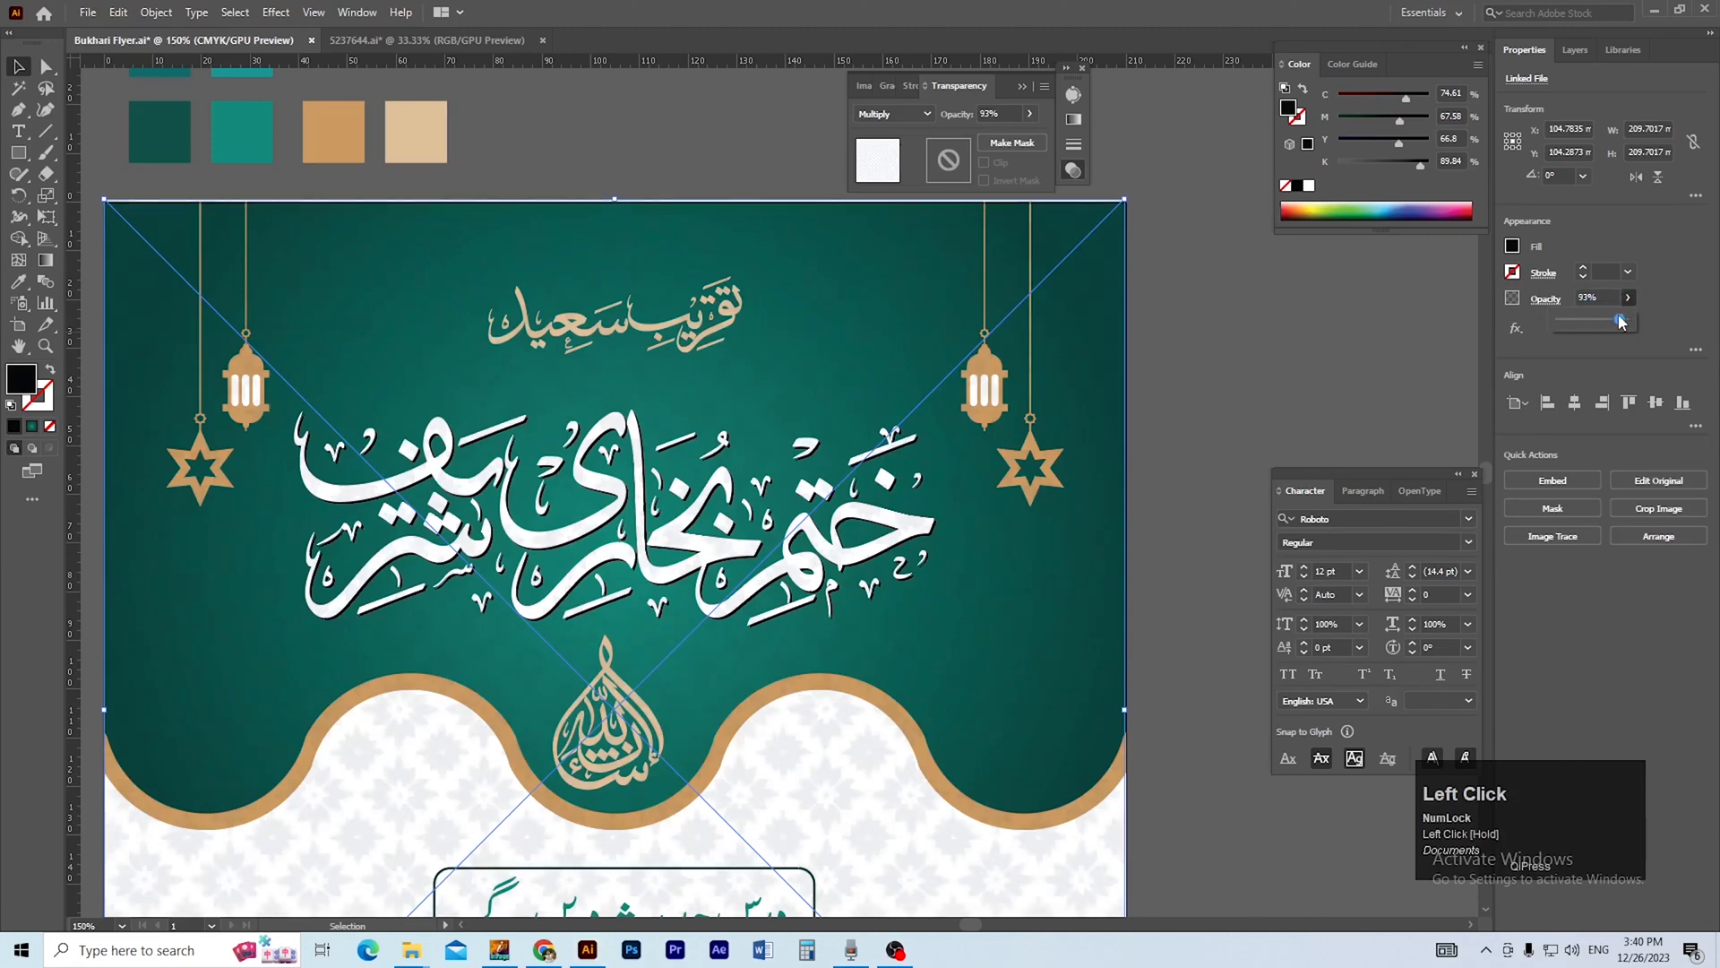
left_click(1219, 444)
scroll(678, 534, "down", 1)
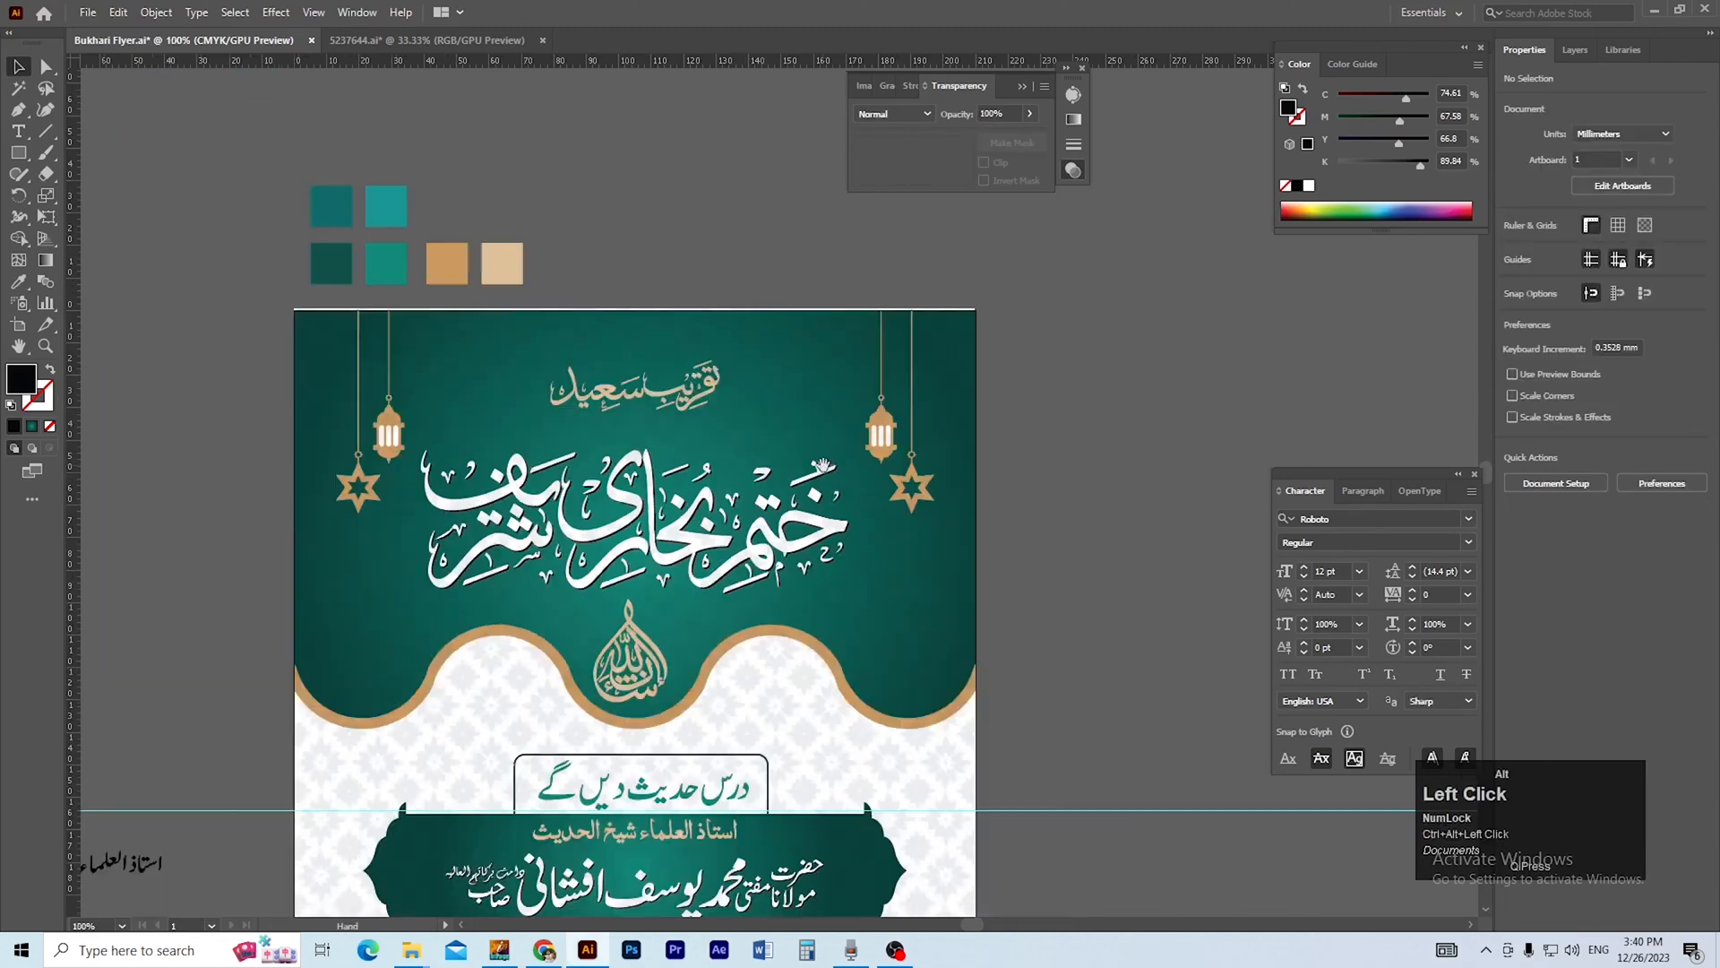
left_click_drag(823, 466, 858, 396)
left_click_drag(983, 488, 1021, 453)
key("ctrl+z")
left_click(977, 516, "shift")
left_click_drag(976, 515, 1036, 453)
key("ctrl+z")
left_click(1067, 539)
Send the pattern image behind all other flyer artwork.
left_click(989, 638)
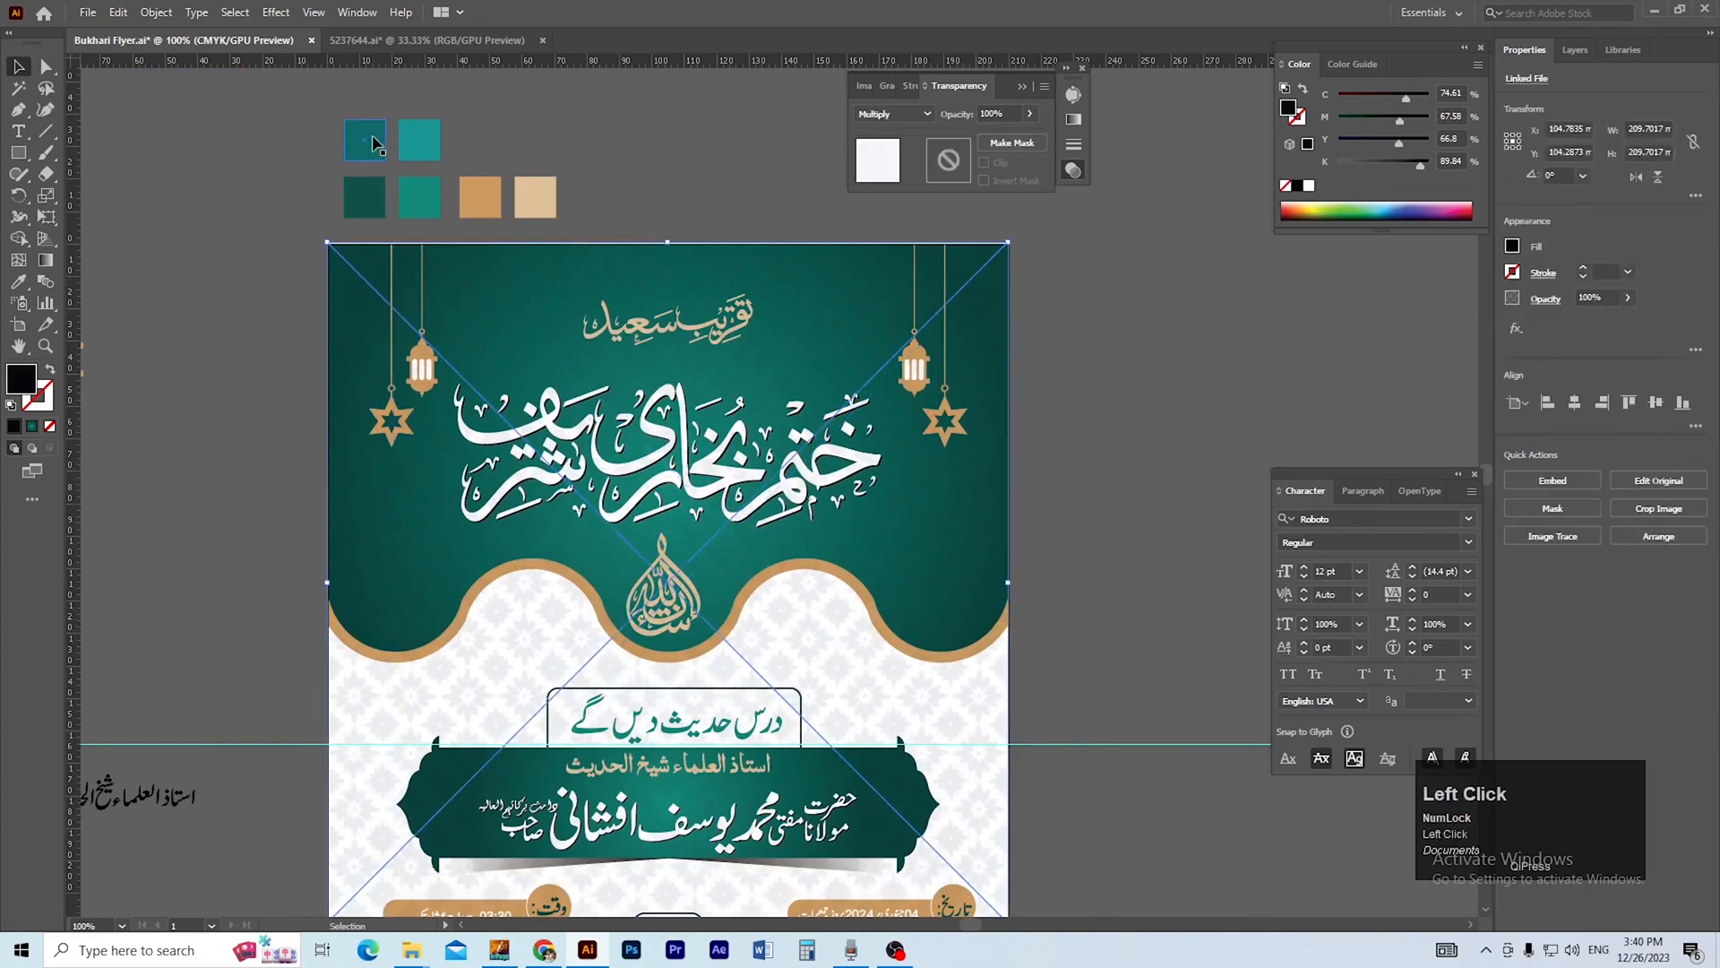
left_click(156, 12)
left_click(179, 153)
left_click_drag(974, 515, 1048, 449)
key("ctrl+z")
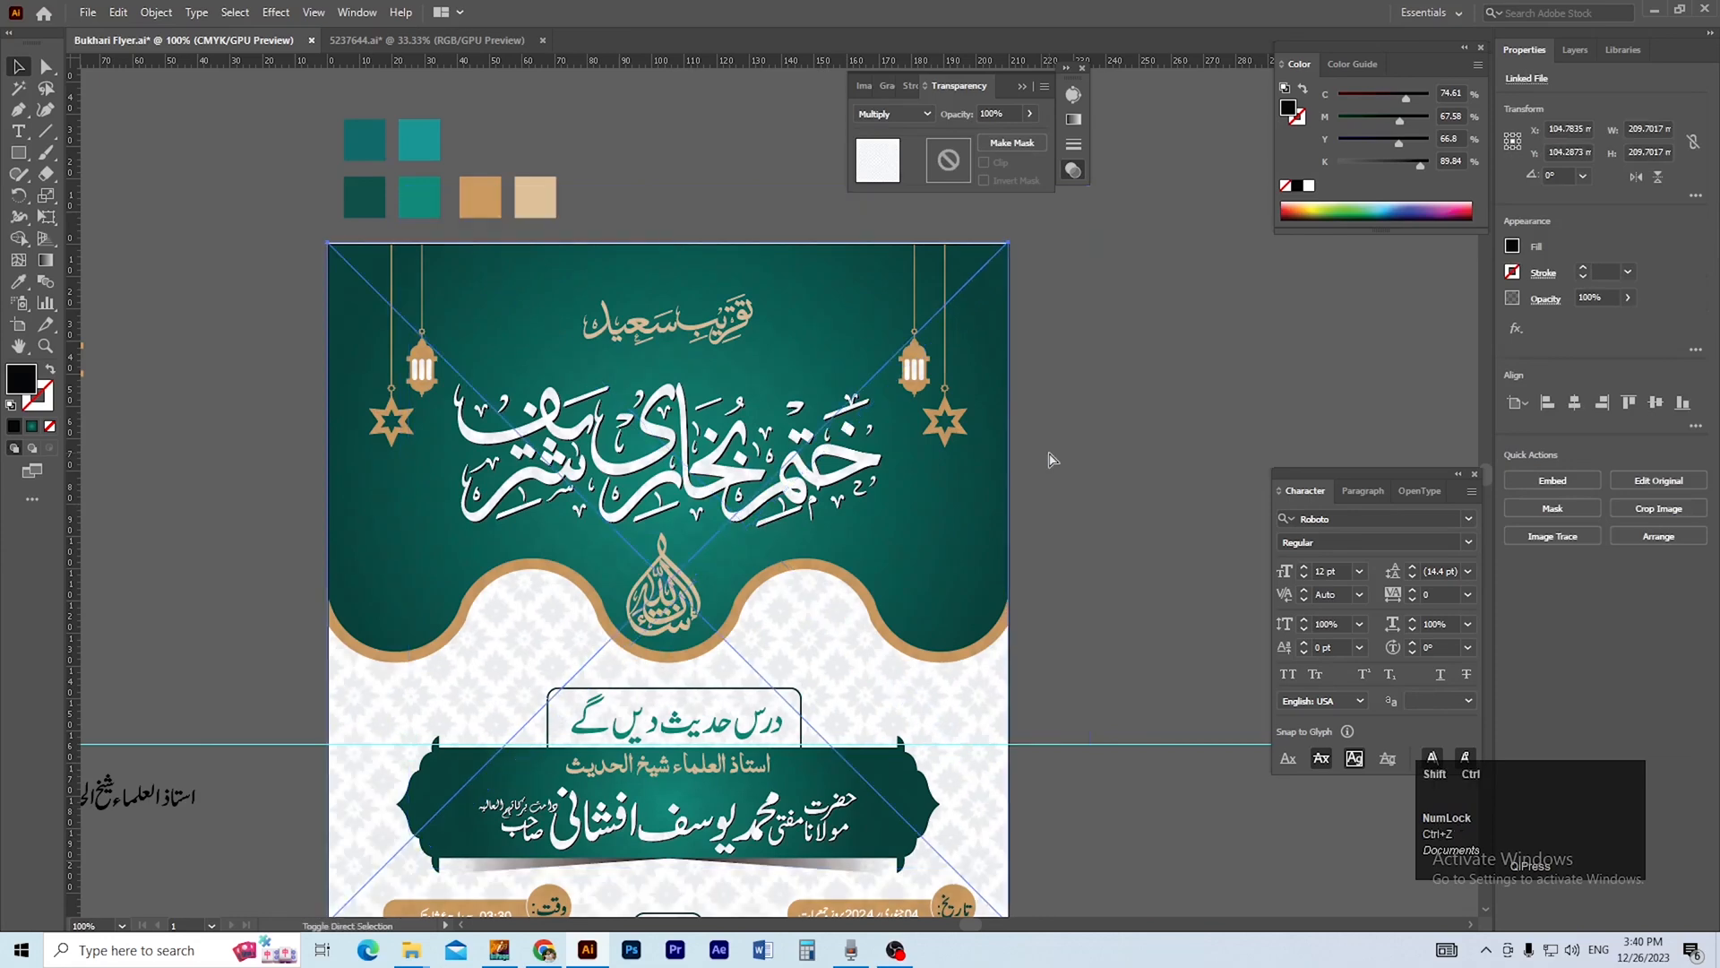
key("ctrl+shift+[")
left_click(1049, 452)
Ungroup the flyer's background group, test-move the teal header shape and undo that move.
mouse_move(938, 495)
left_mouse_down()
mouse_move(1013, 454)
mouse_move(938, 496)
left_mouse_up()
right_click(957, 550)
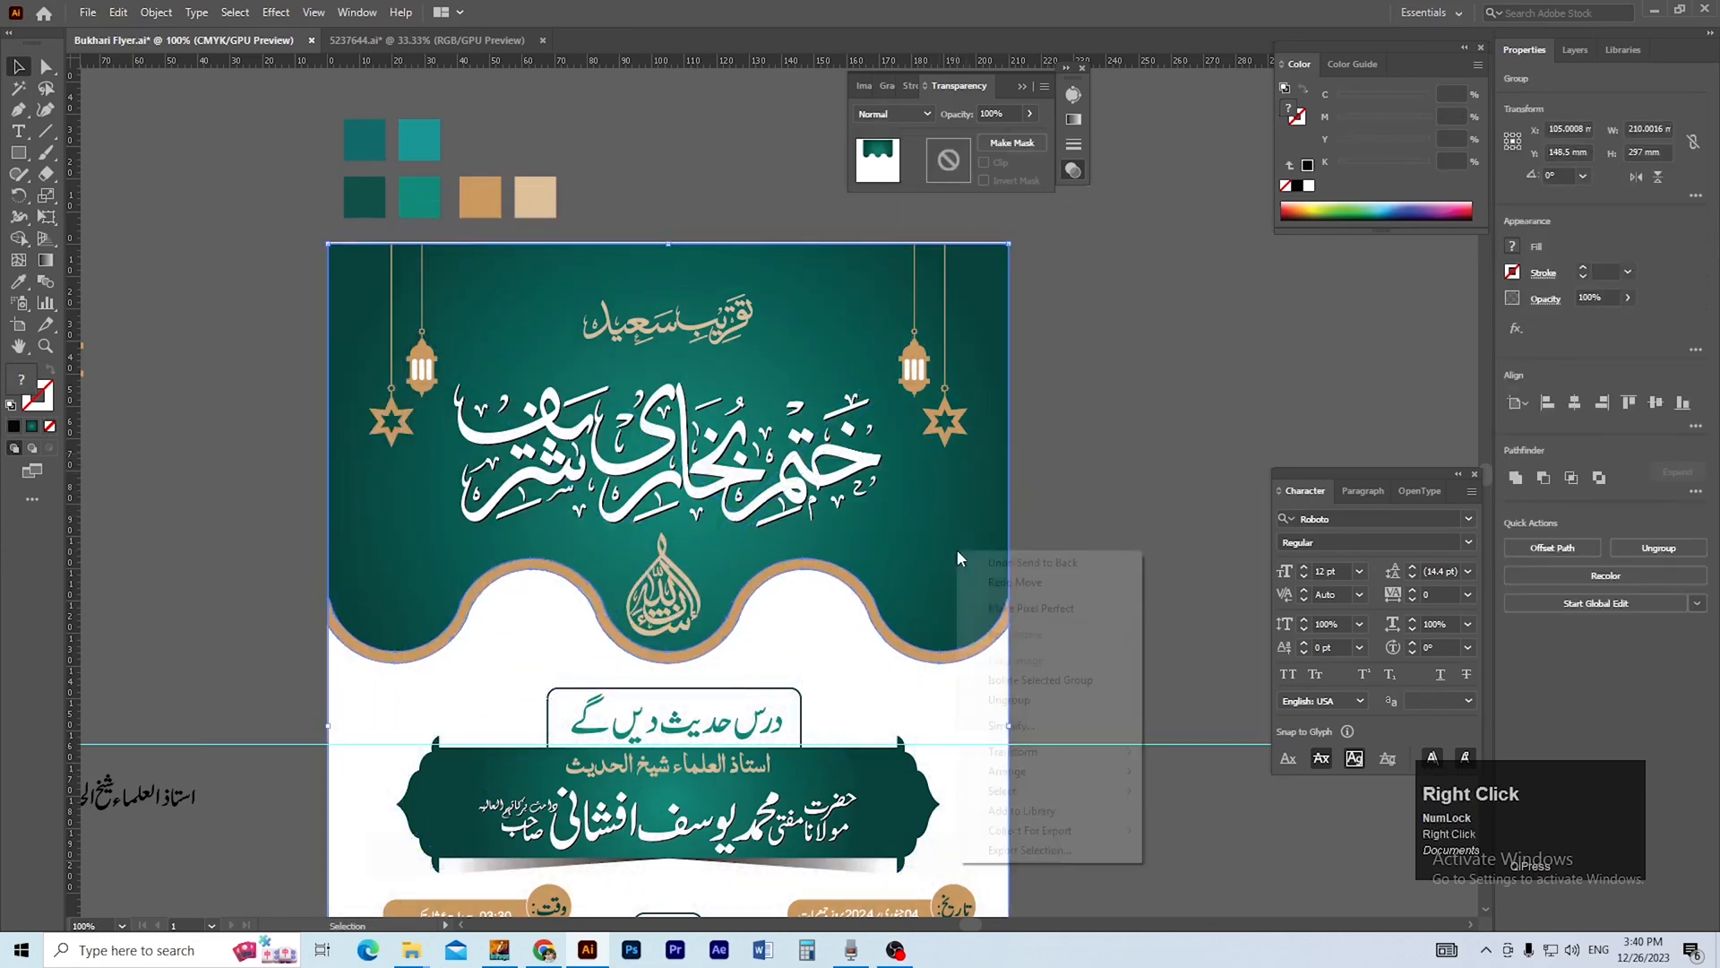
left_click(1048, 700)
left_click(1044, 618)
left_click_drag(946, 543, 1012, 501)
key("ctrl+z")
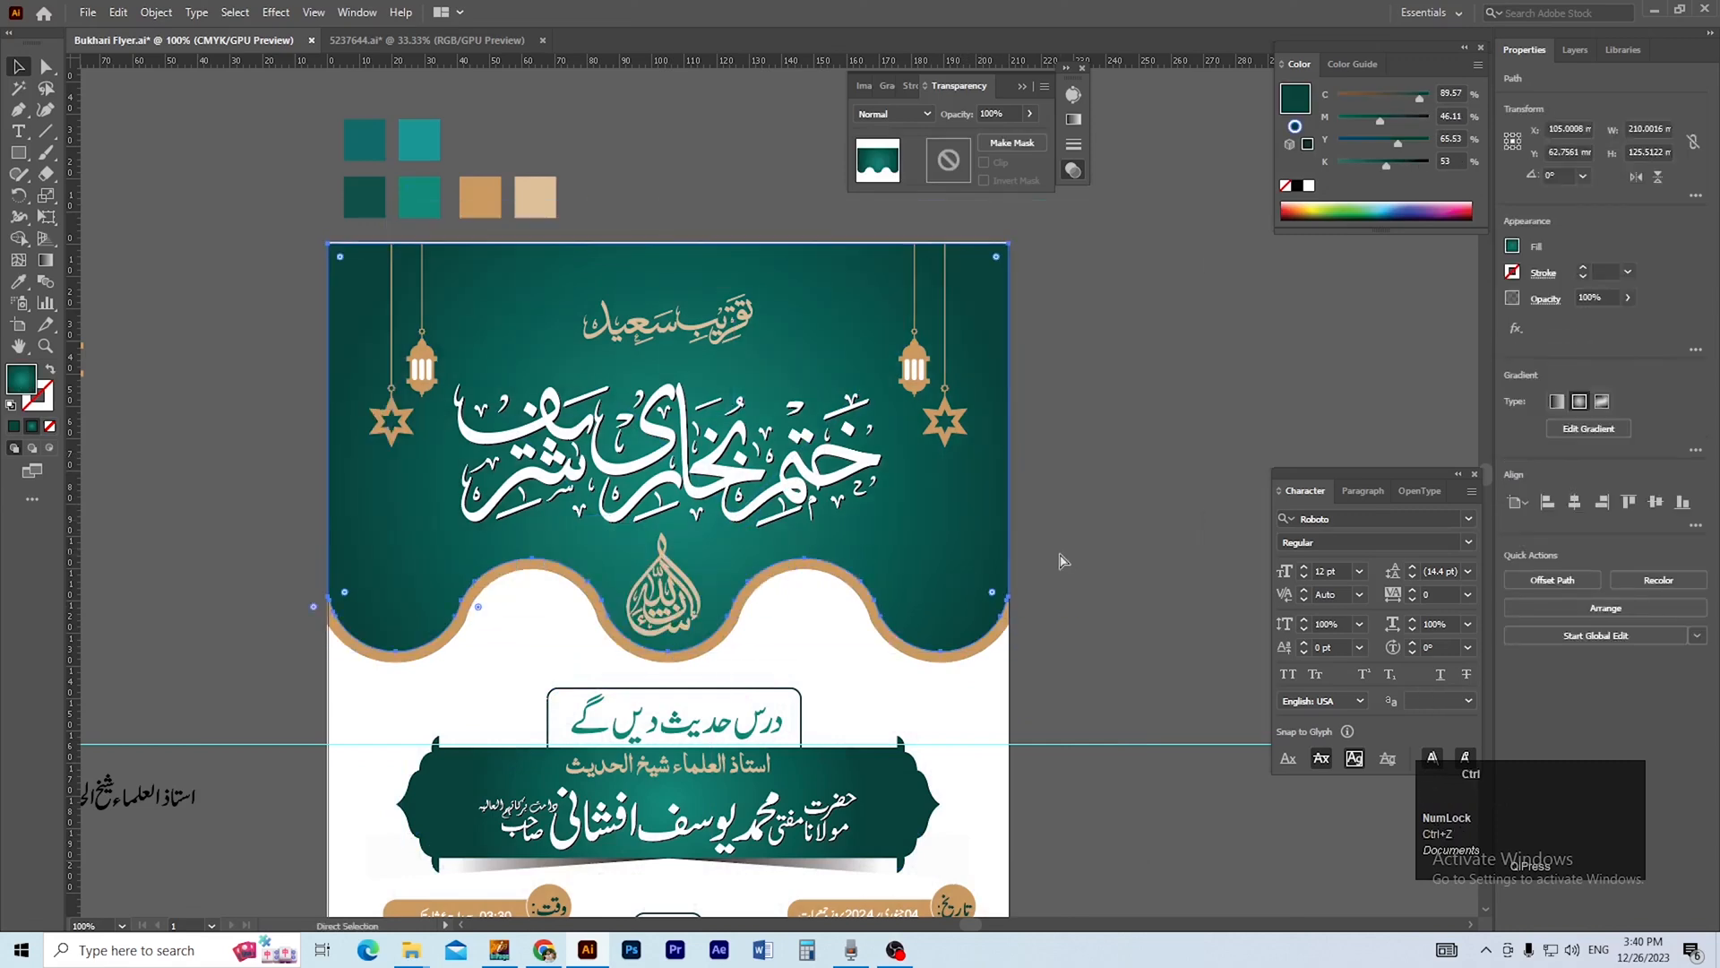
key("space")
left_click_drag(1060, 593, 1061, 526)
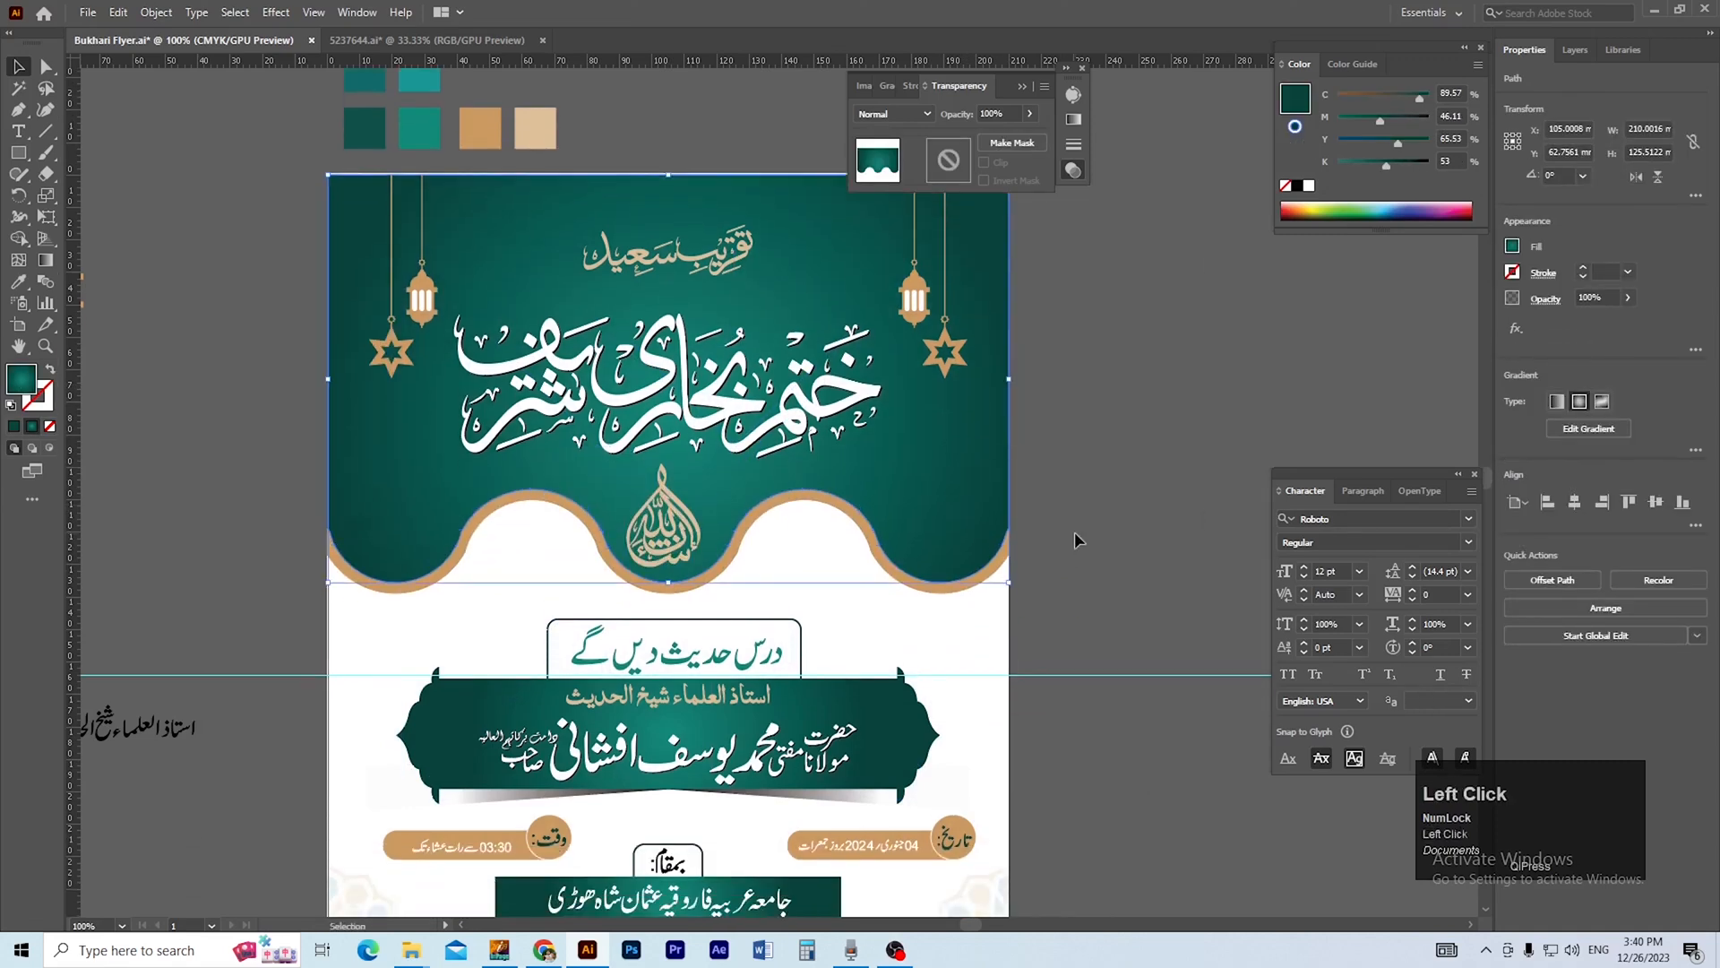
left_click(1074, 530)
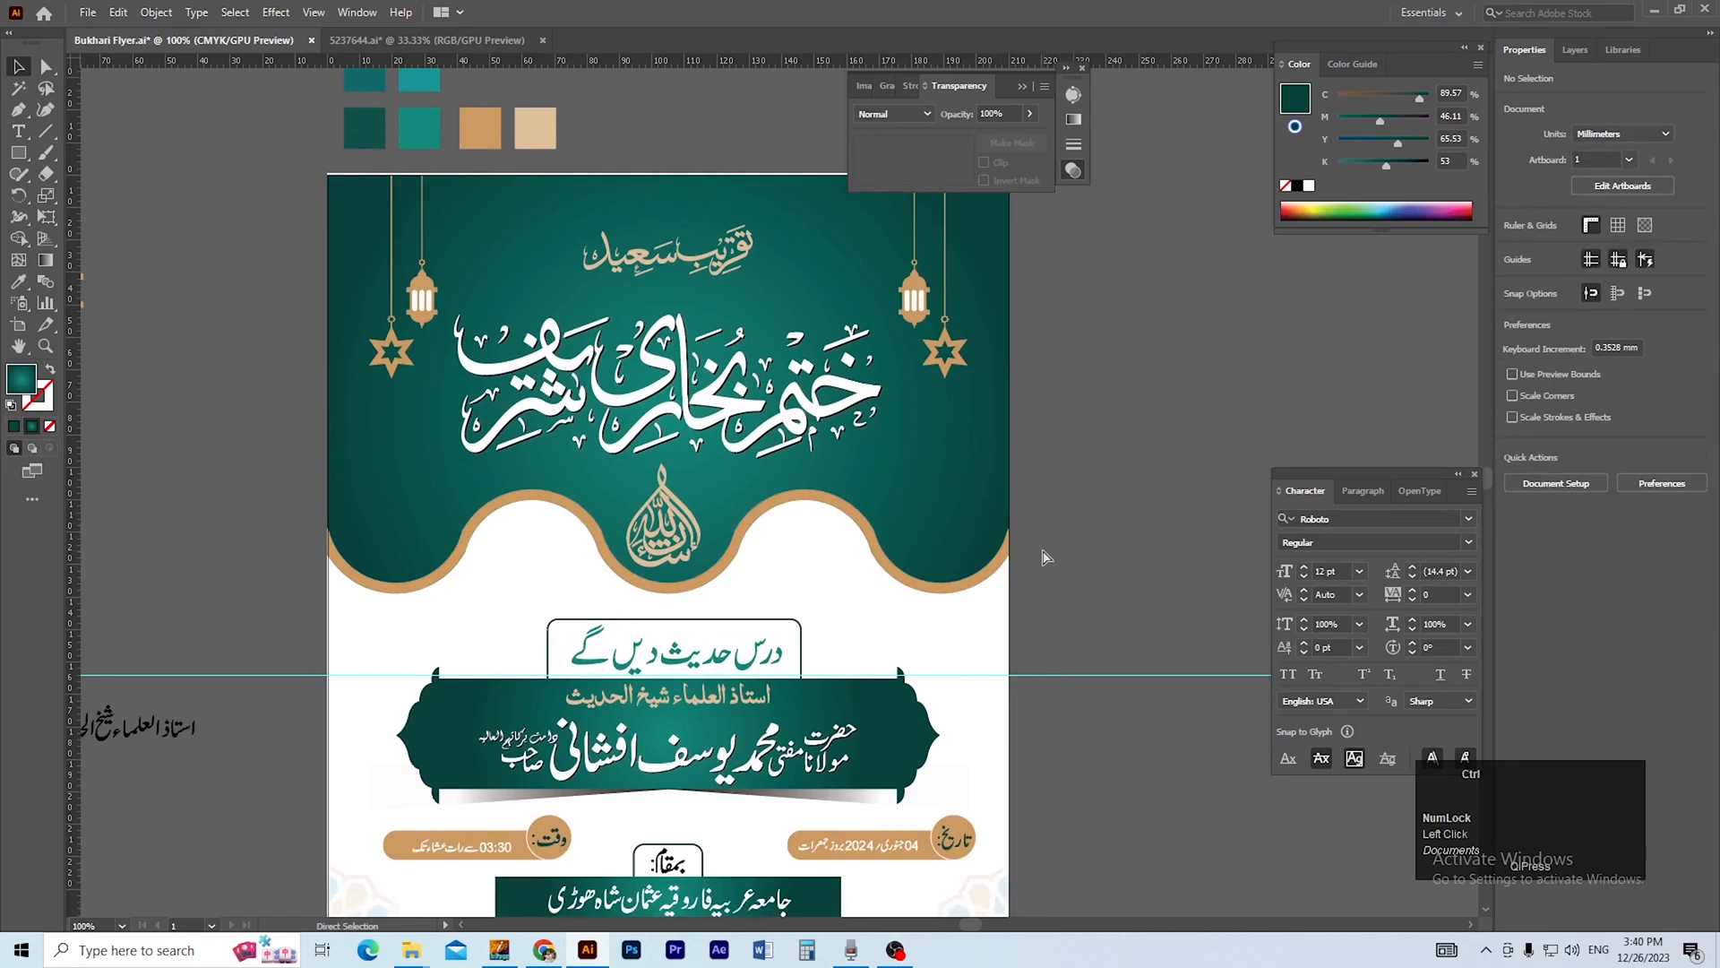
Select the hidden pattern image in Outline view, bring it to the front and return to the preview.
key("ctrl+y")
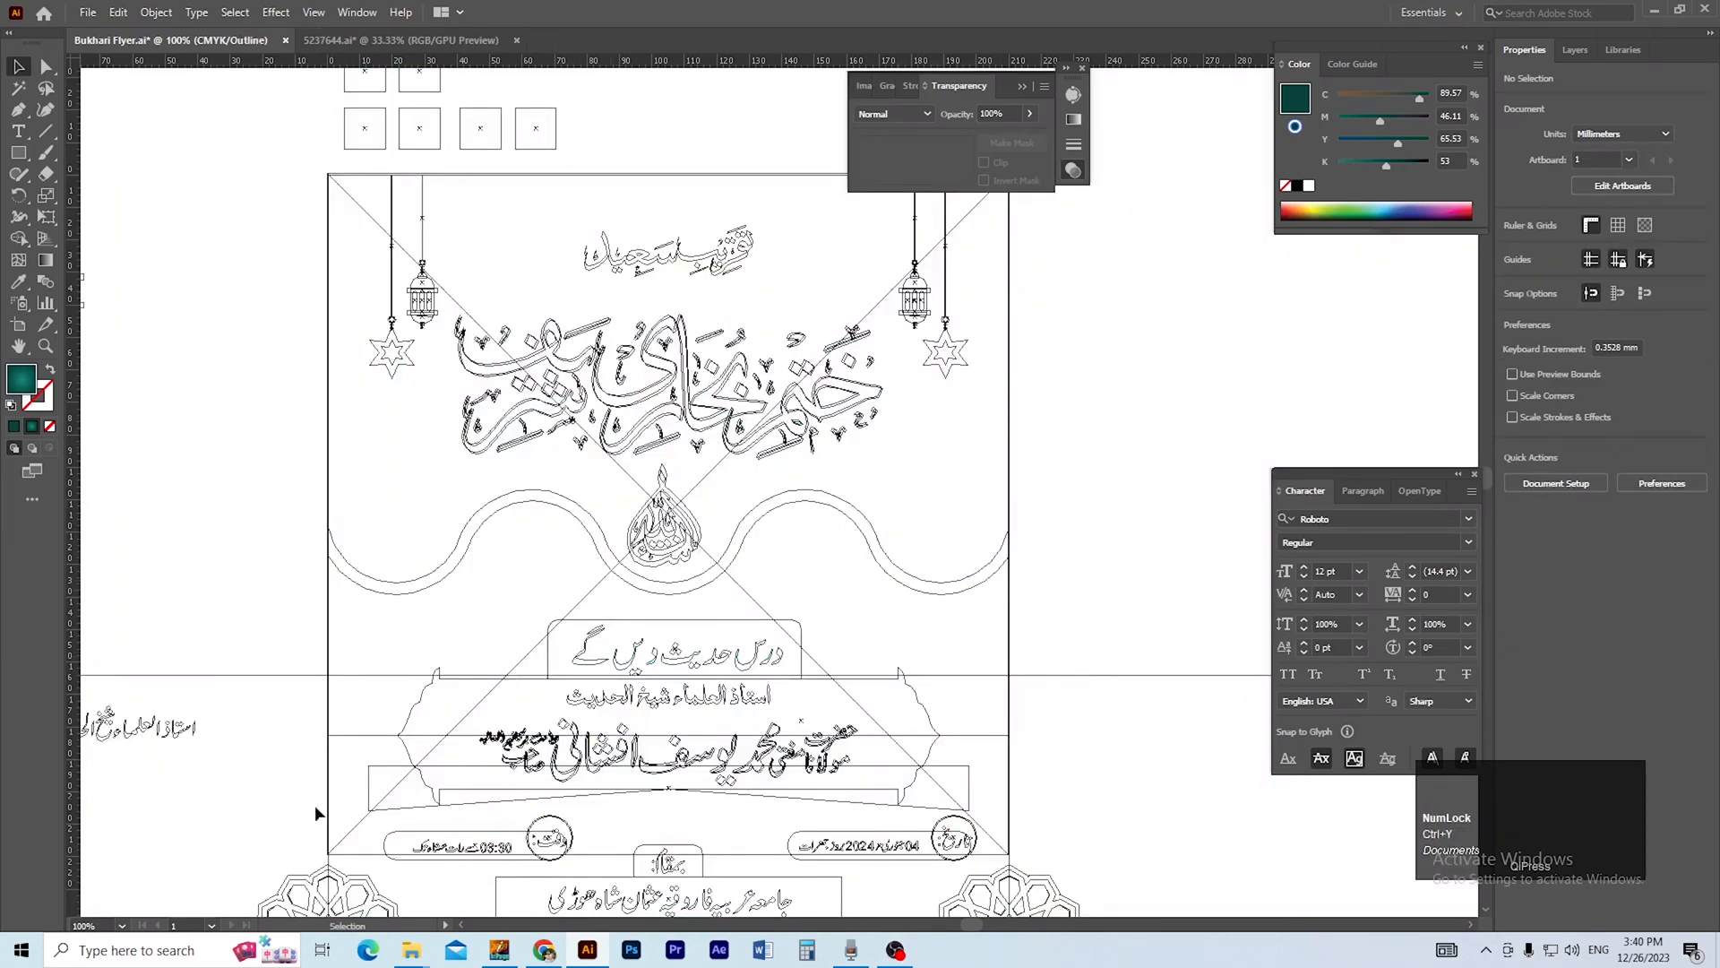
left_click(357, 858)
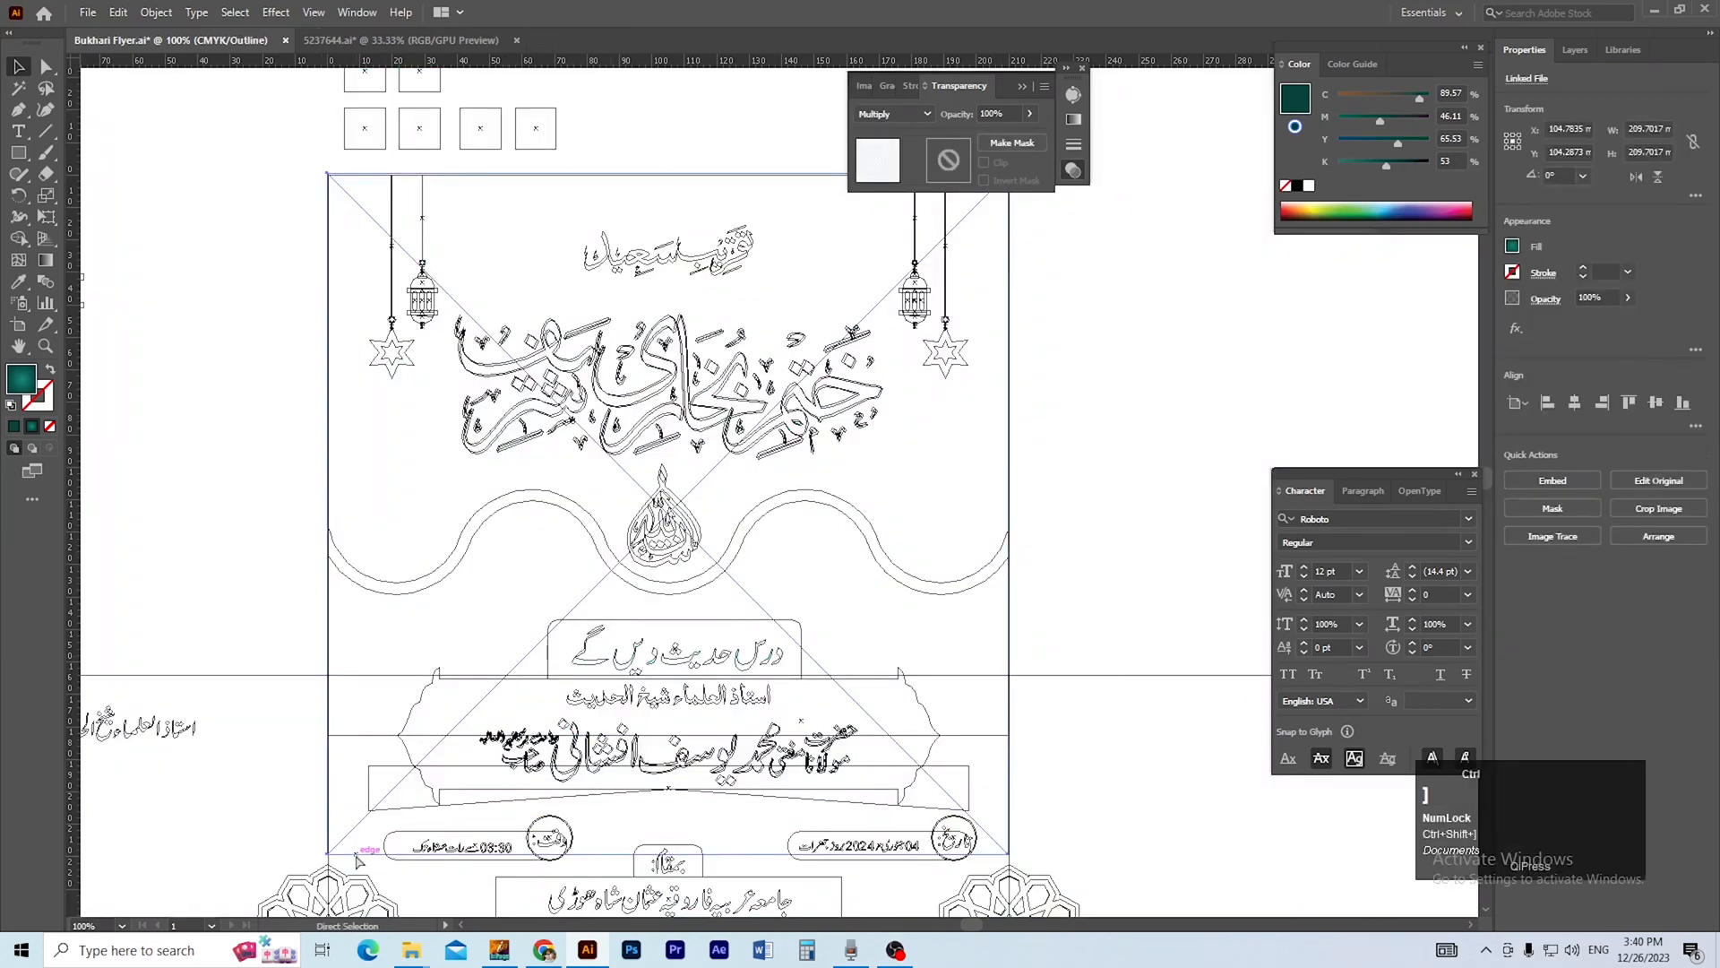
key("ctrl+y")
left_click(820, 488)
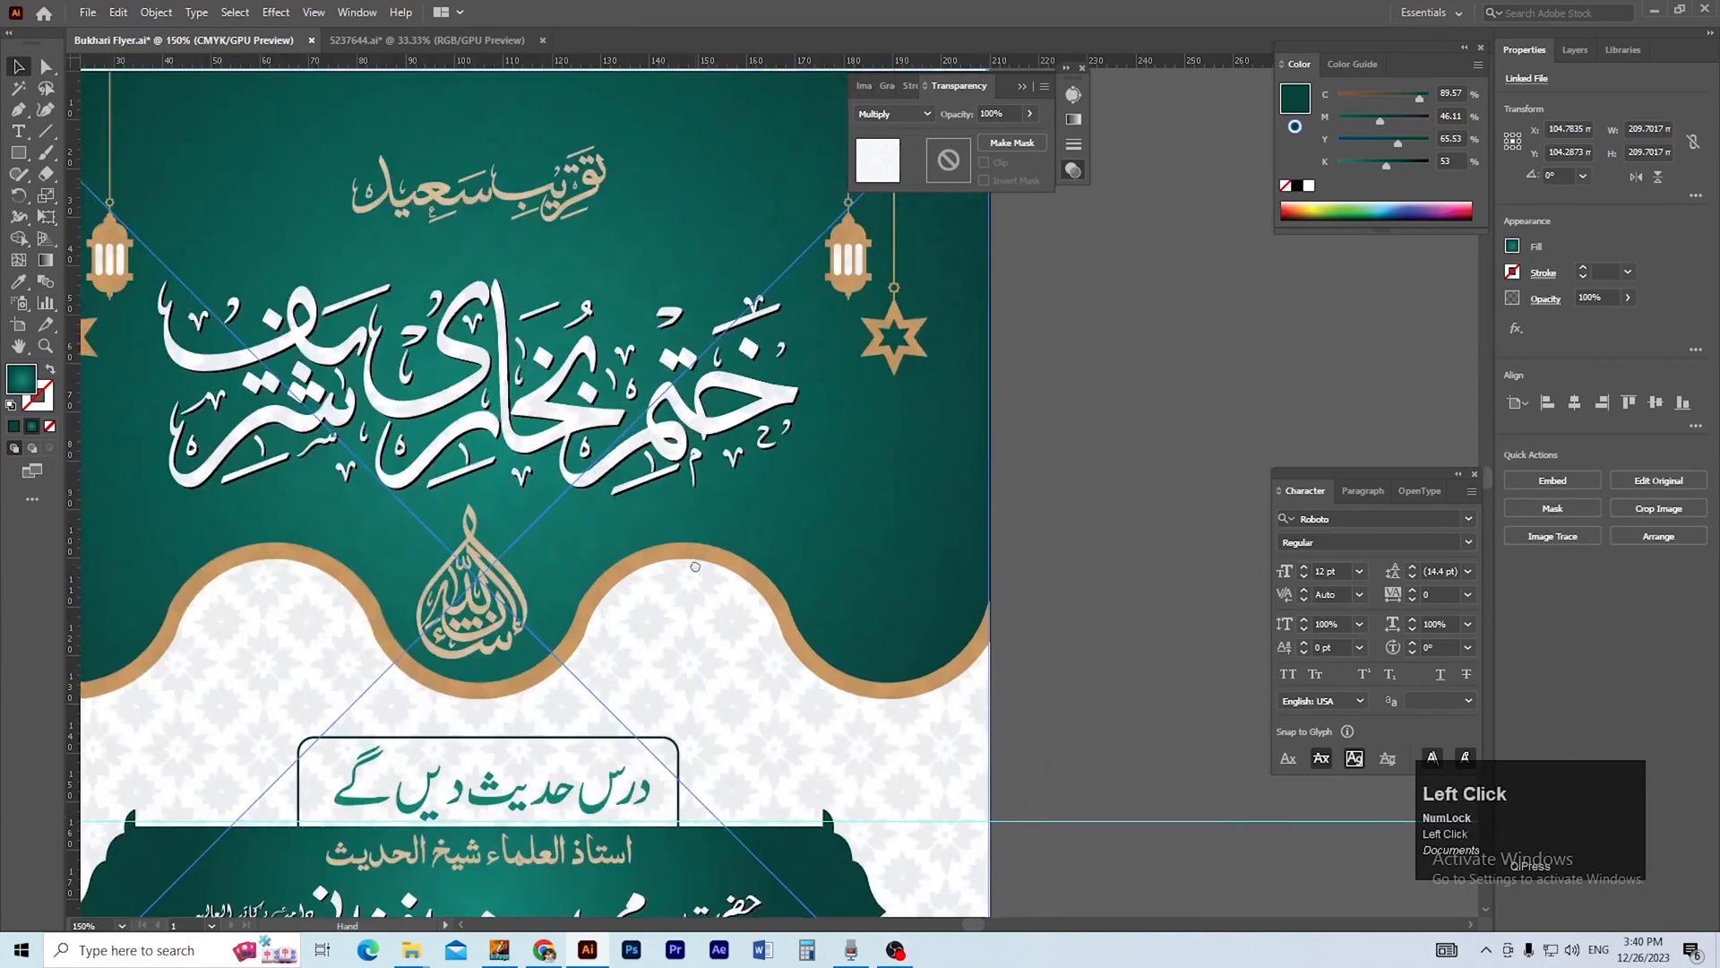
Paste a copy of the teal header shape in front and use it as a clipping mask for the pattern image.
left_click(1035, 580)
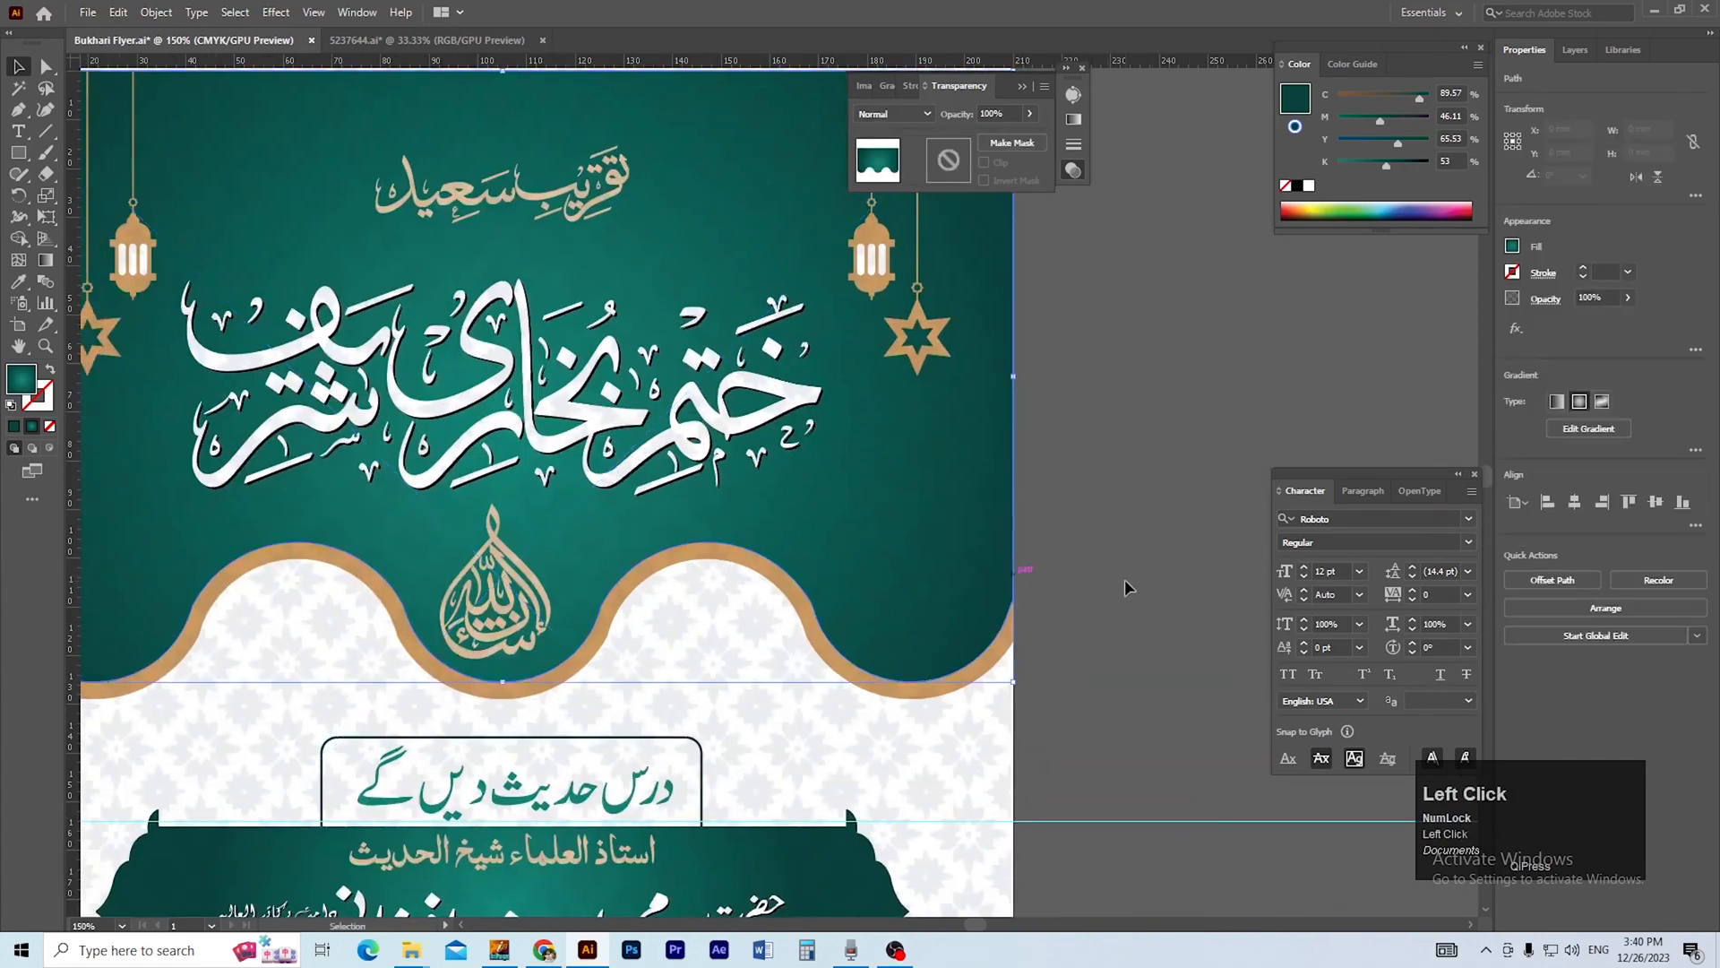
key("ctrl+minus")
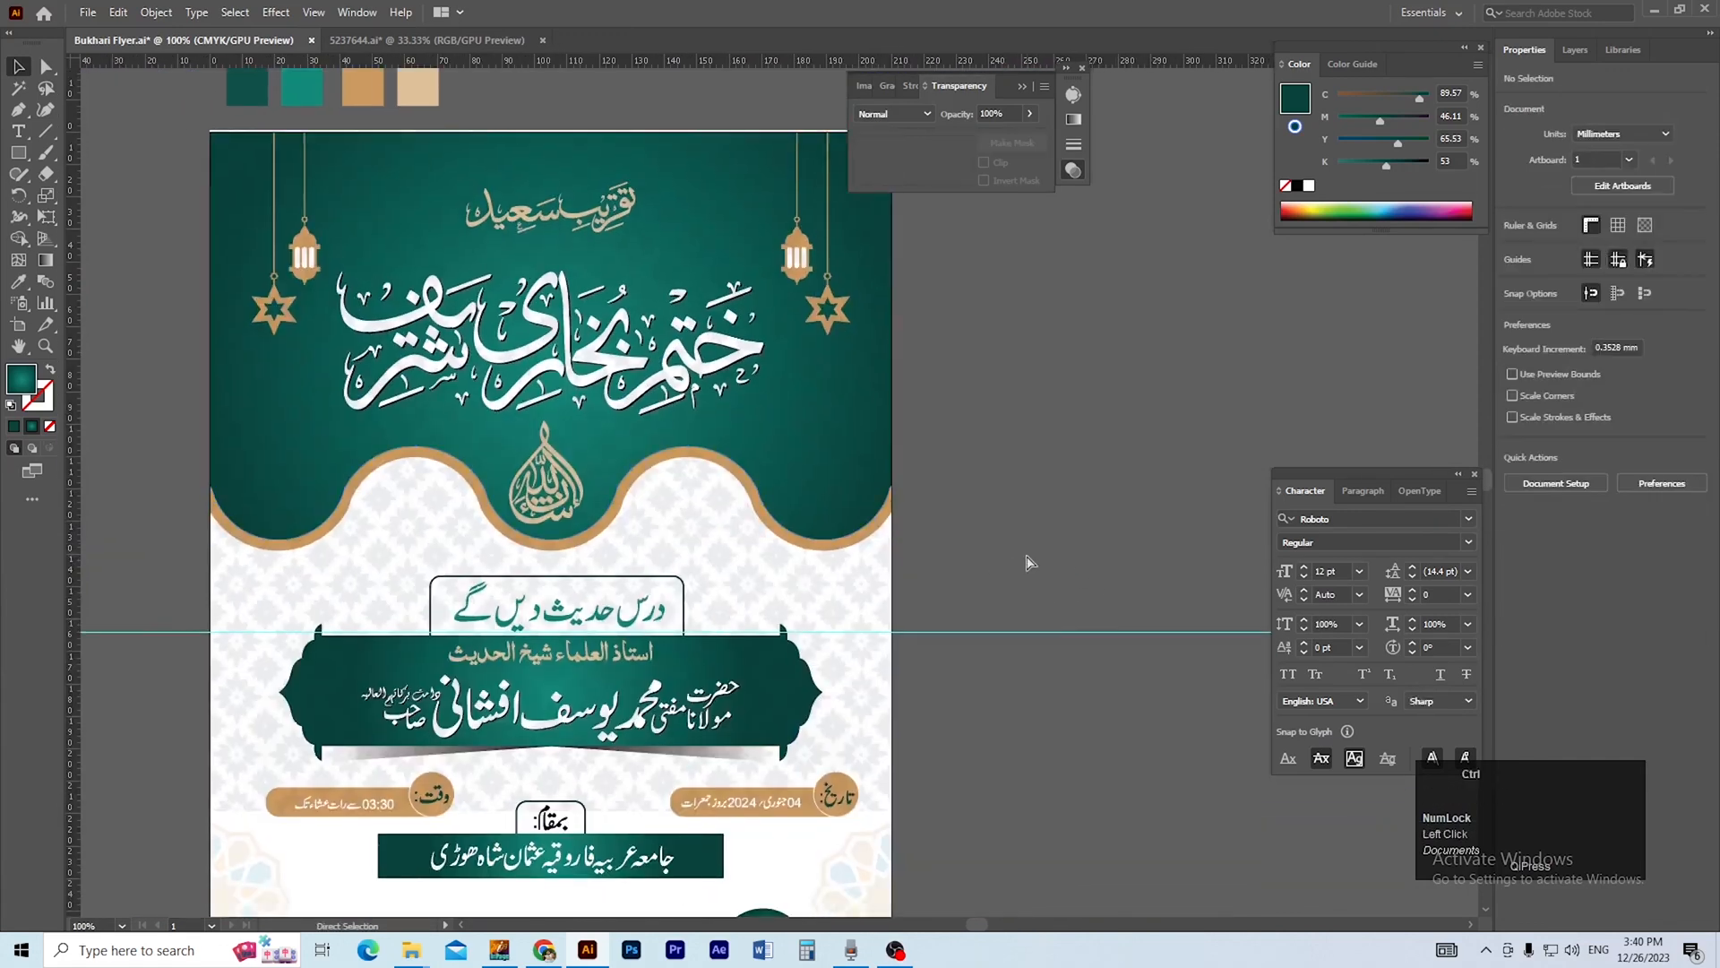
key("ctrl+f")
left_click(873, 690, "shift")
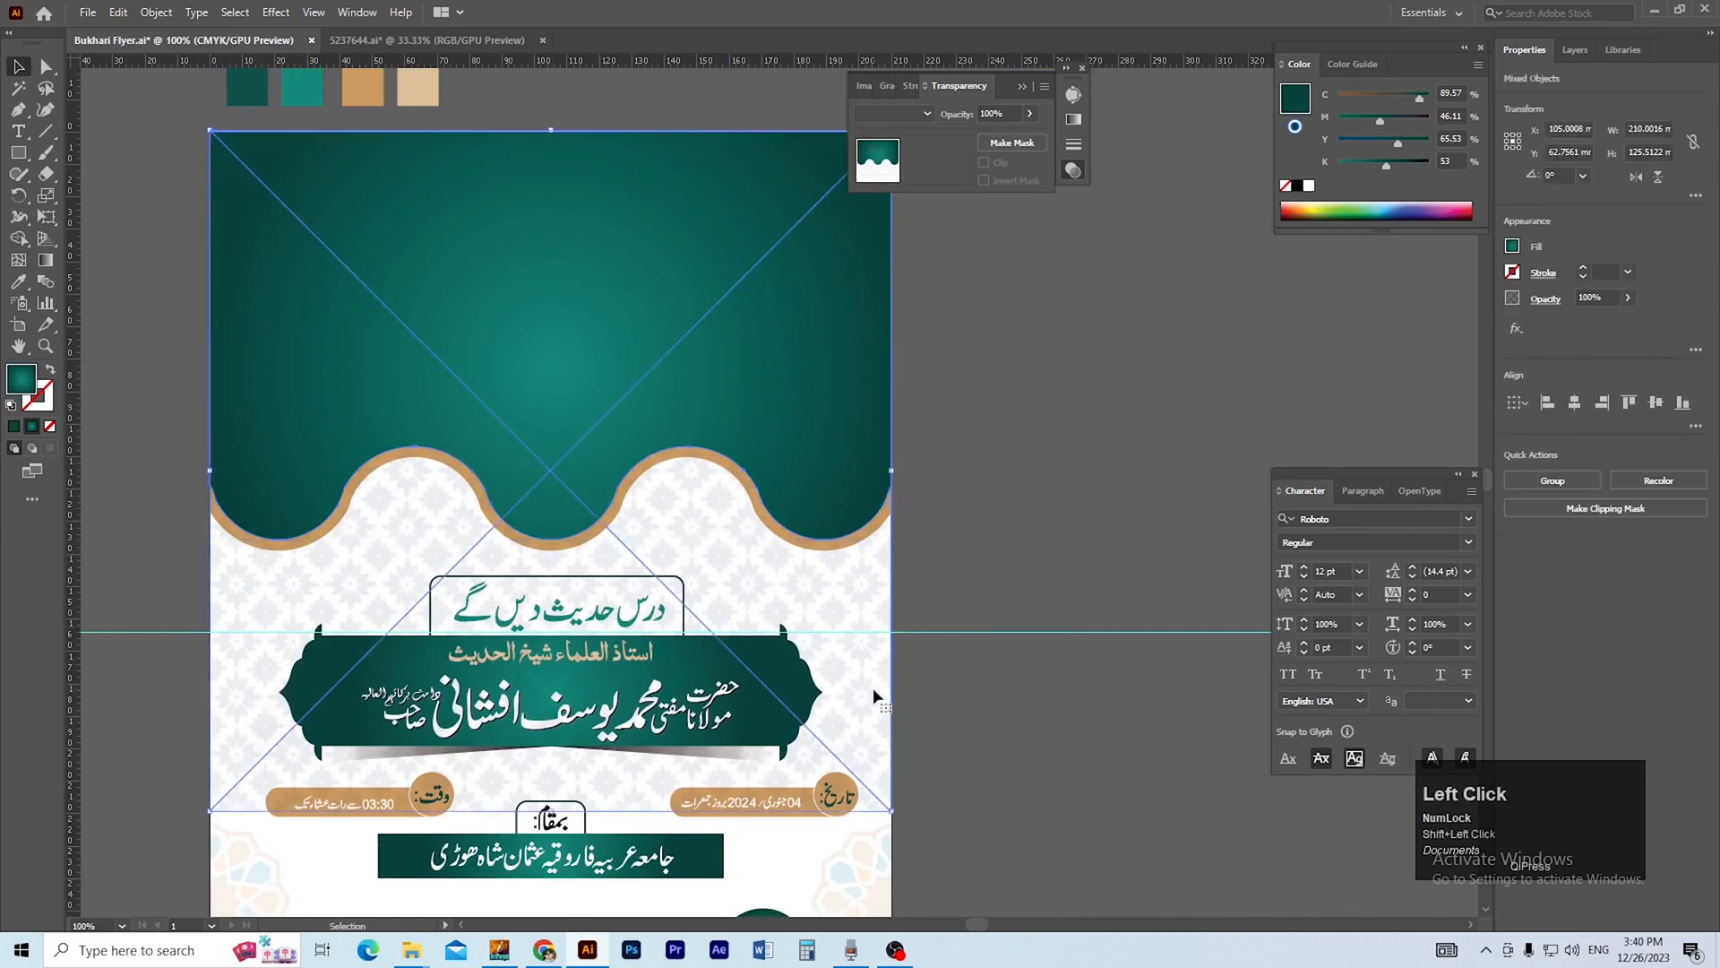
right_click(874, 690)
left_click(1003, 551)
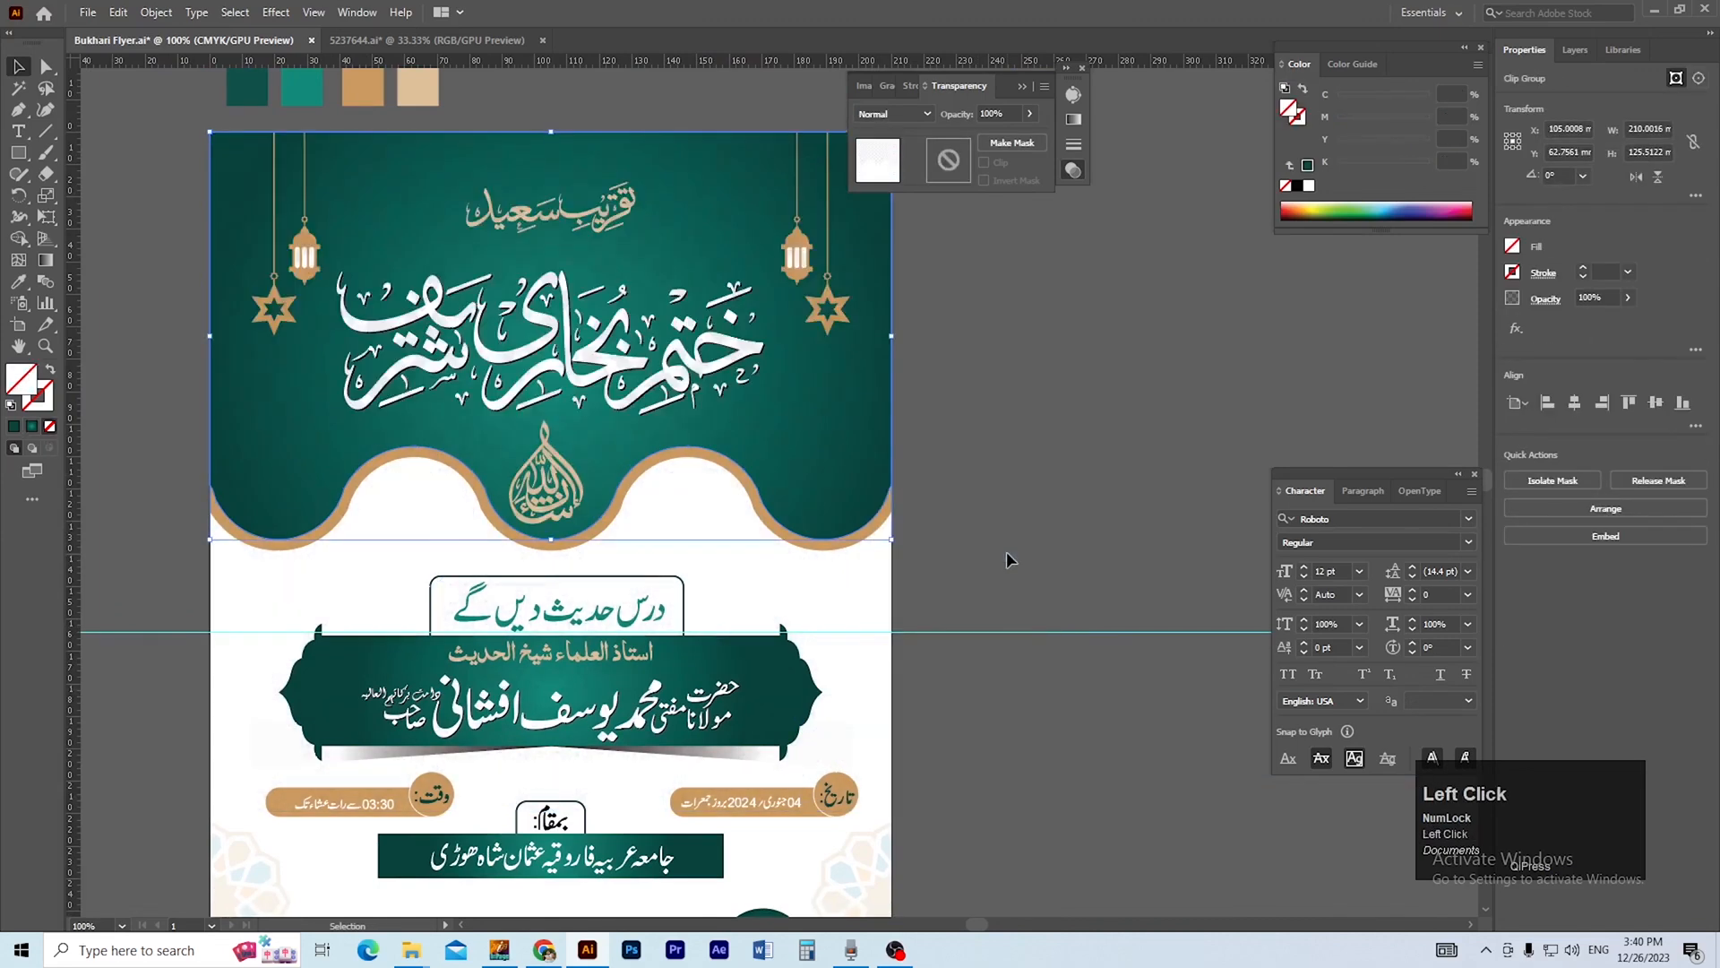
left_click(1007, 551)
Inspect the clipped header pattern and the whole flyer, and save the file.
key("ctrl+space")
left_click(630, 400)
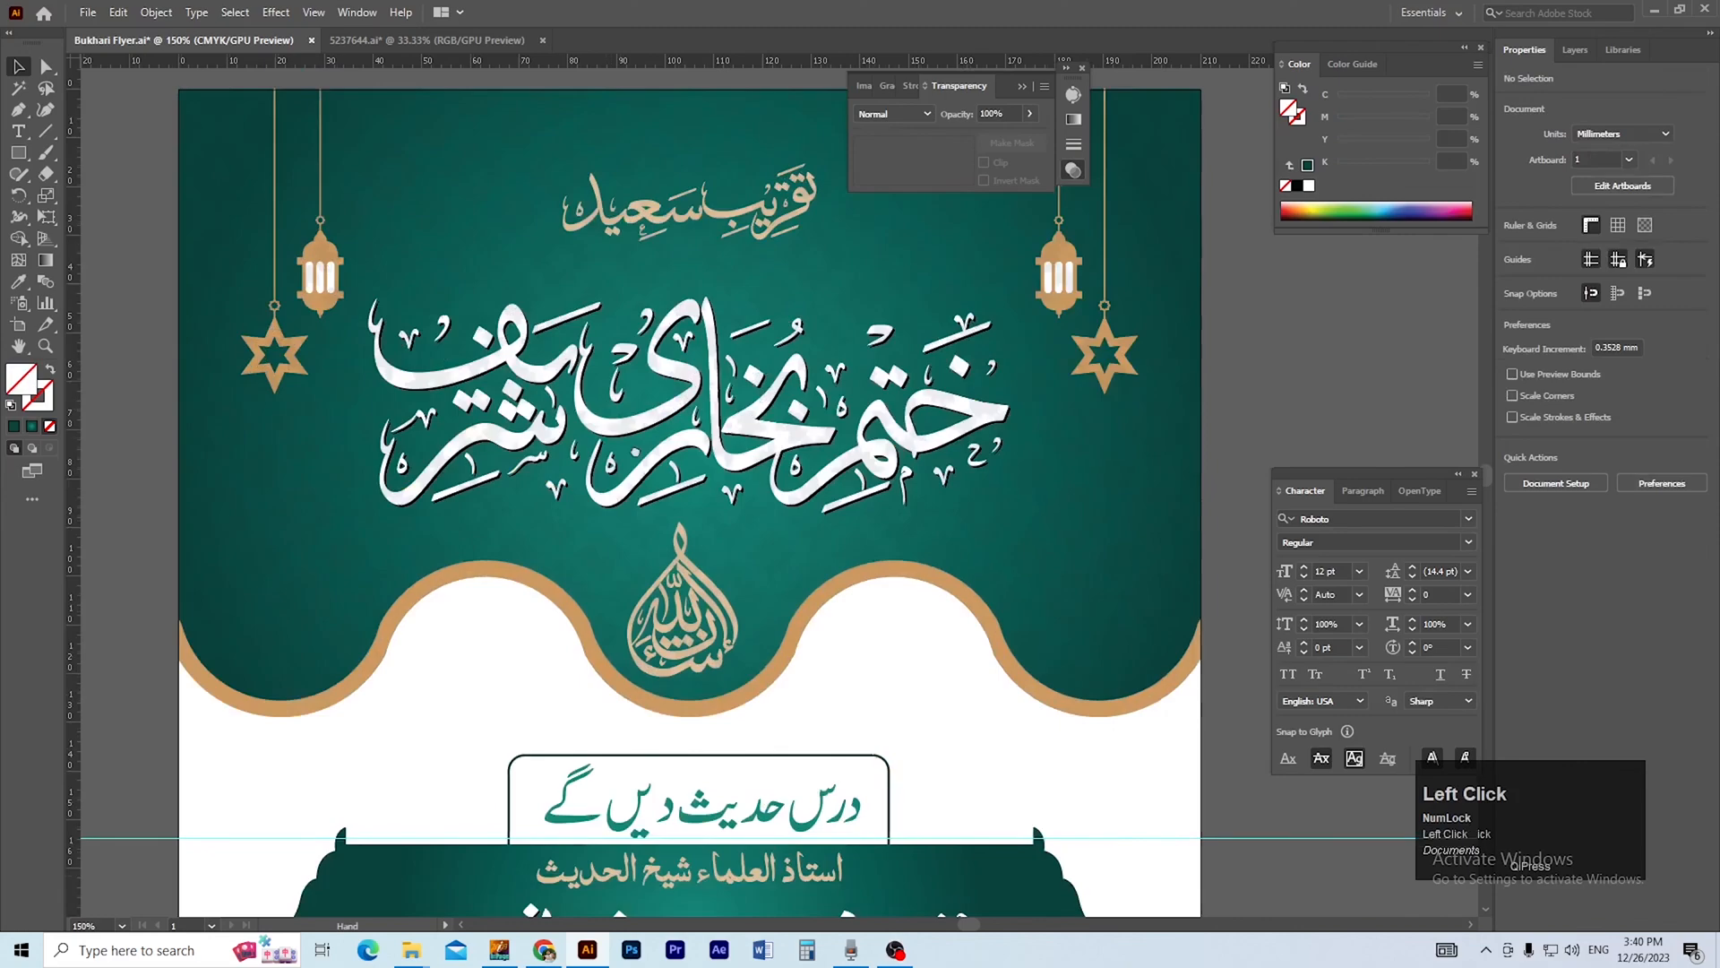
left_click_drag(611, 438, 663, 506)
left_click_drag(1031, 770, 766, 515)
left_click_drag(589, 533, 648, 538)
left_click_drag(986, 345, 883, 358)
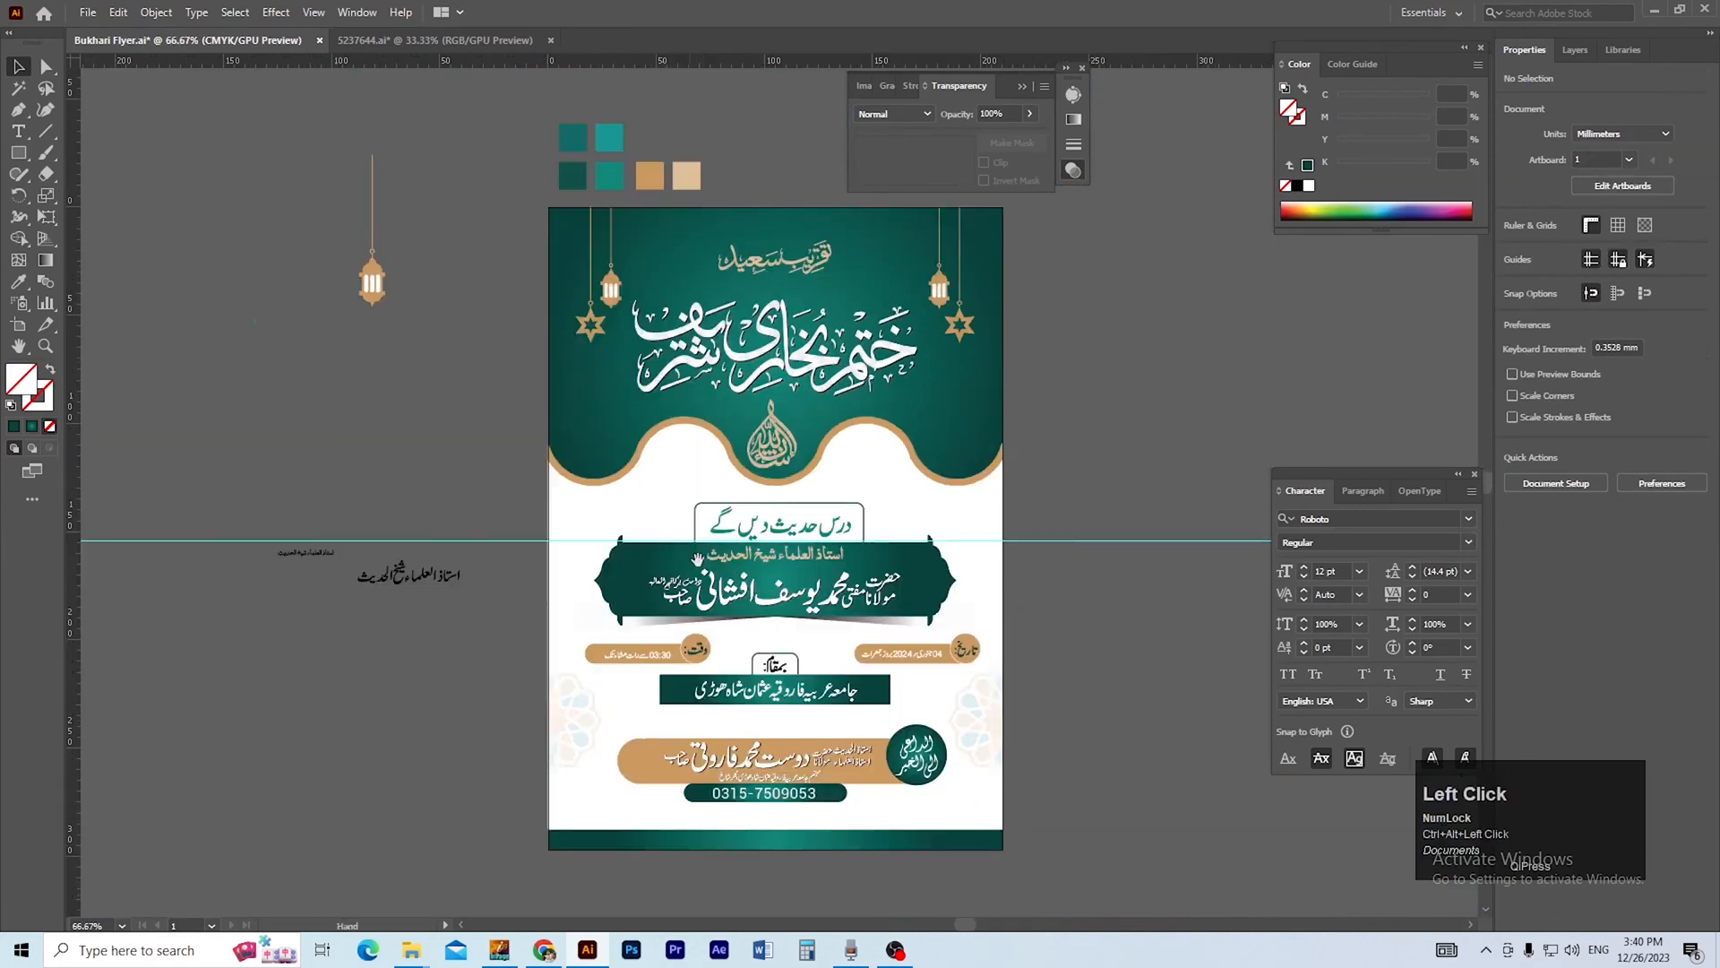
left_click_drag(807, 448, 762, 414)
left_click_drag(715, 511, 827, 507)
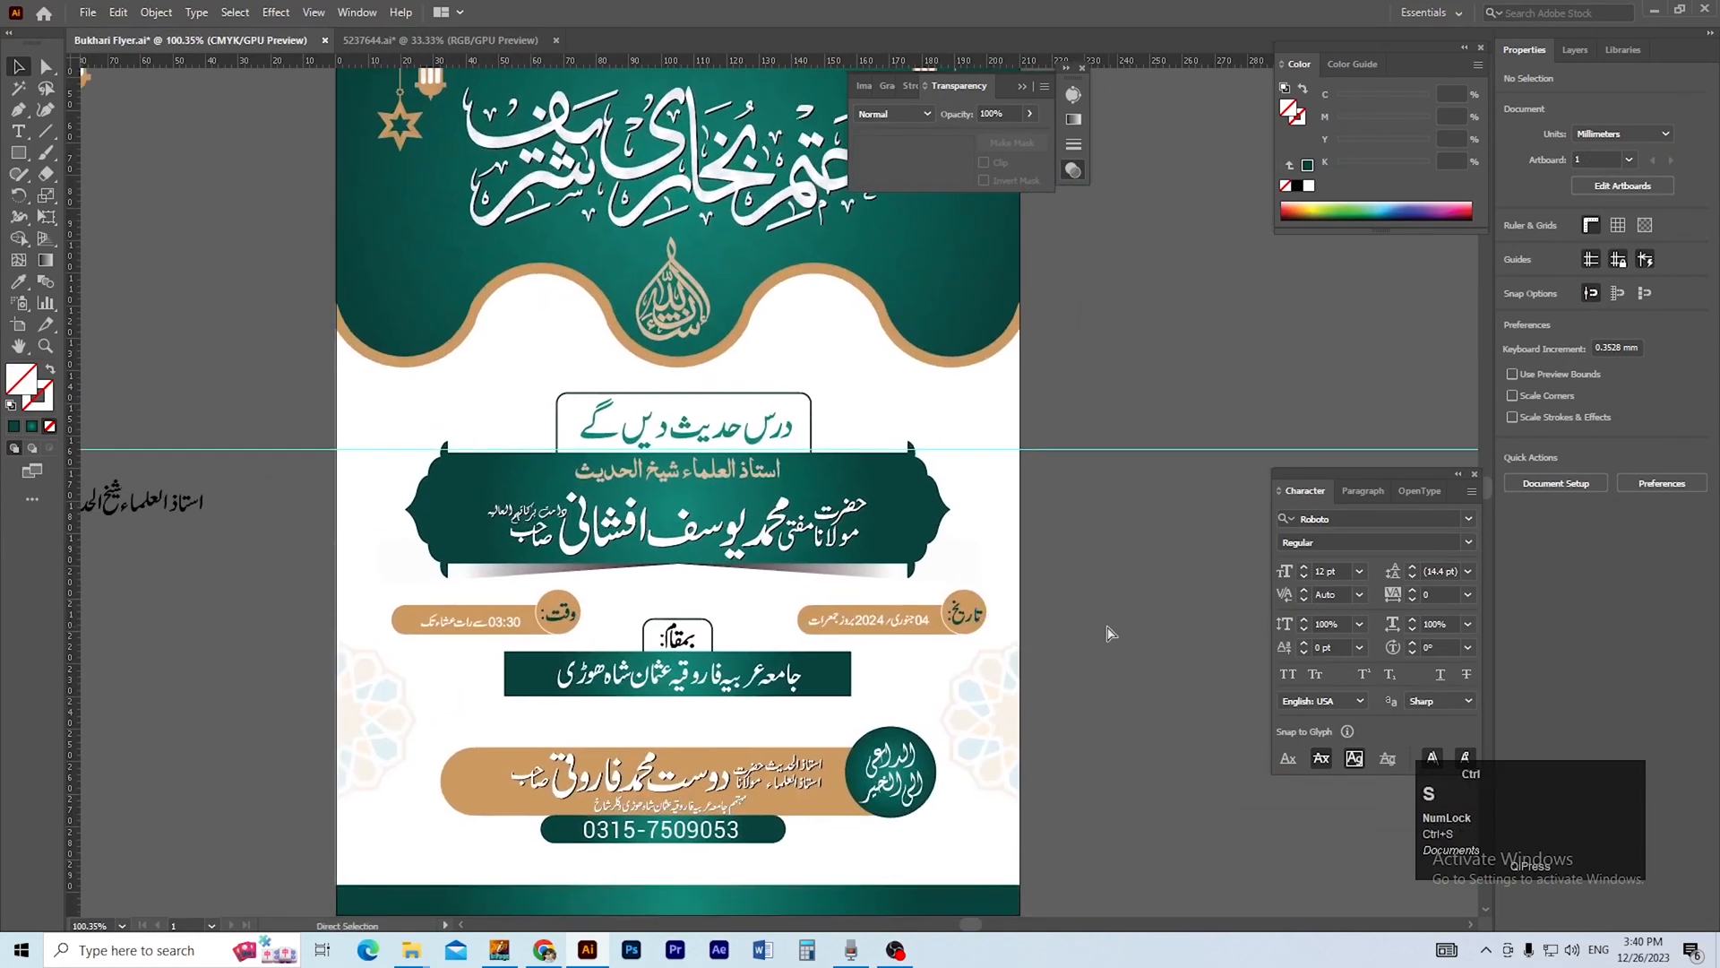
Place the moroccan-flower image from the Downloads folder on the flyer.
left_click_drag(1090, 639, 1042, 574)
key("alt+Tab")
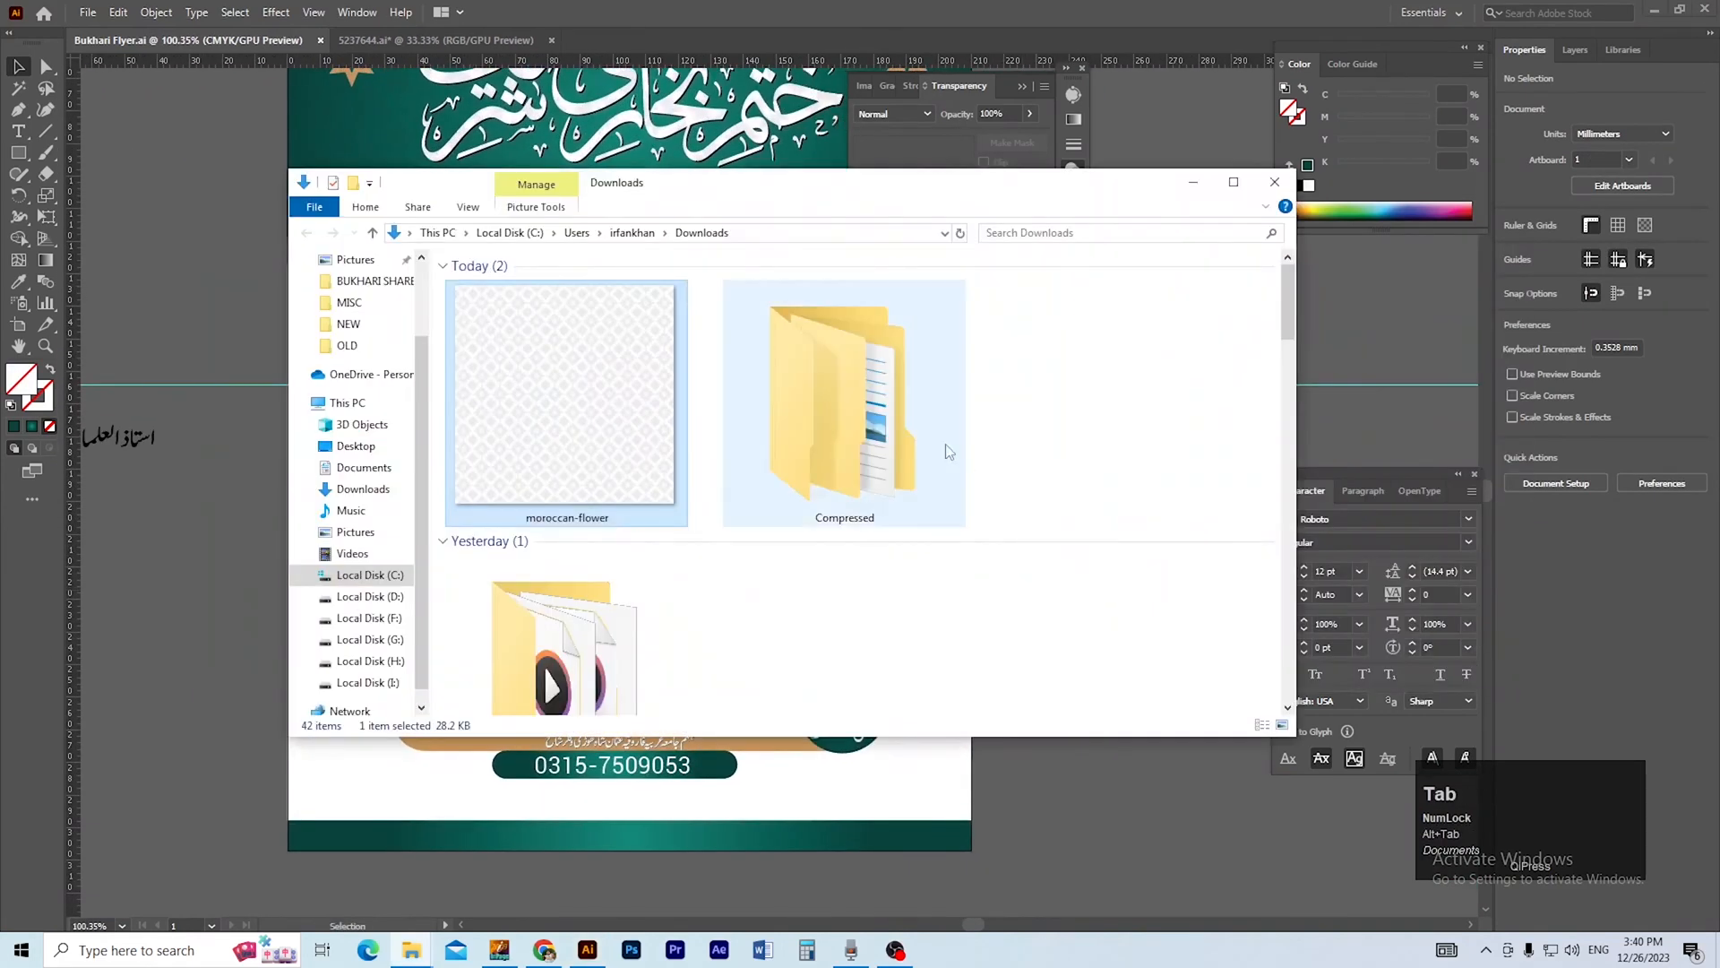
key("alt+Tab")
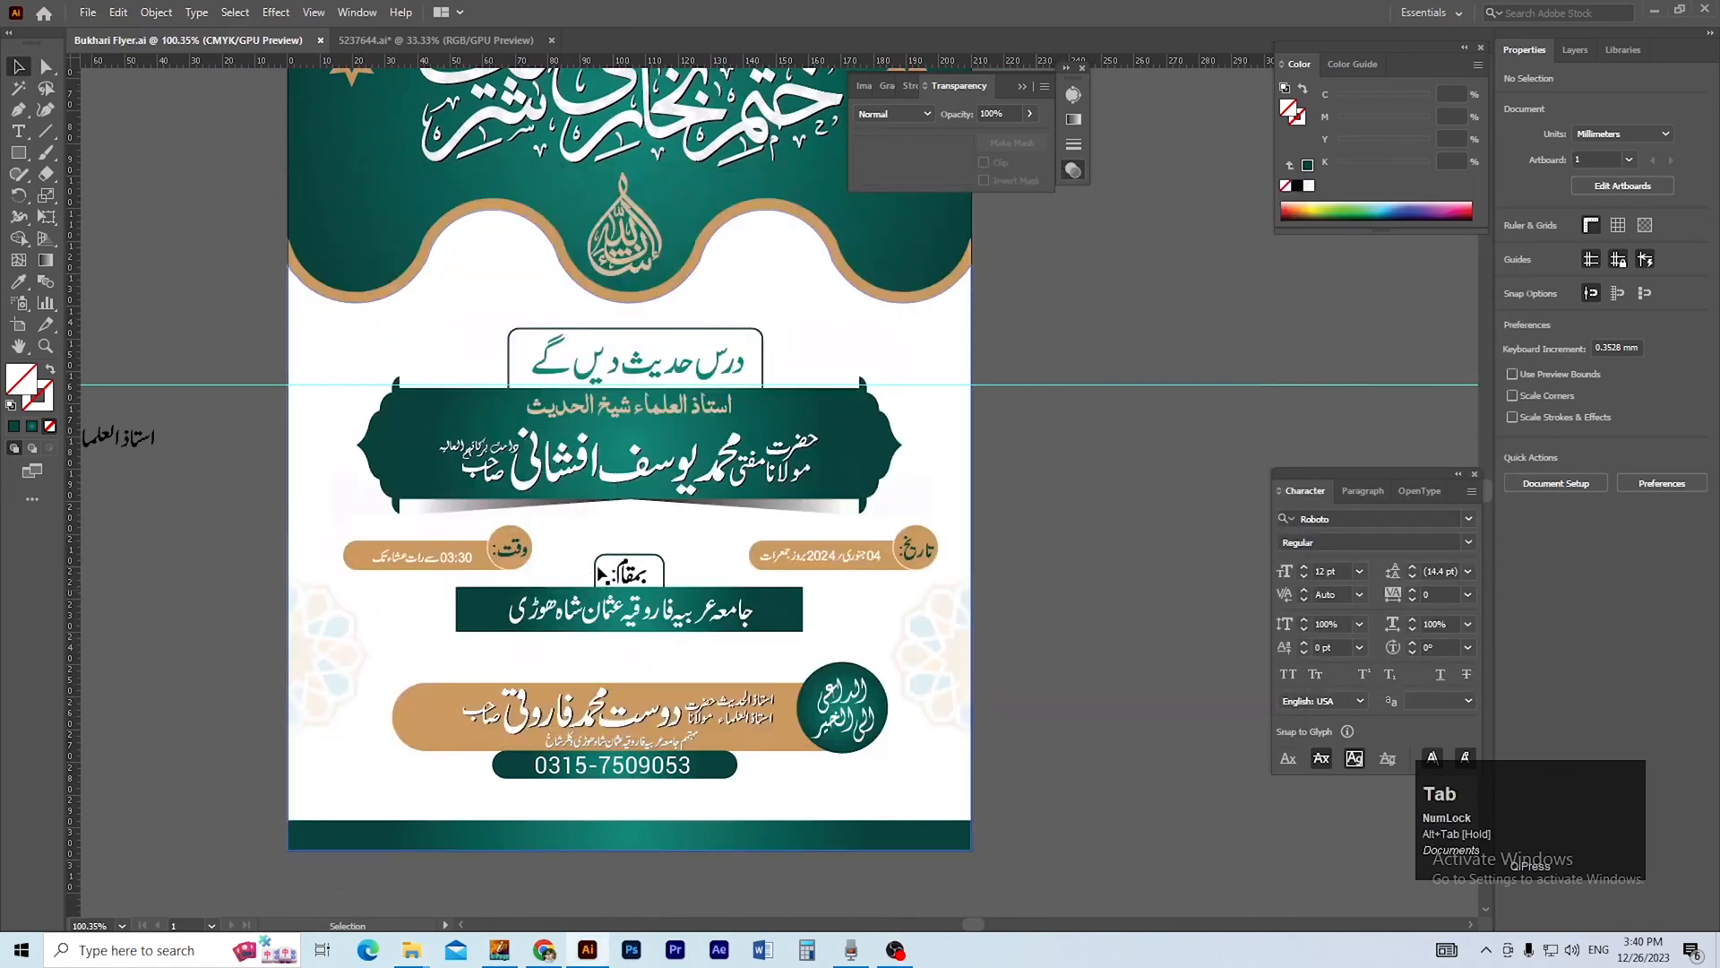
left_click_drag(654, 556, 525, 395)
Scale the pattern image to about 210 mm square and align it across the page, ending at the footer bar.
left_click_drag(600, 482, 582, 430)
left_click_drag(728, 574, 726, 683)
left_click_drag(716, 607, 682, 580)
left_click(786, 642, "ctrl+alt")
left_click_drag(787, 659, 668, 605)
left_click_drag(739, 562, 774, 629)
left_click(627, 500, "ctrl")
left_click_drag(638, 522, 618, 574)
left_click_drag(722, 529, 722, 566)
left_click_drag(741, 545, 738, 575)
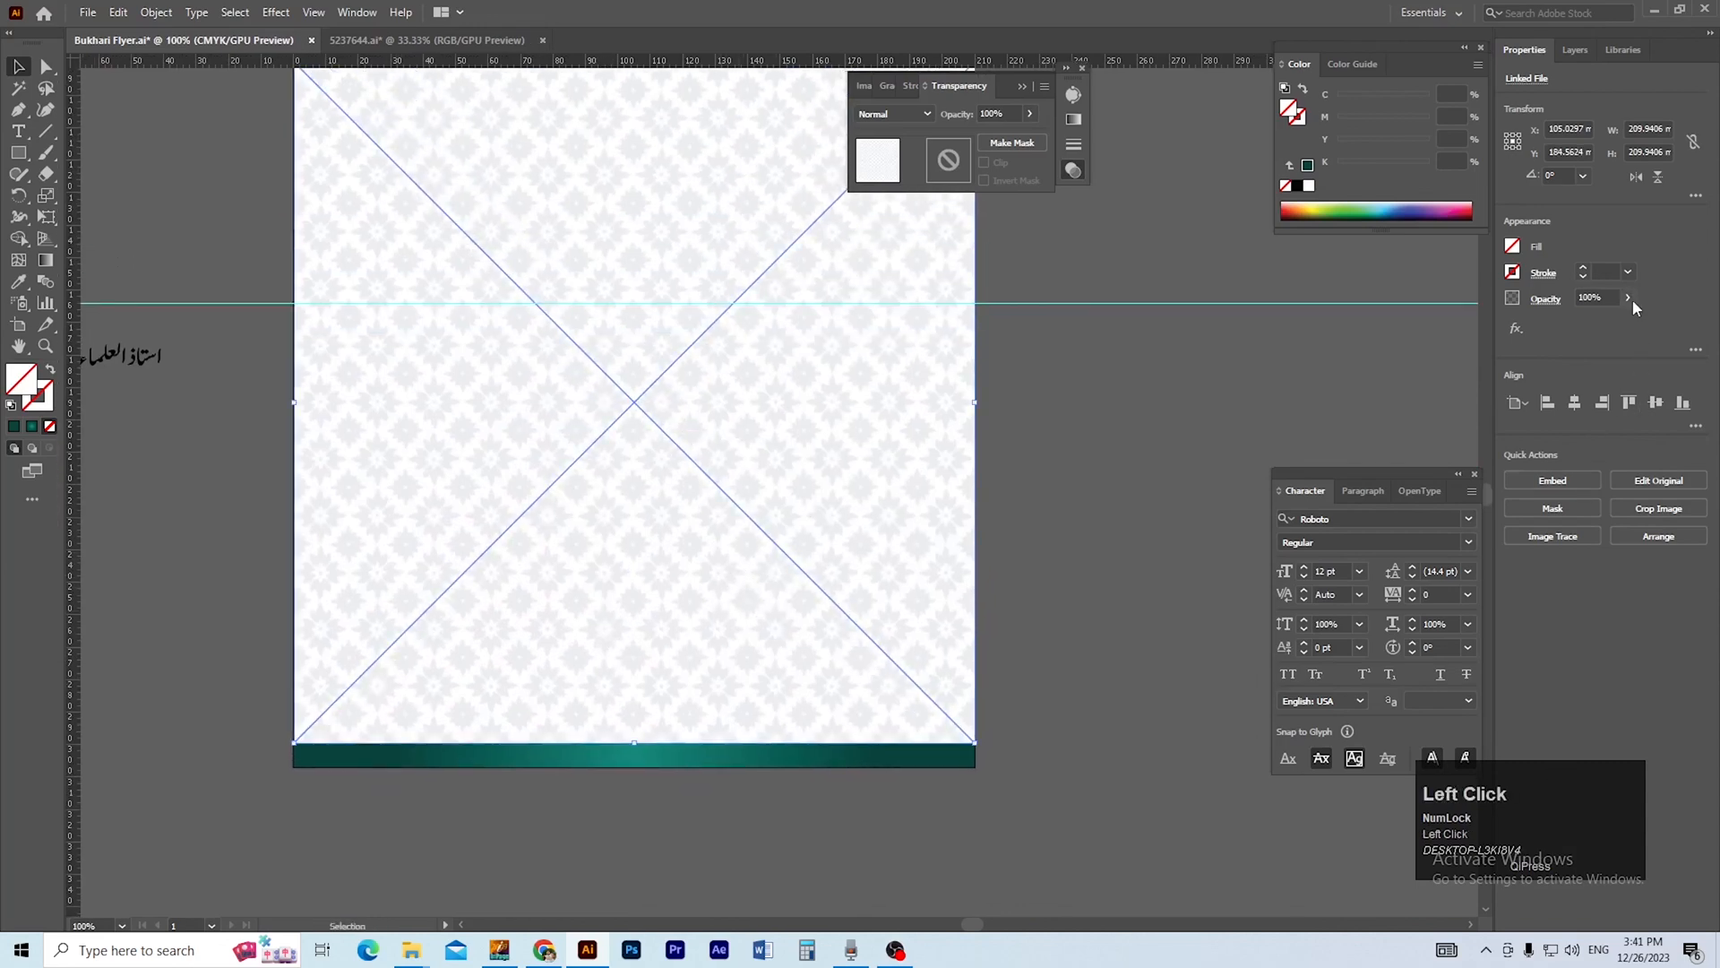
Set the pattern image to Multiply blending with 29% opacity and send it to the back.
left_click_drag(1588, 321, 1589, 321)
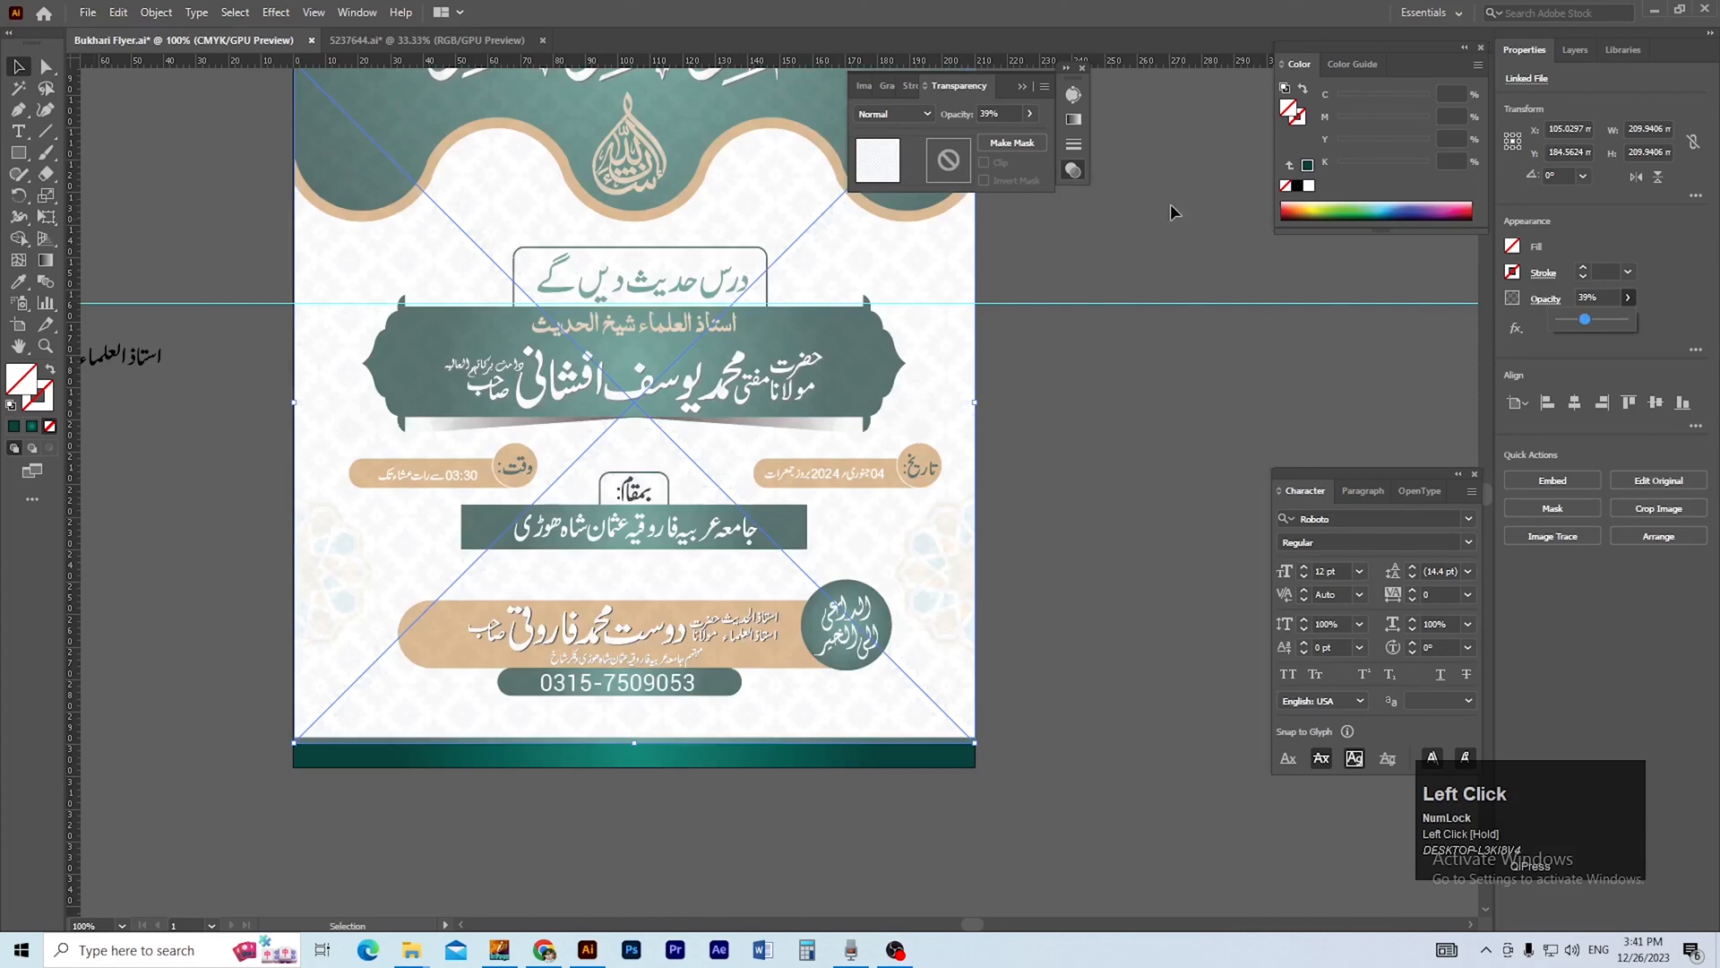
left_click(928, 114)
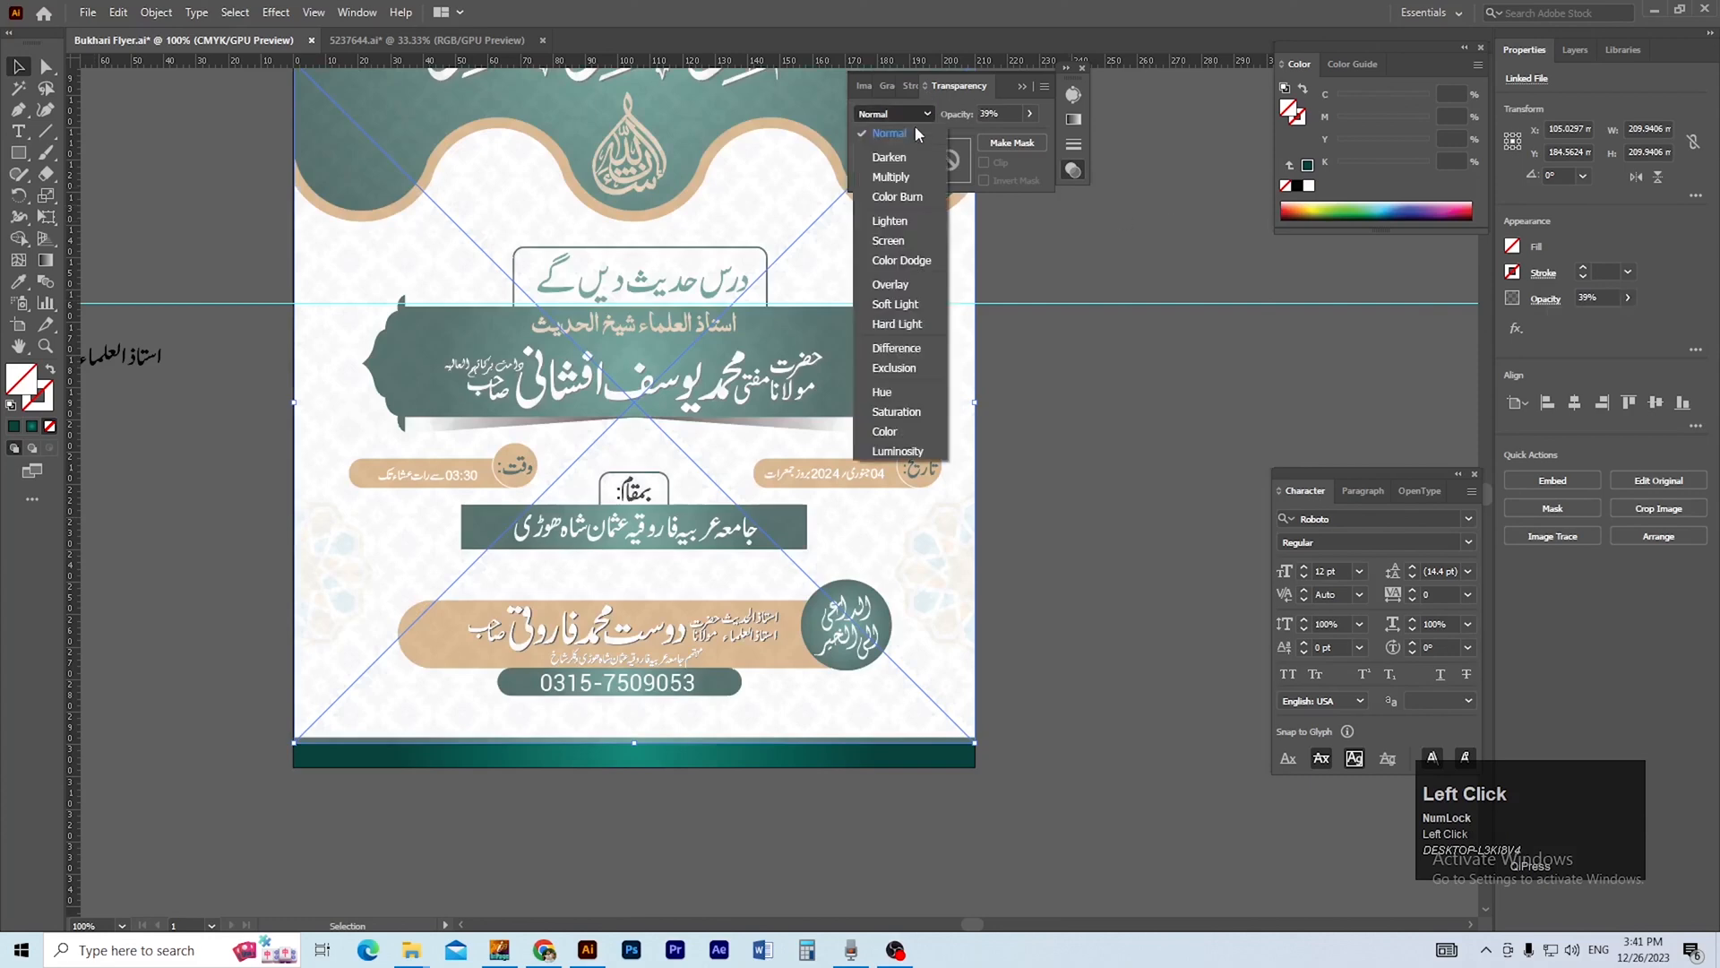
left_click(911, 177)
left_click_drag(1039, 253, 1020, 253)
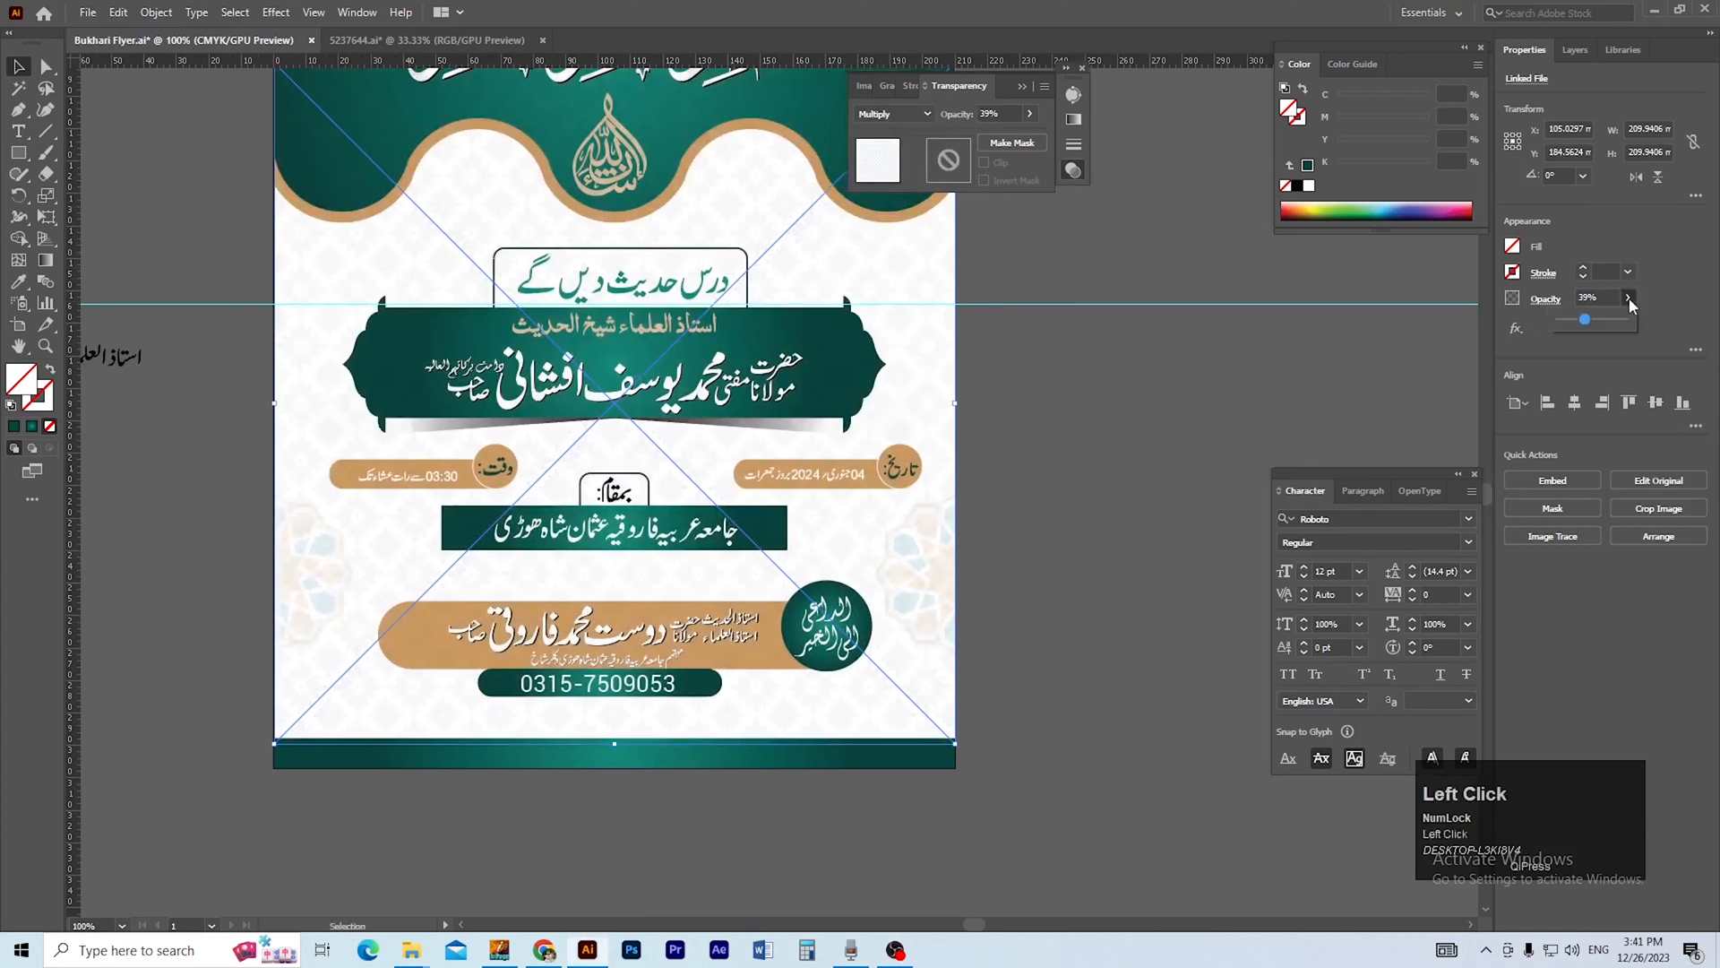
left_click_drag(1595, 324, 1582, 318)
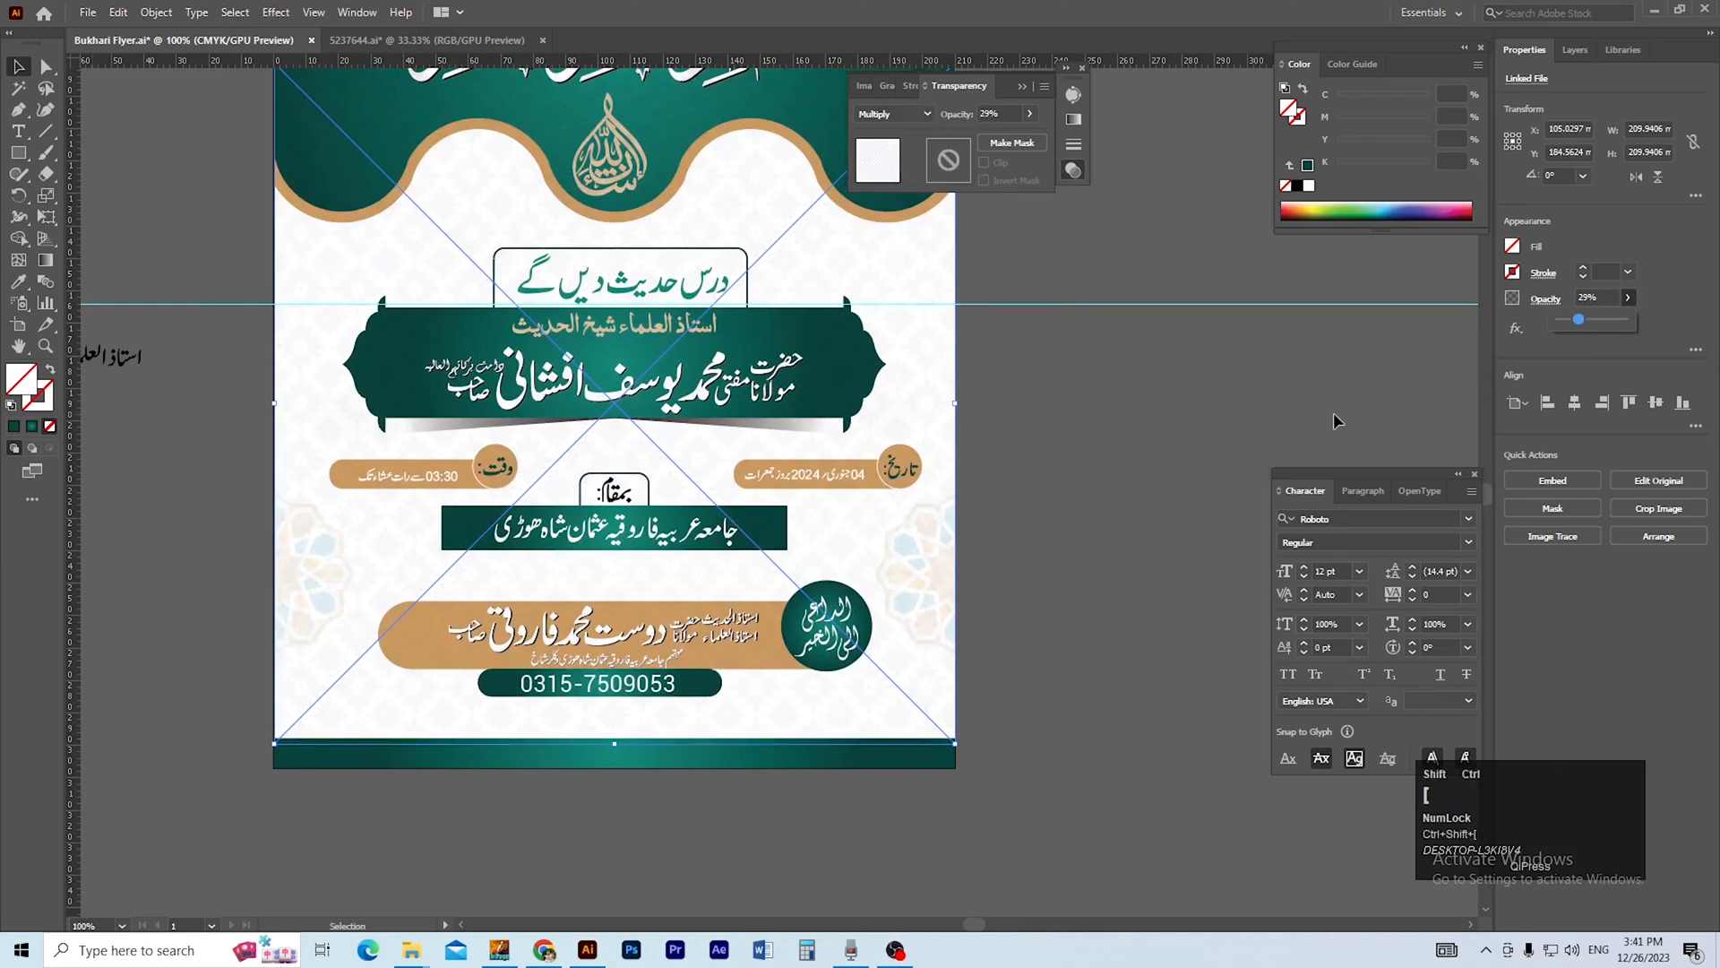
left_click(1156, 433)
Undo the last change, send the pattern image to the back again and remove the white background shape's fill.
left_click_drag(844, 706, 942, 672)
left_click(810, 609, "ctrl")
left_click_drag(835, 614, 866, 684)
key("ctrl+z")
left_click_drag(987, 685, 1017, 724)
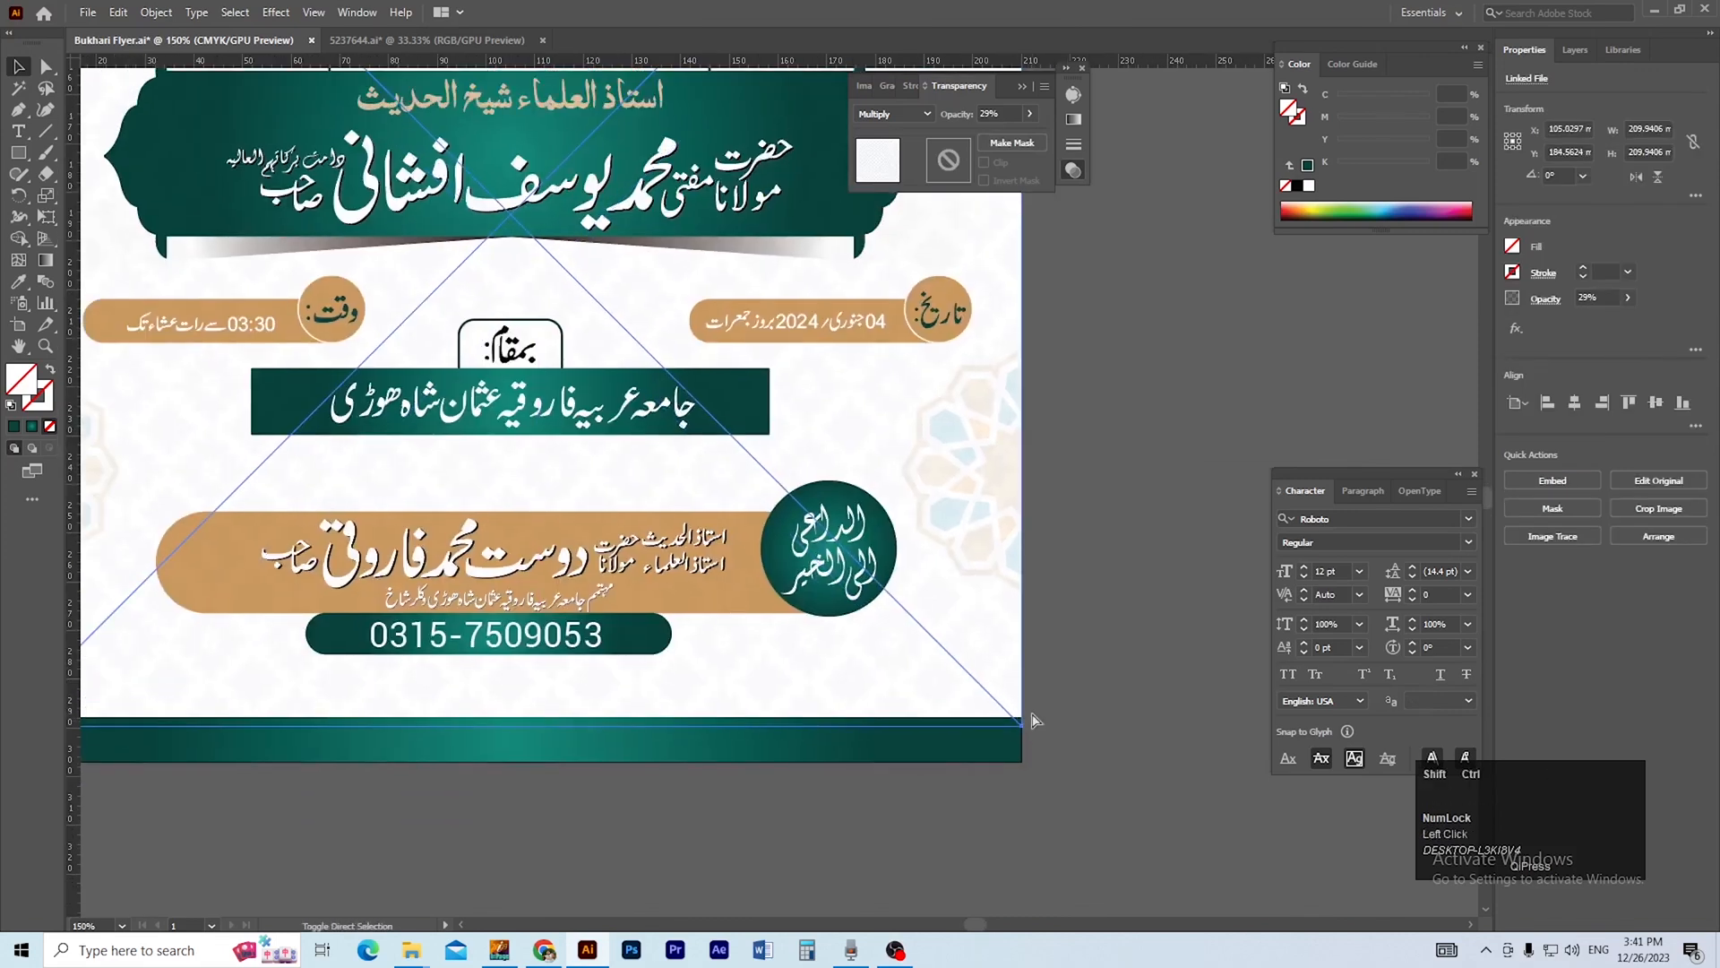
left_click(1107, 708)
left_click(975, 677)
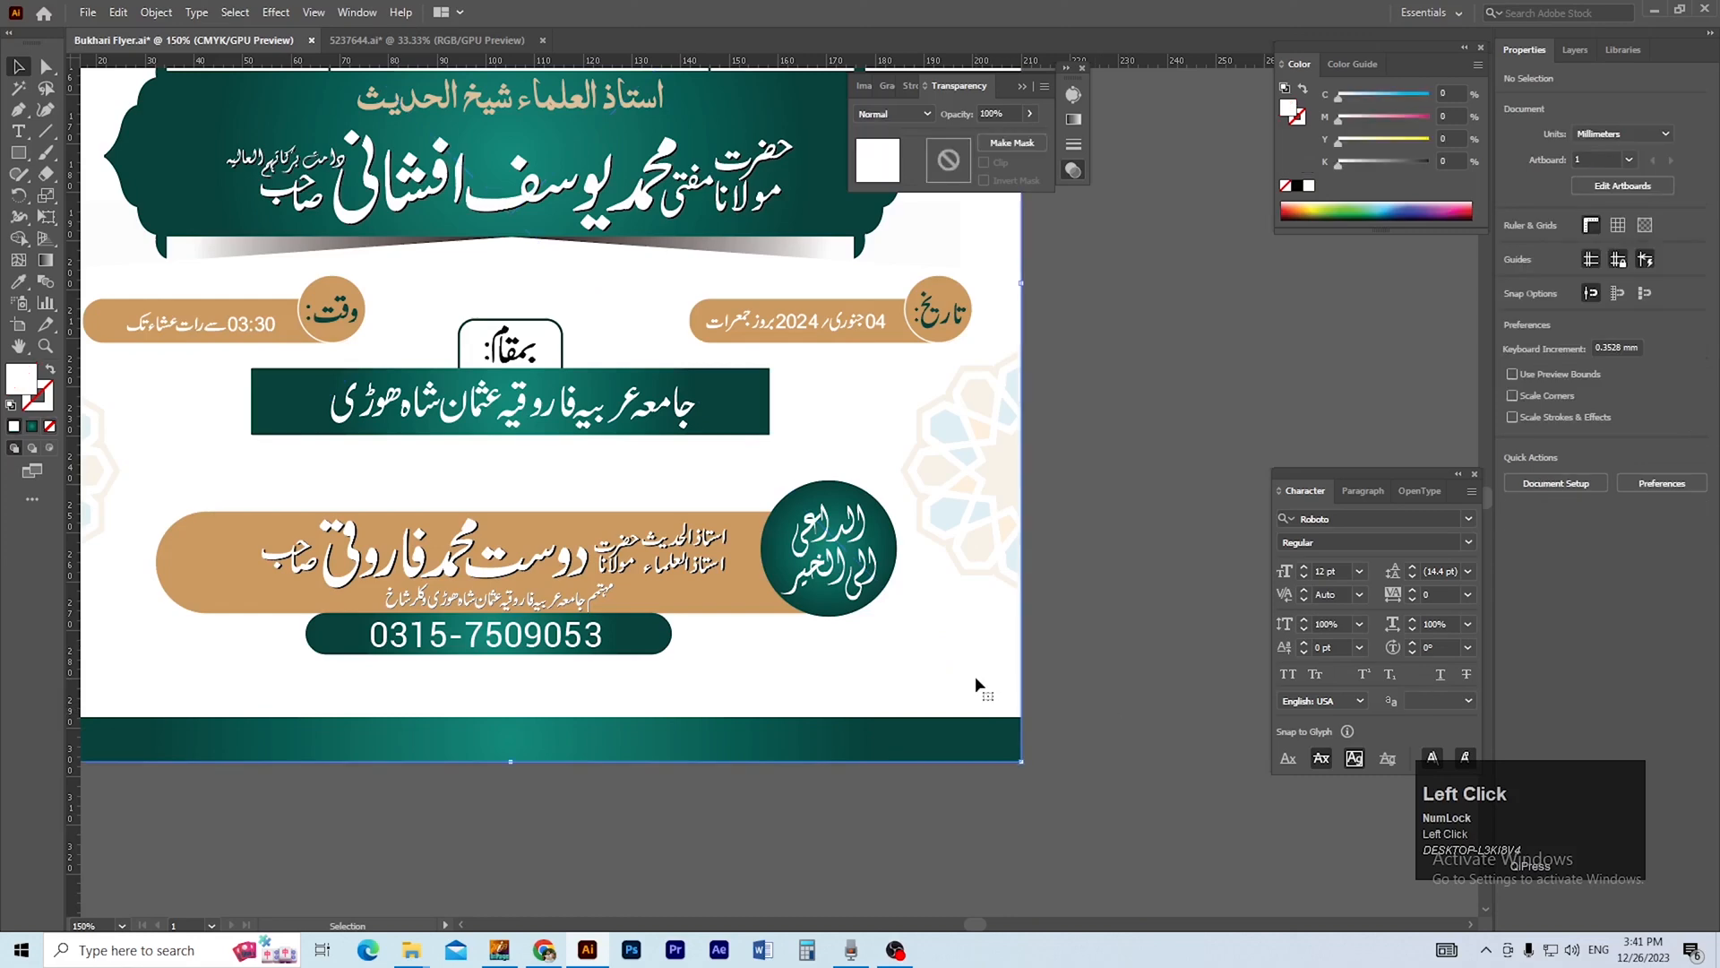
left_click(1286, 186)
left_click(1147, 380)
Unlock the guides and delete the horizontal guide crossing the flyer.
left_click(895, 470, "ctrl+alt")
left_click_drag(930, 466, 1047, 637)
mouse_move(450, 187)
left_mouse_down()
mouse_move(835, 364)
mouse_move(400, 230)
left_mouse_up()
left_click(682, 290, "ctrl+alt")
left_click(684, 292, "ctrl+alt")
left_click_drag(684, 293, 740, 463)
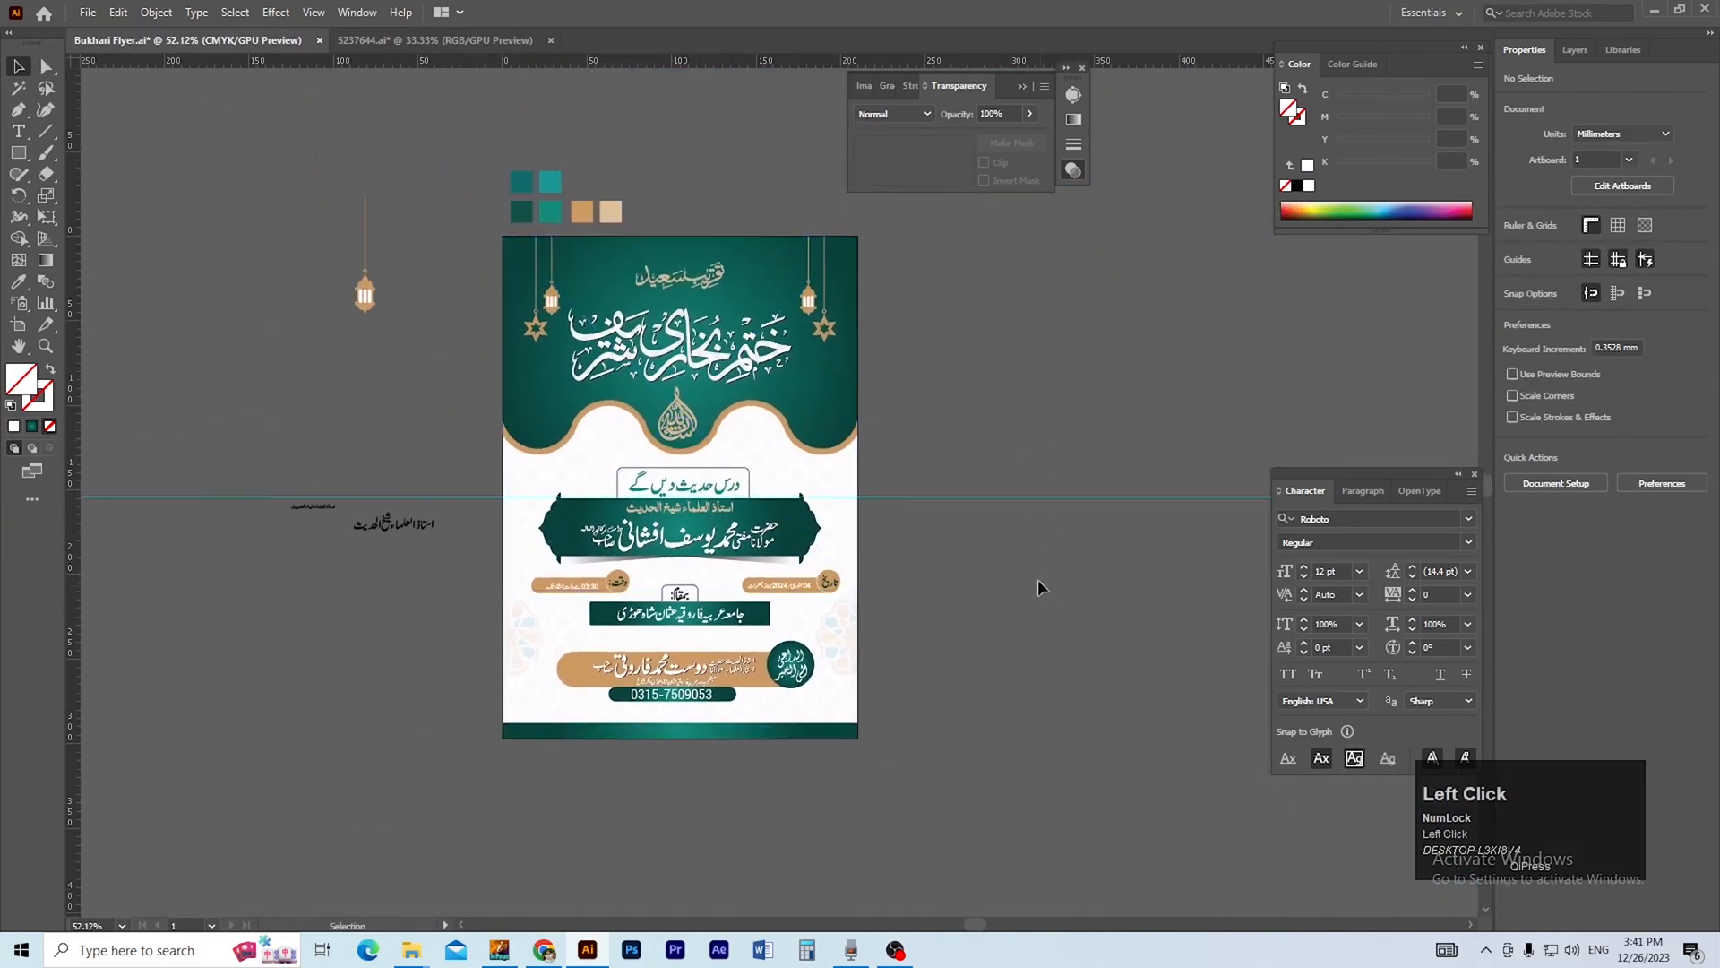
right_click(961, 502)
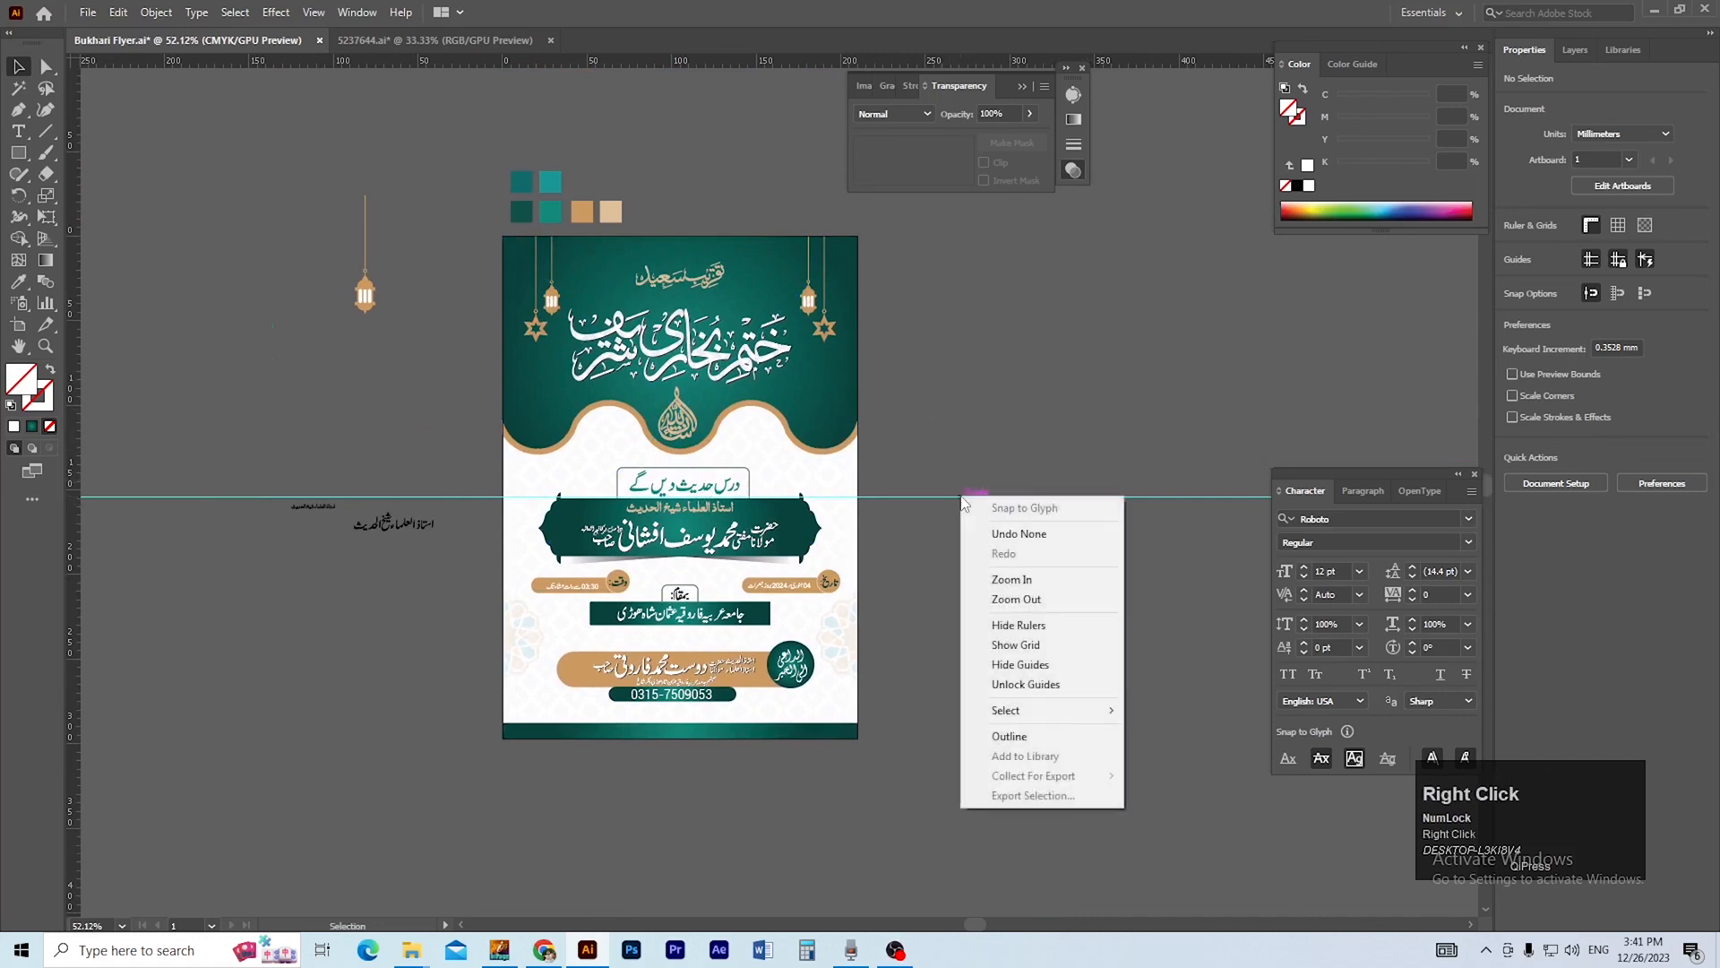
left_click(1024, 683)
left_click(952, 497)
key("Delete")
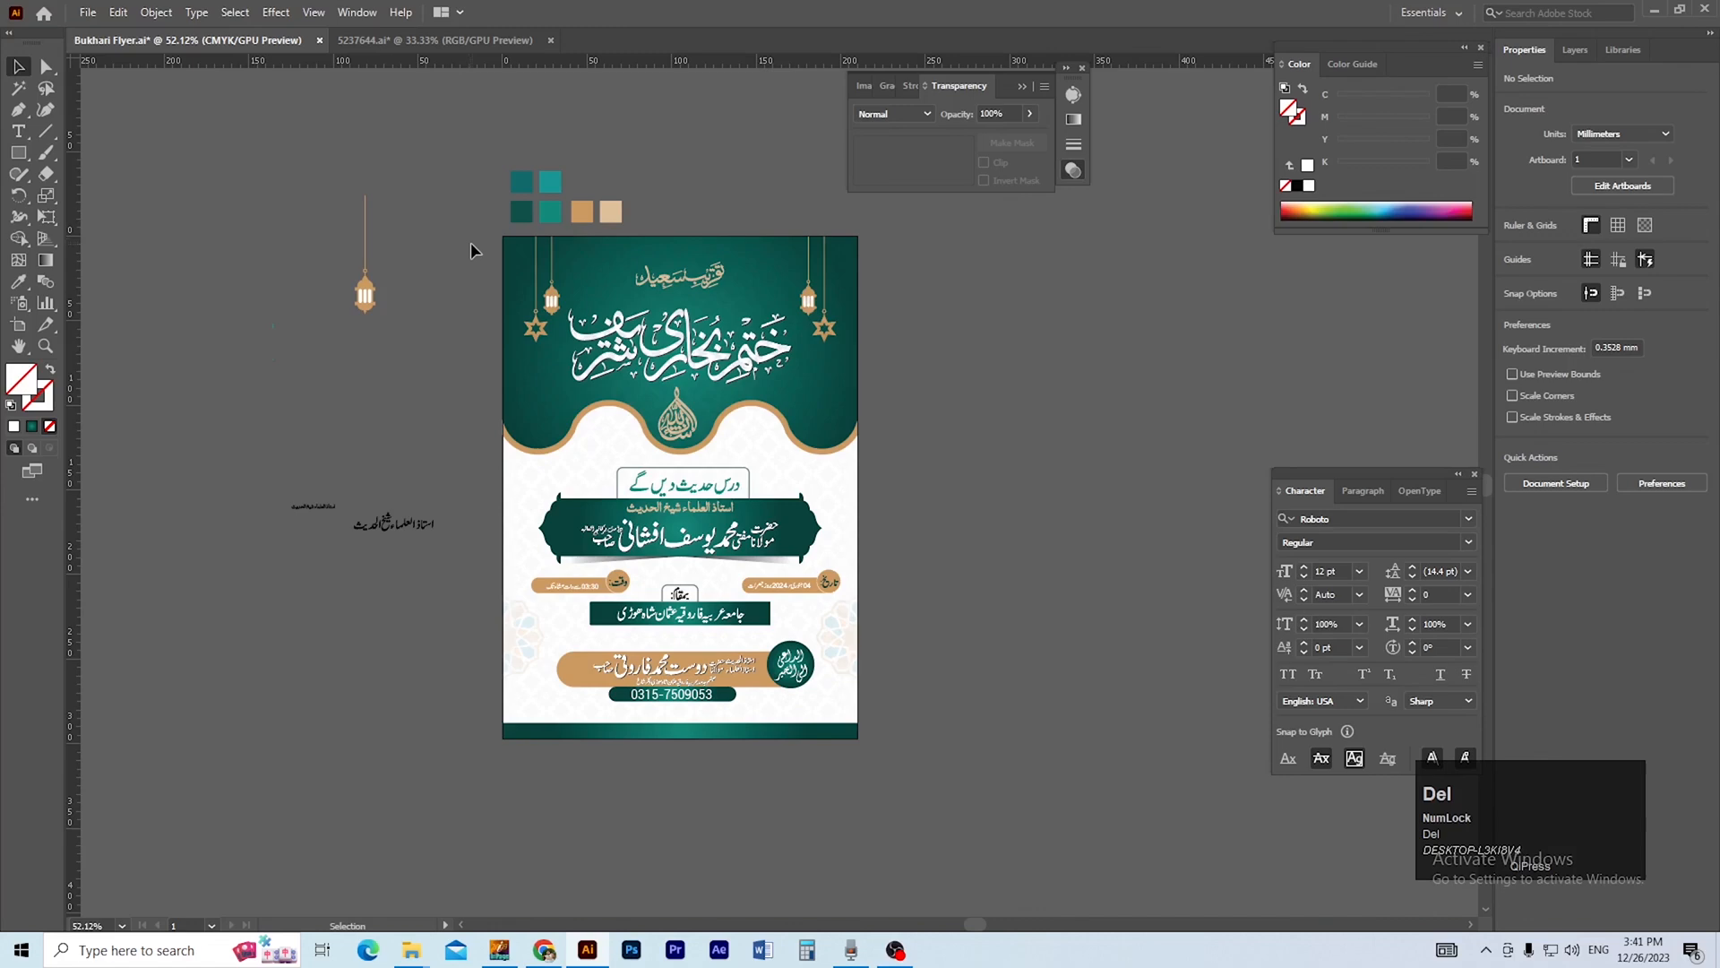
Group all of the flyer's artwork on the artboard and save the file.
left_click_drag(864, 731, 887, 757)
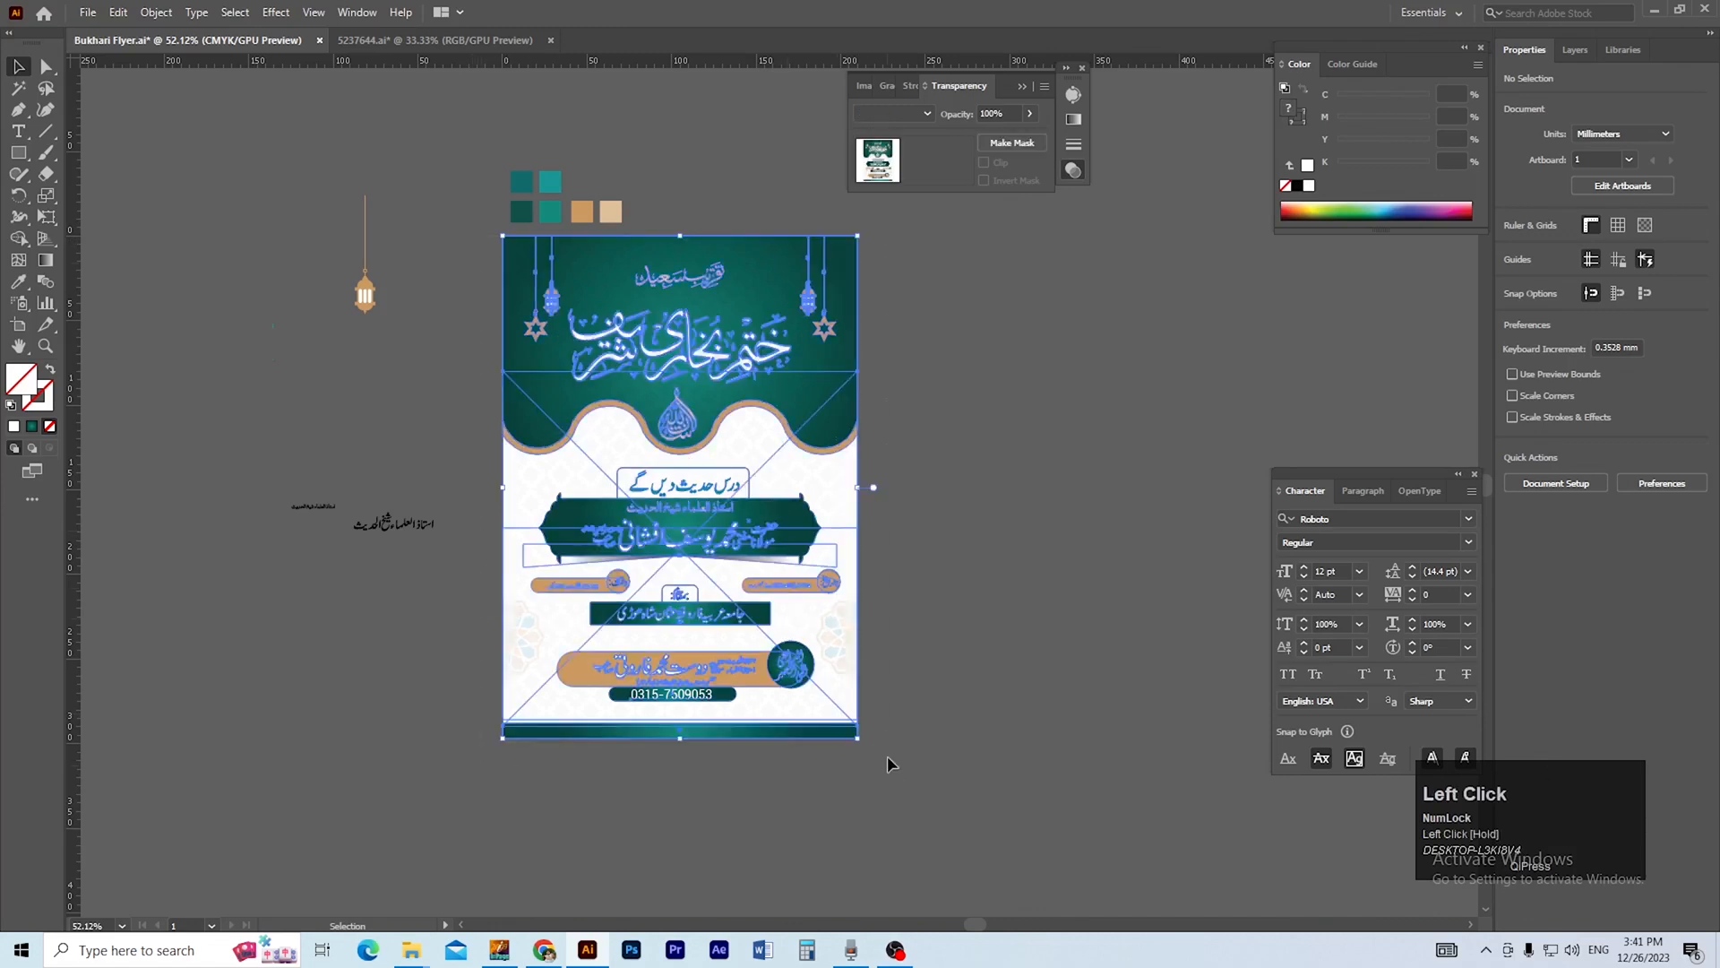
left_click(898, 743)
left_click(666, 426, "ctrl")
left_click_drag(713, 523, 625, 481)
left_click(704, 508, "ctrl")
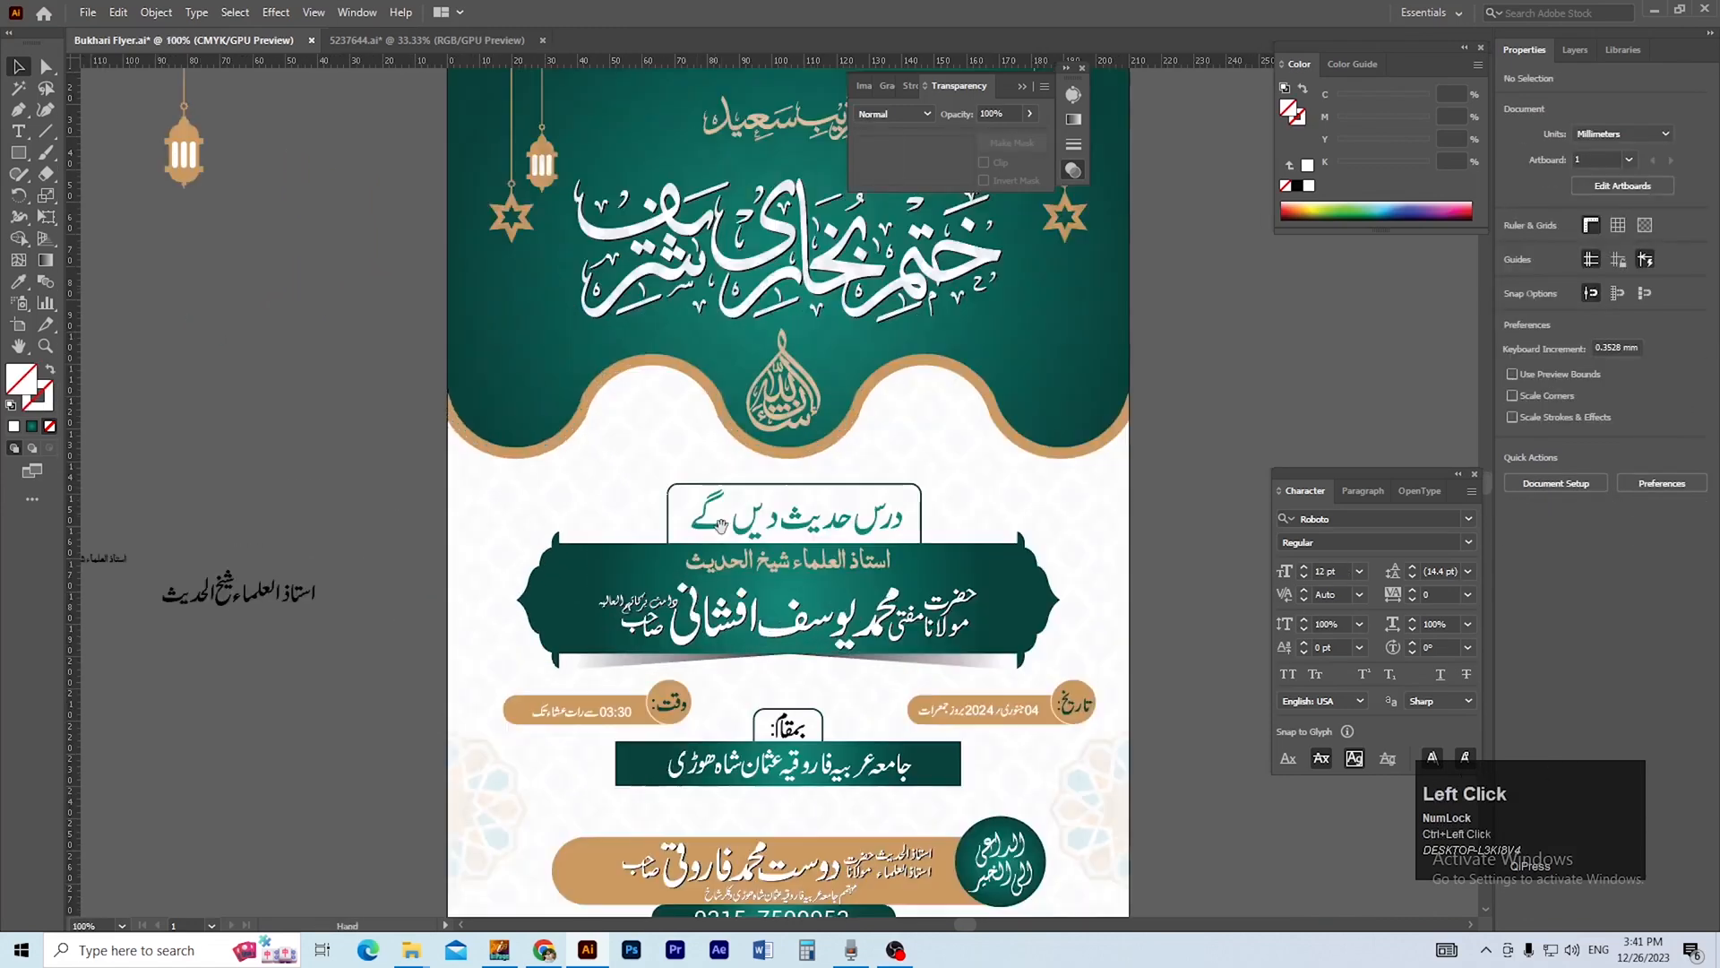
left_click_drag(770, 573, 694, 526)
left_click(697, 525)
key("ctrl+s")
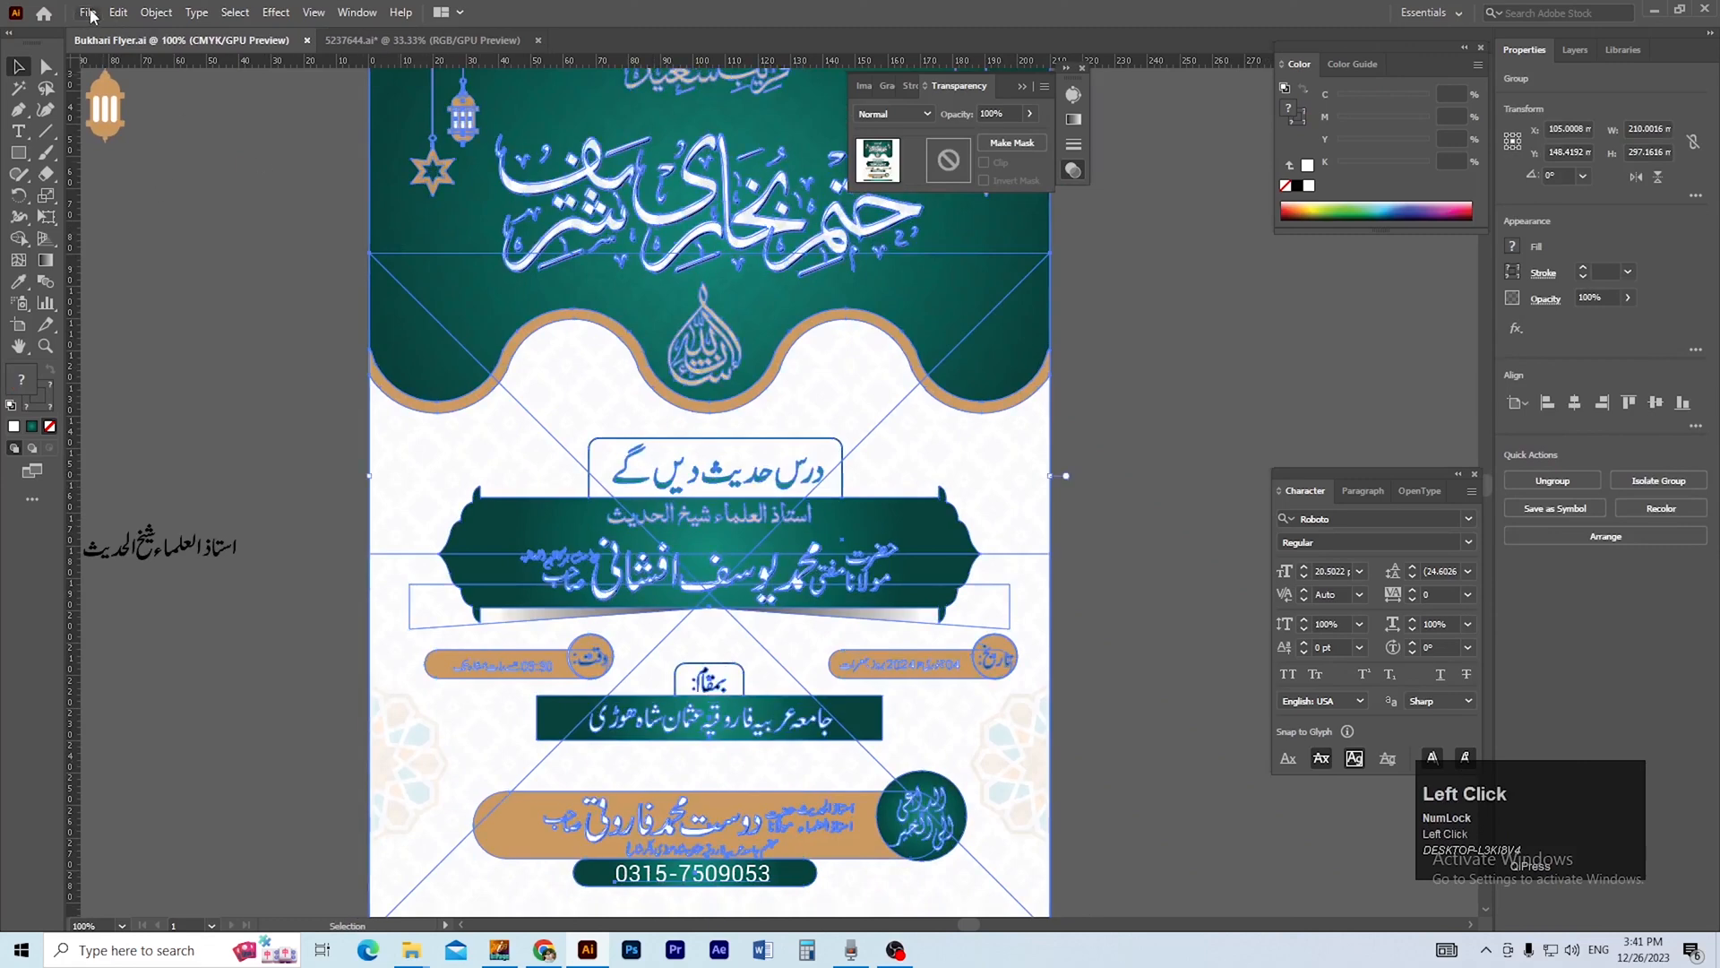
Start a JPEG export of the flyer and create and open a MAIL folder inside the BUKHARI SHAREE folder.
left_click(87, 12)
mouse_move(205, 345)
left_click(395, 361)
mouse_move(422, 945)
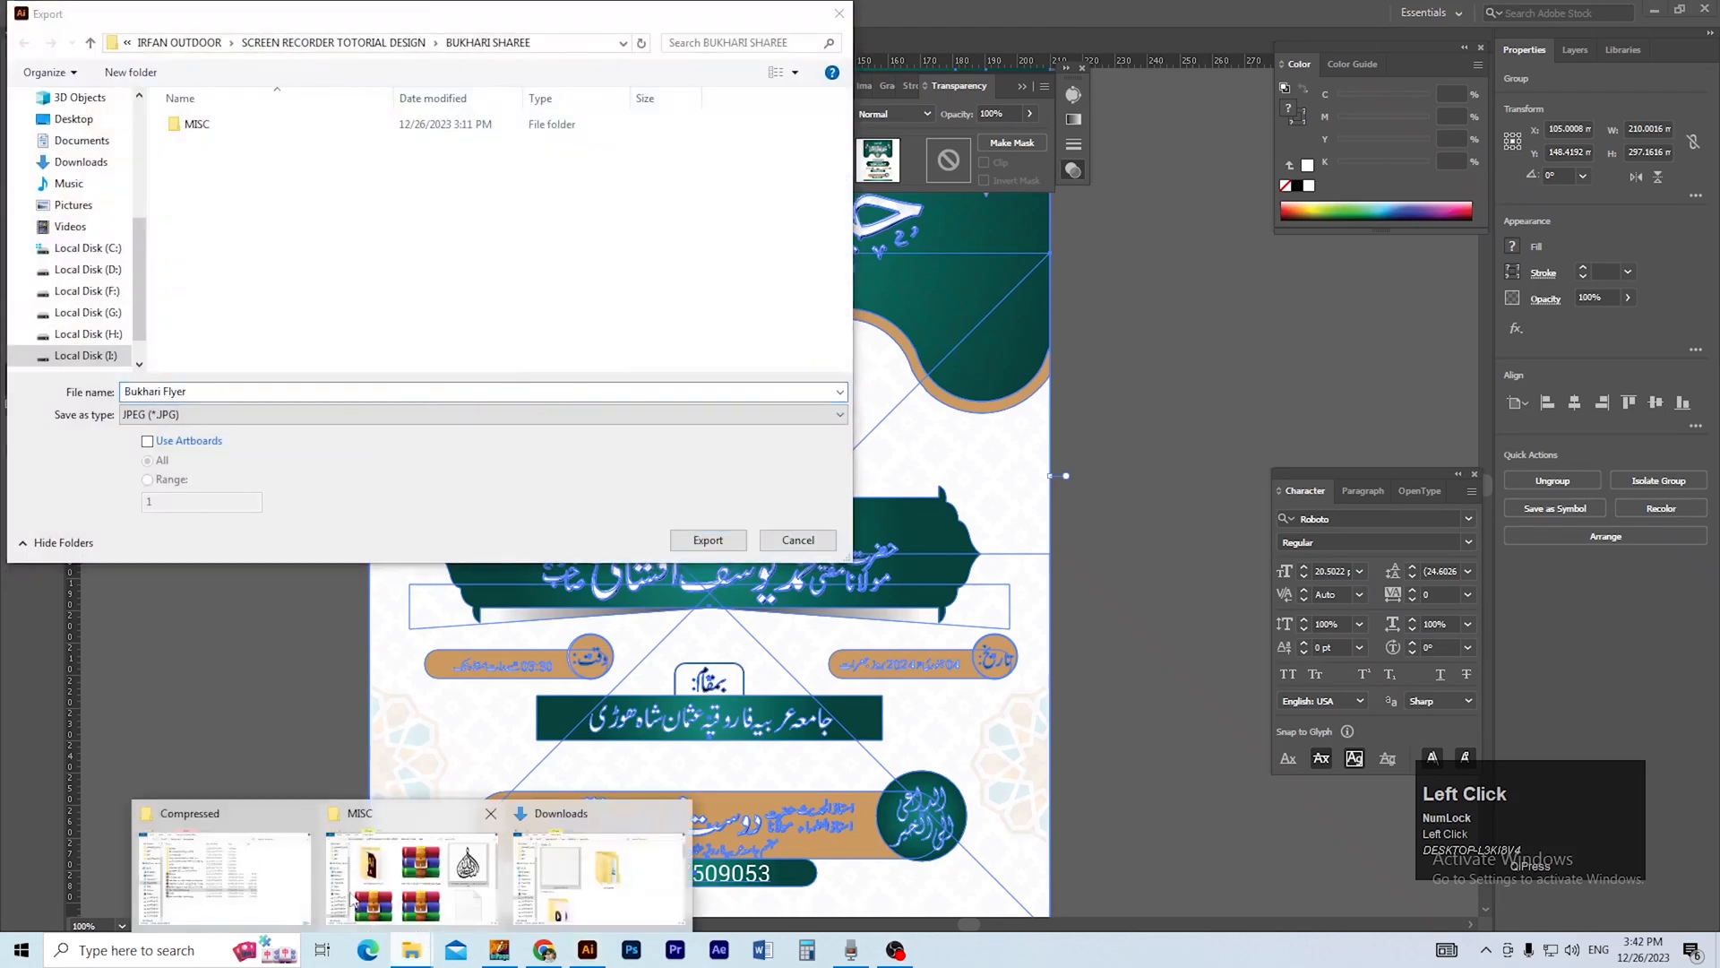
left_click(352, 896)
key("BackSpace")
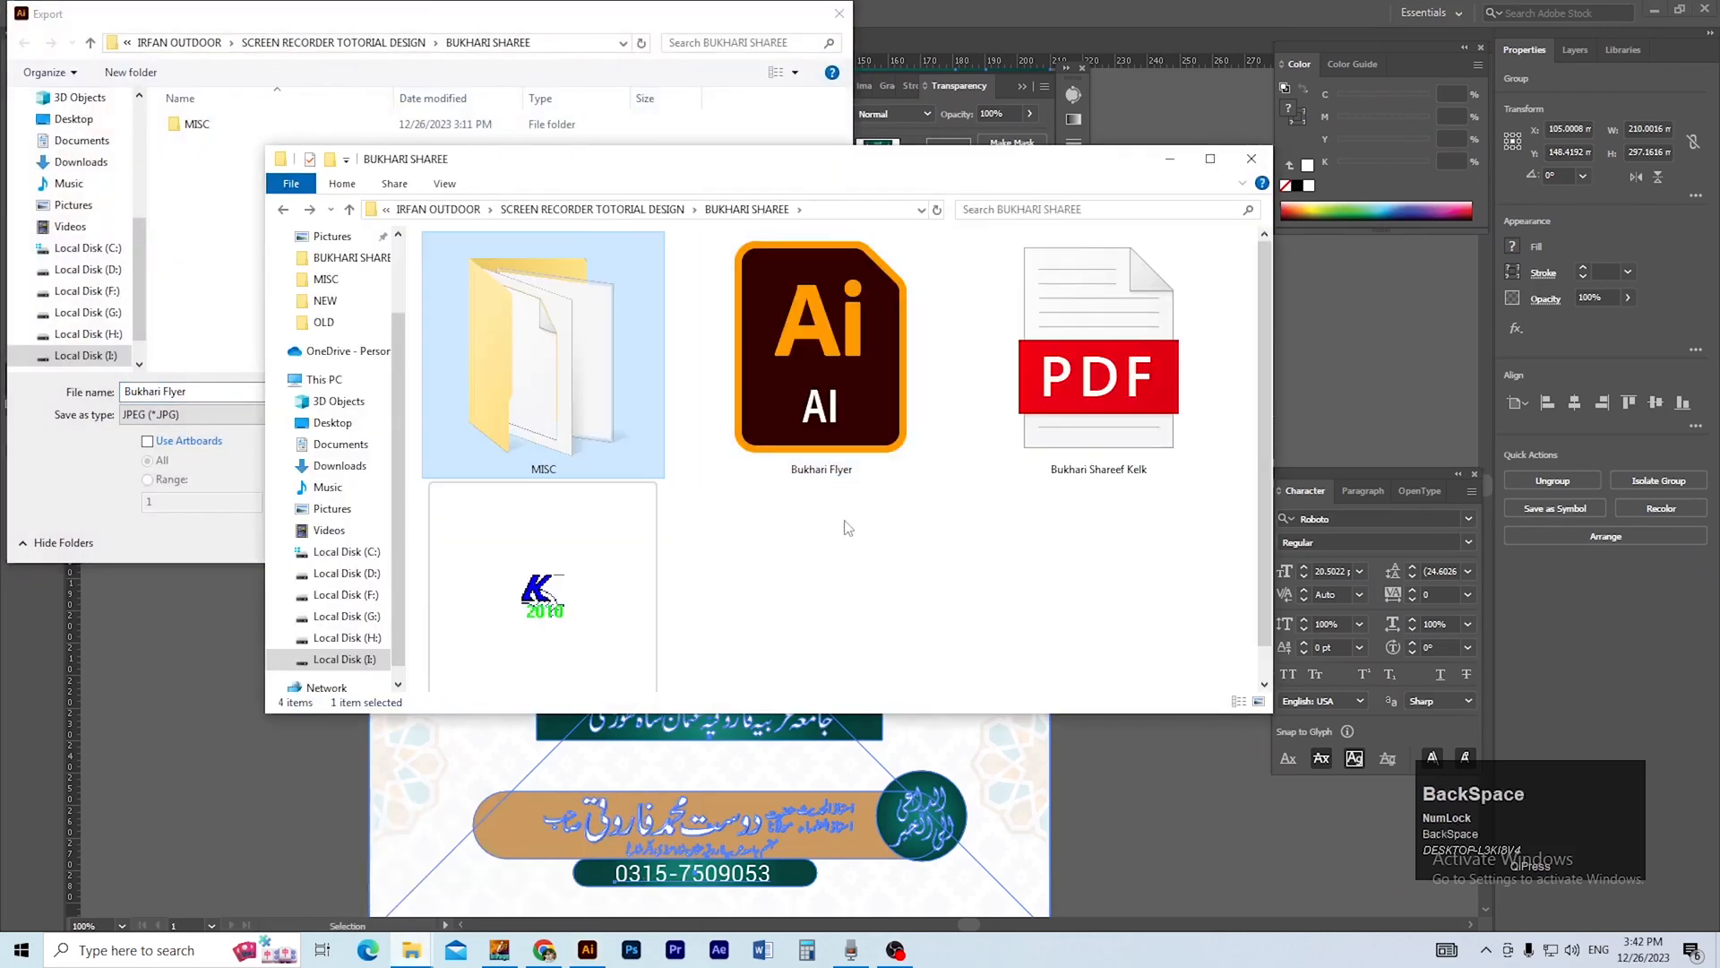
key("ctrl+shift+n")
type("MAIK")
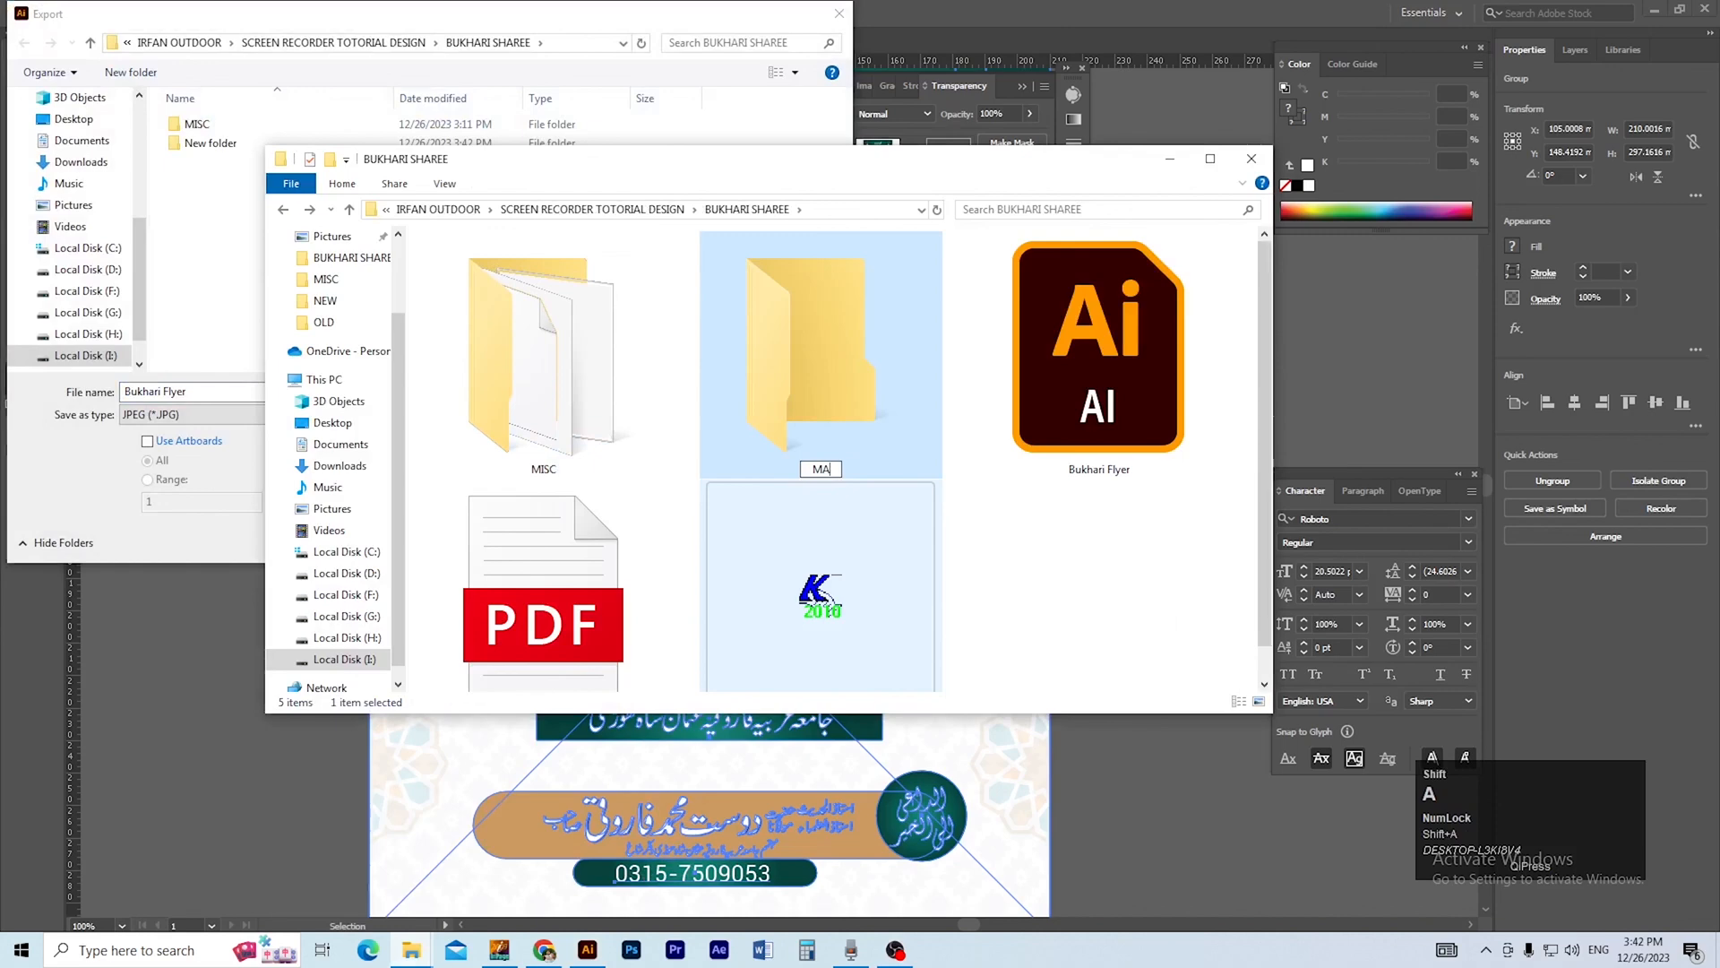
key("BackSpace")
type("L")
key("Return")
key("Return")
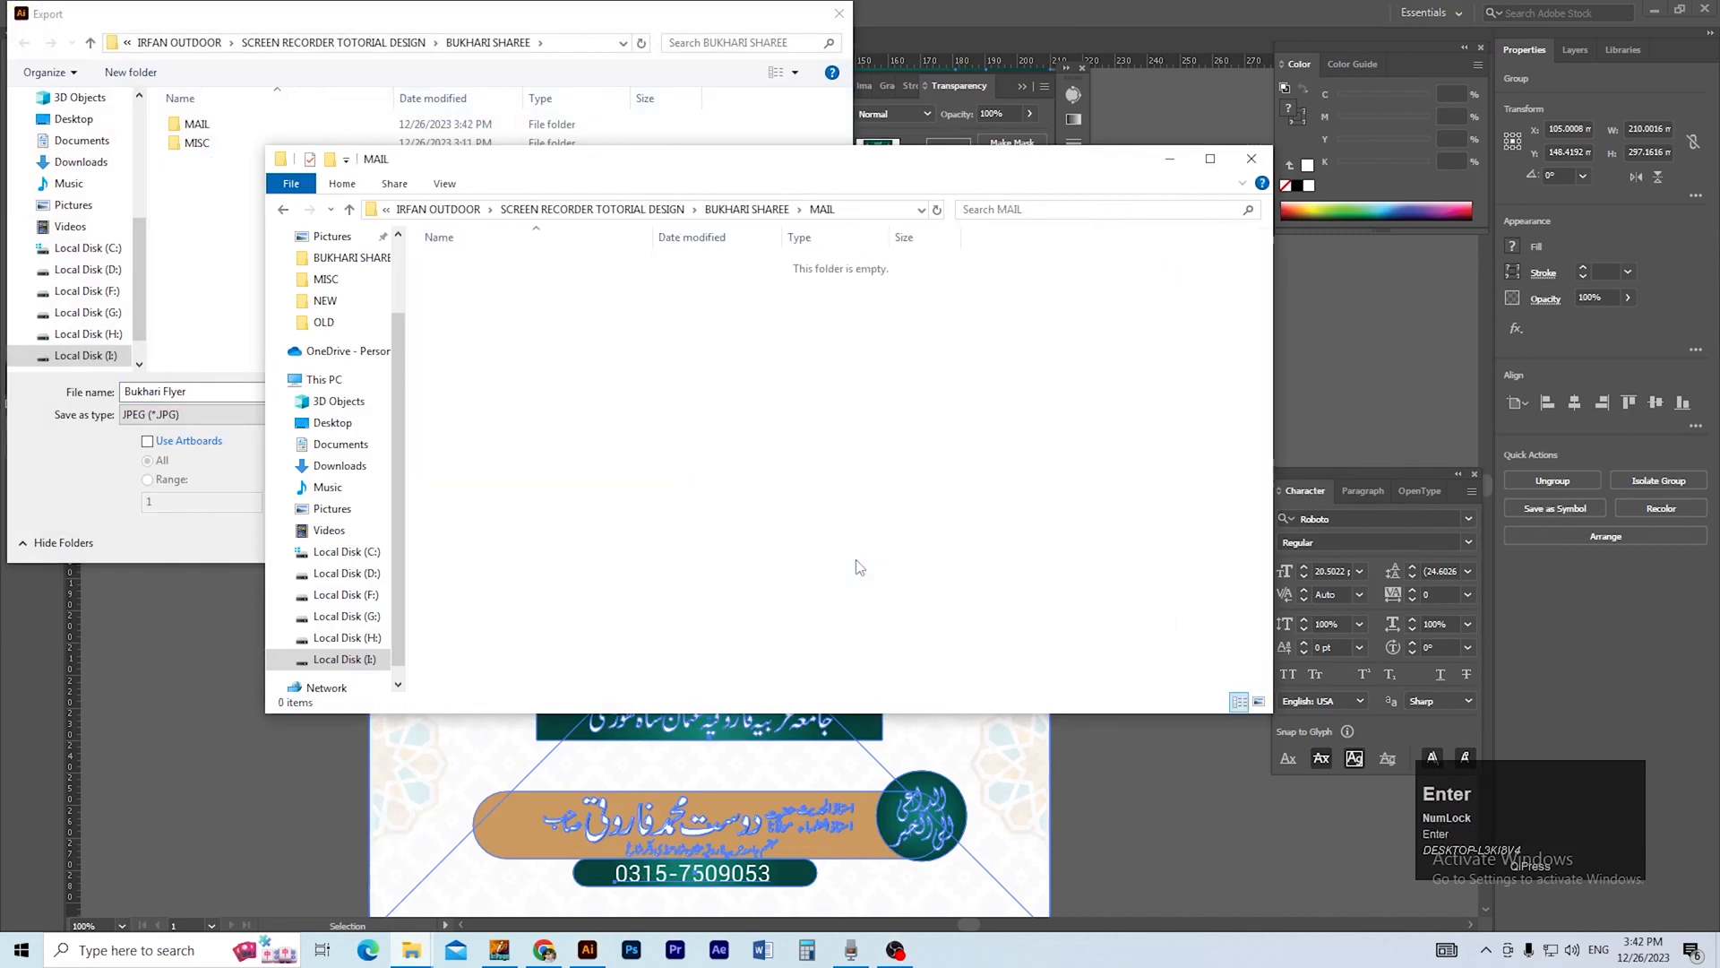
Export artboard 1 as a JPEG named Bukhari Flyer into the MAIL folder, using RGB, medium quality 5 and 300 ppi.
left_click(892, 208)
key("ctrl+c")
left_click(263, 457)
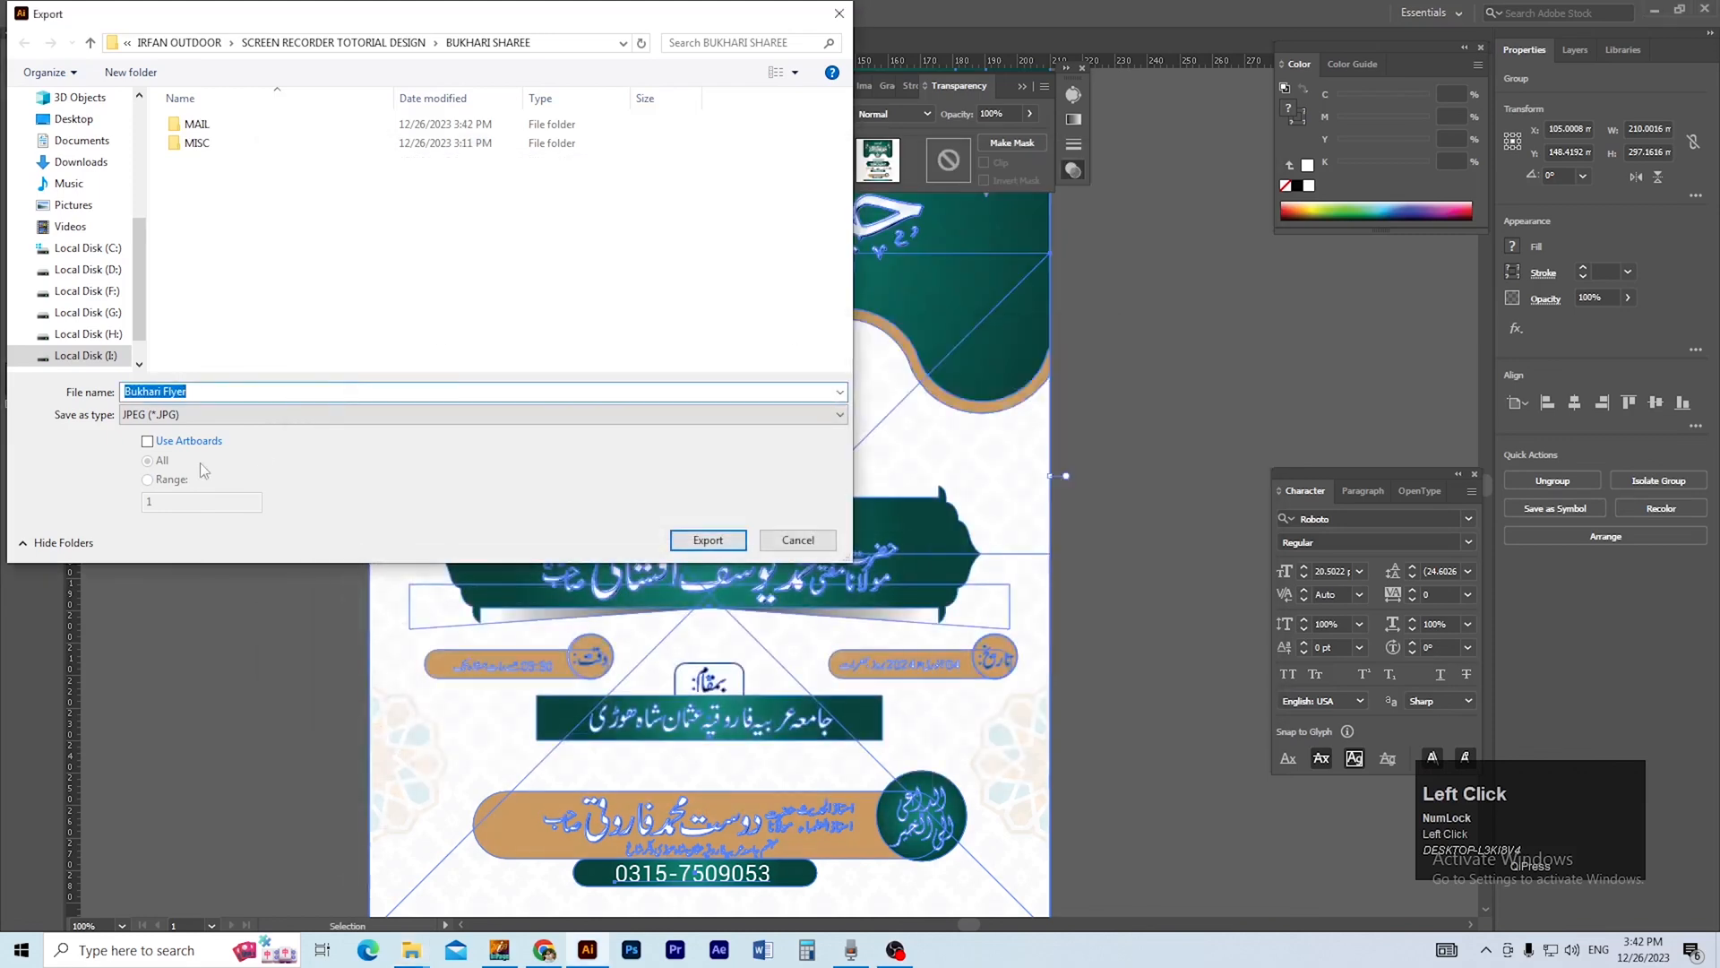
left_click(147, 480)
left_click(219, 392)
key("ctrl+v")
key("Return")
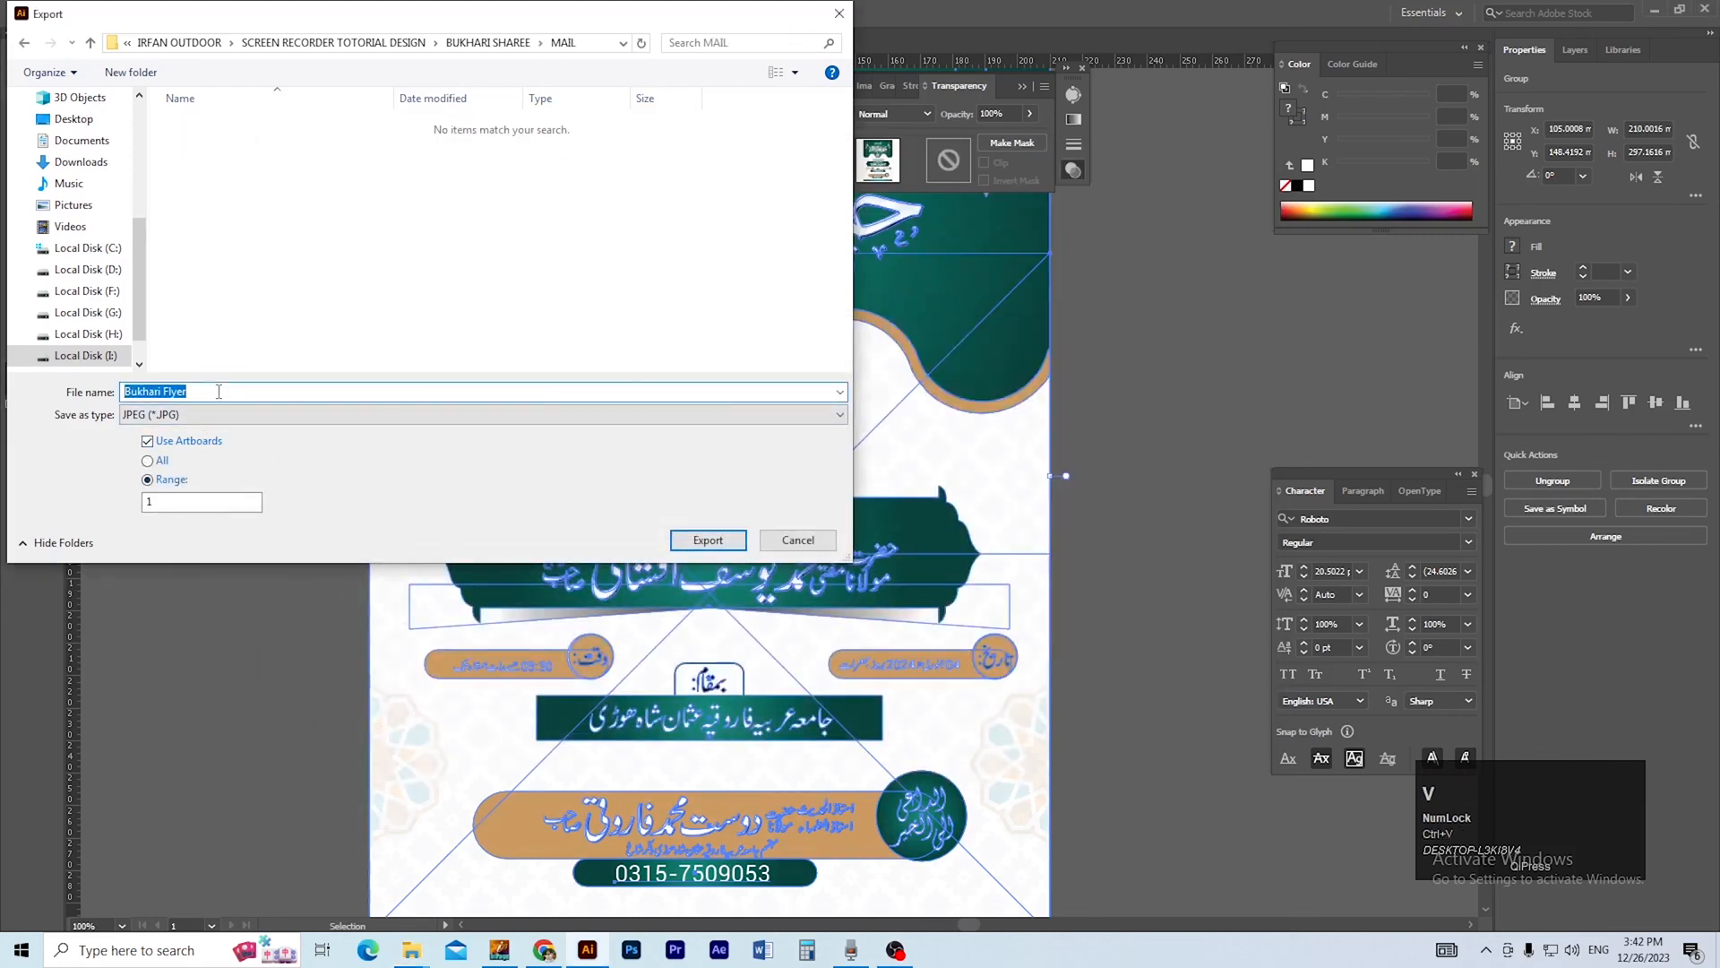
left_click(708, 541)
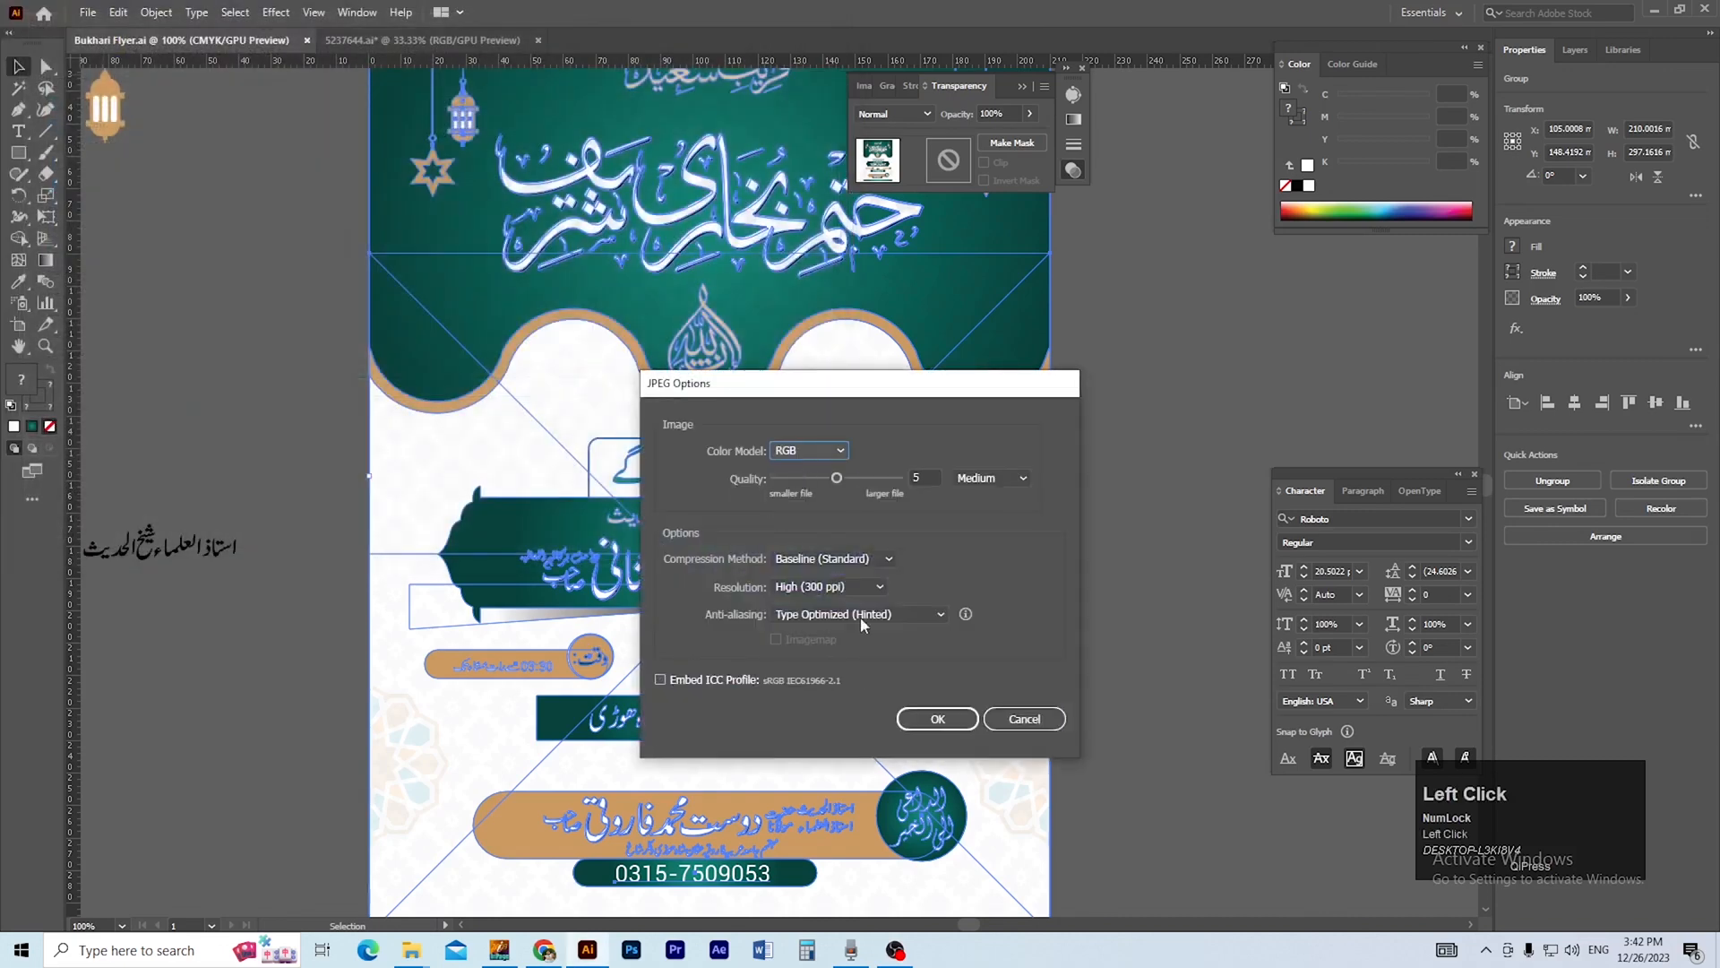
left_click(938, 718)
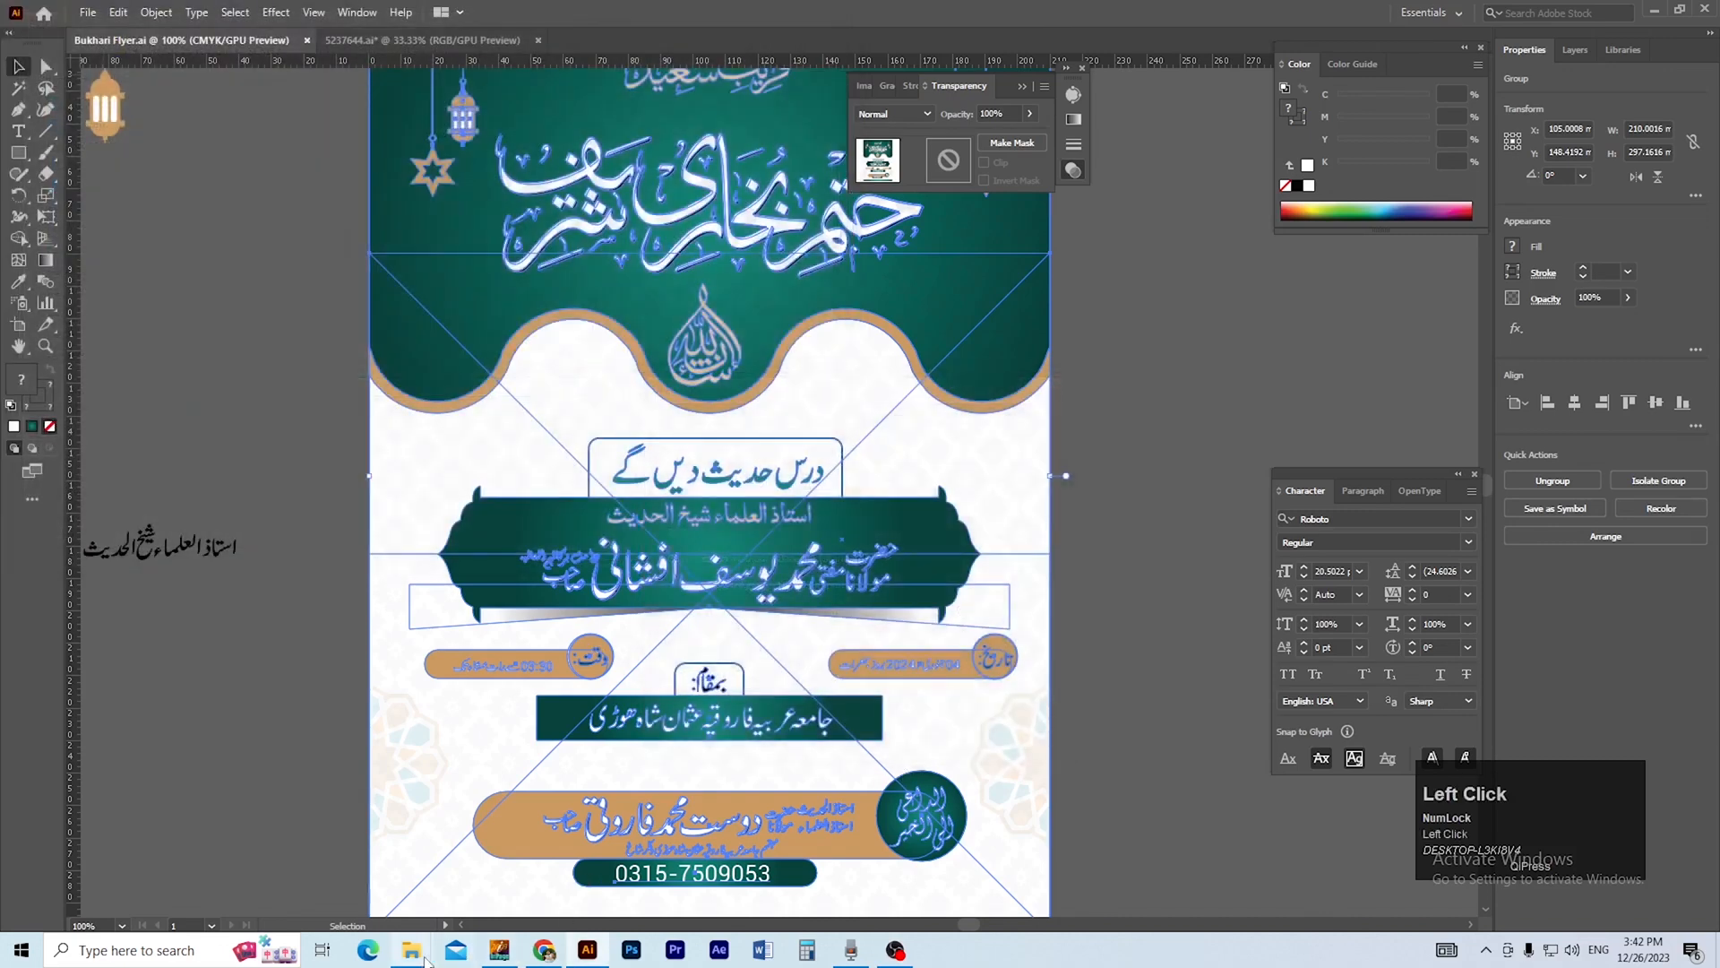
Show the MAIL folder's contents as large thumbnails, view the exported Bukhari Flyer-01 image and close the viewer.
mouse_move(429, 948)
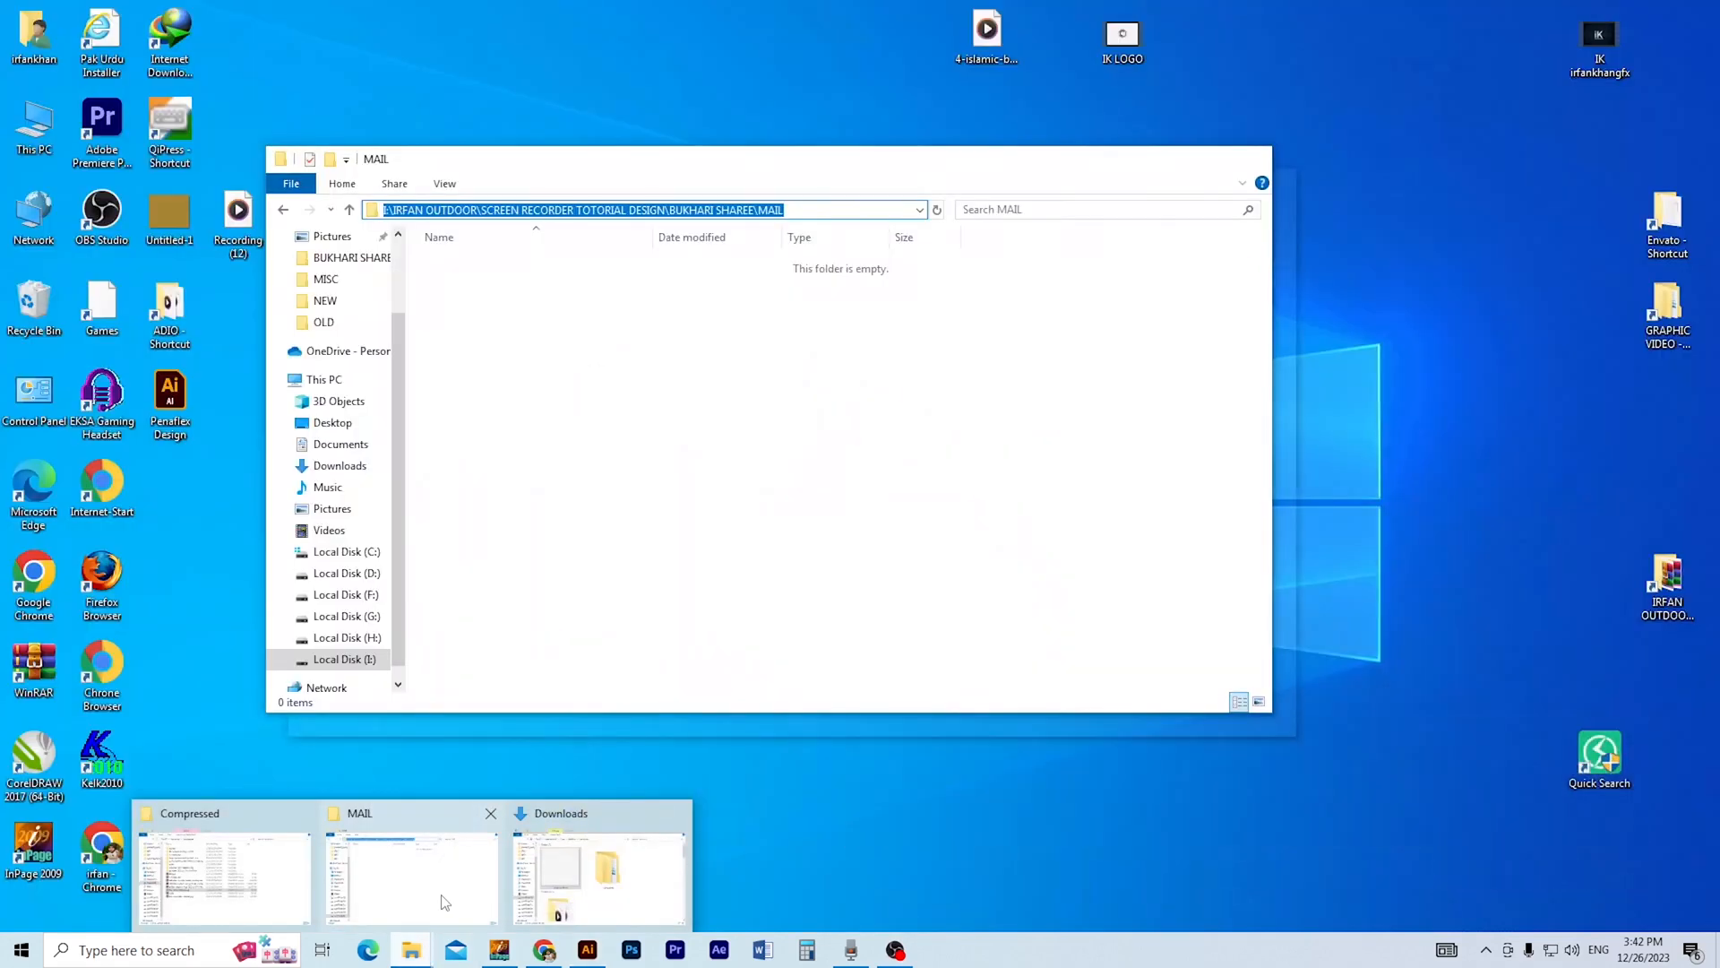
left_click(391, 908)
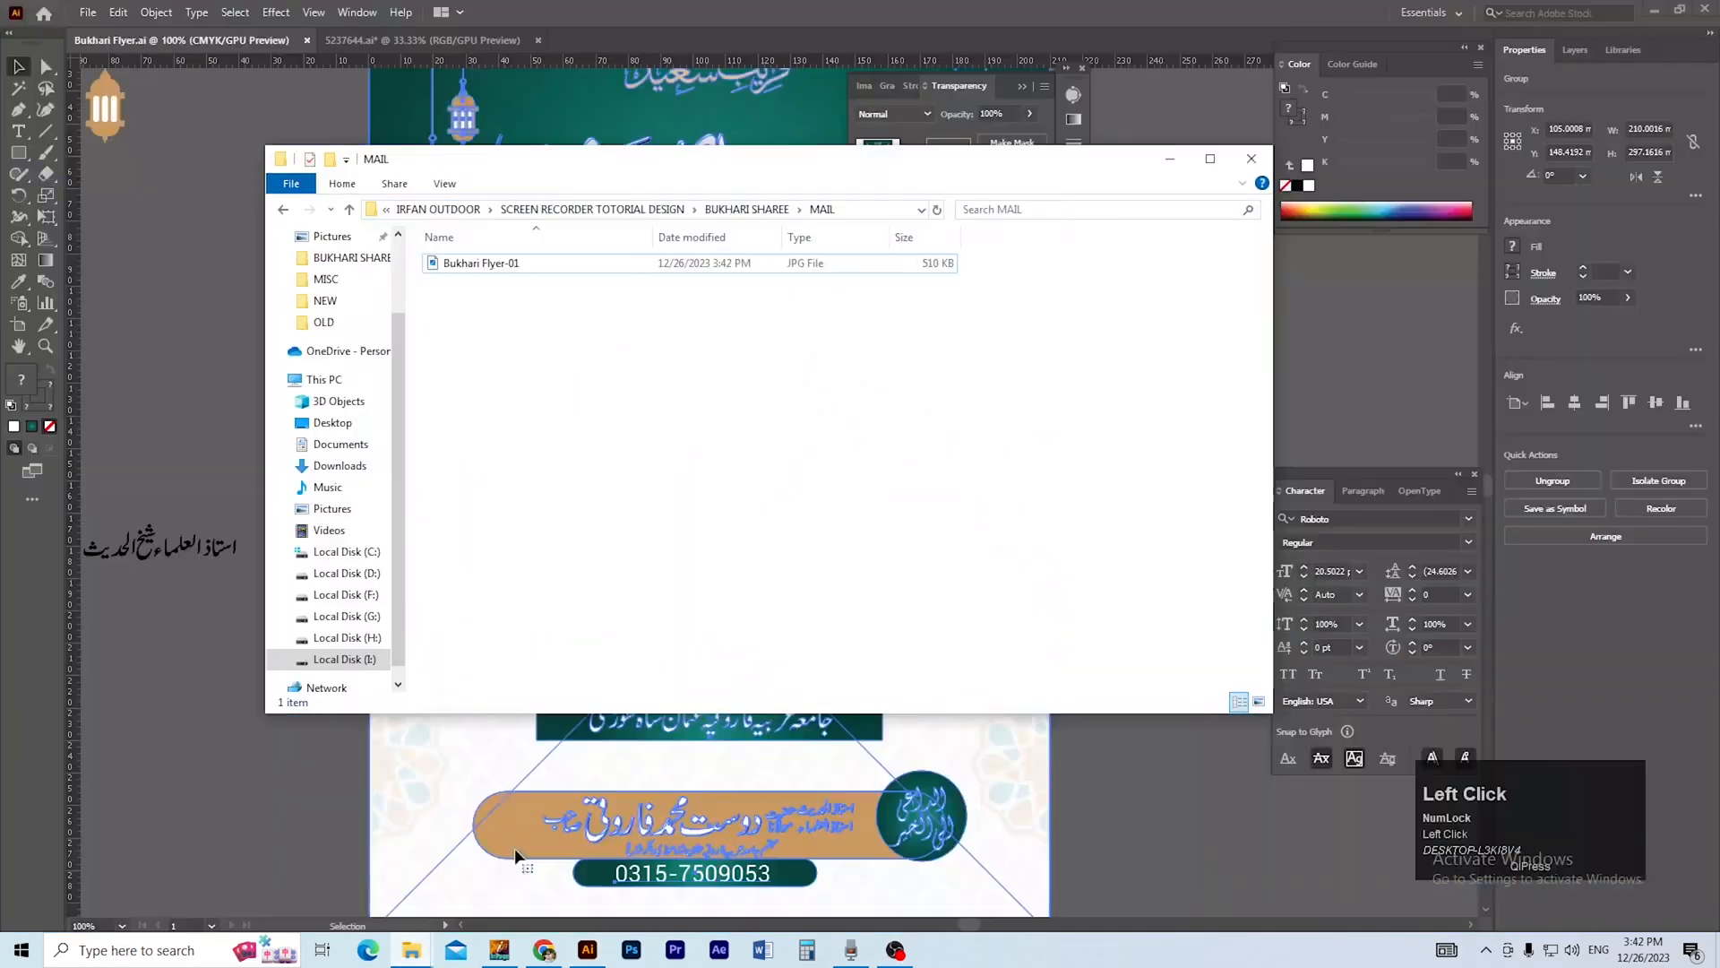
right_click(550, 378)
mouse_move(582, 388)
left_click(802, 388)
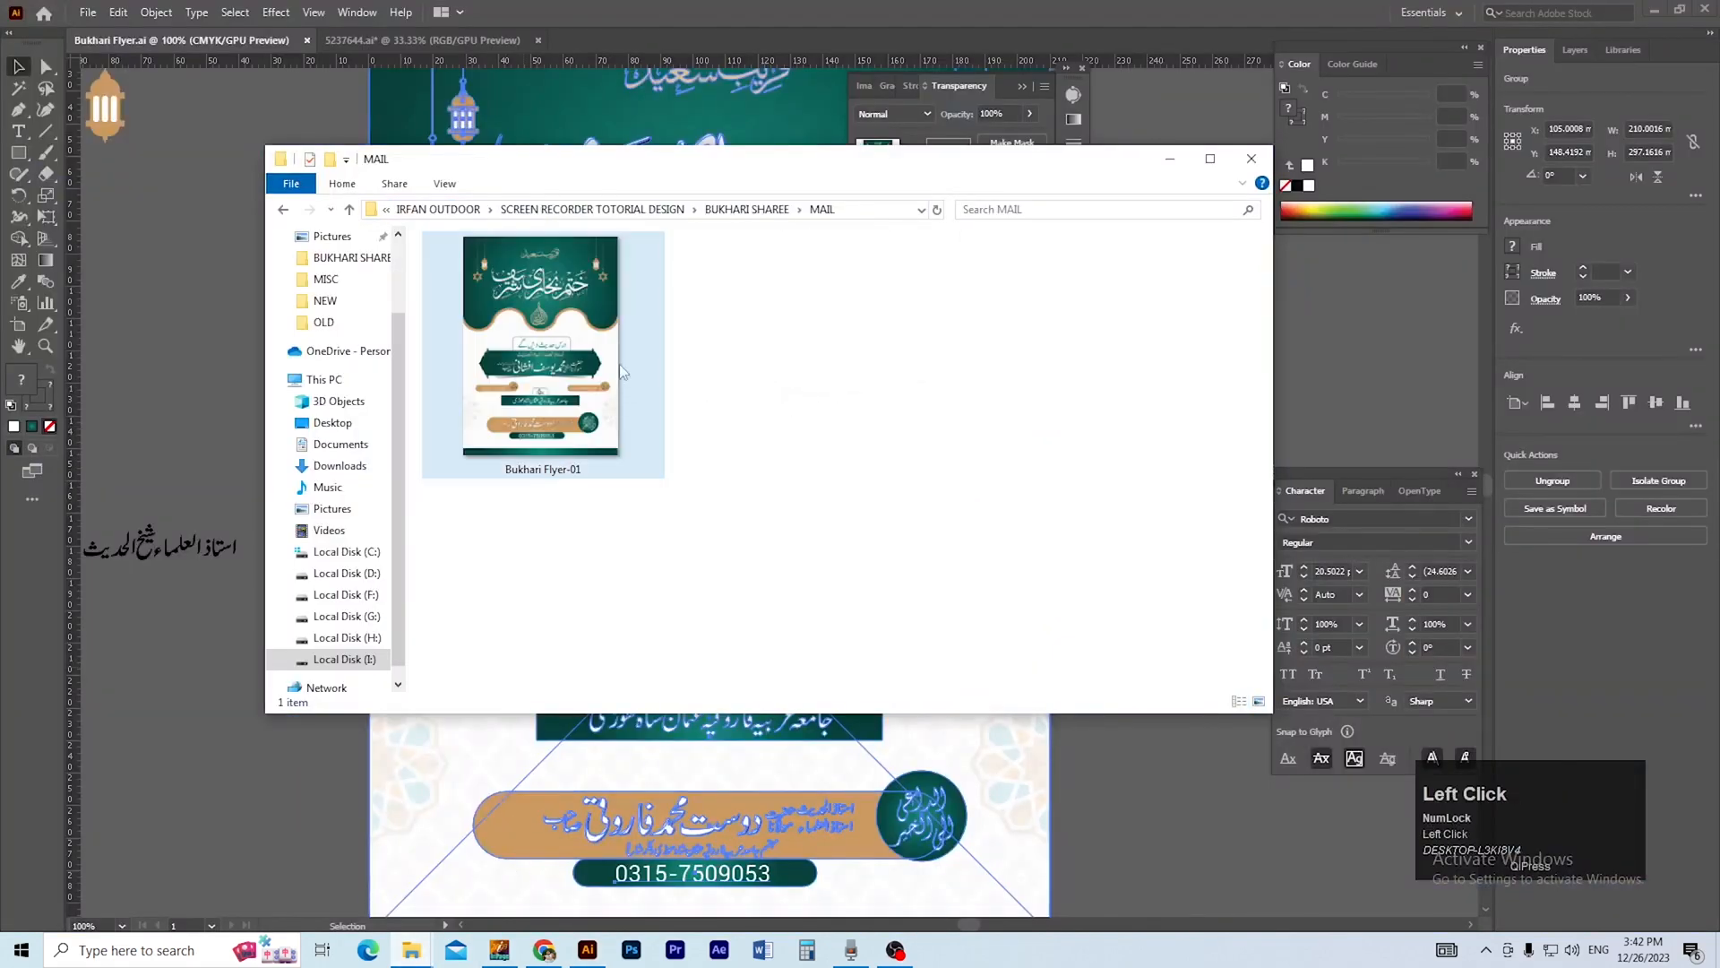
left_click(589, 362)
double_click(589, 363)
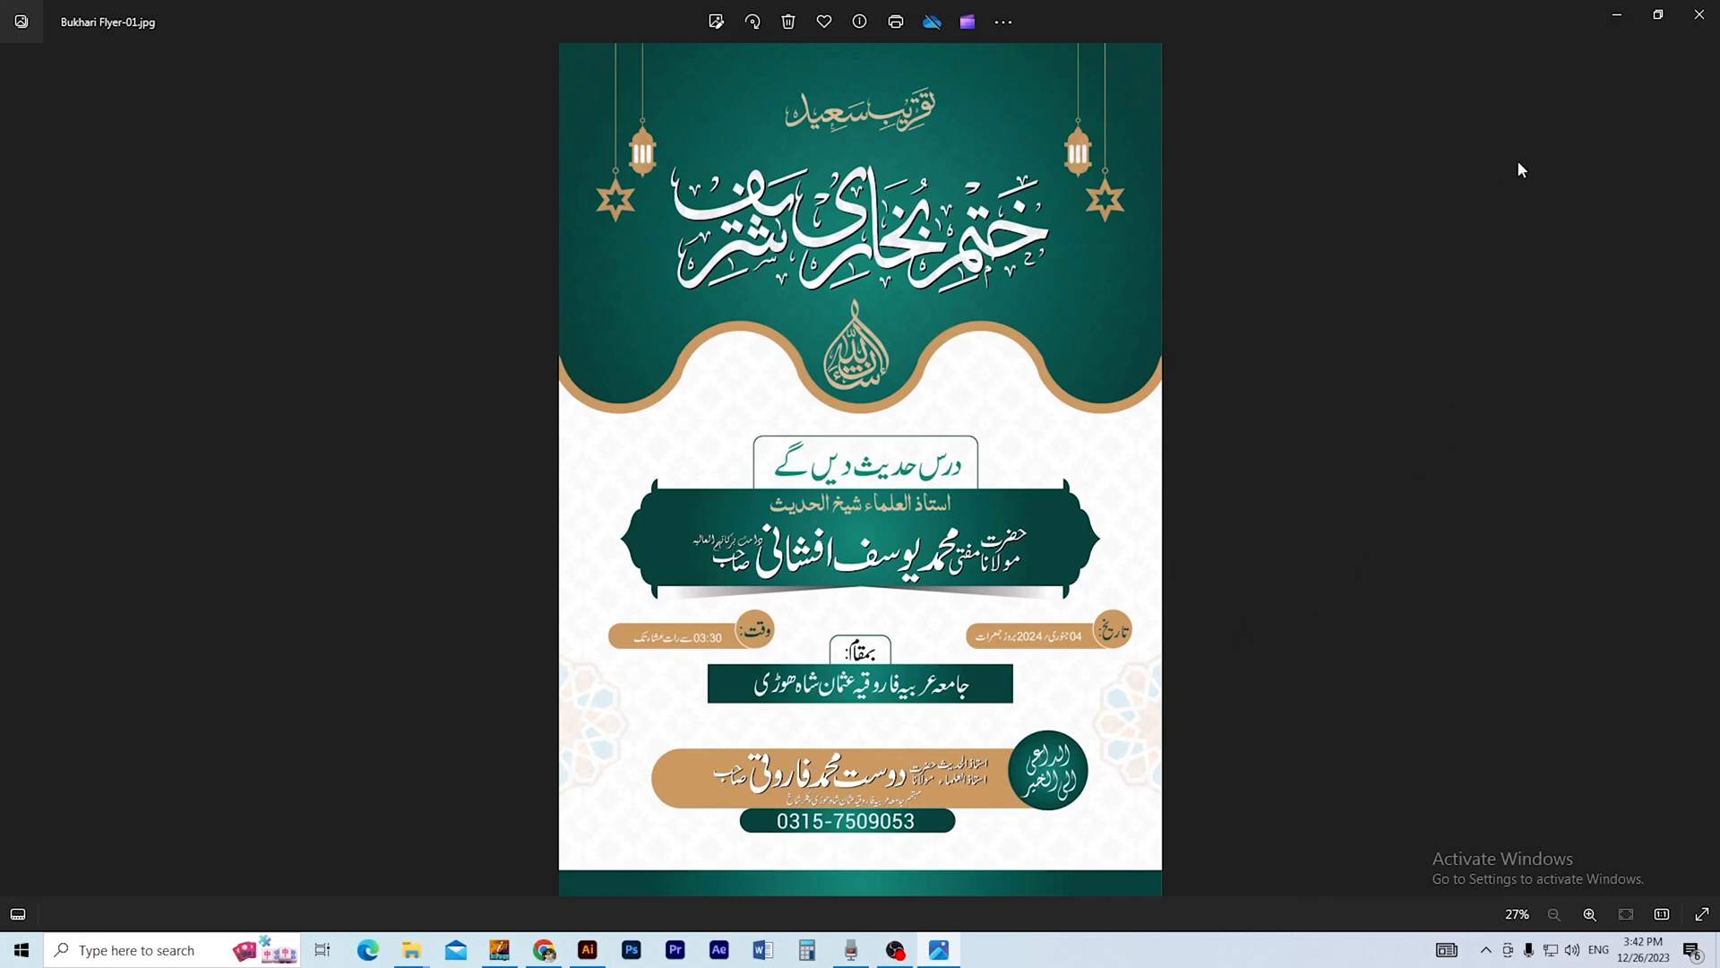
left_click(1701, 14)
Return to Illustrator, copy the gradient shadow beneath the speaker's banner from inside the group and paste it outside the group.
left_click(495, 717)
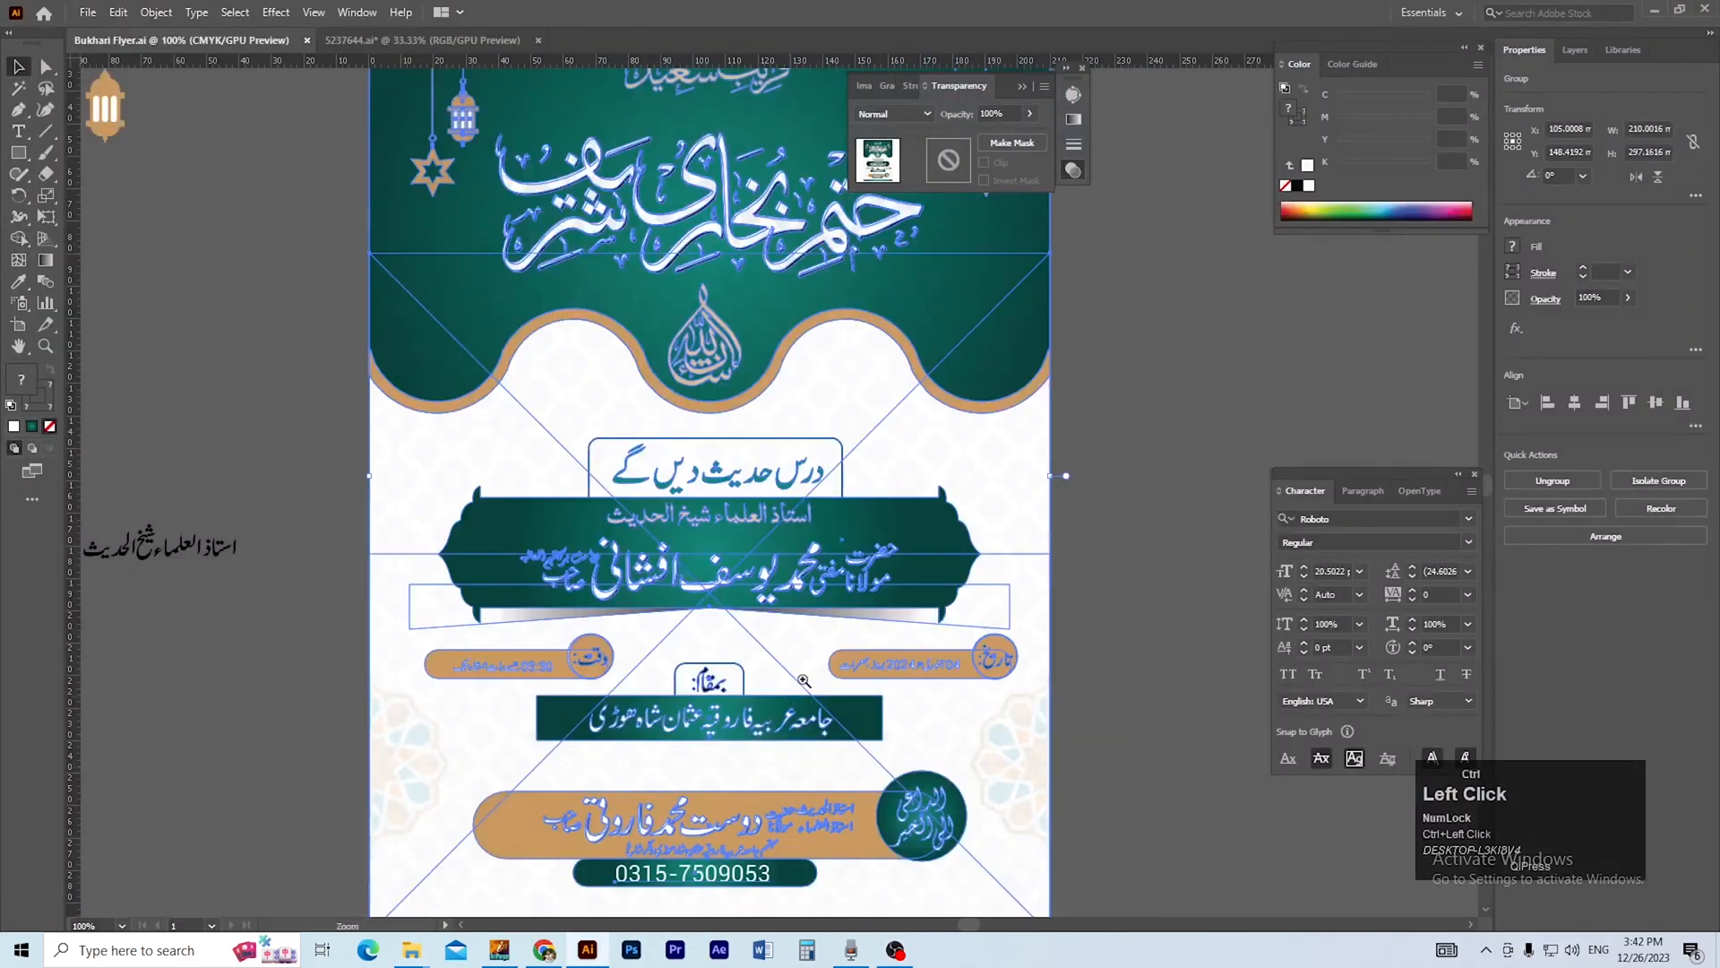
left_click(843, 697, "ctrl")
left_click(764, 719, "ctrl+alt")
left_click(911, 717)
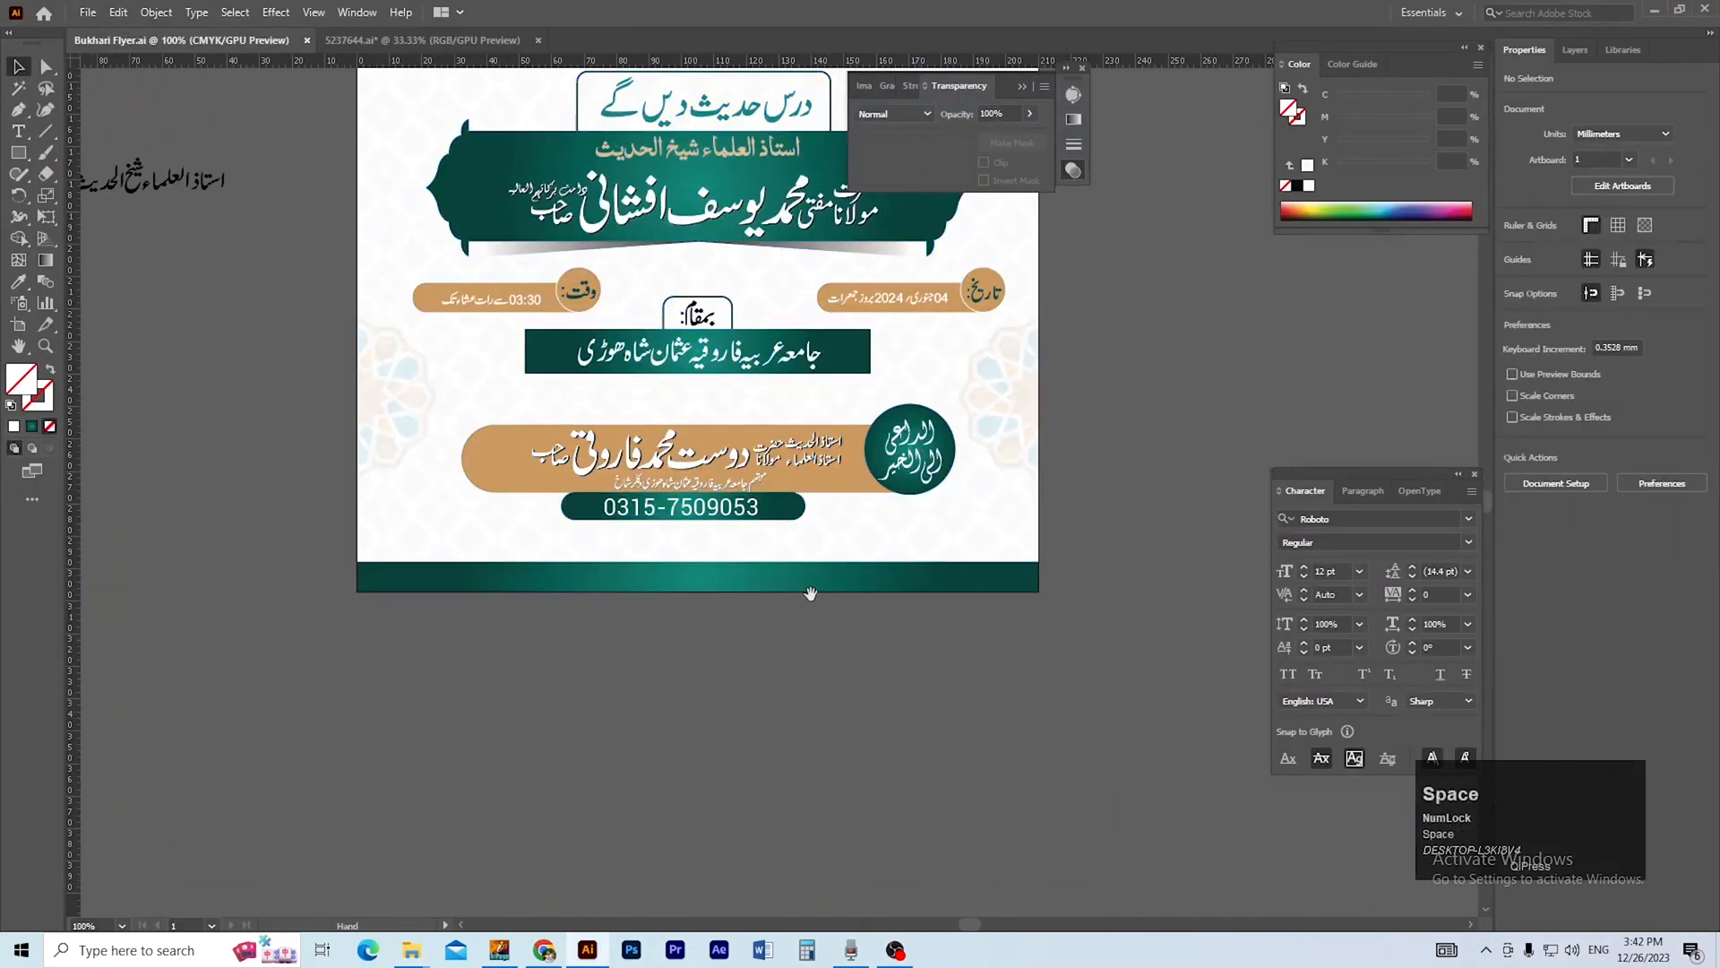
left_click_drag(819, 529, 826, 660)
left_click(750, 494, "ctrl")
left_click(739, 509, "ctrl")
left_click_drag(694, 548, 702, 693)
double_click(895, 412)
left_click(903, 413)
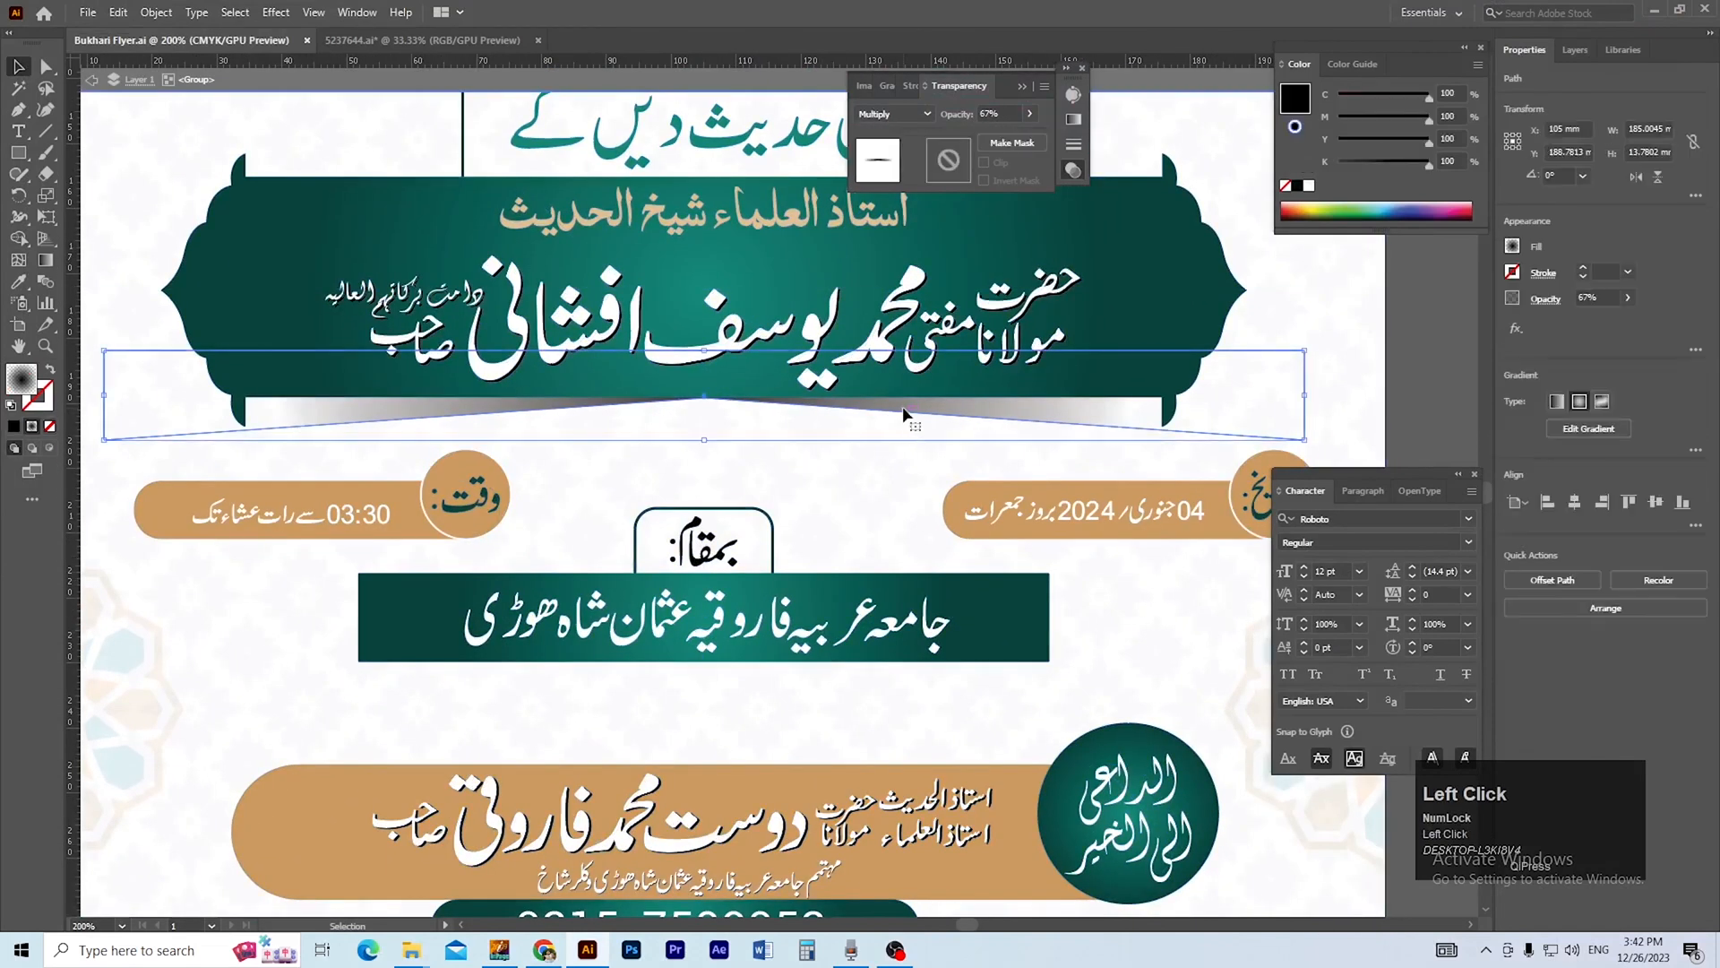
key("ctrl")
left_click(790, 713, "ctrl+alt")
left_click_drag(791, 713, 731, 612)
double_click(1199, 436)
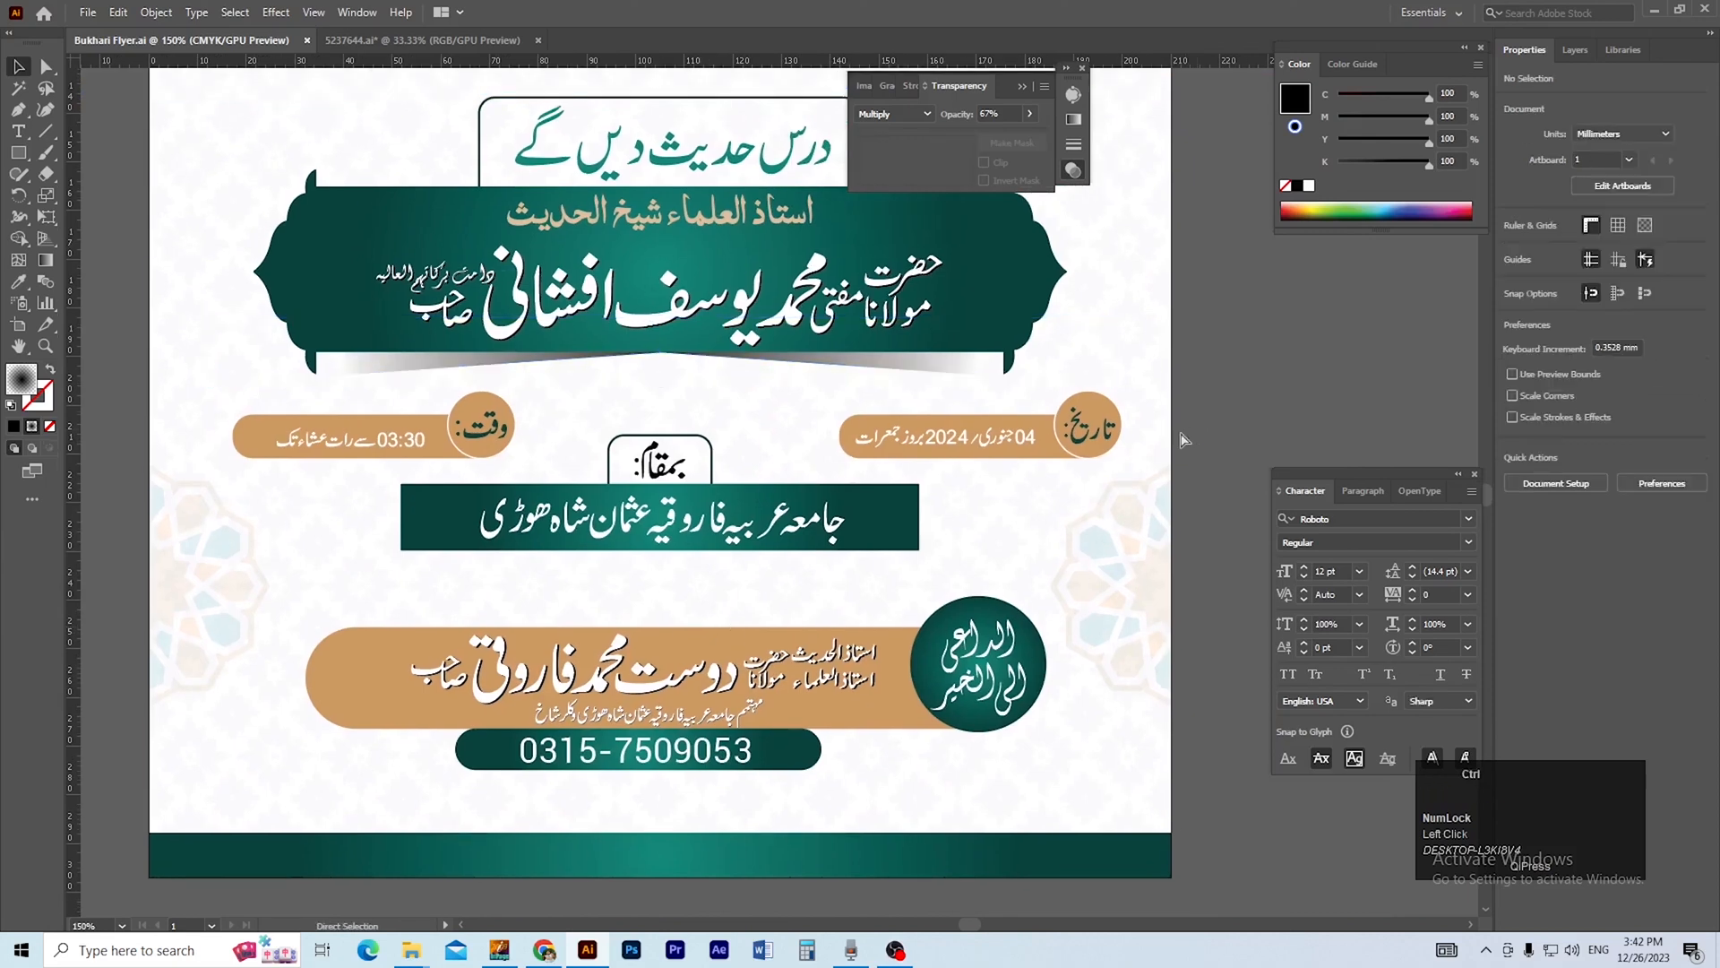
key("ctrl+v")
Scale the pasted shadow to about 92.5 by 6.9 mm and move it under the venue banner.
left_click_drag(825, 493, 686, 597)
left_click(644, 555, "ctrl")
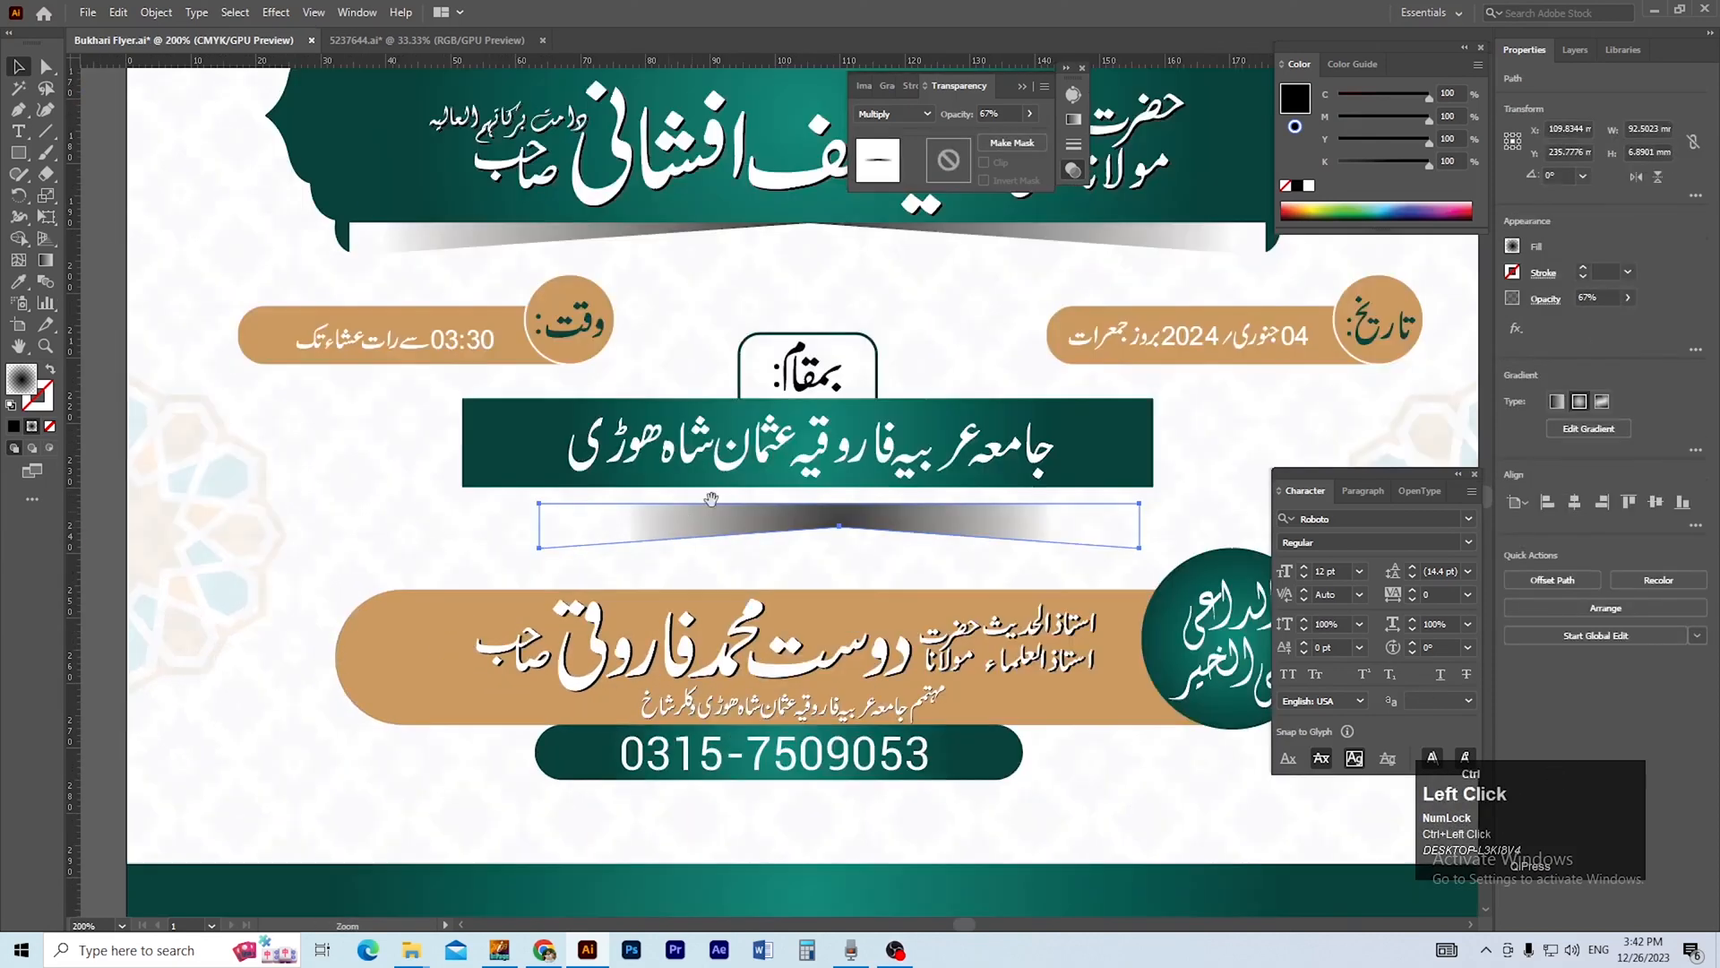
left_click(736, 495, "ctrl")
left_click_drag(806, 599, 751, 553)
Send the small shadow behind the venue banner and nudge it up against the banner's lower edge.
key("ctrl+bracketleft")
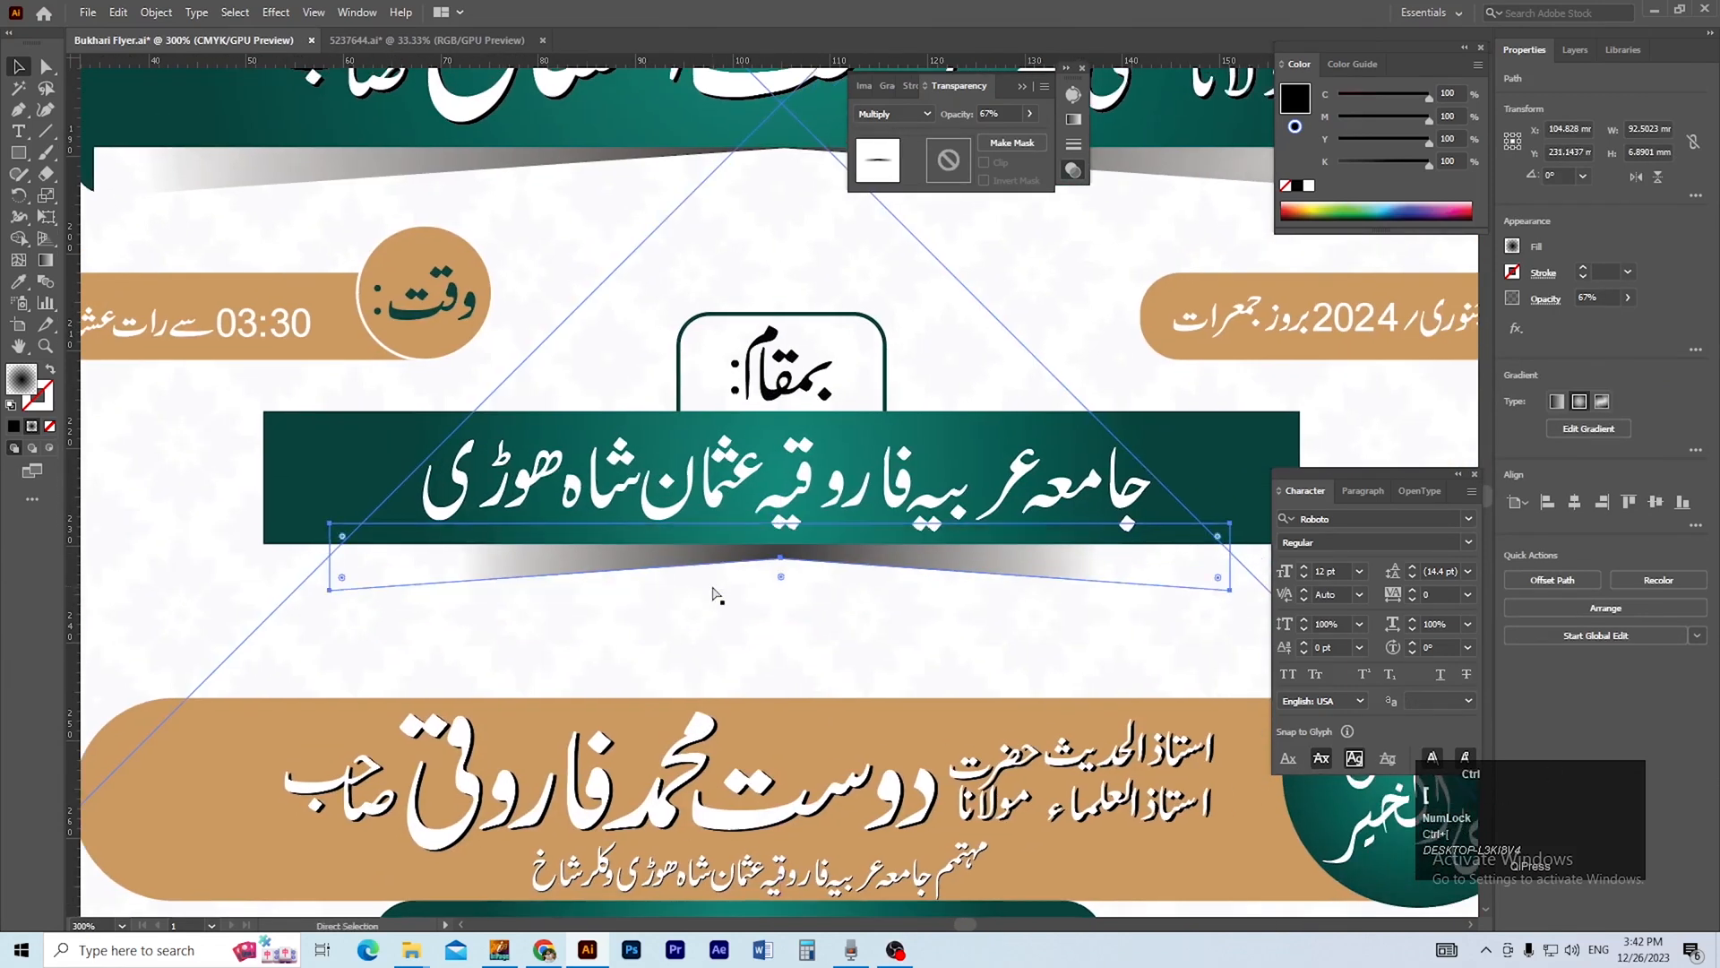
key("Up")
key("Up")
key("Up")
key("Up")
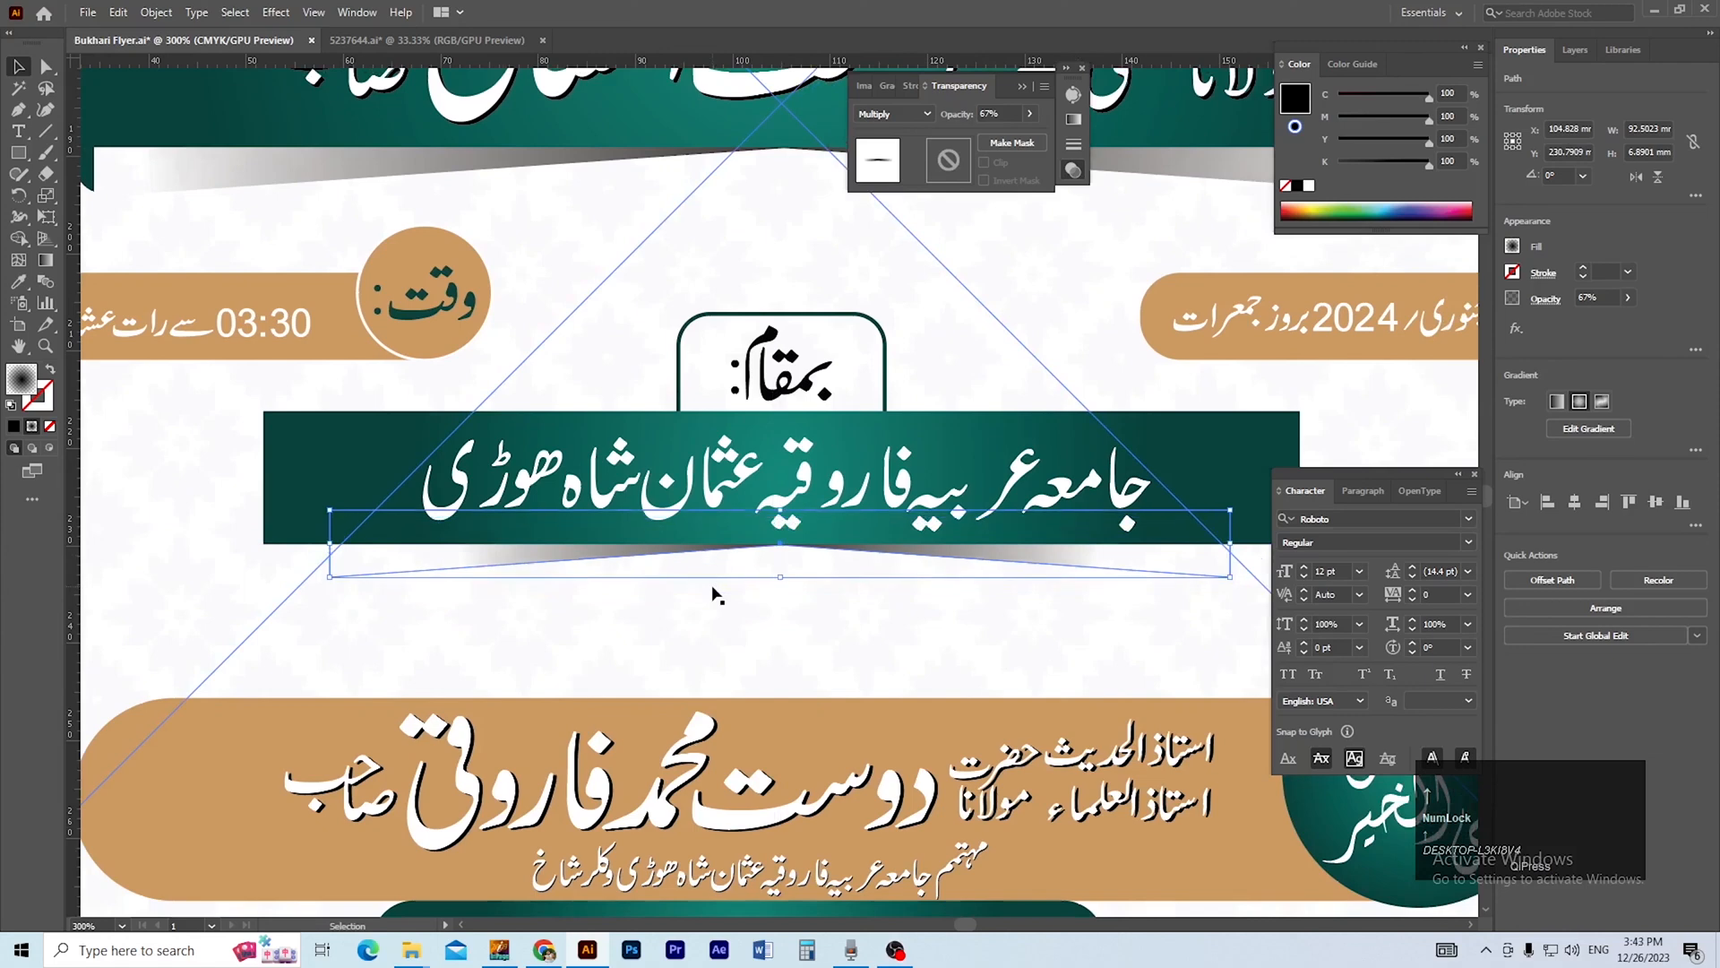
left_click(727, 585, "ctrl+alt")
left_click(727, 585, "ctrl+alt")
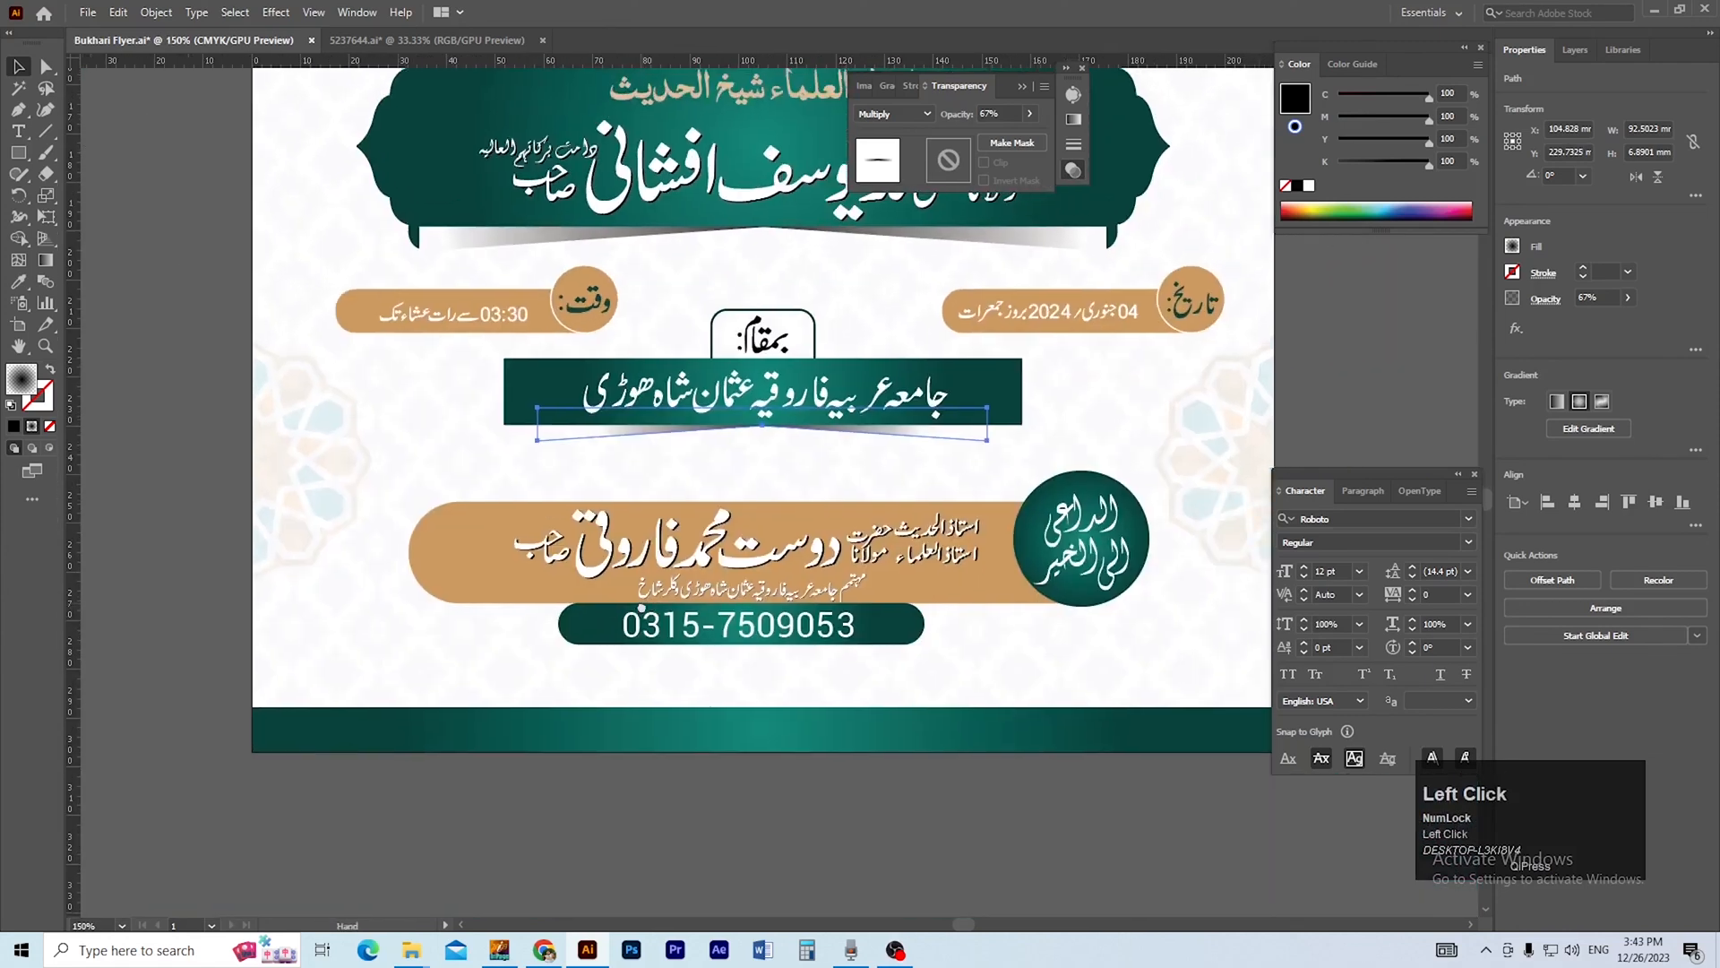
left_click(830, 820)
left_click_drag(830, 823, 829, 882)
left_click_drag(795, 713, 750, 747)
left_click(818, 584)
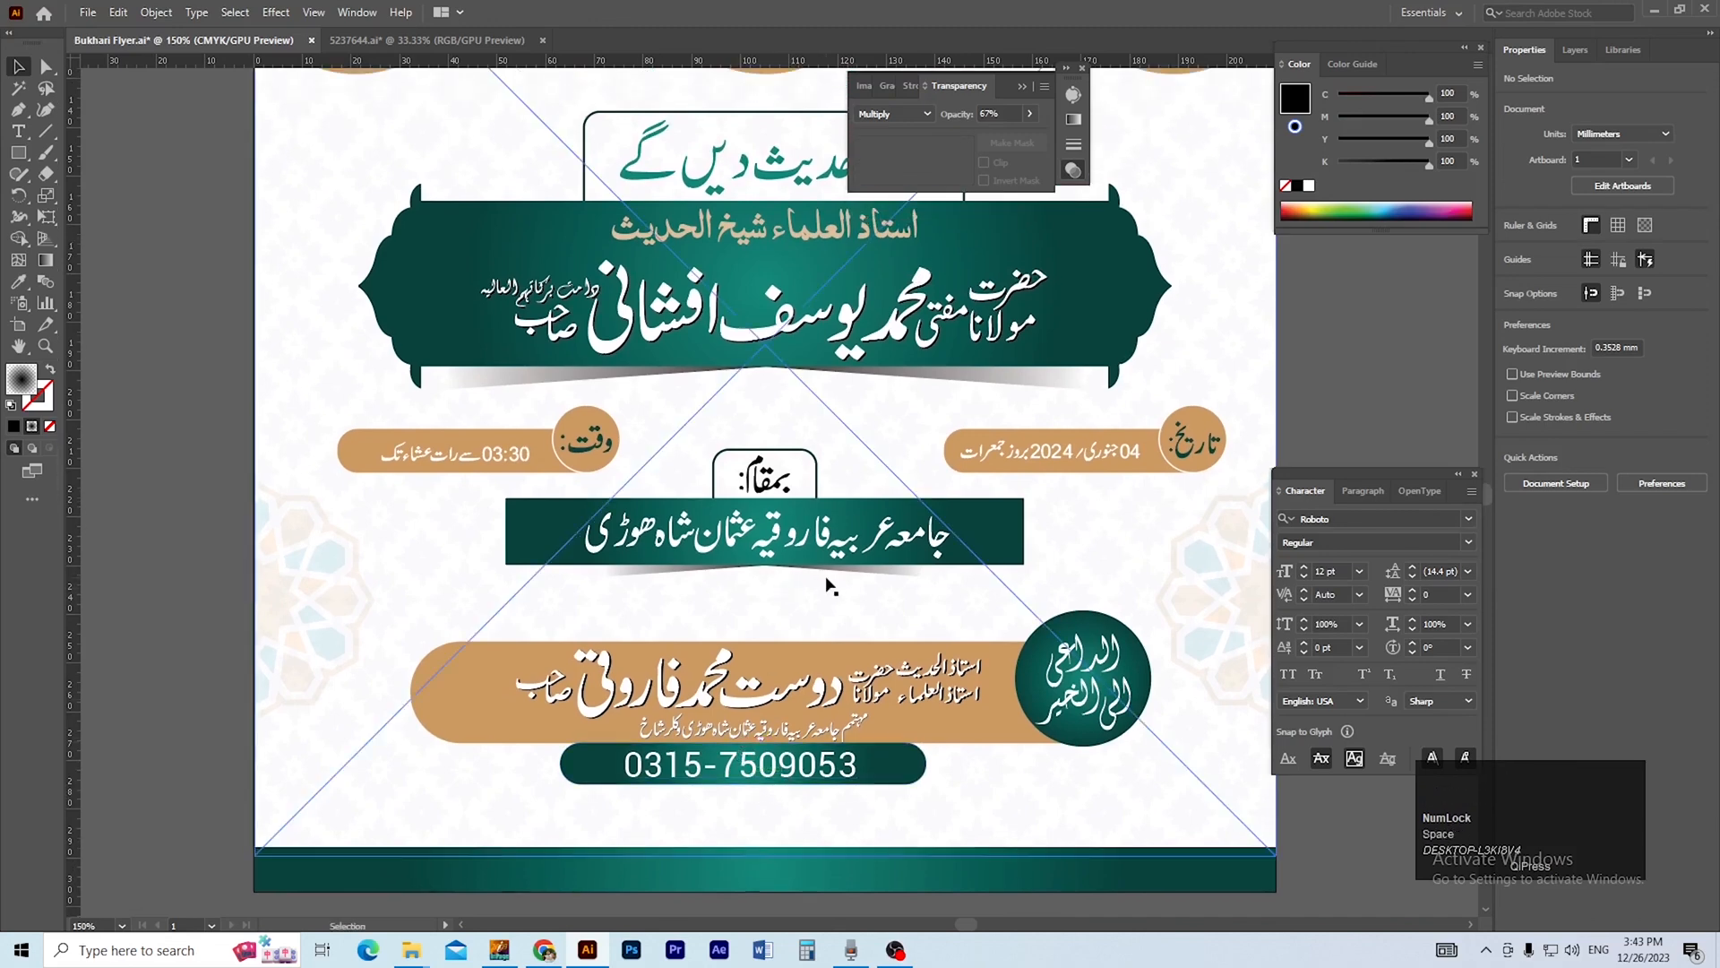
left_click(212, 584)
left_click(637, 566)
double_click(637, 567)
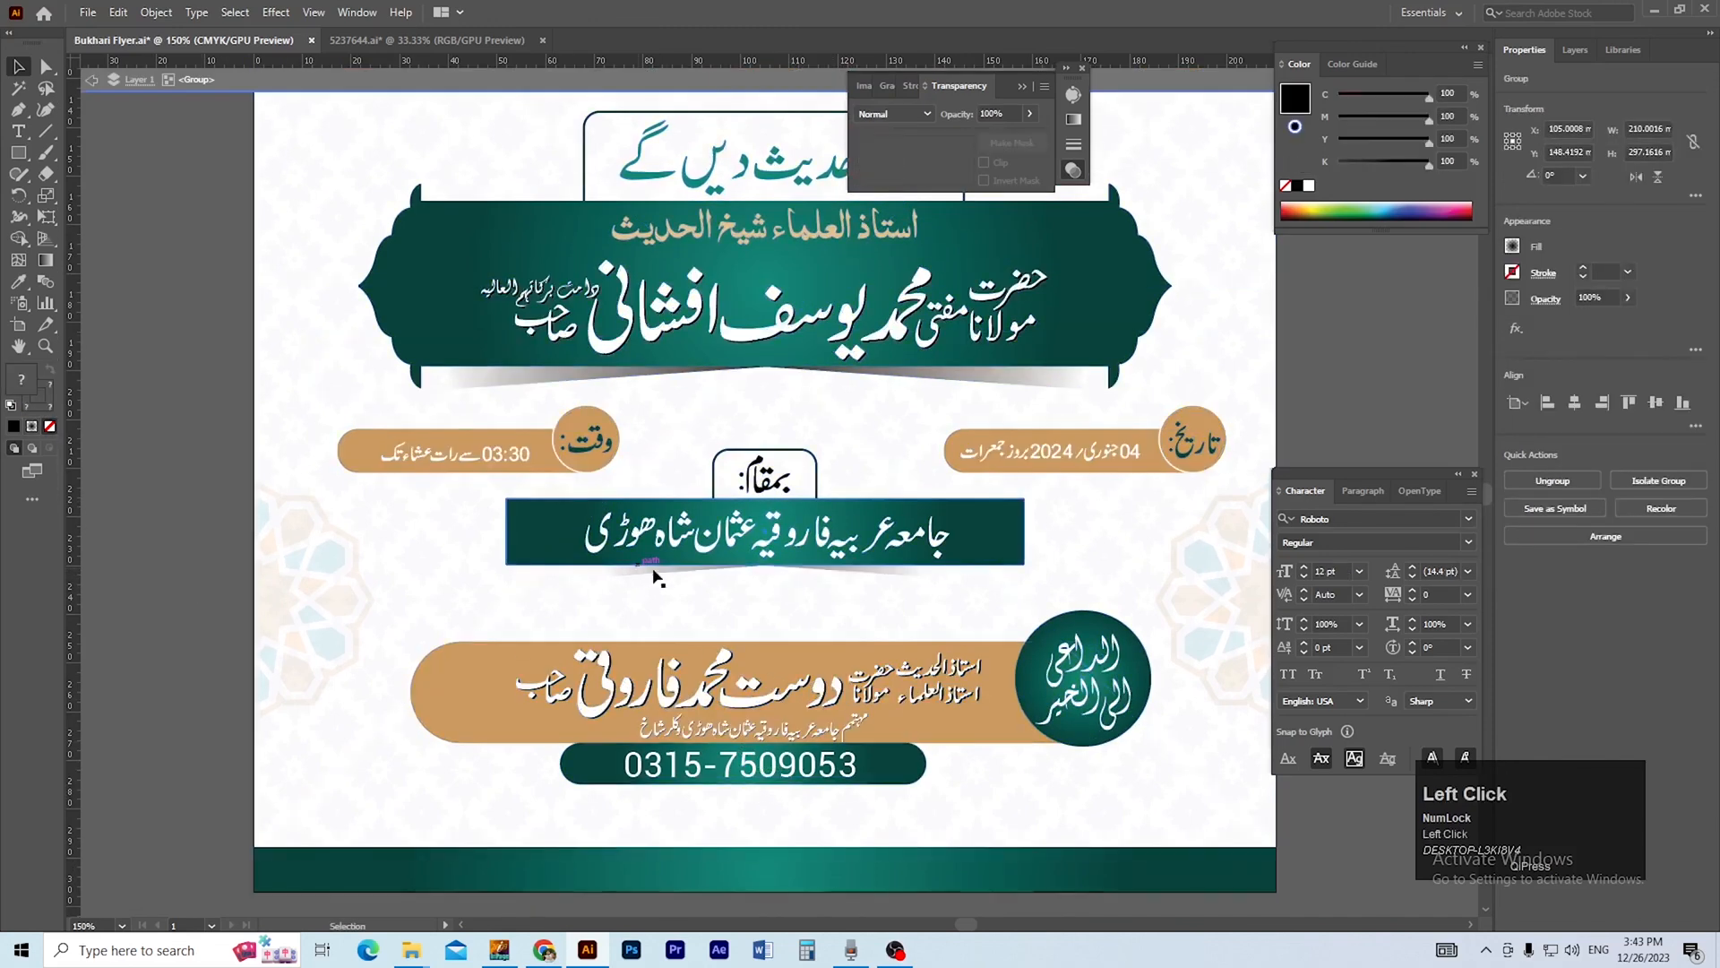
left_click(667, 568)
double_click(153, 578)
left_click(737, 601, "ctrl+alt")
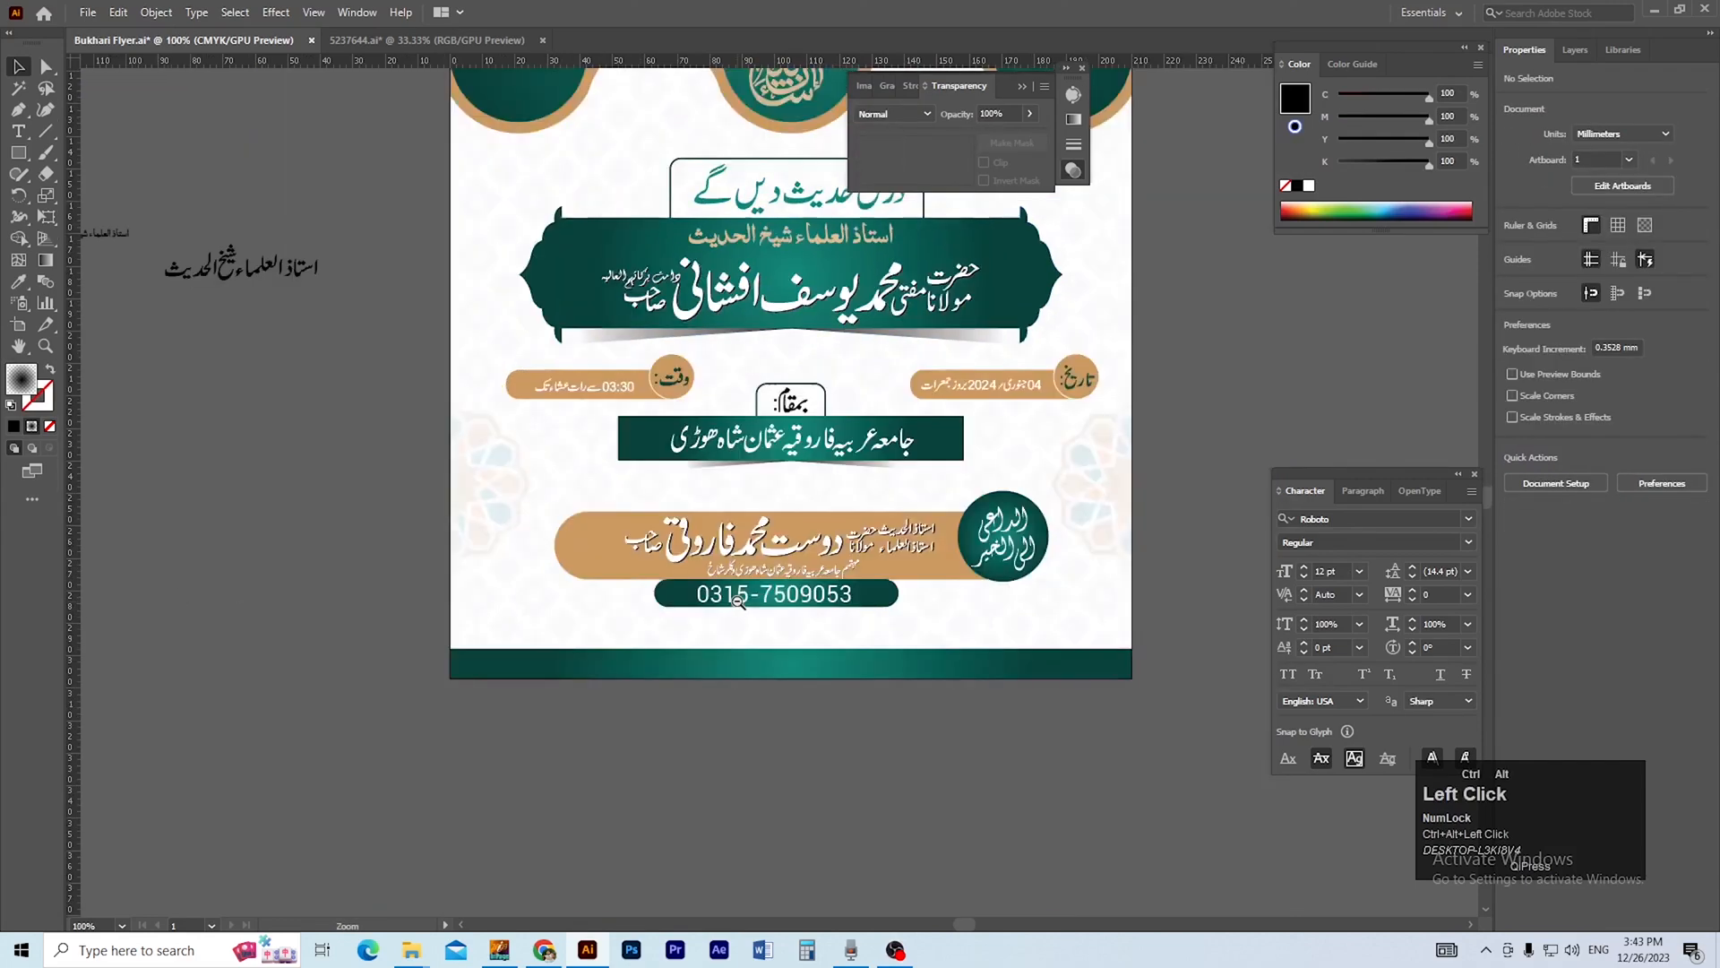
left_click(737, 601, "ctrl+alt")
Select the venue banner's shadow in outline view and, back in preview, widen it to the banner's full width, about 106.4 by 7.9 mm.
left_click_drag(592, 620, 814, 707)
key("ctrl+y")
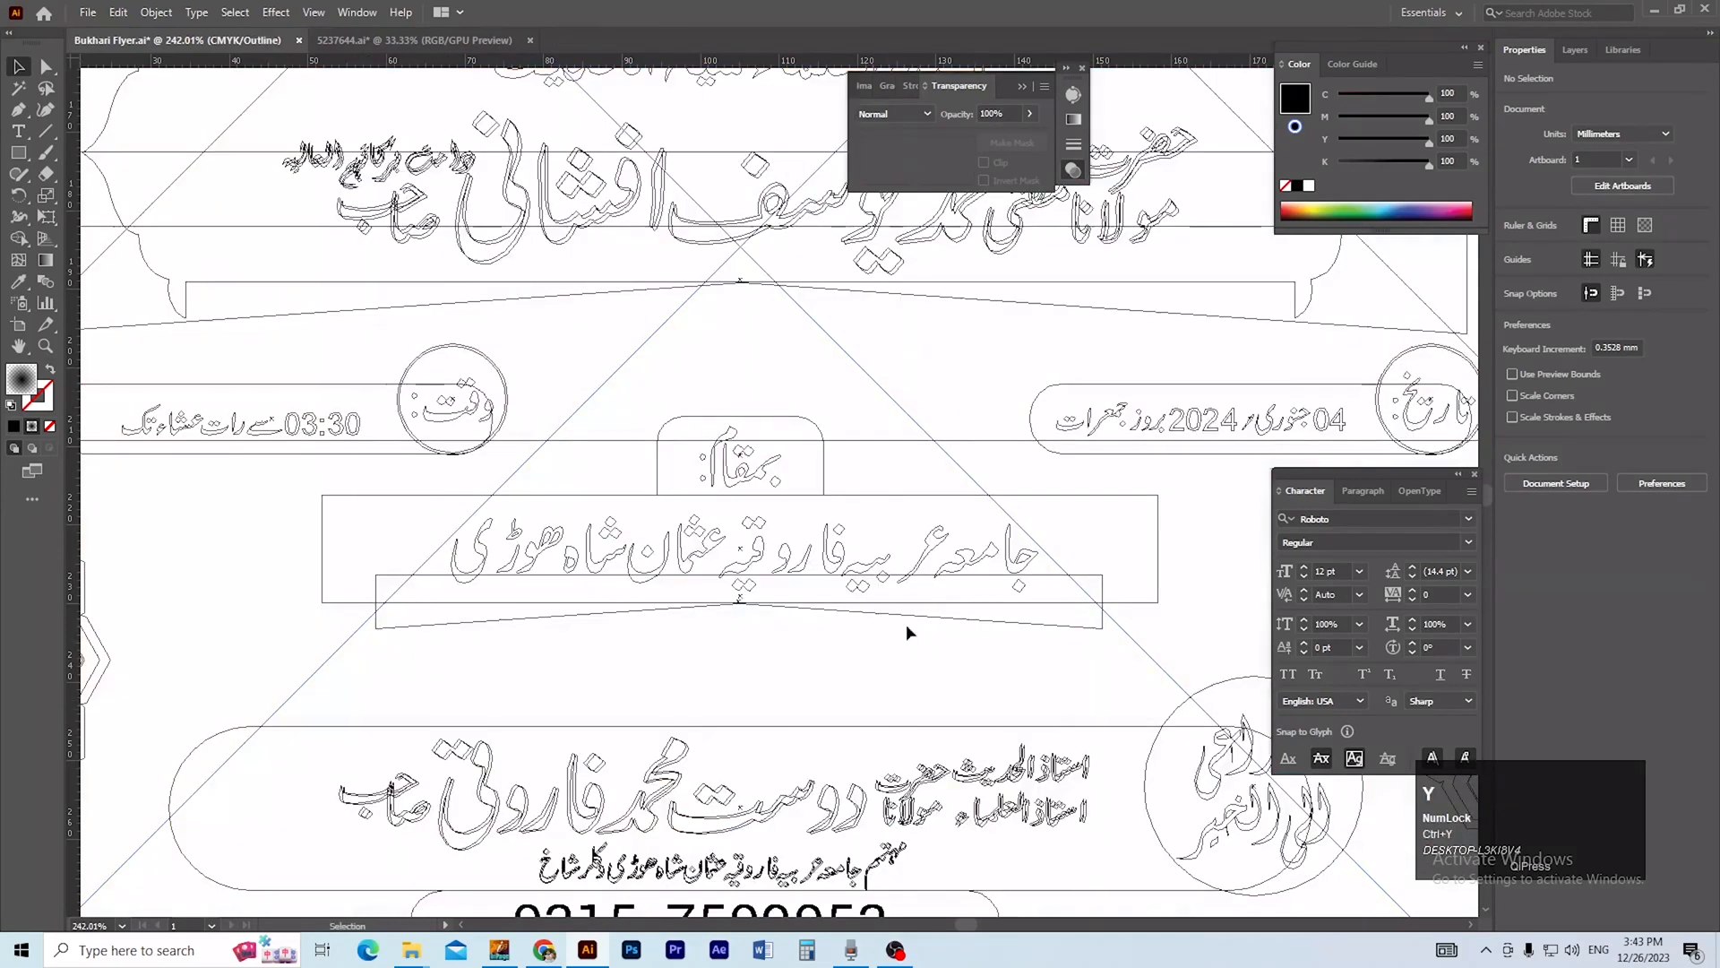
left_click(991, 622)
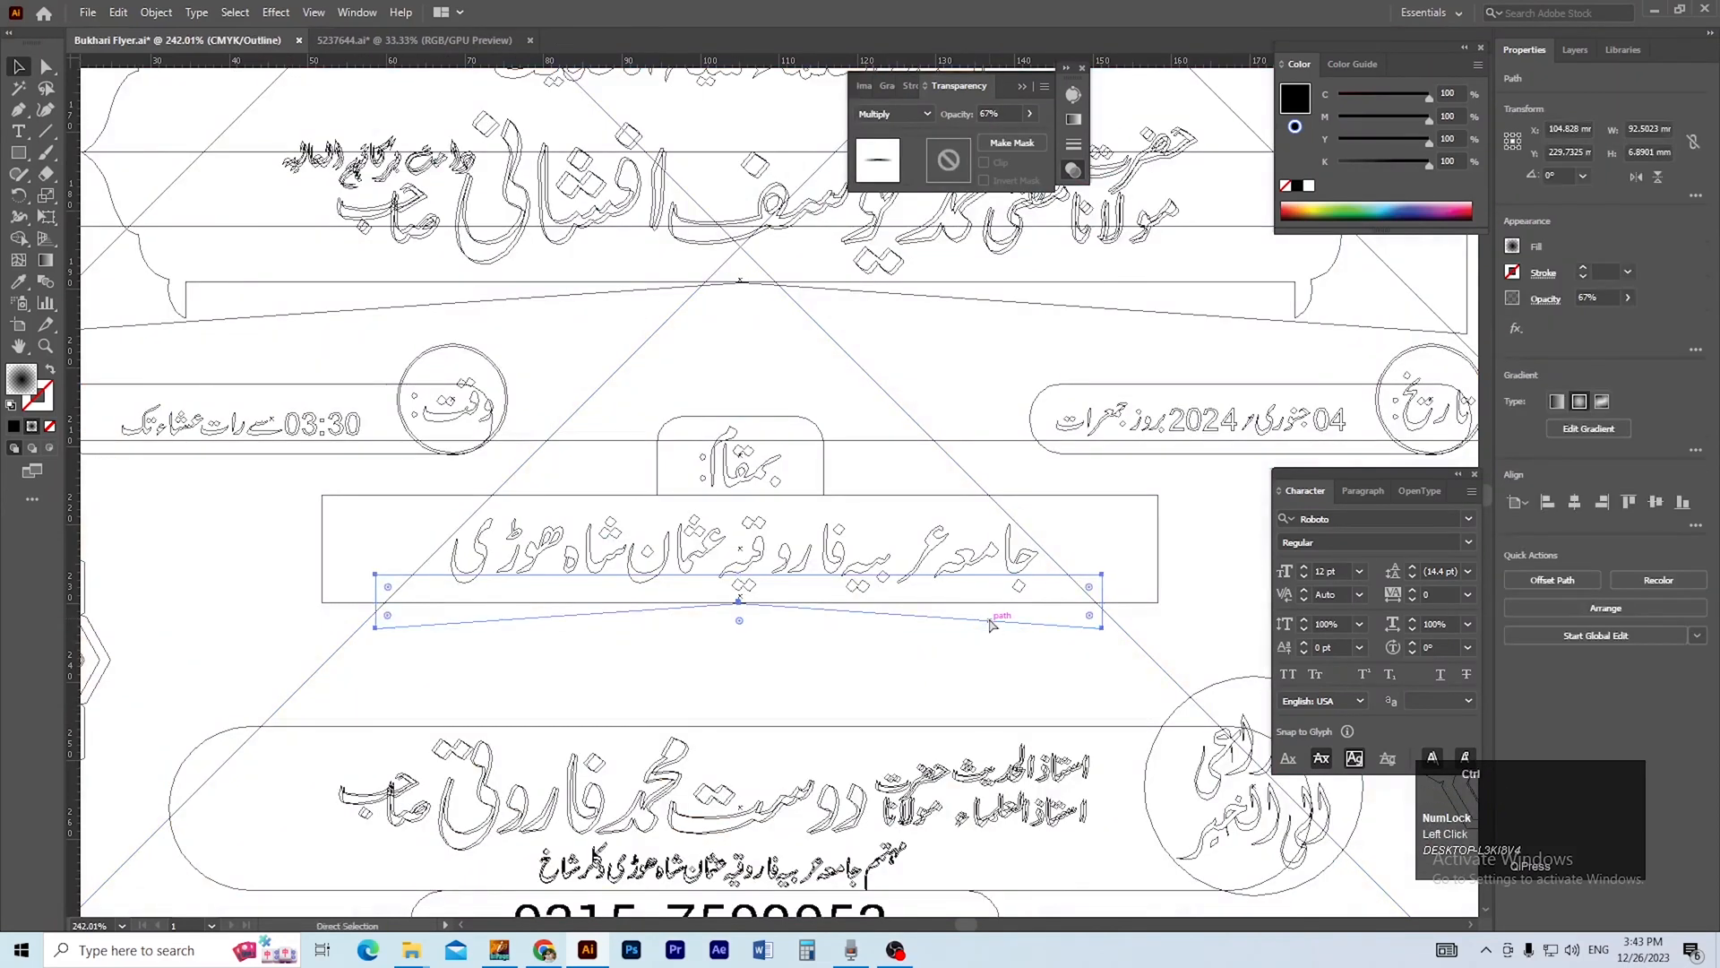
key("ctrl+y")
left_click(1105, 606, "shift")
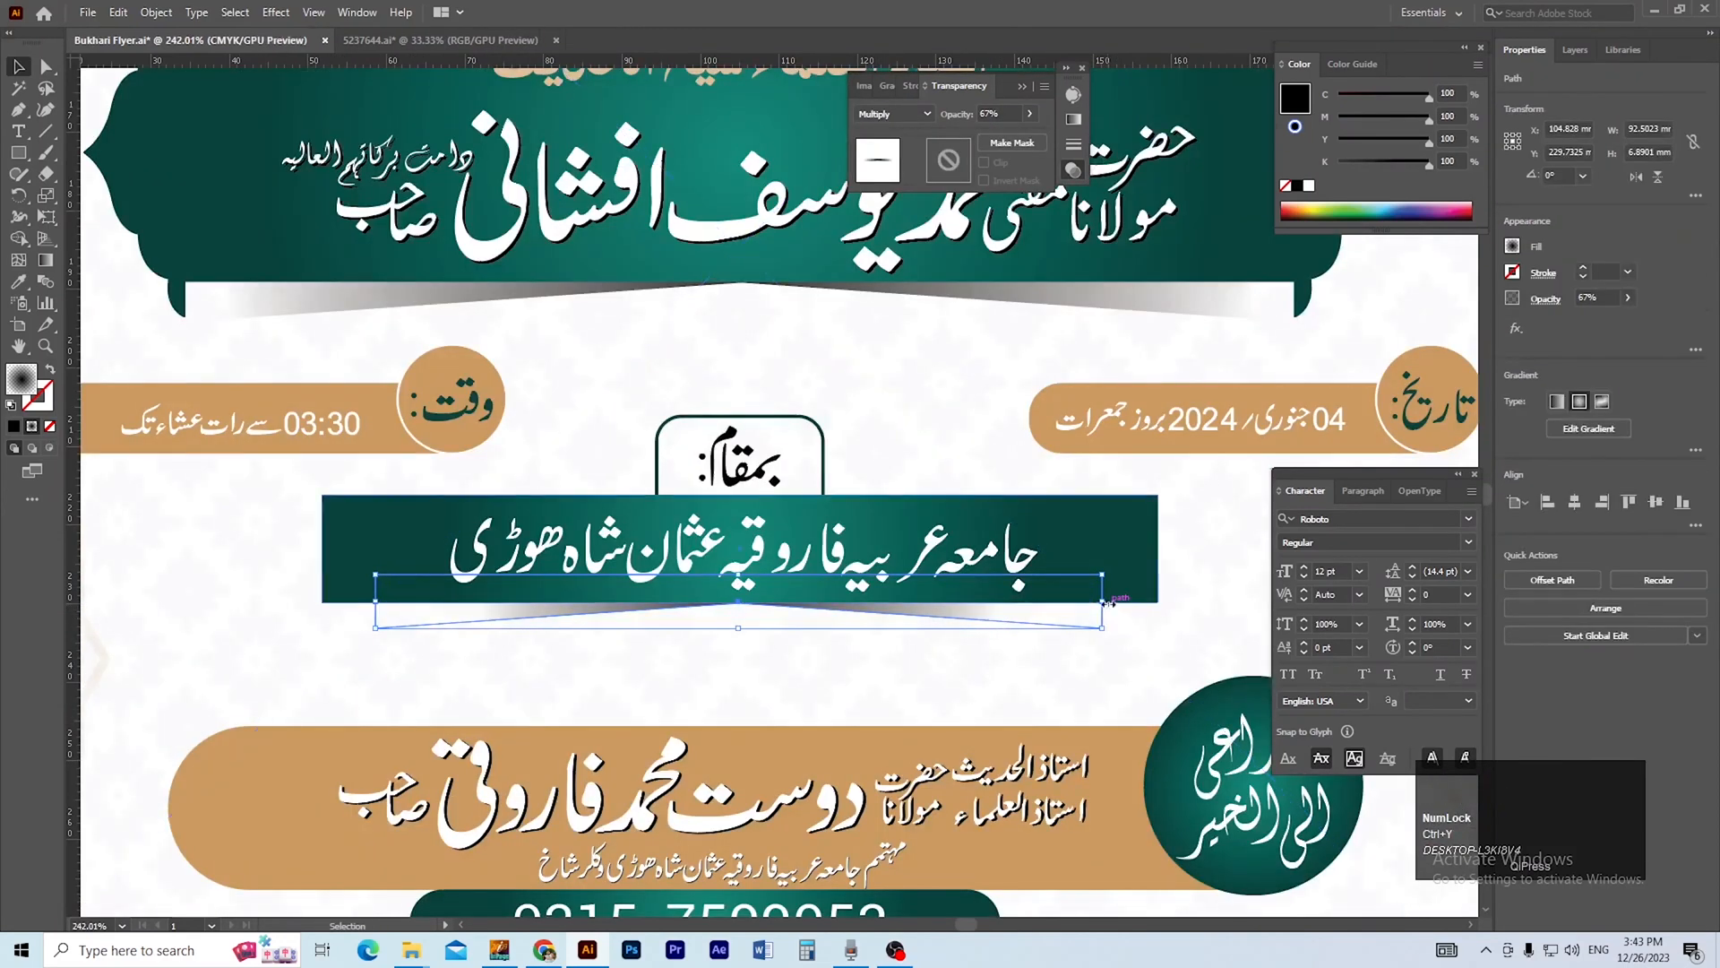
left_click_drag(1105, 602, 1158, 600)
left_click_drag(376, 601, 322, 605)
left_click(706, 673, "ctrl+alt")
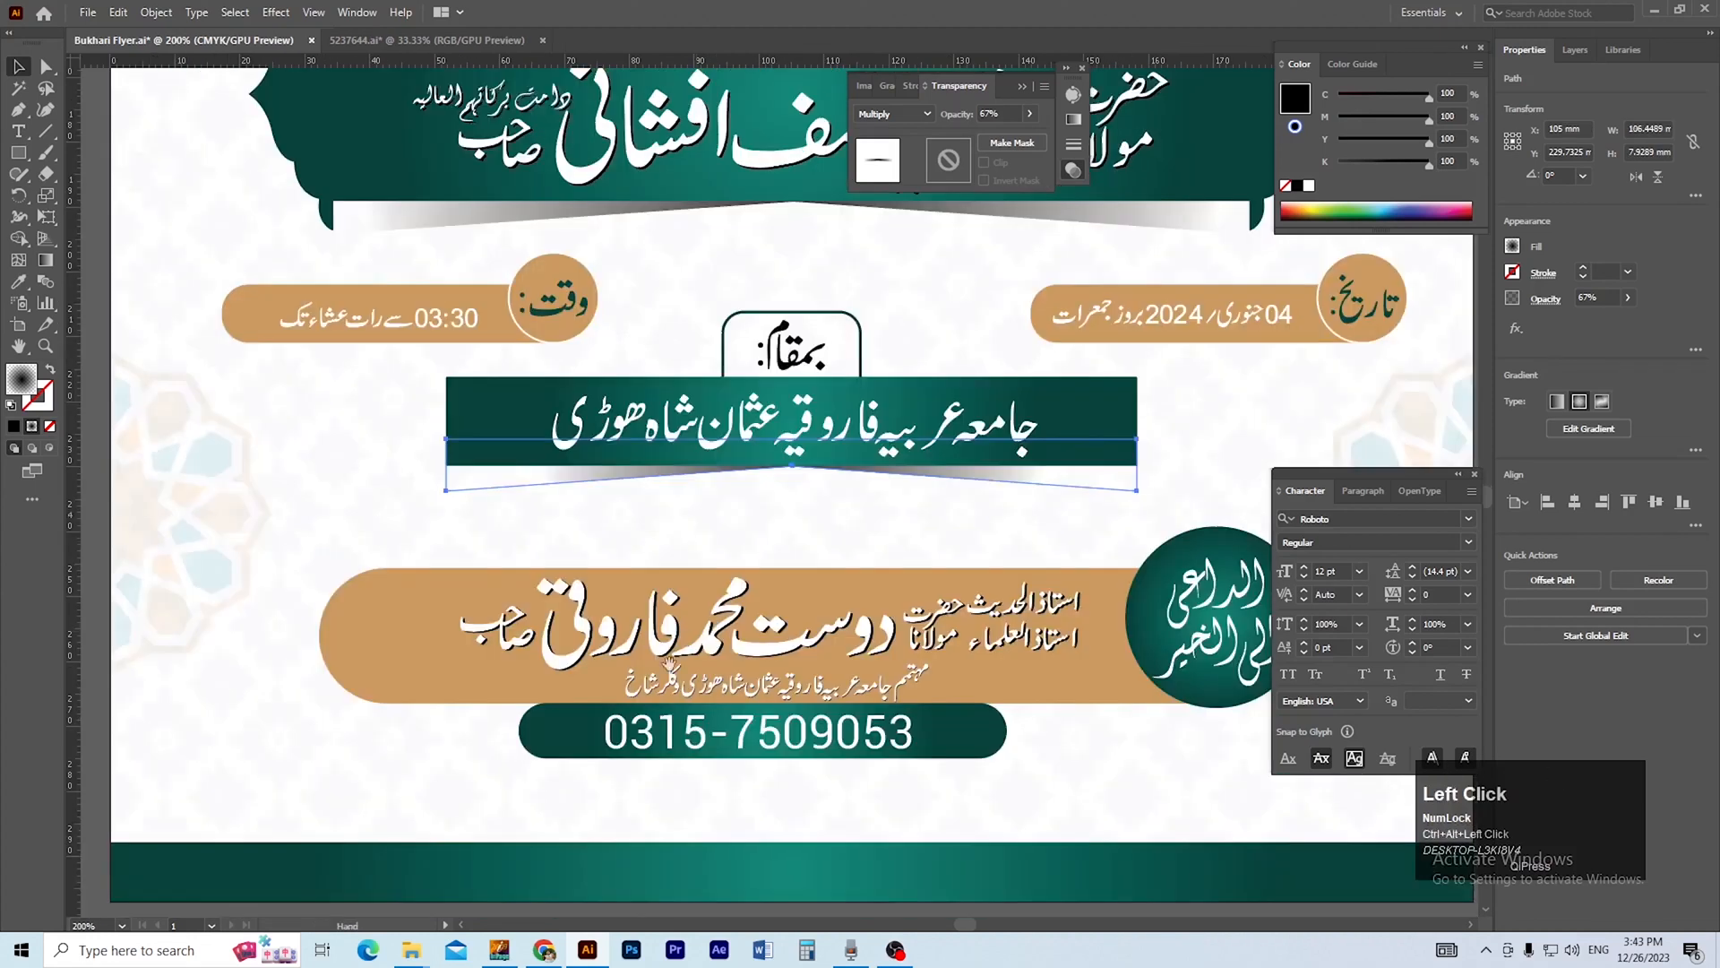
left_click(797, 602, "ctrl+alt")
left_click_drag(797, 602, 744, 667)
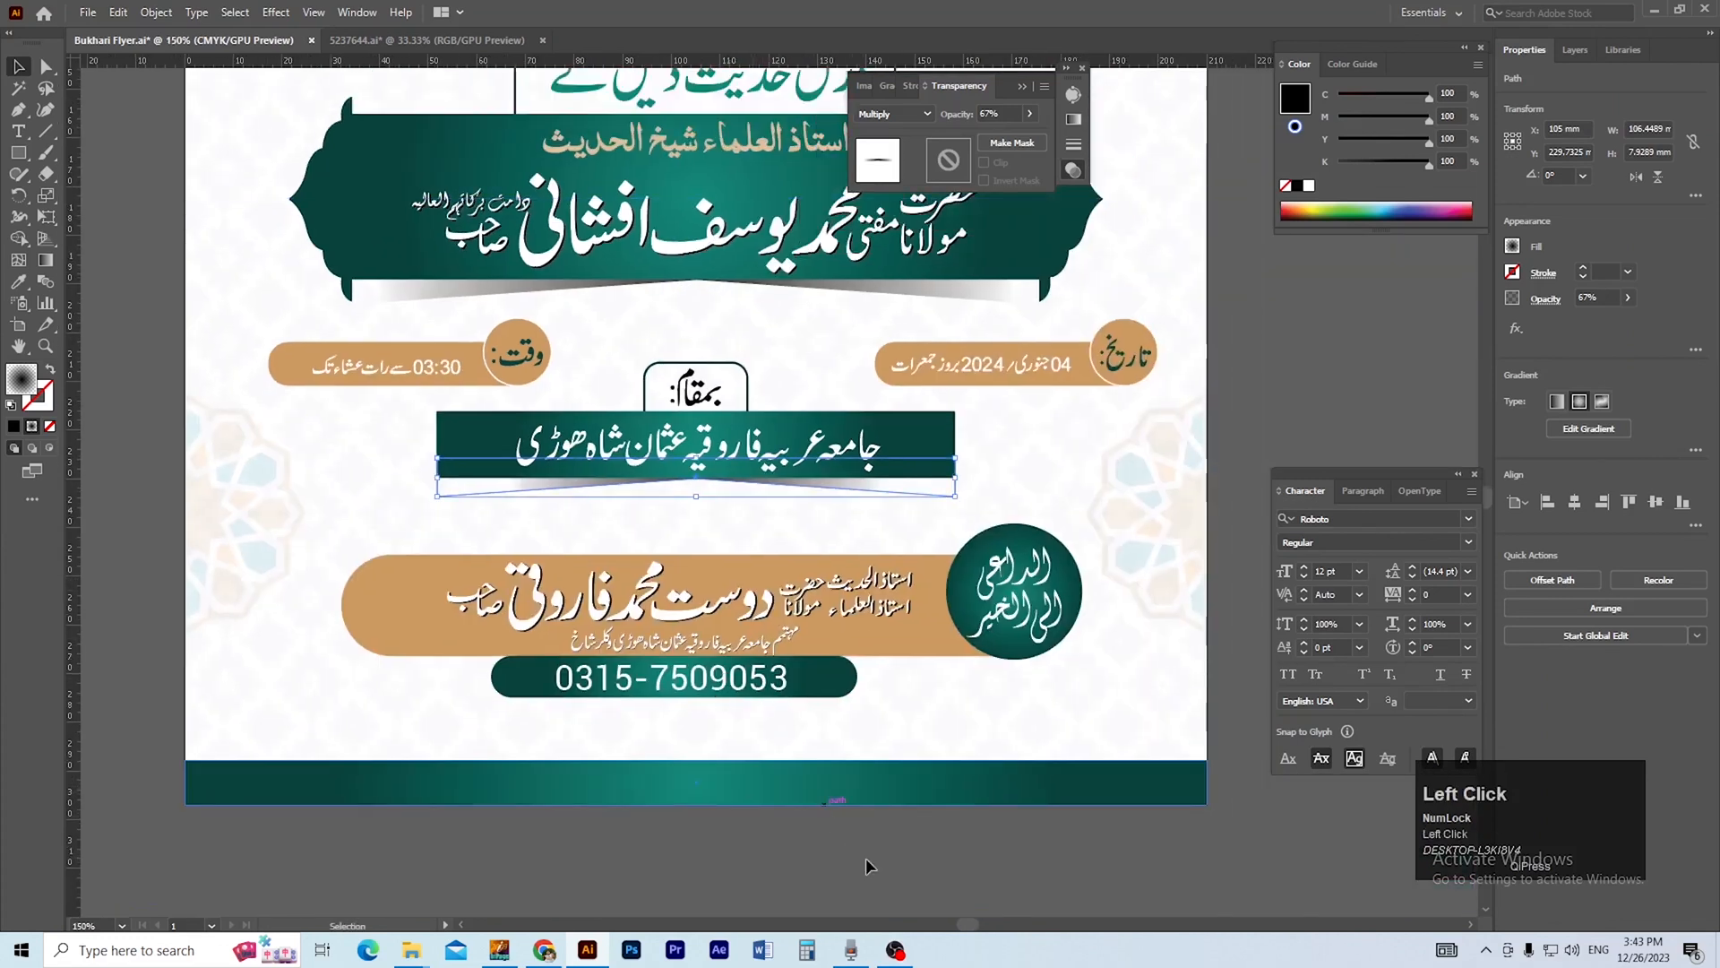
Select all of the flyer's artwork together with the venue banner's shadow and group it.
left_click(857, 858)
left_click(866, 595, "ctrl+alt")
left_click(866, 595, "ctrl+alt")
left_click_drag(578, 183, 619, 488)
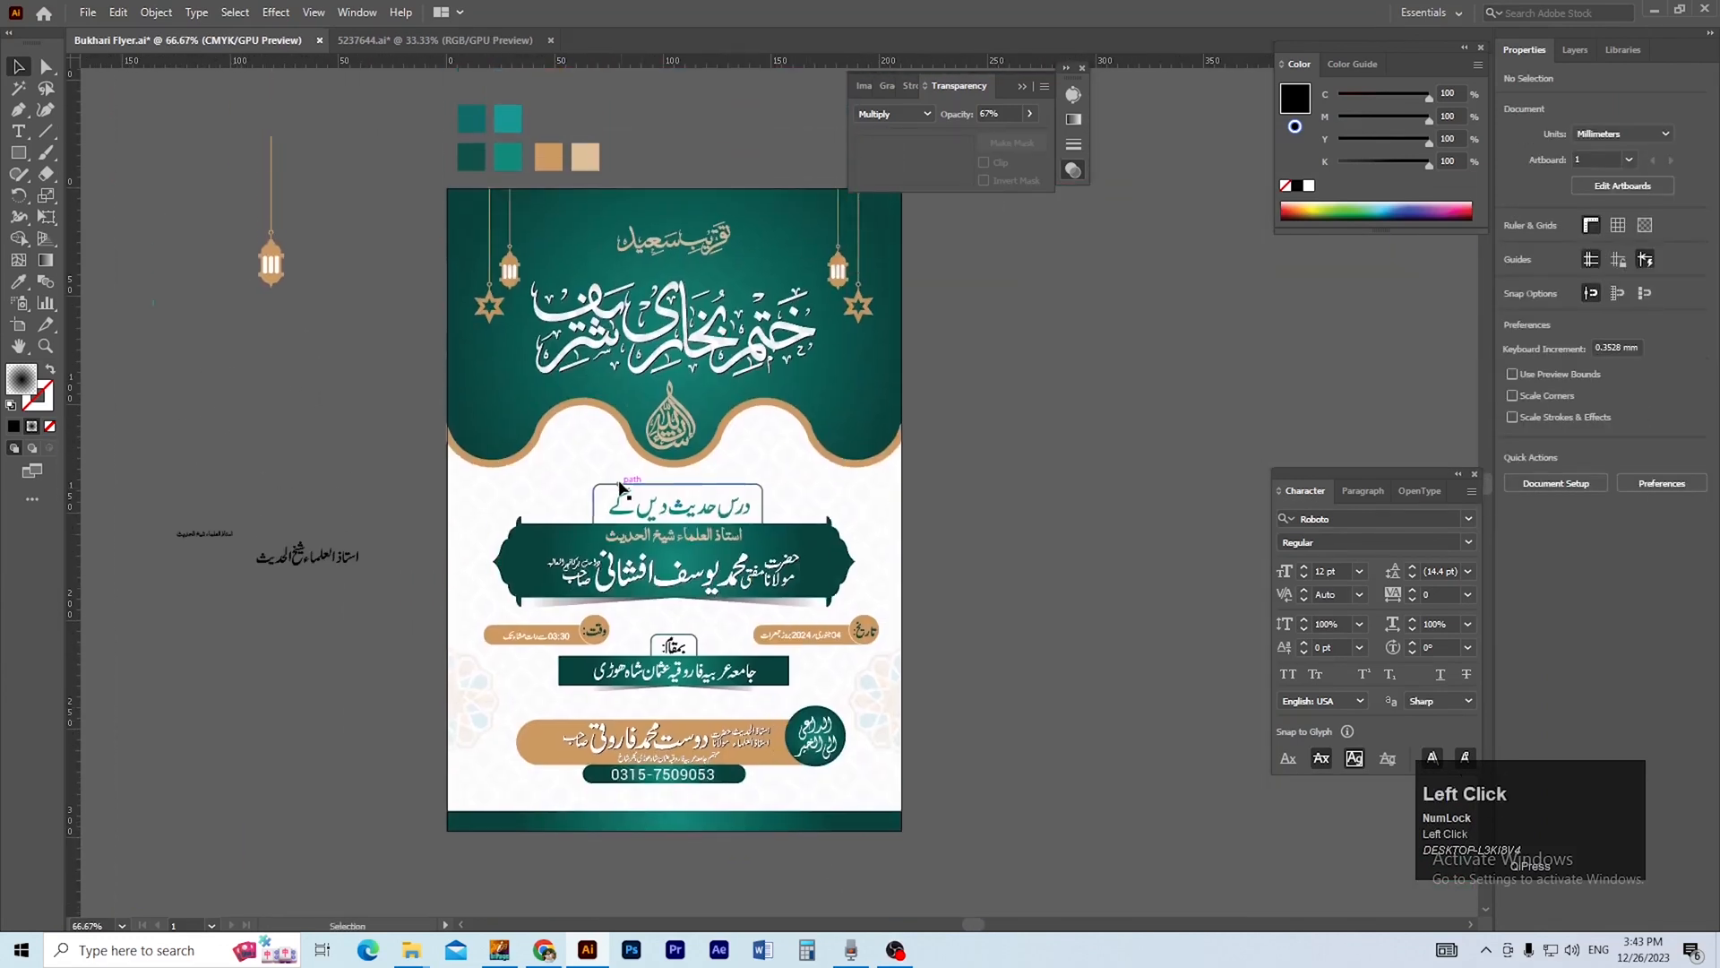
left_click(465, 491)
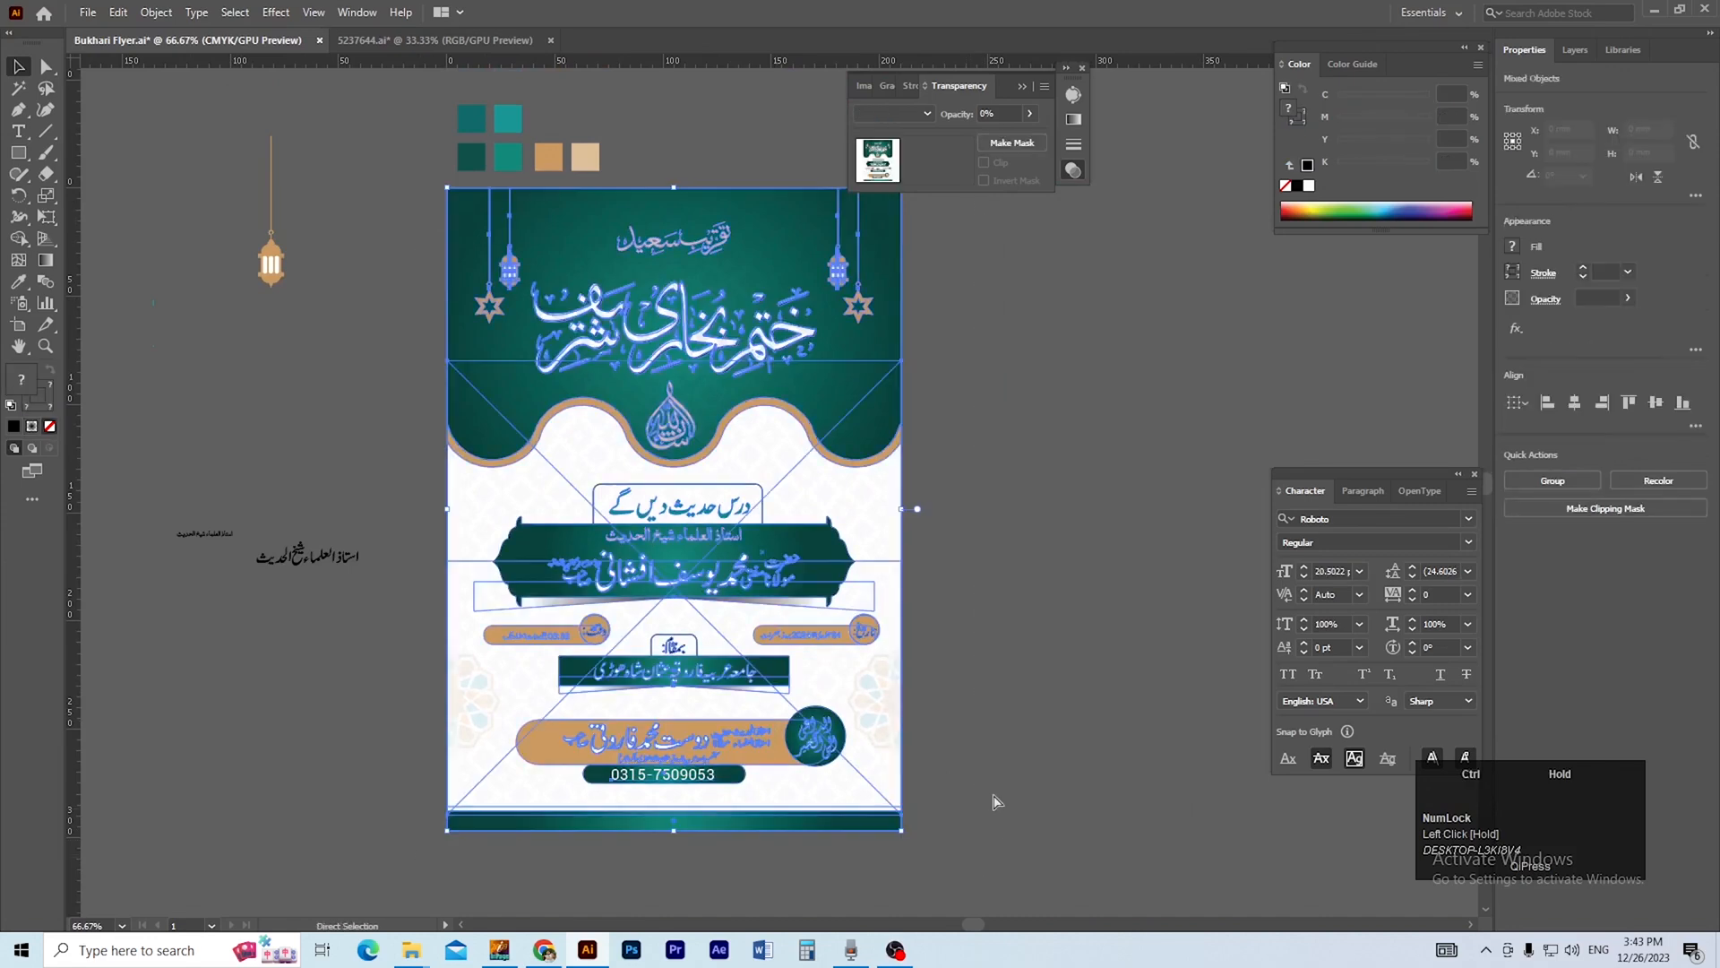
Export the flyer with Use Artboards as a JPEG named Bukhari Flyer-01 in the MAIL folder, choosing the color model in the JPEG options.
left_click(87, 12)
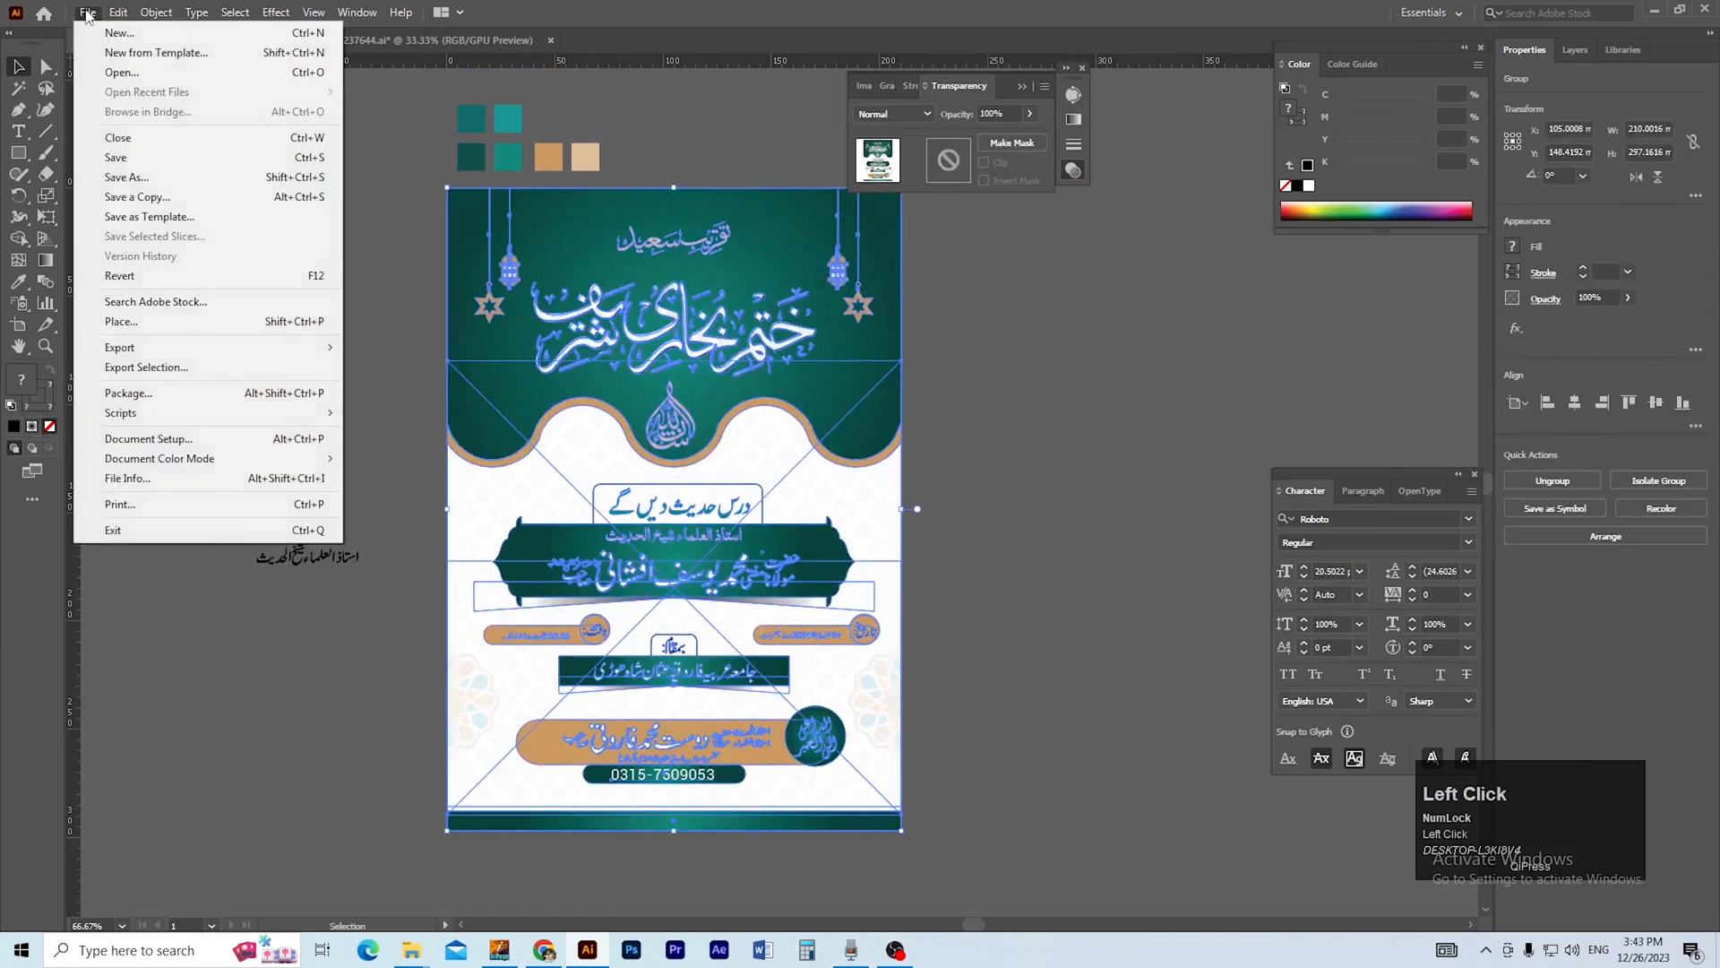
mouse_move(176, 349)
left_click(394, 366)
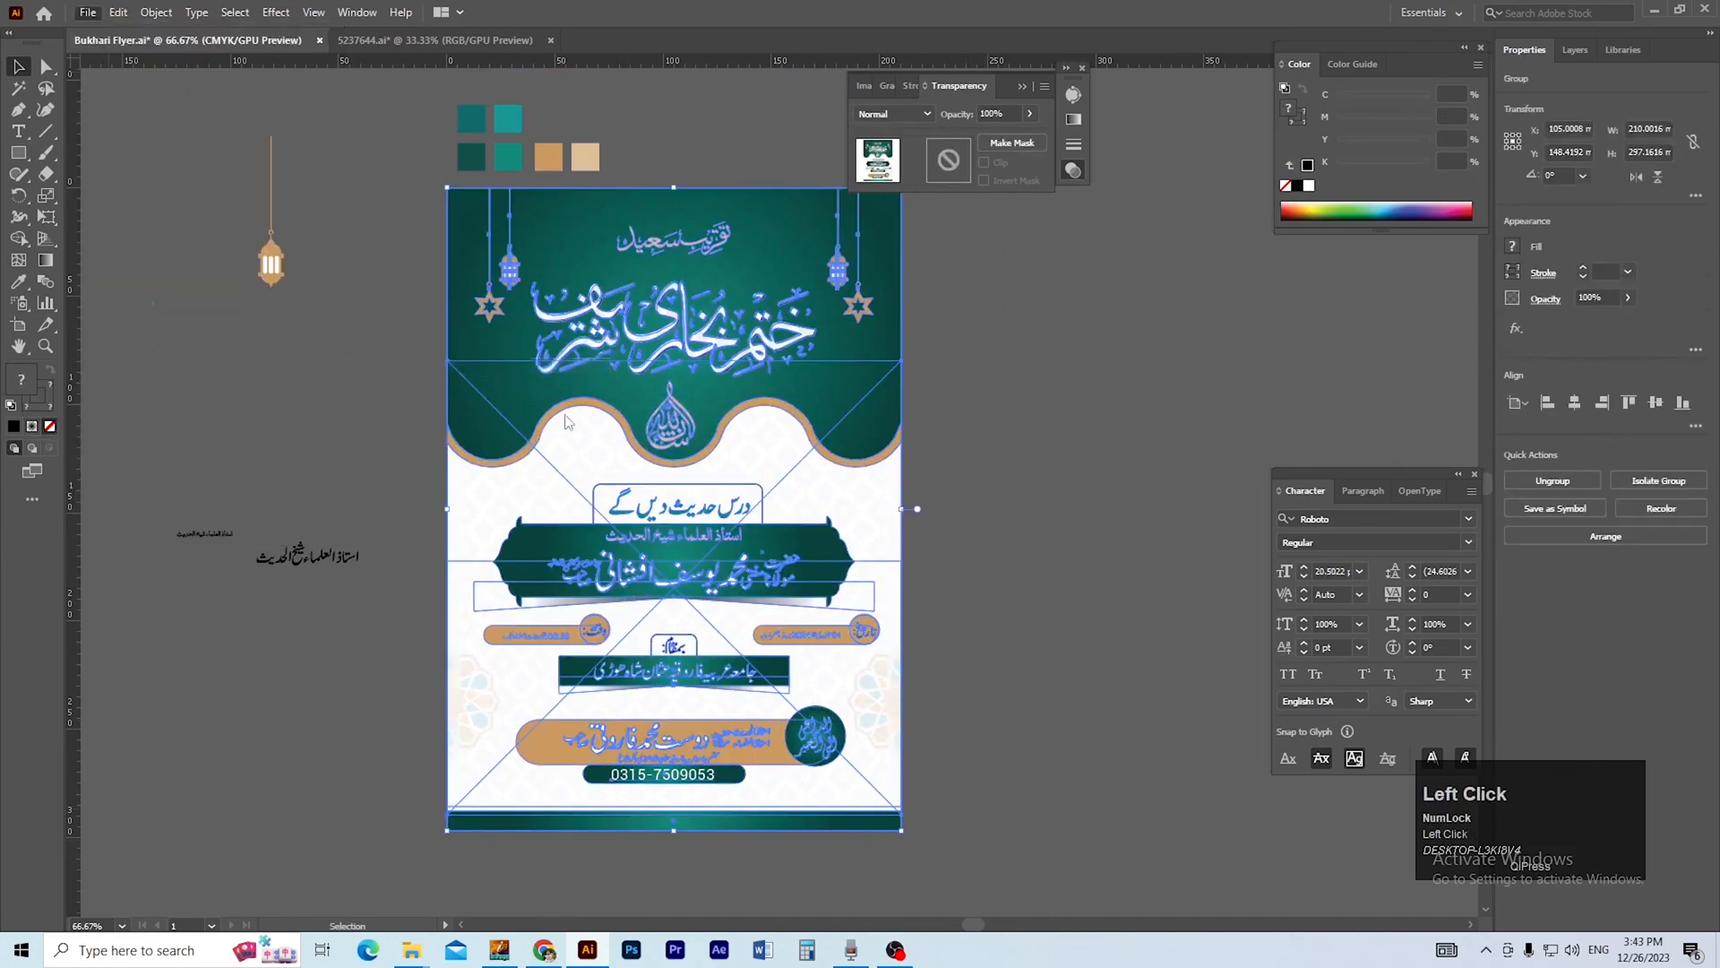
left_click(219, 171)
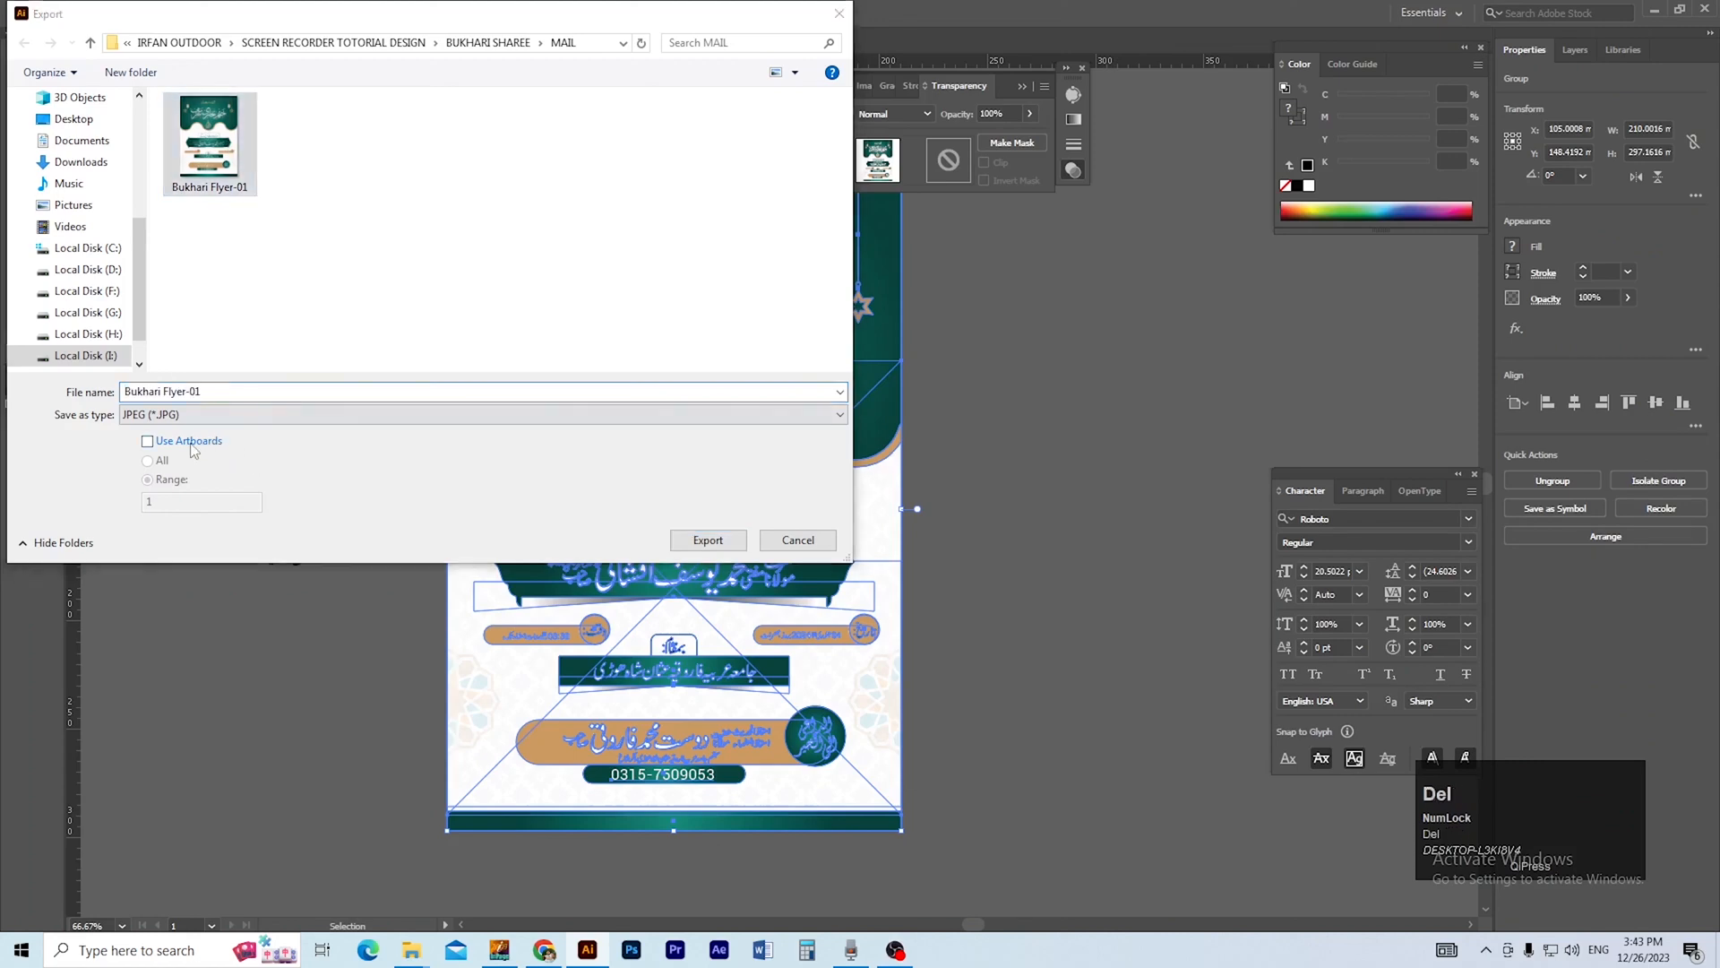
left_click(188, 441)
left_click(708, 540)
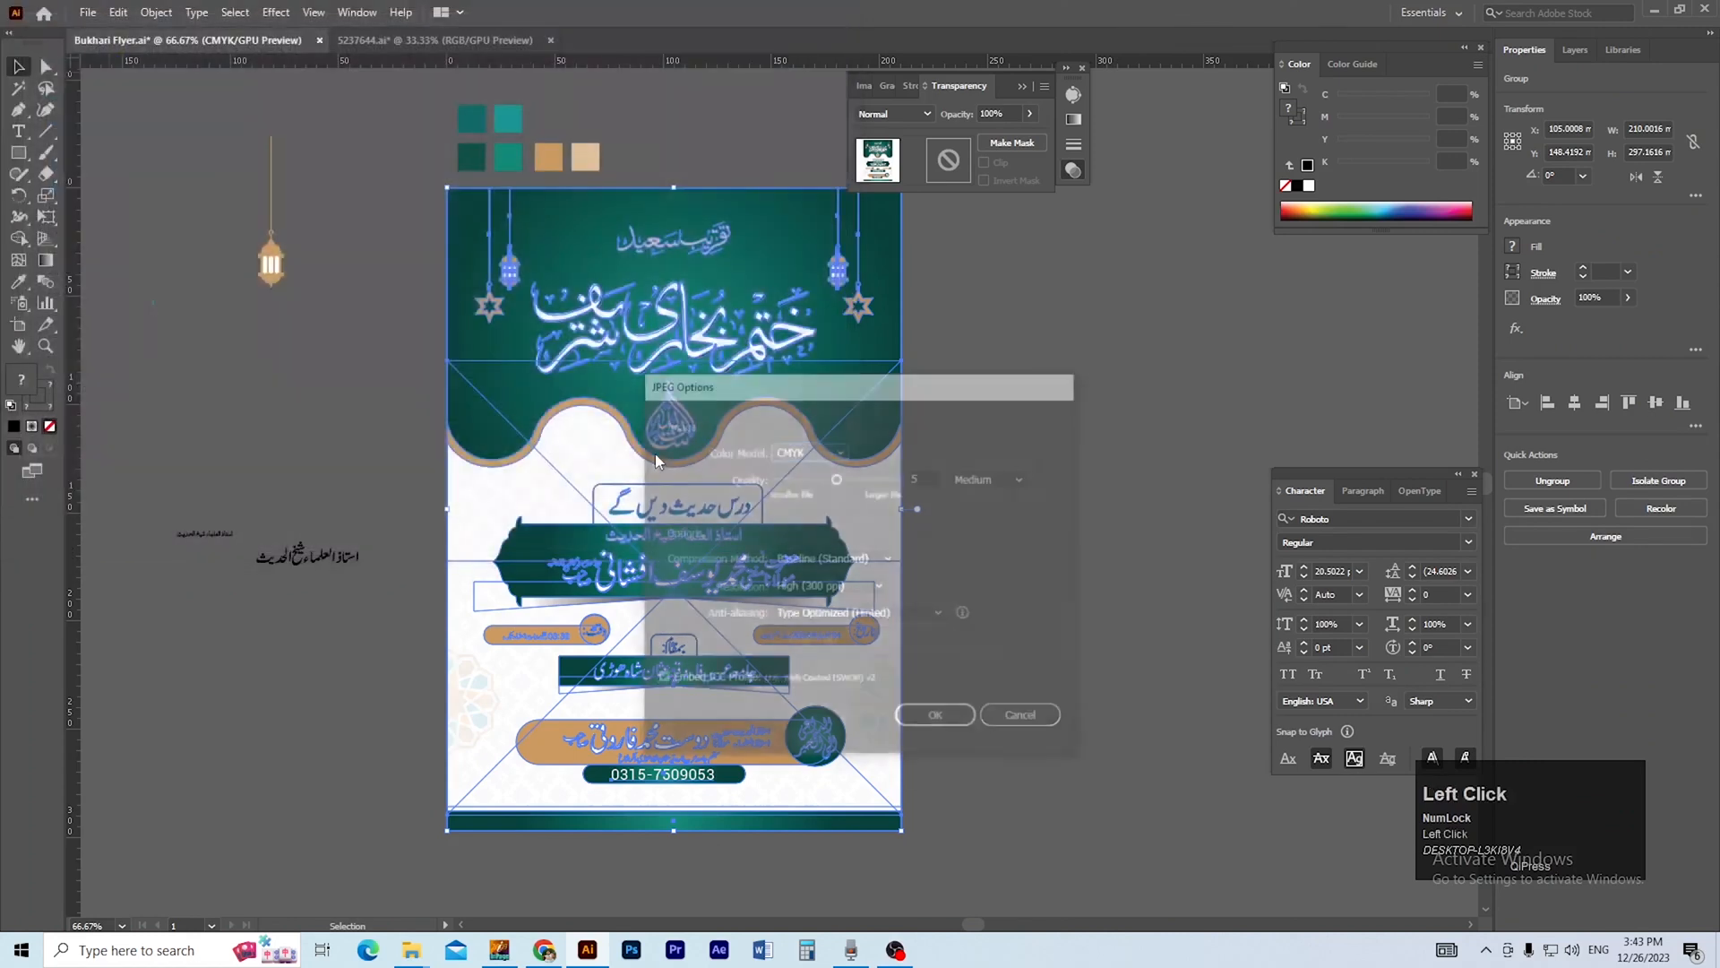
left_click(803, 450)
left_click(799, 471)
left_click(938, 719)
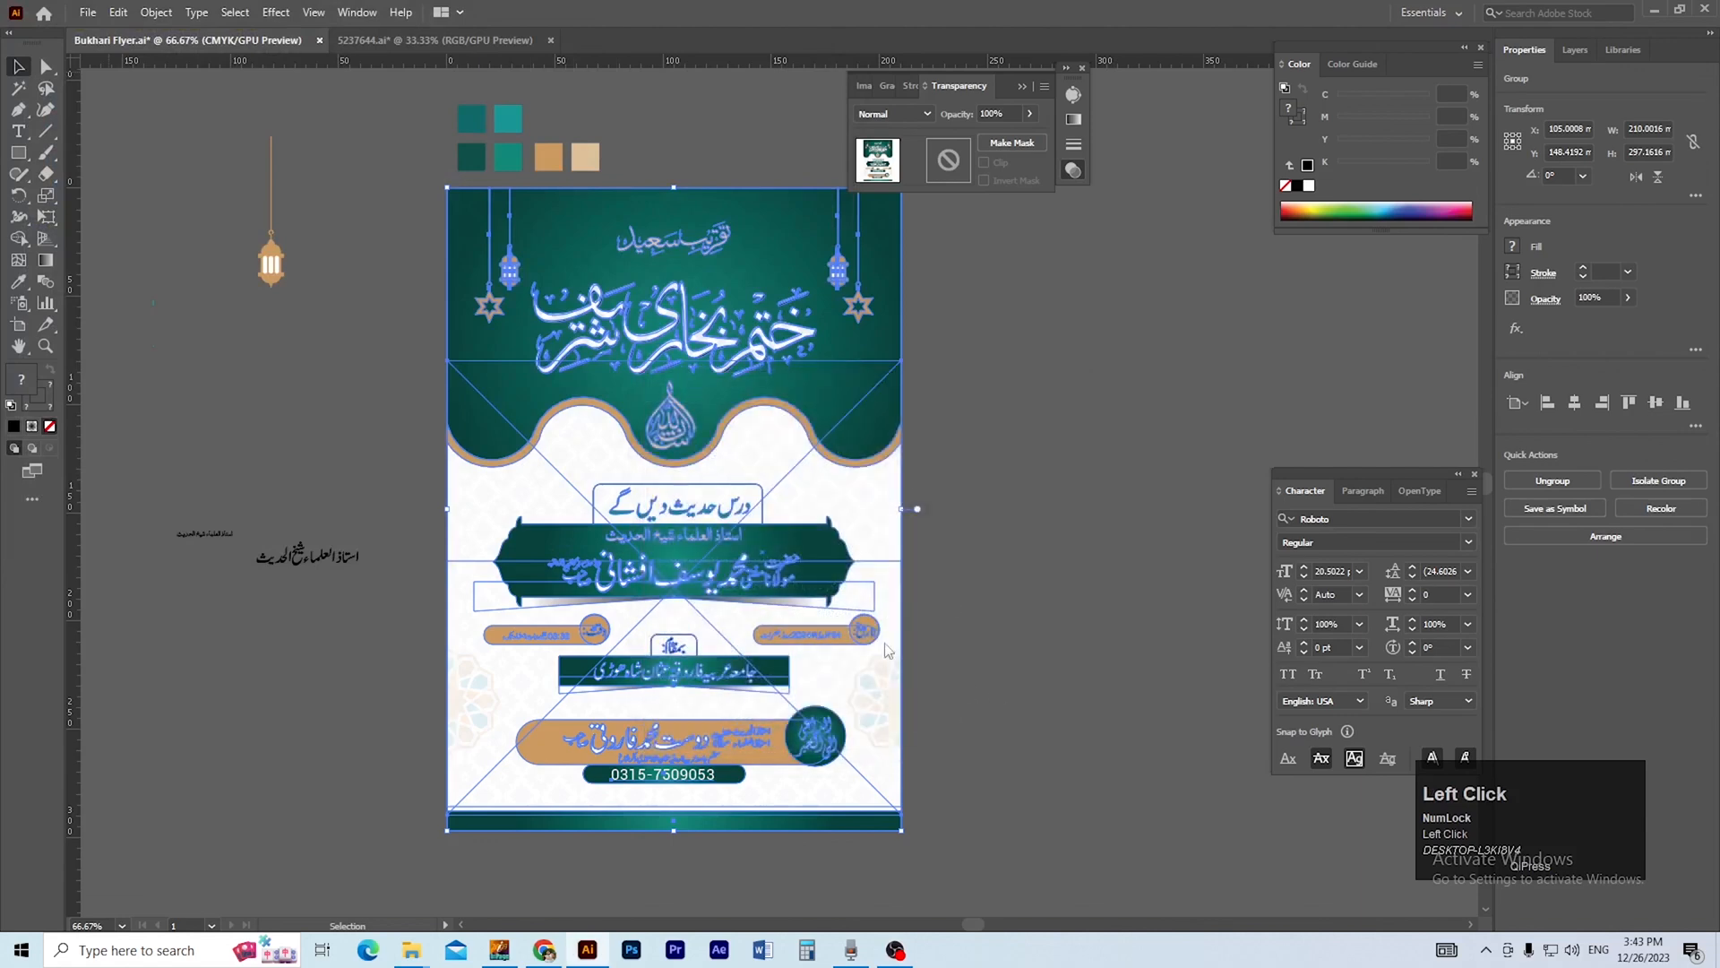
Open the exported Bukhari Flyer-01-01.jpg from the MAIL folder and examine the flyer's banners and shadows up close.
left_click(409, 952)
left_click(403, 860)
left_click(645, 401)
double_click(625, 408)
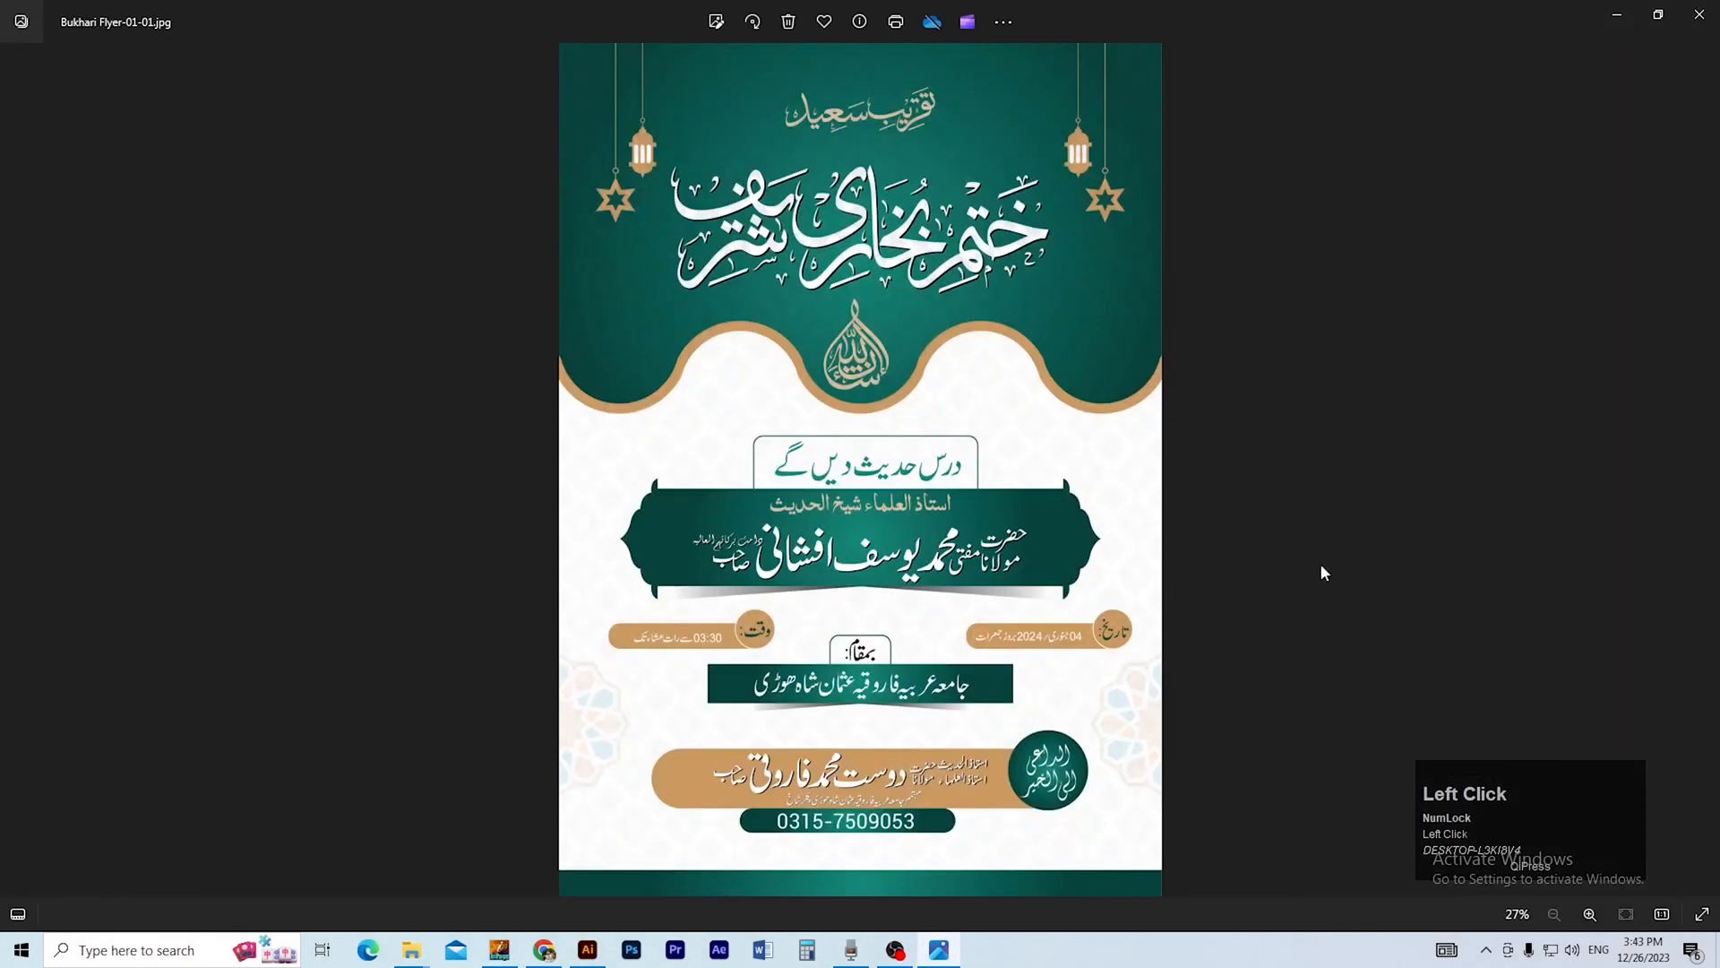
left_click(1365, 606)
scroll(1368, 612, "down", 4)
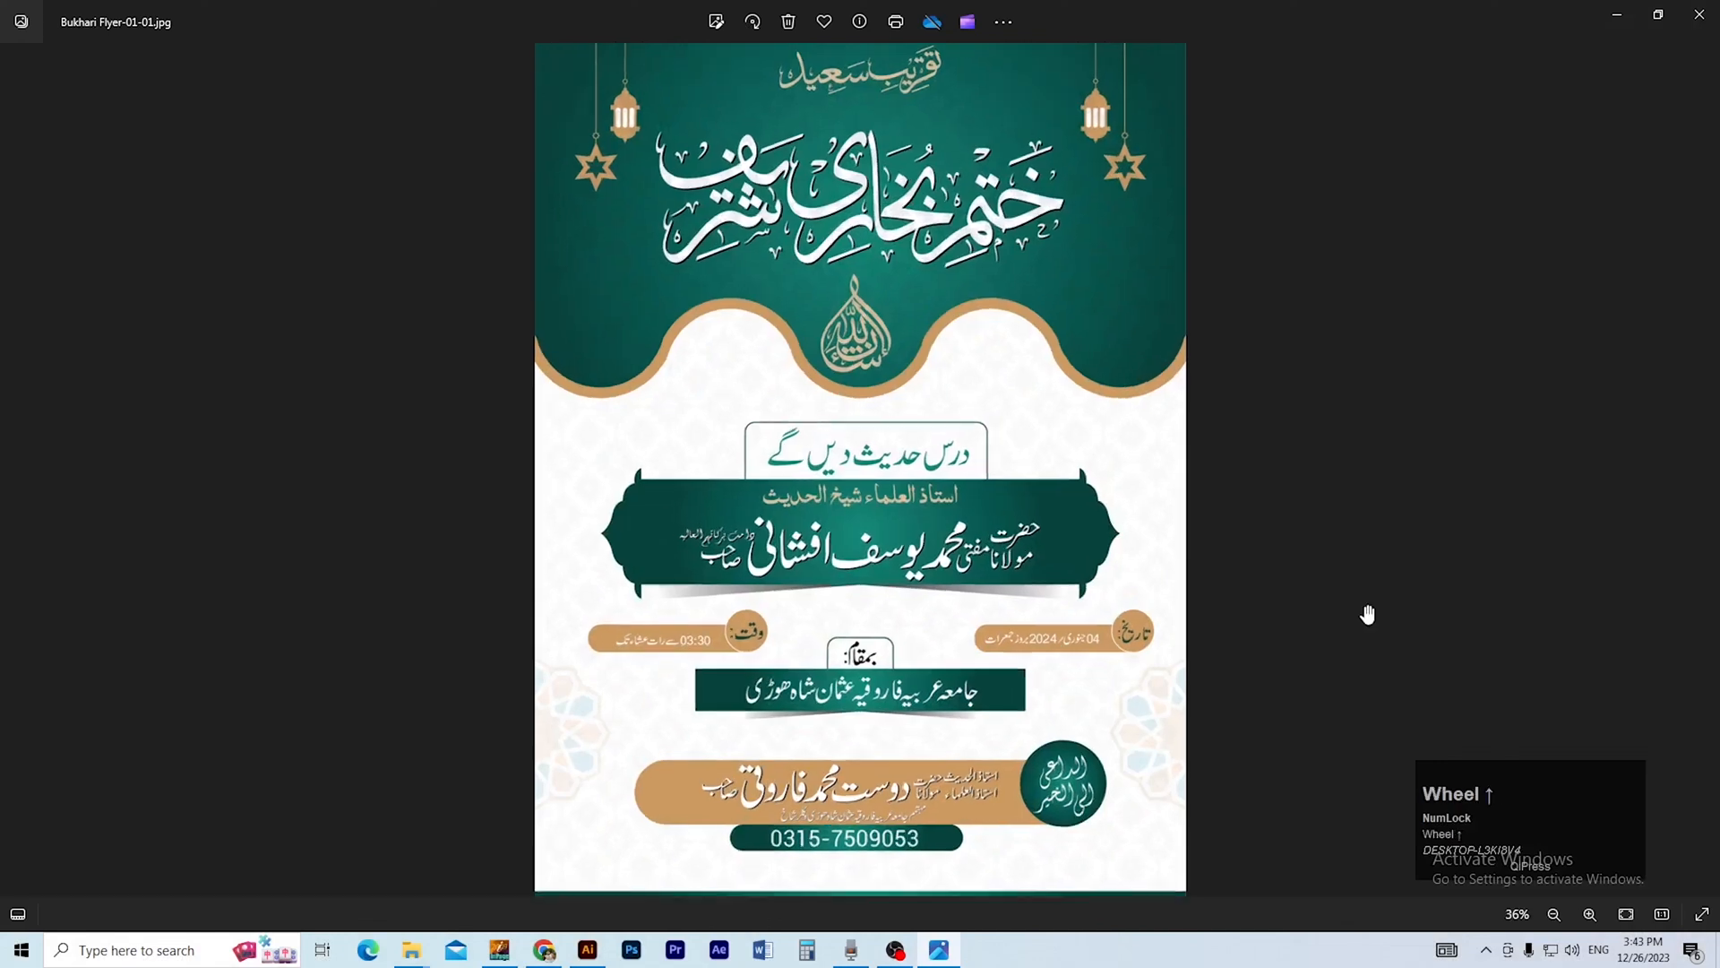
scroll(1366, 612, "down", 4)
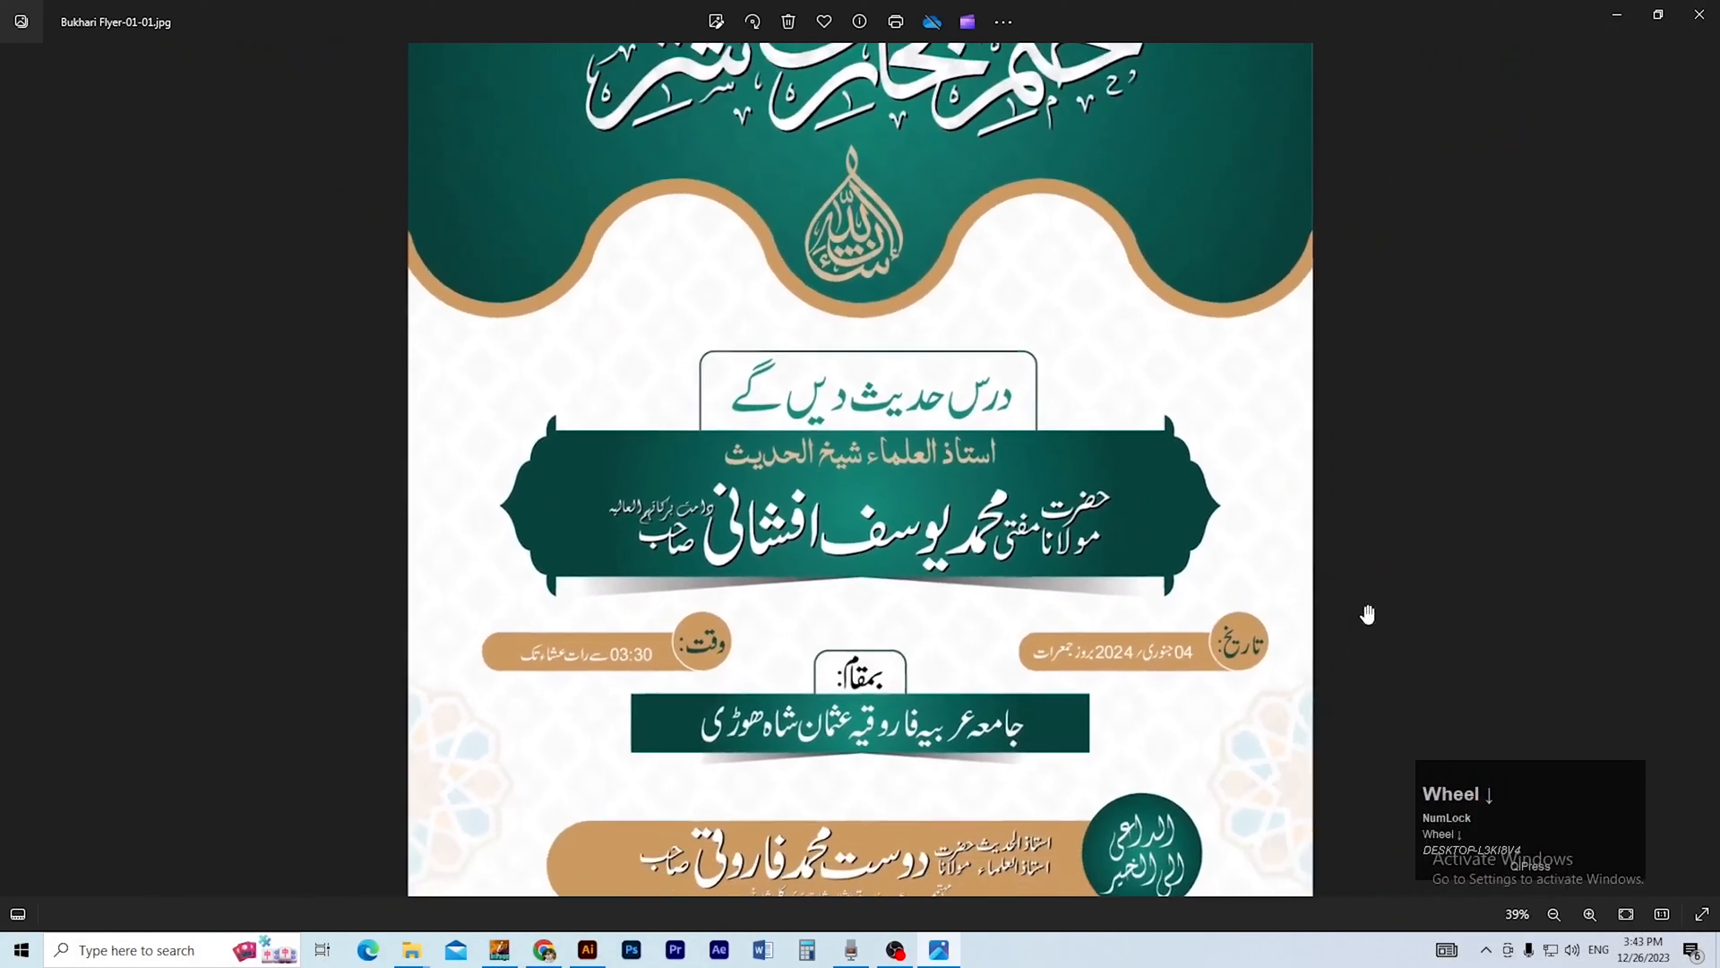
left_click(1398, 657)
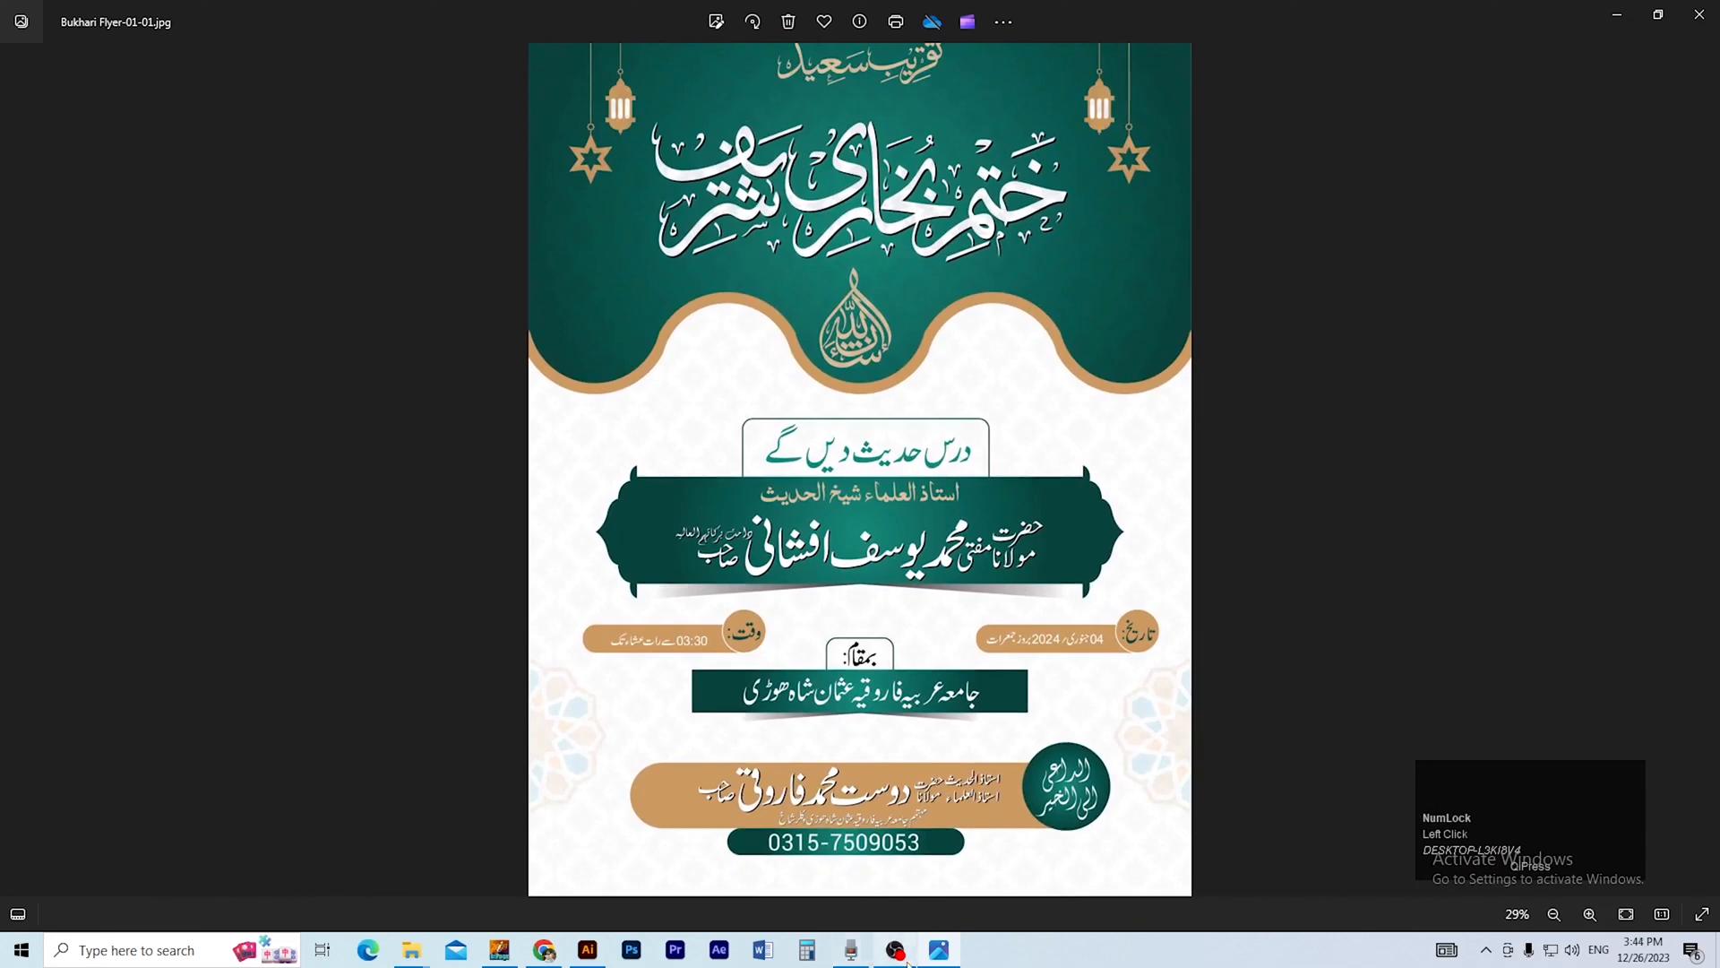
left_click(1358, 674)
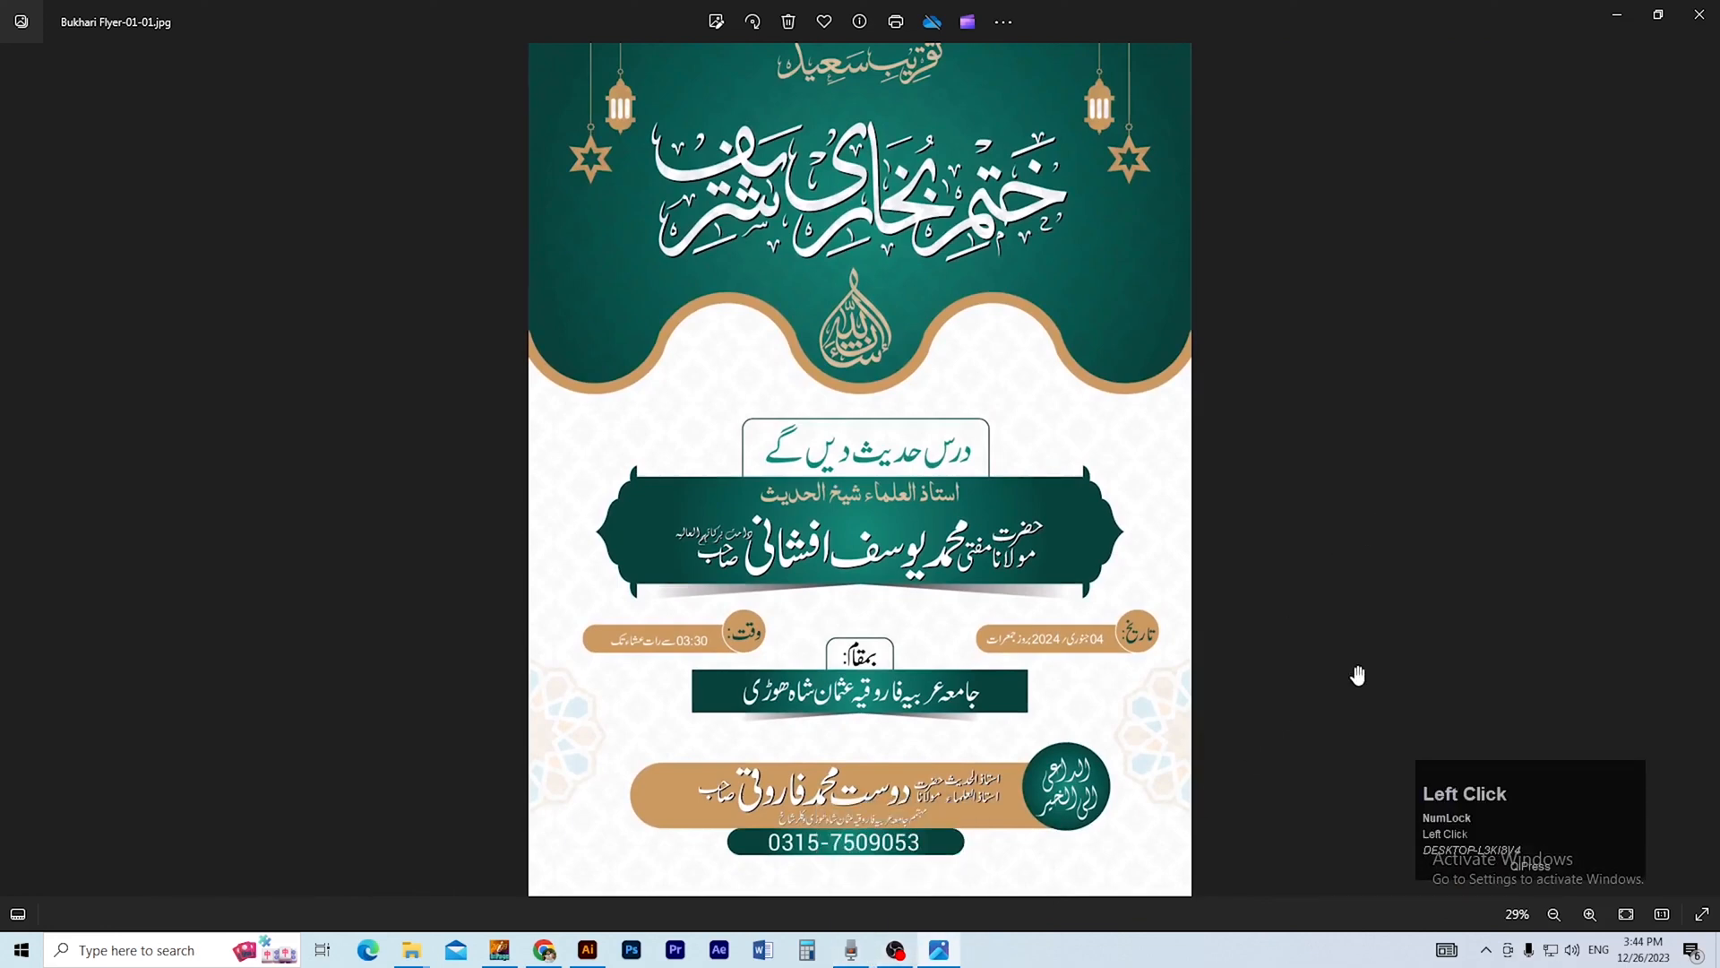